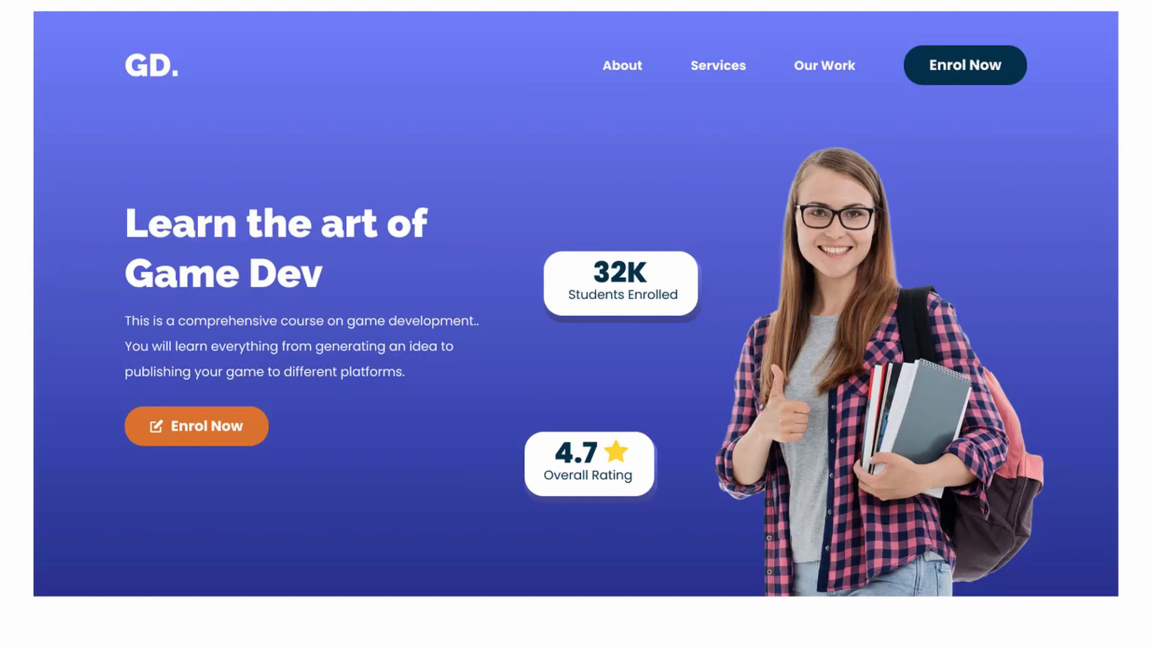
# - Scroll through the desktop version of the game development course landing page from hero to footer
pyautogui.scroll(-5, 1100, 175)
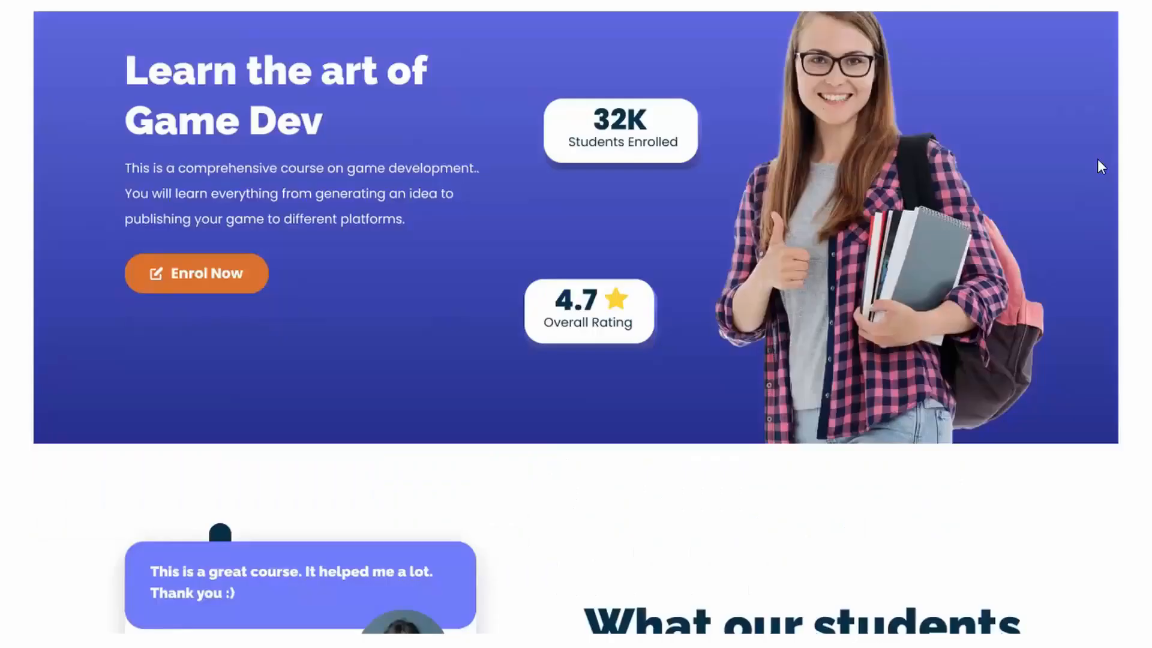
pyautogui.scroll(-4, 1056, 524)
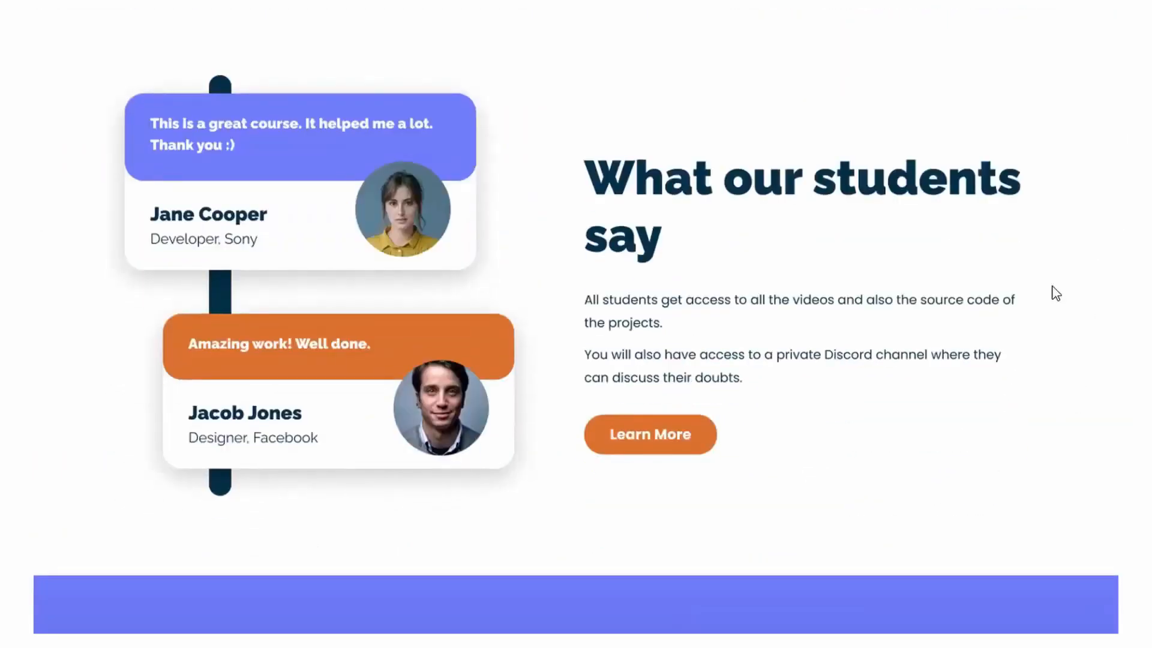
pyautogui.scroll(-8, 1055, 292)
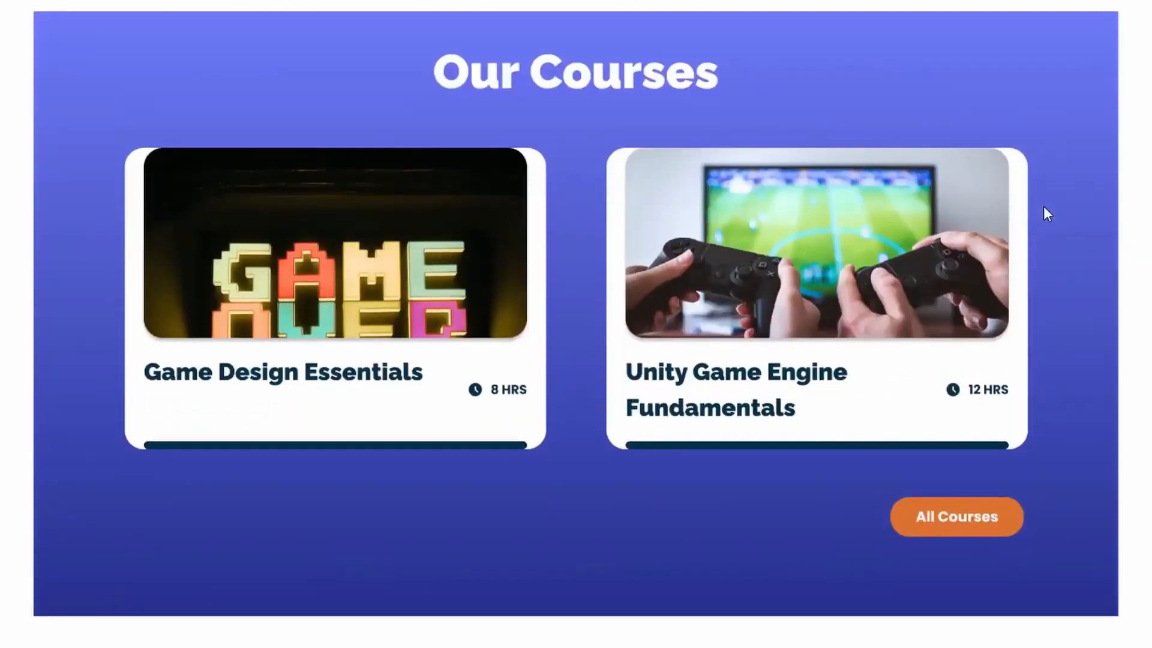
pyautogui.scroll(-8, 1067, 532)
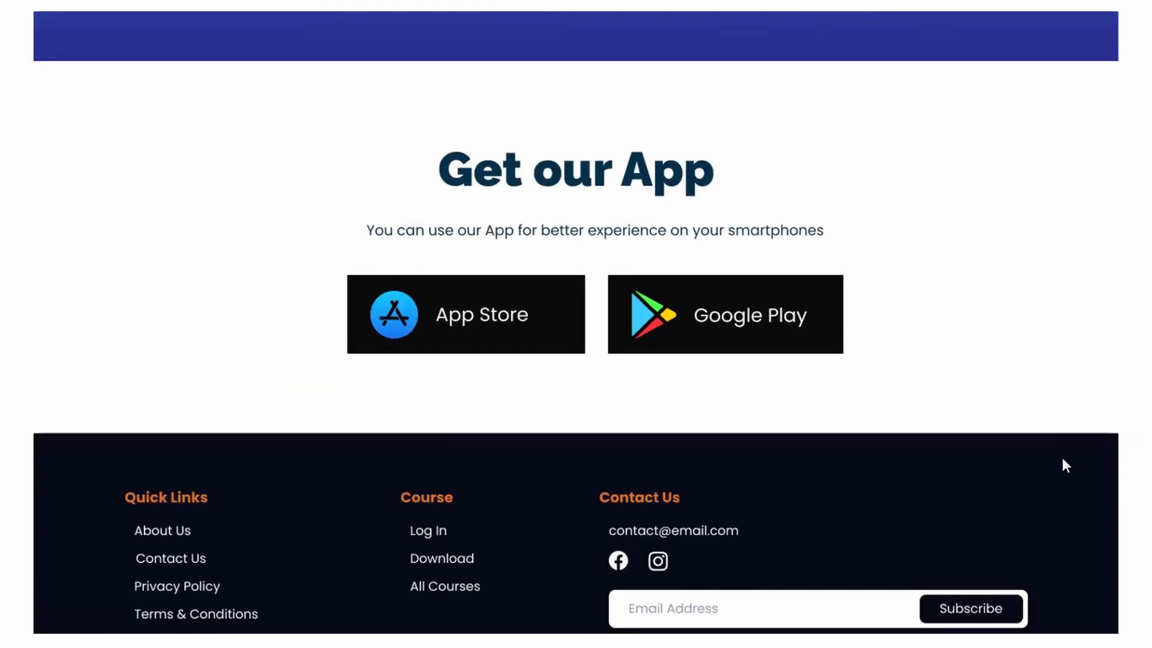
pyautogui.scroll(-1, 1061, 466)
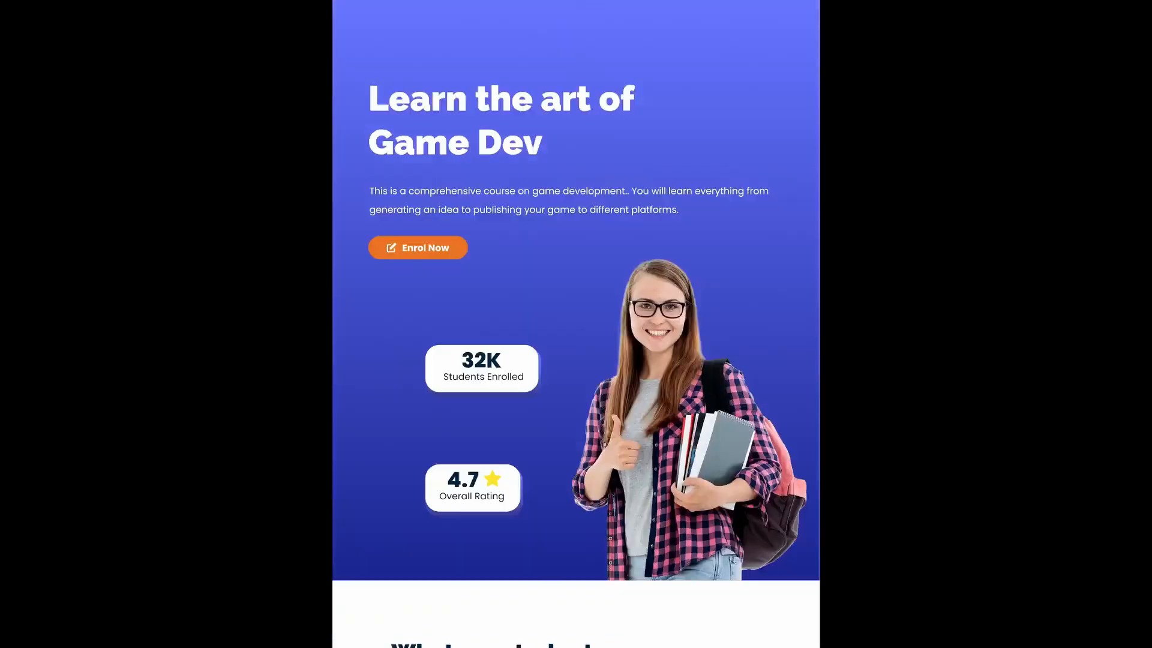
pyautogui.scroll(-5, 576, 324)
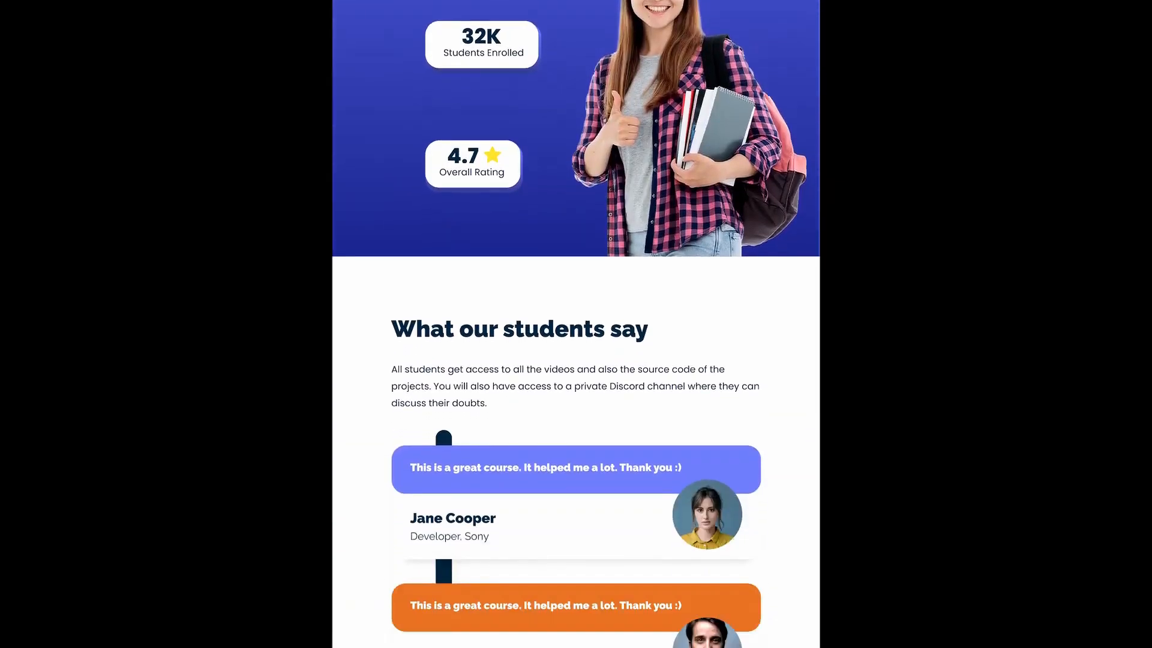
# - Scroll through the tablet layout of the landing page down to the footer
pyautogui.scroll(-5, 576, 324)
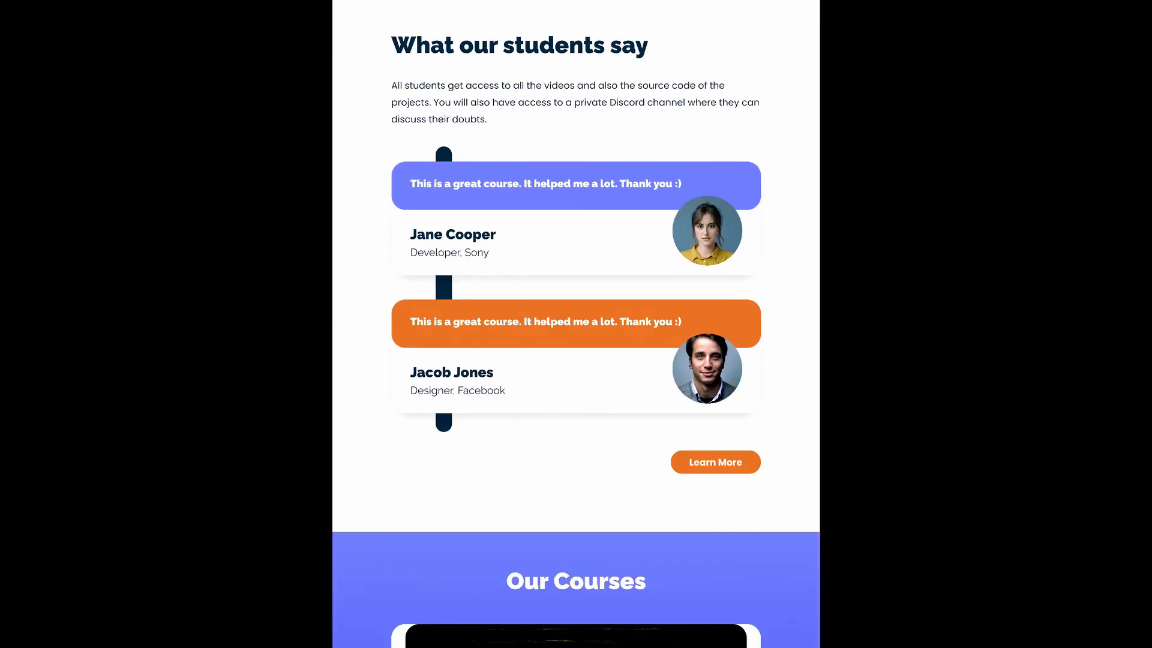
pyautogui.scroll(-8, 576, 324)
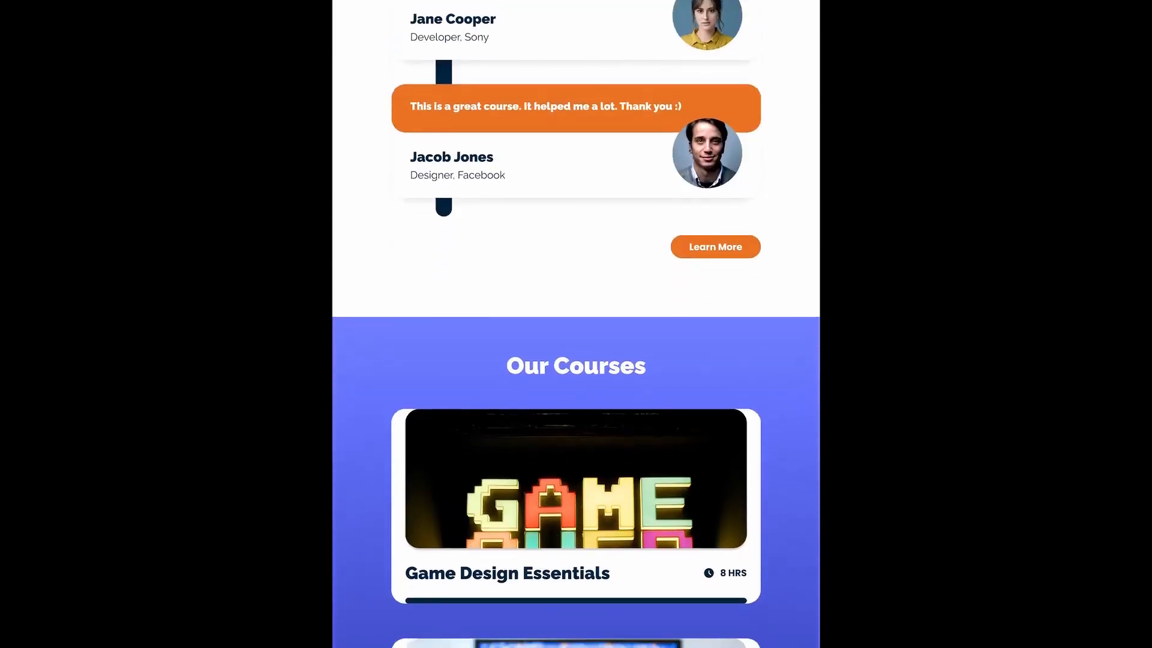
pyautogui.scroll(-1, 576, 324)
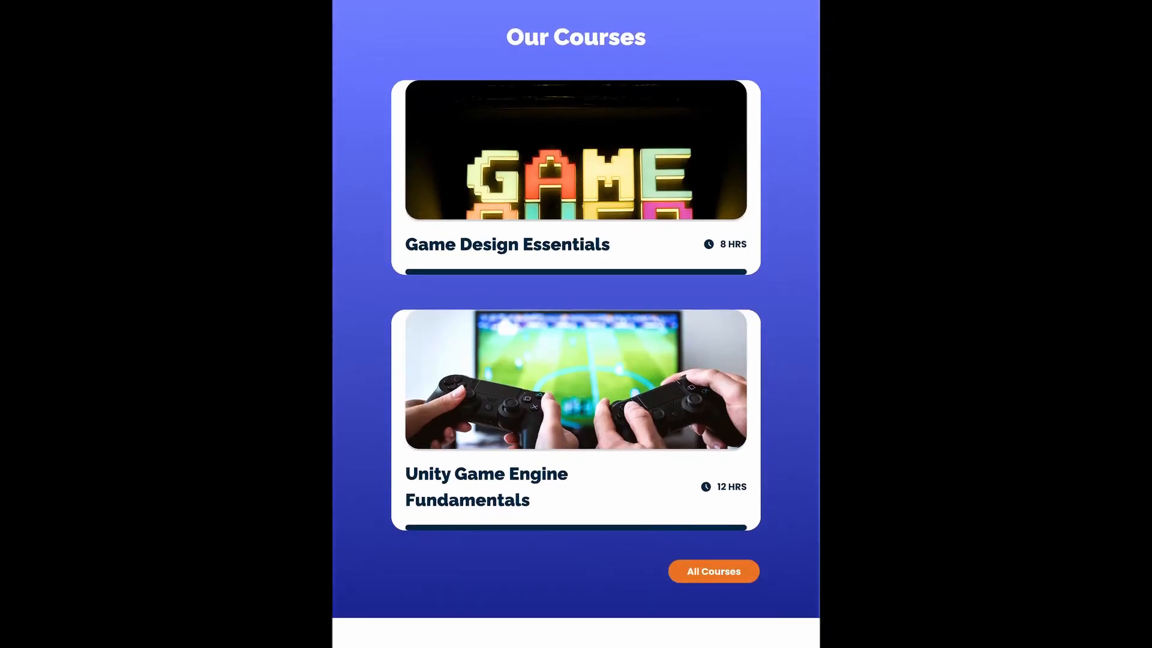
pyautogui.scroll(-7, 576, 324)
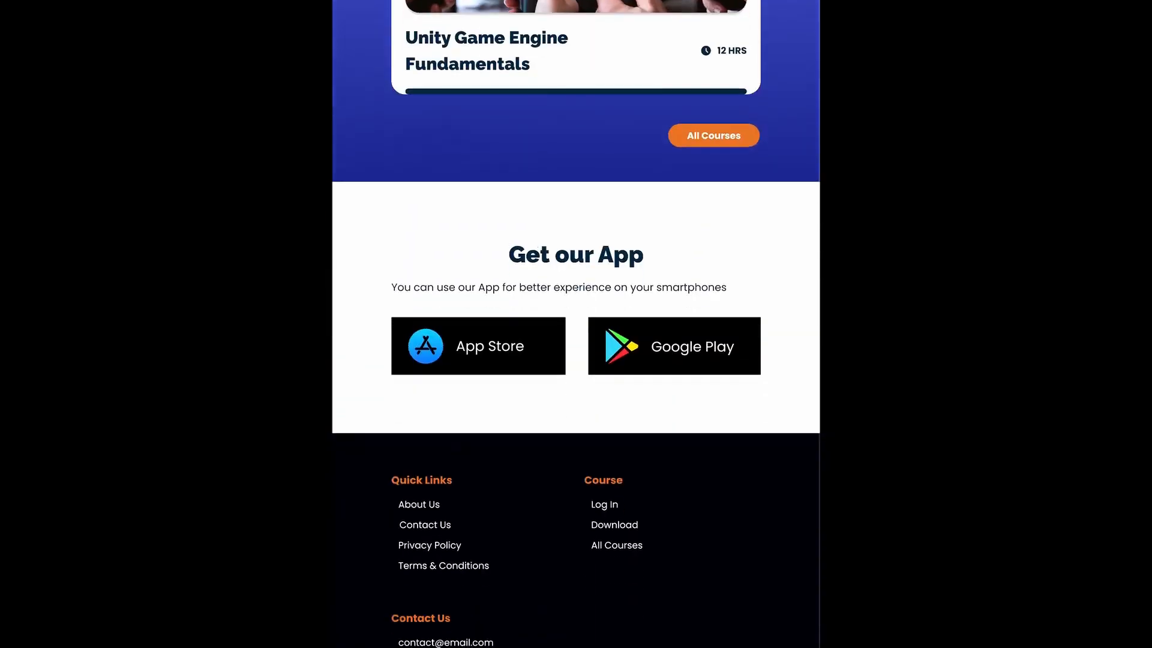
pyautogui.scroll(-3, 576, 324)
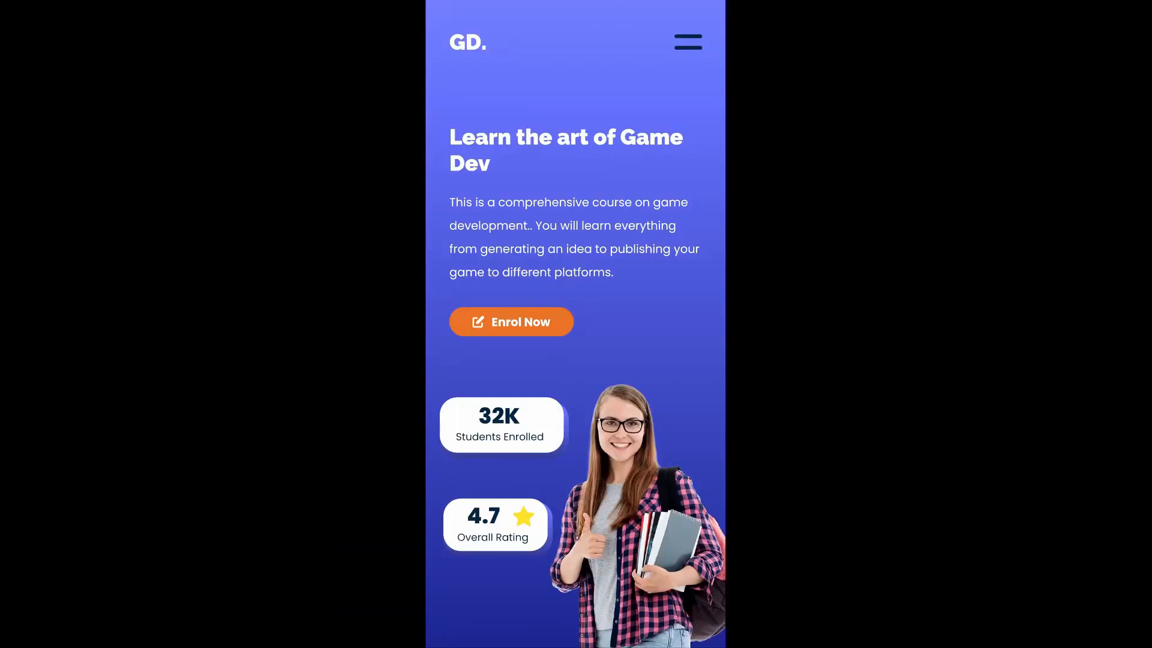
pyautogui.scroll(-5, 576, 324)
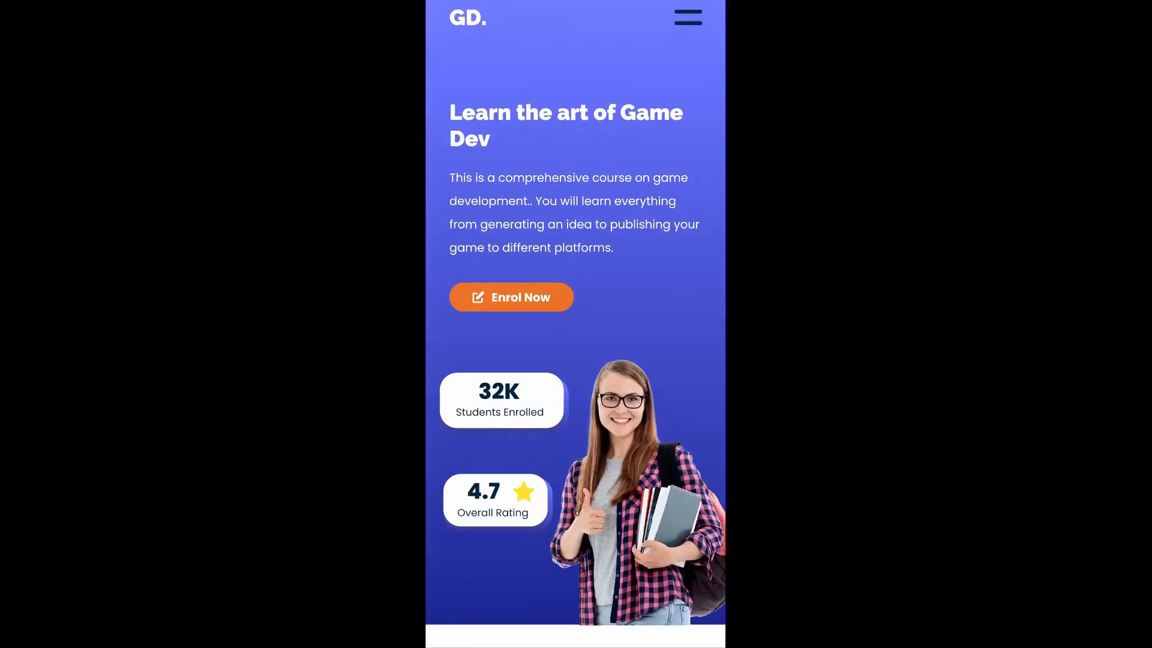
# - Scroll through the mobile layout of the landing page to the footer and back up to the hero
pyautogui.scroll(-5, 576, 324)
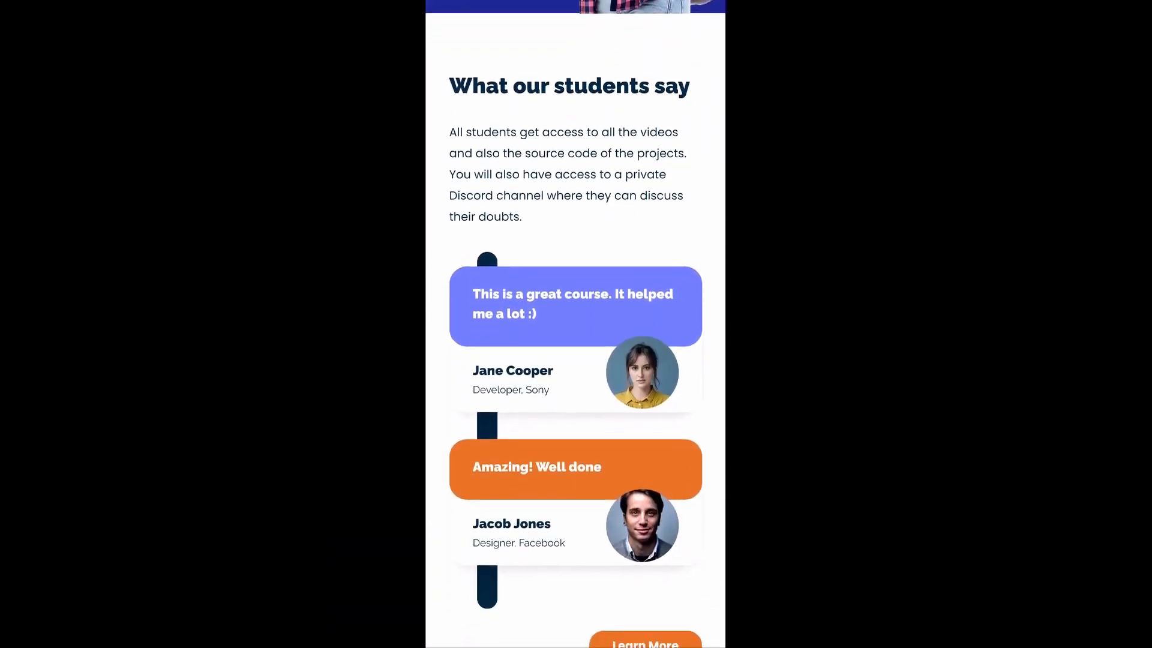
pyautogui.scroll(-12, 576, 324)
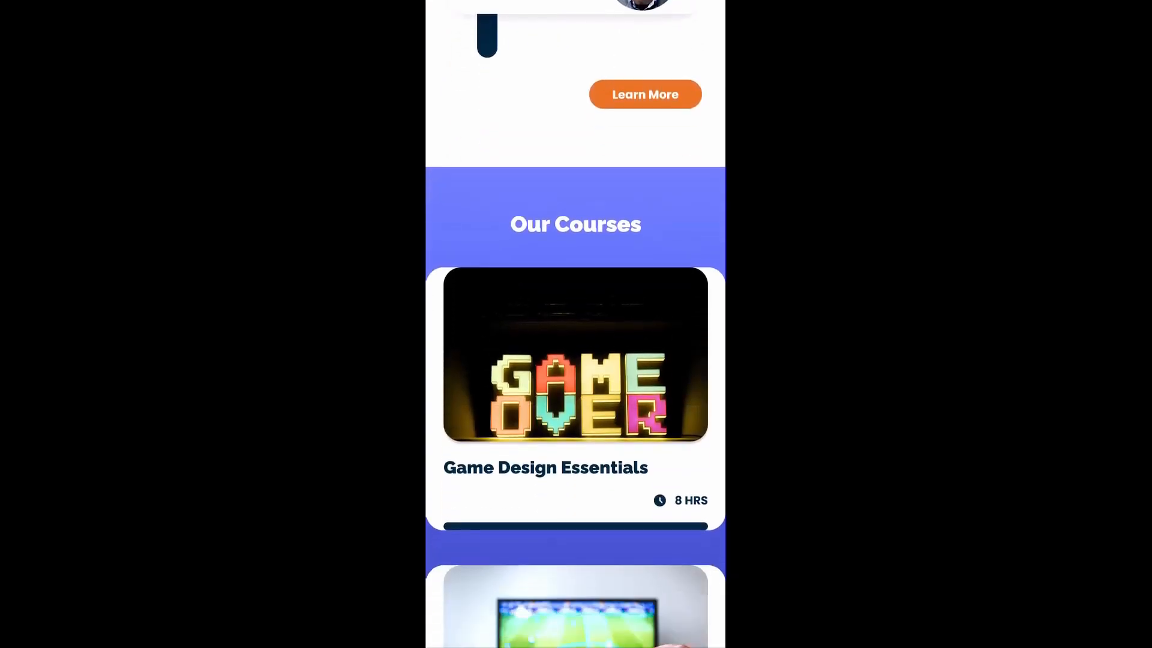
pyautogui.scroll(-5, 576, 324)
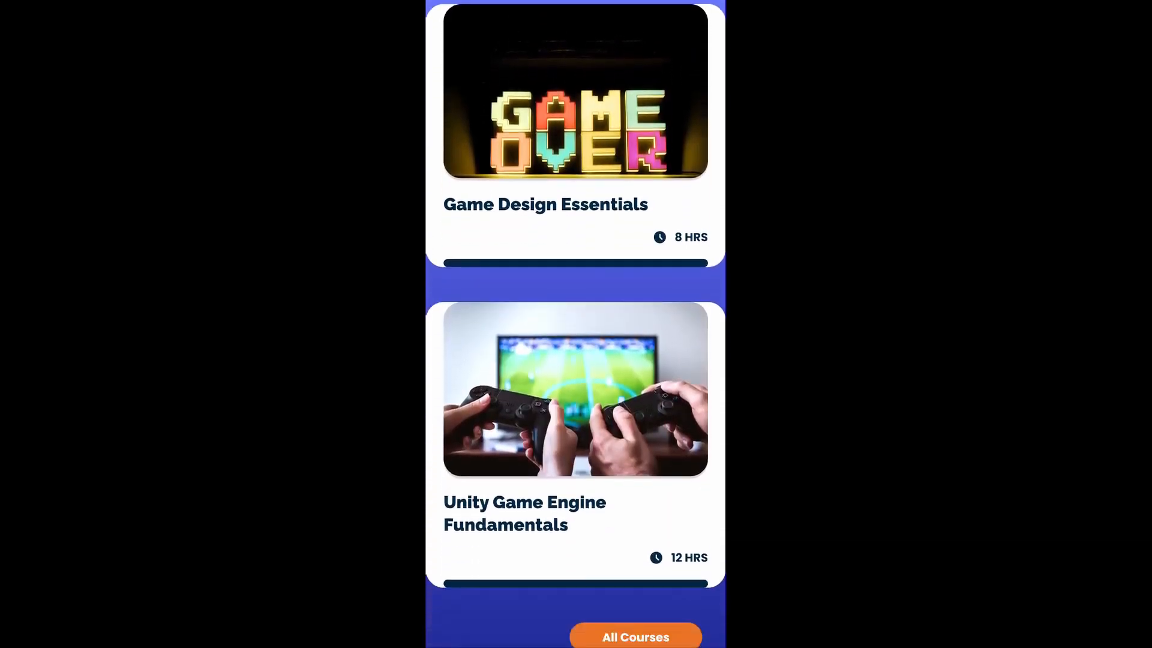
pyautogui.scroll(-8, 576, 324)
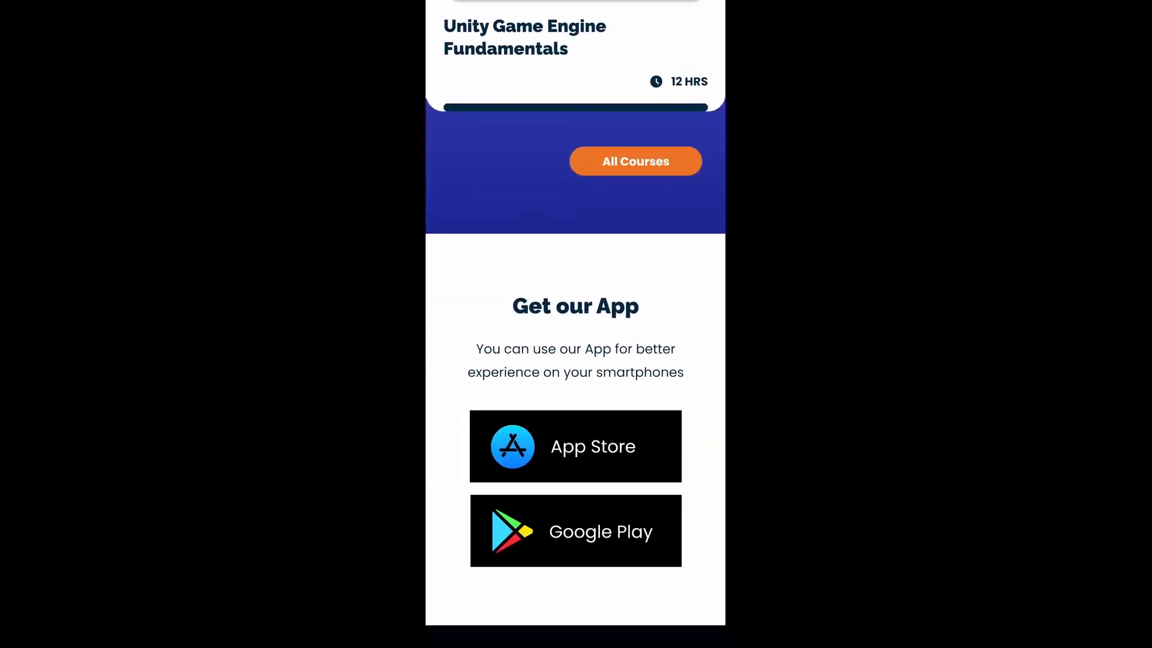
pyautogui.scroll(-8, 576, 324)
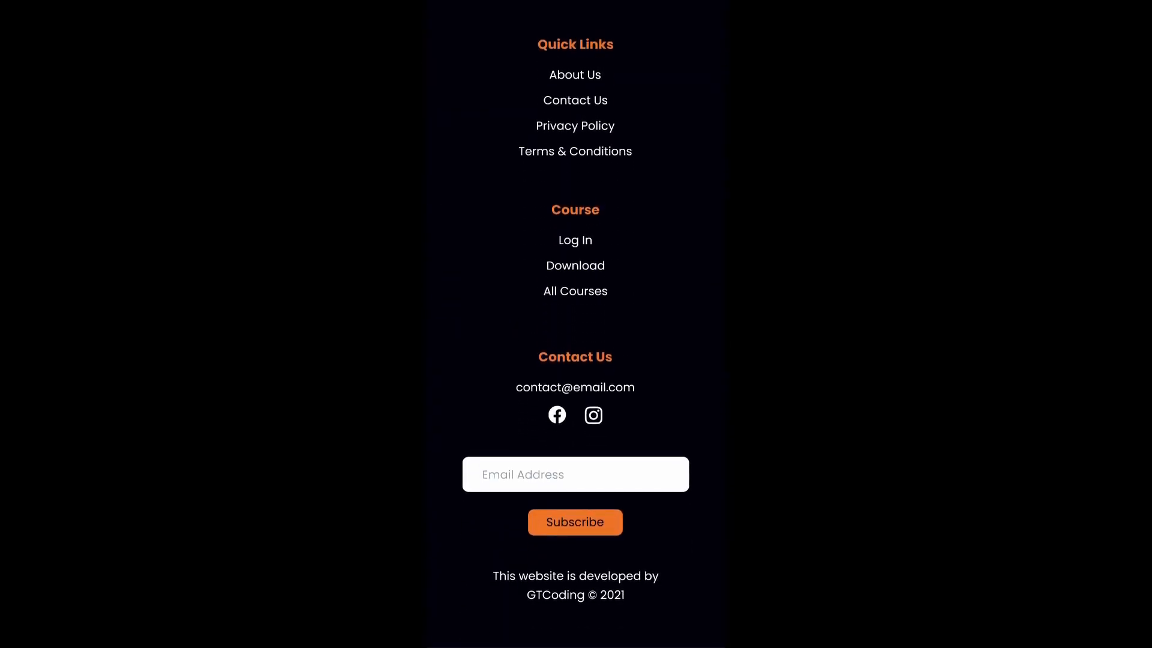
pyautogui.scroll(12, 576, 324)
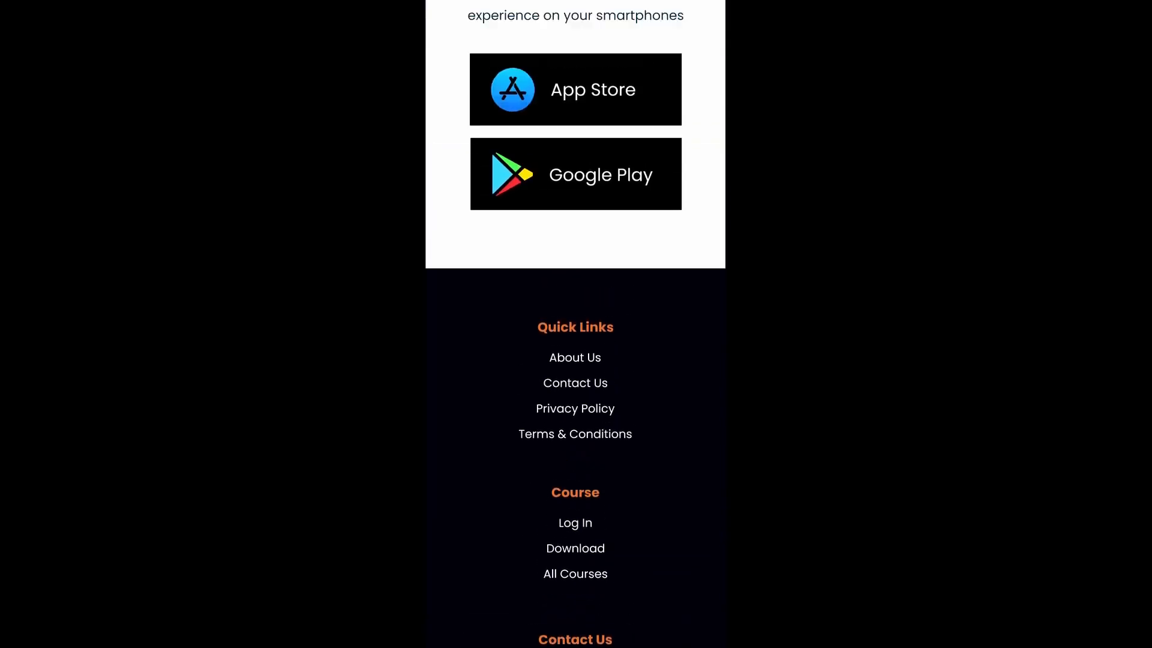
pyautogui.scroll(15, 576, 324)
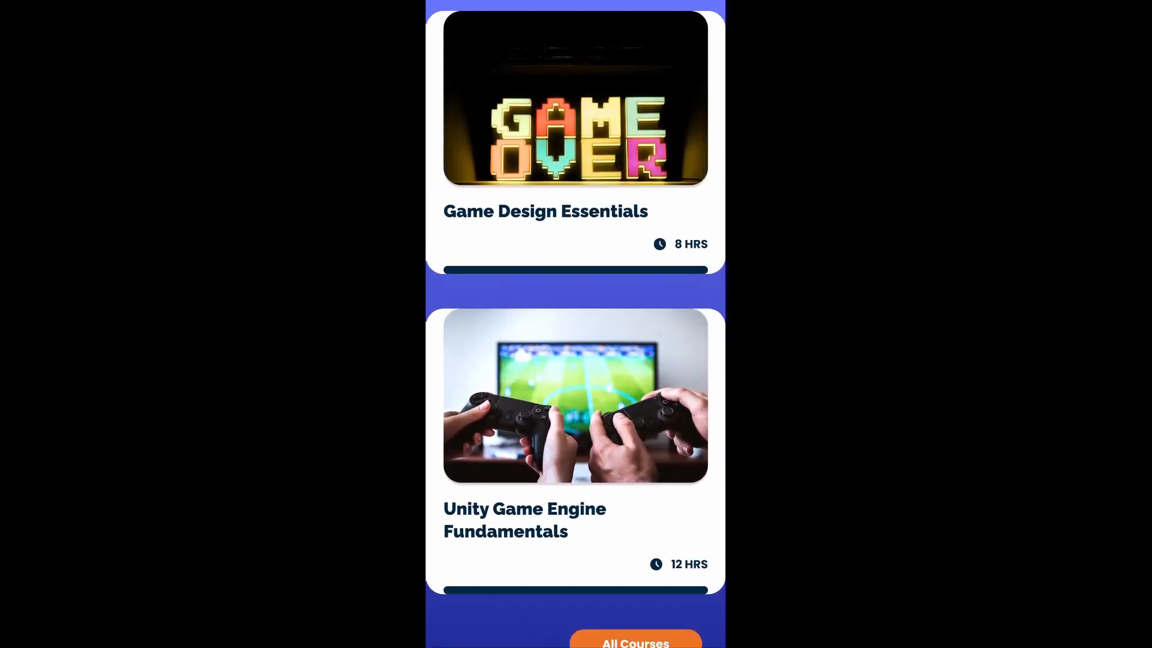
pyautogui.scroll(2, 576, 324)
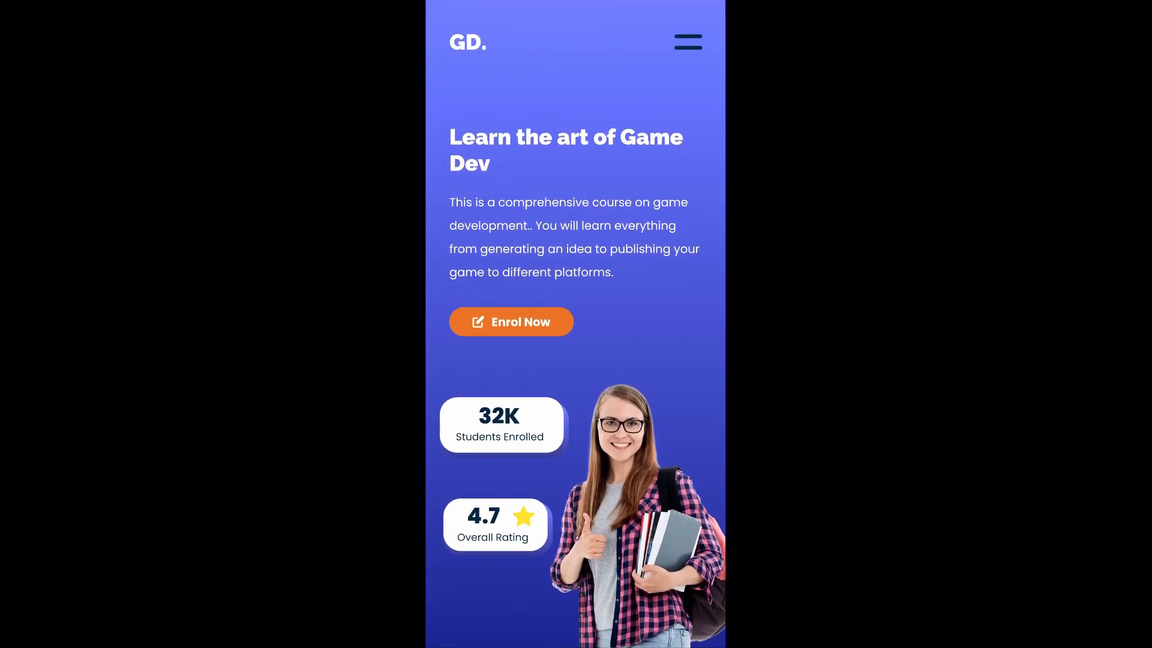
# - Open and close the mobile navigation menu twice to preview it
pyautogui.click(688, 42)
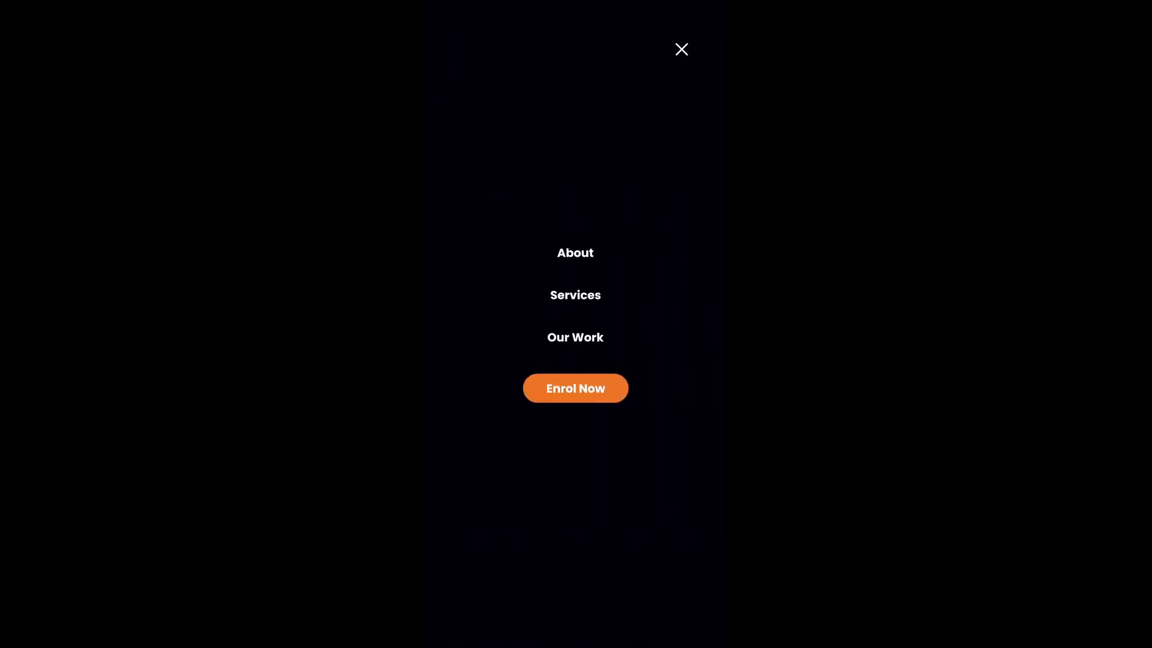
pyautogui.click(681, 50)
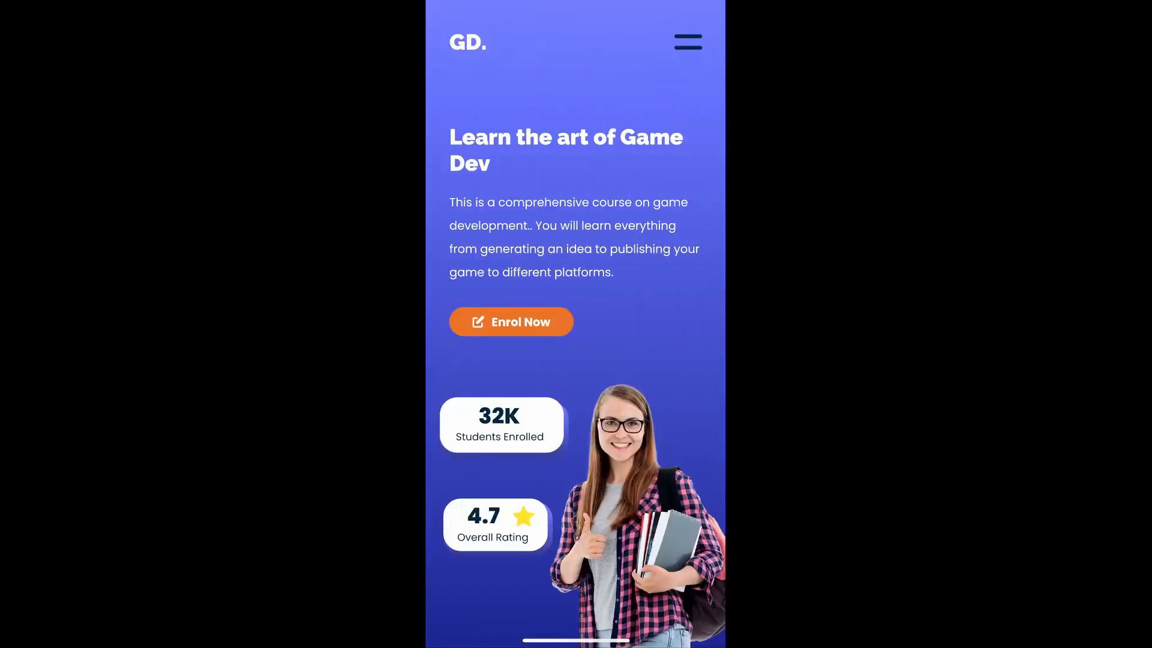
pyautogui.click(688, 42)
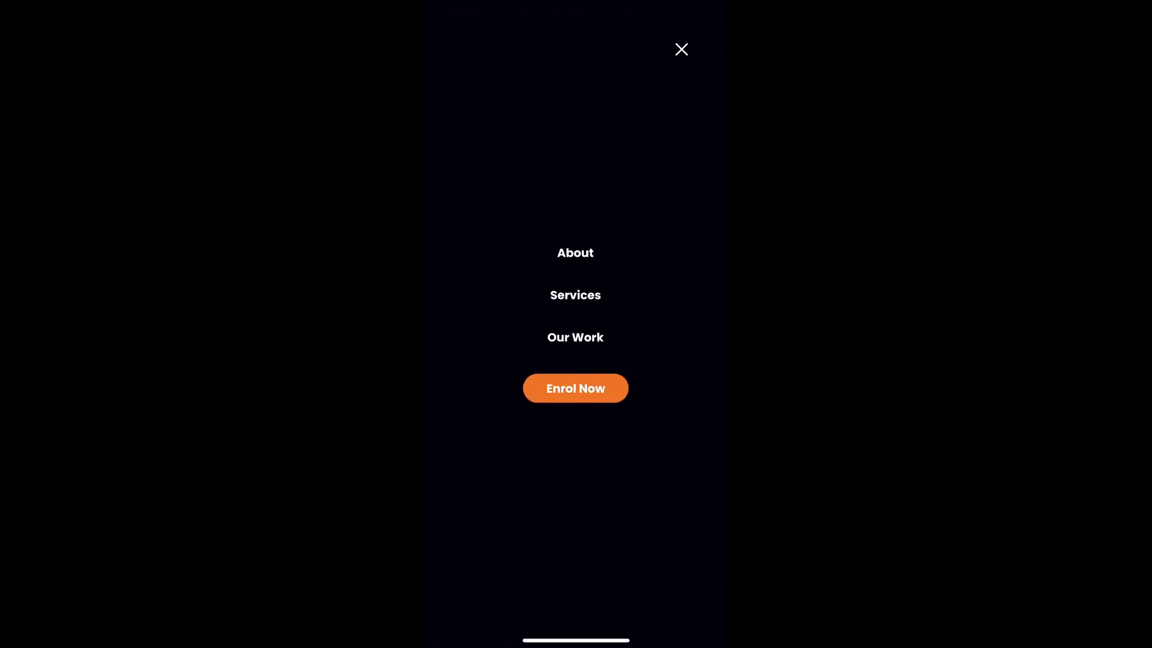
pyautogui.click(681, 49)
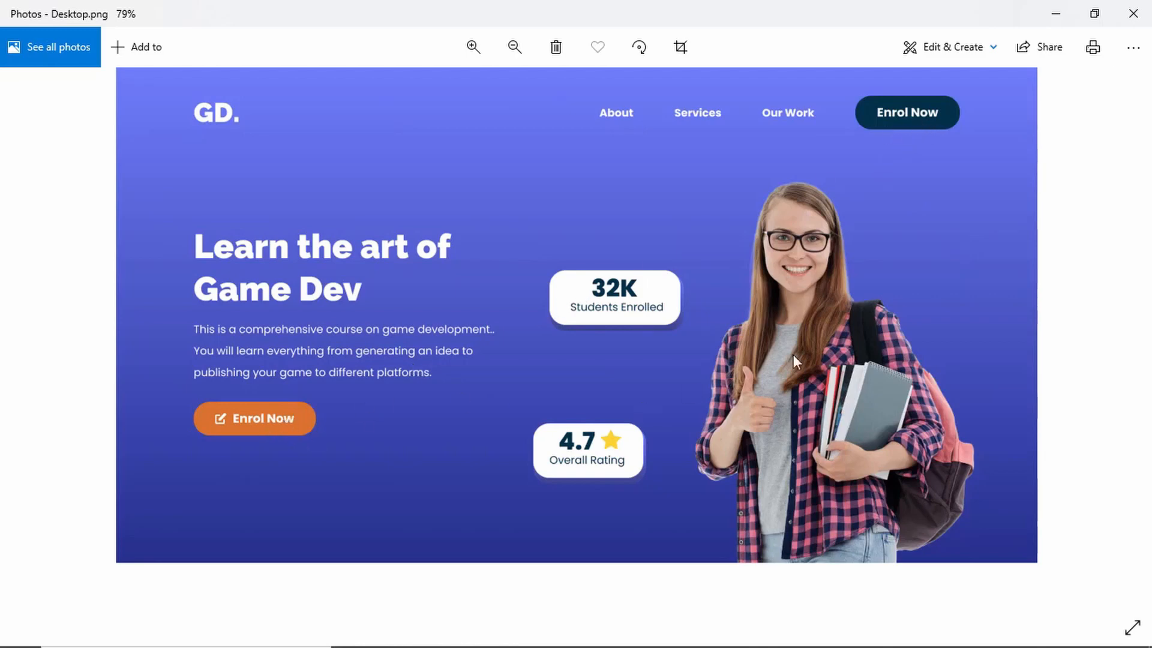
# - Examine the Desktop.png design image section by section, scrolling through the hero, testimonials and courses areas
pyautogui.scroll(-5, 941, 437)
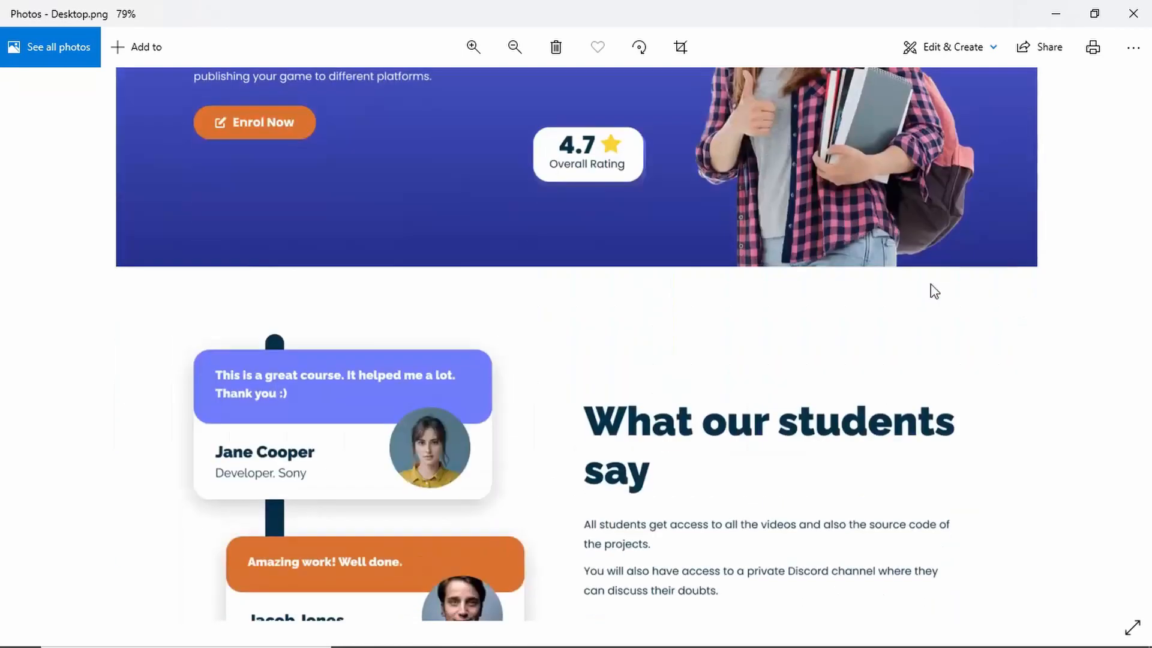
pyautogui.scroll(-4, 952, 422)
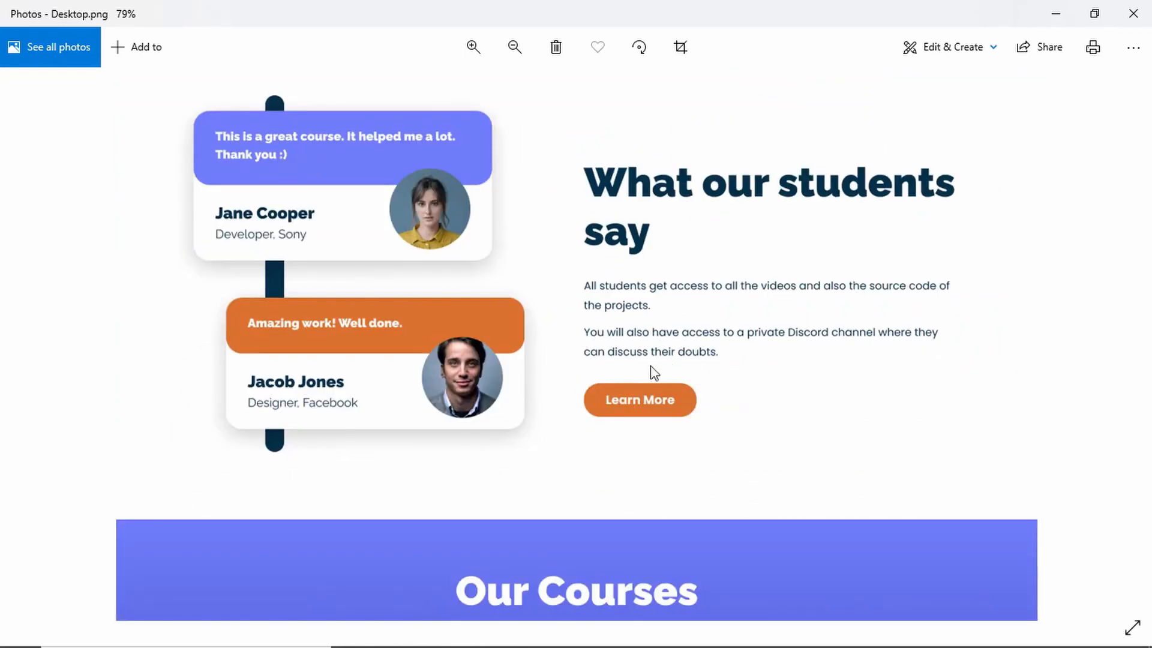
pyautogui.scroll(-7, 927, 435)
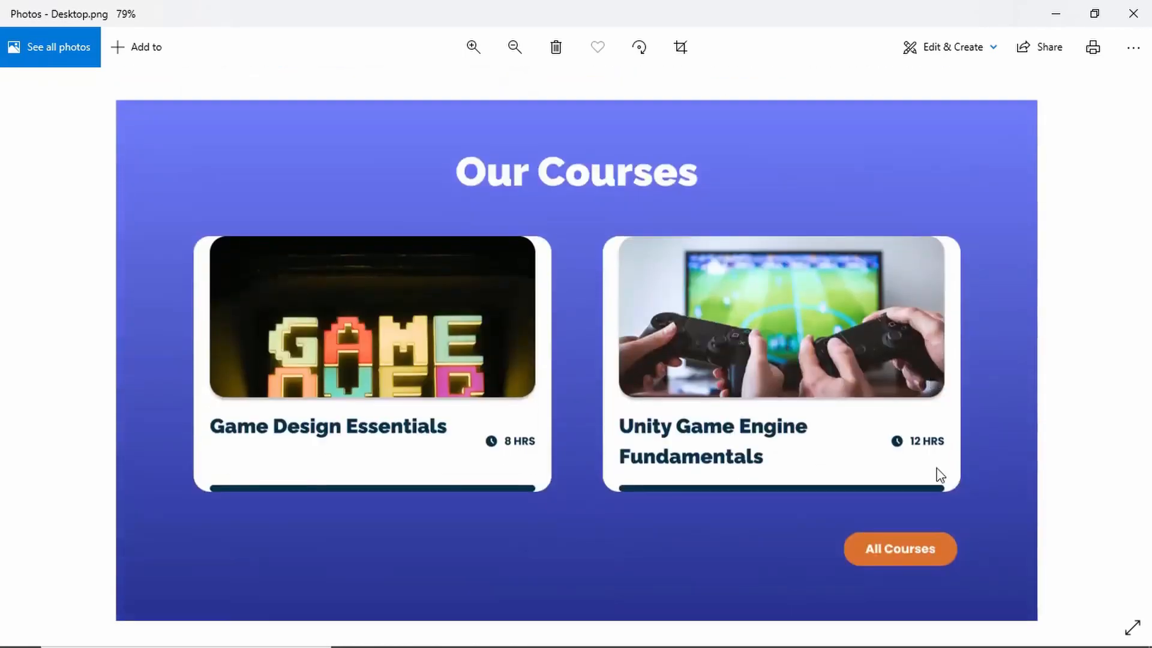
pyautogui.scroll(6, 895, 191)
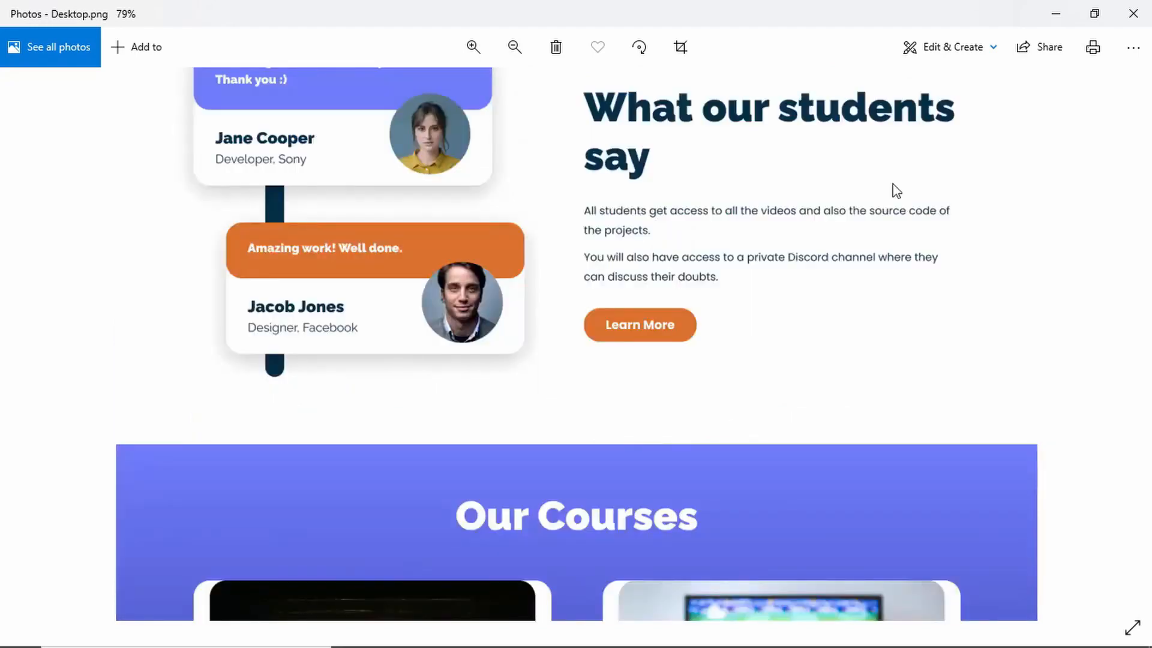
pyautogui.scroll(5, 898, 159)
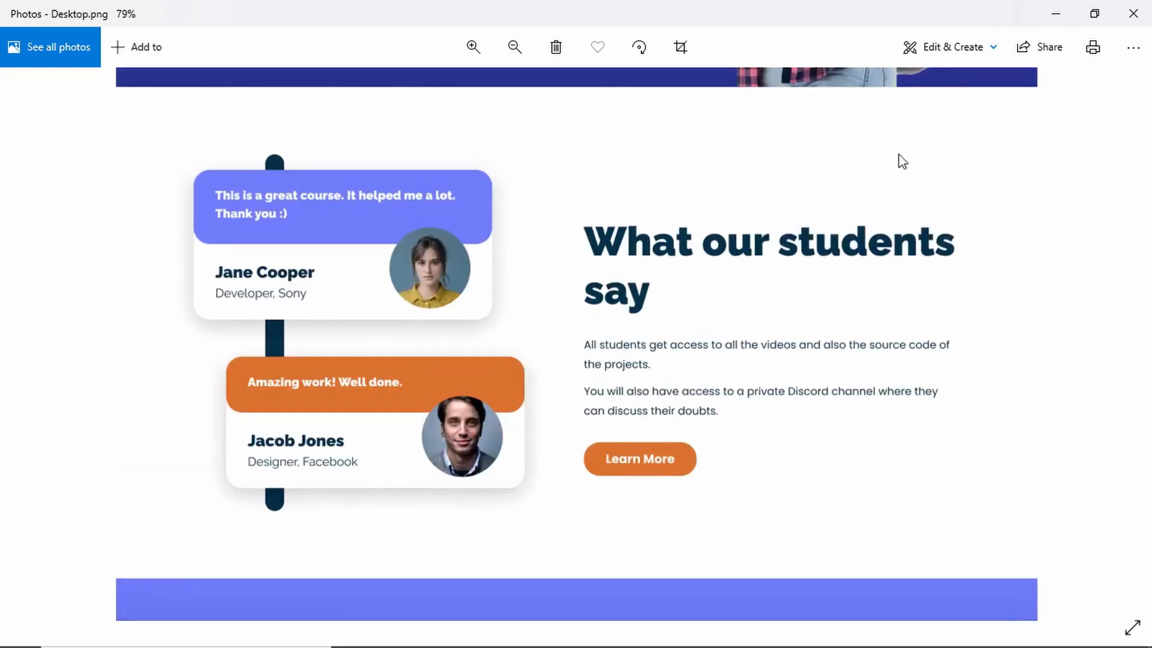
pyautogui.scroll(6, 899, 262)
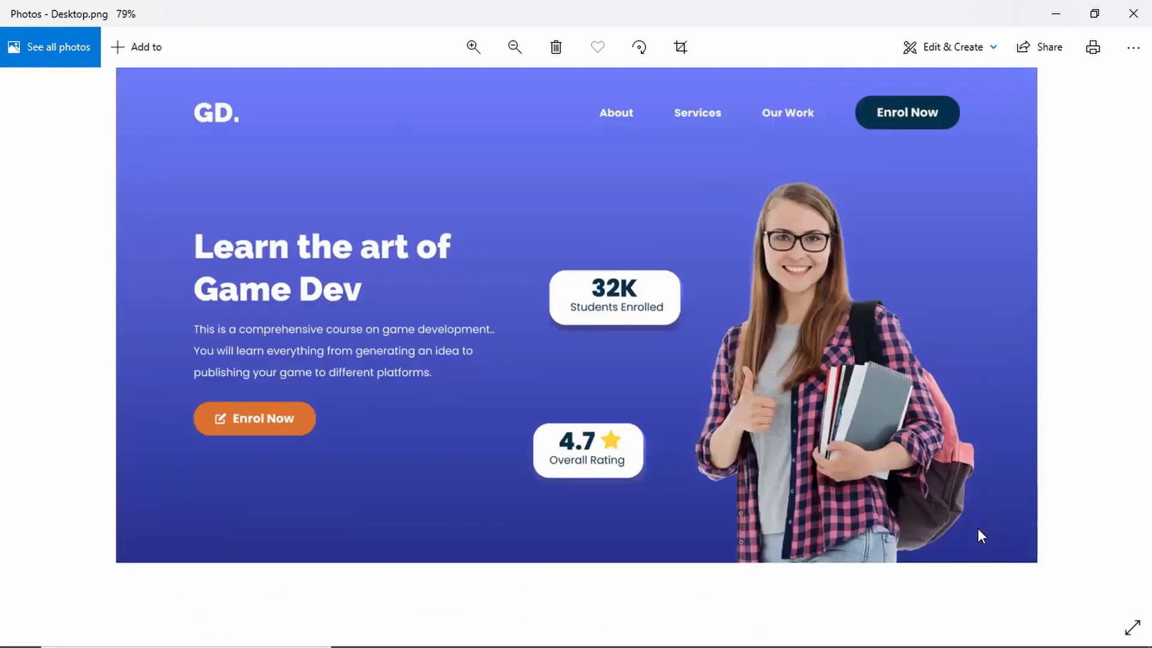
pyautogui.scroll(-2, 977, 528)
pyautogui.scroll(-4, 989, 409)
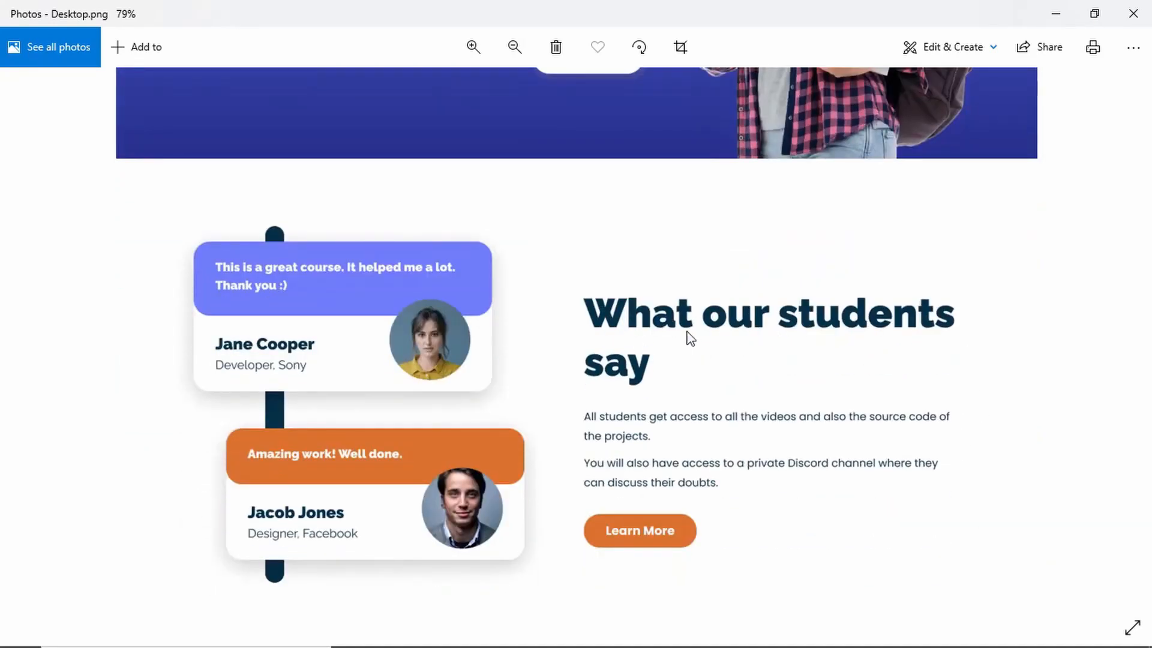
pyautogui.scroll(-5, 795, 334)
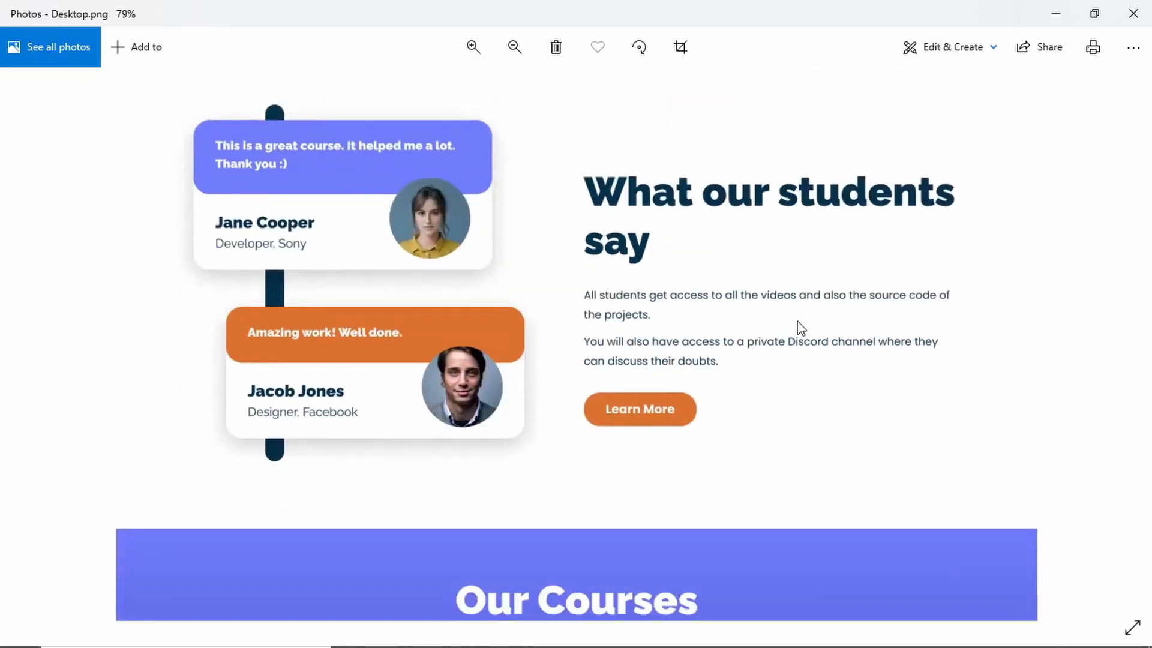
pyautogui.scroll(-6, 812, 497)
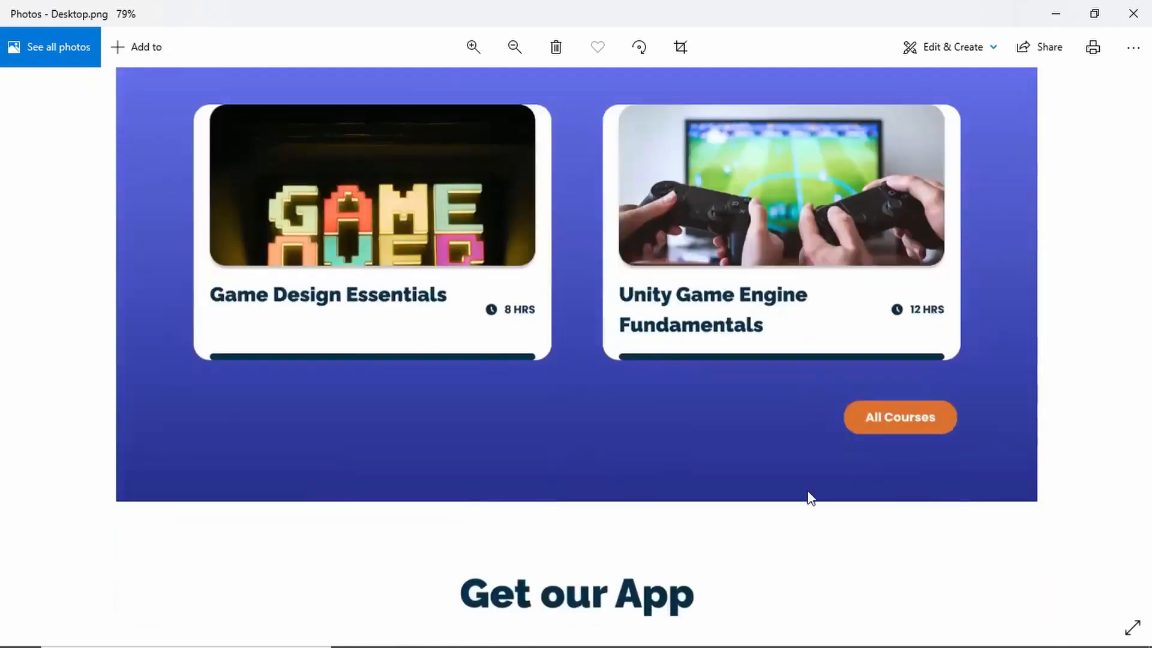
pyautogui.scroll(3, 874, 410)
pyautogui.scroll(2, 908, 287)
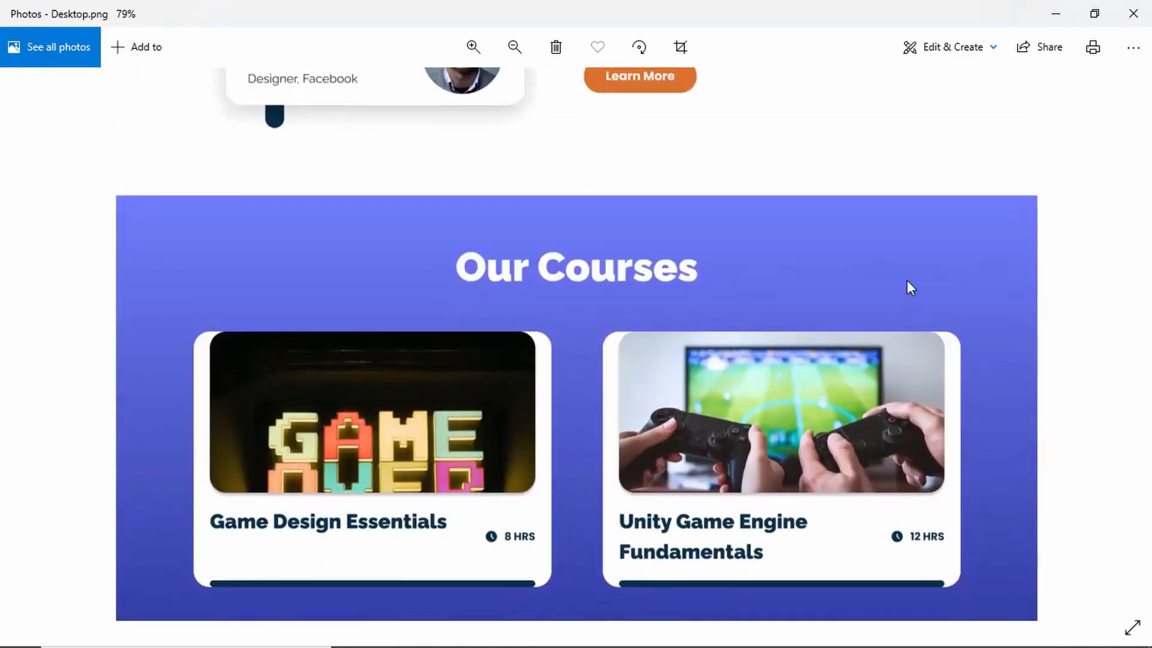
pyautogui.scroll(3, 906, 254)
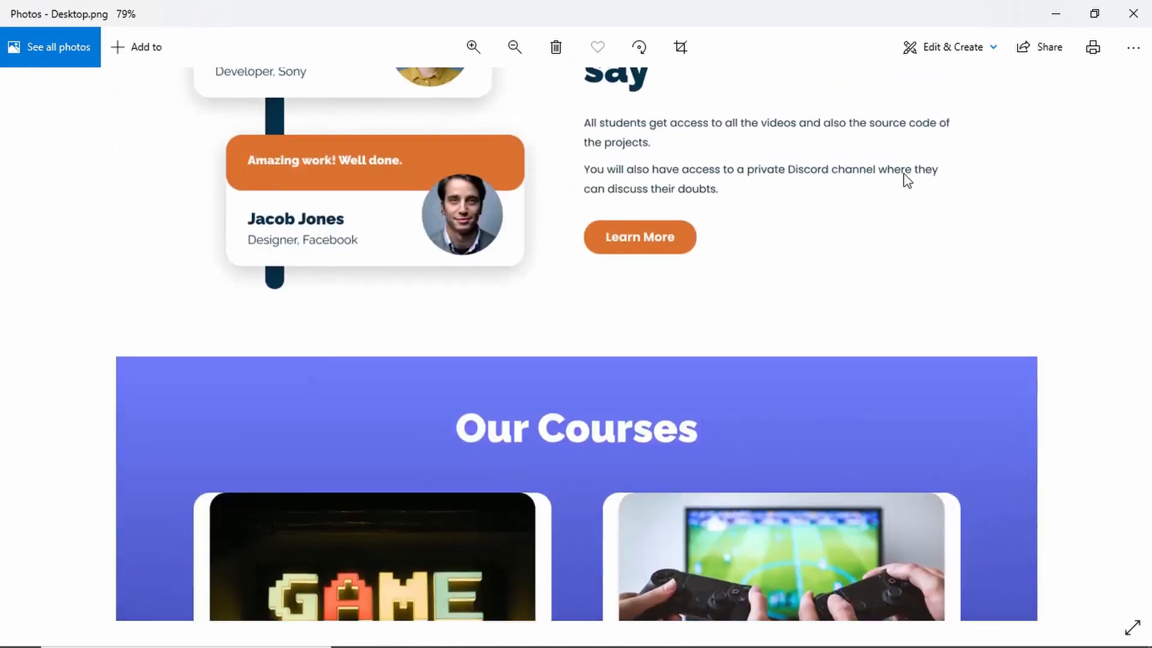
# - Look again over the testimonials and courses sections of the Desktop.png design image
pyautogui.scroll(2, 904, 174)
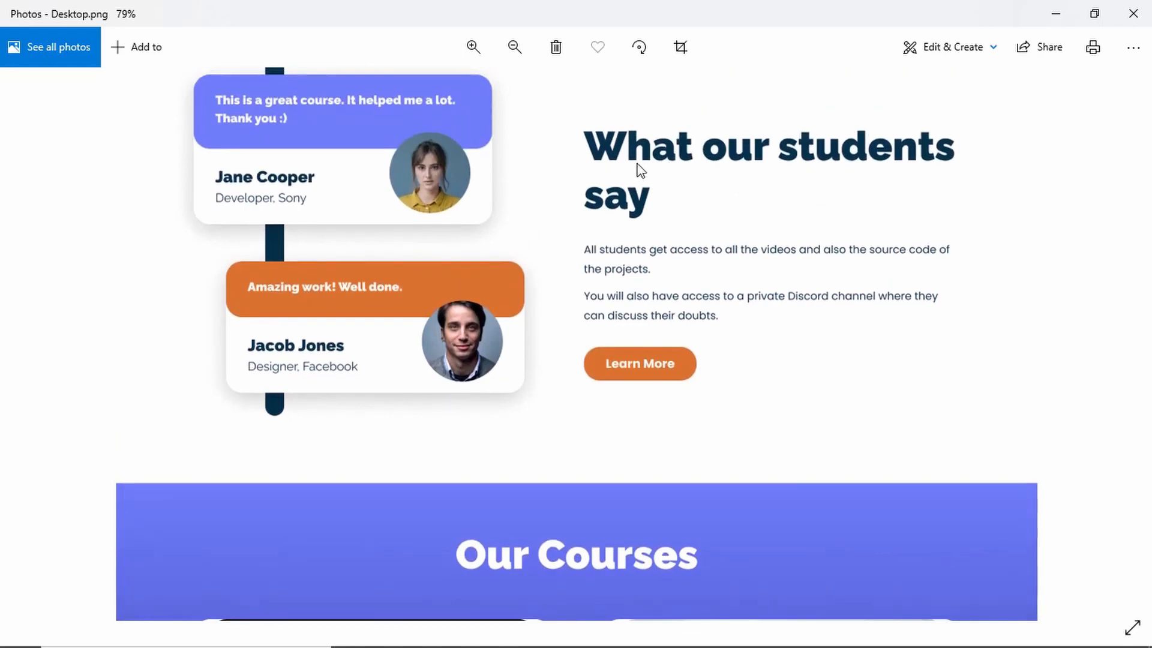
pyautogui.scroll(-1, 683, 180)
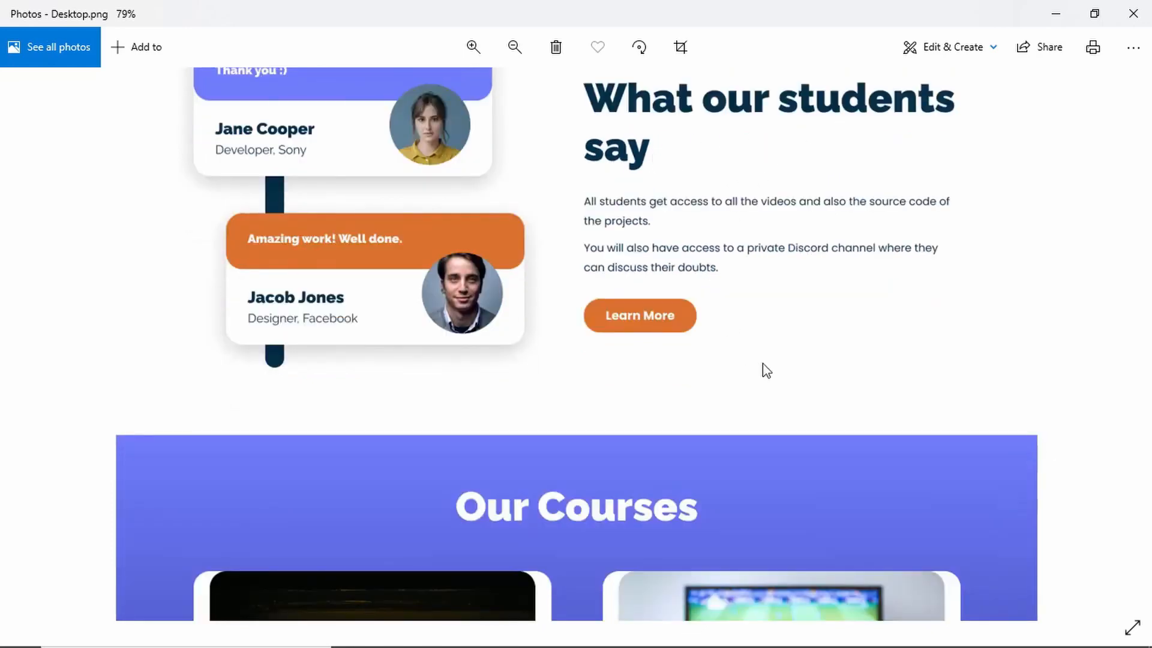
pyautogui.scroll(-3, 813, 276)
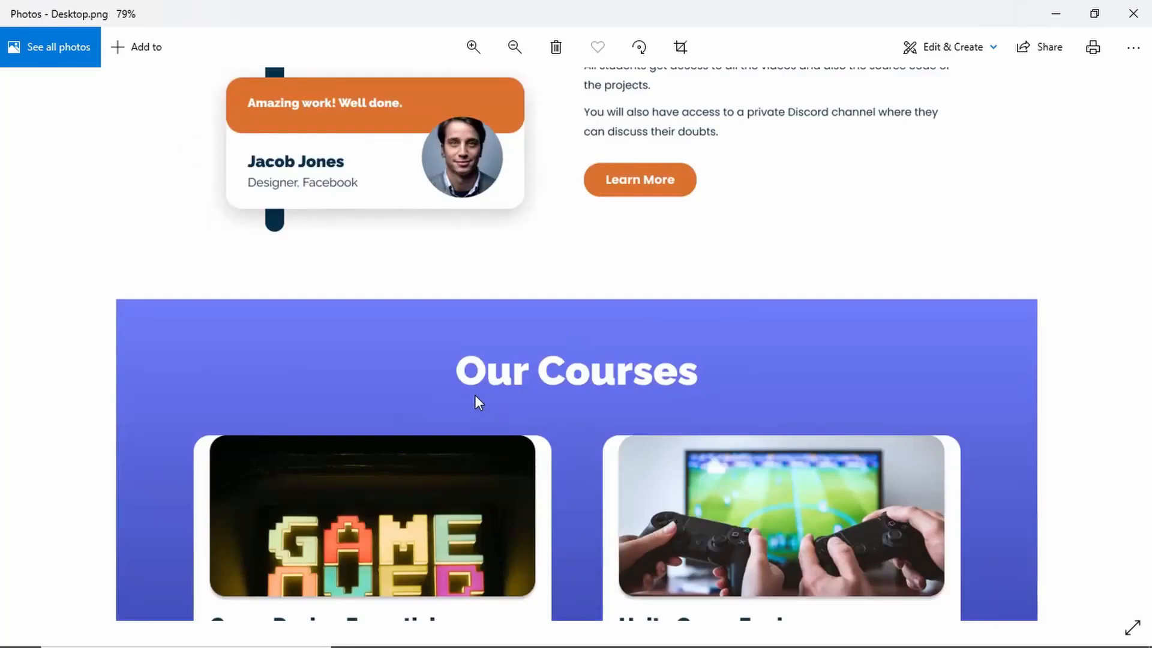
pyautogui.scroll(-2, 908, 167)
pyautogui.scroll(2, 908, 167)
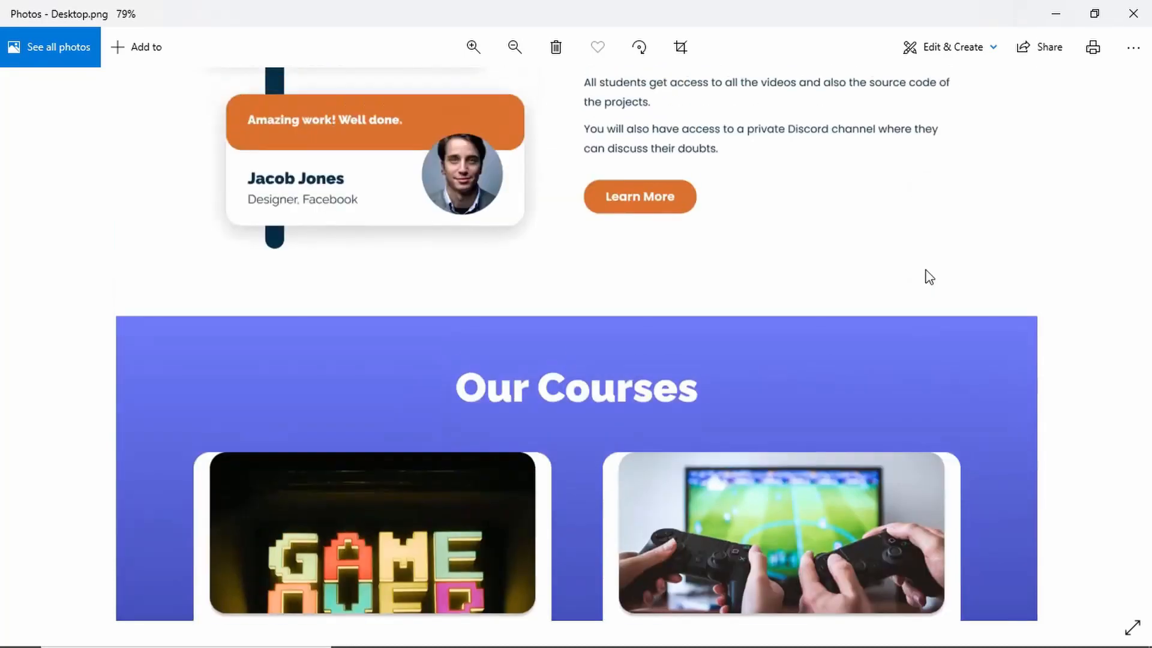
pyautogui.scroll(3, 921, 270)
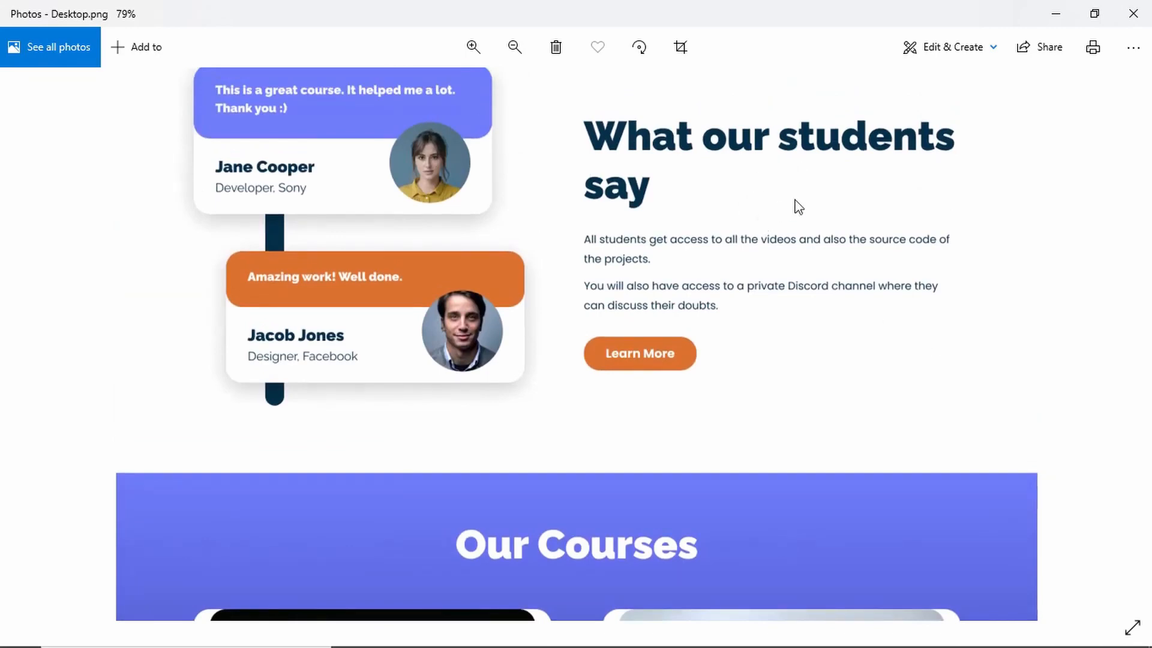
pyautogui.moveTo(799, 198); pyautogui.dragTo(846, 239)
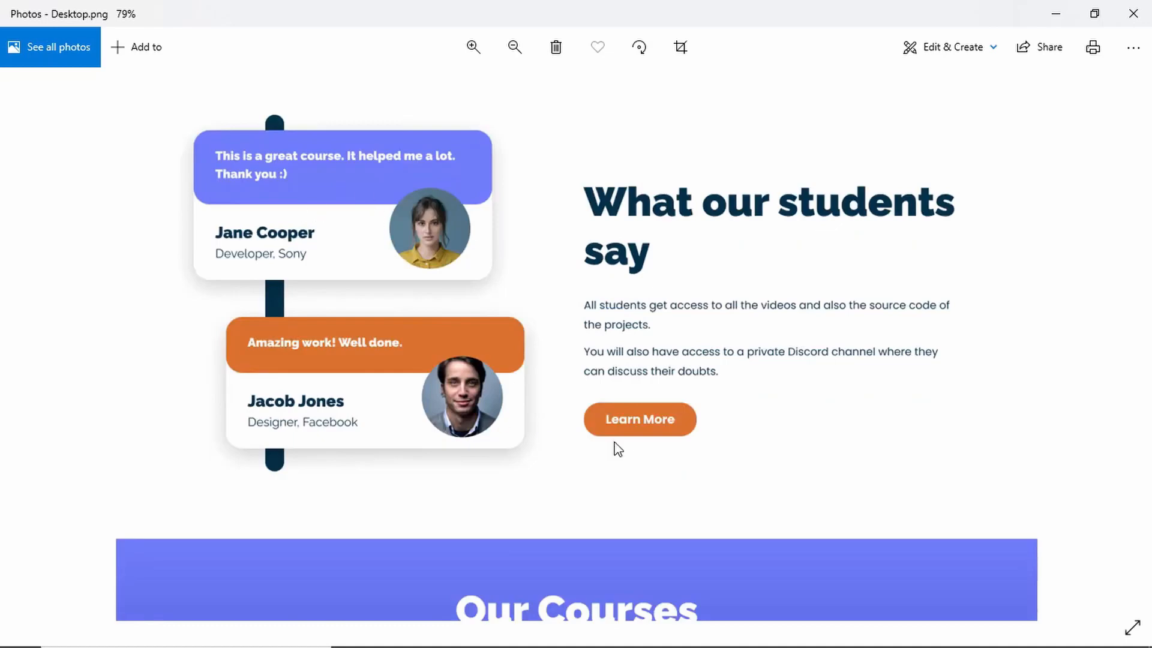
pyautogui.moveTo(668, 438); pyautogui.dragTo(678, 180)
pyautogui.scroll(-5, 689, 359)
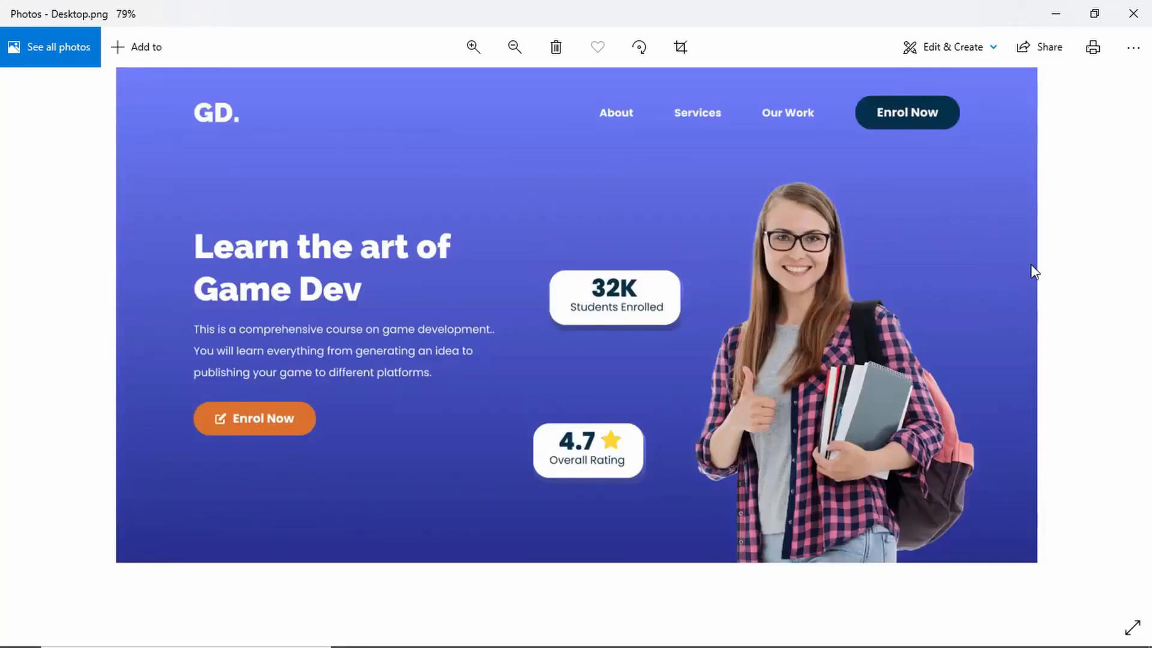
# - Switch to the browser and view the Figma downloads page for the desktop app
pyautogui.hotkey('alt', 'Tab')
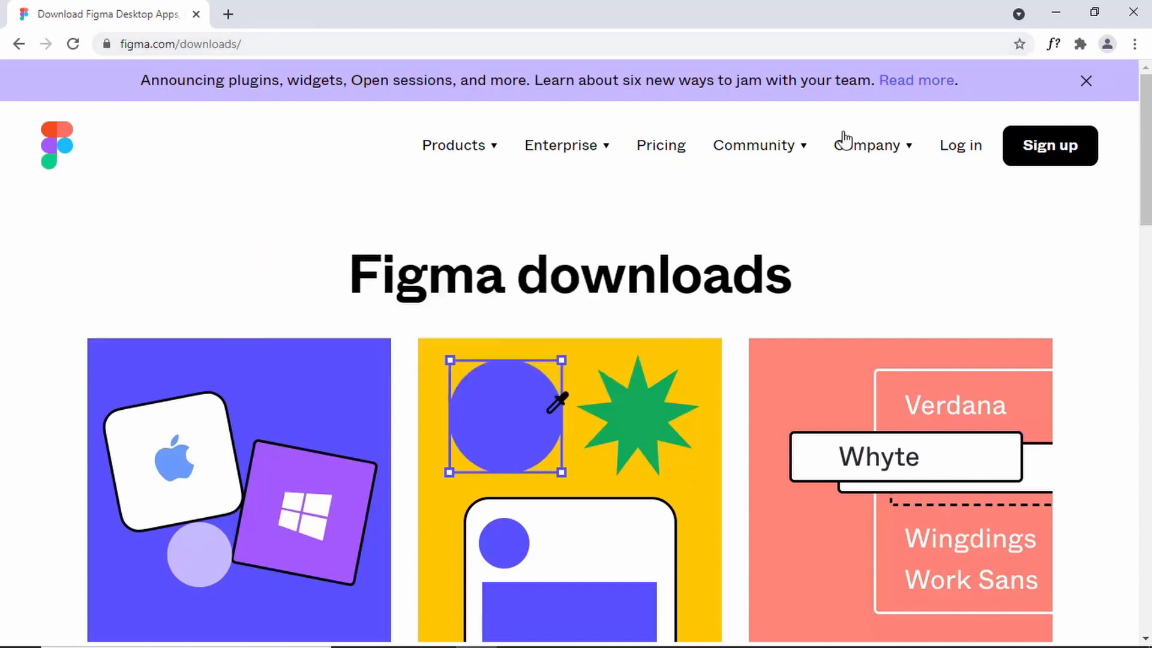
pyautogui.moveTo(1147, 114); pyautogui.dragTo(1146, 187)
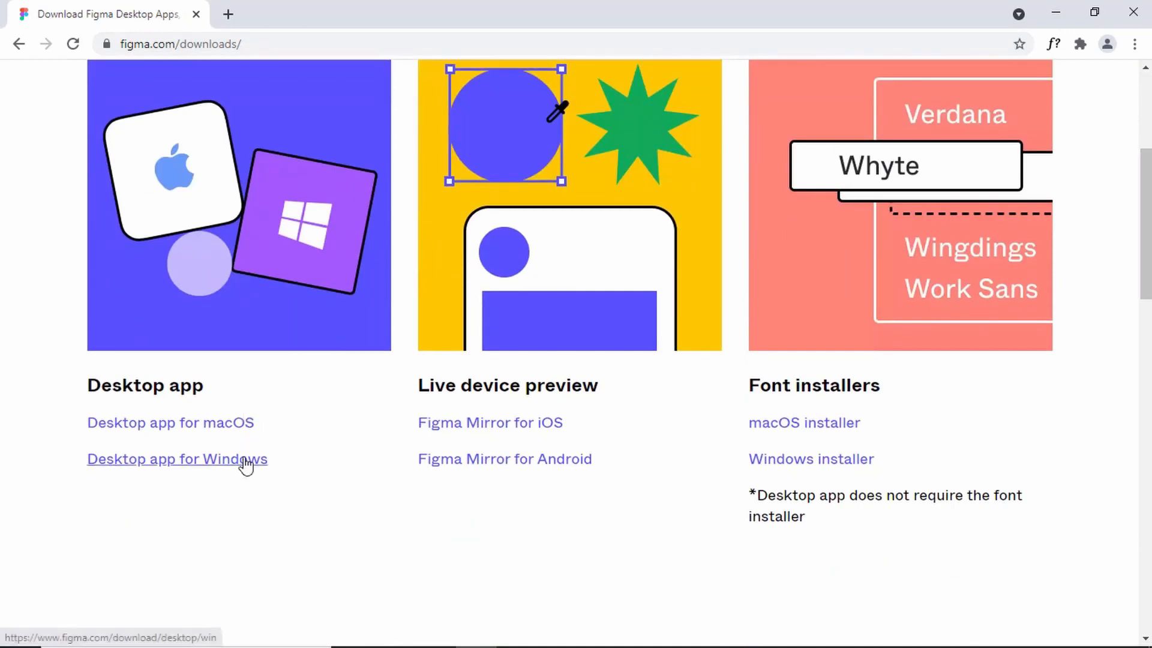
pyautogui.scroll(3, 465, 307)
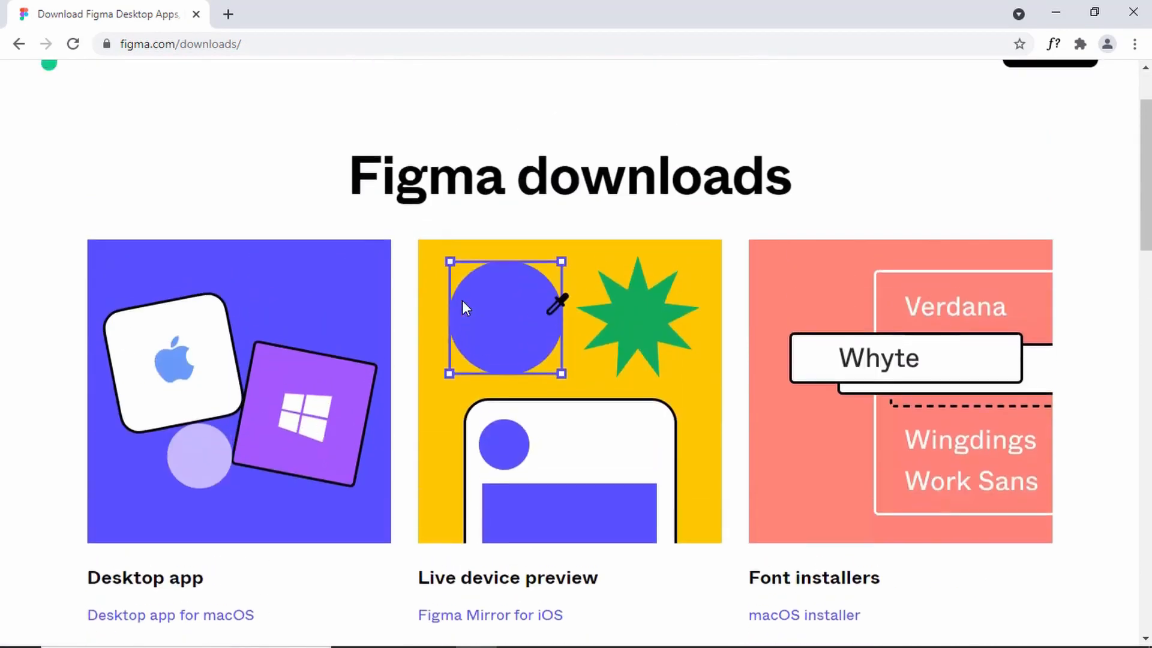
pyautogui.scroll(-1, 721, 378)
pyautogui.scroll(3, 722, 378)
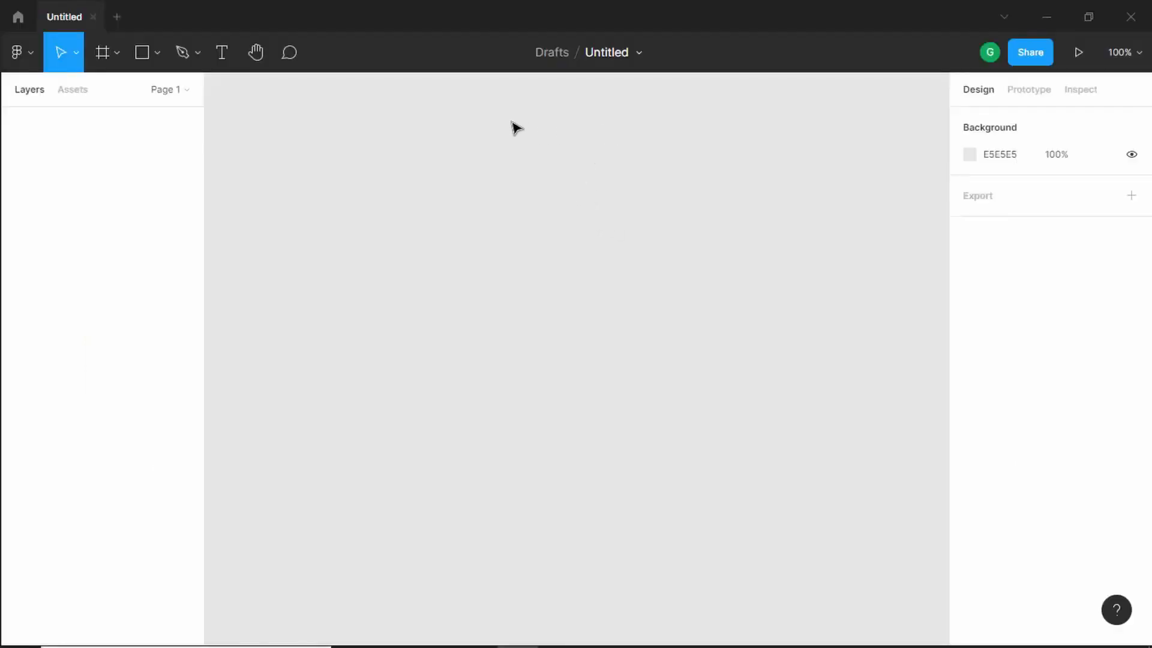
# - Rename the Figma file as Responsive Homepage
pyautogui.click(607, 53)
pyautogui.write('Res')
pyautogui.write('ponsive Homepage')
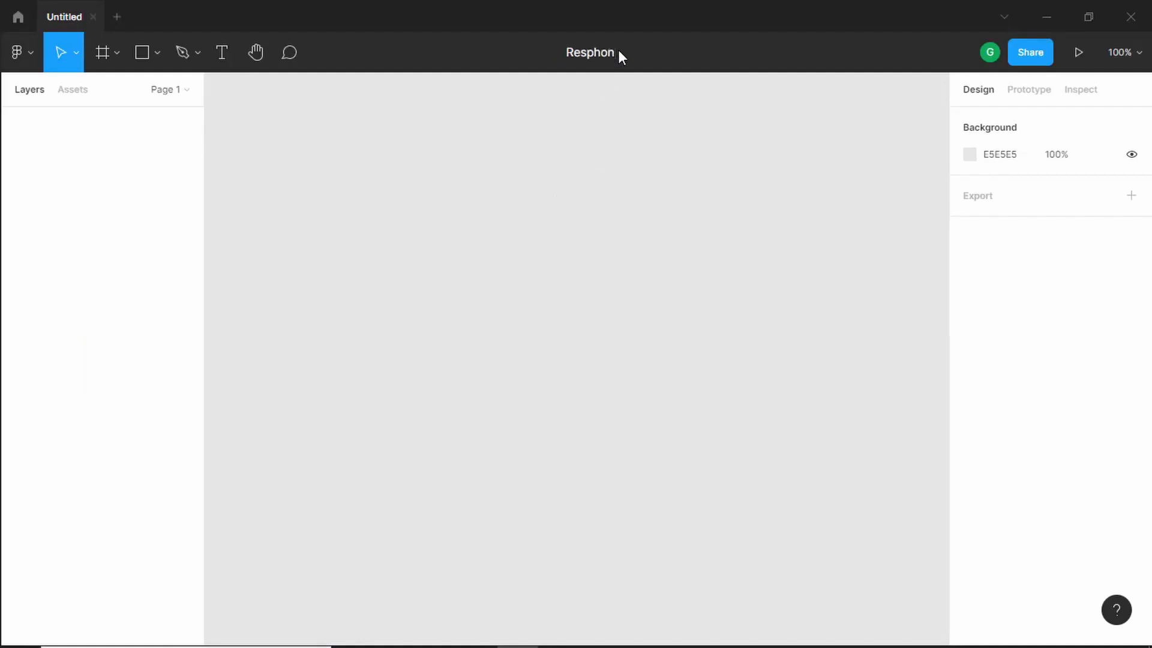
pyautogui.press('Return')
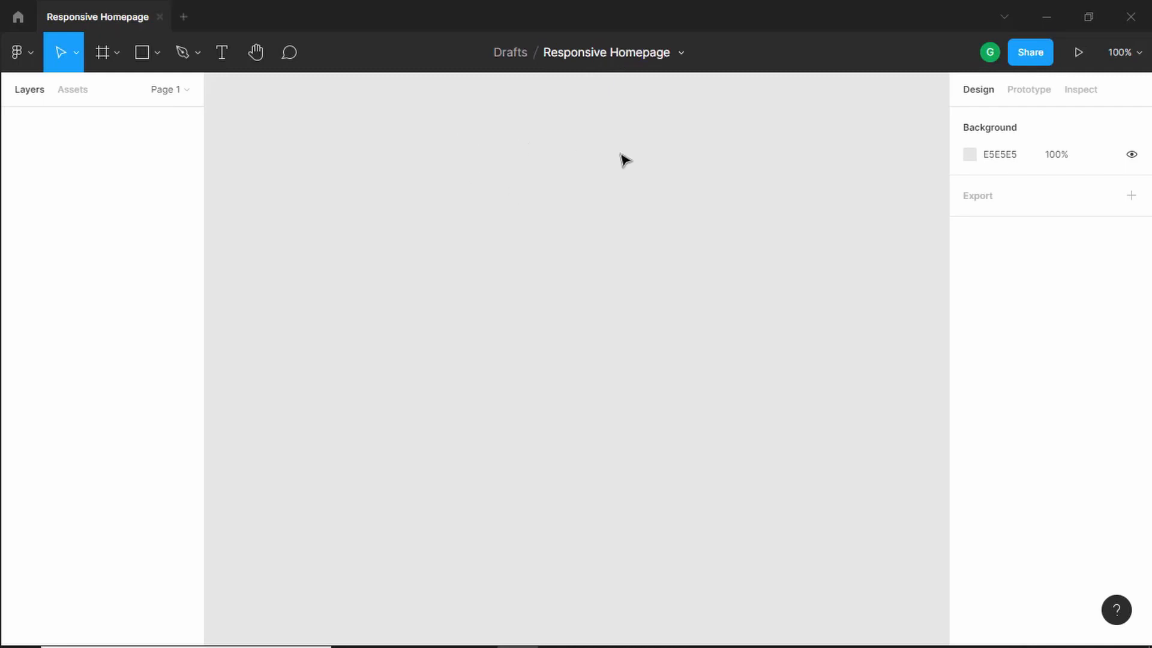
# - Create a Desktop 1440×1024 frame and position it at X 0, Y 0, fitting it in view
pyautogui.click(102, 53)
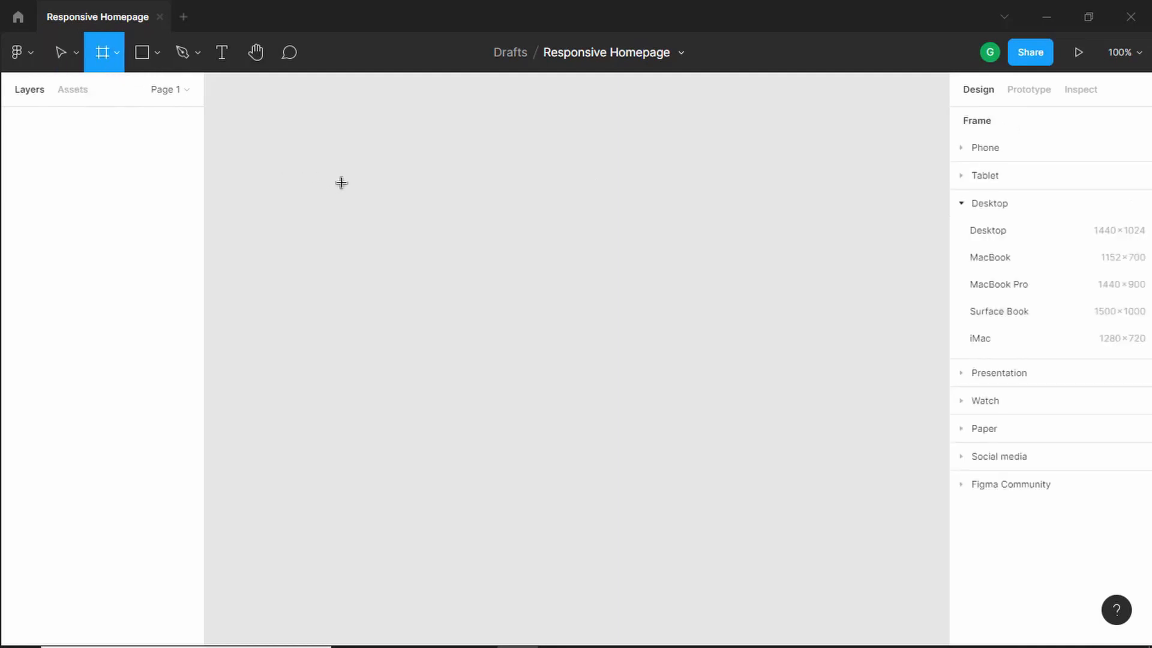
pyautogui.click(989, 155)
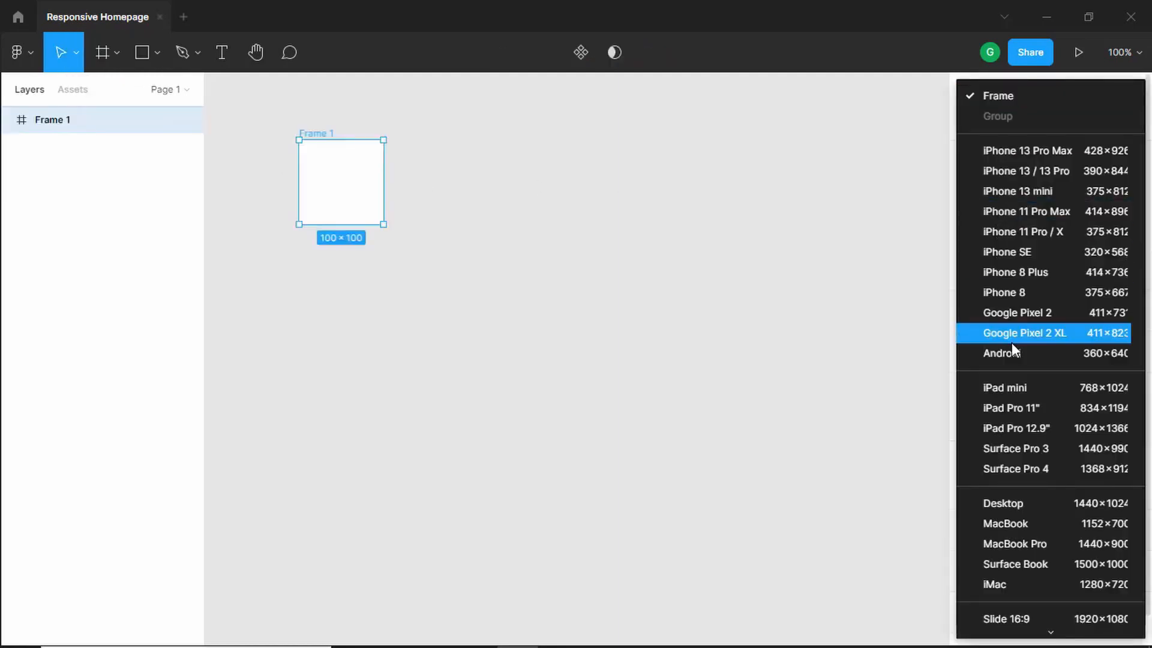
pyautogui.click(1028, 507)
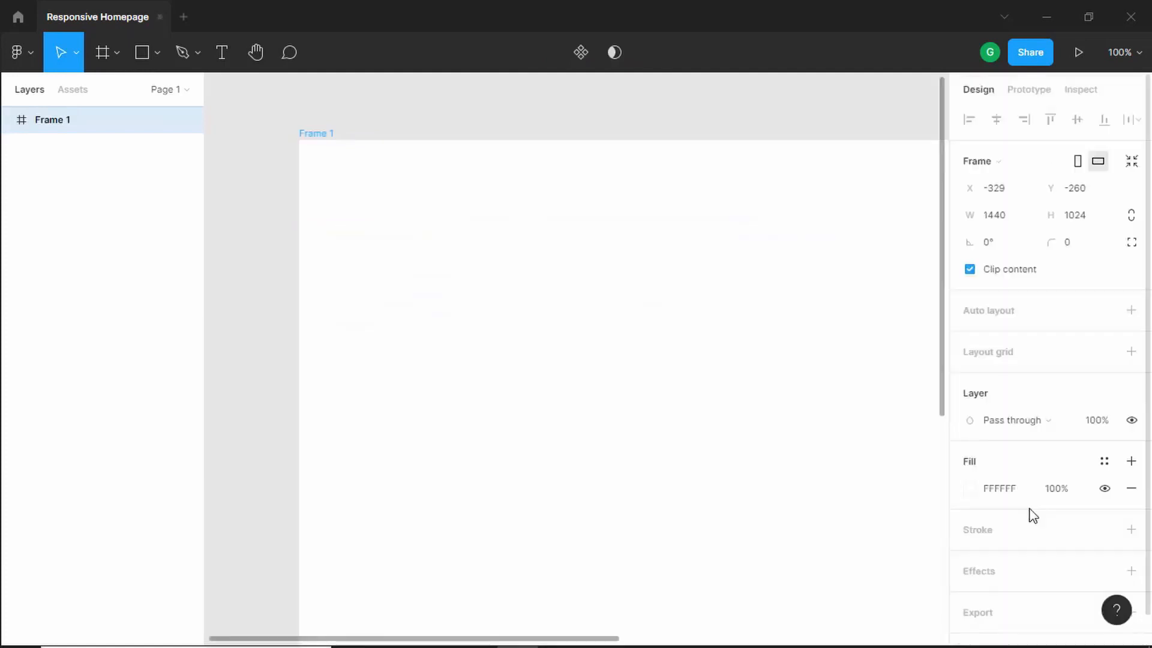
pyautogui.click(1016, 192)
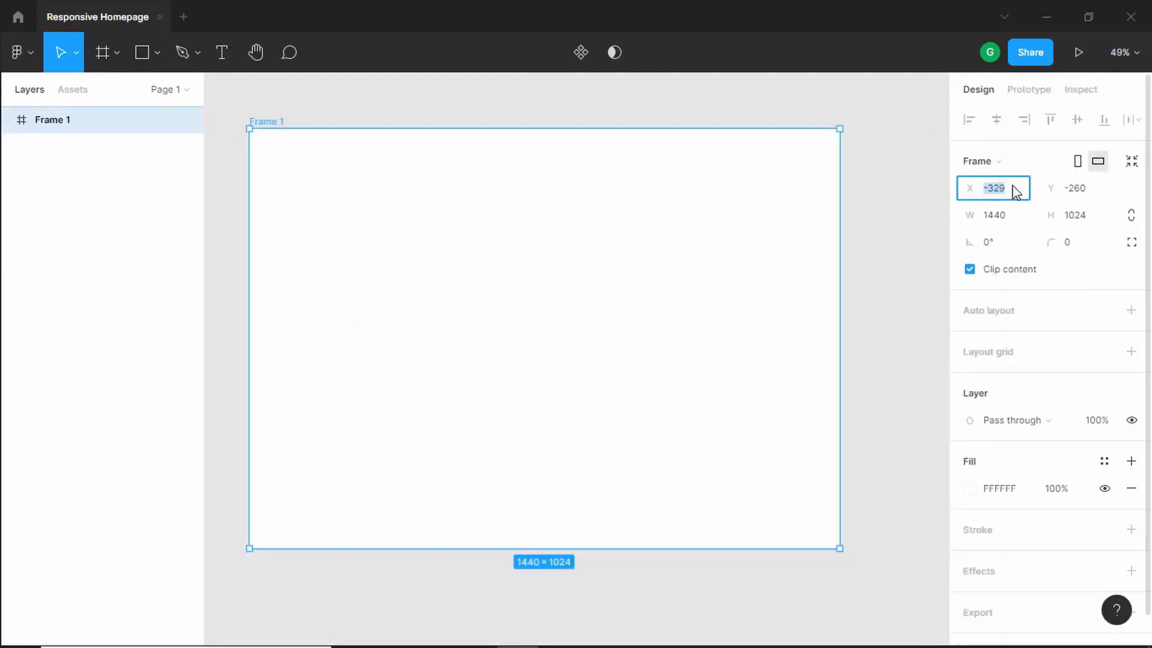
pyautogui.write('0')
pyautogui.press('Tab')
pyautogui.write('0')
pyautogui.press('Return')
pyautogui.hotkey('shift', '1')
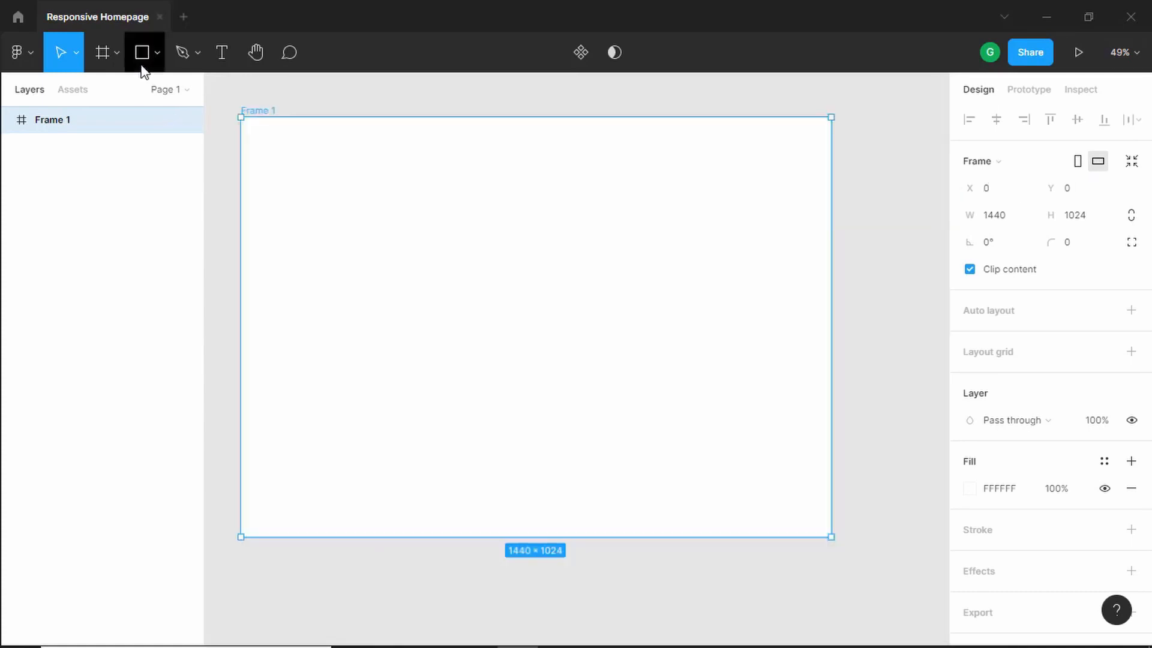
# - Draw a rectangle inside the frame and set its size to 200 × 200
pyautogui.click(144, 63)
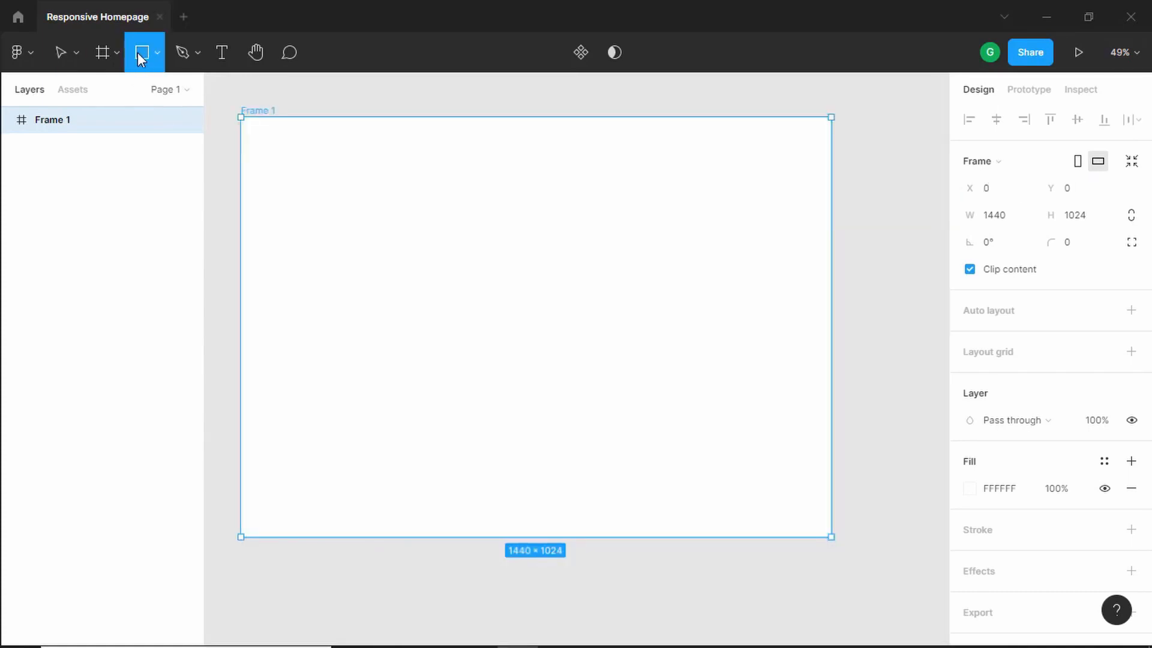
pyautogui.click(285, 172)
pyautogui.moveTo(292, 182); pyautogui.dragTo(317, 186)
pyautogui.click(1009, 190)
pyautogui.doubleClick(1007, 192)
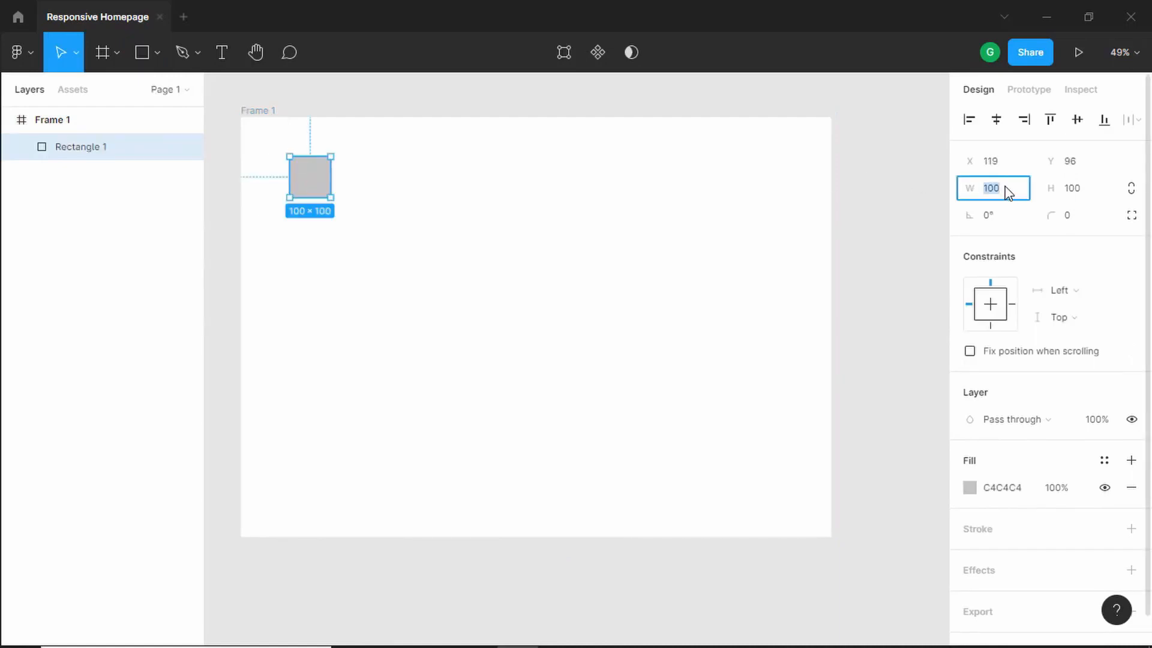
pyautogui.write('200')
pyautogui.press('Tab')
pyautogui.write('200')
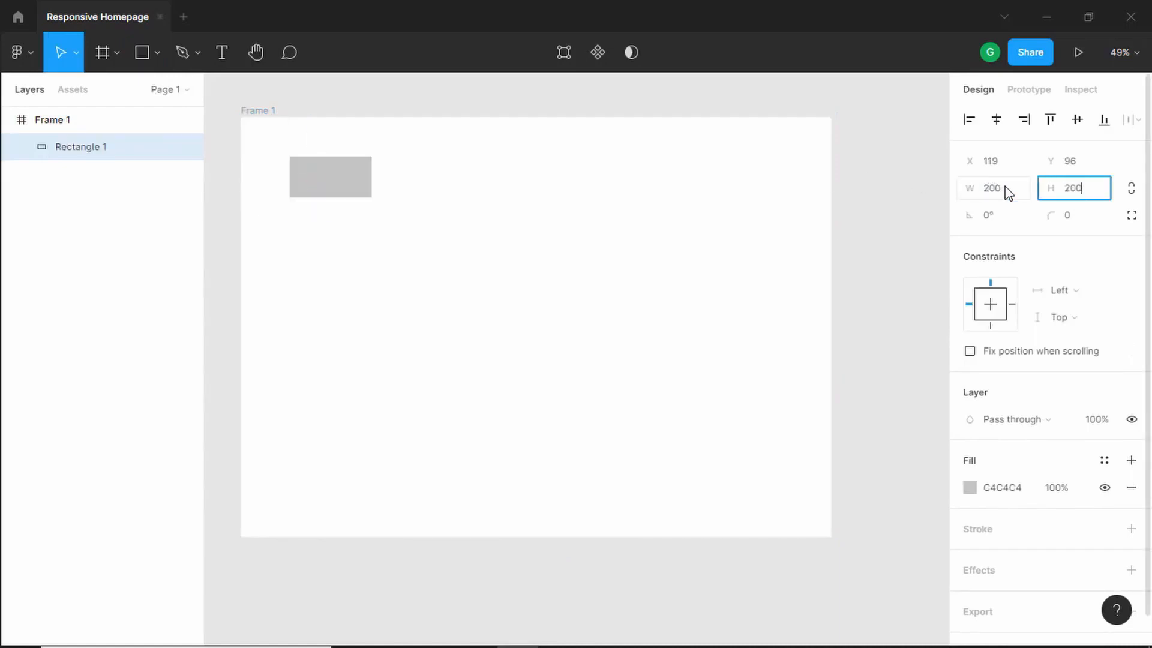
pyautogui.press('Return')
# - Set the rectangle's corner radius to 20
pyautogui.click(1066, 214)
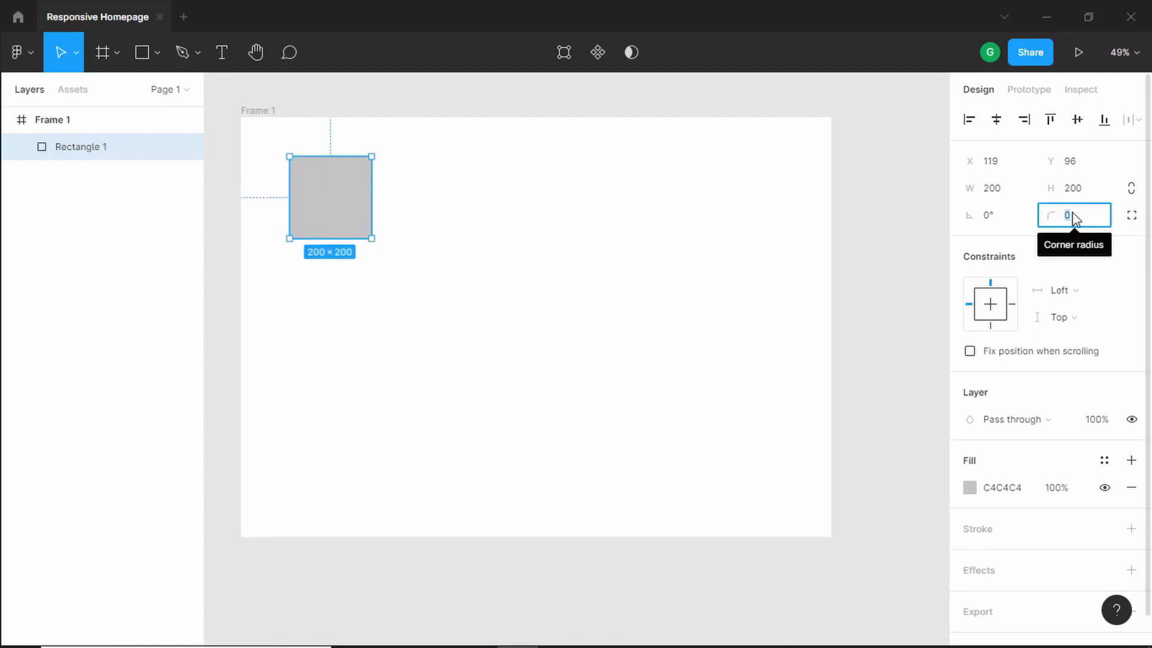
pyautogui.write('20')
pyautogui.press('Return')
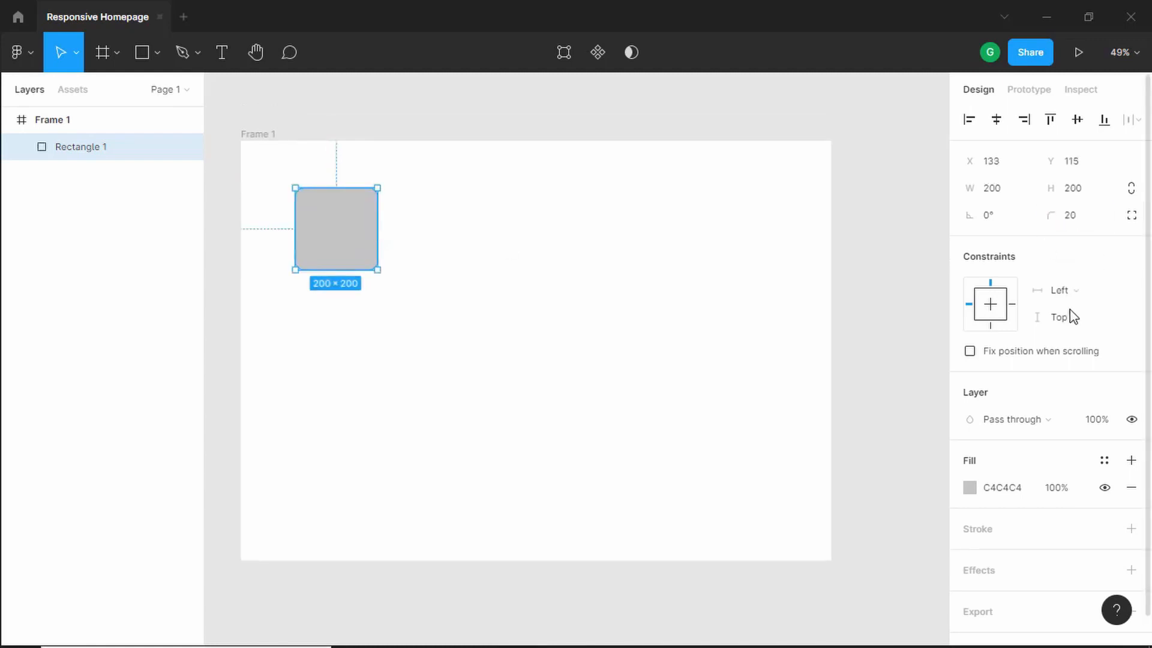
# - Add a drop shadow to the rectangle with a Y offset of 7 and a blur of 16
pyautogui.scroll(-1, 1067, 365)
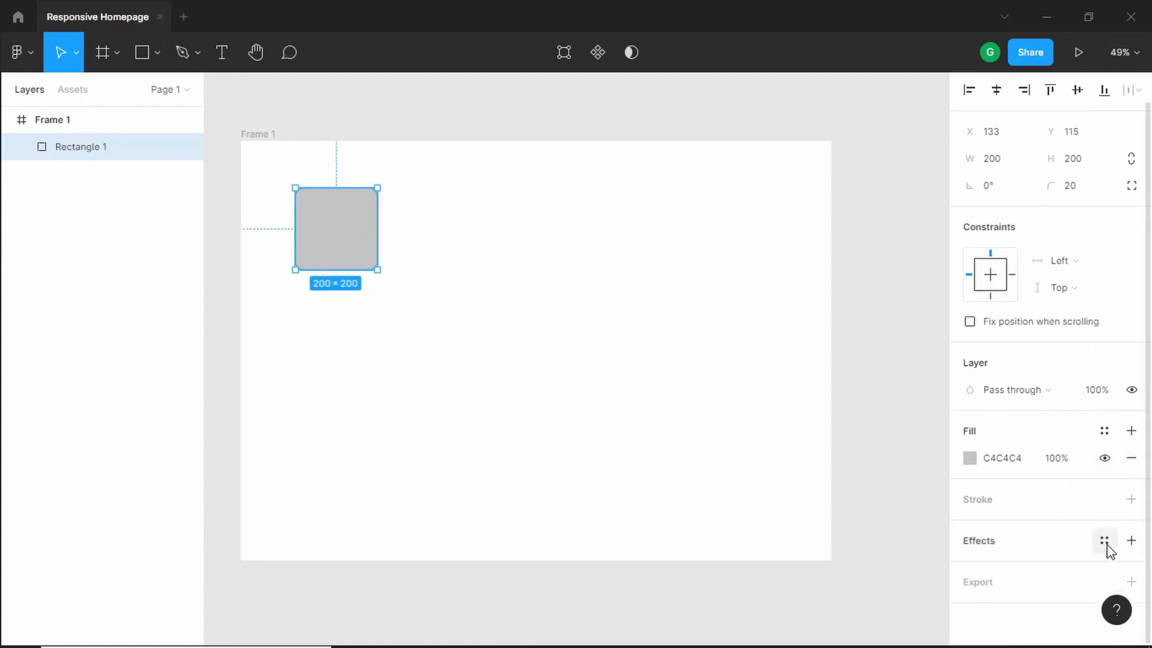
pyautogui.click(1135, 546)
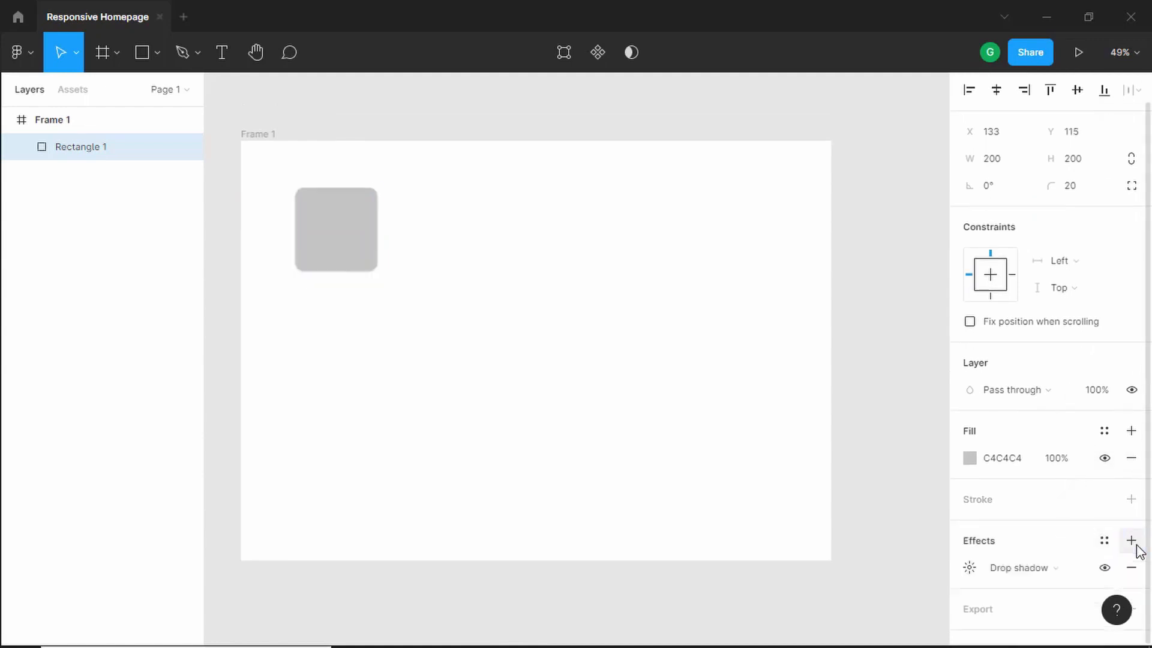
pyautogui.scroll(-1, 1080, 540)
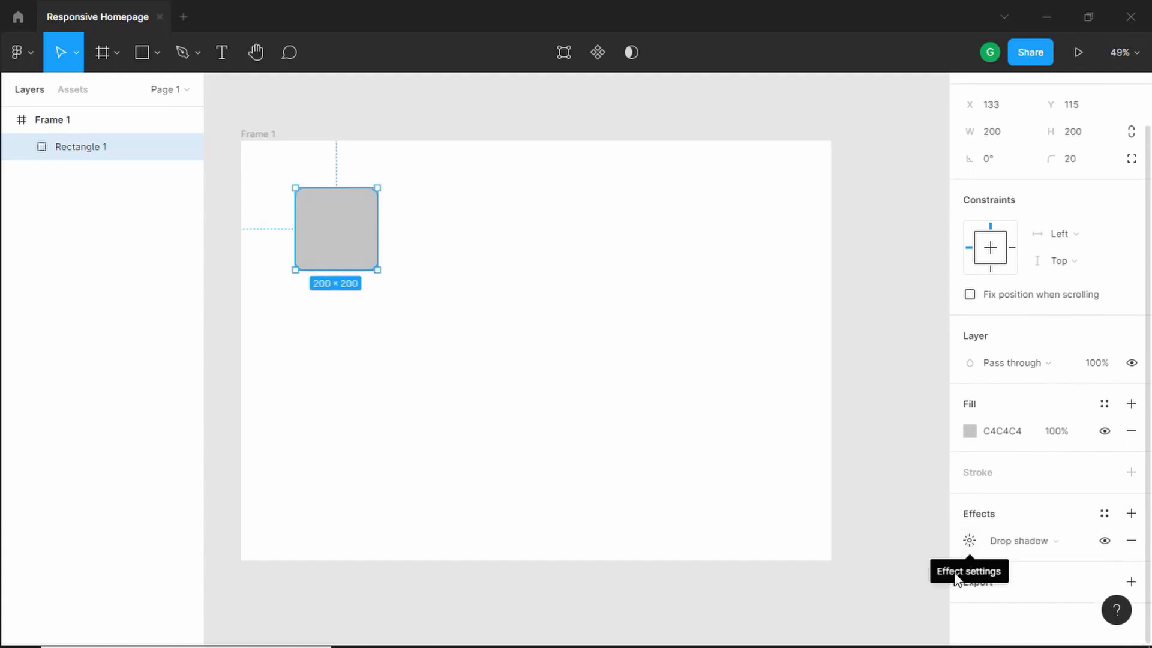
pyautogui.click(970, 542)
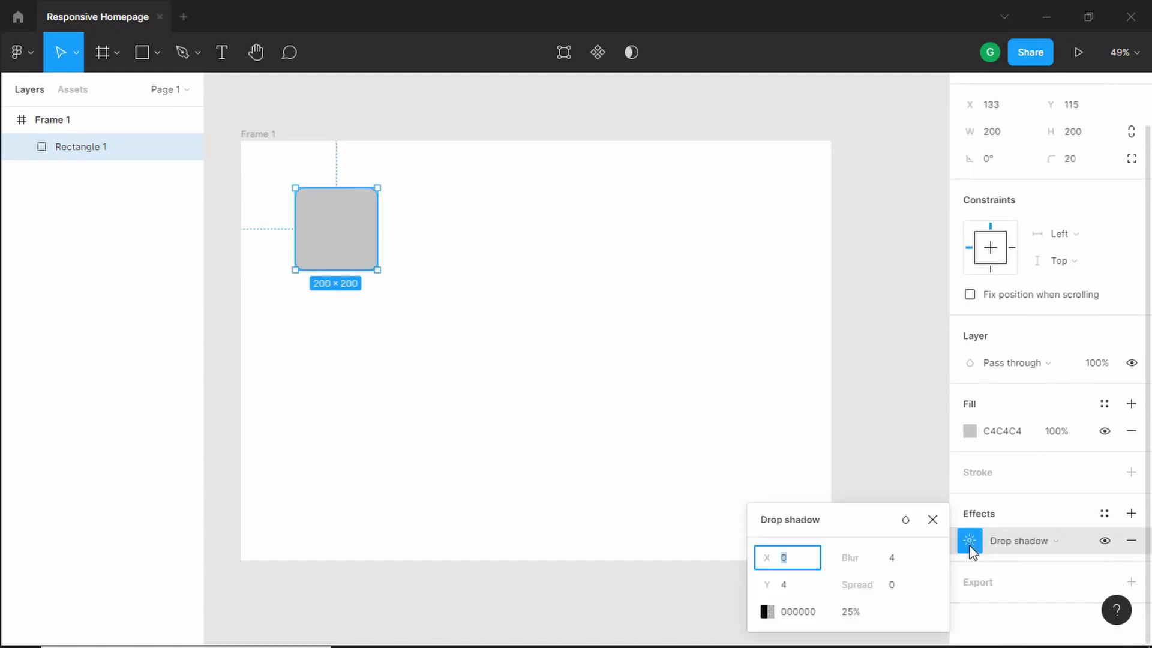
pyautogui.press('Tab')
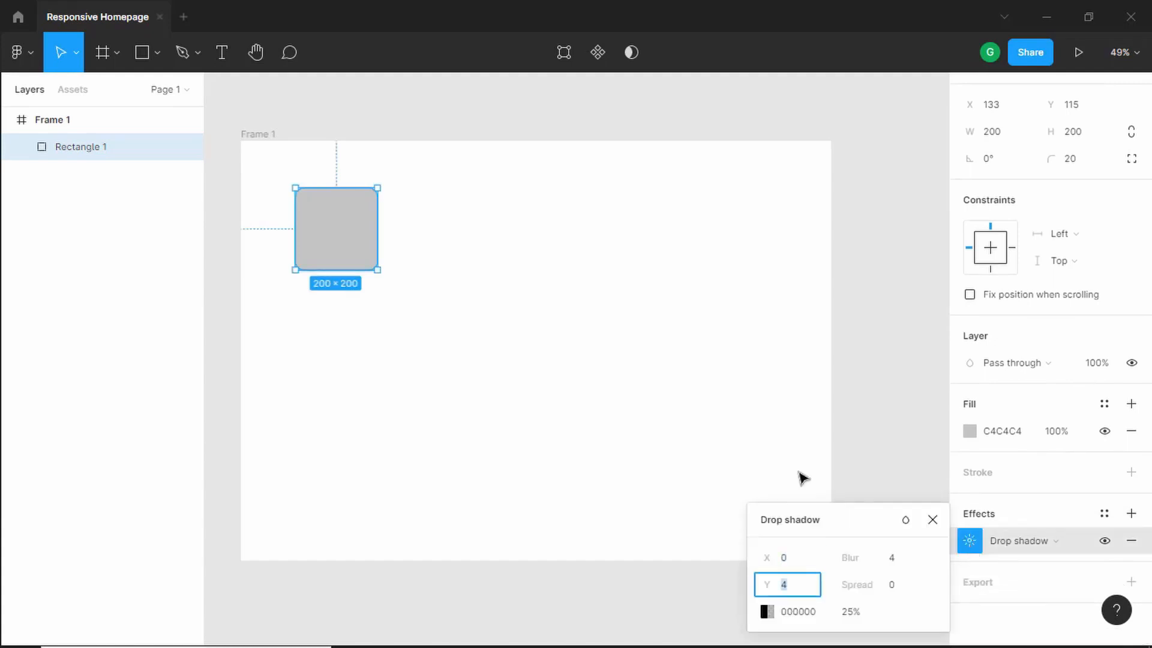
pyautogui.press('Up')
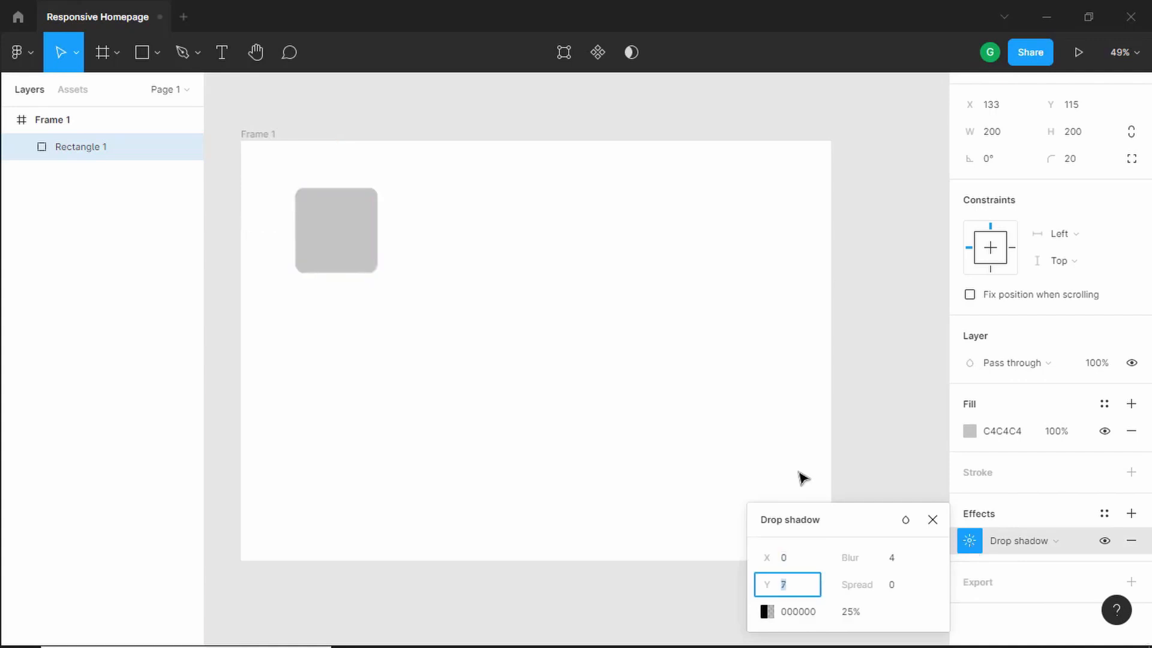
pyautogui.press('Tab')
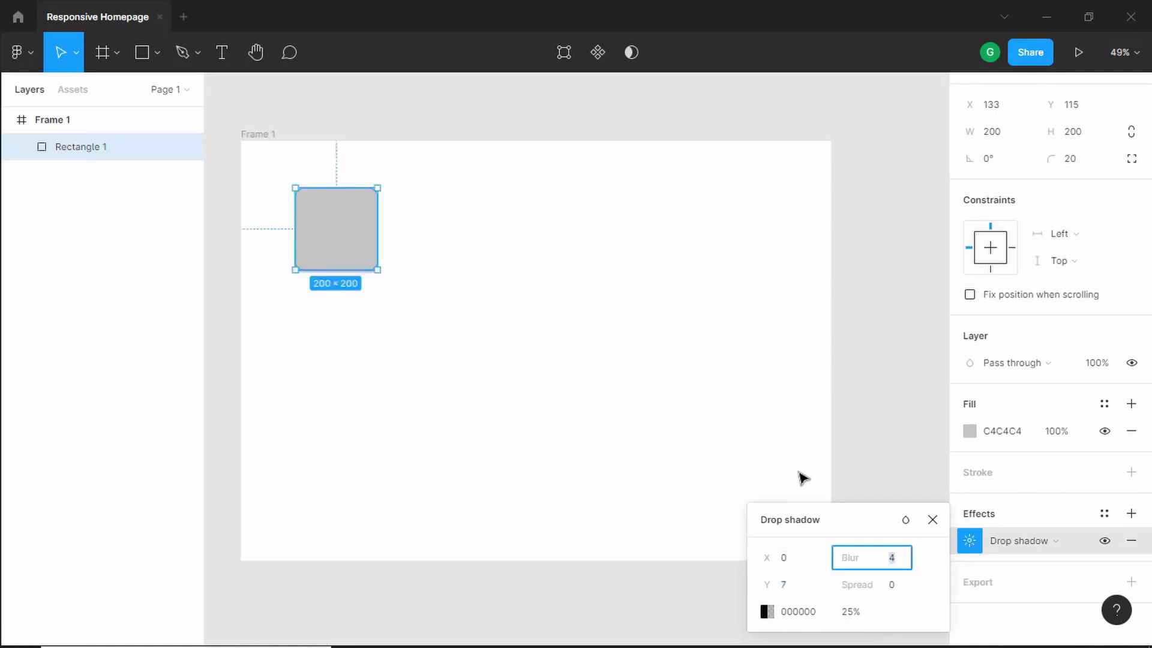
pyautogui.press('Up')
pyautogui.press('Up')
pyautogui.press('Up')
pyautogui.press('Up')
pyautogui.press('Up')
pyautogui.press('Up')
pyautogui.press('Up')
pyautogui.press('Up')
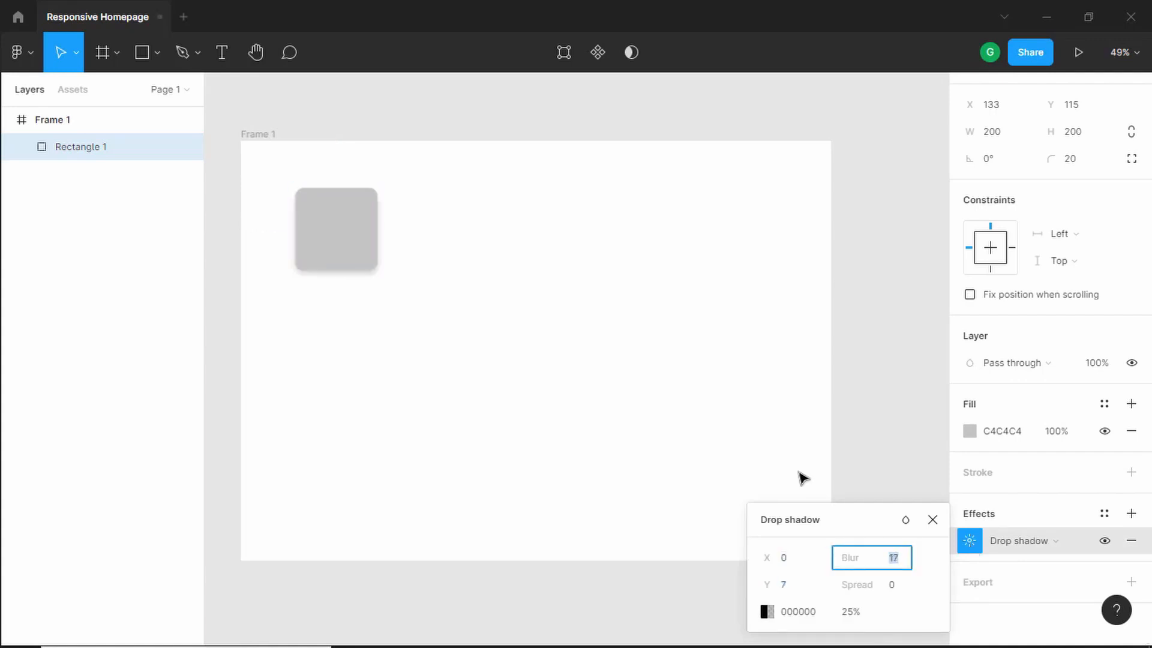
pyautogui.press('Tab')
pyautogui.press('Tab')
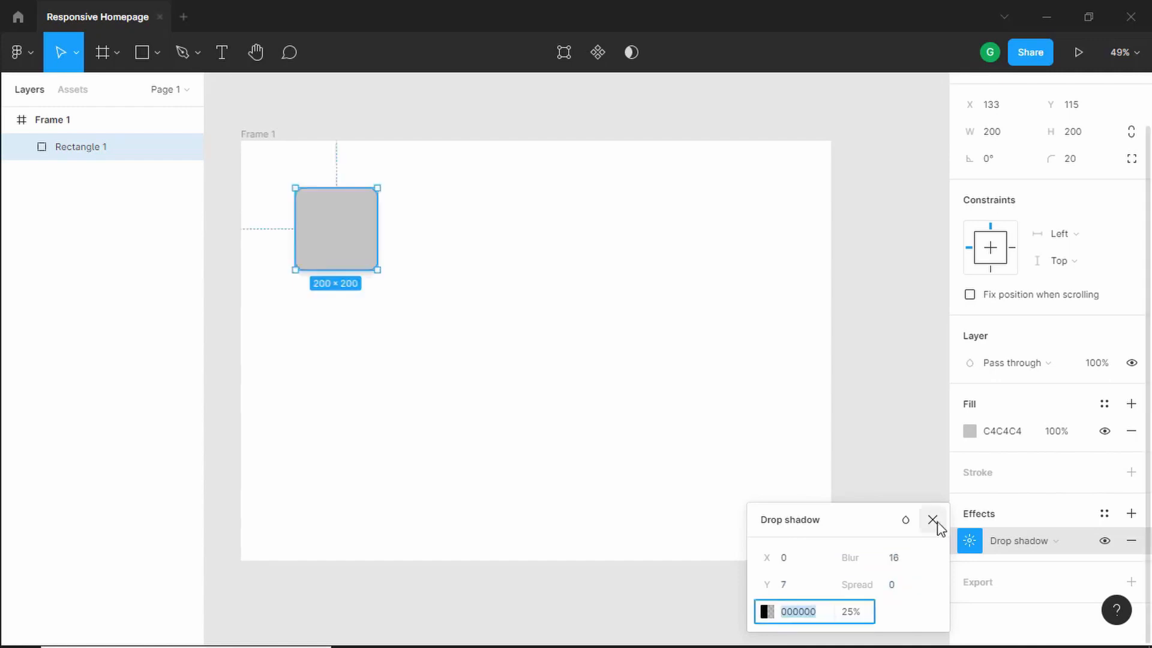
pyautogui.click(934, 521)
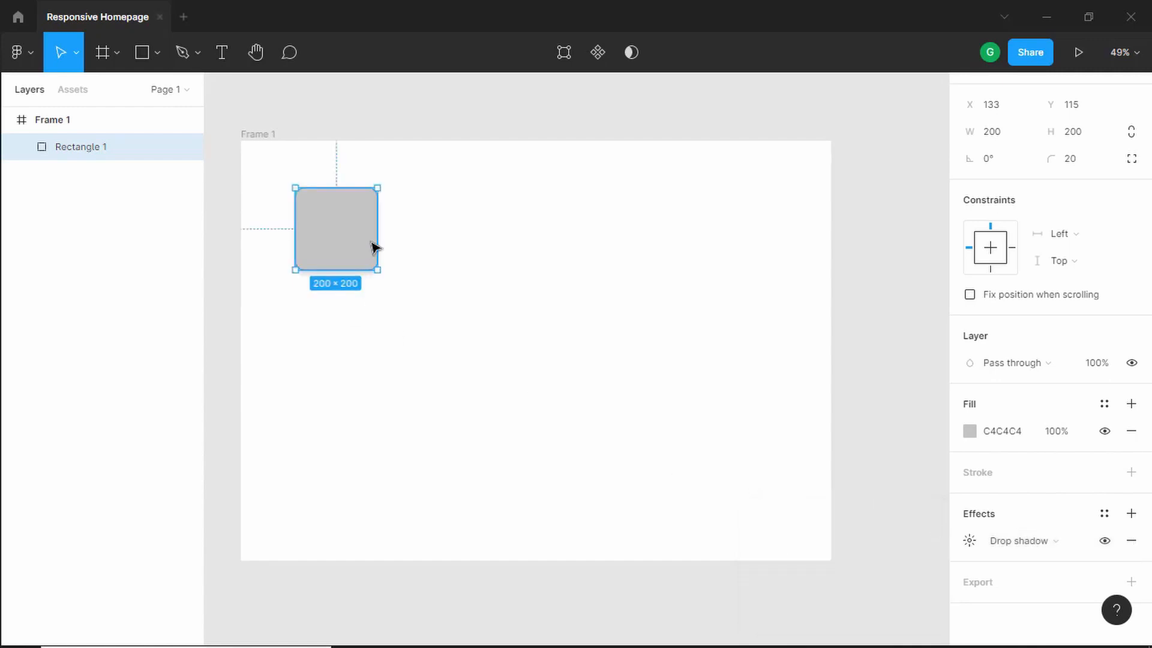
# - Set the rectangle's fill colour to DA722C
pyautogui.click(1012, 434)
pyautogui.write('da722c')
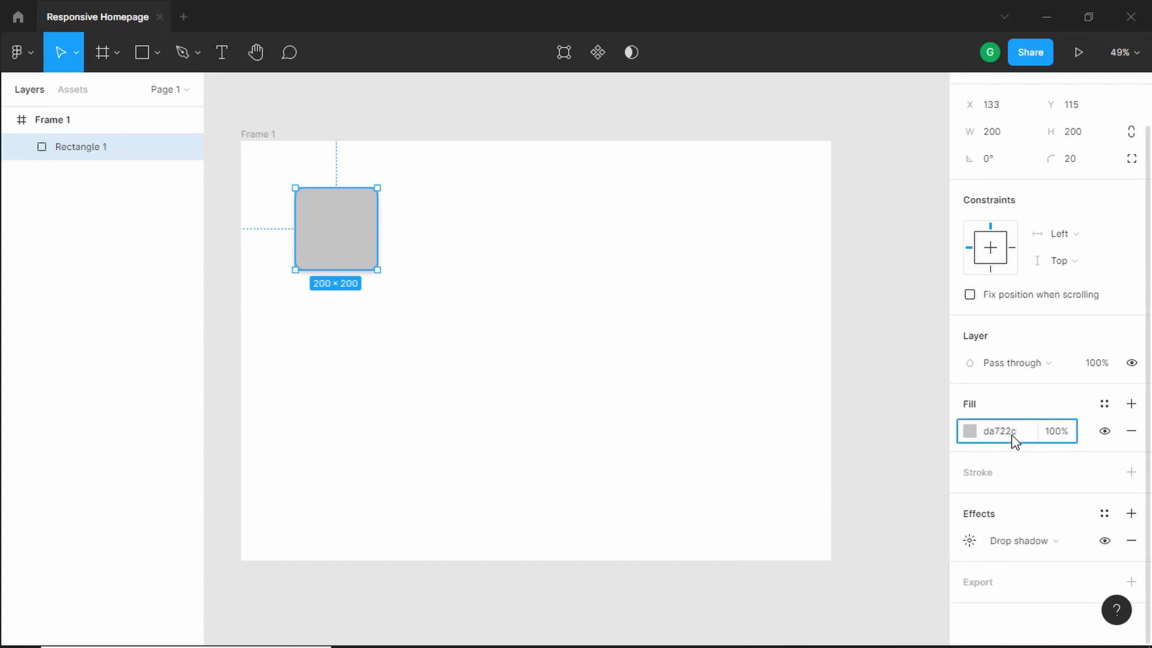
pyautogui.press('Return')
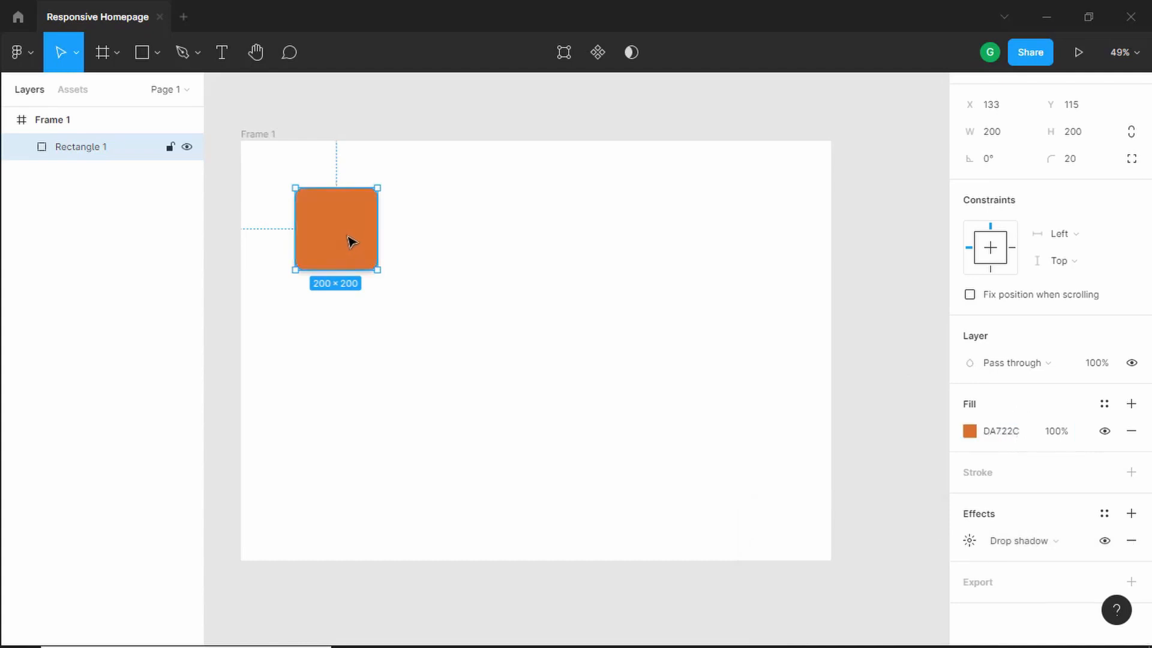
# - Duplicate the orange rectangle to its right and set the copy's fill colour to 057ADA
pyautogui.hotkey('alt', 'Tab')
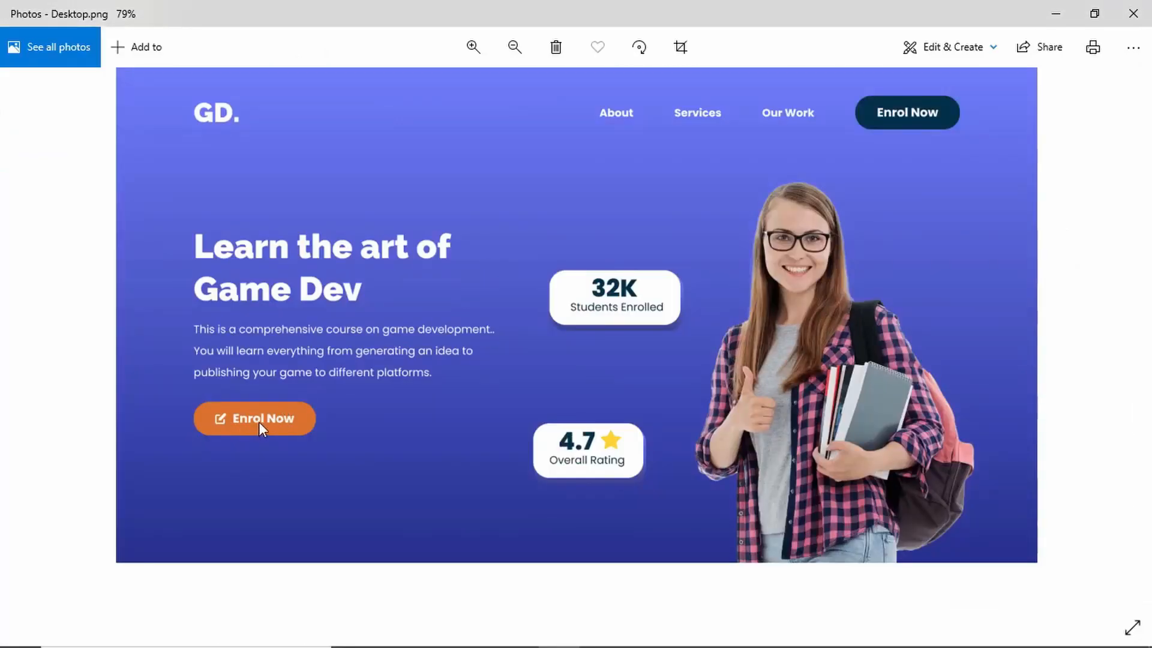
pyautogui.hotkey('alt', 'Tab')
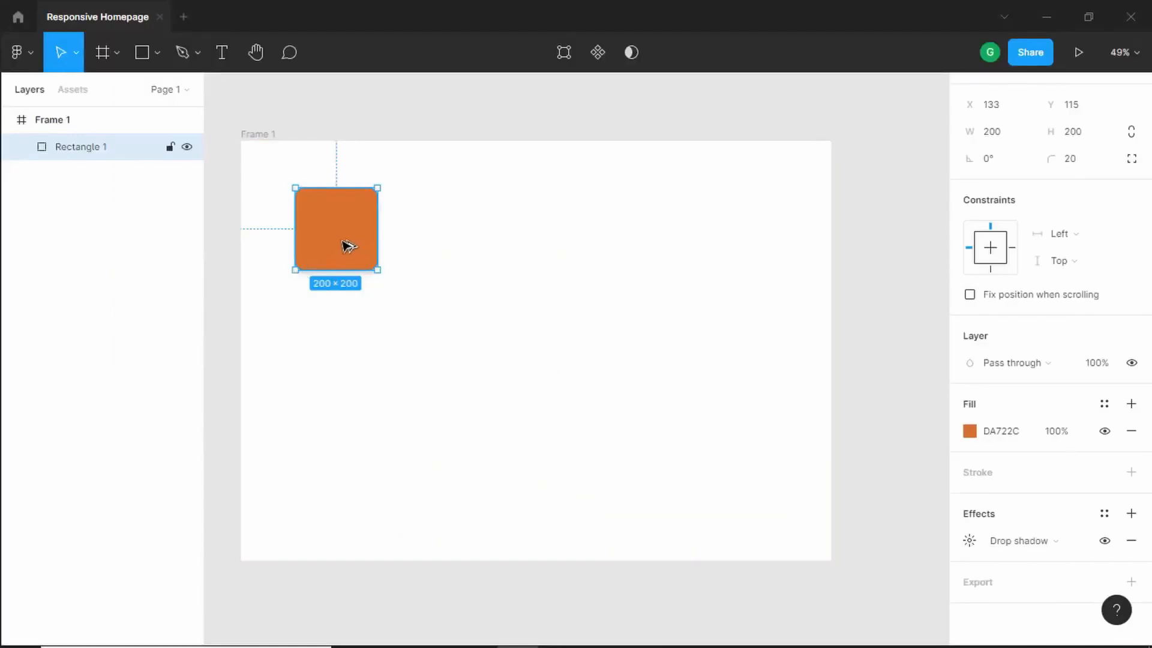
pyautogui.keyDown('alt'); pyautogui.moveTo(346, 246); pyautogui.dragTo(480, 246); pyautogui.keyUp('alt')
pyautogui.click(1002, 434)
pyautogui.press('BackSpace')
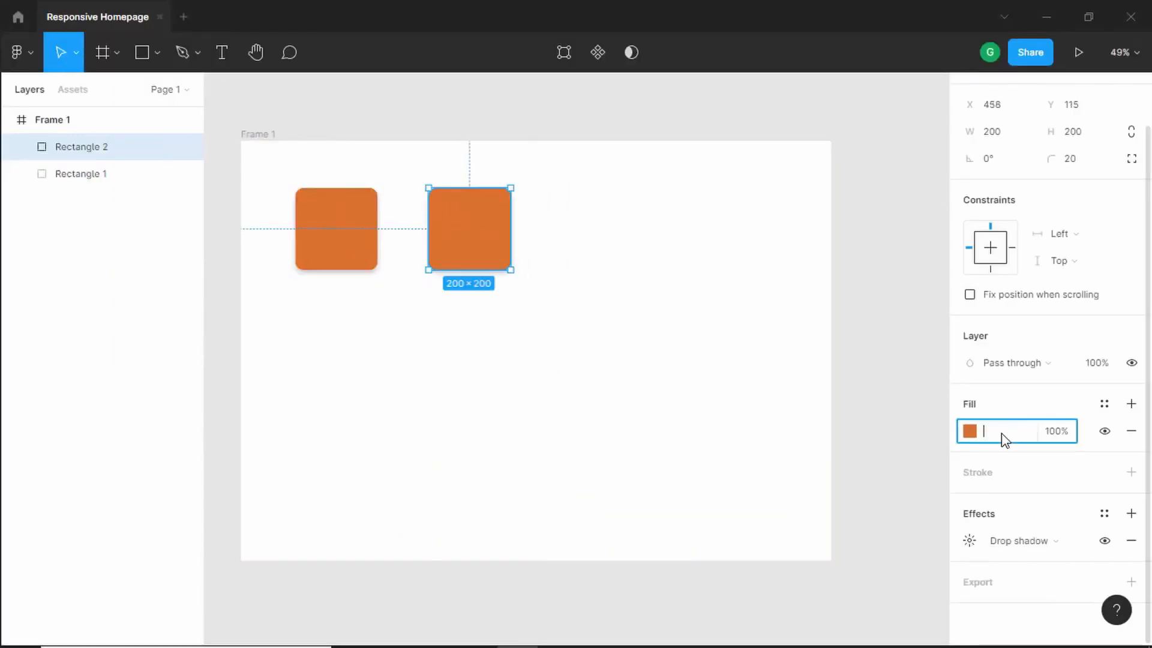
pyautogui.write('057ada')
pyautogui.press('Return')
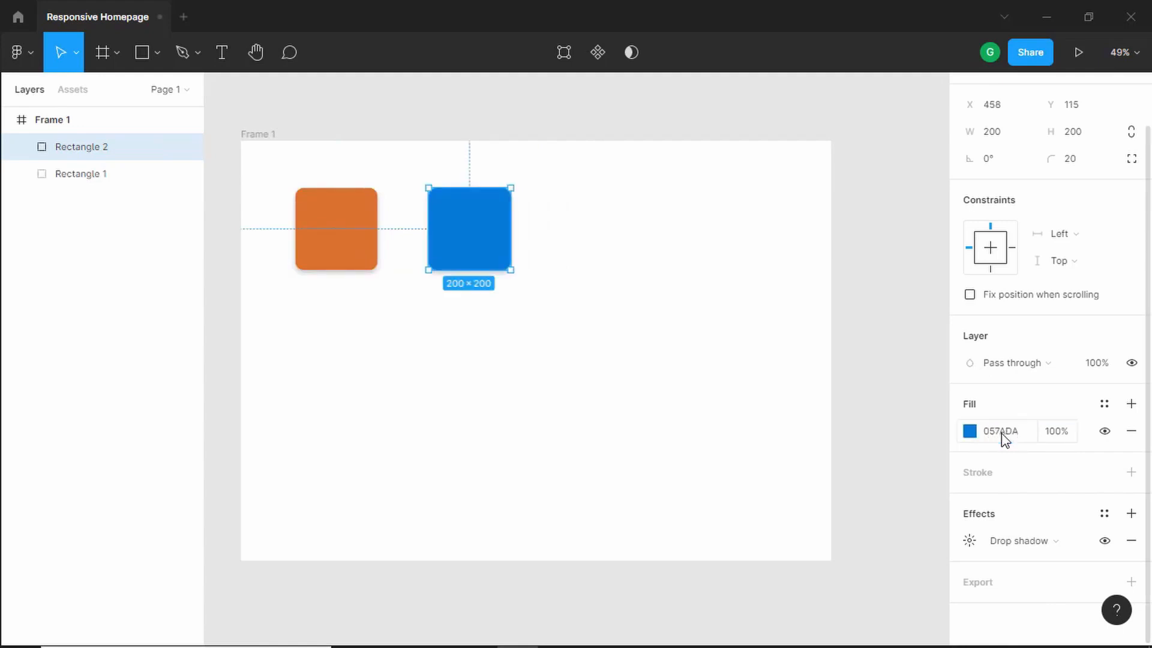
# - Duplicate the blue rectangle to its right and set the new copy's fill colour to E8F7FB
pyautogui.keyDown('alt'); pyautogui.moveTo(496, 239); pyautogui.dragTo(628, 236); pyautogui.keyUp('alt')
pyautogui.click(1003, 432)
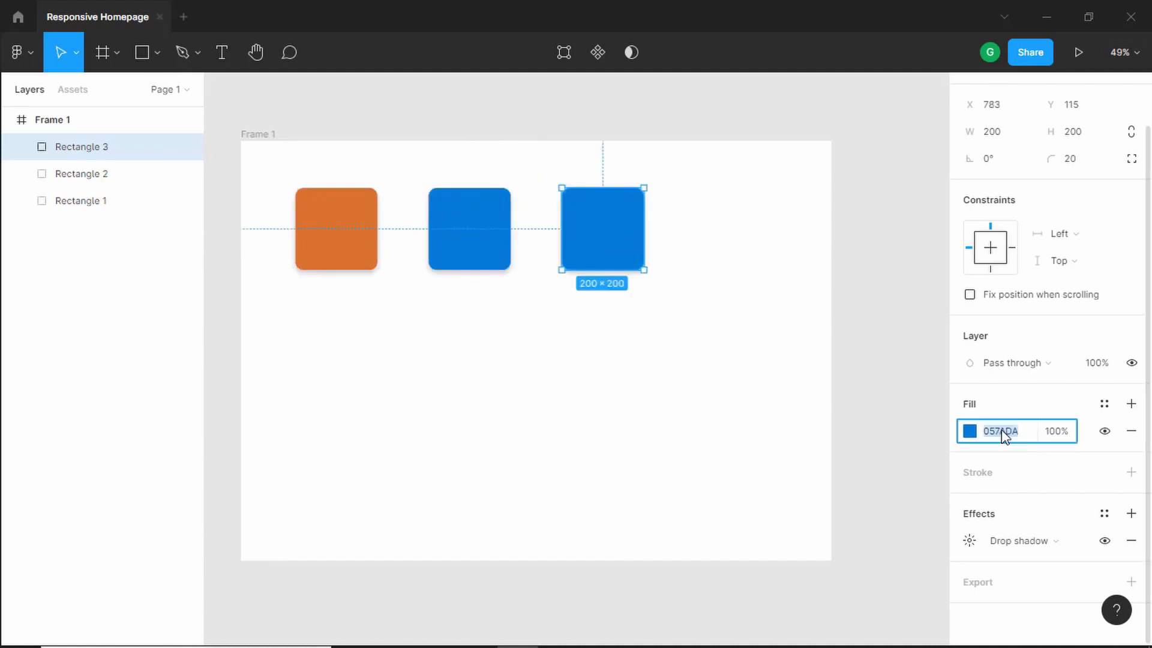
pyautogui.write('e7f5ff')
pyautogui.click(307, 359)
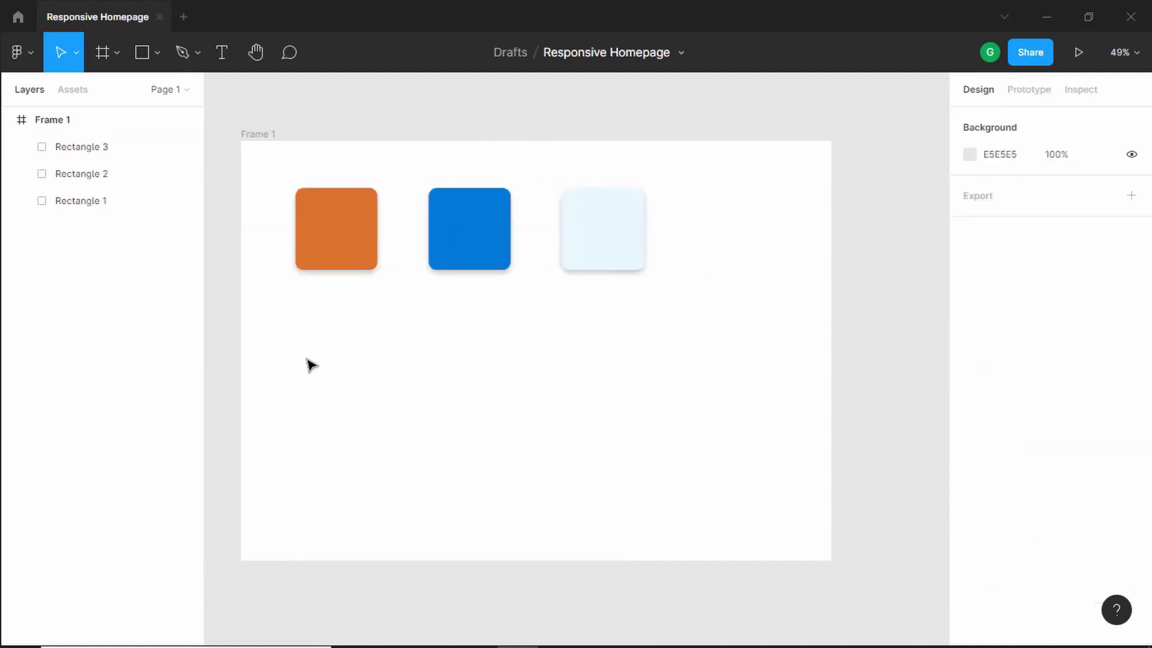
# - Select all three rectangles and duplicate the row directly below the first row
pyautogui.moveTo(303, 357); pyautogui.dragTo(606, 228)
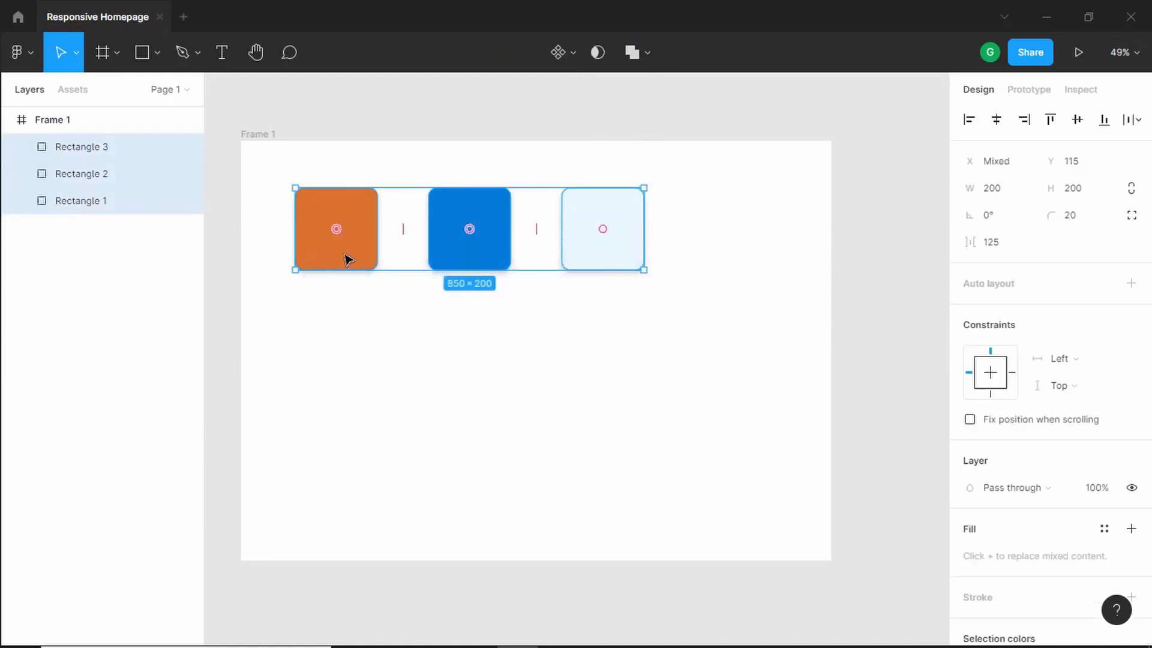
pyautogui.moveTo(348, 258); pyautogui.dragTo(348, 381)
pyautogui.click(909, 375)
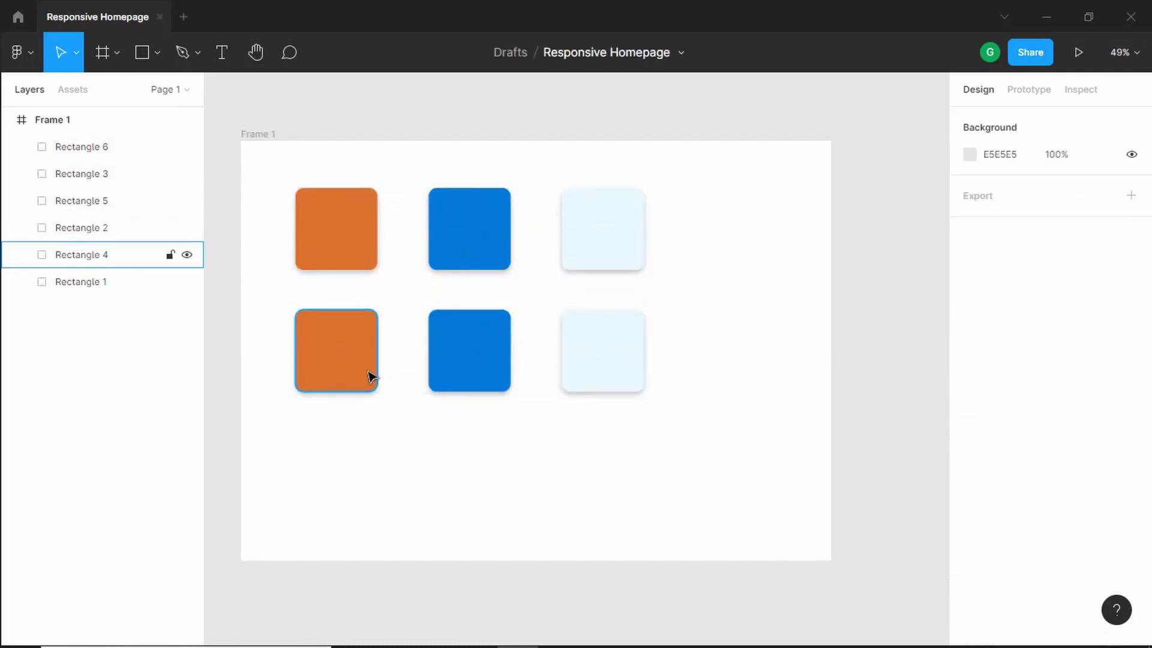
# - Set the lower-left rectangle's fill colour to 023047
pyautogui.click(371, 377)
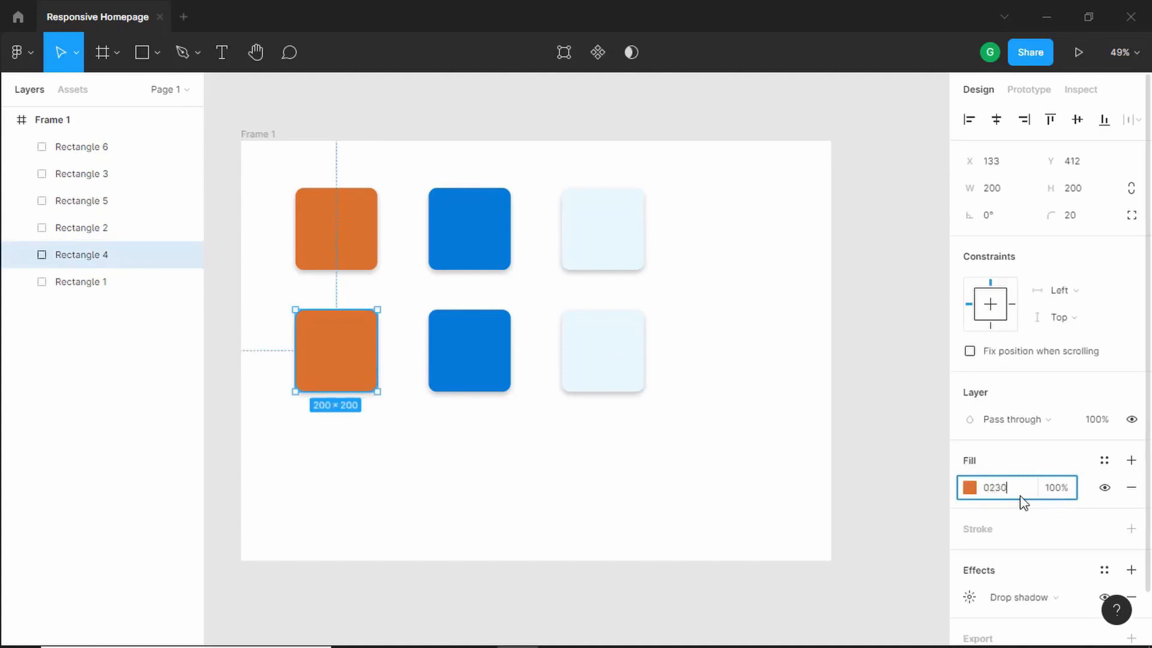
pyautogui.press('Return')
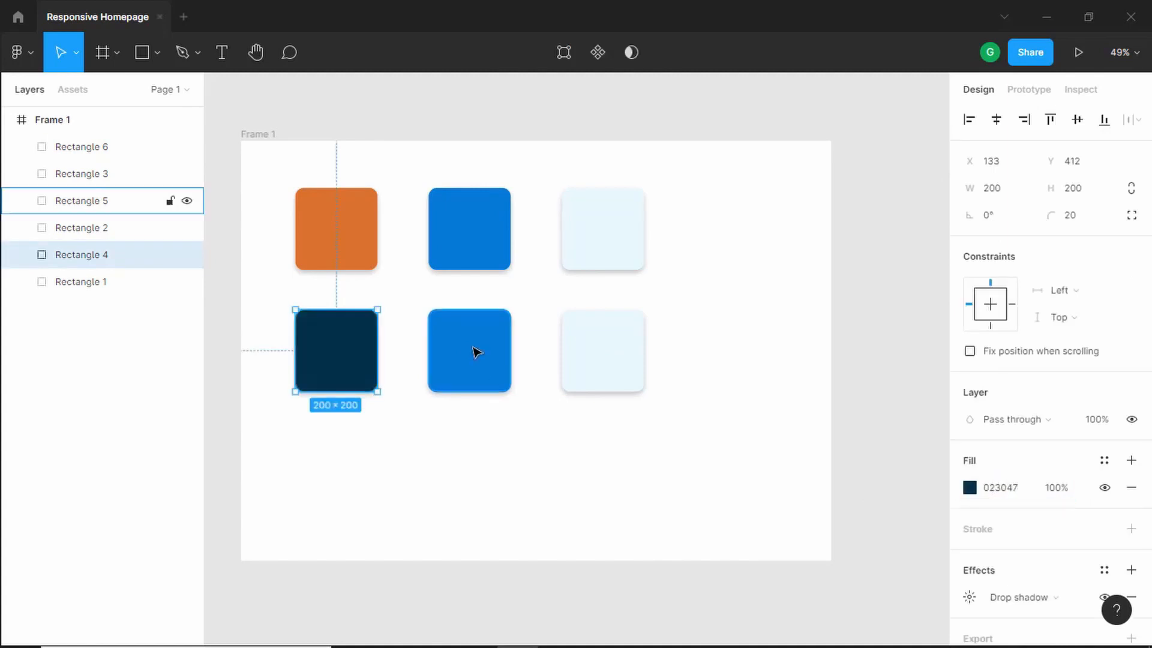
# - Set the lower-middle rectangle's fill to a near-black hex colour
pyautogui.click(476, 352)
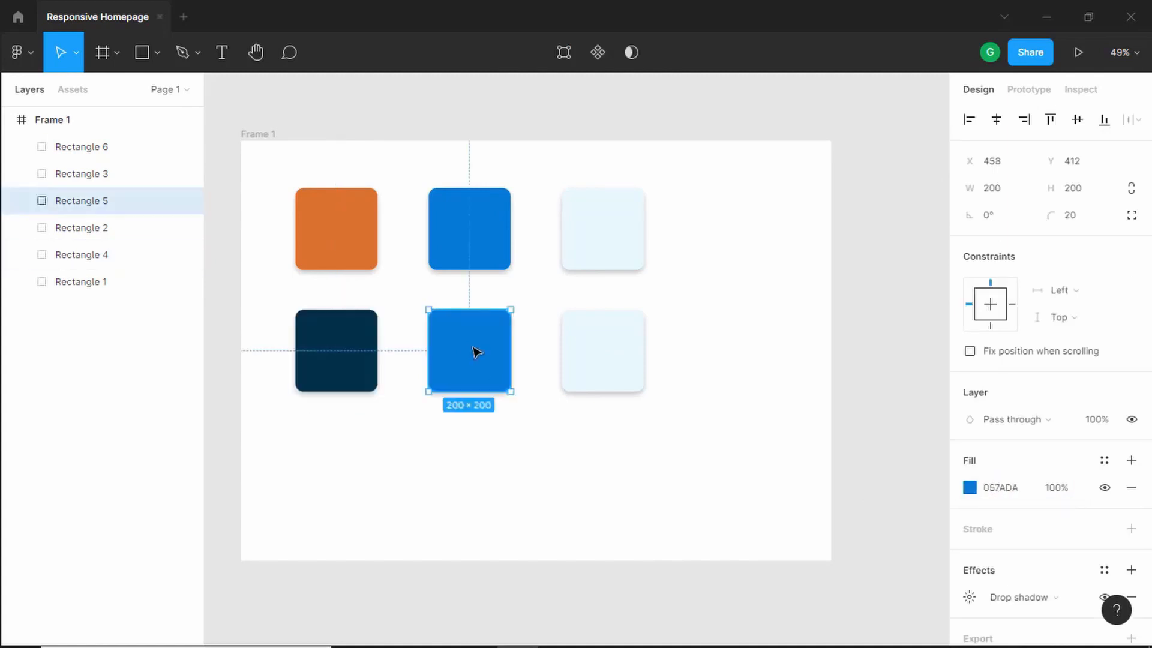
pyautogui.click(999, 487)
pyautogui.write('070917')
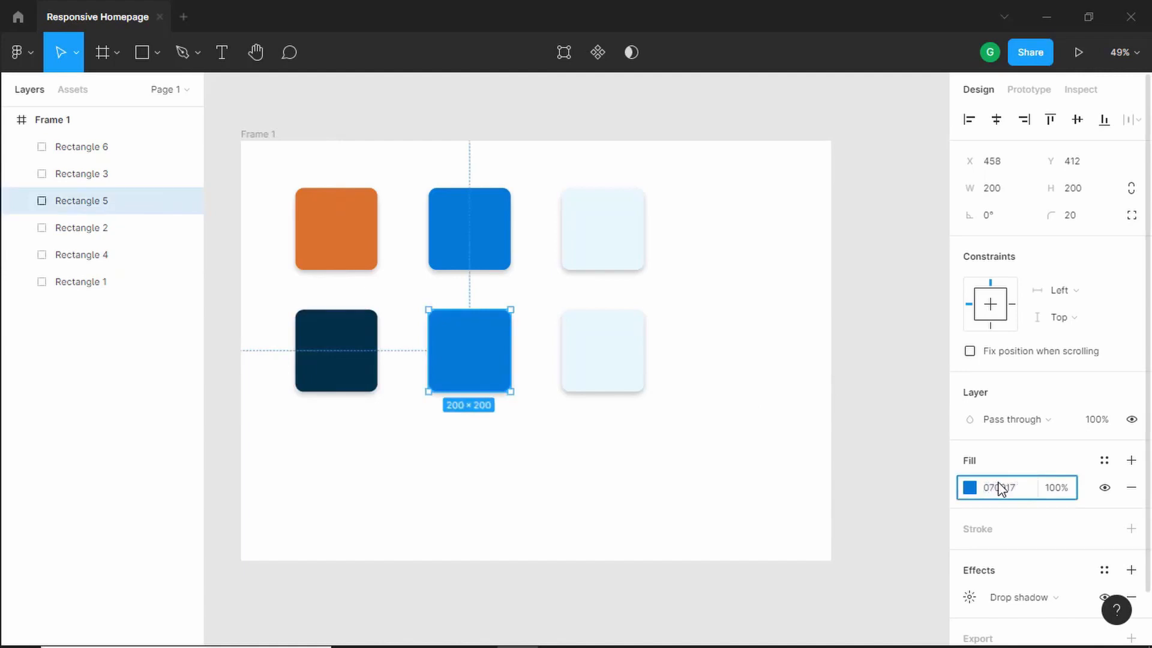
# - Set the lower-right rectangle's fill to a purple hex colour
pyautogui.click(611, 373)
pyautogui.click(1010, 488)
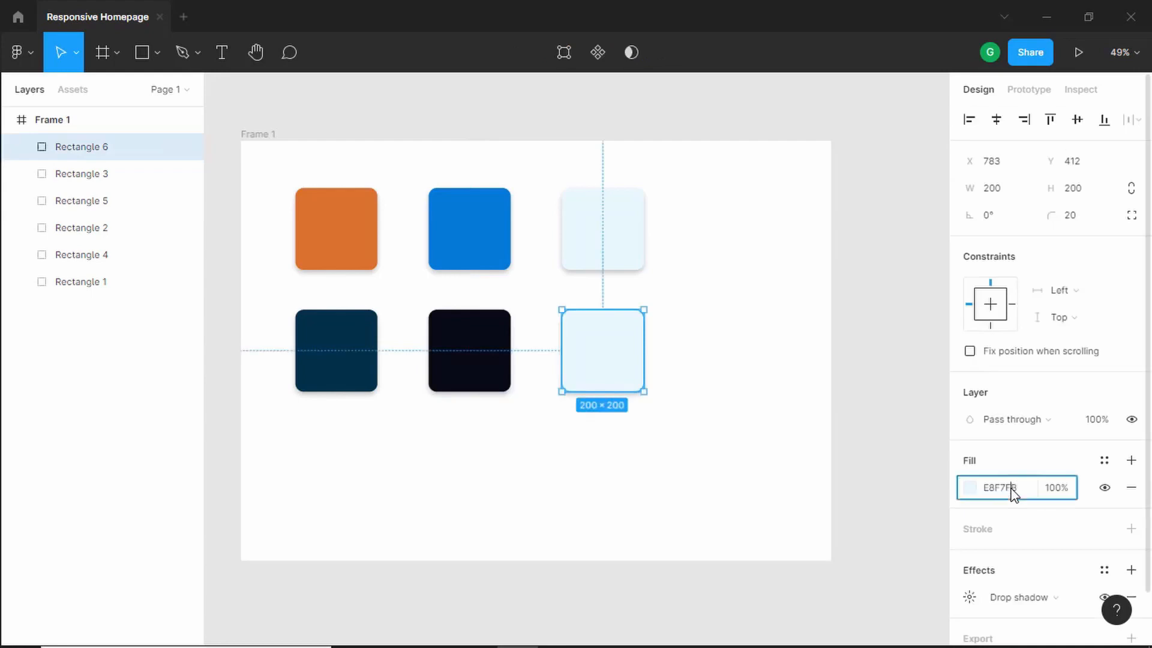
pyautogui.write('6f')
pyautogui.write('7d')
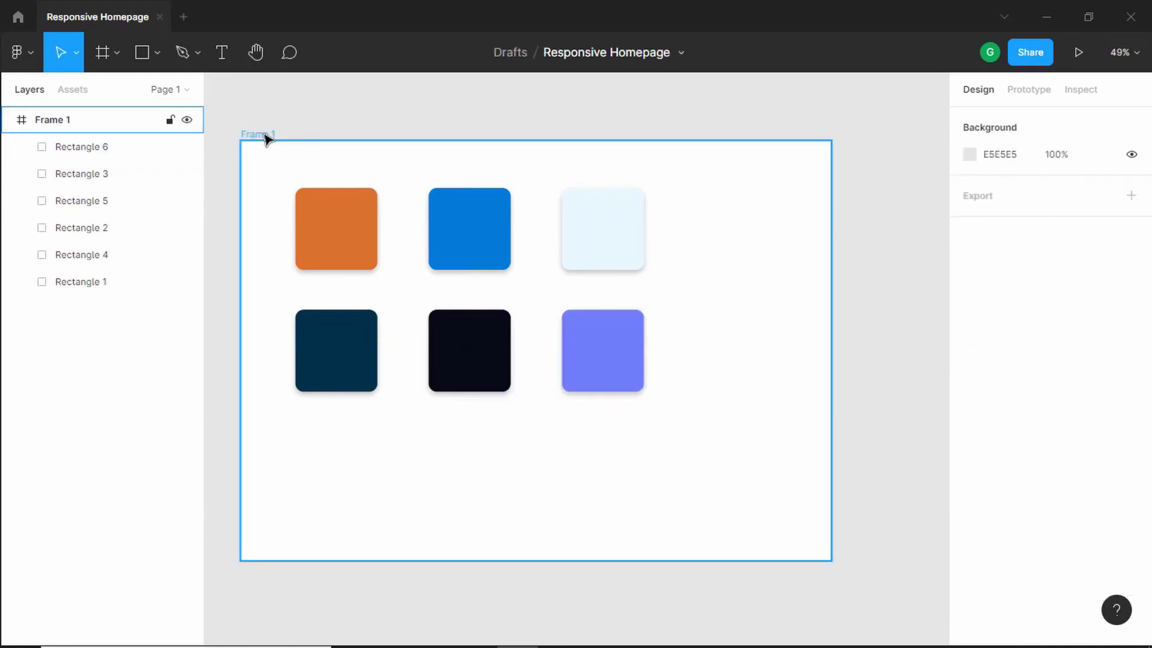
# - Resize the frame to about 1177 × 737 so it fits the two rows of swatches
pyautogui.click(265, 136)
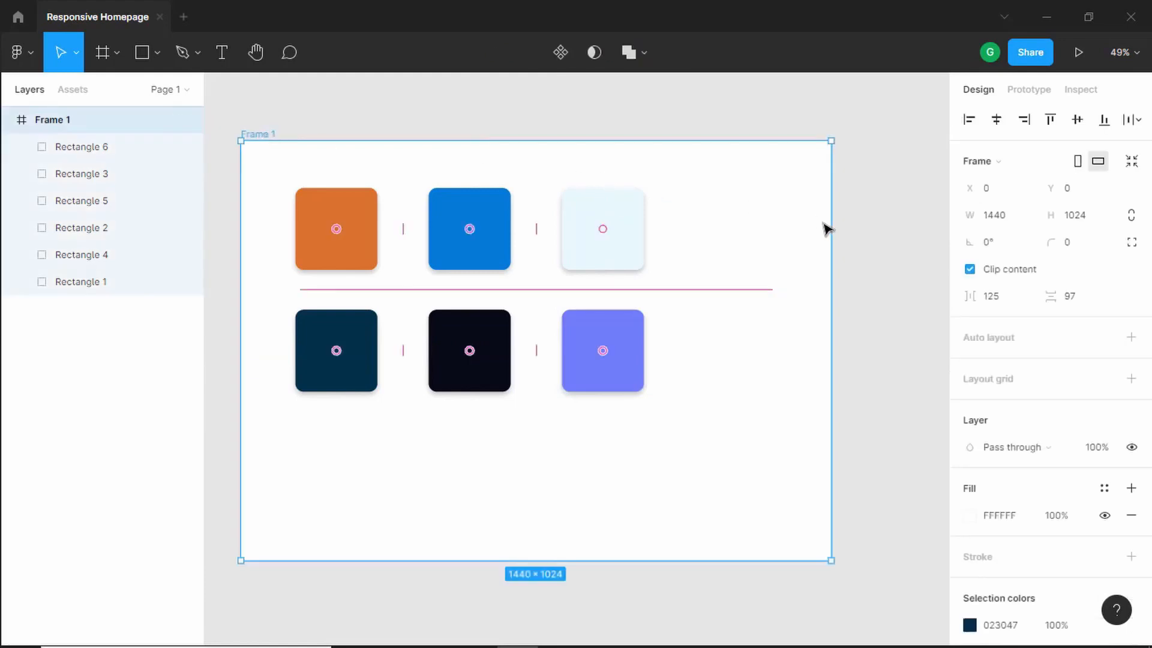
pyautogui.moveTo(831, 225); pyautogui.dragTo(723, 228)
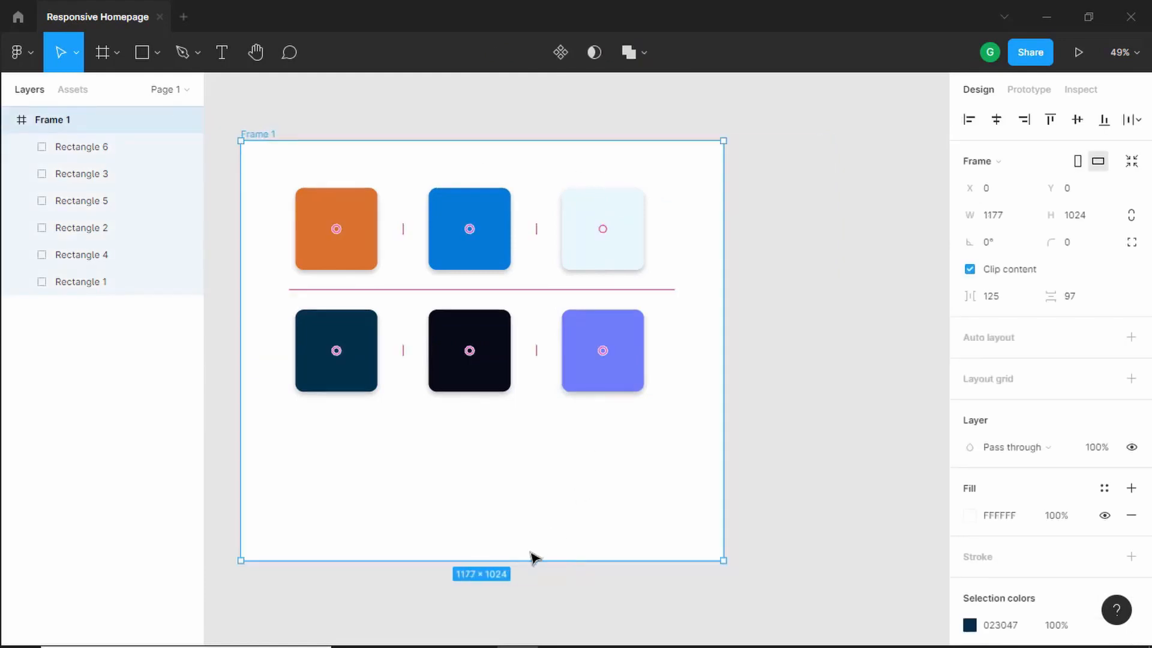
pyautogui.moveTo(527, 560); pyautogui.dragTo(527, 442)
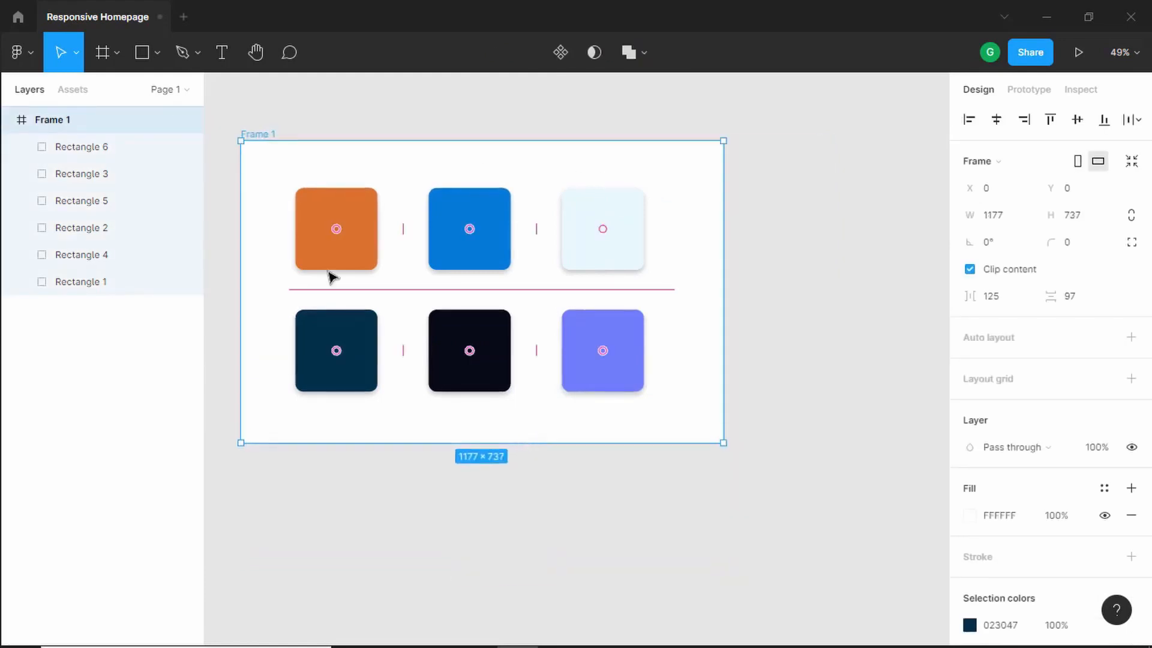
# - Rename the frame to Colors
pyautogui.doubleClick(60, 125)
pyautogui.write('C')
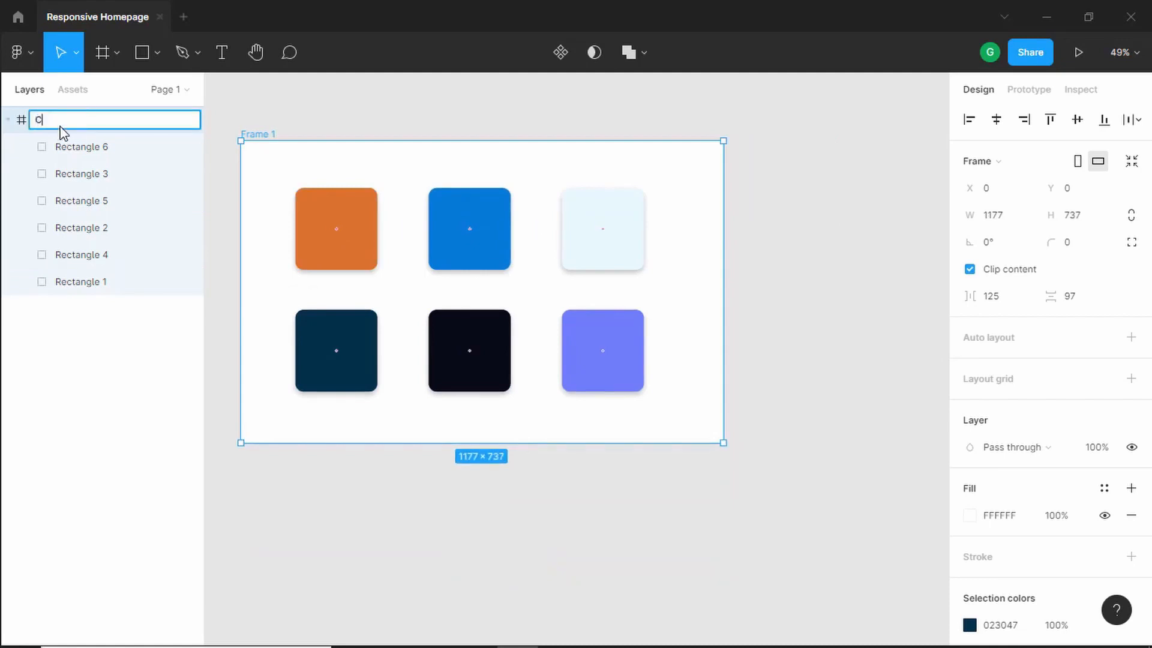
pyautogui.write('olors')
pyautogui.press('Return')
pyautogui.click(339, 125)
pyautogui.scroll(-2, 339, 124)
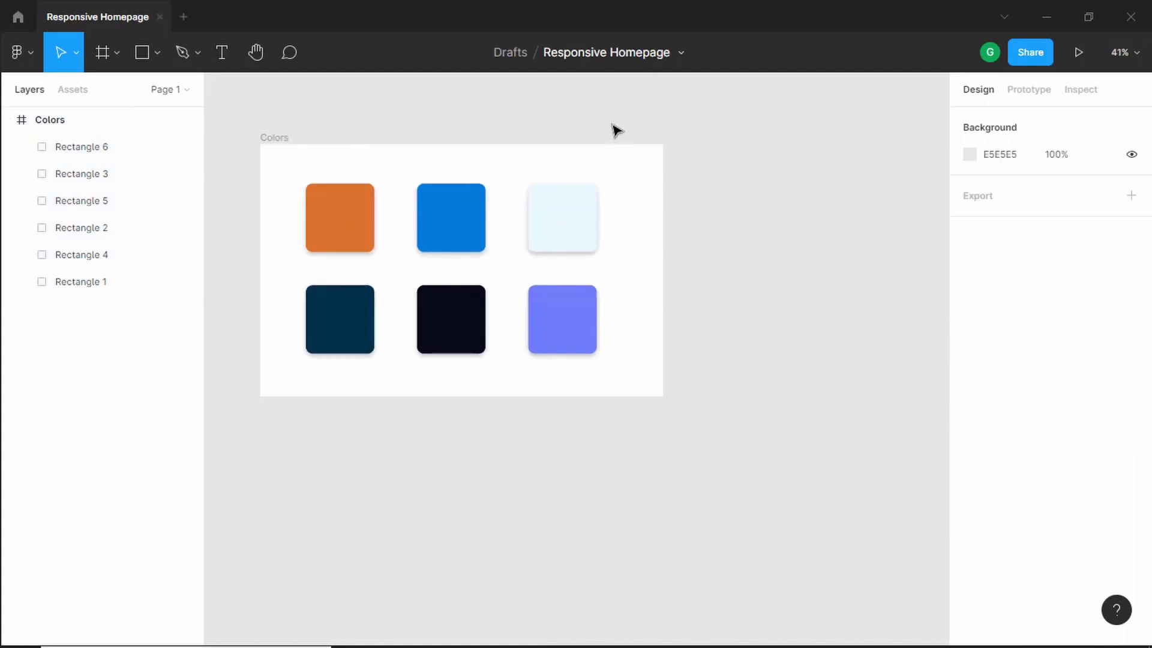
# - Create a new frame to the right of the Colors frame, about 2382 × 1325
pyautogui.hotkey('alt', 'Tab')
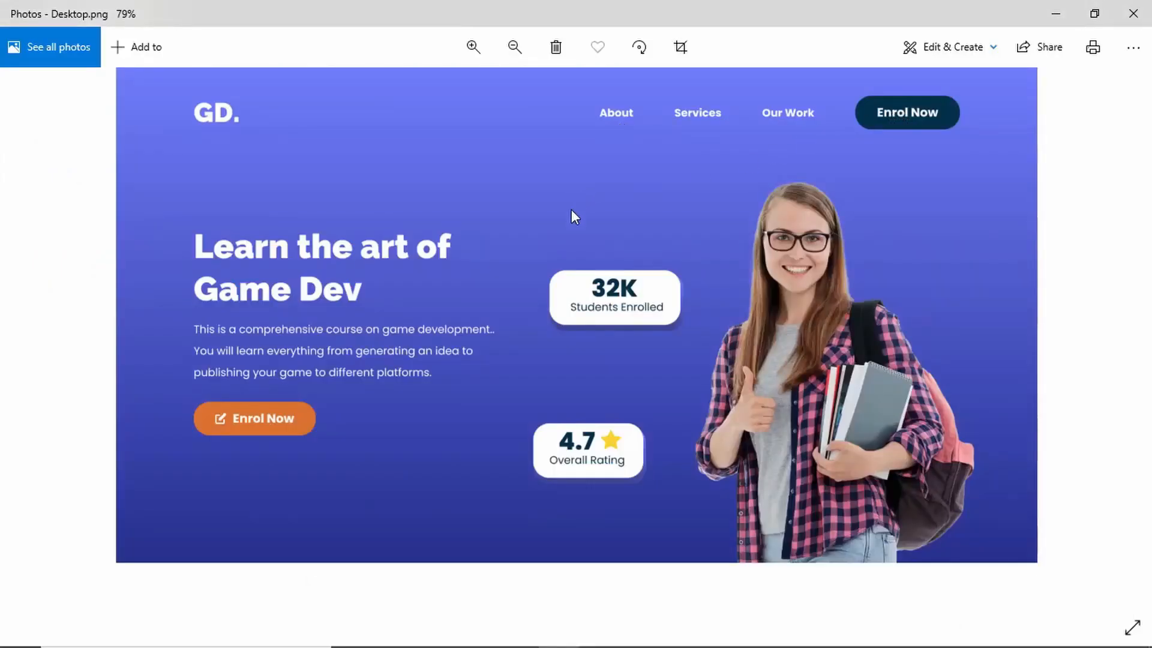
pyautogui.hotkey('alt', 'Tab')
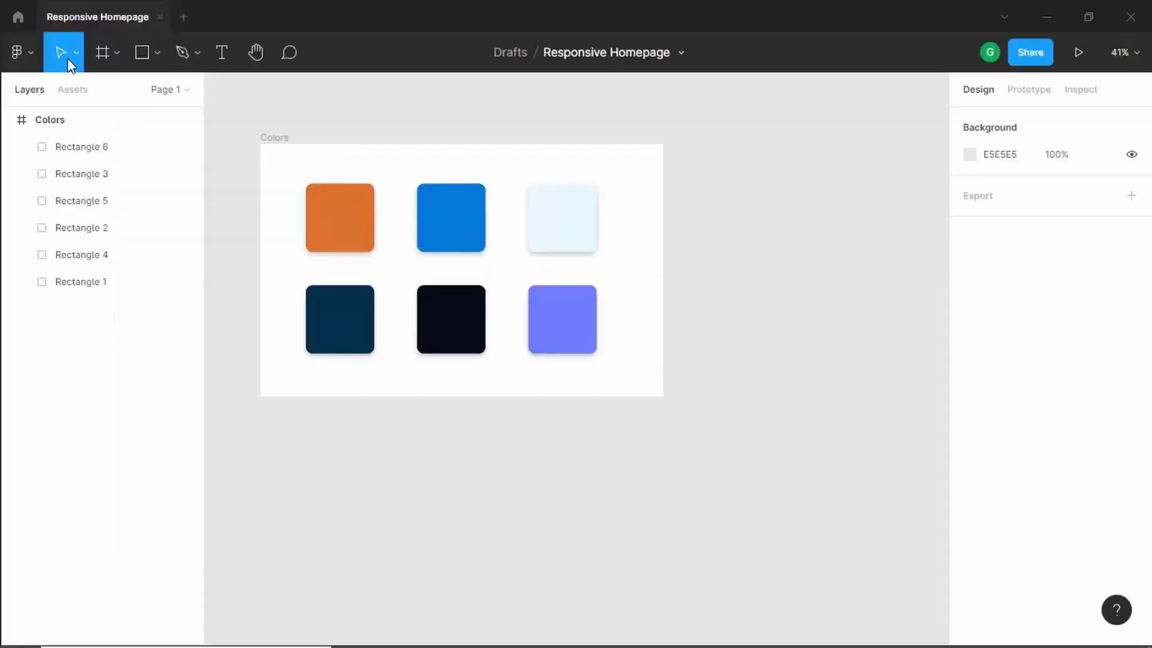
pyautogui.click(102, 54)
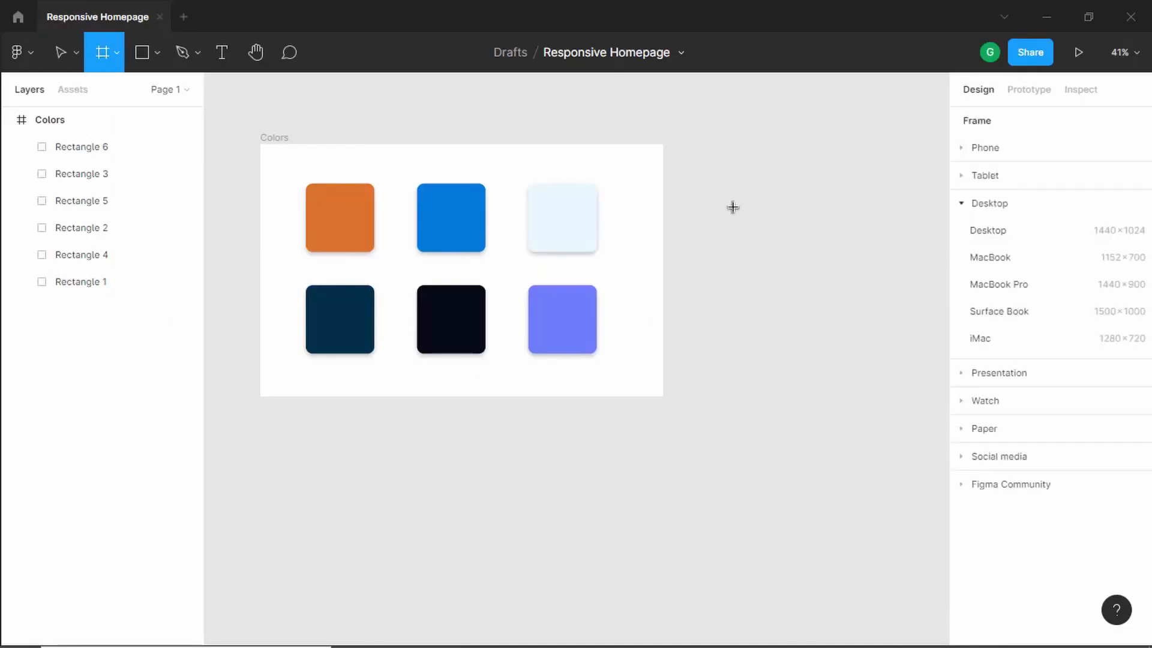
pyautogui.click(764, 183)
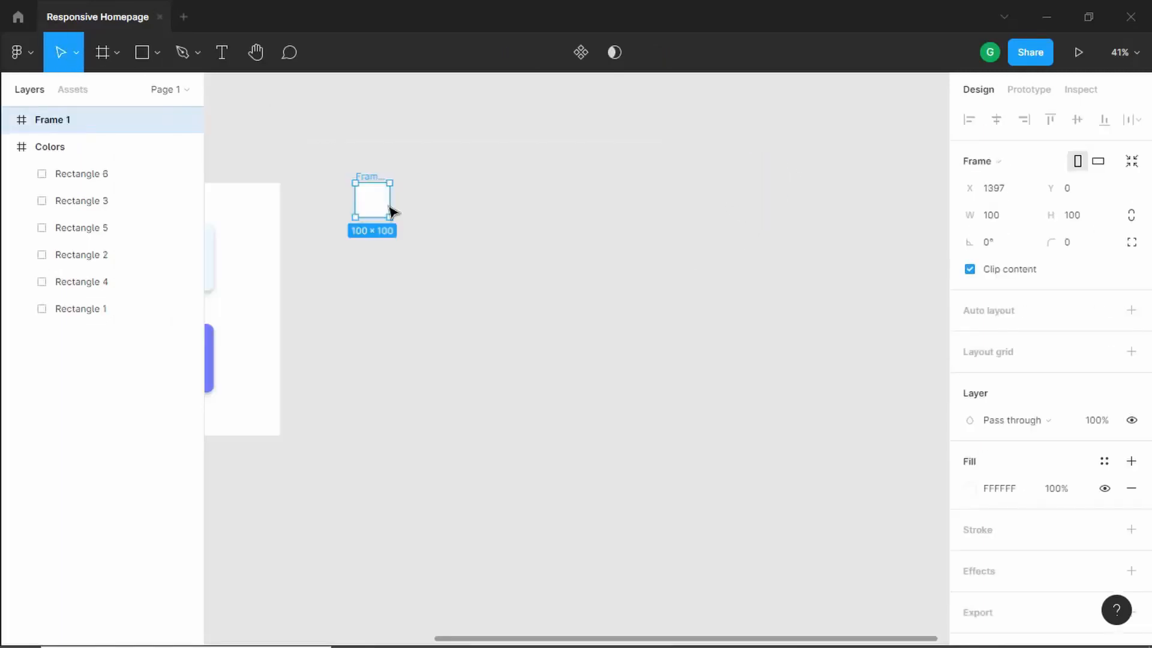
pyautogui.moveTo(390, 207); pyautogui.dragTo(838, 236)
pyautogui.scroll(-3, 673, 296)
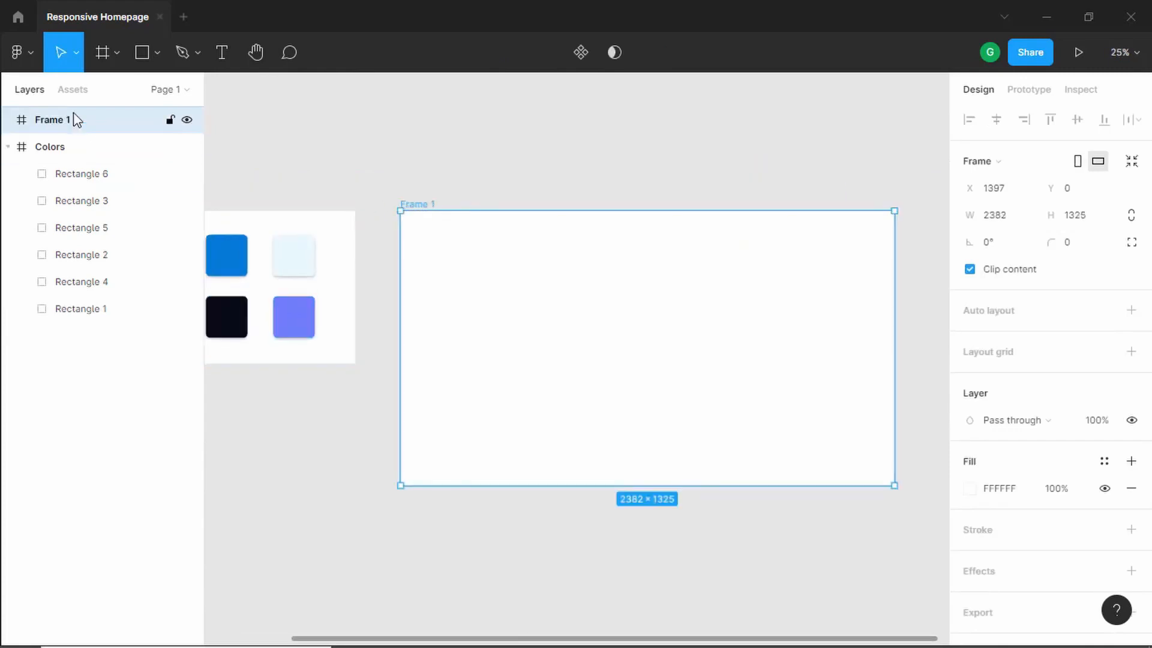
# - Rename the new frame to Components
pyautogui.doubleClick(75, 119)
pyautogui.write('Component')
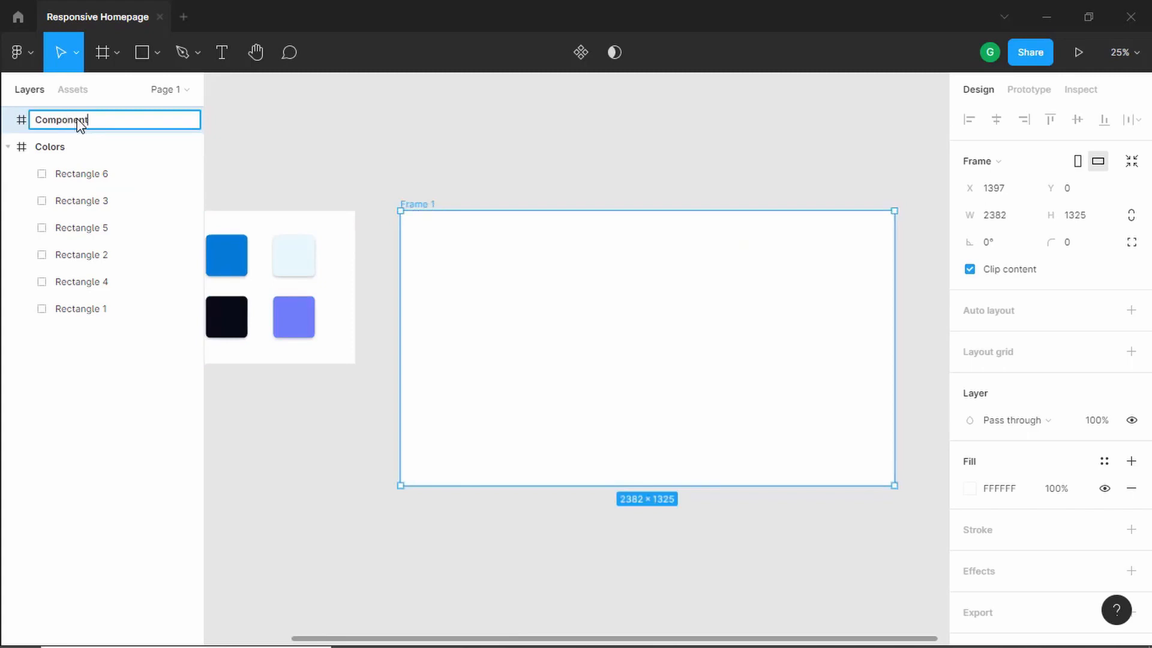
pyautogui.write('s')
pyautogui.press('Return')
# - Add a 'Components' heading inside the frame with font size 48 and Bold weight
pyautogui.click(222, 52)
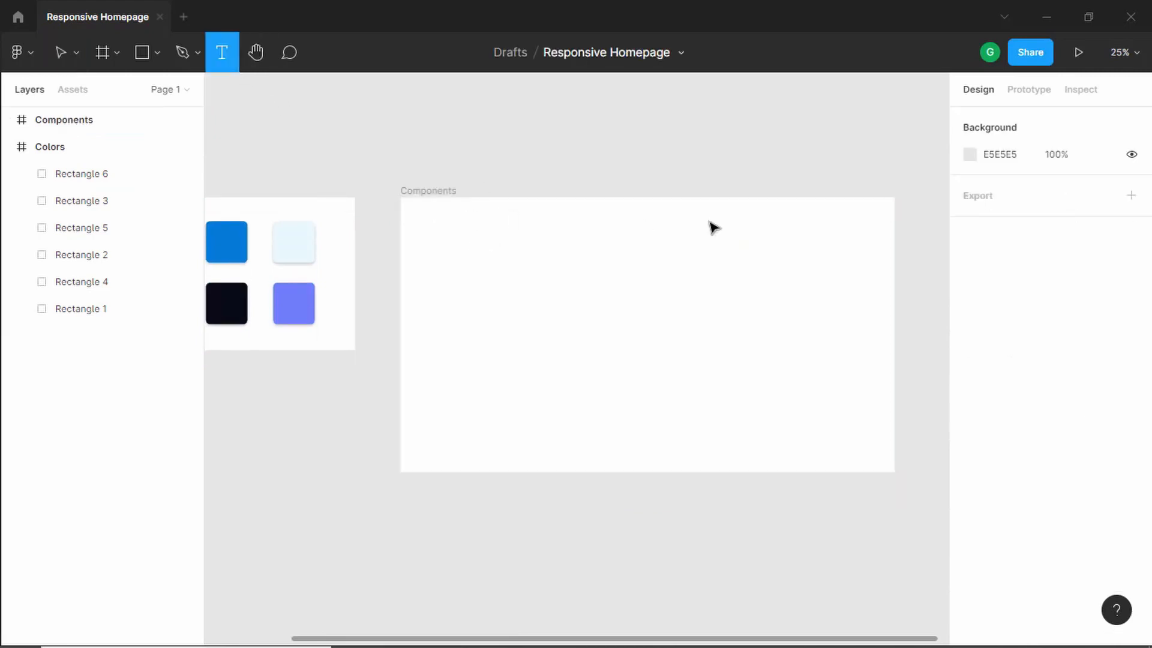
pyautogui.click(711, 226)
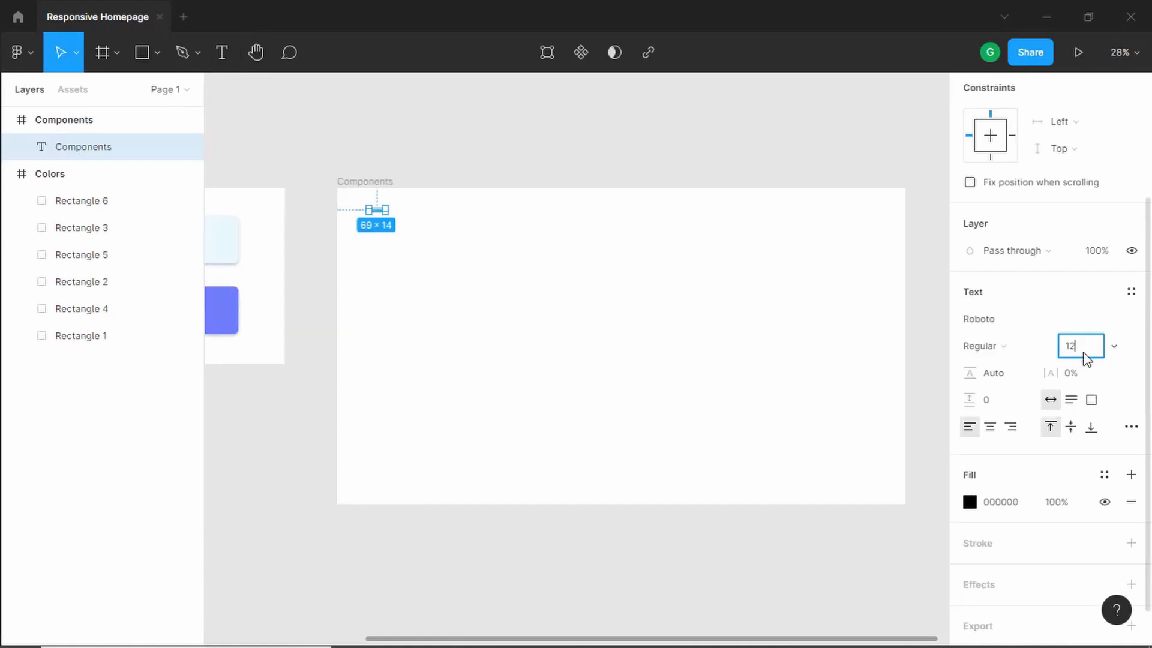
pyautogui.press('BackSpace')
pyautogui.press('BackSpace')
pyautogui.write('48')
pyautogui.press('Return')
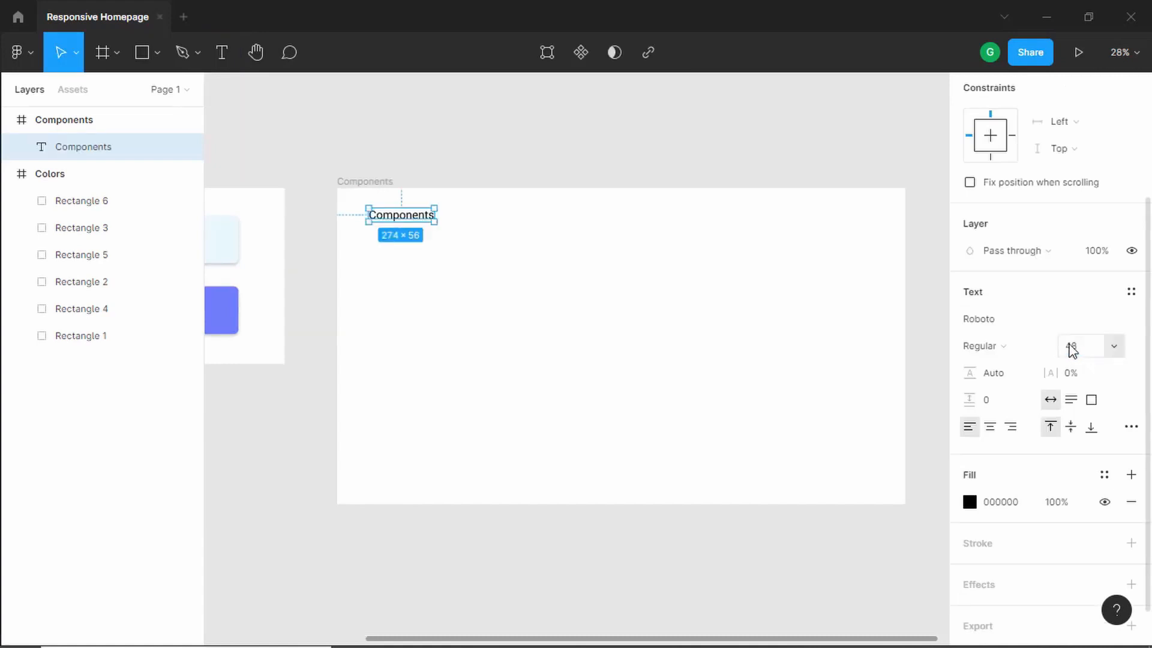
pyautogui.click(1011, 349)
pyautogui.click(1010, 394)
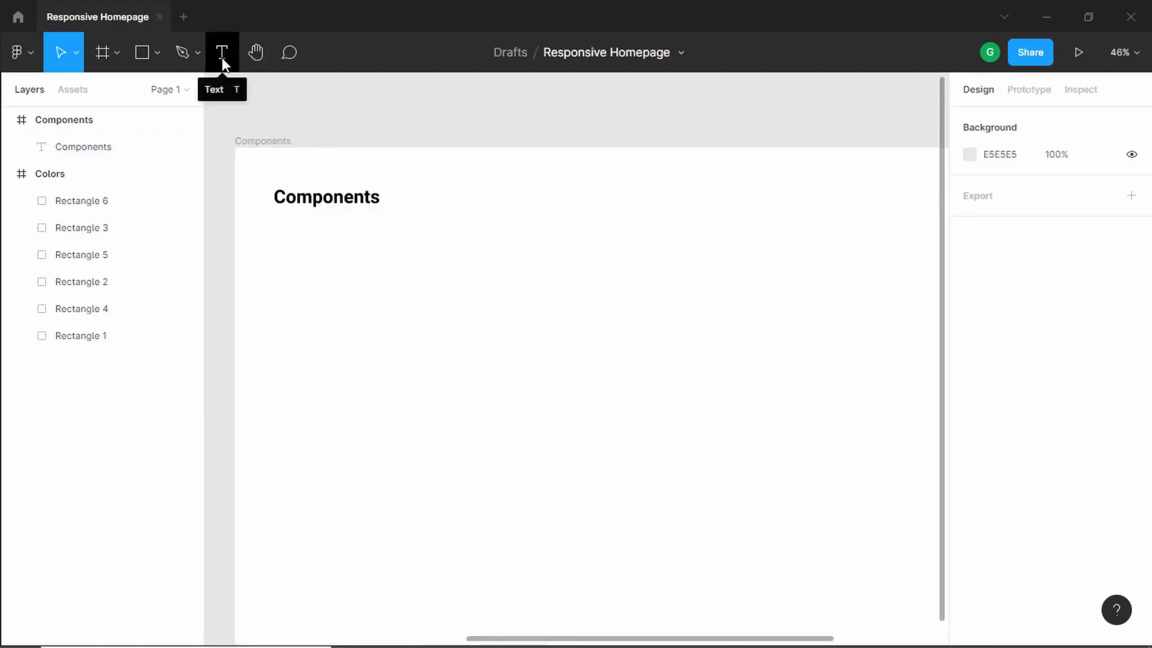
# - Add a text layer reading 'Button Text' below the heading
pyautogui.click(223, 60)
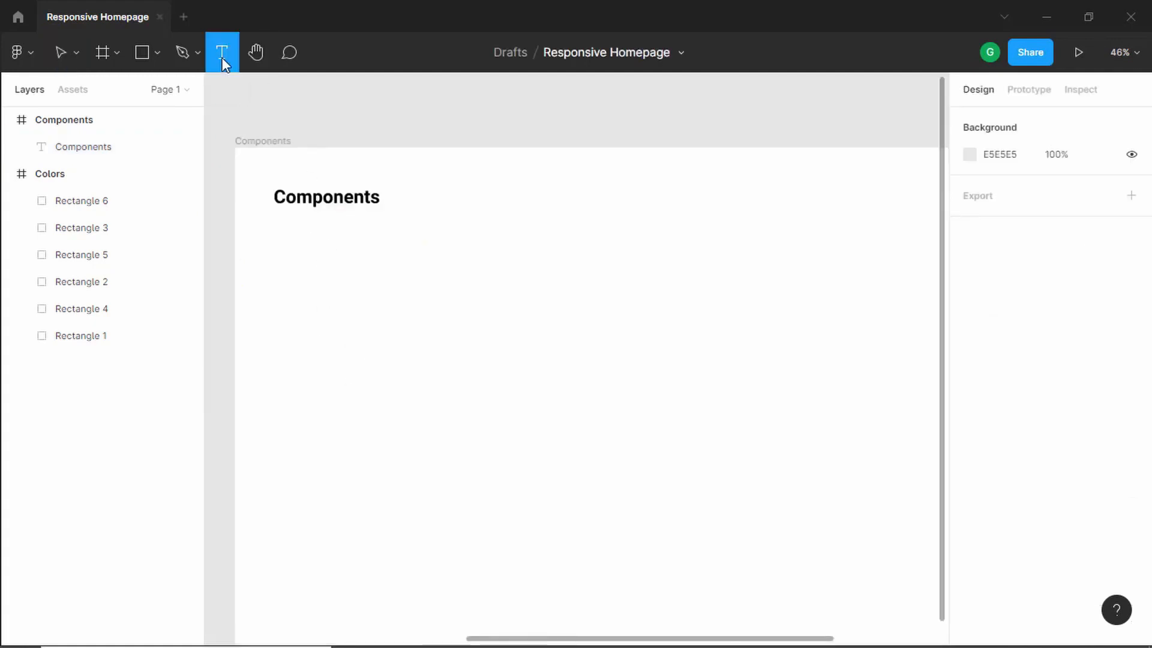
pyautogui.click(318, 275)
pyautogui.write('B')
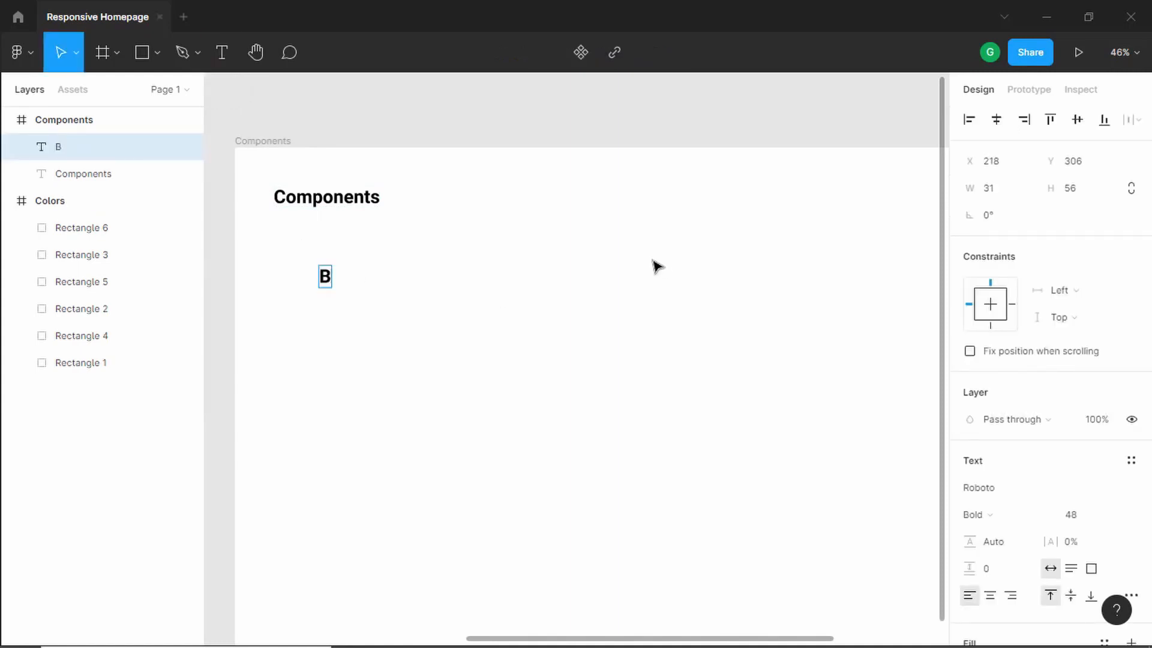
pyautogui.write('utton Text')
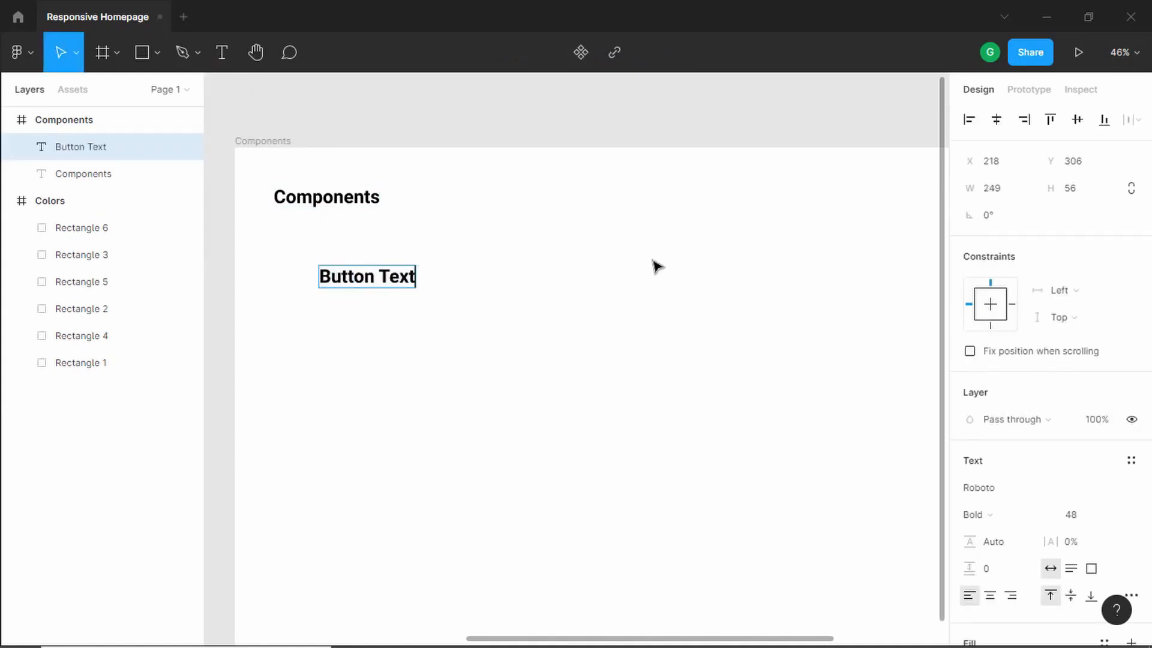
pyautogui.press('Escape')
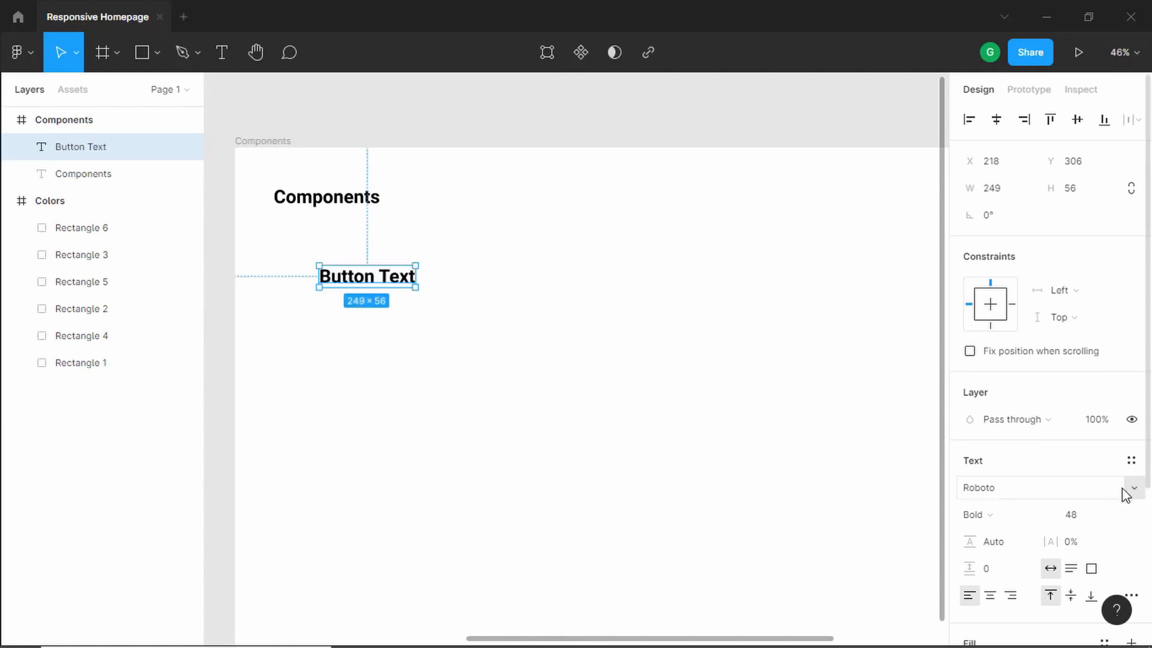
# - Set the button text's font size to 18 and its font to Poppins
pyautogui.scroll(-3, 1125, 493)
pyautogui.scroll(3, 1123, 493)
pyautogui.click(1092, 517)
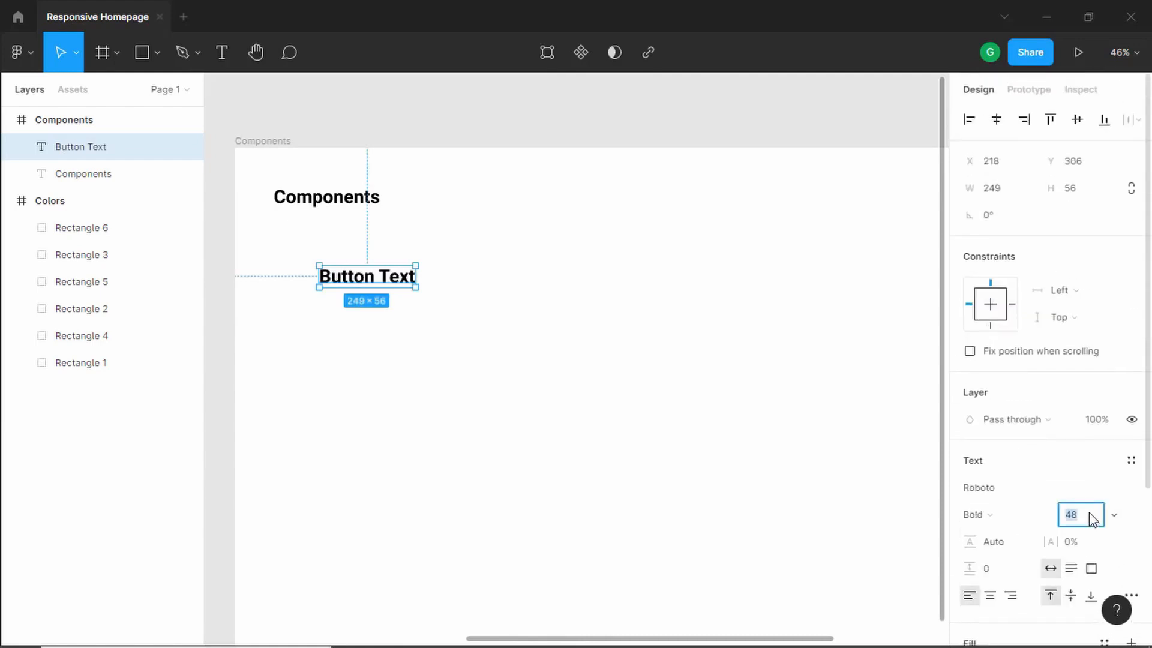
pyautogui.click(1031, 488)
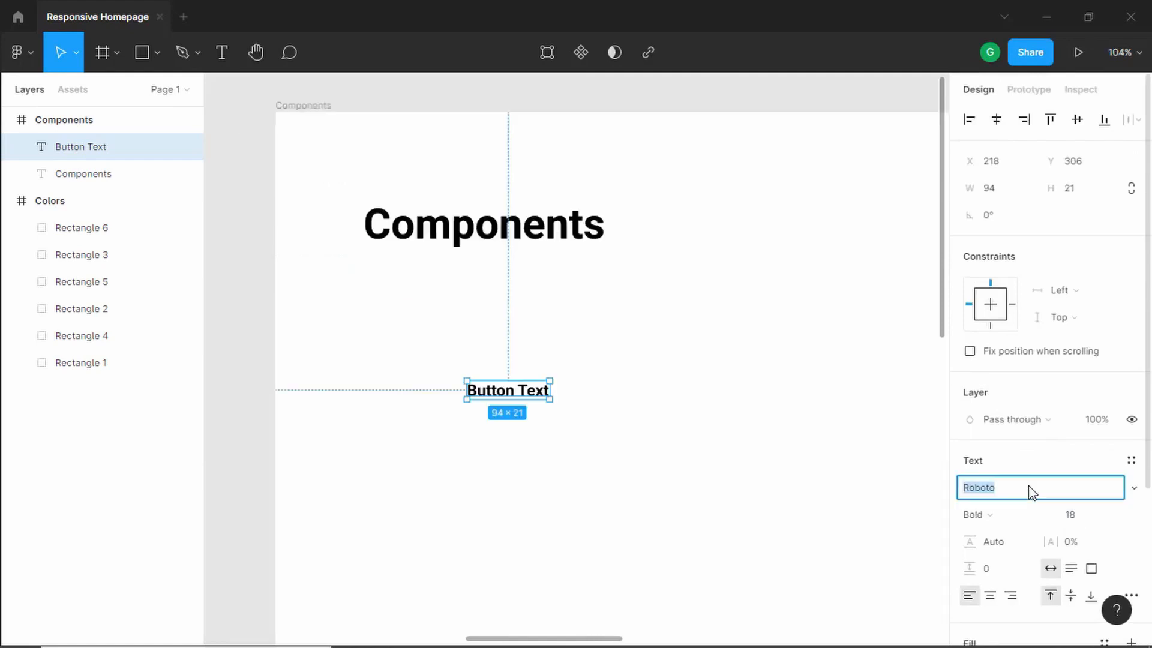
pyautogui.write('Poppins')
pyautogui.press('Return')
pyautogui.scroll(2, 656, 401)
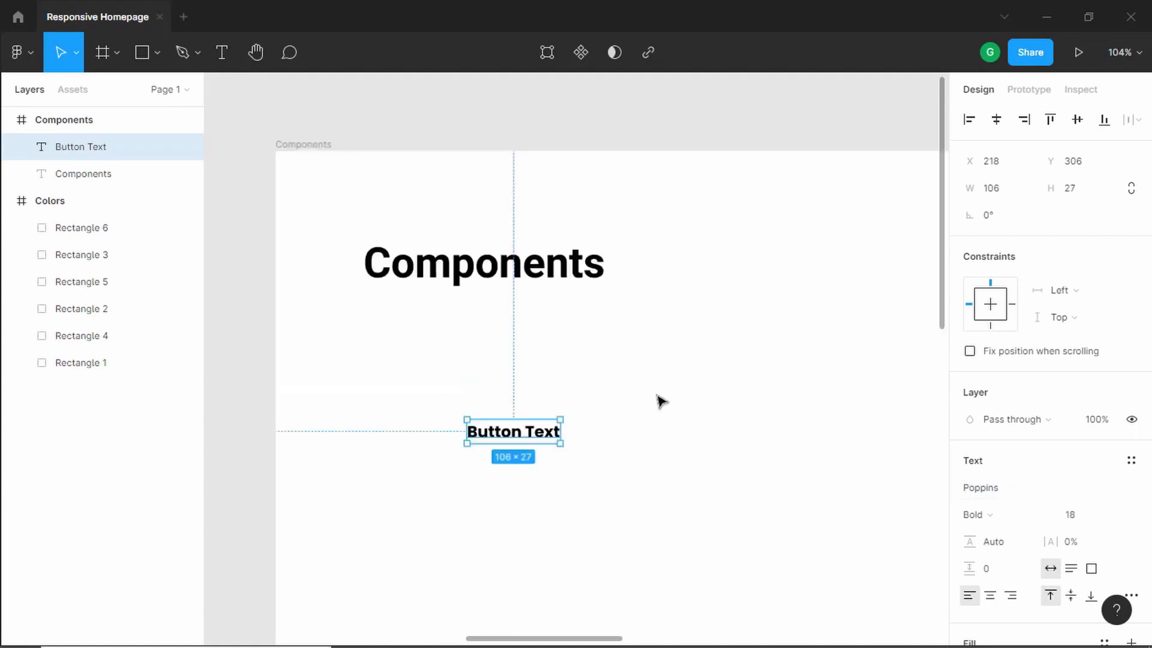
# - Move the button text up slightly and wrap it in an auto layout frame
pyautogui.click(655, 401)
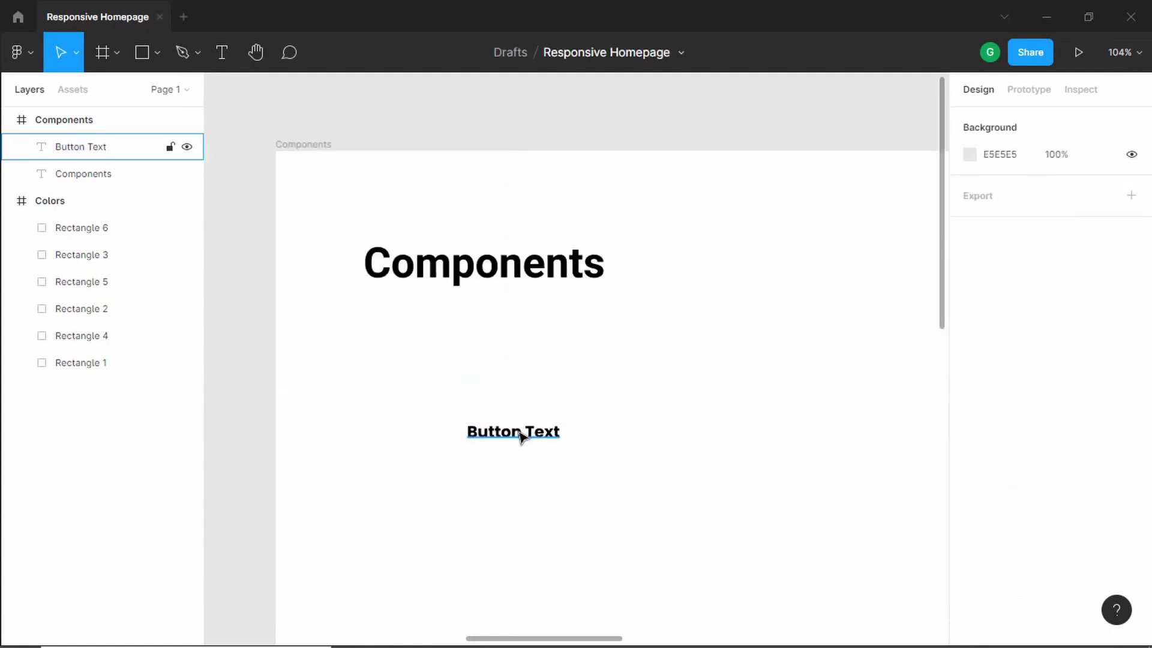
pyautogui.moveTo(520, 436); pyautogui.dragTo(519, 408)
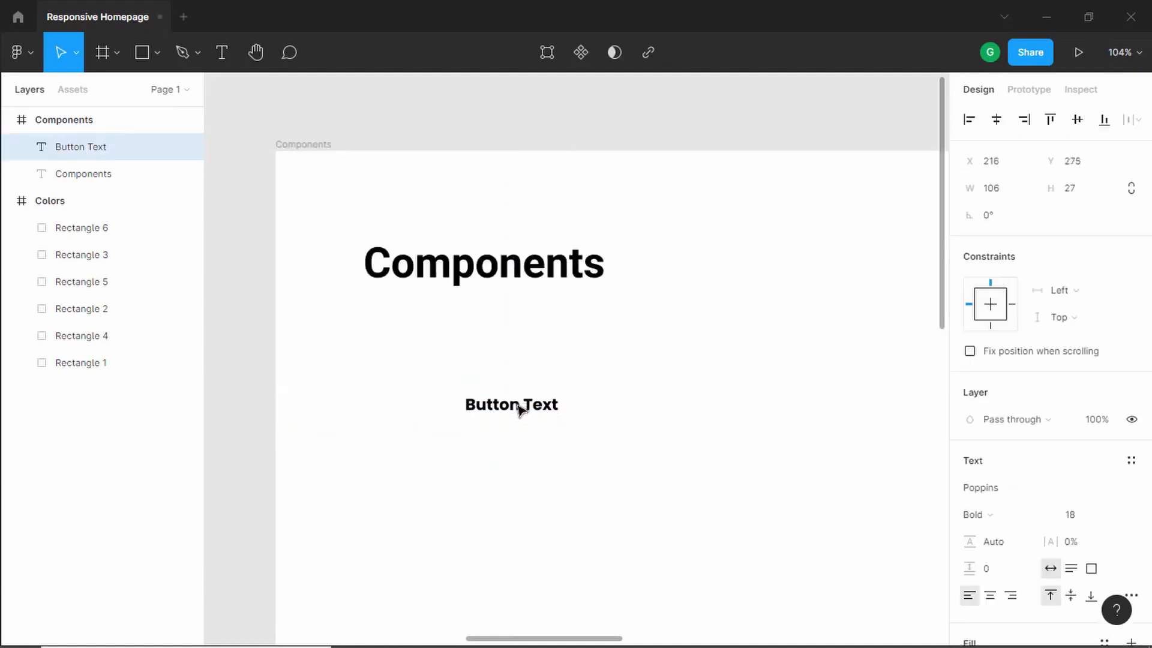
pyautogui.rightClick(487, 411)
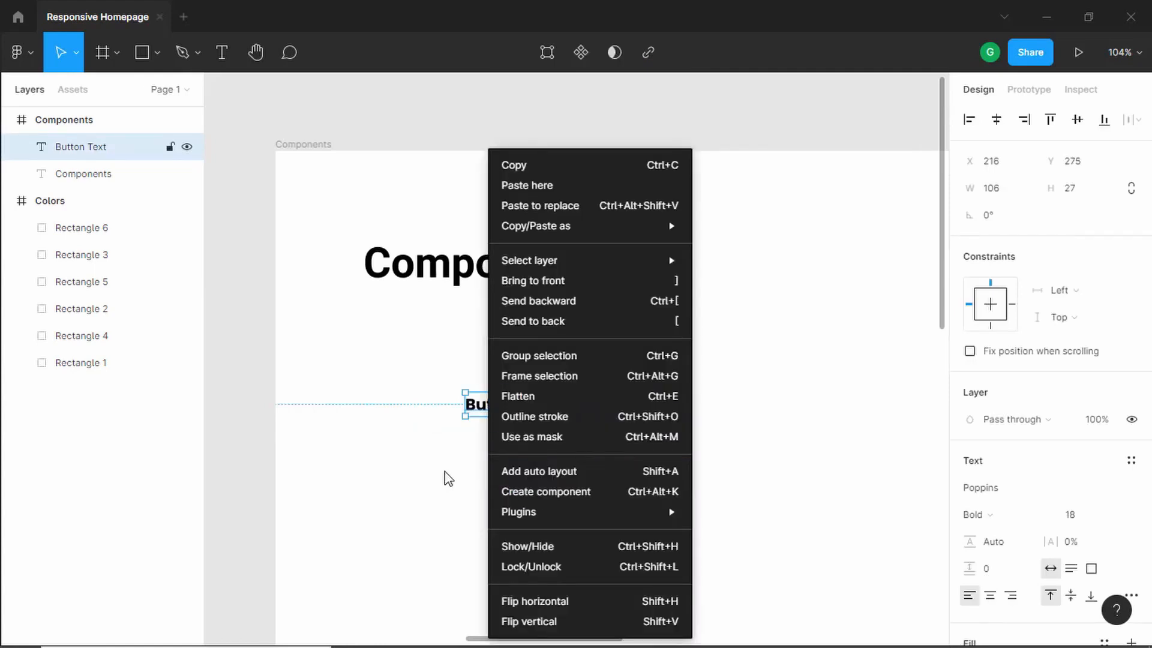
pyautogui.click(458, 464)
pyautogui.hotkey('shift', 'a')
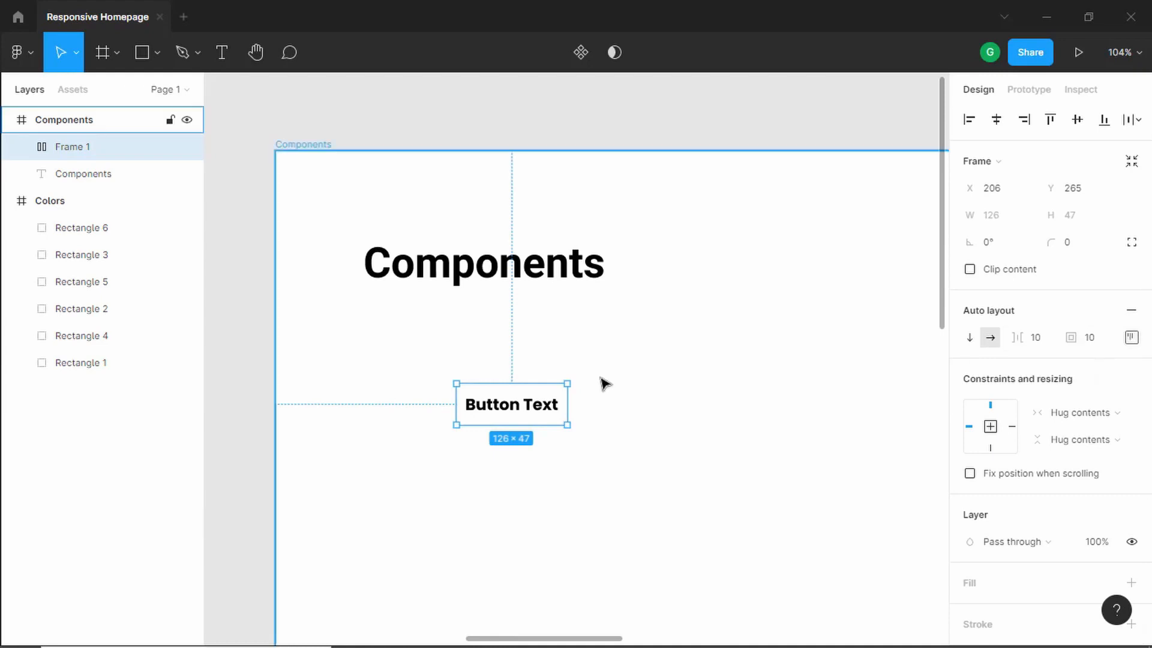
# - Add a fill to the auto layout frame and sample the dark navy 070917 from the Colors swatches
pyautogui.scroll(3, 603, 381)
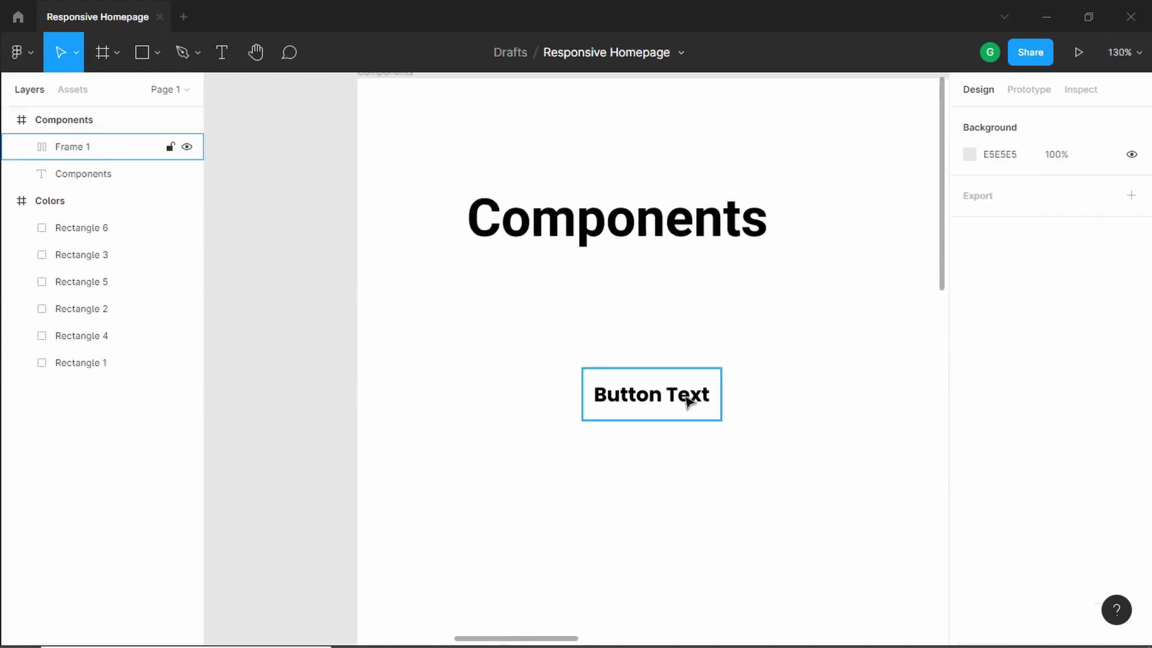
pyautogui.click(686, 396)
pyautogui.scroll(-3, 1068, 408)
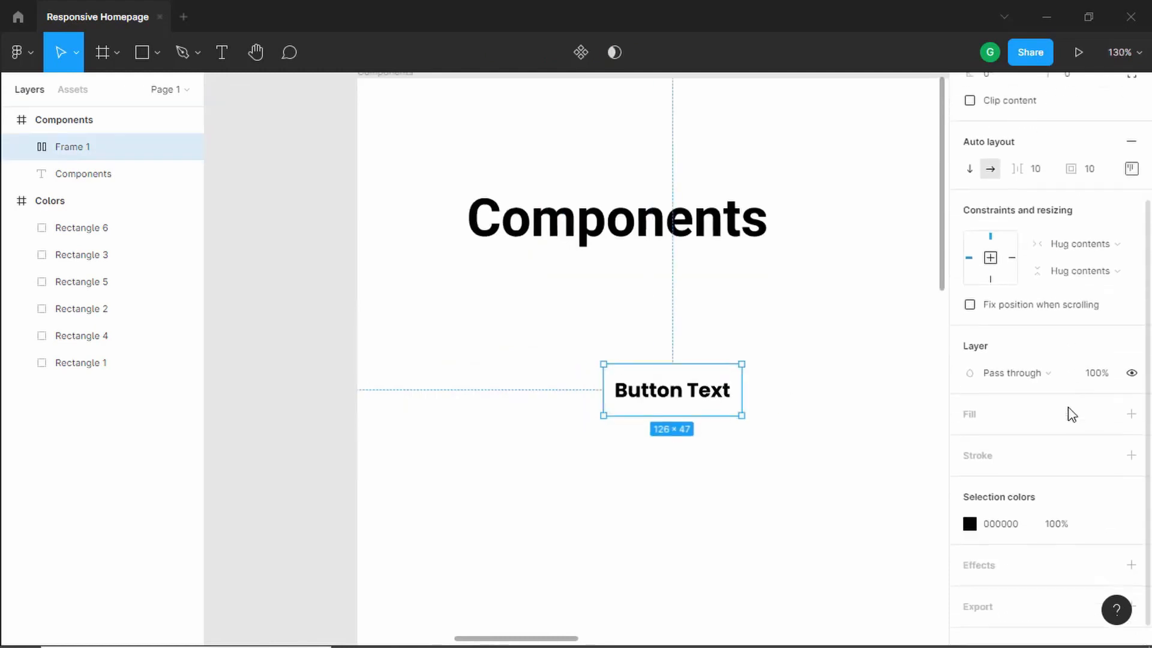
pyautogui.click(1130, 391)
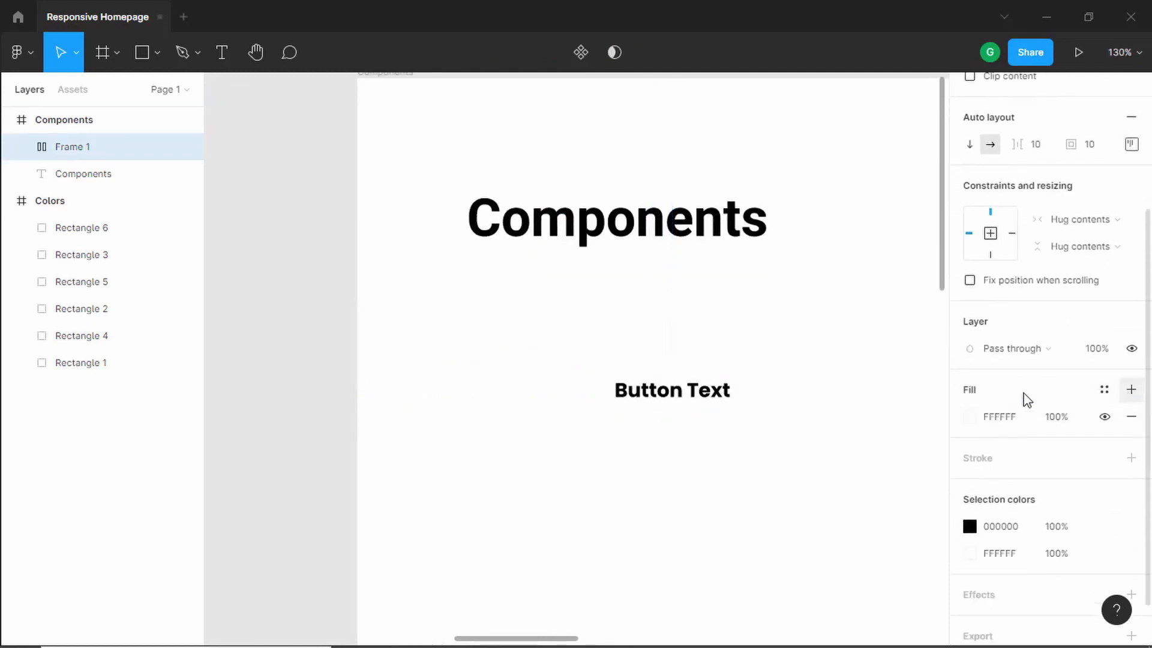
pyautogui.scroll(-5, 555, 366)
pyautogui.moveTo(437, 405); pyautogui.dragTo(621, 308)
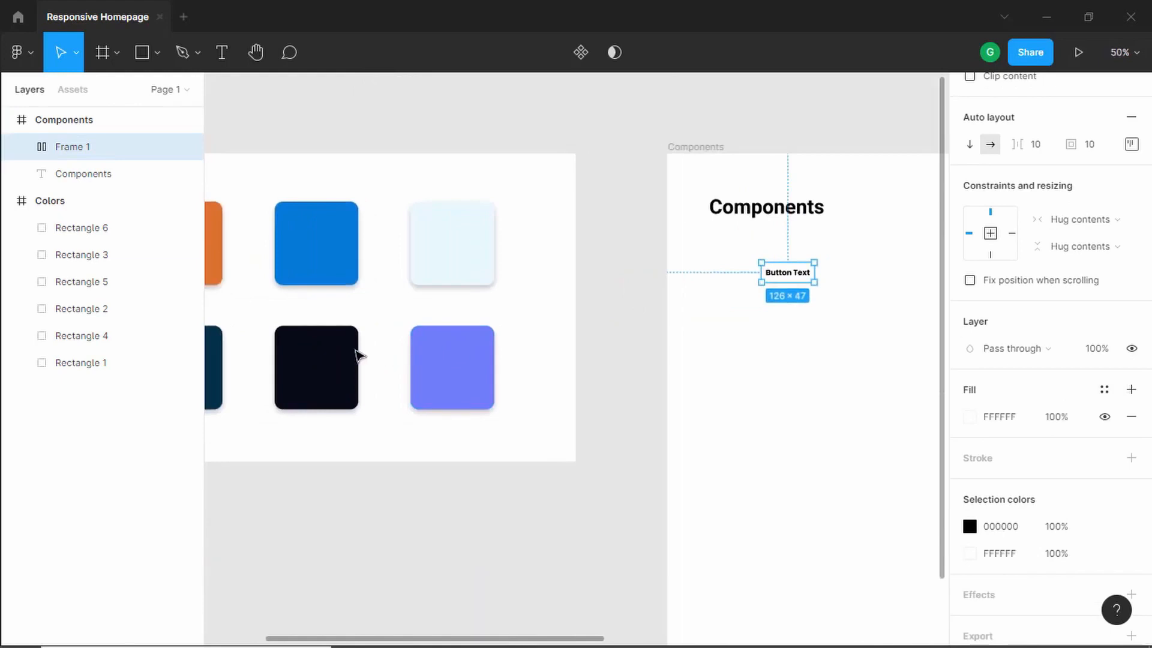
pyautogui.click(969, 416)
pyautogui.click(767, 462)
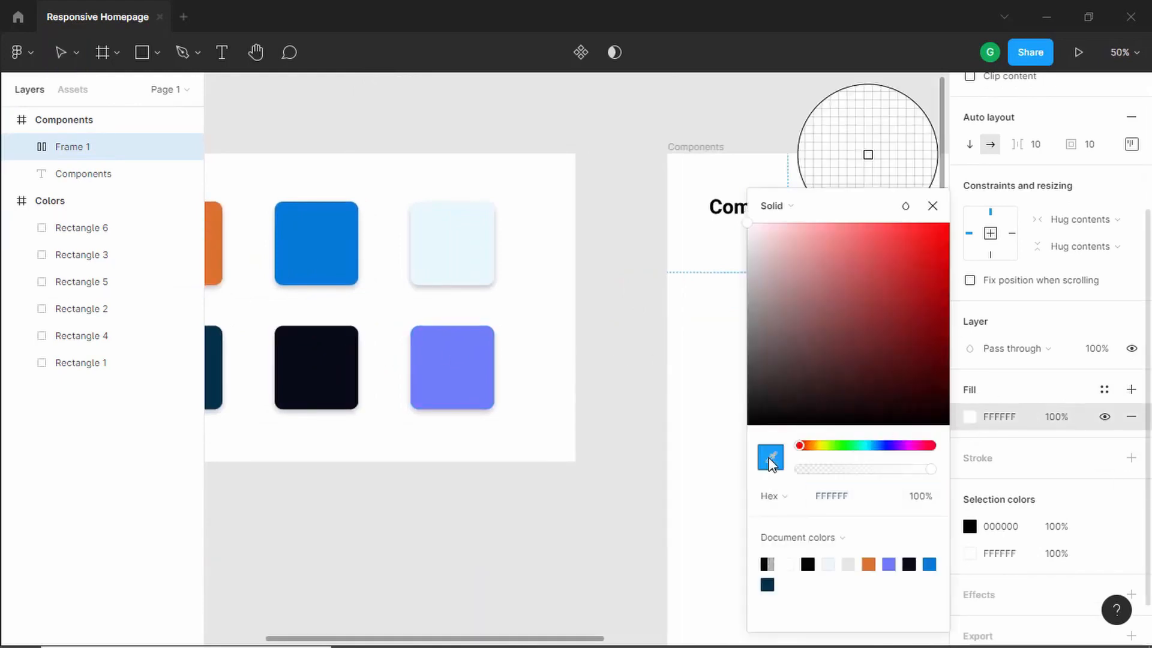
pyautogui.click(336, 376)
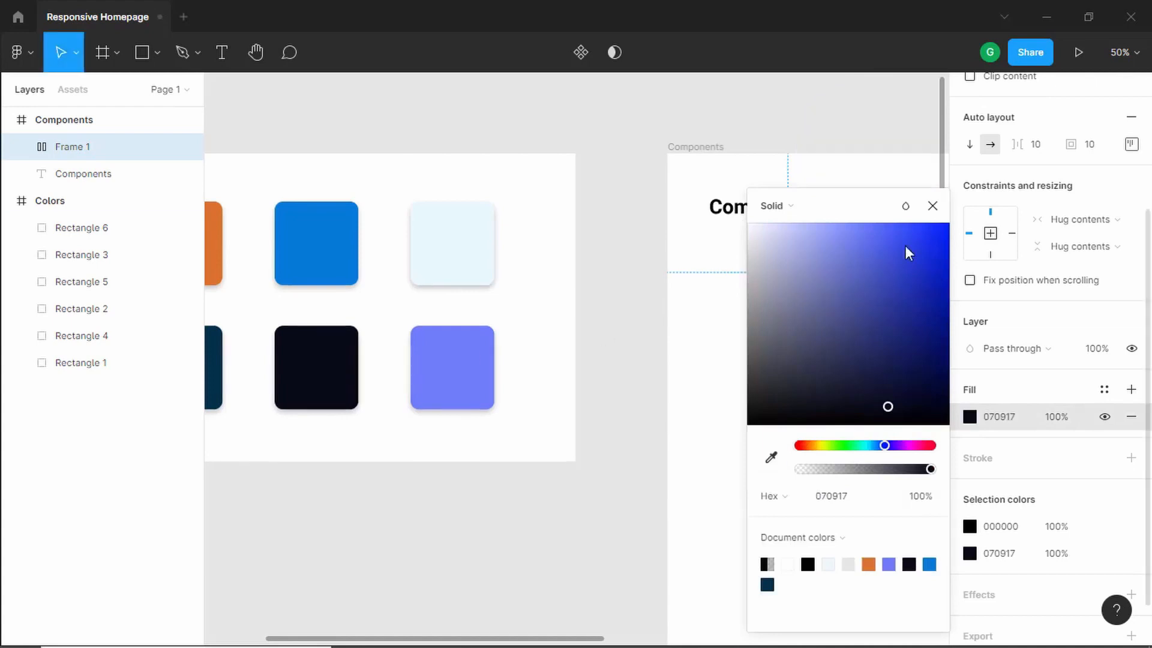
pyautogui.click(933, 206)
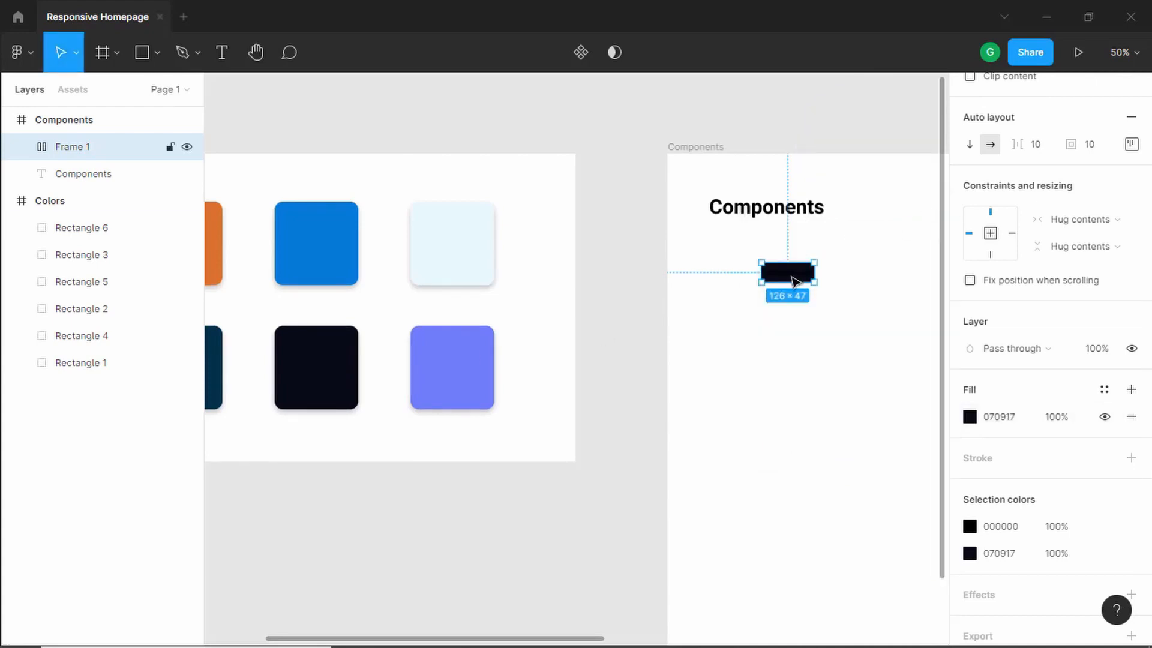
# - Set the button text's fill color to white FFFFFF
pyautogui.doubleClick(791, 279)
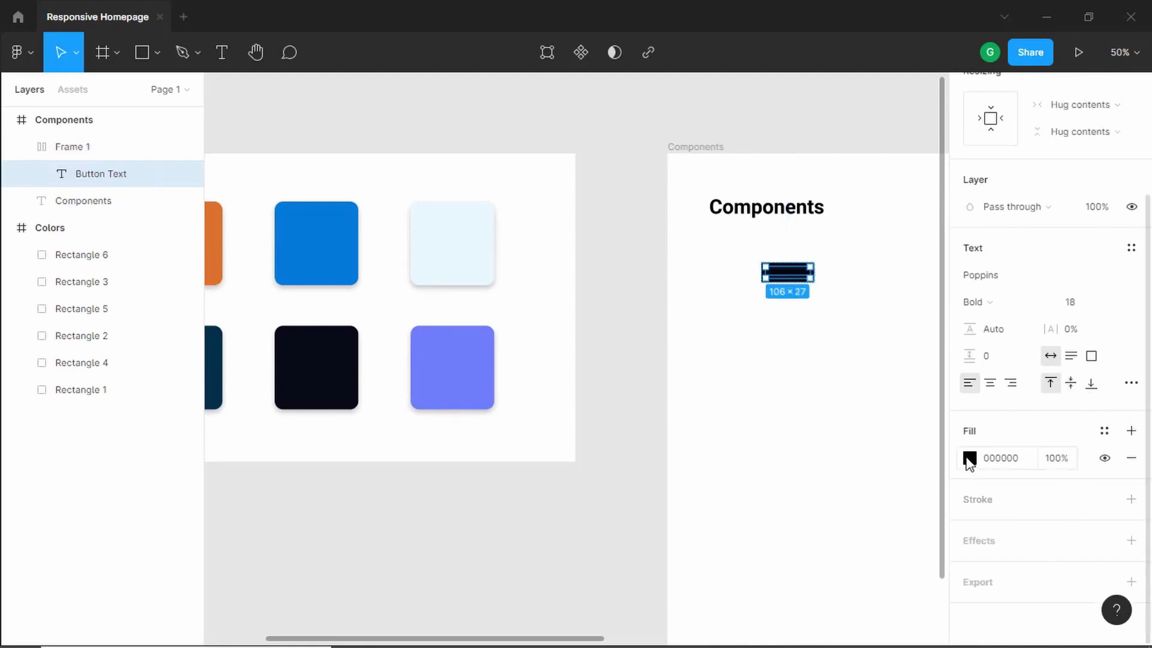
pyautogui.click(969, 458)
pyautogui.moveTo(856, 336); pyautogui.dragTo(747, 223)
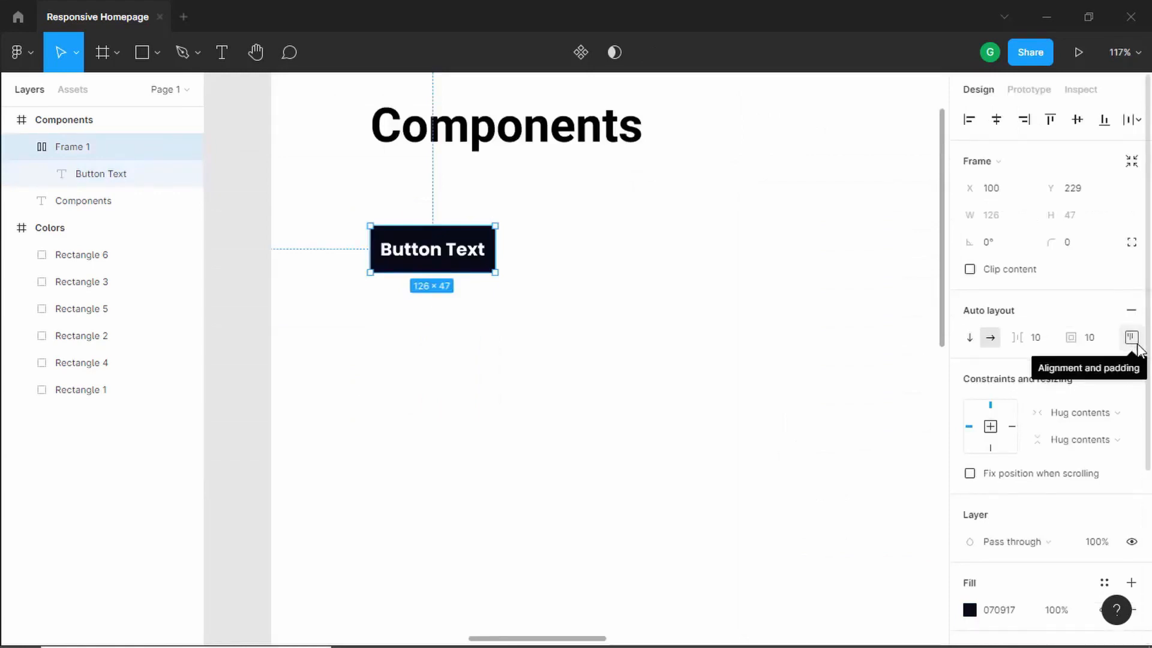
# - Set the button frame's padding to 16 on top and bottom and 32 on left and right
pyautogui.click(1132, 338)
pyautogui.click(1076, 375)
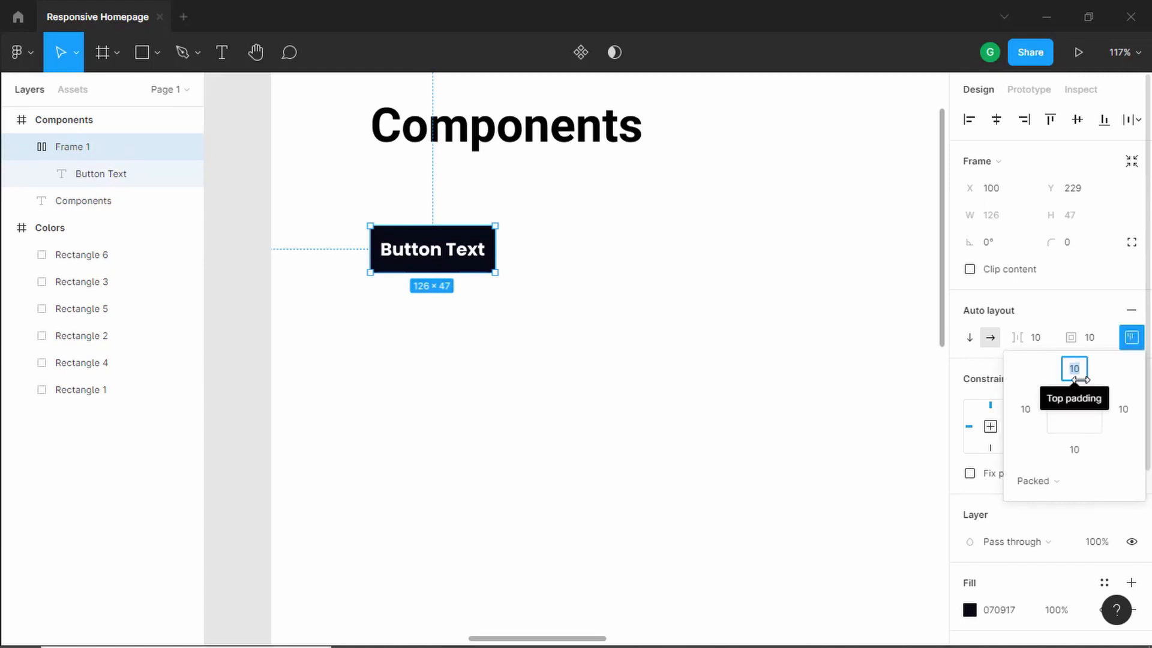
pyautogui.write('16')
pyautogui.press('Tab')
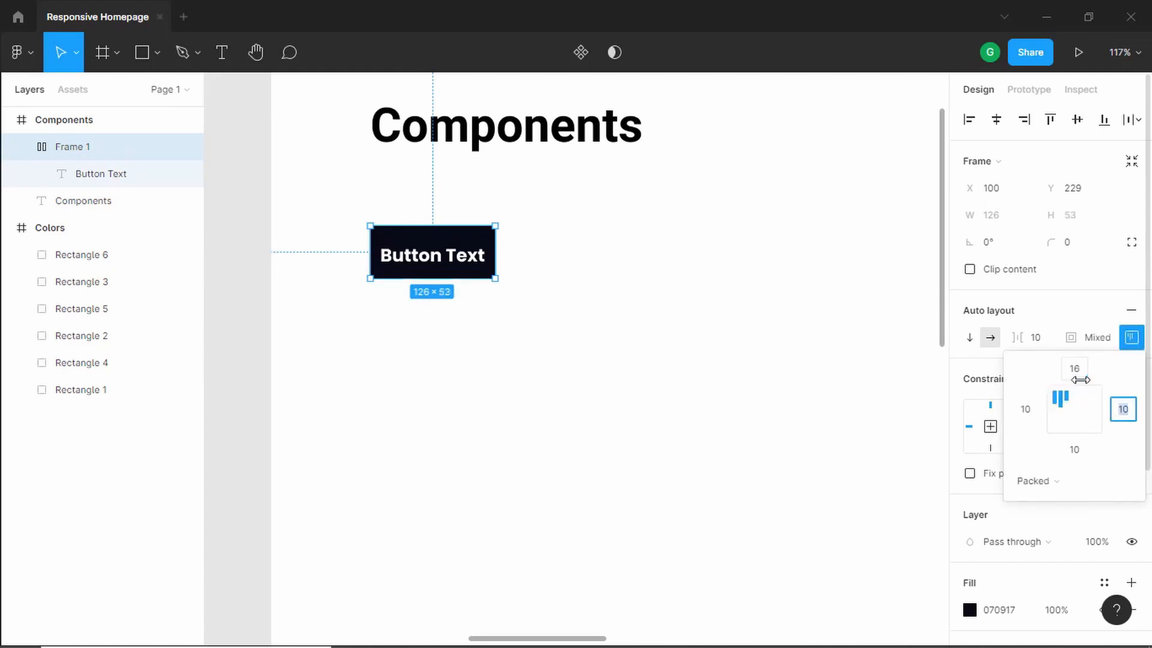
pyautogui.press('Tab')
pyautogui.write('16')
pyautogui.press('Tab')
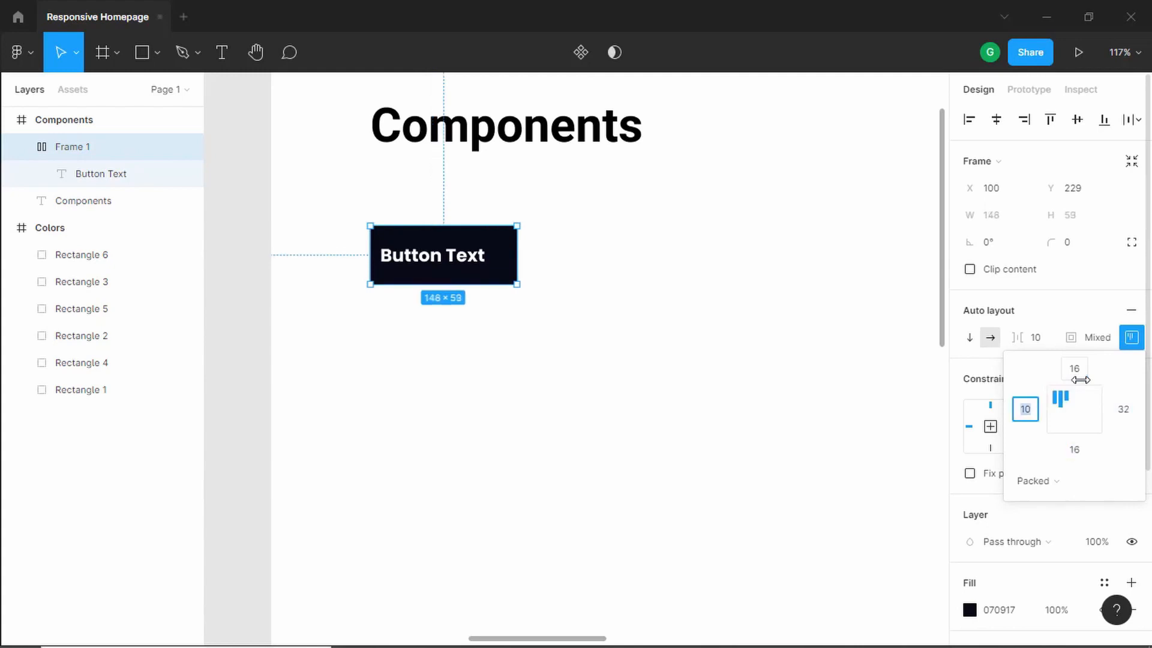
pyautogui.press('Tab')
pyautogui.click(548, 290)
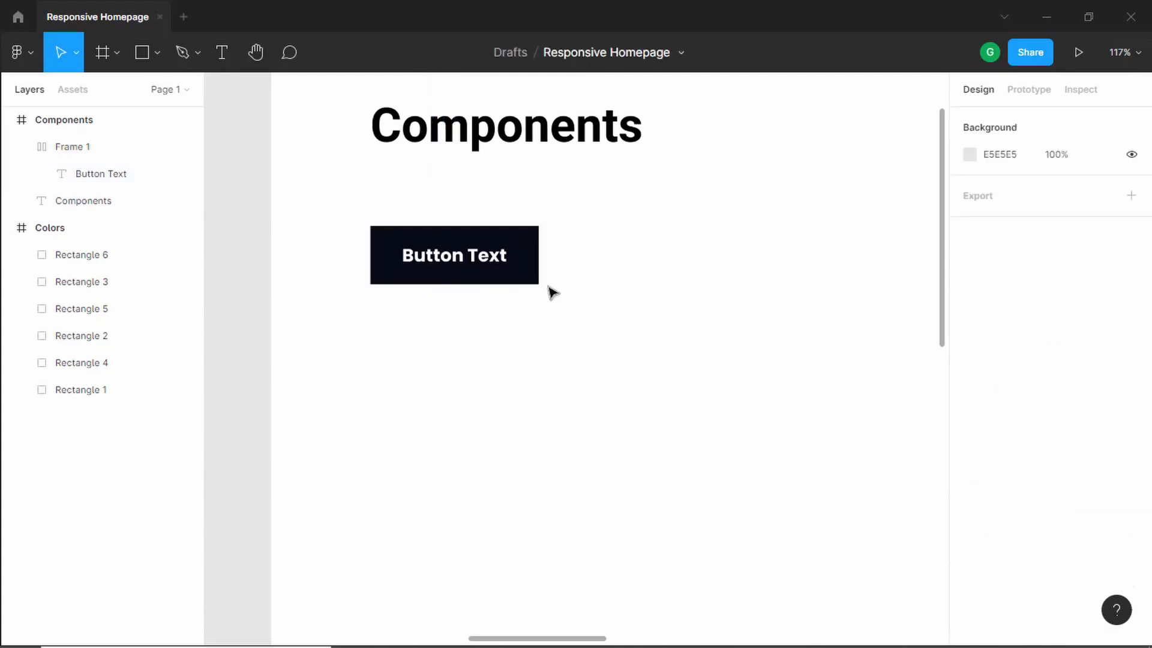
# - Set the button frame's corner radius to 24
pyautogui.click(509, 239)
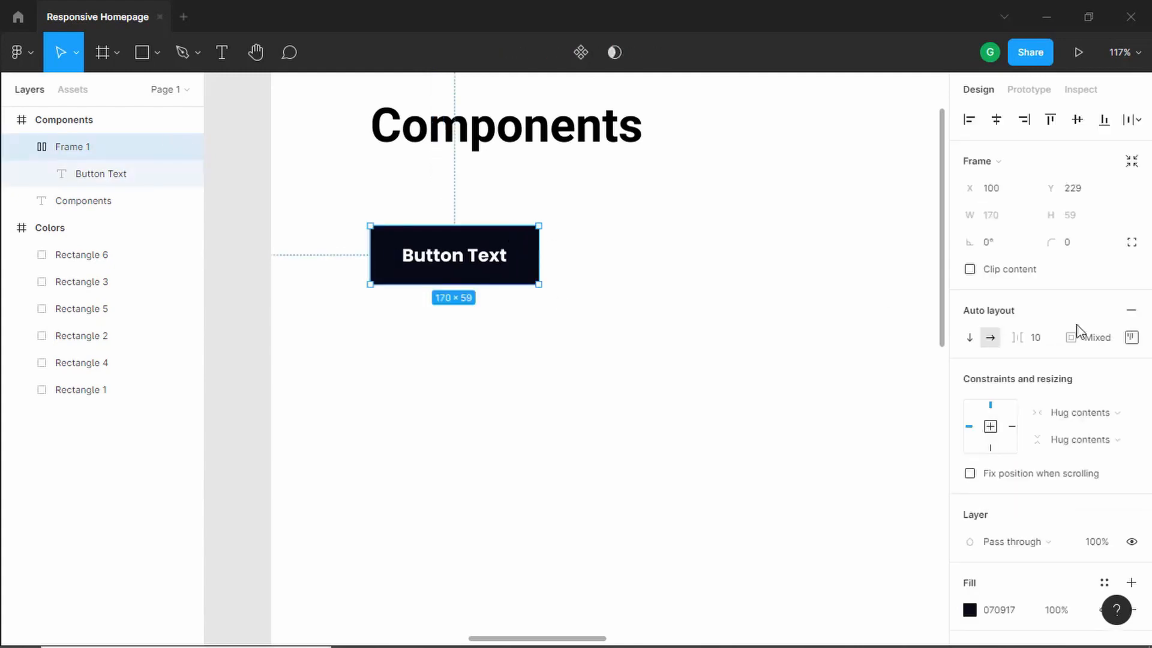
pyautogui.click(1074, 247)
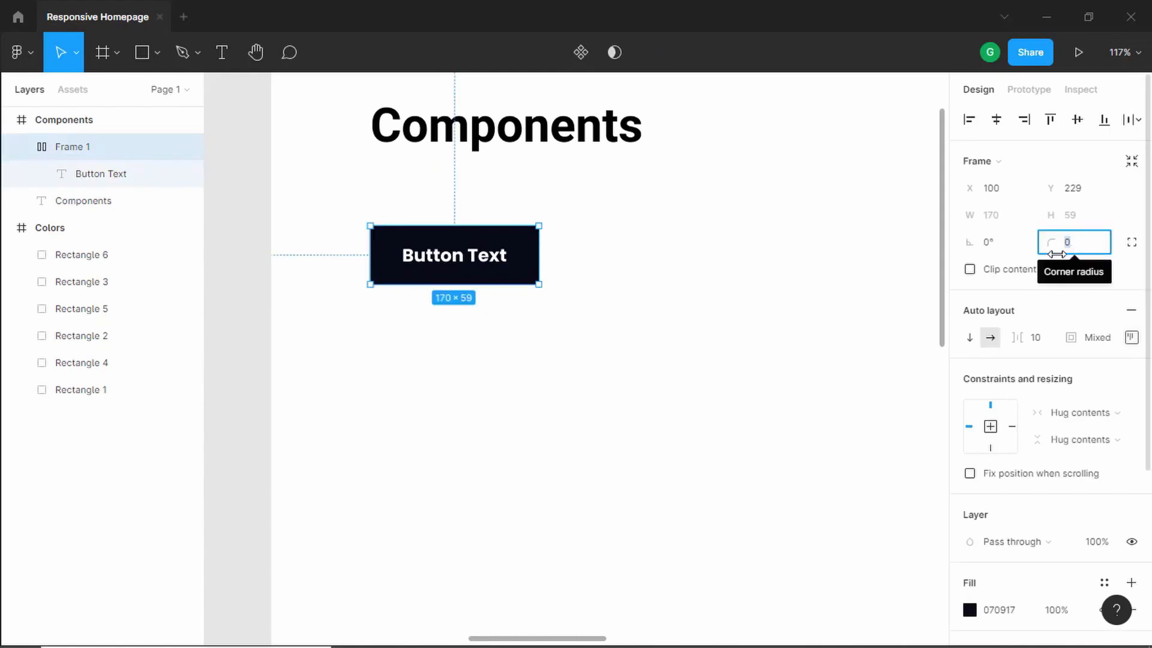
pyautogui.write('24')
pyautogui.press('Return')
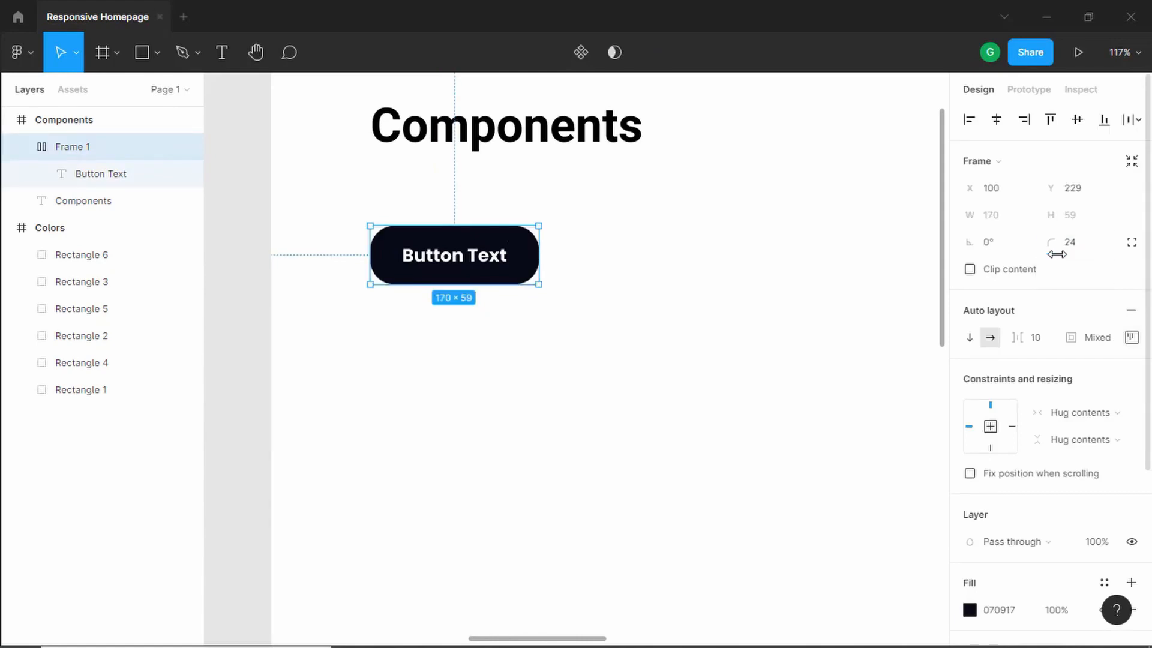
pyautogui.press('Escape')
# - Retype the button label as 'Button Text'
pyautogui.doubleClick(487, 265)
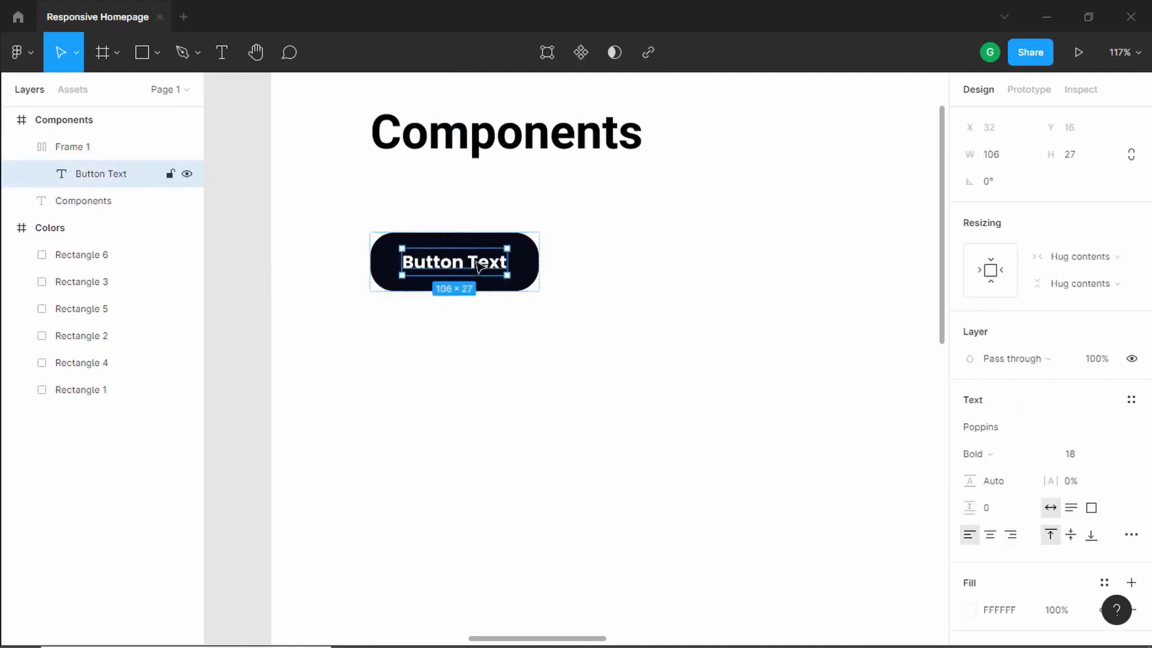
pyautogui.doubleClick(487, 264)
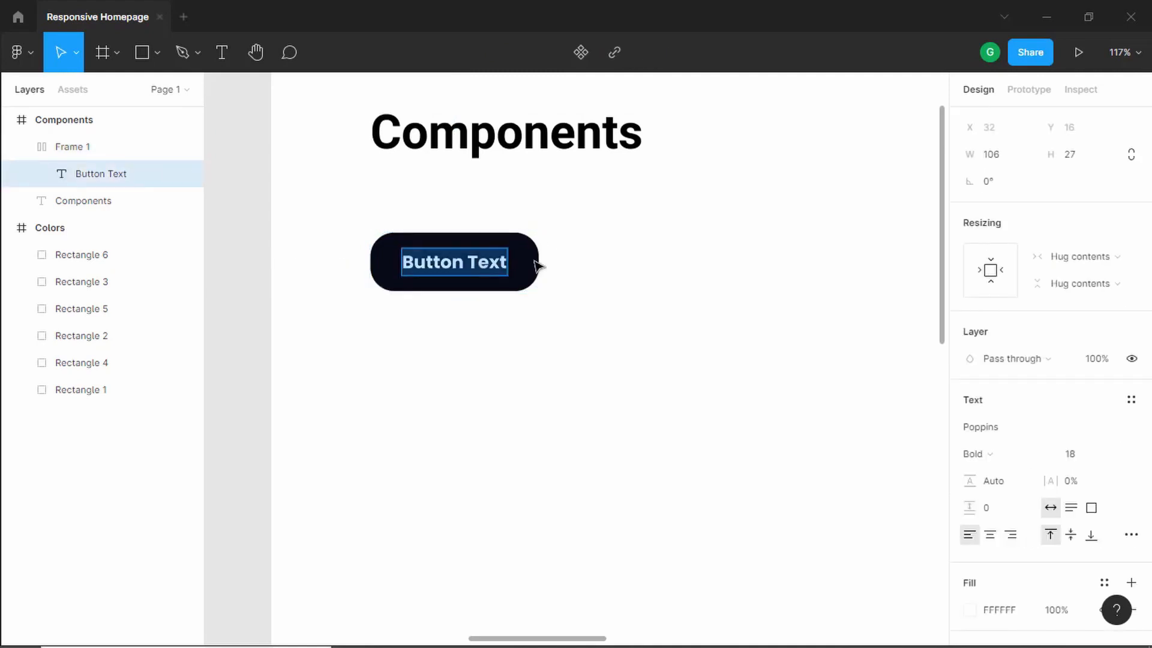
pyautogui.write('Button')
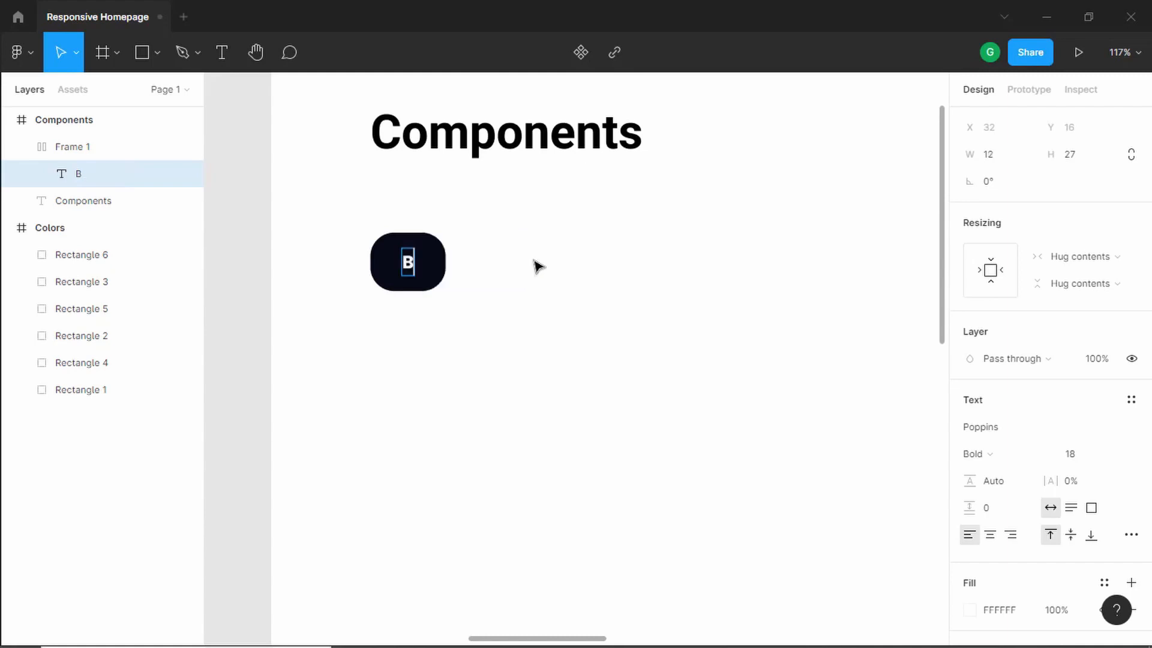
pyautogui.press('BackSpace')
pyautogui.press('BackSpace')
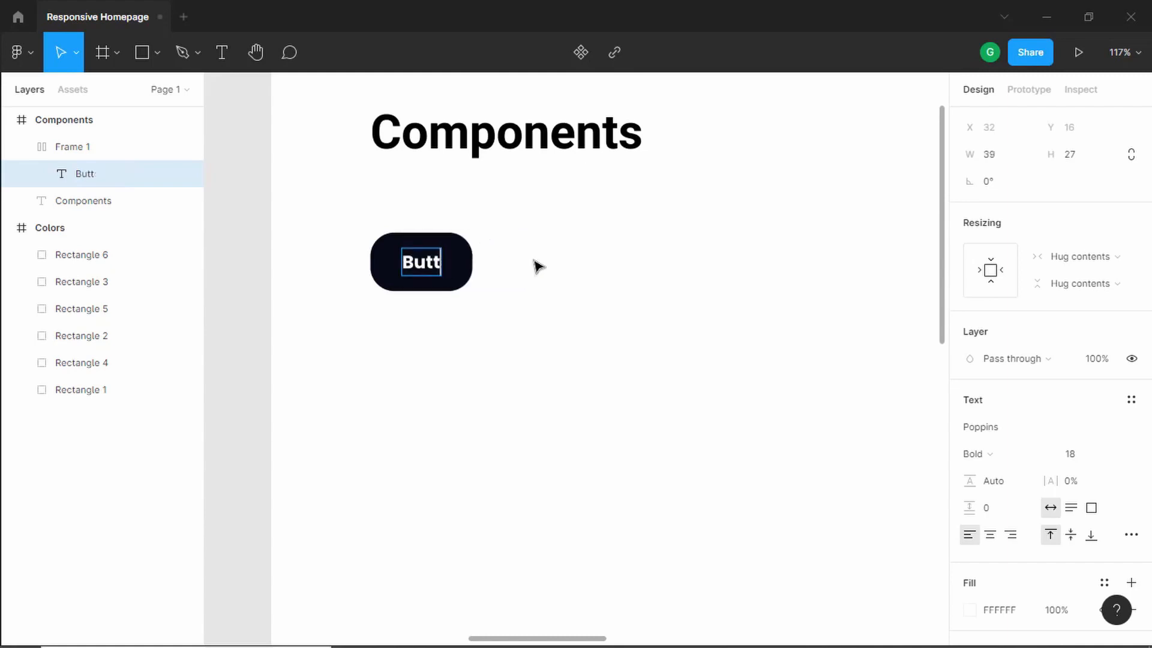
pyautogui.write('on Text')
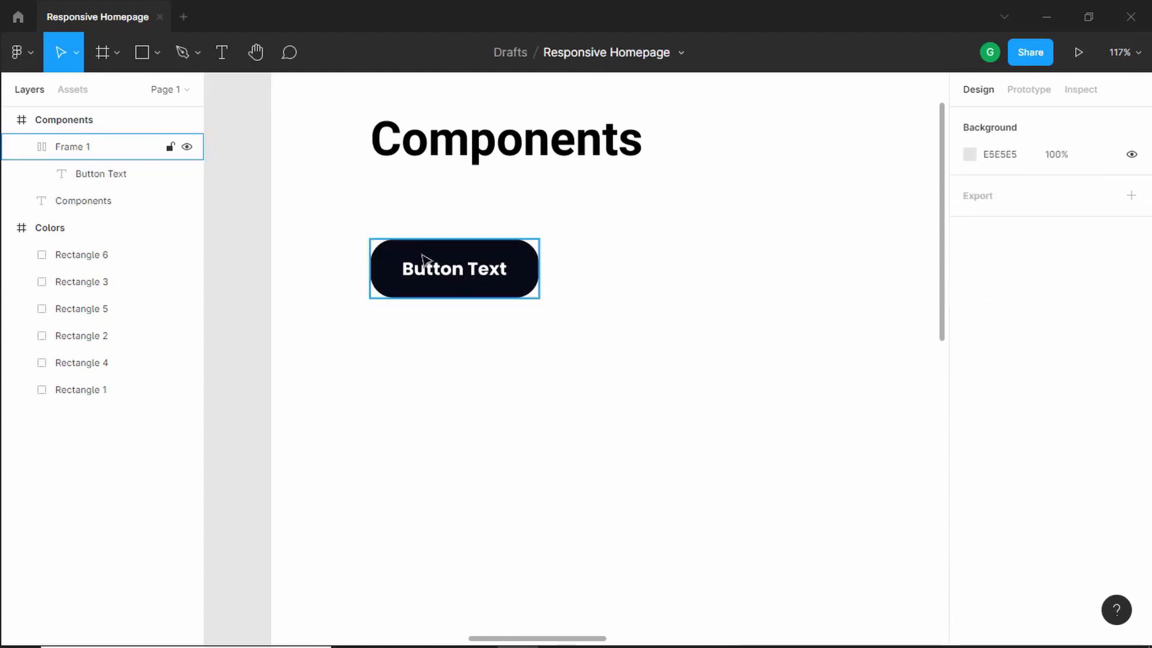
# - Turn the button frame into a component and rename it Button
pyautogui.click(449, 280)
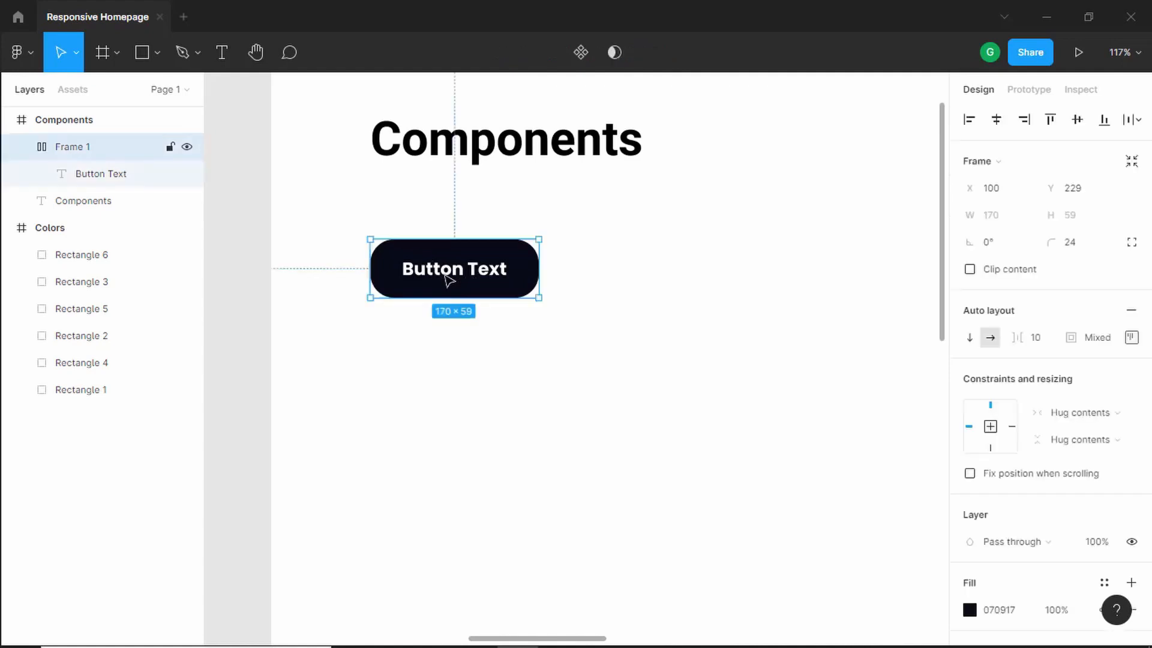
pyautogui.click(581, 64)
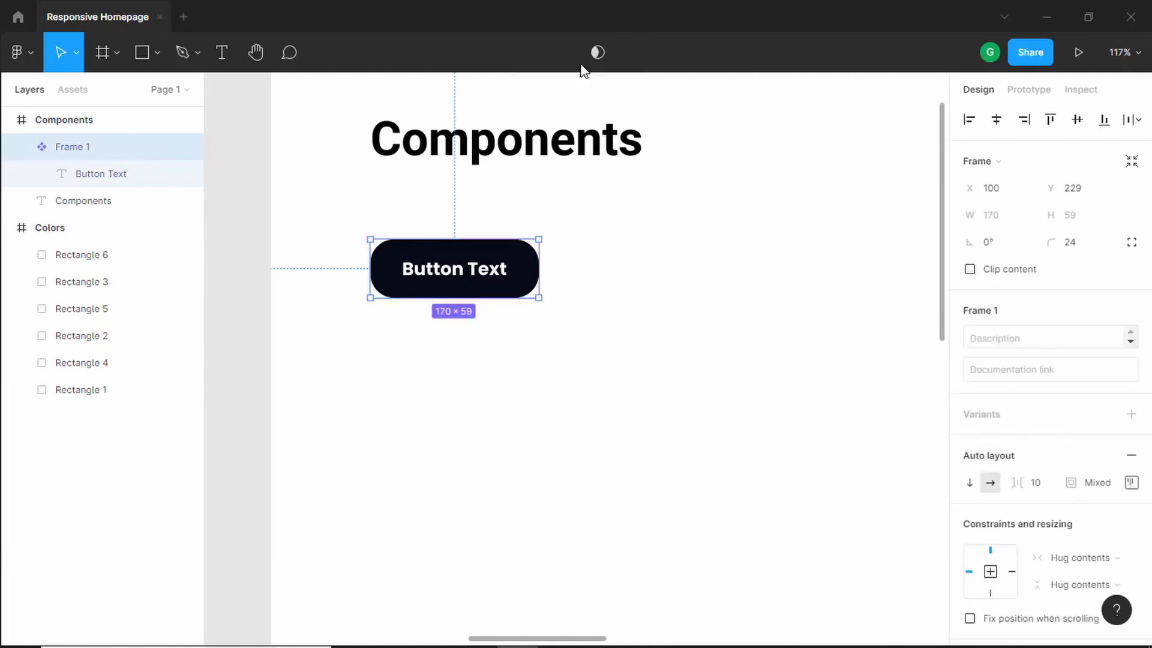
pyautogui.doubleClick(88, 153)
pyautogui.write('BU55')
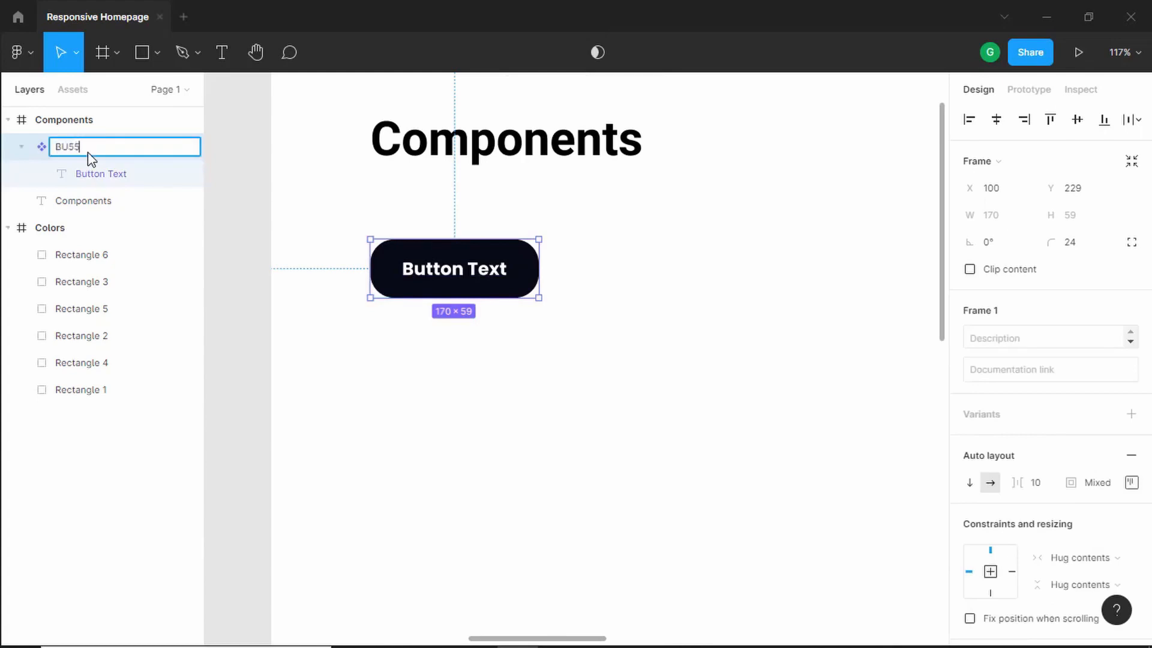
pyautogui.press('BackSpace')
pyautogui.write('utton')
pyautogui.press('Return')
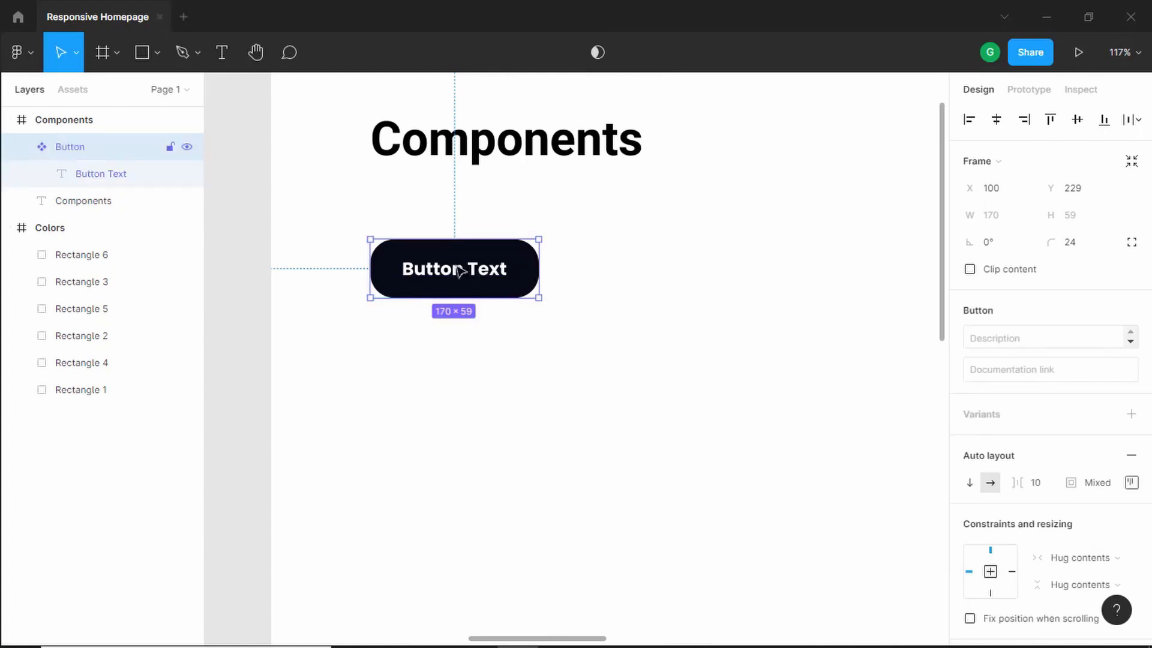
# - Place an instance of the Button component from the local assets into the Components frame
pyautogui.click(73, 90)
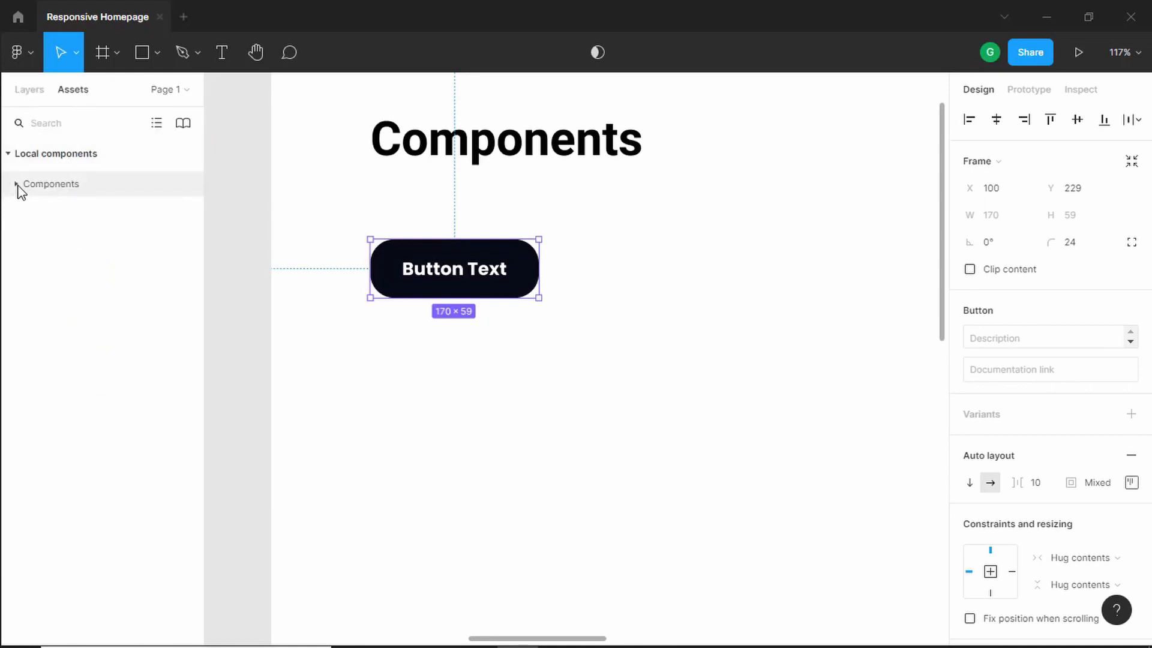
pyautogui.click(17, 184)
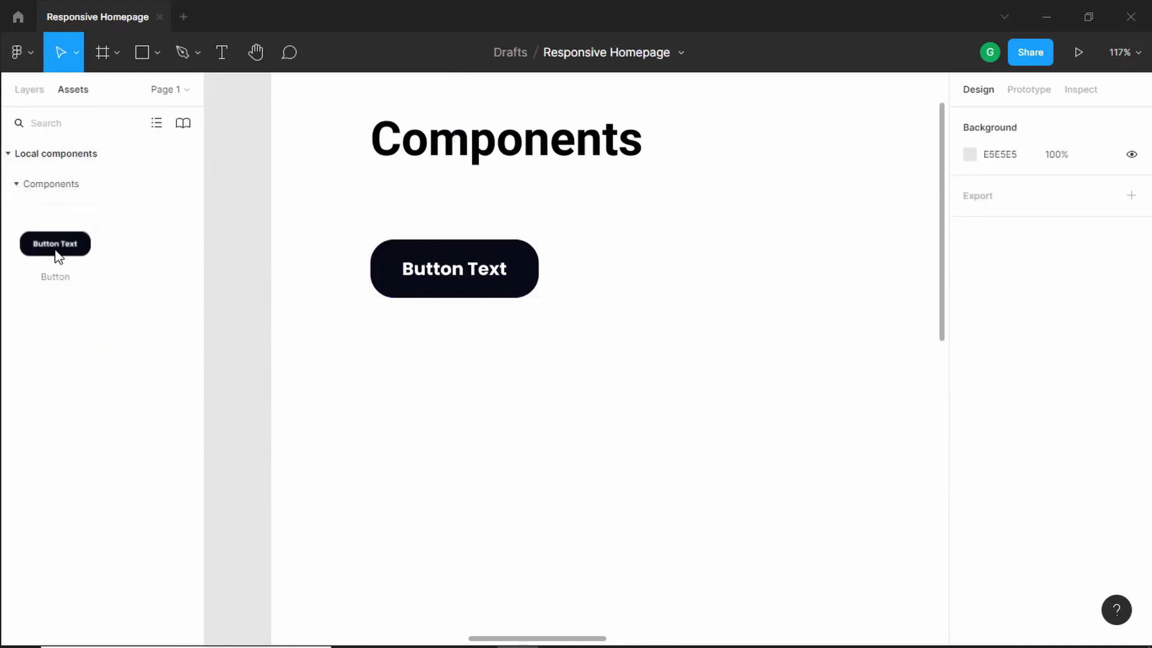
pyautogui.moveTo(58, 257); pyautogui.dragTo(710, 369)
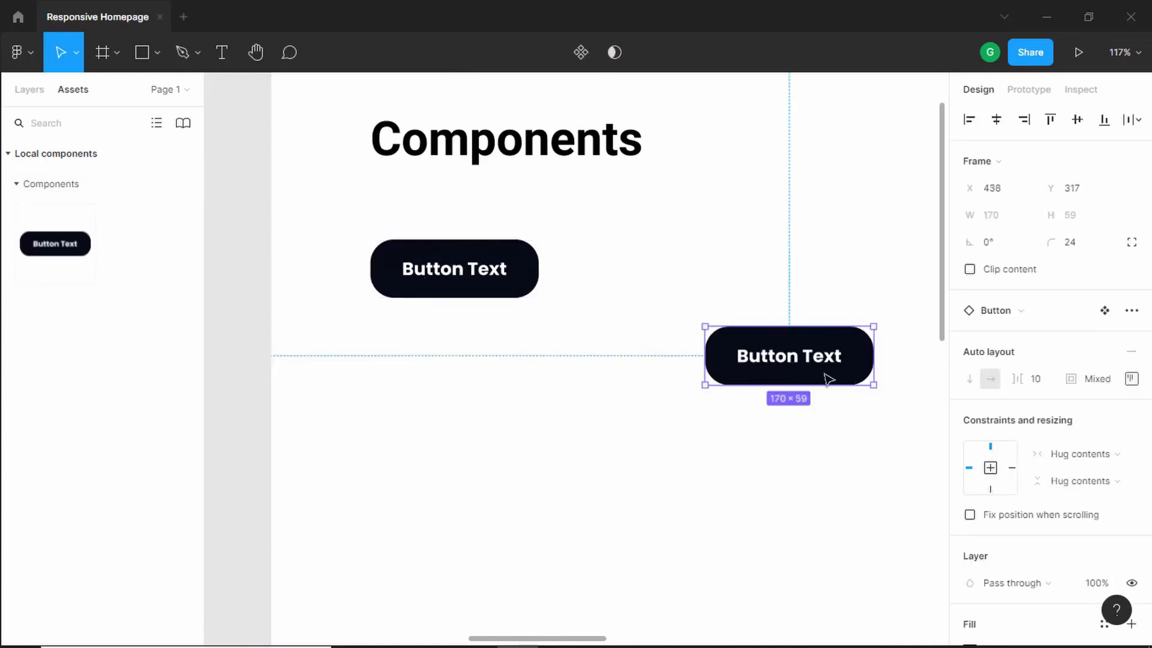
# - Change the Button component's fill to the dark navy document colour
pyautogui.click(473, 267)
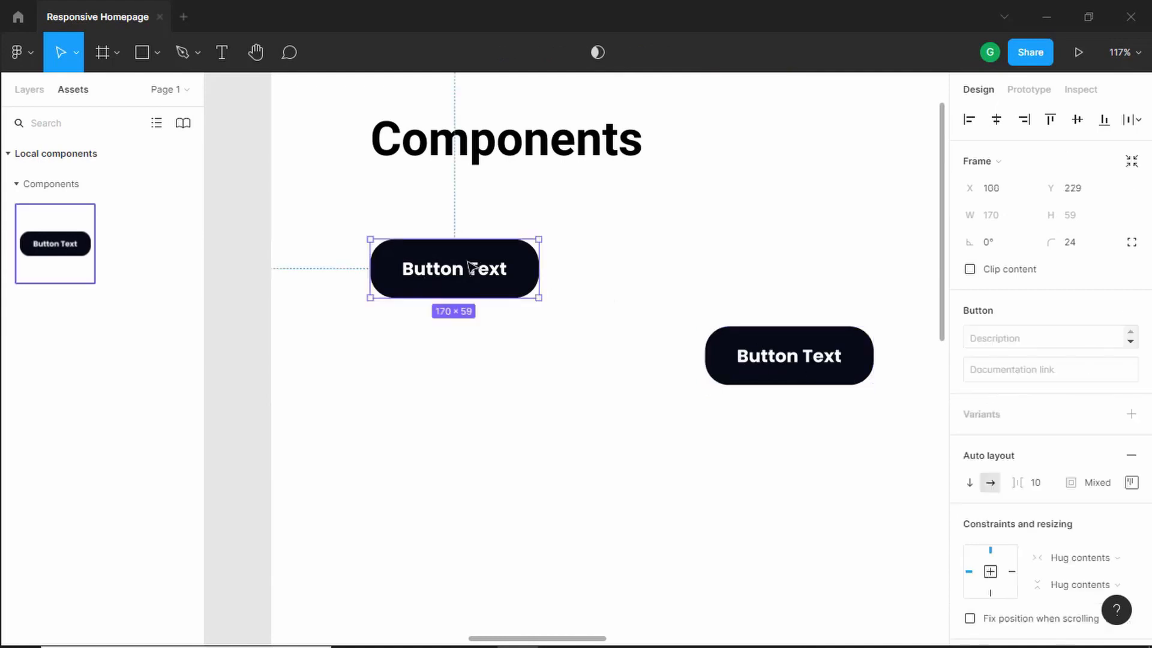
pyautogui.scroll(-5, 1028, 570)
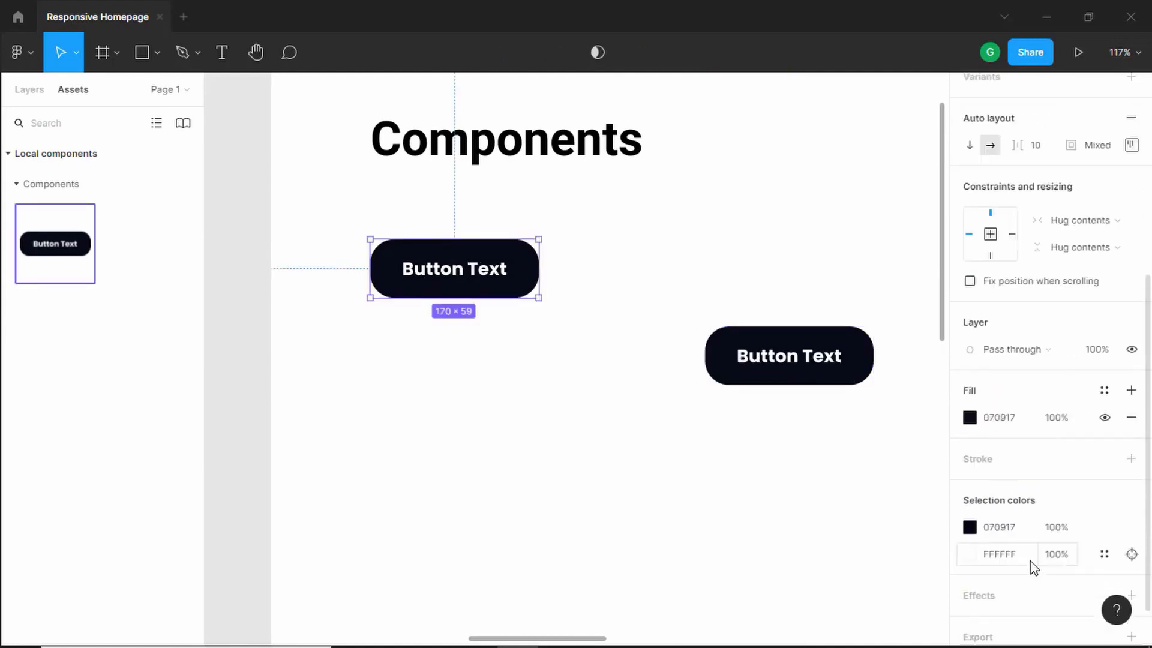
pyautogui.click(970, 364)
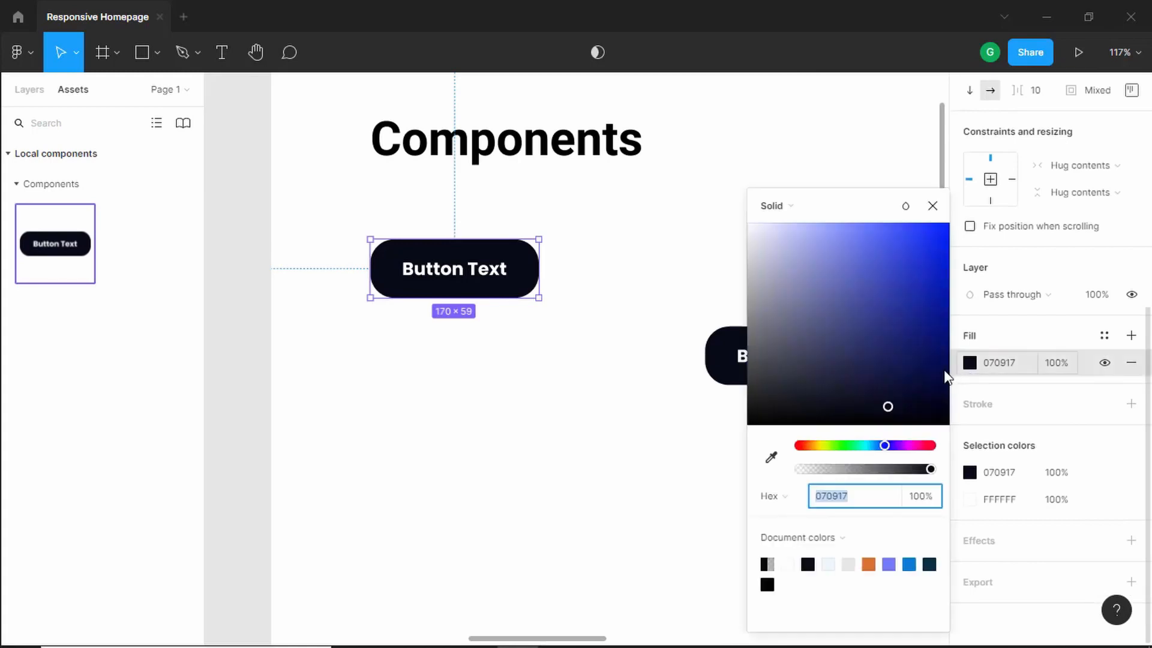
pyautogui.moveTo(879, 376); pyautogui.dragTo(912, 290)
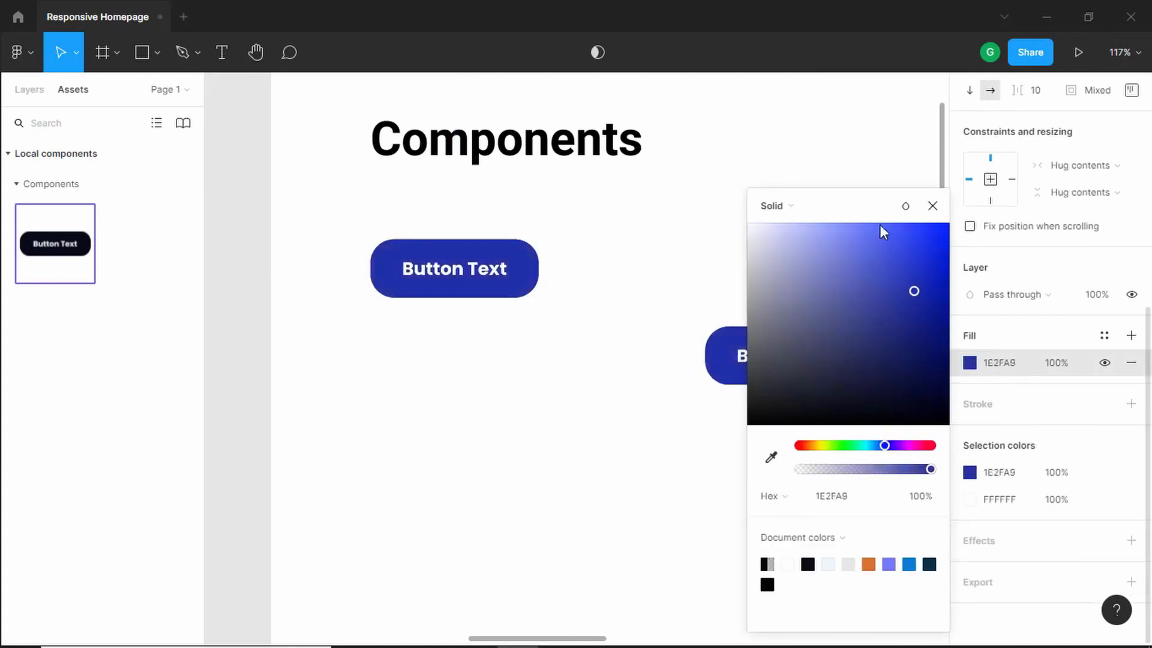
pyautogui.moveTo(890, 207); pyautogui.dragTo(1056, 167)
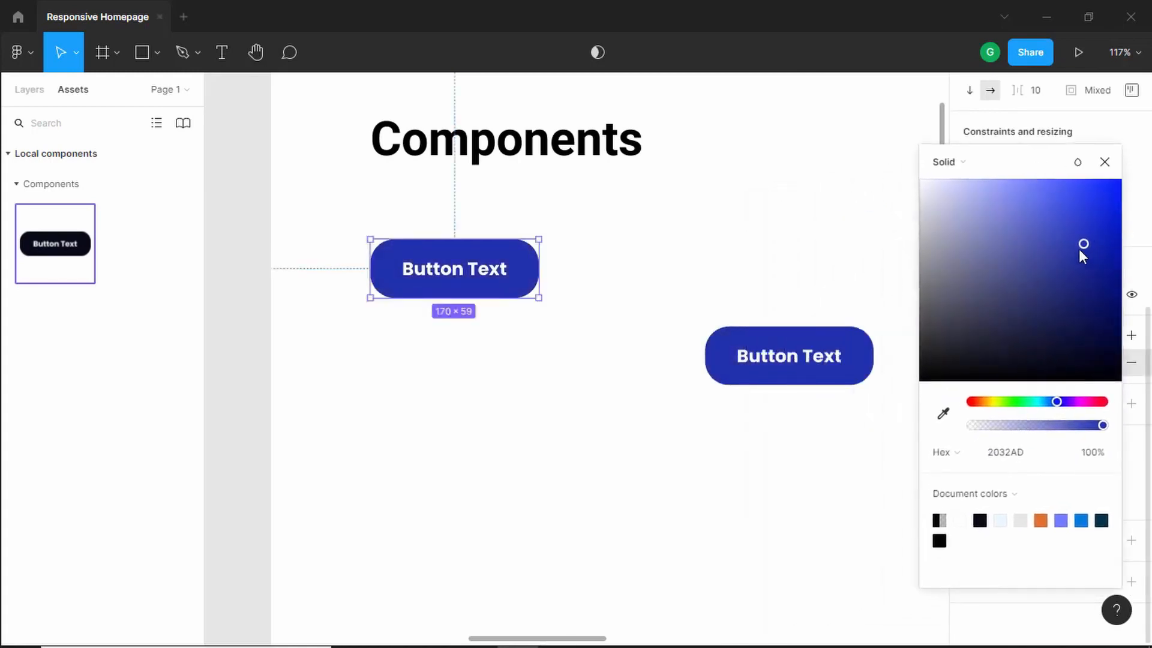
pyautogui.moveTo(1081, 243); pyautogui.dragTo(1014, 298)
pyautogui.moveTo(1056, 401); pyautogui.dragTo(924, 402)
pyautogui.moveTo(1008, 297); pyautogui.dragTo(1050, 213)
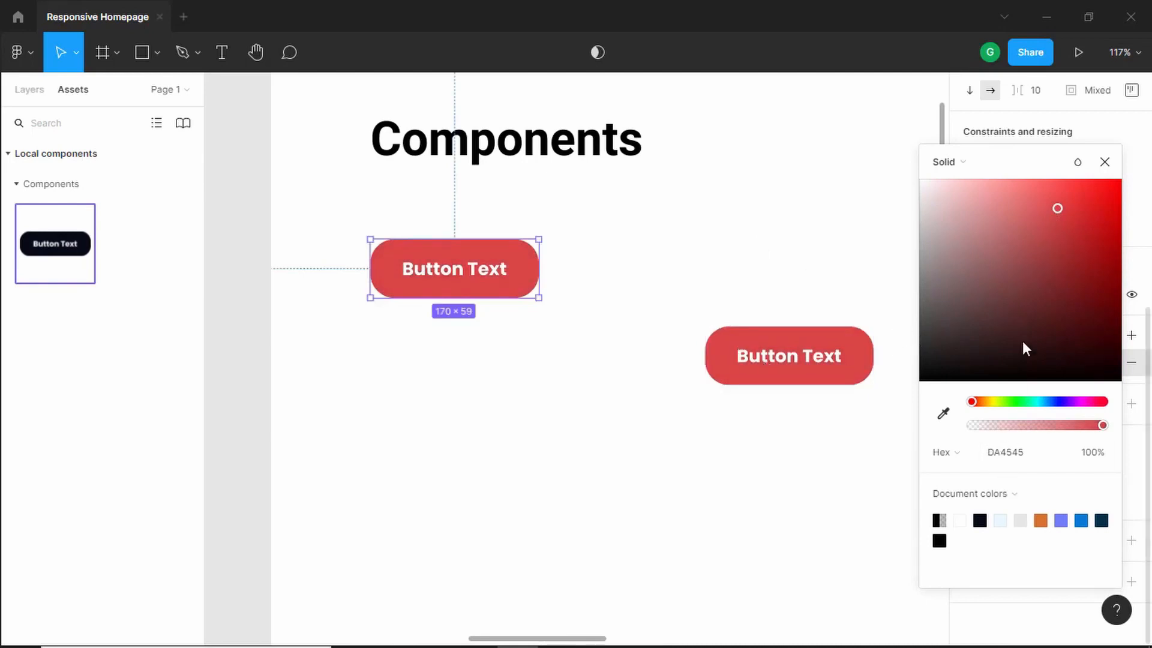
pyautogui.click(980, 519)
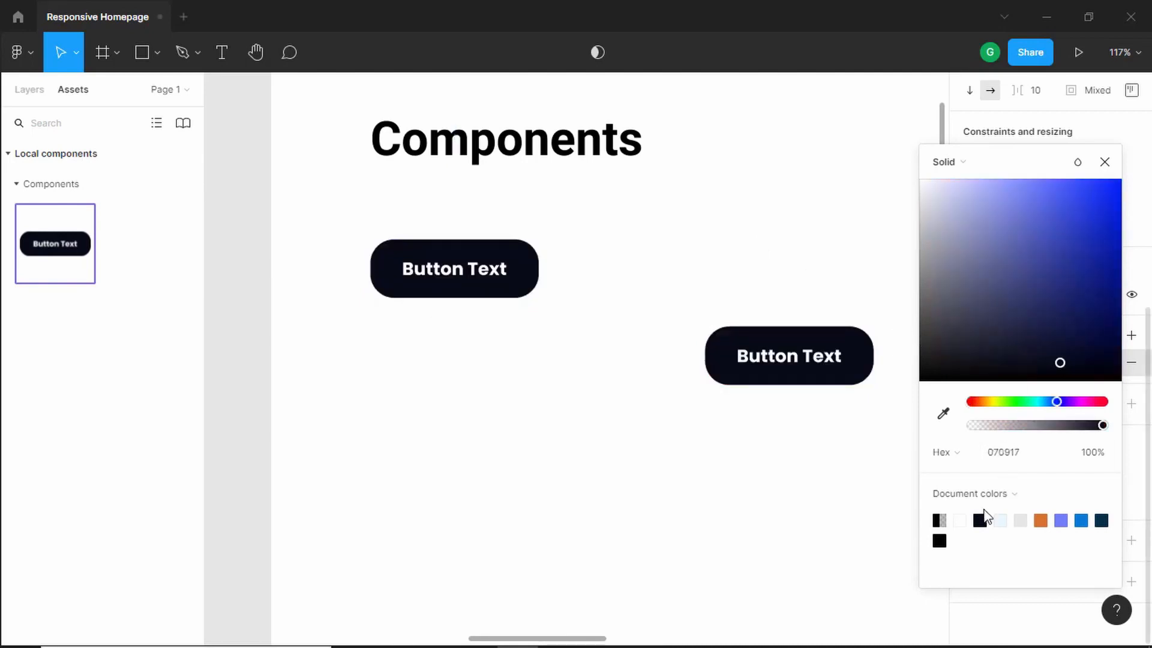
pyautogui.click(1101, 520)
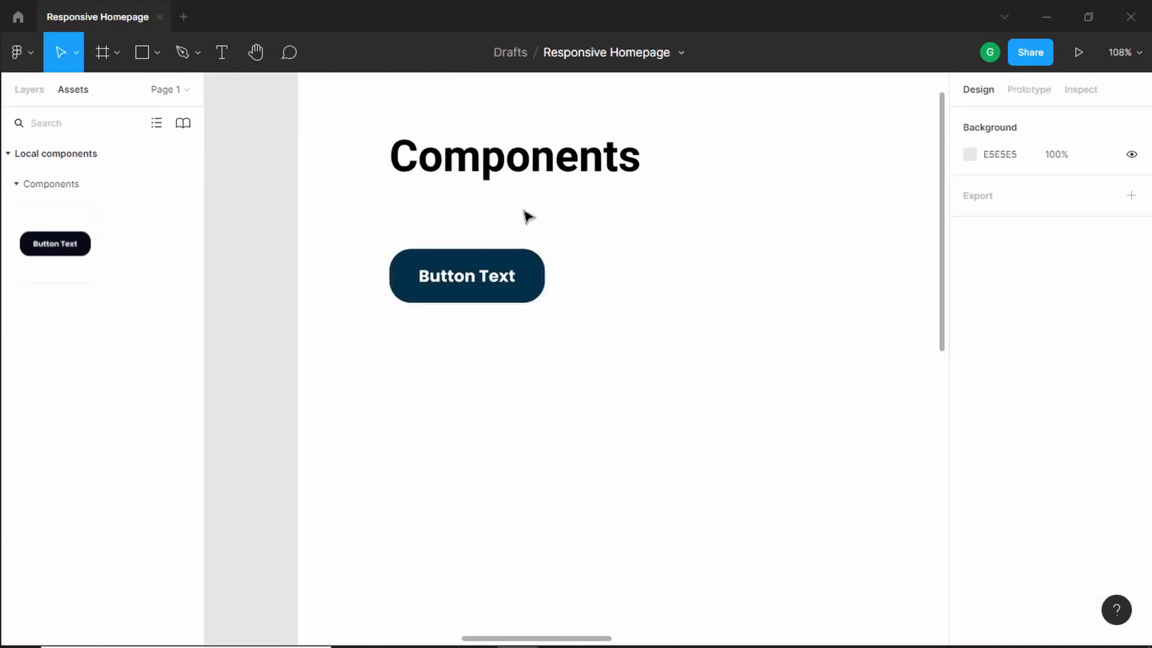
# - Add a second variant to the Button component
pyautogui.click(500, 264)
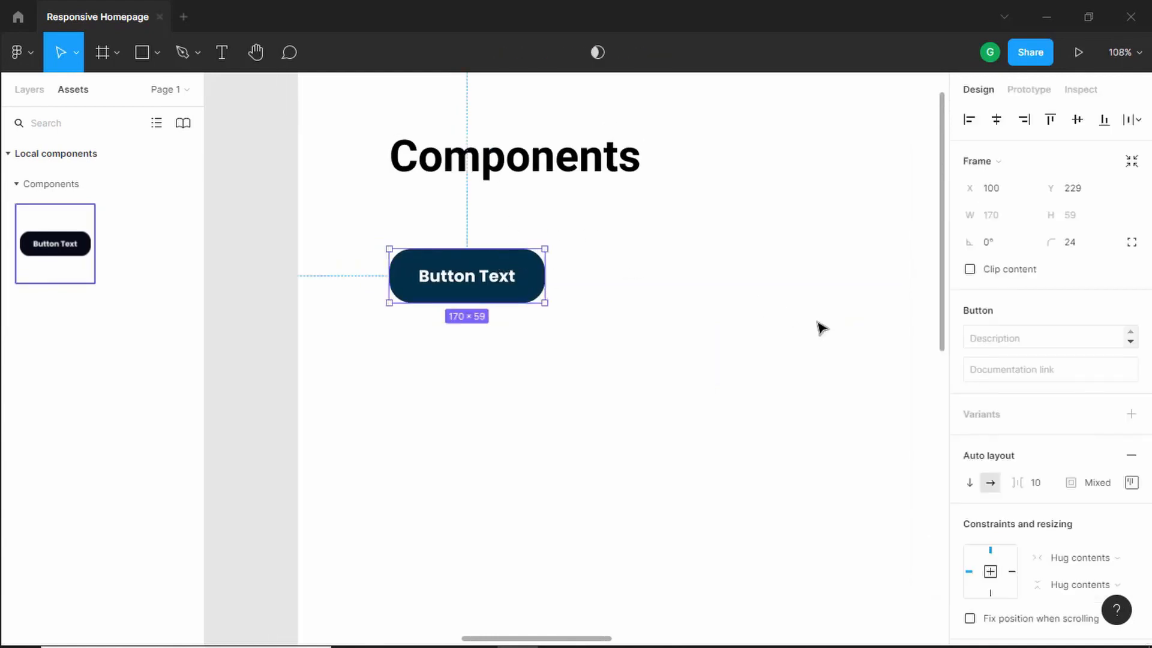
pyautogui.scroll(-3, 1131, 398)
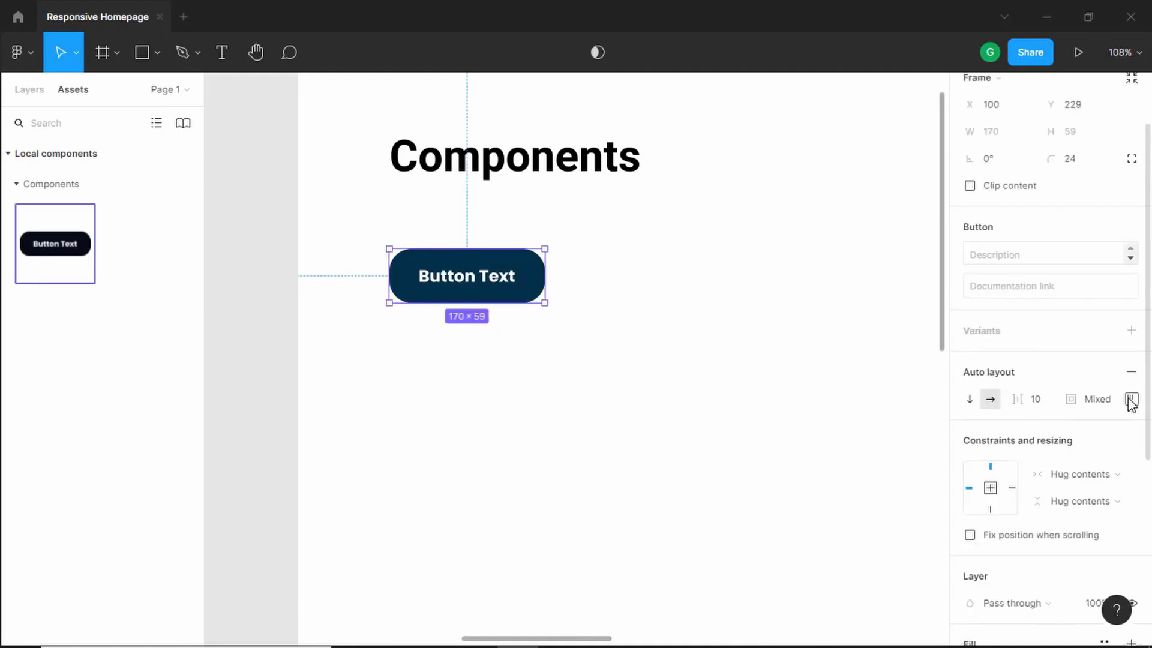
pyautogui.scroll(3, 1134, 396)
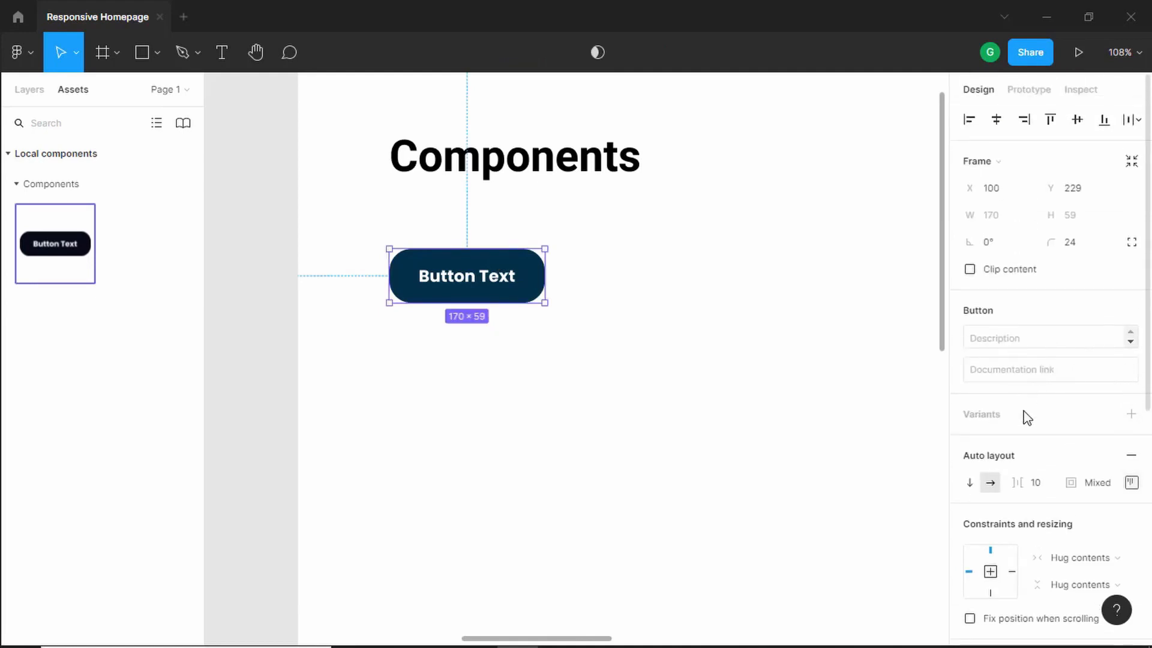
pyautogui.click(1133, 414)
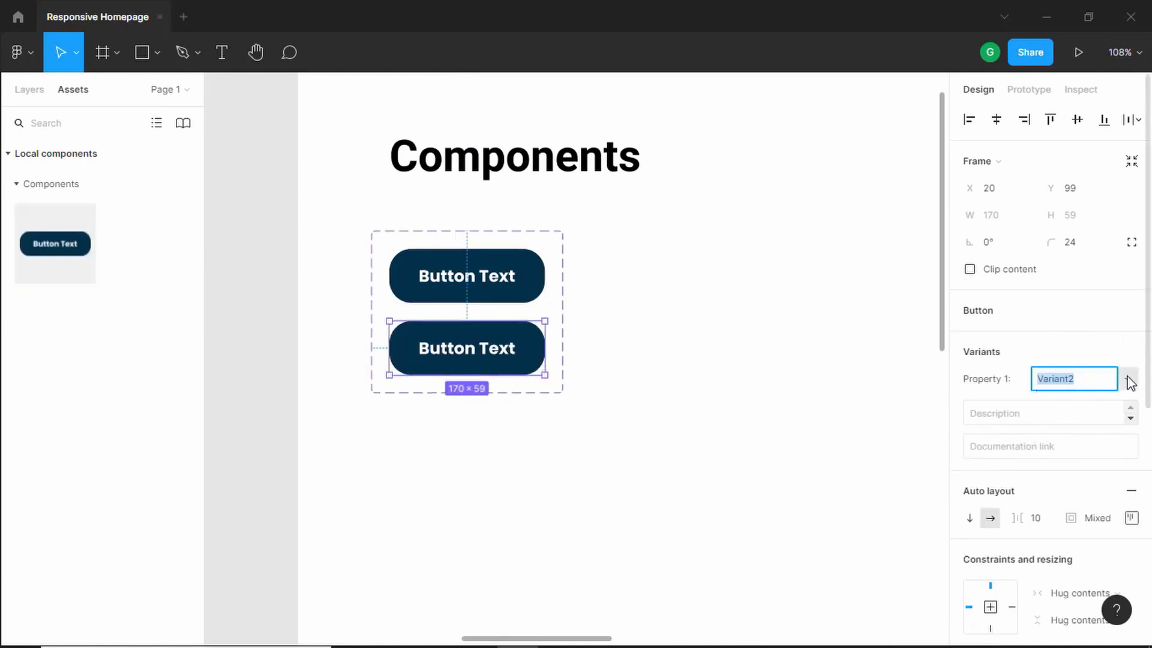
# - Check the reference landing page design, then open the Figma Community to browse plugins
pyautogui.hotkey('alt', 'Tab')
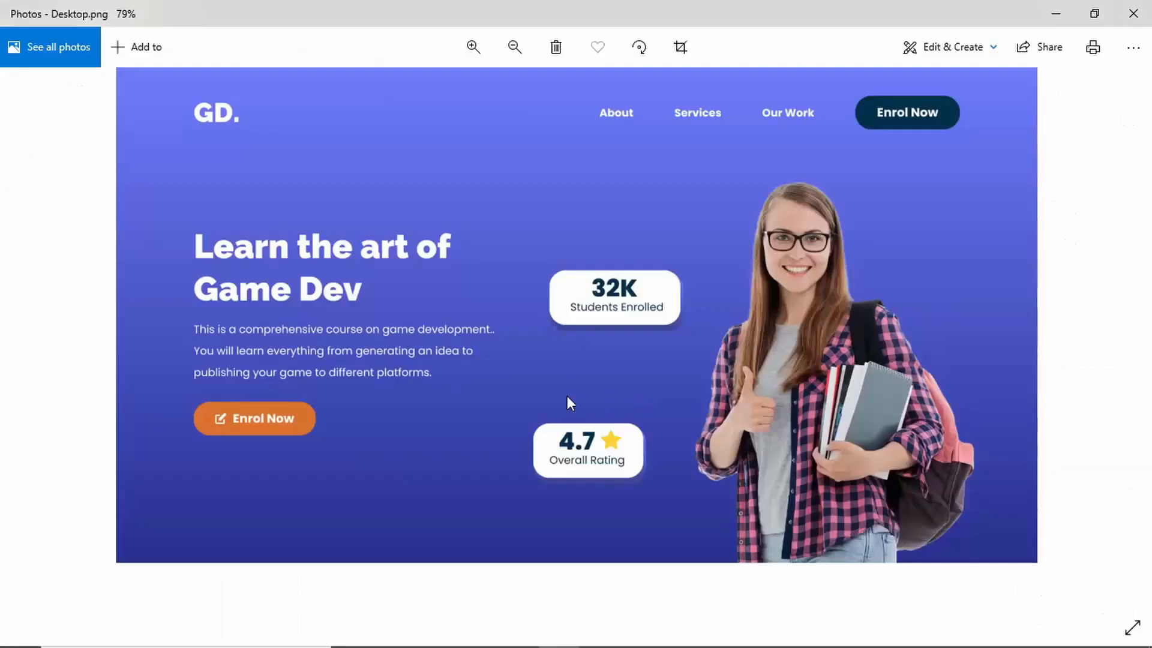
pyautogui.hotkey('alt', 'Tab')
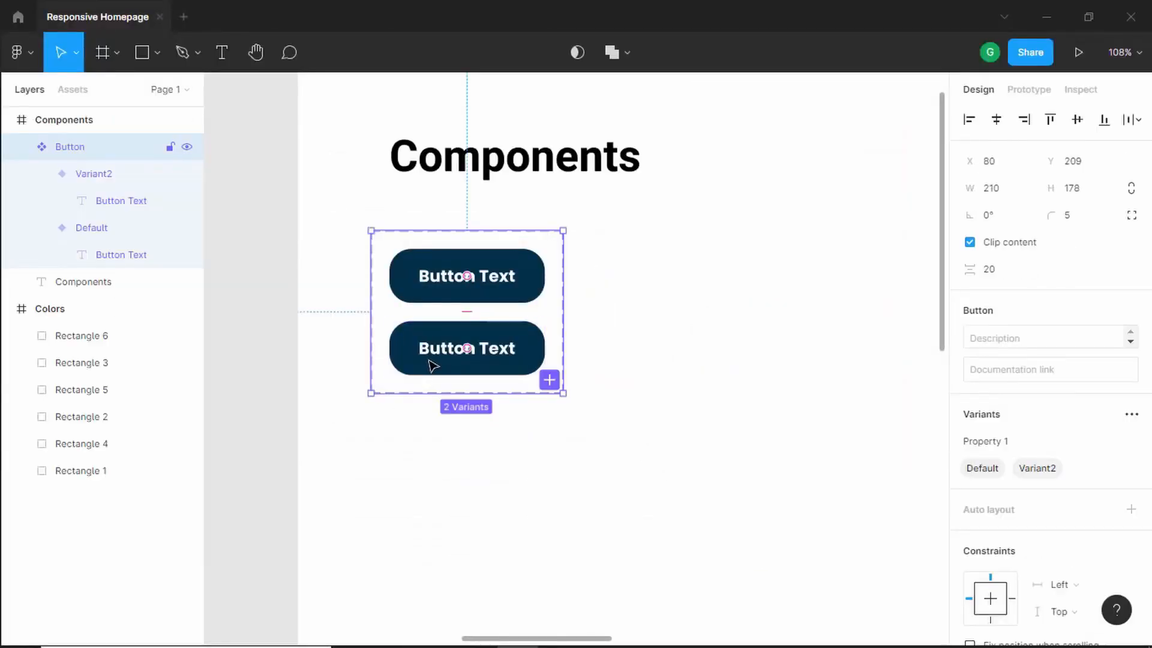
pyautogui.click(657, 322)
pyautogui.rightClick(642, 322)
pyautogui.moveTo(682, 516)
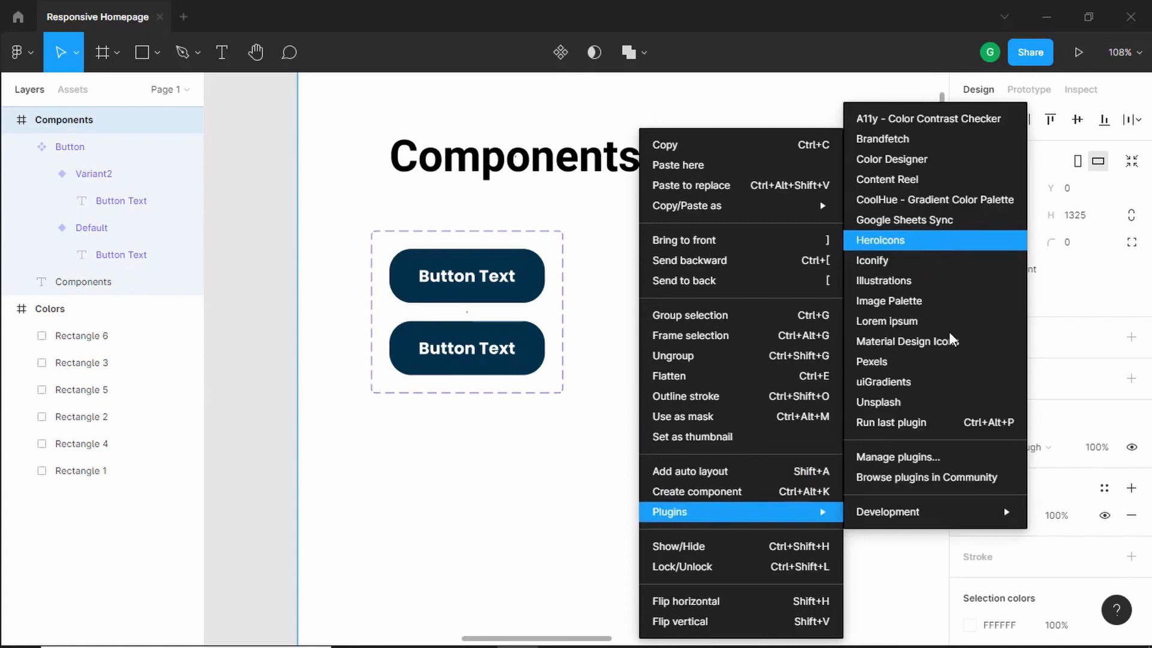
pyautogui.click(965, 484)
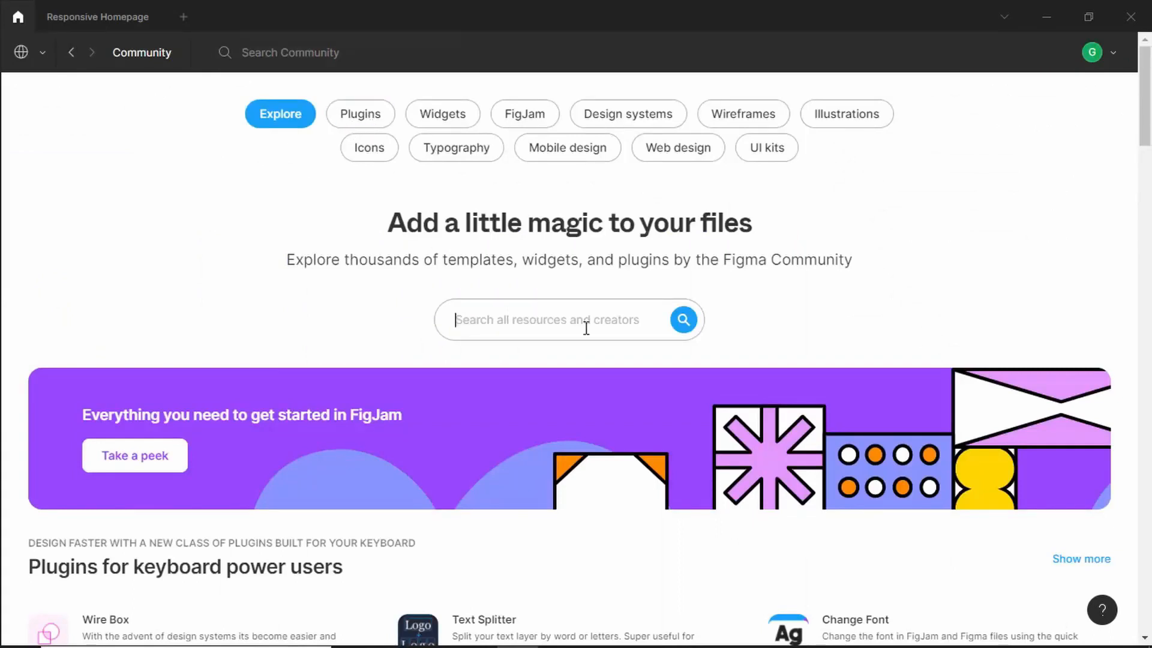
# - Search the Community for heroicons plugins, view the plugin results, and return to the design file
pyautogui.write('heroicons')
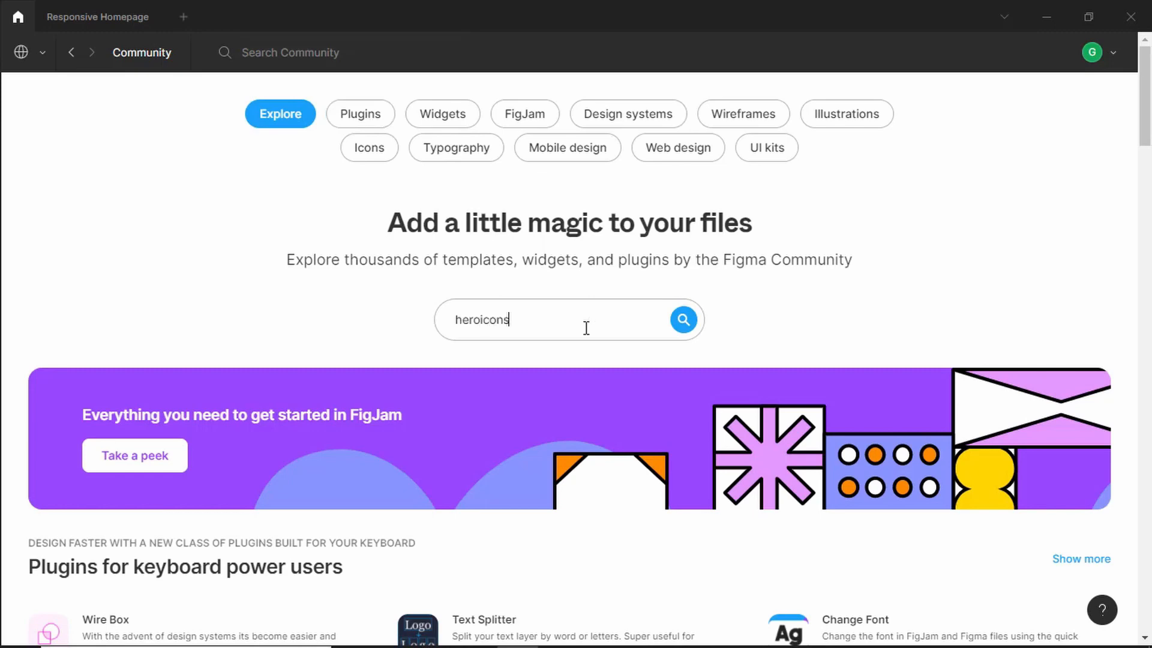
pyautogui.press('Return')
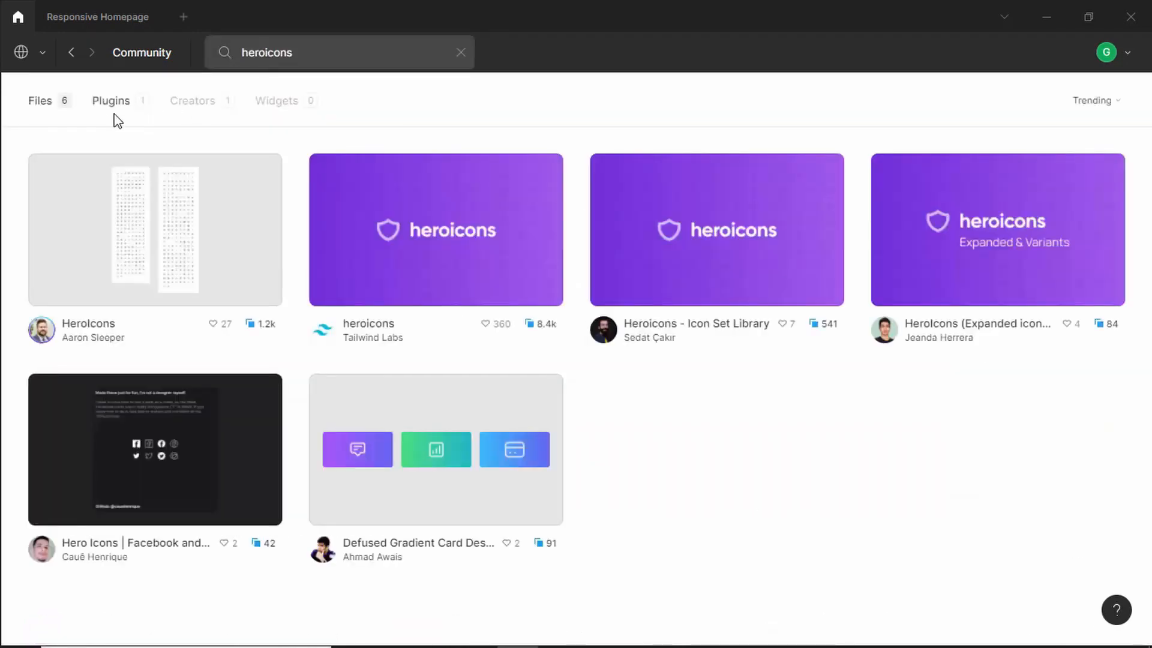
pyautogui.click(114, 103)
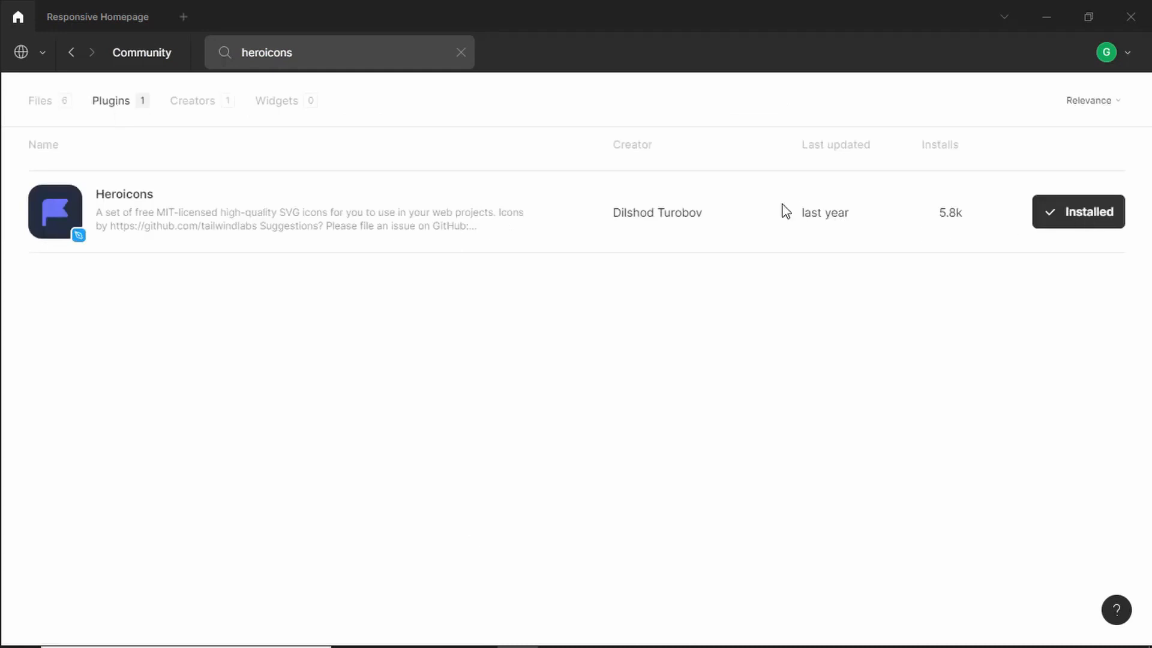
pyautogui.click(97, 17)
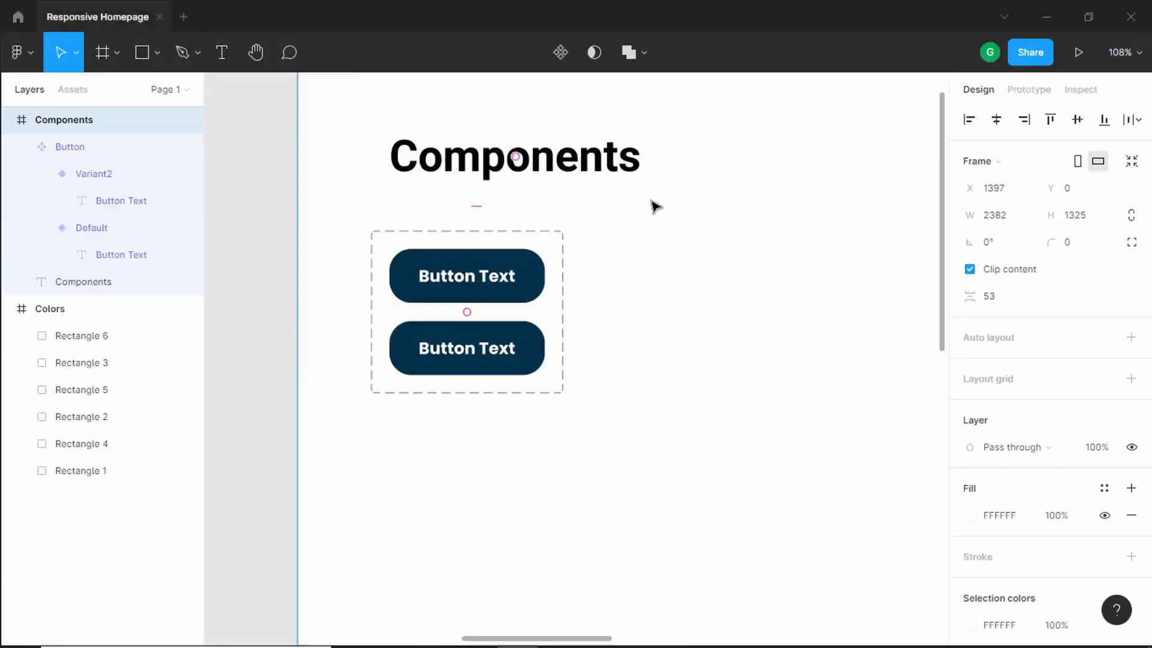
# - Run the Heroicons plugin and place the PencilAlt icon inside the Variant2 button before its label
pyautogui.rightClick(636, 227)
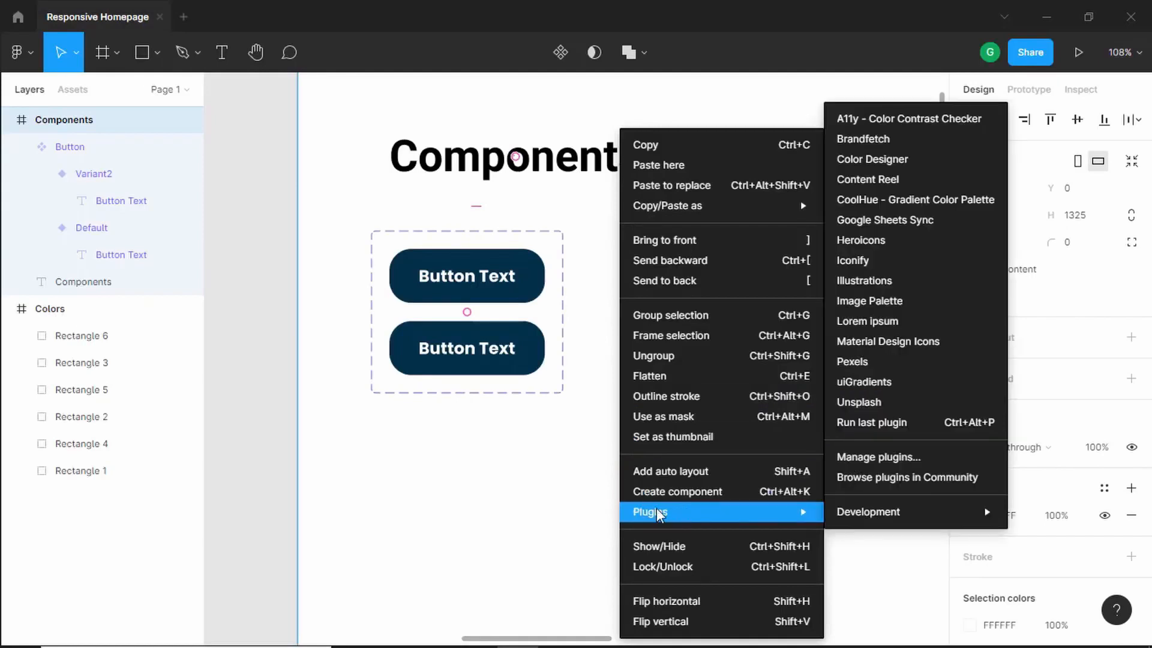
pyautogui.click(885, 246)
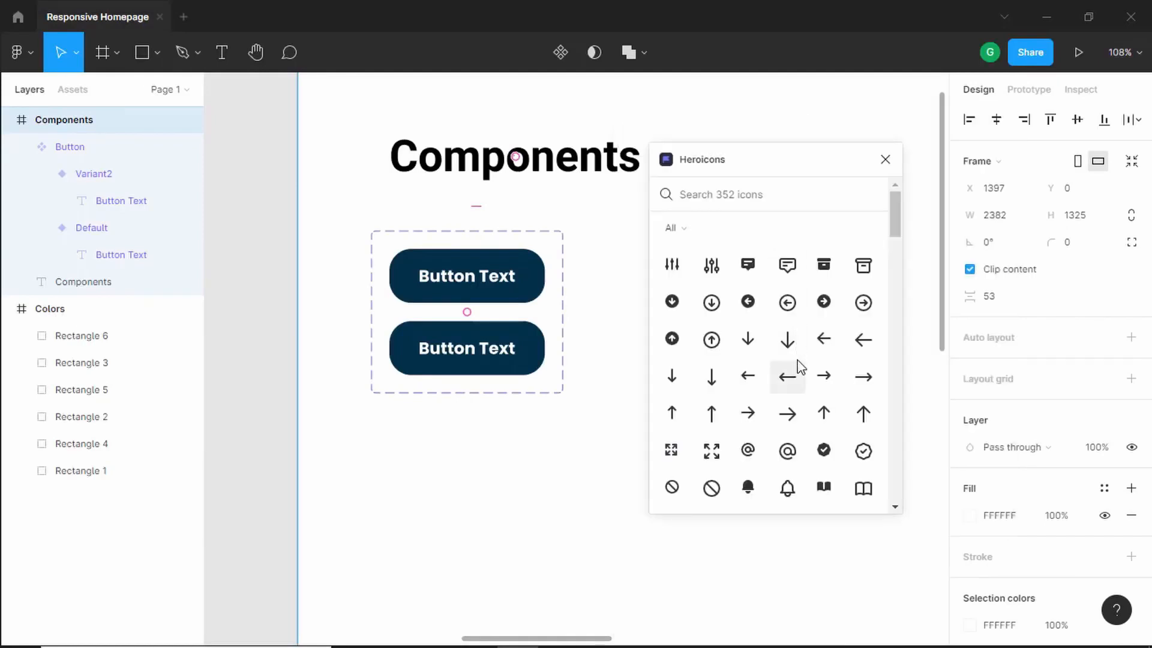
pyautogui.scroll(-20, 792, 348)
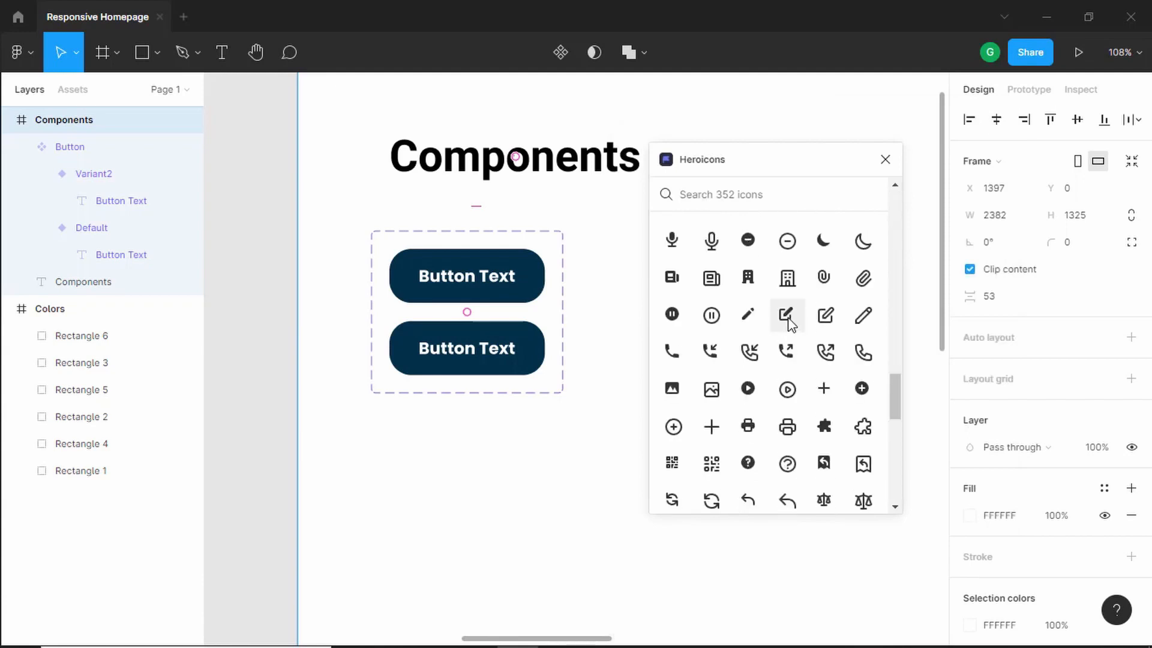
pyautogui.moveTo(790, 323)
pyautogui.mouseDown()
pyautogui.moveTo(515, 460)
pyautogui.moveTo(474, 452)
pyautogui.moveTo(421, 359)
pyautogui.mouseUp()
pyautogui.click(886, 160)
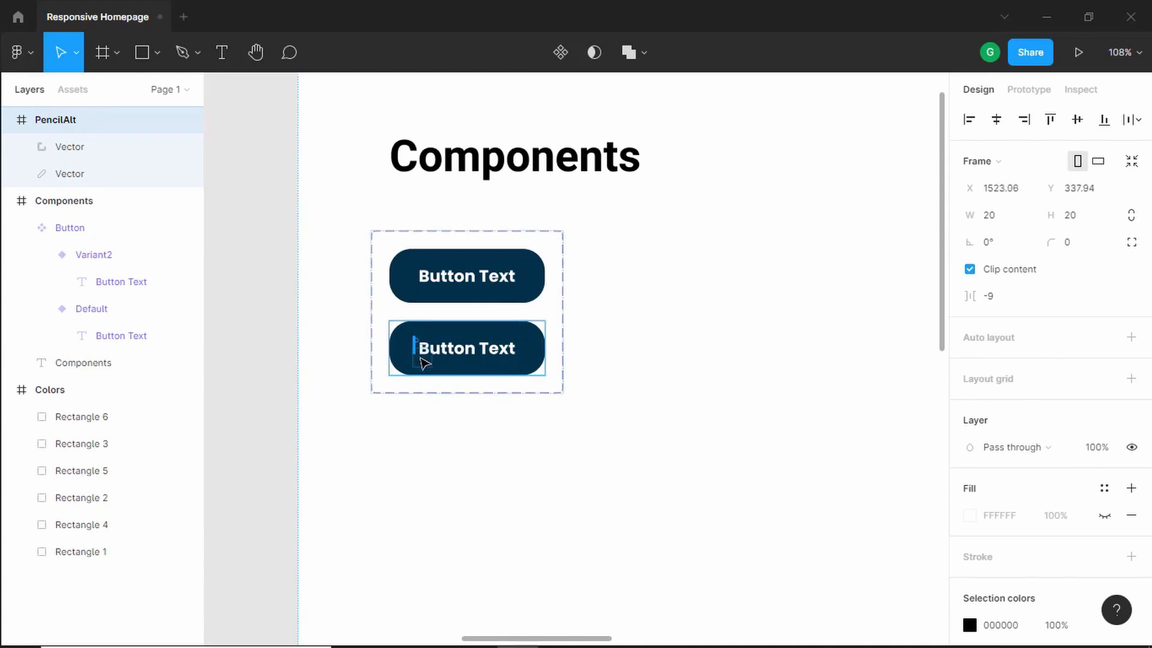
pyautogui.moveTo(424, 363)
pyautogui.mouseDown()
pyautogui.moveTo(522, 346)
pyautogui.moveTo(415, 357)
pyautogui.mouseUp()
# - Widen the Button component set to 282 so both variants fit
pyautogui.click(555, 288)
pyautogui.click(626, 248)
pyautogui.click(492, 292)
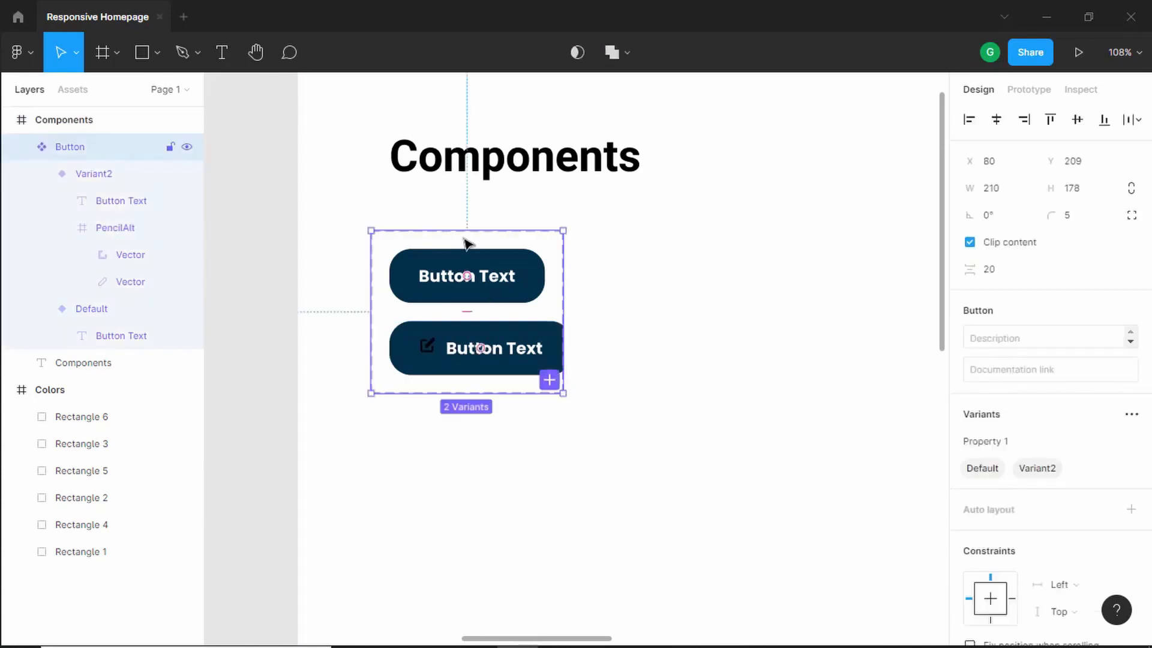
pyautogui.click(449, 217)
pyautogui.click(440, 236)
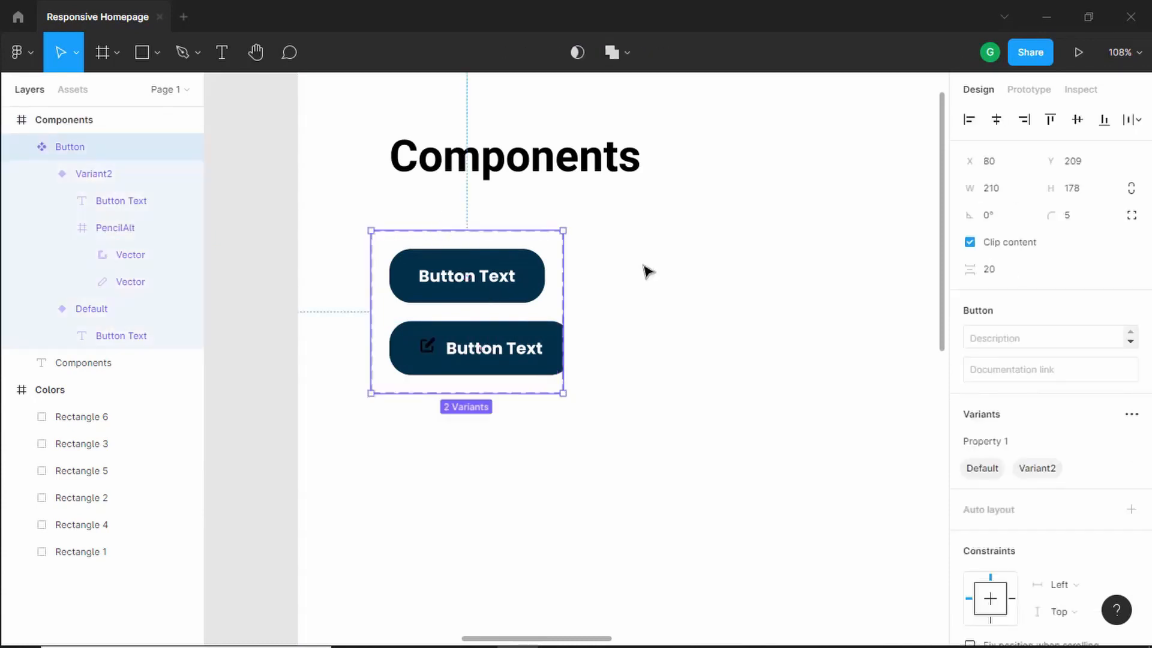
pyautogui.moveTo(564, 279); pyautogui.dragTo(628, 276)
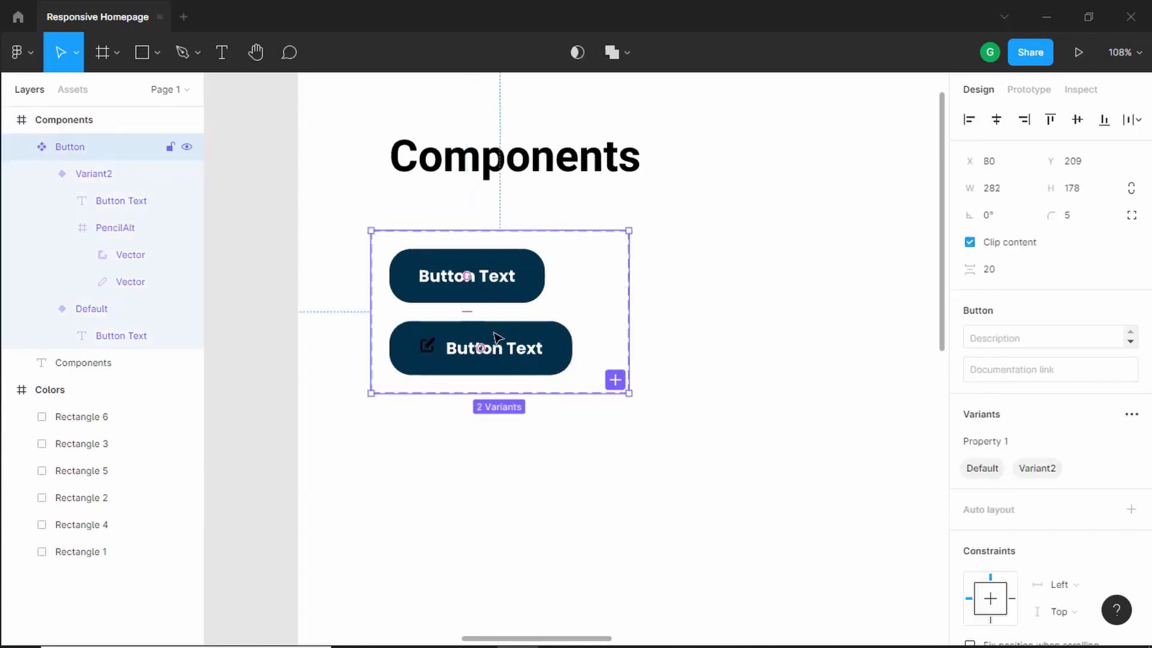
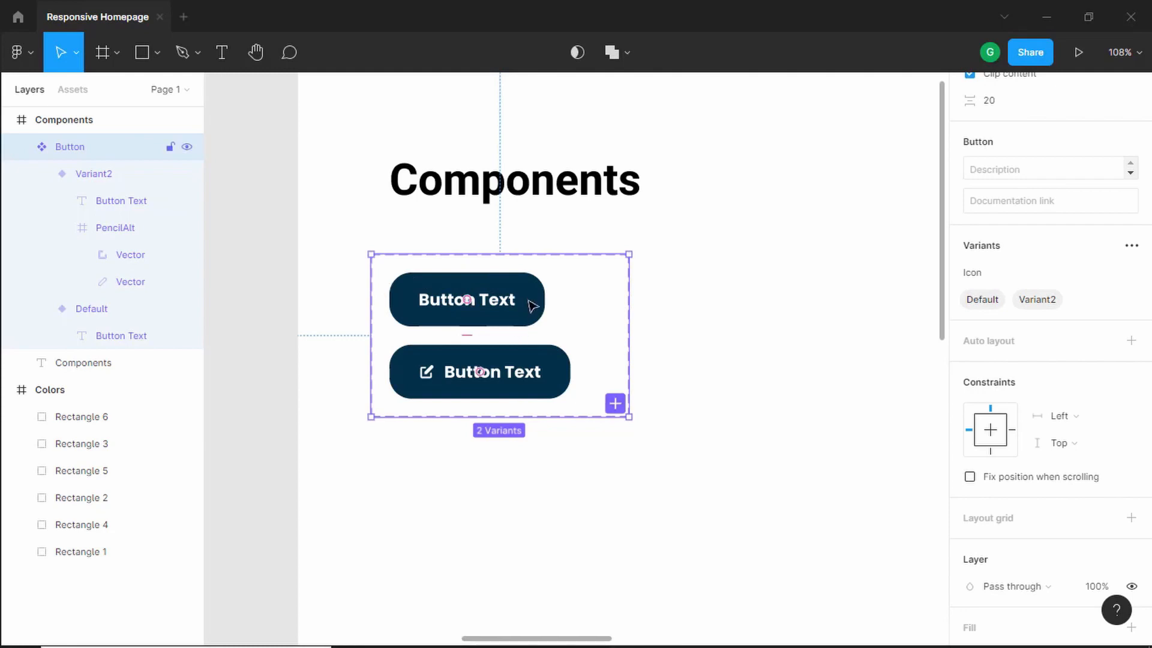
pyautogui.doubleClick(989, 302)
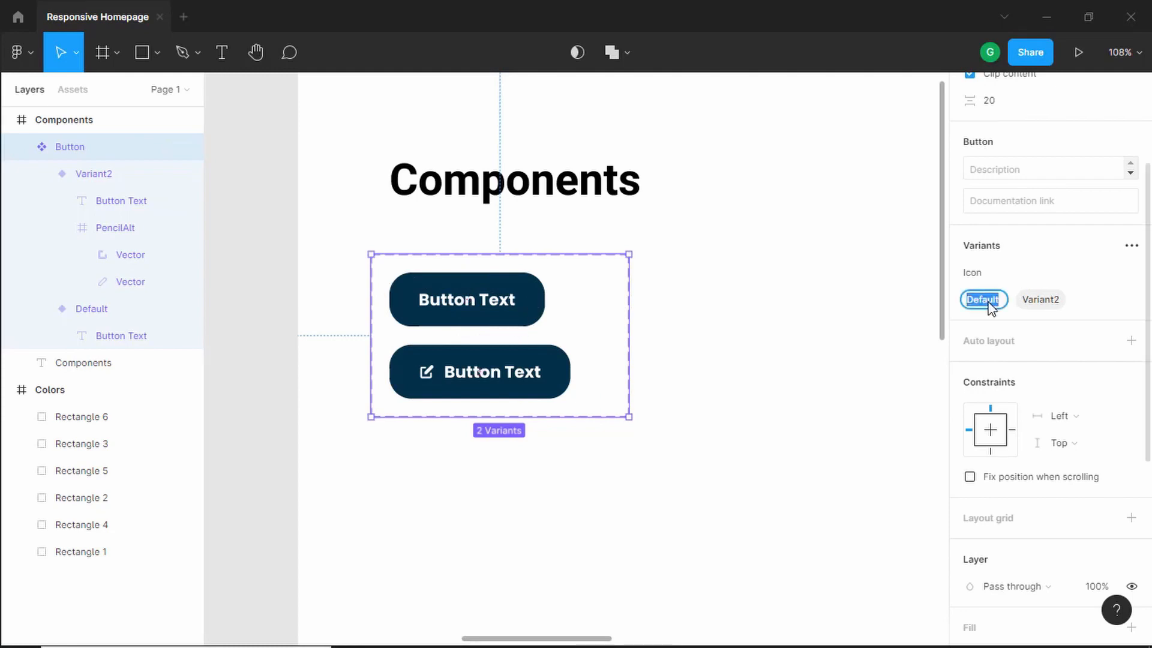
pyautogui.write('False')
pyautogui.press('Escape')
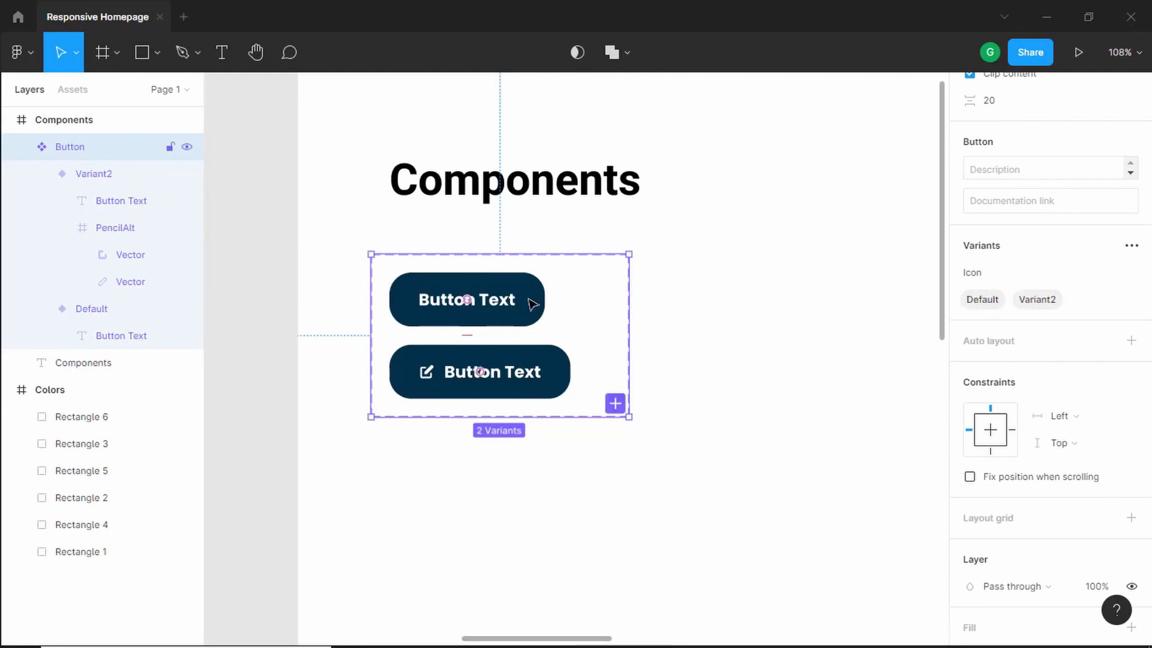
# - Set the Icon property value of the Default button variant to False
pyautogui.click(527, 301)
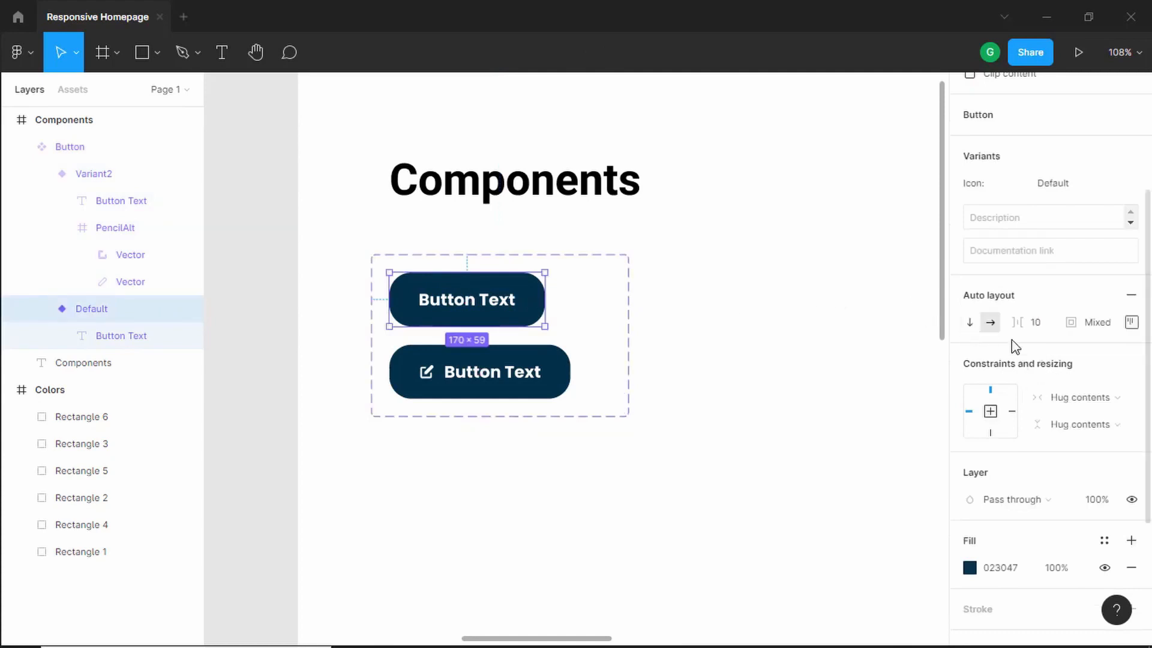
pyautogui.click(1073, 191)
pyautogui.write('f')
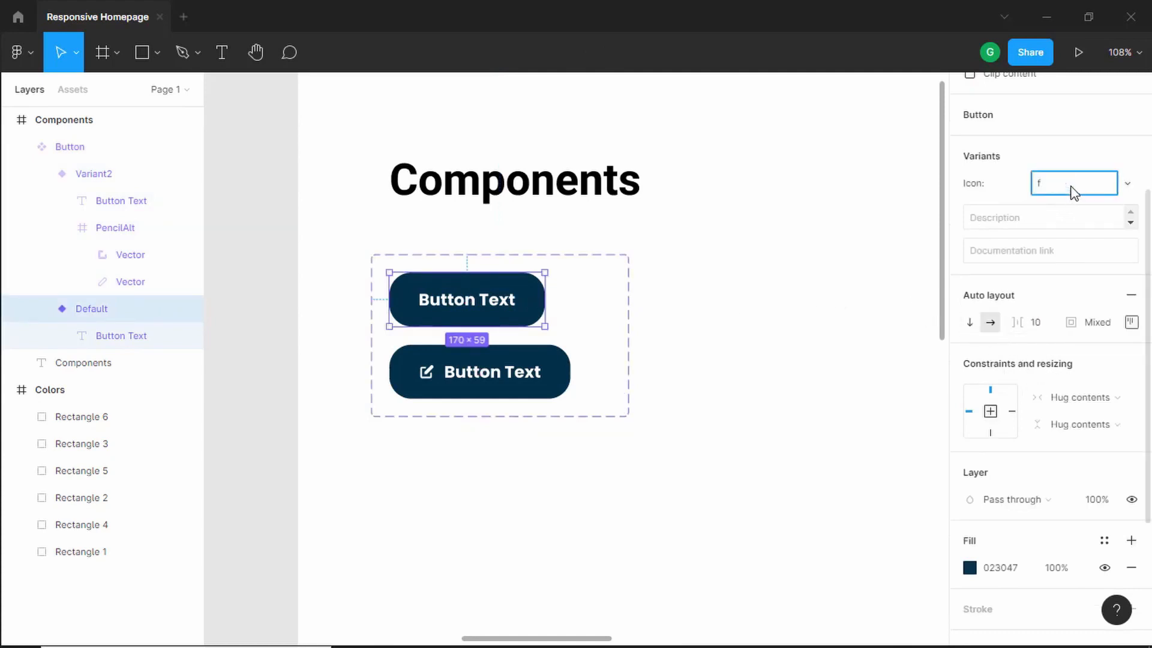
pyautogui.press('Return')
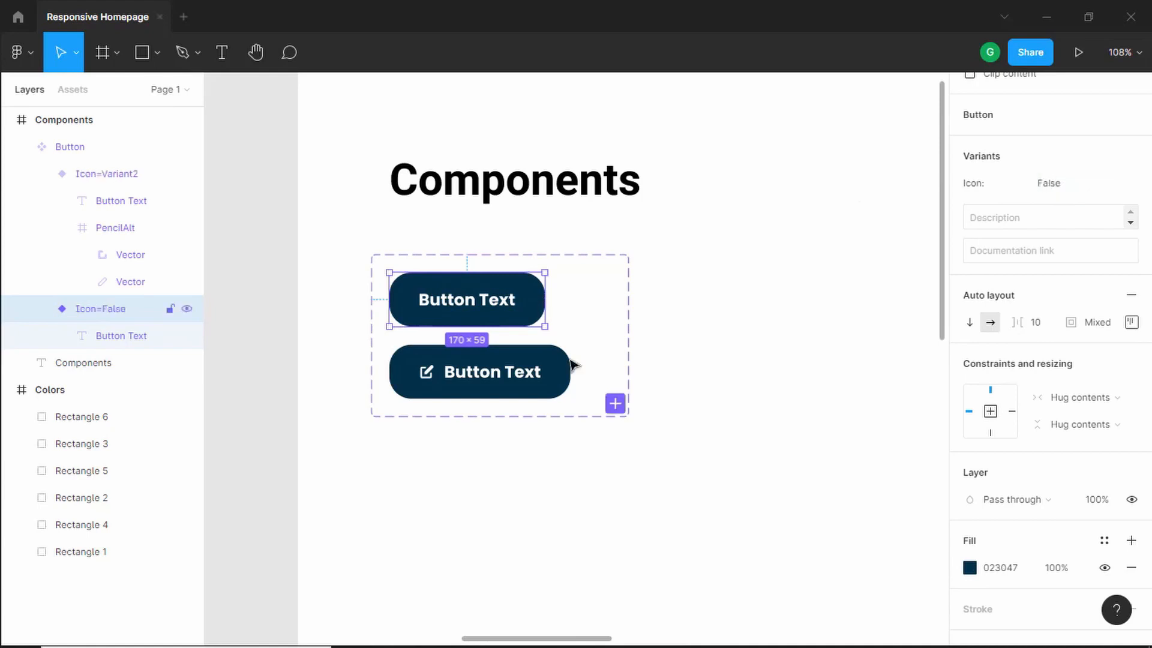
# - Set the Icon property value of the icon button variant to True
pyautogui.click(547, 389)
pyautogui.click(1089, 184)
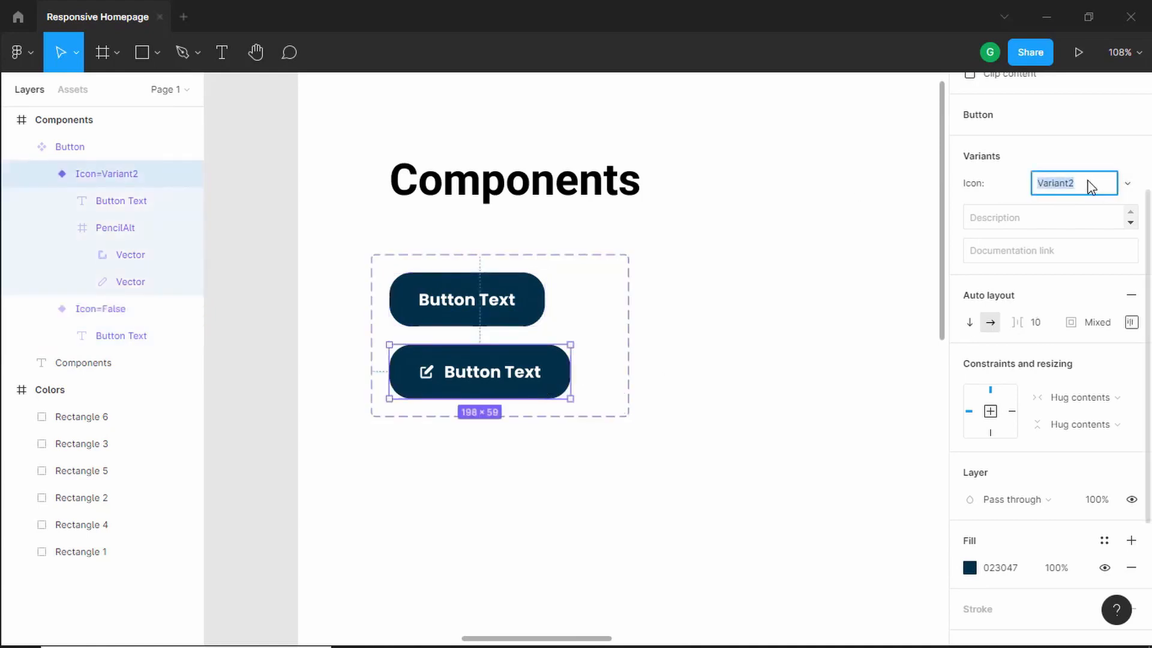
pyautogui.write('True')
pyautogui.press('Return')
# - Place an instance of the Button component from the local assets beside the component set
pyautogui.click(275, 182)
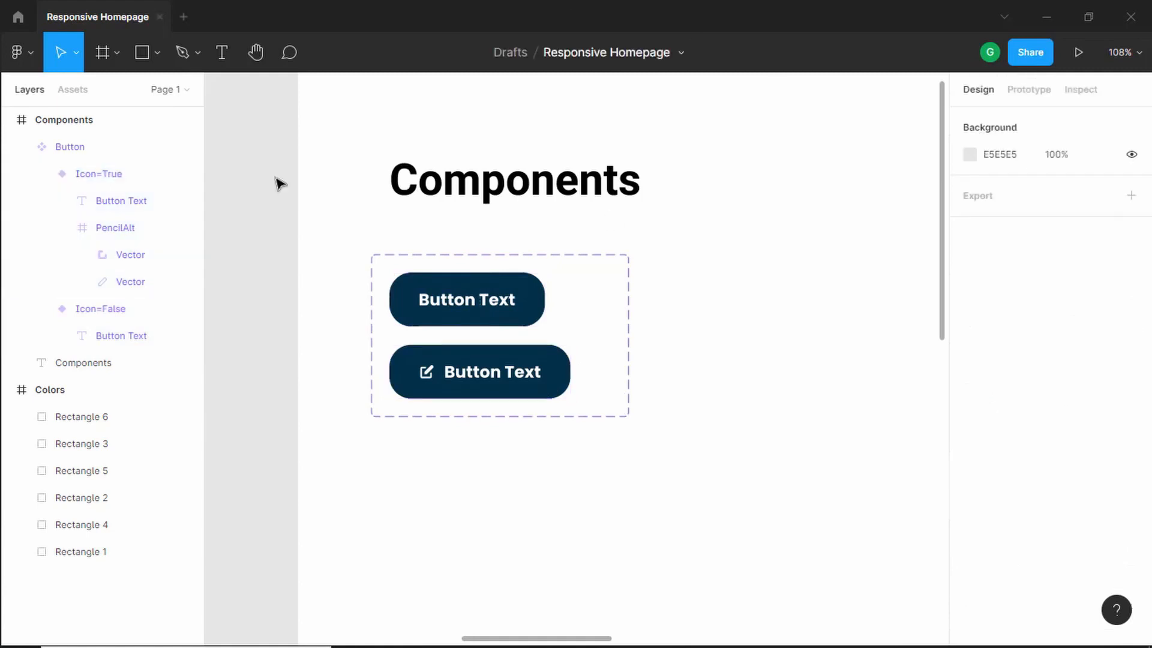
pyautogui.click(84, 90)
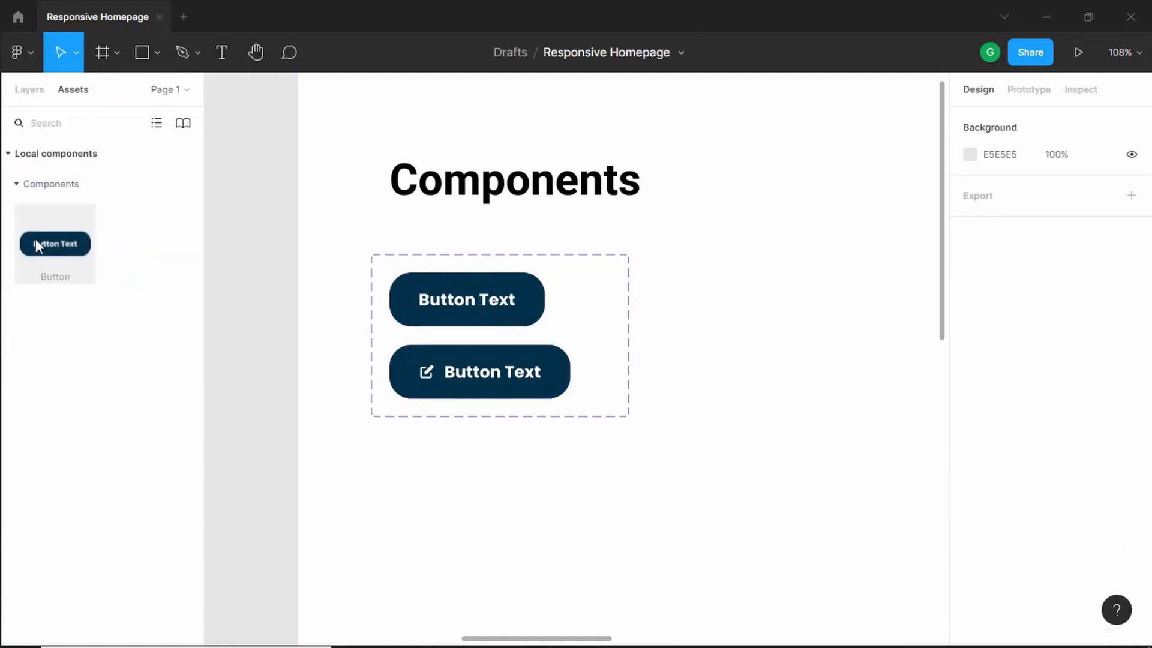
pyautogui.moveTo(42, 242); pyautogui.dragTo(845, 301)
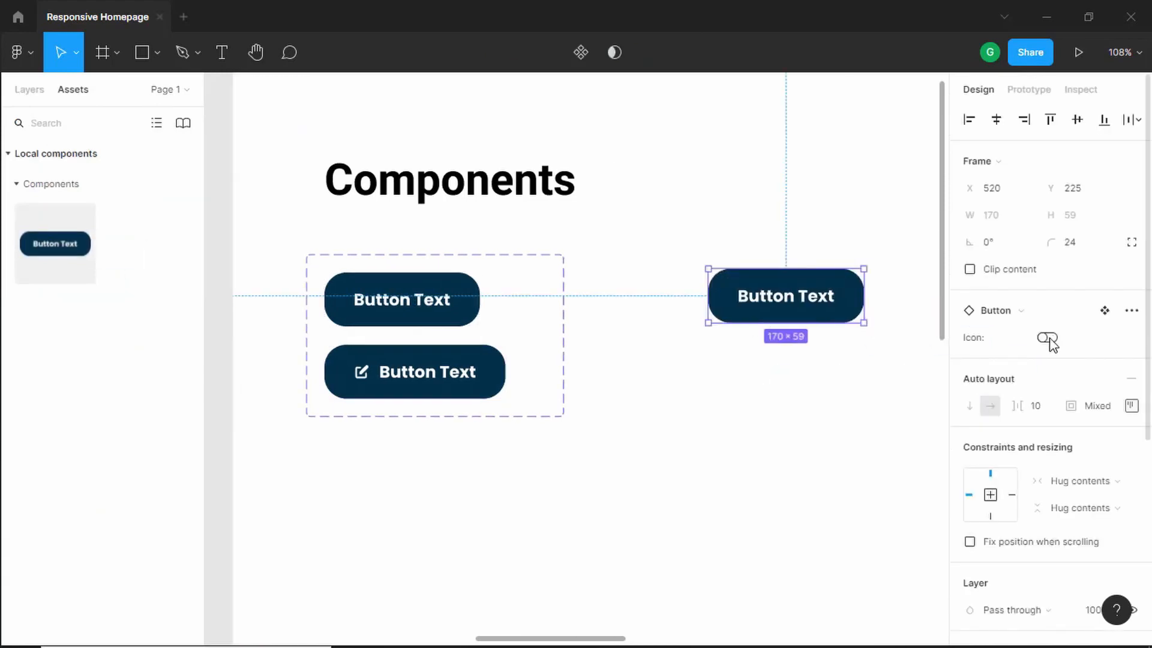
# - Toggle the instance's Icon switch on and off to test switching between the variants
pyautogui.click(1047, 338)
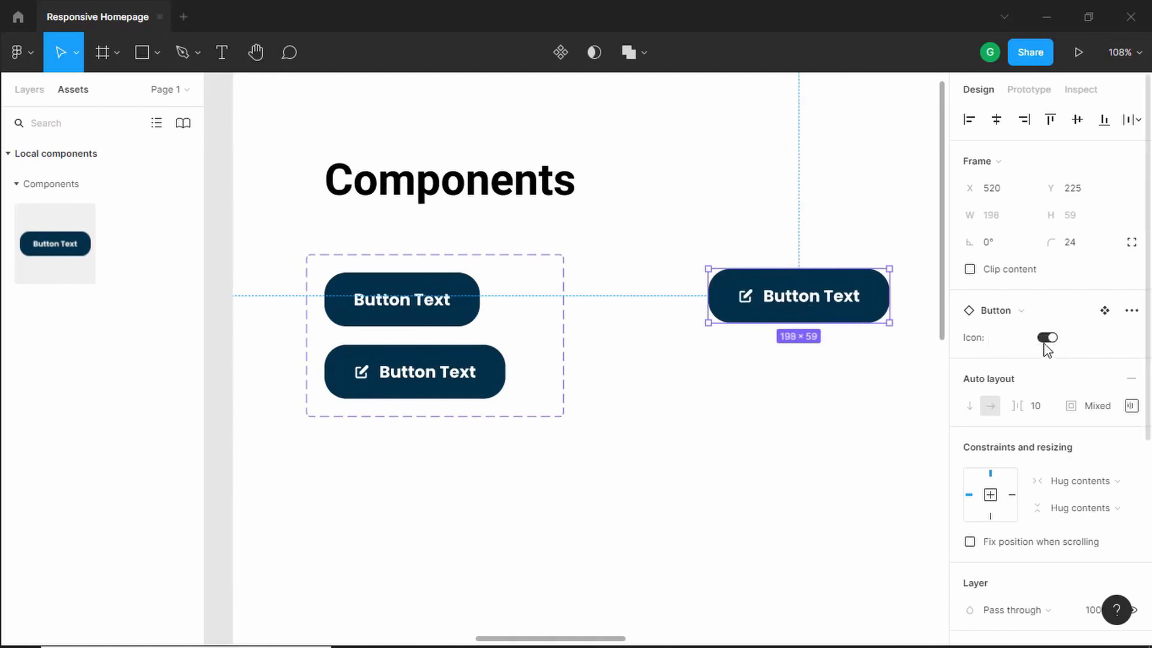
pyautogui.click(1053, 339)
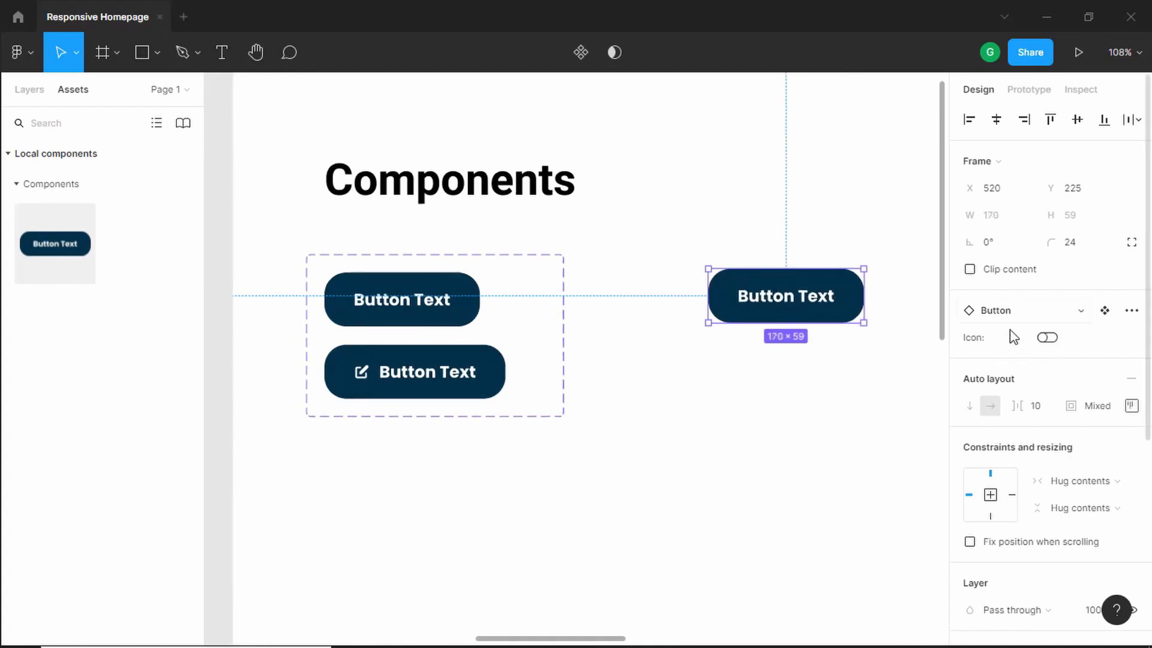
pyautogui.click(1047, 337)
pyautogui.click(1049, 340)
pyautogui.click(1049, 339)
pyautogui.click(1051, 339)
pyautogui.click(1051, 339)
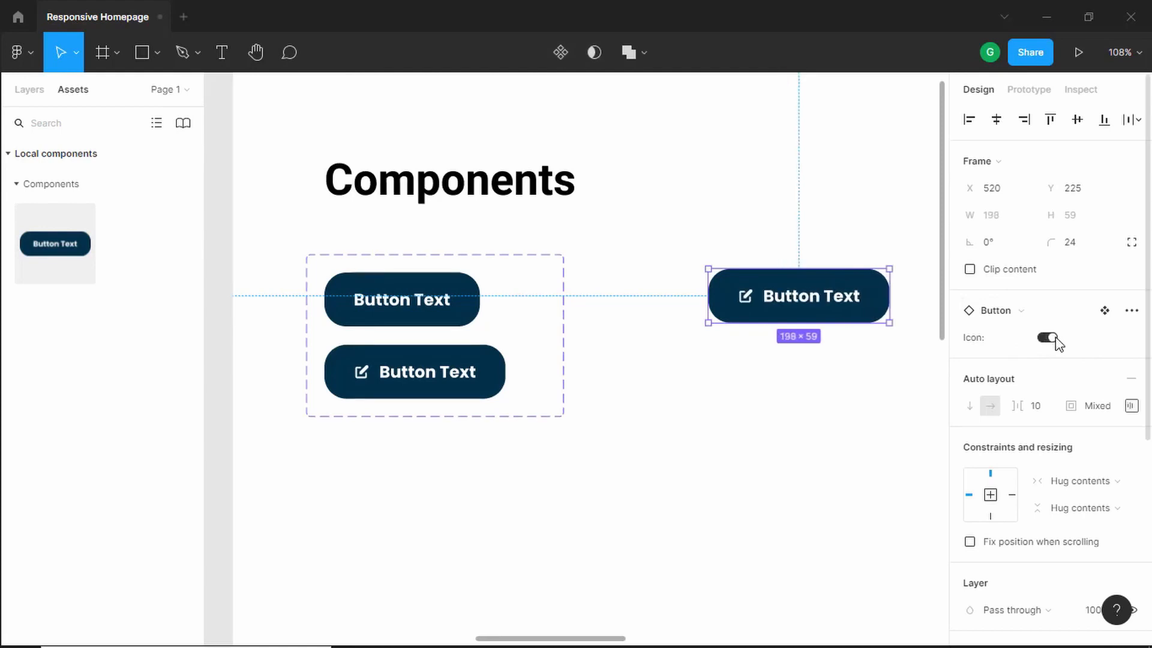
pyautogui.click(1051, 339)
# - Select both button variants and duplicate them three times to make eight variants in the set
pyautogui.scroll(-1, 592, 358)
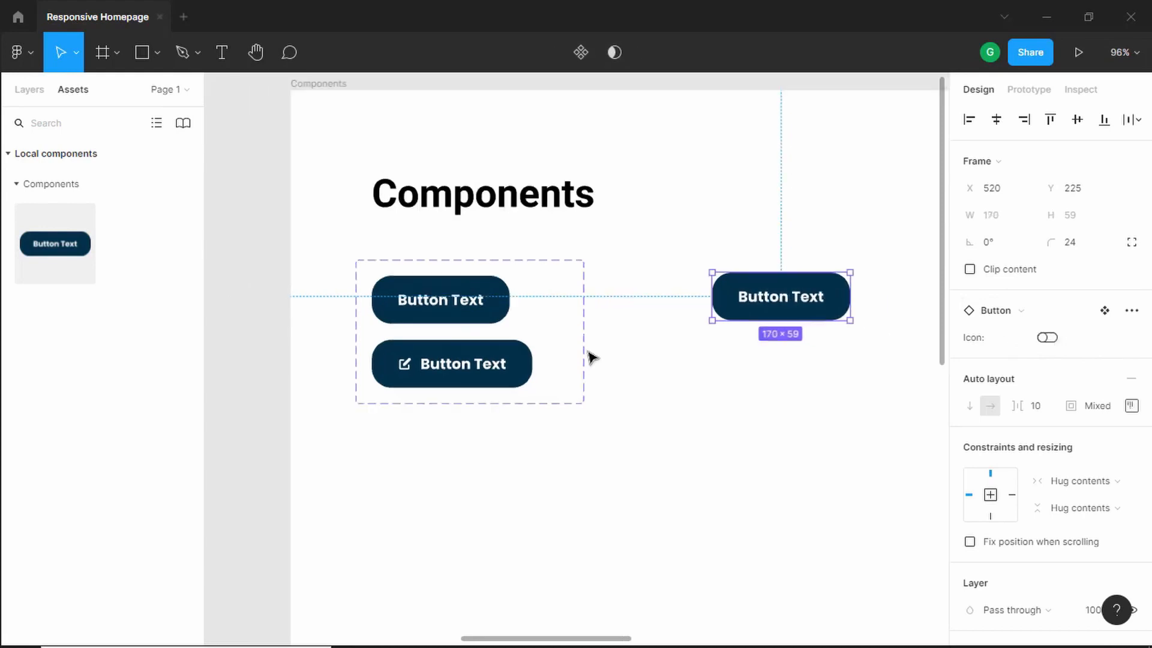
pyautogui.click(483, 300)
pyautogui.click(507, 300)
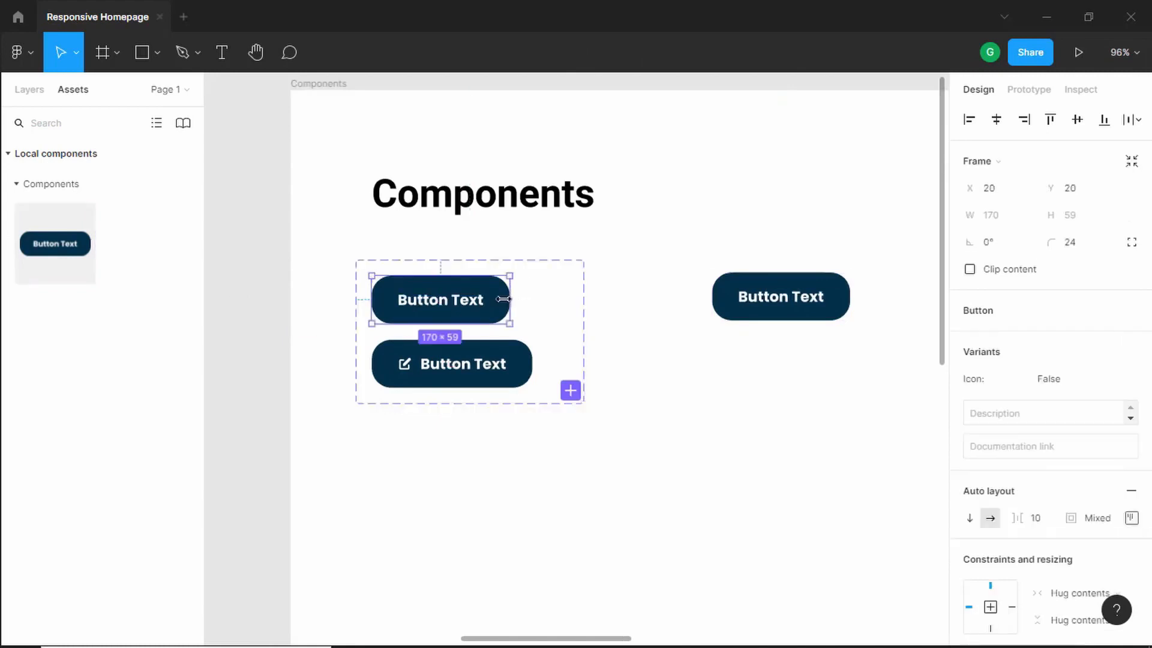
pyautogui.click(519, 361)
pyautogui.hotkey('ctrl', 'a')
pyautogui.scroll(-2, 647, 328)
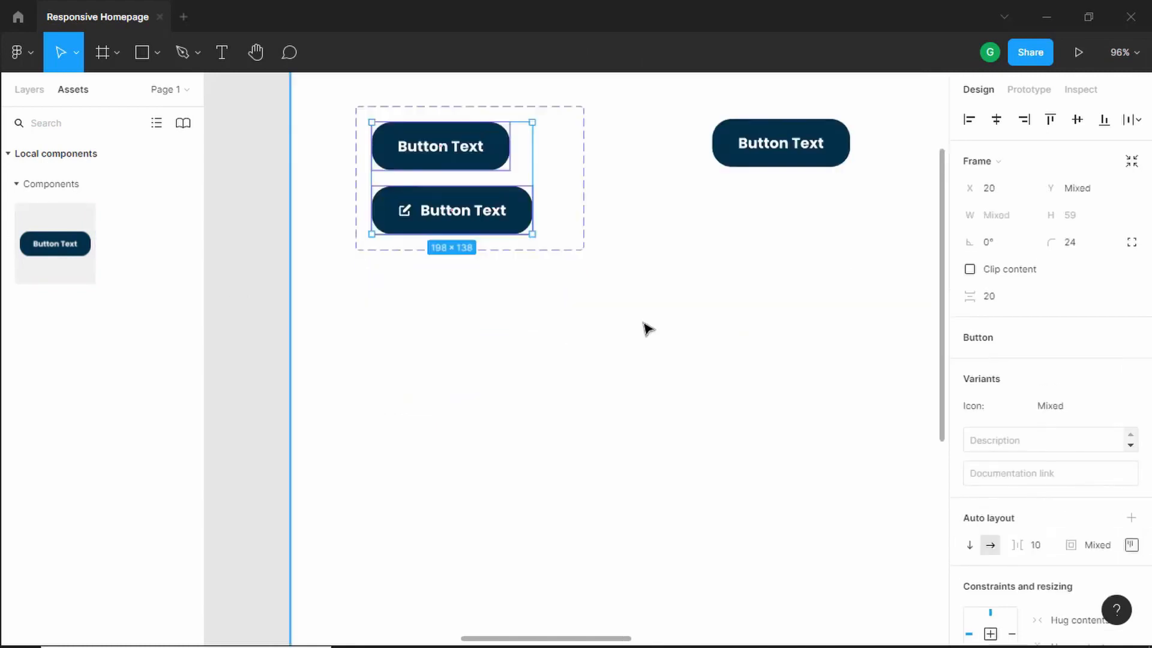
pyautogui.hotkey('ctrl', 'd')
pyautogui.hotkey('ctrl', 'd')
pyautogui.hotkey('ctrl', 'd')
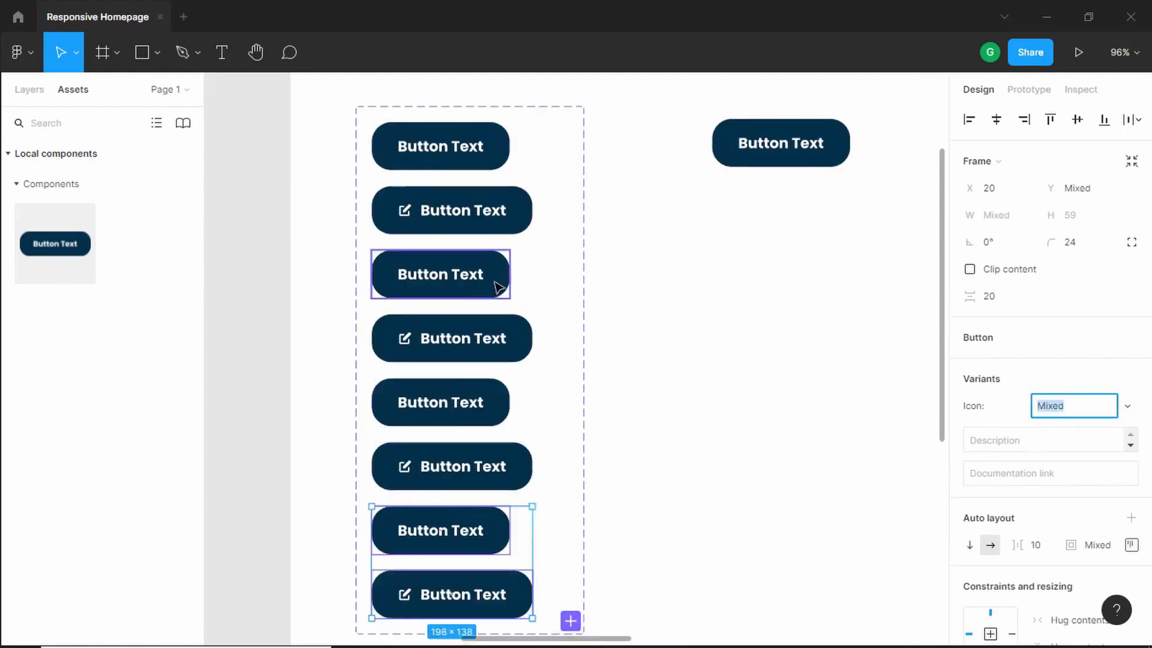
# - Fill the third variant button with the orange sampled from the Colors frame using the eyedropper
pyautogui.scroll(-1, 498, 279)
pyautogui.scroll(-1, 498, 273)
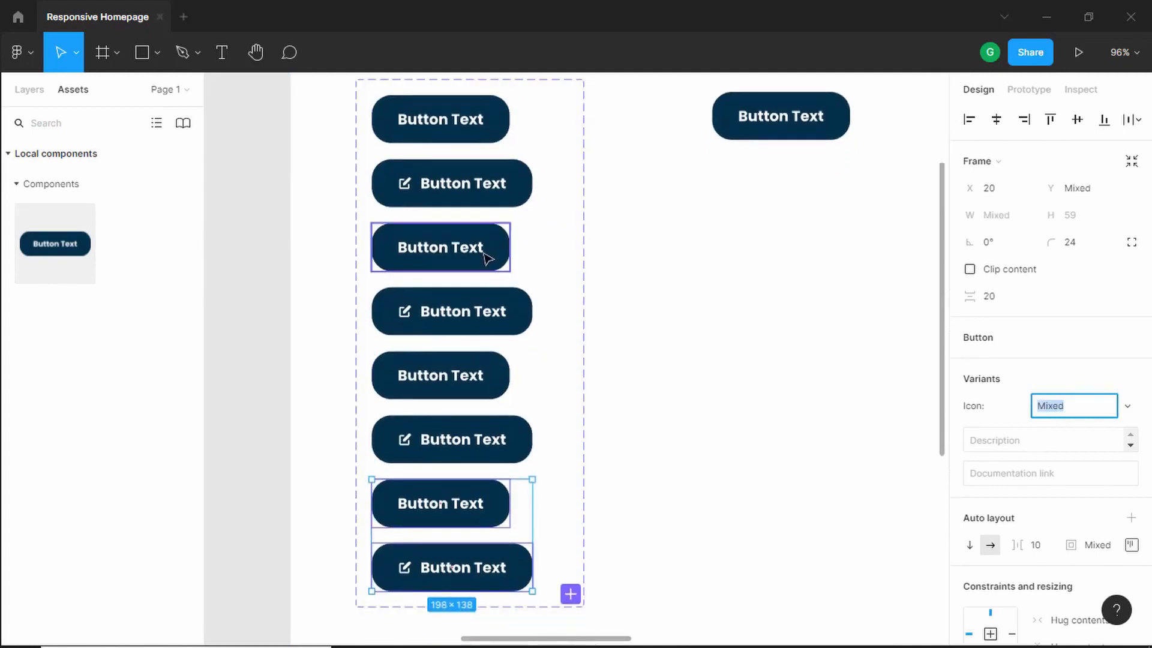
pyautogui.click(492, 251)
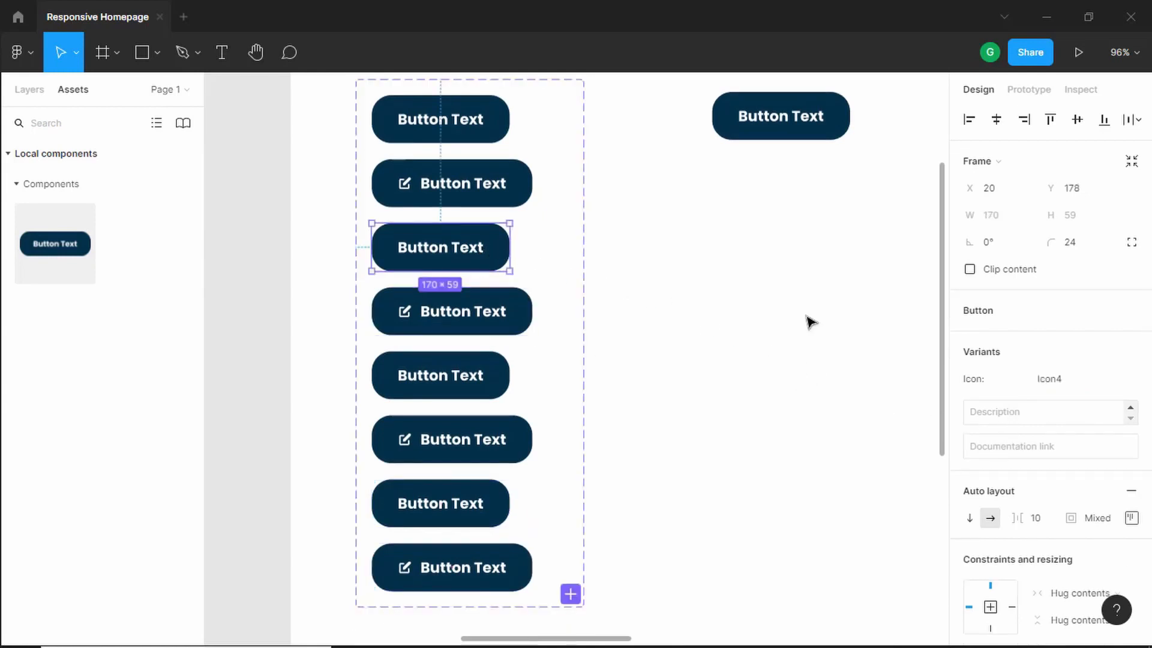
pyautogui.scroll(-6, 984, 365)
pyautogui.keyDown('ctrl'); pyautogui.scroll(-5, 744, 343); pyautogui.keyUp('ctrl')
pyautogui.keyDown('ctrl'); pyautogui.scroll(-5, 744, 344); pyautogui.keyUp('ctrl')
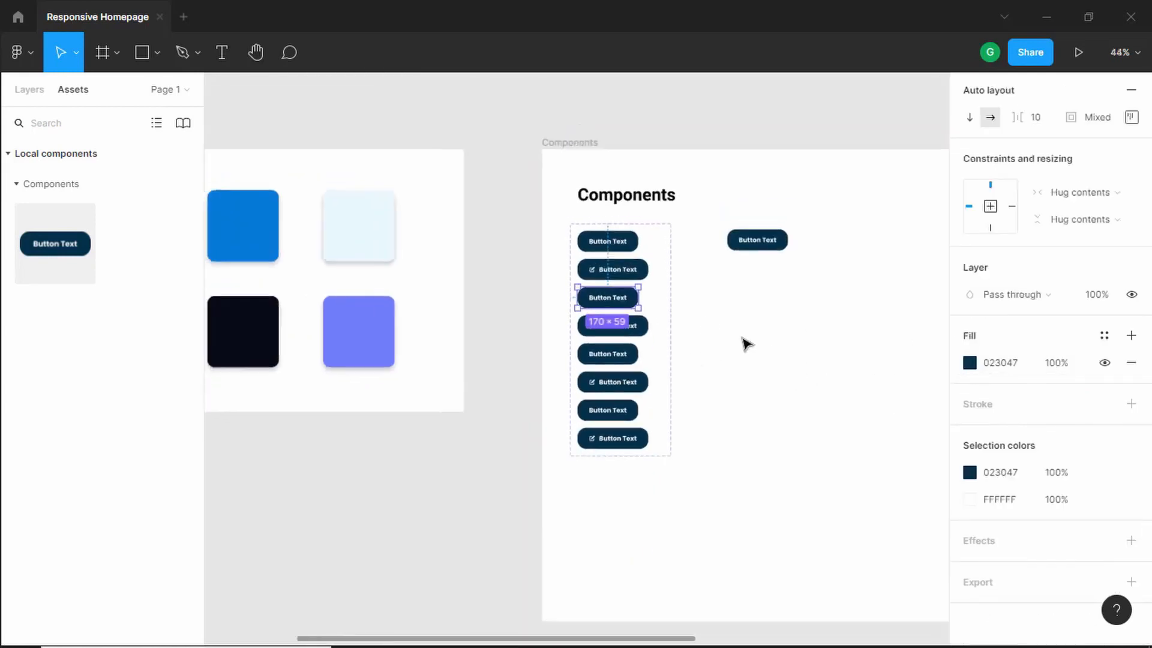
pyautogui.hscroll(-3, 462, 293)
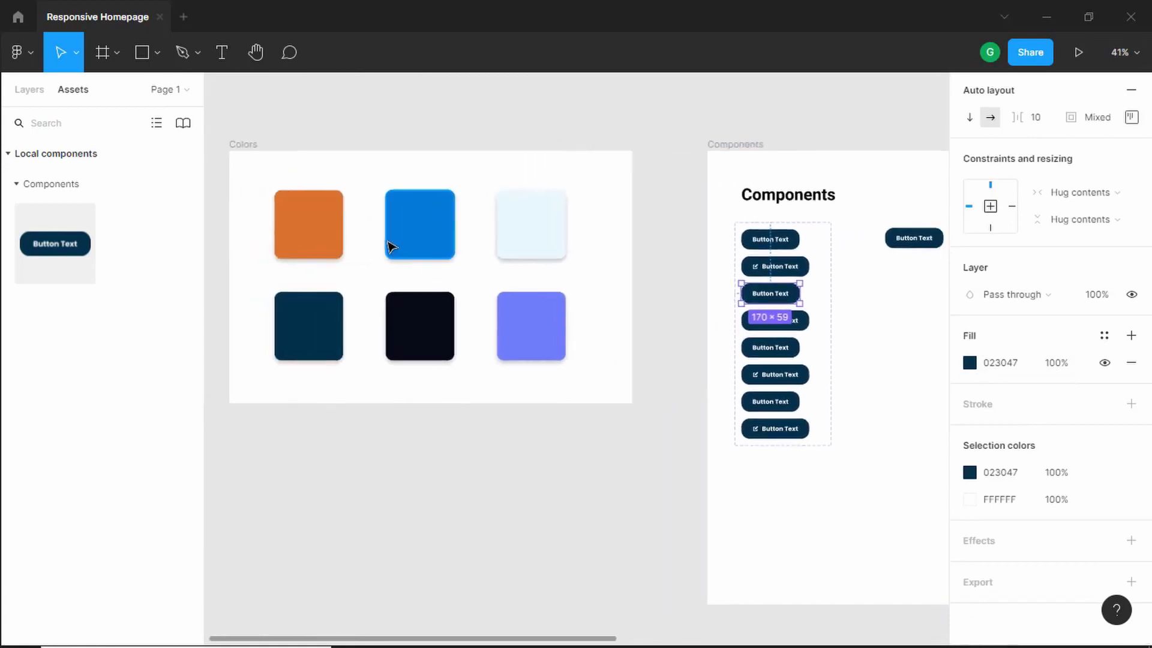
pyautogui.click(970, 363)
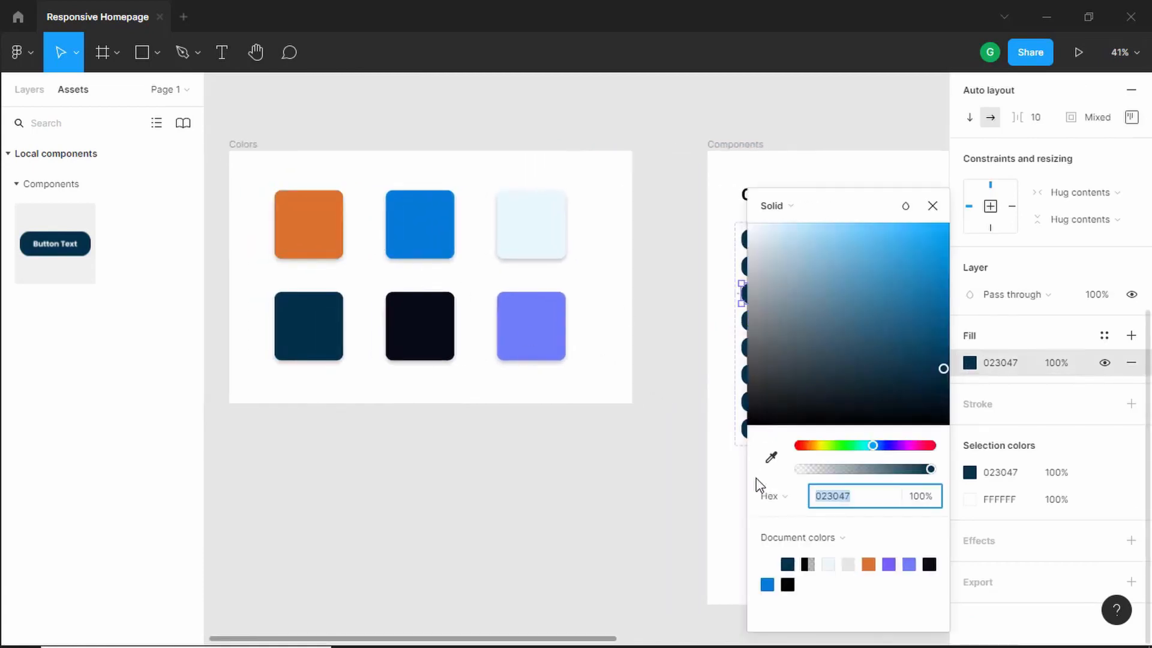
pyautogui.click(771, 457)
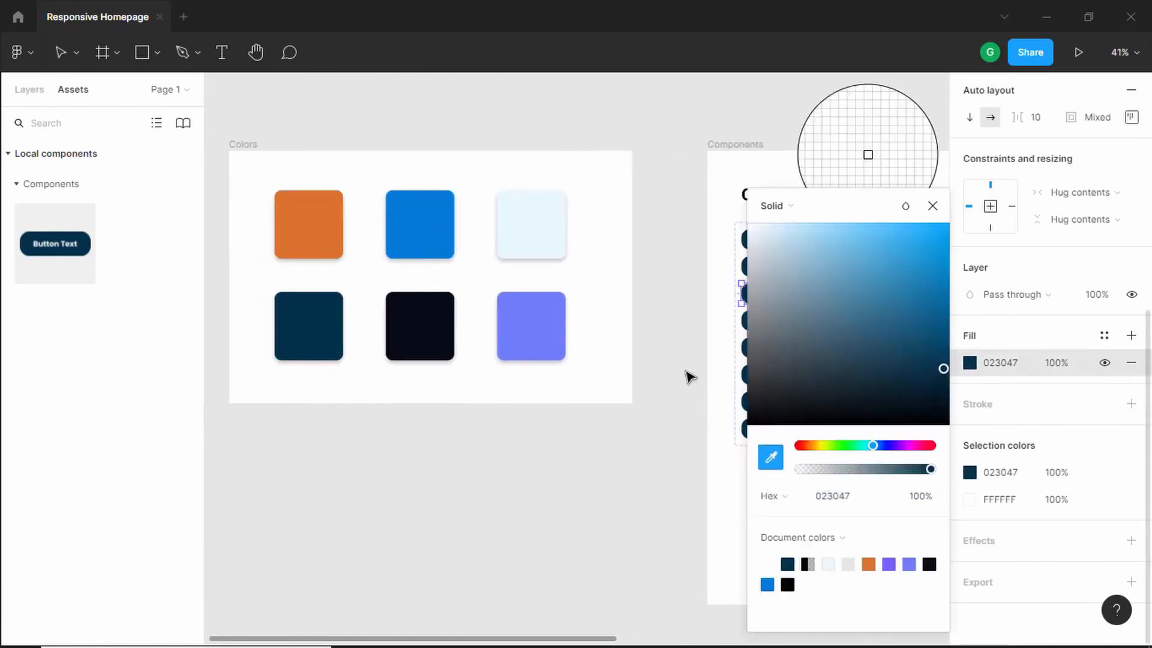
pyautogui.click(313, 226)
pyautogui.click(932, 205)
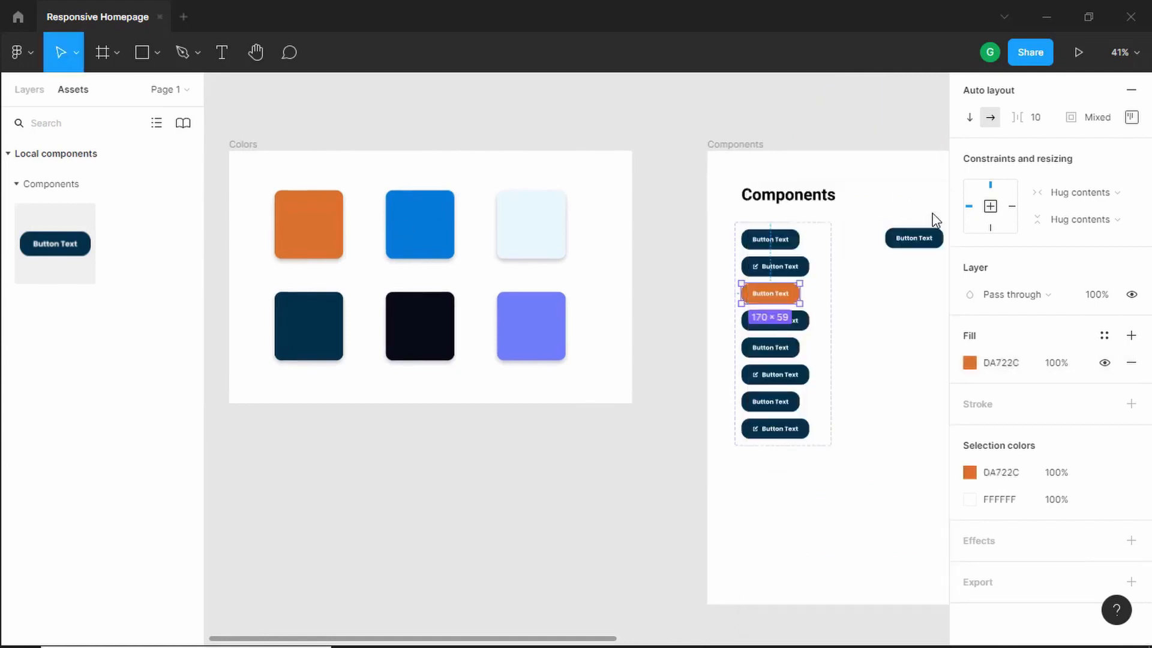
# - Fill the fourth variant button with the same orange sampled from the Colors frame
pyautogui.click(792, 321)
pyautogui.click(973, 363)
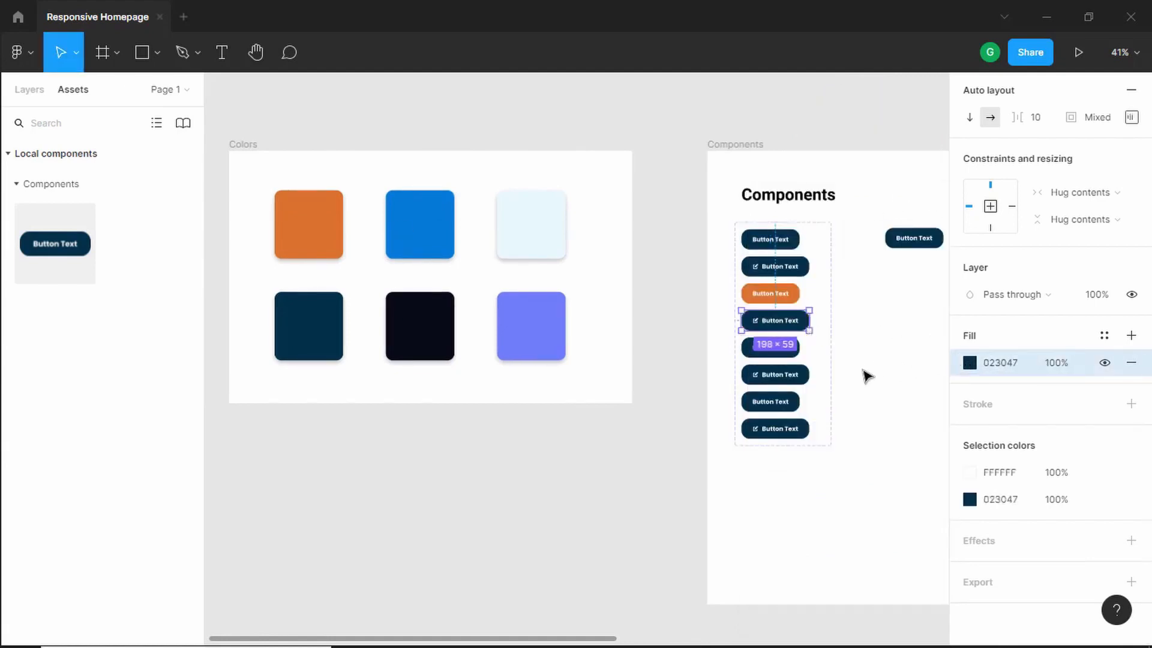
pyautogui.click(972, 364)
pyautogui.click(771, 457)
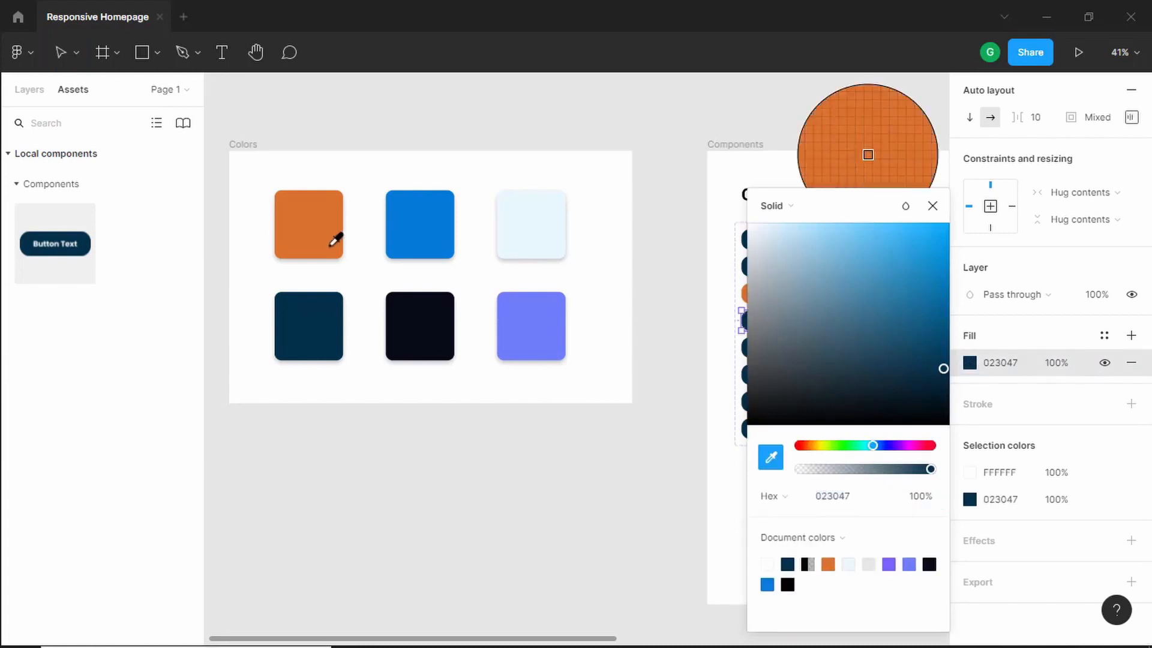
pyautogui.click(335, 236)
pyautogui.click(932, 206)
# - Recolor the seventh and eighth variant buttons with the orange document color
pyautogui.scroll(5, 841, 347)
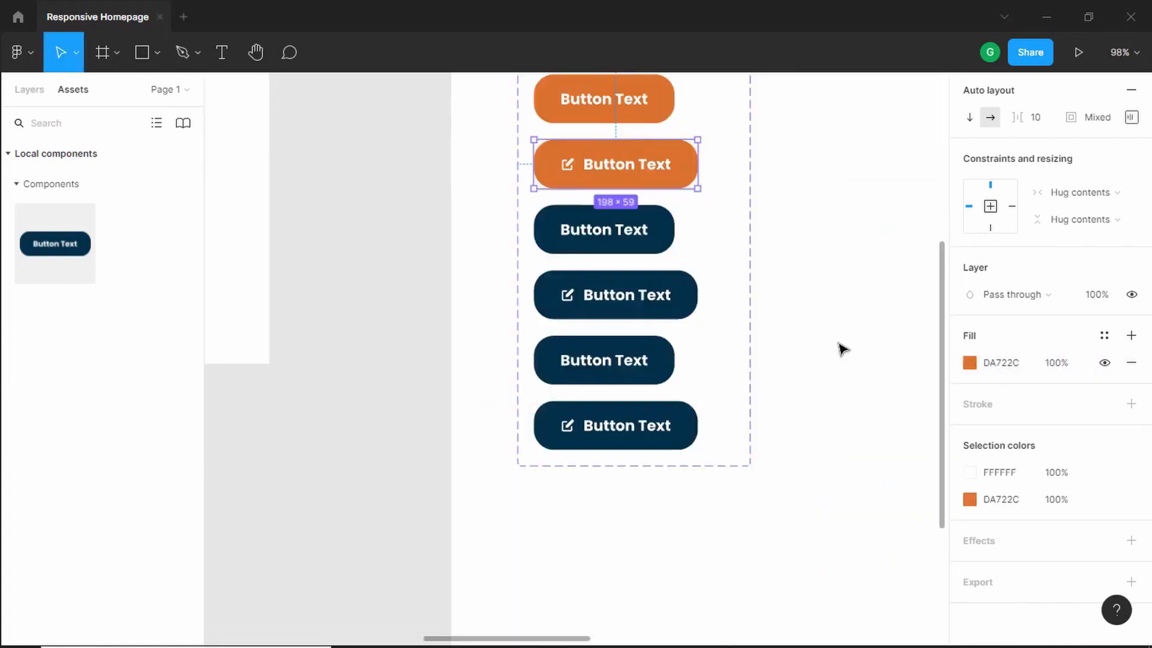
pyautogui.moveTo(840, 346); pyautogui.dragTo(660, 452)
pyautogui.click(496, 479)
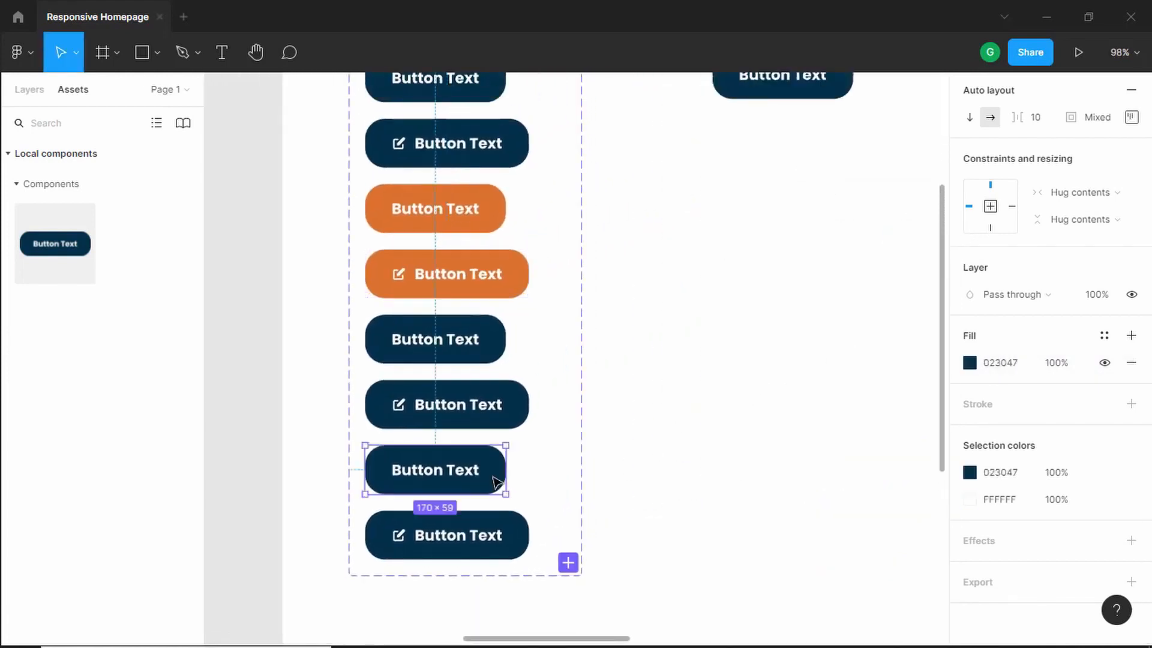
pyautogui.keyDown('shift'); pyautogui.click(509, 537); pyautogui.keyUp('shift')
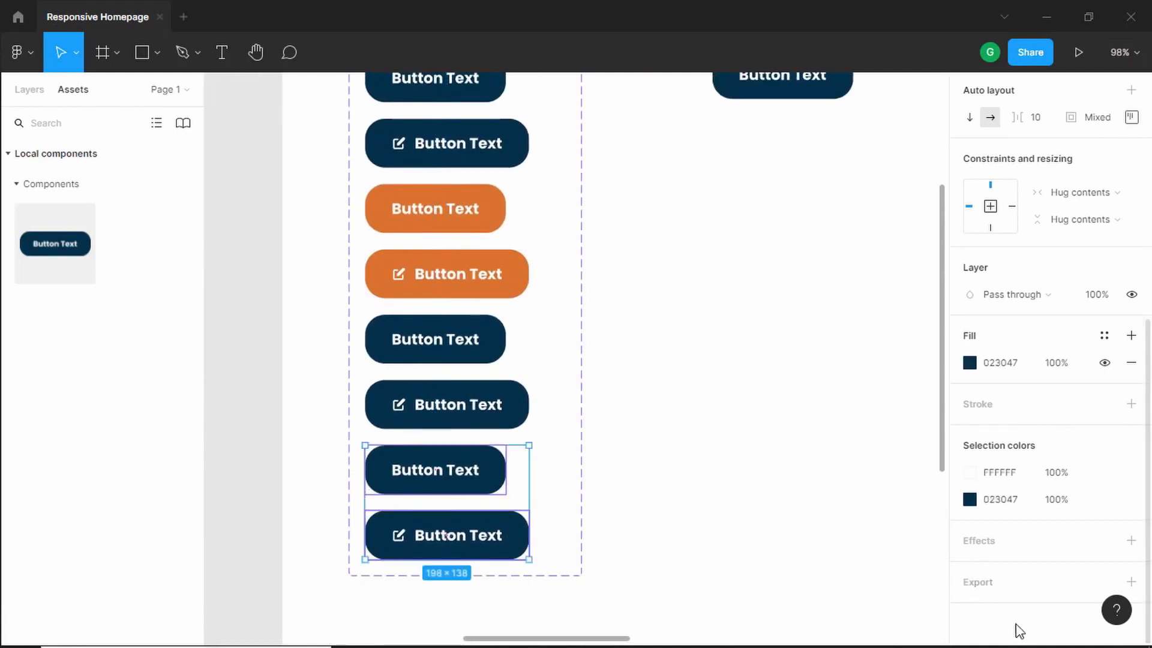
pyautogui.click(970, 499)
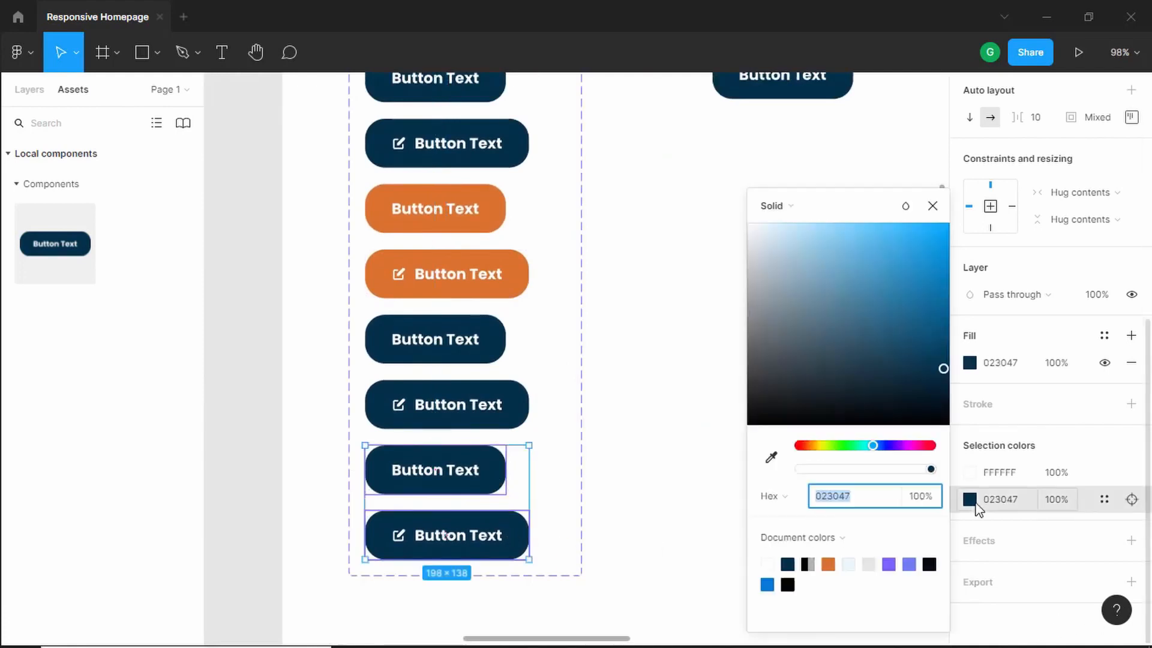
pyautogui.click(828, 564)
pyautogui.scroll(-3, 437, 452)
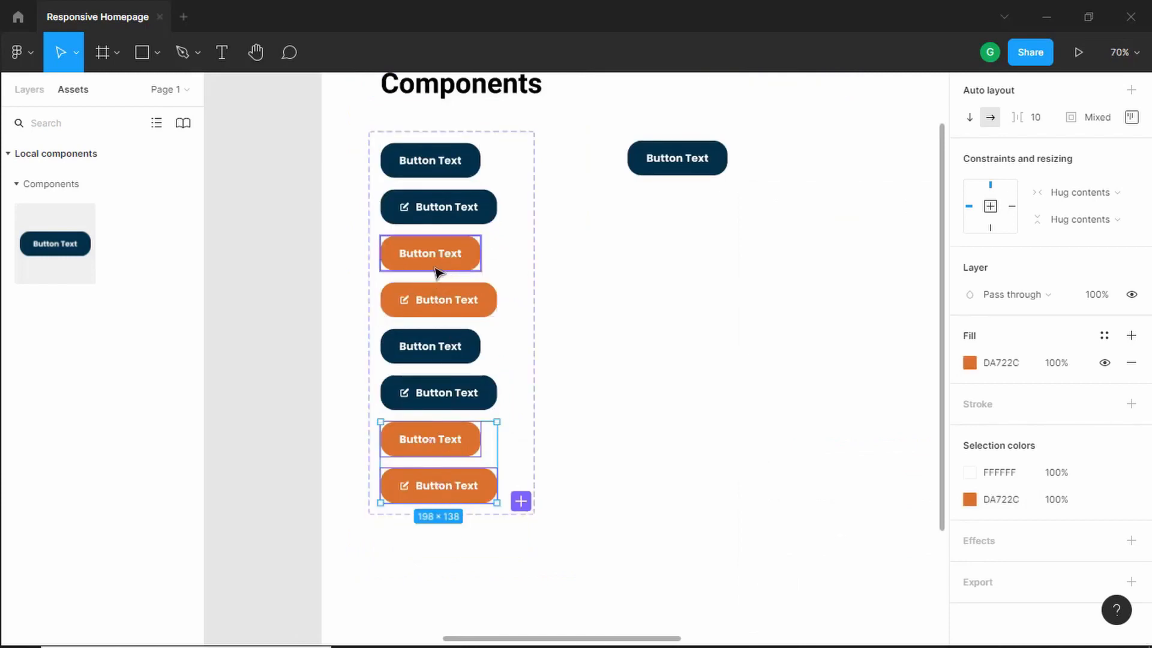
# - Add a new variant property named Dark to the Button component set
pyautogui.click(394, 137)
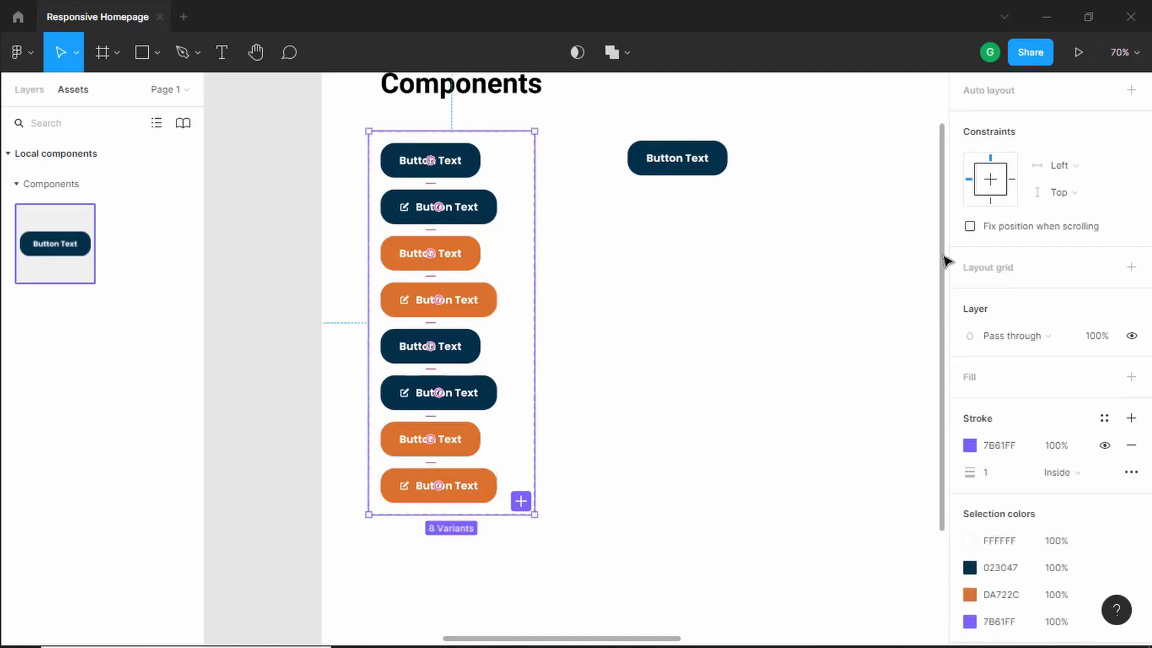
pyautogui.scroll(5, 1070, 356)
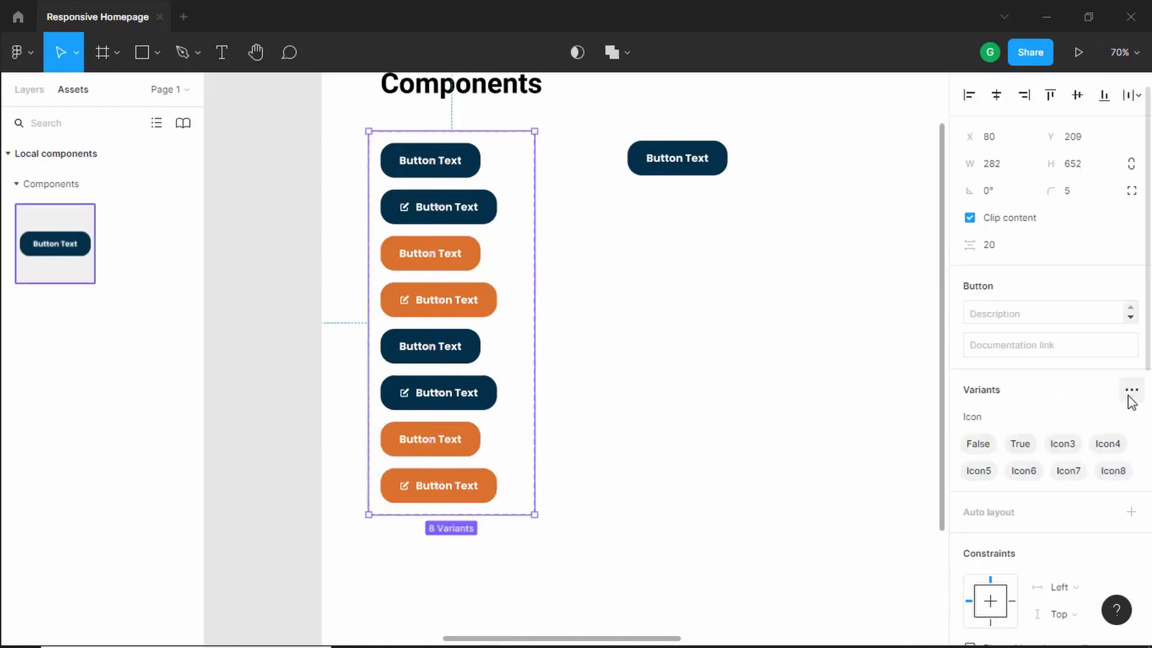
pyautogui.click(1131, 389)
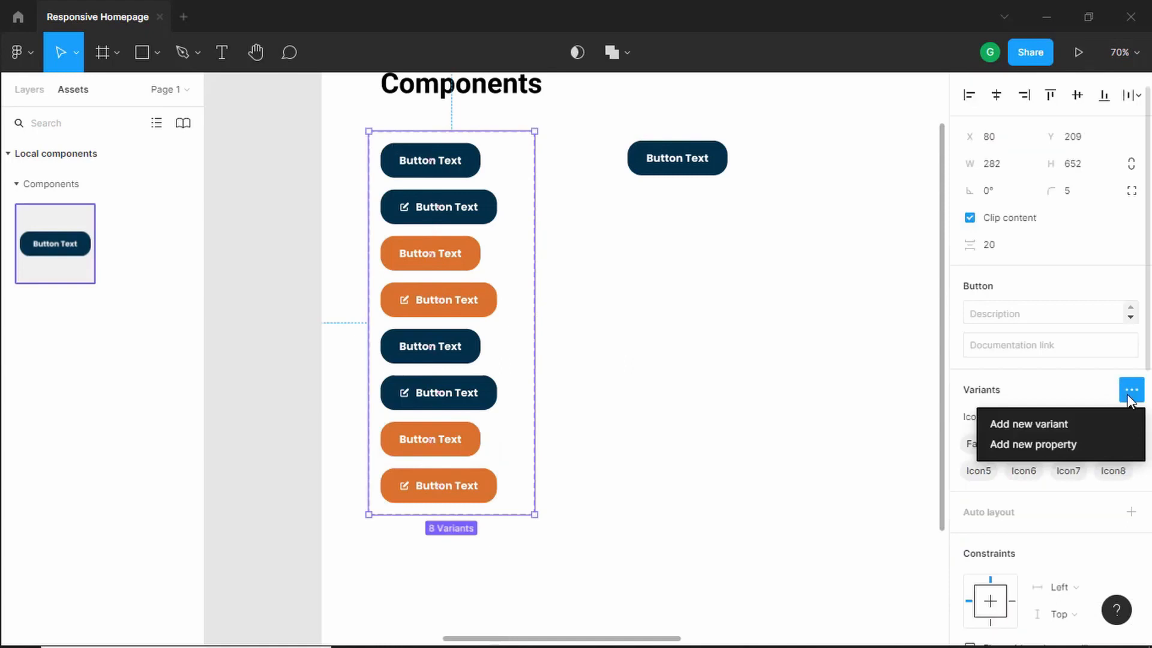
pyautogui.click(1081, 442)
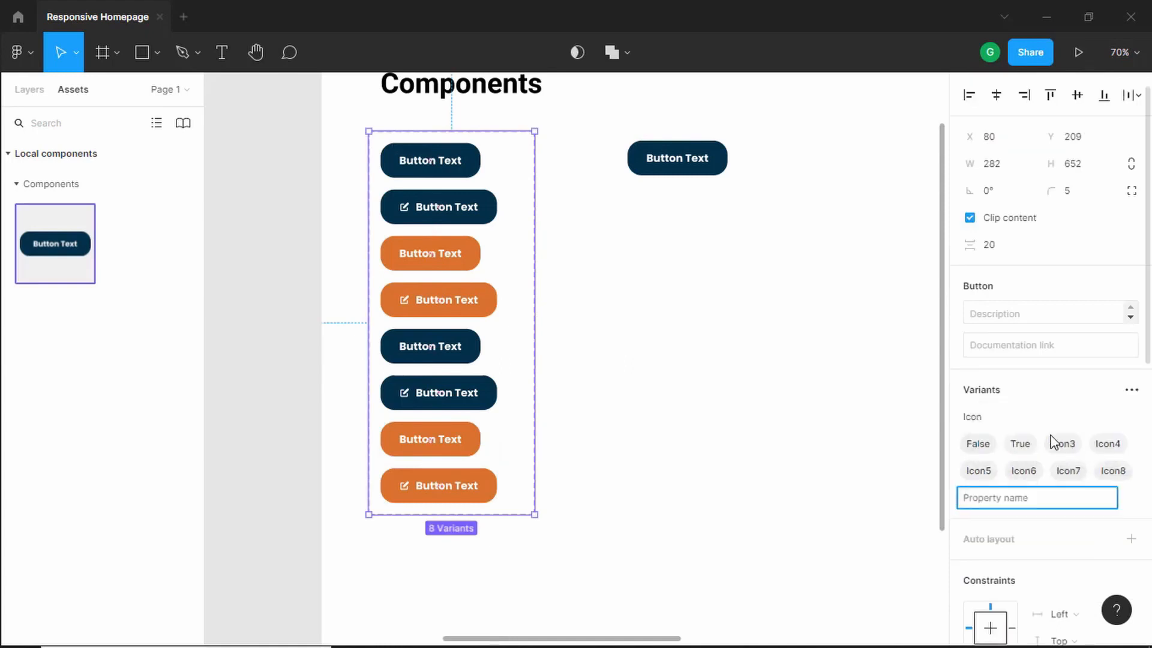
pyautogui.write('Dark')
pyautogui.press('Return')
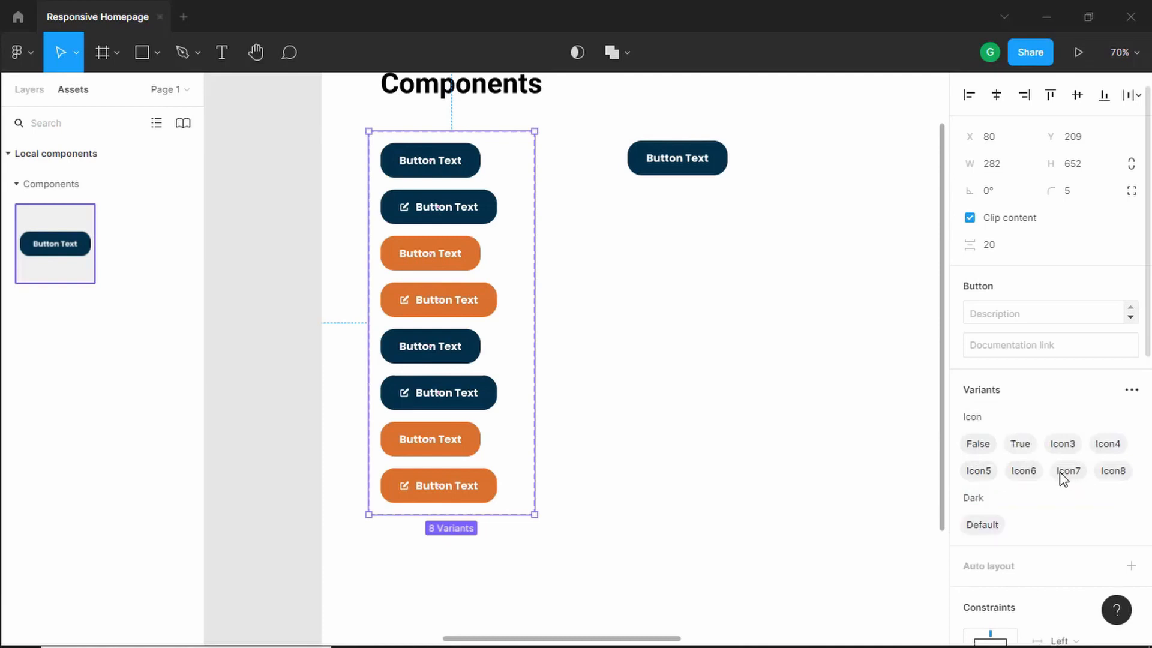
# - Add a new variant property named Platform to the Button component set and set its value to Desktop
pyautogui.click(1131, 391)
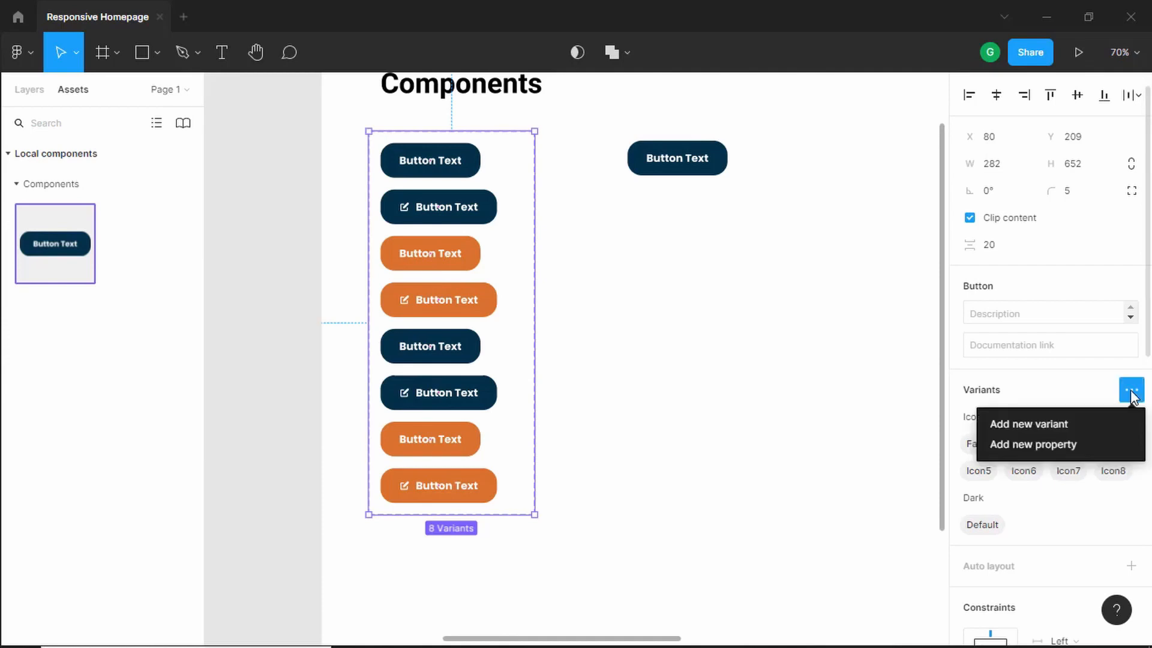
pyautogui.click(1071, 444)
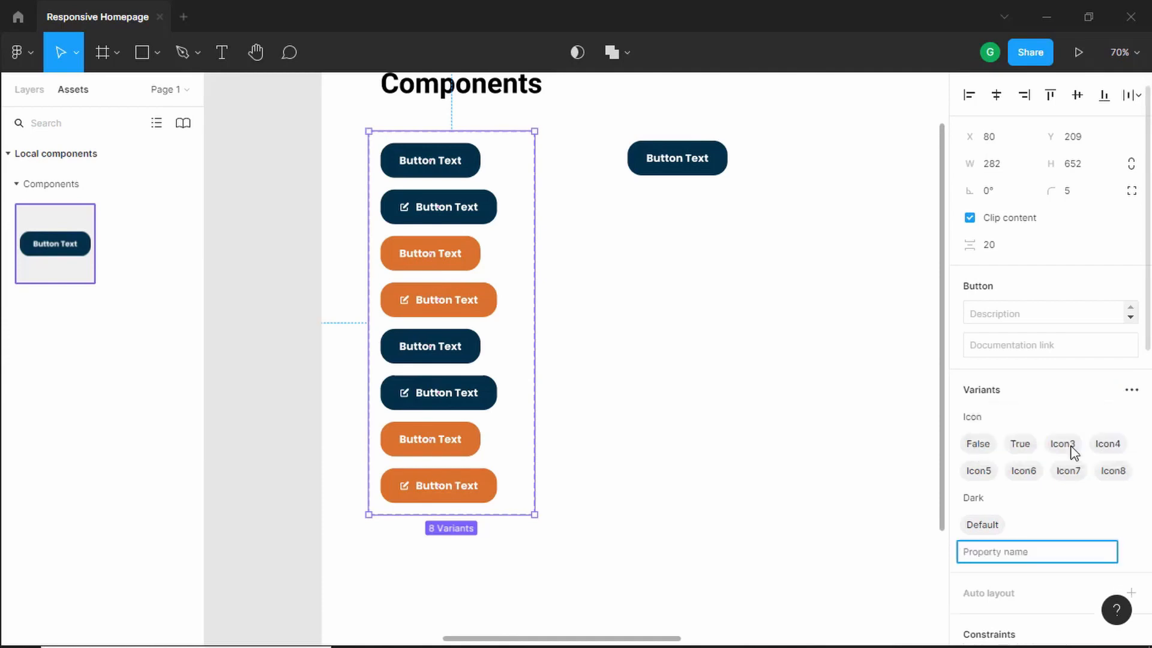
pyautogui.write('Platform')
pyautogui.press('Return')
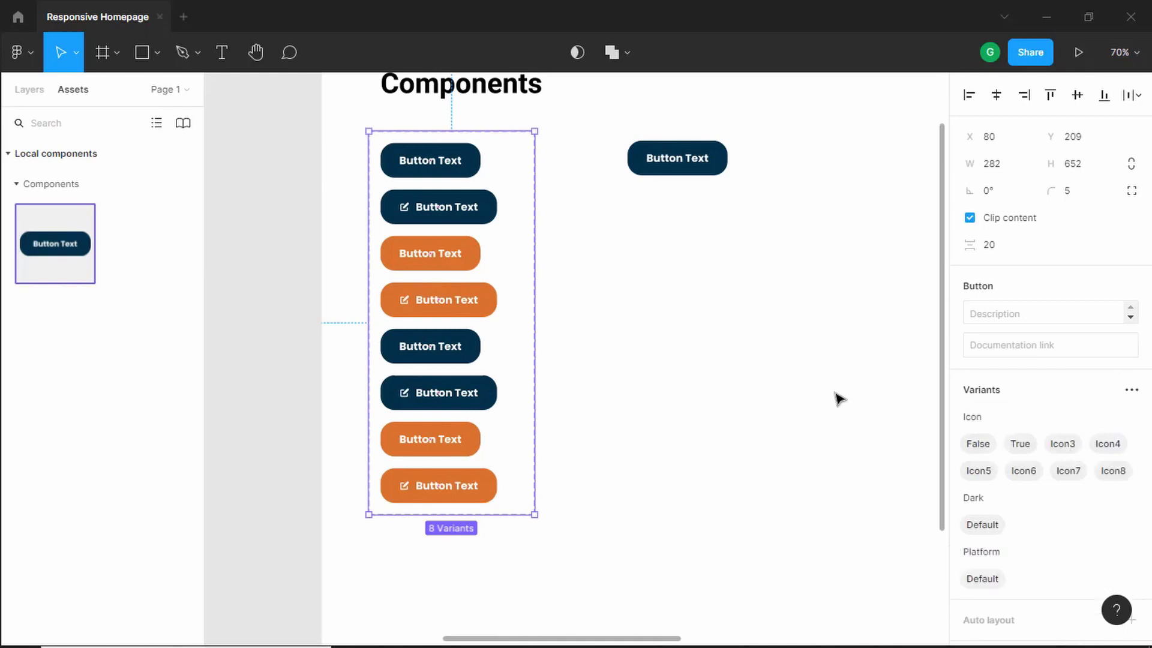
pyautogui.doubleClick(985, 578)
pyautogui.write('Des')
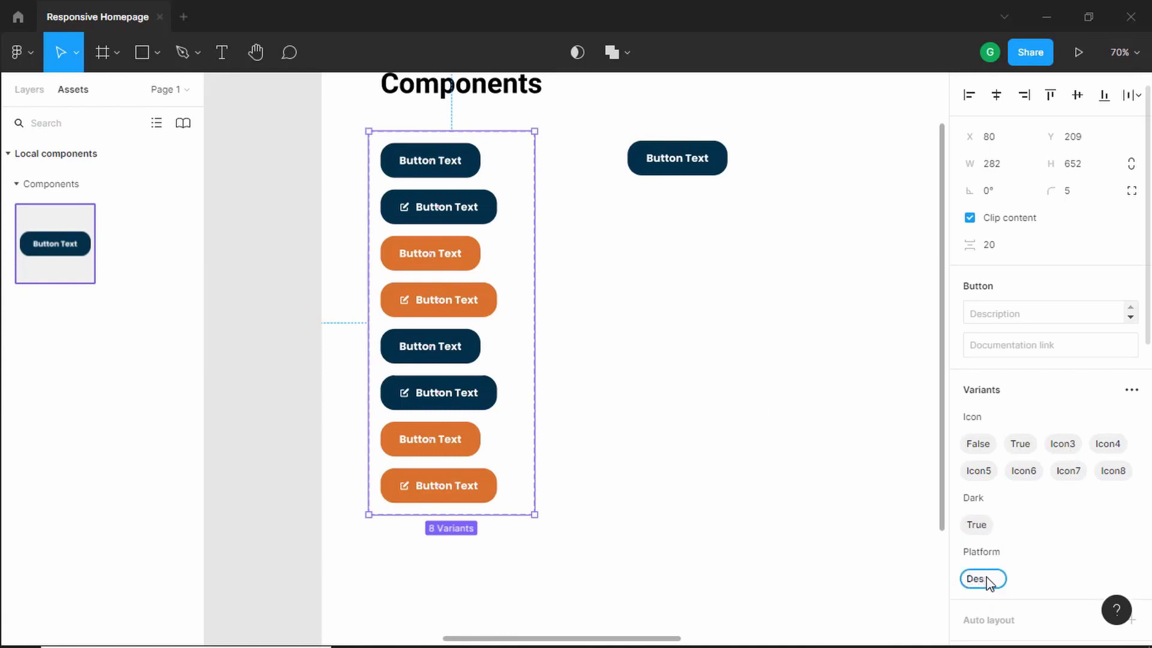
pyautogui.write('ktop')
pyautogui.press('Return')
# - Set the third variant button's Icon property to False and its Dark property to False
pyautogui.scroll(8, 561, 234)
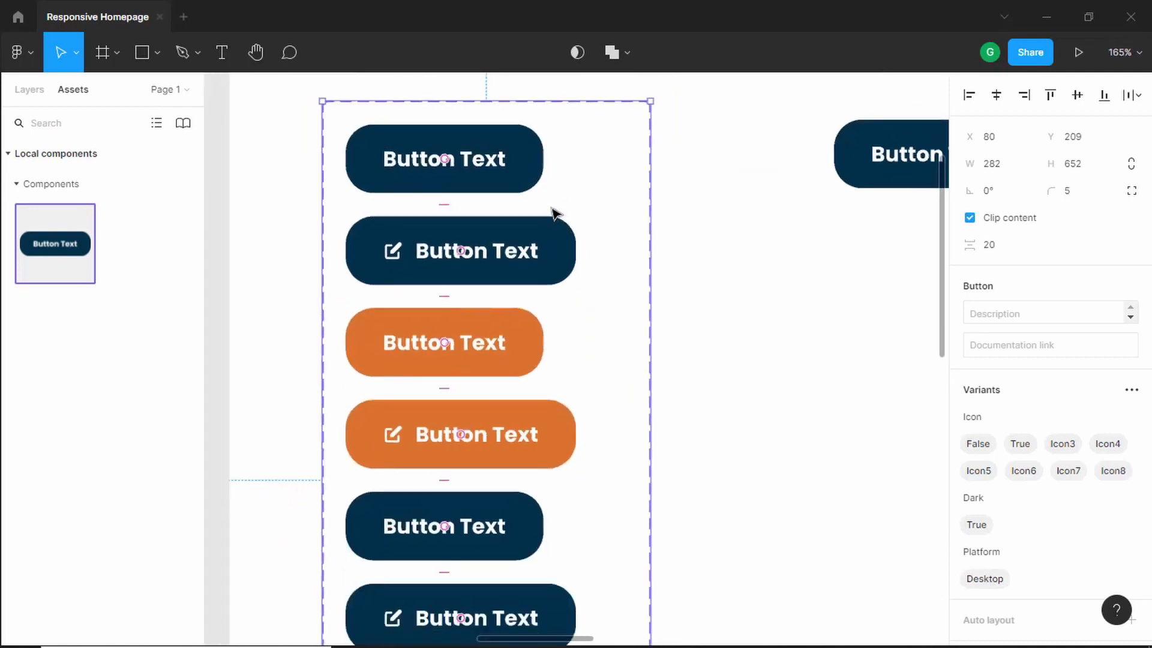
pyautogui.scroll(-2, 553, 211)
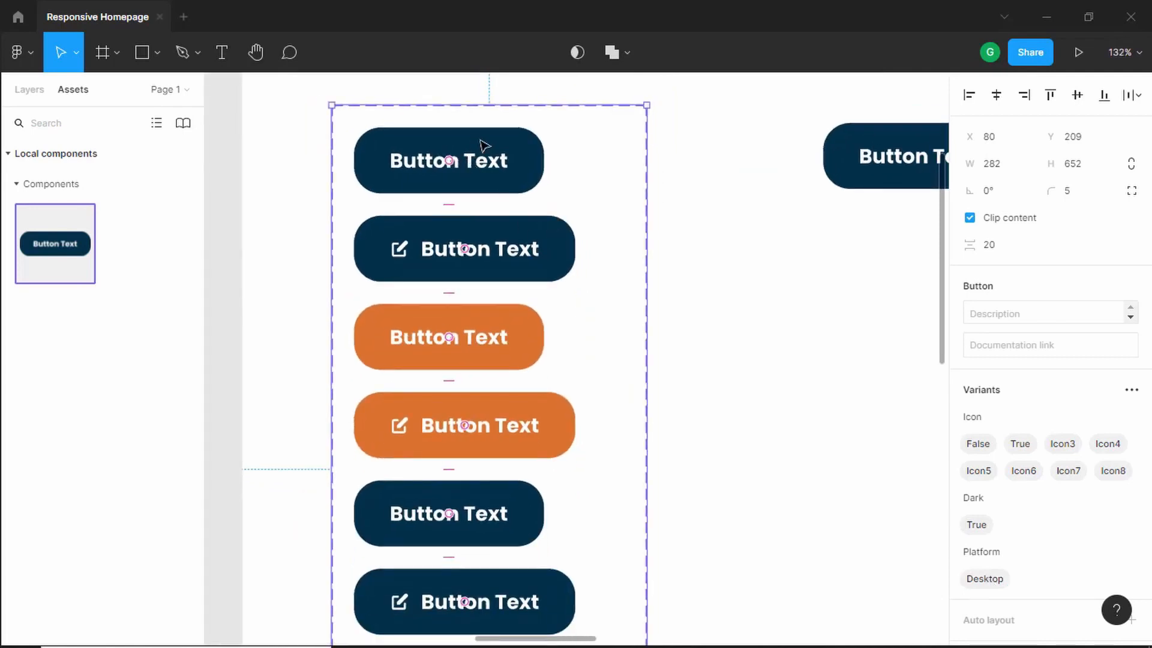
pyautogui.click(484, 161)
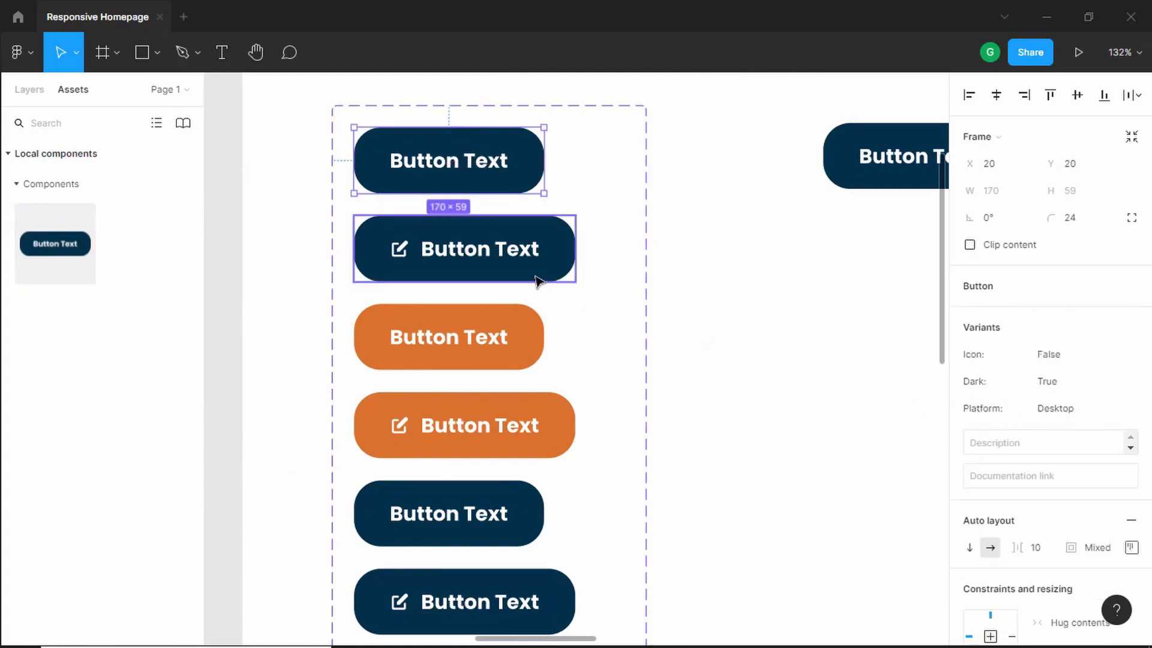
pyautogui.click(520, 240)
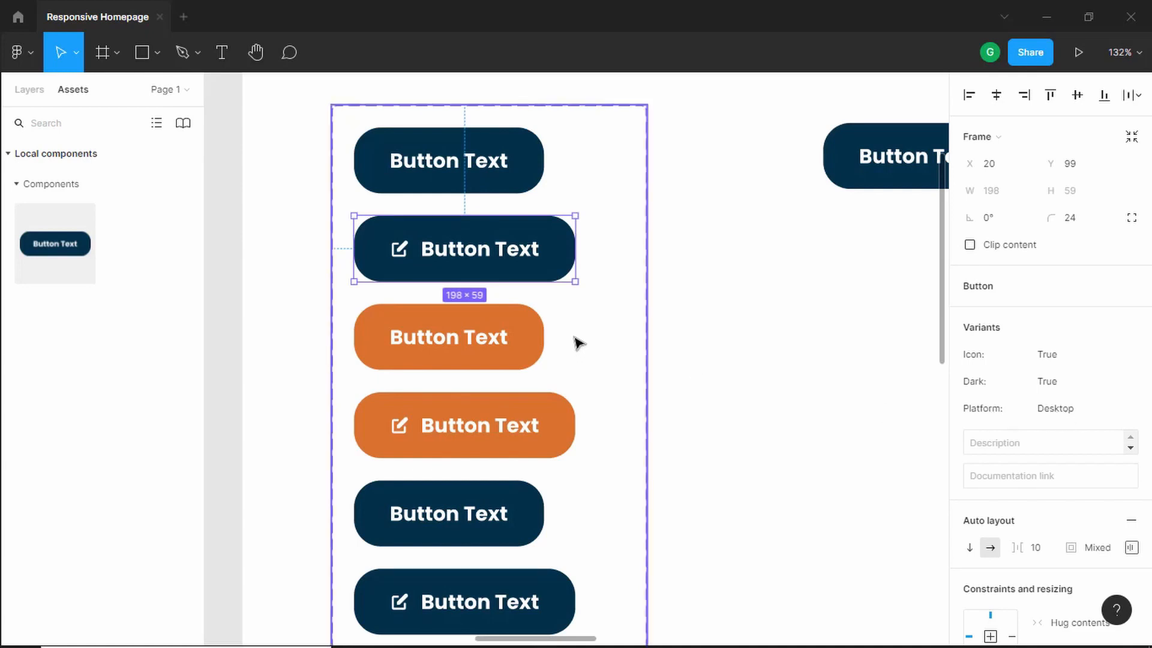
pyautogui.scroll(-1, 581, 341)
pyautogui.scroll(-1, 580, 337)
pyautogui.click(522, 298)
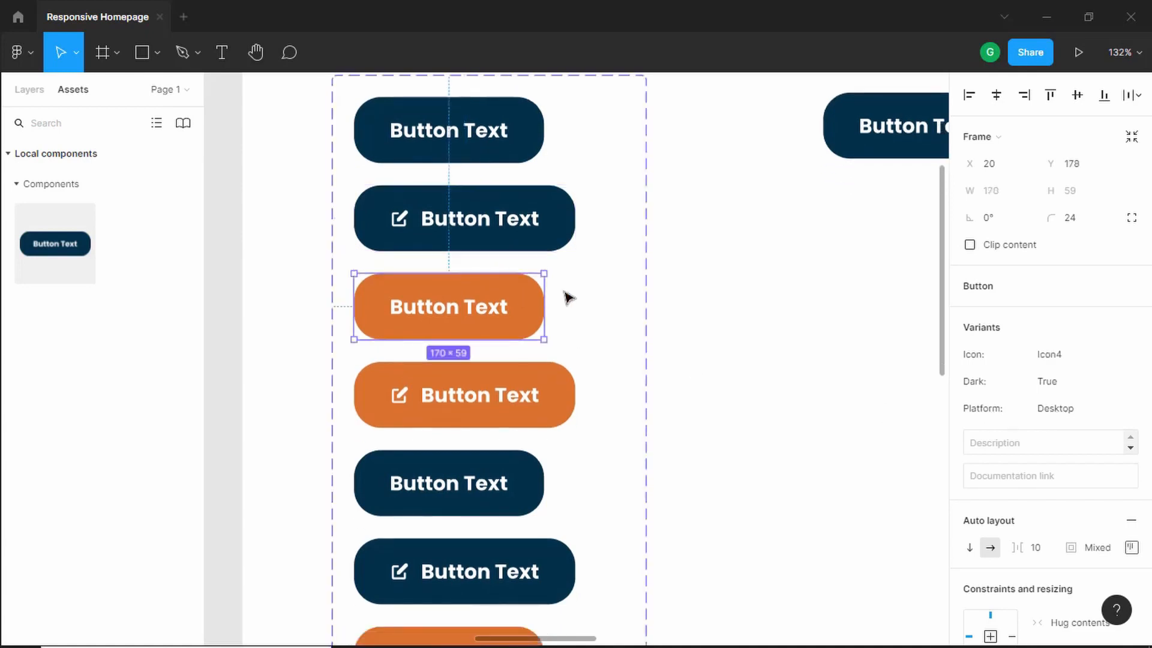
pyautogui.click(1080, 357)
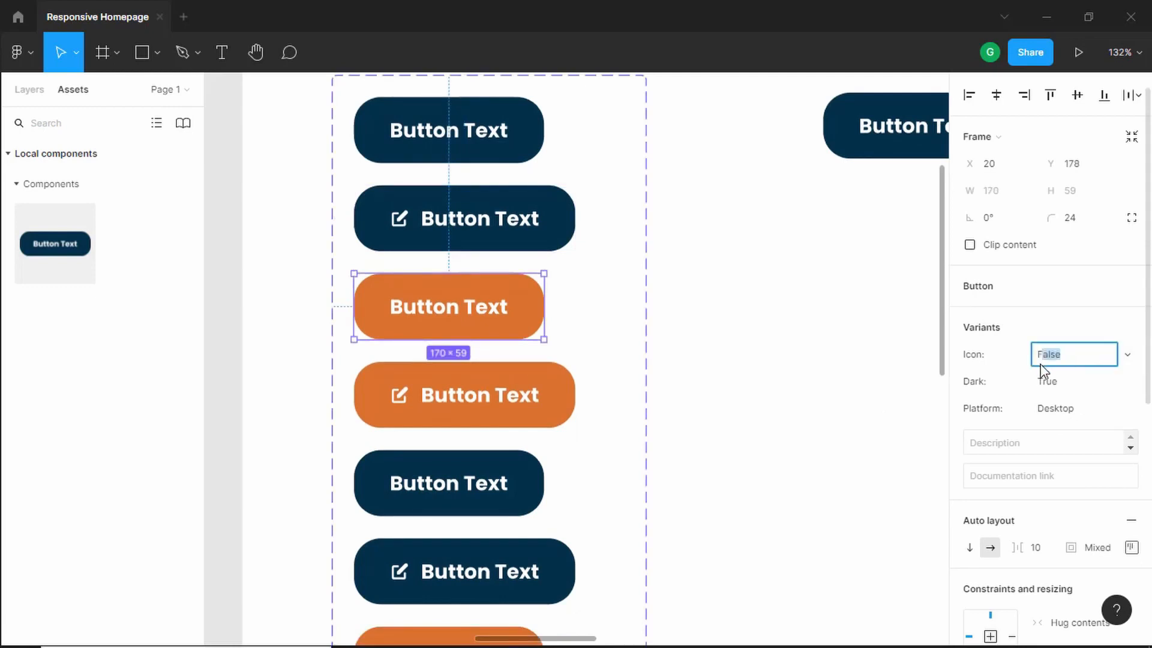
pyautogui.press('Tab')
pyautogui.write('F')
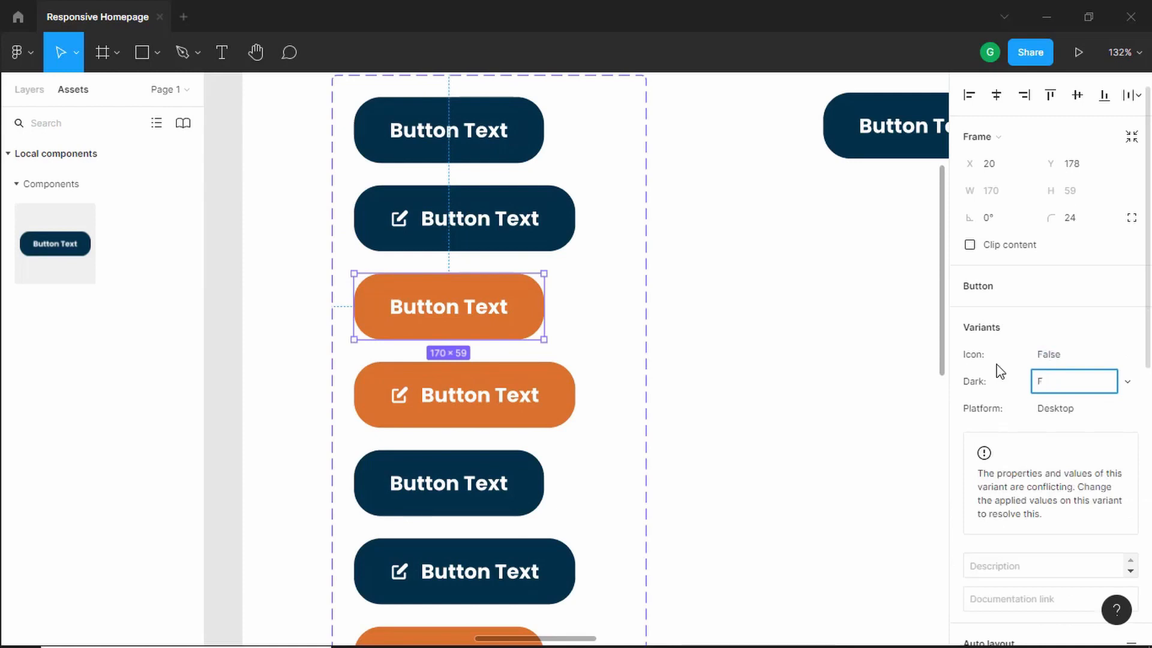
pyautogui.write('lase')
pyautogui.press('Return')
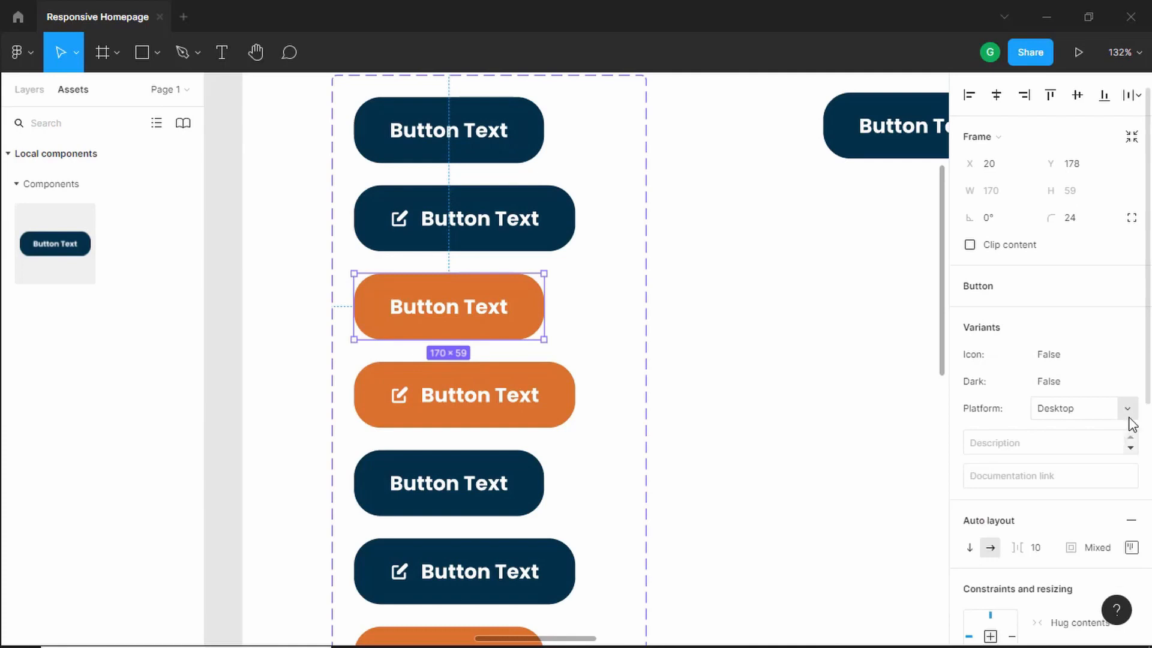
# - Set the fourth variant button's Icon property to True and its Dark property to False
pyautogui.click(525, 394)
pyautogui.click(1089, 356)
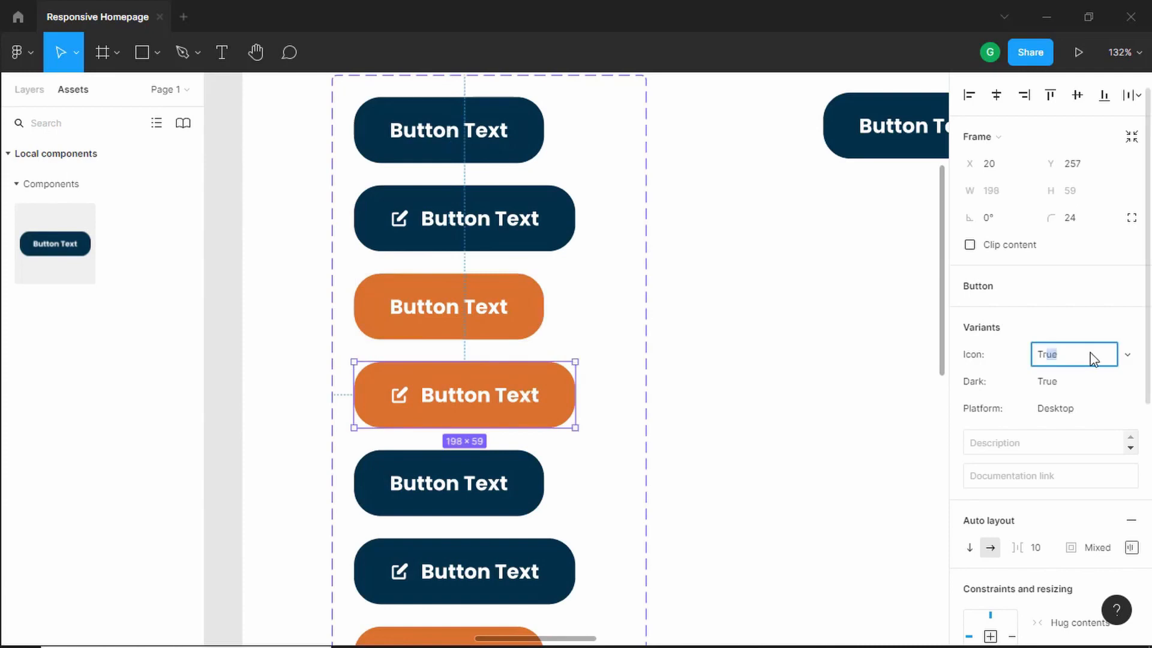
pyautogui.write('Tr')
pyautogui.press('Return')
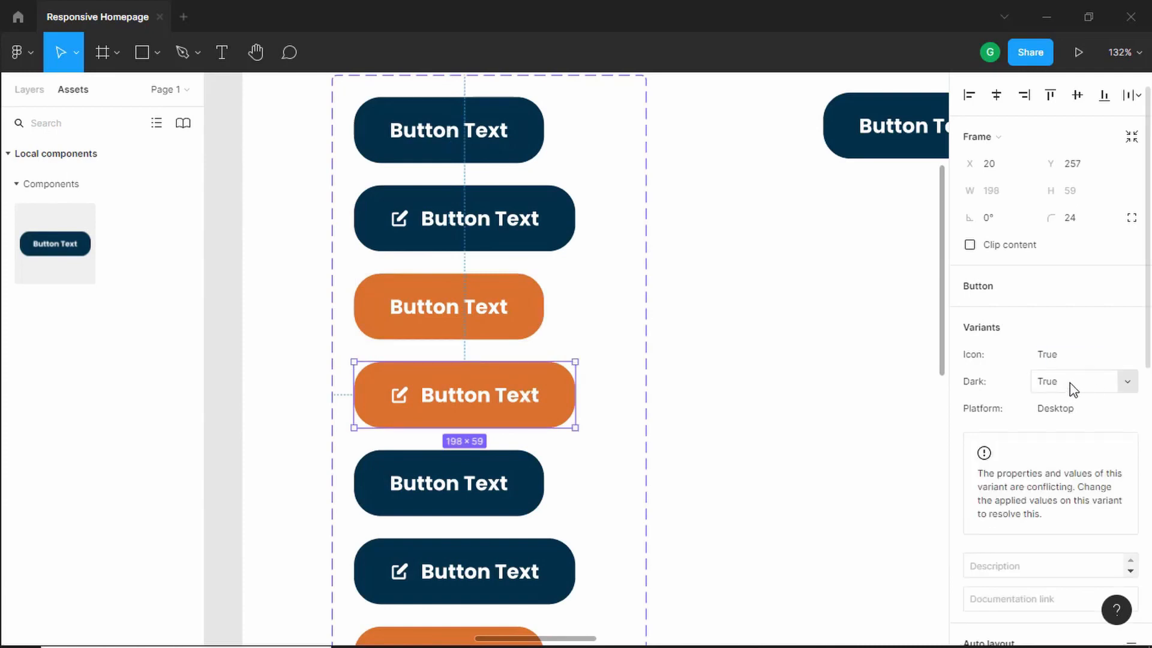
pyautogui.click(1073, 384)
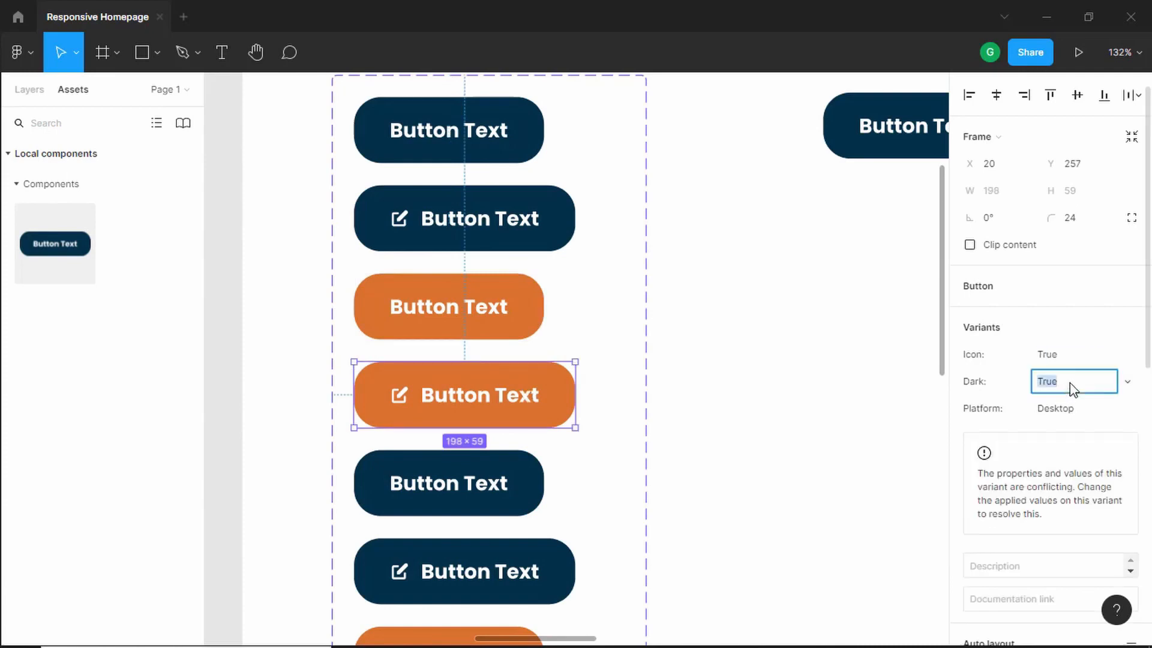
pyautogui.write('False')
pyautogui.press('Return')
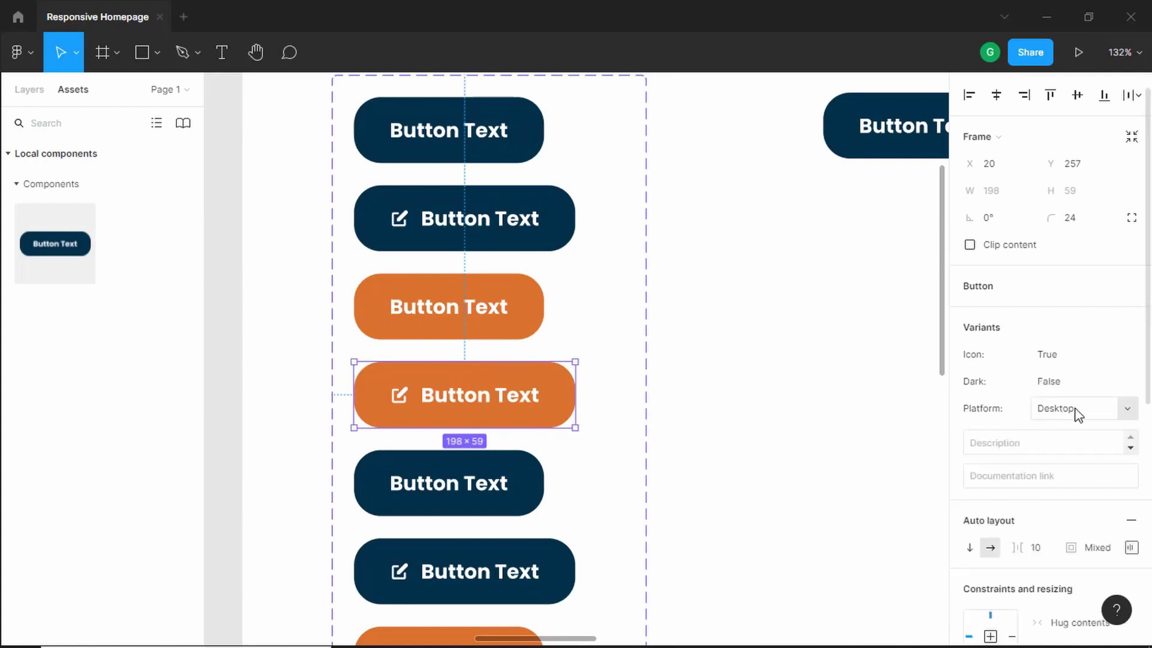
# - Set the text size in the fifth variant button to 16
pyautogui.click(619, 424)
pyautogui.scroll(-4, 517, 235)
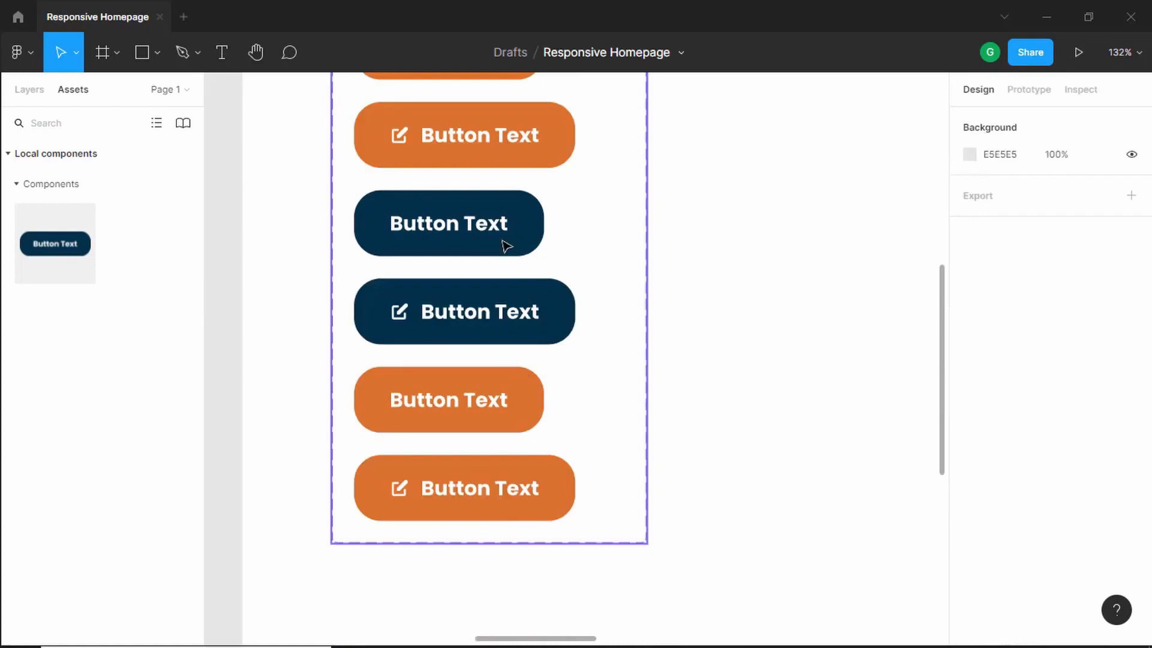
pyautogui.click(510, 234)
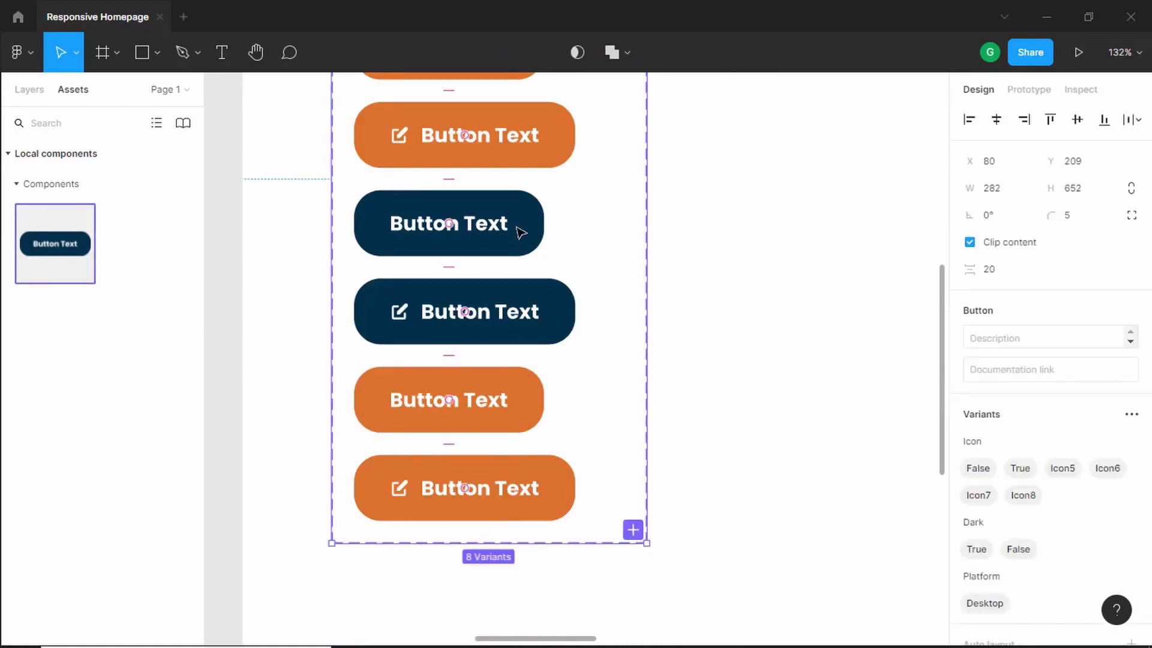
pyautogui.click(495, 227)
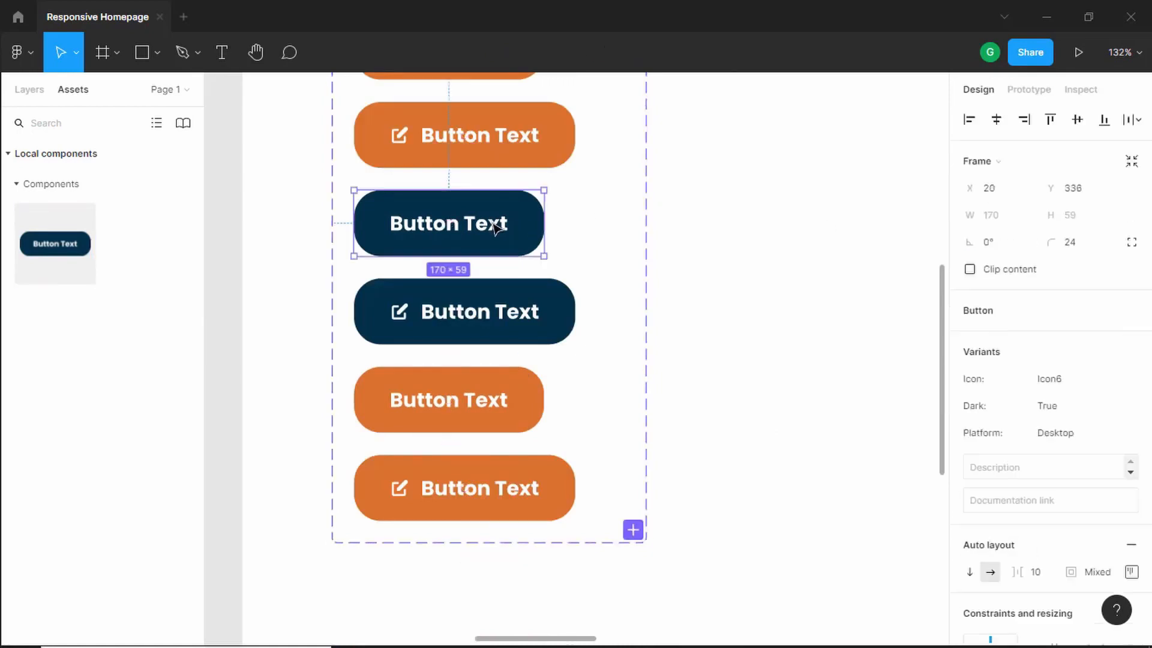
pyautogui.click(495, 227)
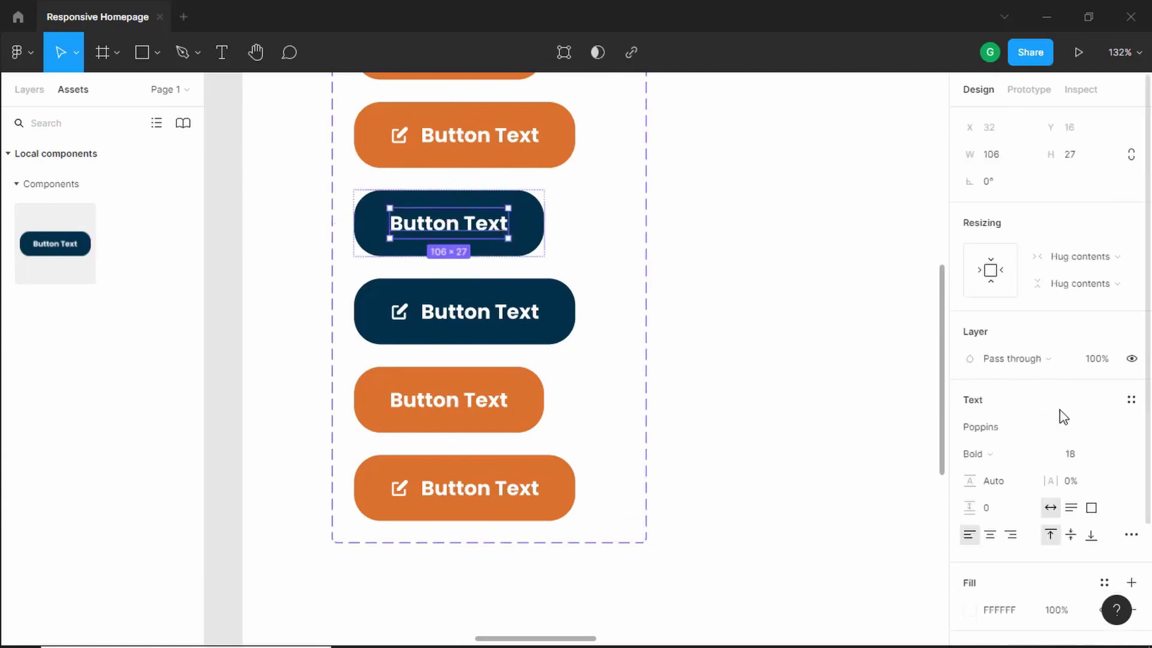
pyautogui.click(1080, 456)
pyautogui.write('16')
pyautogui.press('Return')
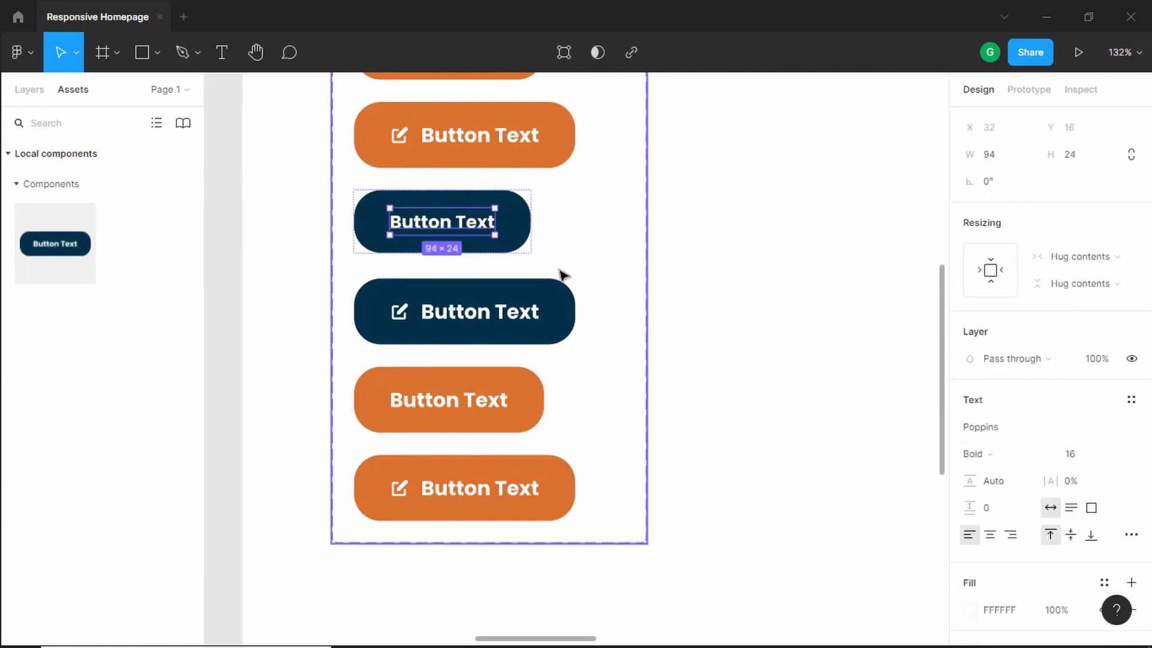
# - Set the fifth variant button's top and bottom padding to 12
pyautogui.click(516, 232)
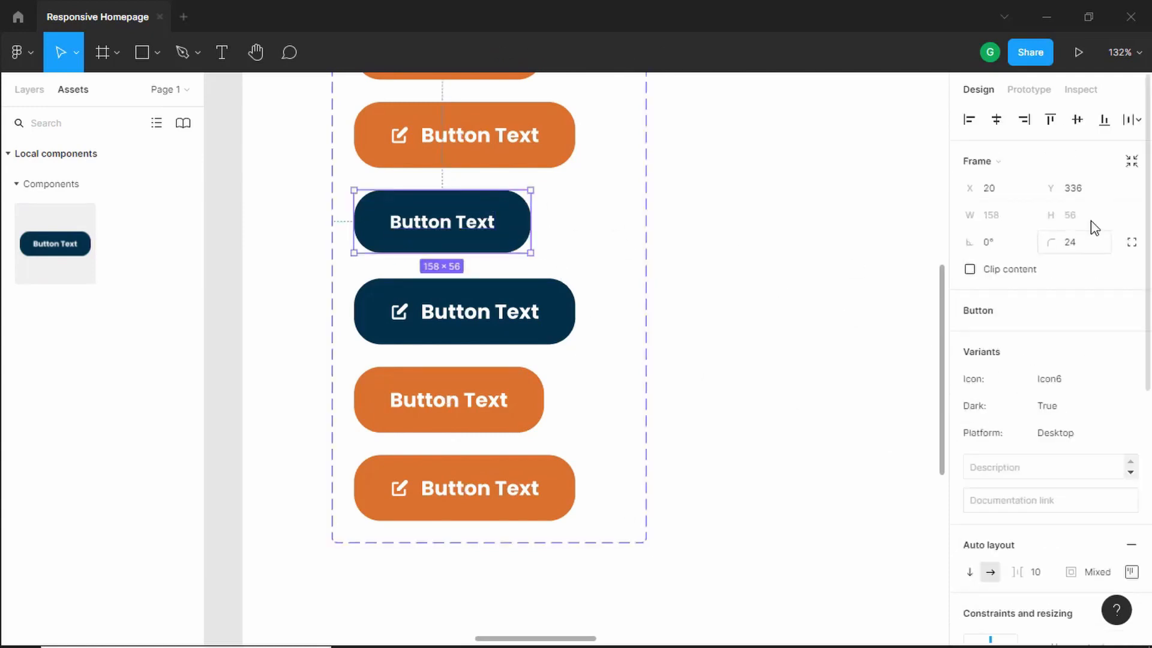
pyautogui.scroll(-5, 1143, 396)
pyautogui.click(1131, 223)
pyautogui.click(1085, 265)
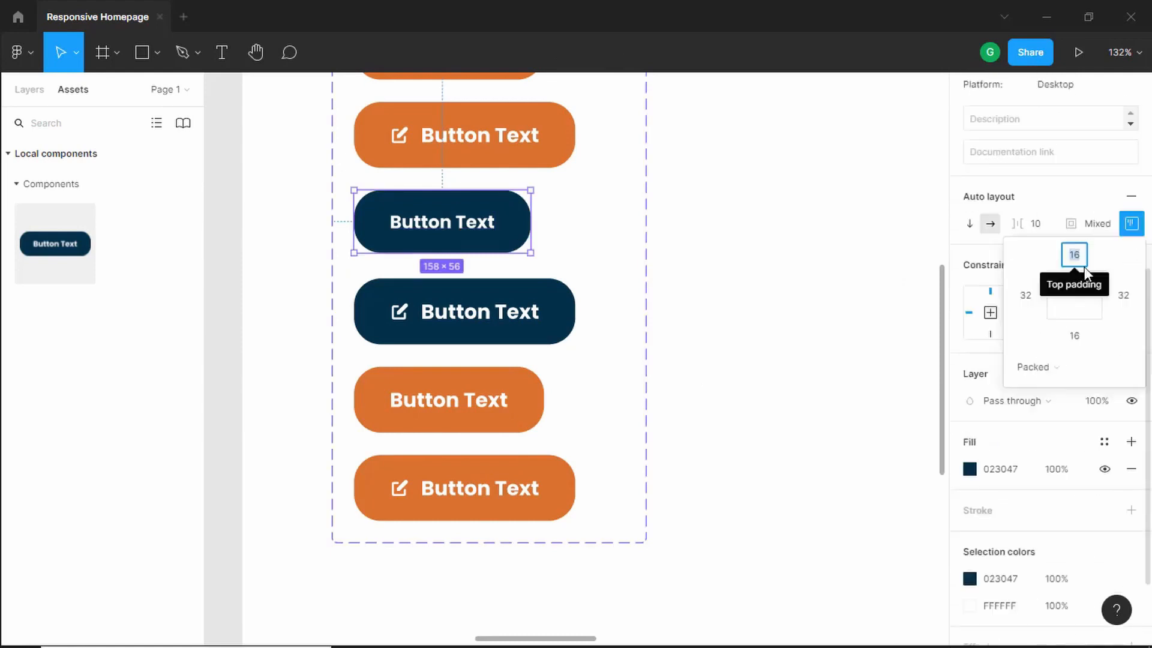
pyautogui.write('121')
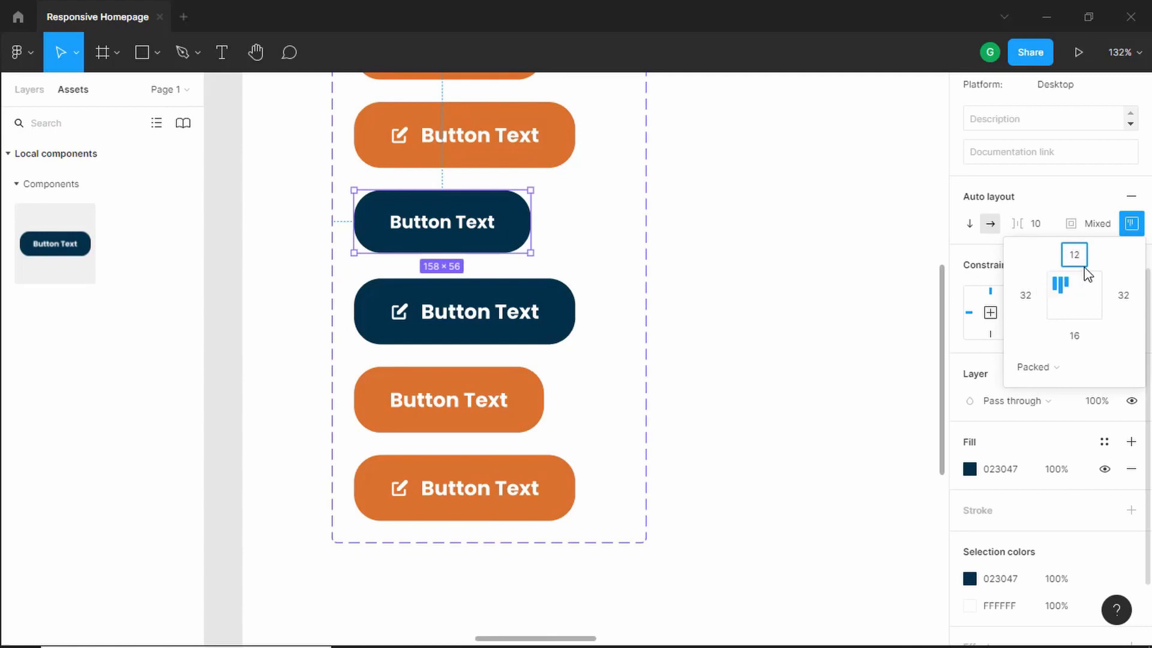
pyautogui.press('Tab')
pyautogui.press('Return')
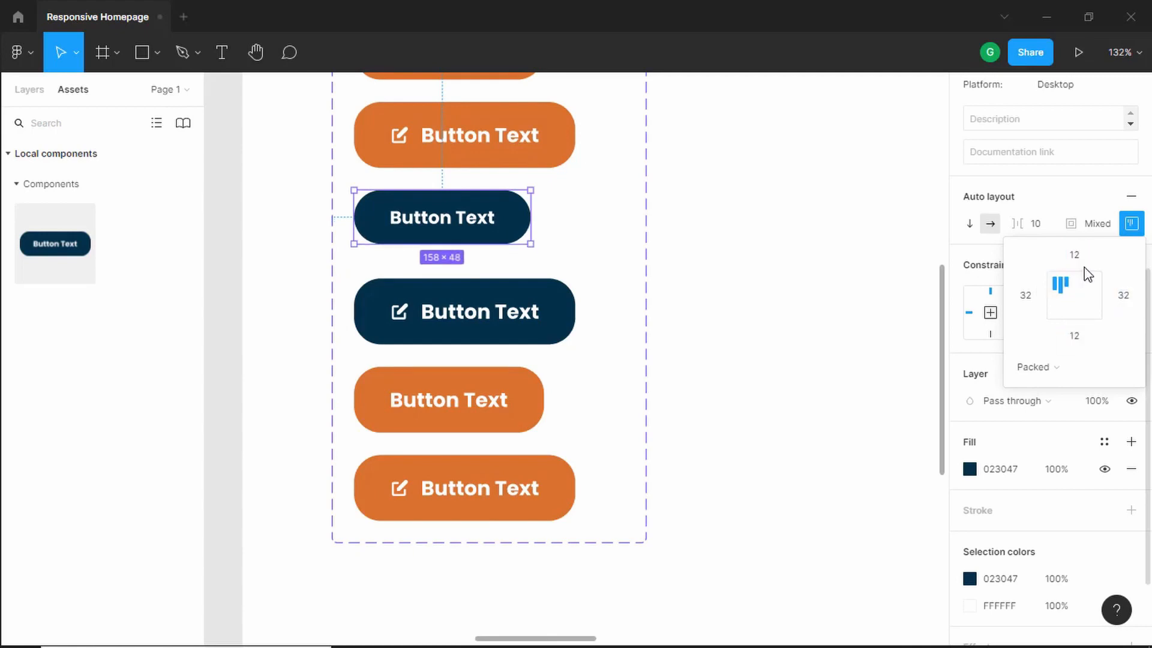
# - Set the sixth variant button's vertical padding to 12 with its text at size 16
pyautogui.click(536, 311)
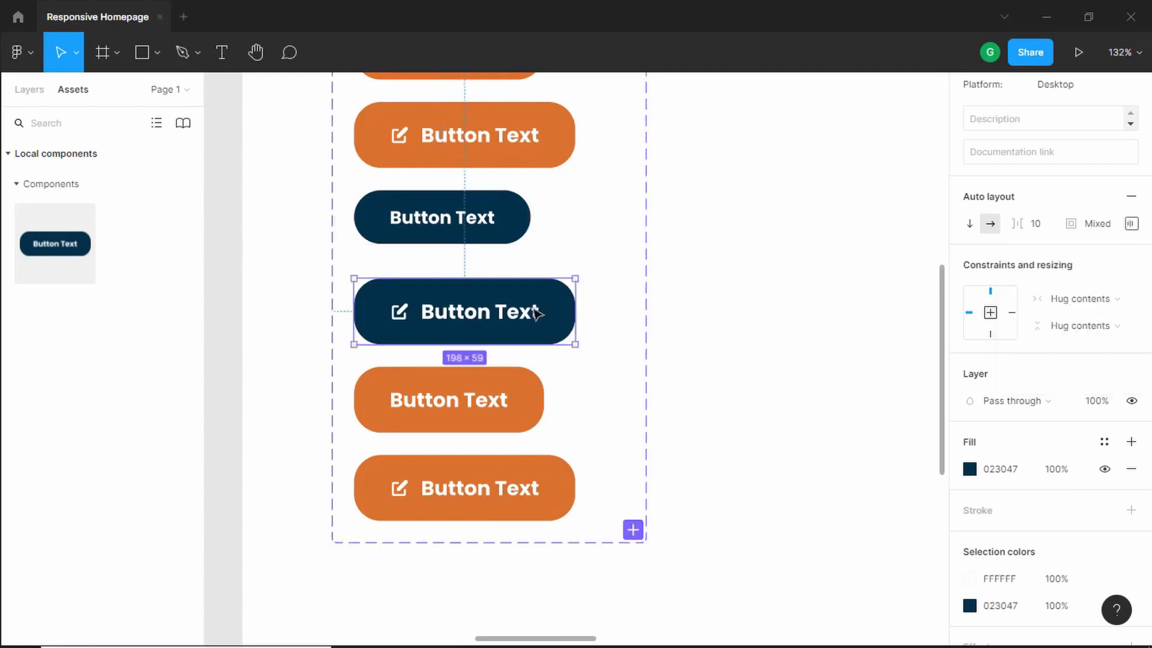
pyautogui.click(1131, 223)
pyautogui.write('12')
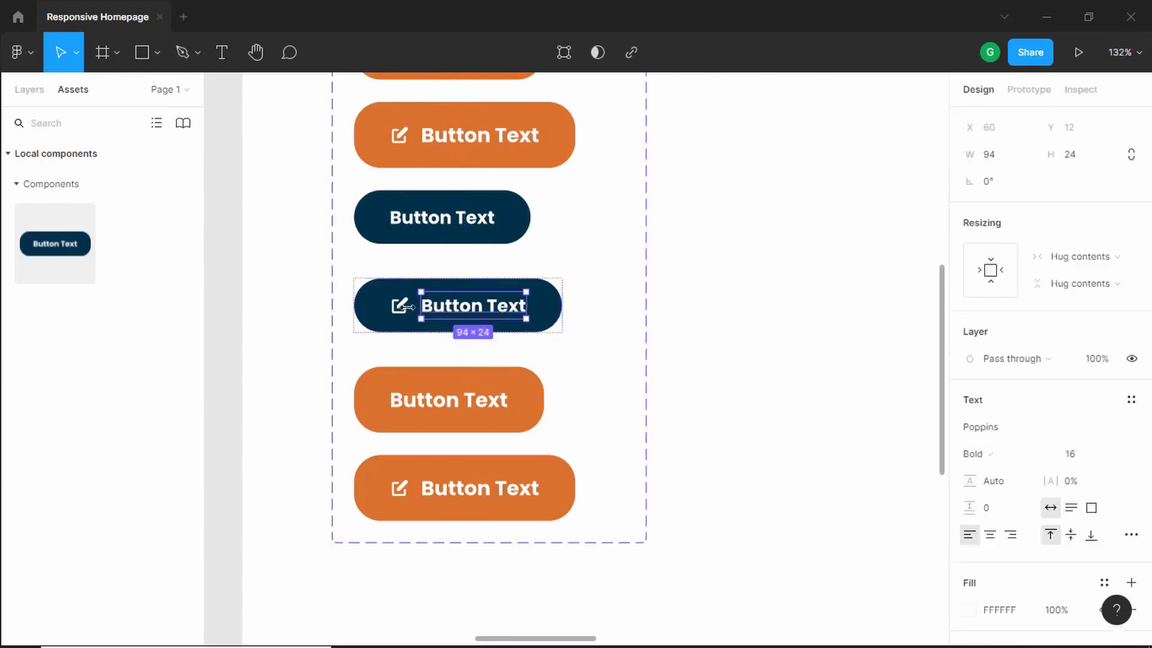
# - Shrink the edit icon inside the sixth variant button
pyautogui.click(400, 309)
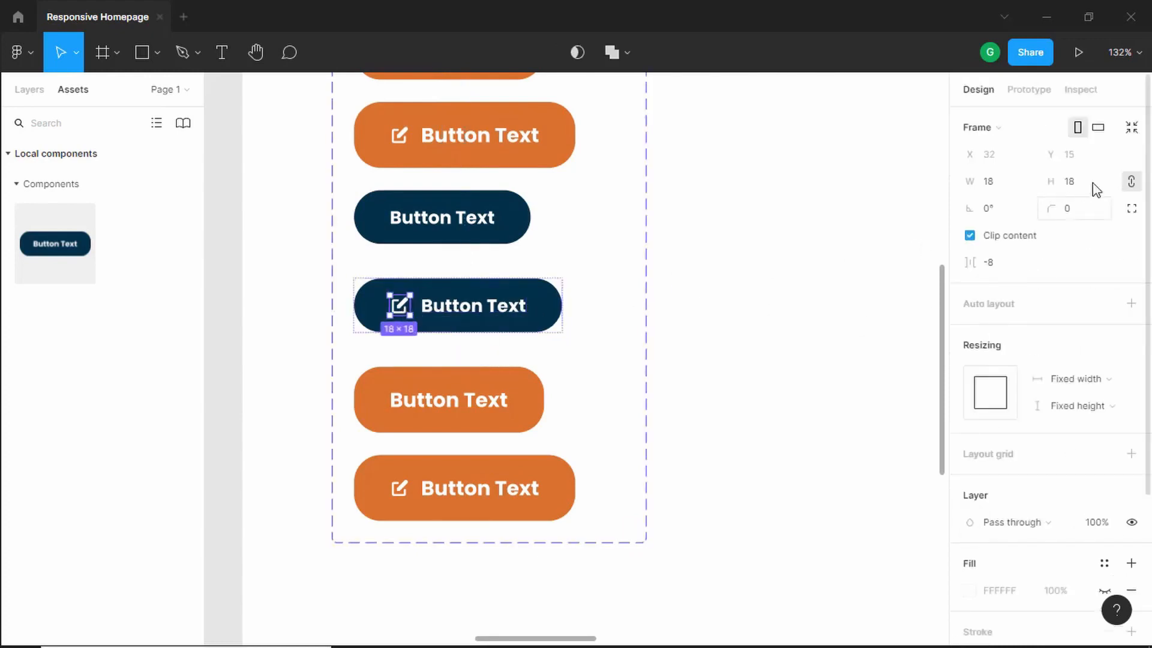
pyautogui.click(1094, 189)
pyautogui.press('Return')
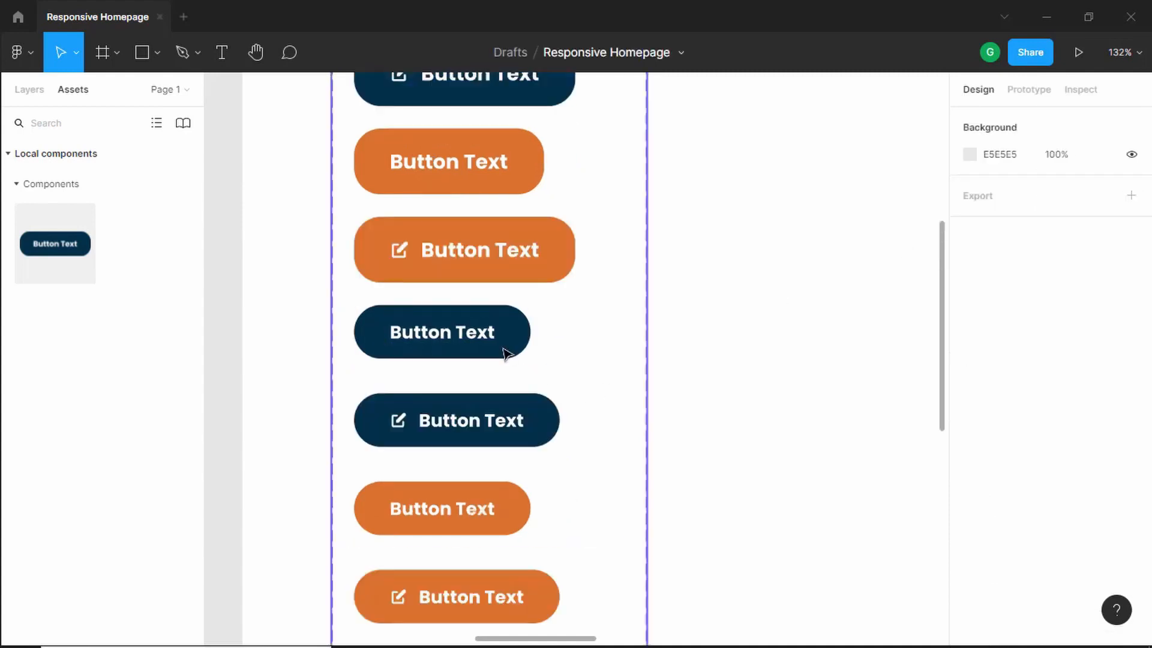
# - Set the Platform property of the last four variant buttons to Mobile
pyautogui.doubleClick(504, 350)
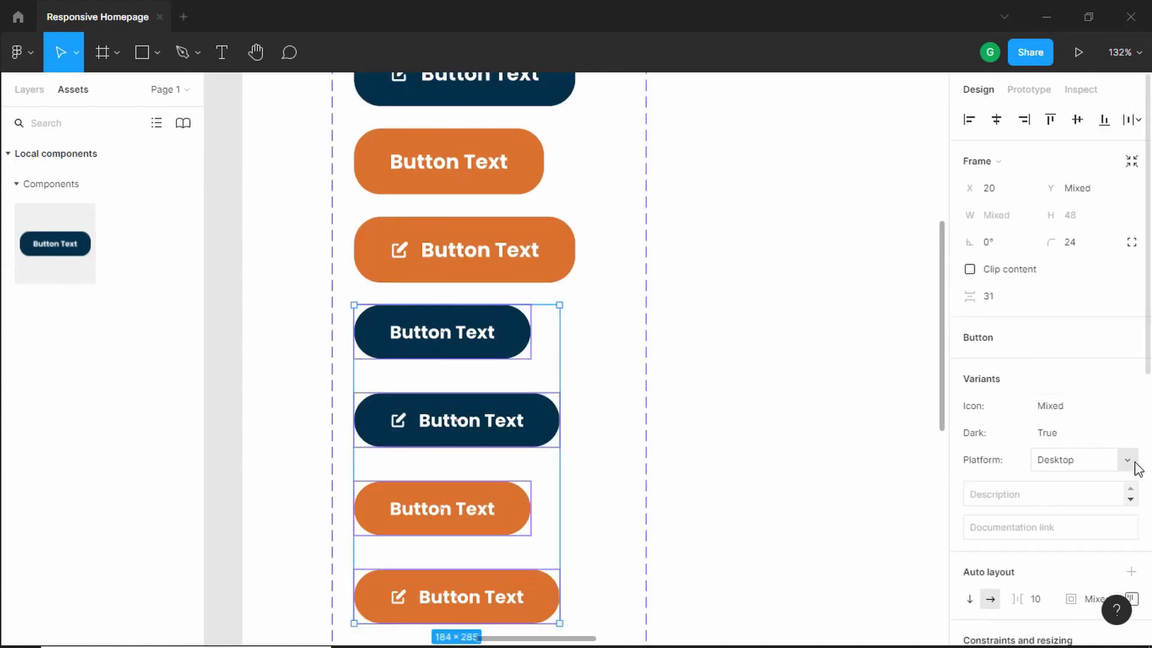
pyautogui.click(1092, 469)
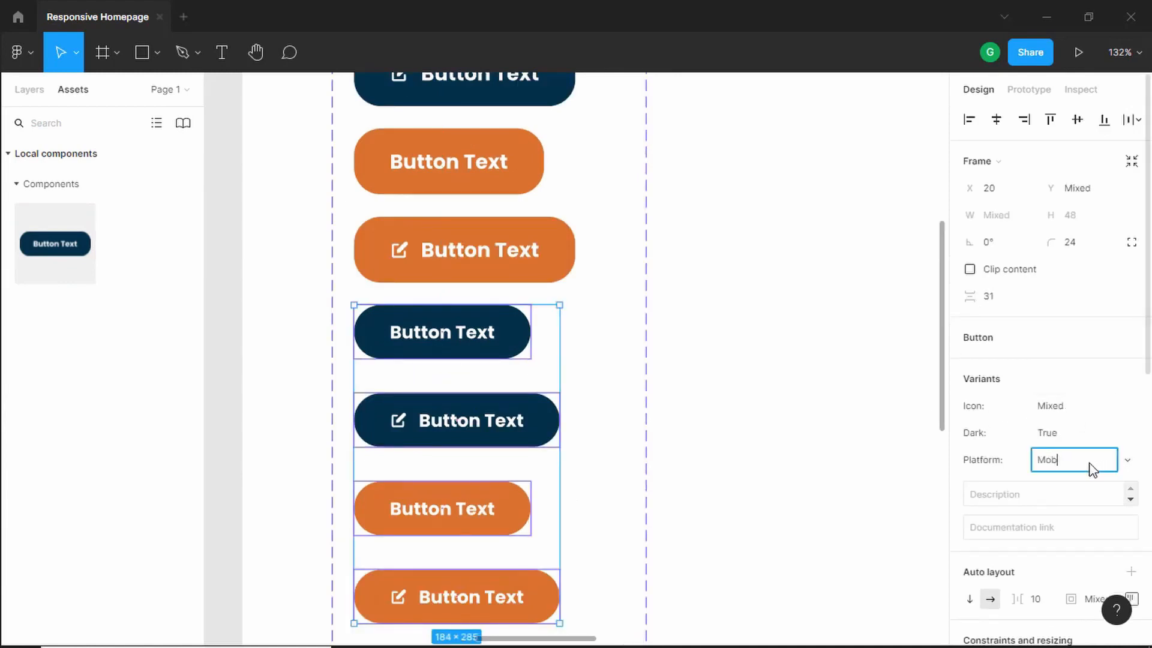
pyautogui.press('Return')
pyautogui.click(774, 456)
# - Set the Dark property of the seventh and eighth variant buttons to False
pyautogui.scroll(-1, 478, 447)
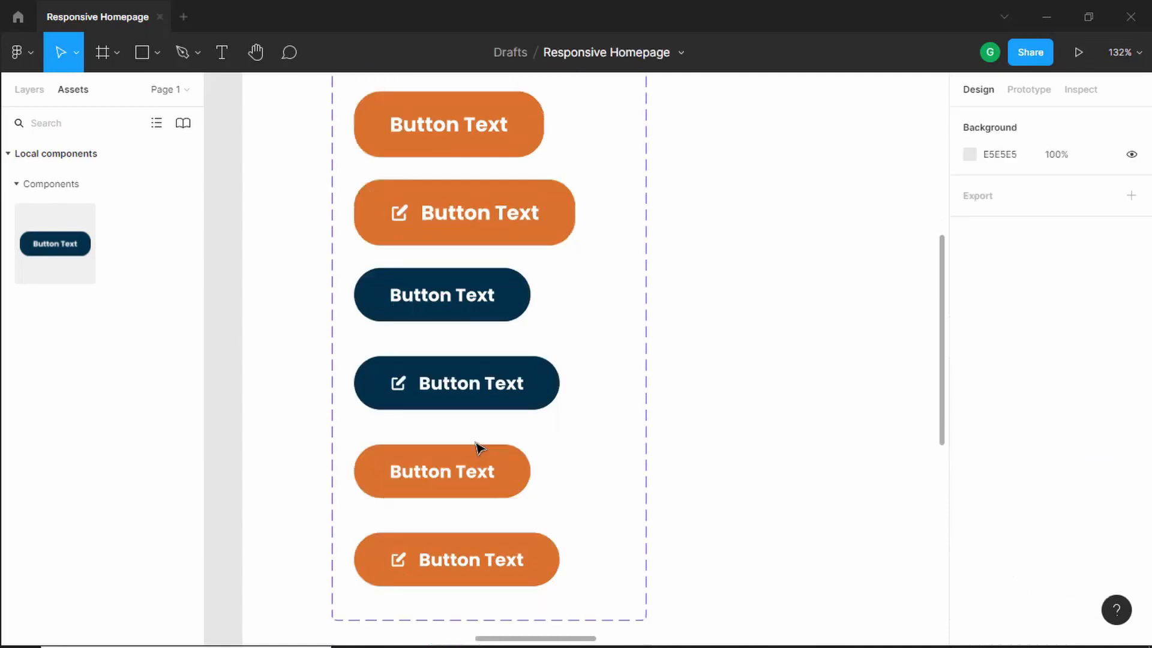
pyautogui.click(484, 471)
pyautogui.keyDown('shift'); pyautogui.click(517, 557); pyautogui.keyUp('shift')
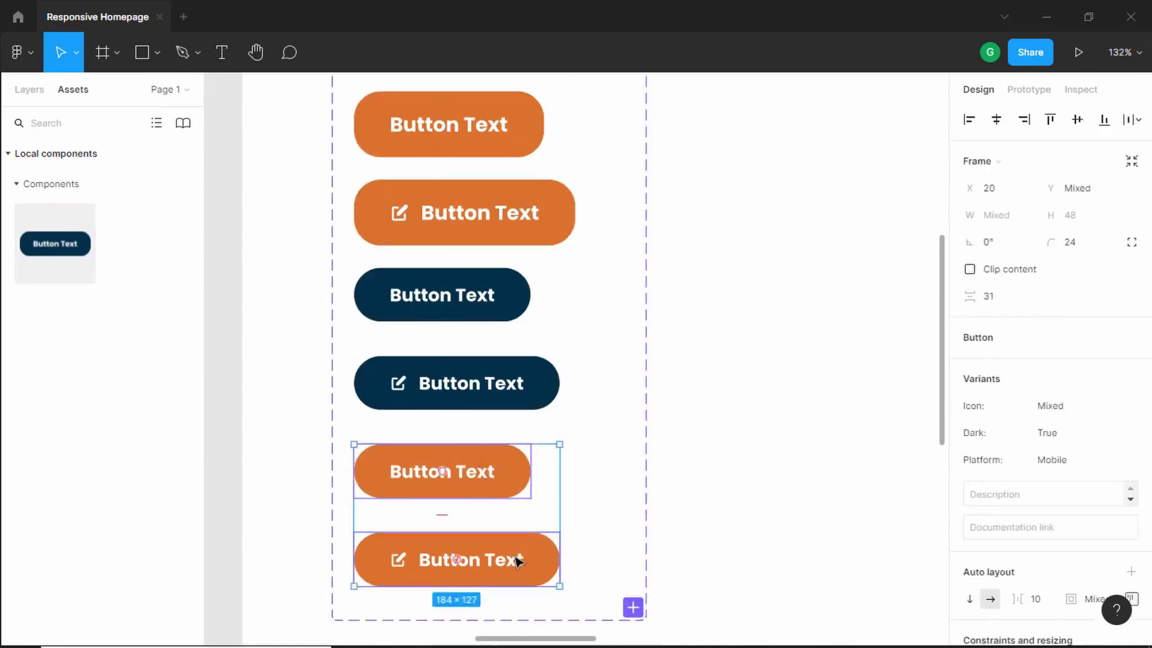
pyautogui.click(1064, 443)
pyautogui.write('False')
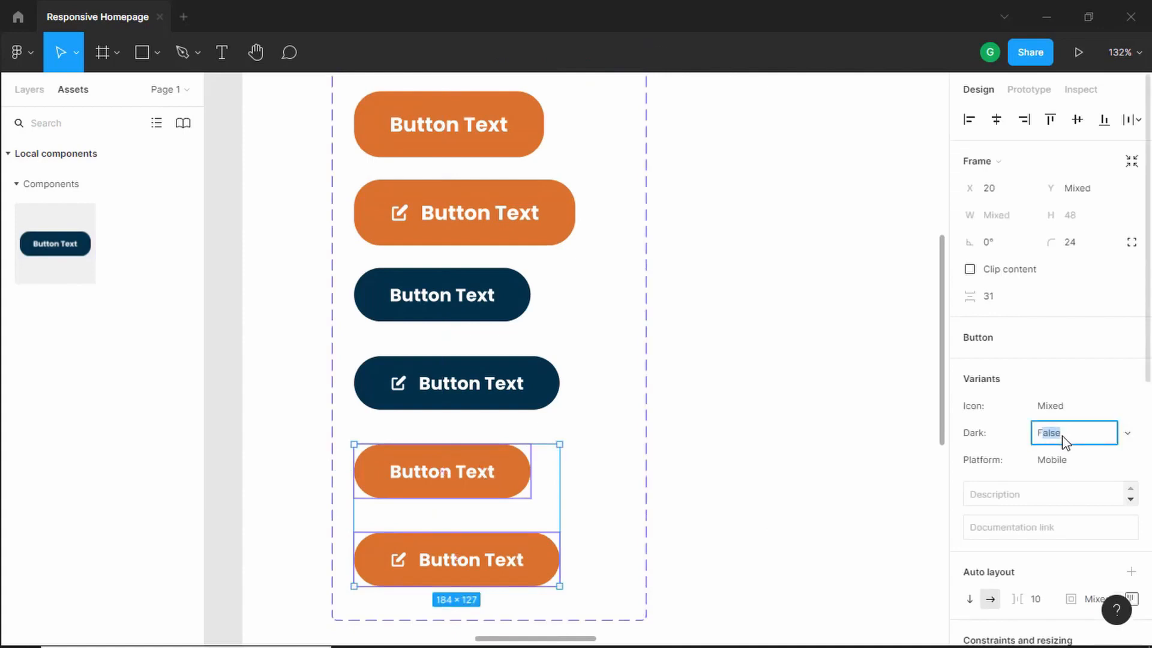
pyautogui.click(707, 403)
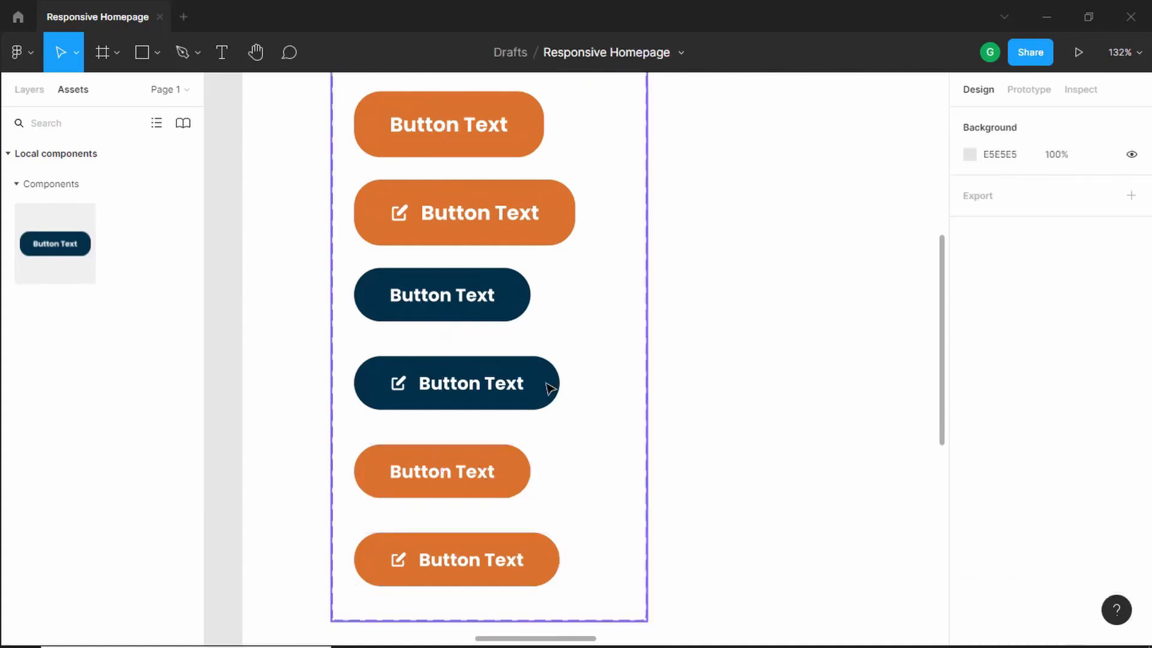
# - Select the sixth and eighth variant buttons and set their Icon property to True
pyautogui.doubleClick(547, 387)
pyautogui.keyDown('shift'); pyautogui.click(532, 554); pyautogui.keyUp('shift')
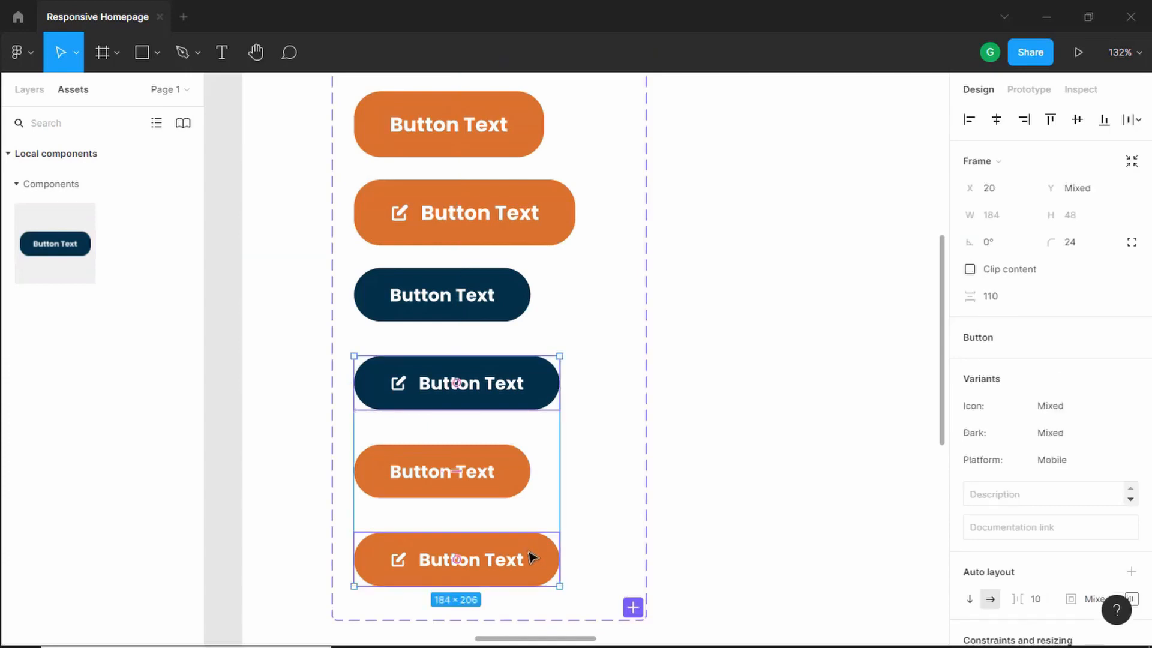
pyautogui.click(1068, 410)
pyautogui.write('True')
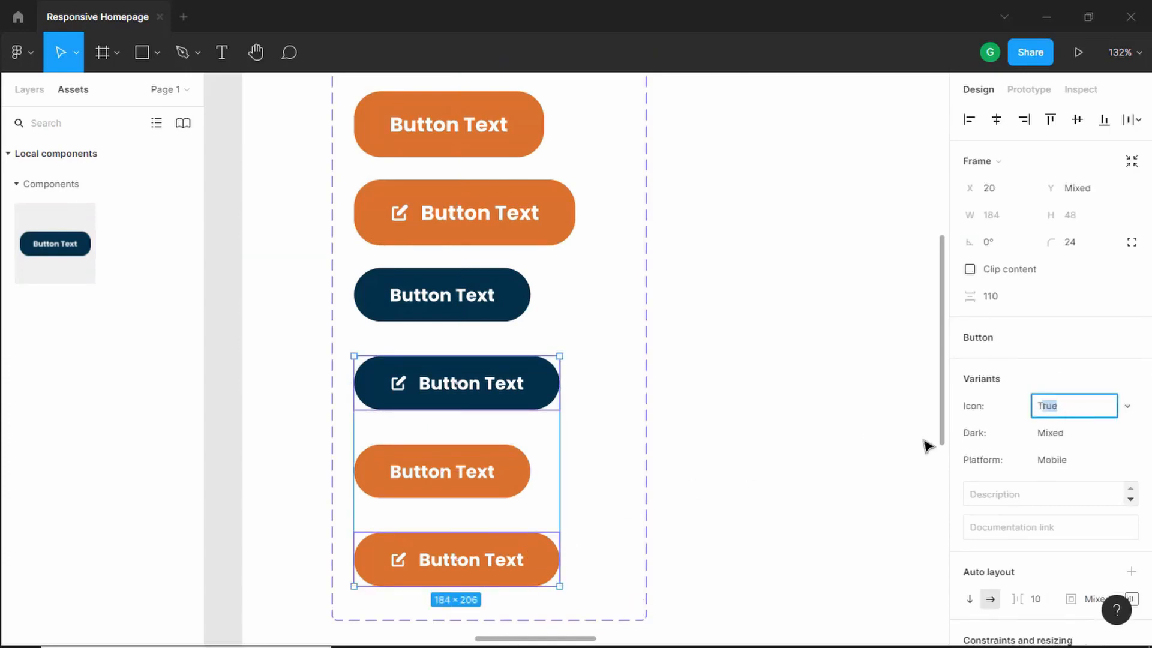
# - Check the Icon, Dark and Platform values of the first four variant buttons one by one
pyautogui.click(699, 372)
pyautogui.scroll(-5, 649, 358)
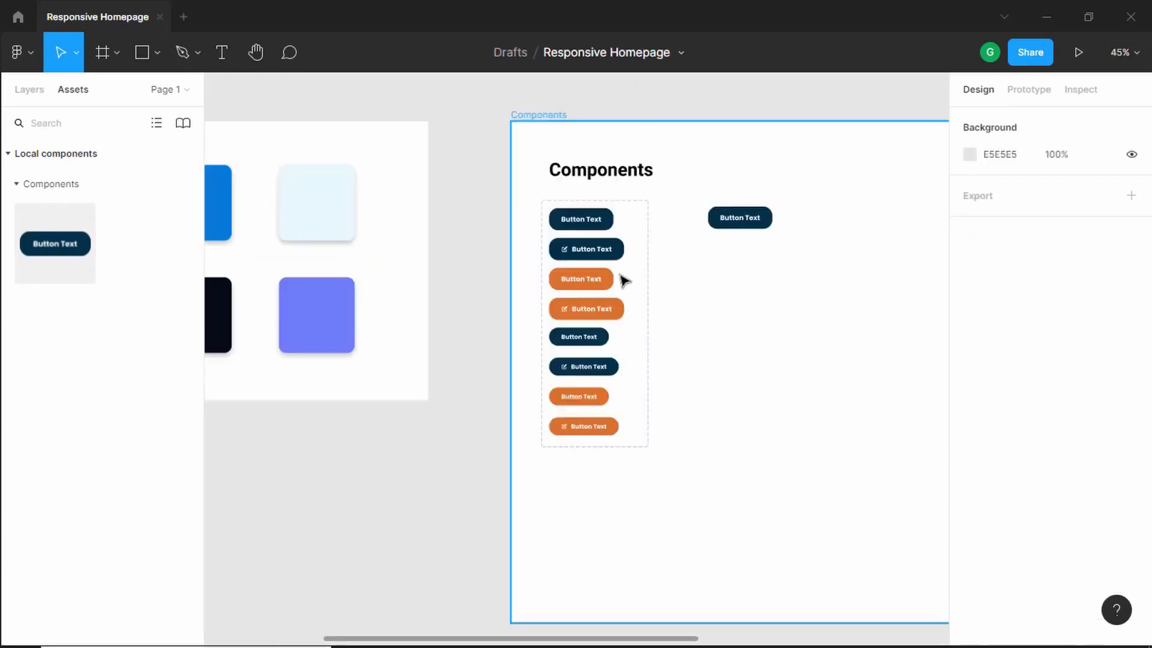
pyautogui.scroll(3, 622, 280)
pyautogui.scroll(3, 624, 280)
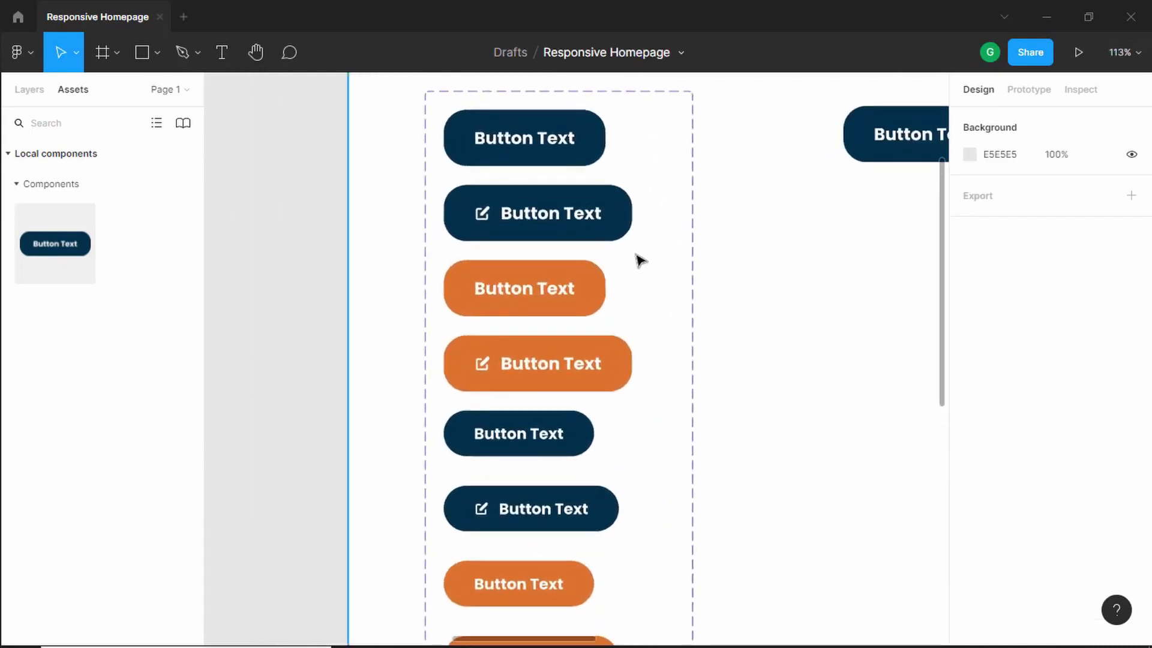
pyautogui.click(587, 143)
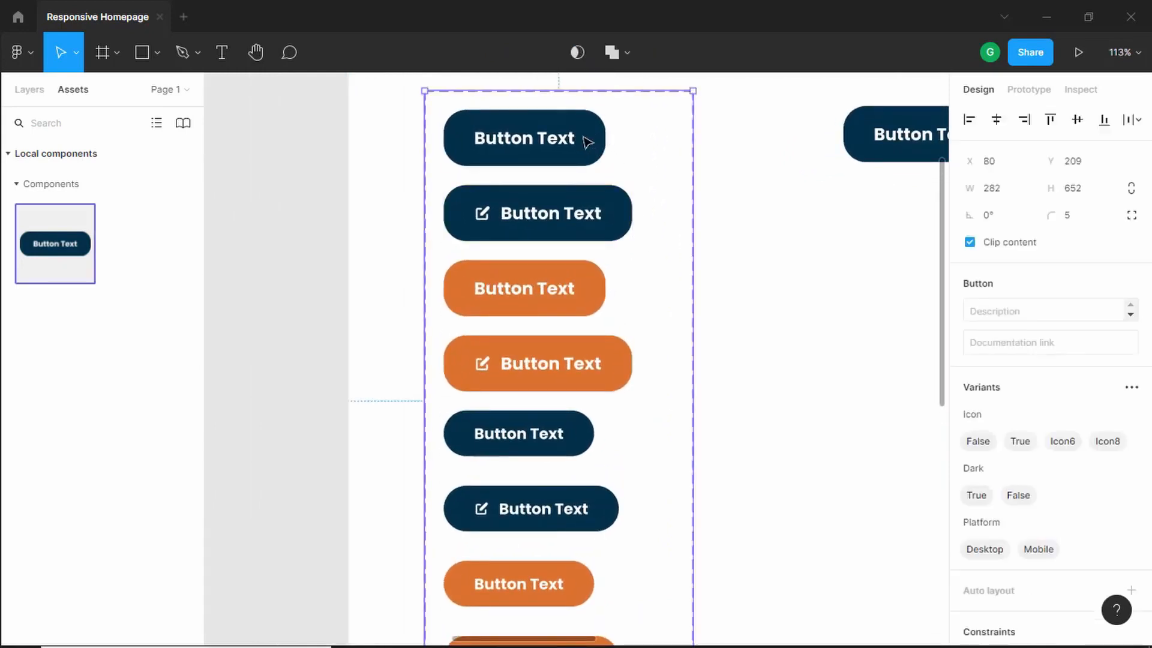
pyautogui.click(587, 142)
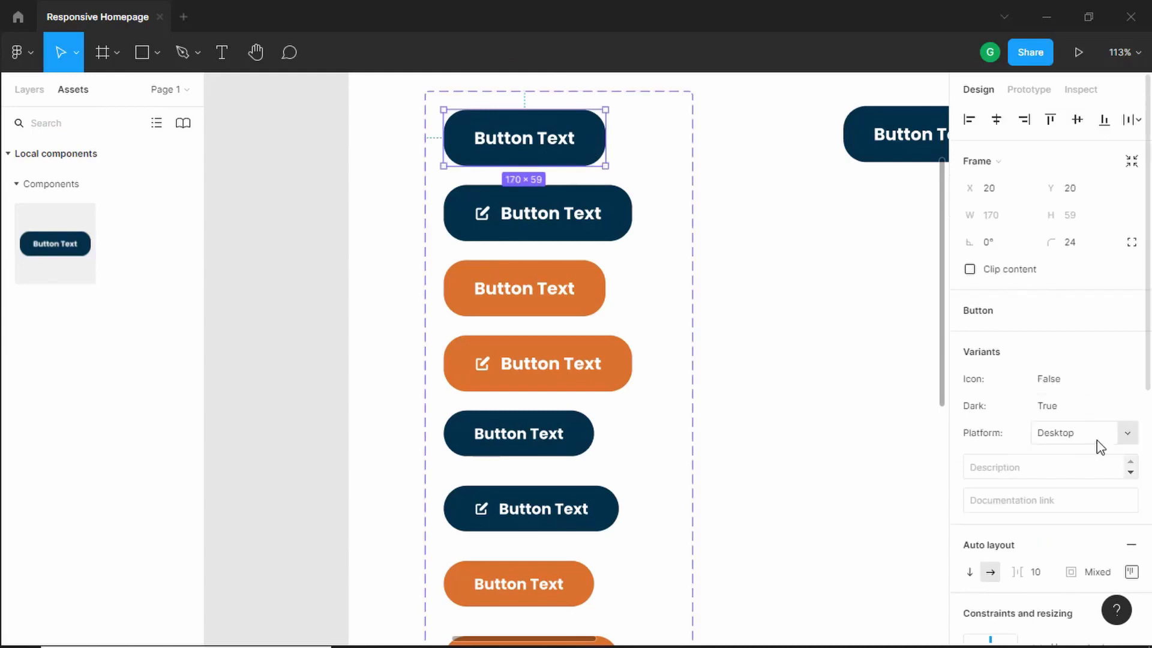
pyautogui.click(613, 234)
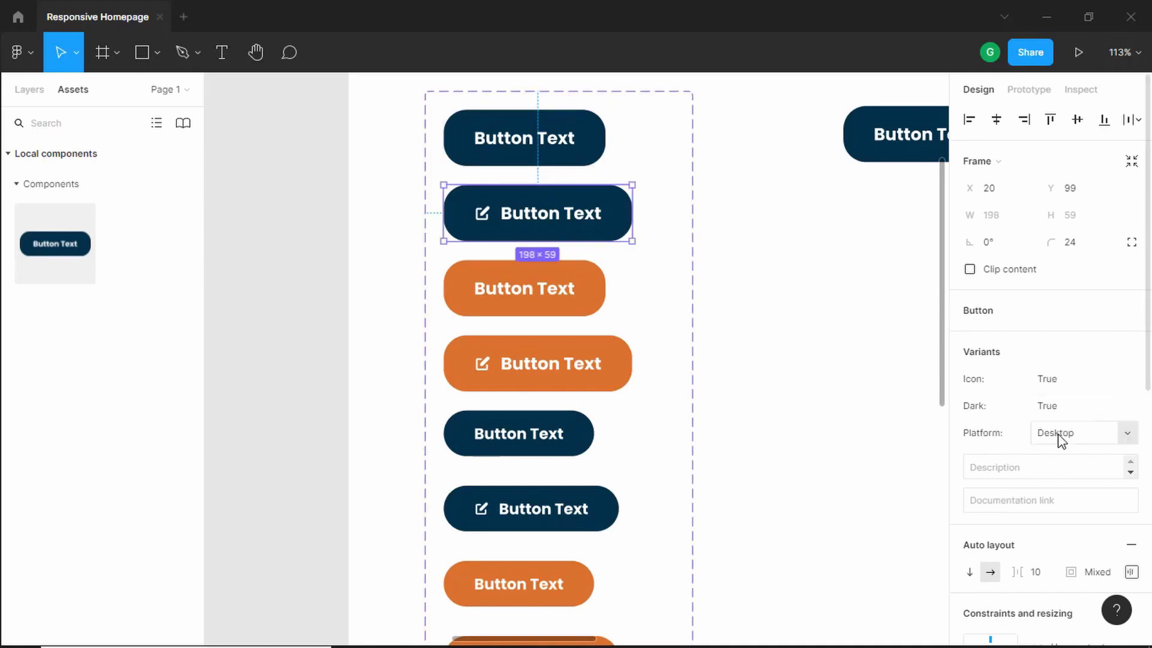
pyautogui.scroll(-1, 593, 276)
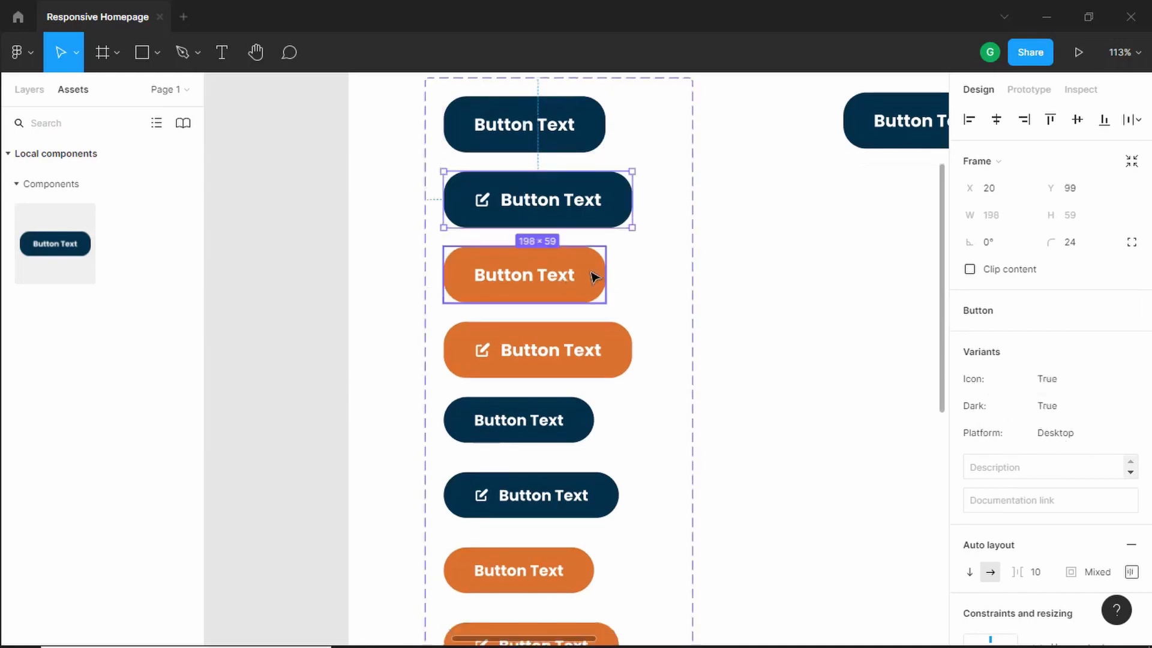
pyautogui.click(594, 266)
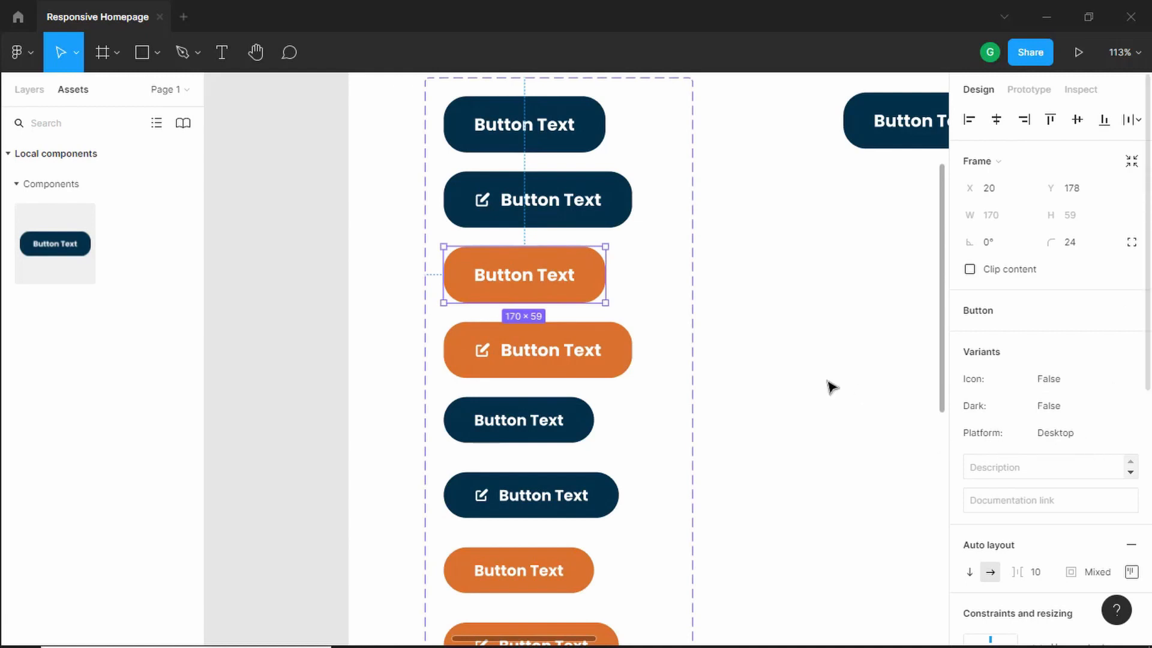
pyautogui.click(606, 357)
pyautogui.scroll(-2, 1038, 363)
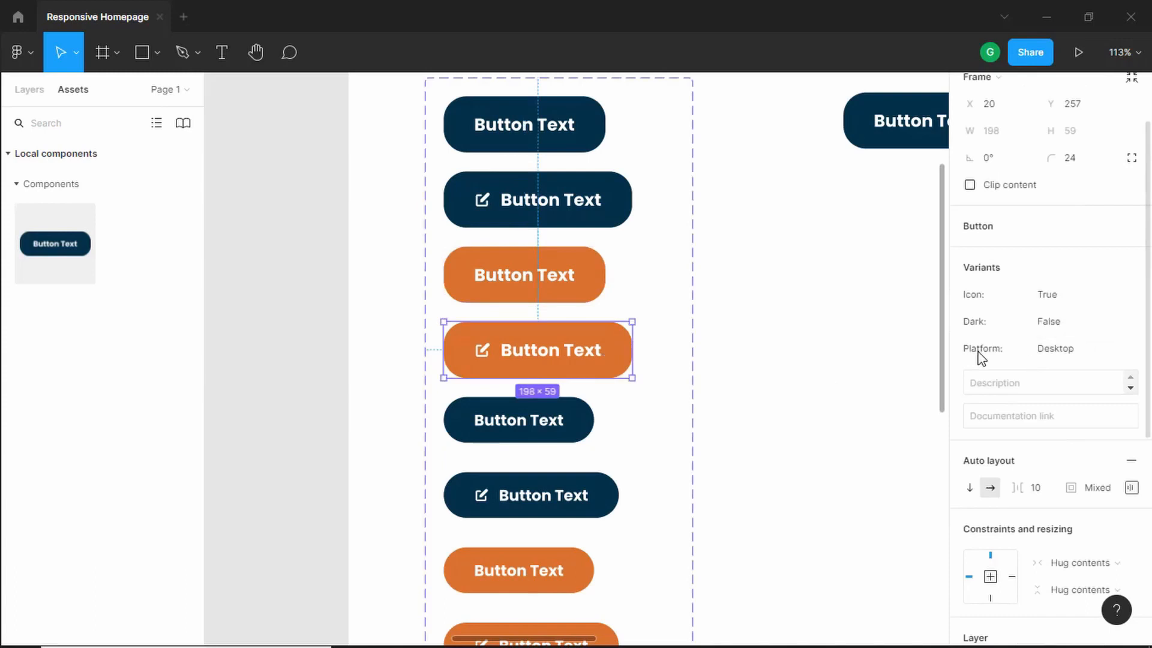
pyautogui.scroll(-1, 673, 365)
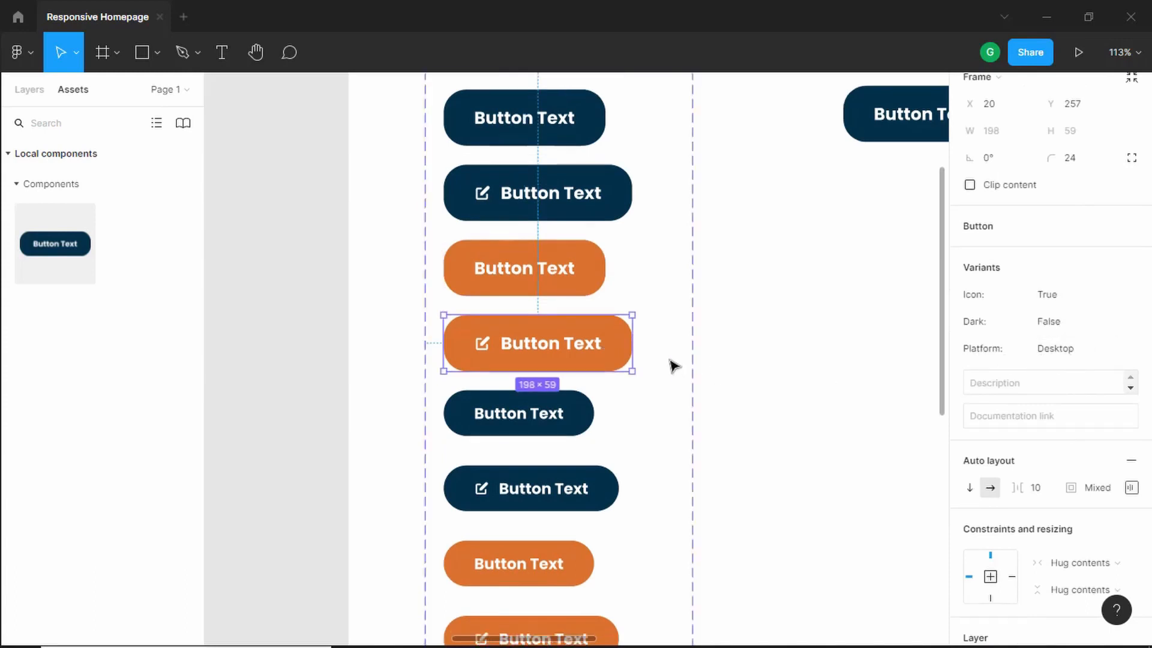
# - Set the fifth variant button's Icon property to False
pyautogui.click(565, 399)
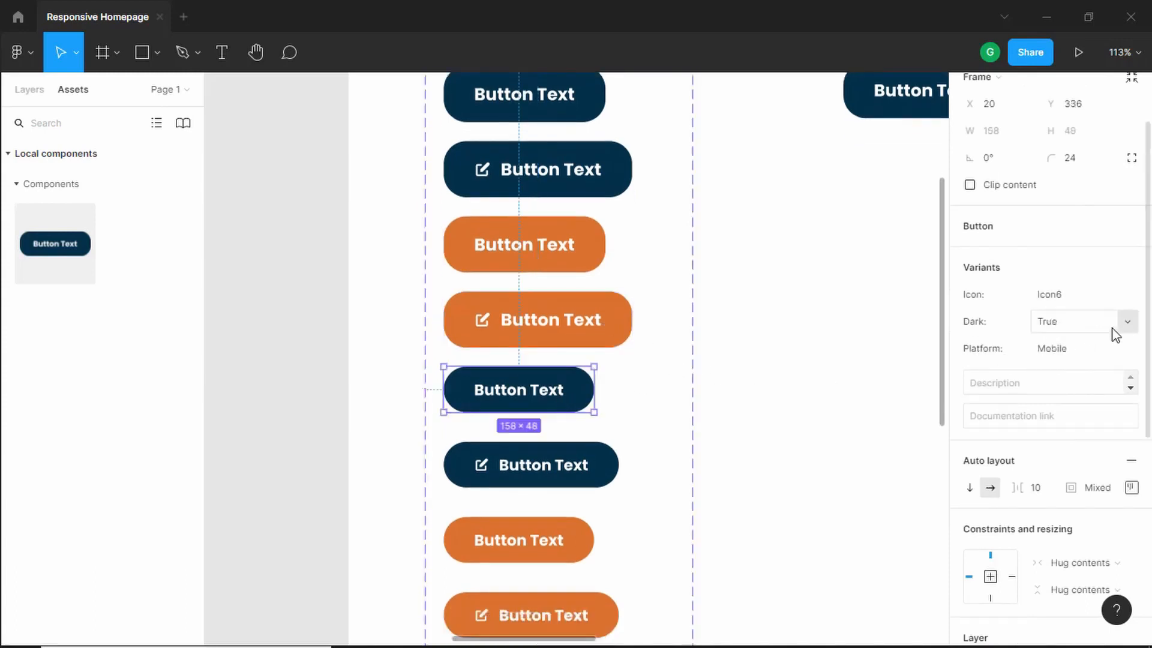
pyautogui.click(1083, 304)
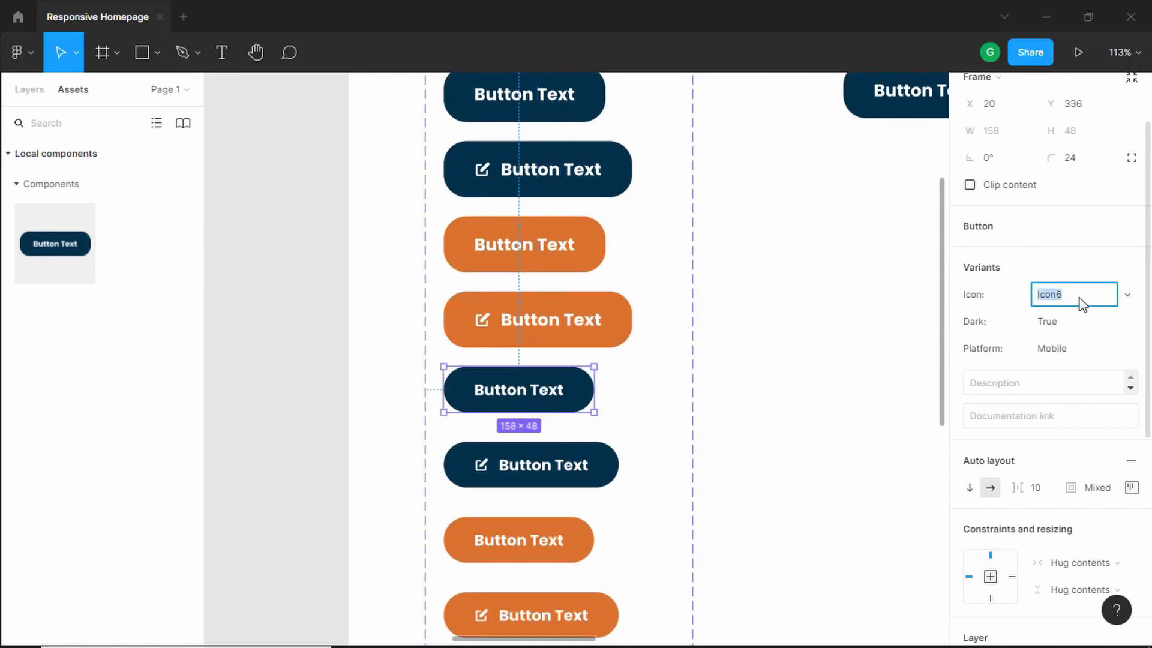
pyautogui.write('False')
pyautogui.press('Return')
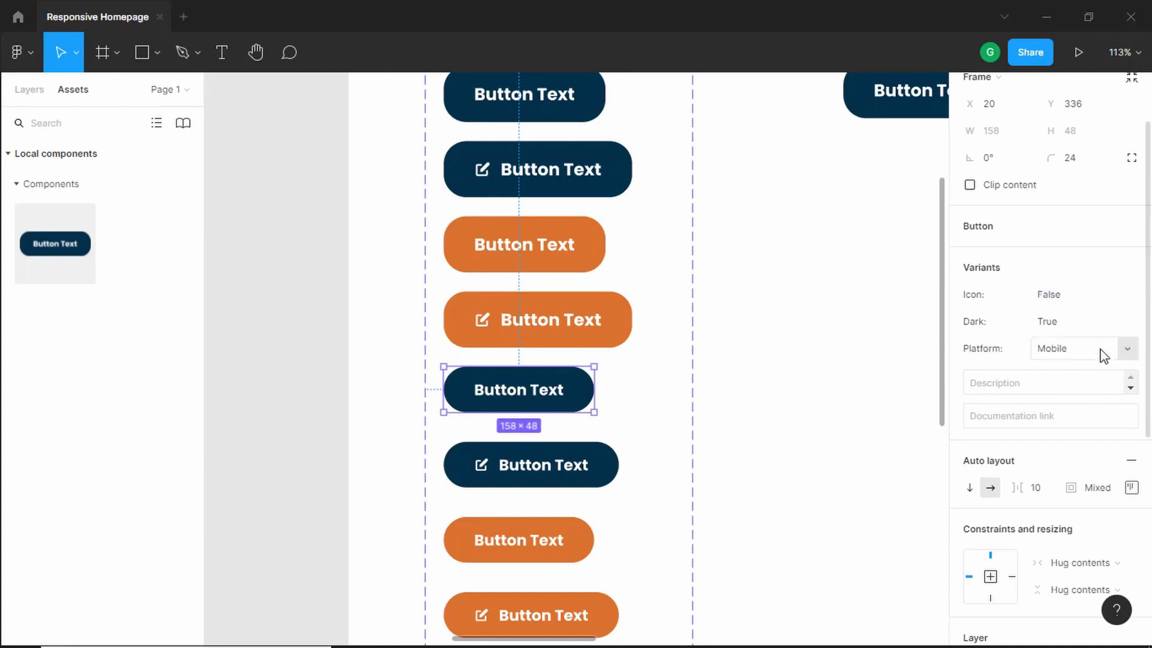
# - Check the sixth variant button's properties, then set the seventh variant button's Icon property to False
pyautogui.scroll(-1, 631, 415)
pyautogui.click(610, 451)
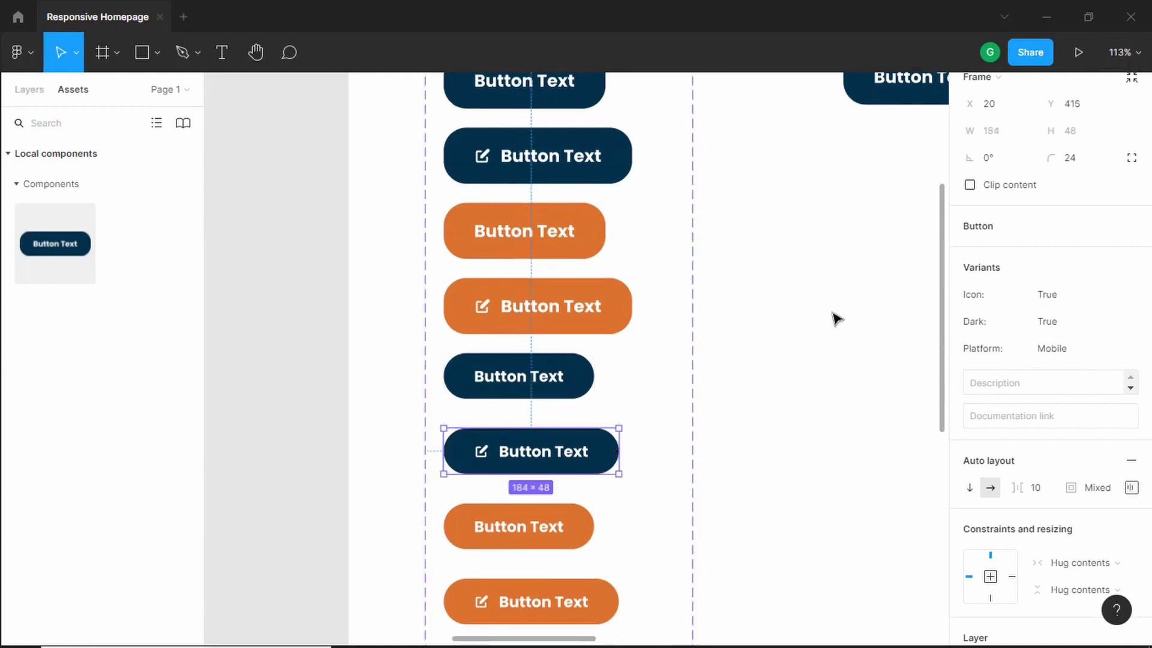
pyautogui.scroll(-1, 846, 321)
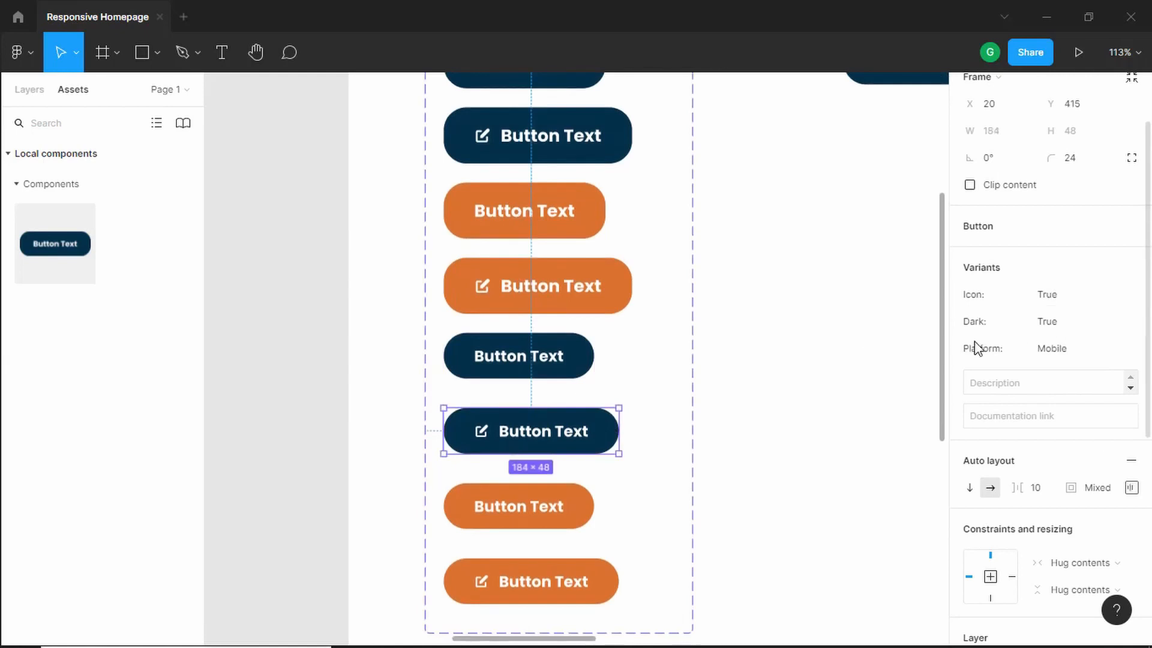
pyautogui.scroll(-4, 1070, 330)
pyautogui.scroll(3, 1024, 278)
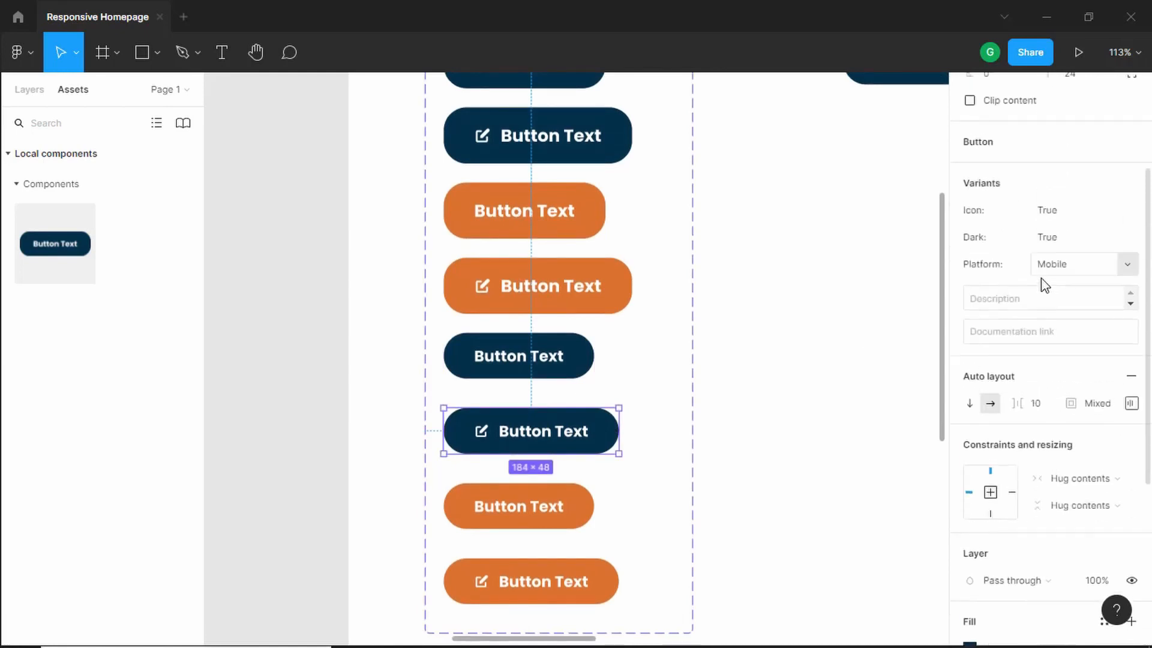
pyautogui.scroll(-1, 720, 384)
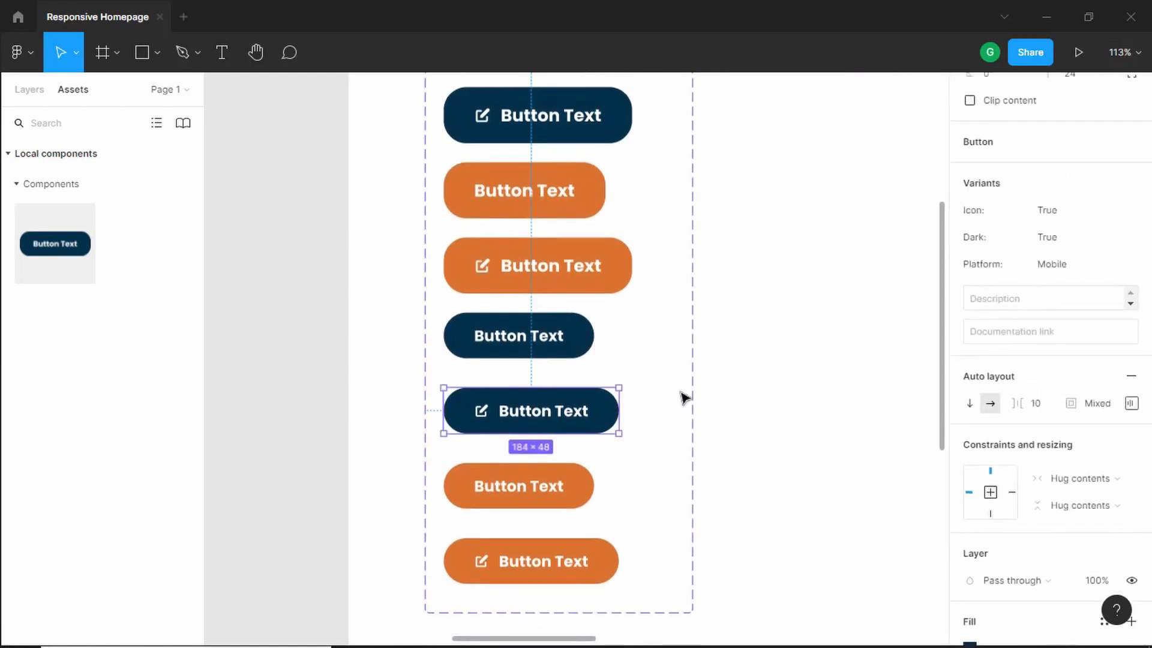
pyautogui.click(569, 484)
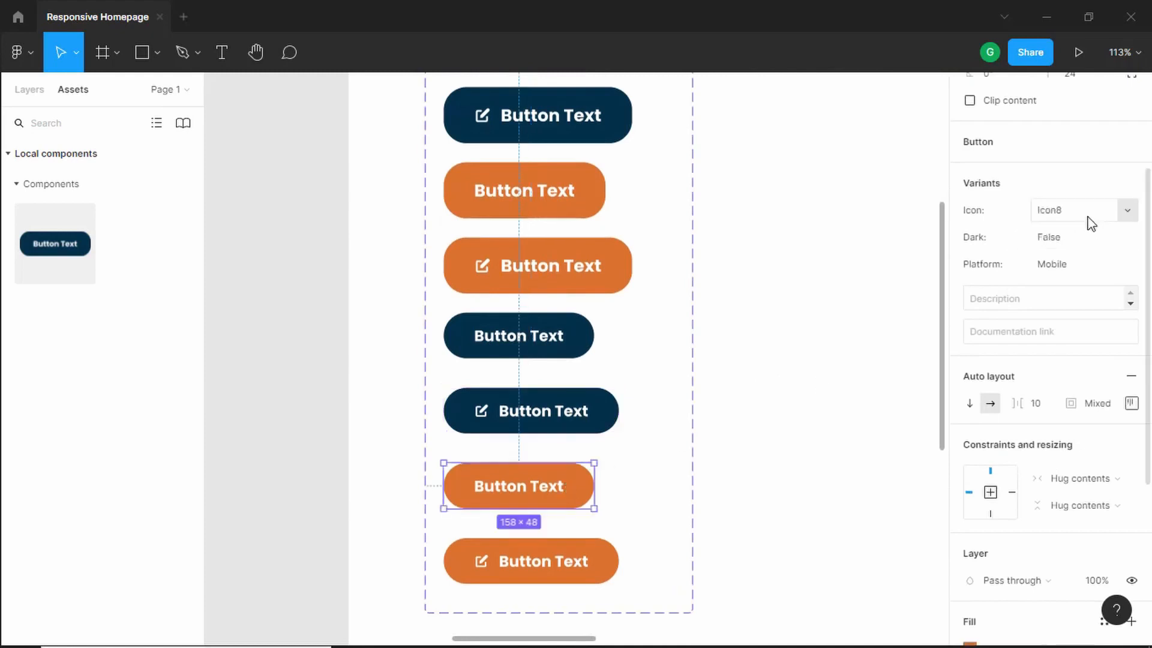
pyautogui.click(1080, 217)
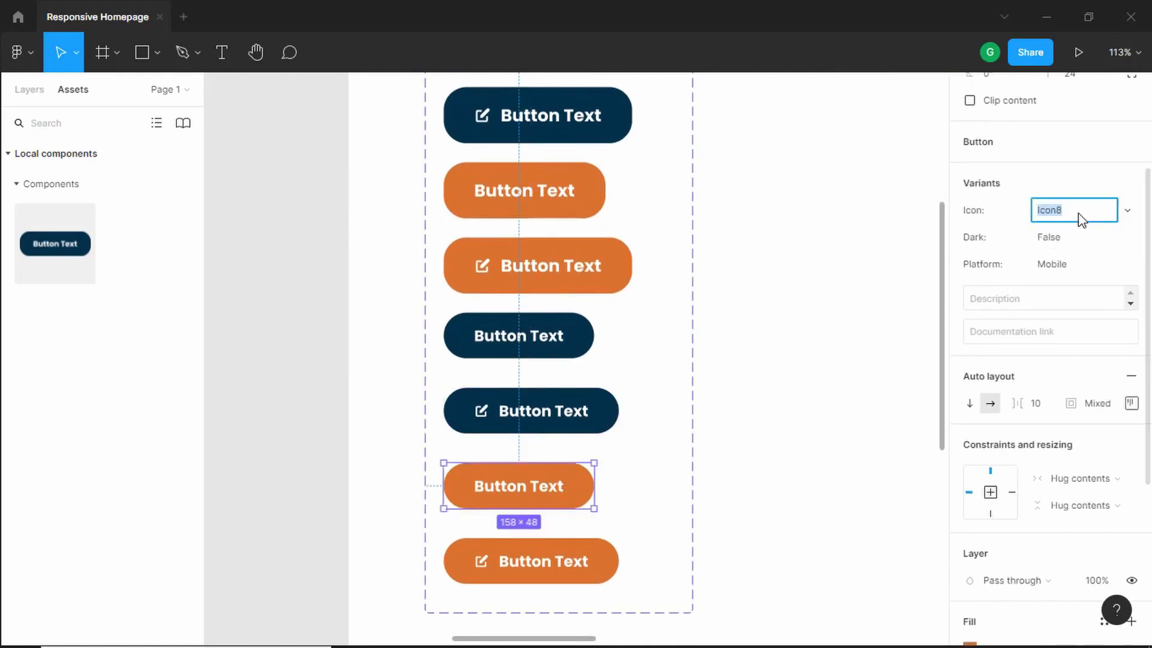
pyautogui.press('Return')
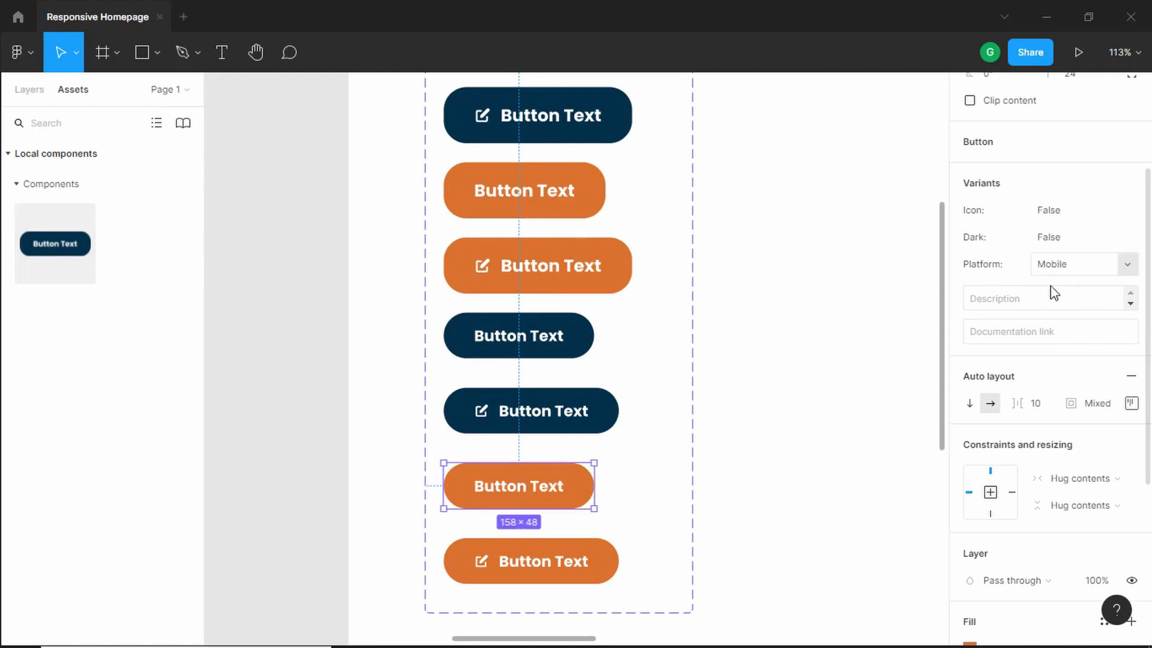
# - Check the eighth variant button's properties and select the Button instance beside the component set
pyautogui.scroll(-3, 636, 414)
pyautogui.click(606, 482)
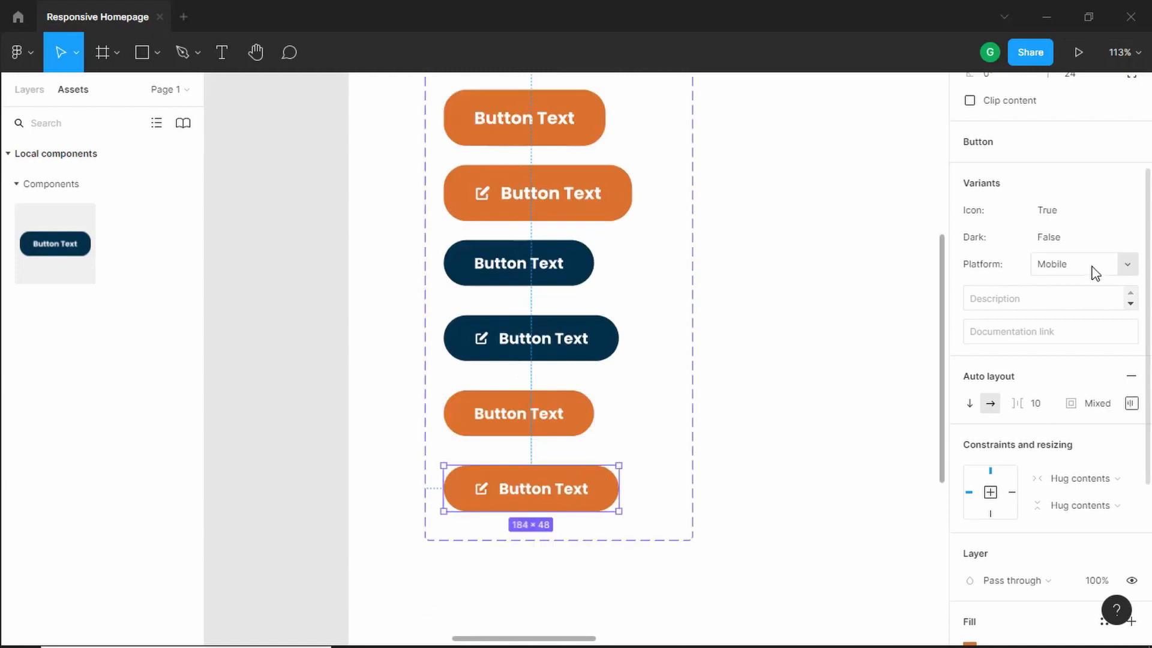
pyautogui.scroll(-4, 784, 294)
pyautogui.scroll(5, 894, 158)
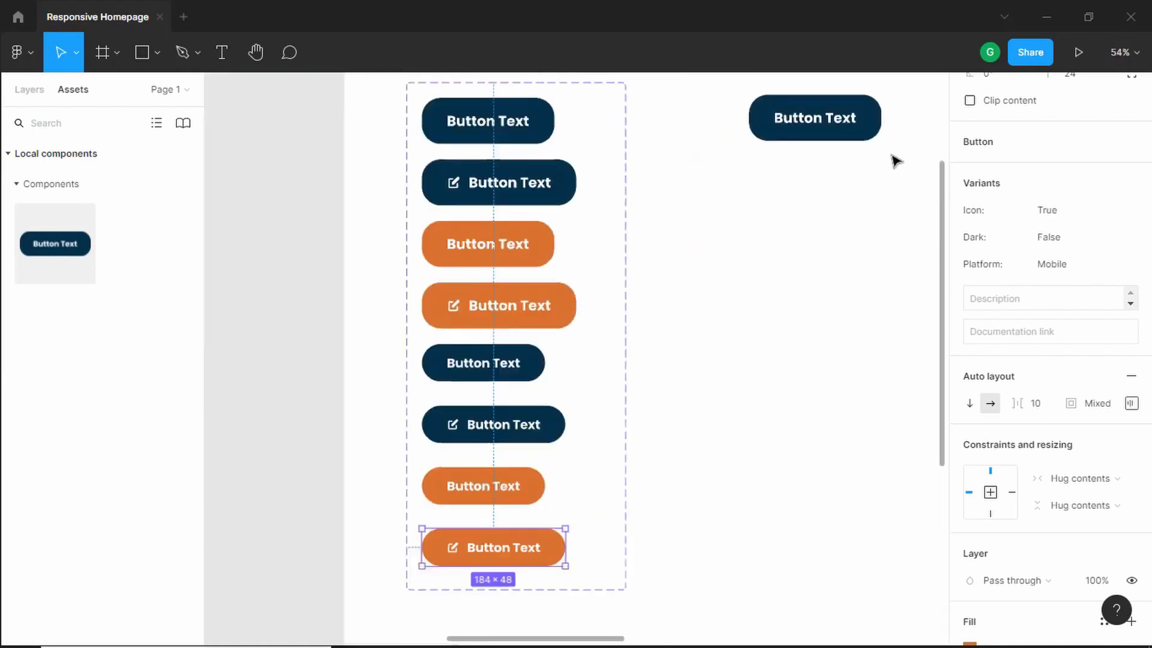
pyautogui.moveTo(894, 167); pyautogui.dragTo(756, 326)
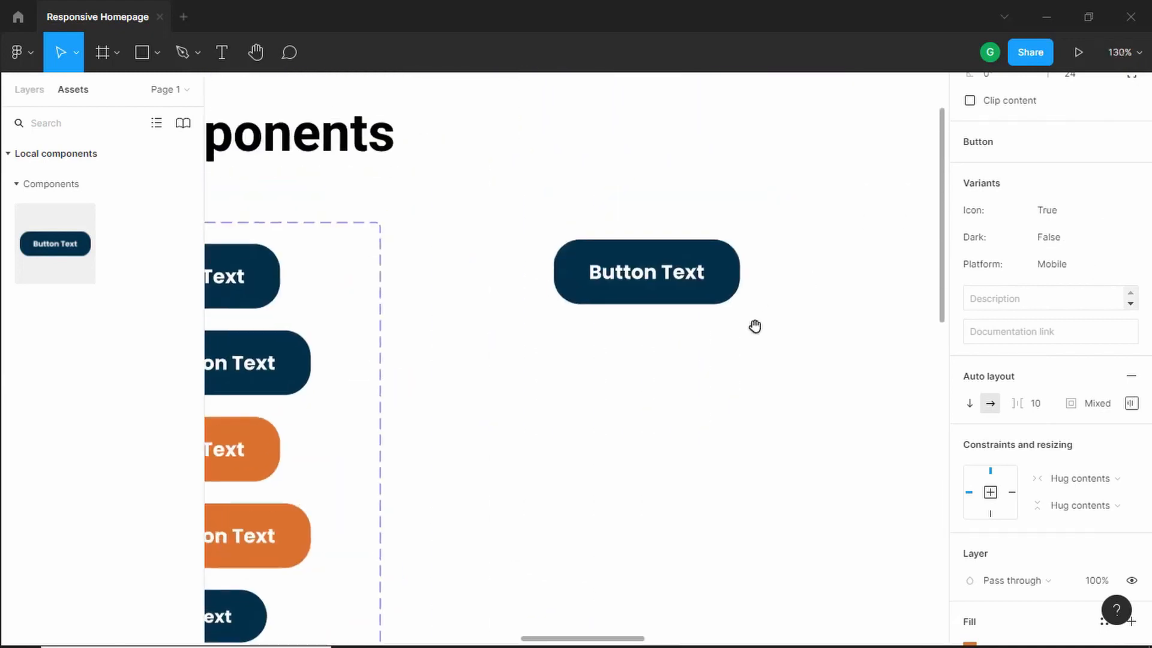
pyautogui.click(641, 288)
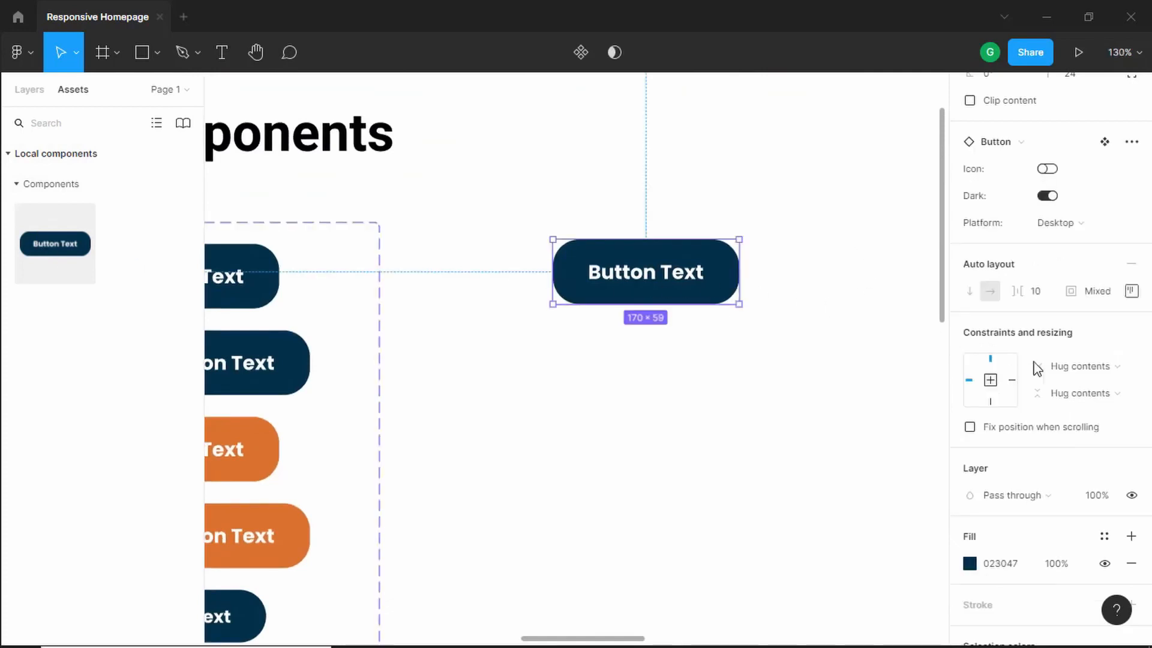
pyautogui.scroll(-2, 1036, 368)
pyautogui.scroll(4, 1073, 362)
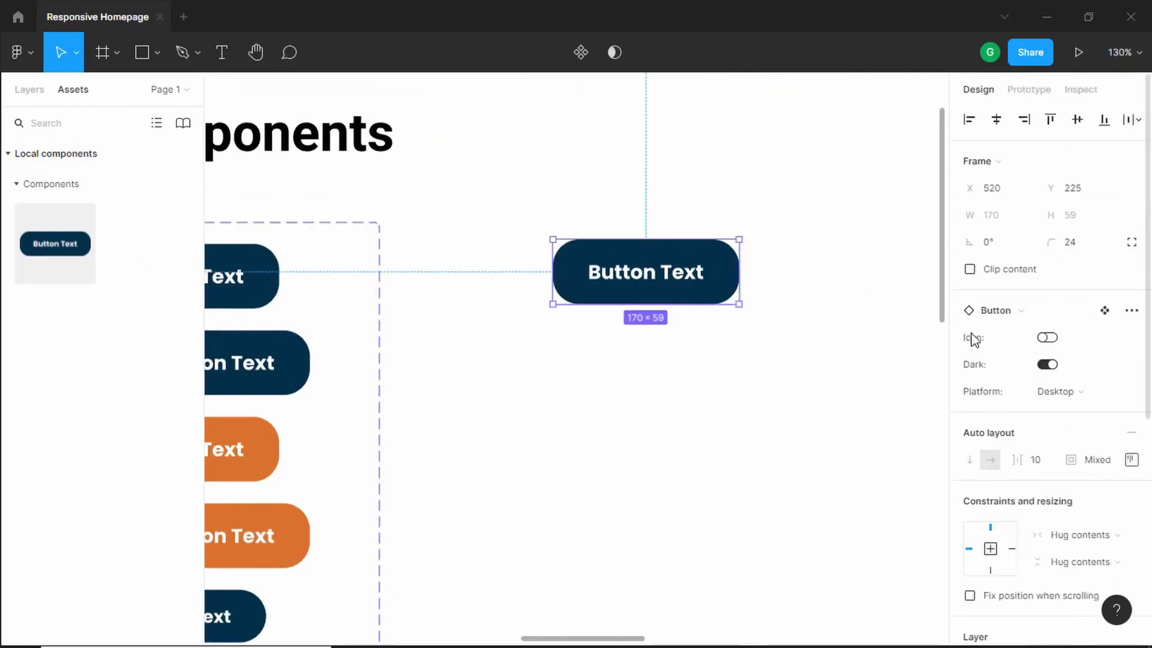
# - Toggle the instance's Icon and Dark properties on and off to test the variants
pyautogui.click(1047, 337)
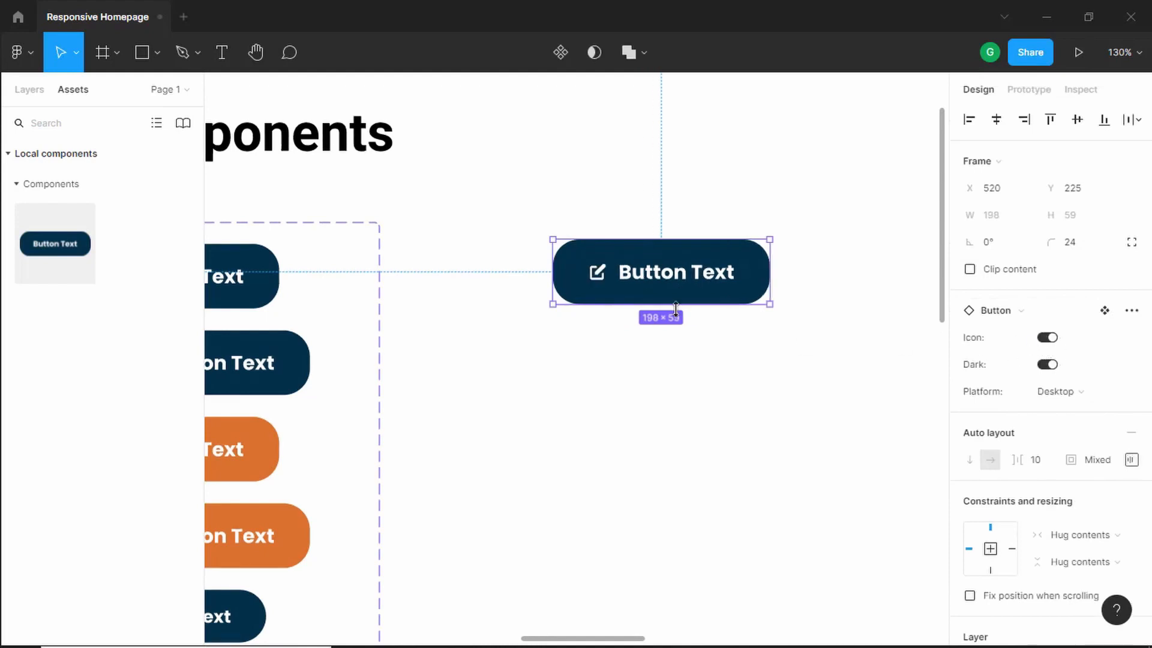
pyautogui.click(1050, 341)
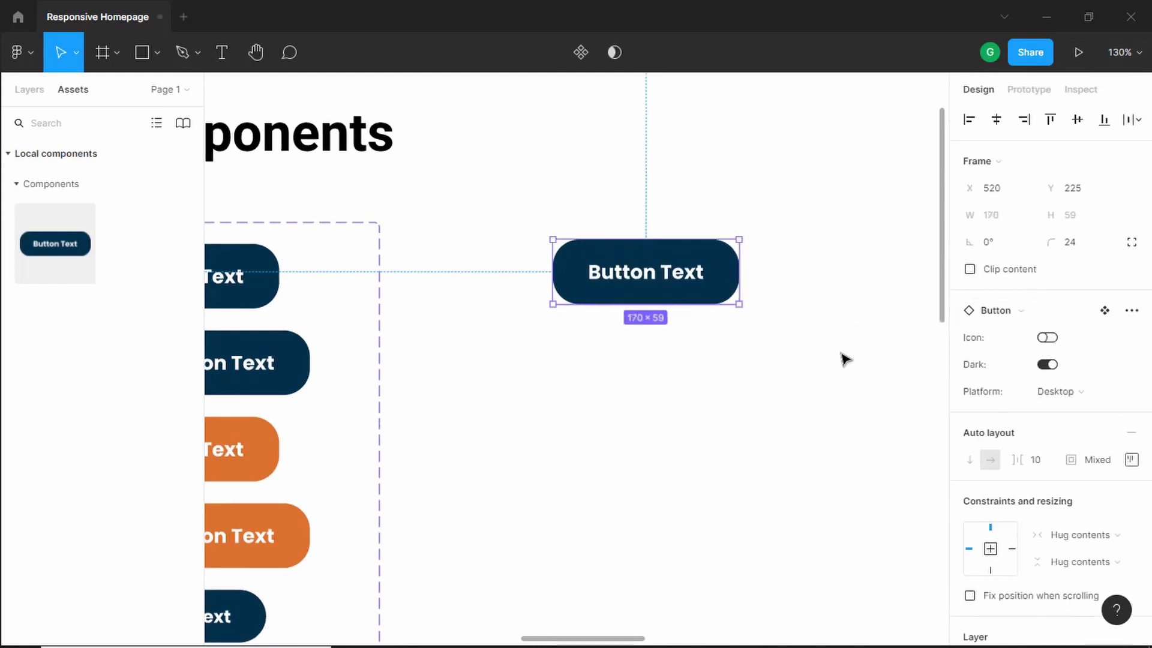
pyautogui.click(1048, 365)
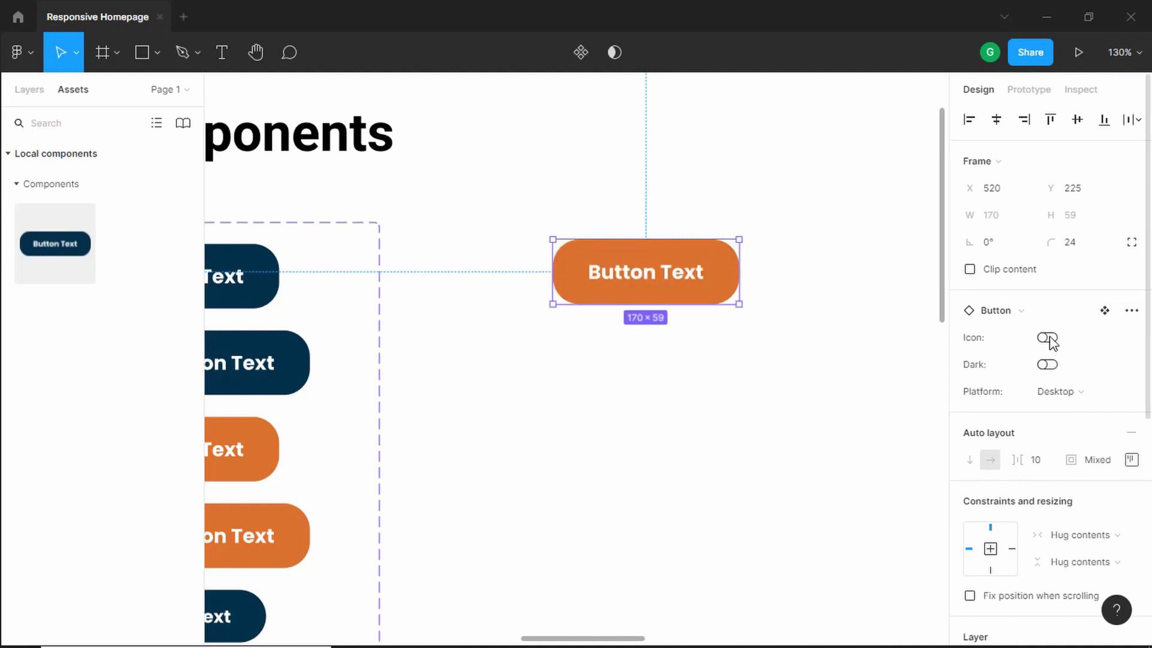
pyautogui.click(1051, 339)
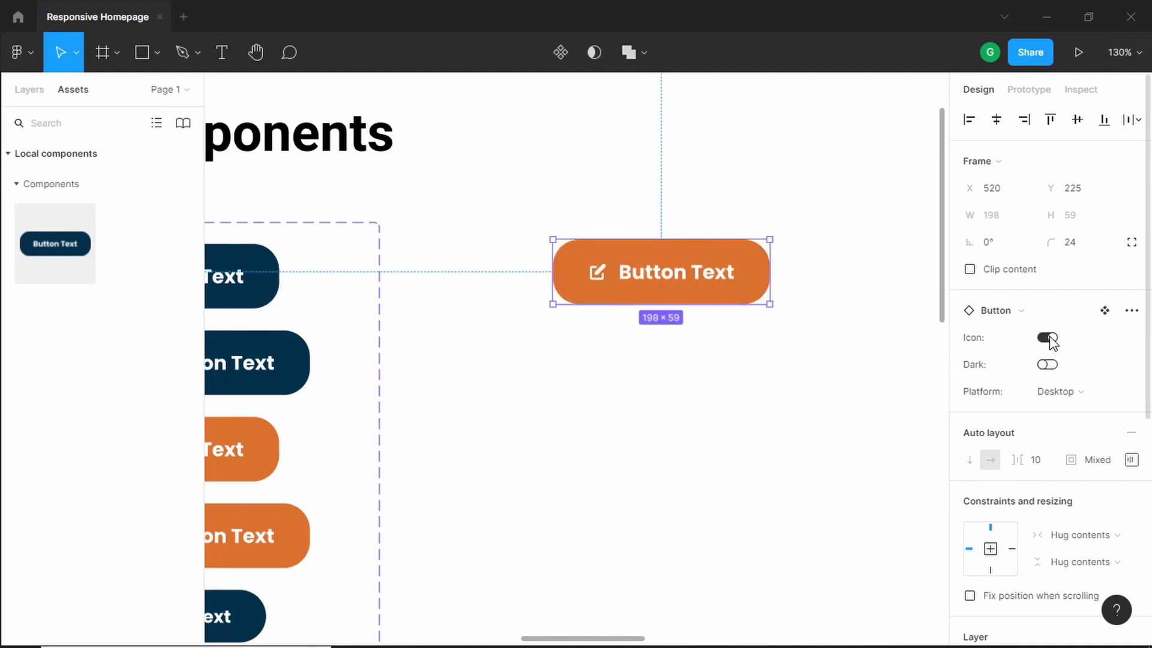
pyautogui.click(1051, 338)
pyautogui.click(1050, 339)
# - Switch the instance's Platform to Mobile and back to Desktop, toggling Dark and Icon on
pyautogui.click(1092, 397)
pyautogui.click(1085, 409)
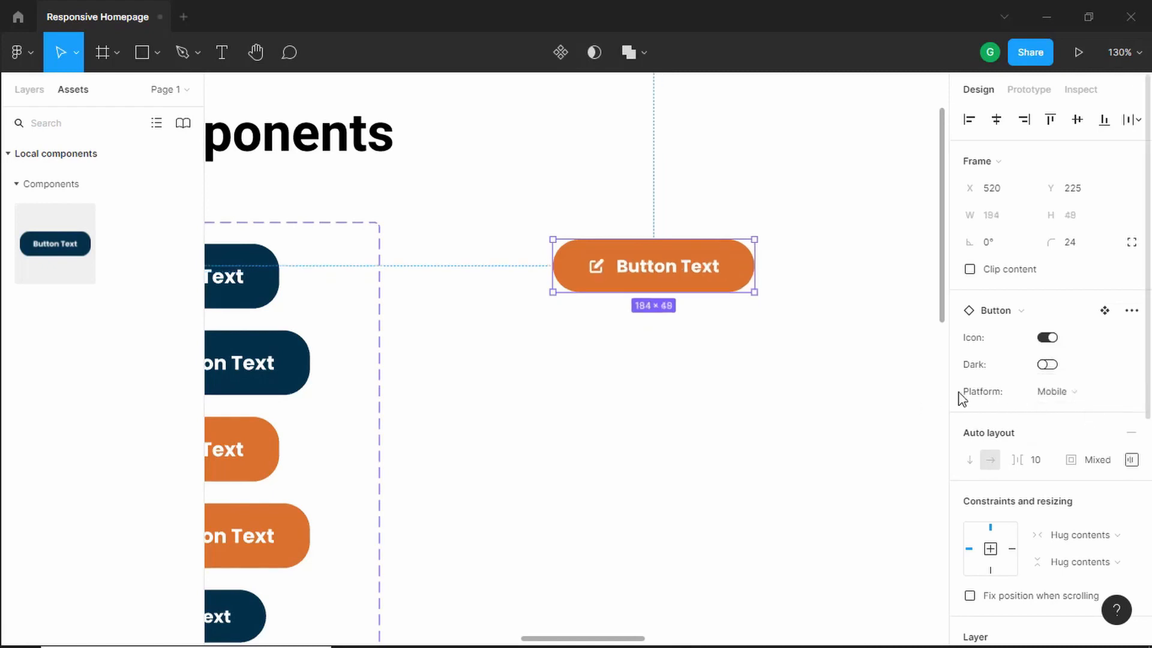
pyautogui.click(1047, 366)
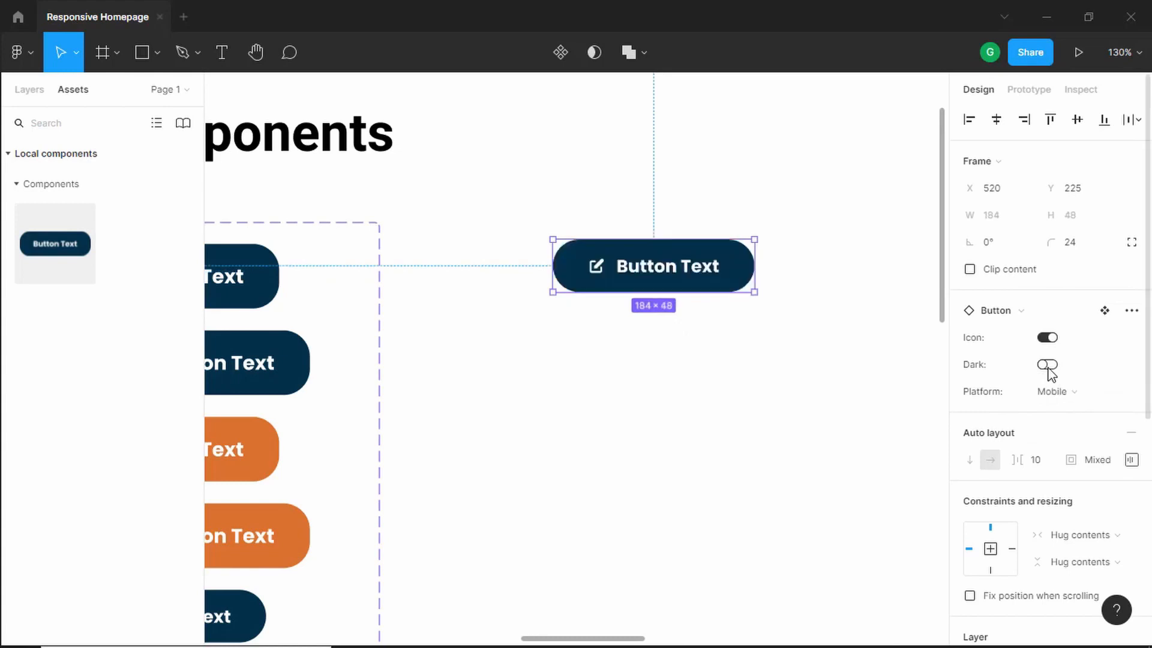
pyautogui.click(1048, 338)
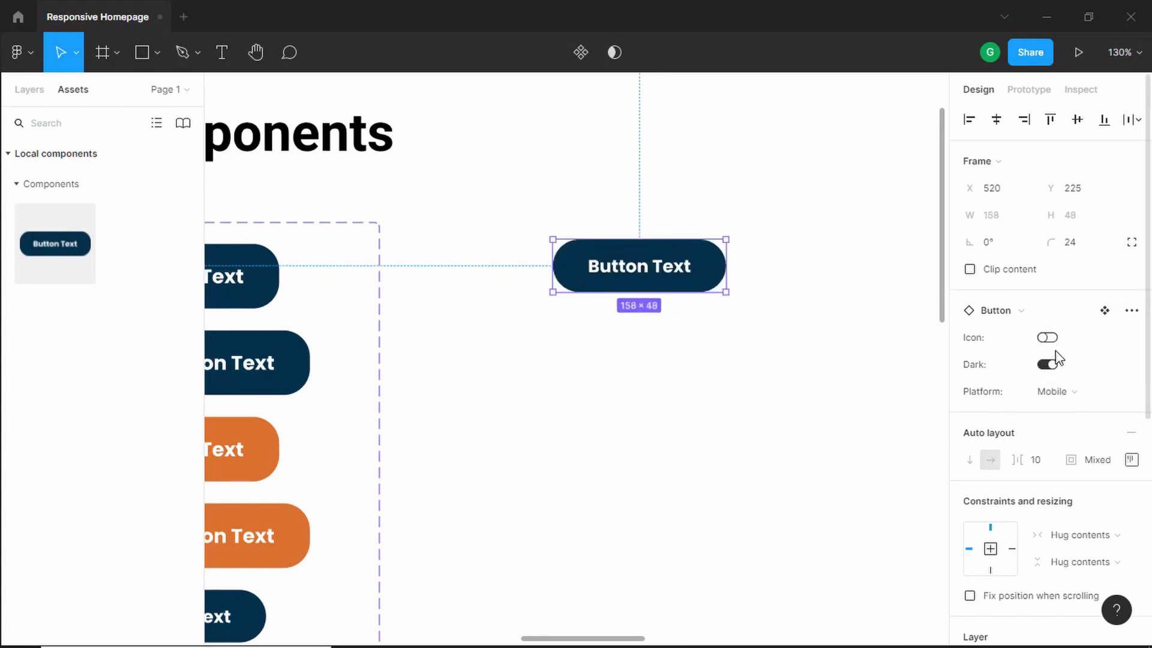
pyautogui.click(1049, 365)
pyautogui.click(1070, 393)
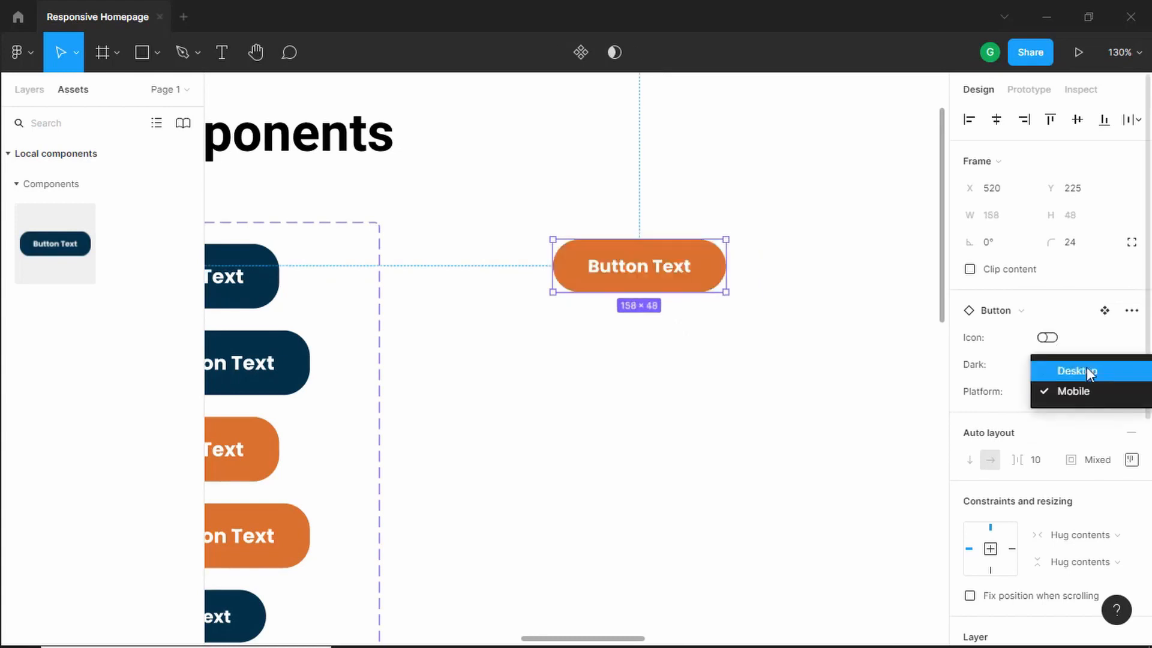
pyautogui.click(1083, 367)
pyautogui.click(1047, 365)
pyautogui.click(1047, 338)
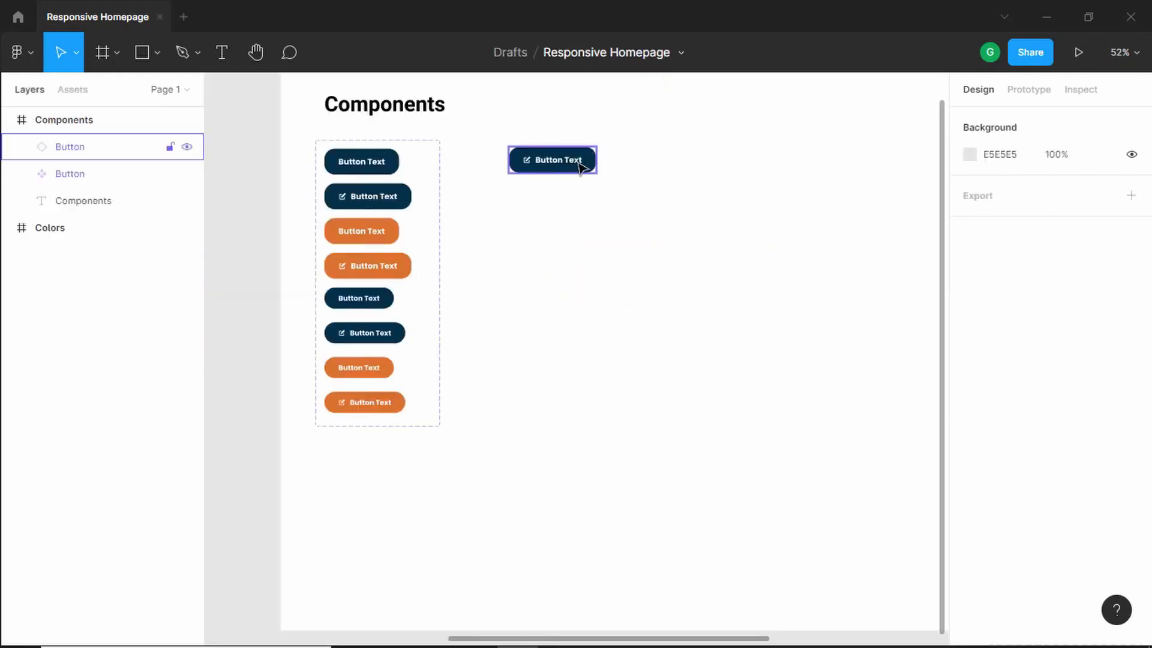
# - Add a text layer reading "Heading 2" to the right of the button component set
pyautogui.scroll(5, 581, 167)
pyautogui.click(558, 157)
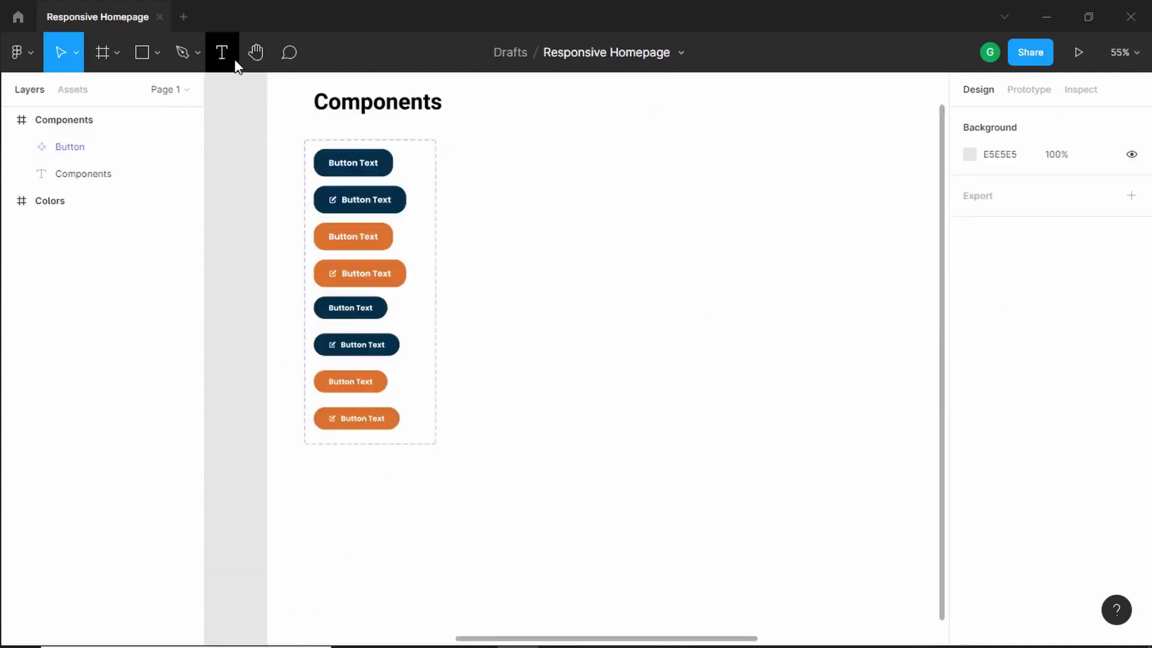
pyautogui.click(235, 60)
pyautogui.click(498, 161)
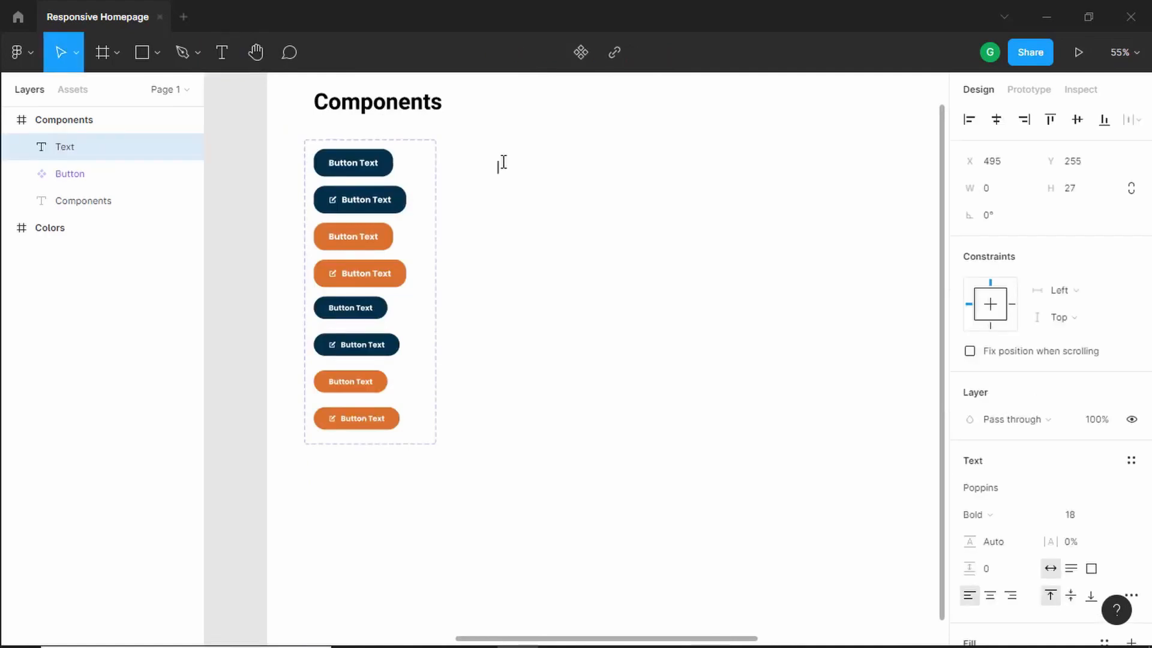
pyautogui.write('Heading 2')
pyautogui.press('Escape')
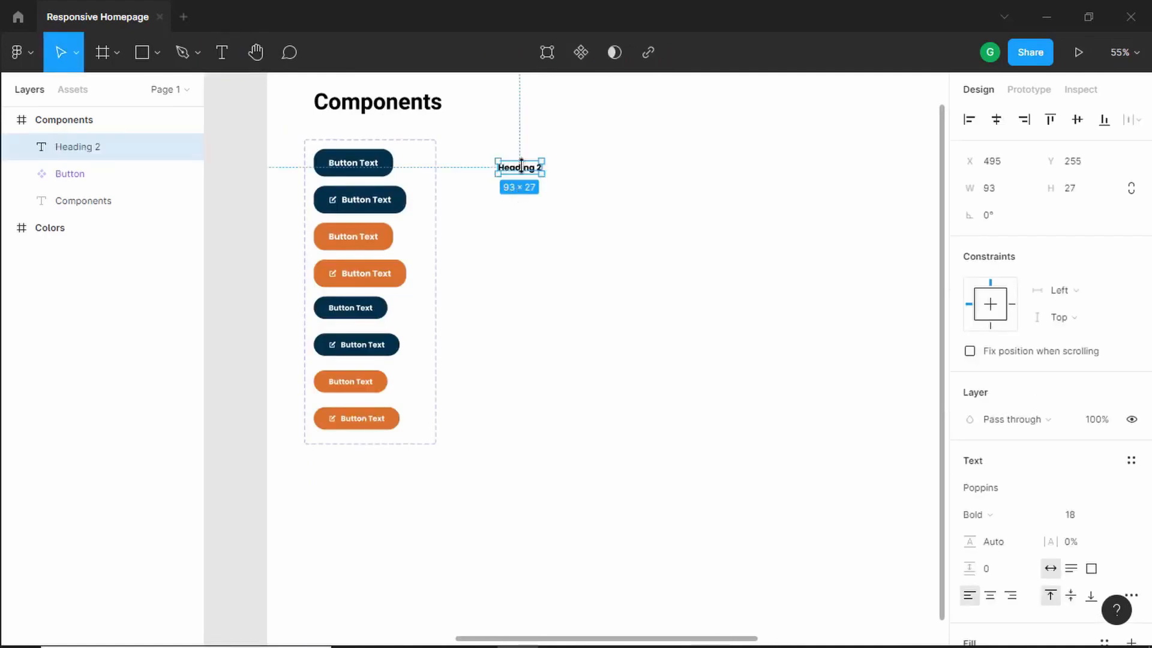
# - Set the heading's font to Raleway, Black weight, size 60
pyautogui.scroll(5, 521, 168)
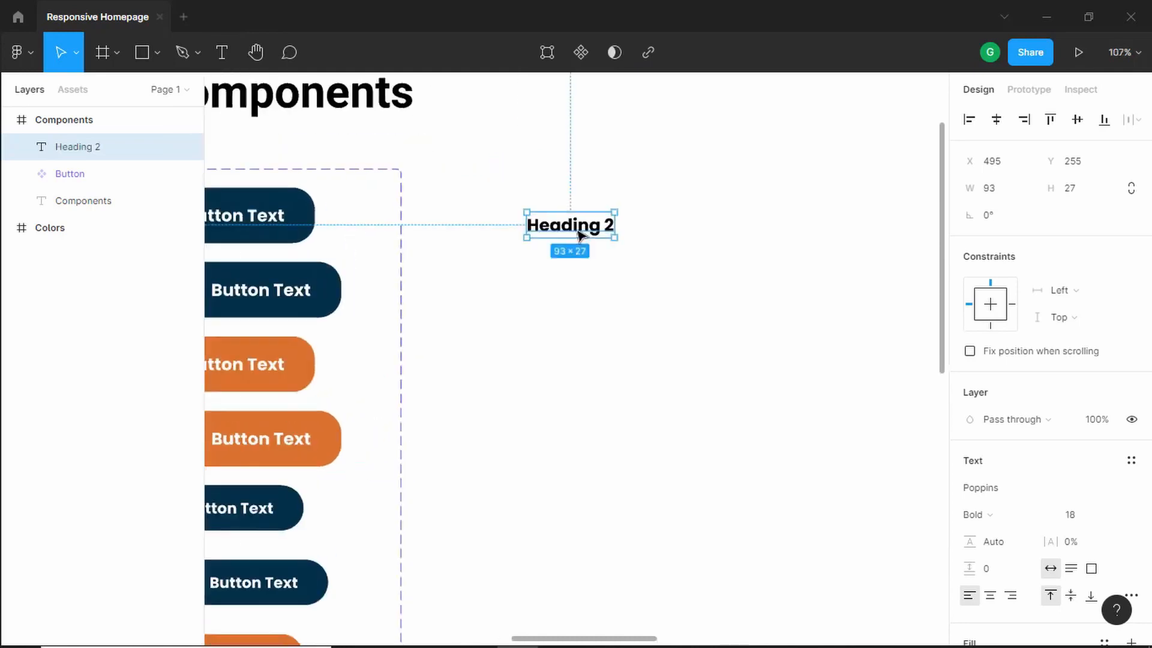
pyautogui.scroll(4, 580, 234)
pyautogui.scroll(-2, 1025, 382)
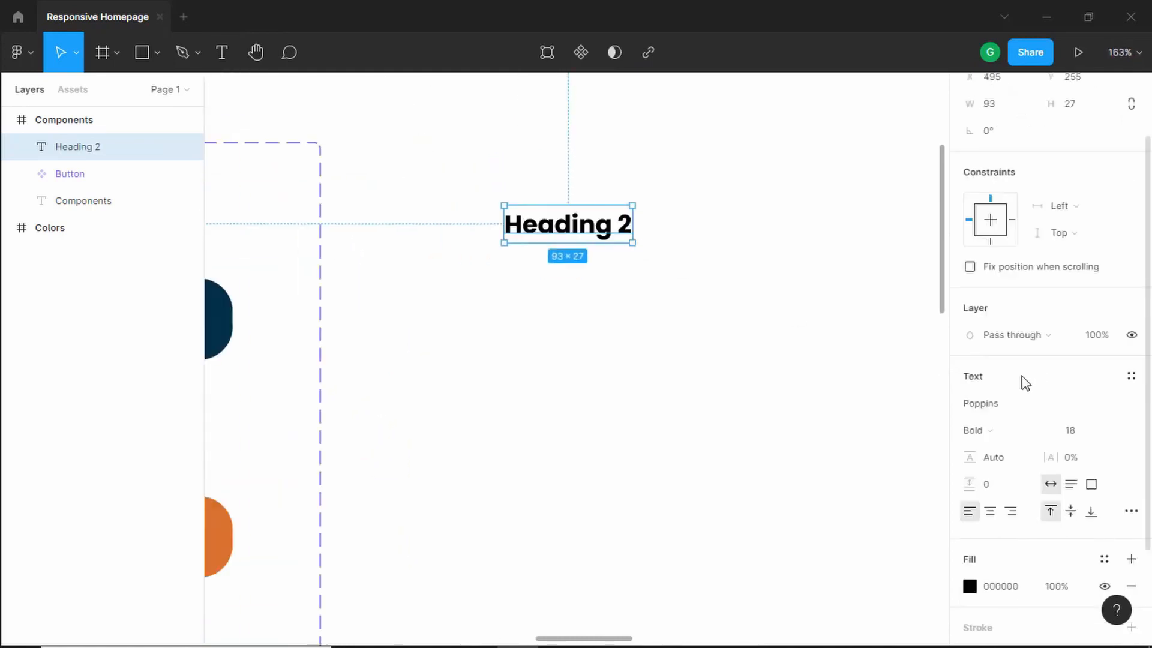
pyautogui.click(1015, 408)
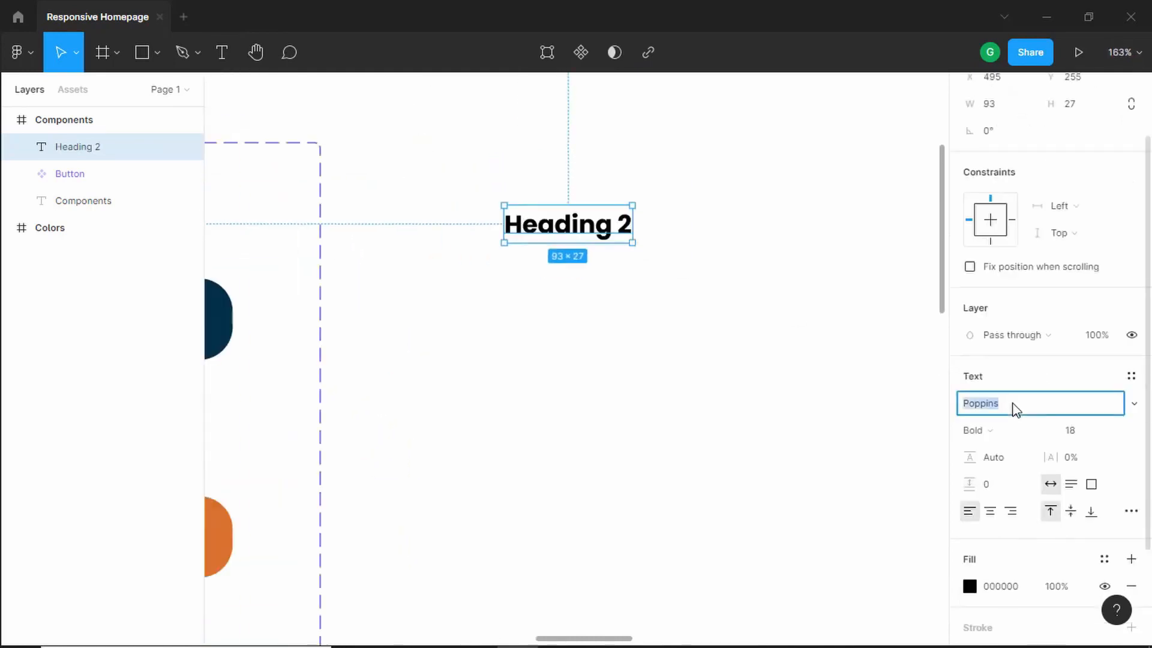
pyautogui.write('Raleway')
pyautogui.press('Return')
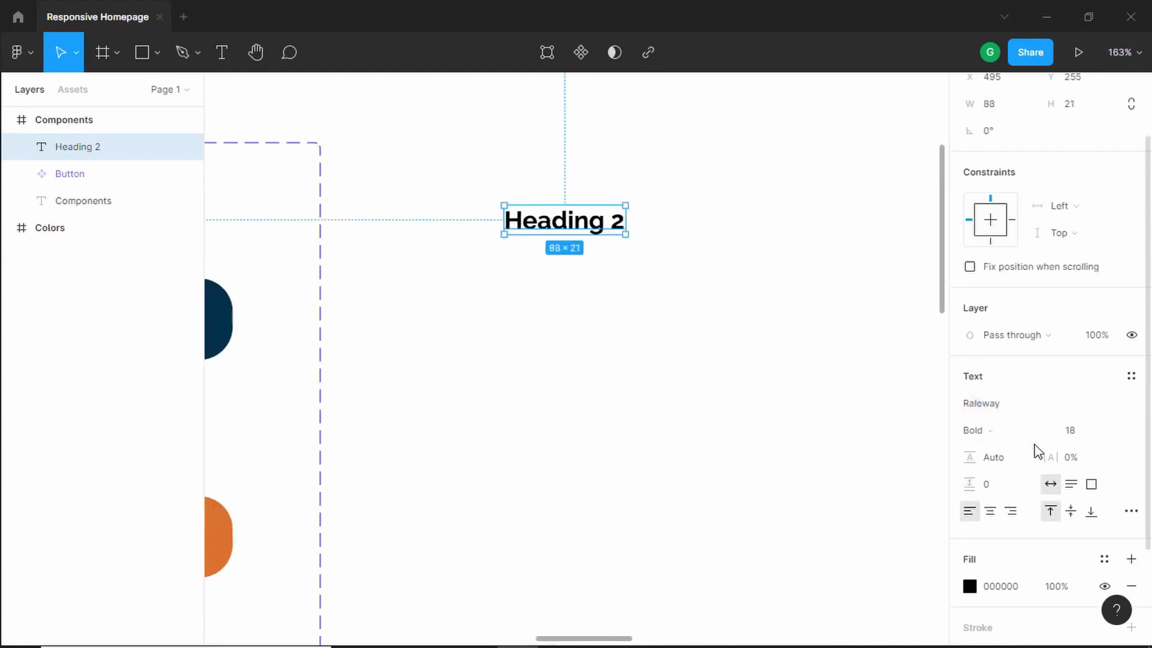
pyautogui.click(1013, 436)
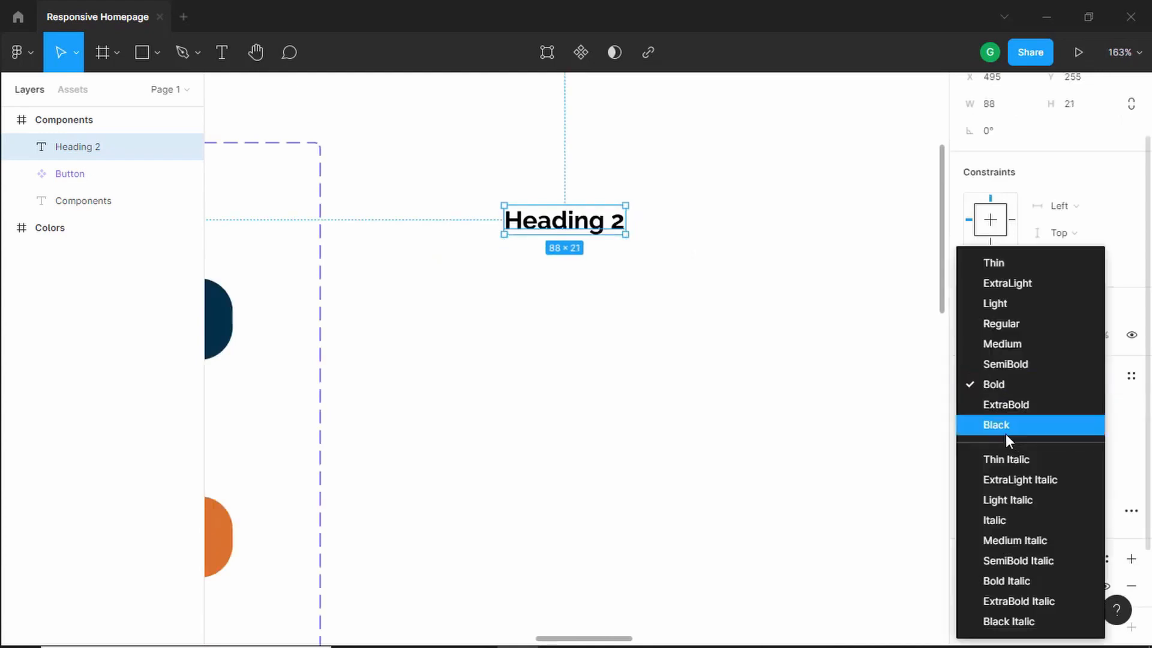
pyautogui.click(1006, 428)
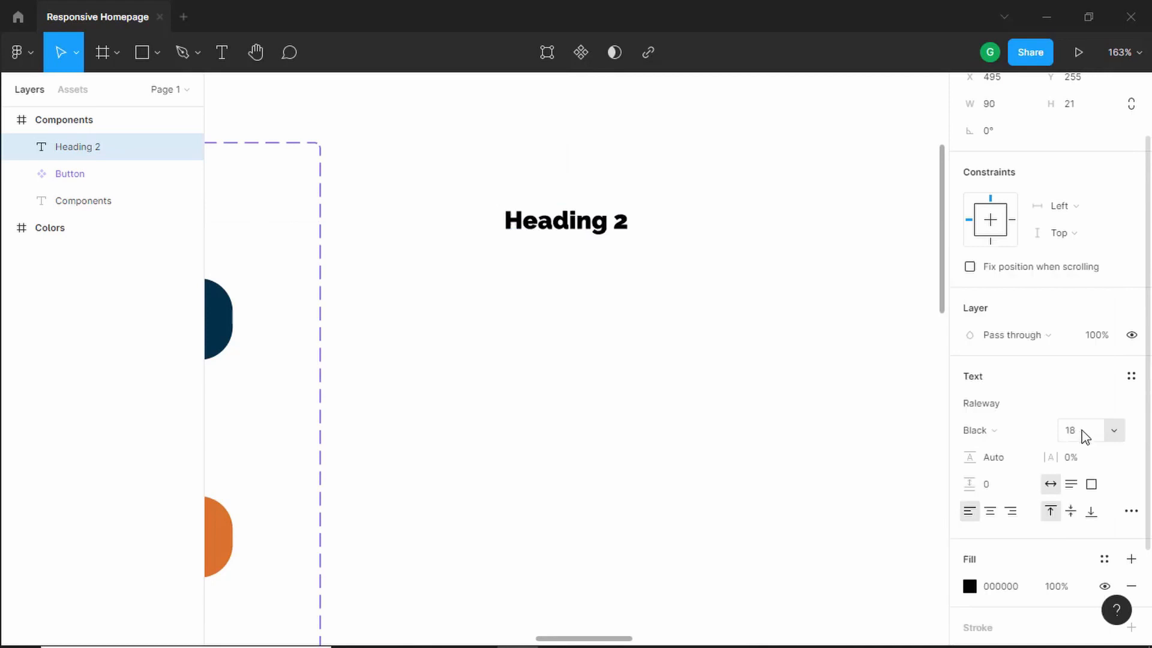
pyautogui.click(1085, 436)
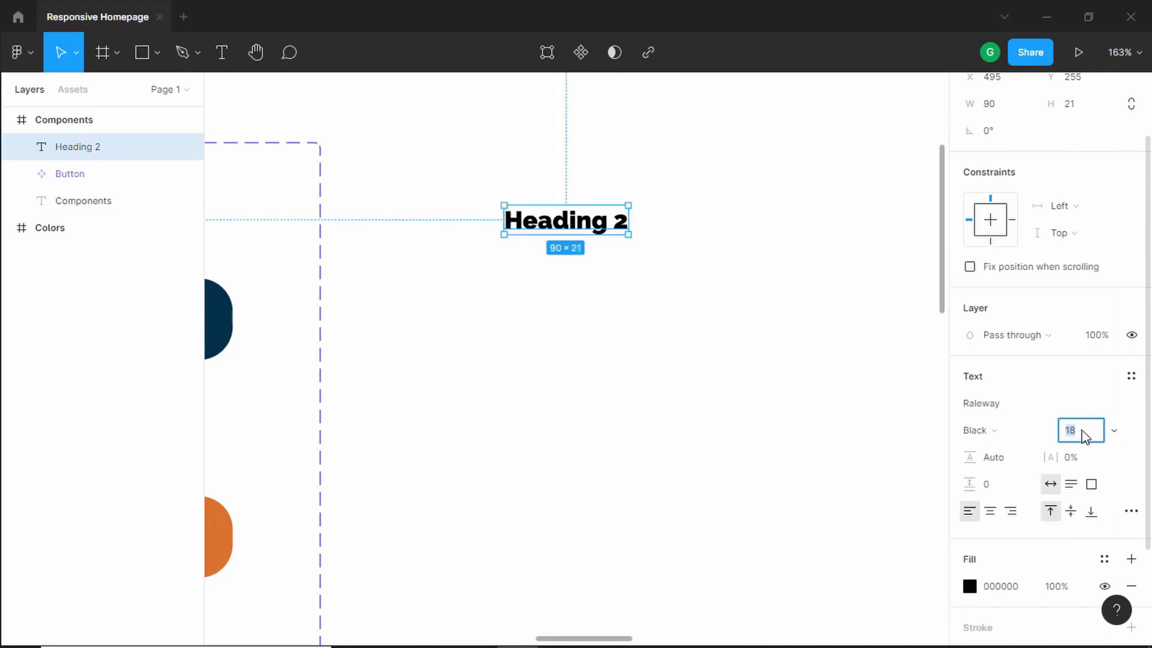
pyautogui.press('Return')
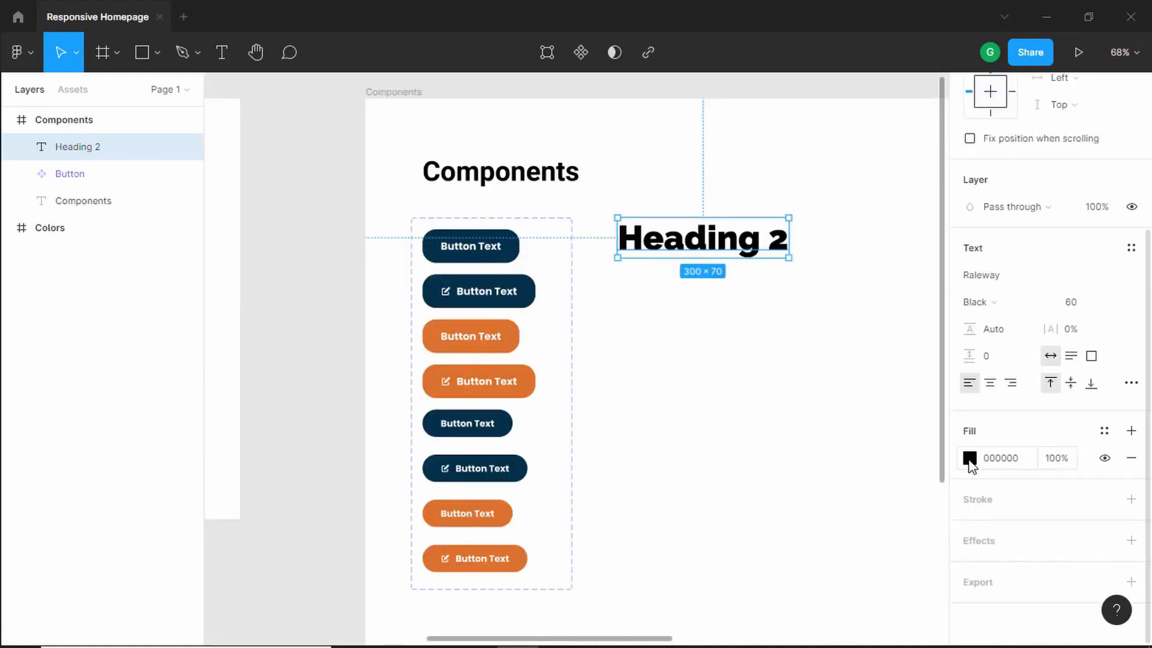
# - Set the heading's fill to the dark blue document colour 023047
pyautogui.click(969, 458)
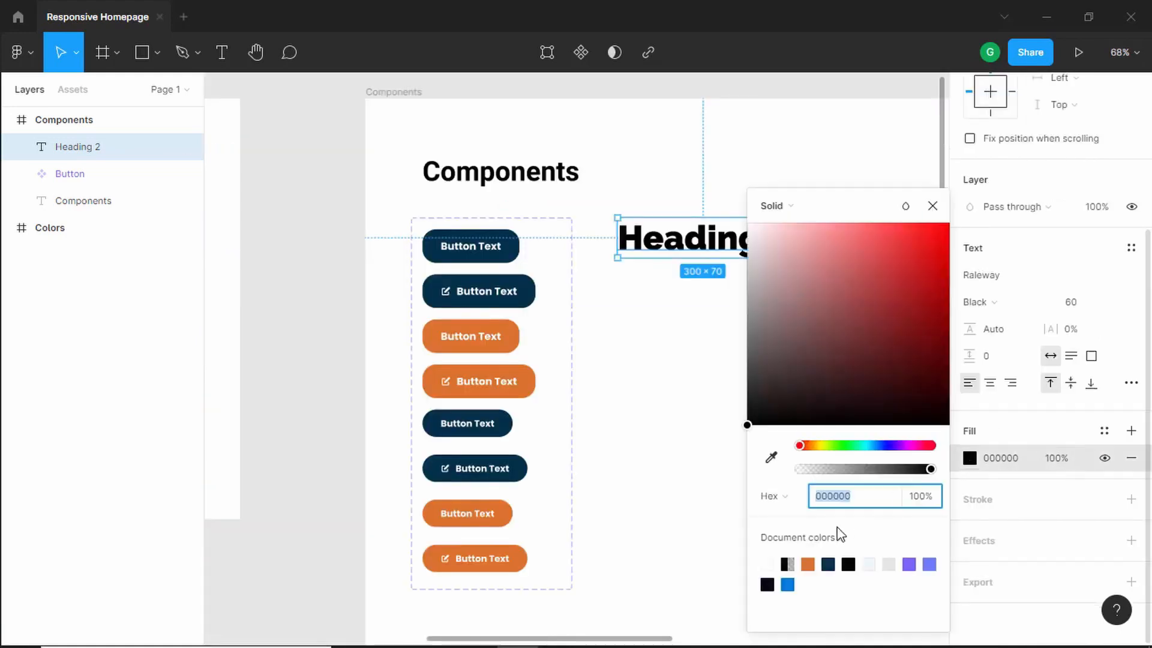
pyautogui.click(833, 563)
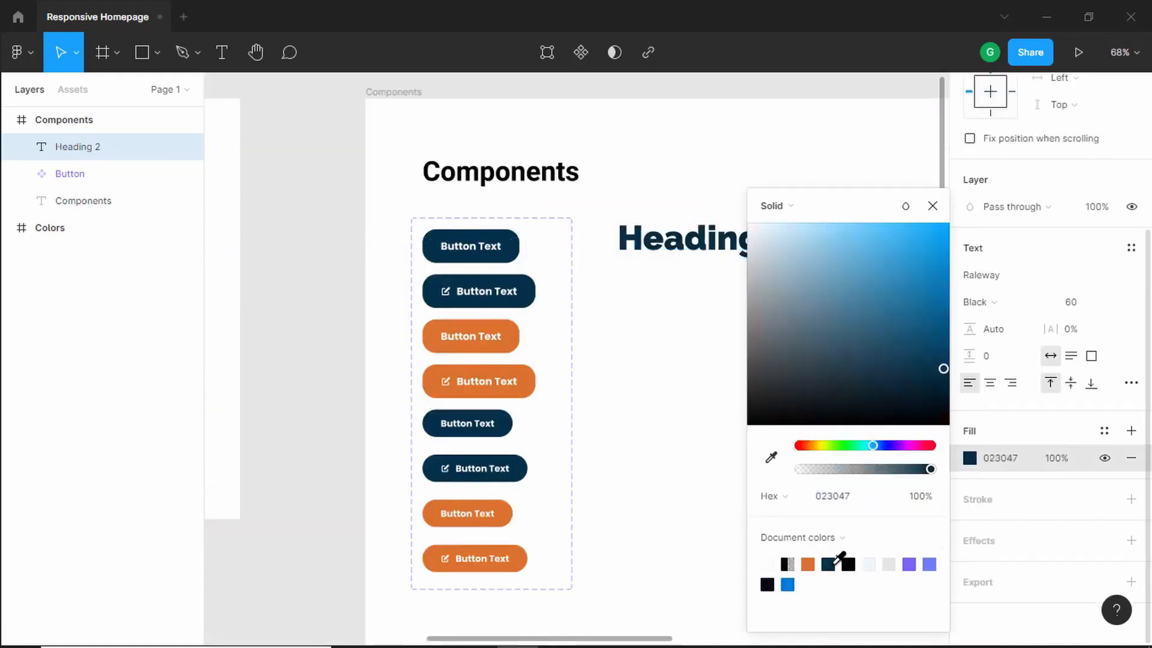
# - Type test characters into the heading and delete them again
pyautogui.doubleClick(763, 240)
pyautogui.write('asdf')
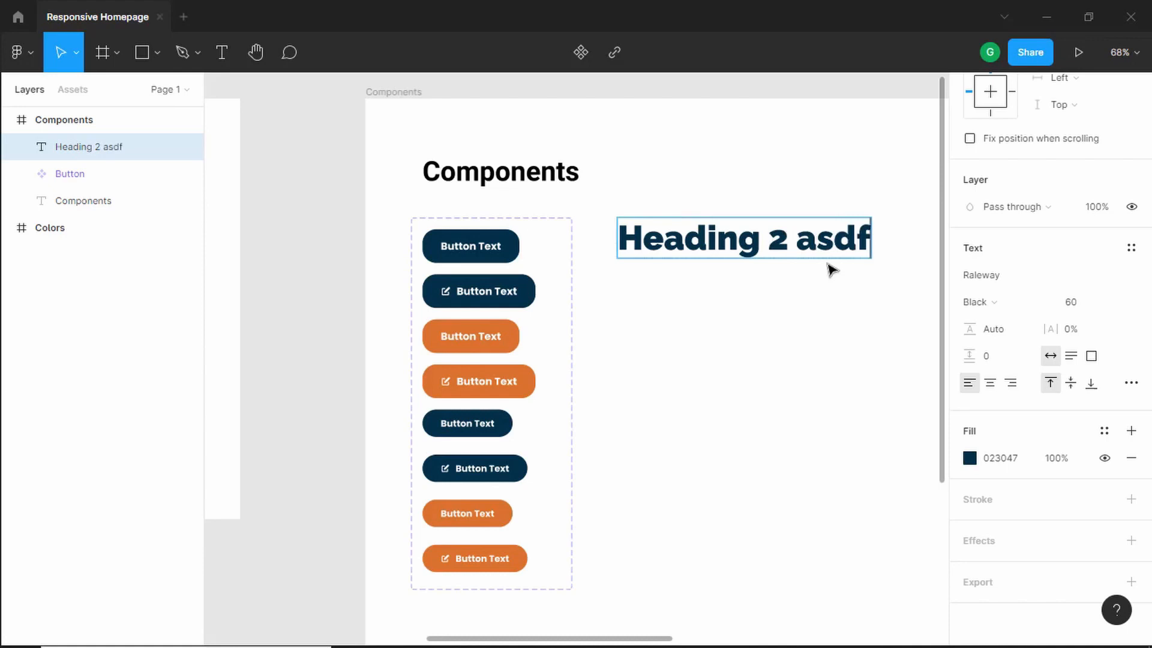
pyautogui.press('BackSpace')
pyautogui.press('BackSpace')
pyautogui.press('BackSpace')
pyautogui.press('BackSpace')
pyautogui.press('BackSpace')
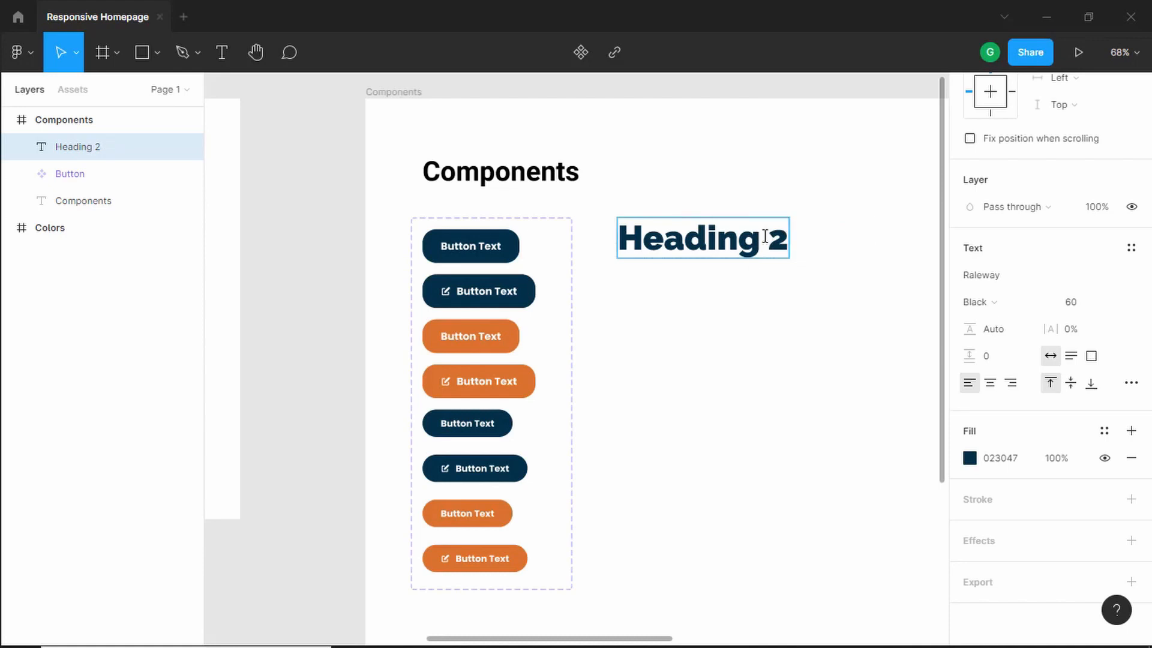
# - Switch the heading text to auto height and append " some more text" to test wrapping
pyautogui.click(1070, 357)
pyautogui.write('some')
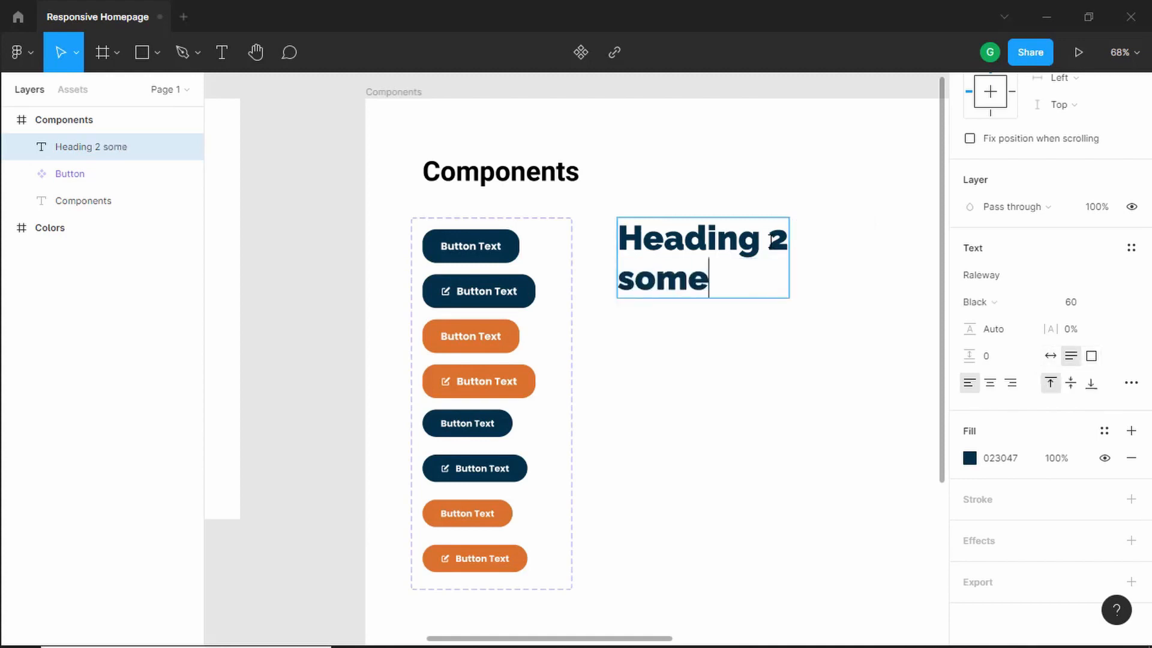
pyautogui.write(' more text')
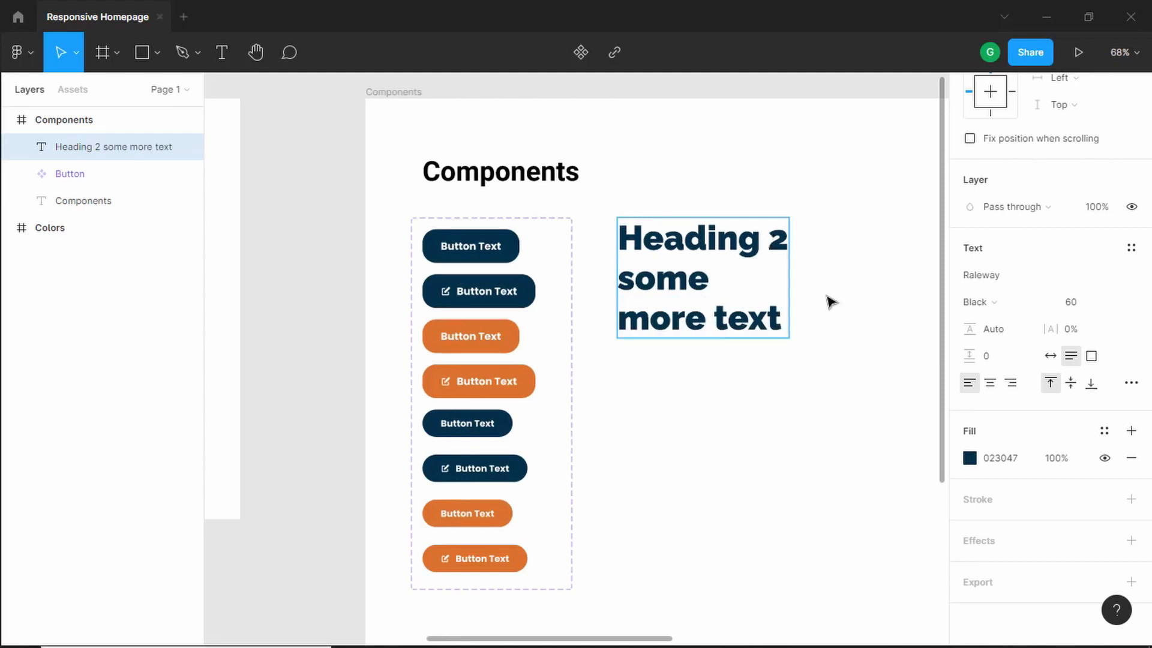
pyautogui.press('Escape')
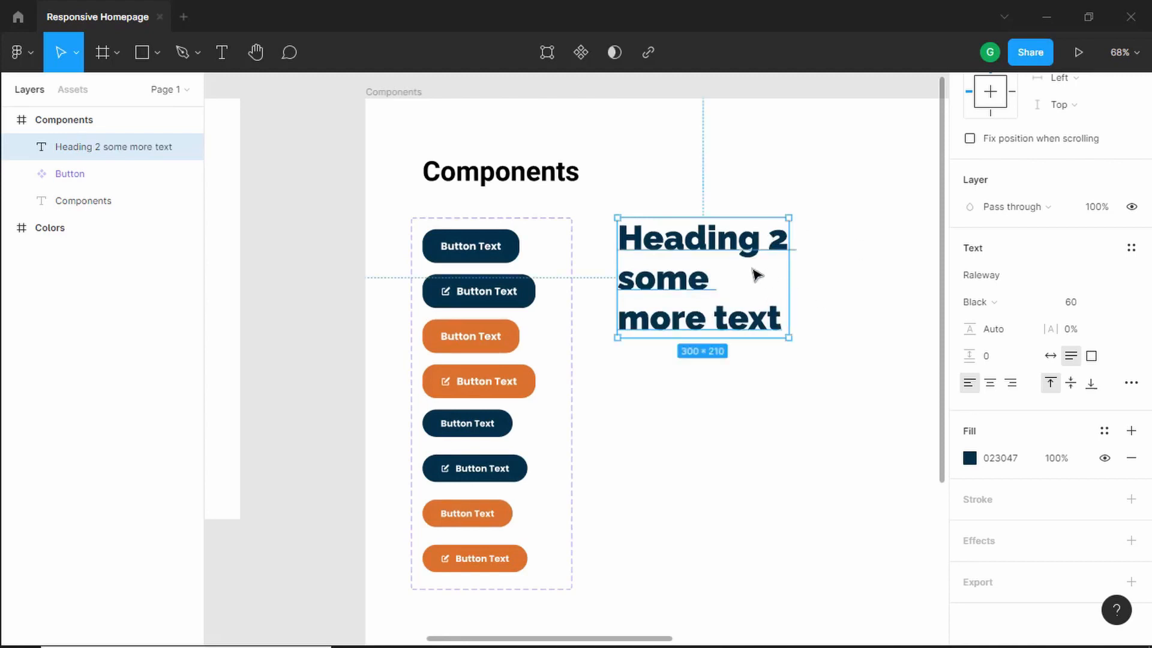
# - Set the heading's line height to 120%
pyautogui.click(1006, 336)
pyautogui.write('120%')
pyautogui.press('Return')
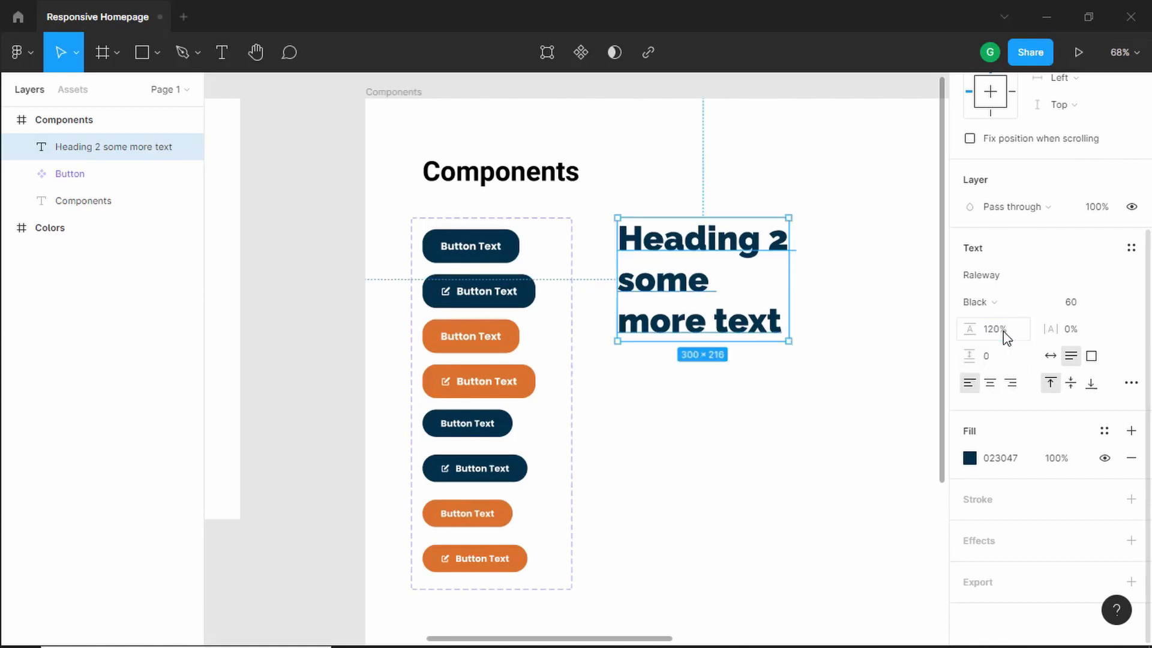
# - Delete the extra words so the heading reads "Heading 2" again
pyautogui.click(774, 286)
pyautogui.scroll(-1, 774, 286)
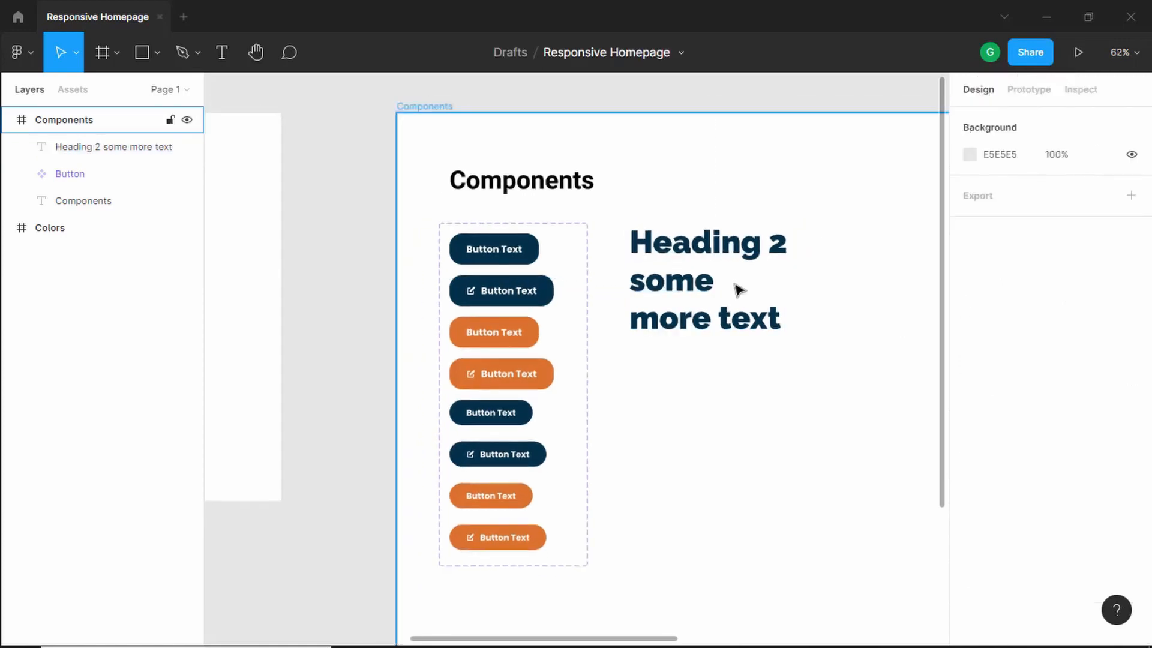
pyautogui.doubleClick(697, 287)
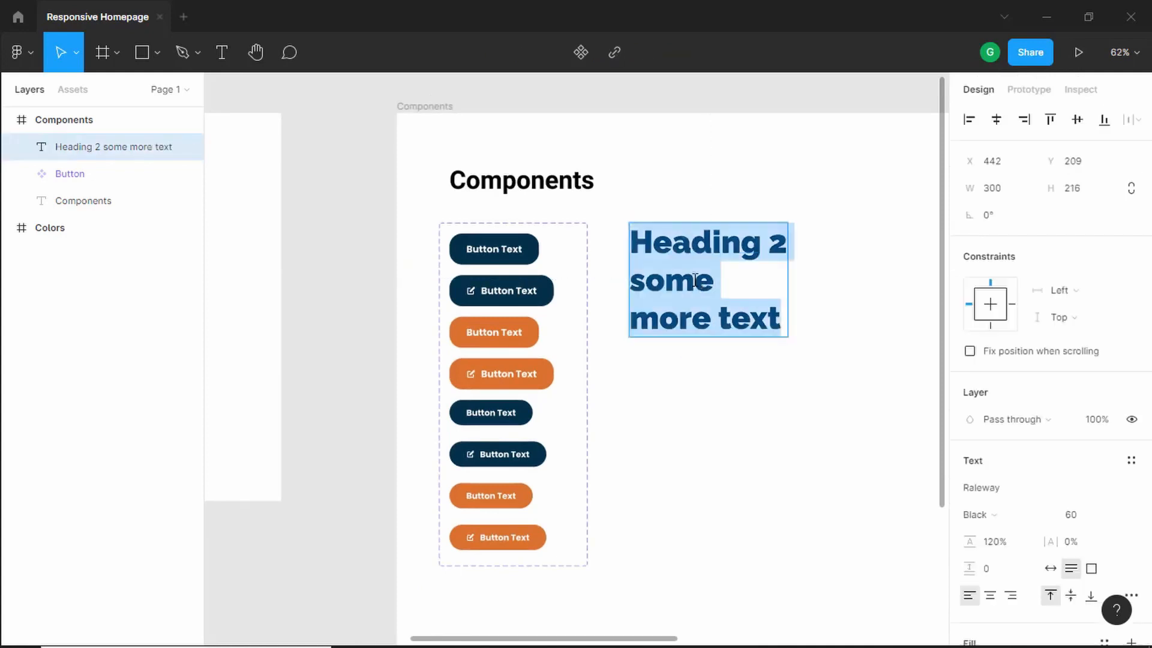
pyautogui.press('Right')
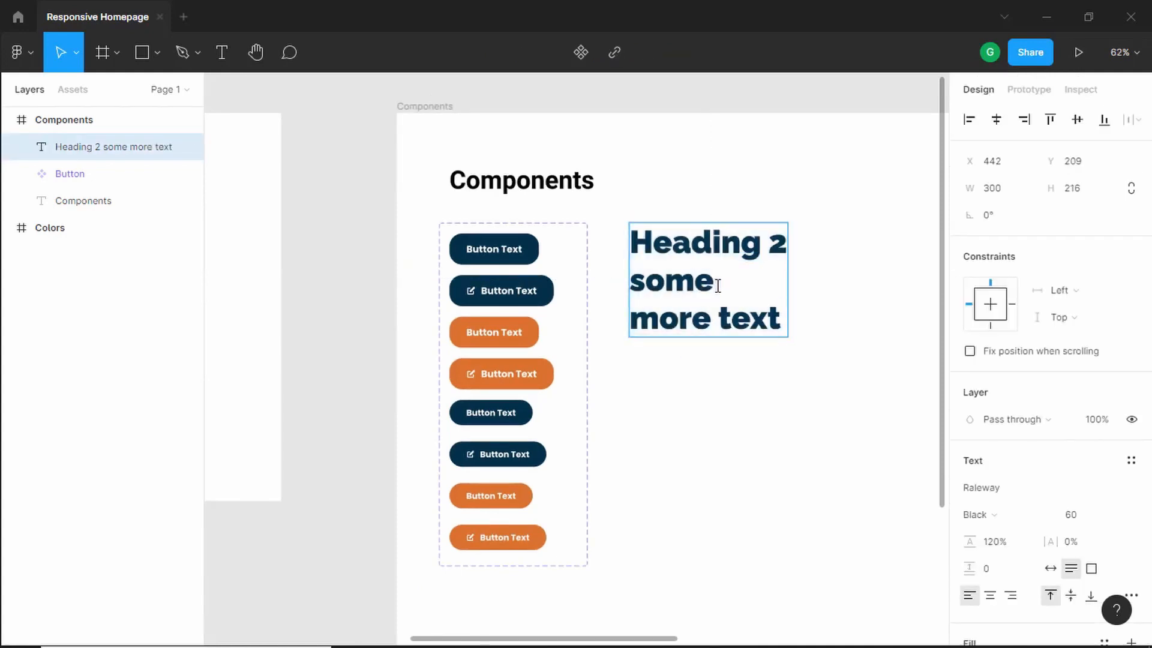
pyautogui.hotkey('ctrl', 'shift', 'Left')
pyautogui.hotkey('ctrl', 'shift', 'Left')
pyautogui.hotkey('ctrl', 'shift', 'Left')
pyautogui.hotkey('ctrl', 'shift', 'Left')
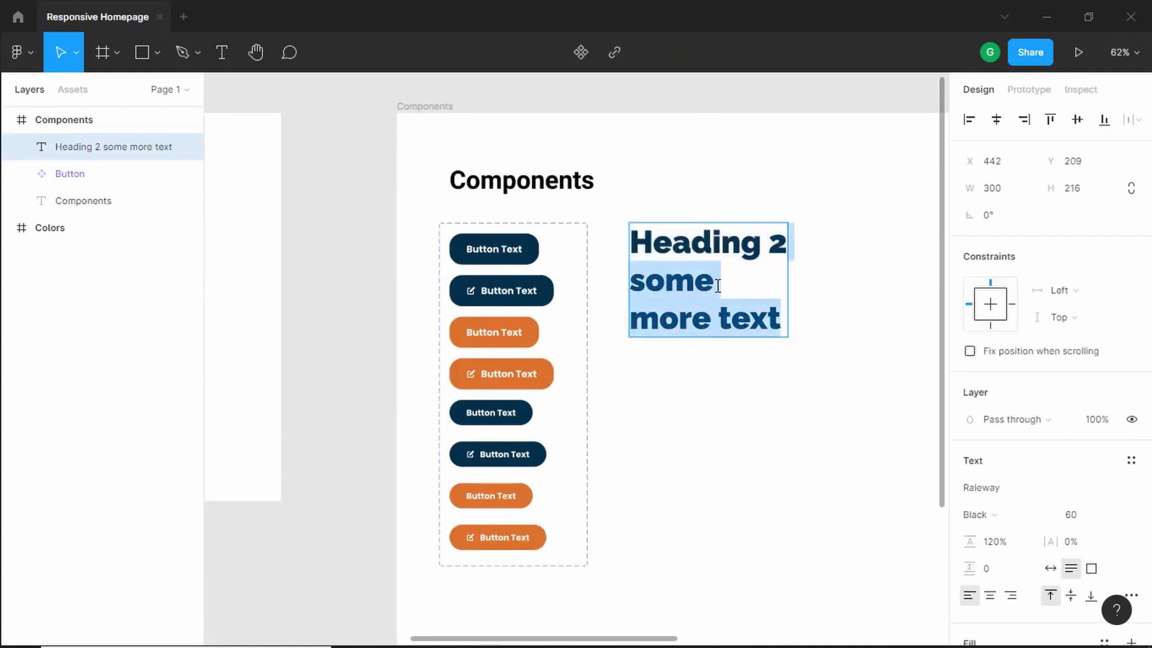
pyautogui.press('BackSpace')
pyautogui.press('Escape')
# - Add auto layout to the heading and set its padding to 0
pyautogui.rightClick(722, 251)
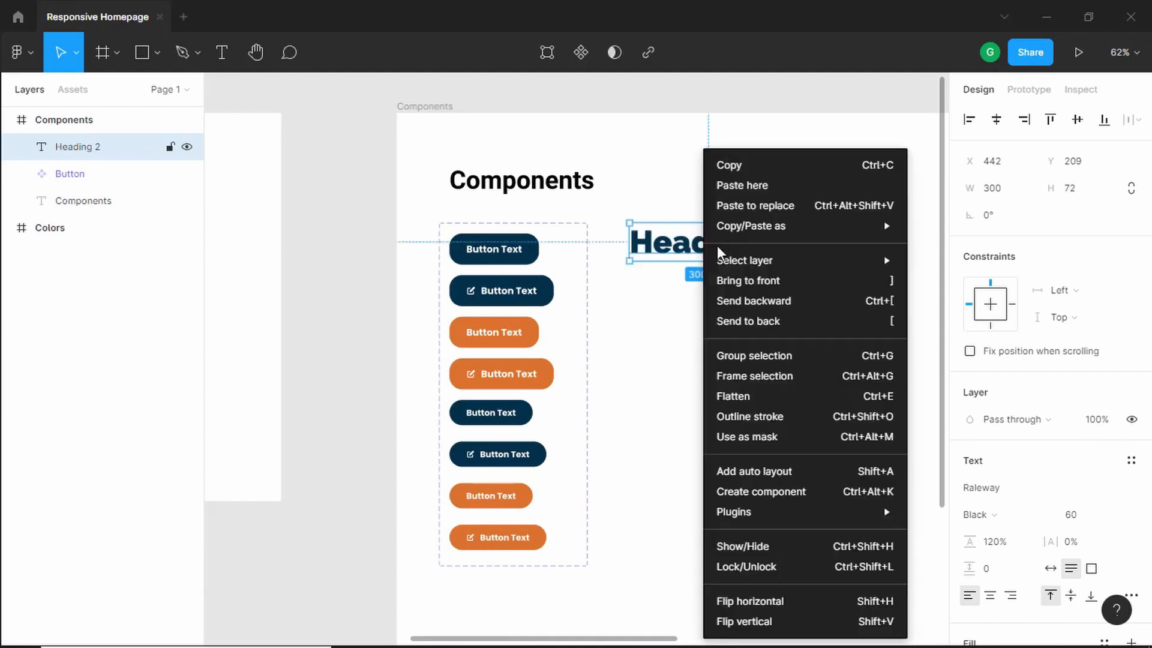
pyautogui.click(824, 477)
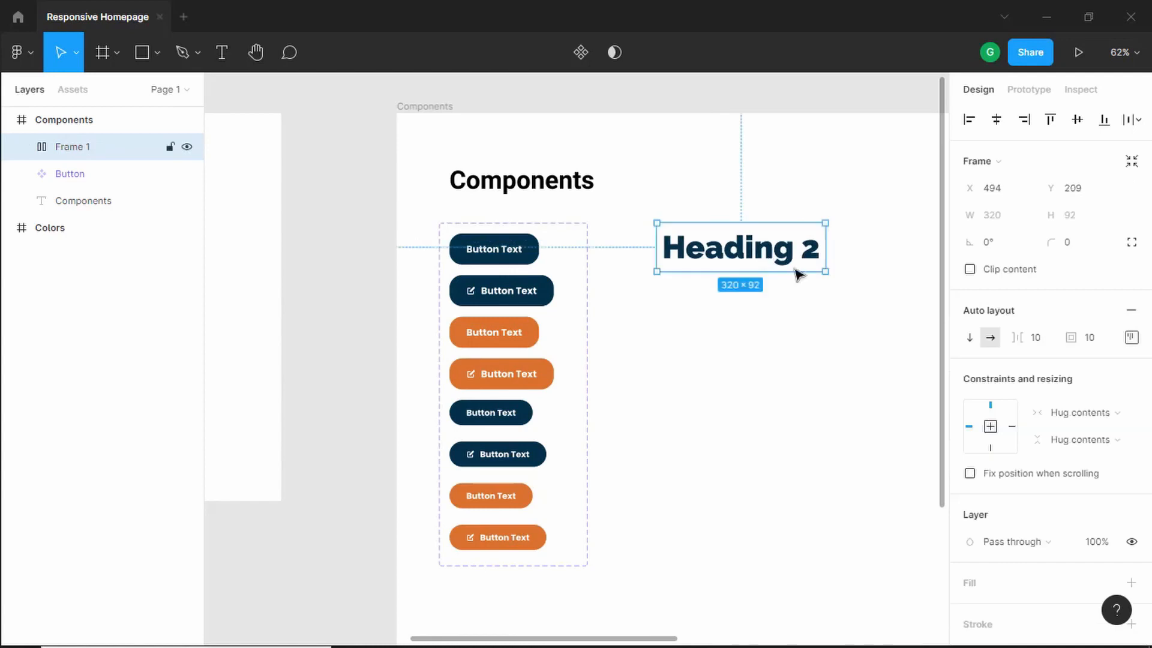
pyautogui.click(1074, 337)
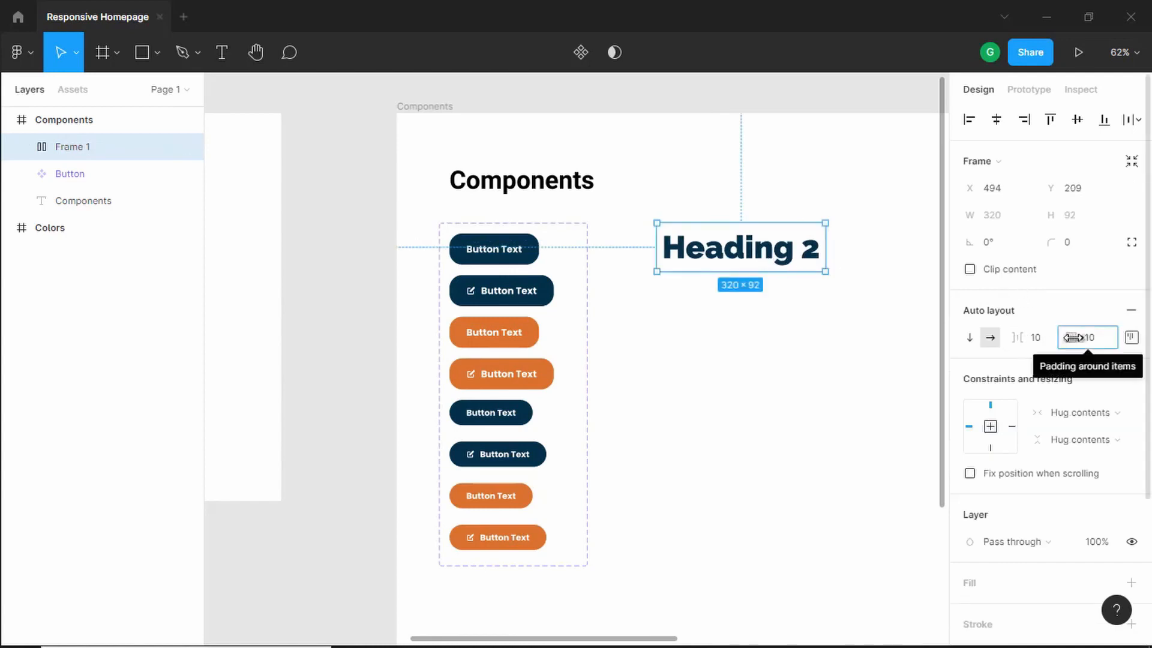
pyautogui.write('0')
pyautogui.press('Return')
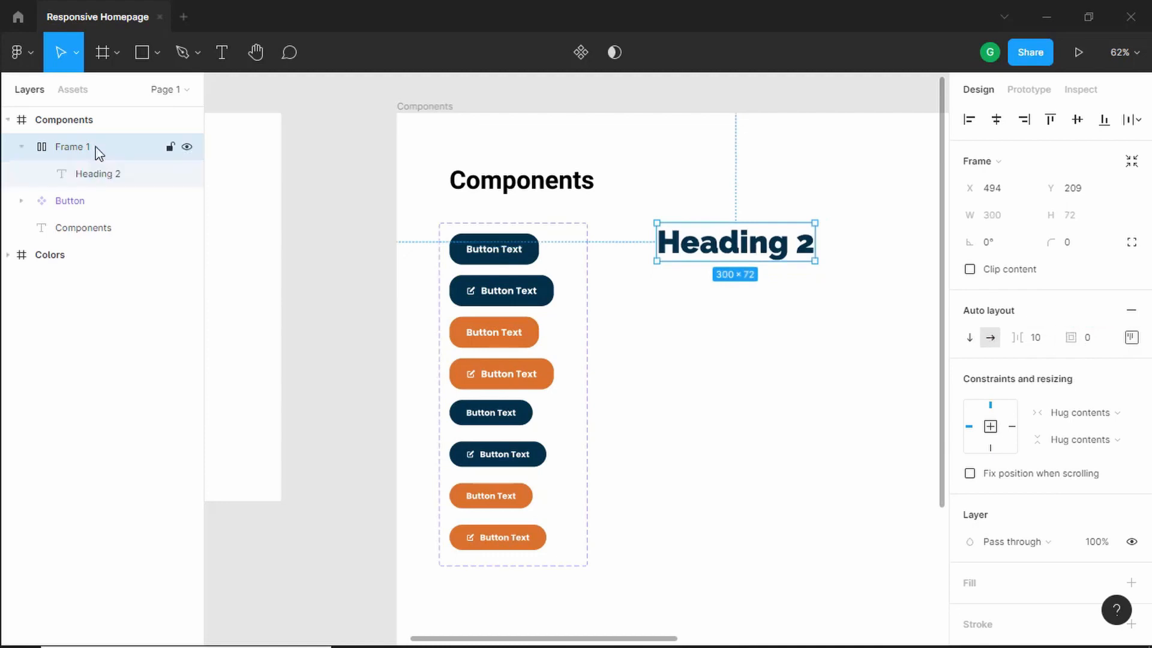
# - Rename the auto layout frame "Heading" and turn it into a component
pyautogui.doubleClick(96, 148)
pyautogui.write('Headi')
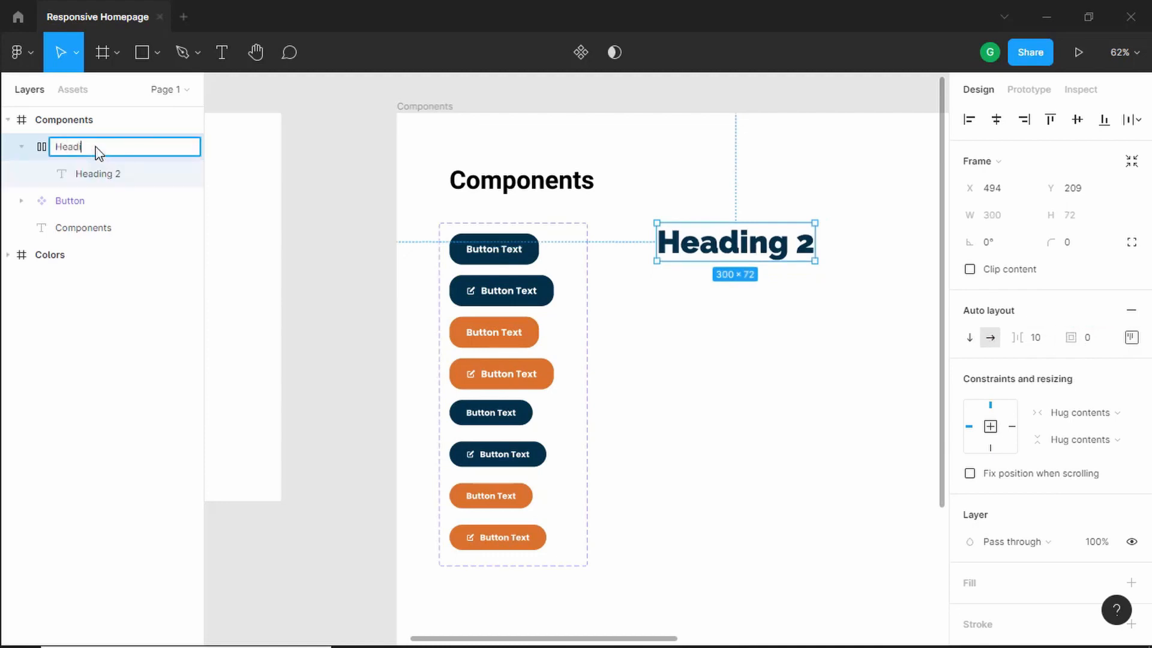
pyautogui.write('ng')
pyautogui.press('Return')
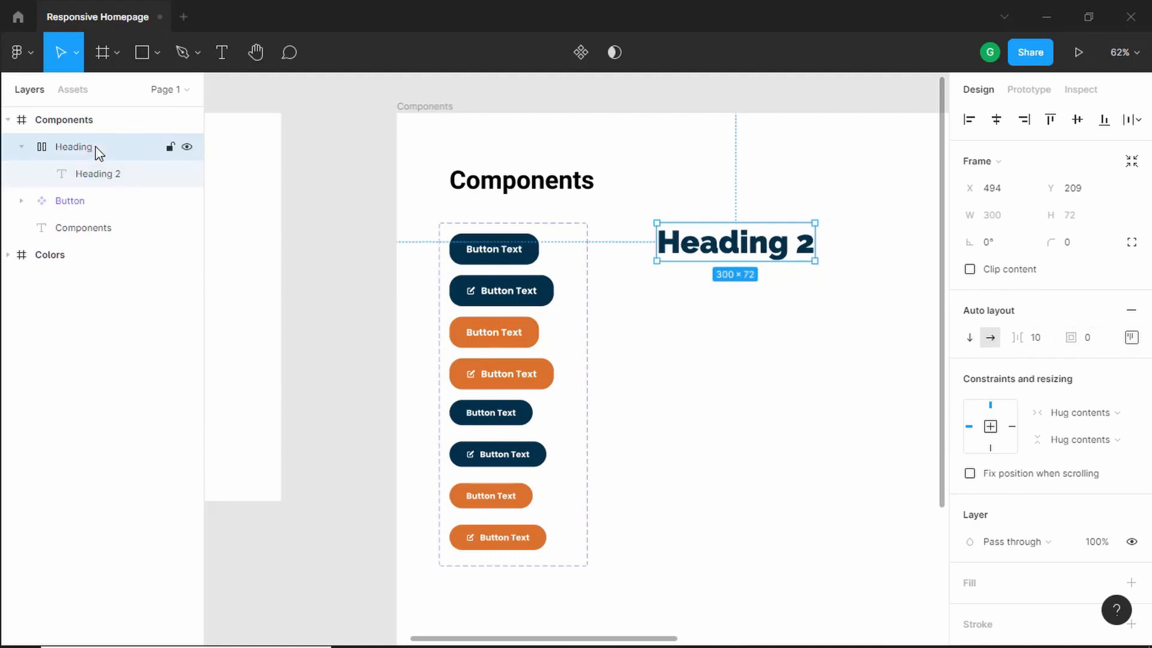
pyautogui.click(585, 60)
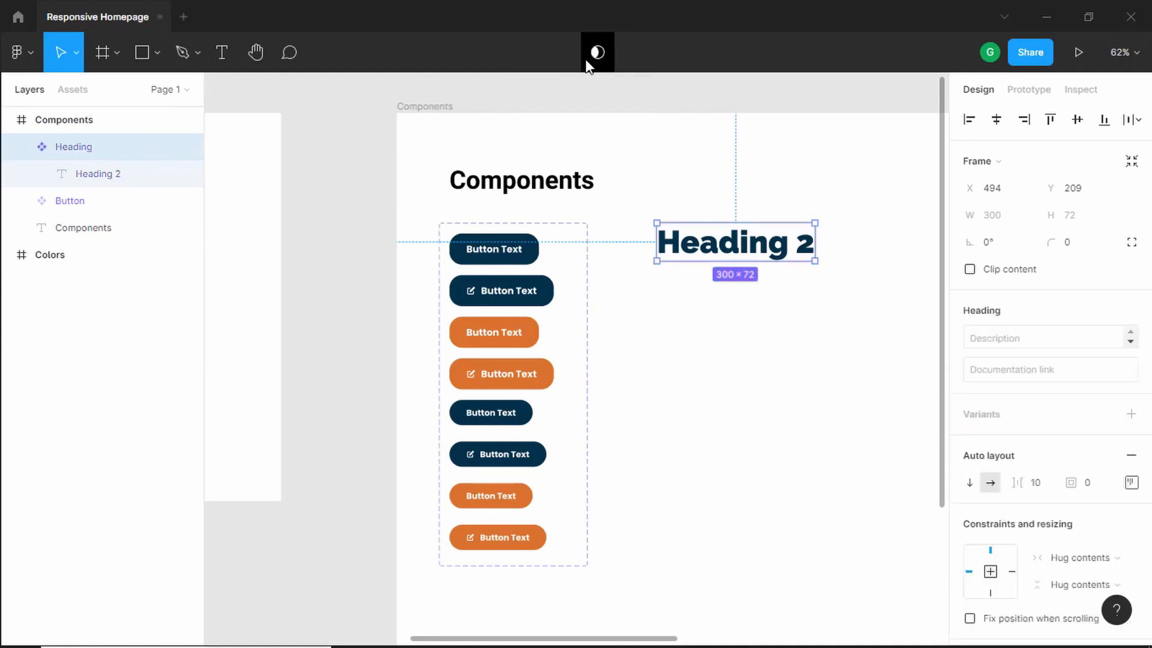
# - Set the heading text layer's horizontal resizing to Fill container
pyautogui.click(133, 180)
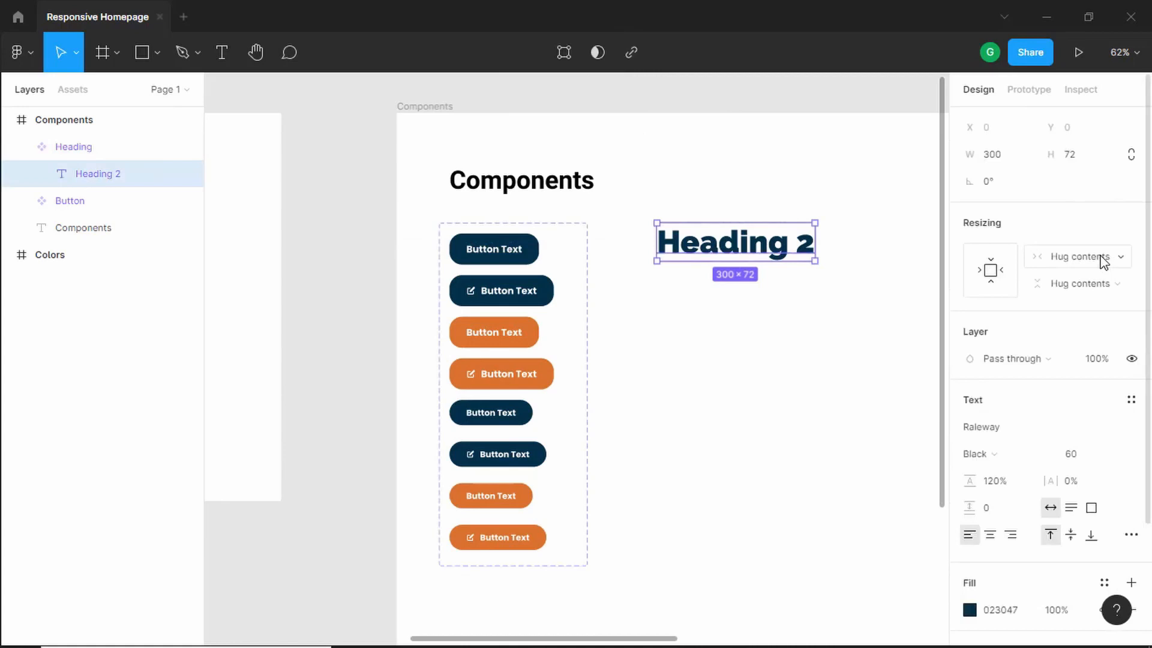
pyautogui.click(1100, 255)
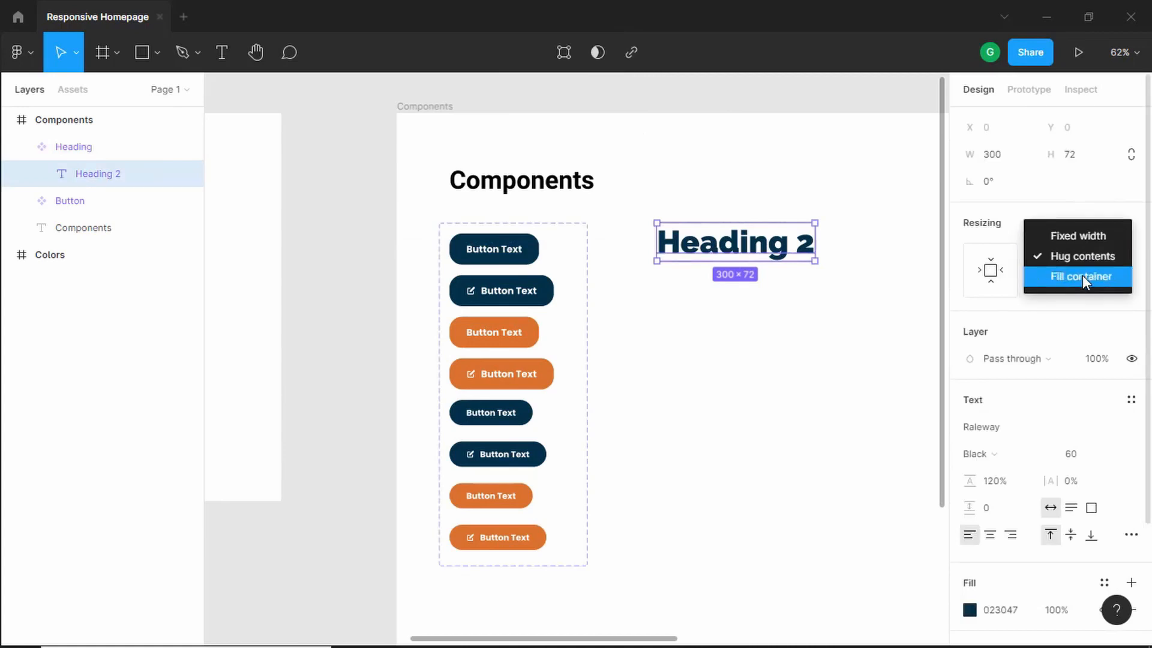
pyautogui.click(1082, 275)
# - Type test words into the heading text and undo the typing
pyautogui.doubleClick(788, 244)
pyautogui.write('asdf asdf')
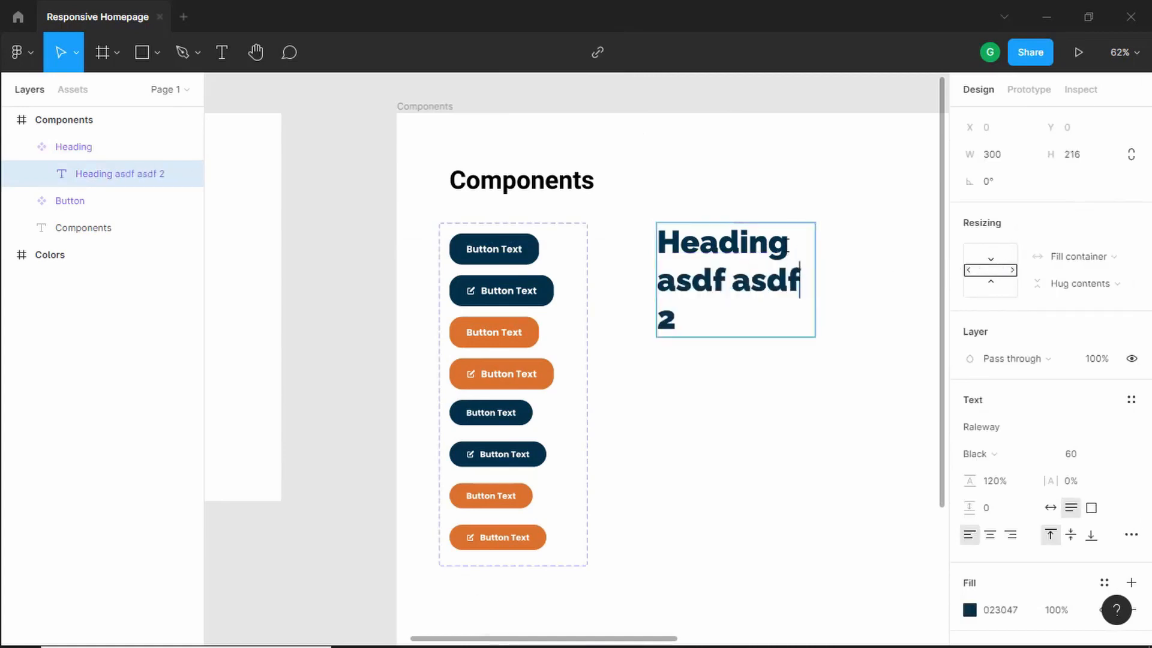
pyautogui.write(' asdf')
pyautogui.hotkey('ctrl', 'z')
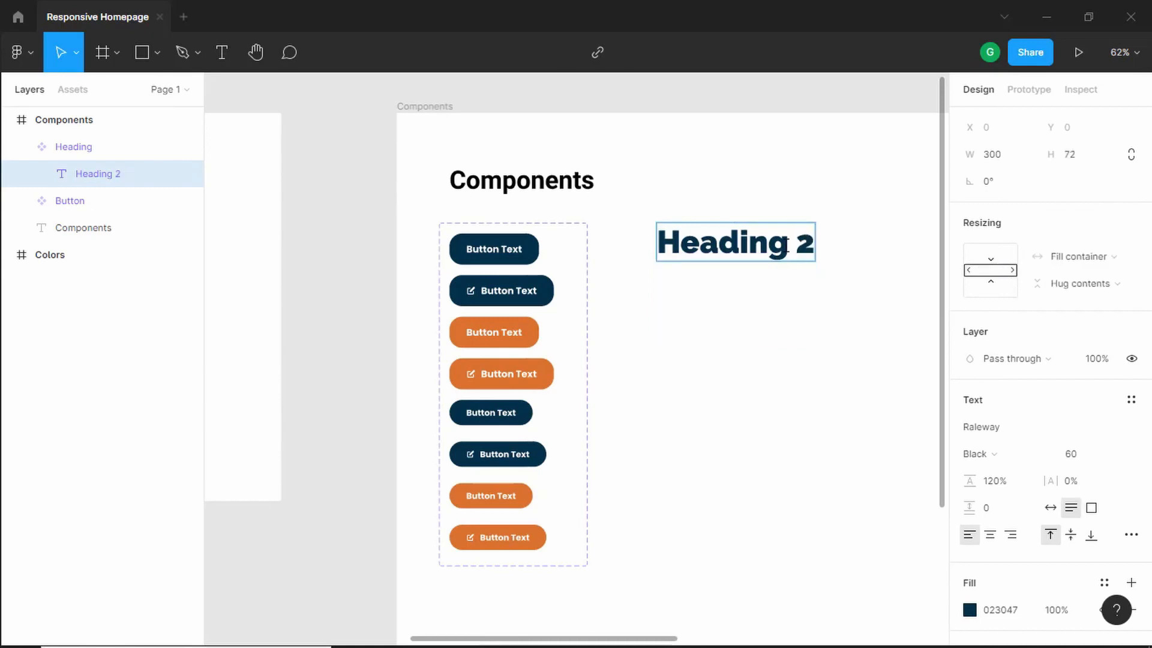
pyautogui.press('Escape')
pyautogui.press('Escape')
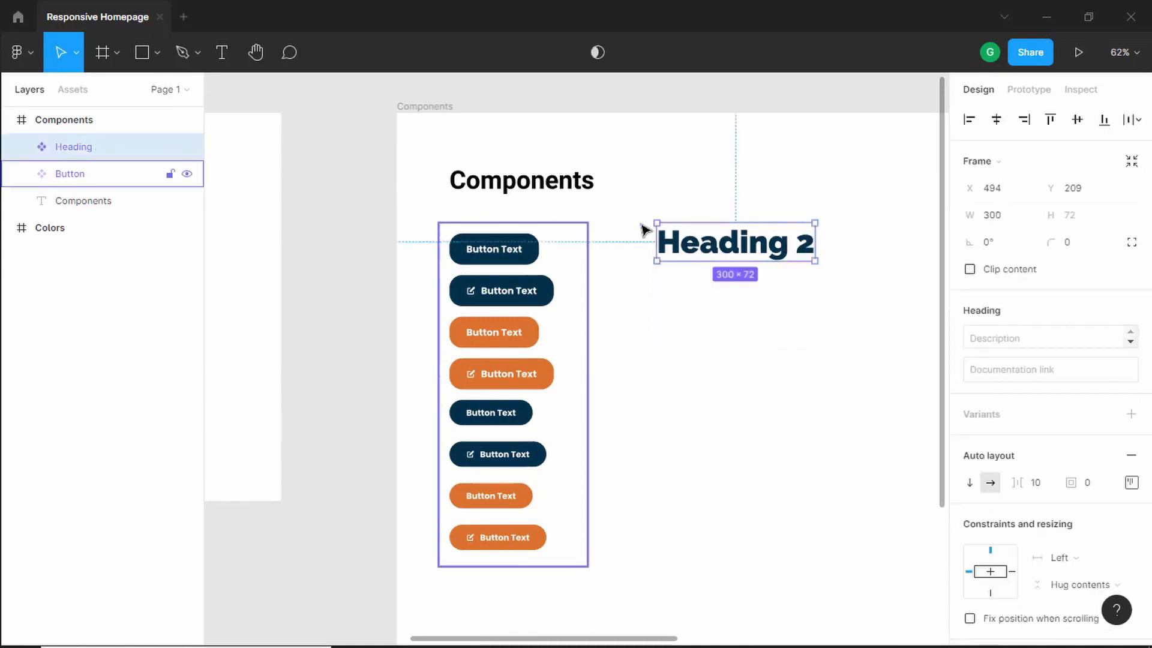
# - Add new variants to the Heading component until the set holds six heading variants
pyautogui.click(1130, 413)
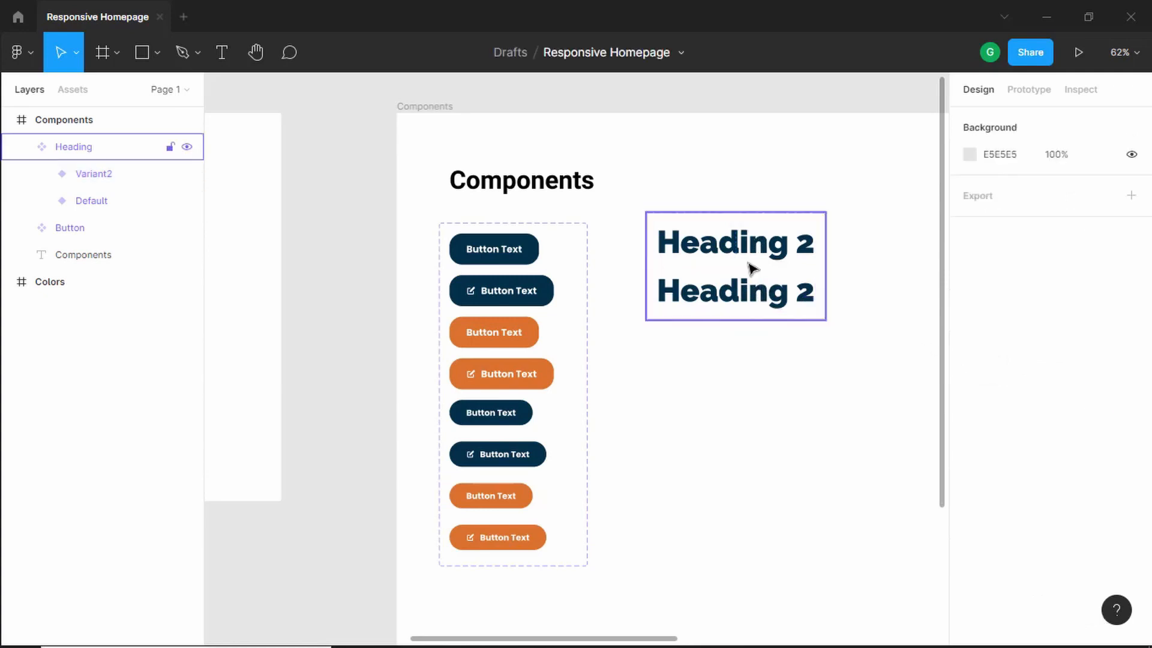
pyautogui.click(752, 268)
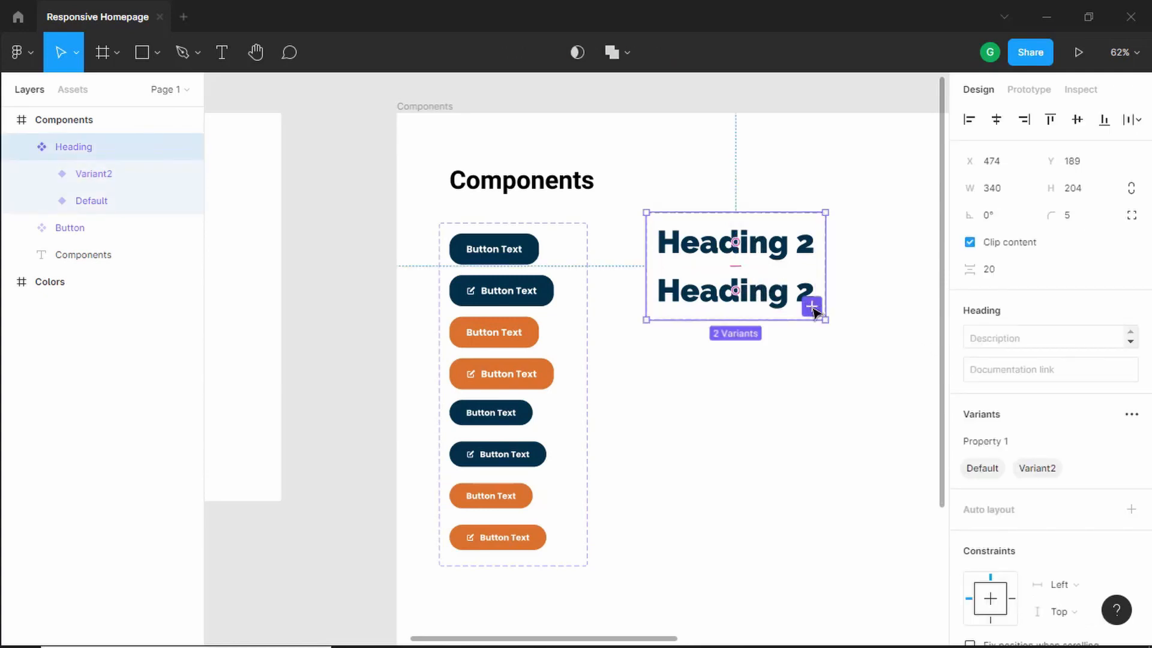
pyautogui.click(812, 307)
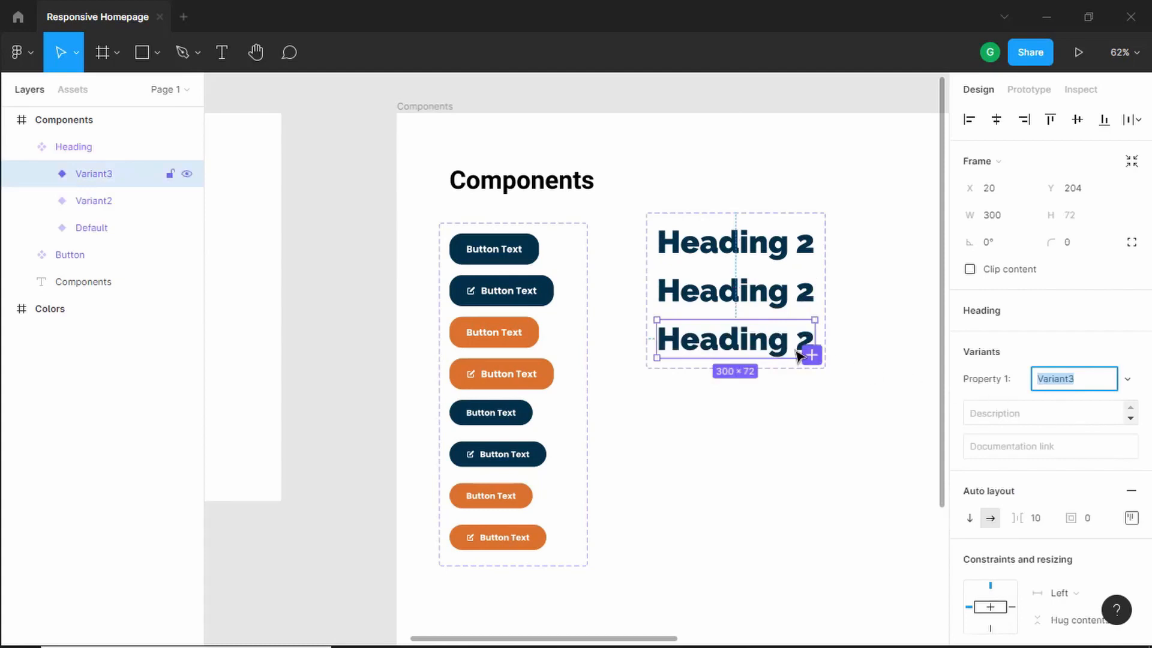
pyautogui.scroll(5, 804, 359)
pyautogui.click(815, 364)
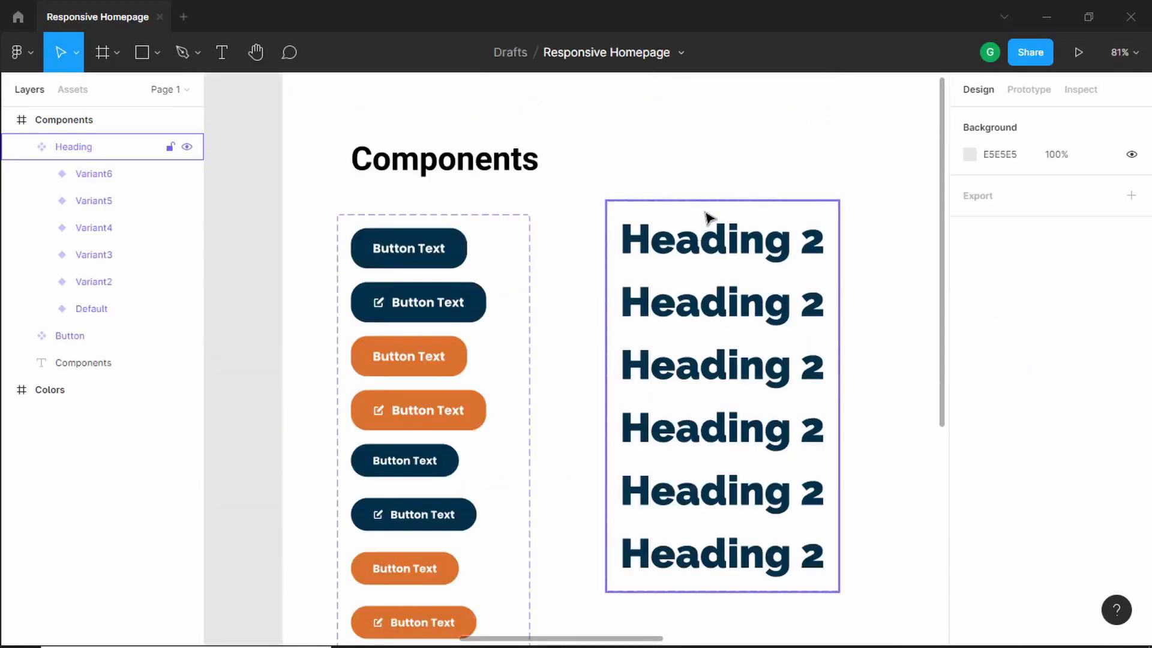
pyautogui.click(707, 219)
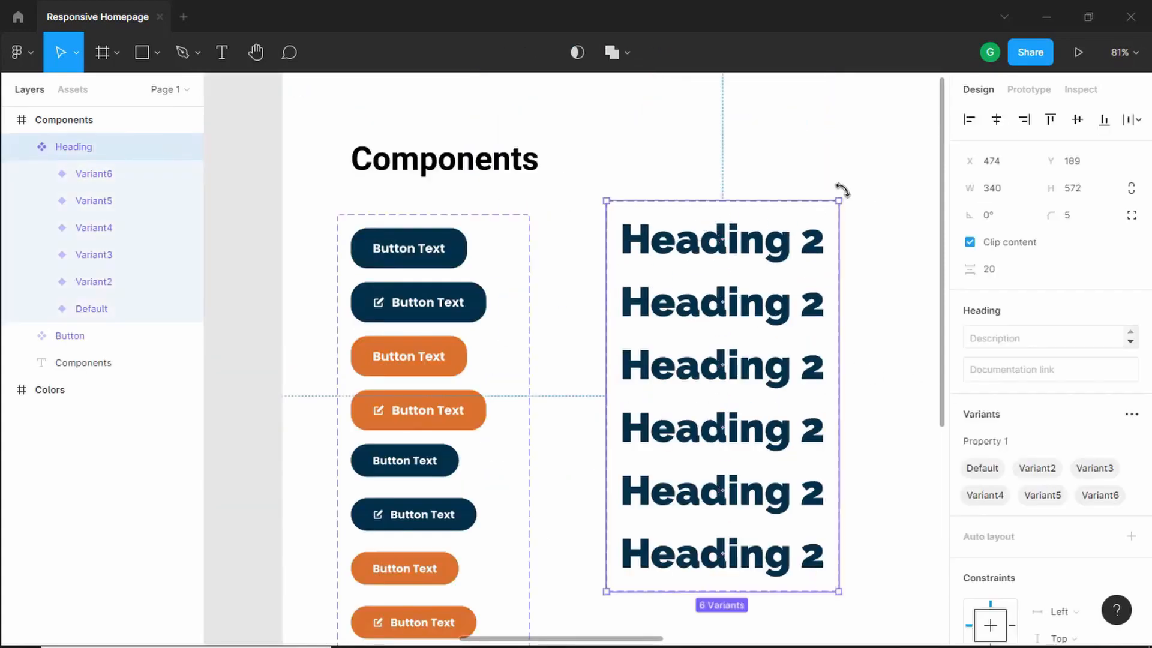
# - Rename the heading set's first variant property to Dark
pyautogui.scroll(-4, 1019, 367)
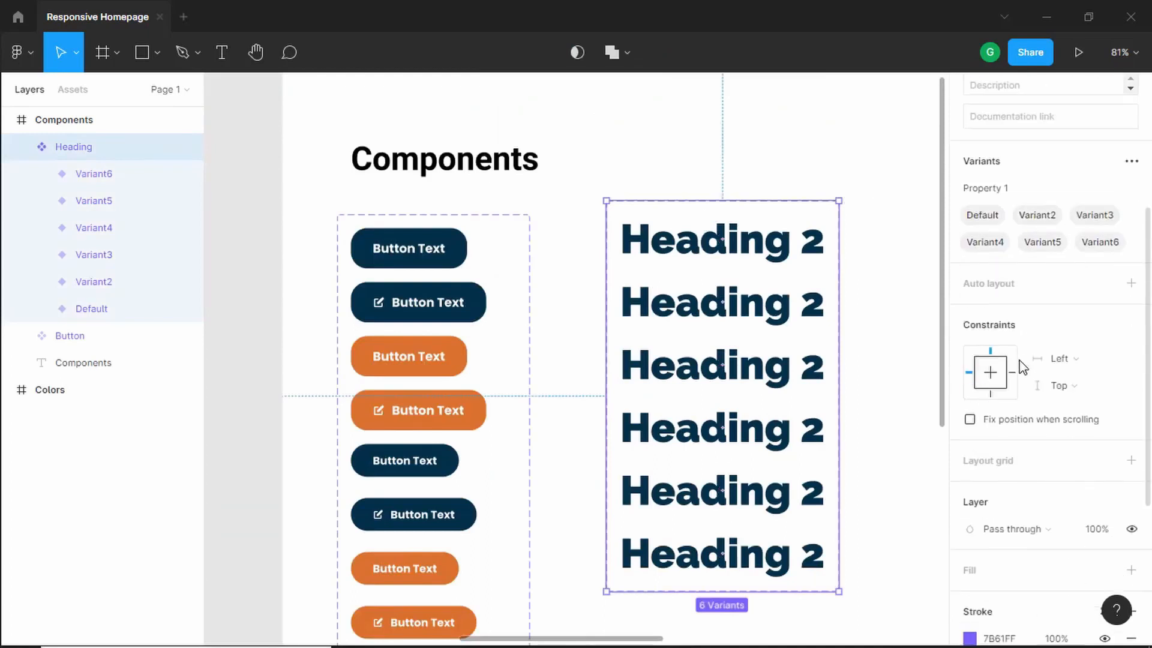
pyautogui.scroll(1, 1029, 324)
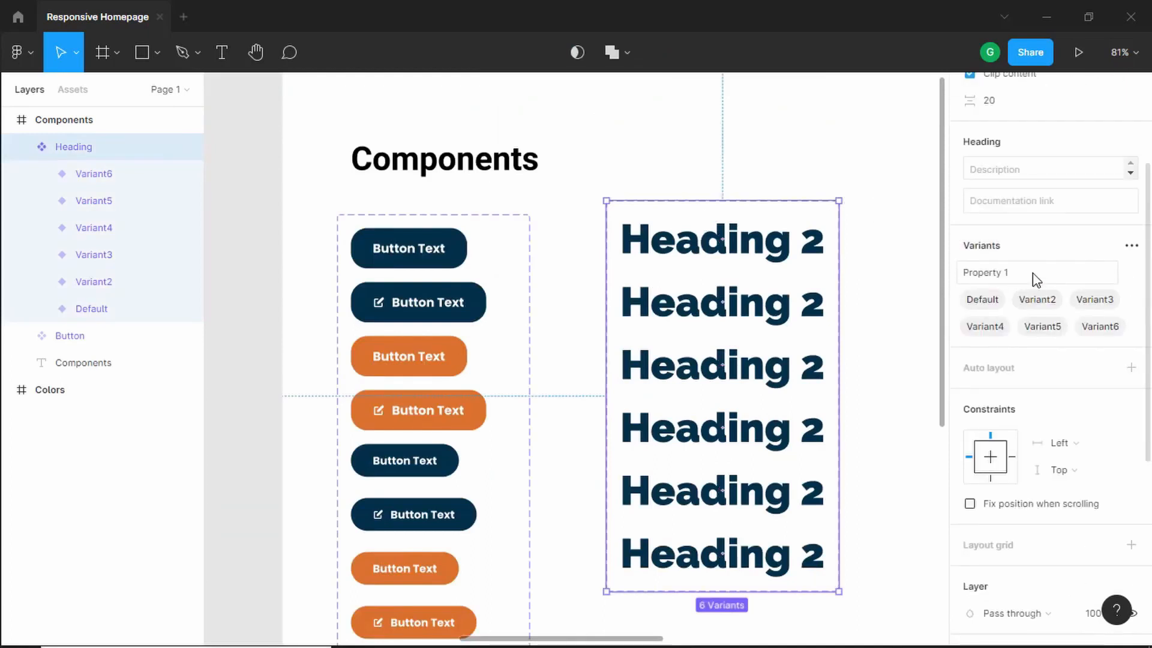
pyautogui.doubleClick(1033, 274)
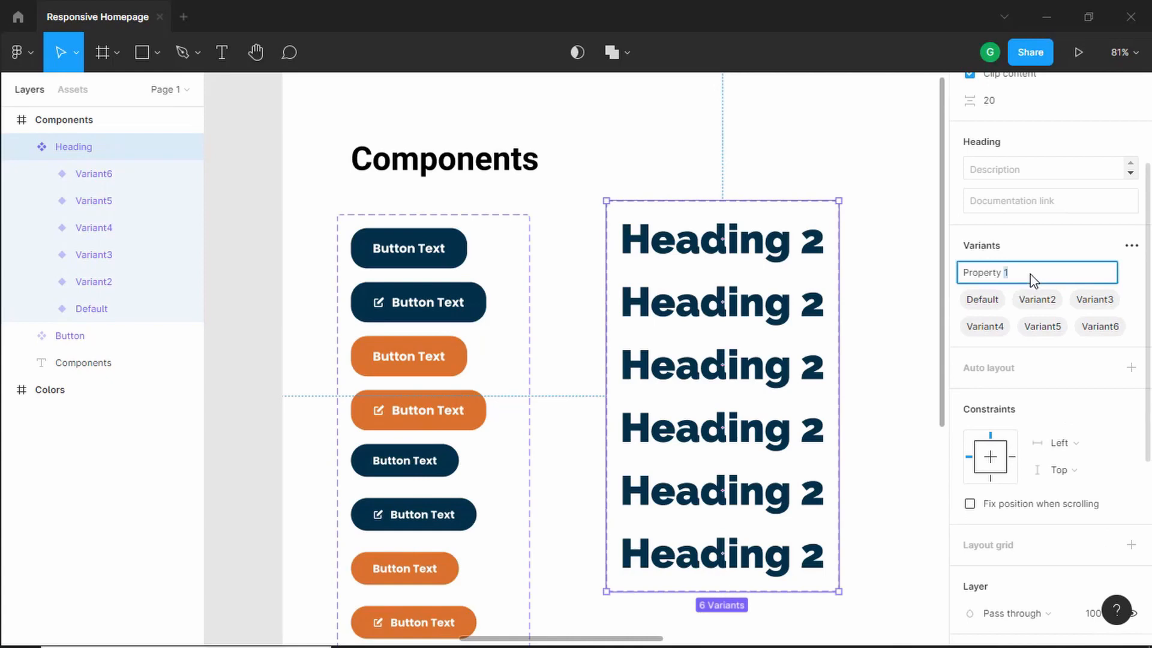
pyautogui.hotkey('ctrl', 'a')
pyautogui.press('BackSpace')
pyautogui.write('Fs')
pyautogui.press('BackSpace')
pyautogui.press('BackSpace')
pyautogui.write('Dark')
pyautogui.press('Return')
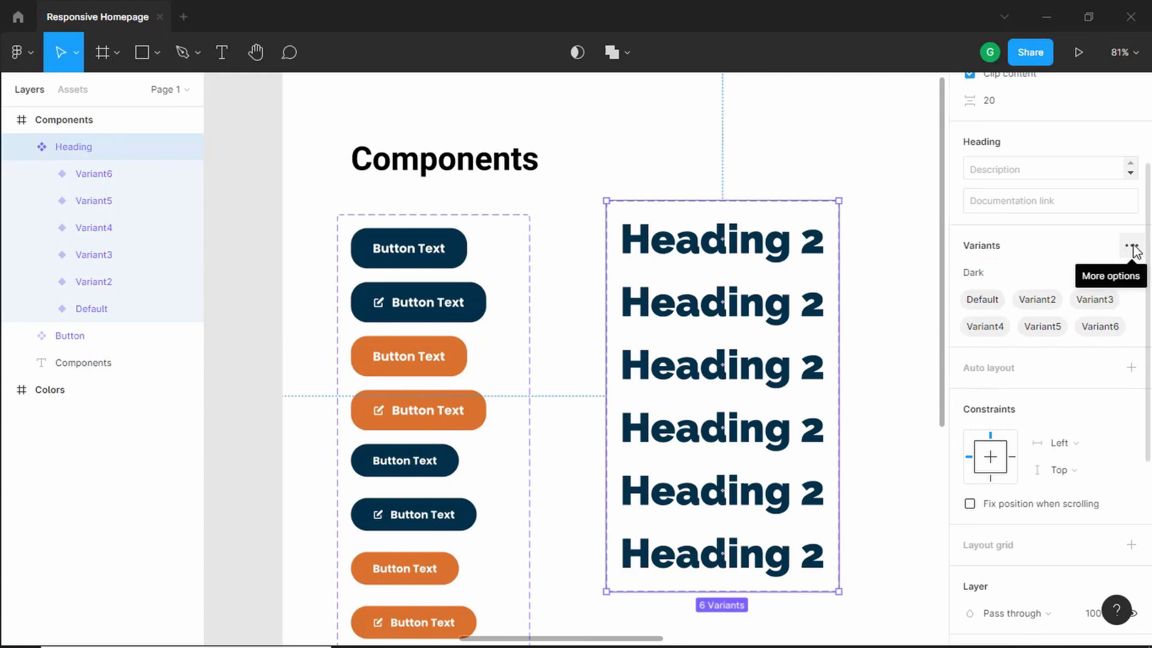
# - Add a new variant property named Platform and set its value to Desktop
pyautogui.click(1132, 247)
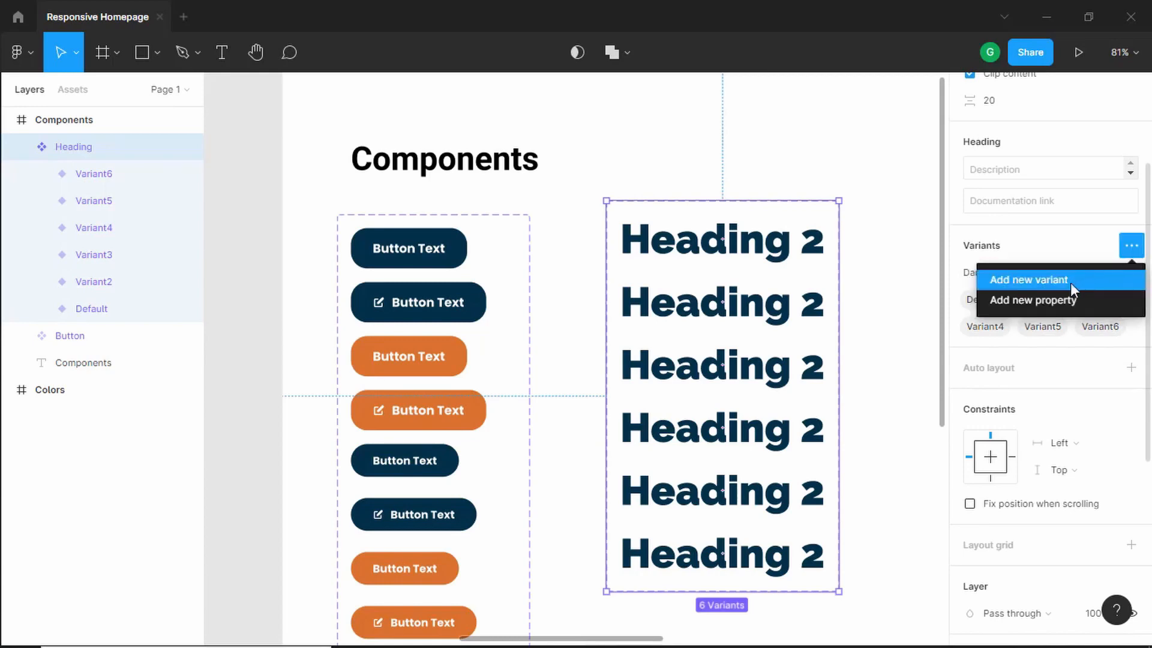
pyautogui.click(1069, 298)
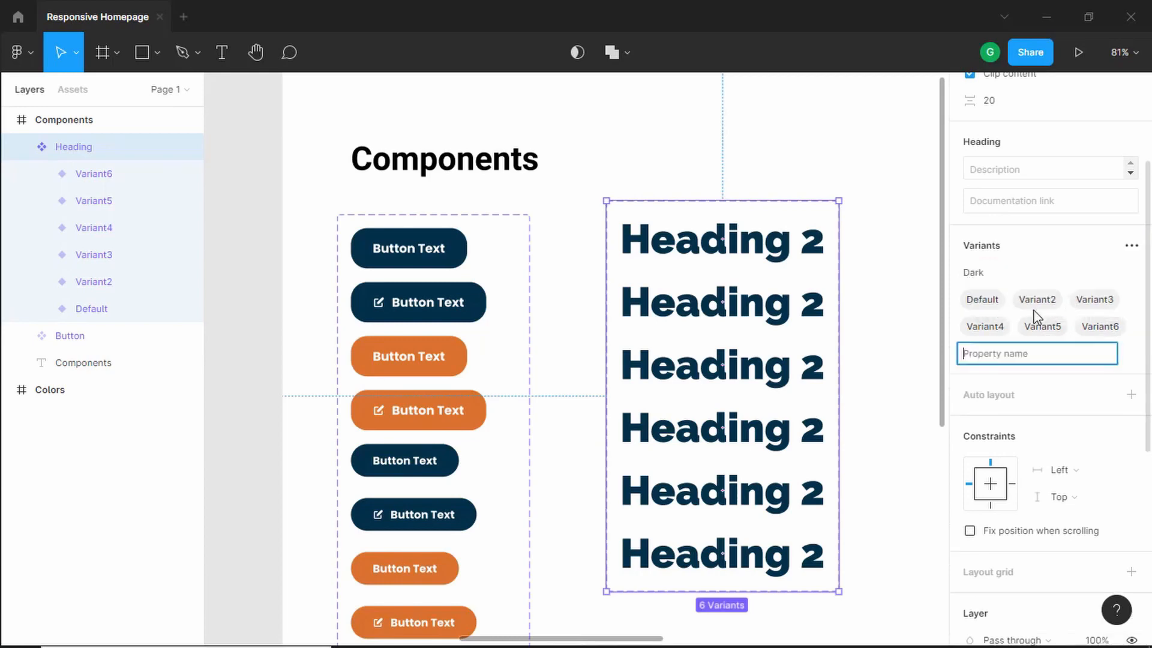
pyautogui.write('Platform')
pyautogui.press('Return')
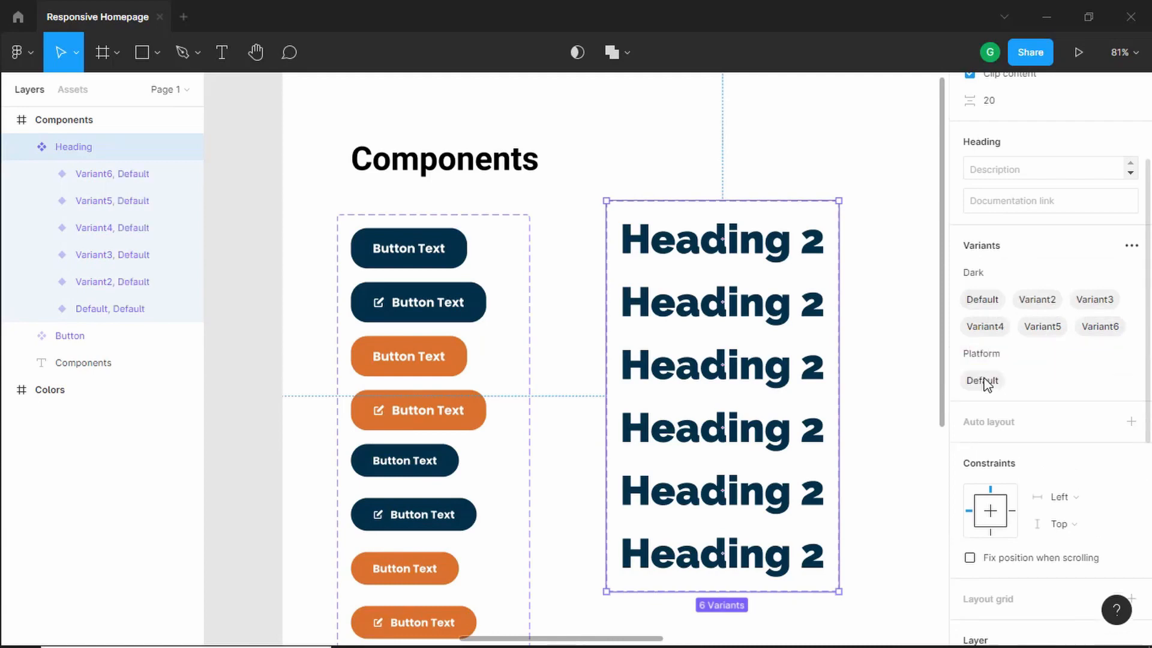
pyautogui.doubleClick(985, 381)
pyautogui.write('Desktop')
pyautogui.press('Return')
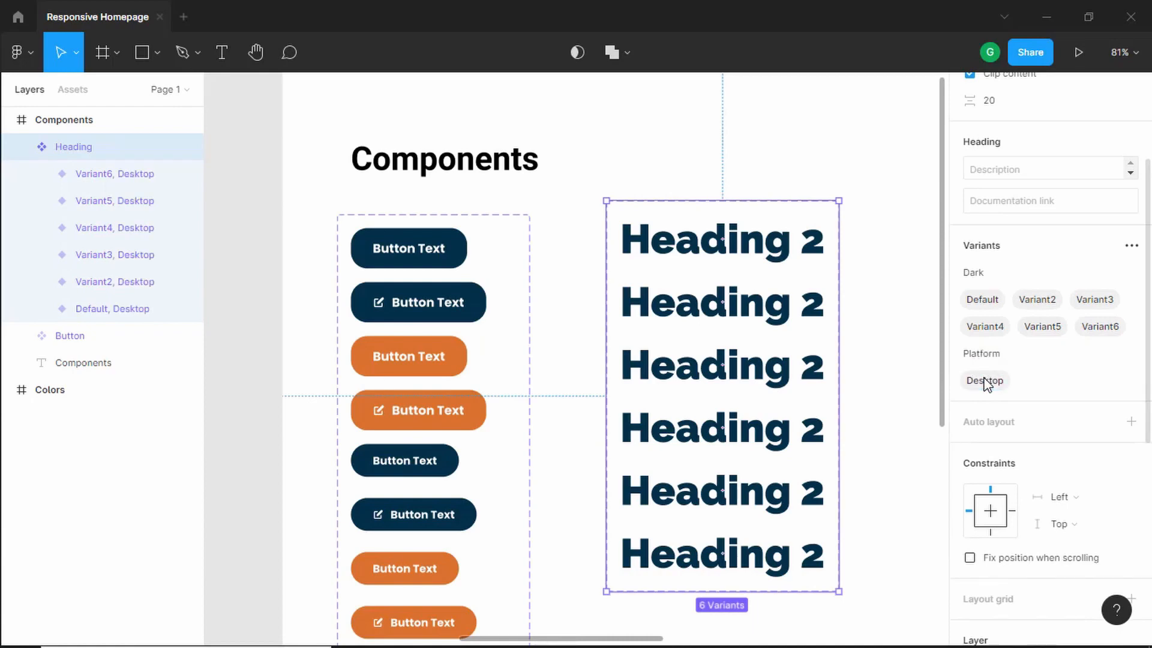
# - Rename the Dark property's Default value to True
pyautogui.doubleClick(988, 304)
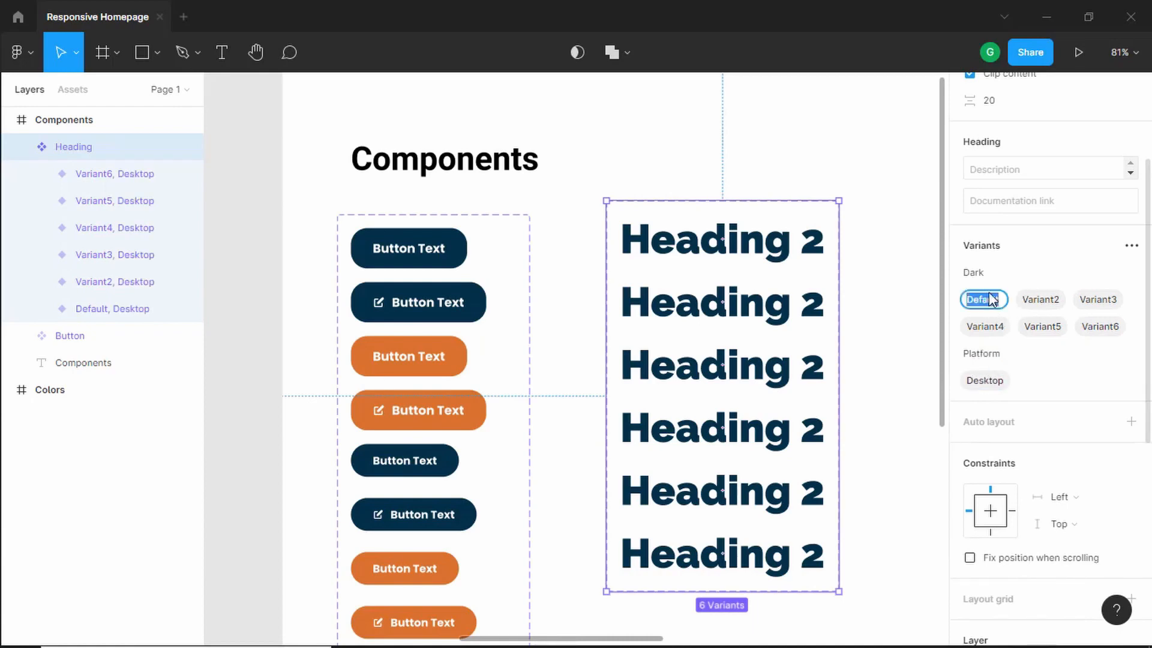
pyautogui.write('Tr')
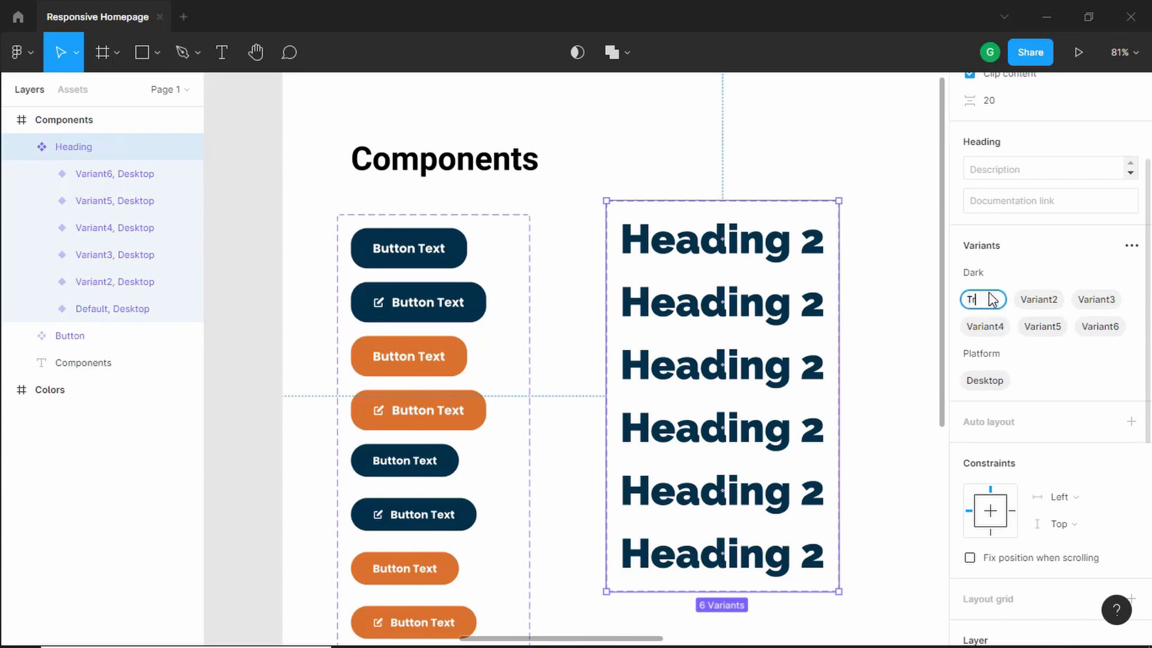
pyautogui.write('ue')
pyautogui.press('Return')
pyautogui.click(977, 300)
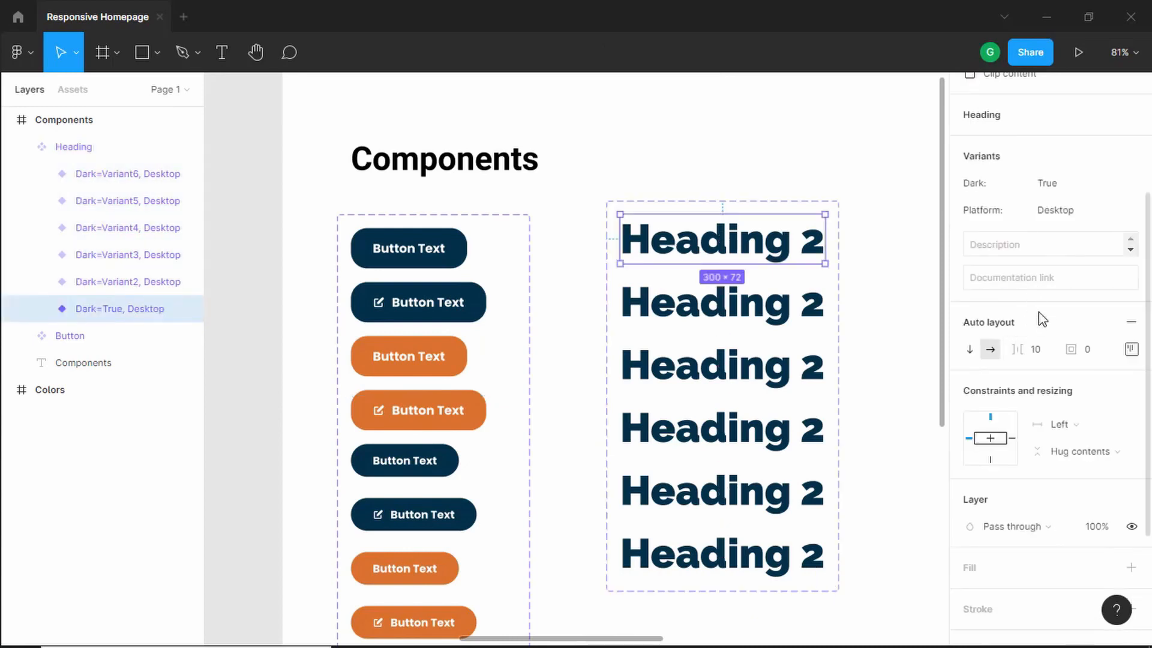
# - Set the second heading variant's text colour to FFFFFF
pyautogui.scroll(2, 1027, 294)
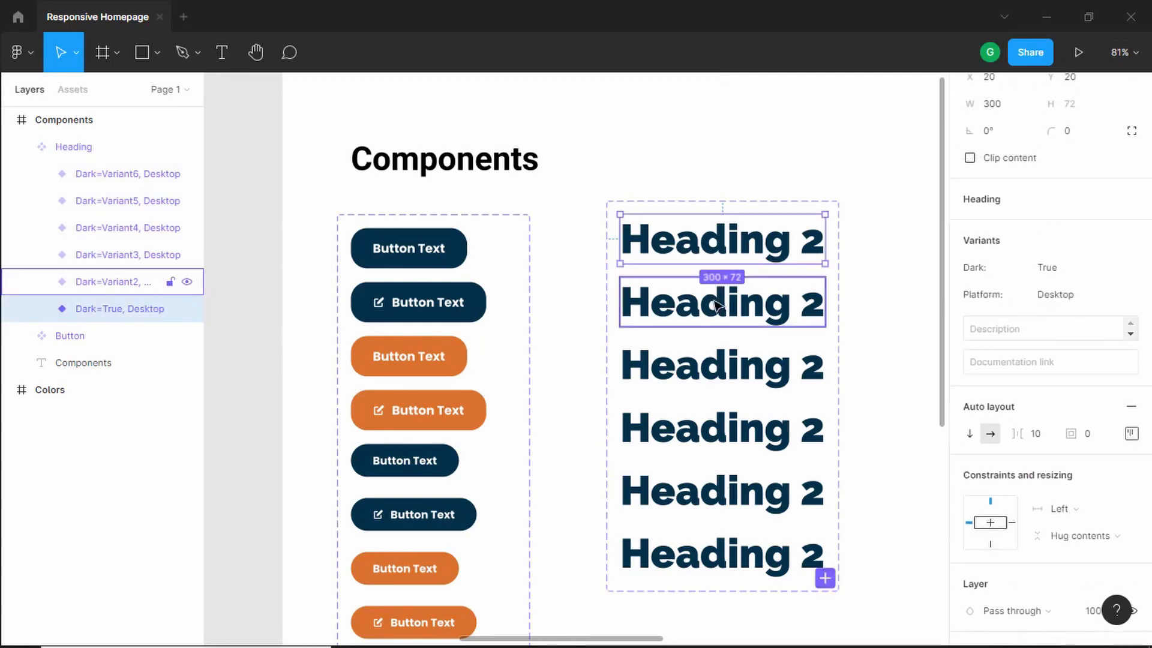
pyautogui.press('Escape')
pyautogui.click(772, 302)
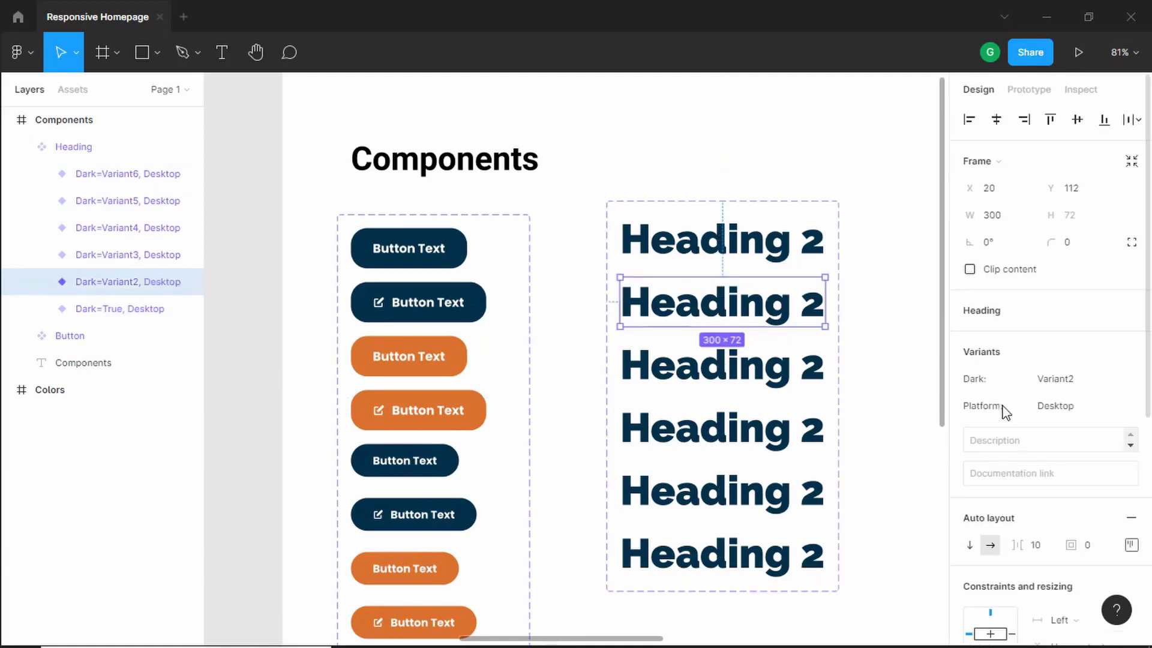
pyautogui.scroll(-6, 1024, 491)
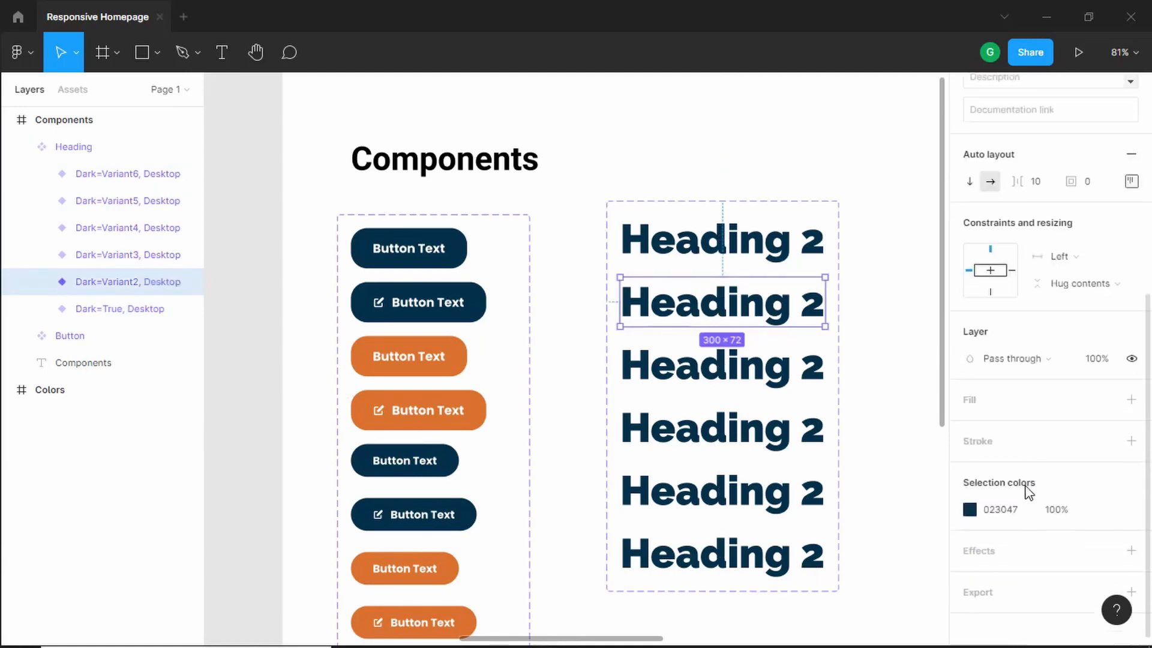
pyautogui.click(968, 499)
pyautogui.write('FFFFFF')
pyautogui.press('Return')
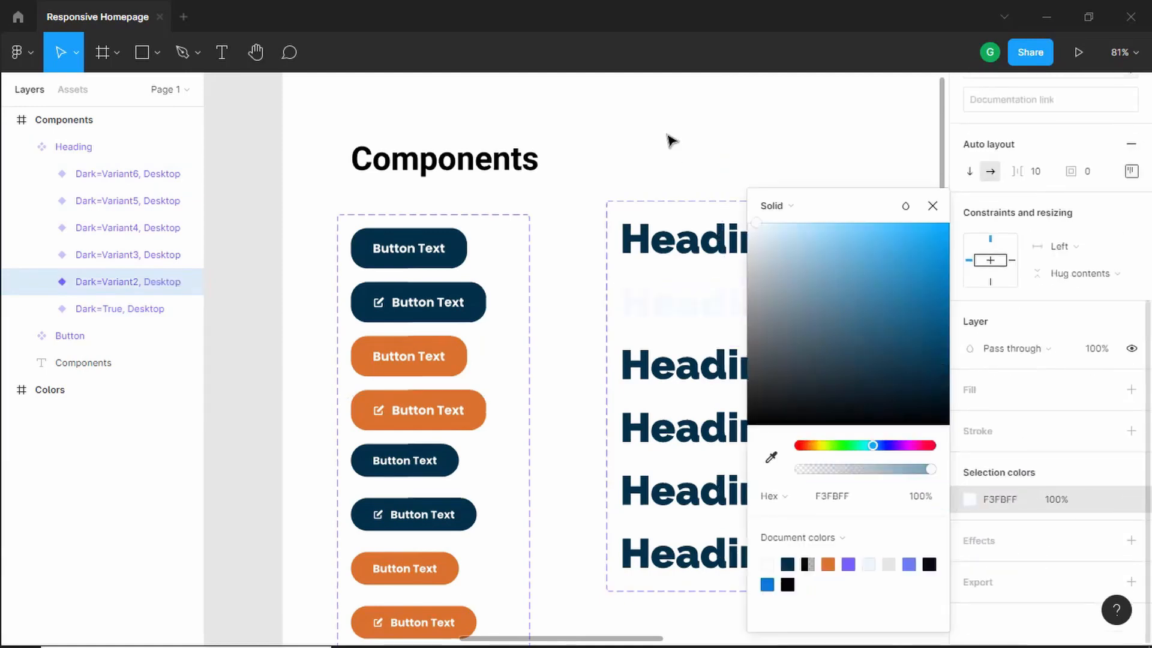
pyautogui.click(932, 206)
pyautogui.click(823, 141)
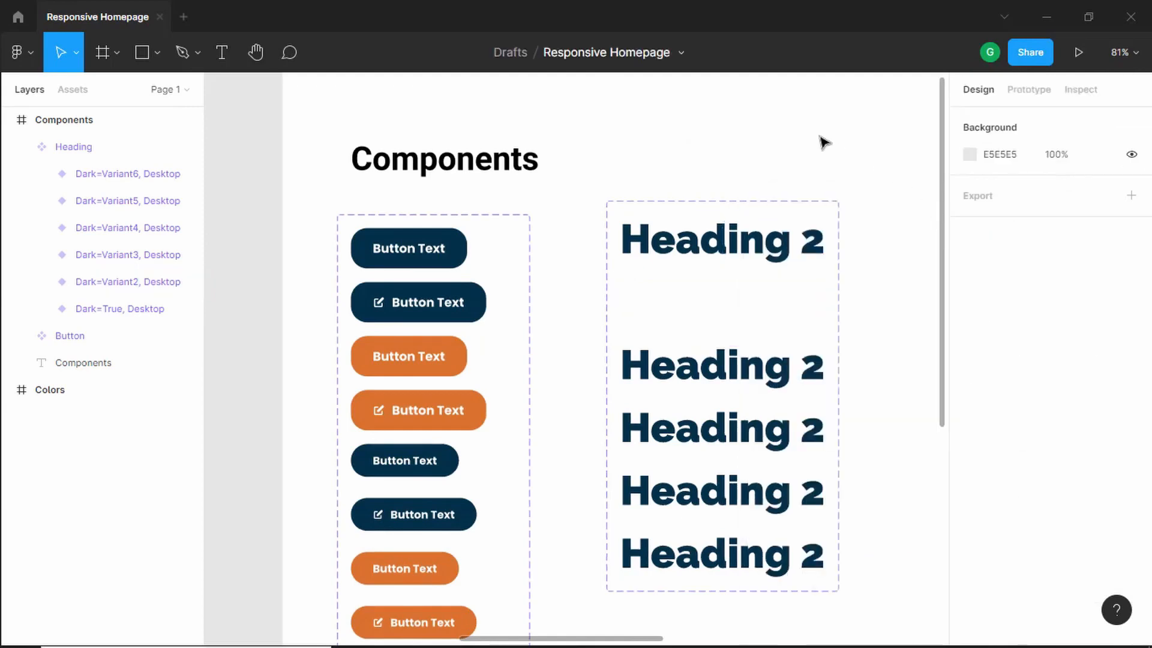
# - Change the Components frame's fill to a light pink, FFAEAE, so the white heading is visible
pyautogui.scroll(-3, 758, 175)
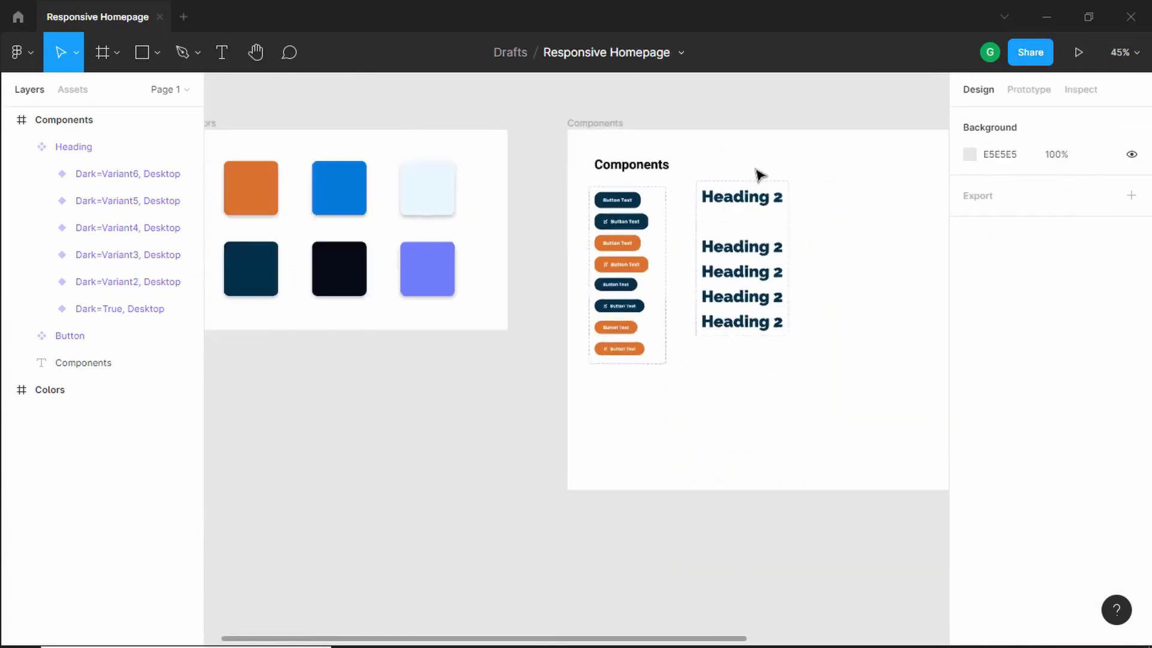
pyautogui.click(624, 129)
pyautogui.scroll(-5, 1124, 384)
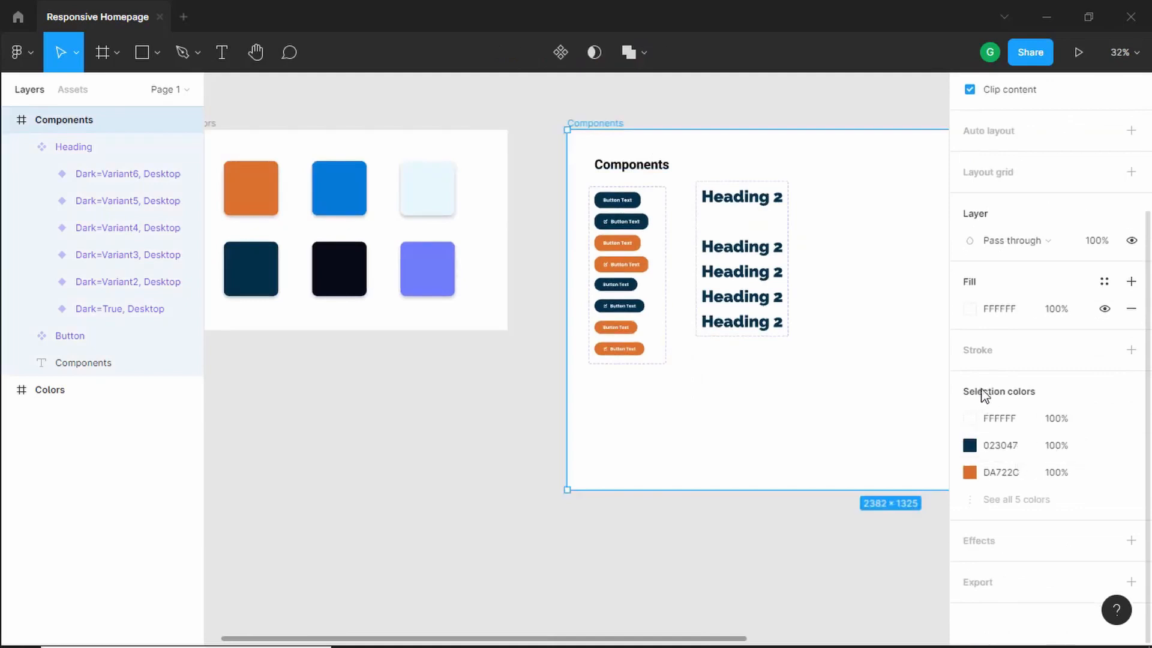
pyautogui.click(968, 309)
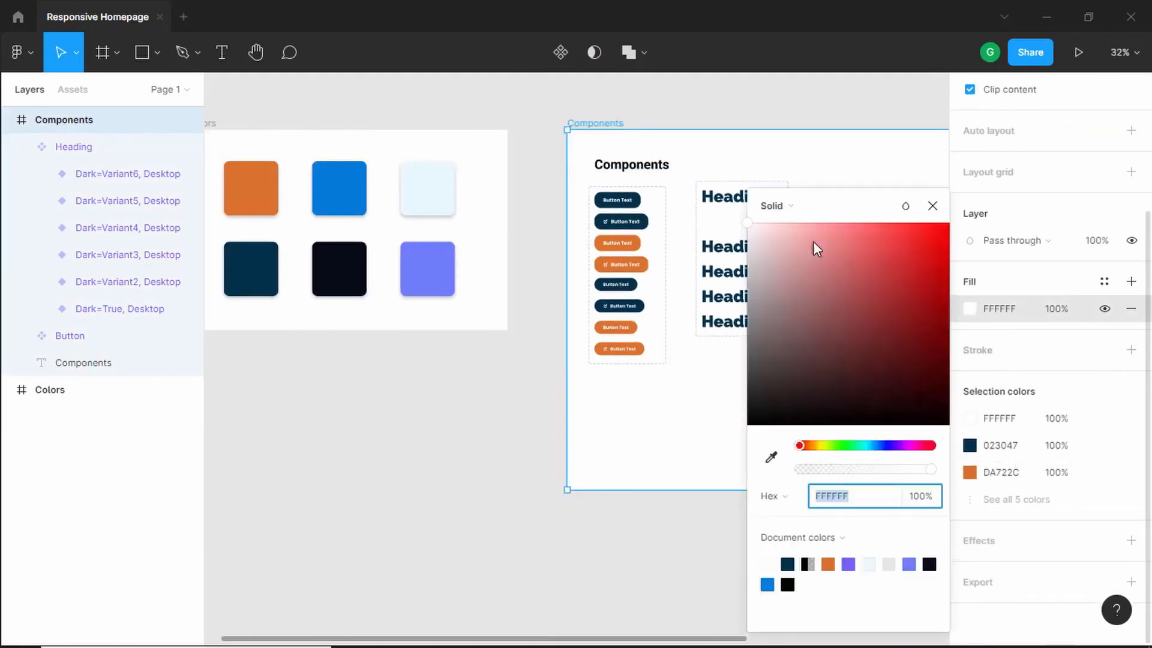
pyautogui.moveTo(812, 241); pyautogui.dragTo(812, 205)
pyautogui.click(932, 206)
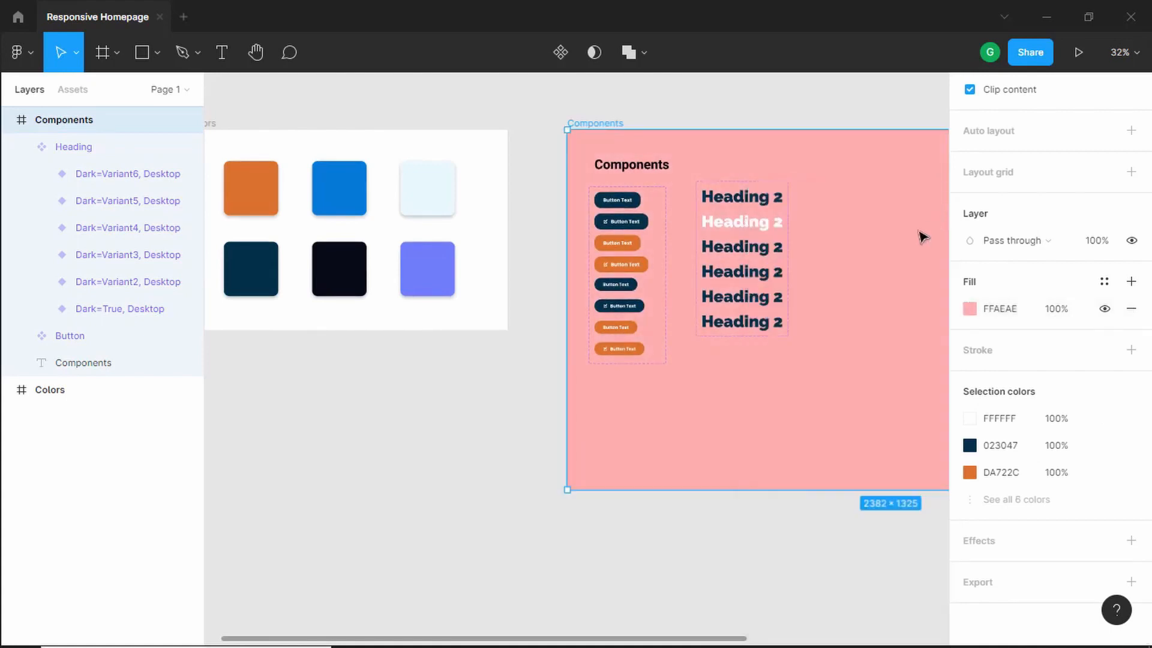
# - Set the white heading variant's Dark value to False
pyautogui.scroll(5, 822, 241)
pyautogui.doubleClick(655, 114)
pyautogui.click(655, 182)
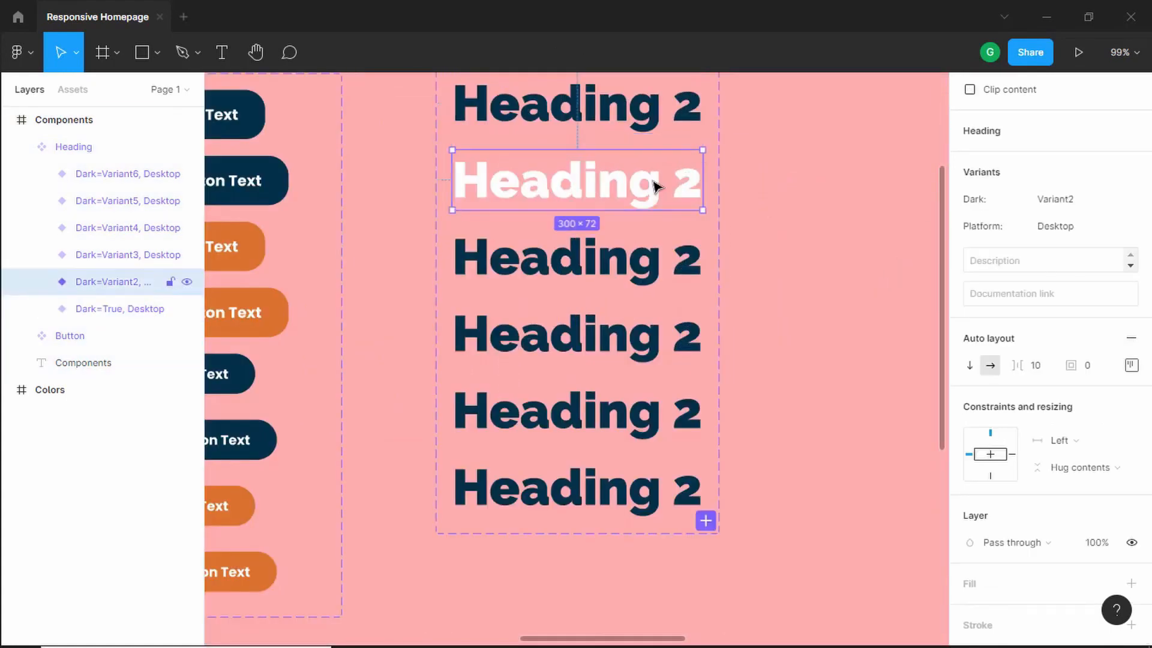
pyautogui.click(1079, 202)
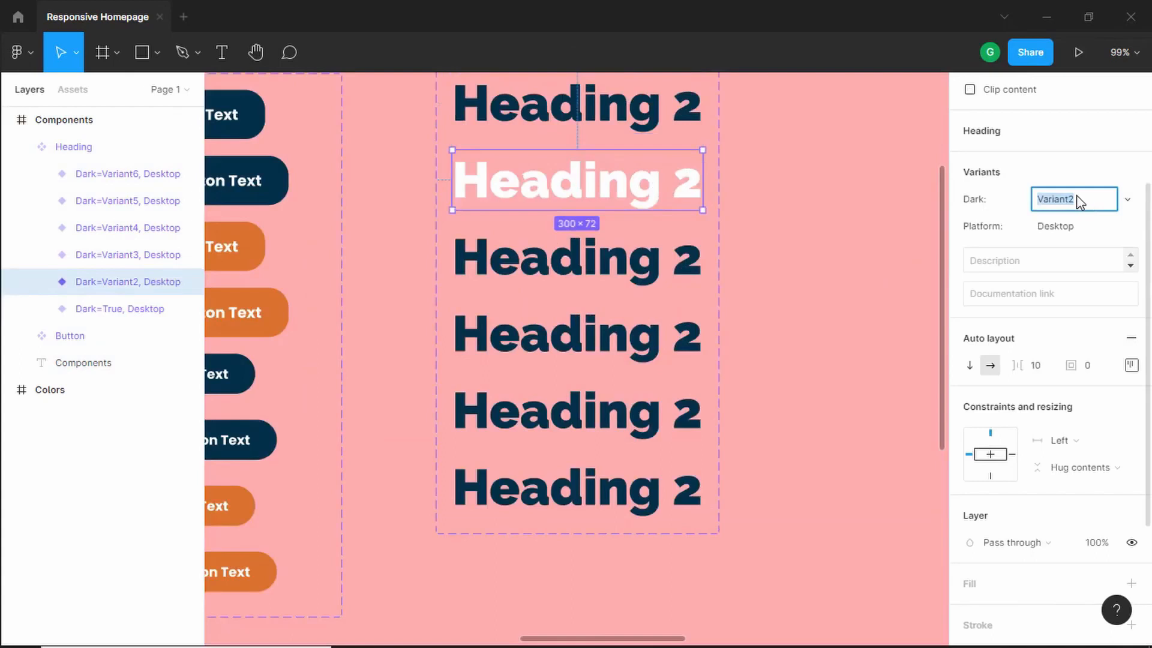
pyautogui.write('False')
pyautogui.press('Return')
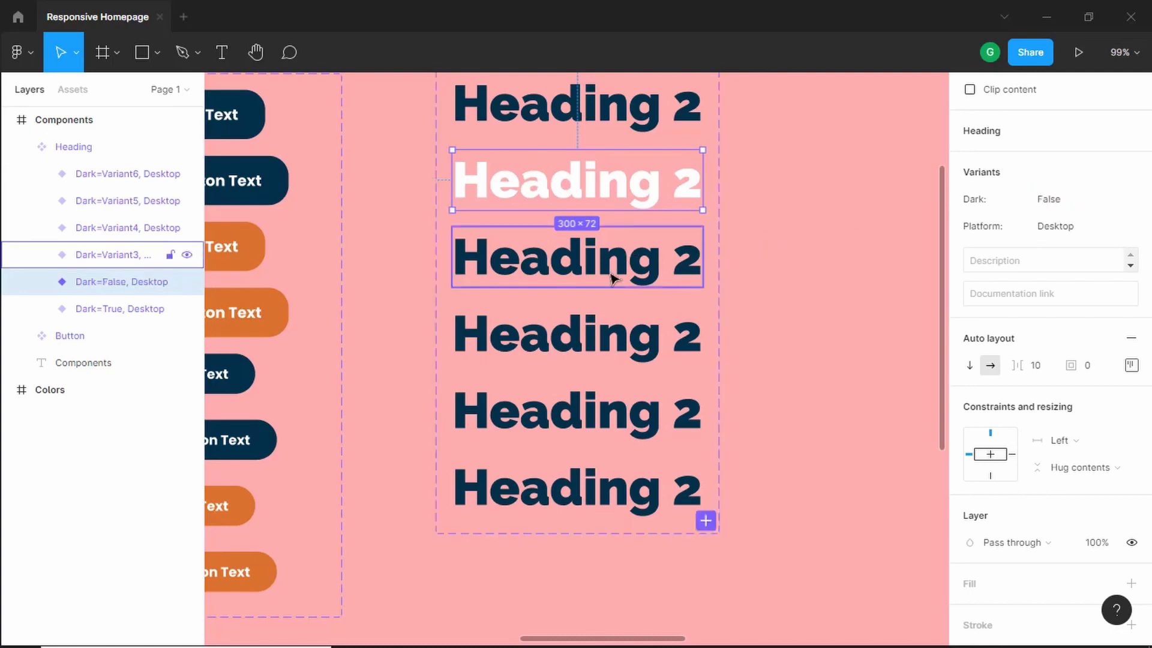
# - Set the third heading variant's Dark value to True and its Platform to Tablet
pyautogui.click(624, 258)
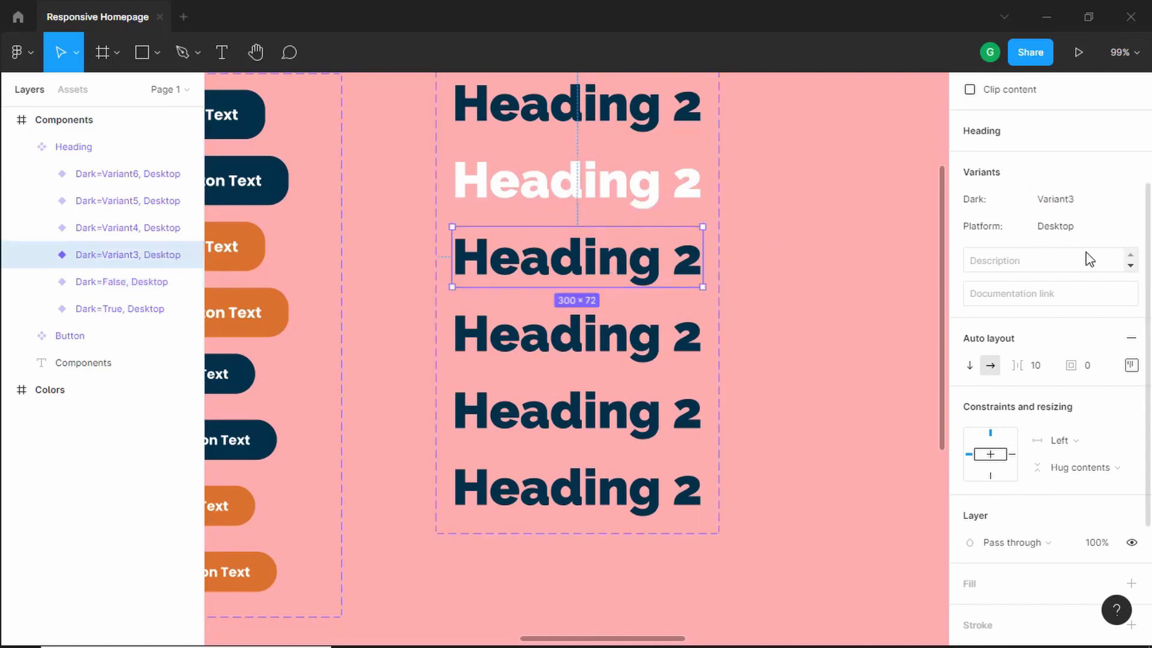
pyautogui.click(1087, 208)
pyautogui.write('True')
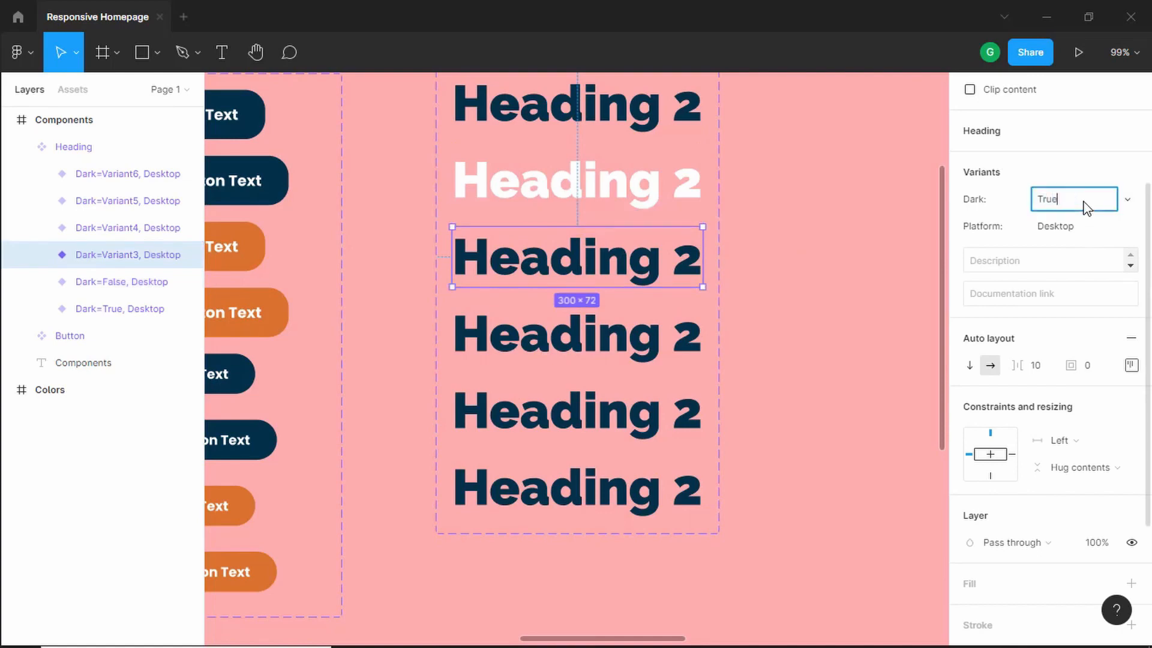
pyautogui.press('Return')
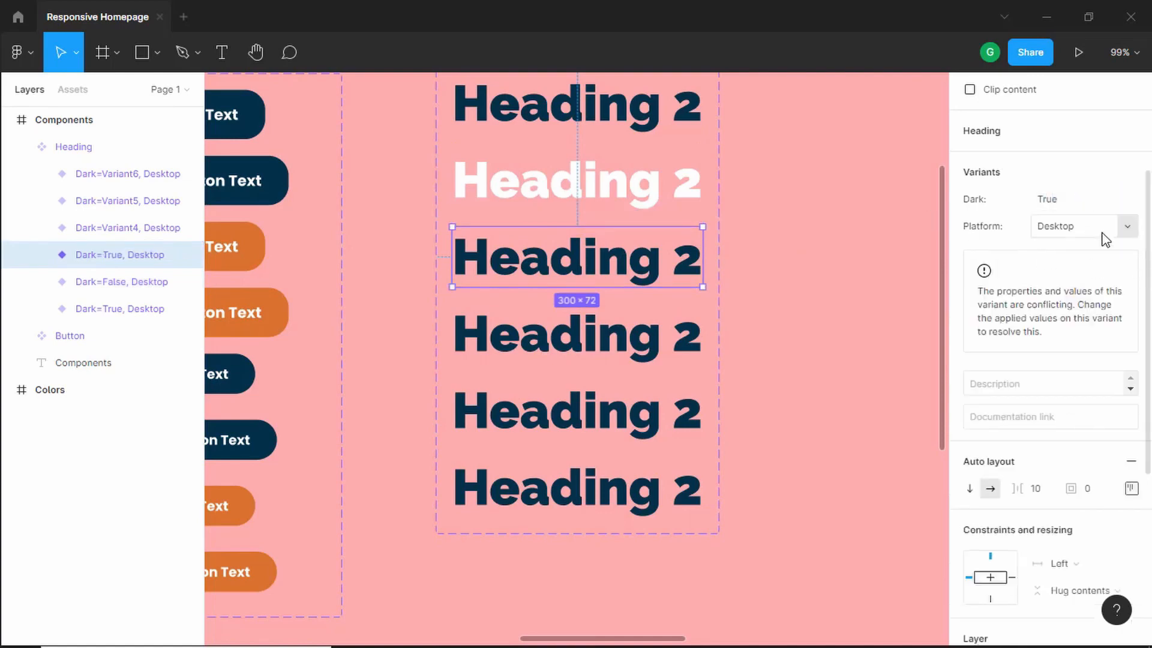
pyautogui.click(1092, 236)
pyautogui.doubleClick(1091, 231)
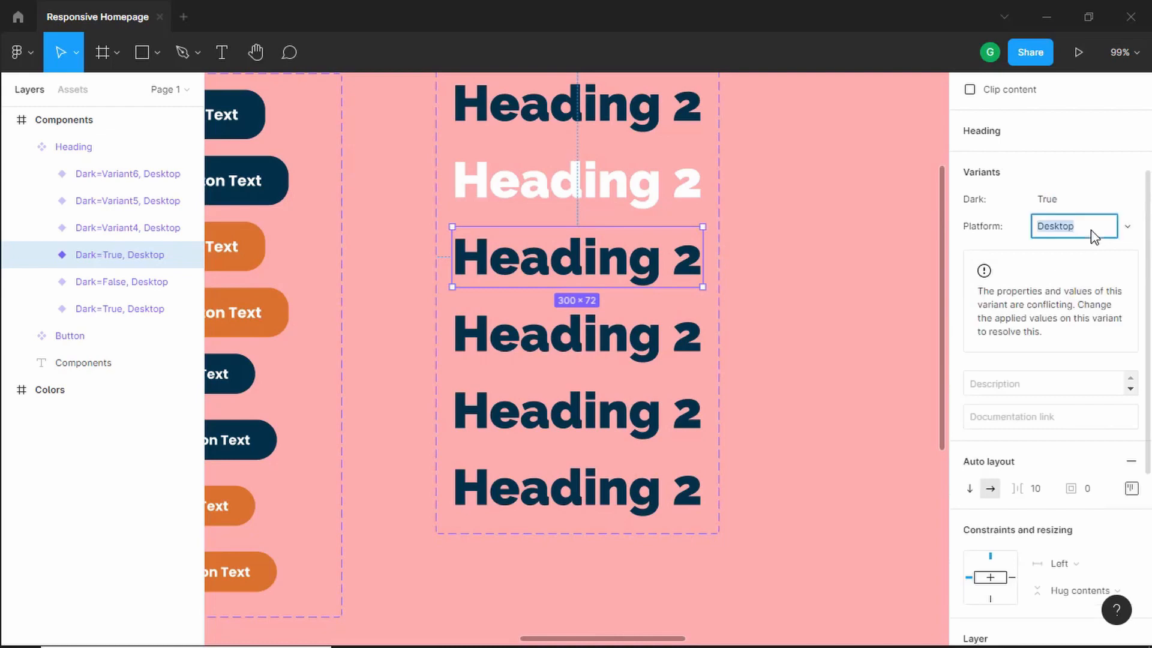
pyautogui.write('Tablet')
pyautogui.press('Return')
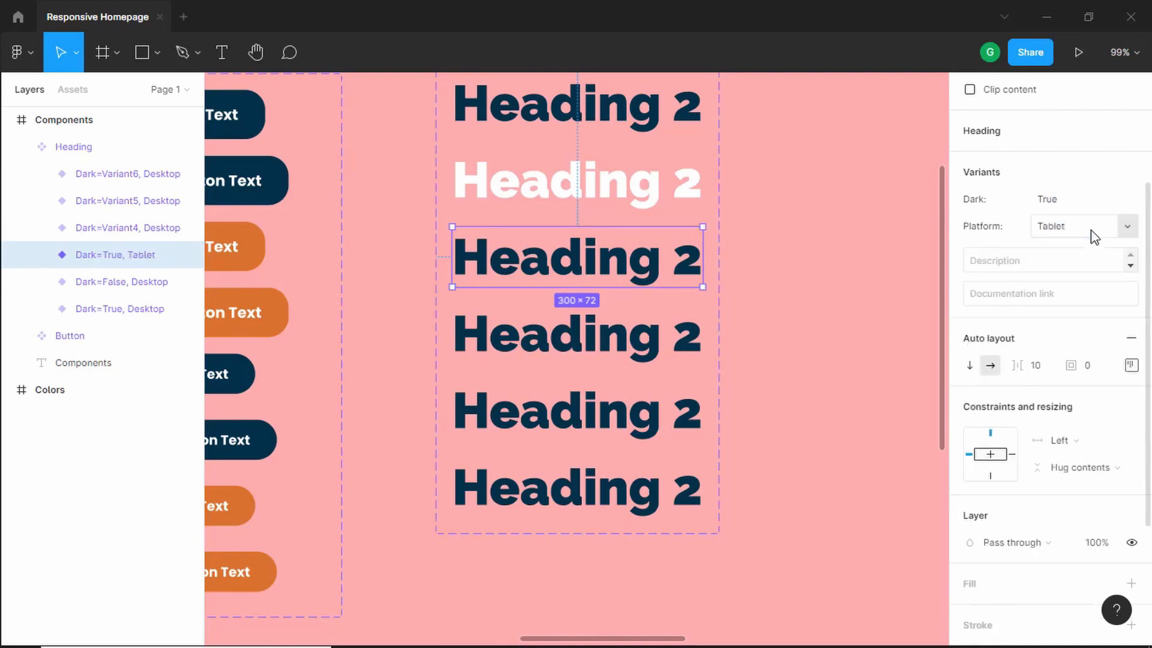
# - Set the Tablet variant's heading text size to 40
pyautogui.doubleClick(613, 265)
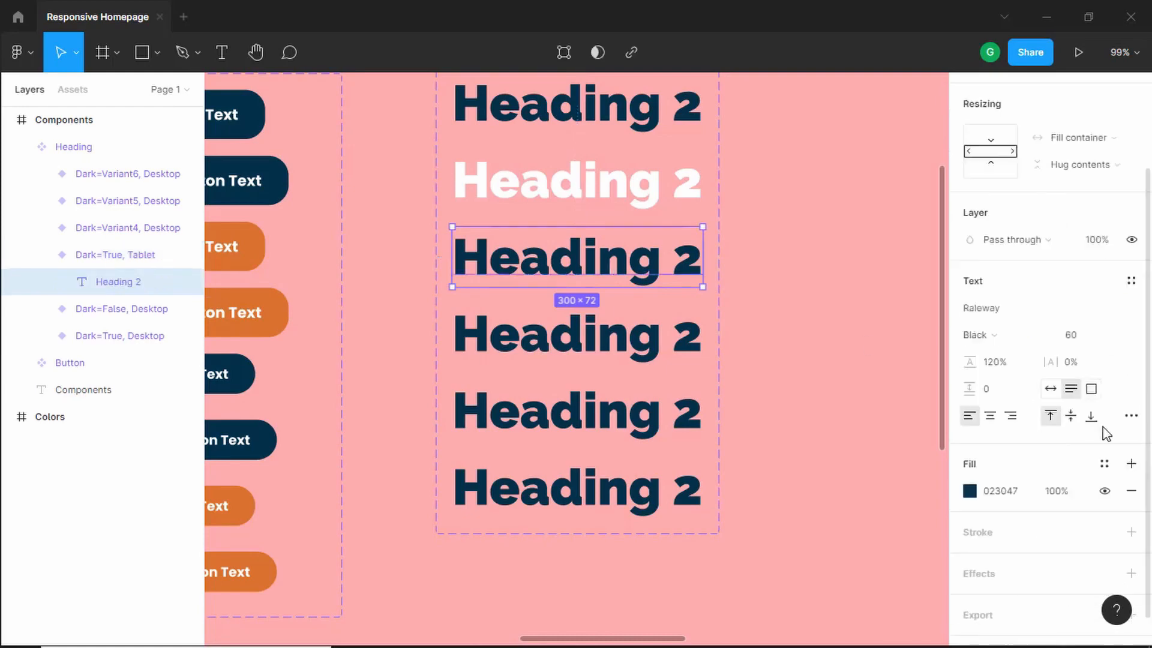
pyautogui.click(1085, 339)
pyautogui.write('40')
pyautogui.press('Return')
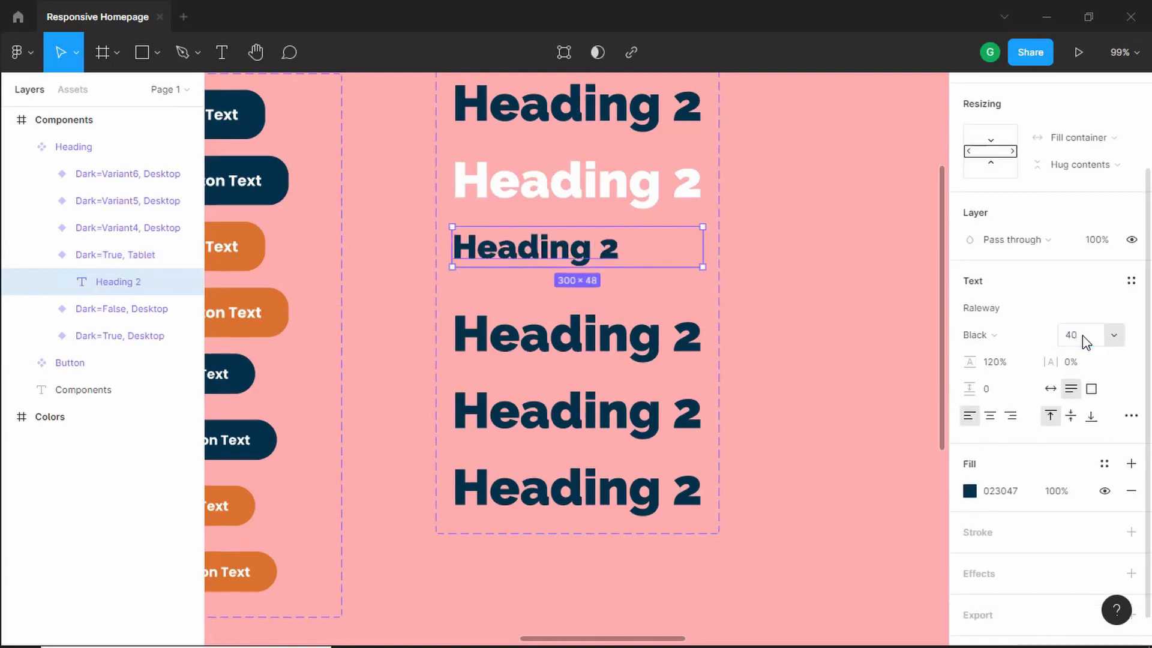
# - Set the fourth heading variant's text size to 40
pyautogui.doubleClick(624, 339)
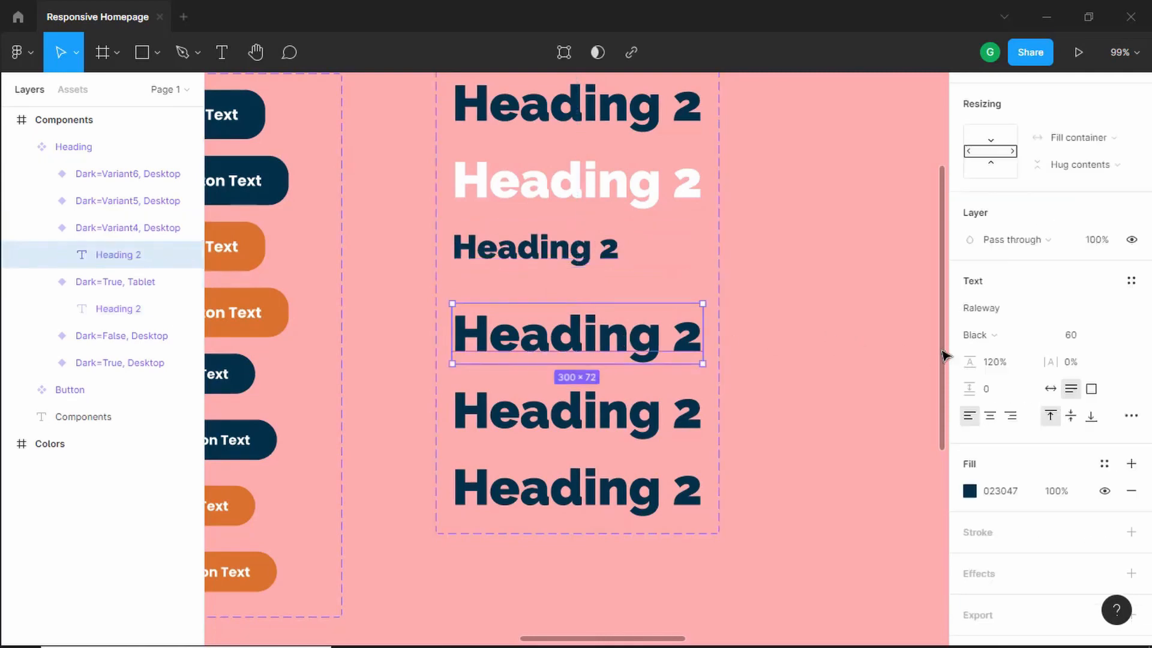
pyautogui.click(1085, 339)
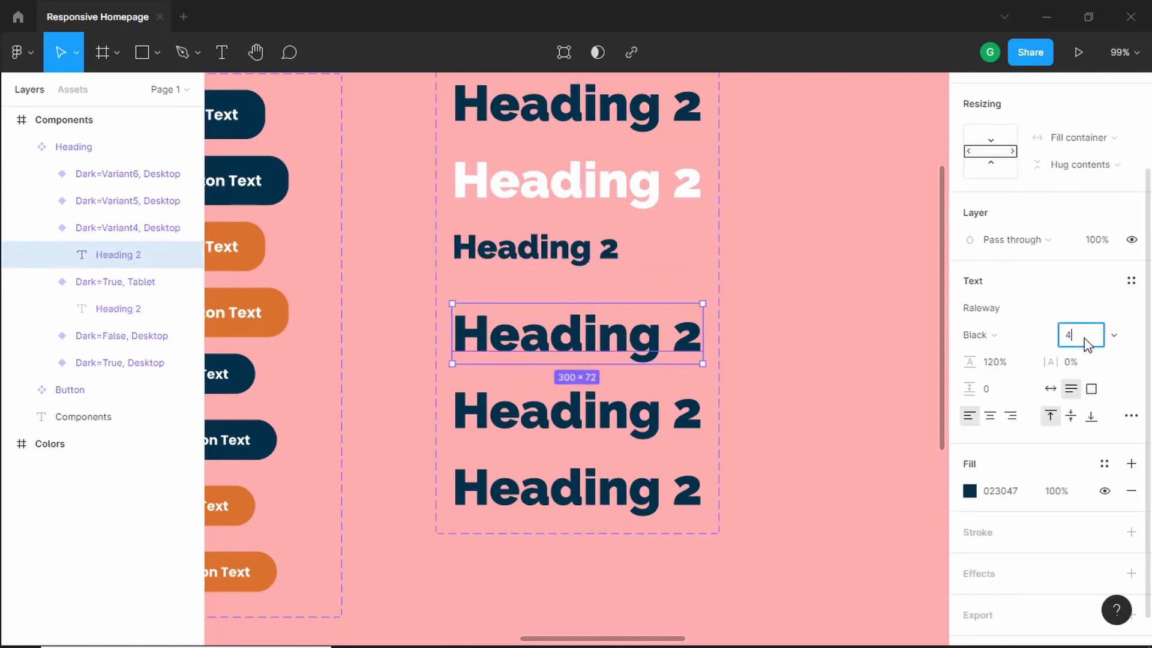
pyautogui.write('40')
pyautogui.press('Return')
# - Change the fourth heading variant's text color to white, FFFFFF
pyautogui.click(660, 254)
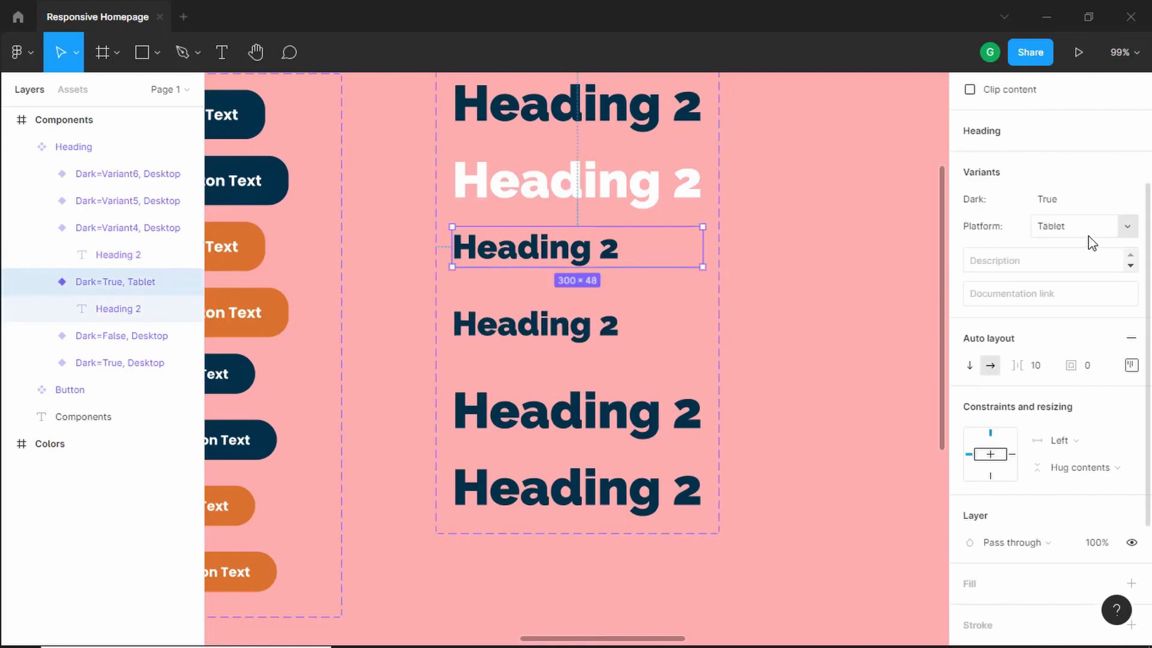
pyautogui.click(579, 335)
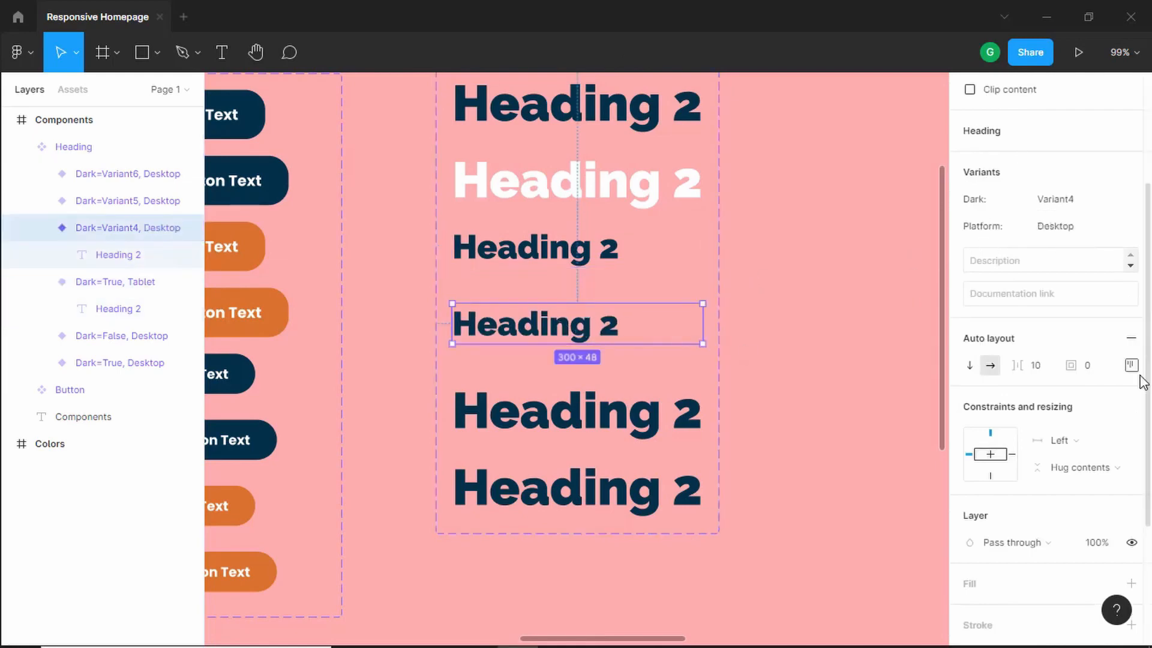
pyautogui.scroll(-5, 1070, 429)
pyautogui.click(968, 500)
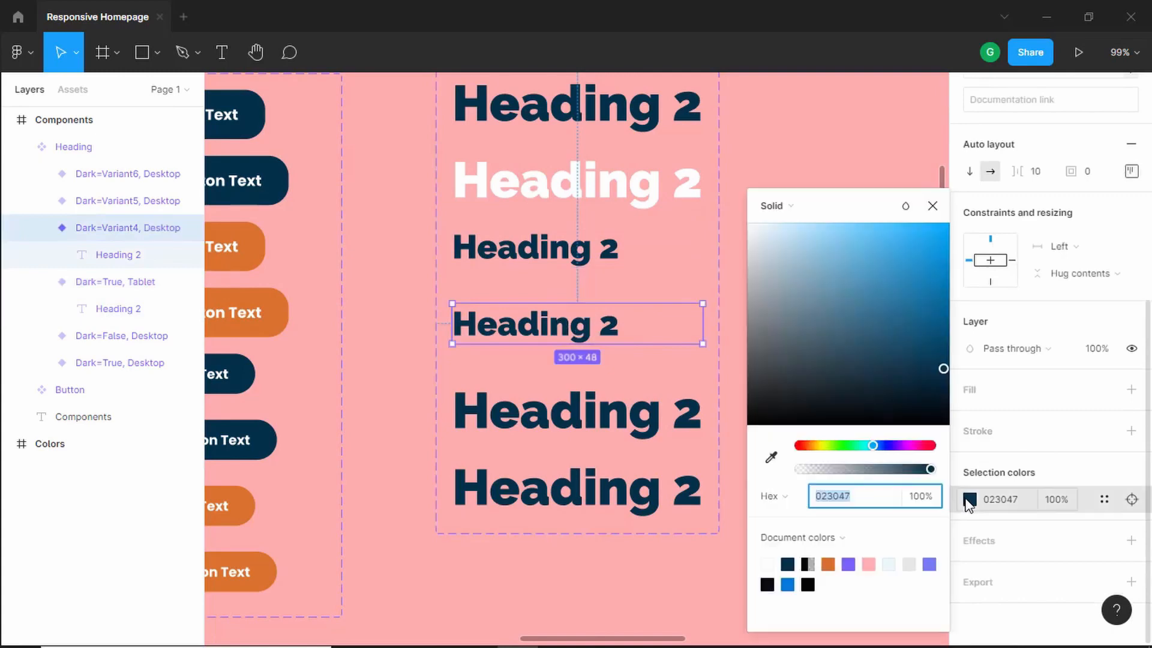
pyautogui.write('FFFFFF')
pyautogui.press('Return')
pyautogui.click(933, 207)
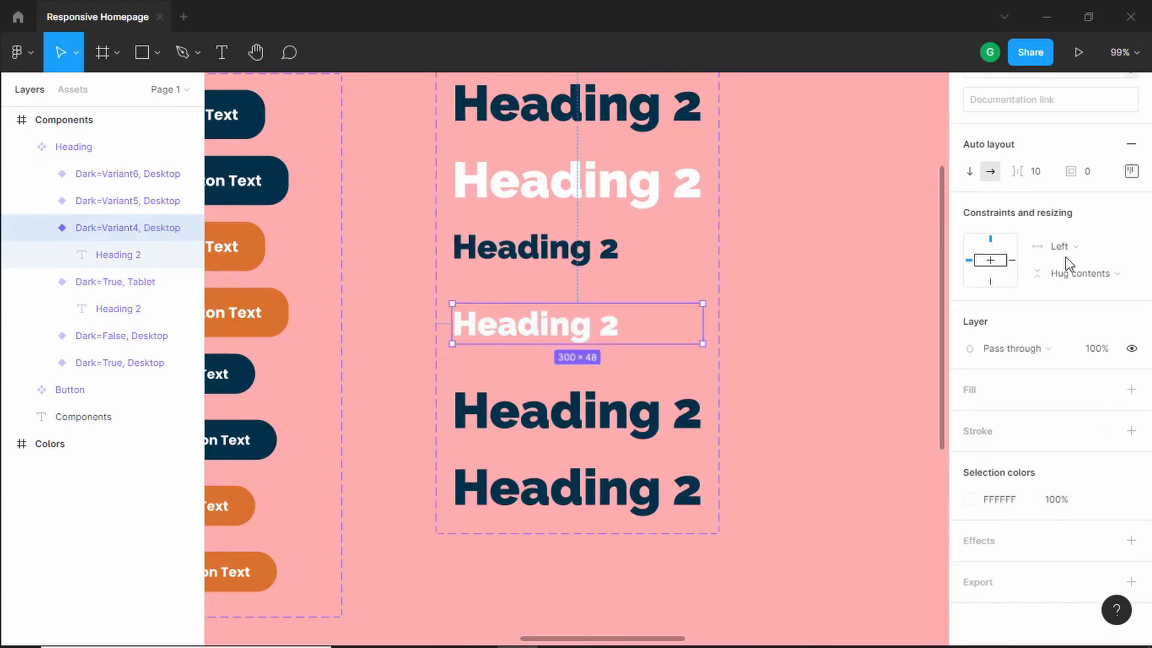
# - Set the fourth heading variant's Dark value to False and its Platform to Tablet
pyautogui.scroll(2, 1043, 306)
pyautogui.scroll(4, 1050, 310)
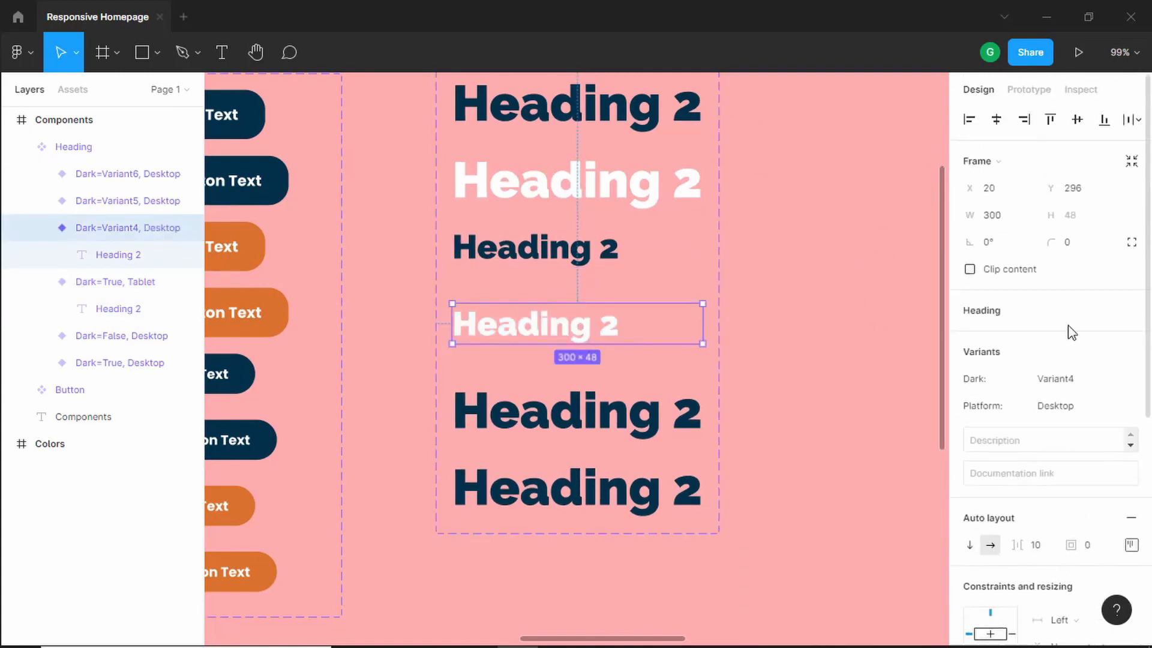
pyautogui.click(1069, 379)
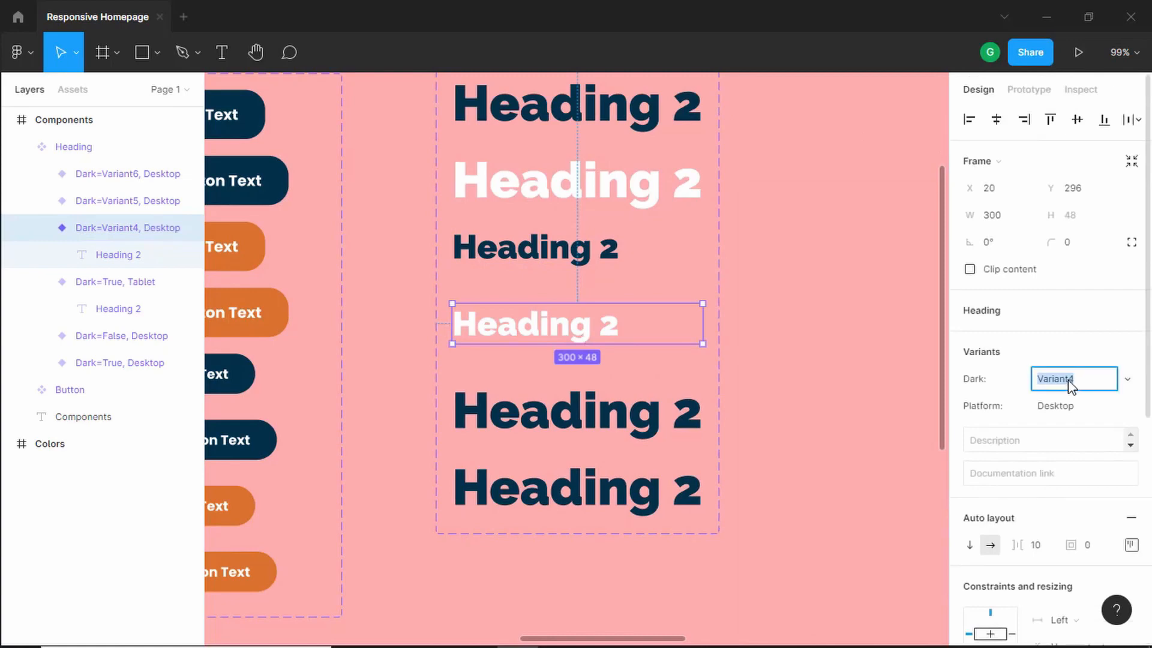
pyautogui.write('False')
pyautogui.press('Return')
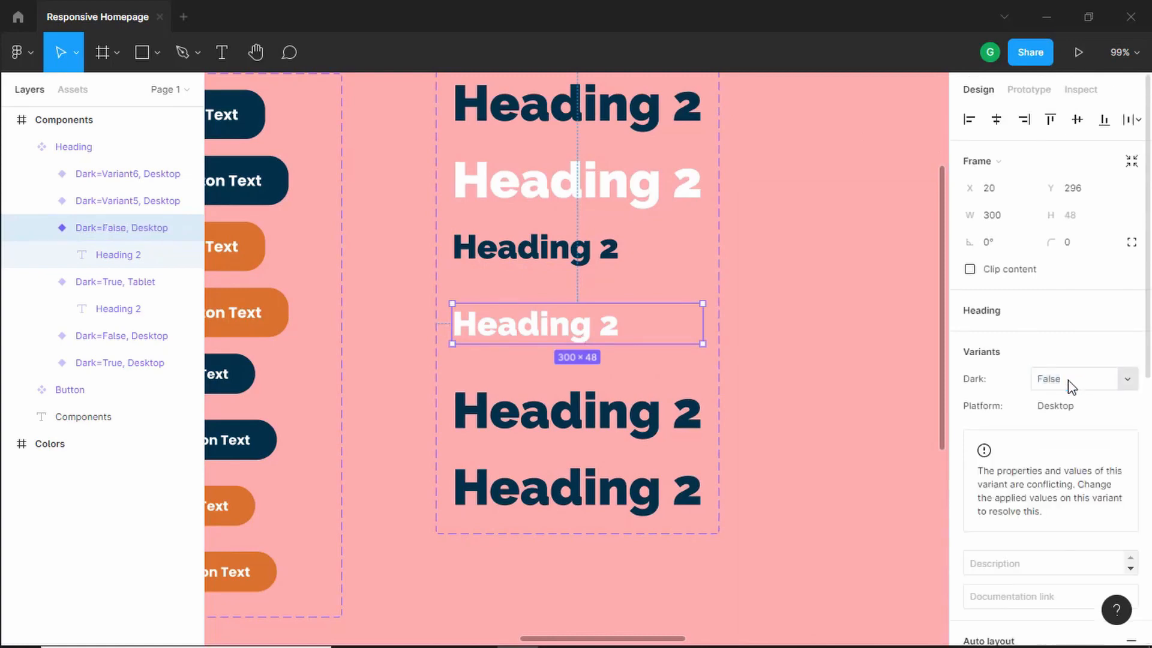
pyautogui.click(1116, 406)
pyautogui.click(1124, 407)
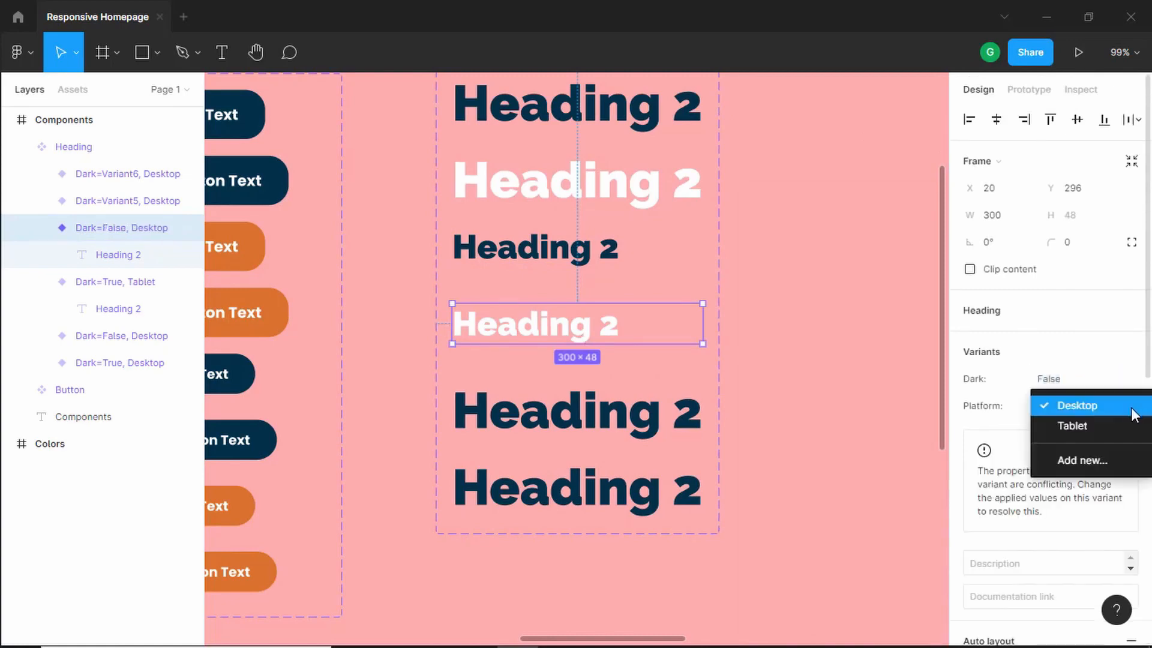
pyautogui.click(1124, 434)
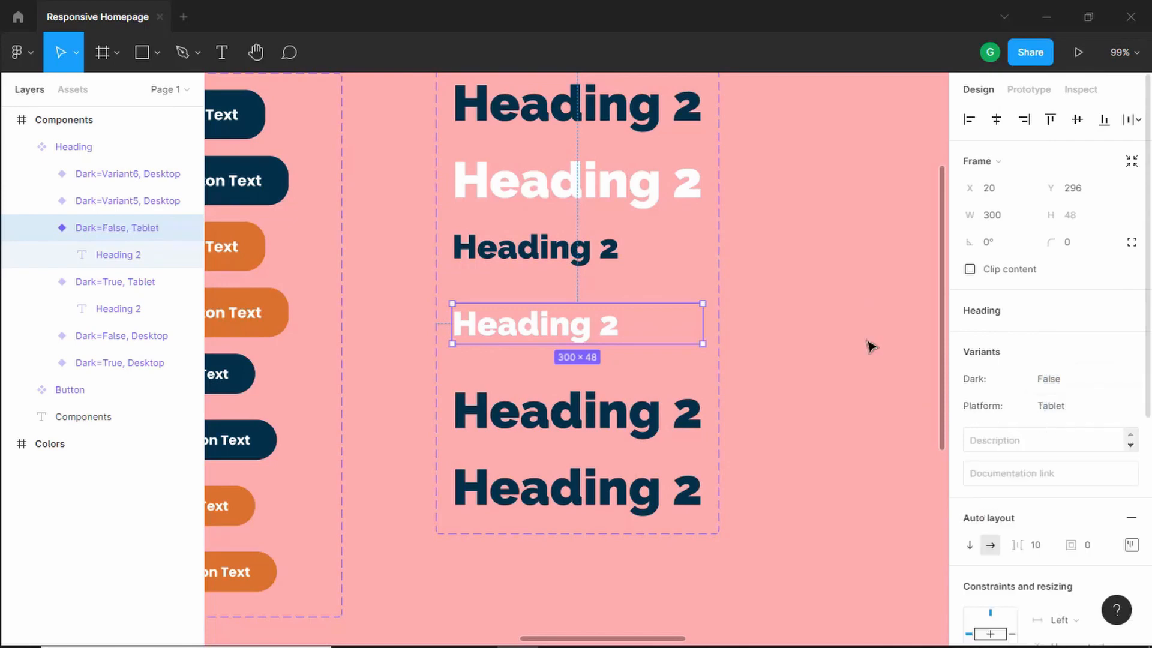
# - Set the fifth heading variant's text size to 30
pyautogui.click(624, 422)
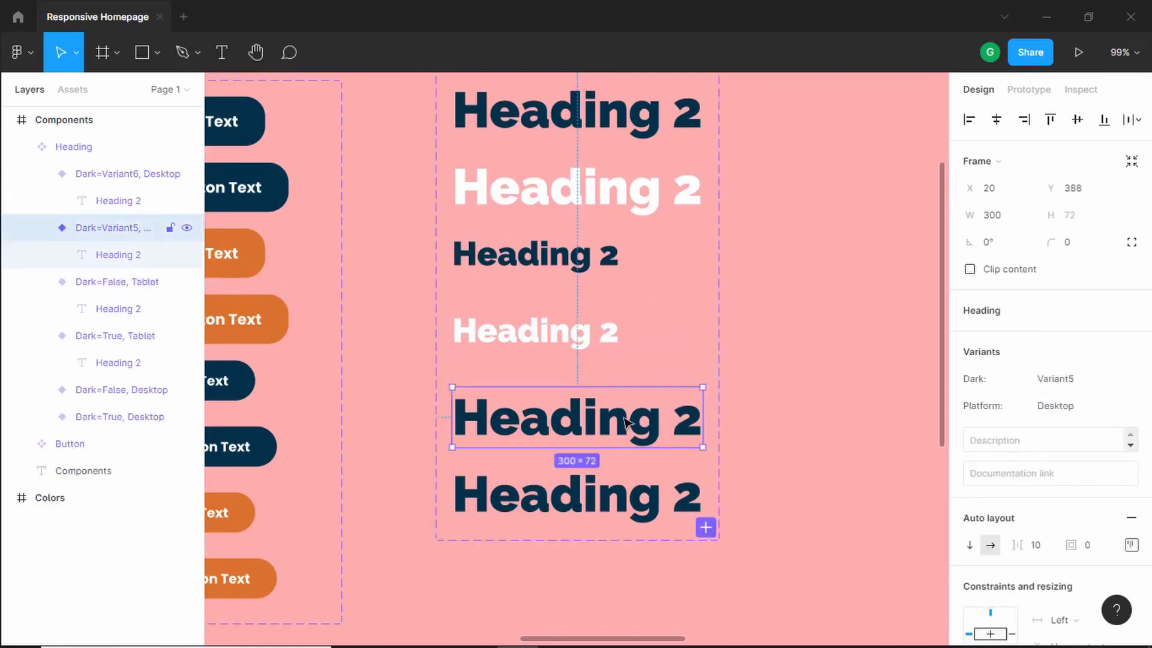
pyautogui.click(624, 422)
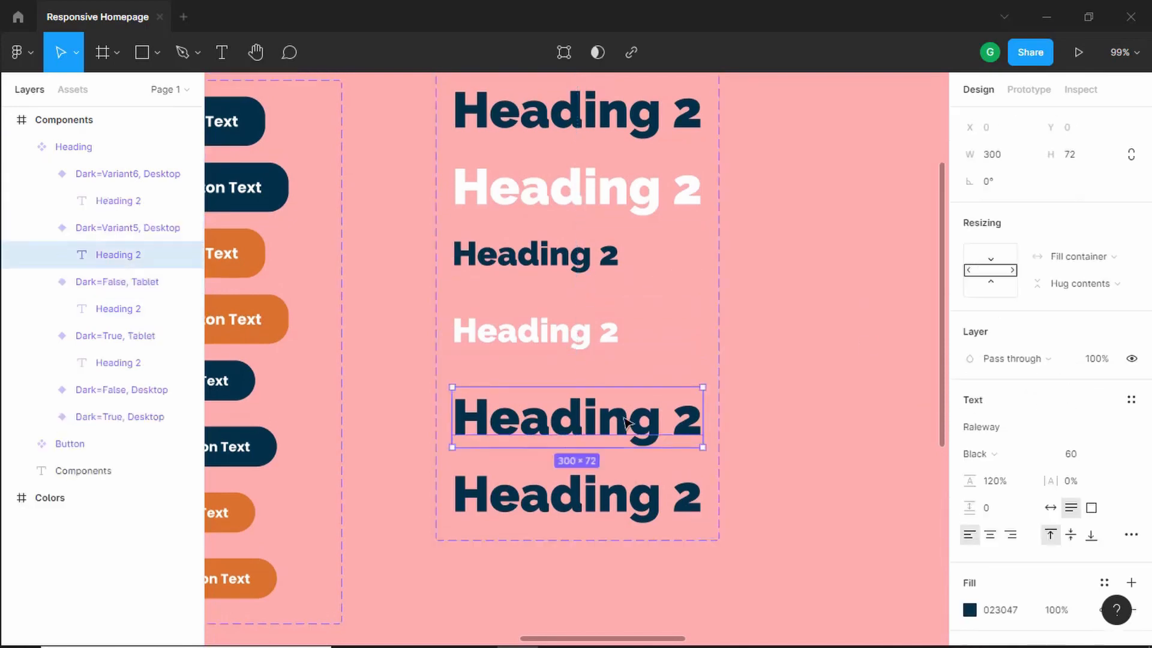
pyautogui.click(1085, 455)
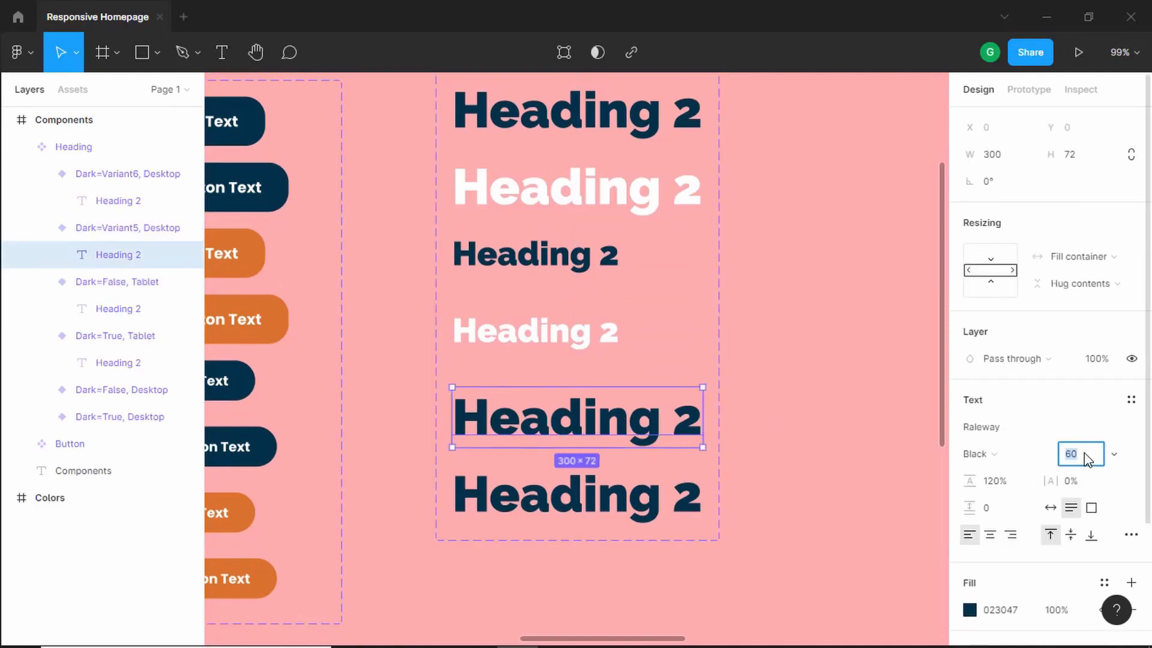
pyautogui.write('30')
pyautogui.press('Return')
# - Set the sixth heading variant's text size to 30
pyautogui.click(614, 495)
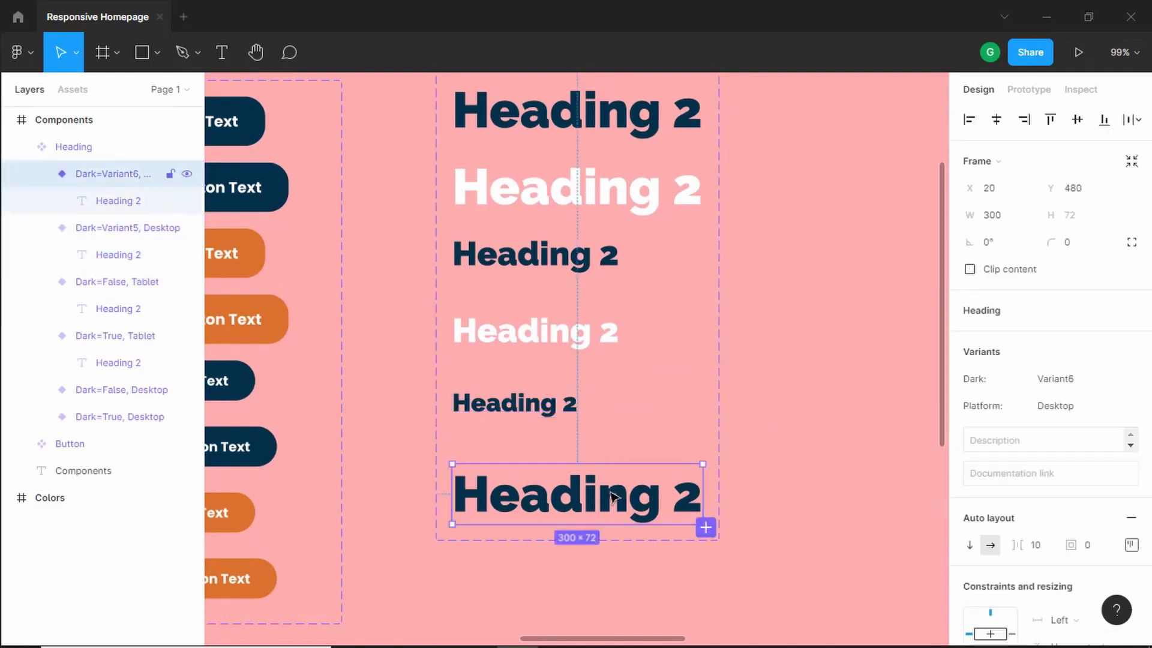
pyautogui.click(614, 496)
pyautogui.click(1093, 460)
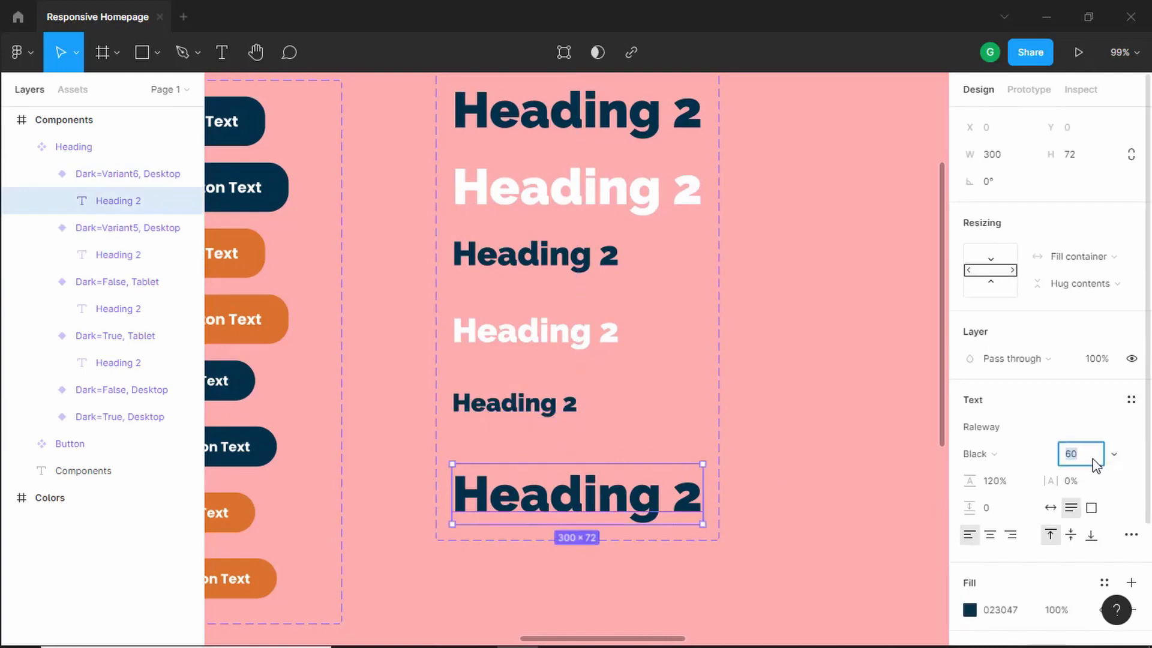
pyautogui.write('30')
pyautogui.press('Return')
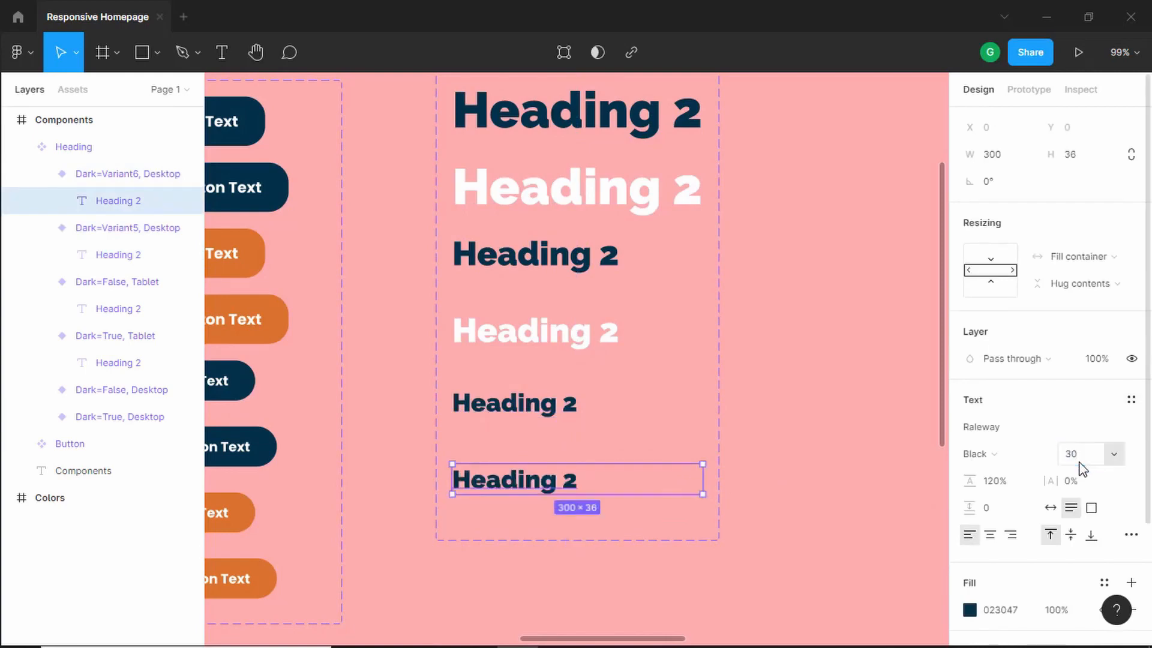
# - Set the fifth heading variant's Dark value to True and add a new Platform value, Mobile
pyautogui.click(598, 407)
pyautogui.click(1077, 385)
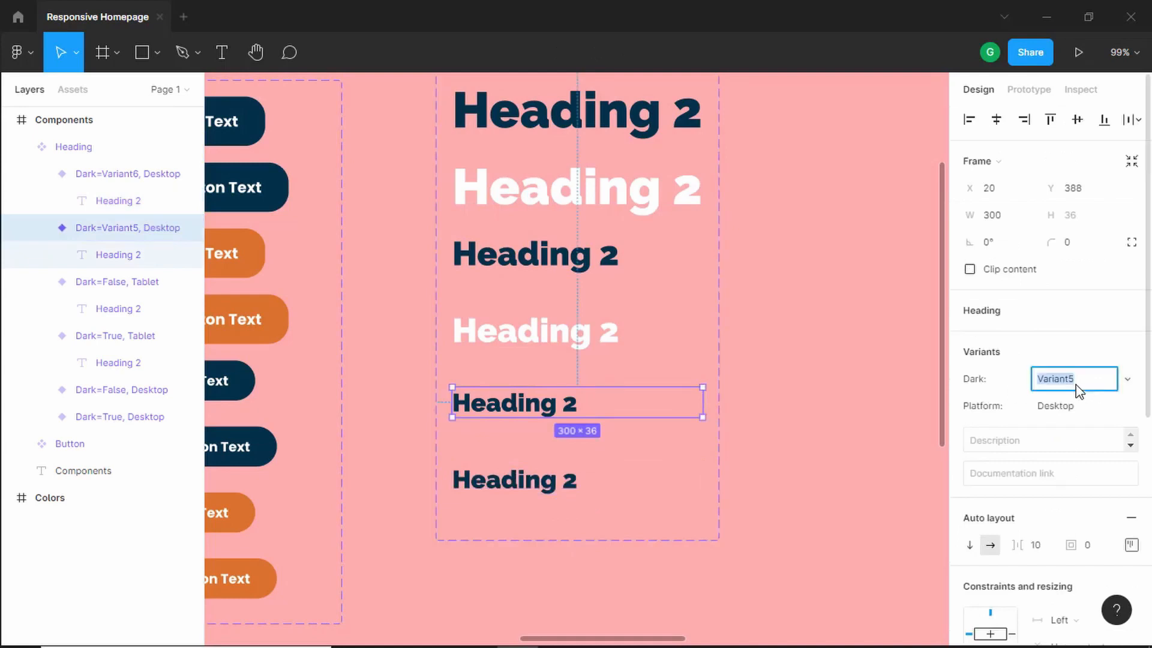
pyautogui.write('True')
pyautogui.press('Return')
pyautogui.click(1090, 408)
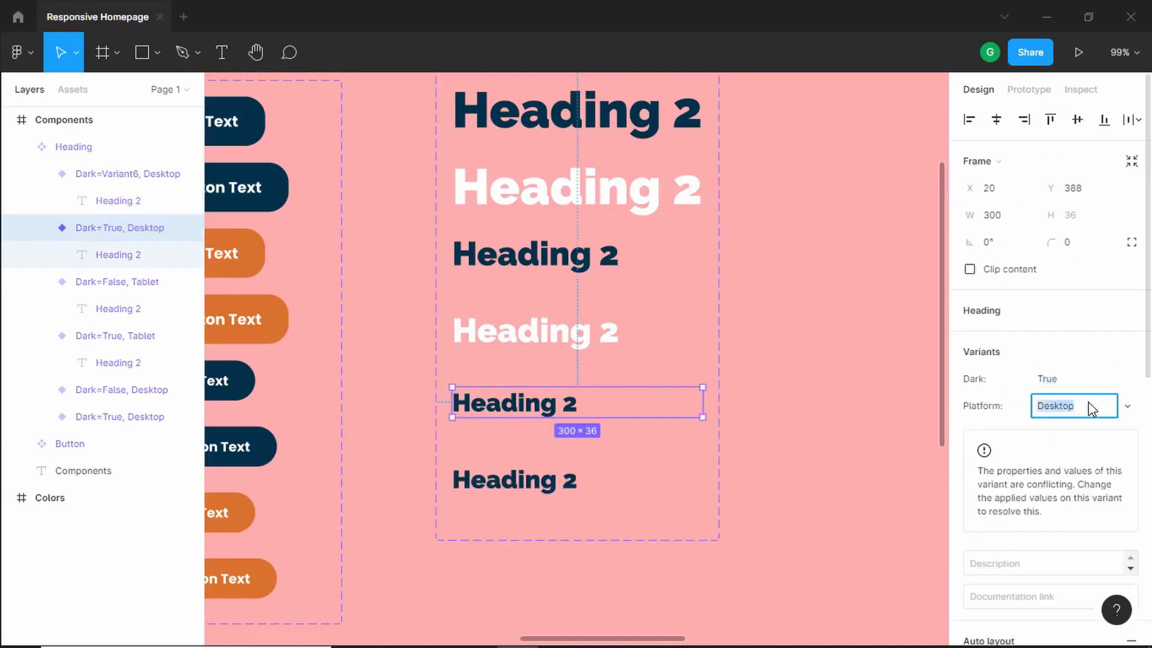
pyautogui.write('M')
pyautogui.press('Return')
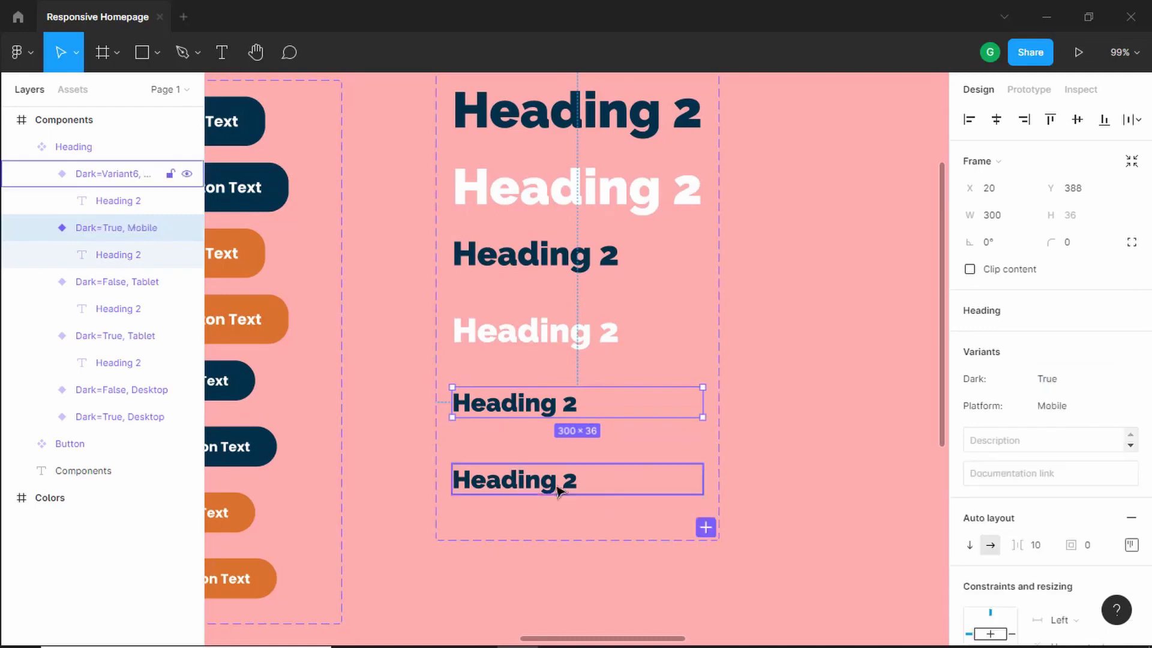
# - Set the sixth heading variant's Dark value to False and its Platform to Mobile
pyautogui.click(557, 491)
pyautogui.click(1089, 385)
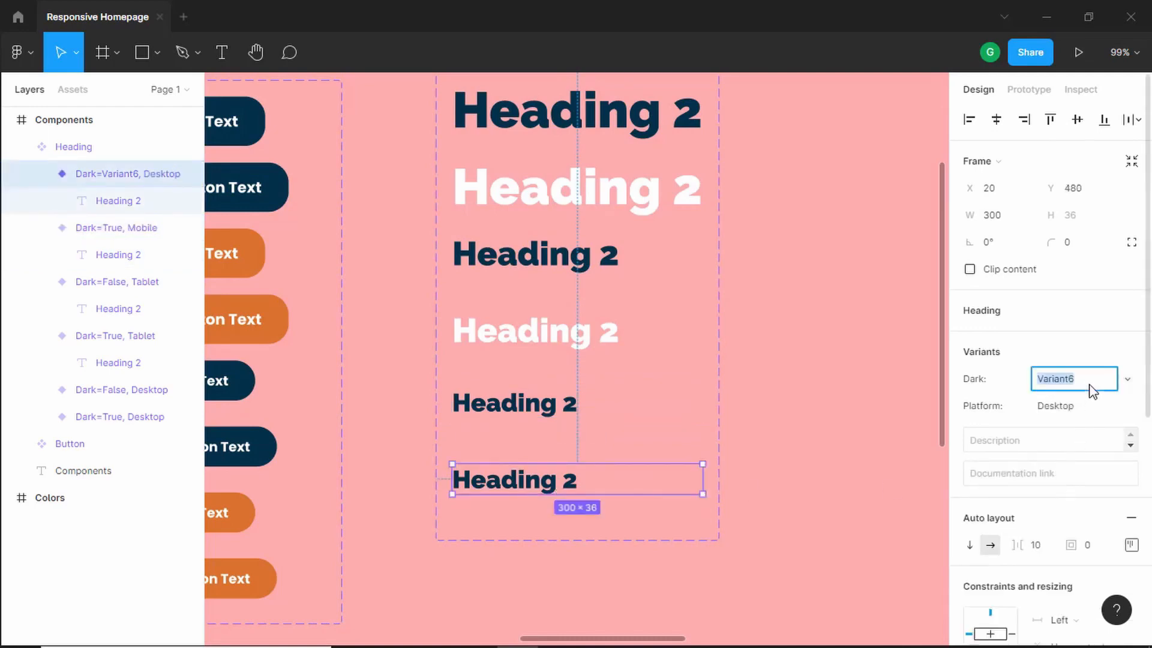
pyautogui.write('False')
pyautogui.press('Return')
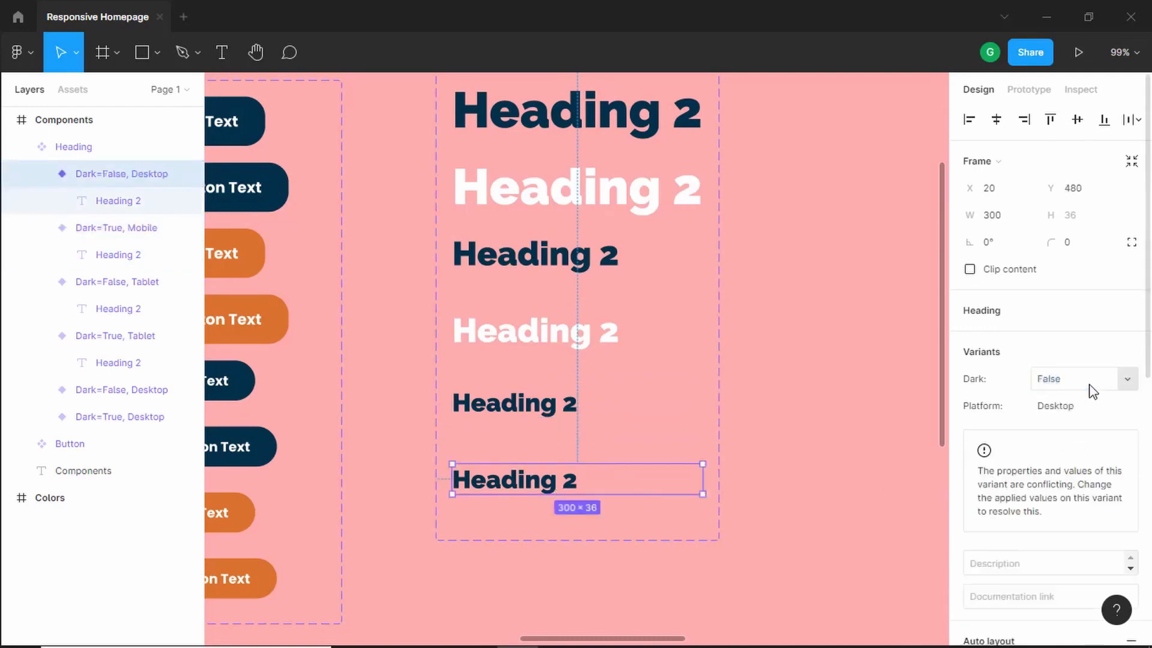
pyautogui.click(1126, 406)
pyautogui.click(1084, 444)
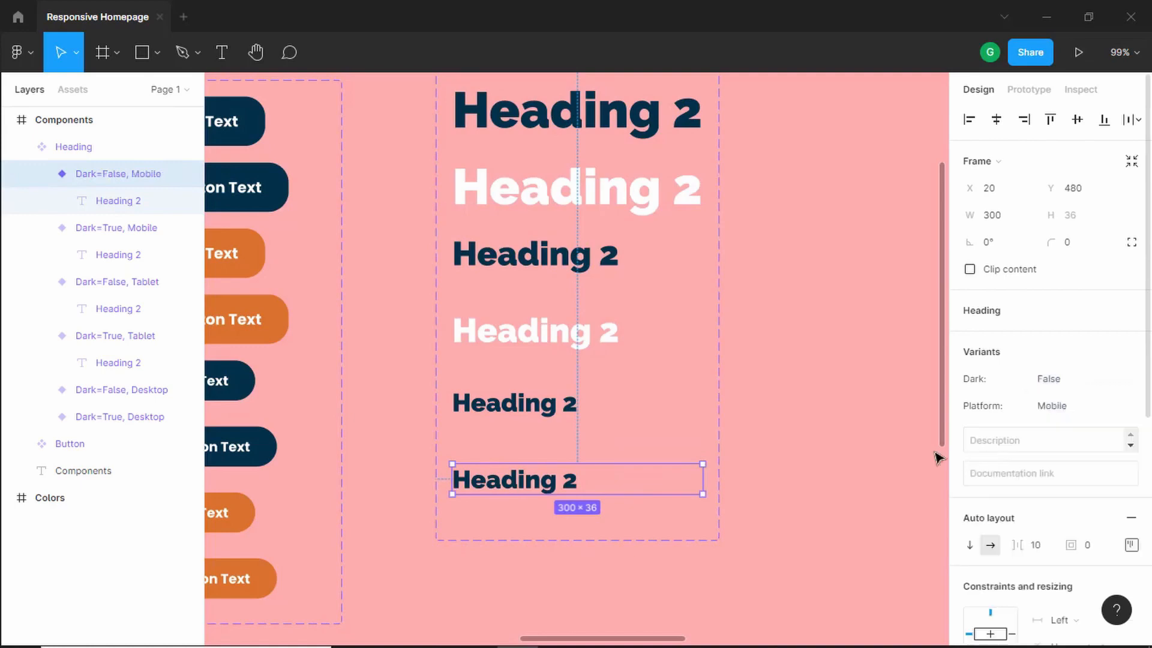
# - Change the sixth heading variant's text color to white, FFFFFF
pyautogui.scroll(-6, 1013, 473)
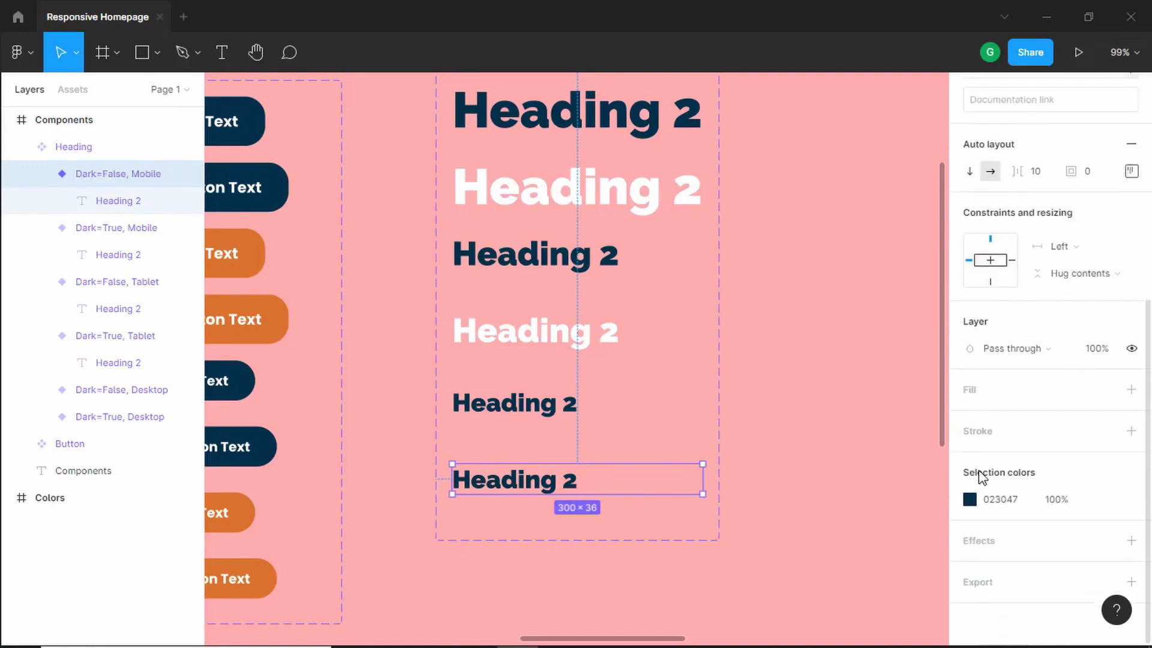
pyautogui.click(969, 500)
pyautogui.moveTo(858, 311); pyautogui.dragTo(775, 215)
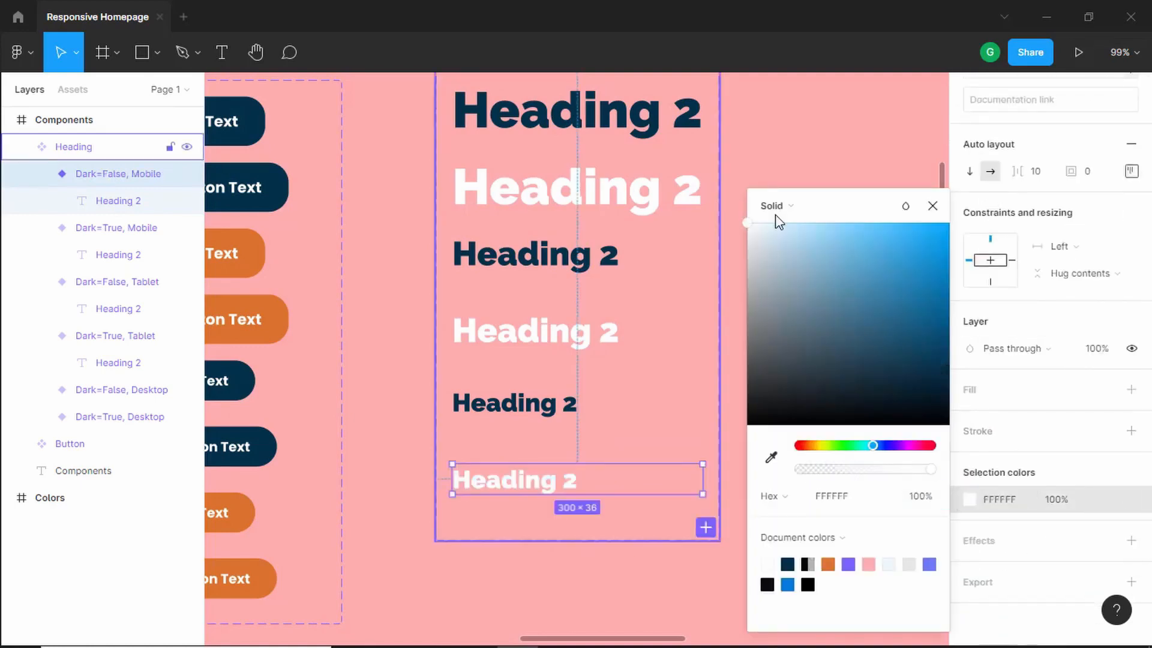
pyautogui.click(931, 207)
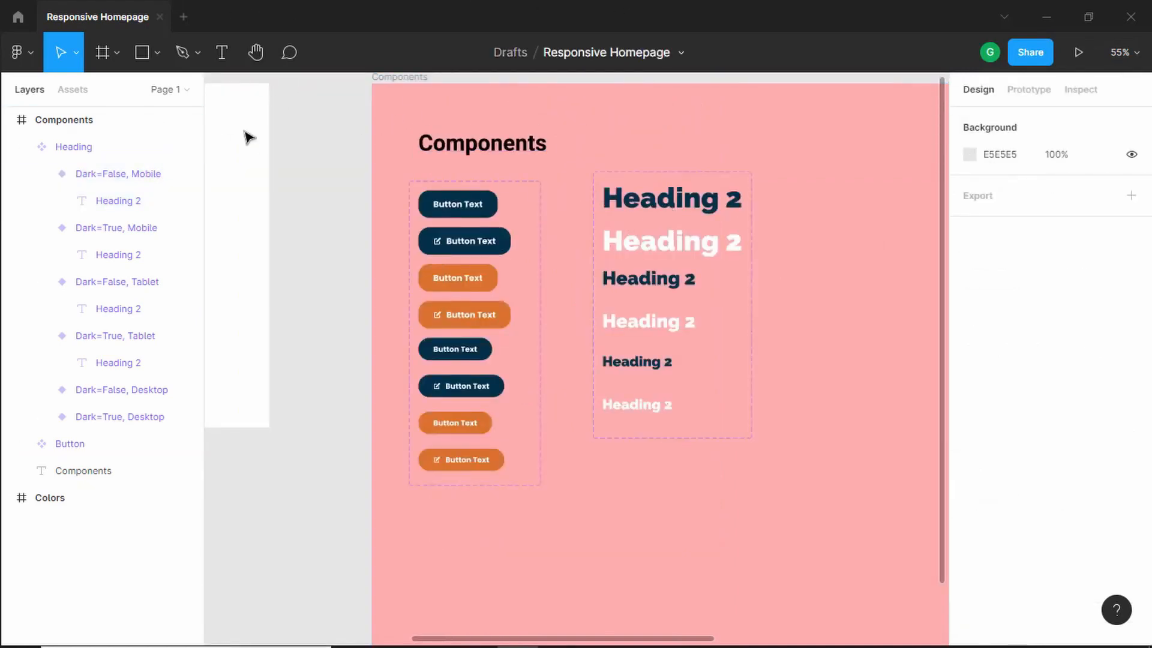
# - Place an instance of the Heading component from the assets onto the canvas
pyautogui.click(78, 90)
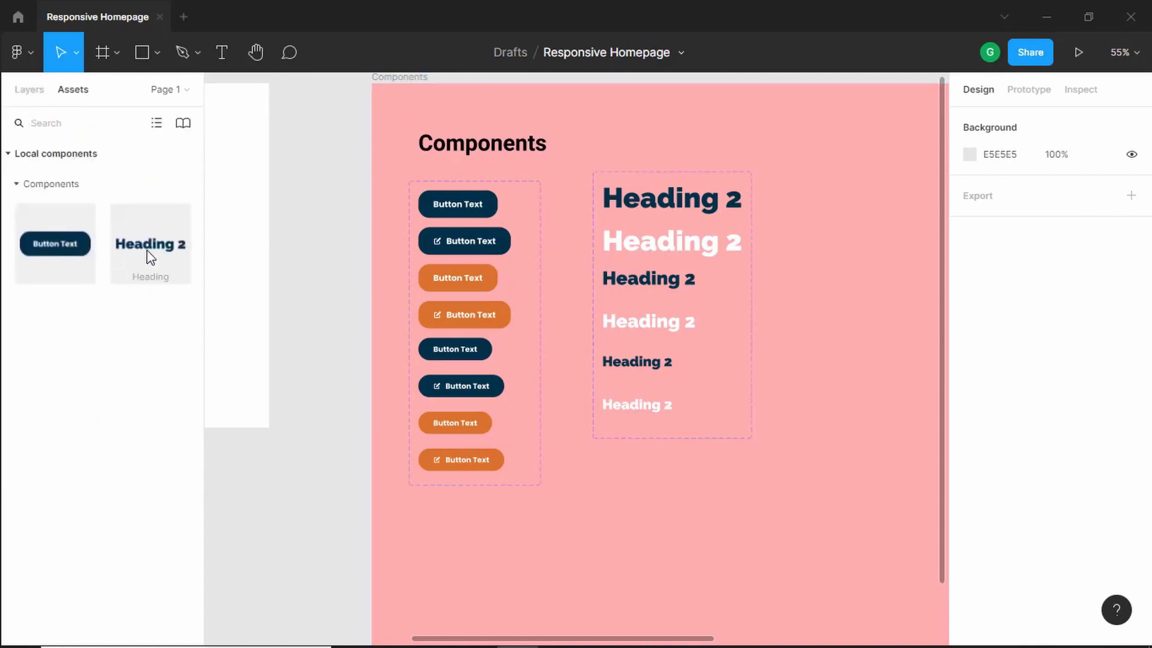
pyautogui.moveTo(150, 257); pyautogui.dragTo(879, 275)
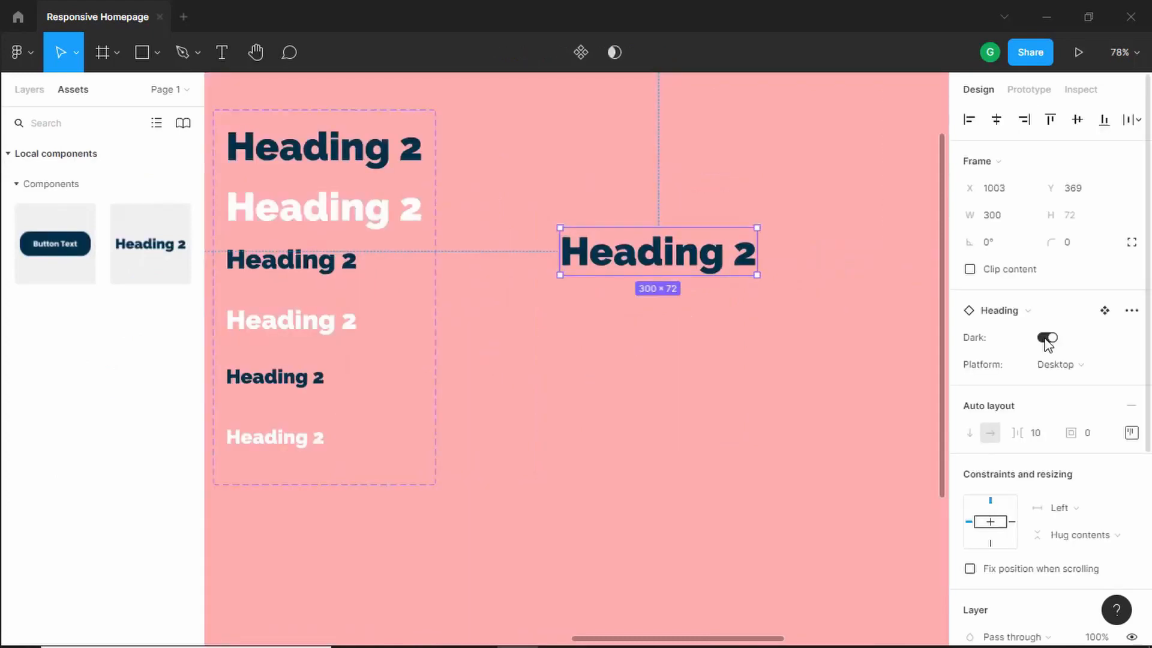
# - Test the heading instance by toggling its Dark property and switching its Platform to Tablet
pyautogui.click(1047, 340)
pyautogui.click(1049, 340)
pyautogui.click(1051, 340)
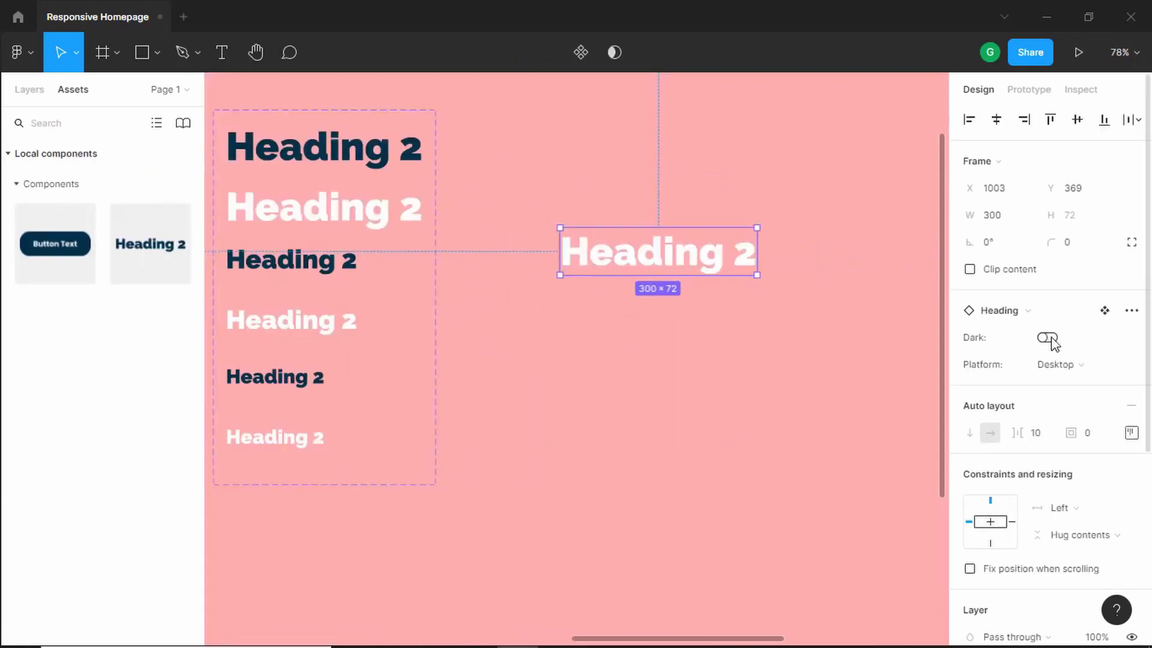
pyautogui.click(1049, 339)
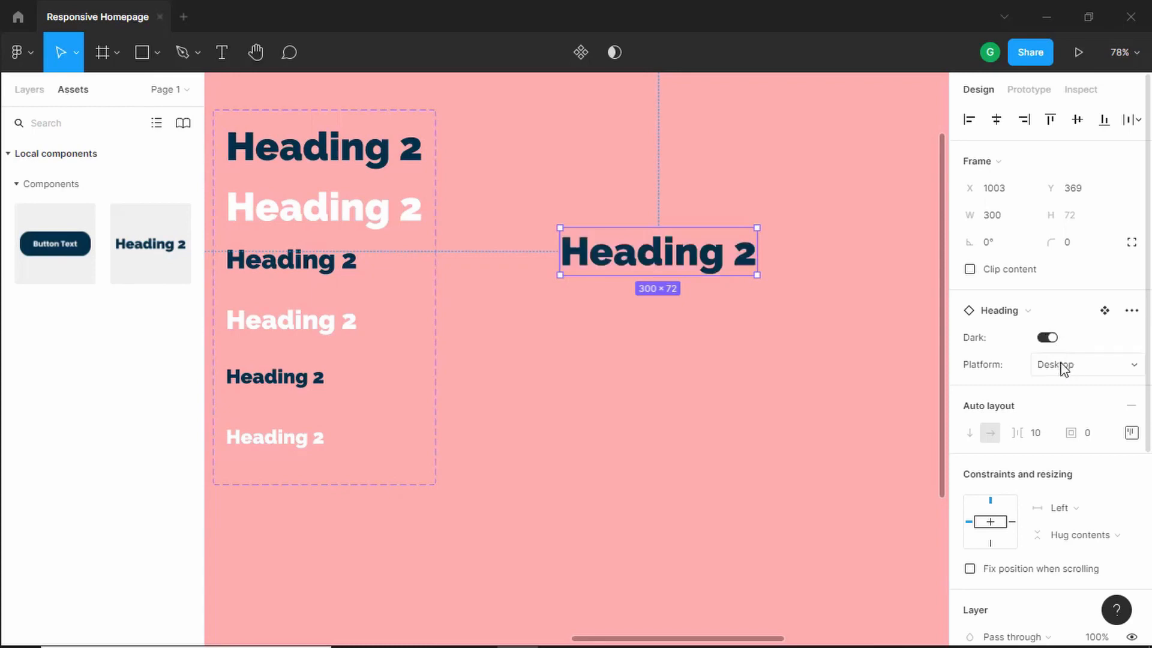
pyautogui.click(1063, 367)
pyautogui.click(1073, 384)
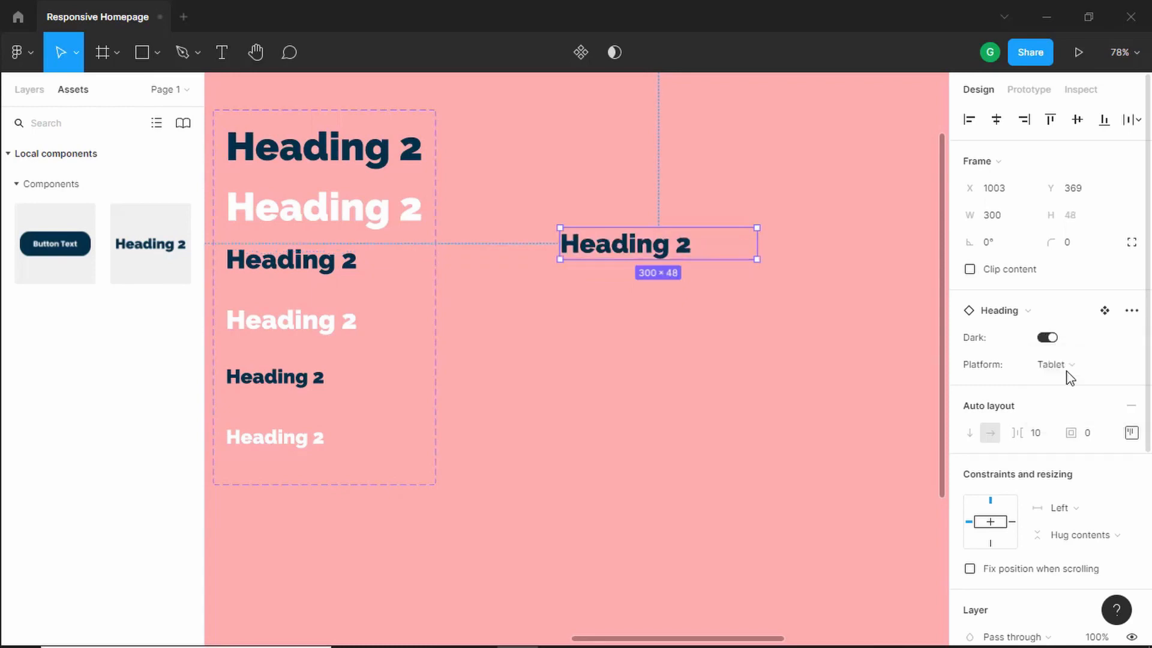
# - Test the heading instance by toggling its Dark property and switching its Platform to Mobile
pyautogui.click(1050, 340)
pyautogui.click(1050, 339)
pyautogui.click(1051, 339)
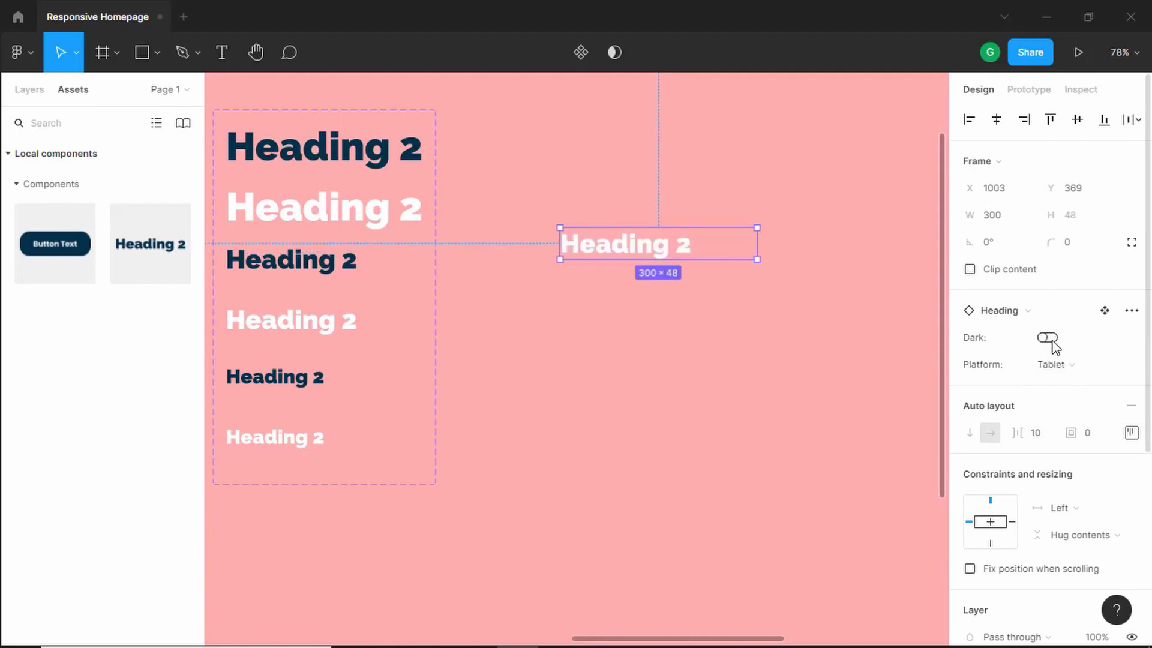
pyautogui.click(1051, 338)
pyautogui.click(1059, 362)
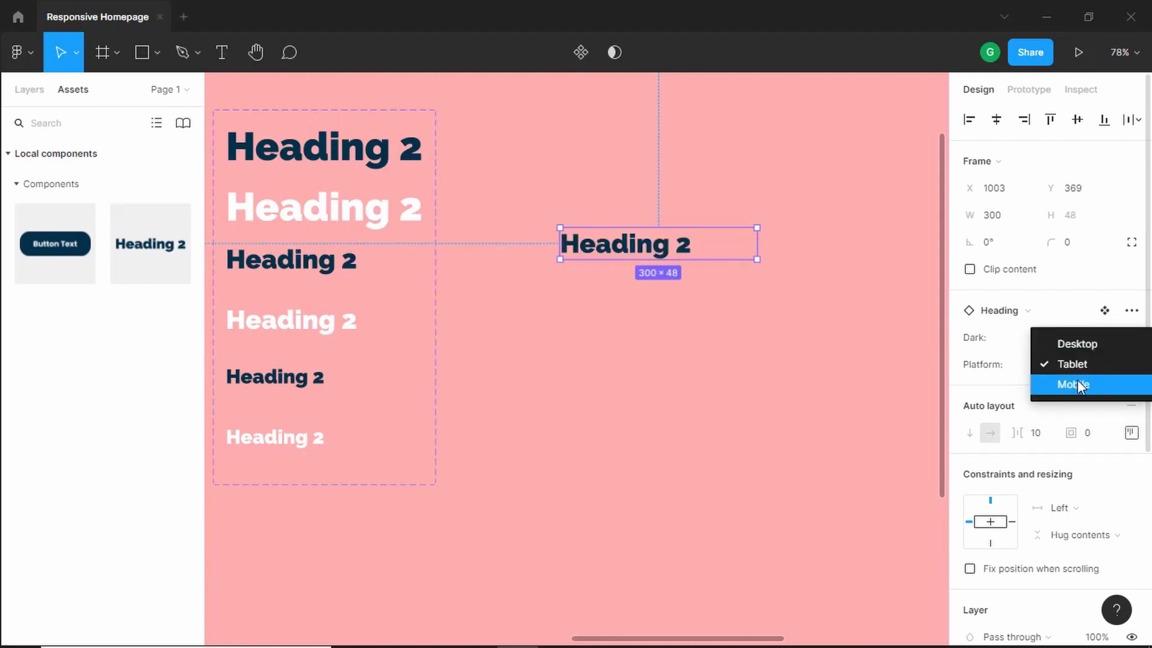
pyautogui.click(1077, 384)
# - Toggle the instance's Dark property again and switch its Platform back to Desktop
pyautogui.click(1047, 340)
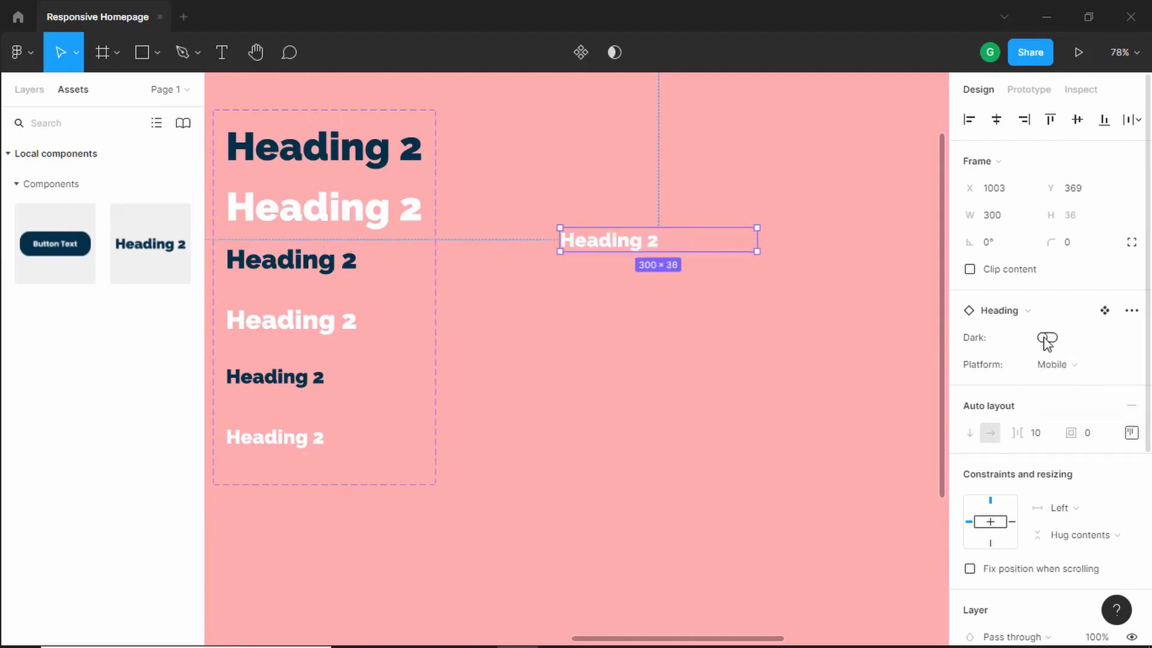
pyautogui.click(1050, 341)
pyautogui.click(1049, 339)
pyautogui.click(1050, 339)
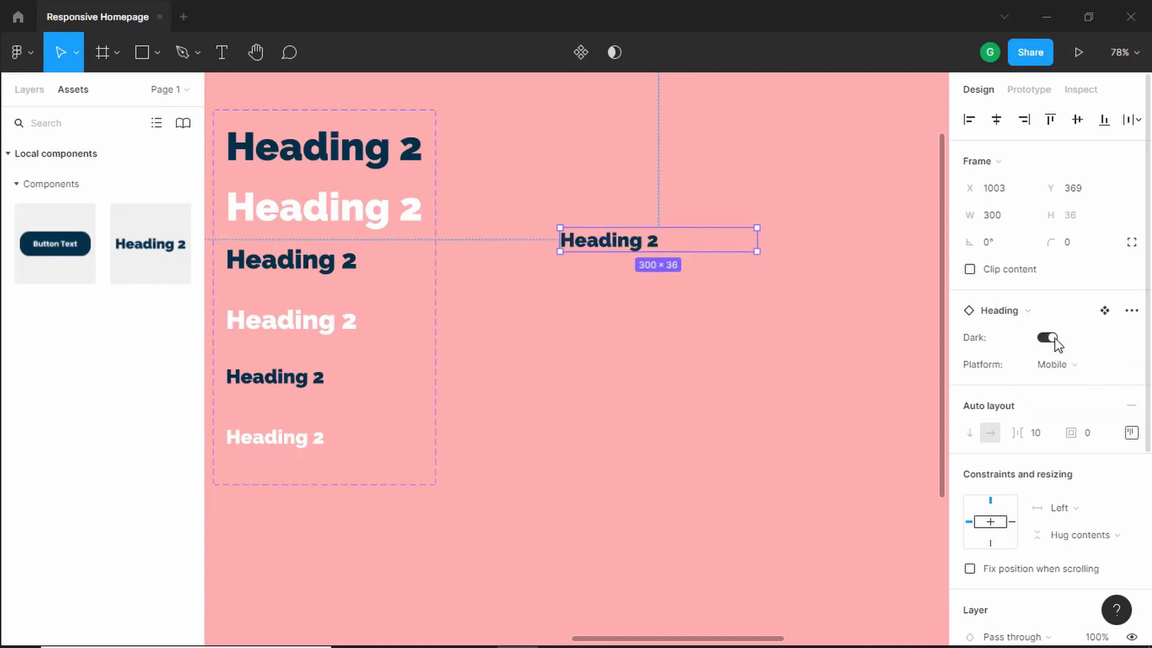
pyautogui.click(1054, 341)
pyautogui.click(1056, 364)
pyautogui.click(1065, 343)
pyautogui.click(1049, 340)
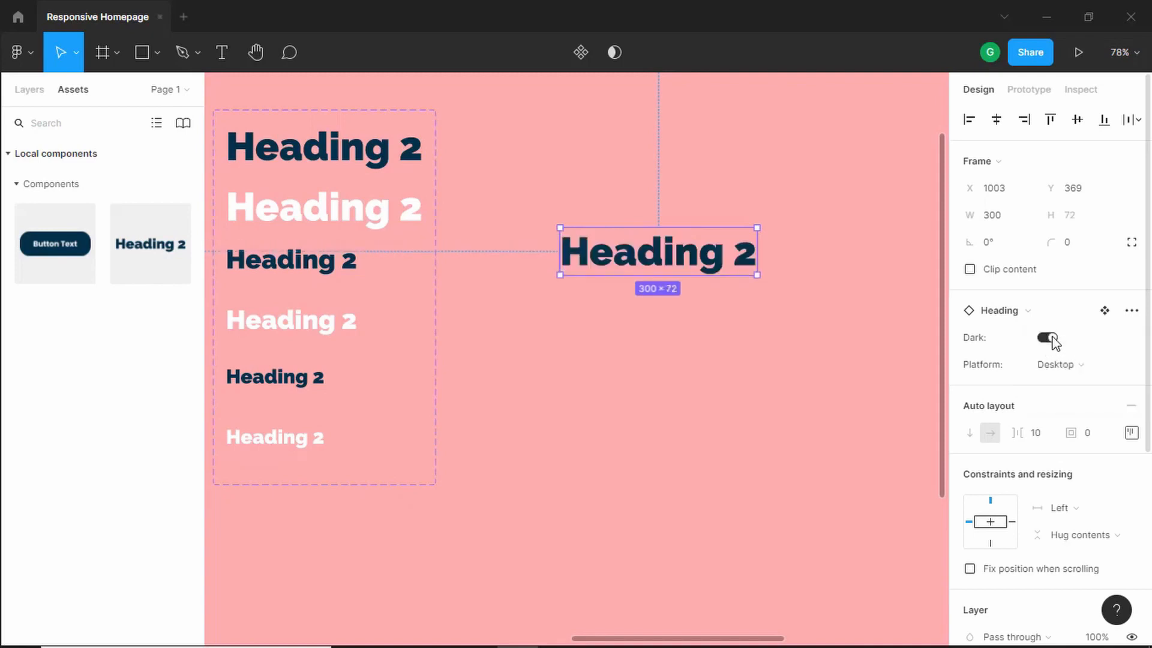
pyautogui.click(1051, 340)
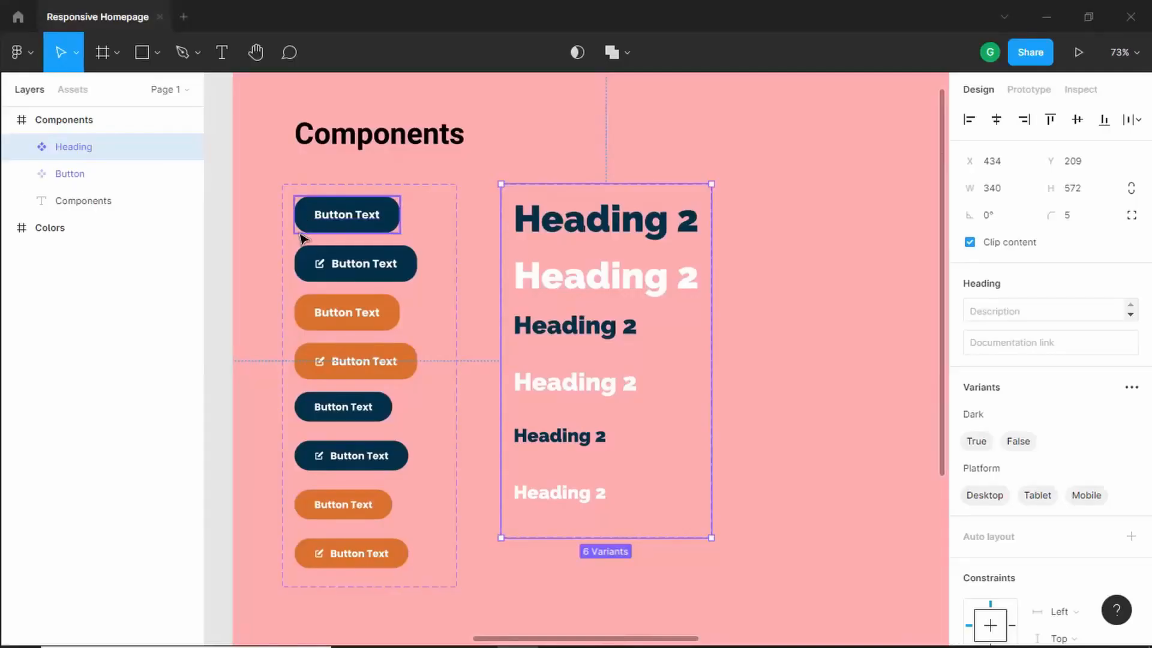
pyautogui.scroll(5, 305, 232)
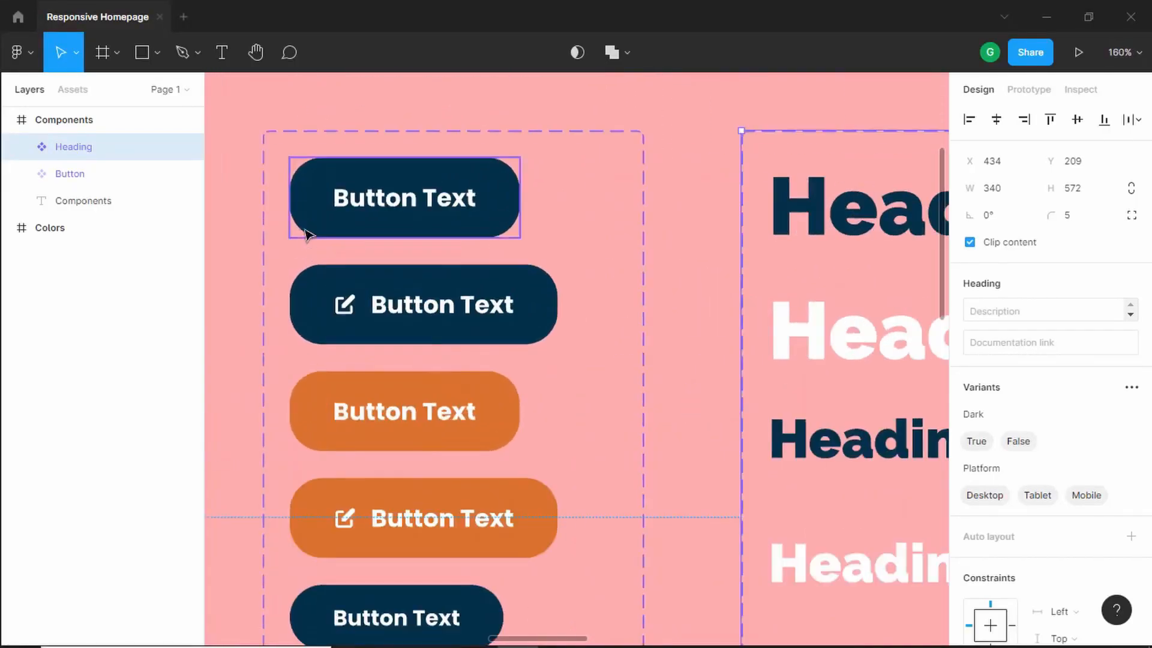
pyautogui.scroll(-5, 305, 233)
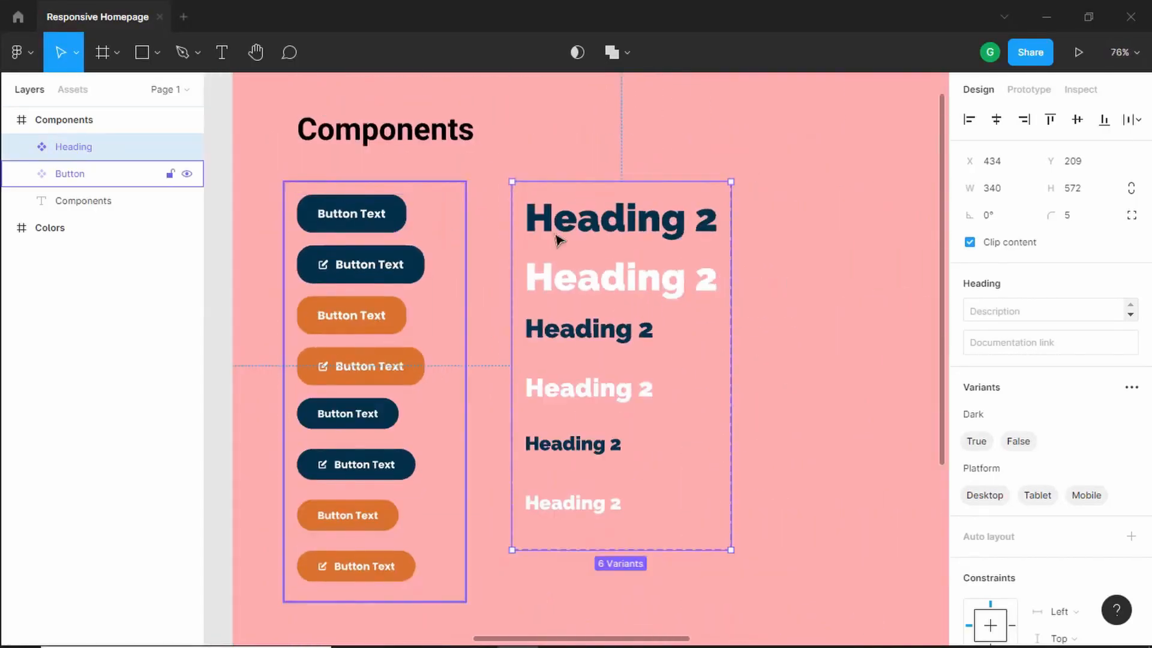
pyautogui.scroll(-2, 586, 228)
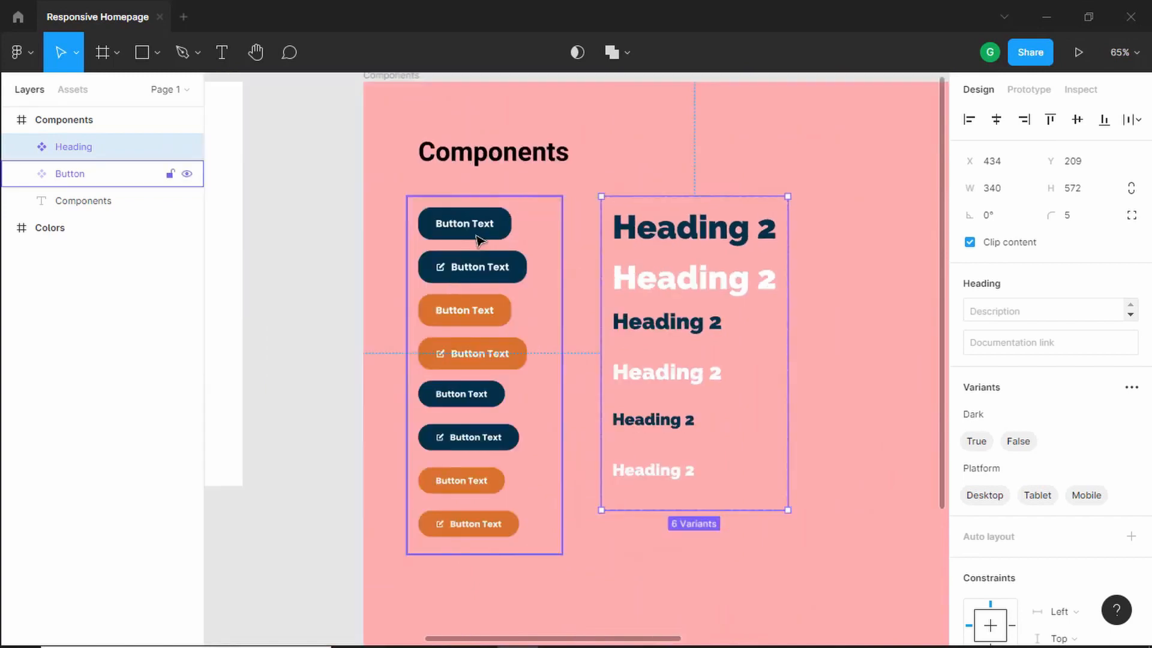
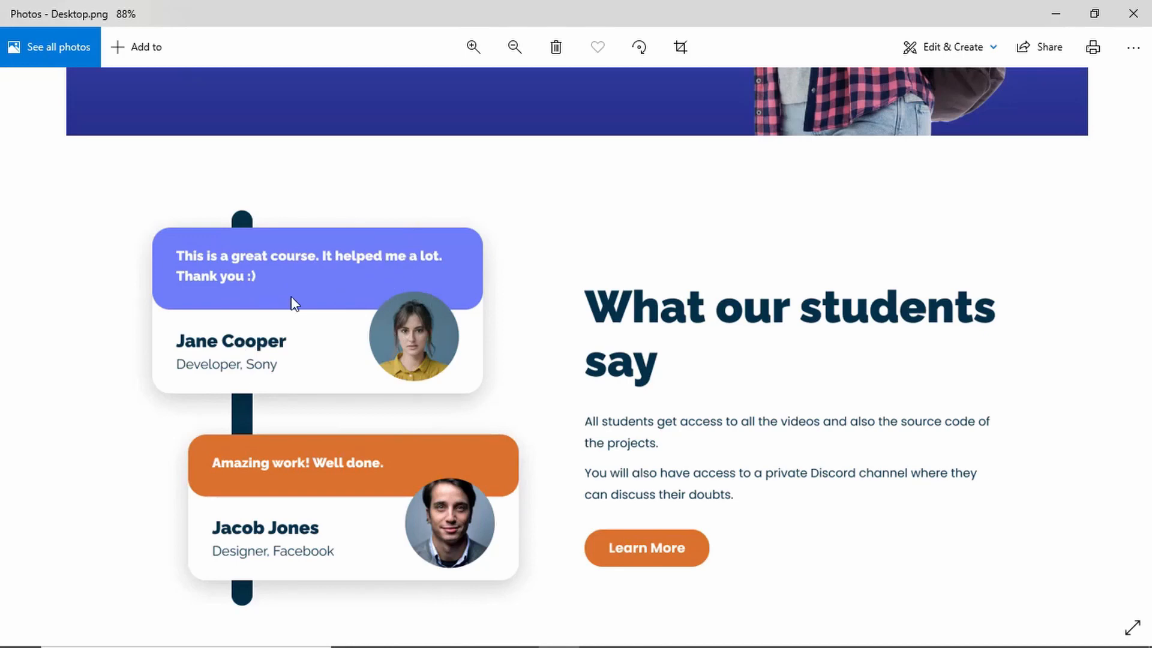
# - Add a text layer reading "Amazing Work! Well done!" on the components canvas
pyautogui.hotkey('alt', 'Tab')
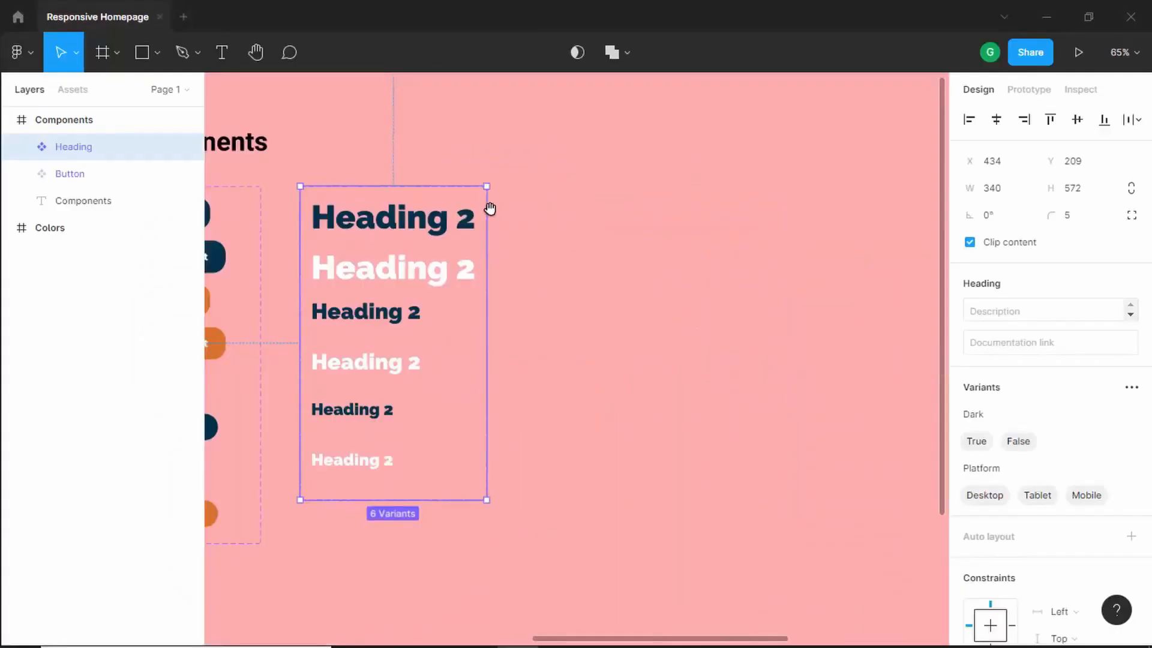
pyautogui.click(229, 52)
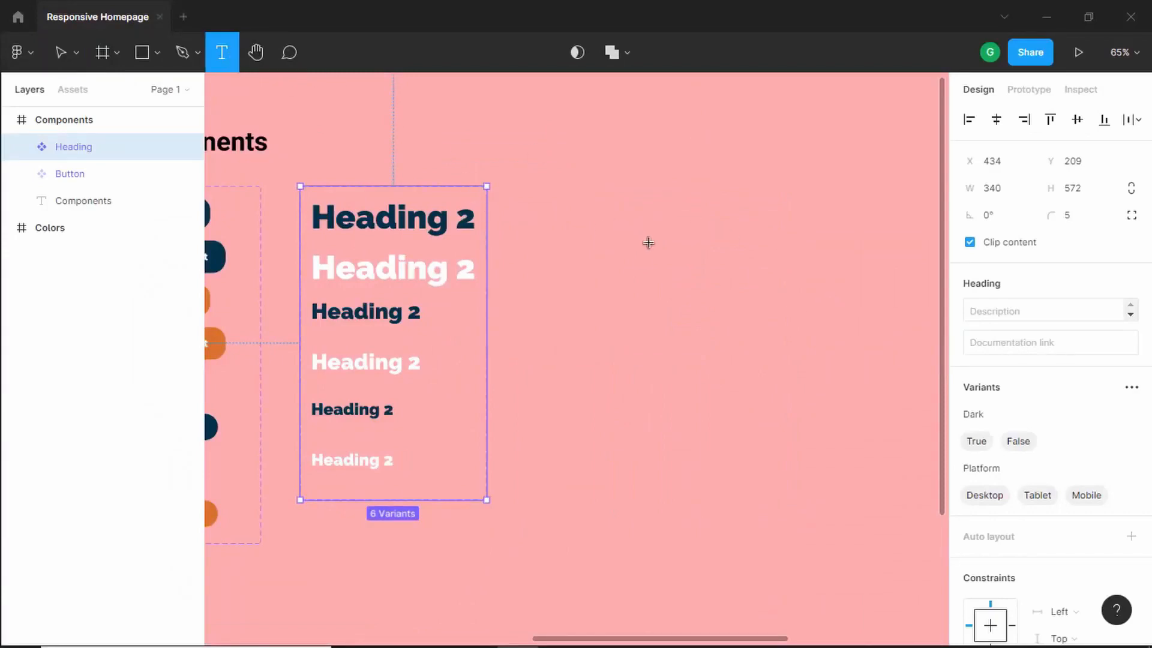
pyautogui.hotkey('alt', 'Tab')
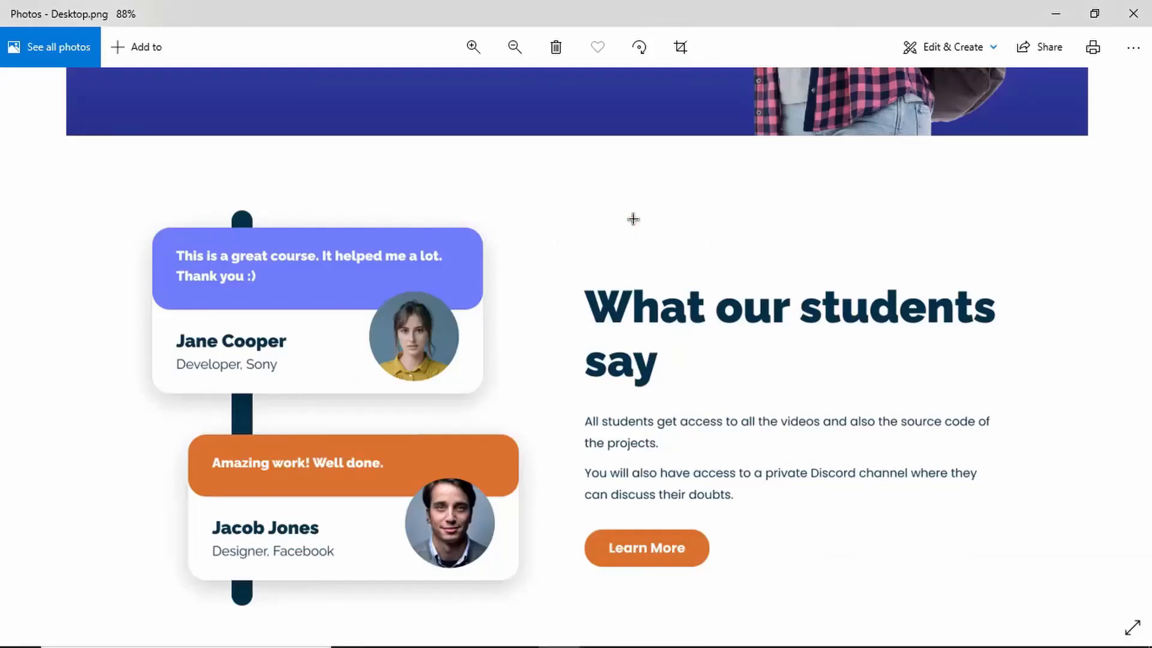
pyautogui.hotkey('alt', 'Tab')
pyautogui.click(638, 228)
pyautogui.write('Am')
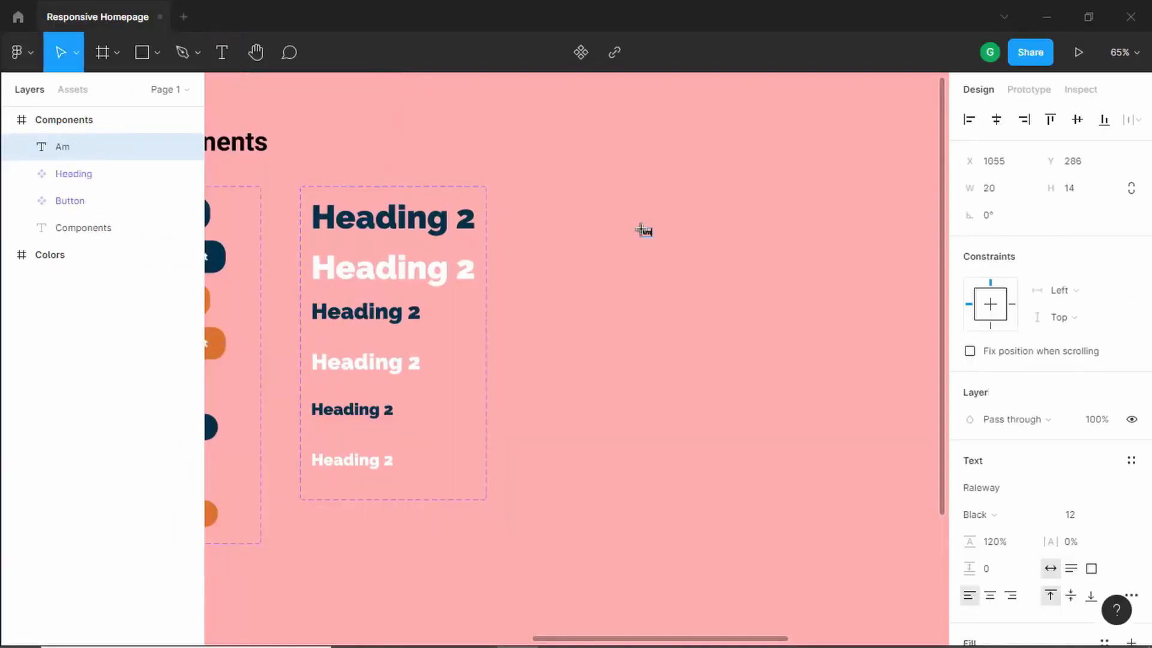
pyautogui.write('azing Work')
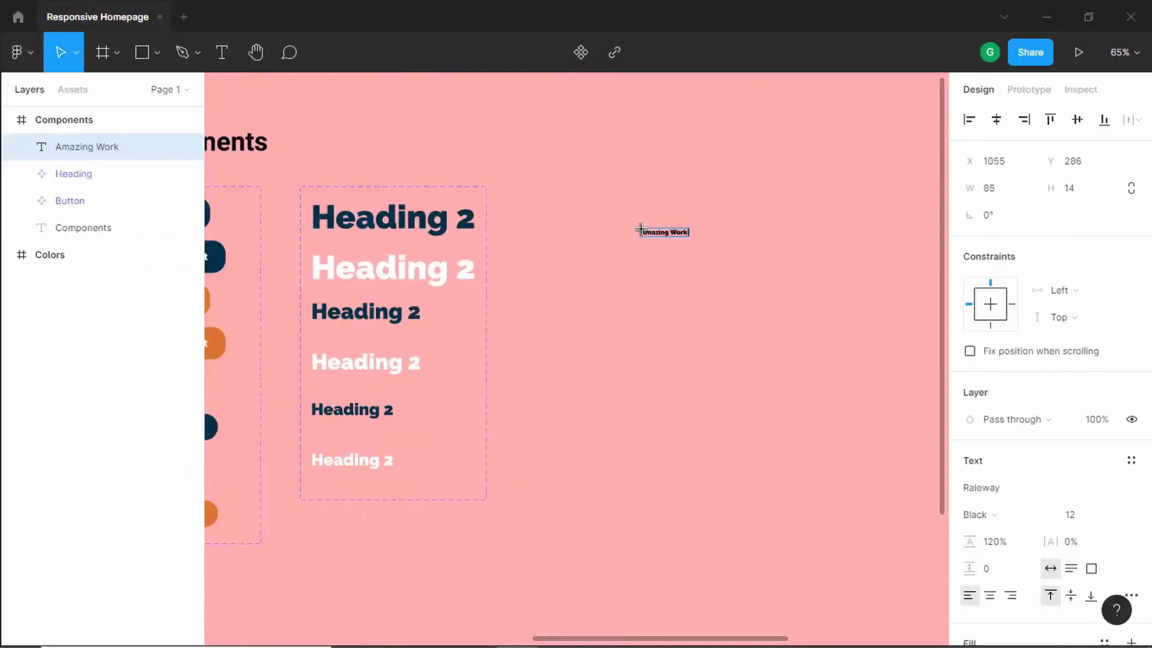
pyautogui.write('! Well done!')
# - Try to set the message text's font size to 18
pyautogui.scroll(5, 639, 229)
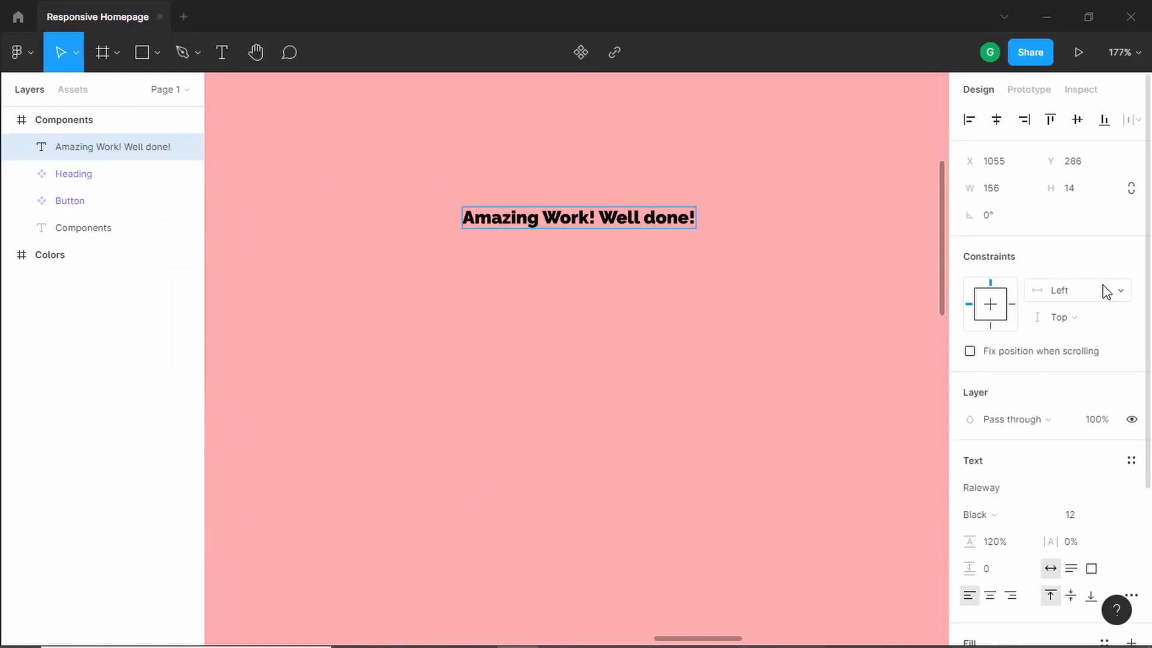
pyautogui.click(1084, 517)
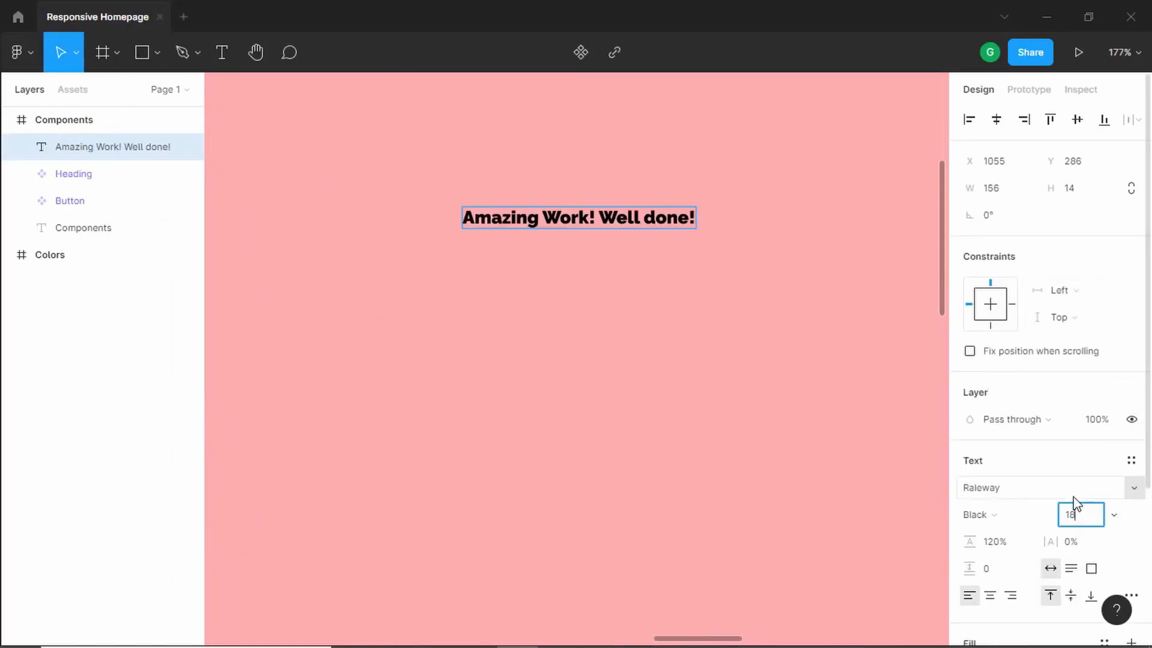
pyautogui.press('Return')
pyautogui.scroll(-3, 1024, 492)
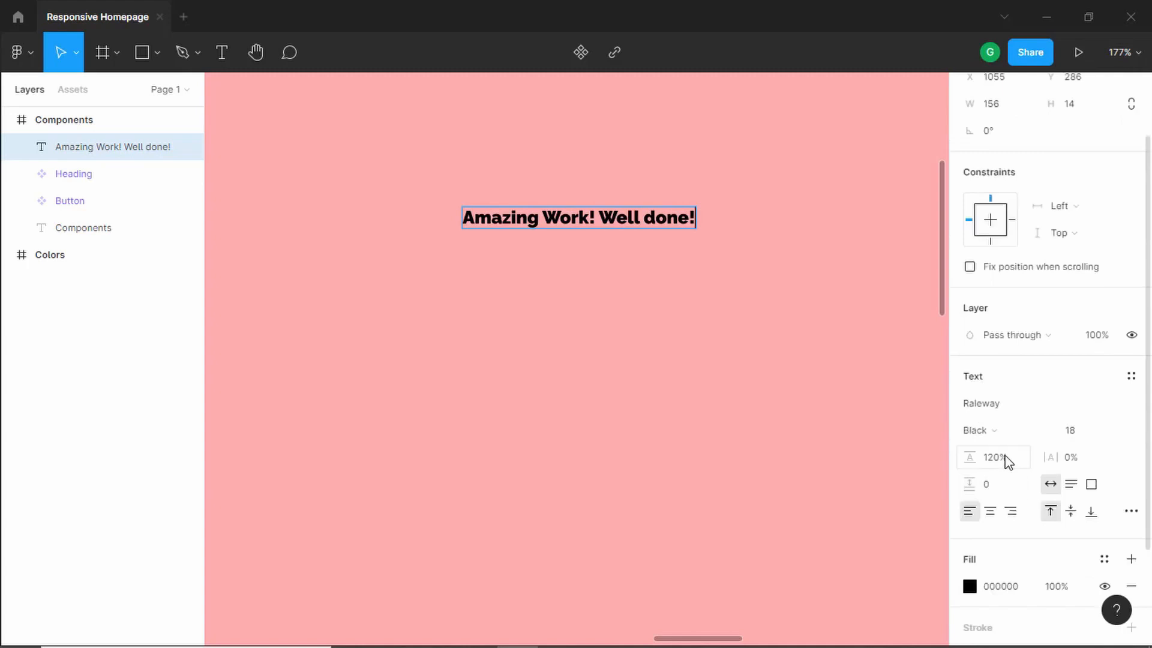
pyautogui.click(1007, 460)
pyautogui.press('Left')
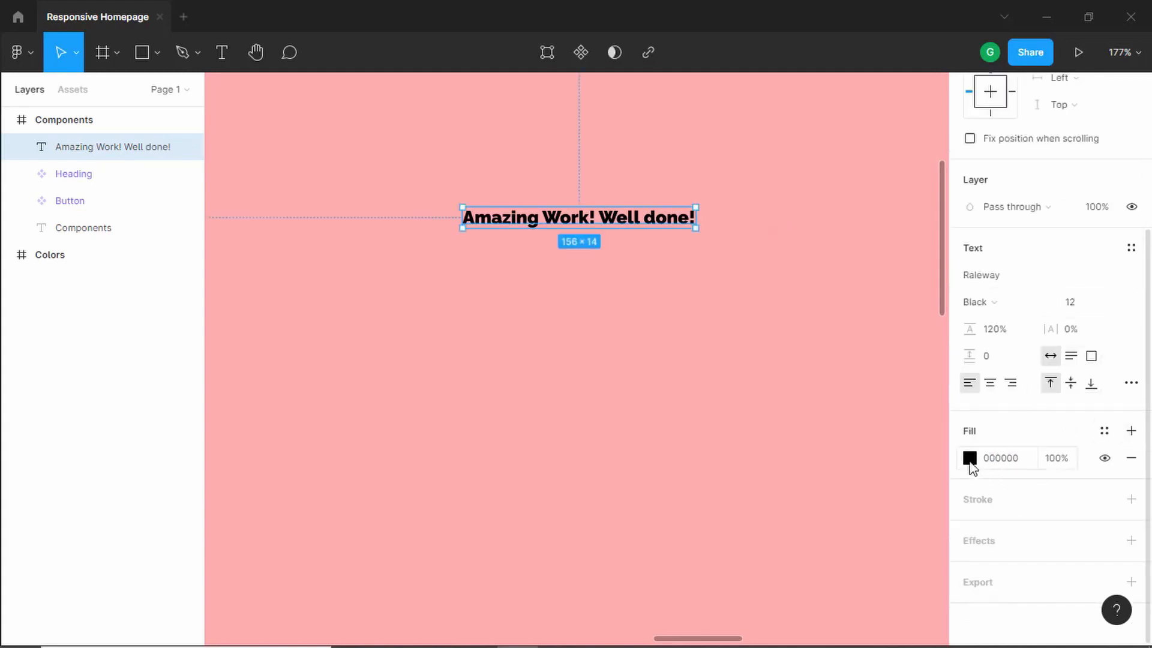
# - Set the message text's fill colour to white, FFFFFF
pyautogui.click(969, 459)
pyautogui.moveTo(838, 313); pyautogui.dragTo(730, 226)
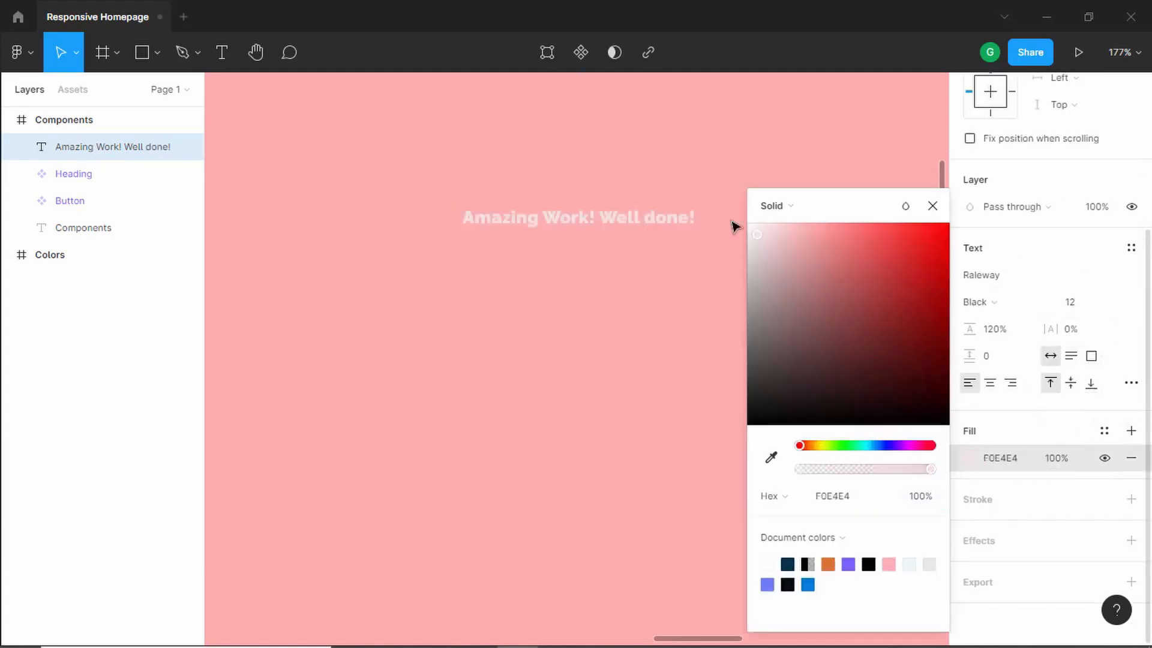
pyautogui.click(932, 206)
pyautogui.scroll(2, 718, 204)
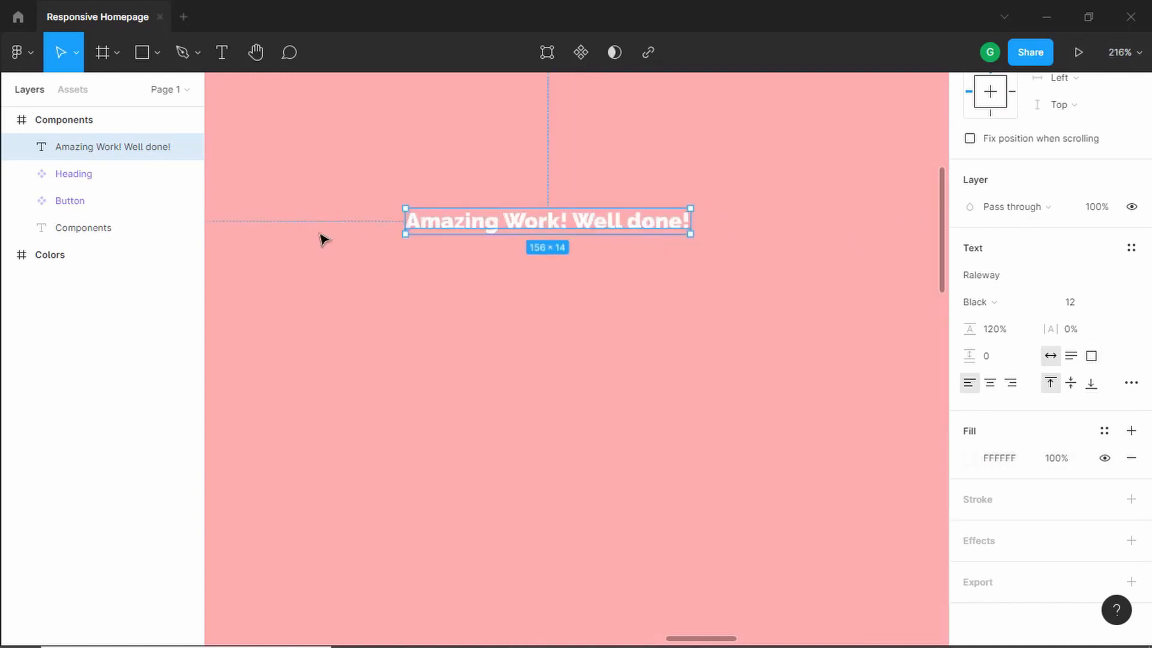
# - Wrap the message text in an auto layout frame
pyautogui.rightClick(476, 228)
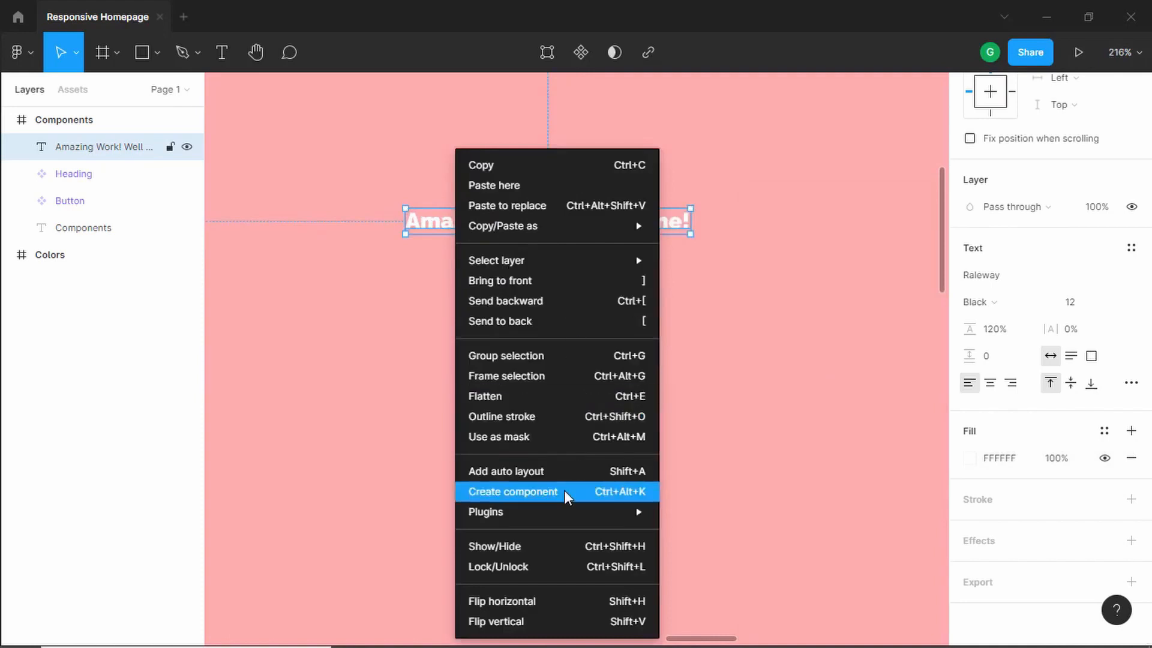
pyautogui.click(566, 476)
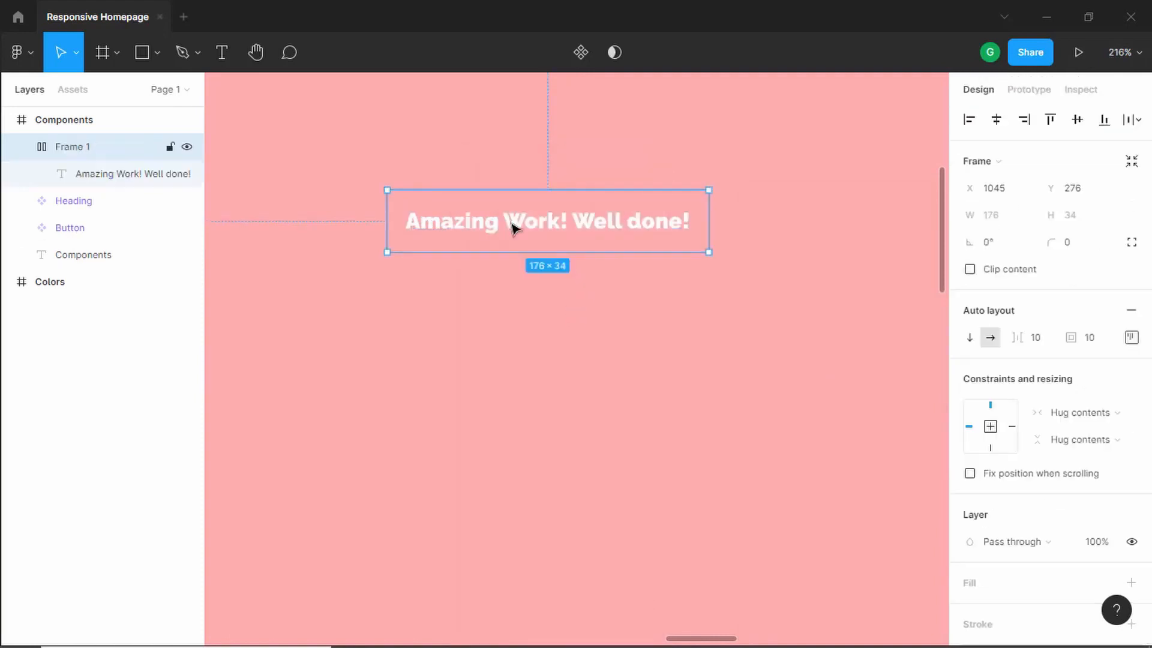
# - Set the message text's horizontal resizing to Fill container
pyautogui.click(92, 175)
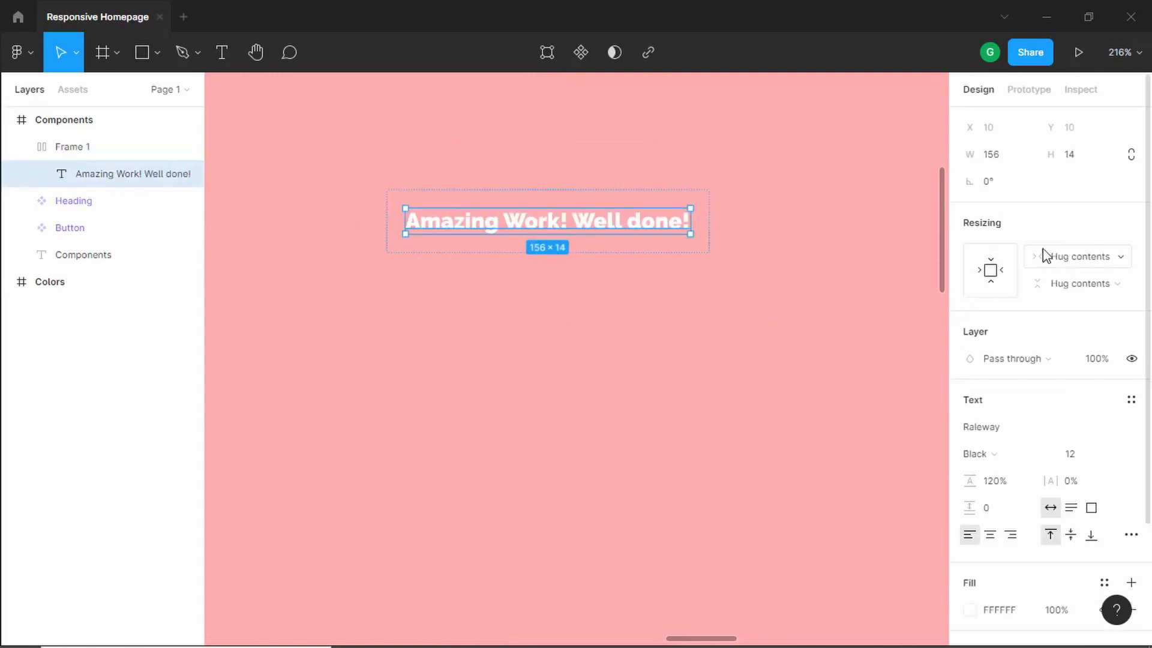
pyautogui.click(1105, 267)
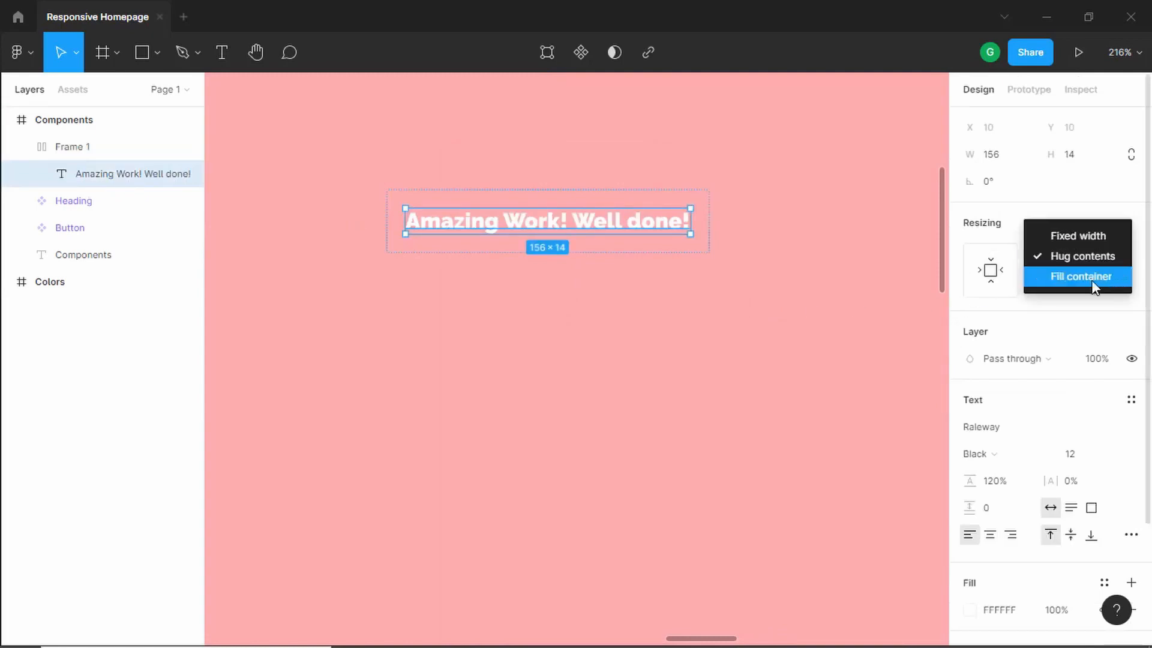
pyautogui.click(1092, 276)
# - Widen the auto layout frame to about 203 px
pyautogui.click(751, 221)
pyautogui.click(714, 220)
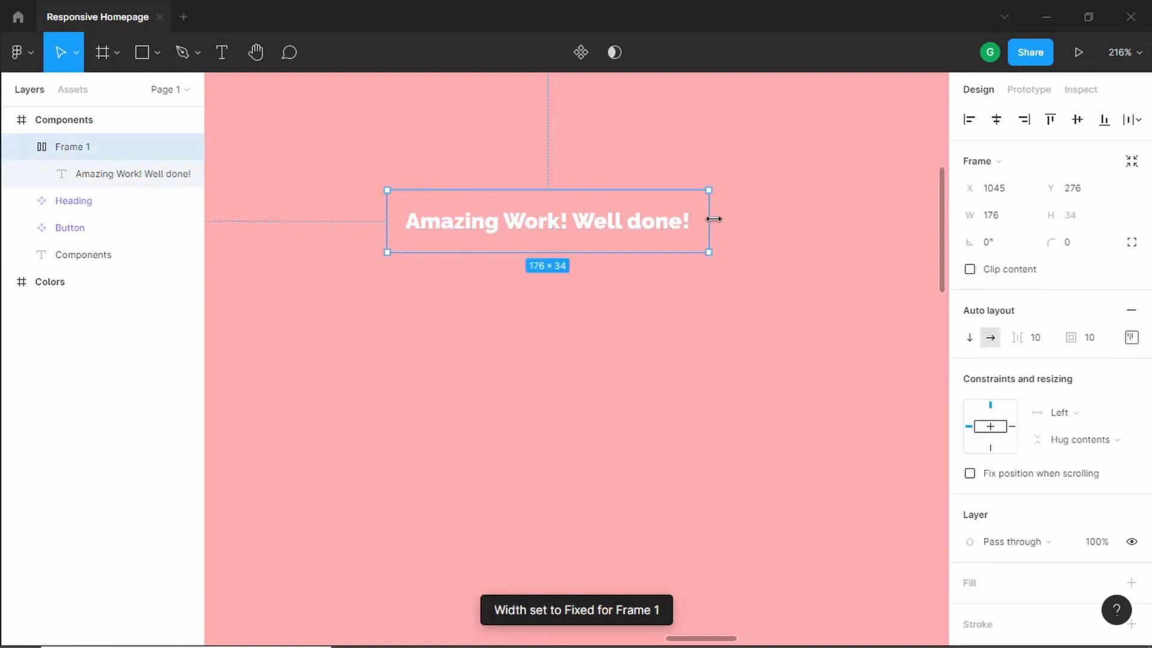
pyautogui.moveTo(714, 219); pyautogui.dragTo(758, 222)
# - Rename the auto layout frame to "Testimonial Content"
pyautogui.doubleClick(109, 154)
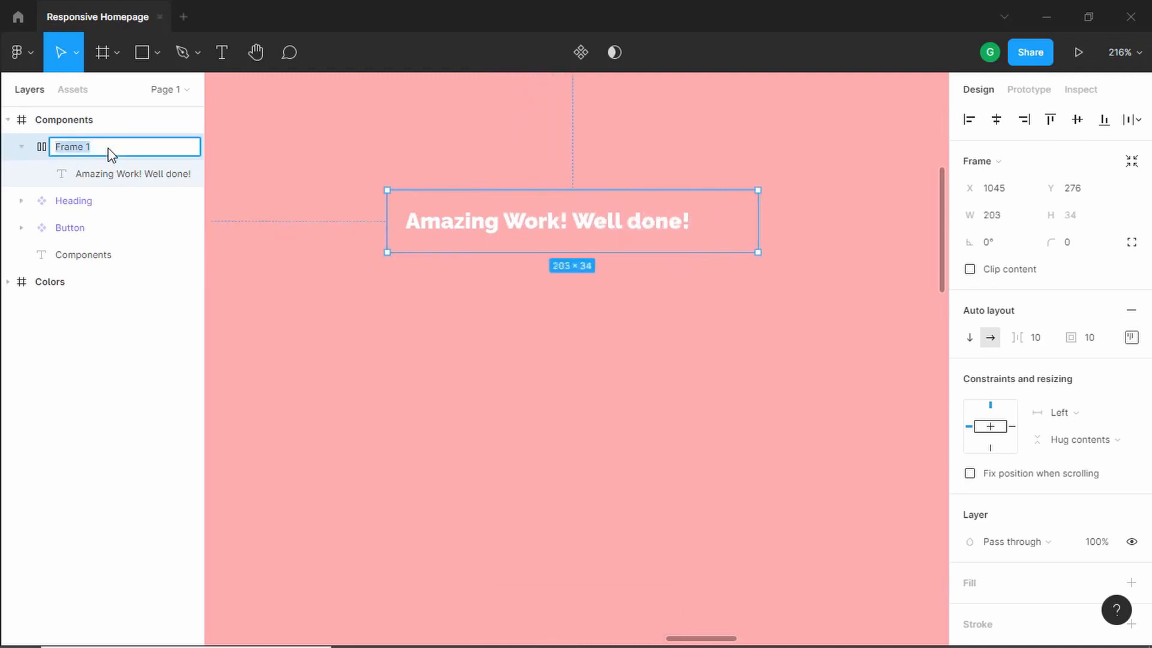
pyautogui.write('Testimonial Content')
pyautogui.press('Return')
pyautogui.click(306, 289)
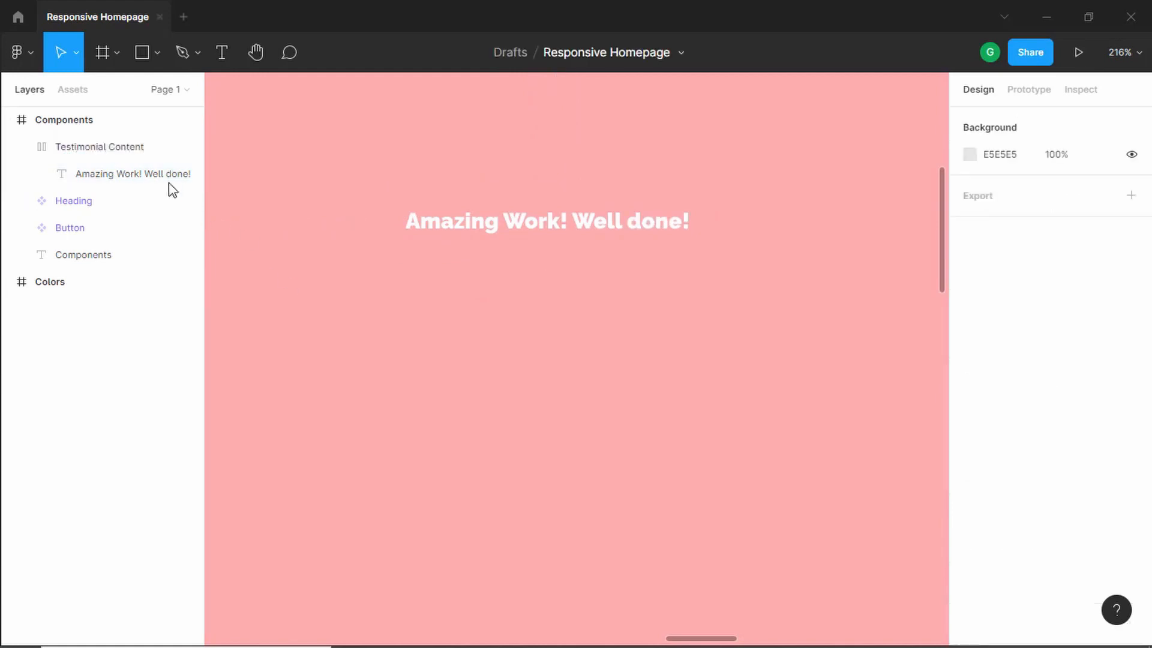
# - Add a new text layer with the reviewer's full name, copied from the reference image
pyautogui.click(222, 53)
pyautogui.click(482, 309)
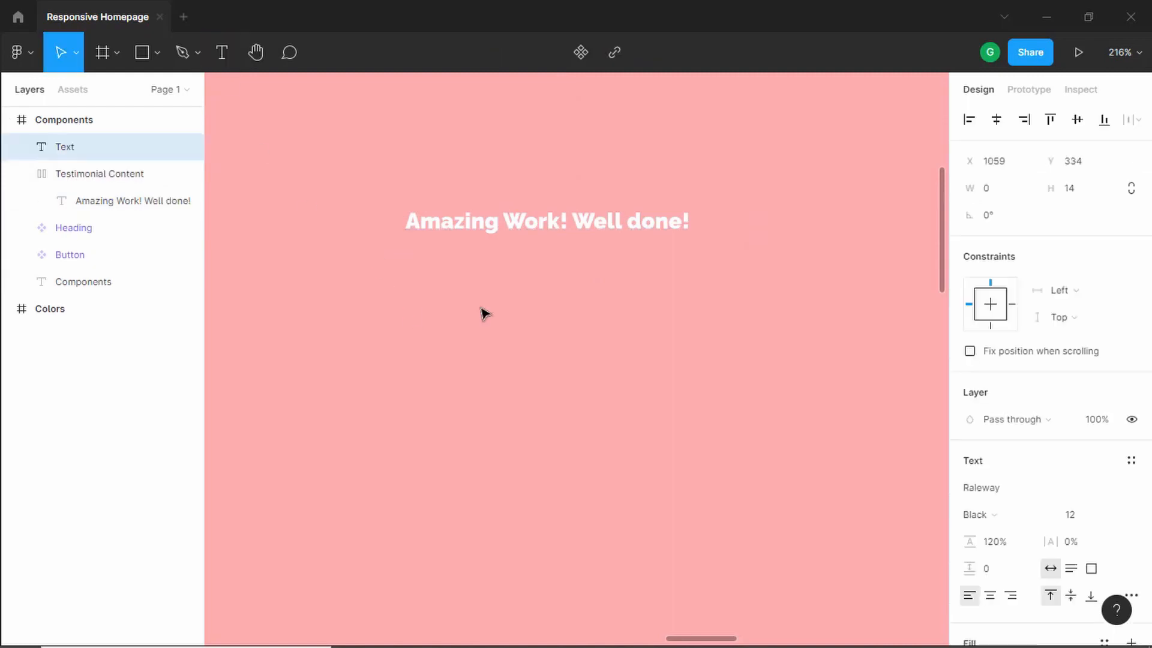
pyautogui.hotkey('alt', 'Tab')
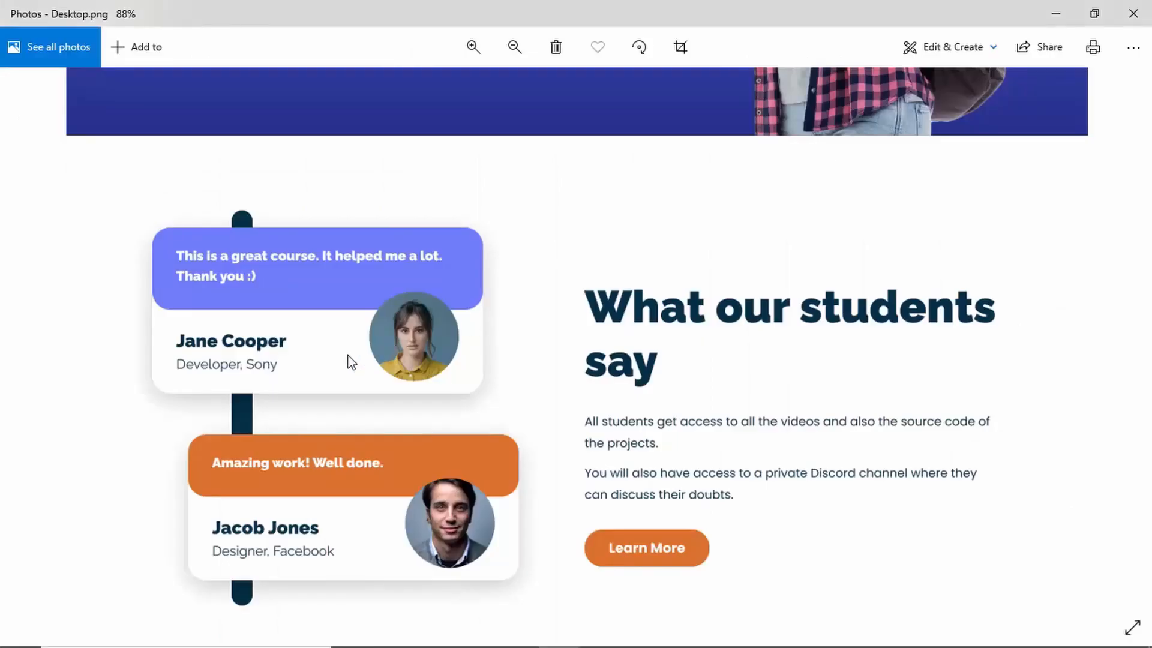
pyautogui.hotkey('alt', 'Tab')
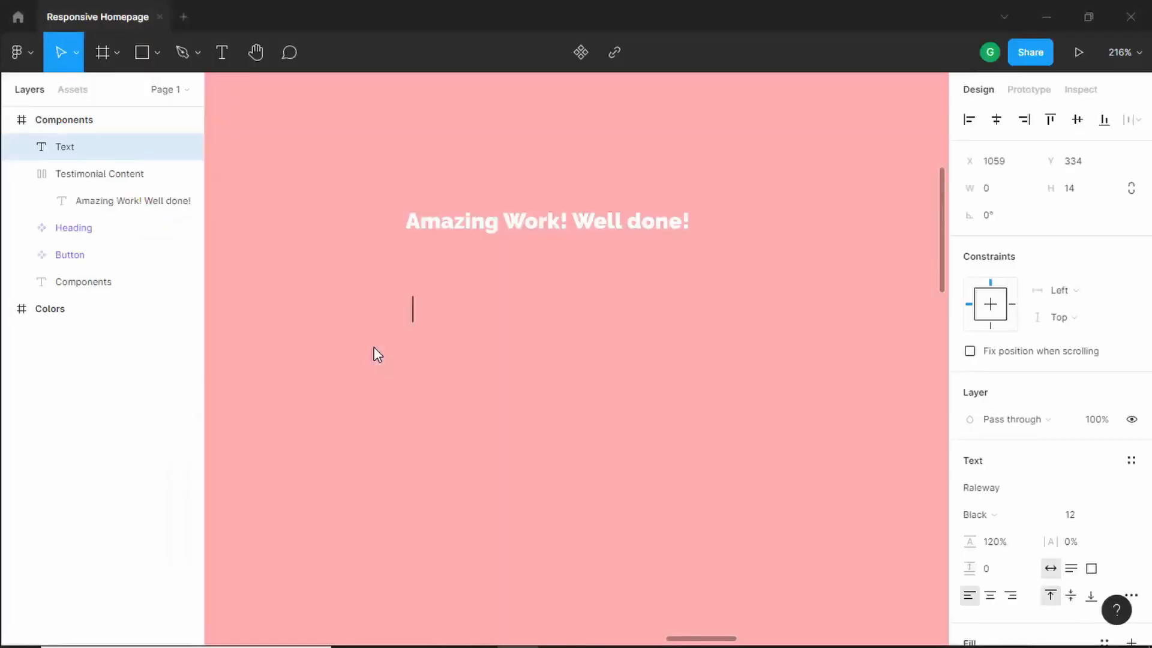
pyautogui.write('Jane Cooper')
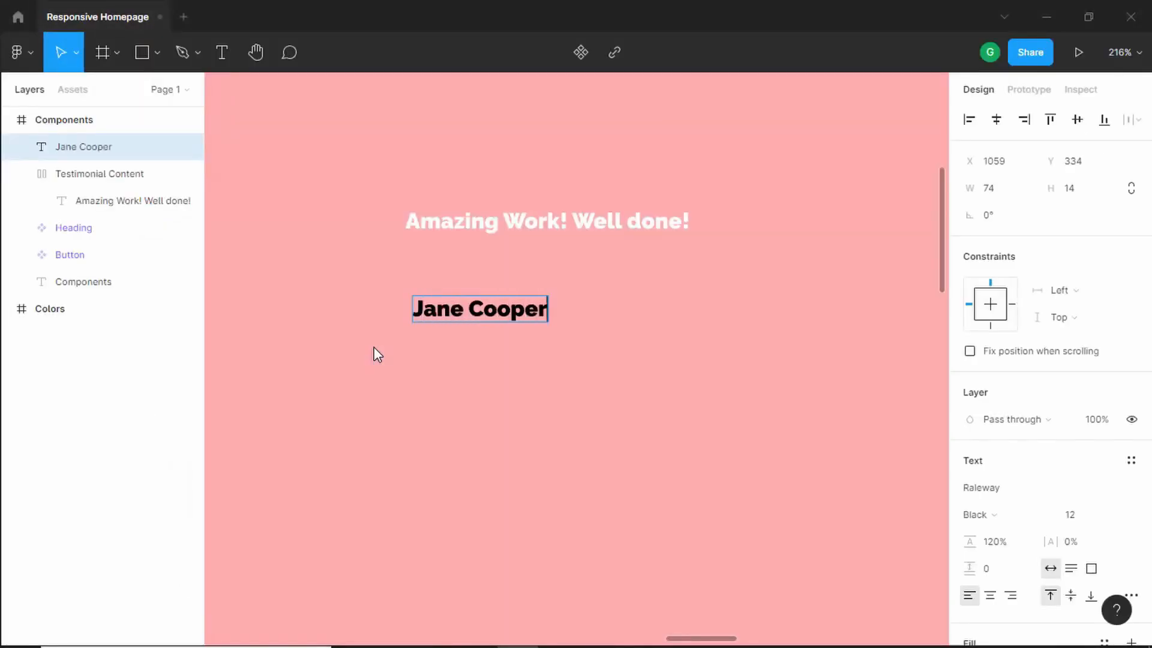
pyautogui.press('Escape')
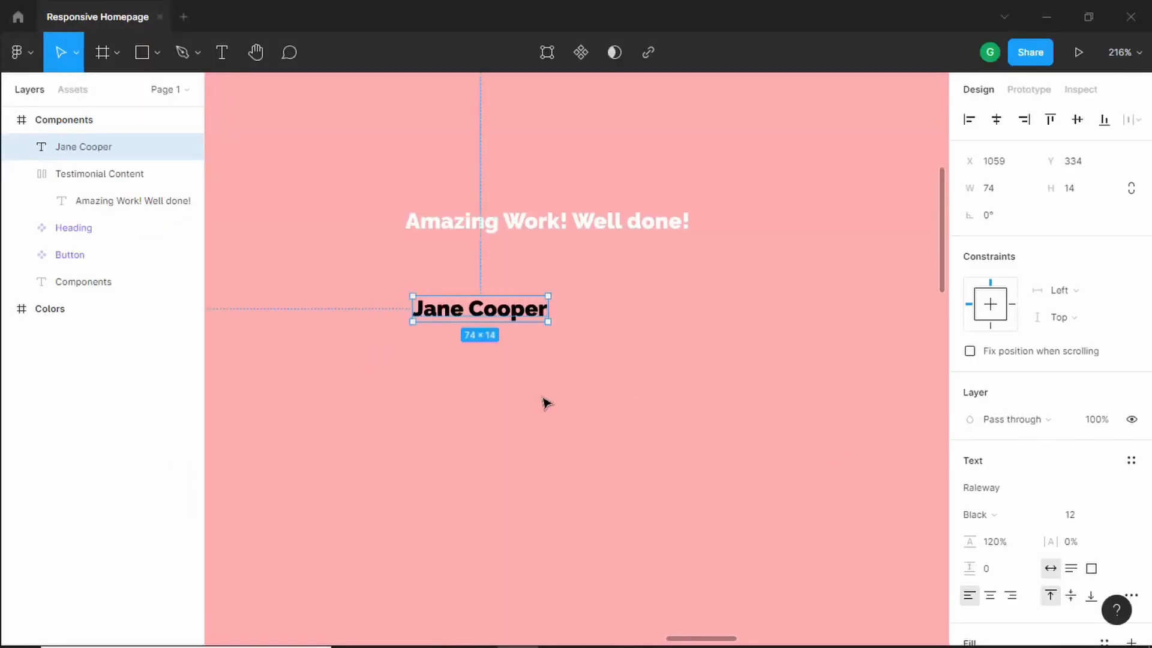
# - Set the reviewer name's font size to 24
pyautogui.click(1084, 521)
pyautogui.press('Return')
pyautogui.scroll(-2, 732, 420)
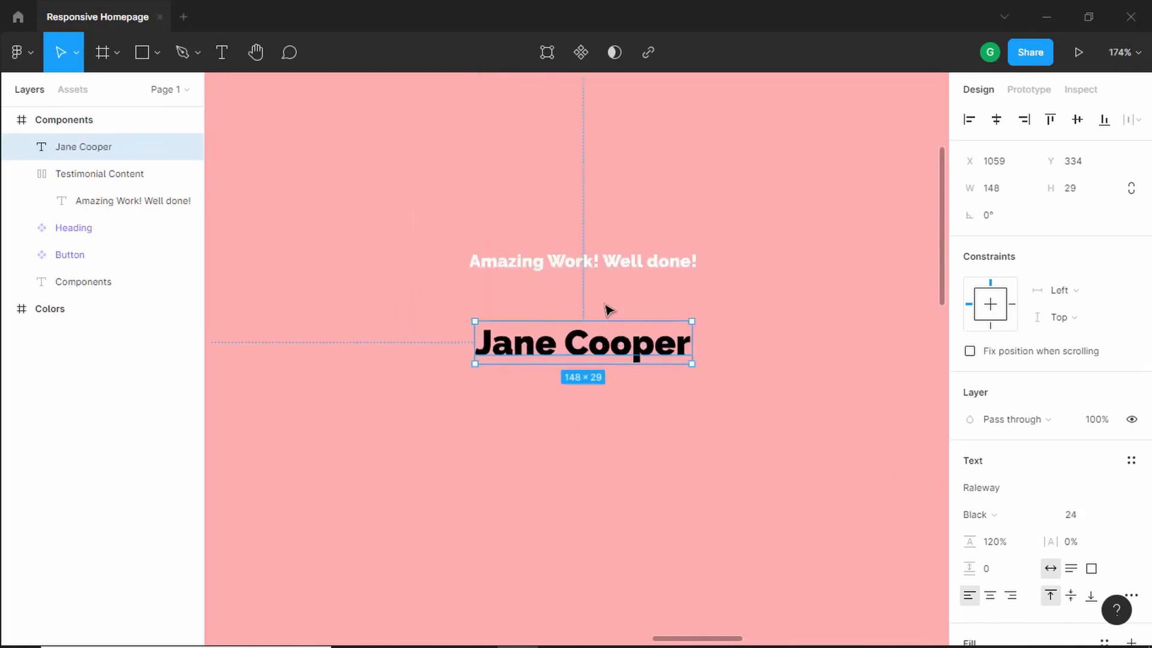
# - Set the testimonial message text's font size to 18
pyautogui.click(570, 270)
pyautogui.doubleClick(586, 261)
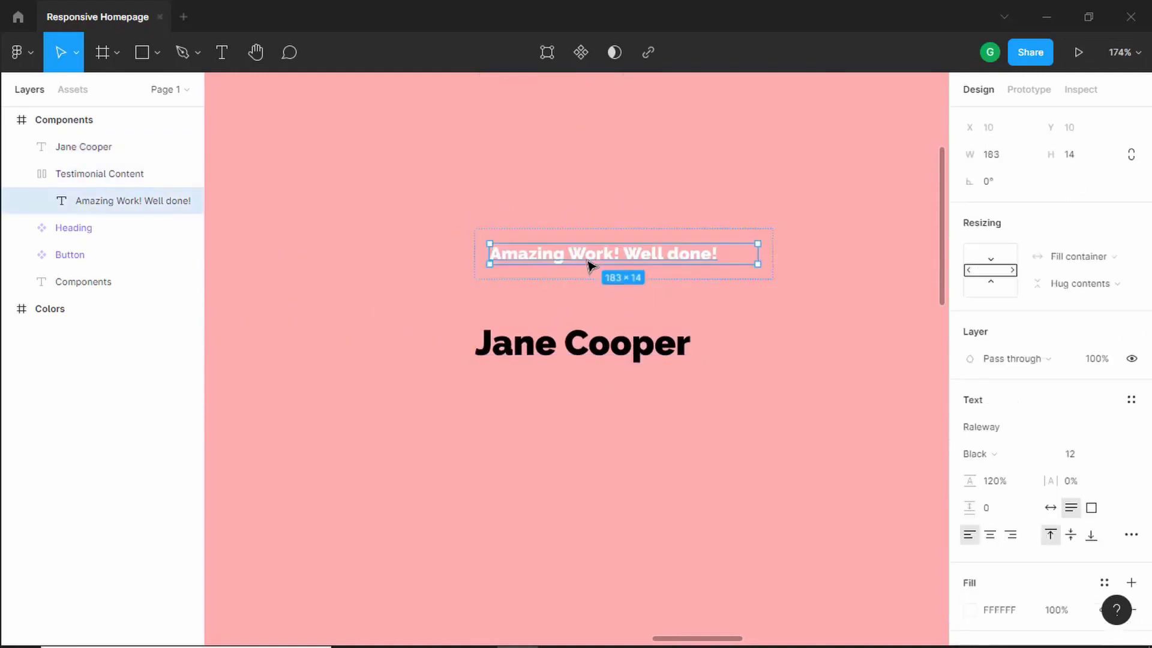
pyautogui.click(1074, 457)
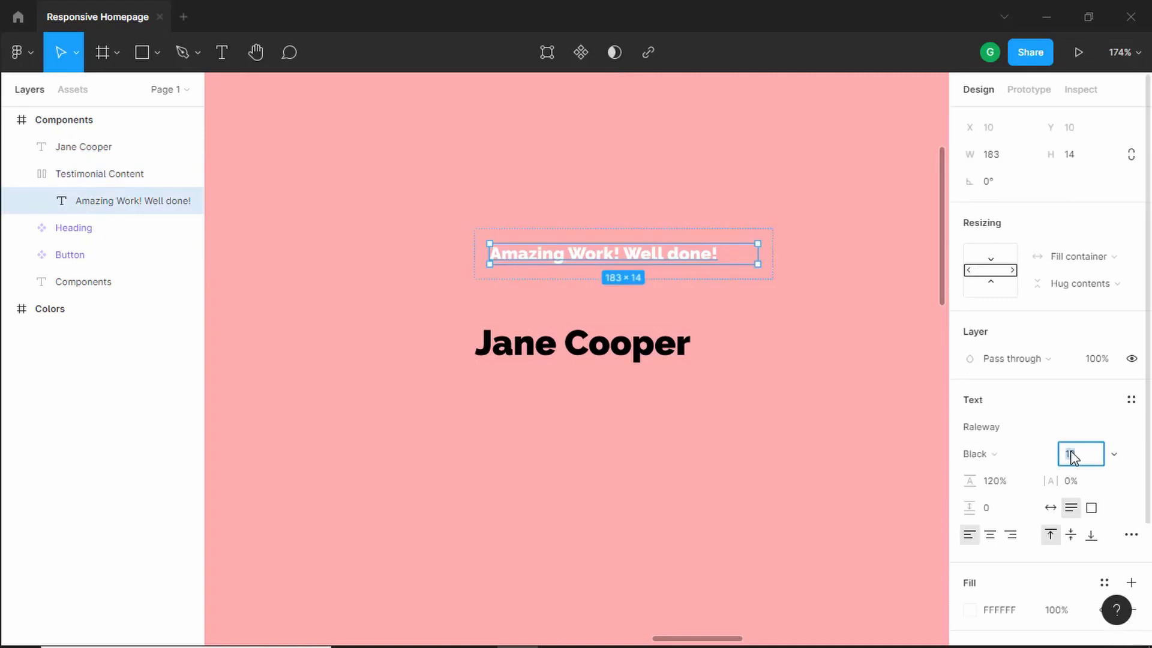
pyautogui.write('148')
pyautogui.press('Return')
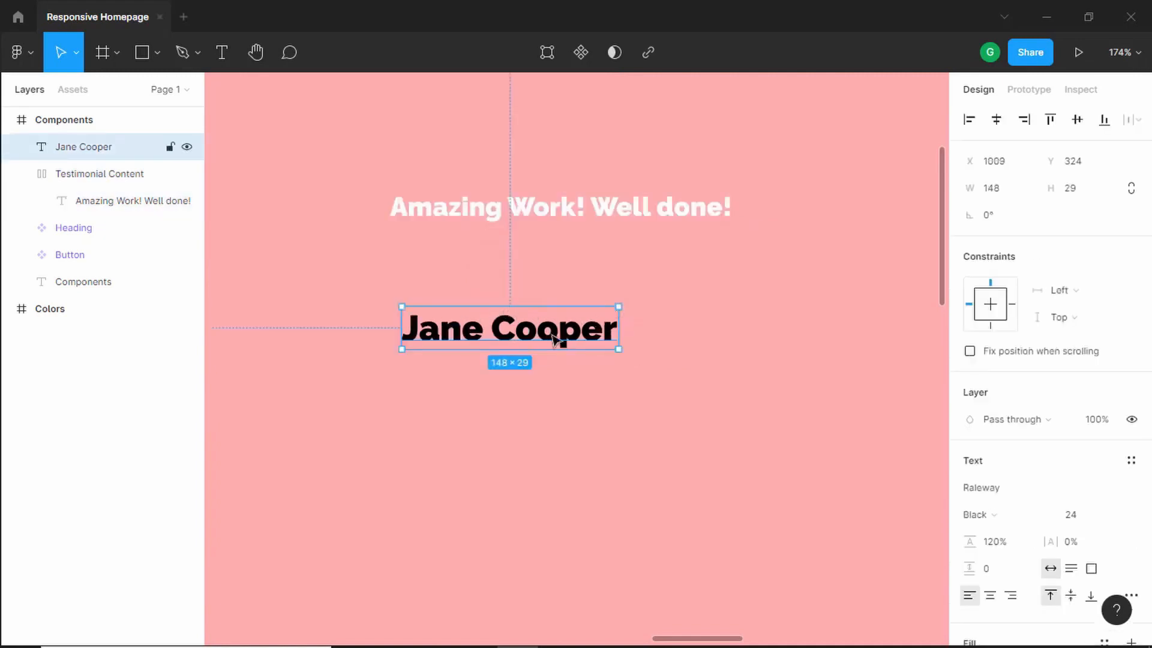
# - Set the reviewer name's fill to the dark navy 023047 sampled from the Colors frame
pyautogui.scroll(-5, 435, 285)
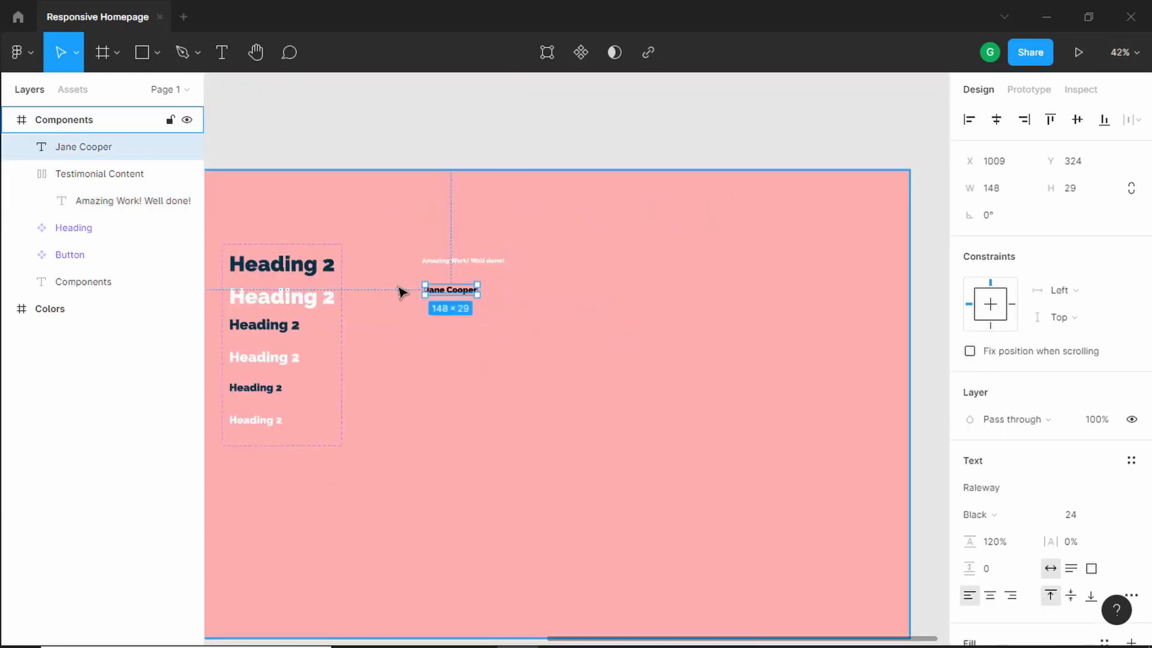
pyautogui.moveTo(367, 334); pyautogui.dragTo(938, 283)
pyautogui.moveTo(491, 419); pyautogui.dragTo(553, 411)
pyautogui.scroll(-4, 974, 474)
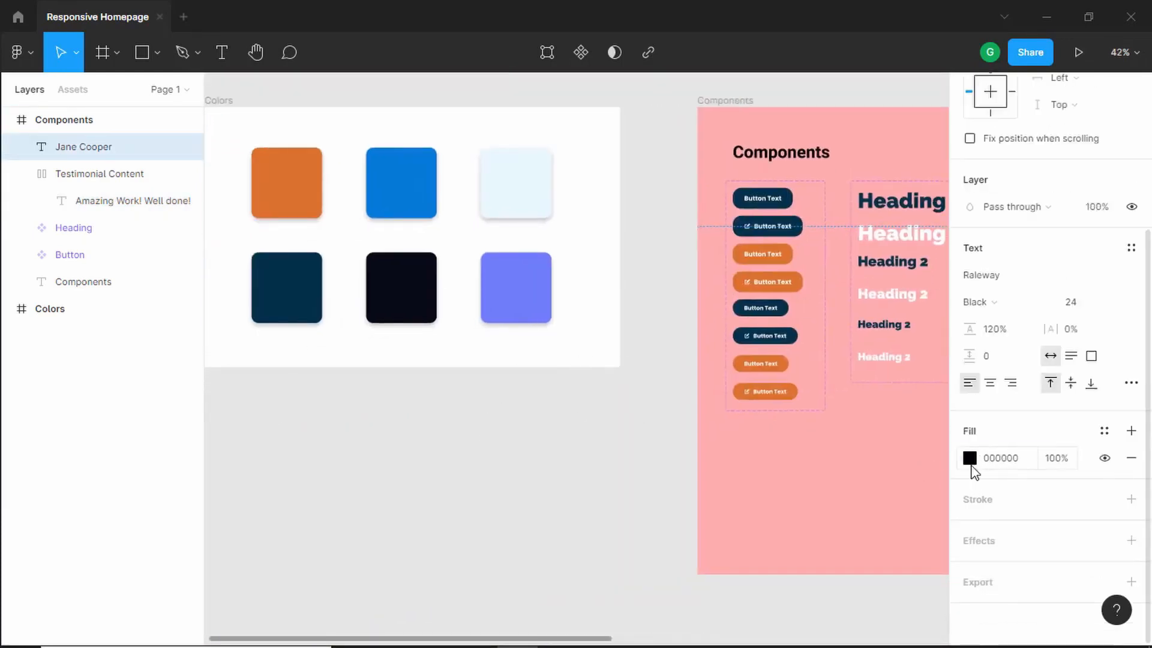
pyautogui.click(969, 459)
pyautogui.click(771, 457)
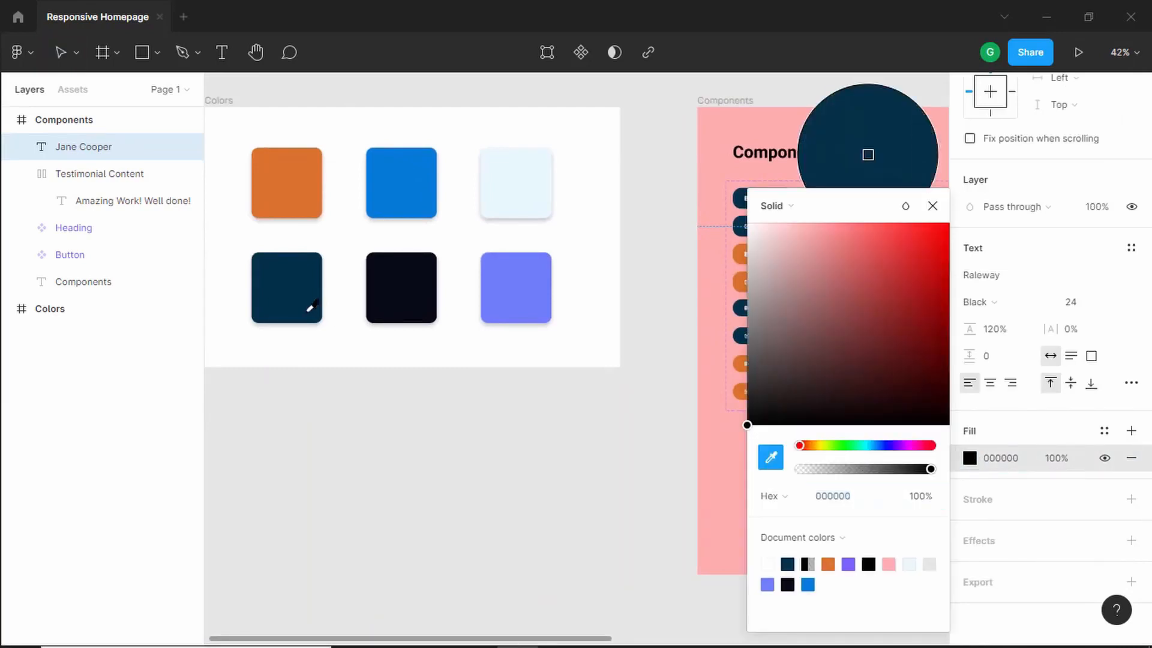
pyautogui.click(292, 287)
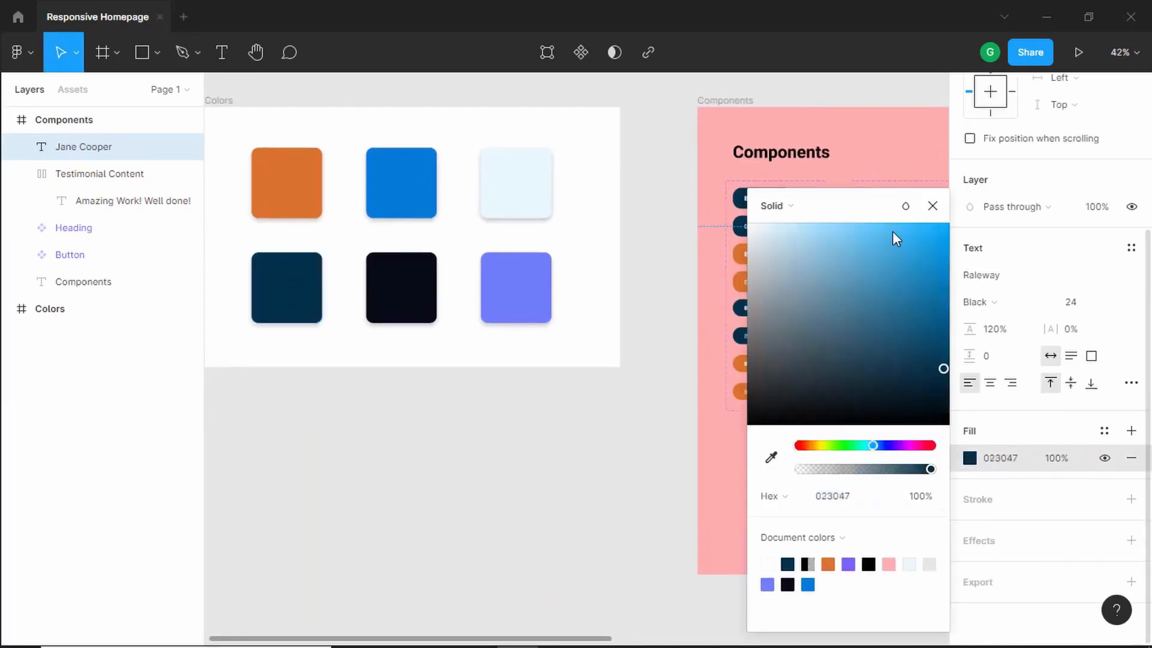
pyautogui.hotkey('shift', '2')
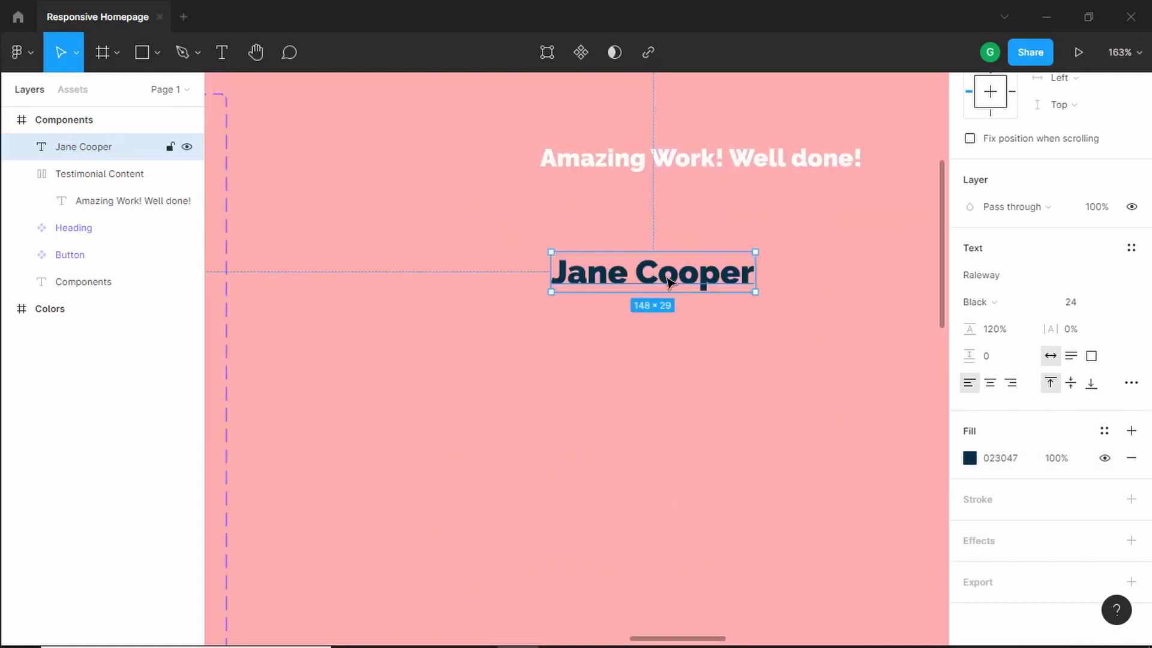
# - Duplicate the reviewer name below itself and change the copy's text to "Developer, Sony" from the reference image
pyautogui.keyDown('alt'); pyautogui.moveTo(666, 274); pyautogui.dragTo(665, 327); pyautogui.keyUp('alt')
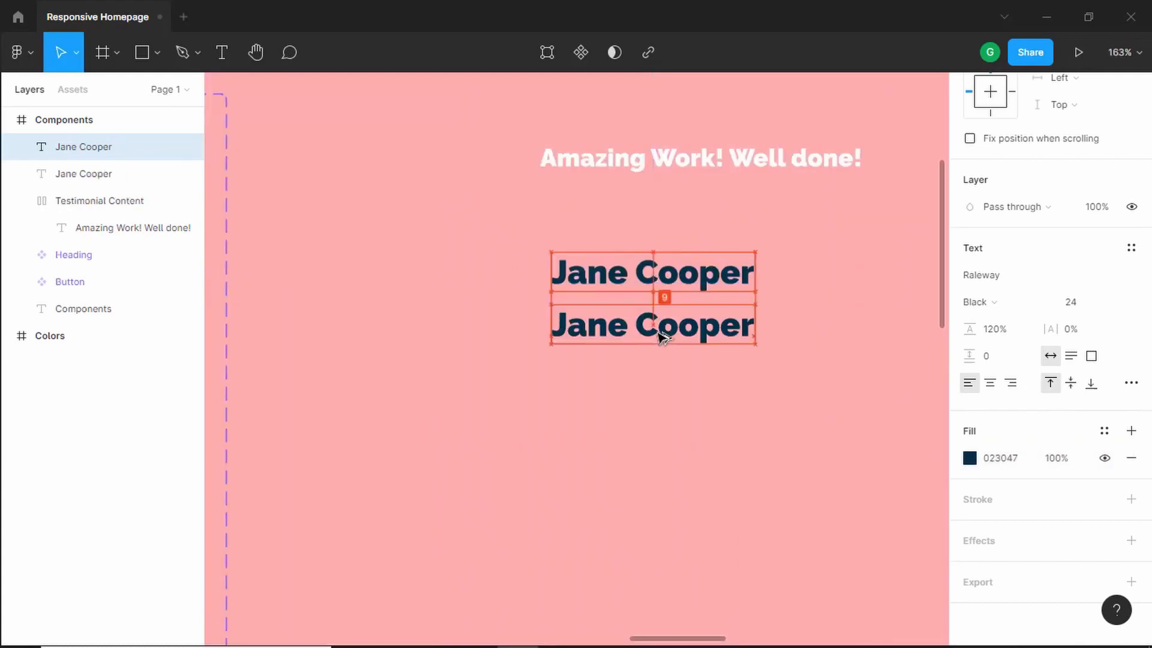
pyautogui.doubleClick(678, 326)
pyautogui.hotkey('alt', 'Tab')
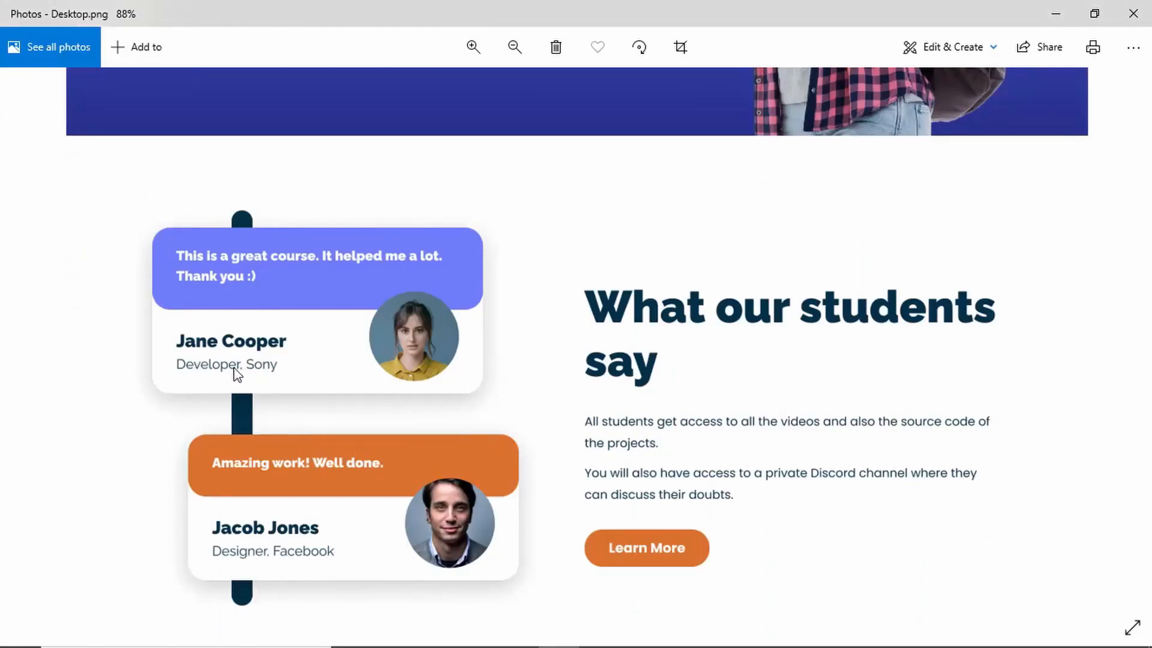
pyautogui.hotkey('alt', 'Tab')
pyautogui.write('Developer, ')
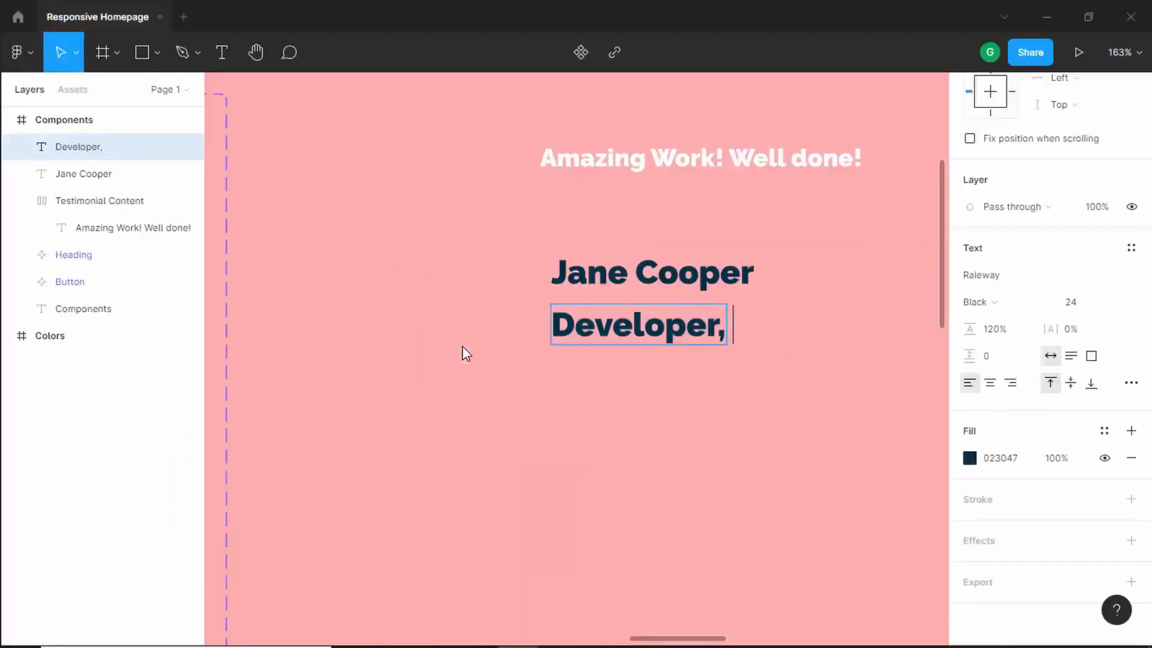
pyautogui.write('Sony')
pyautogui.press('Escape')
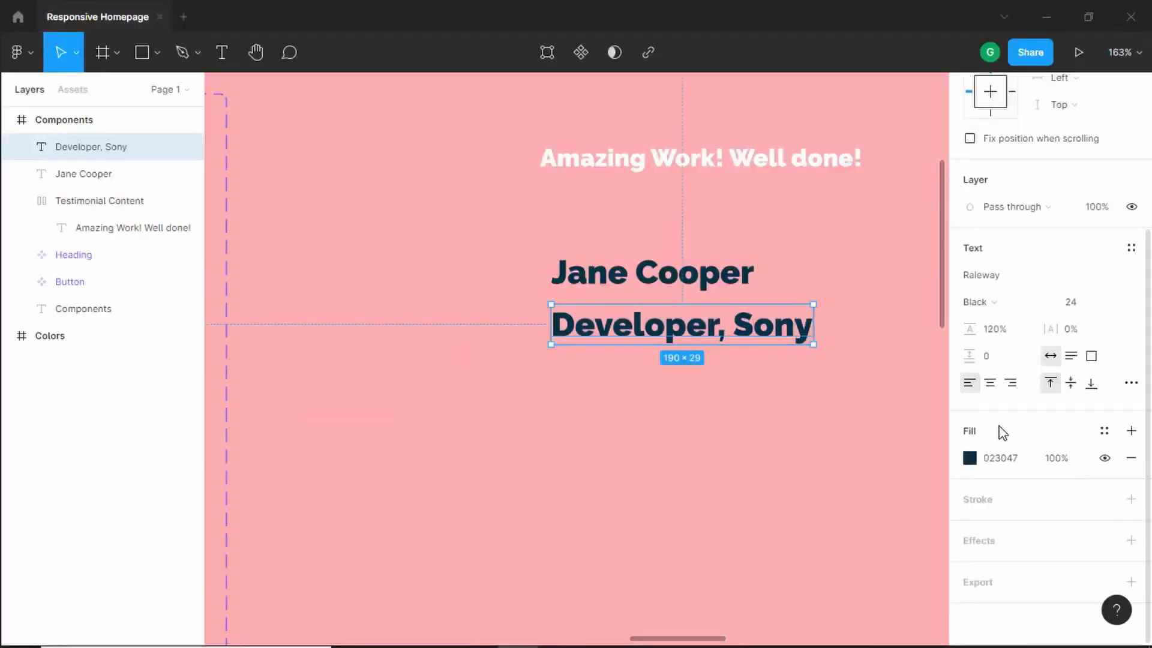
# - Set the job title text's font size to 18 and its weight to Regular
pyautogui.click(1077, 305)
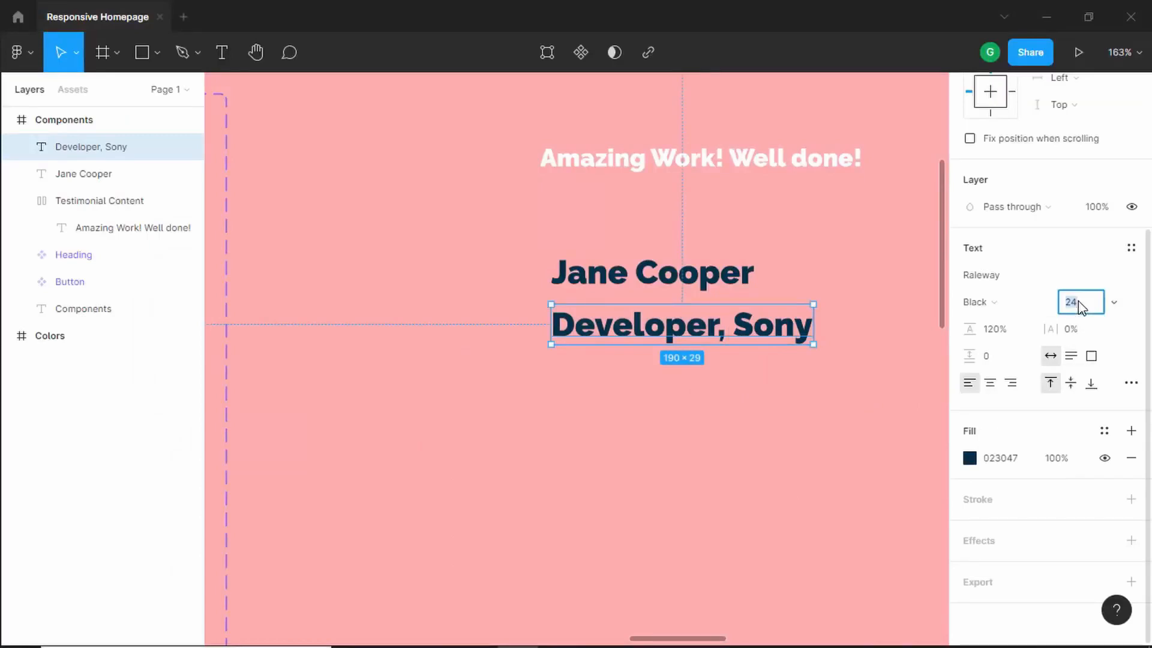
pyautogui.write('18')
pyautogui.press('Return')
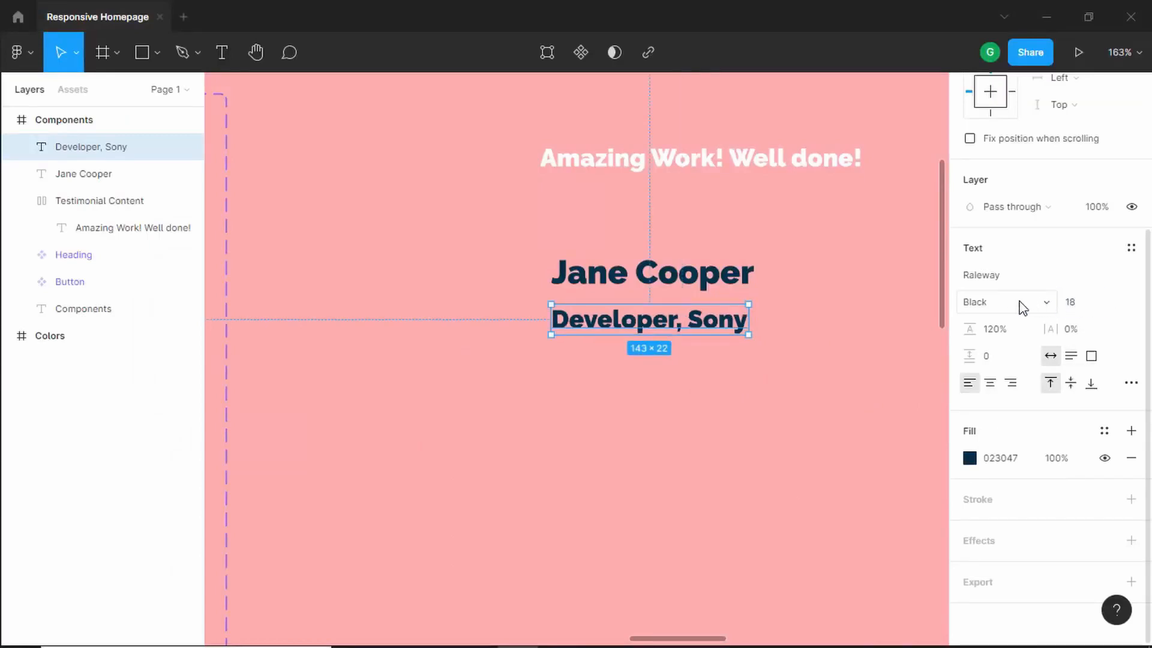
pyautogui.click(1023, 307)
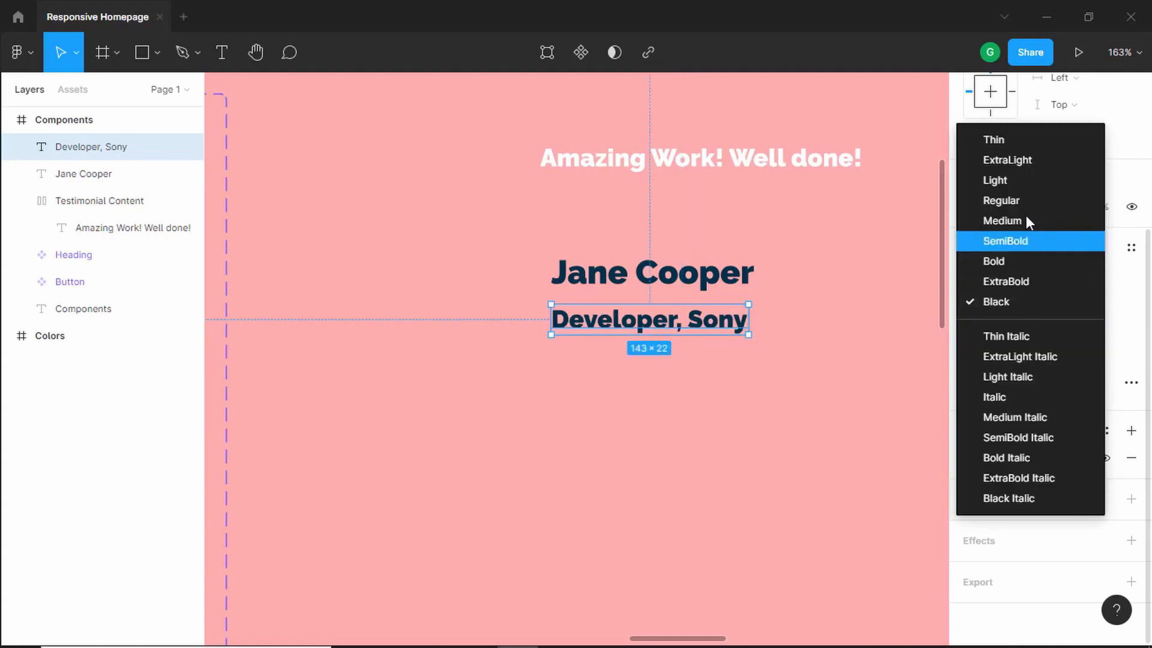
pyautogui.click(1035, 201)
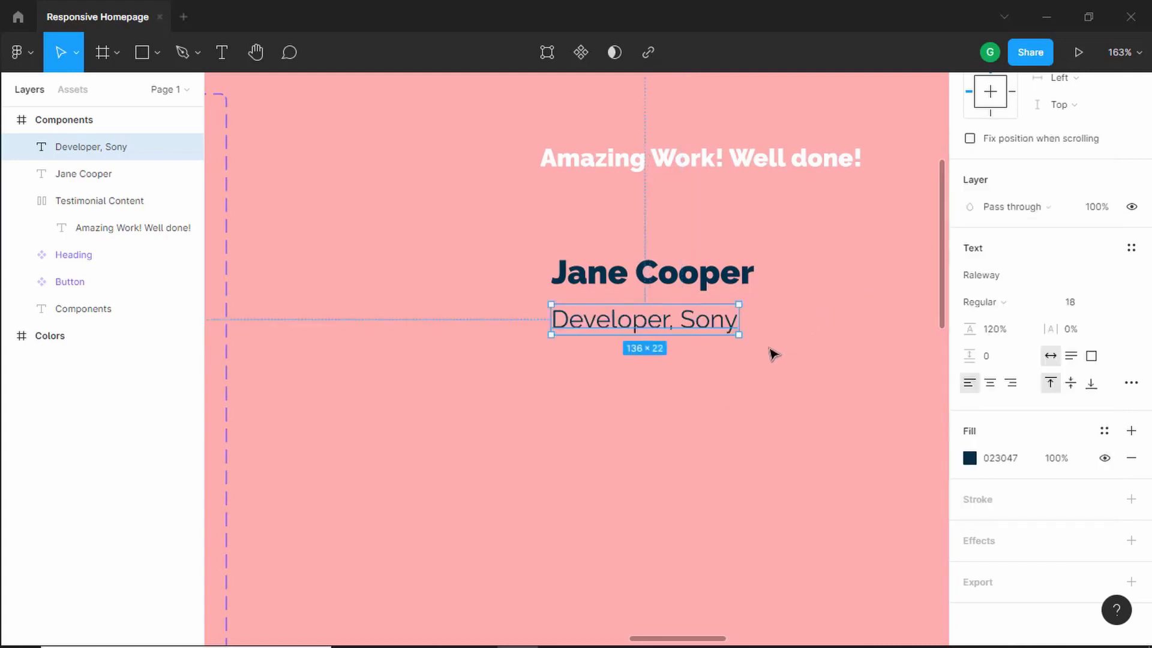
# - Select both the reviewer name and job title texts and wrap them in an auto layout frame
pyautogui.click(506, 241)
pyautogui.moveTo(507, 242); pyautogui.dragTo(757, 364)
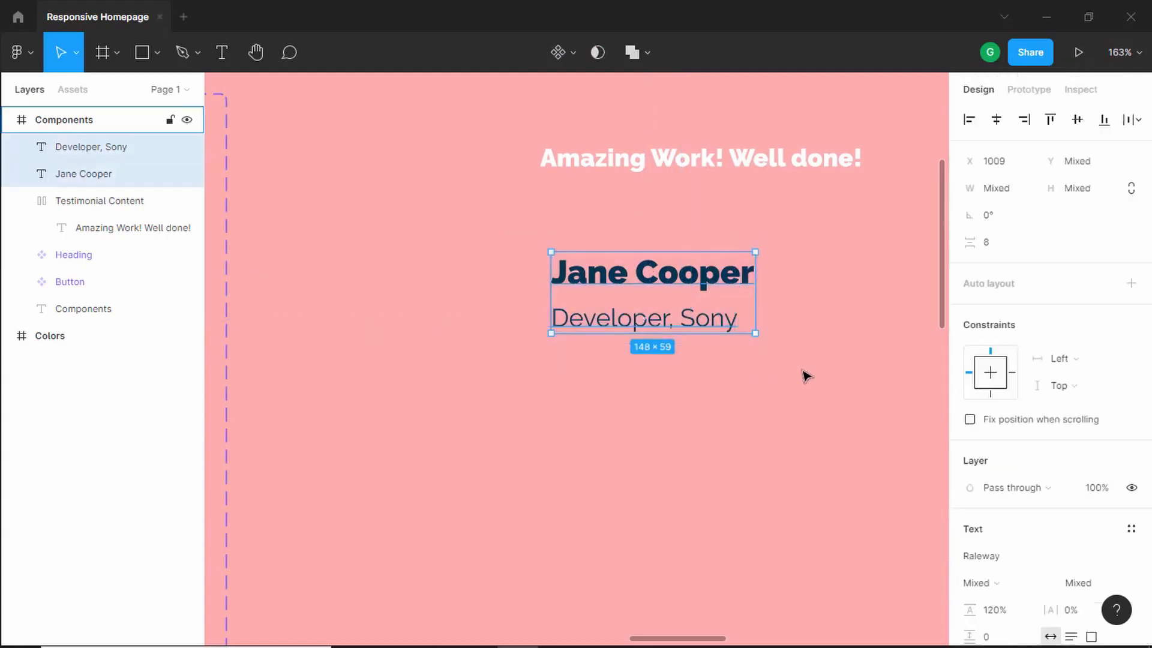
pyautogui.rightClick(684, 273)
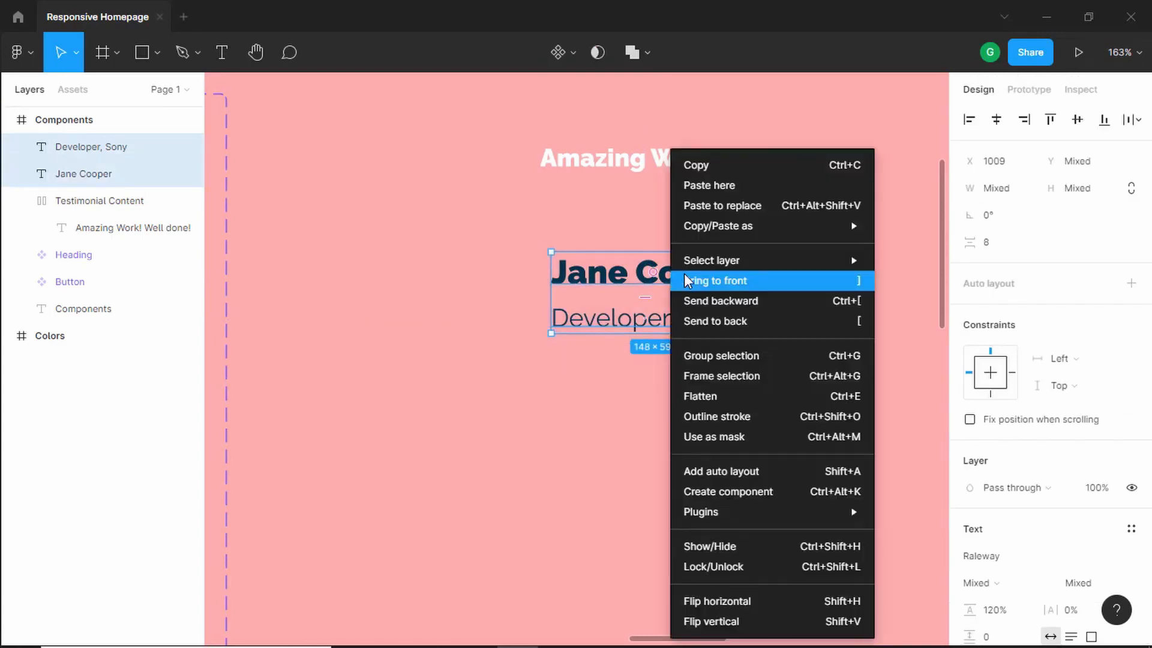
pyautogui.click(720, 473)
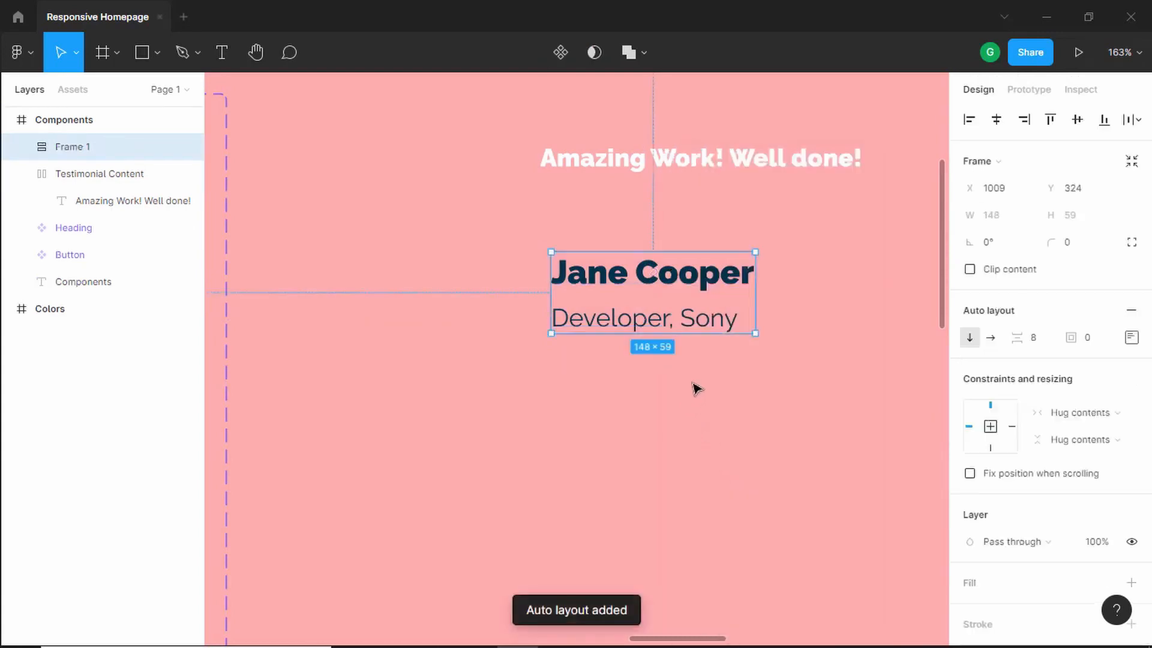
# - Check the reference image and place a default circle to the right of the name and job title
pyautogui.hotkey('alt', 'Tab')
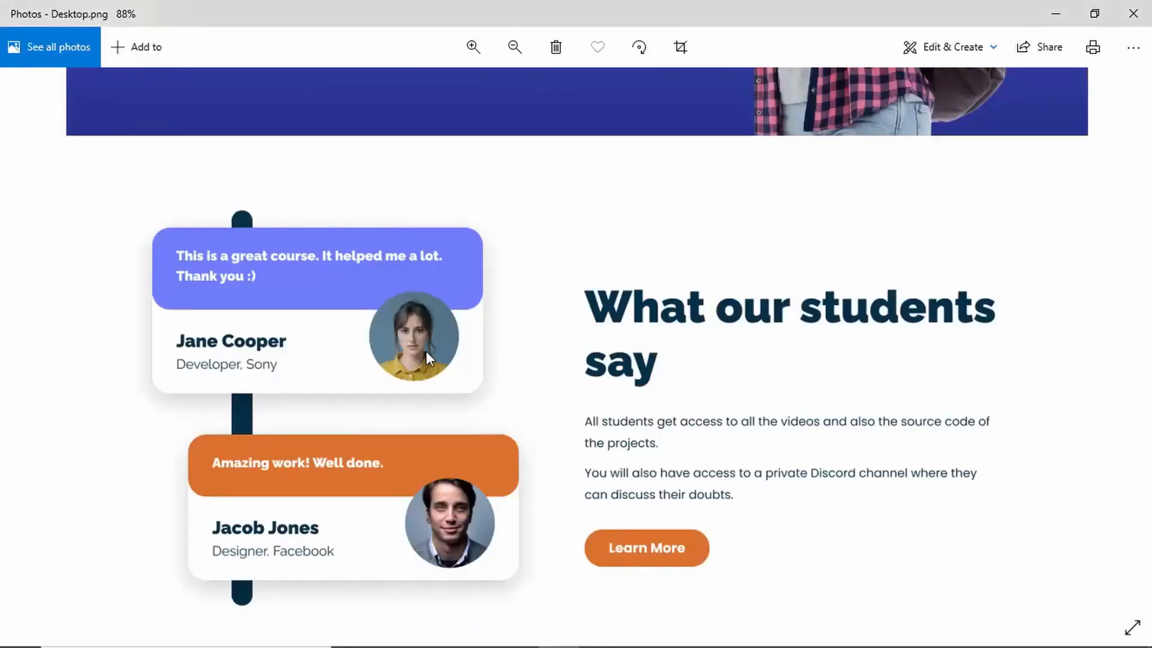
pyautogui.hotkey('alt', 'Tab')
pyautogui.click(159, 58)
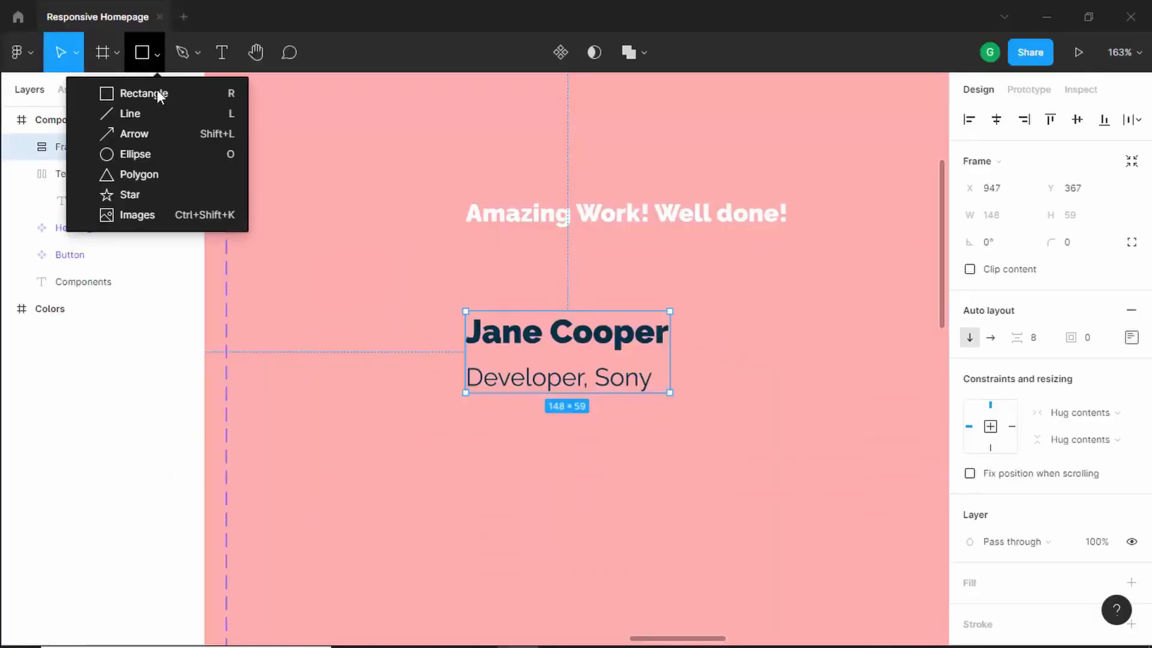
pyautogui.click(150, 154)
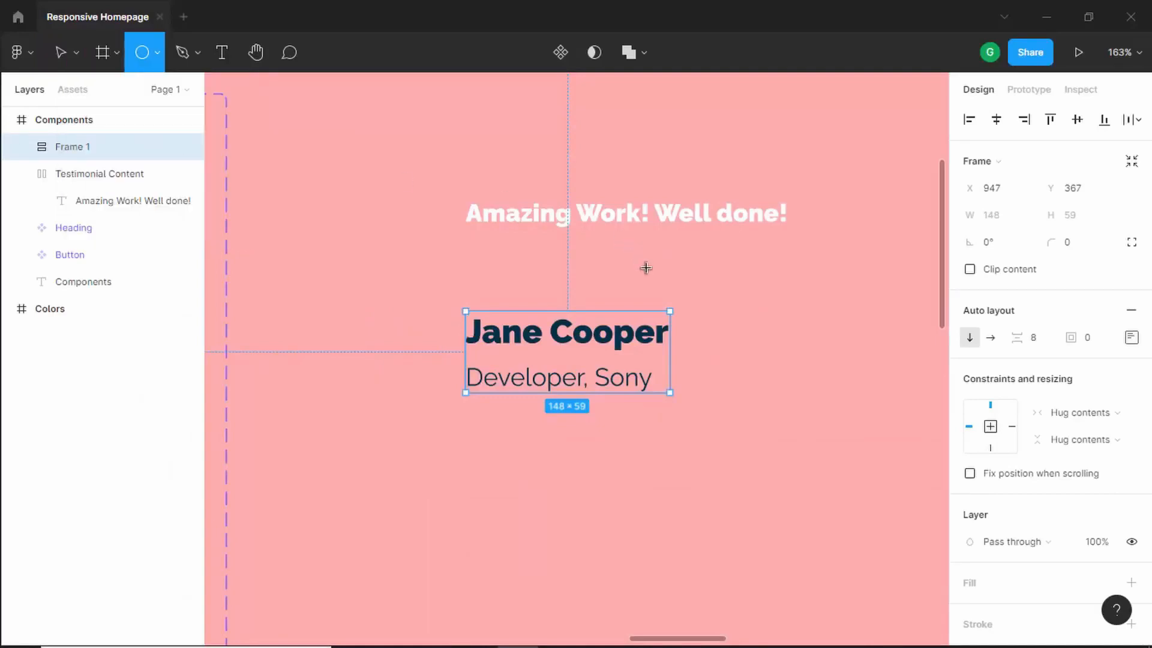
pyautogui.click(746, 298)
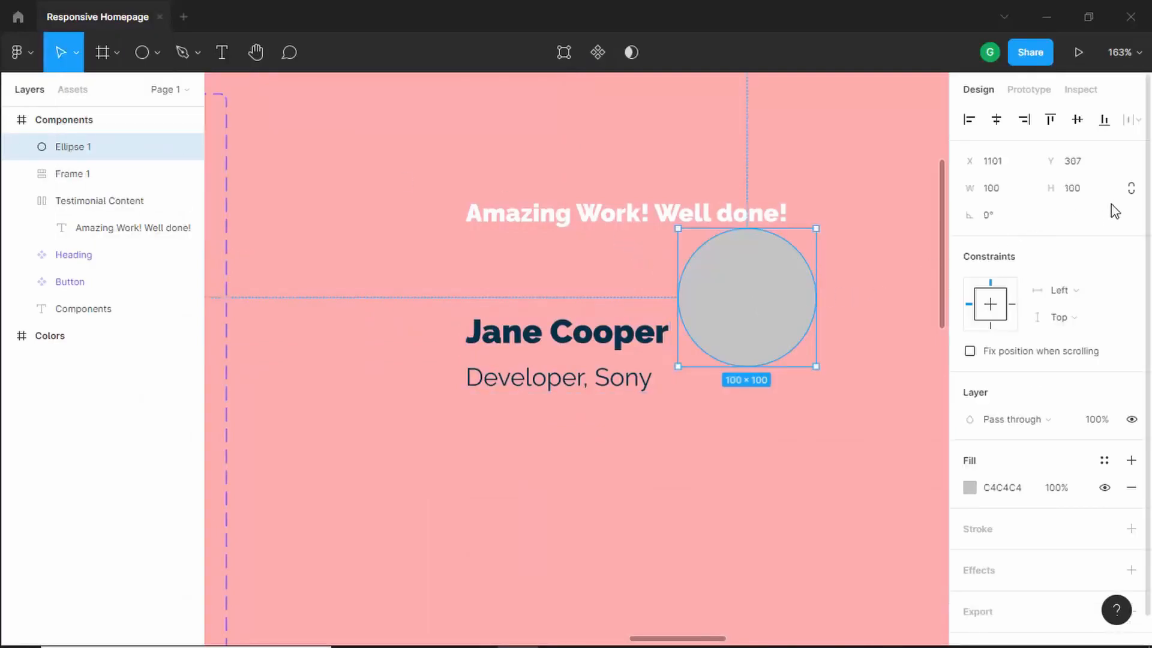
# - Lock the circle's proportions, set its width to 120, and move it beside the job title
pyautogui.click(1132, 191)
pyautogui.click(993, 188)
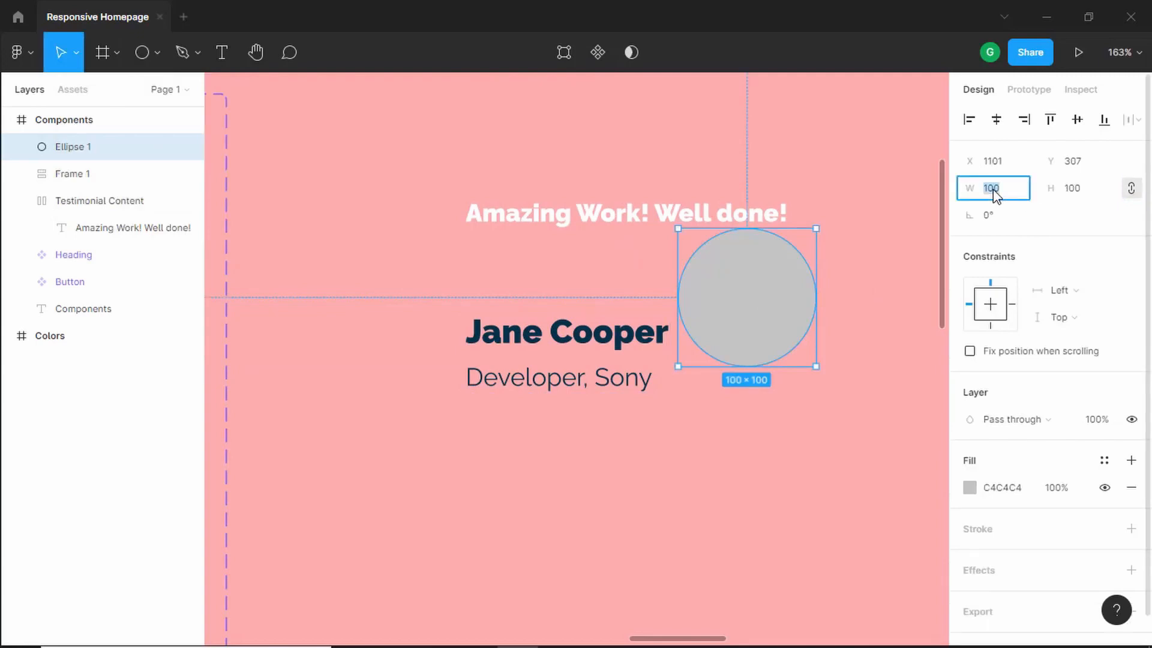
pyautogui.write('120')
pyautogui.press('Return')
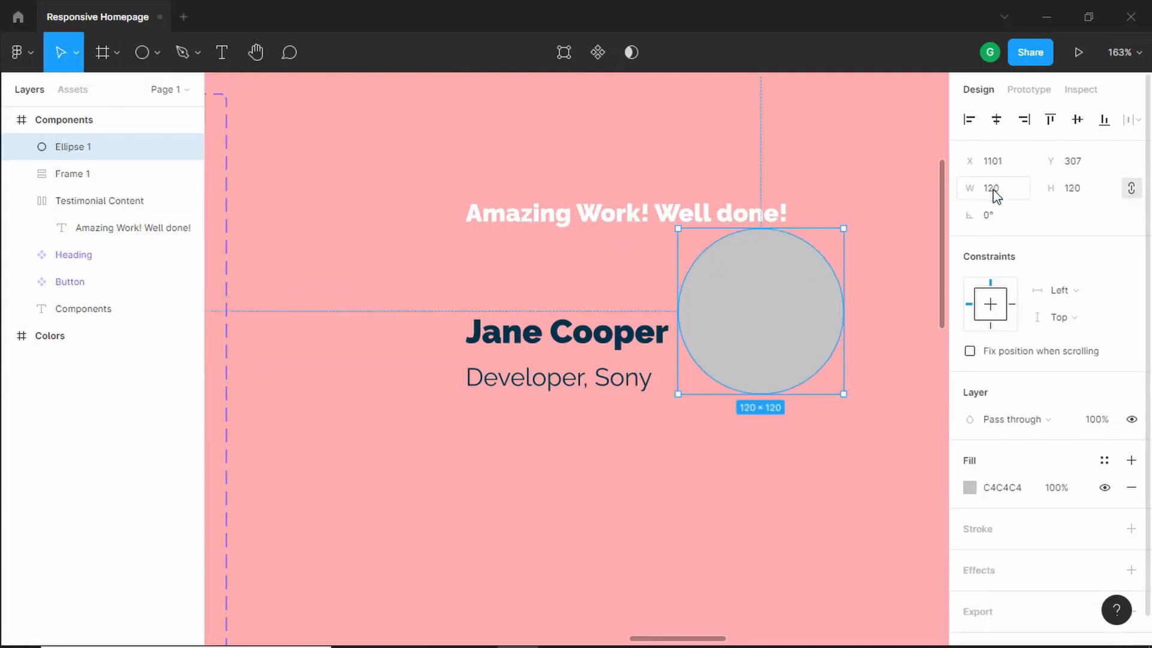
pyautogui.moveTo(707, 312); pyautogui.dragTo(651, 352)
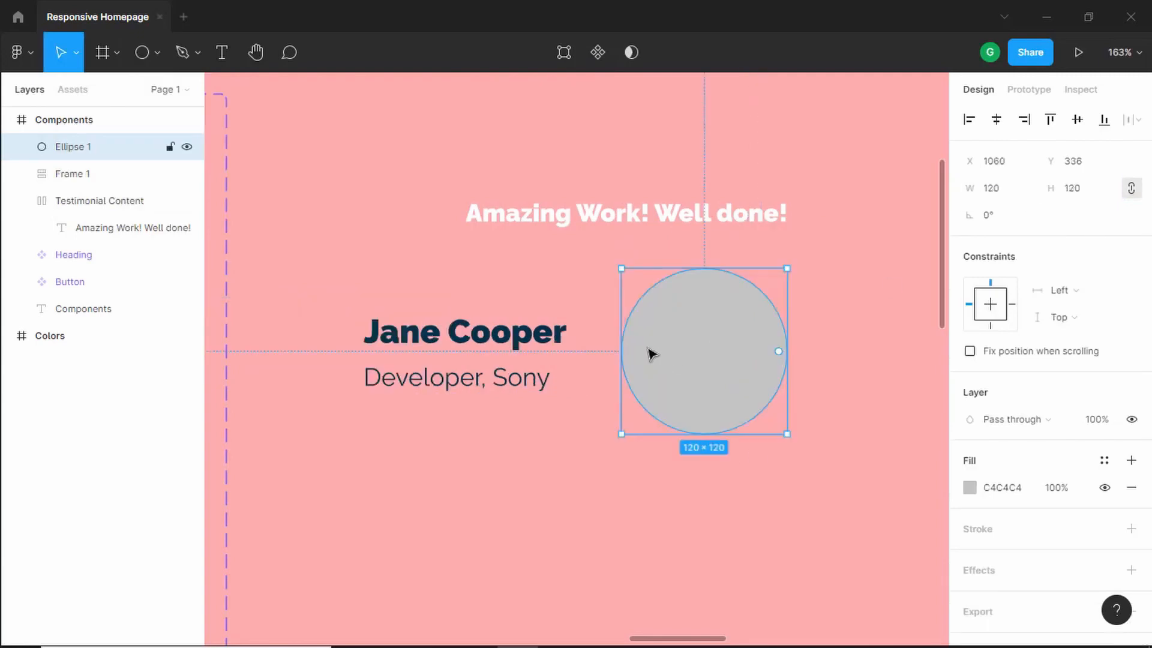
# - Fill the circle with a portrait photo from the Pexels plugin by searching for "person", then close the plugin
pyautogui.rightClick(675, 331)
pyautogui.moveTo(727, 514)
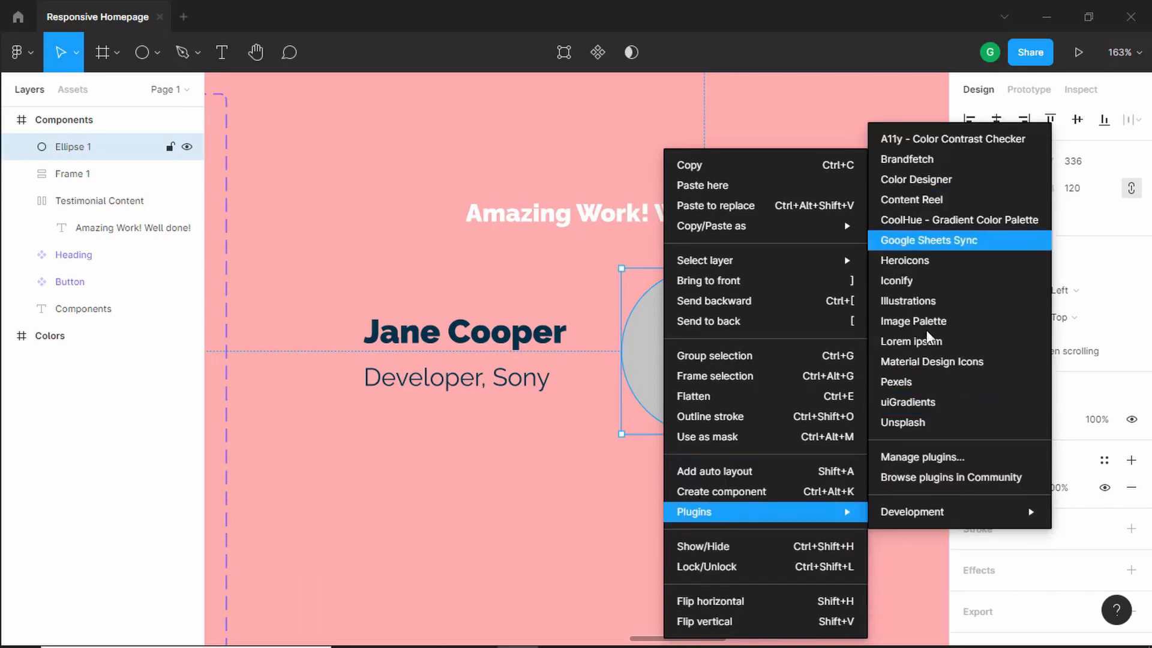
pyautogui.click(941, 384)
pyautogui.write('pe')
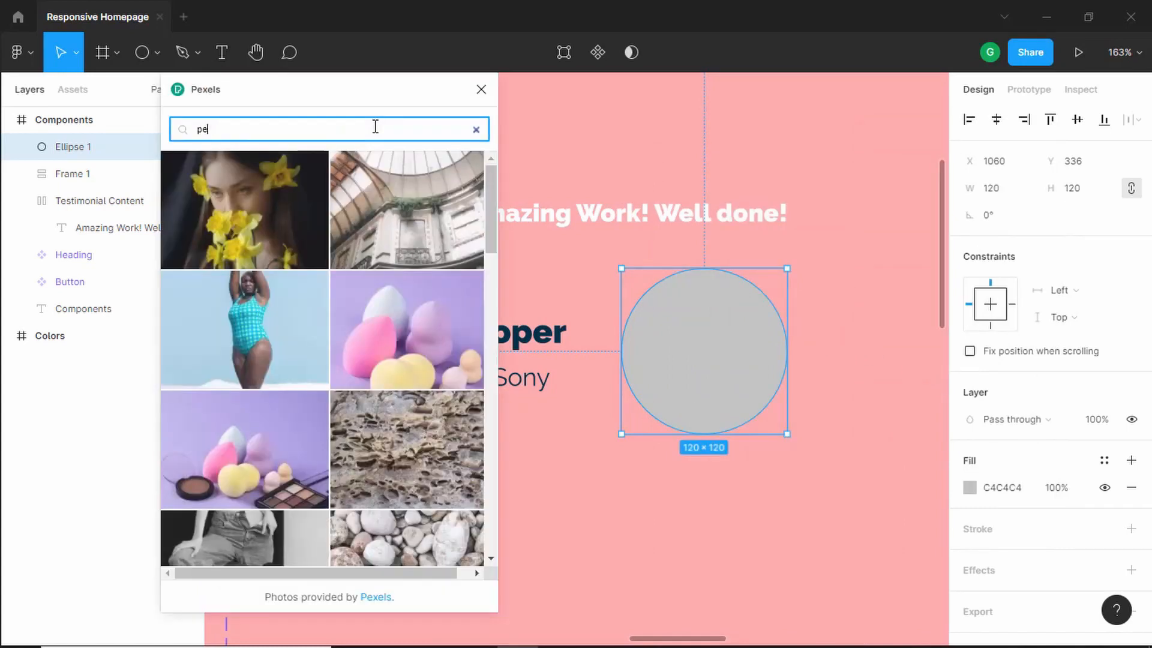
pyautogui.write('rson')
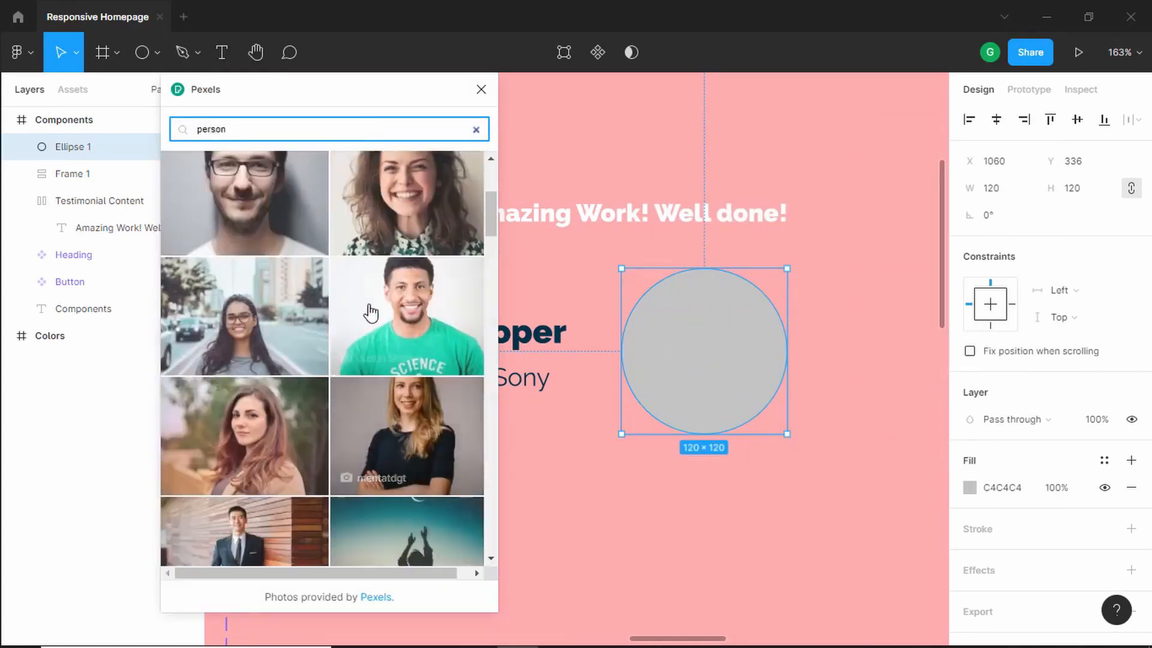
pyautogui.click(410, 187)
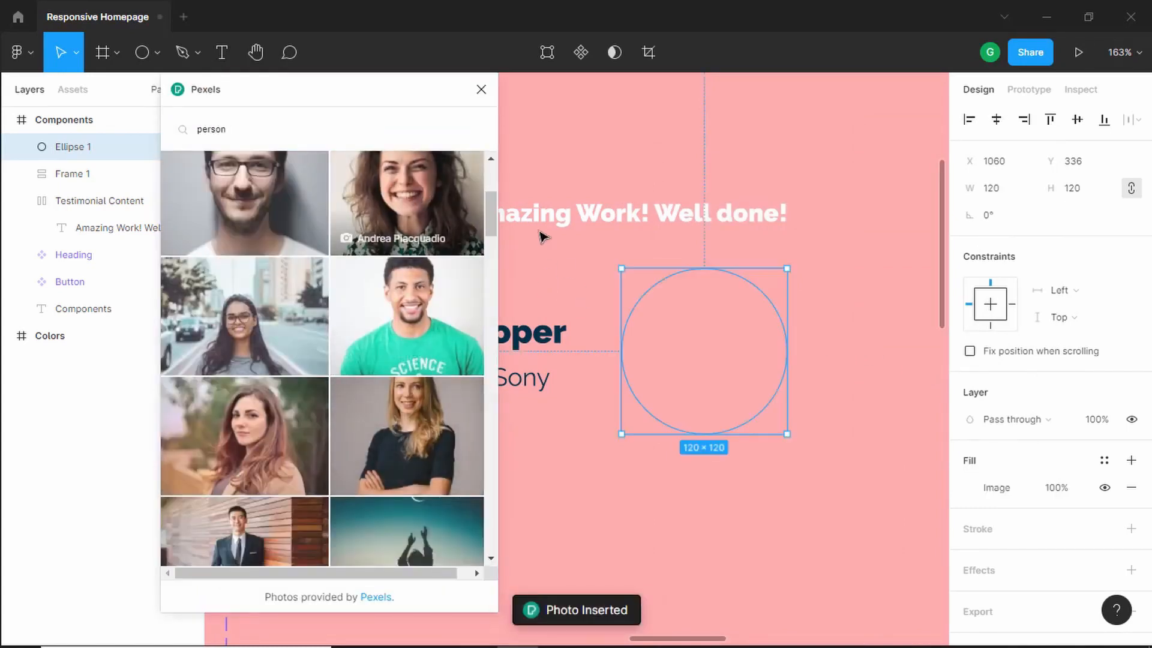
pyautogui.click(482, 90)
# - Wrap the photo circle in its own auto layout frame
pyautogui.scroll(-5, 707, 372)
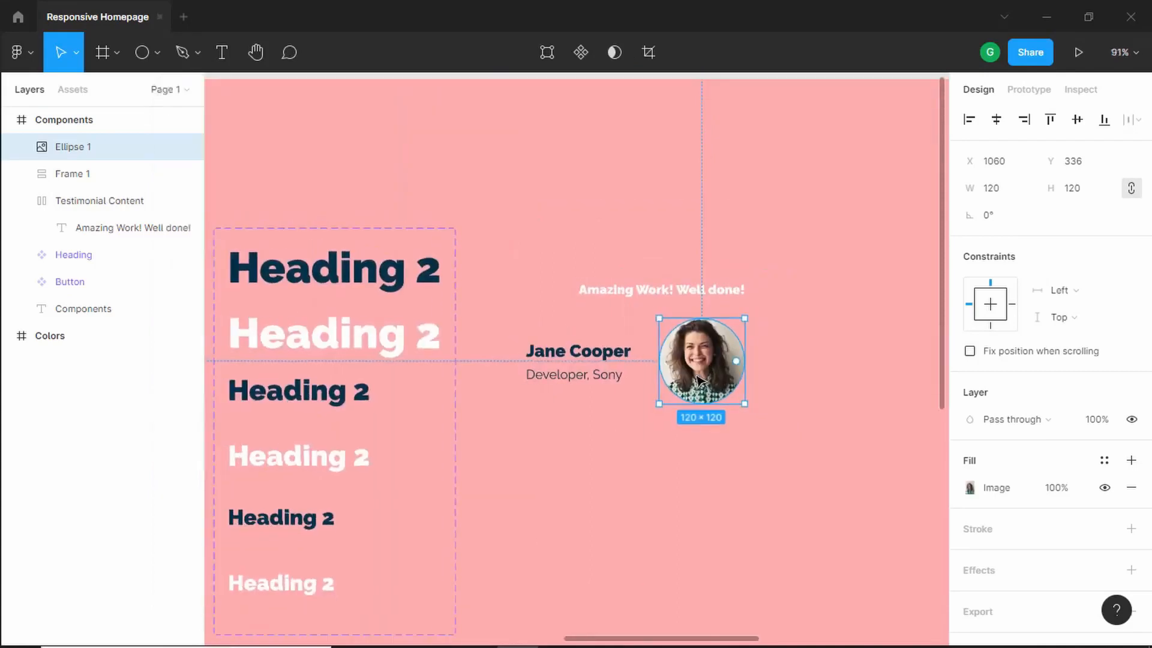
pyautogui.scroll(2, 714, 379)
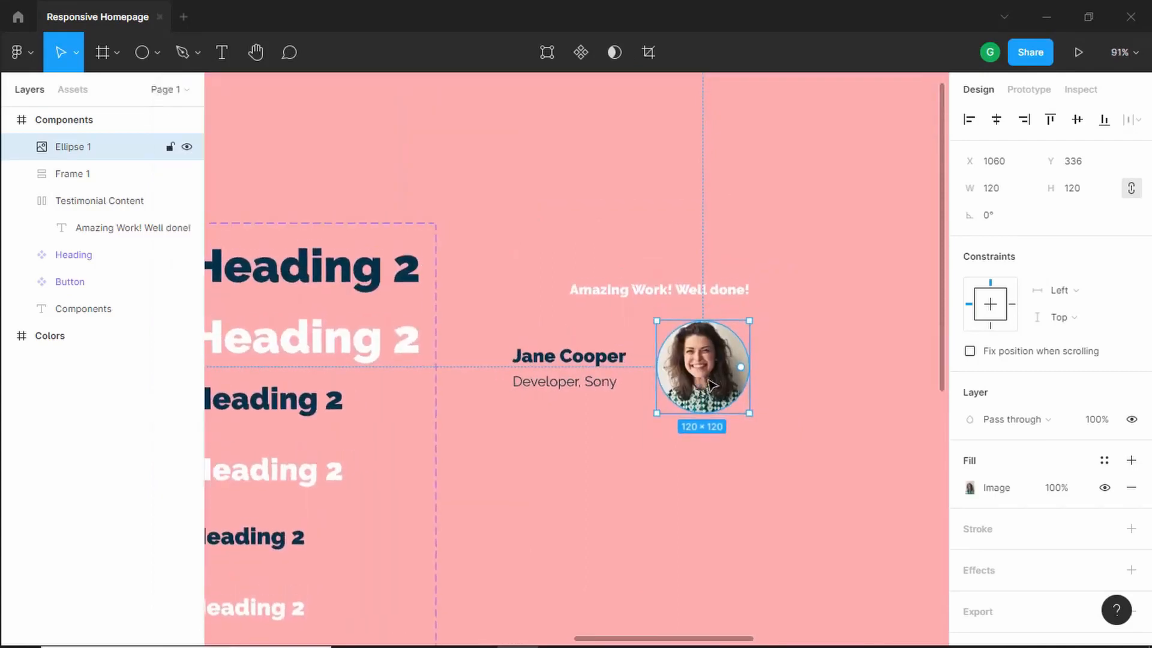
pyautogui.rightClick(704, 385)
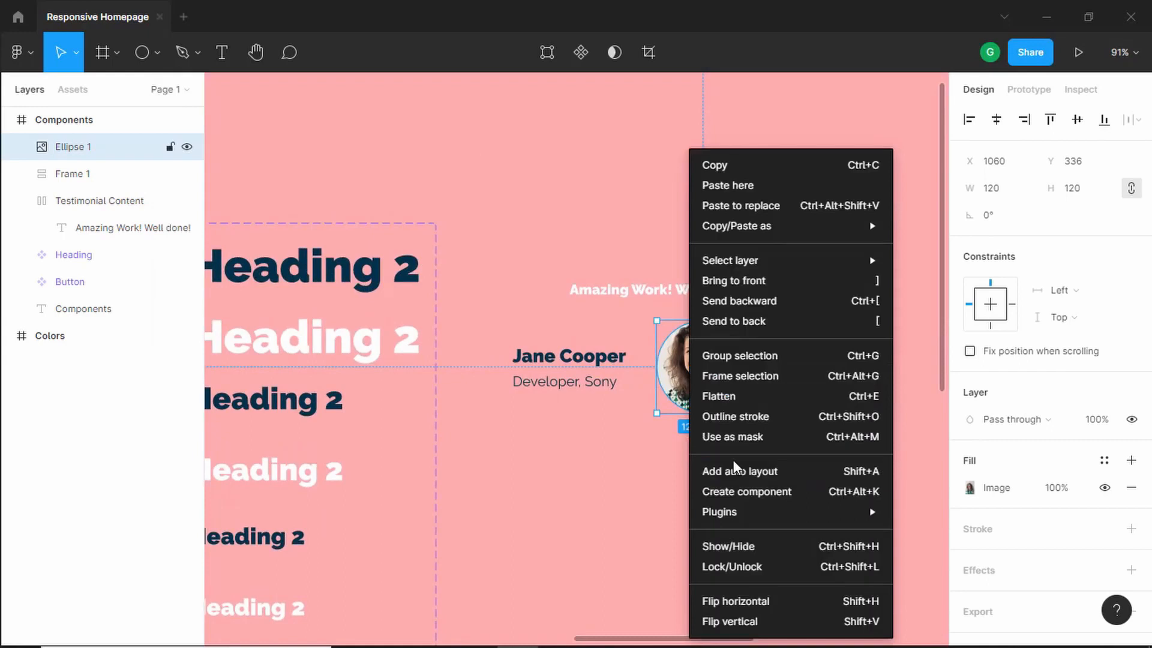
pyautogui.click(755, 475)
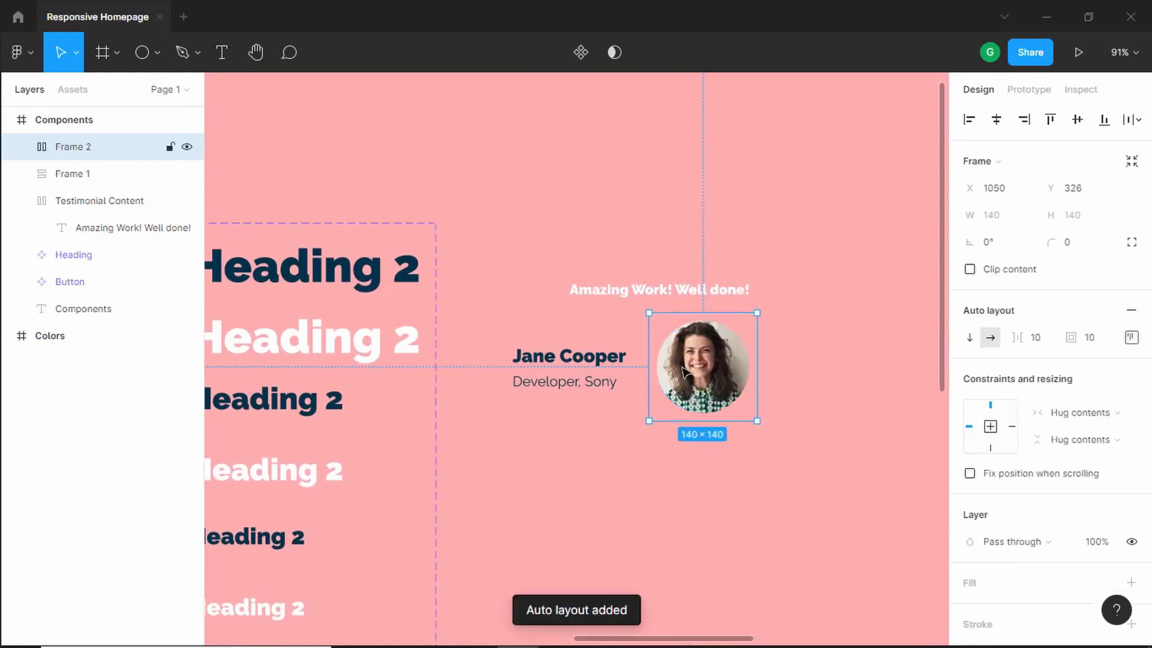
# - Set the testimonial message frame's padding to 24 top and bottom and 32 left and right
pyautogui.click(634, 275)
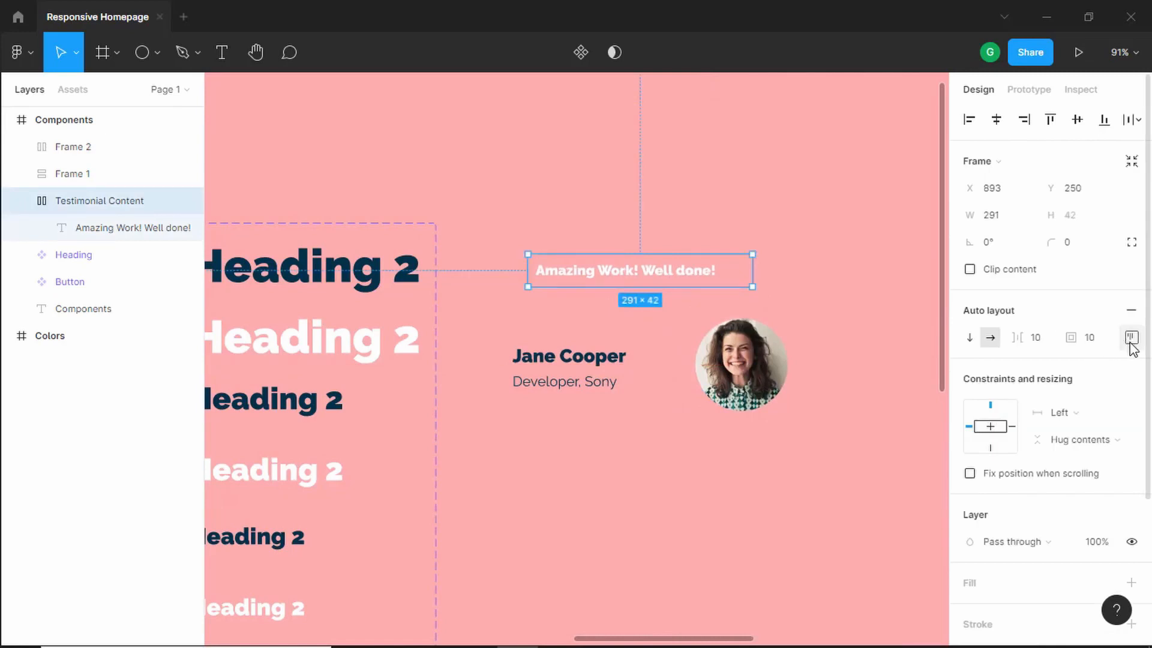
pyautogui.click(1131, 338)
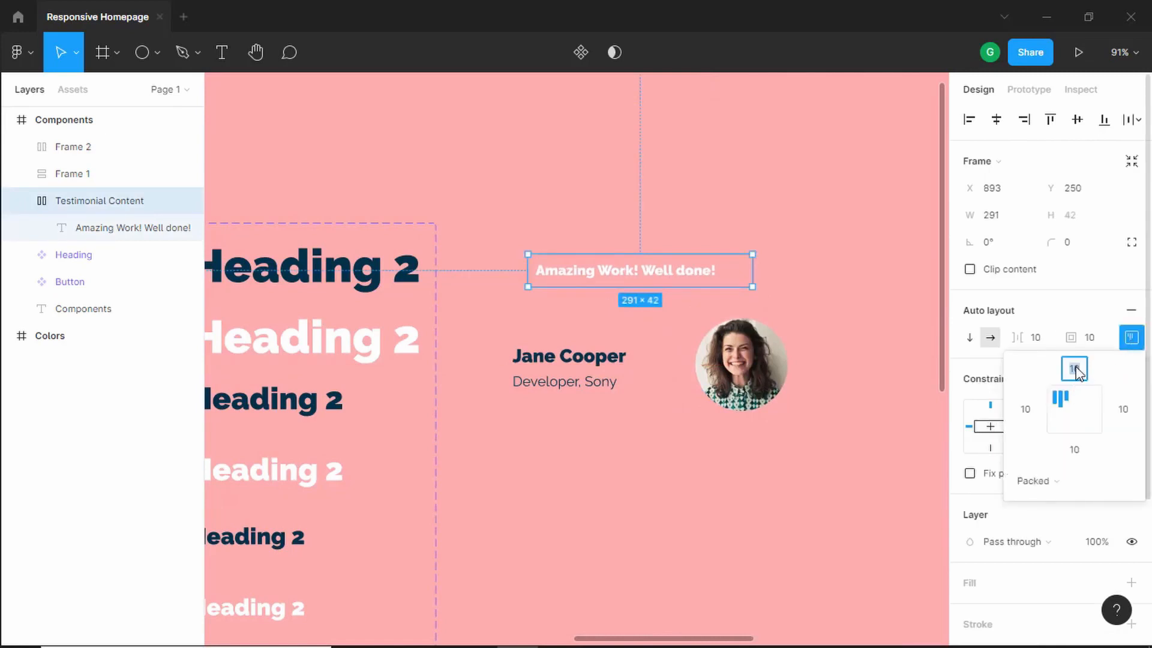
pyautogui.write('24')
pyautogui.press('Tab')
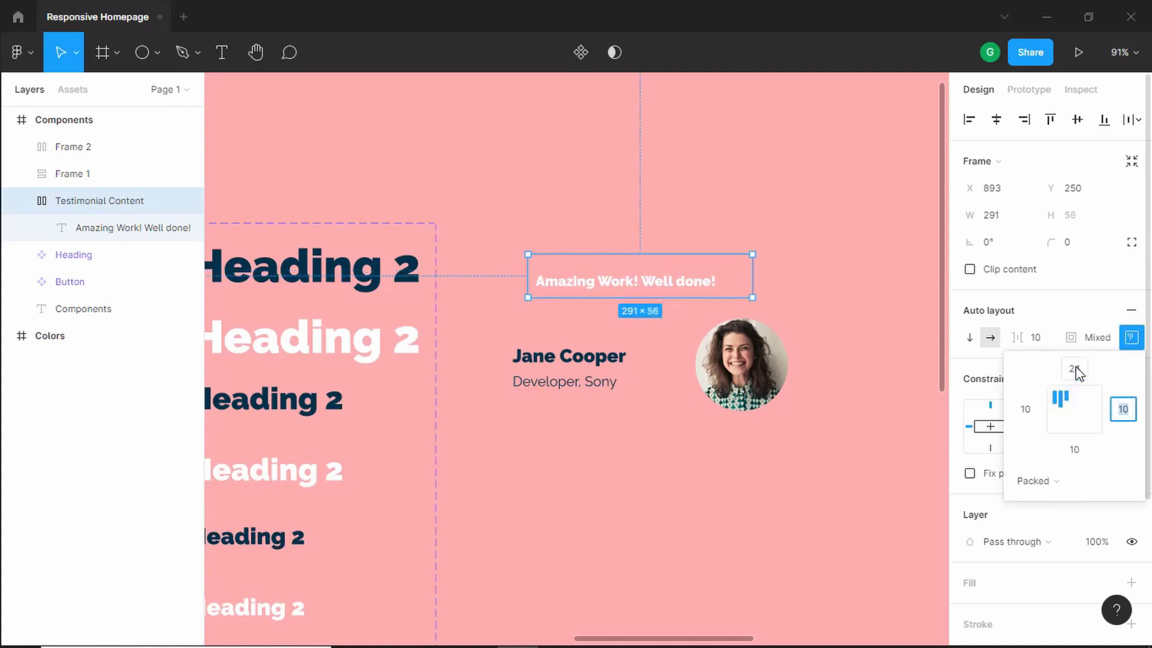
pyautogui.write('32')
pyautogui.press('Tab')
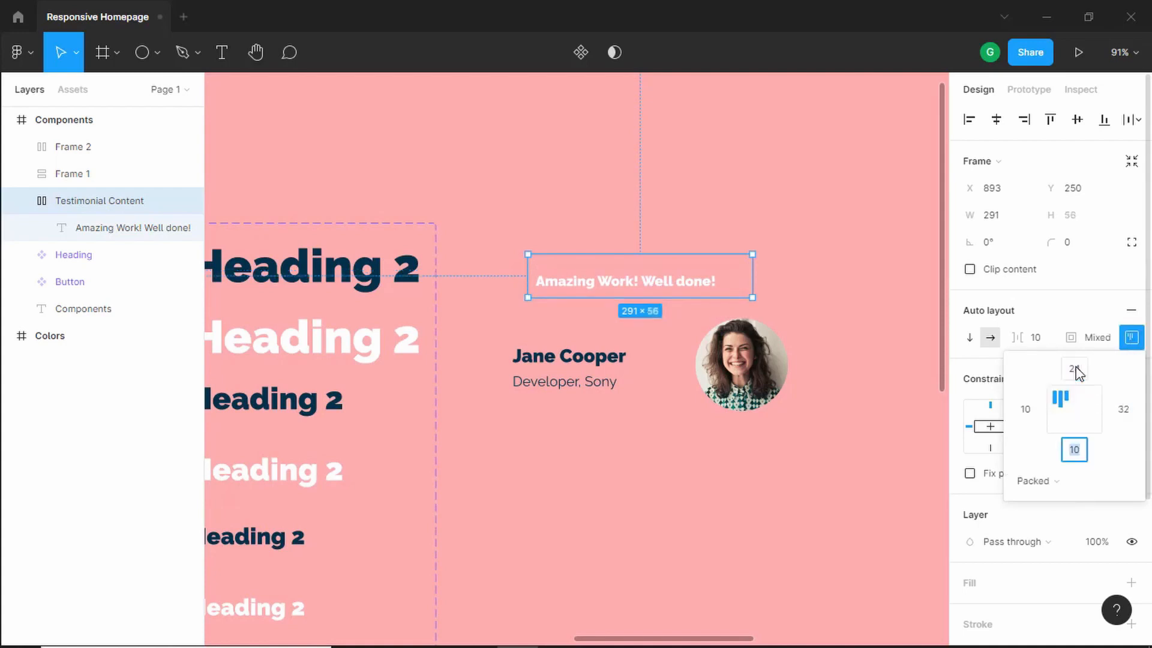
pyautogui.press('Tab')
pyautogui.write('32')
pyautogui.press('Return')
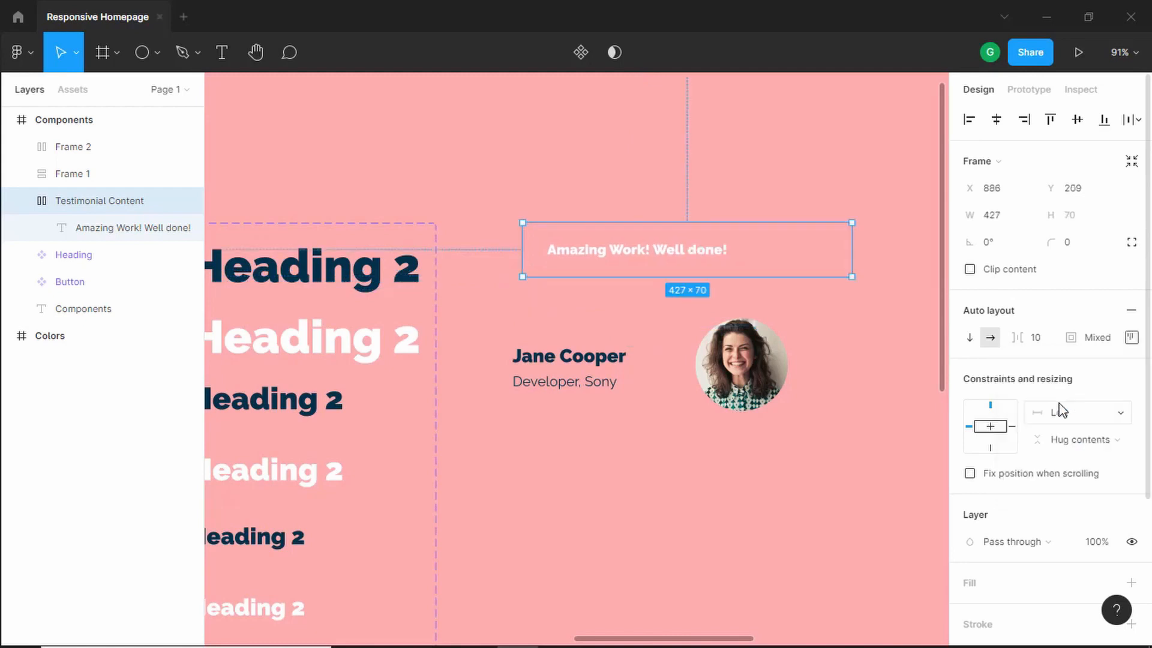
# - Fill the testimonial message frame with the purple 6F7DFB sampled from the color swatches, and round its corners to 24
pyautogui.scroll(-3, 1059, 411)
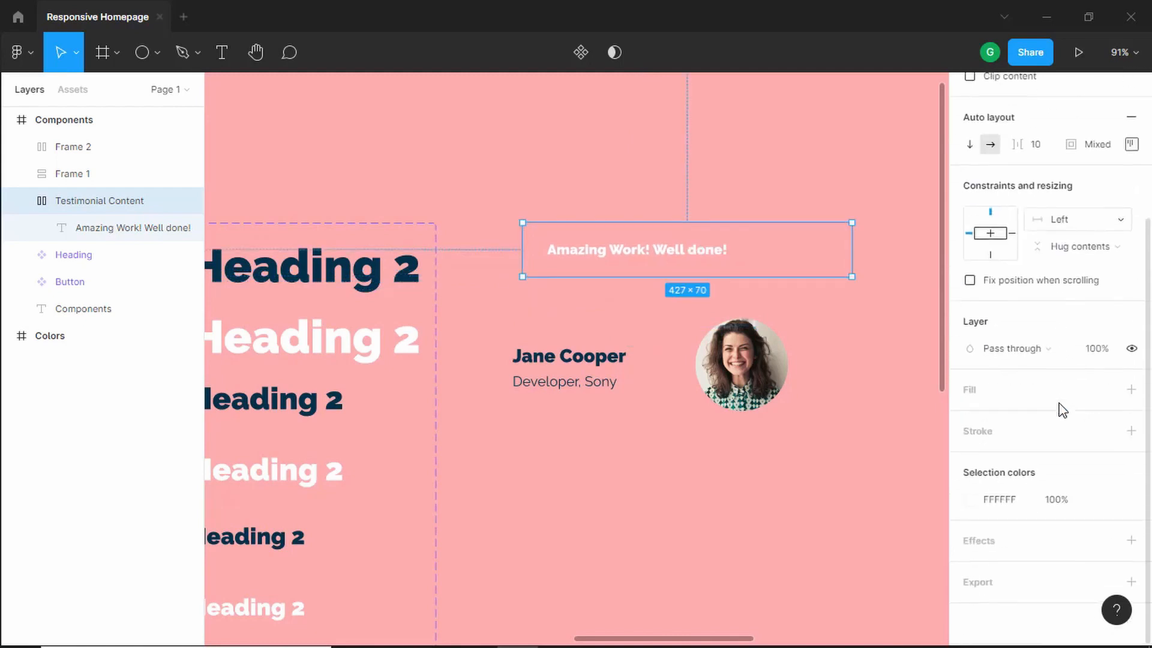
pyautogui.click(1130, 391)
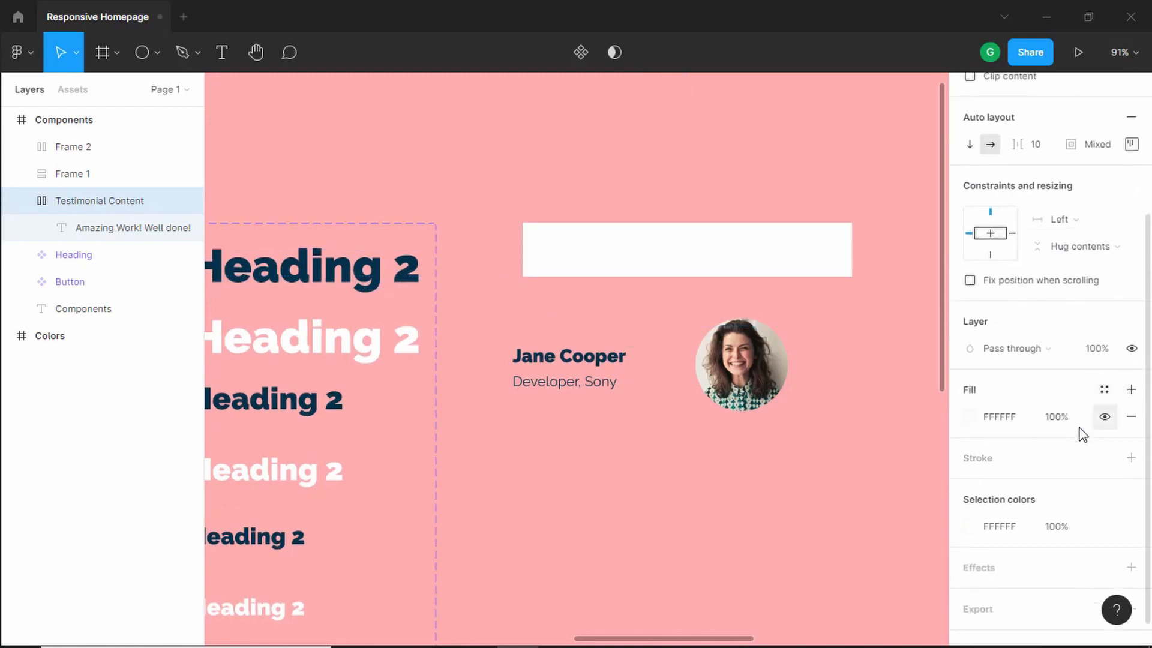
pyautogui.click(969, 417)
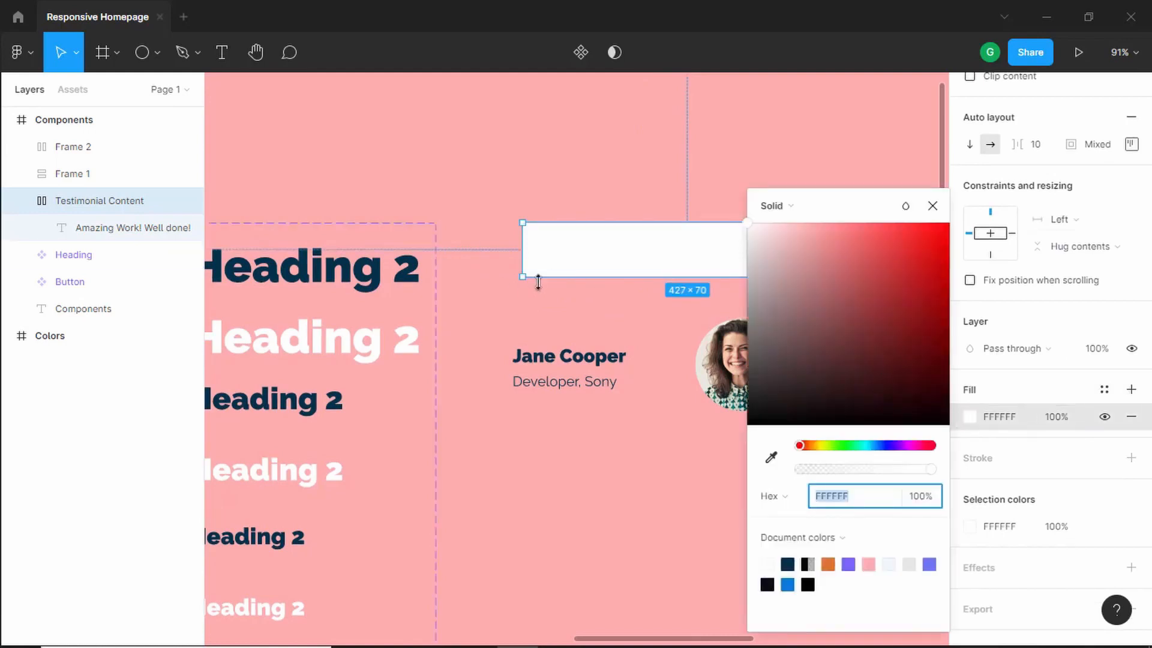
pyautogui.scroll(-5, 563, 307)
pyautogui.scroll(-1, 564, 307)
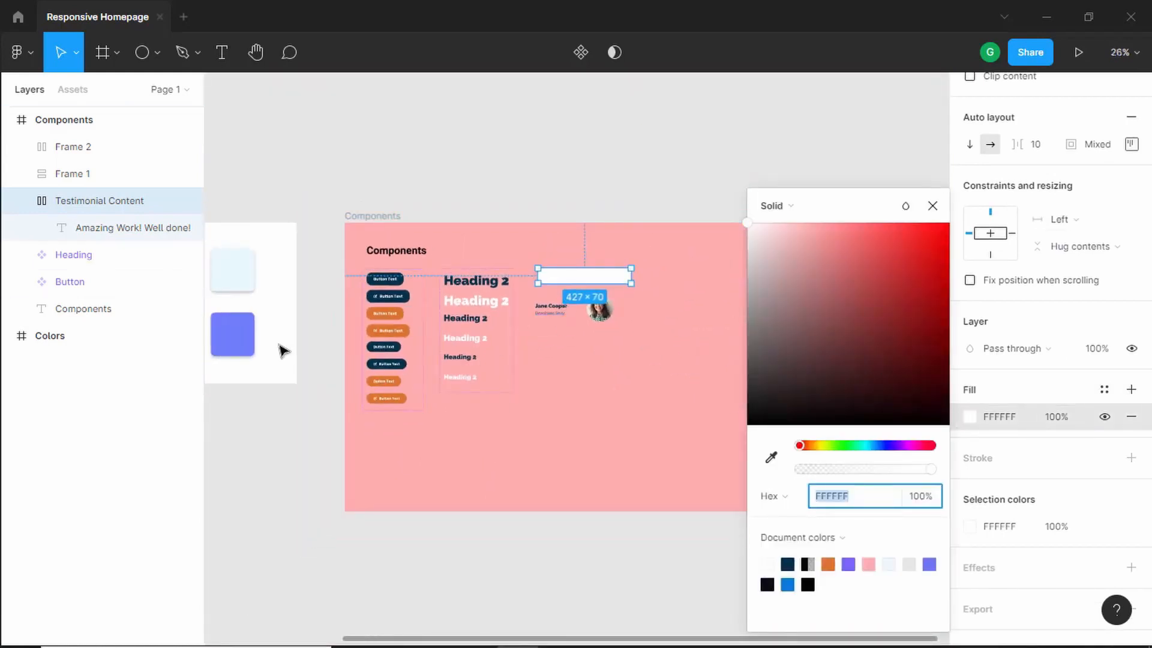
pyautogui.click(769, 460)
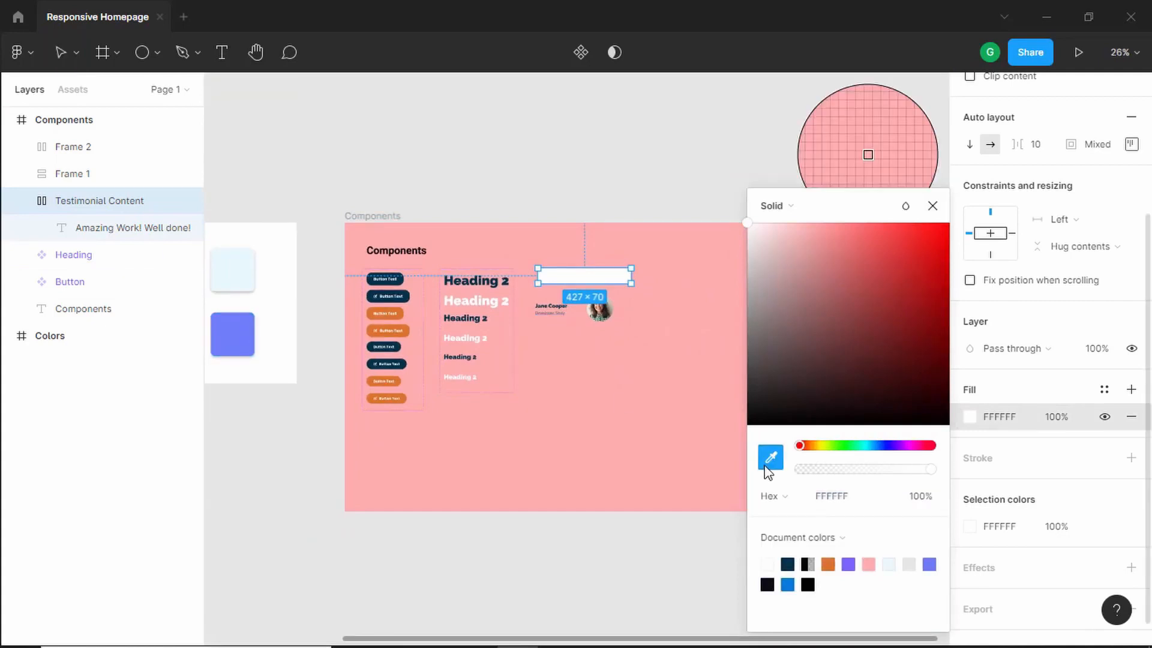
pyautogui.click(242, 342)
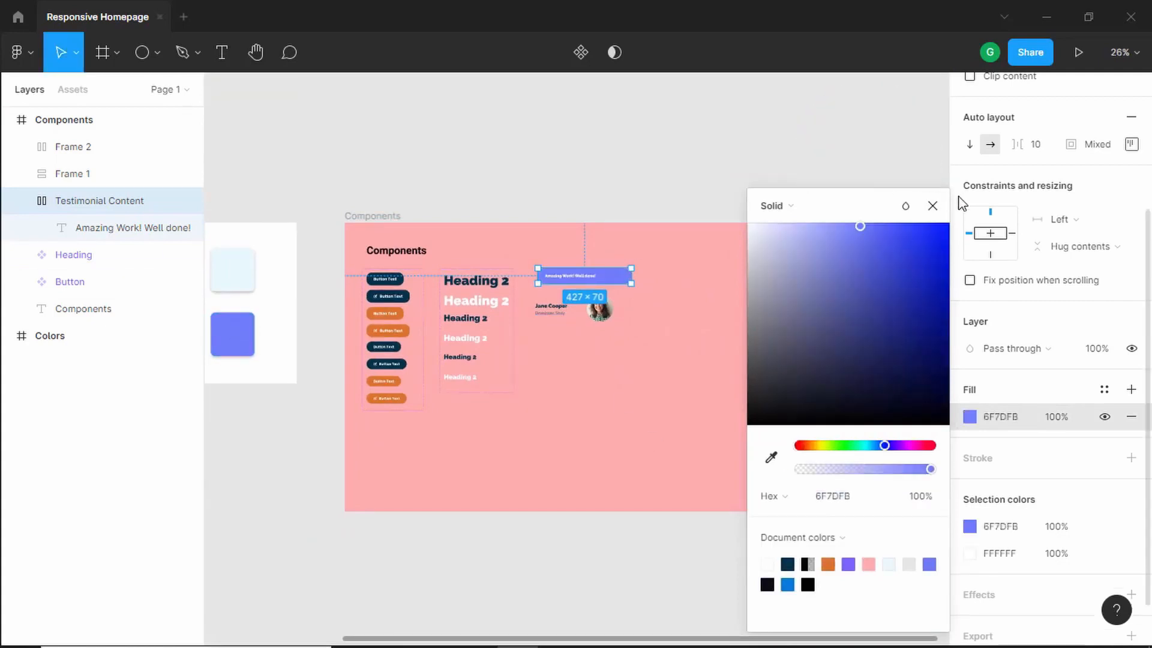
pyautogui.click(932, 206)
pyautogui.scroll(5, 576, 282)
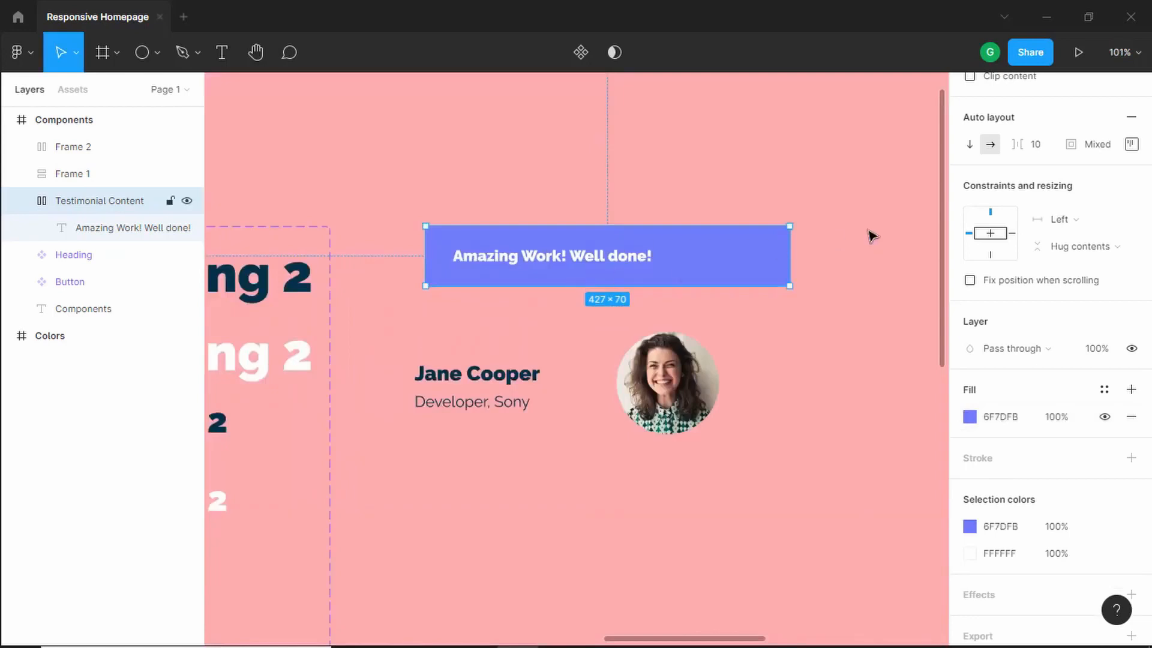
pyautogui.scroll(3, 1063, 321)
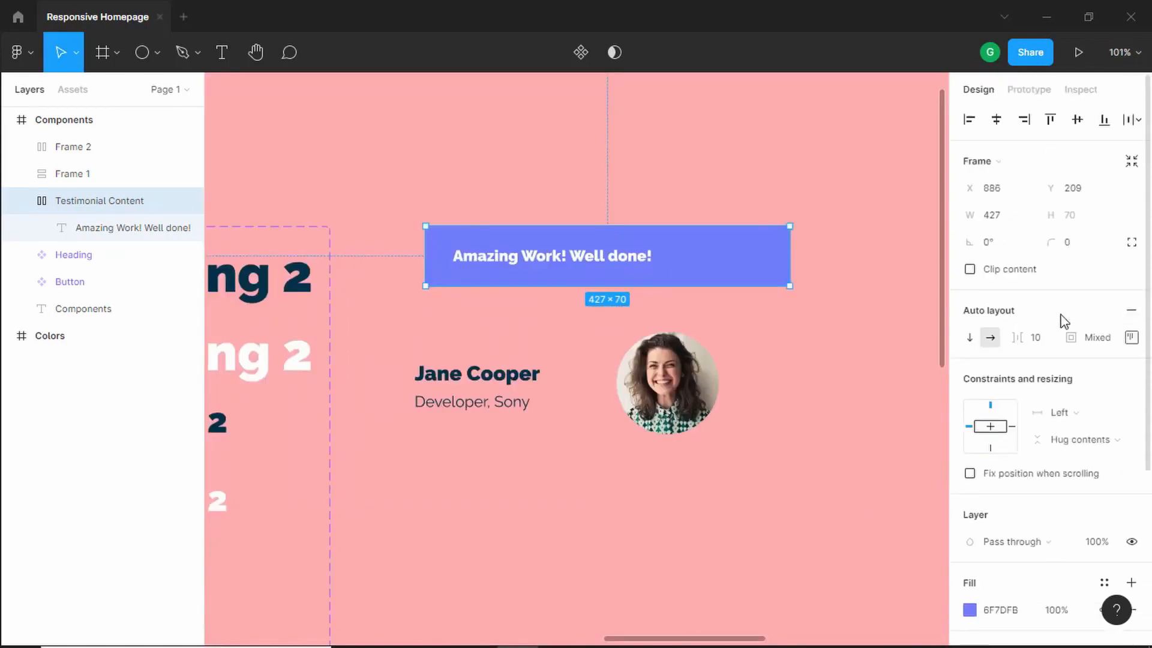
pyautogui.click(1083, 251)
pyautogui.press('Return')
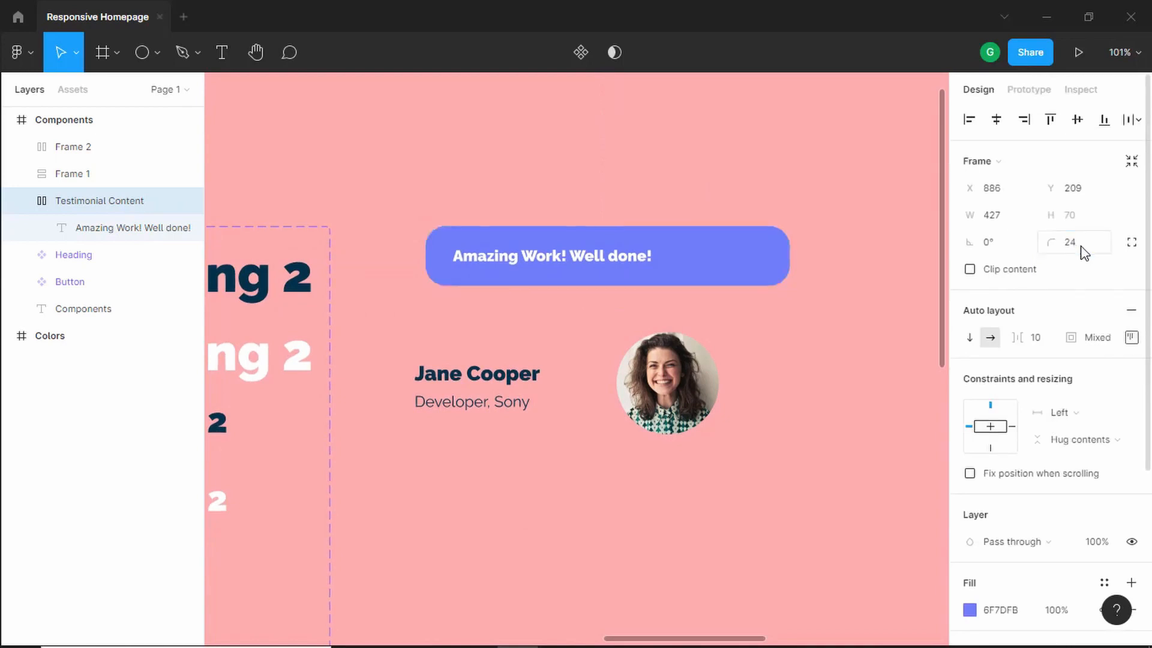
# - Rename the name and job title frame to "Testimonial Name"
pyautogui.click(495, 384)
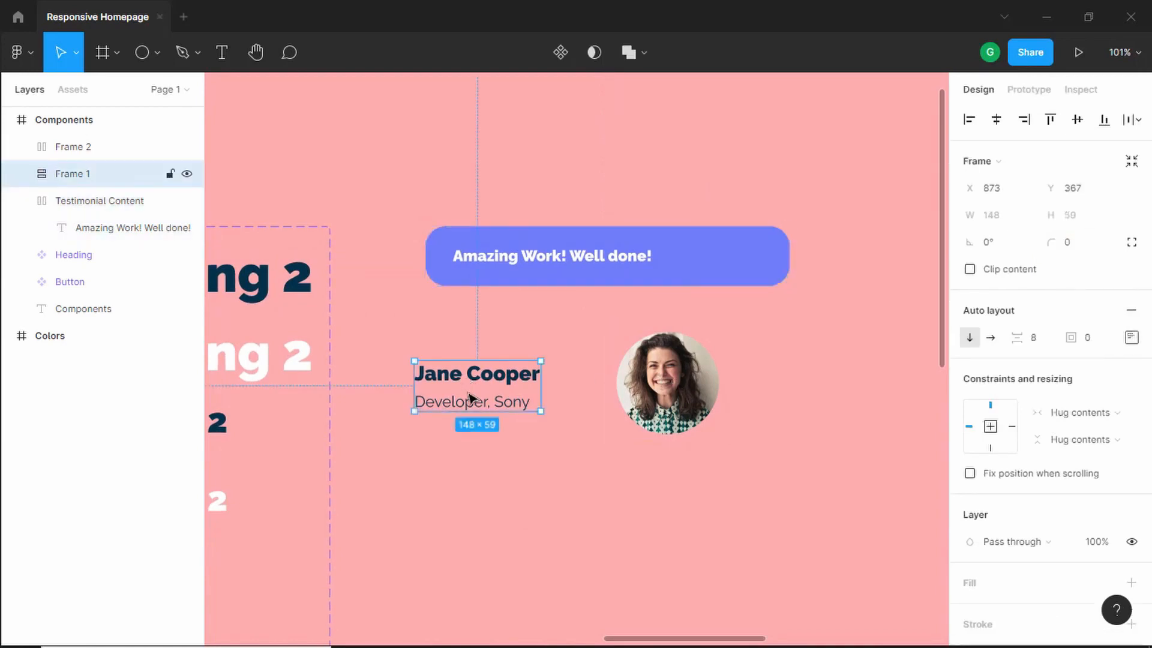
pyautogui.doubleClick(109, 182)
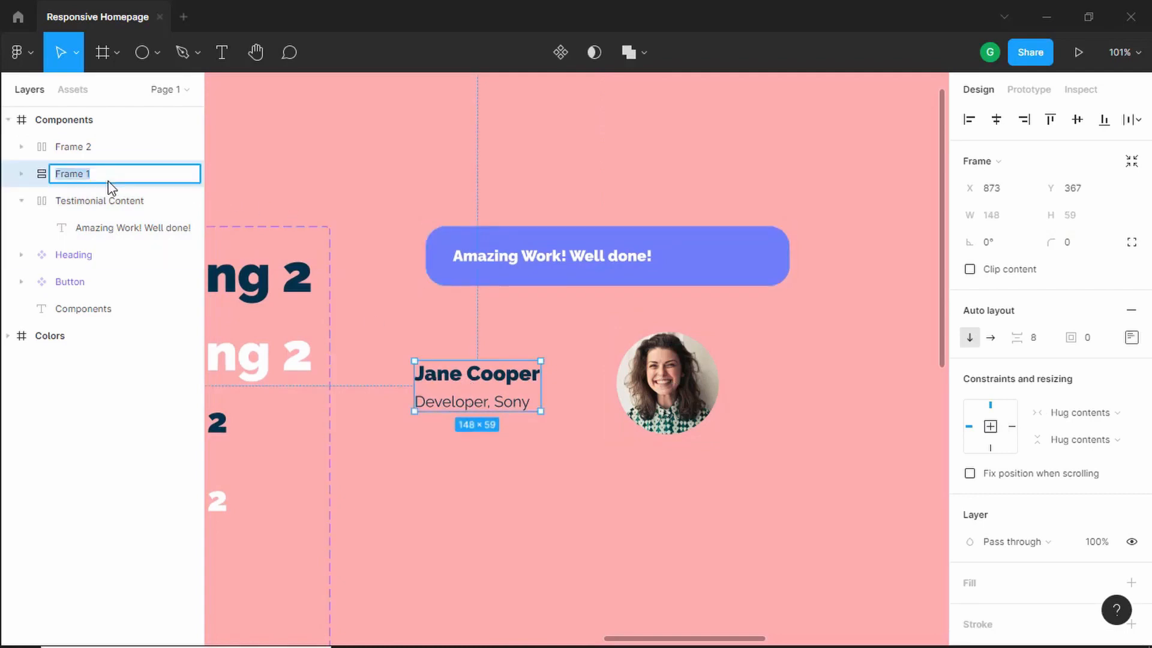
pyautogui.write('Testimonial Name')
pyautogui.press('Return')
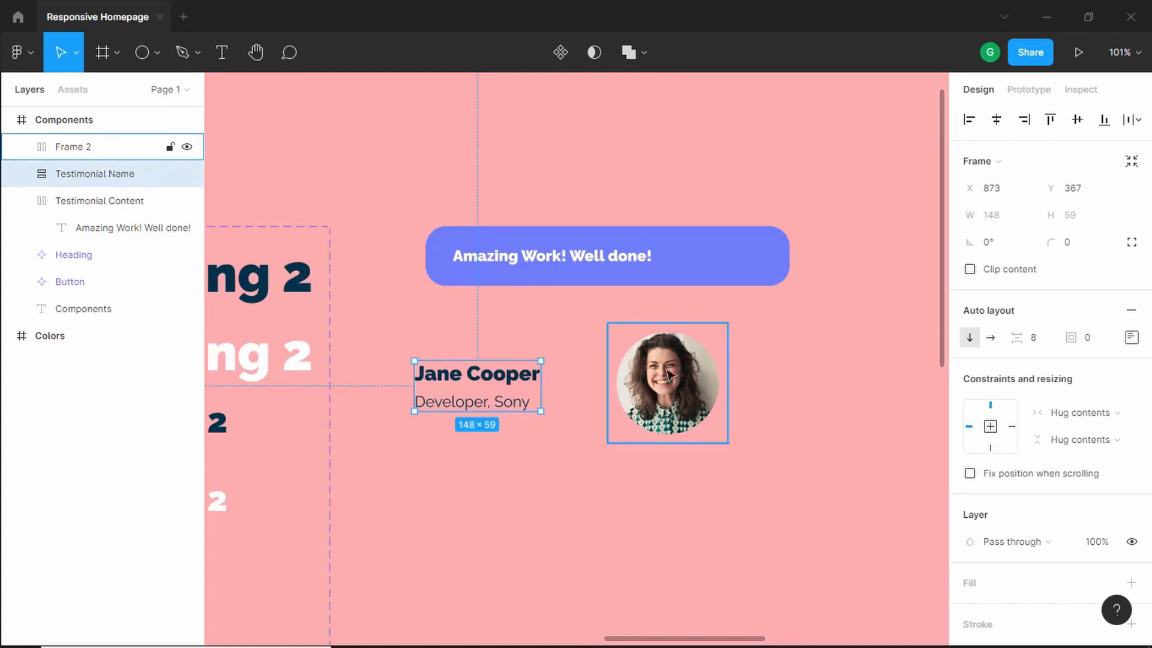
# - Rename the photo frame to "Testimonial Image"
pyautogui.click(54, 147)
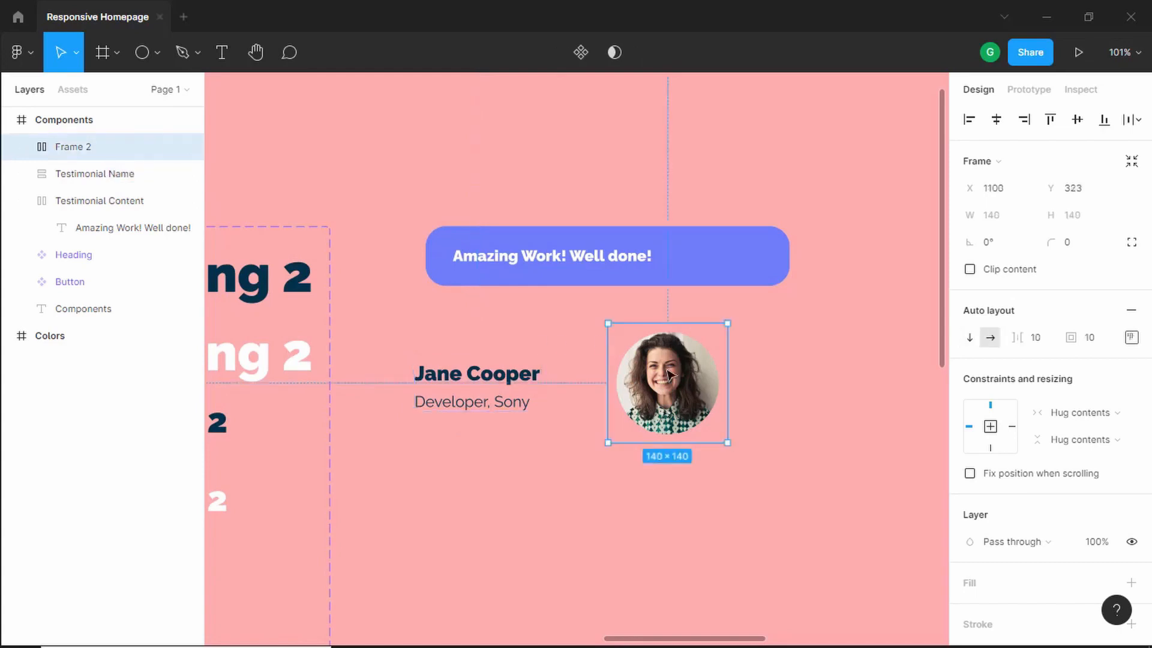
pyautogui.doubleClick(79, 148)
pyautogui.write('Testimo')
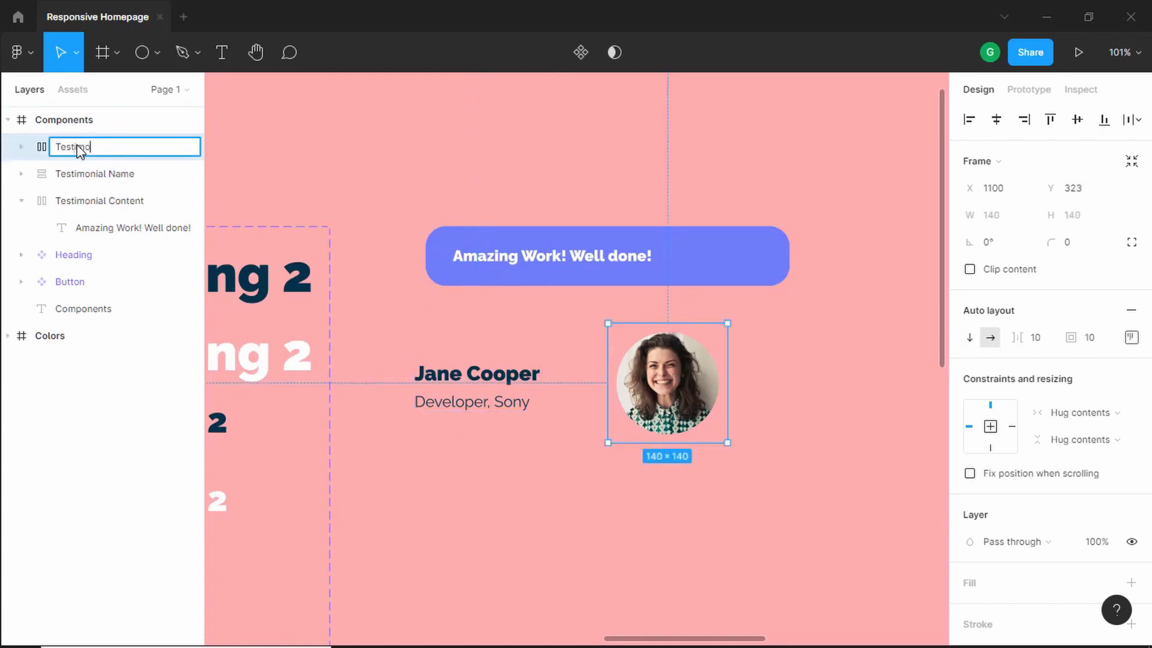
# - Select the name frame and the photo frame together and wrap them in a horizontal auto layout frame
pyautogui.moveTo(494, 390); pyautogui.dragTo(511, 377)
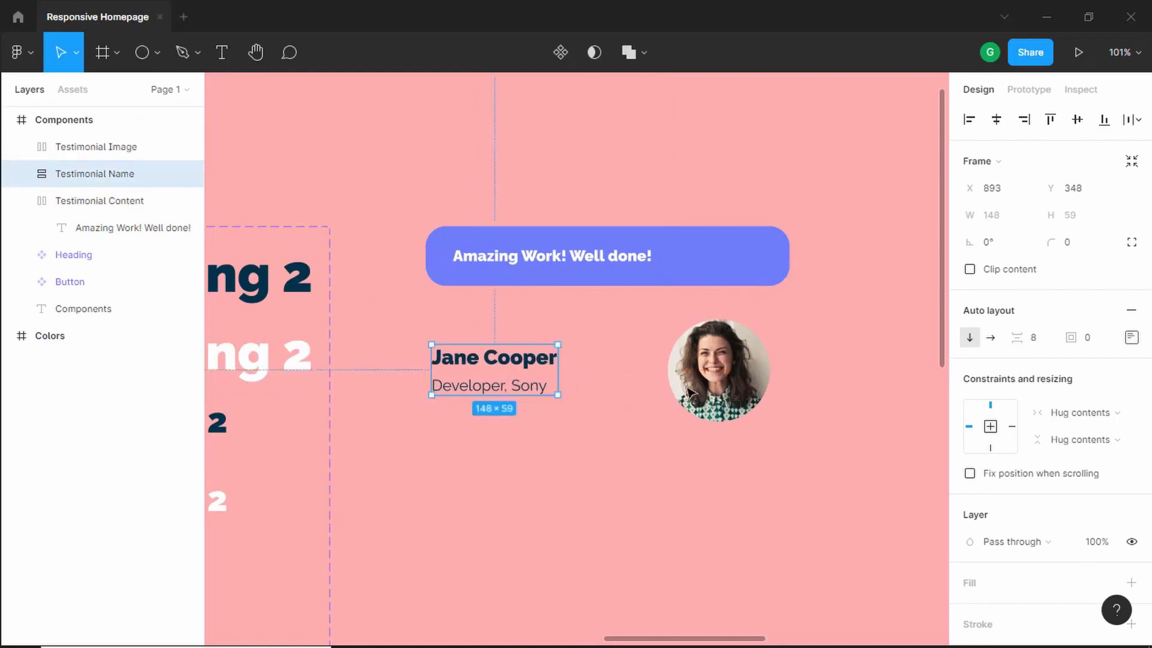
pyautogui.click(715, 382)
pyautogui.moveTo(715, 382); pyautogui.dragTo(707, 382)
pyautogui.keyDown('shift'); pyautogui.click(513, 366); pyautogui.keyUp('shift')
pyautogui.rightClick(709, 369)
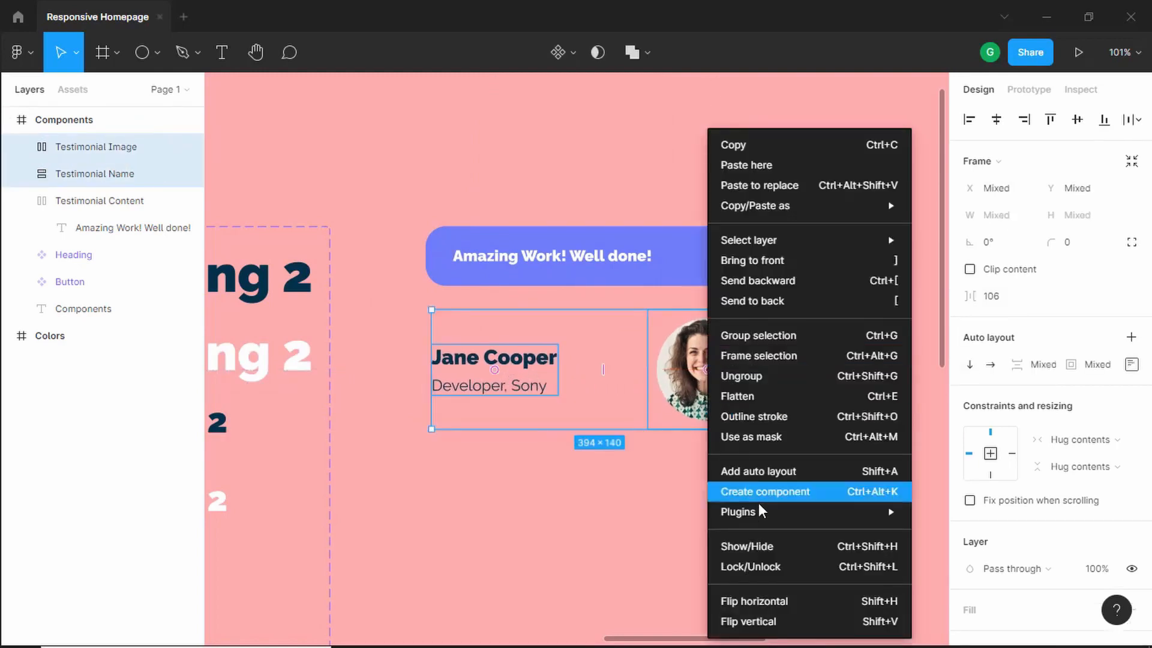
pyautogui.click(787, 474)
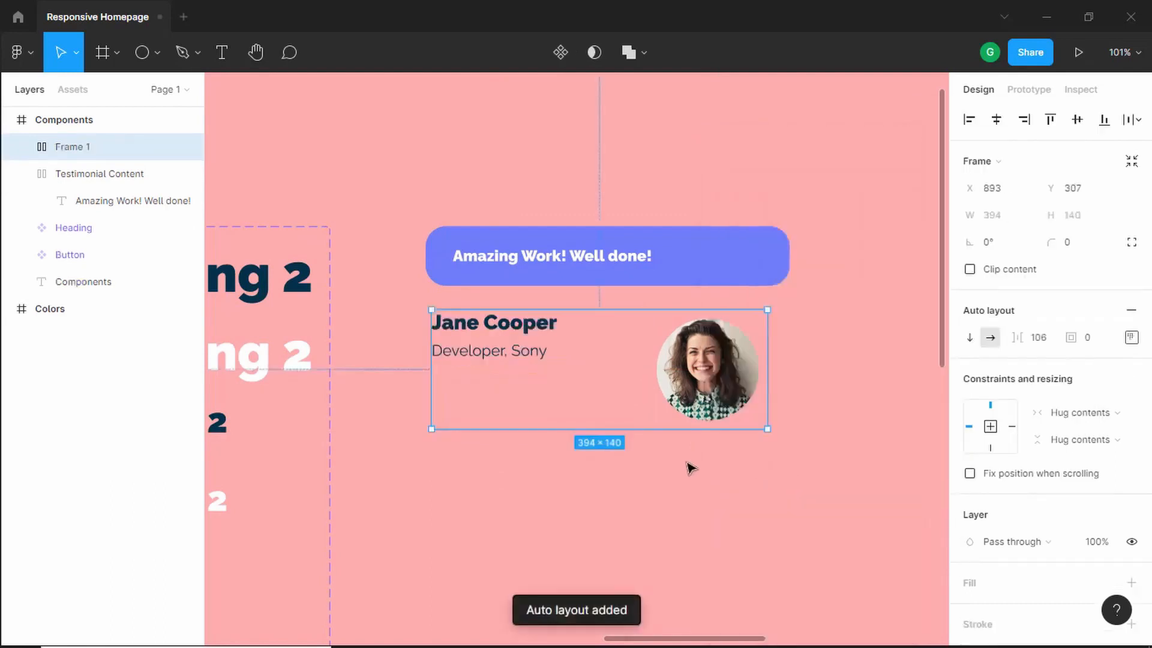
# - Center the row's items vertically and set its left and right padding to 32
pyautogui.click(1133, 340)
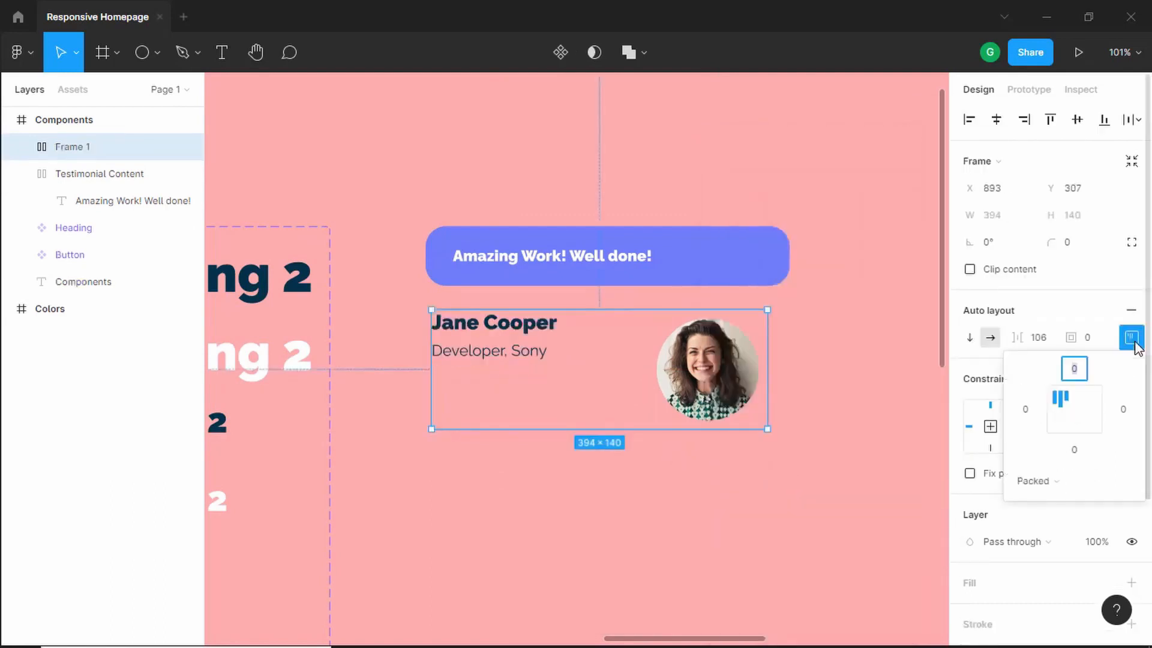
pyautogui.click(1063, 418)
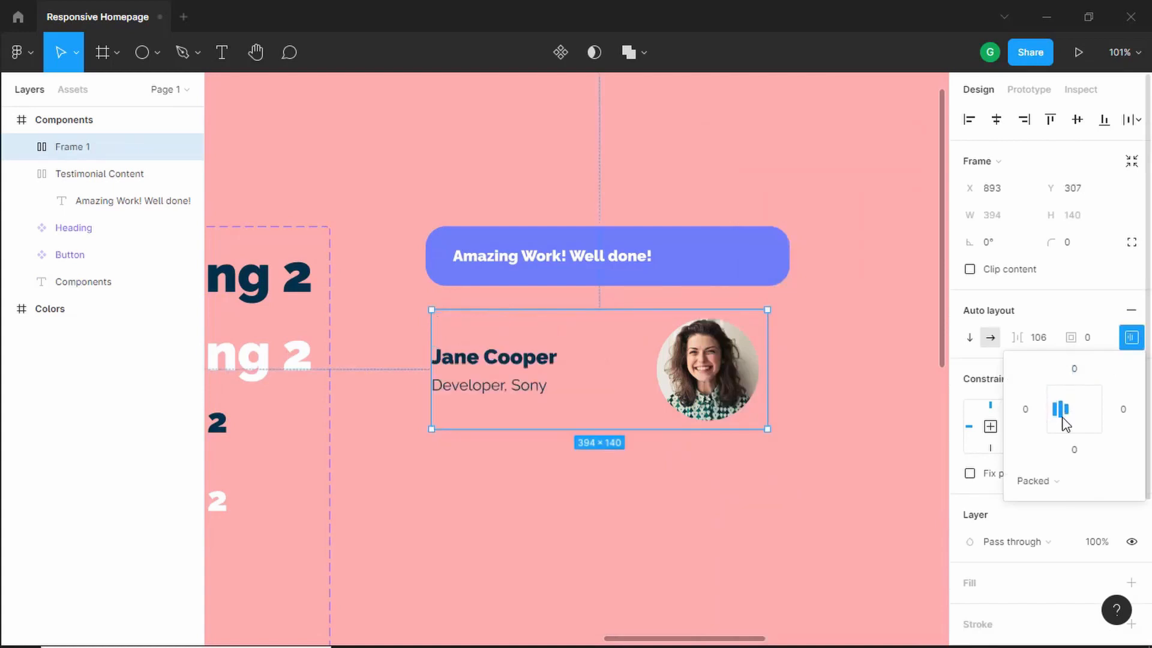
pyautogui.click(1080, 371)
pyautogui.click(1126, 411)
pyautogui.press('Tab')
pyautogui.hotkey('shift', 'Tab')
pyautogui.write('32')
pyautogui.press('Tab')
pyautogui.press('Tab')
pyautogui.write('32')
pyautogui.press('Return')
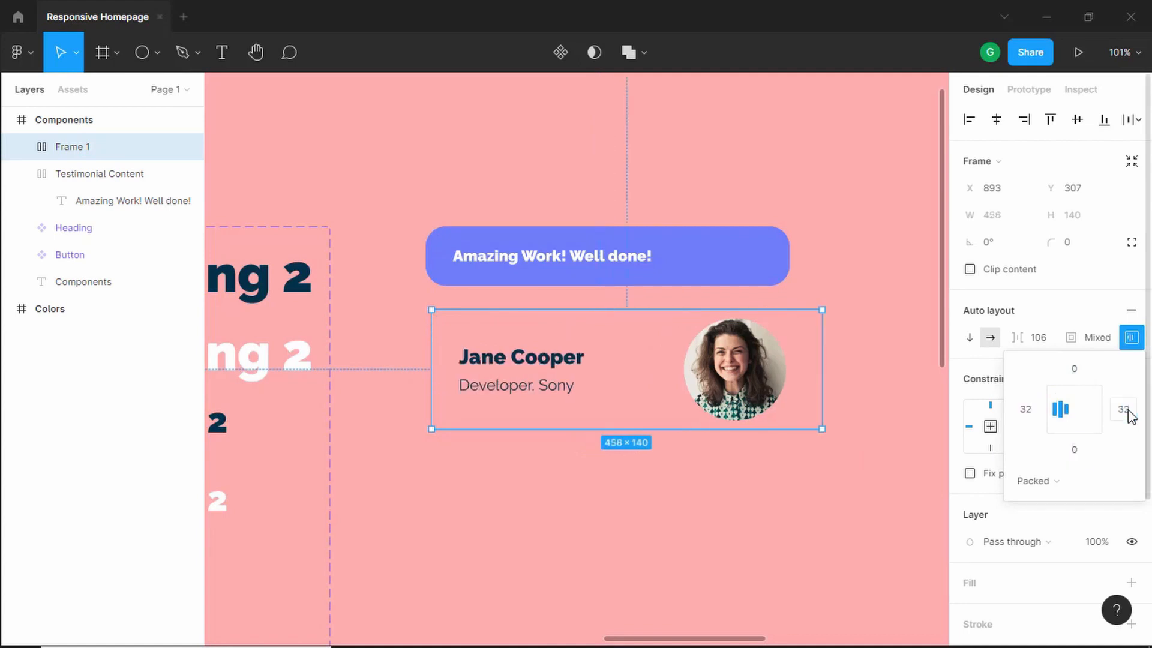
# - Select the message frame and the name-photo row and wrap them in a vertical auto layout frame
pyautogui.moveTo(827, 200); pyautogui.dragTo(406, 486)
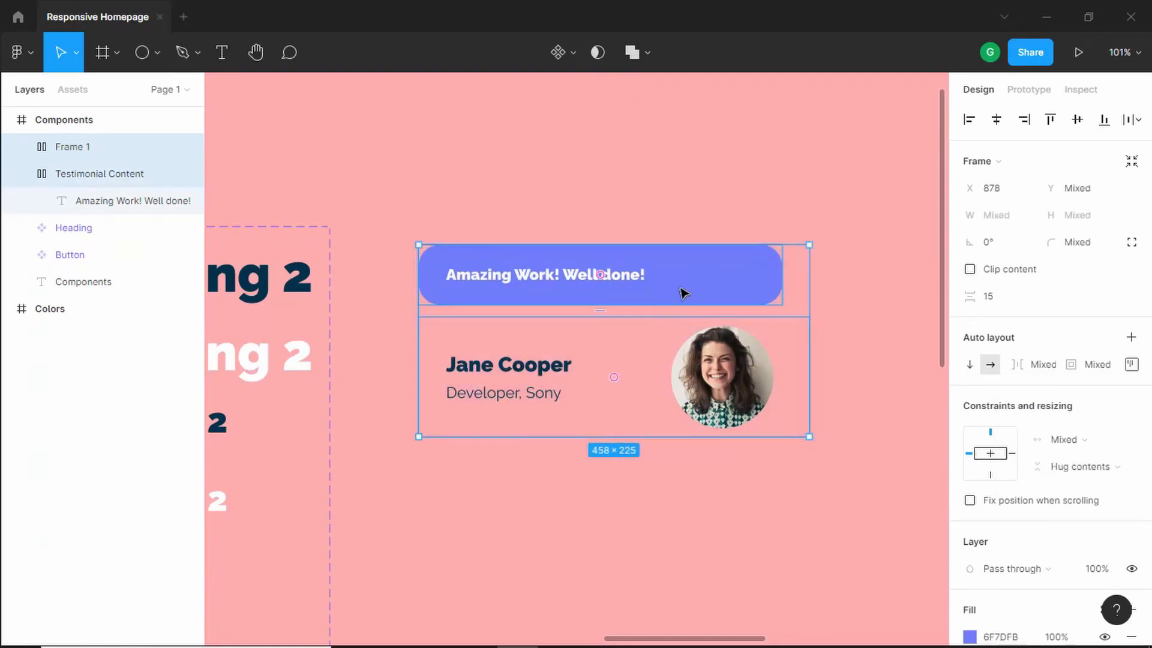
pyautogui.rightClick(714, 290)
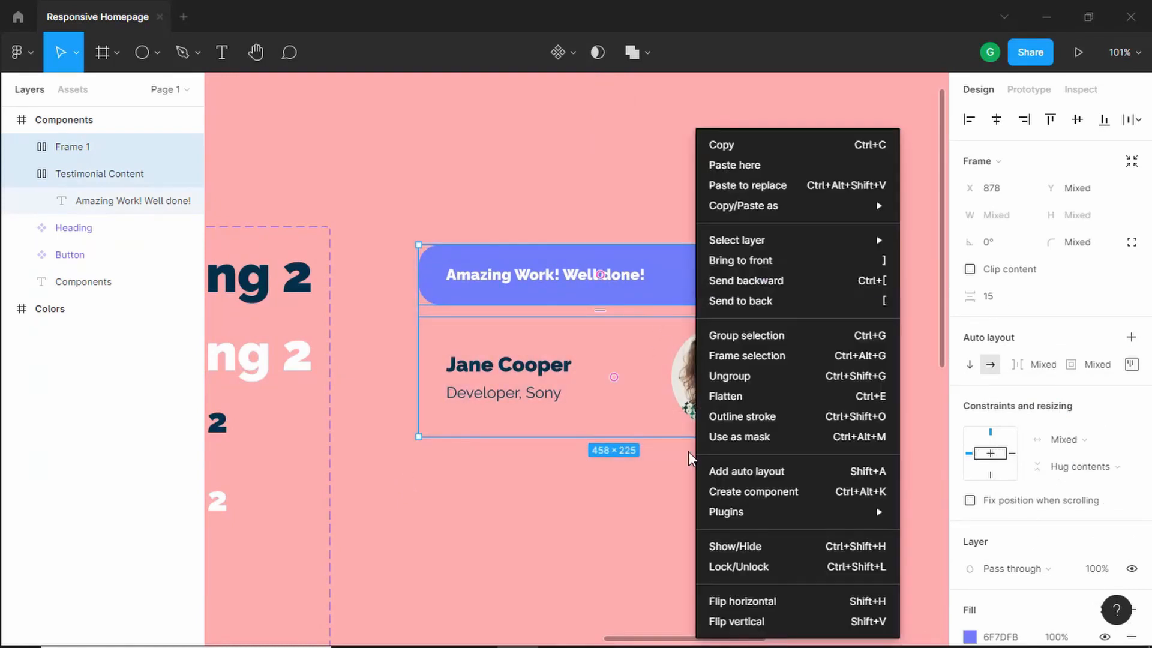
pyautogui.click(778, 469)
pyautogui.click(850, 310)
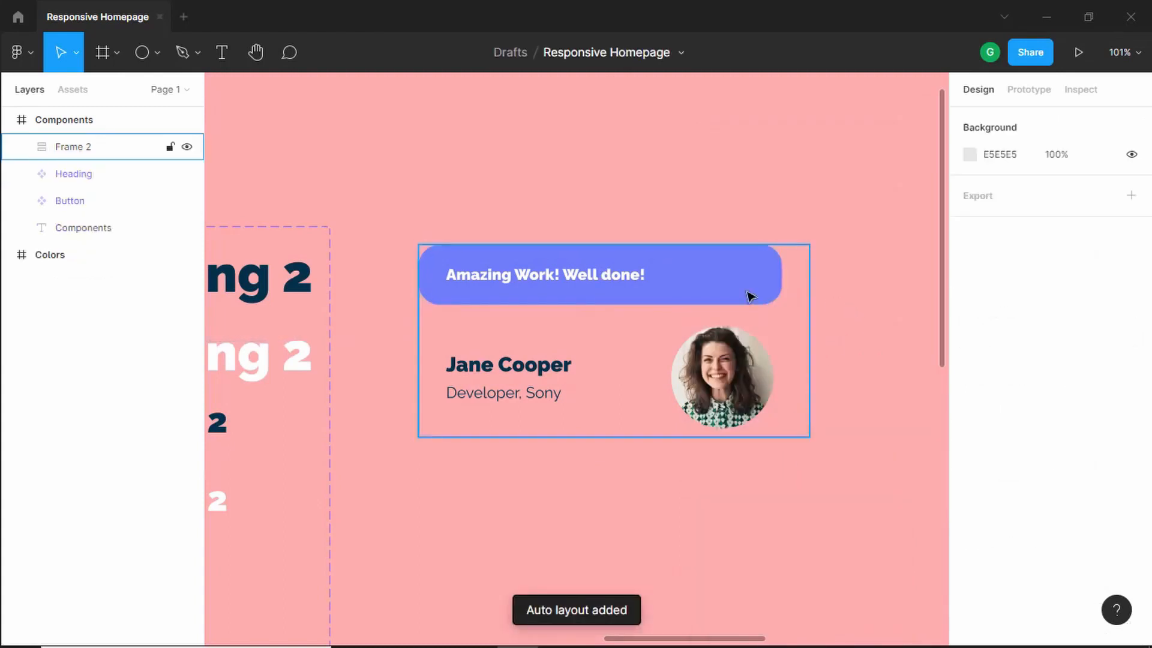
# - Stretch the message frame's width to span the full card
pyautogui.doubleClick(750, 296)
pyautogui.moveTo(779, 282); pyautogui.dragTo(808, 283)
pyautogui.click(826, 298)
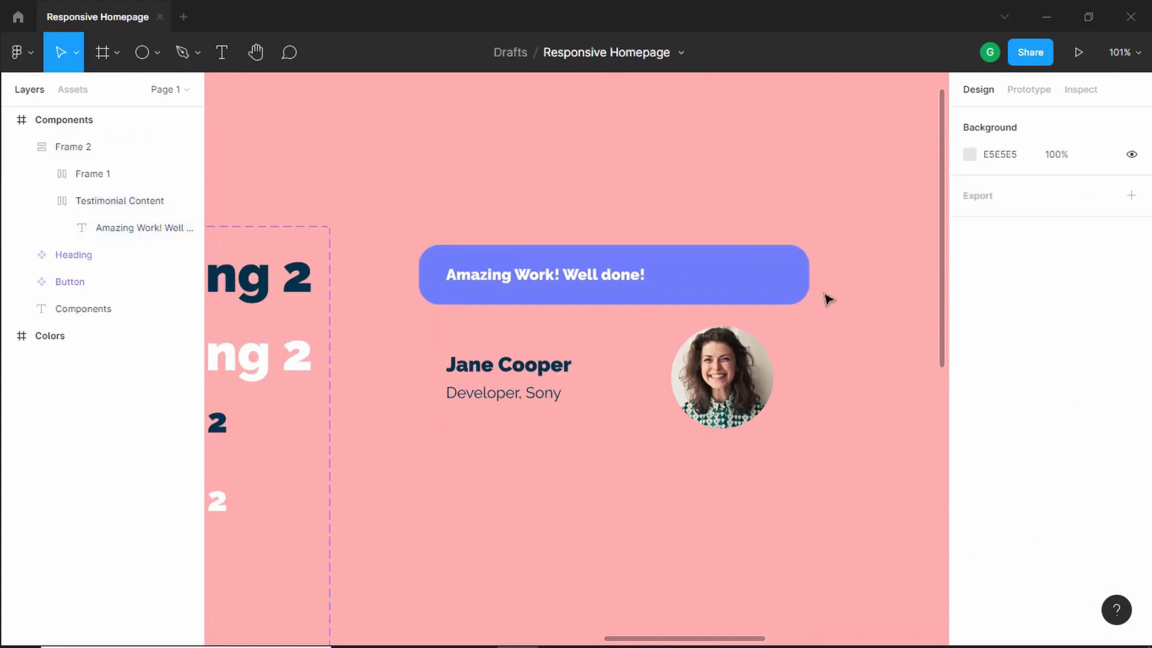
# - Rename the outer card frame to "Testimonial"
pyautogui.doubleClick(98, 146)
pyautogui.write('T')
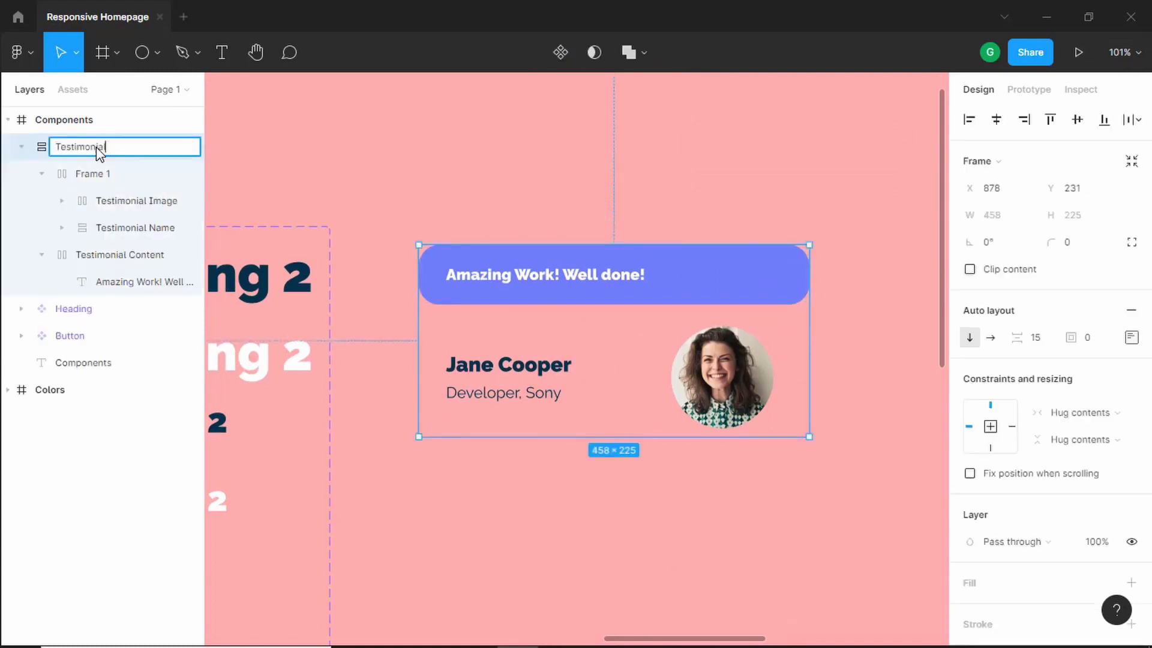
pyautogui.write('estimonial')
# - Rename the name-photo row frame to "Name & Image"
pyautogui.click(73, 173)
pyautogui.doubleClick(98, 184)
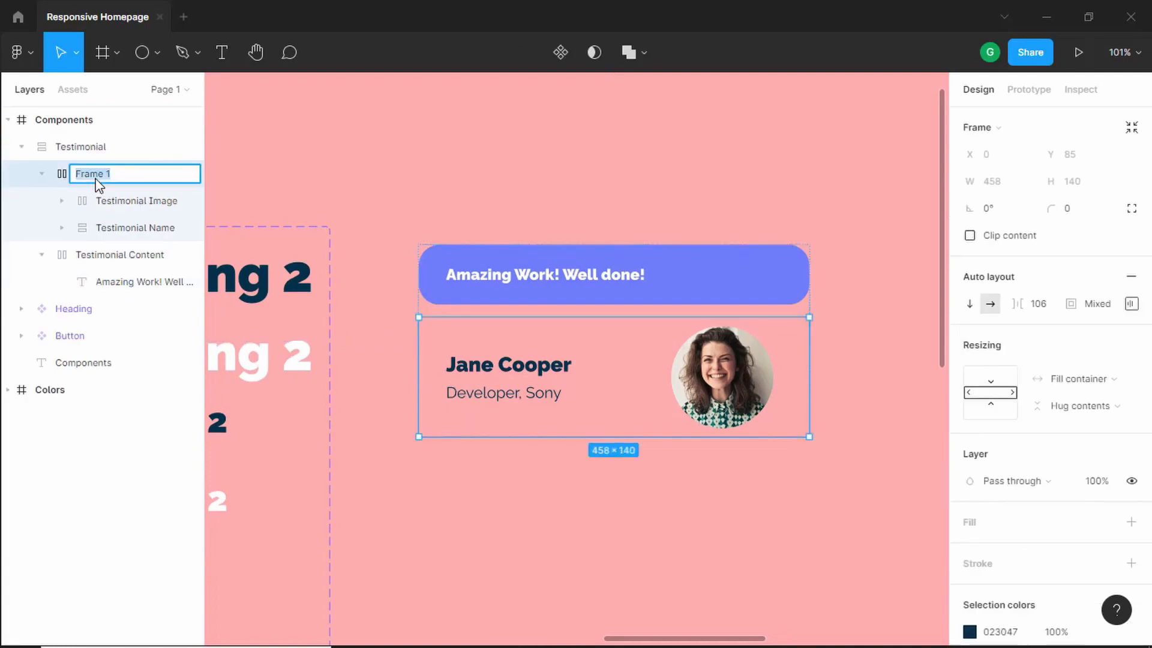
pyautogui.write('N')
pyautogui.press('Return')
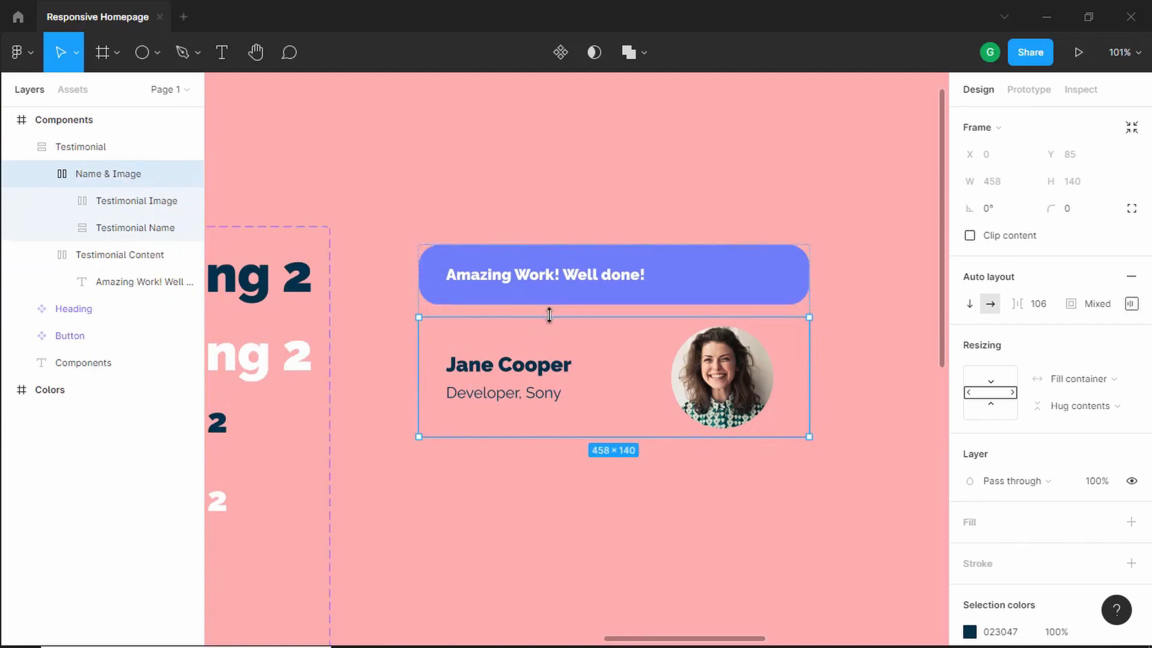
# - Set the Testimonial frame's spacing between items to 0
pyautogui.click(108, 150)
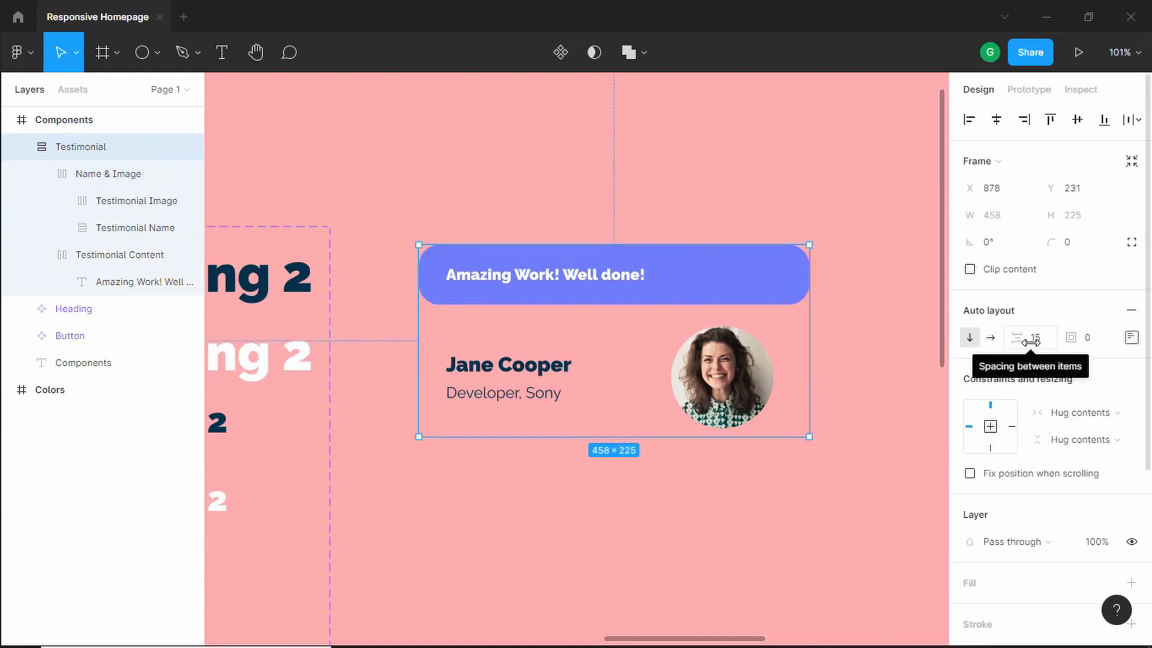
pyautogui.moveTo(1024, 339); pyautogui.dragTo(900, 346)
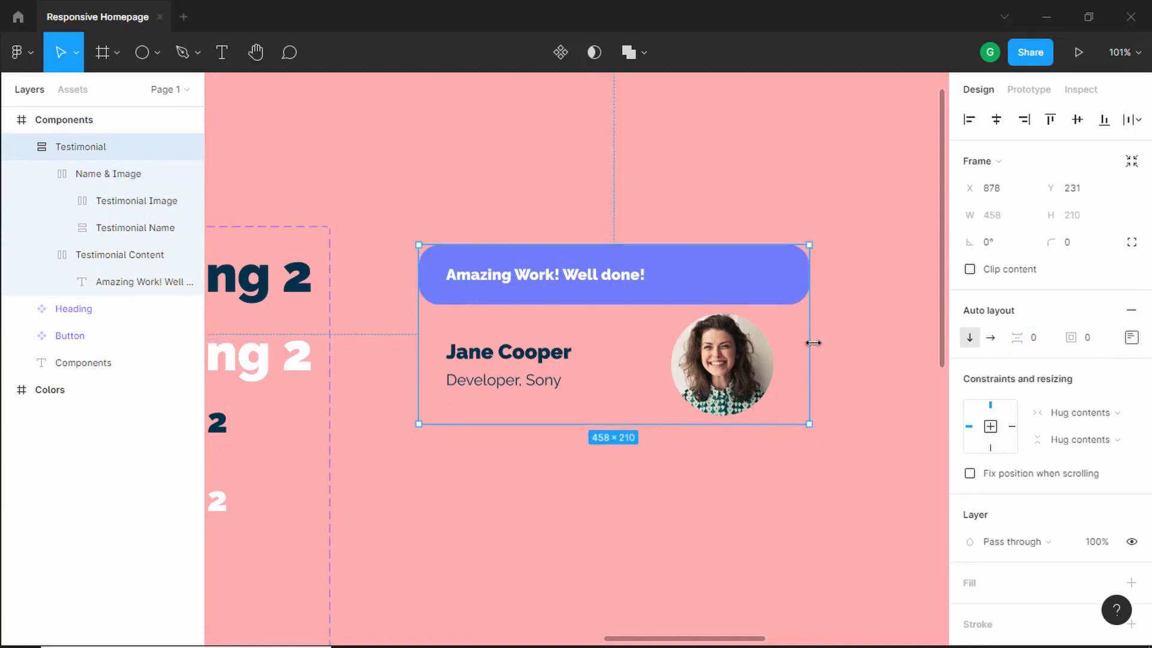
# - Try widening the Testimonial frame by its edge and undo the resize
pyautogui.moveTo(813, 343); pyautogui.dragTo(871, 343)
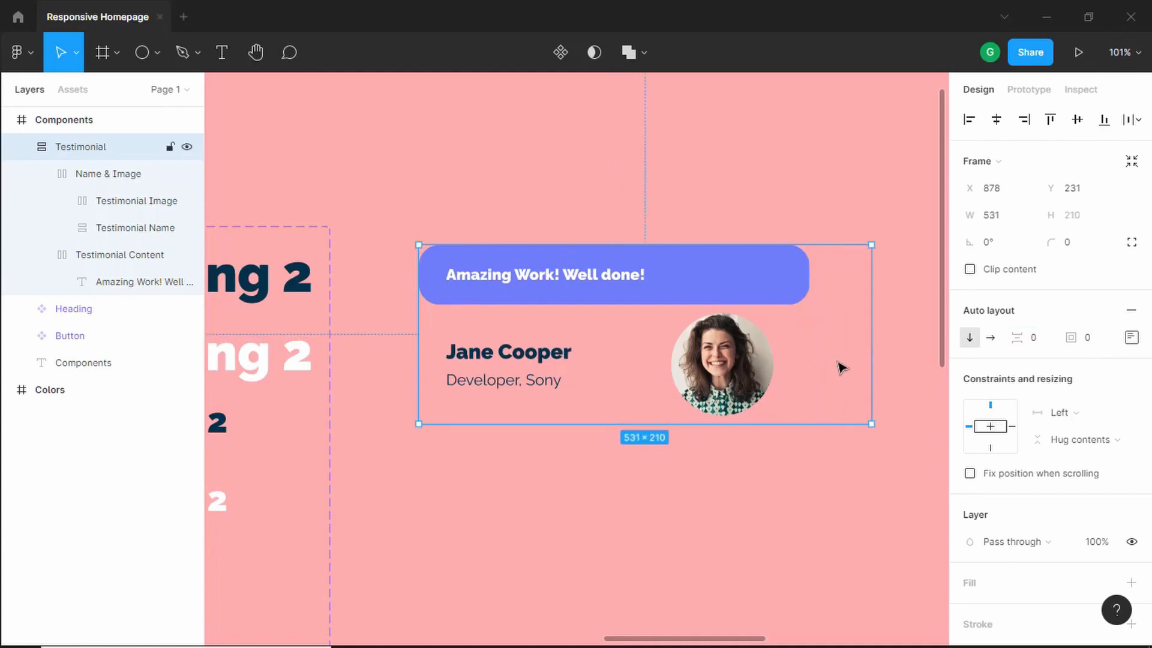
pyautogui.hotkey('ctrl', 'z')
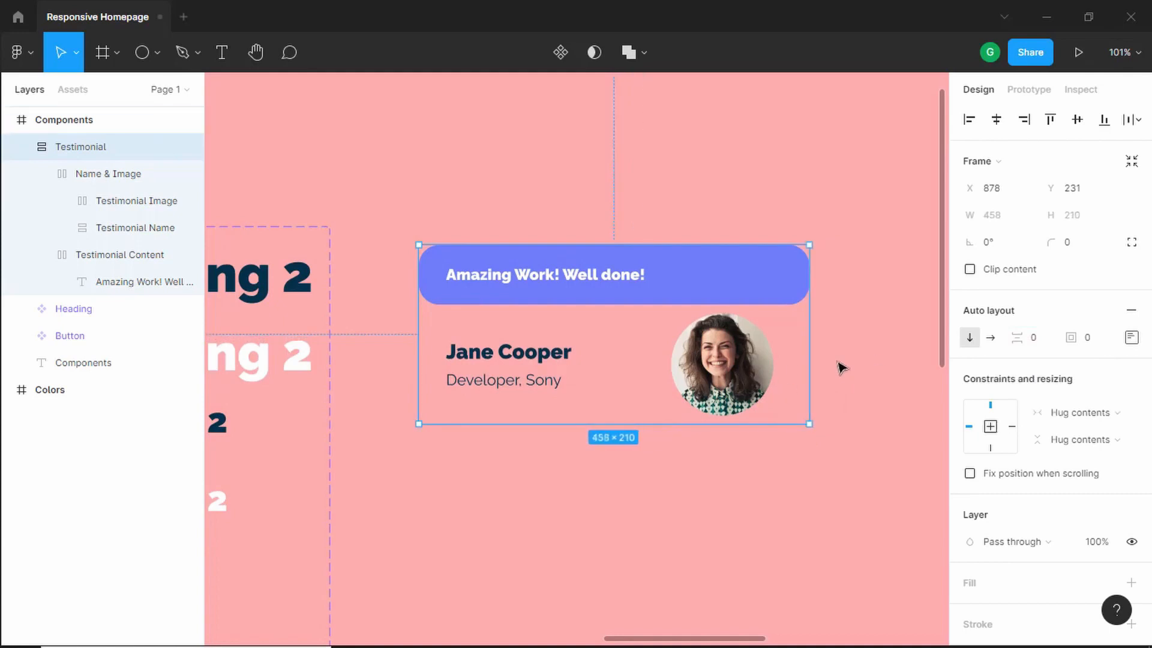
# - Set the Testimonial Name frame's width resizing to Fill container
pyautogui.click(530, 363)
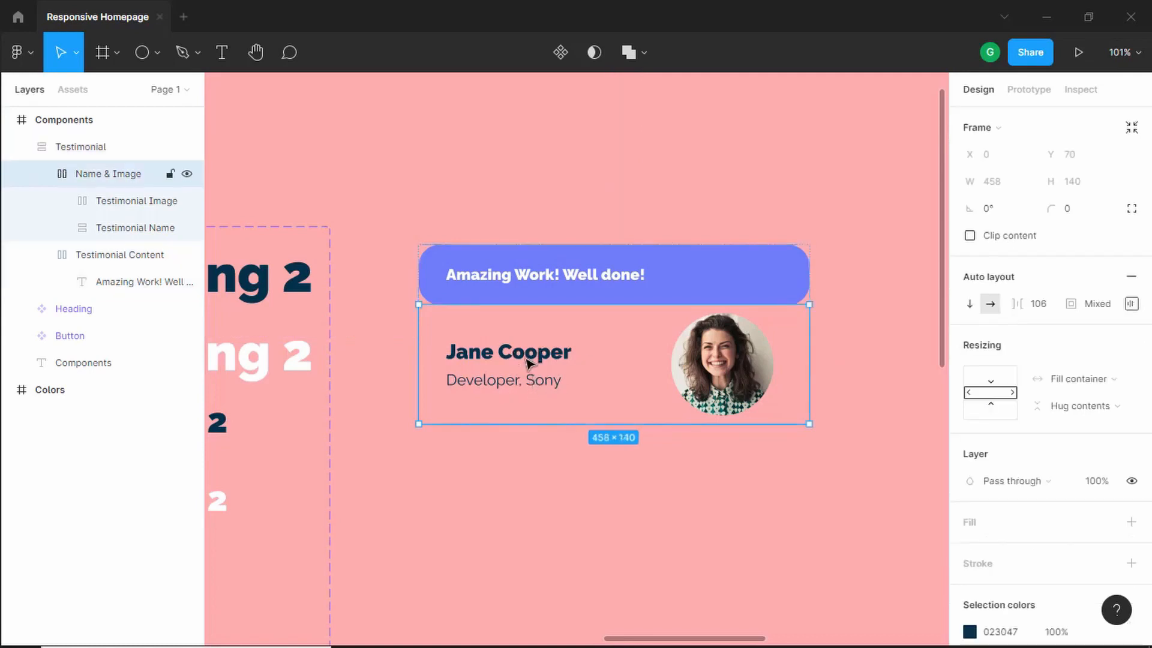
pyautogui.click(530, 362)
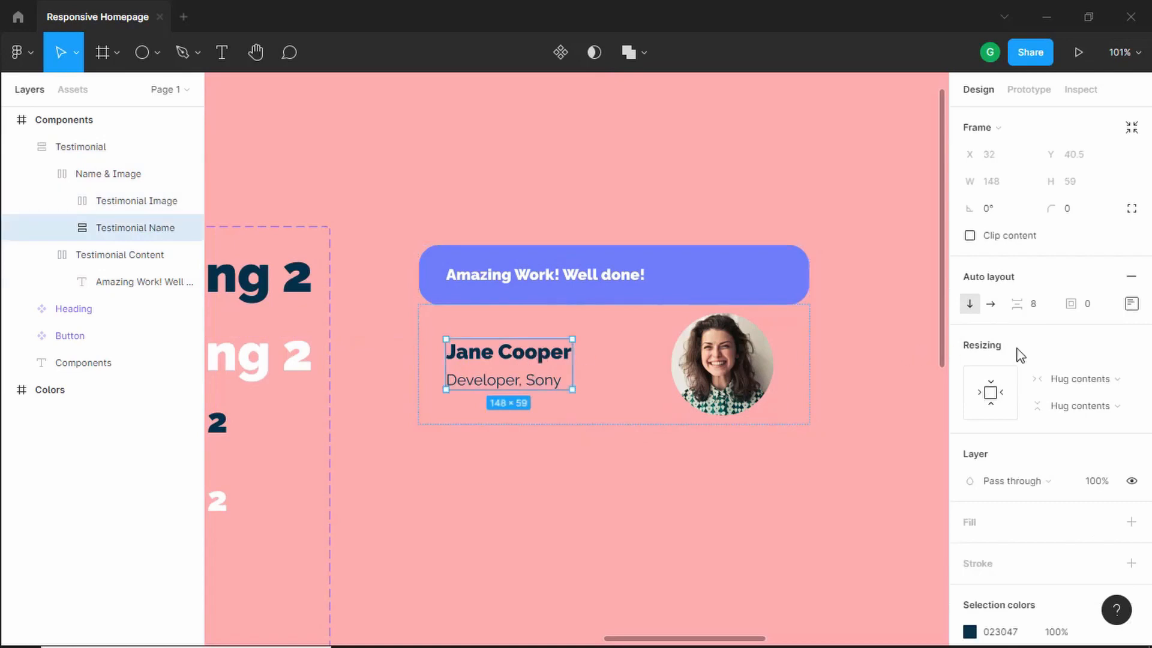
pyautogui.click(1091, 378)
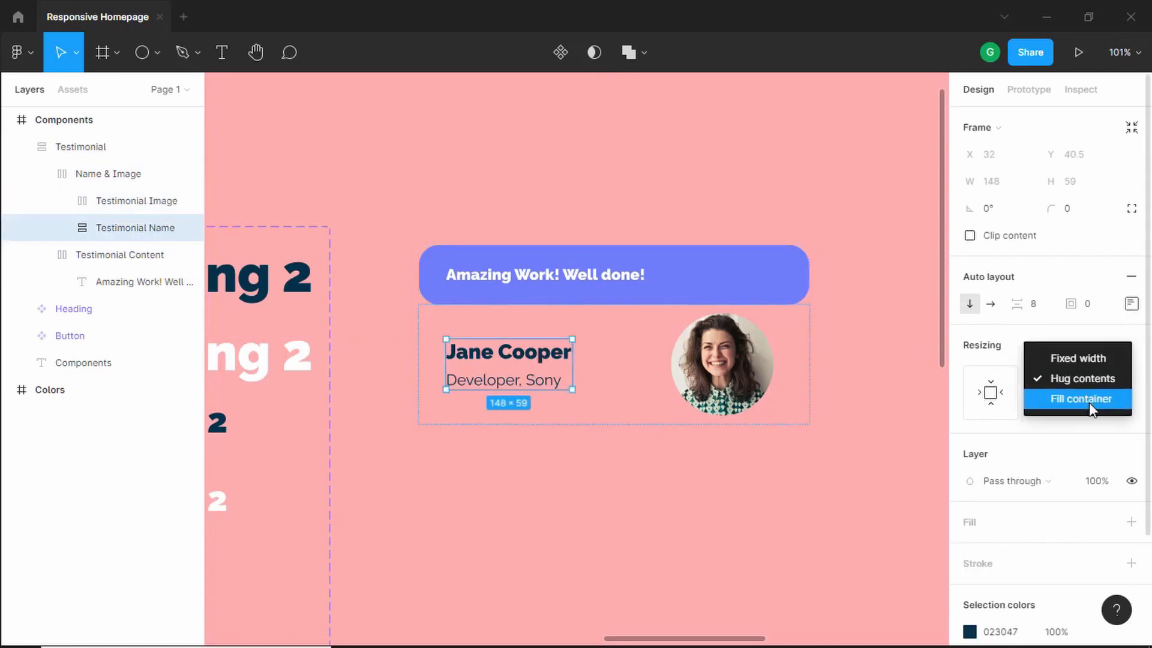
pyautogui.click(1088, 402)
# - Resize the Testimonial card to about 497 wide
pyautogui.click(719, 480)
pyautogui.click(768, 327)
pyautogui.moveTo(809, 336); pyautogui.dragTo(735, 364)
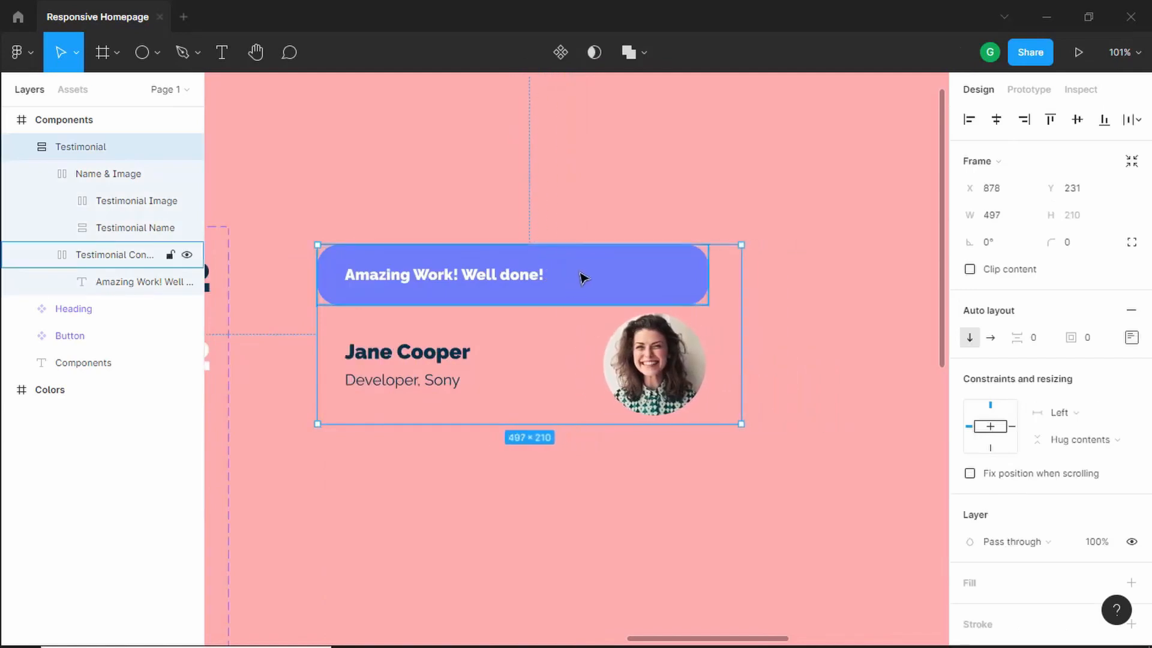
# - Undo the card resize and set the Testimonial Content frame's width resizing to Fill container
pyautogui.hotkey('ctrl', 'z')
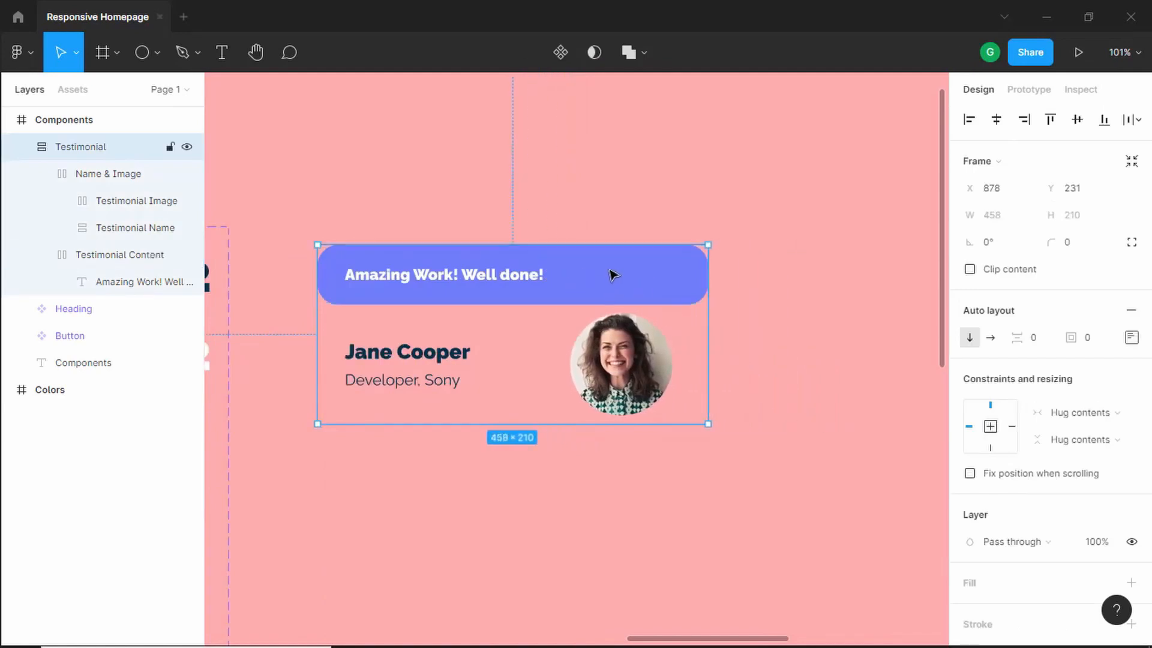
pyautogui.doubleClick(612, 275)
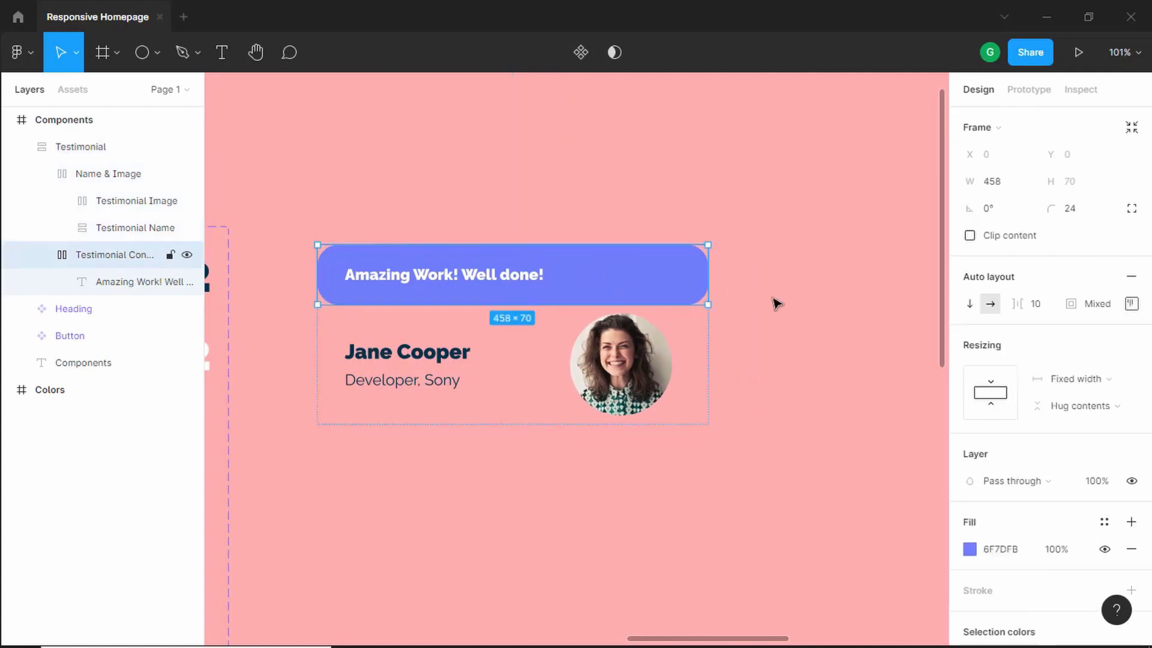
pyautogui.click(1101, 379)
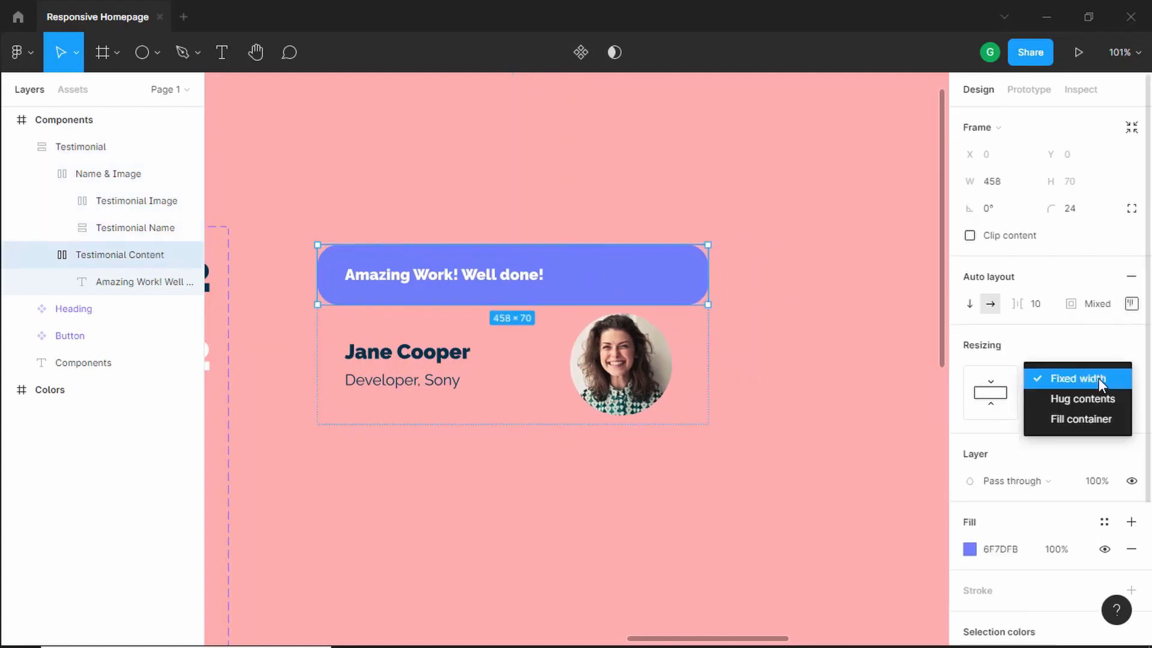
pyautogui.click(1103, 415)
# - Resize the Testimonial card to about 540 wide
pyautogui.click(786, 345)
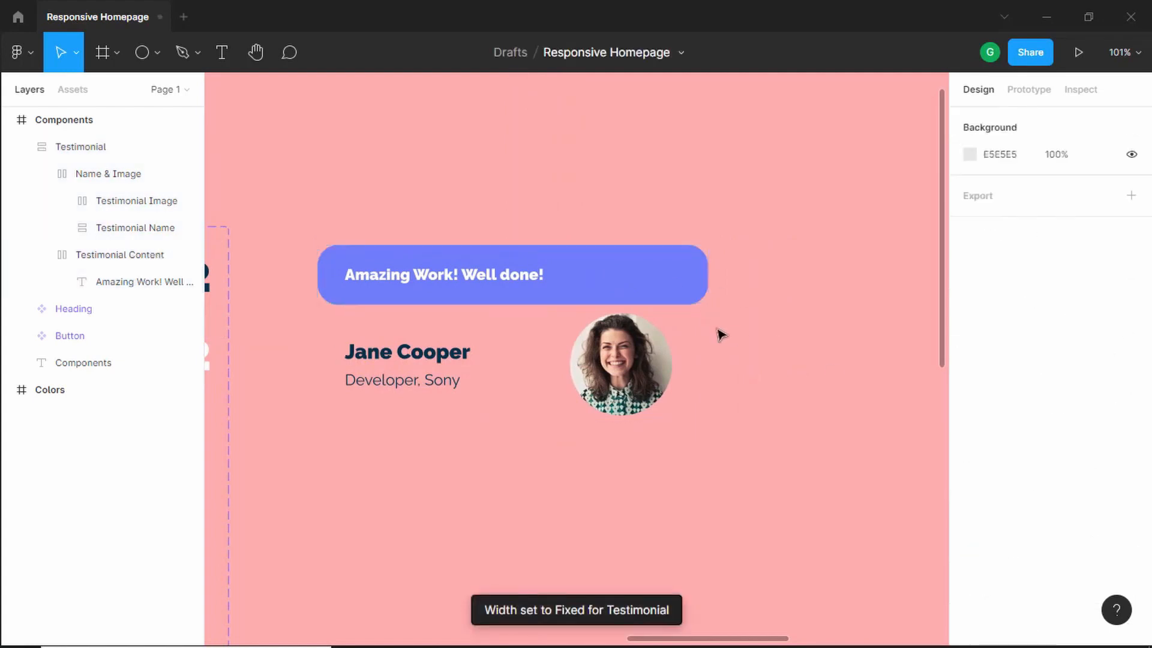
pyautogui.click(663, 329)
pyautogui.moveTo(713, 328); pyautogui.dragTo(778, 335)
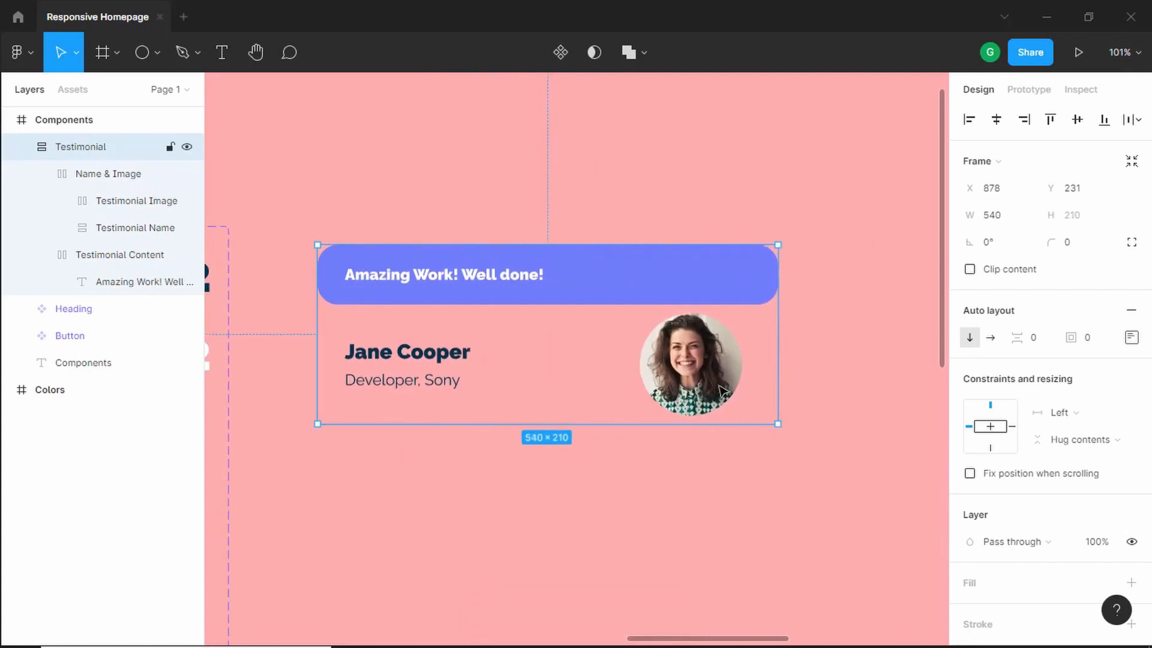
# - Add a white FFFFFF fill to the Testimonial card and set its corner radius to 24
pyautogui.scroll(-4, 1110, 456)
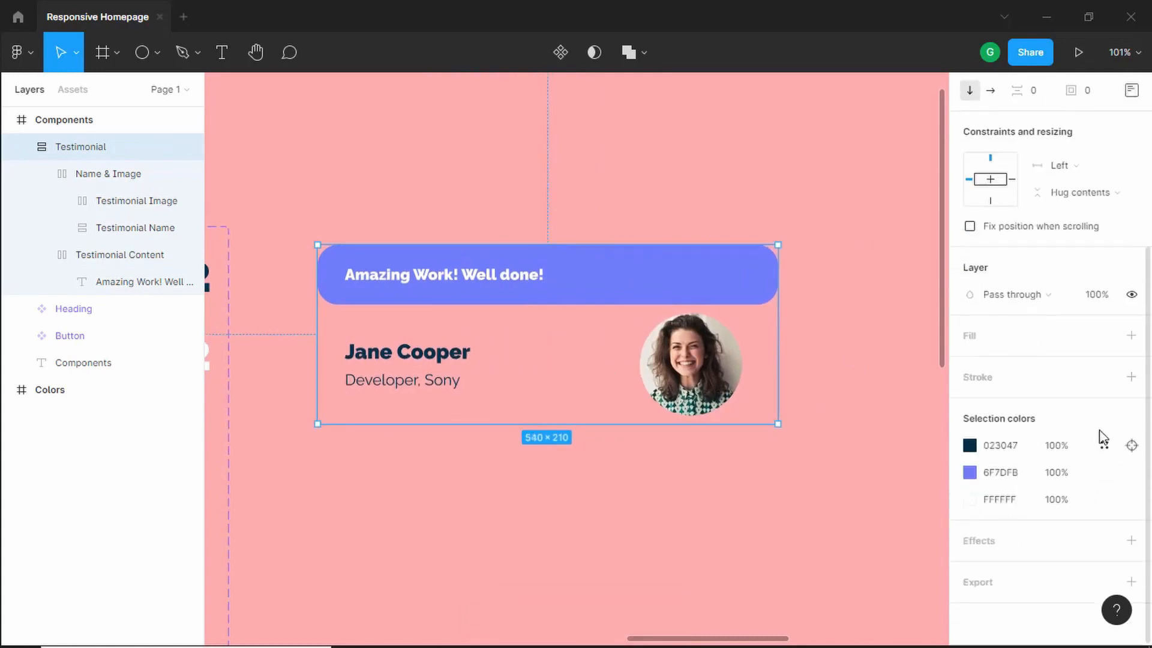
pyautogui.click(1132, 335)
pyautogui.scroll(4, 1080, 321)
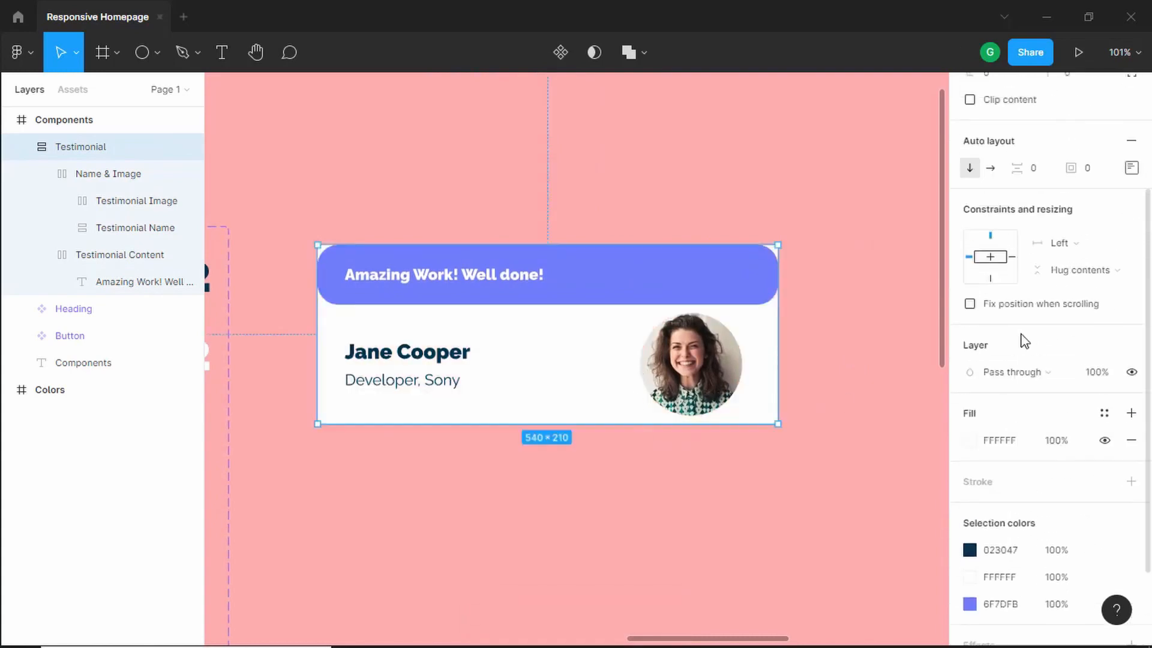
pyautogui.click(1082, 249)
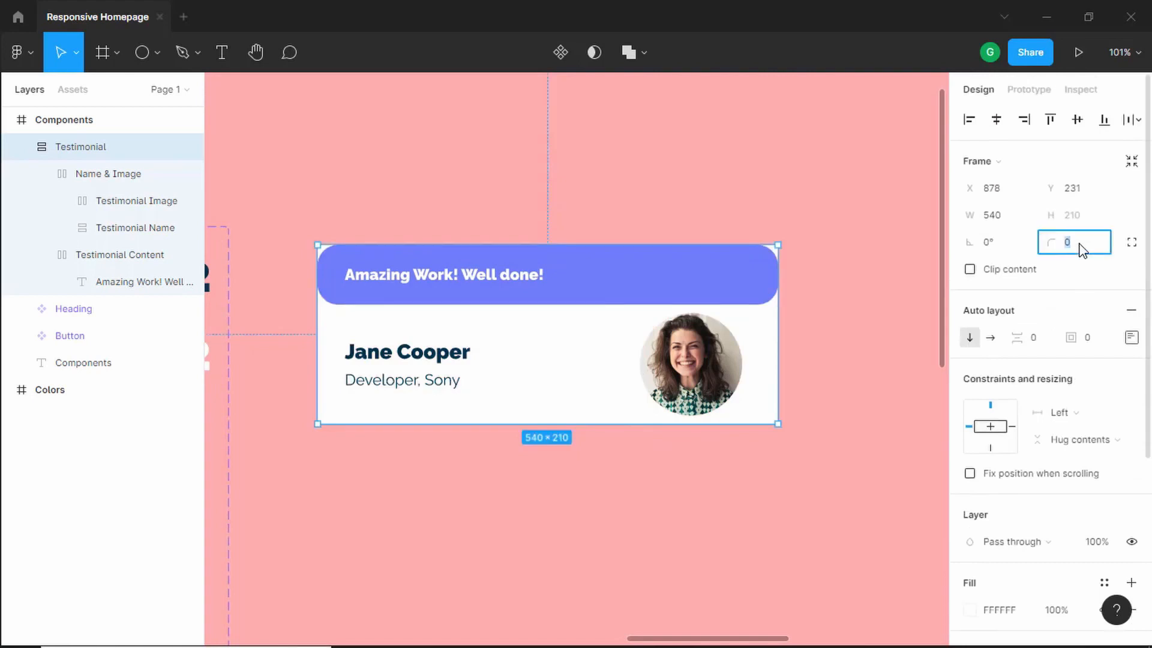
pyautogui.write('24')
pyautogui.press('Return')
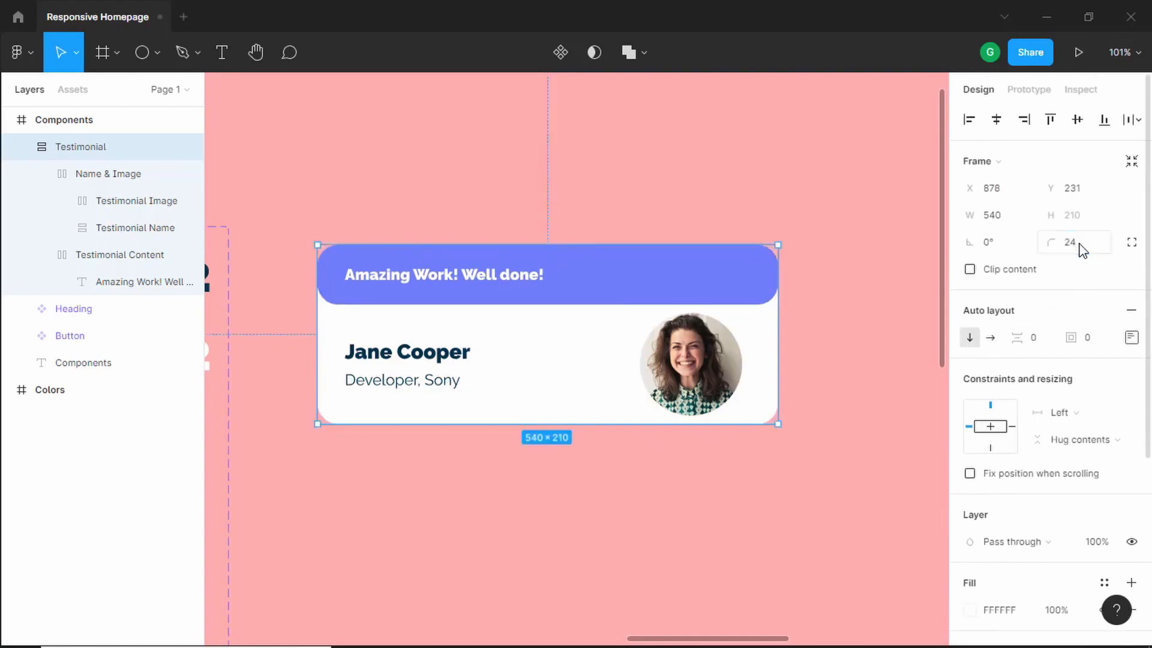
pyautogui.click(743, 578)
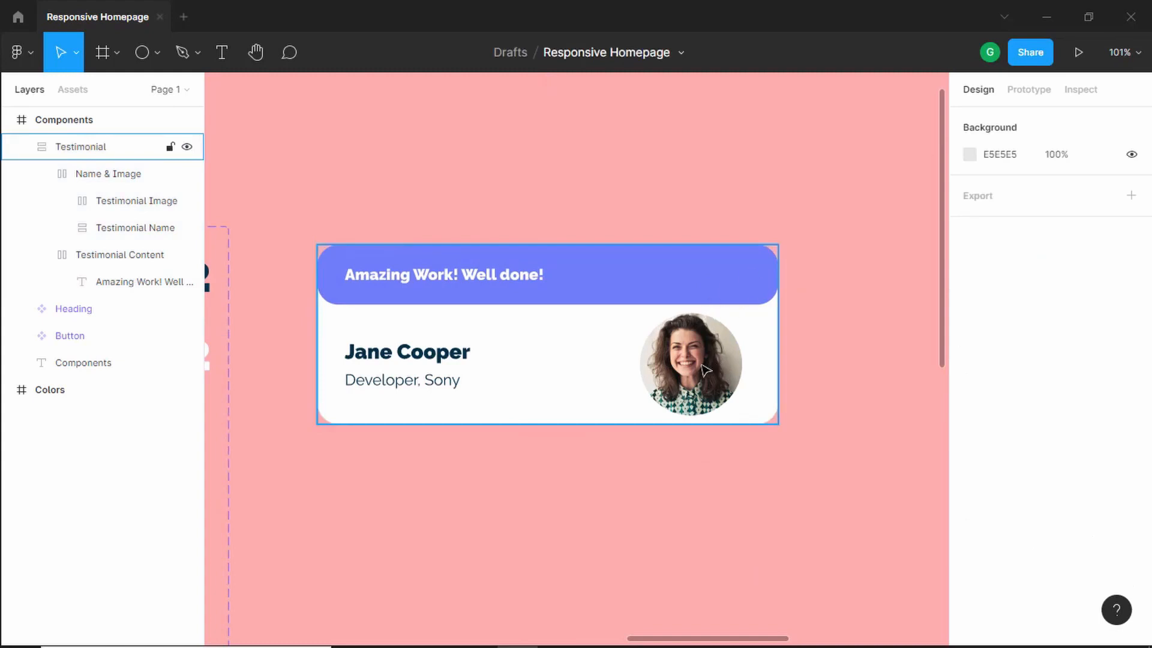
# - Set the Testimonial Image frame's padding to 0 and its spacing mode to Space between
pyautogui.keyDown('ctrl'); pyautogui.click(691, 363); pyautogui.keyUp('ctrl')
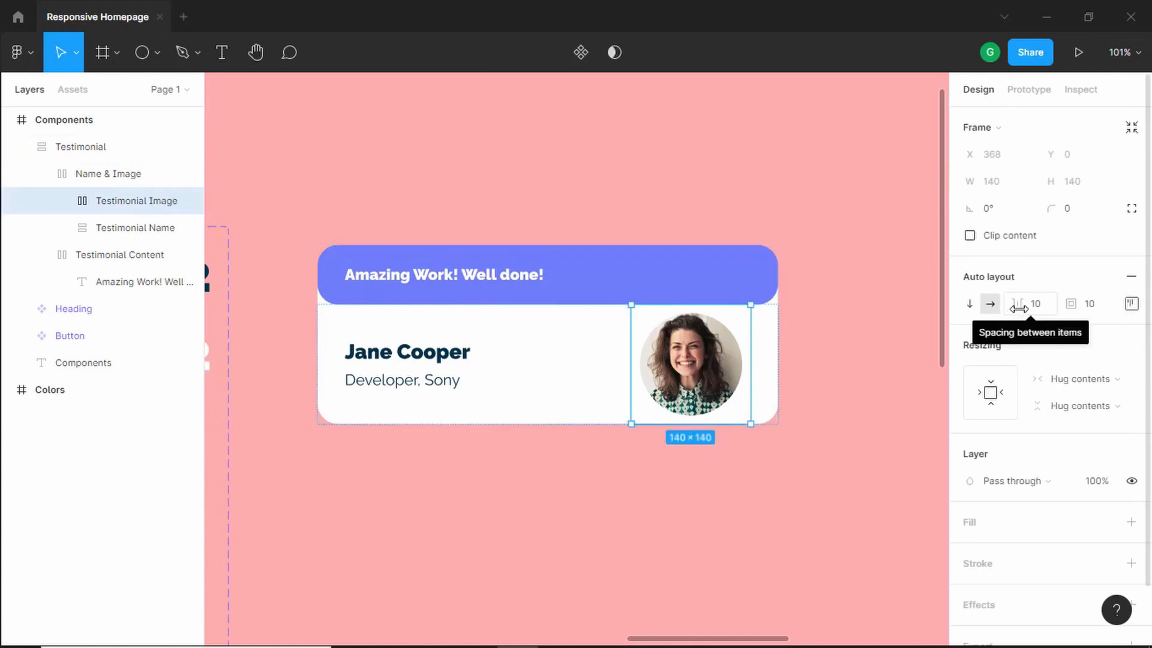
pyautogui.moveTo(1071, 302); pyautogui.dragTo(1044, 302)
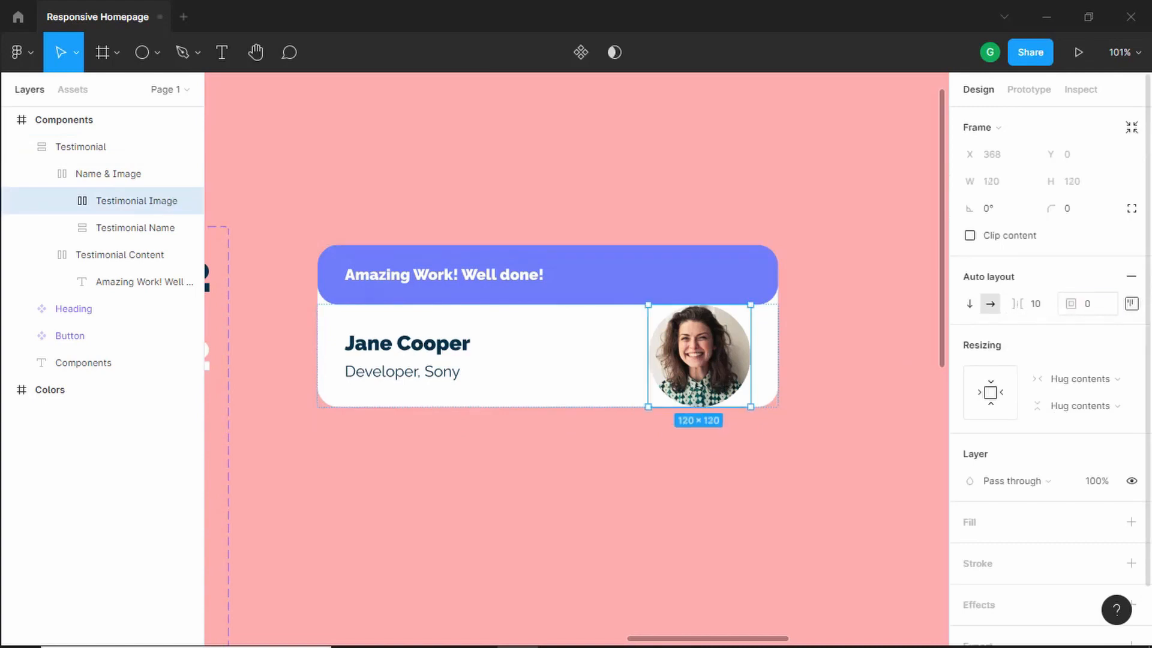
pyautogui.click(1132, 304)
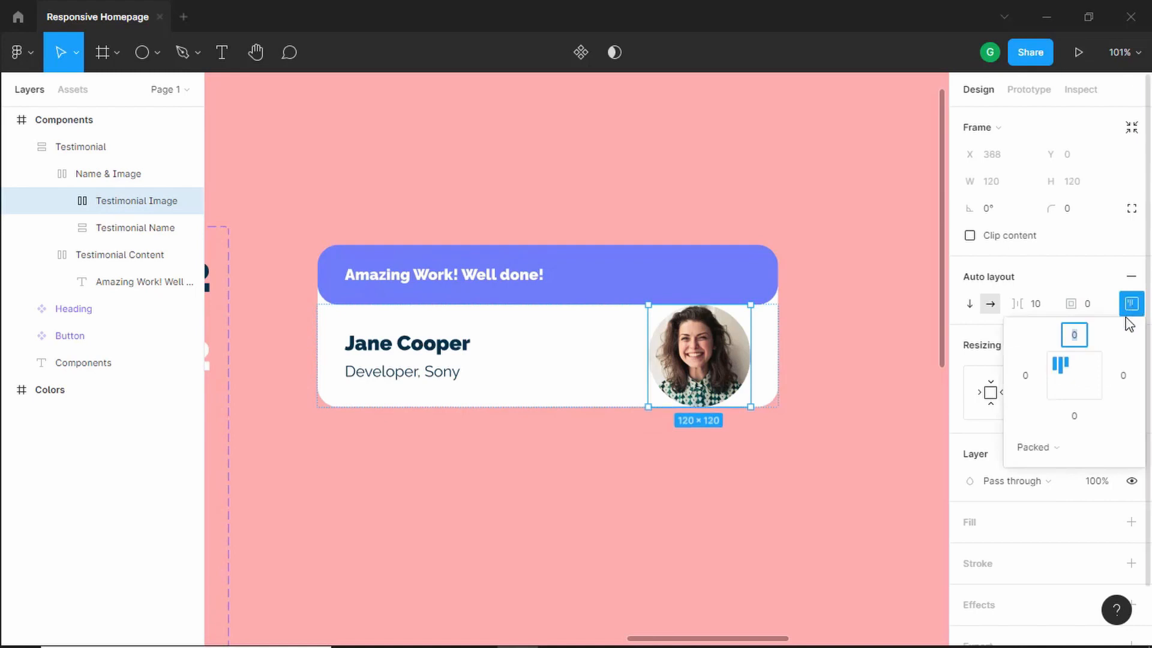
pyautogui.click(1054, 455)
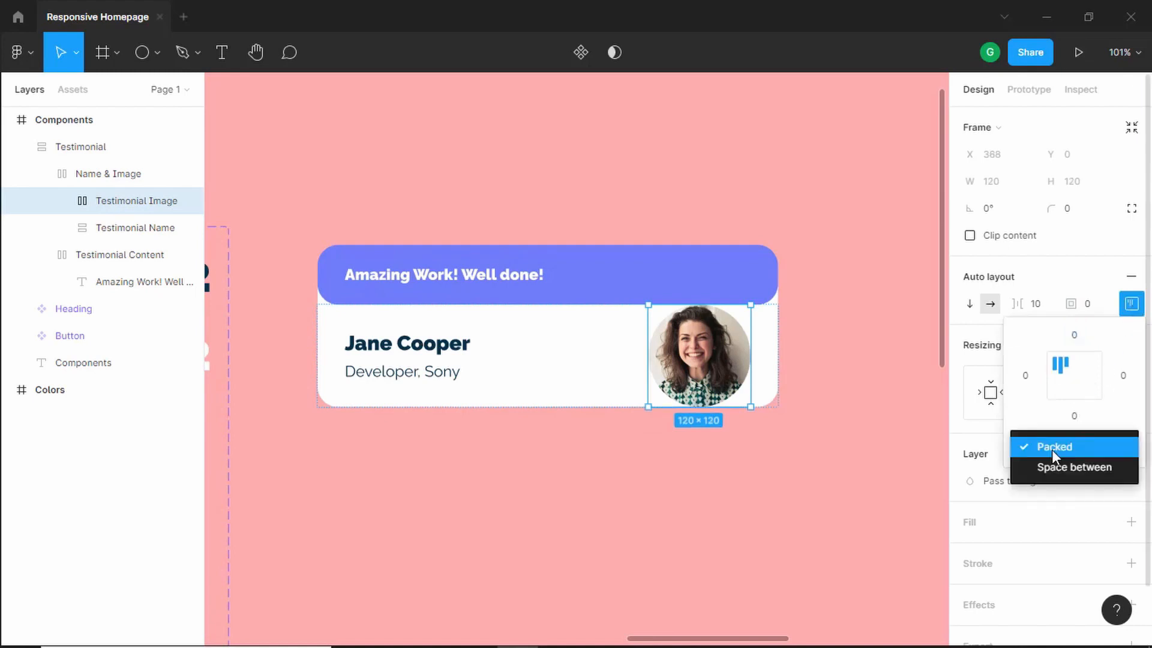
pyautogui.click(1090, 468)
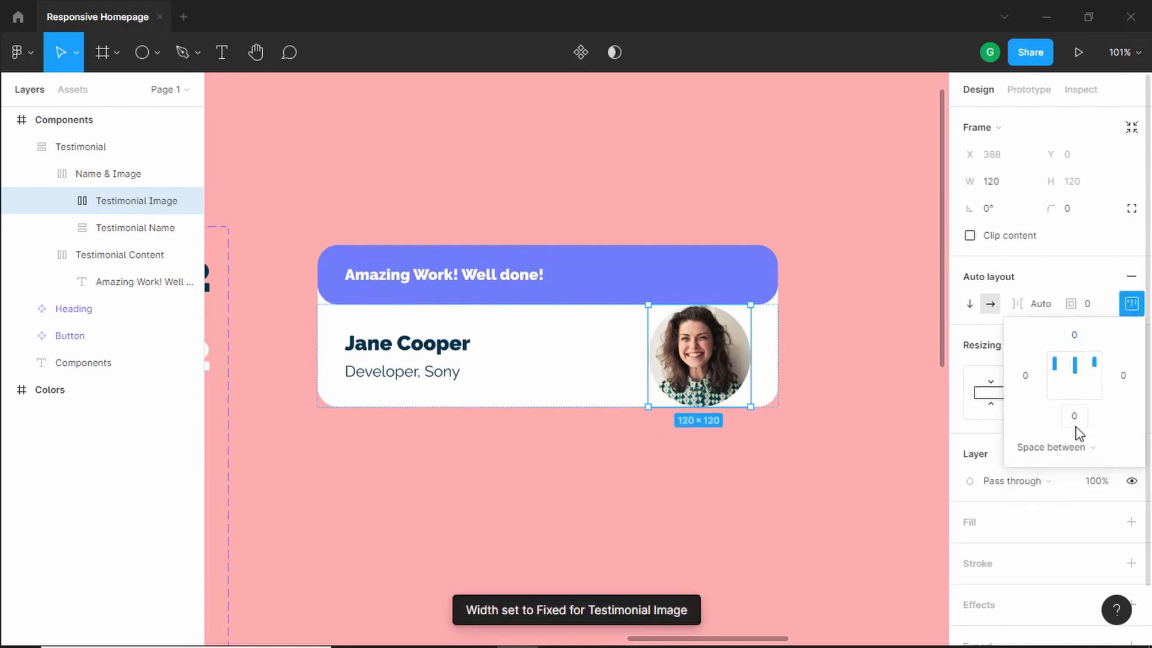
# - Try raising the Testimonial Image frame's left padding and return it to 0
pyautogui.click(1032, 380)
pyautogui.press('Up')
pyautogui.press('Up')
pyautogui.press('Up')
pyautogui.press('Up')
pyautogui.press('Up')
pyautogui.press('Up')
pyautogui.press('Up')
pyautogui.press('Up')
pyautogui.press('Up')
pyautogui.press('Up')
pyautogui.press('Up')
pyautogui.press('Up')
pyautogui.press('Up')
pyautogui.press('Up')
pyautogui.press('Up')
pyautogui.press('Up')
pyautogui.press('Up')
pyautogui.press('Up')
pyautogui.press('Up')
pyautogui.press('Up')
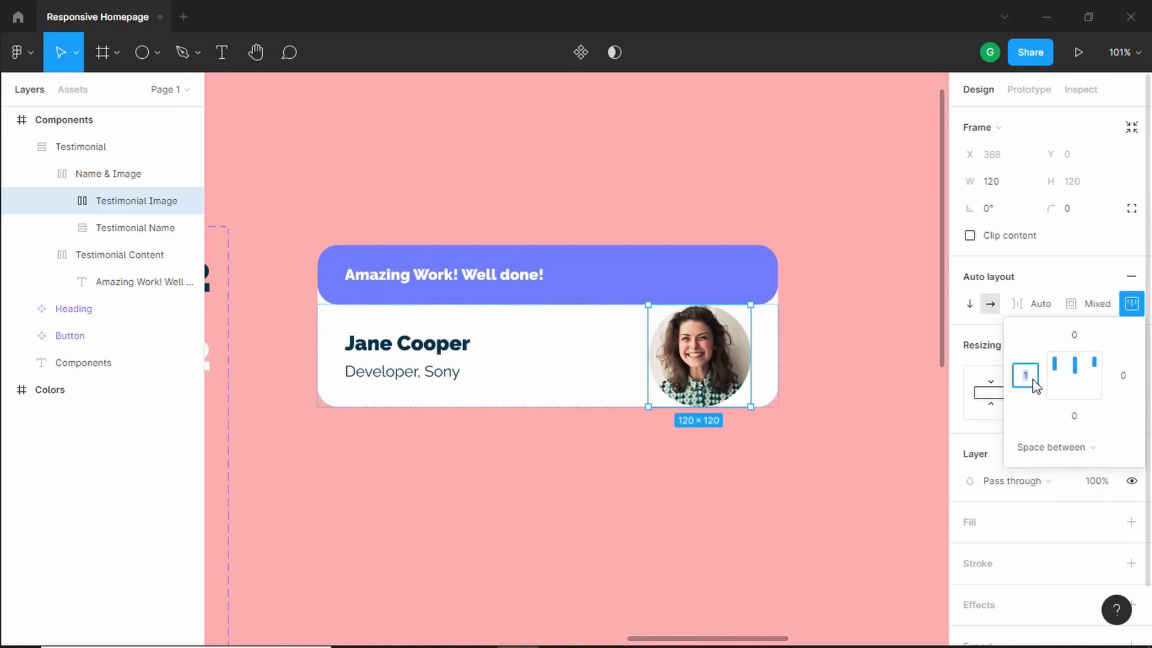
pyautogui.press('Up')
pyautogui.press('Up')
pyautogui.press('Up')
pyautogui.press('Up')
pyautogui.press('Up')
pyautogui.press('Up')
pyautogui.press('Up')
pyautogui.press('Up')
pyautogui.press('Up')
pyautogui.press('Up')
pyautogui.press('Up')
pyautogui.press('Up')
pyautogui.press('Up')
pyautogui.press('Up')
pyautogui.press('Up')
pyautogui.press('Up')
pyautogui.press('Up')
pyautogui.press('Up')
pyautogui.press('Up')
pyautogui.press('Up')
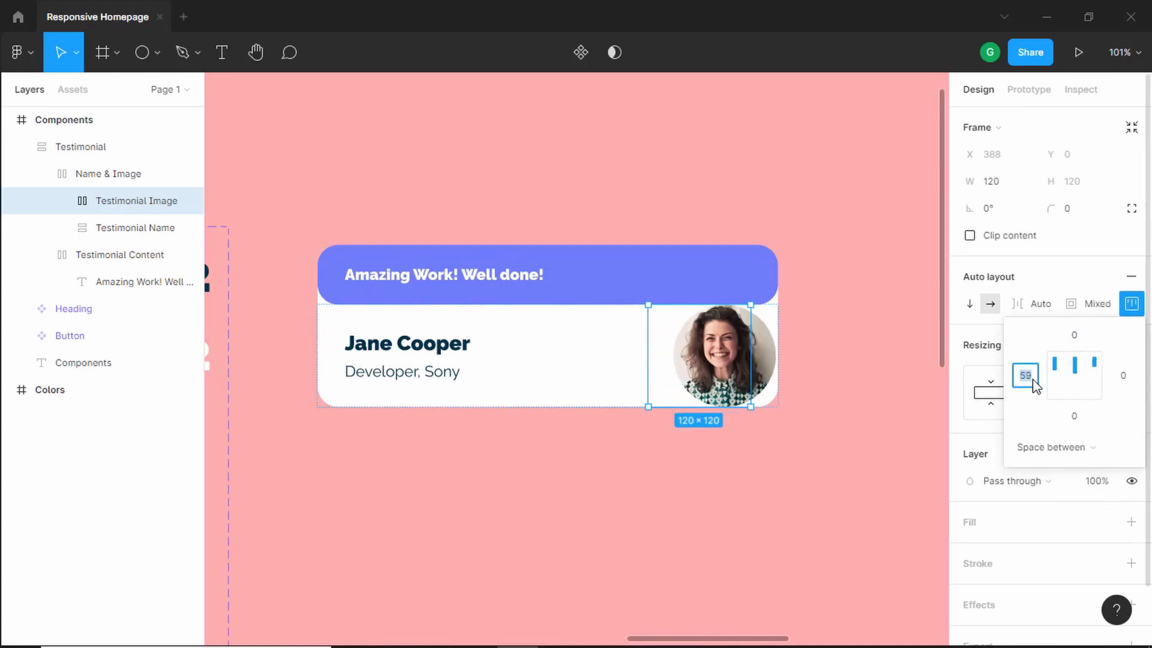
pyautogui.press('Down')
pyautogui.press('Down')
pyautogui.press('Down')
pyautogui.press('Down')
pyautogui.press('Down')
pyautogui.press('Down')
pyautogui.press('Down')
pyautogui.press('Down')
pyautogui.press('Down')
pyautogui.press('Down')
pyautogui.press('Down')
pyautogui.press('Down')
pyautogui.press('Down')
pyautogui.press('Down')
pyautogui.press('Down')
pyautogui.press('Down')
pyautogui.press('Down')
pyautogui.press('Down')
pyautogui.press('Down')
pyautogui.press('Down')
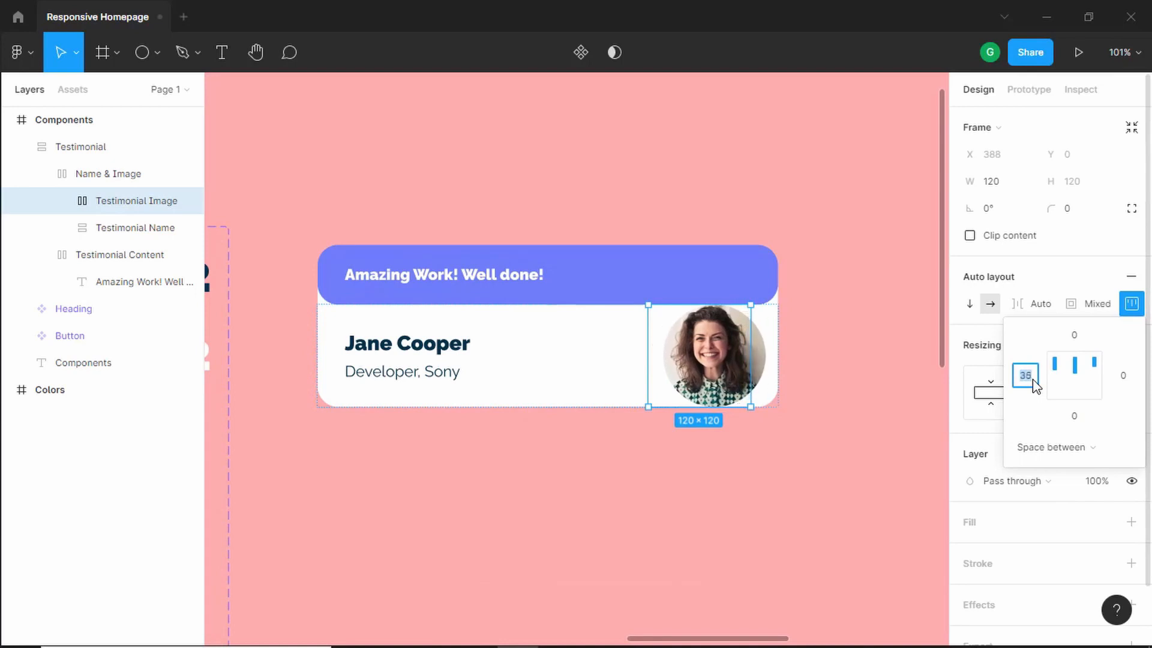
pyautogui.press('Down')
pyautogui.press('Down')
pyautogui.press('Down')
pyautogui.press('Down')
pyautogui.press('Down')
pyautogui.press('Down')
pyautogui.press('Down')
pyautogui.press('Down')
pyautogui.press('Down')
pyautogui.press('Down')
pyautogui.press('Down')
pyautogui.press('Down')
pyautogui.press('Down')
pyautogui.press('Down')
pyautogui.press('Down')
pyautogui.press('Down')
pyautogui.press('Down')
pyautogui.press('Down')
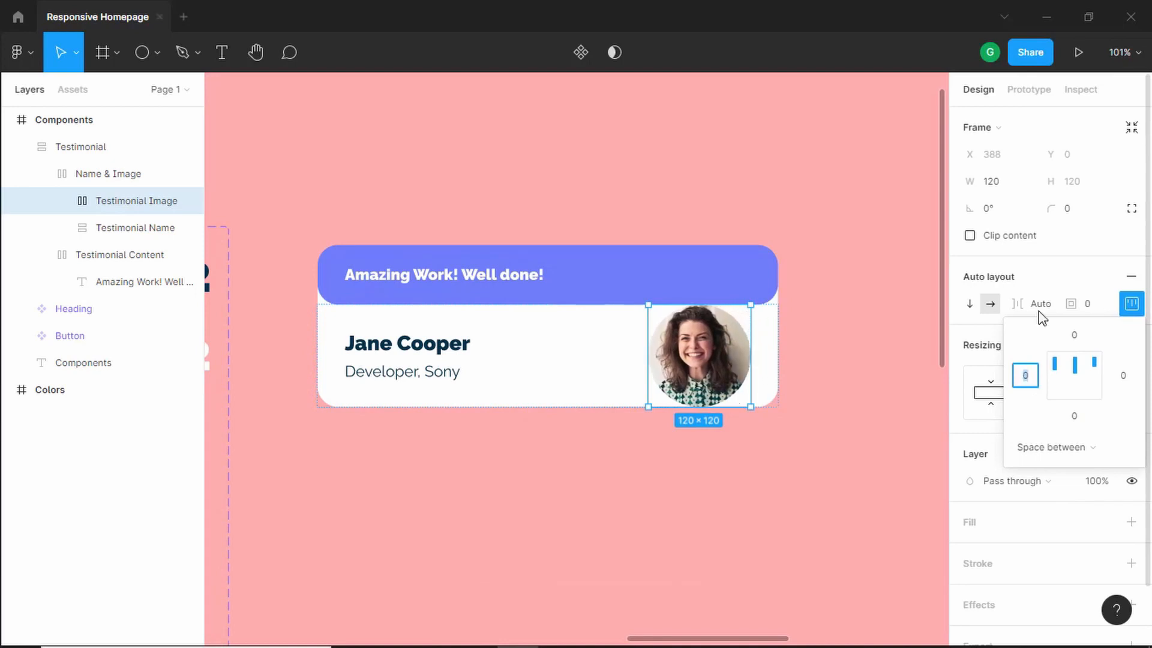
# - Switch the Testimonial Image frame to vertical direction and set its bottom padding to 24
pyautogui.click(970, 304)
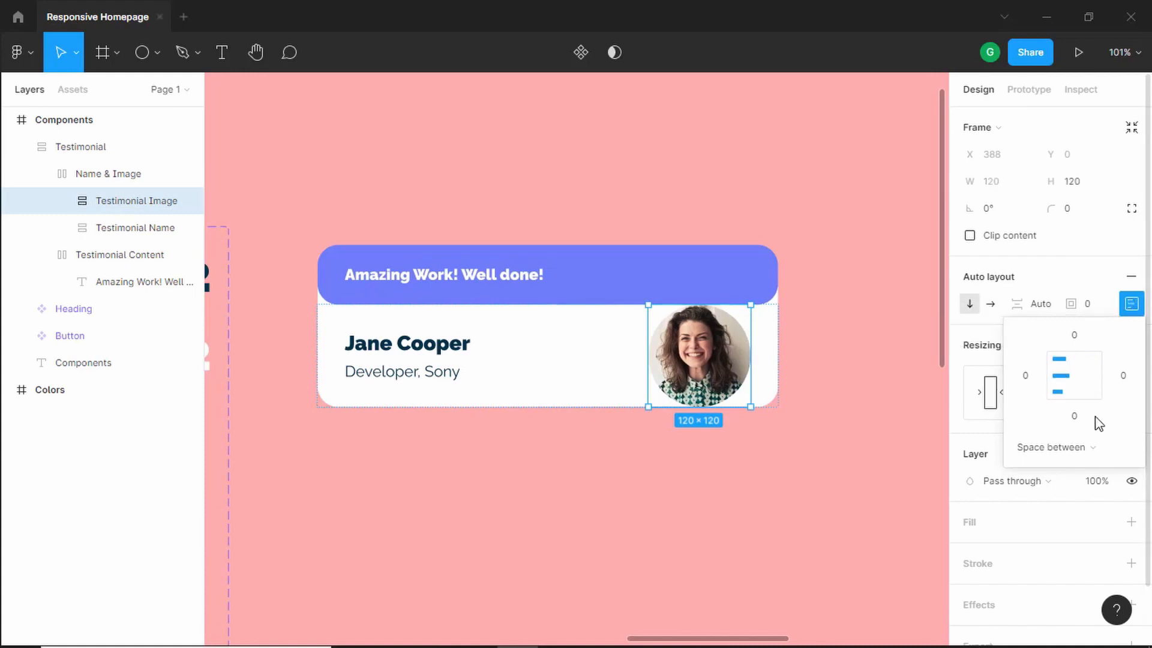
pyautogui.click(1075, 418)
pyautogui.press('Up')
pyautogui.press('Up')
pyautogui.press('Up')
pyautogui.press('Up')
pyautogui.press('Up')
pyautogui.press('Up')
pyautogui.press('Up')
pyautogui.press('Up')
pyautogui.press('Up')
pyautogui.press('Up')
pyautogui.press('Up')
pyautogui.press('Up')
pyautogui.press('Up')
pyautogui.press('Up')
pyautogui.press('Up')
pyautogui.press('Up')
pyautogui.press('Up')
pyautogui.press('Up')
pyautogui.press('Up')
pyautogui.press('Up')
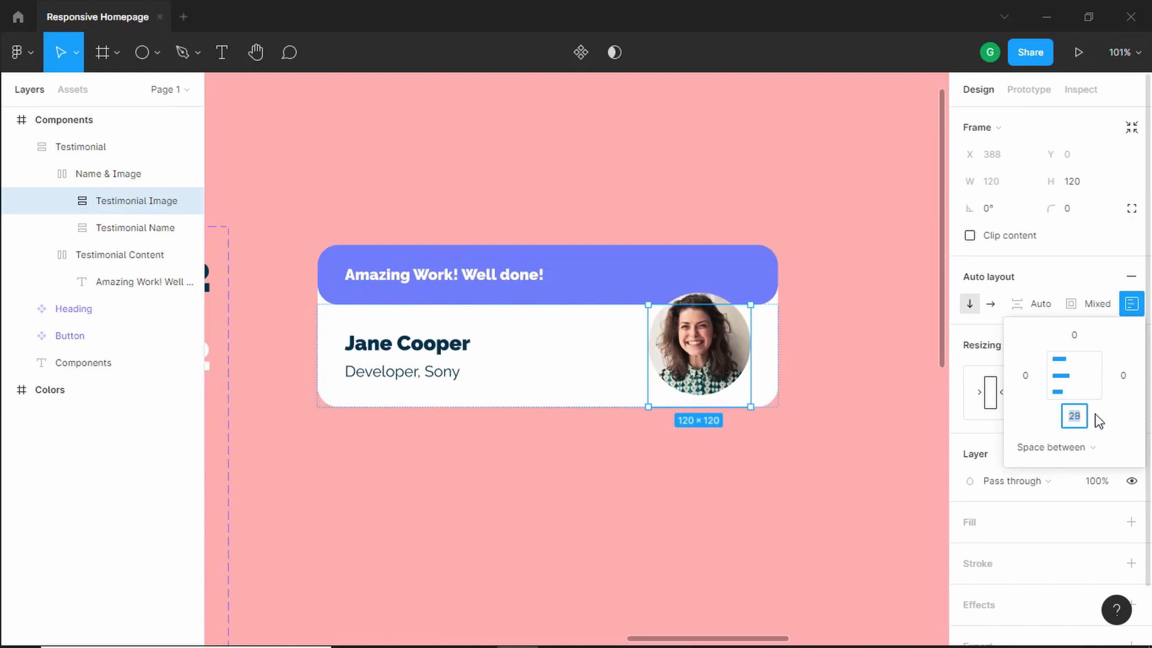
pyautogui.press('Down')
pyautogui.press('Down')
pyautogui.press('Down')
pyautogui.press('Down')
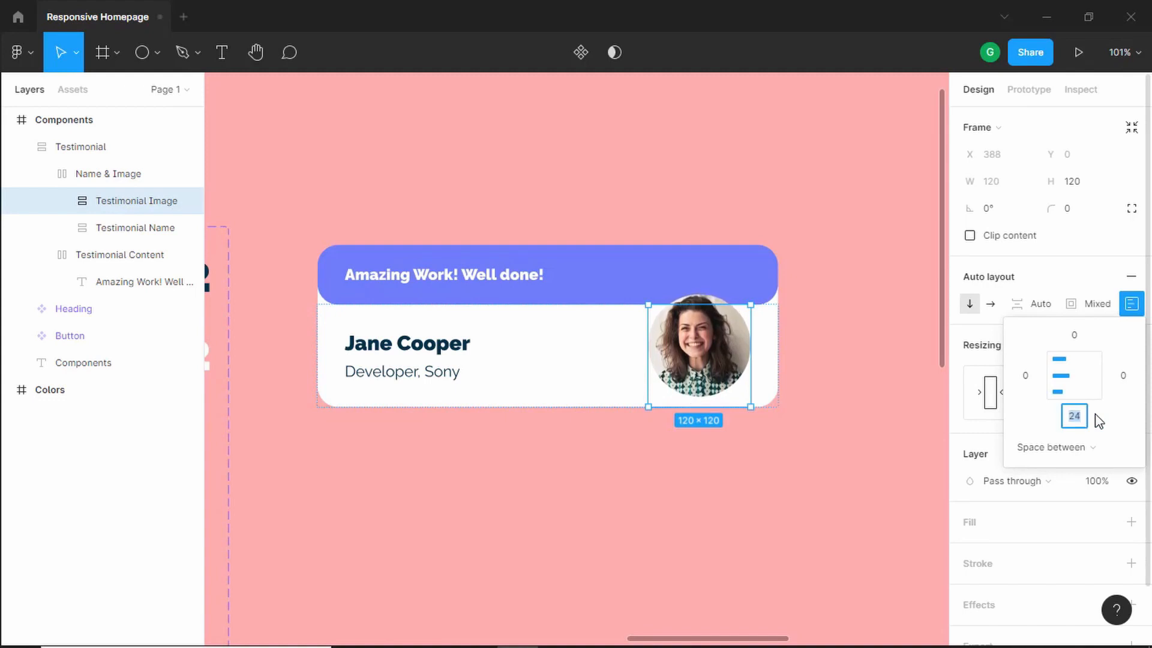
pyautogui.press('Return')
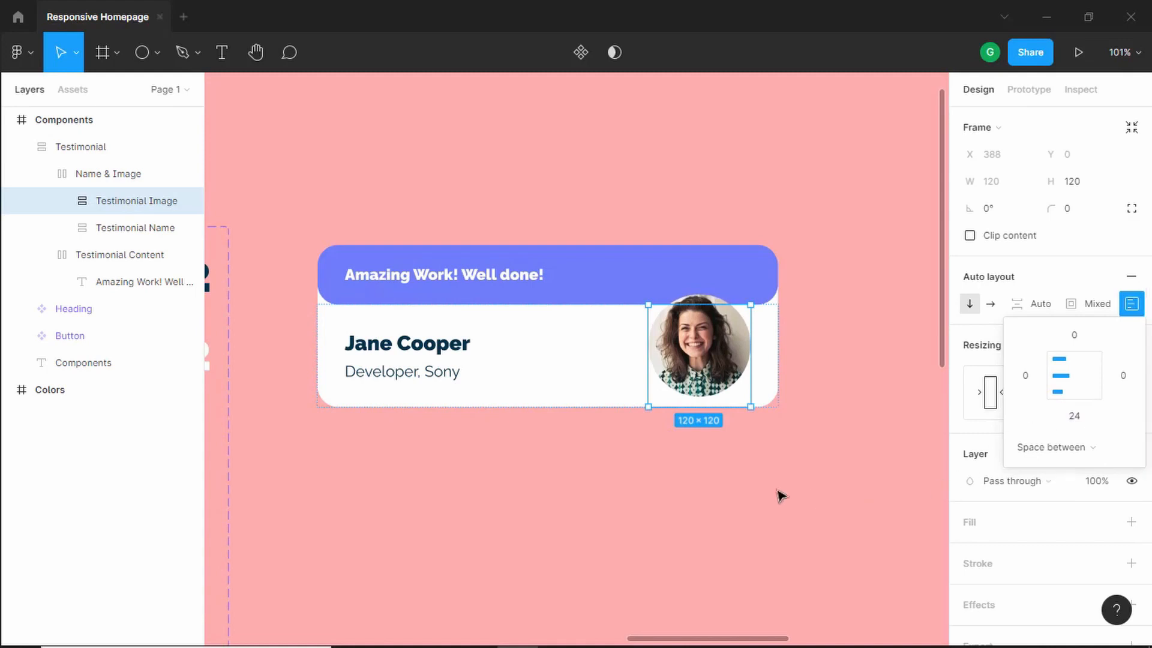
pyautogui.click(747, 495)
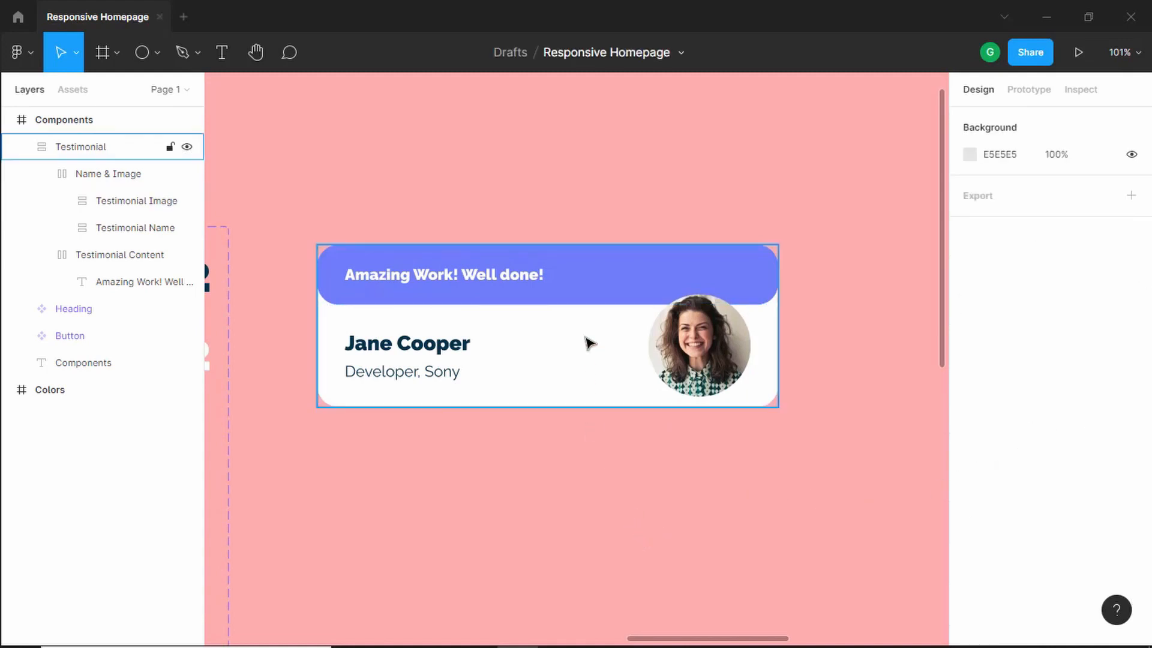
# - Add a drop shadow effect to the Testimonial card and open its settings
pyautogui.click(604, 276)
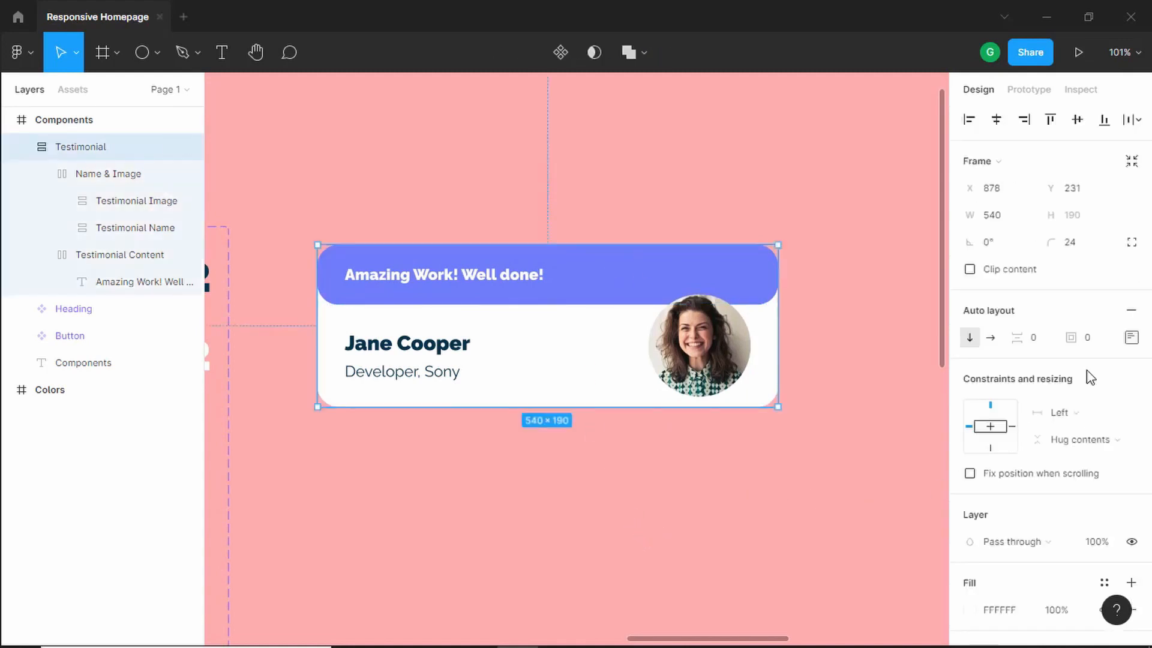
pyautogui.scroll(-5, 1089, 459)
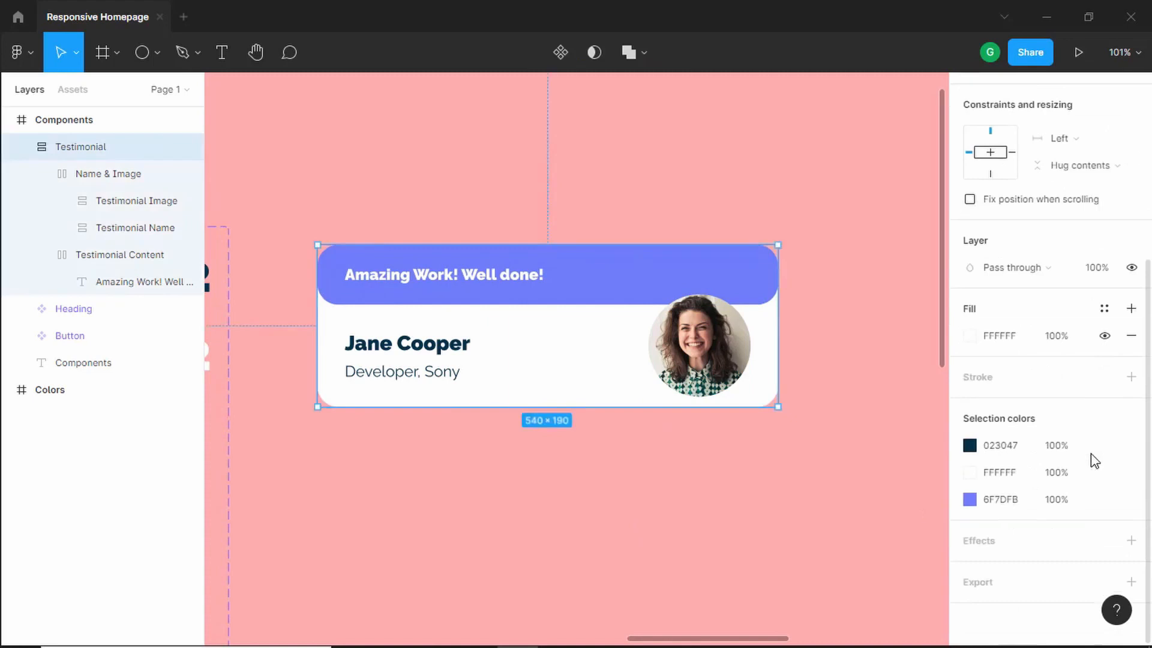
pyautogui.click(1131, 540)
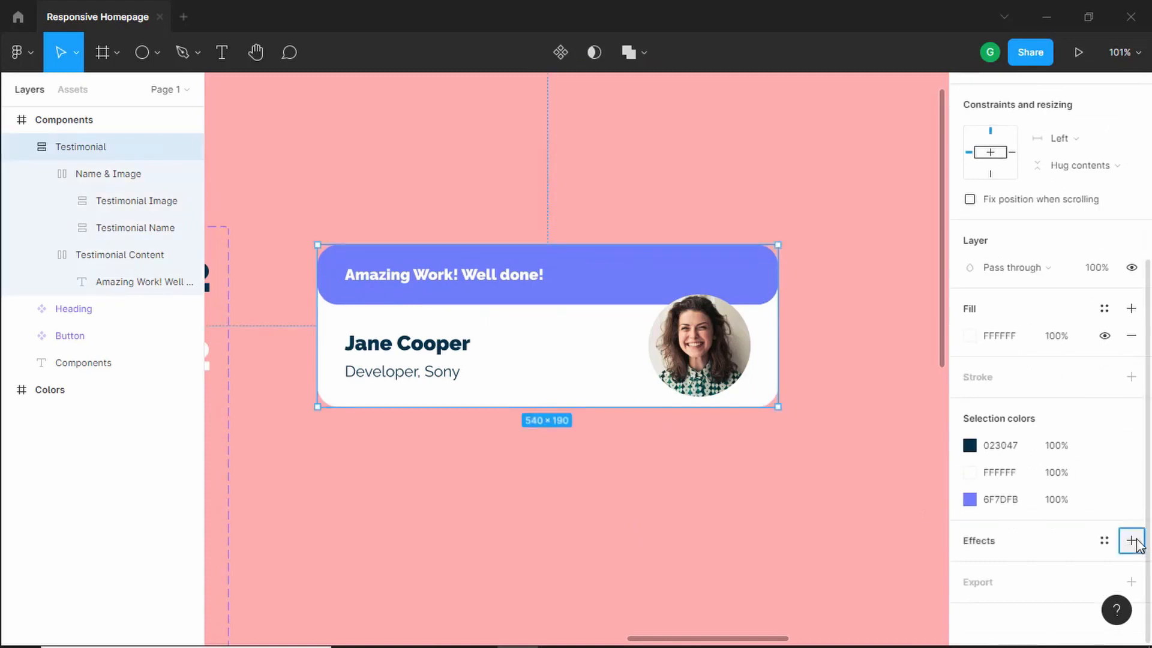
pyautogui.scroll(-1, 1008, 575)
pyautogui.click(970, 540)
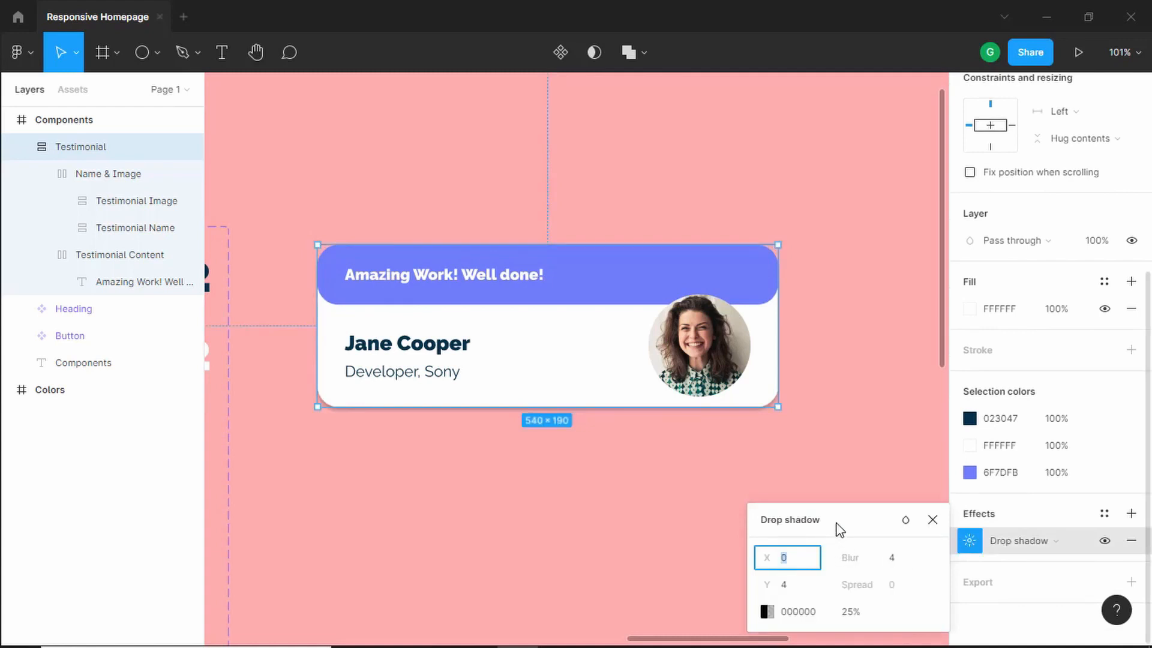
# - Set the drop shadow's Y offset to 9, blur to 36 and opacity to 20%
pyautogui.click(798, 585)
pyautogui.press('Up')
pyautogui.press('Up')
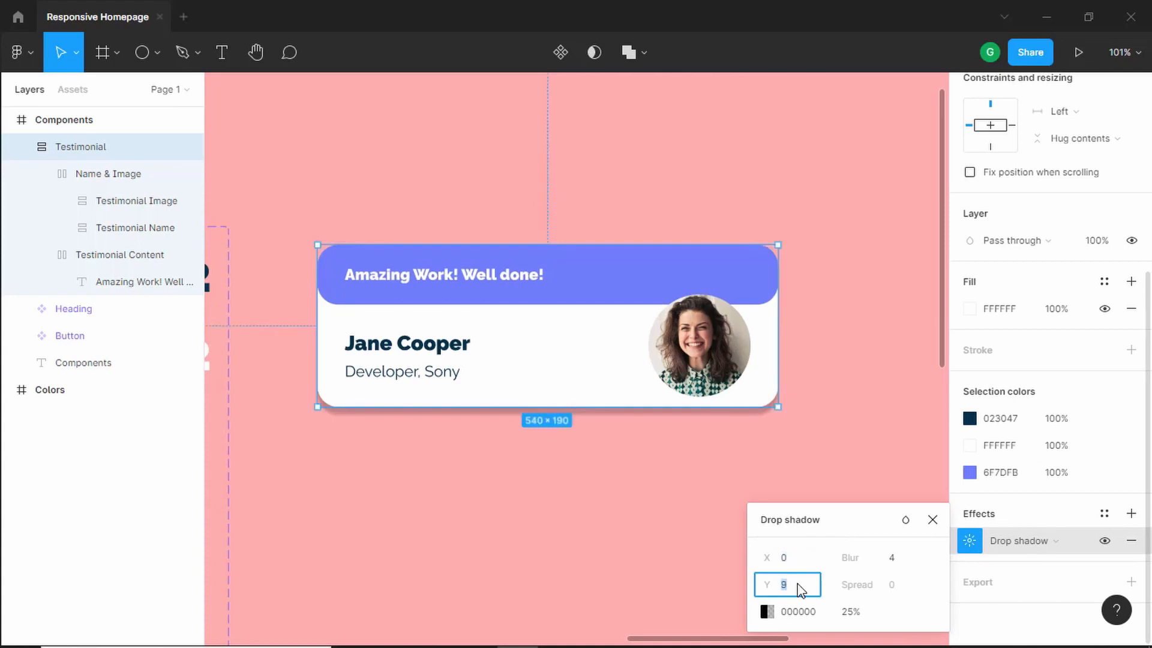
pyautogui.press('Tab')
pyautogui.press('Up')
pyautogui.press('Up')
pyautogui.press('Up')
pyautogui.press('Up')
pyautogui.press('Up')
pyautogui.press('Up')
pyautogui.press('Up')
pyautogui.press('Up')
pyautogui.press('Up')
pyautogui.press('Up')
pyautogui.press('Up')
pyautogui.press('Up')
pyautogui.press('Up')
pyautogui.press('Up')
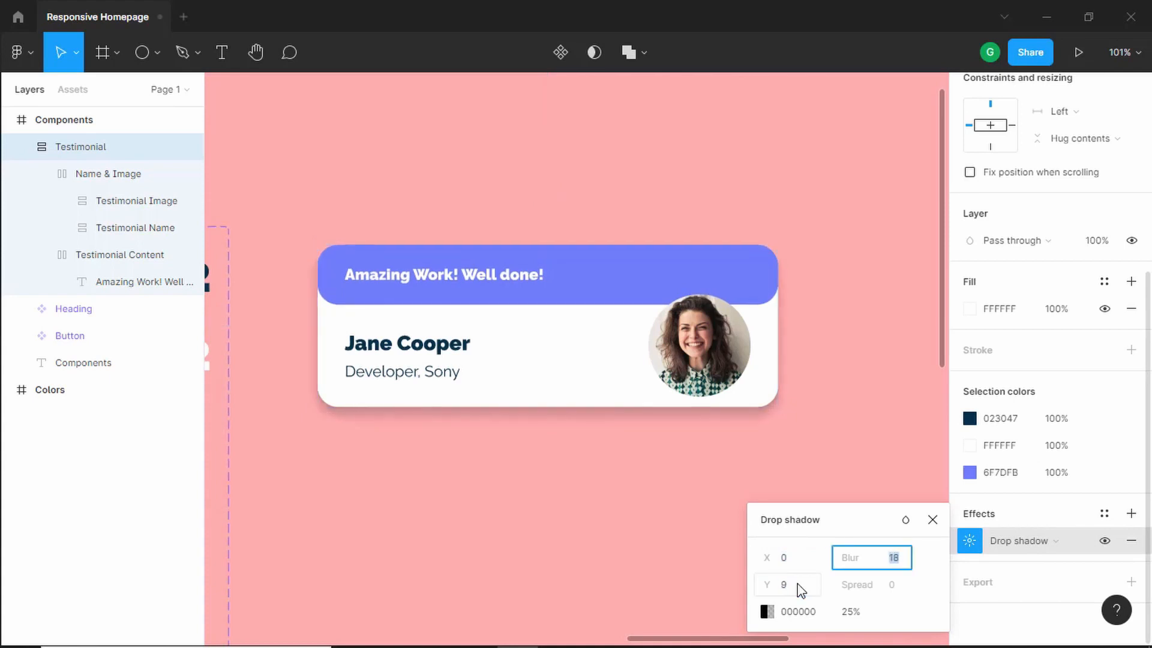
pyautogui.press('Up')
pyautogui.press('Up')
pyautogui.press('Up')
pyautogui.press('Up')
pyautogui.press('Up')
pyautogui.press('Up')
pyautogui.press('Up')
pyautogui.press('Up')
pyautogui.press('Up')
pyautogui.press('Up')
pyautogui.press('Up')
pyautogui.press('Up')
pyautogui.press('Up')
pyautogui.press('Up')
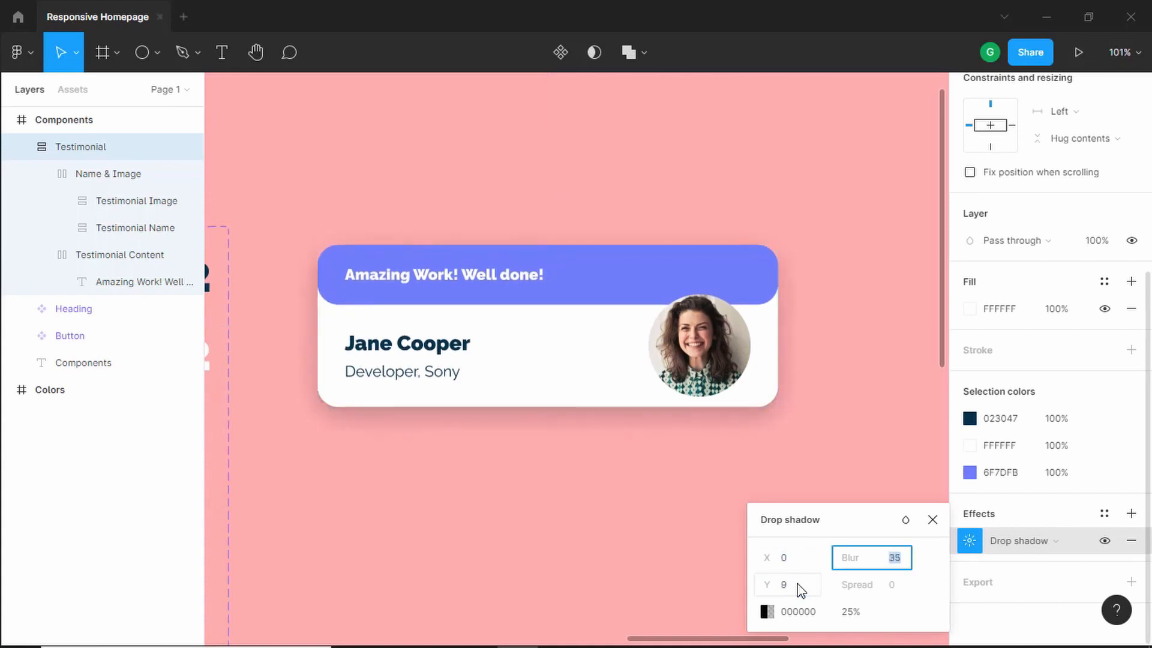
pyautogui.press('Tab')
pyautogui.press('Tab')
pyautogui.press('Tab')
pyautogui.press('Down')
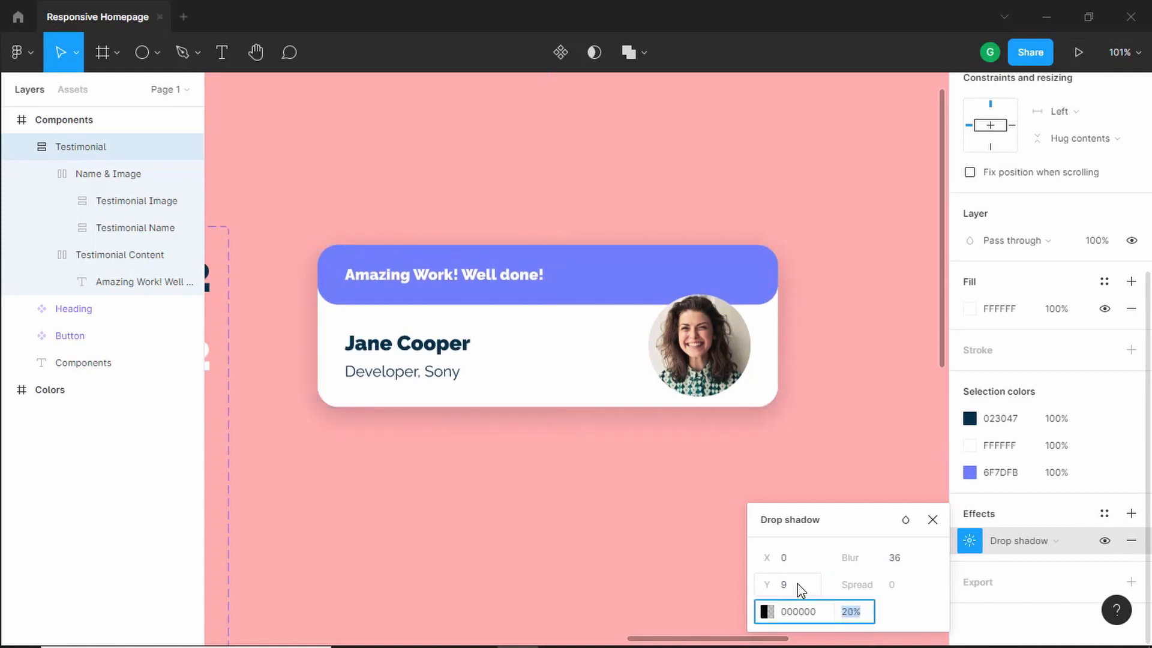
pyautogui.click(932, 519)
# - Append the placeholder text "asdf asdf asdf asd fas df asdf asd f" to the testimonial message to test wrapping
pyautogui.click(778, 466)
pyautogui.doubleClick(555, 267)
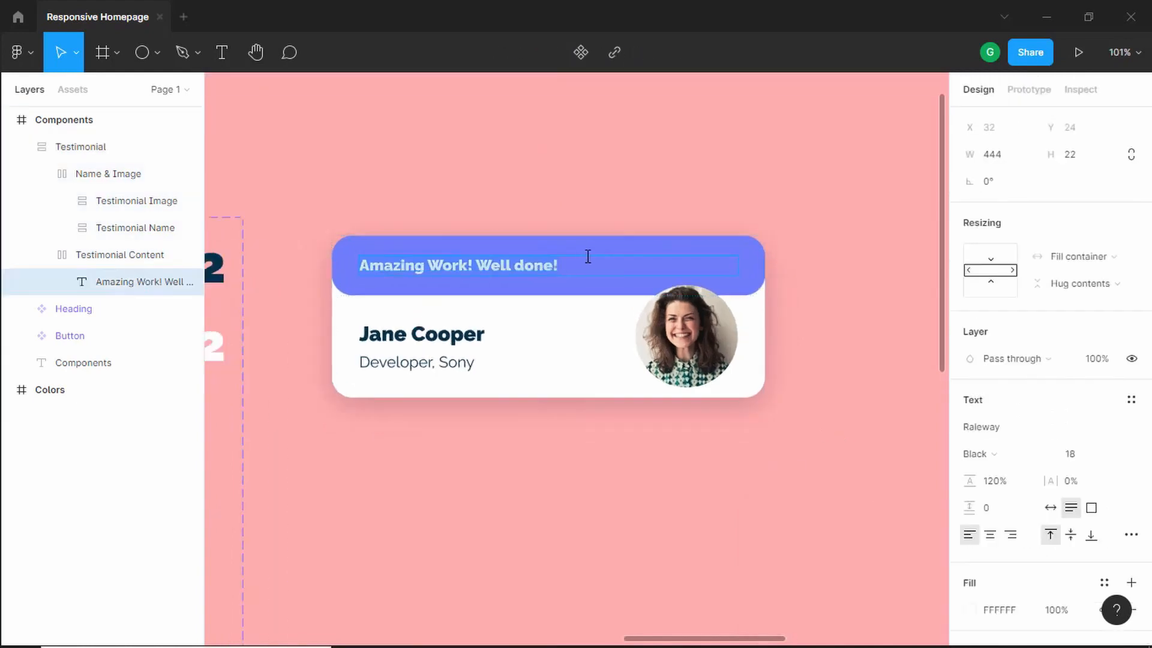
pyautogui.click(579, 268)
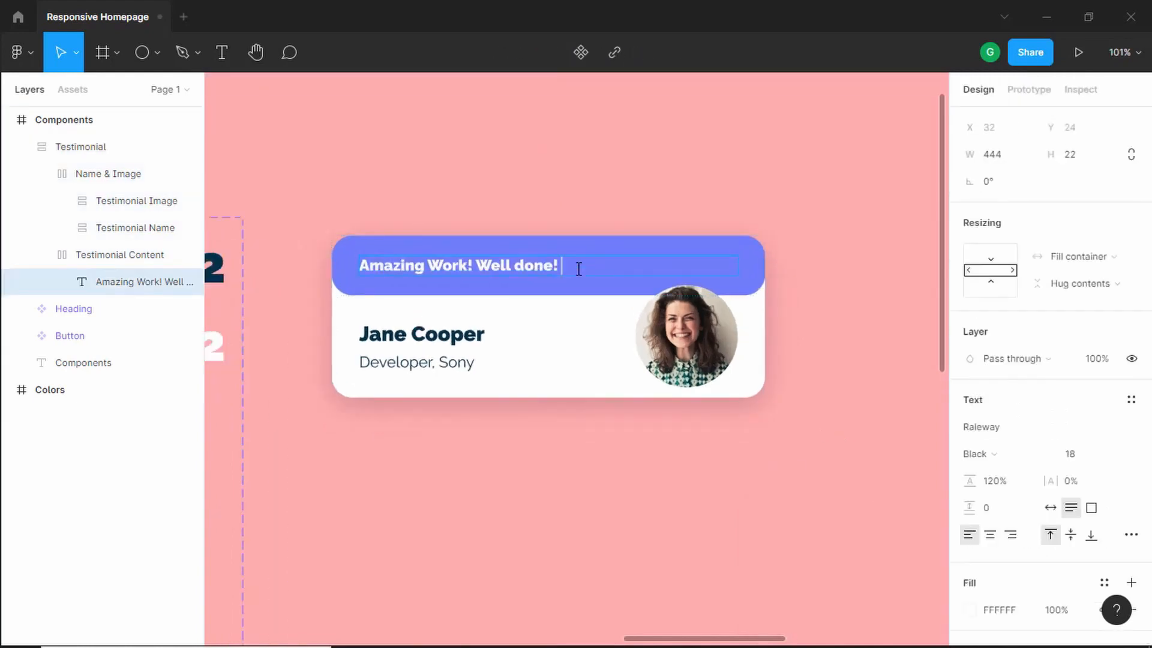
pyautogui.write('asdf asdf asdf asd fas df as')
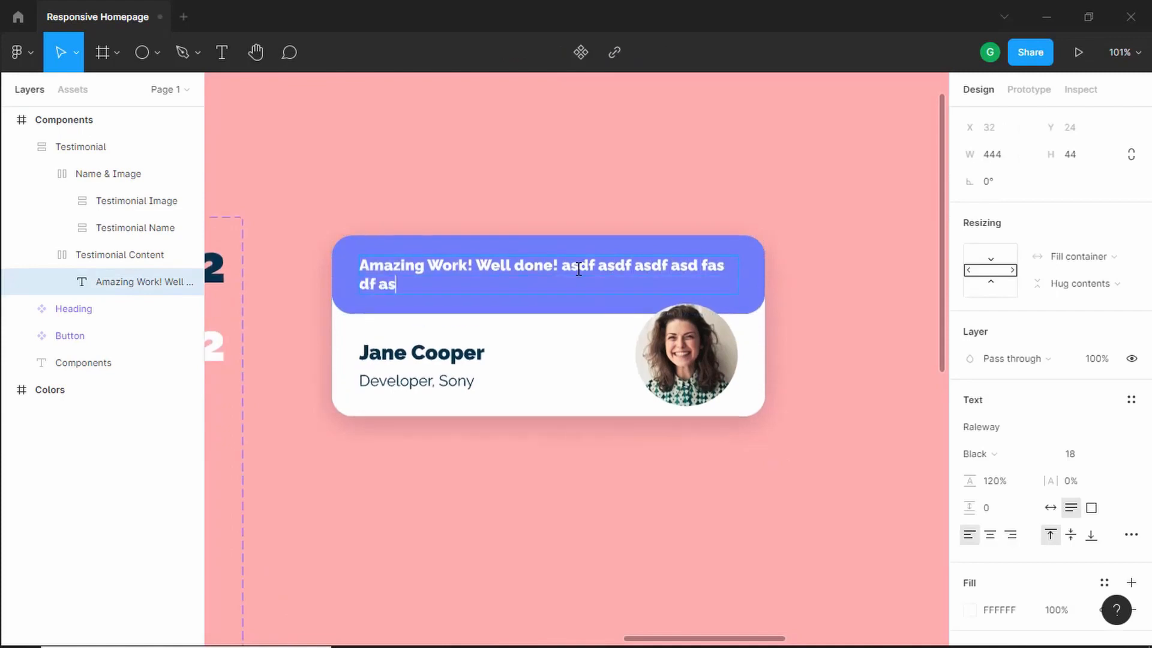
pyautogui.write('df asd fsa df asd fasdf asdf as df')
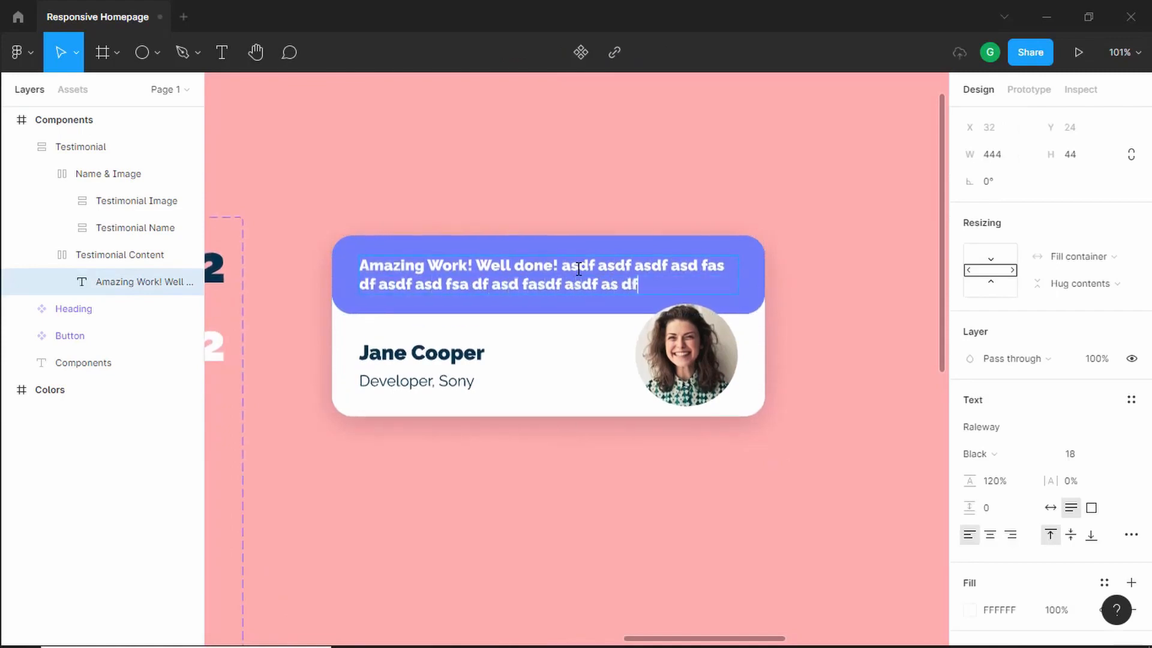
pyautogui.write(' asdf asdf asd fas dfasd f asdf as dfsf')
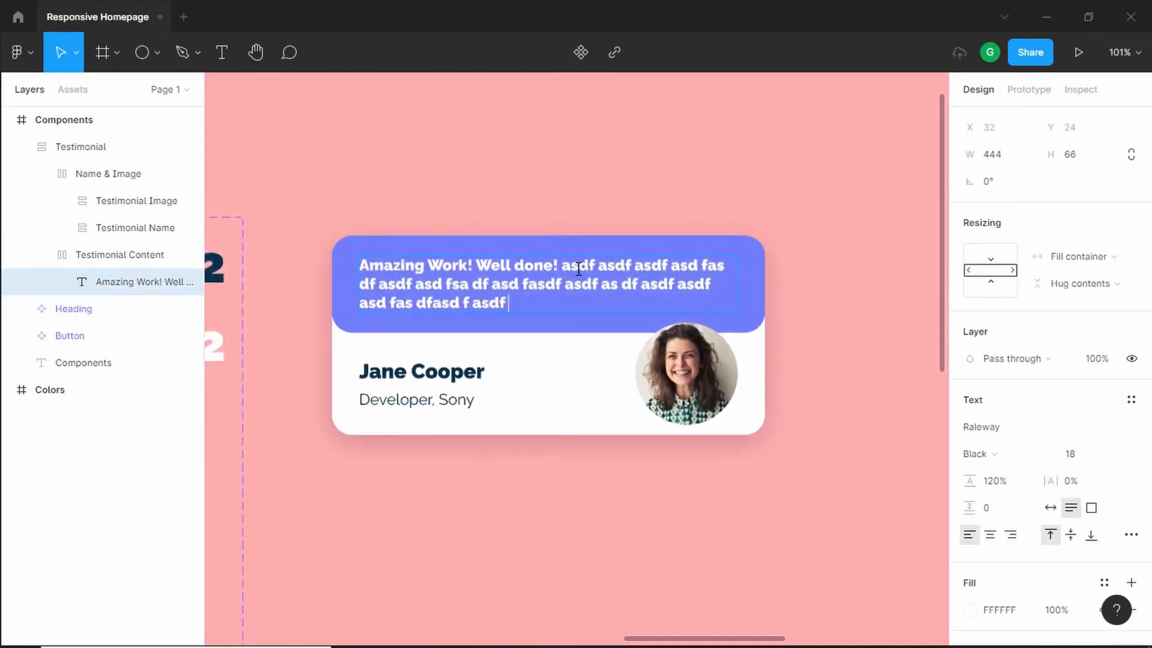
# - Append more placeholder text to the testimonial message to test wrapping across lines
pyautogui.press('Escape')
pyautogui.press('Escape')
pyautogui.click(535, 289)
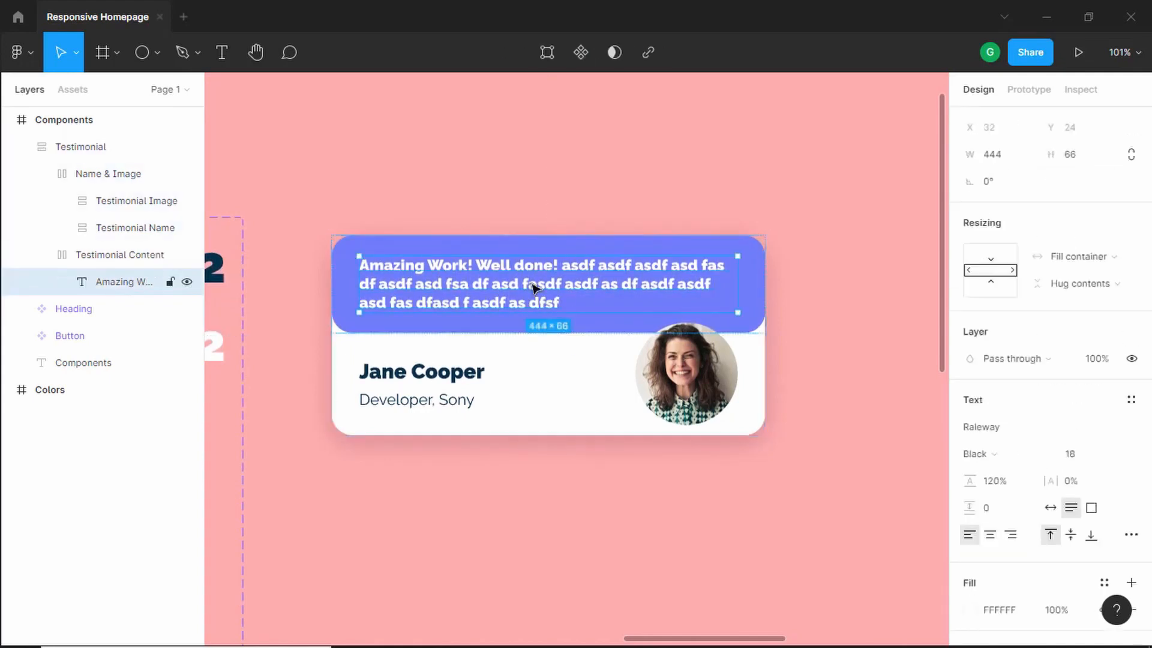
# - Set the testimonial message's line height to 150%
pyautogui.scroll(-3, 1041, 470)
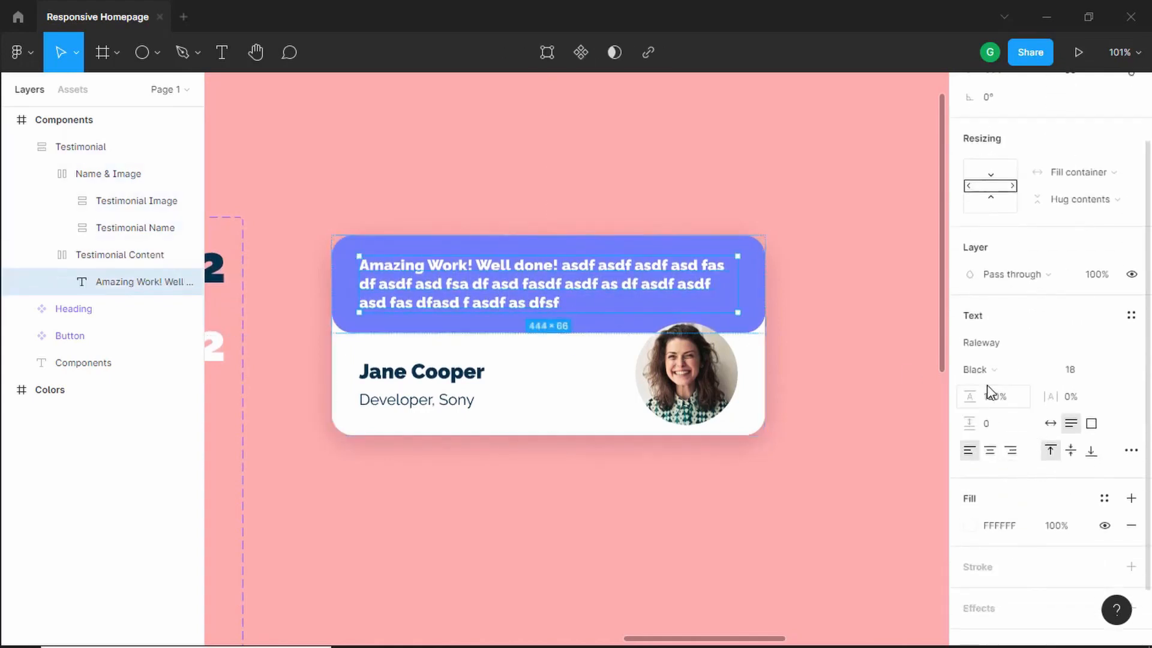
pyautogui.click(999, 399)
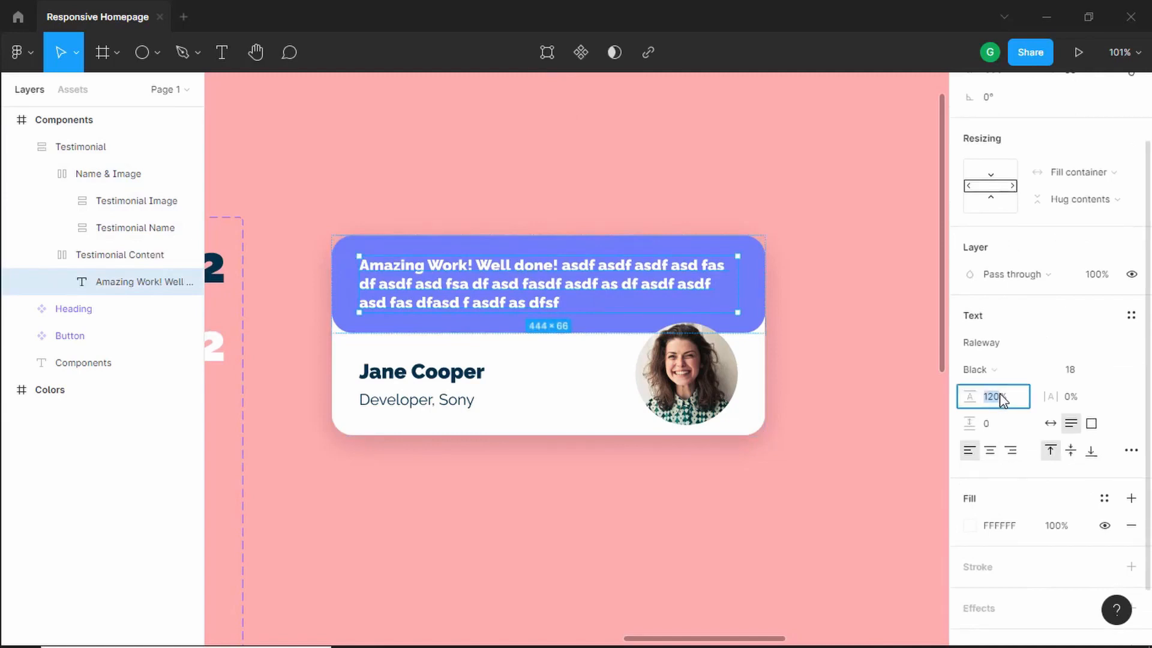
pyautogui.press('Up')
pyautogui.press('Up')
pyautogui.press('Up')
pyautogui.press('Up')
pyautogui.press('Up')
pyautogui.press('Up')
pyautogui.press('Up')
pyautogui.press('Up')
pyautogui.press('Up')
pyautogui.press('Up')
pyautogui.press('Up')
pyautogui.press('Up')
pyautogui.press('Up')
pyautogui.press('Up')
pyautogui.press('Up')
pyautogui.press('Up')
pyautogui.press('Up')
pyautogui.press('Up')
pyautogui.press('Up')
pyautogui.press('Up')
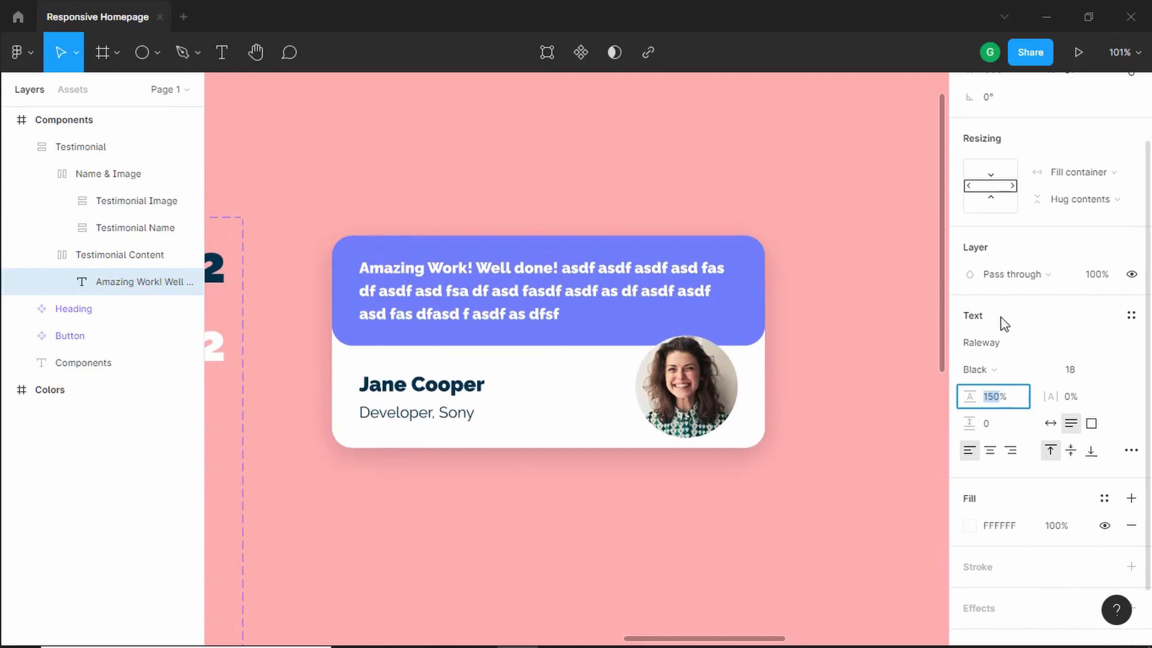
pyautogui.press('Return')
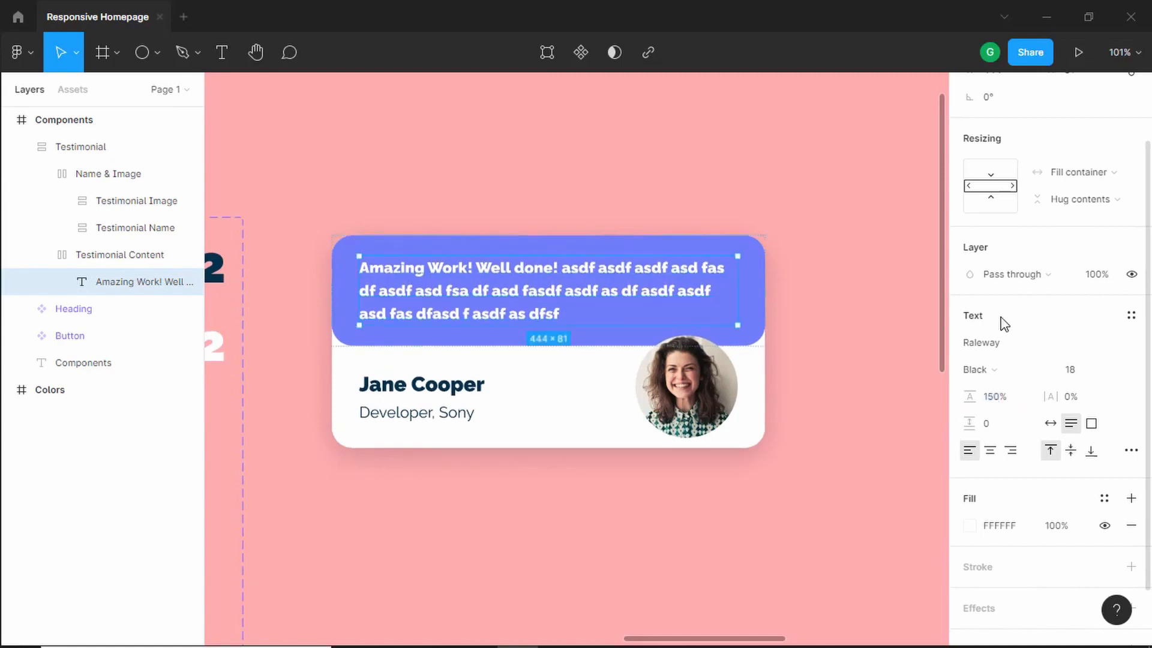
# - Delete the placeholder words so the message reads "Amazing Work! Well done!" again
pyautogui.doubleClick(584, 303)
pyautogui.hotkey('ctrl', 'BackSpace')
pyautogui.hotkey('ctrl', 'BackSpace')
pyautogui.hotkey('ctrl', 'BackSpace')
pyautogui.hotkey('ctrl', 'BackSpace')
pyautogui.hotkey('ctrl', 'BackSpace')
pyautogui.hotkey('ctrl', 'BackSpace')
pyautogui.hotkey('ctrl', 'BackSpace')
pyautogui.hotkey('ctrl', 'BackSpace')
pyautogui.hotkey('ctrl', 'BackSpace')
pyautogui.hotkey('ctrl', 'BackSpace')
pyautogui.hotkey('ctrl', 'BackSpace')
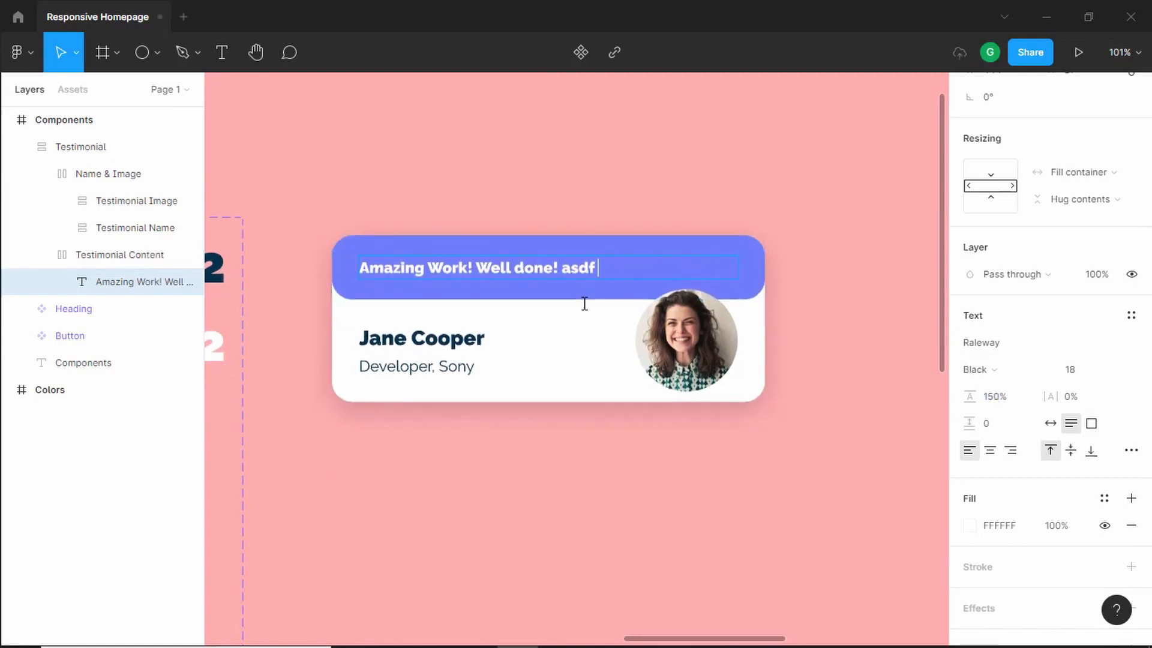
pyautogui.hotkey('ctrl', 'BackSpace')
pyautogui.click(592, 304)
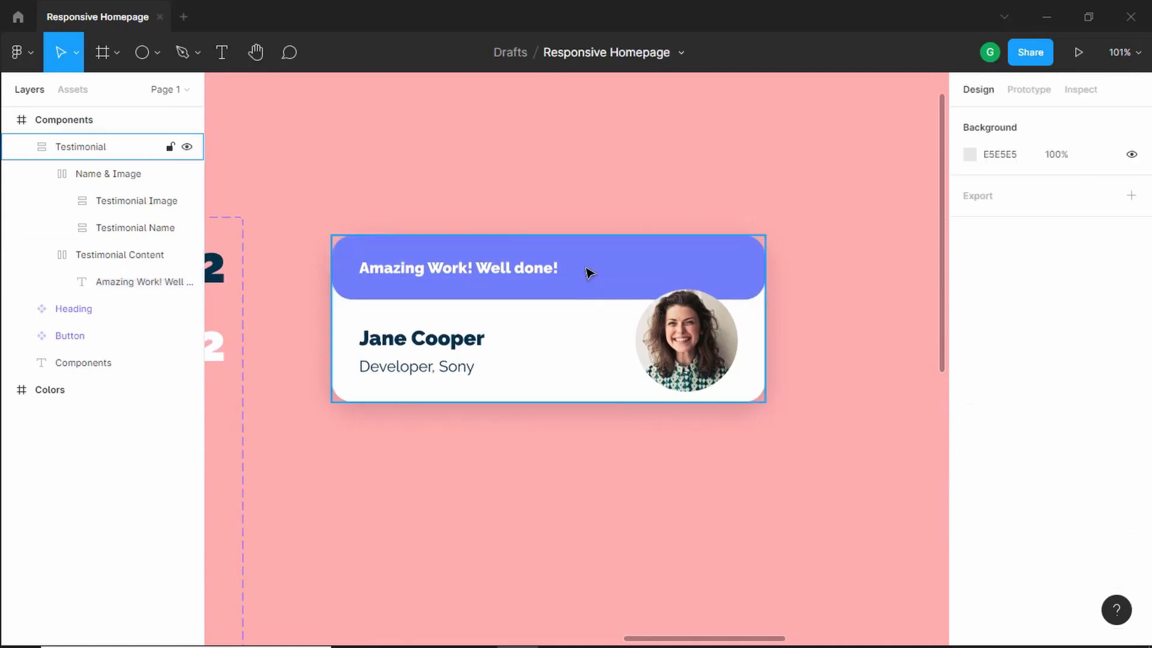
# - Convert the Testimonial card into a component and add a second variant to it
pyautogui.click(590, 273)
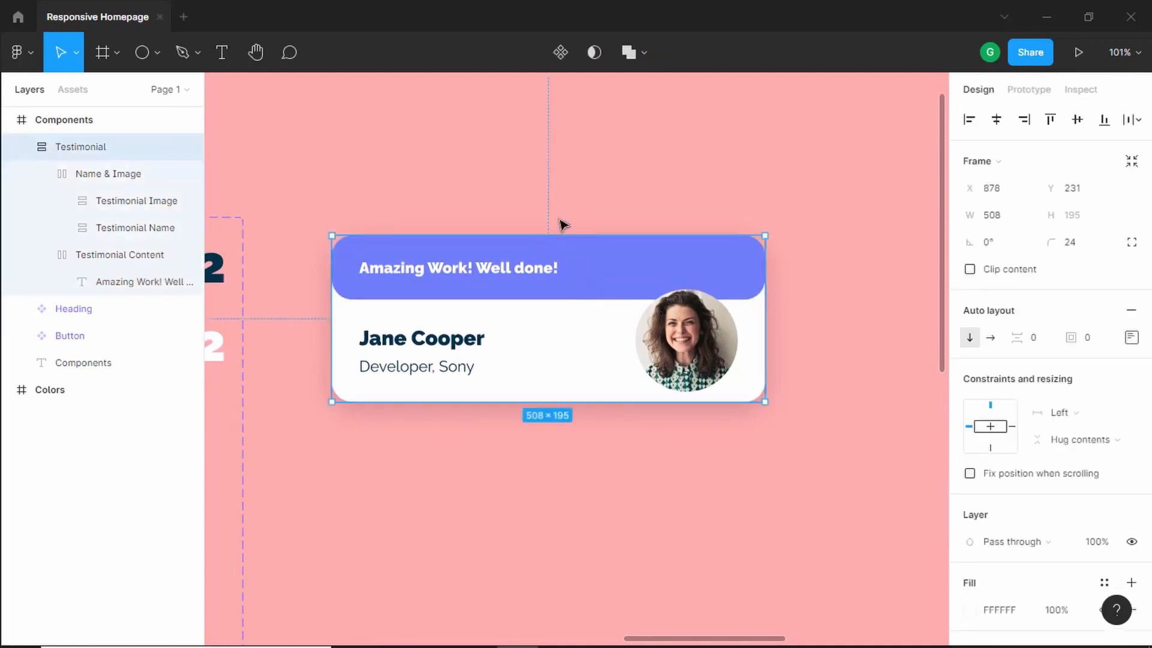
pyautogui.click(559, 56)
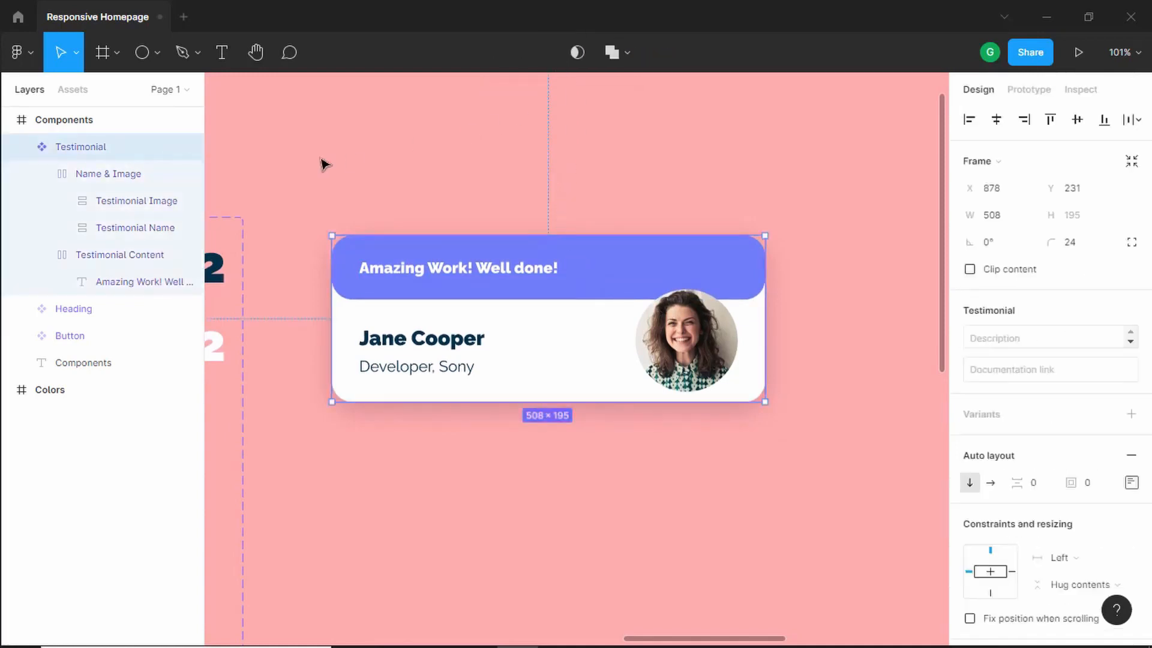
pyautogui.scroll(-1, 638, 262)
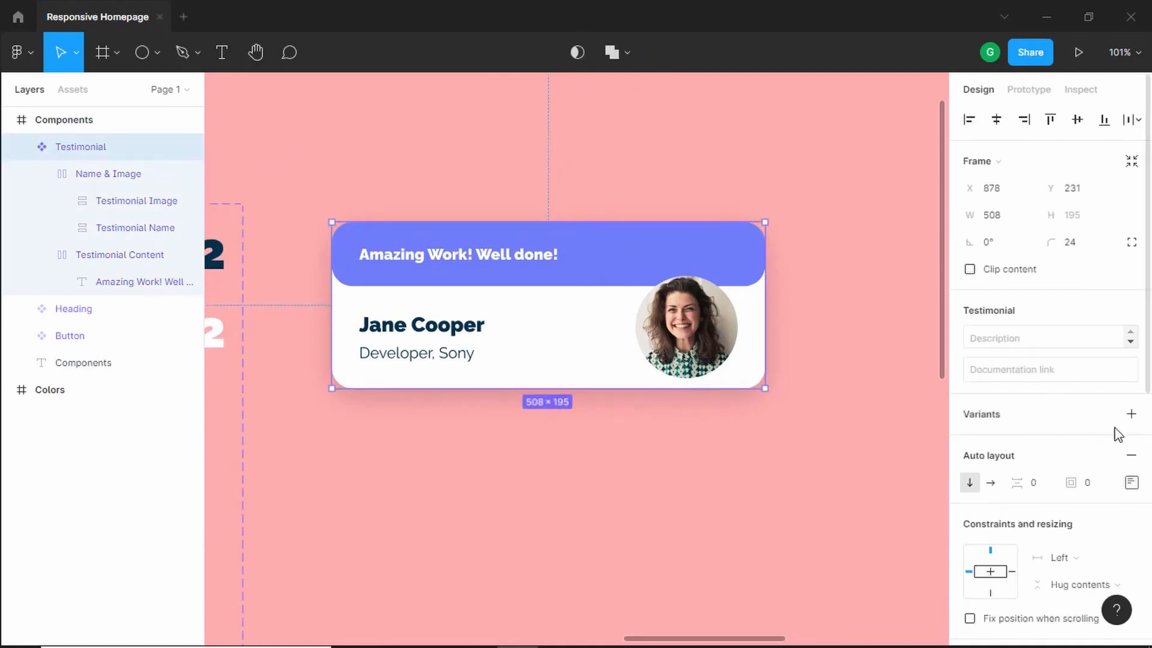
pyautogui.click(1131, 414)
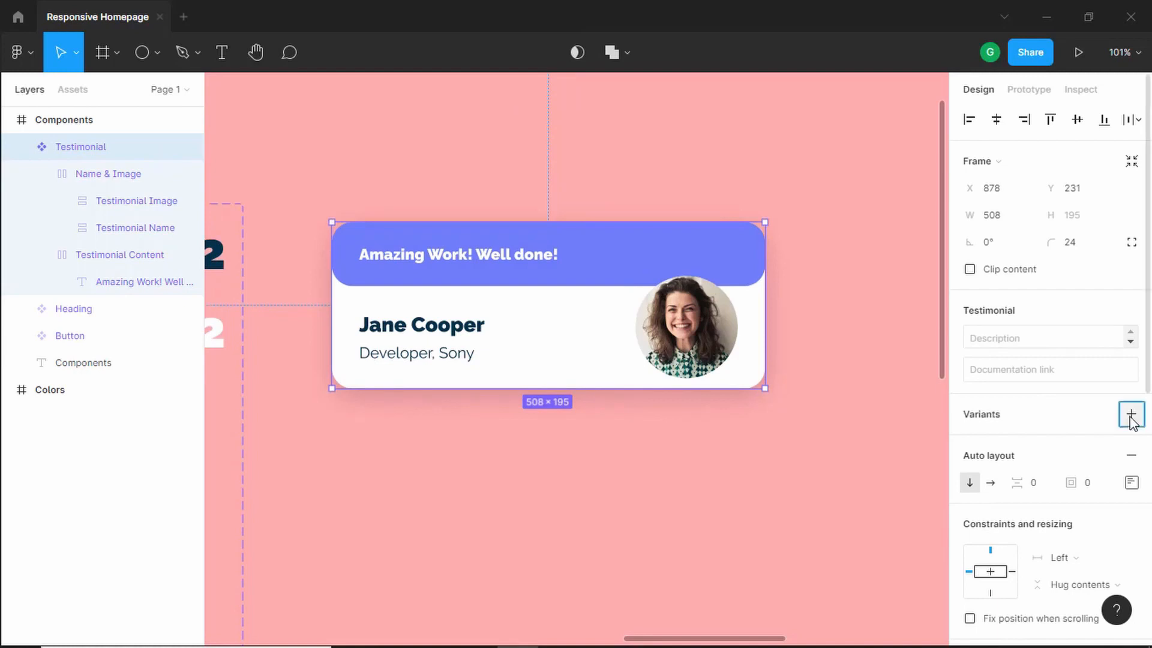
pyautogui.scroll(-2, 652, 433)
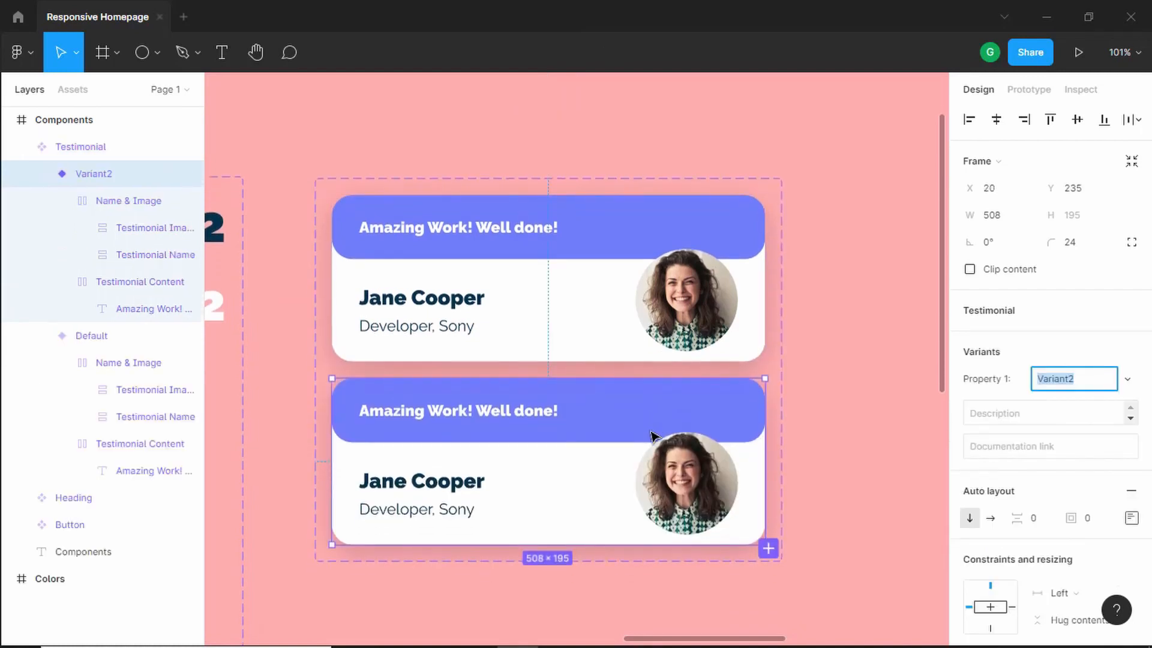
# - Rename the variant property to Platform and the default variant to Desktop
pyautogui.click(546, 179)
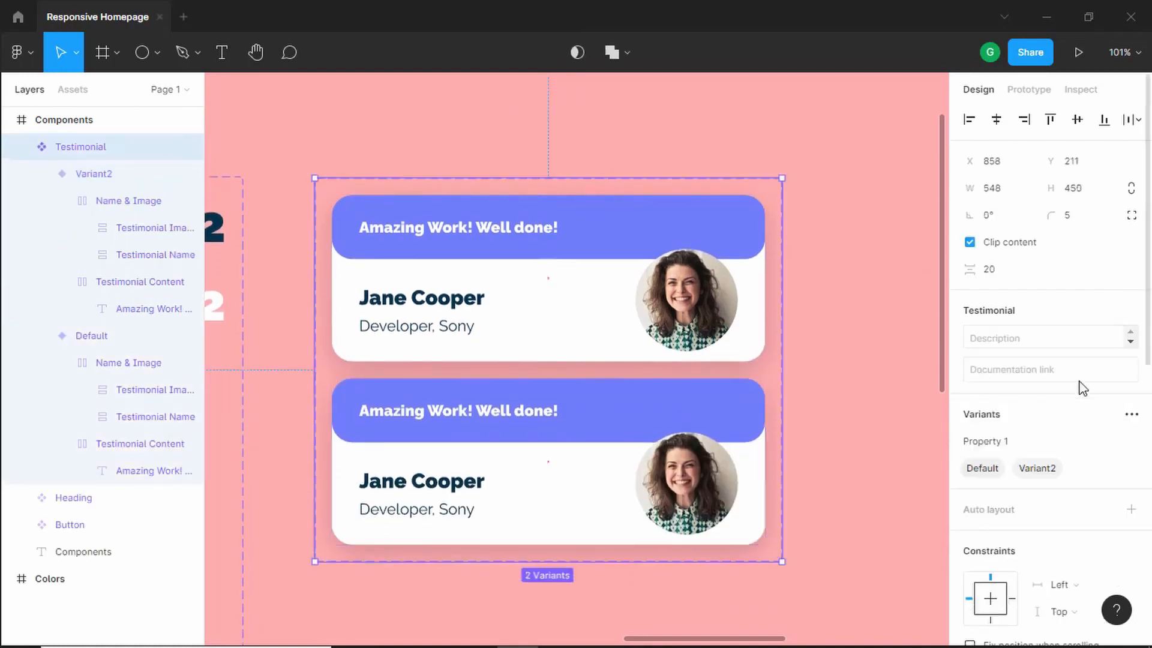
pyautogui.doubleClick(1021, 444)
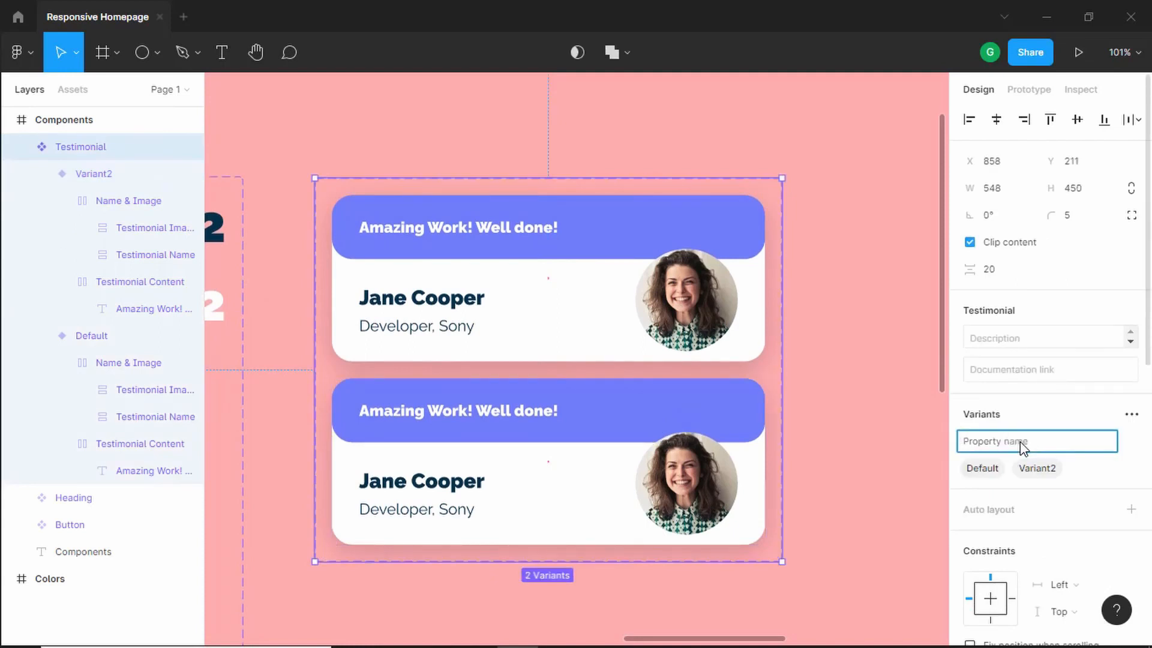
pyautogui.write('Platform')
pyautogui.press('Return')
pyautogui.doubleClick(982, 470)
pyautogui.write('De')
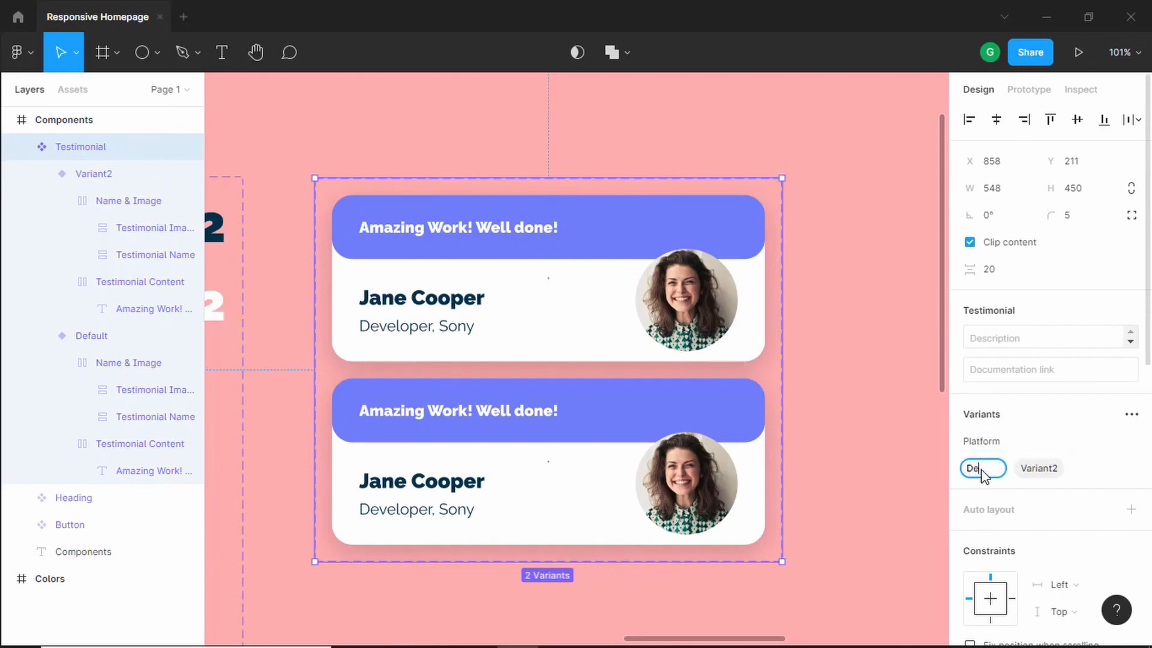
pyautogui.write('sktop')
pyautogui.press('Return')
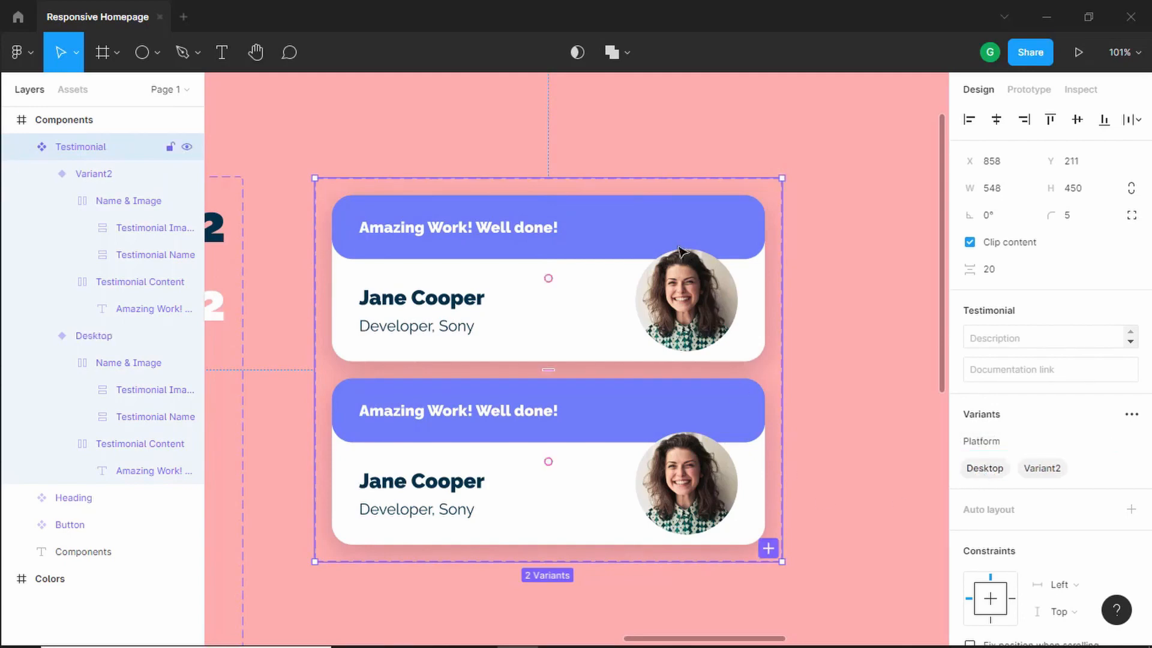
# - Set the second variant's Platform value to Mobile
pyautogui.click(636, 244)
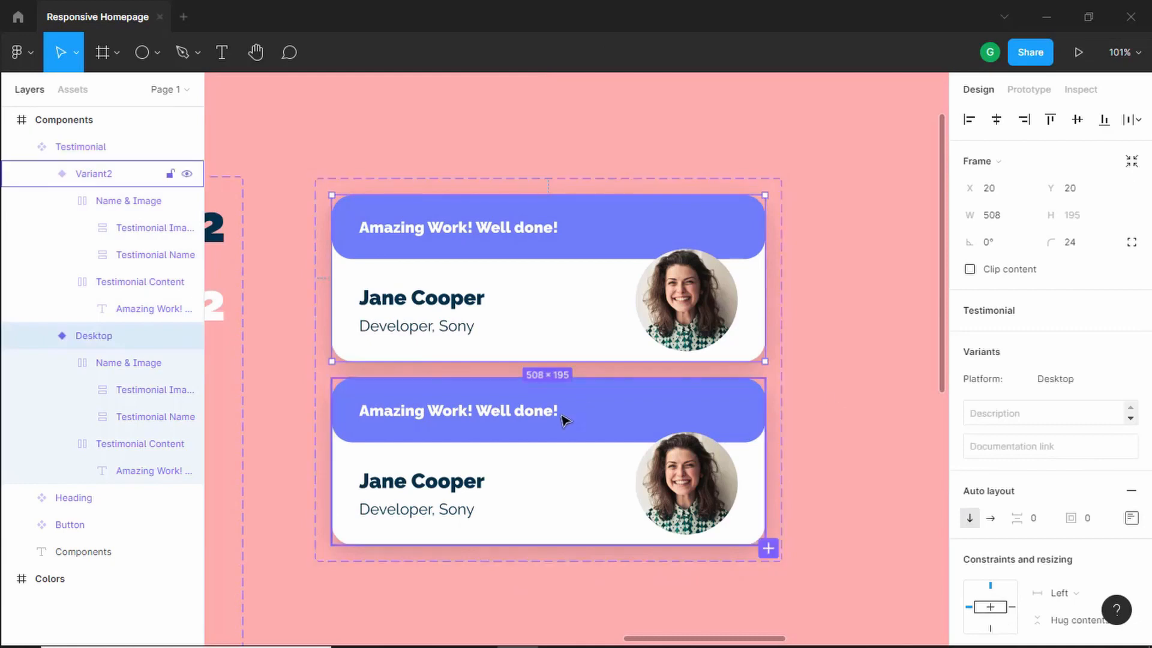
pyautogui.click(597, 396)
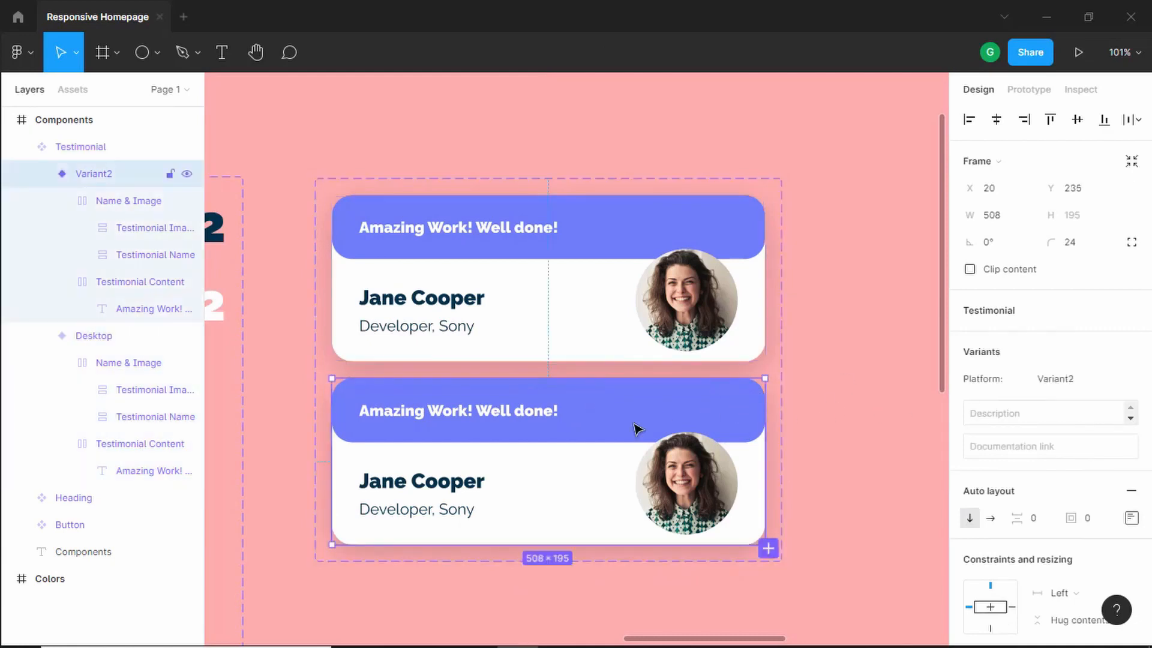
pyautogui.click(1090, 377)
pyautogui.write('Mobile')
pyautogui.press('Return')
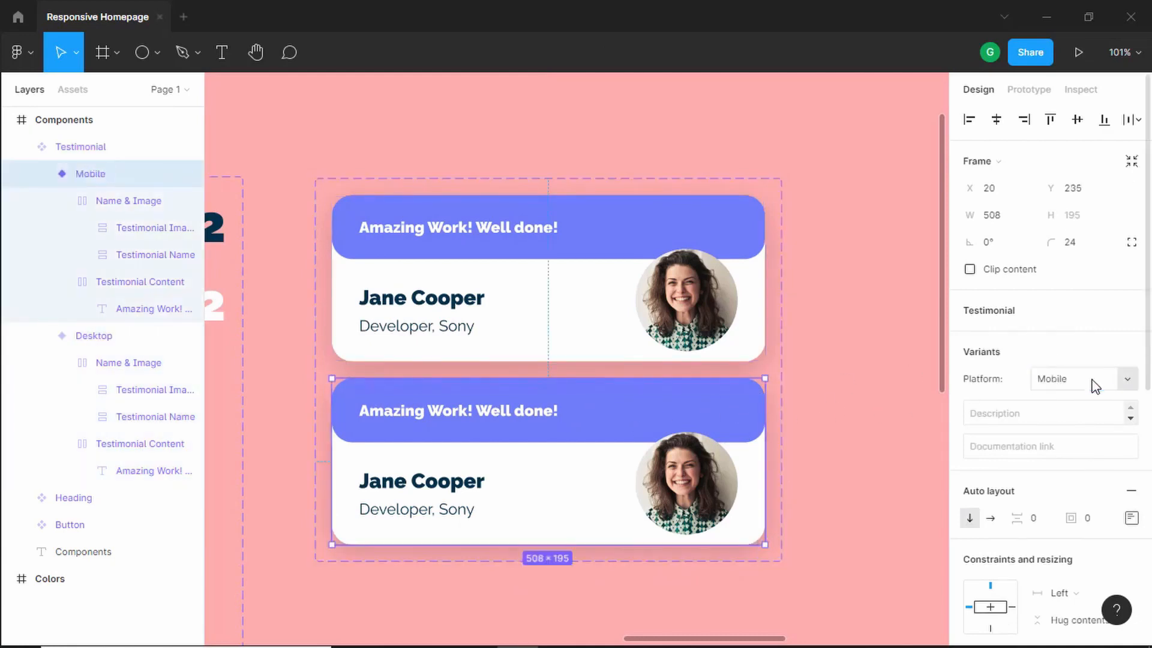
# - Set the Mobile variant's reviewer name text size to 18
pyautogui.scroll(-1, 424, 489)
pyautogui.click(425, 485)
pyautogui.click(424, 488)
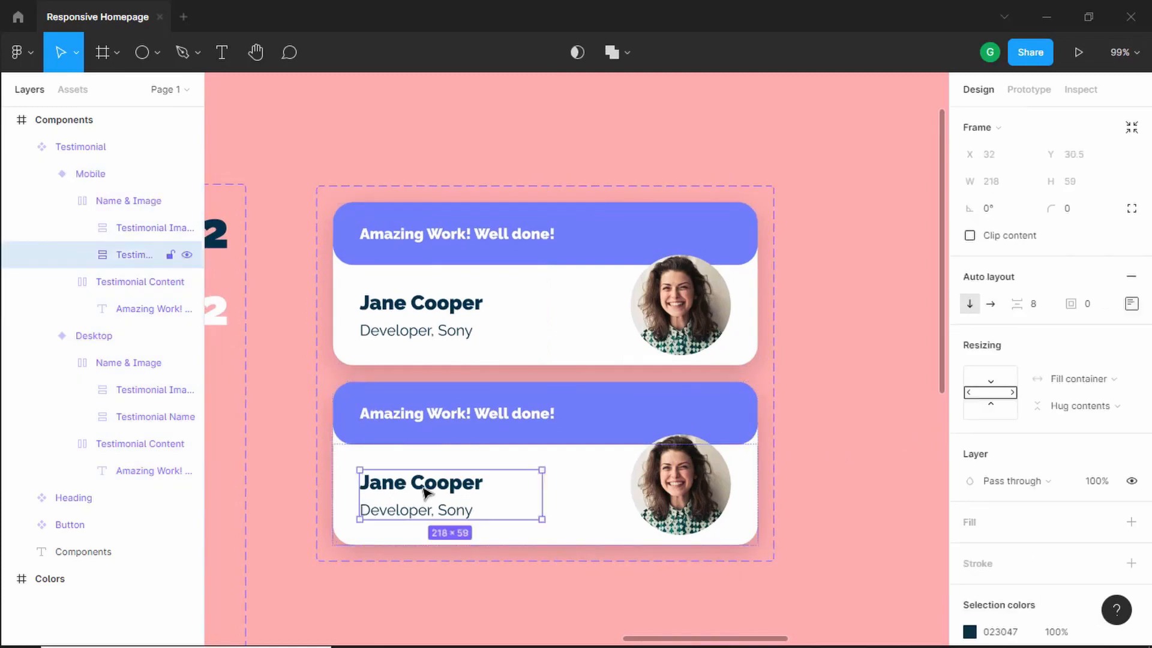
pyautogui.click(425, 489)
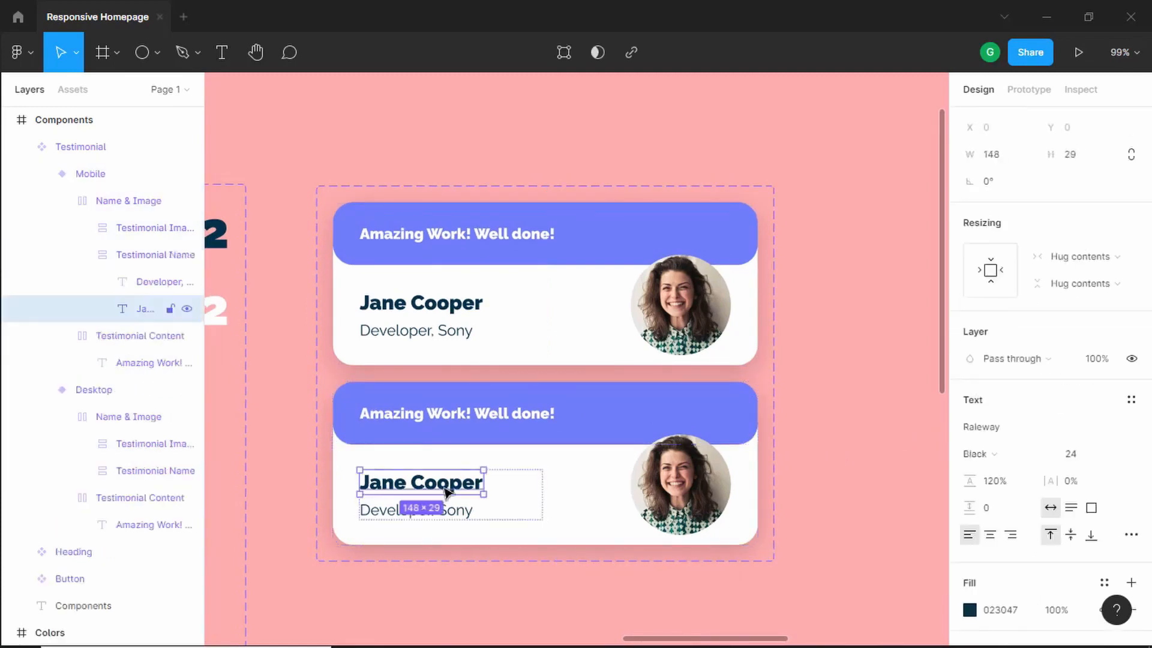
pyautogui.click(1087, 455)
pyautogui.write('18')
pyautogui.press('Return')
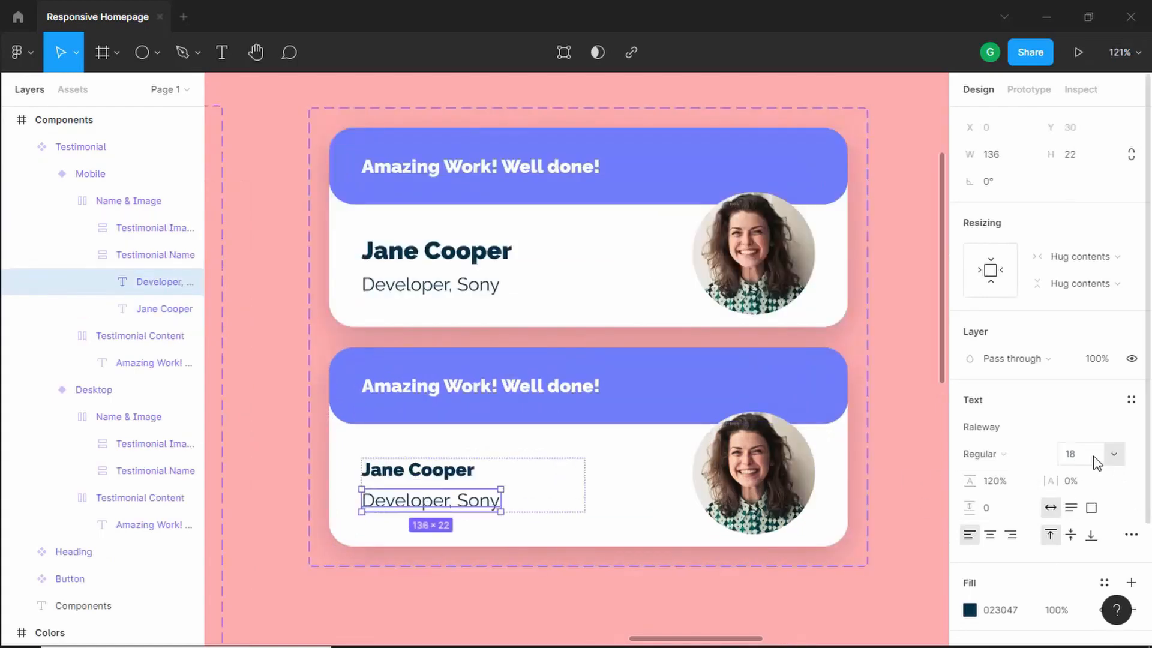
# - Set the Mobile variant's job title text size to 14
pyautogui.click(1084, 456)
pyautogui.write('14')
pyautogui.press('Return')
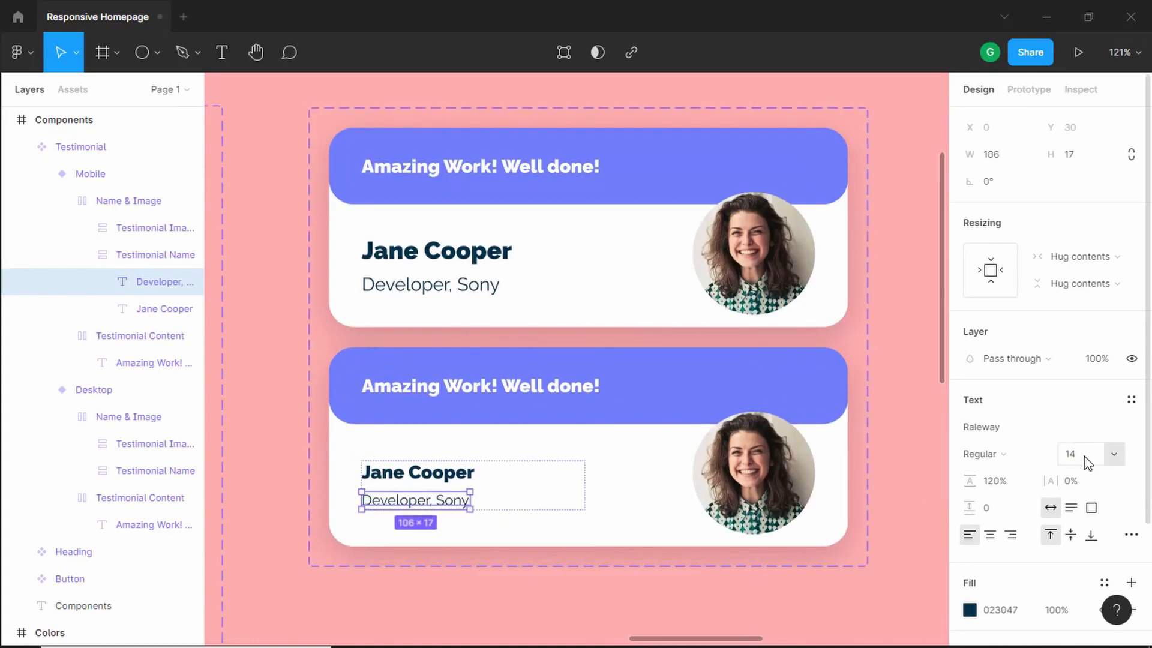
# - Resize the Mobile variant's photo ellipse to 100 by 100
pyautogui.click(777, 477)
pyautogui.click(777, 477)
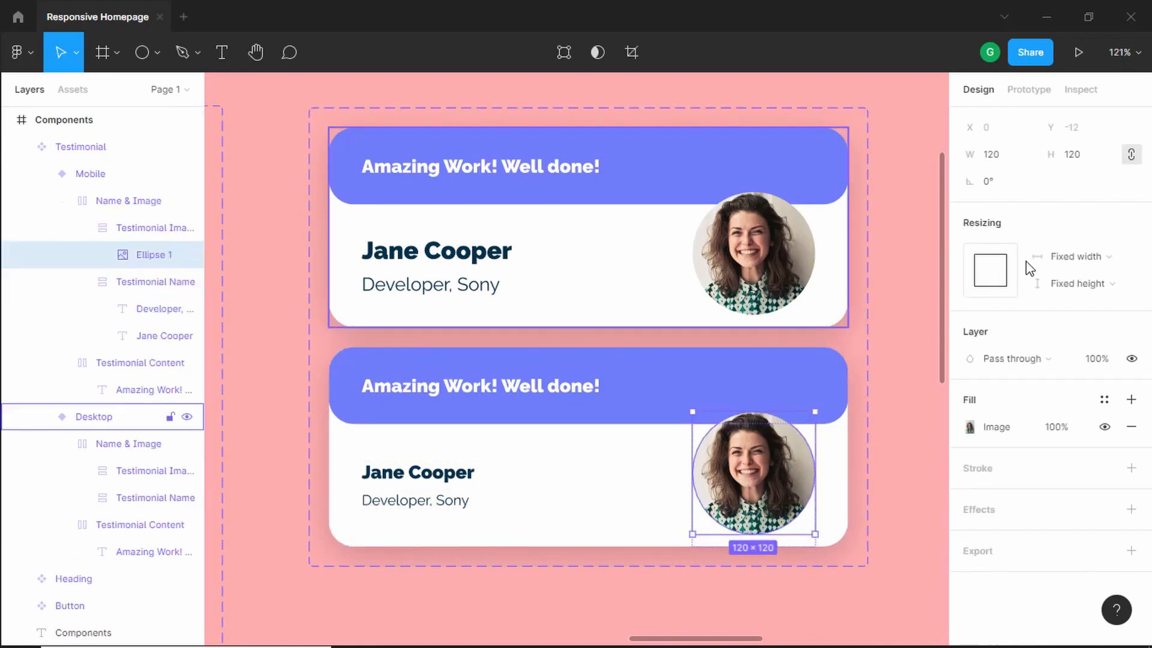
pyautogui.click(1083, 157)
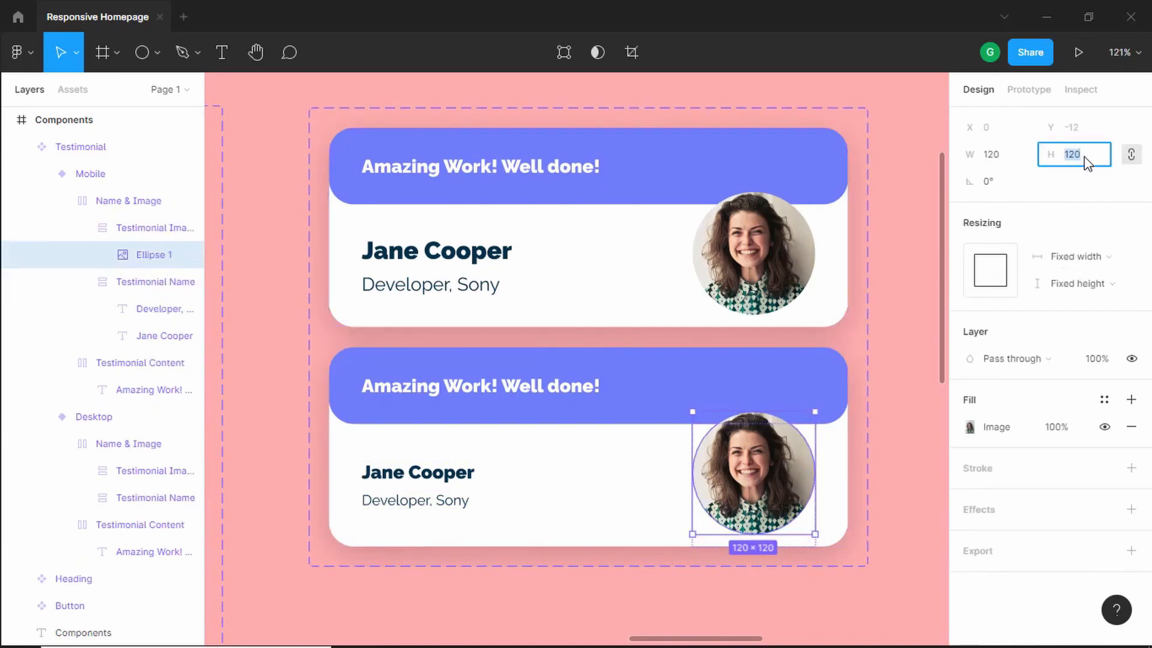
pyautogui.write('100')
pyautogui.press('Return')
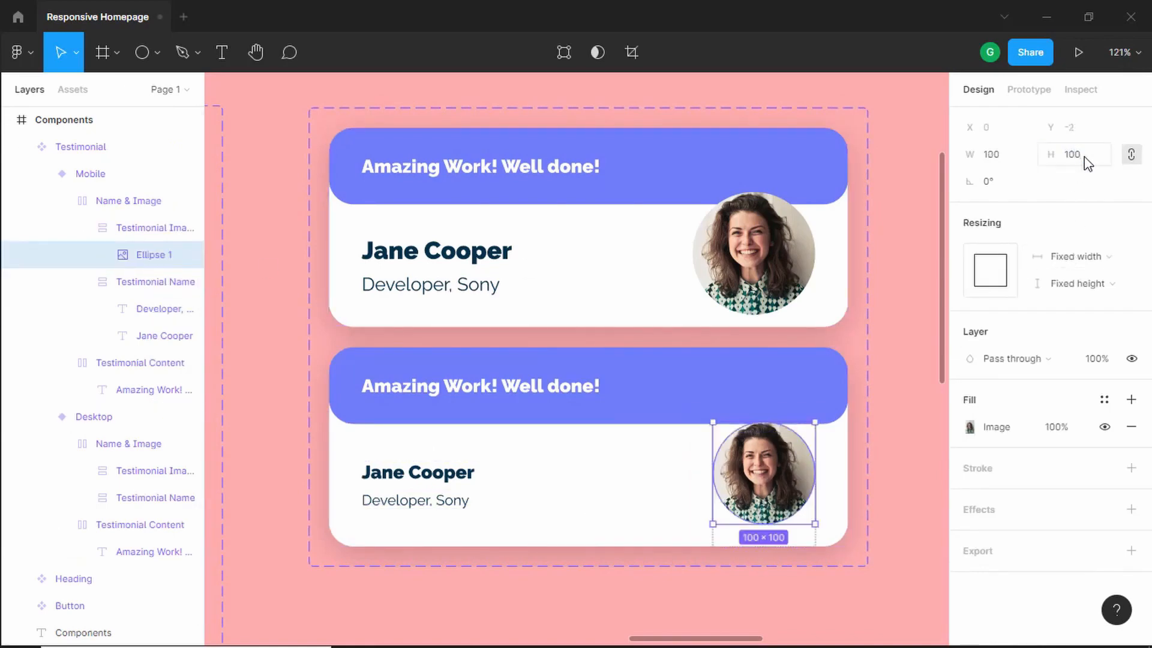
# - Set the Mobile variant's Testimonial Image frame bottom padding to 42
pyautogui.click(782, 425)
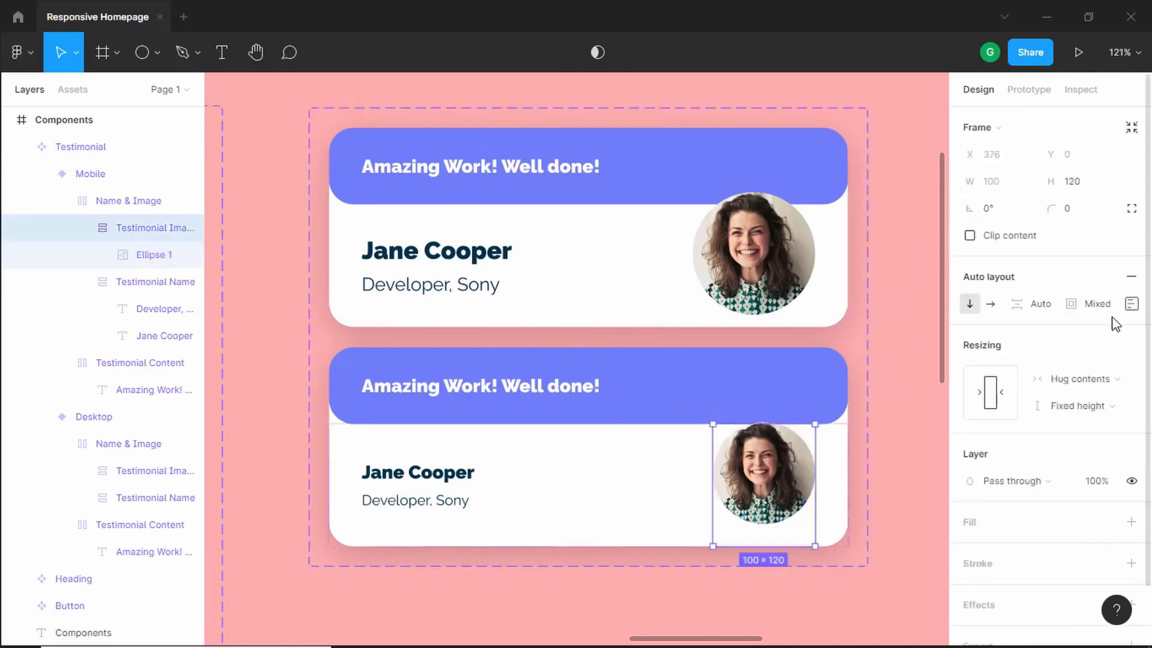
pyautogui.click(1131, 304)
pyautogui.click(1075, 418)
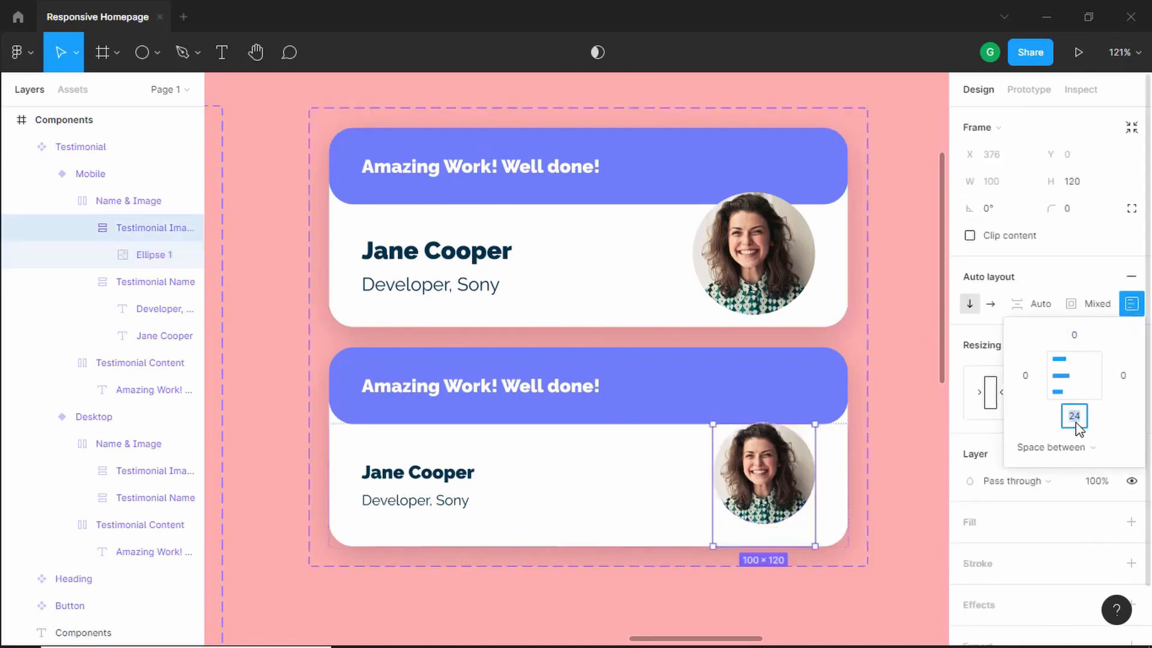
pyautogui.press('Up')
pyautogui.press('Up')
pyautogui.press('Up')
pyautogui.press('Up')
pyautogui.press('Up')
pyautogui.press('Up')
pyautogui.press('Up')
pyautogui.press('Up')
pyautogui.press('Up')
pyautogui.press('Up')
pyautogui.press('Up')
pyautogui.press('Up')
pyautogui.press('Up')
pyautogui.press('Up')
pyautogui.press('Up')
pyautogui.press('Up')
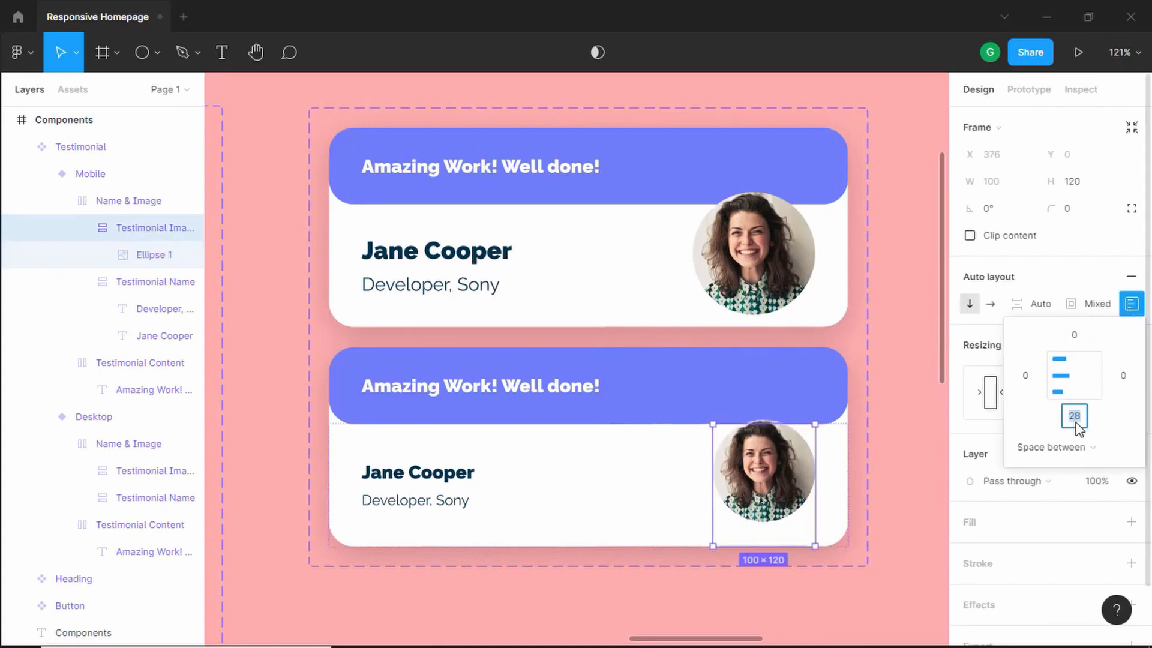
pyautogui.press('Up')
pyautogui.press('Up')
pyautogui.press('Up')
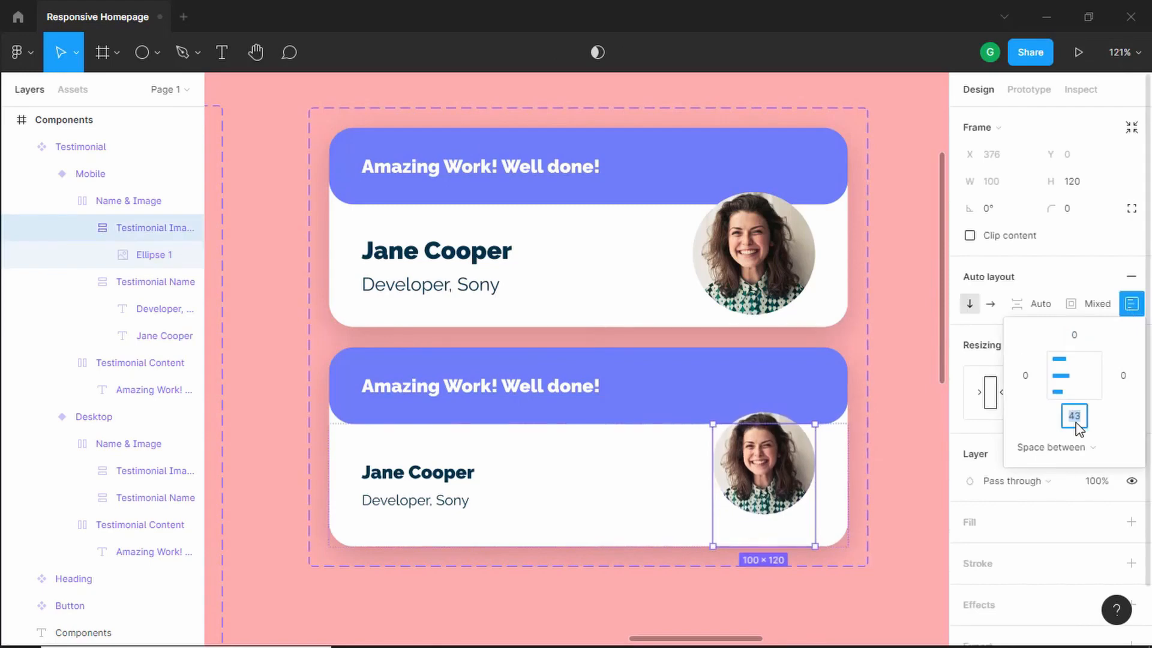
pyautogui.press('Down')
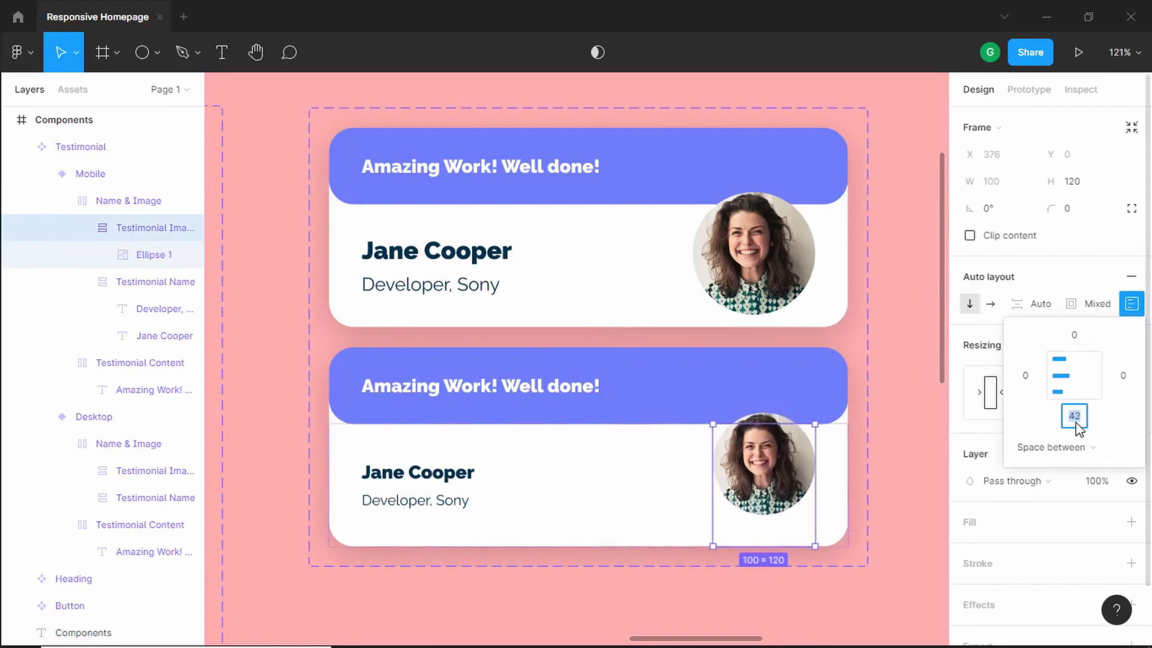
# - Shrink the Mobile variant's Testimonial Image frame height to about 97
pyautogui.click(636, 484)
pyautogui.hotkey('ctrl', 'z')
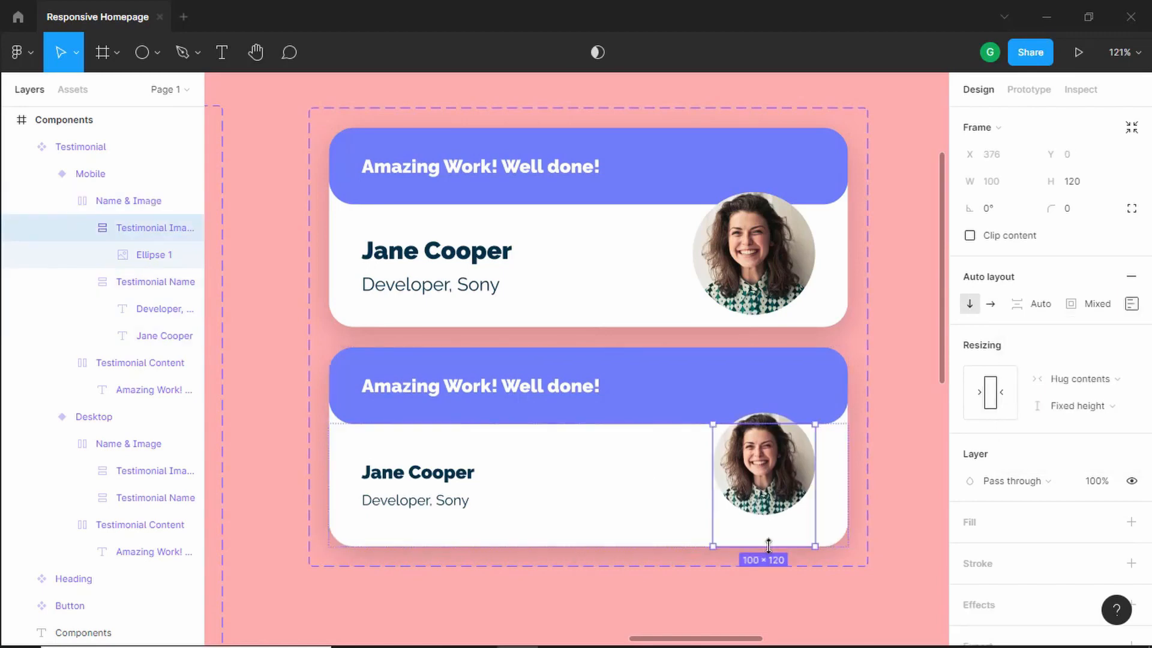
pyautogui.moveTo(772, 542); pyautogui.dragTo(777, 523)
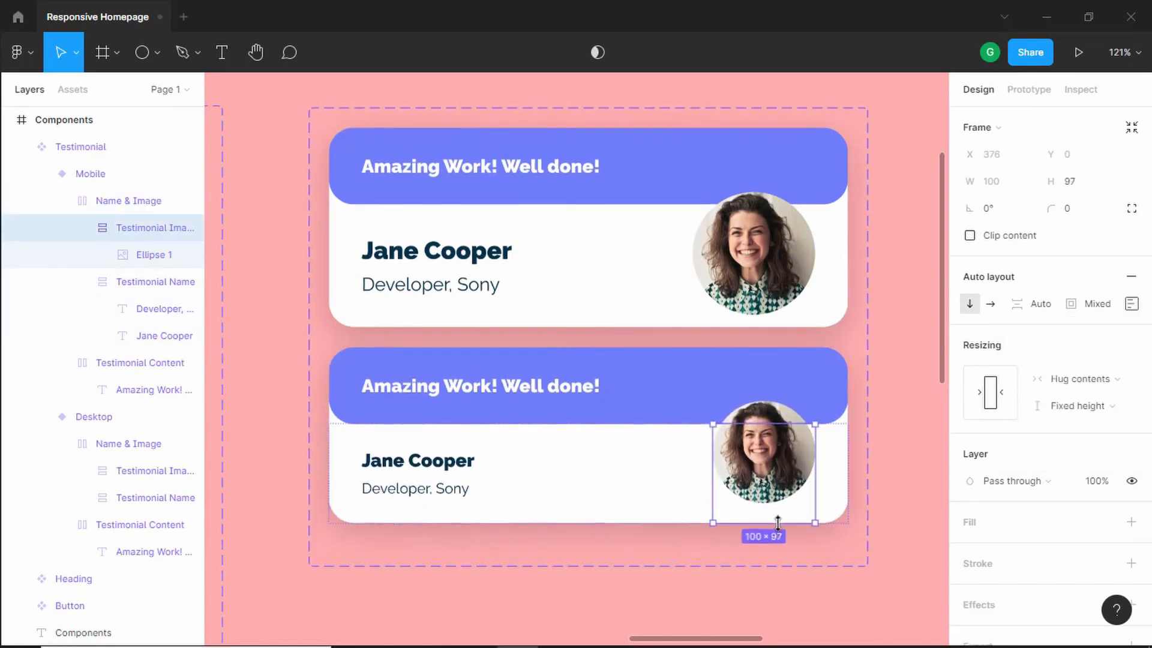
# - Place a Testimonial instance from the assets on the canvas and try it at the Mobile platform with a narrower width
pyautogui.click(920, 532)
pyautogui.scroll(-4, 708, 463)
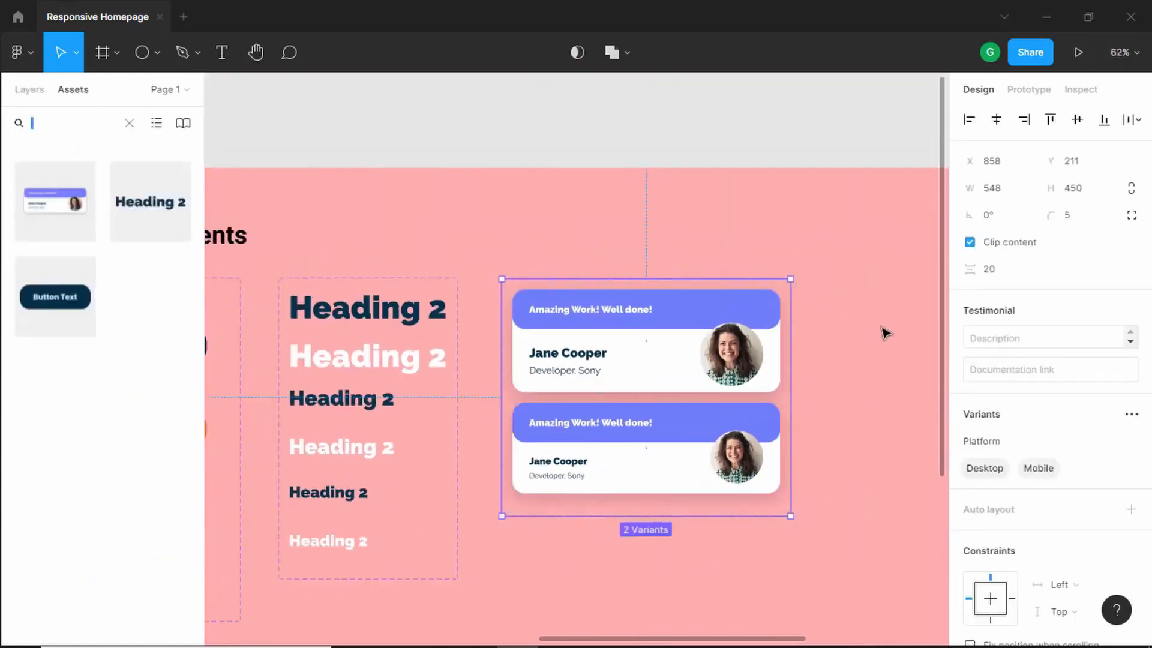
pyautogui.click(852, 302)
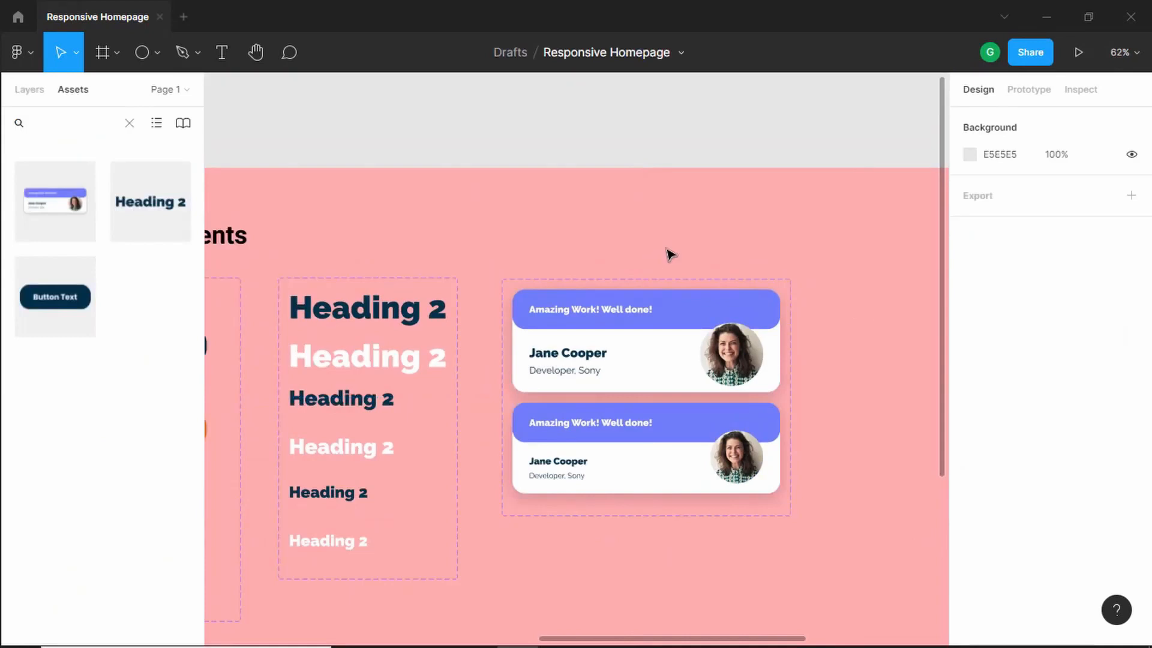
pyautogui.moveTo(710, 242); pyautogui.dragTo(457, 205)
pyautogui.moveTo(55, 201); pyautogui.dragTo(781, 324)
pyautogui.moveTo(764, 260); pyautogui.dragTo(592, 222)
pyautogui.moveTo(751, 310)
pyautogui.mouseDown()
pyautogui.moveTo(699, 308)
pyautogui.moveTo(798, 310)
pyautogui.moveTo(763, 311)
pyautogui.mouseUp()
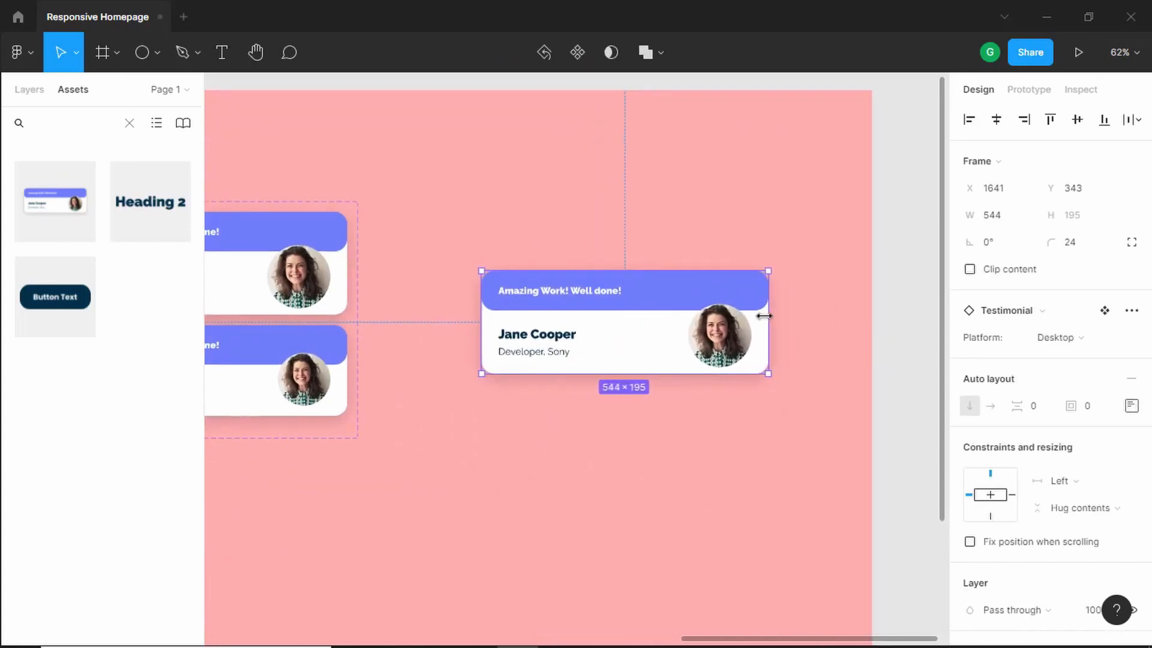
pyautogui.click(1082, 347)
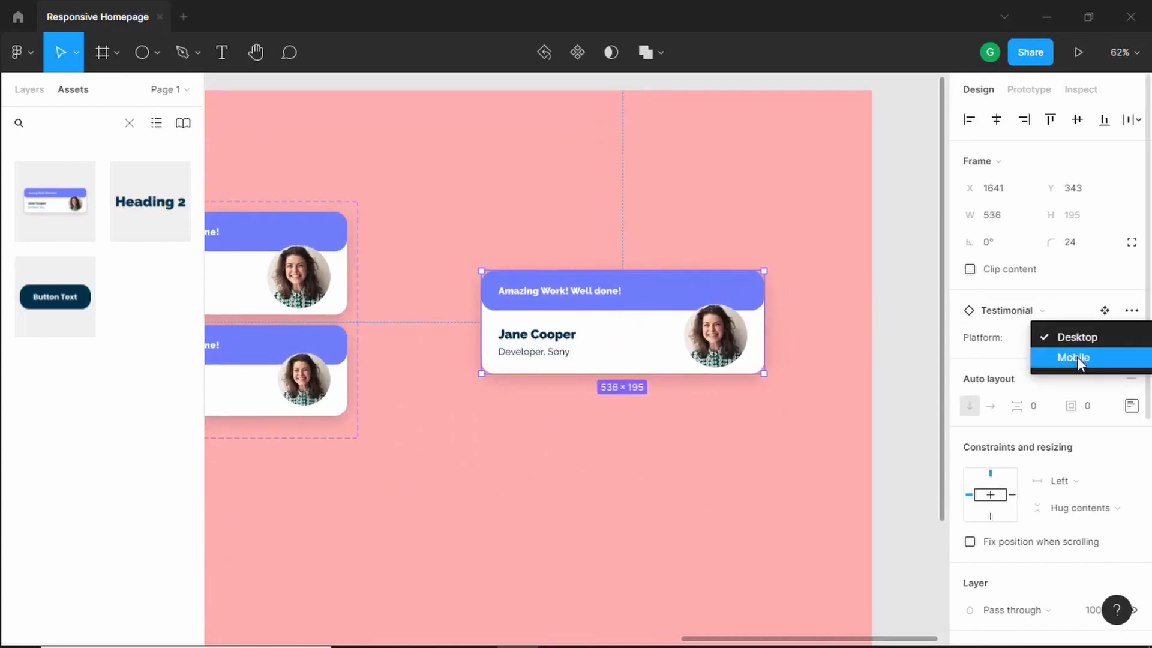
pyautogui.click(1077, 358)
pyautogui.moveTo(763, 310); pyautogui.dragTo(738, 323)
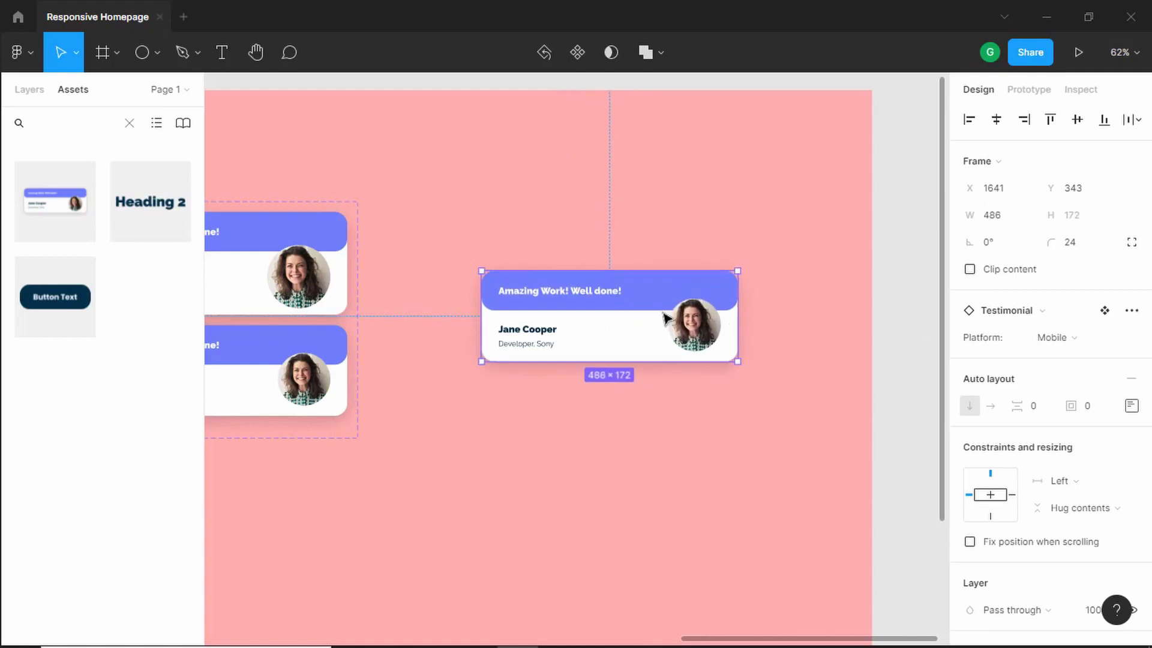
# - Review the Our Courses section of the reference design image
pyautogui.scroll(5, 550, 298)
pyautogui.scroll(-2, 648, 315)
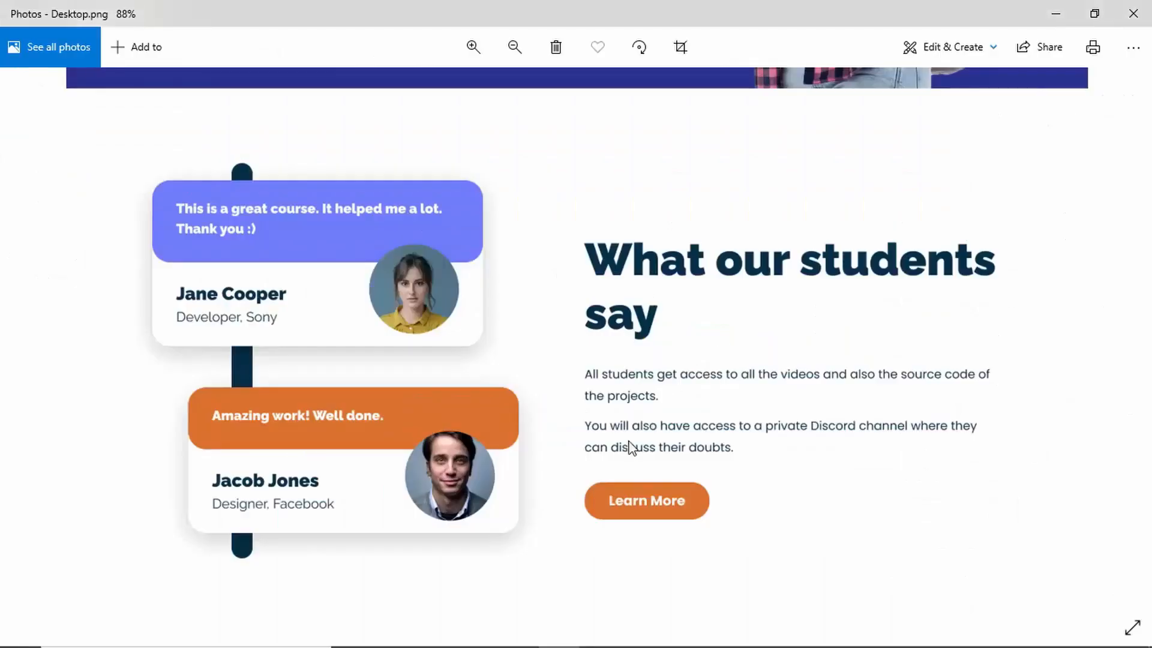
pyautogui.scroll(-5, 624, 378)
pyautogui.scroll(-4, 618, 408)
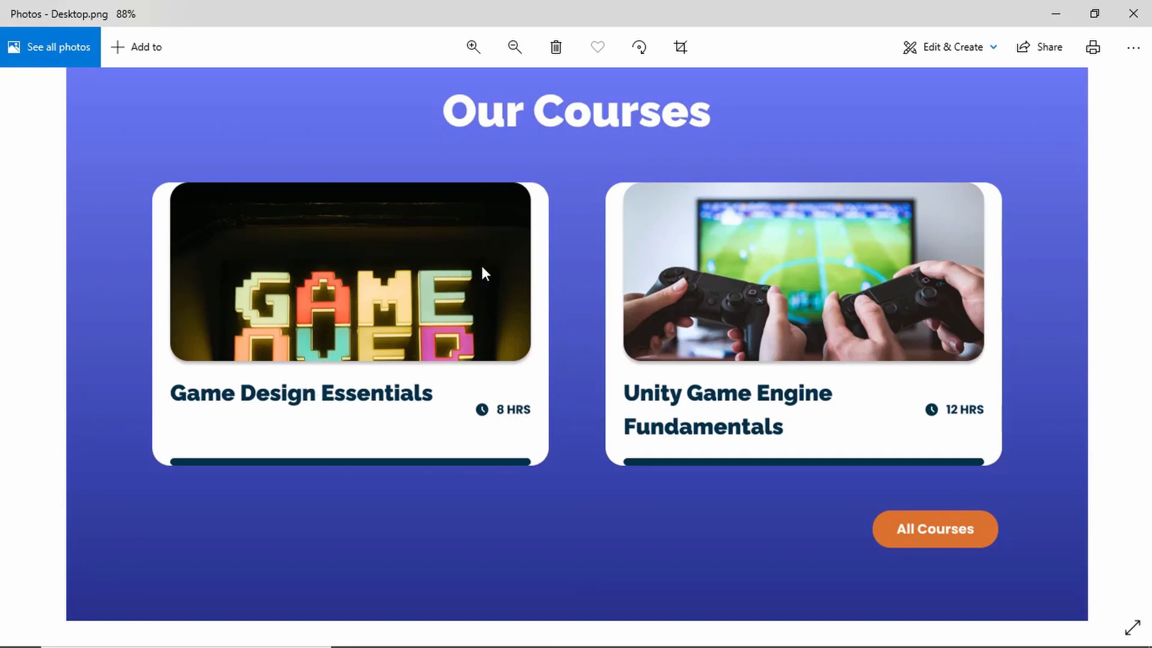
pyautogui.hotkey('alt', 'Tab')
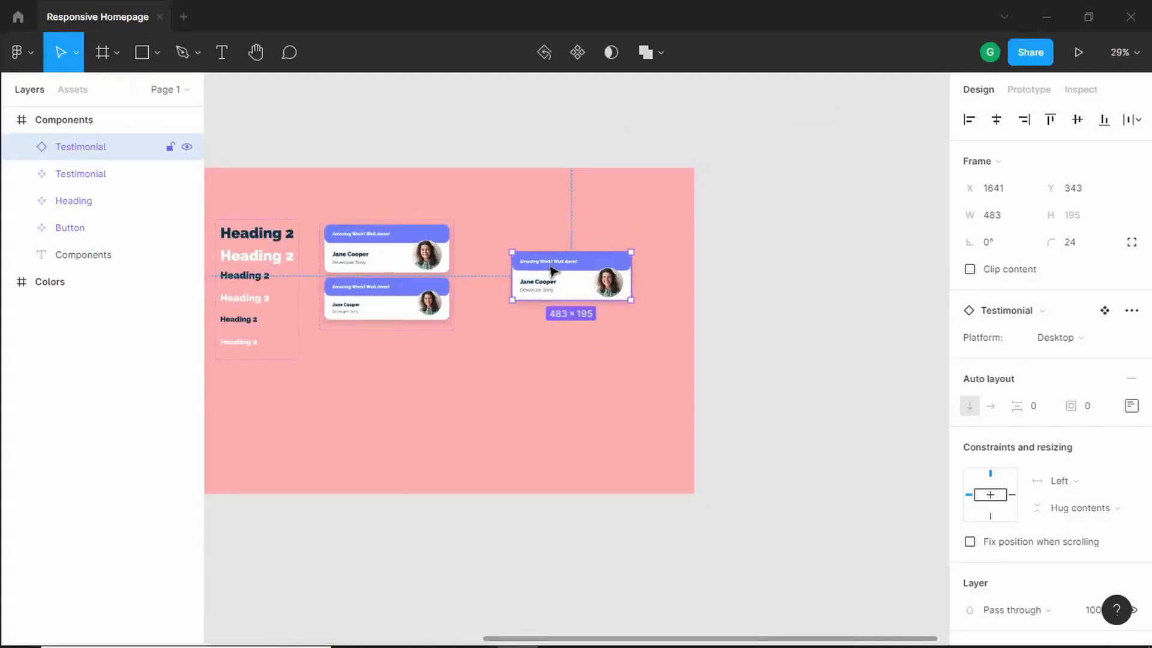
# - Delete the test Testimonial instance
pyautogui.press('Delete')
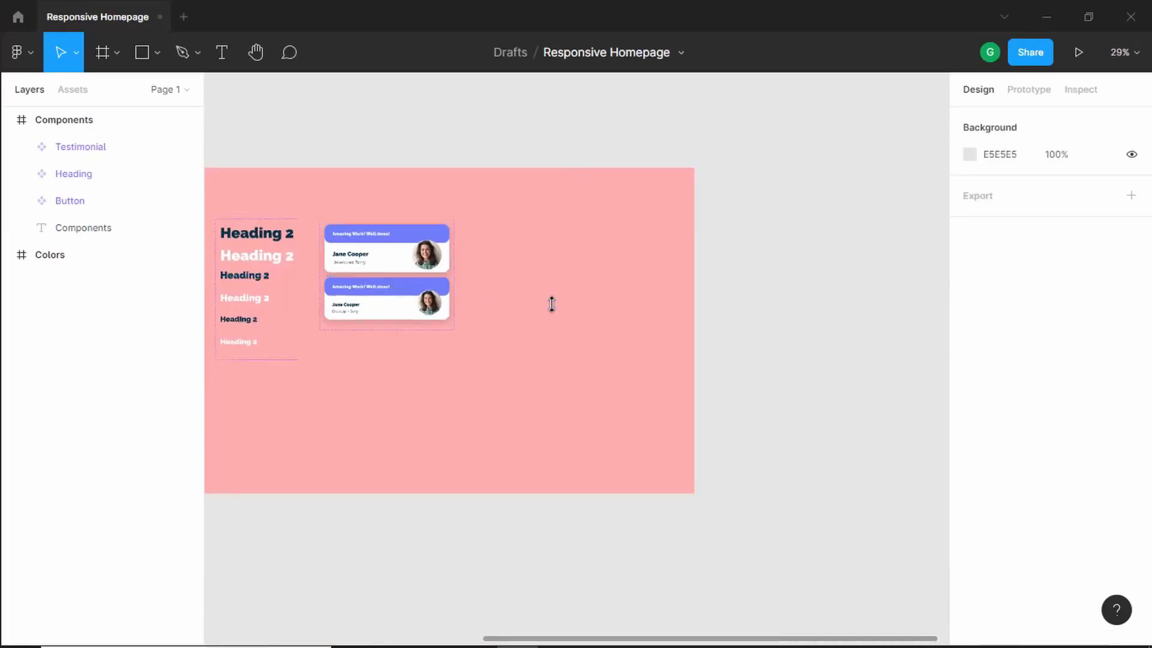
pyautogui.scroll(-3, 258, 313)
pyautogui.scroll(2, 273, 242)
pyautogui.scroll(5, 273, 241)
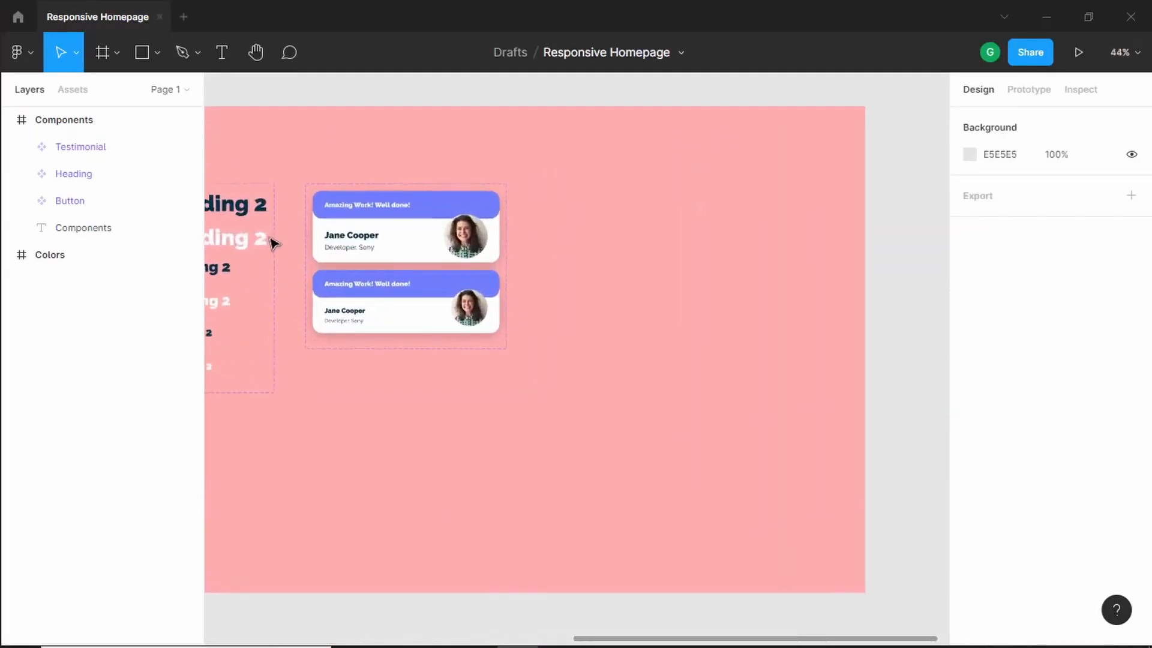
# - Draw a rectangle beside the testimonial components and set its width to 430
pyautogui.click(144, 53)
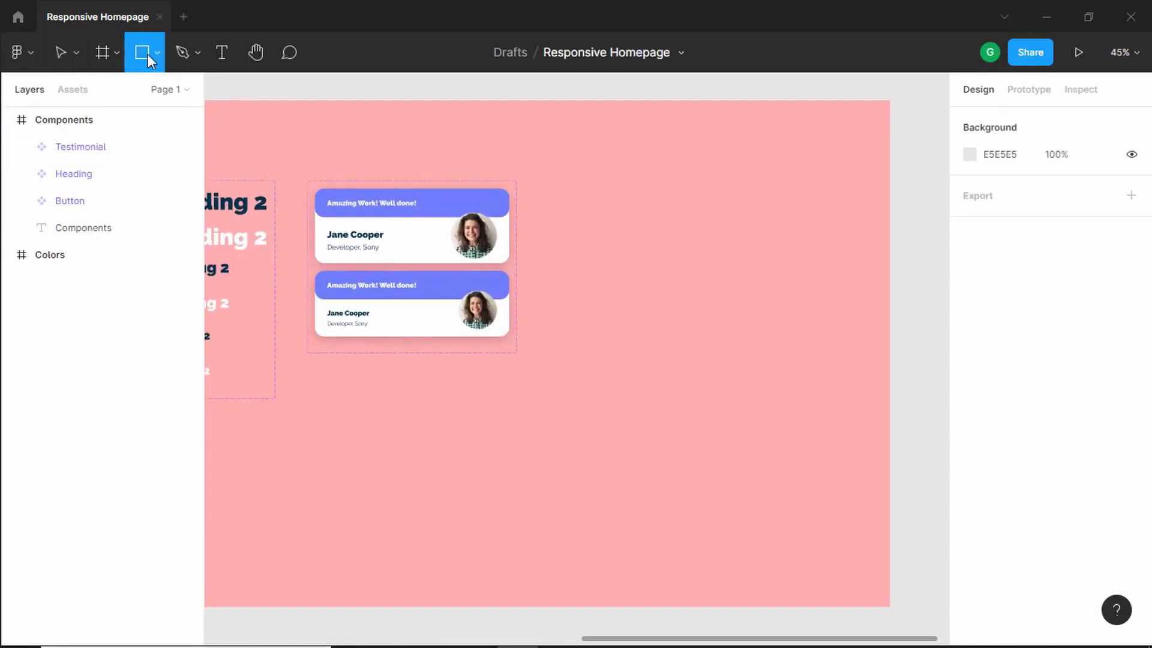
pyautogui.click(597, 198)
pyautogui.moveTo(617, 198); pyautogui.dragTo(724, 216)
pyautogui.moveTo(649, 236); pyautogui.dragTo(649, 262)
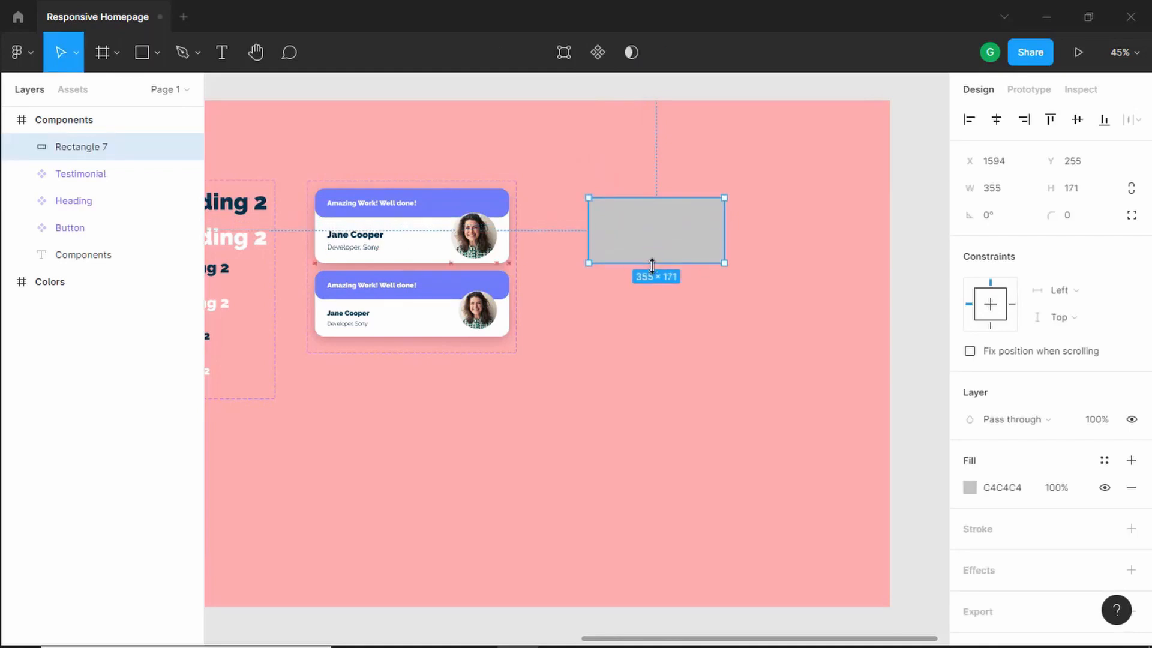
pyautogui.click(1007, 194)
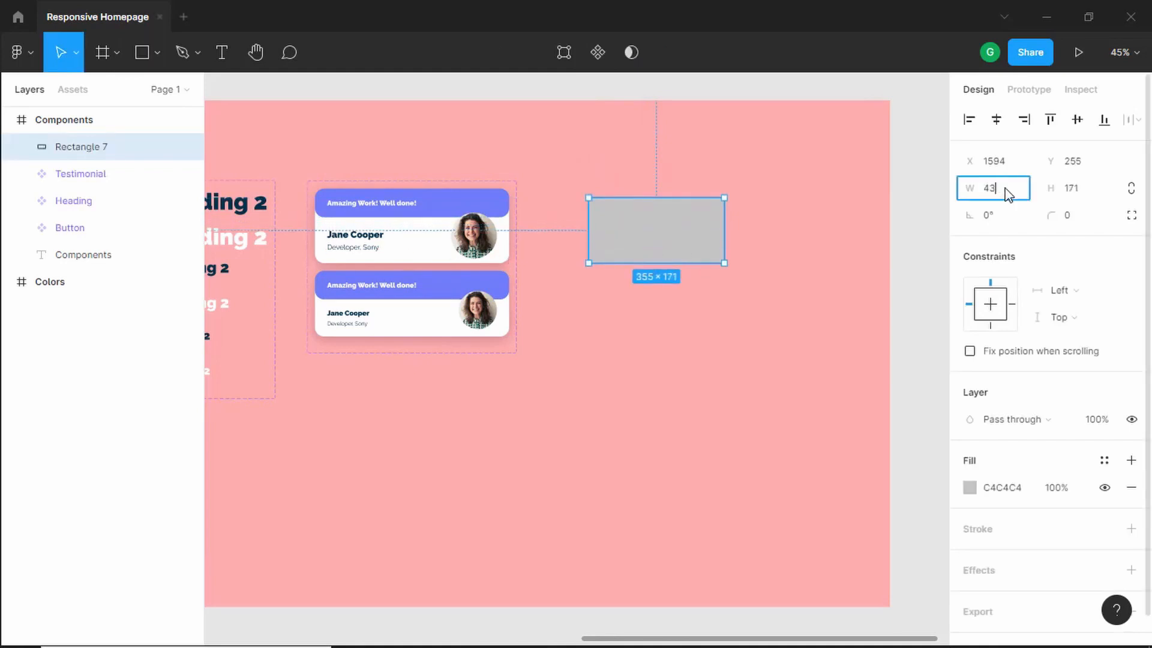
pyautogui.press('Return')
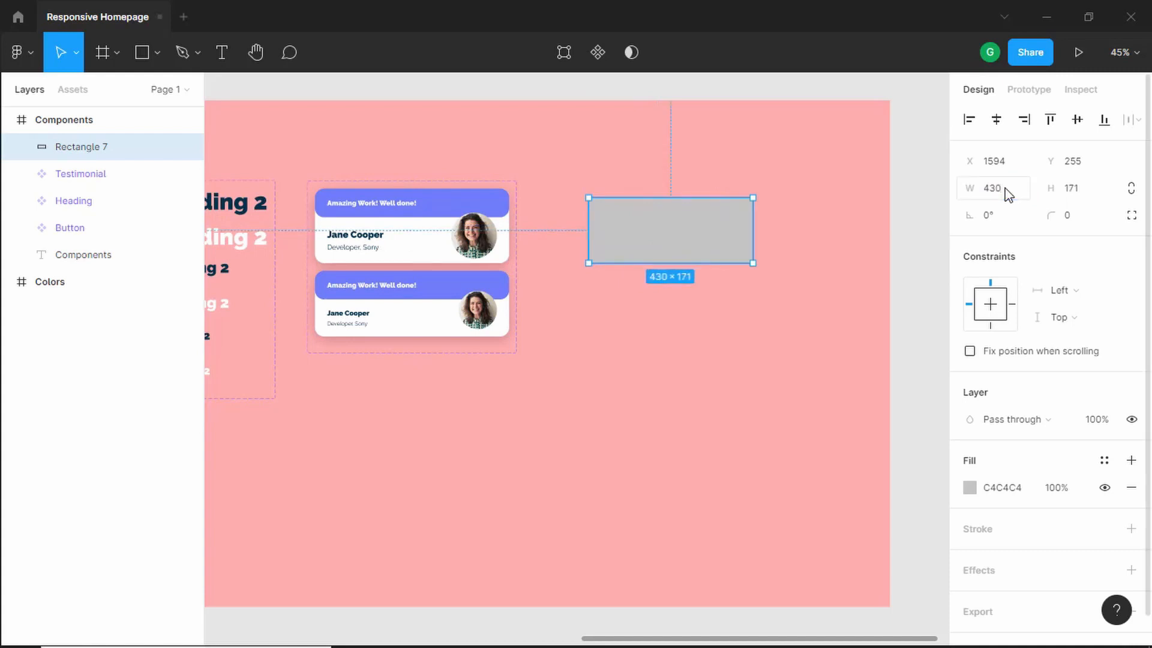
# - Set the rectangle's height to 260 and its corner radius to 24
pyautogui.click(1078, 189)
pyautogui.press('Return')
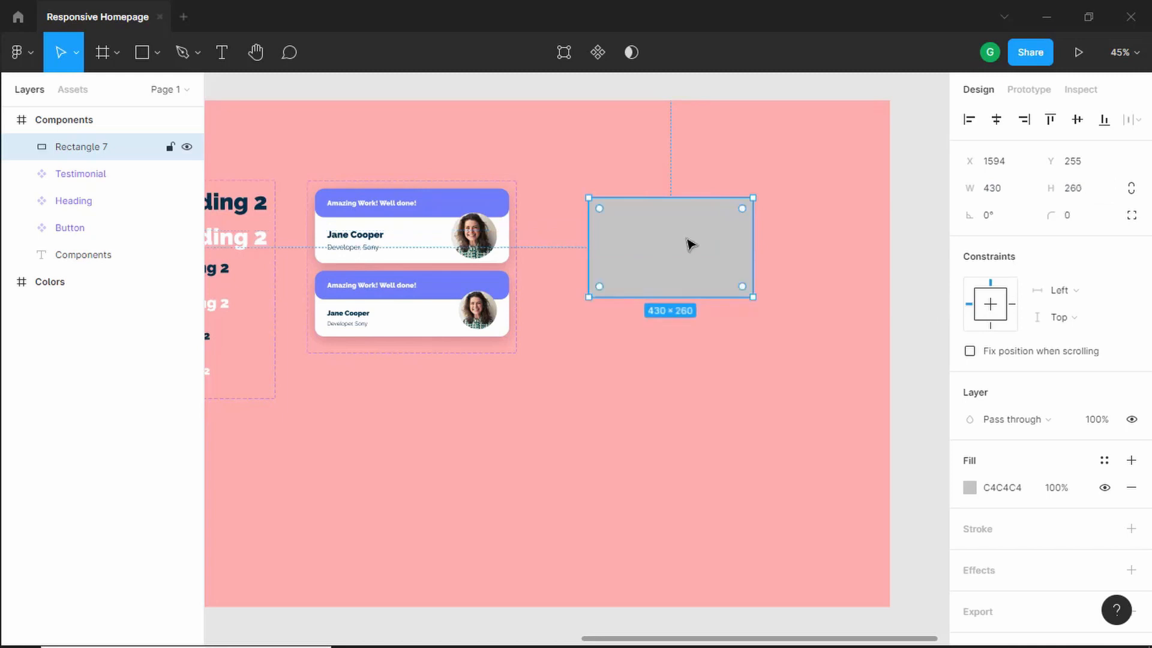
pyautogui.click(1082, 222)
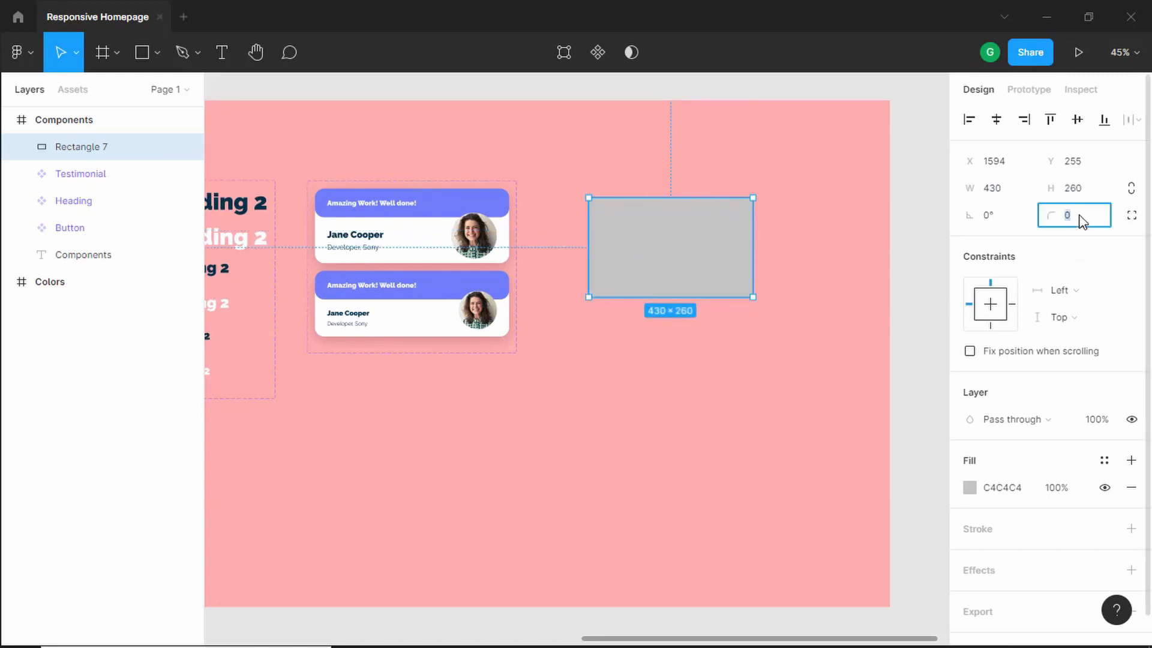
pyautogui.write('24')
pyautogui.press('Return')
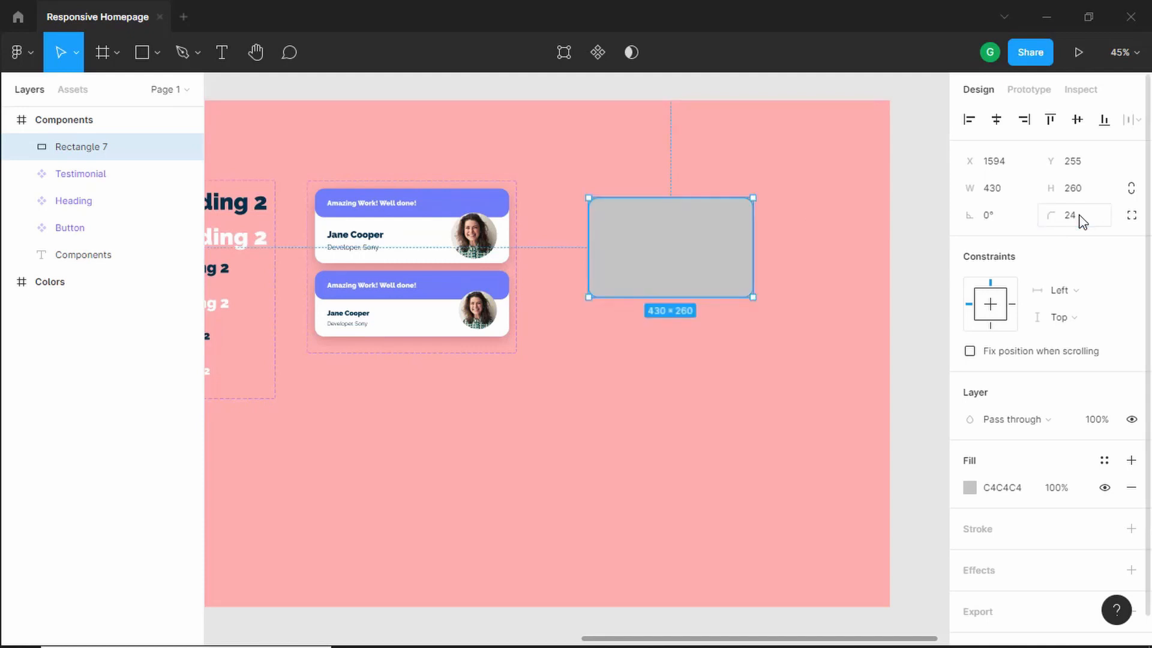
# - Fill the rectangle with a Pexels photo of hands holding game controllers, found by searching 'game'
pyautogui.moveTo(648, 237); pyautogui.dragTo(648, 226)
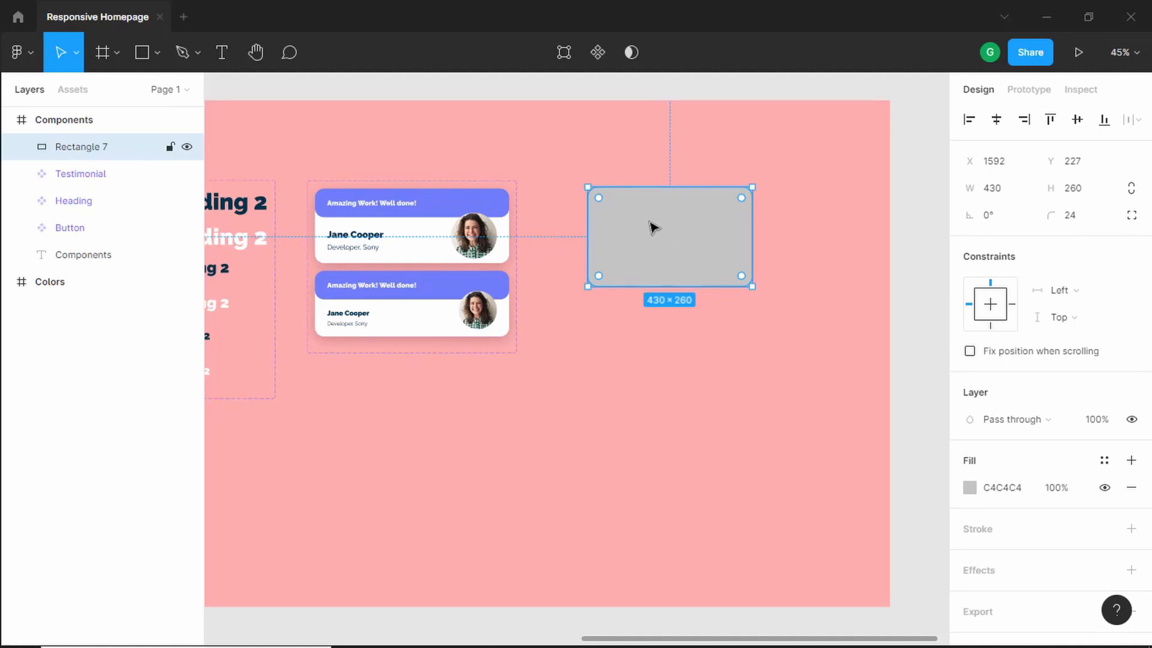
pyautogui.rightClick(639, 225)
pyautogui.moveTo(659, 516)
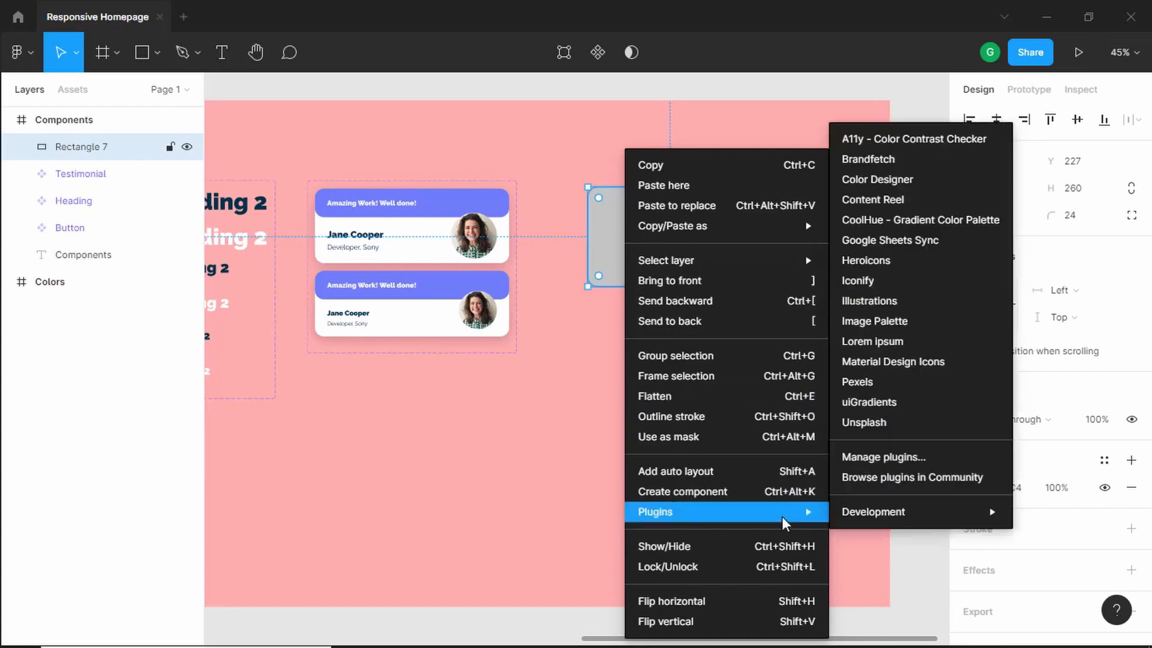
pyautogui.press('Escape')
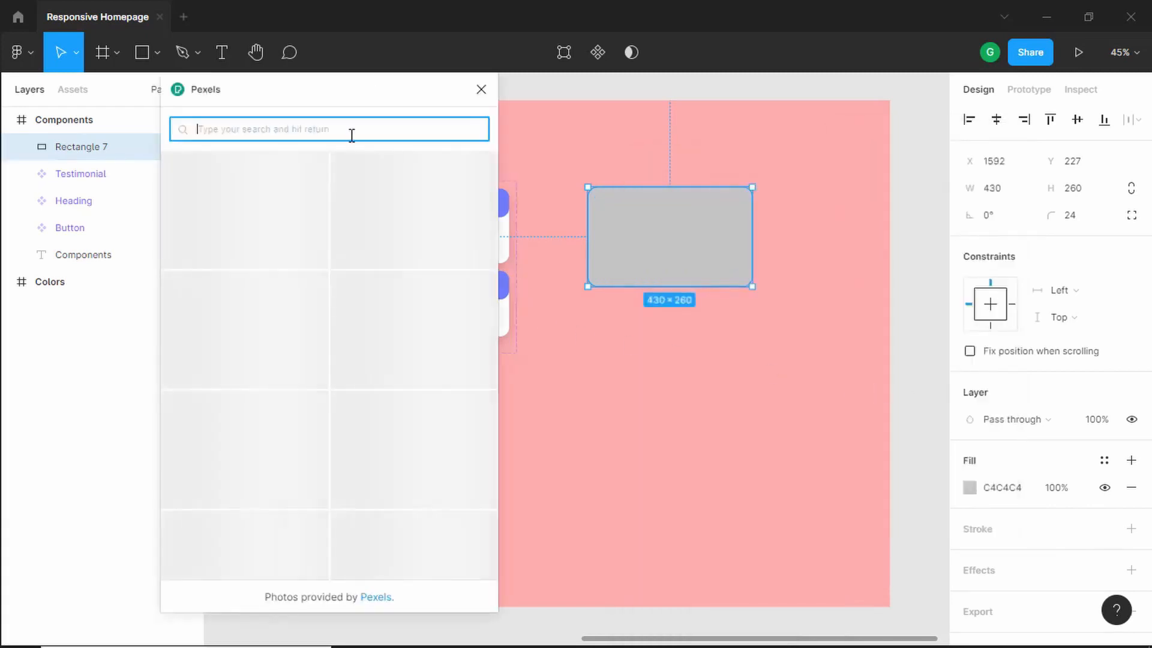
pyautogui.write('game')
pyautogui.press('Return')
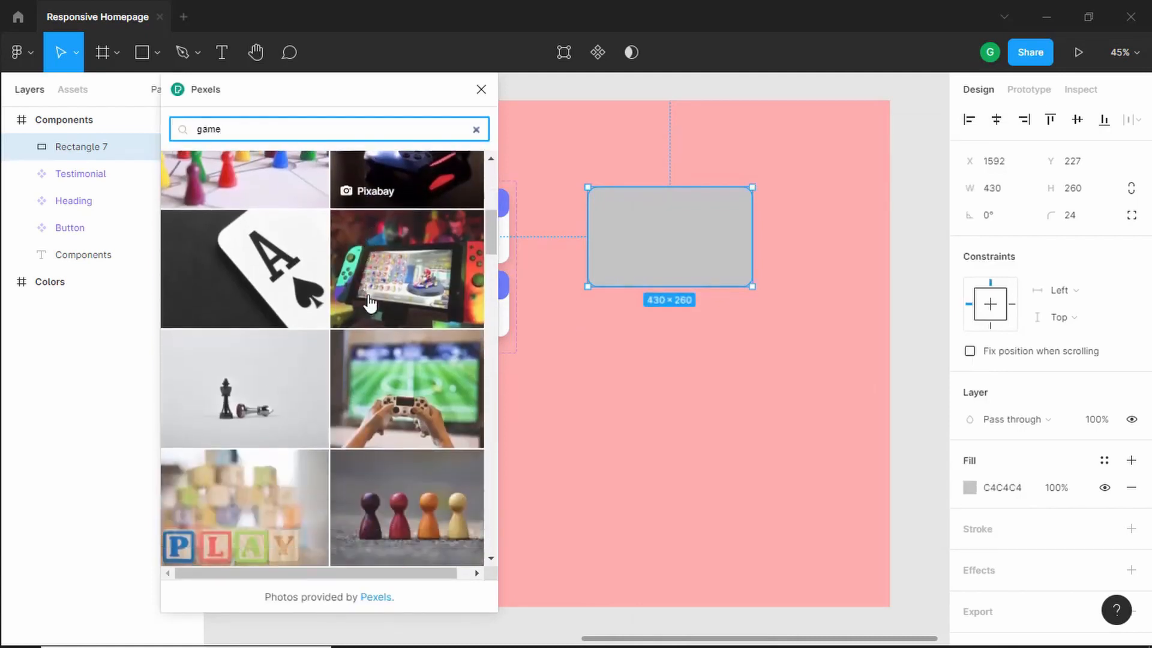
pyautogui.scroll(-4, 367, 300)
pyautogui.scroll(-9, 370, 301)
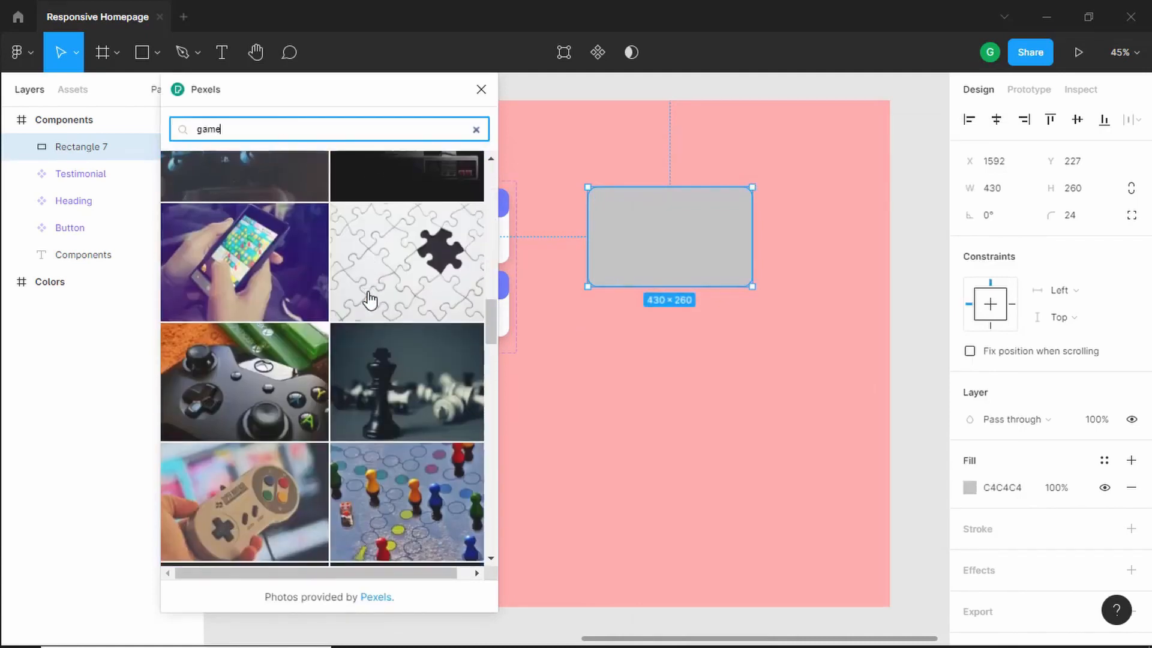
pyautogui.scroll(8, 370, 301)
pyautogui.scroll(5, 375, 295)
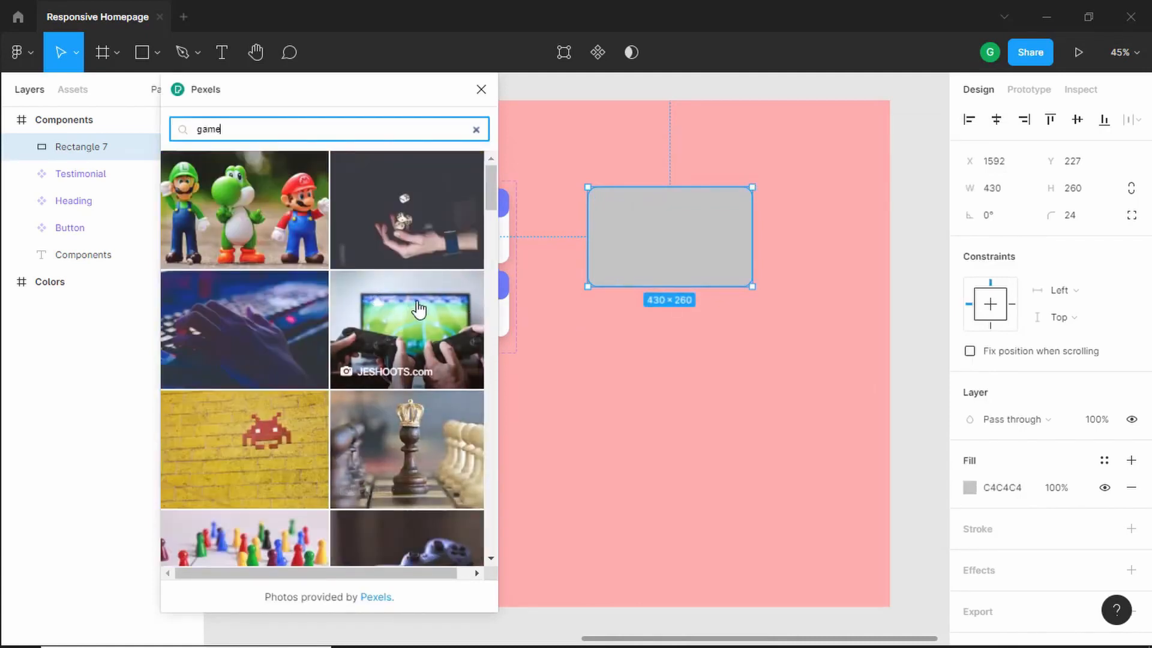
pyautogui.click(406, 309)
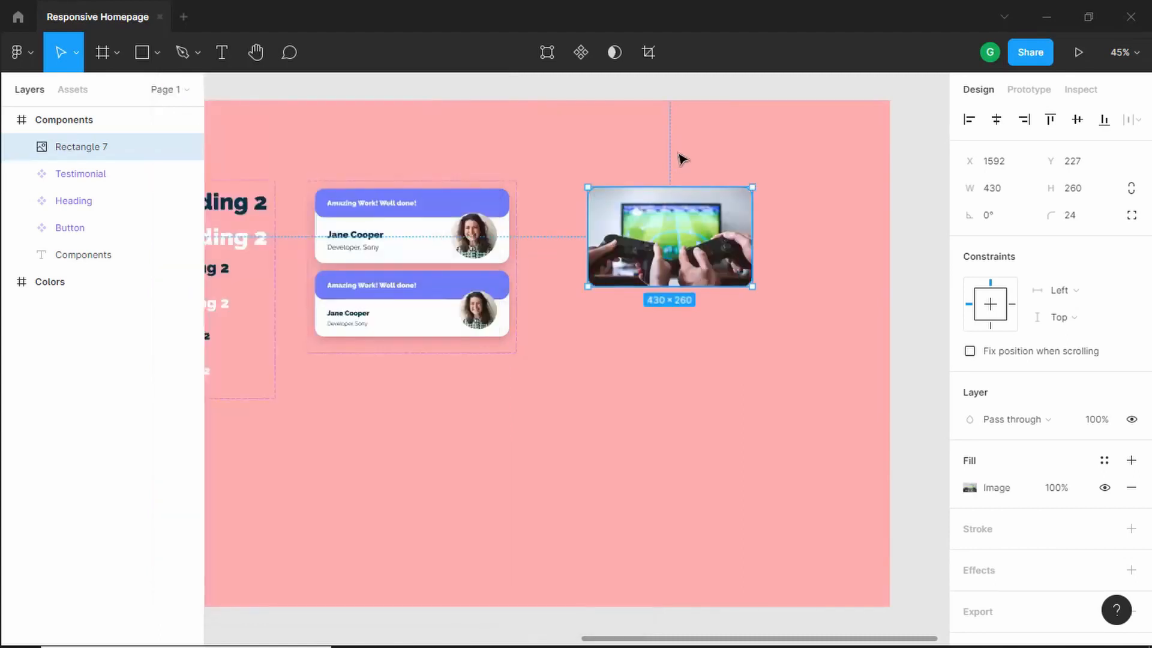
pyautogui.press('Escape')
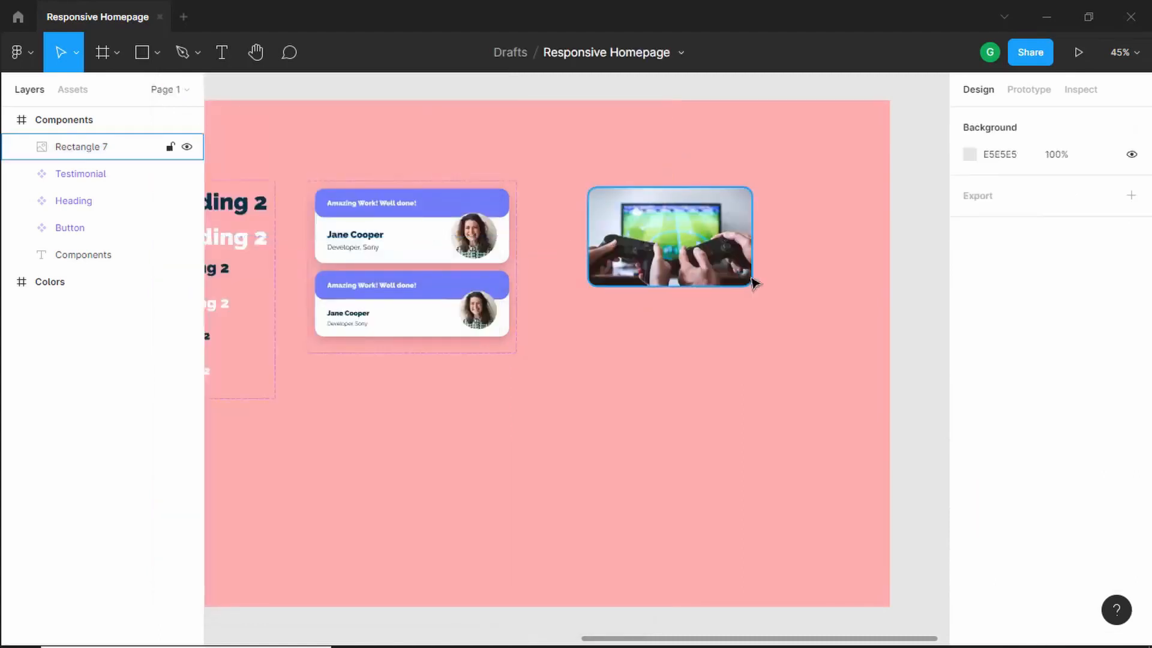
# - Add a drop shadow effect to the game image rectangle
pyautogui.click(719, 241)
pyautogui.click(712, 347)
pyautogui.scroll(10, 754, 257)
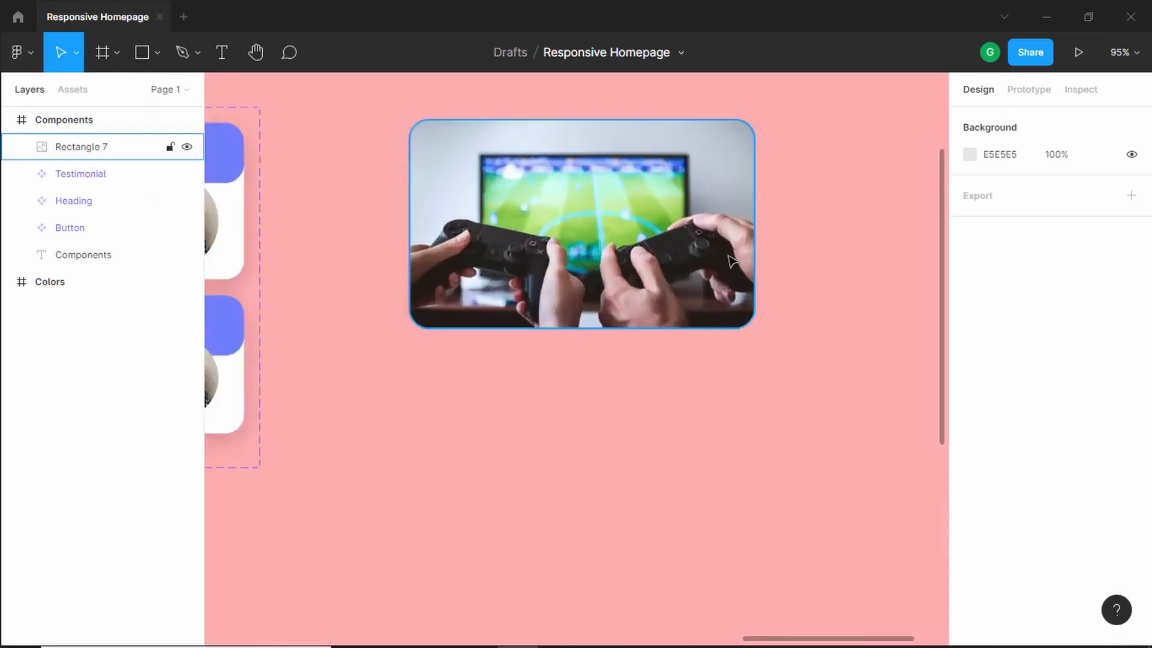
pyautogui.click(595, 248)
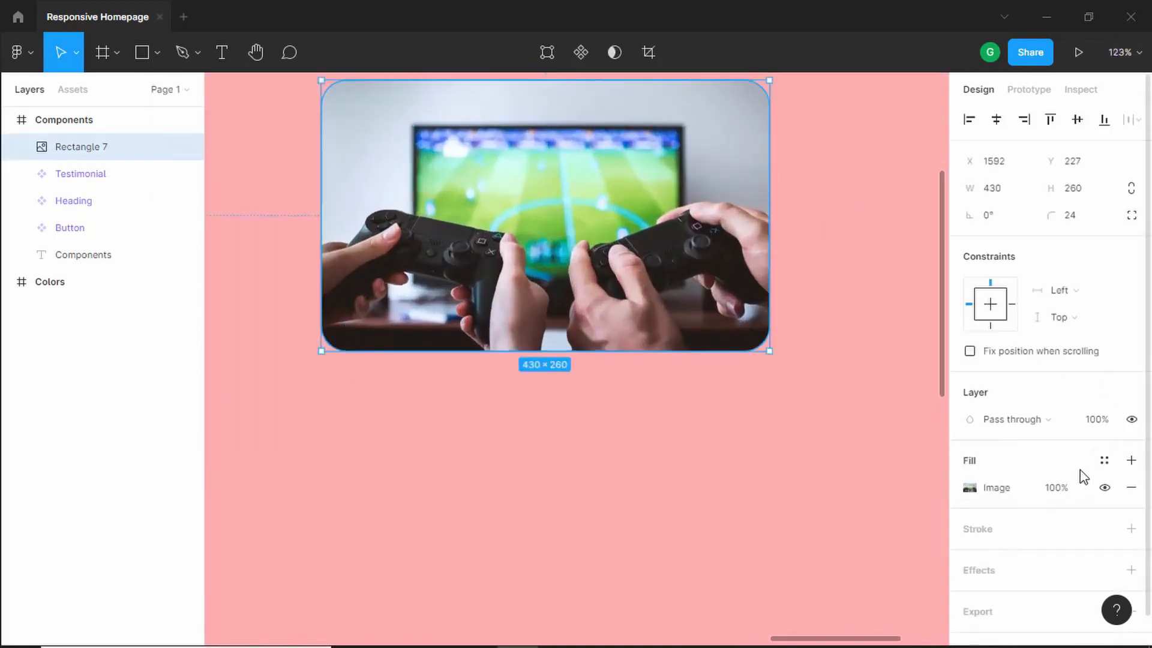
pyautogui.scroll(-1, 1097, 498)
pyautogui.click(1131, 540)
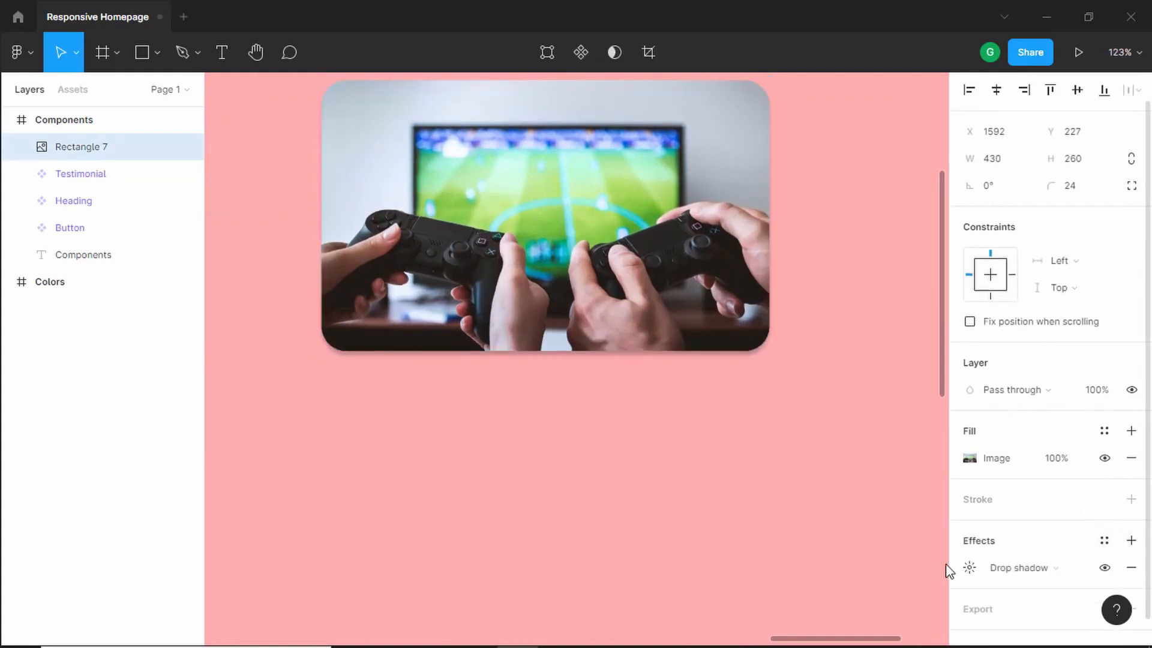
# - Set the image rectangle's drop shadow blur to 8
pyautogui.click(978, 572)
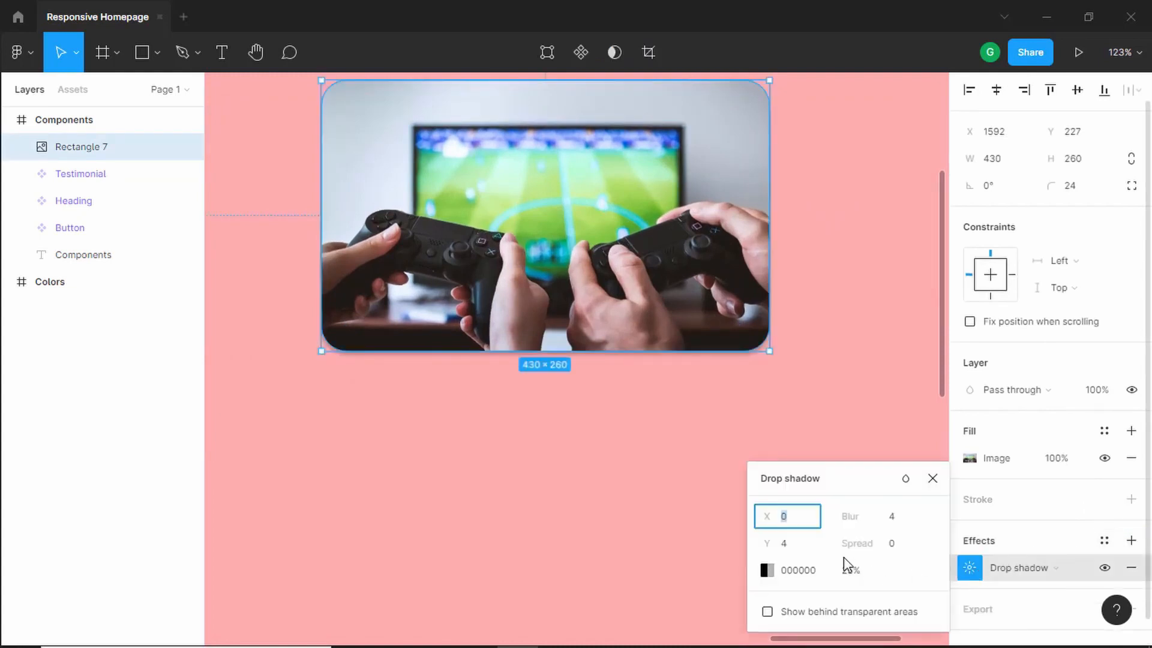
pyautogui.press('Tab')
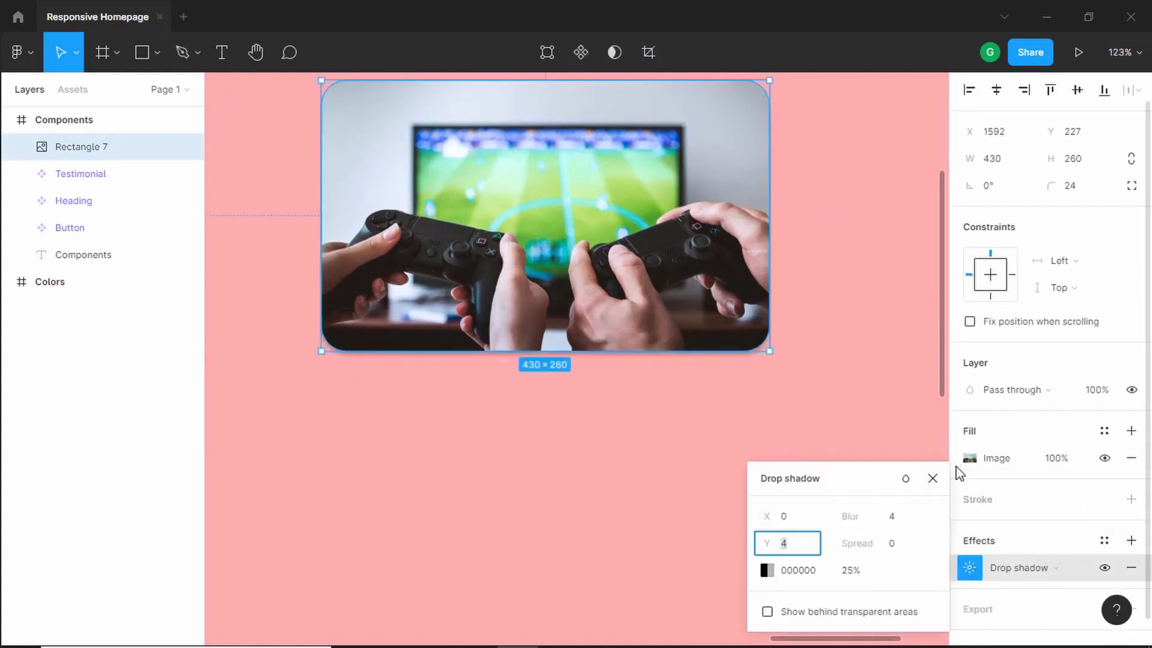
pyautogui.press('Up')
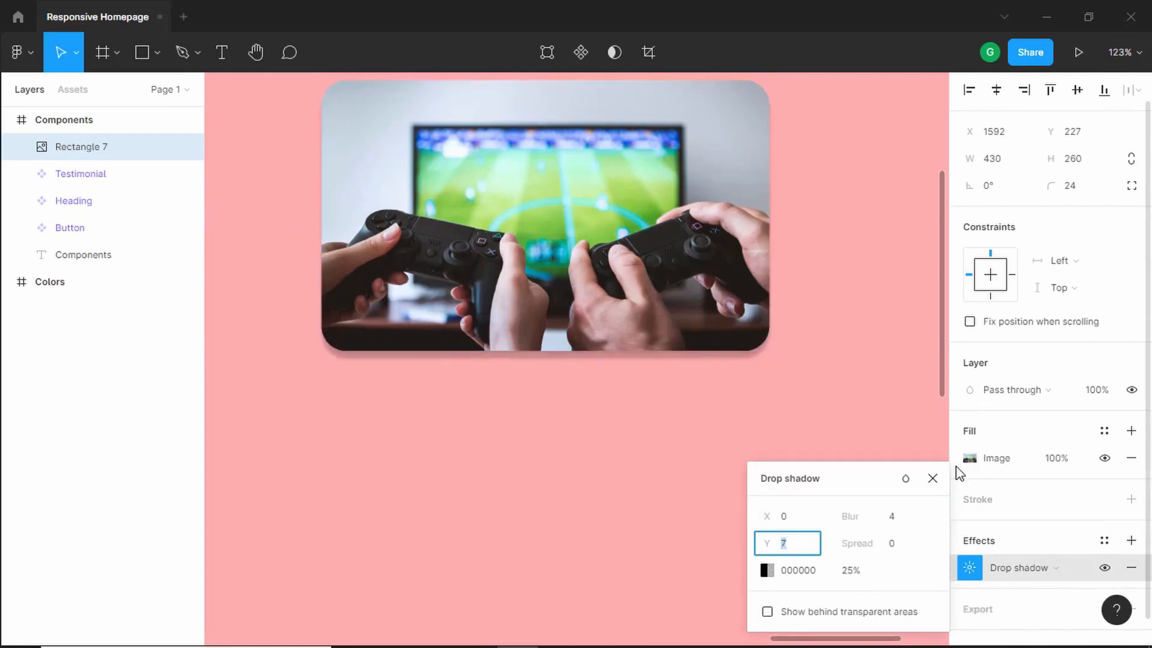
pyautogui.press('Down')
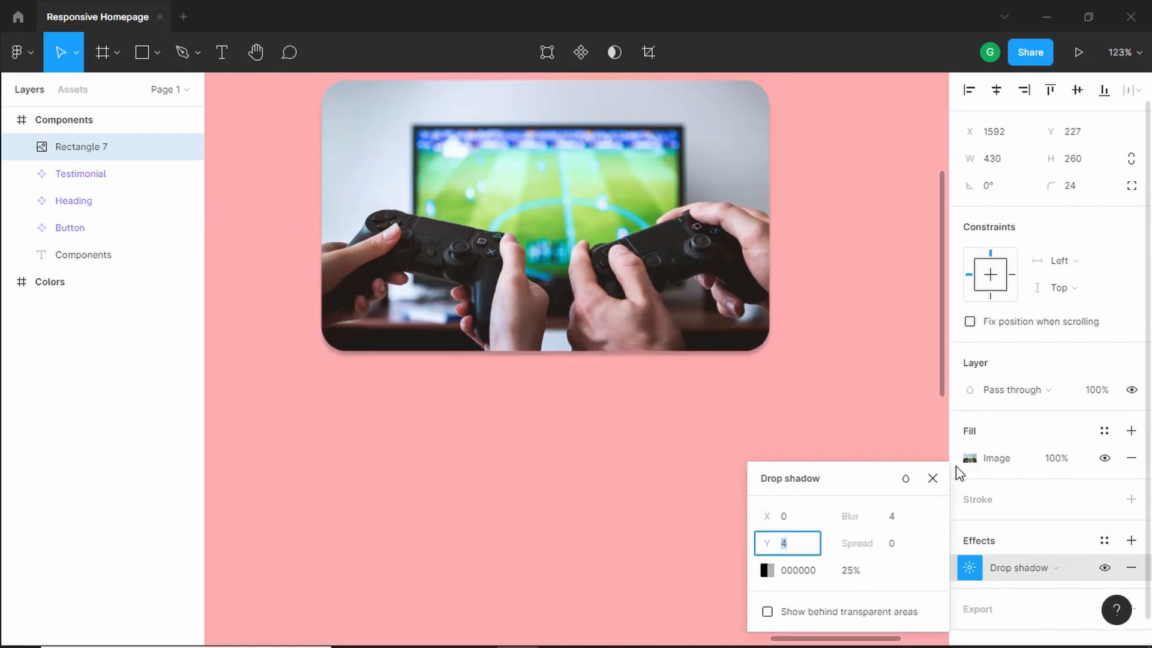
pyautogui.press('Tab')
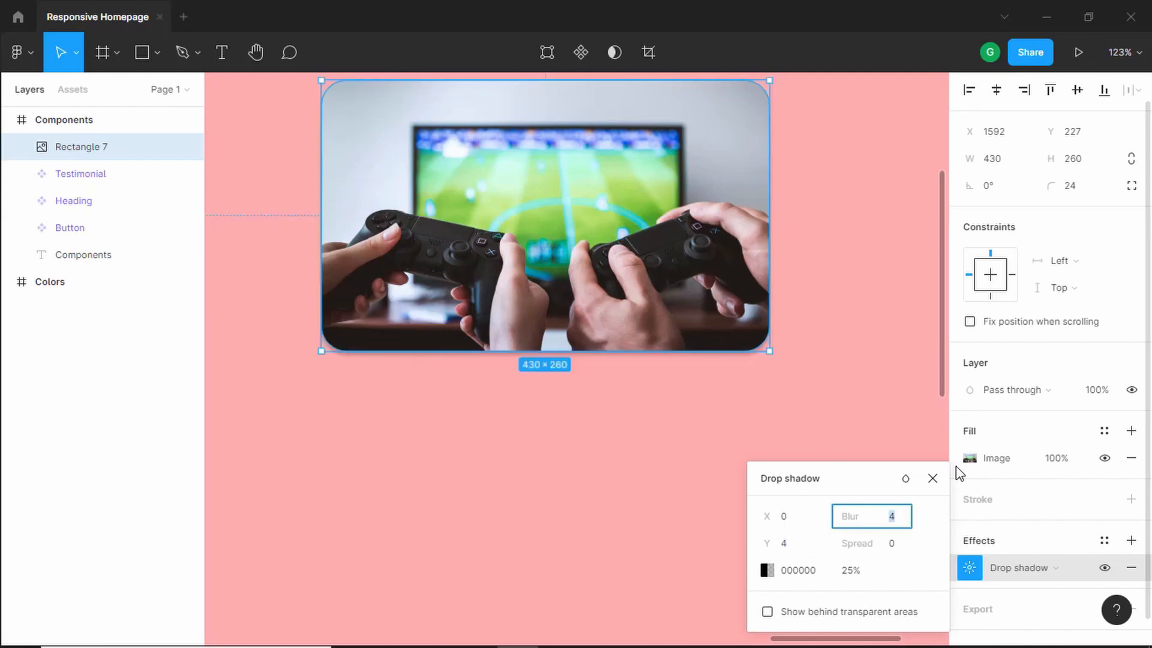
pyautogui.press('Up')
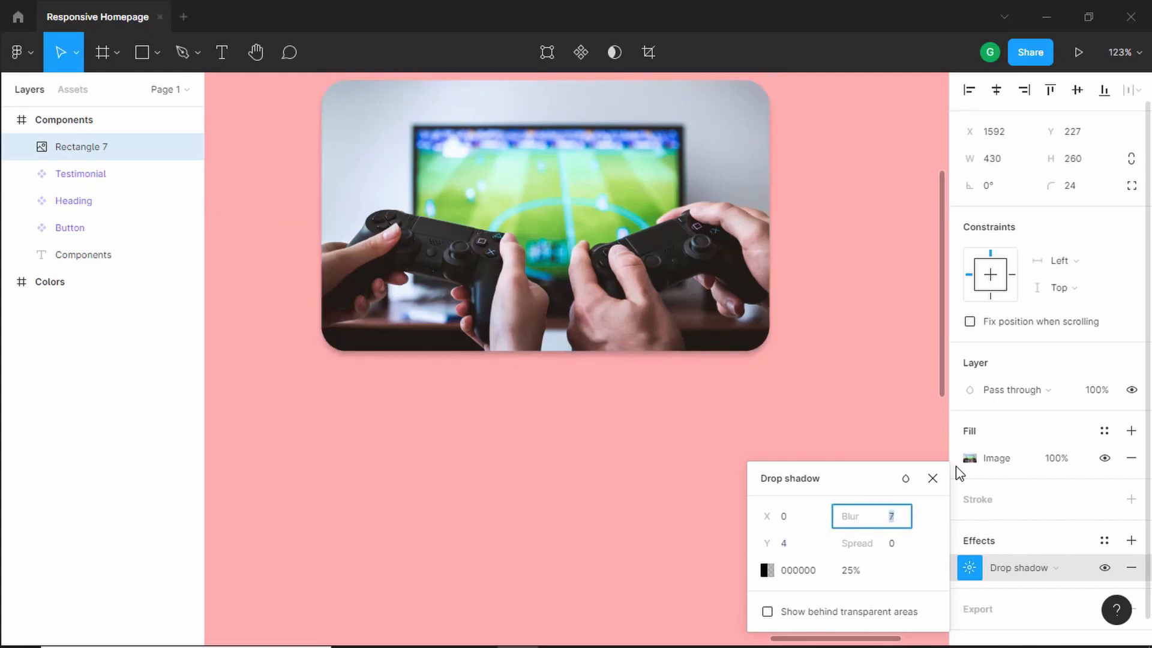
pyautogui.press('Up')
pyautogui.press('Tab')
pyautogui.press('Tab')
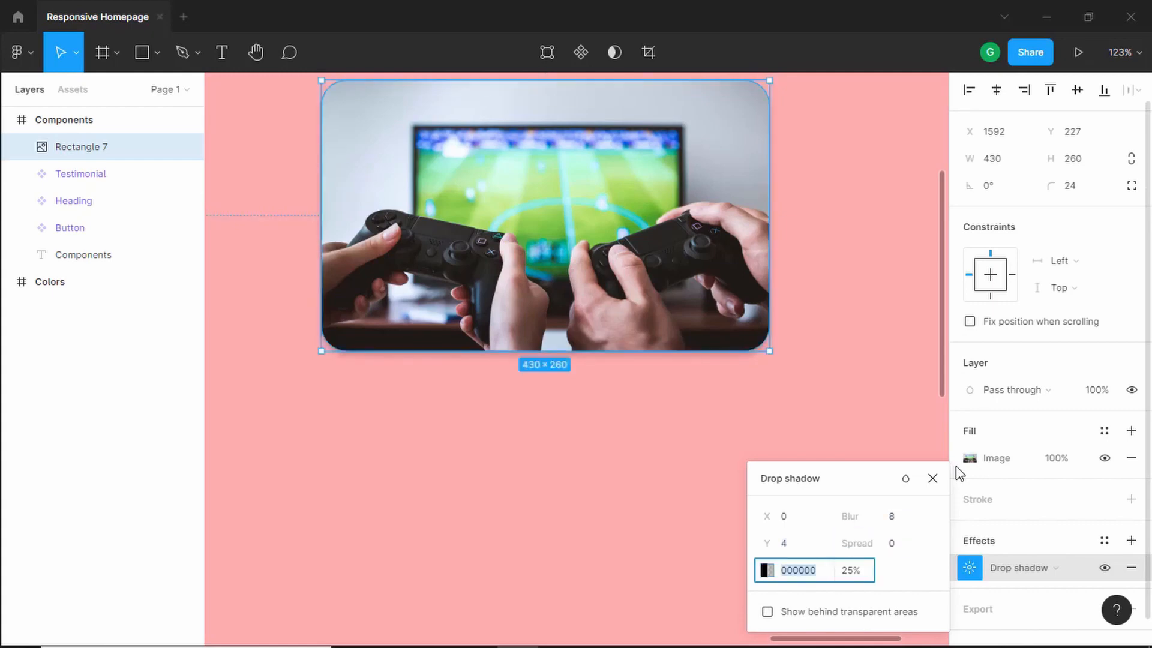
pyautogui.click(932, 478)
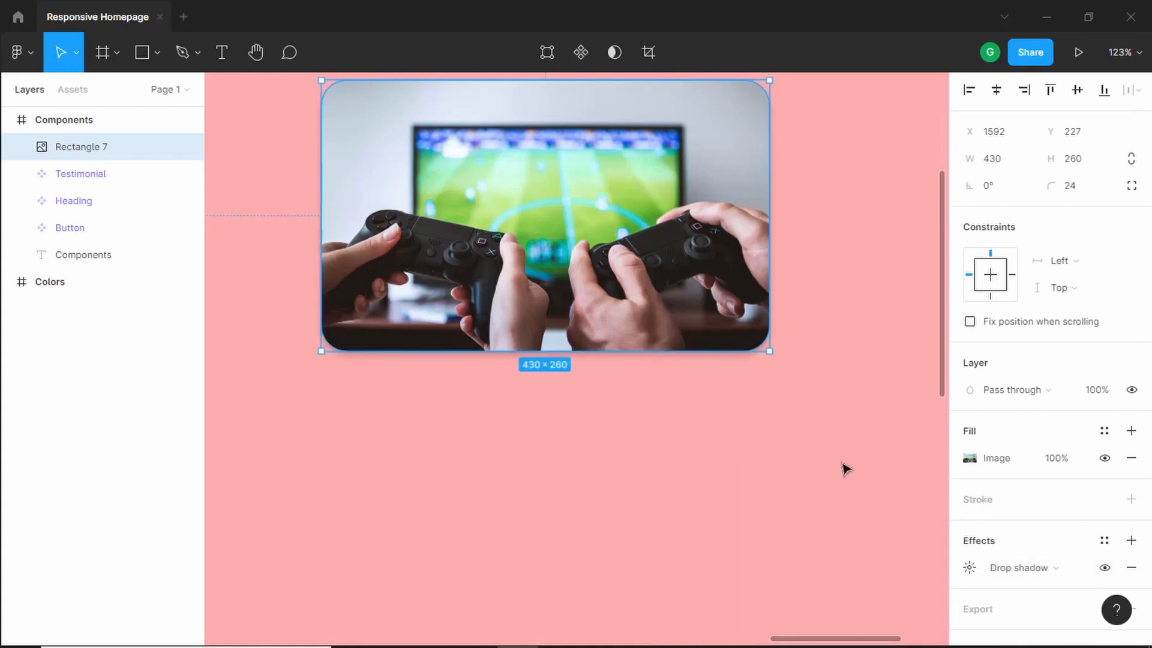
# - Add a 'Game Design Essentials' text below the game image and set its font weight to Black
pyautogui.click(660, 426)
pyautogui.scroll(-2, 660, 426)
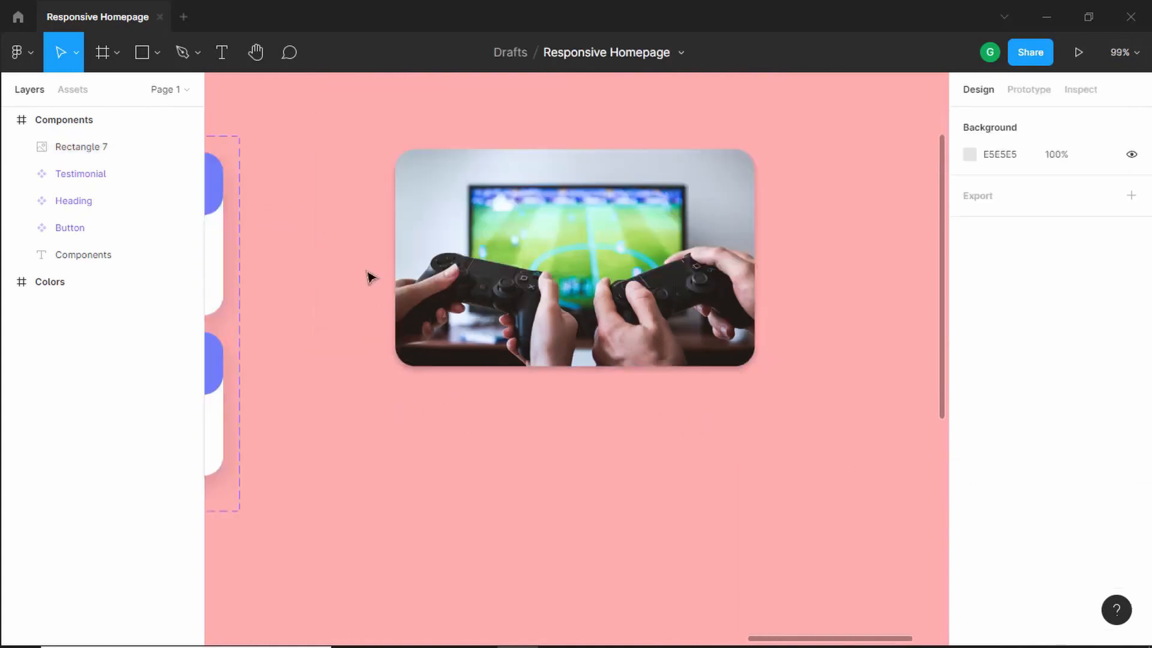
pyautogui.click(223, 48)
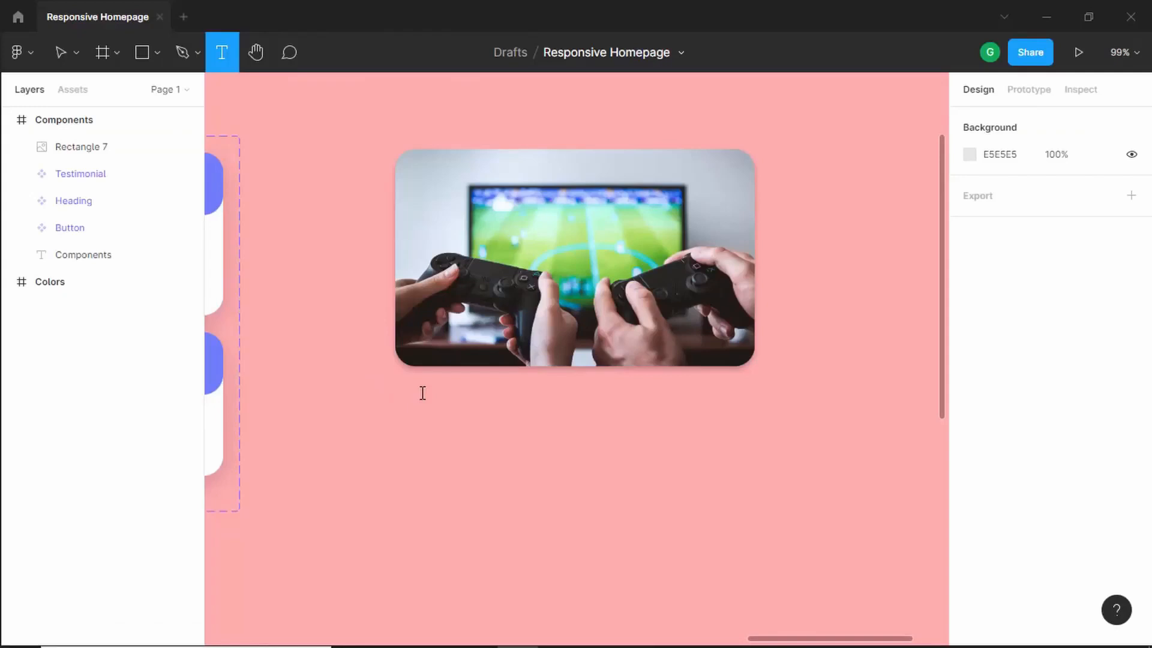
pyautogui.click(422, 392)
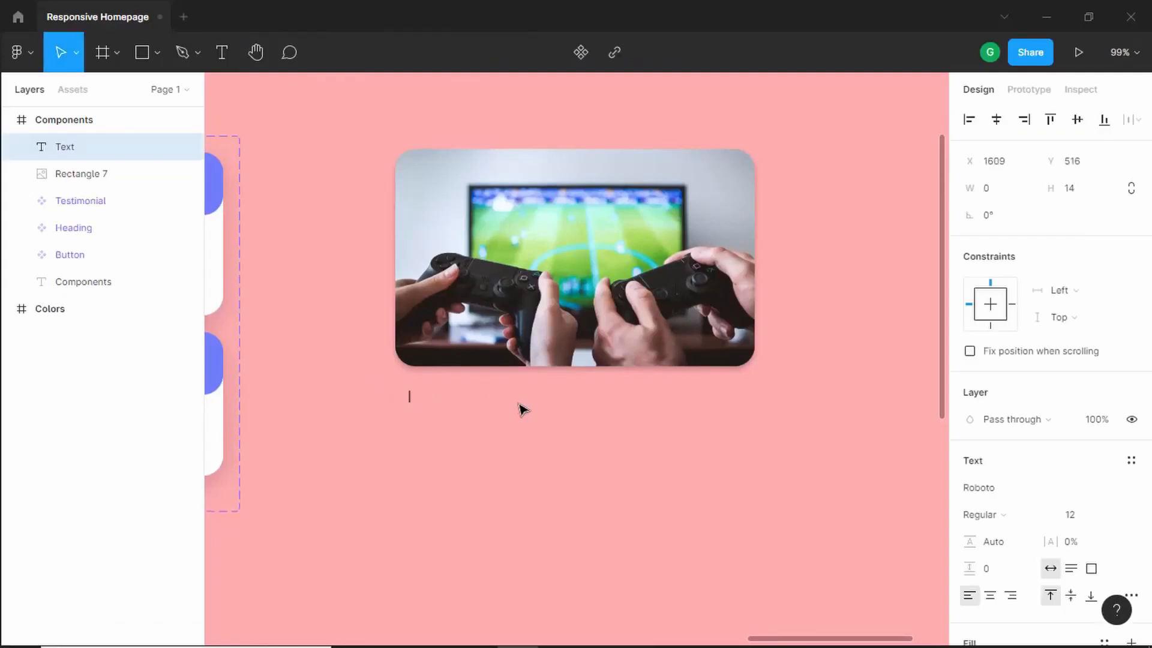
pyautogui.write('Game Design Esse')
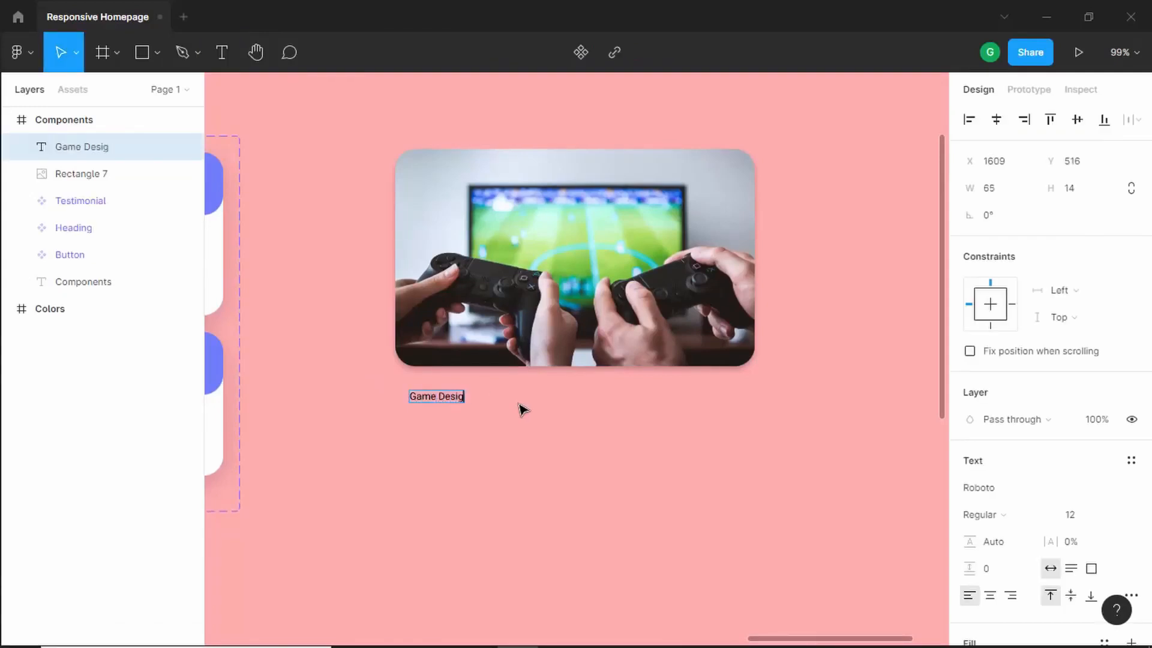
pyautogui.write('n')
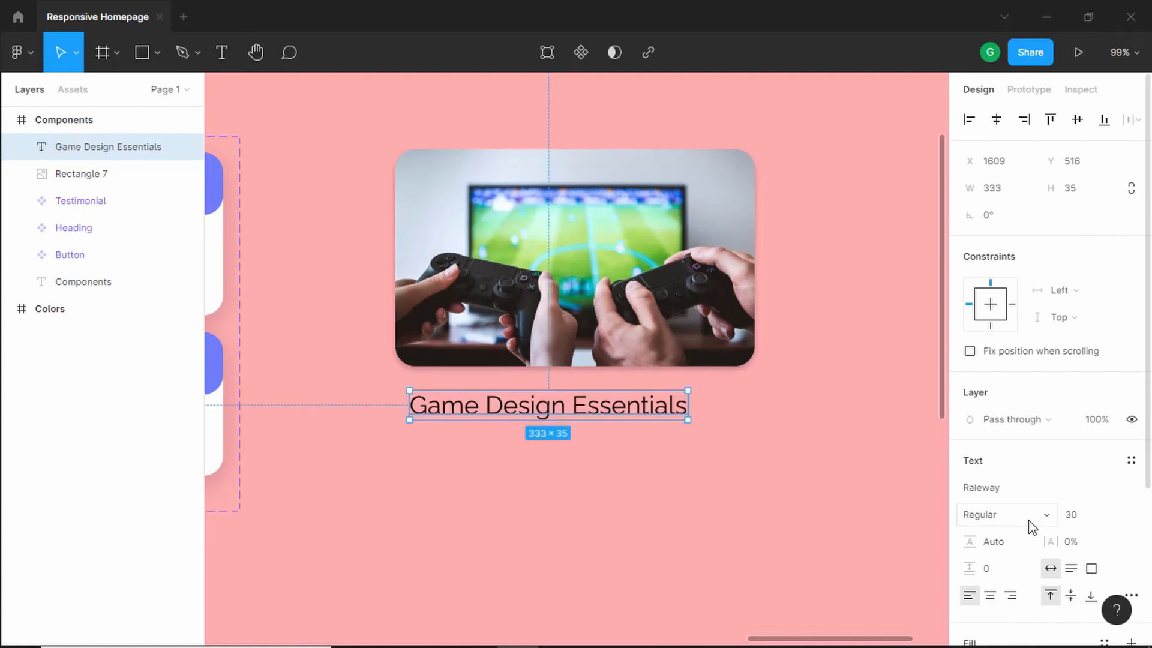
pyautogui.click(1028, 519)
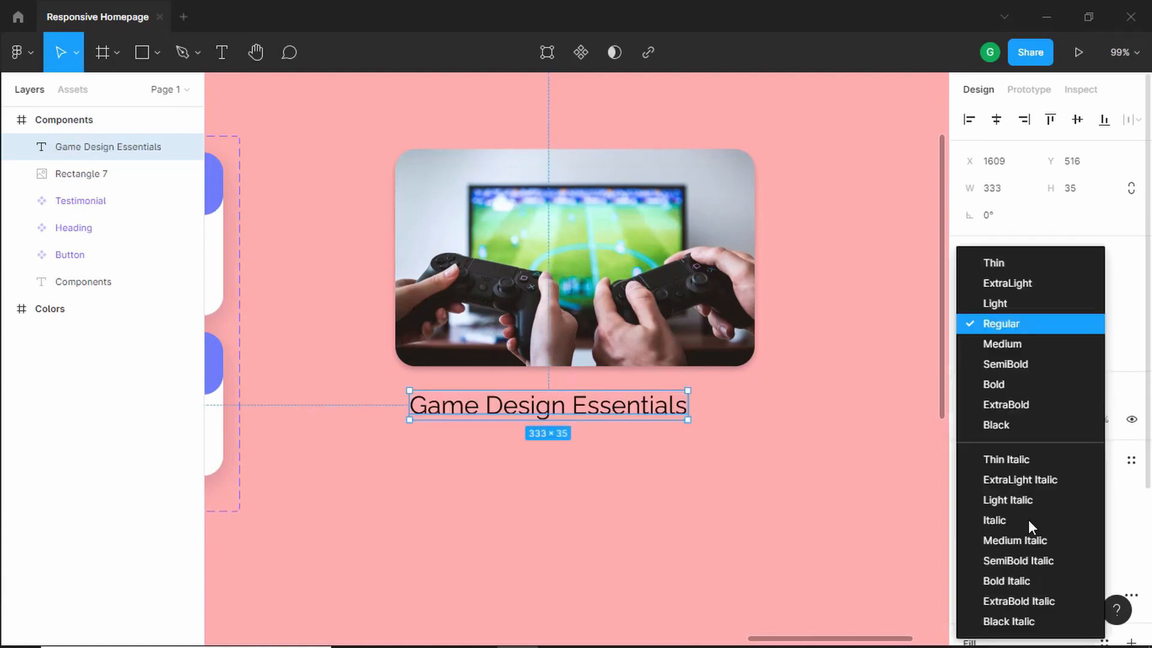
pyautogui.click(1037, 424)
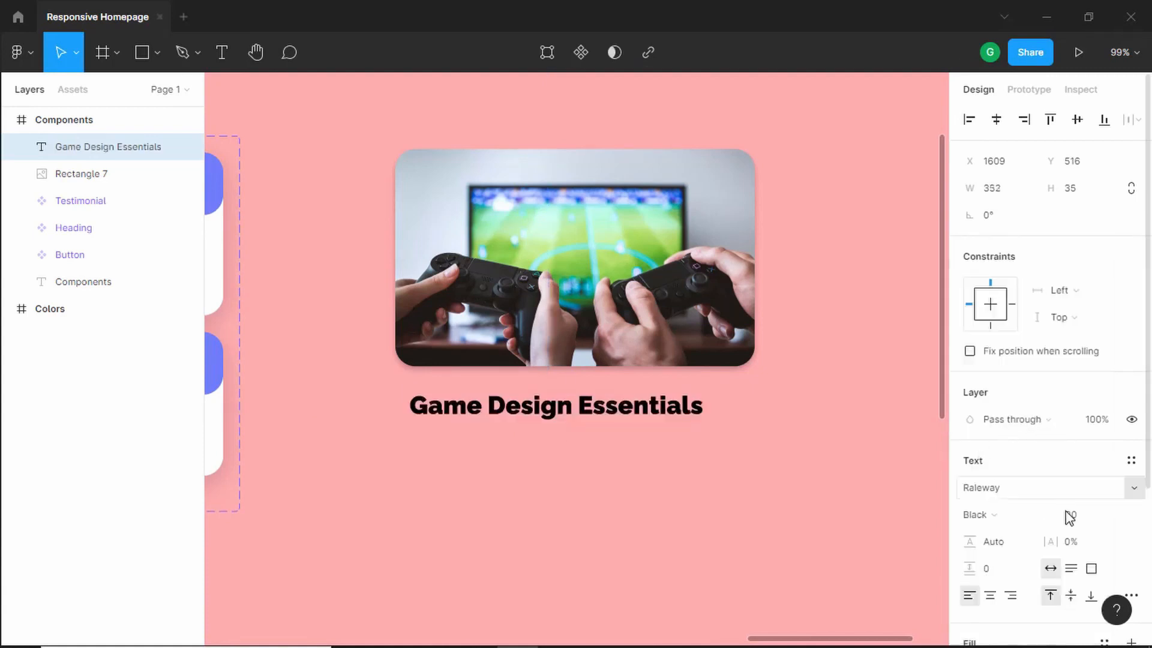
# - Set the heading's fill colour to document colour 023047 and its line height to 150%
pyautogui.scroll(-4, 975, 513)
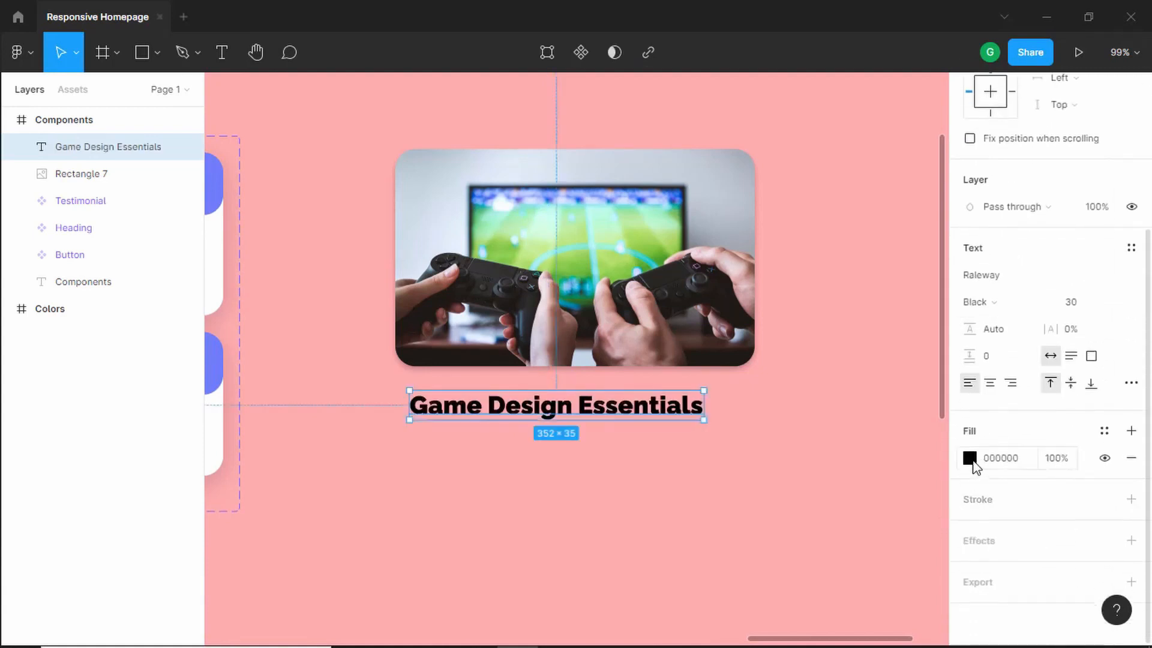
pyautogui.click(969, 459)
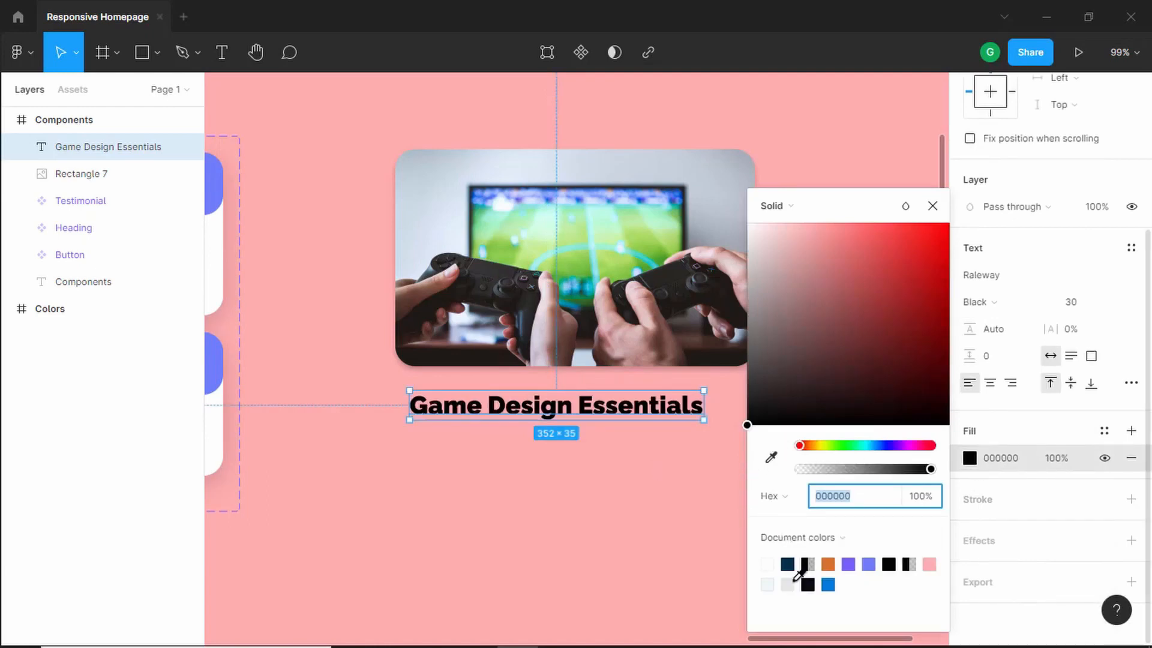
pyautogui.click(796, 563)
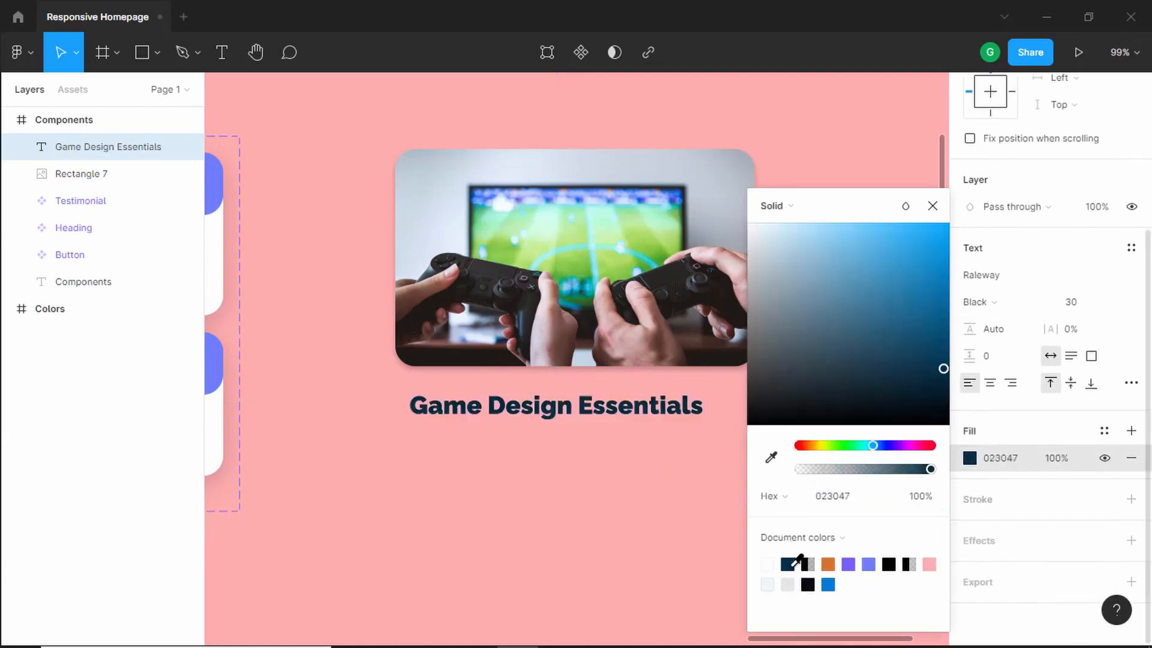
pyautogui.click(933, 207)
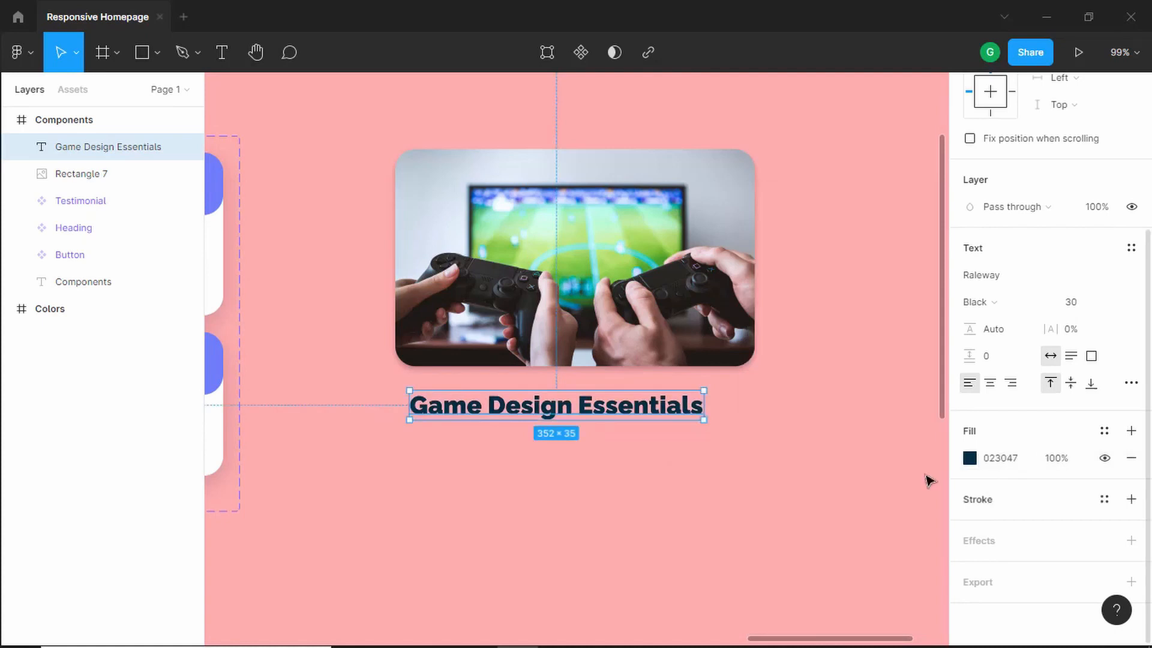
pyautogui.click(1001, 336)
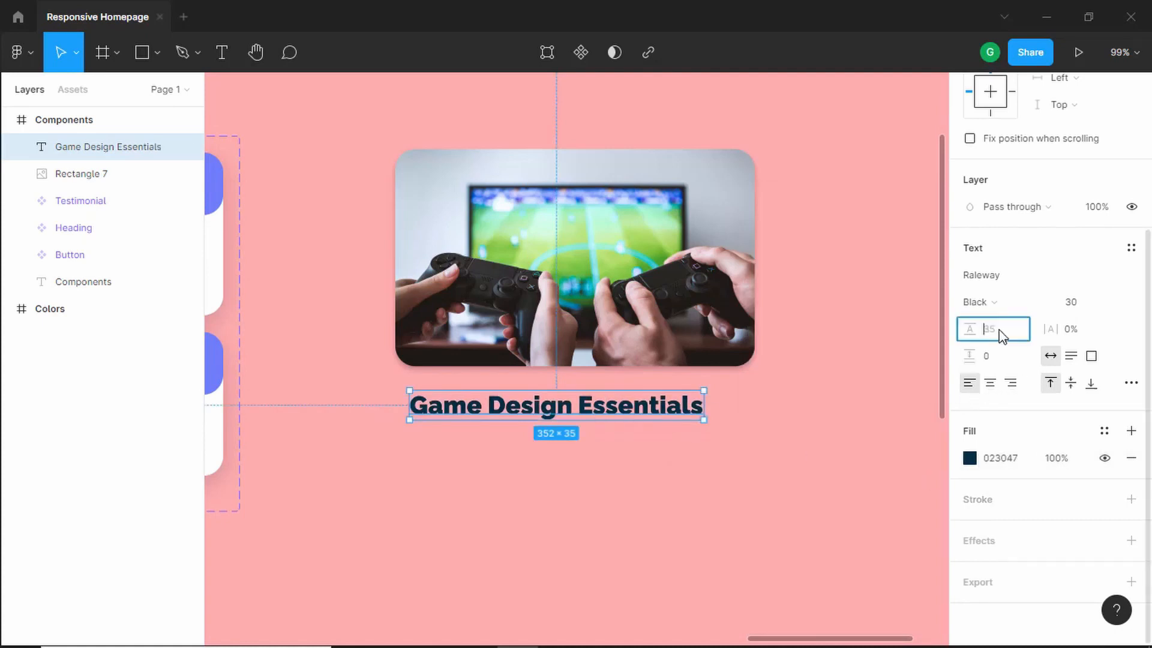
pyautogui.press('Return')
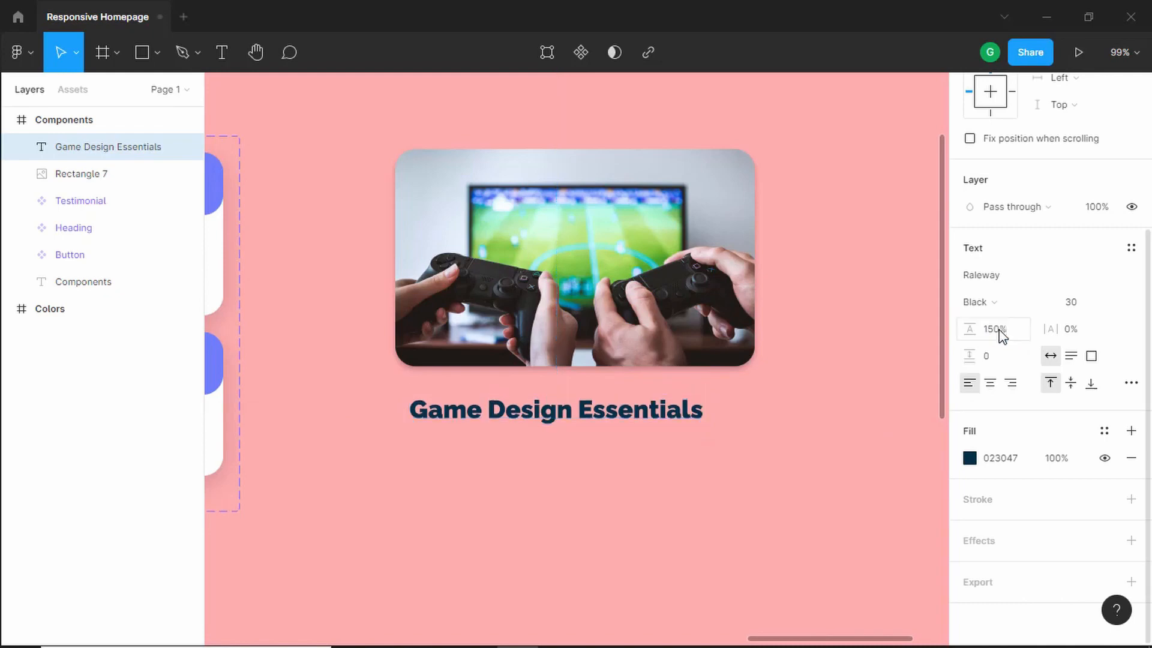
# - Add a second line of placeholder text 'sdfsdfsdf' to the end of the heading
pyautogui.doubleClick(668, 409)
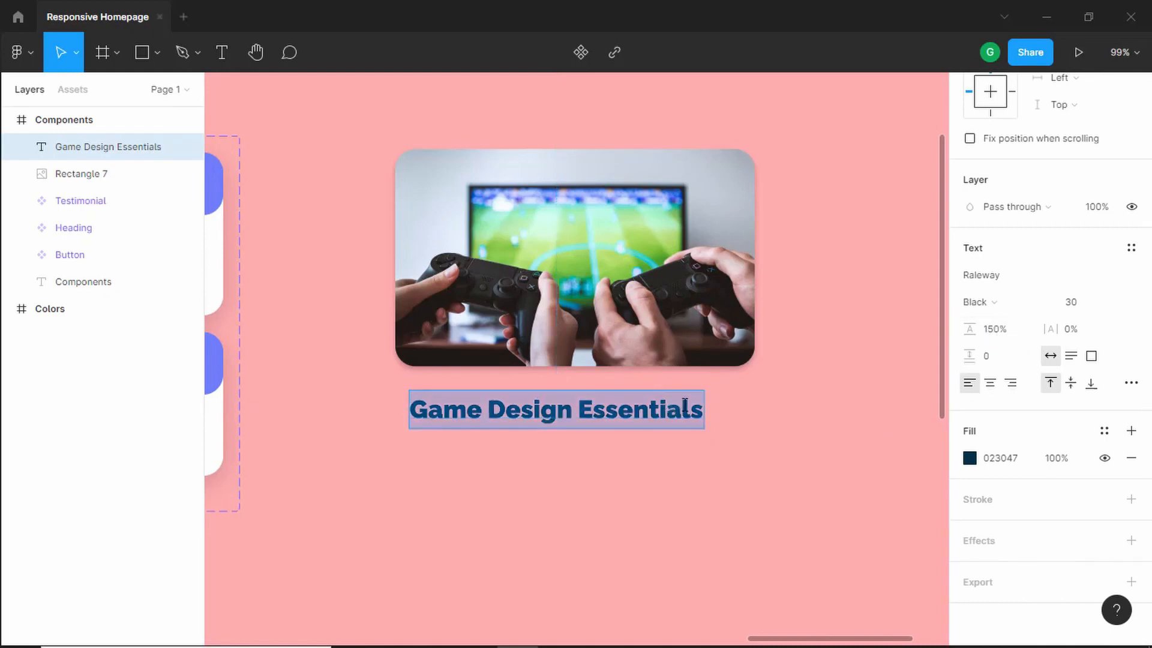
pyautogui.press('Right')
pyautogui.press('Return')
pyautogui.write('sdfsdfsdf')
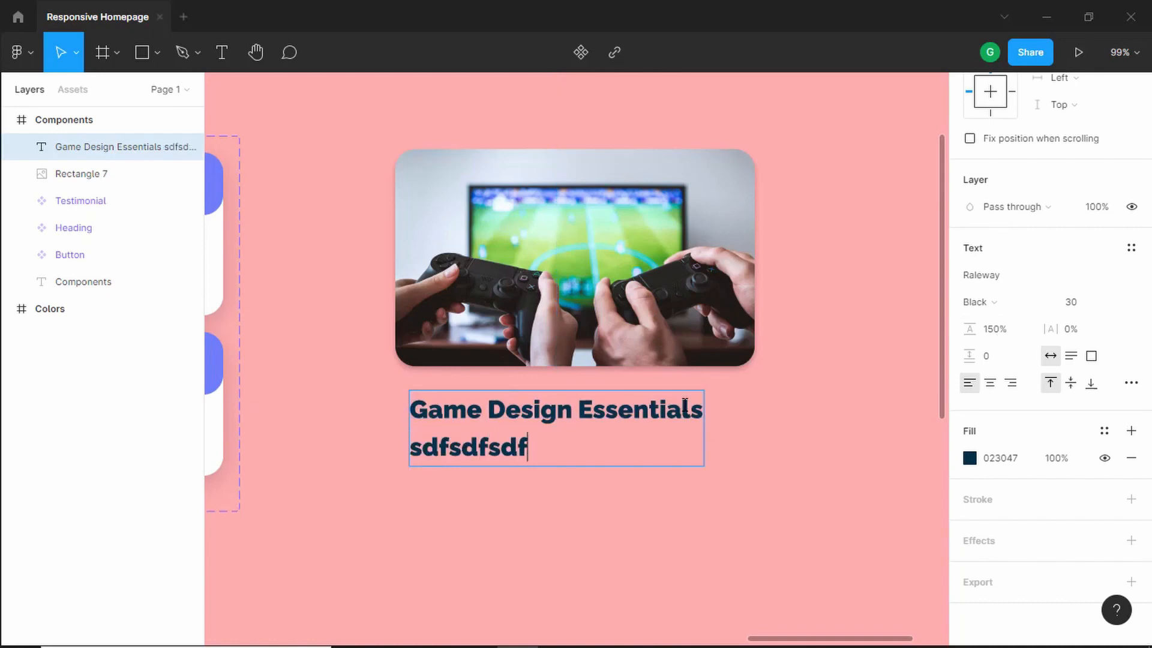
# - Undo the placeholder second line added to the heading, checking the reference design
pyautogui.hotkey('ctrl', 'z')
pyautogui.hotkey('alt', 'Tab')
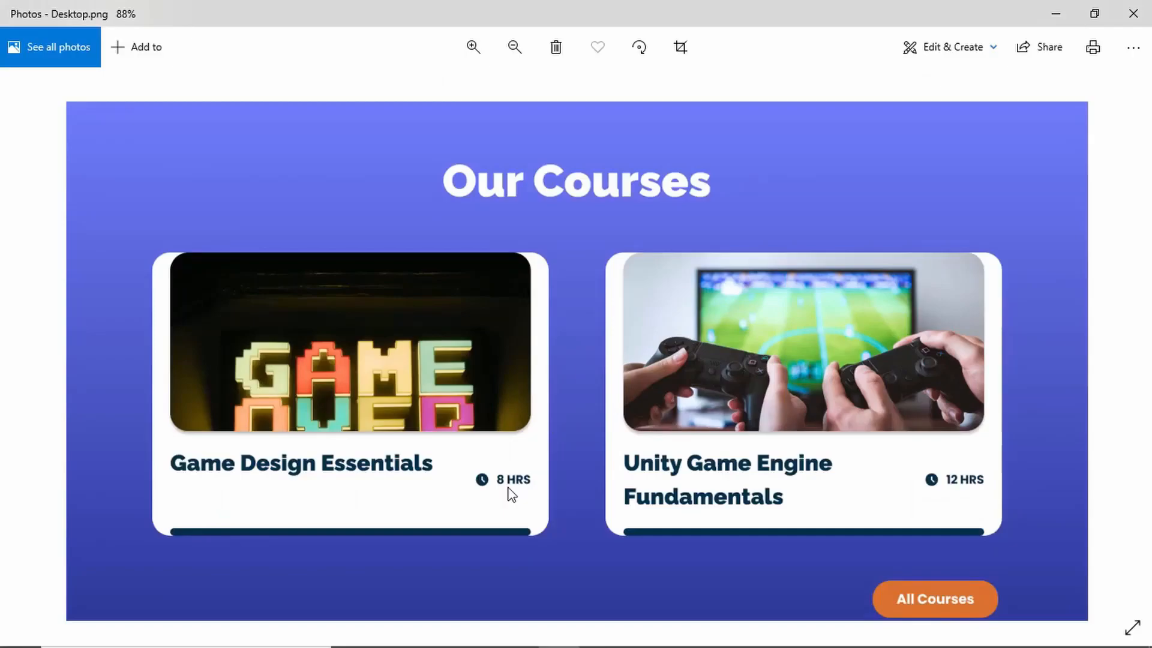
pyautogui.hotkey('alt', 'Tab')
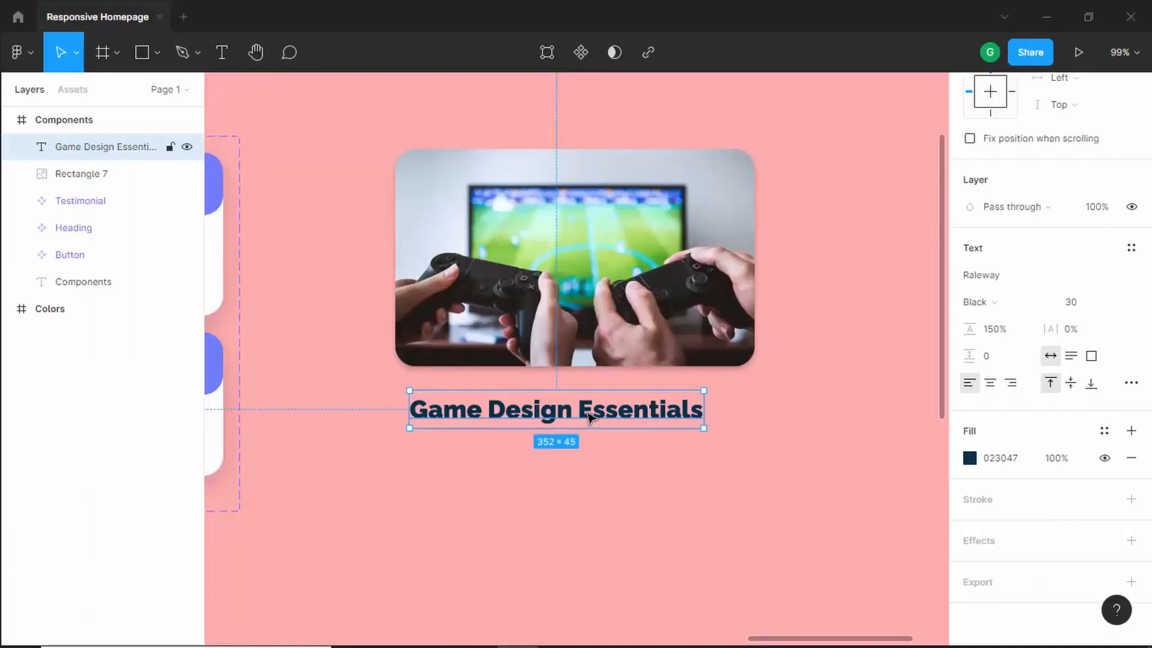
# - Duplicate the course title below and to the right, and change the copy's text to '8 HRS'
pyautogui.moveTo(600, 417); pyautogui.dragTo(695, 478)
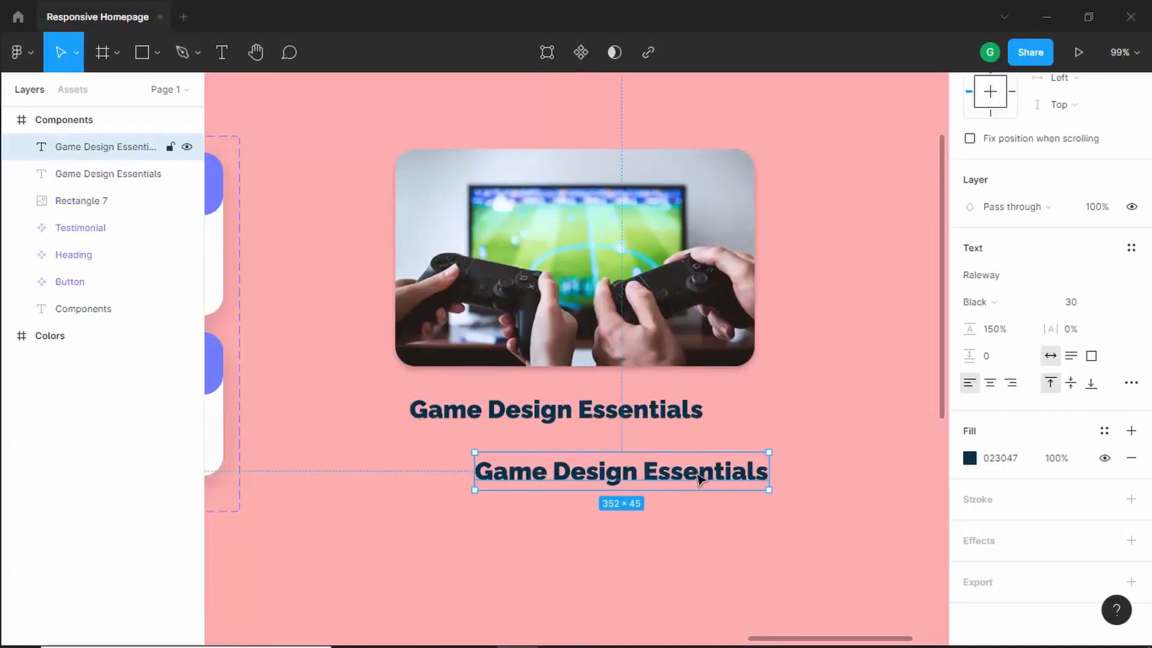
pyautogui.doubleClick(696, 478)
pyautogui.hotkey('alt', 'Tab')
pyautogui.hotkey('alt', 'Tab')
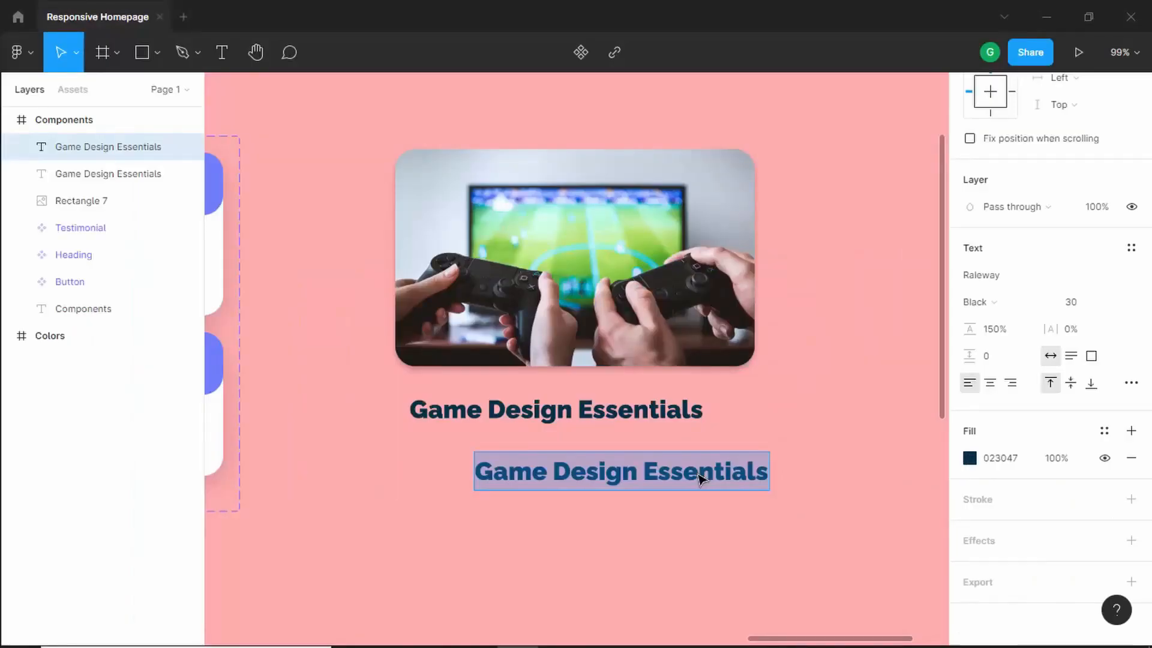
pyautogui.write('8 HRS')
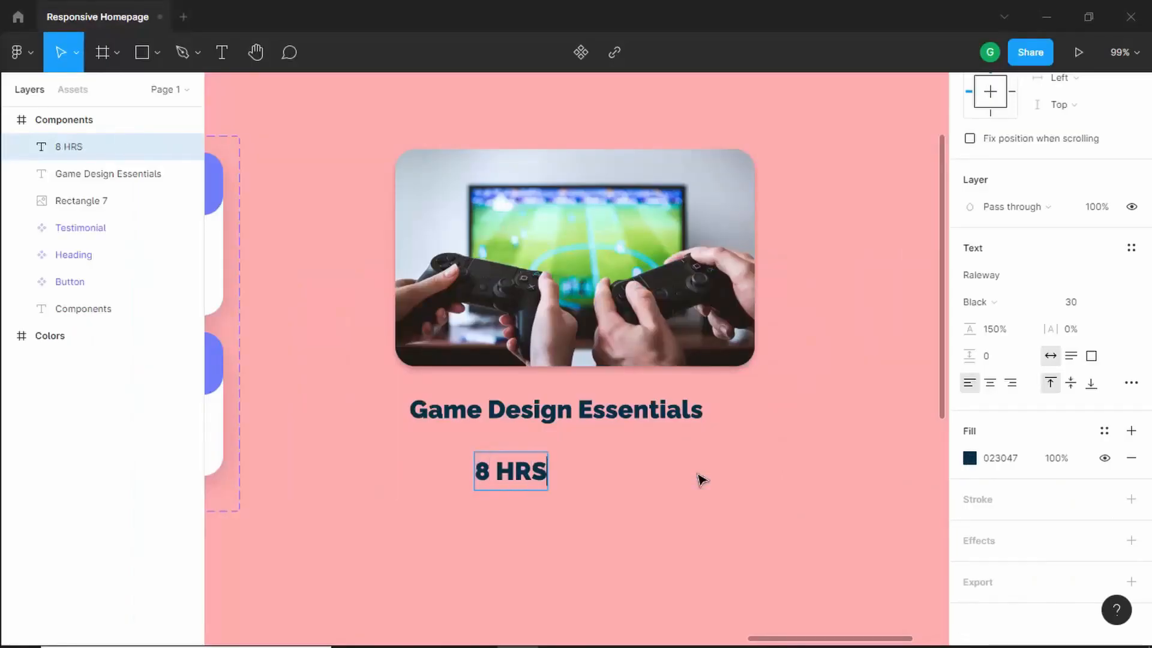
# - Set the '8 HRS' text's font size to 16
pyautogui.hotkey('alt', 'Tab')
pyautogui.hotkey('alt', 'Tab')
pyautogui.press('Escape')
pyautogui.click(1081, 307)
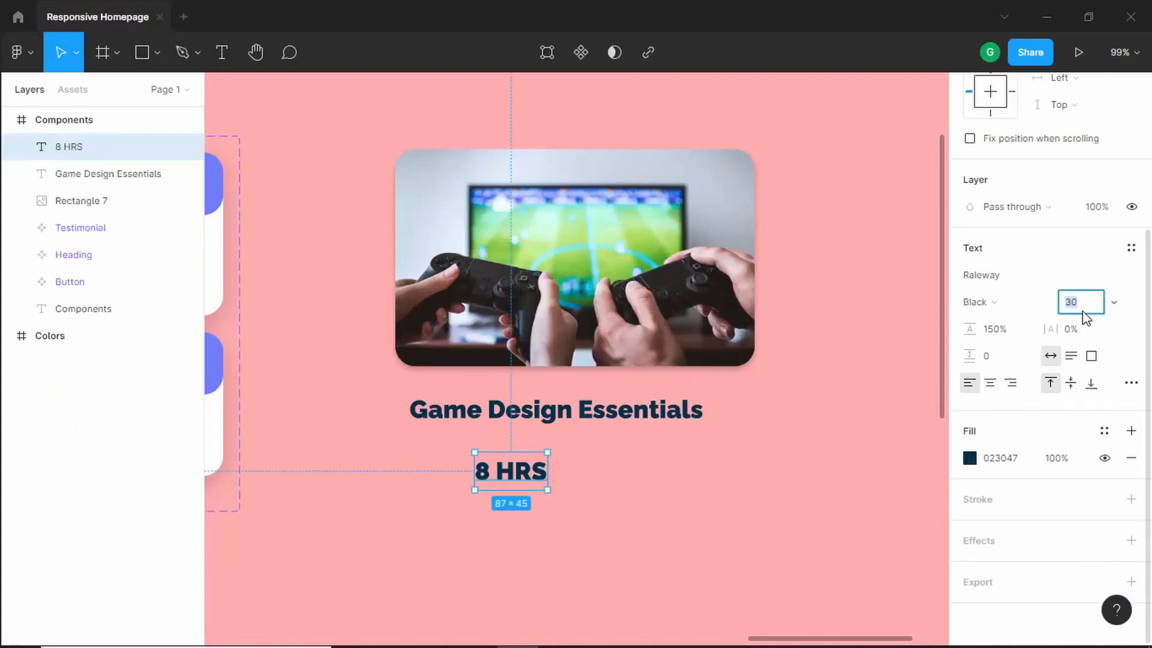
pyautogui.write('16')
pyautogui.press('Return')
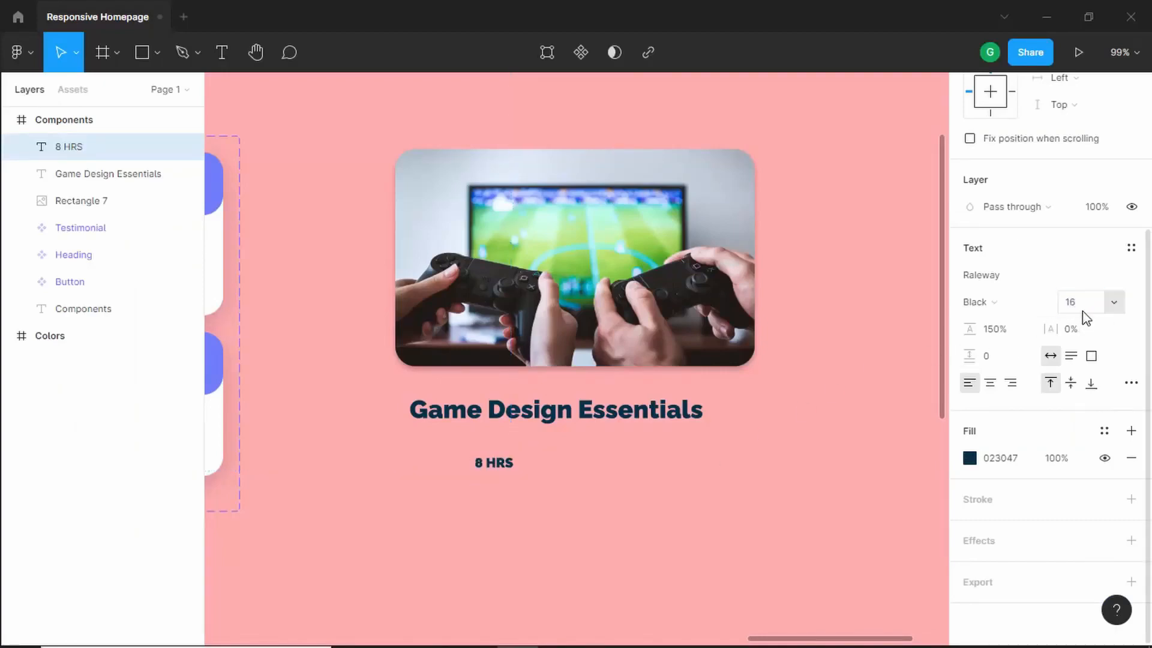
# - Insert a clock icon from the Heroicons plugin, searching 'clo', and place it left of the '8 HRS' text
pyautogui.hotkey('alt', 'Tab')
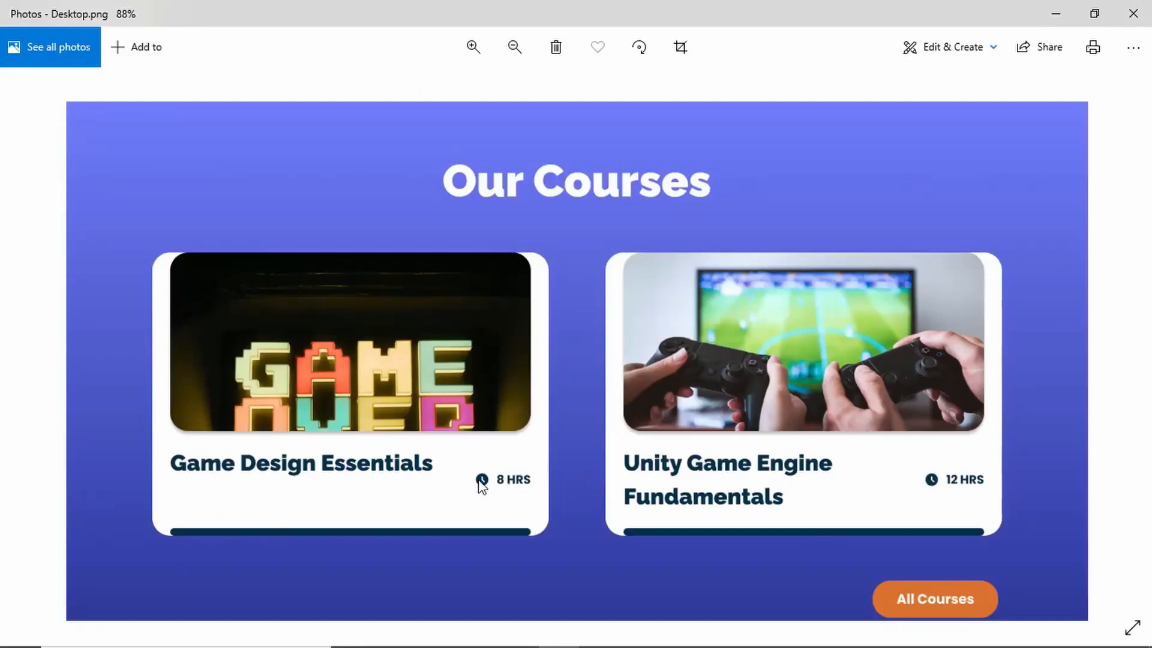
pyautogui.hotkey('alt', 'Tab')
pyautogui.rightClick(548, 486)
pyautogui.click(471, 496)
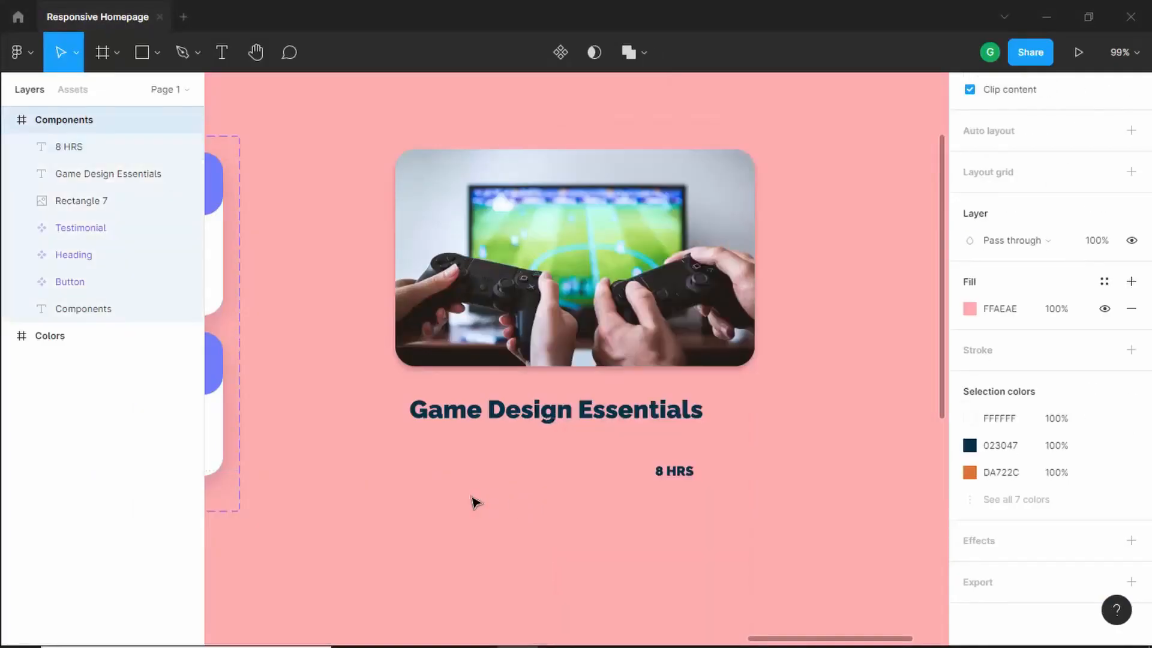
pyautogui.rightClick(530, 487)
pyautogui.moveTo(638, 515)
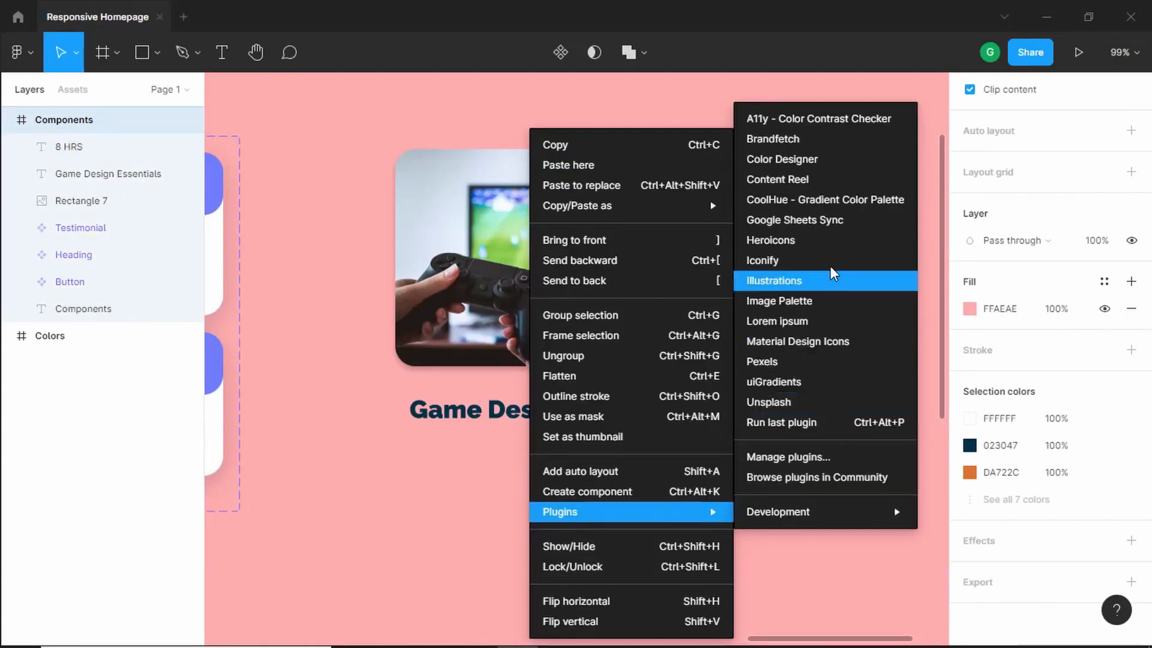
pyautogui.click(829, 242)
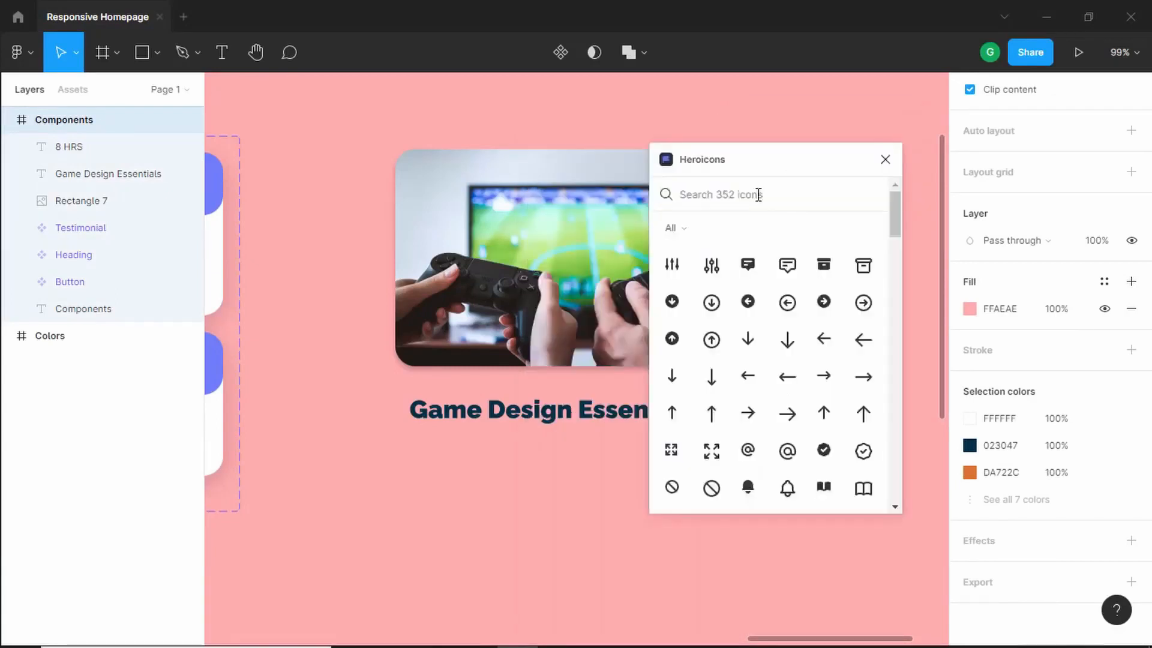
pyautogui.write('clo')
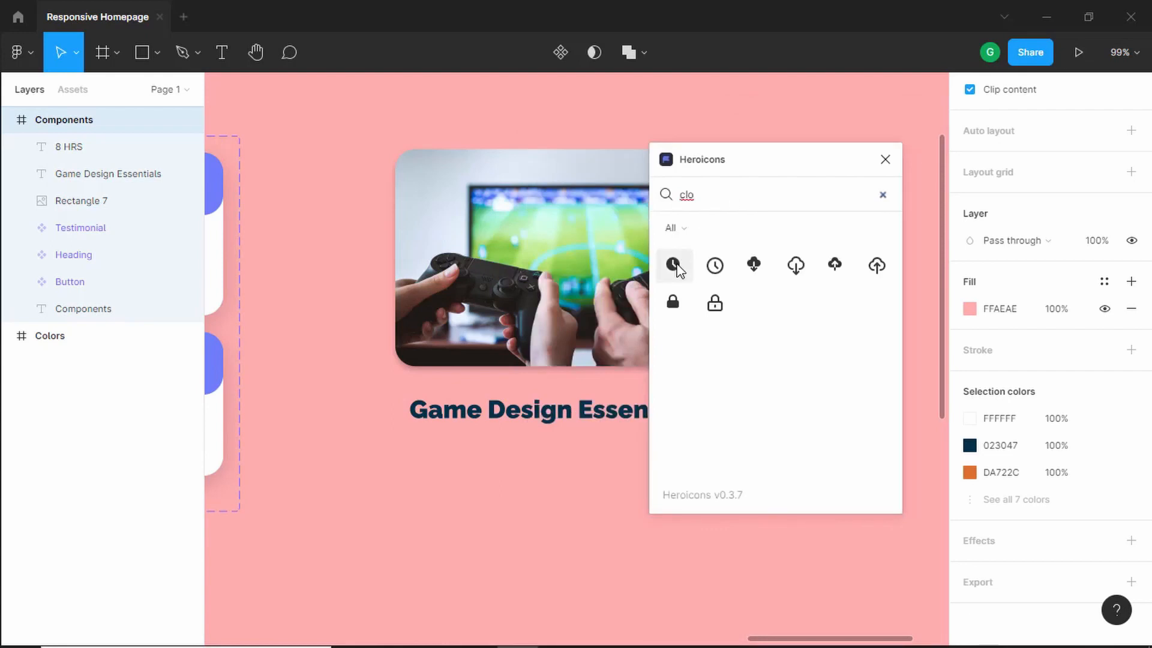
pyautogui.moveTo(674, 266); pyautogui.dragTo(544, 462)
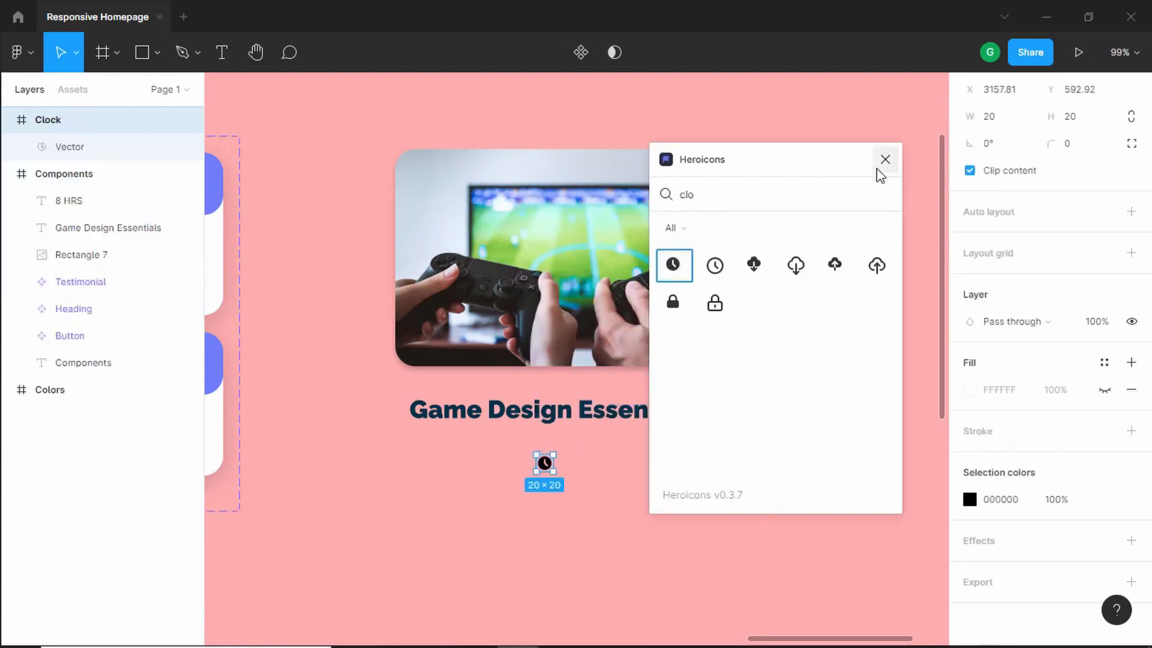
pyautogui.click(884, 160)
# - Recolour the clock icon to document colour 023047 and move its layer into the Components frame
pyautogui.click(969, 499)
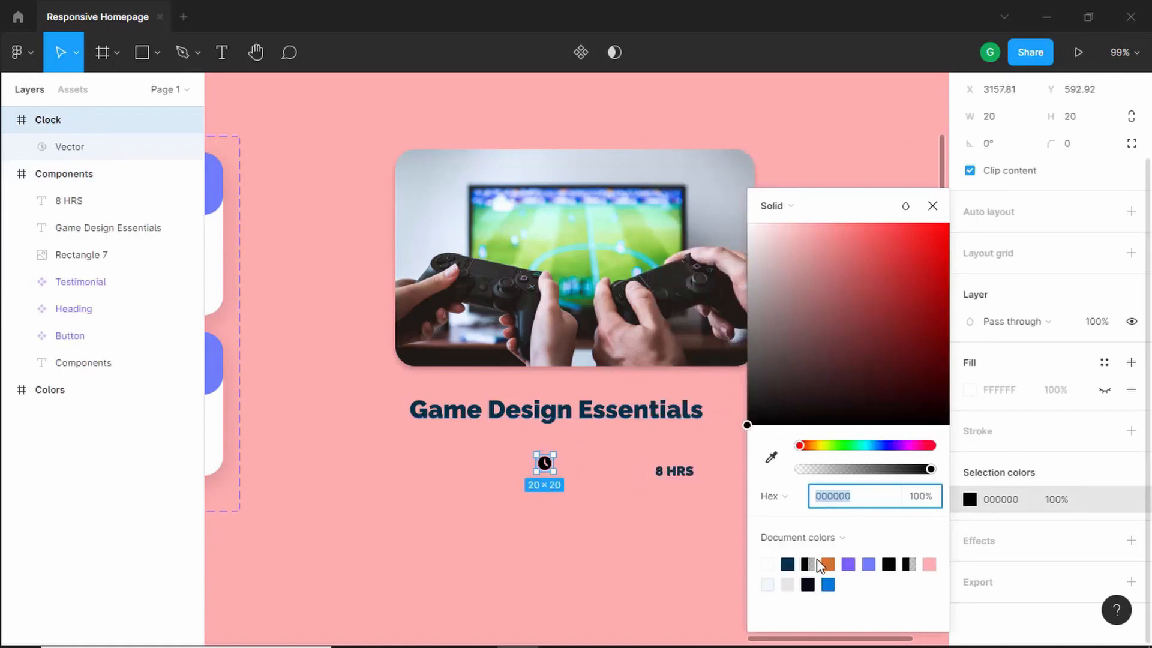
pyautogui.click(789, 563)
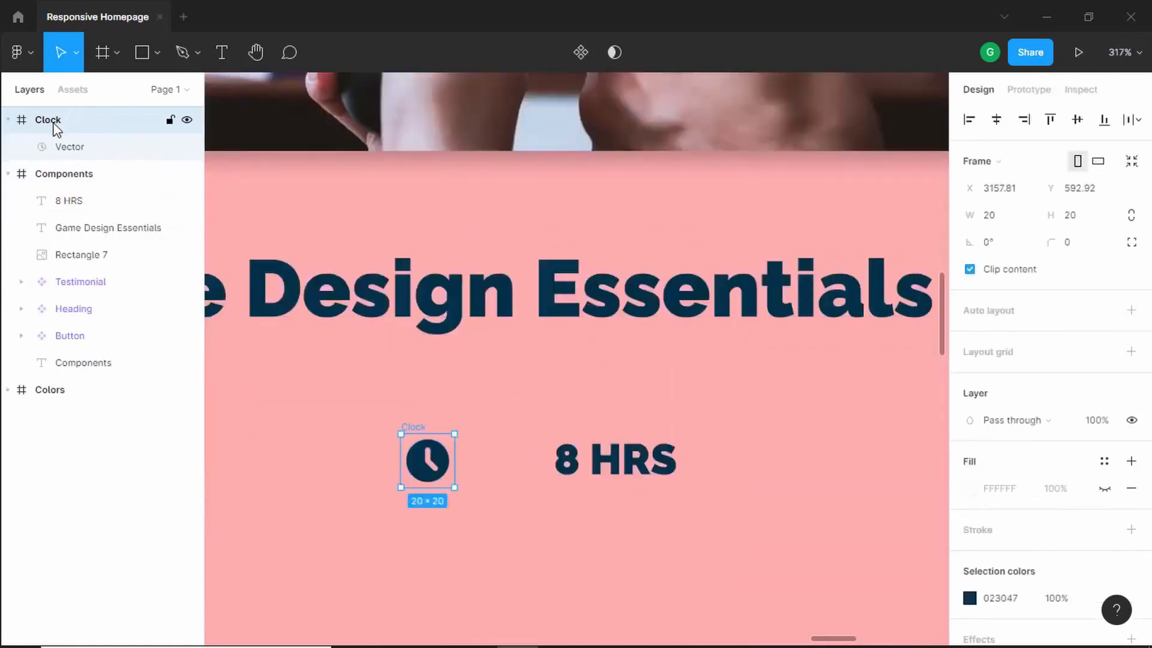
pyautogui.moveTo(56, 128); pyautogui.dragTo(72, 186)
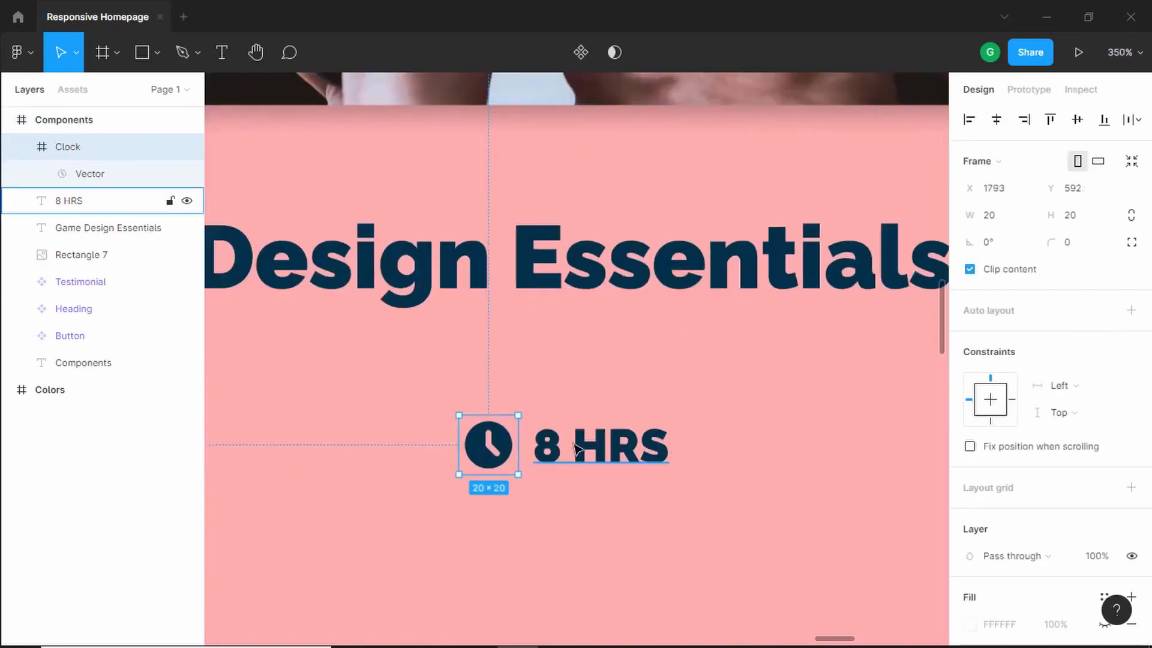
# - Wrap the clock icon and '8 HRS' text together in a horizontal auto layout frame
pyautogui.scroll(-2, 575, 449)
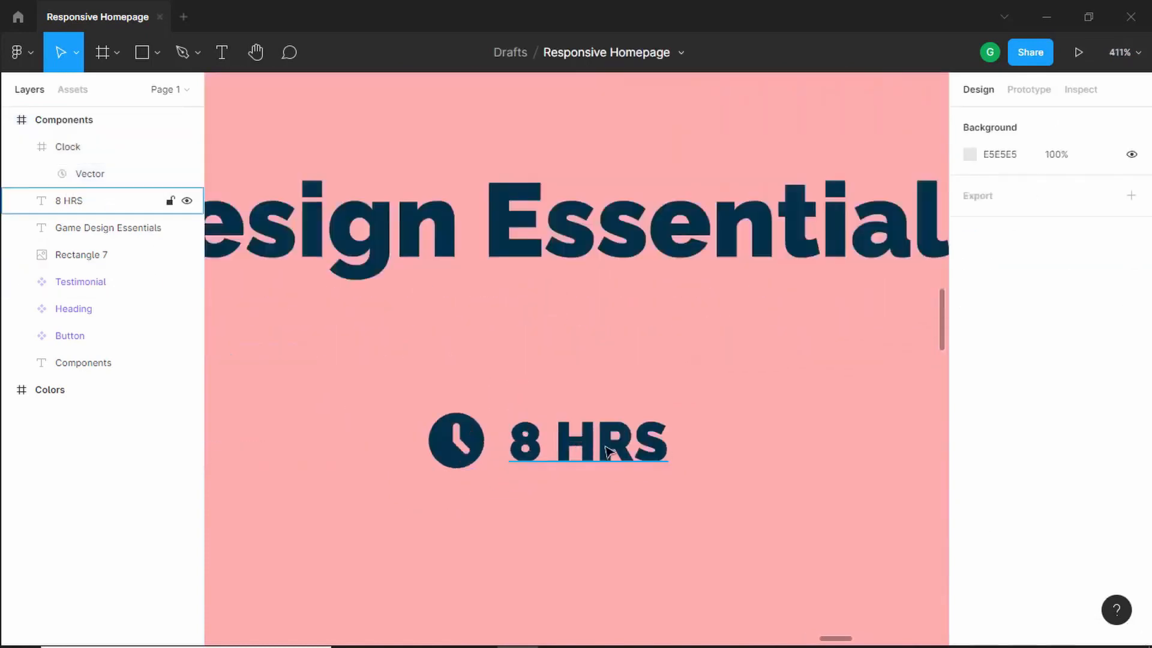
pyautogui.click(591, 444)
pyautogui.keyDown('shift'); pyautogui.click(462, 449); pyautogui.keyUp('shift')
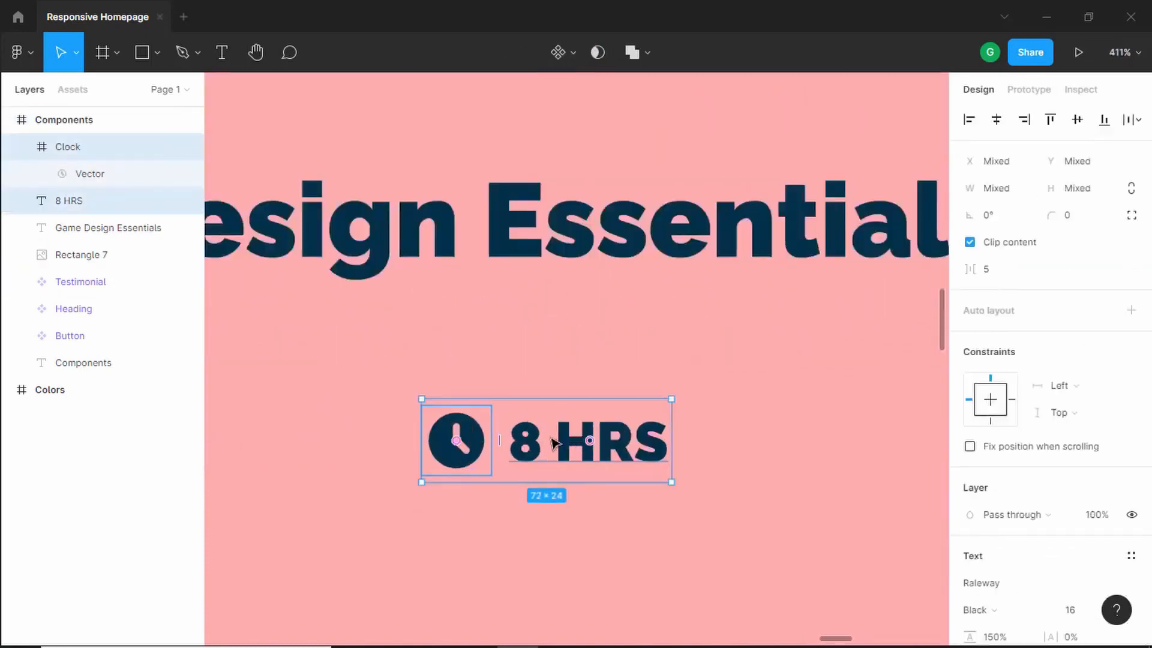
pyautogui.rightClick(569, 451)
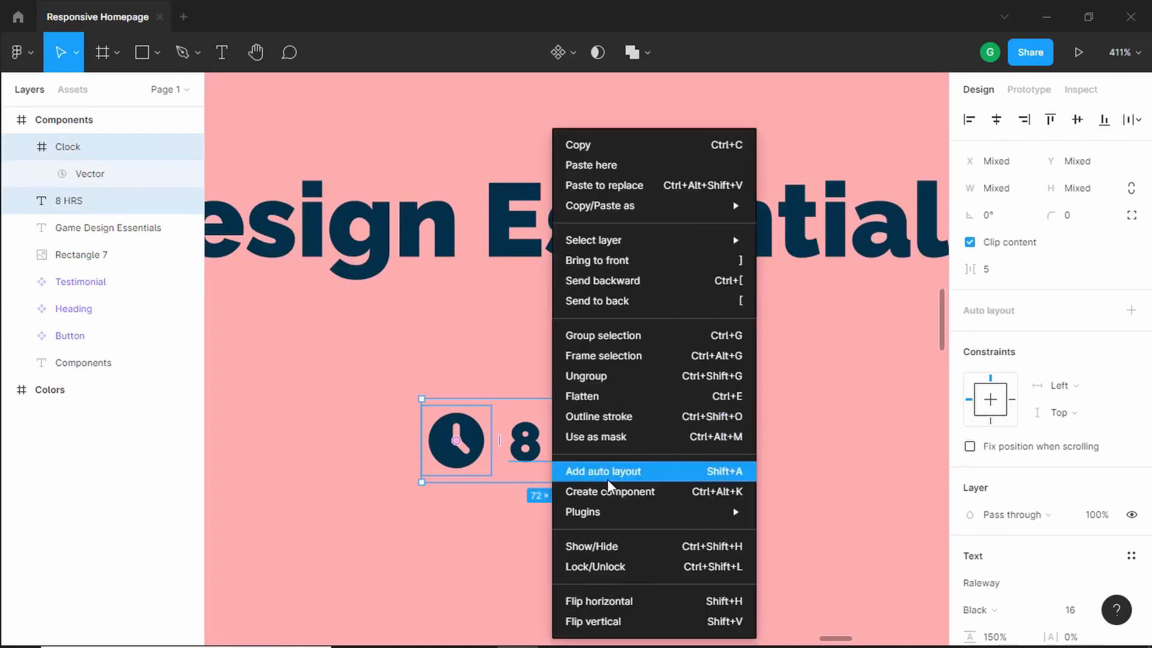
pyautogui.click(635, 472)
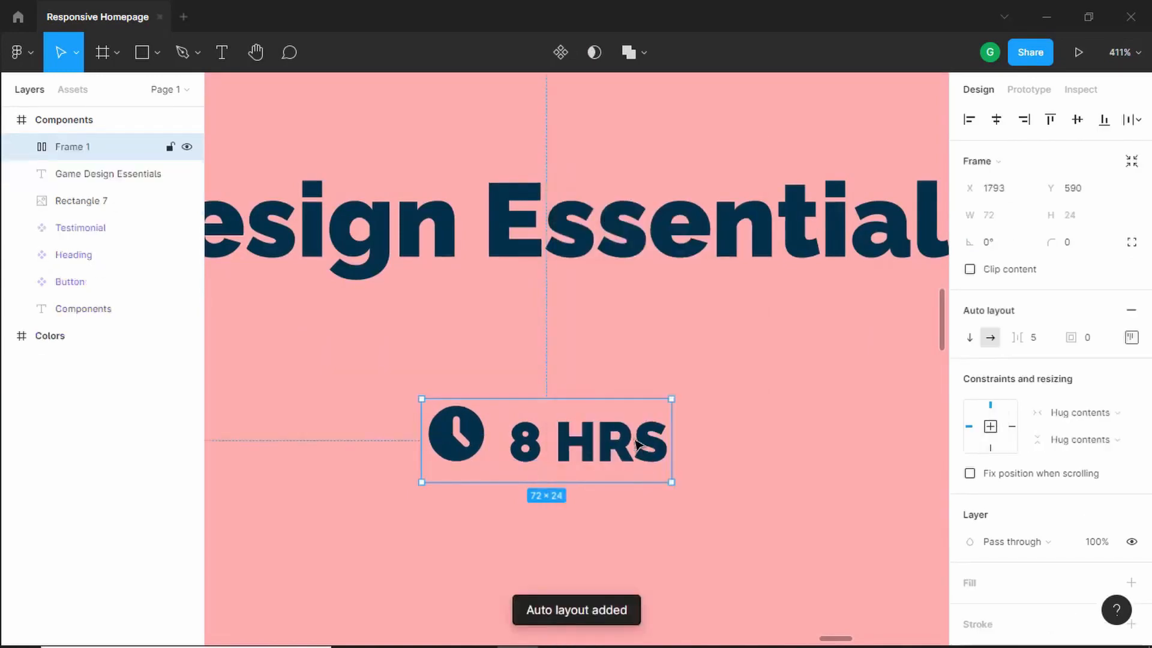
# - Centre-align the icon and text vertically within the duration auto layout frame
pyautogui.click(1131, 340)
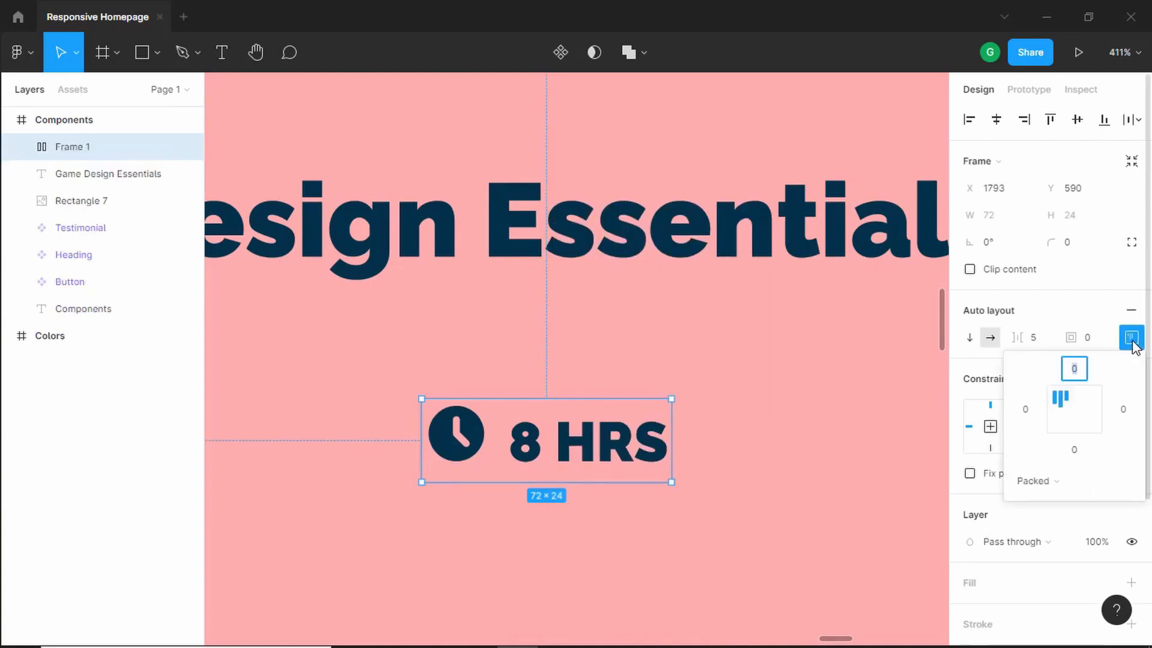
pyautogui.click(1058, 420)
pyautogui.click(794, 432)
# - Position the duration frame to the right of the course title and line the title up beside it
pyautogui.scroll(-5, 794, 432)
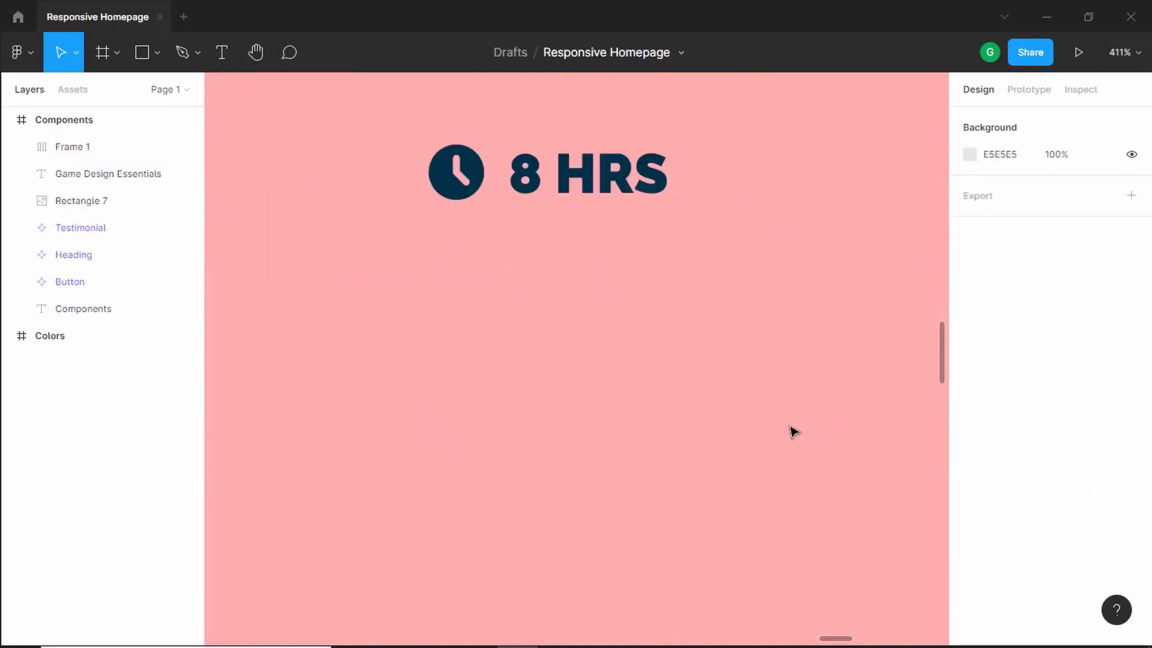
pyautogui.scroll(-5, 793, 430)
pyautogui.moveTo(733, 320); pyautogui.dragTo(595, 458)
pyautogui.moveTo(728, 364); pyautogui.dragTo(814, 433)
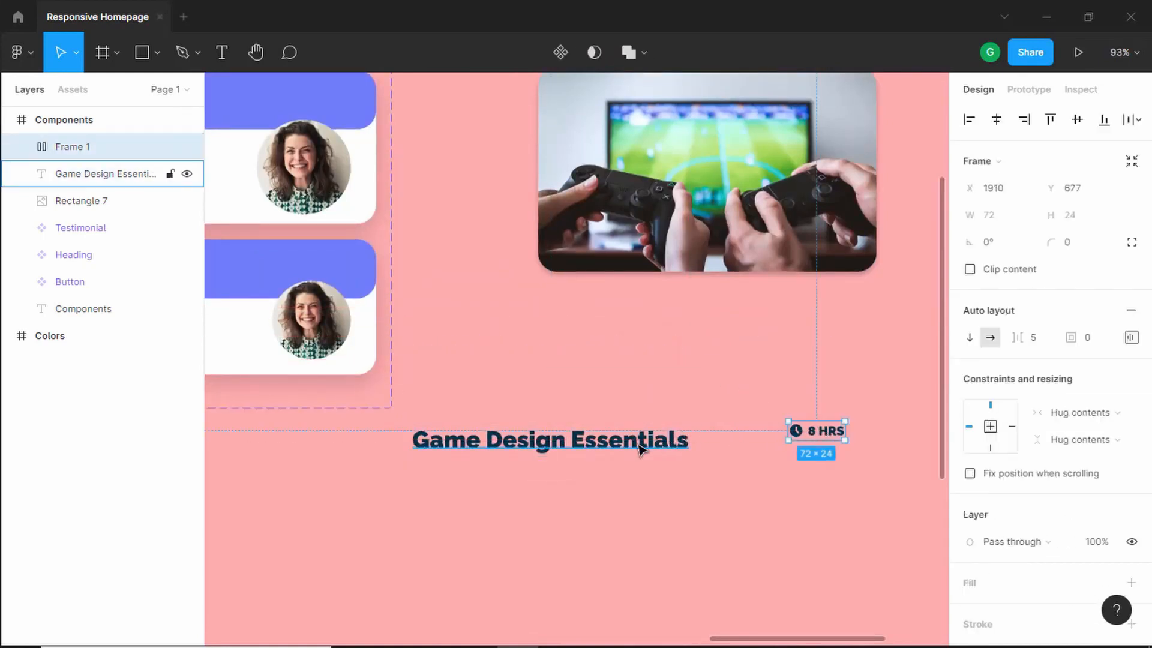
pyautogui.moveTo(640, 449); pyautogui.dragTo(720, 437)
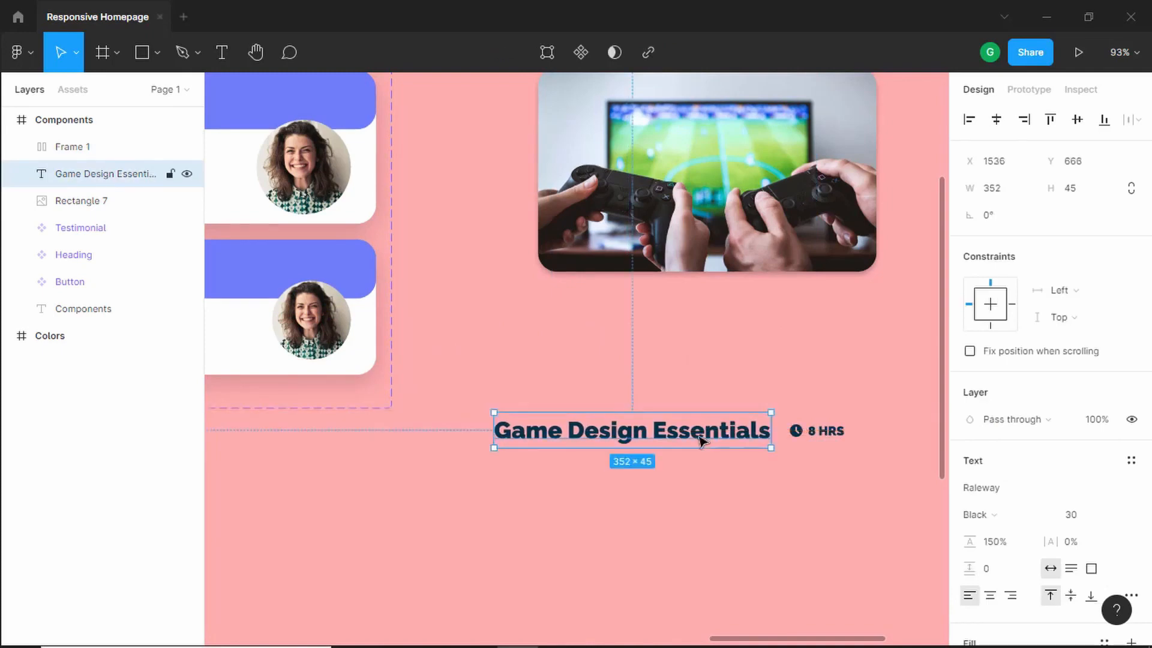
# - Wrap the course title and duration frame in a horizontal auto layout frame
pyautogui.keyDown('shift'); pyautogui.click(832, 432); pyautogui.keyUp('shift')
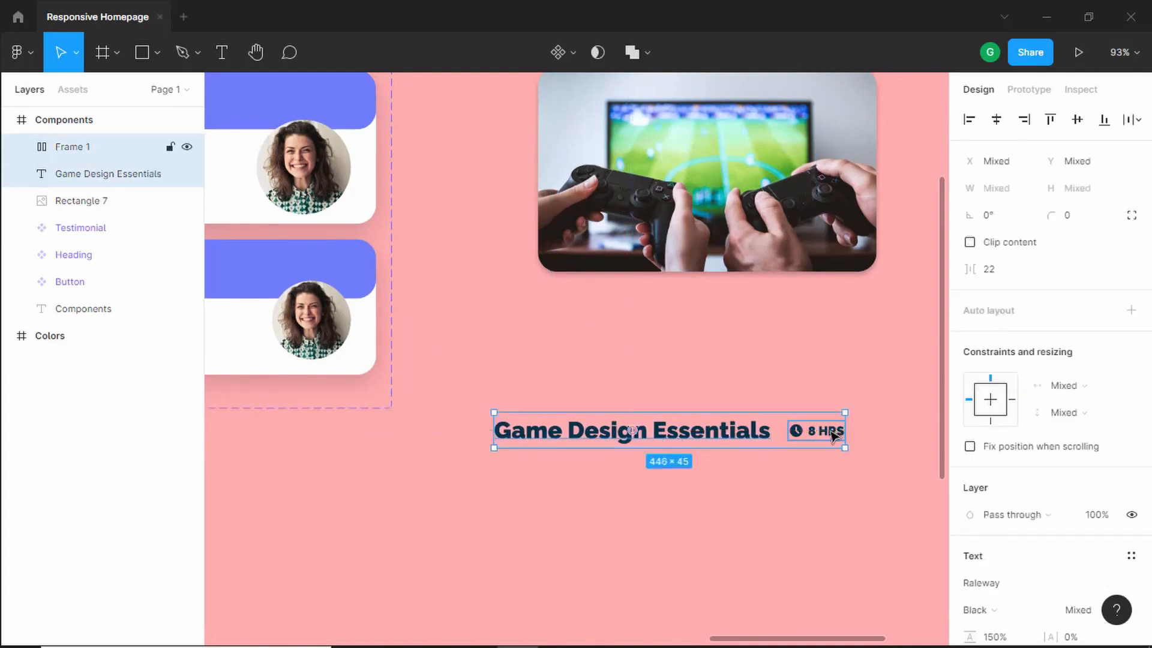
pyautogui.rightClick(629, 429)
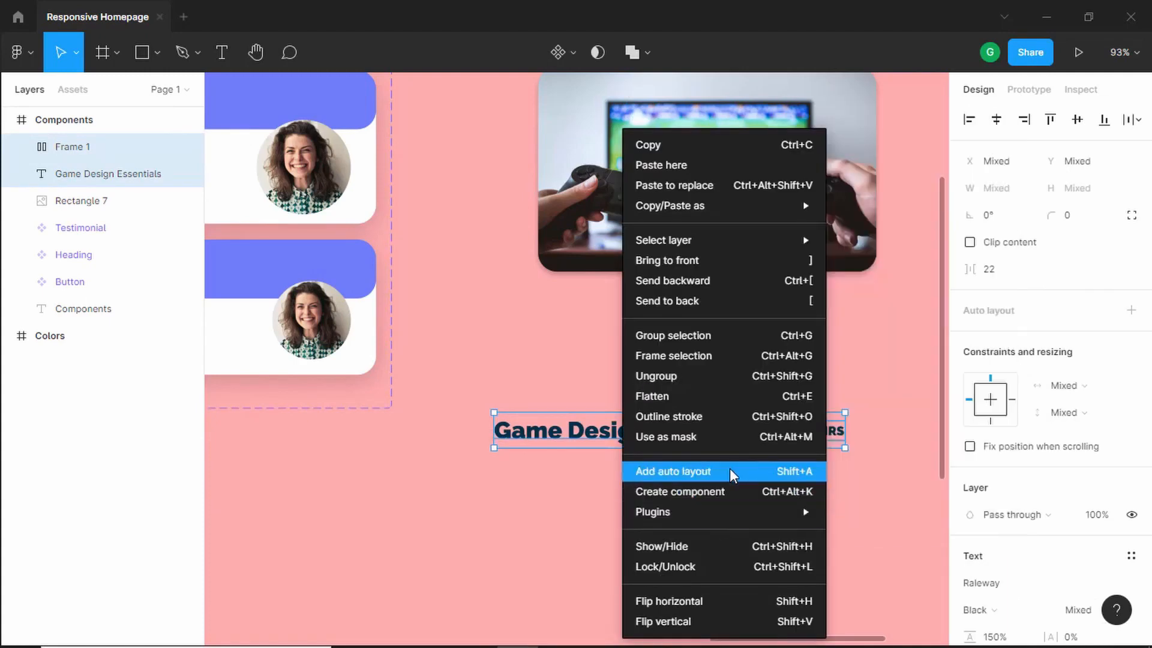
pyautogui.click(732, 472)
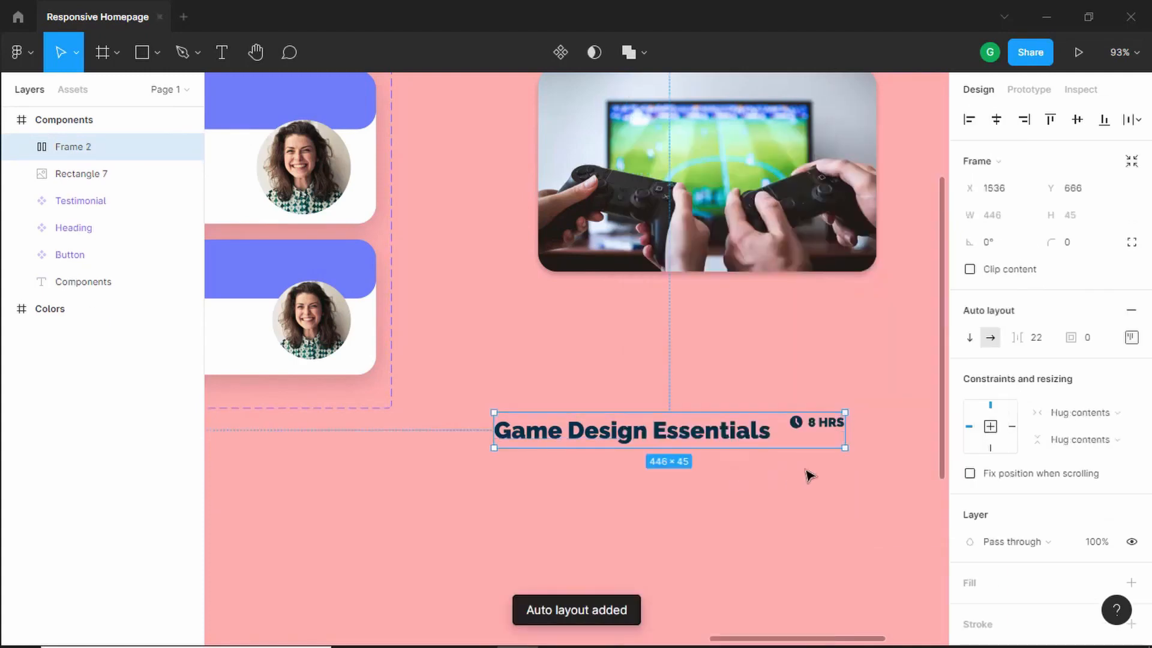
# - Centre-align the title and duration vertically within the new auto layout frame
pyautogui.click(1134, 345)
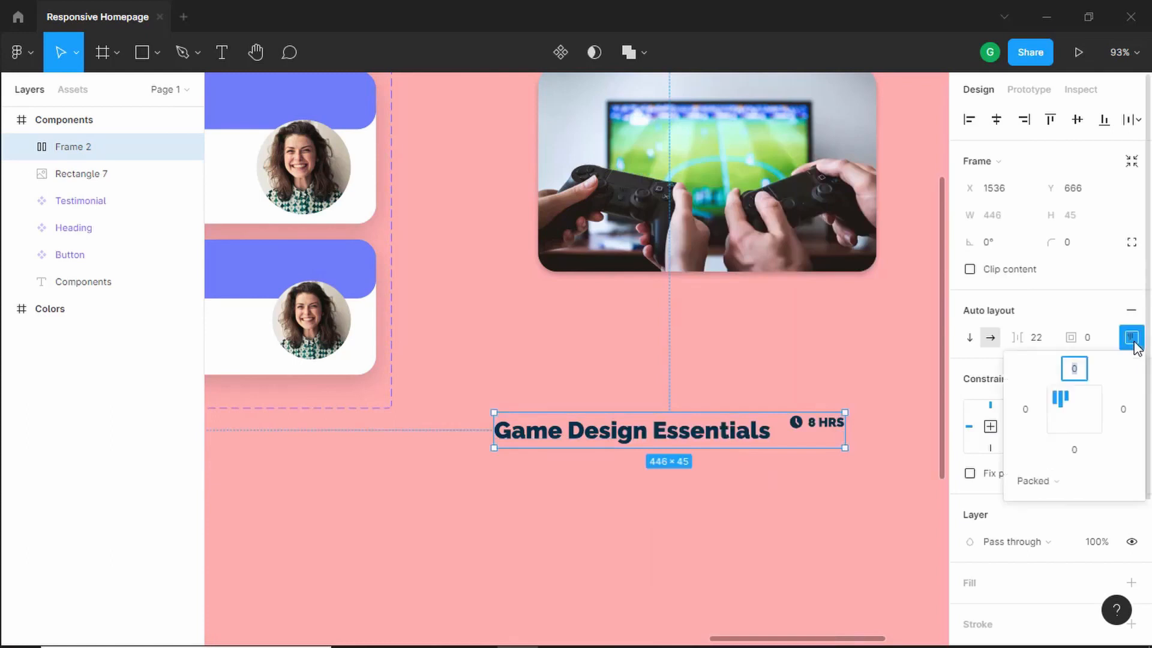
pyautogui.click(1060, 414)
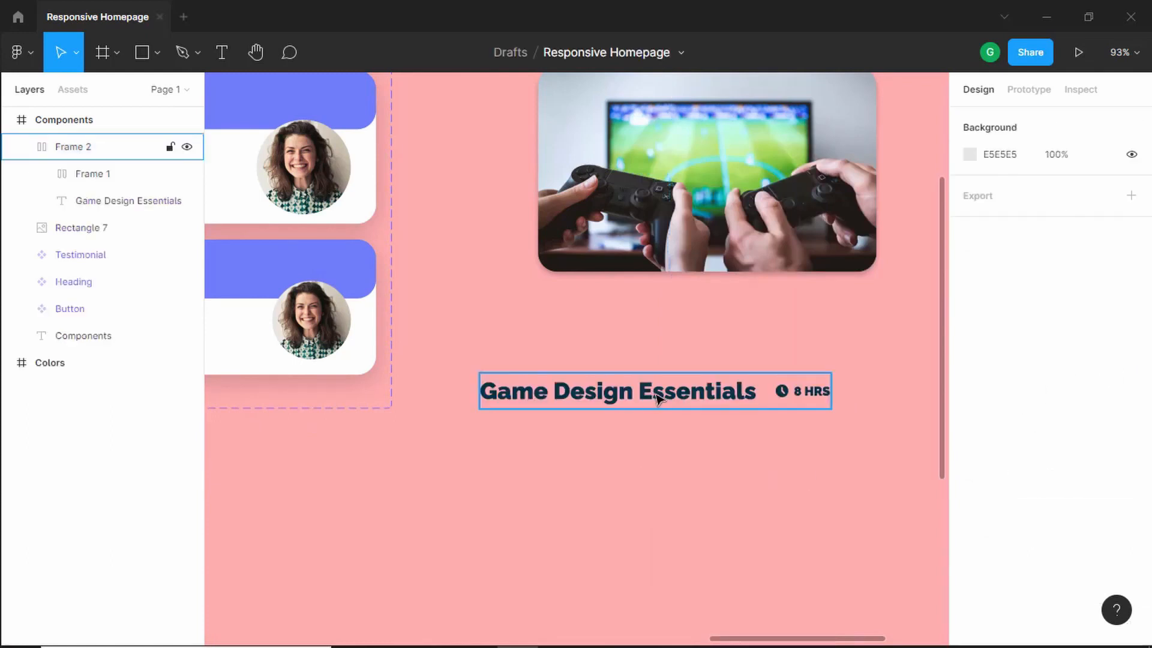
pyautogui.click(658, 399)
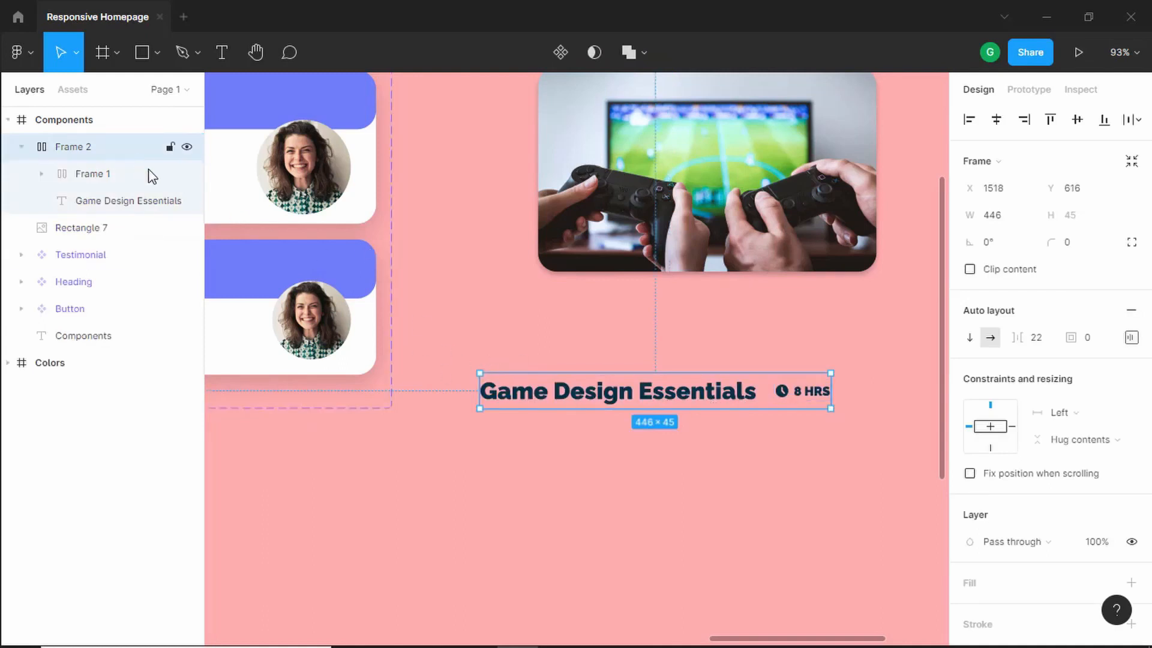
# - Rename the new auto layout frame 'Title and Duration'
pyautogui.doubleClick(85, 149)
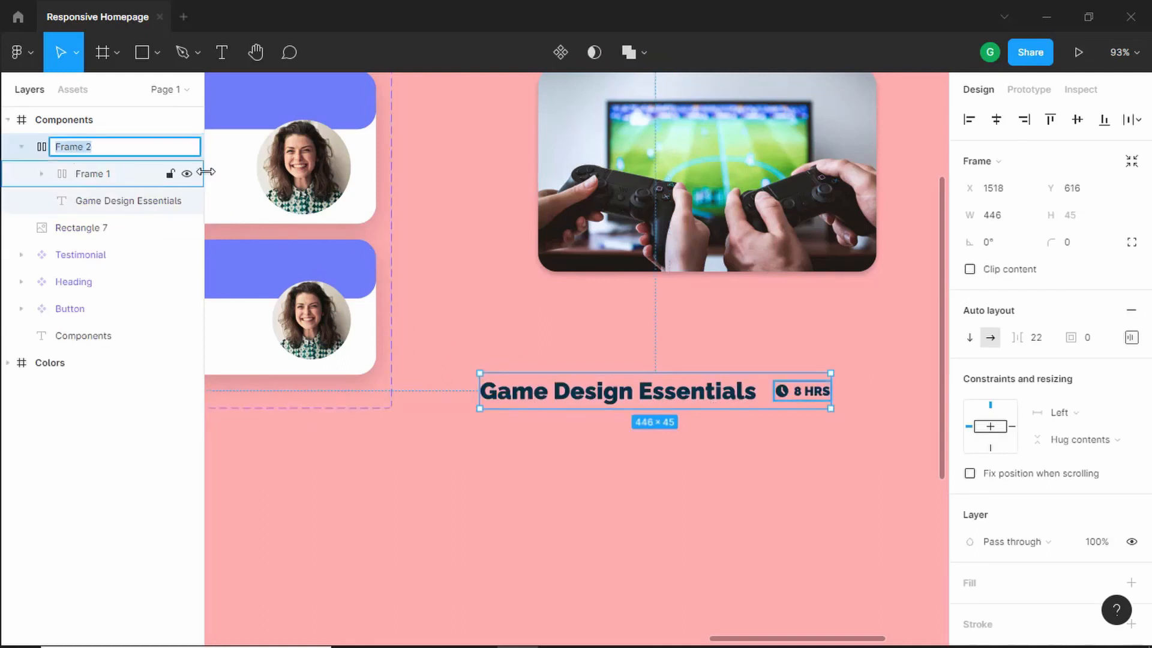
pyautogui.write('Title')
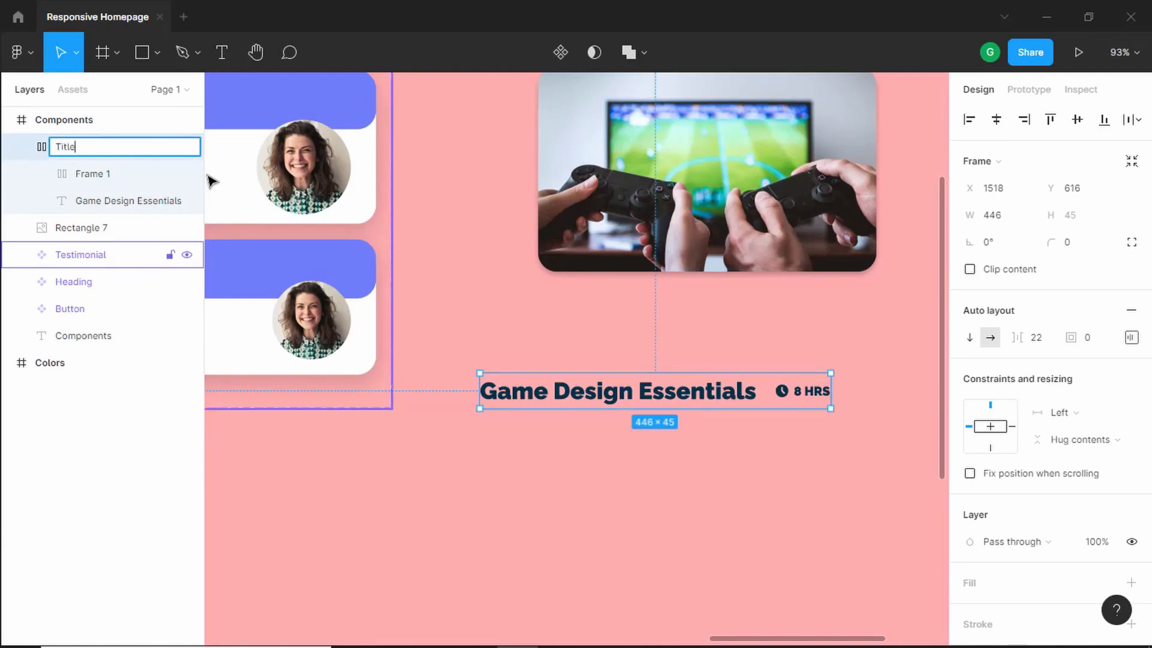
pyautogui.write(' and Duration')
# - Append test text 'asdf asd f' to the course title to check the layout
pyautogui.click(752, 391)
pyautogui.write('asdf asd f')
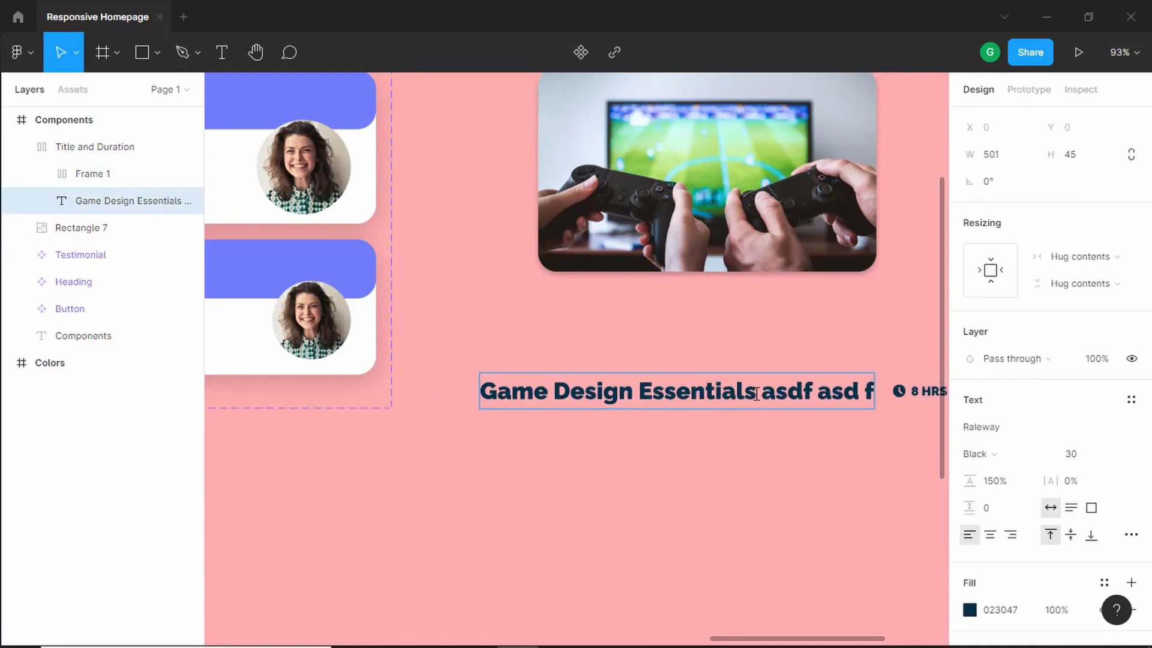
pyautogui.press('Escape')
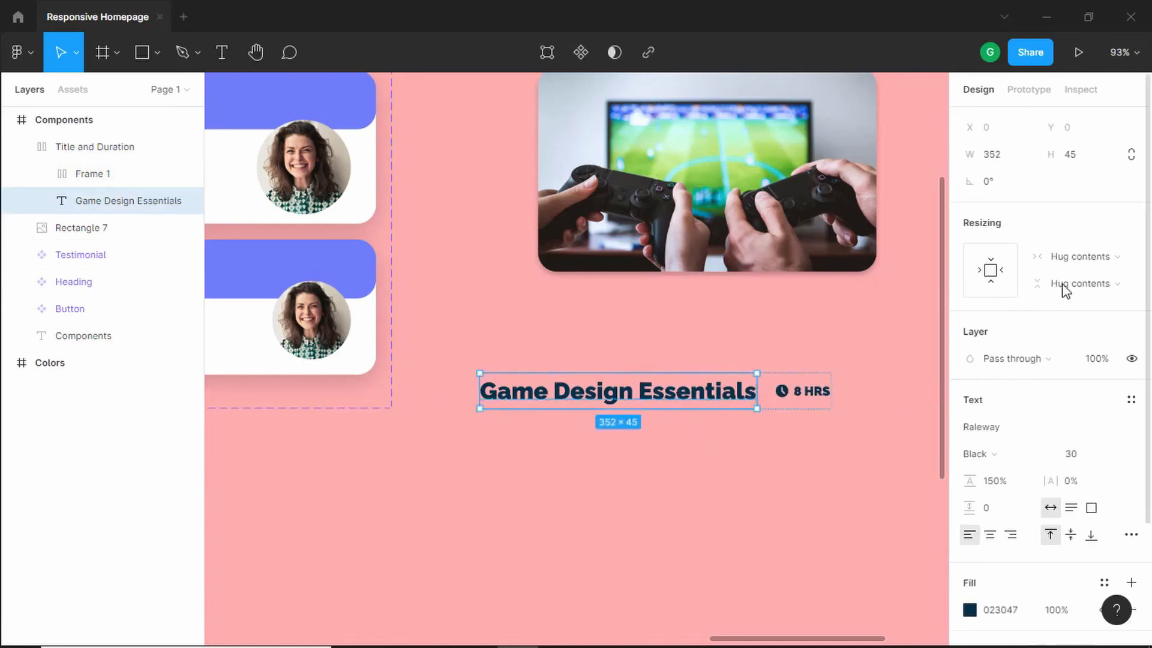
# - Set the course title's horizontal resizing to Fill container
pyautogui.click(1105, 258)
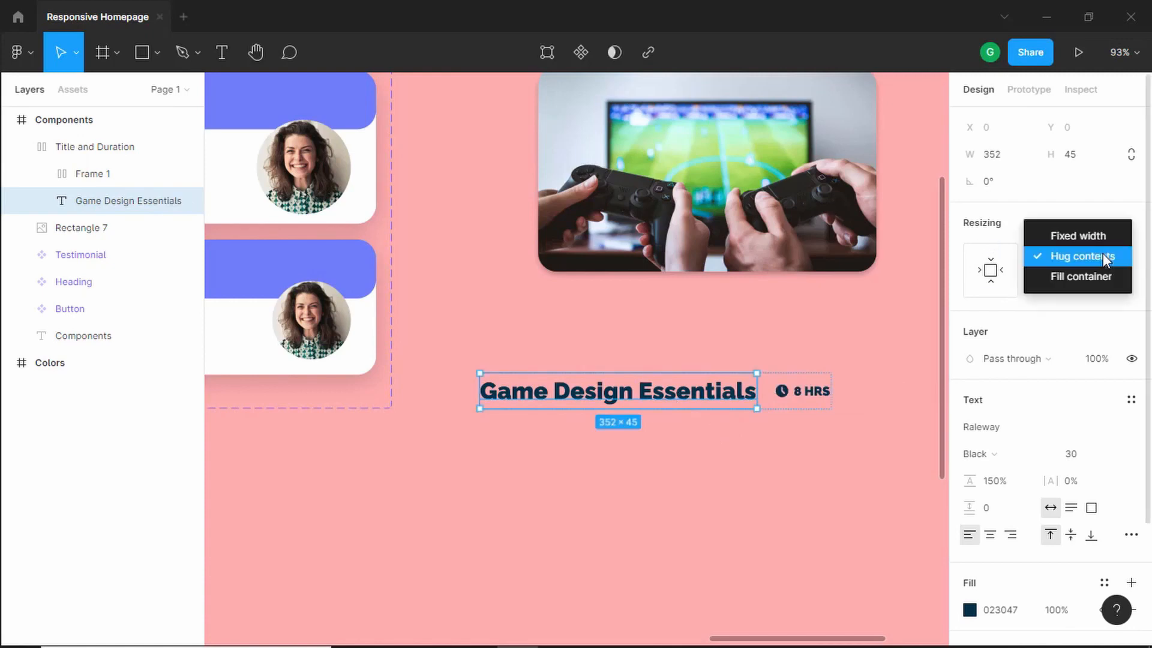
pyautogui.click(1078, 276)
pyautogui.press('Escape')
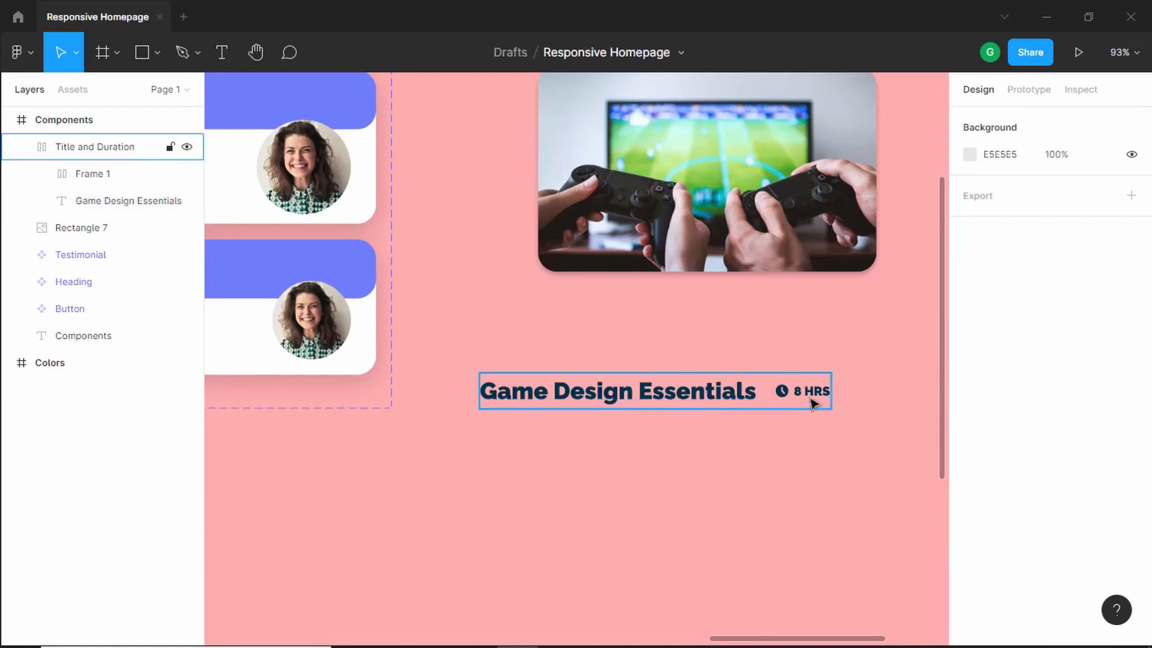
# - Type test text 'asdf asdf asdf' into the course title to check how it wraps
pyautogui.doubleClick(729, 397)
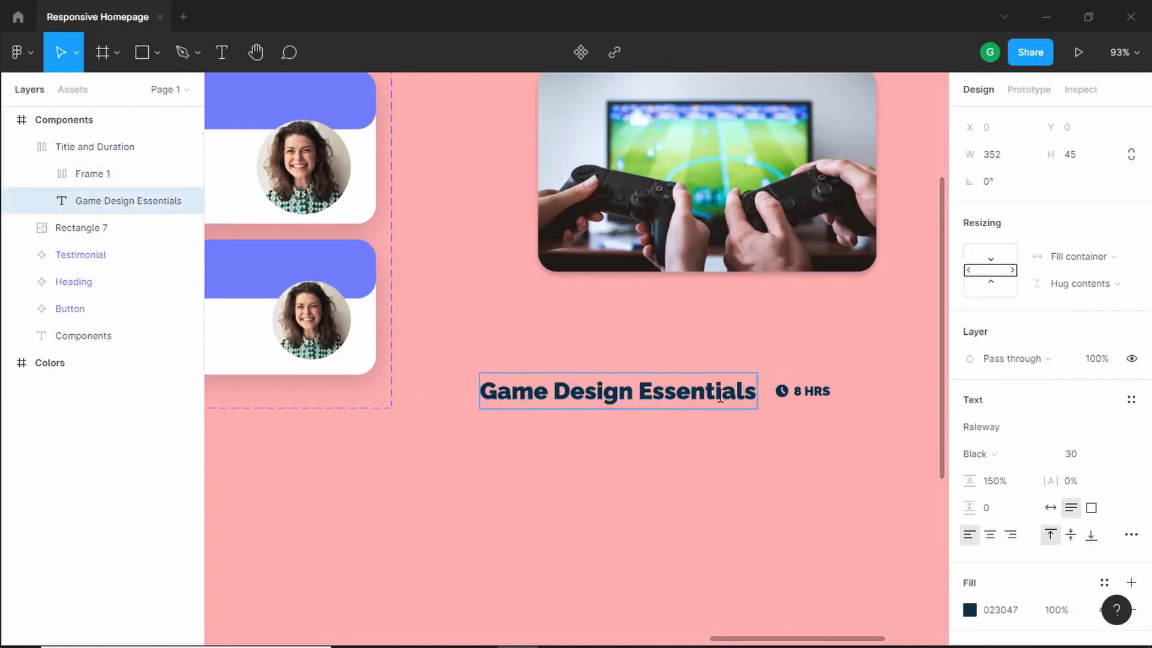
pyautogui.write('asdf asdf ass')
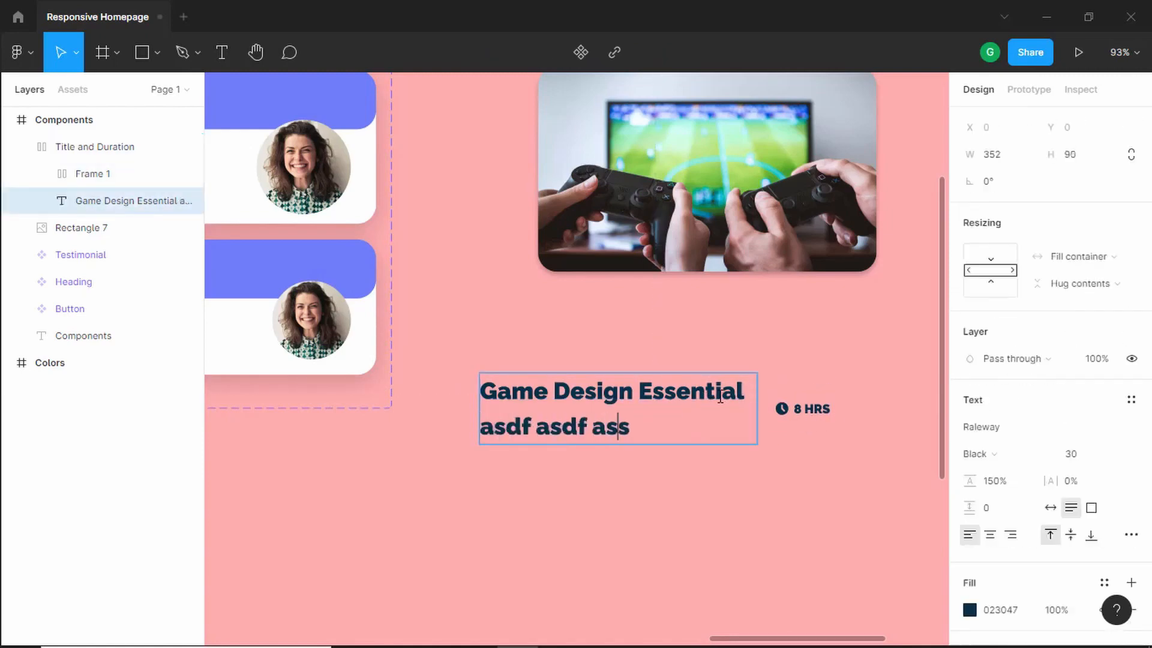
pyautogui.write('df')
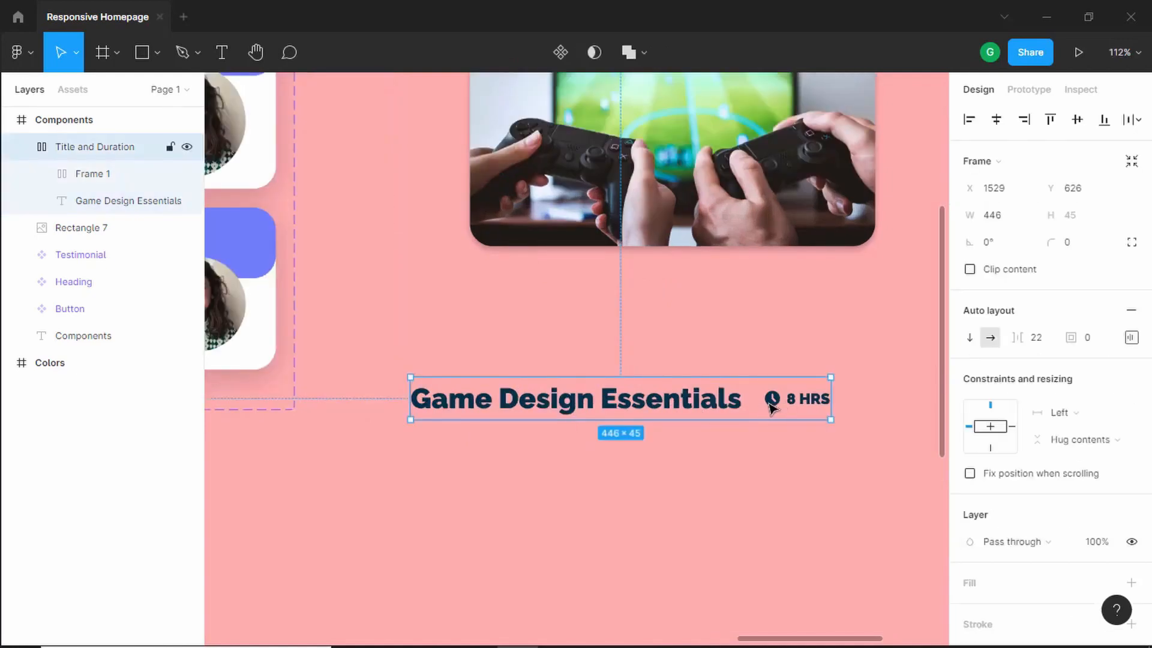
# - Set the item spacing of the Title and Duration frame to 16
pyautogui.doubleClick(709, 407)
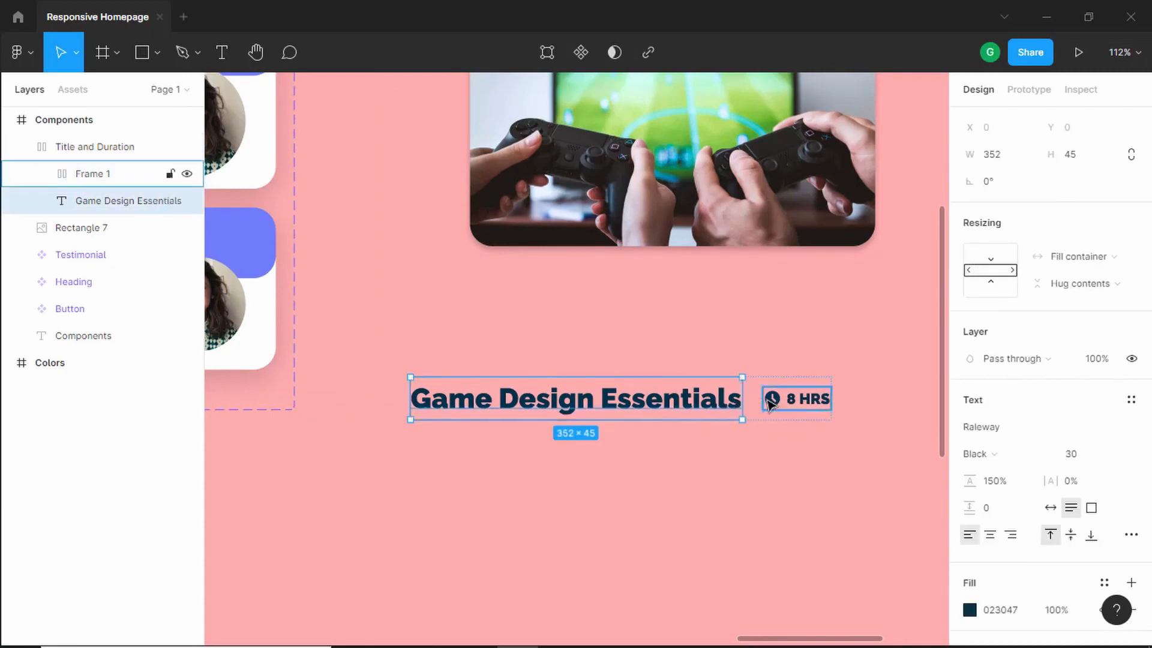
pyautogui.click(745, 460)
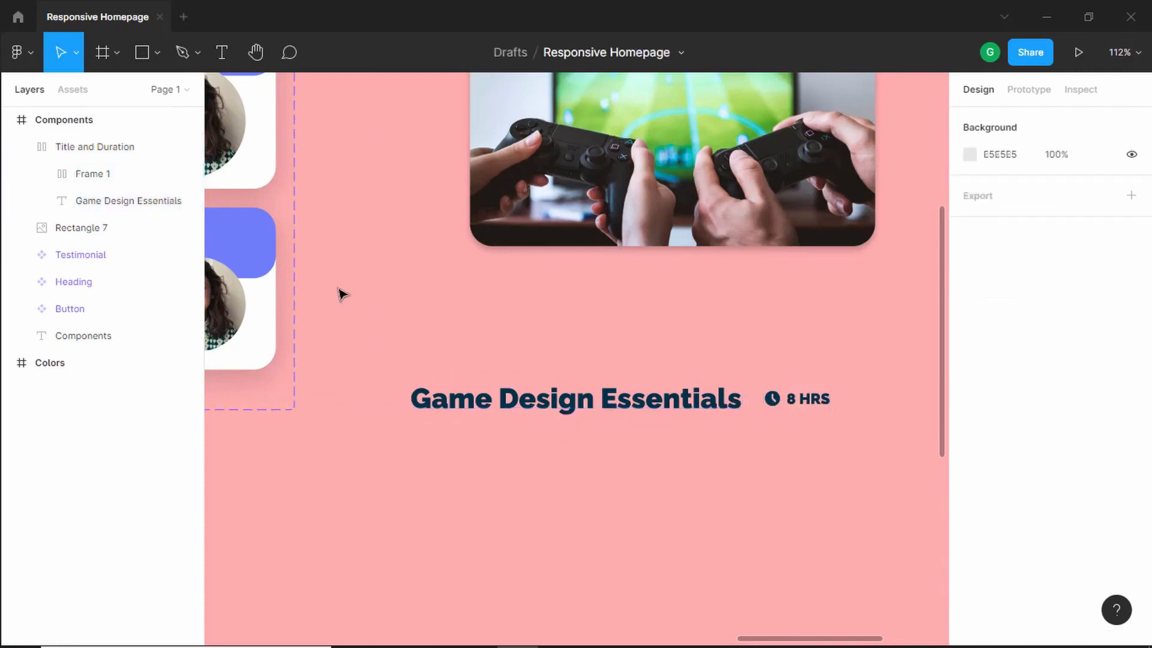
pyautogui.click(103, 157)
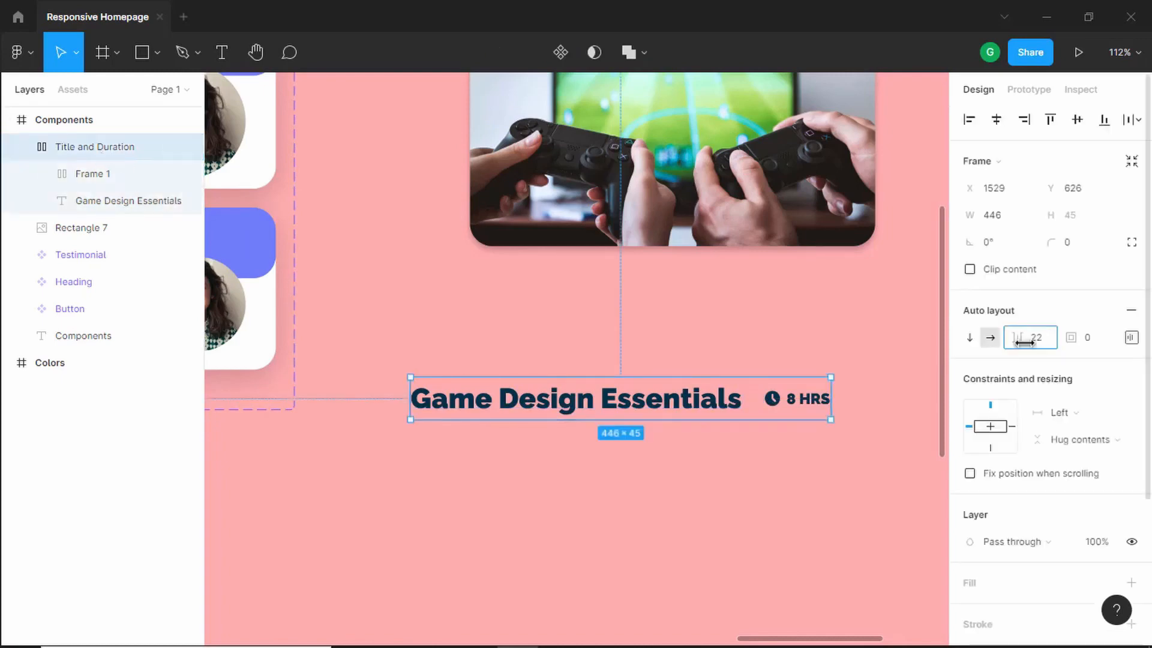
pyautogui.moveTo(1019, 342); pyautogui.dragTo(1015, 343)
# - Try widening the Title and Duration frame by its right edge, then undo the resize
pyautogui.click(727, 384)
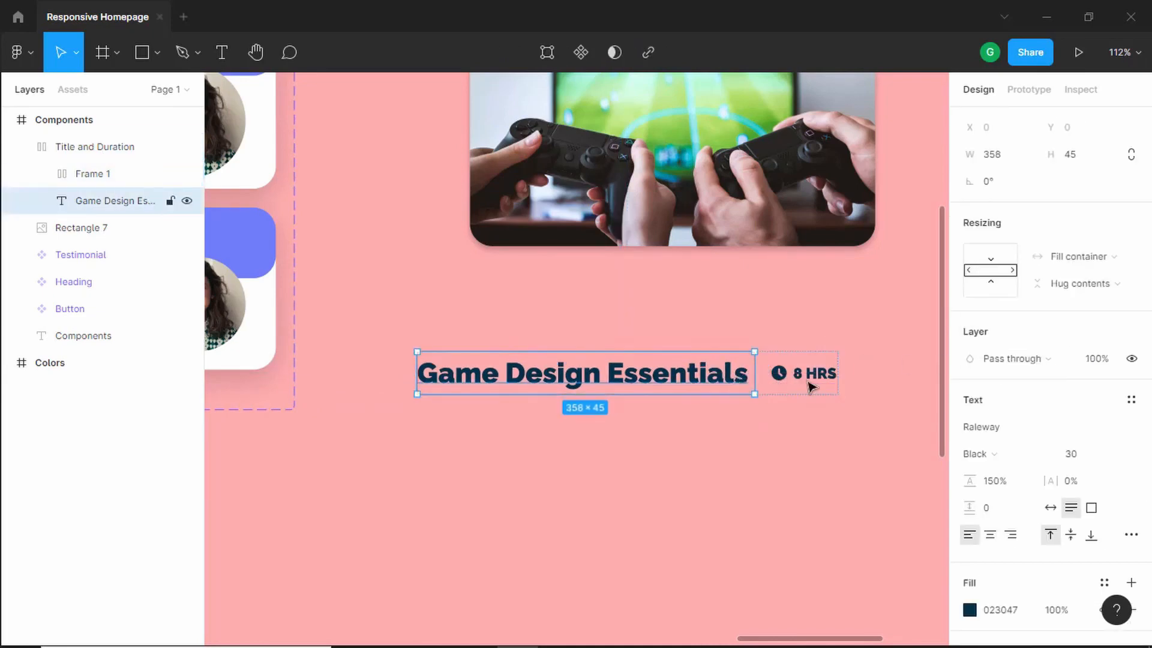
pyautogui.click(823, 332)
pyautogui.click(816, 373)
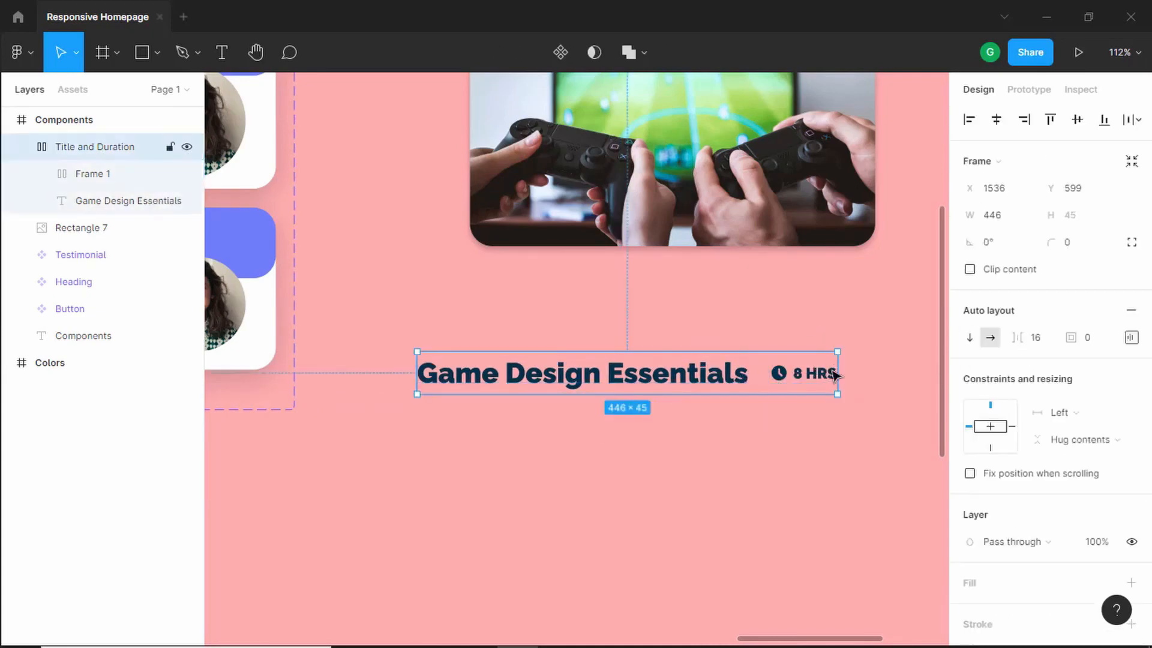
pyautogui.moveTo(837, 372); pyautogui.dragTo(931, 371)
pyautogui.doubleClick(807, 381)
pyautogui.press('alt')
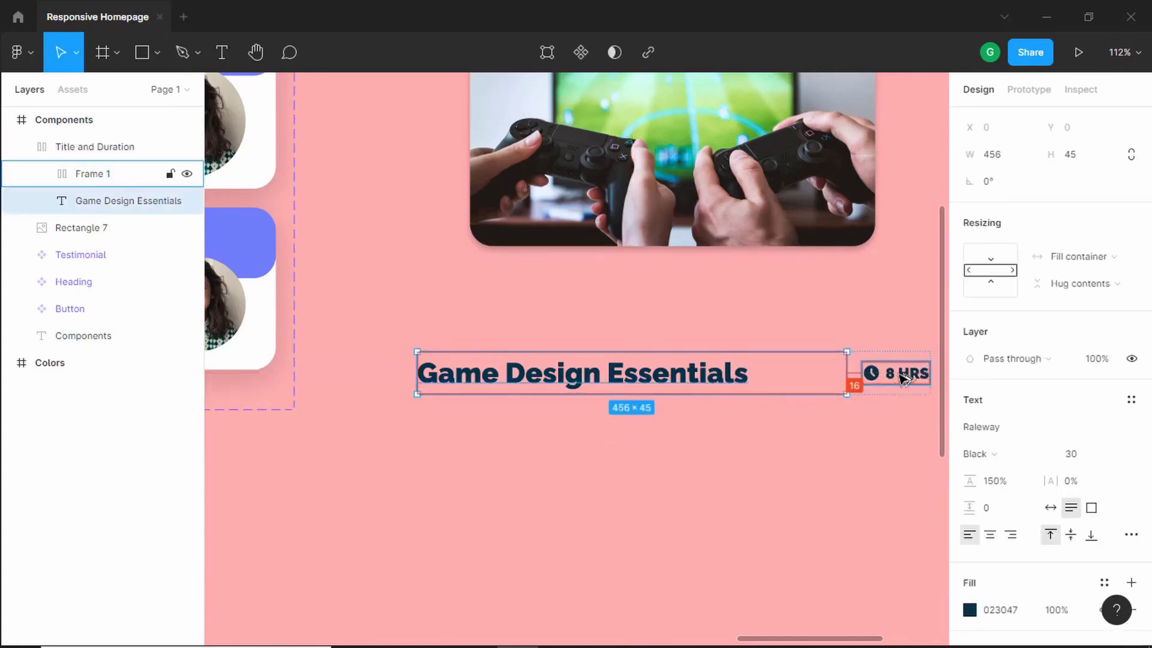
pyautogui.hotkey('ctrl', 'z')
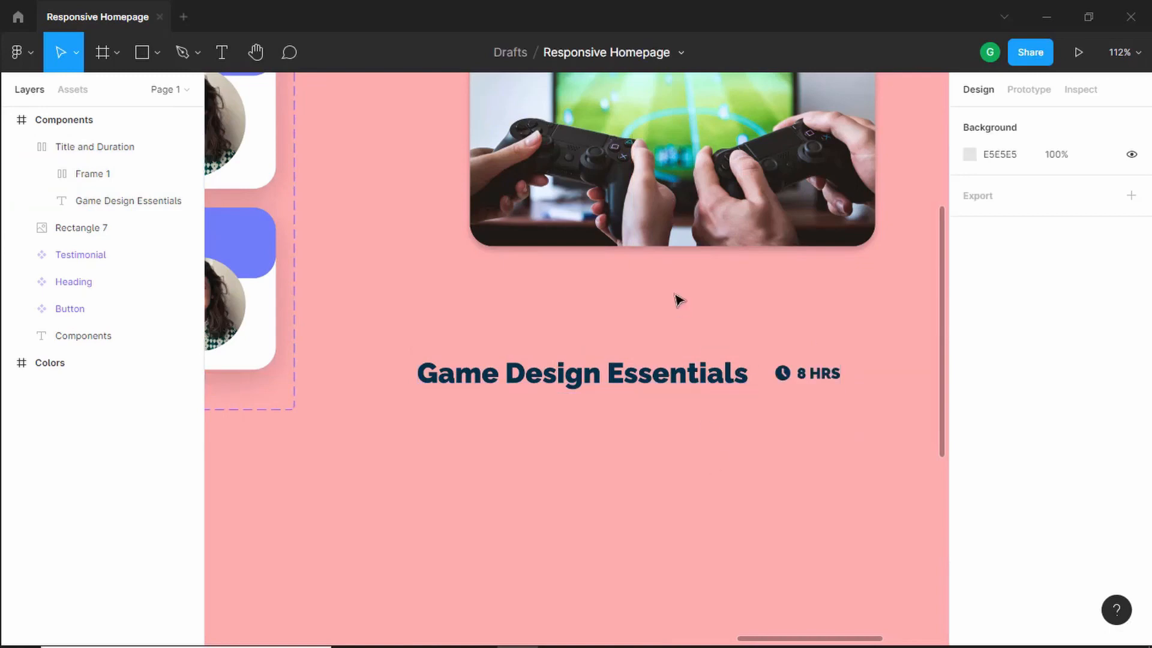
# - Compare with the reference design and move the Title and Duration frame up beneath the course image
pyautogui.scroll(-3, 714, 308)
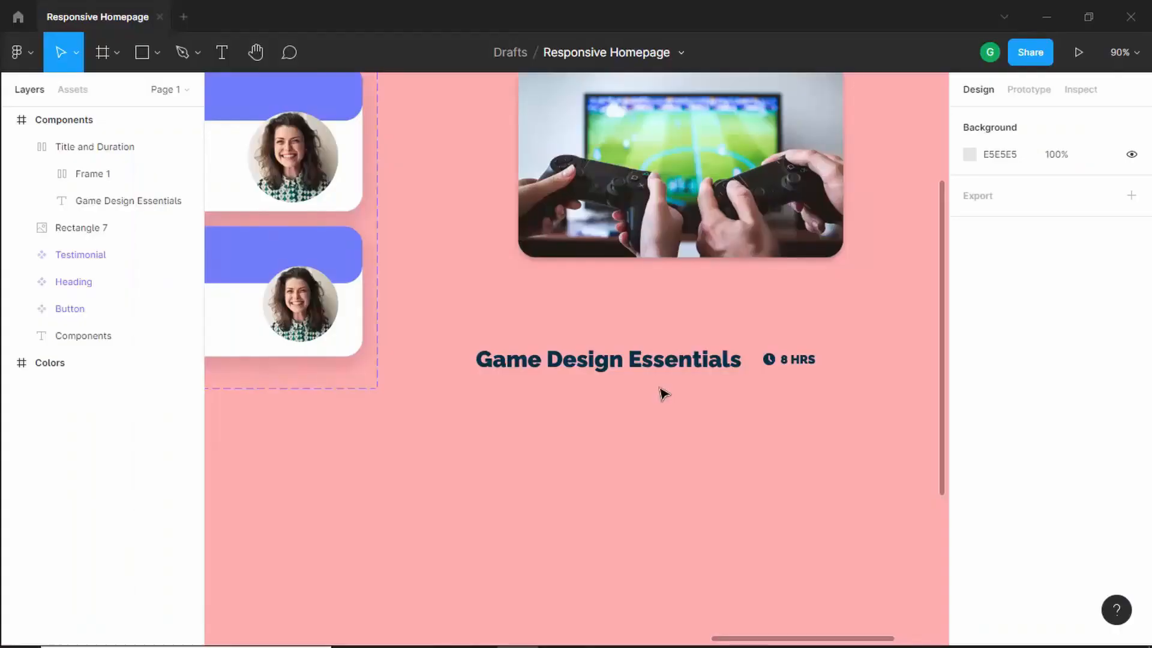
pyautogui.scroll(-2, 663, 393)
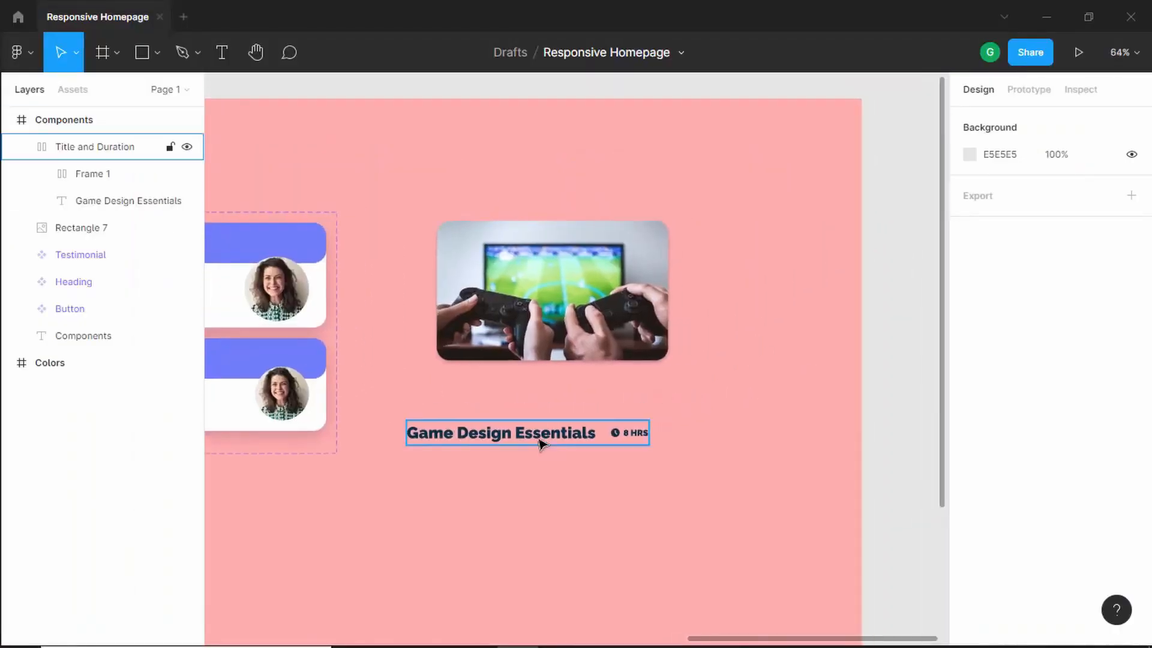
pyautogui.moveTo(540, 441); pyautogui.dragTo(564, 408)
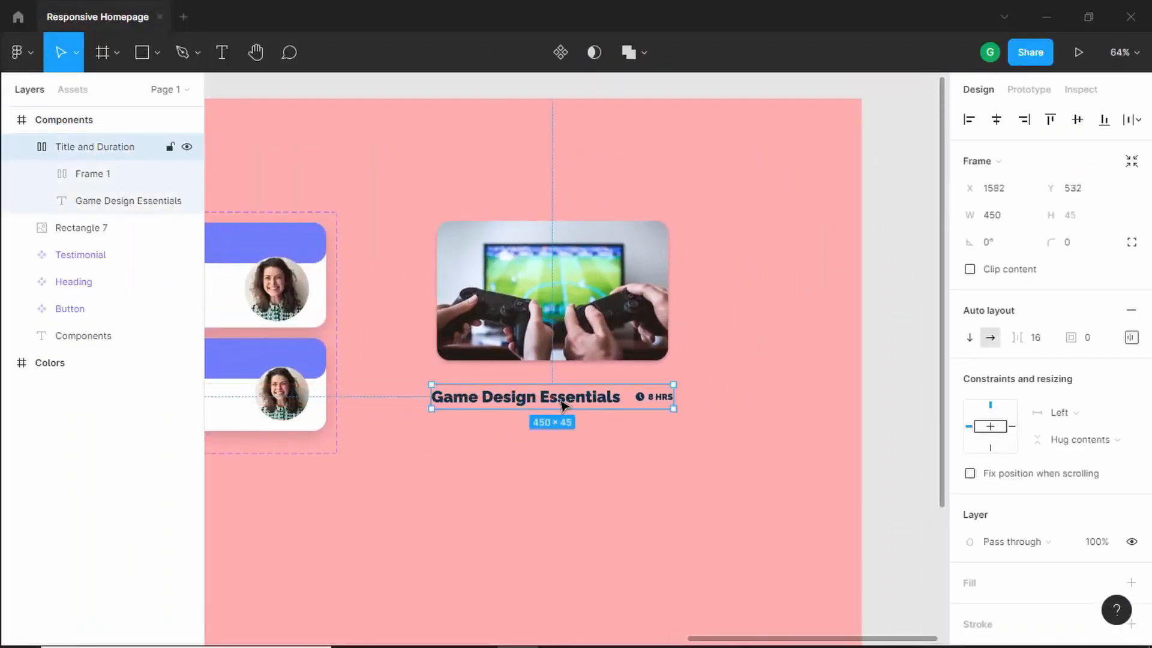
# - Draw a rectangle under the title, set its height to 8 and stretch it to about 413 px wide
pyautogui.click(142, 56)
pyautogui.click(471, 441)
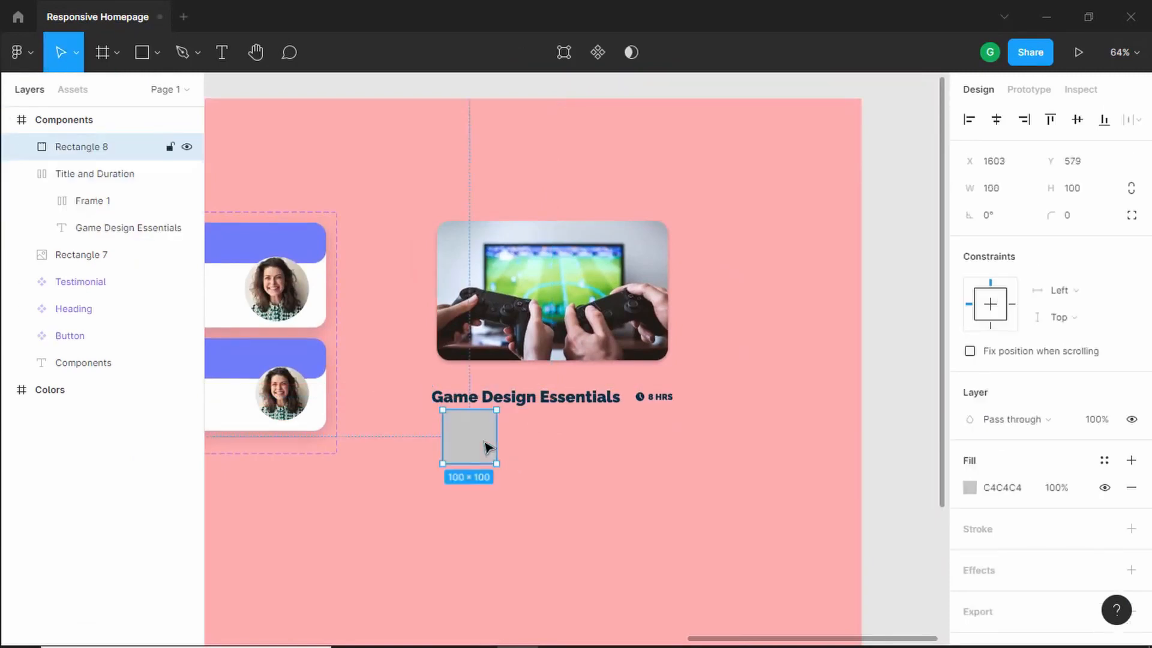
pyautogui.click(1083, 191)
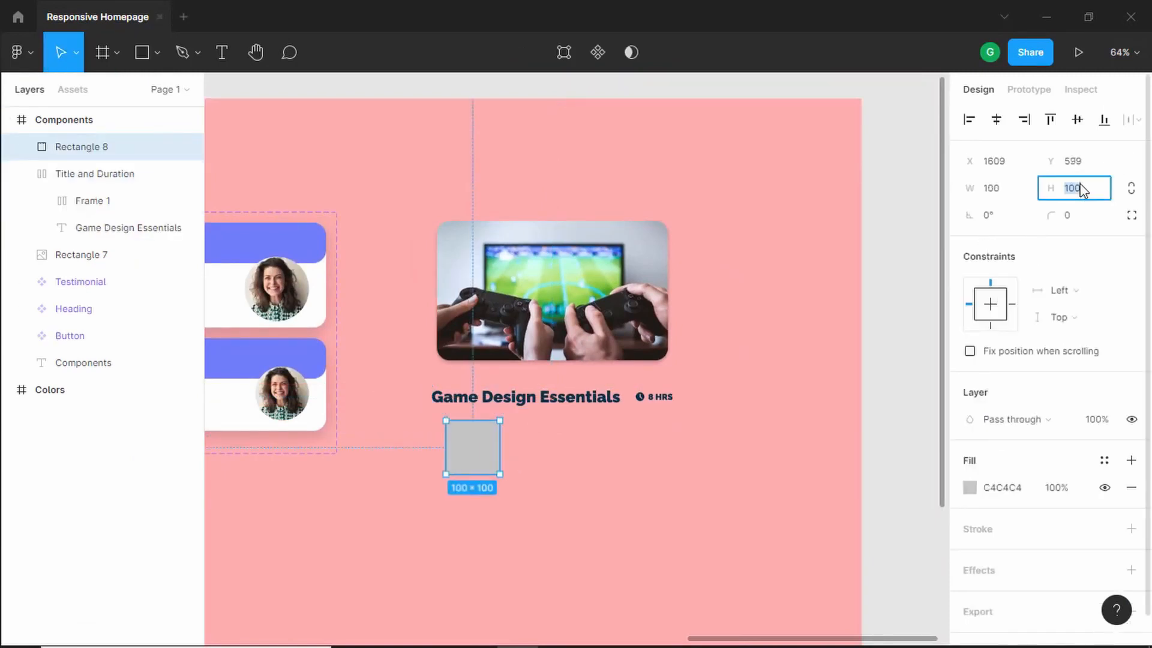
pyautogui.write('8')
pyautogui.press('Return')
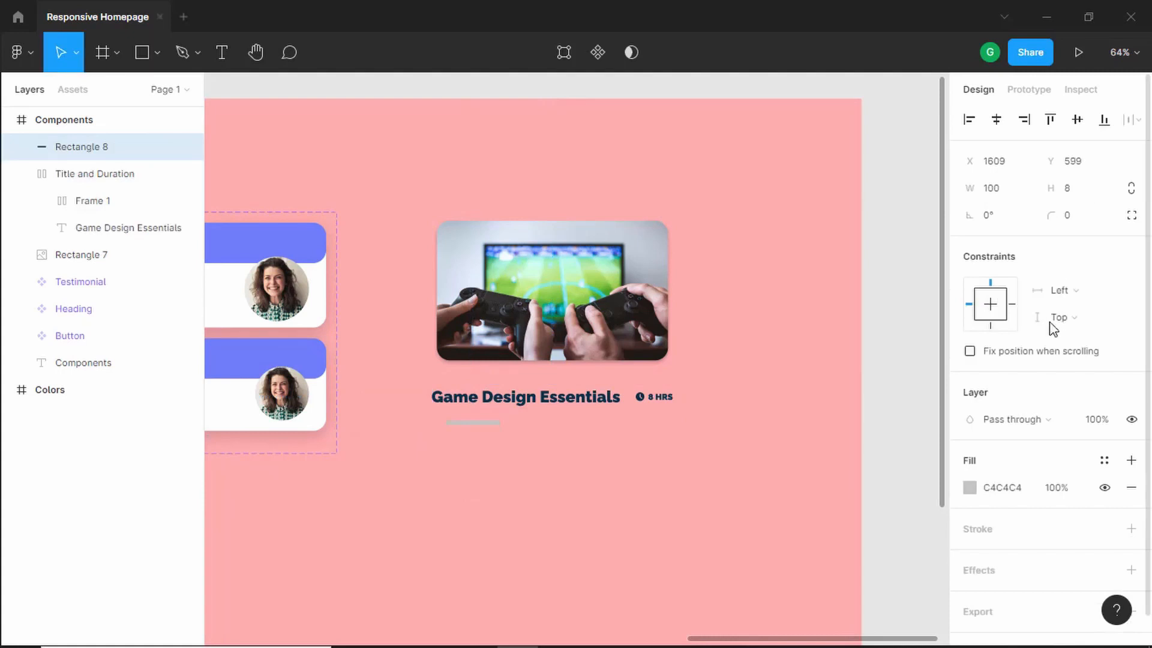
pyautogui.moveTo(500, 423); pyautogui.dragTo(621, 431)
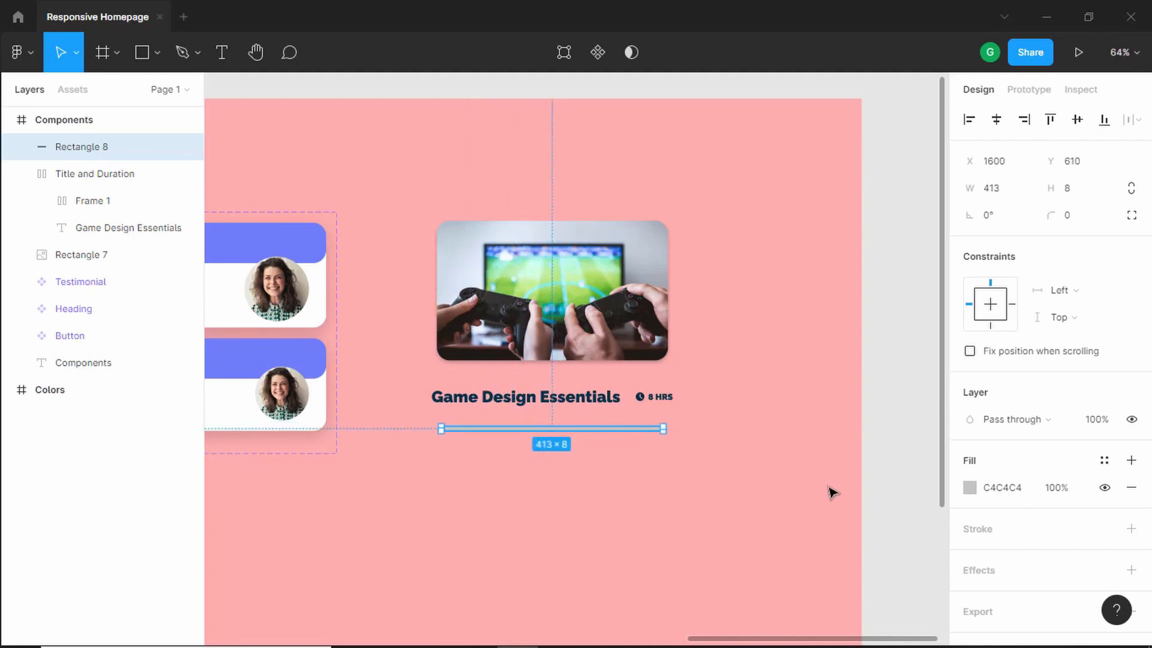
# - Fill the bar with the dark blue 023047 document colour and set its corner radius
pyautogui.click(970, 487)
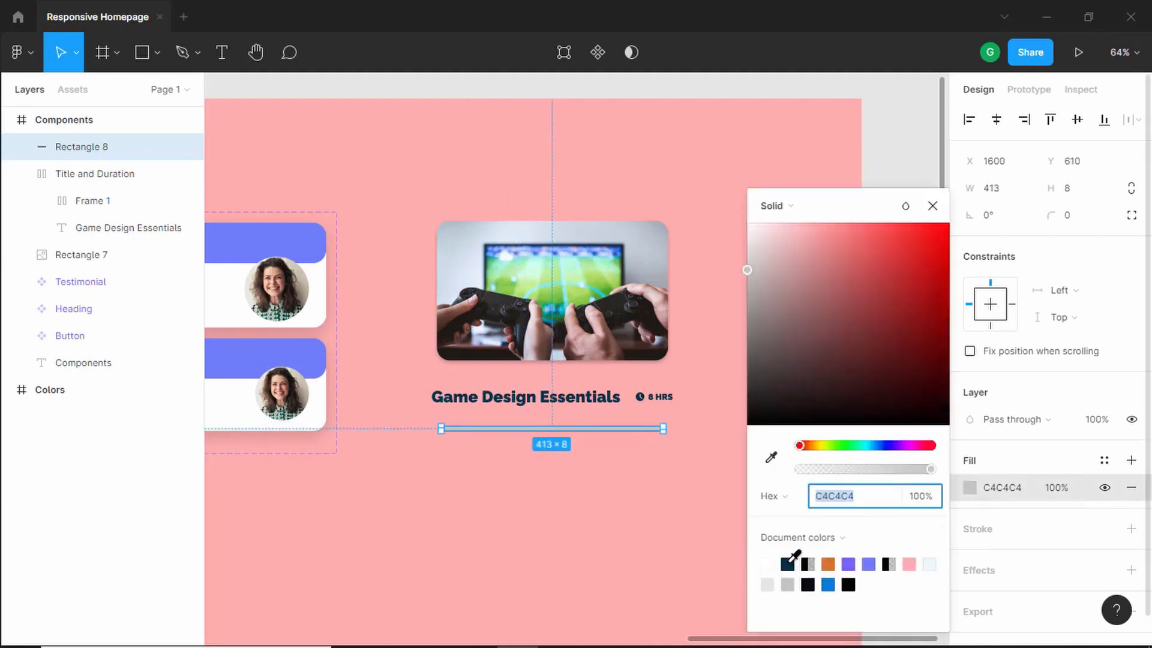
pyautogui.click(787, 564)
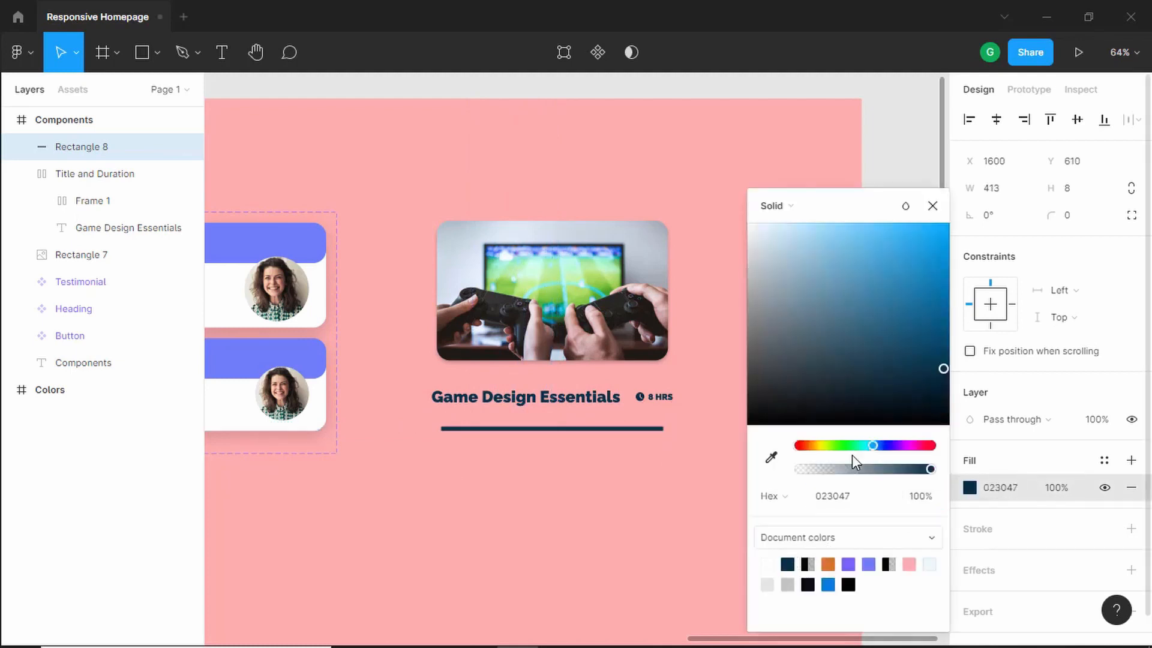
pyautogui.click(932, 206)
pyautogui.click(1084, 223)
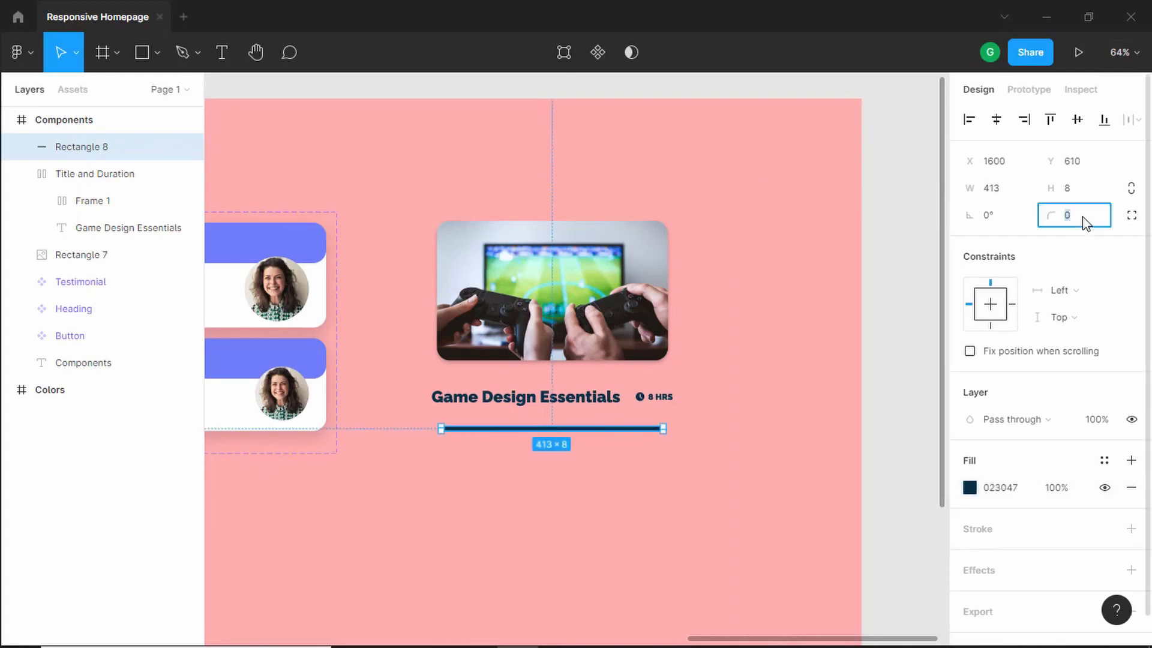
pyautogui.press('Return')
pyautogui.click(714, 390)
# - Move the Title and Duration frame up just below the image and nudge it down 2 px
pyautogui.scroll(2, 540, 428)
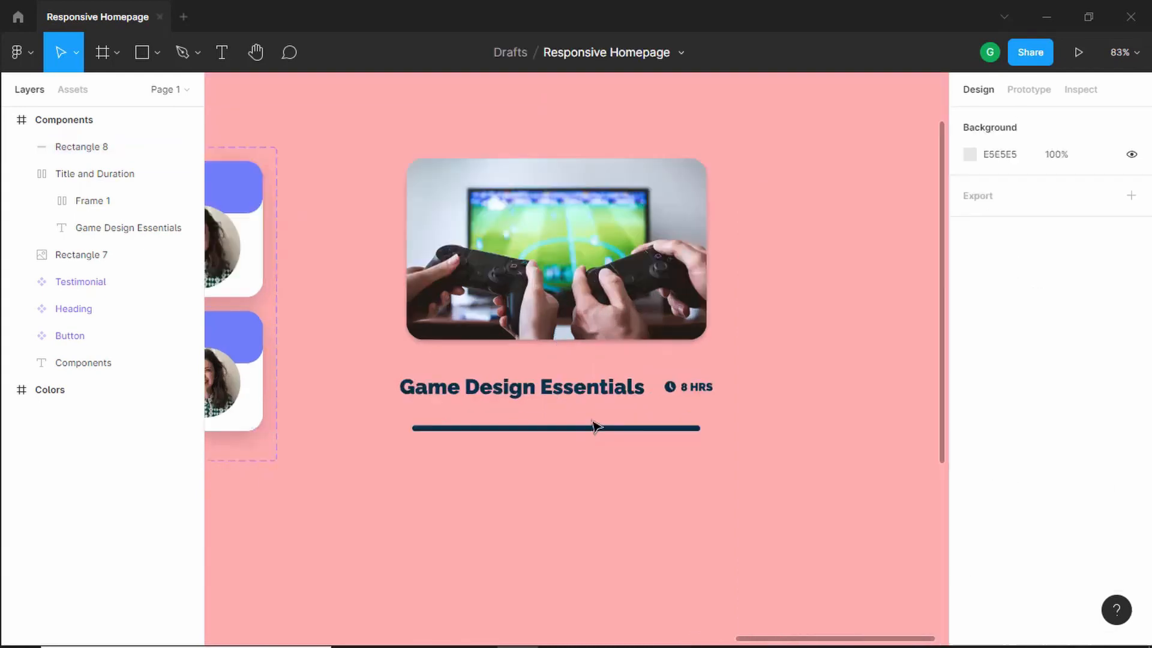
pyautogui.click(587, 266)
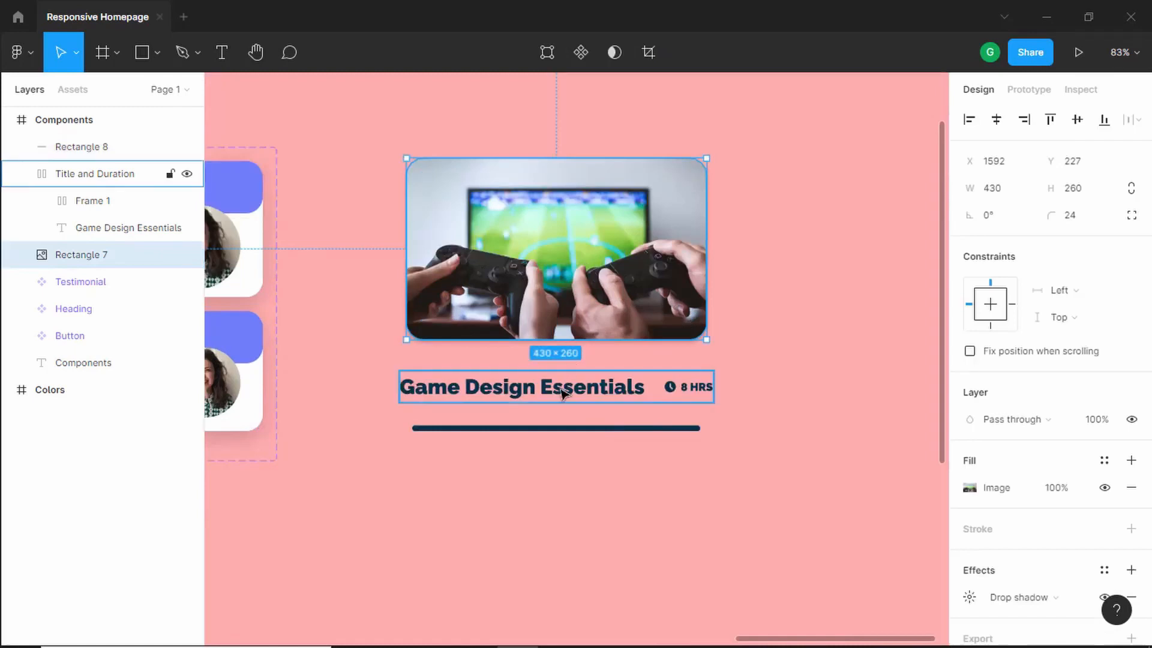
pyautogui.moveTo(558, 392); pyautogui.dragTo(536, 376)
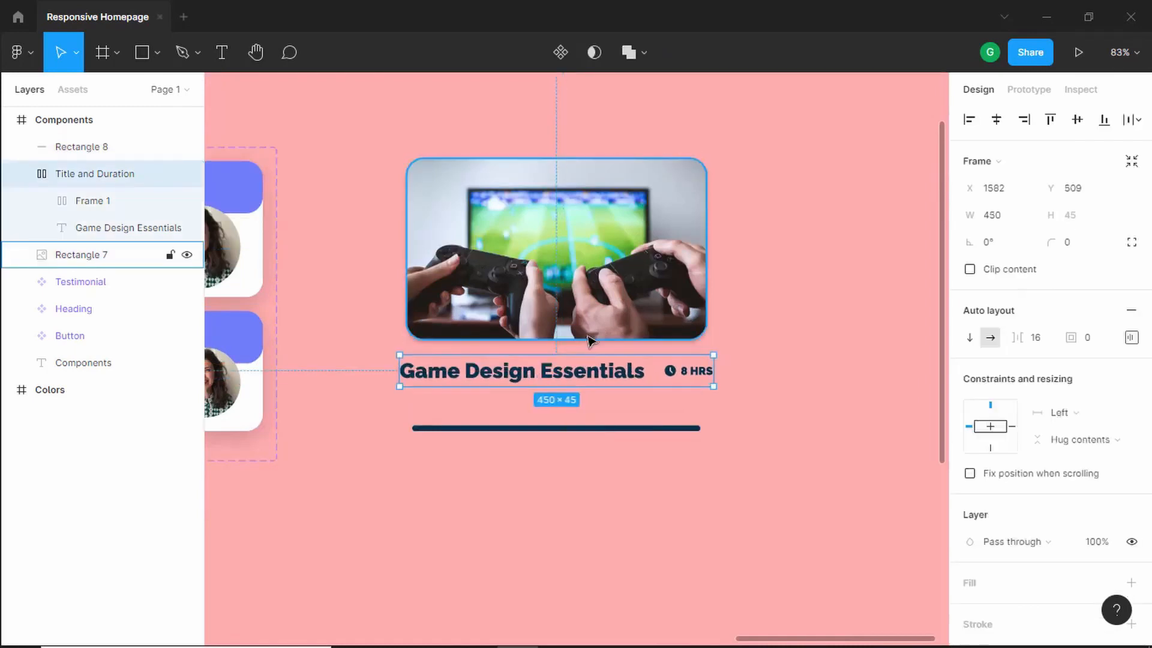
pyautogui.press('Down')
pyautogui.press('Down')
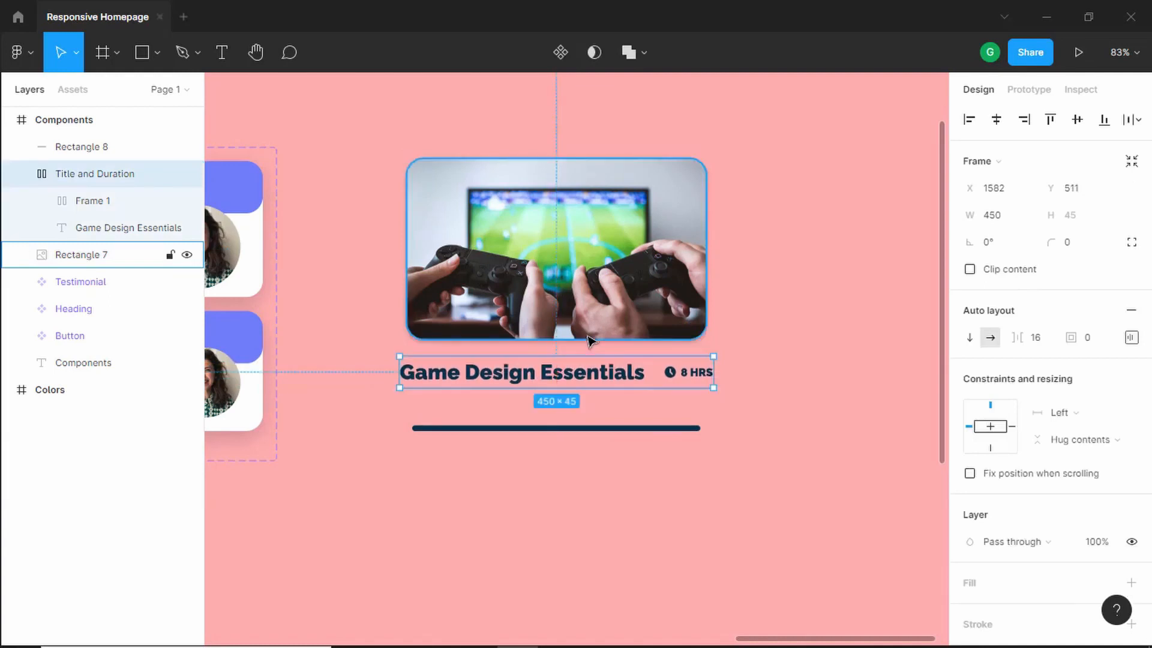
# - Widen the course image from its left edge to about 450 px to match the title frame
pyautogui.click(635, 504)
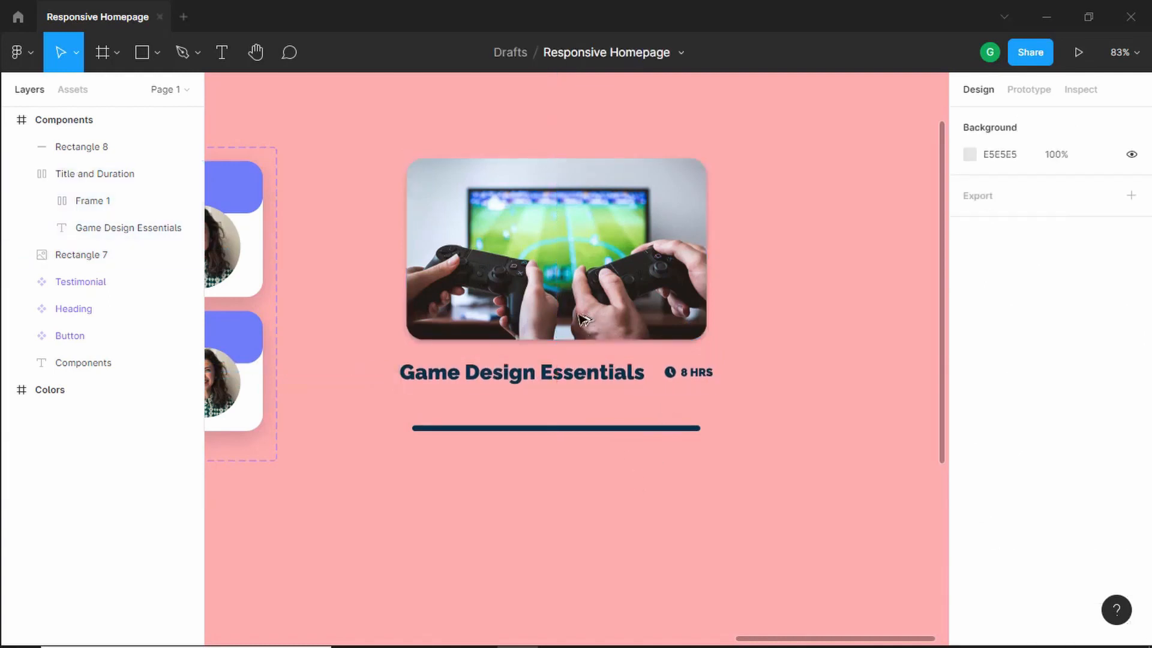
pyautogui.click(408, 238)
pyautogui.moveTo(401, 238); pyautogui.dragTo(394, 238)
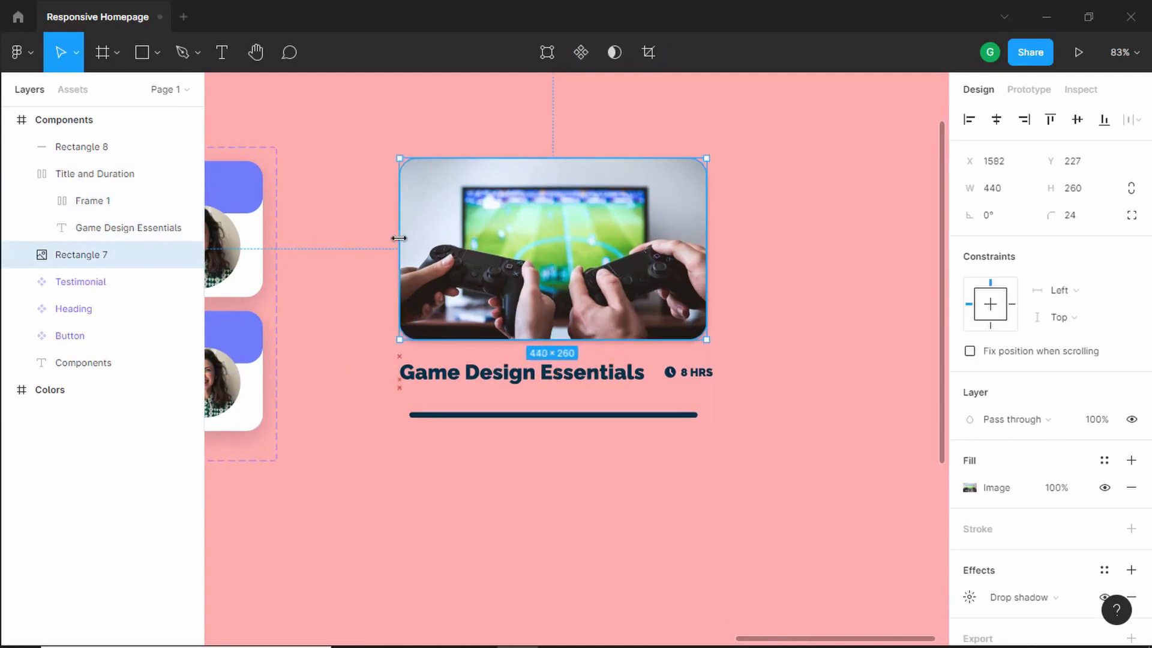
# - Select the image, the title frame and the bar and wrap them in a vertical auto layout frame
pyautogui.keyDown('shift'); pyautogui.click(569, 377); pyautogui.keyUp('shift')
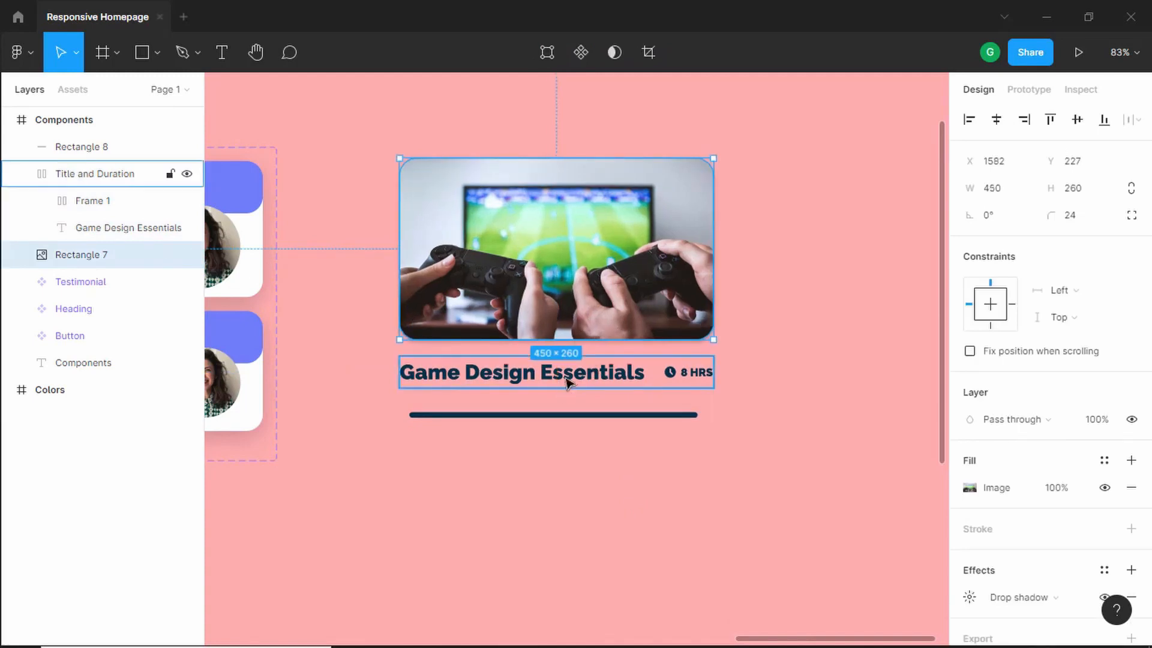
pyautogui.keyDown('shift'); pyautogui.click(568, 414); pyautogui.keyUp('shift')
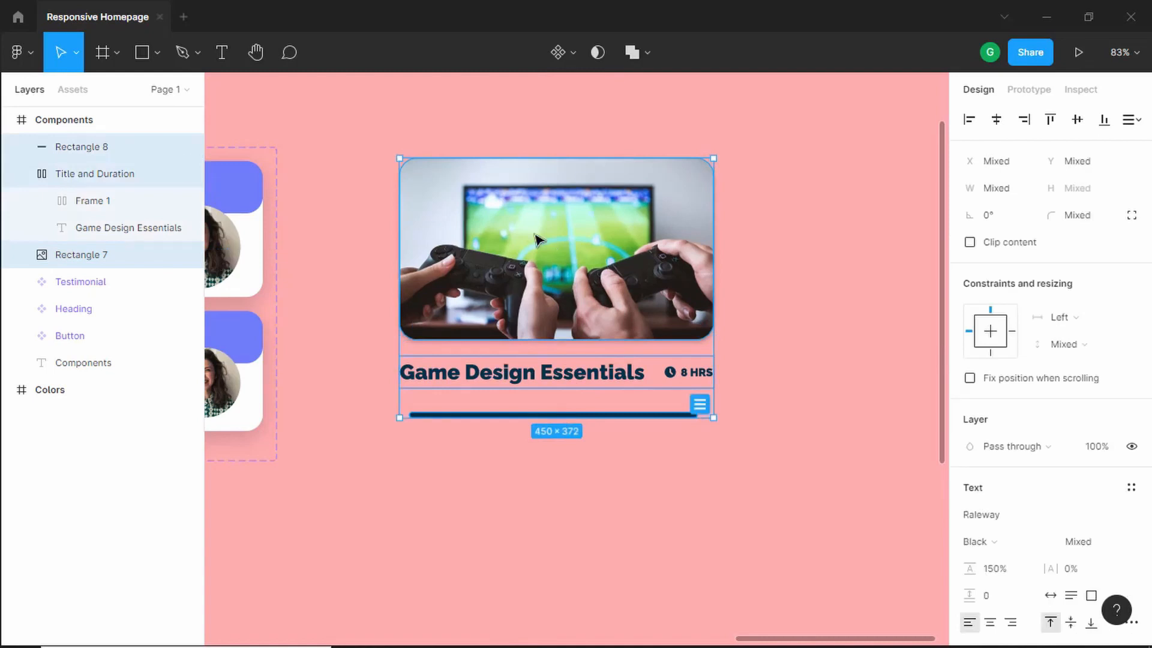
pyautogui.rightClick(522, 397)
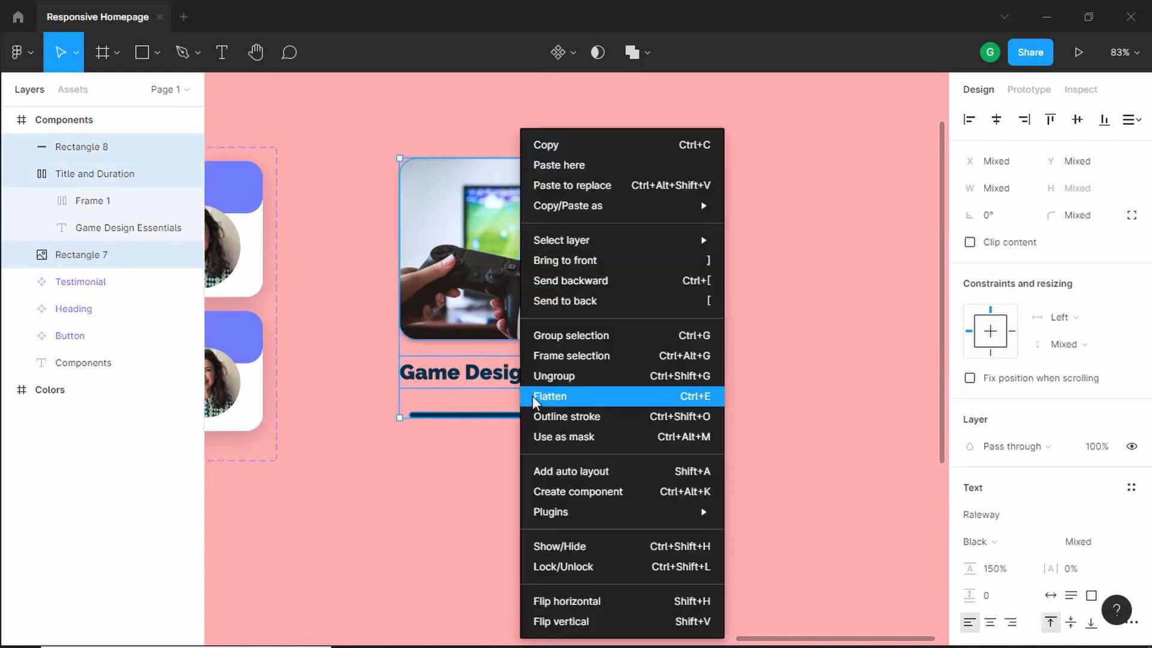
pyautogui.click(608, 474)
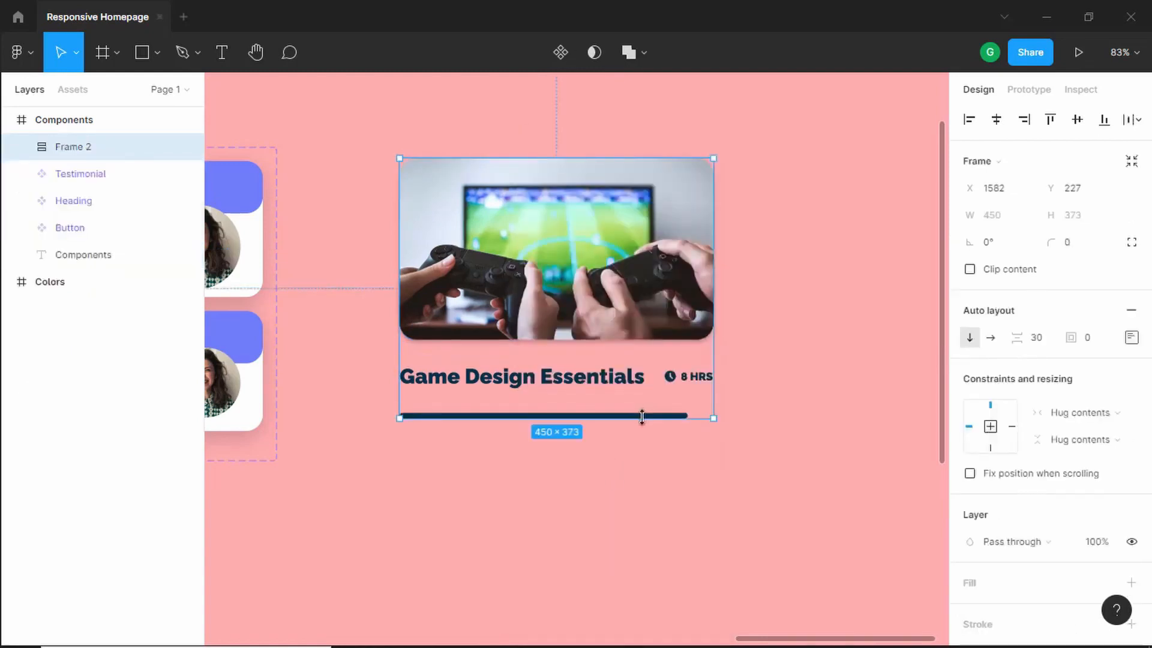
# - Stretch the bar to the full width of the new card frame
pyautogui.scroll(3, 642, 417)
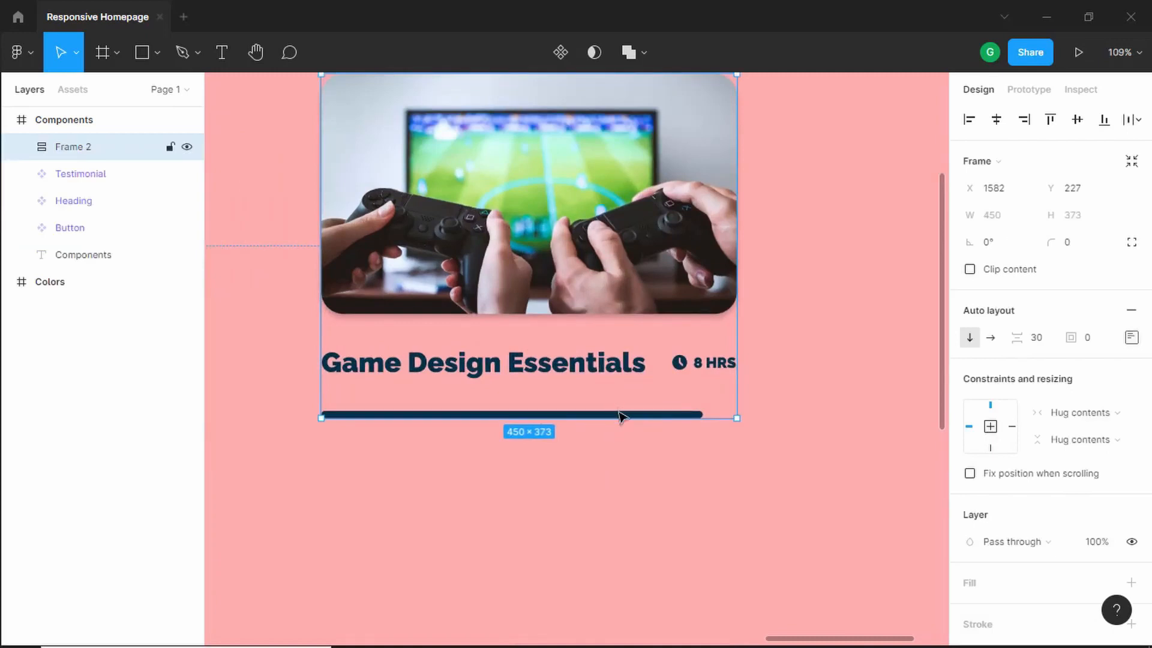
pyautogui.doubleClick(616, 412)
pyautogui.moveTo(704, 414); pyautogui.dragTo(743, 414)
pyautogui.click(757, 266)
pyautogui.scroll(1, 757, 267)
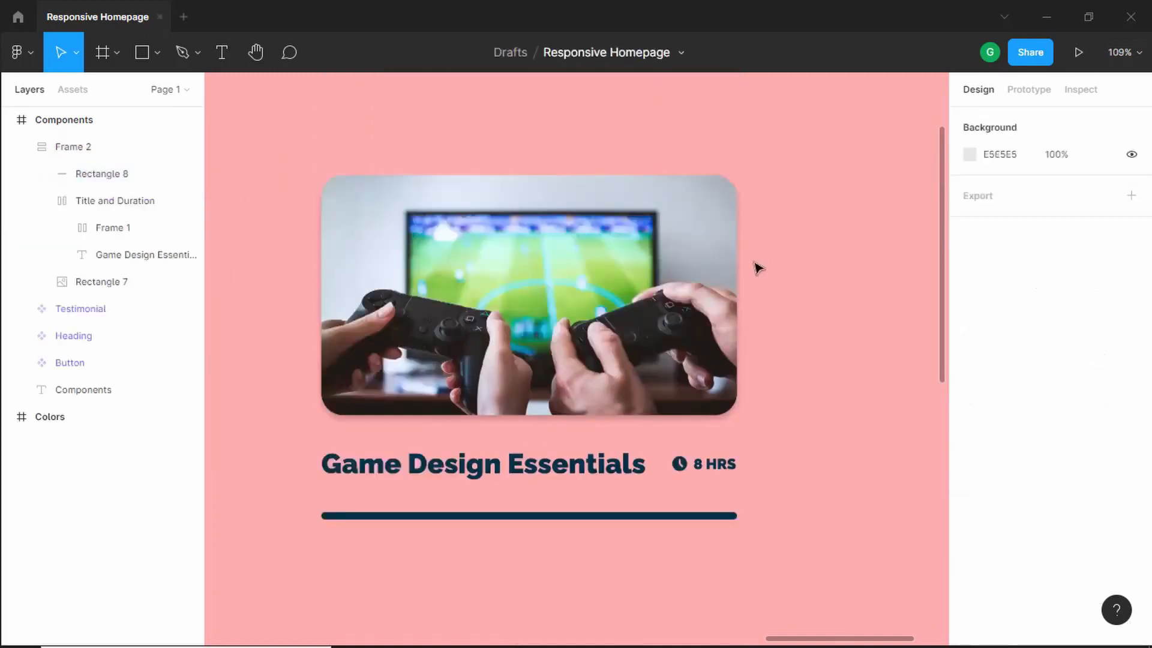
pyautogui.click(610, 265)
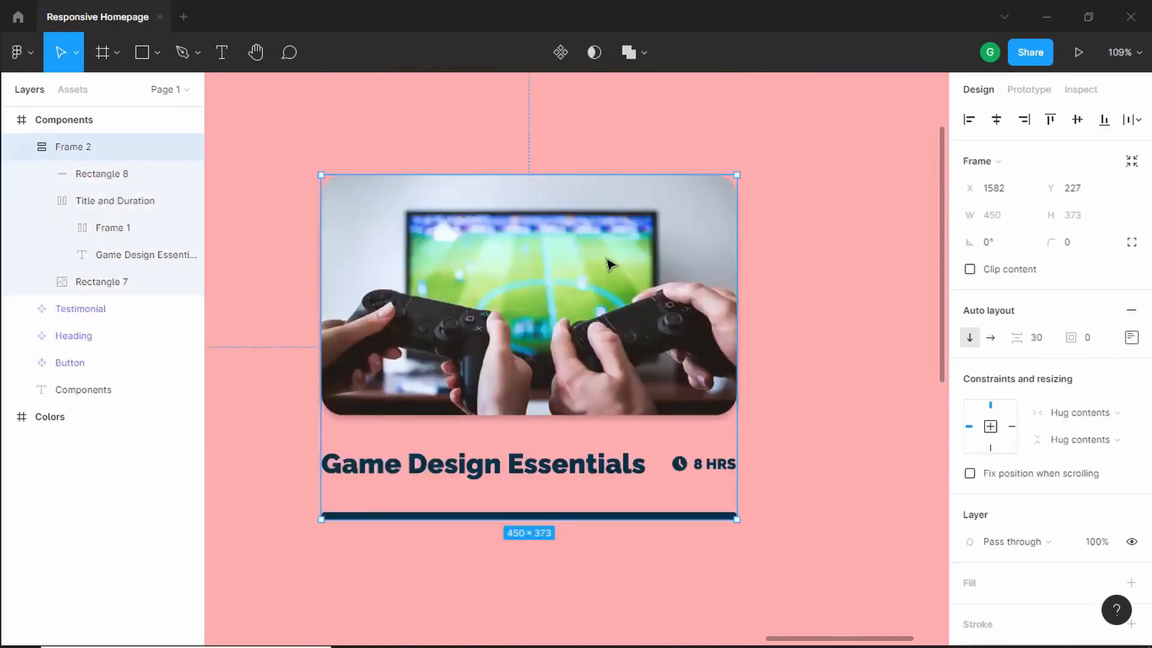
# - Rename the new auto layout frame to Course
pyautogui.doubleClick(85, 150)
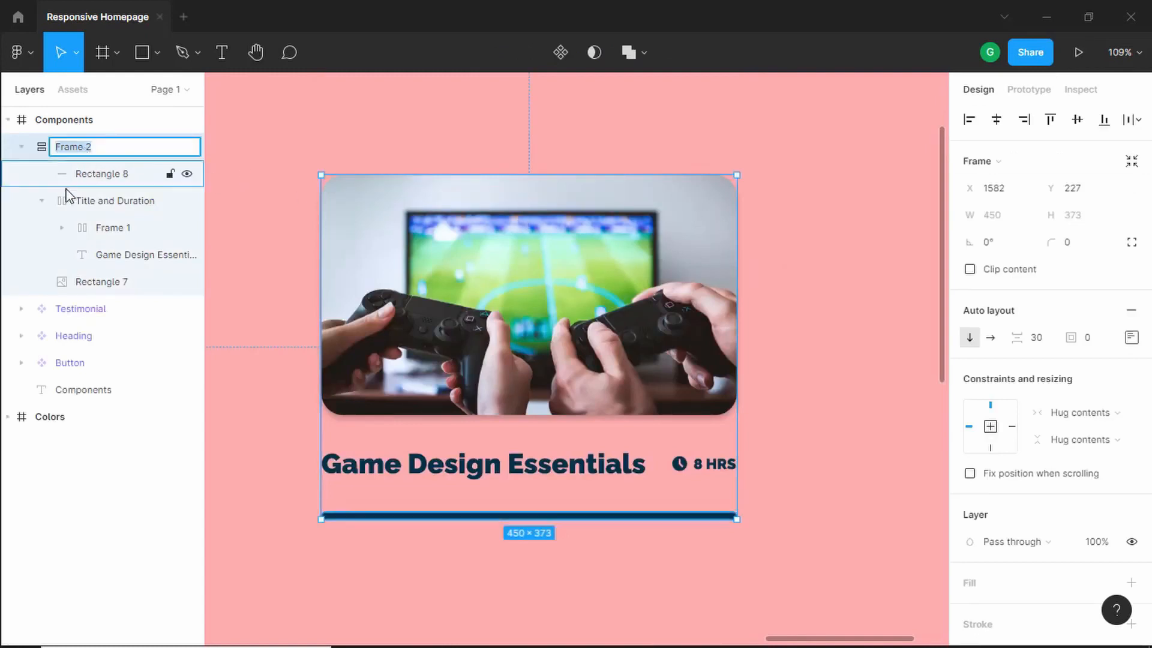
pyautogui.write('Course')
pyautogui.press('Return')
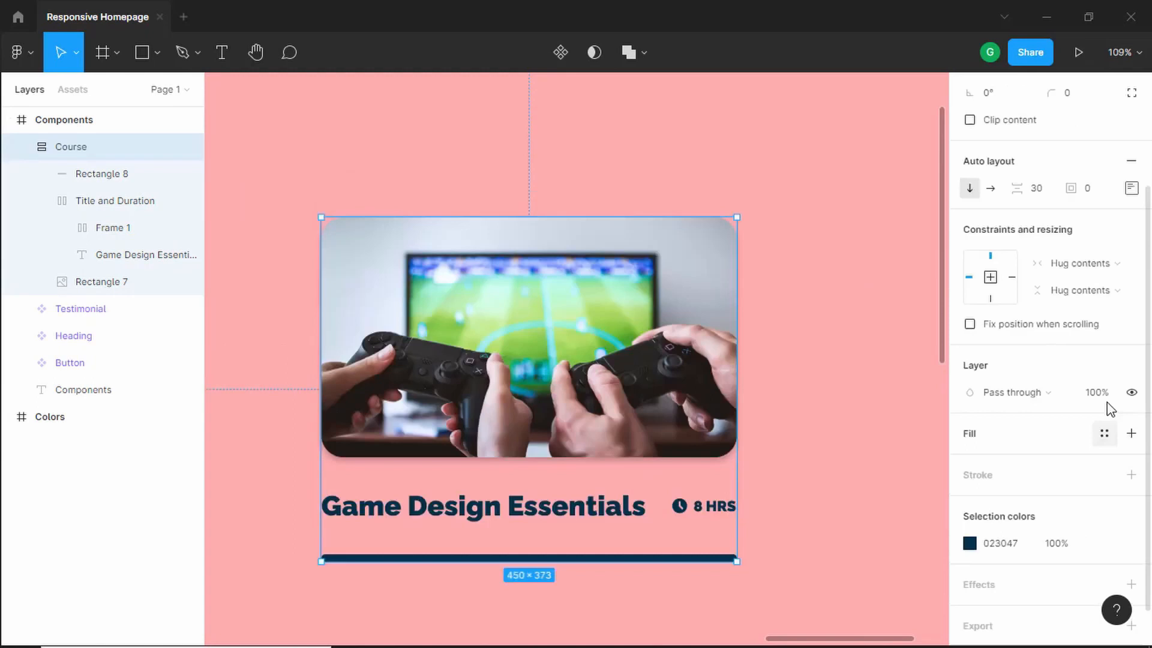
# - Add a white FFFFFF fill to the Course frame
pyautogui.scroll(3, 1108, 406)
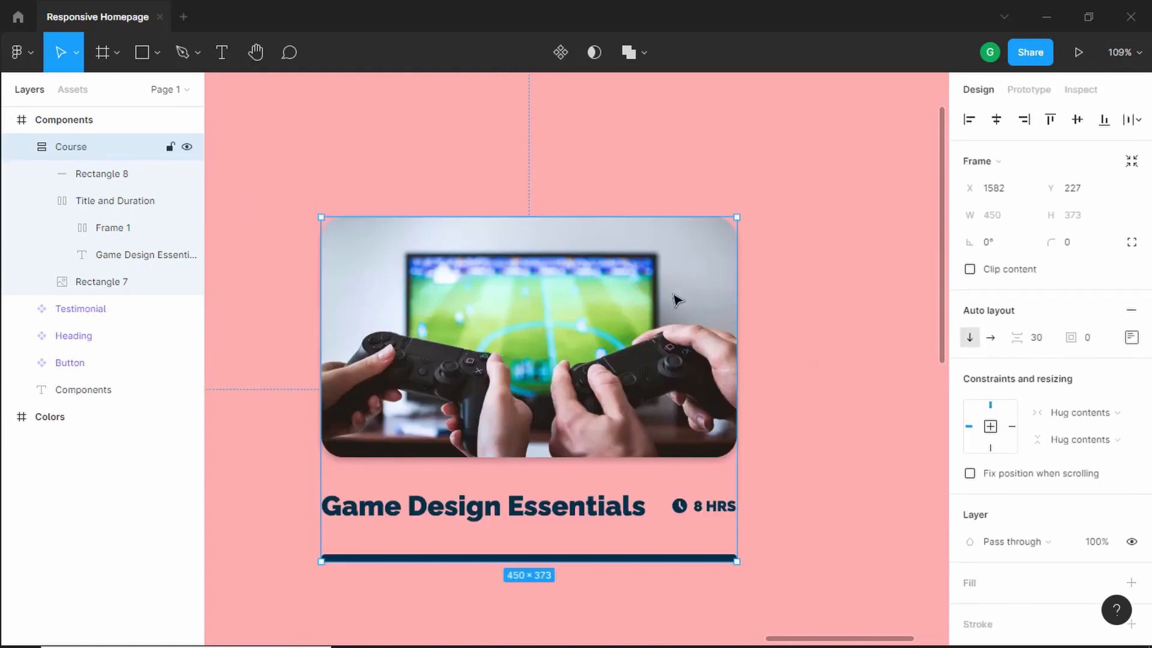
pyautogui.scroll(-3, 1063, 393)
pyautogui.scroll(-1, 1063, 393)
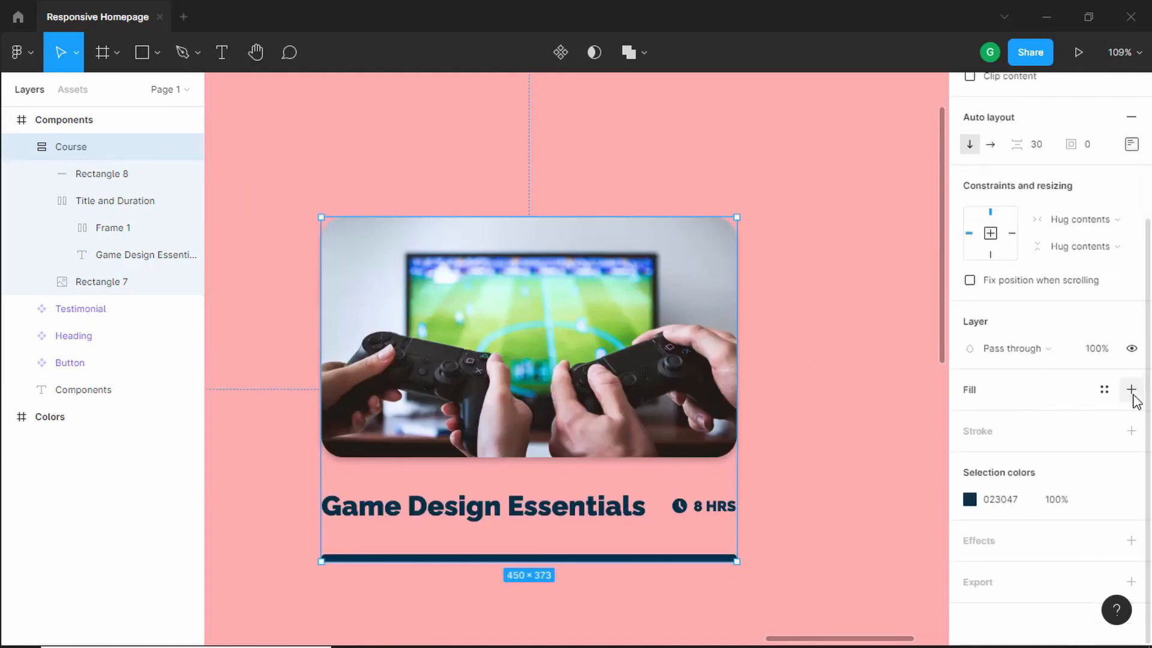
pyautogui.click(1130, 390)
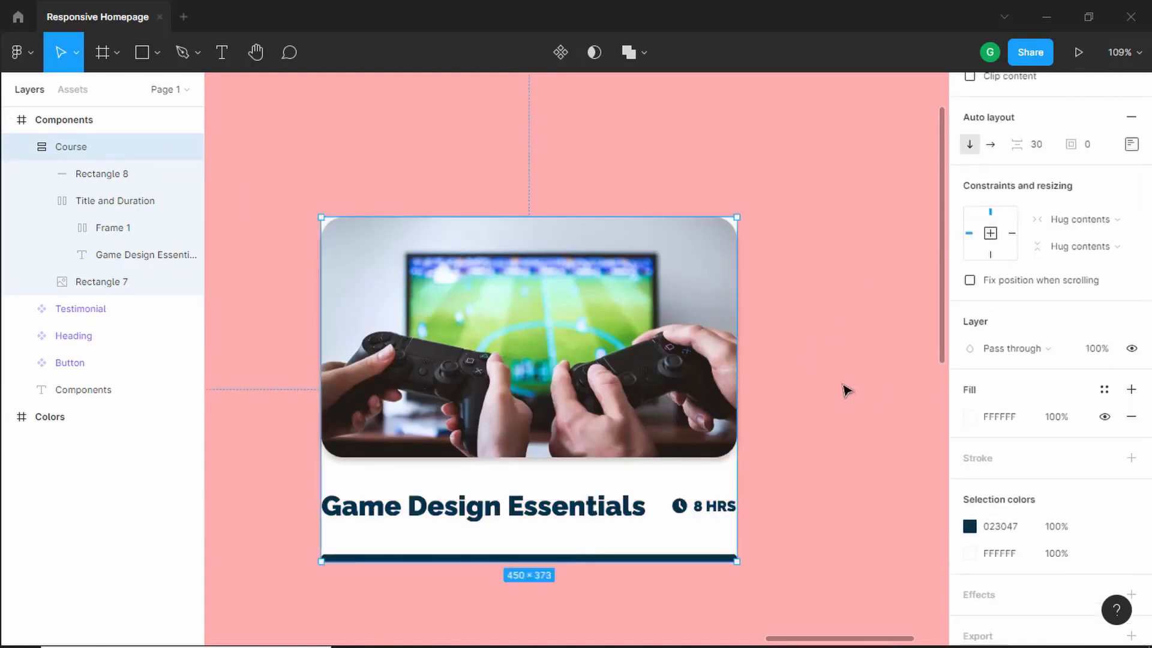
# - Set the Course frame's corner radius to 24
pyautogui.scroll(-2, 1047, 417)
pyautogui.scroll(5, 1047, 417)
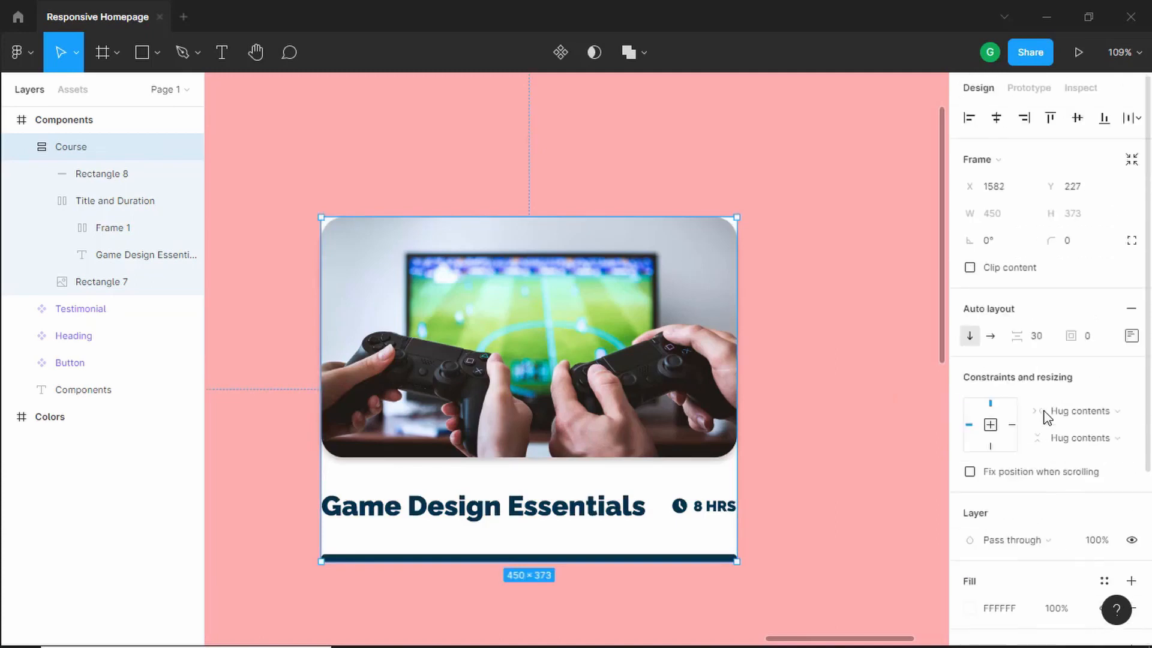
pyautogui.click(1081, 253)
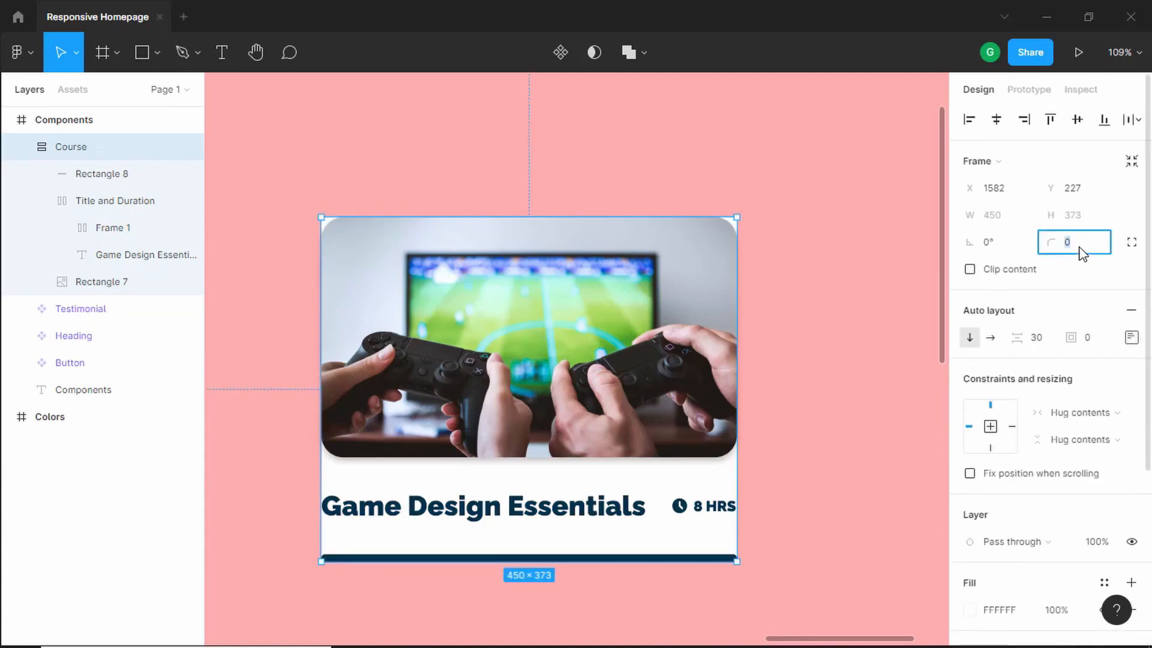
pyautogui.write('24')
pyautogui.press('Return')
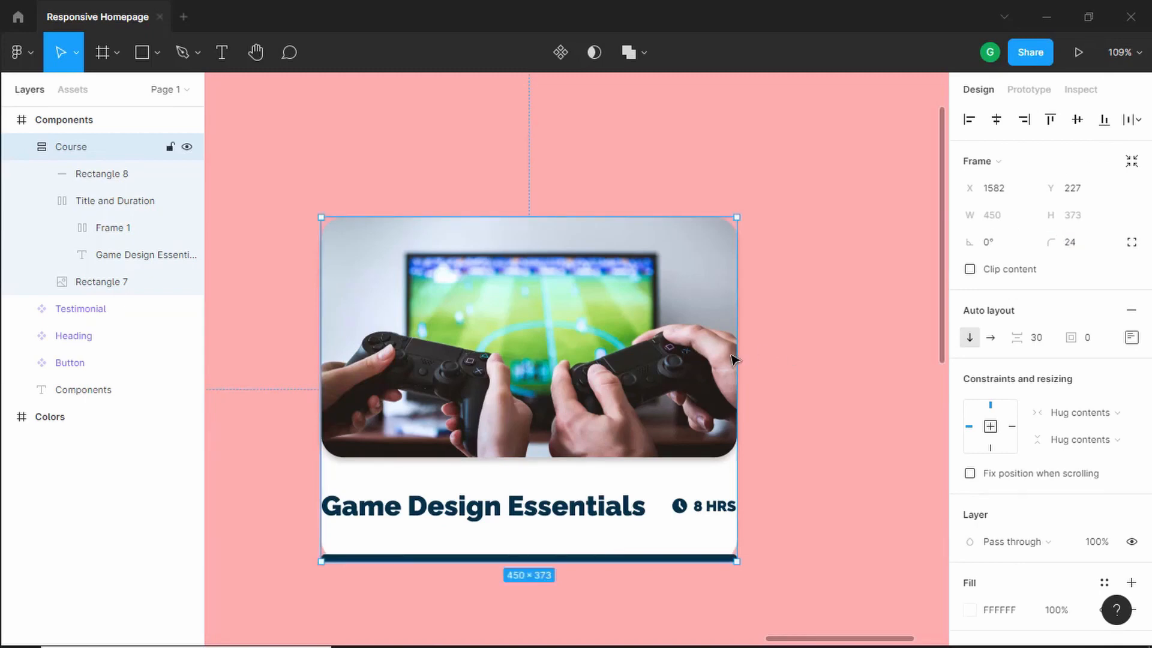
# - Set the Course frame's left and right padding to 32
pyautogui.click(1131, 339)
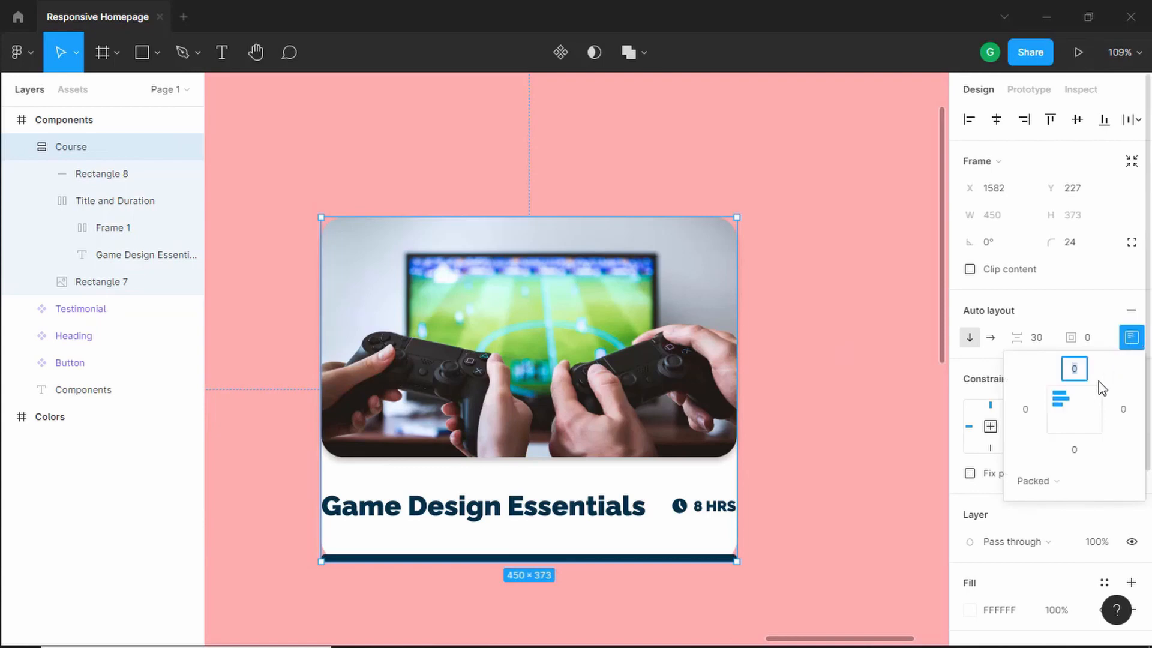
pyautogui.click(1026, 413)
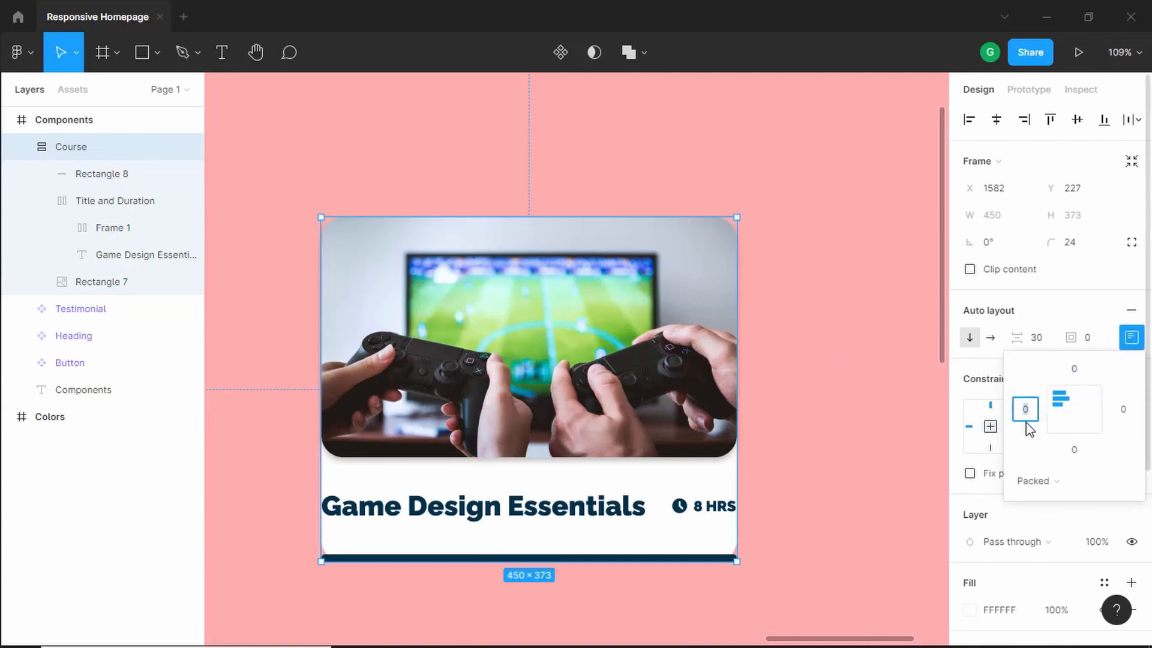
pyautogui.press('Tab')
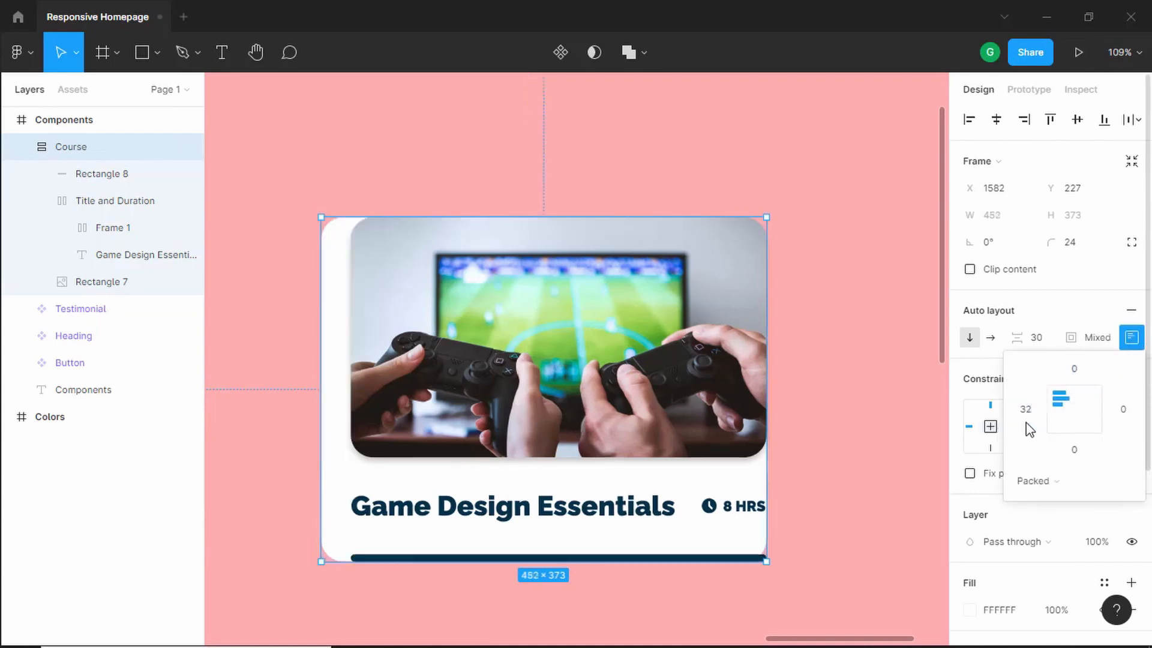
pyautogui.press('Tab')
pyautogui.press('Return')
pyautogui.click(864, 360)
pyautogui.scroll(-5, 642, 309)
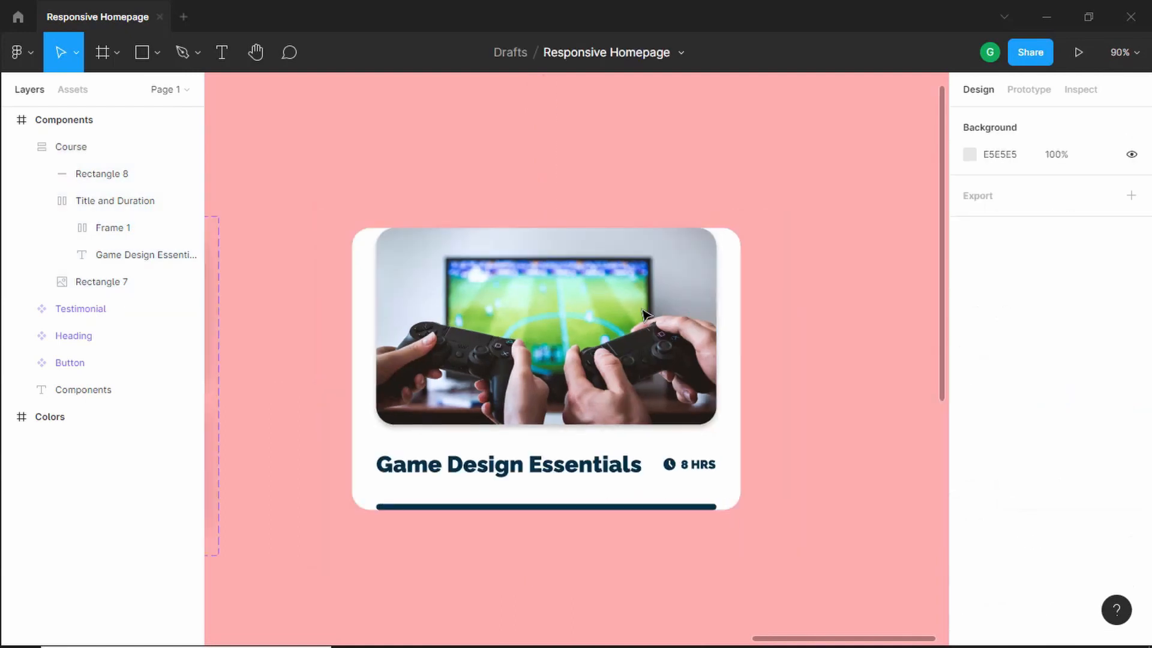
pyautogui.scroll(4, 644, 314)
pyautogui.scroll(-4, 644, 313)
pyautogui.click(724, 369)
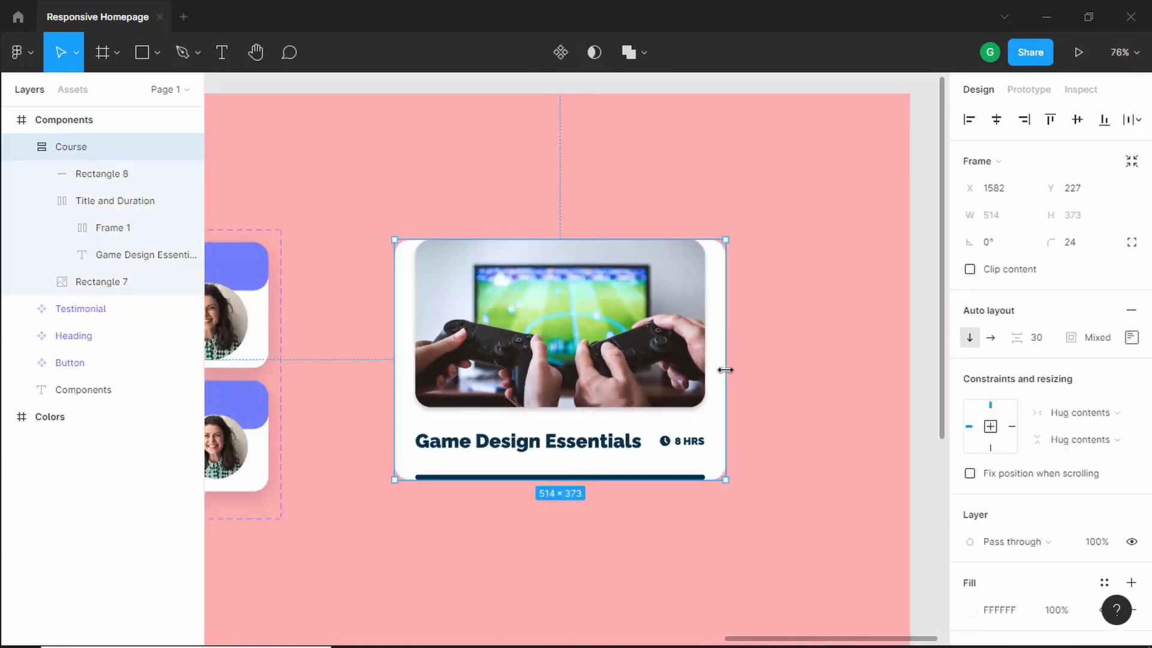
pyautogui.moveTo(725, 370); pyautogui.dragTo(773, 368)
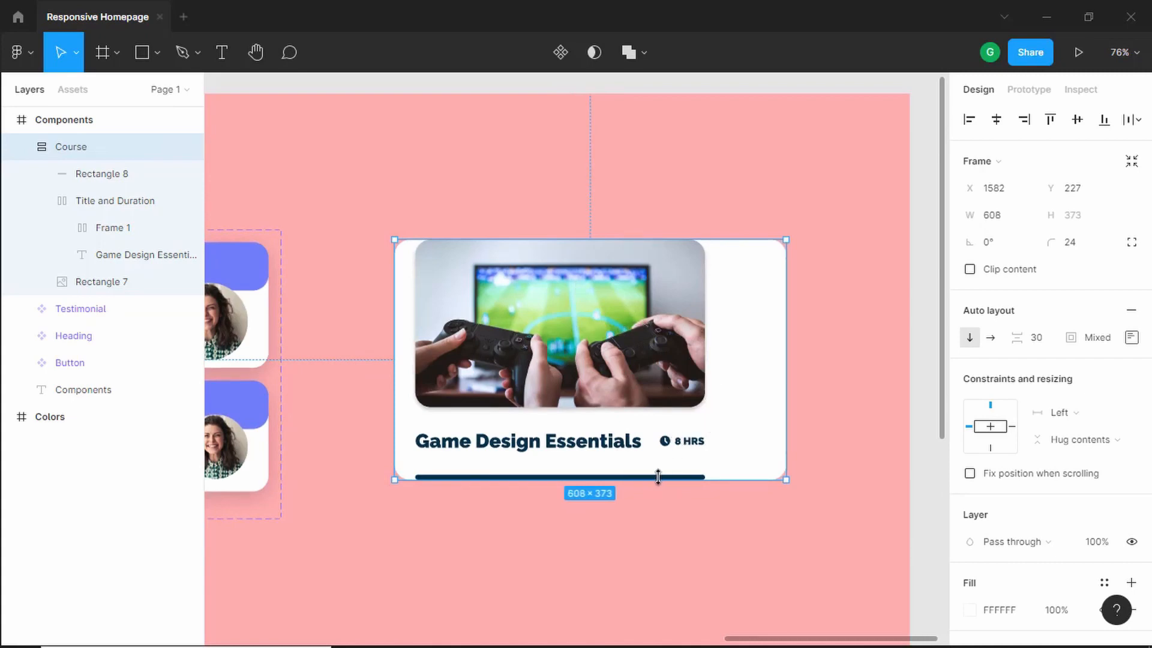
pyautogui.doubleClick(787, 323)
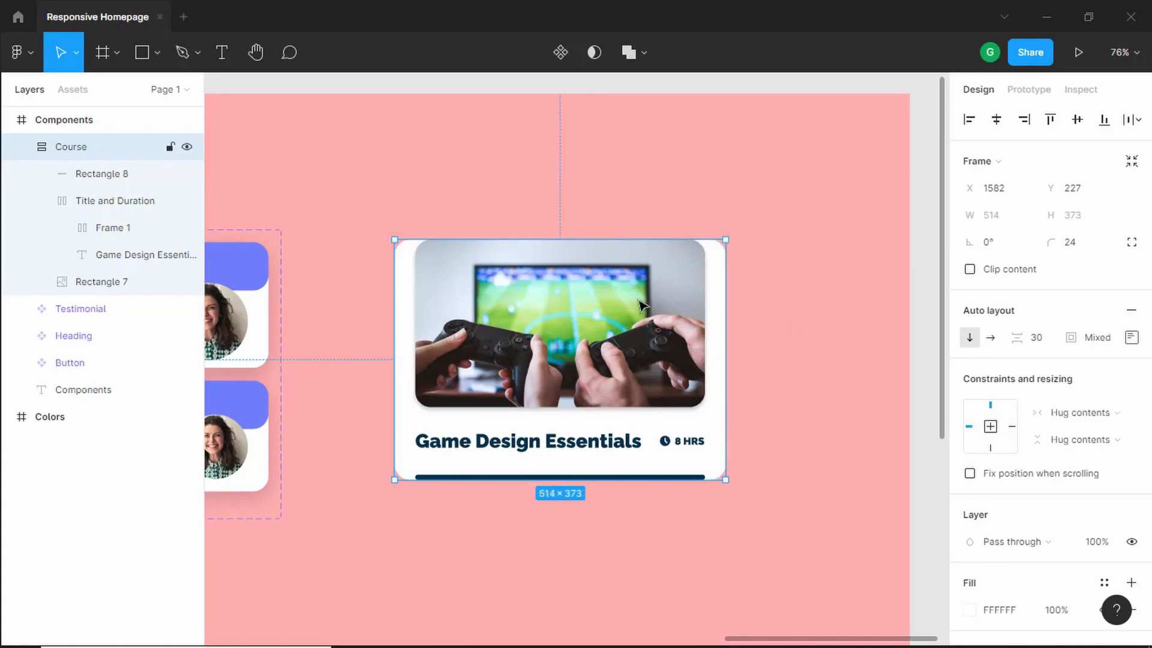
# - Set the course image's width to fill the container
pyautogui.doubleClick(621, 294)
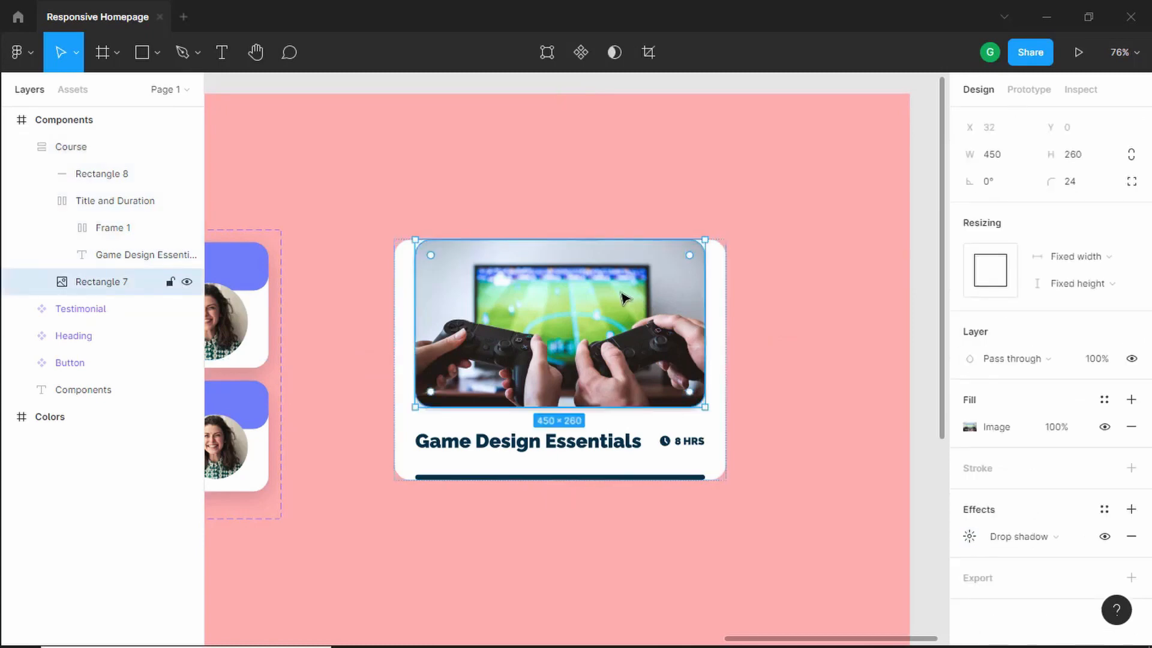
pyautogui.click(1090, 262)
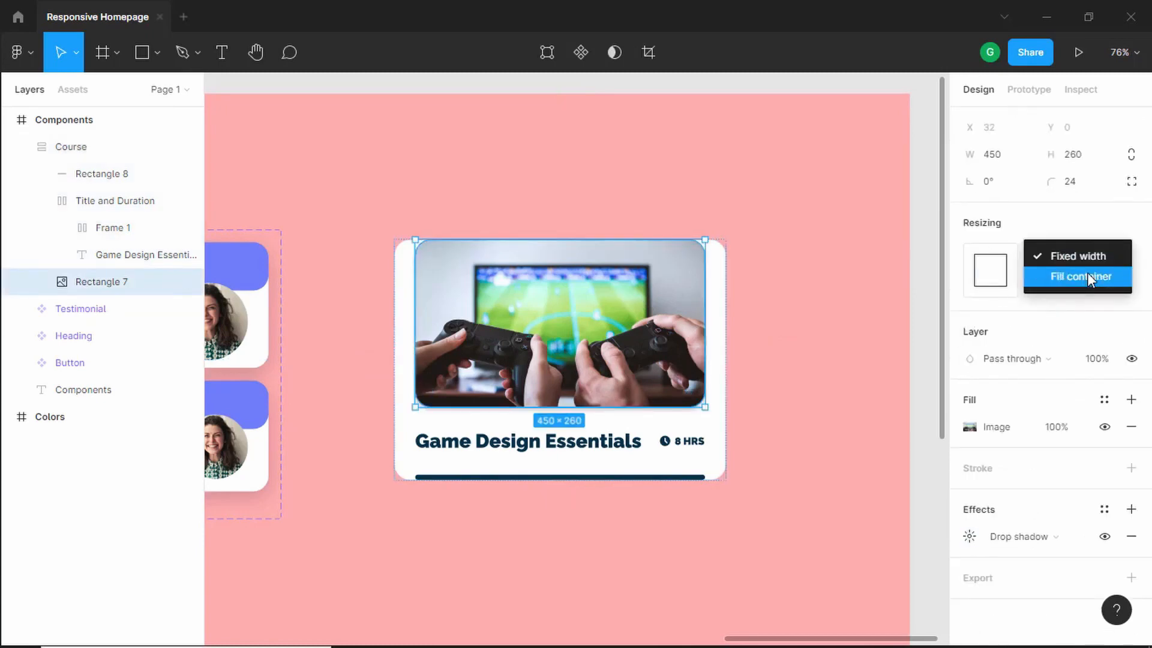
pyautogui.click(1087, 272)
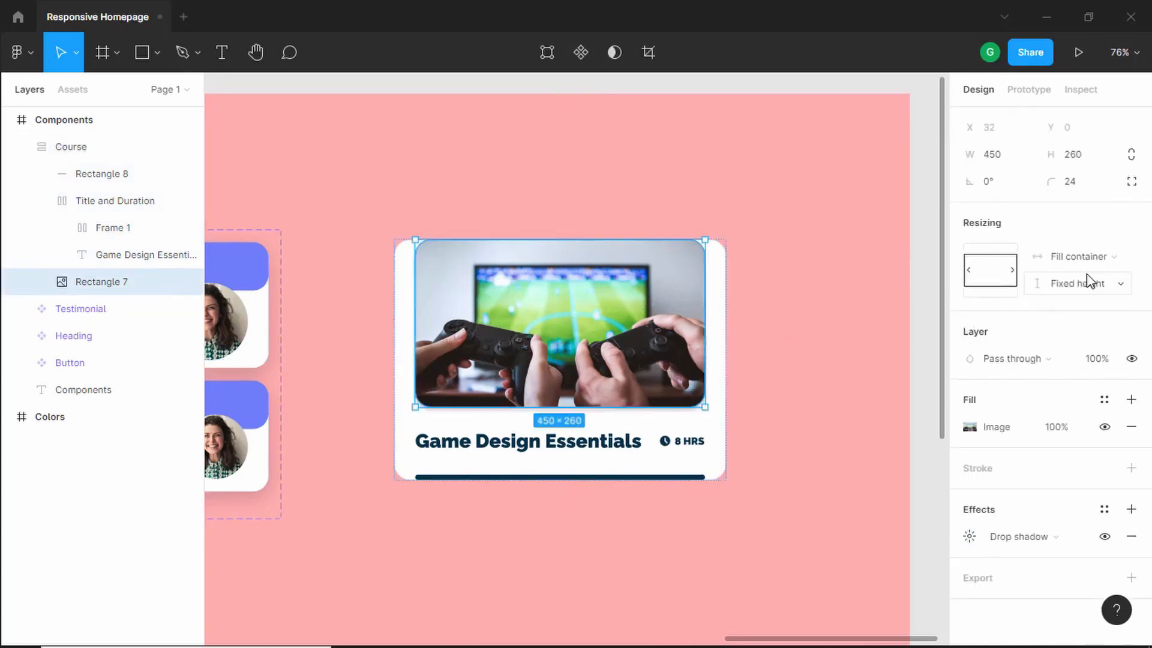
# - Set the bottom bar's width to fill the container
pyautogui.doubleClick(599, 477)
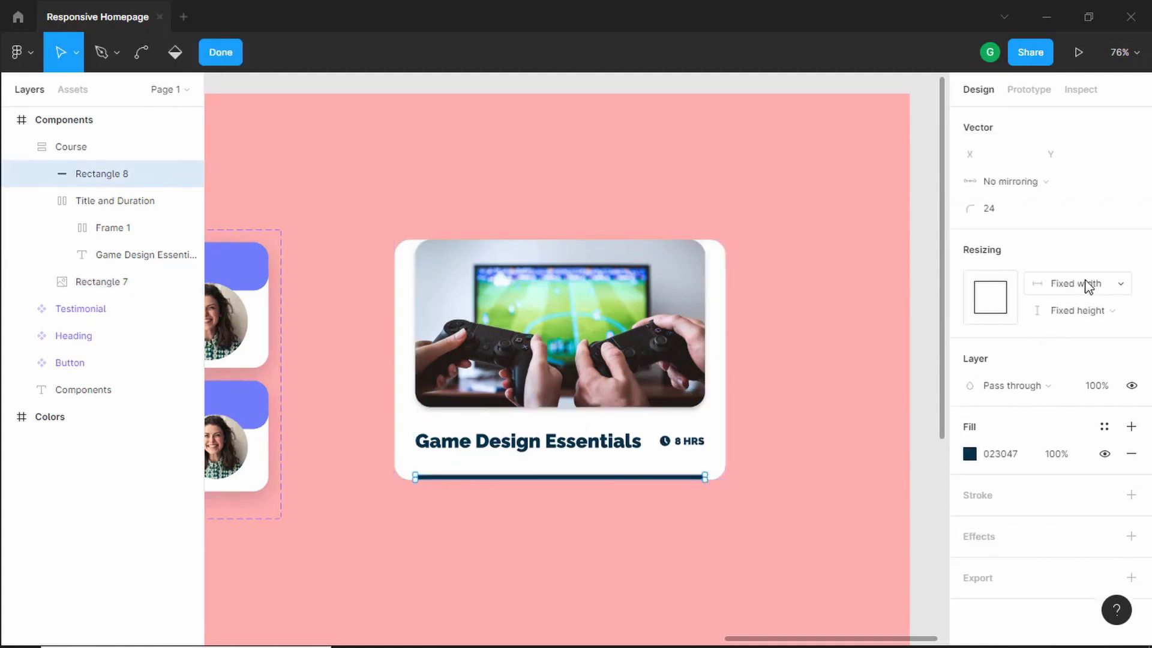
pyautogui.click(1089, 286)
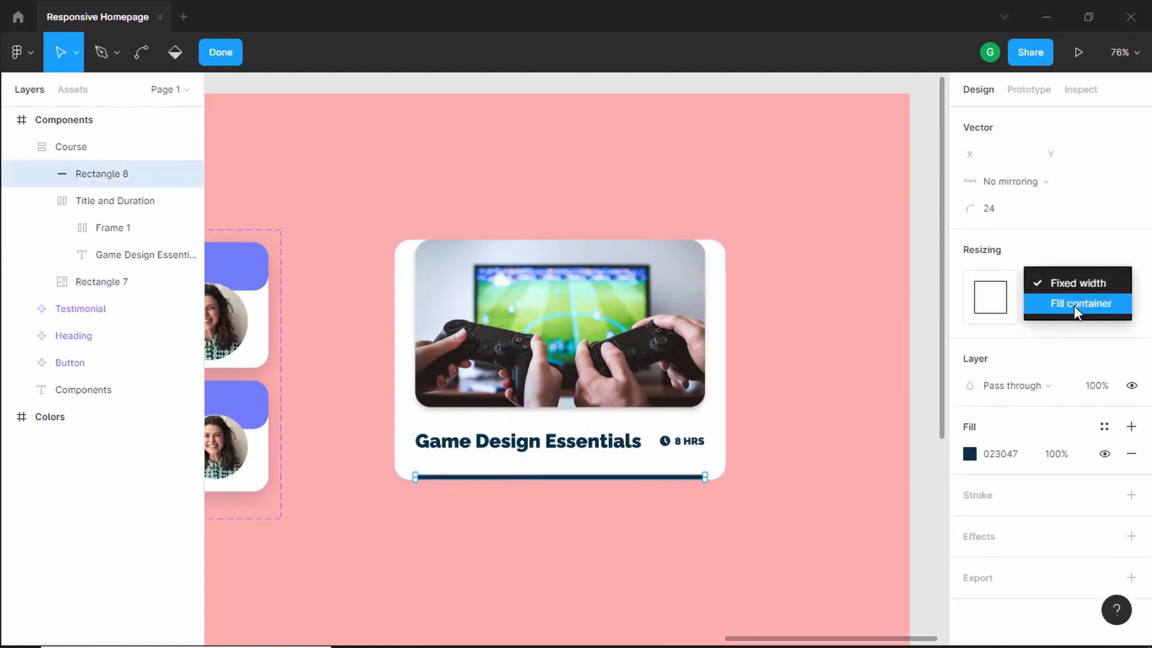
pyautogui.click(1073, 304)
pyautogui.press('Escape')
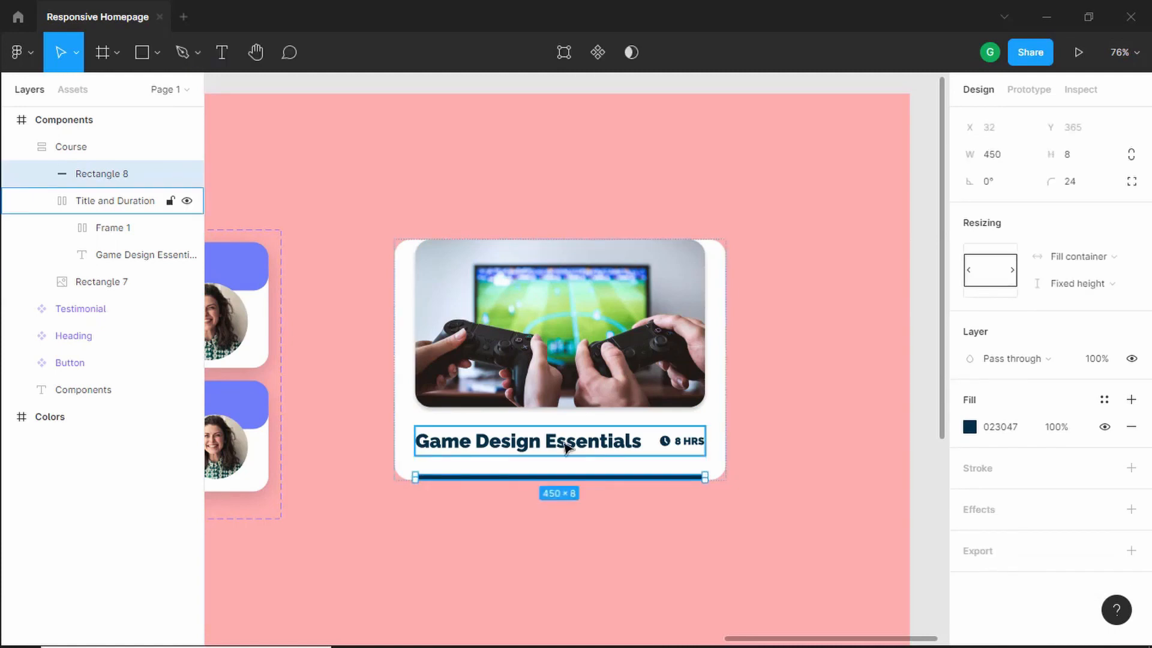
# - Set the Title and Duration frame's width to fill the container
pyautogui.click(539, 441)
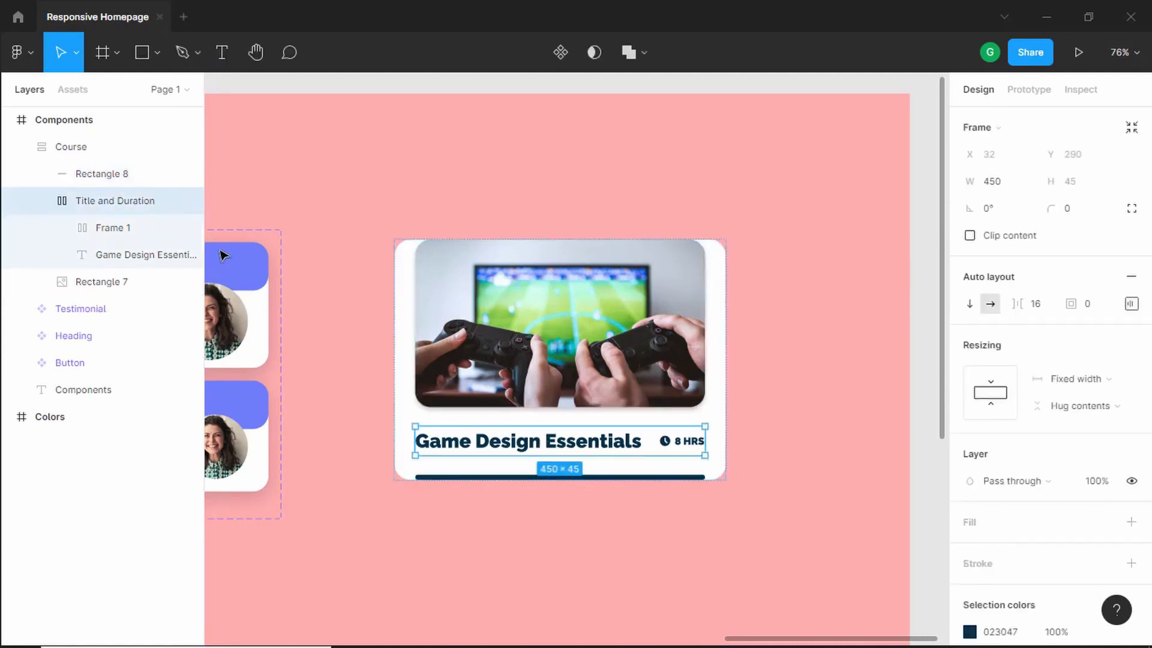
pyautogui.click(1113, 381)
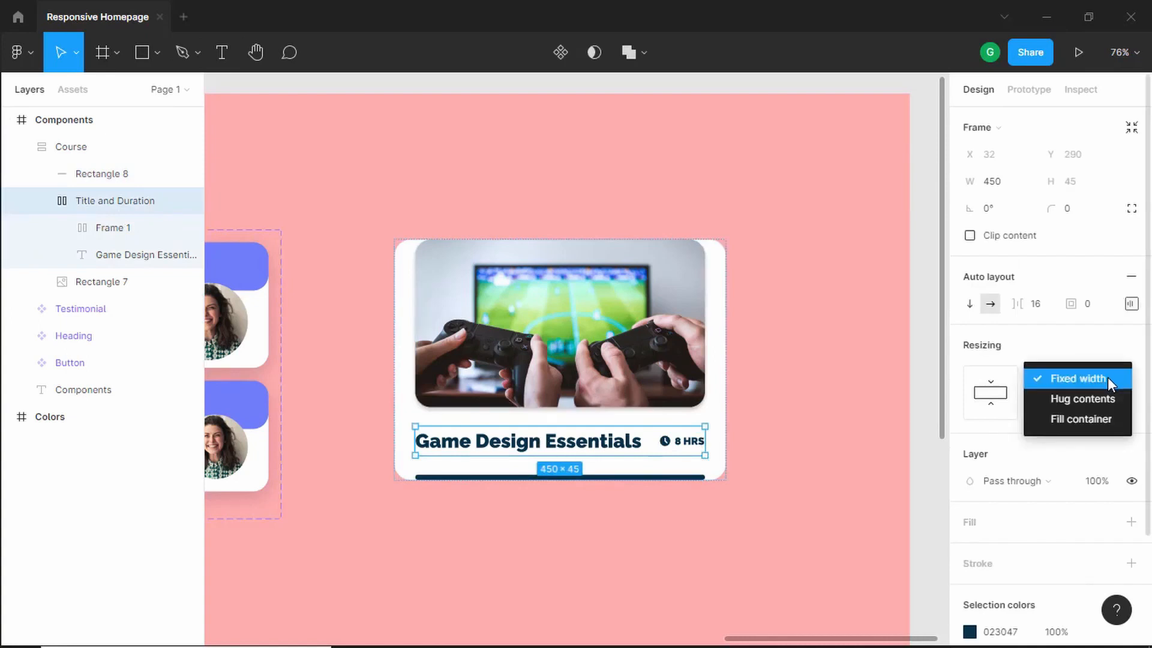
pyautogui.click(1095, 418)
pyautogui.click(753, 411)
pyautogui.scroll(-1, 753, 411)
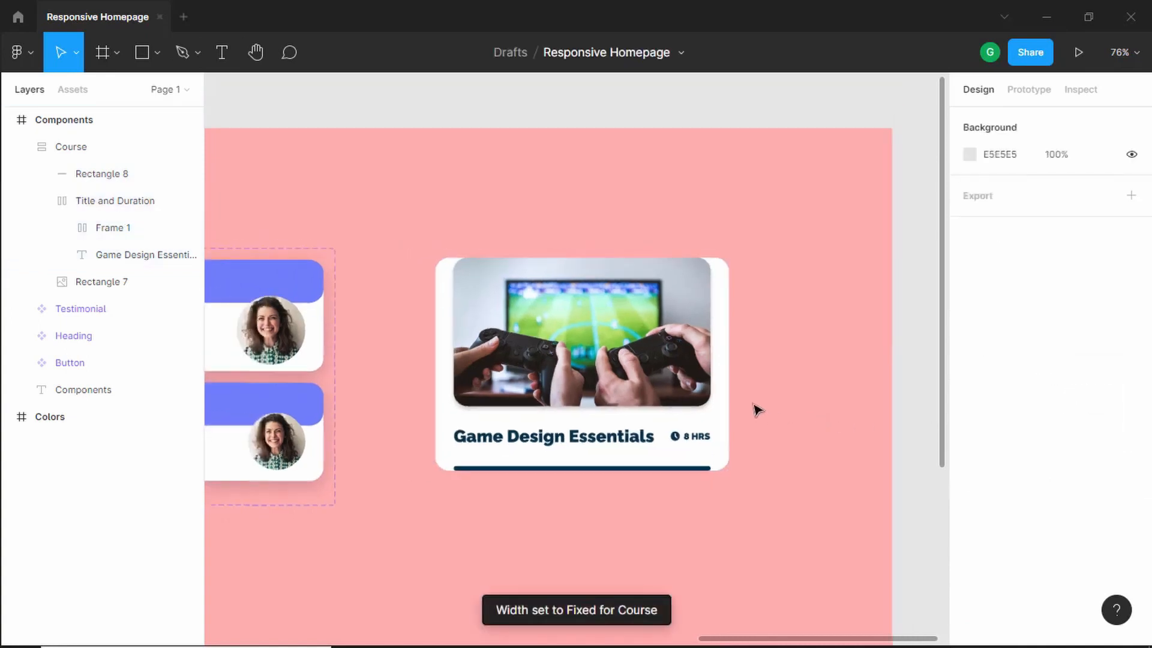
pyautogui.click(725, 390)
pyautogui.moveTo(727, 386)
pyautogui.mouseDown()
pyautogui.moveTo(819, 386)
pyautogui.moveTo(696, 398)
pyautogui.moveTo(812, 396)
pyautogui.moveTo(666, 401)
pyautogui.moveTo(726, 399)
pyautogui.mouseUp()
# - Append " and tips and tricks for gaming" to the course title to test wrapping, then delete it again
pyautogui.doubleClick(624, 441)
pyautogui.click(621, 441)
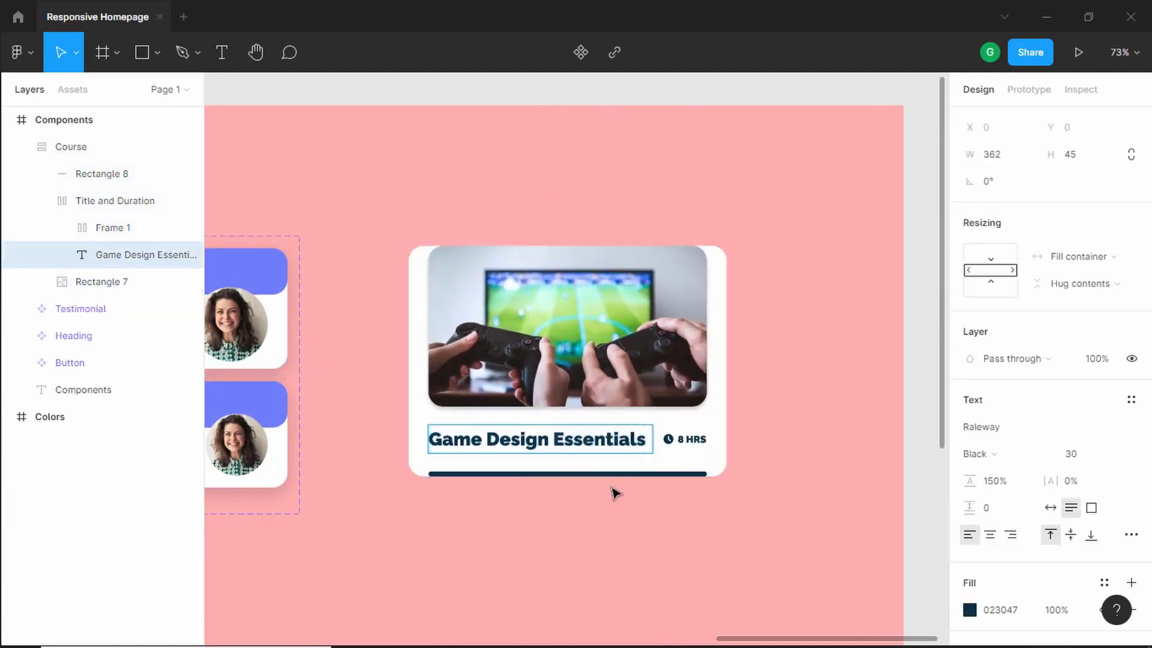
pyautogui.write('and tips')
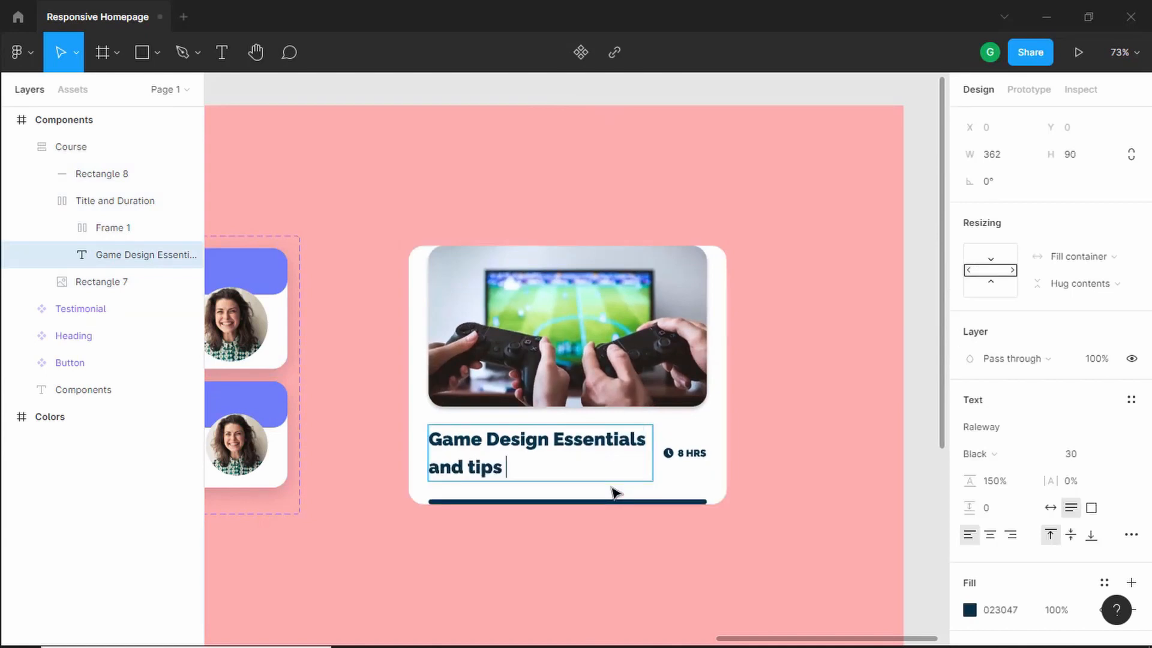
pyautogui.write(' and tricks for gaming')
pyautogui.press('BackSpace')
pyautogui.press('BackSpace')
pyautogui.press('BackSpace')
pyautogui.press('BackSpace')
pyautogui.press('BackSpace')
pyautogui.press('BackSpace')
pyautogui.press('BackSpace')
pyautogui.press('BackSpace')
pyautogui.press('BackSpace')
pyautogui.press('BackSpace')
pyautogui.press('BackSpace')
pyautogui.press('BackSpace')
pyautogui.press('BackSpace')
pyautogui.press('BackSpace')
pyautogui.press('BackSpace')
pyautogui.press('BackSpace')
pyautogui.press('BackSpace')
pyautogui.press('BackSpace')
pyautogui.press('BackSpace')
pyautogui.press('BackSpace')
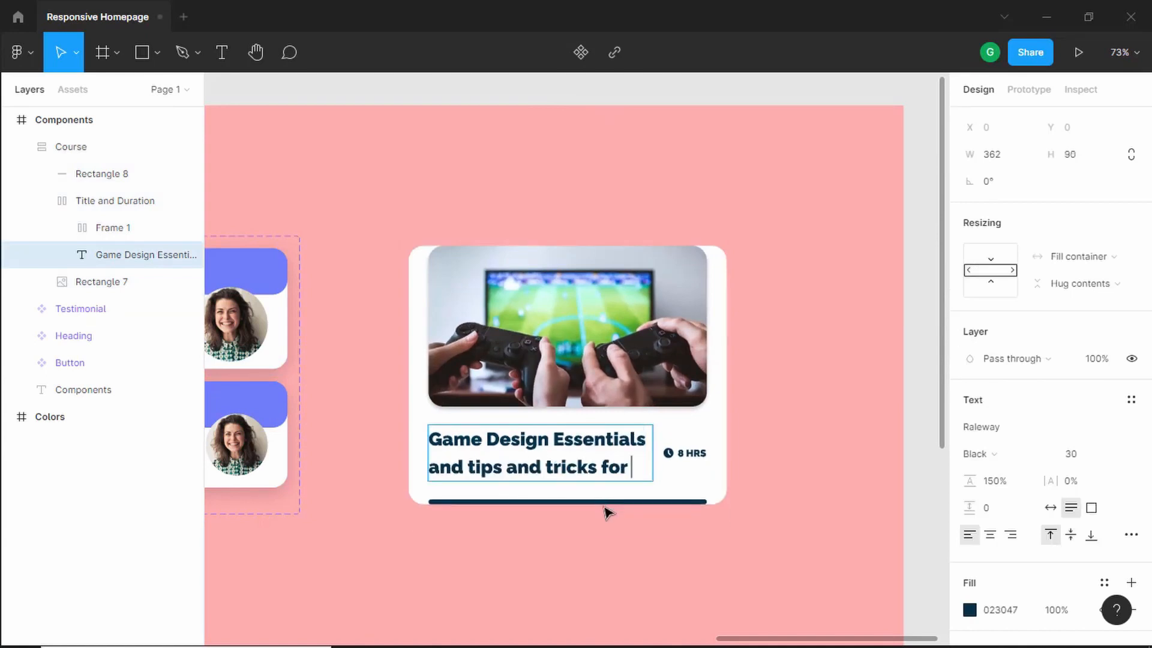
pyautogui.write('s')
pyautogui.press('BackSpace')
pyautogui.press('BackSpace')
pyautogui.press('BackSpace')
pyautogui.press('BackSpace')
pyautogui.press('BackSpace')
pyautogui.press('BackSpace')
pyautogui.press('BackSpace')
pyautogui.press('BackSpace')
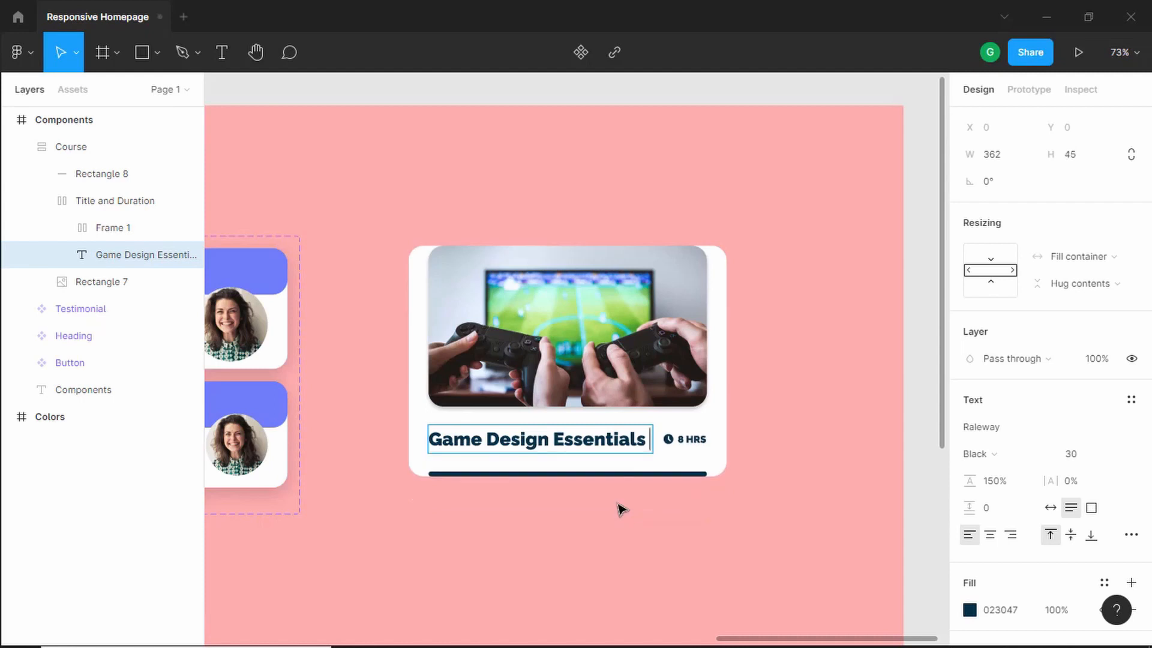
pyautogui.click(620, 508)
# - Turn the Course card into a component and add a second variant
pyautogui.click(649, 328)
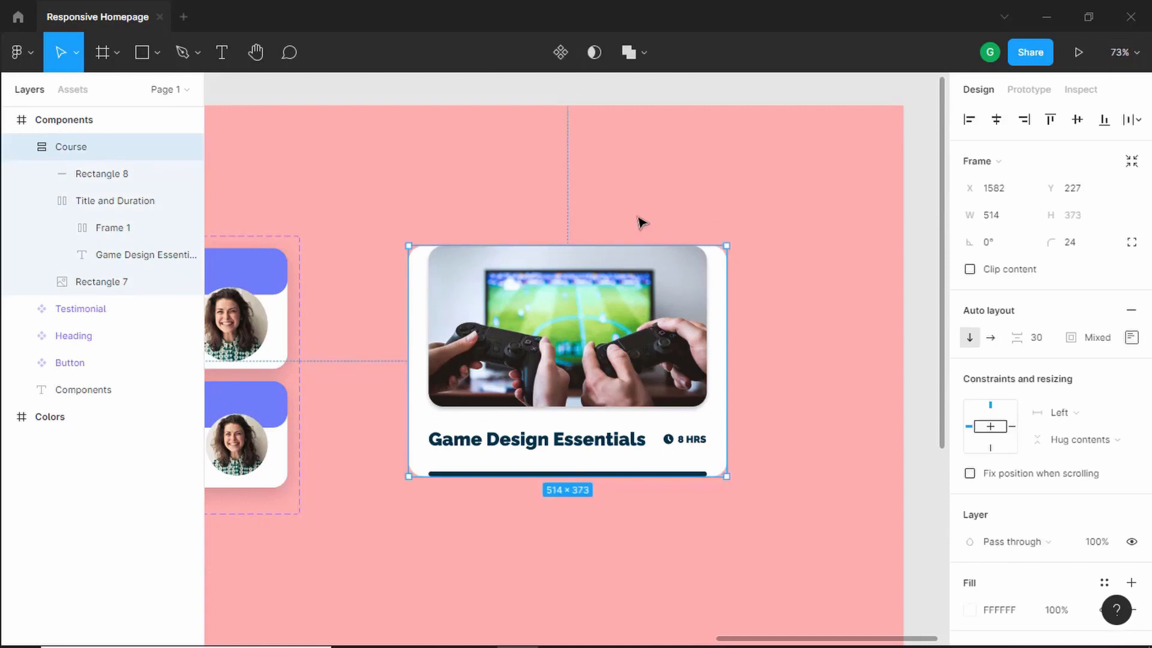
pyautogui.click(561, 60)
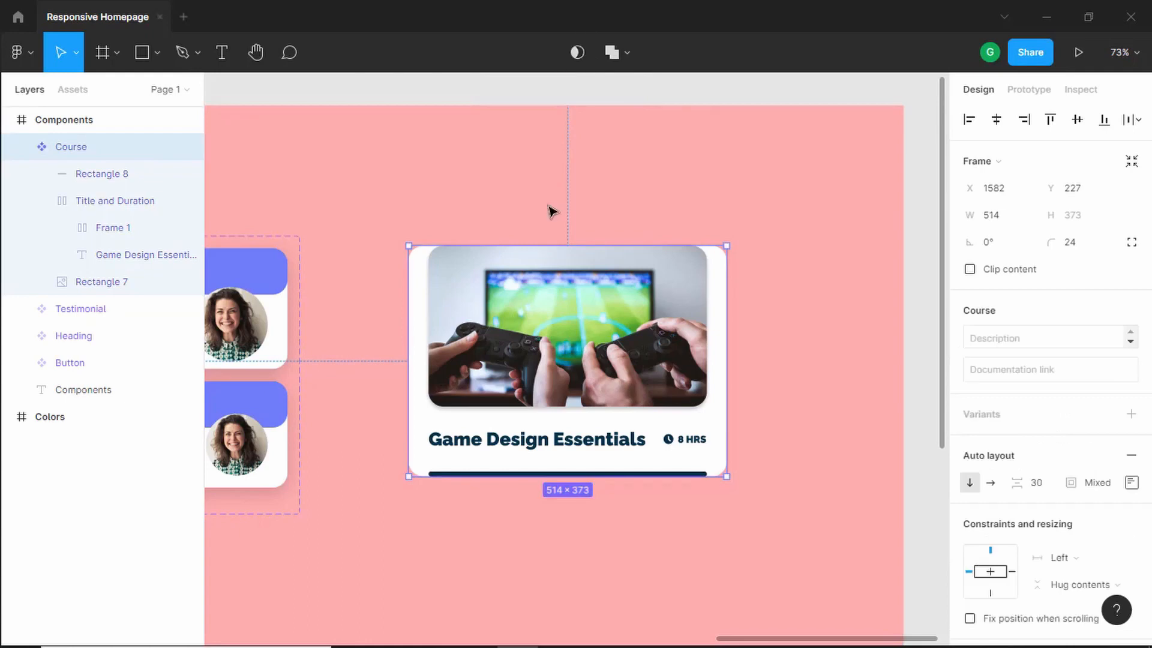
pyautogui.click(1130, 415)
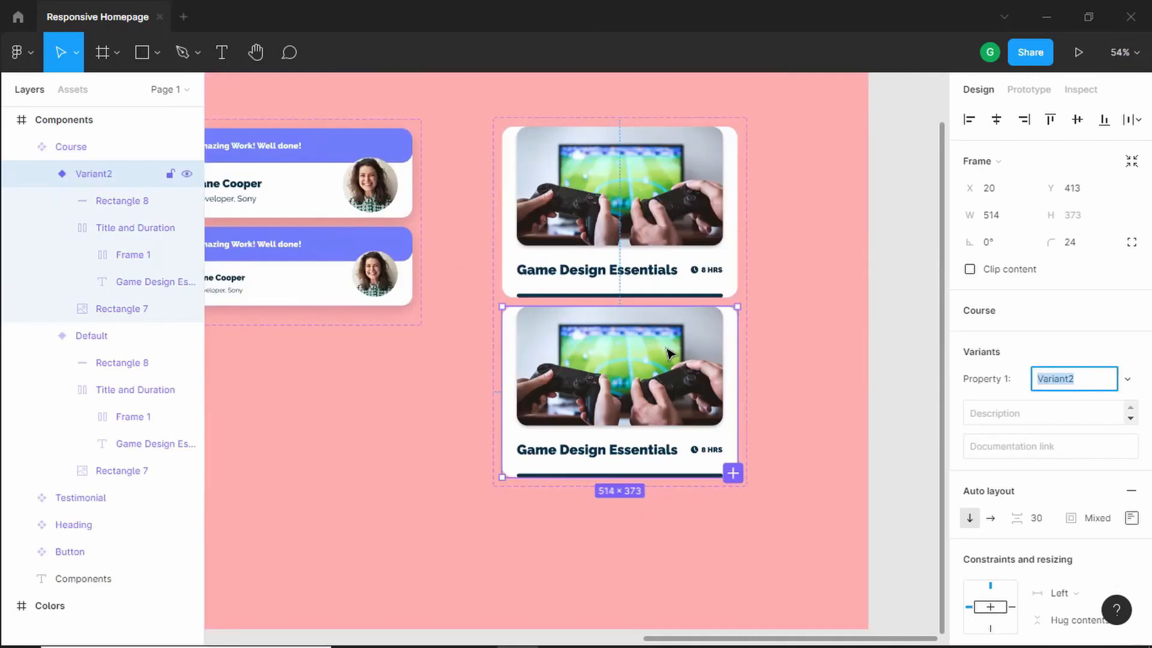
pyautogui.scroll(5, 675, 357)
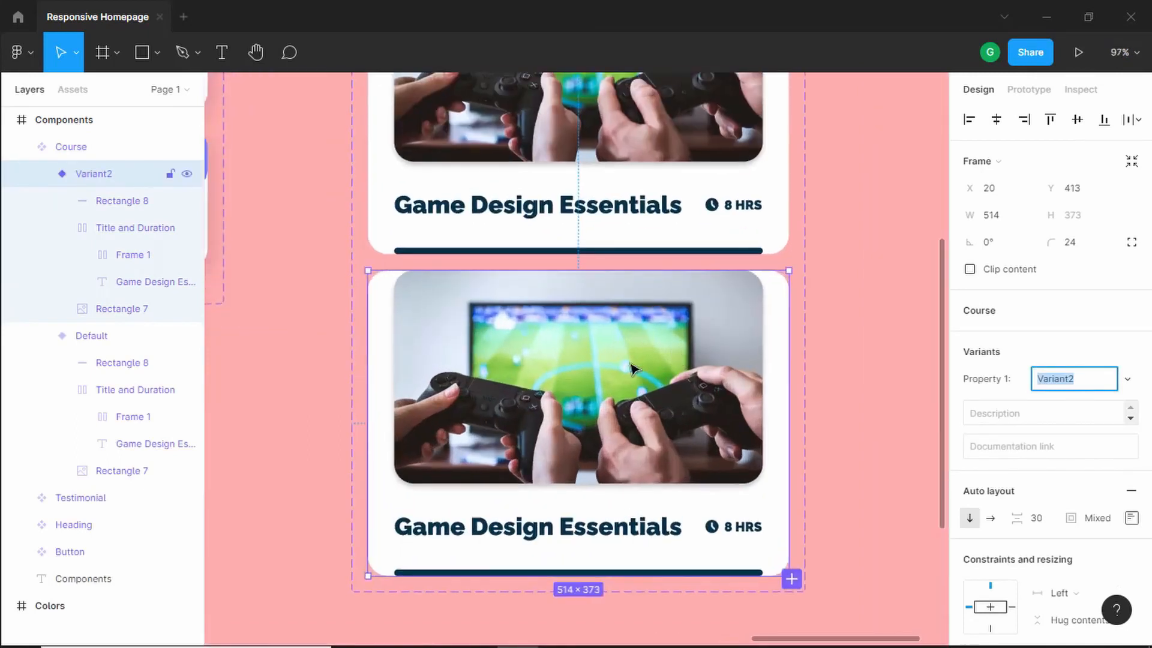
# - Set the second variant's image height to 240
pyautogui.click(631, 367)
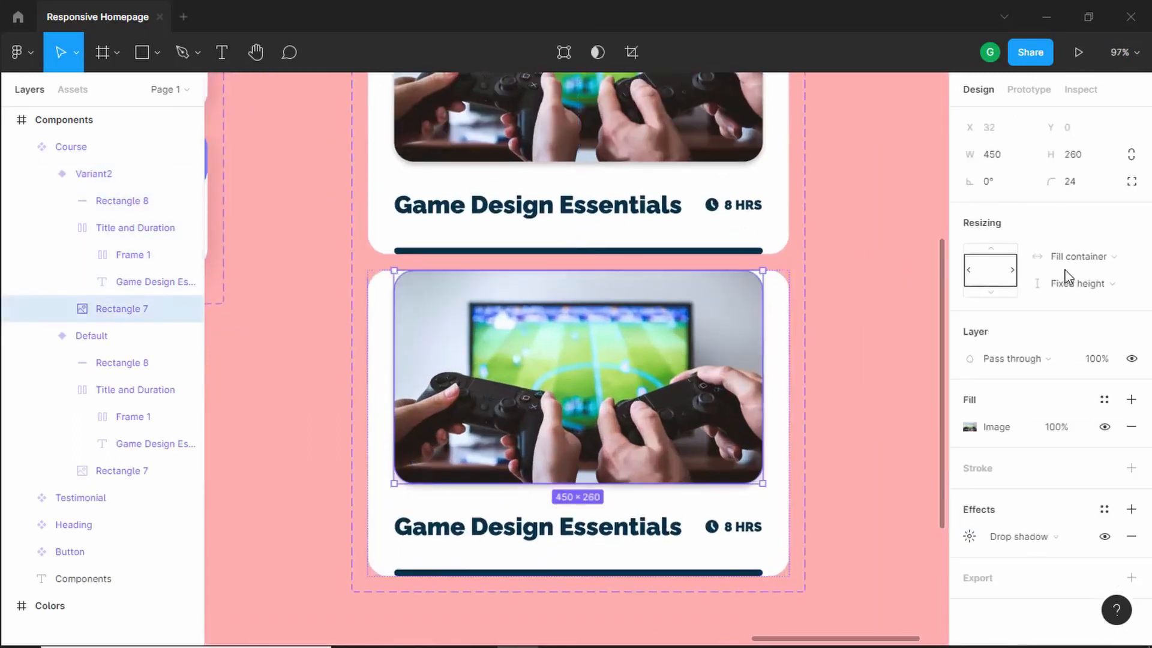
pyautogui.click(1093, 161)
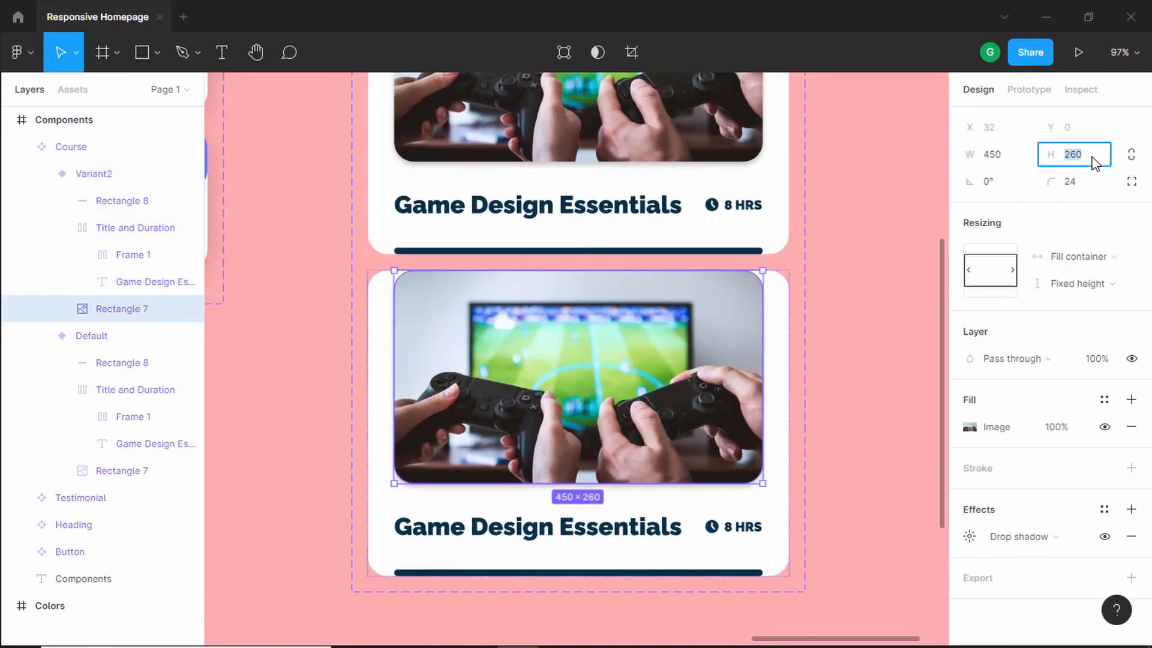
pyautogui.write('240')
pyautogui.press('Return')
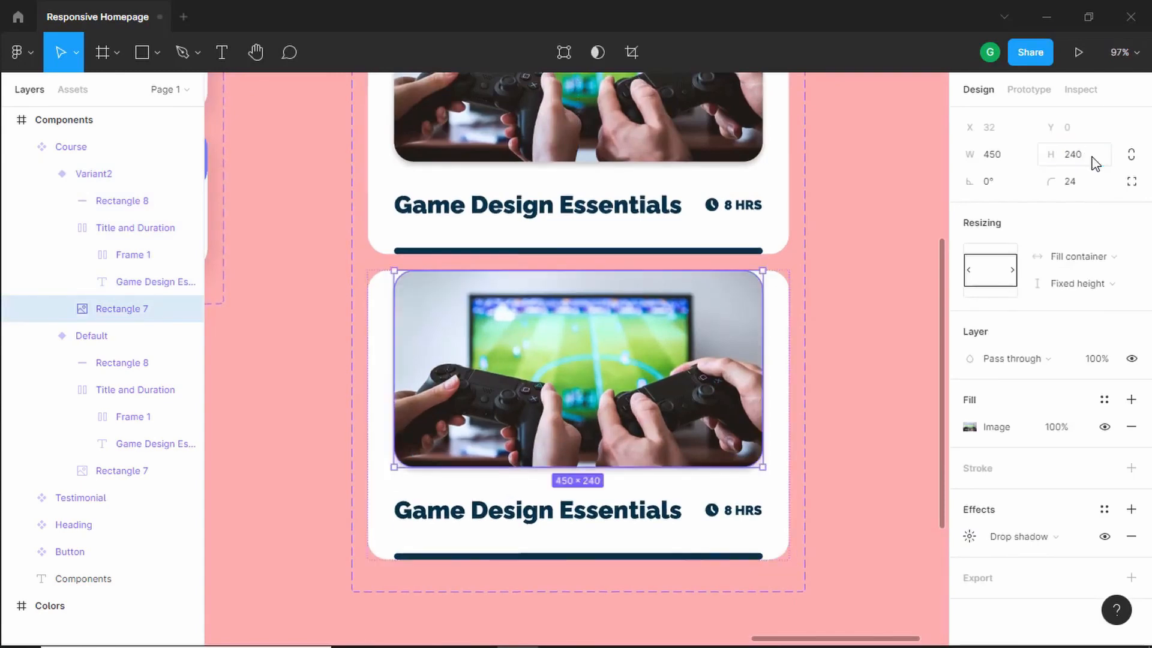
# - Reduce the font size of the course title in the second variant
pyautogui.doubleClick(581, 515)
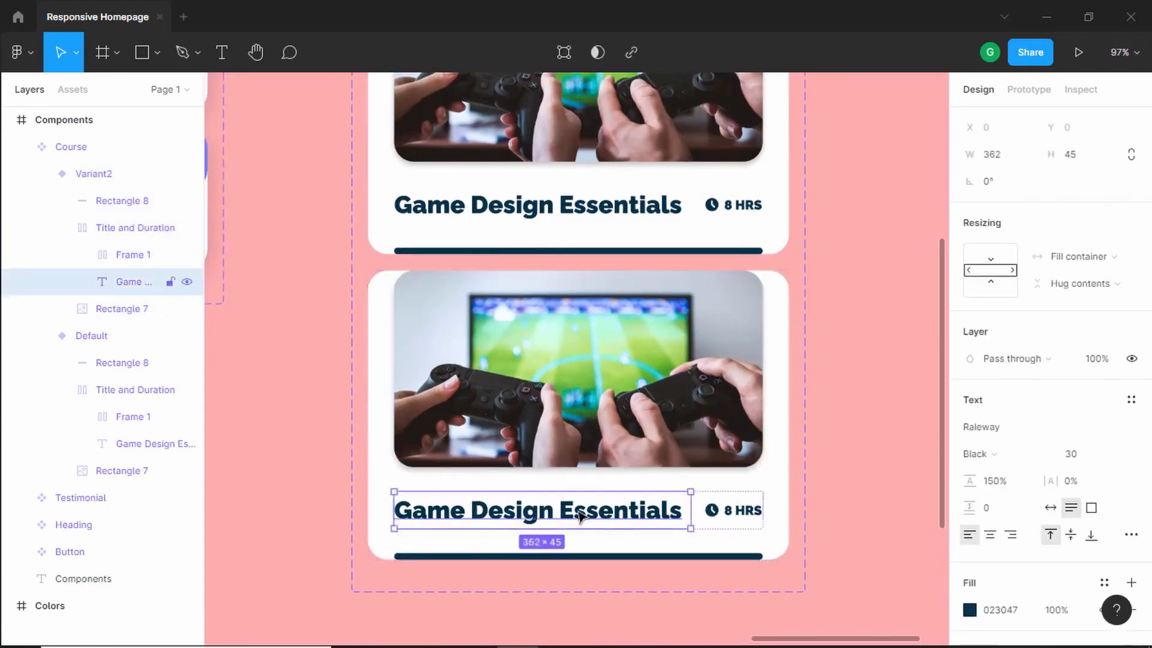
pyautogui.click(1087, 463)
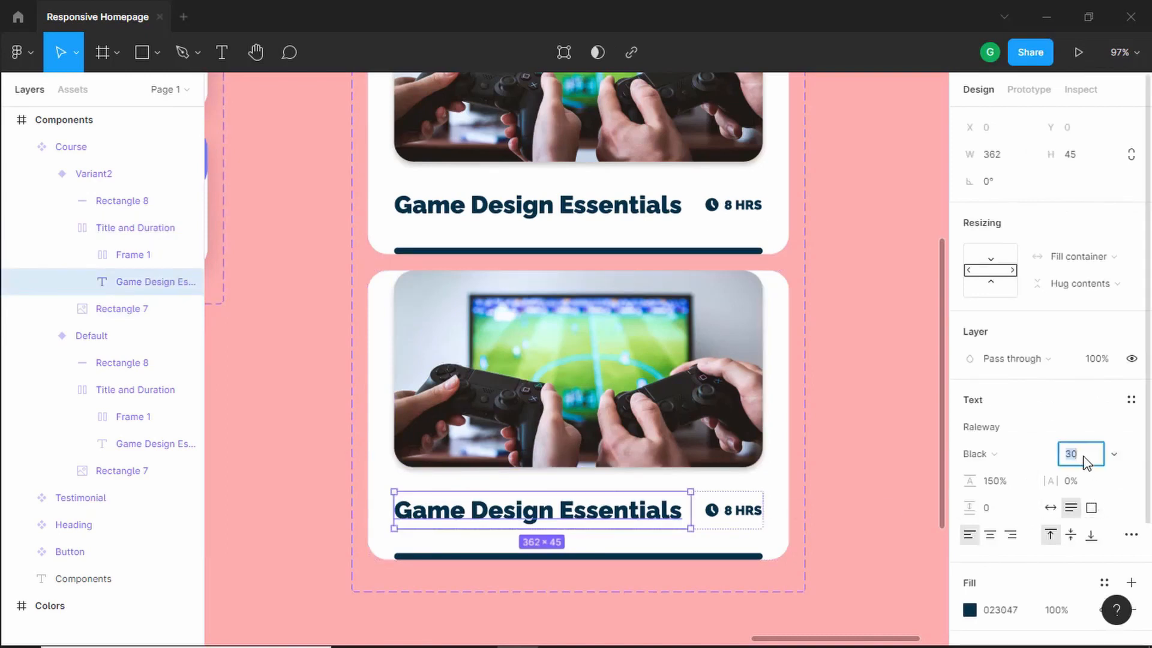
pyautogui.press('Return')
pyautogui.click(849, 355)
# - Rename the Course component set's variant property to Platform
pyautogui.scroll(1, 850, 354)
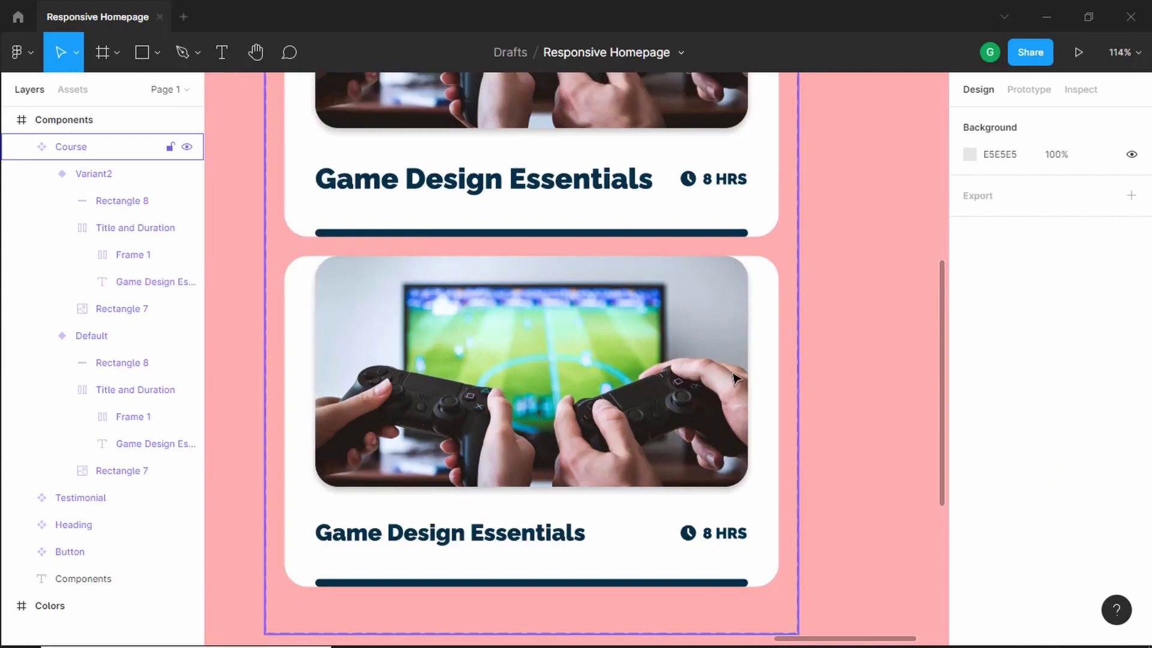
pyautogui.scroll(-3, 739, 377)
pyautogui.scroll(2, 840, 280)
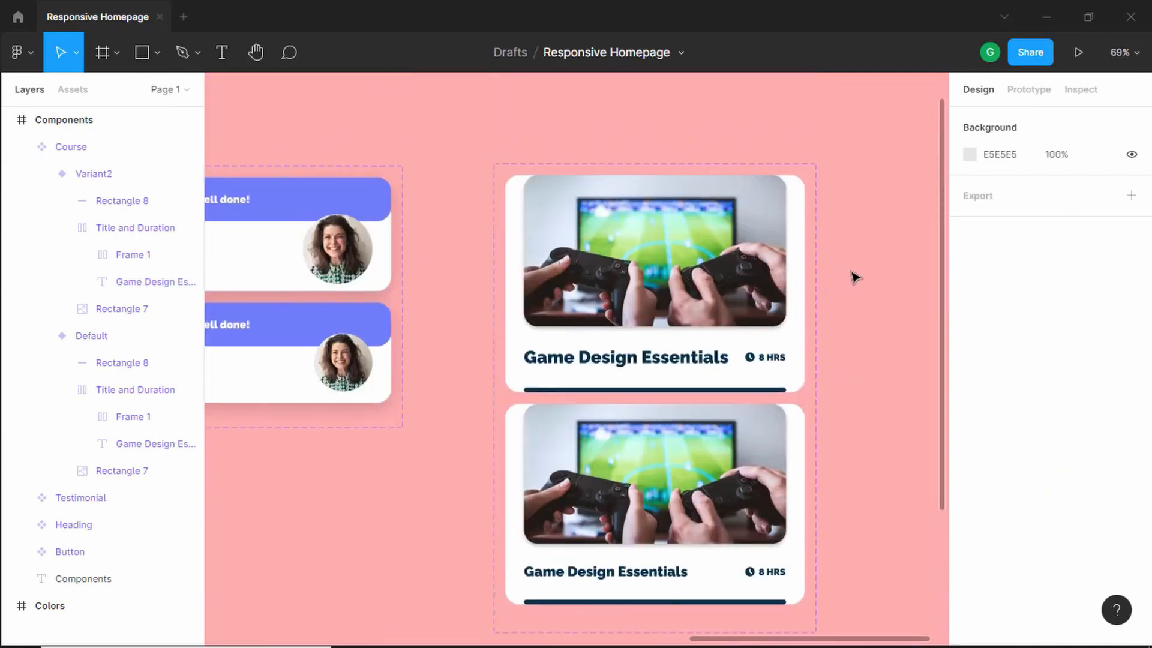
pyautogui.click(594, 176)
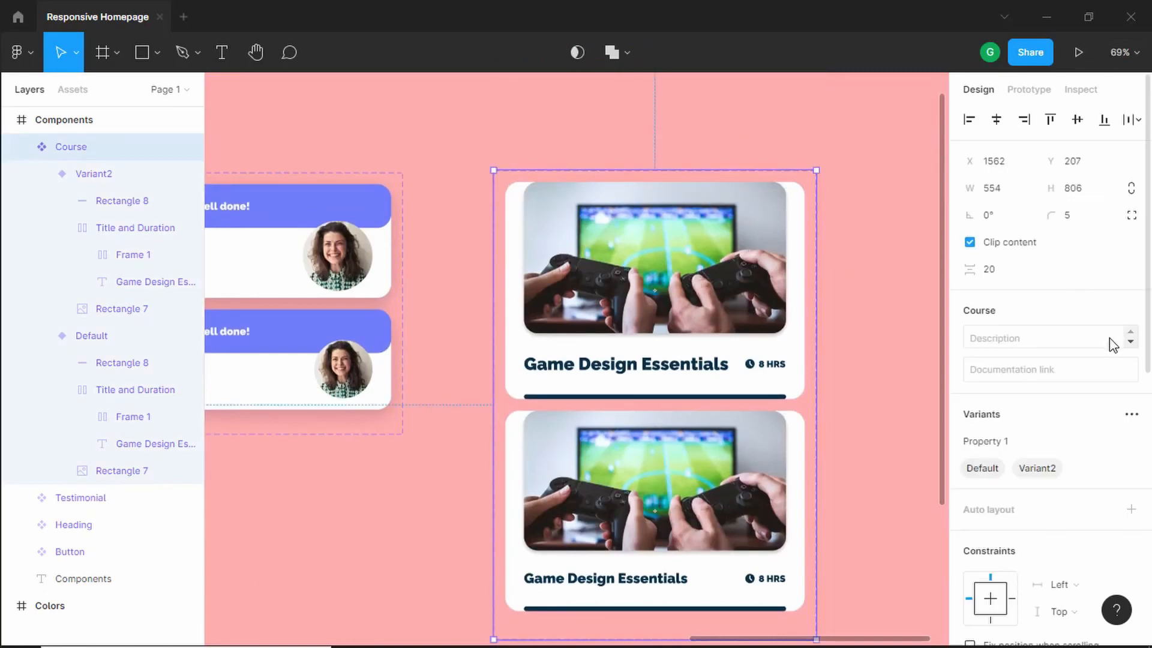
pyautogui.doubleClick(1023, 445)
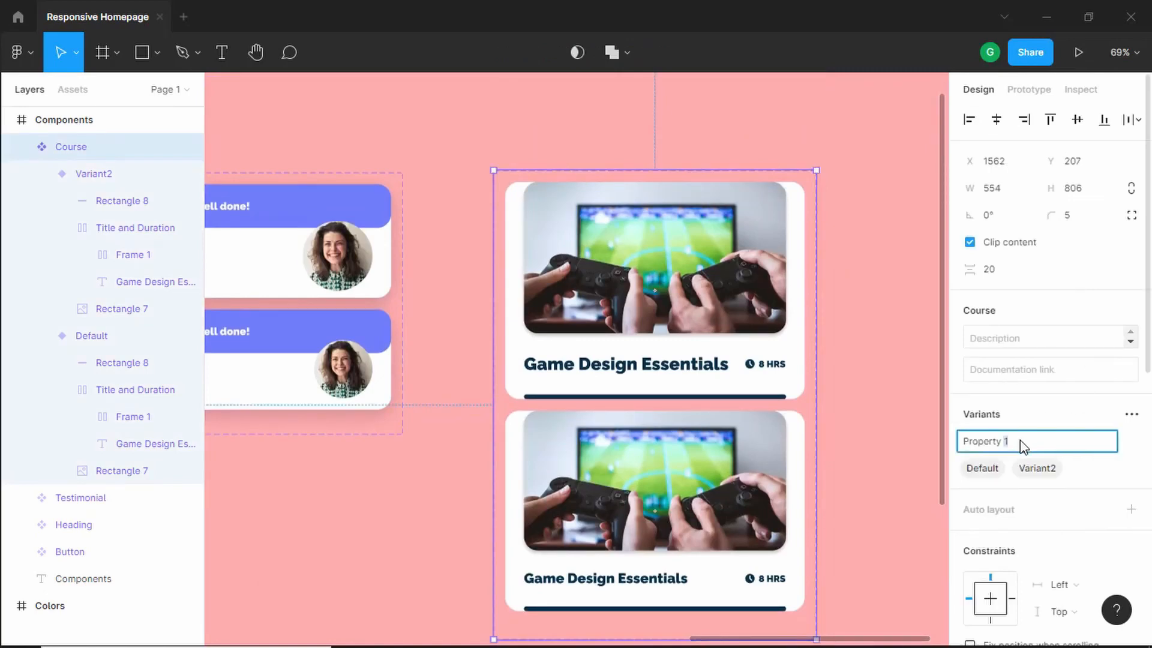
pyautogui.write('Plaft')
pyautogui.press('Return')
# - Set the Platform value of the Default variant to Desktop
pyautogui.click(723, 268)
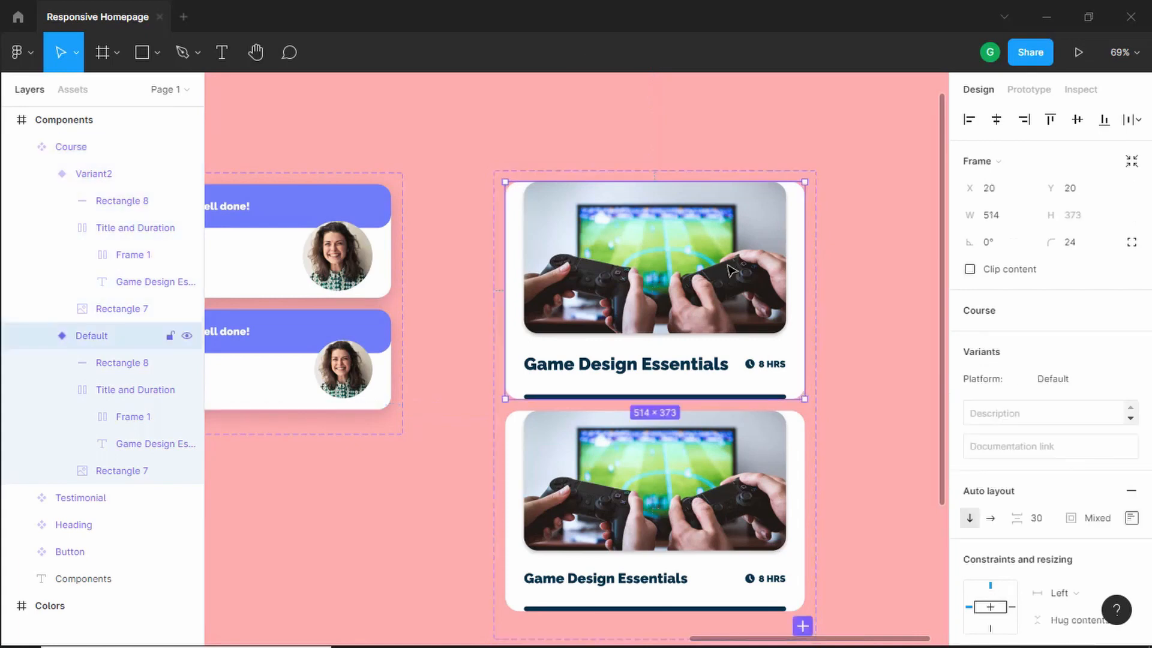
pyautogui.doubleClick(1079, 382)
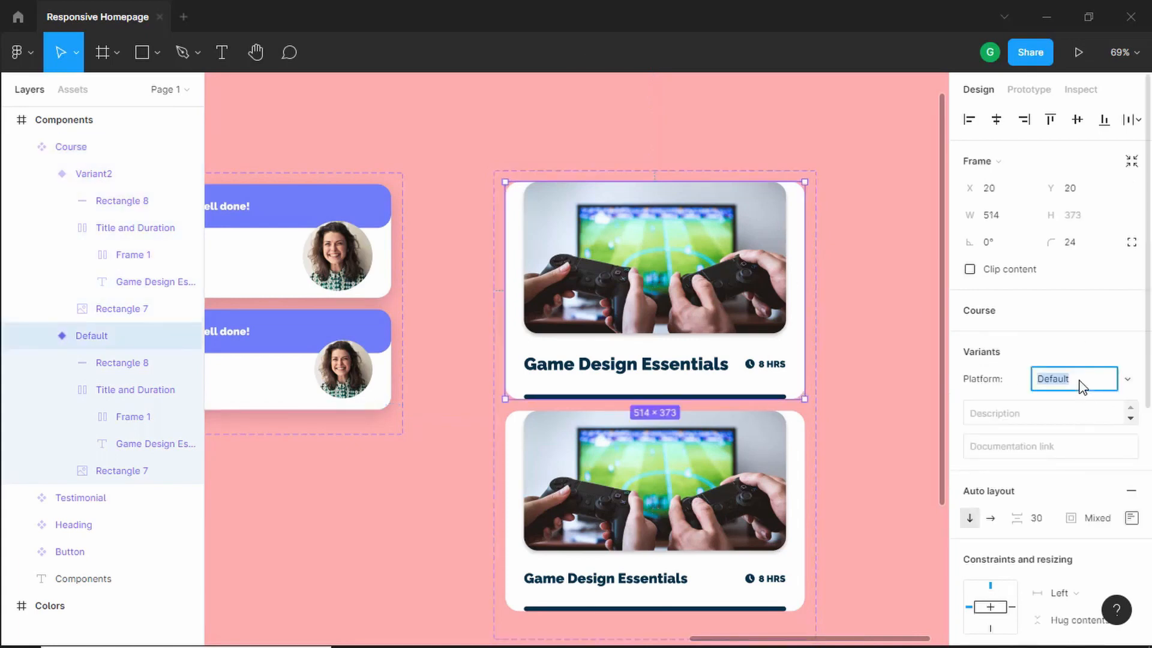
pyautogui.write('Desktop')
pyautogui.press('Return')
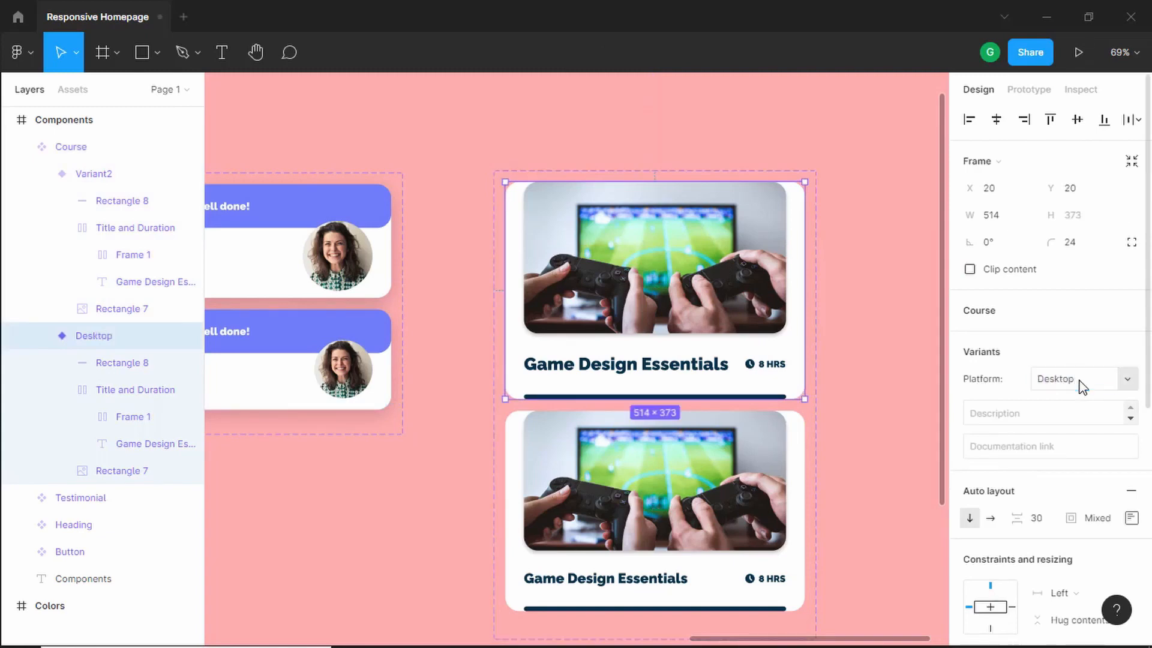
# - Set the Platform value of the second variant to Mobile
pyautogui.click(644, 505)
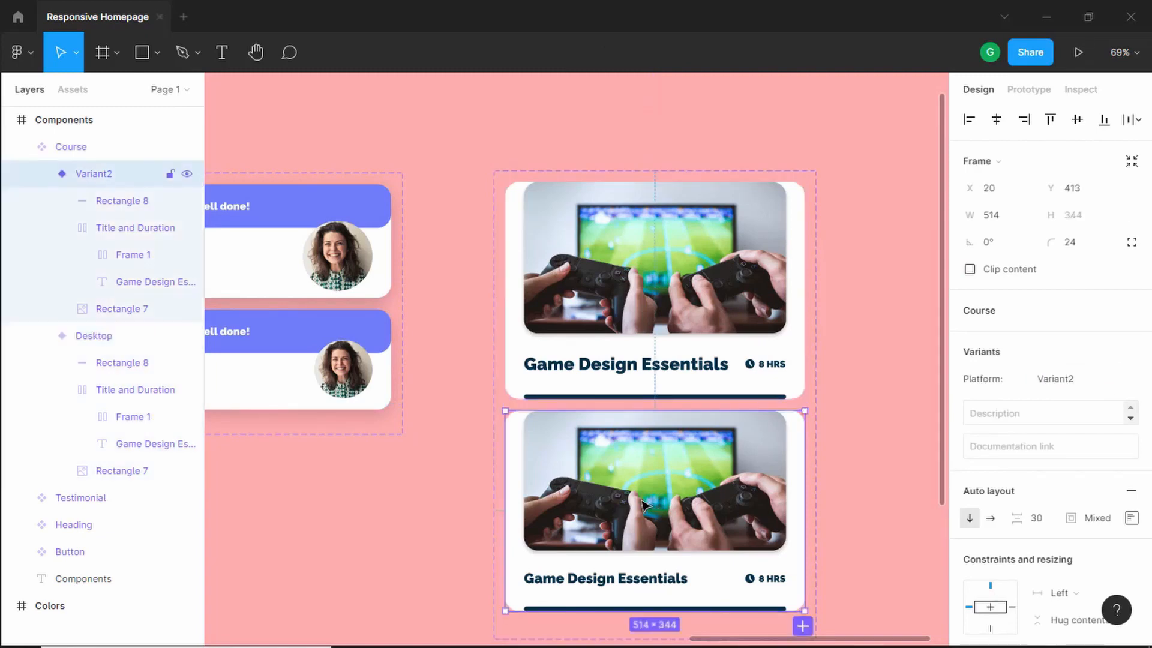
pyautogui.click(1080, 386)
pyautogui.write('Mobil')
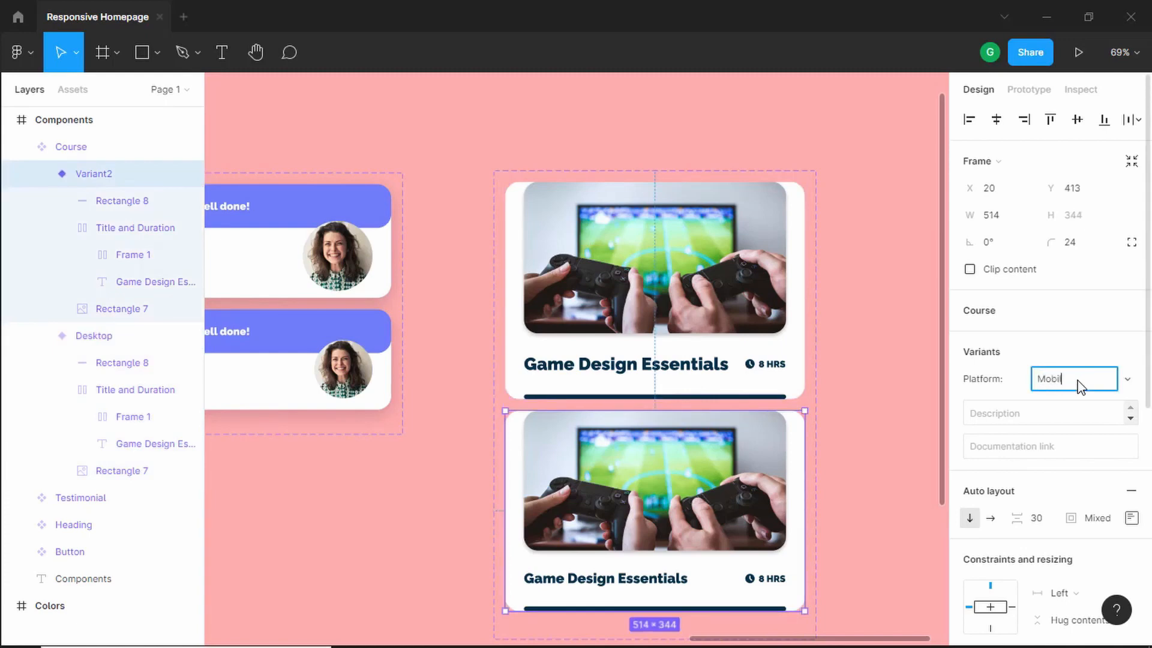
pyautogui.write('e')
pyautogui.press('Return')
# - Place an instance of the Course component from the assets onto the canvas
pyautogui.scroll(-5, 884, 391)
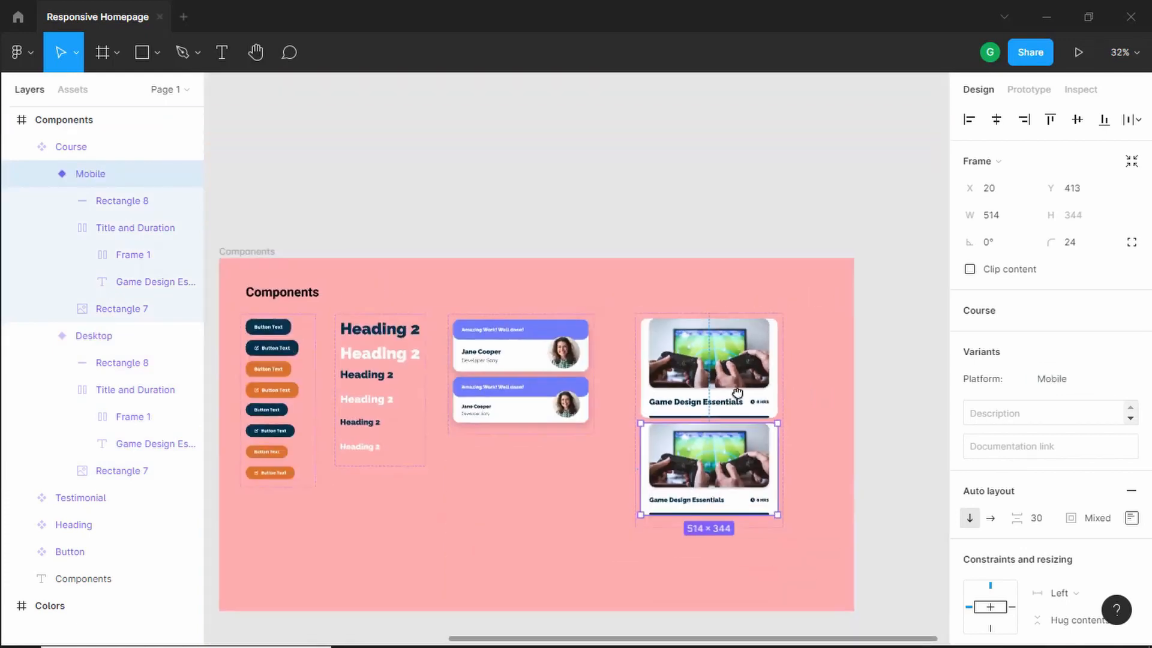
pyautogui.hscroll(3, 737, 393)
pyautogui.click(73, 89)
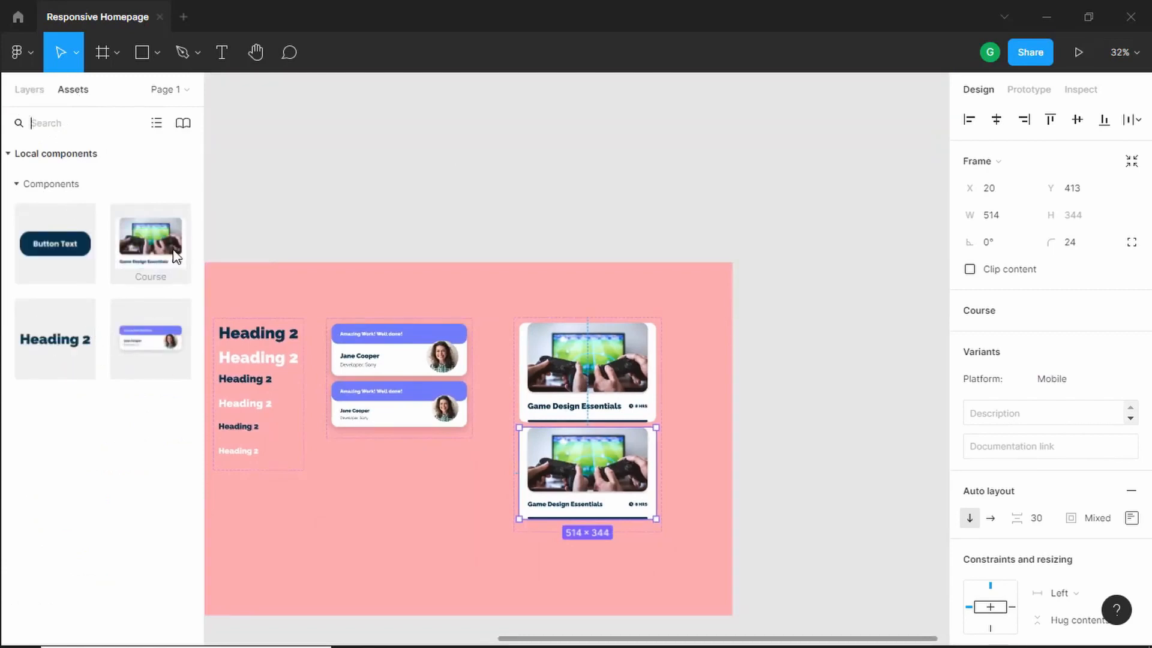
pyautogui.moveTo(148, 241); pyautogui.dragTo(787, 183)
pyautogui.scroll(5, 899, 198)
pyautogui.moveTo(729, 240); pyautogui.dragTo(622, 242)
pyautogui.moveTo(709, 233); pyautogui.dragTo(774, 229)
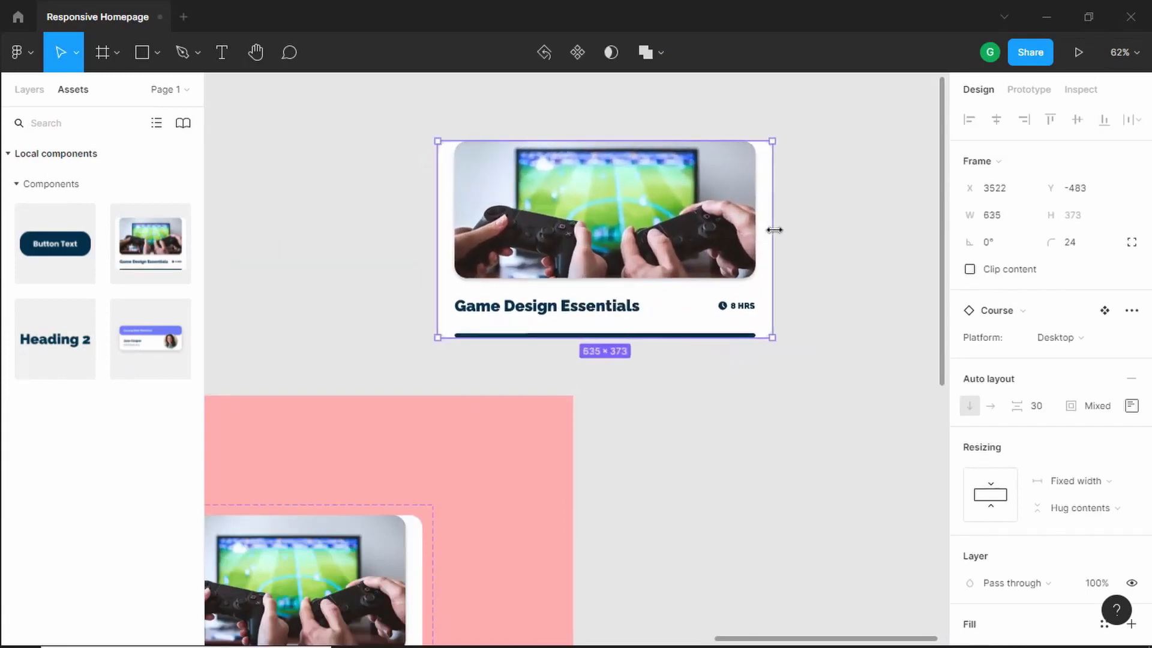
pyautogui.hotkey('ctrl', 'z')
pyautogui.hotkey('ctrl', 'z')
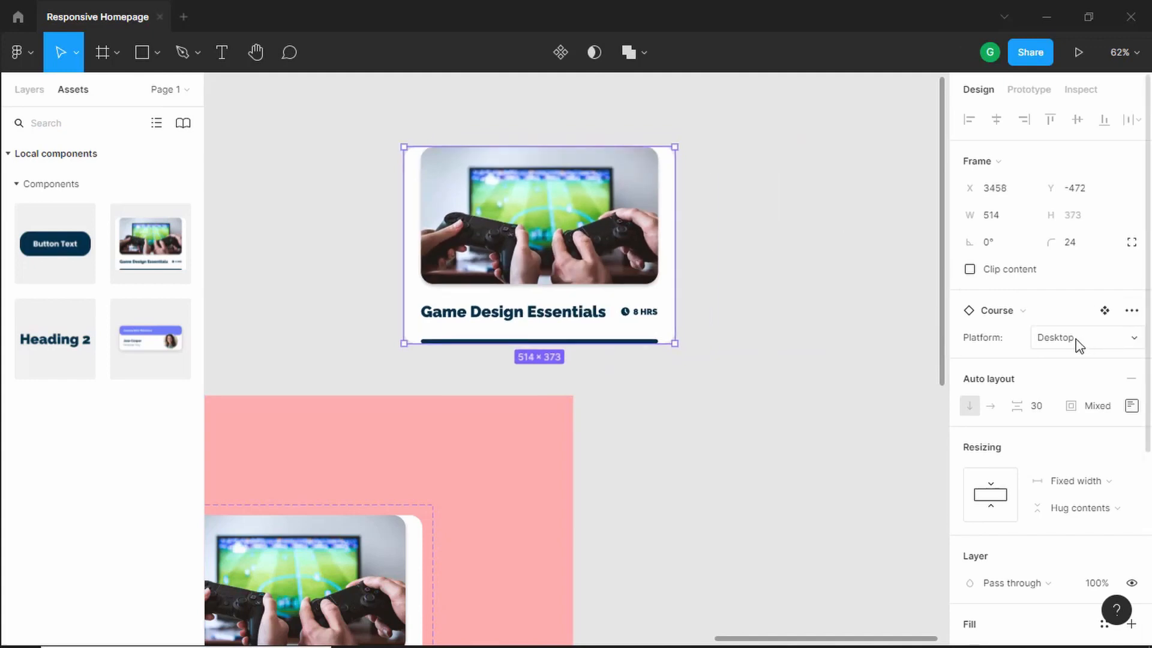
# - Switch the test instance to the Mobile platform, widen it to about 568, then delete it
pyautogui.click(1075, 343)
pyautogui.click(1076, 358)
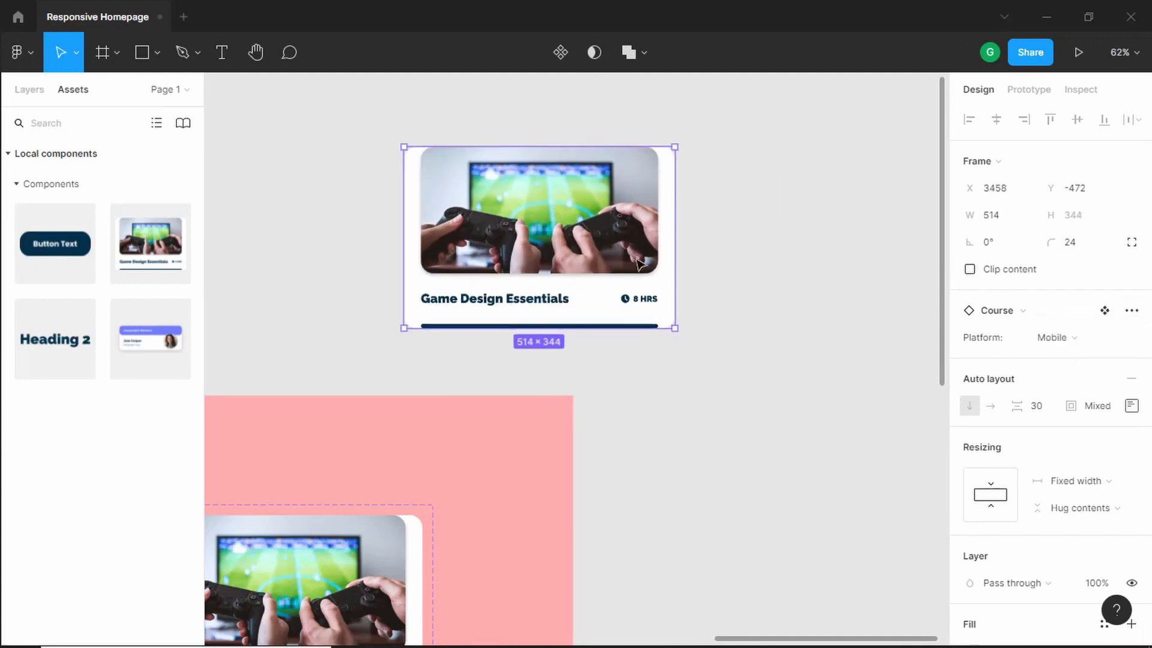
pyautogui.moveTo(675, 249); pyautogui.dragTo(702, 250)
pyautogui.scroll(3, 602, 212)
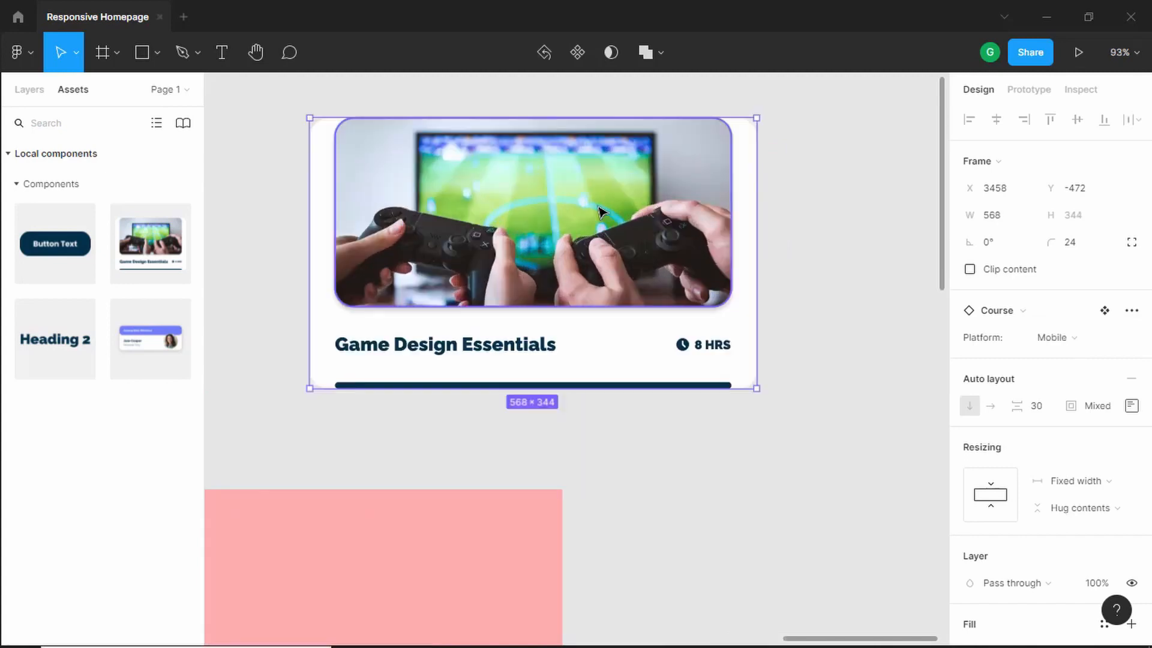
pyautogui.scroll(-3, 602, 211)
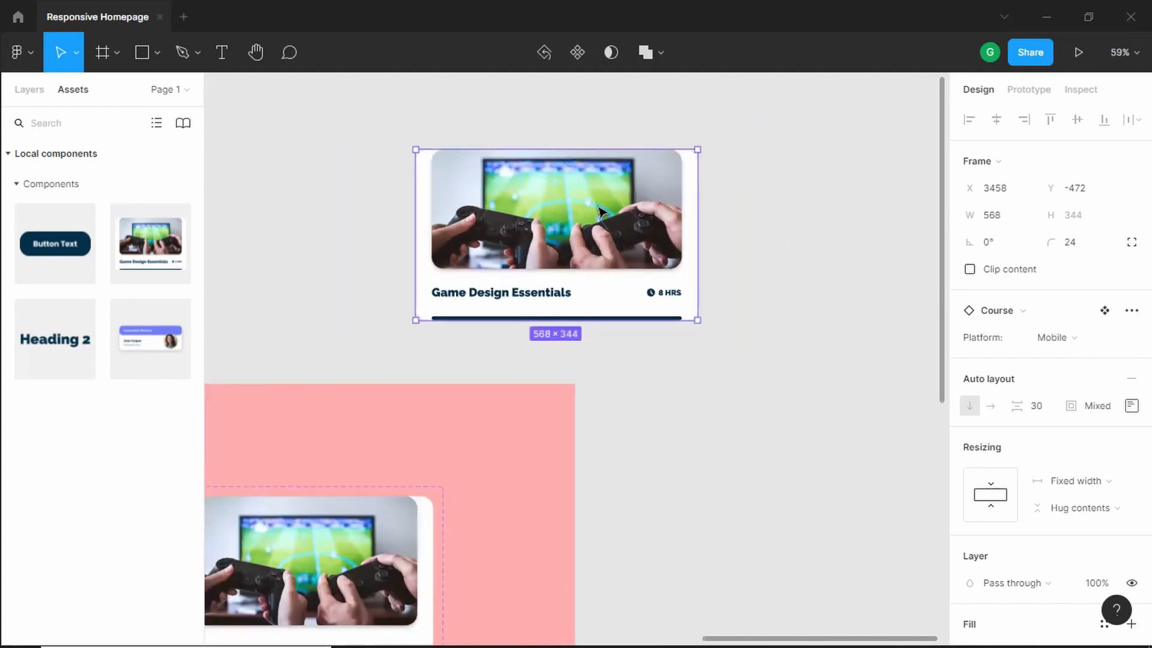
pyautogui.press('Delete')
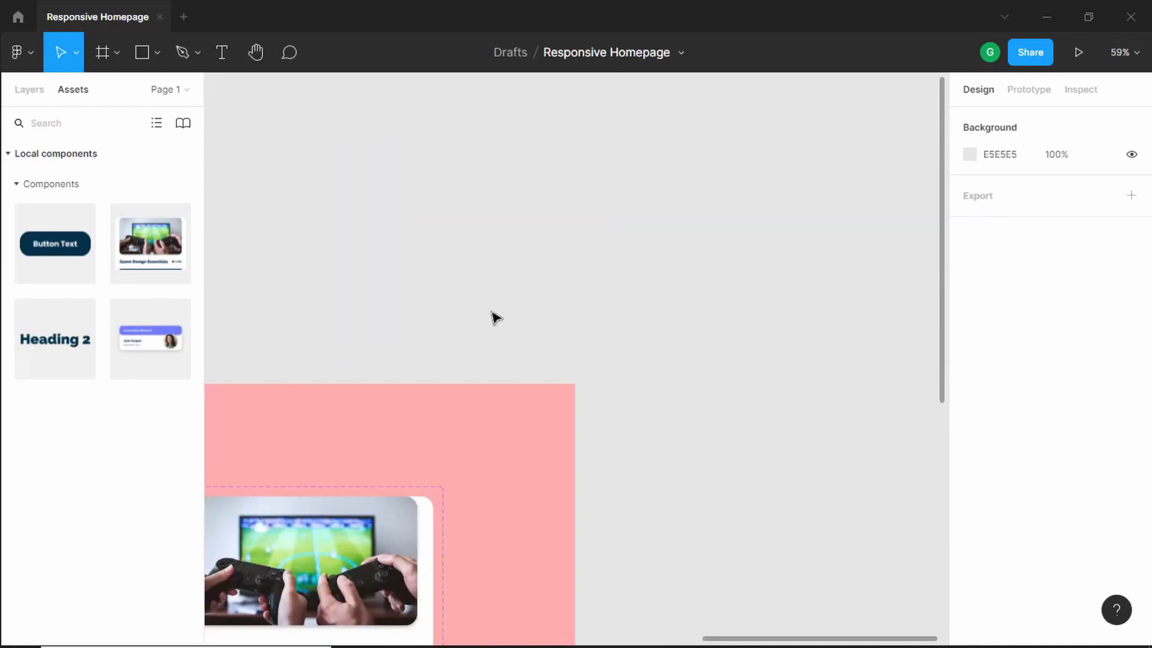
# - Review the finished components laid out on the Components frame
pyautogui.scroll(-6, 492, 317)
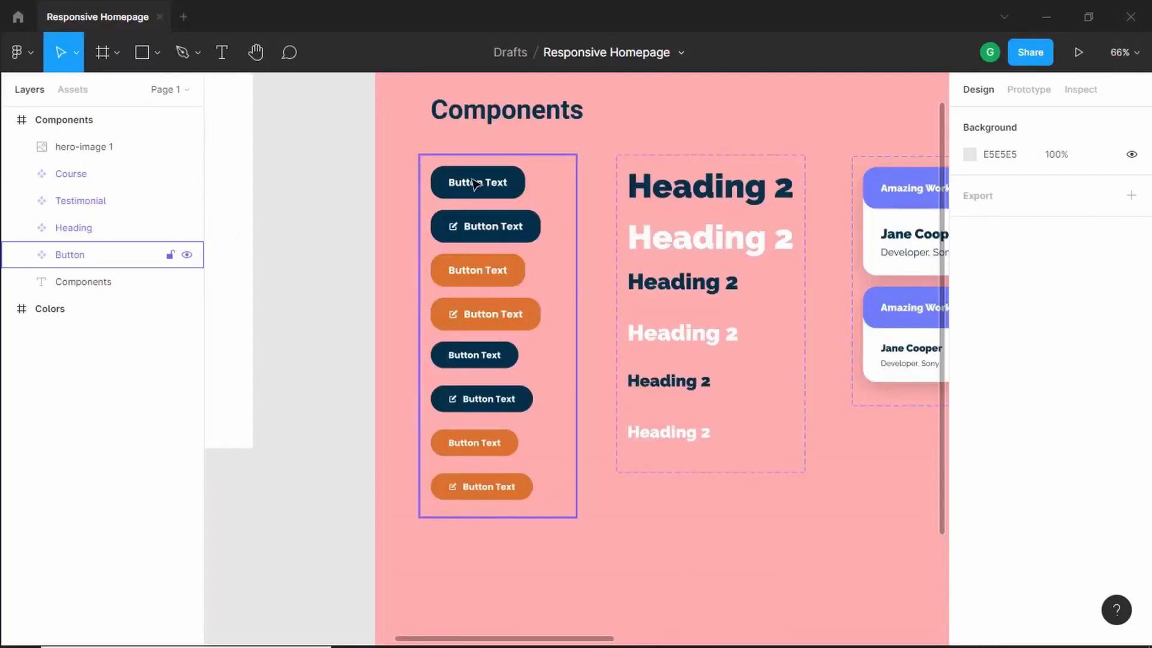
pyautogui.moveTo(858, 466); pyautogui.dragTo(455, 473)
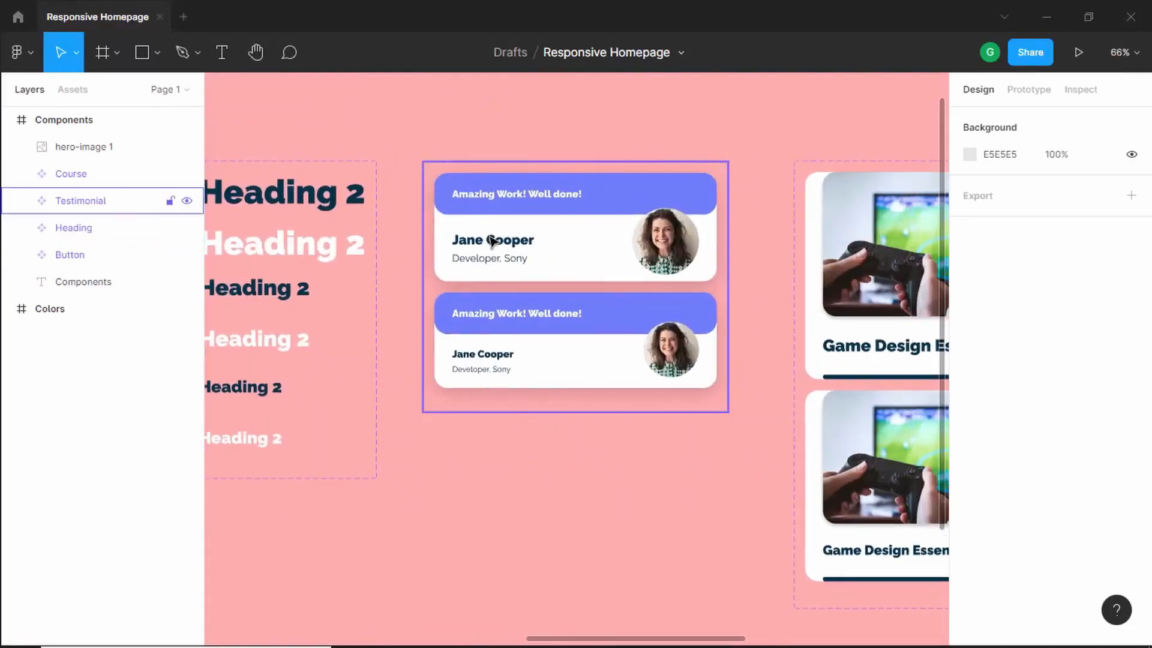
pyautogui.moveTo(702, 504); pyautogui.dragTo(341, 486)
pyautogui.hscroll(5, 882, 502)
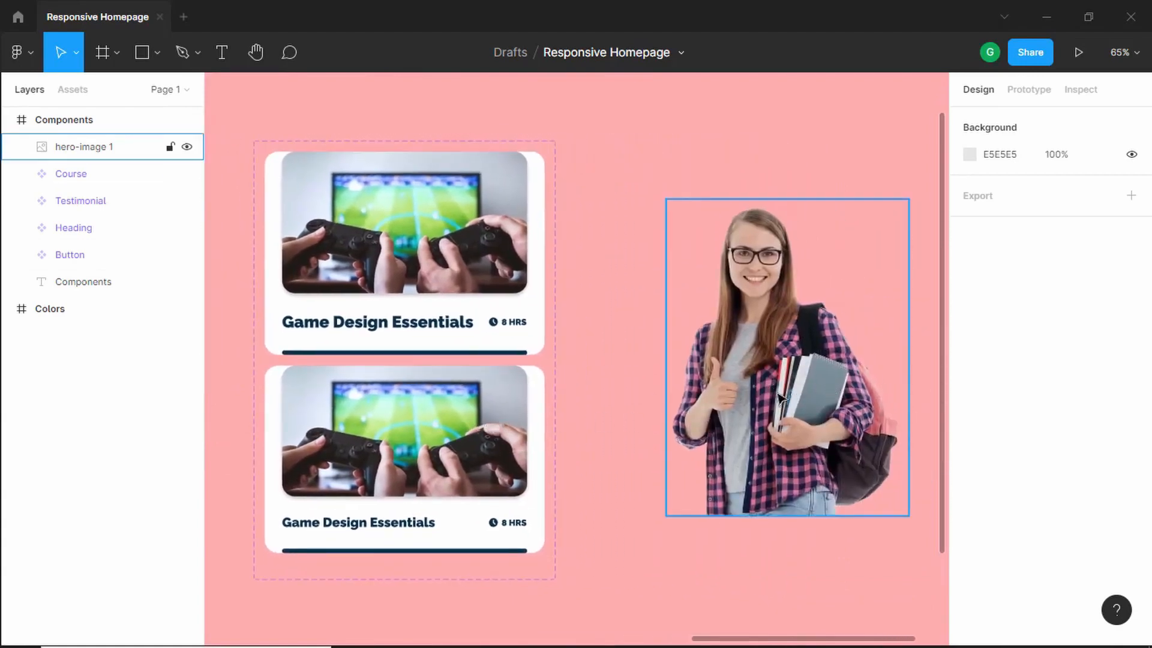
pyautogui.hotkey('shift', '1')
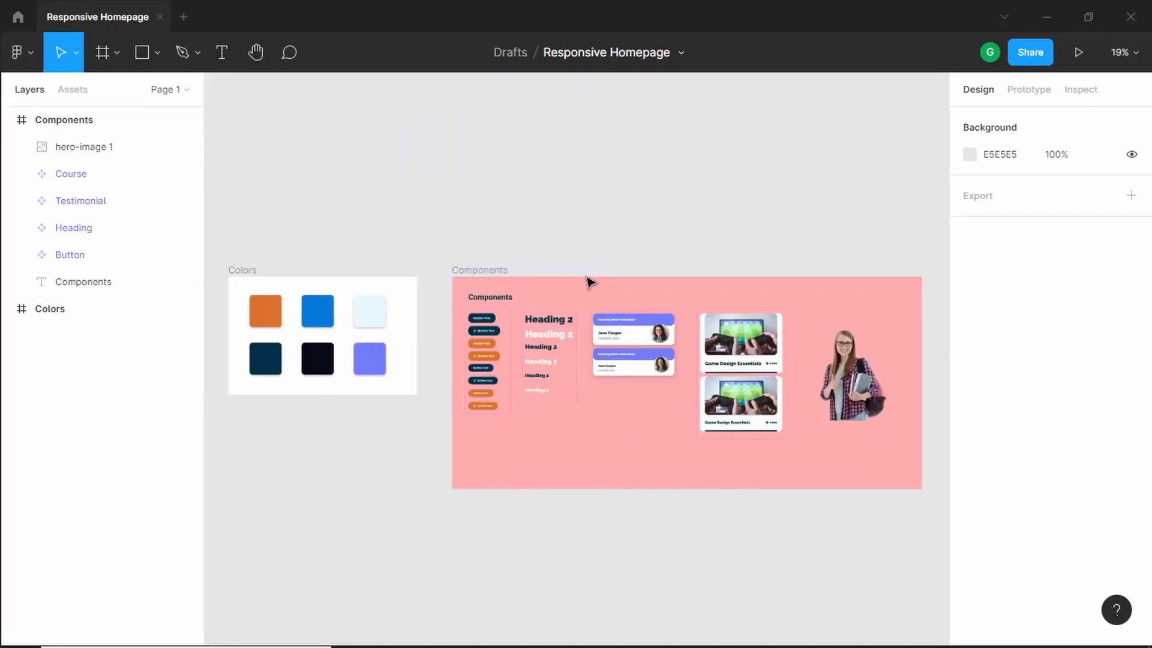
pyautogui.scroll(1, 559, 463)
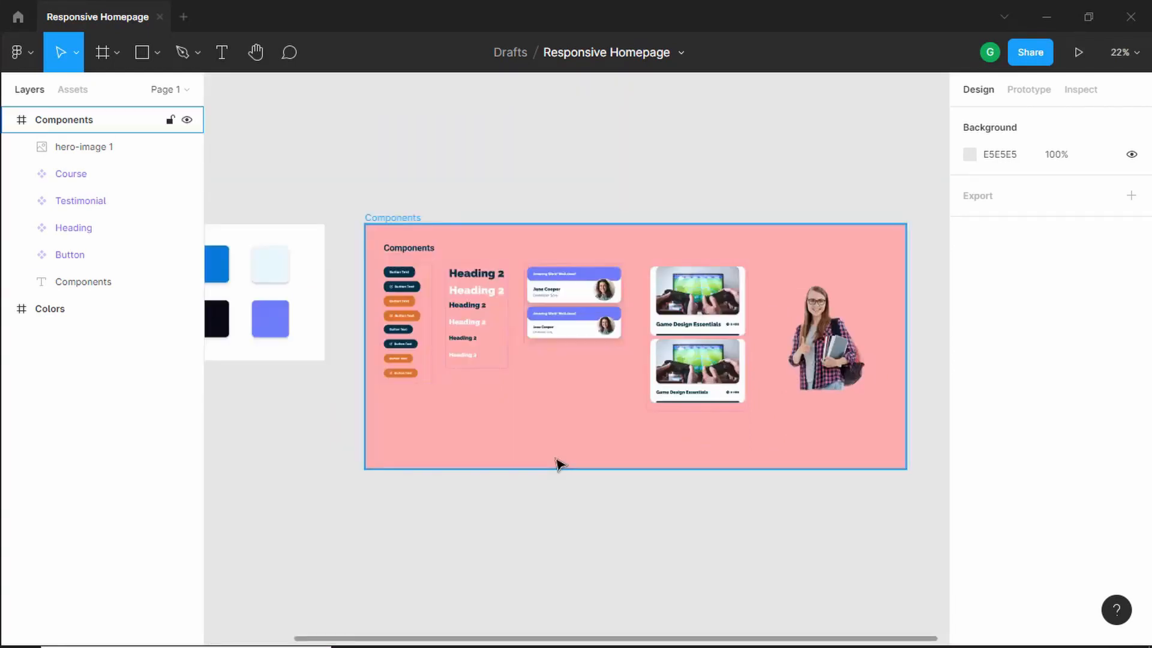
pyautogui.scroll(5, 577, 466)
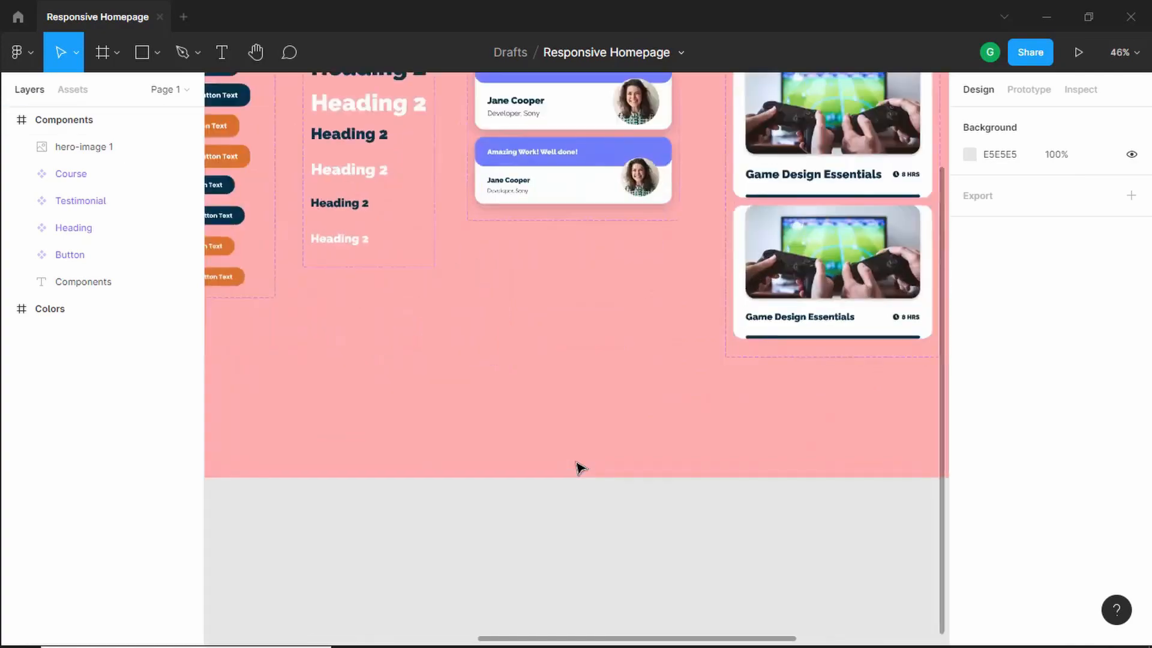
pyautogui.scroll(-1, 577, 474)
# - Examine the full desktop landing page reference image
pyautogui.scroll(-3, 577, 478)
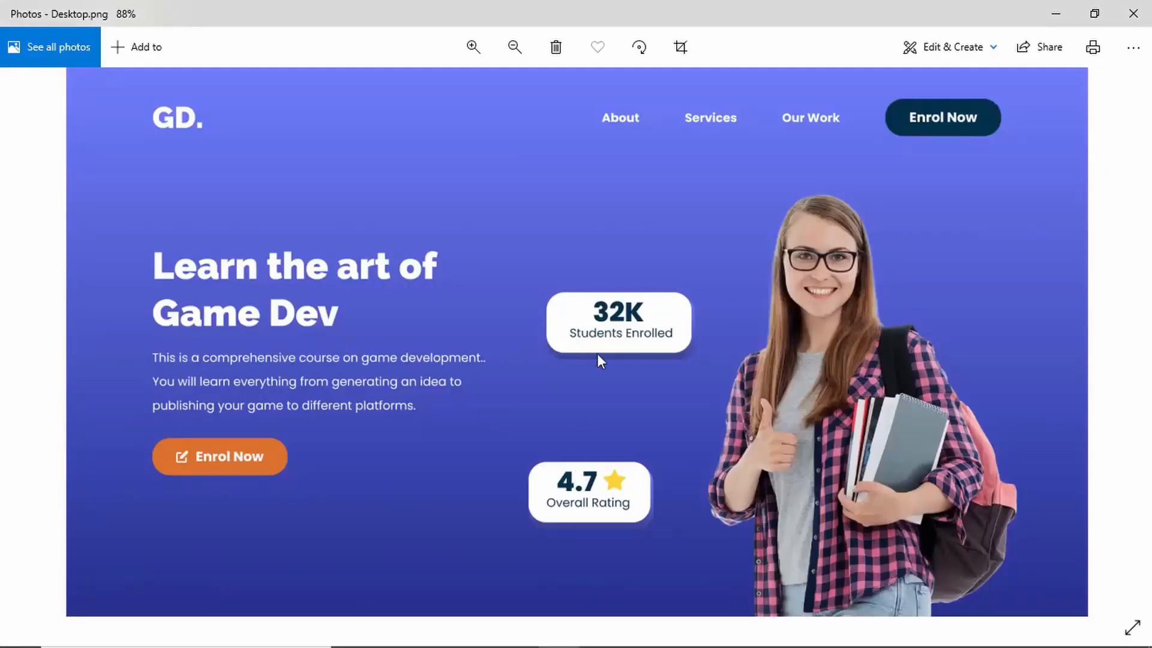
pyautogui.scroll(-5, 840, 322)
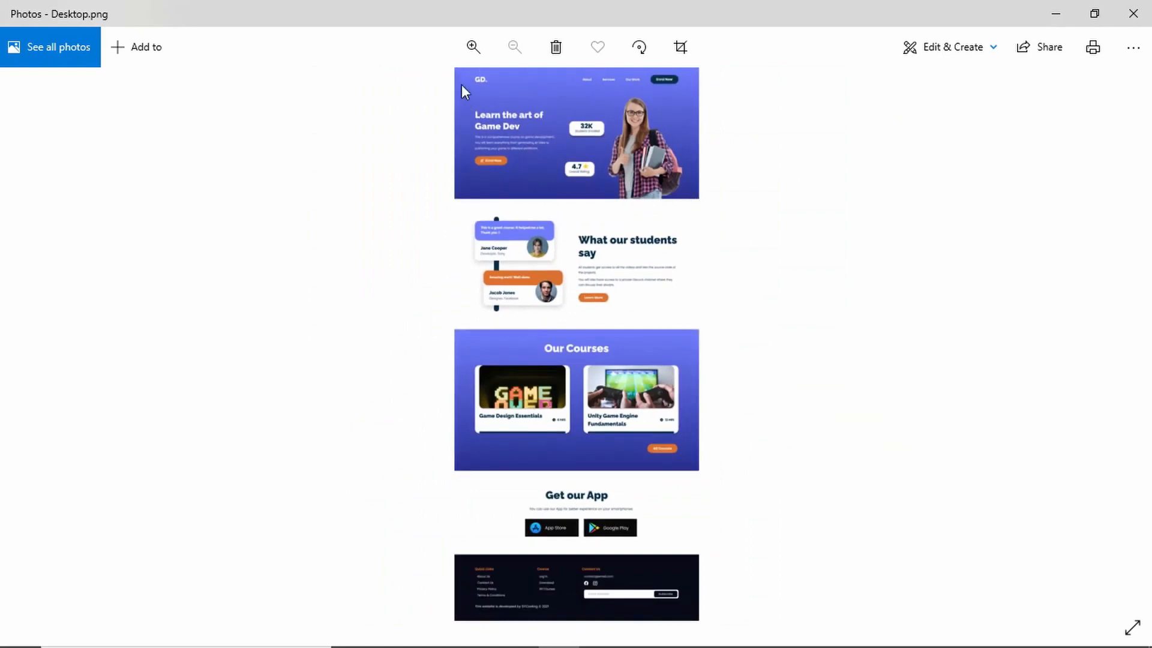
pyautogui.scroll(5, 618, 120)
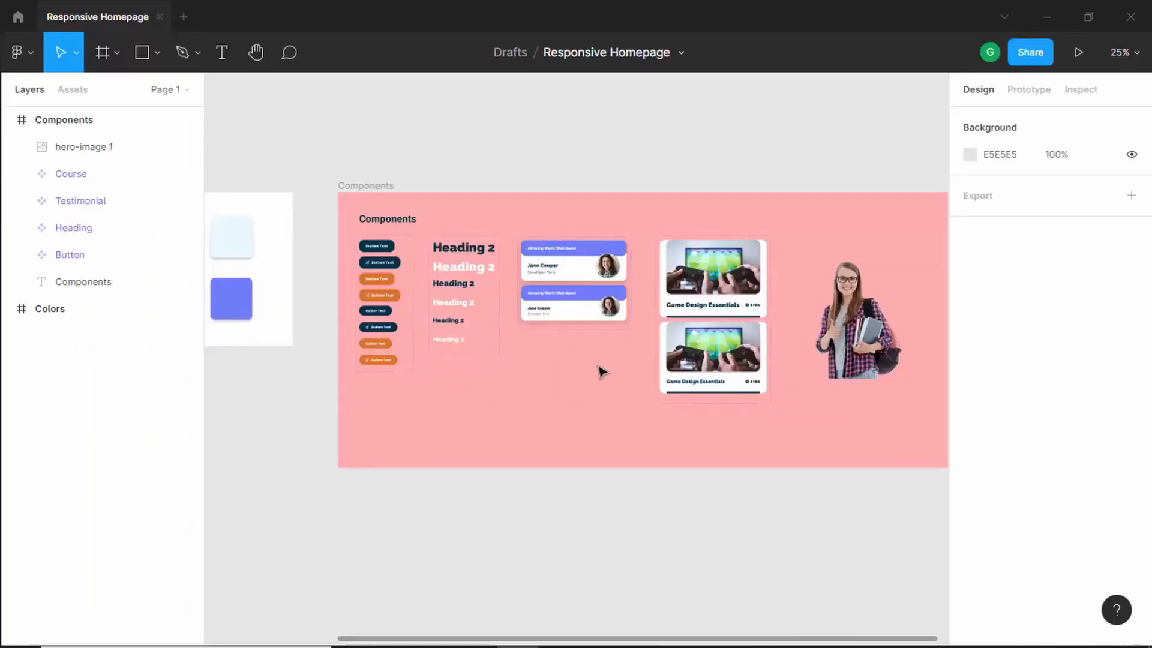
pyautogui.scroll(-2, 606, 379)
pyautogui.scroll(-2, 624, 478)
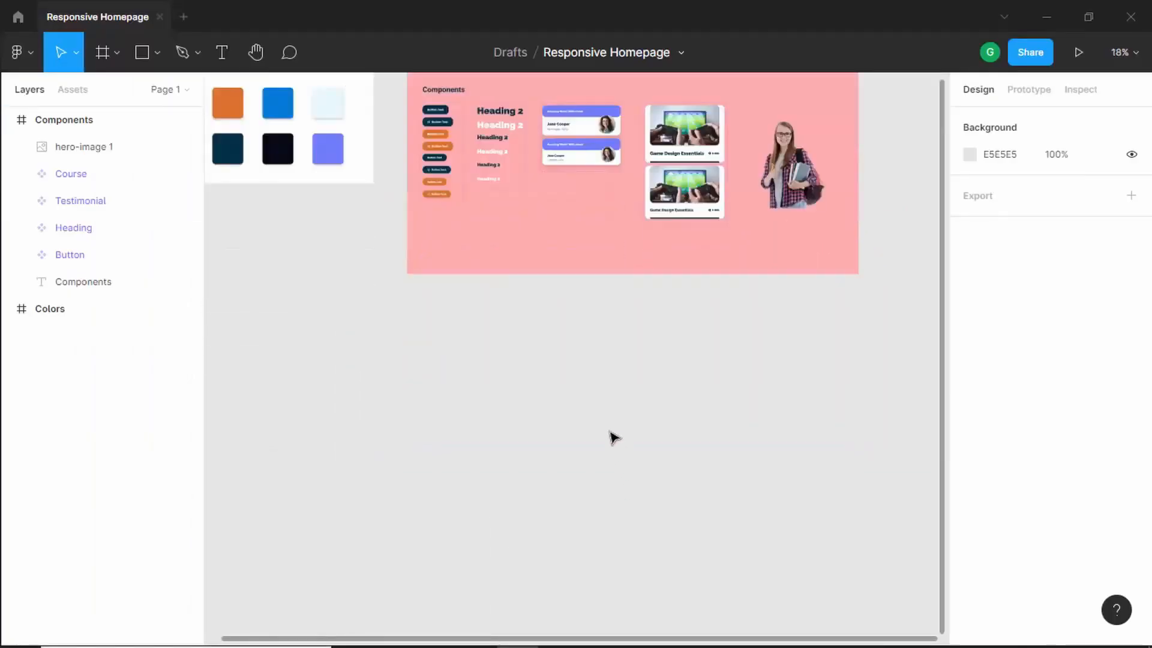
# - Create a new frame below the Components frame and size it 1366 × 768
pyautogui.click(103, 53)
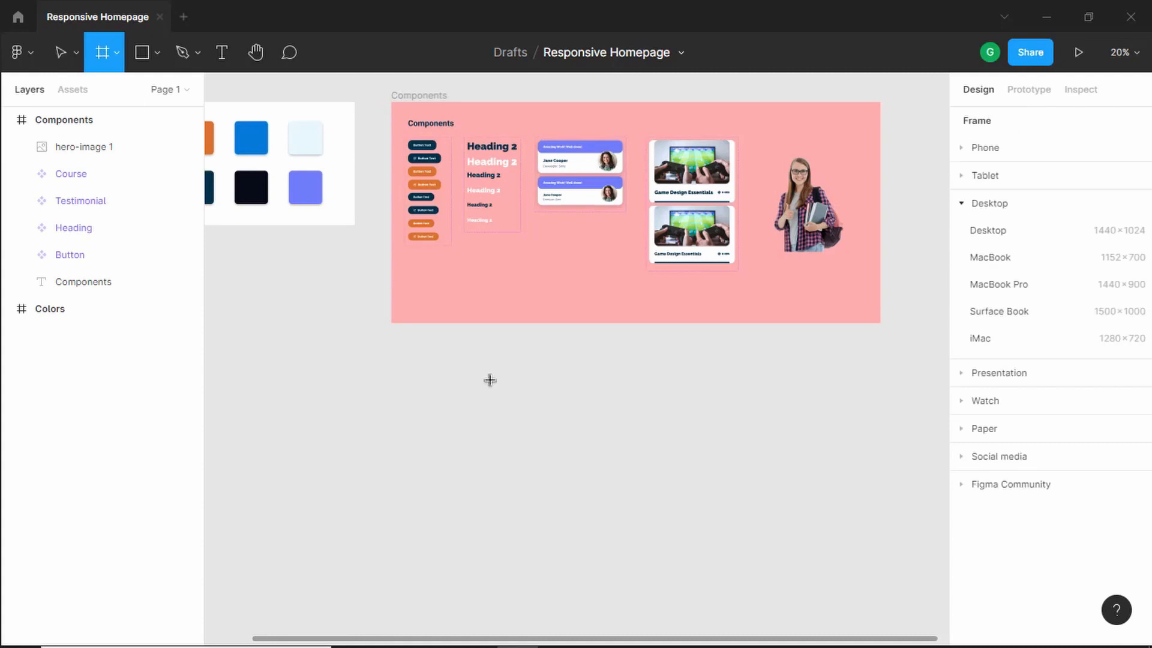
pyautogui.click(427, 368)
pyautogui.click(991, 221)
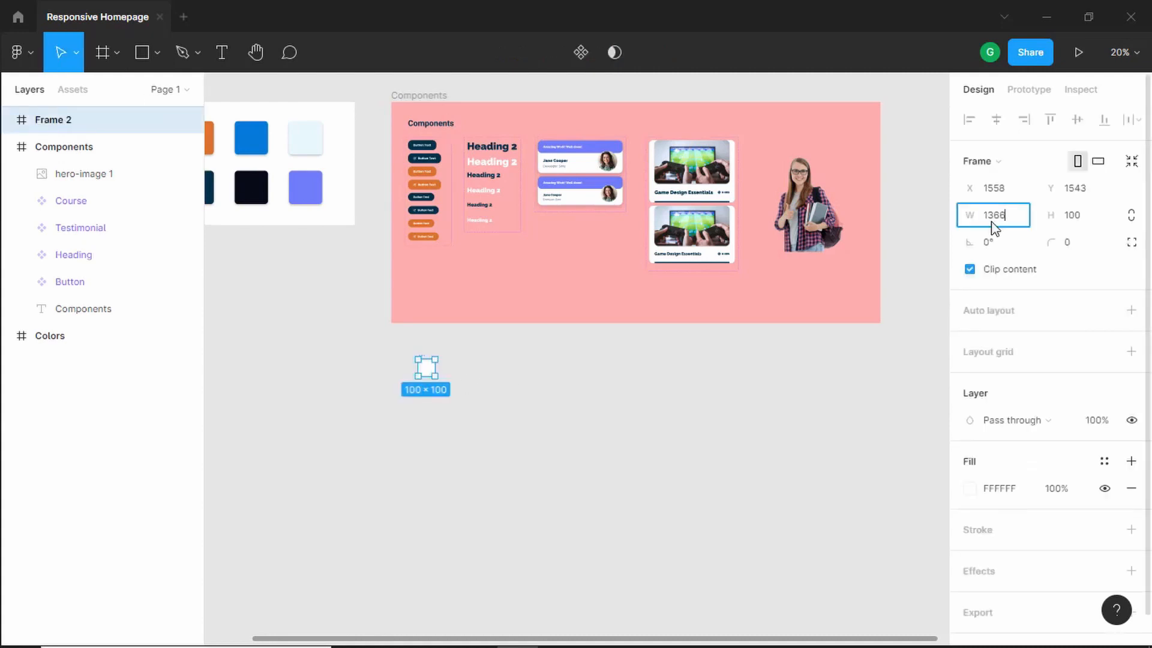
pyautogui.press('Tab')
pyautogui.write('7')
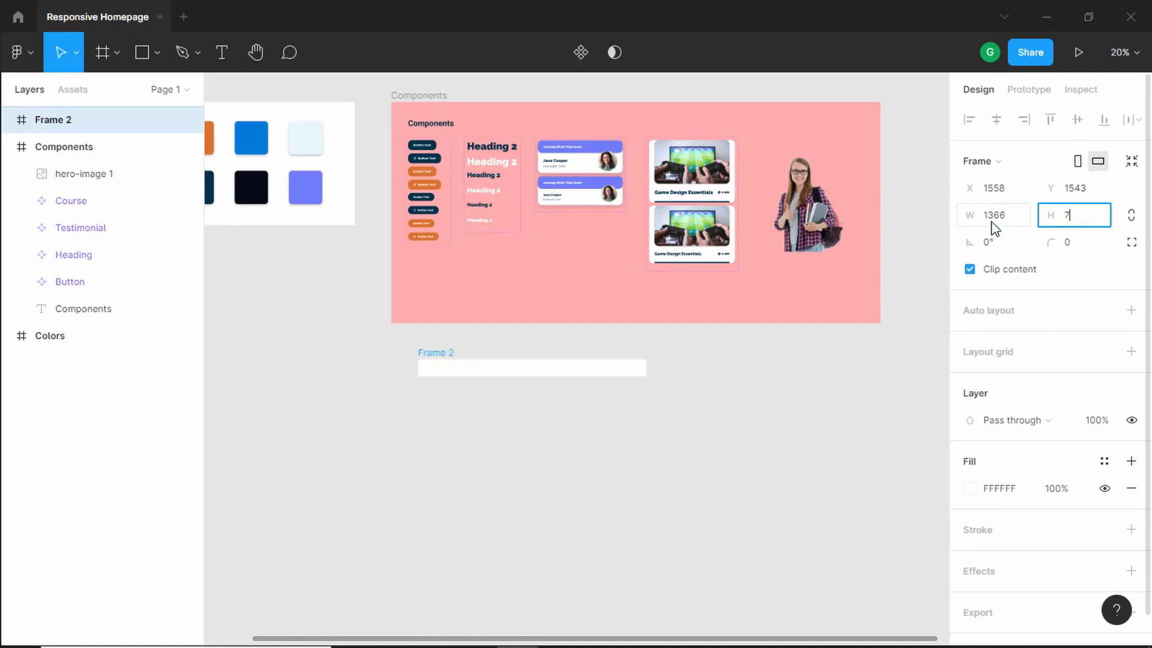
pyautogui.write('68')
pyautogui.press('Return')
# - Rename the new 1366 × 768 frame to Desktop
pyautogui.scroll(5, 470, 380)
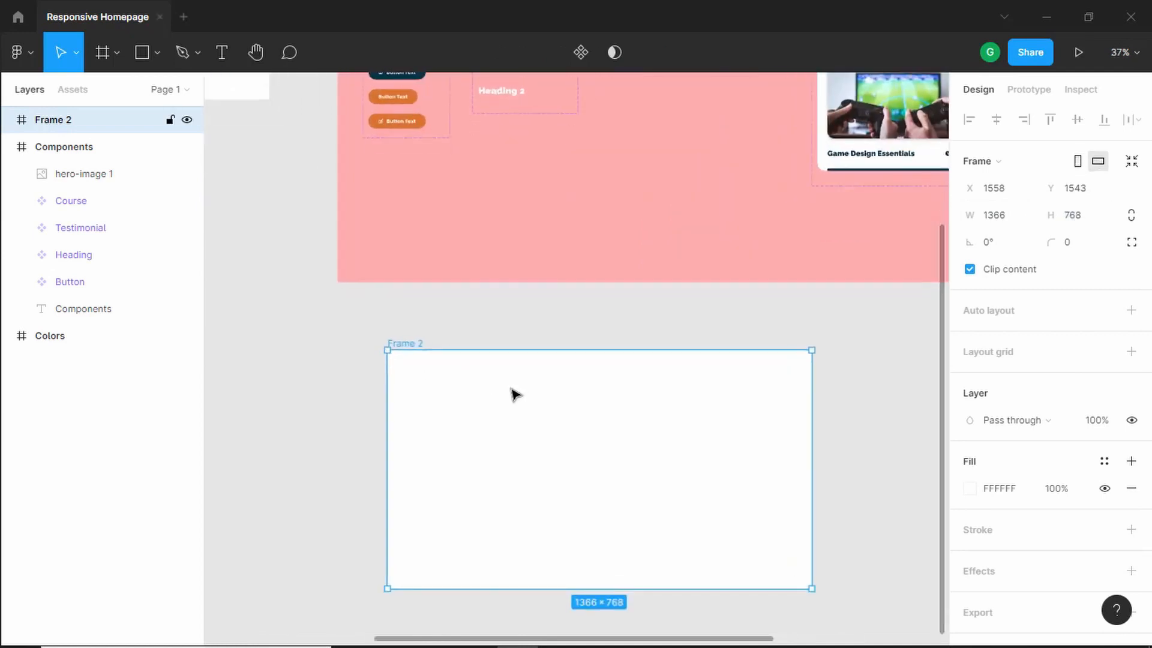
pyautogui.scroll(1, 515, 394)
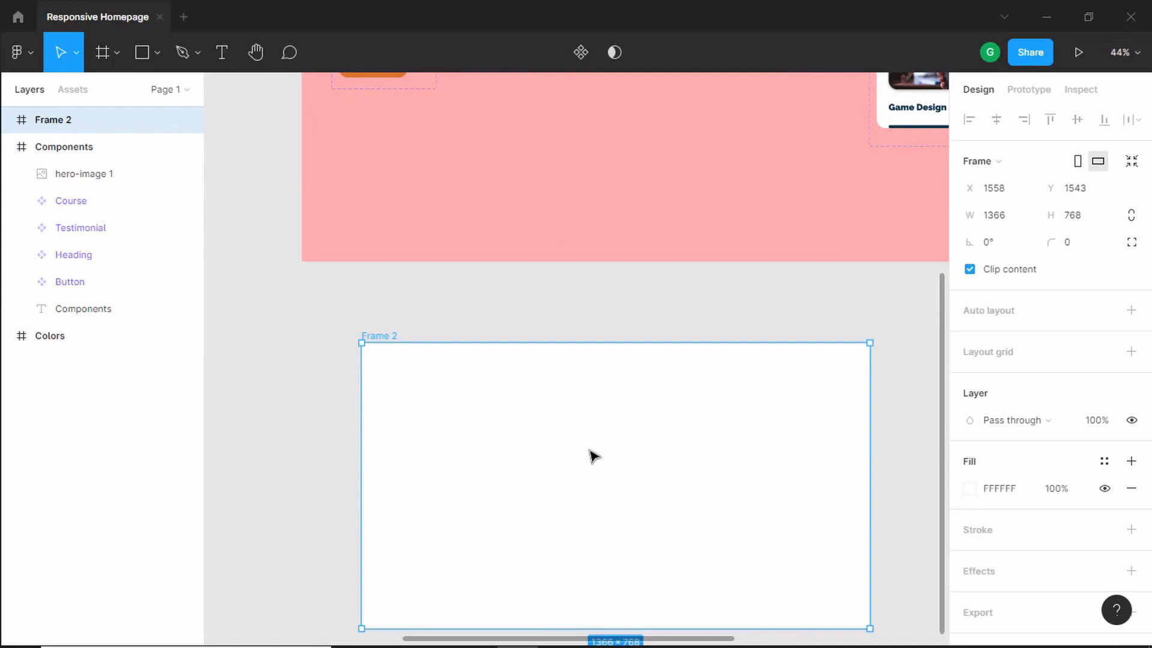
pyautogui.scroll(1, 593, 456)
pyautogui.doubleClick(88, 121)
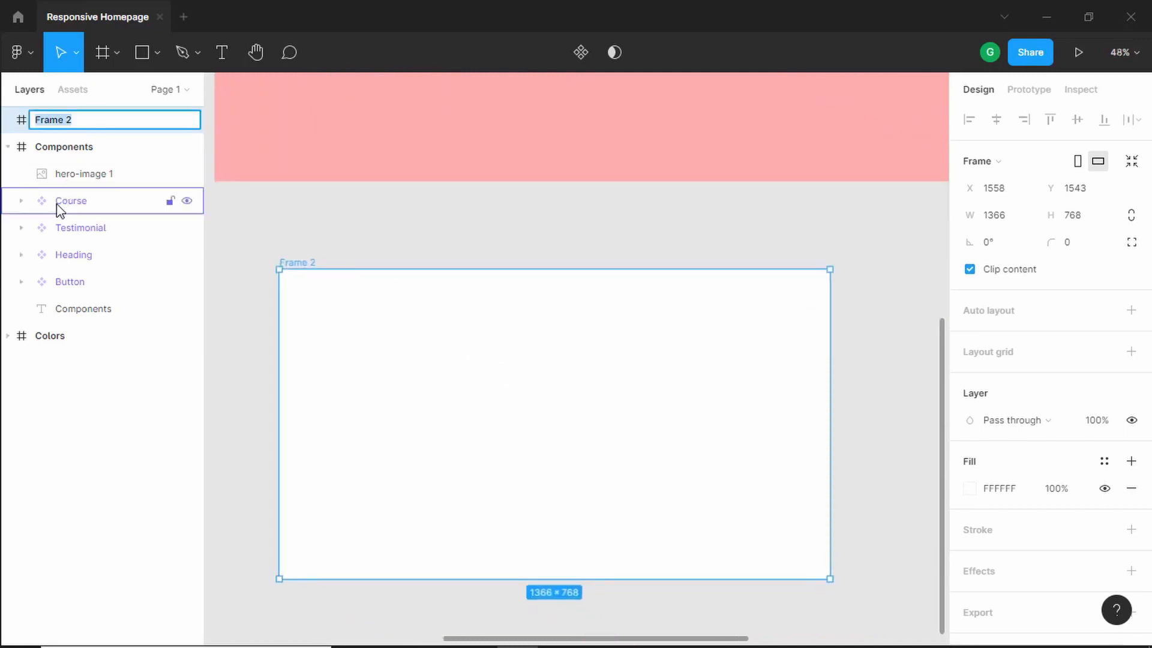
pyautogui.write('Desktop')
pyautogui.press('Return')
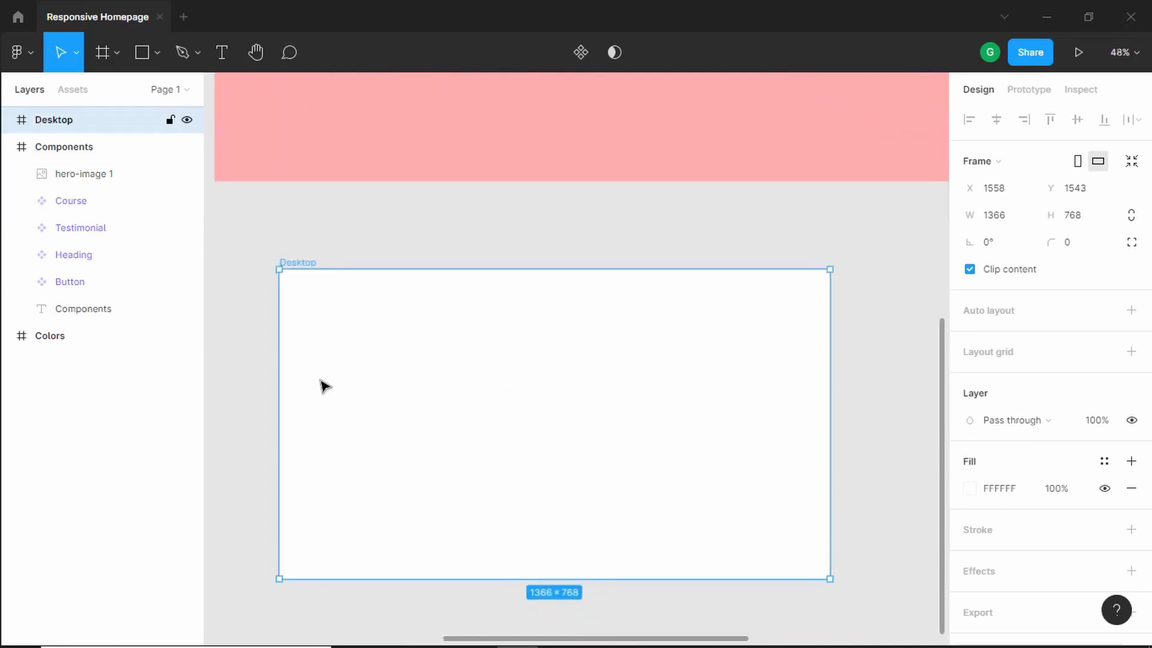
# - Draw a rectangle filling the whole Desktop frame at 1366 × 768
pyautogui.hotkey('alt', 'Tab')
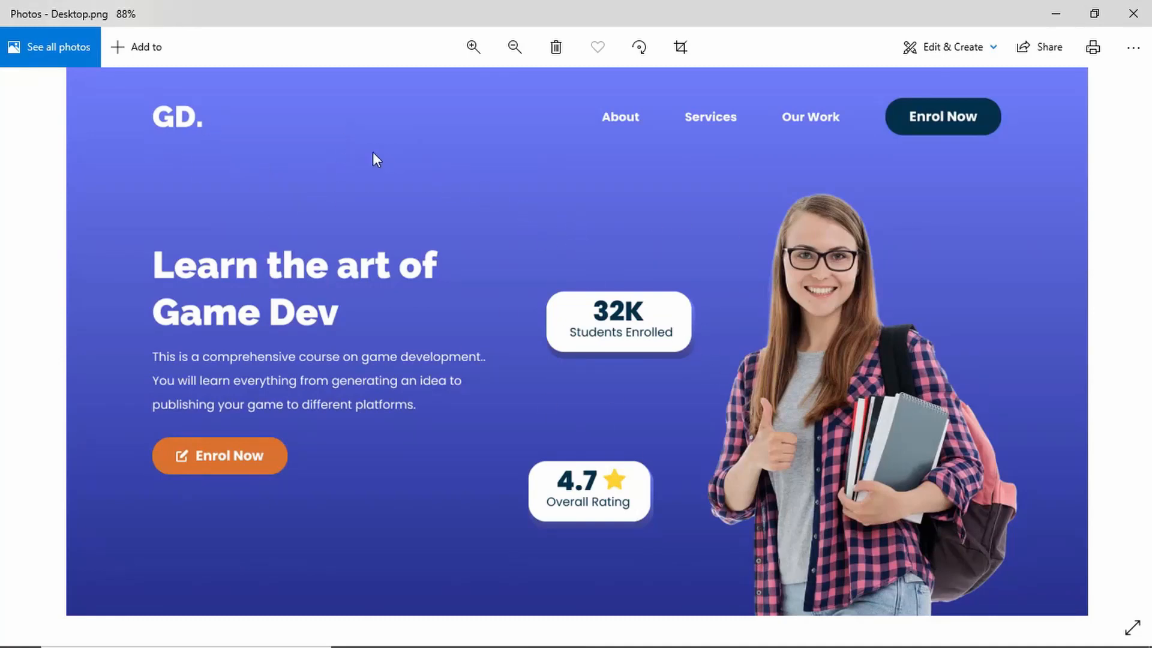
pyautogui.hotkey('alt', 'Tab')
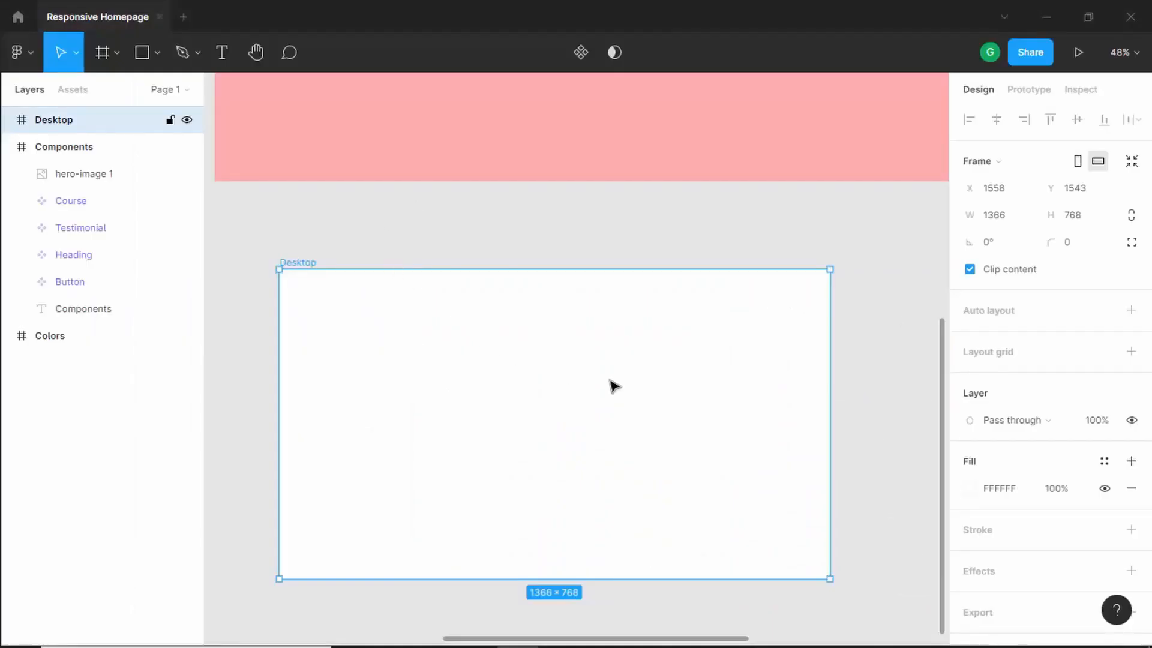
pyautogui.click(139, 54)
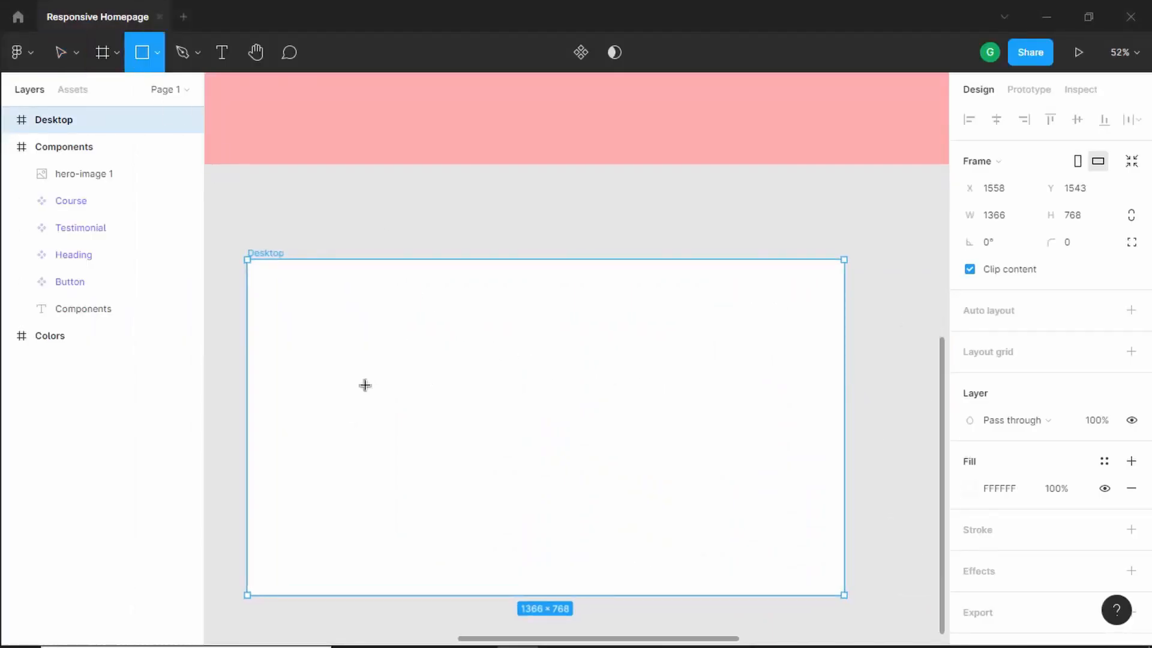
pyautogui.click(328, 319)
pyautogui.moveTo(334, 326); pyautogui.dragTo(843, 280)
pyautogui.moveTo(757, 299); pyautogui.dragTo(769, 595)
pyautogui.scroll(-2, 648, 390)
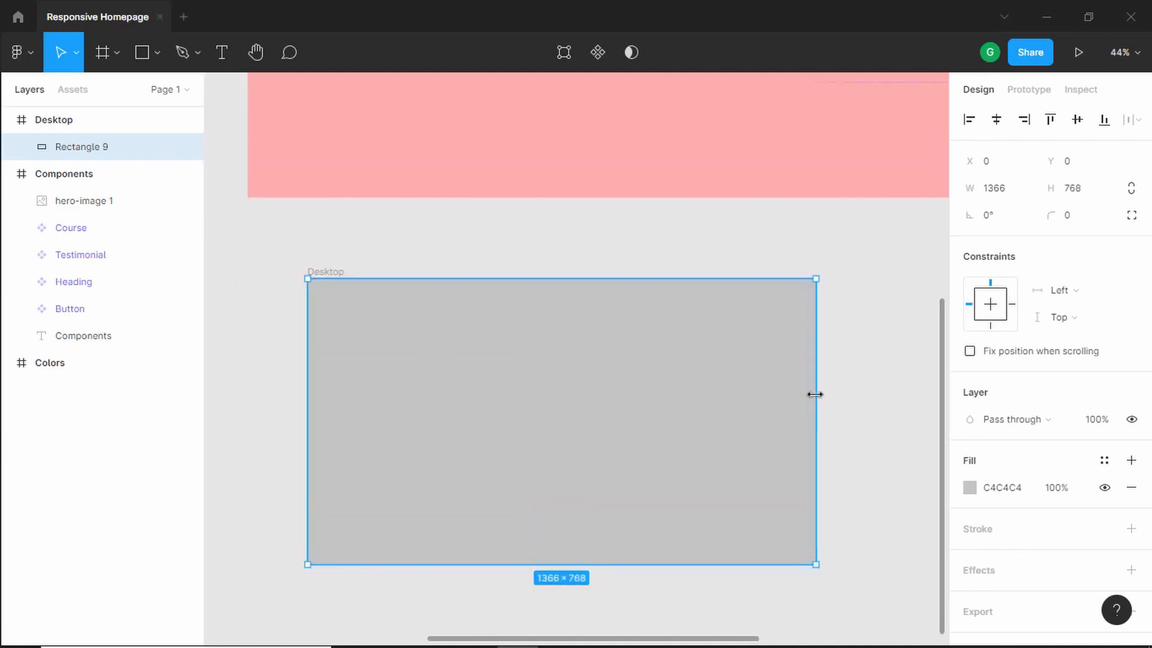
# - Change the rectangle's fill to a linear gradient whose first stop is 6F7DFB
pyautogui.click(971, 487)
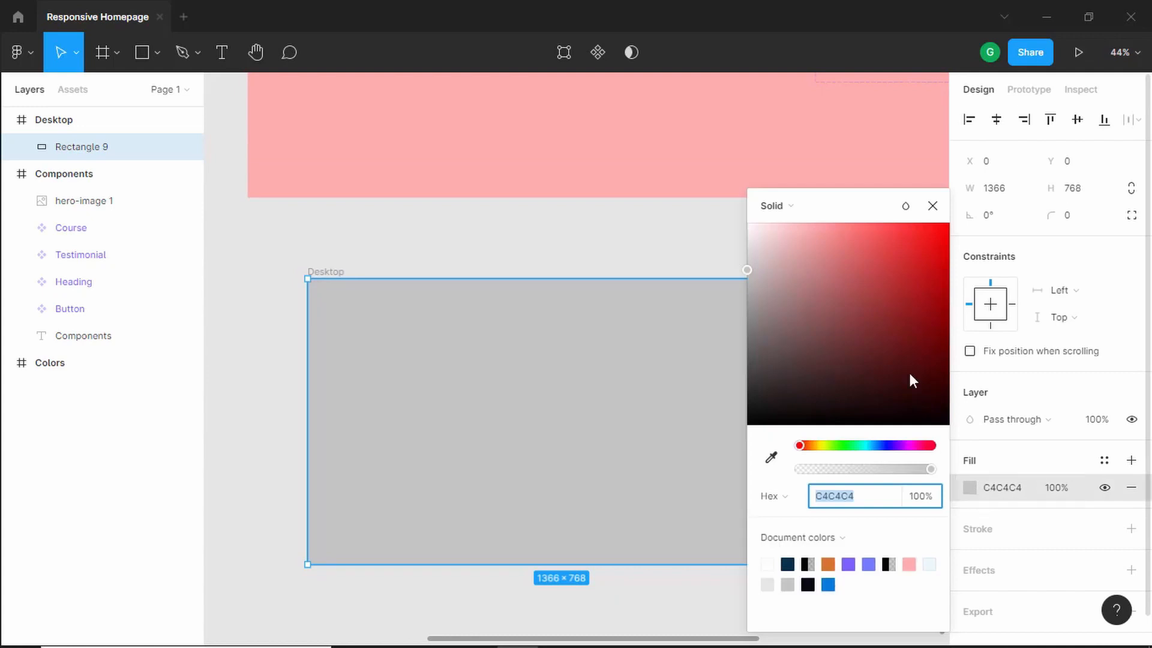
pyautogui.click(793, 210)
pyautogui.click(798, 231)
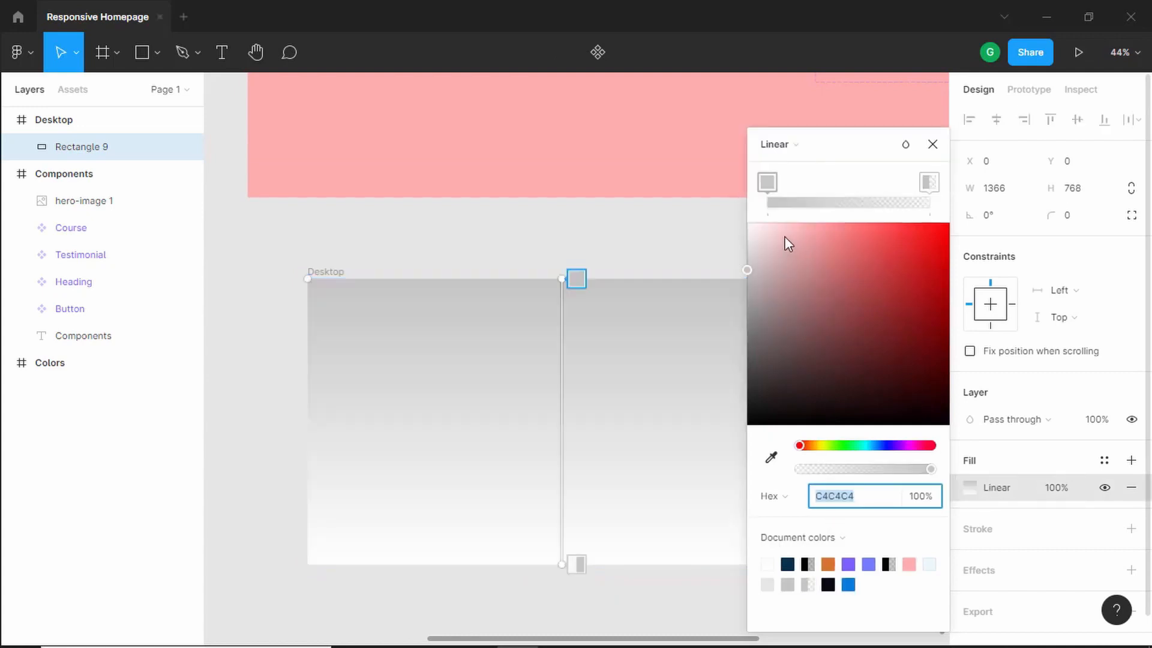
pyautogui.click(867, 502)
pyautogui.write('6f7dfb')
pyautogui.press('Return')
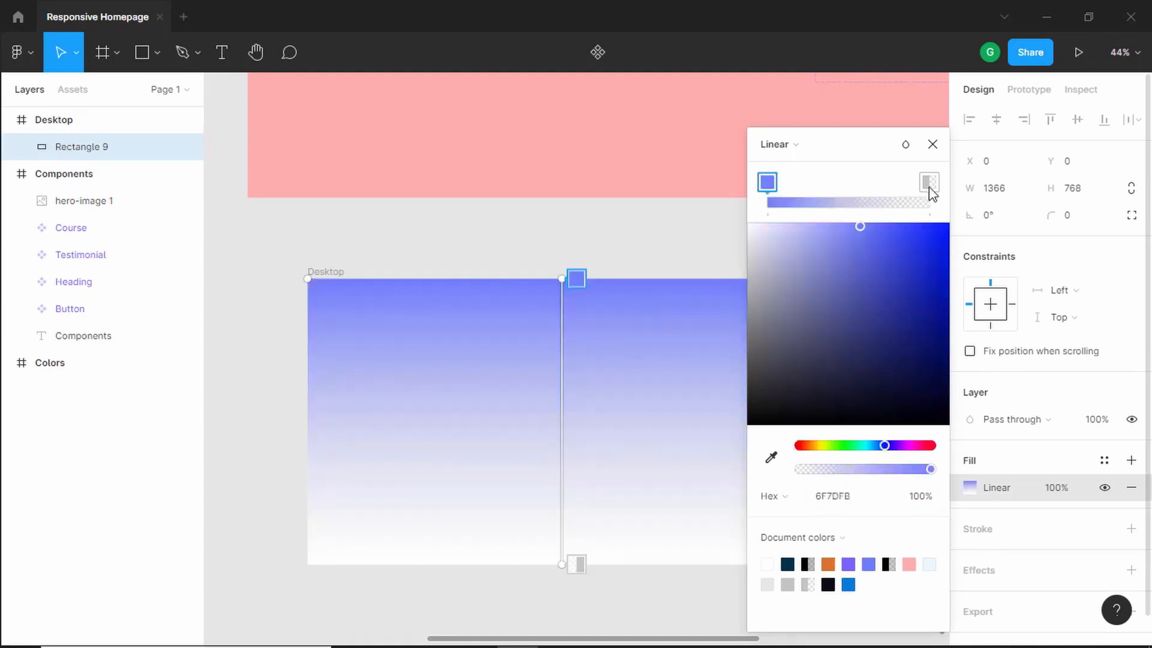
# - Set the gradient's end stop to 26308C at 100% opacity and close the fill editor
pyautogui.click(929, 187)
pyautogui.click(867, 499)
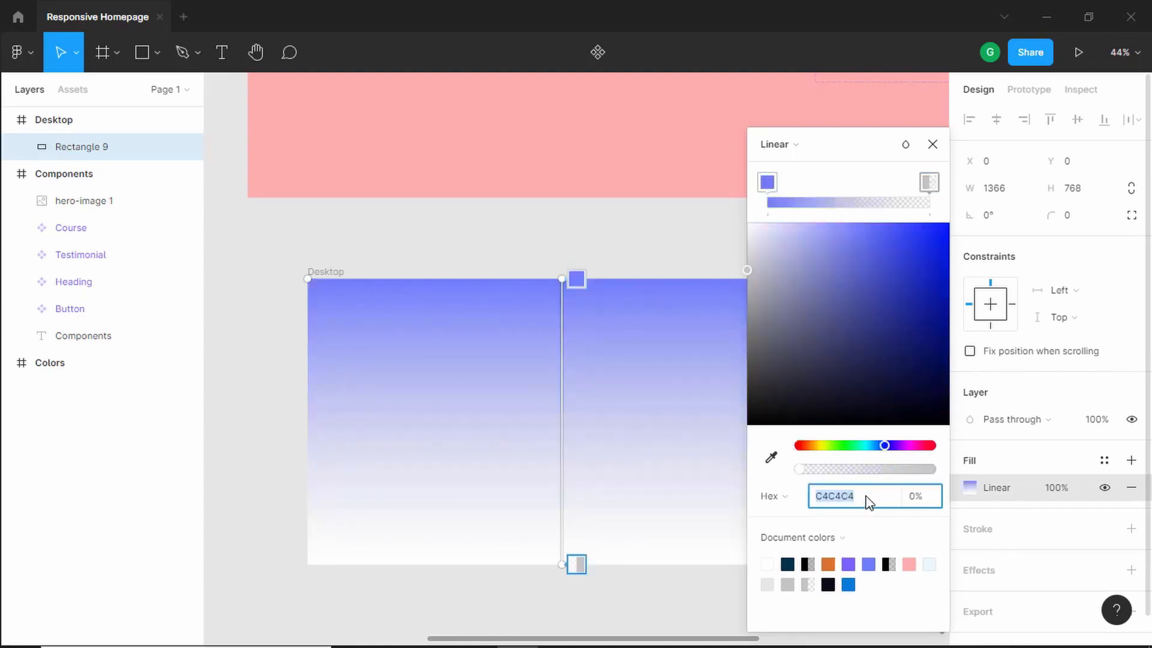
pyautogui.write('26308c')
pyautogui.press('Return')
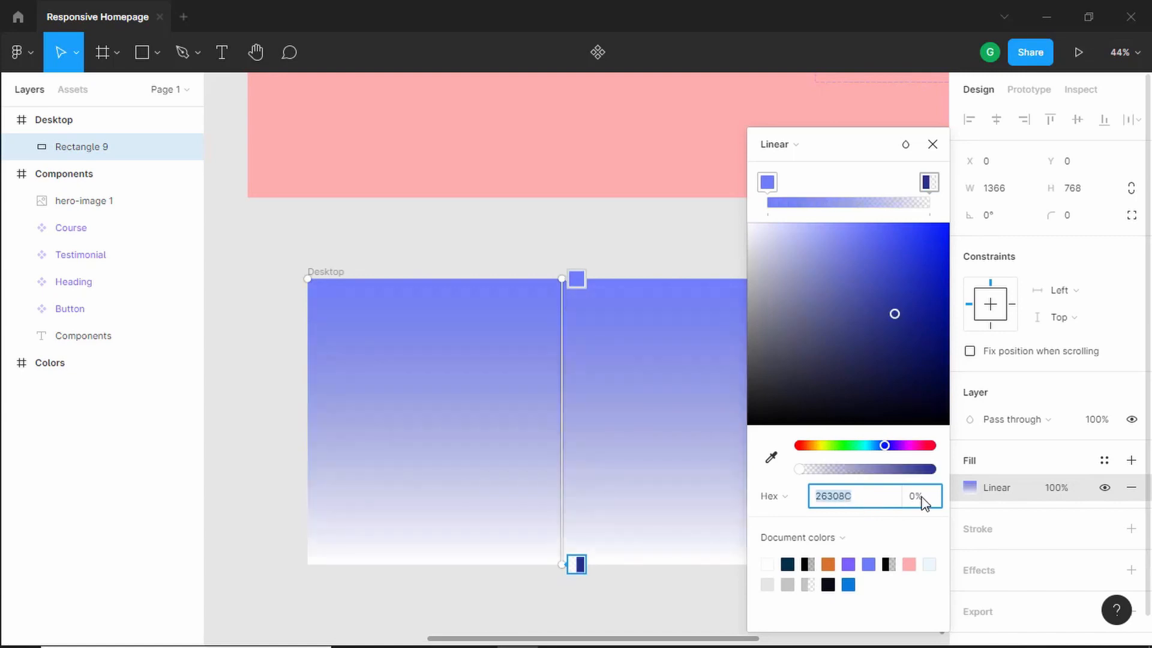
pyautogui.click(921, 498)
pyautogui.write('100')
pyautogui.press('Return')
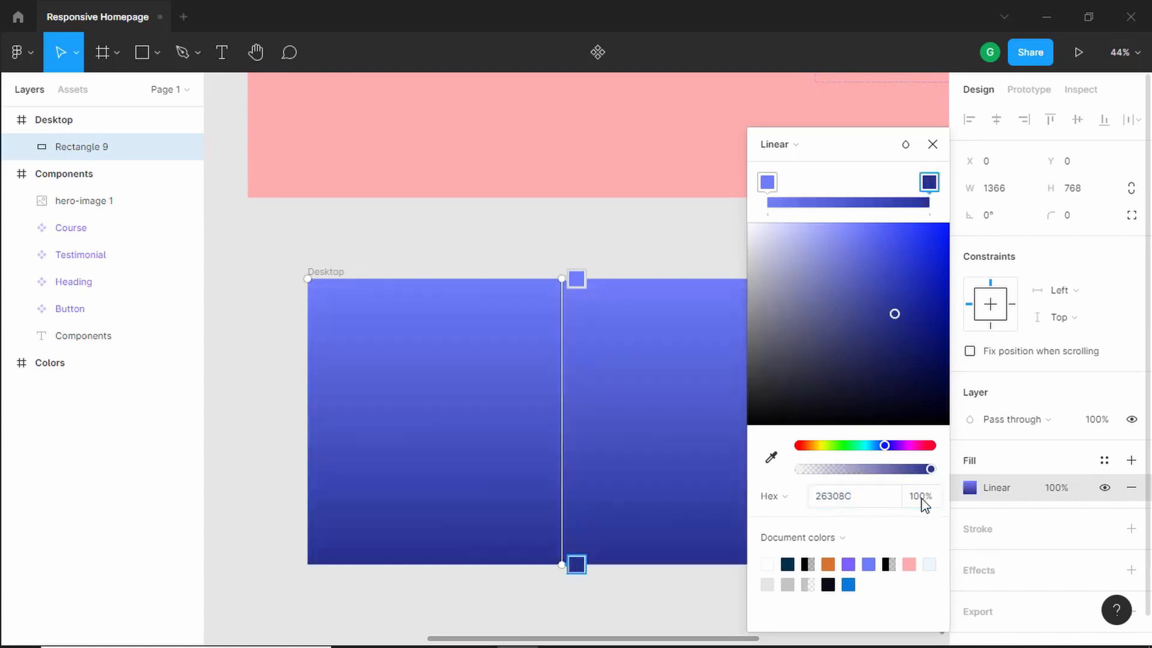
pyautogui.click(930, 146)
# - Undo the accidental move of the background rectangle and lock its layer
pyautogui.click(289, 355)
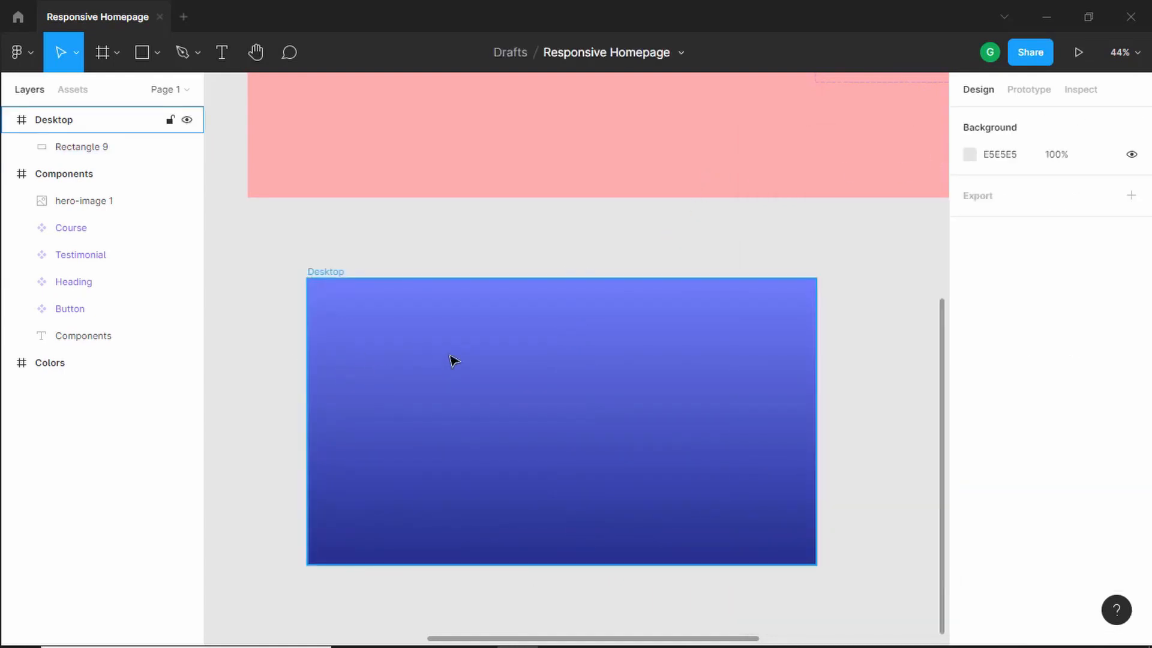
pyautogui.moveTo(418, 378); pyautogui.dragTo(573, 419)
pyautogui.click(420, 351)
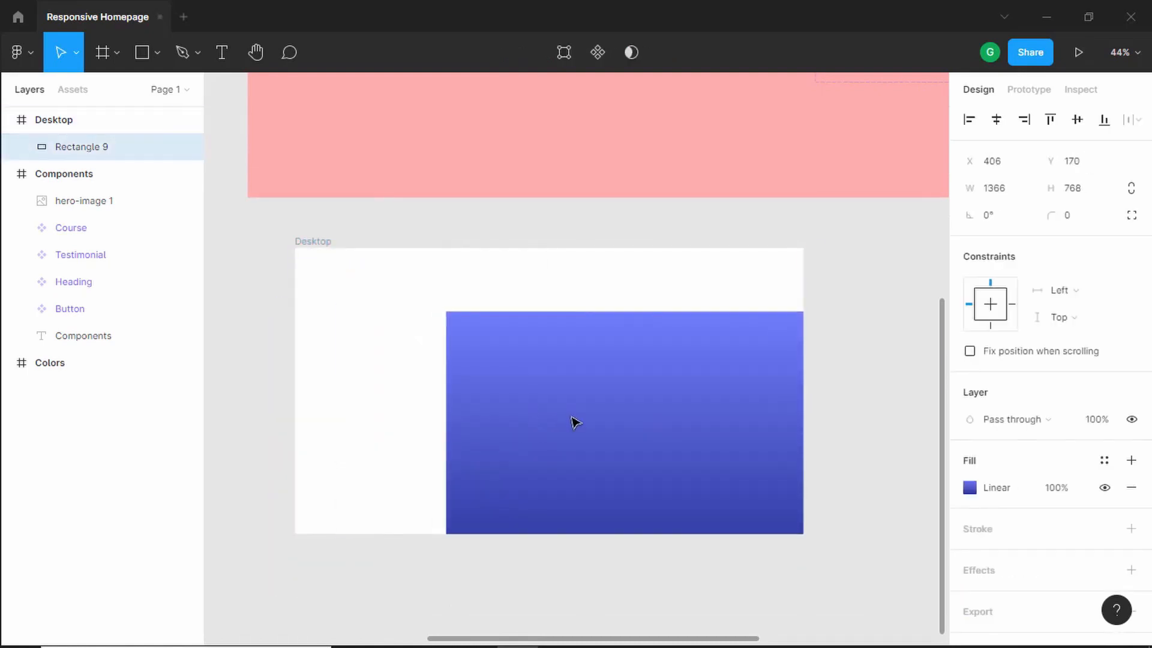
pyautogui.hotkey('ctrl', 'z')
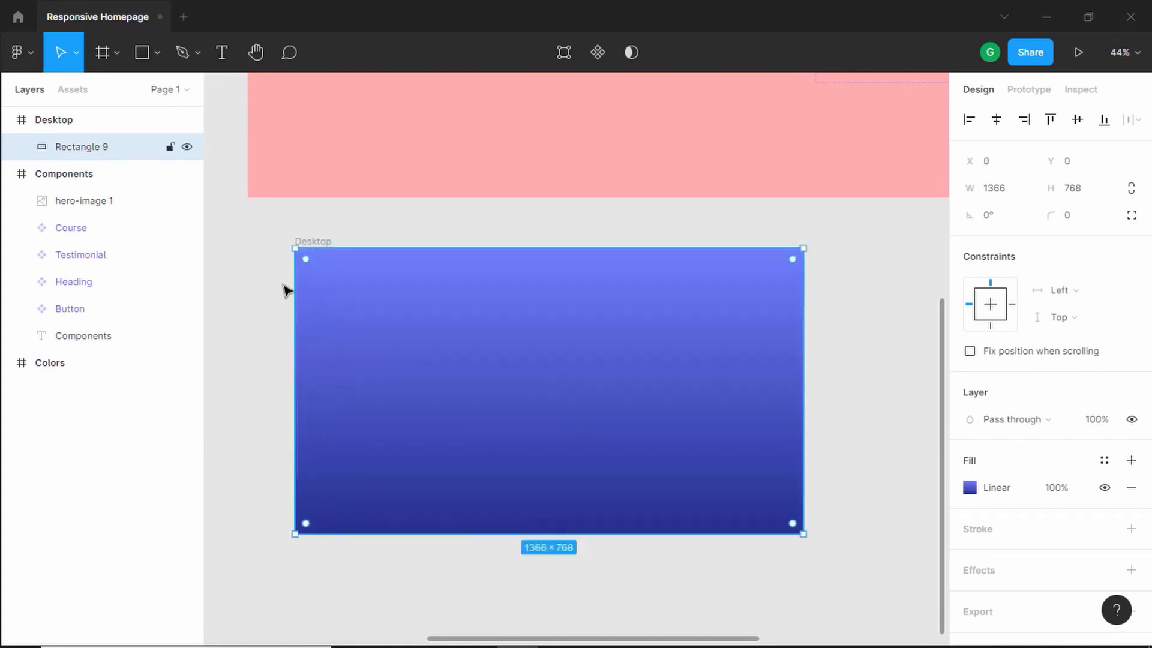
pyautogui.click(169, 148)
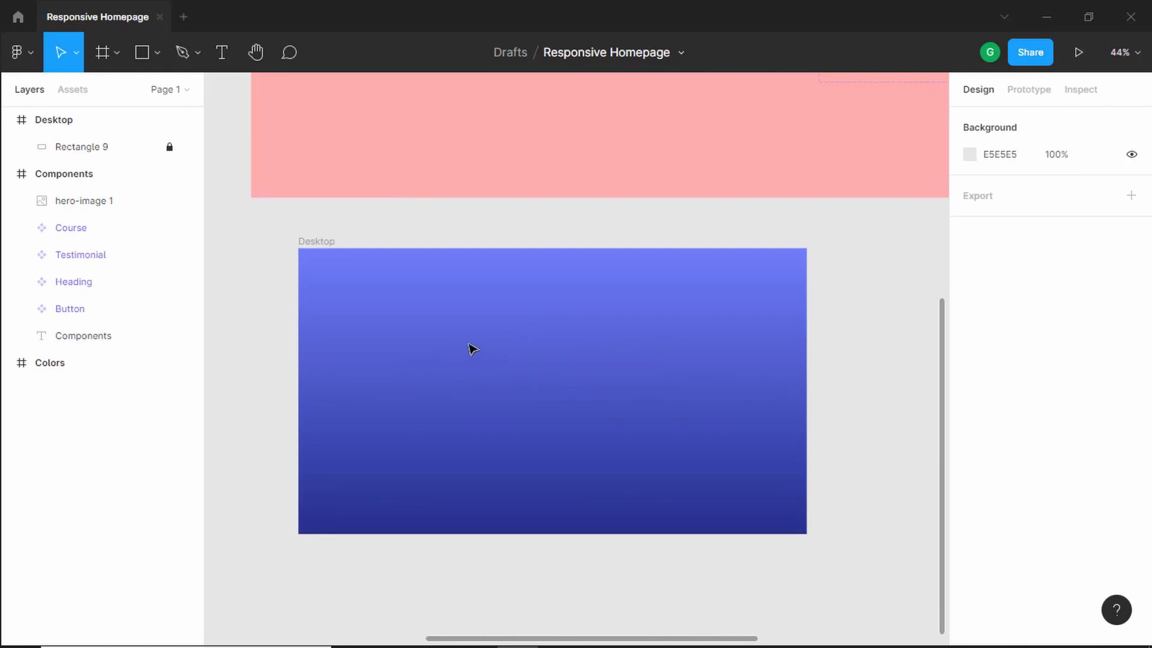
# - Add a 12-column layout grid to the Desktop frame
pyautogui.click(327, 246)
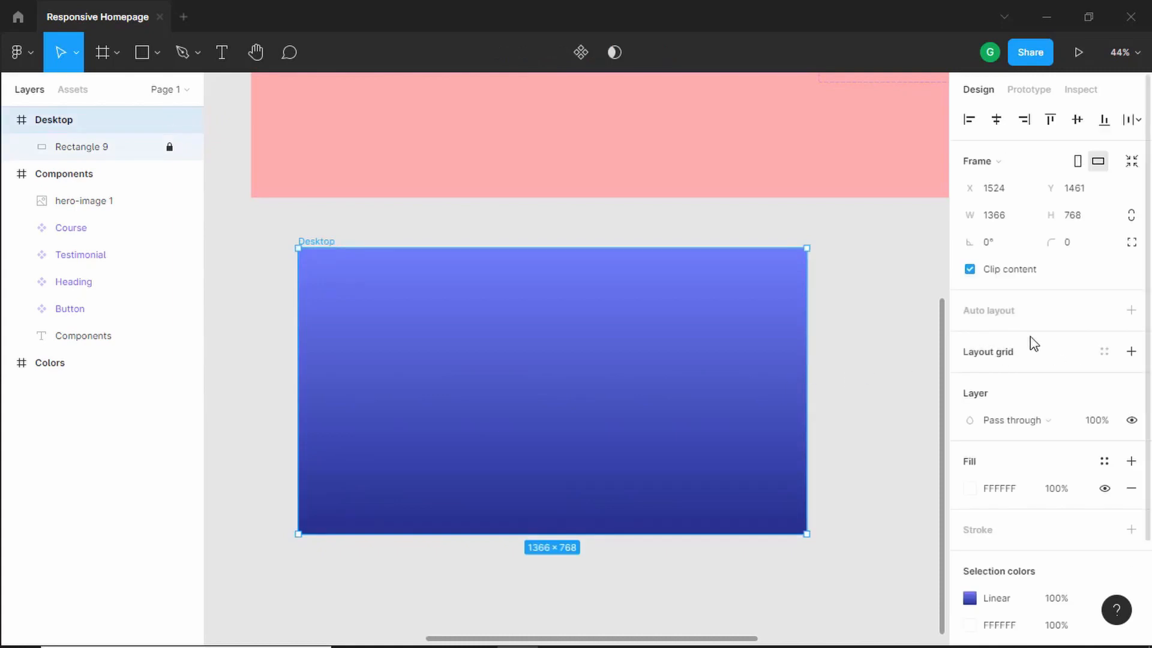
pyautogui.click(1131, 352)
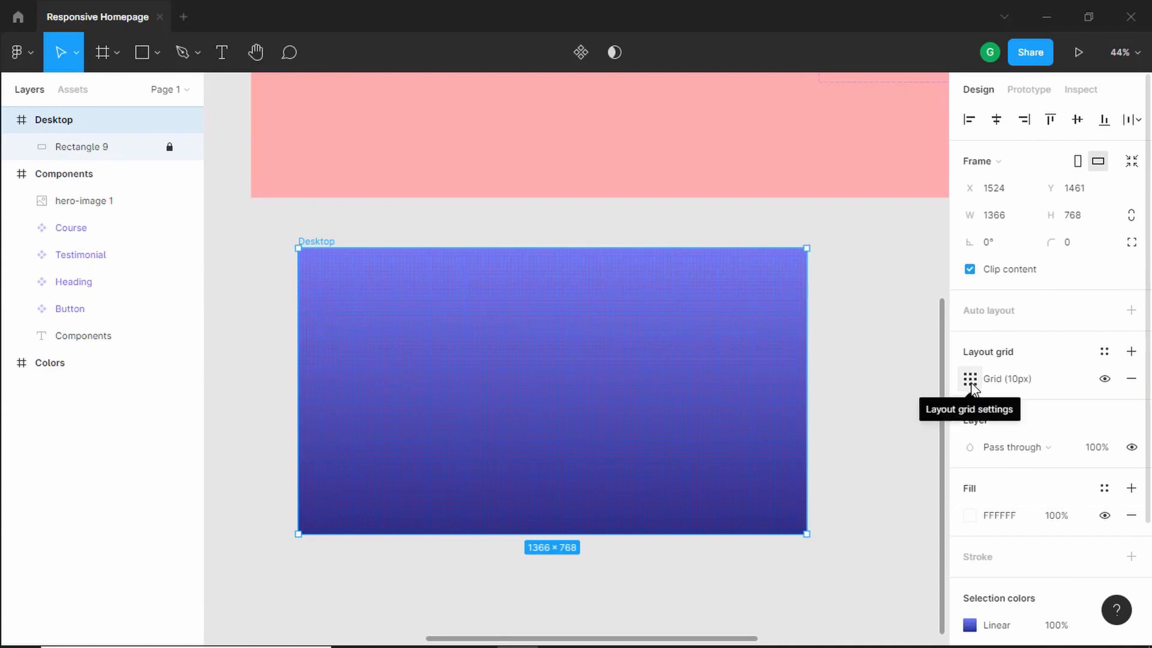
pyautogui.click(970, 380)
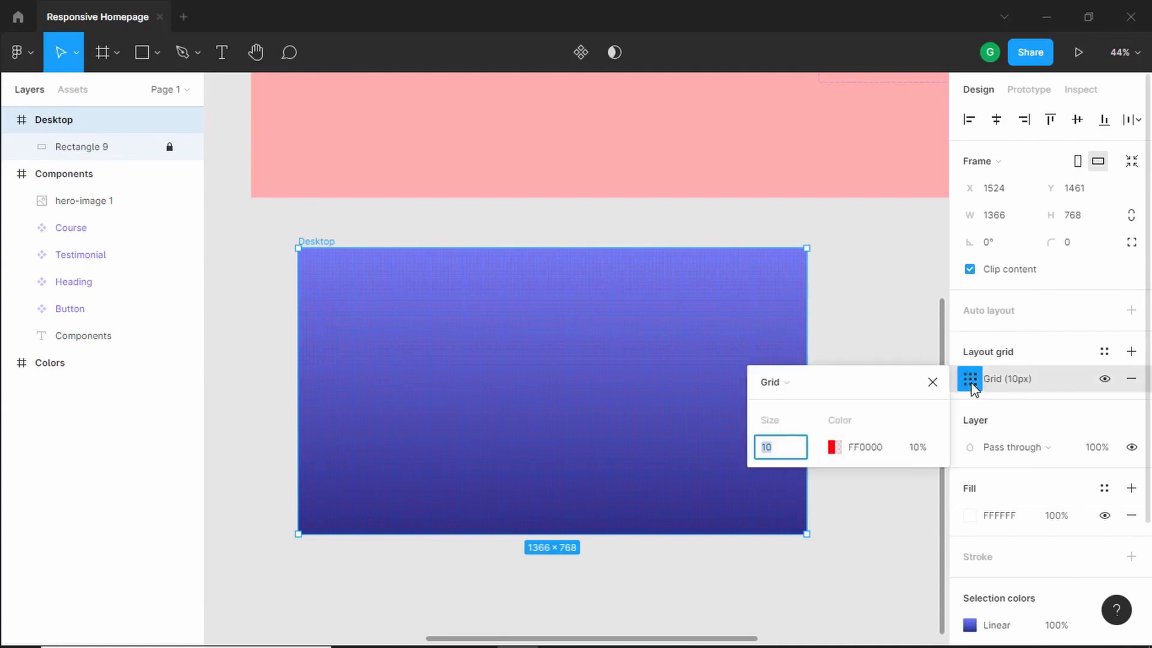
pyautogui.click(779, 386)
pyautogui.click(790, 405)
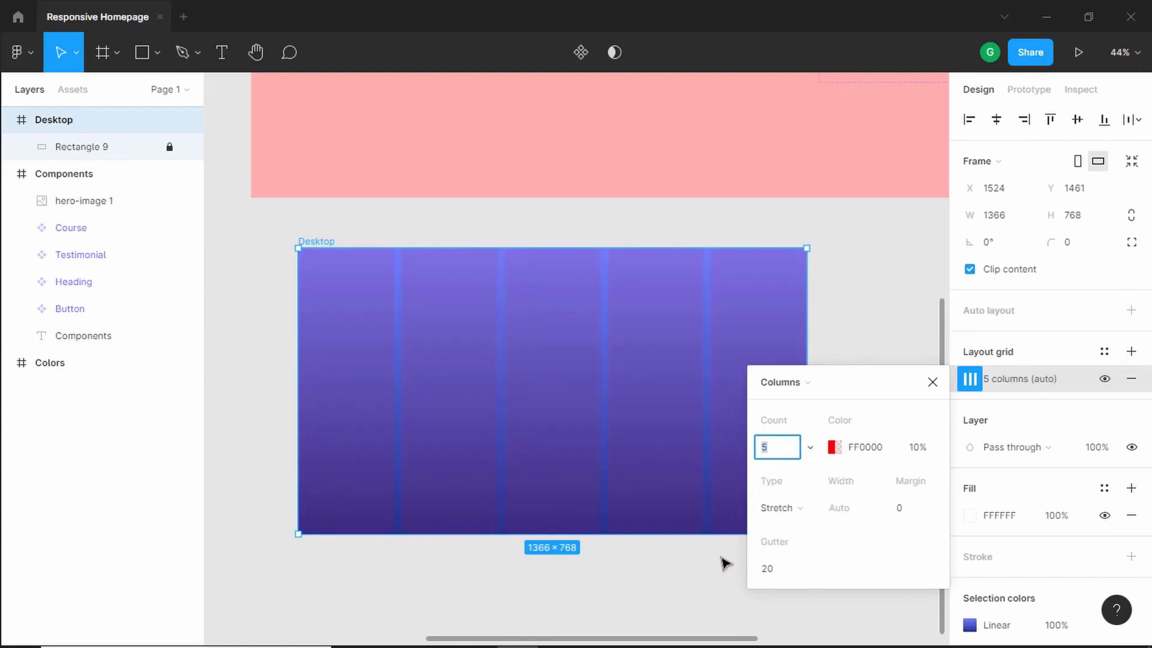
pyautogui.press('Return')
pyautogui.click(328, 304)
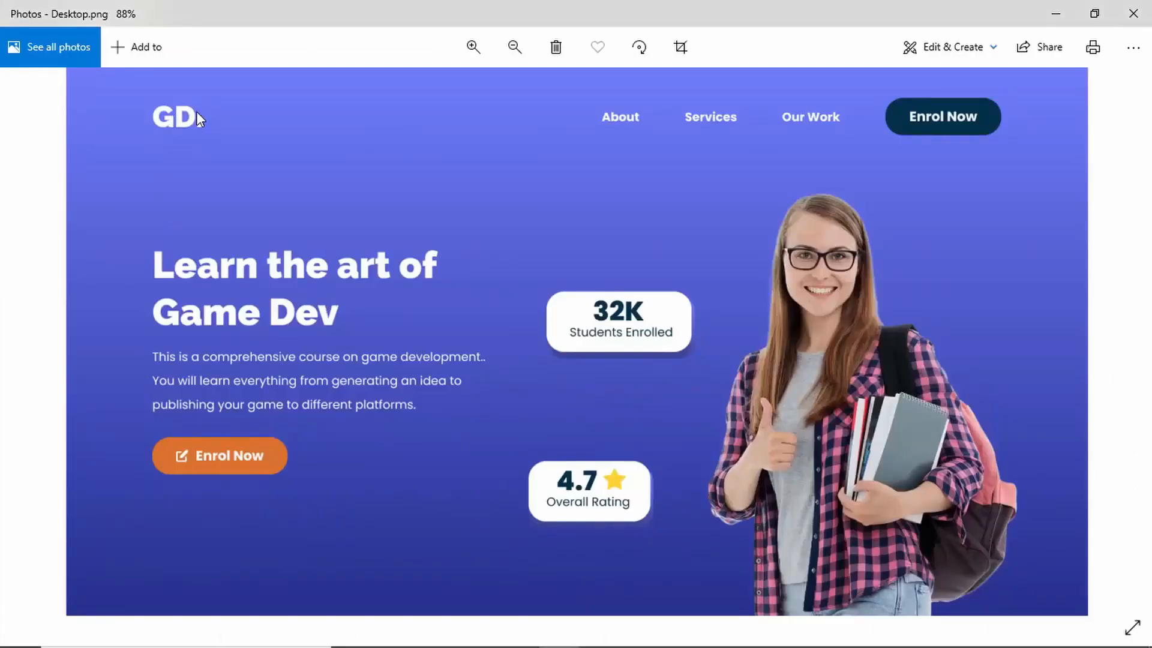
# - Add the logo text GD. near the Desktop frame's top-left corner
pyautogui.hotkey('alt', 'Tab')
pyautogui.click(215, 53)
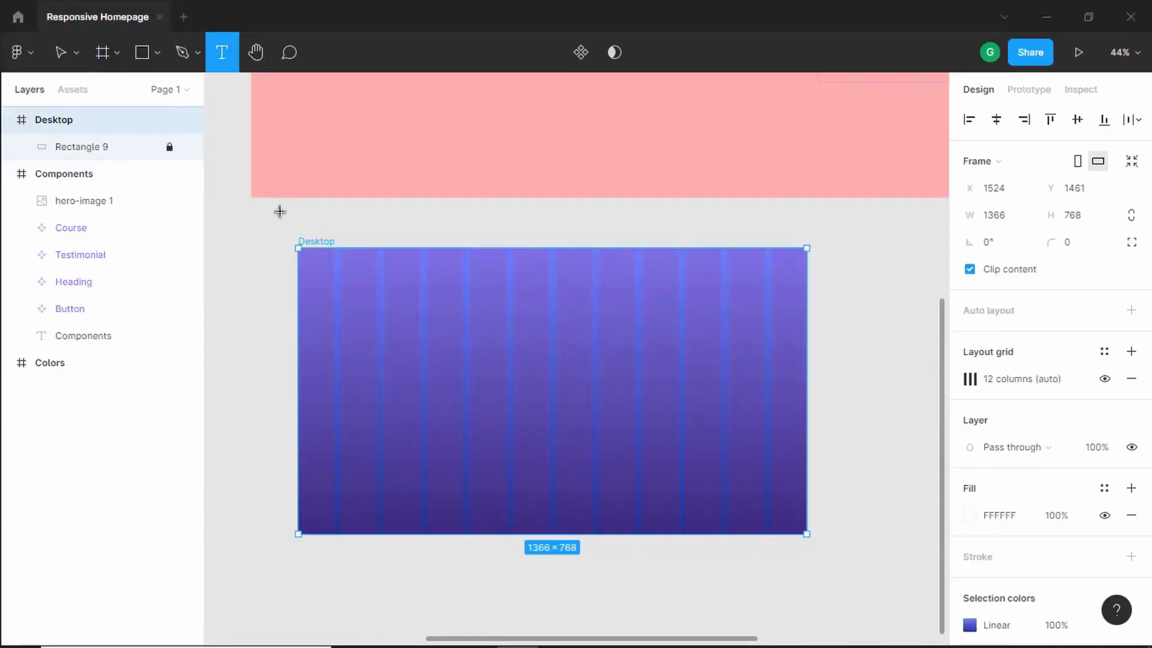
pyautogui.click(339, 276)
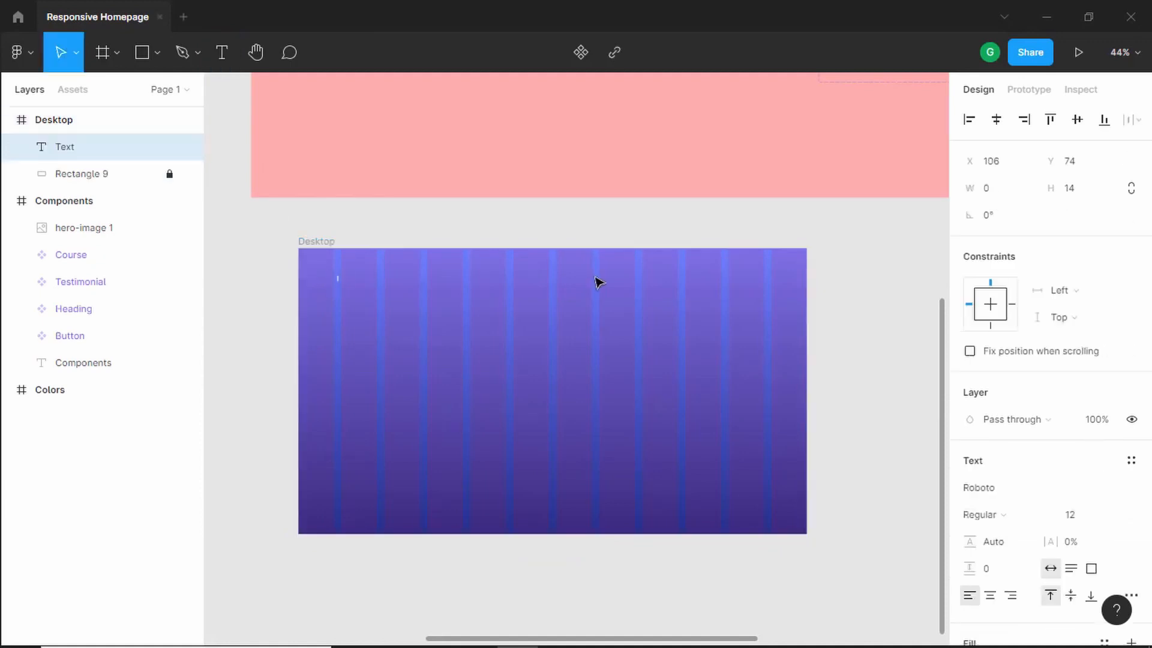
pyautogui.write('DD')
pyautogui.scroll(5, 355, 288)
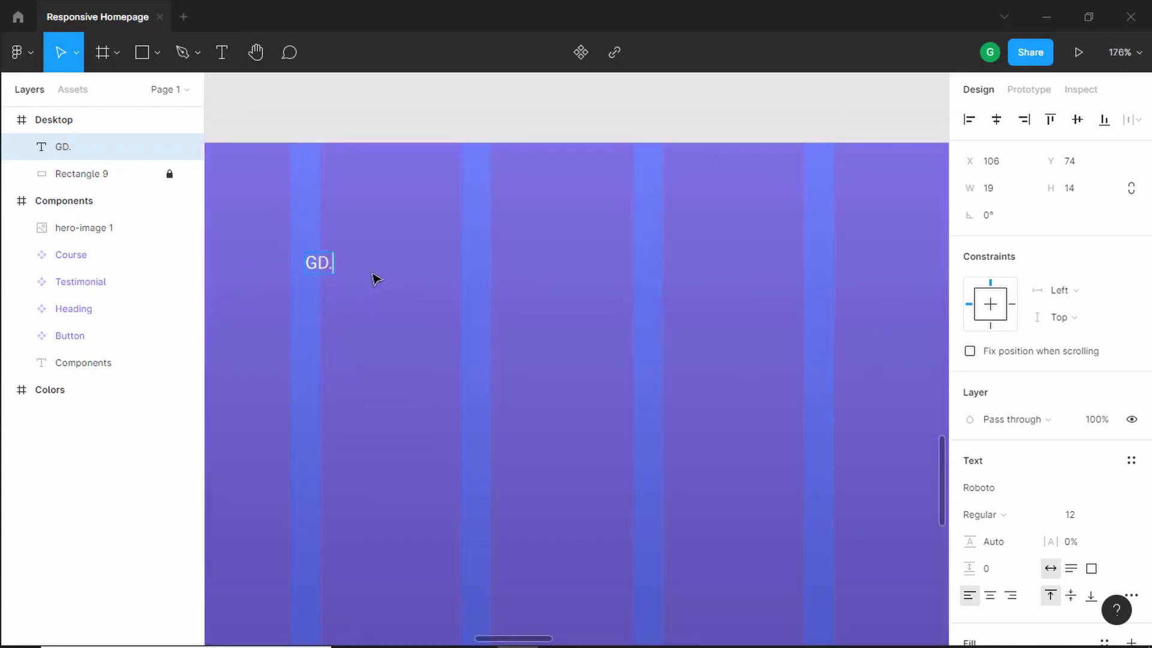
pyautogui.write('.')
# - Style the GD. text in Raleway Black at size 40
pyautogui.click(1022, 493)
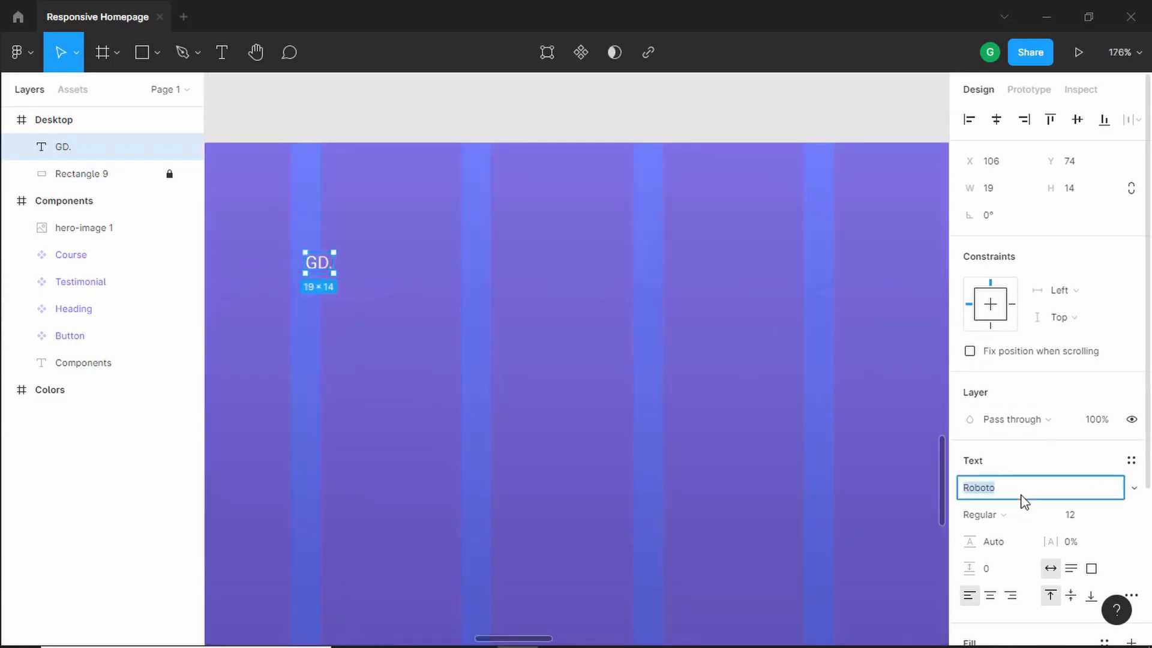
pyautogui.write('Raleway')
pyautogui.press('Return')
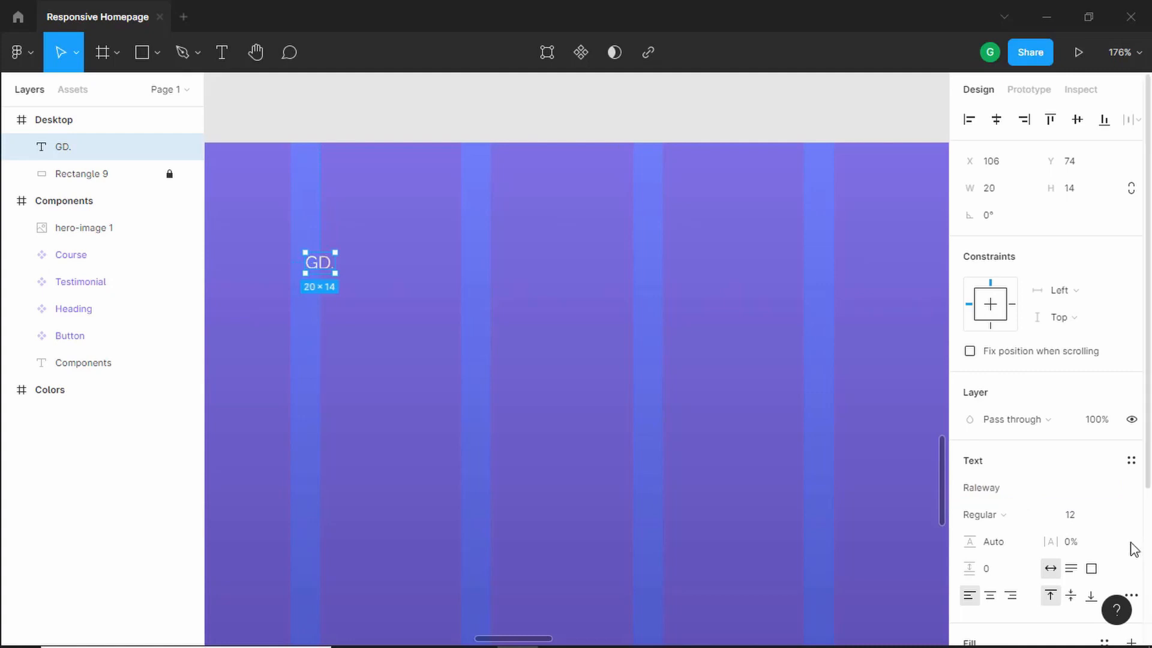
pyautogui.click(1094, 517)
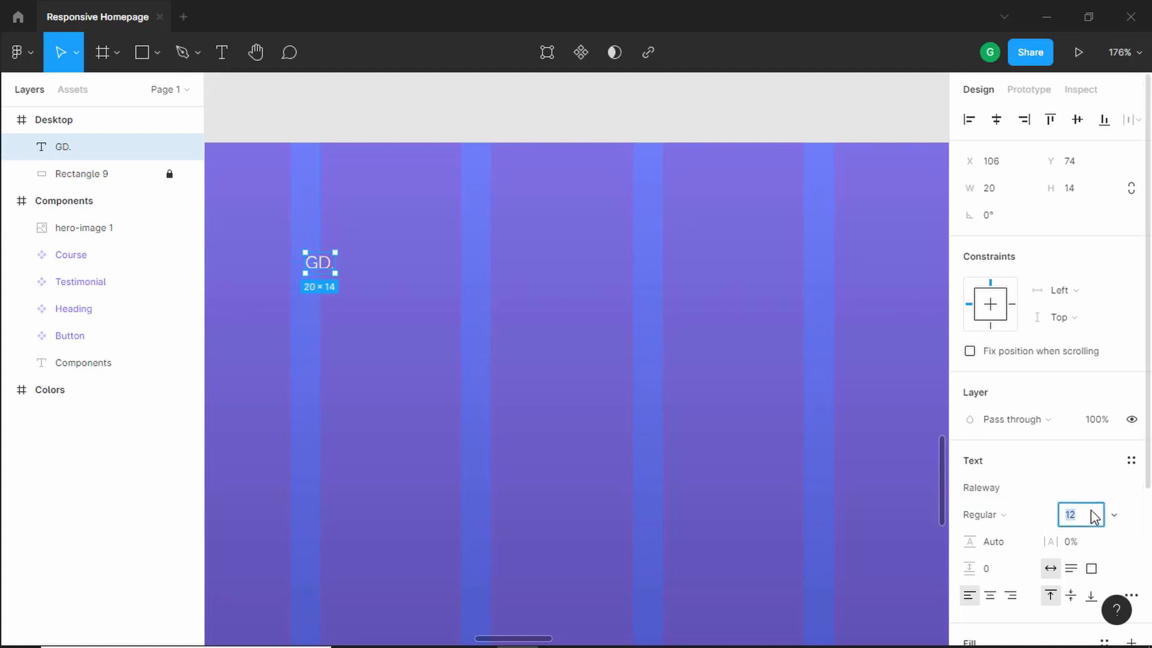
pyautogui.press('Return')
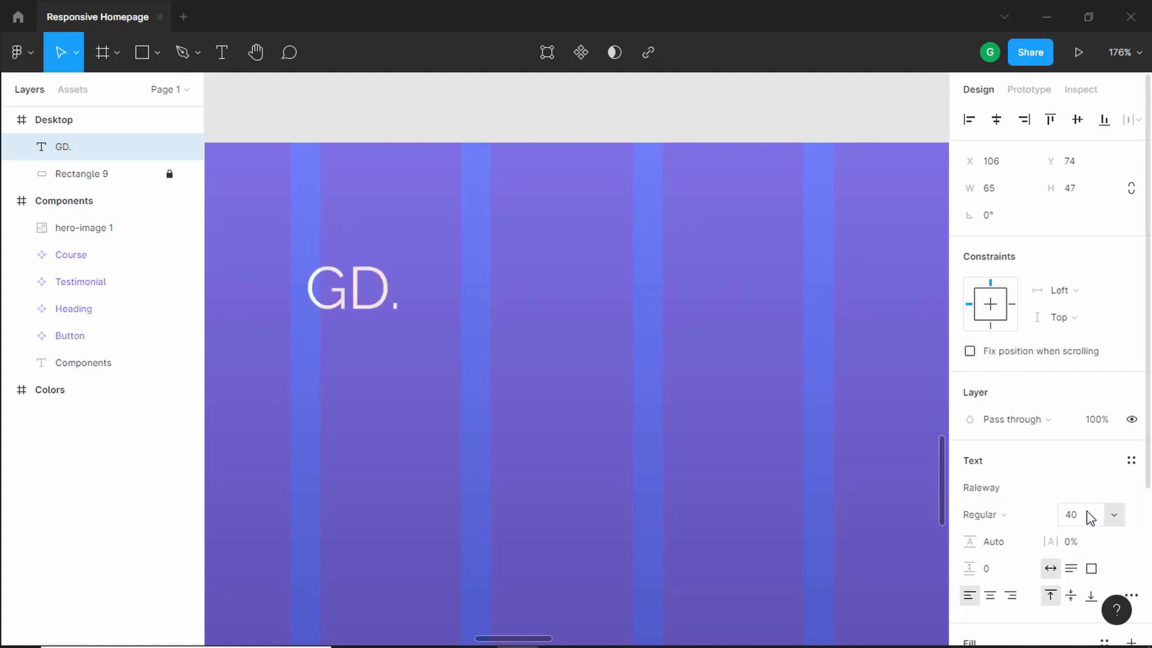
pyautogui.click(1001, 517)
pyautogui.click(1020, 427)
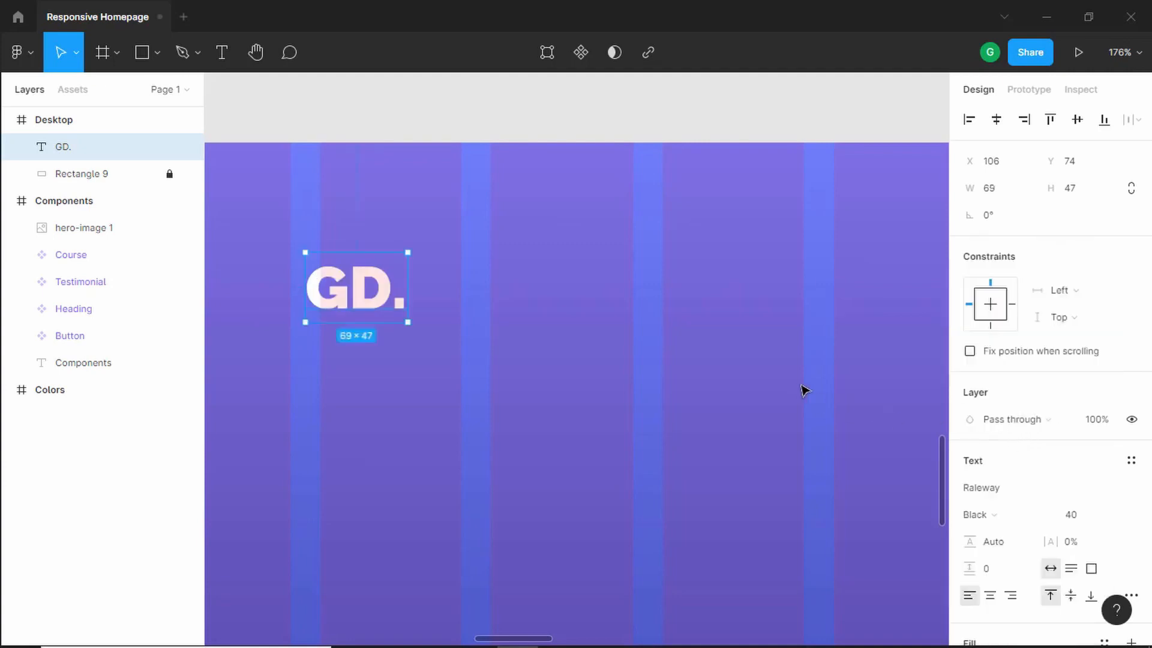
# - Compare the GD. logo's placement with the reference design
pyautogui.scroll(-3, 979, 503)
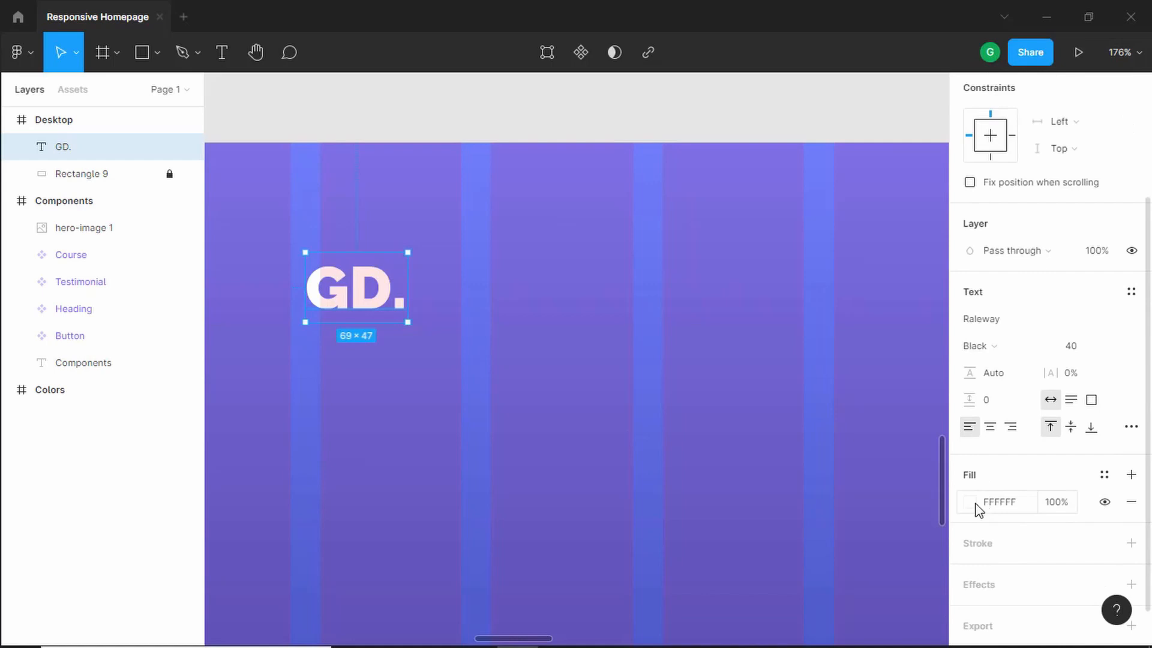
pyautogui.scroll(-1, 980, 507)
pyautogui.scroll(2, 503, 393)
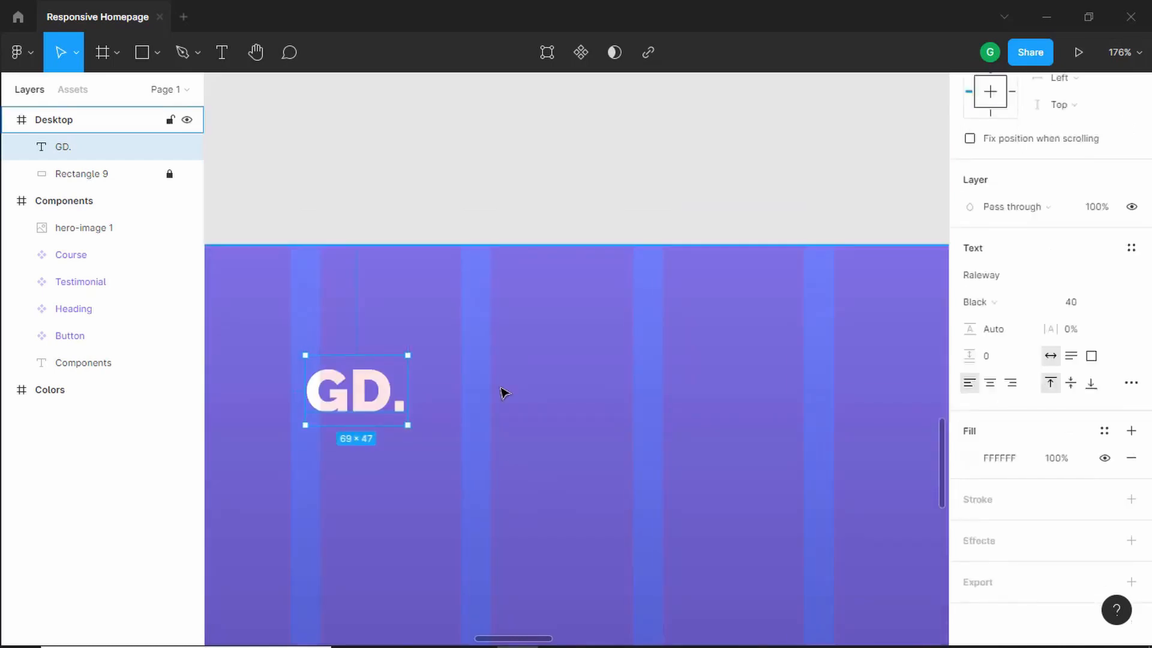
pyautogui.scroll(-3, 504, 393)
pyautogui.hotkey('alt', 'Tab')
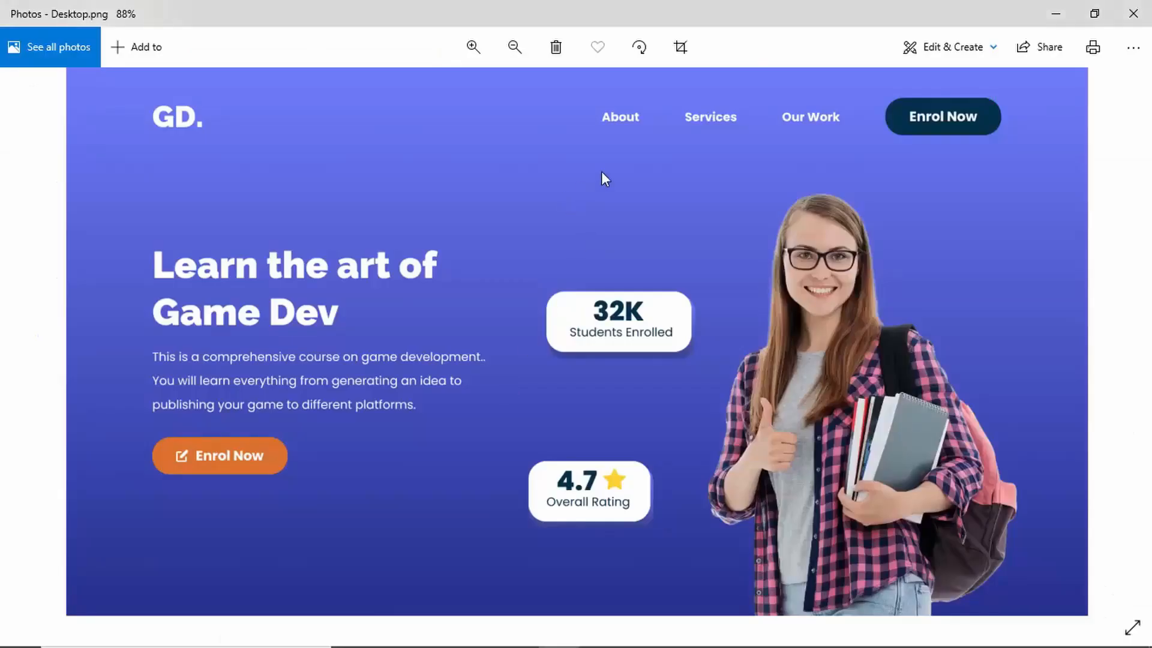
pyautogui.hotkey('alt', 'Tab')
pyautogui.scroll(-3, 418, 210)
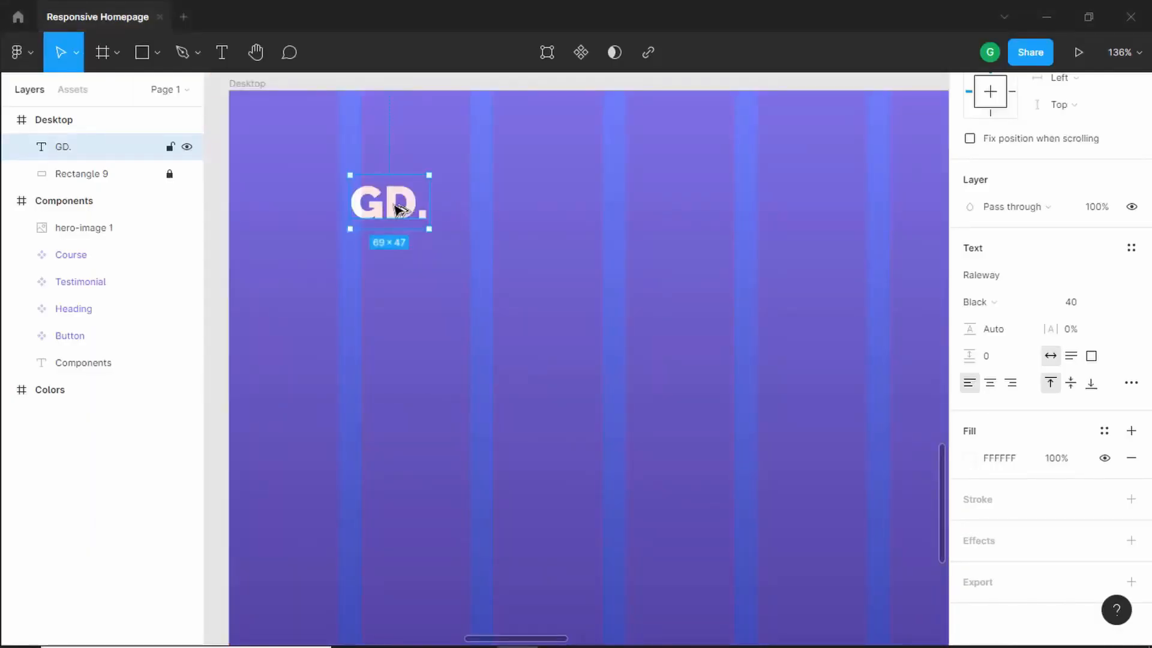
# - Duplicate the GD. text to the right and change the copy's text to About
pyautogui.moveTo(399, 210); pyautogui.dragTo(771, 211)
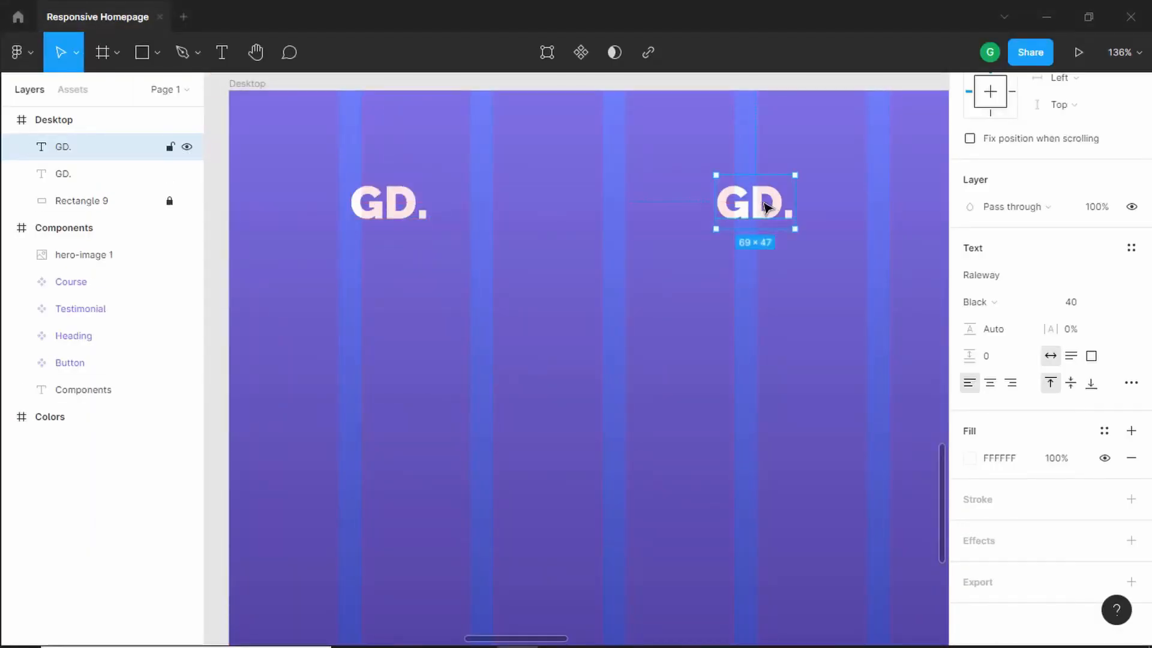
pyautogui.scroll(-3, 788, 214)
pyautogui.scroll(5, 934, 232)
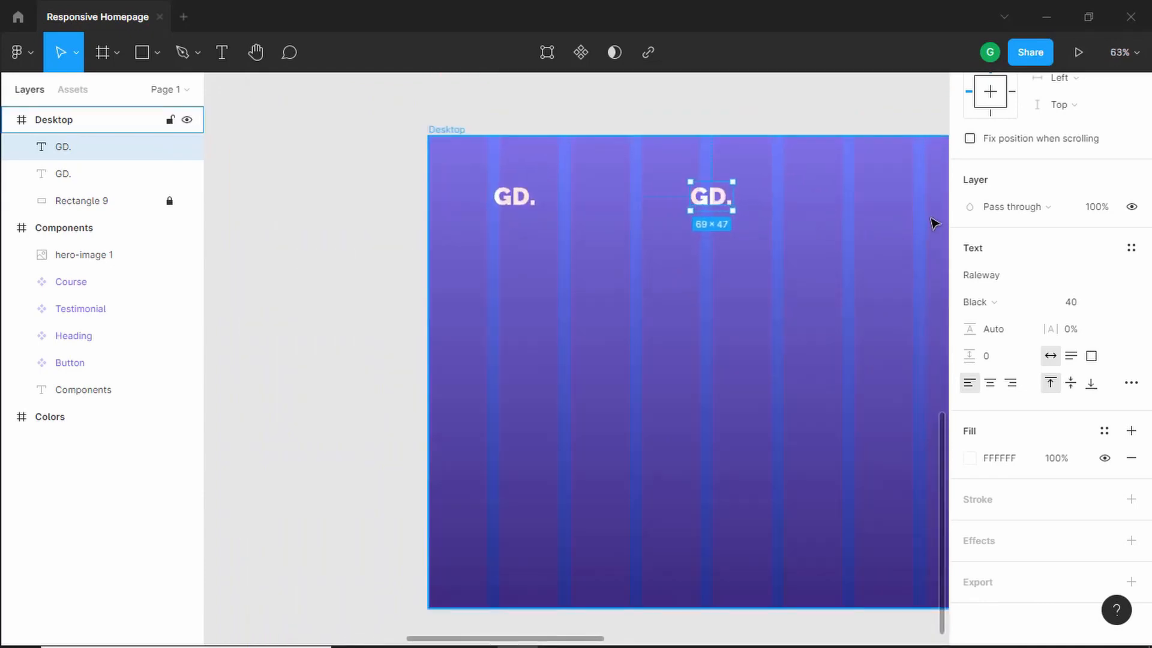
pyautogui.hotkey('alt', 'Tab')
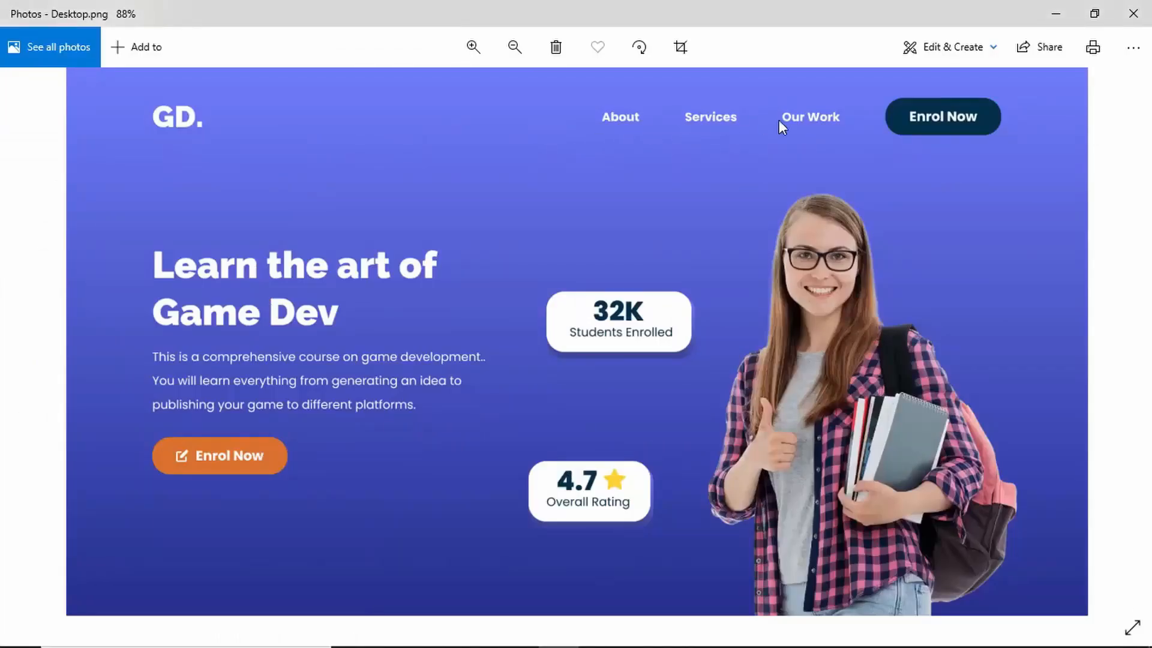
pyautogui.hotkey('alt', 'Tab')
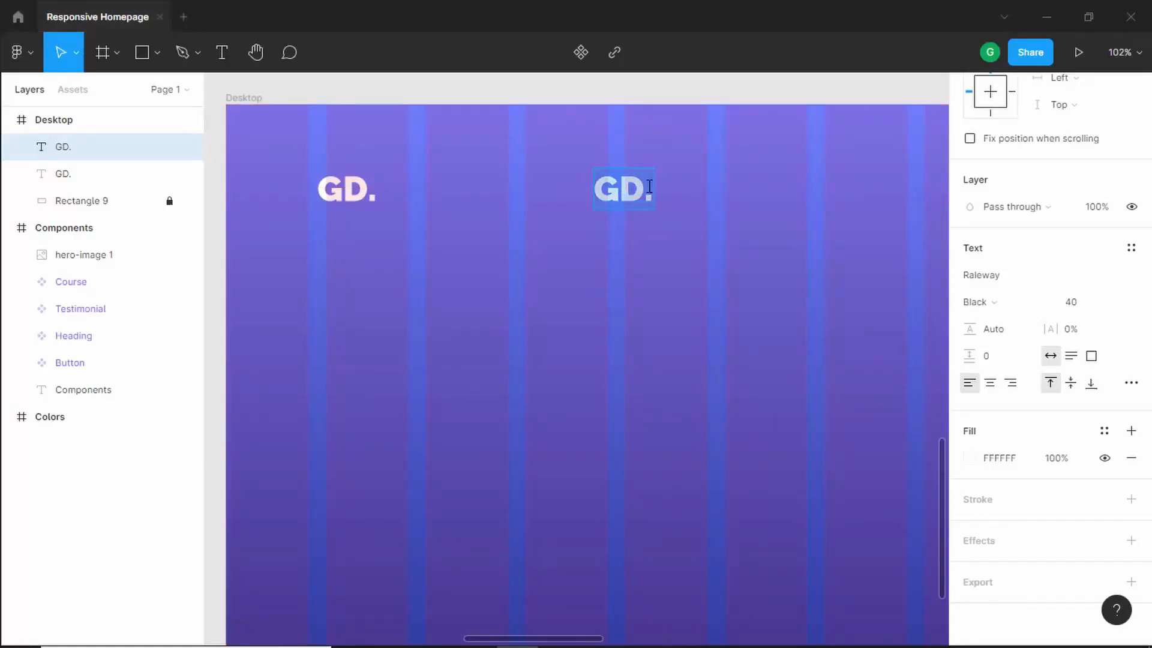
pyautogui.write('About')
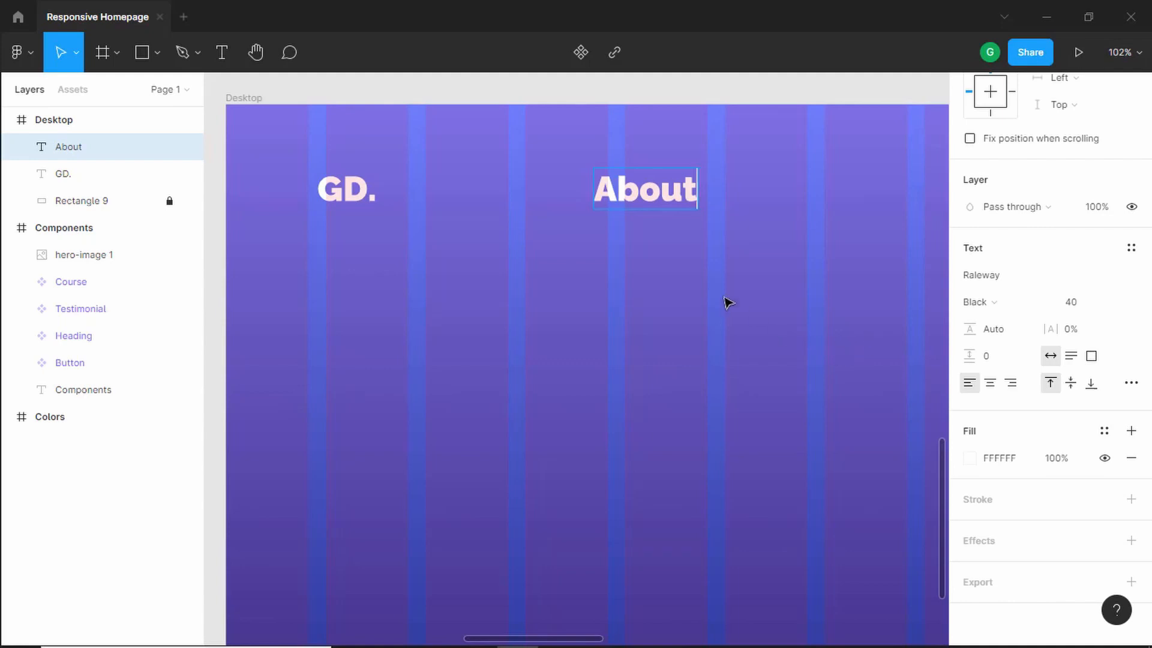
pyautogui.press('Escape')
# - Style the About text in Poppins Bold at size 16
pyautogui.click(1096, 310)
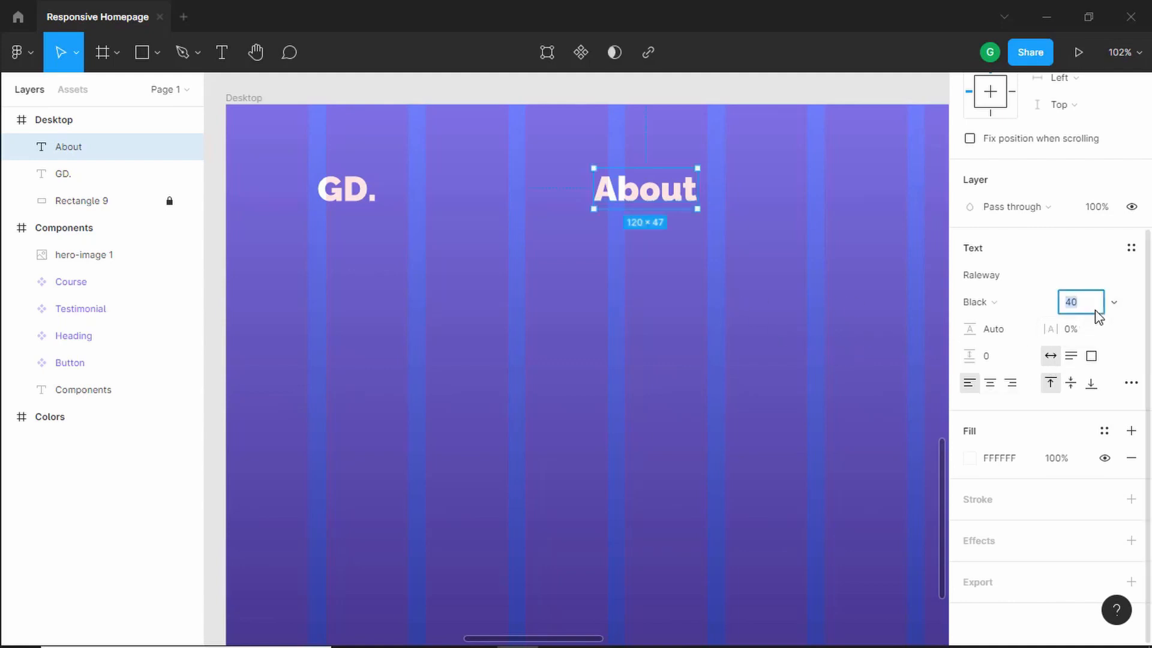
pyautogui.write('16')
pyautogui.press('Return')
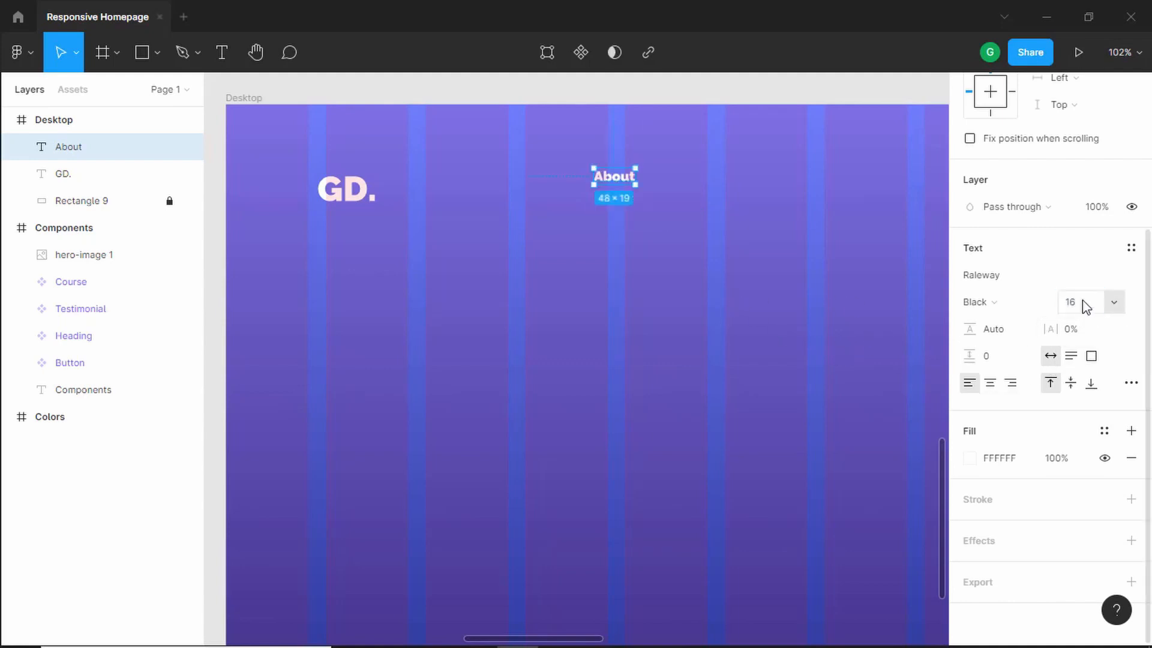
pyautogui.click(1037, 282)
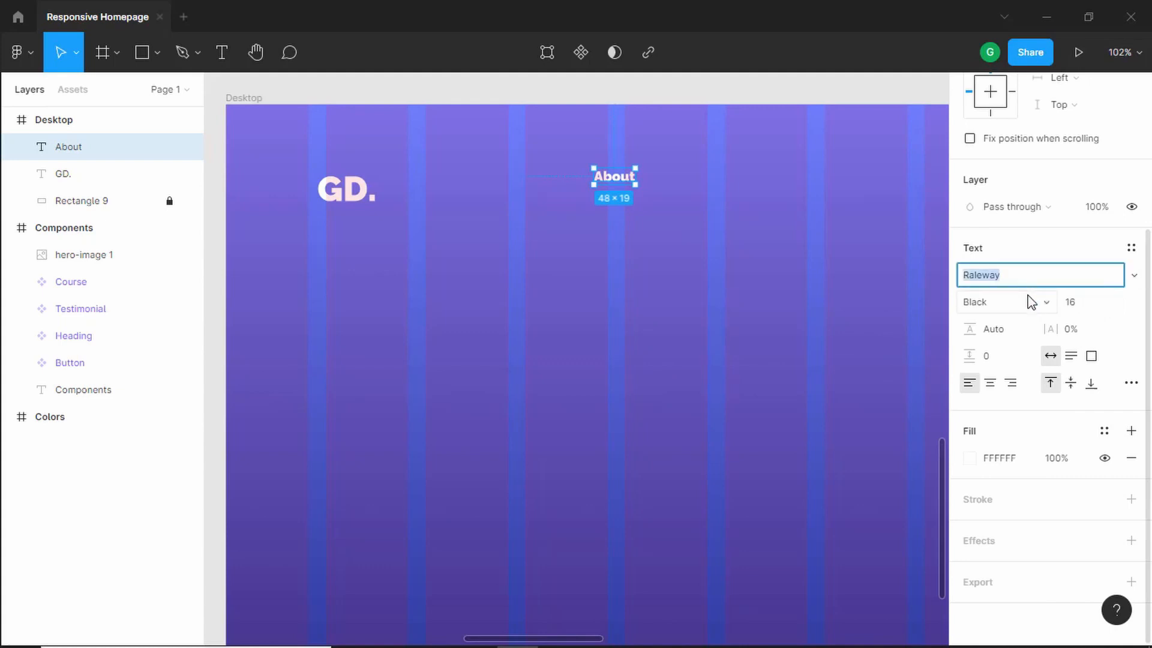
pyautogui.write('Poppins')
pyautogui.press('Return')
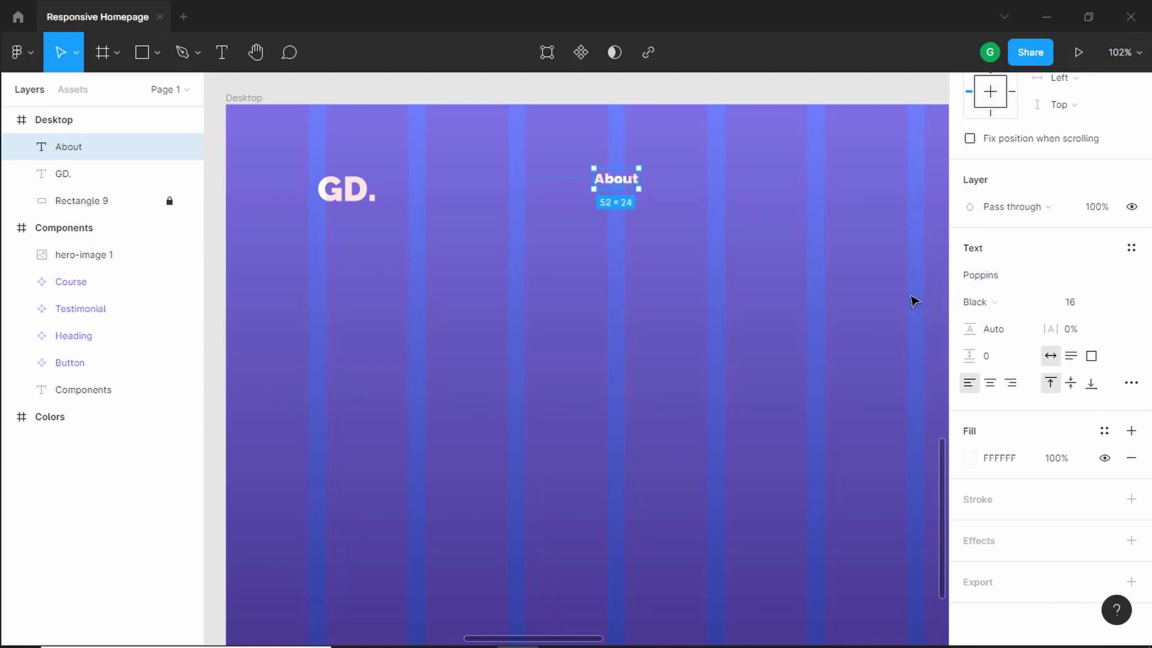
pyautogui.click(1027, 302)
pyautogui.click(1020, 260)
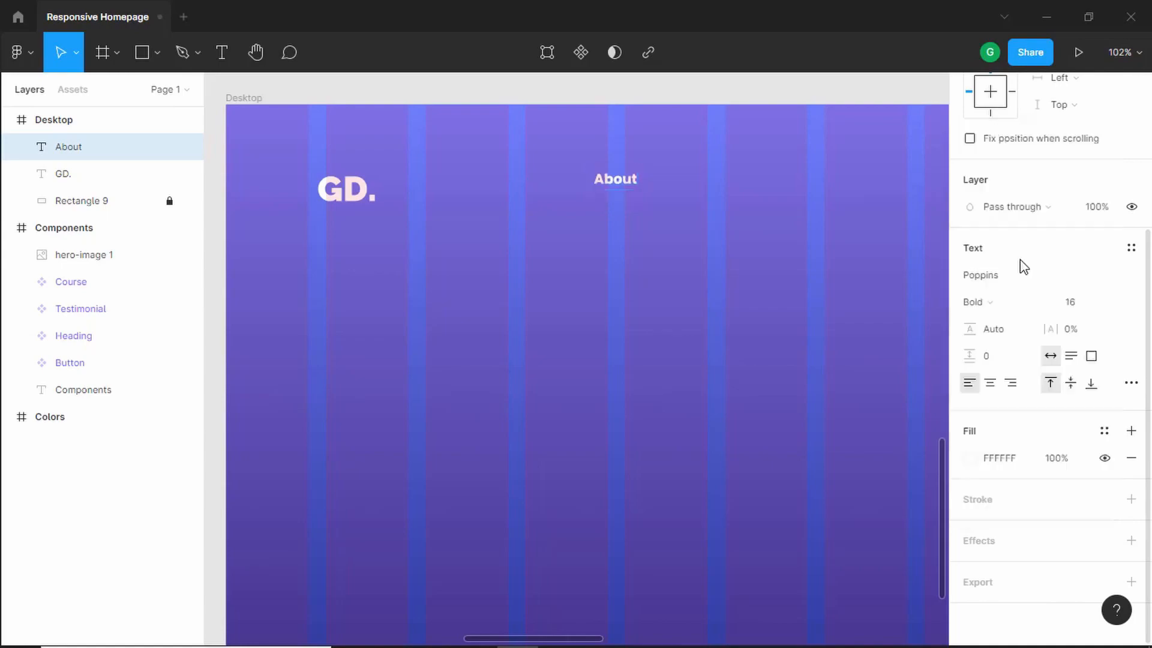
# - Duplicate the About text about 60 px to its right
pyautogui.scroll(4, 821, 179)
pyautogui.hotkey('alt', 'Tab')
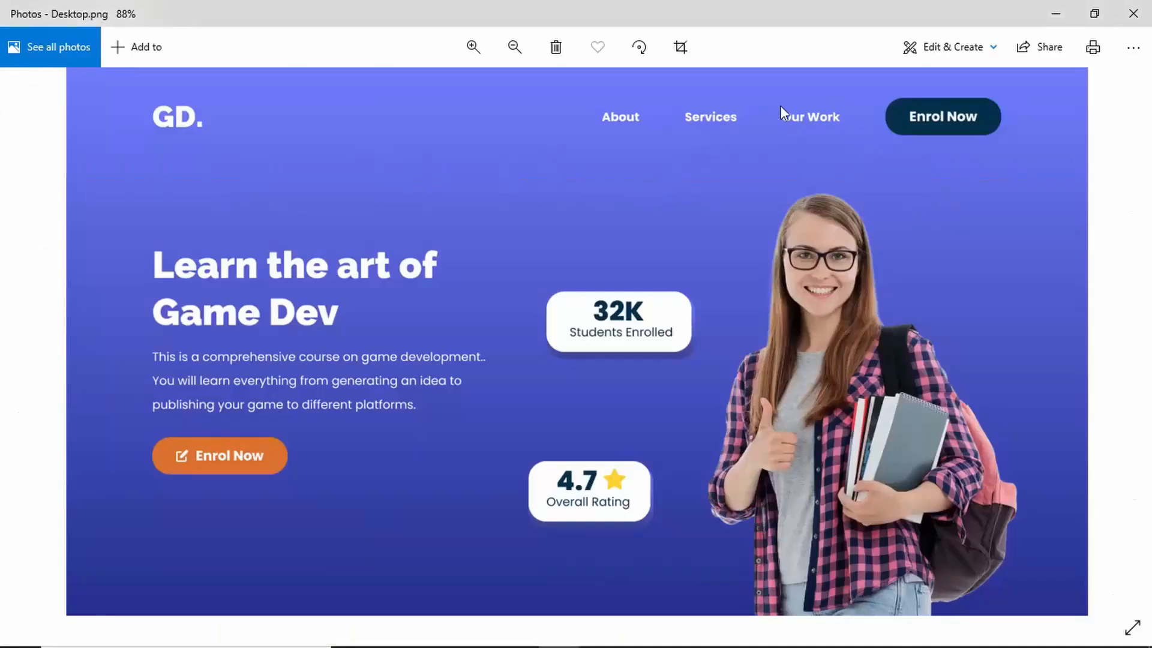
pyautogui.hotkey('alt', 'Tab')
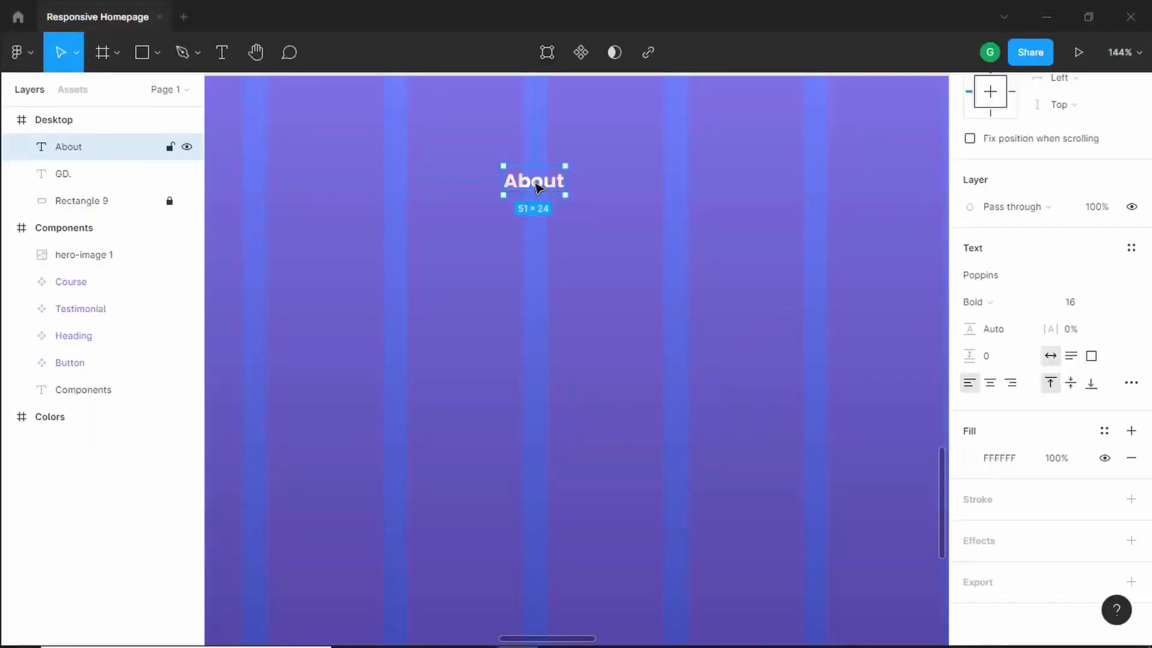
pyautogui.moveTo(538, 188); pyautogui.dragTo(673, 191)
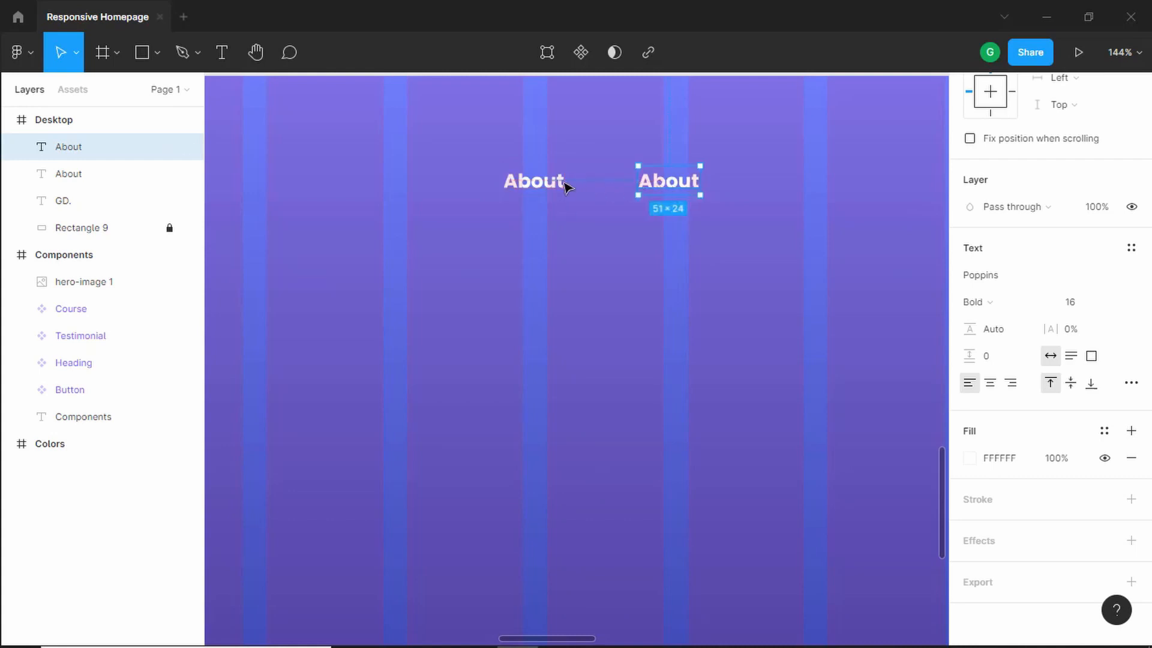
pyautogui.press('alt')
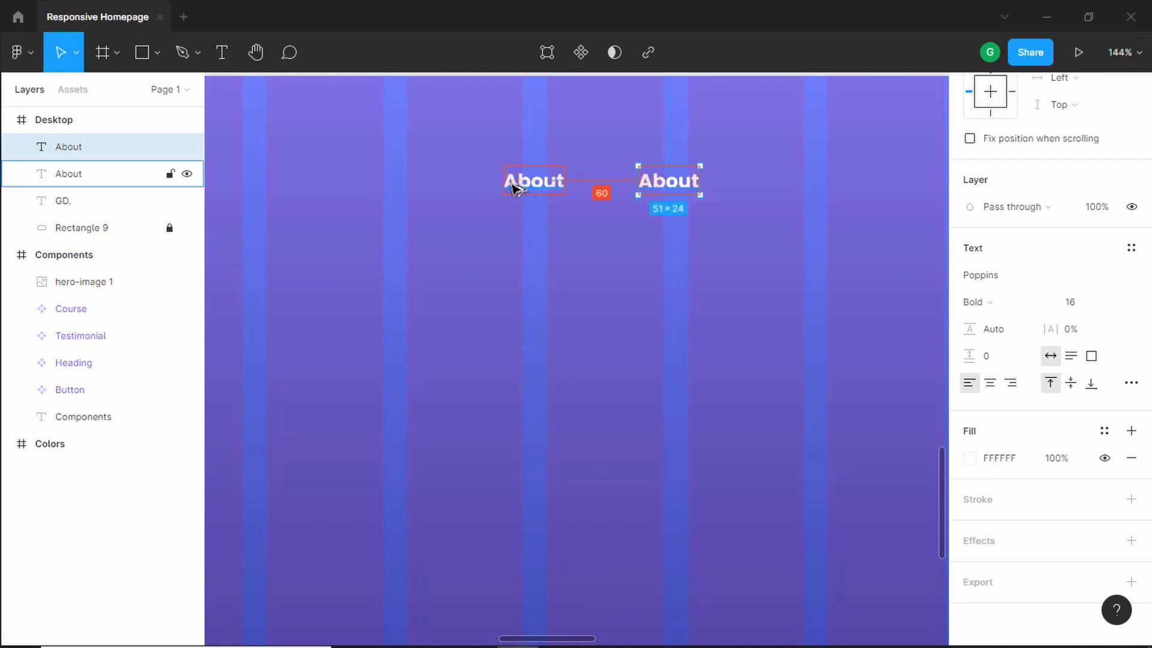
# - Change the duplicated link's text to Services
pyautogui.doubleClick(660, 181)
pyautogui.write('S')
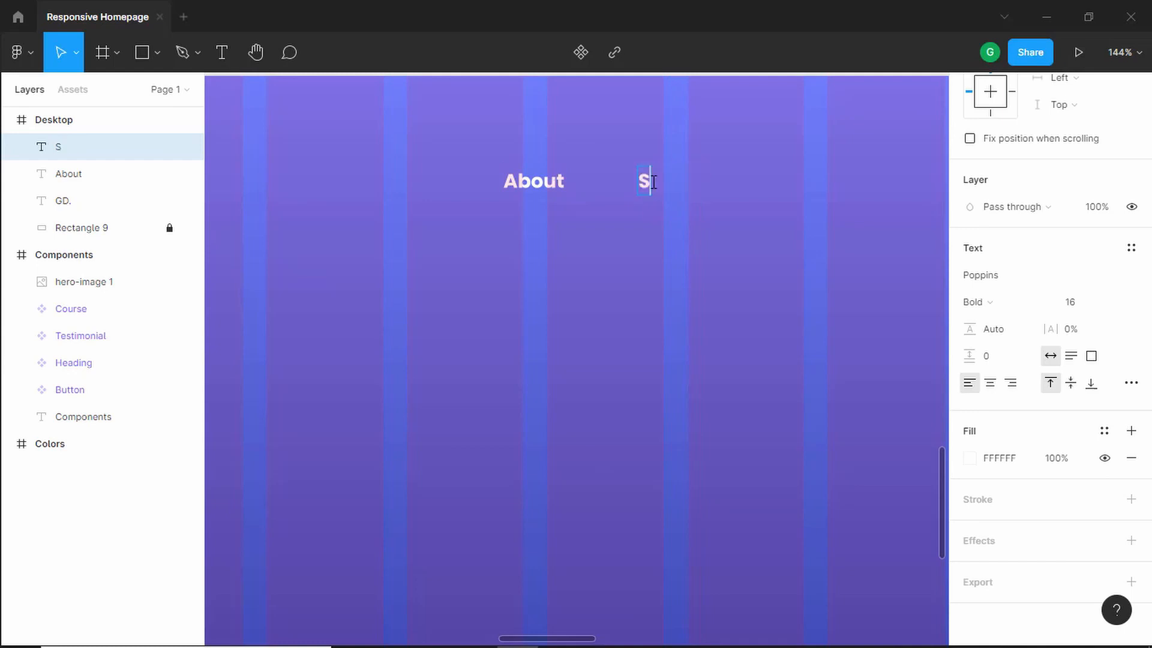
pyautogui.write('ervic')
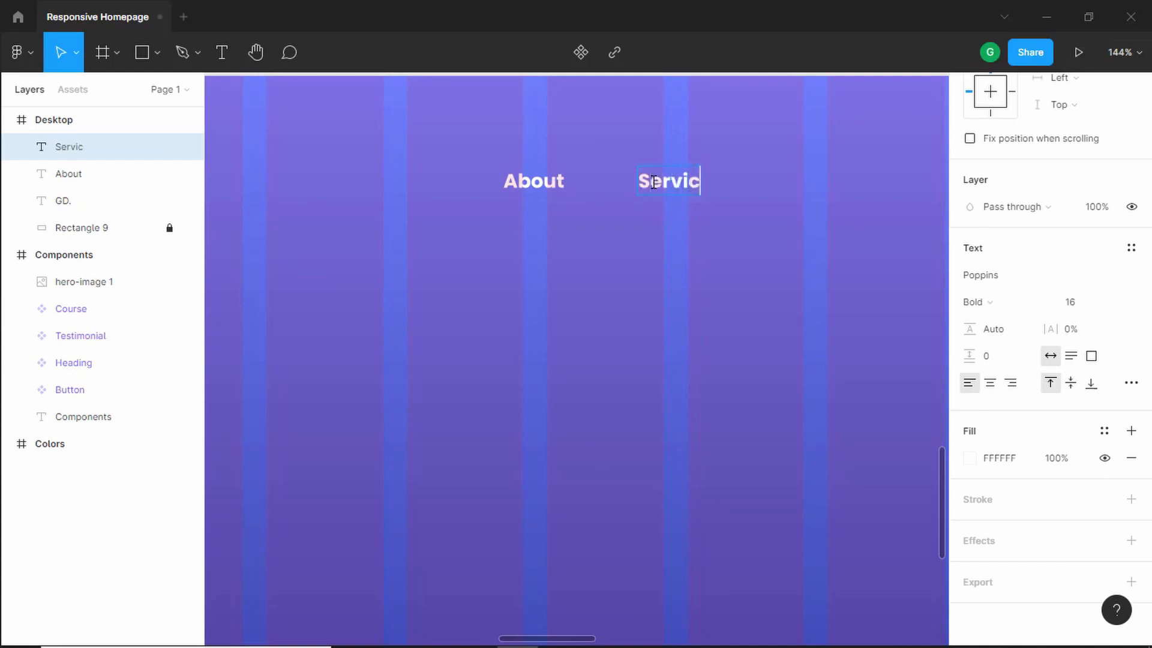
pyautogui.write('es')
pyautogui.press('Escape')
pyautogui.press('Escape')
# - Duplicate the Services link to the right and change its text to Our Work
pyautogui.hscroll(3, 517, 203)
pyautogui.moveTo(536, 206); pyautogui.dragTo(674, 210)
pyautogui.doubleClick(674, 211)
pyautogui.write('Our Work')
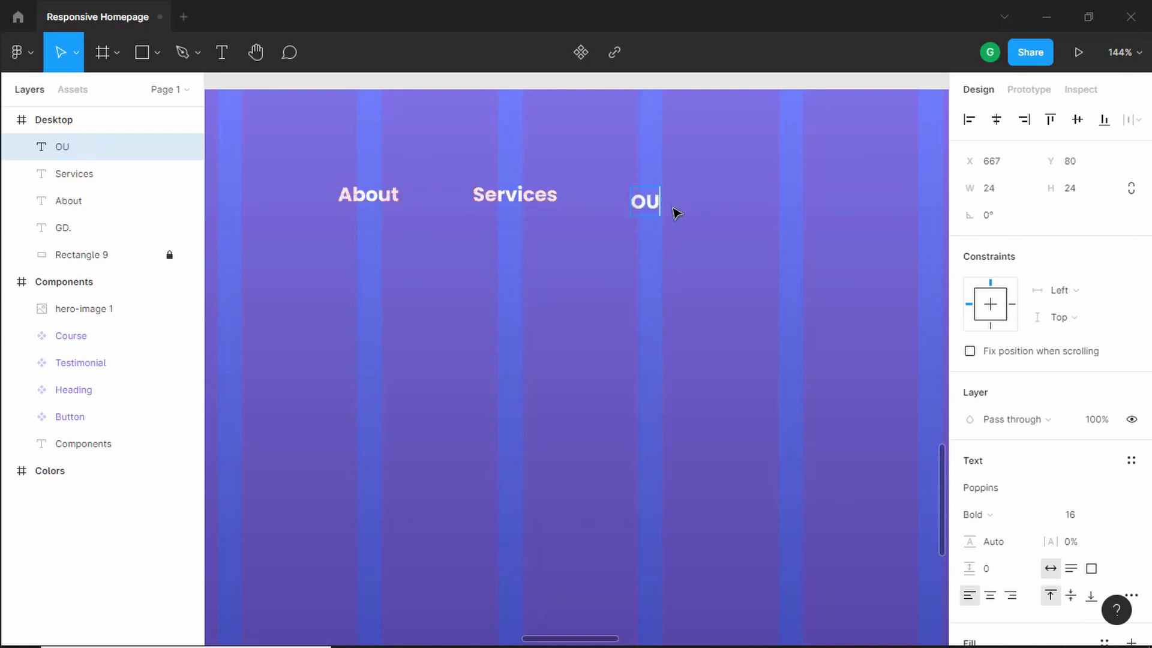
pyautogui.click(670, 270)
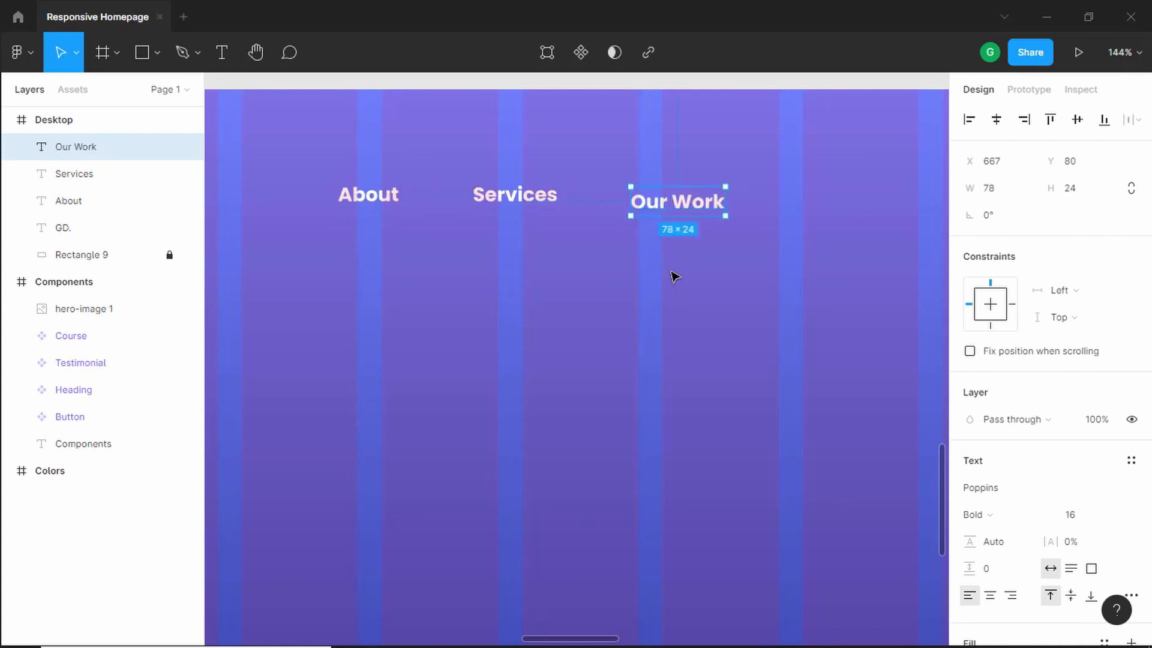
# - Compare the navigation links with the reference design and survey the canvas
pyautogui.hotkey('alt', 'Tab')
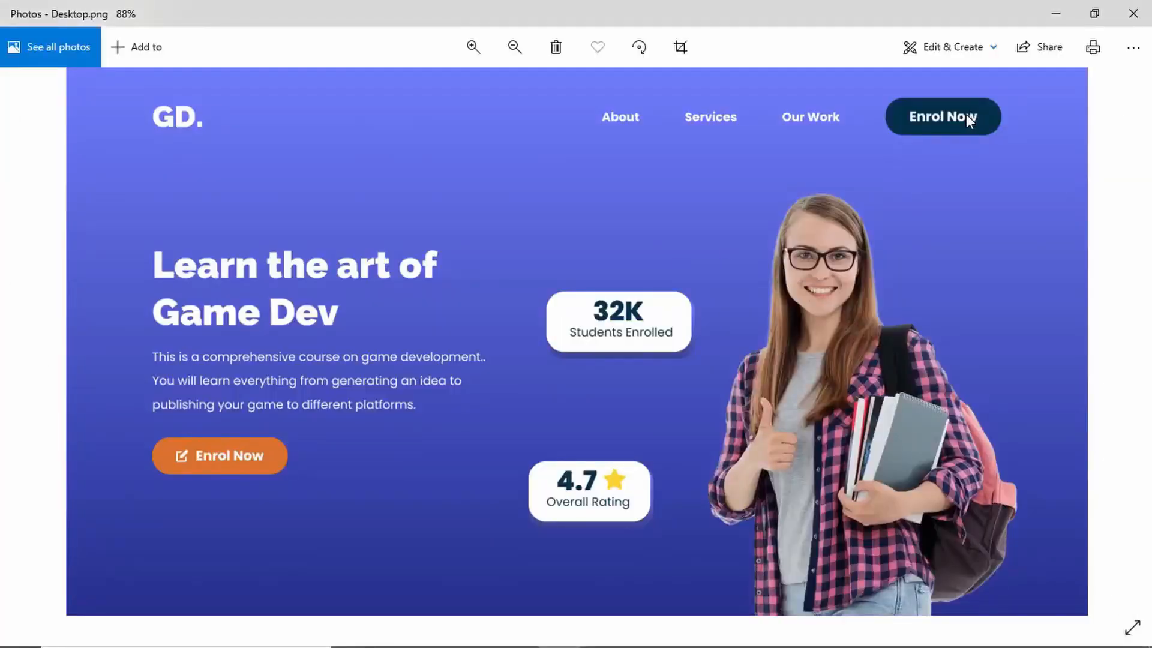
pyautogui.hotkey('alt', 'Tab')
pyautogui.scroll(-3, 773, 219)
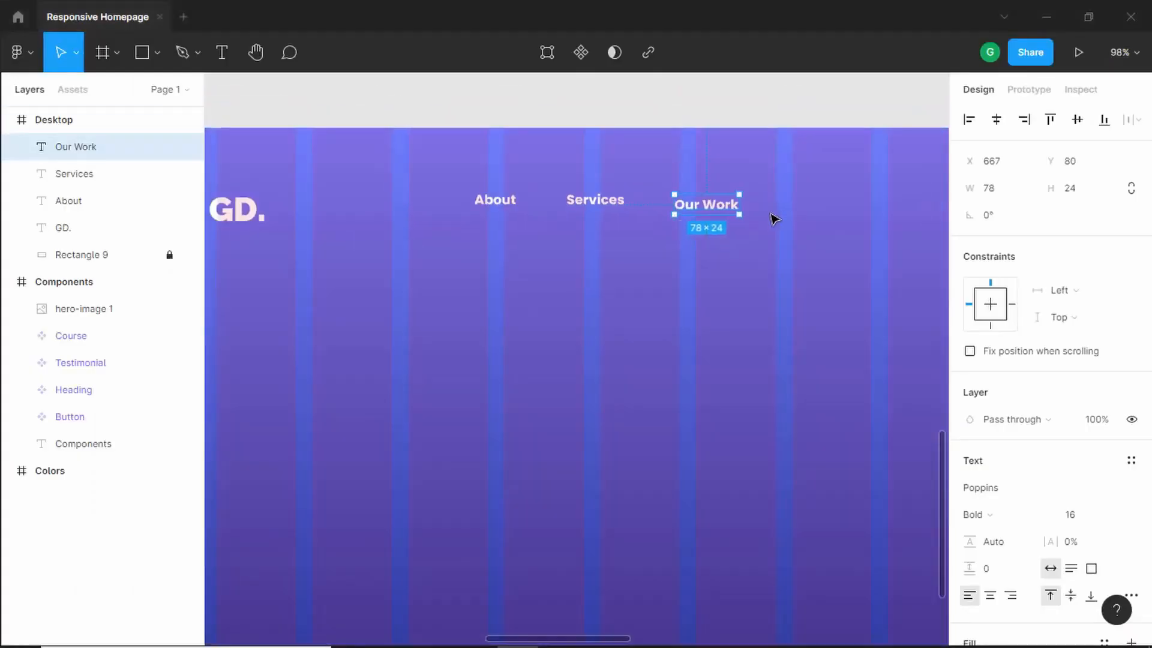
pyautogui.scroll(10, 477, 263)
pyautogui.scroll(-5, 478, 260)
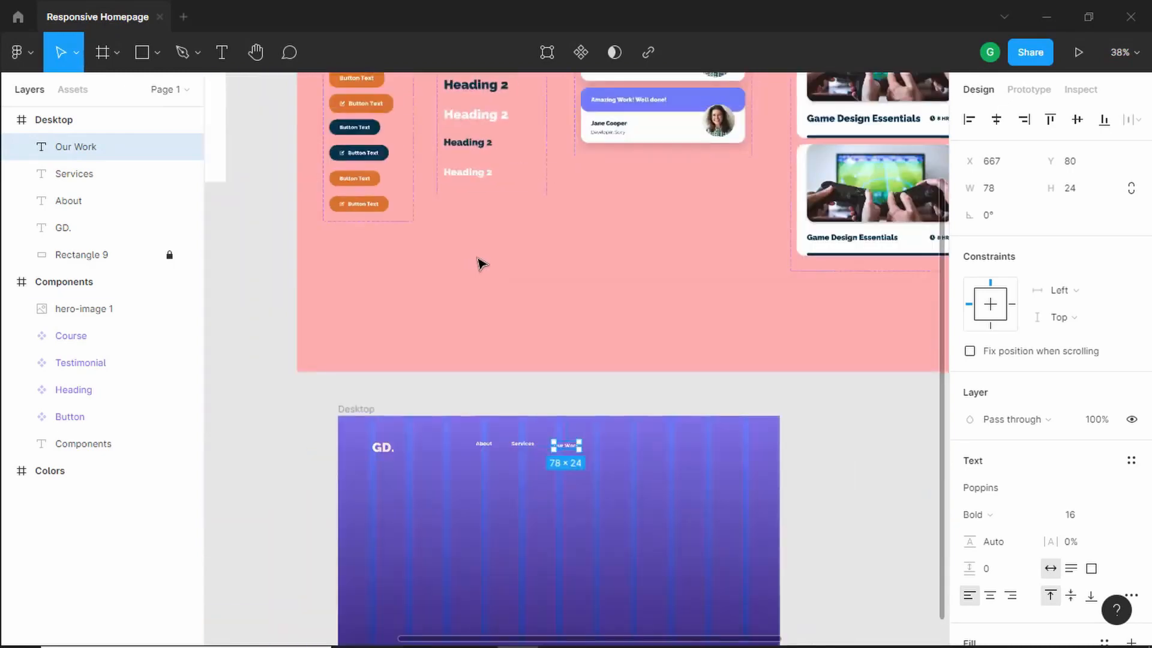
pyautogui.scroll(4, 354, 207)
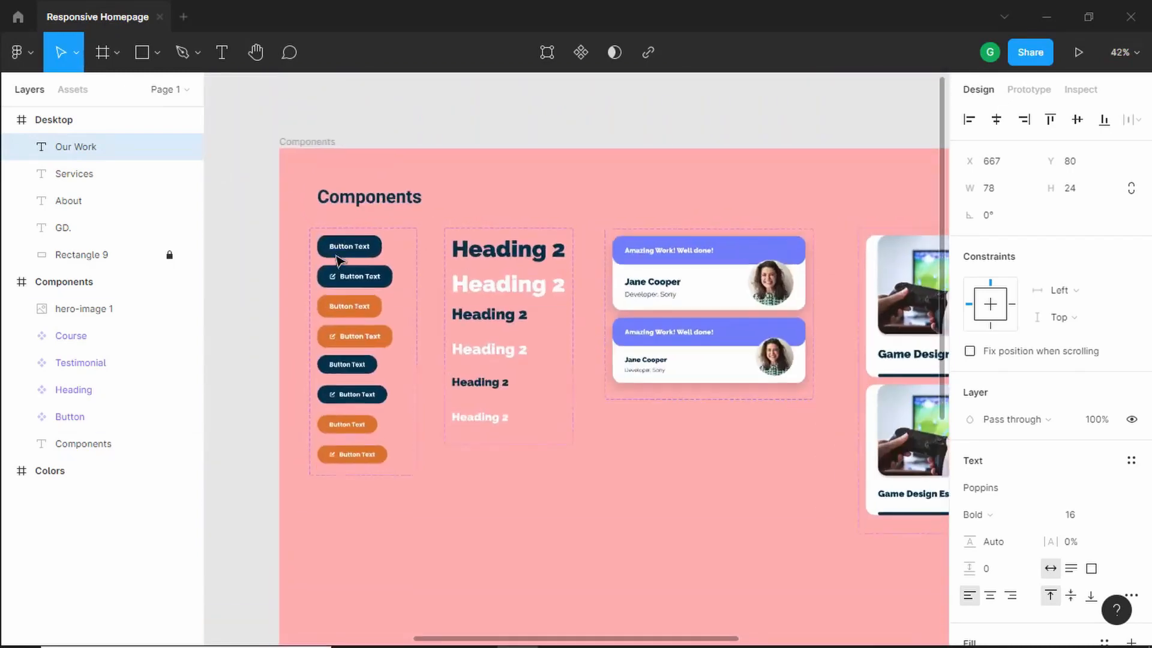
pyautogui.scroll(-3, 348, 249)
pyautogui.scroll(6, 480, 498)
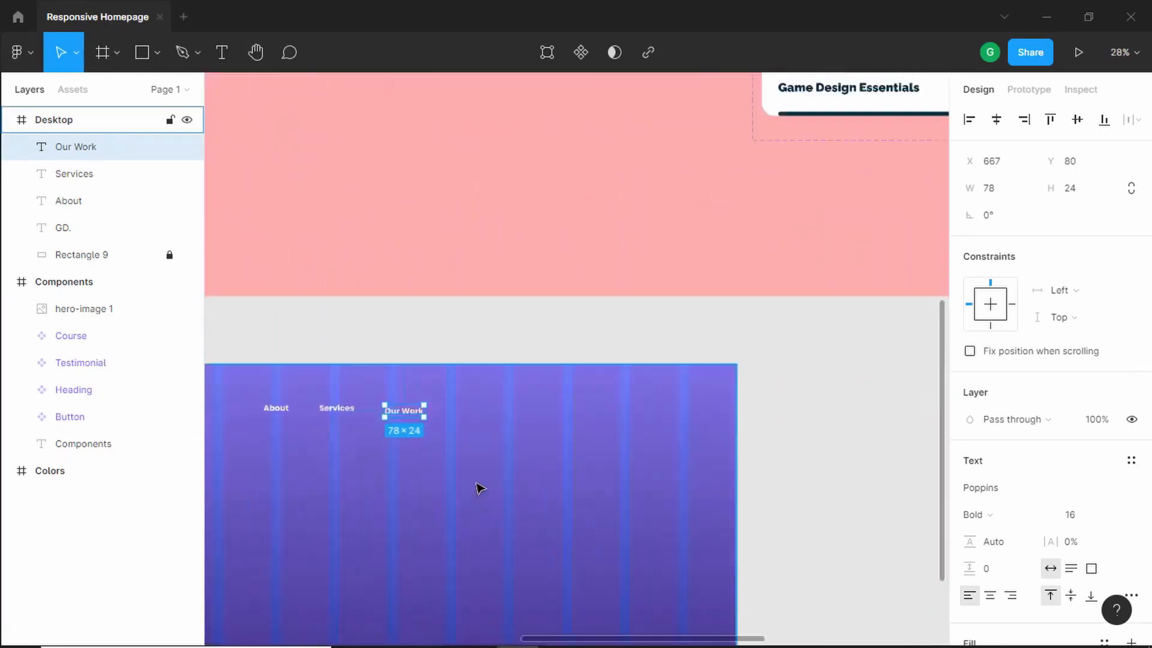
# - Place an instance of the Button component at the right end of the navigation row
pyautogui.click(73, 90)
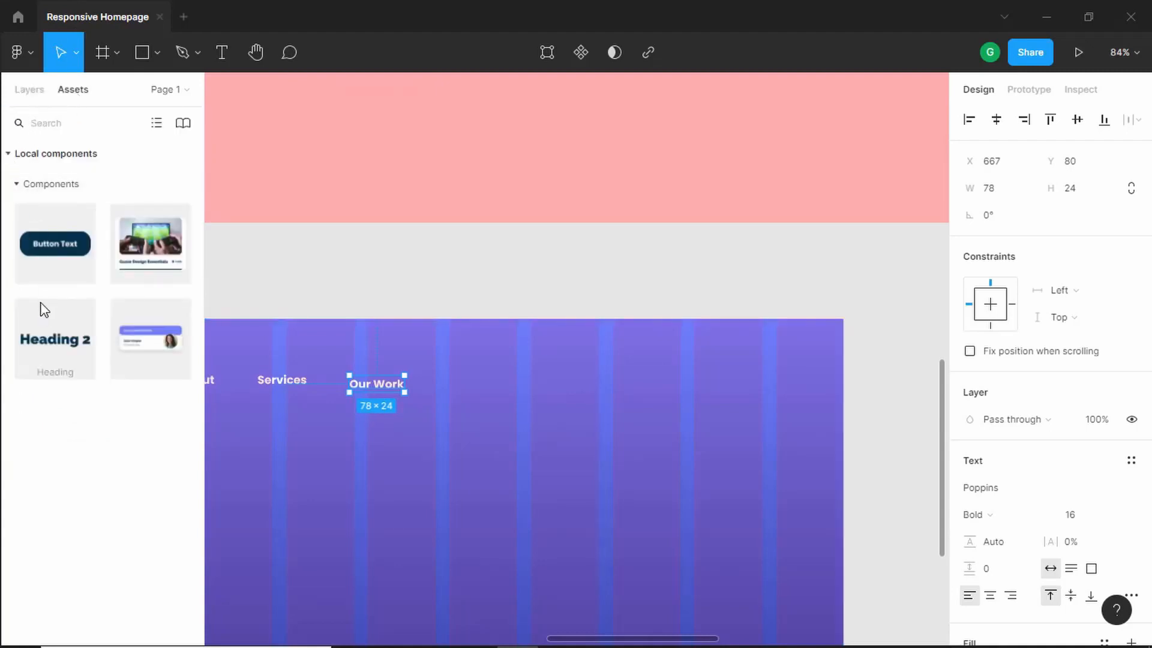
pyautogui.click(45, 264)
pyautogui.moveTo(45, 243); pyautogui.dragTo(538, 390)
pyautogui.scroll(5, 386, 389)
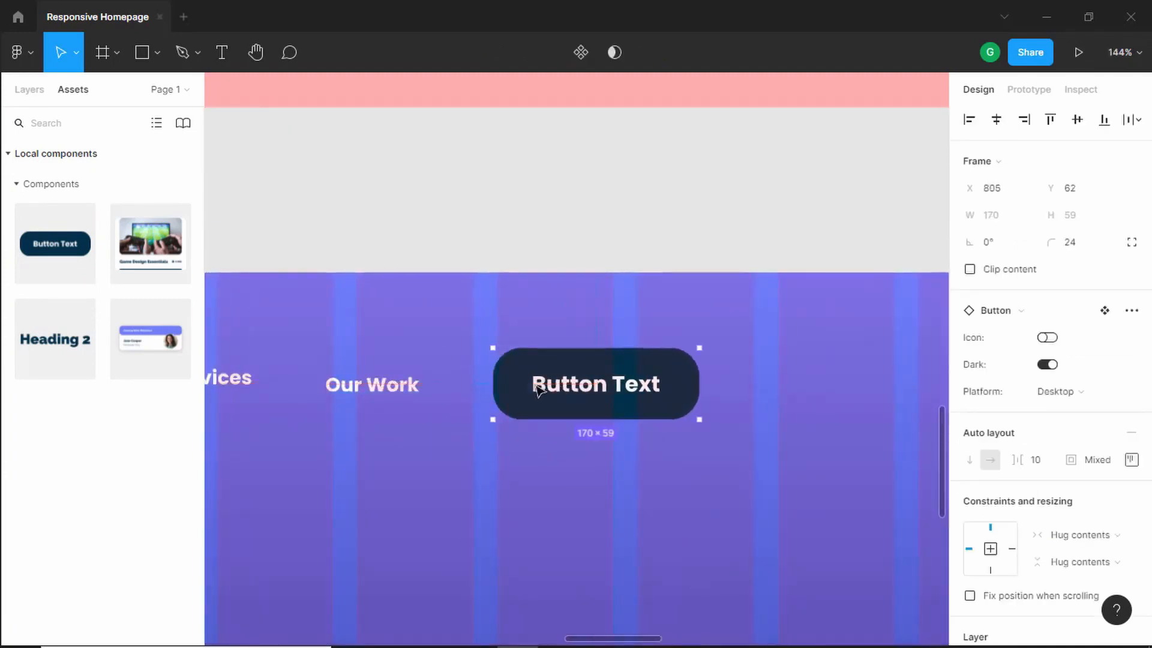
# - Change the button's label to Enrol Now
pyautogui.doubleClick(563, 391)
pyautogui.doubleClick(563, 391)
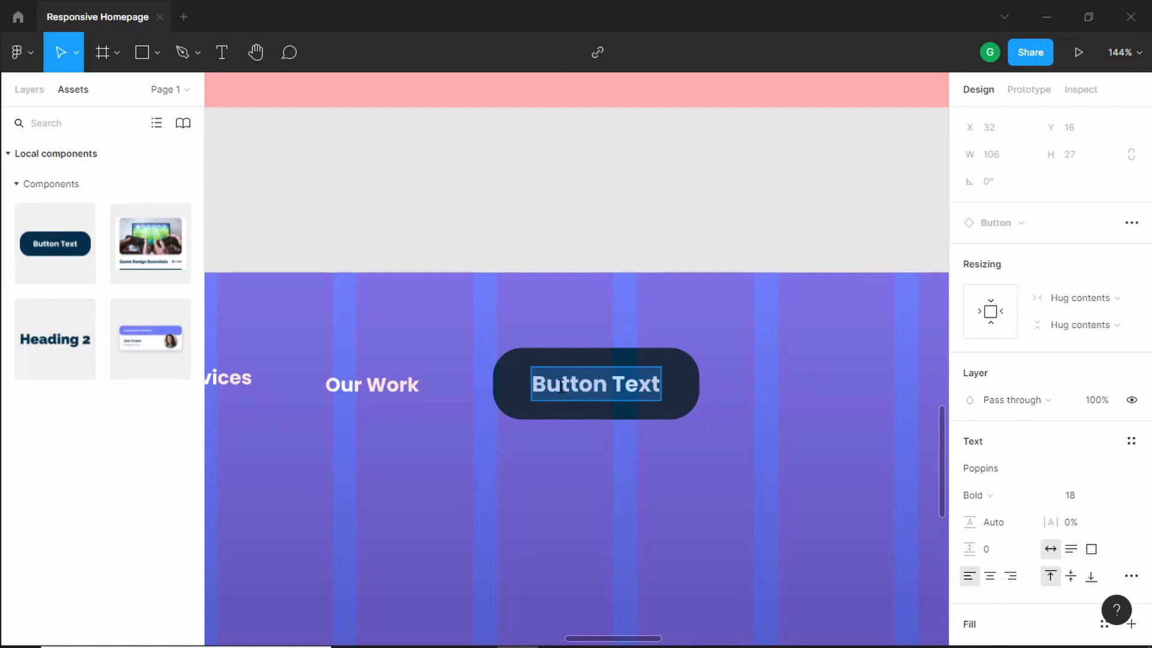
pyautogui.write('Enrol Now')
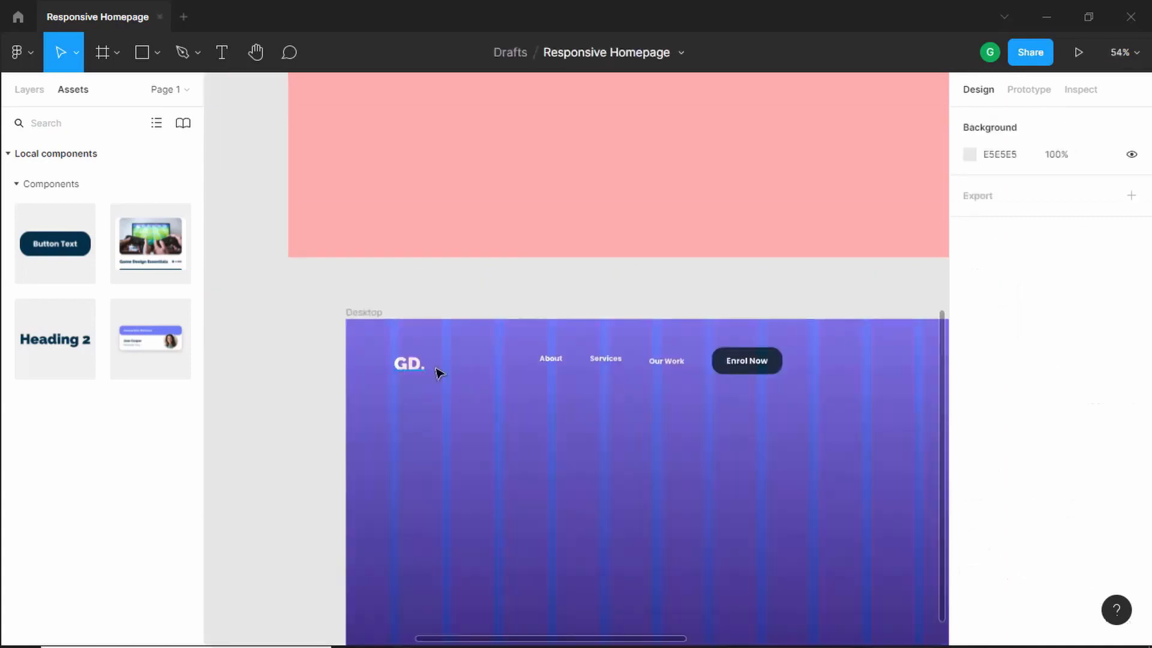
# - Move the GD. logo slightly to about X 116, Y 68
pyautogui.scroll(10, 432, 370)
pyautogui.scroll(2, 432, 370)
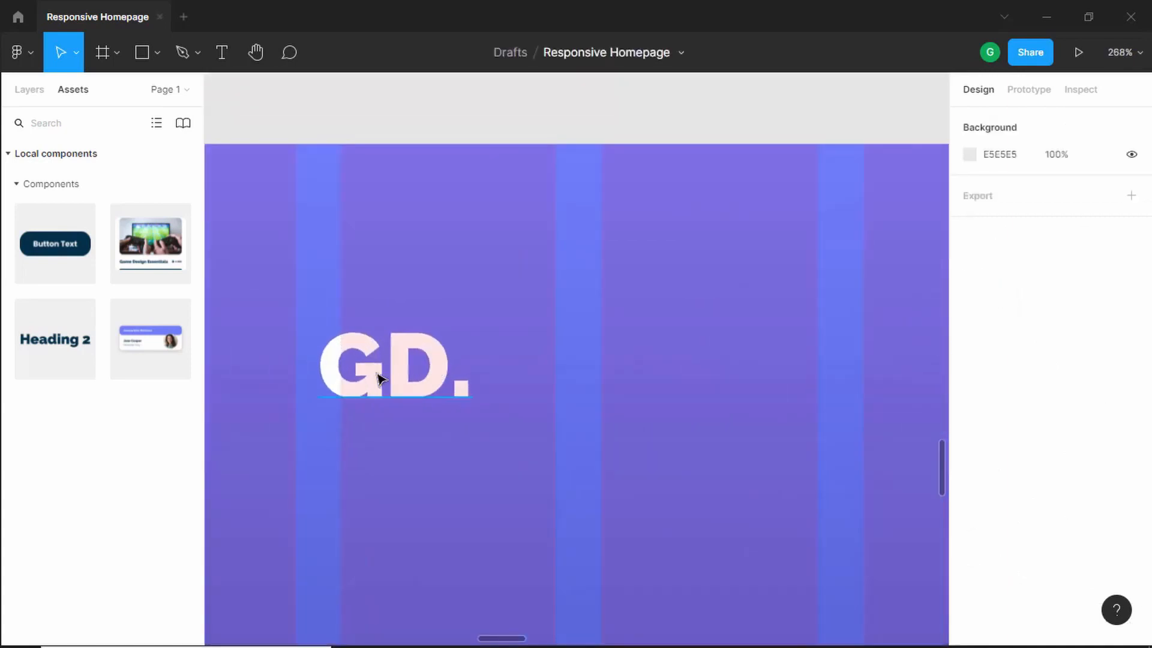
pyautogui.scroll(-1, 378, 374)
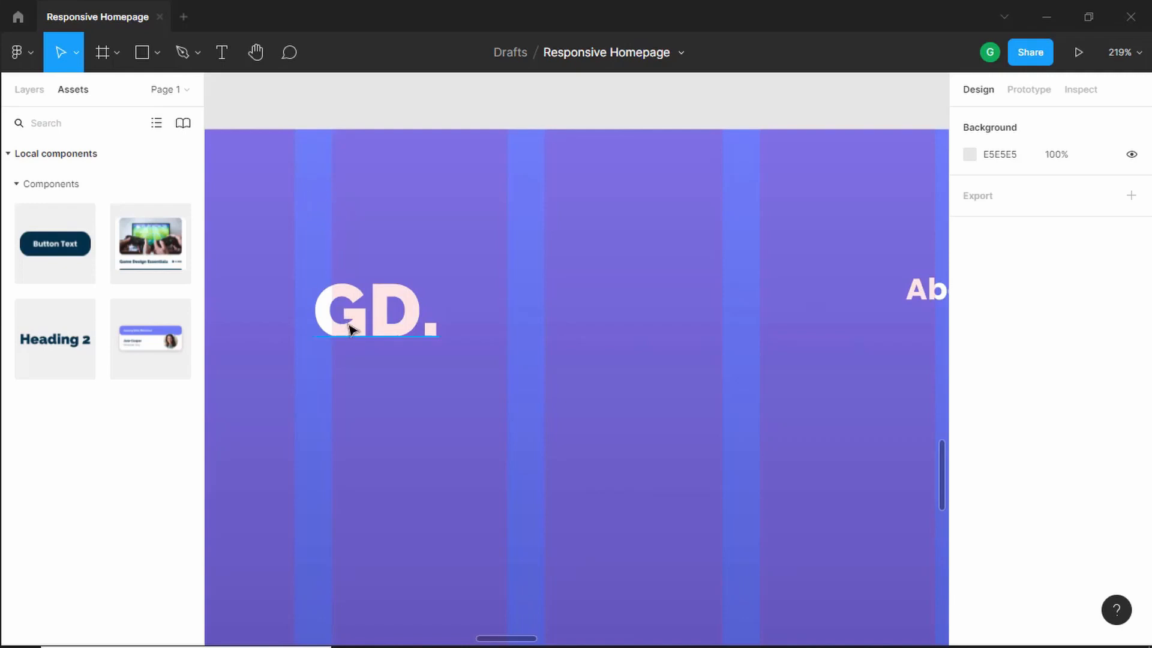
pyautogui.moveTo(349, 326); pyautogui.dragTo(367, 318)
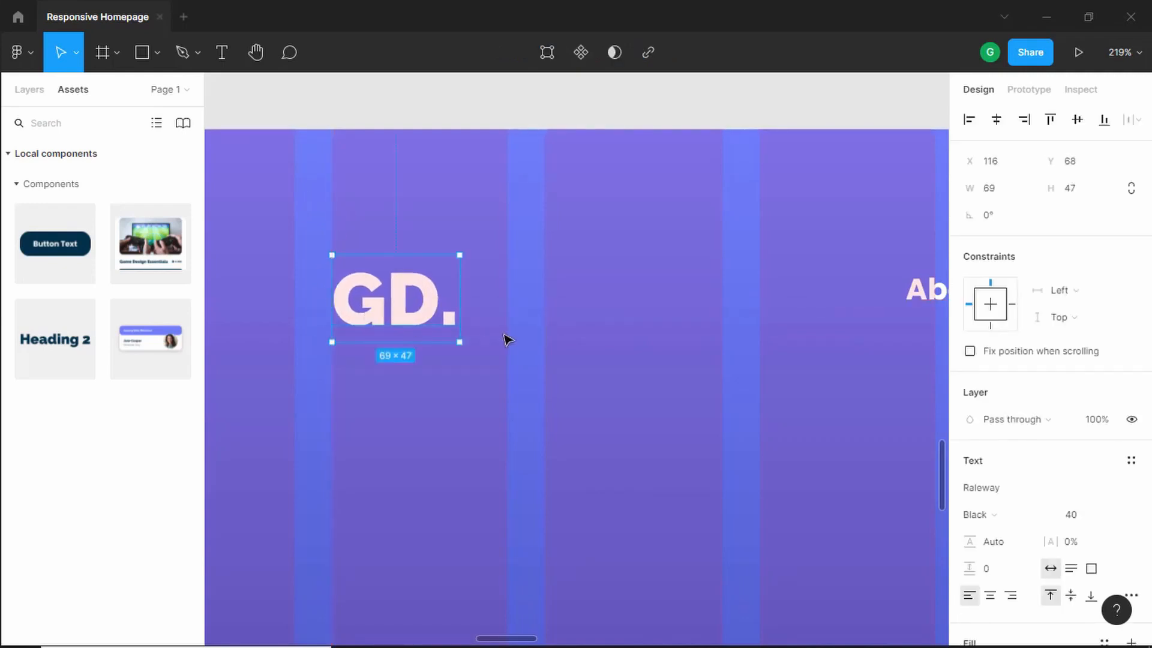
# - Select About, Services, Our Work and the Enrol Now button and align their vertical centres
pyautogui.scroll(-5, 506, 337)
pyautogui.click(655, 318)
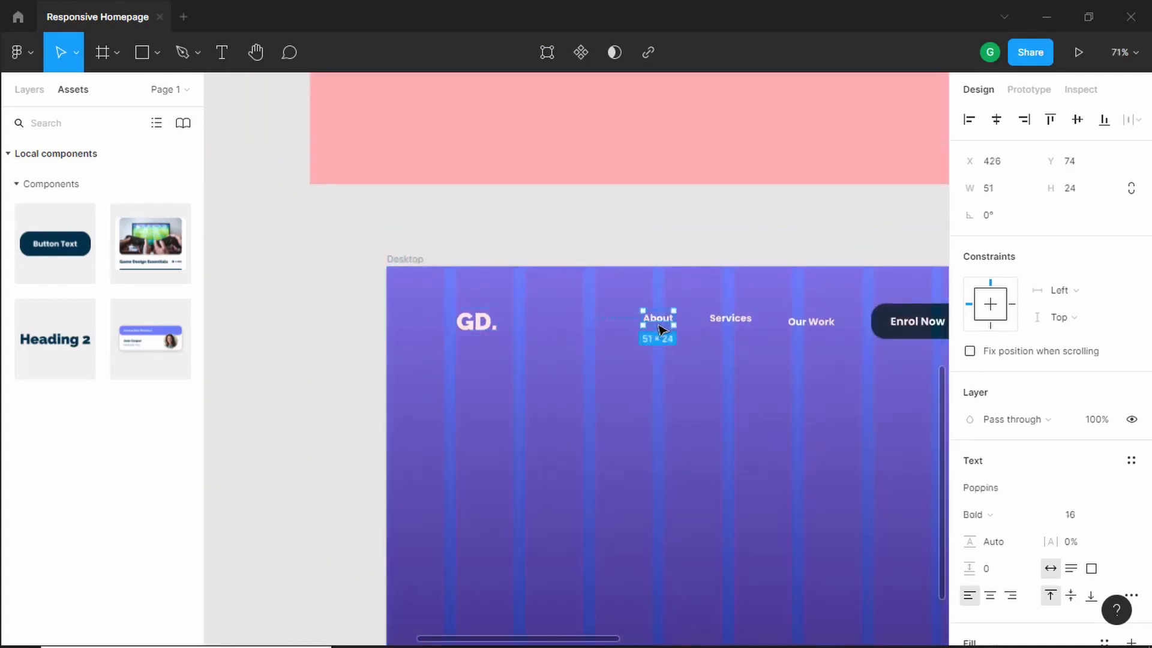
pyautogui.scroll(-1, 715, 384)
pyautogui.moveTo(715, 383); pyautogui.dragTo(589, 401)
pyautogui.hscroll(1, 589, 400)
pyautogui.keyDown('shift'); pyautogui.click(603, 339); pyautogui.keyUp('shift')
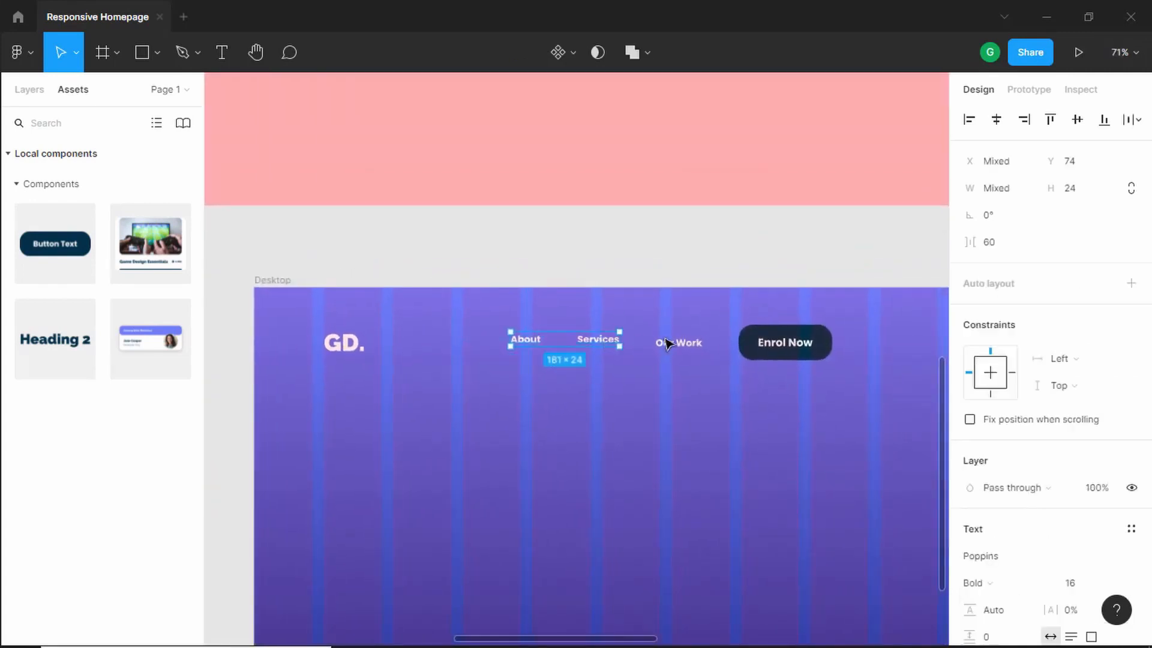
pyautogui.keyDown('shift'); pyautogui.click(690, 341); pyautogui.keyUp('shift')
pyautogui.keyDown('shift'); pyautogui.click(773, 342); pyautogui.keyUp('shift')
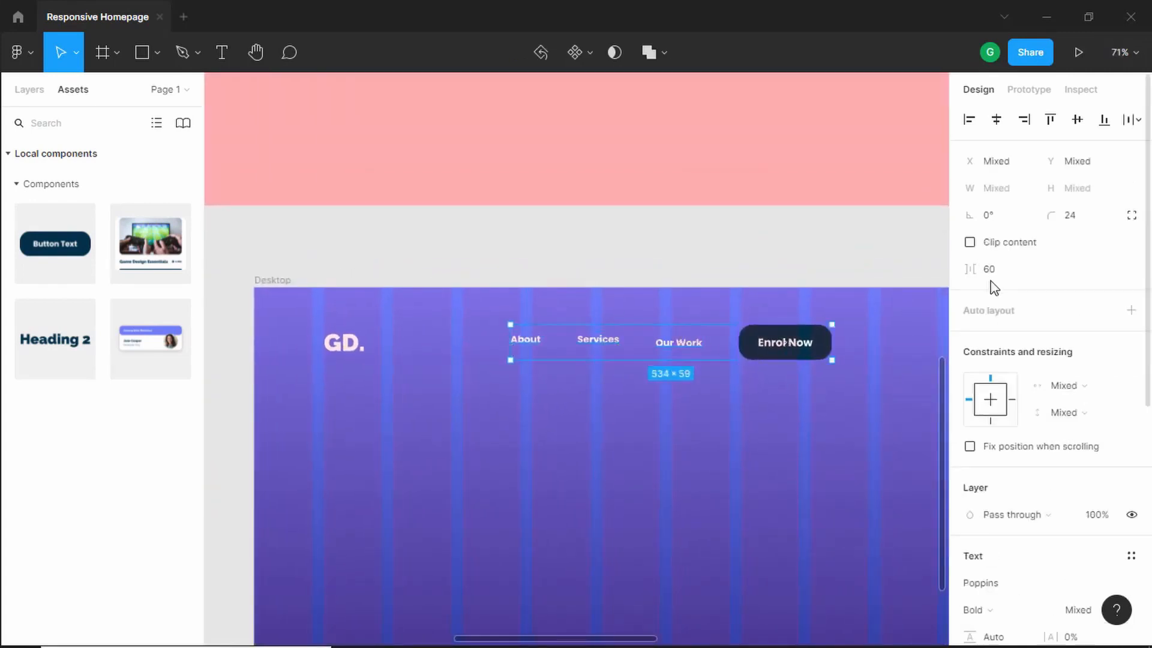
pyautogui.click(1077, 121)
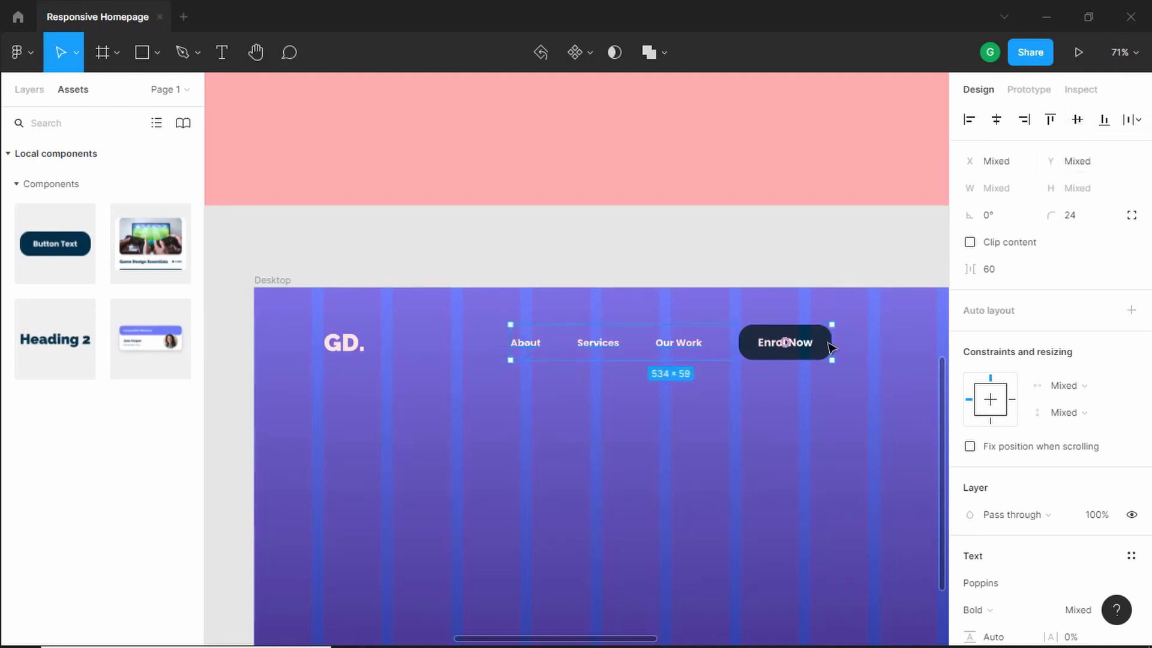
# - Group the About, Services, Our Work links and the Enrol Now button, naming the group Menu Items
pyautogui.click(29, 89)
pyautogui.rightClick(782, 342)
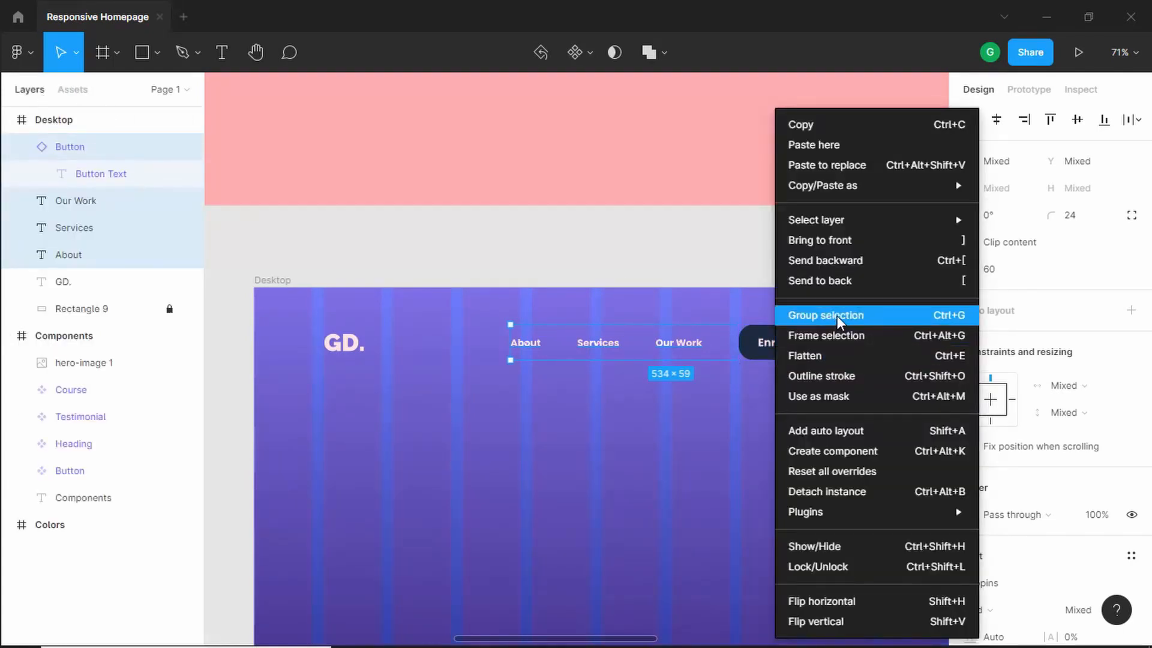
pyautogui.click(898, 319)
pyautogui.hotkey('ctrl', 'r')
pyautogui.write('Menu')
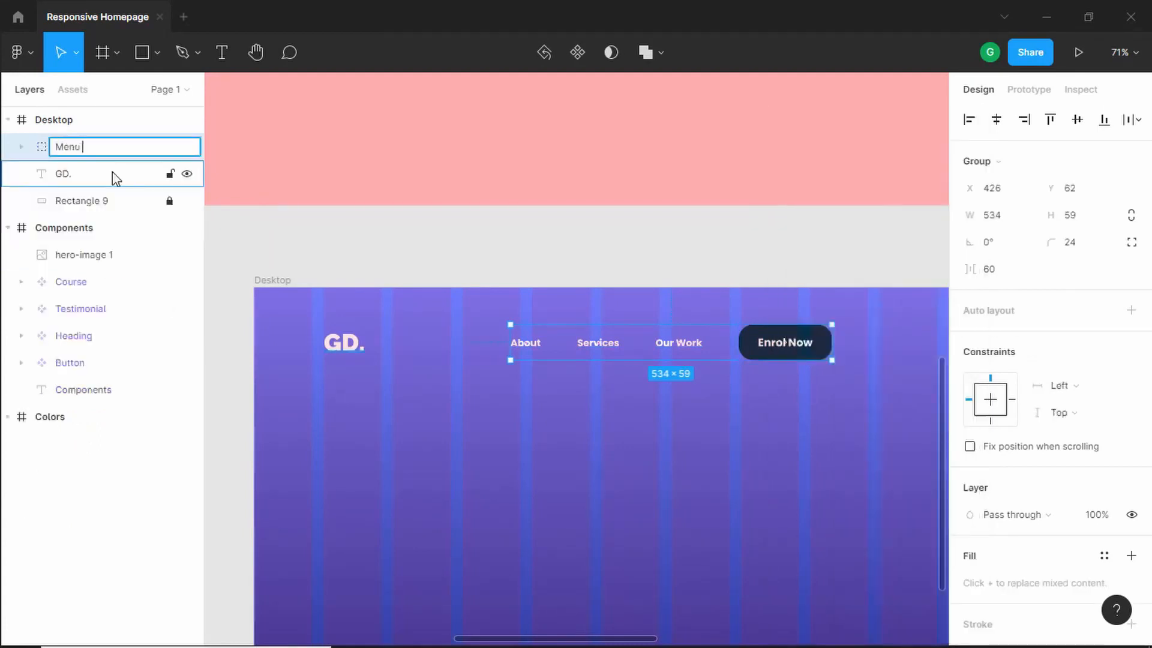
pyautogui.write(' Items')
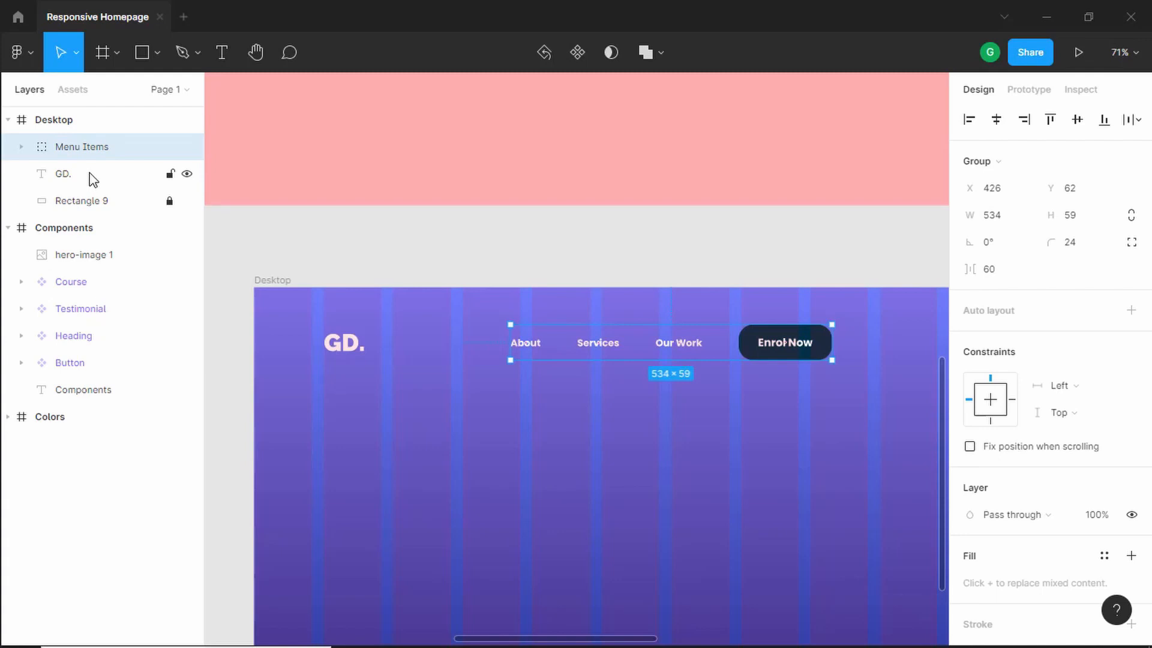
# - Rename the GD. text layer as Logo
pyautogui.press('Tab')
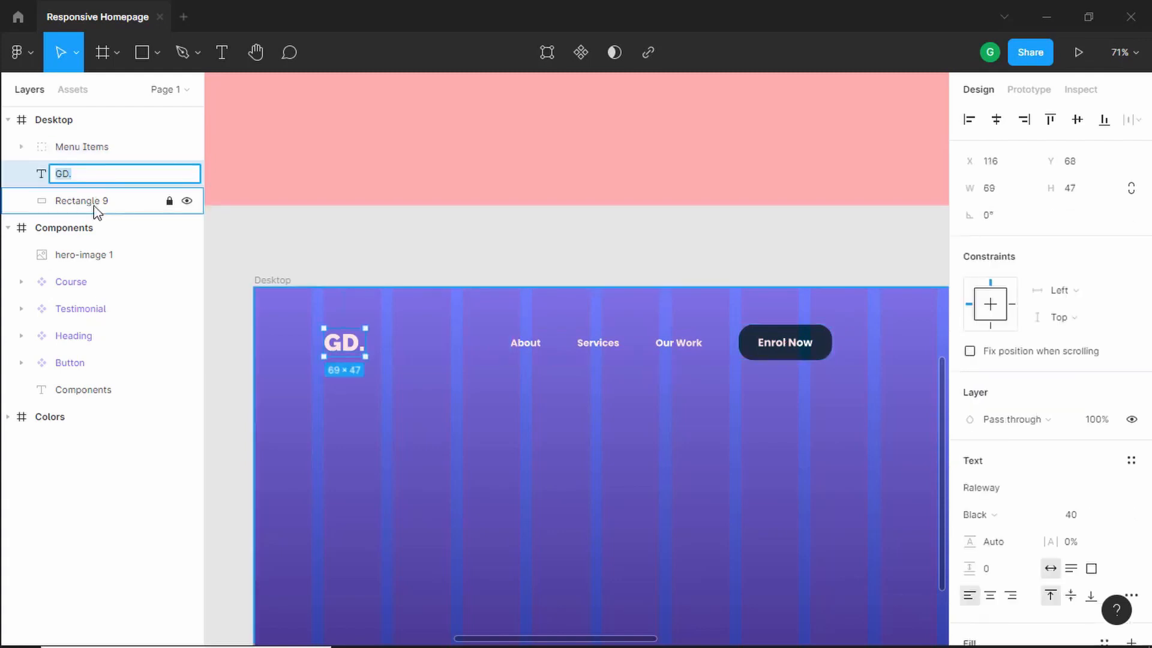
pyautogui.write('Logo')
pyautogui.press('Return')
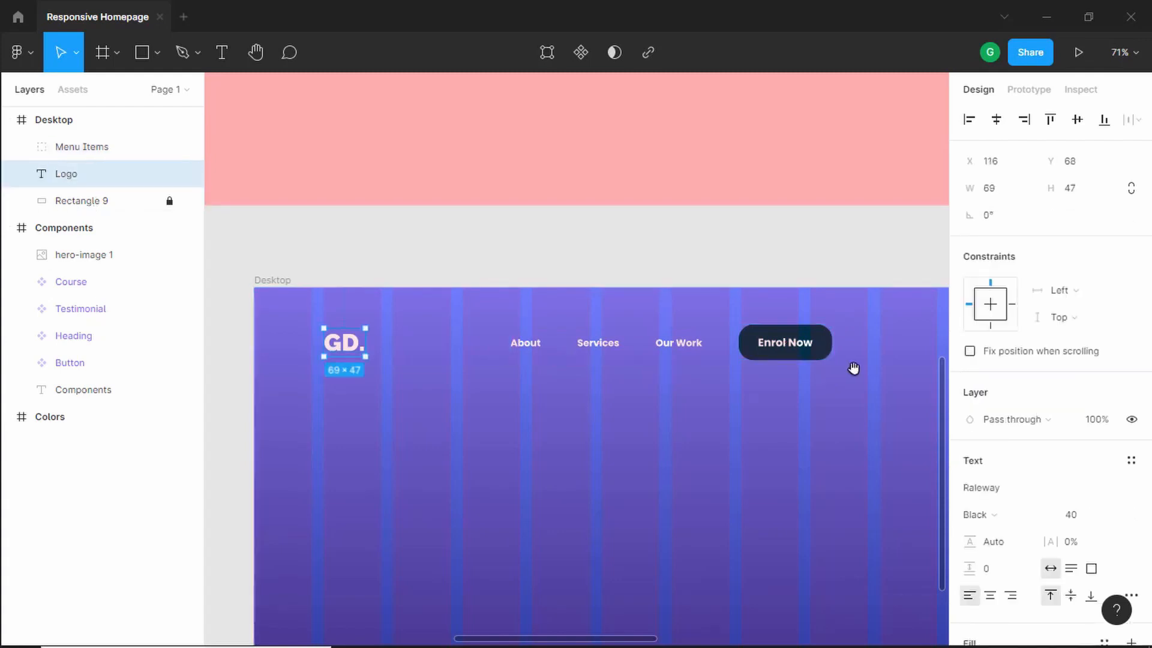
# - Move the Menu Items group to the right margin at about X 717 and align its vertical centre with the logo
pyautogui.moveTo(854, 368); pyautogui.dragTo(762, 366)
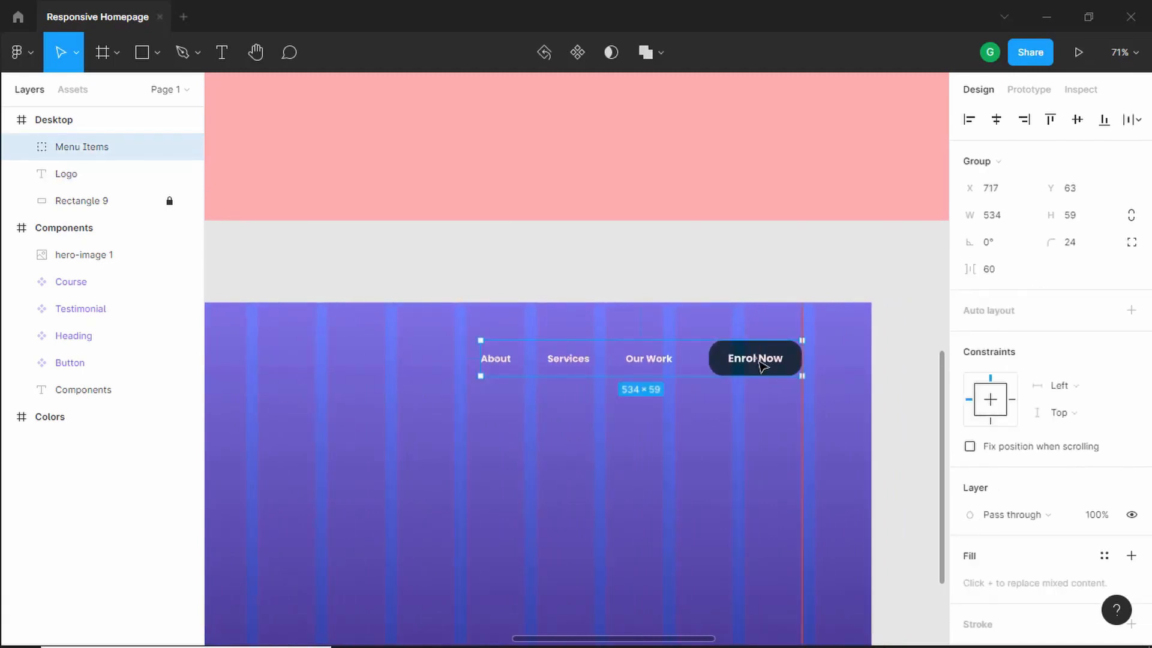
pyautogui.scroll(-2, 760, 363)
pyautogui.click(514, 401)
pyautogui.click(625, 368)
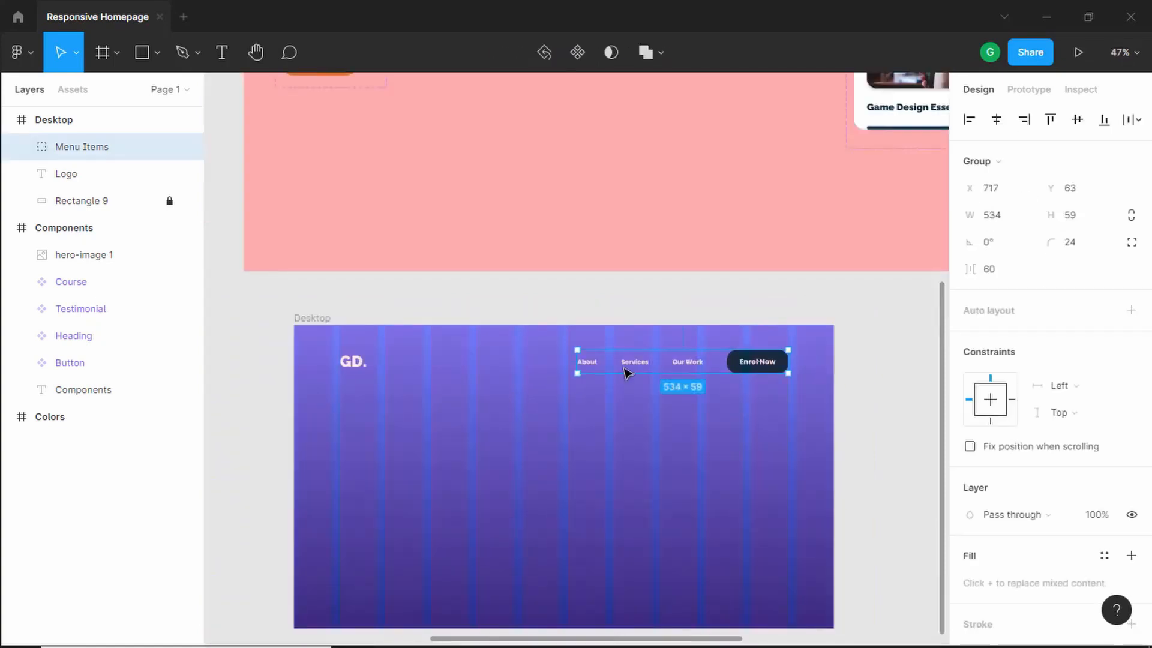
pyautogui.keyDown('shift'); pyautogui.click(357, 366); pyautogui.keyUp('shift')
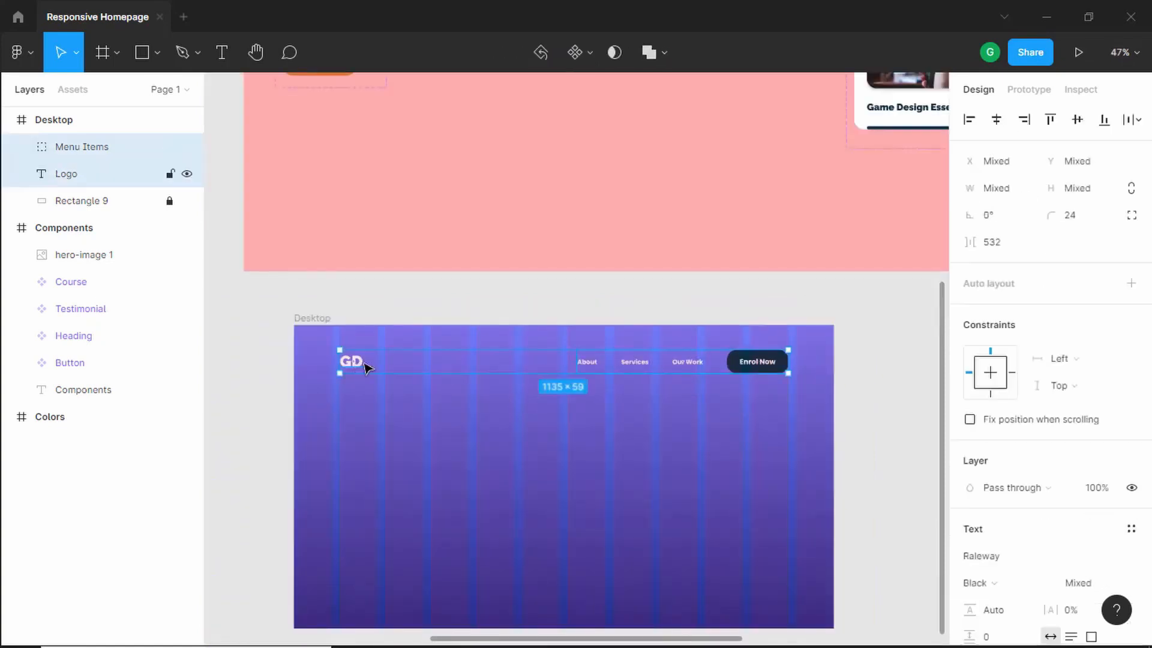
pyautogui.click(1076, 120)
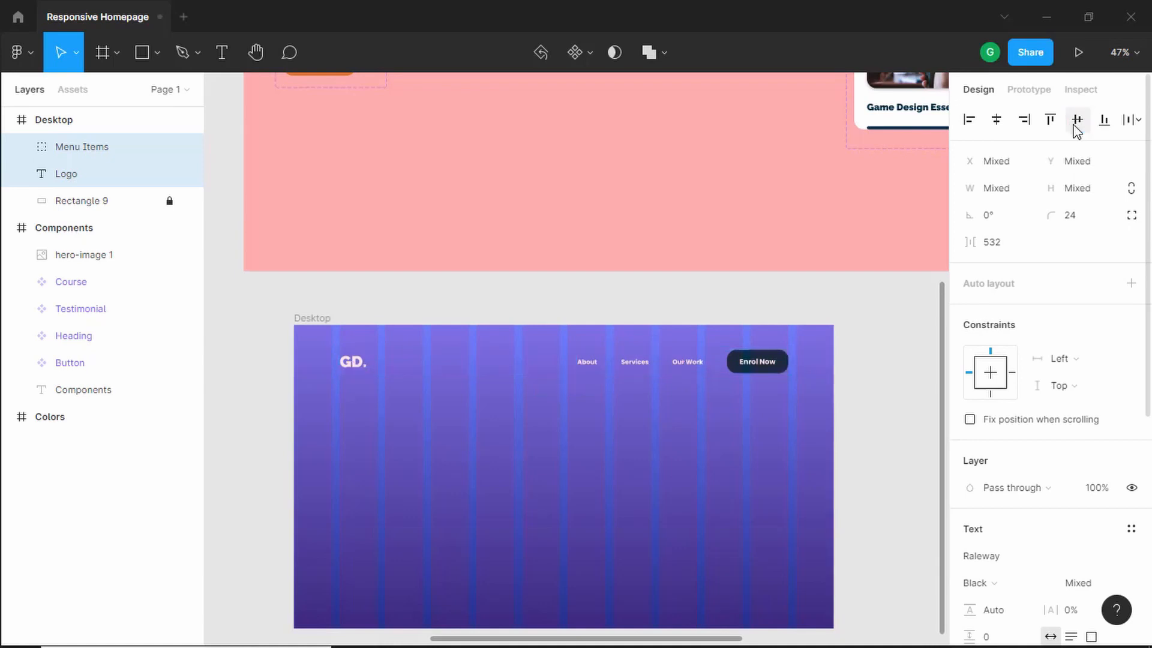
# - Group the logo and the Menu Items group together and name the group Menu Bar
pyautogui.scroll(3, 657, 365)
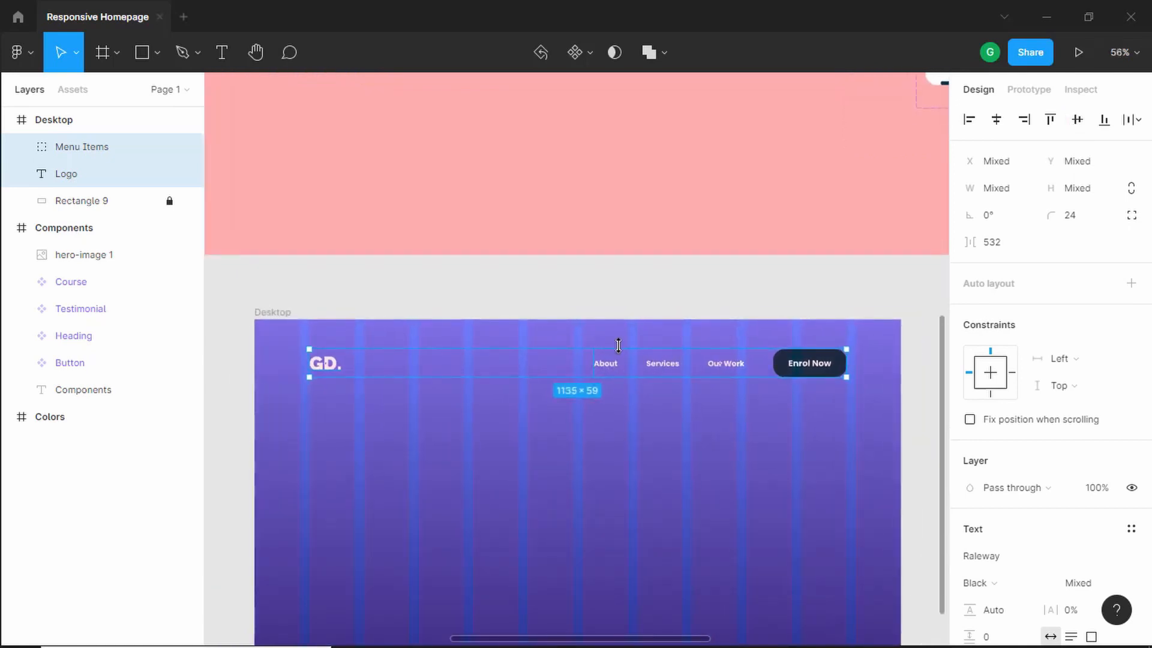
pyautogui.hotkey('ctrl', 'g')
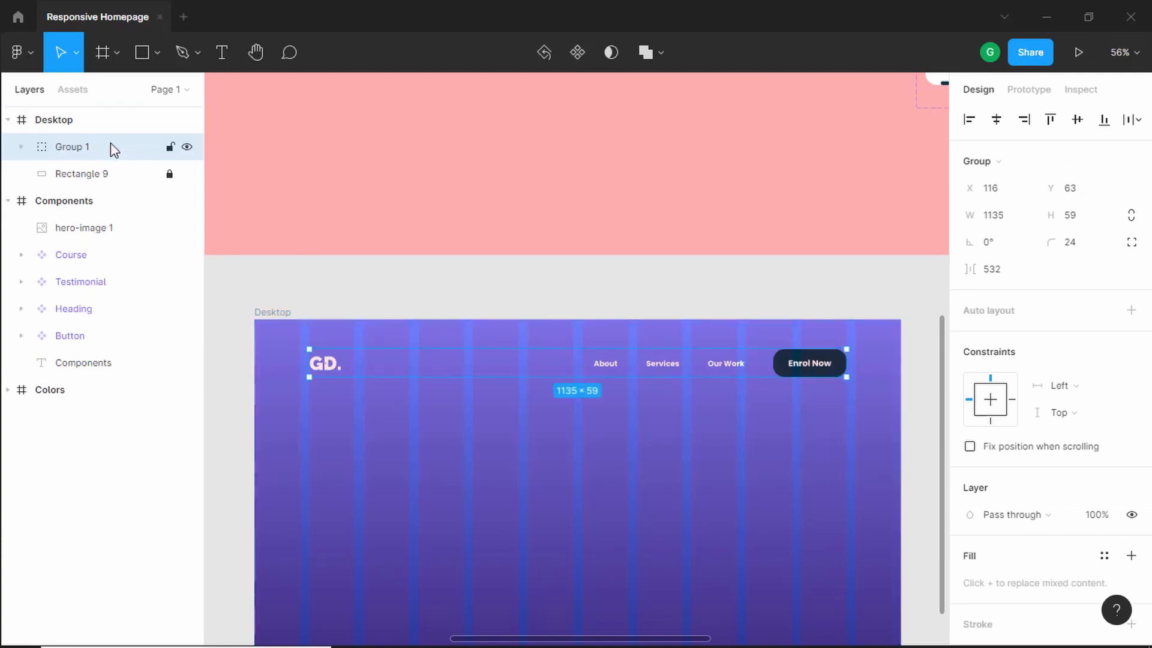
pyautogui.doubleClick(114, 150)
pyautogui.write('M')
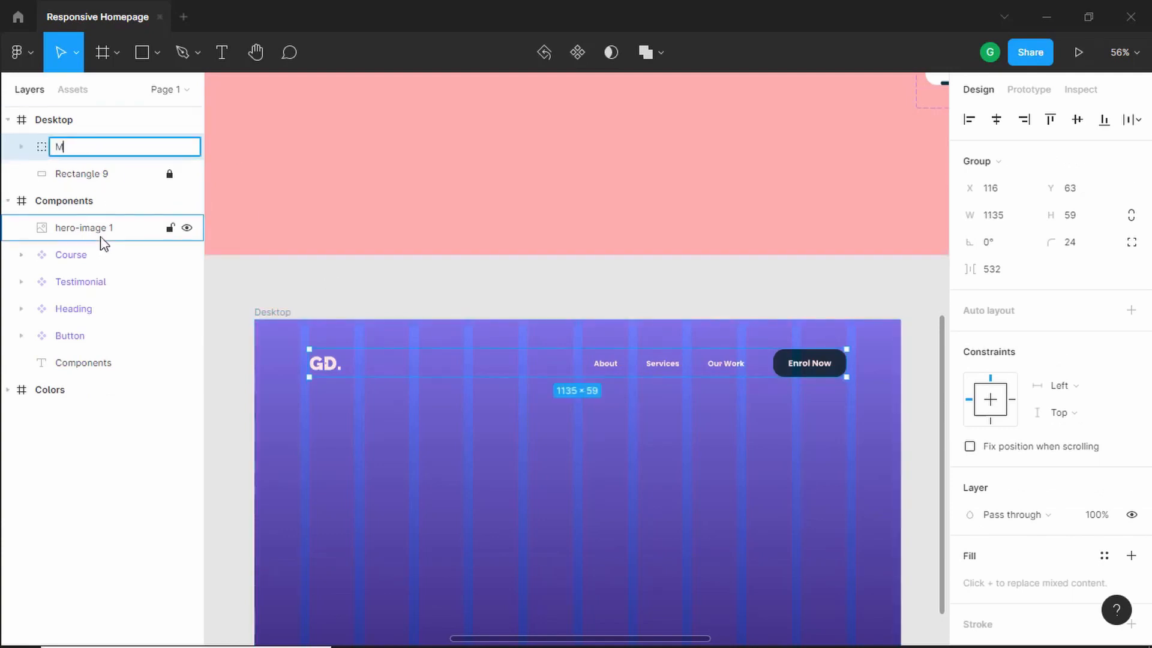
pyautogui.write('enu Bar')
# - Move the Menu Bar group up to Y 42 in the Desktop frame
pyautogui.scroll(1, 542, 432)
pyautogui.click(580, 407)
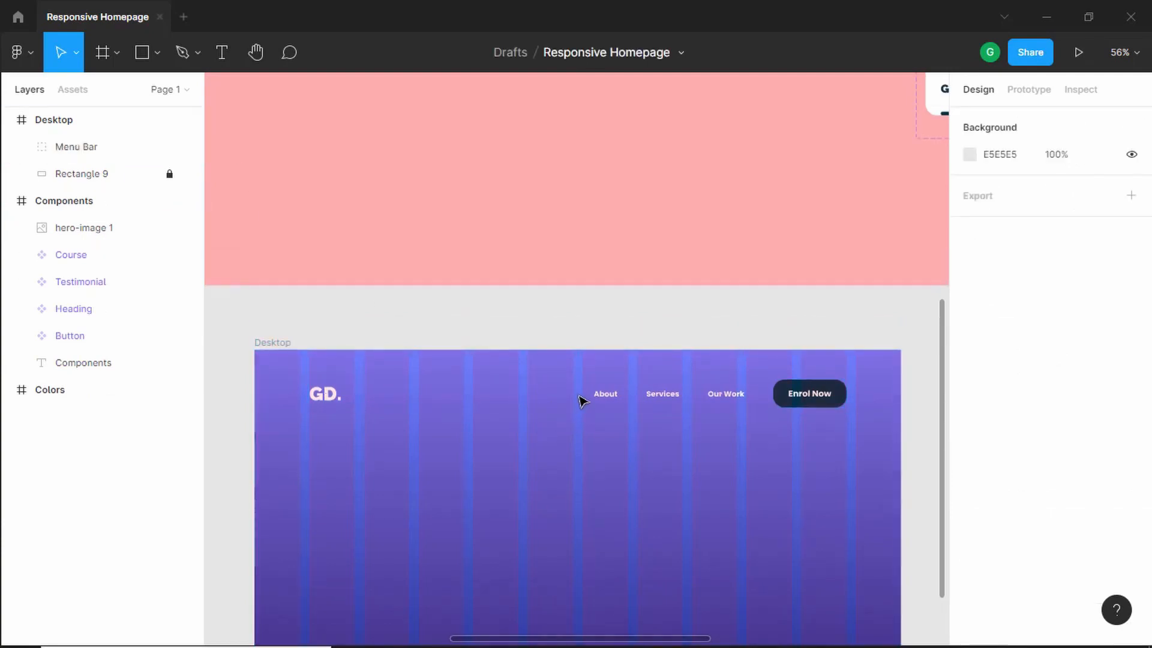
pyautogui.click(617, 397)
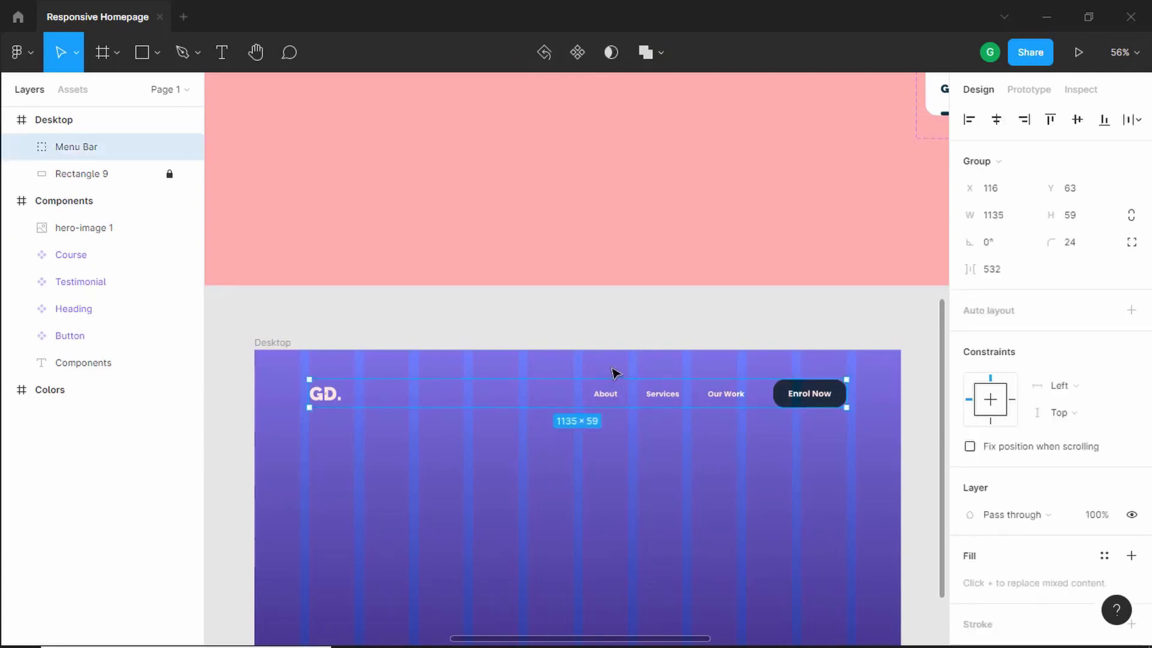
pyautogui.scroll(5, 614, 373)
pyautogui.scroll(-3, 614, 372)
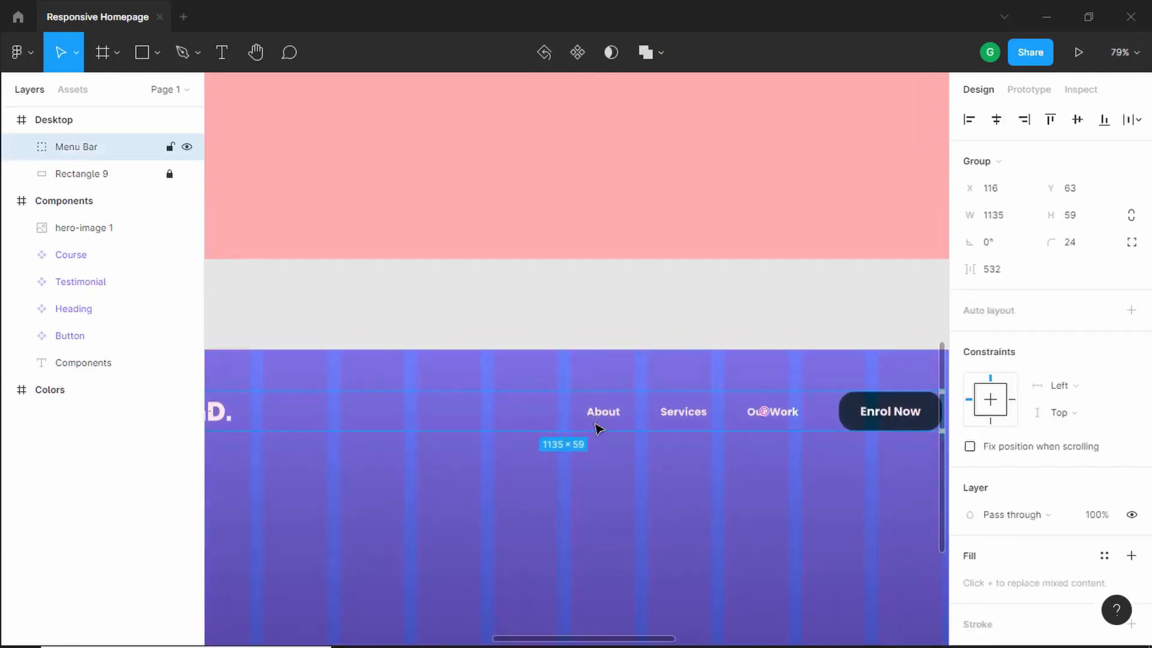
pyautogui.press('alt')
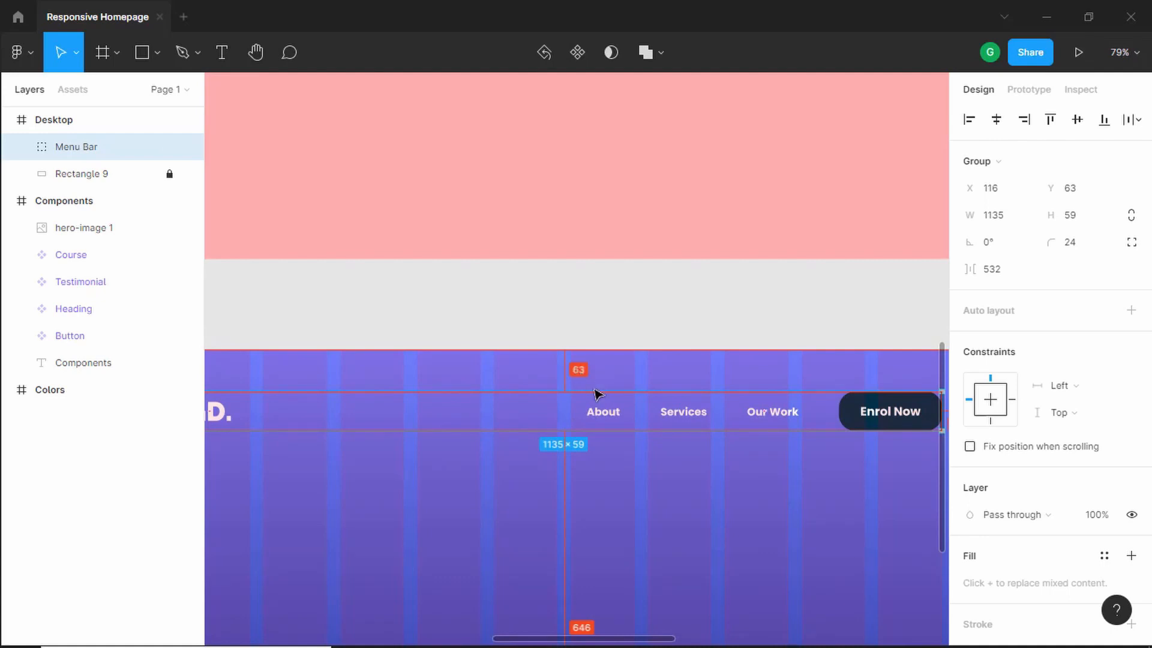
pyautogui.hotkey('shift', 'Up')
pyautogui.hotkey('shift', 'Up')
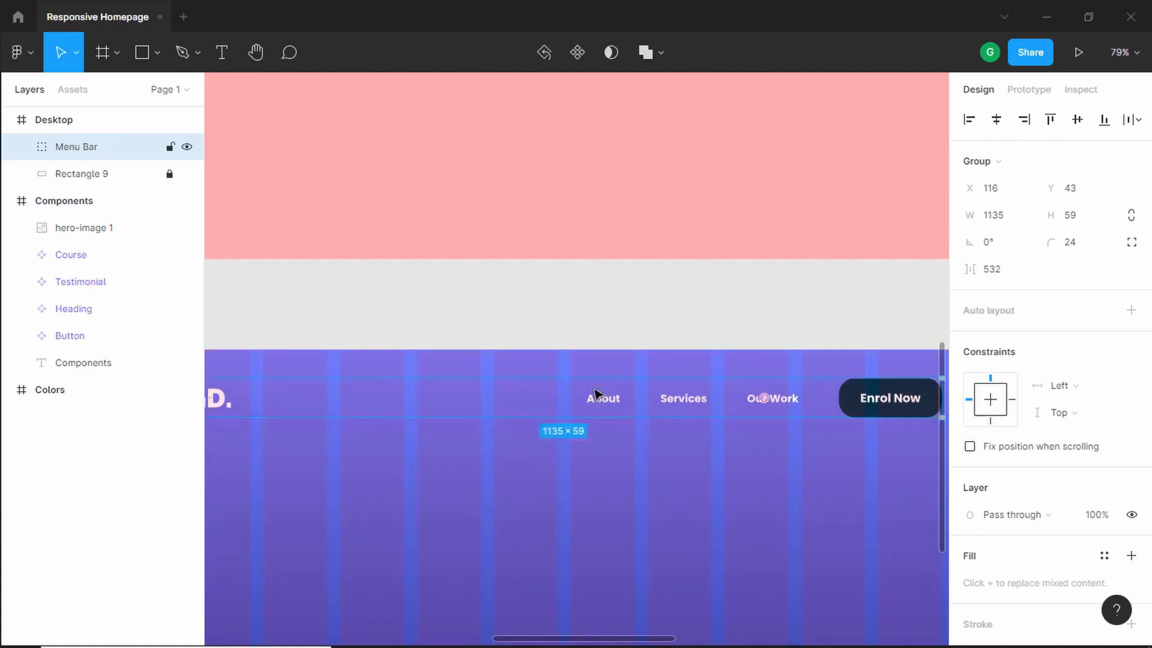
pyautogui.press('Up')
pyautogui.press('alt')
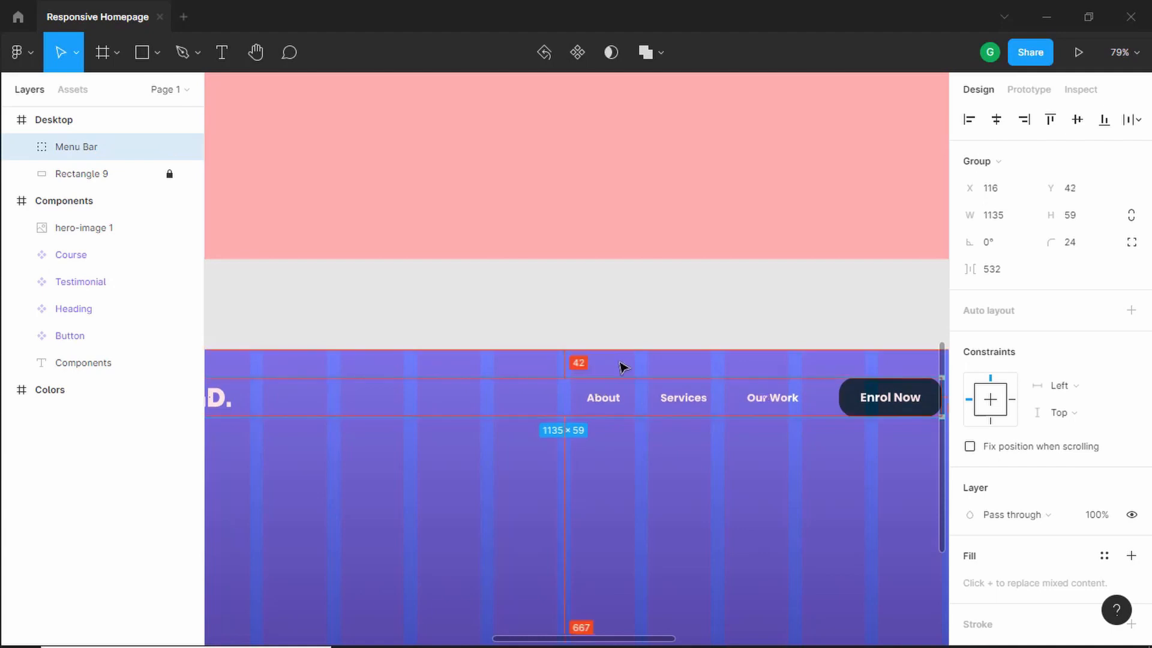
# - Add a text layer reading Learn the art of Game Dev below the menu bar
pyautogui.scroll(-1, 622, 367)
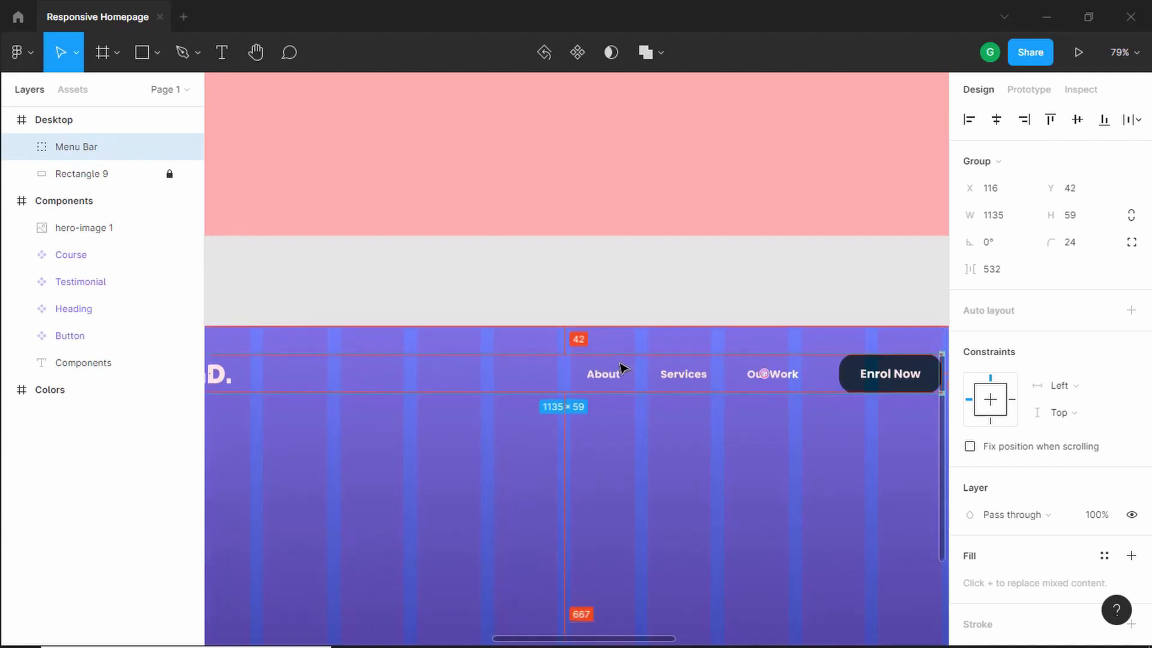
pyautogui.scroll(-3, 621, 370)
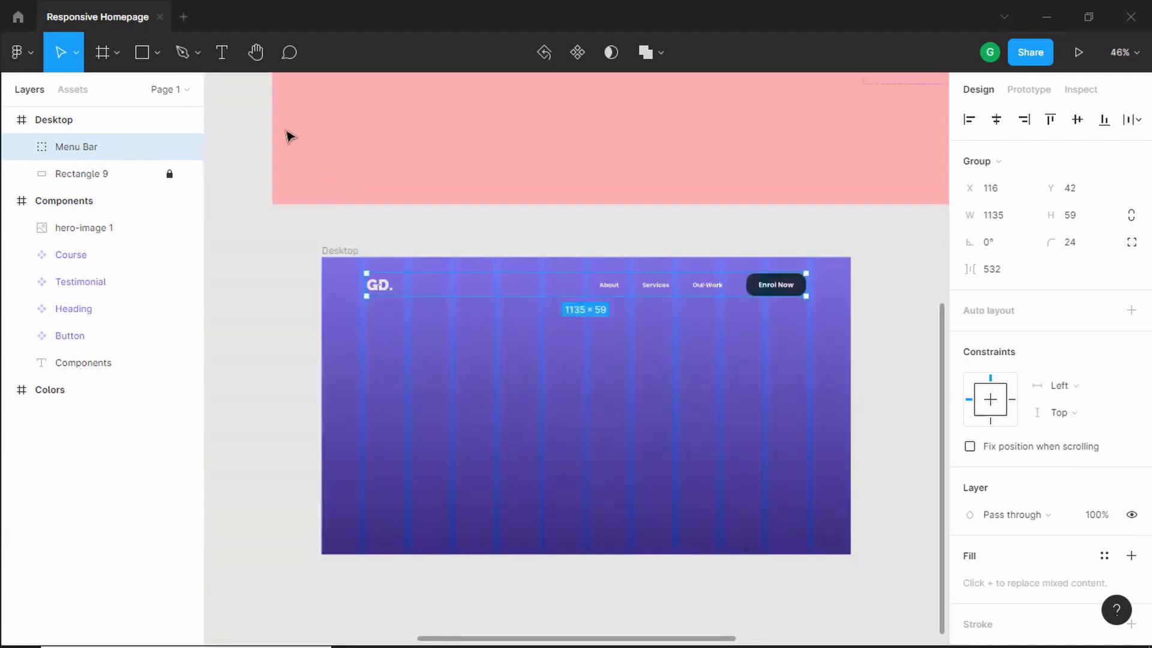
pyautogui.click(228, 56)
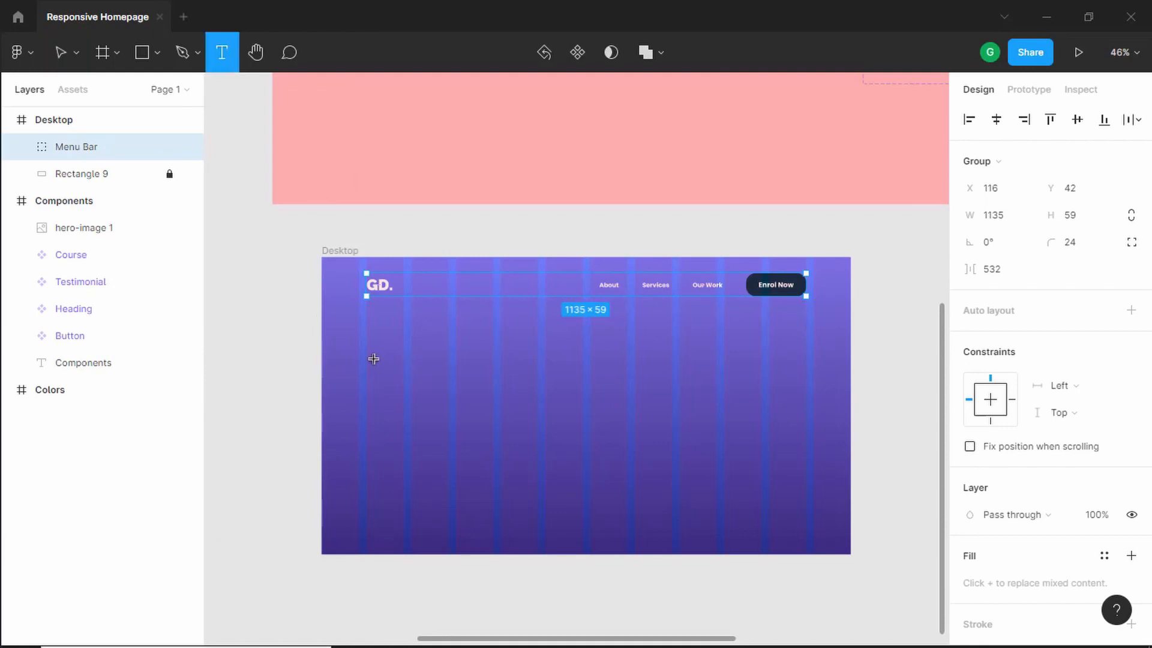
pyautogui.click(368, 338)
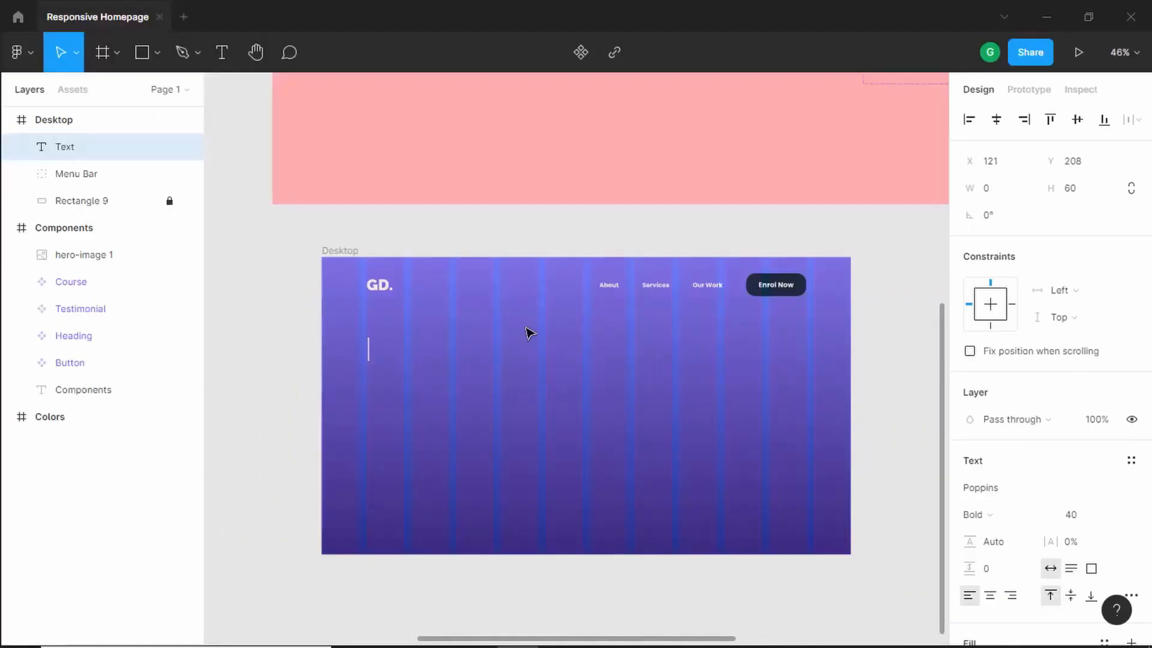
pyautogui.write('Learn The')
pyautogui.press('BackSpace')
pyautogui.press('BackSpace')
pyautogui.press('BackSpace')
pyautogui.write('the art of Game Dev')
pyautogui.press('Escape')
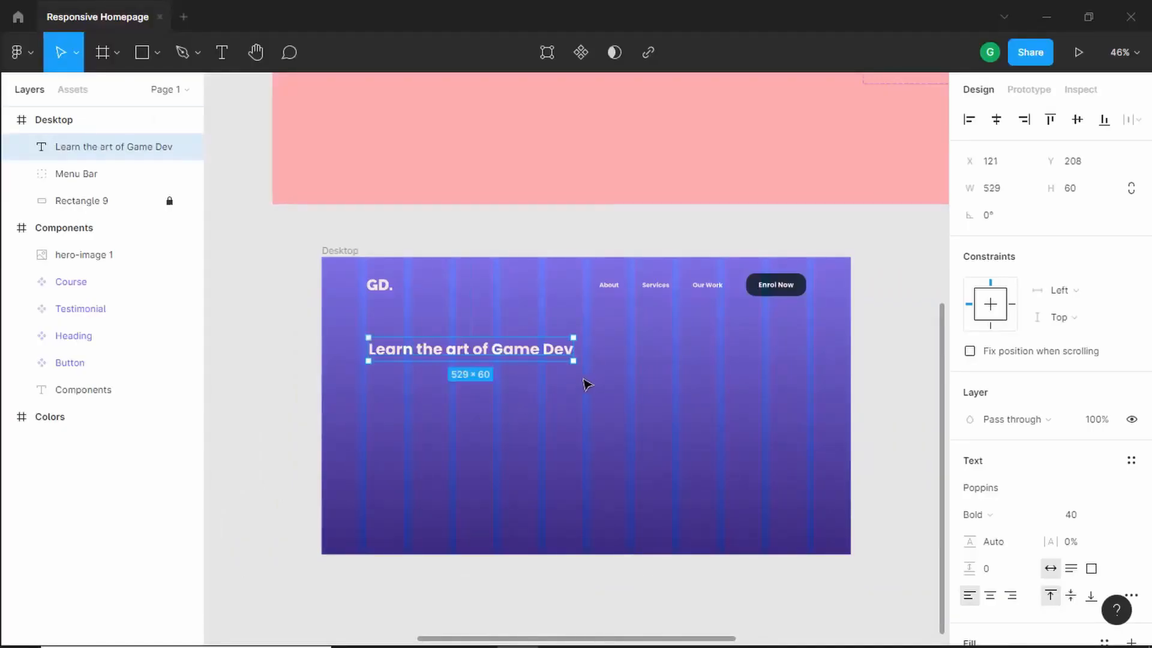
# - Set the heading's font size to 50
pyautogui.keyDown('ctrl'); pyautogui.scroll(3, 591, 386); pyautogui.keyUp('ctrl')
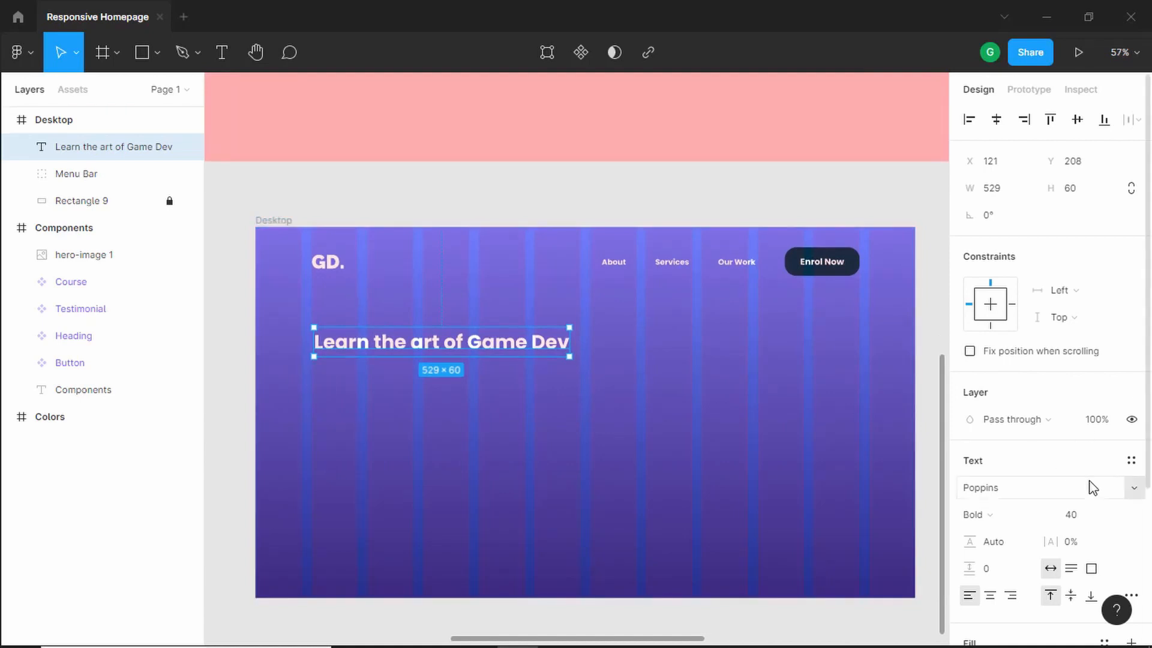
pyautogui.scroll(-2, 1092, 487)
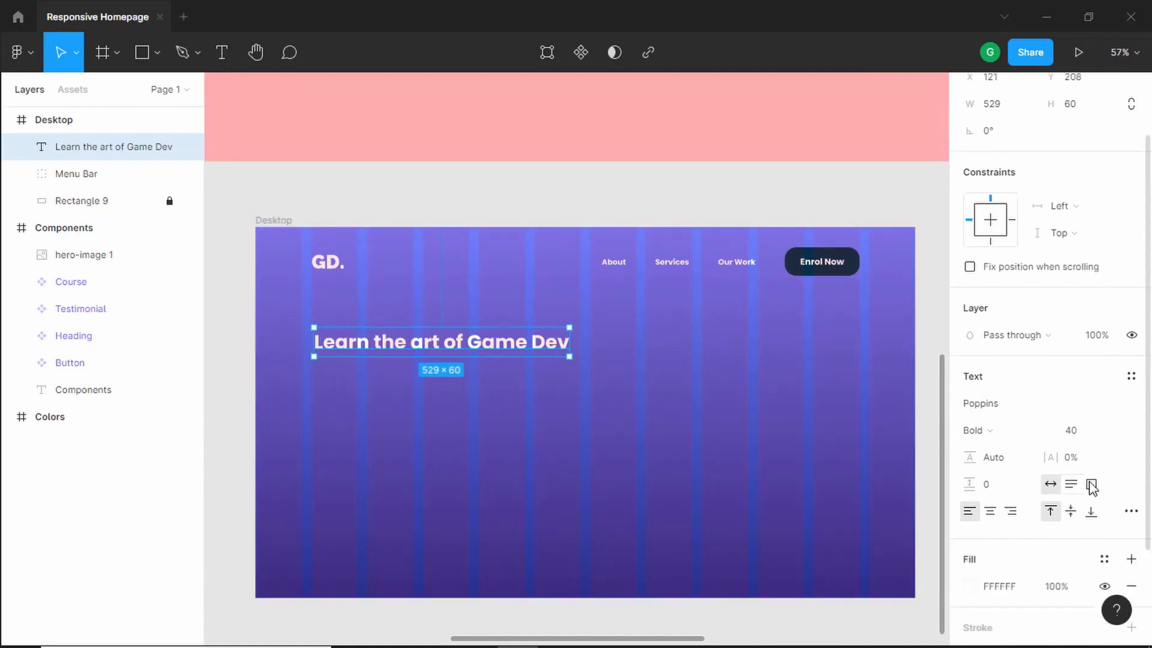
pyautogui.click(1086, 441)
pyautogui.press('Return')
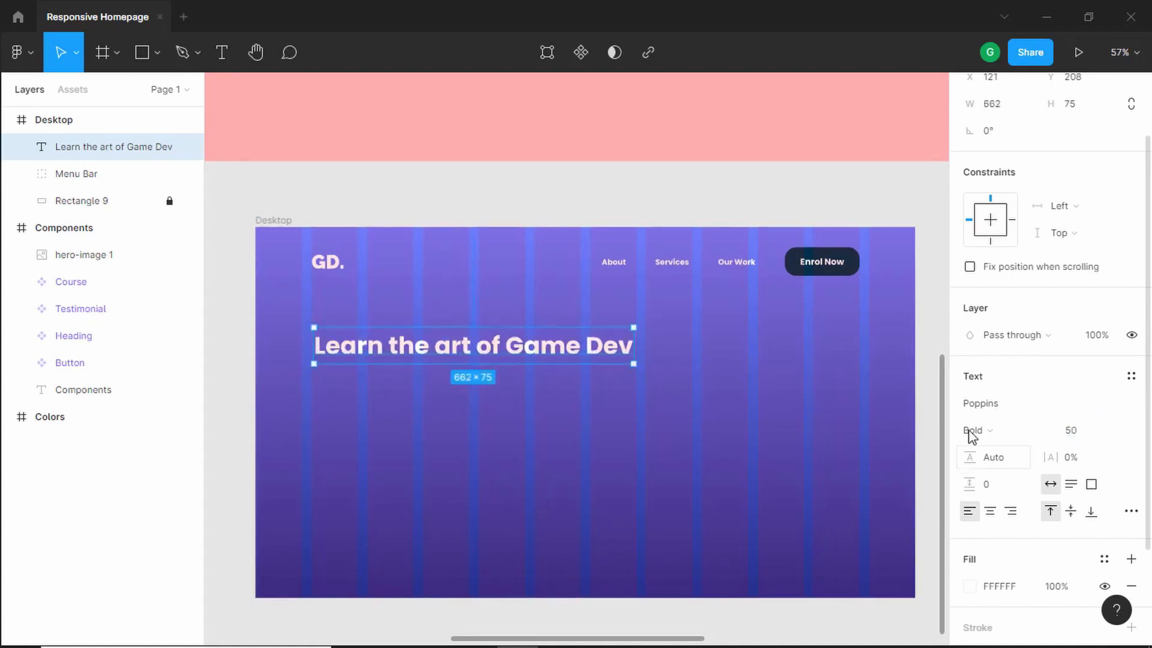
# - Change the heading's font to Raleway with the Black weight
pyautogui.click(1010, 408)
pyautogui.write('Ra')
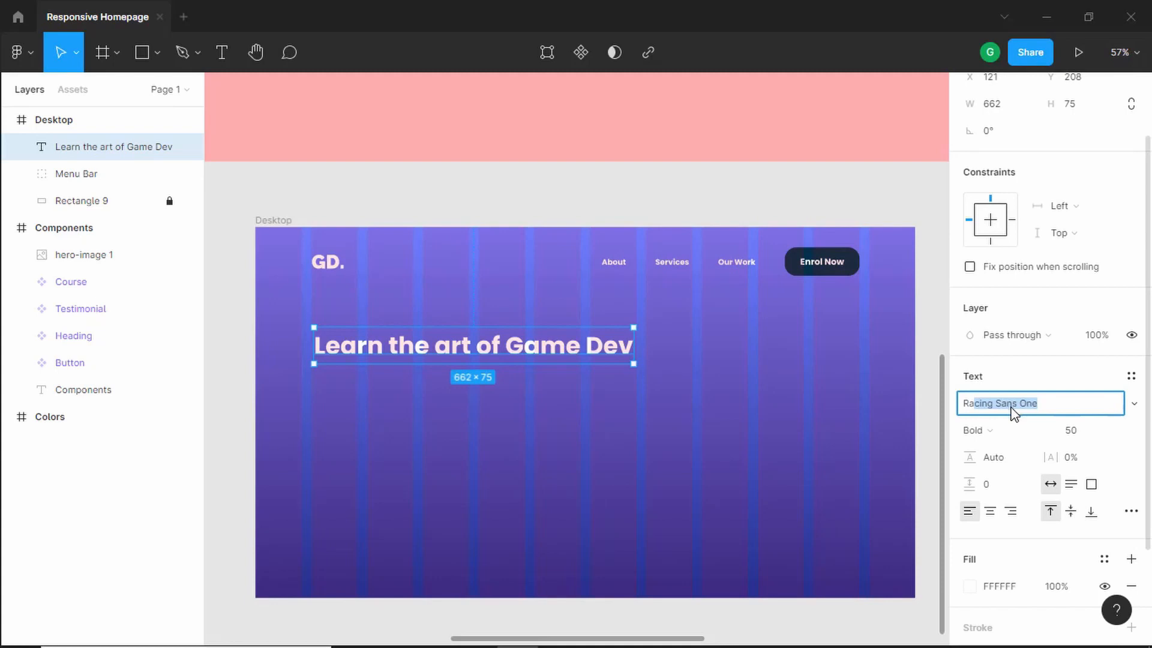
pyautogui.write('l')
pyautogui.press('Return')
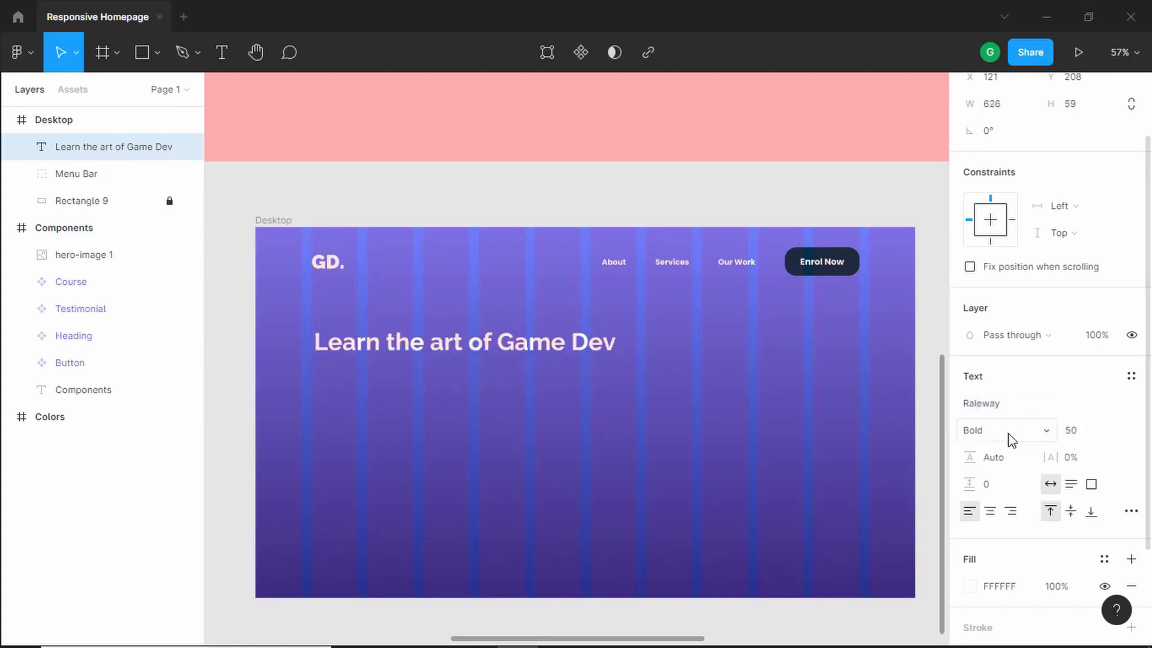
pyautogui.click(1007, 432)
pyautogui.click(1013, 425)
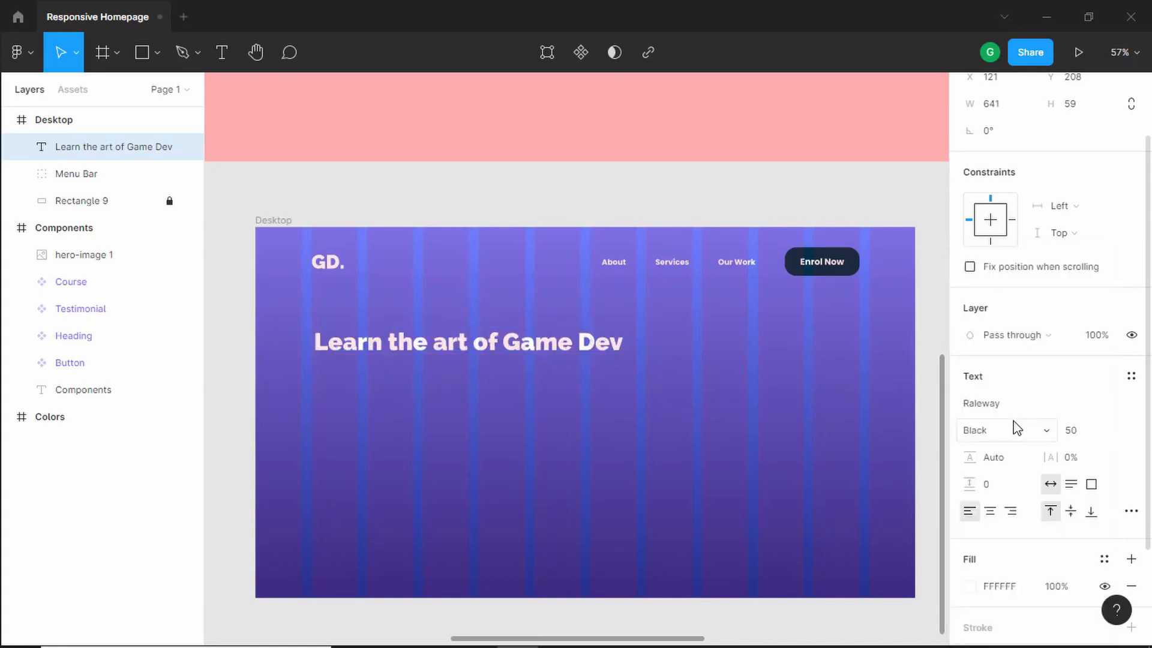
# - Narrow the heading to about 457 px wide so it wraps onto two lines, and set its line height to 125%
pyautogui.moveTo(622, 339); pyautogui.dragTo(528, 341)
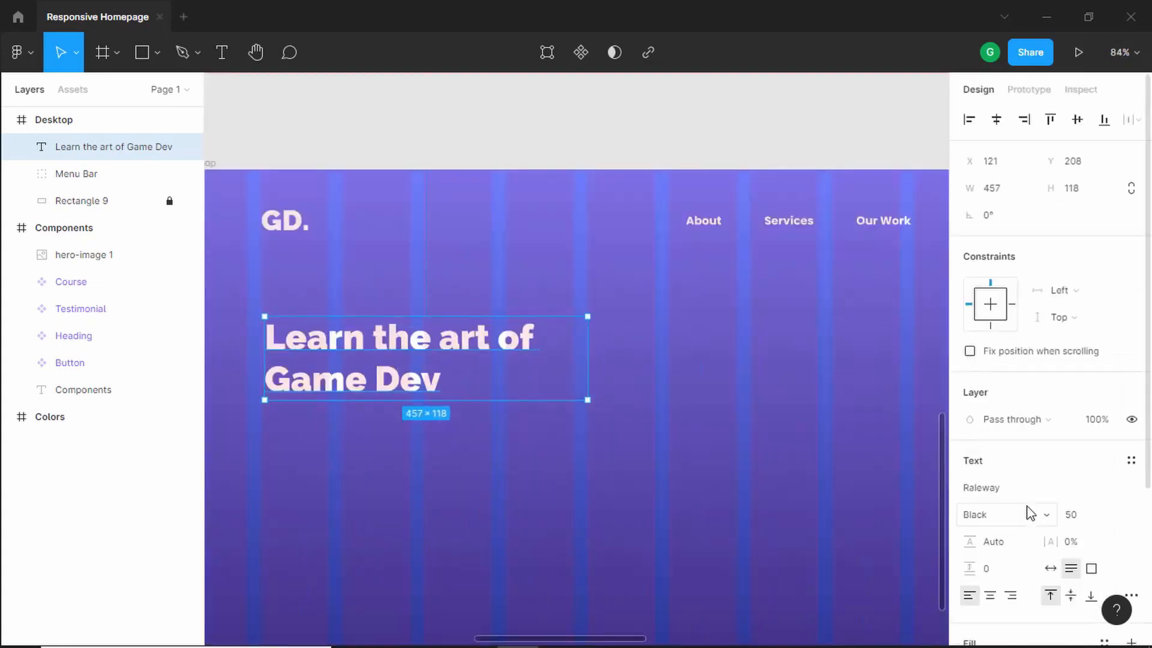
pyautogui.scroll(-1, 1020, 516)
pyautogui.click(1001, 460)
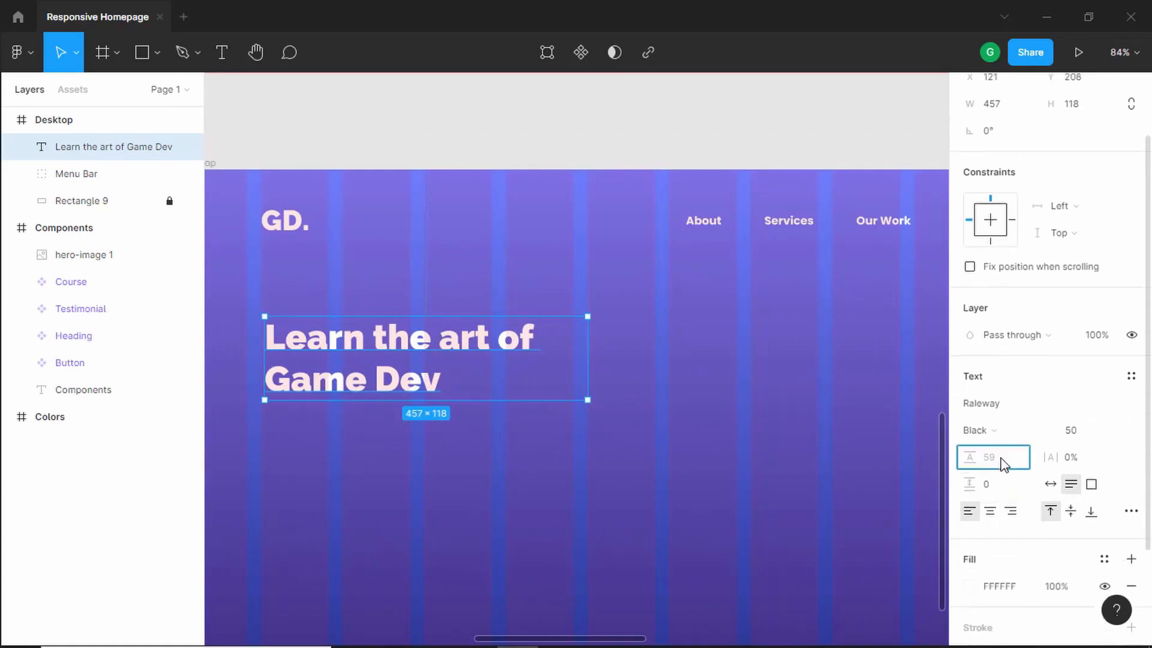
pyautogui.write('125')
pyautogui.press('Return')
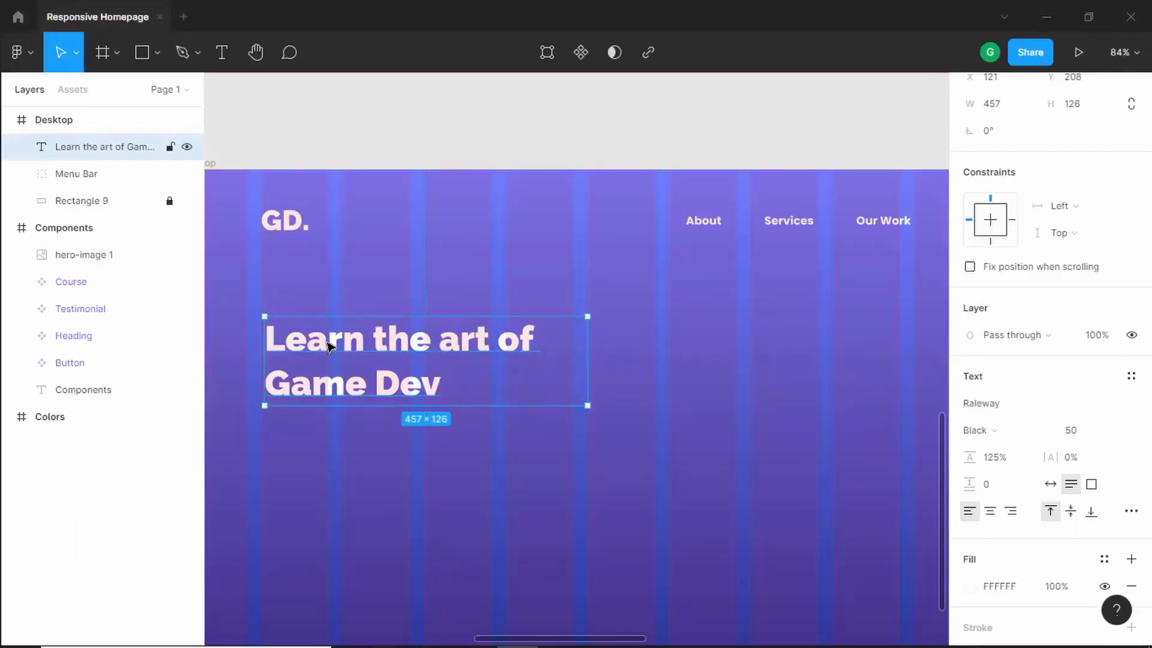
# - Duplicate the heading and place the copy below it at about Y 364
pyautogui.moveTo(332, 336); pyautogui.dragTo(324, 465)
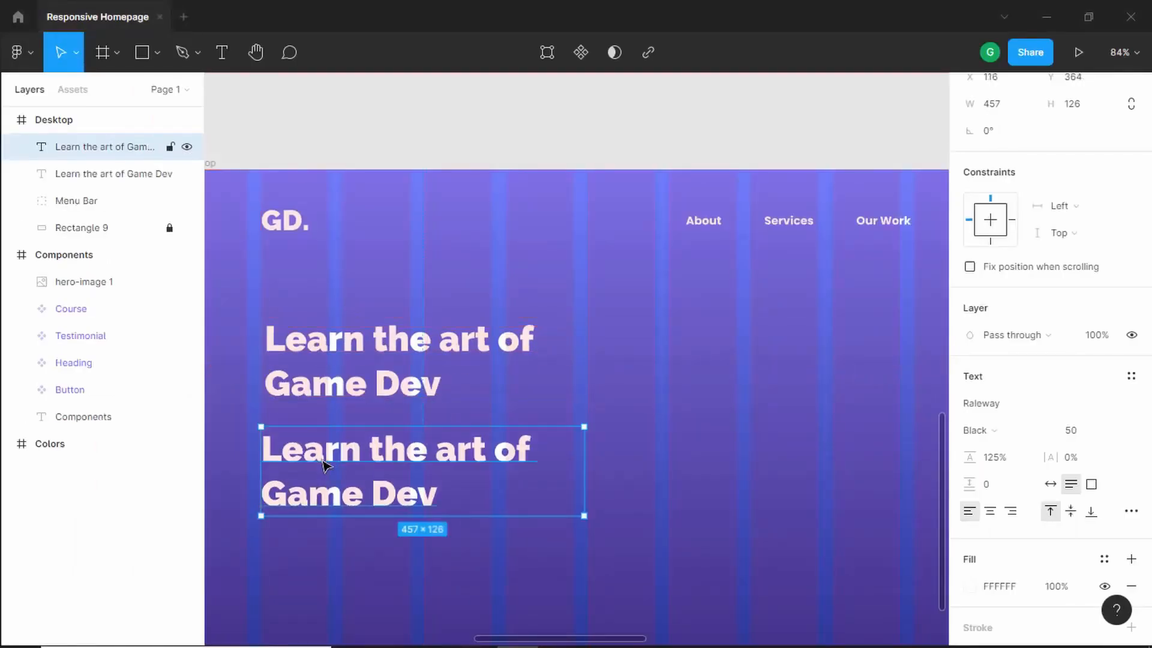
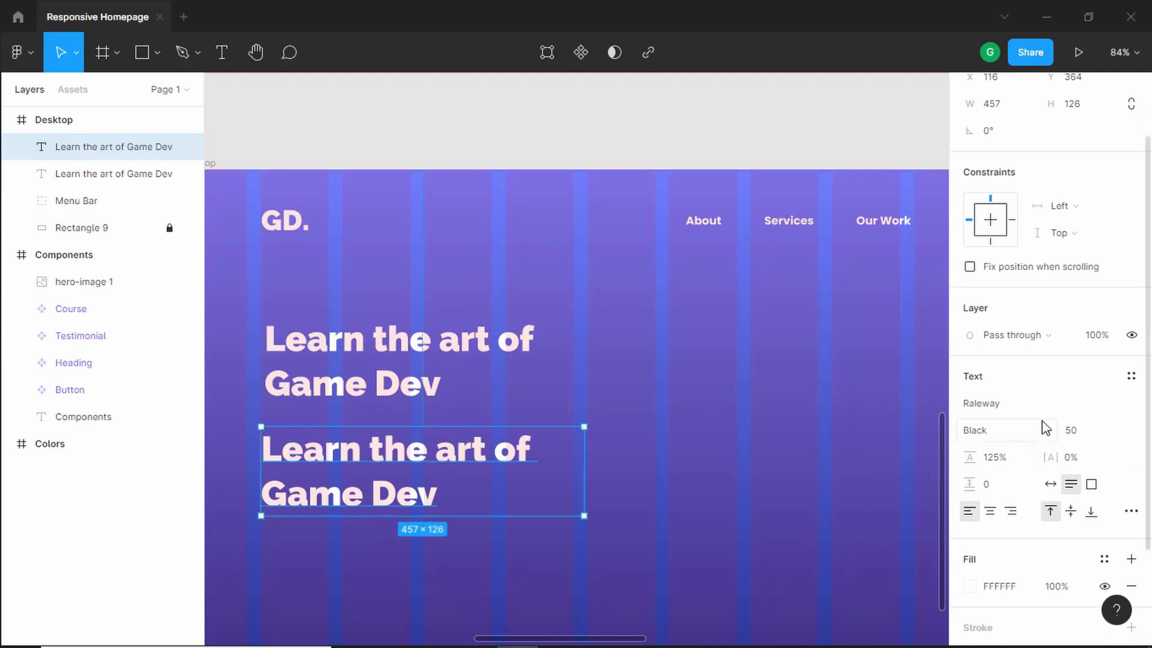
# - Set the duplicated heading text to Poppins Regular at size 16
pyautogui.click(1083, 436)
pyautogui.write('16')
pyautogui.press('Return')
pyautogui.click(1019, 406)
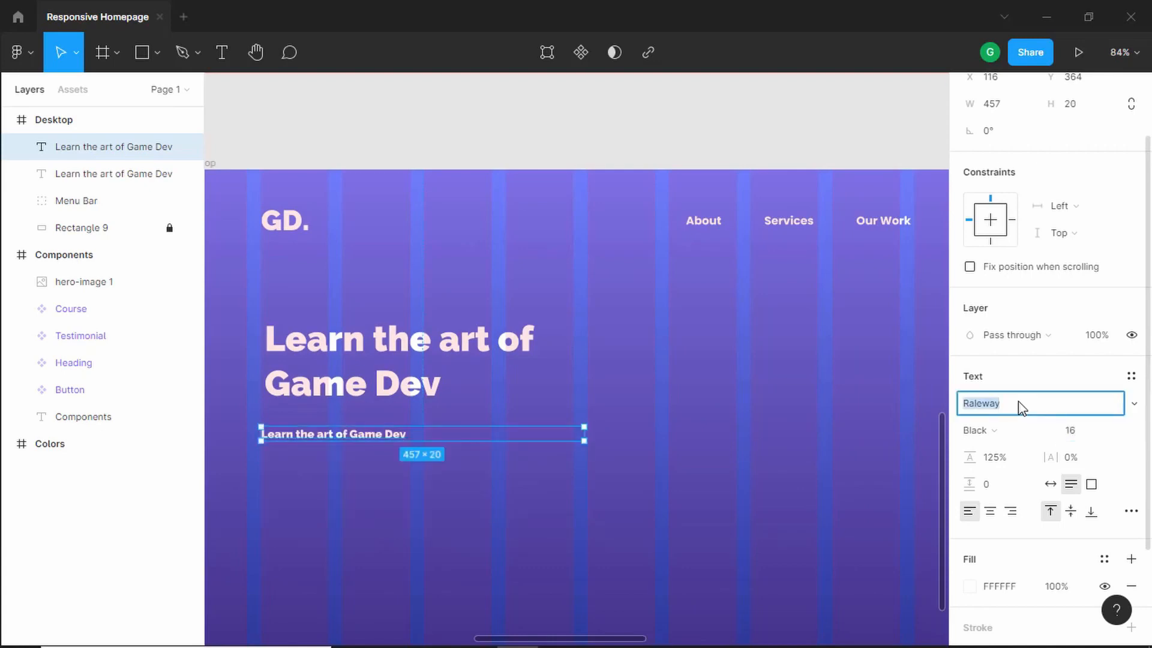
pyautogui.write('Po')
pyautogui.write('ppins')
pyautogui.press('Return')
pyautogui.click(1020, 430)
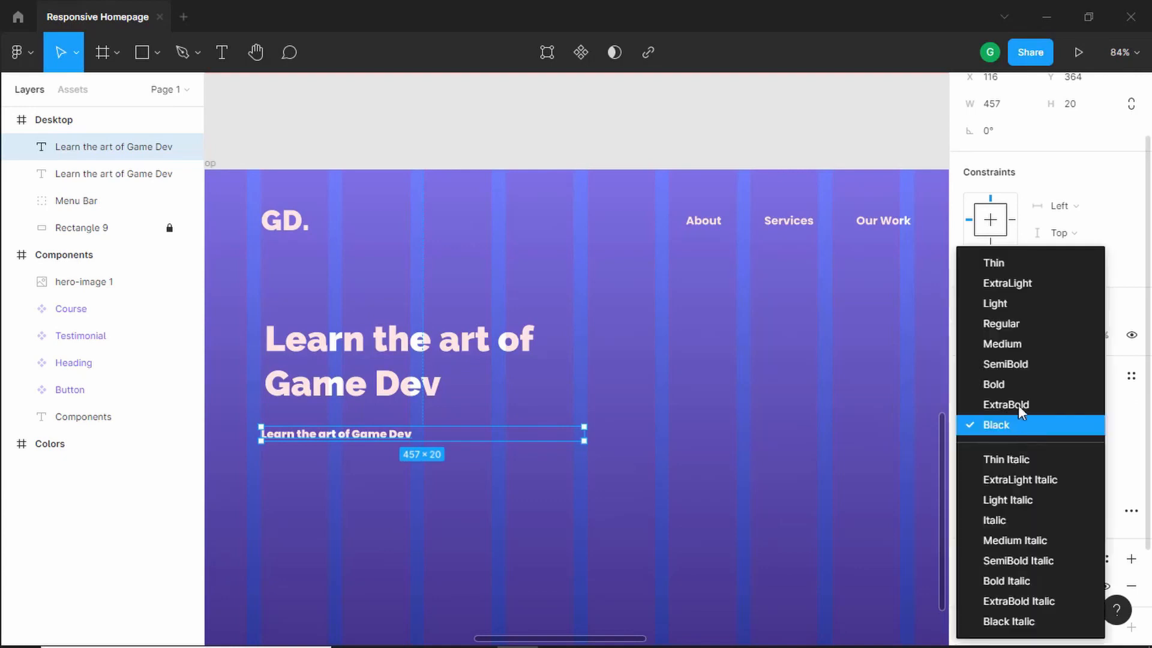
pyautogui.click(1030, 325)
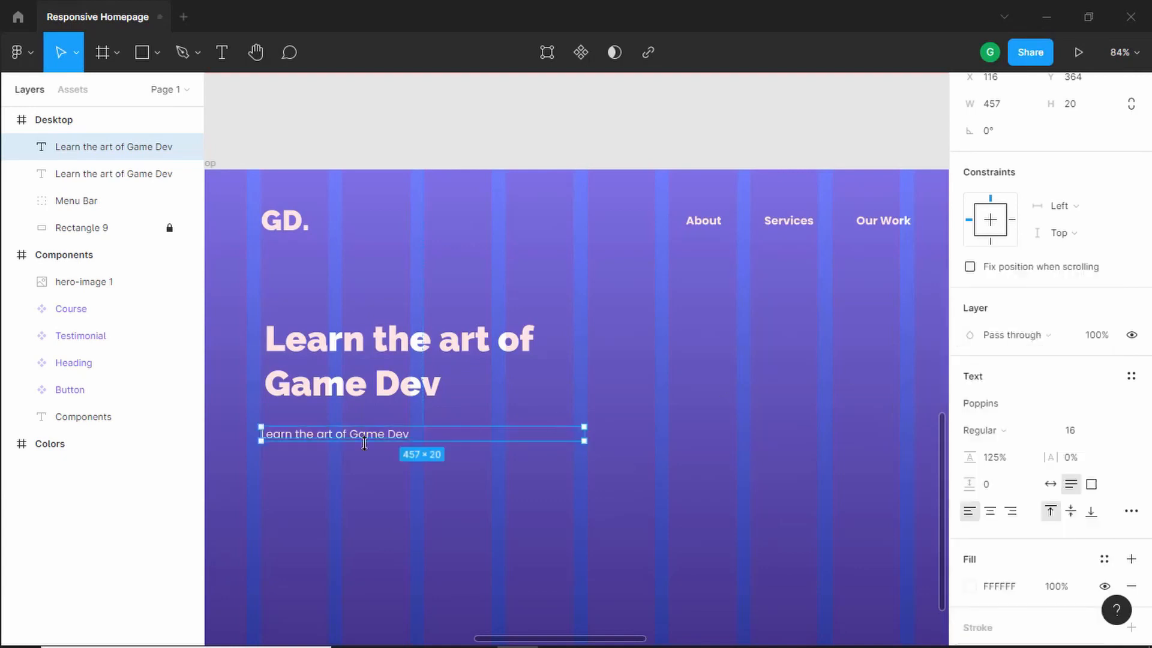
# - Set the small text's line height to 200%
pyautogui.click(1010, 459)
pyautogui.doubleClick(1010, 459)
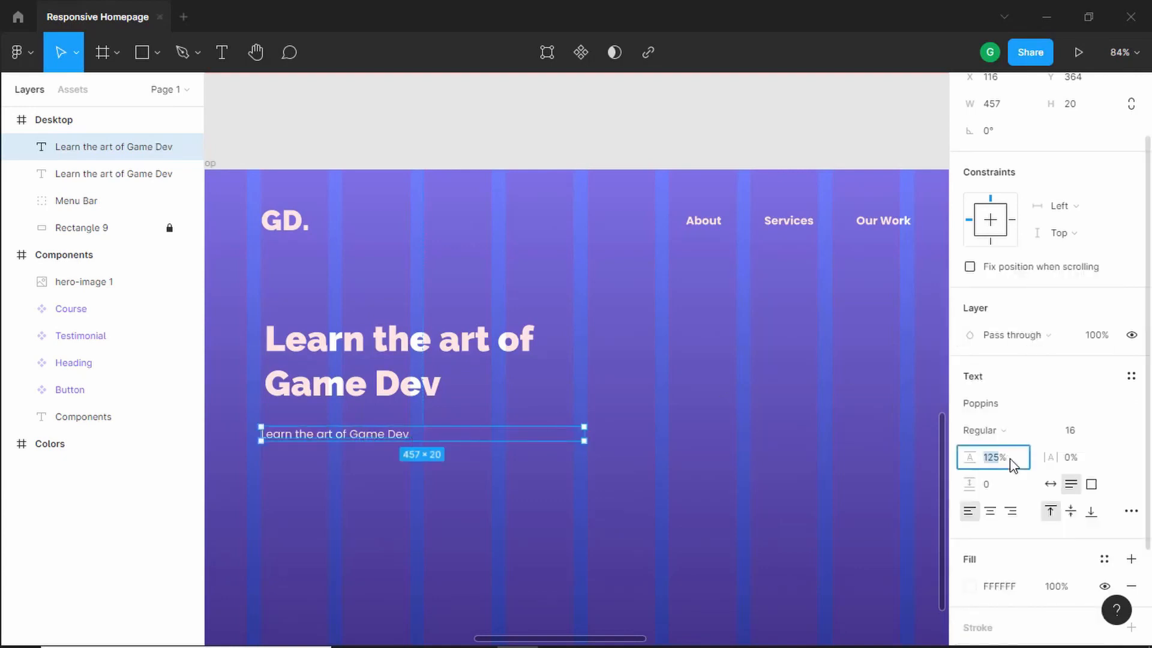
pyautogui.write('2')
pyautogui.press('Return')
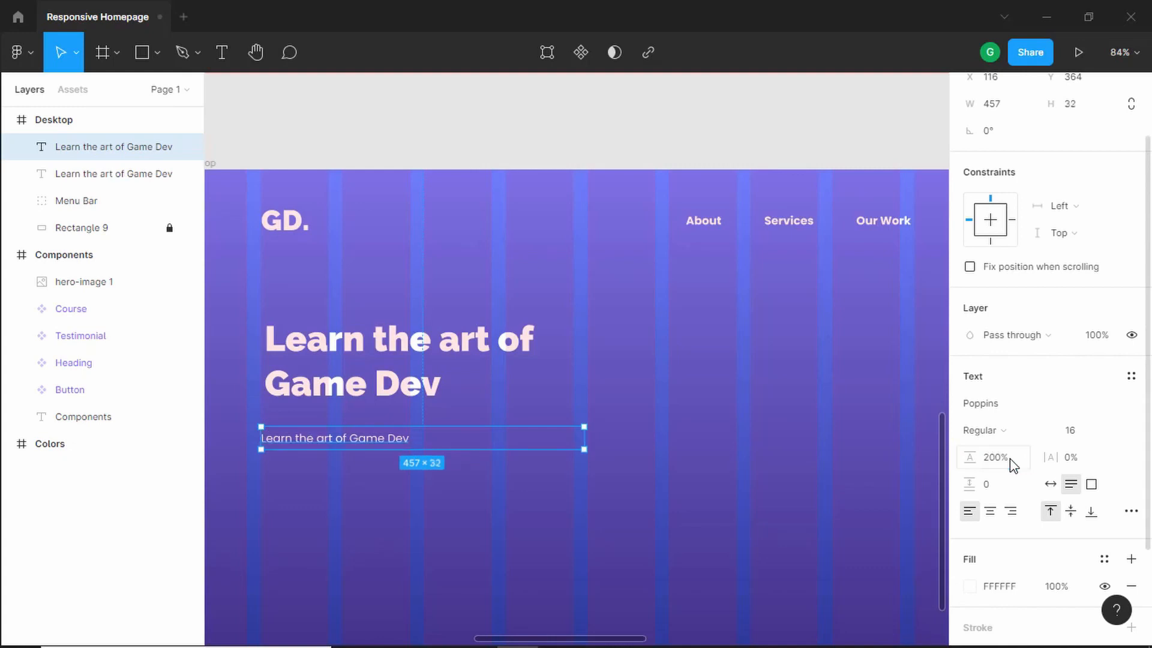
# - Replace the small text with 'This is a comprehensive course on Game Development. You will learn everything from generating an idea to publishing your games to different platforms.'
pyautogui.scroll(1, 336, 450)
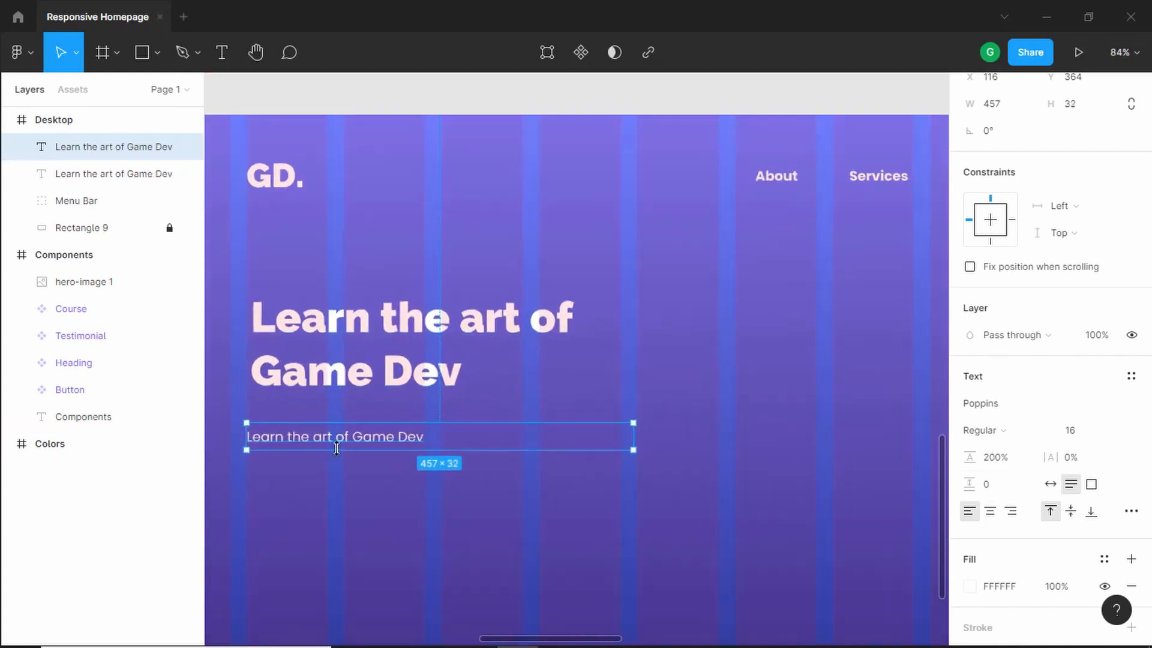
pyautogui.scroll(-1, 337, 448)
pyautogui.scroll(1, 379, 434)
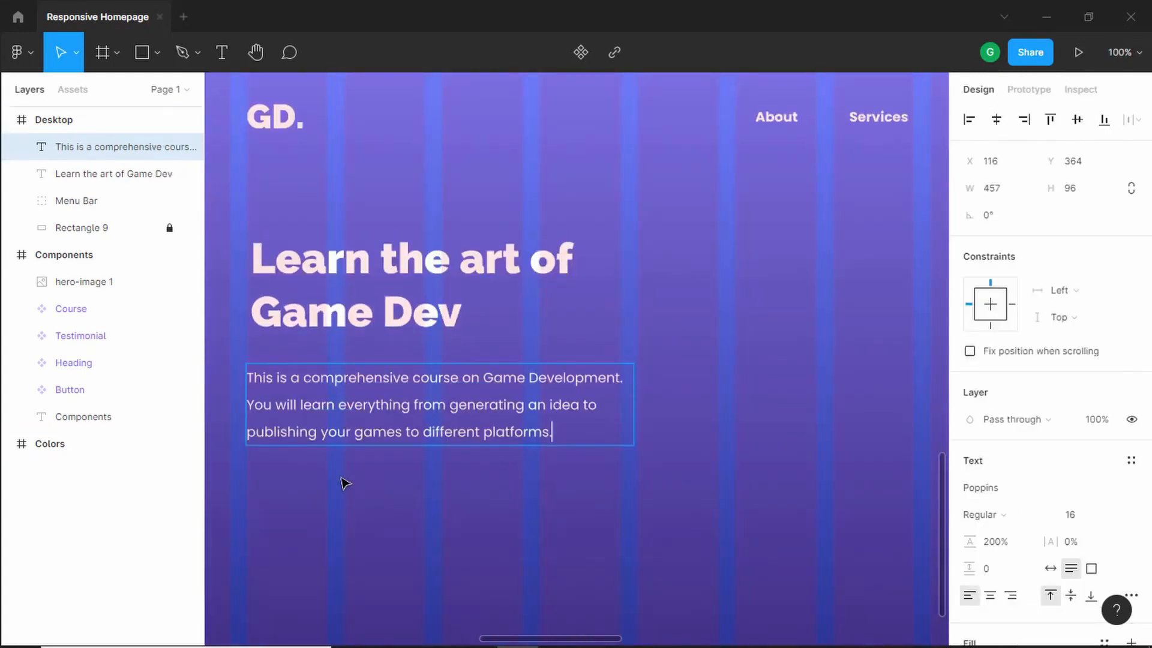
pyautogui.click(341, 478)
pyautogui.scroll(-1, 342, 478)
# - Compare with the reference design and place a Button component instance below the paragraph
pyautogui.hotkey('alt', 'Tab')
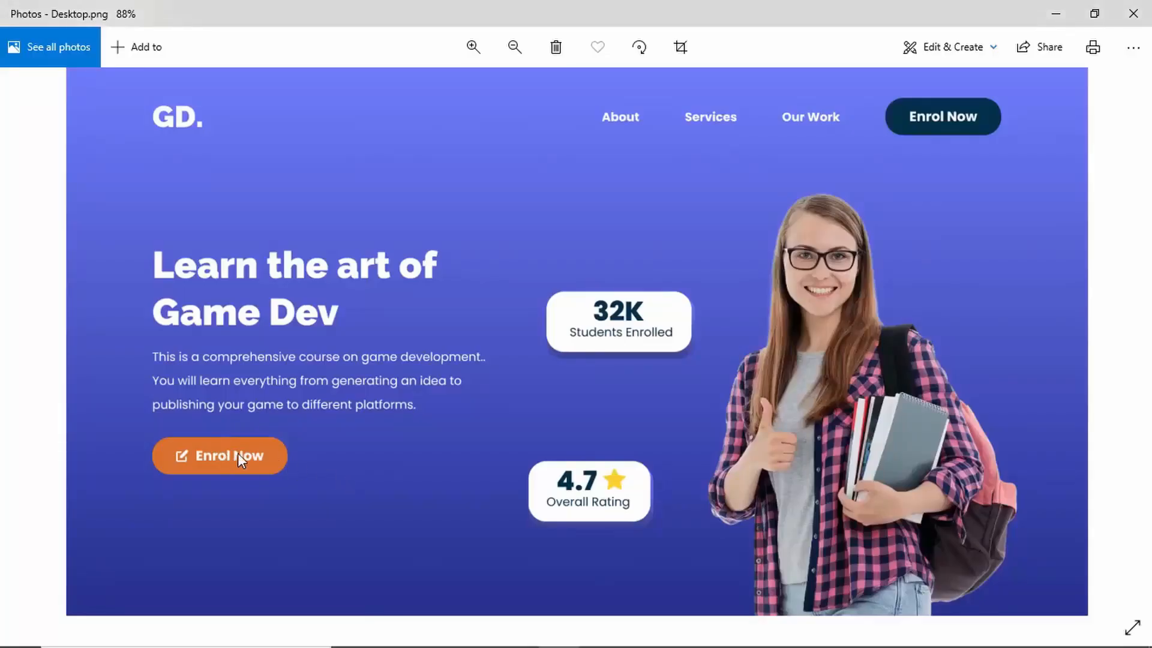
pyautogui.hotkey('alt', 'Tab')
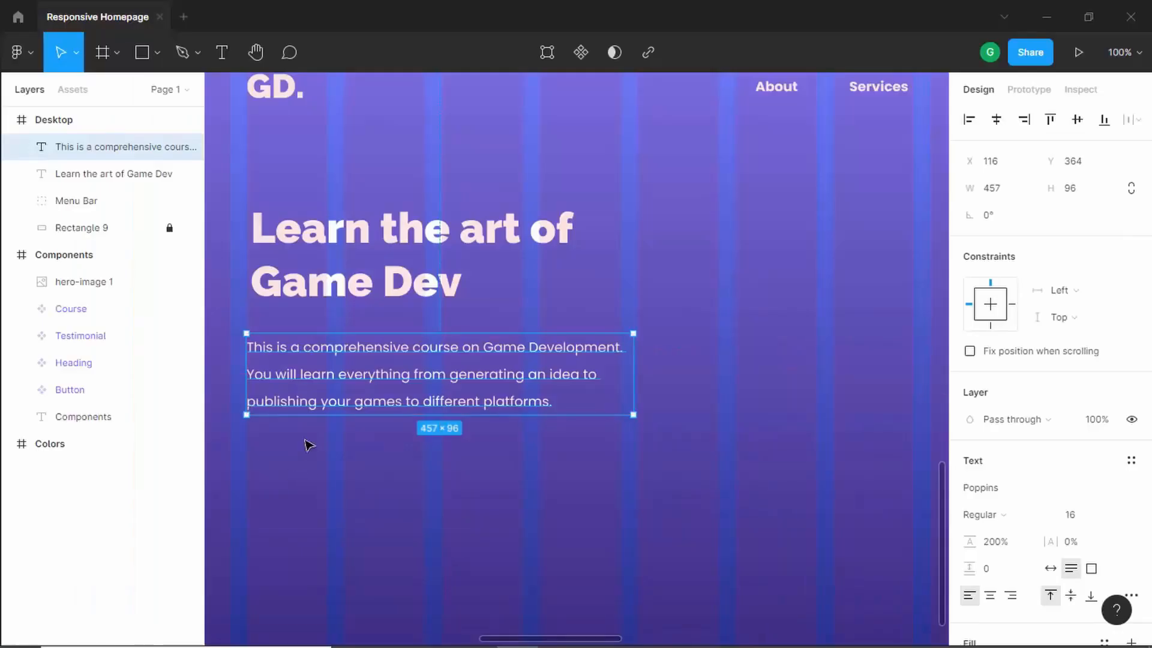
pyautogui.click(72, 90)
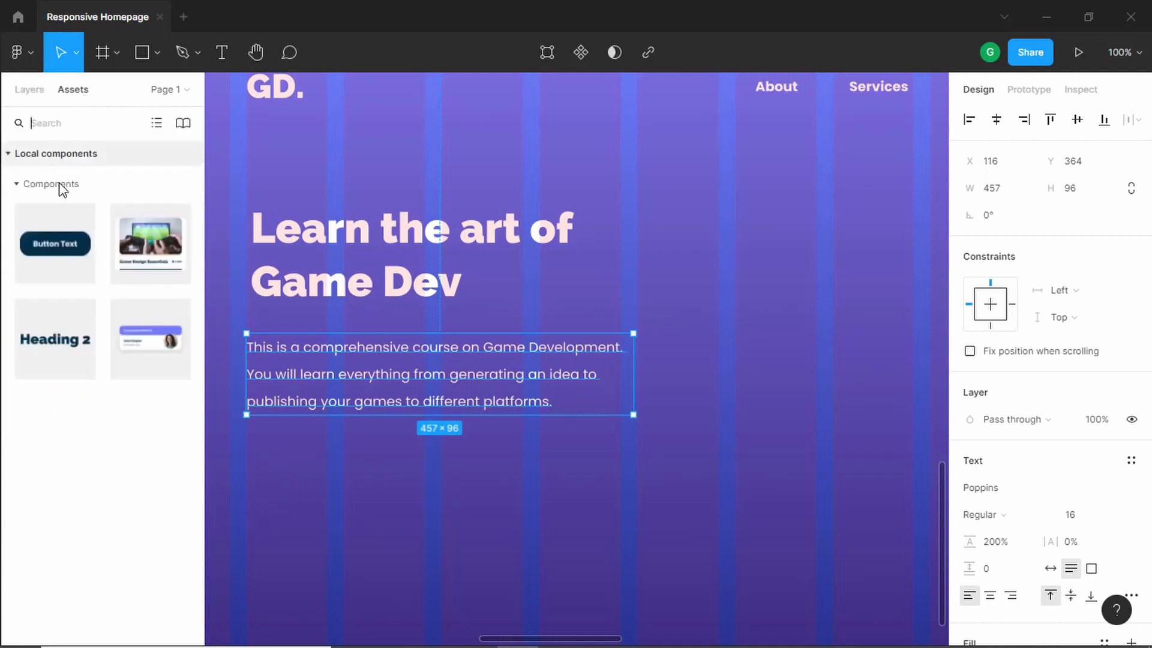
pyautogui.press('Escape')
pyautogui.moveTo(38, 250); pyautogui.dragTo(305, 469)
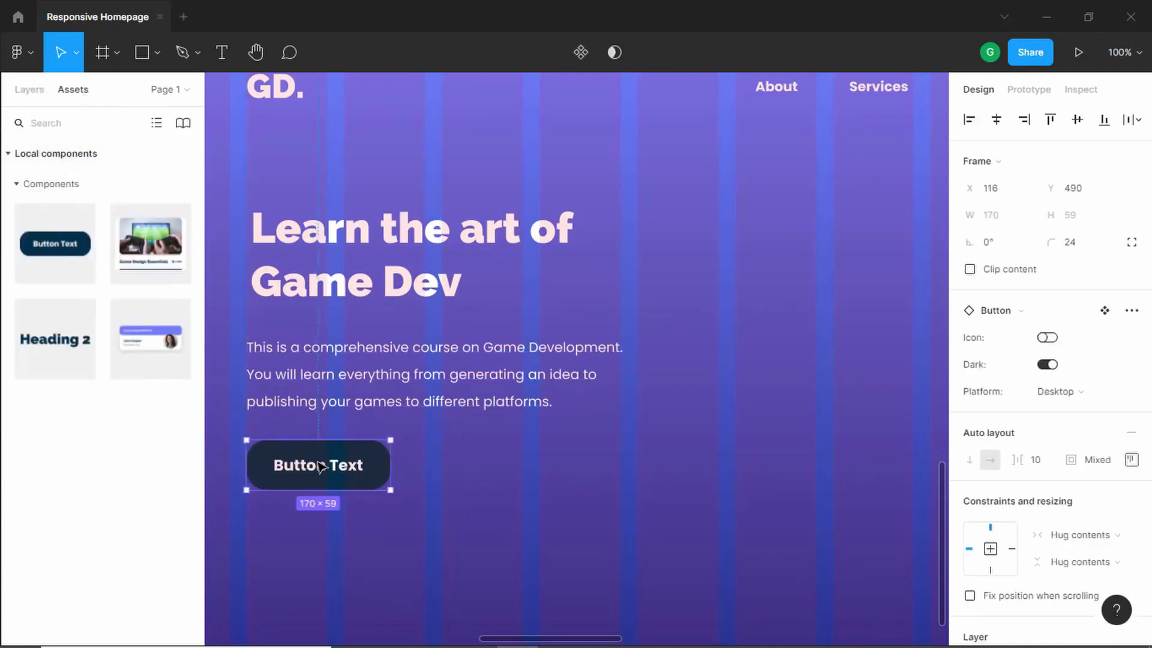
# - Turn off Dark and turn on Icon for the button, and change its label to Enrol Now
pyautogui.click(1050, 364)
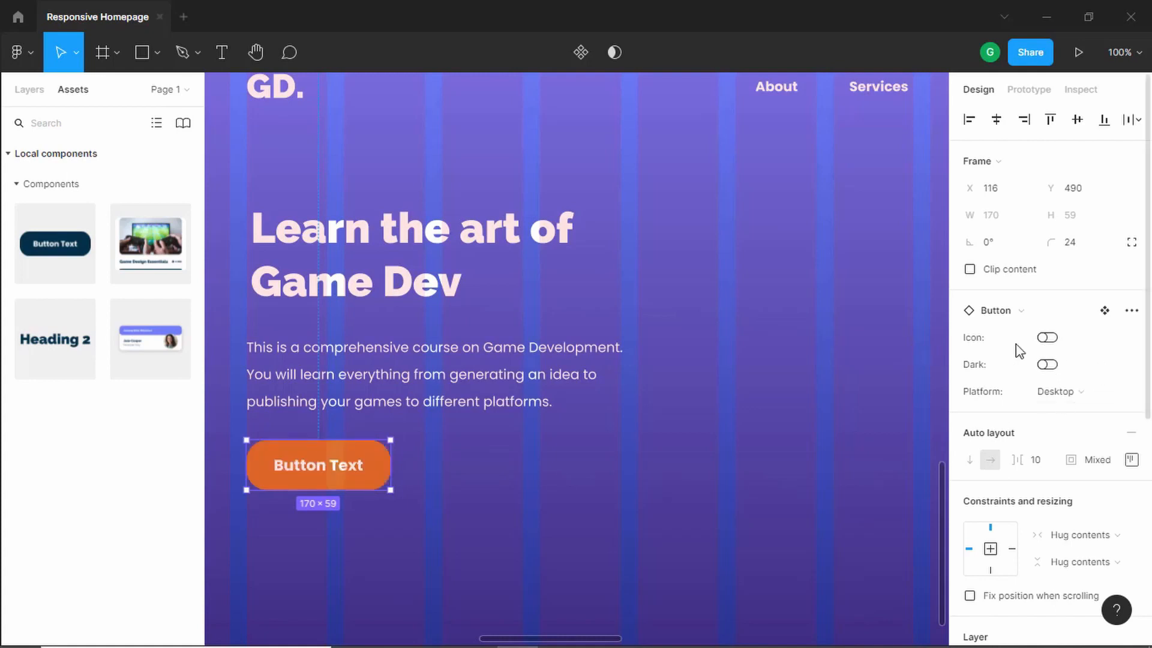
pyautogui.click(1048, 340)
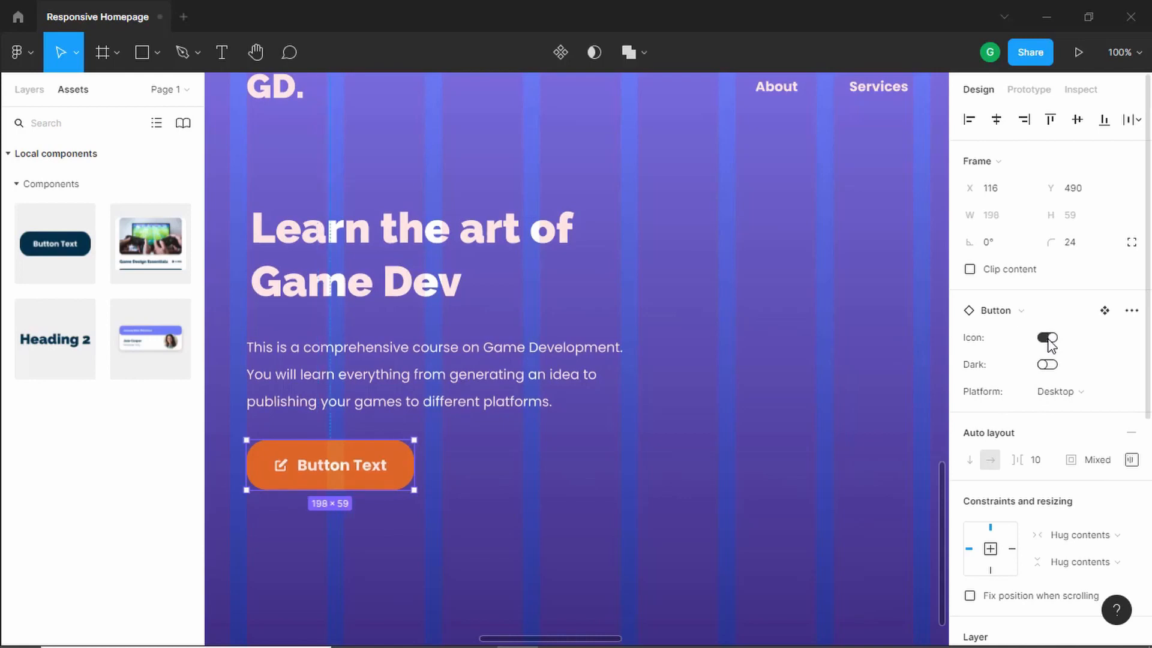
pyautogui.doubleClick(340, 466)
pyautogui.doubleClick(340, 466)
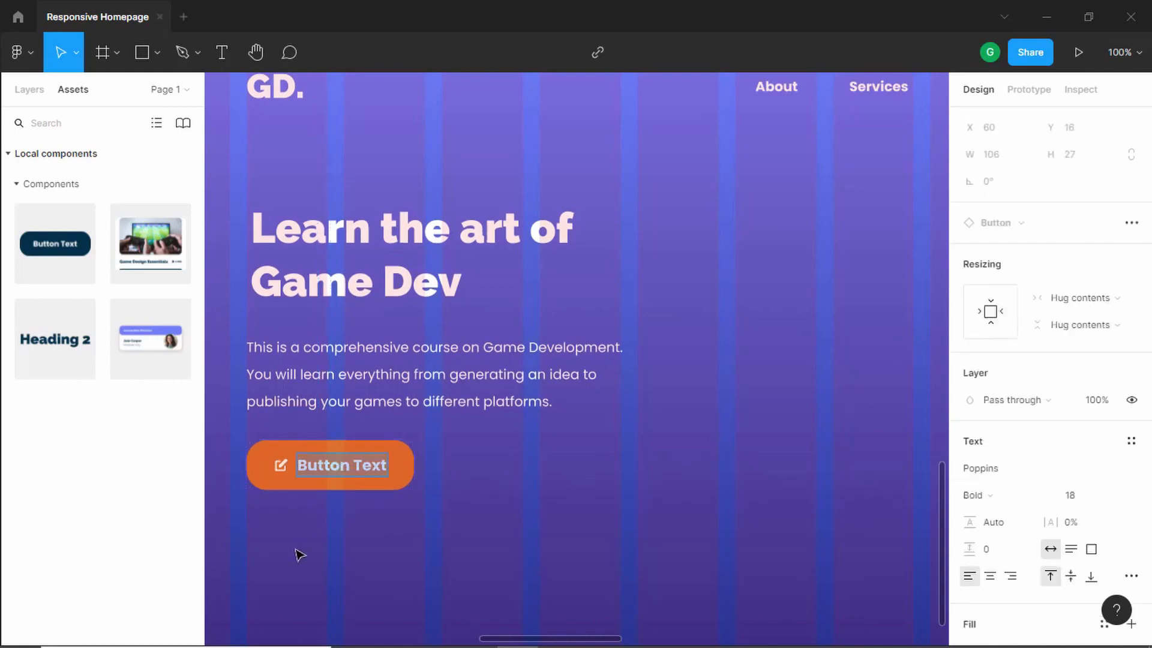
pyautogui.write('Enrol Now')
pyautogui.press('Escape')
pyautogui.press('Escape')
pyautogui.hotkey('shift', '1')
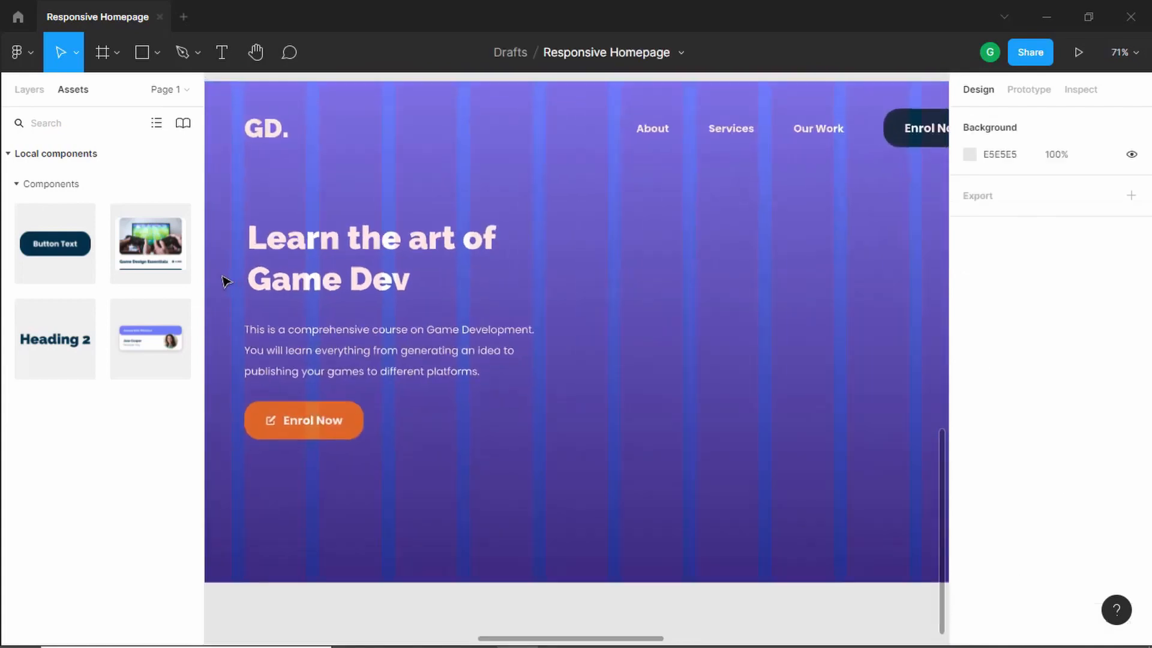
# - Move the paragraph up to sit 19 px below the heading
pyautogui.scroll(5, 225, 282)
pyautogui.scroll(3, 233, 275)
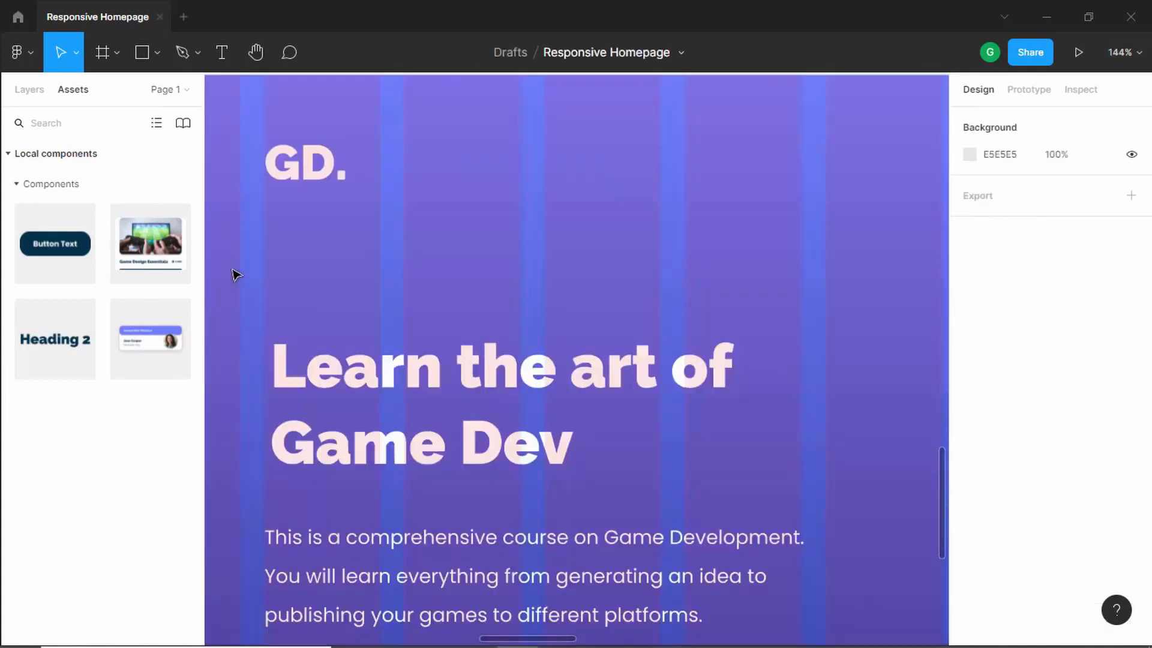
pyautogui.click(459, 376)
pyautogui.moveTo(454, 379); pyautogui.dragTo(449, 377)
pyautogui.scroll(-2, 448, 376)
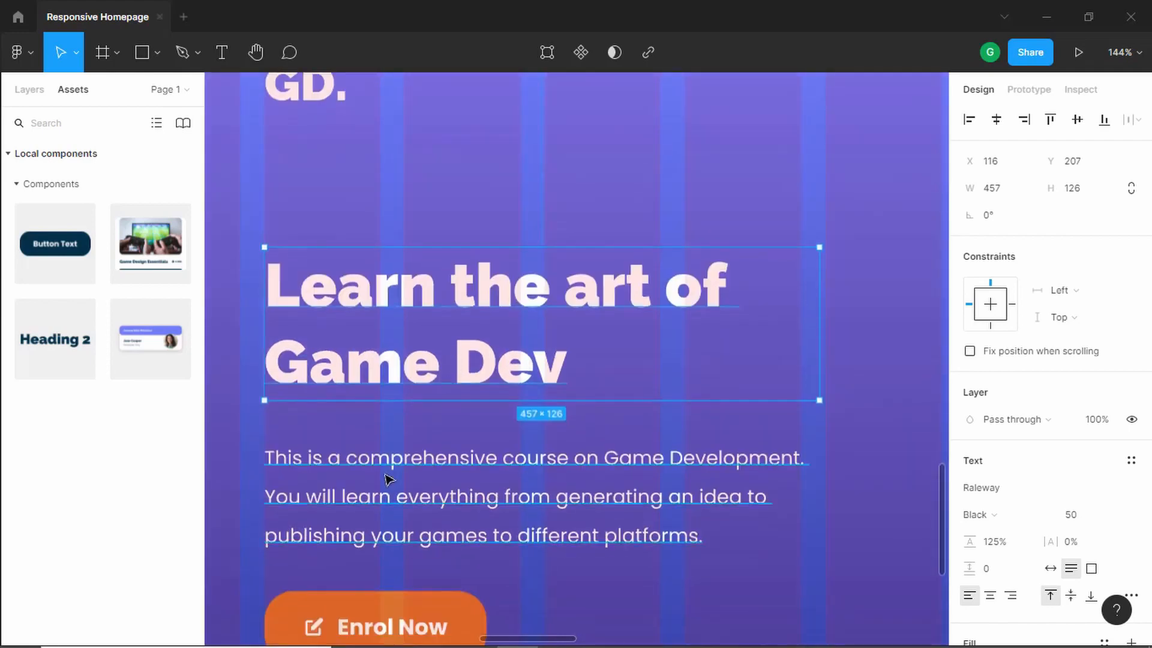
pyautogui.moveTo(385, 478); pyautogui.dragTo(386, 454)
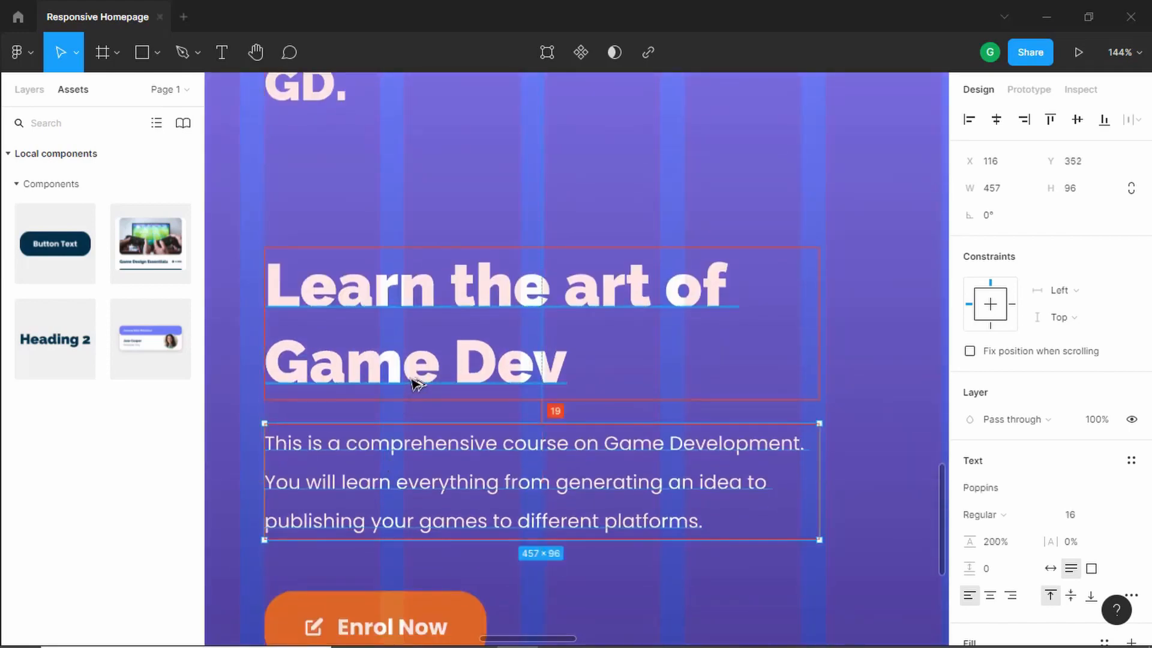
# - Move the Enrol Now button up closer to the paragraph
pyautogui.scroll(-2, 417, 384)
pyautogui.moveTo(367, 547); pyautogui.dragTo(367, 534)
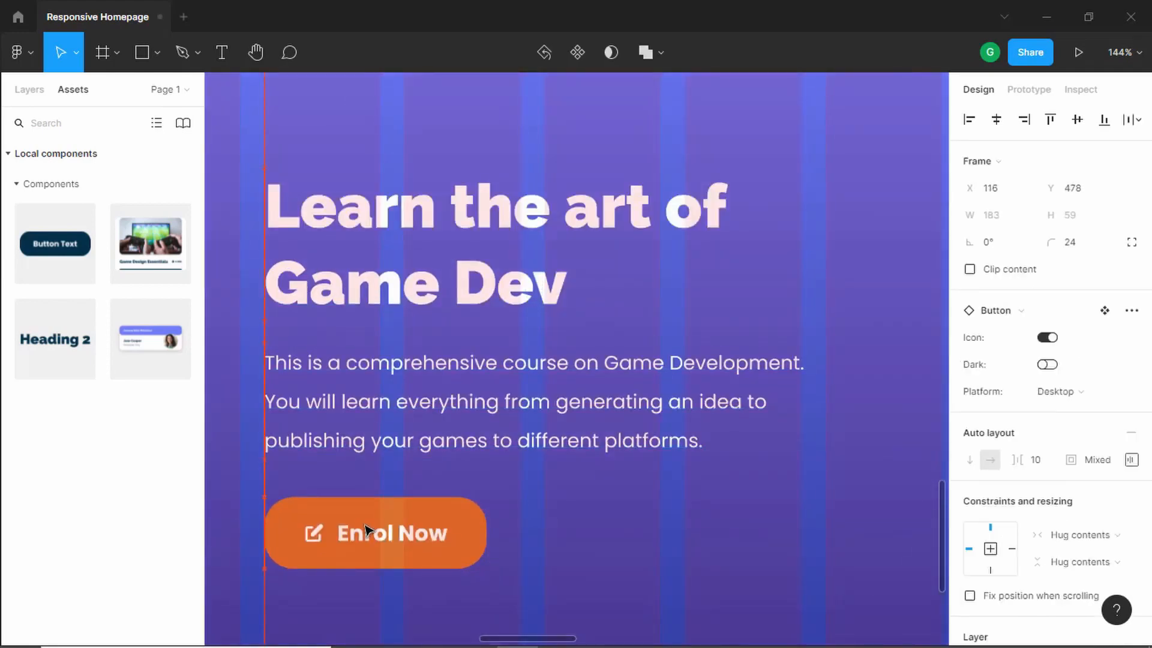
pyautogui.scroll(-5, 433, 391)
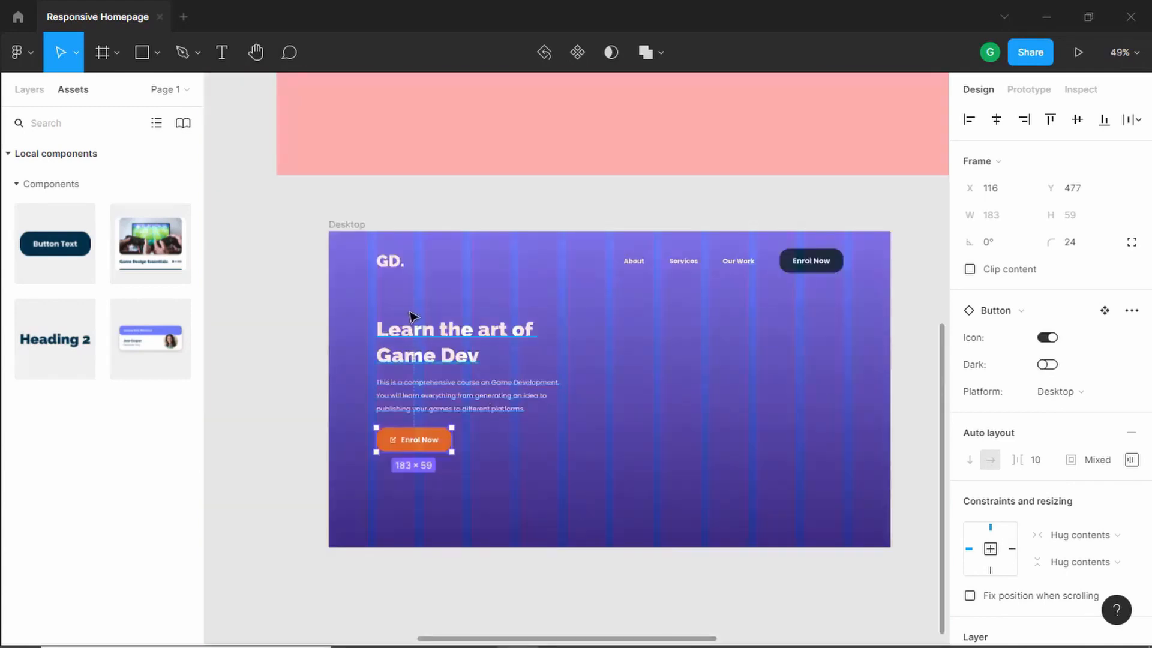
# - Select the heading, paragraph and button together and shift them down slightly
pyautogui.moveTo(304, 303); pyautogui.dragTo(658, 528)
pyautogui.scroll(2, 467, 339)
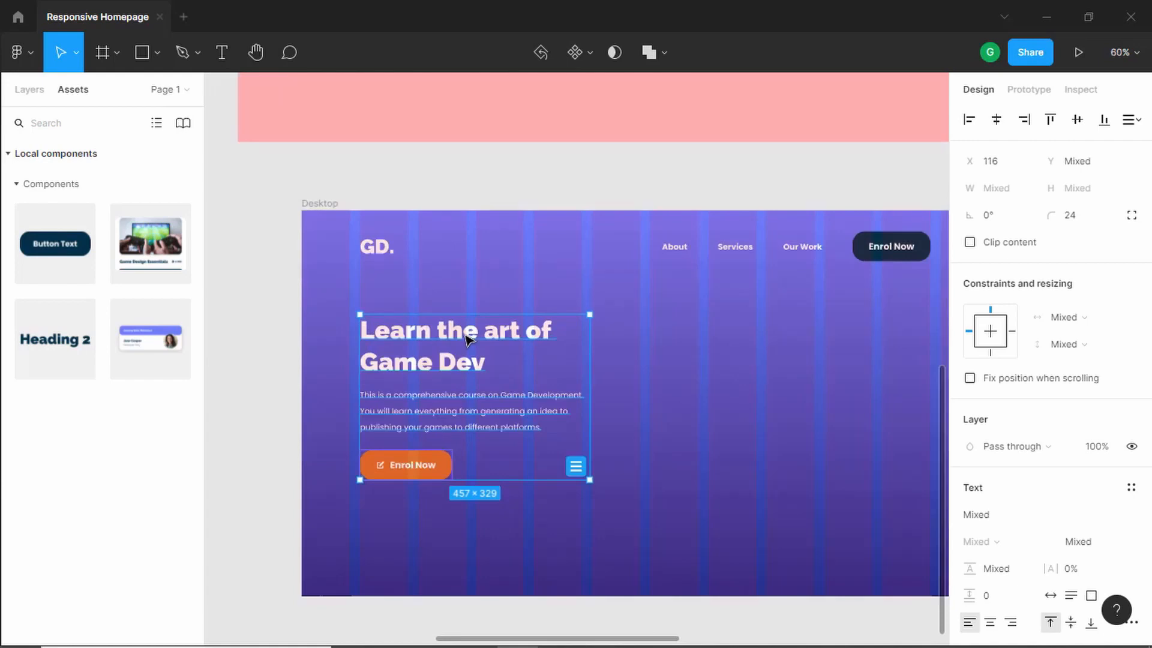
pyautogui.moveTo(467, 337); pyautogui.dragTo(467, 348)
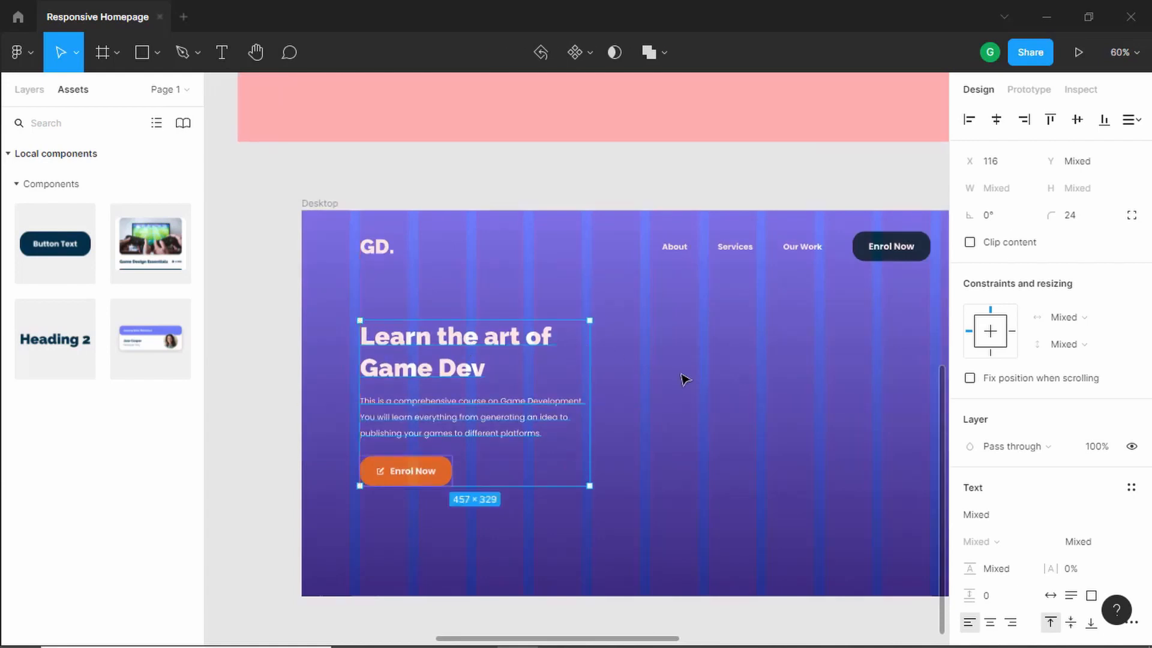
pyautogui.click(800, 368)
# - Move the hero image into the Desktop frame, placing it at the right beside the text
pyautogui.scroll(-3, 802, 368)
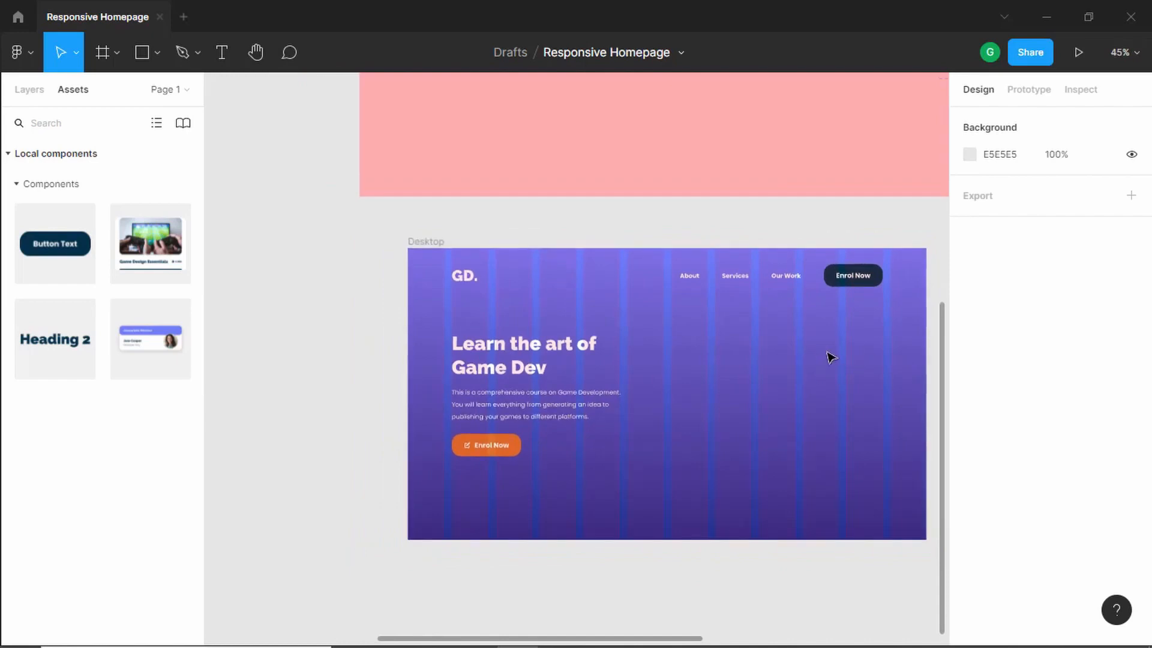
pyautogui.moveTo(836, 346); pyautogui.dragTo(357, 532)
pyautogui.moveTo(724, 334); pyautogui.dragTo(722, 394)
pyautogui.moveTo(809, 218); pyautogui.dragTo(318, 480)
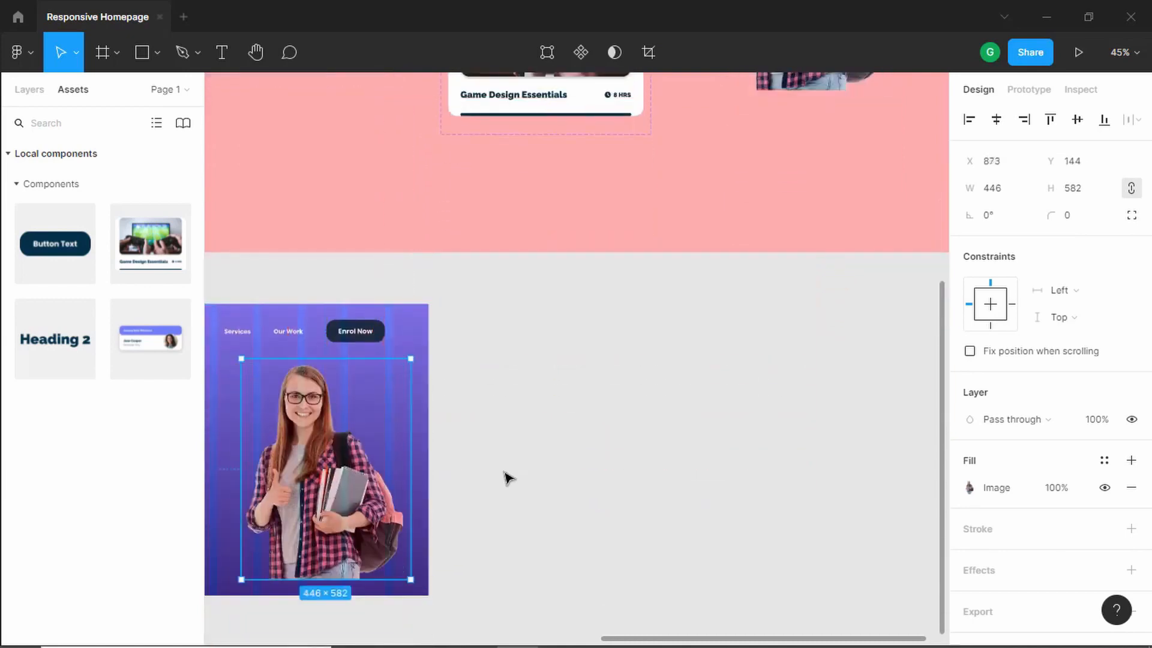
pyautogui.moveTo(787, 427); pyautogui.dragTo(774, 458)
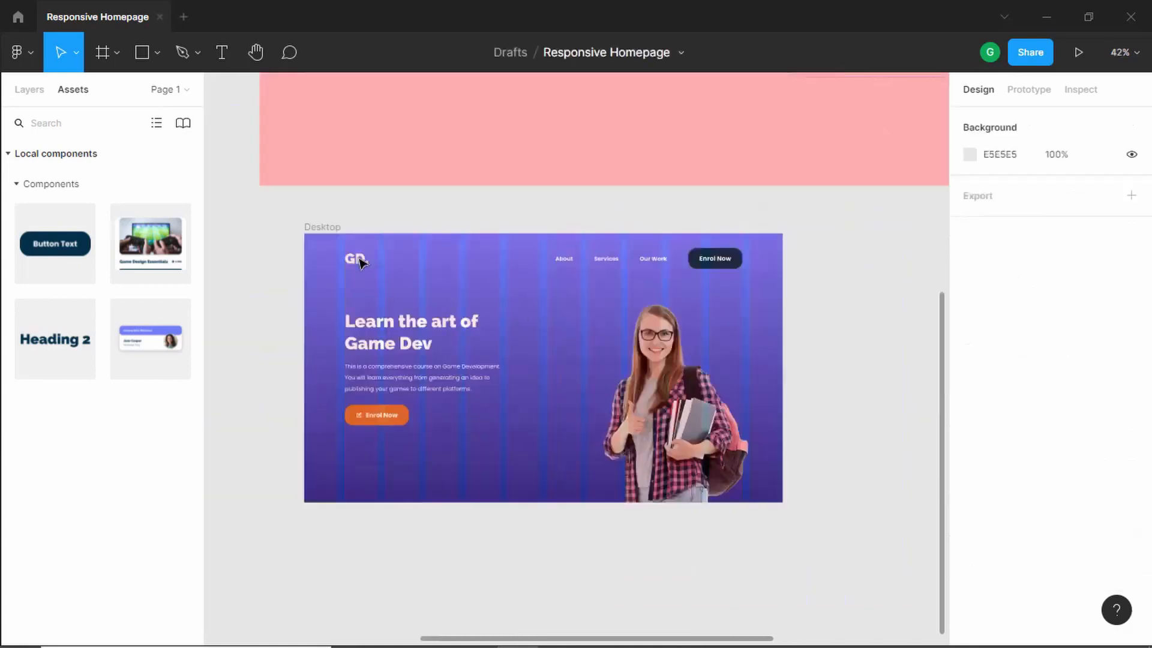
# - Hide the Desktop frame's 12-column layout grid
pyautogui.click(327, 232)
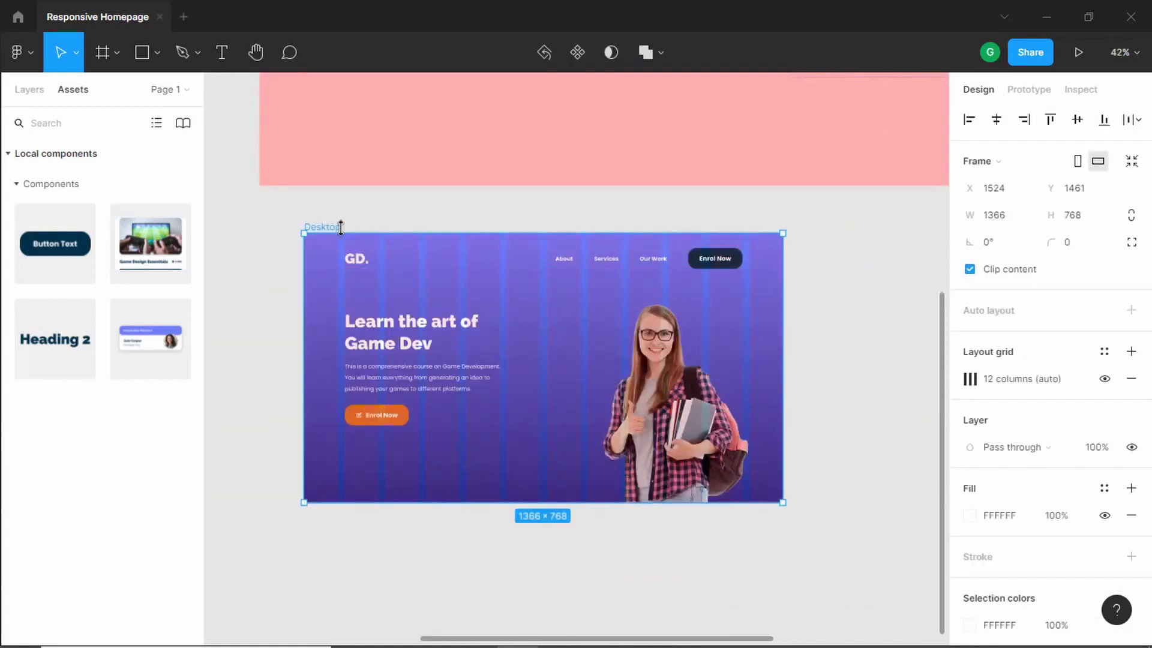
pyautogui.click(1105, 380)
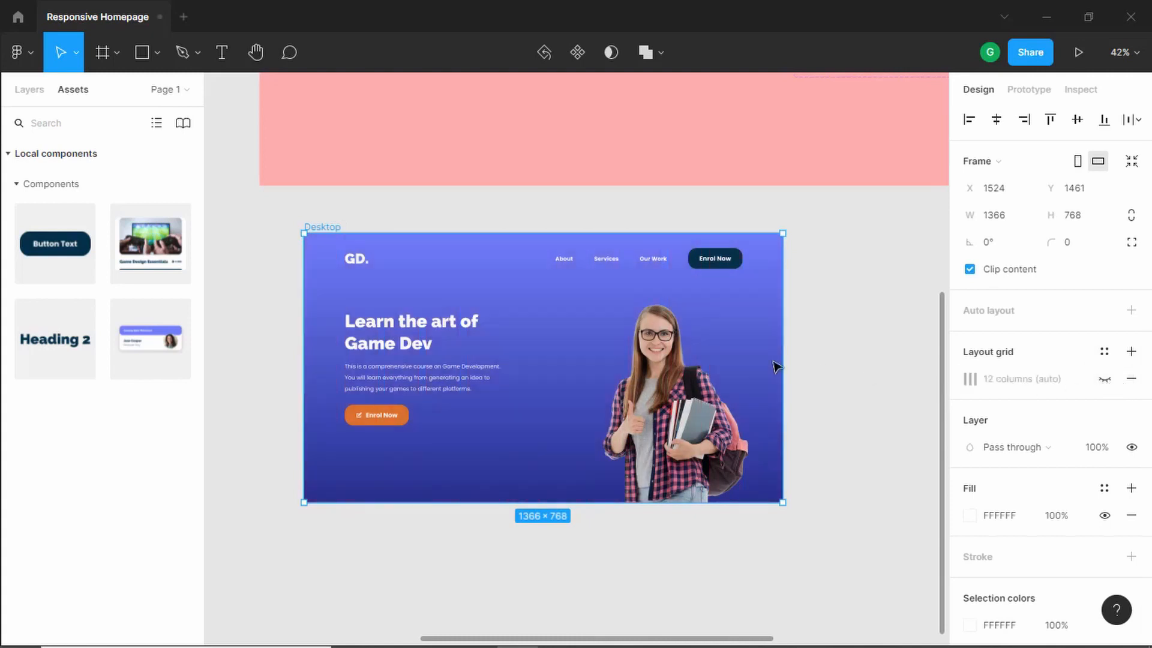
pyautogui.hotkey('shift', '2')
# - Check the reference design and add a text '32K' between the paragraph and the hero image
pyautogui.hotkey('alt', 'Tab')
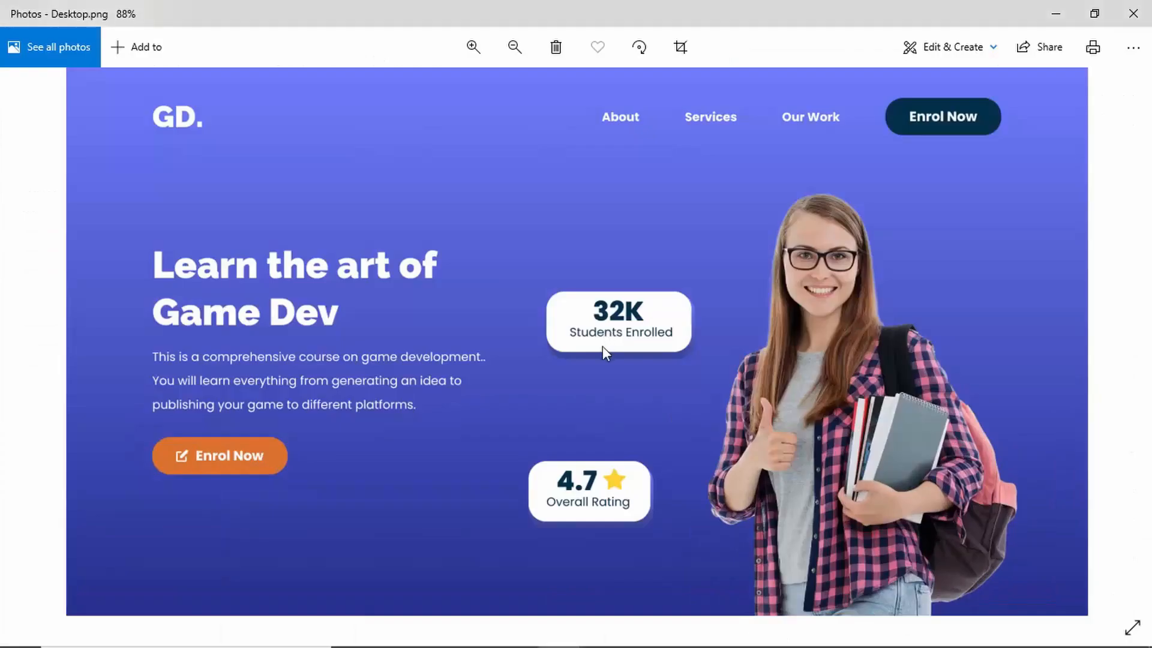
pyautogui.hotkey('alt', 'Tab')
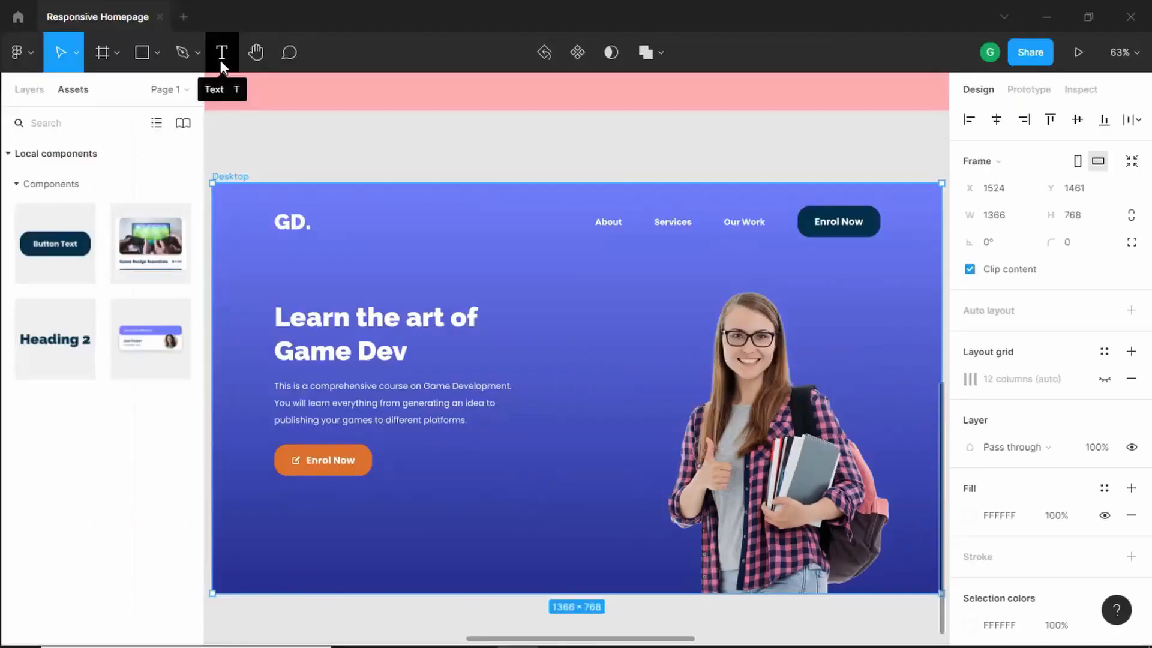
pyautogui.click(222, 57)
pyautogui.click(581, 362)
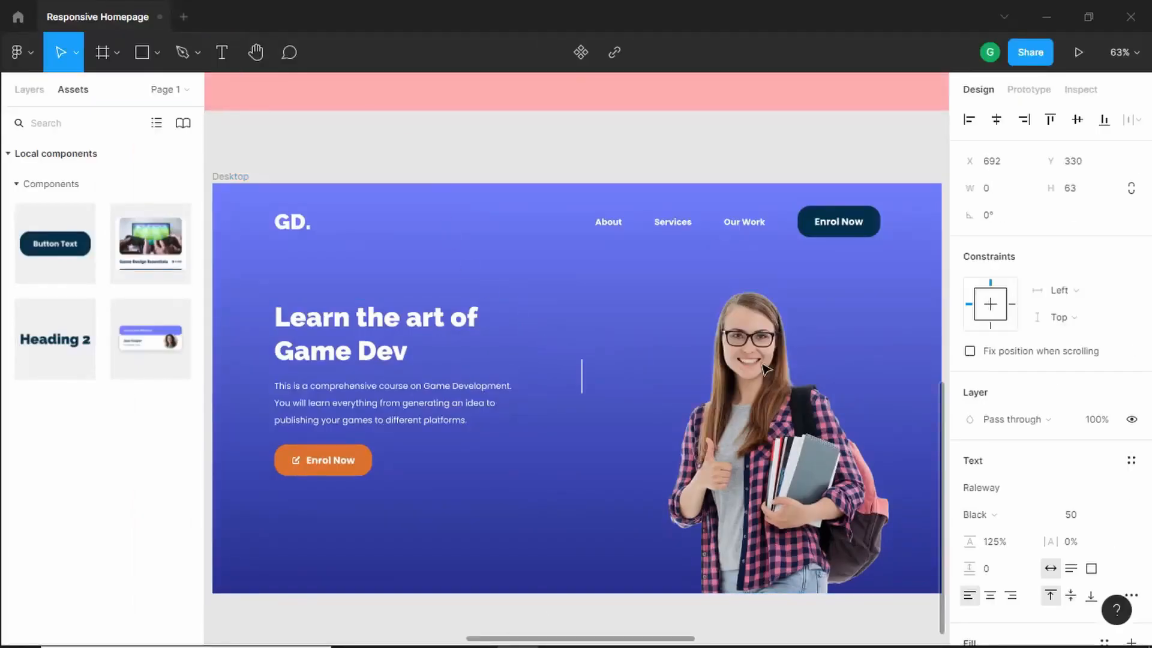
pyautogui.hotkey('alt', 'Tab')
pyautogui.hotkey('alt', 'Tab')
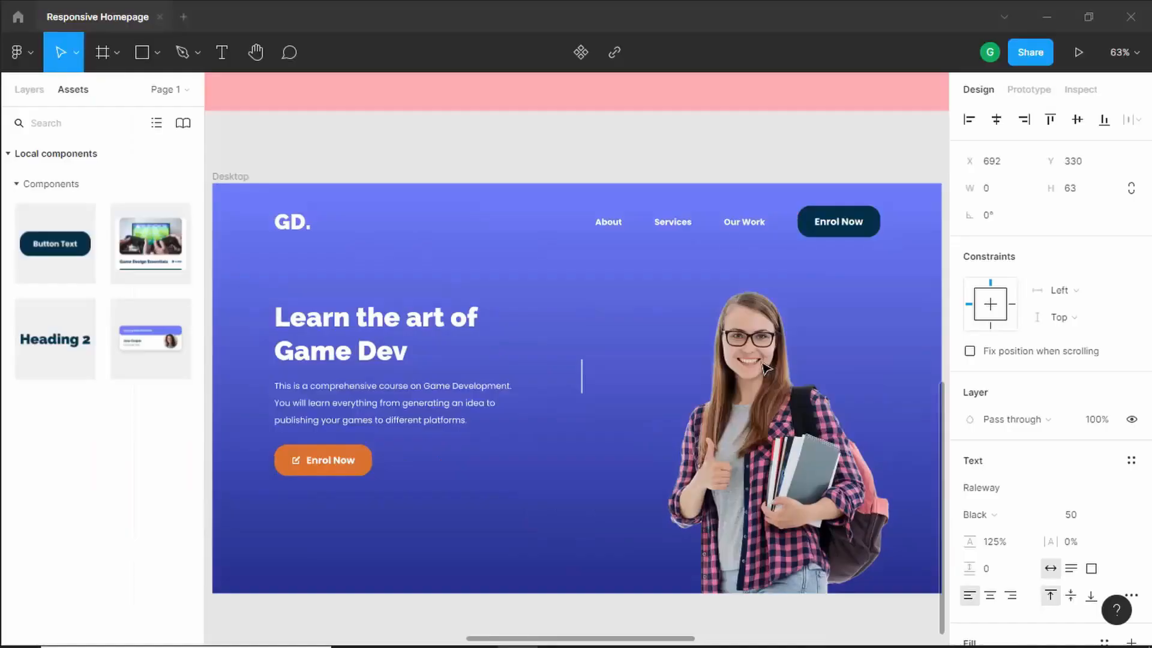
pyautogui.write('32K')
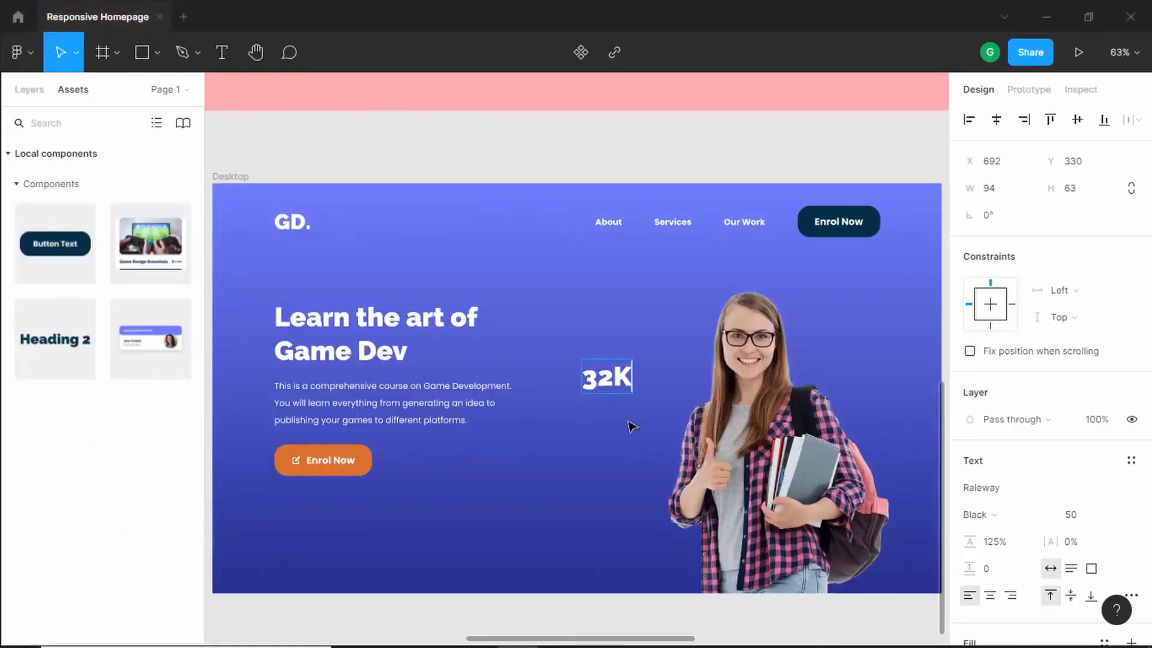
pyautogui.press('Escape')
# - Change the 32K text's font to Poppins
pyautogui.scroll(-3, 1071, 493)
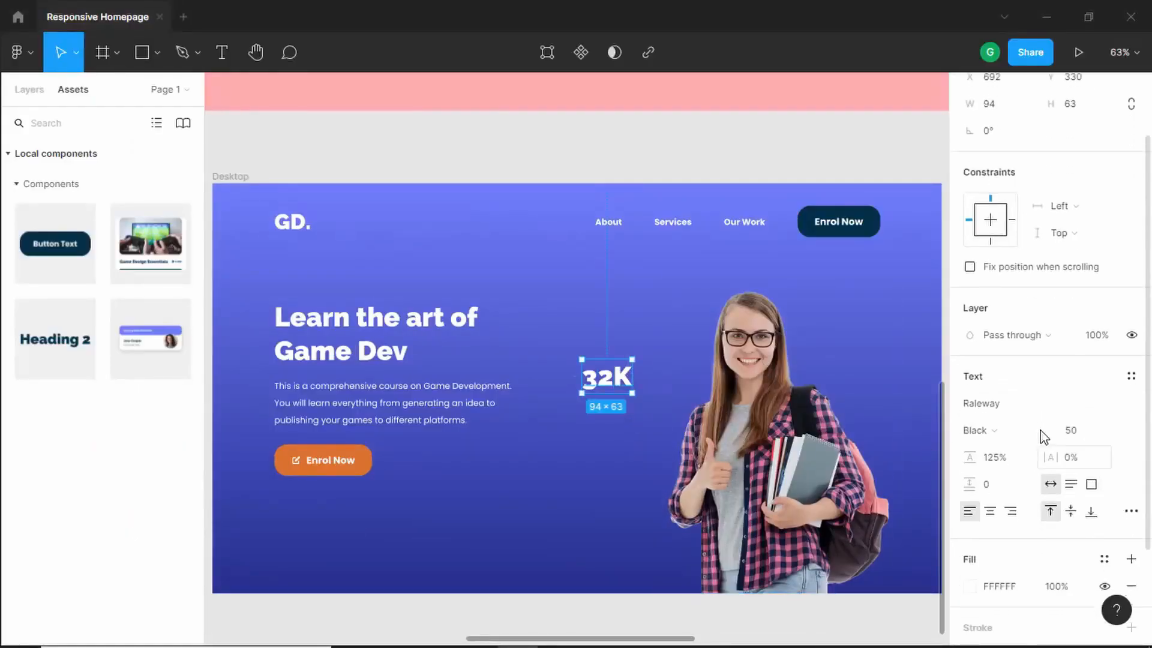
pyautogui.click(1038, 404)
pyautogui.write('Poppins')
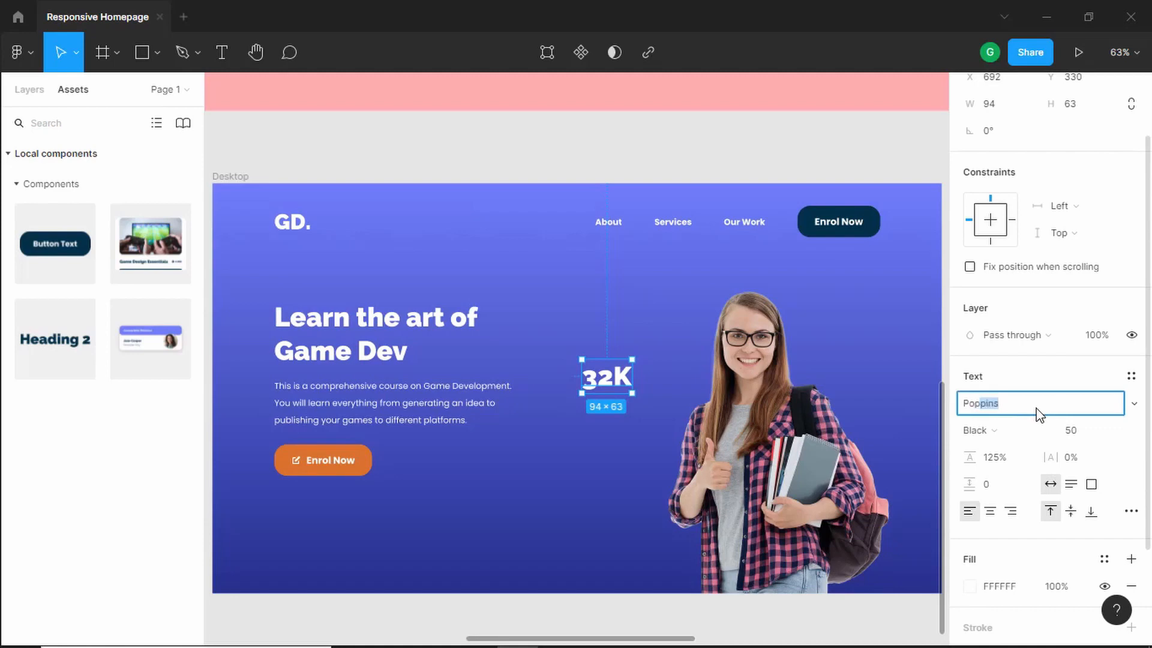
pyautogui.press('Return')
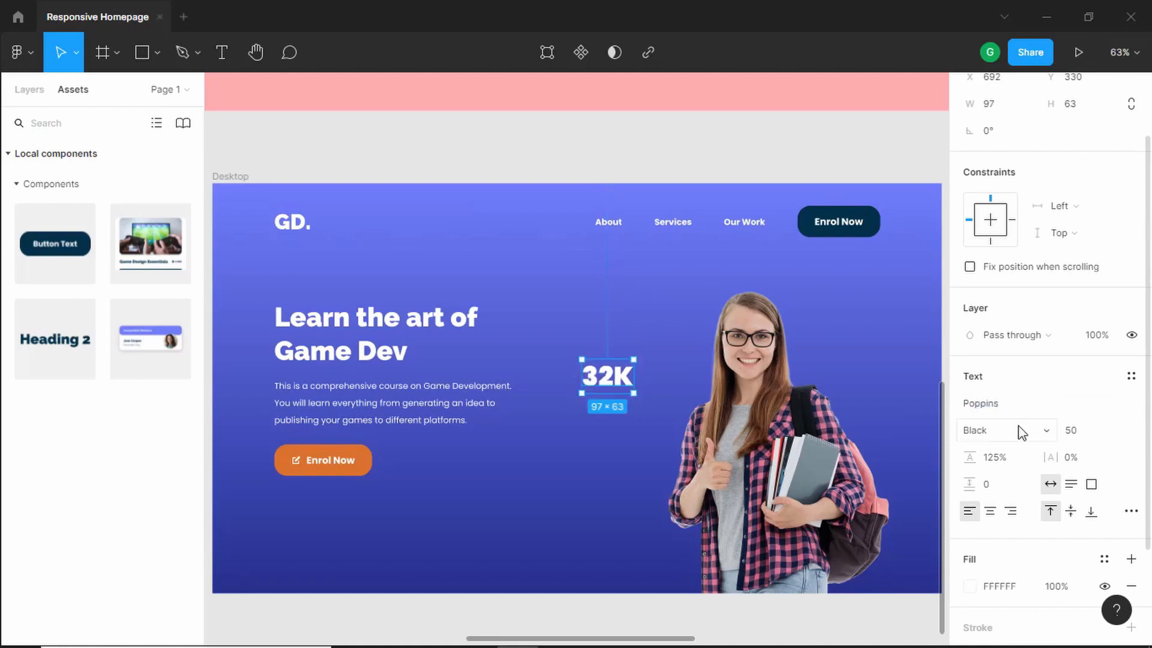
# - Set the 32K text's font weight to Bold
pyautogui.click(1017, 442)
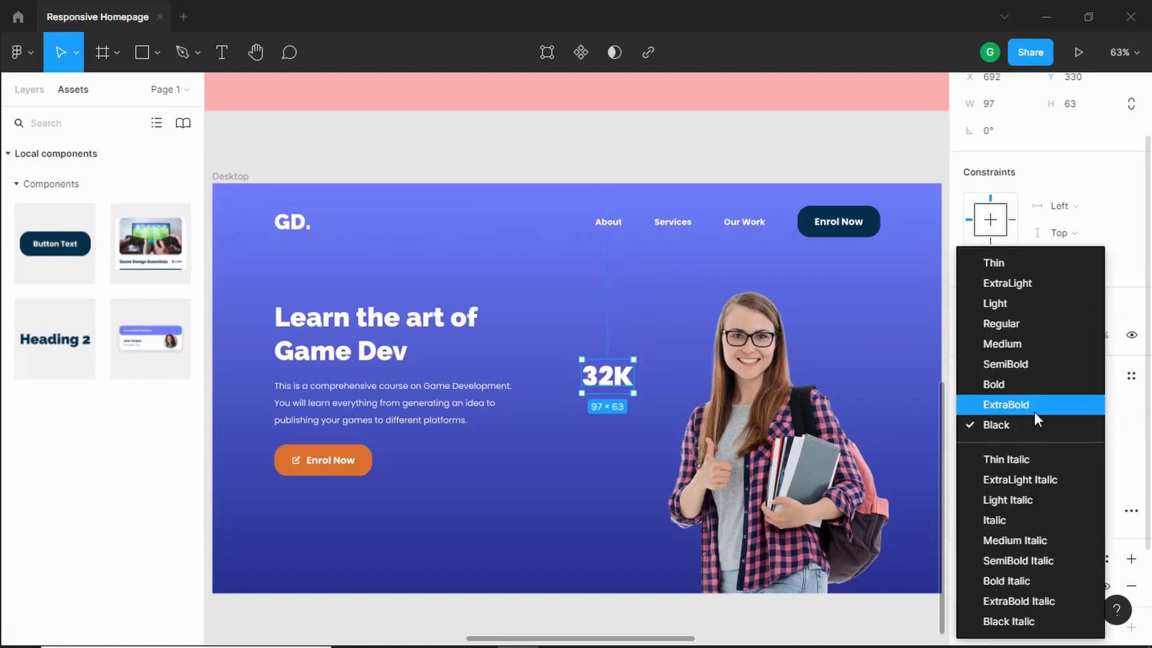
pyautogui.click(1032, 407)
pyautogui.scroll(3, 660, 392)
pyautogui.click(984, 430)
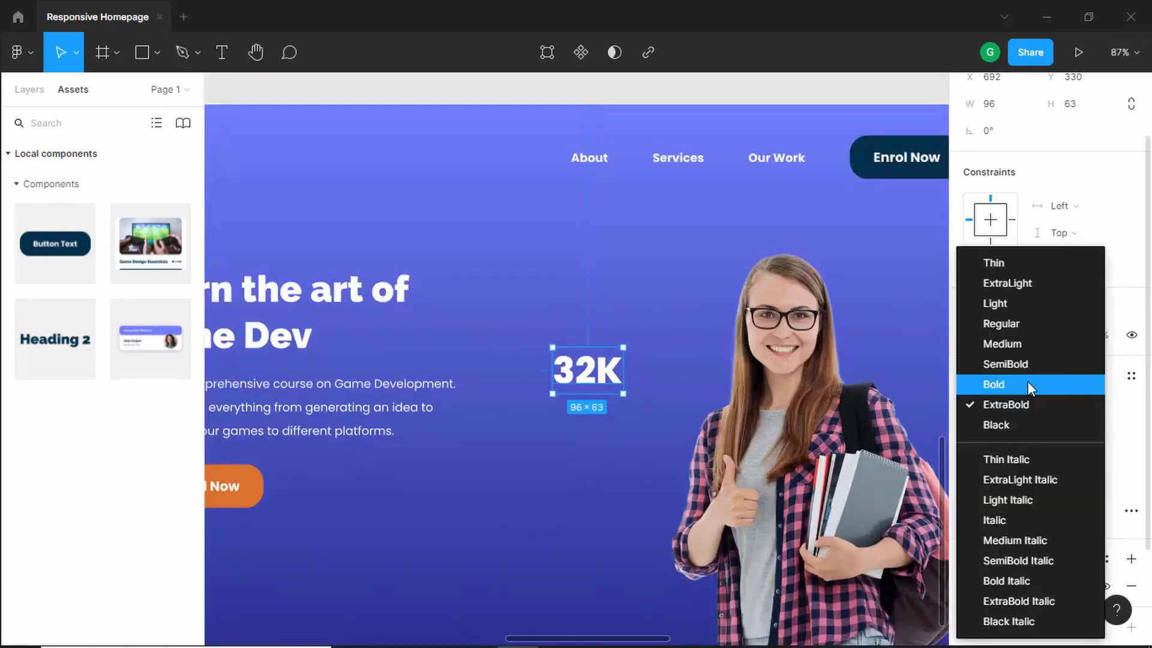
pyautogui.click(1020, 382)
pyautogui.scroll(-1, 641, 408)
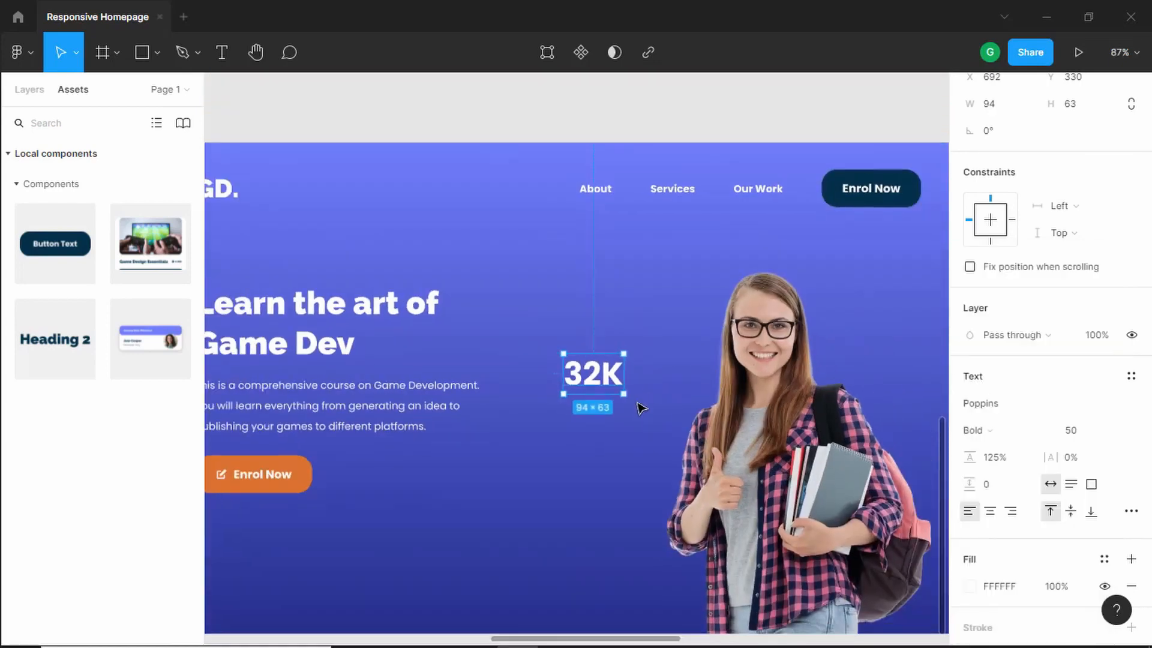
# - Check the reference design and add a 'Students Enrolled' text below the 32K text
pyautogui.hotkey('alt', 'Tab')
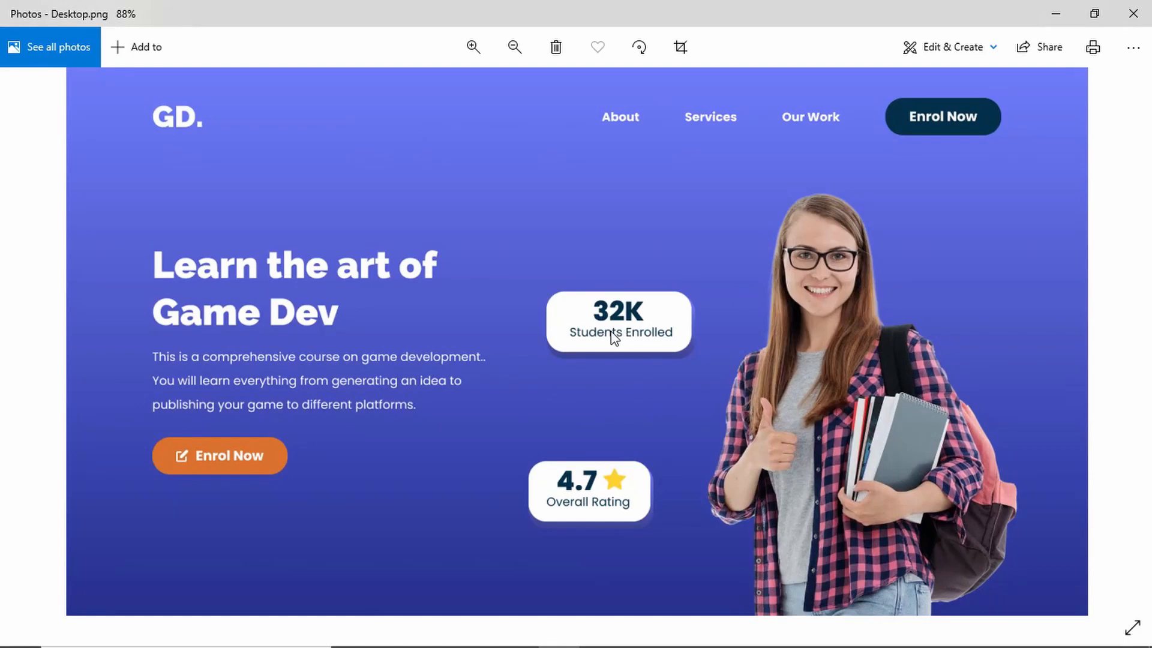
pyautogui.hotkey('alt', 'Tab')
pyautogui.hotkey('alt', 'Tab')
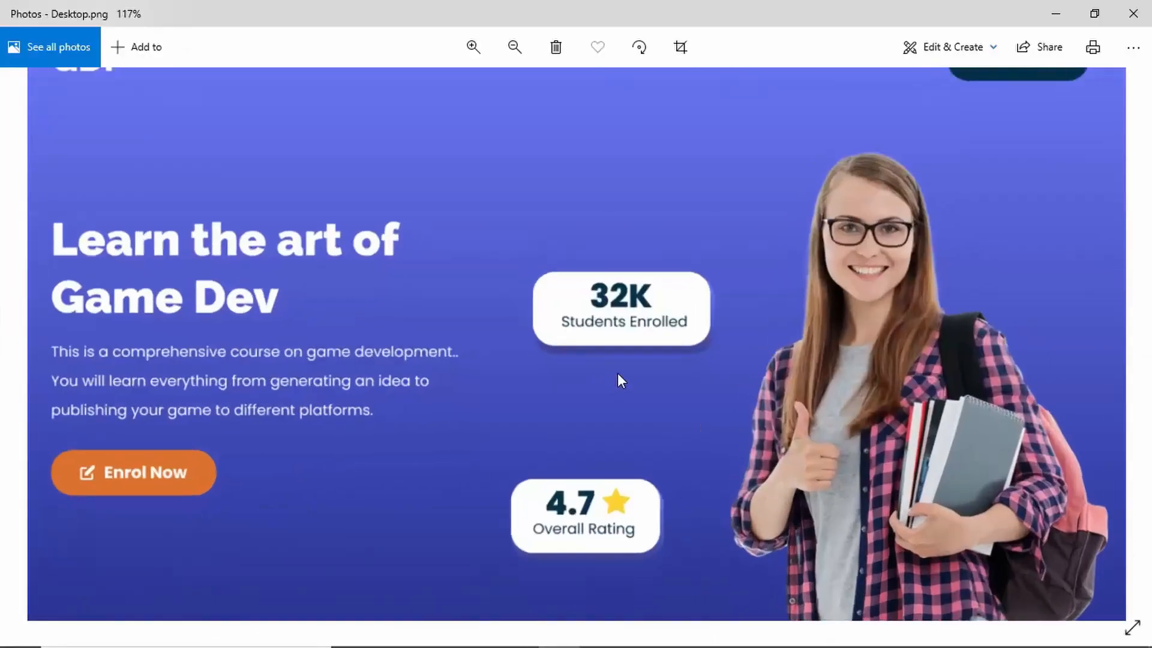
pyautogui.scroll(2, 617, 372)
pyautogui.scroll(-3, 628, 340)
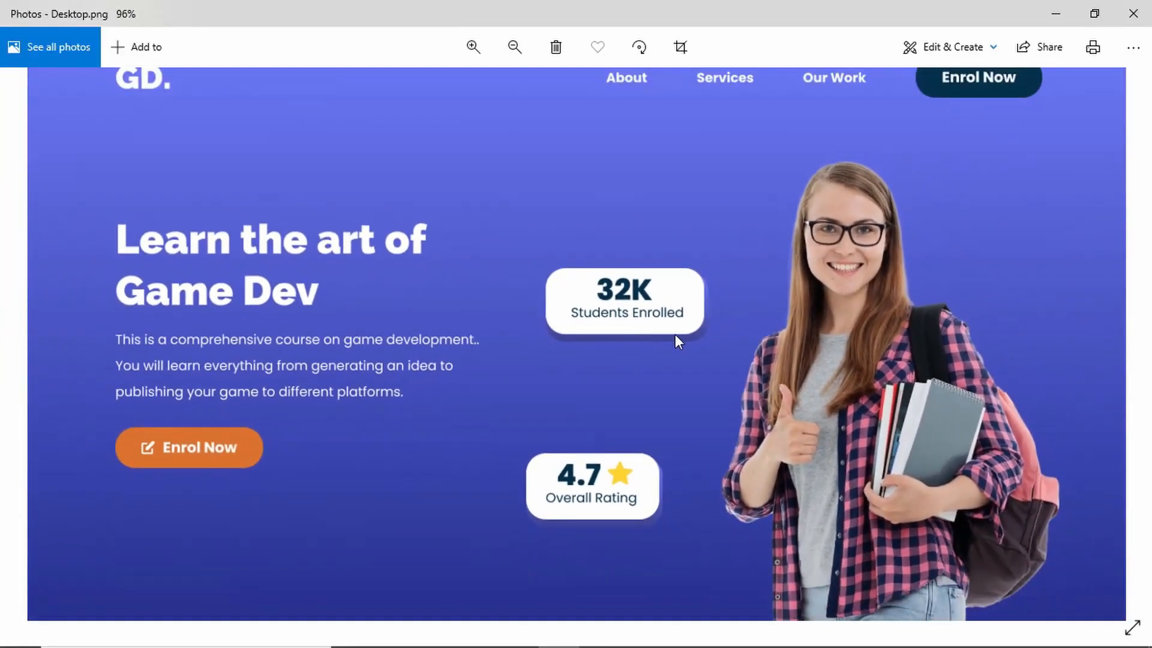
pyautogui.hotkey('alt', 'Tab')
pyautogui.press('Return')
pyautogui.write('S')
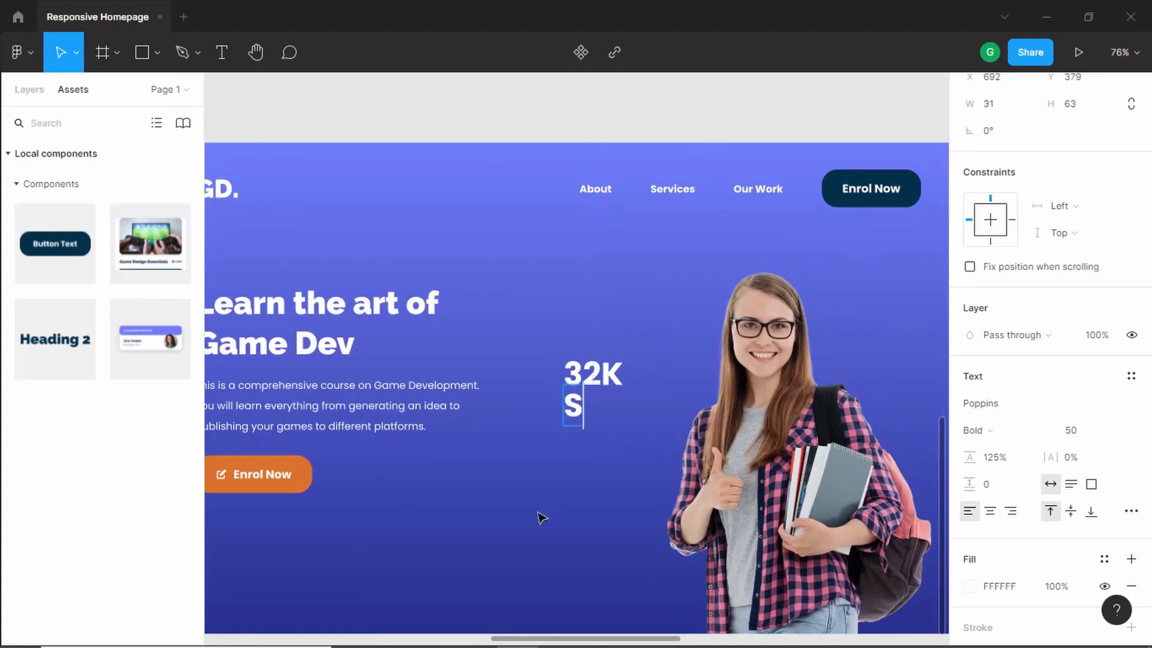
pyautogui.write('tuden')
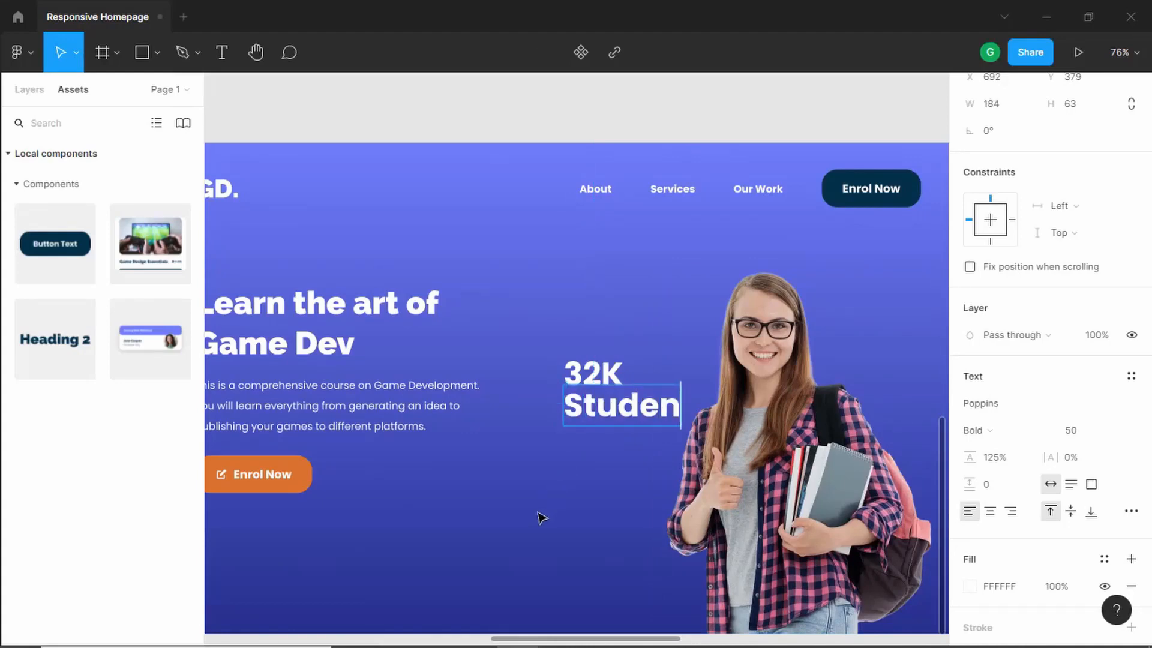
pyautogui.write('ts Enrolled')
pyautogui.press('Escape')
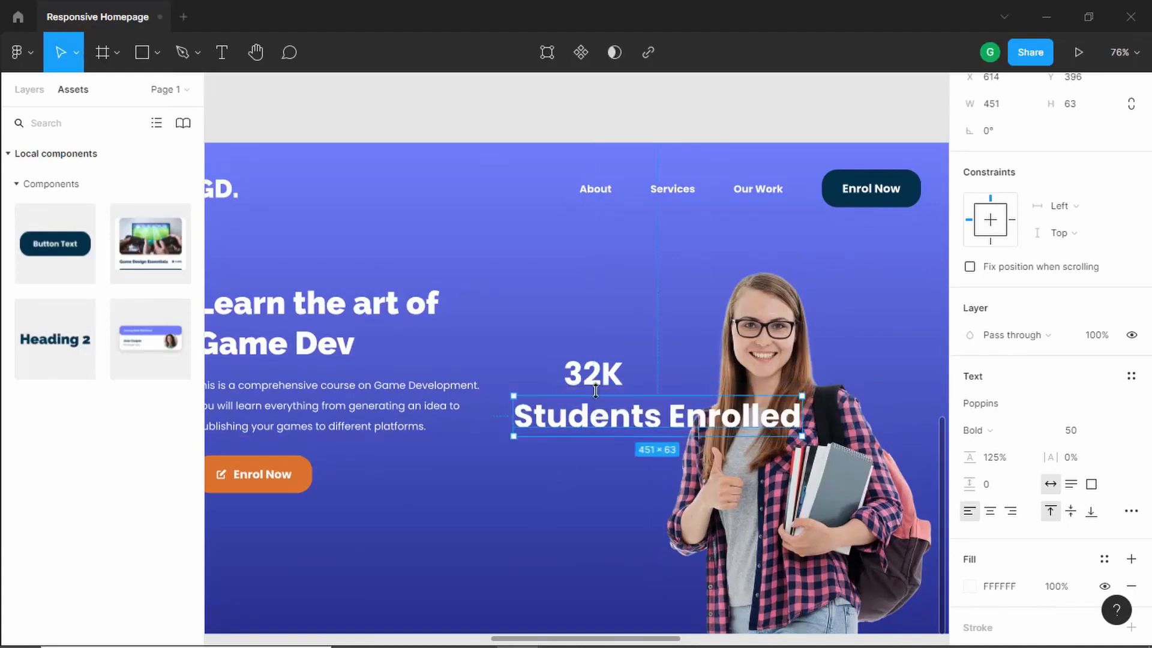
# - Set the 32K text's font size to 36
pyautogui.click(593, 374)
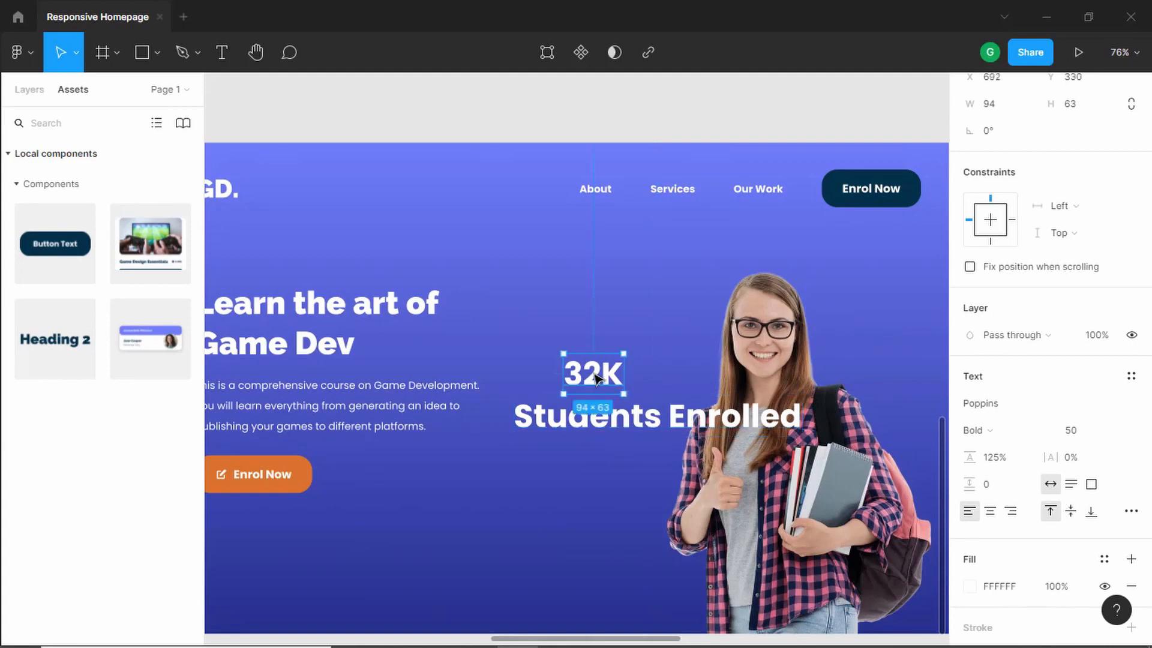
pyautogui.click(1085, 439)
pyautogui.write('36')
pyautogui.press('Return')
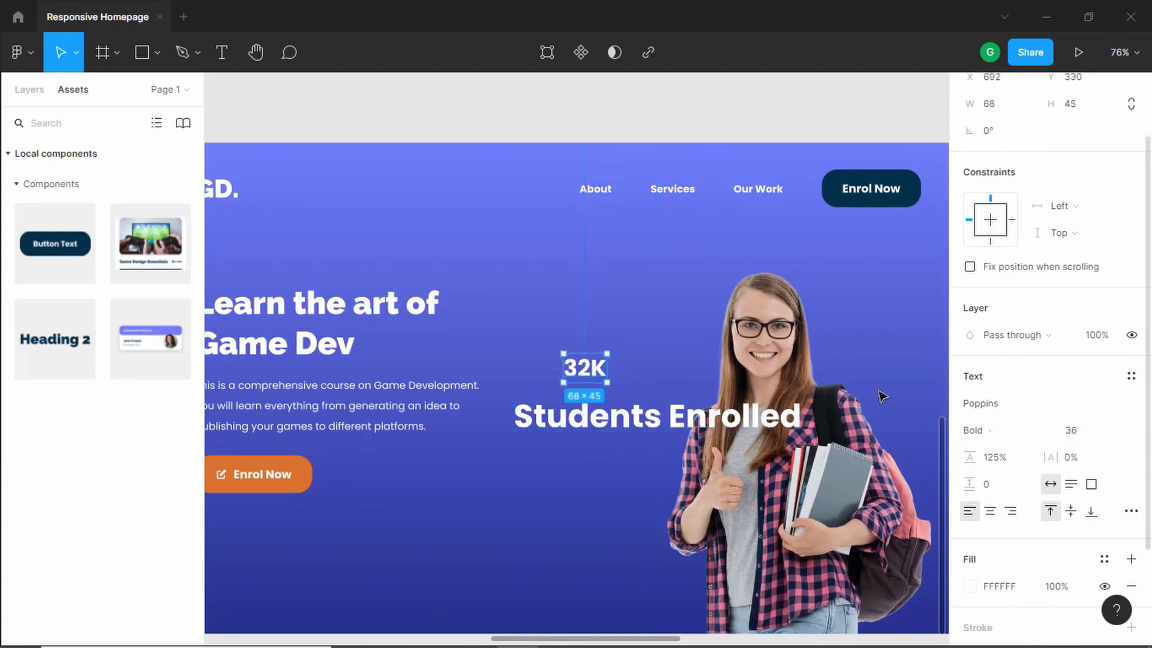
# - Fill the 32K text with the dark navy document color
pyautogui.scroll(1, 582, 371)
pyautogui.scroll(-2, 1035, 505)
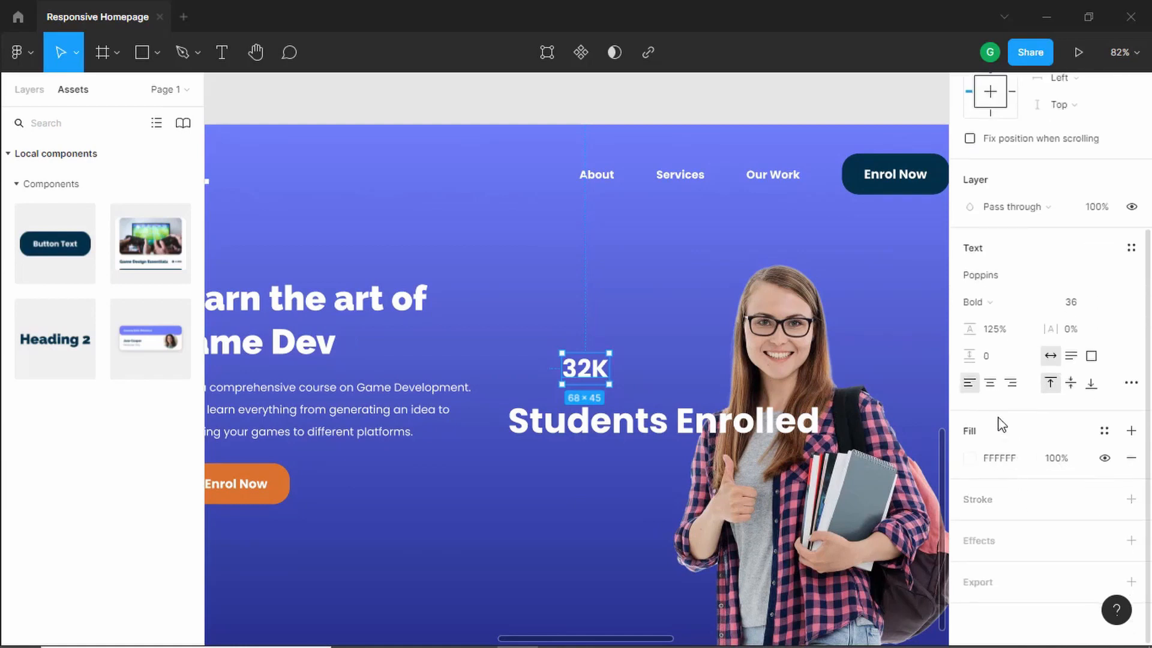
pyautogui.click(970, 459)
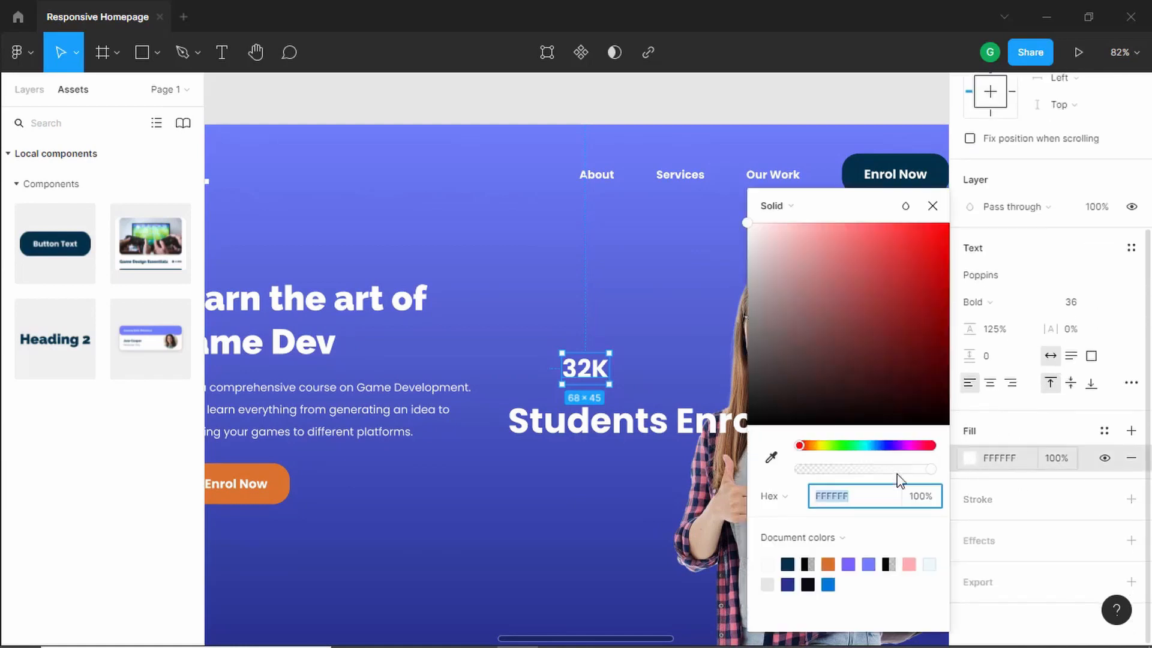
pyautogui.click(787, 564)
# - Set the Students Enrolled text to font size 16 and Regular weight
pyautogui.click(610, 443)
pyautogui.click(609, 443)
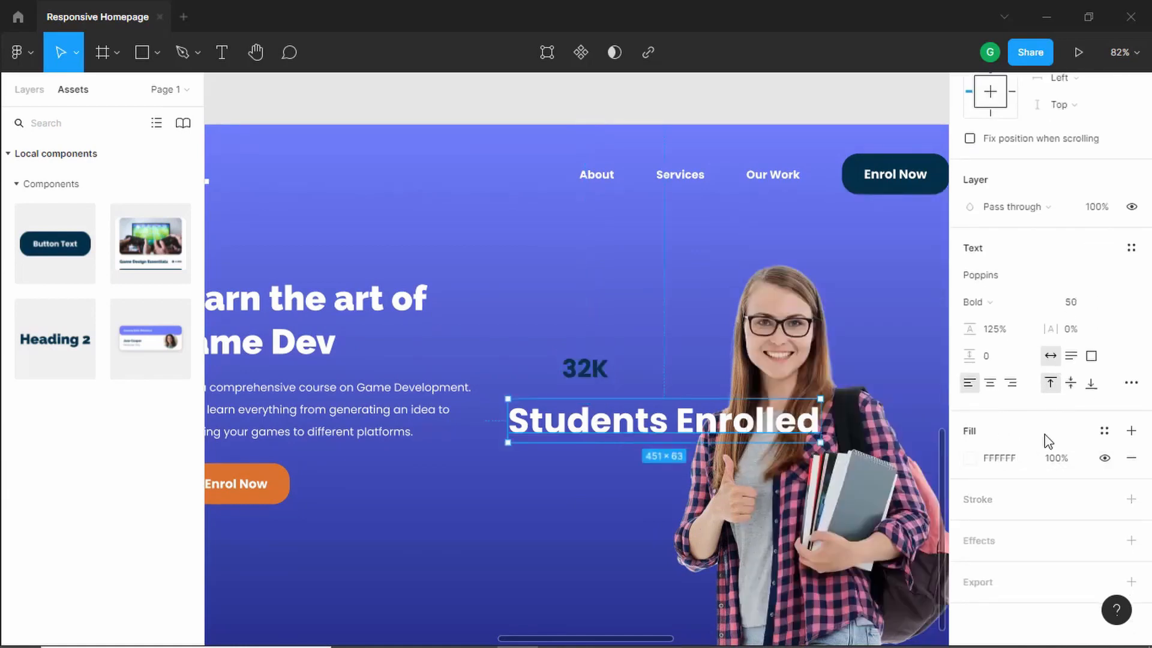
pyautogui.click(1092, 301)
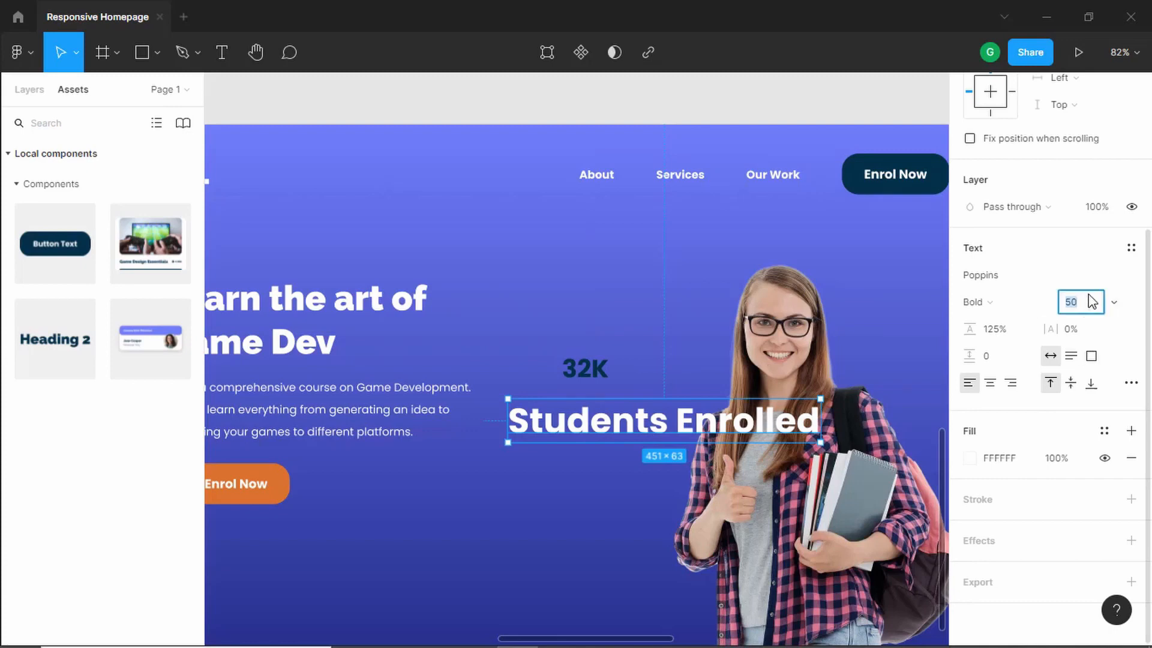
pyautogui.write('16')
pyautogui.press('Return')
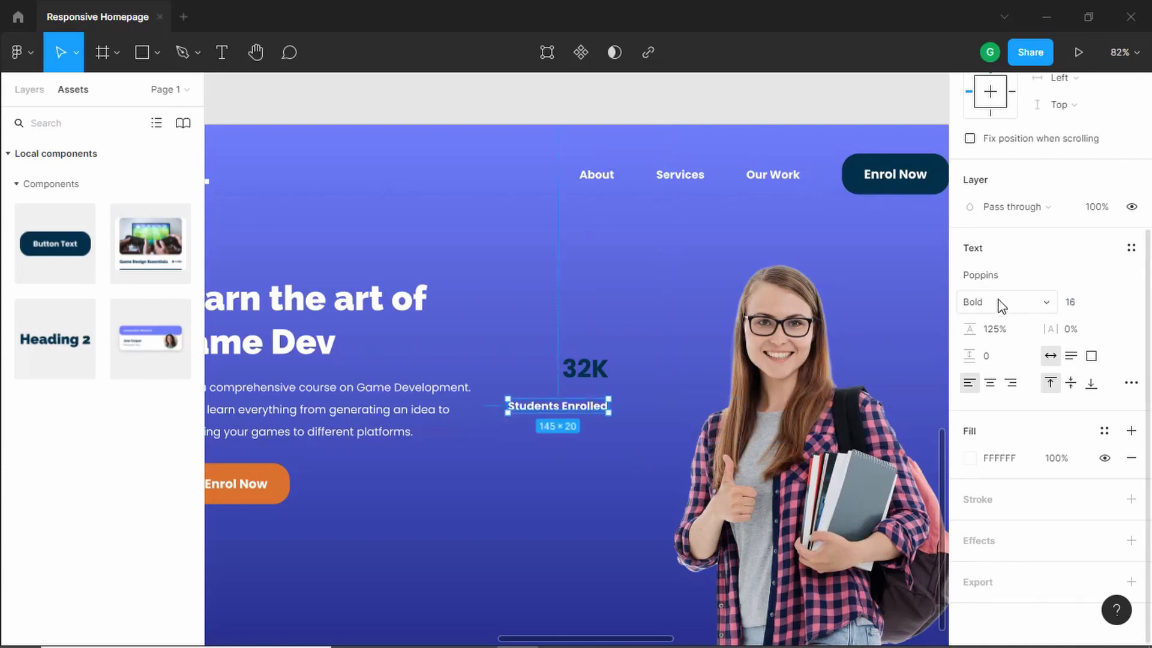
pyautogui.click(1010, 303)
pyautogui.click(1028, 242)
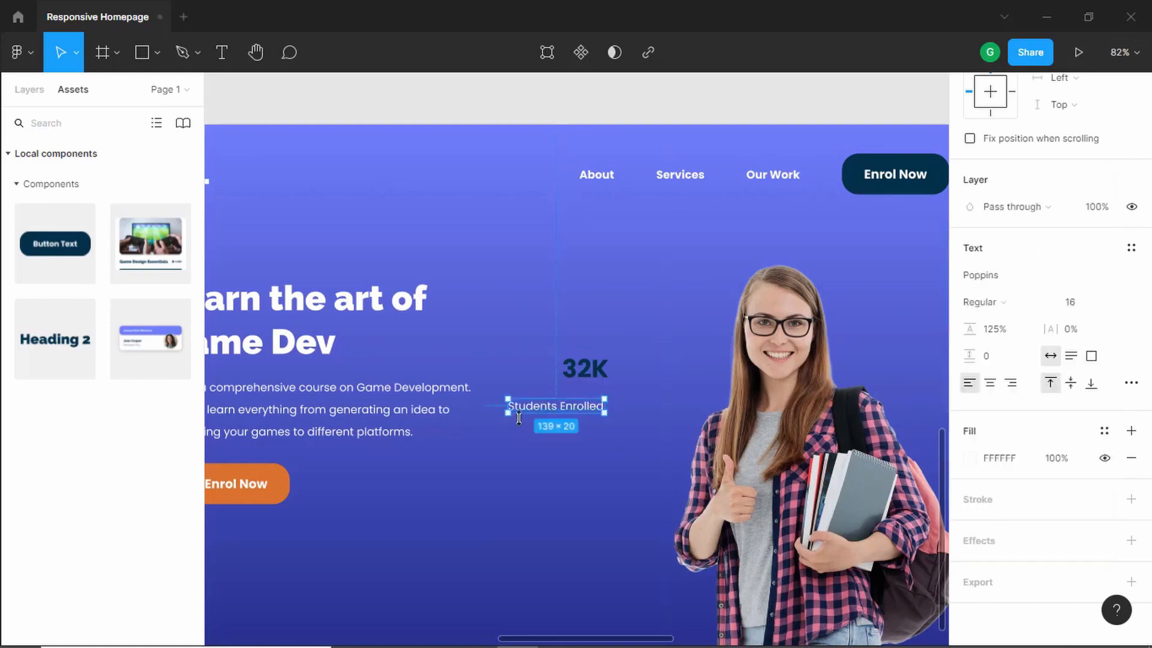
# - Fill the Students Enrolled text with the dark navy color 023047
pyautogui.scroll(3, 593, 396)
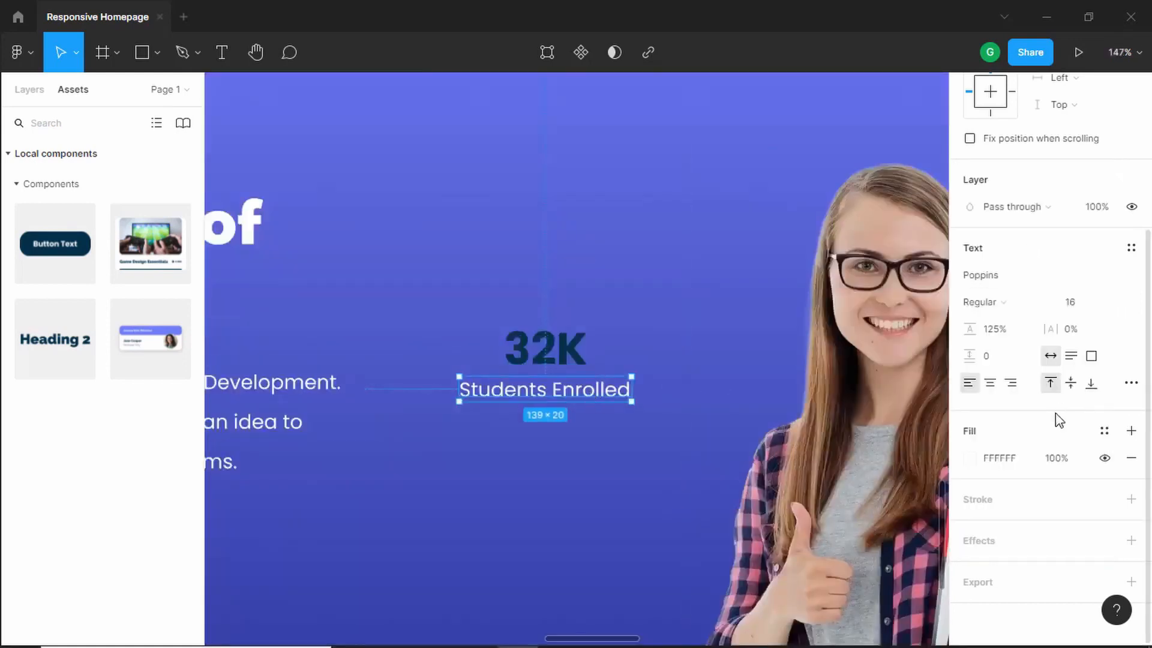
pyautogui.scroll(3, 1054, 417)
pyautogui.scroll(-3, 1054, 419)
pyautogui.click(969, 459)
pyautogui.click(788, 564)
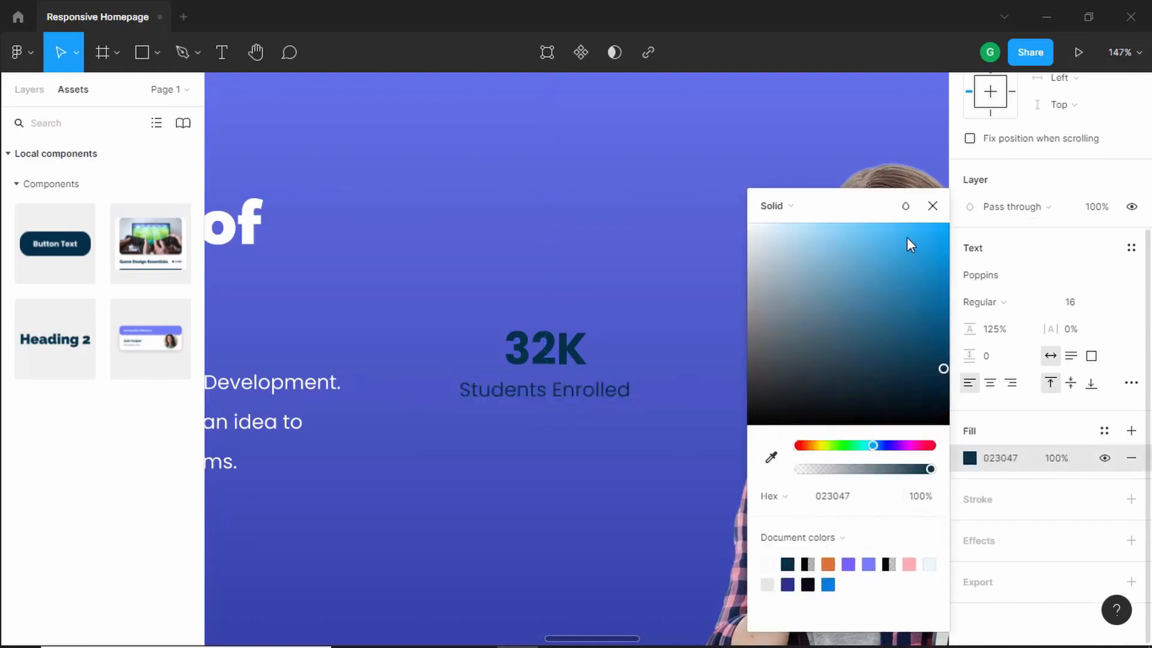
pyautogui.hotkey('alt', 'Tab')
pyautogui.hotkey('alt', 'Tab')
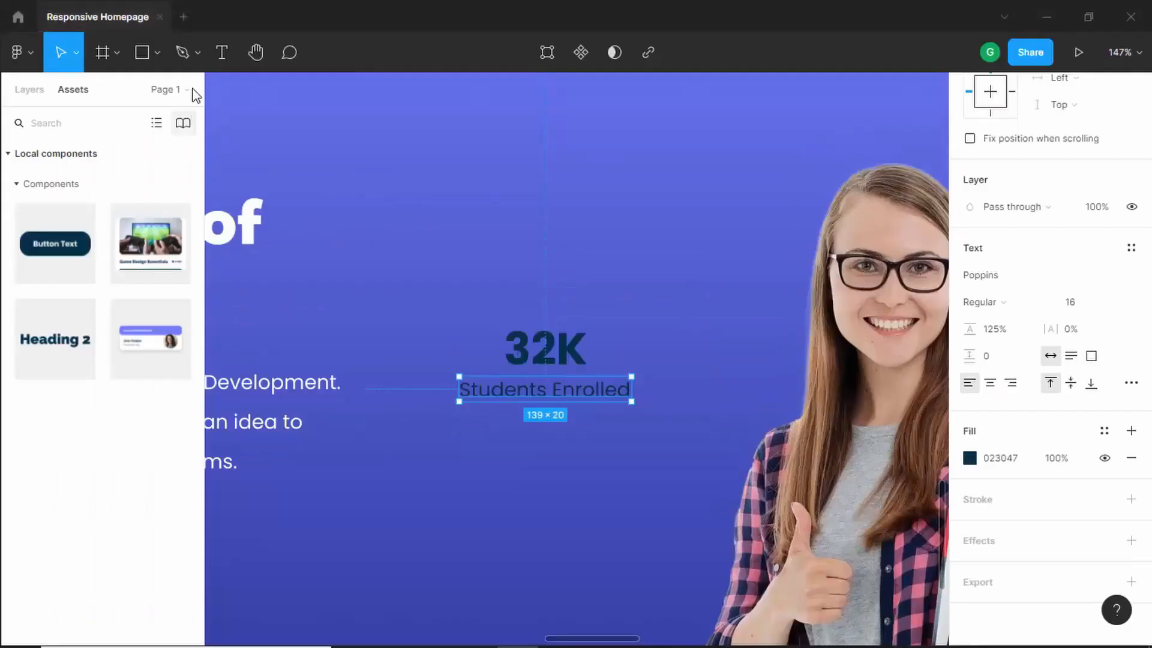
# - Draw a rectangle about 100 × 100 over the stats text
pyautogui.click(142, 54)
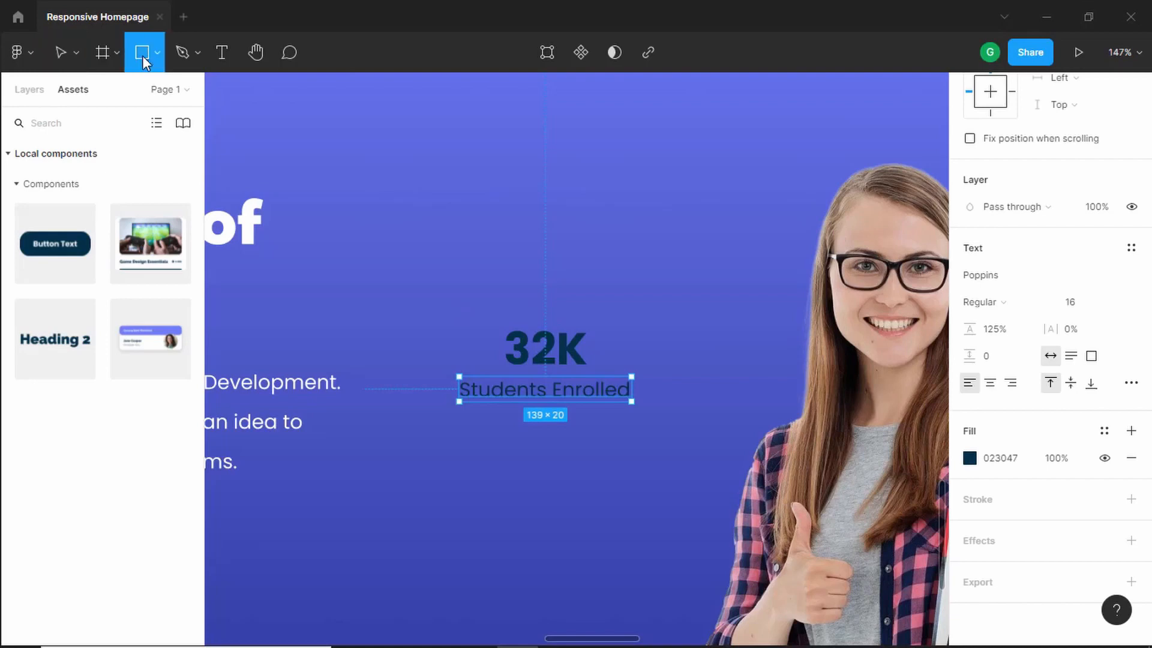
pyautogui.click(449, 305)
pyautogui.moveTo(456, 303); pyautogui.dragTo(503, 359)
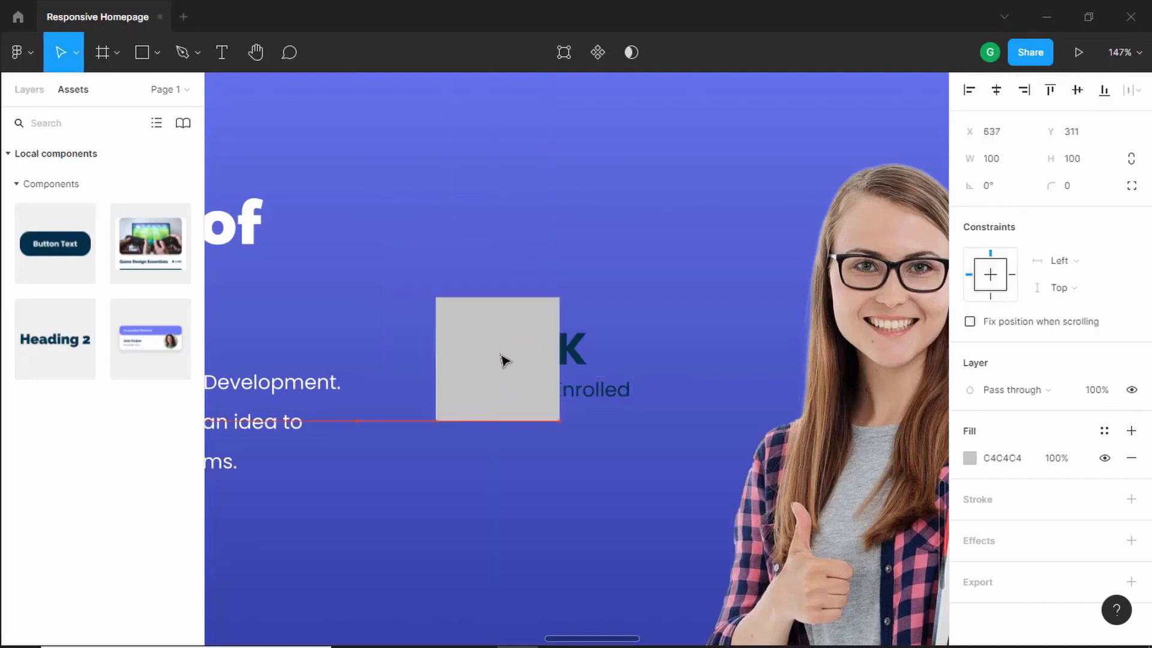
# - Reorder the rectangle in the layer stack so it sits behind the 32K and Students Enrolled texts
pyautogui.click(30, 91)
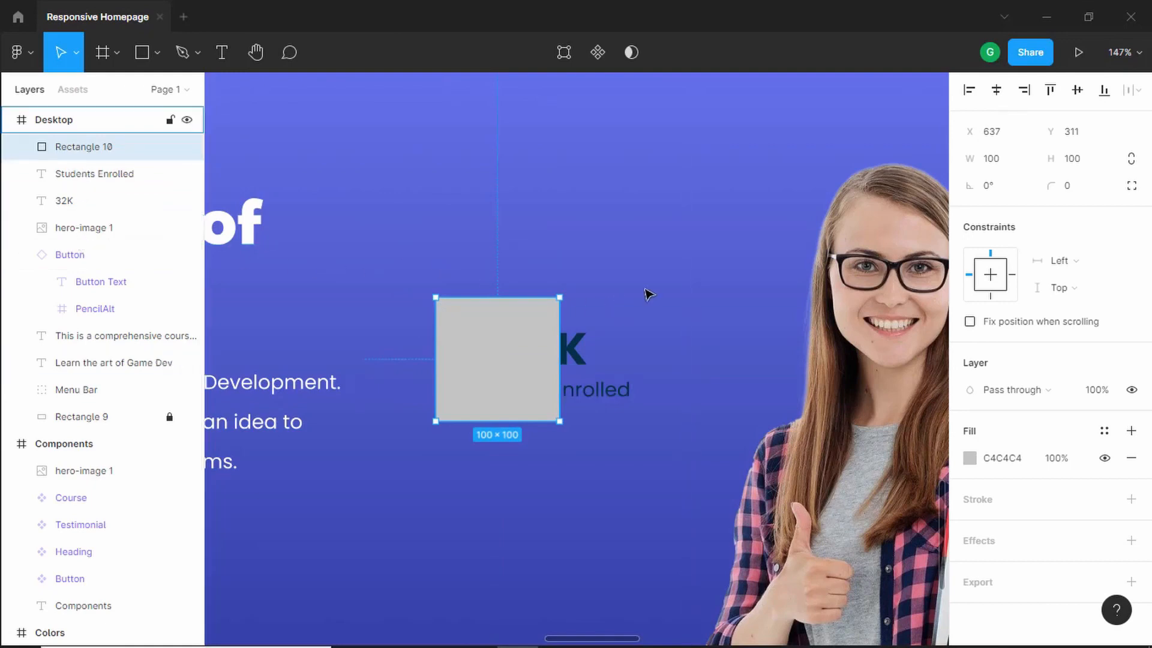
pyautogui.hotkey('ctrl', '[')
pyautogui.hotkey('ctrl', '[')
pyautogui.hotkey('ctrl', '[')
pyautogui.hotkey('ctrl', '[')
pyautogui.hotkey('ctrl', ']')
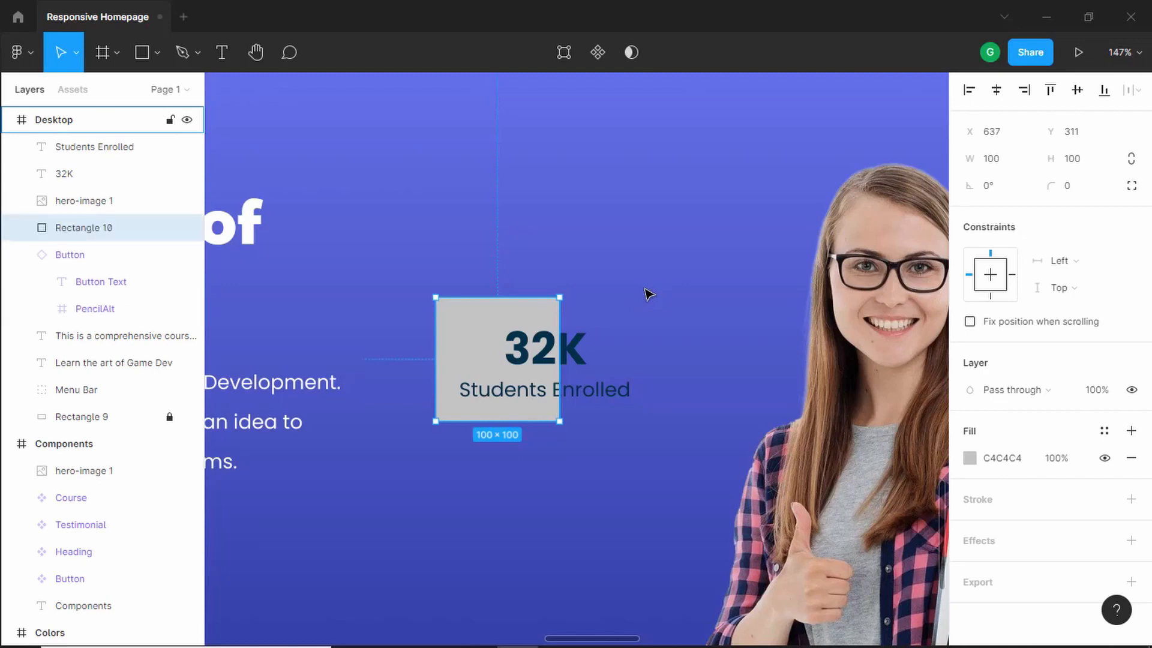
pyautogui.hotkey('ctrl', ']')
pyautogui.hotkey('ctrl', ']')
pyautogui.hotkey('ctrl', ']')
pyautogui.hotkey('ctrl', '[')
pyautogui.hotkey('ctrl', '[')
pyautogui.hotkey('ctrl', '[')
pyautogui.hotkey('ctrl', ']')
pyautogui.hotkey('ctrl', ']')
pyautogui.hotkey('ctrl', ']')
pyautogui.hotkey('ctrl', '[')
pyautogui.hotkey('ctrl', '[')
# - Resize the rectangle to about 206 × 100 and center it behind the stats text
pyautogui.moveTo(556, 339); pyautogui.dragTo(678, 333)
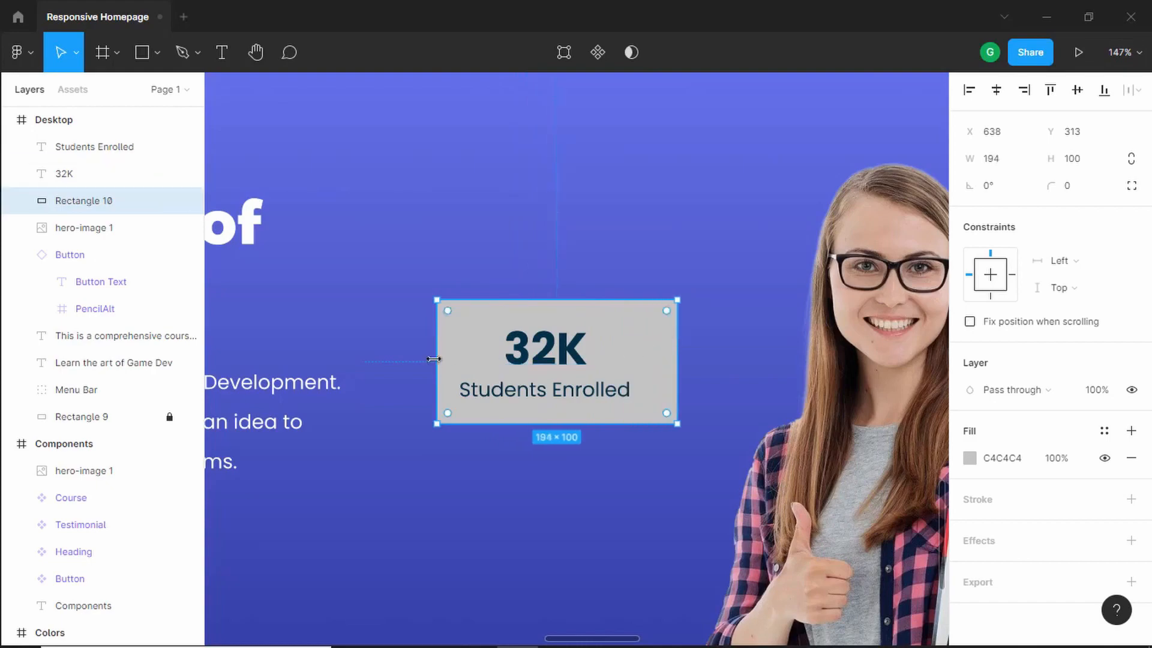
pyautogui.moveTo(434, 359); pyautogui.dragTo(418, 357)
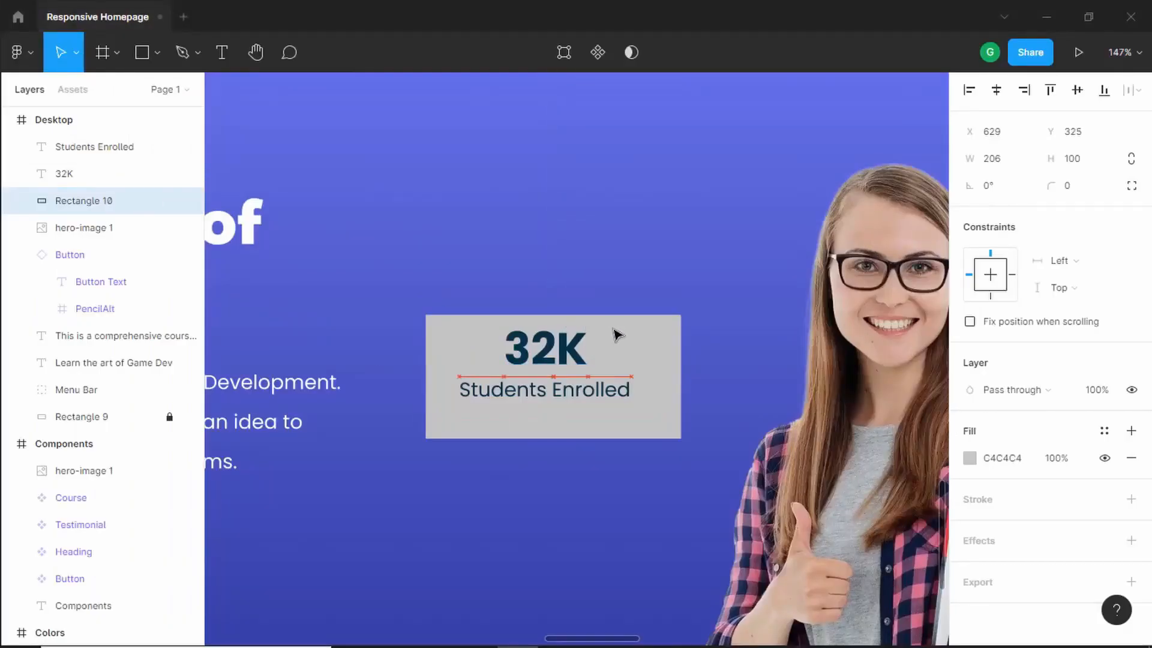
pyautogui.moveTo(618, 334); pyautogui.dragTo(610, 324)
# - Set the rectangle's corner radius to 24 and its fill to FFFFFF
pyautogui.click(1079, 192)
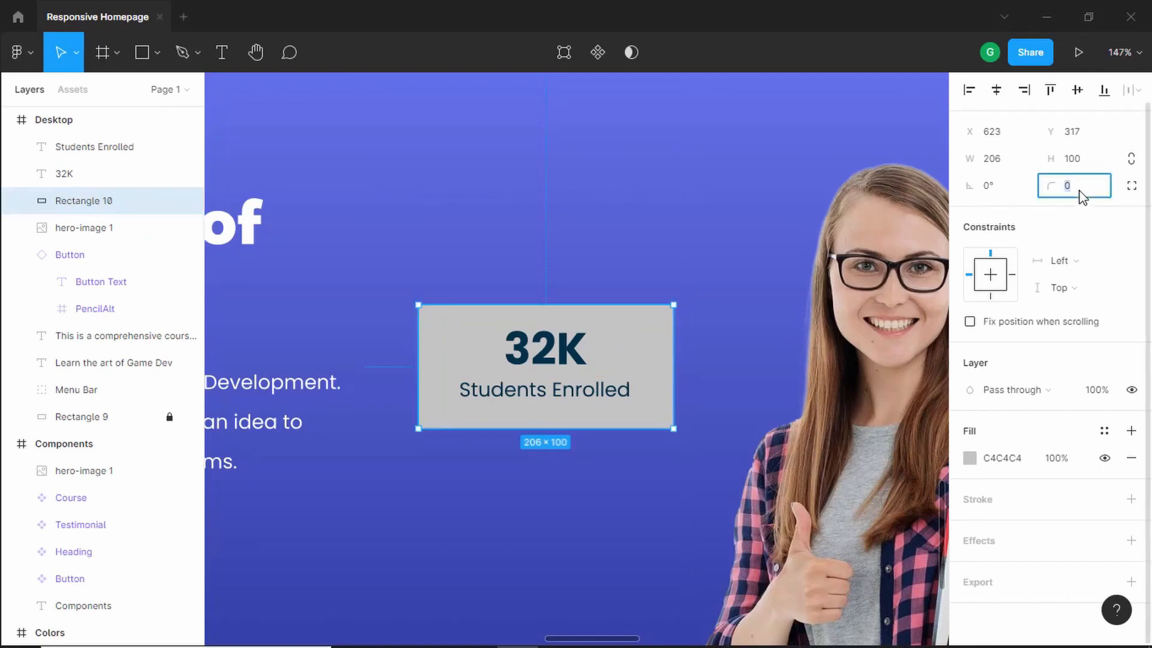
pyautogui.press('Return')
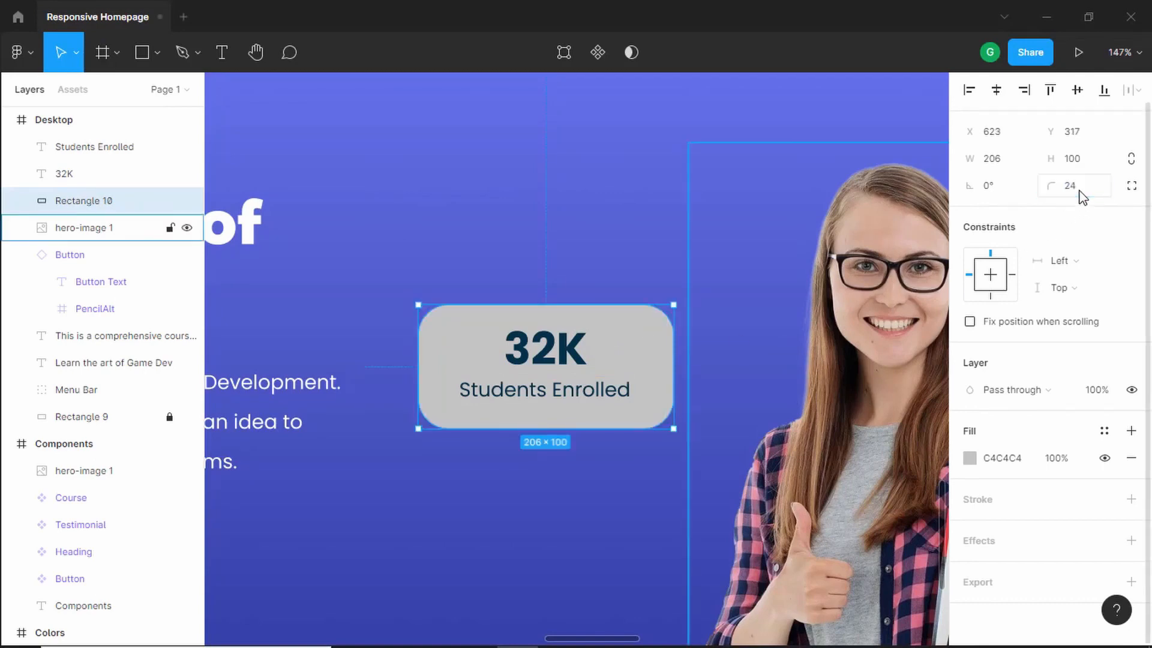
pyautogui.click(978, 463)
pyautogui.click(973, 463)
pyautogui.write('FFFFFF')
pyautogui.press('Return')
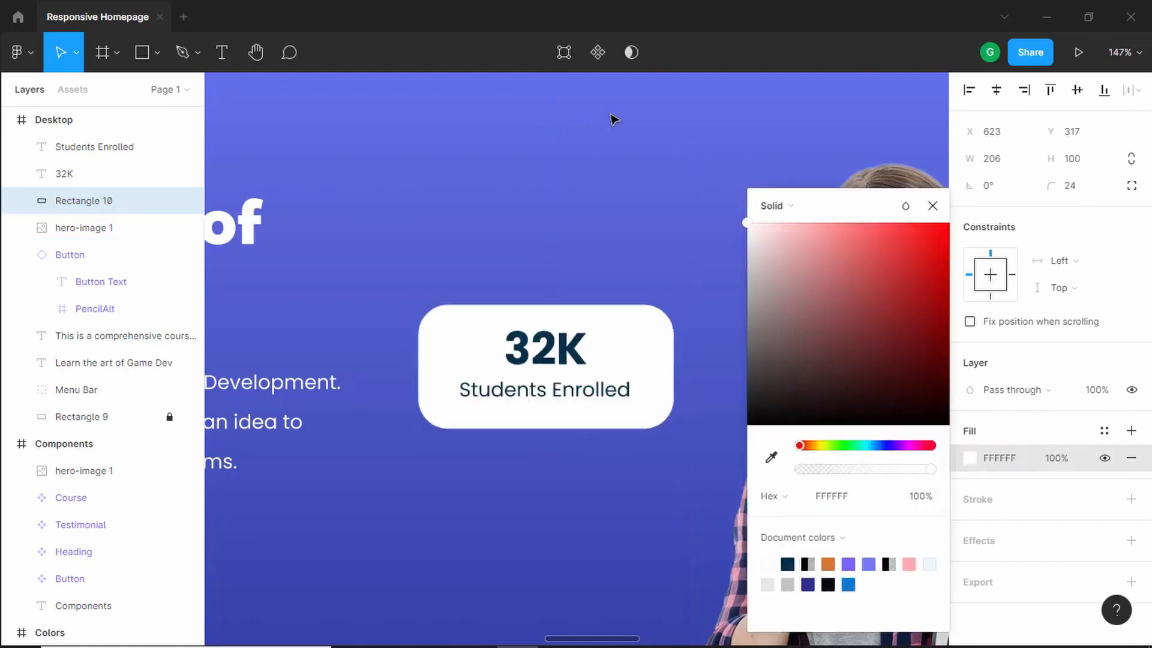
pyautogui.press('Escape')
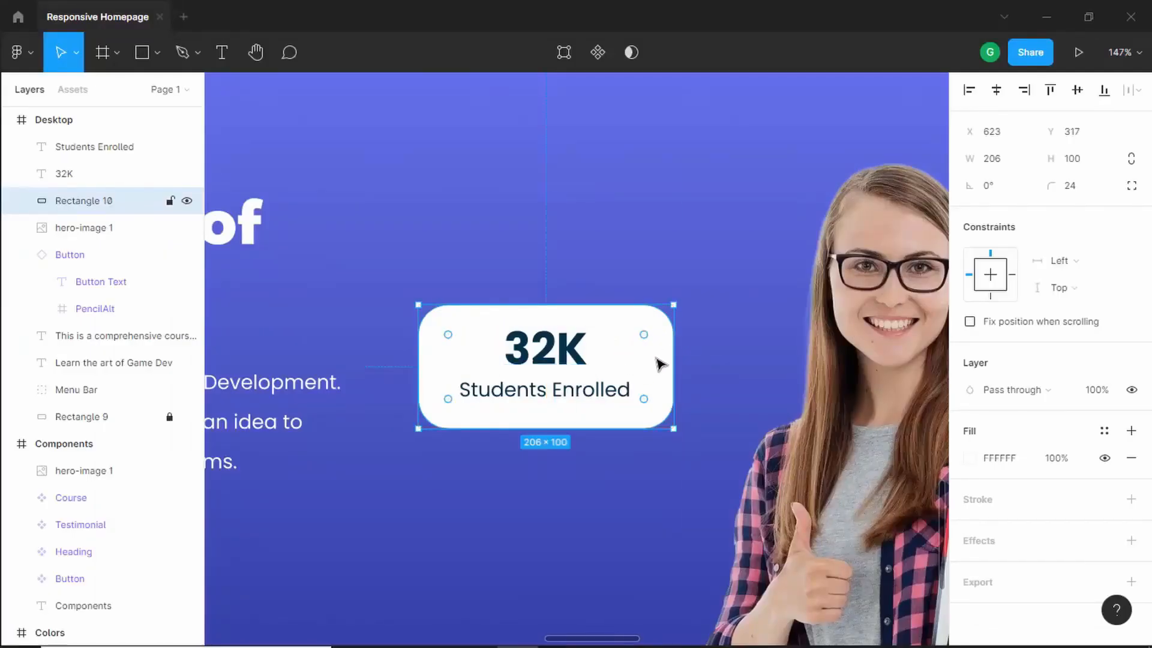
# - Duplicate the card rectangle and offset the copy slightly down and right, comparing with the reference
pyautogui.hotkey('ctrl', 'd')
pyautogui.moveTo(662, 380); pyautogui.dragTo(671, 389)
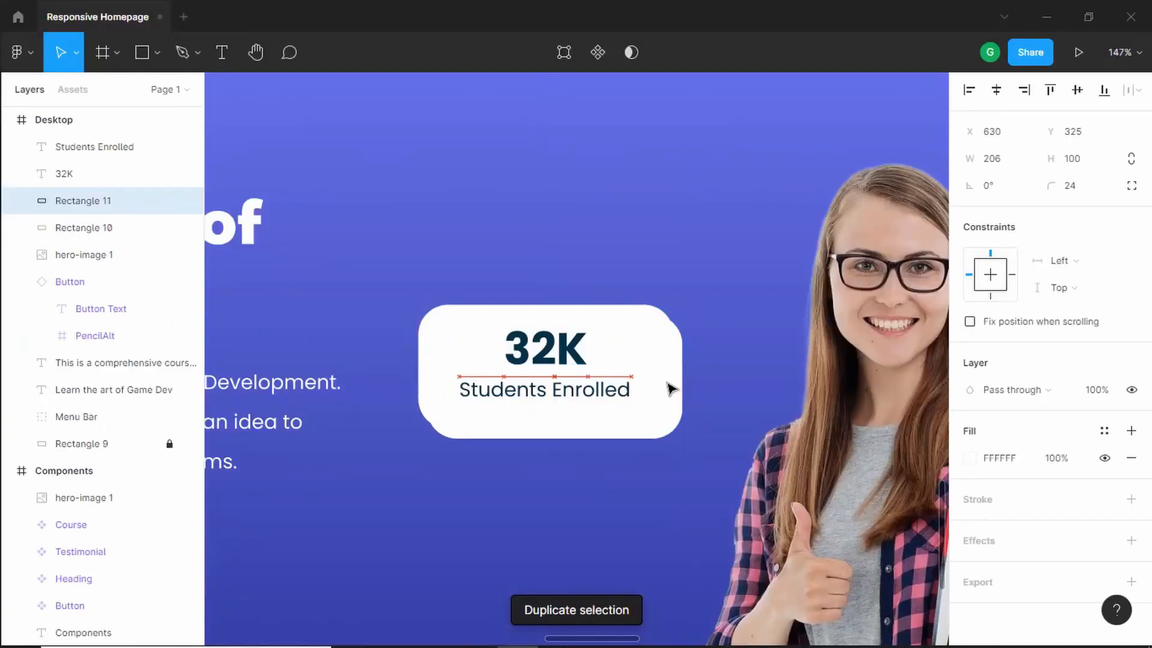
pyautogui.hotkey('alt', 'Tab')
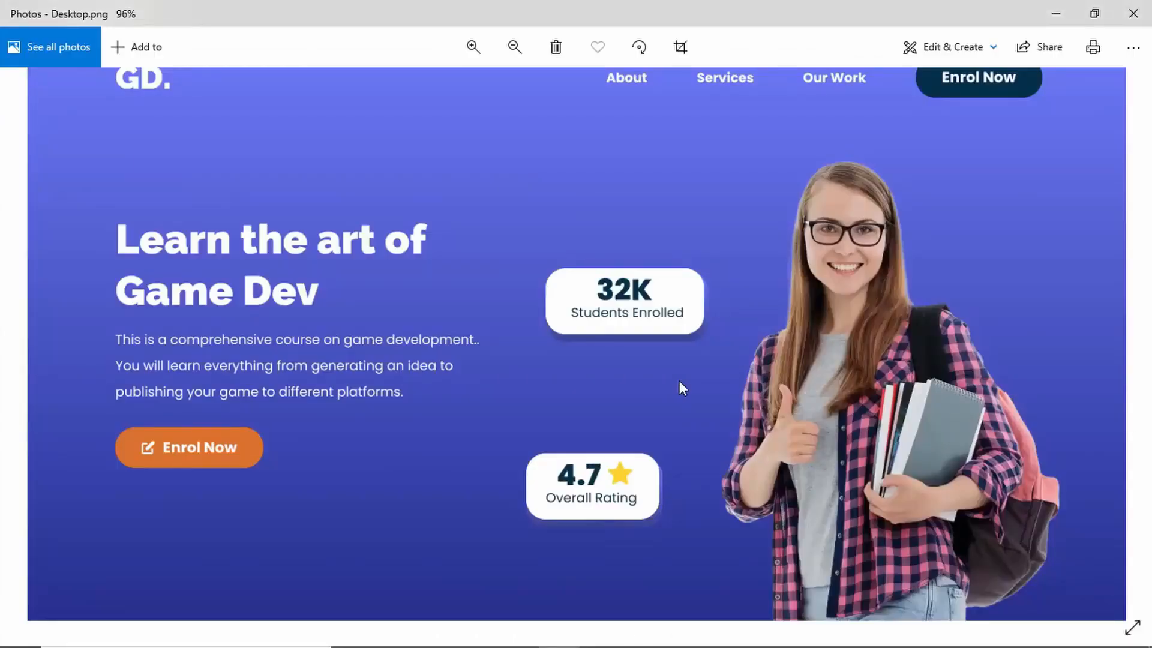
pyautogui.hotkey('alt', 'Tab')
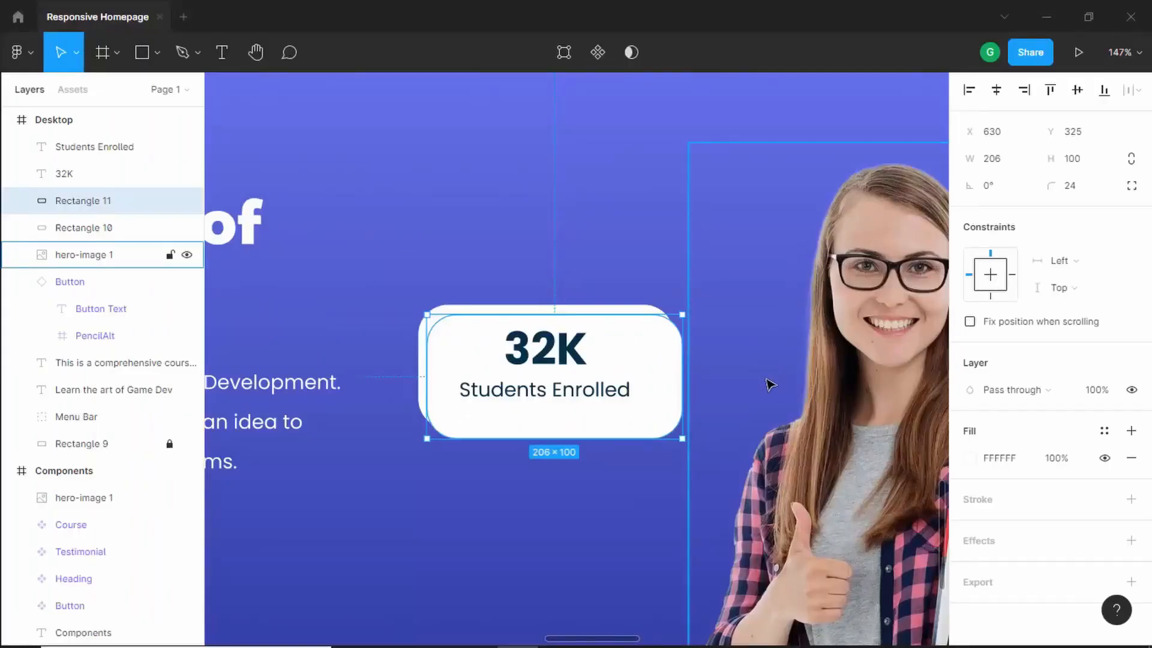
# - Fill the duplicate rectangle with the purple document color 7B61FF
pyautogui.click(970, 459)
pyautogui.click(849, 562)
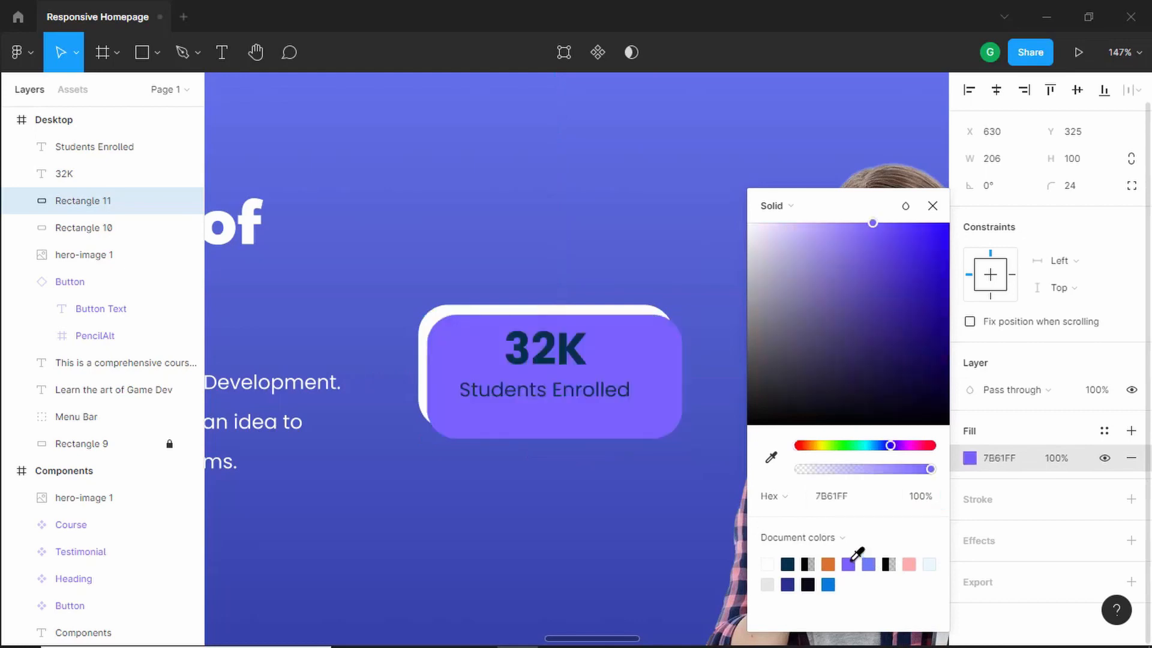
pyautogui.click(933, 205)
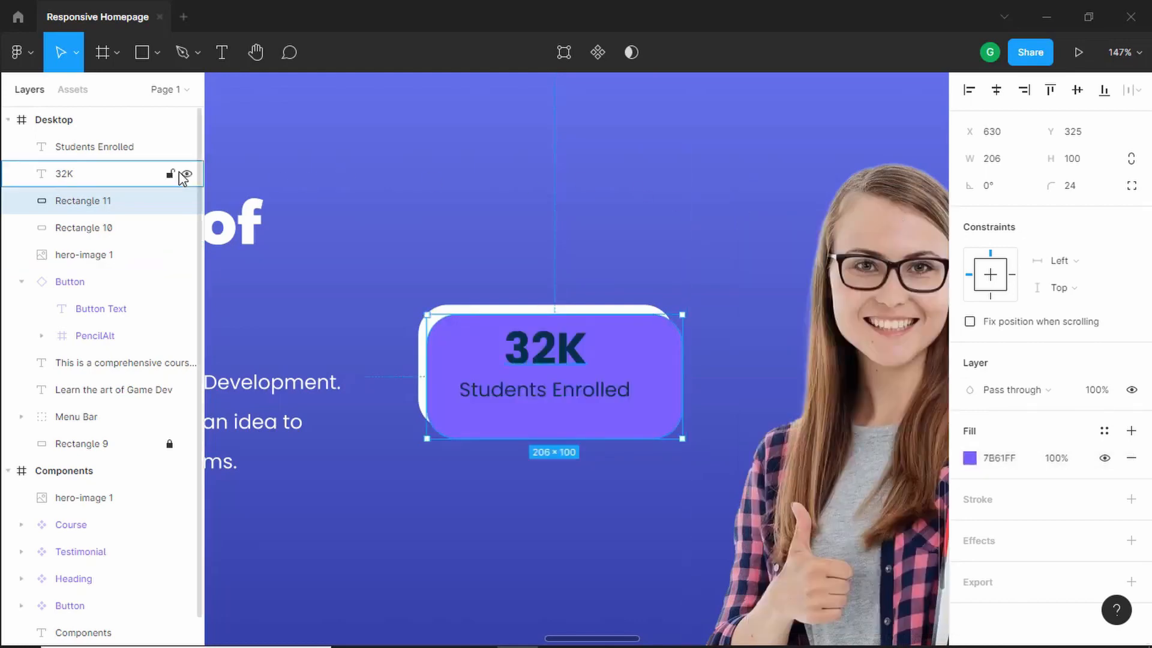
# - Move the purple rectangle below the white card in the layer order and change its fill to a linear gradient from 6F7DFB to 3B448F
pyautogui.moveTo(109, 213); pyautogui.dragTo(109, 245)
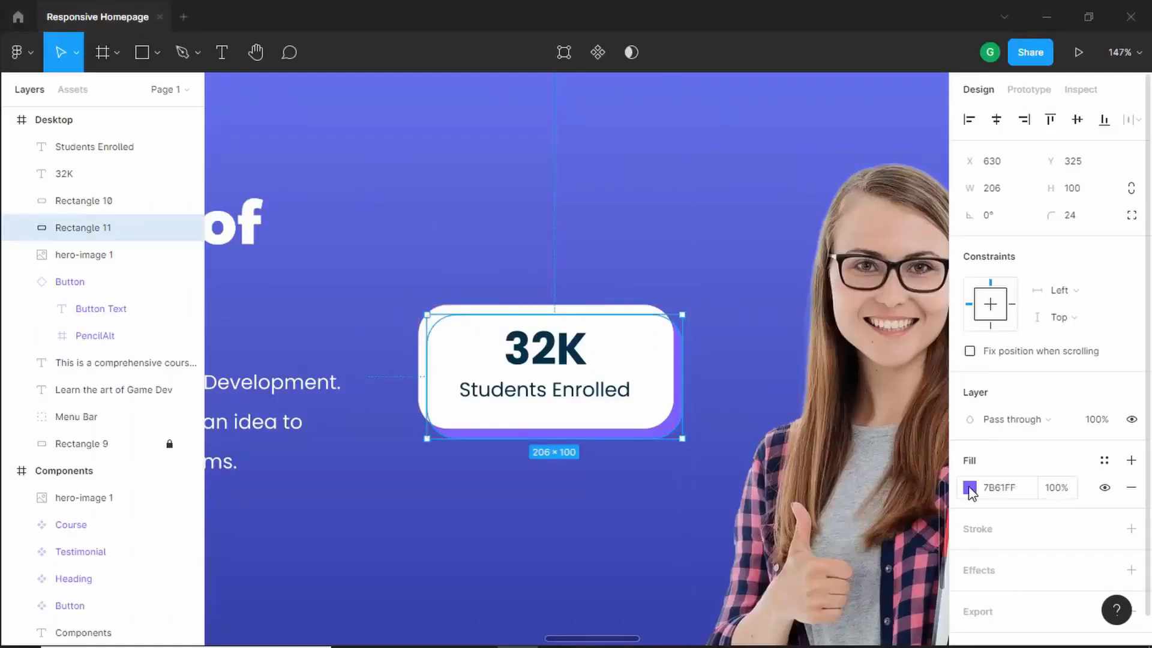
pyautogui.click(969, 487)
pyautogui.click(793, 208)
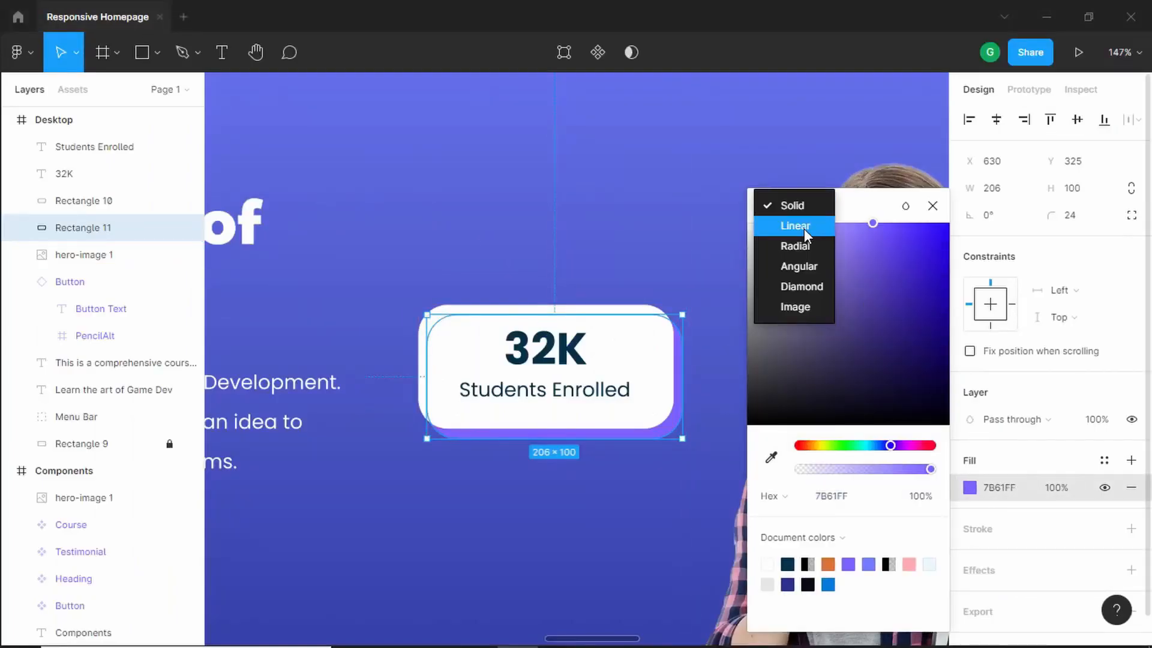
pyautogui.click(804, 227)
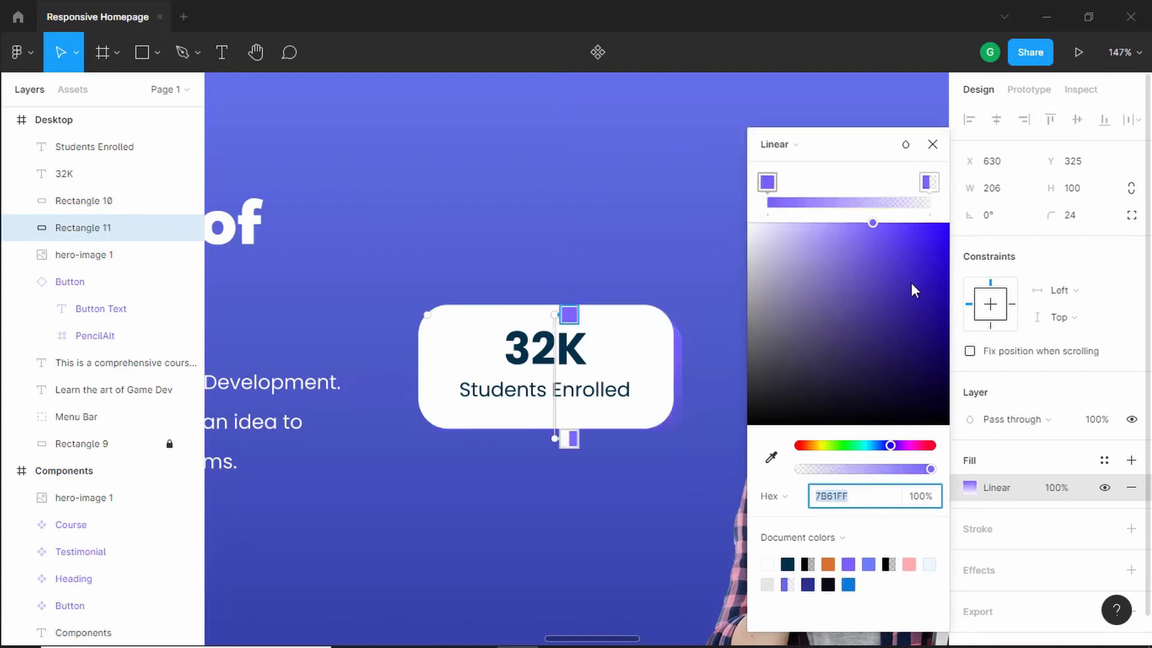
pyautogui.click(768, 183)
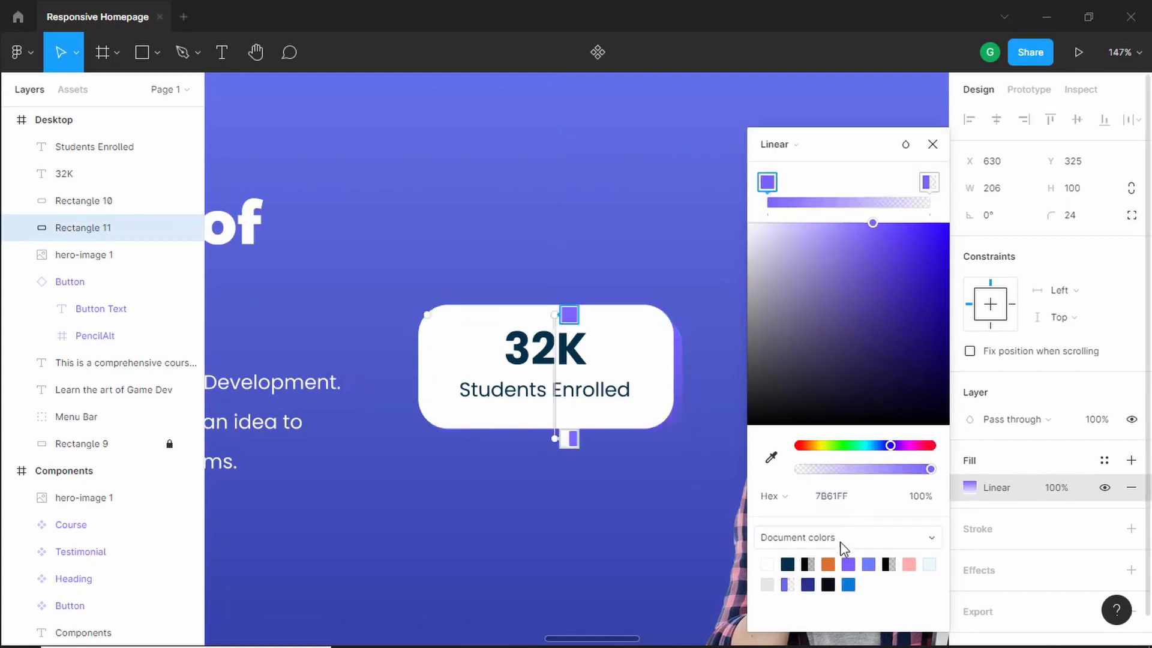
pyautogui.click(867, 502)
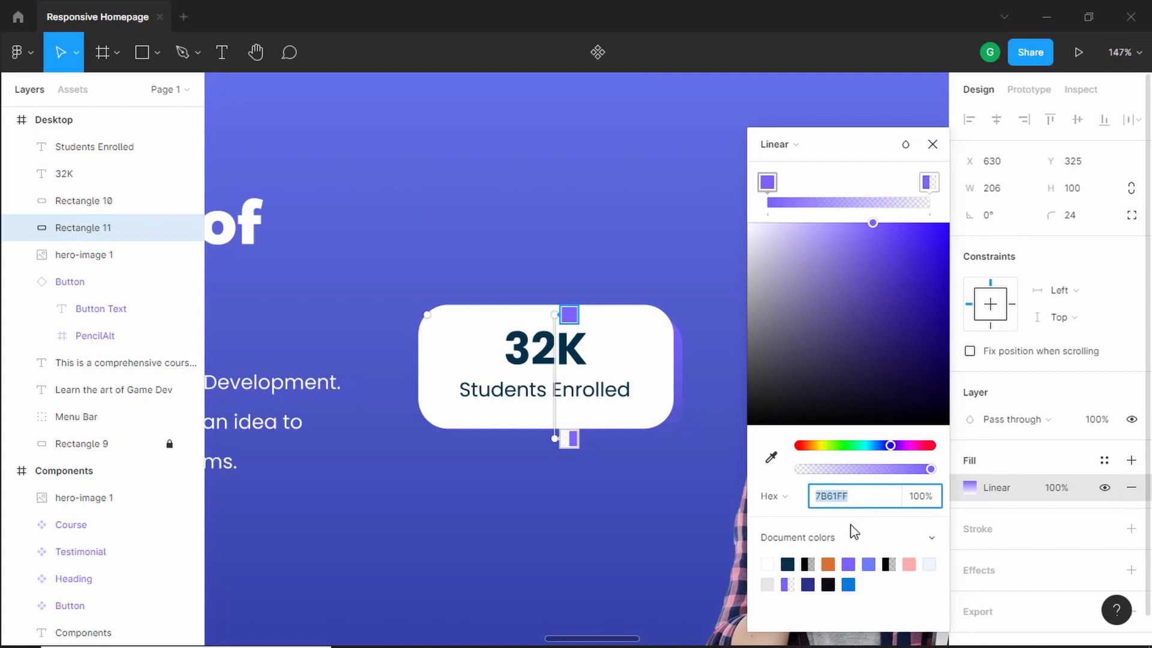
pyautogui.write('6f7dfb')
pyautogui.press('Return')
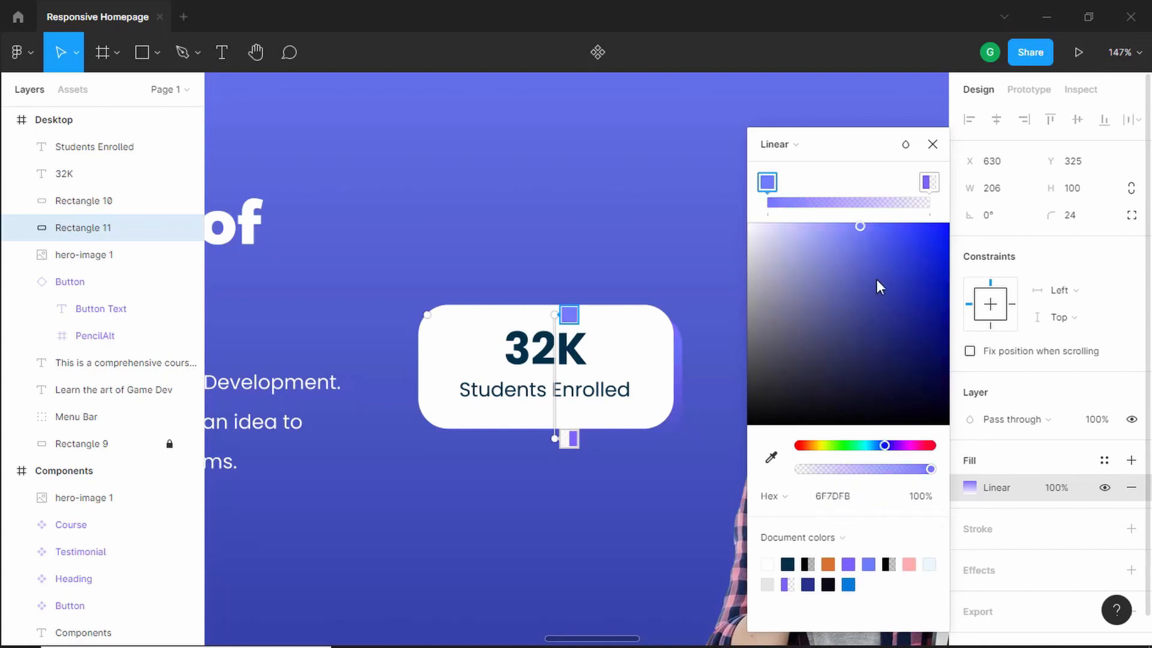
pyautogui.click(927, 191)
pyautogui.click(859, 499)
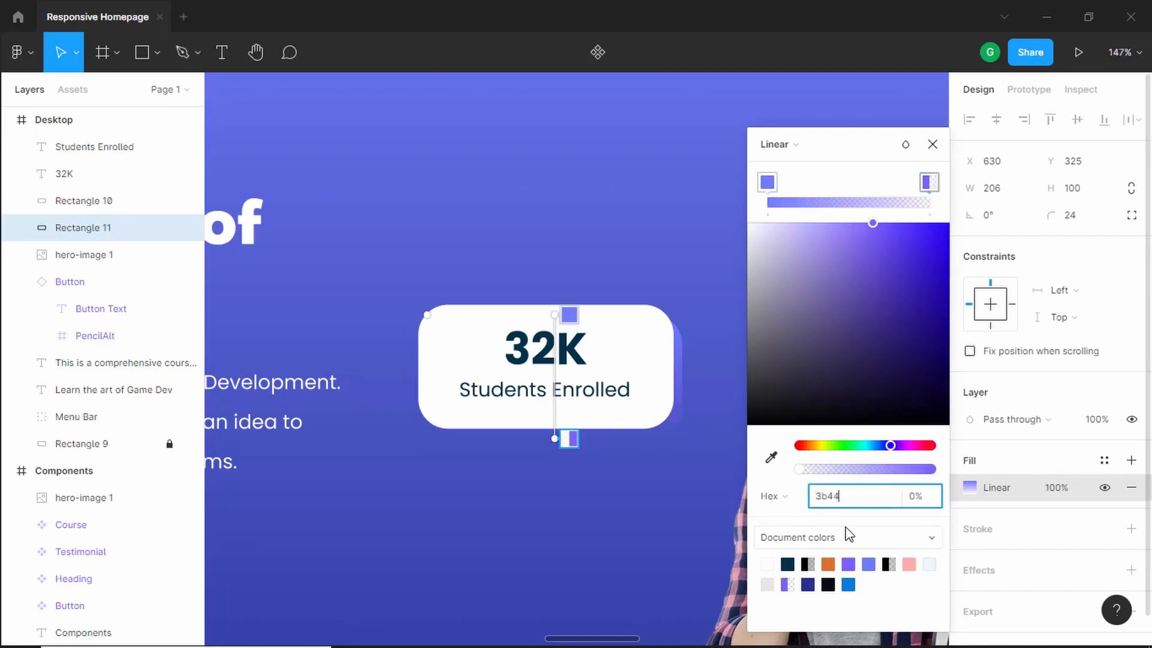
pyautogui.write('3b448f')
pyautogui.press('Tab')
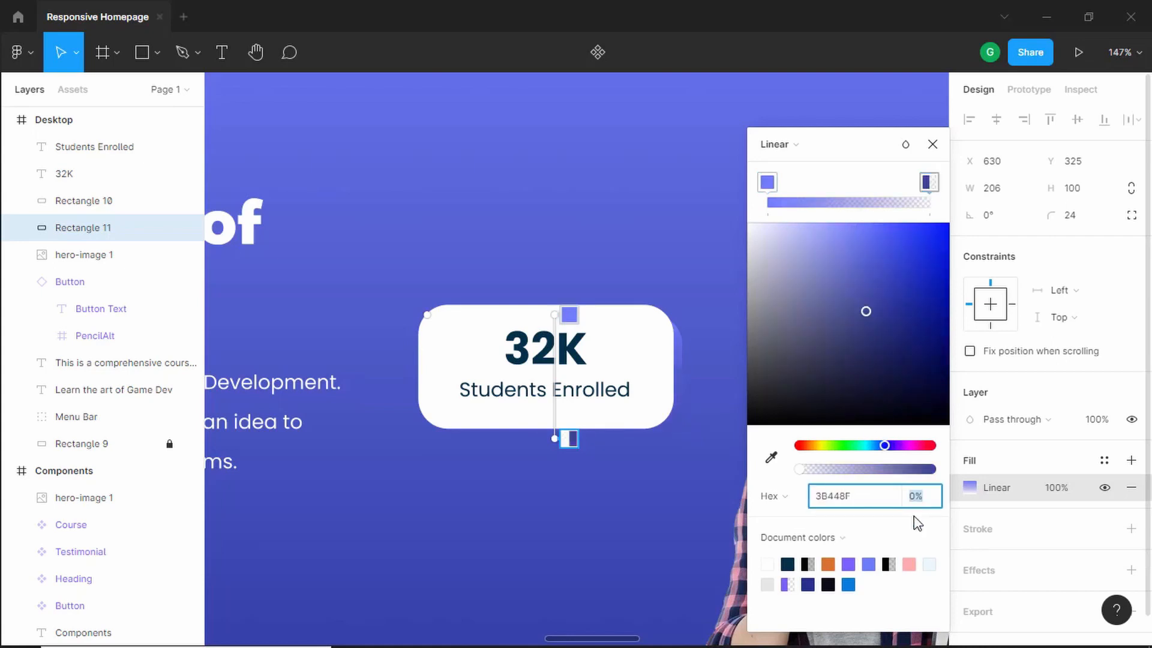
pyautogui.write('10')
pyautogui.press('Return')
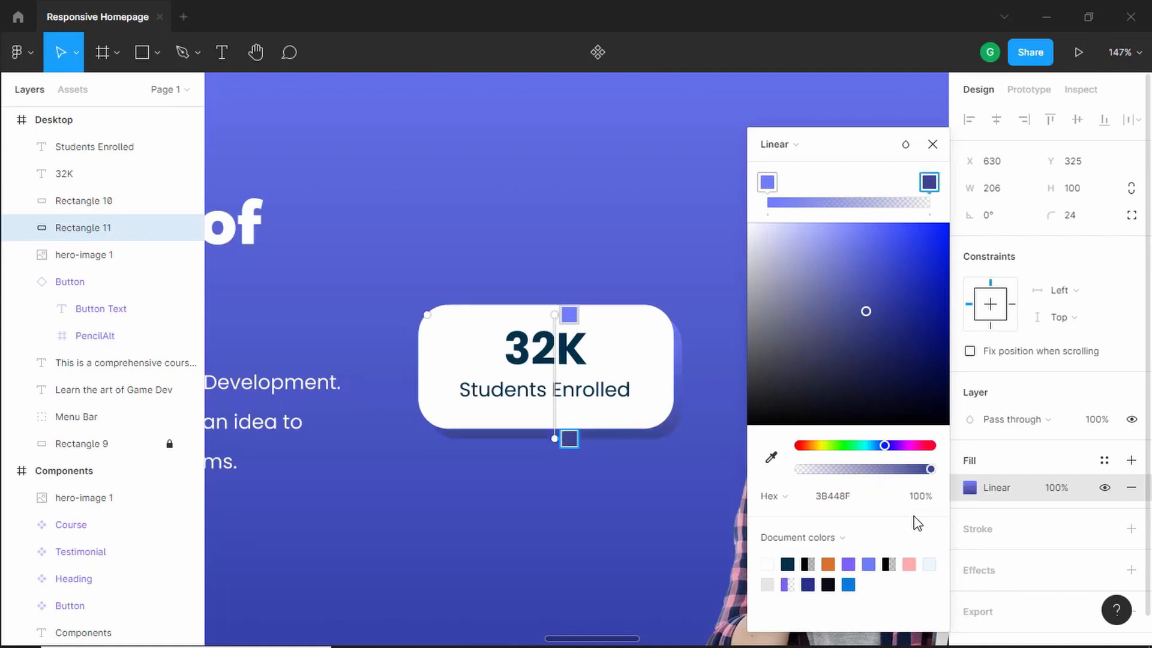
pyautogui.click(927, 150)
# - Group the card's text and both rectangles and name the group Achievements
pyautogui.scroll(-5, 655, 352)
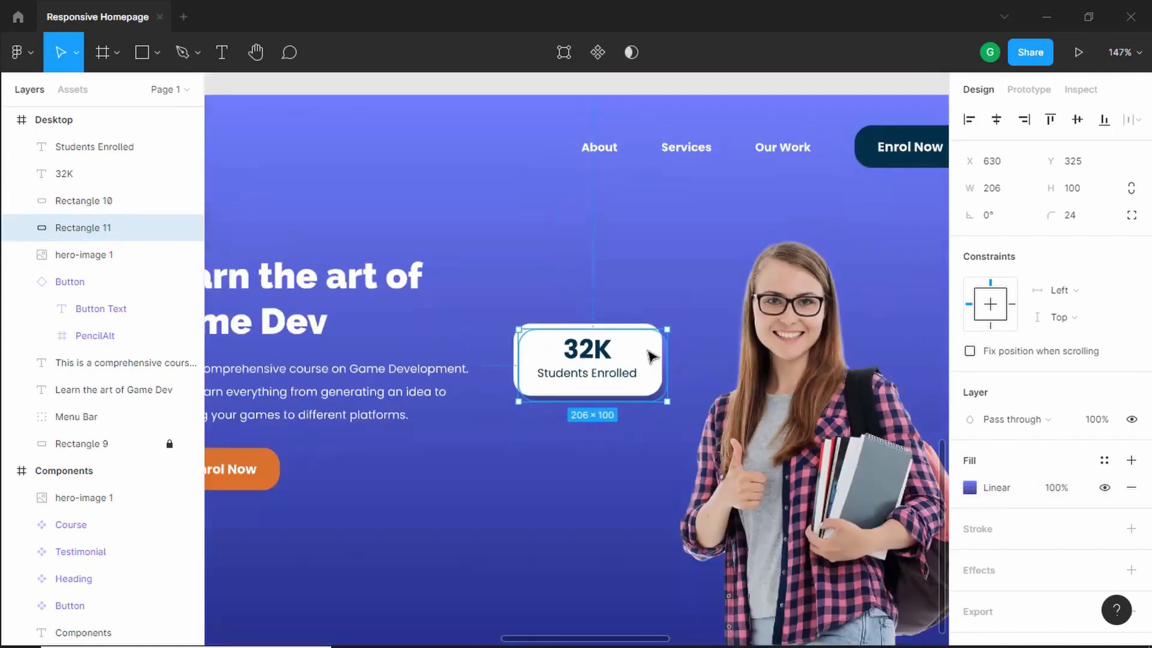
pyautogui.click(501, 282)
pyautogui.moveTo(591, 385); pyautogui.dragTo(633, 430)
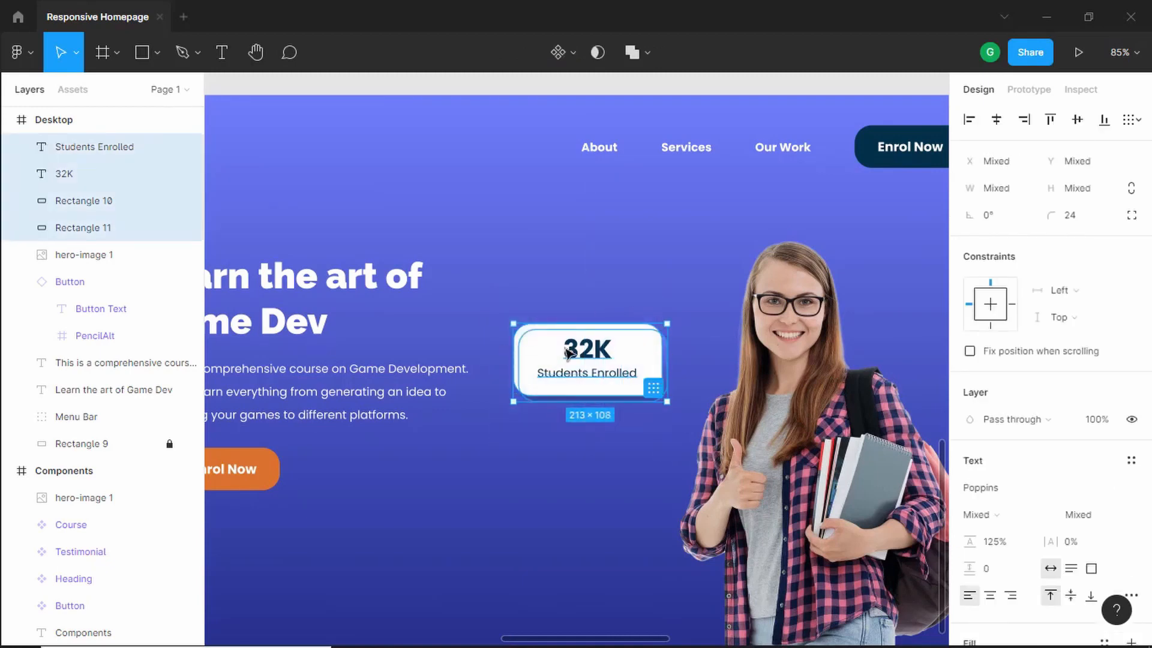
pyautogui.hotkey('ctrl', 'g')
pyautogui.hotkey('ctrl', 'r')
pyautogui.press('BackSpace')
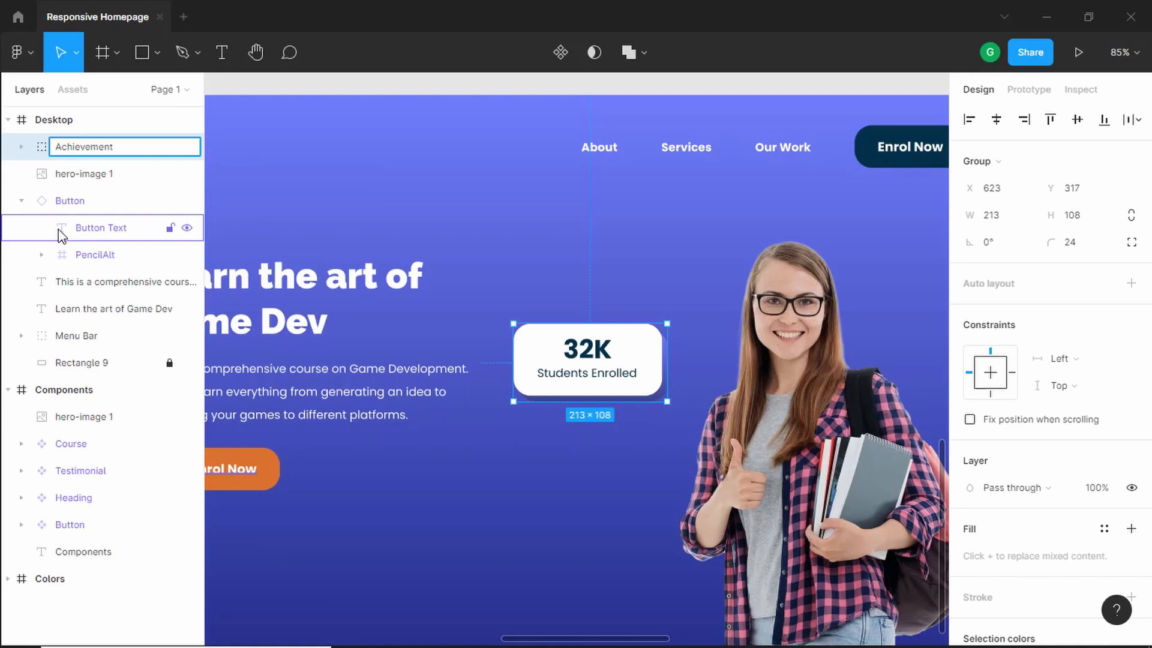
pyautogui.write('Achievements')
pyautogui.press('Return')
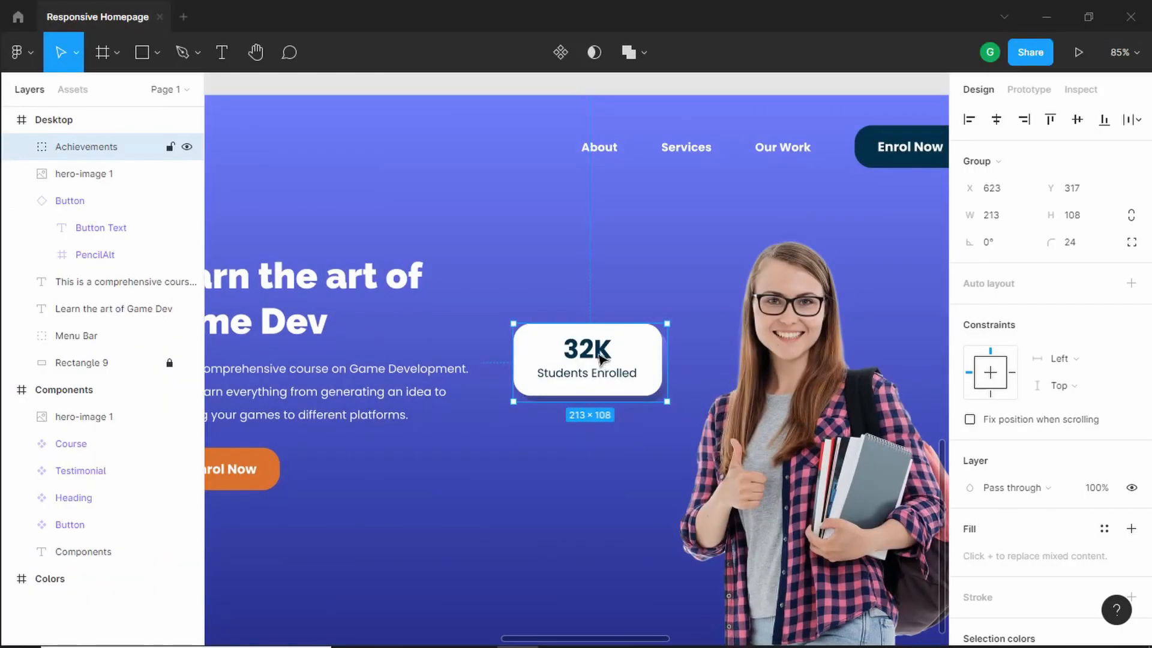
# - Duplicate the Achievements card below and to the left, and change the copy's number to 4.7
pyautogui.moveTo(594, 359); pyautogui.dragTo(546, 535)
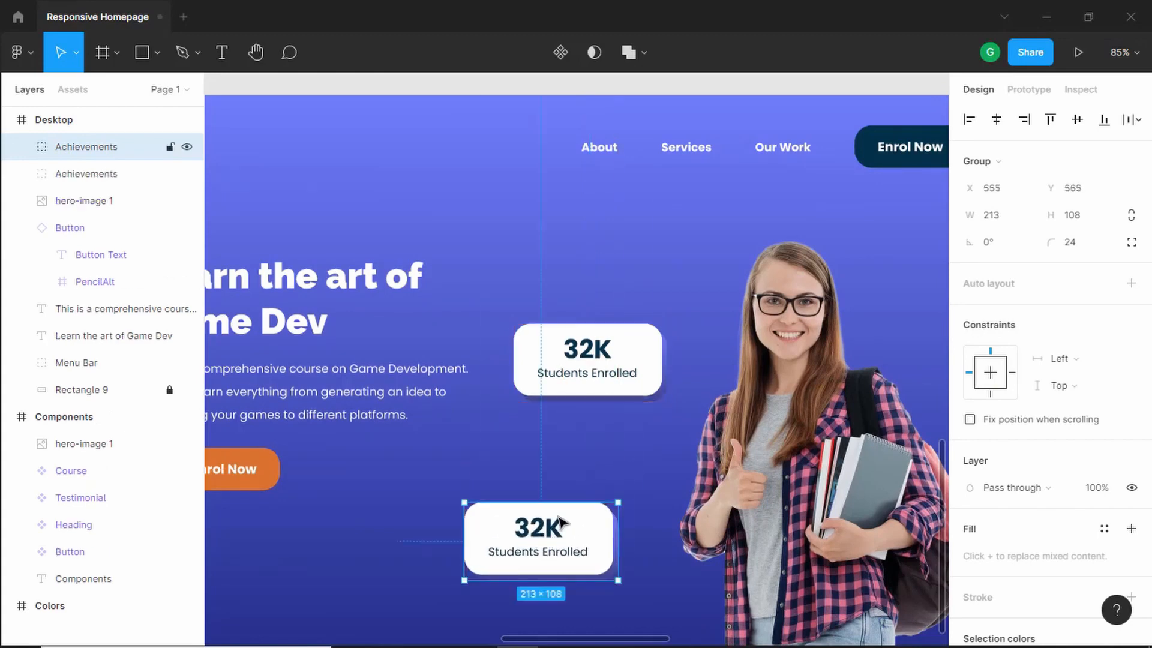
pyautogui.scroll(-2, 546, 535)
pyautogui.scroll(5, 544, 456)
pyautogui.doubleClick(558, 462)
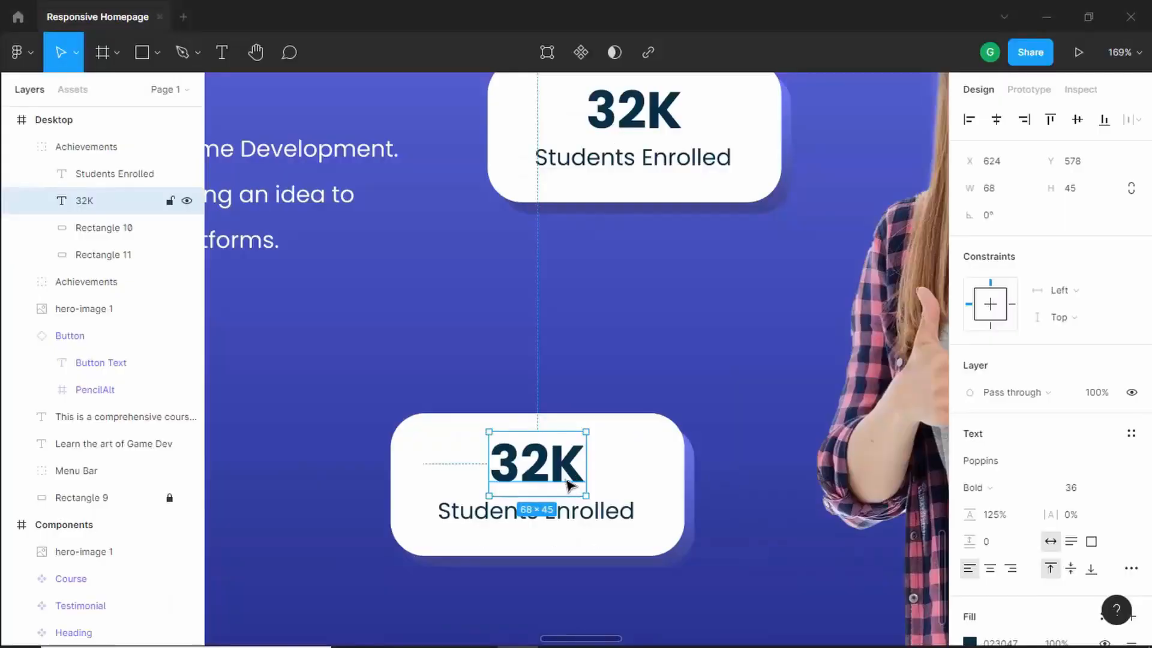
pyautogui.doubleClick(569, 474)
pyautogui.write('4.7')
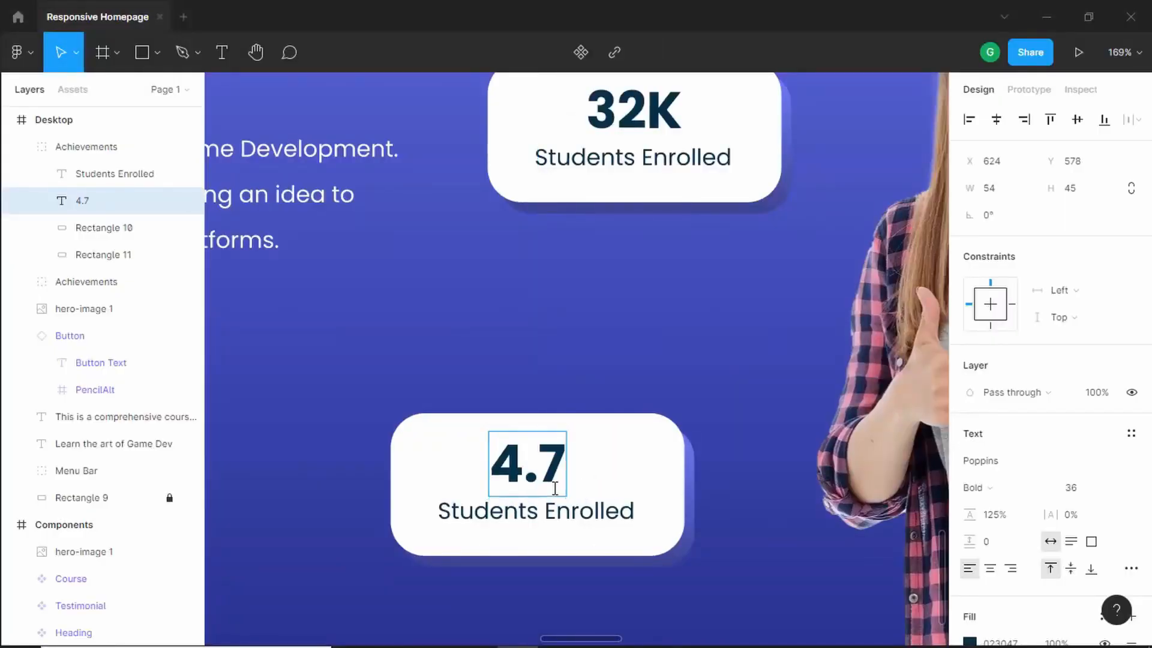
# - Replace the copy's Students Enrolled label with Overall Rating
pyautogui.click(527, 514)
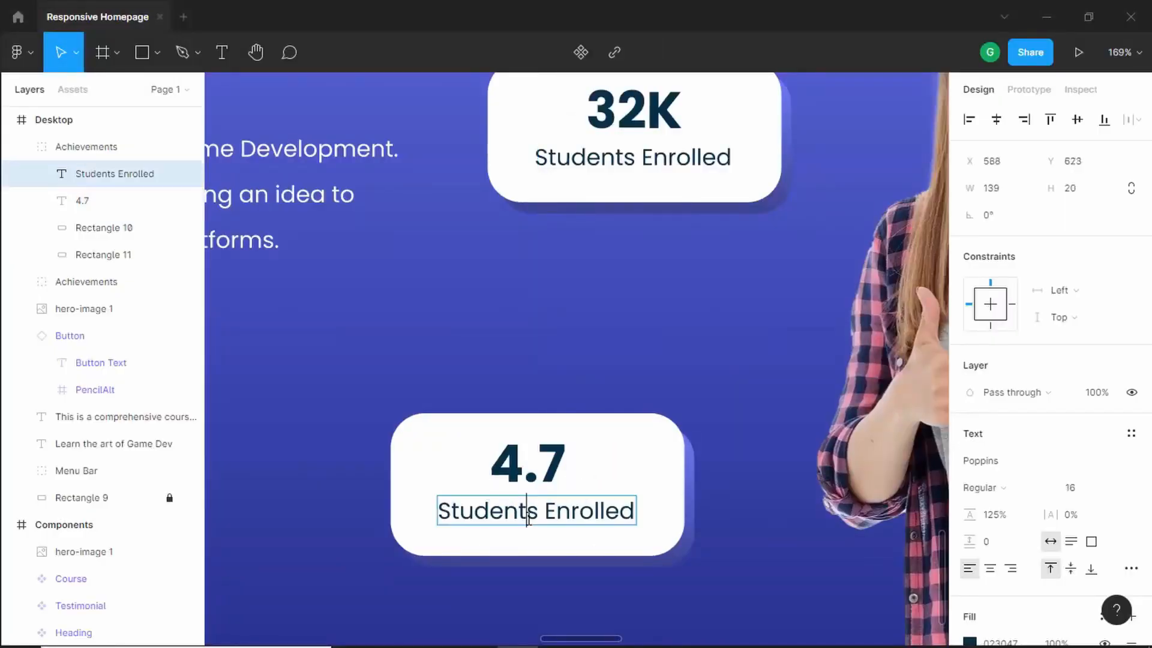
pyautogui.doubleClick(525, 520)
pyautogui.tripleClick(524, 520)
pyautogui.write('O')
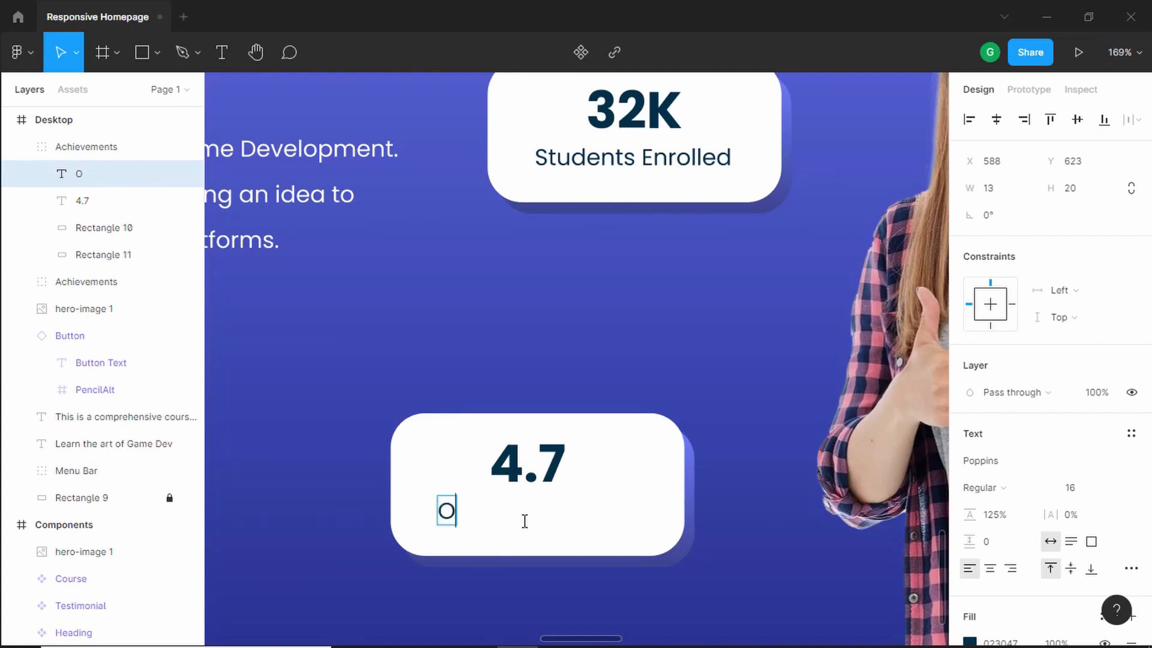
pyautogui.write('verall Rating')
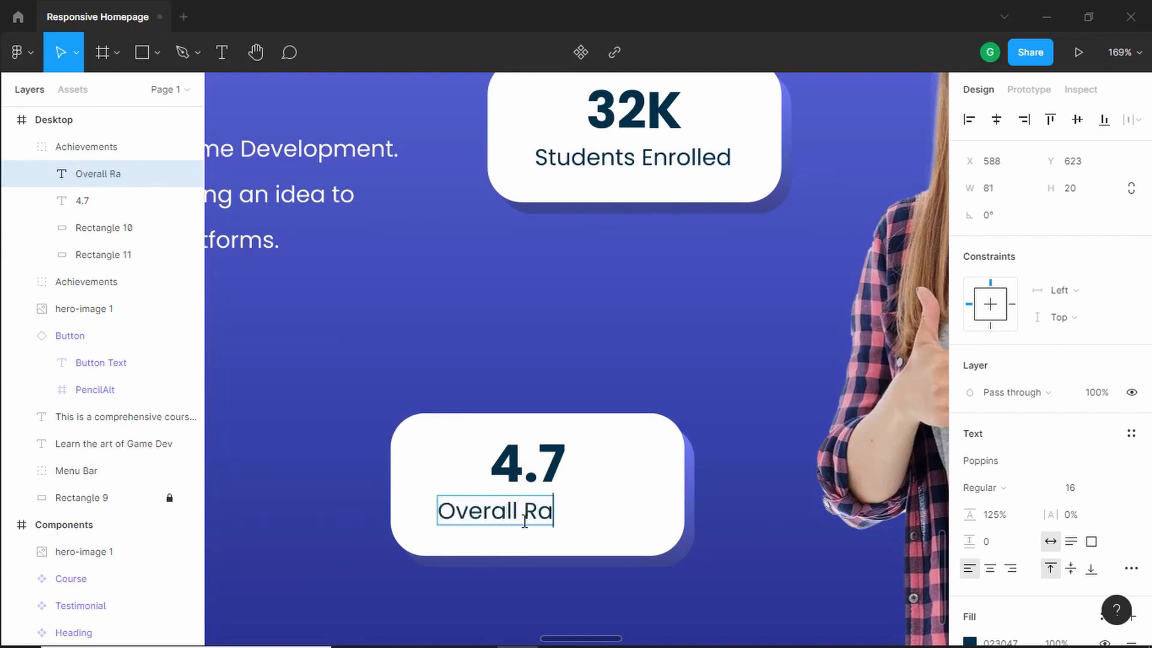
# - Check the reference, then search the Iconify plugin for star and place the yellow emojione:star icon beside the rating card
pyautogui.click(609, 551)
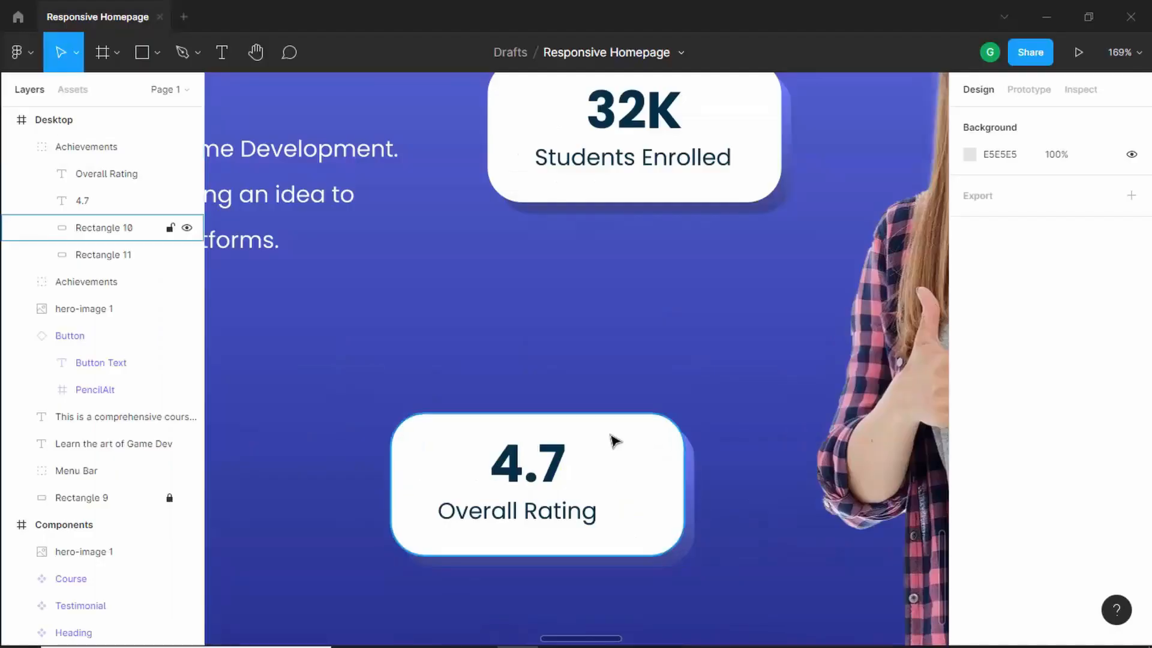
pyautogui.scroll(-5, 602, 416)
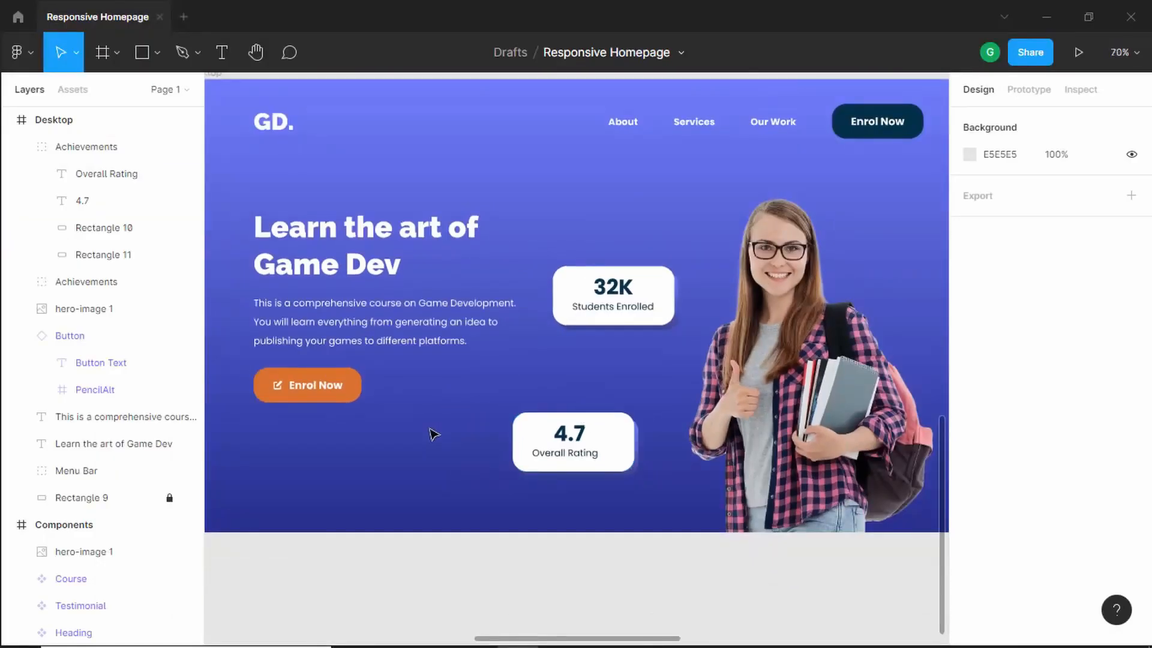
pyautogui.rightClick(447, 440)
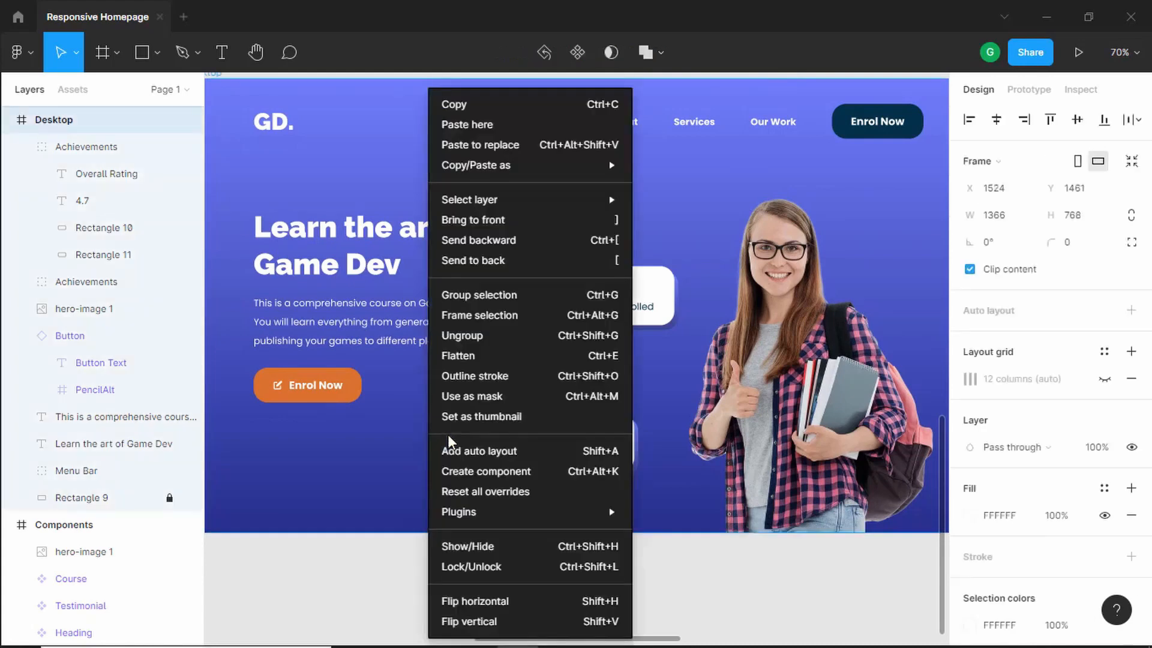
pyautogui.moveTo(517, 514)
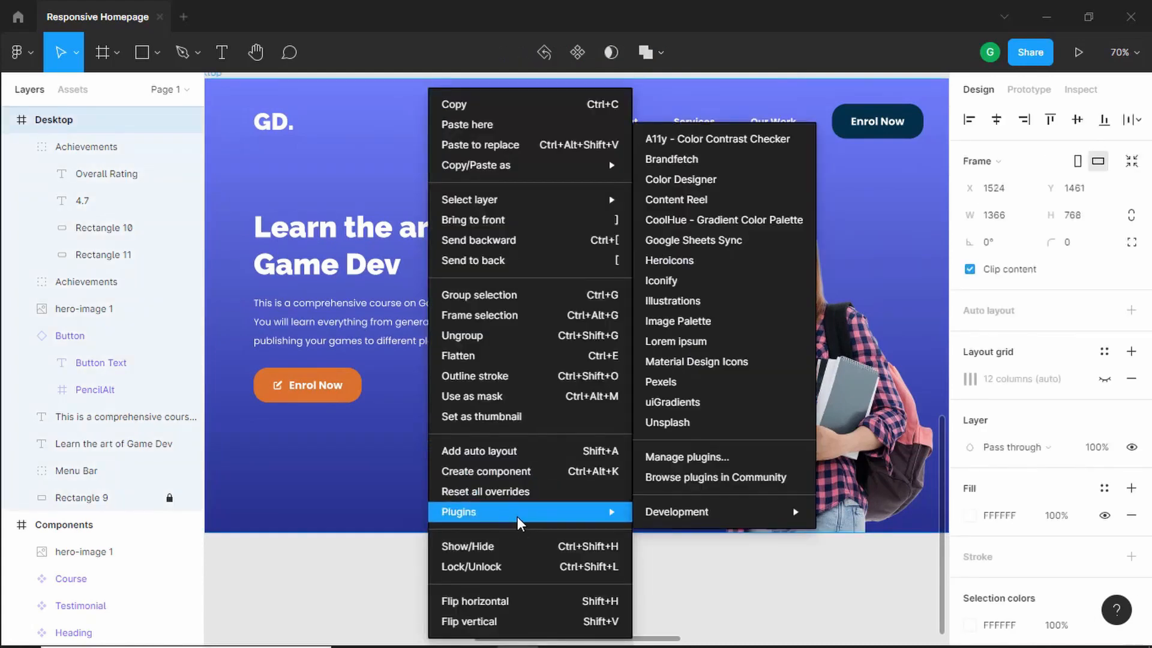
pyautogui.click(726, 292)
pyautogui.write('star')
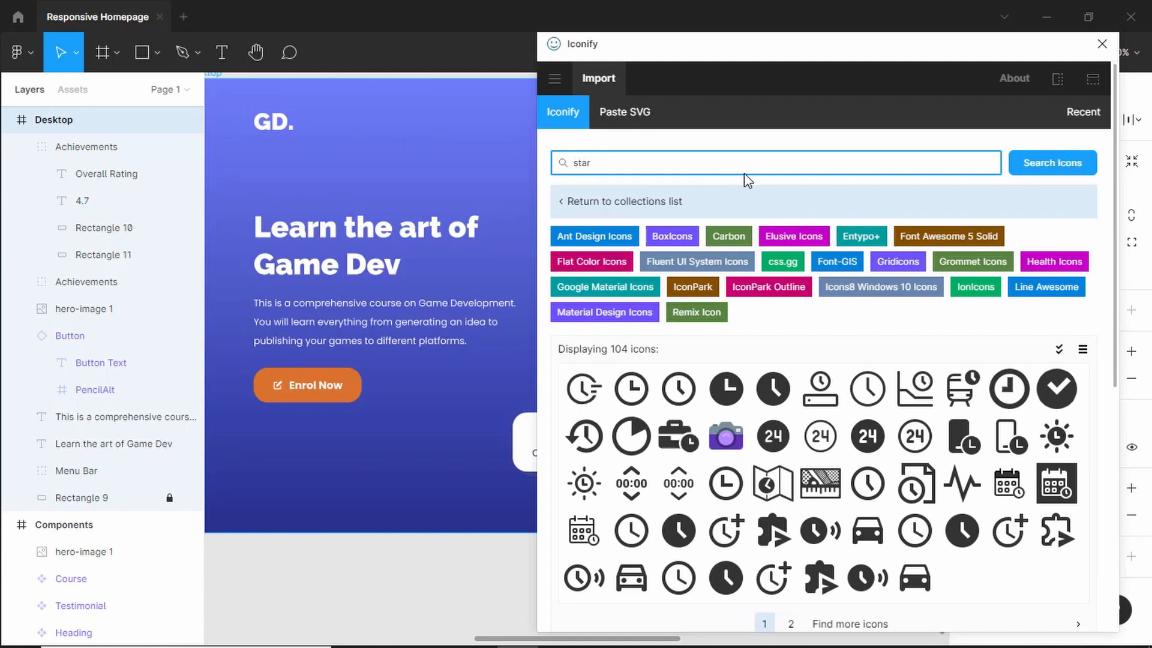
pyautogui.press('Return')
pyautogui.scroll(-1, 1010, 390)
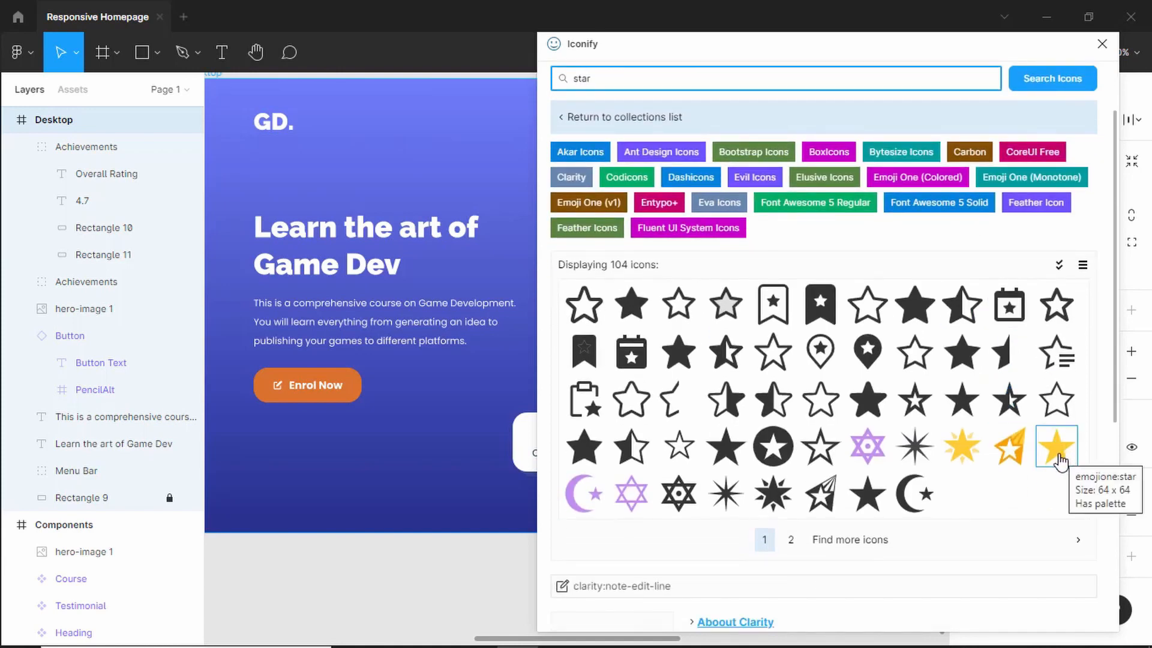
pyautogui.moveTo(1059, 458); pyautogui.dragTo(420, 444)
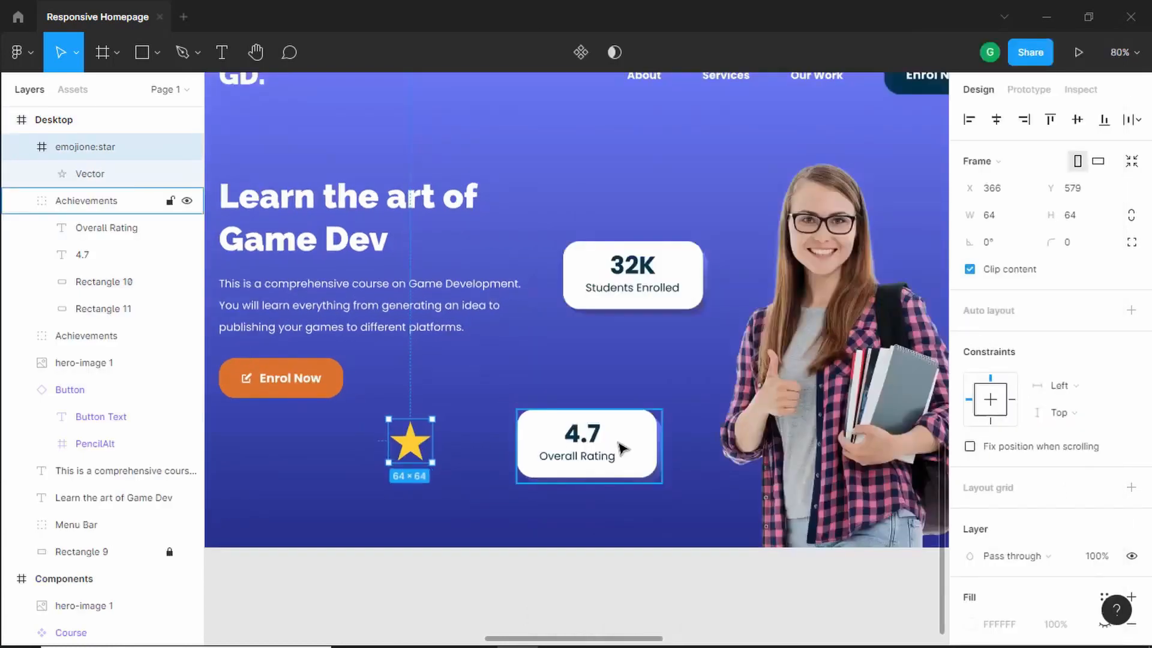
# - Ungroup the rating card and move the star icon into it next to the 4.7
pyautogui.click(623, 447)
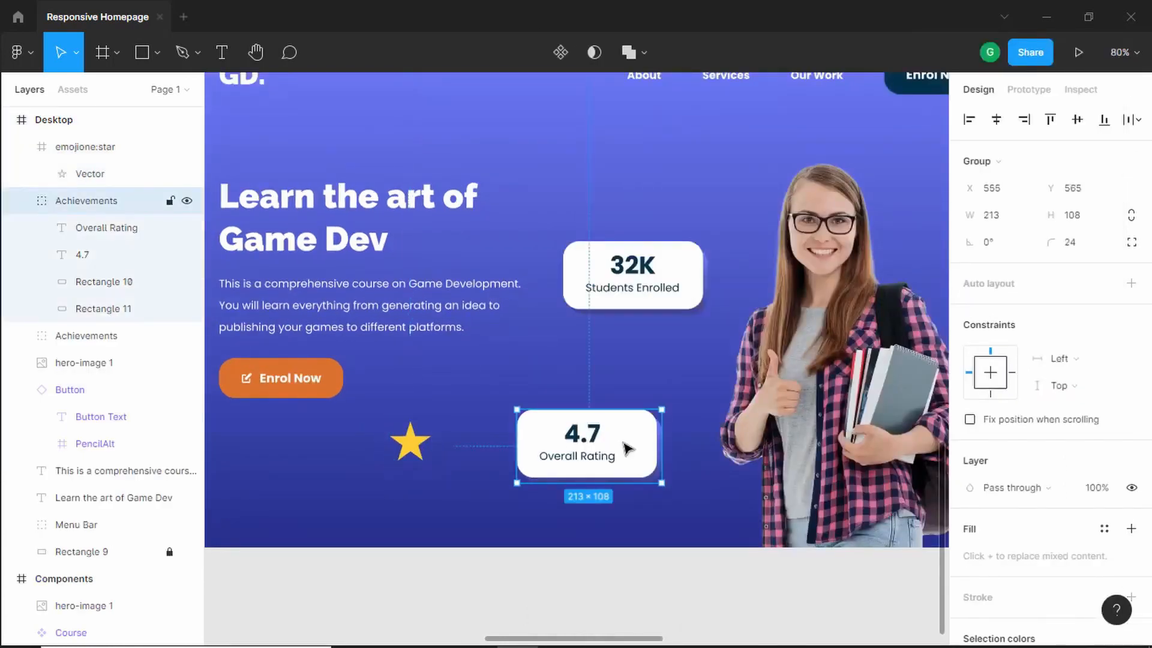
pyautogui.rightClick(627, 449)
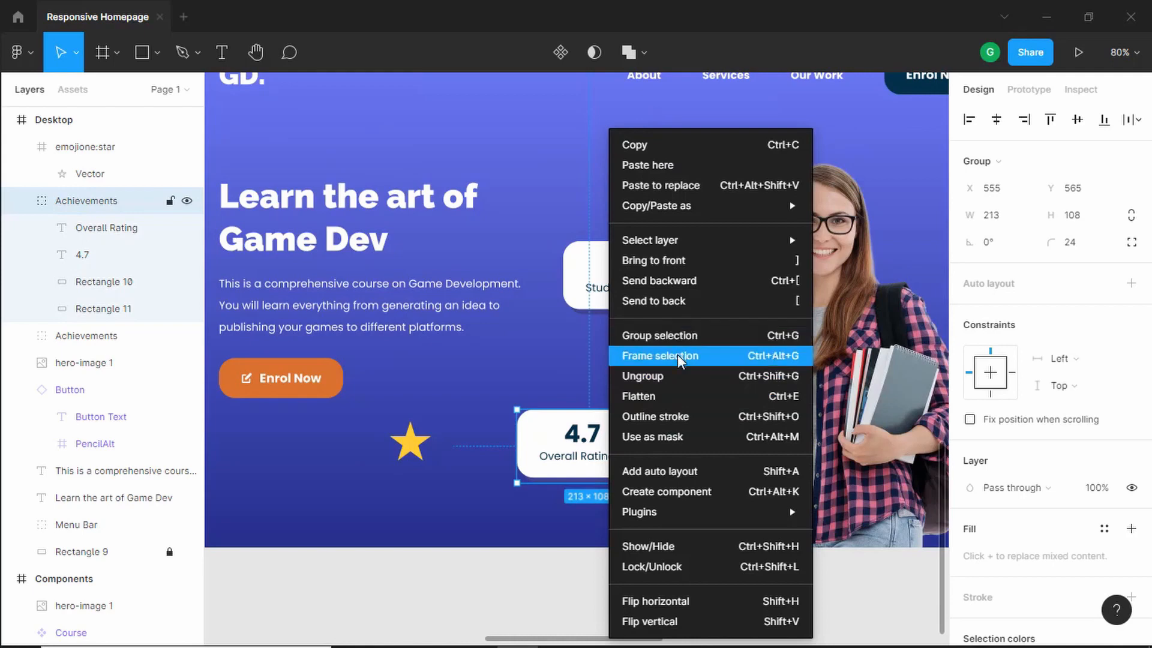
pyautogui.click(697, 376)
pyautogui.scroll(2, 678, 456)
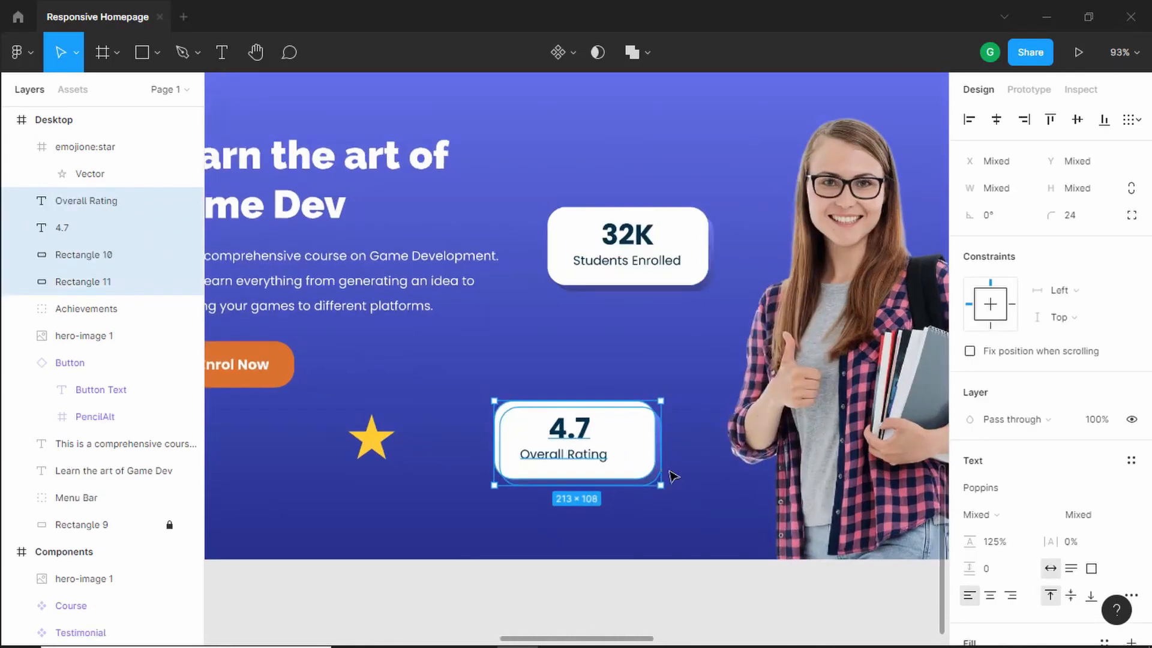
pyautogui.moveTo(367, 442); pyautogui.dragTo(605, 439)
# - Shift the 4.7 left, shrink the star beside it, and nudge the Overall Rating label right so the content is centered
pyautogui.scroll(5, 652, 441)
pyautogui.scroll(1, 649, 435)
pyautogui.click(487, 424)
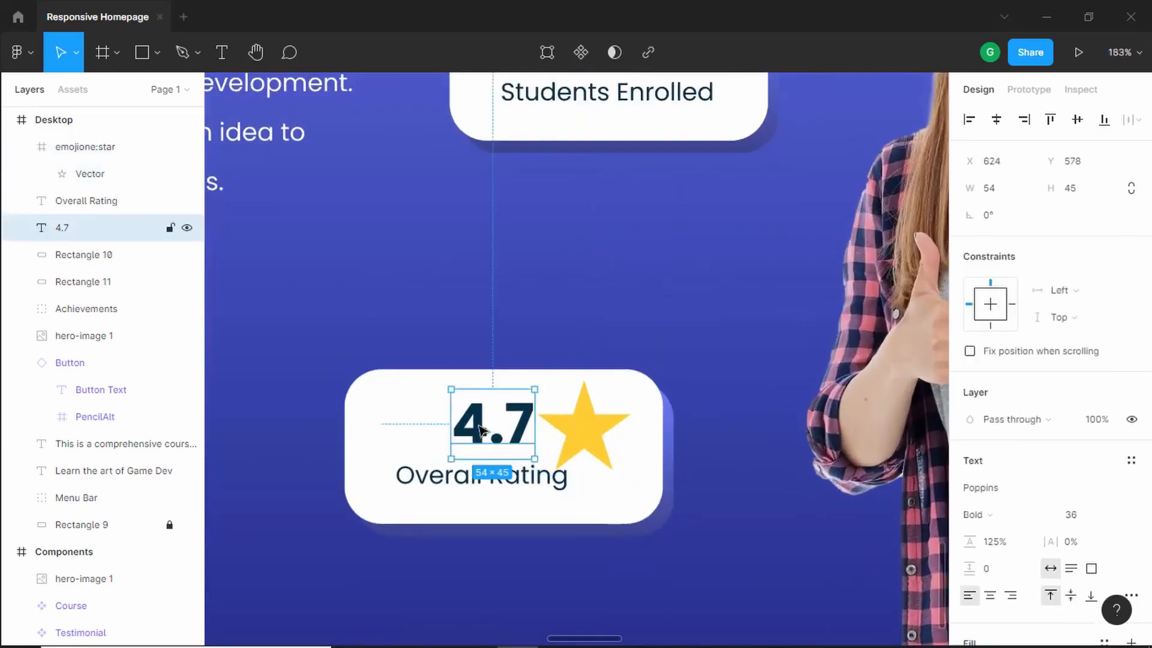
pyautogui.moveTo(470, 423); pyautogui.dragTo(438, 422)
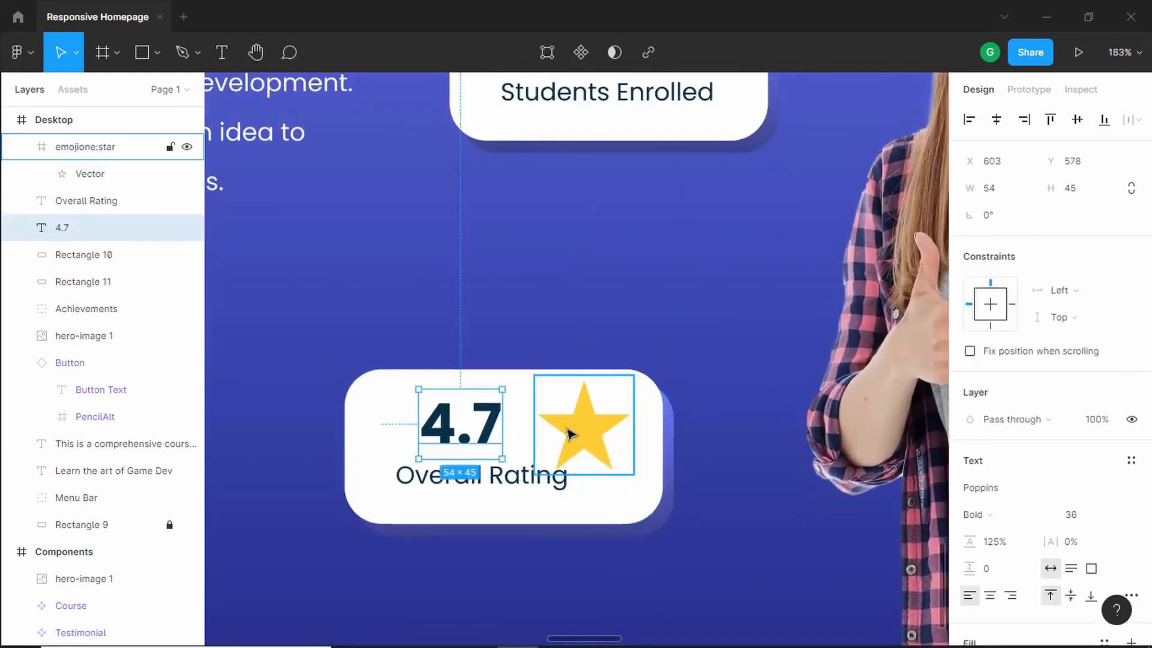
pyautogui.click(533, 426)
pyautogui.moveTo(529, 474); pyautogui.dragTo(546, 429)
pyautogui.click(480, 478)
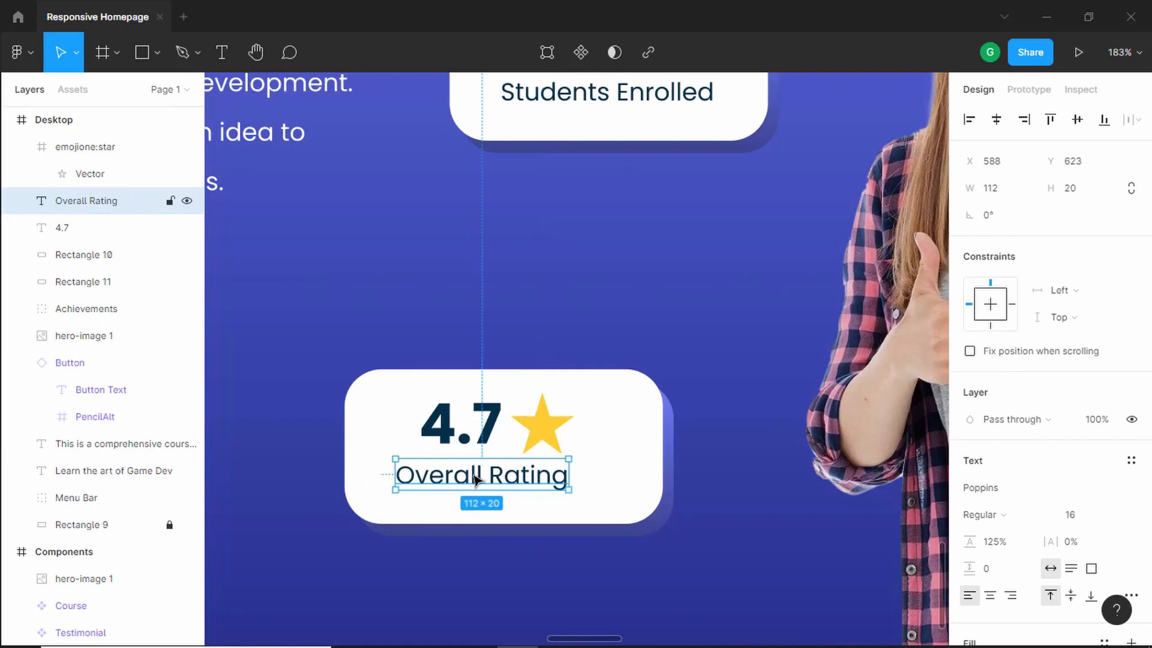
pyautogui.moveTo(477, 480); pyautogui.dragTo(491, 481)
# - Narrow the rating card's white rectangle and its shadow rectangle so they fit the content more tightly
pyautogui.click(617, 432)
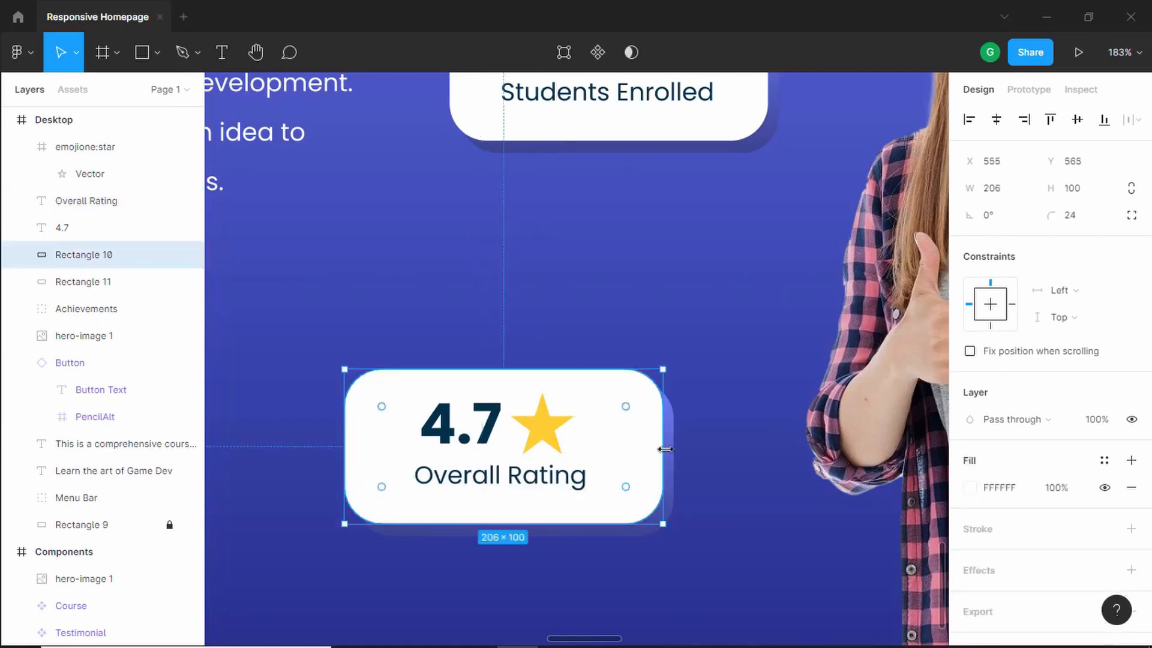
pyautogui.moveTo(664, 449)
pyautogui.mouseDown()
pyautogui.moveTo(632, 450)
pyautogui.moveTo(643, 450)
pyautogui.mouseUp()
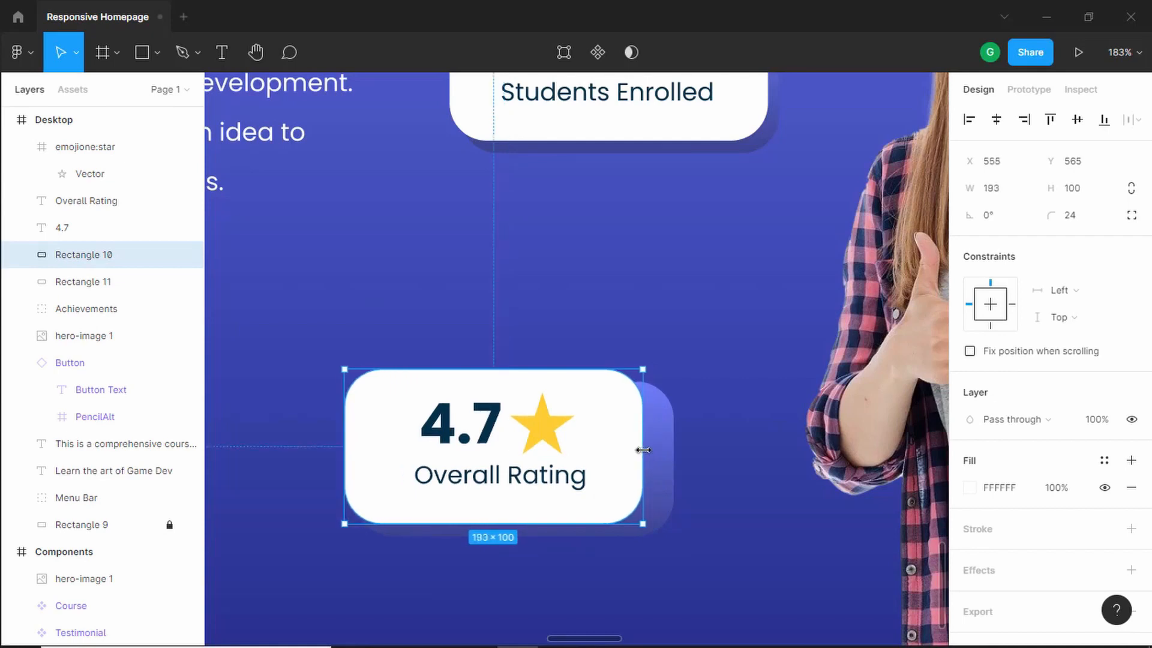
pyautogui.click(662, 465)
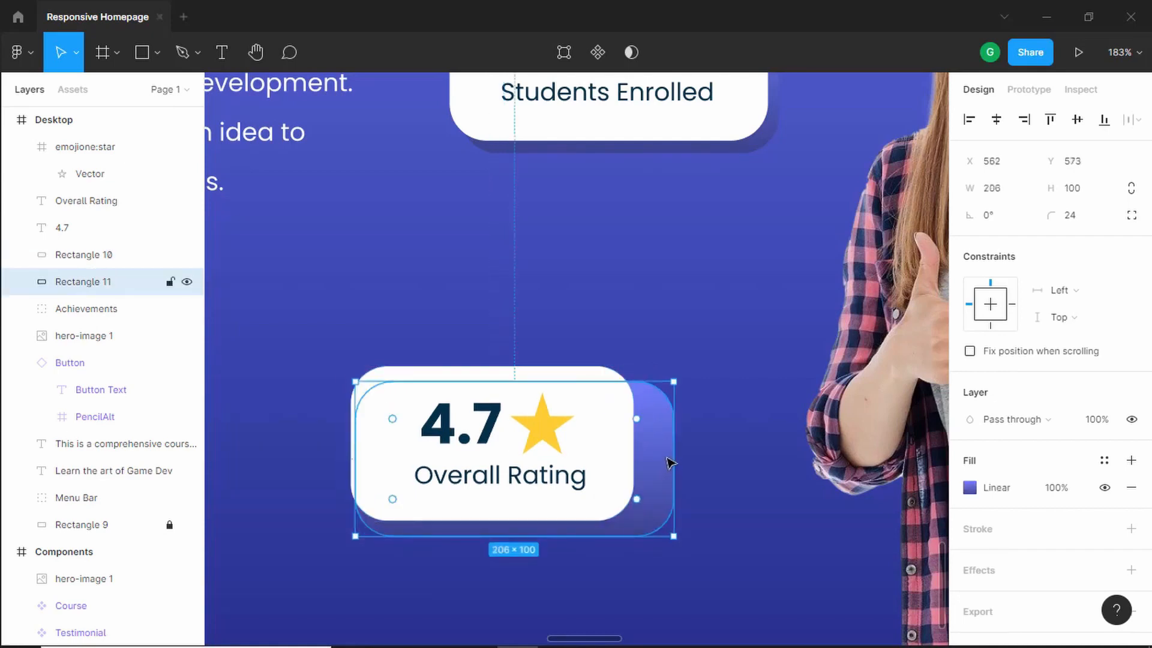
pyautogui.moveTo(674, 458); pyautogui.dragTo(641, 456)
pyautogui.click(694, 426)
# - Lower the rating card's top edge to shorten the white rectangle to 90 high
pyautogui.scroll(-5, 694, 426)
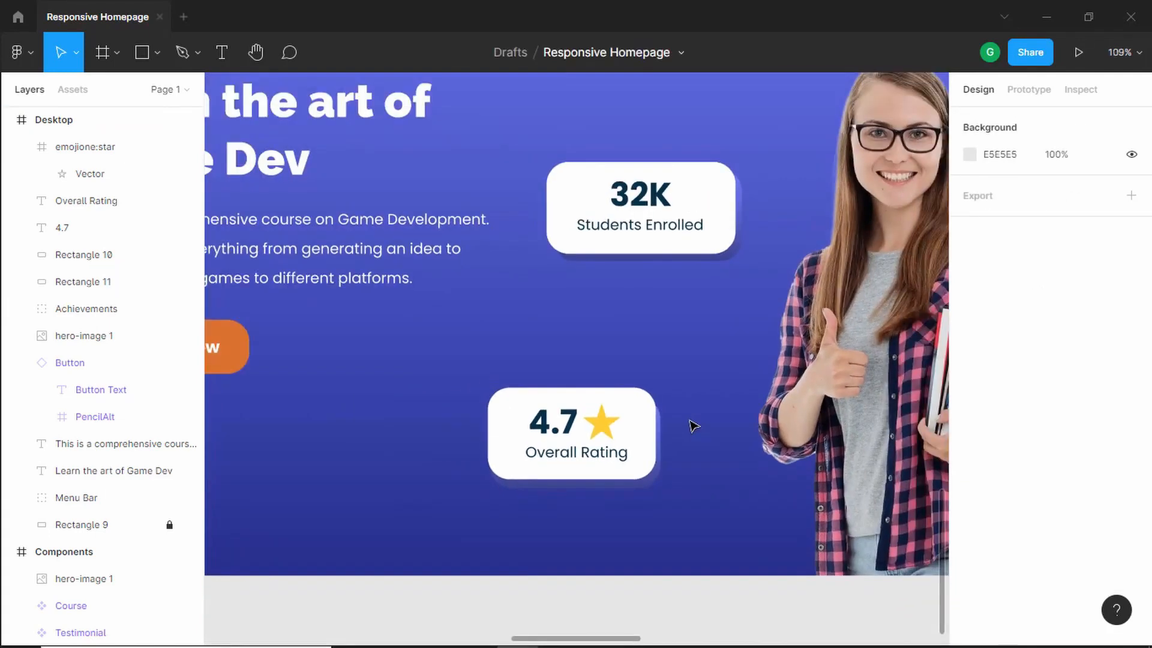
pyautogui.scroll(8, 649, 390)
pyautogui.click(583, 365)
pyautogui.scroll(-2, 588, 360)
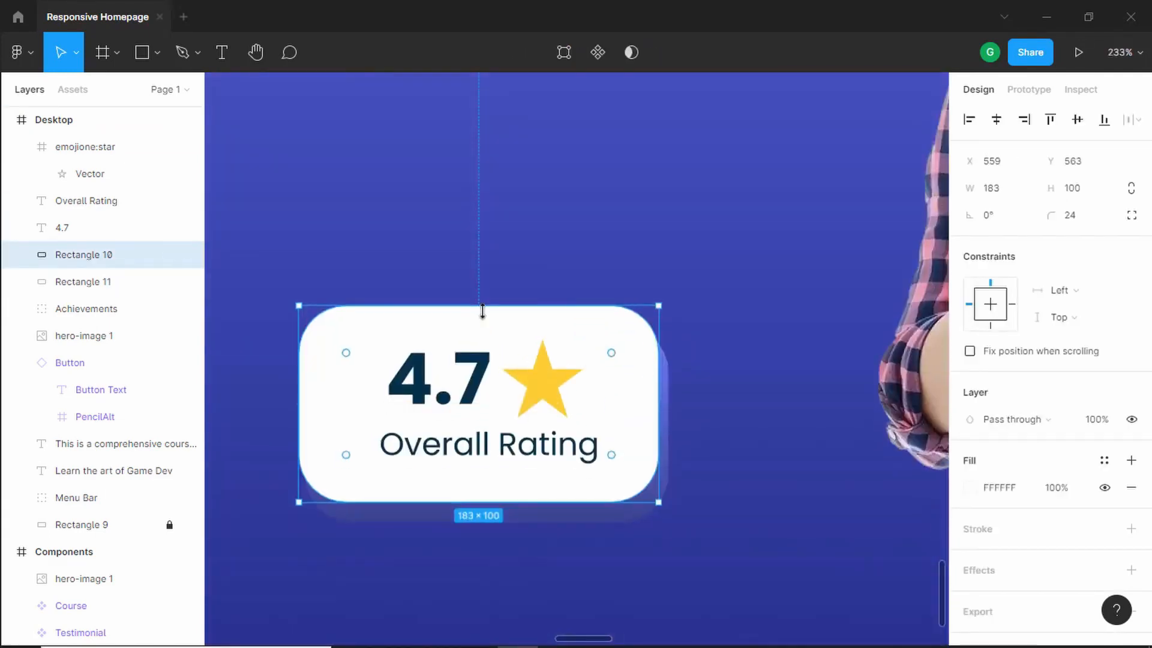
pyautogui.moveTo(481, 308); pyautogui.dragTo(482, 322)
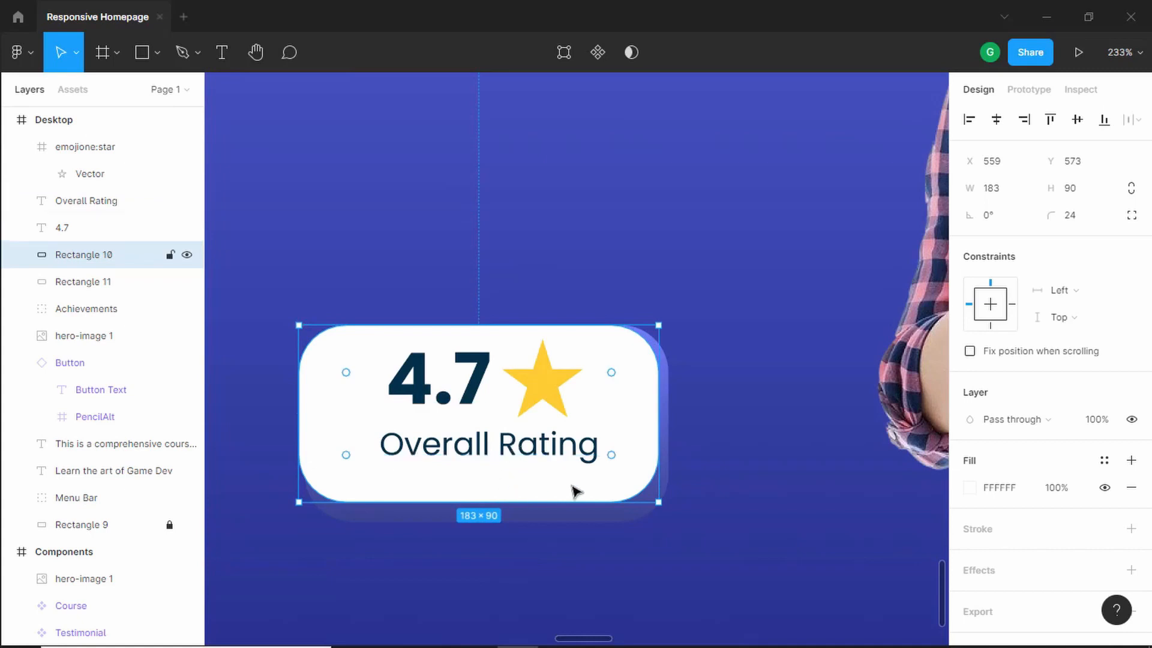
pyautogui.click(738, 311)
# - Group the rating card's rectangles, 4.7 text, Overall Rating label and star icon together
pyautogui.scroll(-3, 739, 311)
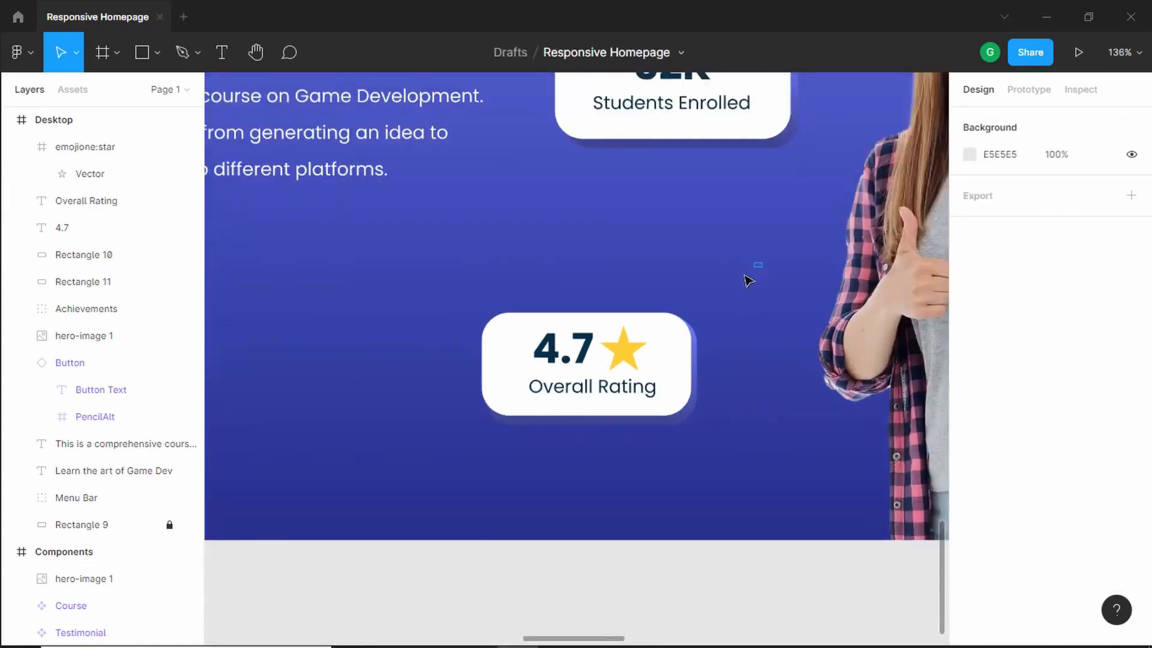
pyautogui.moveTo(747, 277); pyautogui.dragTo(378, 487)
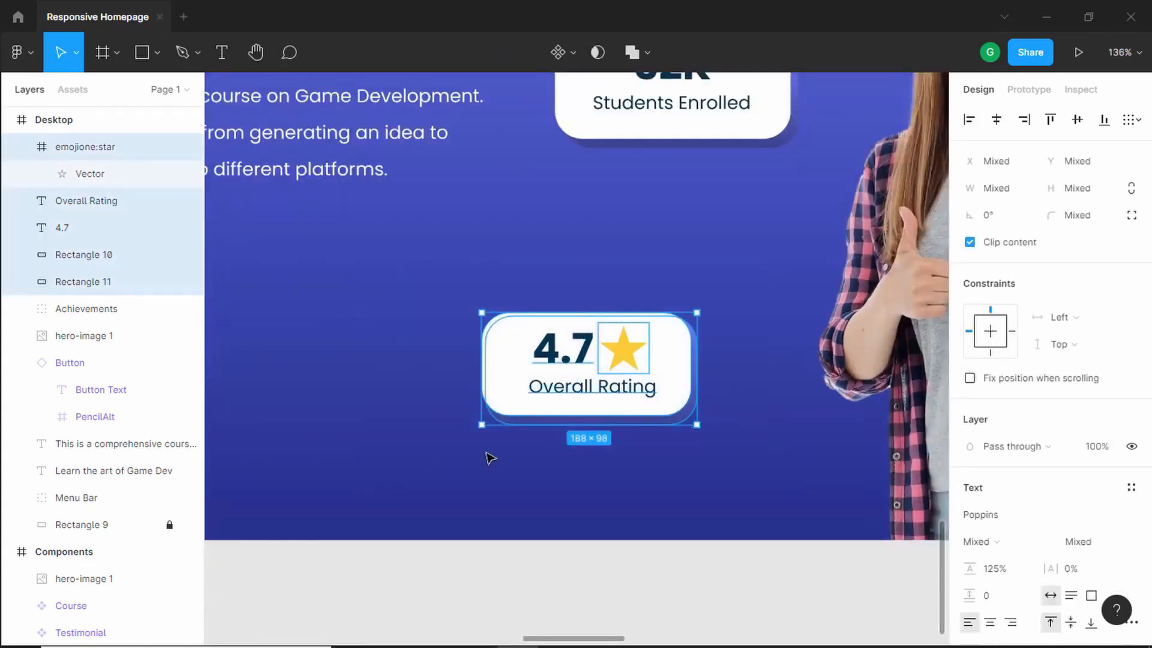
pyautogui.hotkey('ctrl', 'g')
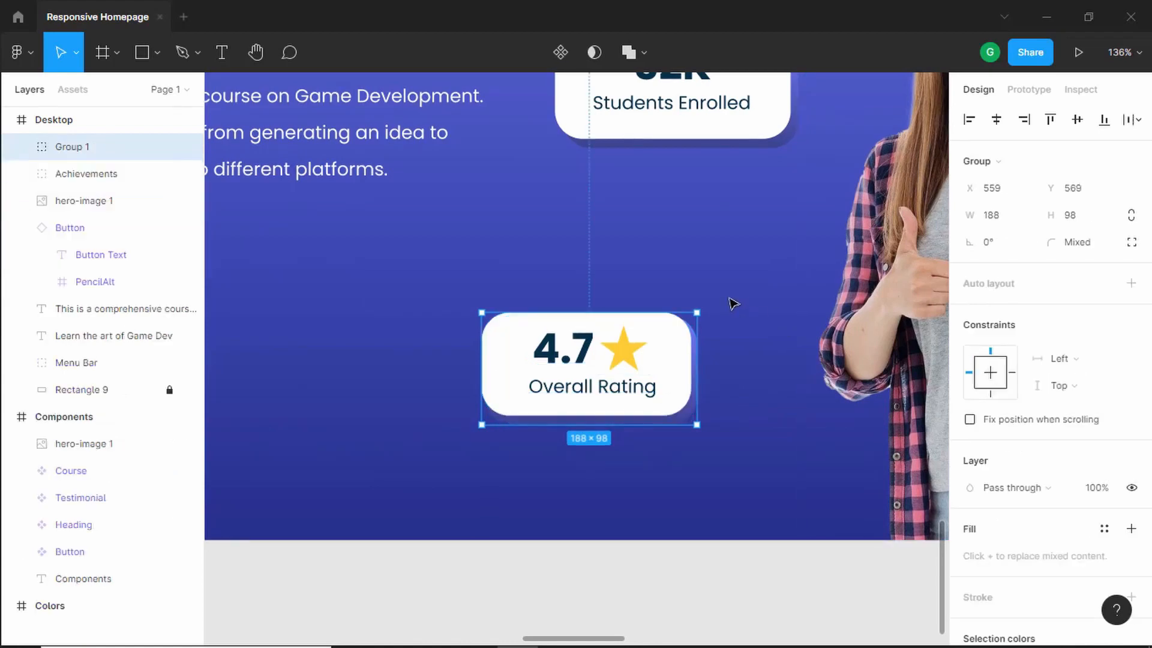
# - Shorten the Students Enrolled card's white rectangle to 92 high and pull its shadow rectangle's bottom edge up to match
pyautogui.scroll(3, 744, 288)
pyautogui.scroll(5, 747, 291)
pyautogui.scroll(5, 768, 336)
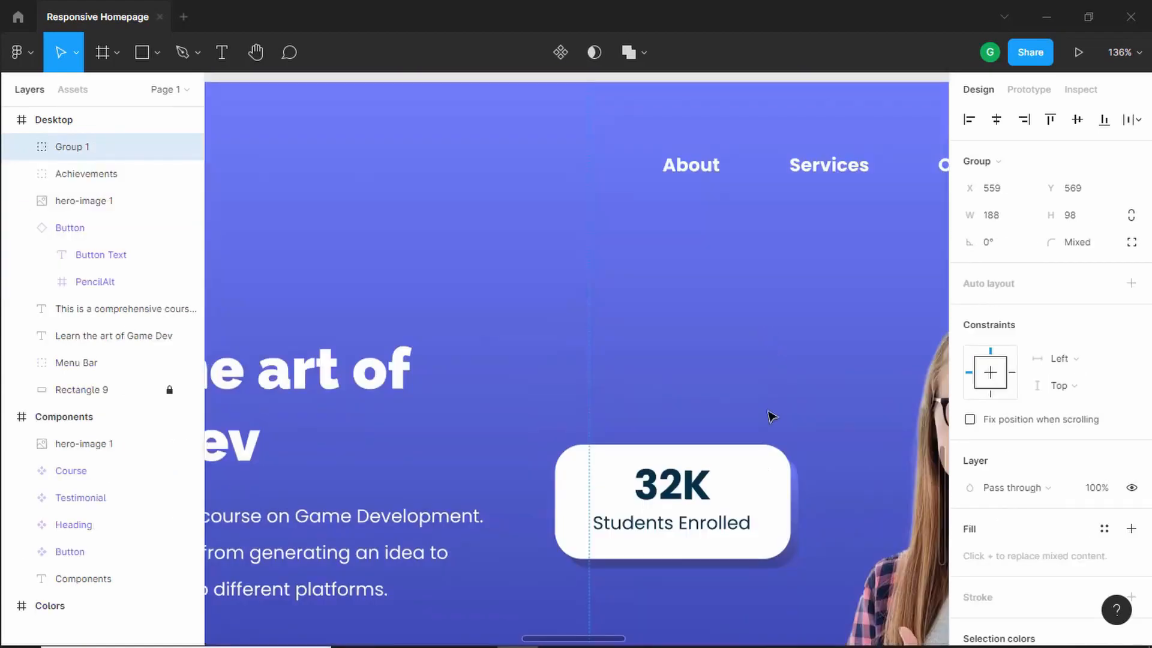
pyautogui.scroll(-8, 810, 336)
pyautogui.scroll(5, 804, 214)
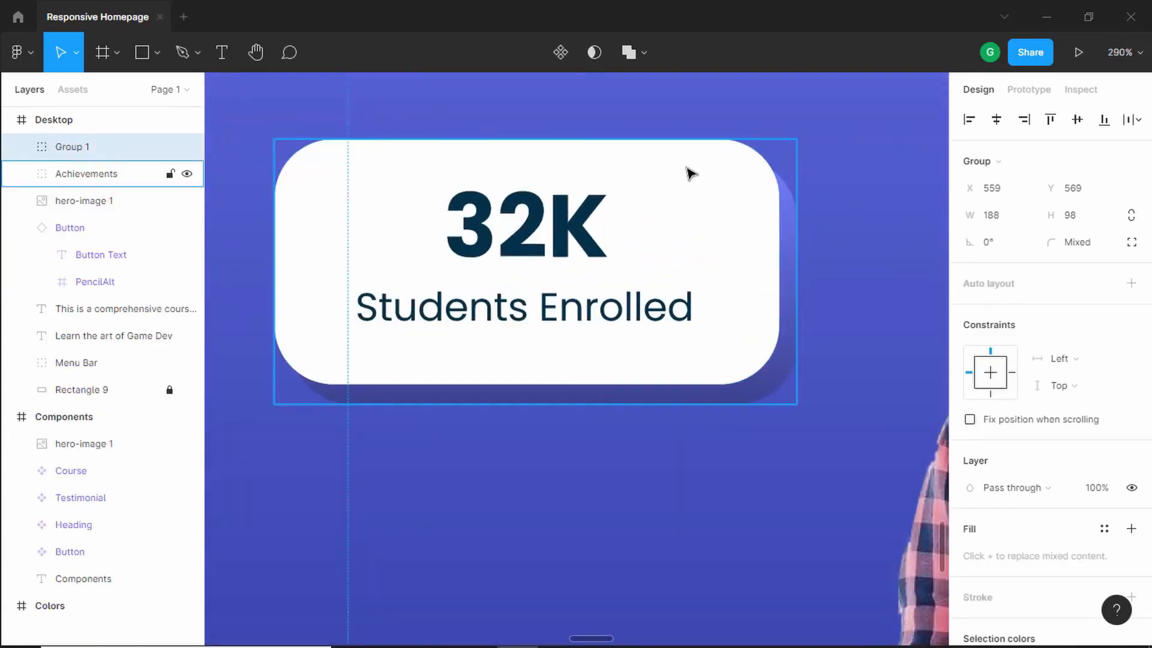
pyautogui.doubleClick(681, 164)
pyautogui.moveTo(651, 140); pyautogui.dragTo(650, 158)
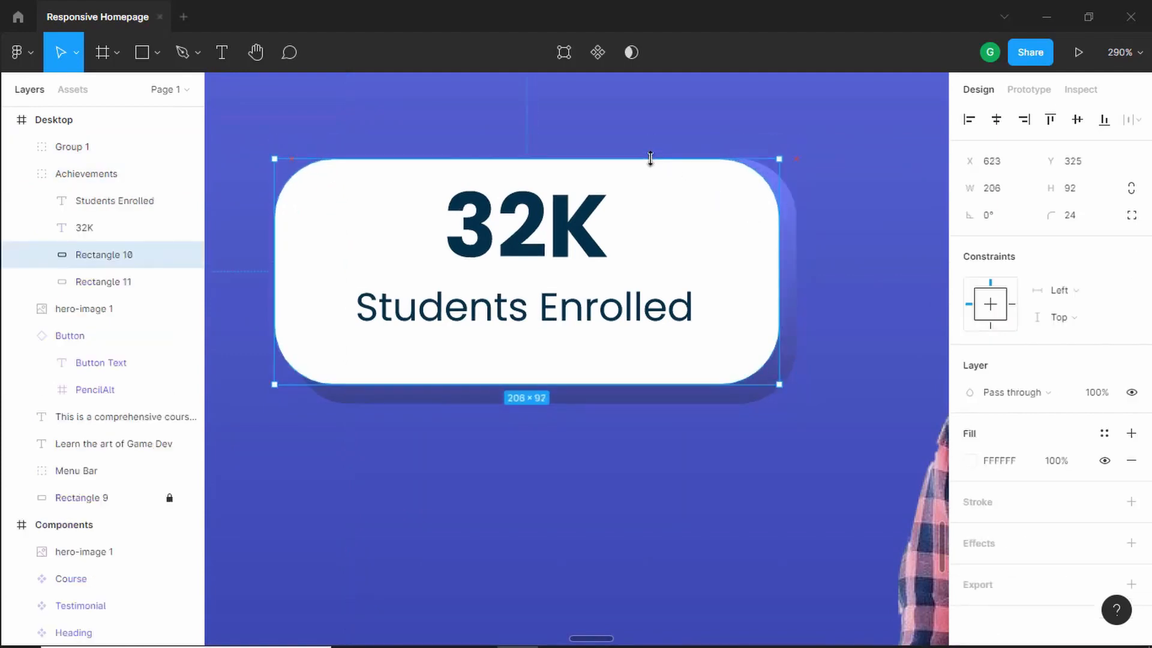
pyautogui.click(627, 398)
pyautogui.moveTo(627, 403); pyautogui.dragTo(626, 396)
pyautogui.click(626, 454)
# - Review the reference design's hero, testimonials and courses sections
pyautogui.scroll(-10, 551, 327)
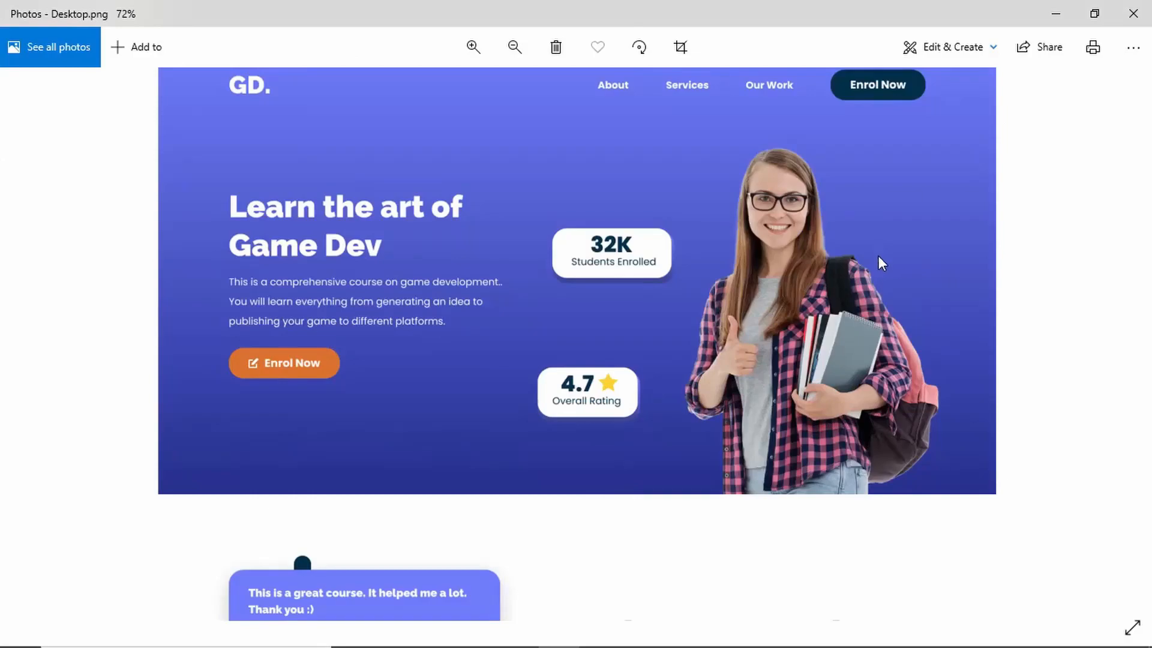
pyautogui.scroll(-7, 873, 343)
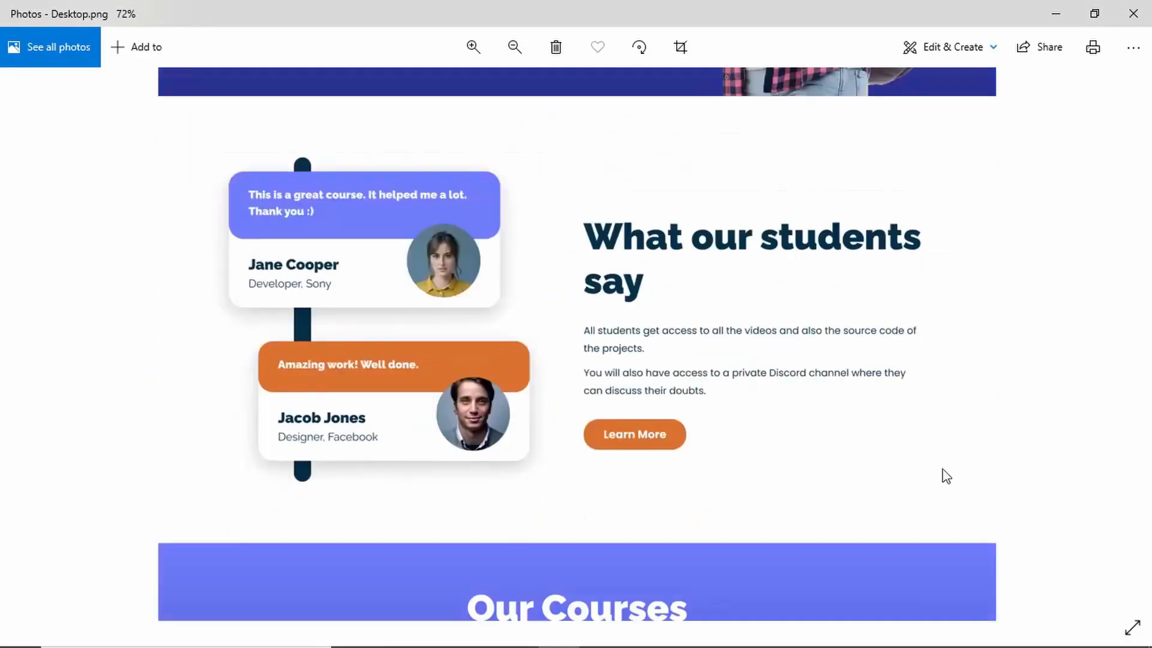
pyautogui.scroll(-1, 946, 476)
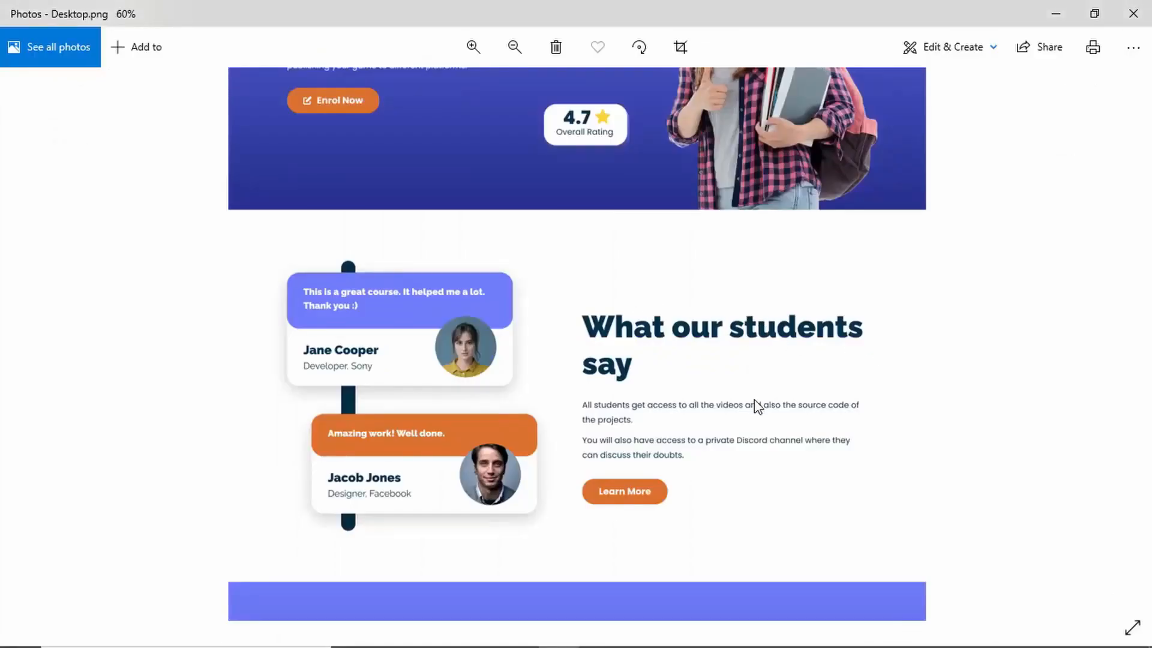
pyautogui.scroll(-7, 756, 407)
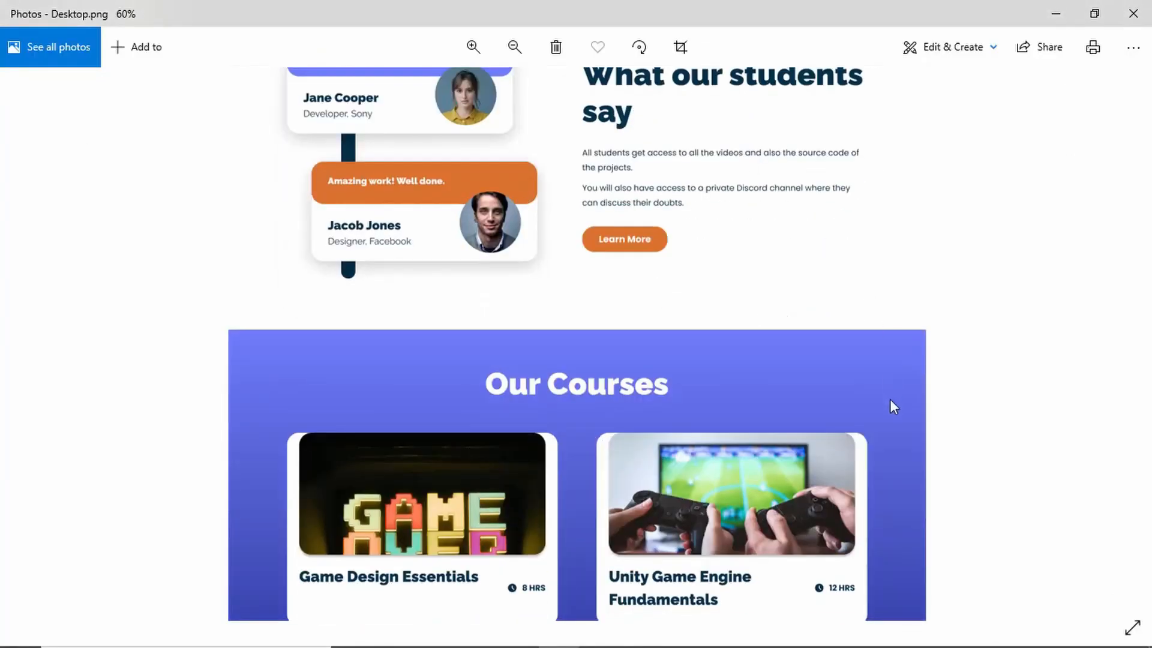
pyautogui.scroll(-4, 934, 384)
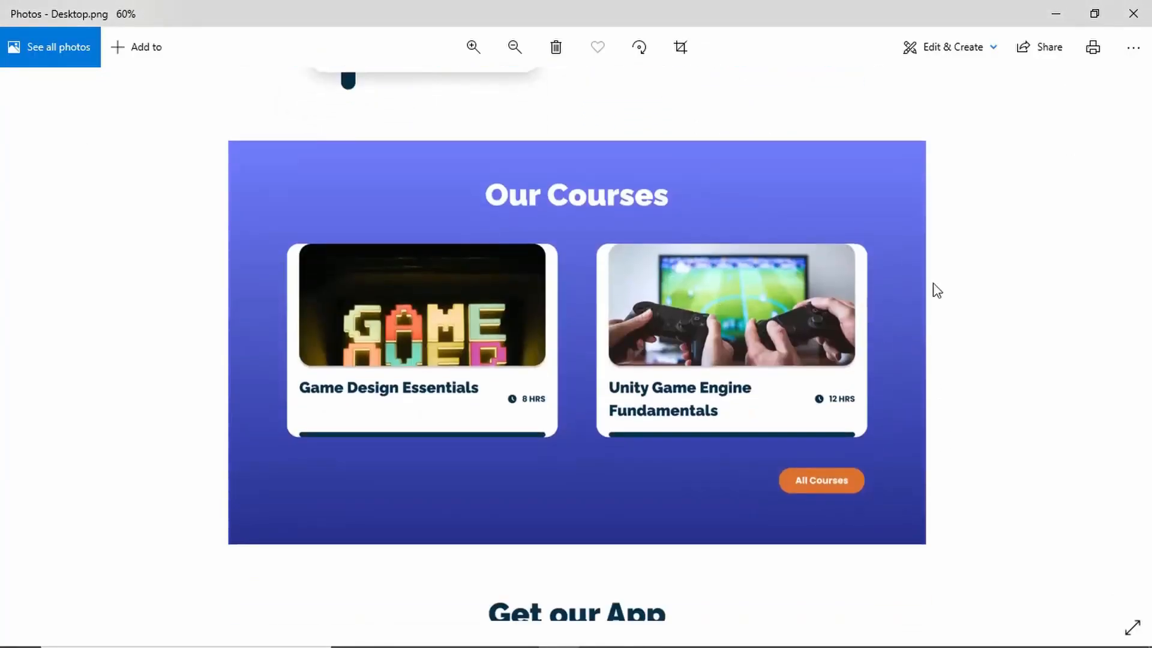
pyautogui.scroll(5, 913, 360)
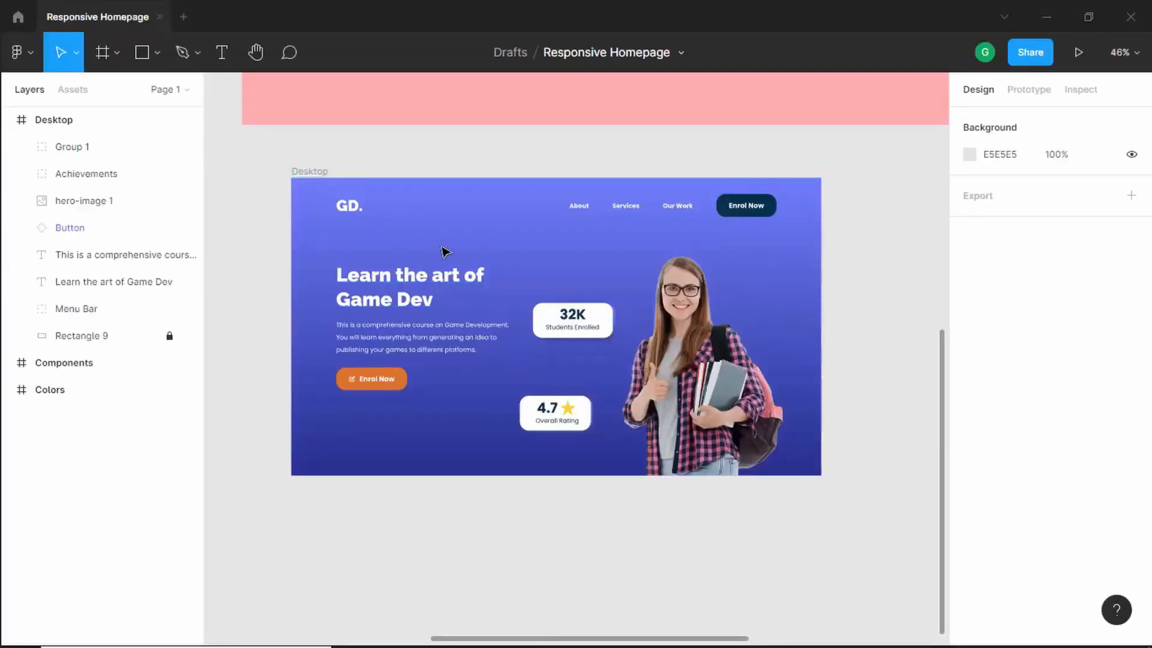
# - Group all layers inside the Desktop frame and rename the group Hero Section
pyautogui.click(85, 153)
pyautogui.keyDown('shift'); pyautogui.click(98, 335); pyautogui.keyUp('shift')
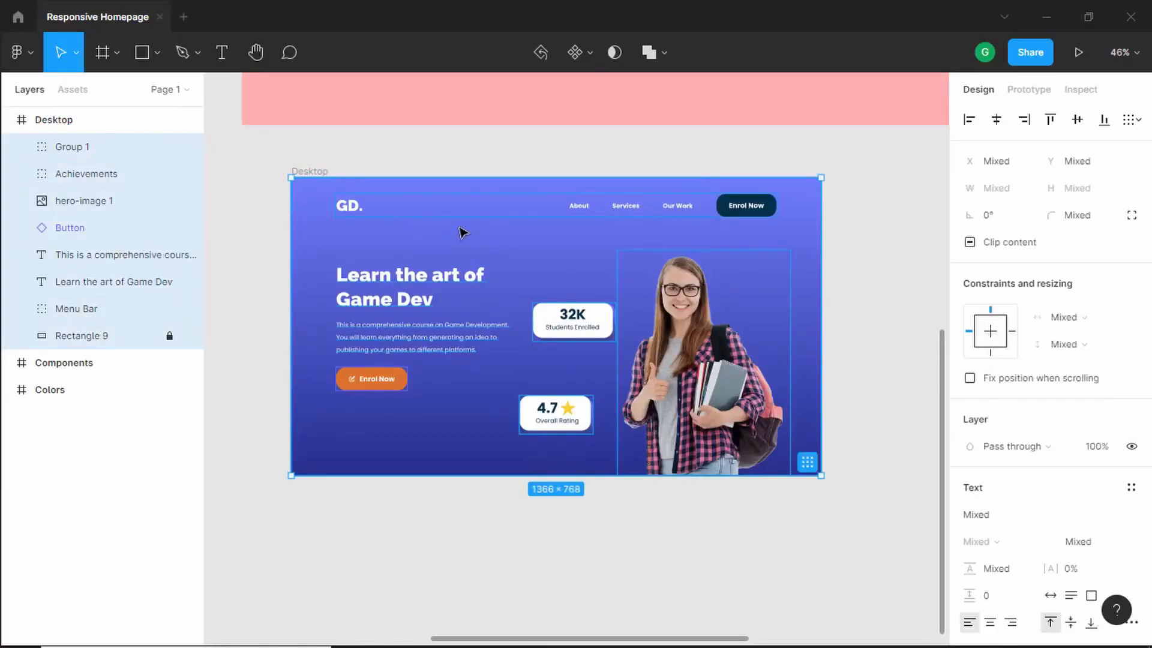
pyautogui.rightClick(459, 200)
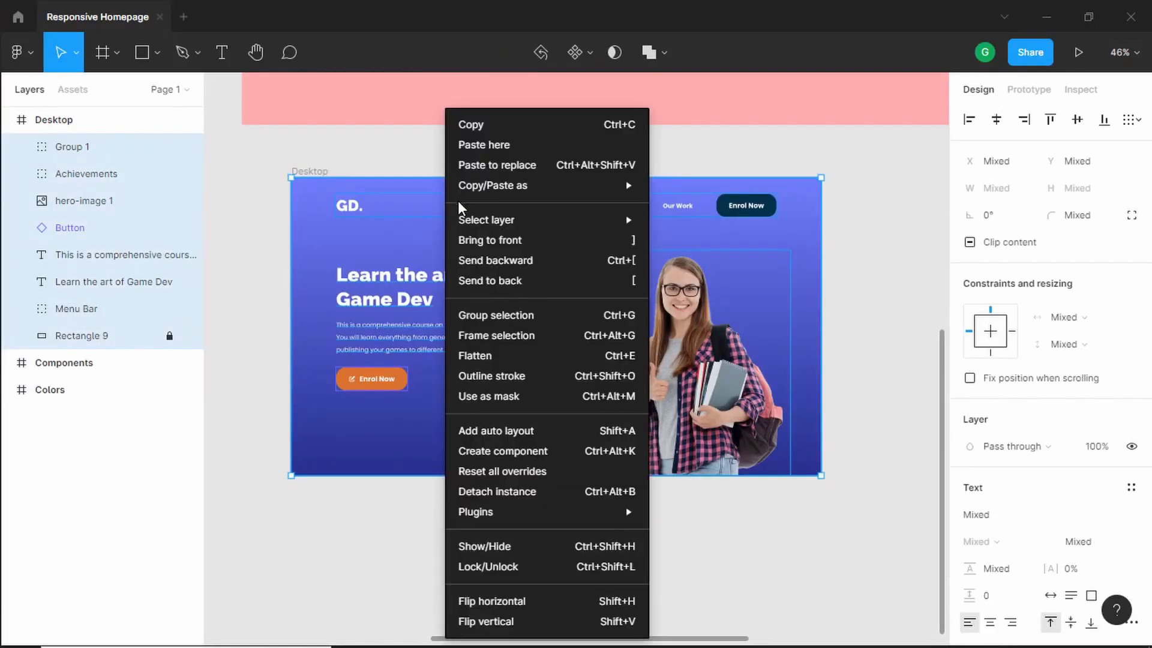
pyautogui.click(520, 313)
pyautogui.hotkey('ctrl', 'r')
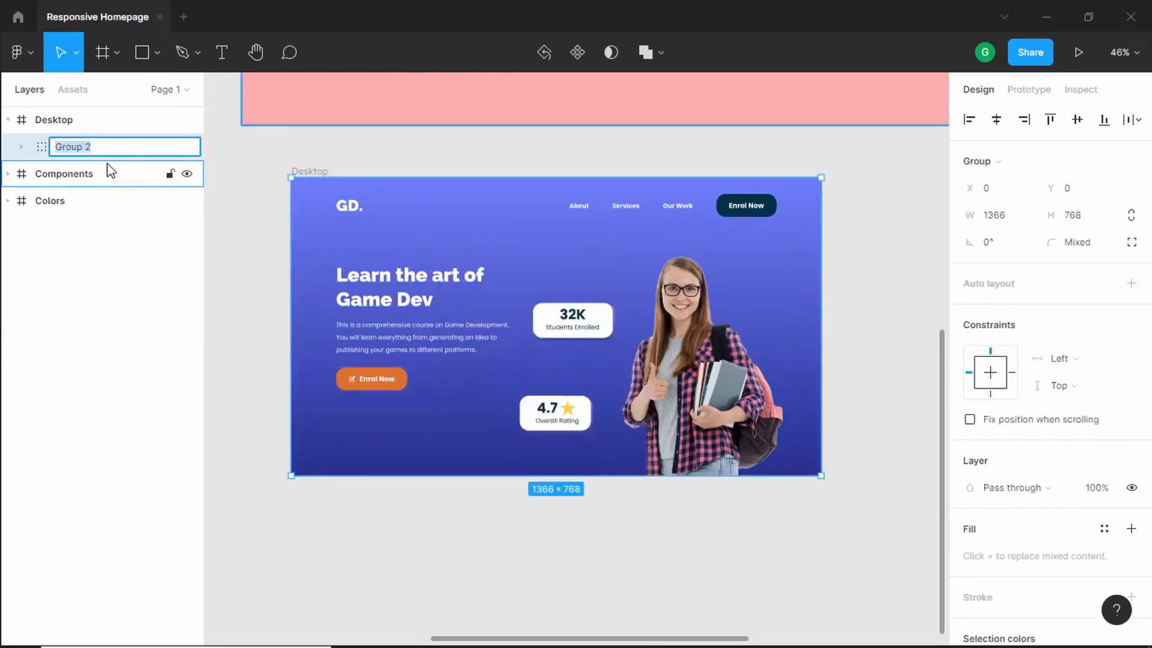
pyautogui.write('Hero Section')
pyautogui.click(310, 173)
pyautogui.click(404, 160)
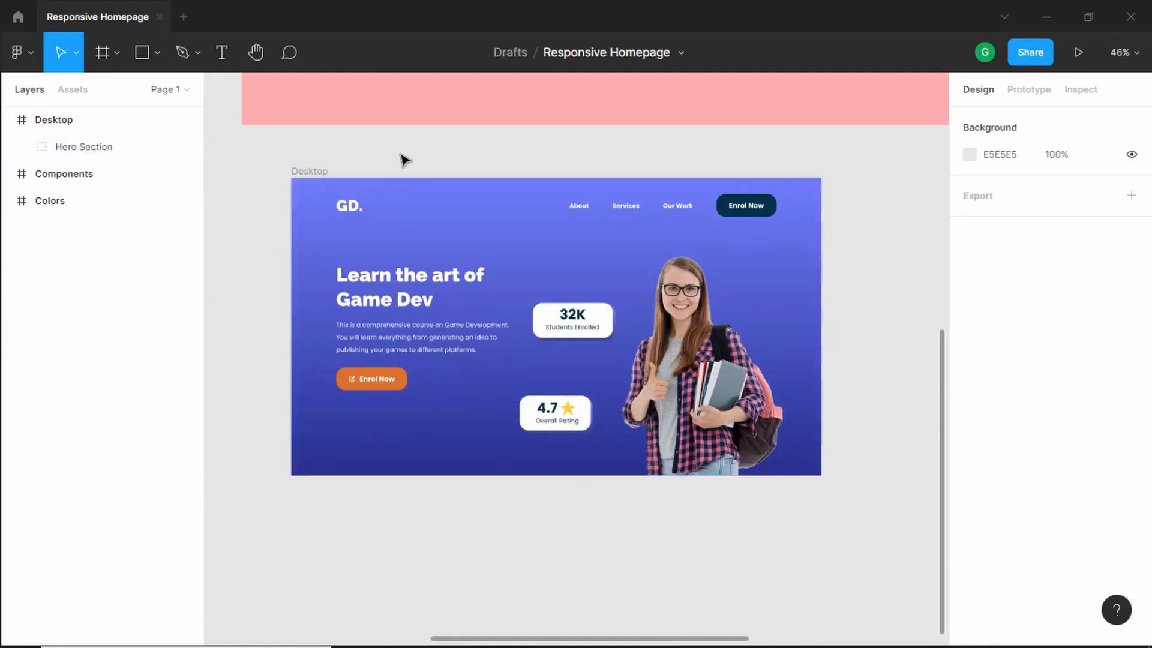
# - Extend the Desktop frame downward to a height of 3765
pyautogui.click(328, 173)
pyautogui.scroll(-3, 546, 172)
pyautogui.scroll(-3, 519, 134)
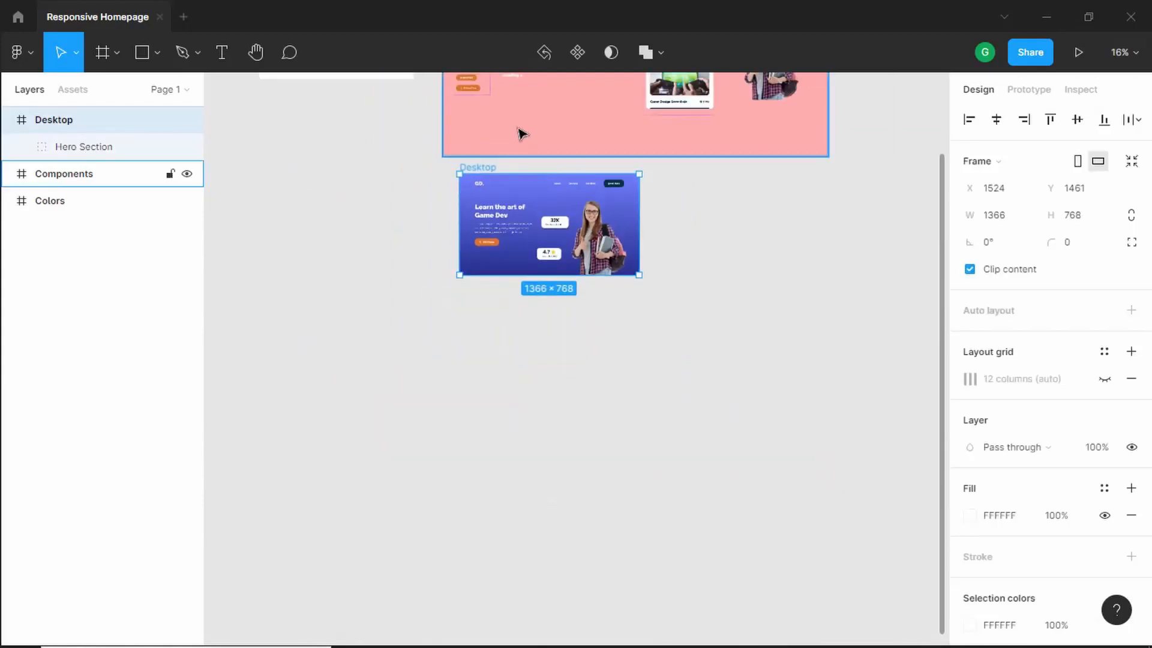
pyautogui.scroll(3, 522, 162)
pyautogui.moveTo(524, 327); pyautogui.dragTo(526, 626)
pyautogui.scroll(-5, 544, 506)
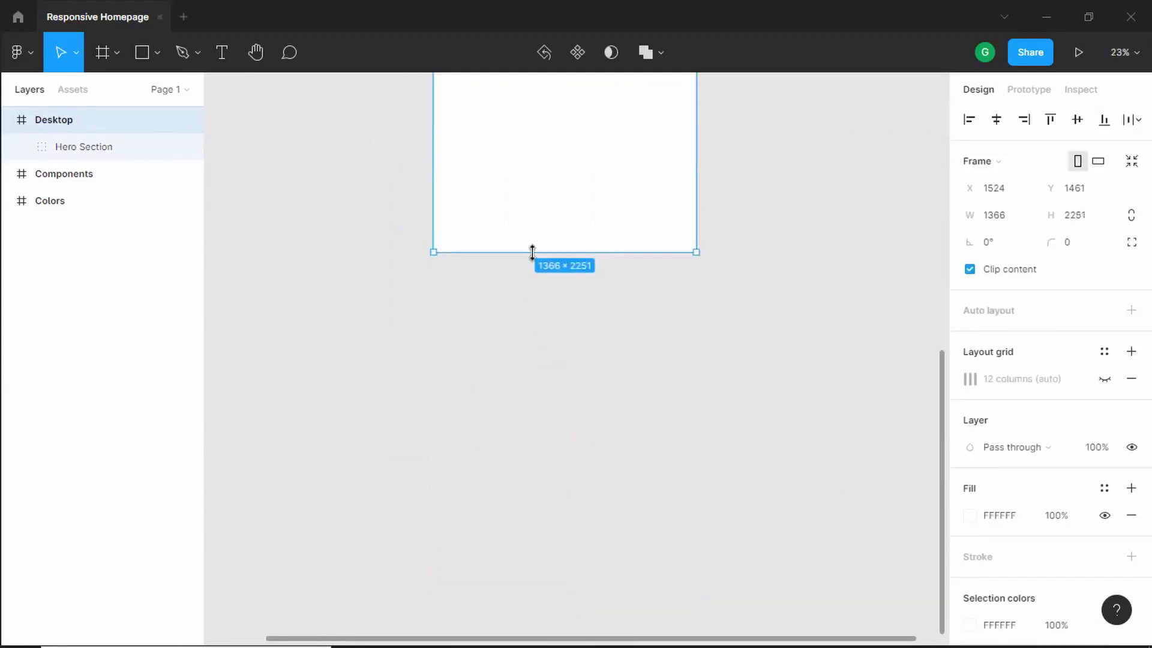
pyautogui.moveTo(532, 252); pyautogui.dragTo(547, 543)
pyautogui.scroll(3, 549, 359)
pyautogui.scroll(6, 573, 264)
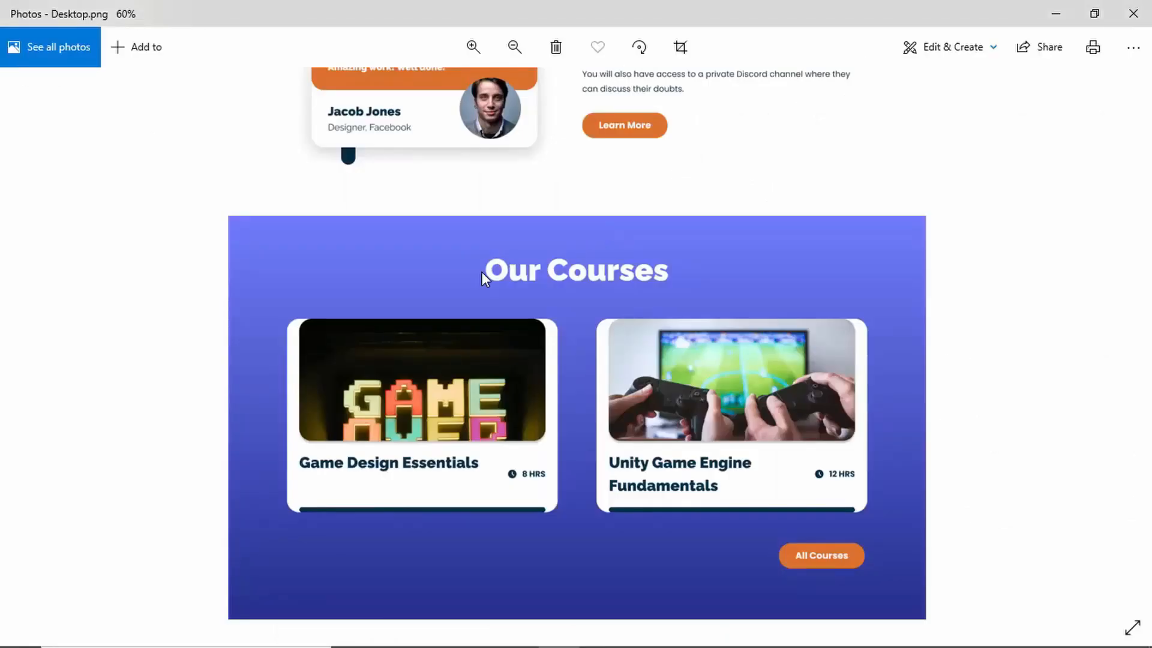
# - Examine the reference's sections below the hero and the empty space in the Desktop frame
pyautogui.scroll(2, 480, 270)
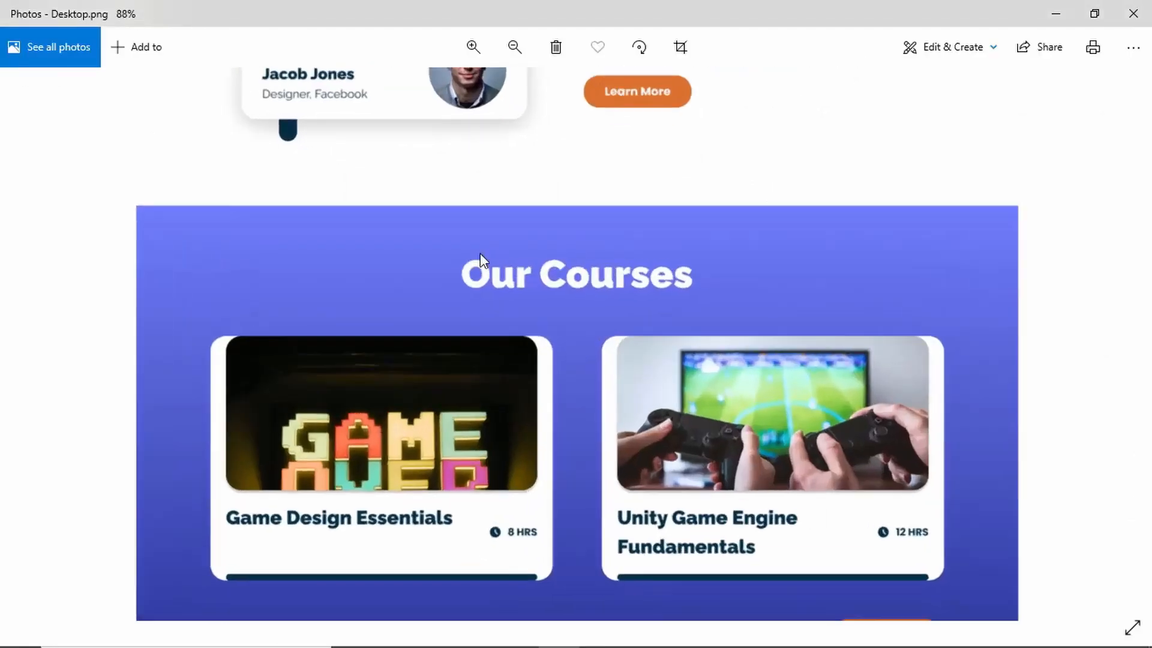
pyautogui.scroll(3, 476, 290)
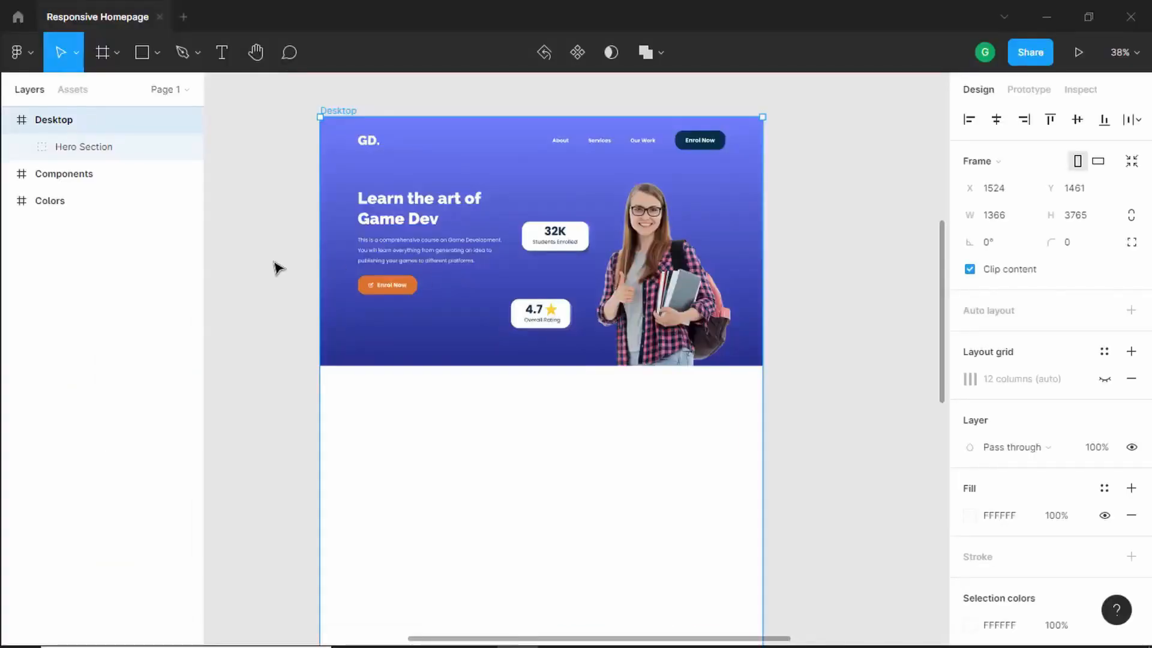
pyautogui.click(275, 259)
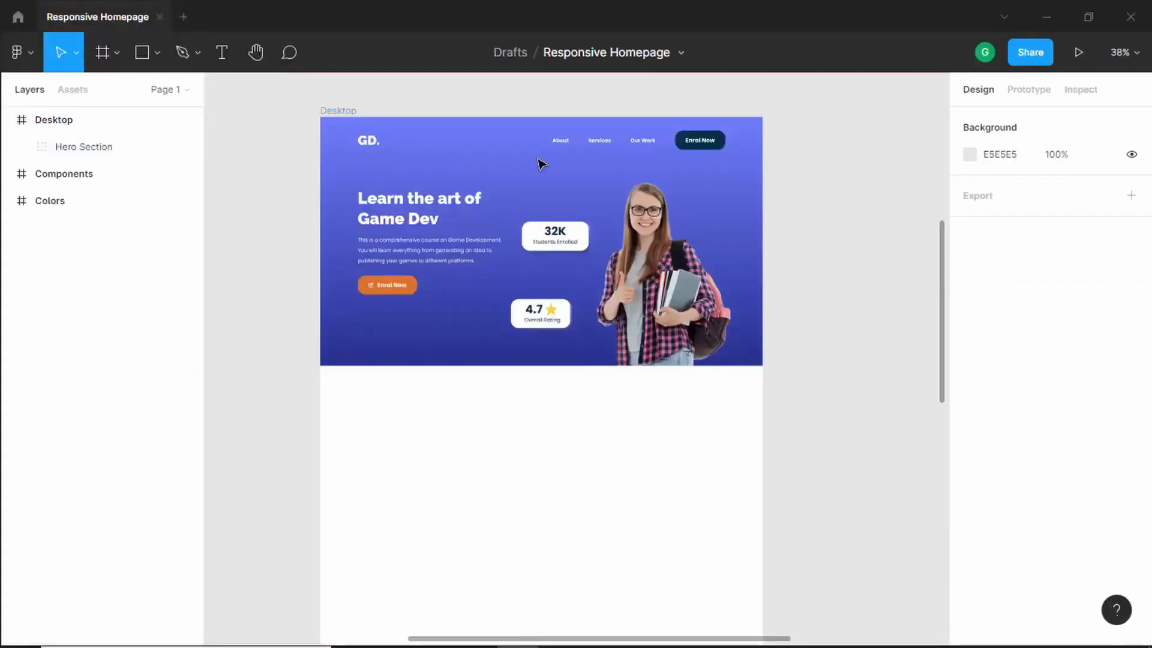
pyautogui.moveTo(826, 154); pyautogui.dragTo(818, 398)
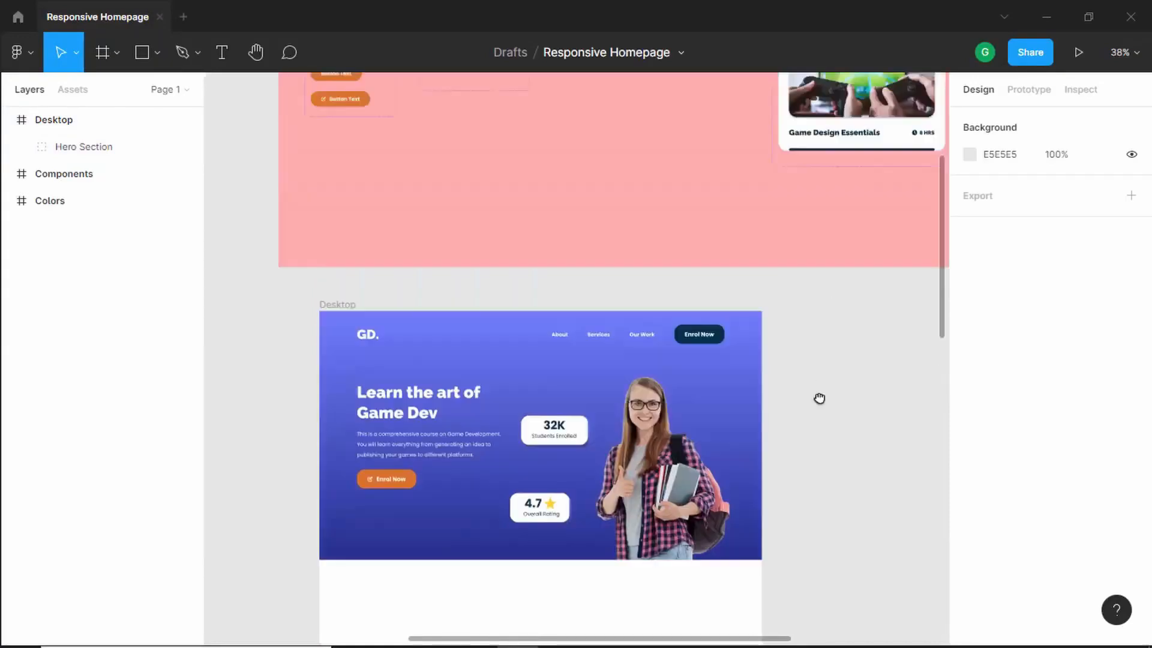
pyautogui.moveTo(752, 214); pyautogui.dragTo(684, 108)
pyautogui.moveTo(647, 555); pyautogui.dragTo(780, 360)
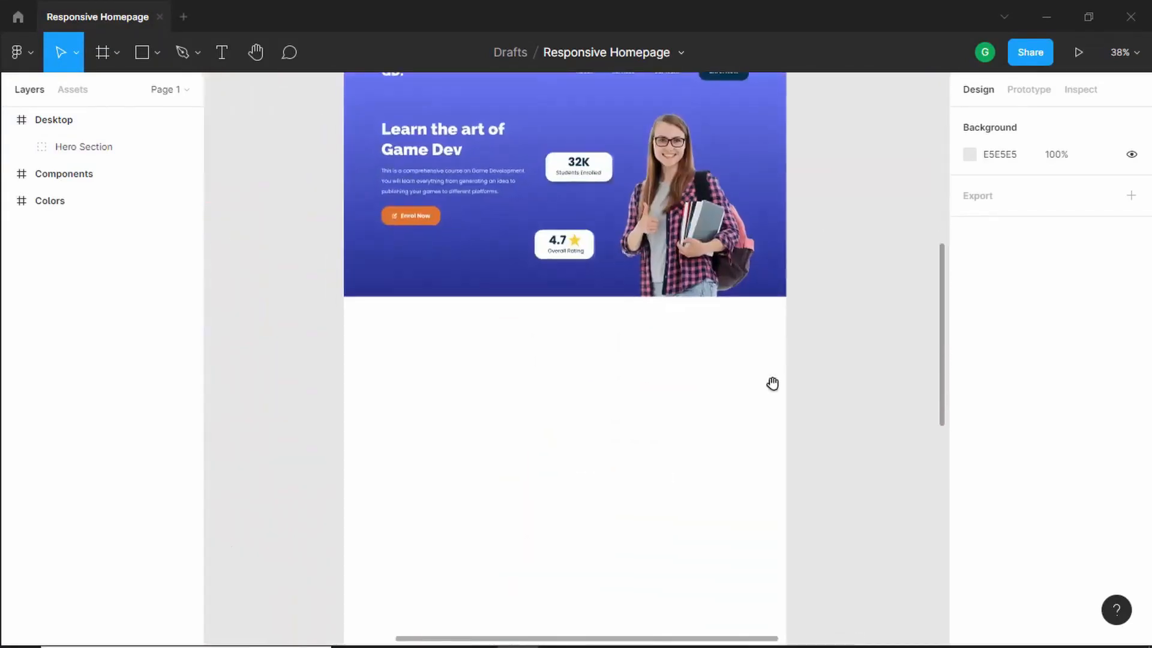
pyautogui.moveTo(754, 408); pyautogui.dragTo(759, 455)
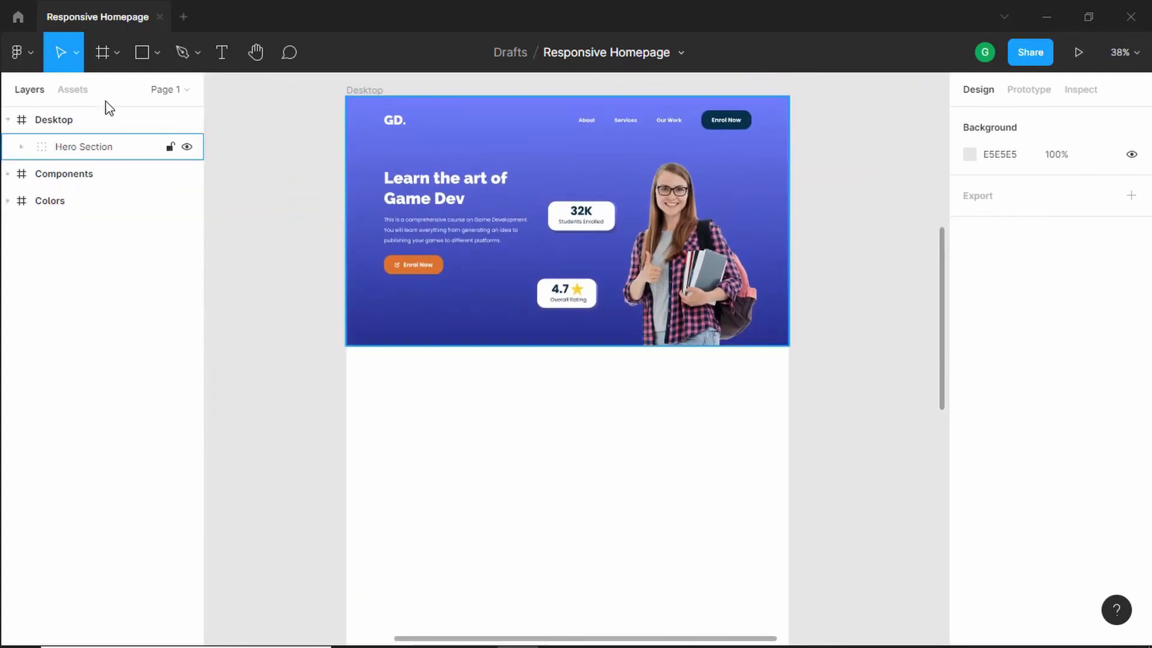
# - Place a Testimonial component instance from the local assets below the hero section in the Desktop frame
pyautogui.click(70, 91)
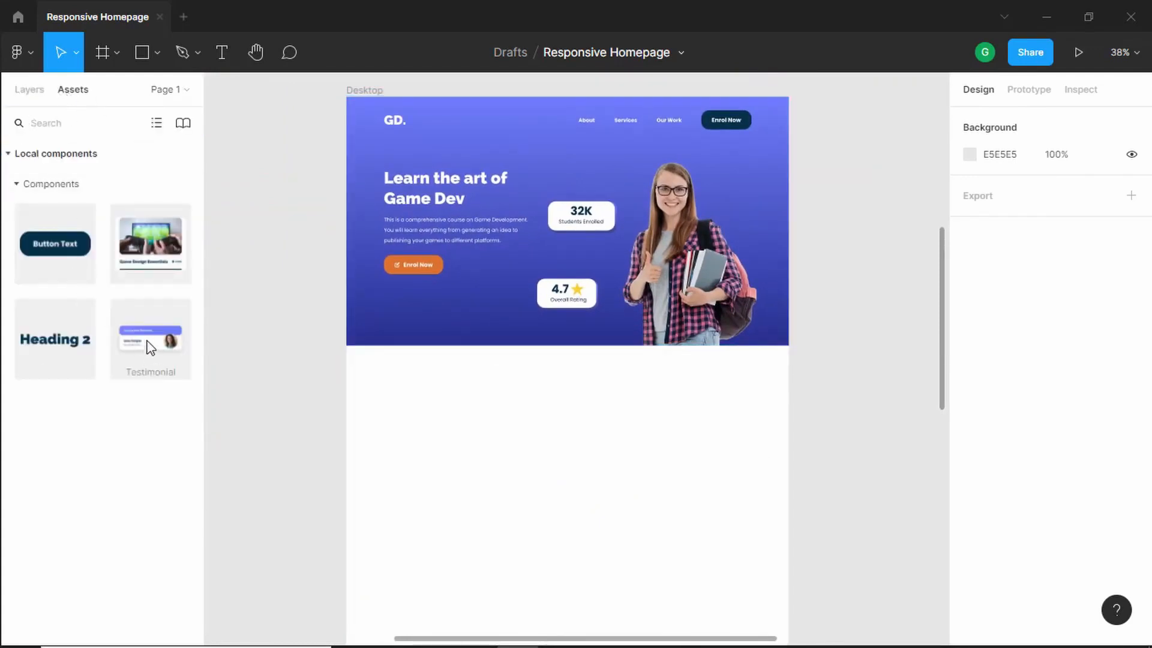
pyautogui.moveTo(151, 347); pyautogui.dragTo(466, 426)
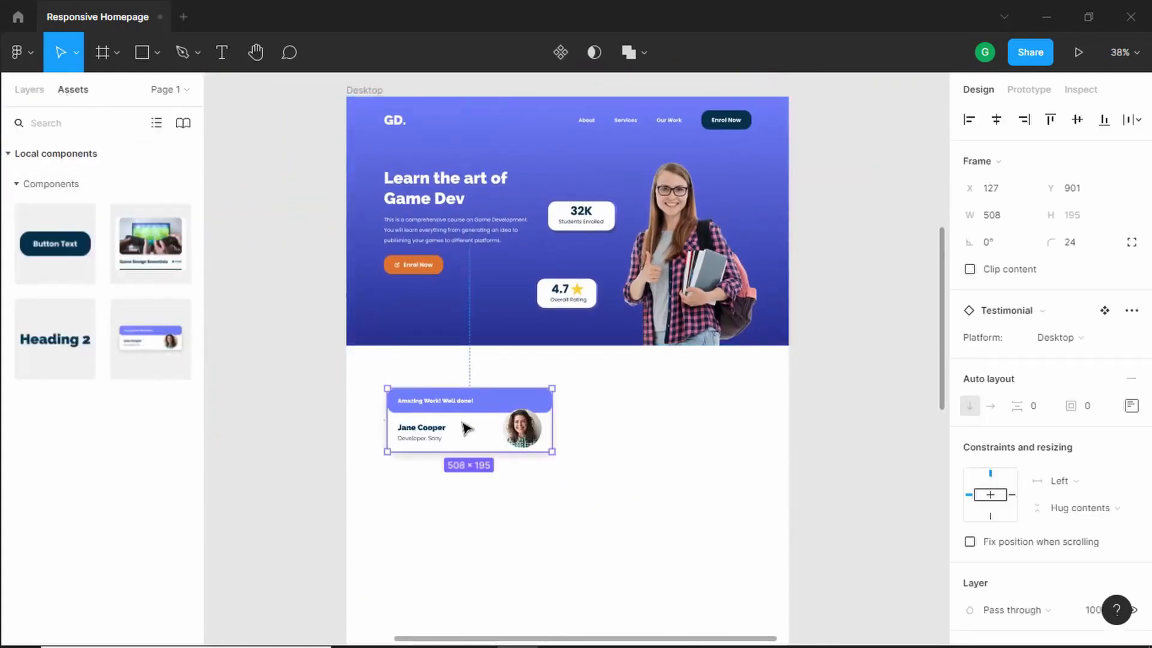
pyautogui.scroll(1, 457, 420)
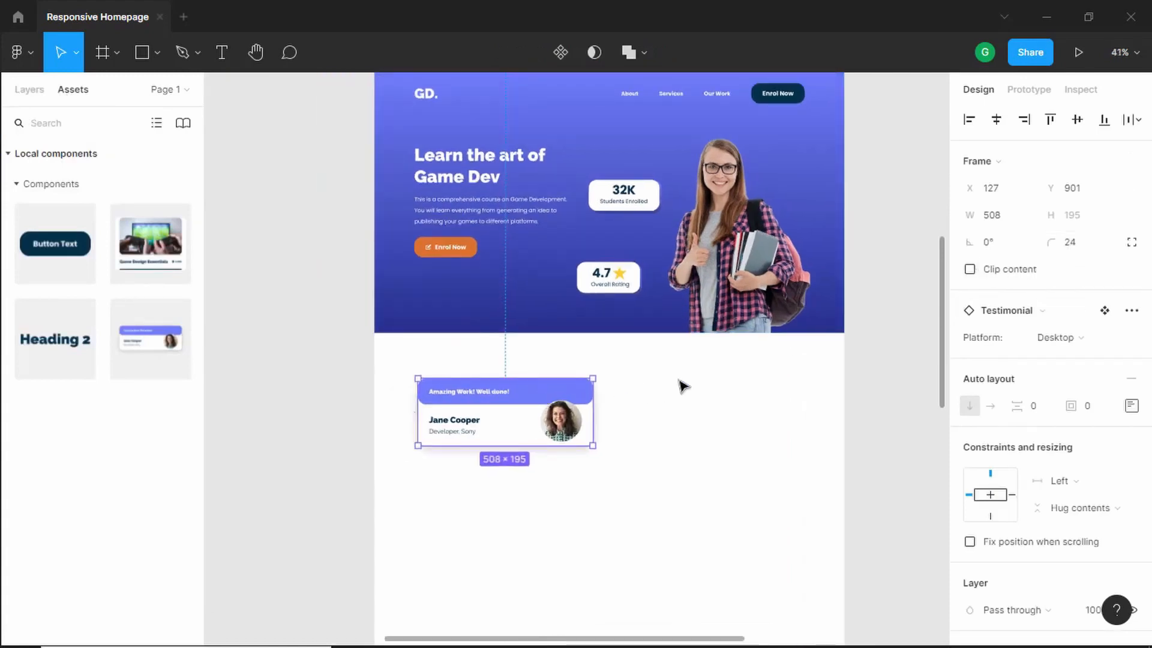
pyautogui.scroll(1, 681, 385)
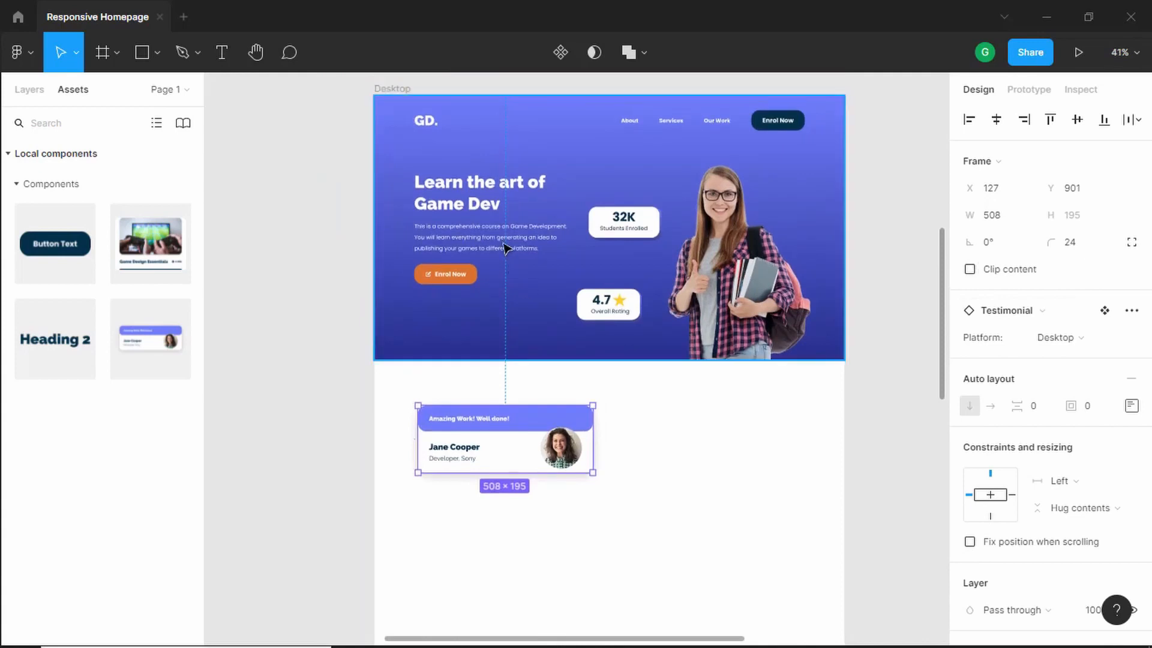
# - Show the Desktop frame's 12-column layout grid
pyautogui.click(392, 90)
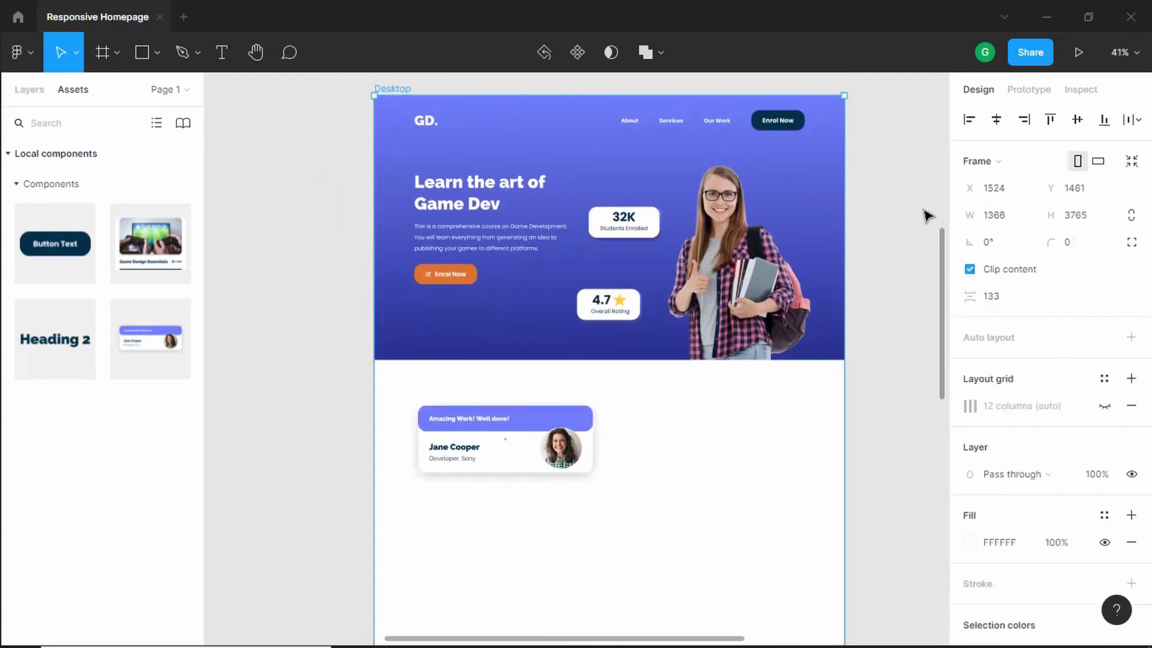
pyautogui.click(1104, 406)
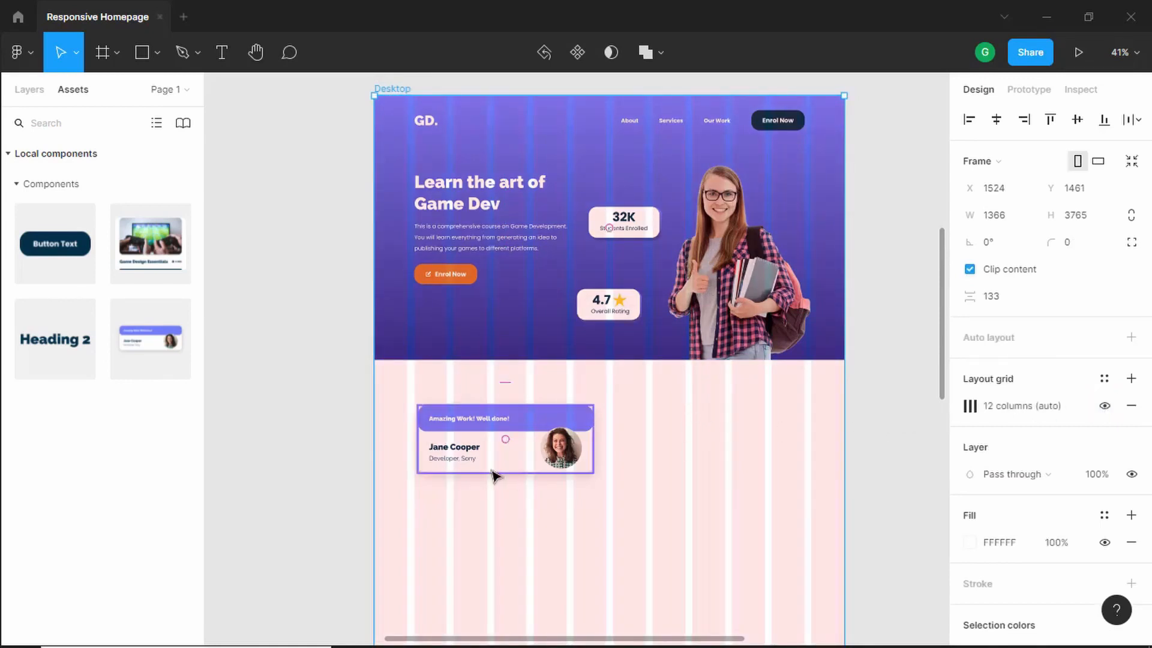
# - Narrow the testimonial card to about 442 px wide so it aligns with the grid columns
pyautogui.scroll(5, 419, 445)
pyautogui.scroll(2, 545, 432)
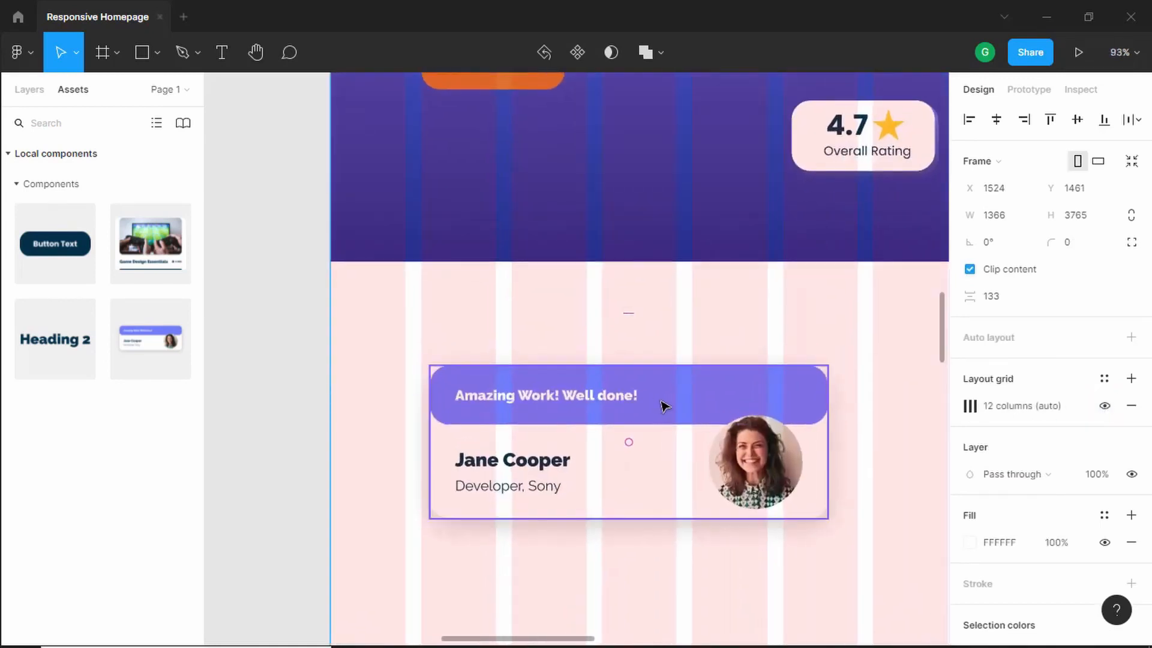
pyautogui.hscroll(1, 657, 407)
pyautogui.click(680, 403)
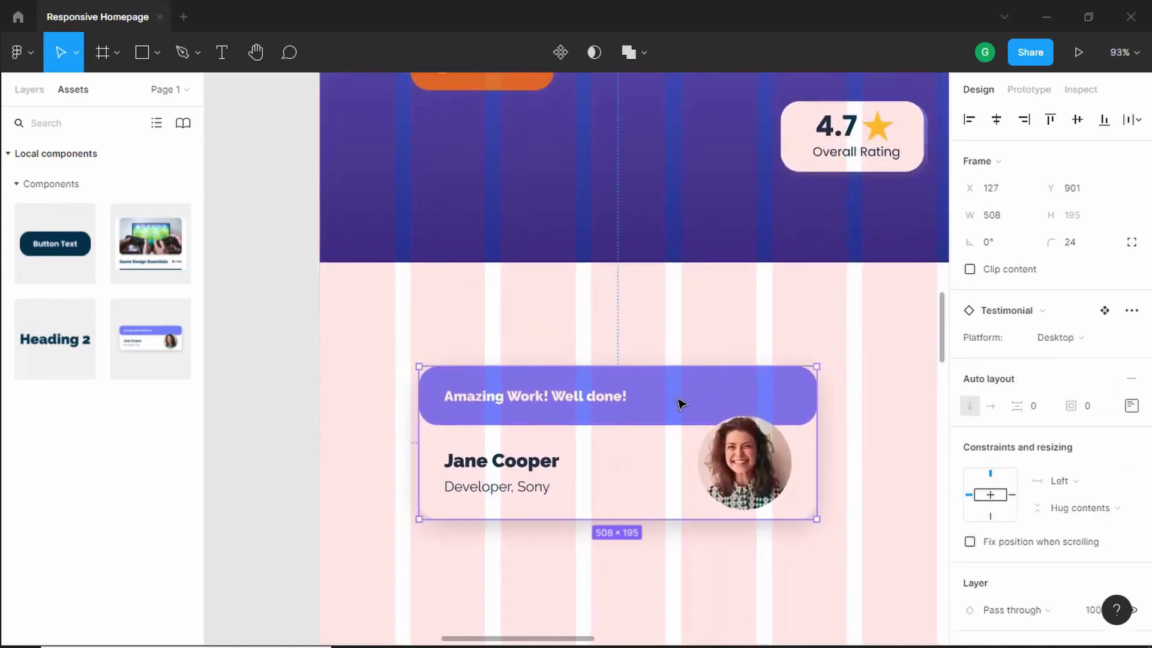
pyautogui.moveTo(677, 403); pyautogui.dragTo(670, 402)
pyautogui.moveTo(808, 414); pyautogui.dragTo(757, 416)
pyautogui.scroll(-2, 690, 413)
pyautogui.click(636, 317)
pyautogui.scroll(-3, 599, 244)
pyautogui.scroll(2, 598, 244)
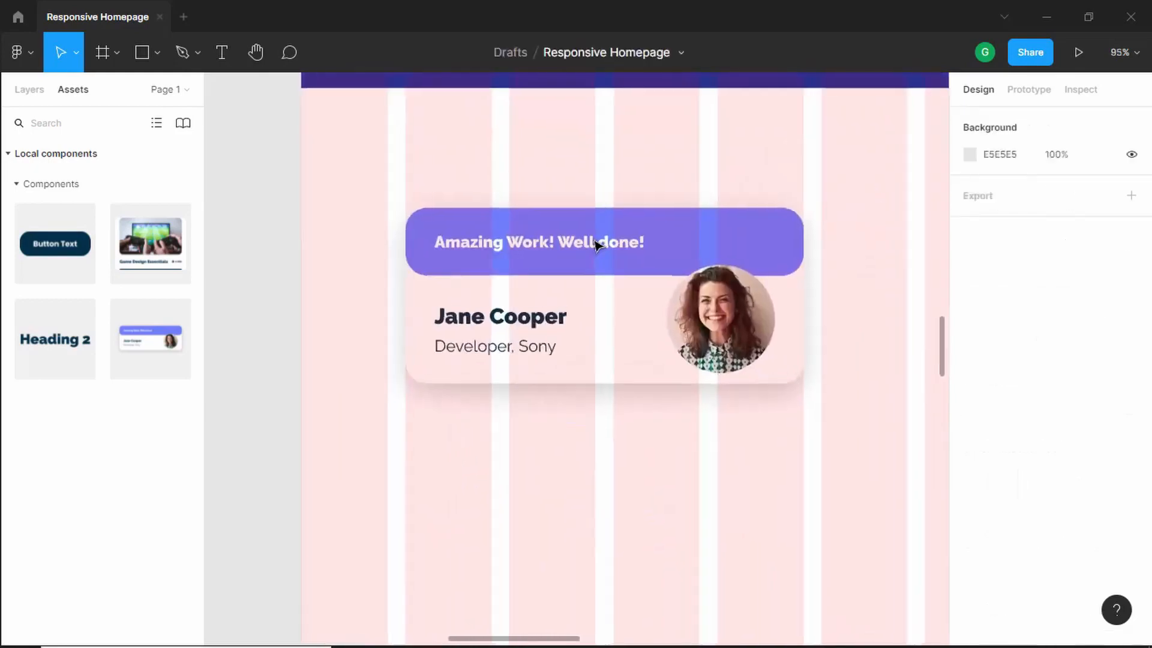
pyautogui.scroll(-1, 597, 245)
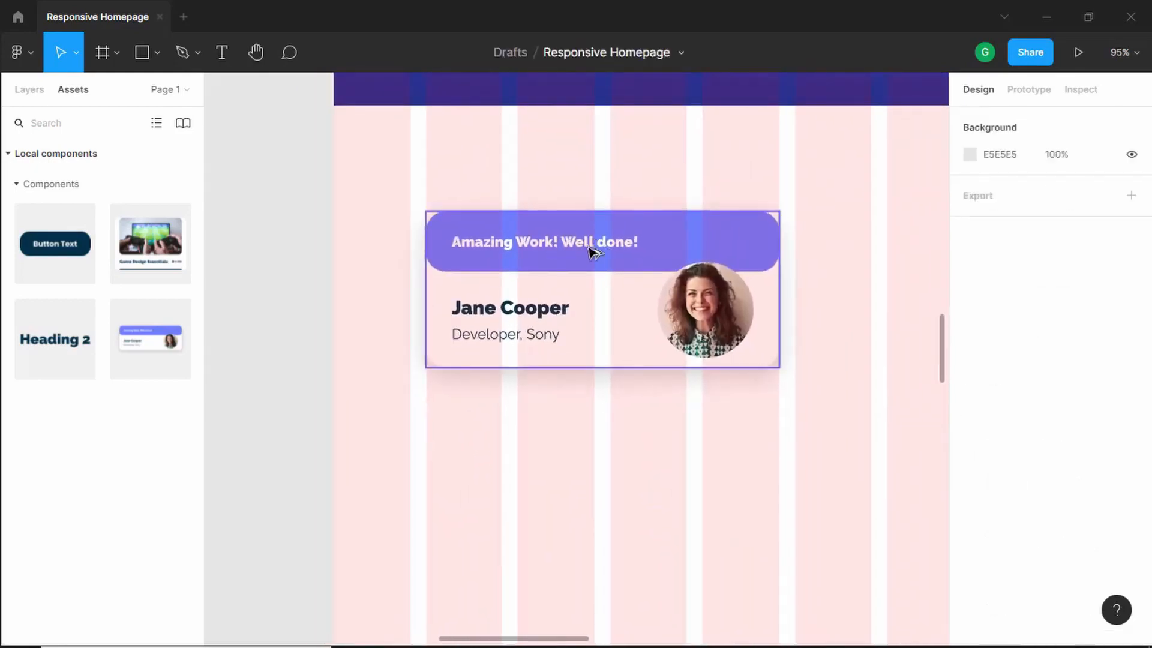
# - Change the testimonial quote to "This is a great course. It helped me a lot. Thank you :)" to match the reference
pyautogui.hotkey('alt', 'Tab')
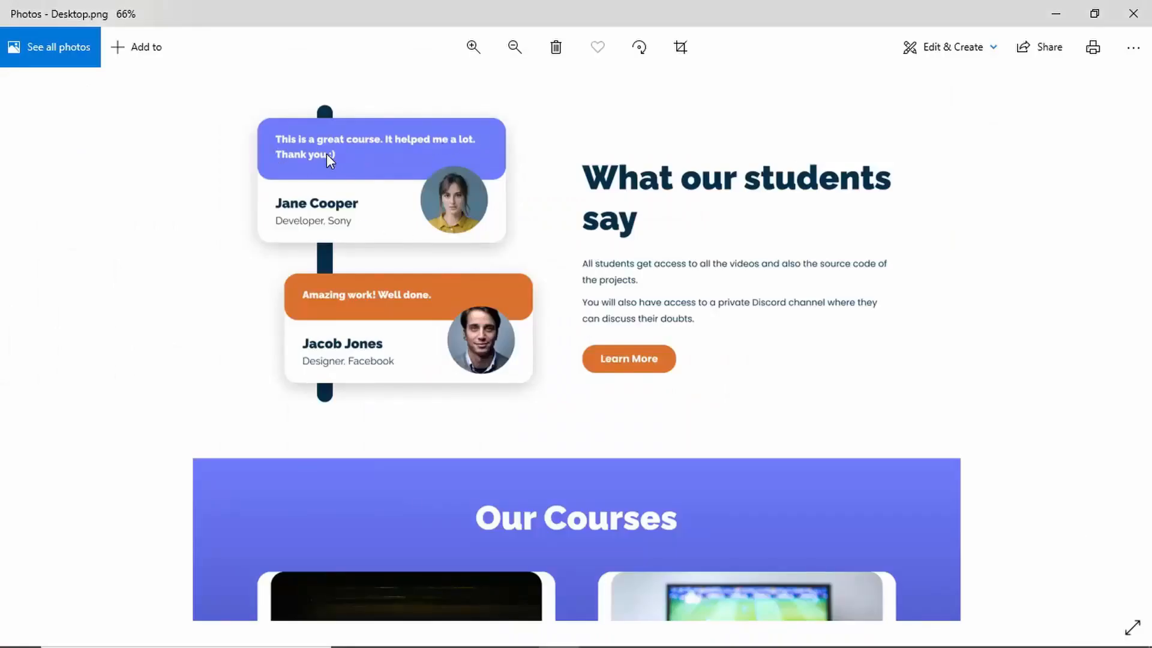
pyautogui.hotkey('alt', 'Tab')
pyautogui.scroll(-1, 532, 286)
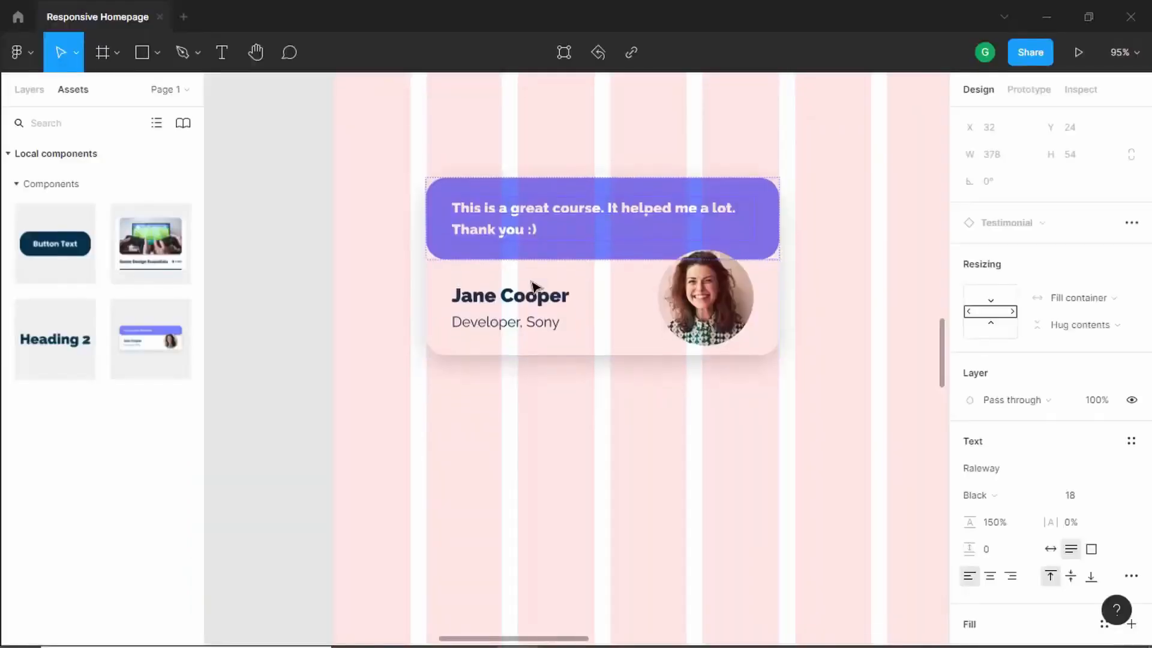
pyautogui.hotkey('alt', 'Tab')
pyautogui.hotkey('alt', 'Tab')
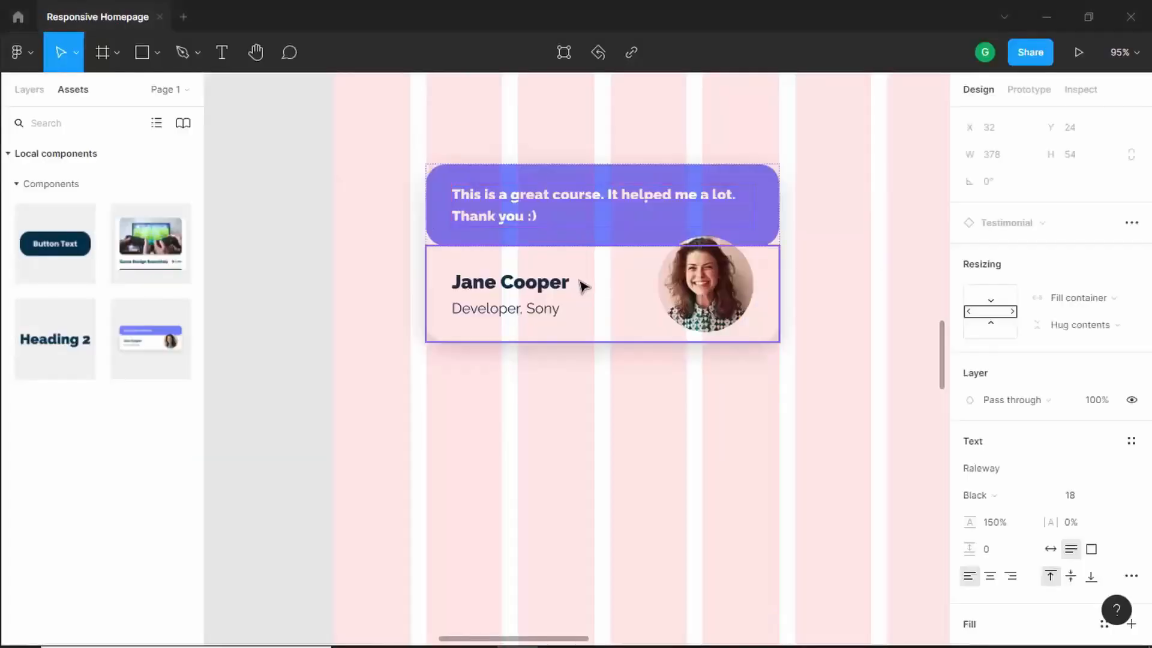
pyautogui.press('Escape')
# - Open the avatar image's fill settings to inspect the photo, then close them
pyautogui.click(711, 296)
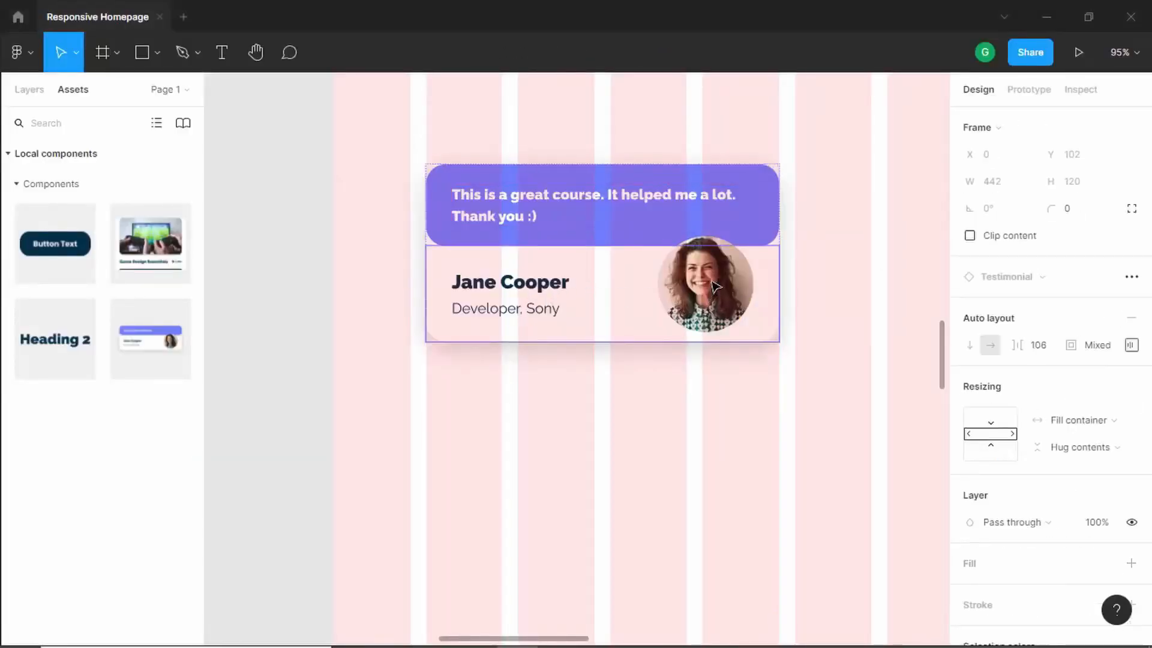
pyautogui.click(715, 286)
pyautogui.click(715, 286)
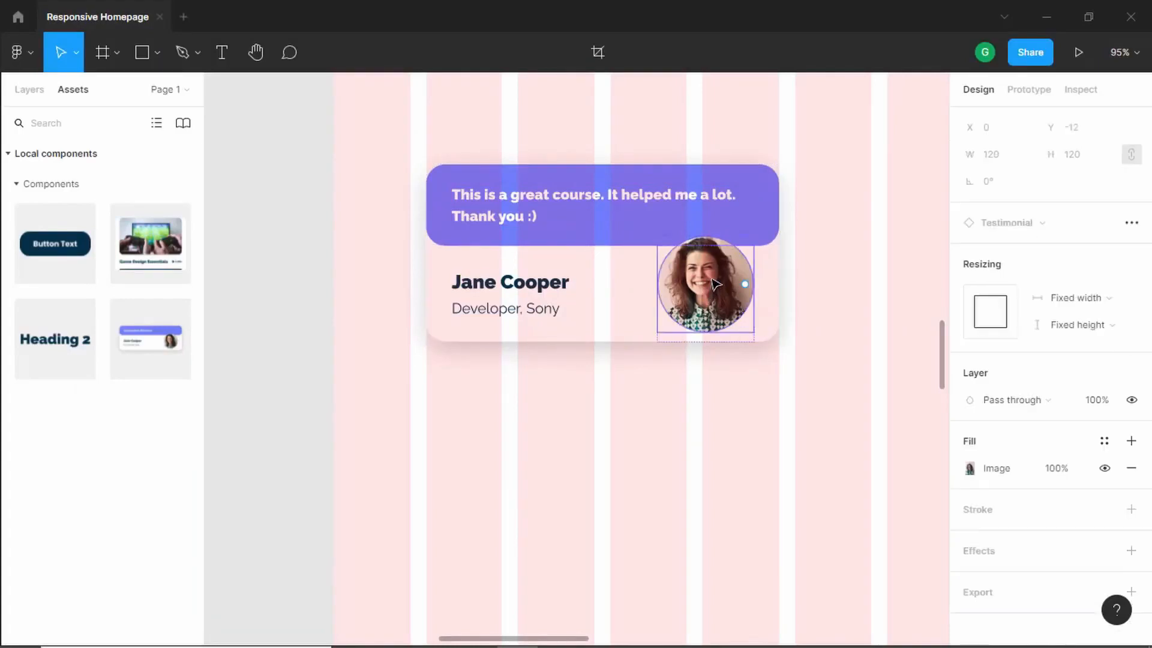
pyautogui.click(969, 468)
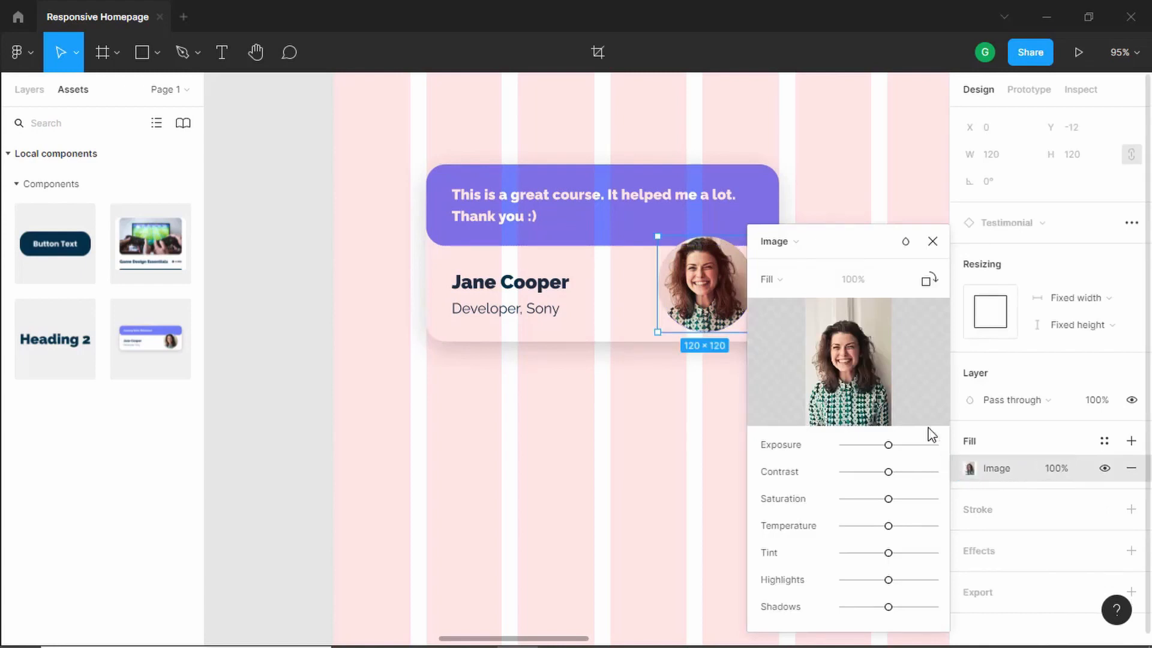
pyautogui.moveTo(888, 375)
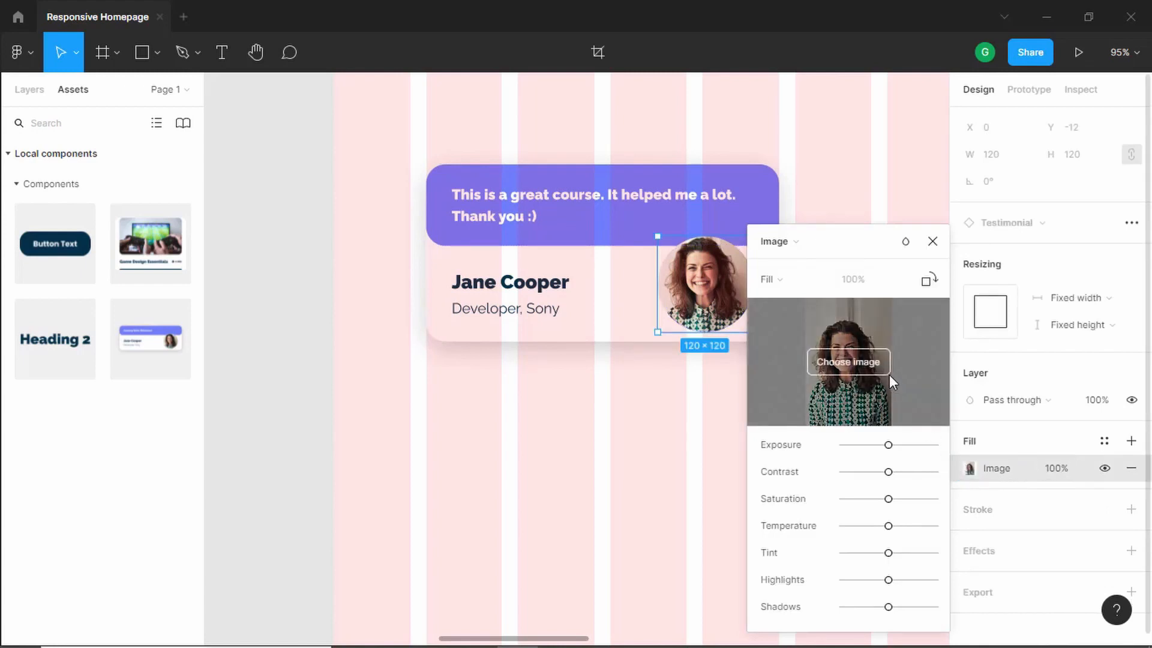
pyautogui.click(932, 242)
pyautogui.click(620, 388)
# - Duplicate the testimonial card and place the copy below the first one
pyautogui.scroll(-4, 623, 360)
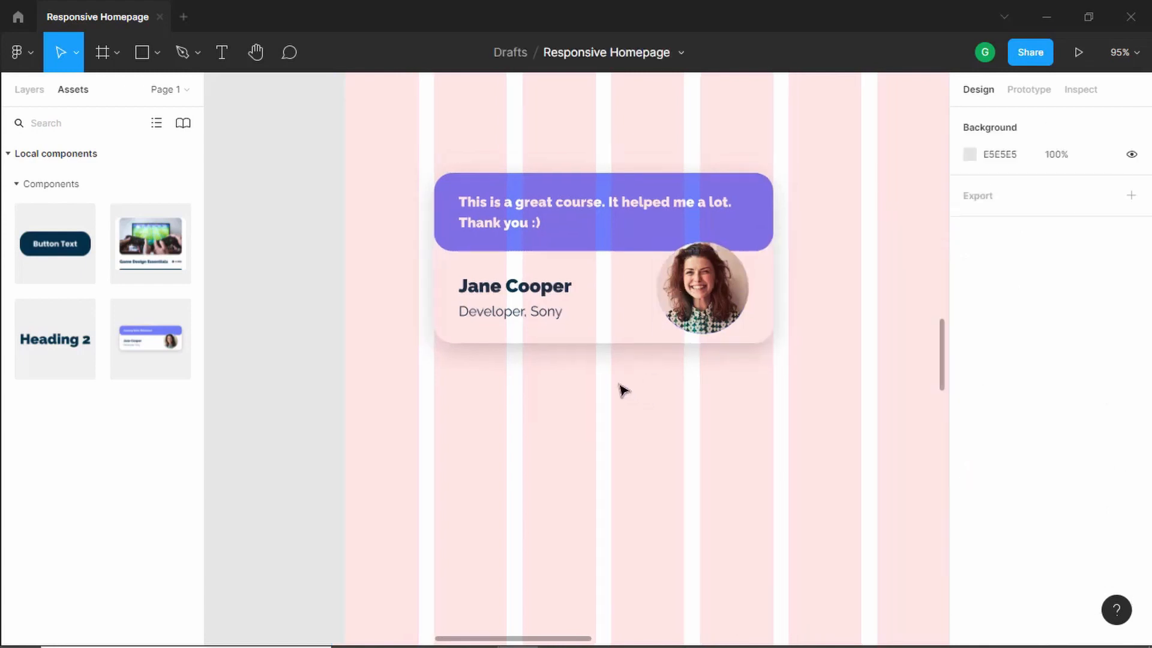
pyautogui.click(633, 275)
pyautogui.moveTo(628, 267); pyautogui.dragTo(649, 420)
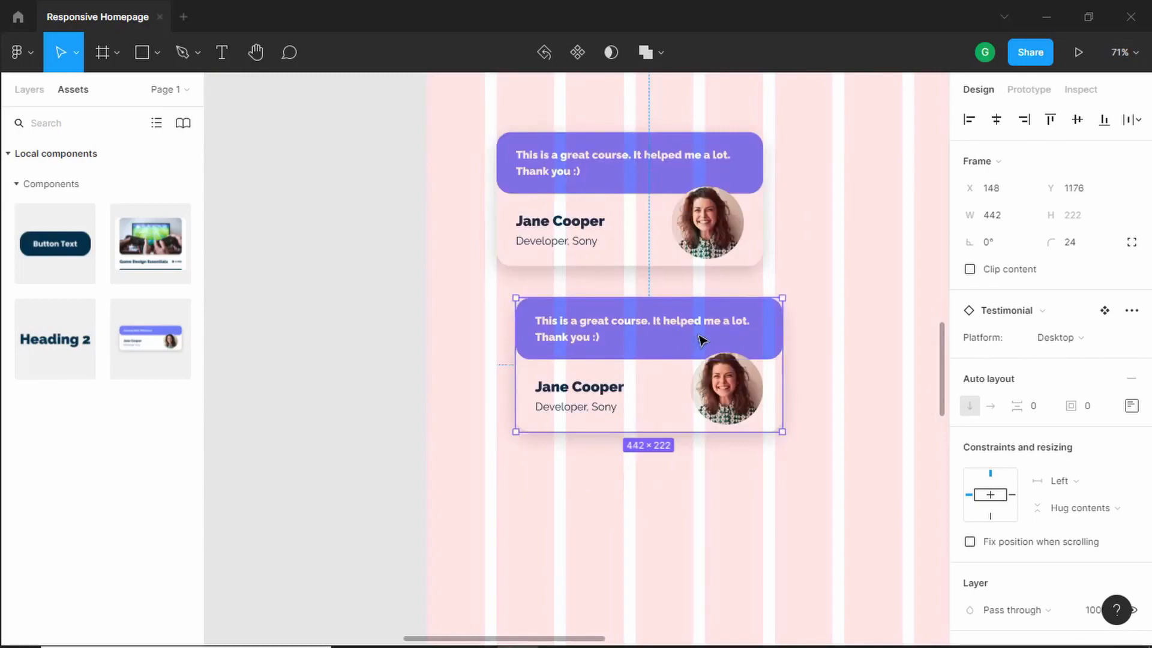
# - Change the second card's header fill to the orange document colour DA722C
pyautogui.hotkey('alt', 'Tab')
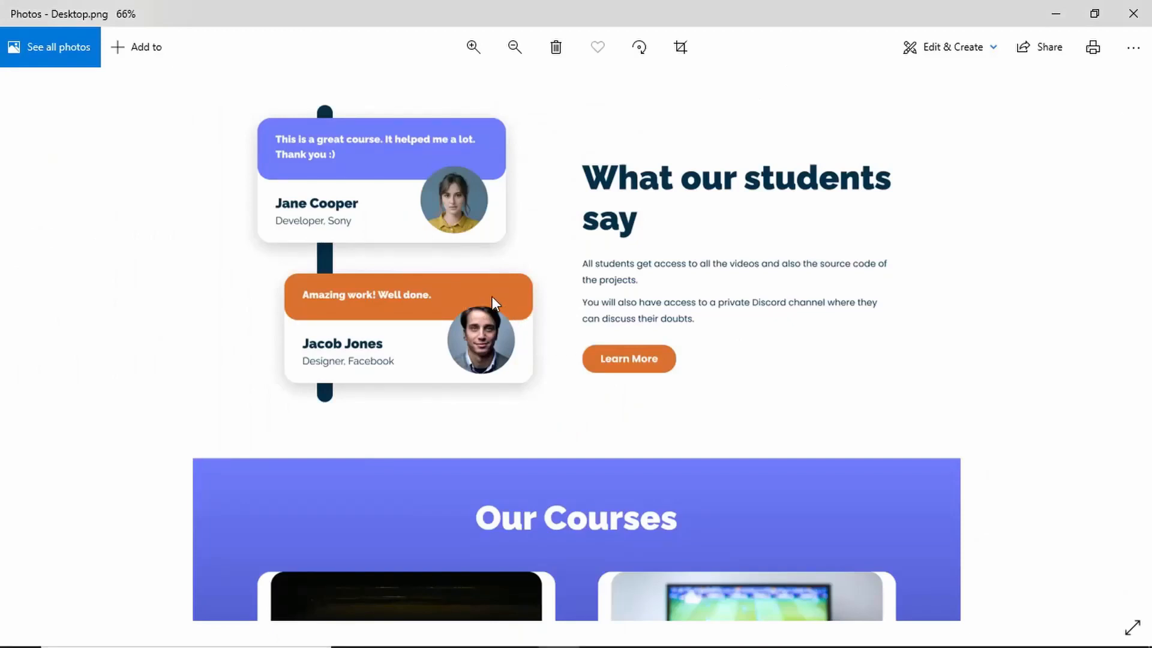
pyautogui.hotkey('alt', 'Tab')
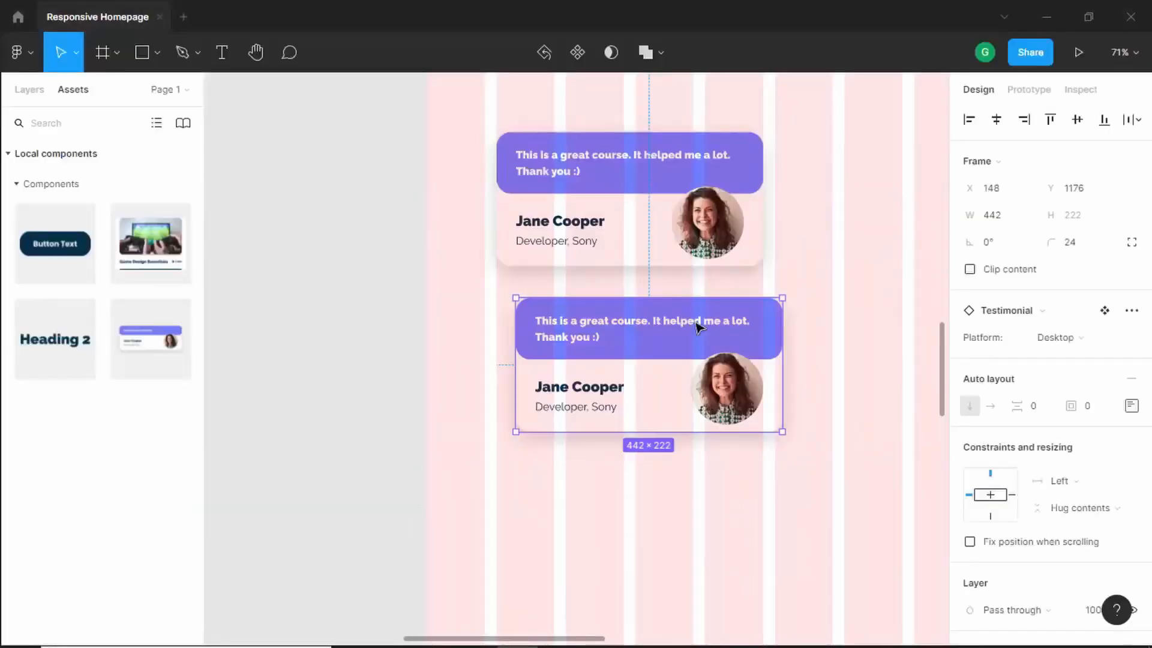
pyautogui.doubleClick(769, 341)
pyautogui.scroll(-4, 983, 491)
pyautogui.click(969, 474)
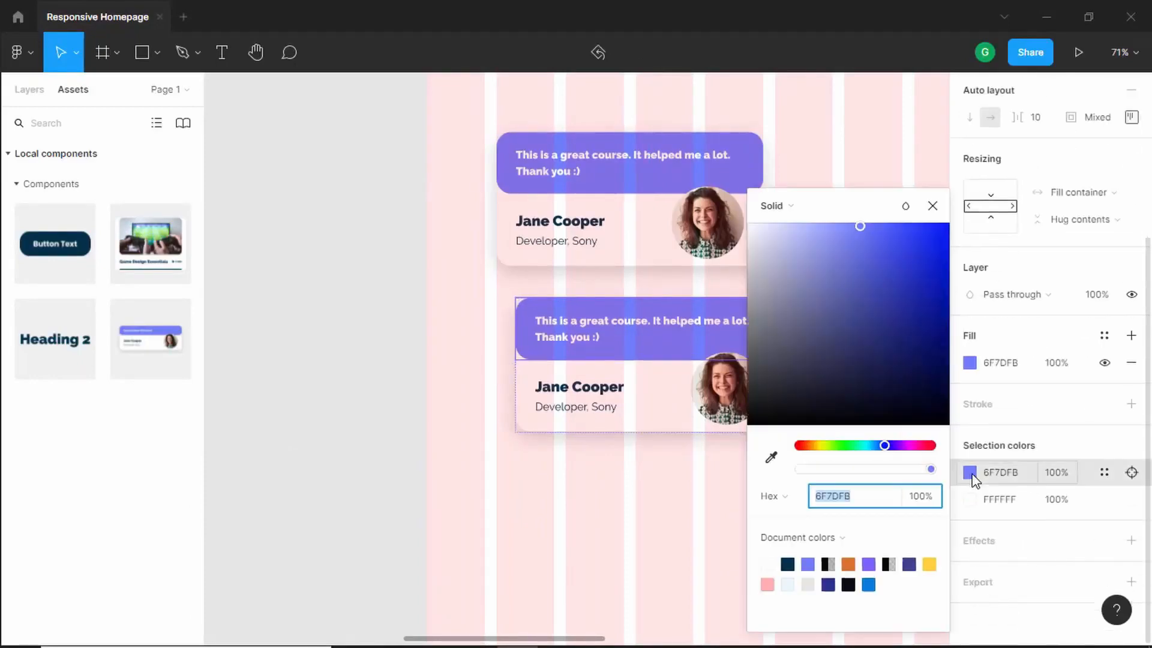
pyautogui.click(848, 564)
pyautogui.click(932, 206)
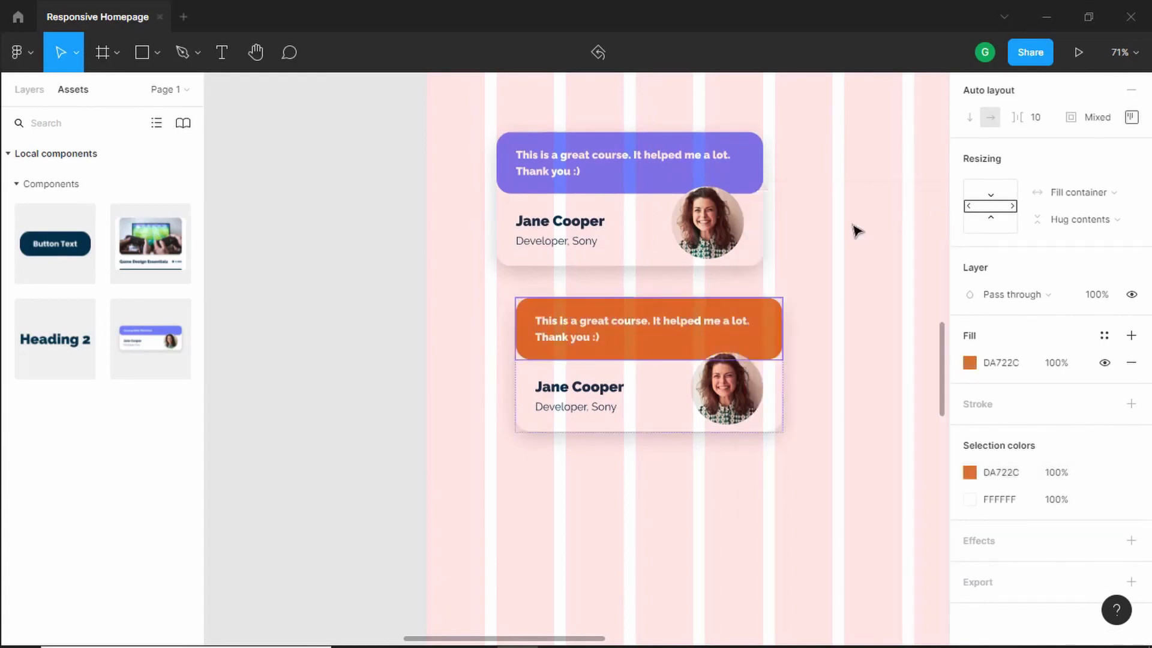
# - Rename the second card's person to Jacob Jones with the role Designer, Facebook
pyautogui.scroll(3, 582, 409)
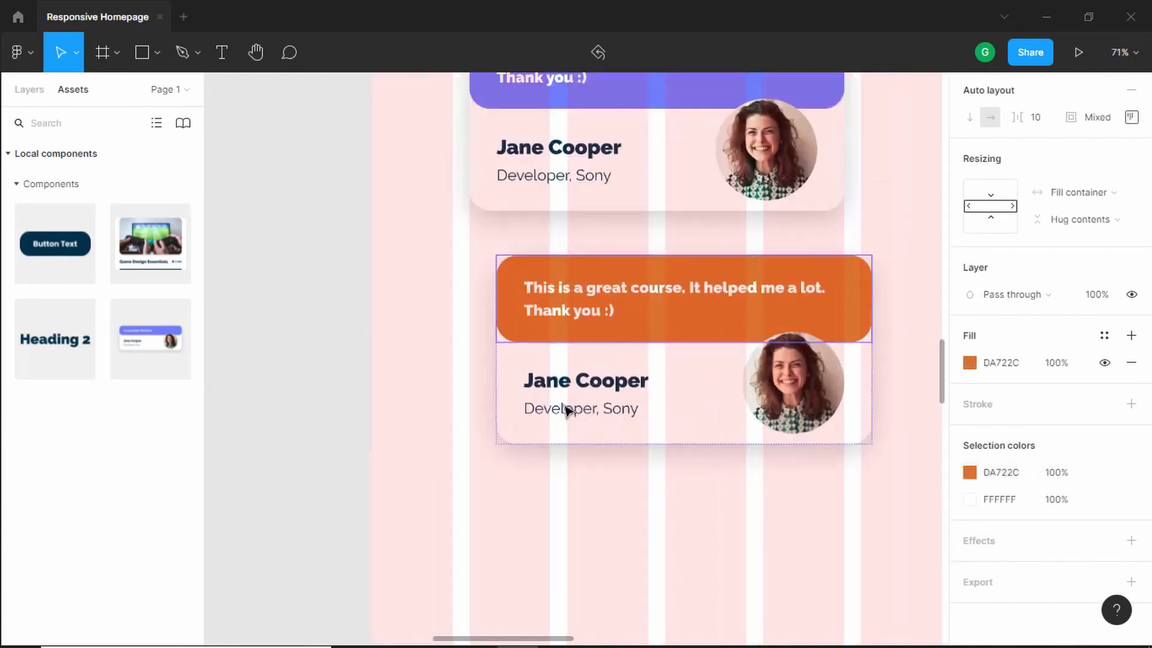
pyautogui.hotkey('alt', 'Tab')
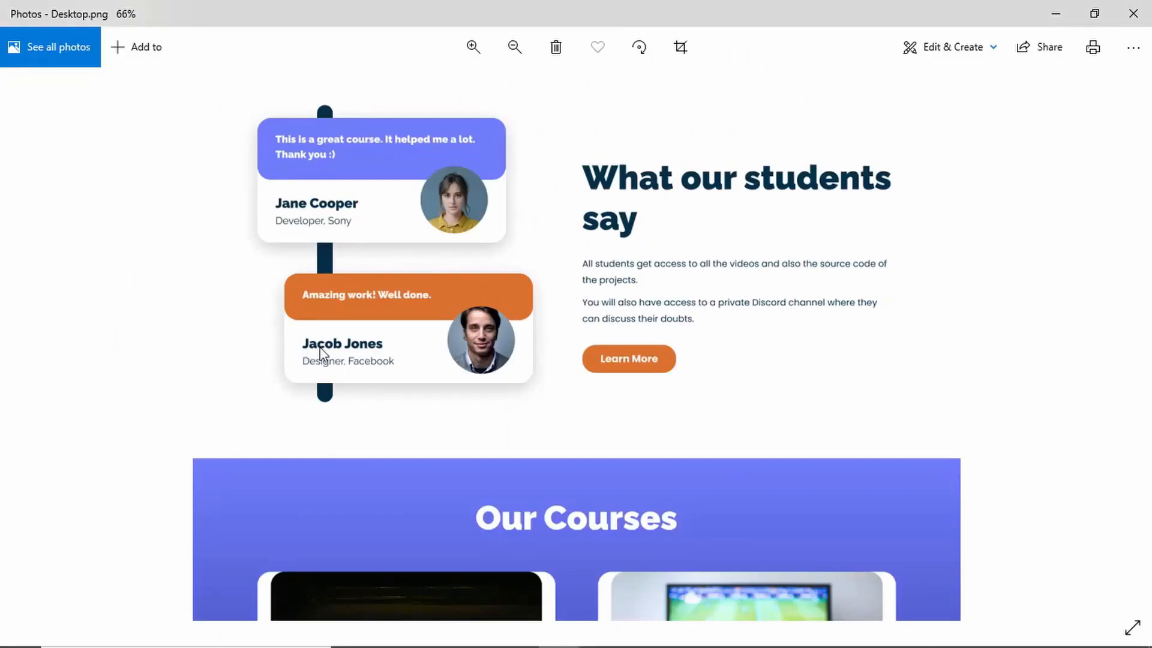
pyautogui.hotkey('alt', 'Tab')
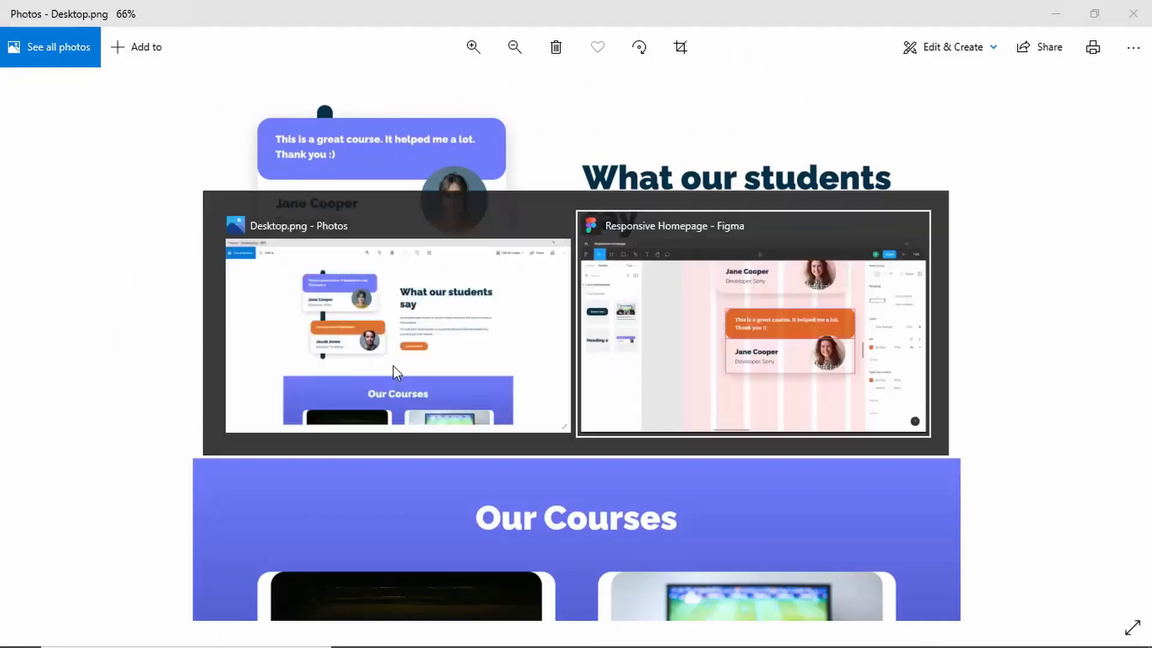
pyautogui.doubleClick(583, 376)
pyautogui.doubleClick(583, 377)
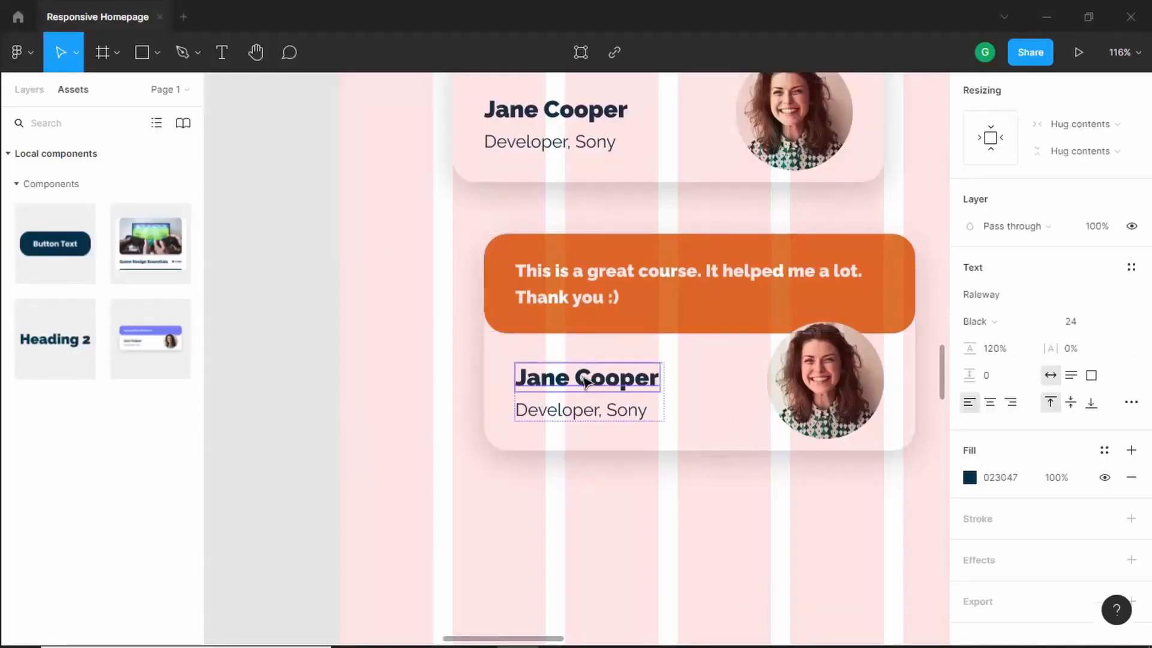
pyautogui.doubleClick(584, 381)
pyautogui.click(859, 393)
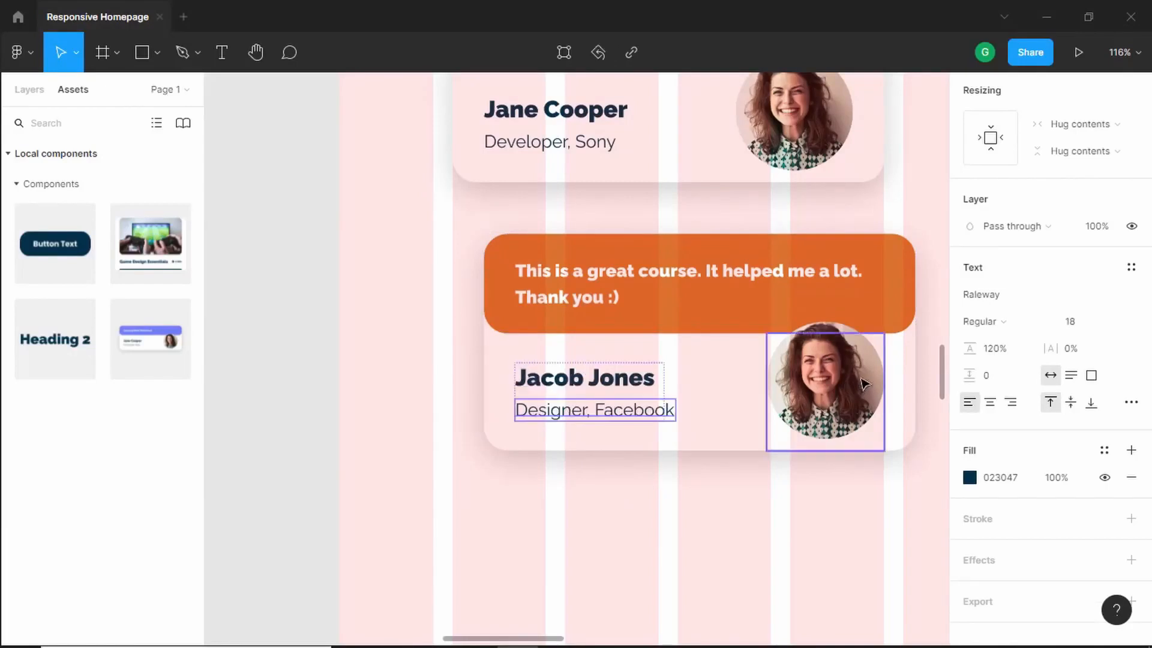
# - Replace the second card's avatar with a man's portrait from the Pexels plugin's "person" search
pyautogui.click(859, 384)
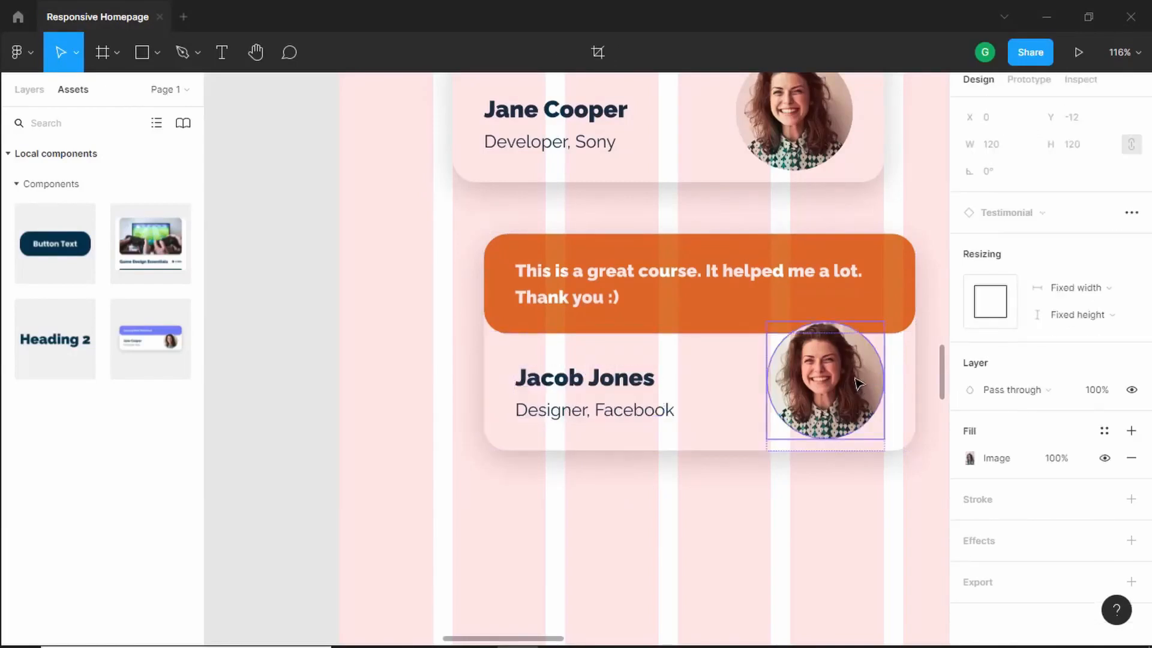
pyautogui.rightClick(810, 379)
pyautogui.moveTo(812, 371)
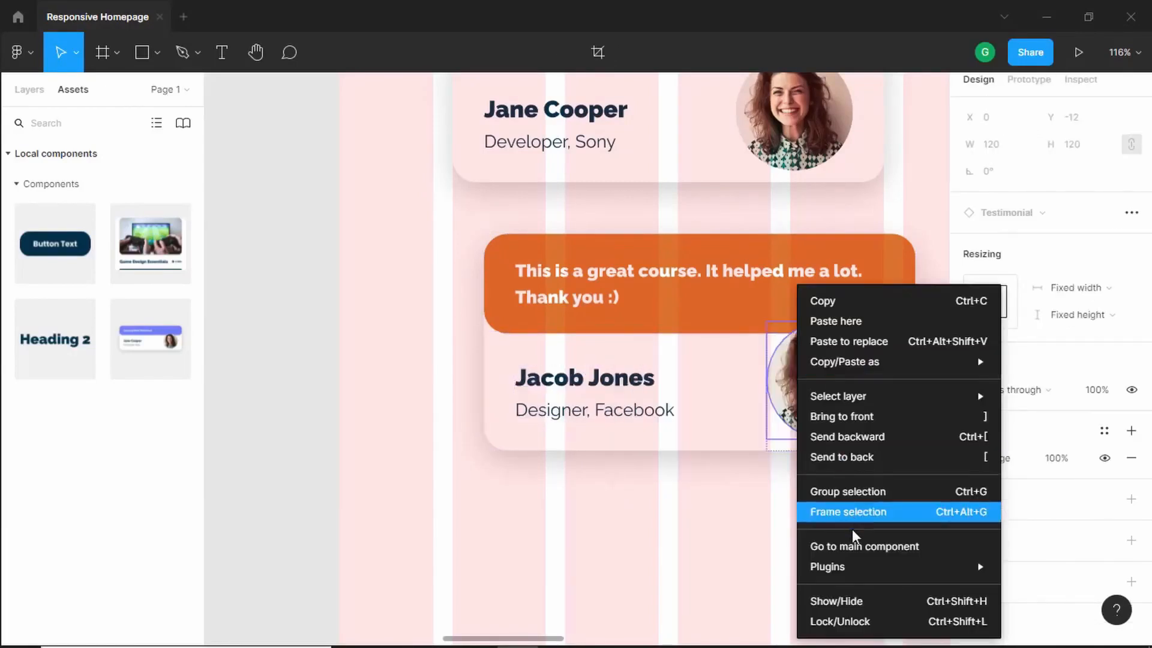
pyautogui.moveTo(849, 569)
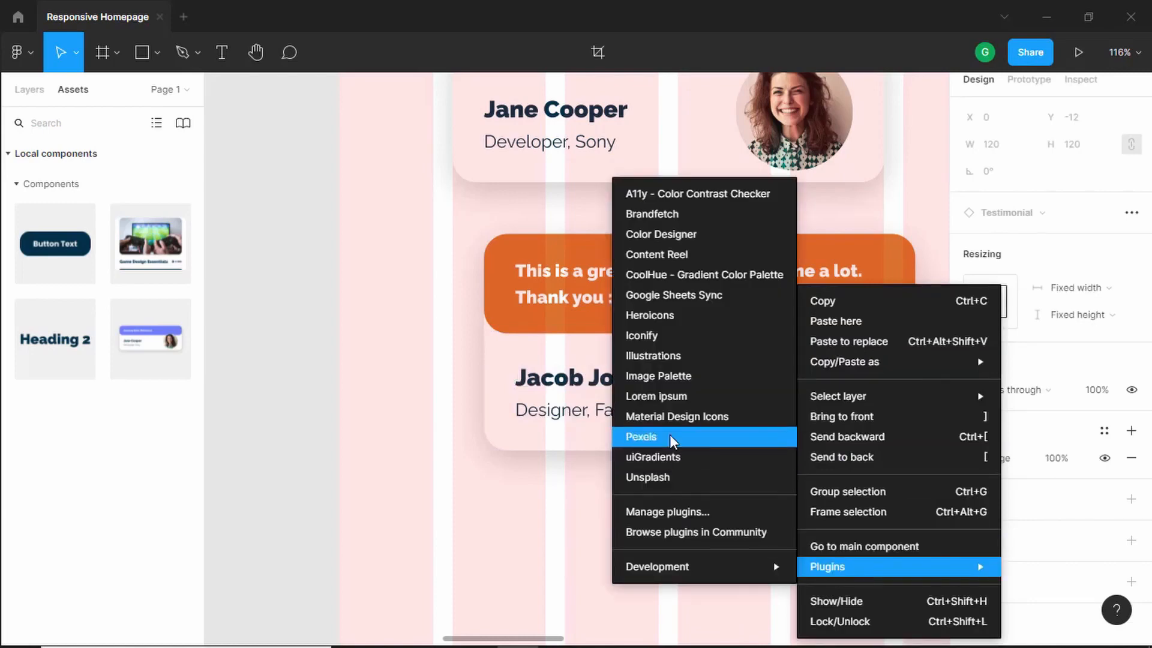
pyautogui.click(688, 438)
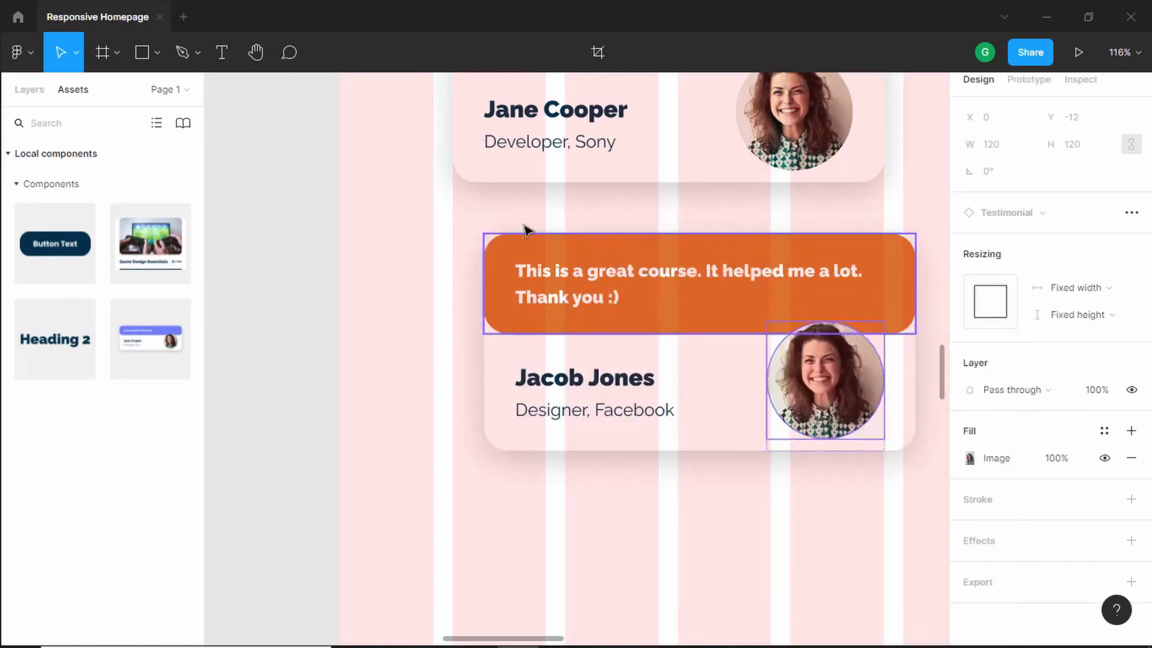
pyautogui.scroll(-3, 244, 314)
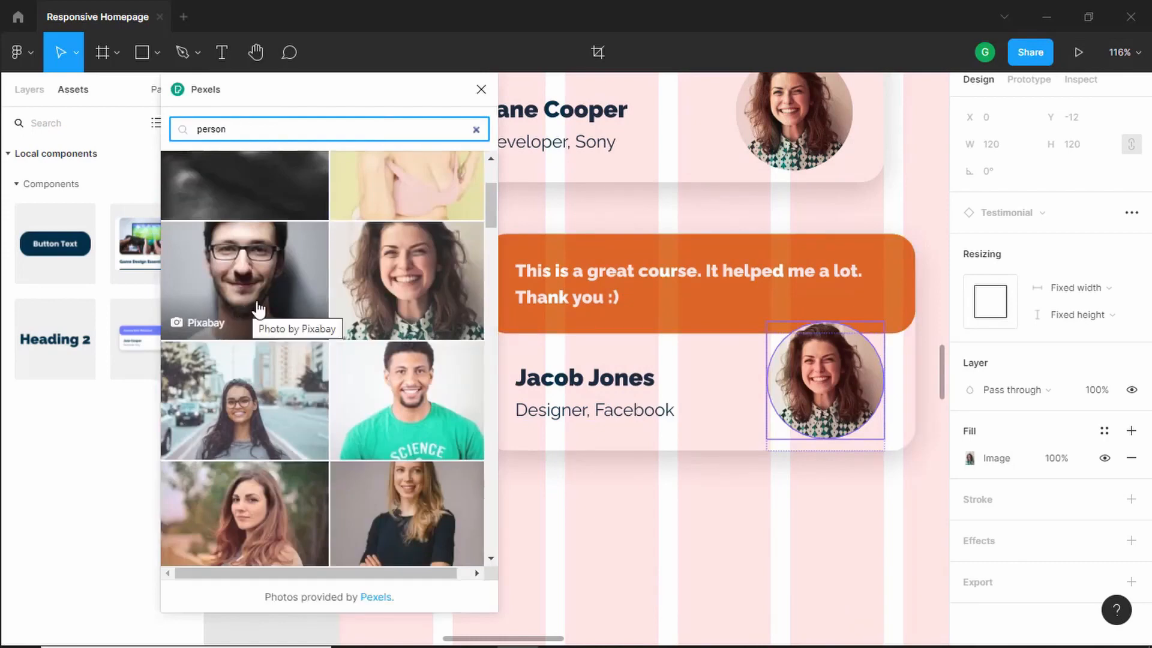
pyautogui.click(255, 308)
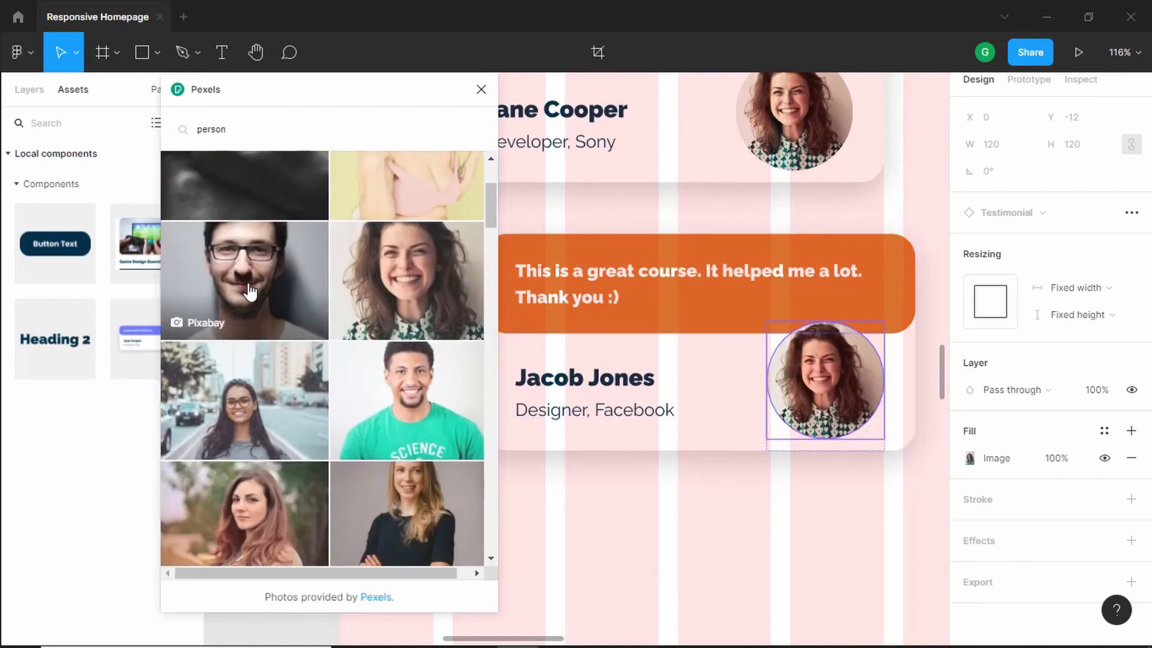
pyautogui.click(480, 91)
# - Change the second card's quote to "Amazing Work! Well done!"
pyautogui.hotkey('alt', 'Tab')
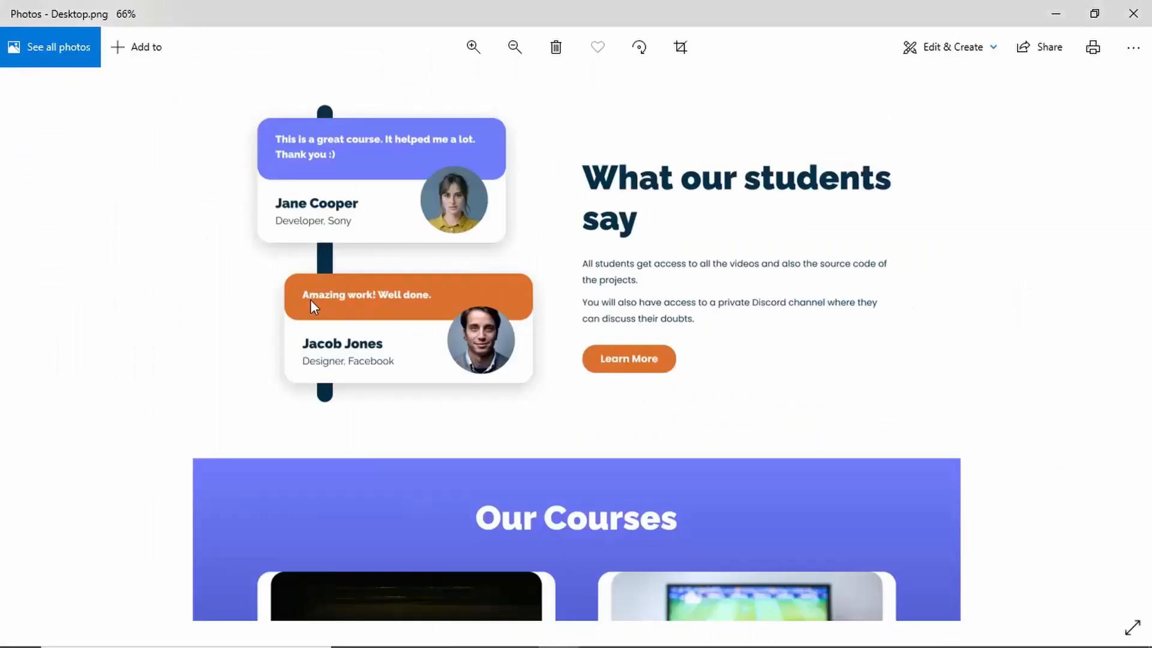
pyautogui.hotkey('alt', 'Tab')
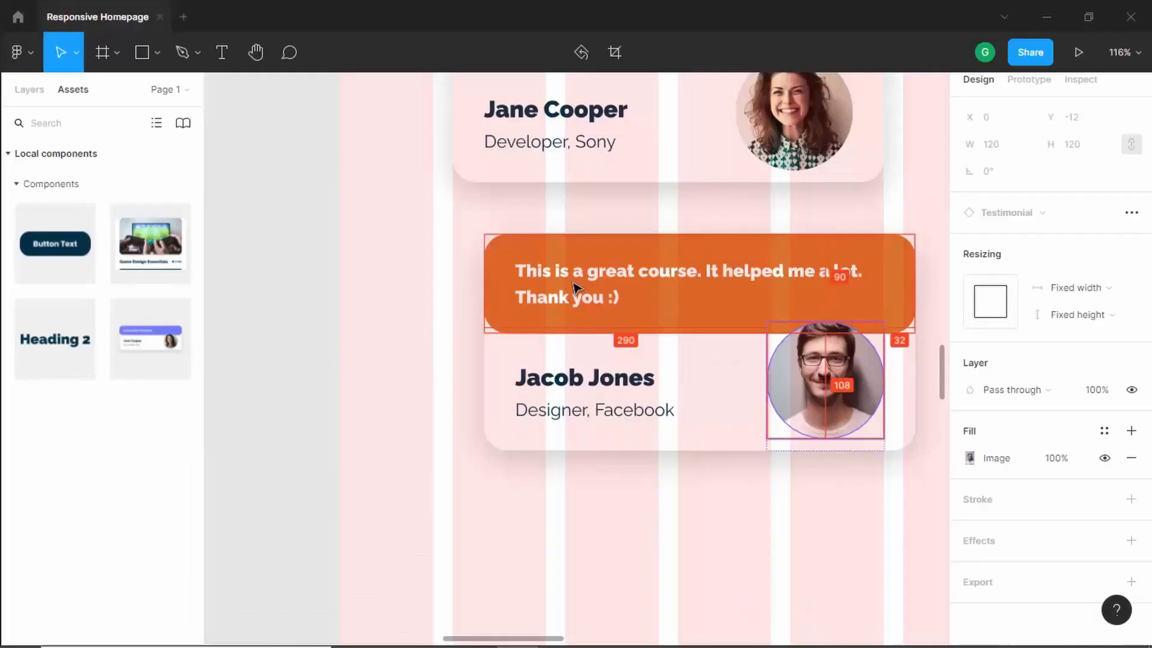
pyautogui.doubleClick(573, 282)
pyautogui.doubleClick(574, 284)
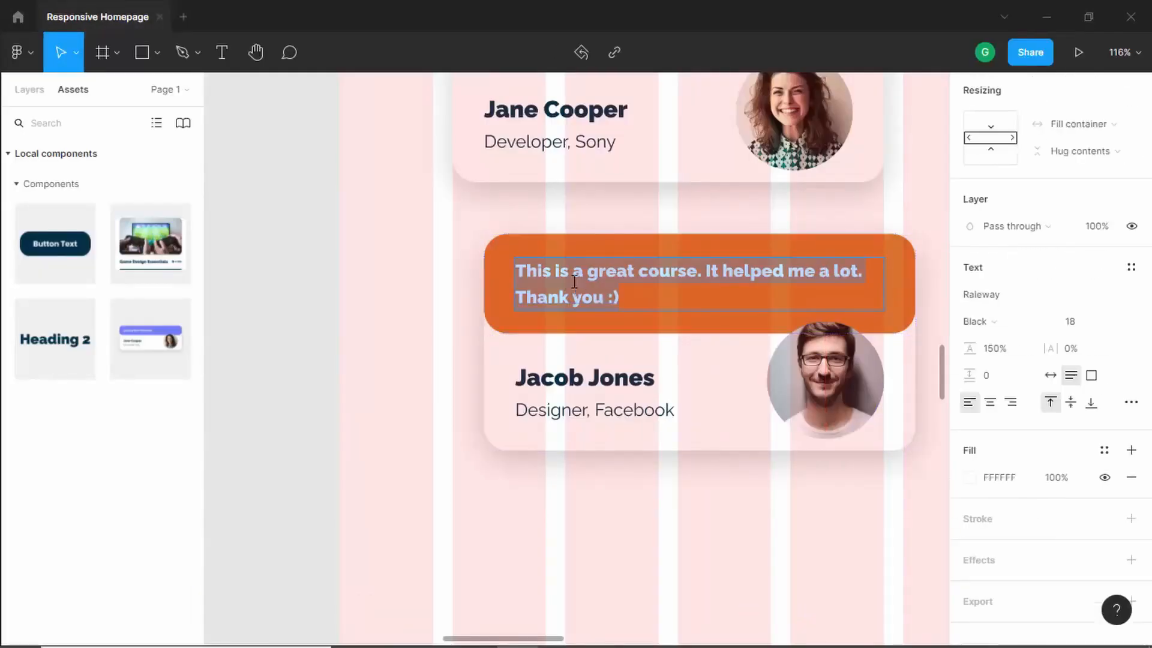
pyautogui.write('Amazing Work! Well done!')
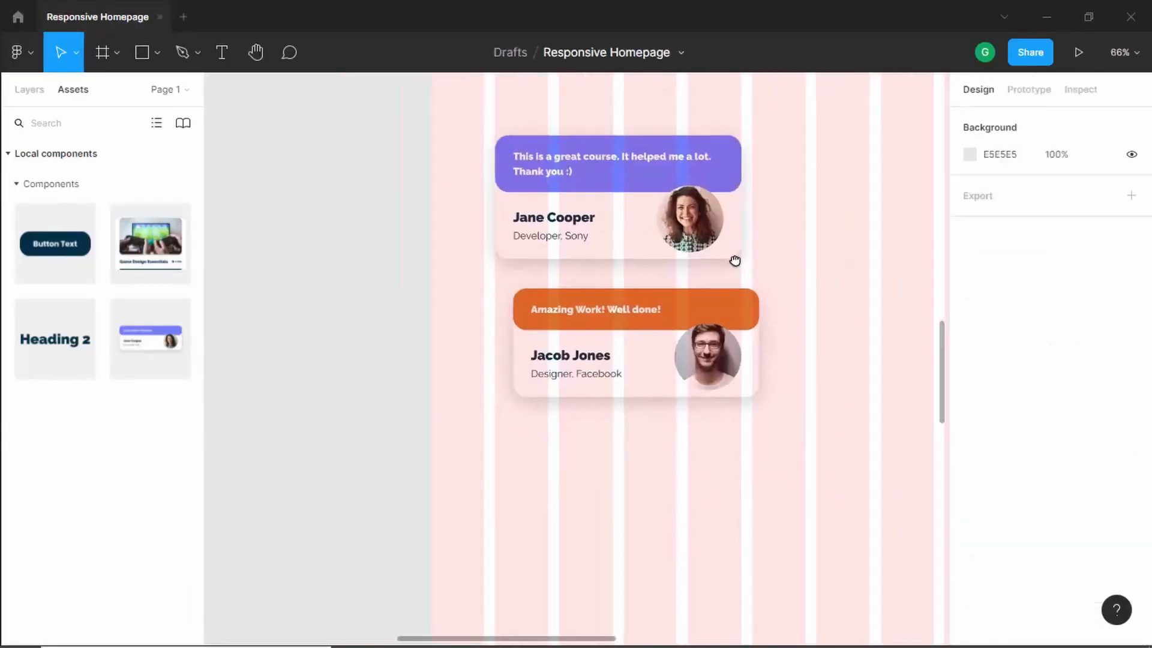
# - Draw a 100 × 100 rectangle just above the first testimonial card
pyautogui.moveTo(733, 260); pyautogui.dragTo(697, 264)
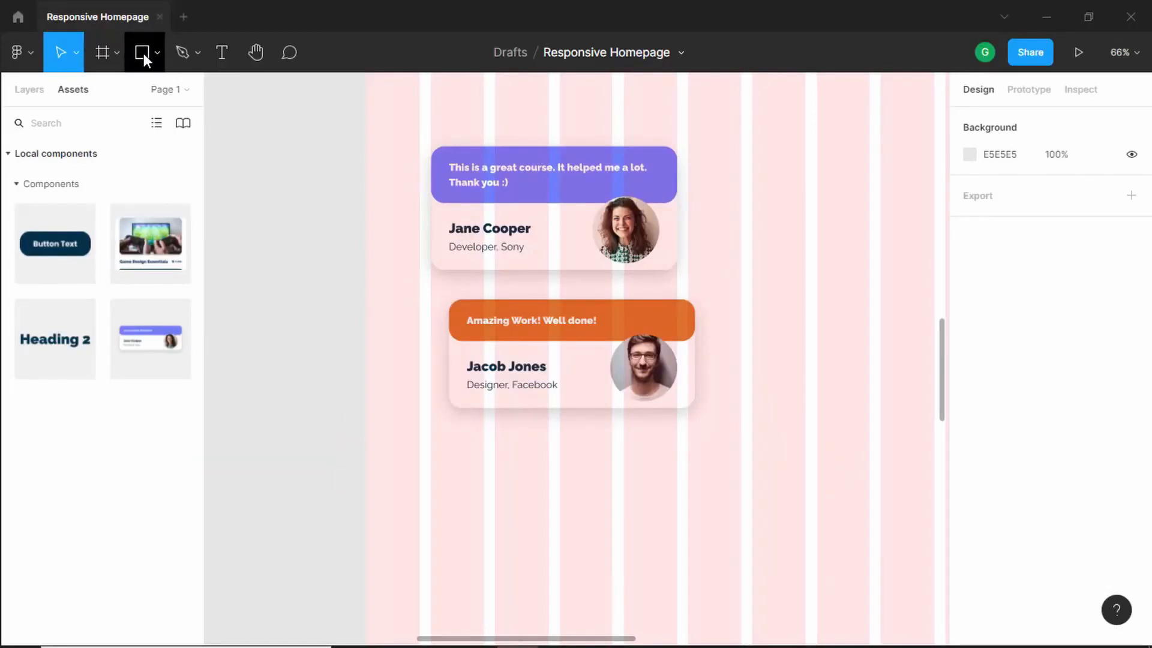
pyautogui.click(144, 55)
pyautogui.click(461, 120)
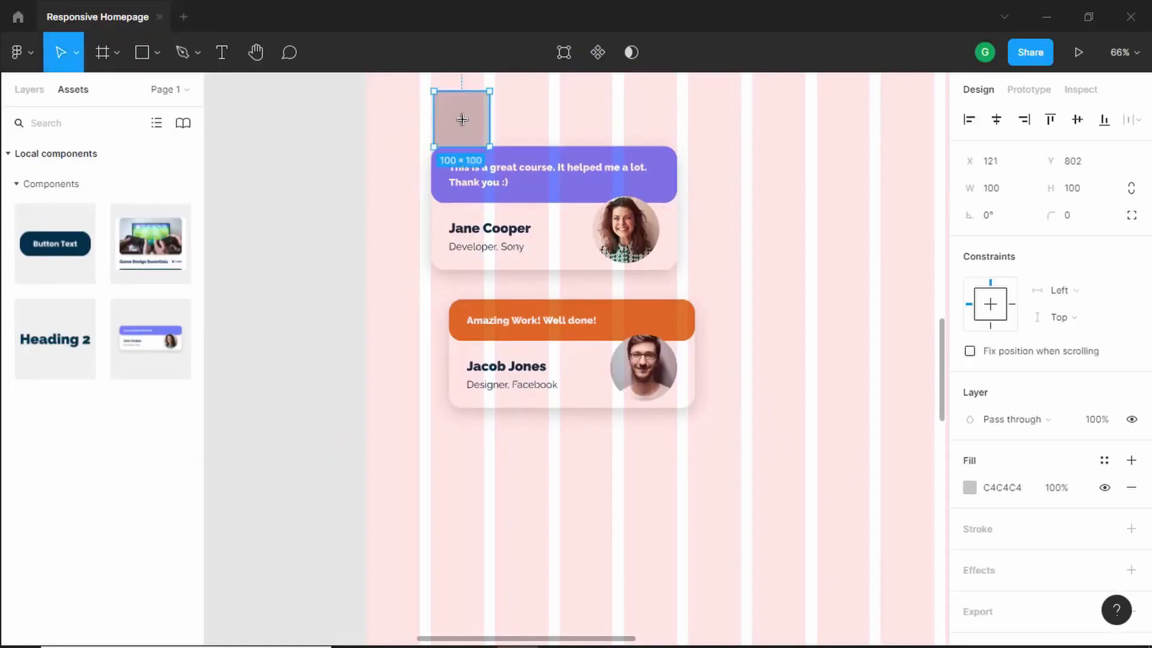
# - Set the new rectangle's width to 28 and its corner radius to 24
pyautogui.click(30, 89)
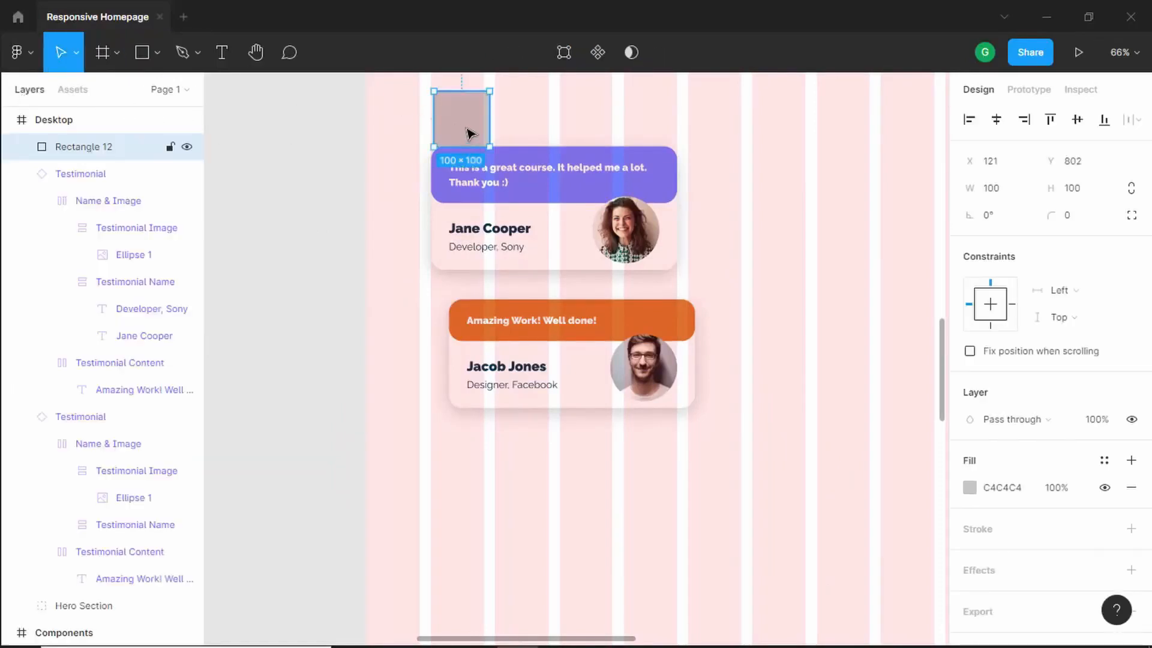
pyautogui.click(996, 198)
pyautogui.write('28')
pyautogui.press('Return')
pyautogui.click(1083, 223)
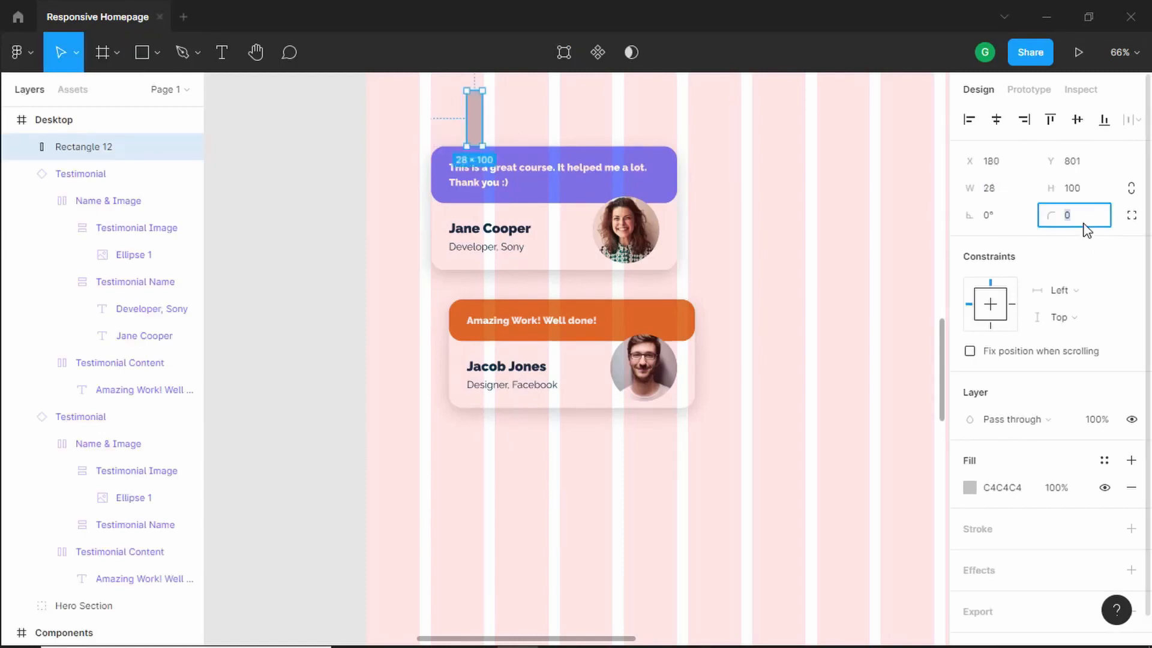
pyautogui.write('24')
pyautogui.press('Return')
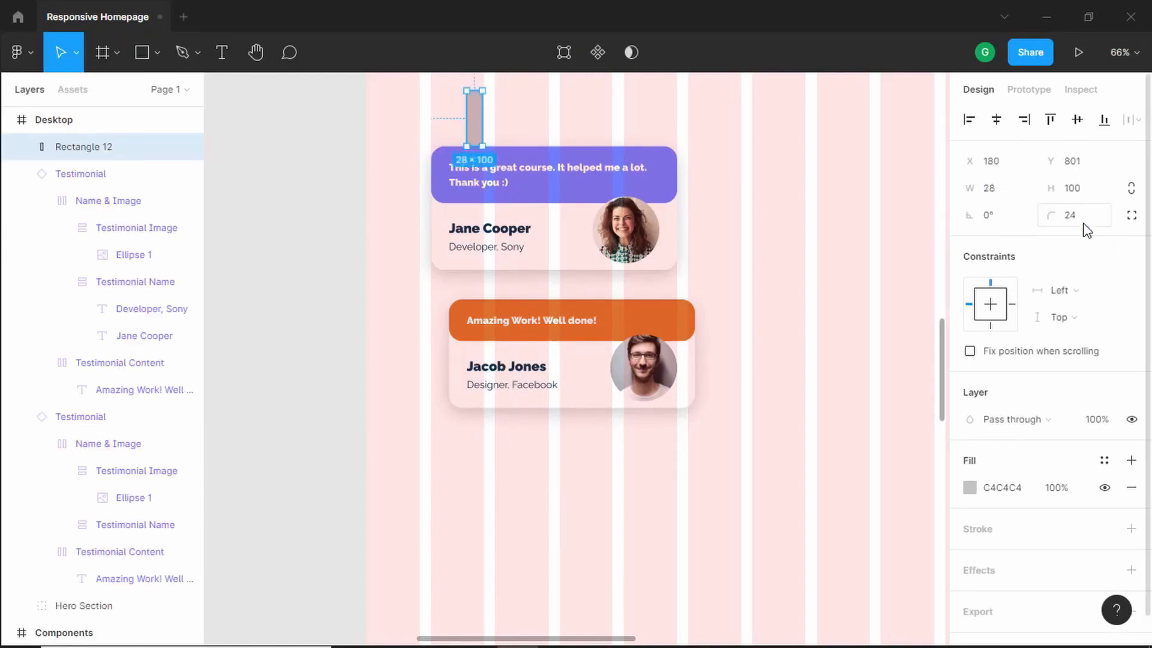
# - Stretch the bar down to about 577 px tall across both cards and fill it with the dark navy 023047
pyautogui.moveTo(478, 130); pyautogui.dragTo(474, 436)
pyautogui.click(970, 487)
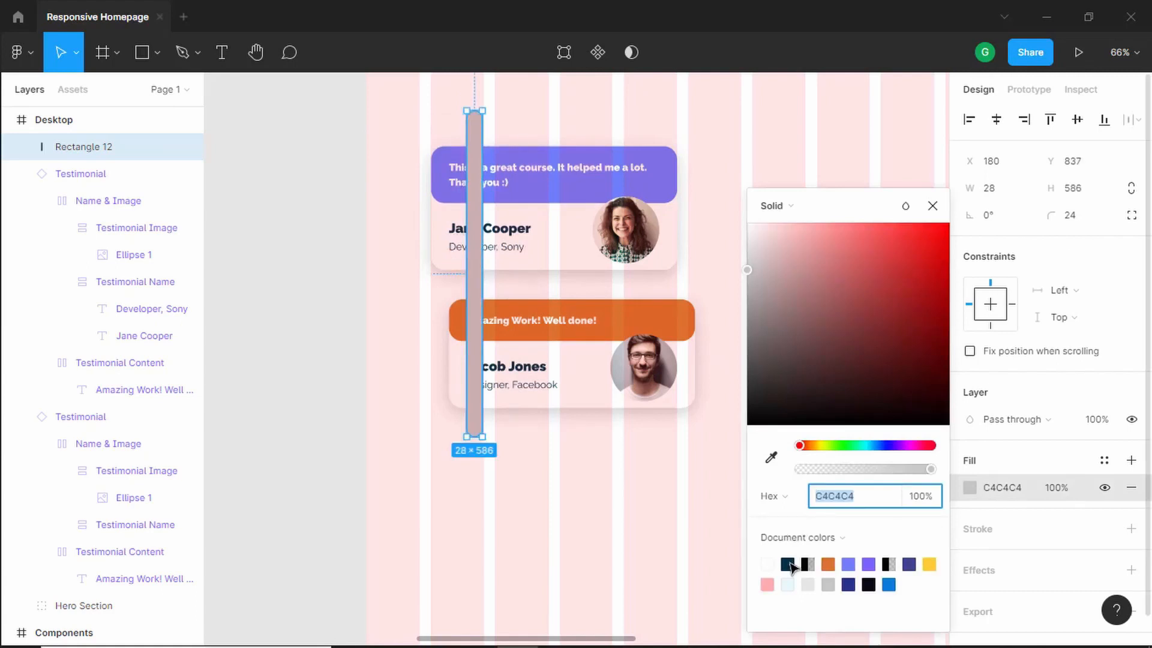
pyautogui.click(789, 564)
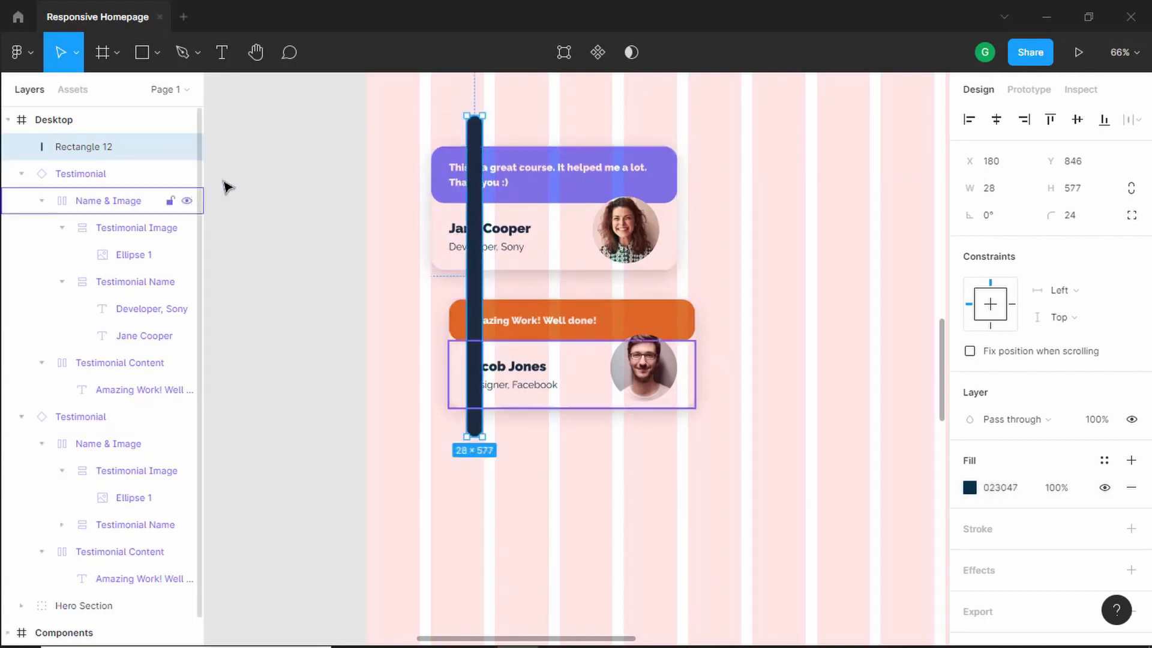
# - Collapse the layer list and send the bar behind both testimonial cards
pyautogui.hotkey('alt', 'l')
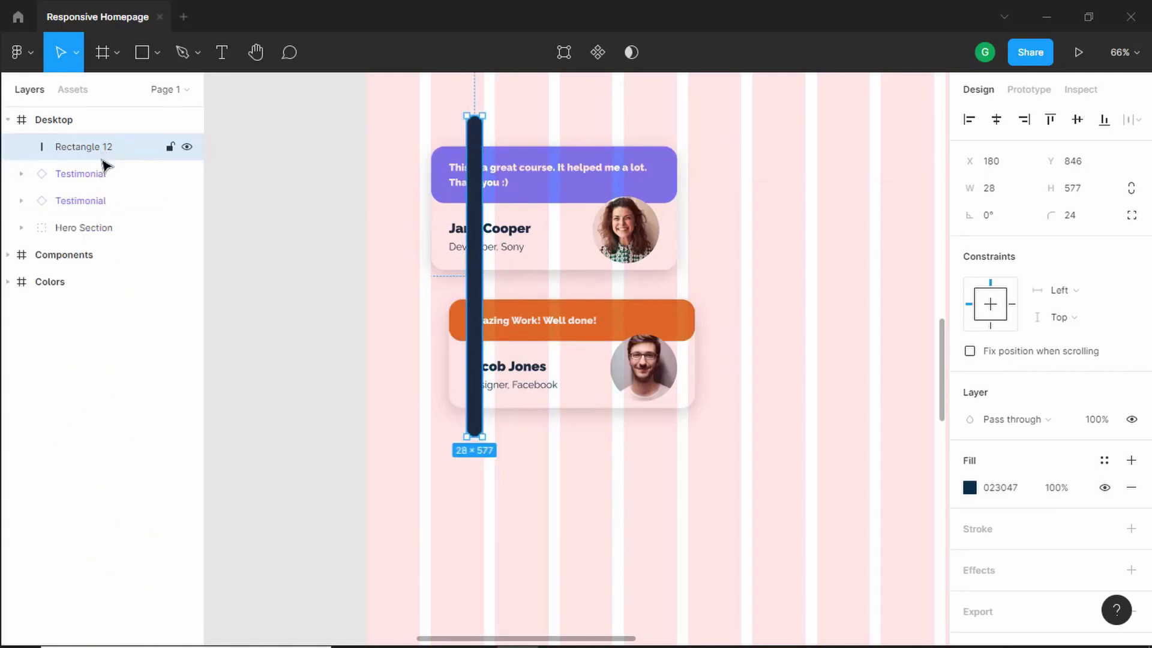
pyautogui.hotkey('ctrl', '[')
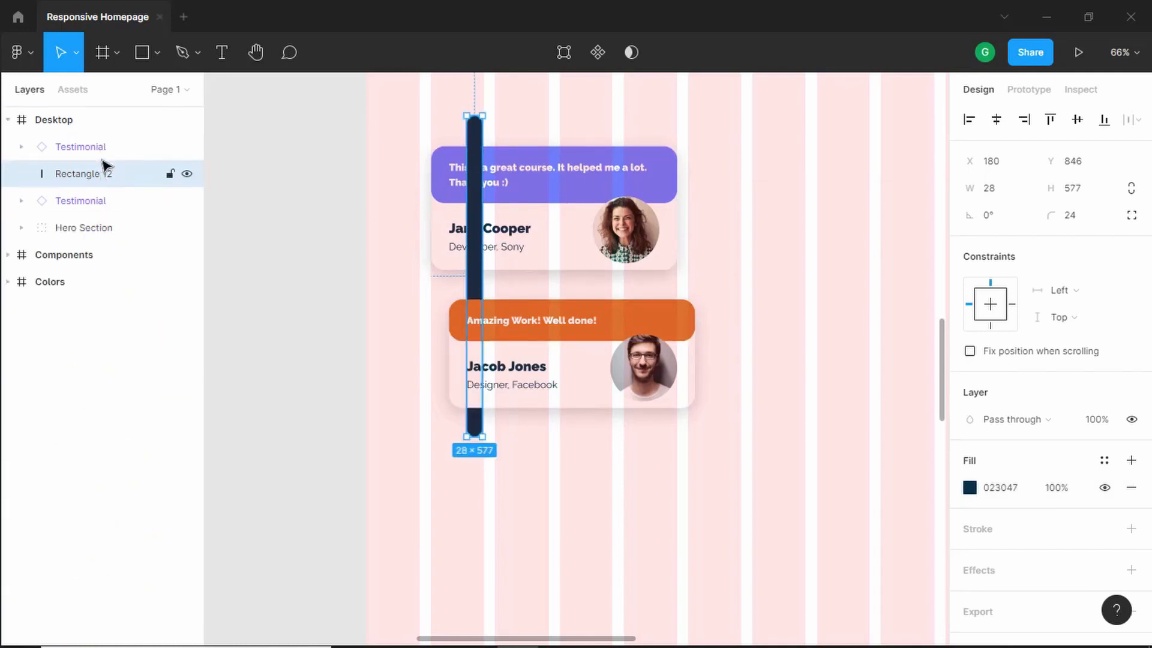
pyautogui.hotkey('ctrl', '[')
pyautogui.hotkey('ctrl', ']')
pyautogui.hotkey('ctrl', '[')
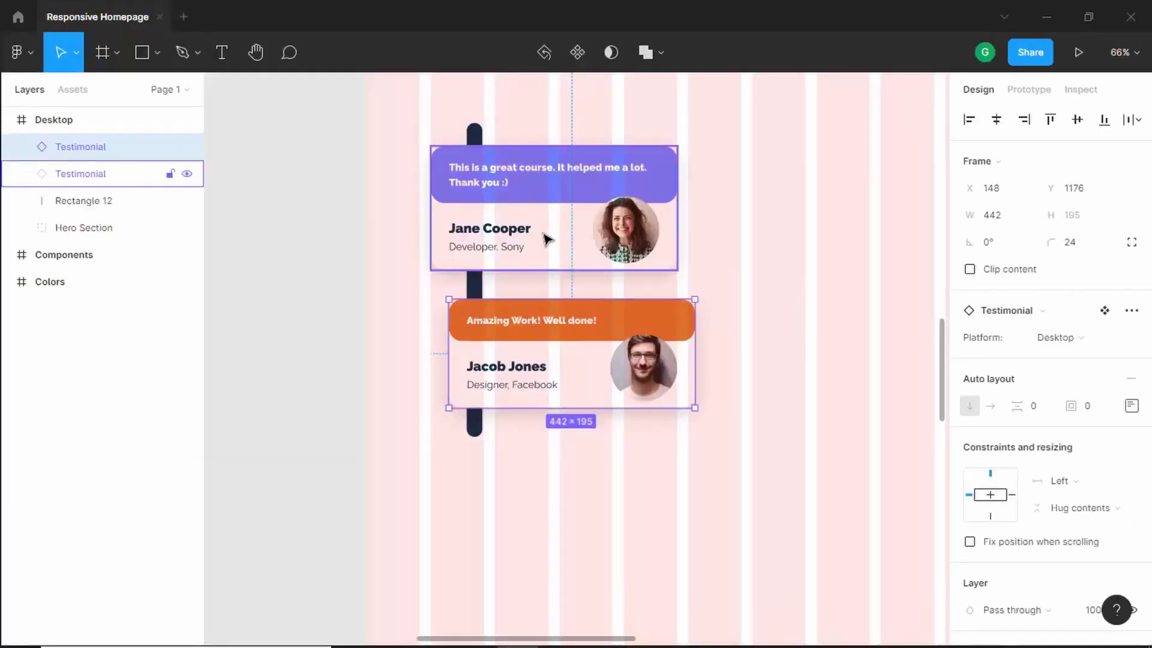
# - Nudge the second testimonial card up slightly to tighten the gap between the cards
pyautogui.press('Up')
pyautogui.press('Up')
pyautogui.press('Up')
pyautogui.press('Up')
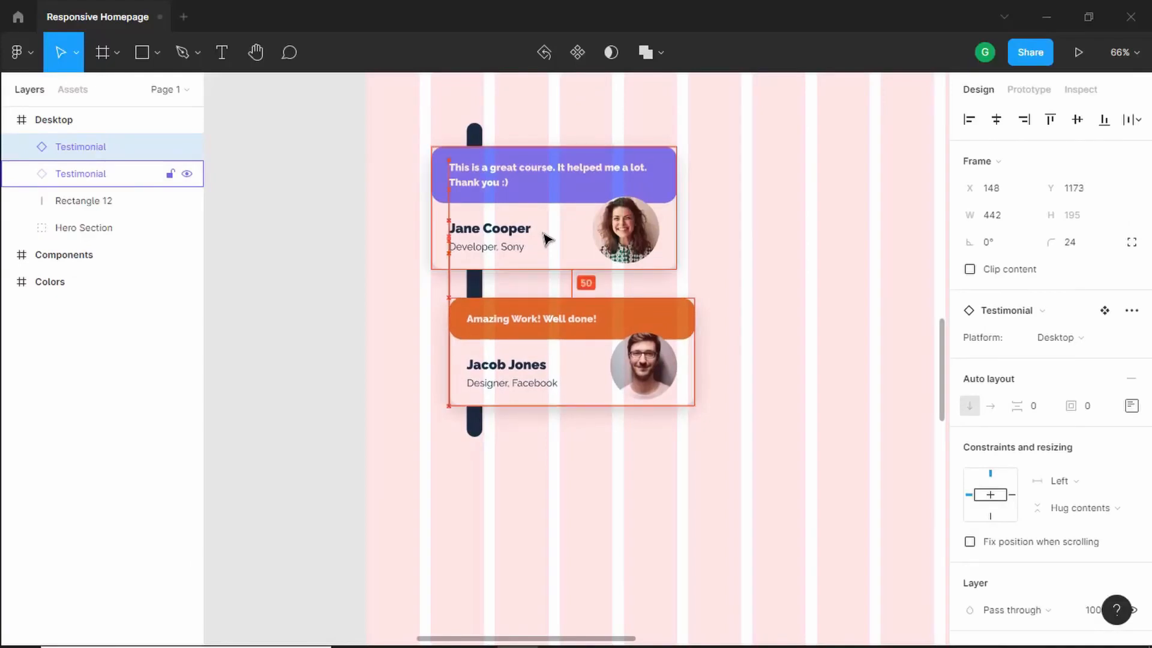
pyautogui.press('Down')
# - Shorten the bar slightly and shift it right and down so it sits behind the cards
pyautogui.click(474, 425)
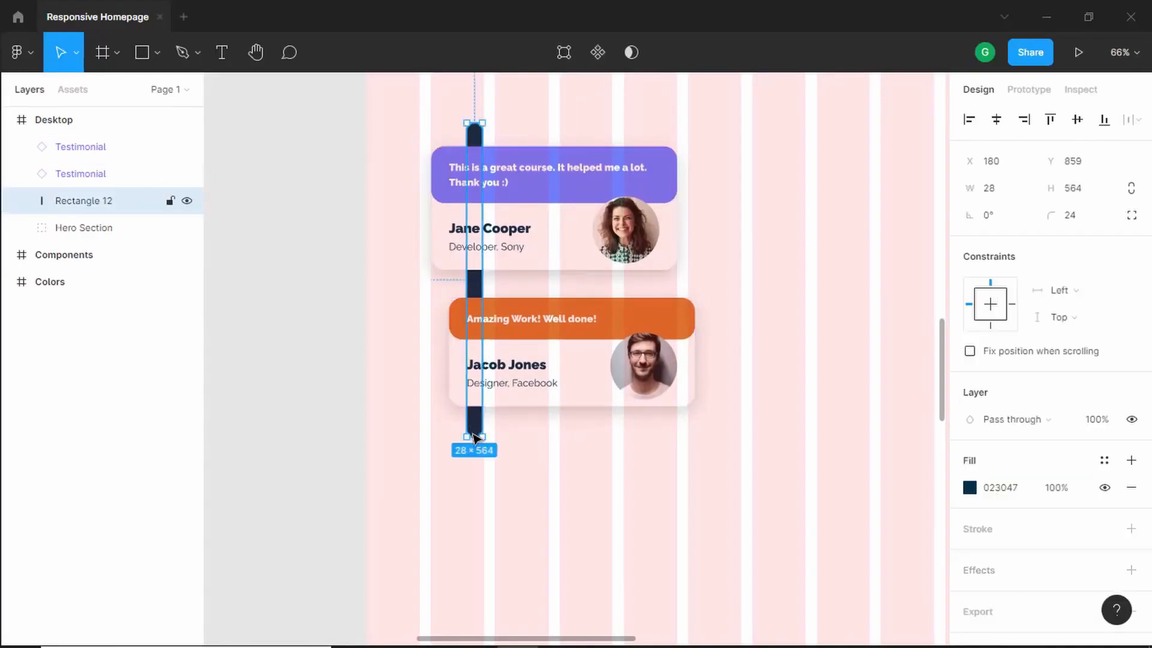
pyautogui.moveTo(474, 433); pyautogui.dragTo(474, 426)
pyautogui.press('Right')
pyautogui.press('Right')
pyautogui.press('Right')
pyautogui.press('Right')
pyautogui.press('Right')
pyautogui.press('Right')
pyautogui.press('Right')
pyautogui.press('Right')
pyautogui.press('Right')
pyautogui.press('Right')
pyautogui.press('Right')
pyautogui.press('Right')
pyautogui.press('Right')
pyautogui.press('Right')
pyautogui.press('Right')
pyautogui.press('Right')
pyautogui.press('Right')
pyautogui.press('Right')
pyautogui.press('Right')
pyautogui.press('Right')
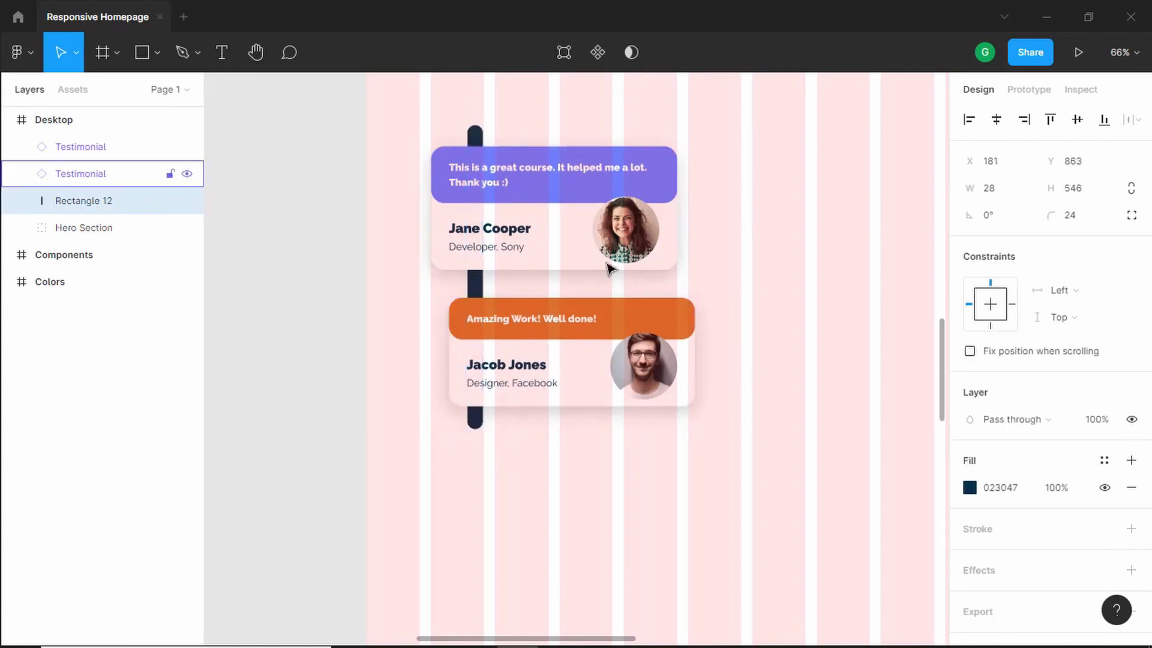
pyautogui.press('Right')
pyautogui.press('Right')
pyautogui.press('Right')
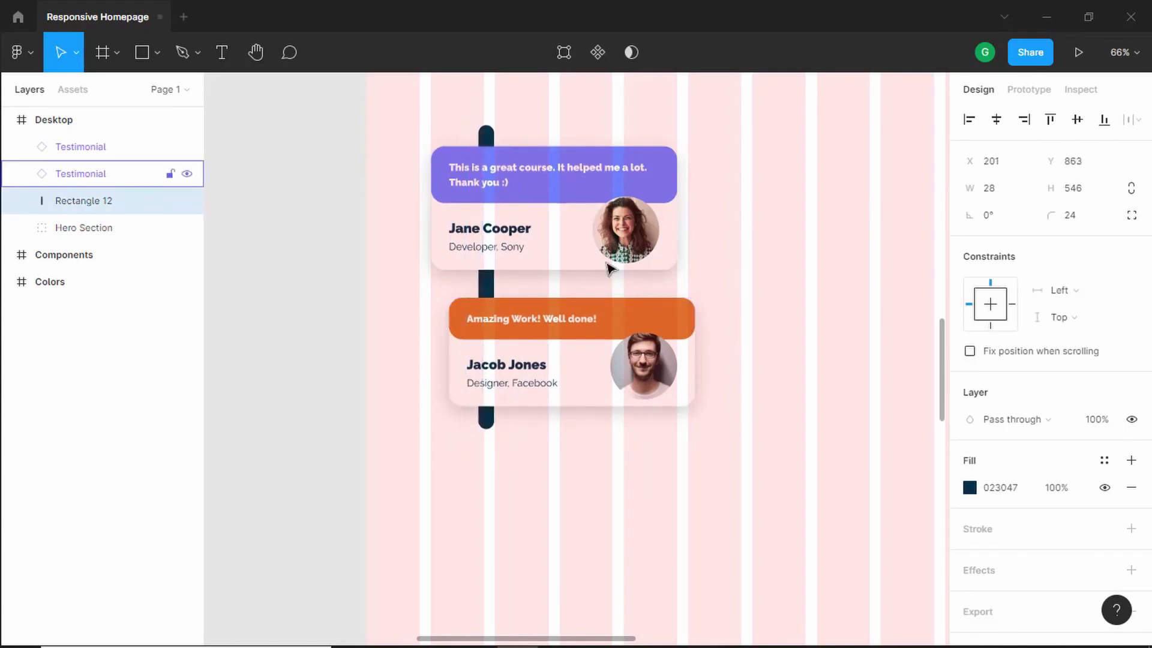
pyautogui.press('Down')
pyautogui.press('Down')
pyautogui.press('Down')
# - Group both testimonial cards with the bar and rename the group Testimonials Left
pyautogui.click(738, 102)
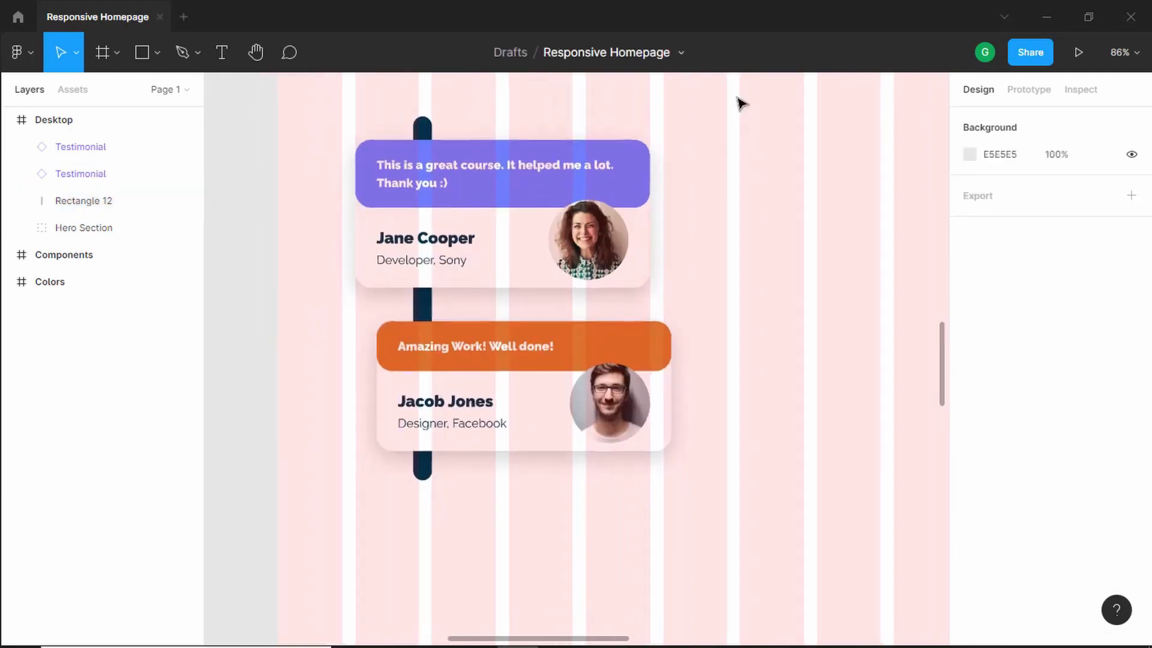
pyautogui.scroll(2, 737, 103)
pyautogui.moveTo(738, 94); pyautogui.dragTo(400, 438)
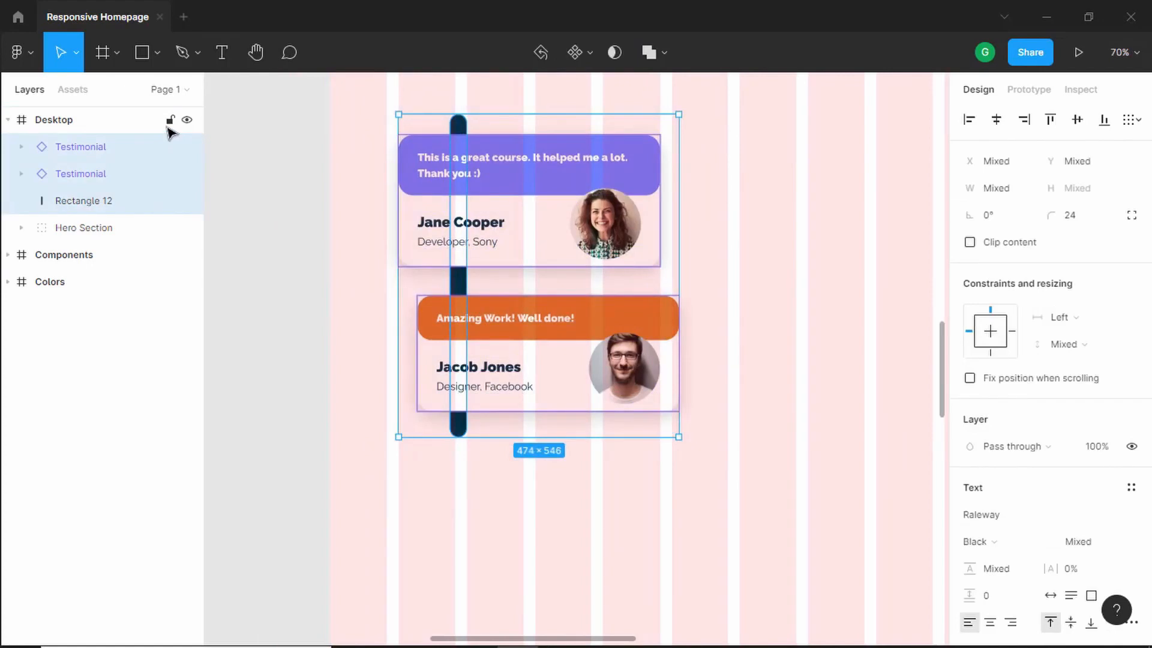
pyautogui.hotkey('ctrl', 'g')
pyautogui.hotkey('ctrl', 'r')
pyautogui.write('Test')
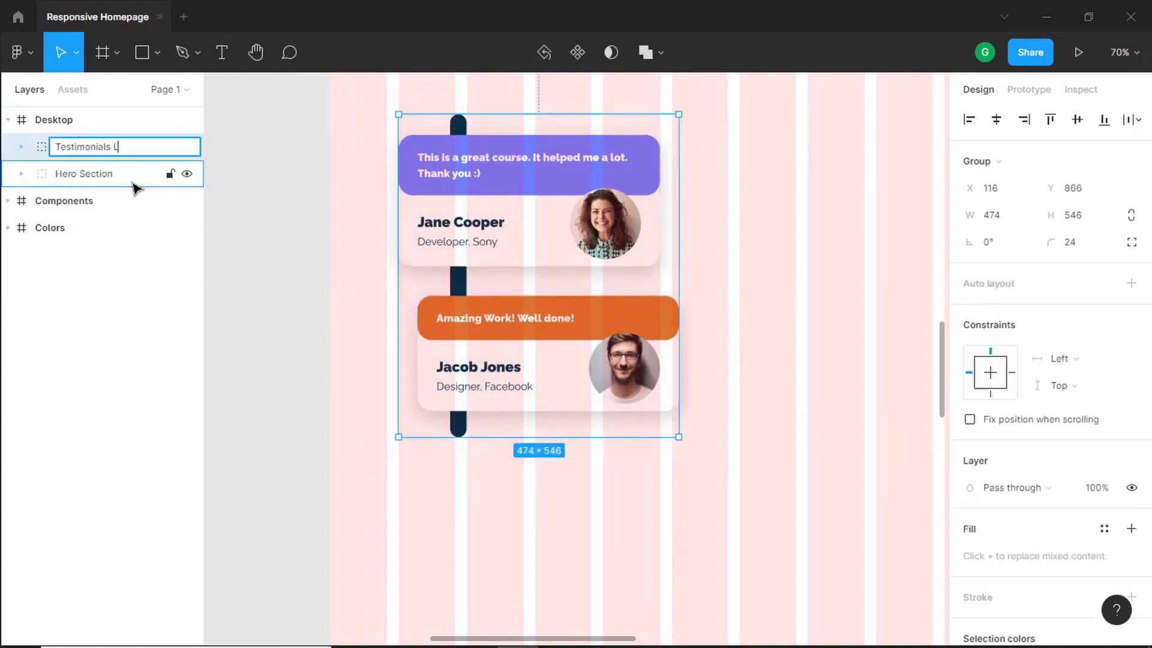
pyautogui.press('Return')
# - Compare with the reference design, then place a Heading 2 component to the right of the testimonial cards
pyautogui.scroll(-3, 568, 282)
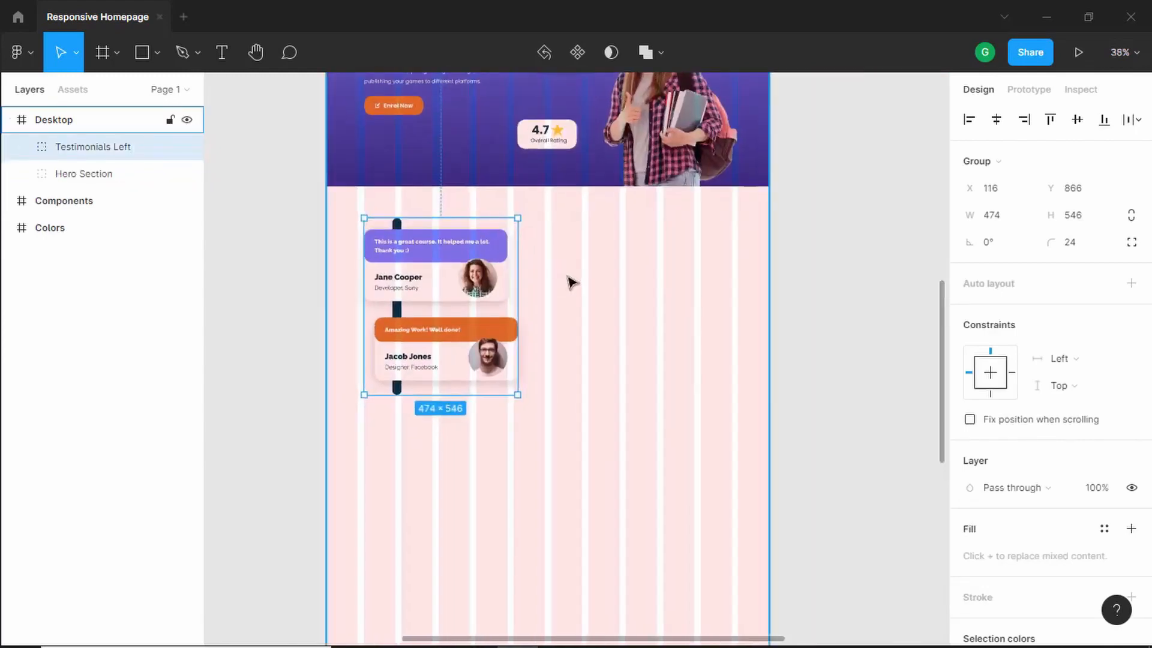
pyautogui.hotkey('alt', 'Tab')
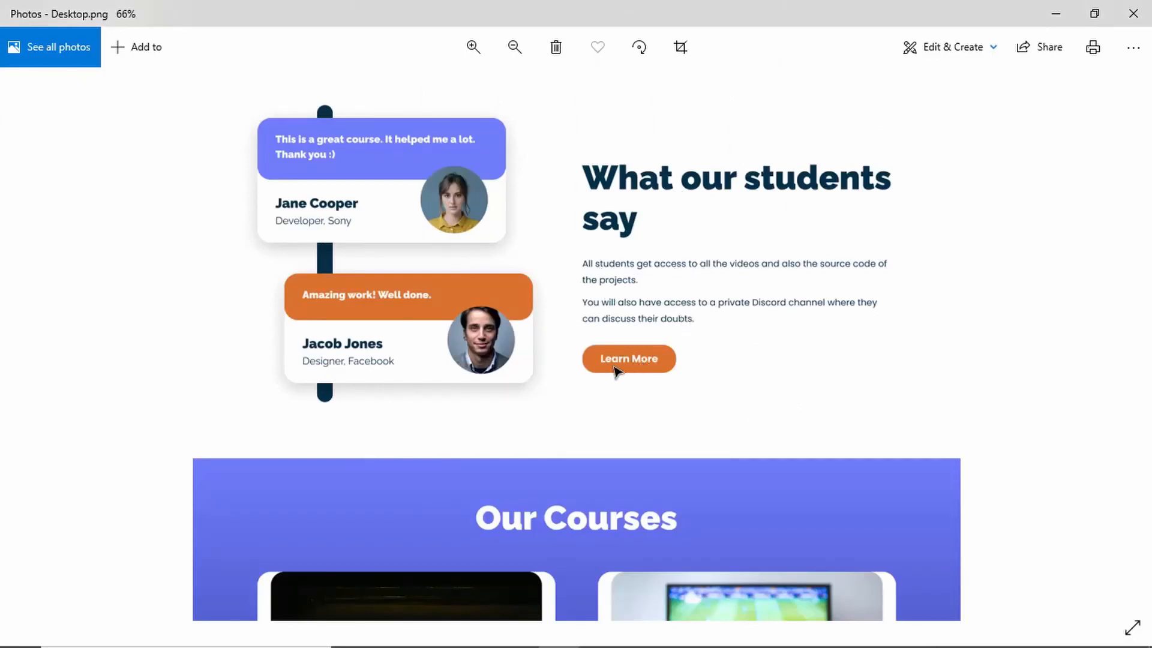
pyautogui.hotkey('alt', 'Tab')
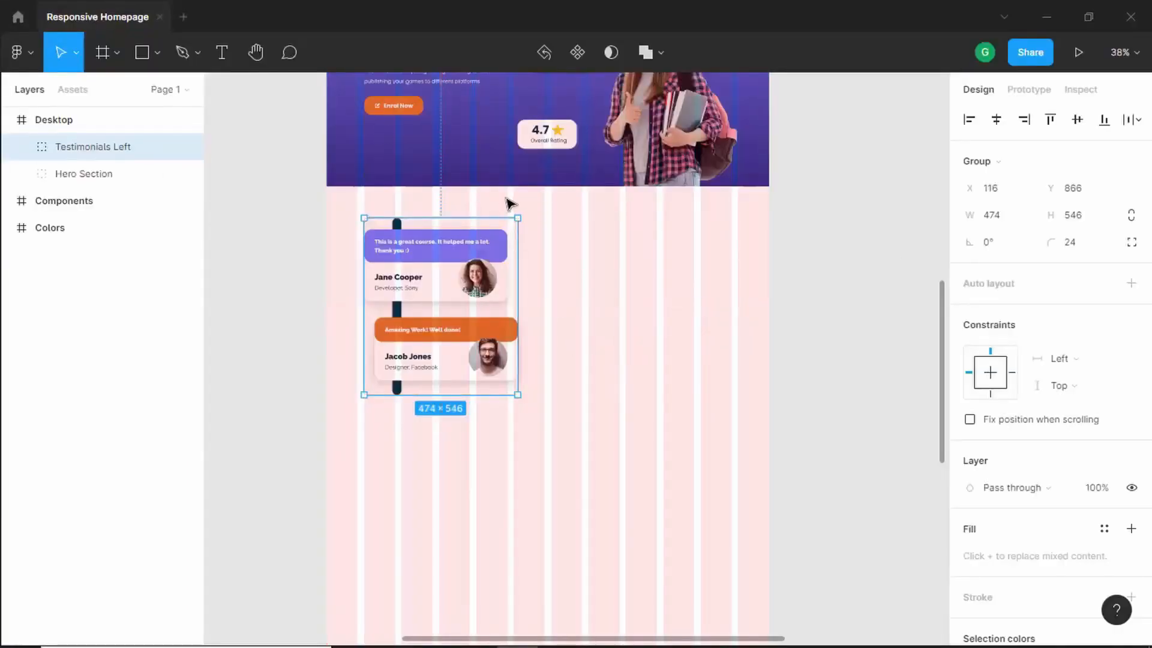
pyautogui.click(82, 93)
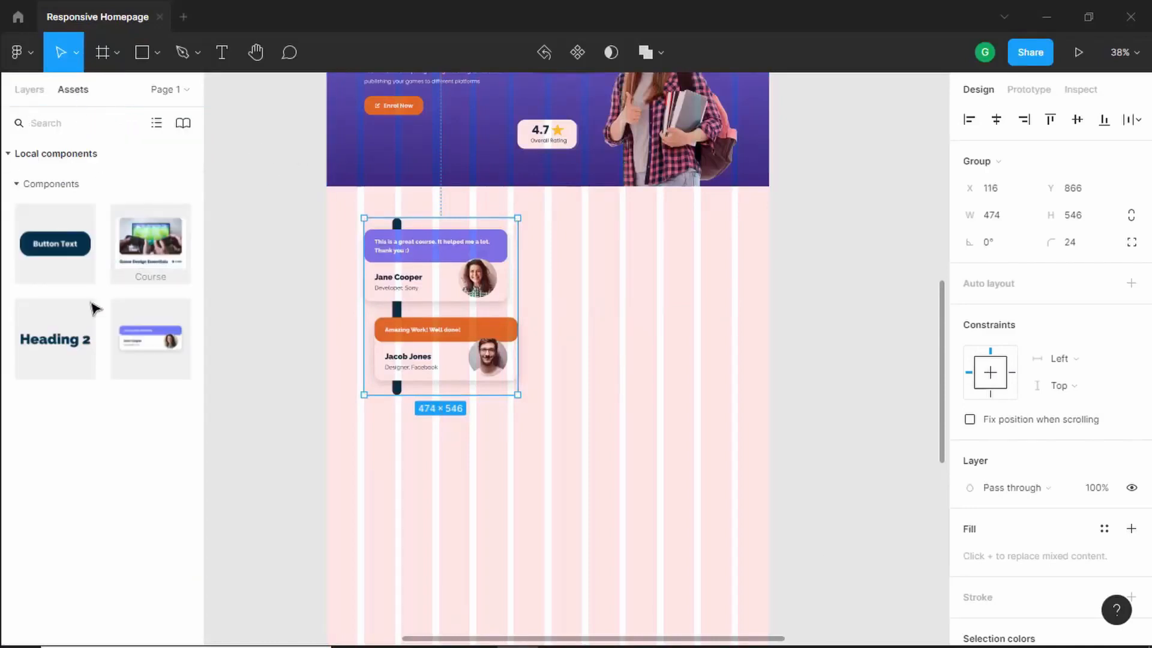
pyautogui.moveTo(57, 337); pyautogui.dragTo(615, 262)
pyautogui.scroll(2, 870, 318)
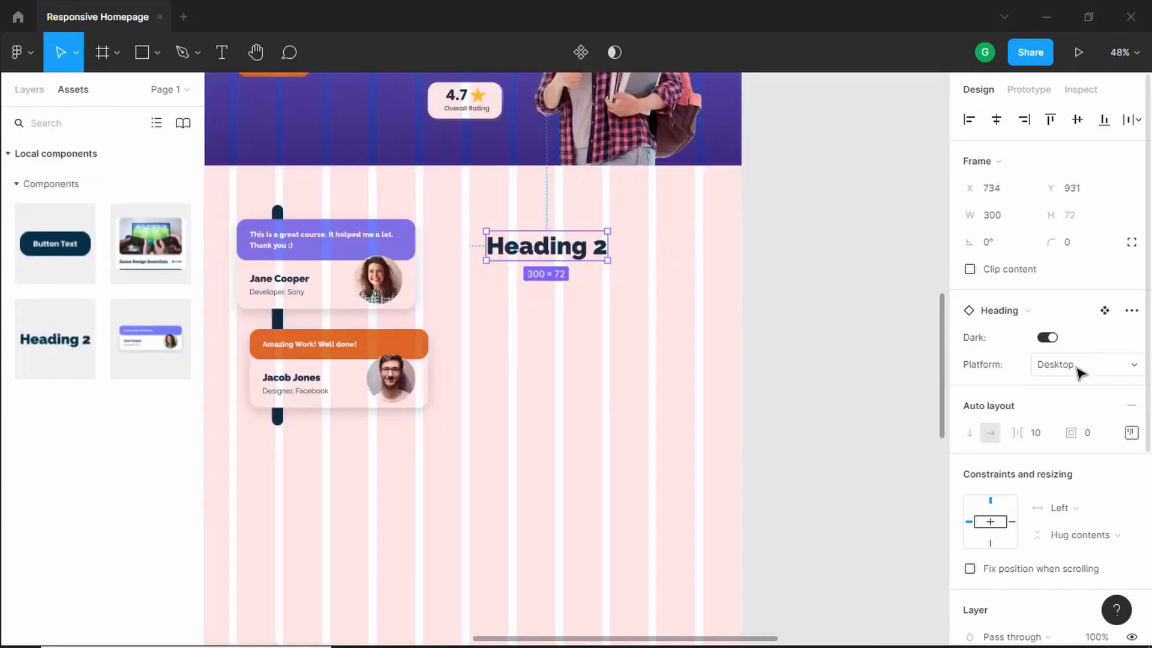
# - Change the heading text to "What our students say"
pyautogui.hotkey('alt', 'Tab')
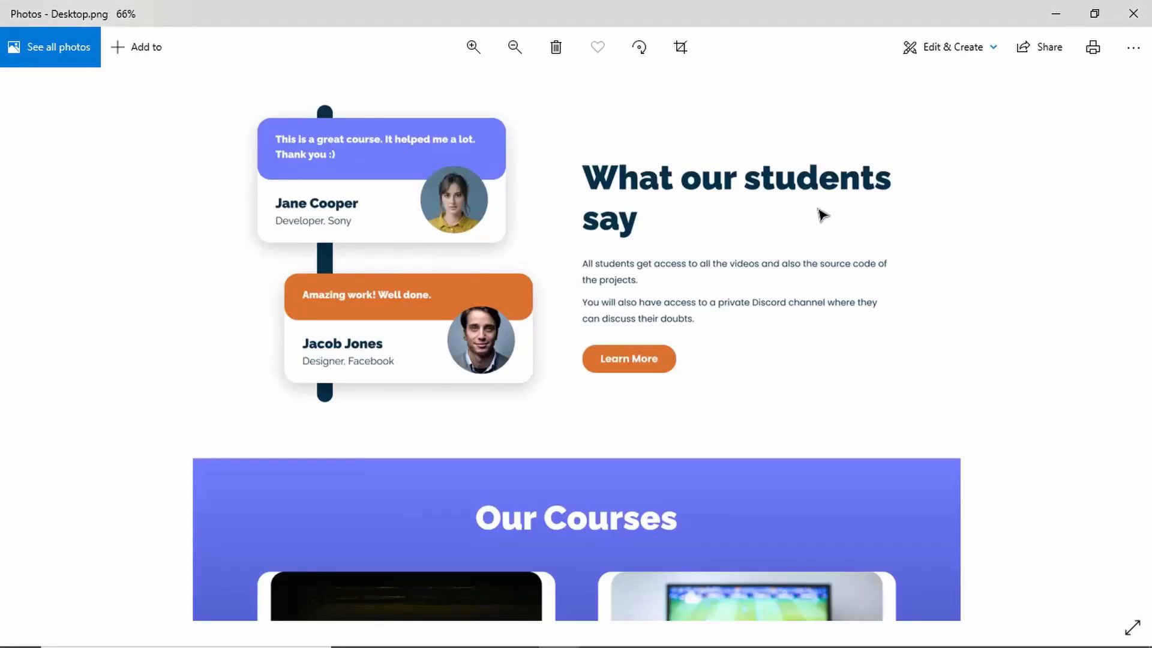
pyautogui.hotkey('alt', 'Tab')
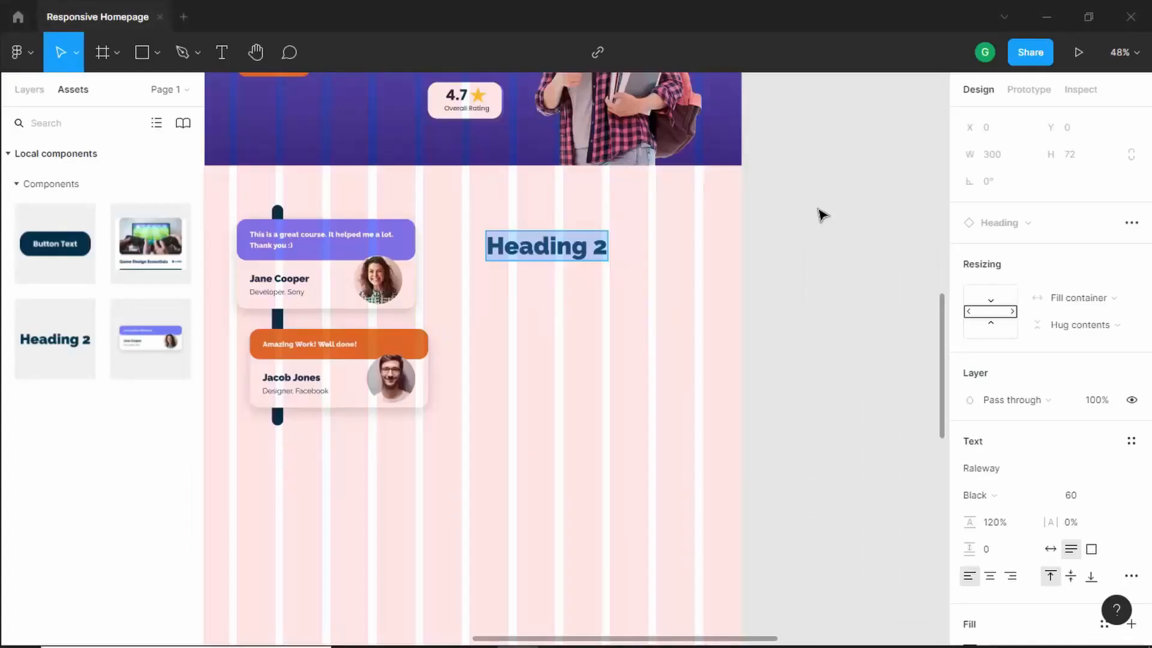
pyautogui.write('What our stue')
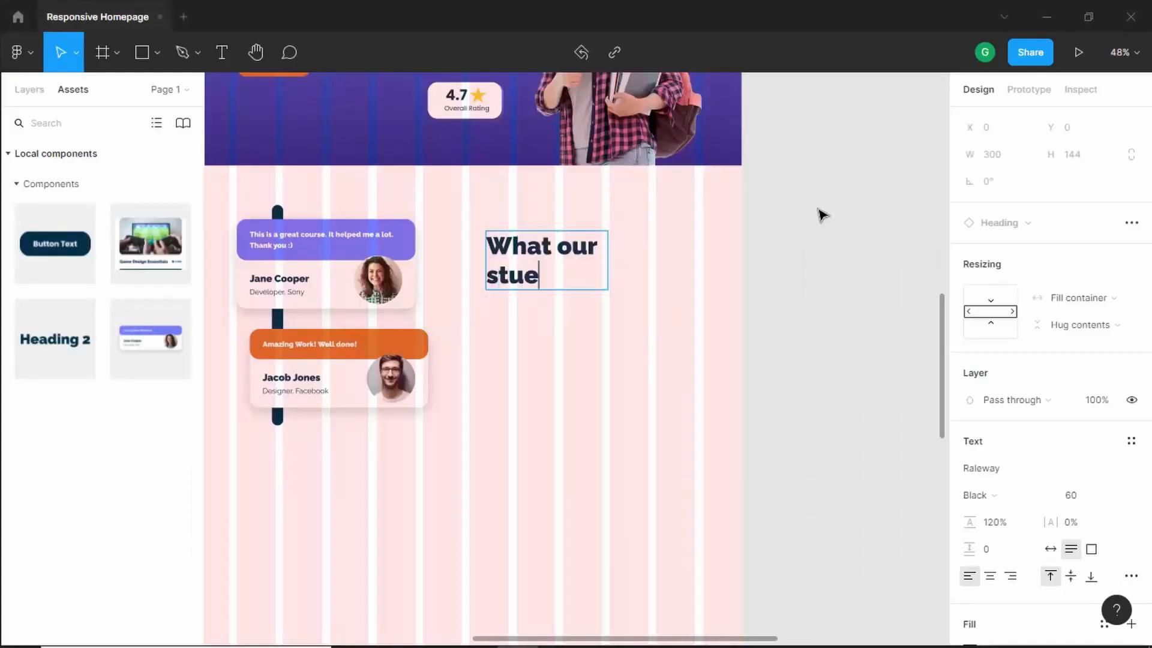
pyautogui.press('BackSpace')
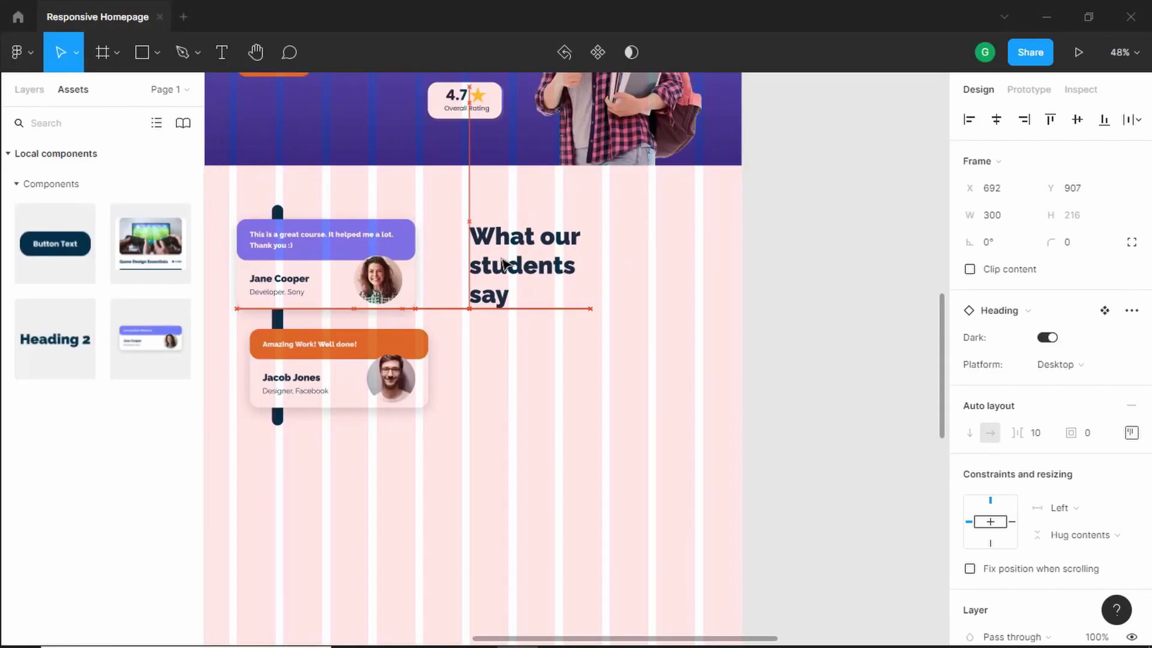
pyautogui.moveTo(504, 264); pyautogui.dragTo(505, 263)
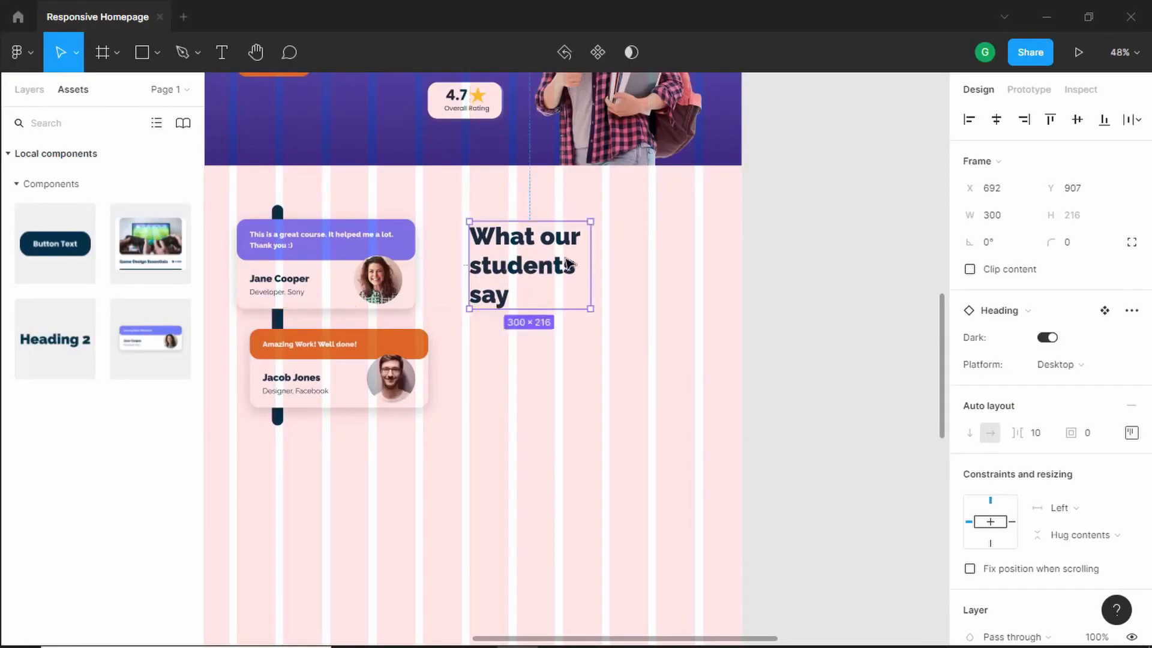
# - Widen the heading box to about 559 px and check it against the reference
pyautogui.moveTo(592, 261); pyautogui.dragTo(694, 269)
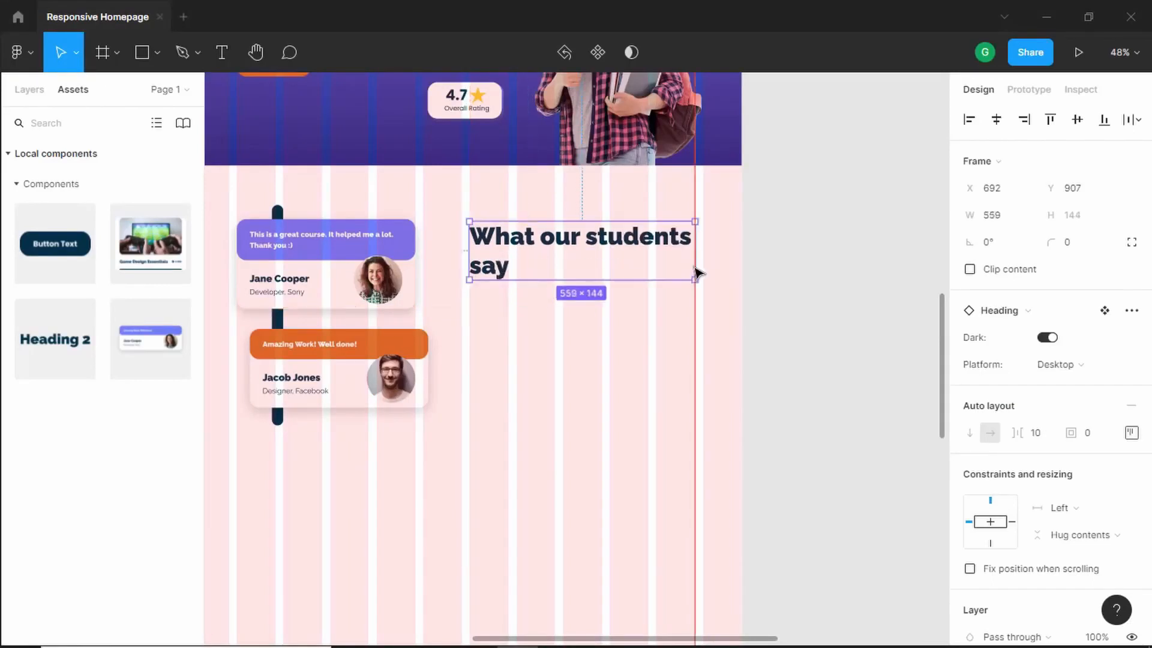
pyautogui.scroll(-2, 697, 274)
pyautogui.hscroll(-2, 697, 273)
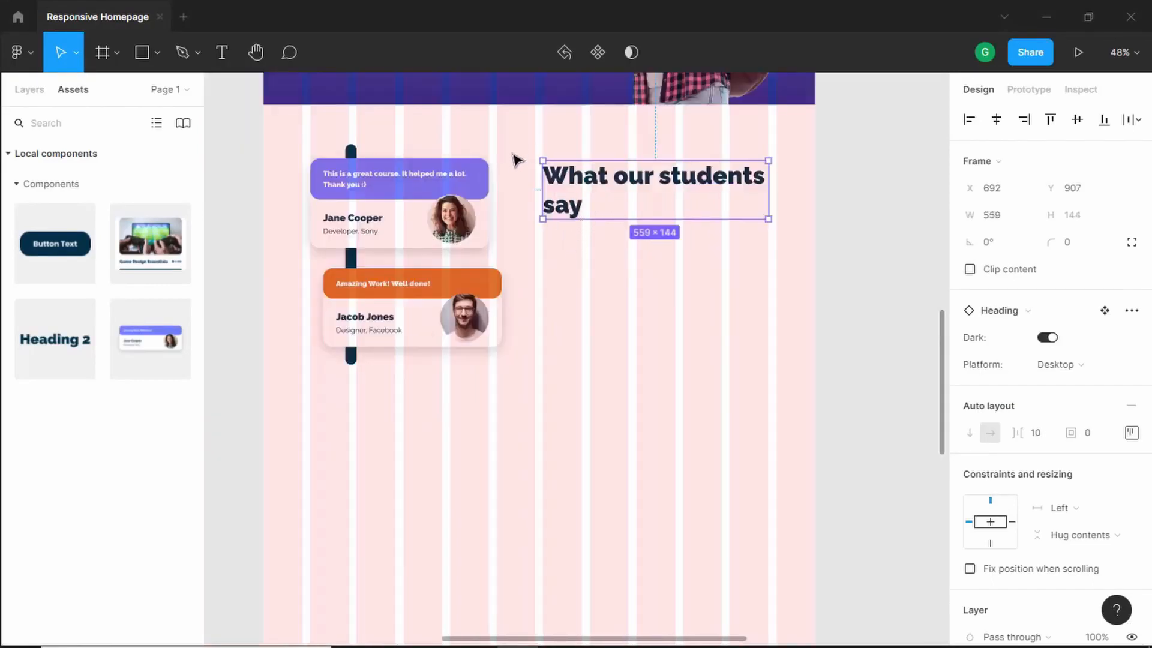
pyautogui.scroll(5, 516, 159)
pyautogui.hscroll(-1, 516, 159)
pyautogui.hotkey('alt', 'Tab')
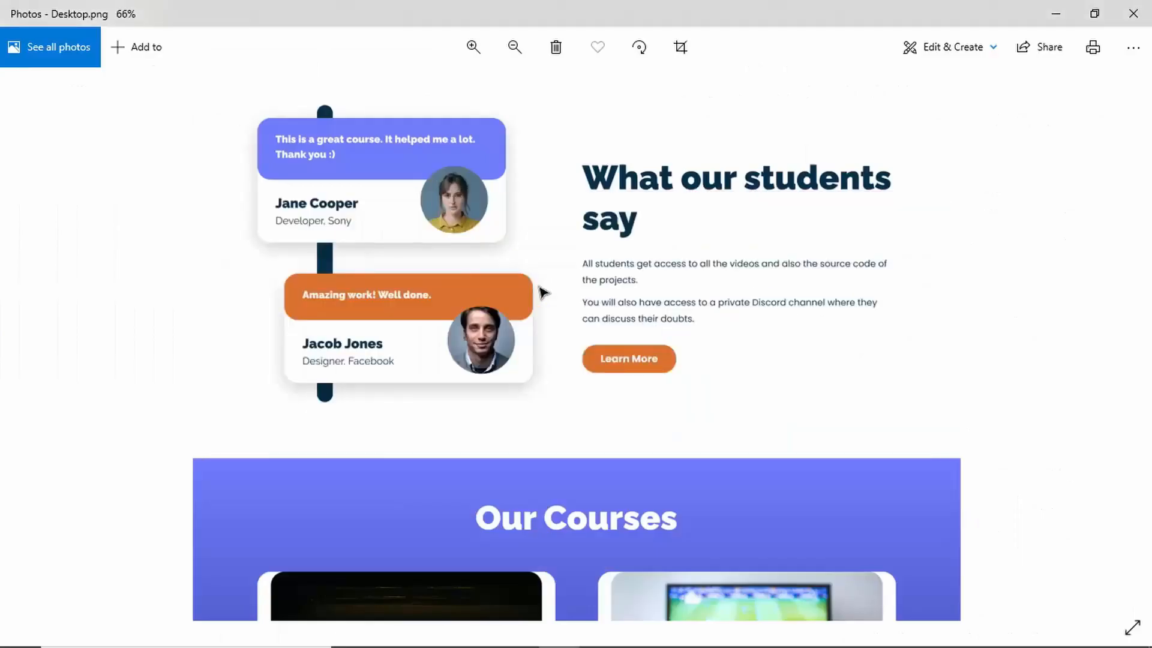
pyautogui.hotkey('alt', 'Tab')
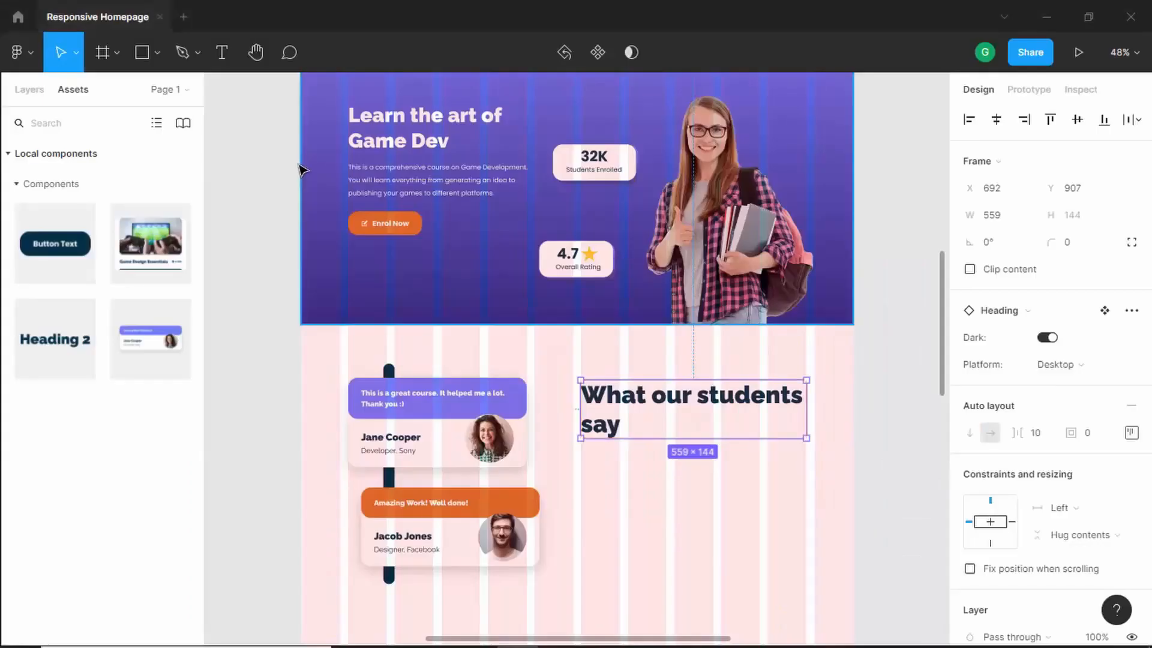
# - Copy the hero section's description paragraph and paste it into the testimonials section
pyautogui.click(406, 174)
pyautogui.click(406, 173)
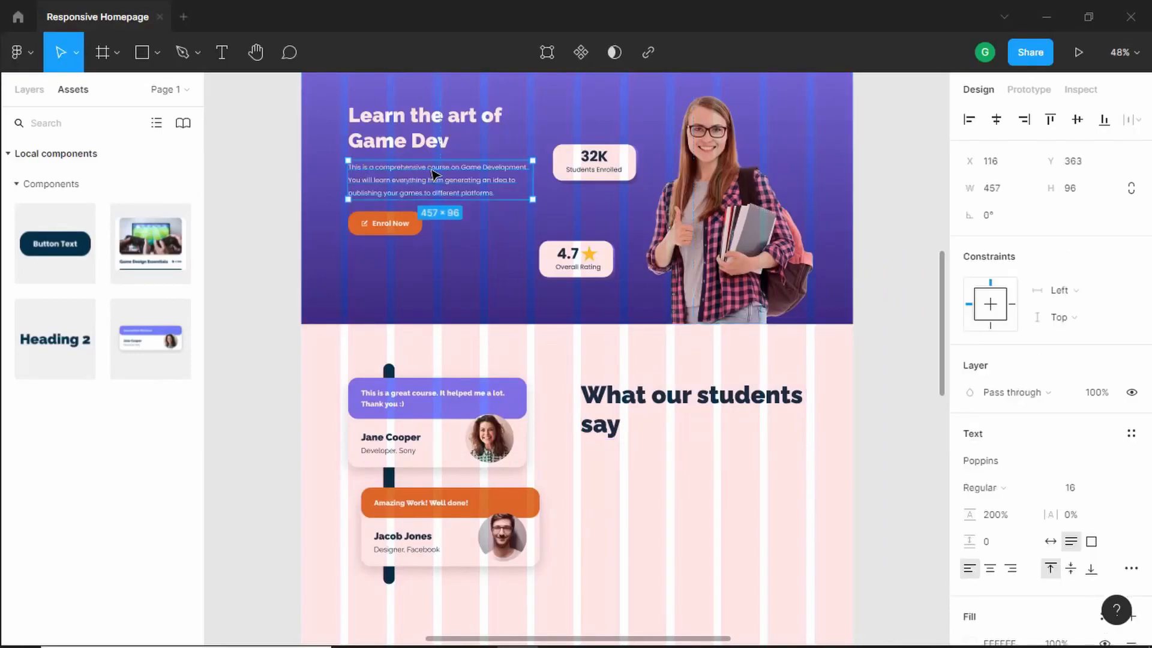
pyautogui.click(697, 471)
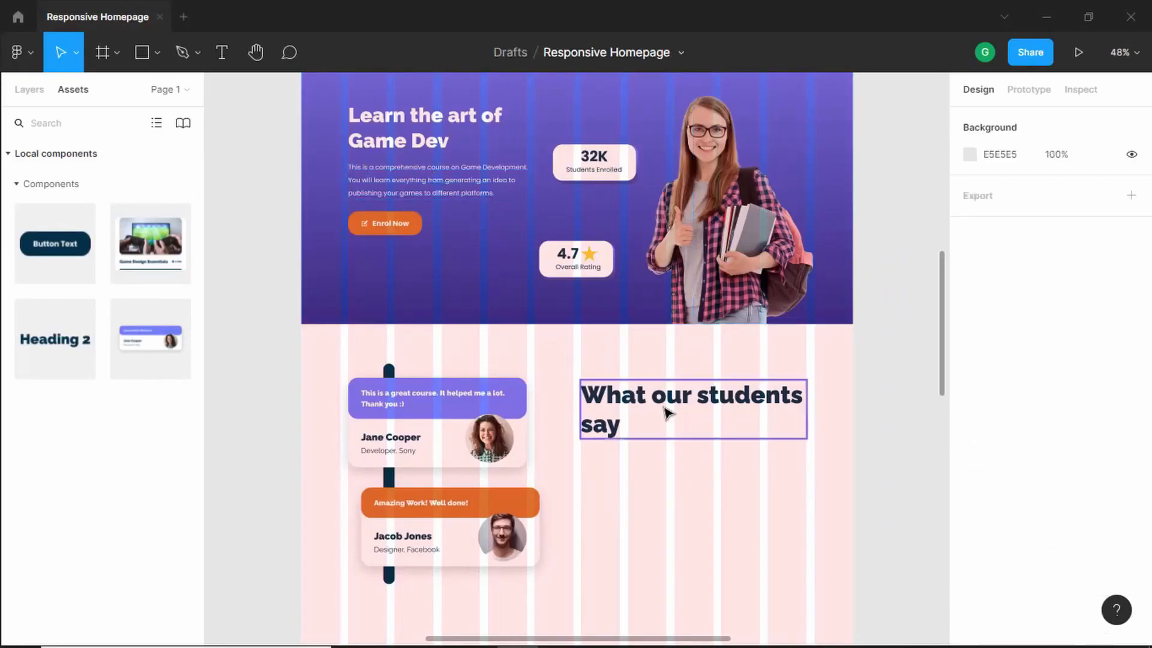
pyautogui.scroll(-1, 667, 410)
pyautogui.scroll(-1, 667, 408)
pyautogui.write('This is a comprehensive course on Game Development. You will learn everything from generating an idea to publishing your games to different platforms.')
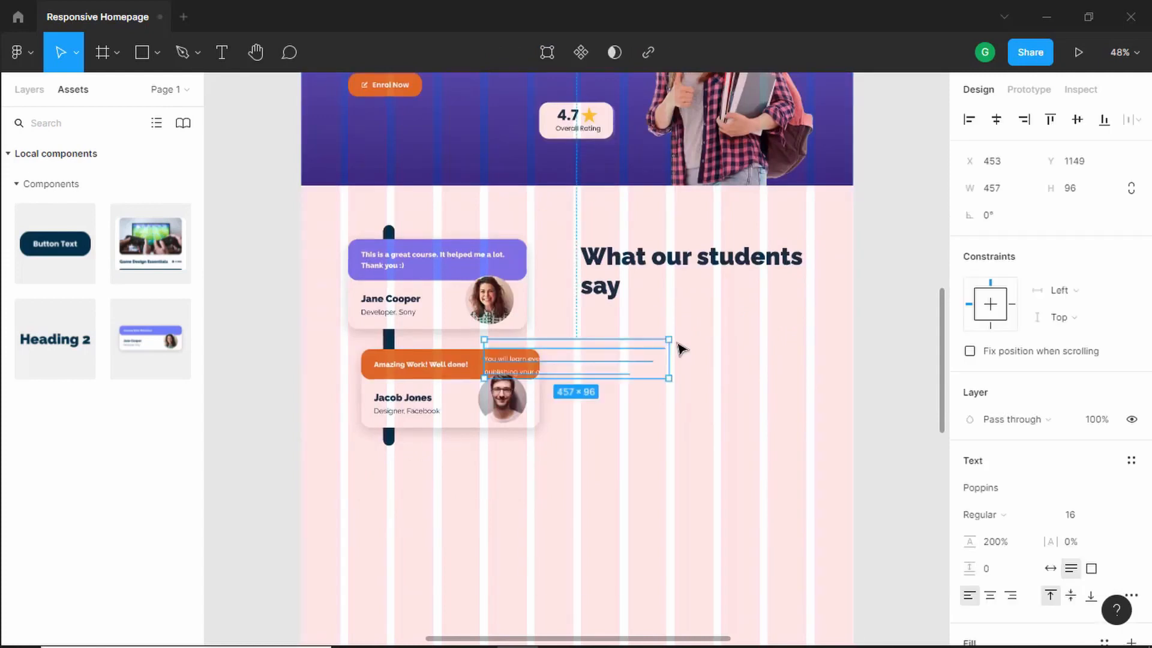
# - Place the pasted paragraph below the heading and set its text colour to 023047
pyautogui.moveTo(597, 370); pyautogui.dragTo(668, 350)
pyautogui.moveTo(695, 345); pyautogui.dragTo(696, 345)
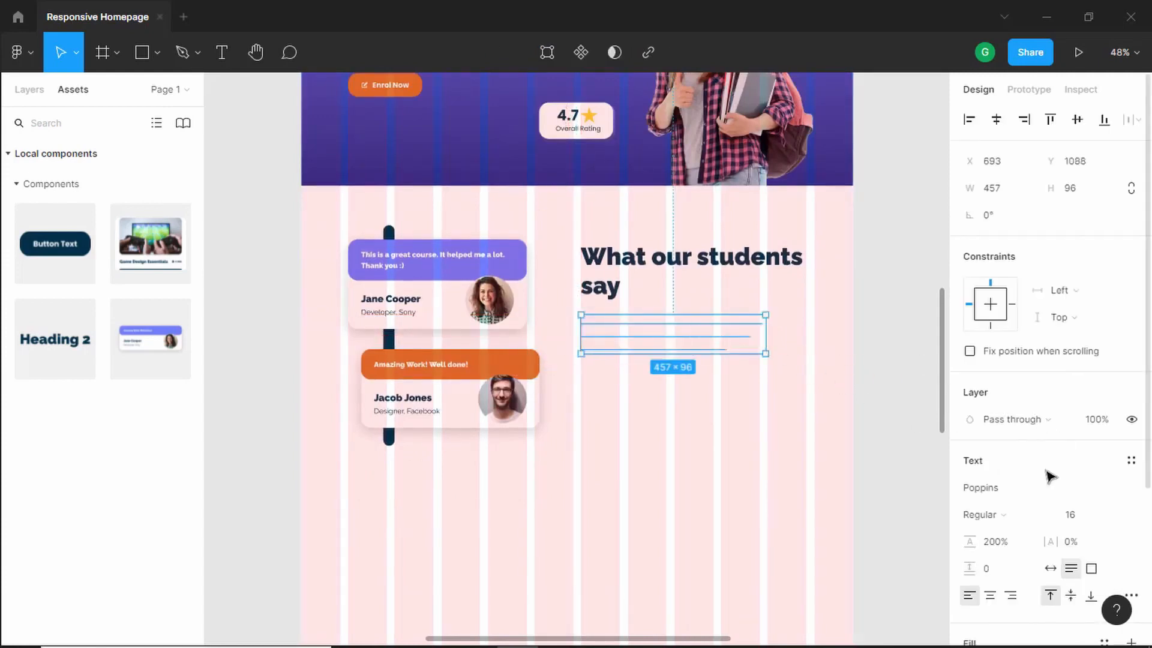
pyautogui.scroll(-4, 1046, 473)
pyautogui.click(971, 459)
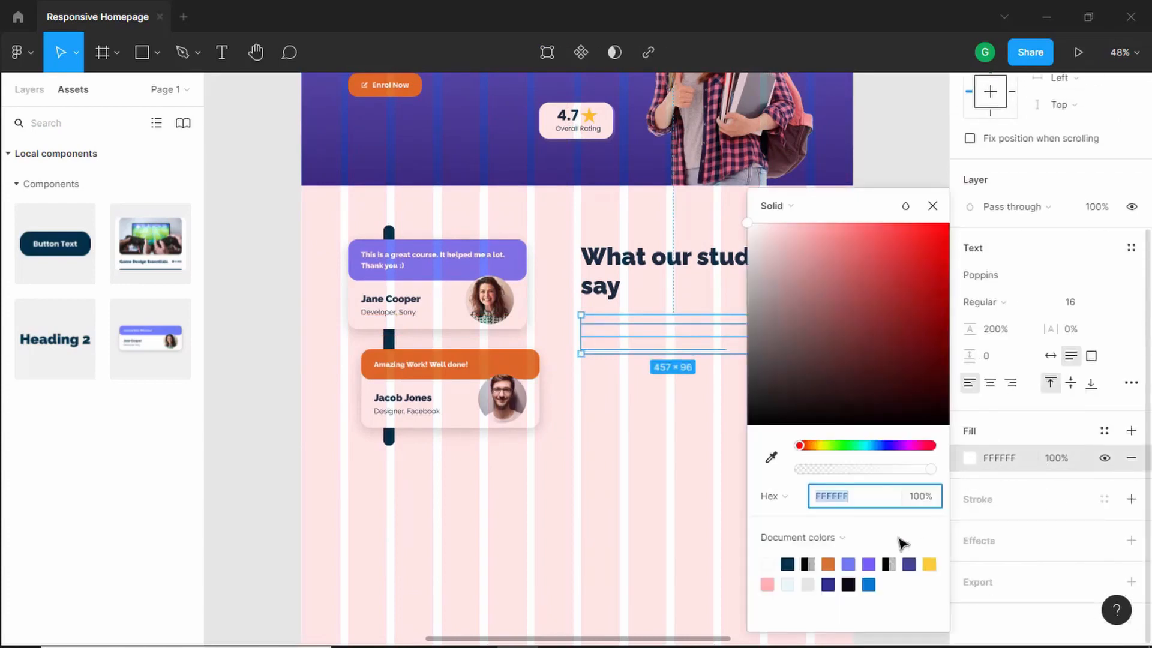
pyautogui.click(787, 565)
pyautogui.click(932, 206)
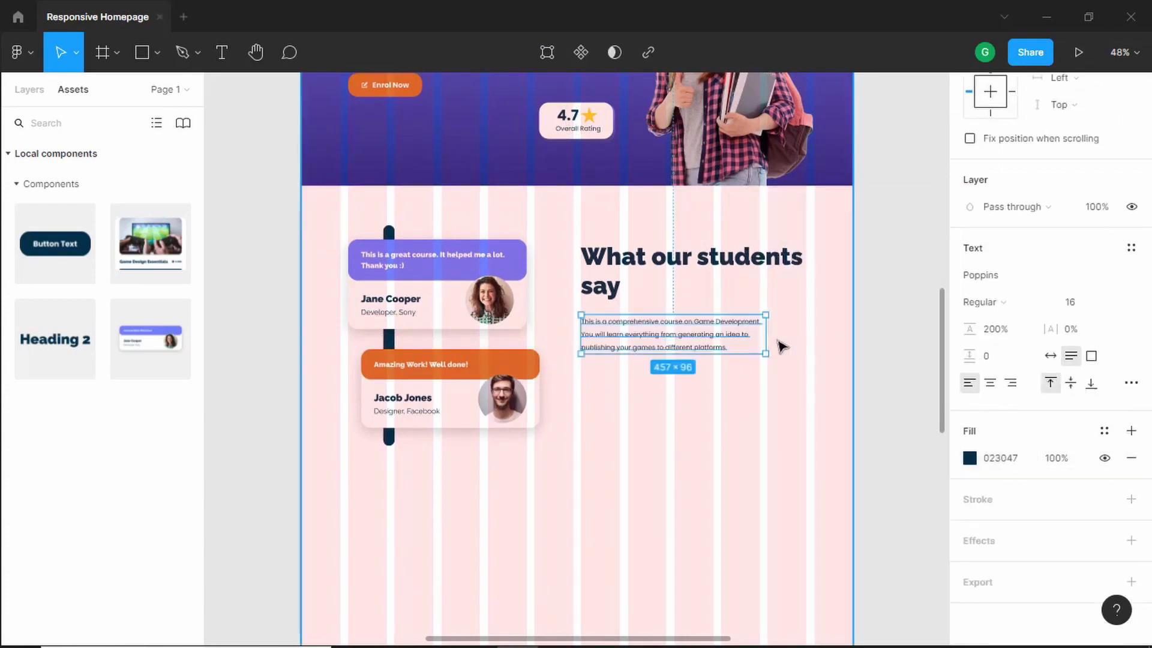
pyautogui.scroll(2, 795, 344)
pyautogui.scroll(3, 794, 344)
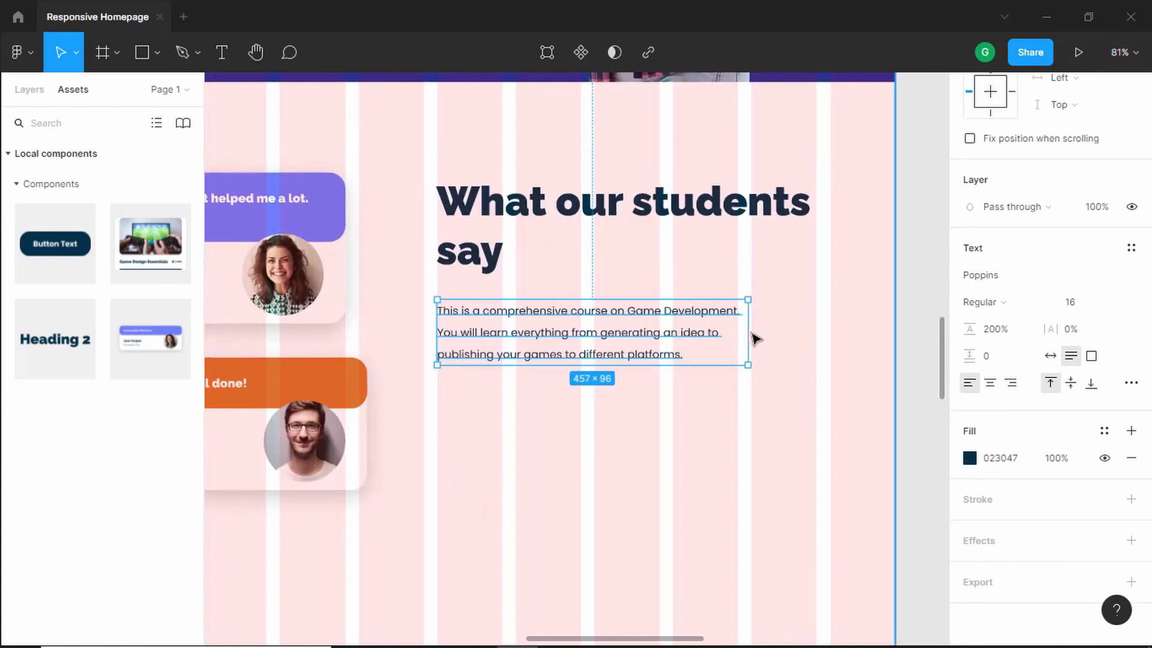
# - Widen the paragraph box to about 558 px and replace its text with the pasted students' access and Discord description
pyautogui.moveTo(749, 340); pyautogui.dragTo(818, 340)
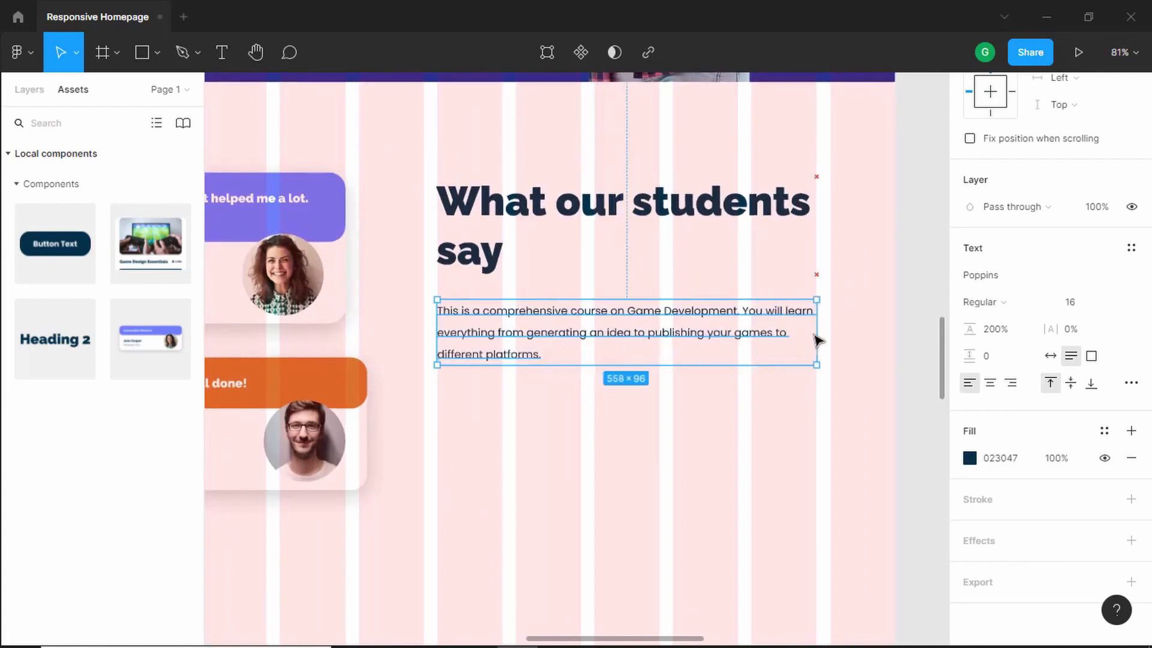
pyautogui.doubleClick(597, 335)
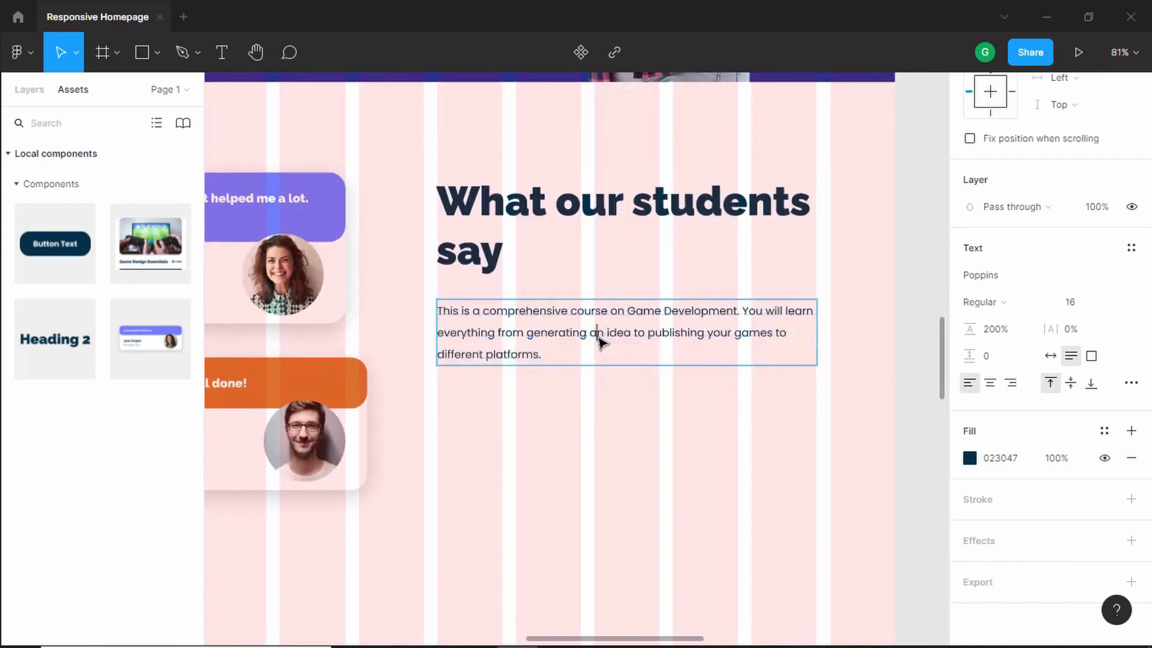
pyautogui.tripleClick(532, 332)
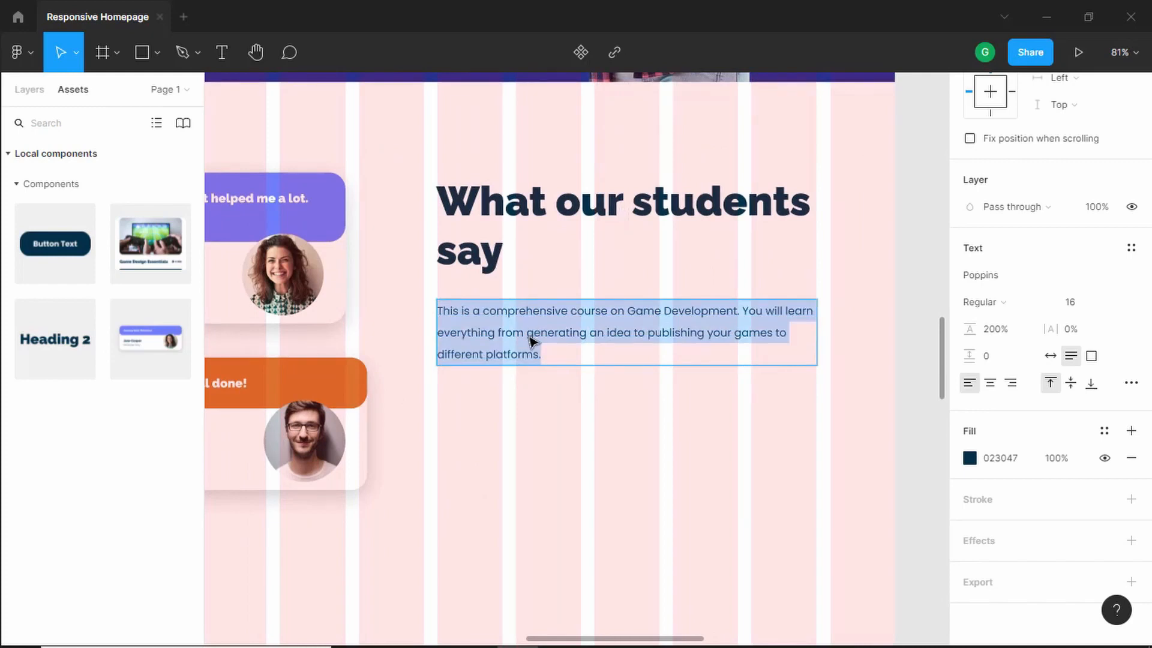
pyautogui.write('All students get access to all the videos and also the source code of the projects. You will also have access to a private Discord channel where you can discuss your doubts.')
pyautogui.press('Escape')
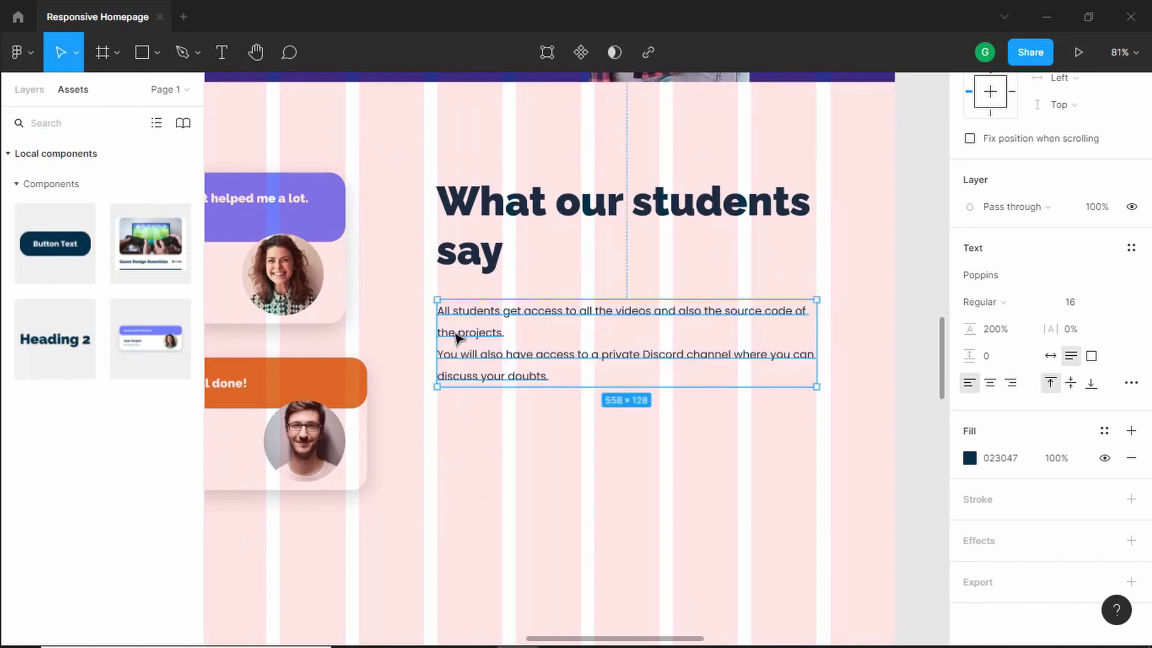
# - Place a Button component instance below the paragraph, checking the reference, and switch its Dark option off
pyautogui.click(559, 646)
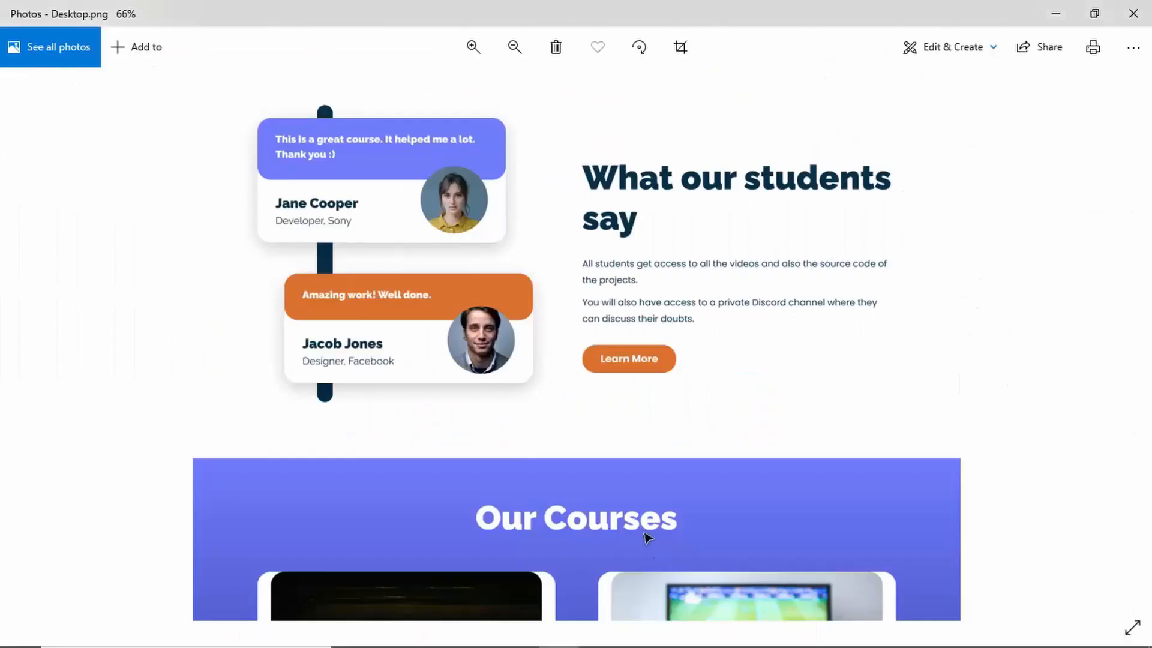
pyautogui.hotkey('alt', 'Tab')
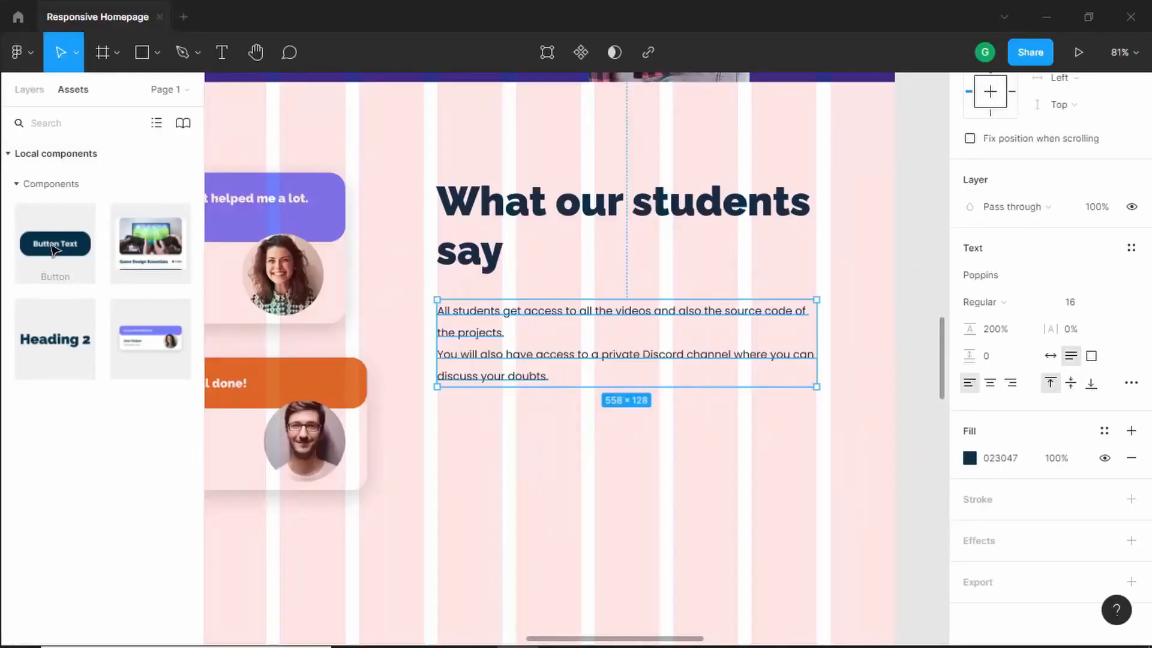
pyautogui.moveTo(52, 245); pyautogui.dragTo(485, 430)
pyautogui.hotkey('alt', 'Tab')
pyautogui.hotkey('alt', 'Tab')
pyautogui.hotkey('alt', 'Tab')
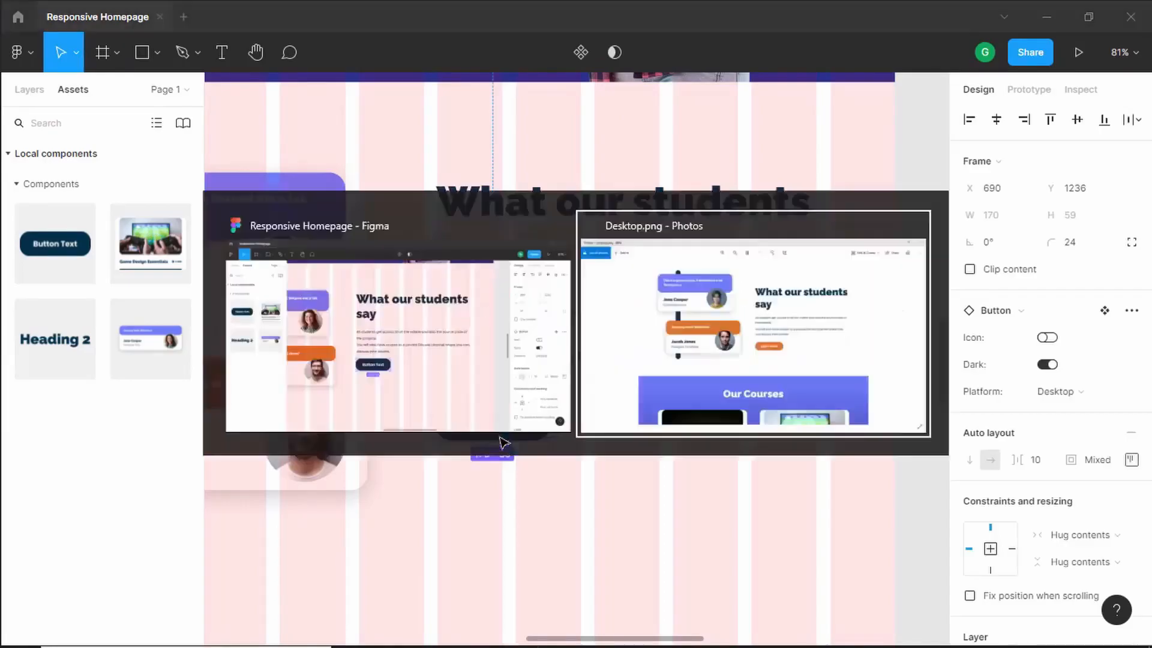
pyautogui.hotkey('alt', 'Tab')
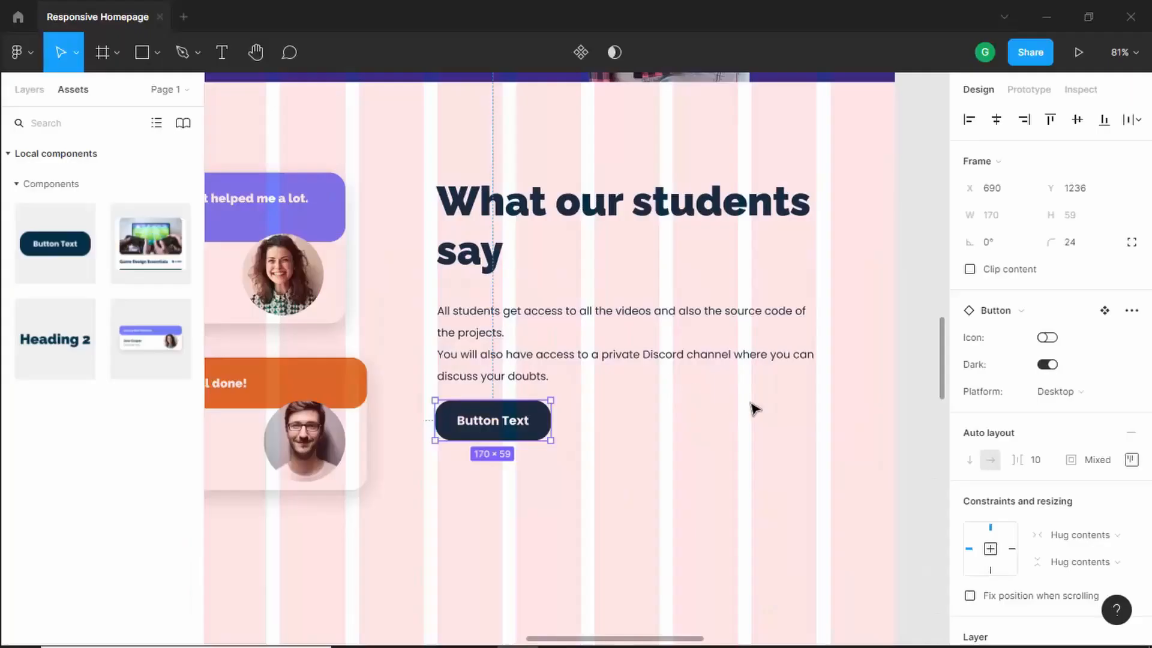
pyautogui.click(1049, 366)
# - Change the button's label to "Learn More"
pyautogui.doubleClick(506, 423)
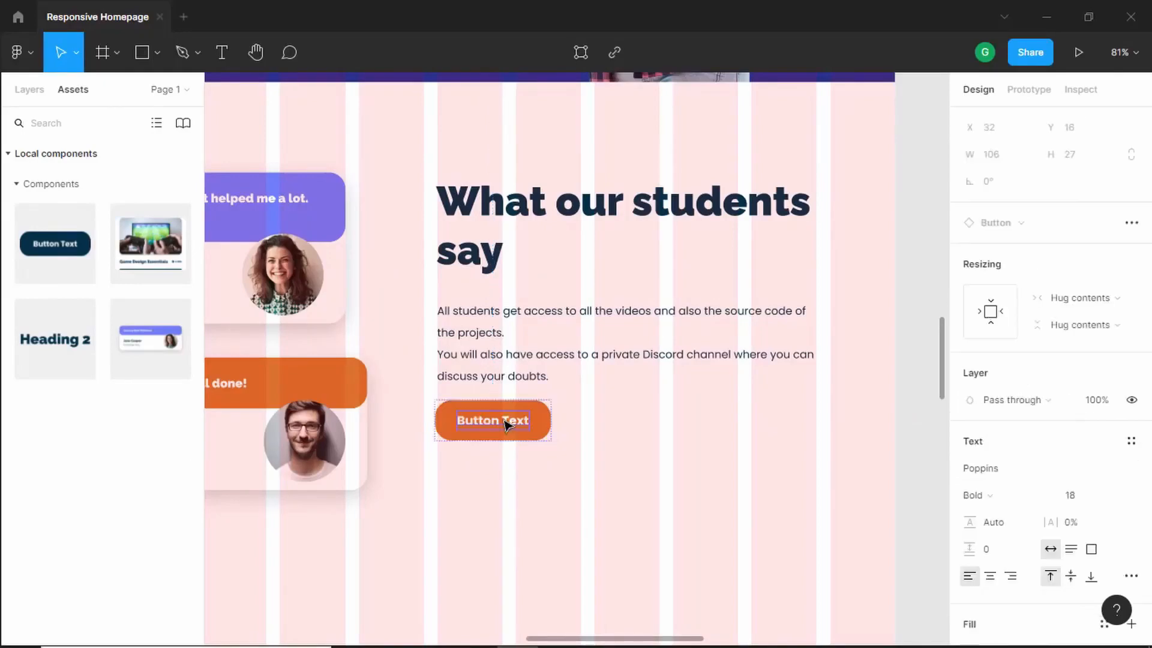
pyautogui.doubleClick(497, 427)
pyautogui.hotkey('alt', 'Tab')
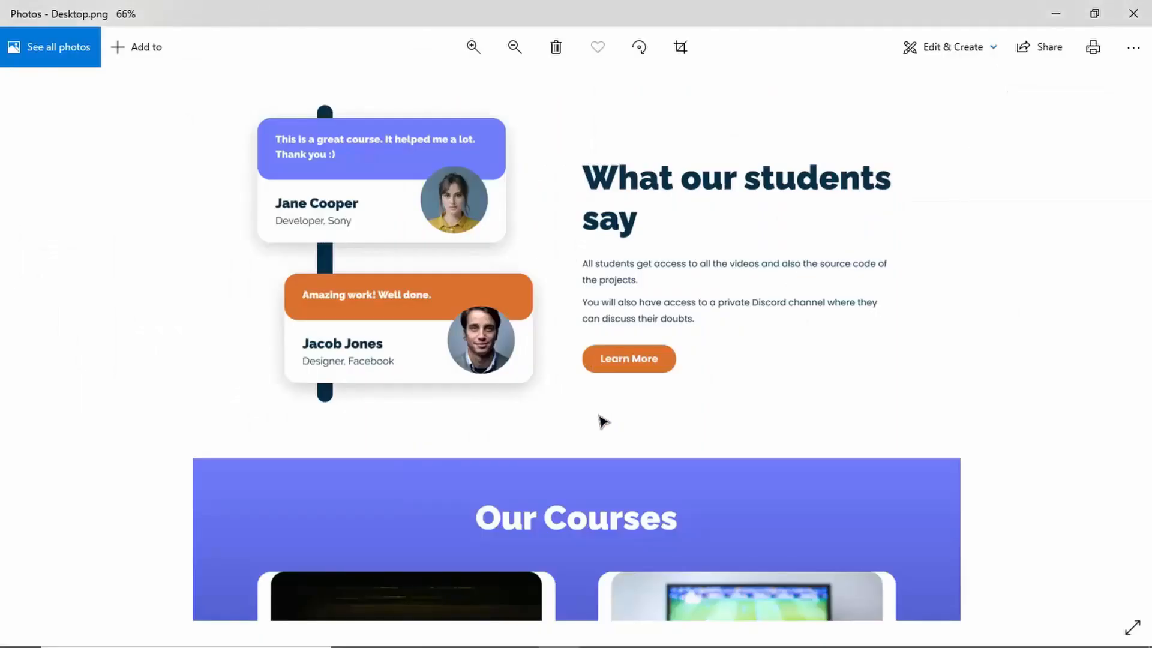
pyautogui.hotkey('alt', 'Tab')
pyautogui.write('Learn More')
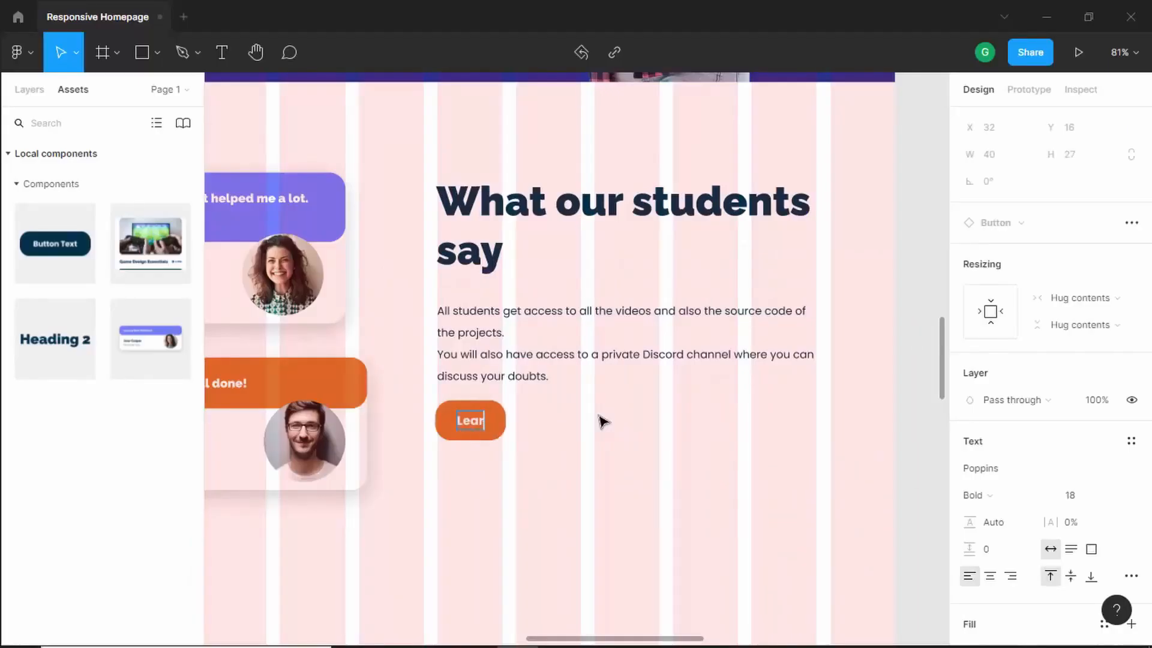
pyautogui.click(603, 421)
# - Nudge the paragraph up 21 px closer to the heading
pyautogui.scroll(-2, 488, 334)
pyautogui.scroll(1, 488, 339)
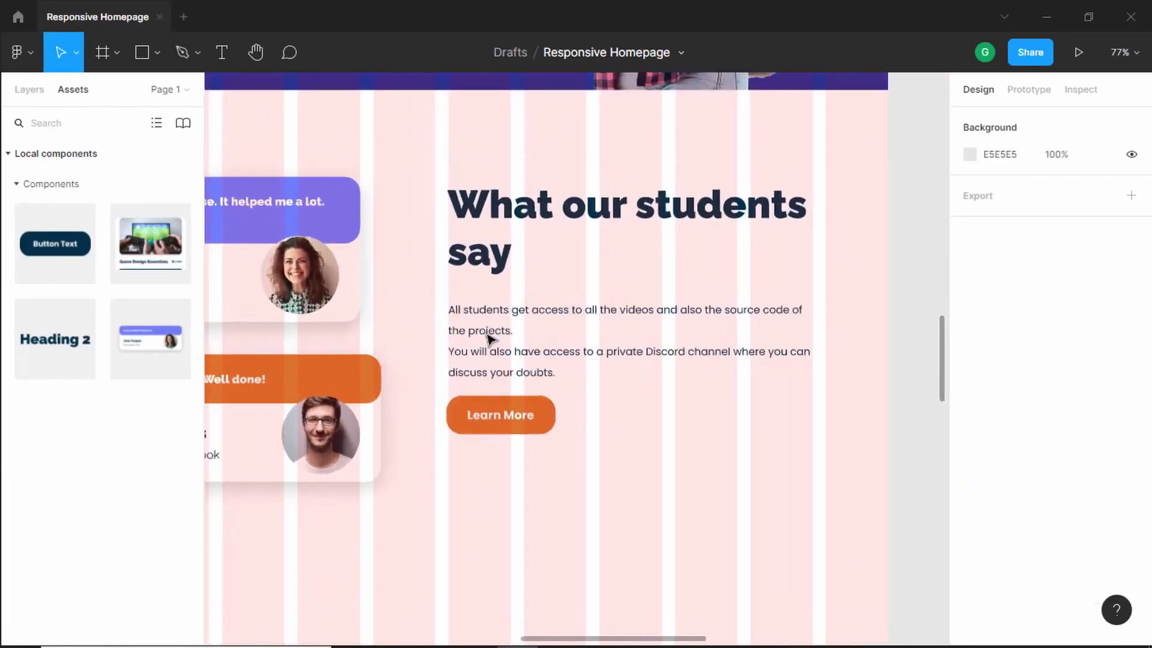
pyautogui.click(493, 335)
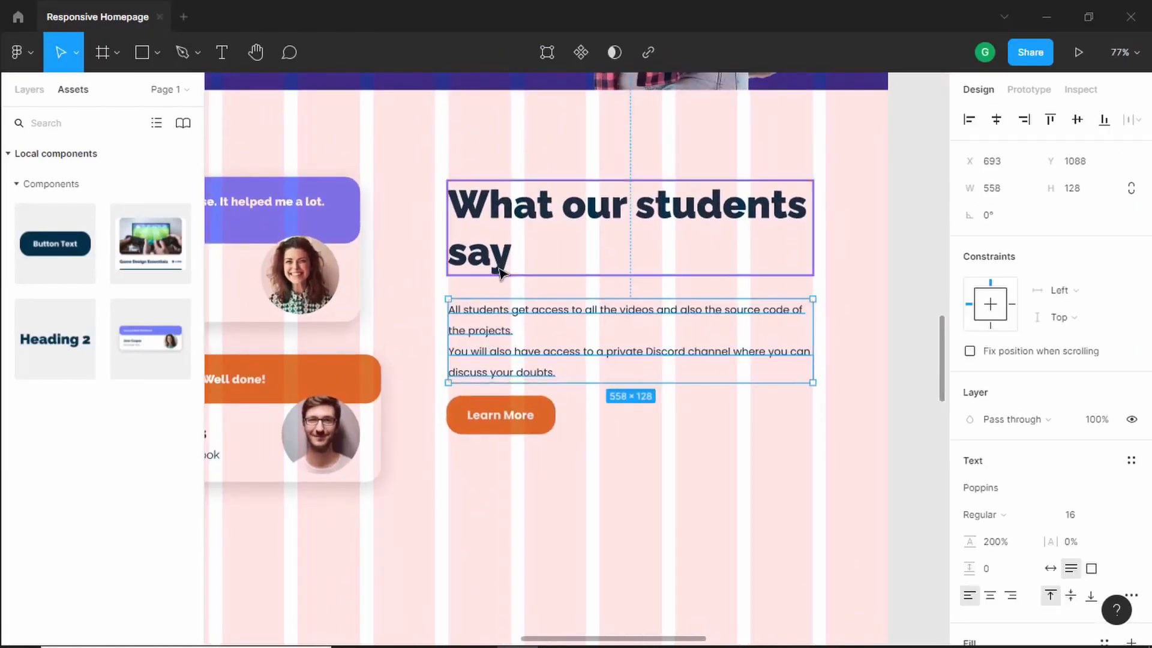
pyautogui.hotkey('shift', 'Up')
pyautogui.hotkey('shift', 'Up')
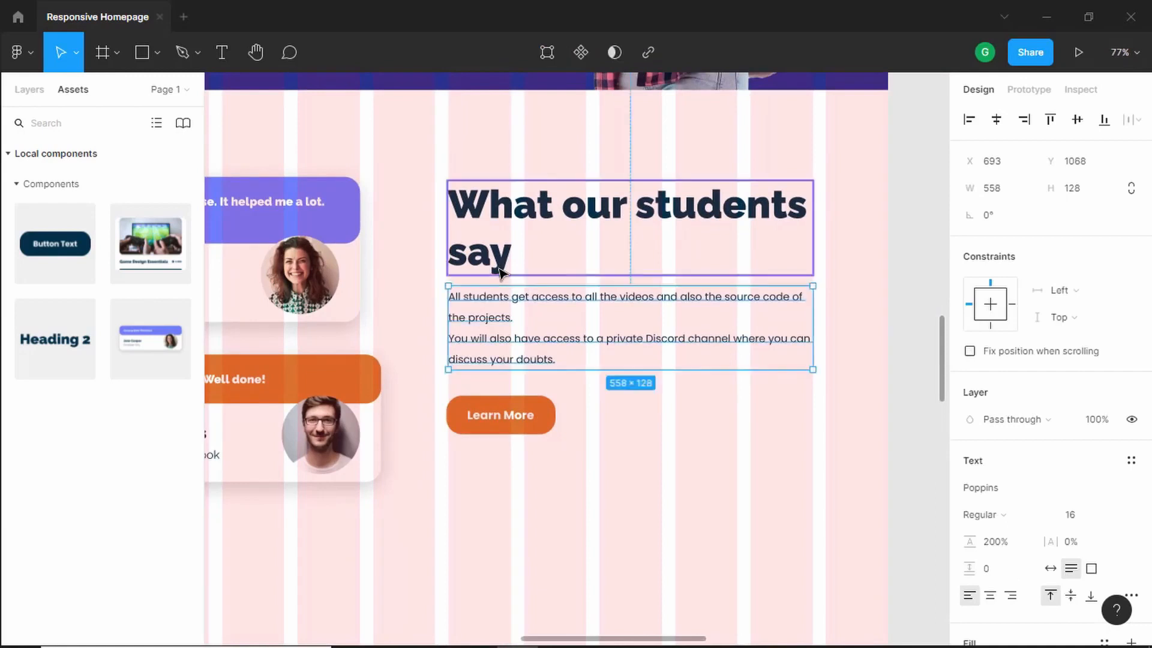
pyautogui.press('Up')
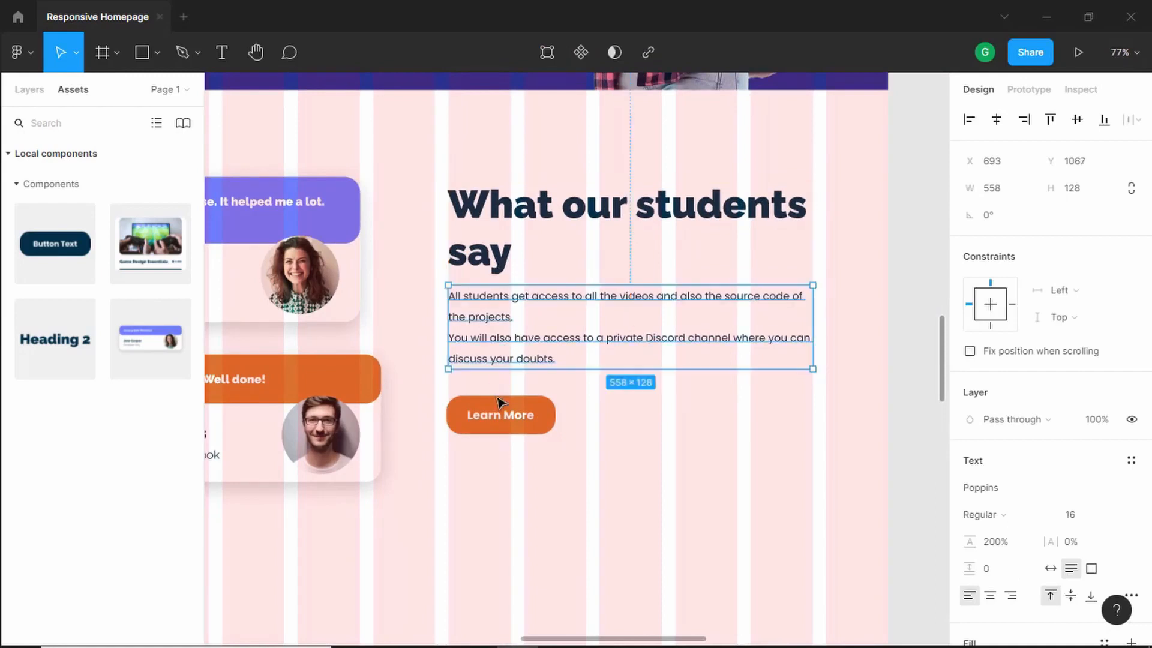
# - Position the Learn More button about 30 px below the paragraph, aligned with its left edge
pyautogui.moveTo(496, 414); pyautogui.dragTo(495, 408)
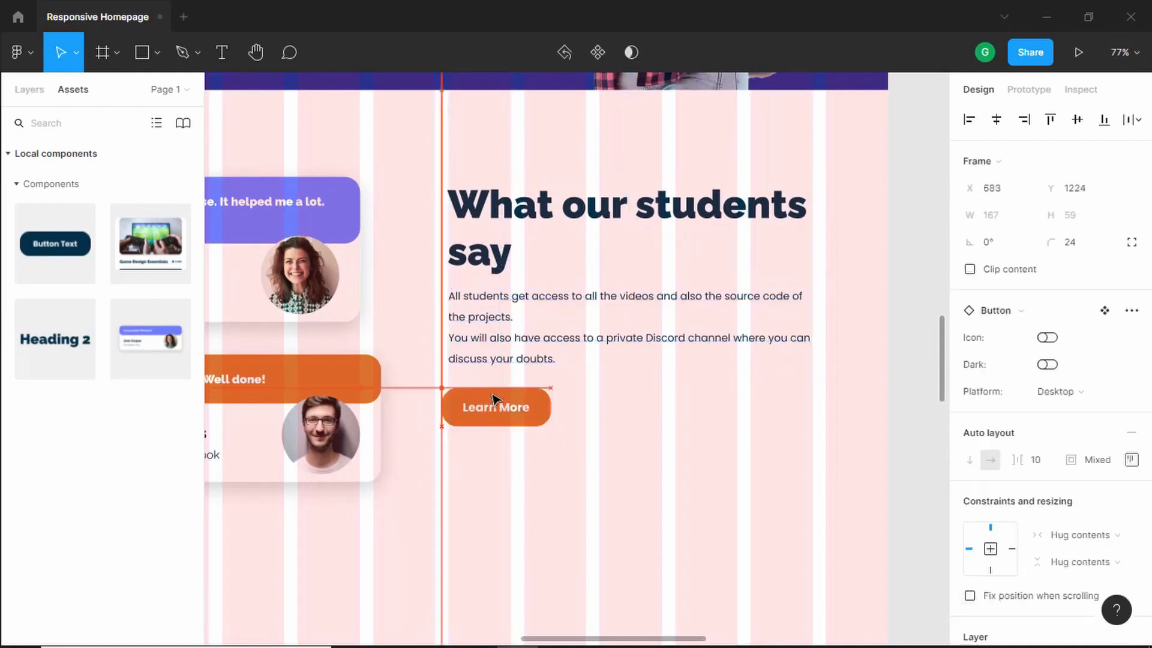
pyautogui.press('alt')
pyautogui.press('Up')
pyautogui.press('Up')
pyautogui.press('Down')
pyautogui.press('Down')
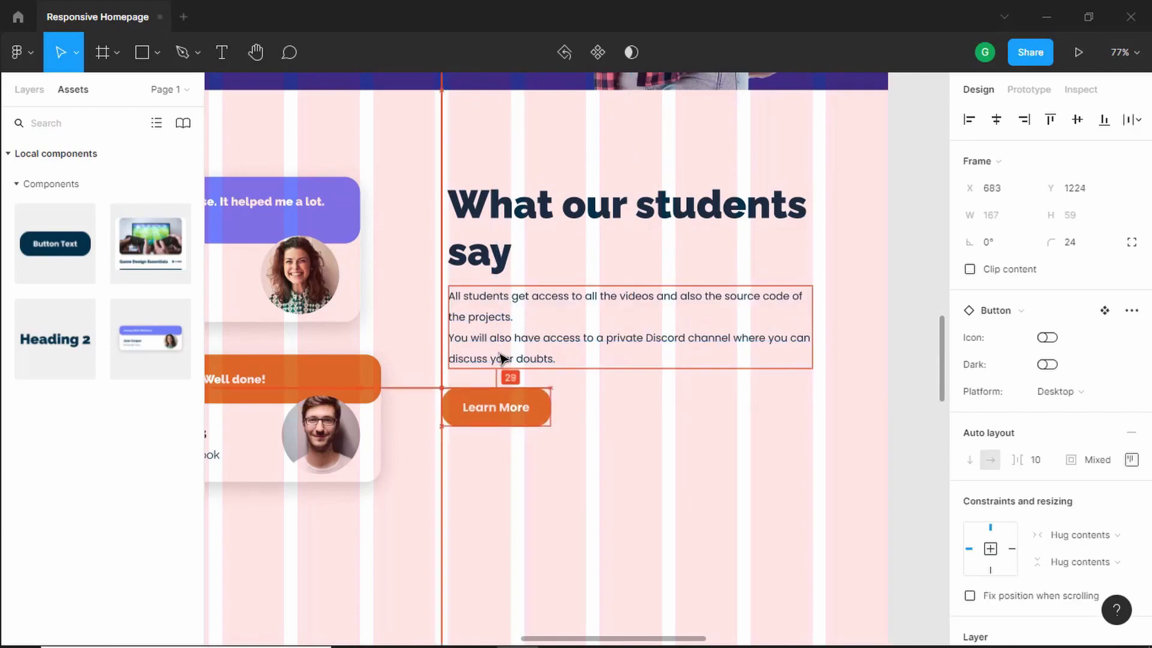
pyautogui.press('Down')
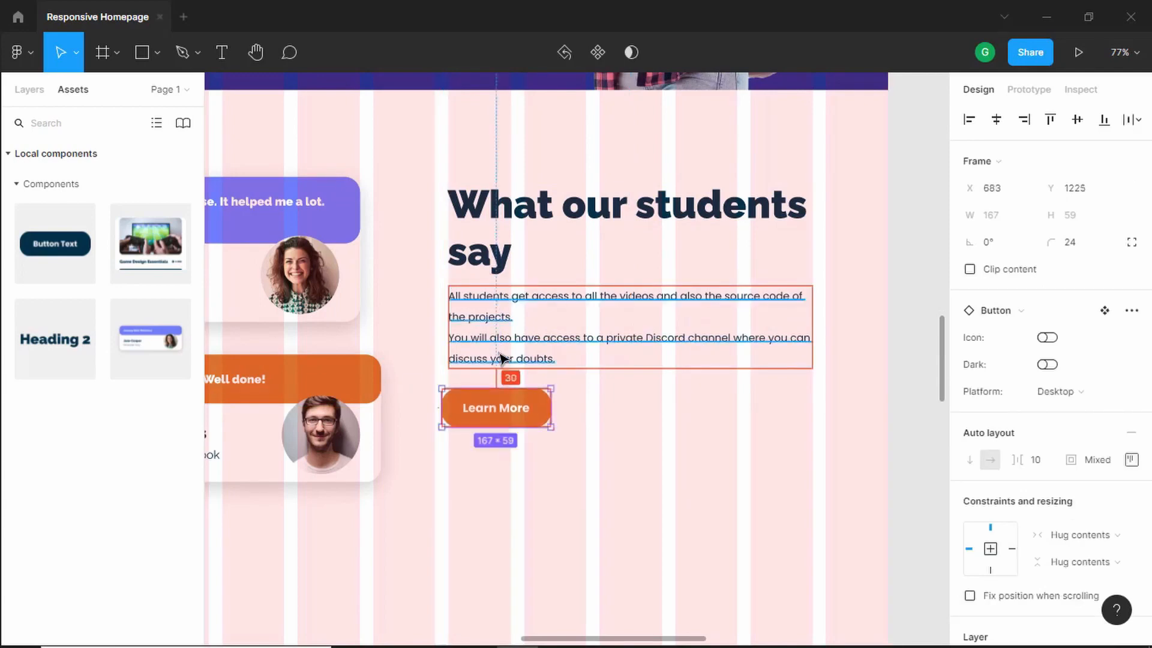
# - Group the heading, paragraph and button and name the group "Testimonials Right"
pyautogui.click(450, 507)
pyautogui.moveTo(422, 502); pyautogui.dragTo(863, 157)
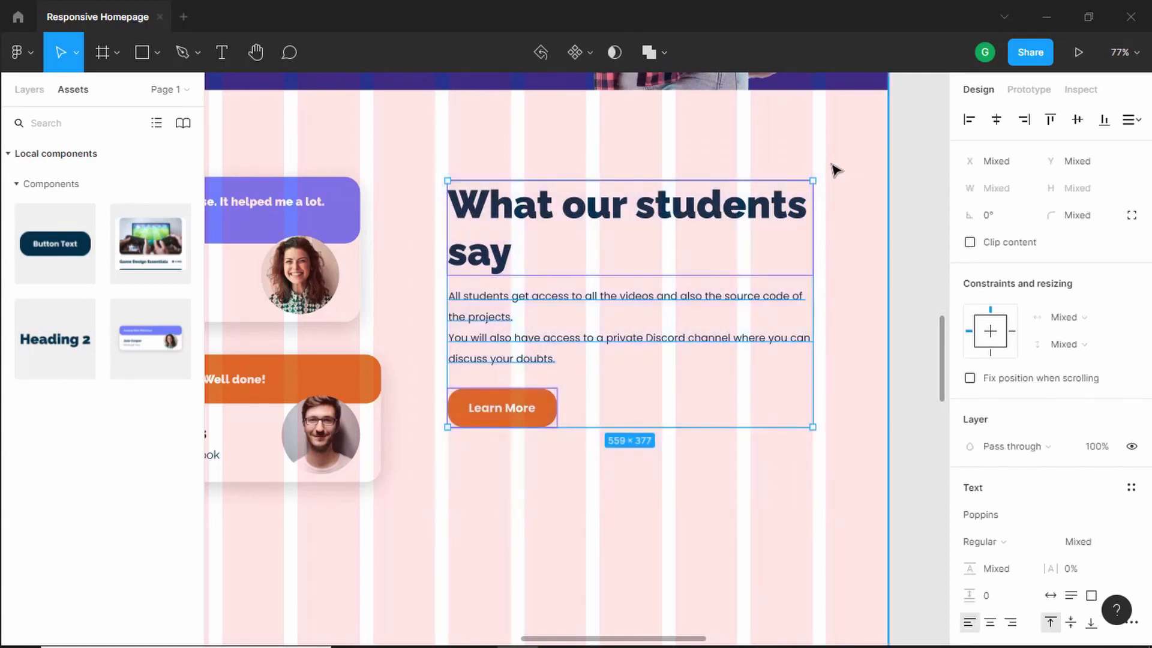
pyautogui.hotkey('ctrl', 'g')
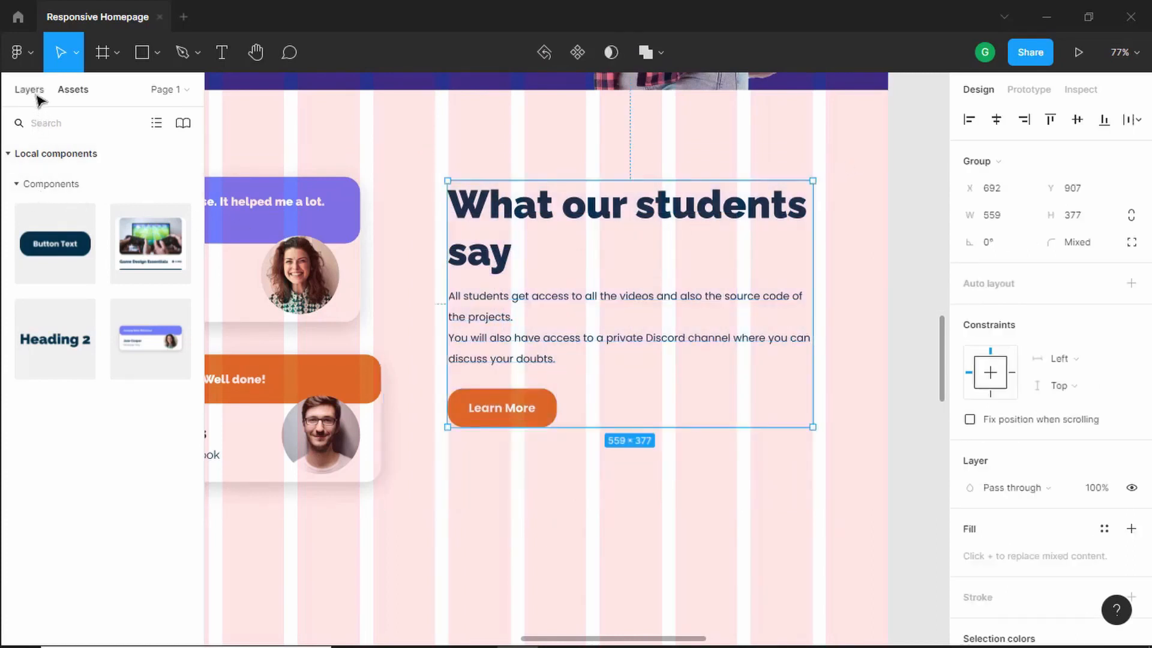
pyautogui.click(37, 96)
pyautogui.doubleClick(90, 150)
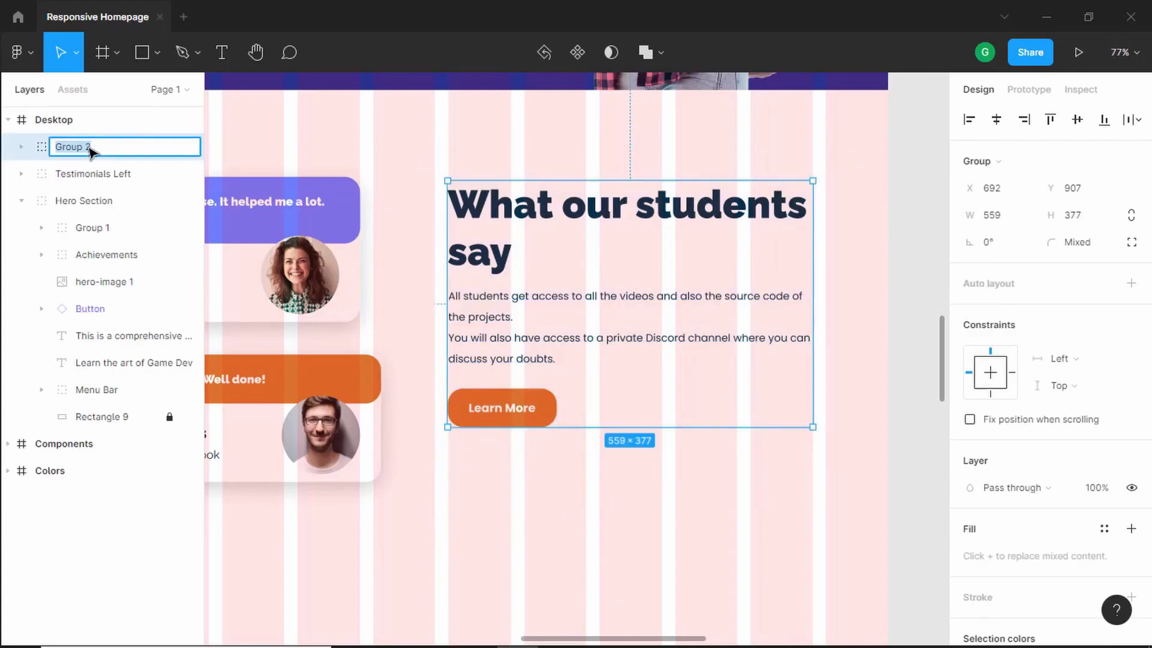
pyautogui.write('Testimonials Right')
pyautogui.press('Return')
# - Align the vertical centres of the Testimonials Left and Testimonials Right groups
pyautogui.scroll(-5, 586, 340)
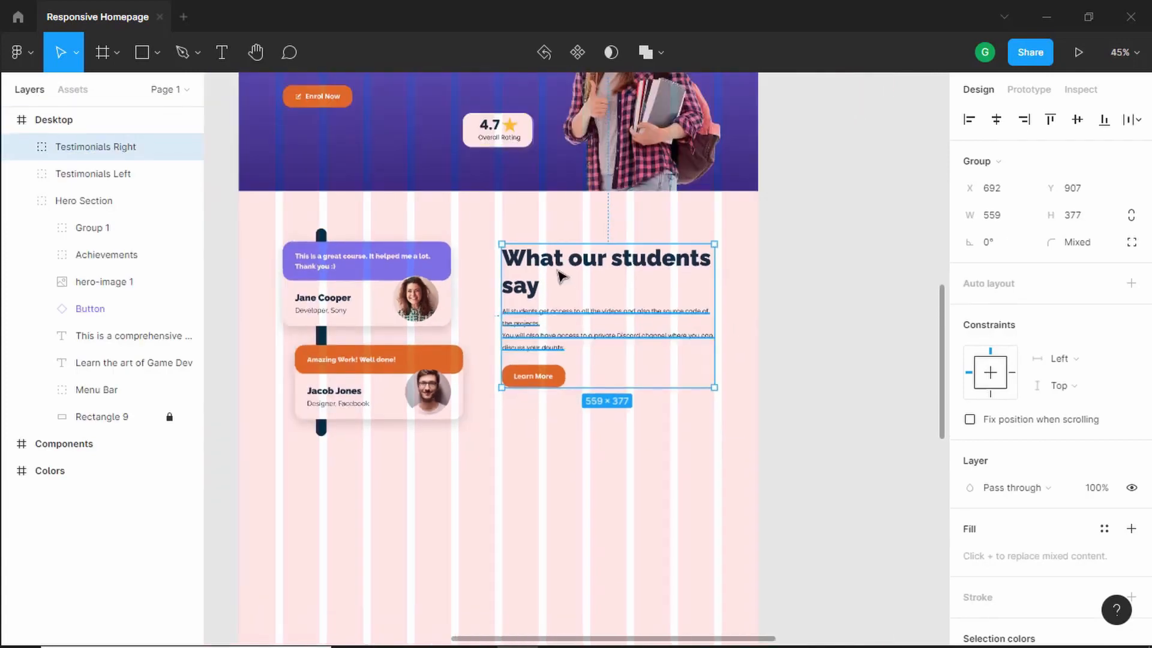
pyautogui.click(350, 300)
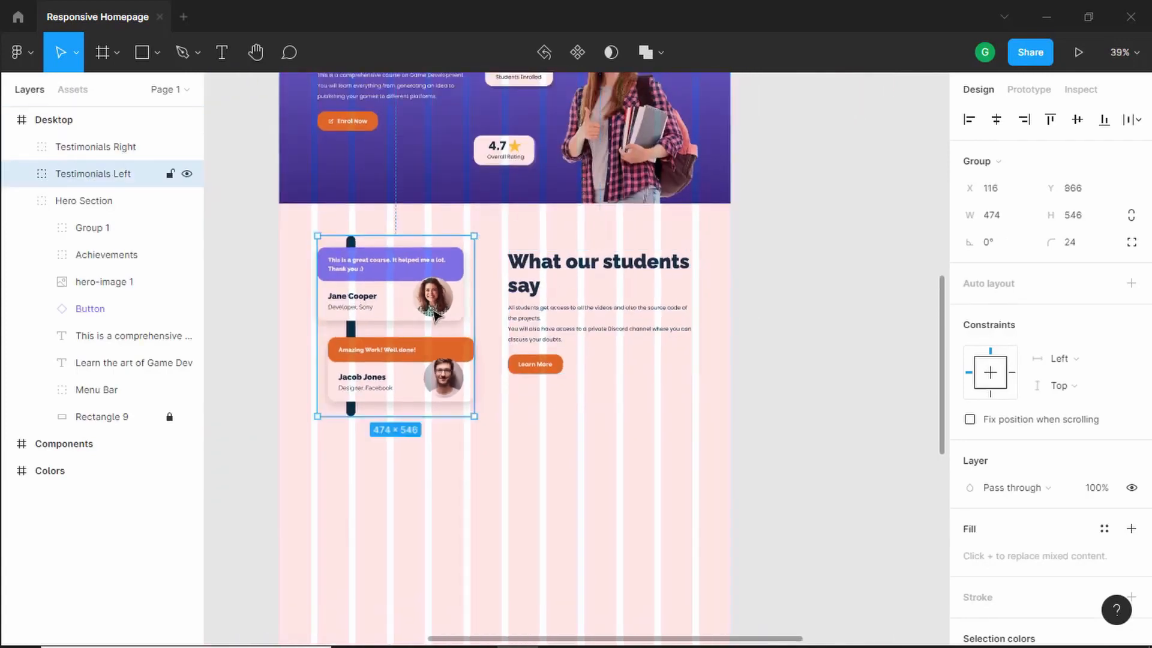
pyautogui.keyDown('shift'); pyautogui.click(610, 294); pyautogui.keyUp('shift')
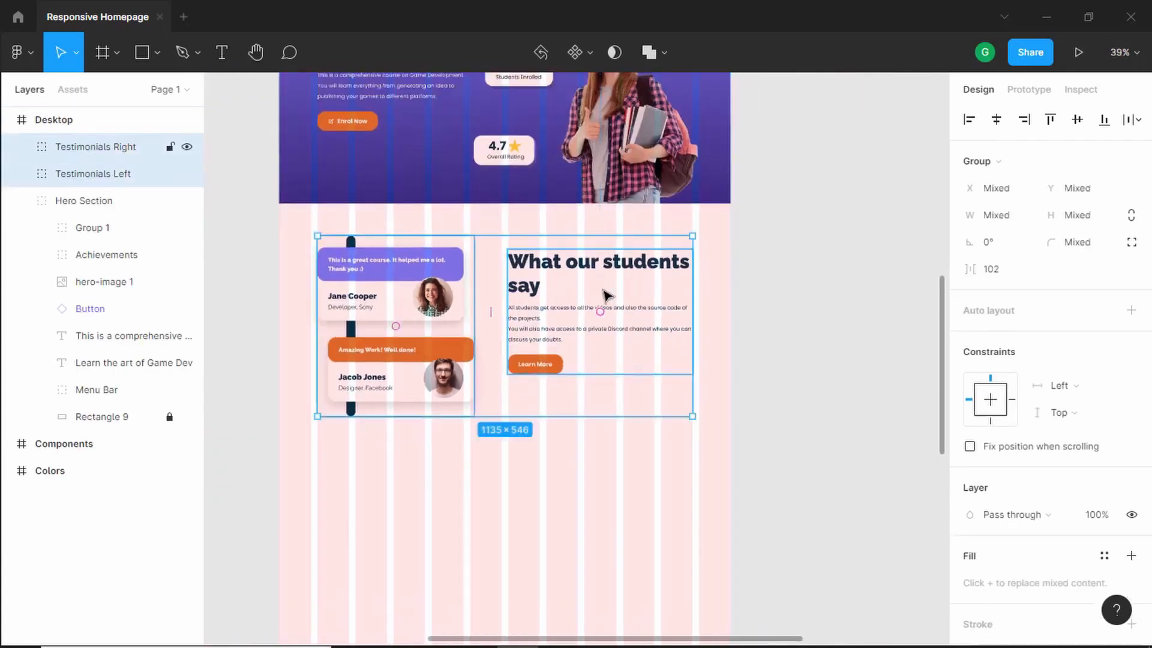
pyautogui.click(1078, 121)
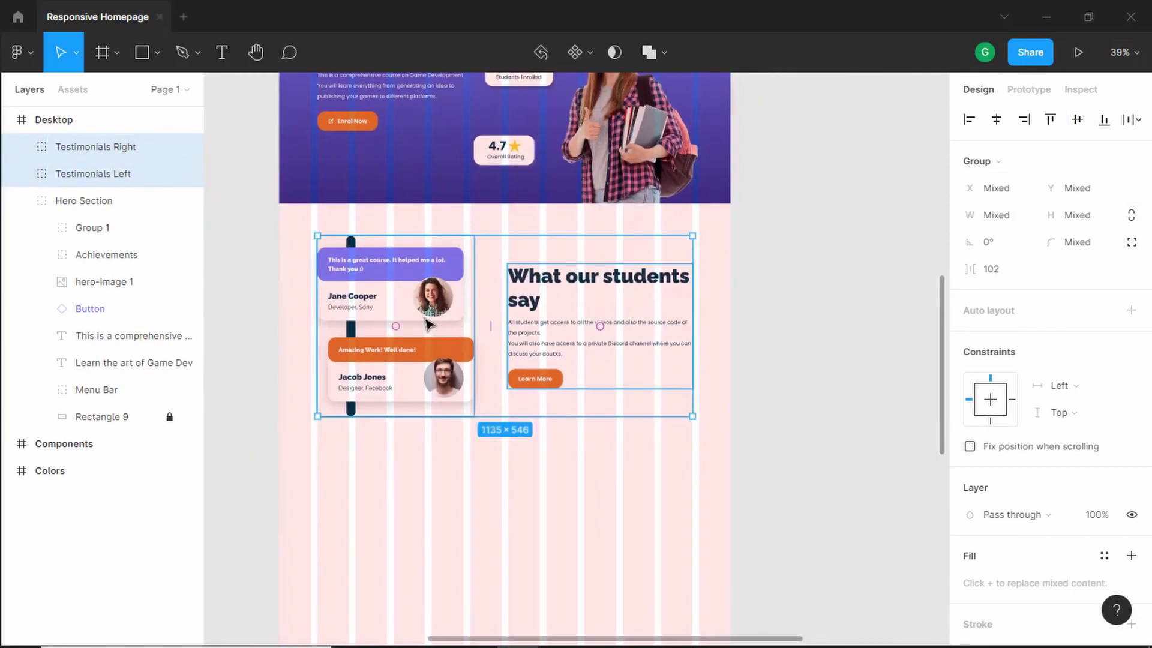
# - Group both testimonial groups, name the group "Testimonials Section", and measure its gap to the hero section
pyautogui.rightClick(427, 264)
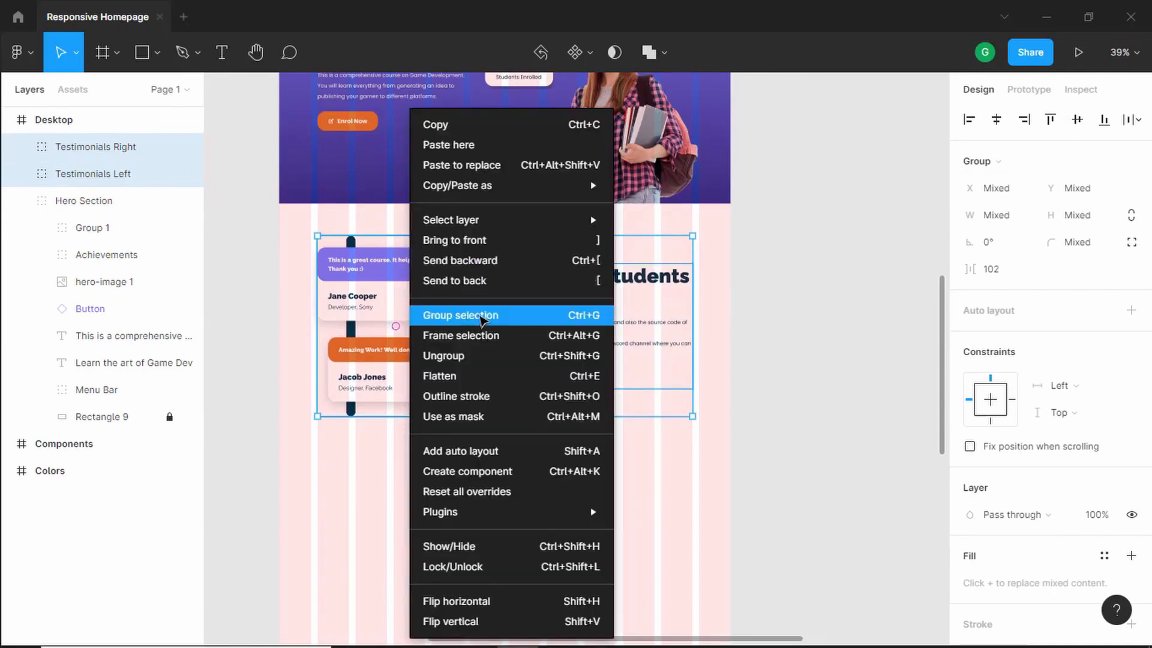
pyautogui.click(479, 313)
pyautogui.doubleClick(128, 147)
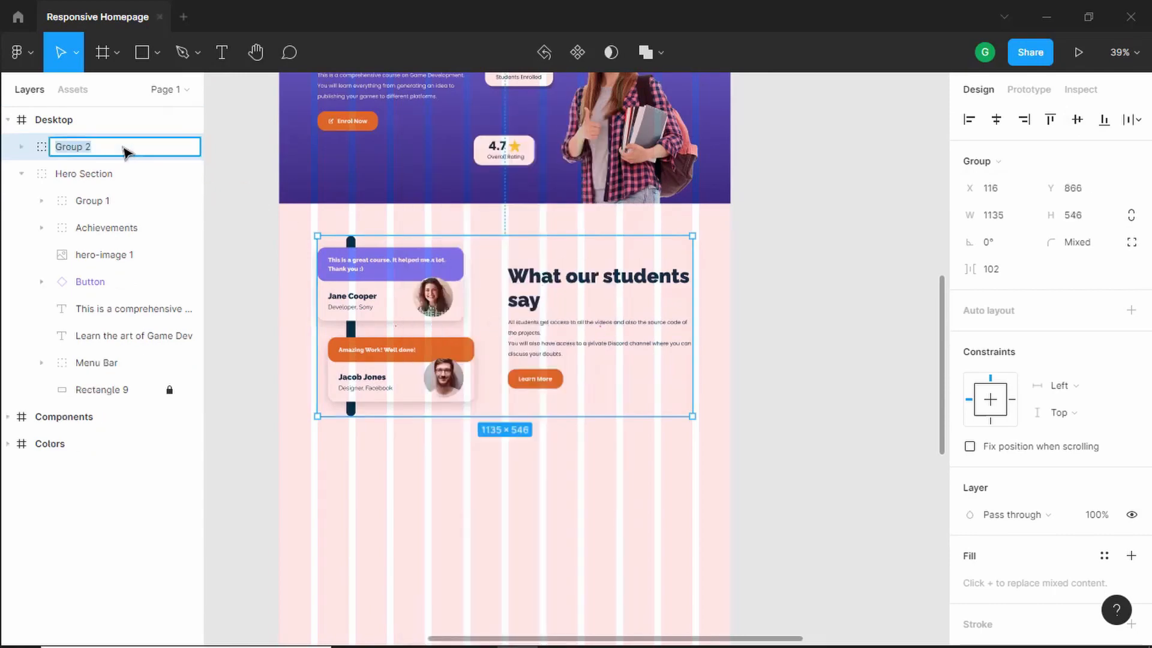
pyautogui.write('Testimonials Section')
pyautogui.press('Return')
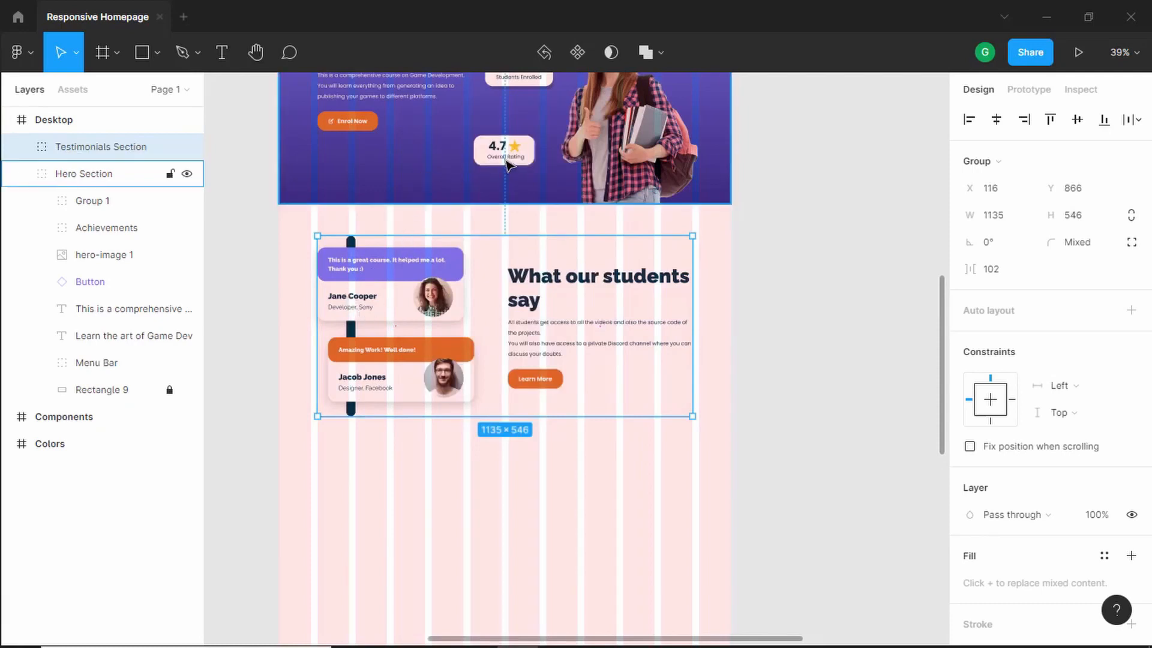
pyautogui.press('alt')
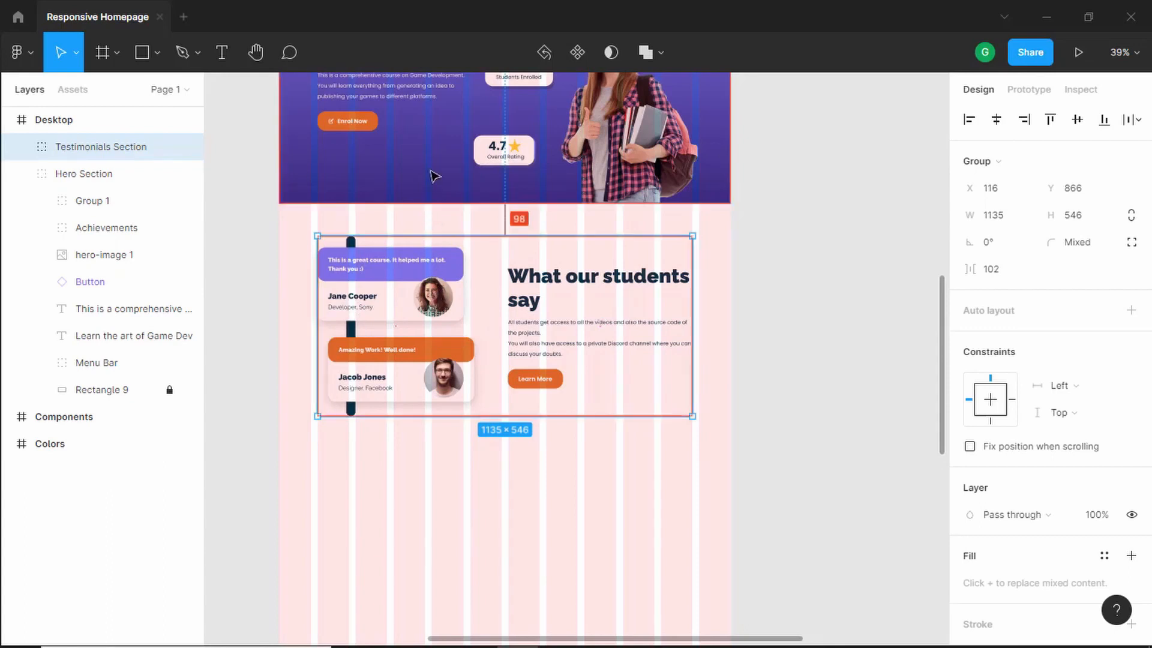
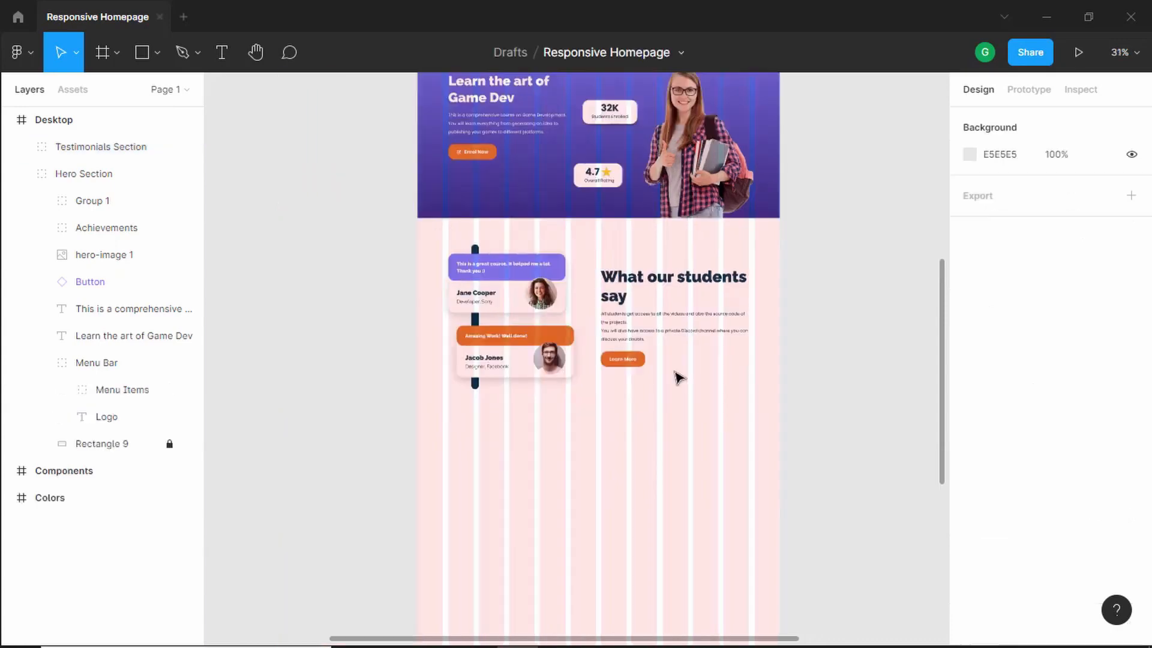
# - Select the Desktop frame and hide its layout grid
pyautogui.scroll(-3, 678, 378)
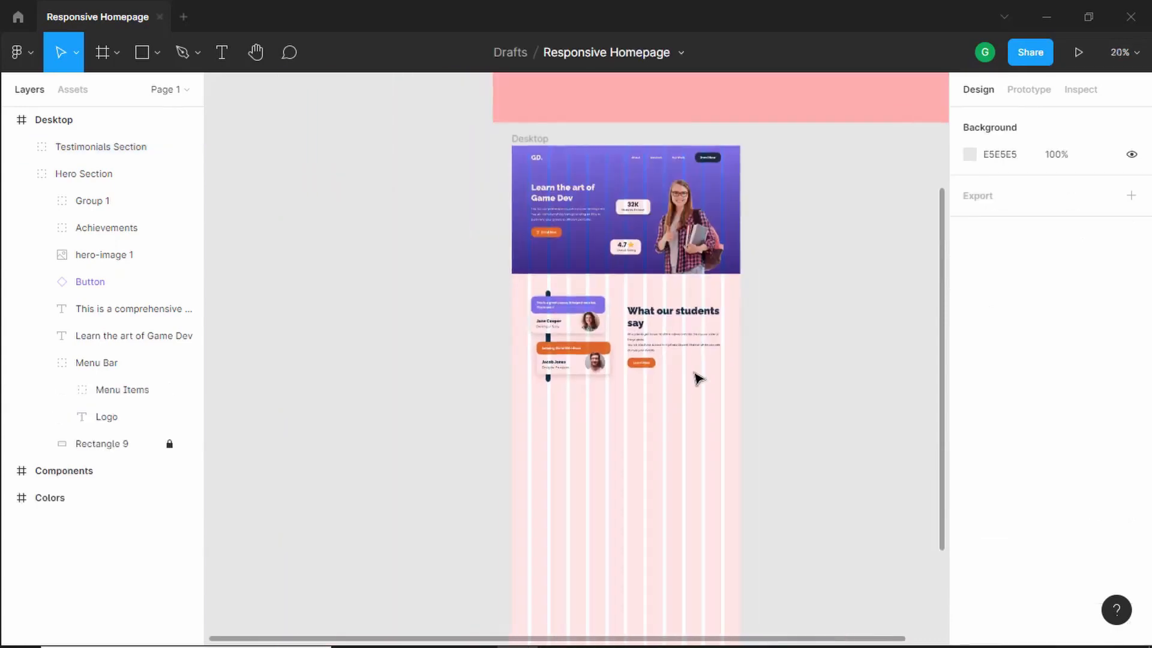
pyautogui.scroll(3, 698, 378)
pyautogui.click(669, 438)
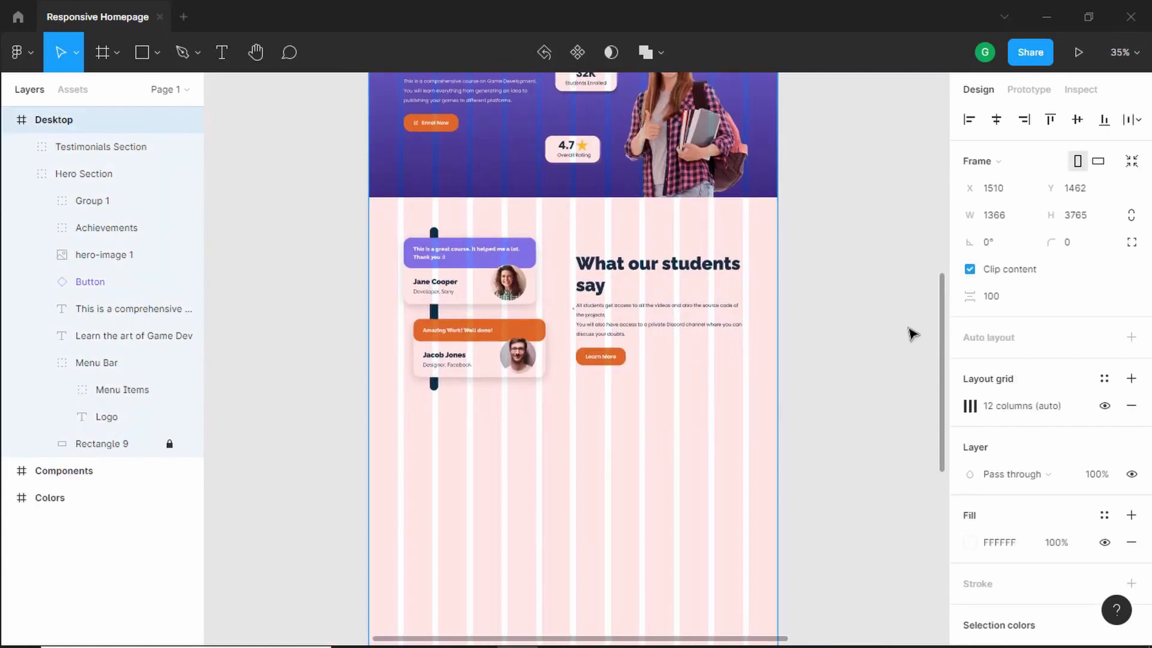
pyautogui.click(1104, 405)
pyautogui.scroll(1, 593, 259)
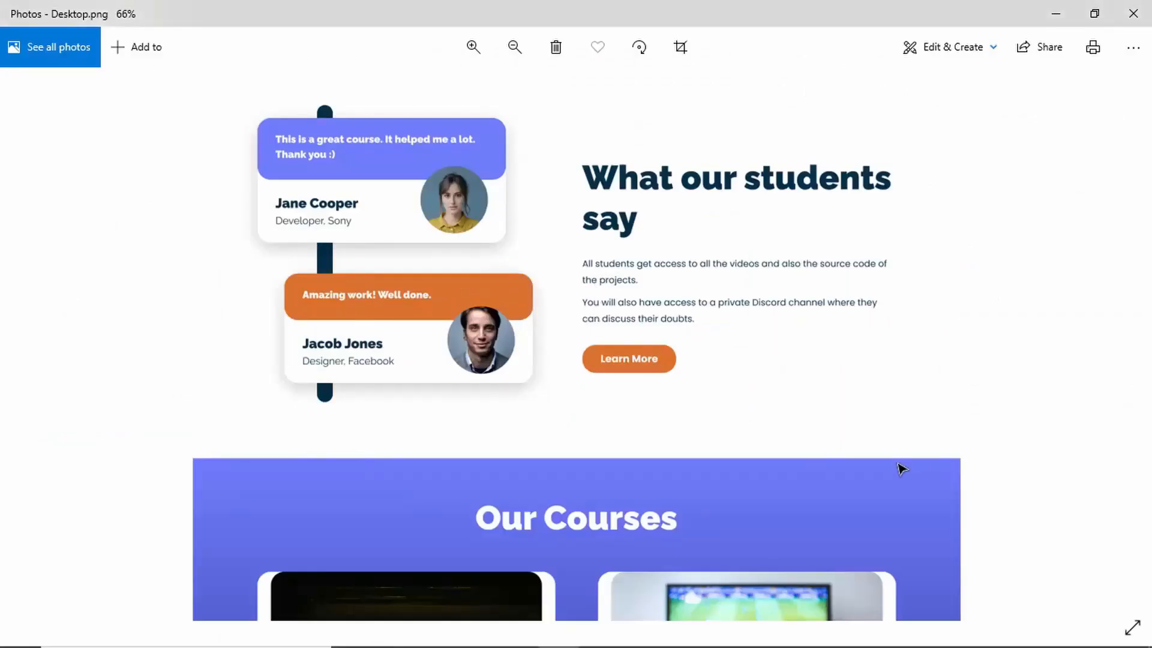
# - Compare with the reference's Our Courses section and unlock the hero's background rectangle, Rectangle 9
pyautogui.scroll(-5, 954, 481)
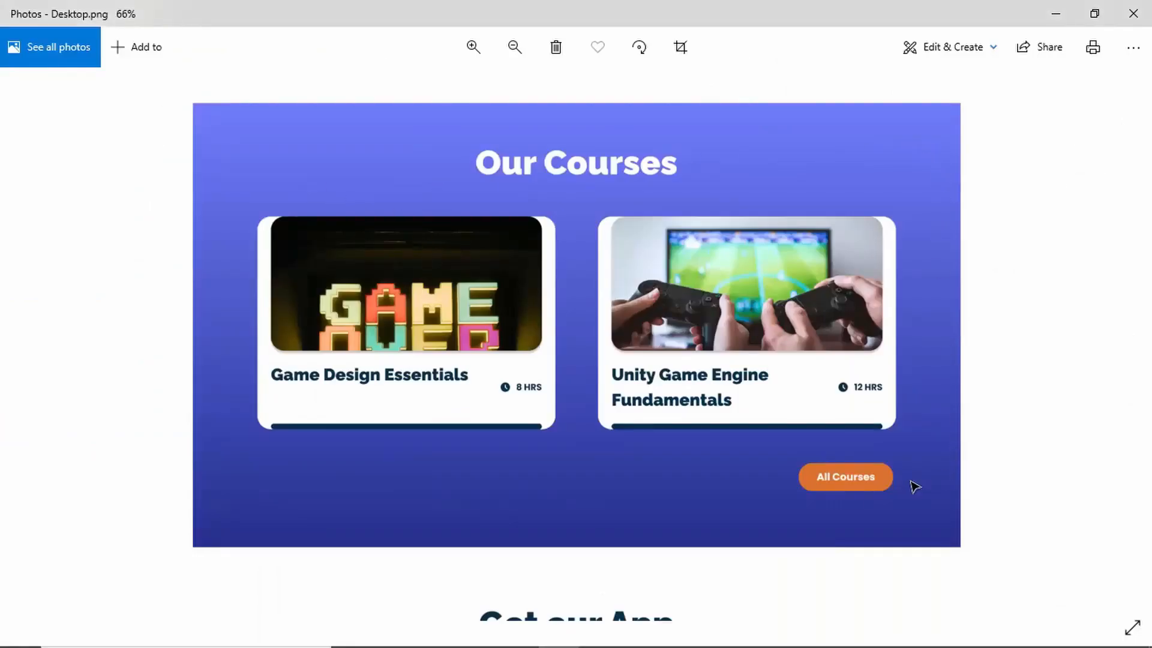
pyautogui.hotkey('alt', 'Tab')
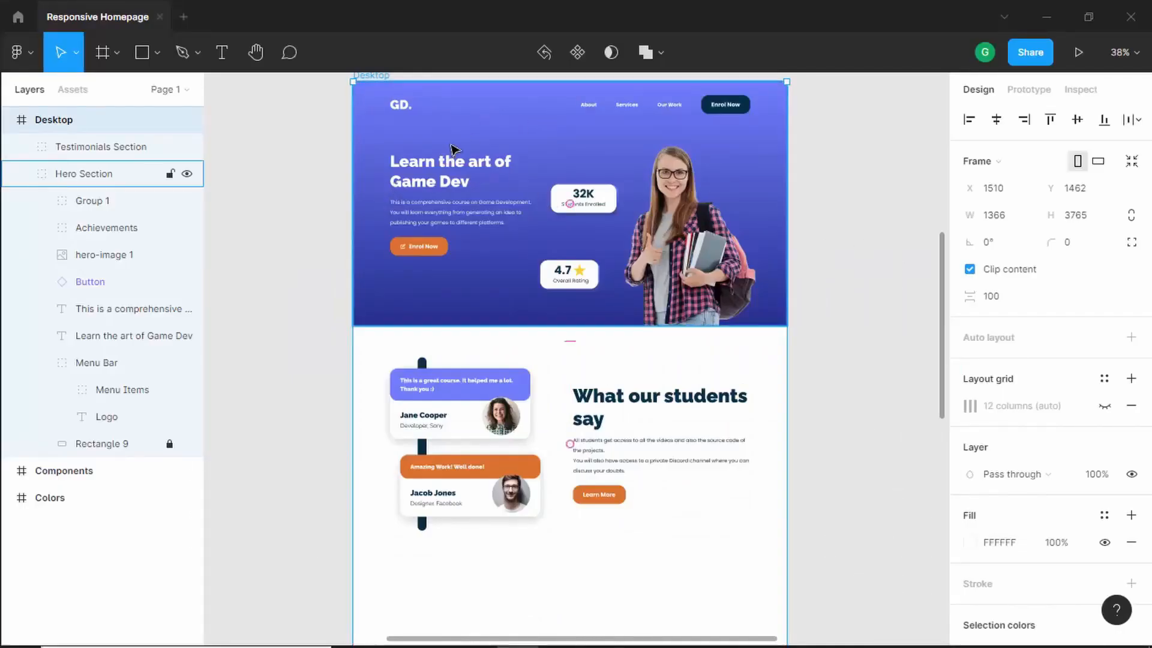
pyautogui.click(487, 127)
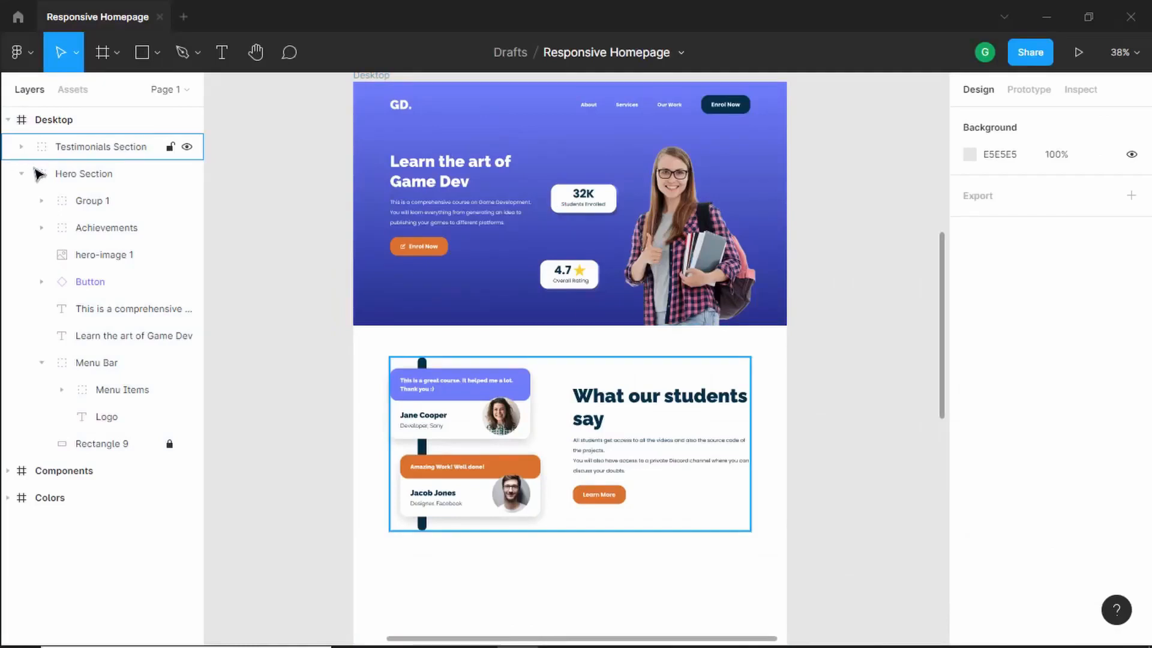
pyautogui.click(169, 444)
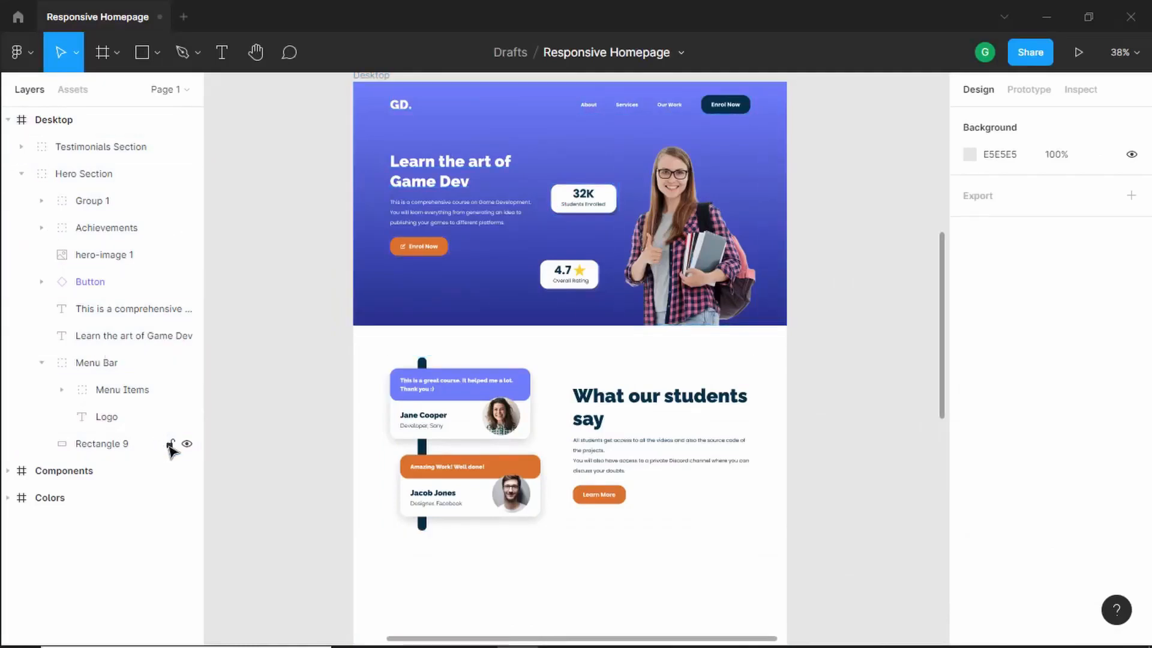
# - Select the hero's gradient background rectangle and paste a copy of it below the testimonials section
pyautogui.click(542, 138)
pyautogui.doubleClick(543, 138)
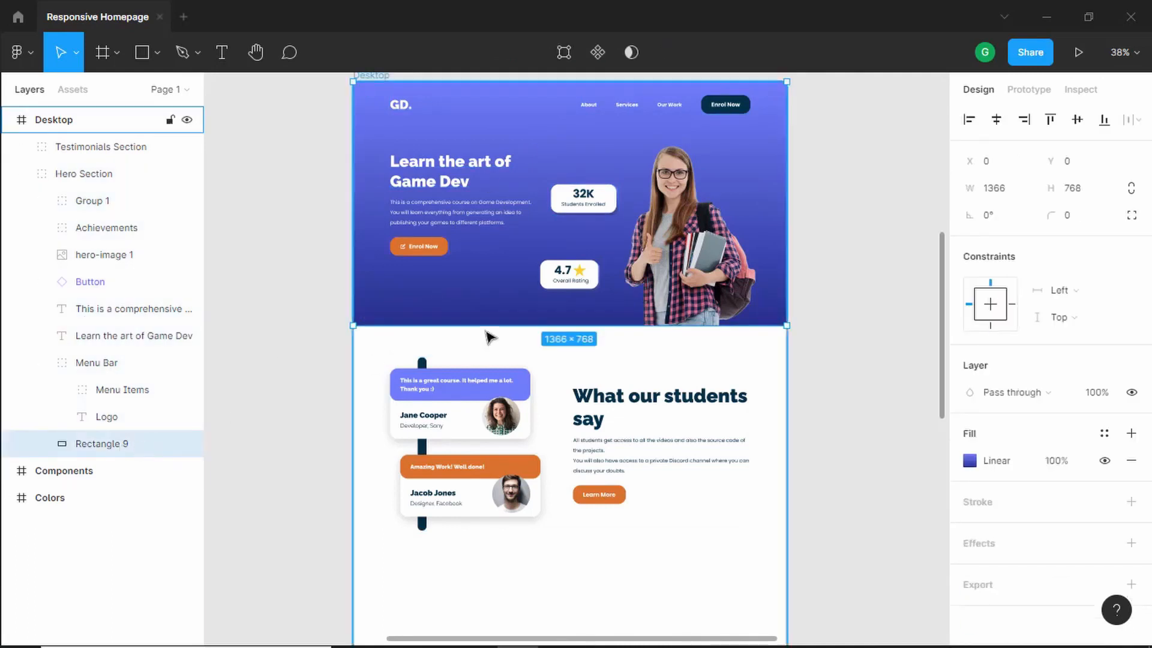
pyautogui.scroll(2, 488, 334)
pyautogui.scroll(-10, 497, 414)
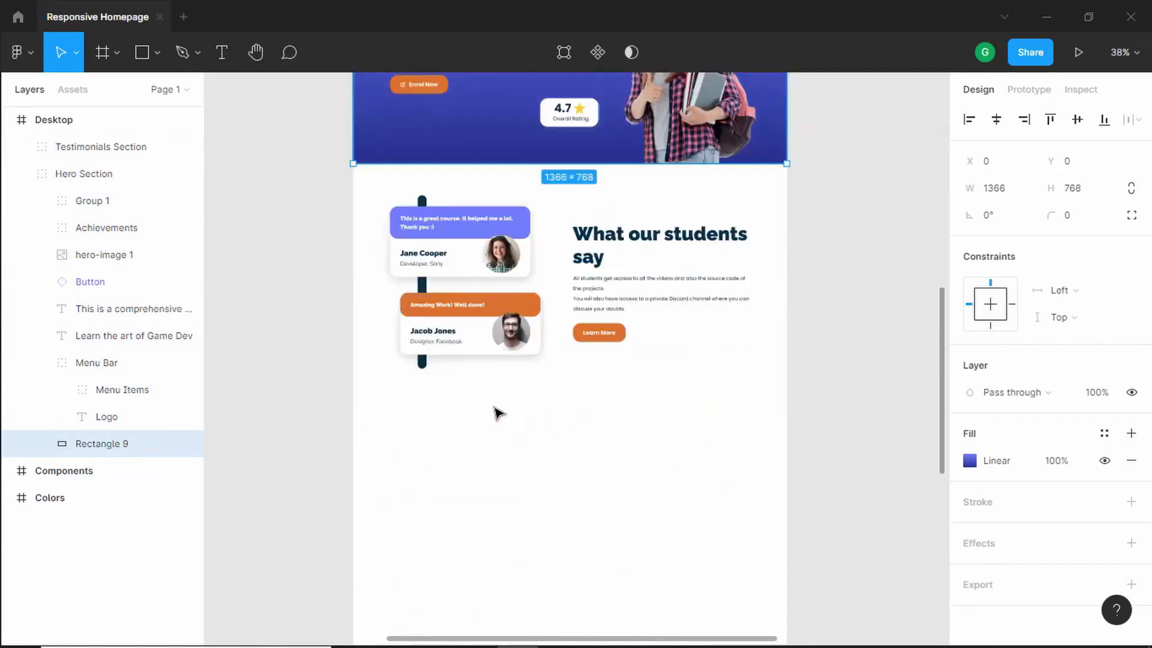
pyautogui.click(549, 326)
pyautogui.hotkey('ctrl', 'v')
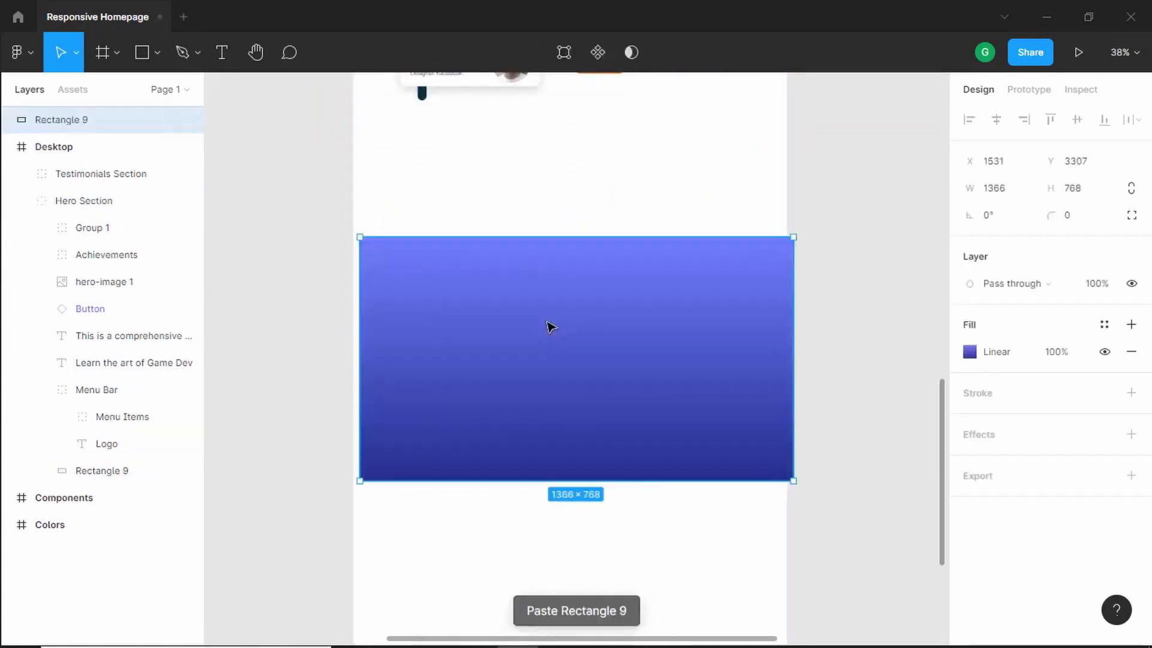
# - Move the copied gradient rectangle into the Desktop frame below the testimonials section
pyautogui.scroll(1, 540, 348)
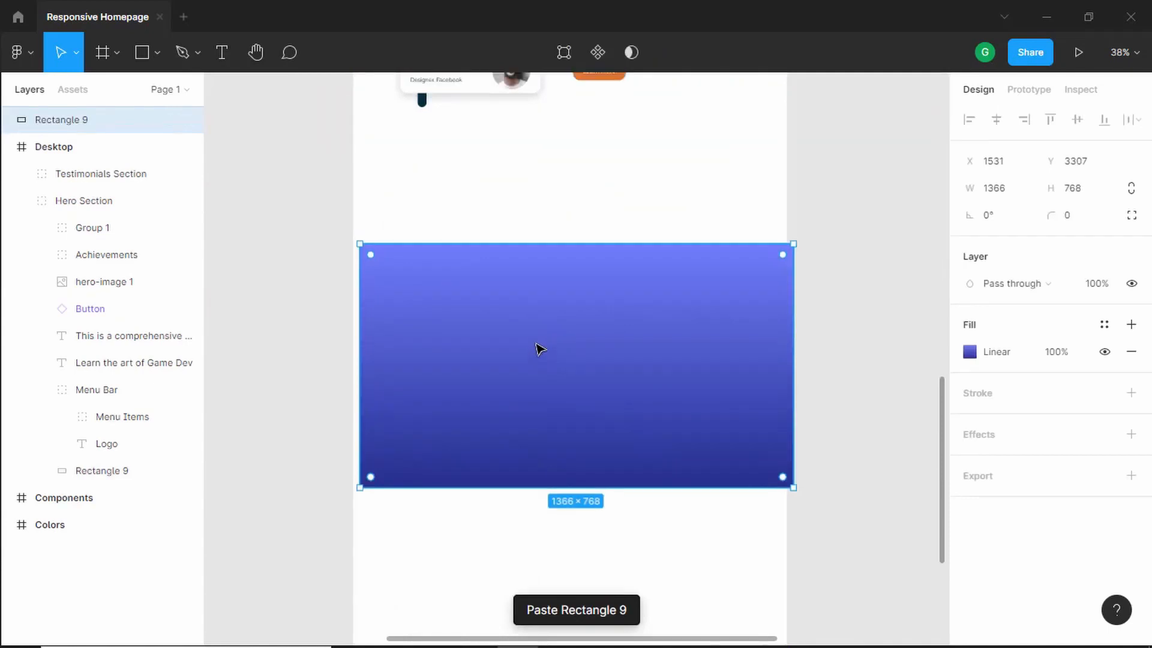
pyautogui.moveTo(563, 403); pyautogui.dragTo(547, 375)
pyautogui.moveTo(89, 121); pyautogui.dragTo(78, 160)
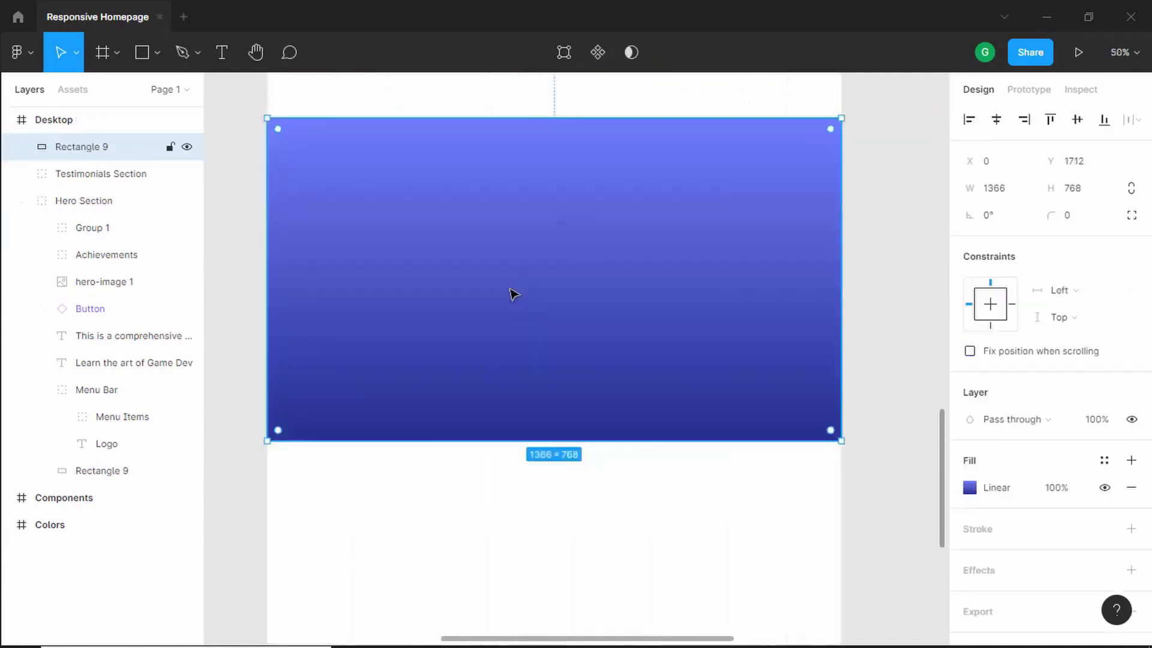
pyautogui.hotkey('shift', 'Down')
pyautogui.hotkey('shift', 'Down')
pyautogui.hotkey('shift', 'Down')
pyautogui.hotkey('shift', 'Down')
# - Nudge the gradient rectangle upward to a Y position of 1514, closer under the Testimonials Section
pyautogui.scroll(4, 514, 293)
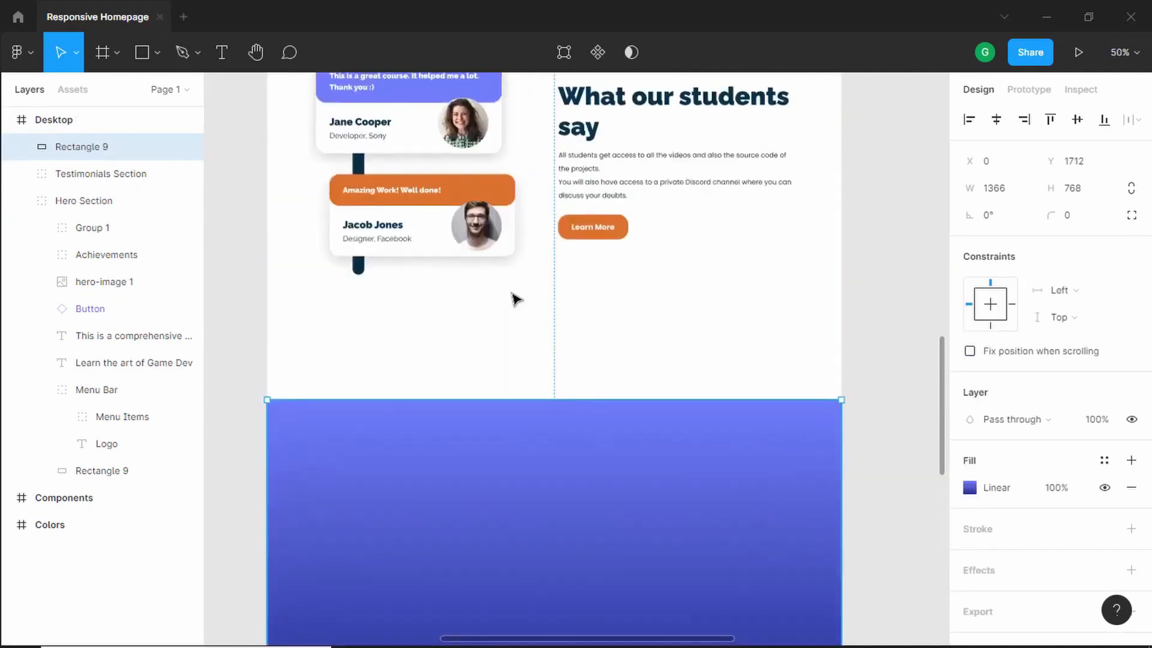
pyautogui.scroll(-1, 492, 264)
pyautogui.press('alt')
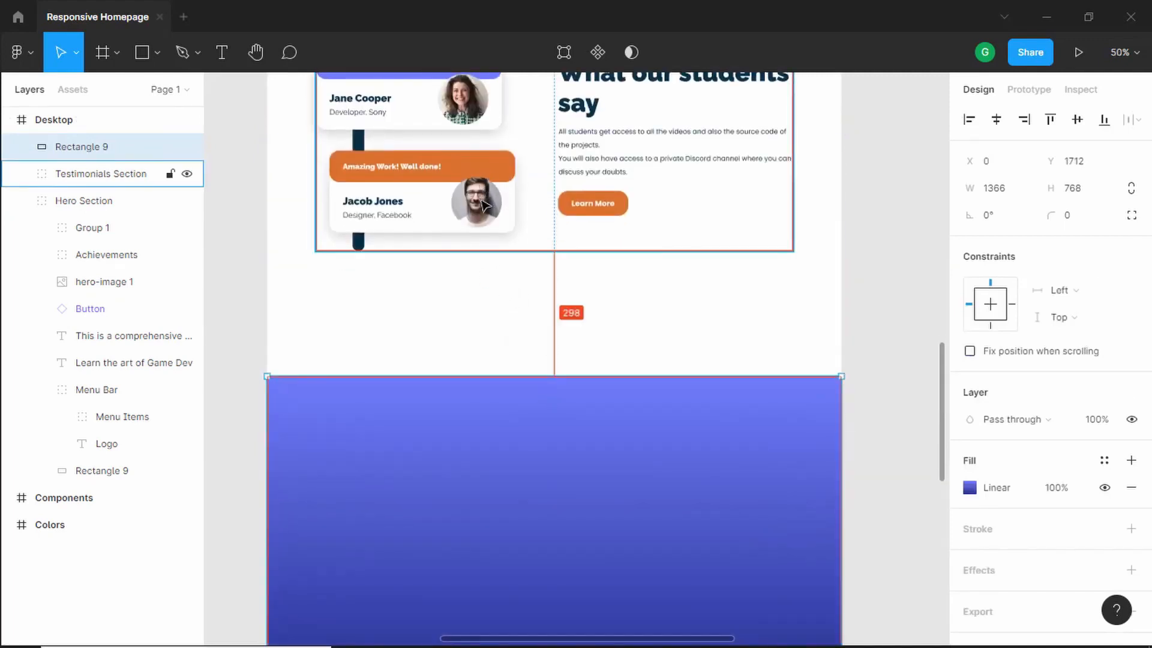
pyautogui.hotkey('shift', 'Up')
pyautogui.hotkey('shift', 'Up')
pyautogui.hotkey('shift', 'Up')
pyautogui.hotkey('shift', 'Up')
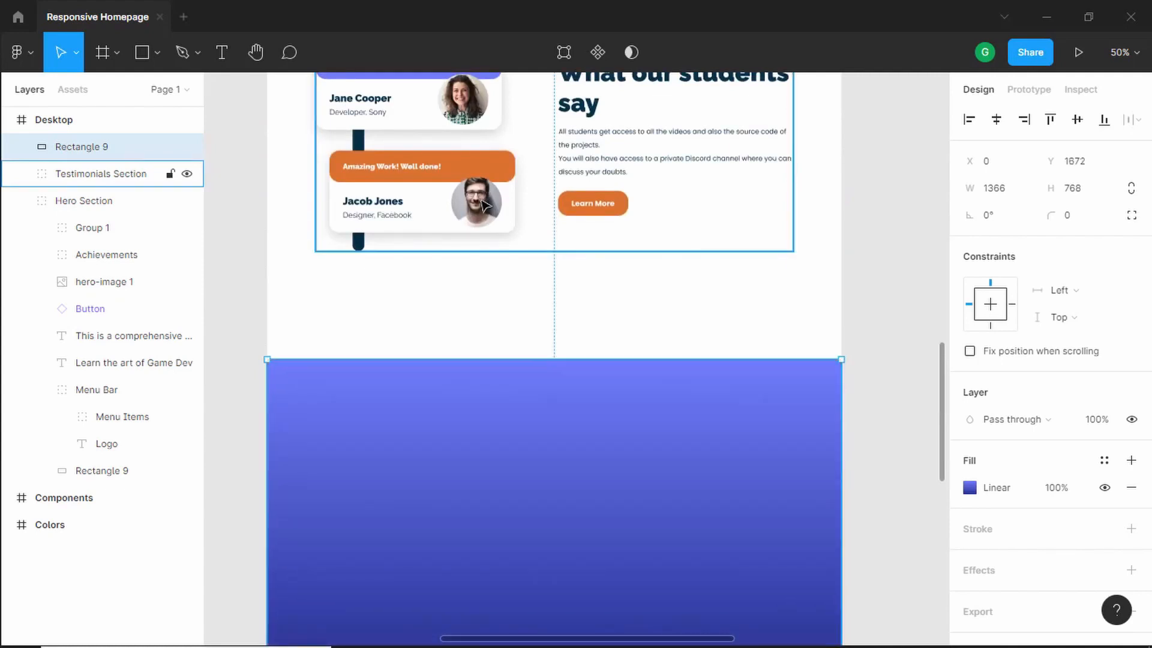
pyautogui.hotkey('shift', 'Up')
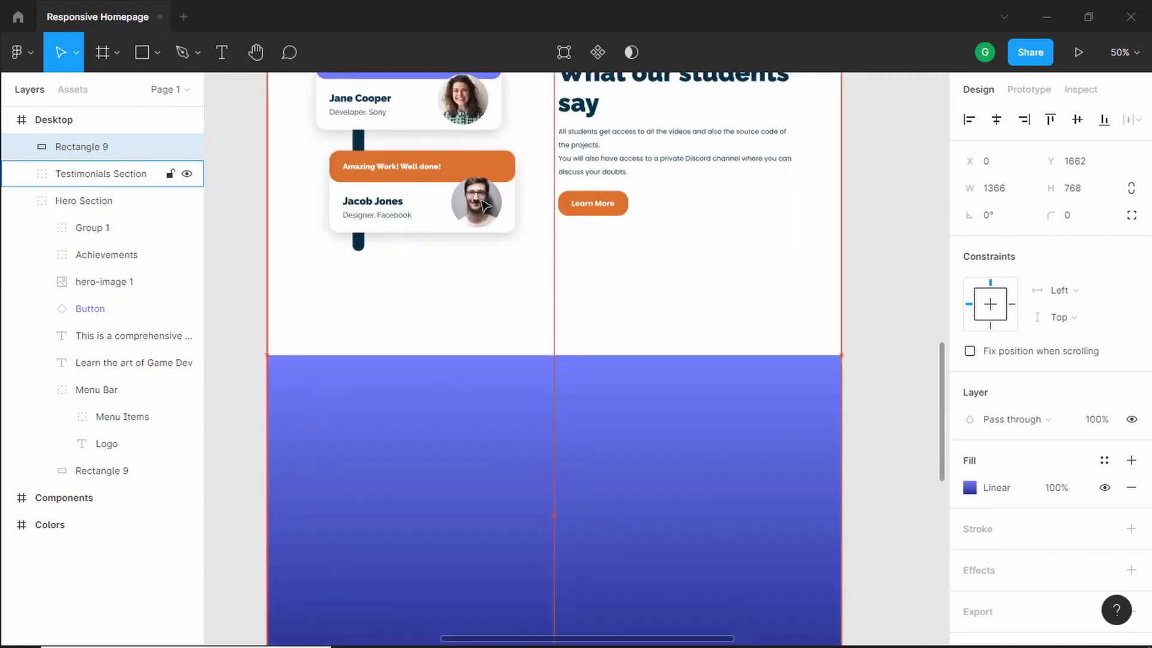
pyautogui.press('alt')
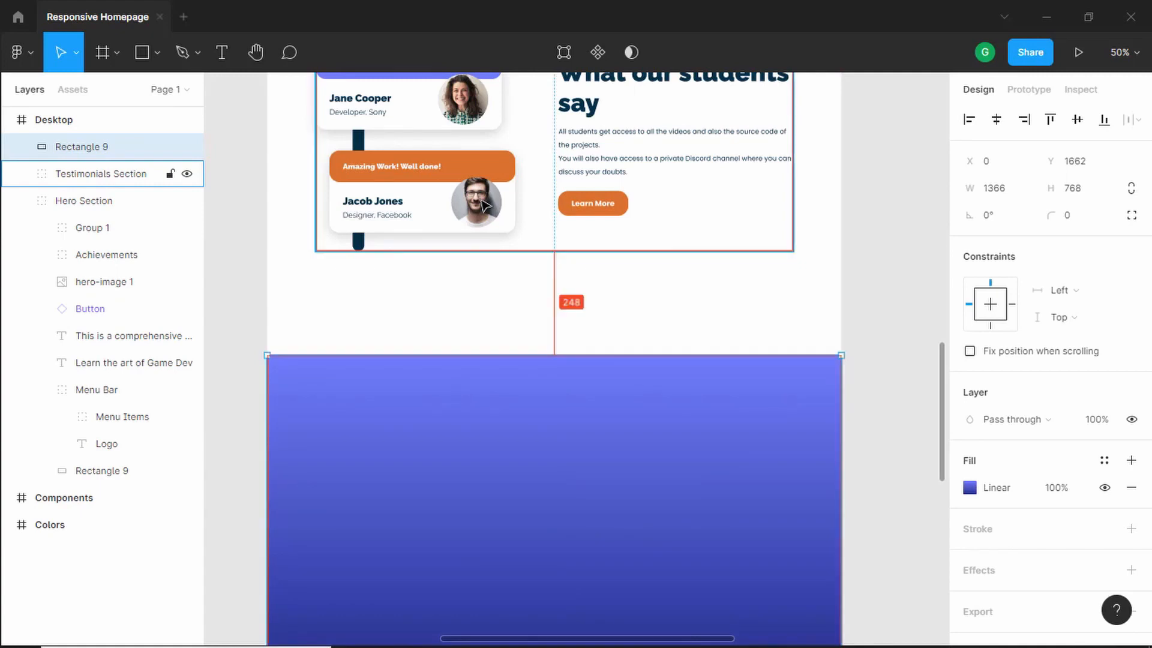
pyautogui.hotkey('alt', 'shift', 'Up')
pyautogui.hotkey('alt', 'shift', 'Up')
pyautogui.hotkey('alt', 'shift', 'Up')
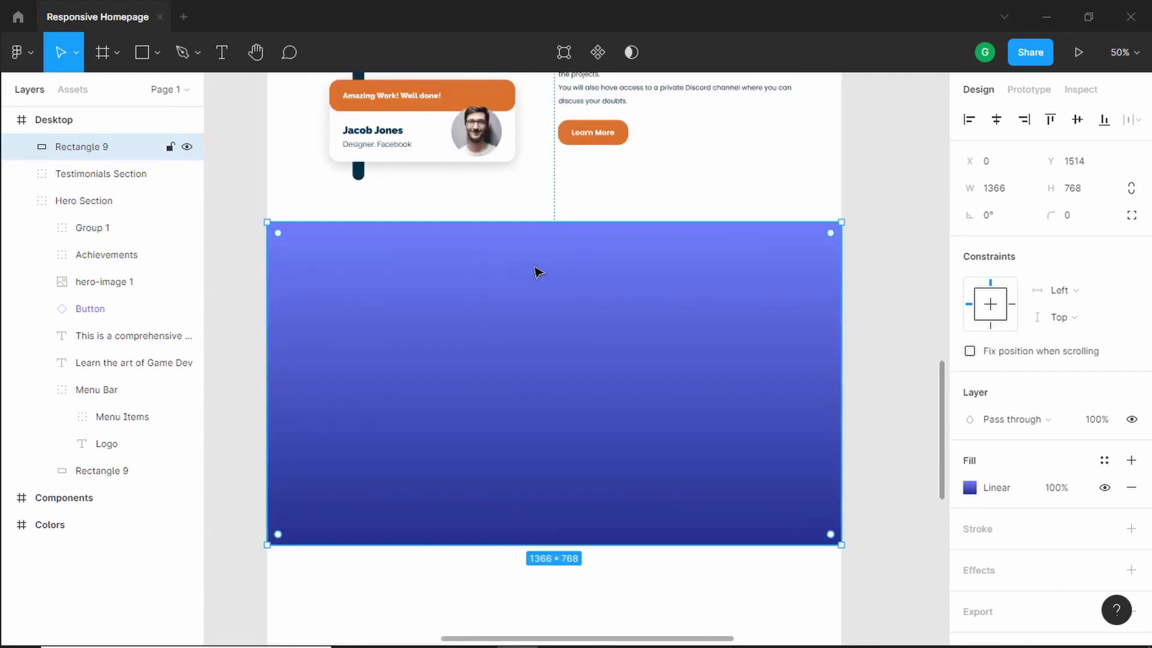
# - Insert a Heading 2 component instance from the assets near the top of the gradient rectangle
pyautogui.hotkey('alt', 'Tab')
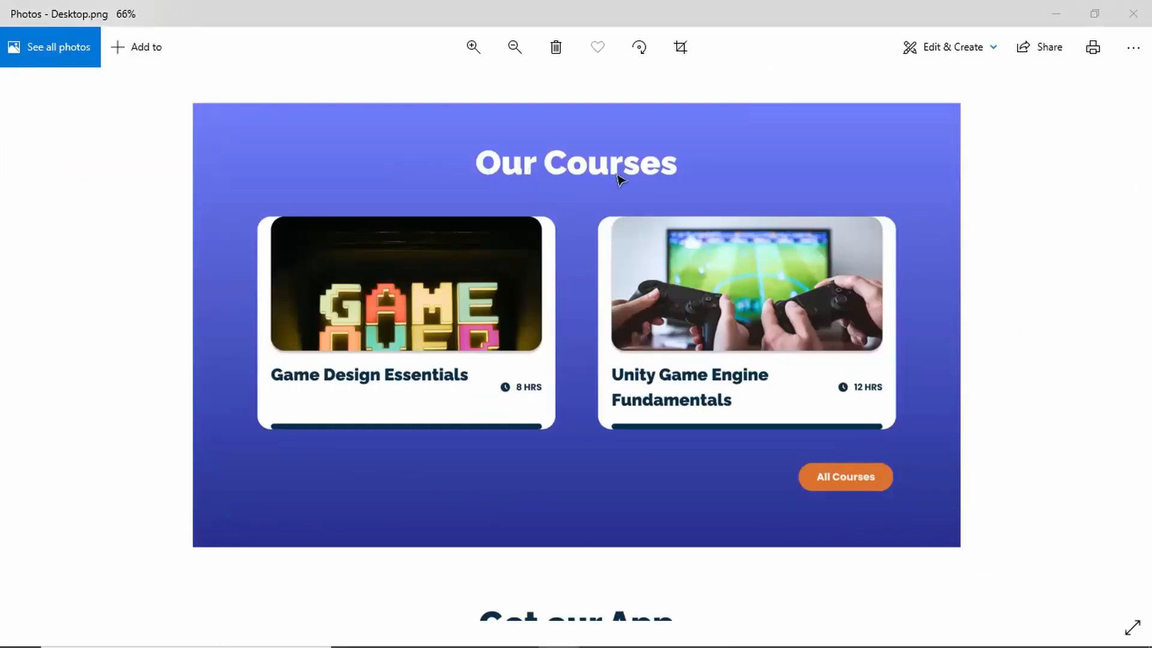
pyautogui.hotkey('alt', 'Tab')
pyautogui.click(82, 91)
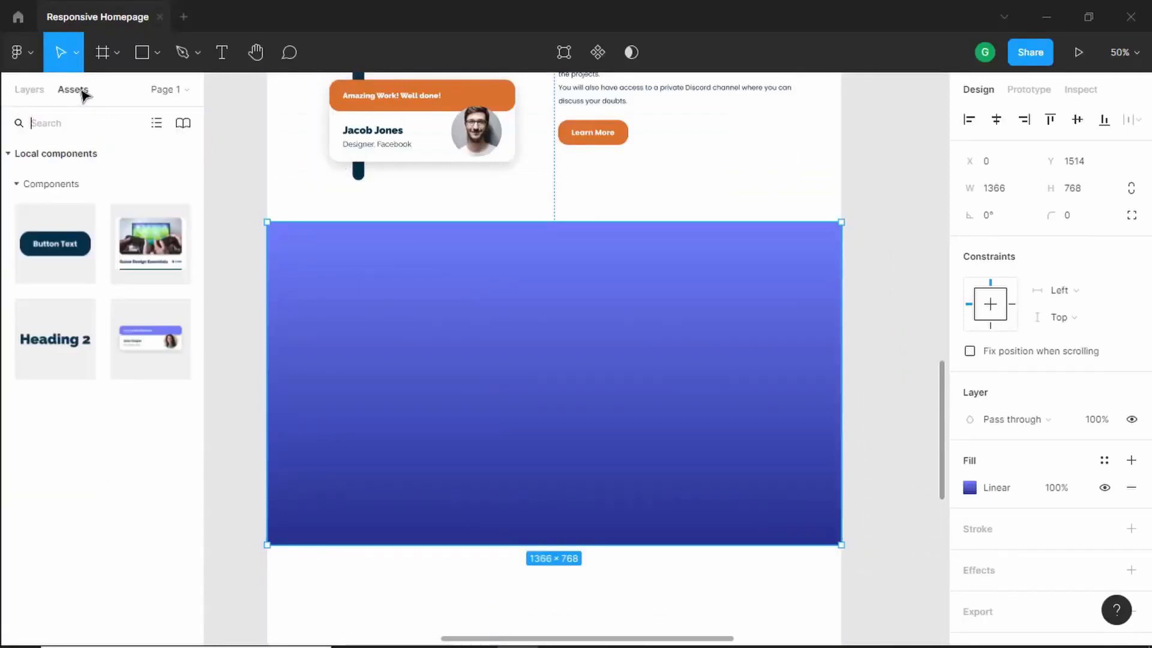
pyautogui.moveTo(39, 339); pyautogui.dragTo(571, 271)
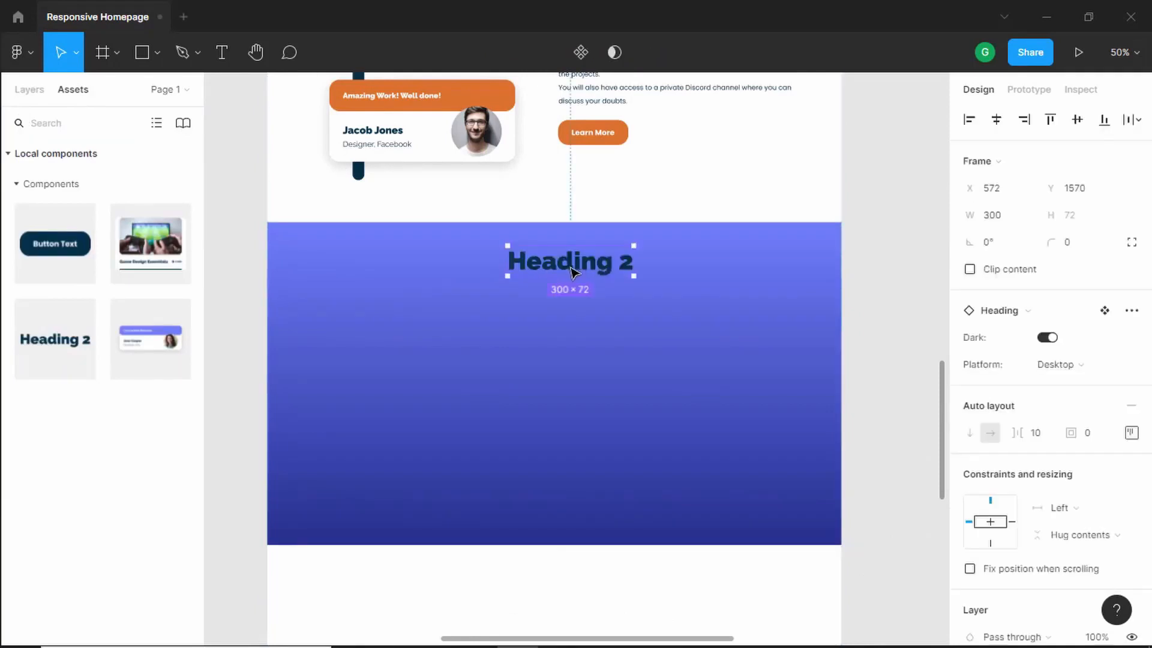
# - Turn off the heading component's Dark option, checking the reference
pyautogui.hotkey('alt', 'Tab')
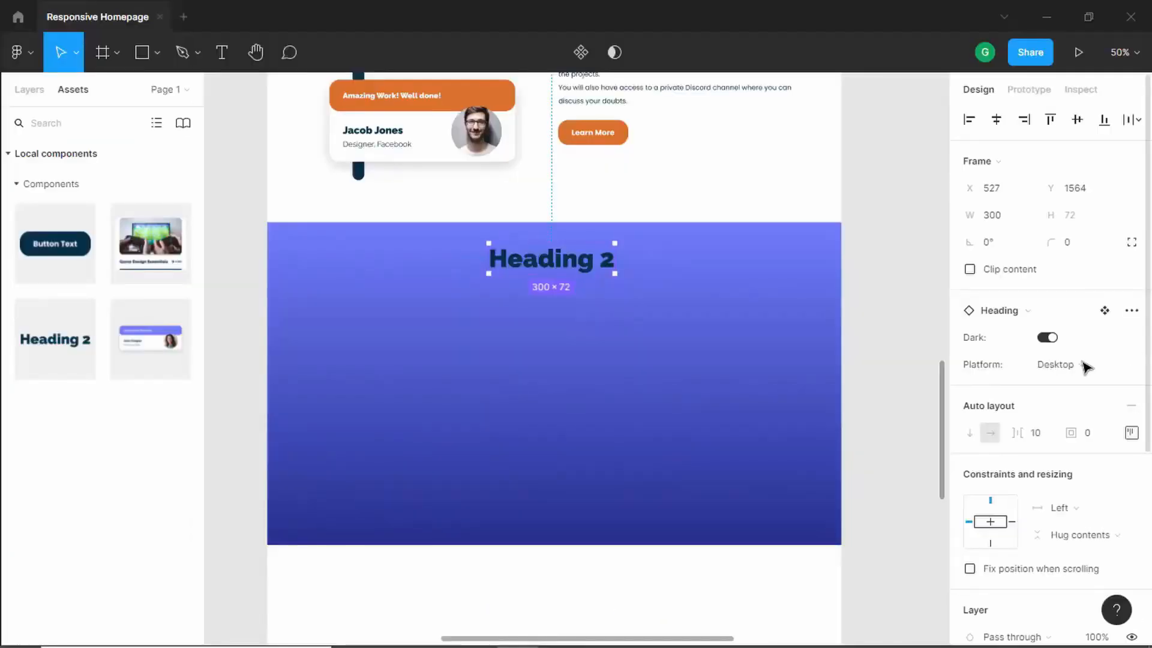
pyautogui.click(1050, 340)
pyautogui.hotkey('alt', 'Tab')
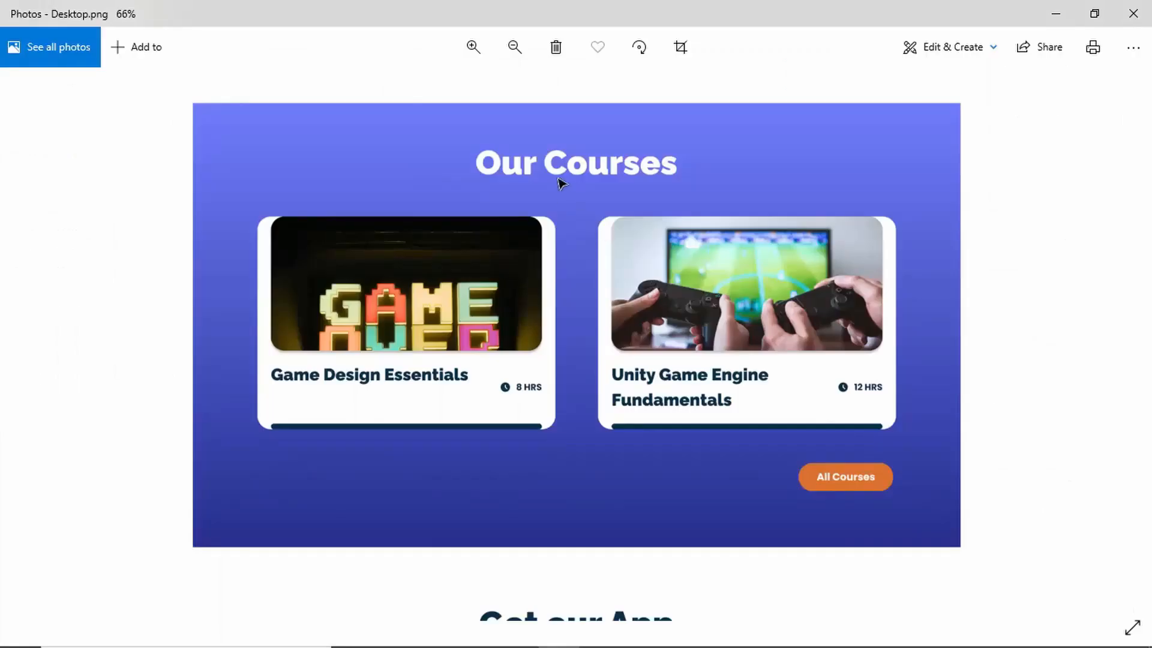
pyautogui.hotkey('alt', 'Tab')
pyautogui.hotkey('alt', 'Tab')
pyautogui.hotkey('alt', 'Tab')
# - Change the heading text to "Our Courses"
pyautogui.doubleClick(586, 260)
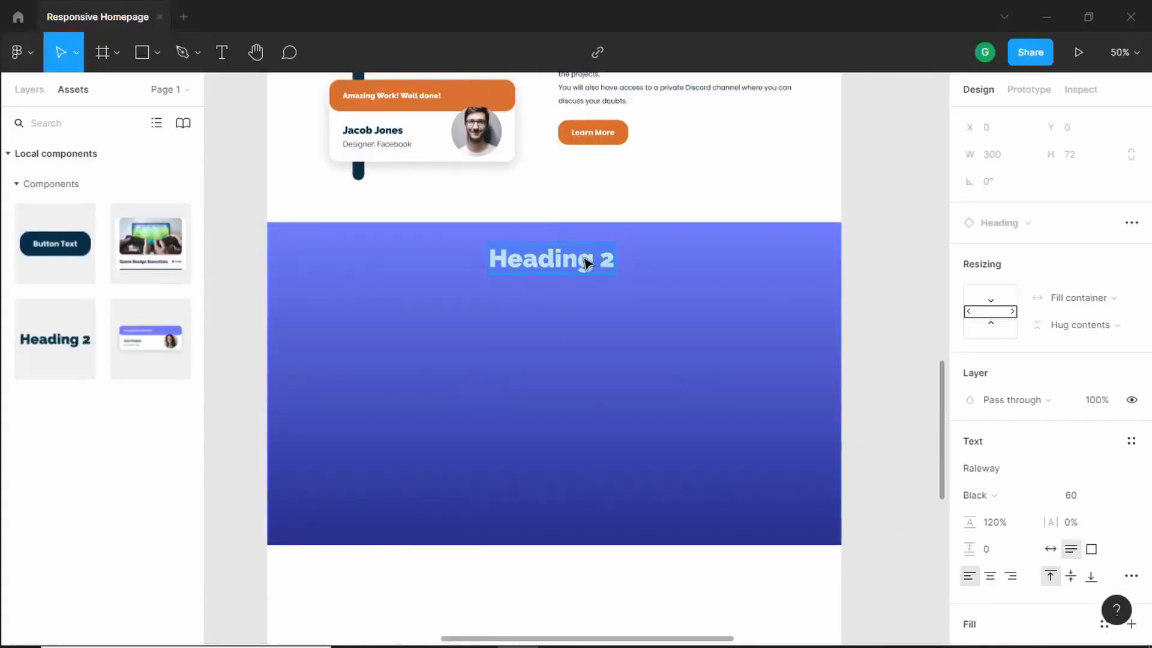
pyautogui.write('Our Courses')
pyautogui.press('Escape')
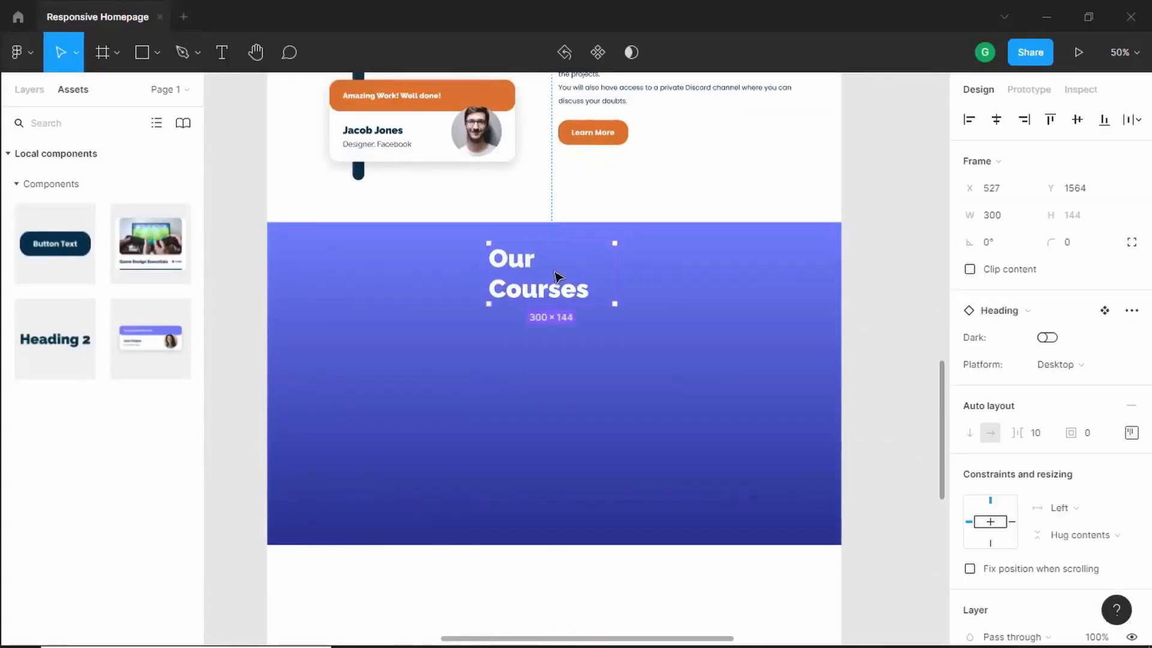
# - Widen the heading to 524 px and align it to the horizontal centre of the frame
pyautogui.moveTo(491, 279); pyautogui.dragTo(394, 276)
pyautogui.moveTo(509, 264); pyautogui.dragTo(532, 265)
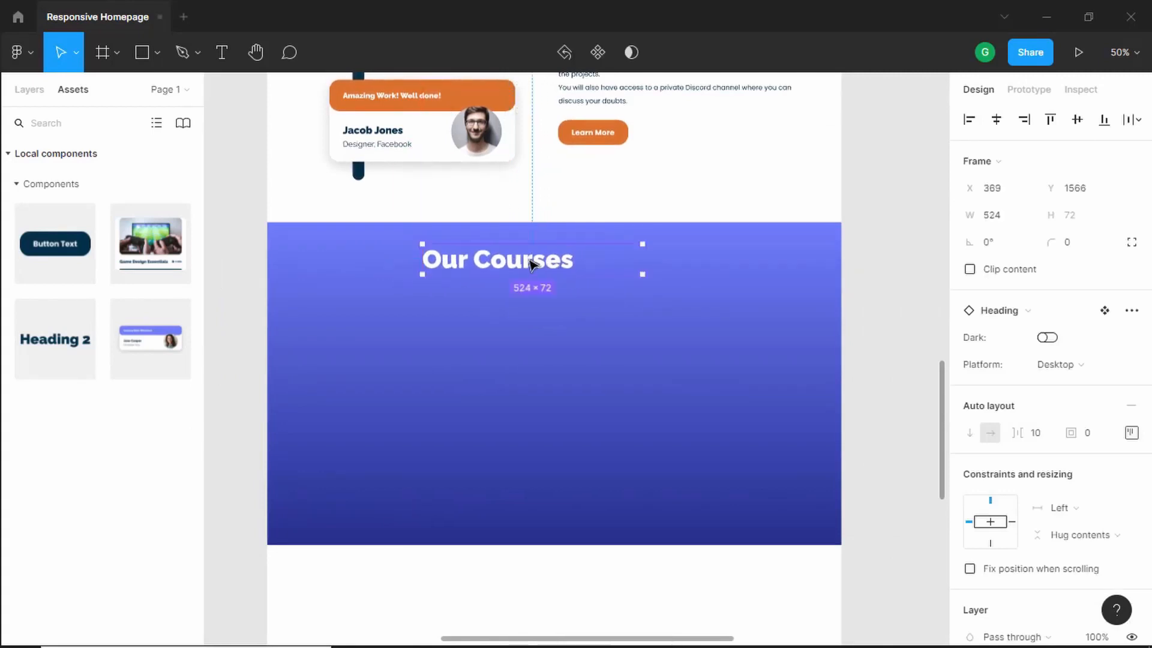
pyautogui.click(997, 120)
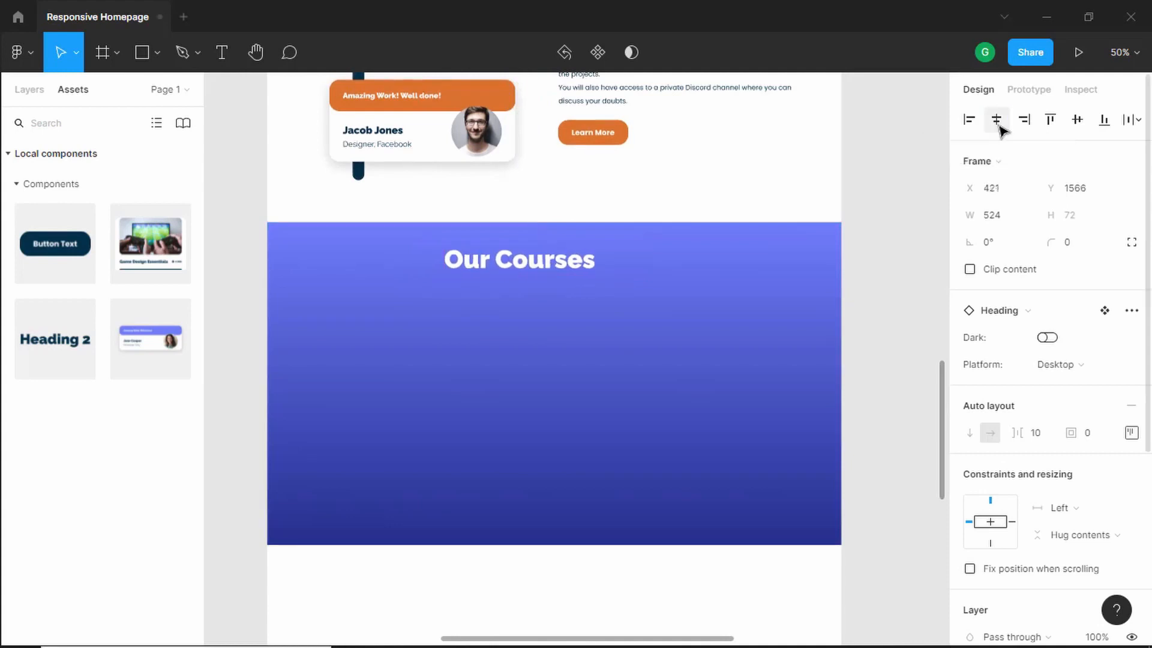
# - Set the Our Courses heading text alignment to centre
pyautogui.doubleClick(550, 265)
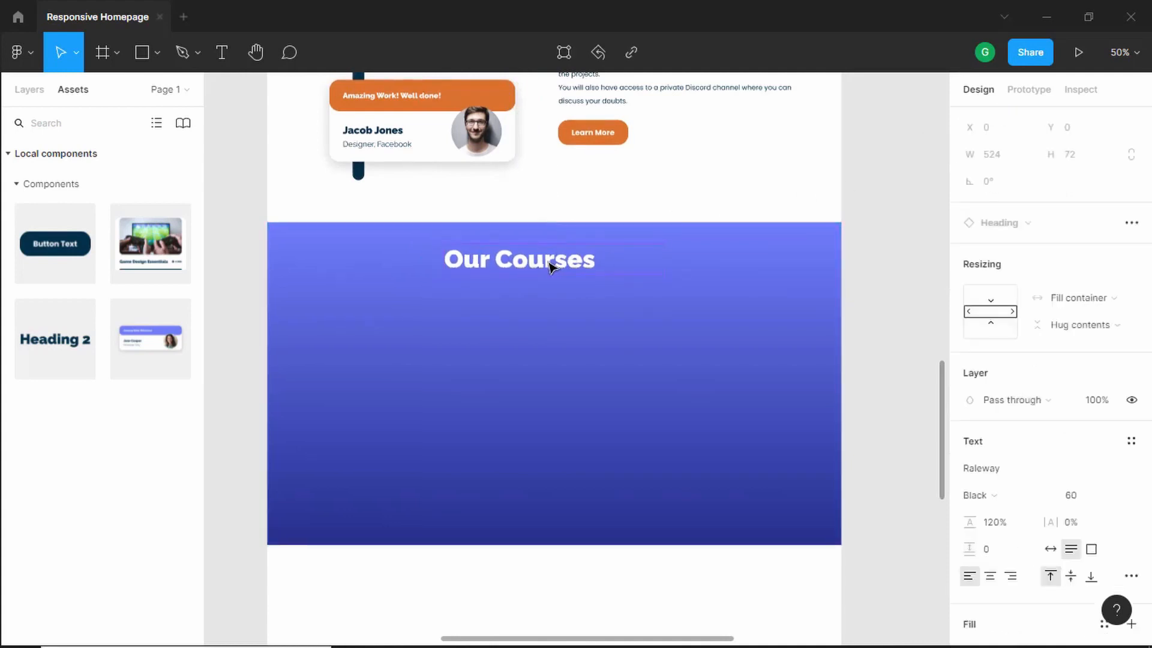
pyautogui.scroll(-3, 982, 412)
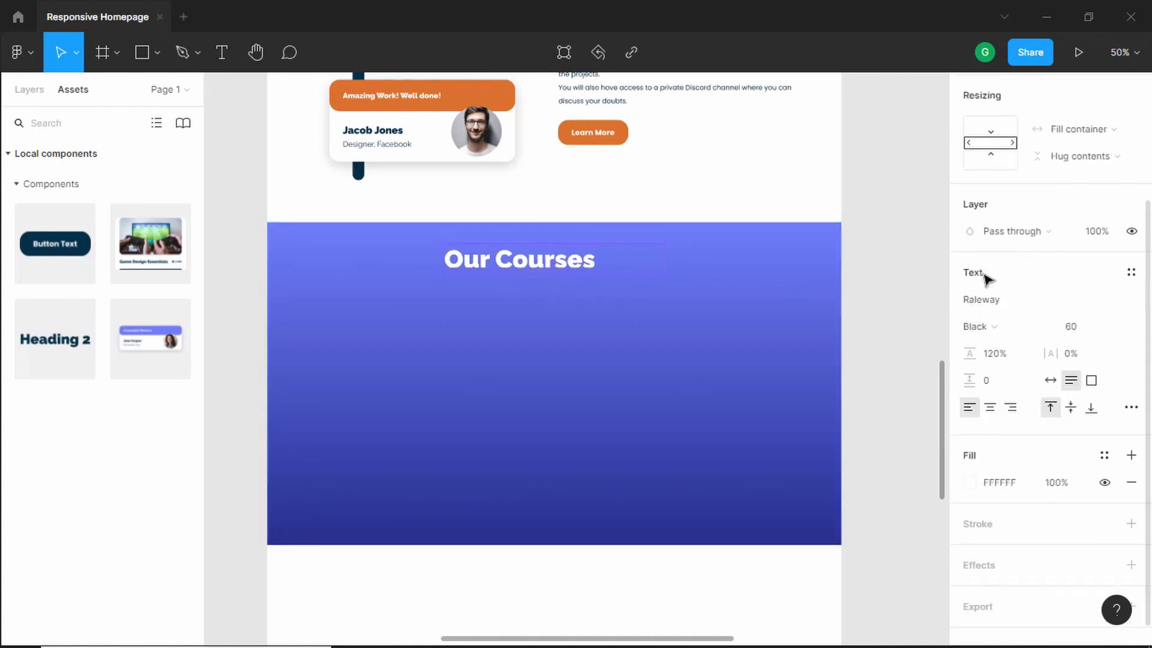
pyautogui.click(990, 408)
pyautogui.press('Escape')
# - Move the heading down to 70 px below the top of the gradient rectangle, comparing with the reference
pyautogui.scroll(-2, 574, 254)
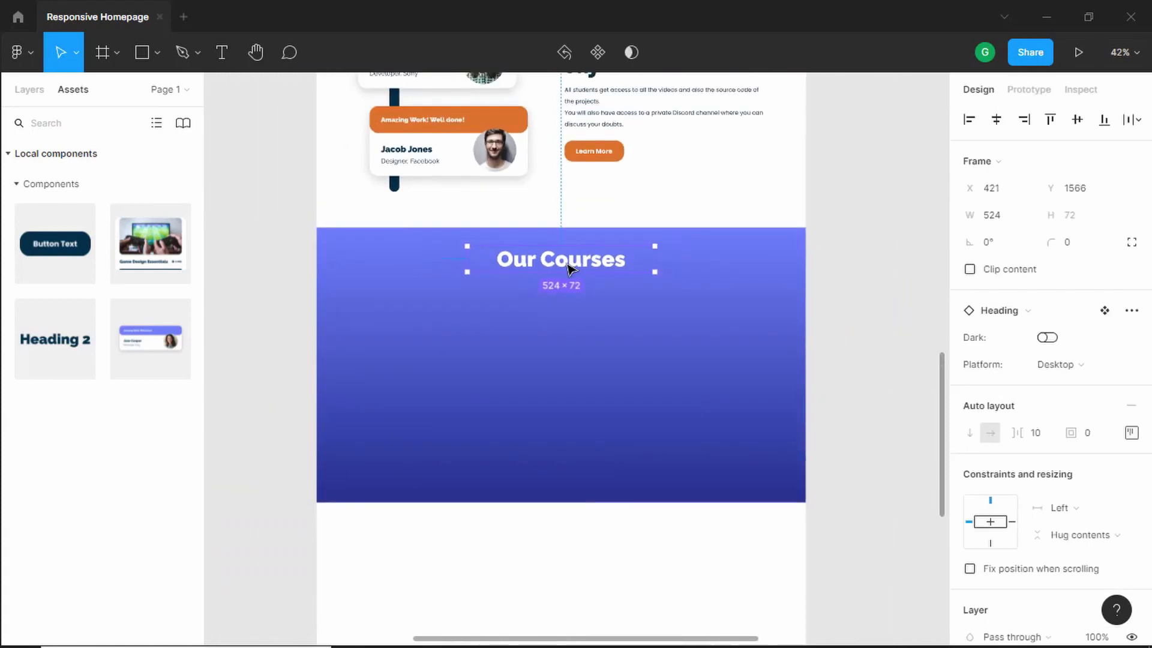
pyautogui.press('alt')
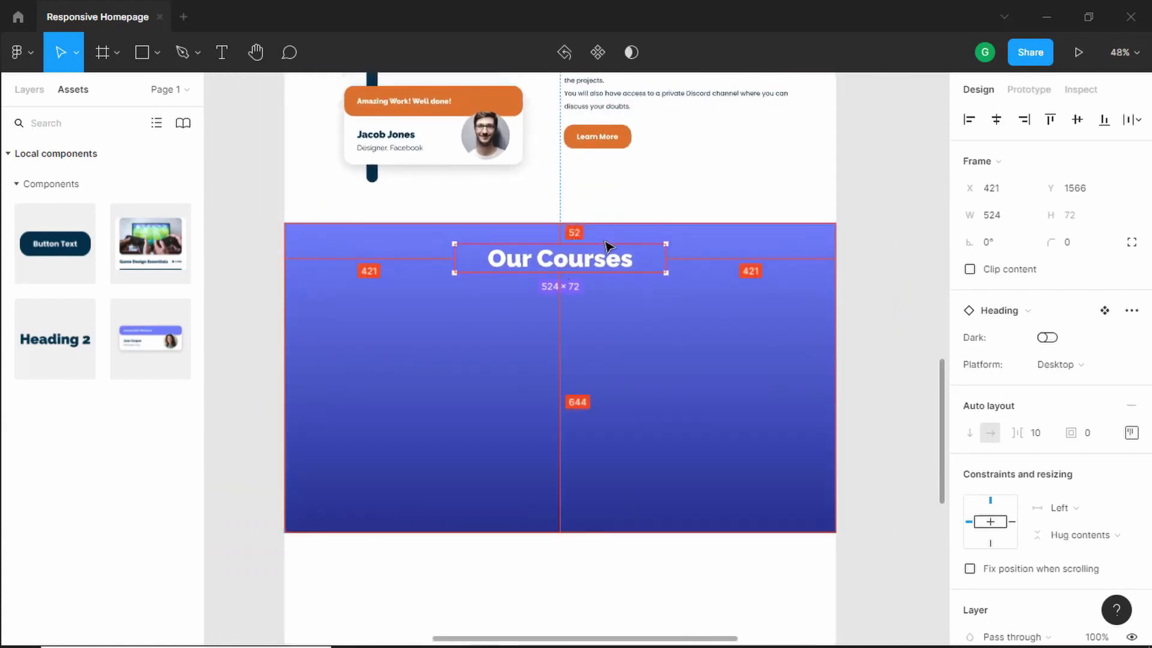
pyautogui.hotkey('alt', 'shift', 'Down')
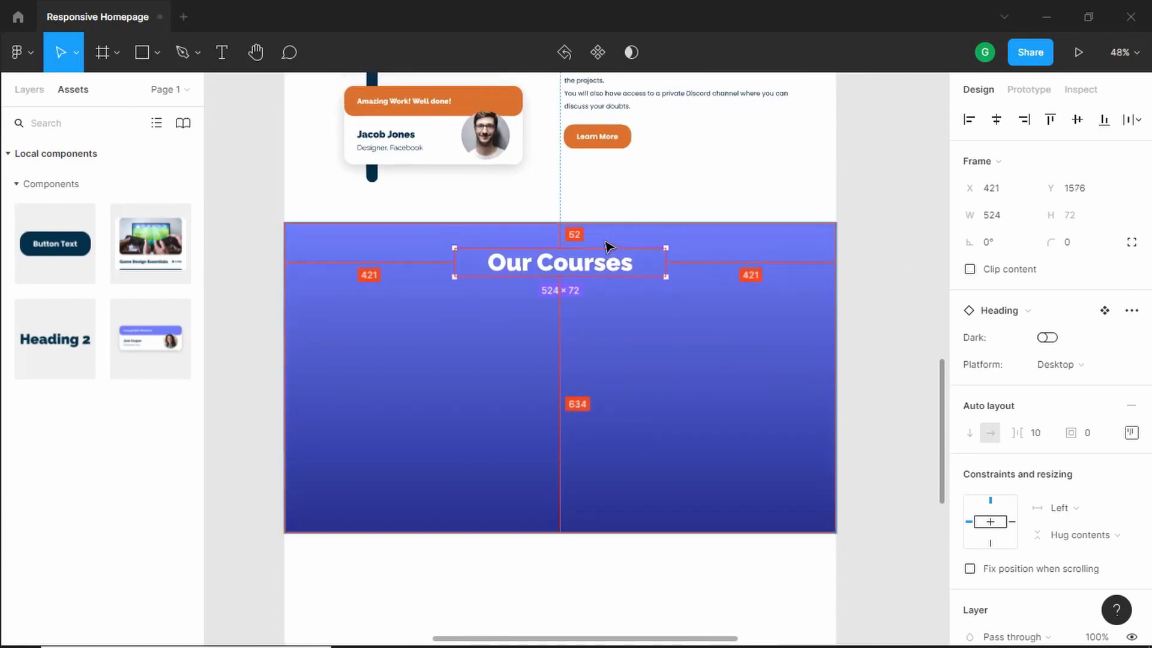
pyautogui.hotkey('alt', 'shift', 'Down')
pyautogui.hotkey('alt', 'Up')
pyautogui.hotkey('alt', 'Up')
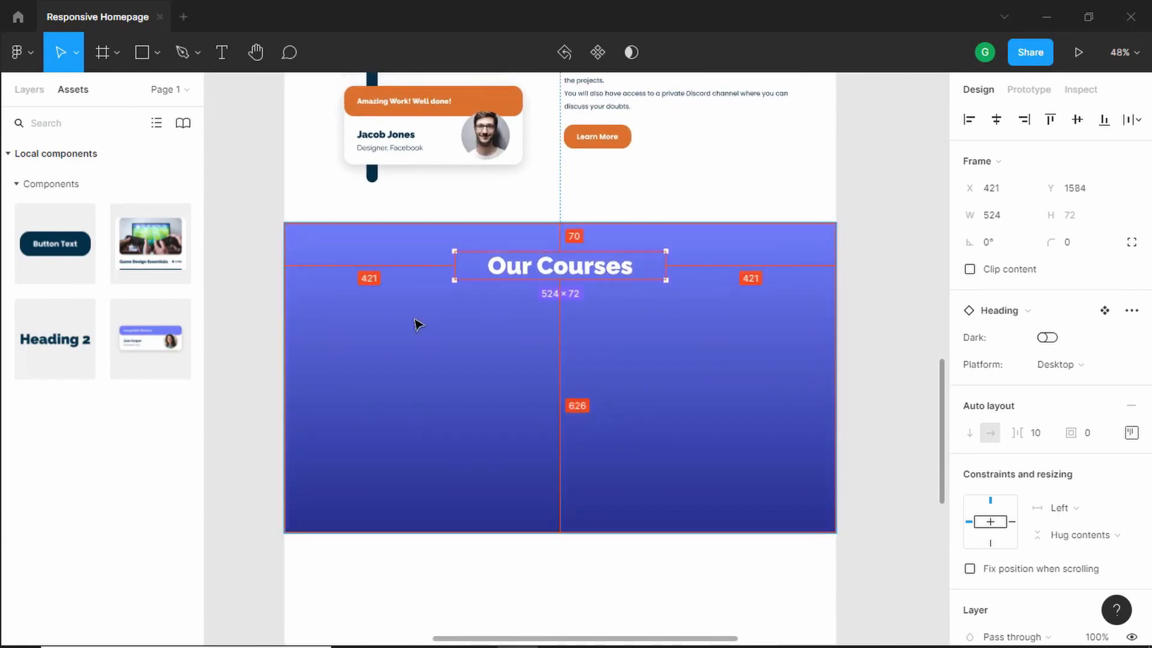
pyautogui.hotkey('alt', 'Tab')
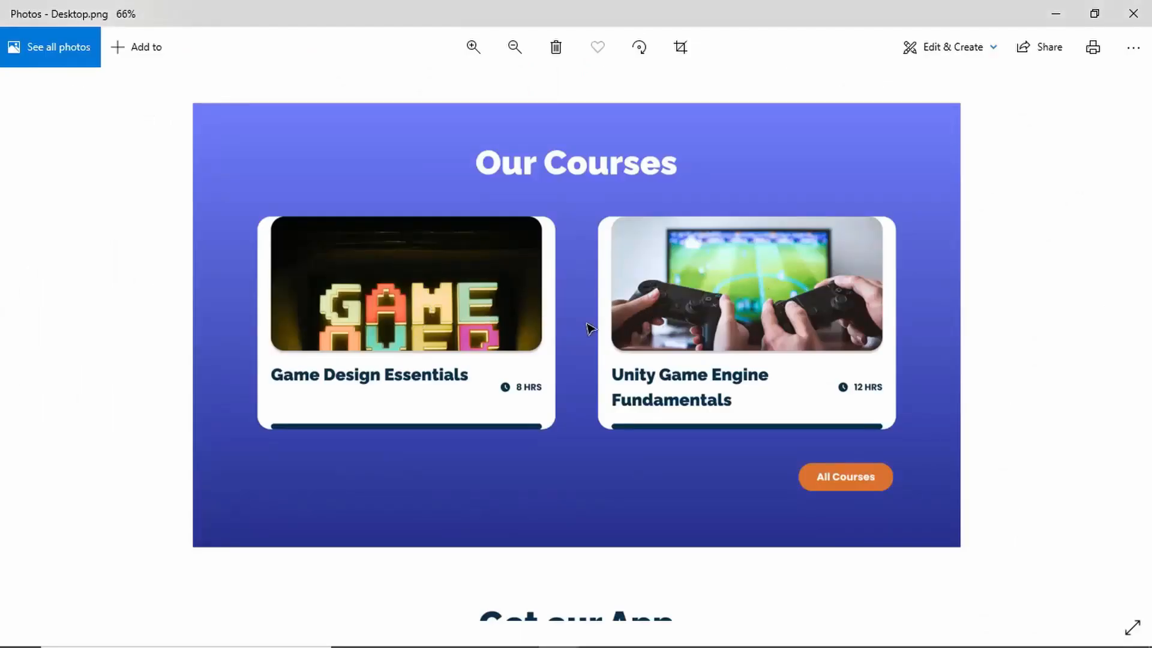
pyautogui.hotkey('alt', 'Tab')
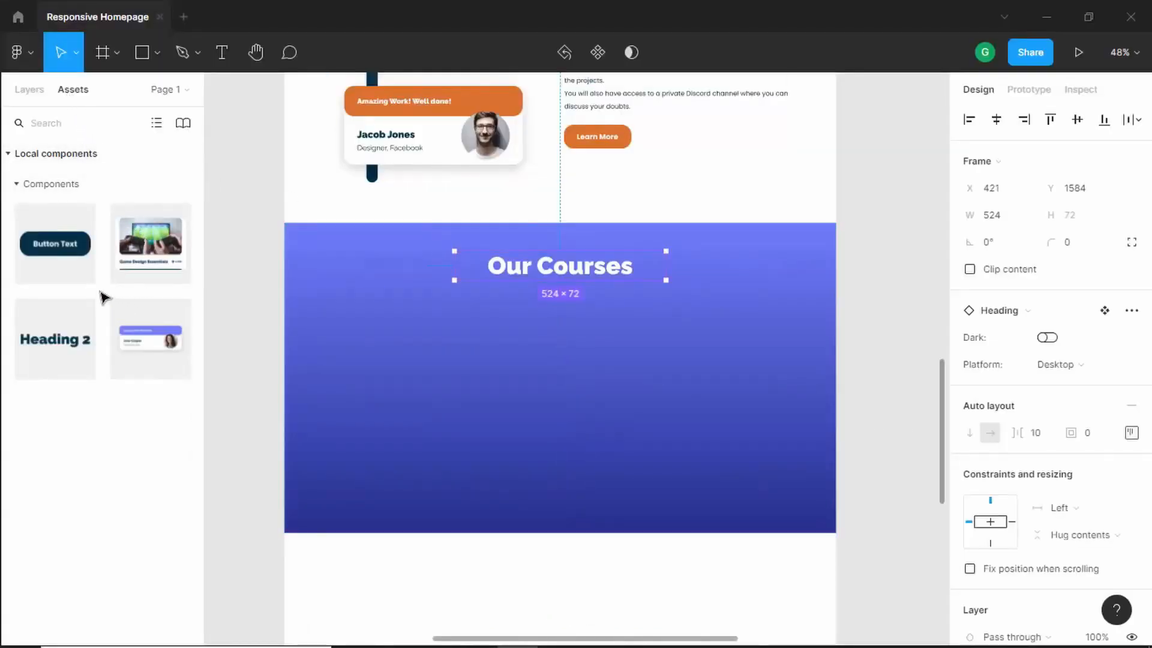
# - Place a Course card below the heading and widen it to about 526 px
pyautogui.moveTo(416, 363)
pyautogui.mouseDown()
pyautogui.moveTo(496, 379)
pyautogui.moveTo(406, 380)
pyautogui.moveTo(429, 381)
pyautogui.mouseUp()
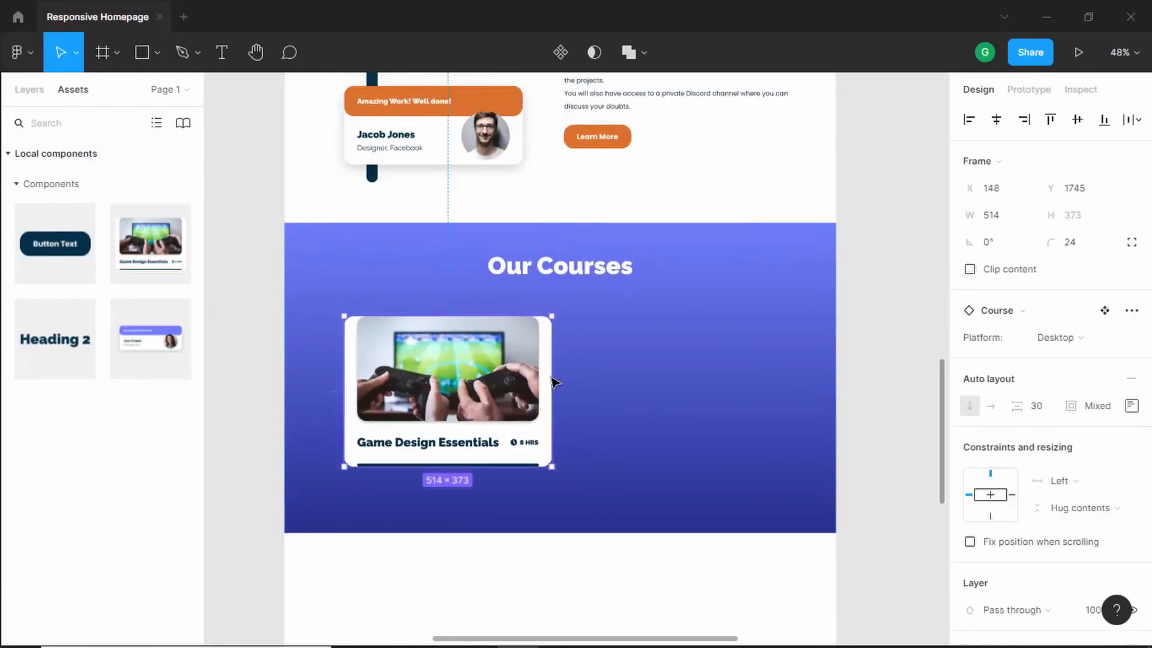
pyautogui.moveTo(553, 377); pyautogui.dragTo(559, 378)
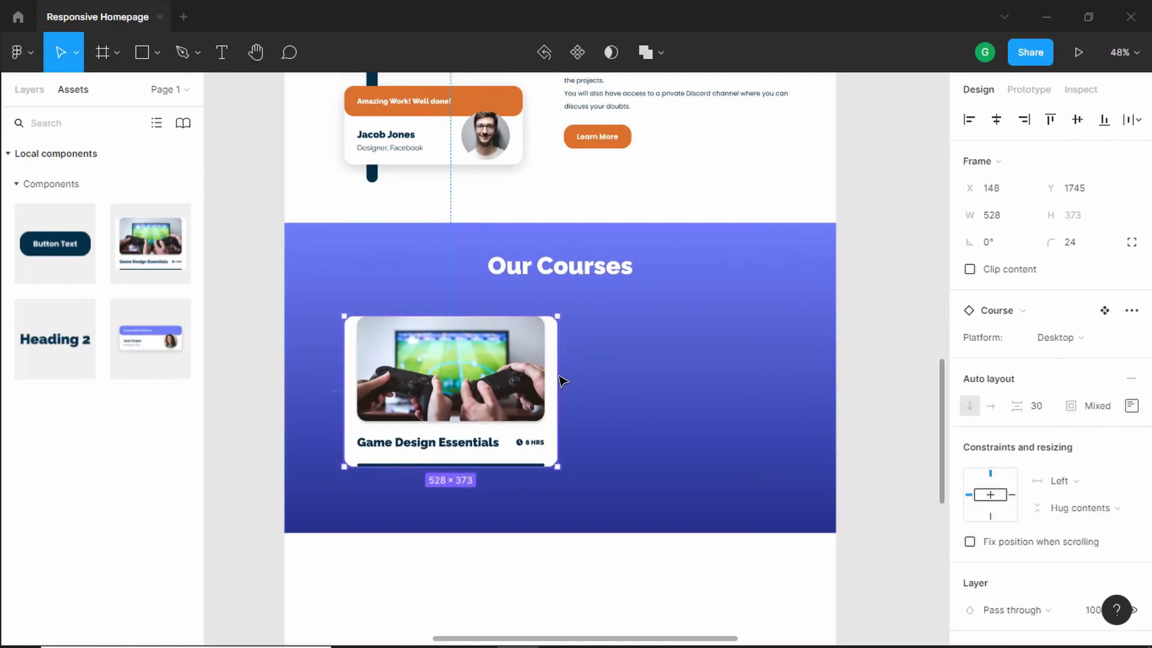
pyautogui.click(1023, 221)
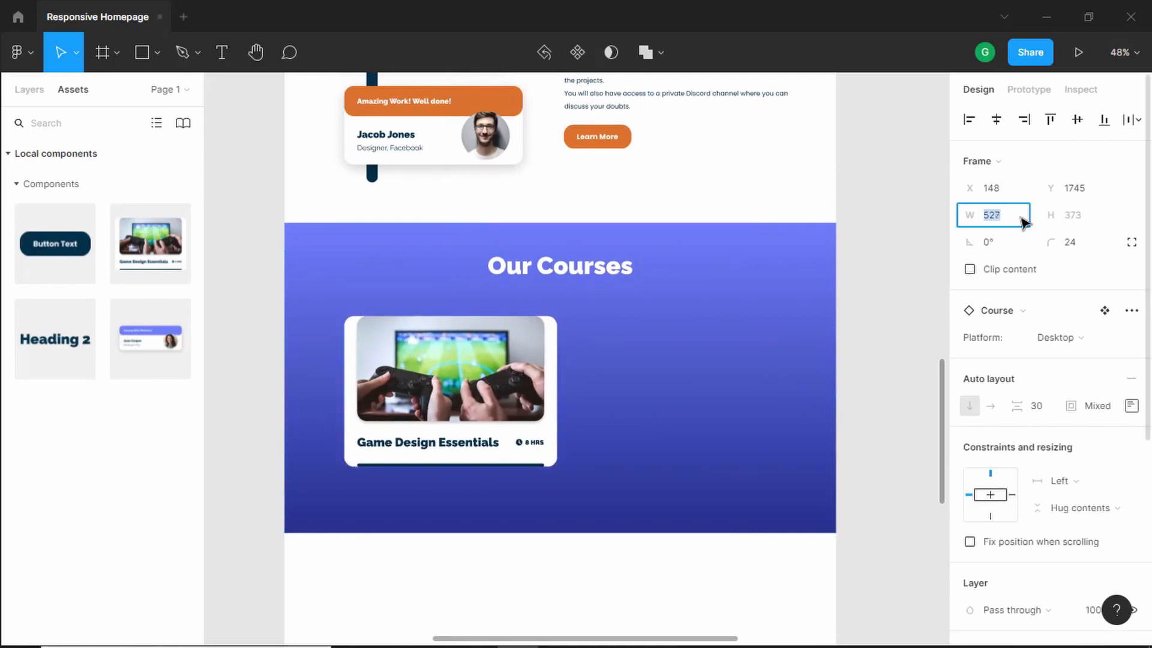
pyautogui.click(474, 377)
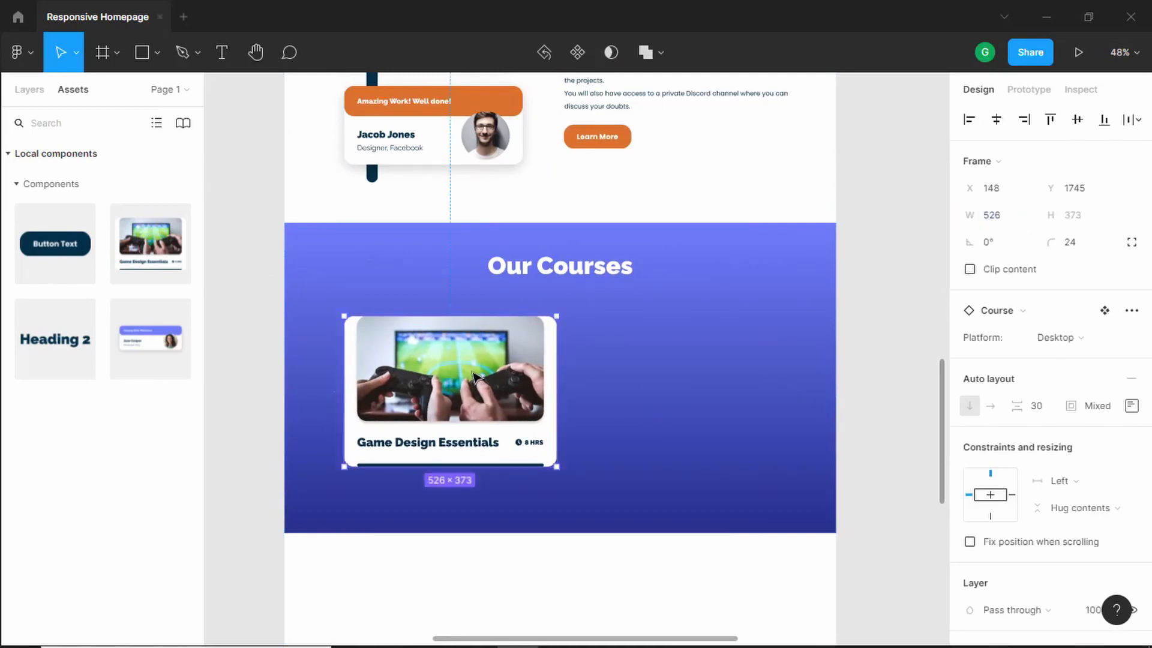
# - Duplicate the course card beside the original, then select both cards and nudge them up to Y 1712
pyautogui.moveTo(519, 381); pyautogui.dragTo(696, 379)
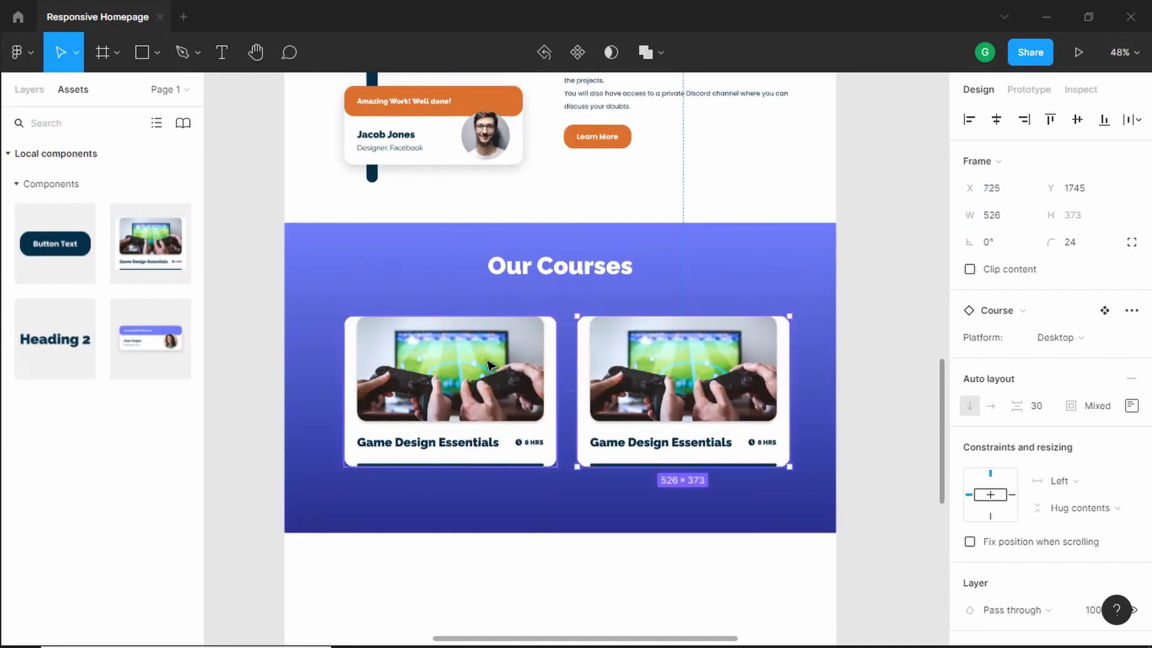
pyautogui.keyDown('shift'); pyautogui.click(463, 362); pyautogui.keyUp('shift')
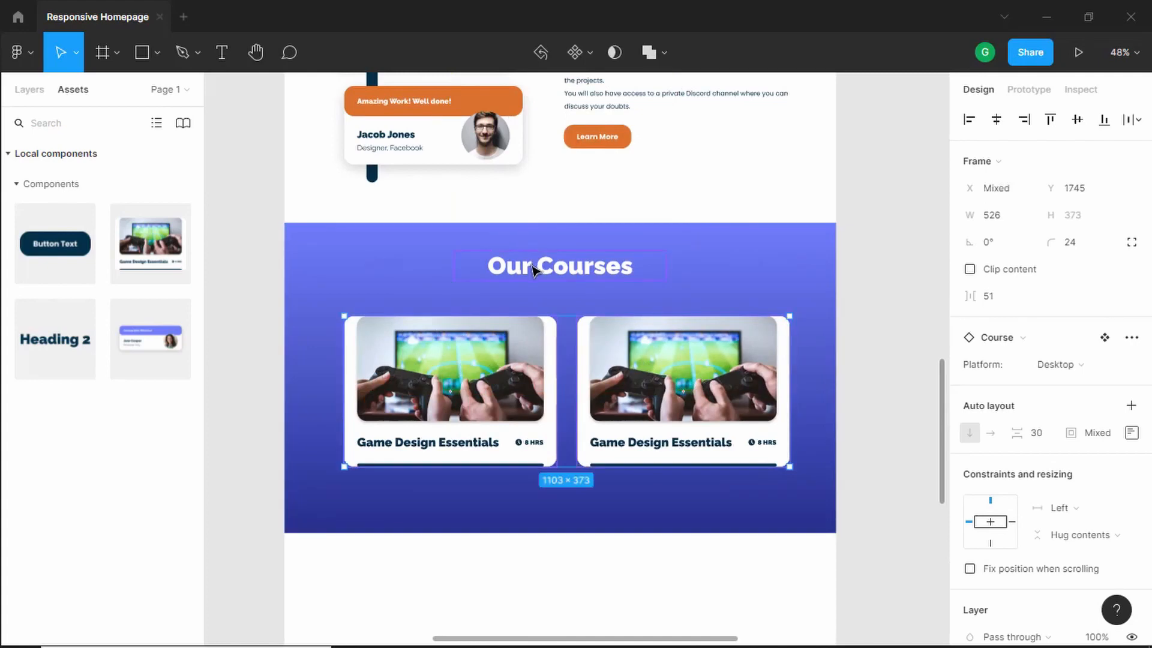
pyautogui.press('alt')
pyautogui.press('Up')
pyautogui.hotkey('shift', 'Up')
pyautogui.hotkey('shift', 'Up')
pyautogui.hotkey('shift', 'Up')
pyautogui.hotkey('shift', 'Up')
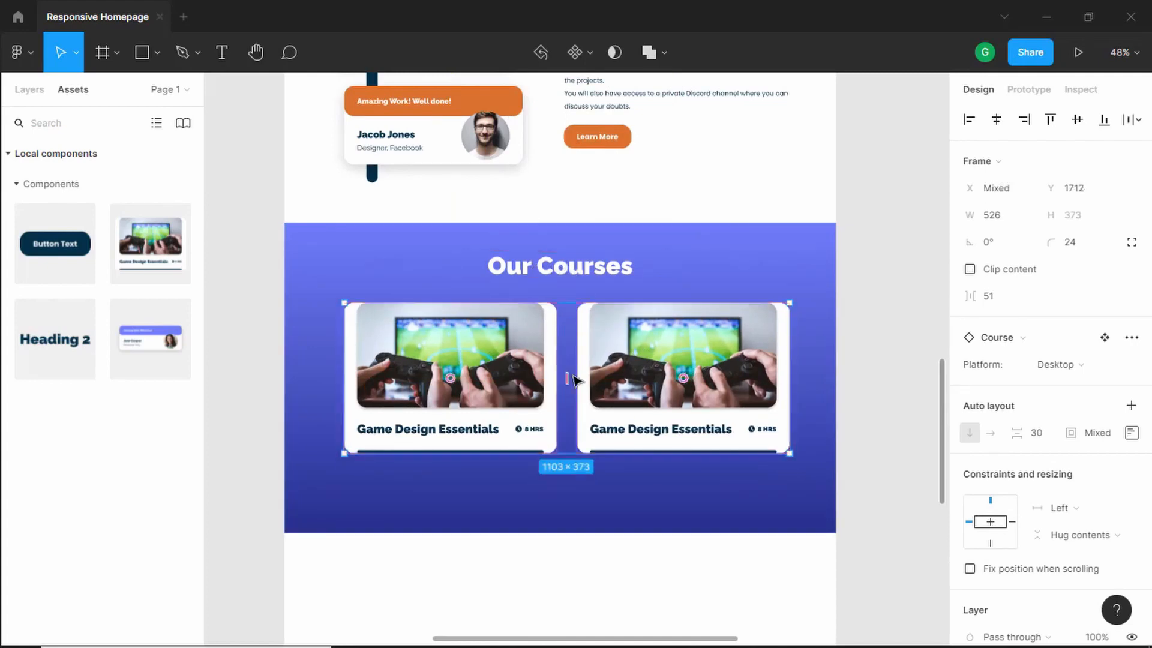
# - Place a Button component instance near the bottom right of the section, comparing with the reference
pyautogui.hotkey('alt', 'Tab')
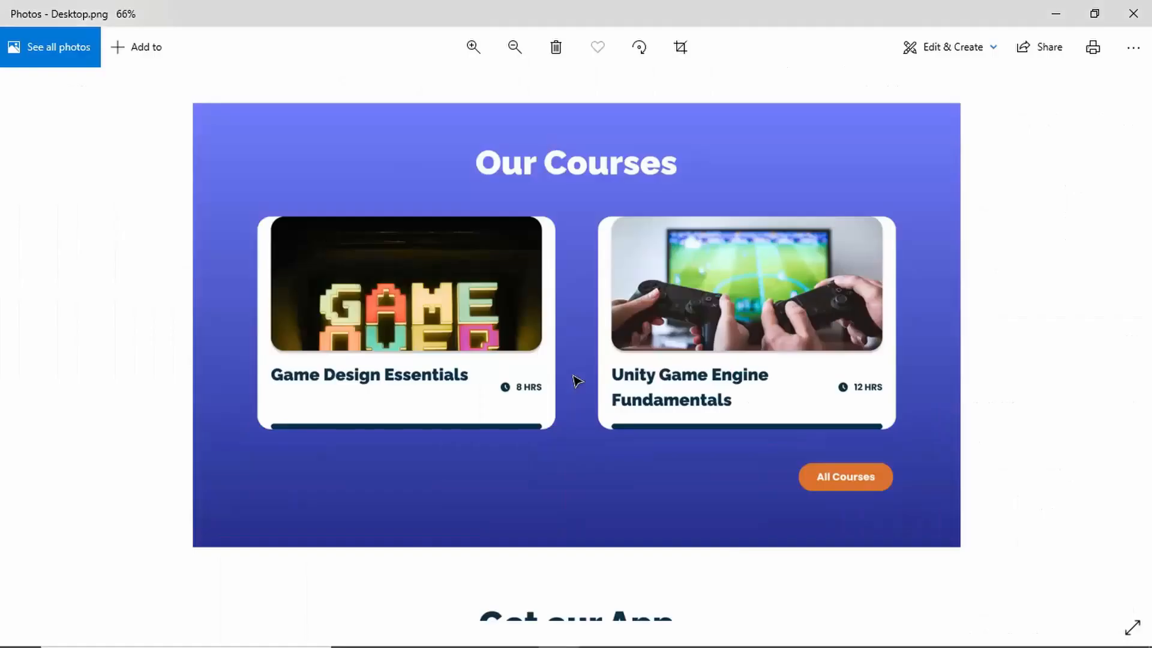
pyautogui.hotkey('alt', 'Tab')
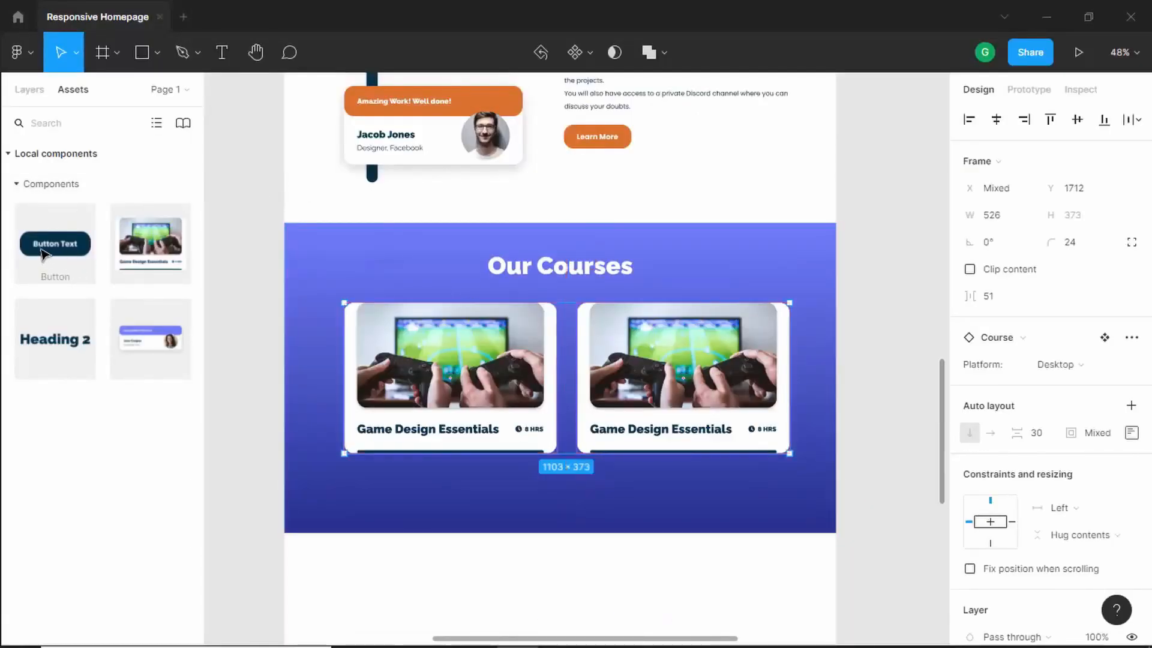
pyautogui.moveTo(43, 254); pyautogui.dragTo(729, 497)
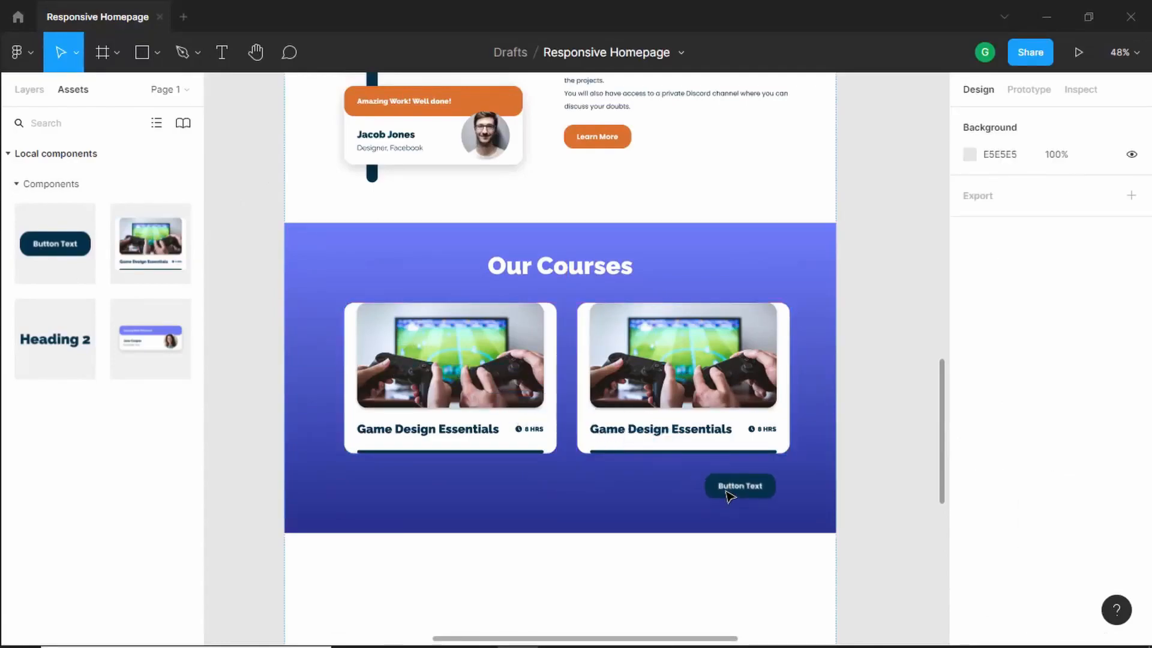
pyautogui.hotkey('alt', 'Tab')
# - Turn off the button's Dark variant and change its label to "All Courses"
pyautogui.hotkey('alt', 'Tab')
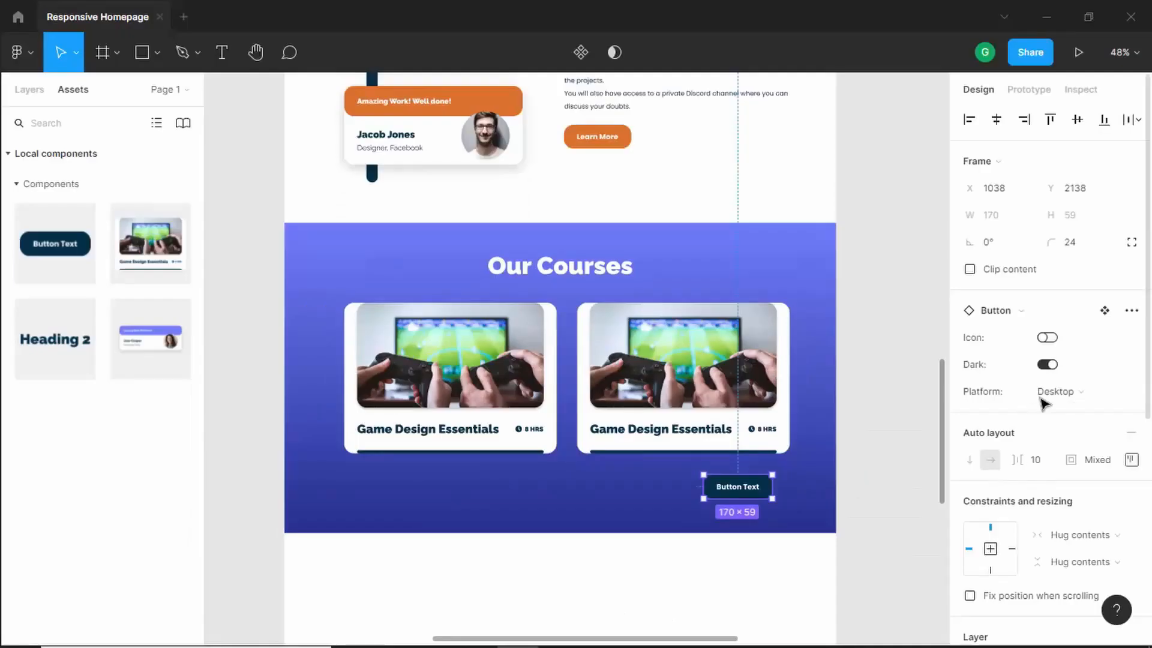
pyautogui.click(1047, 364)
pyautogui.moveTo(740, 496)
pyautogui.mouseDown()
pyautogui.moveTo(759, 489)
pyautogui.moveTo(750, 498)
pyautogui.mouseUp()
pyautogui.hotkey('alt', 'Tab')
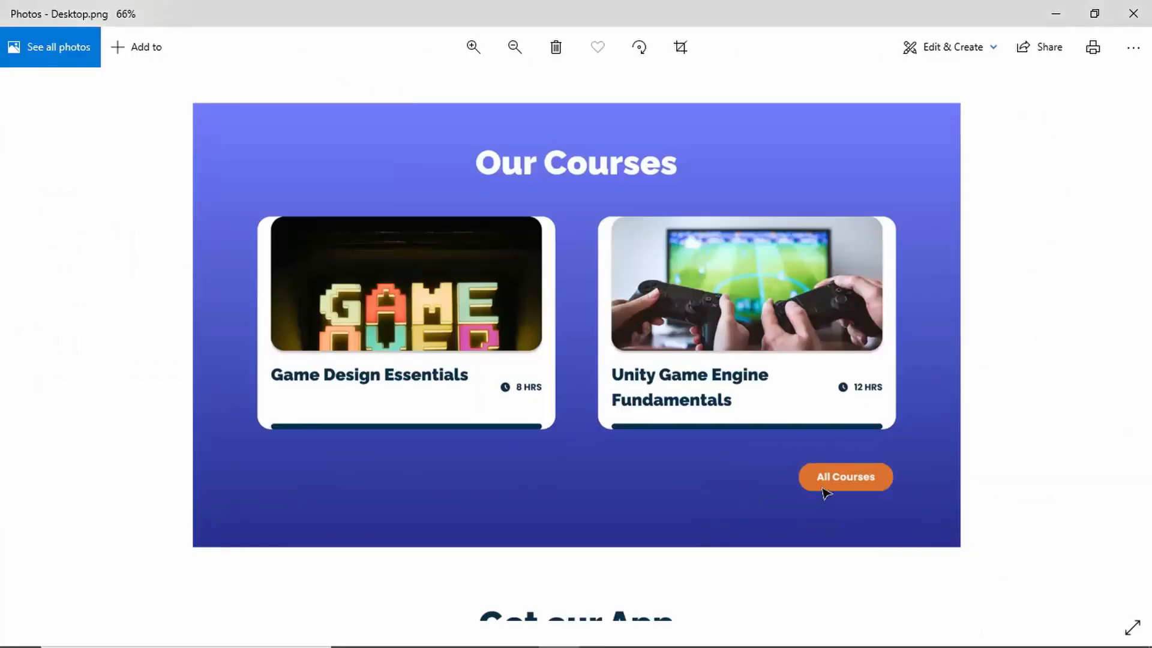
pyautogui.hotkey('alt', 'Tab')
pyautogui.doubleClick(753, 489)
pyautogui.write('All Courses')
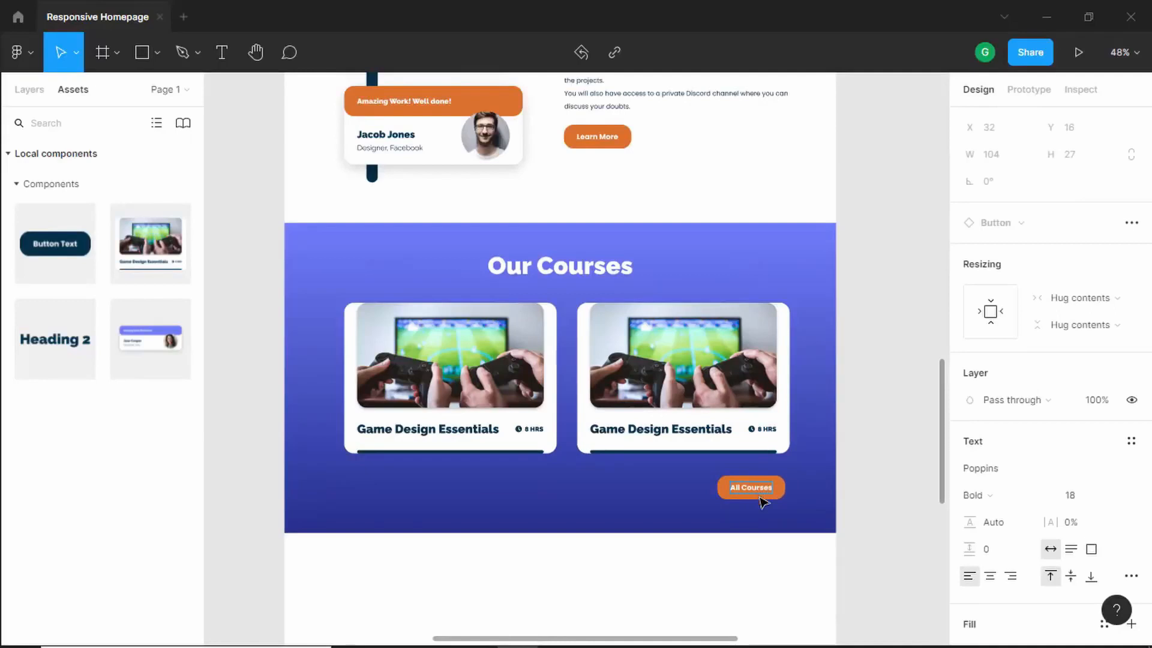
pyautogui.press('Escape')
# - Reduce the Our Courses section frame's height to 748 px, leaving 70 px below the All Courses button
pyautogui.scroll(5, 759, 502)
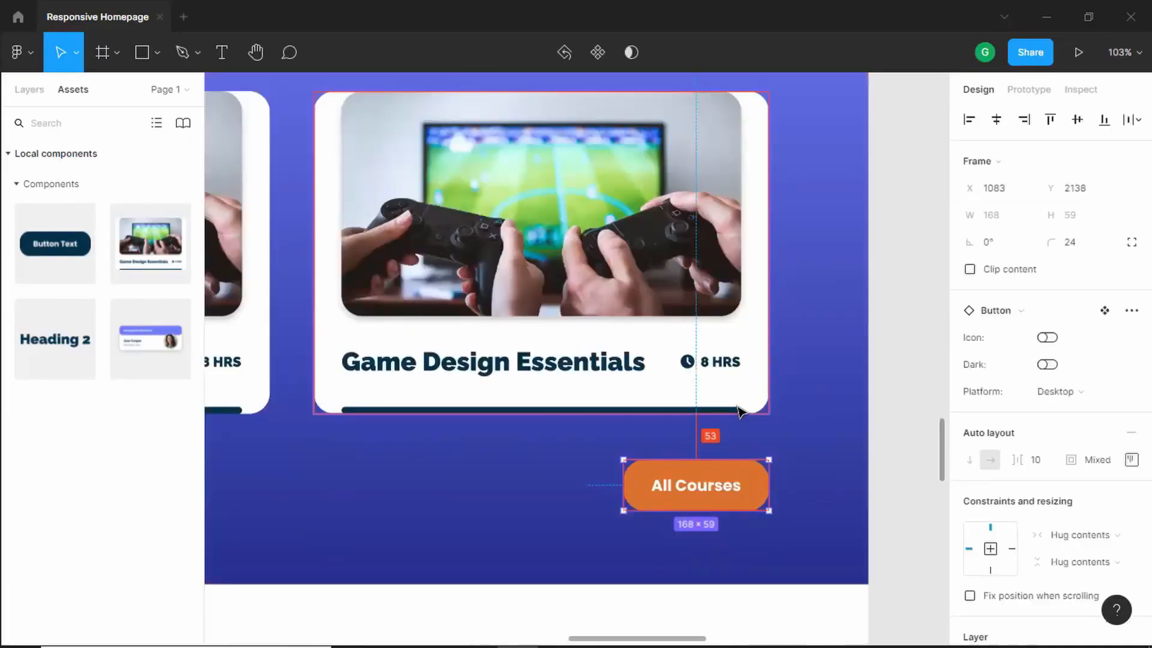
pyautogui.scroll(-4, 739, 411)
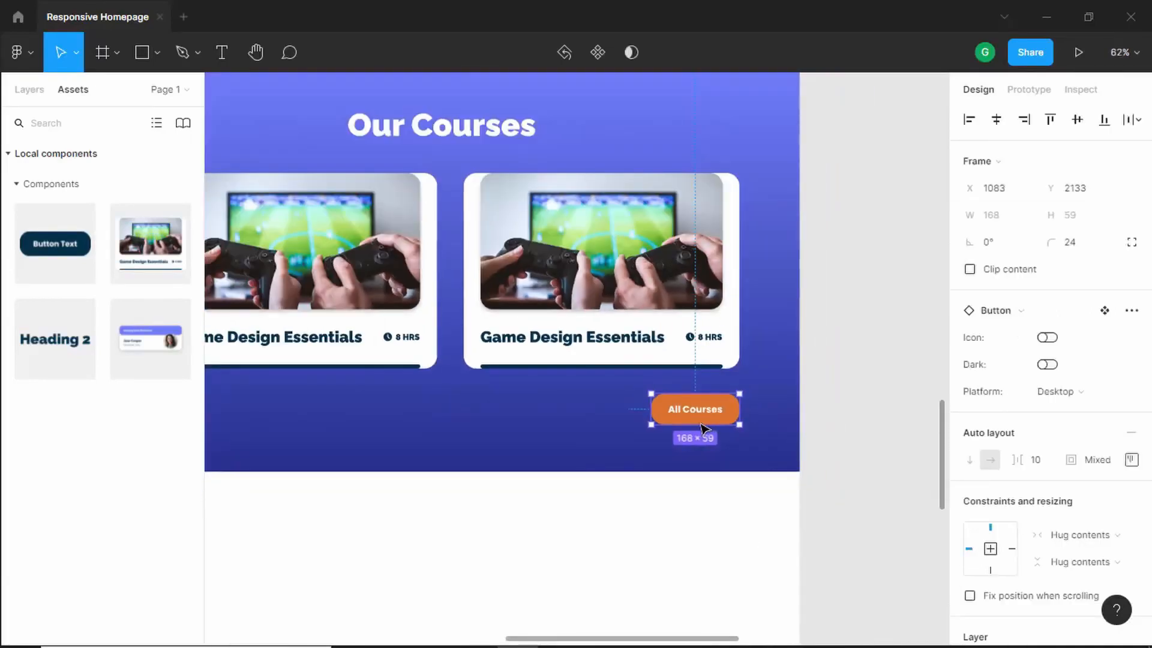
pyautogui.scroll(1, 705, 427)
pyautogui.click(694, 454)
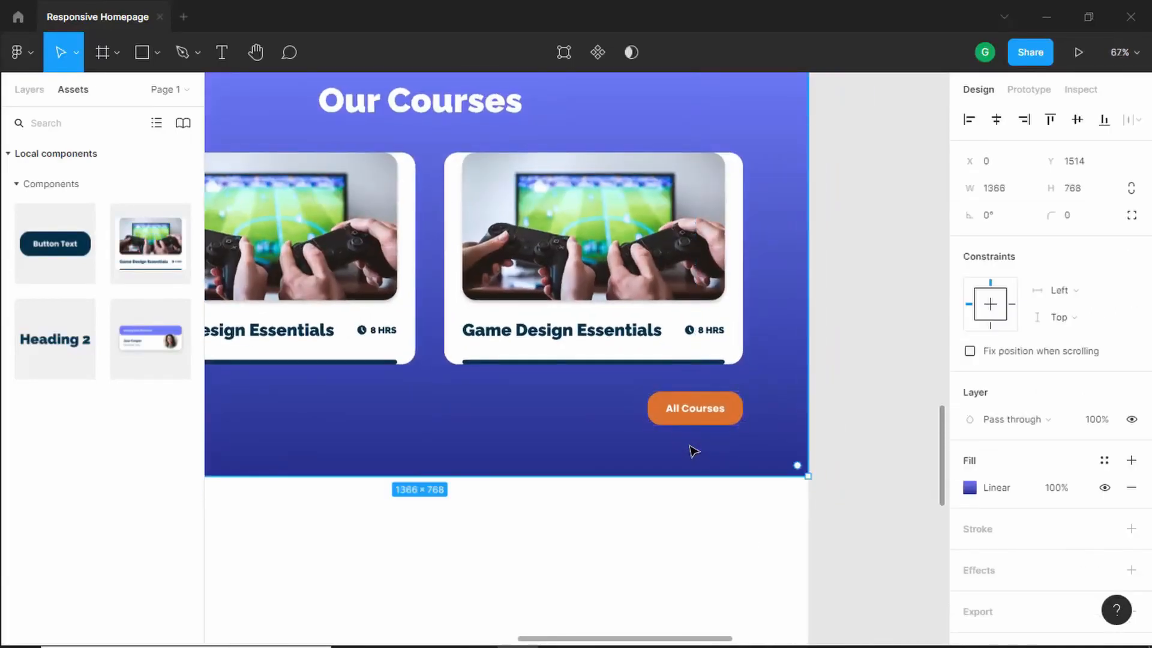
pyautogui.press('alt')
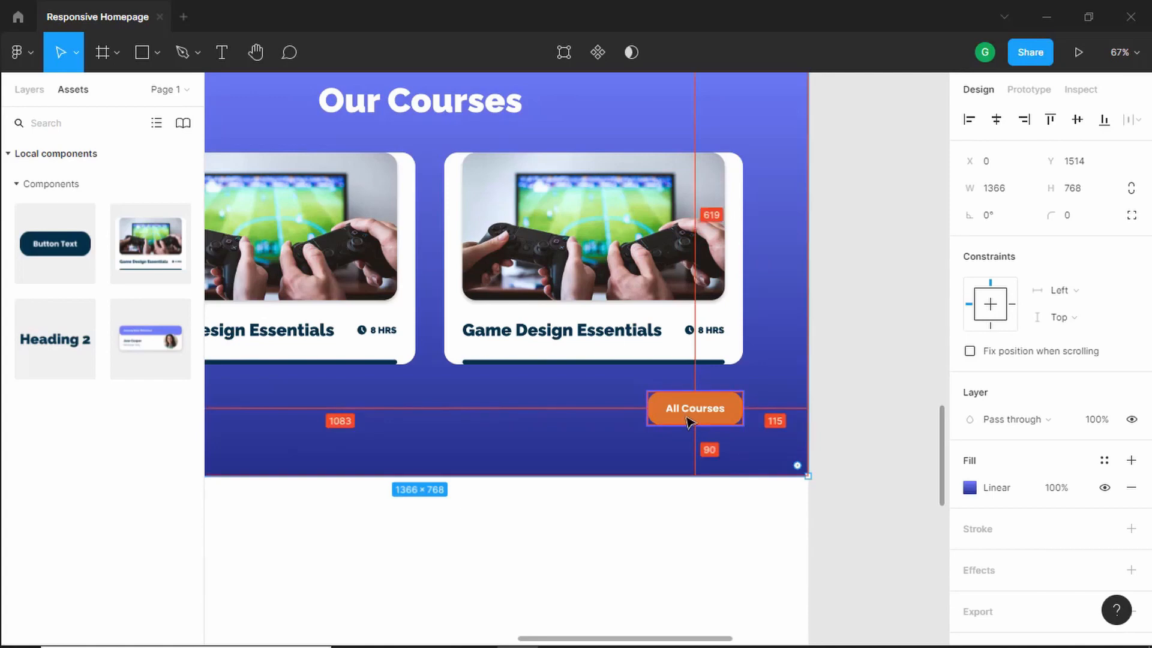
pyautogui.press('ctrl')
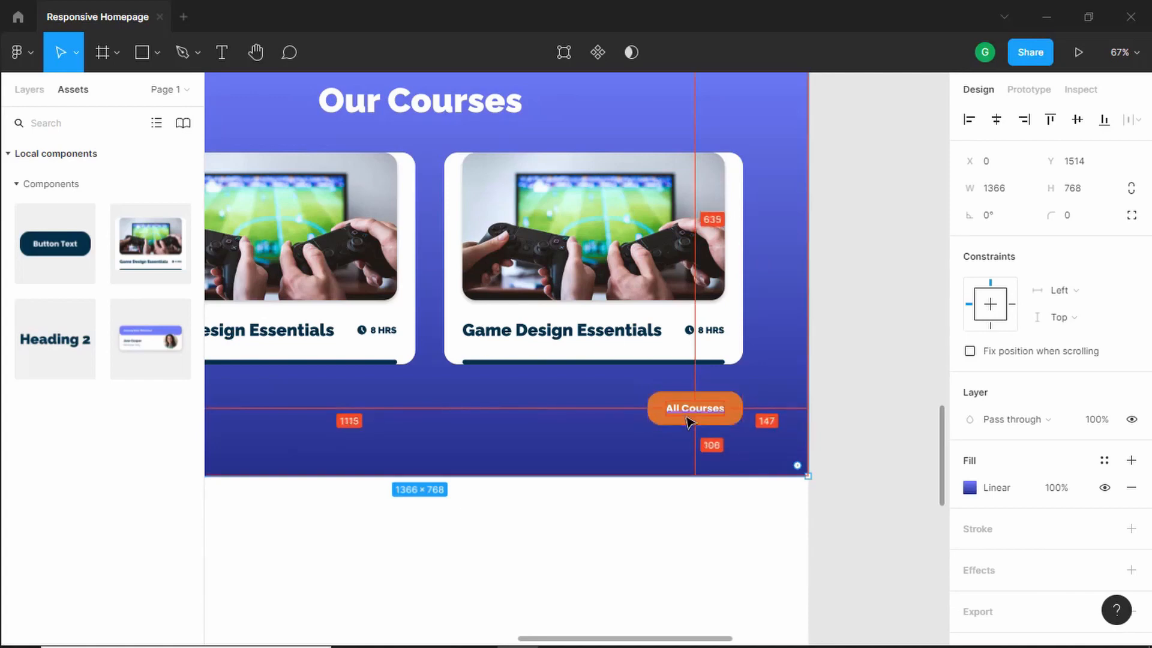
pyautogui.press('Escape')
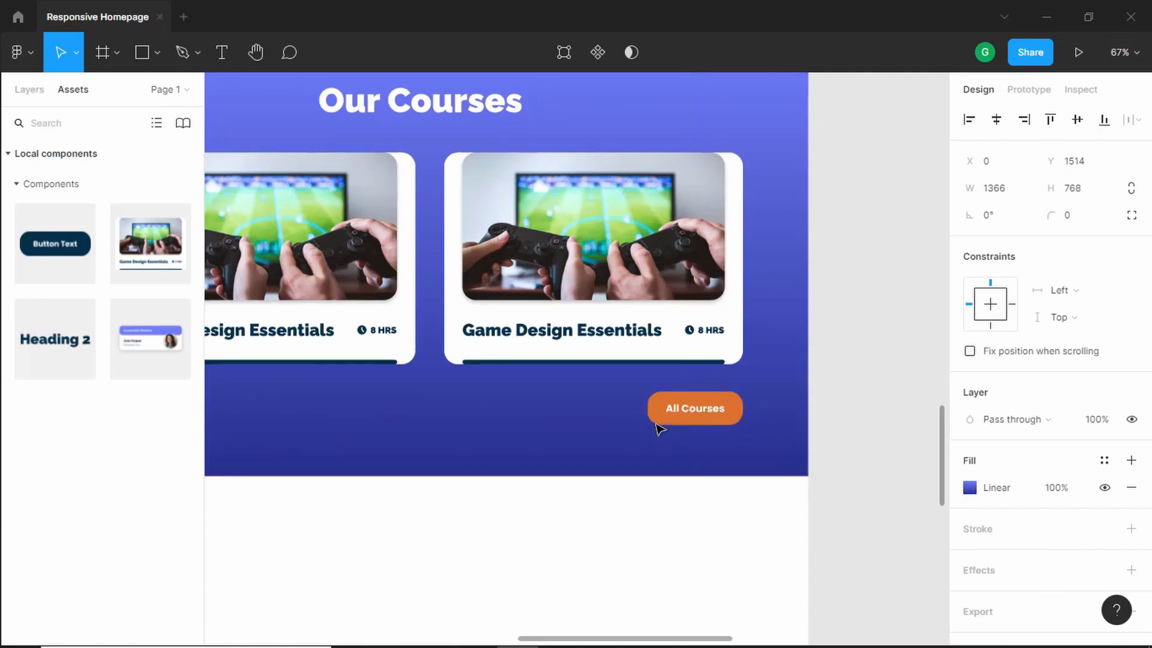
pyautogui.hotkey('ctrl', 'Up')
pyautogui.hotkey('ctrl', 'Up')
pyautogui.hotkey('ctrl', 'Up')
pyautogui.hotkey('ctrl', 'Up')
pyautogui.hotkey('ctrl', 'Up')
pyautogui.hotkey('ctrl', 'Up')
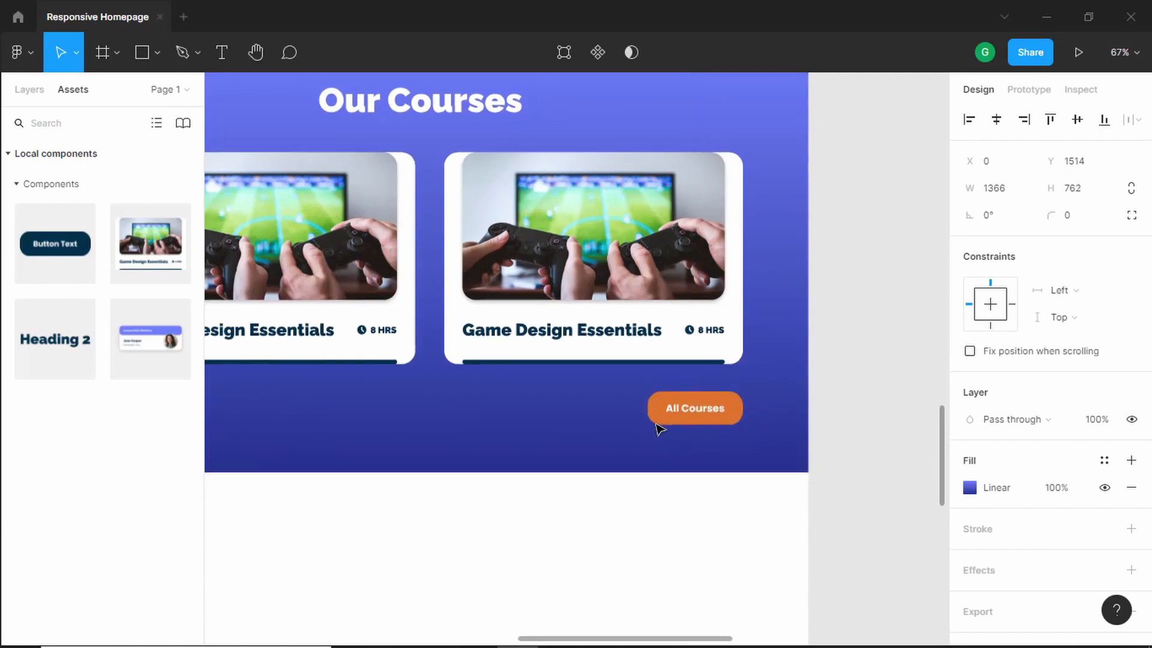
pyautogui.hotkey('ctrl', 'Up')
pyautogui.hotkey('ctrl', 'Up')
pyautogui.hotkey('ctrl', 'Up')
pyautogui.press('alt')
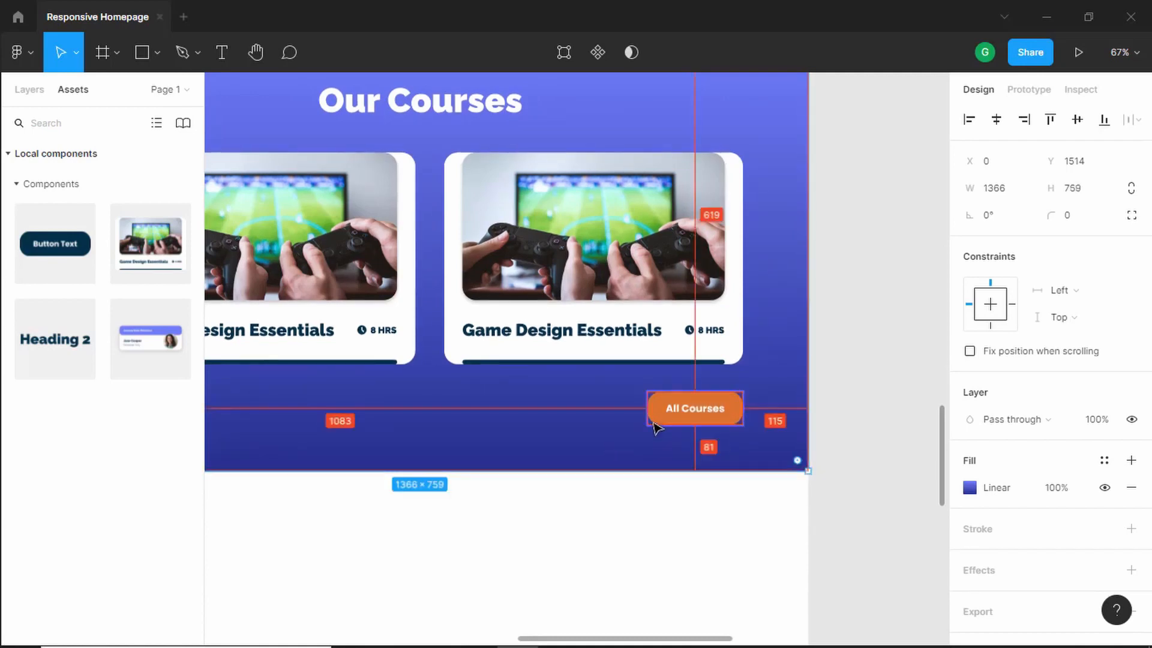
pyautogui.hotkey('ctrl', 'Up')
pyautogui.hotkey('ctrl', 'Up')
pyautogui.hotkey('ctrl', 'Up')
pyautogui.hotkey('ctrl', 'Up')
pyautogui.hotkey('ctrl', 'Up')
pyautogui.hotkey('ctrl', 'Up')
pyautogui.hotkey('ctrl', 'Up')
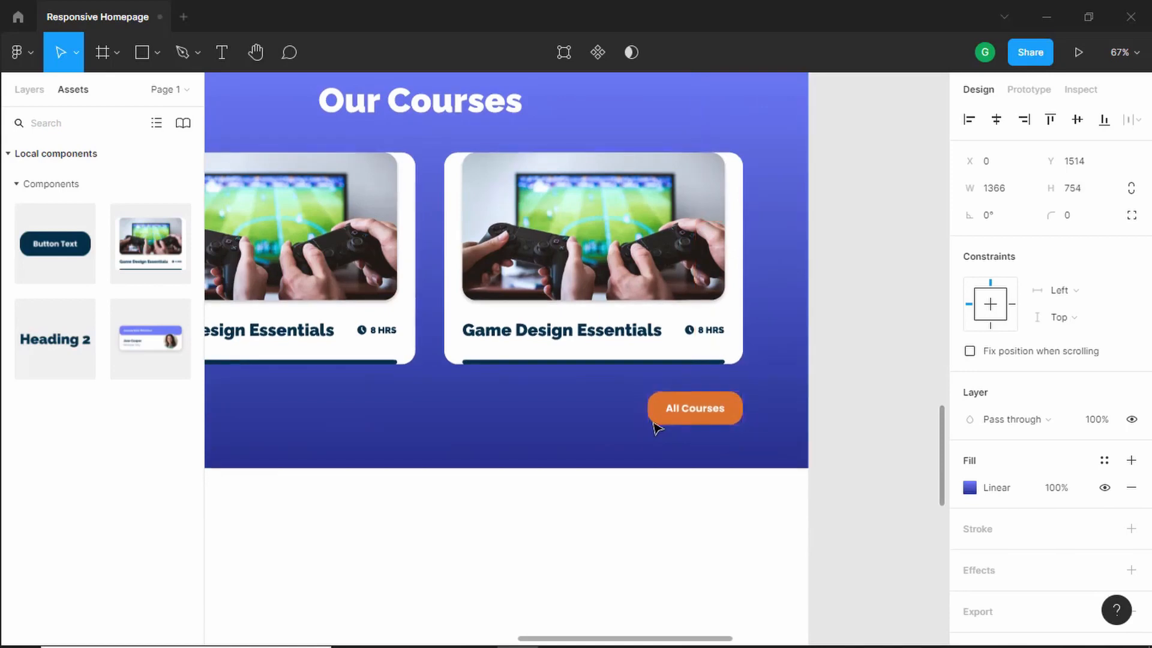
pyautogui.press('alt')
pyautogui.hotkey('ctrl', 'Up')
pyautogui.hotkey('ctrl', 'Up')
pyautogui.hotkey('ctrl', 'Up')
pyautogui.hotkey('ctrl', 'Up')
pyautogui.press('alt')
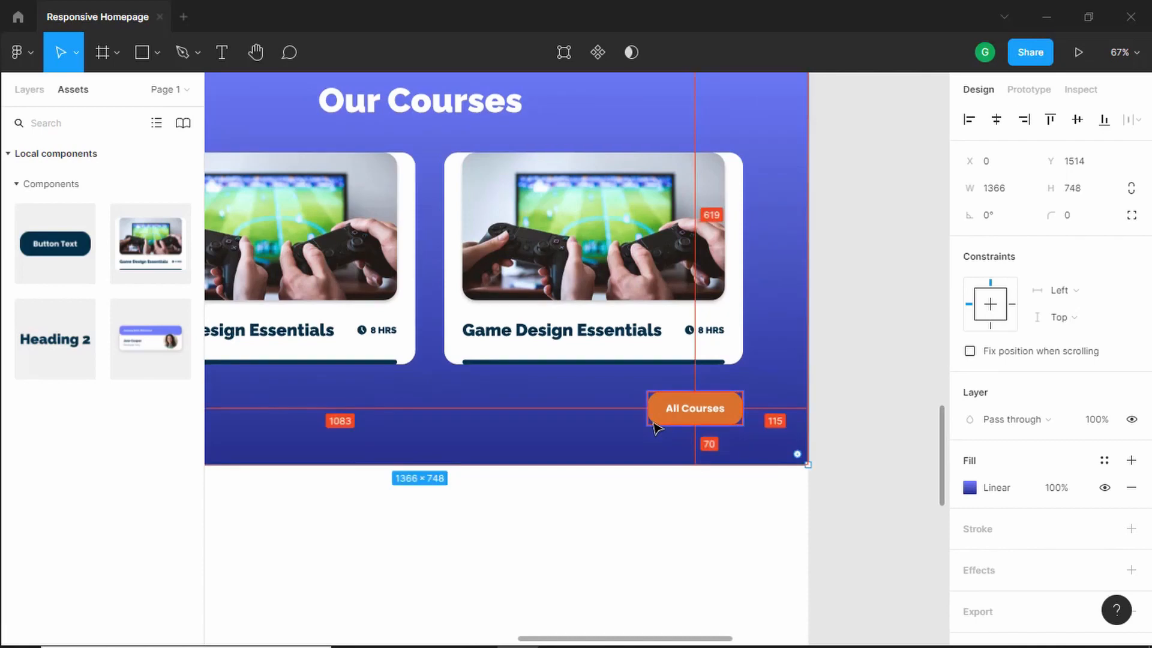
# - Compare the Our Courses section with the reference design
pyautogui.scroll(-4, 657, 427)
pyautogui.scroll(2, 487, 363)
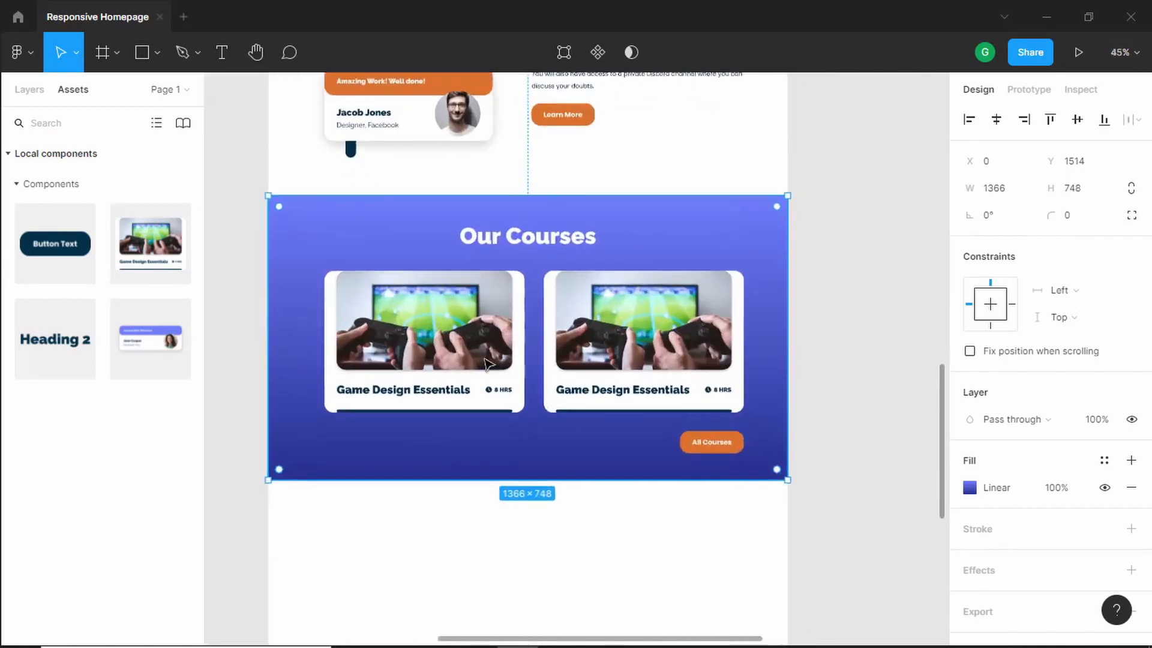
pyautogui.scroll(2, 489, 364)
pyautogui.hotkey('alt', 'Tab')
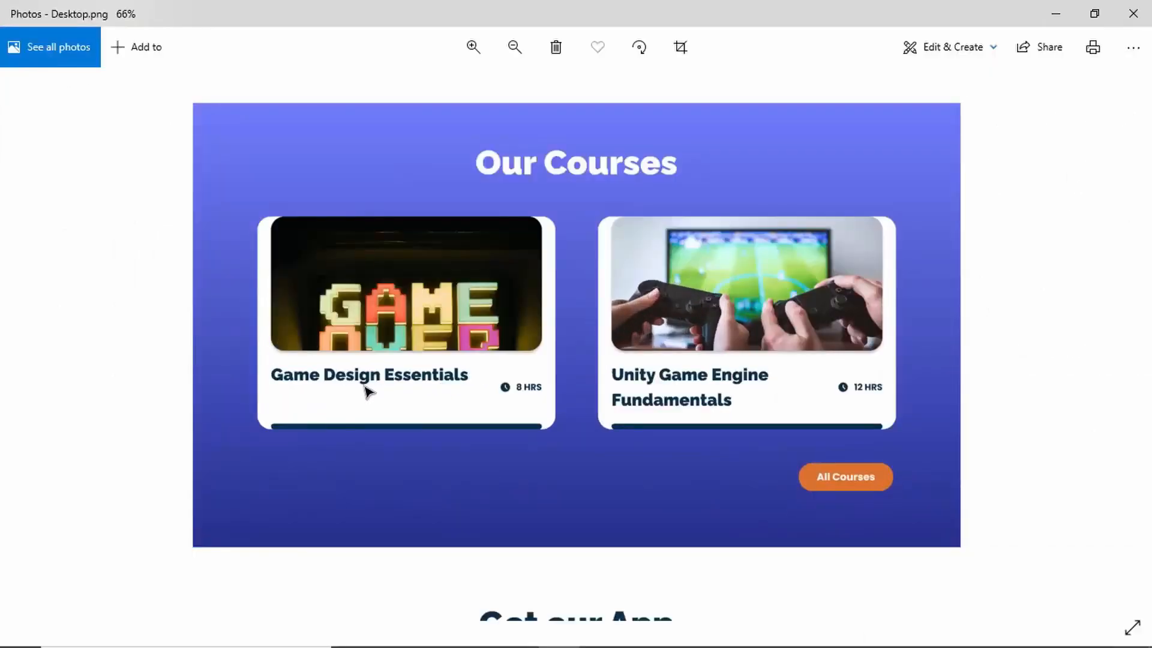
pyautogui.hotkey('alt', 'Tab')
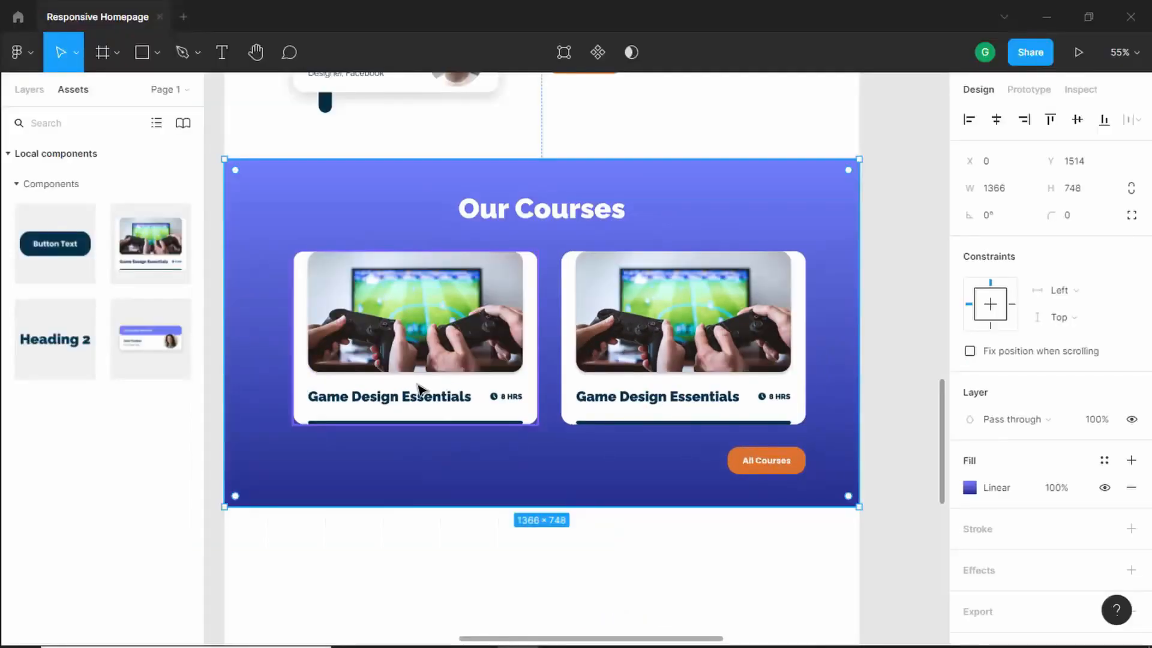
pyautogui.hotkey('alt', 'Tab')
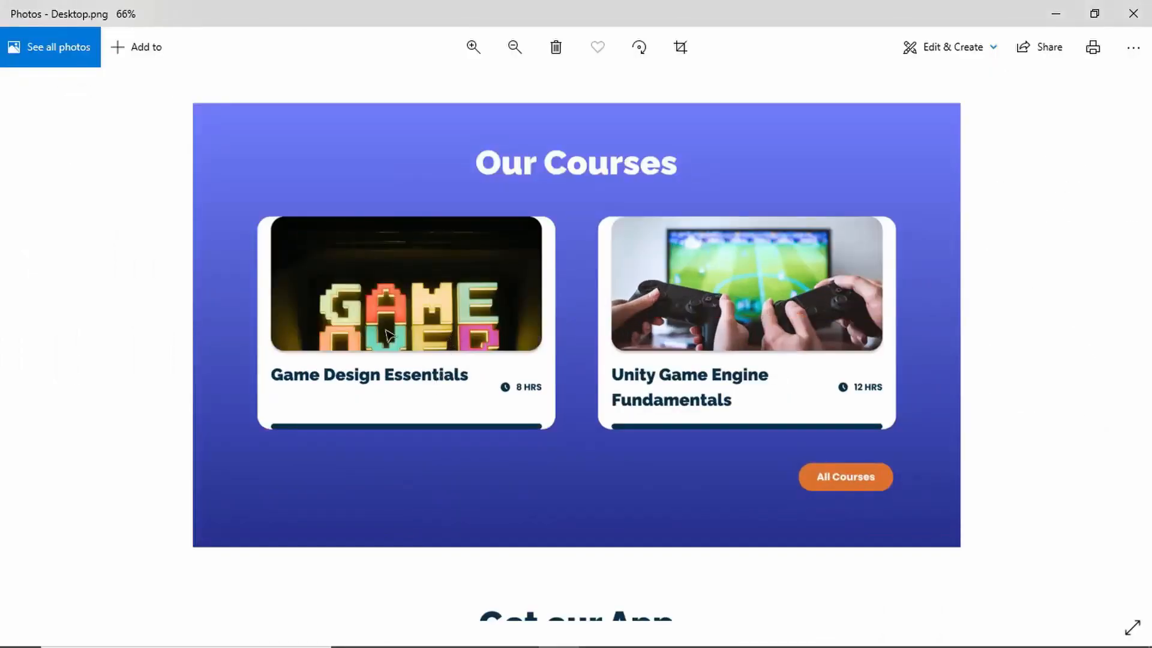
pyautogui.hotkey('alt', 'Tab')
# - Replace the first card's image with a Pexels photo found by searching "game"
pyautogui.doubleClick(418, 309)
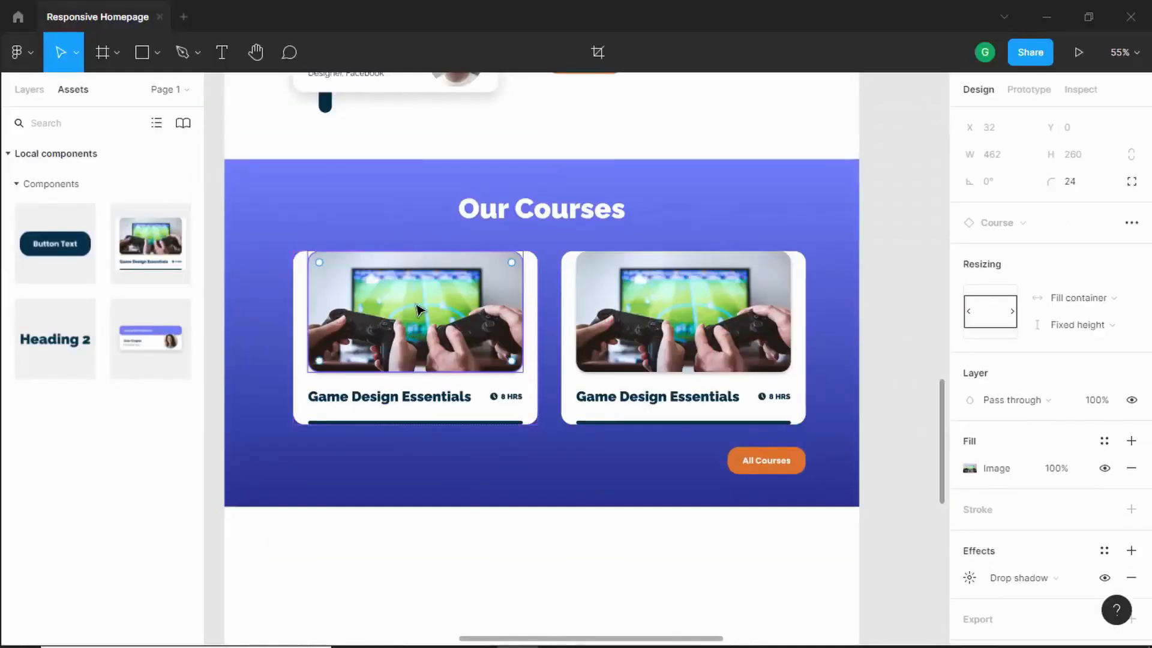
pyautogui.rightClick(418, 309)
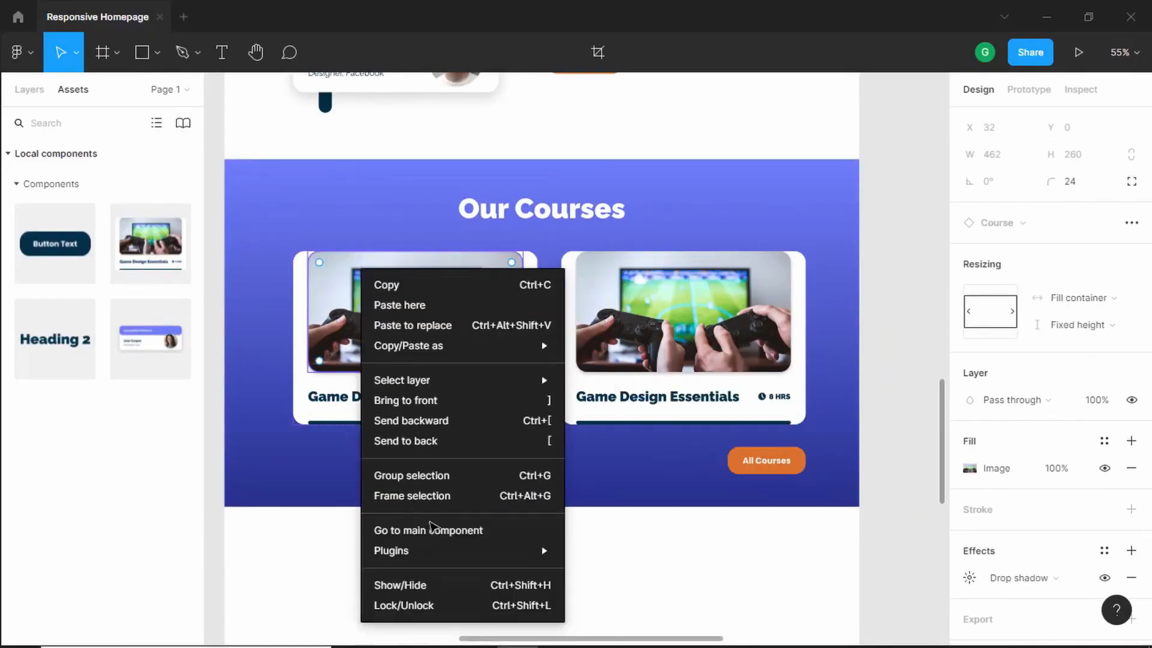
pyautogui.moveTo(442, 559)
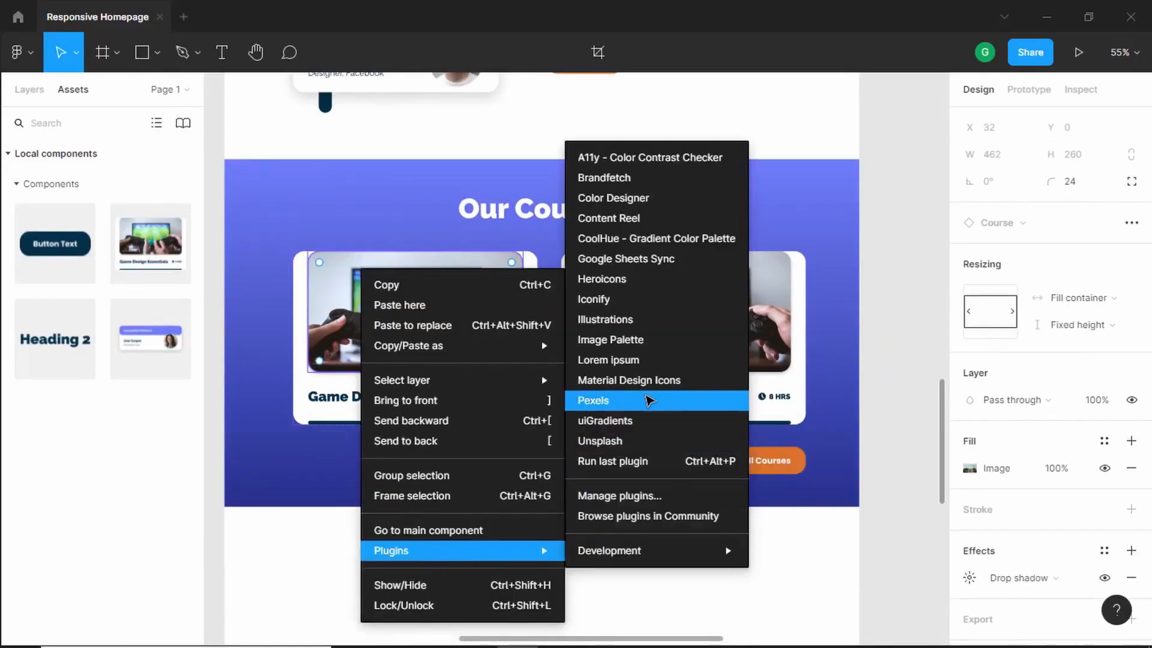
pyautogui.click(648, 400)
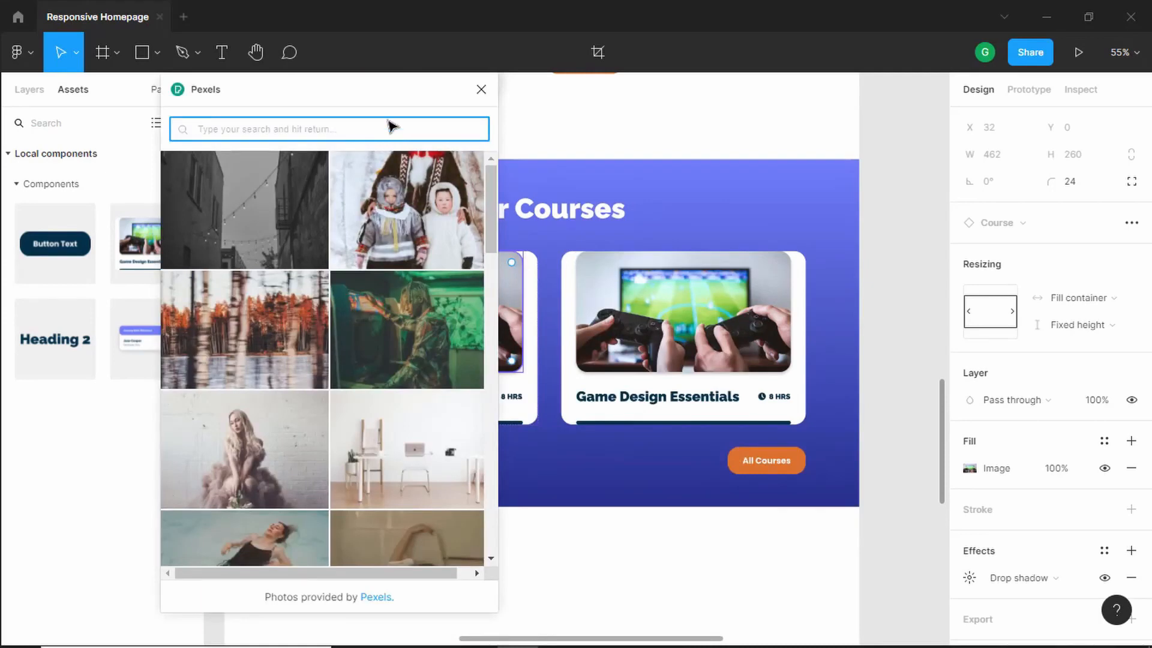
pyautogui.write('game')
pyautogui.press('Return')
pyautogui.scroll(-5, 234, 372)
pyautogui.scroll(-3, 234, 370)
pyautogui.scroll(3, 240, 360)
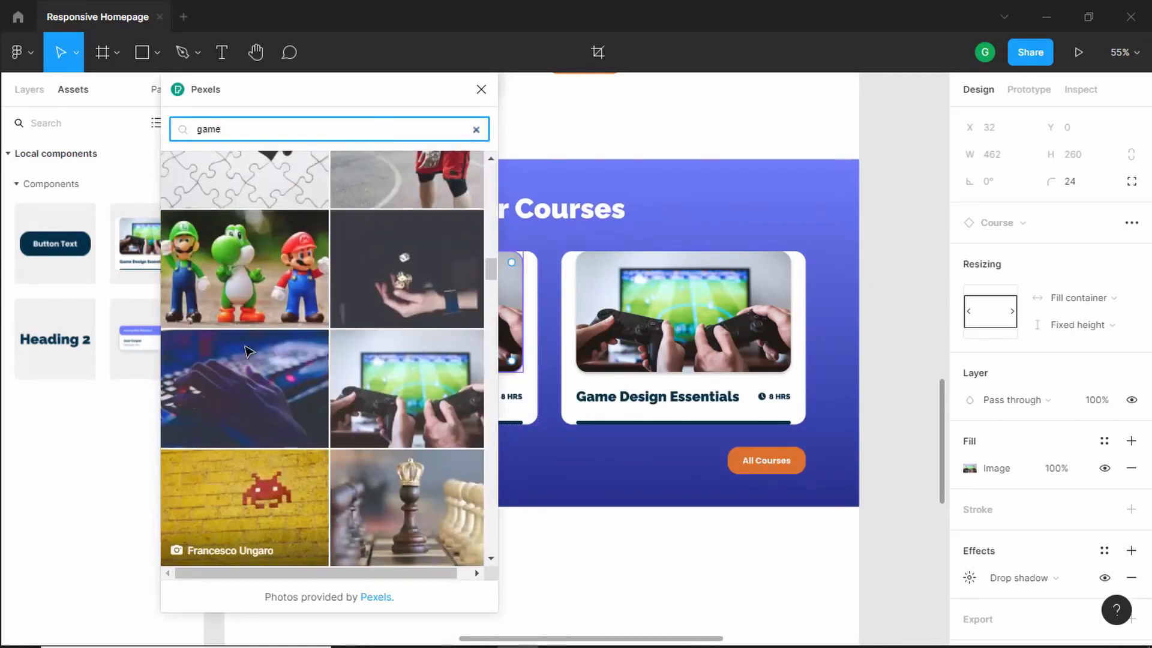
pyautogui.click(268, 279)
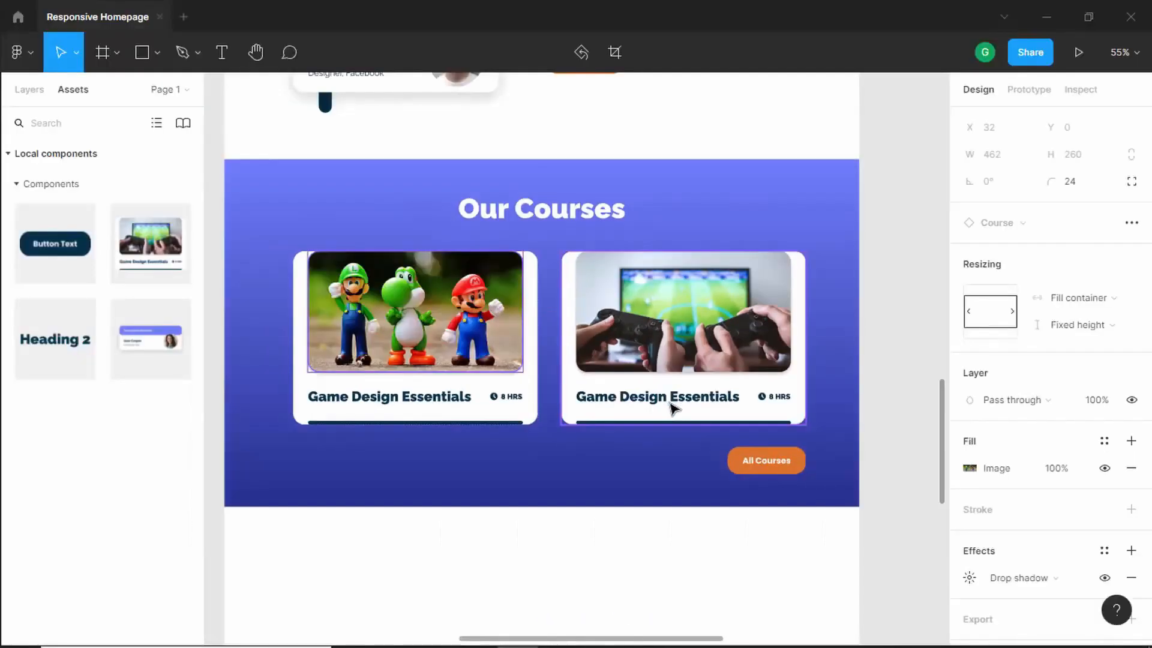
# - Rename the second course card's title to "Unity Game Engine Fundamentals"
pyautogui.scroll(5, 672, 408)
pyautogui.doubleClick(674, 402)
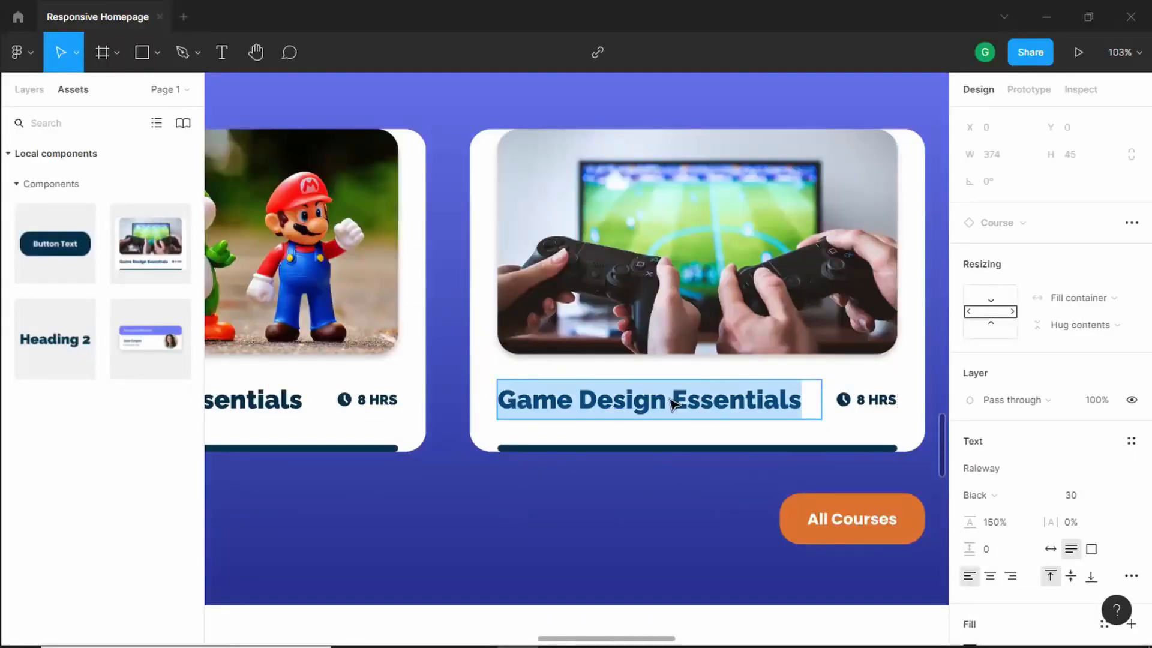
pyautogui.write('Unity G')
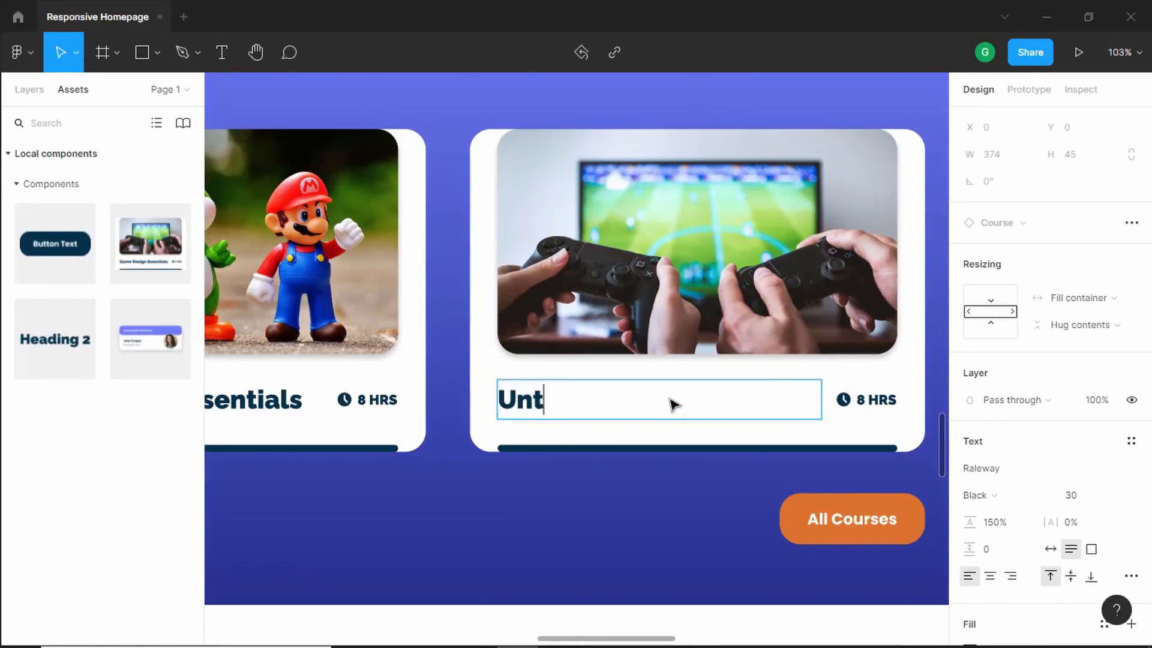
pyautogui.write('ame Engin')
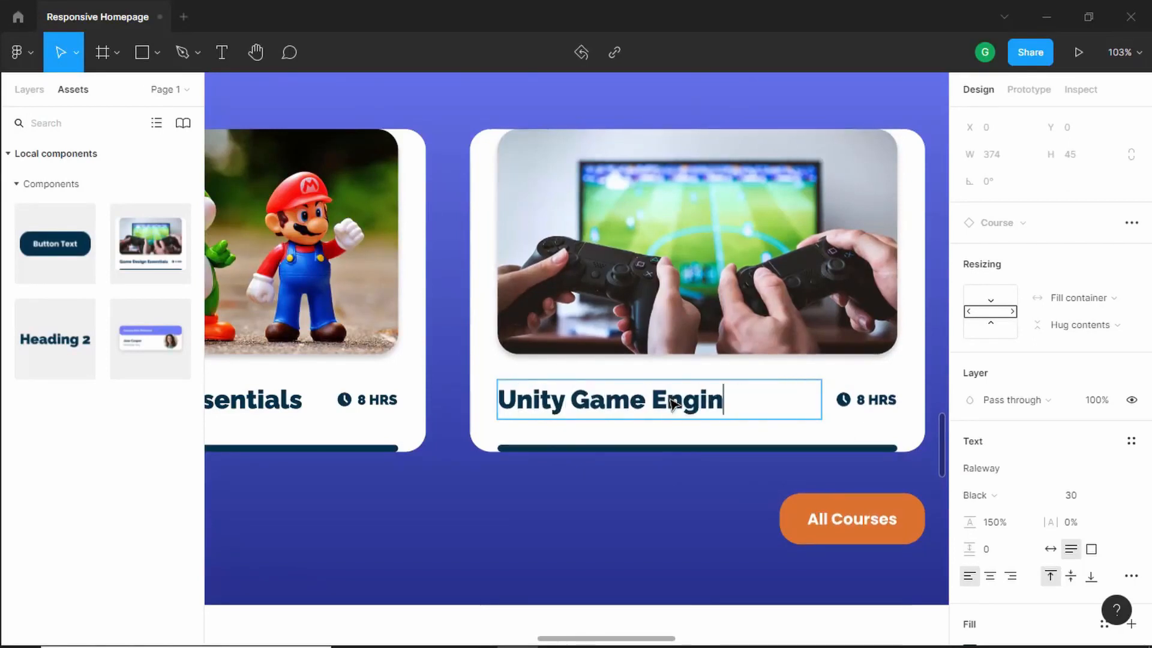
pyautogui.write('e Funcamentals')
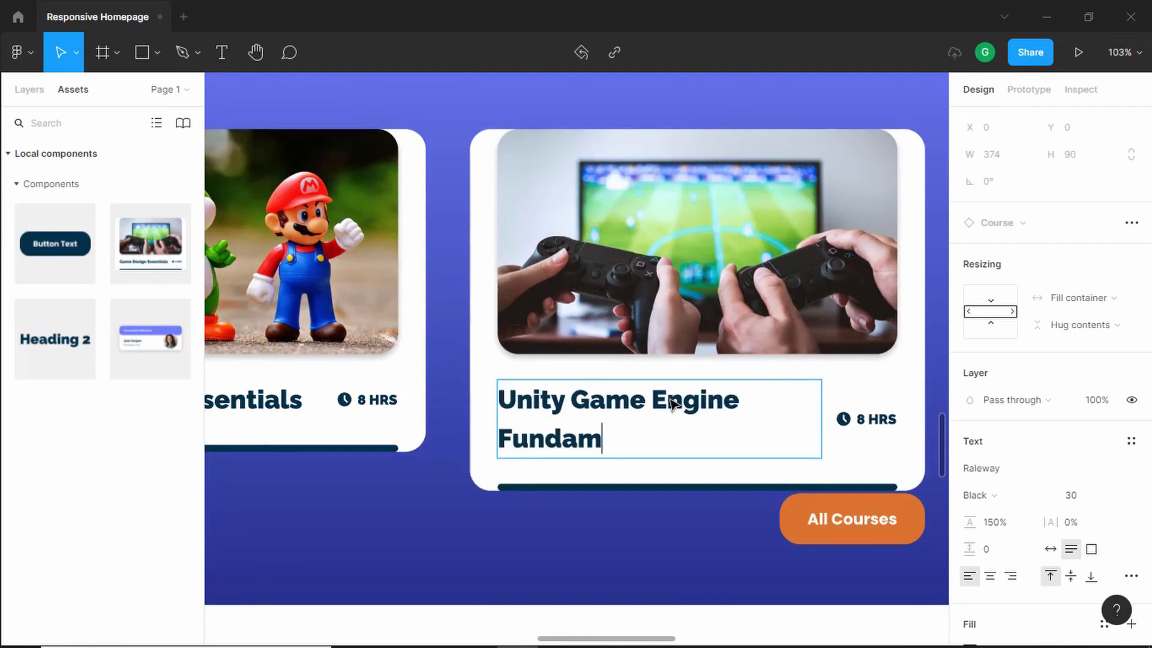
pyautogui.scroll(-3, 738, 429)
pyautogui.scroll(1, 790, 398)
pyautogui.press('Escape')
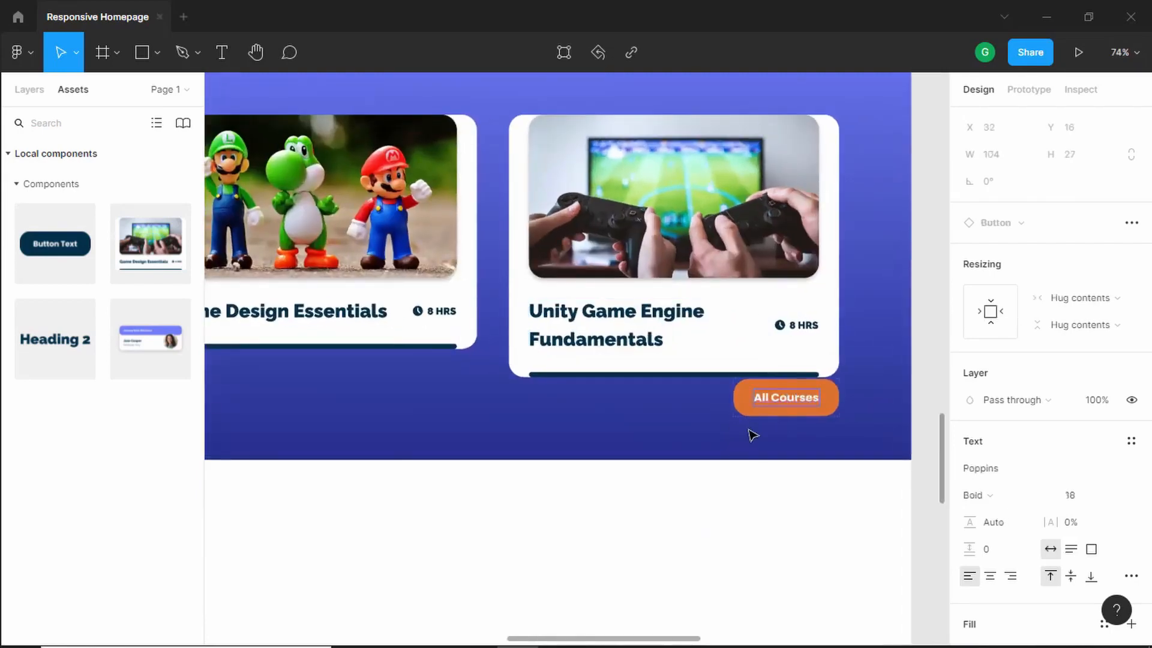
# - Move the All Courses button down by 40 px within the section
pyautogui.click(752, 406)
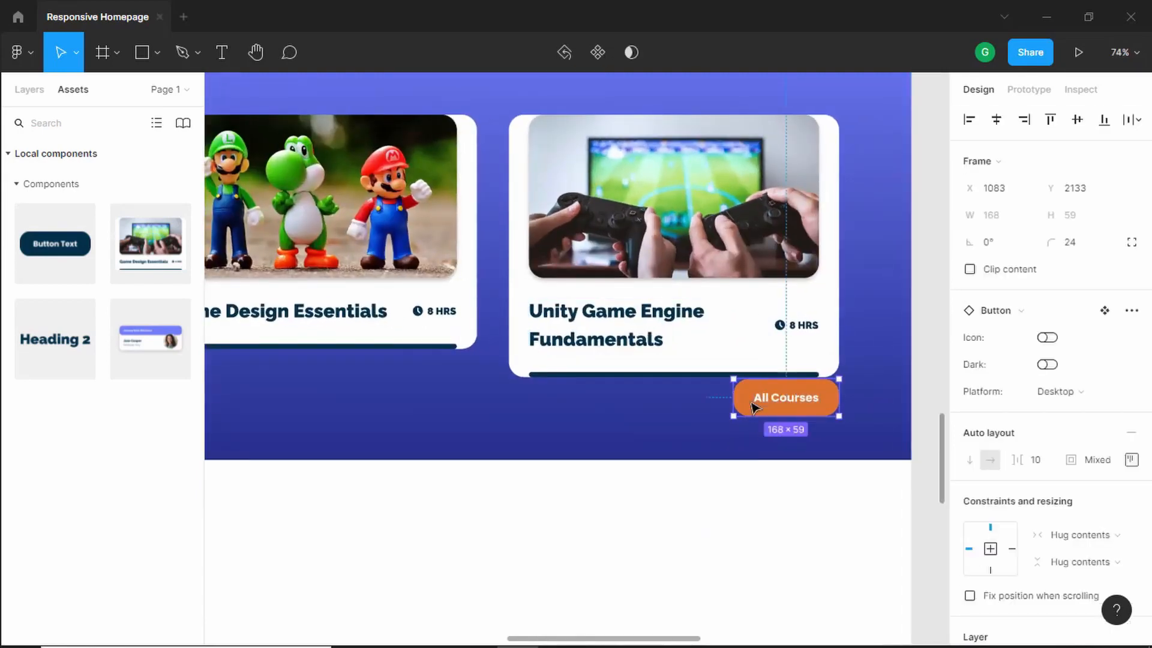
pyautogui.moveTo(752, 407); pyautogui.dragTo(753, 432)
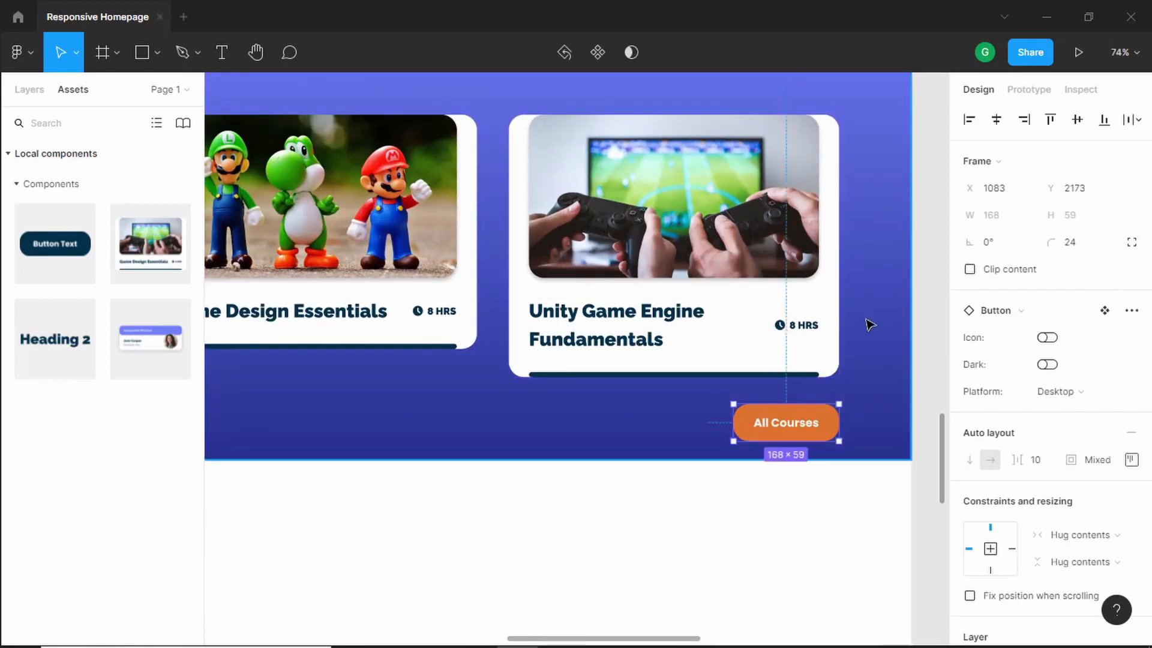
pyautogui.press('Escape')
# - Extend the Our Courses section frame's bottom edge to about 818 px tall
pyautogui.moveTo(714, 466); pyautogui.dragTo(717, 487)
pyautogui.press('alt')
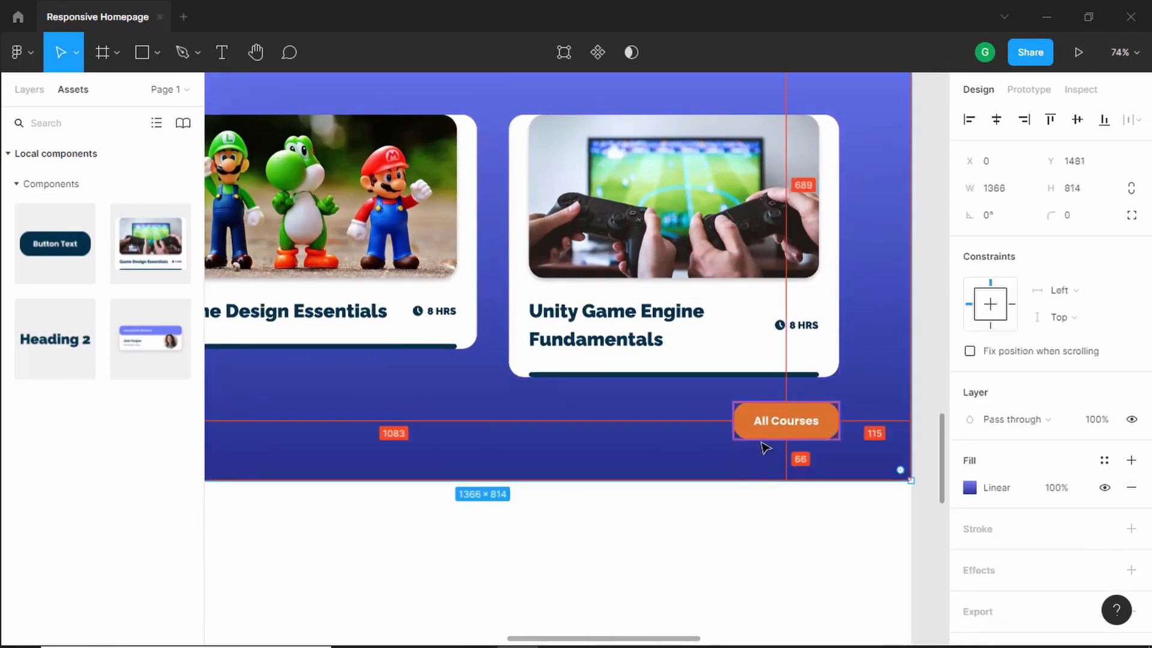
pyautogui.scroll(-3, 334, 340)
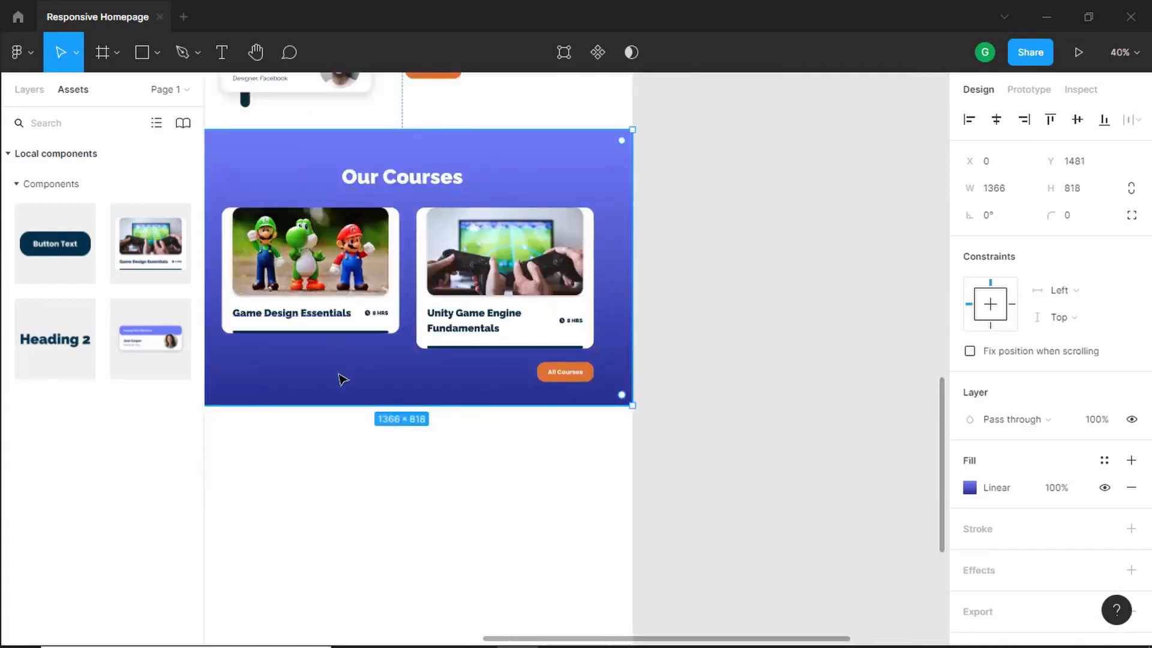
pyautogui.scroll(1, 343, 379)
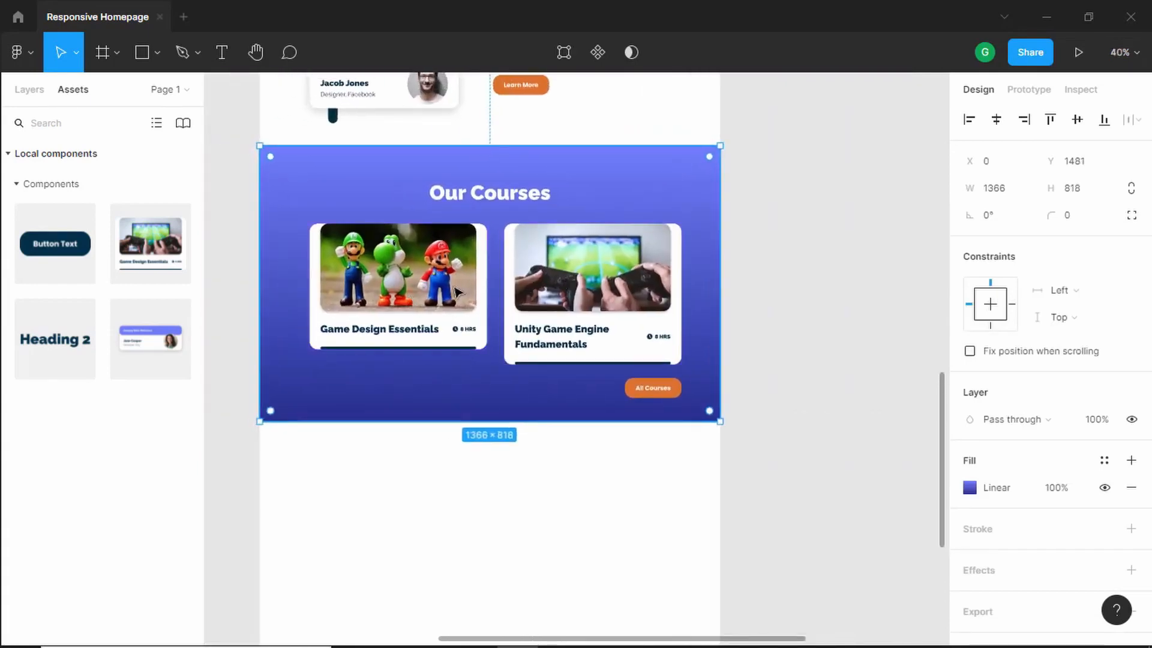
# - Add a line break after the first card's title so both course cards share the same height
pyautogui.scroll(2, 423, 303)
pyautogui.scroll(2, 424, 303)
pyautogui.doubleClick(432, 346)
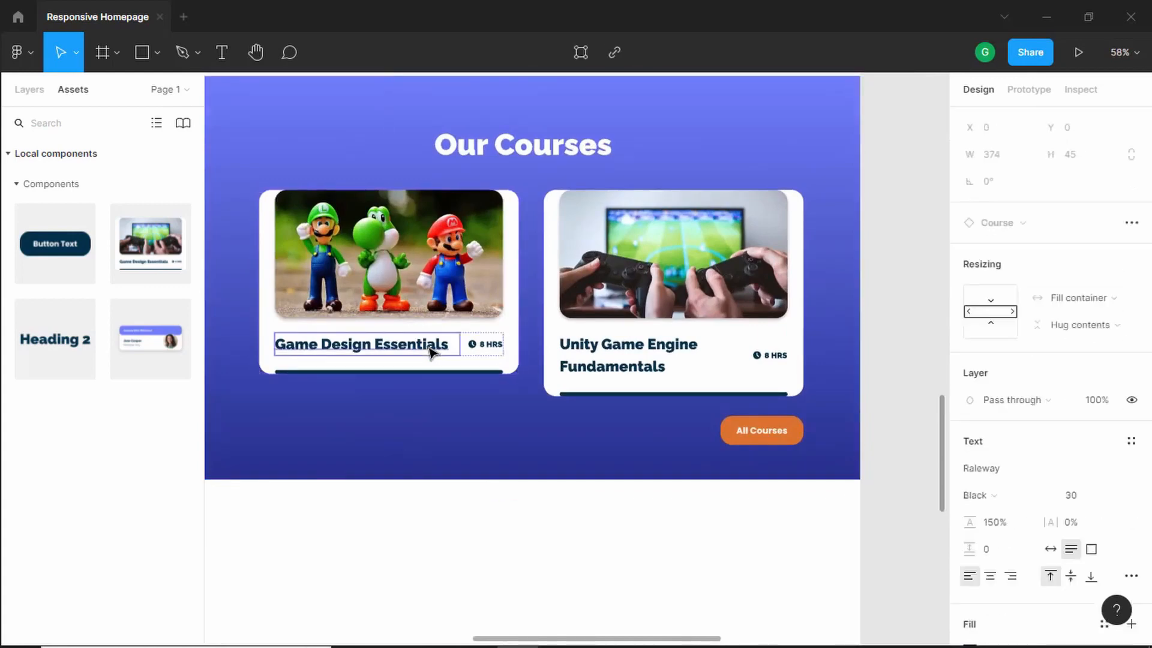
pyautogui.doubleClick(451, 348)
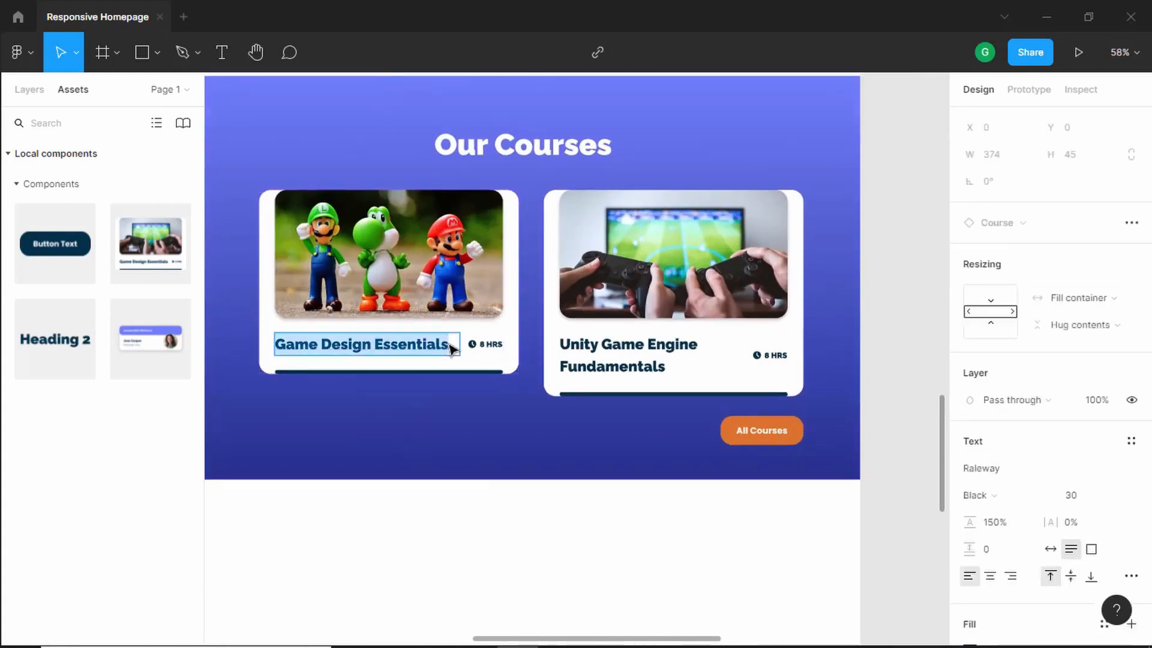
pyautogui.click(451, 348)
pyautogui.press('Return')
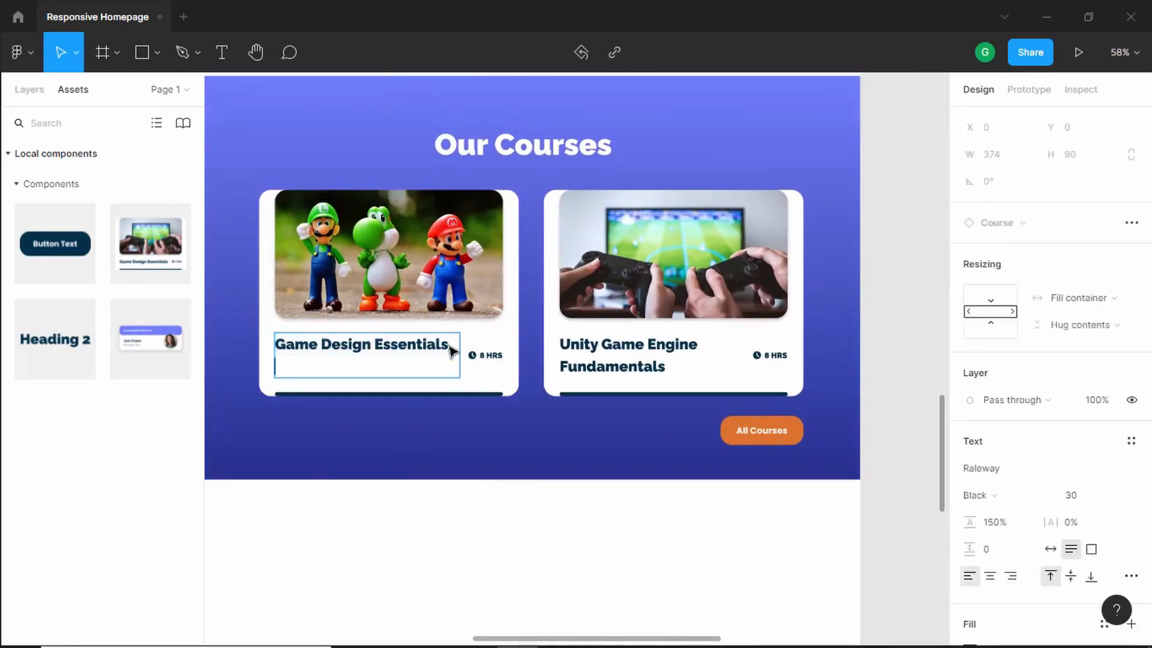
pyautogui.press('Escape')
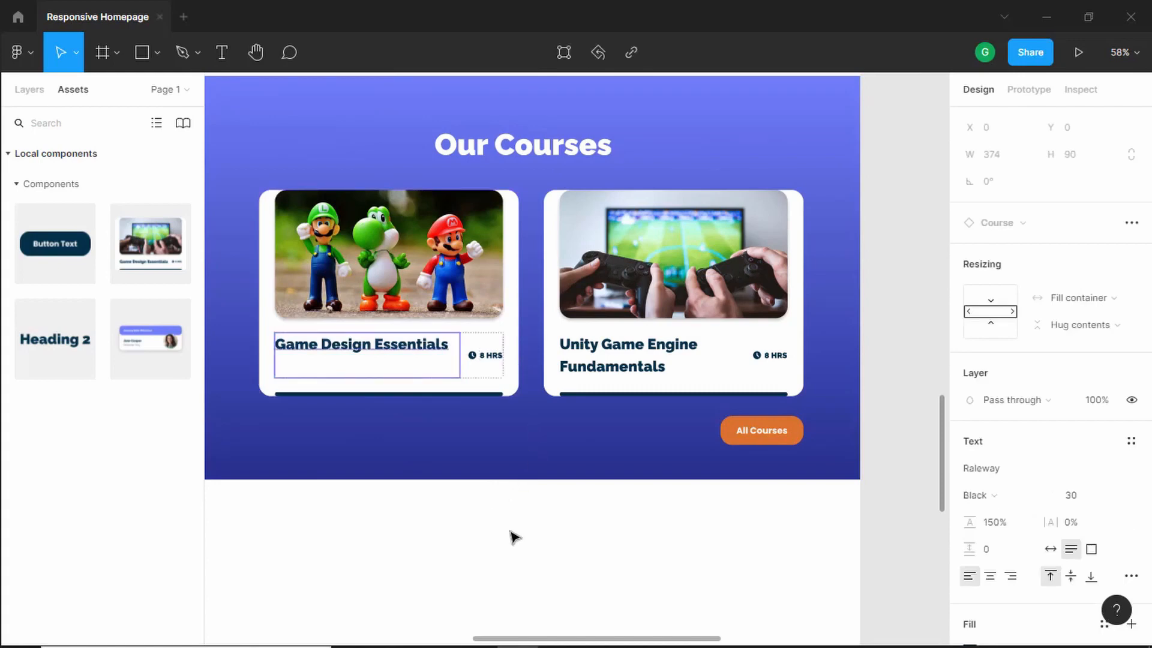
pyautogui.press('Escape')
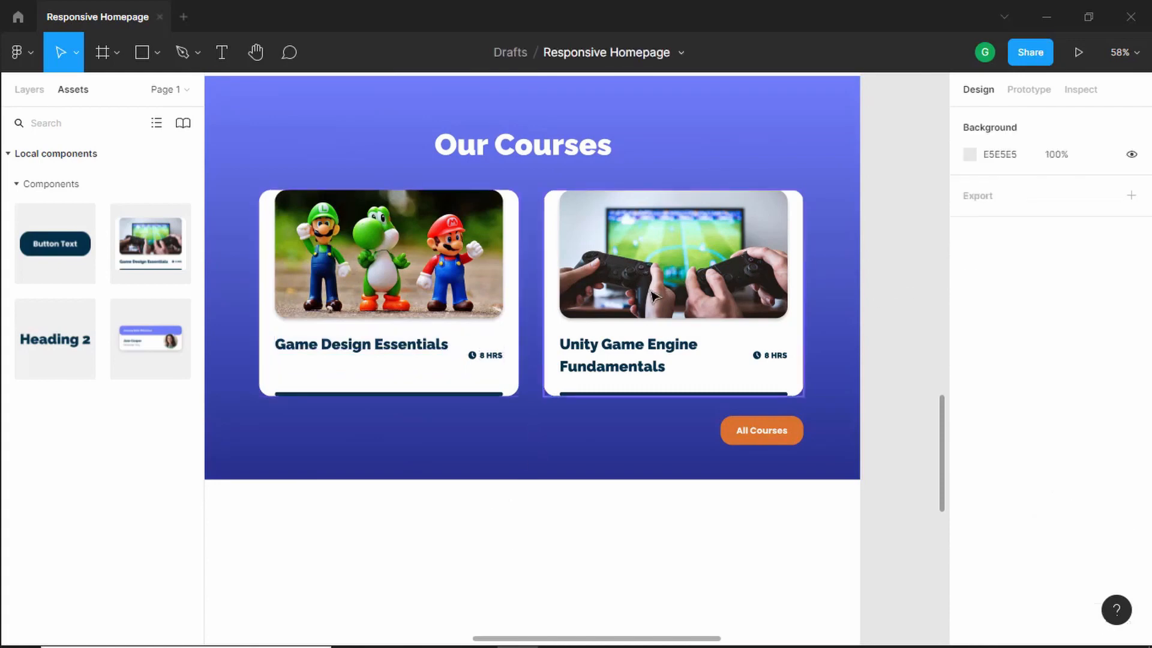
# - Group all elements of the Our Courses section and name the group "Courses Section"
pyautogui.scroll(-3, 654, 295)
pyautogui.scroll(2, 534, 201)
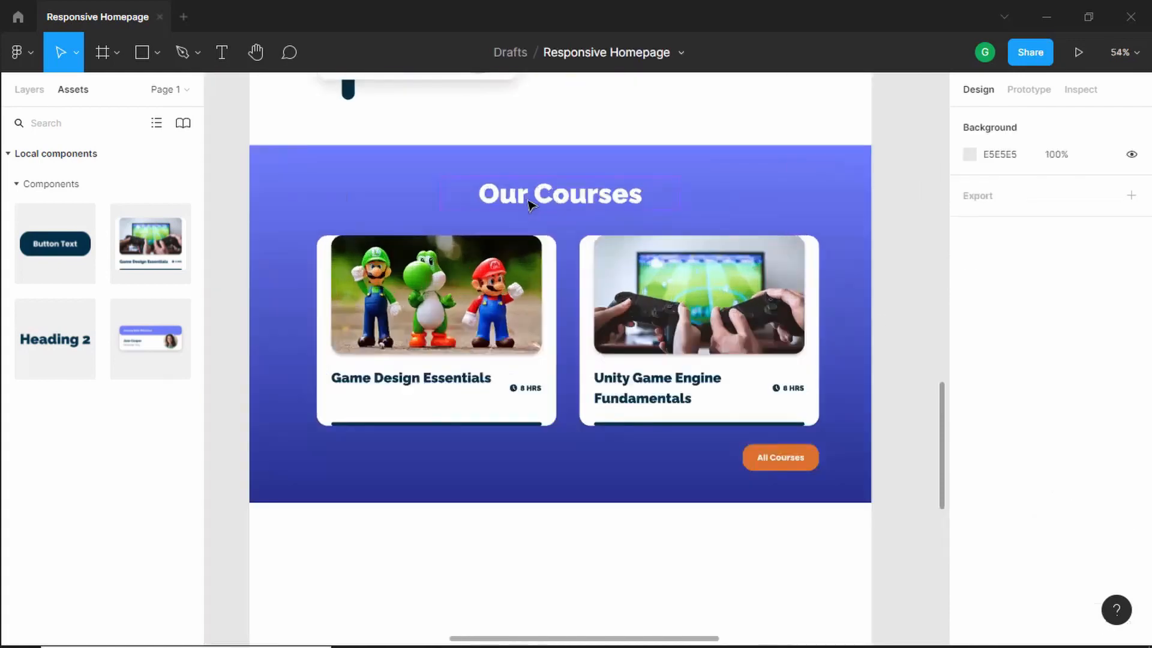
pyautogui.scroll(-3, 528, 204)
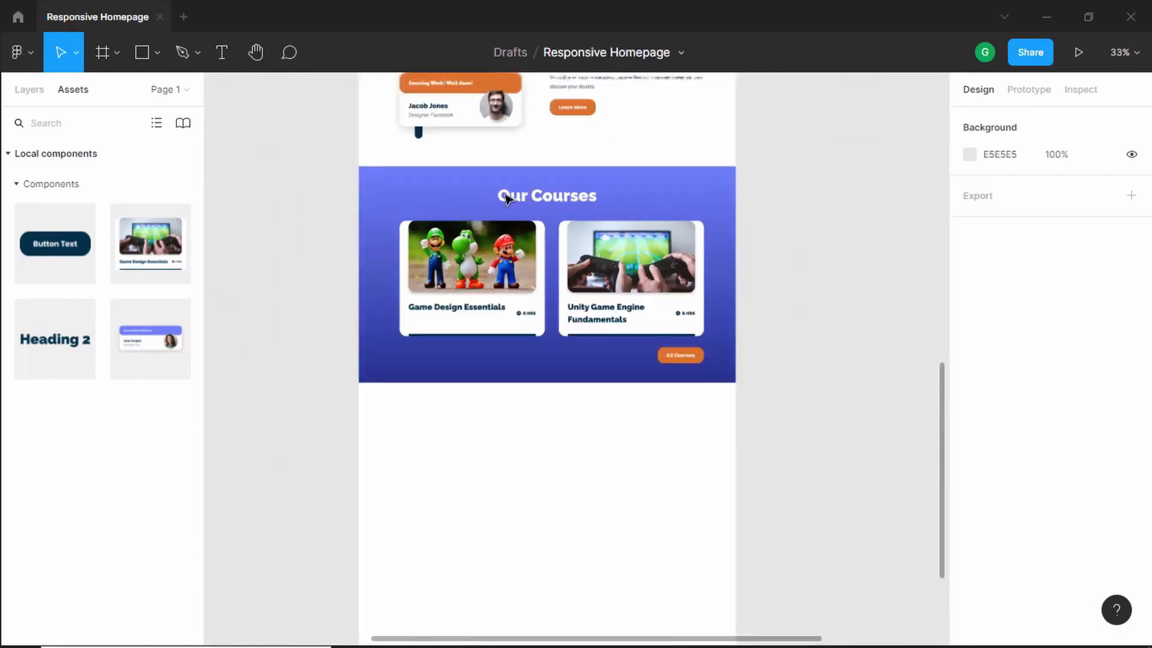
pyautogui.moveTo(327, 155); pyautogui.dragTo(719, 370)
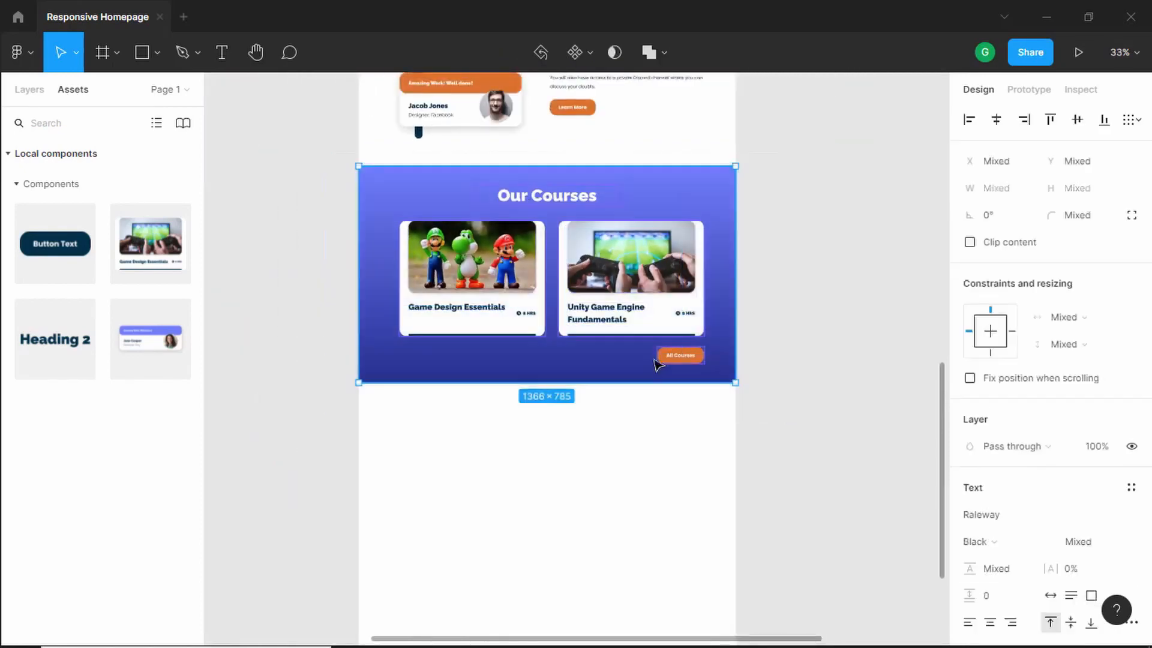
pyautogui.scroll(3, 406, 211)
pyautogui.scroll(-3, 406, 210)
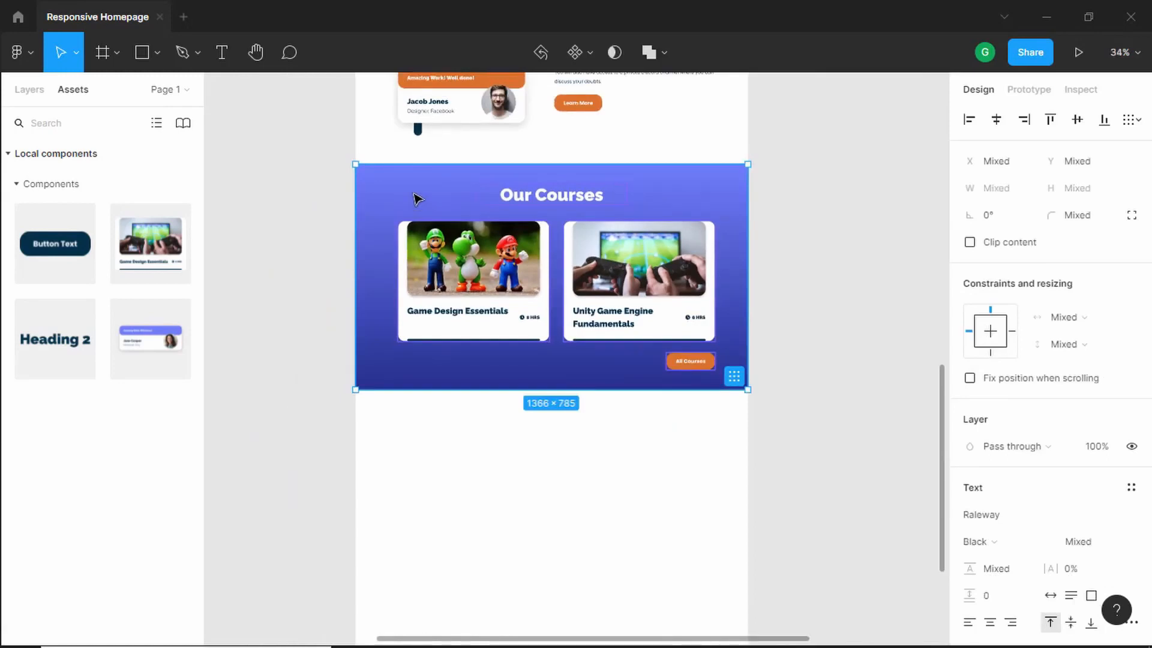
pyautogui.rightClick(418, 199)
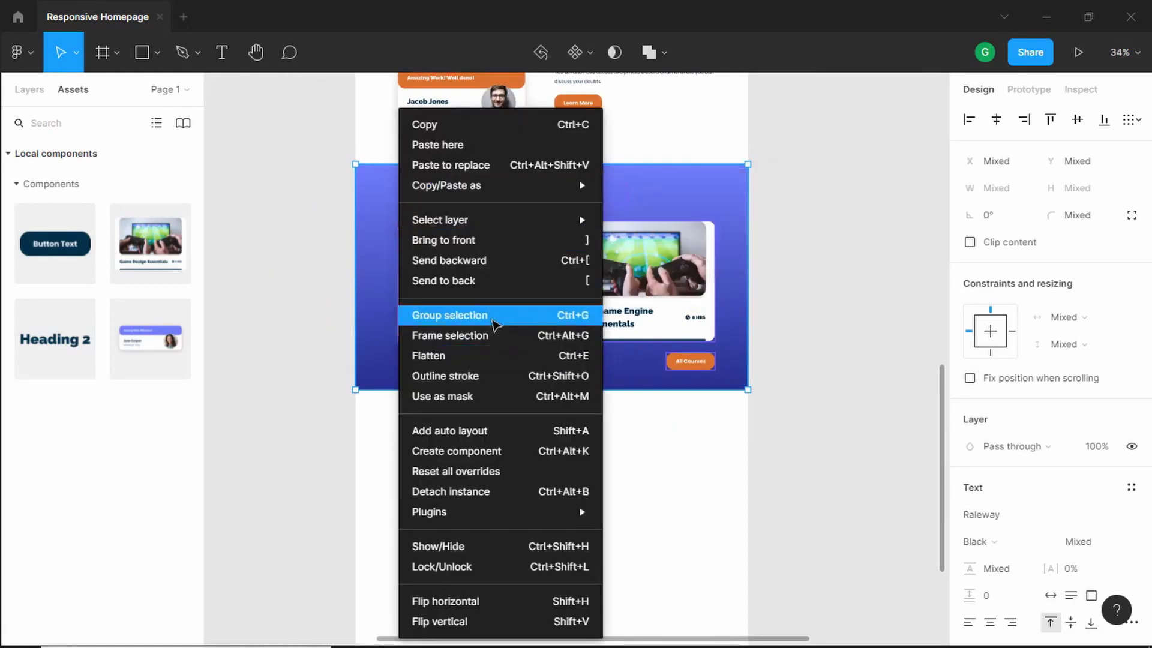
pyautogui.click(487, 307)
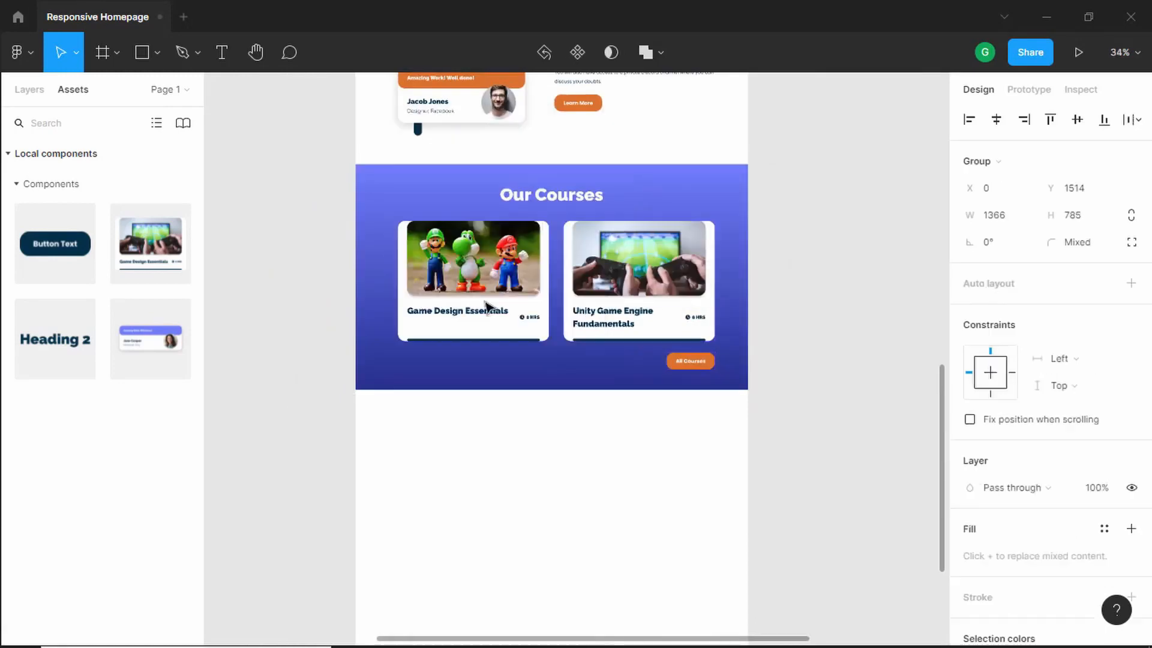
pyautogui.click(30, 90)
pyautogui.doubleClick(87, 147)
pyautogui.write('Courses Section')
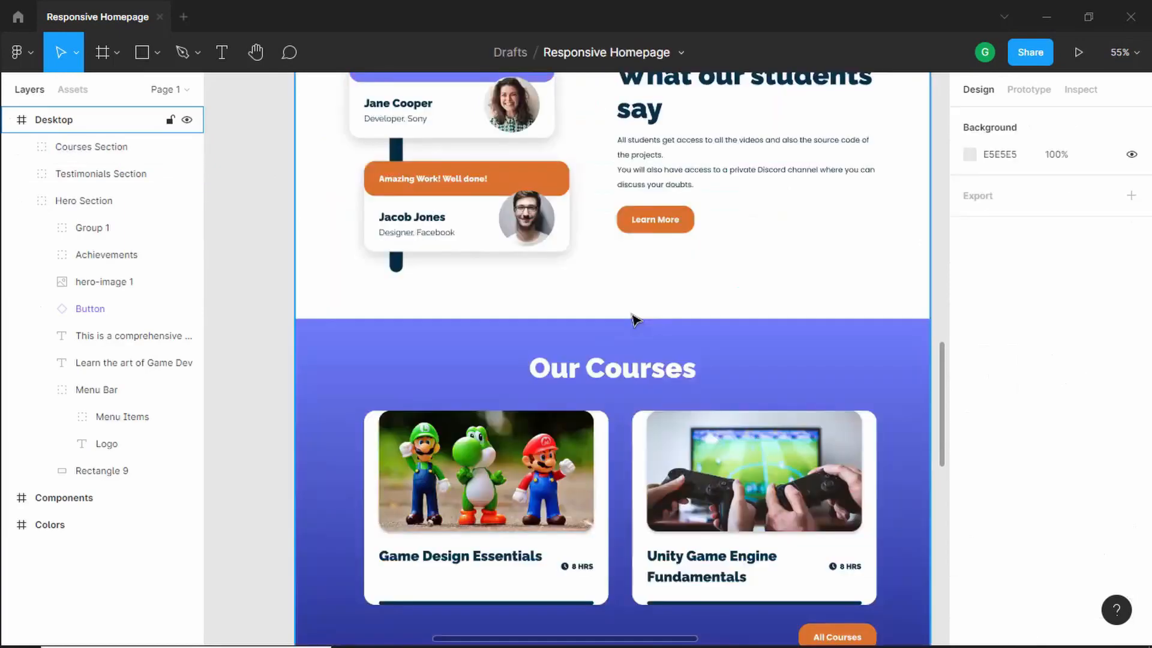
# - Examine the reference design's Get our App section
pyautogui.scroll(-3, 633, 318)
pyautogui.scroll(2, 802, 258)
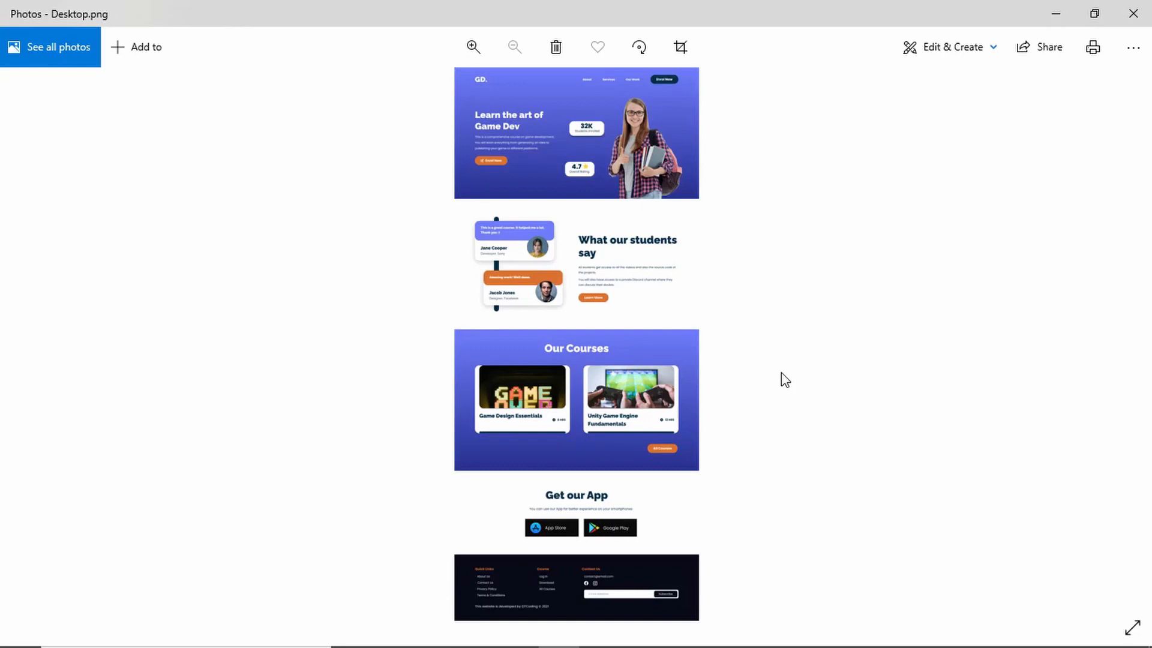
pyautogui.scroll(3, 690, 510)
pyautogui.moveTo(689, 516); pyautogui.dragTo(542, 332)
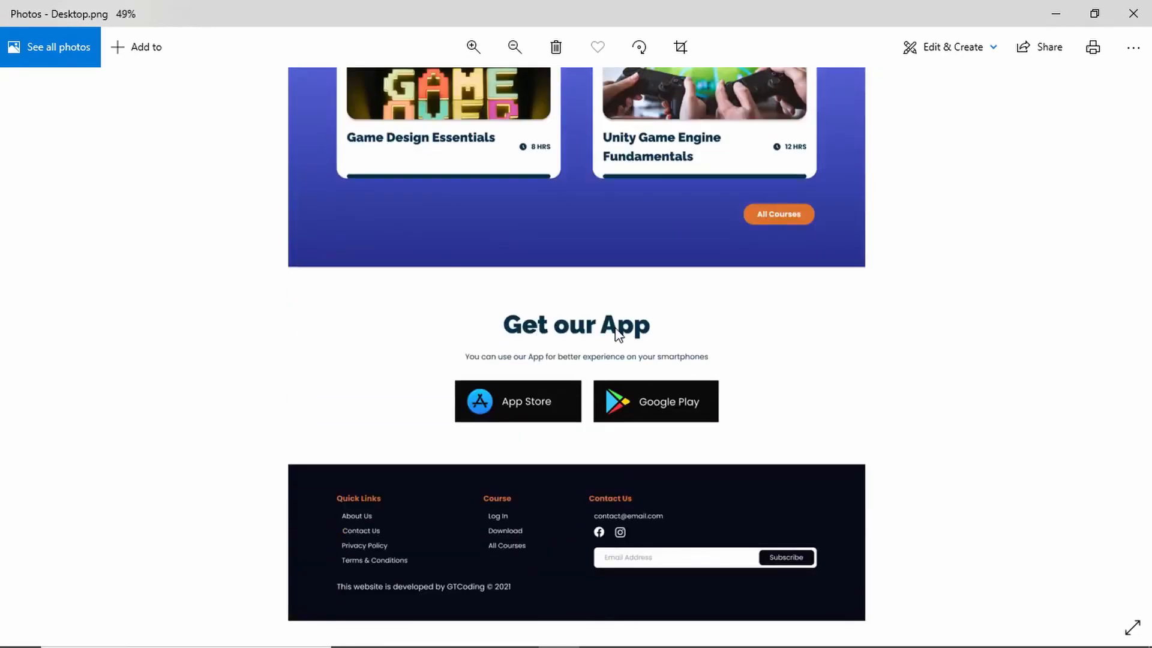
pyautogui.hotkey('alt', 'Tab')
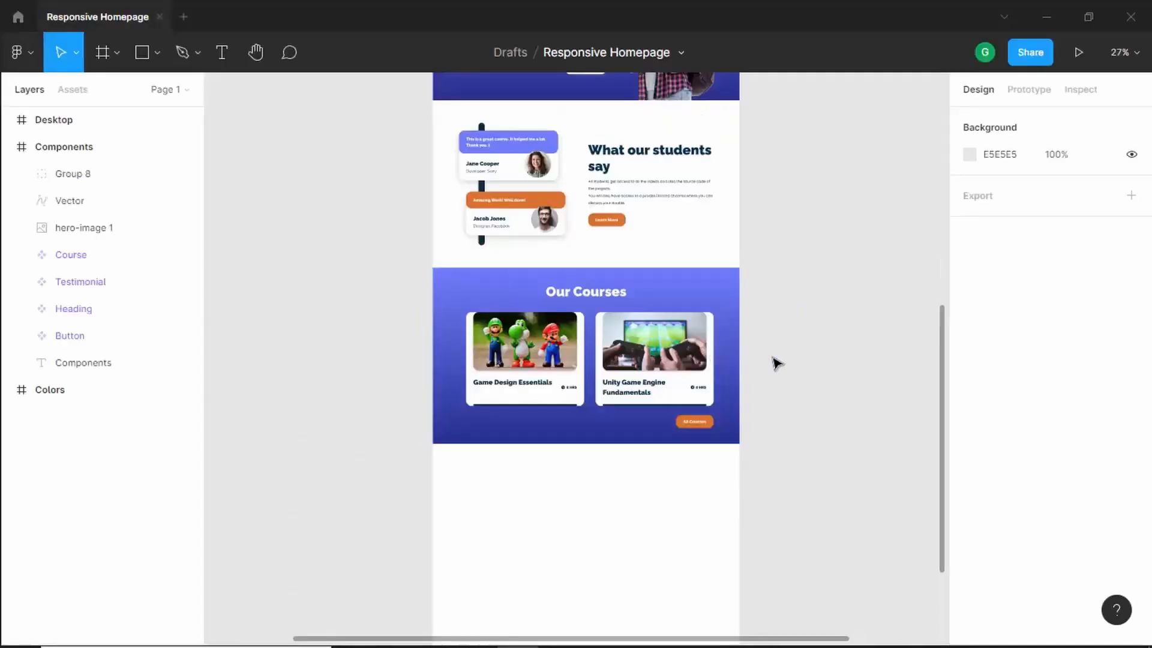
pyautogui.scroll(-3, 772, 371)
pyautogui.scroll(1, 774, 366)
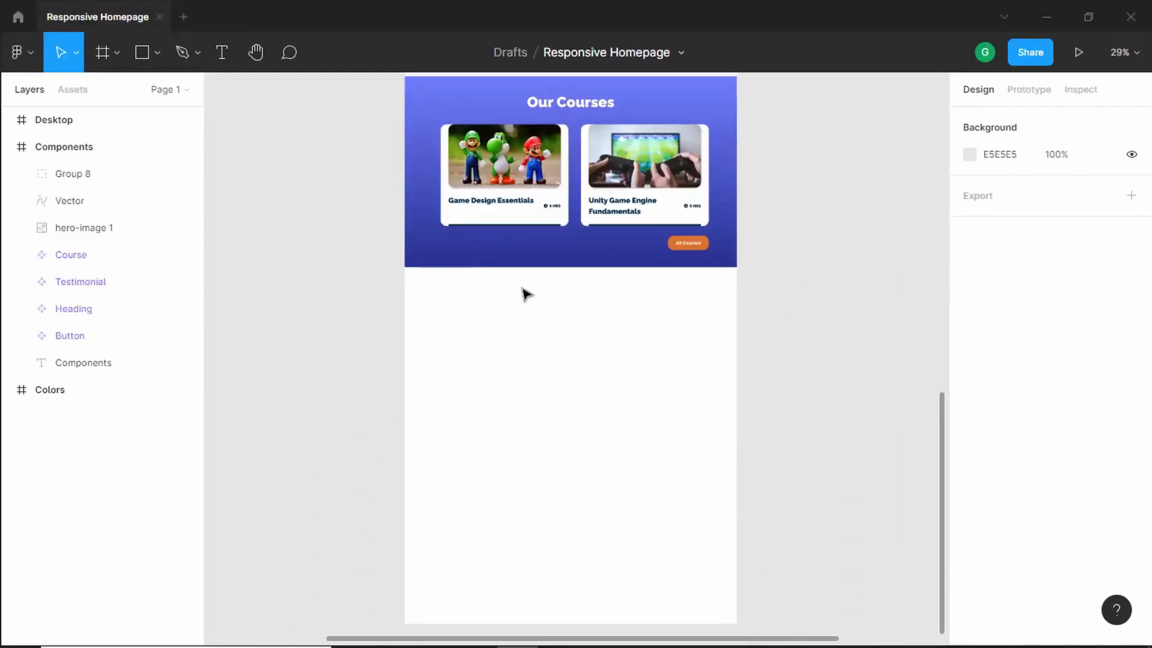
# - Place a Heading 2 component below the courses section and change its text to "Get our App"
pyautogui.click(77, 93)
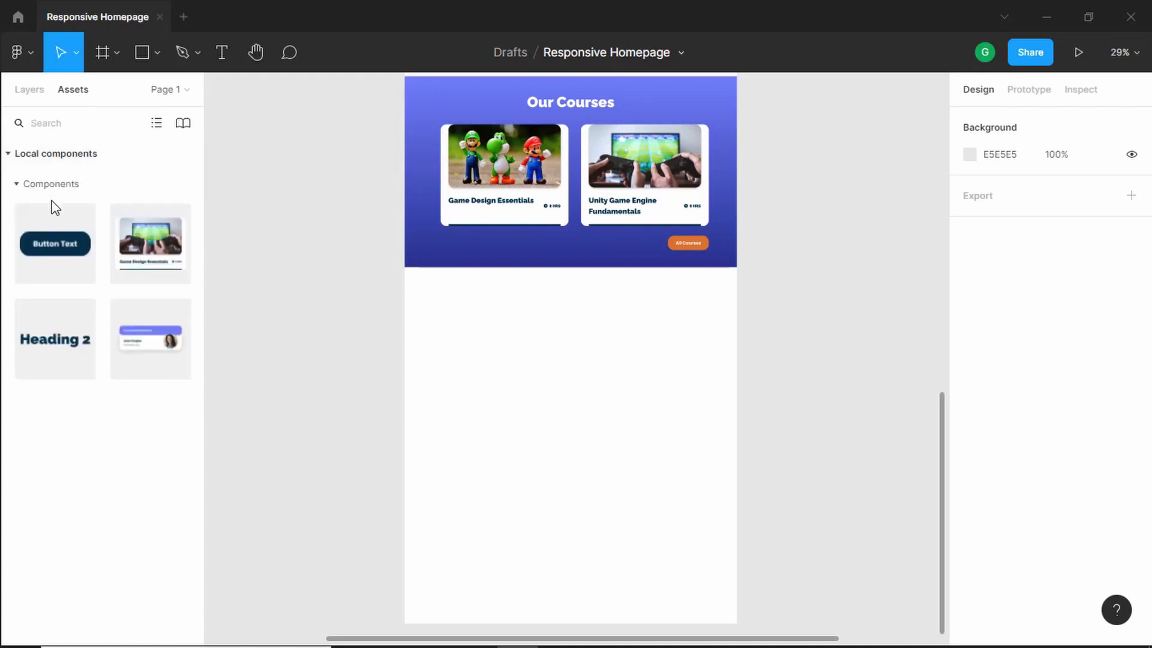
pyautogui.moveTo(48, 347); pyautogui.dragTo(564, 325)
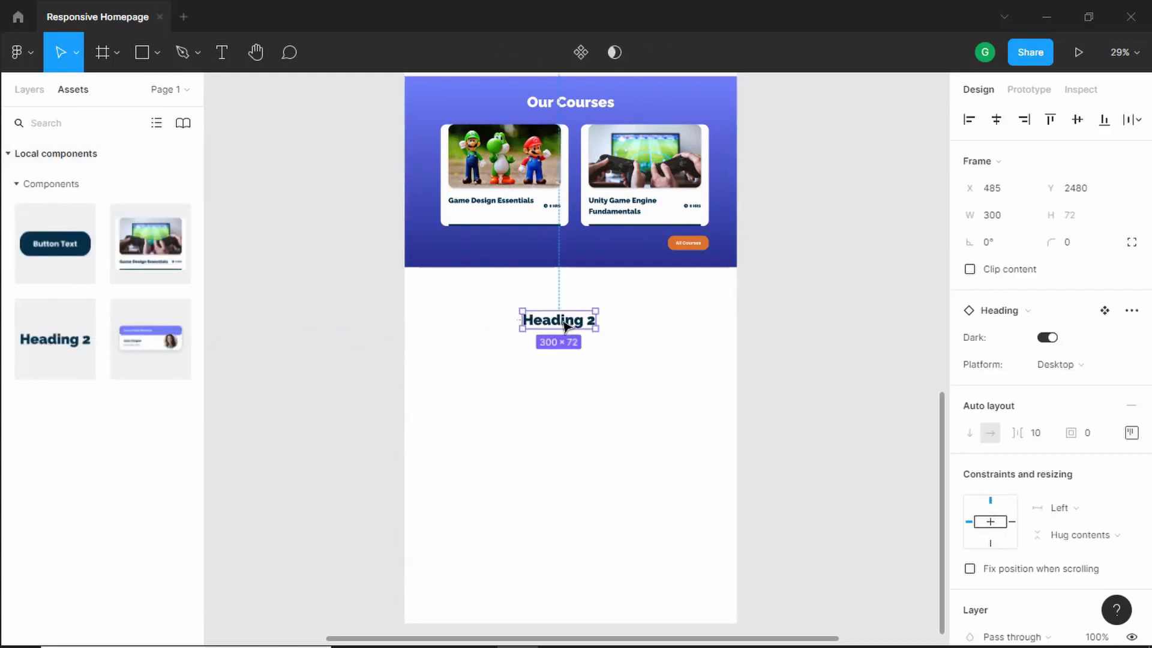
pyautogui.doubleClick(564, 325)
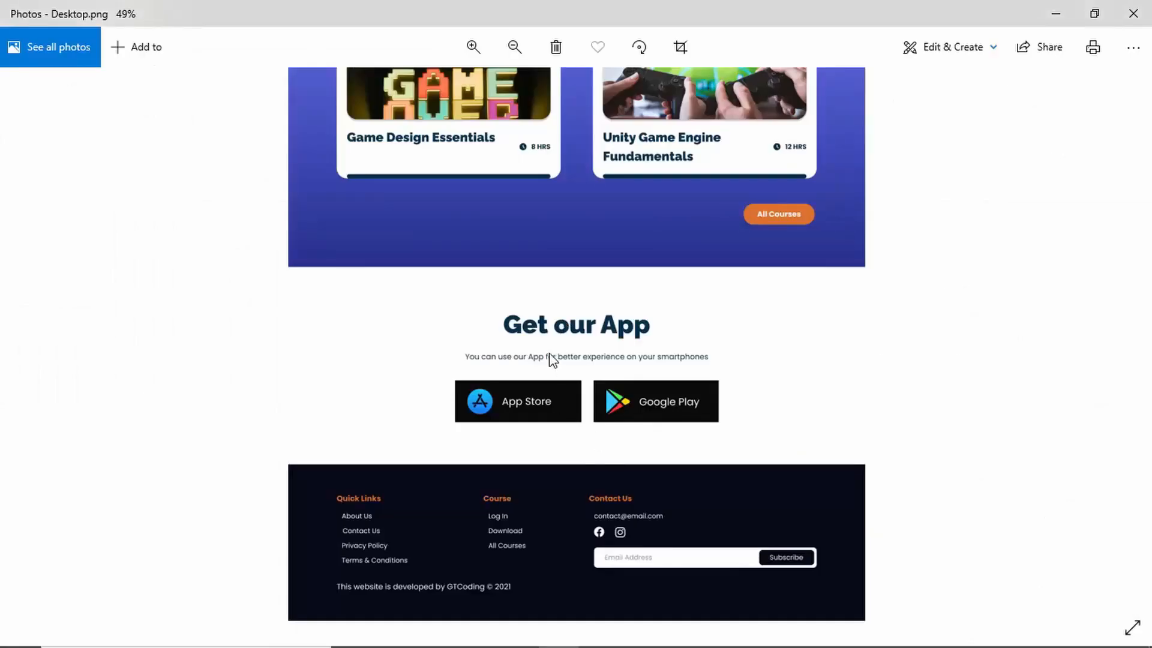
pyautogui.press('Return')
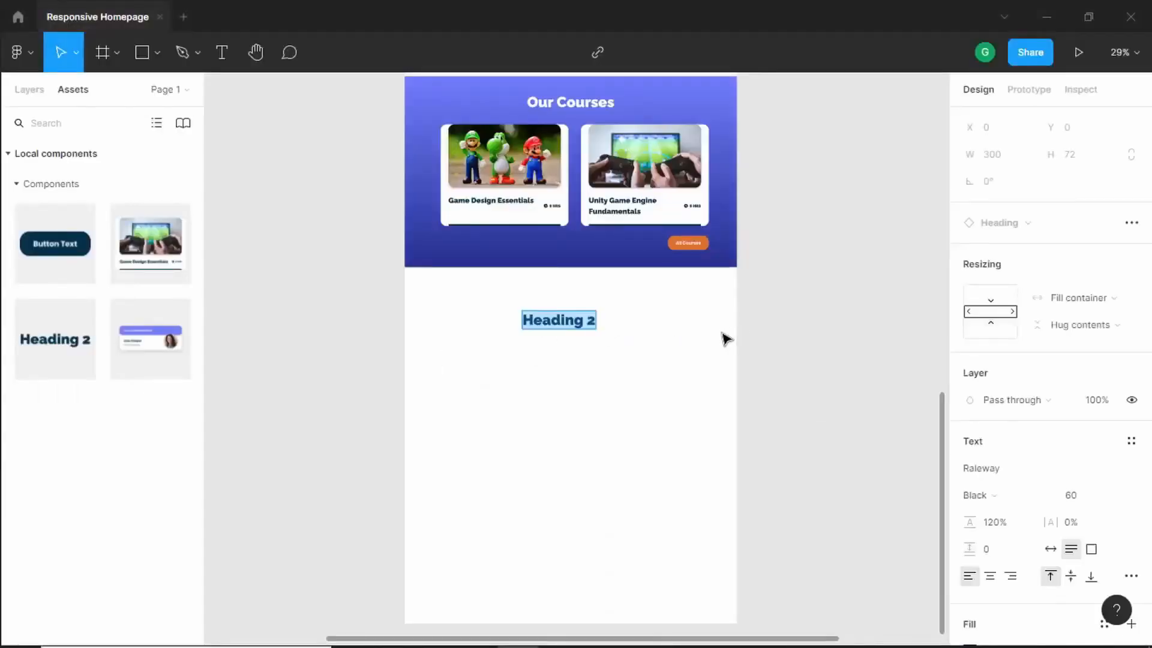
pyautogui.write('Get our App')
pyautogui.press('Escape')
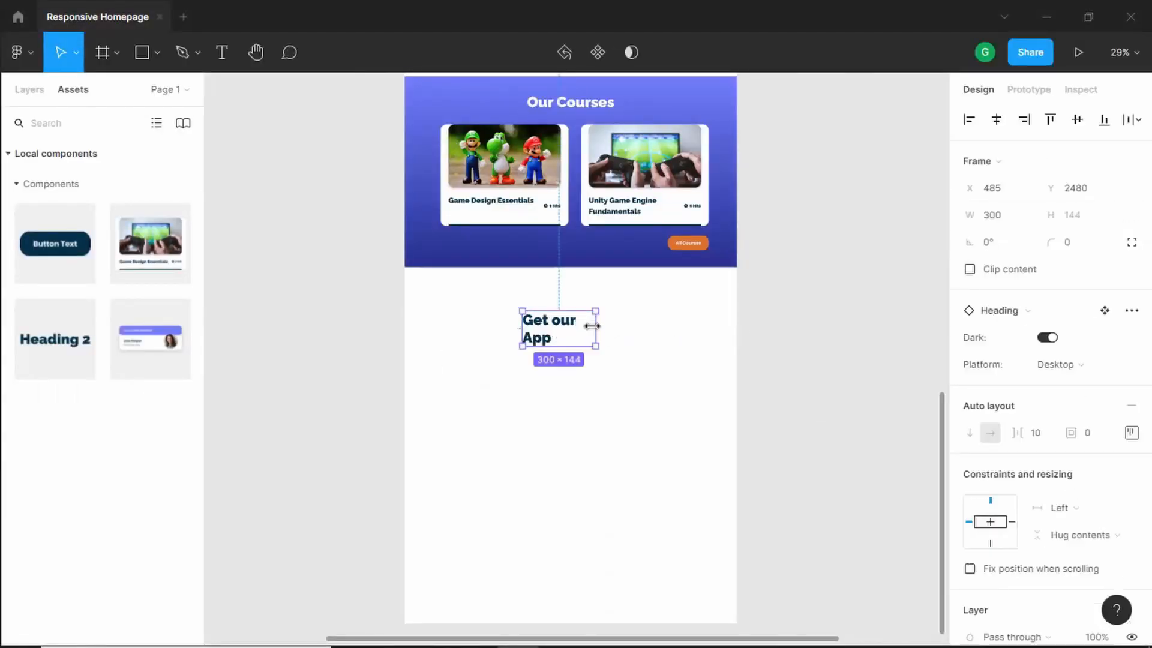
# - Widen the Get our App heading to 680 px and center it horizontally on the page
pyautogui.moveTo(595, 326); pyautogui.dragTo(689, 316)
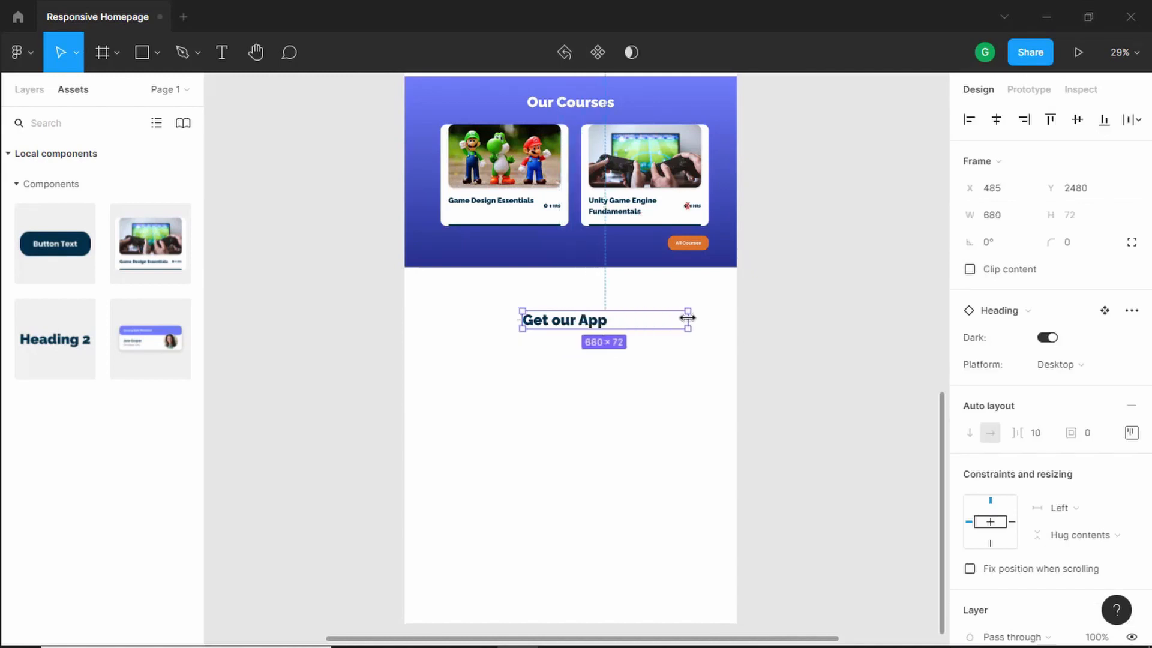
pyautogui.moveTo(597, 318); pyautogui.dragTo(597, 317)
pyautogui.scroll(3, 617, 311)
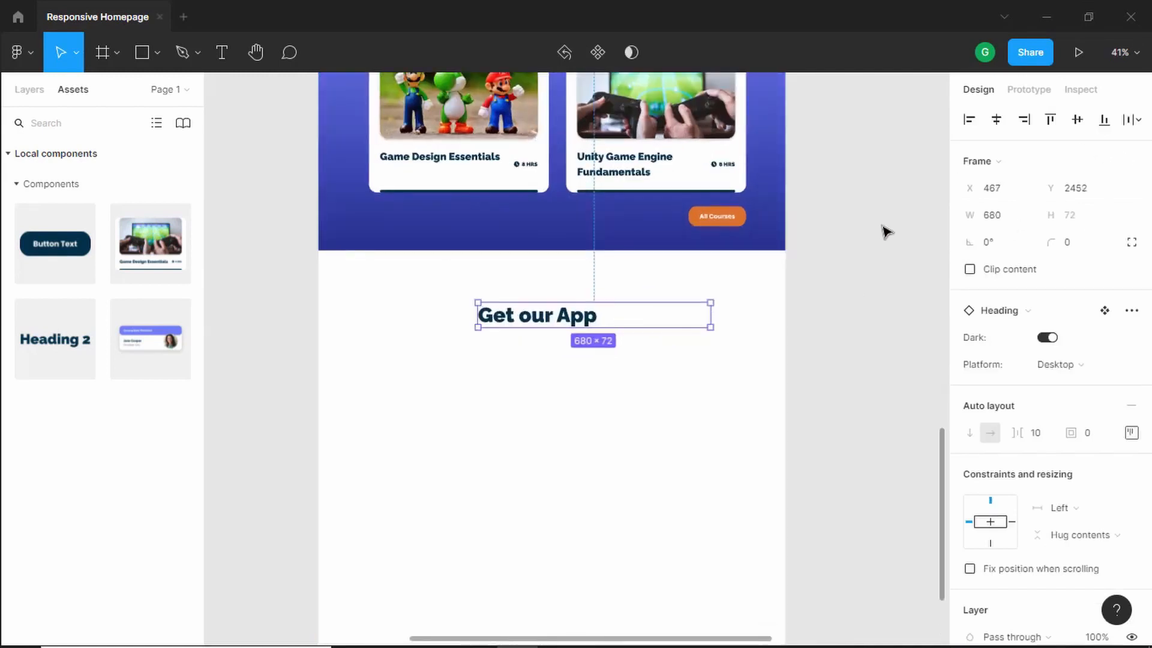
pyautogui.scroll(1, 883, 227)
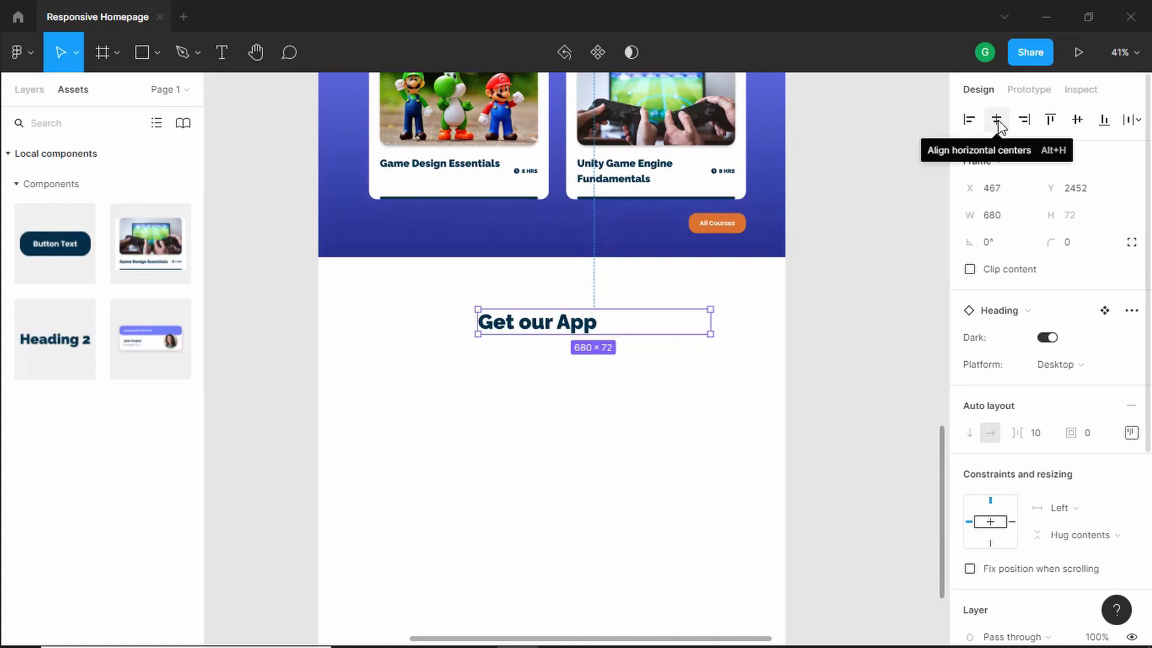
pyautogui.click(996, 120)
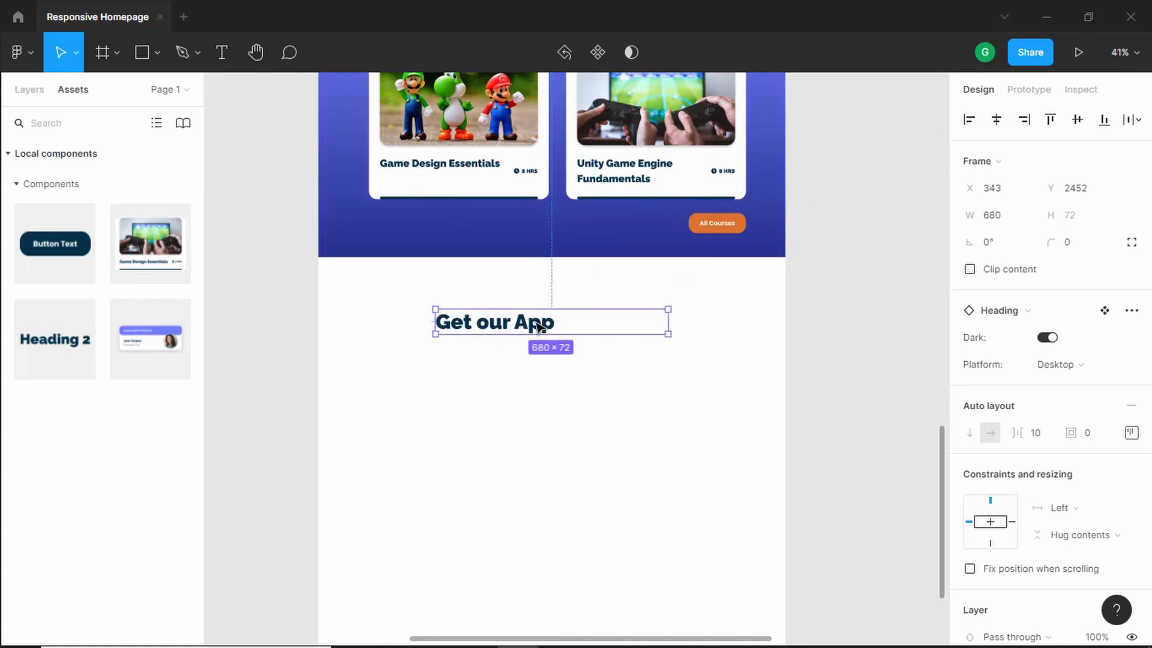
# - Center-align the text of the Get our App heading
pyautogui.doubleClick(538, 327)
pyautogui.scroll(-3, 998, 548)
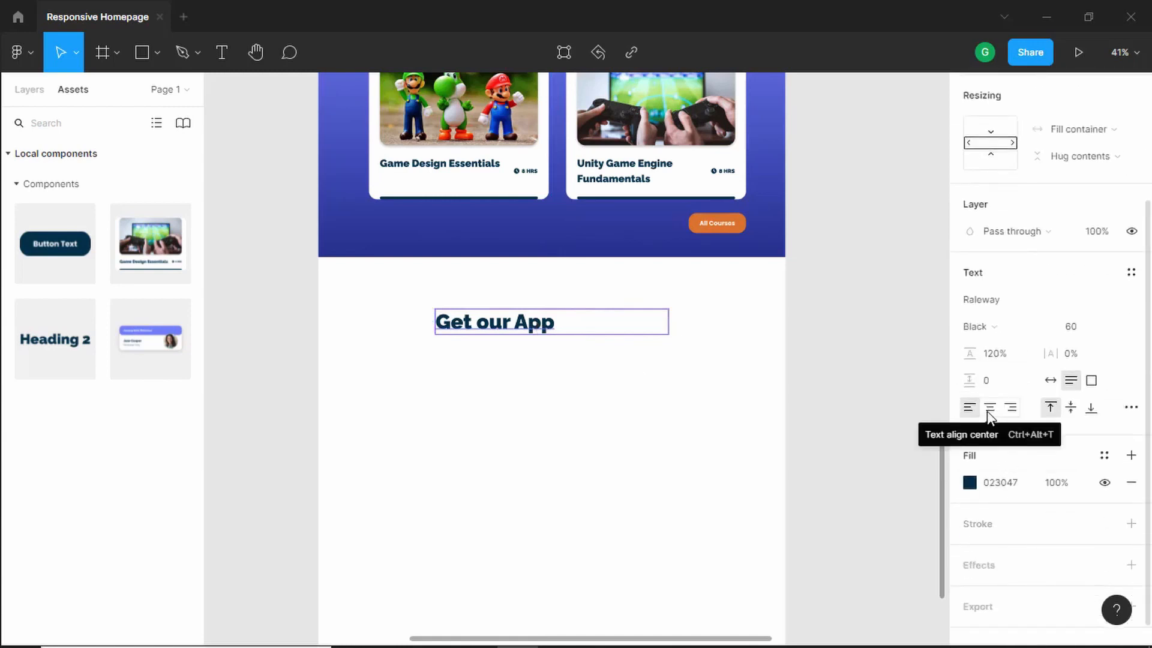
pyautogui.click(989, 407)
pyautogui.click(677, 399)
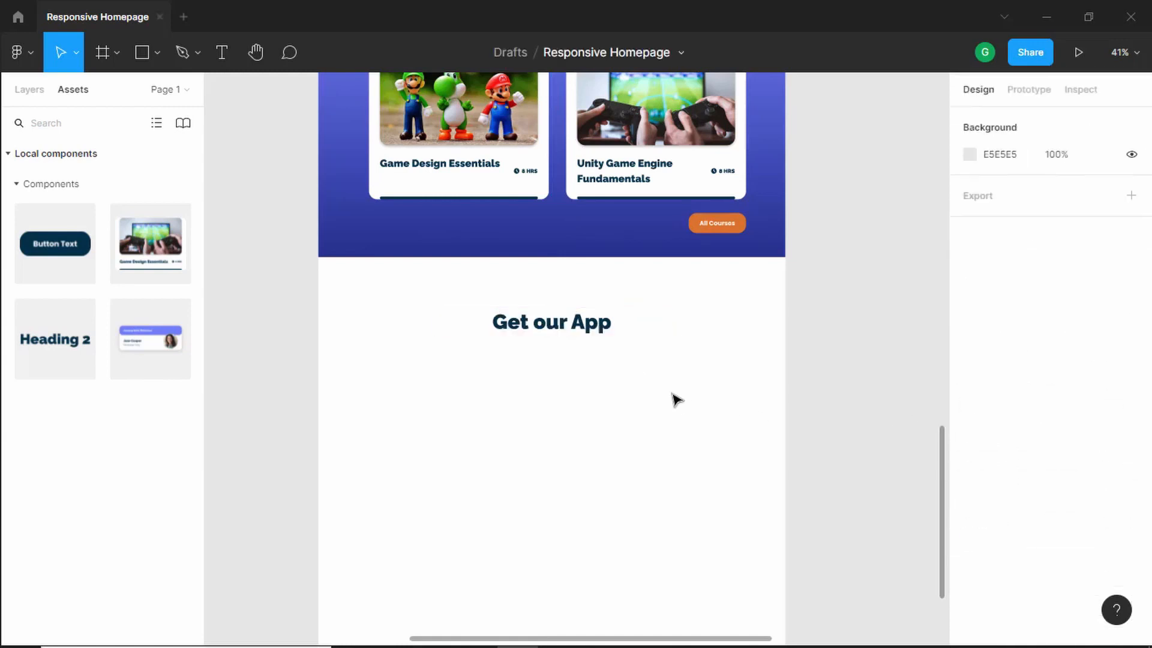
# - Nudge the Get our App heading up to about 100 px below the courses section
pyautogui.click(632, 325)
pyautogui.press('alt')
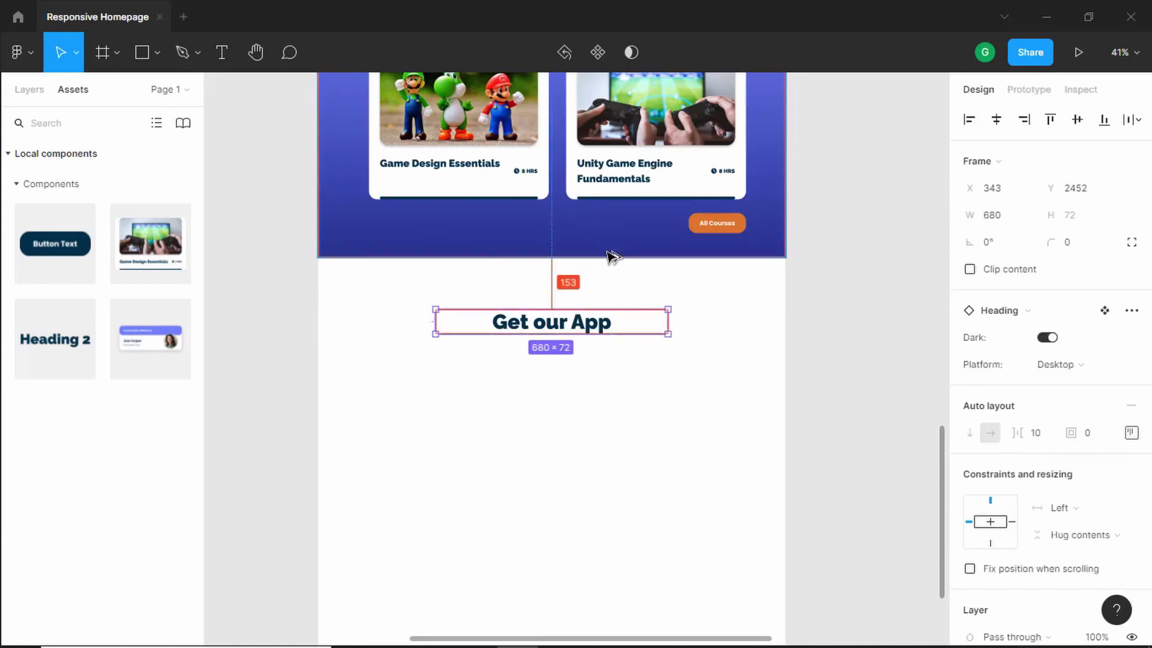
pyautogui.hotkey('shift', 'Up')
pyautogui.hotkey('shift', 'Up')
pyautogui.hotkey('shift', 'Up')
pyautogui.hotkey('shift', 'Up')
pyautogui.hotkey('shift', 'Up')
pyautogui.hotkey('shift', 'Up')
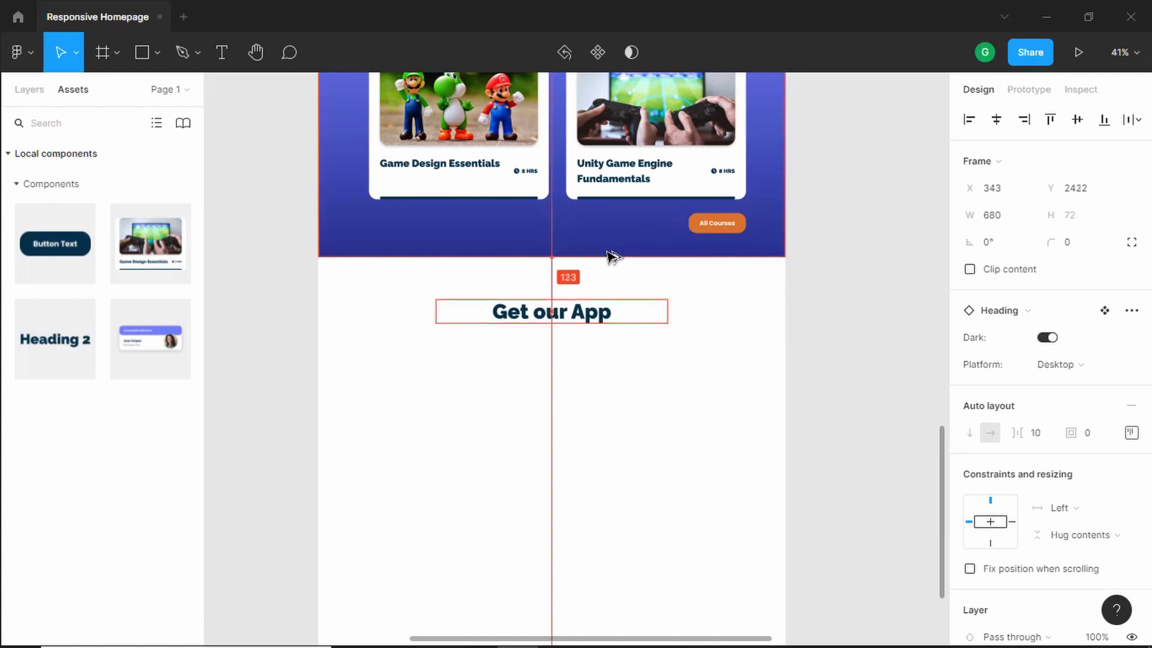
pyautogui.hotkey('shift', 'Down')
pyautogui.press('Up')
pyautogui.press('Up')
pyautogui.press('Up')
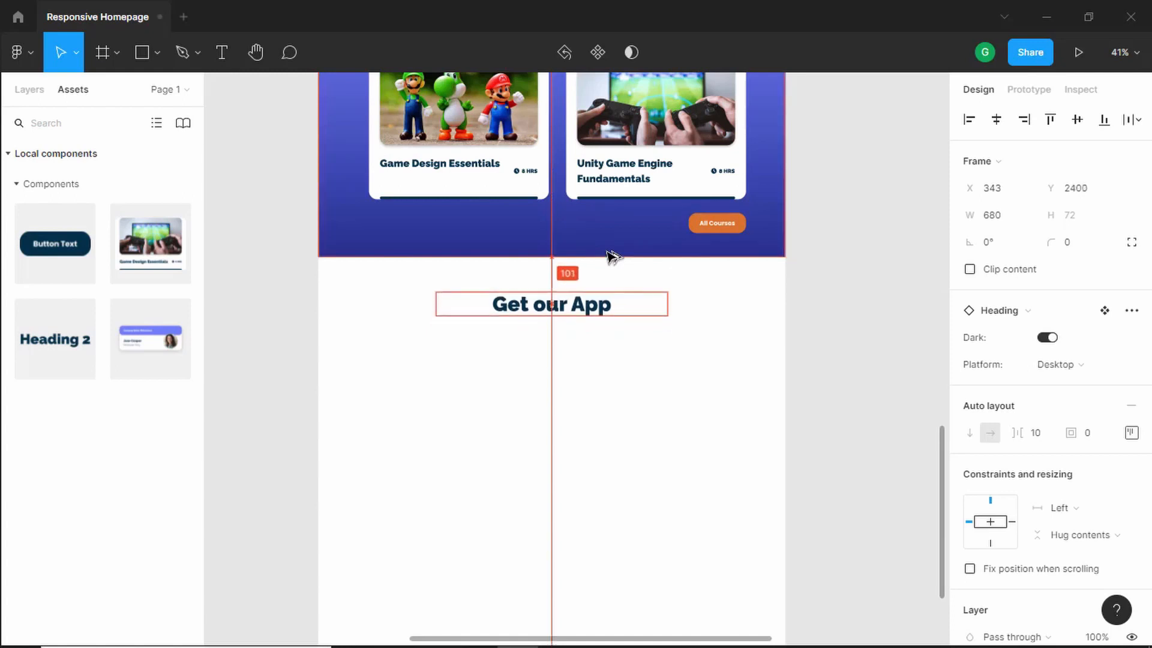
# - Compare with the reference, then copy the testimonials paragraph text and paste it below the Get our App heading
pyautogui.hotkey('alt', 'Tab')
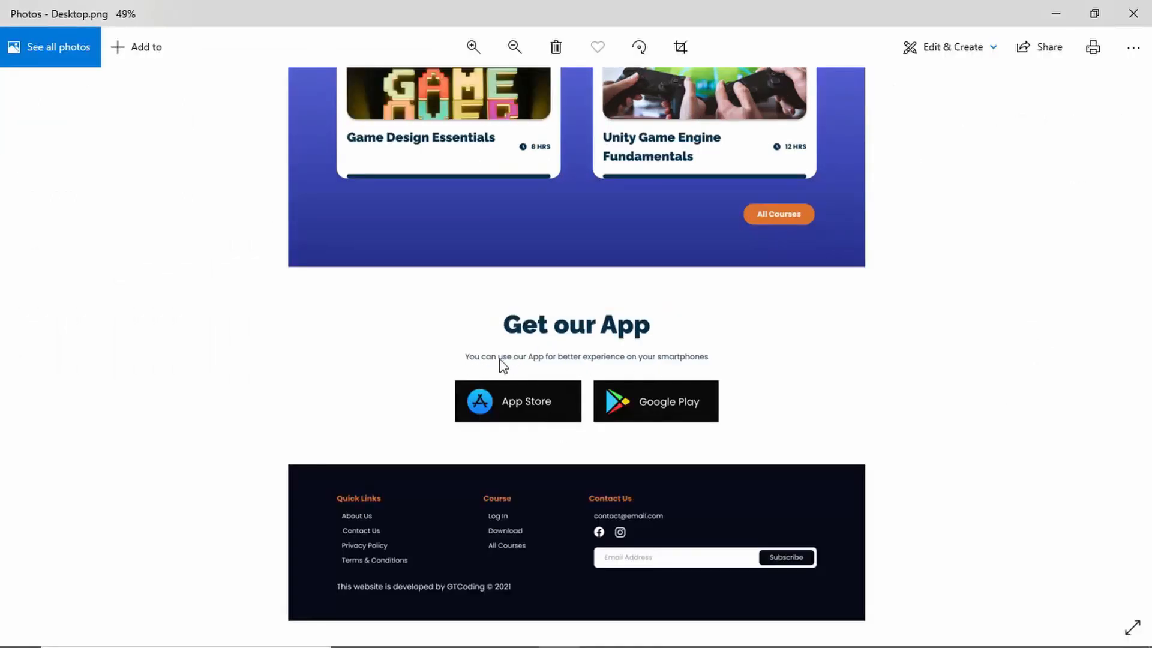
pyautogui.hotkey('alt', 'Tab')
pyautogui.scroll(8, 558, 347)
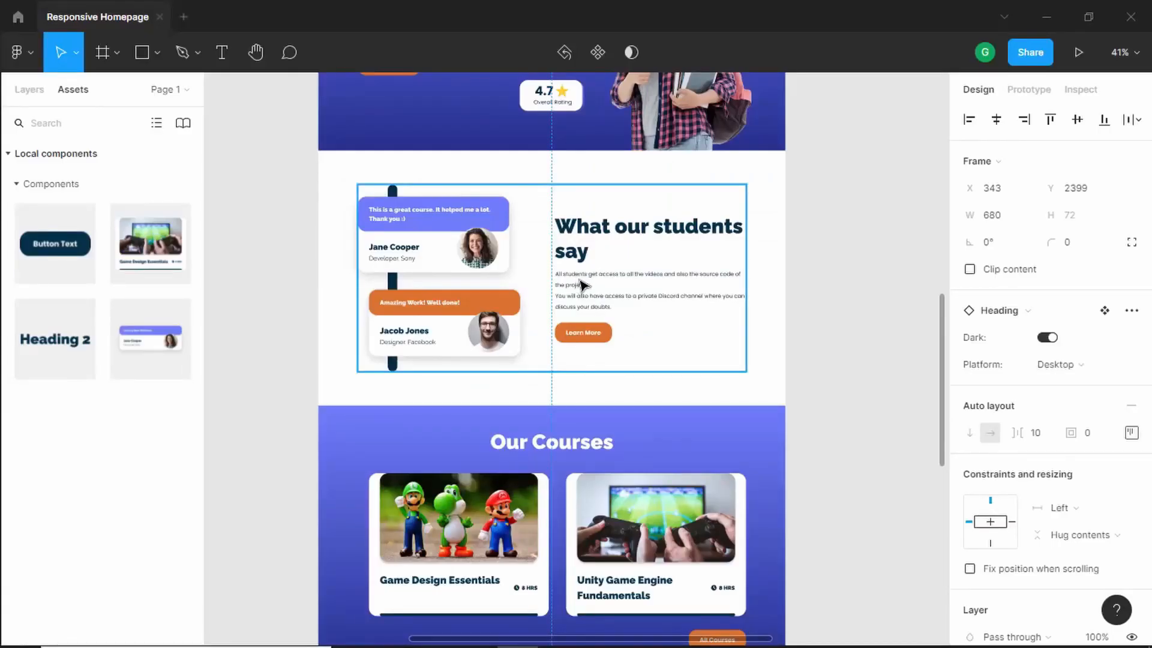
pyautogui.doubleClick(580, 285)
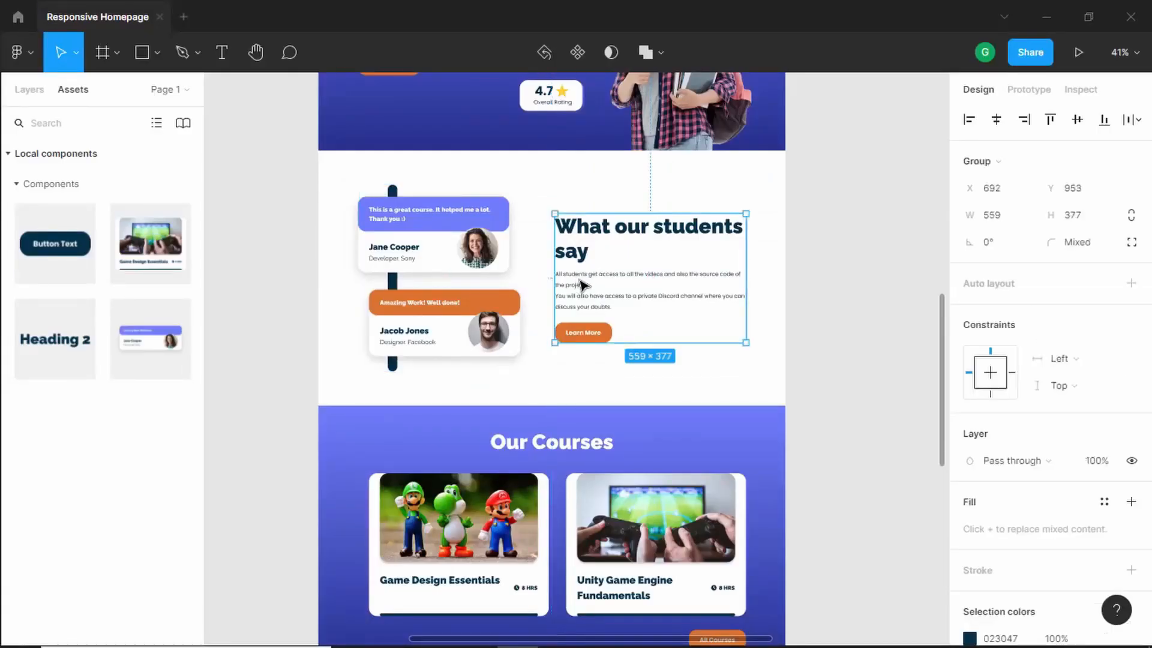
pyautogui.doubleClick(581, 284)
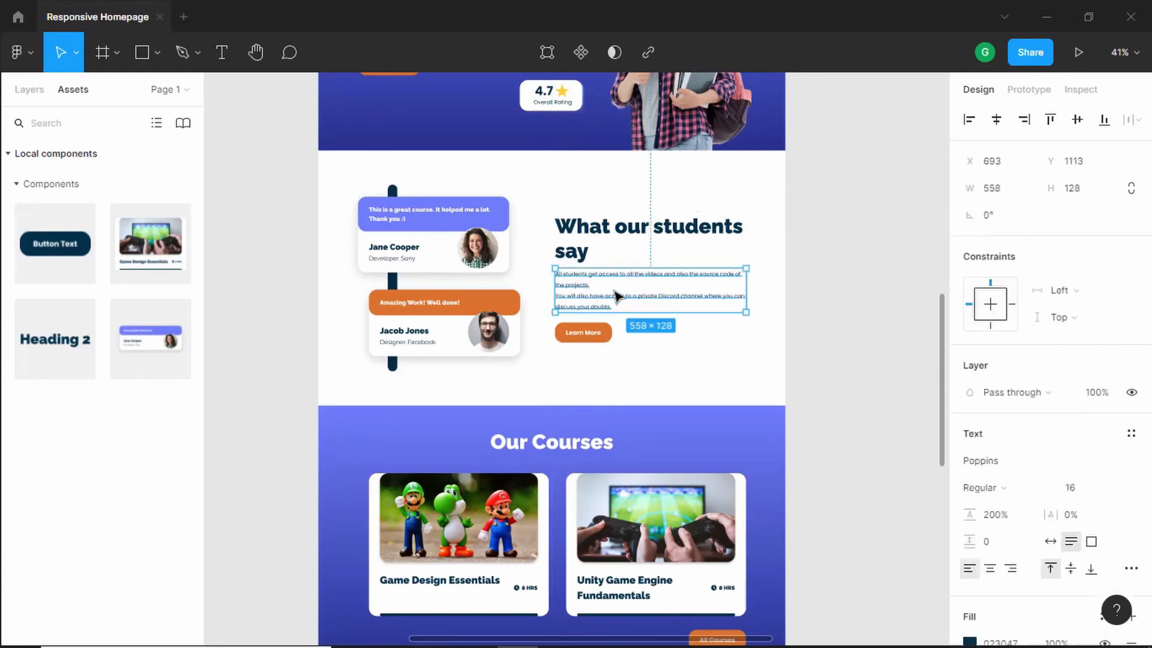
pyautogui.scroll(-7, 598, 339)
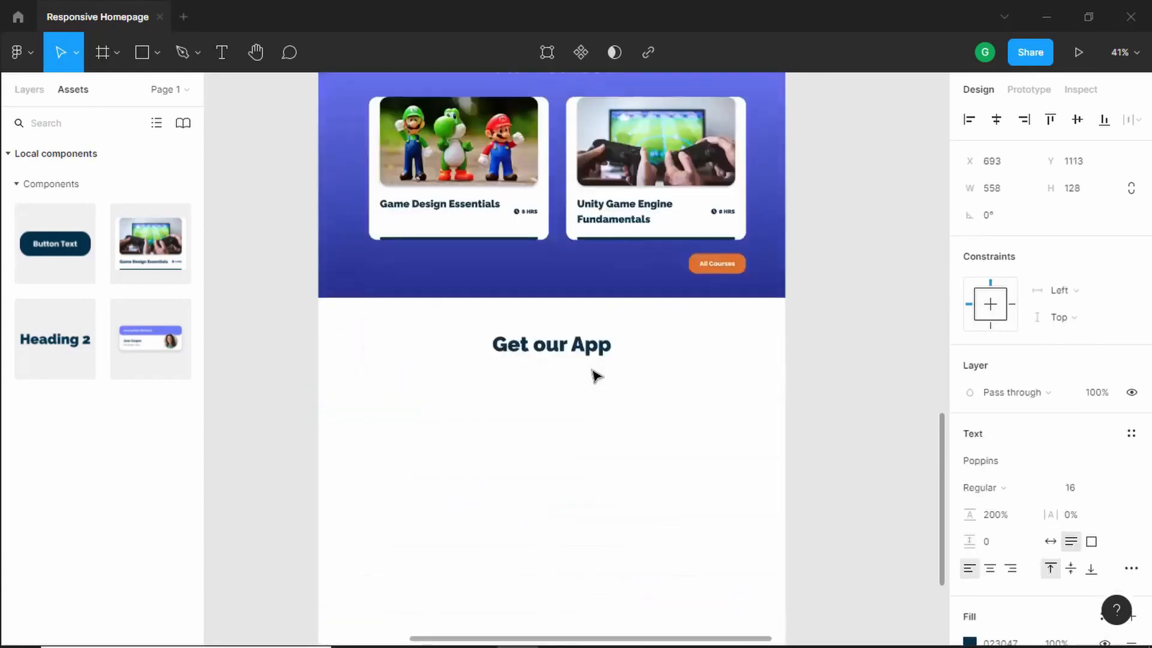
pyautogui.click(606, 337)
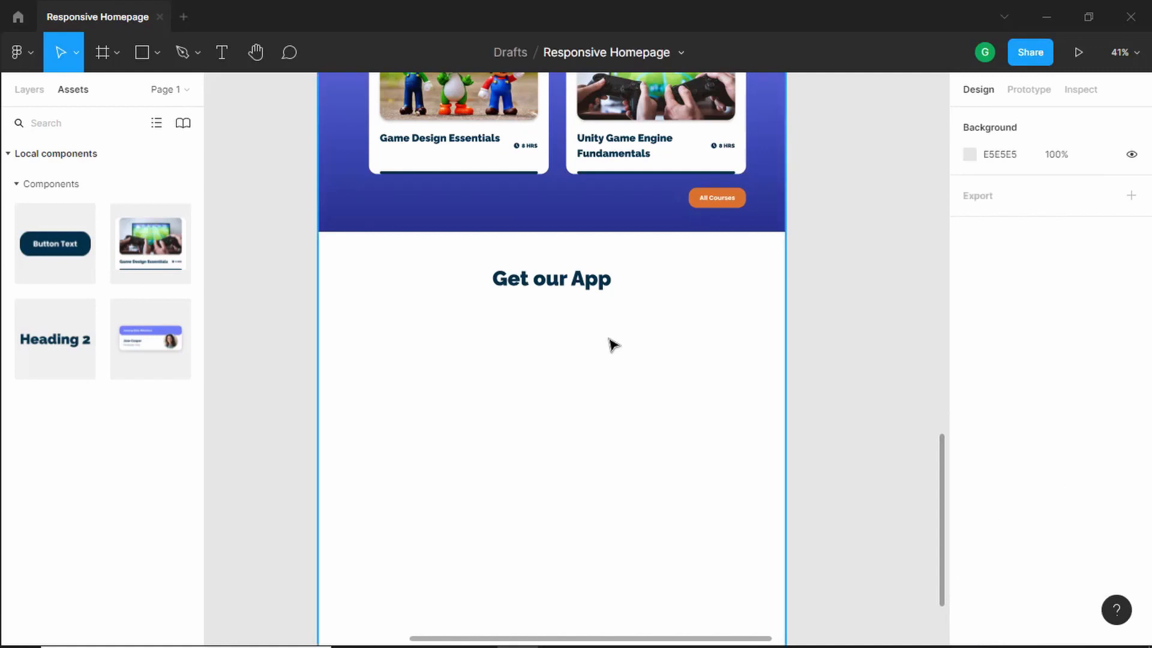
pyautogui.write('All students get access to all the videos and also the source code of the projects. You will also have access to a private Discord channel where you can discuss your doubts.')
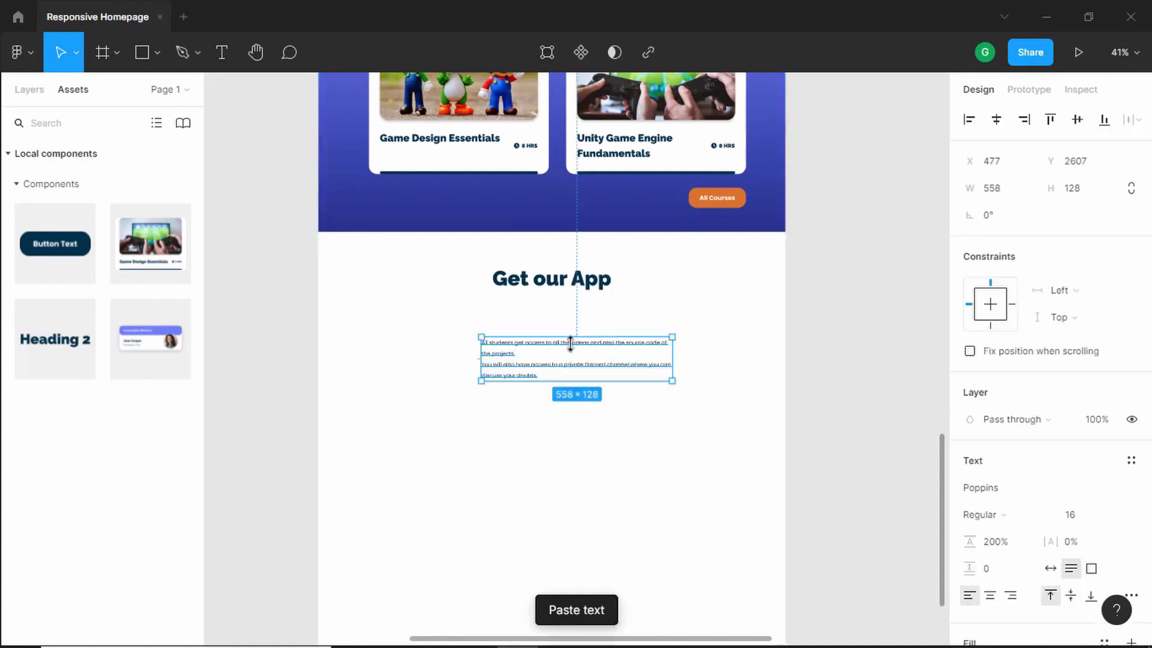
# - Center the pasted paragraph horizontally on the page and widen it to 1070 px
pyautogui.scroll(1, 567, 360)
pyautogui.click(998, 122)
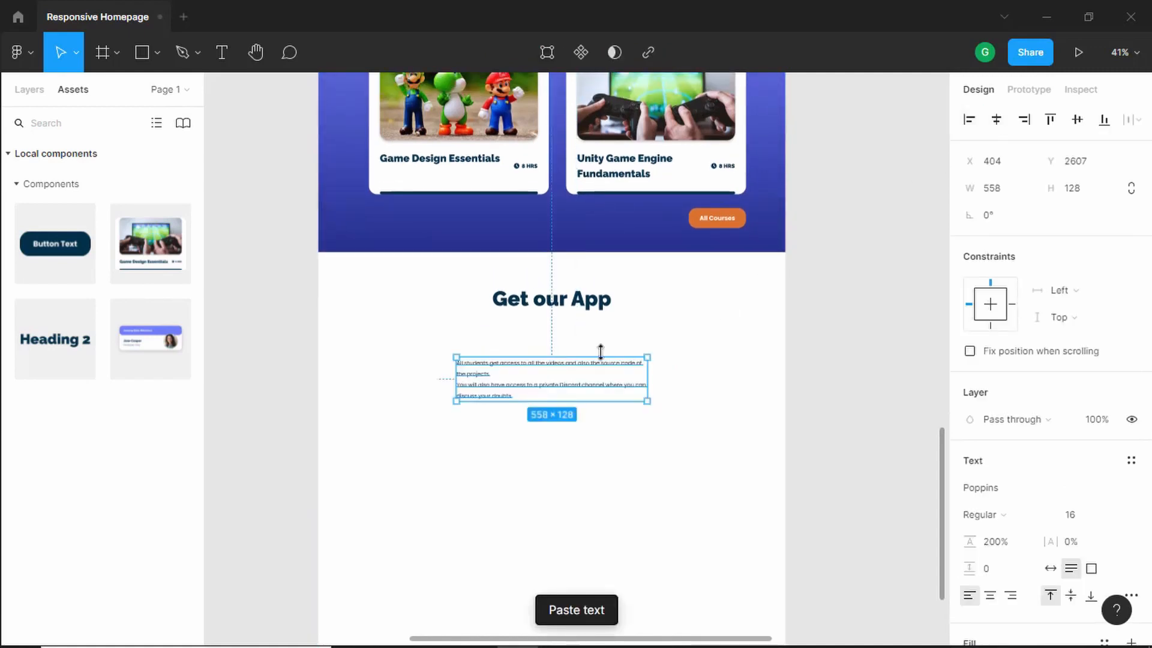
pyautogui.scroll(-2, 588, 357)
pyautogui.moveTo(456, 317); pyautogui.dragTo(362, 313)
pyautogui.scroll(5, 557, 327)
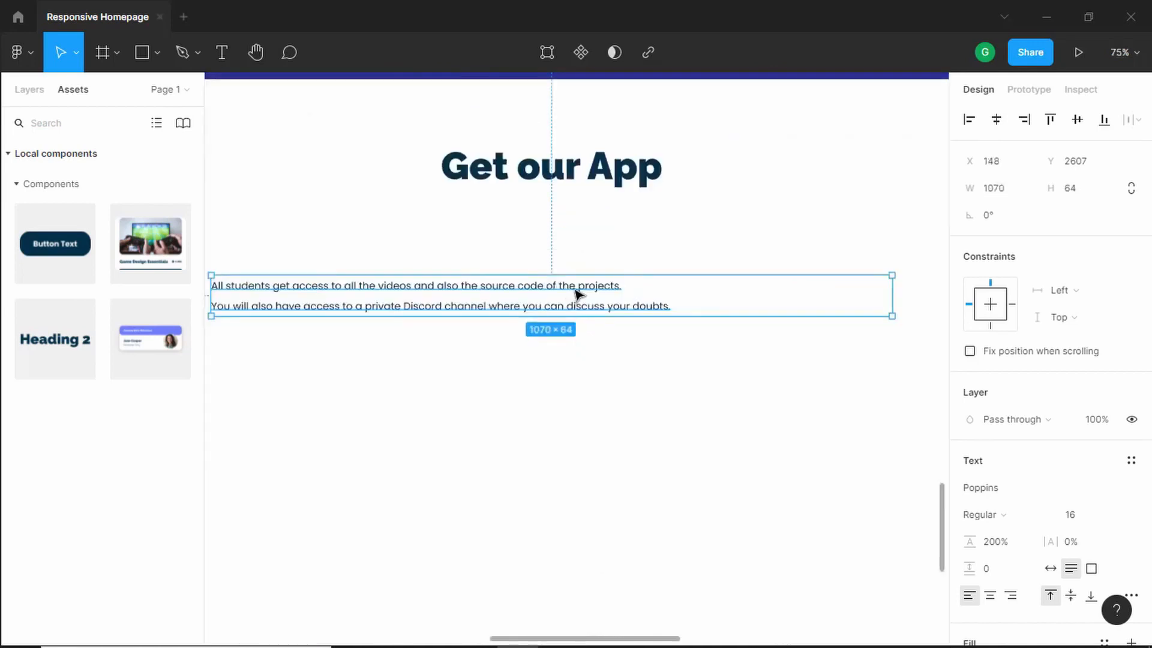
# - Check the reference subtitle and replace the paragraph with "You can use our App for better experience on smartphones"
pyautogui.hotkey('alt', 'Tab')
pyautogui.scroll(4, 517, 369)
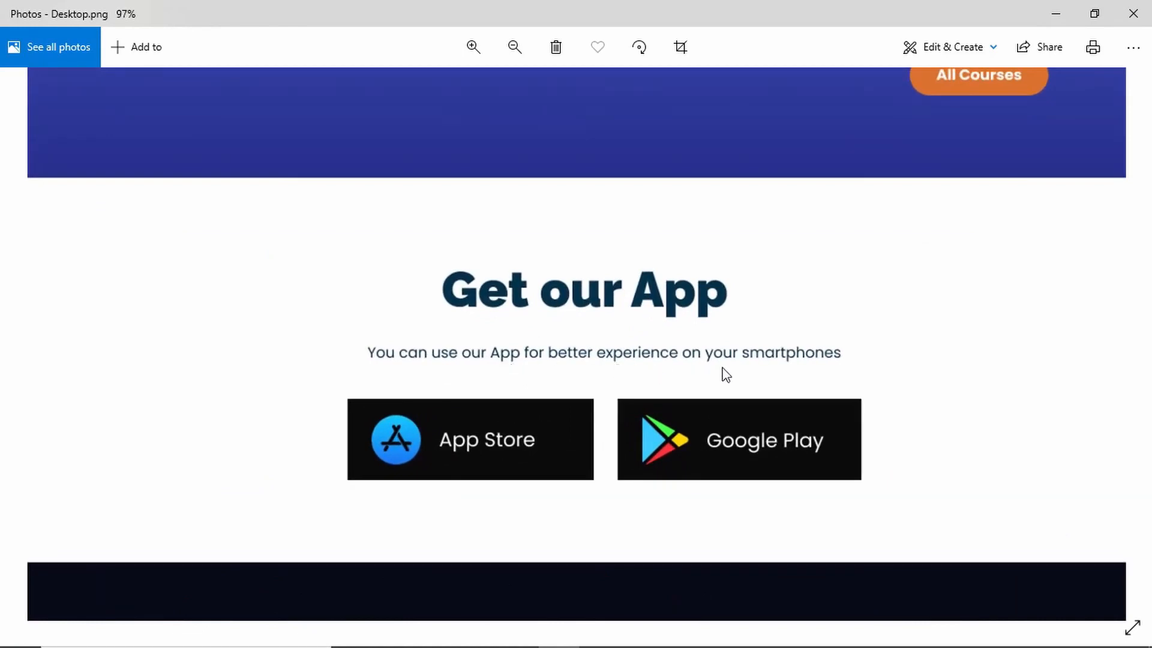
pyautogui.hotkey('alt', 'Tab')
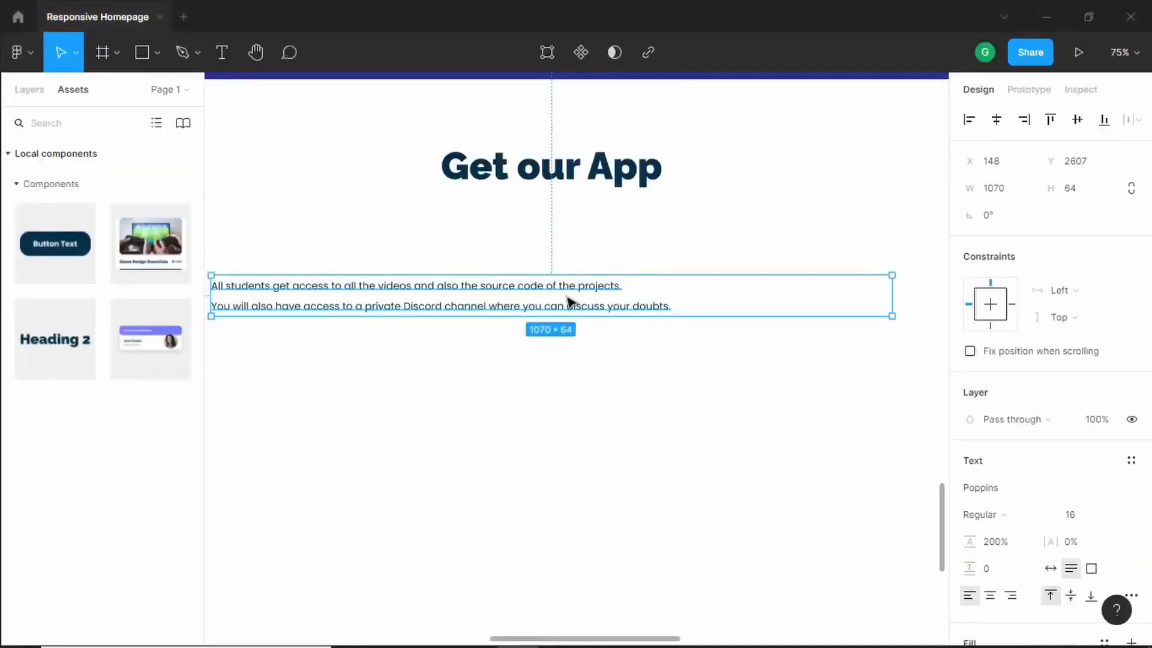
pyautogui.tripleClick(570, 288)
pyautogui.hotkey('ctrl', 'a')
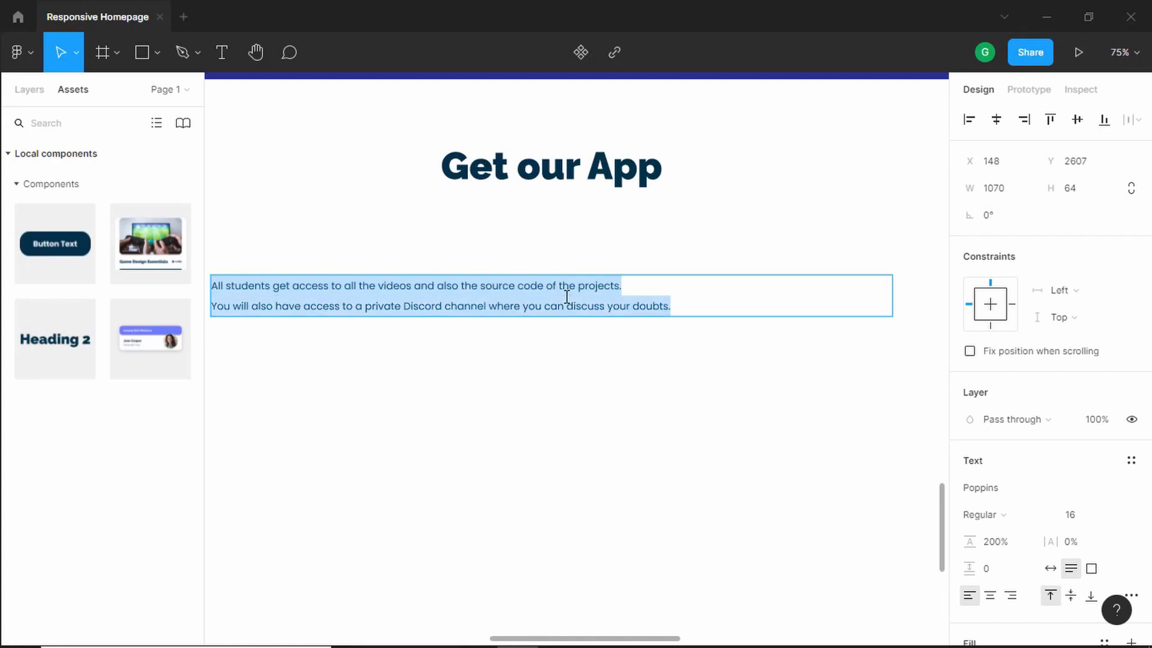
pyautogui.write('You')
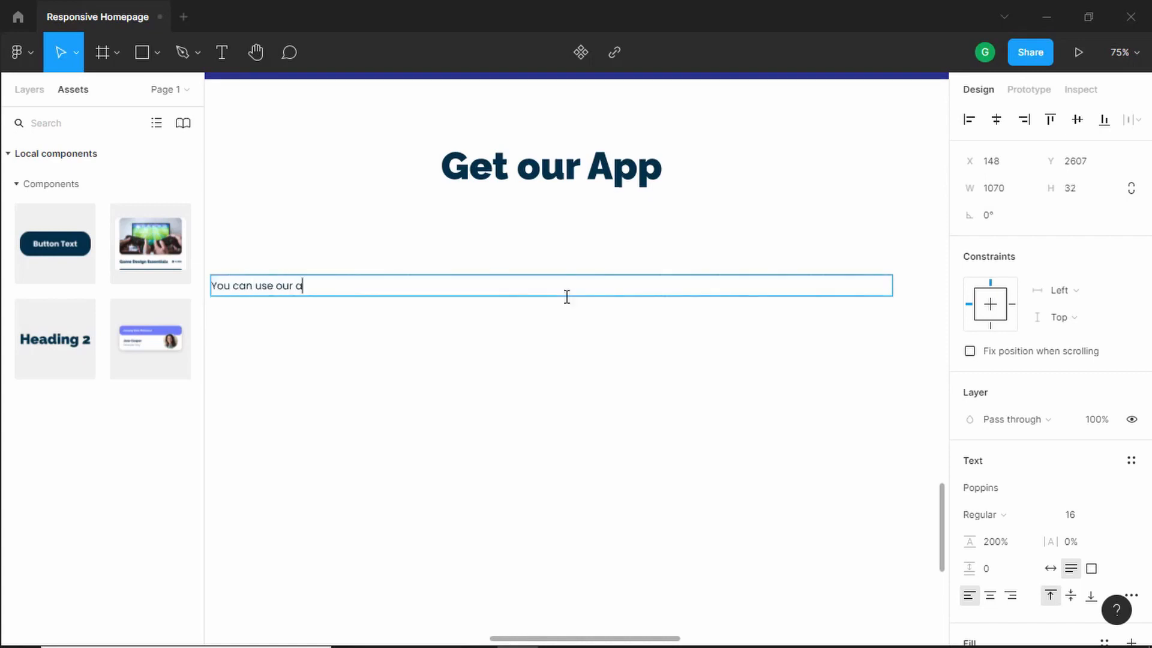
pyautogui.write('can use our a')
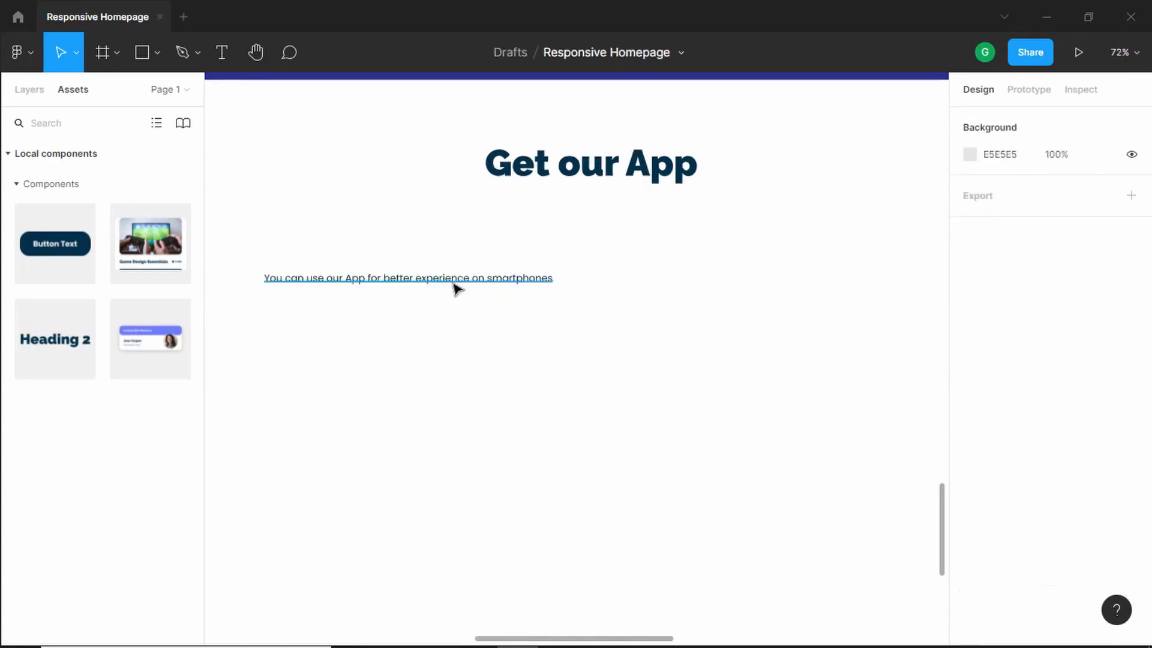
pyautogui.click(483, 282)
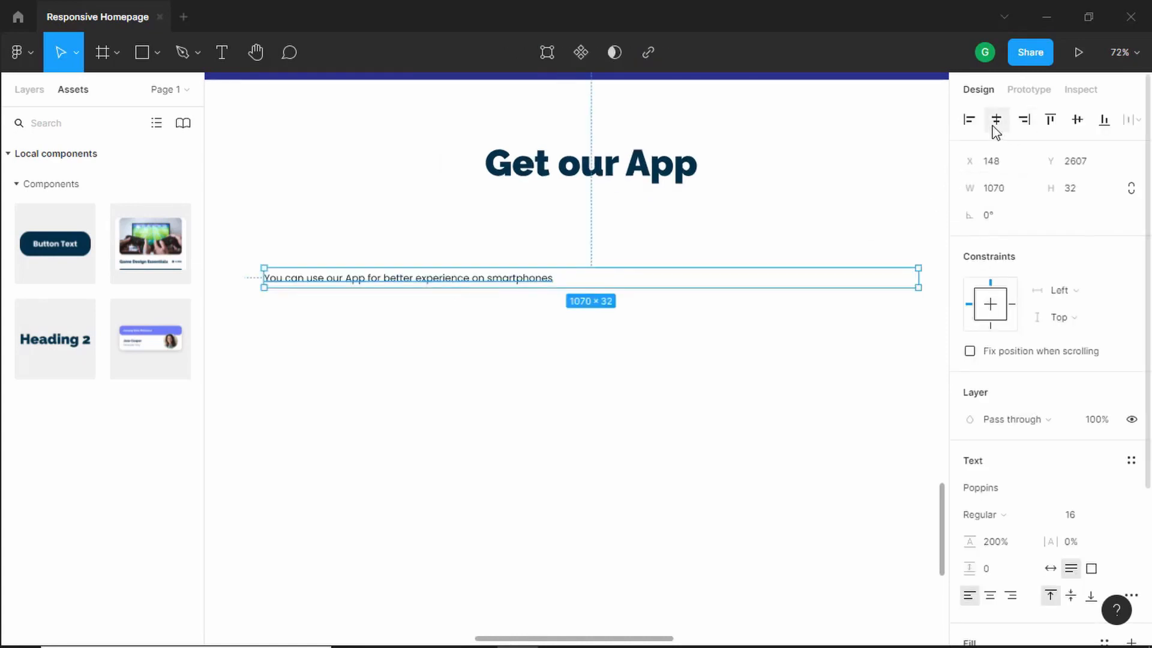
# - Center-align the subtitle text and move it up to about 13 px below the heading
pyautogui.scroll(-3, 999, 443)
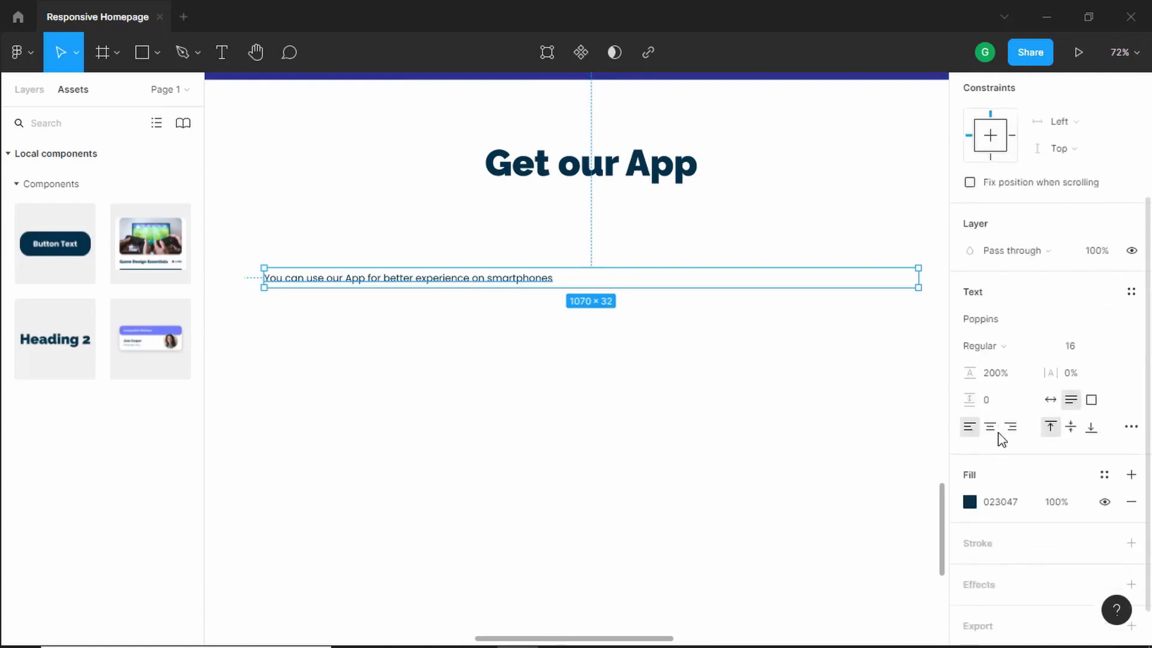
pyautogui.click(991, 427)
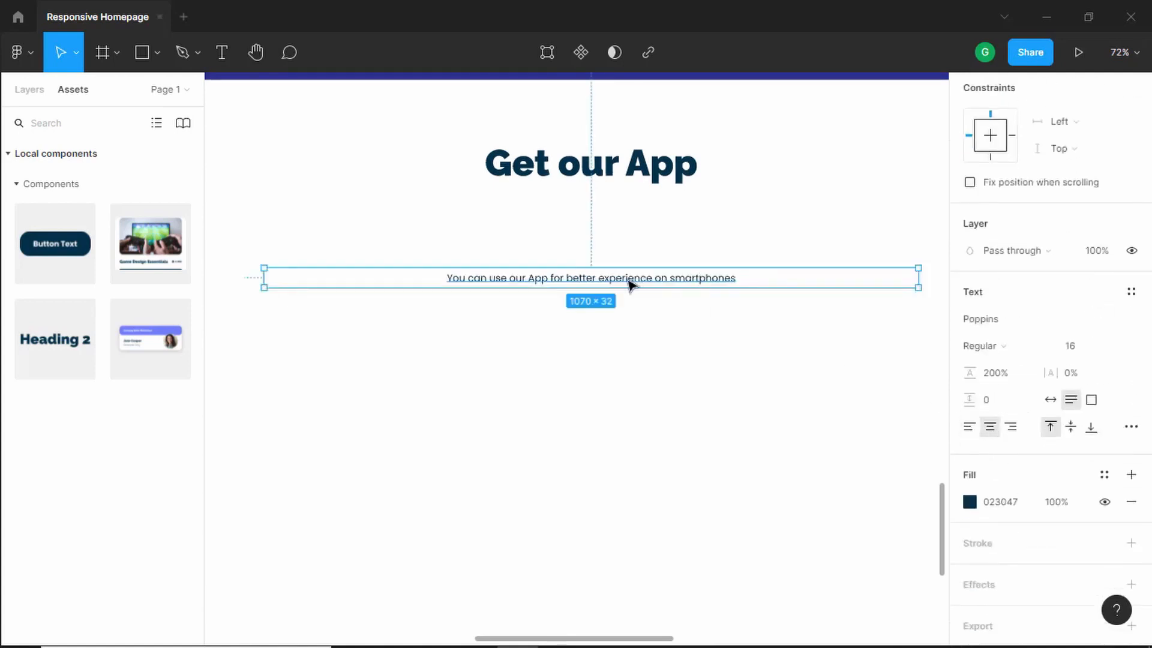
pyautogui.moveTo(631, 283); pyautogui.dragTo(640, 185)
pyautogui.scroll(1, 637, 186)
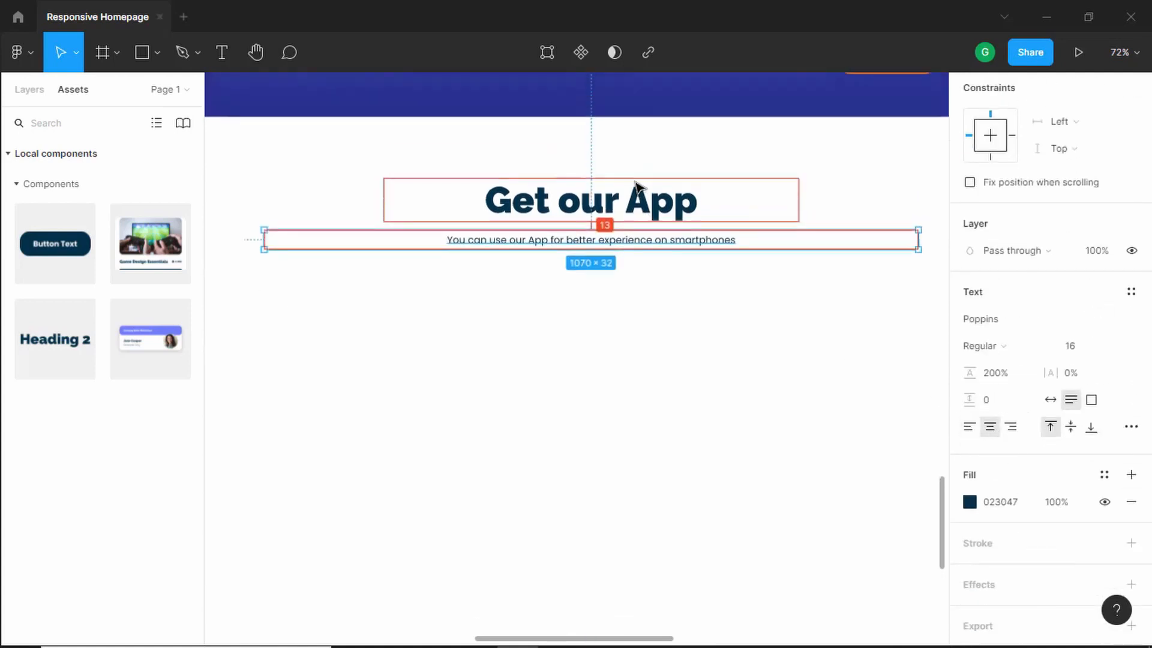
pyautogui.scroll(1, 636, 198)
pyautogui.scroll(3, 632, 220)
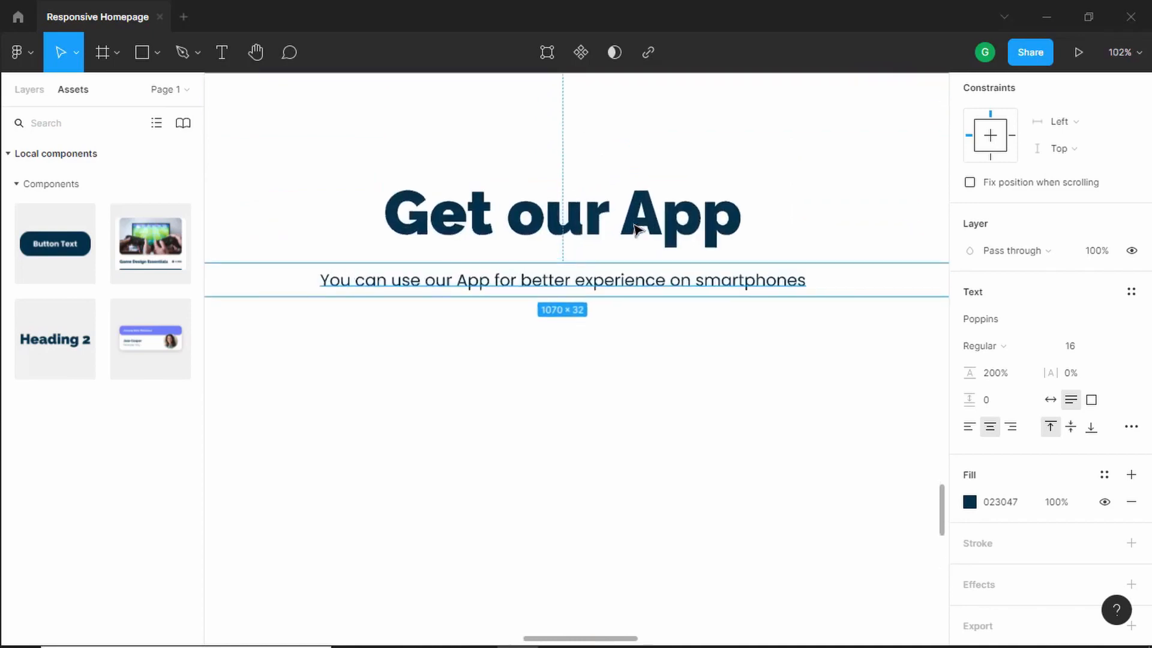
pyautogui.click(621, 315)
pyautogui.scroll(-3, 625, 229)
# - Copy the App Store and Google Play icons from the components frame and paste them below the subtitle
pyautogui.hotkey('alt', 'Tab')
pyautogui.hotkey('alt', 'Tab')
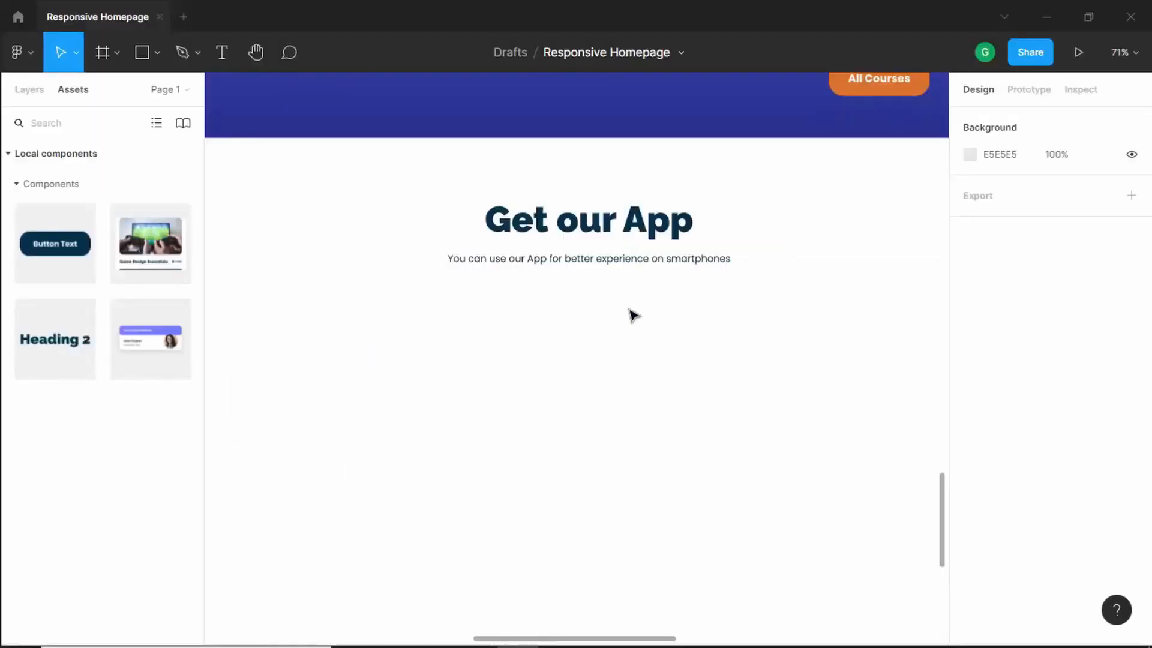
pyautogui.hotkey('alt', 'Tab')
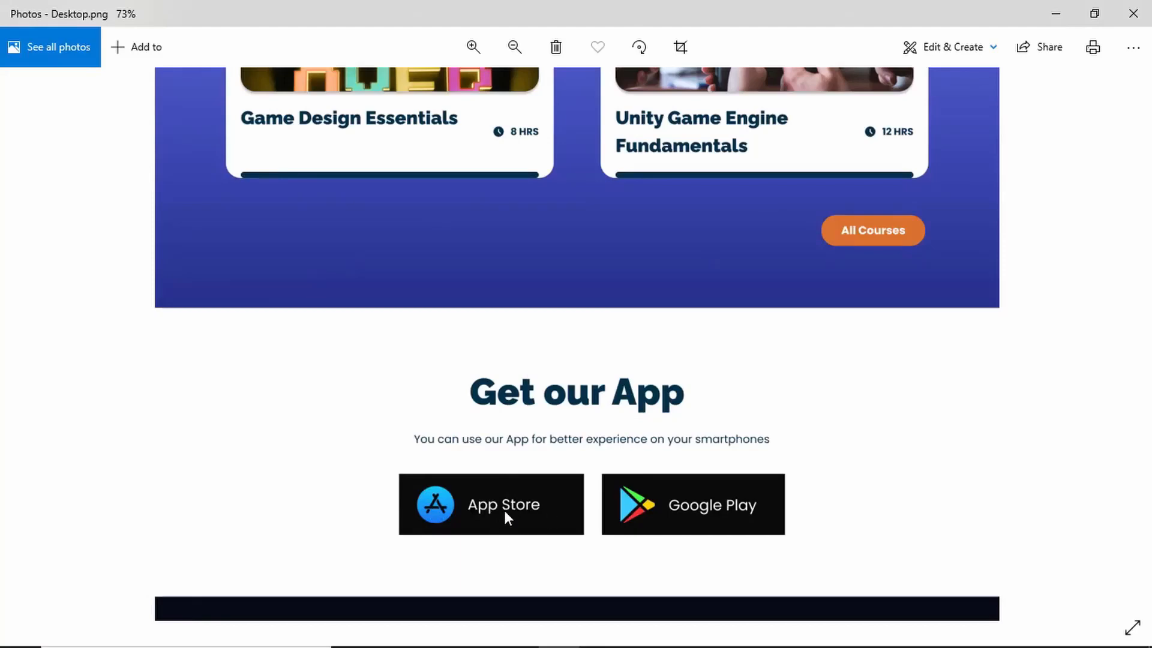
pyautogui.hotkey('alt', 'Tab')
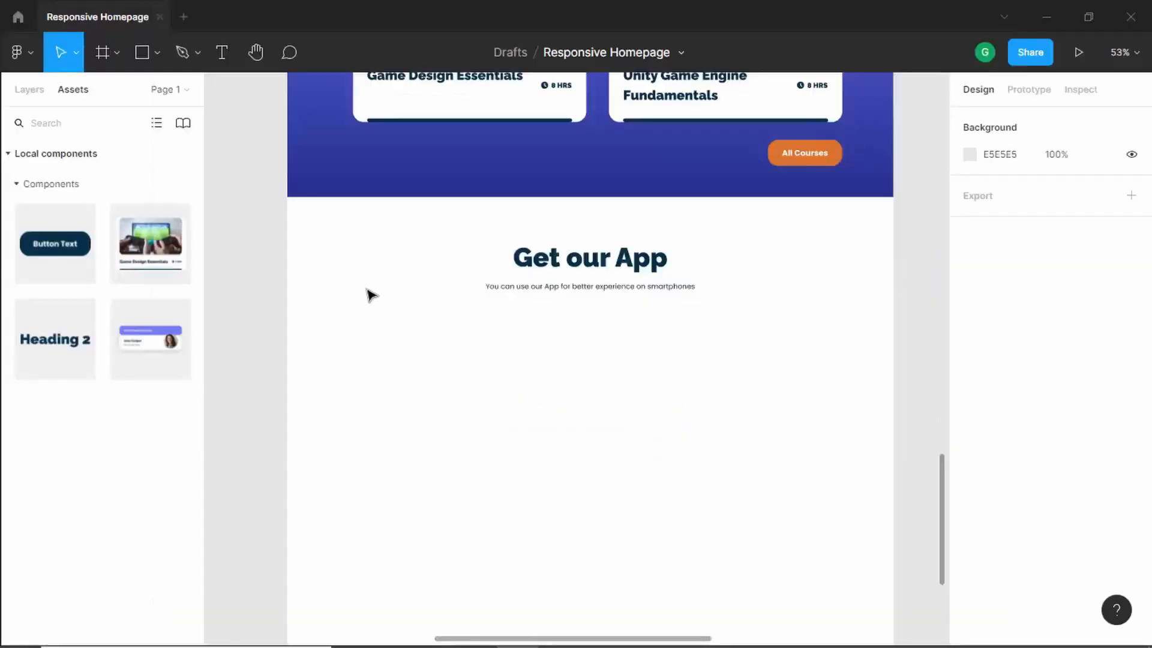
pyautogui.scroll(-3, 696, 270)
pyautogui.scroll(10, 860, 165)
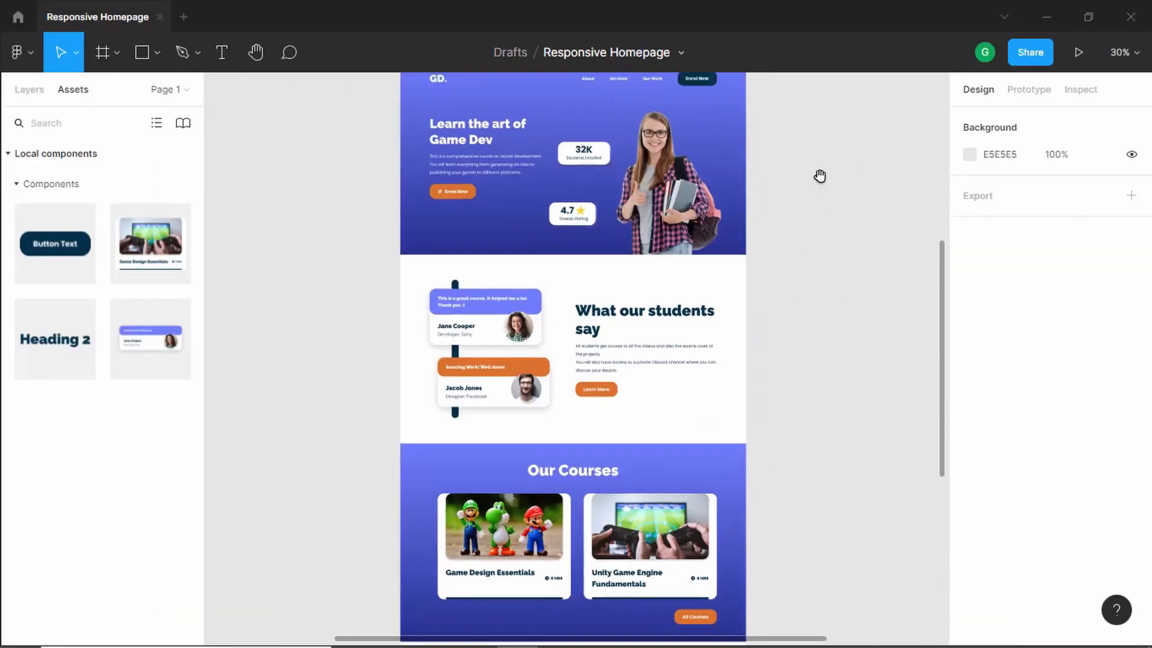
pyautogui.scroll(2, 705, 234)
pyautogui.scroll(5, 690, 190)
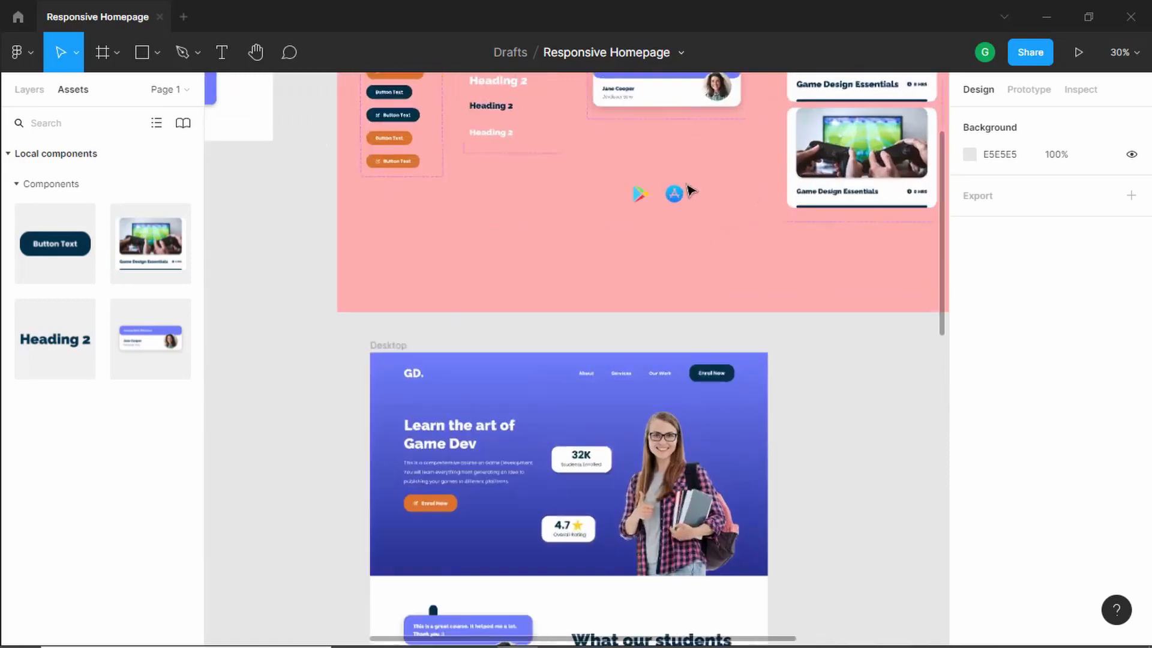
pyautogui.moveTo(723, 153); pyautogui.dragTo(474, 293)
pyautogui.moveTo(662, 204); pyautogui.dragTo(663, 177)
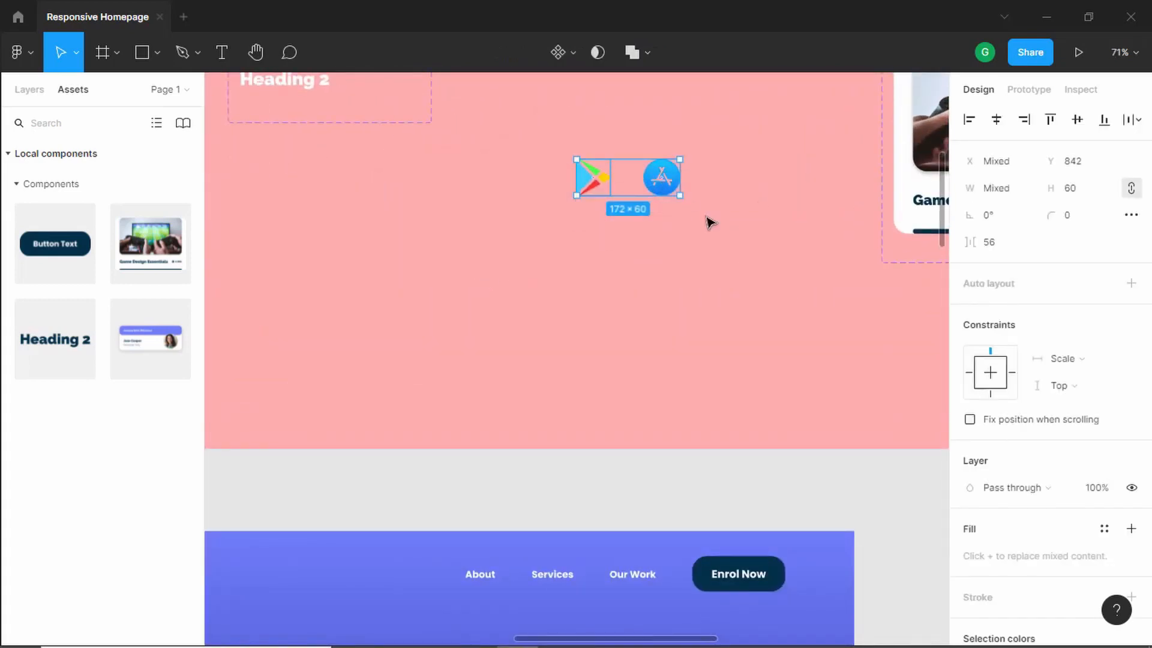
pyautogui.scroll(-20, 710, 223)
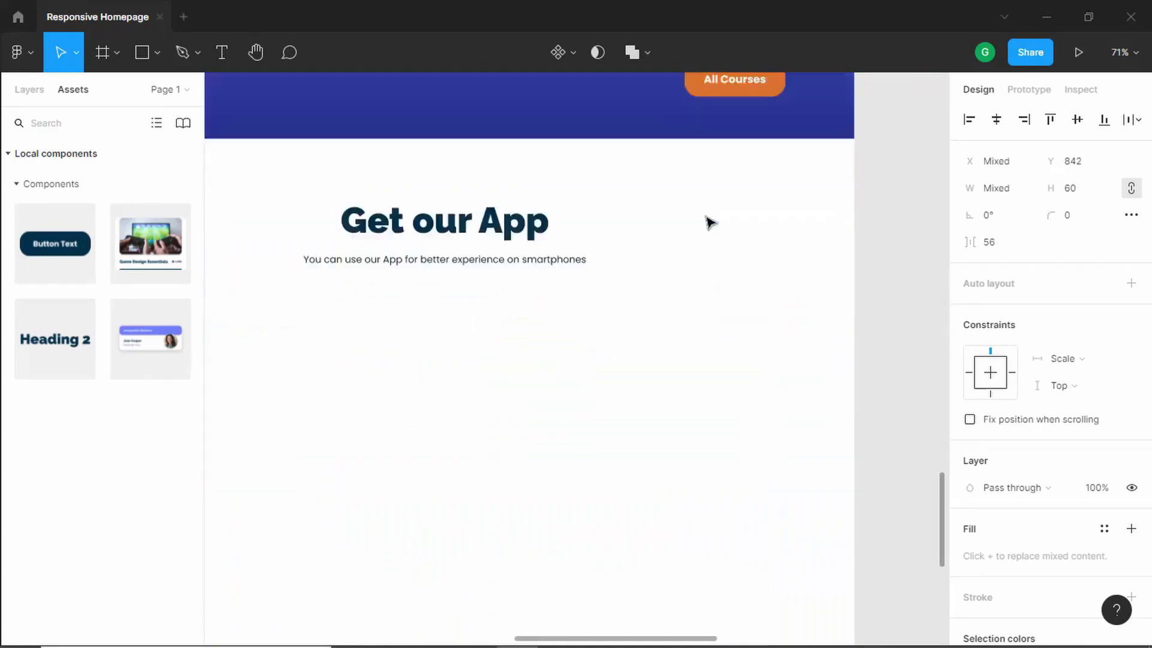
pyautogui.moveTo(400, 278); pyautogui.dragTo(465, 273)
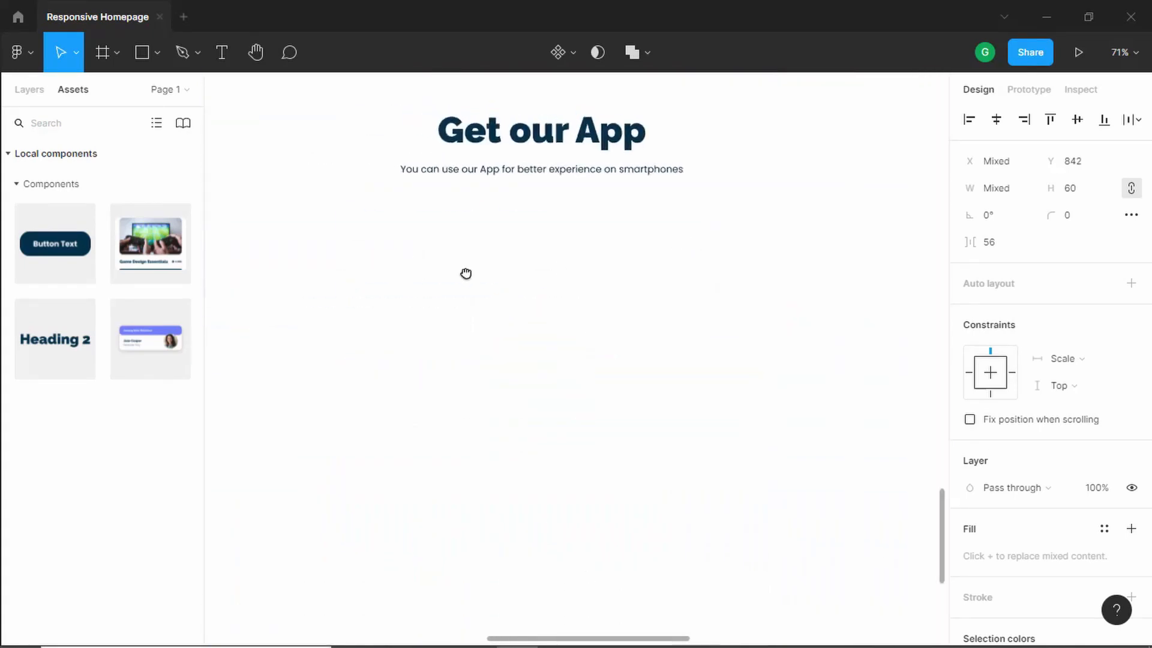
pyautogui.hotkey('ctrl', 'v')
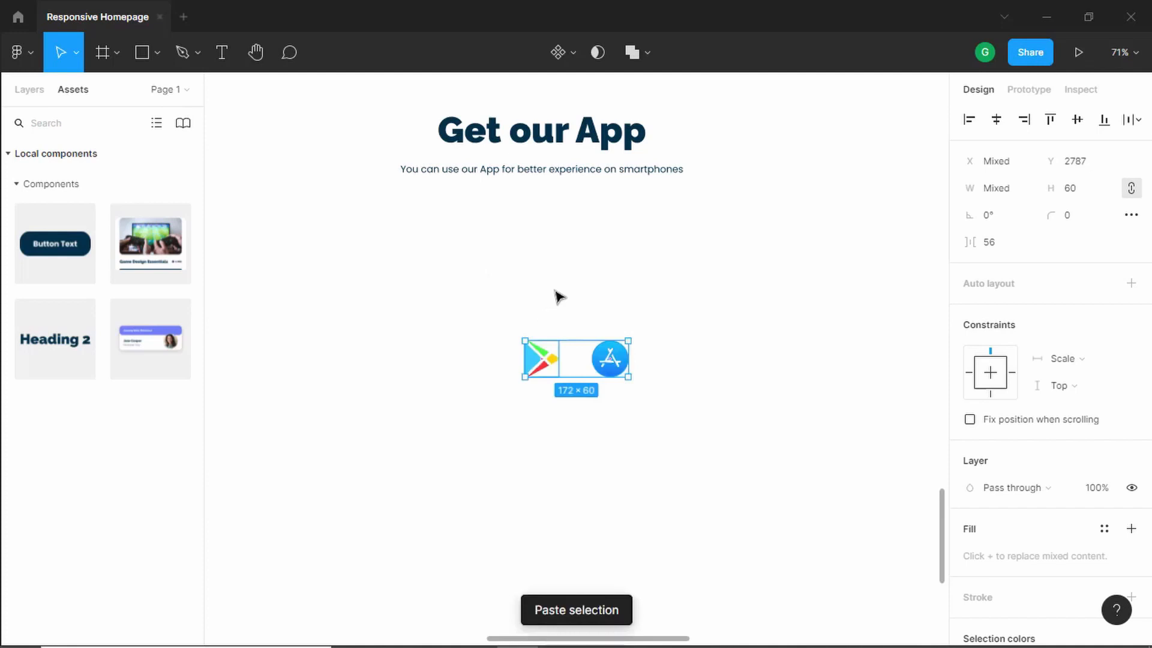
# - Draw a 100 × 100 rectangle beside the App Store icon below the subtitle
pyautogui.hotkey('alt', 'Tab')
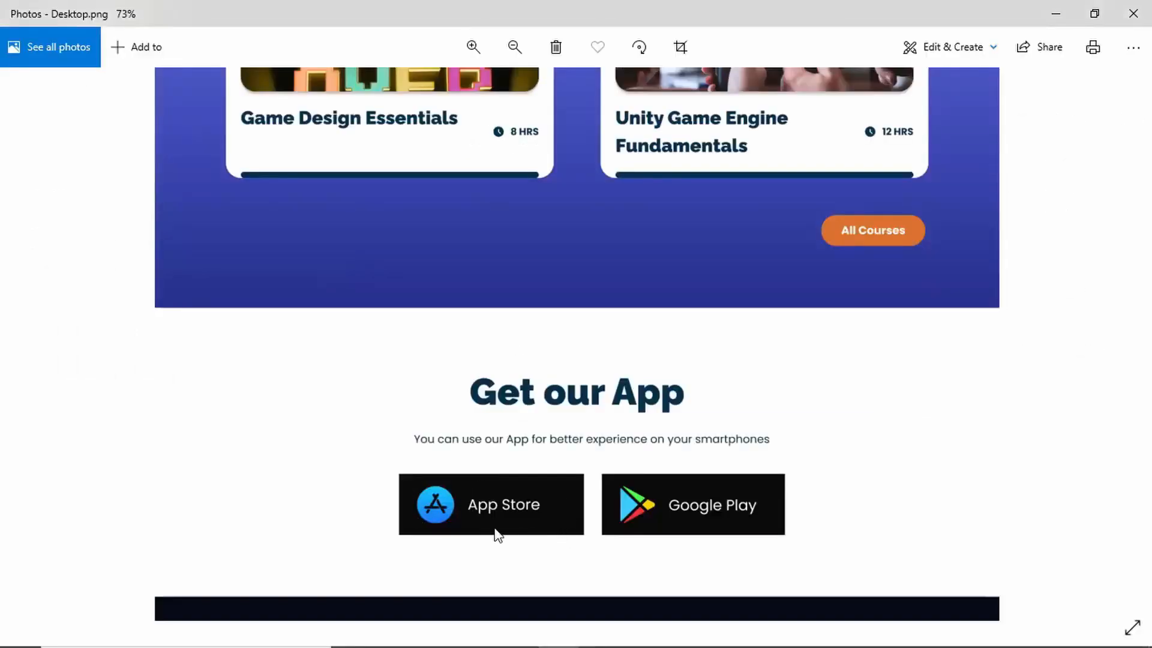
pyautogui.hotkey('alt', 'Tab')
pyautogui.click(144, 54)
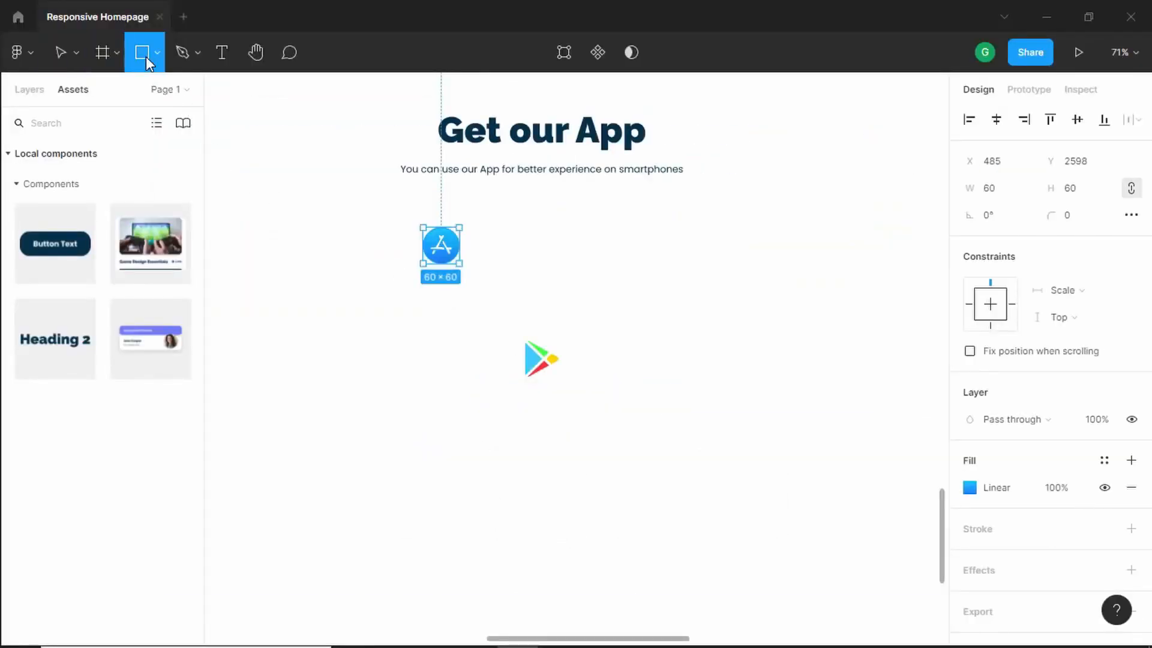
pyautogui.click(416, 218)
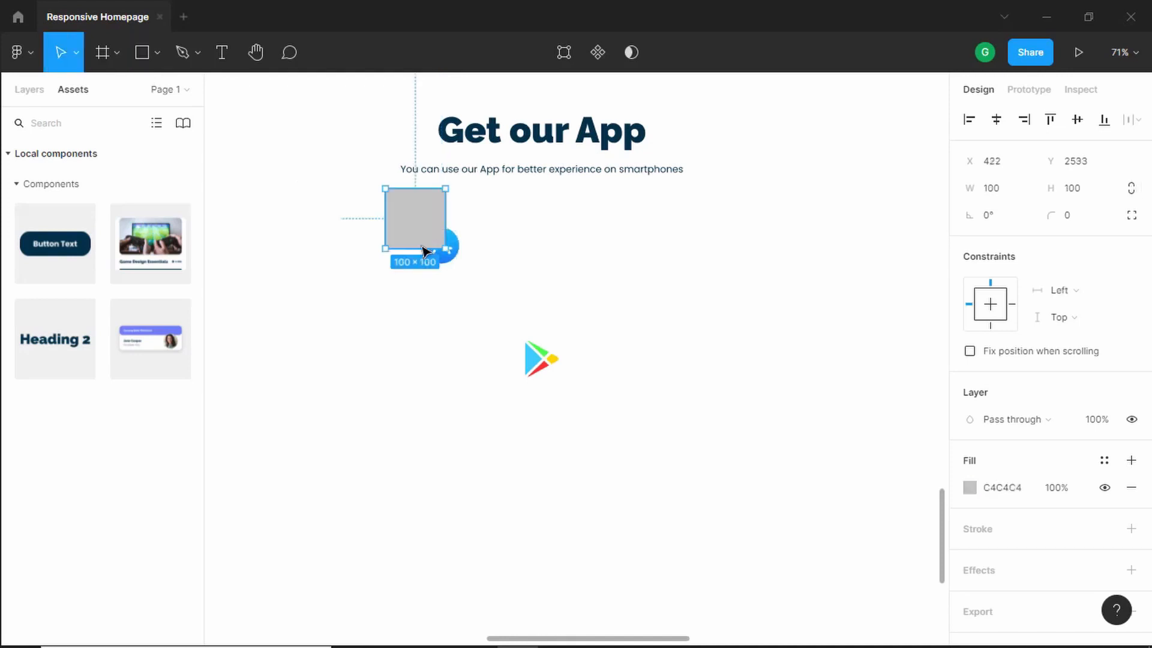
pyautogui.moveTo(423, 247); pyautogui.dragTo(431, 281)
pyautogui.click(31, 90)
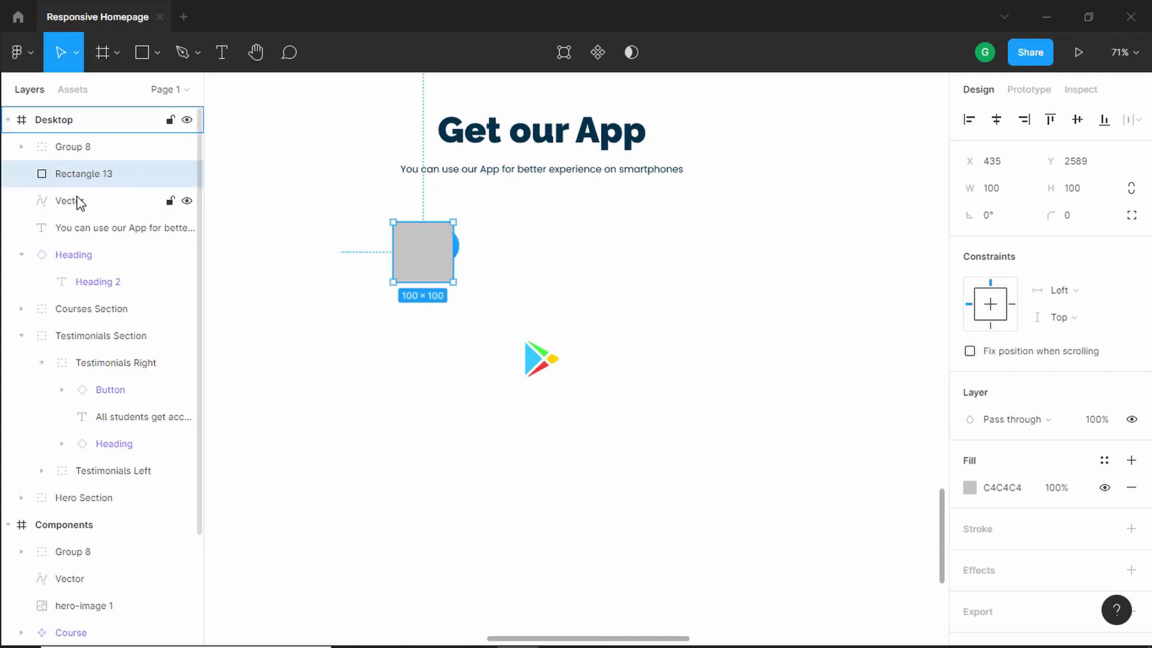
# - Send the rectangle behind the App Store icon and stretch it to 320 × 100
pyautogui.hotkey('ctrl', '[')
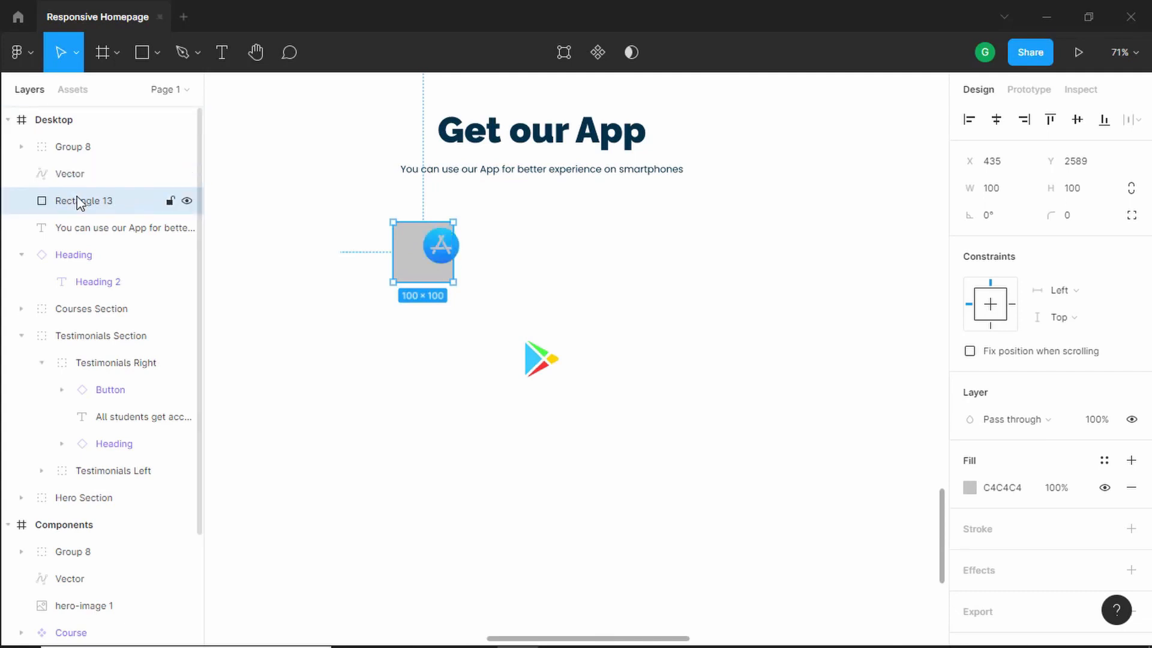
pyautogui.moveTo(423, 255); pyautogui.dragTo(603, 244)
pyautogui.moveTo(483, 247); pyautogui.dragTo(477, 247)
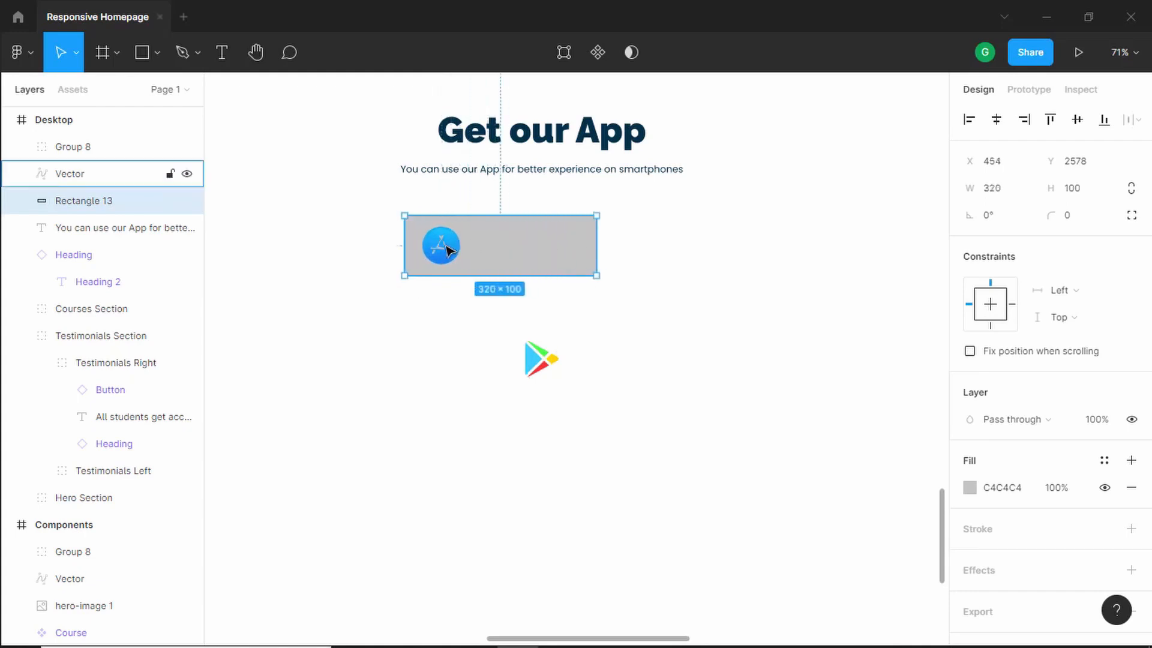
# - Add an "App Store" text label beside the icon inside the rectangle, checking the reference for the wording
pyautogui.click(224, 57)
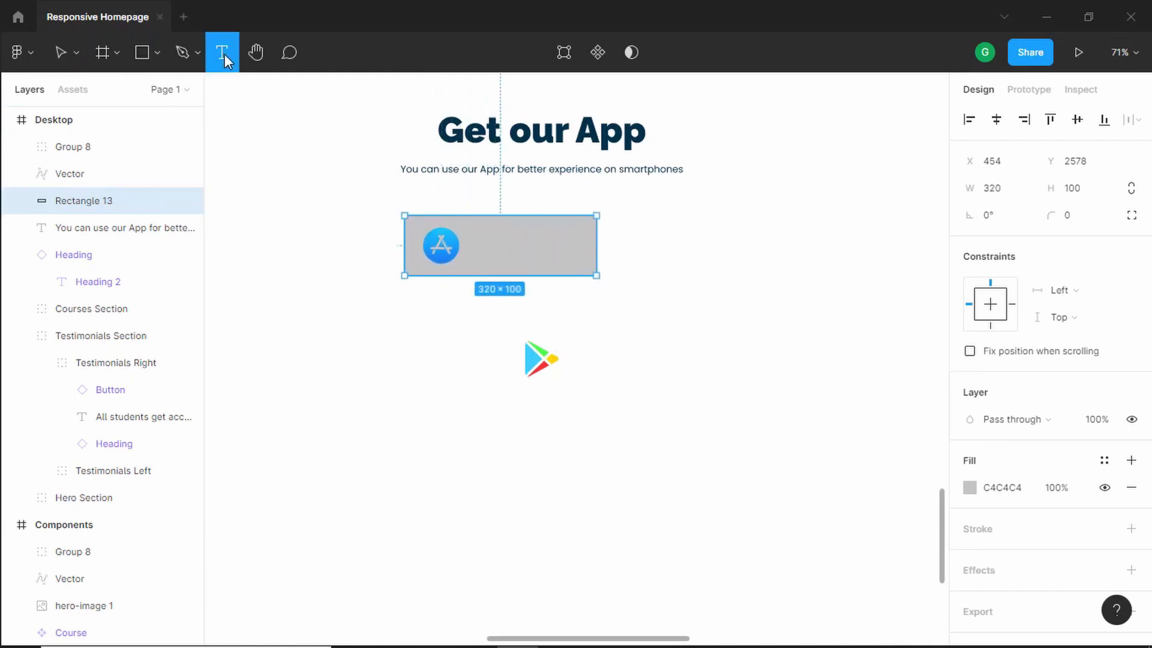
pyautogui.hotkey('alt', 'Tab')
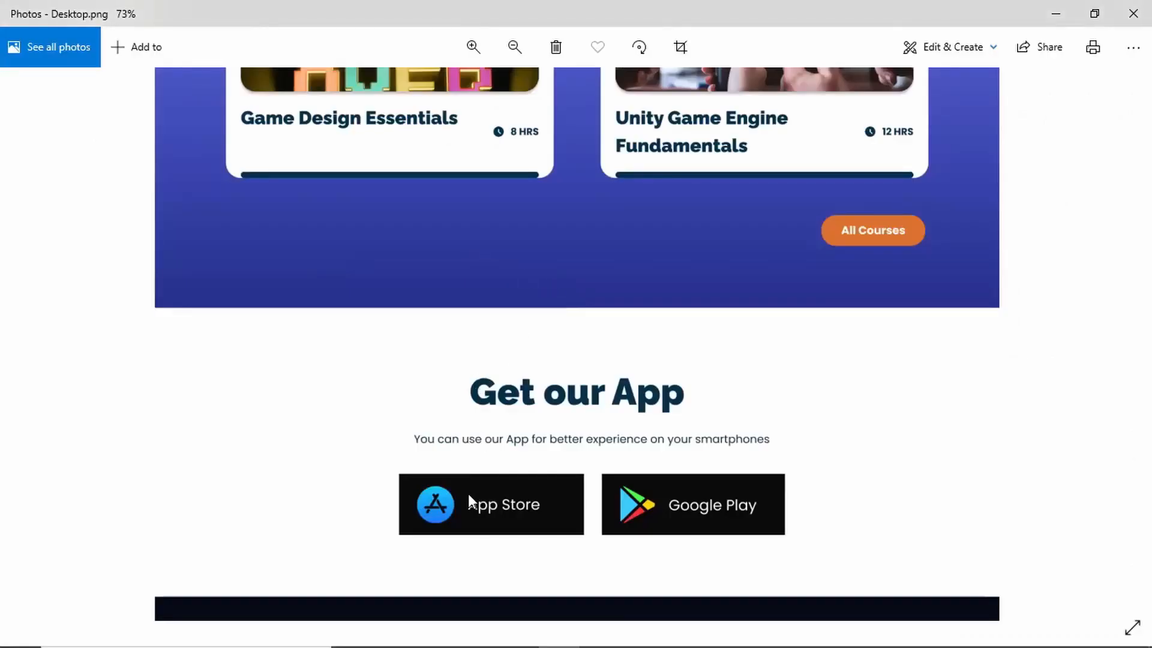
pyautogui.hotkey('alt', 'Tab')
pyautogui.click(477, 251)
pyautogui.write('A')
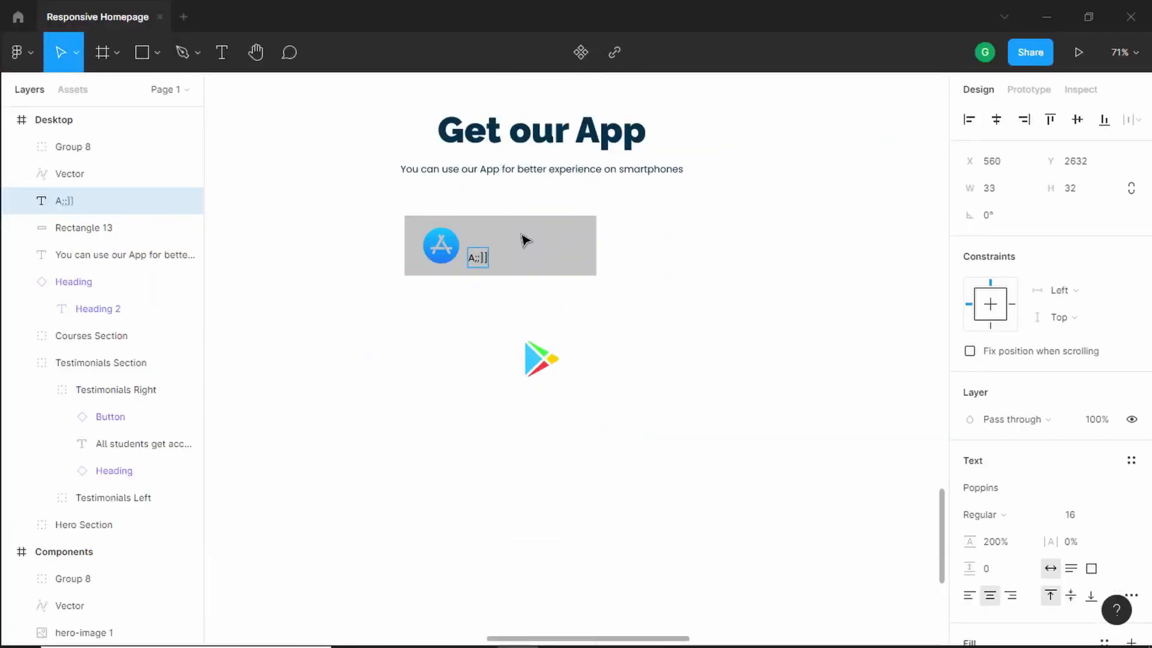
pyautogui.write(';;]]')
pyautogui.press('BackSpace')
pyautogui.press('BackSpace')
pyautogui.press('BackSpace')
pyautogui.press('BackSpace')
pyautogui.write('pp Store')
pyautogui.press('Escape')
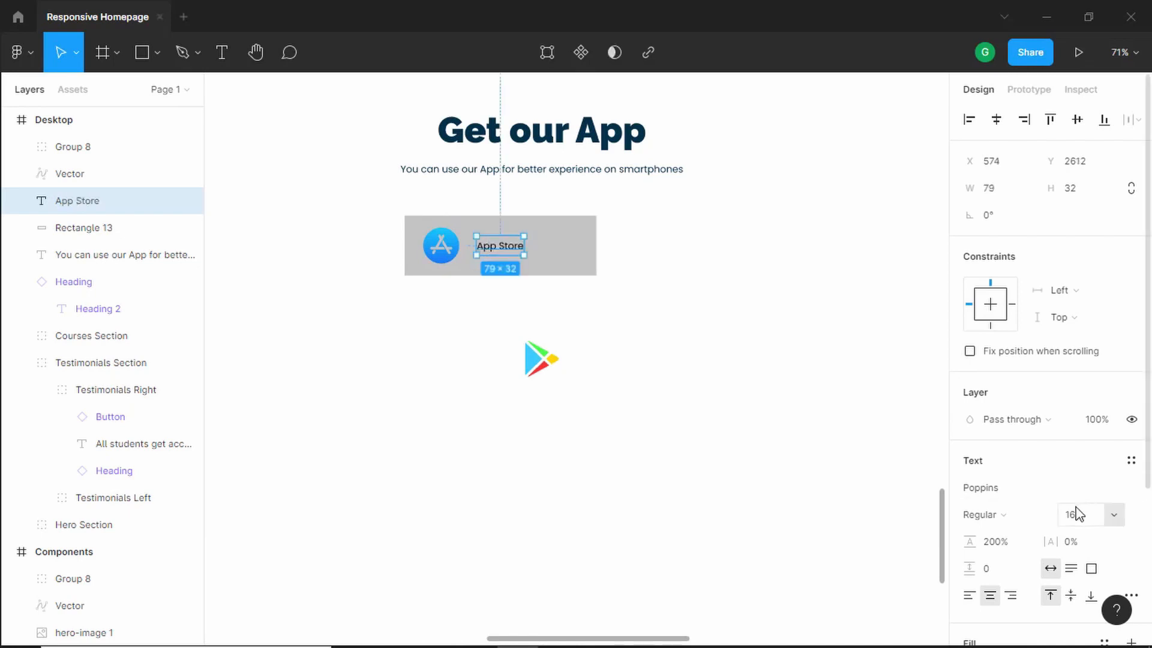
# - Set the App Store label's font size to 24 and its fill to white FFFFFF
pyautogui.click(1086, 517)
pyautogui.doubleClick(1078, 521)
pyautogui.press('Return')
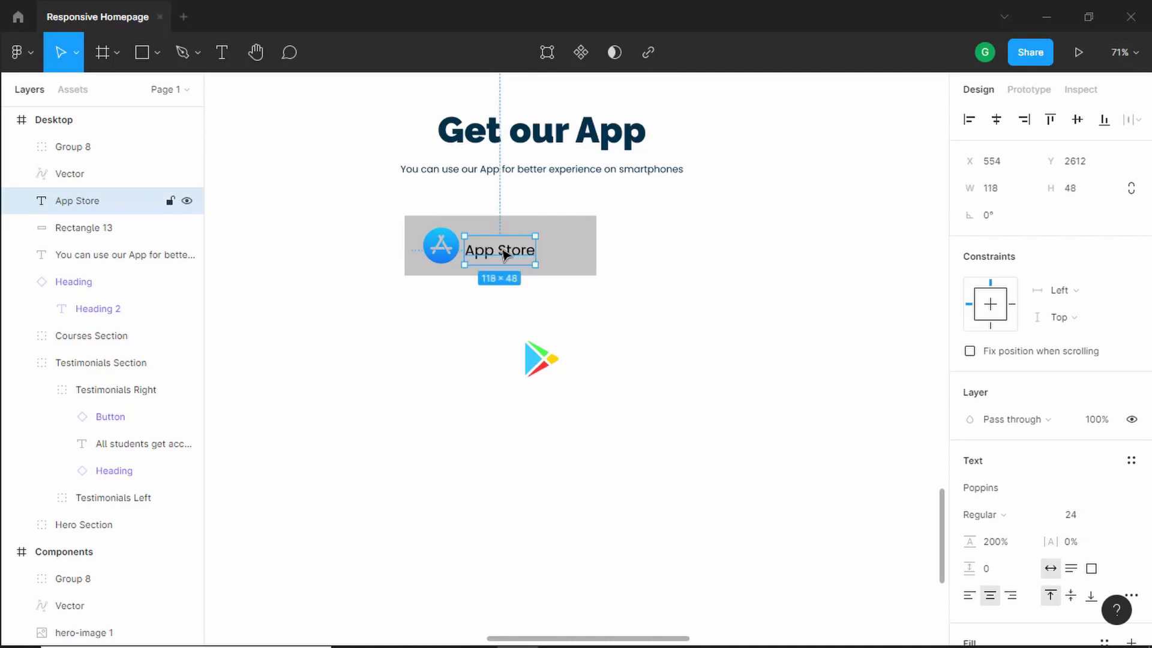
pyautogui.press('alt')
pyautogui.hotkey('alt', 'Tab')
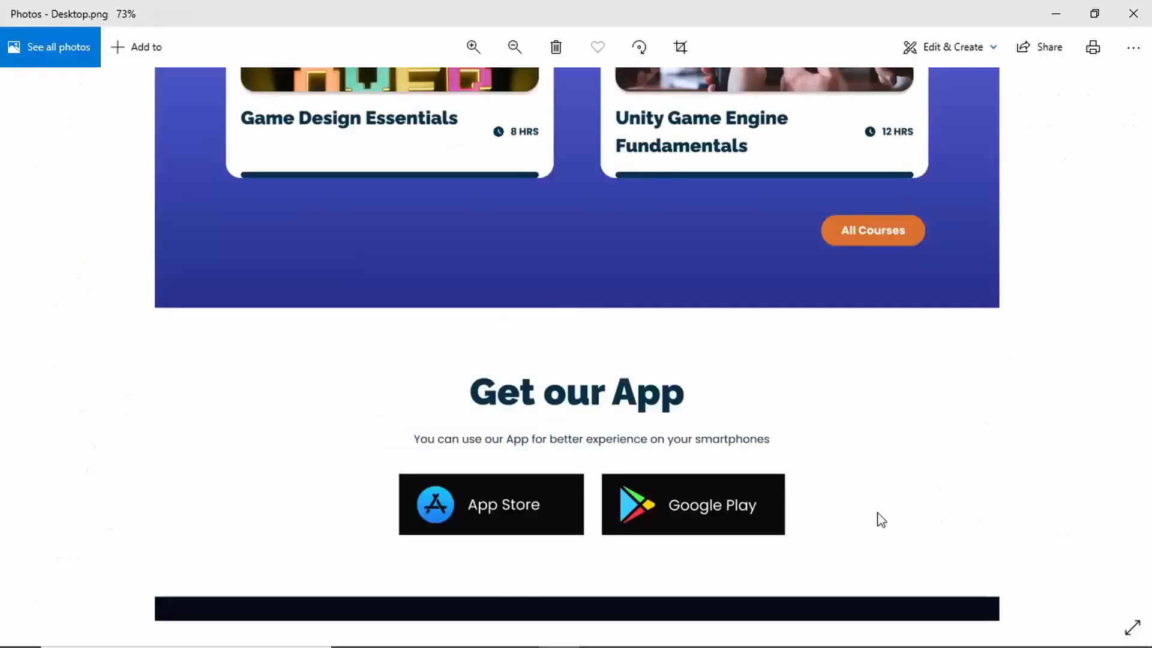
pyautogui.hotkey('alt', 'Tab')
pyautogui.scroll(-4, 973, 463)
pyautogui.click(970, 458)
pyautogui.moveTo(818, 351); pyautogui.dragTo(745, 215)
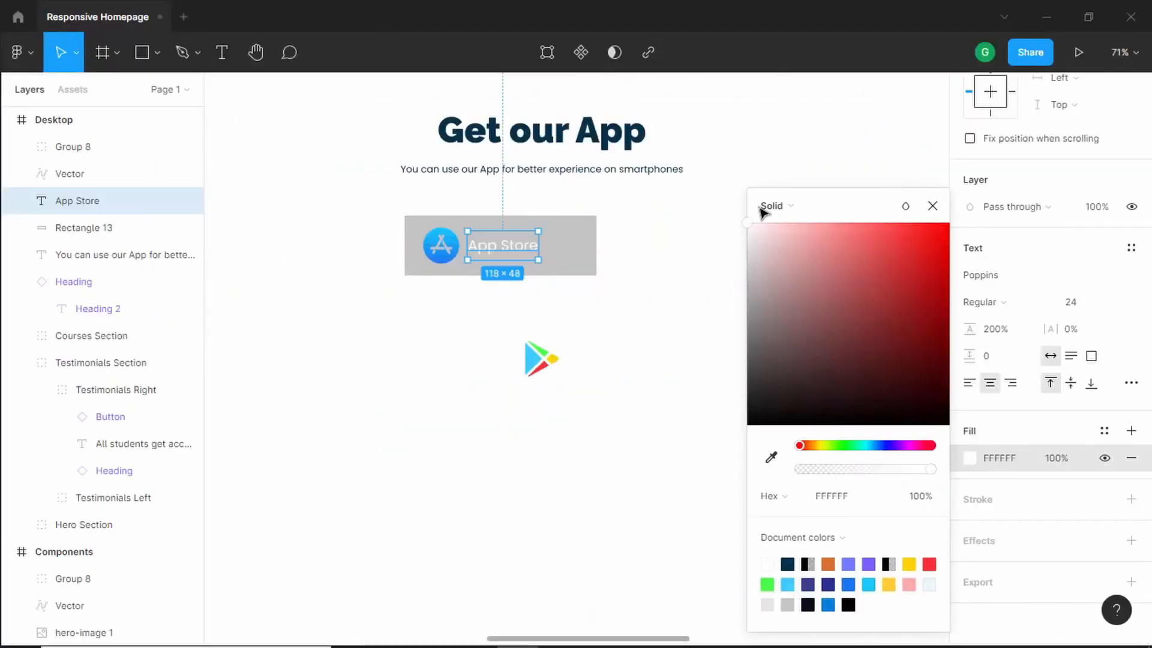
pyautogui.click(932, 205)
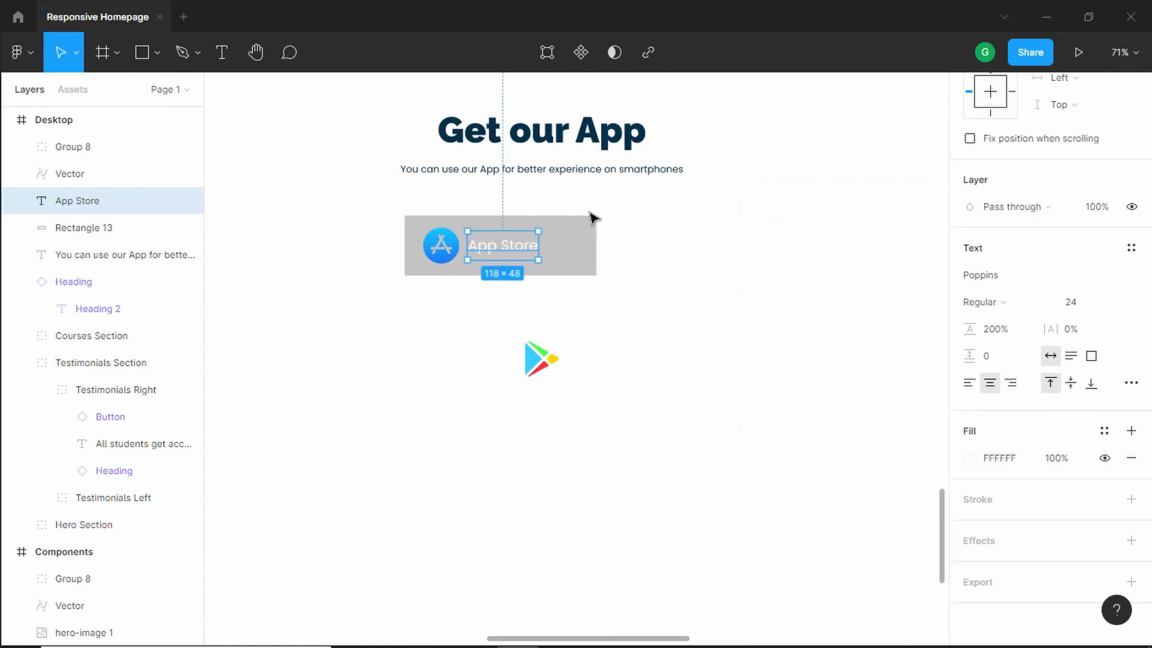
# - Change the rectangle's fill to black 000000
pyautogui.click(573, 247)
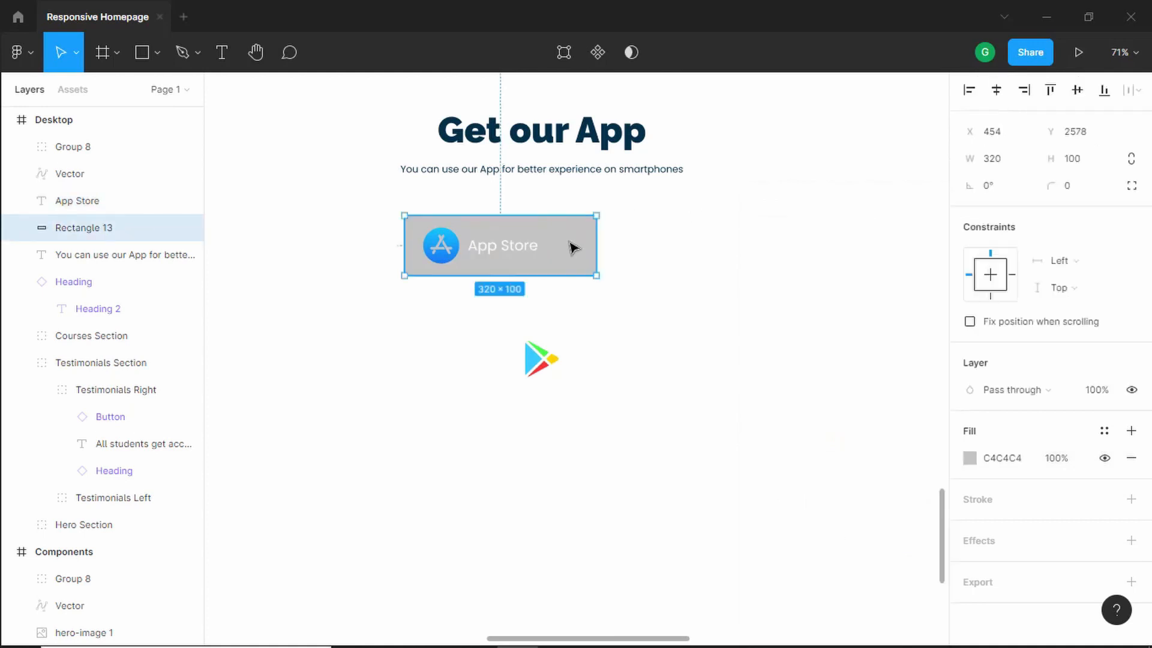
pyautogui.click(968, 459)
pyautogui.moveTo(920, 372); pyautogui.dragTo(750, 420)
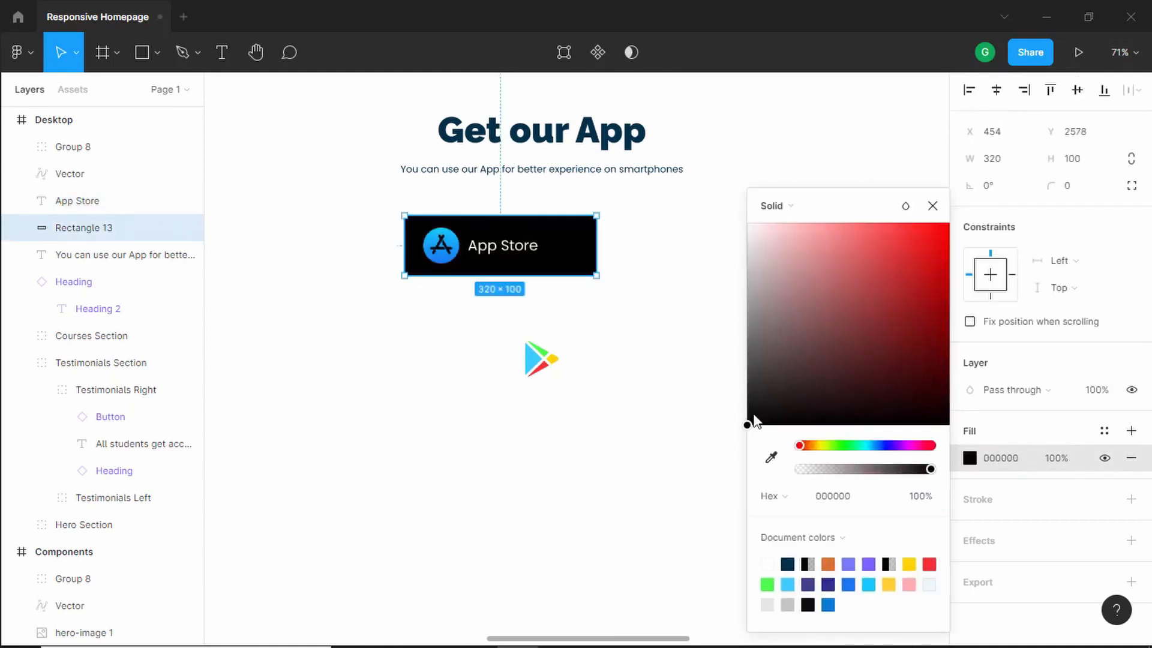
pyautogui.click(931, 208)
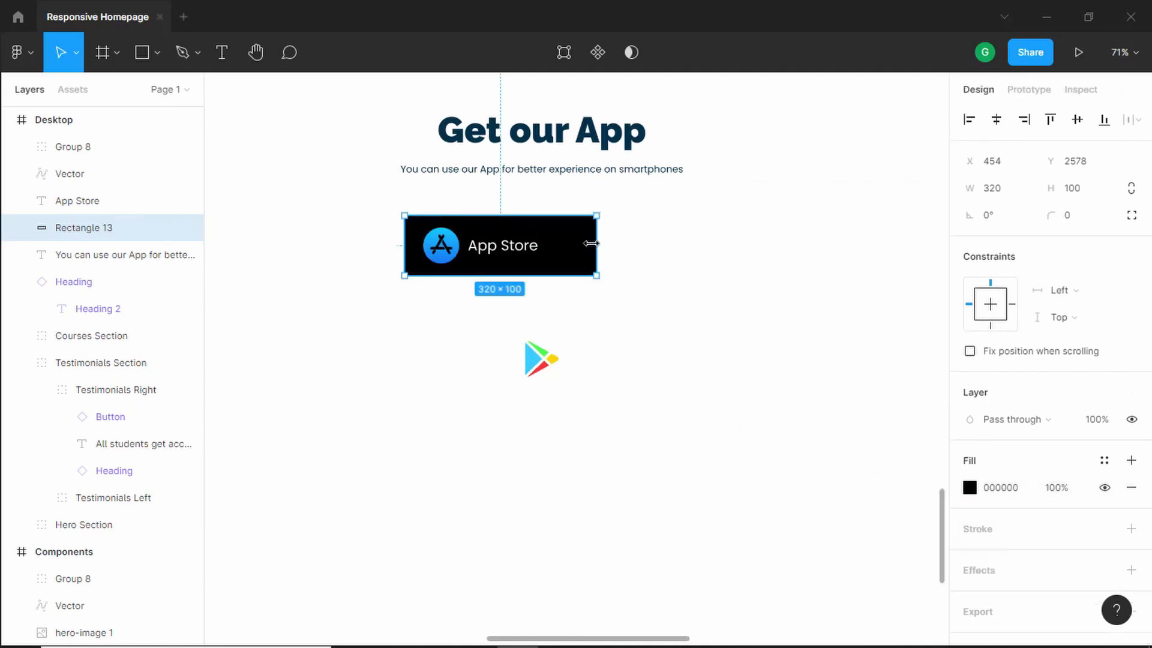
# - Select the App Store icon, label and rectangle and apply auto layout to form a button frame
pyautogui.moveTo(591, 243); pyautogui.dragTo(577, 245)
pyautogui.hotkey('alt', 'Tab')
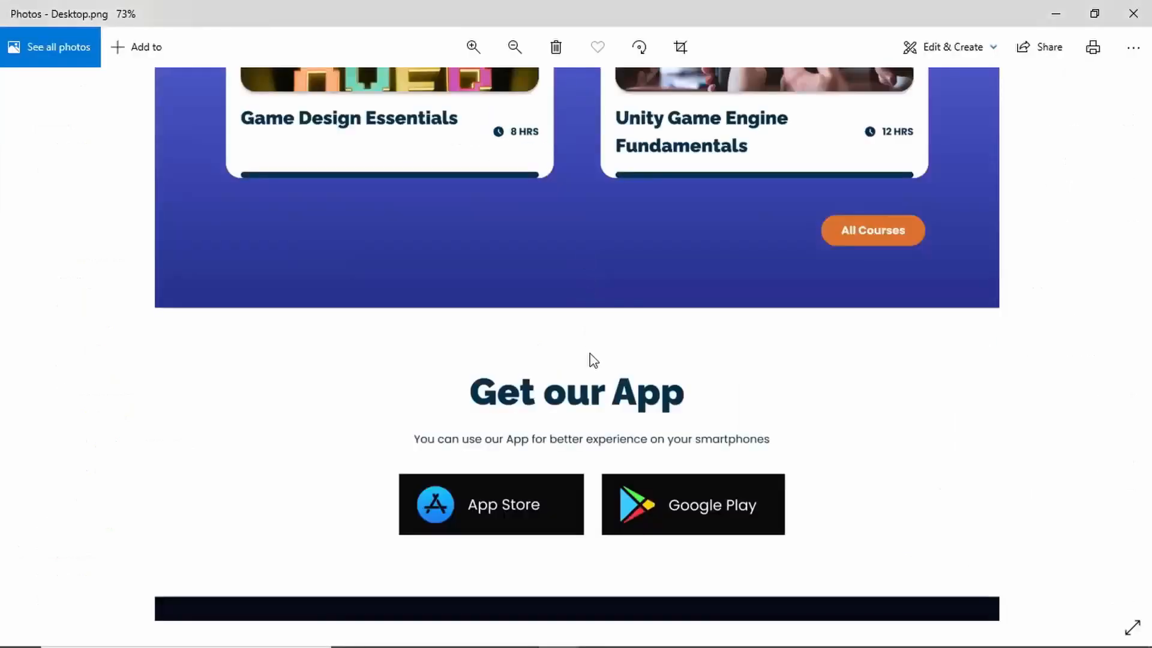
pyautogui.hotkey('alt', 'Tab')
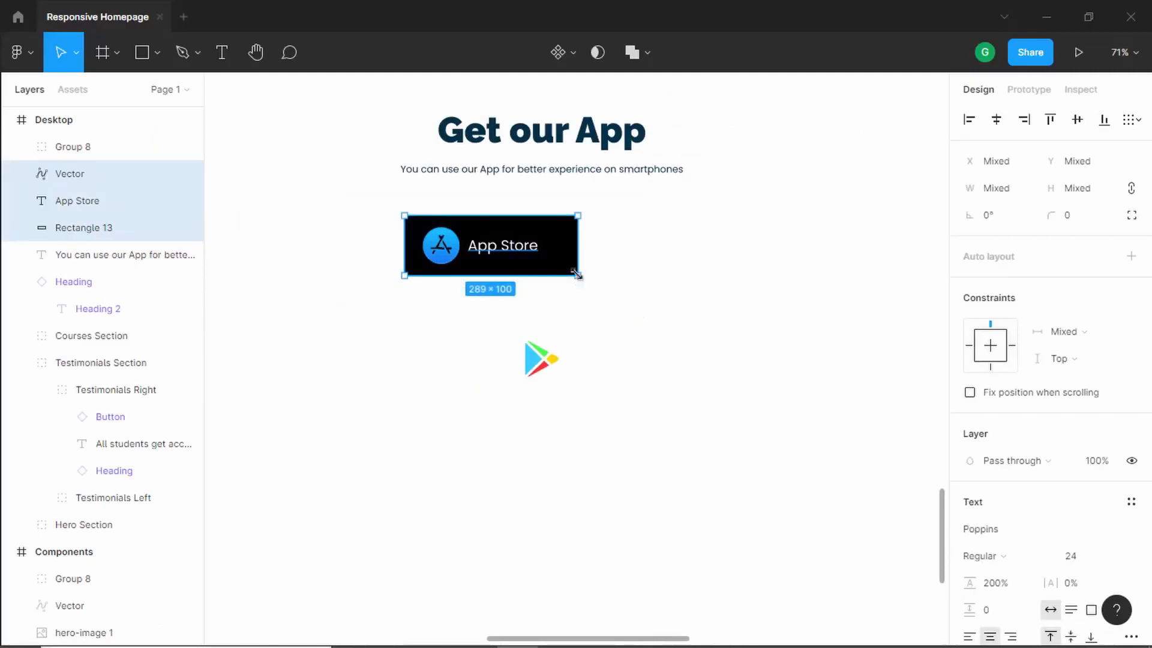
pyautogui.rightClick(486, 273)
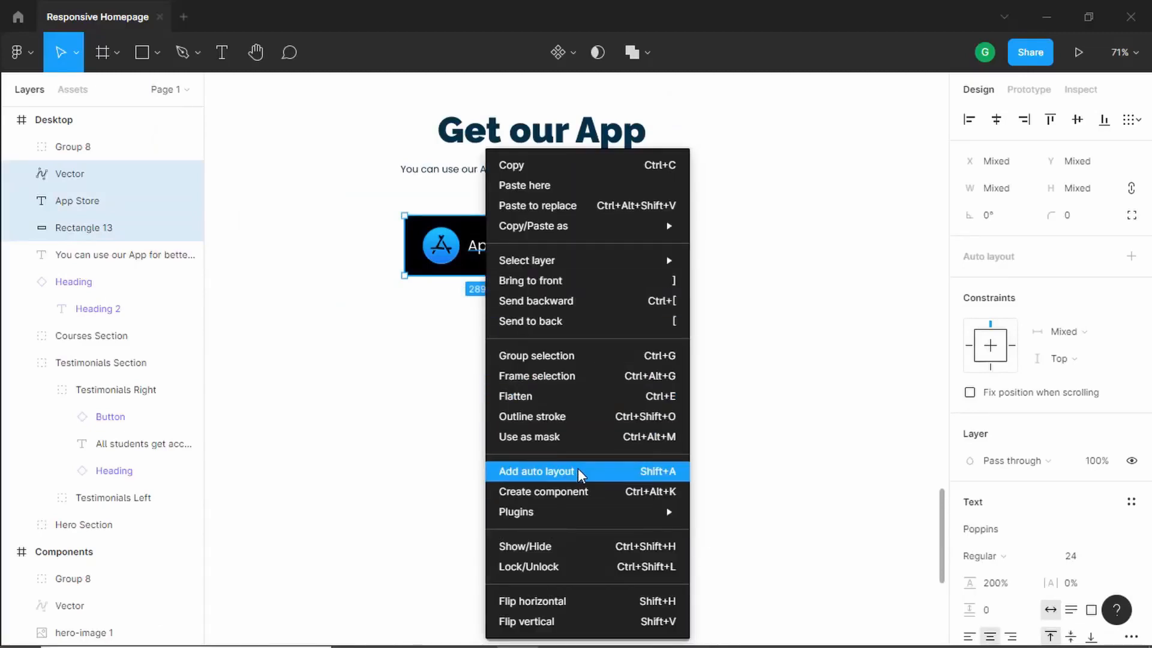
pyautogui.click(577, 471)
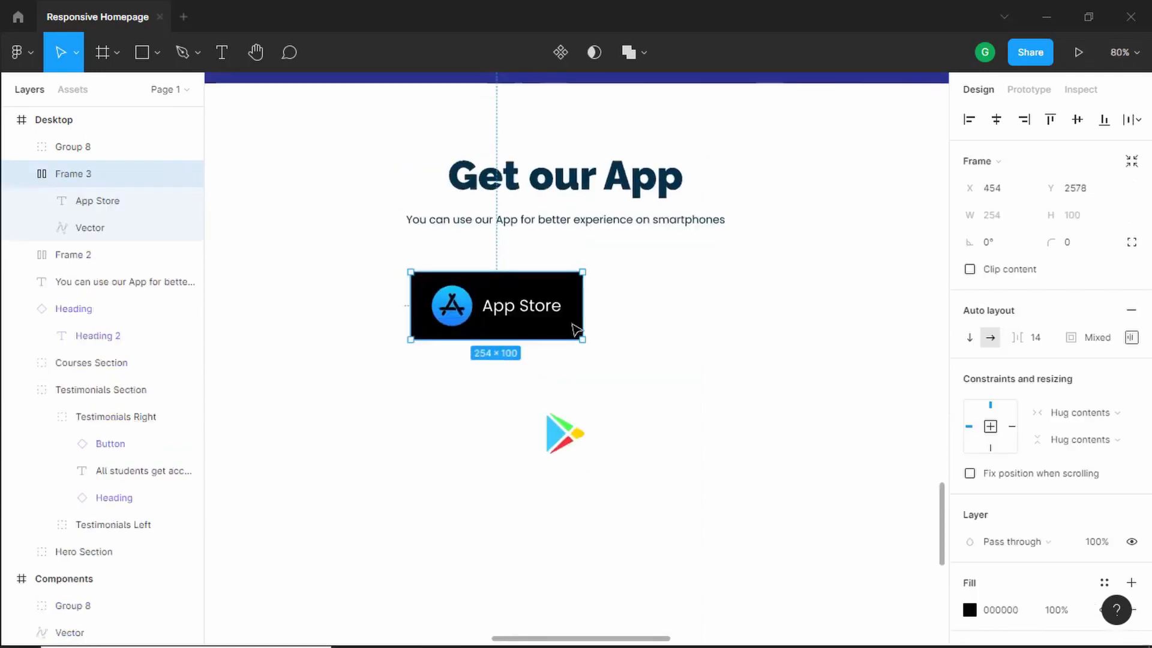
# - Widen the App Store button frame to about 310 px
pyautogui.scroll(3, 577, 329)
pyautogui.scroll(-1, 578, 329)
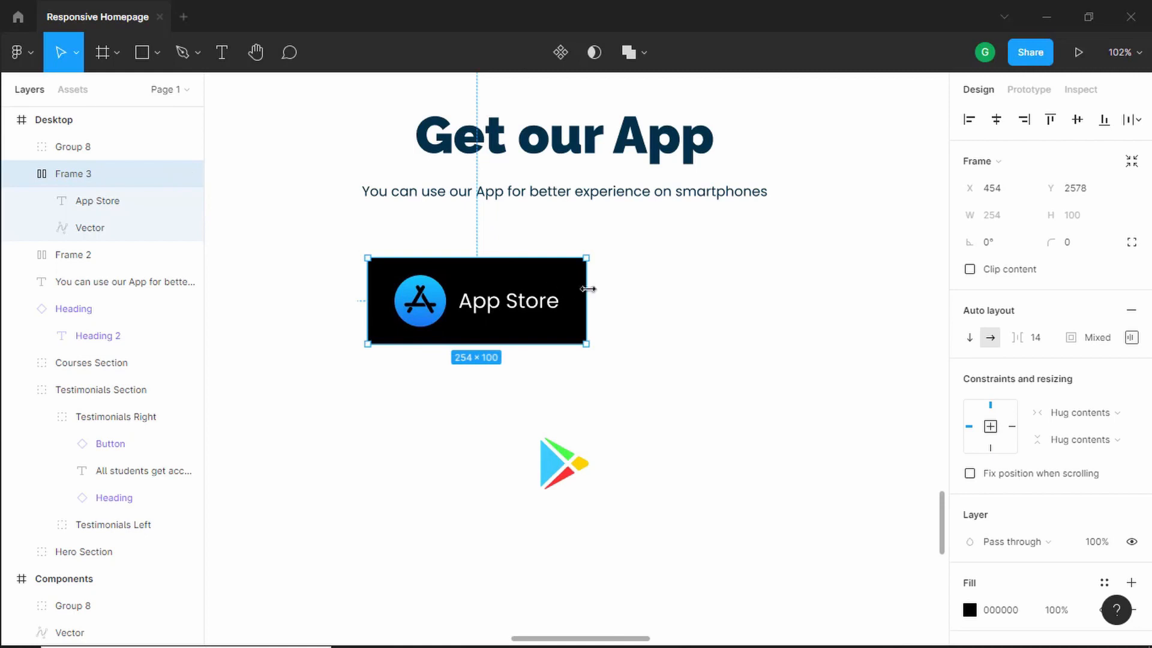
pyautogui.moveTo(587, 289); pyautogui.dragTo(637, 293)
pyautogui.press('Escape')
pyautogui.scroll(-3, 619, 309)
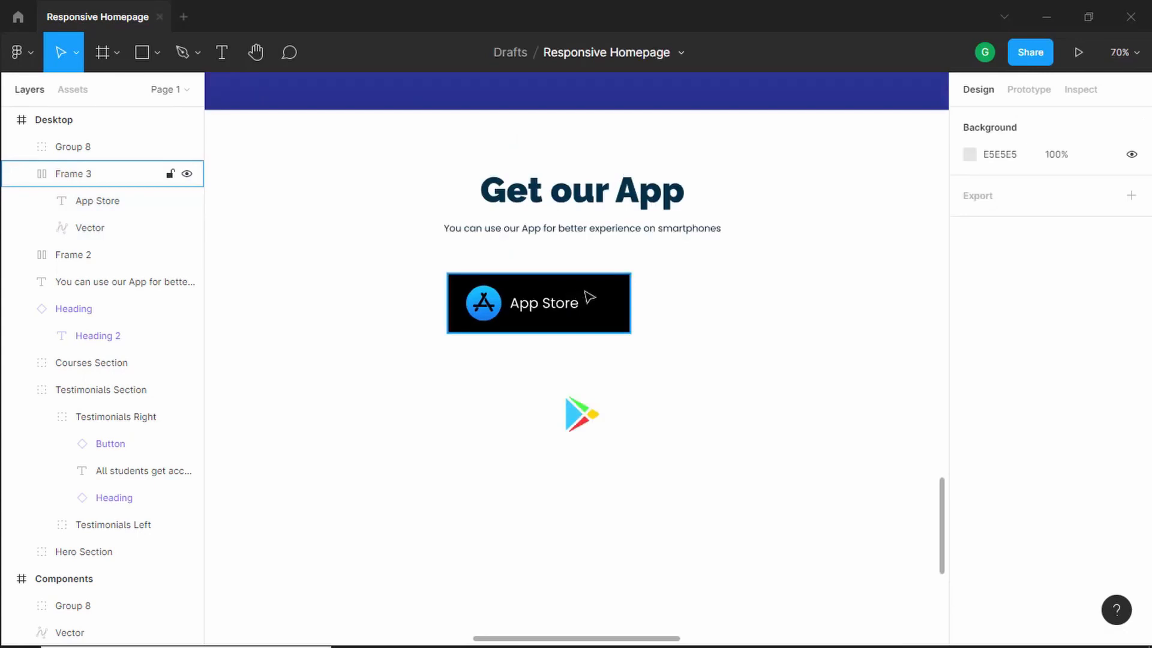
# - Duplicate the App Store button to the right and replace its icon with the Google Play icon
pyautogui.moveTo(512, 293); pyautogui.dragTo(725, 289)
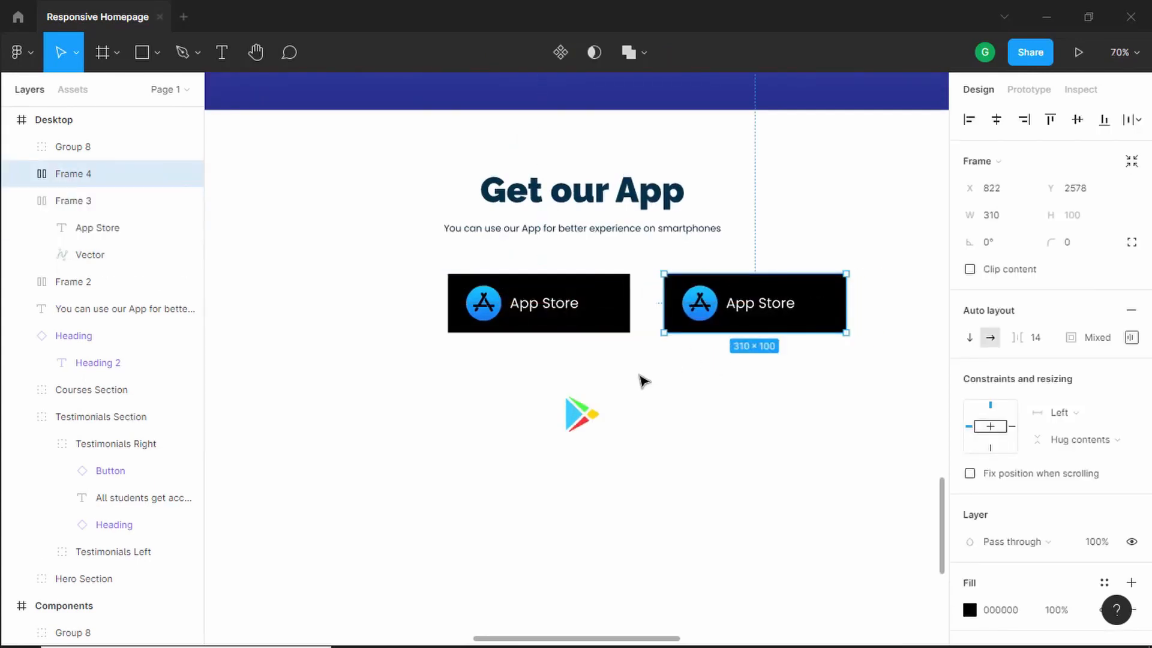
pyautogui.moveTo(576, 425); pyautogui.dragTo(699, 307)
pyautogui.click(755, 318)
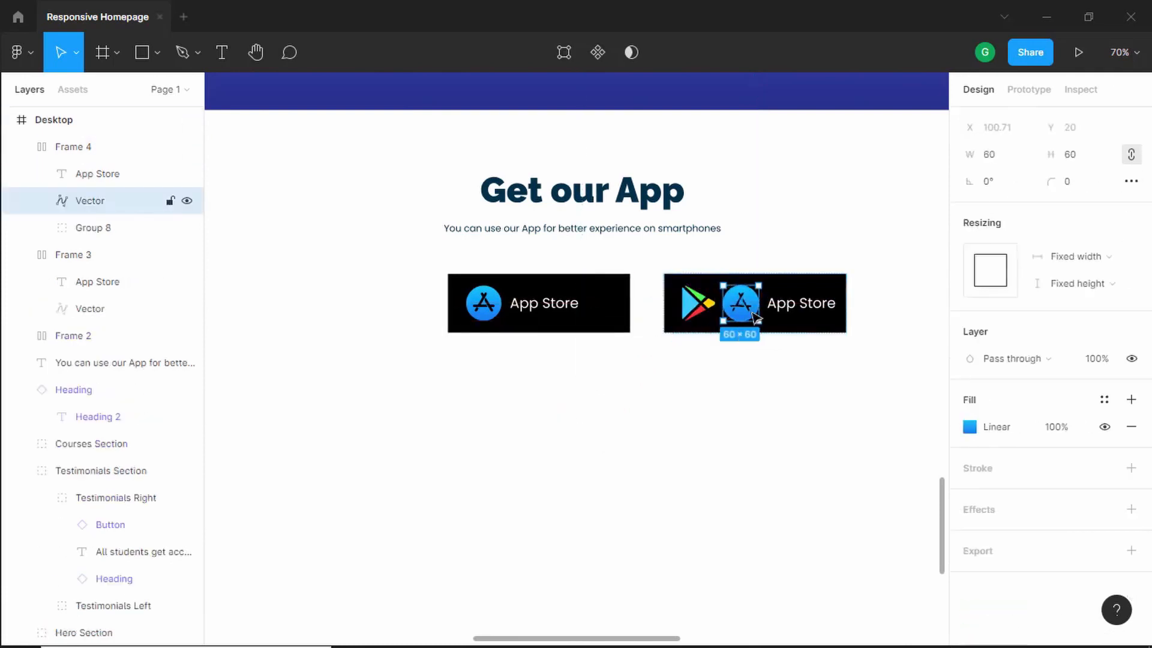
pyautogui.press('Delete')
pyautogui.click(757, 306)
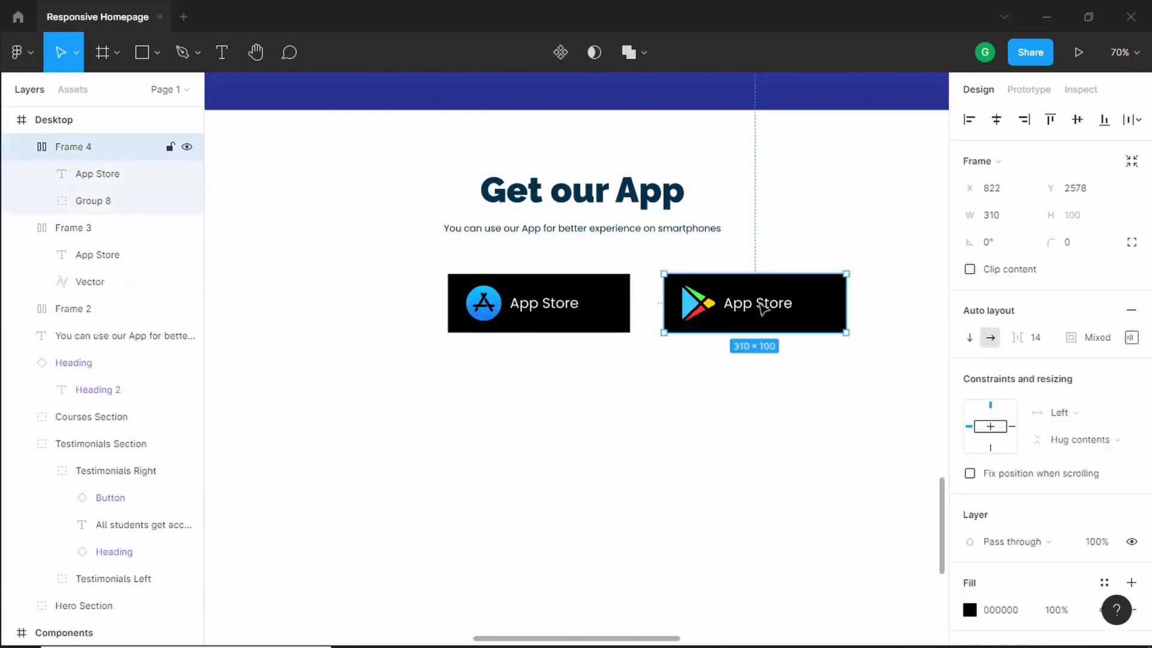
# - Change the duplicate button's label text to "Google Play"
pyautogui.click(761, 308)
pyautogui.doubleClick(762, 308)
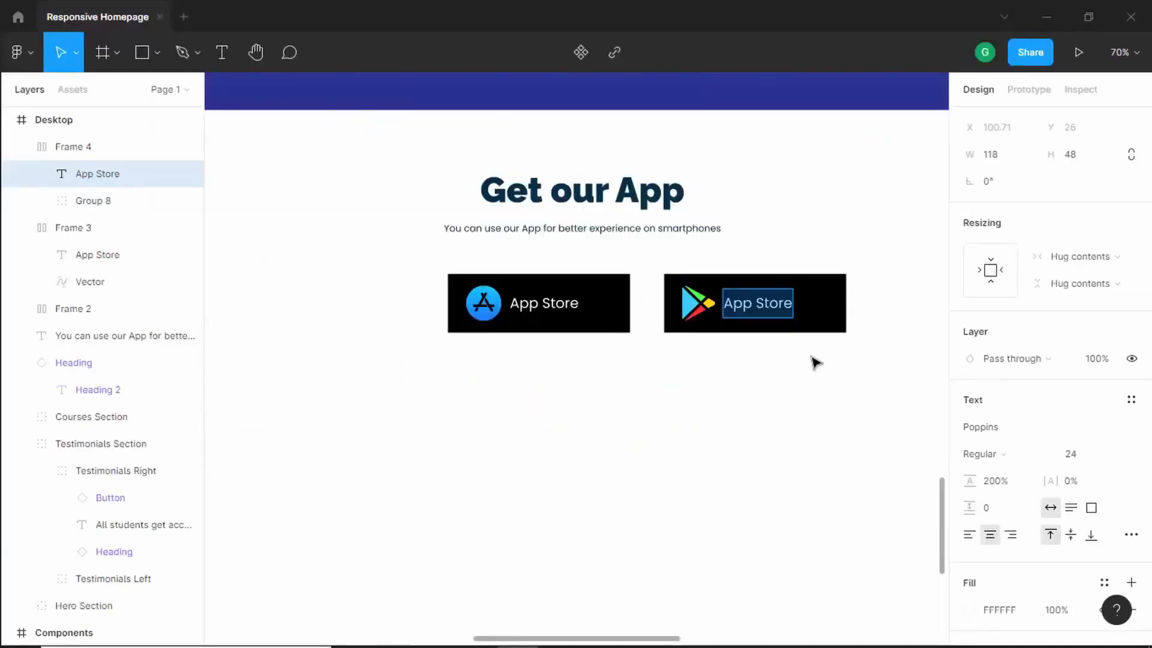
pyautogui.write('Goog')
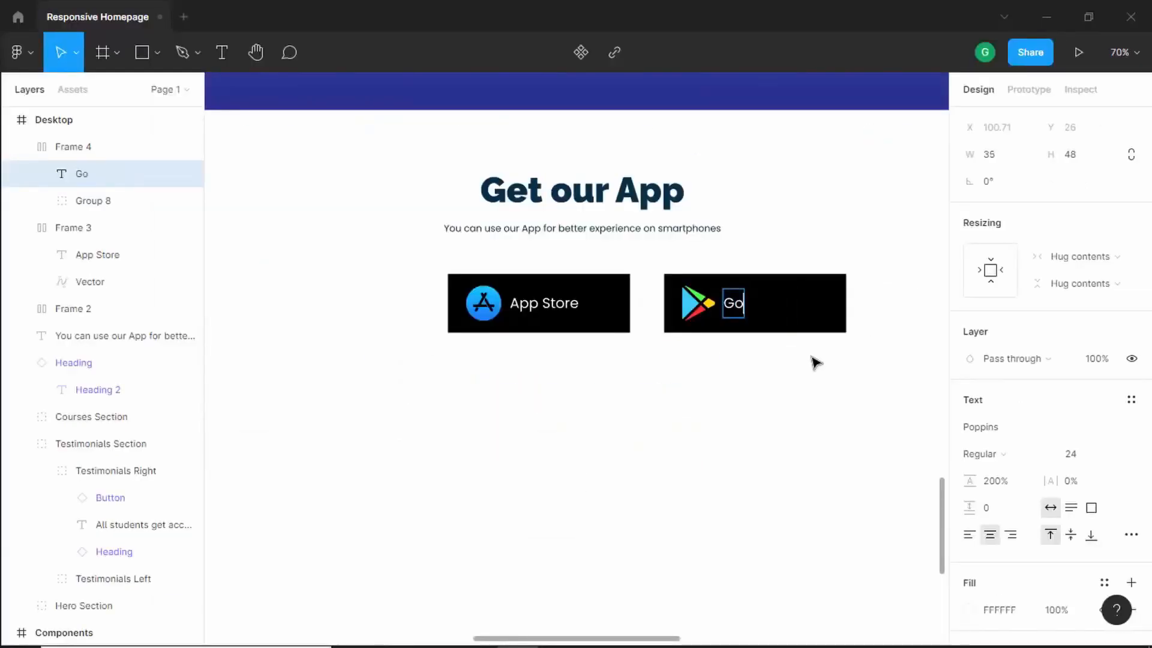
pyautogui.press('BackSpace')
pyautogui.press('BackSpace')
pyautogui.write('ogle Play')
# - Compare with the reference and move the Google Play button closer beside the App Store button
pyautogui.click(582, 389)
pyautogui.hotkey('alt', 'Tab')
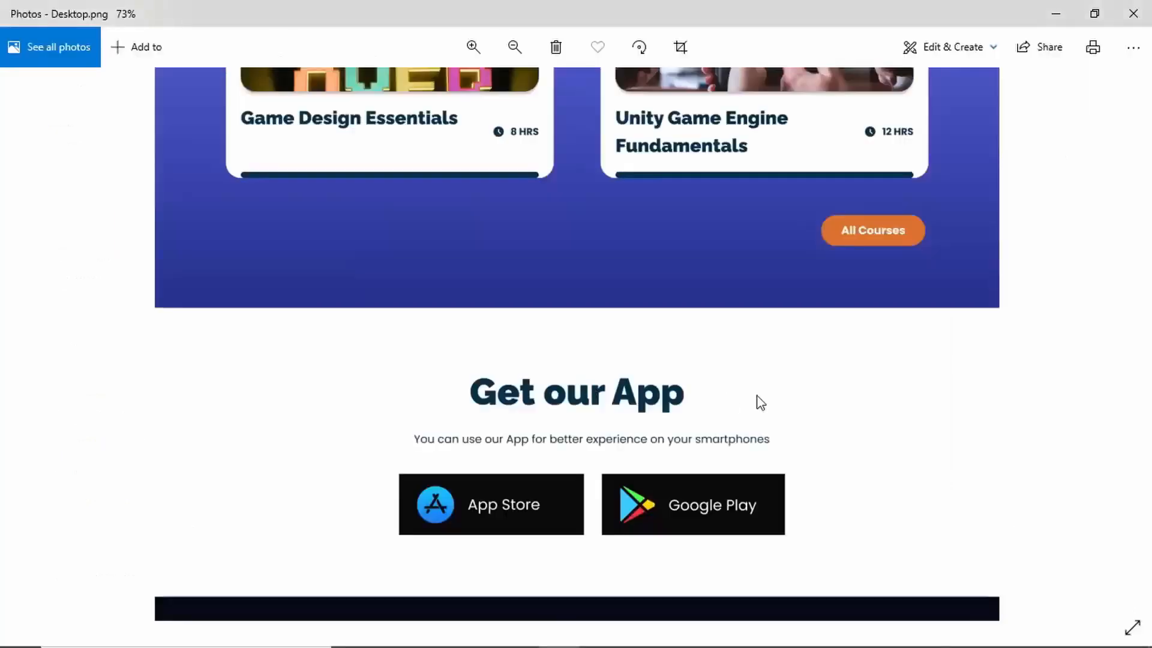
pyautogui.hotkey('alt', 'Tab')
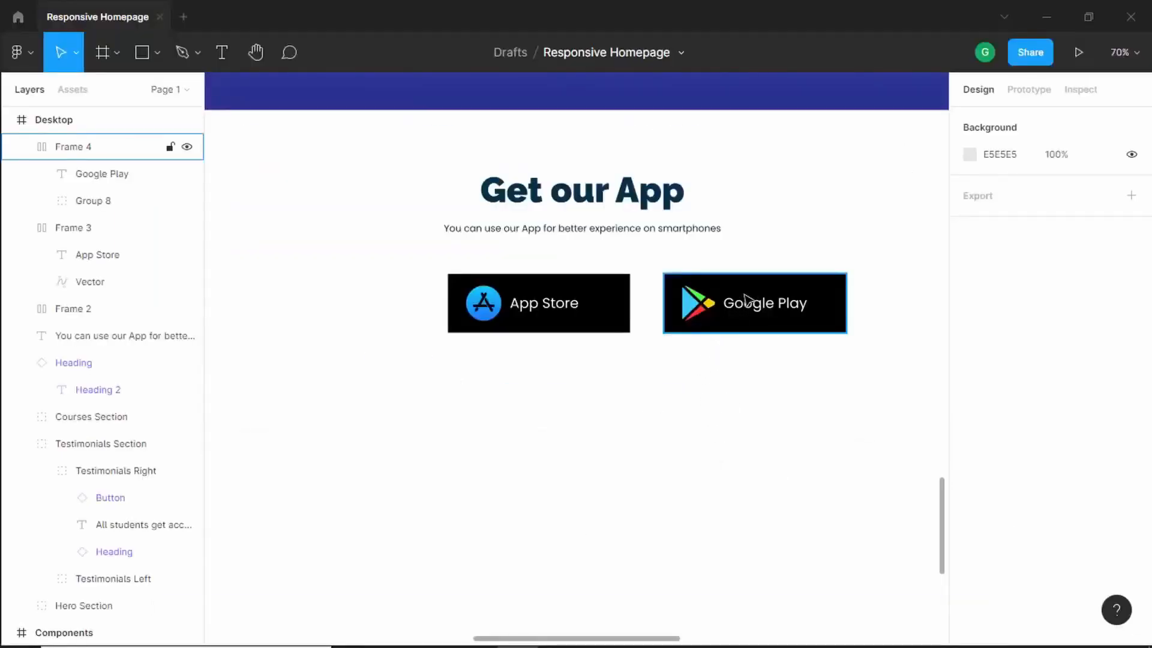
pyautogui.click(746, 298)
pyautogui.moveTo(745, 298); pyautogui.dragTo(627, 298)
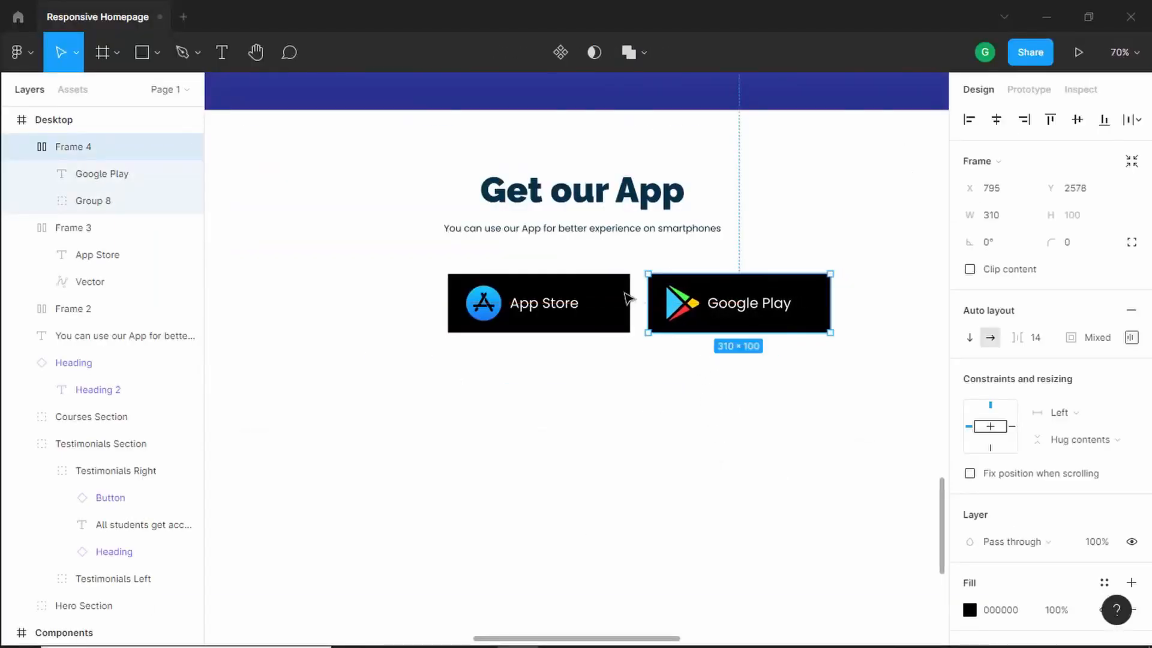
# - Select the heading, subtitle and both store buttons and group them together
pyautogui.moveTo(364, 412); pyautogui.dragTo(751, 296)
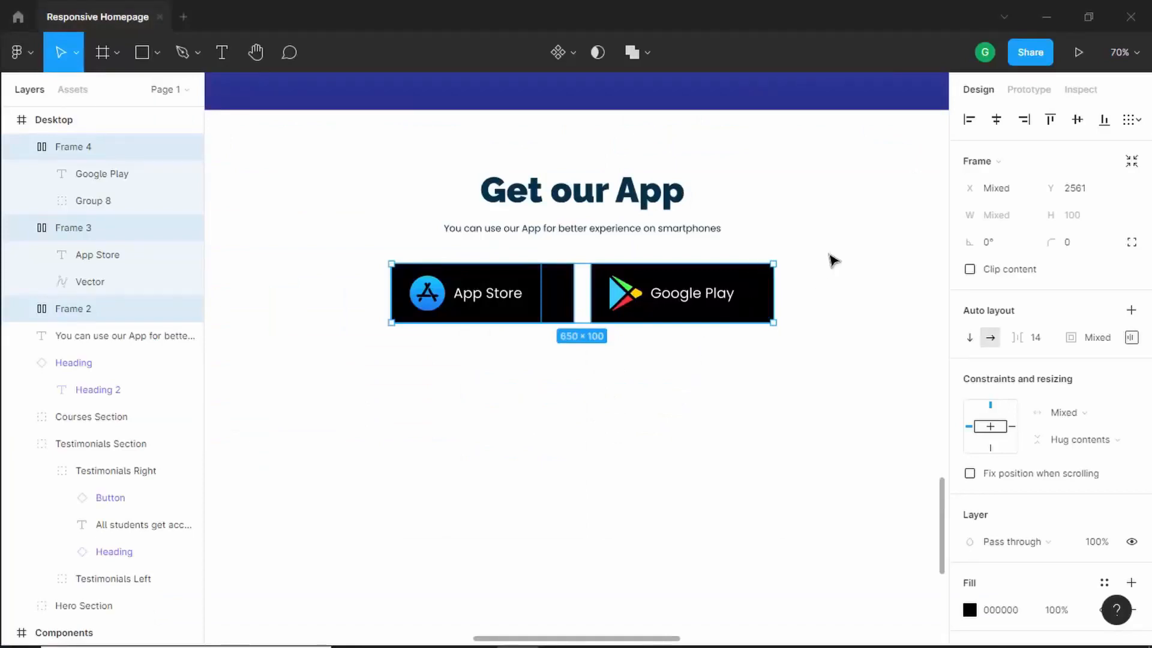
pyautogui.scroll(-5, 830, 258)
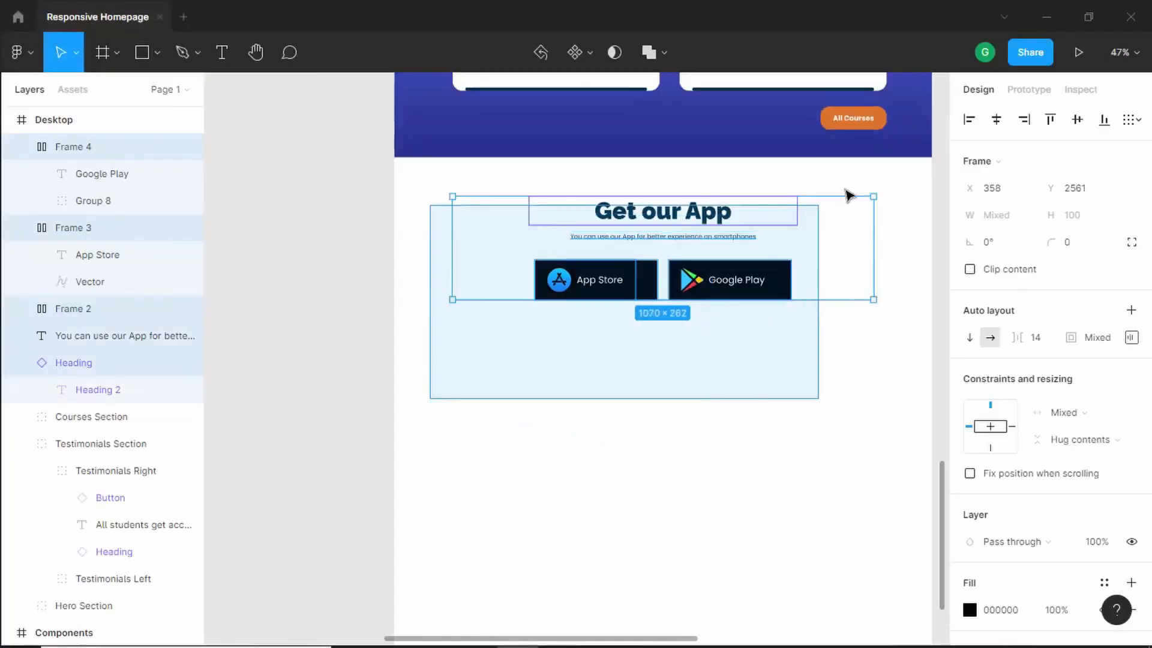
pyautogui.moveTo(847, 195); pyautogui.dragTo(912, 175)
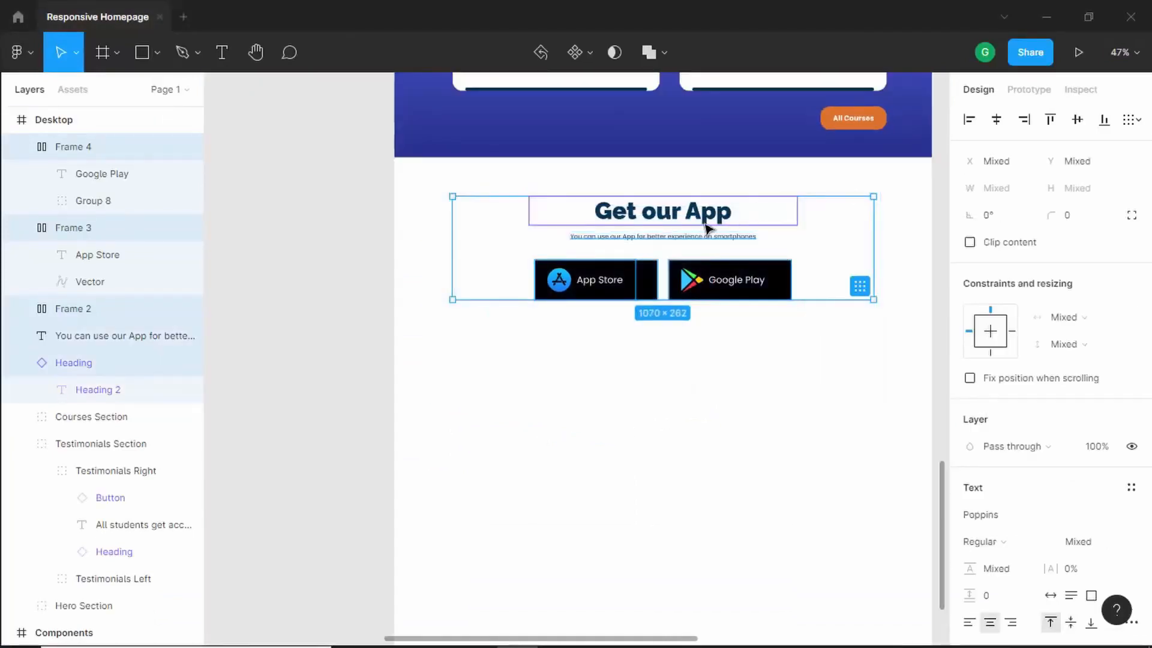
pyautogui.rightClick(653, 223)
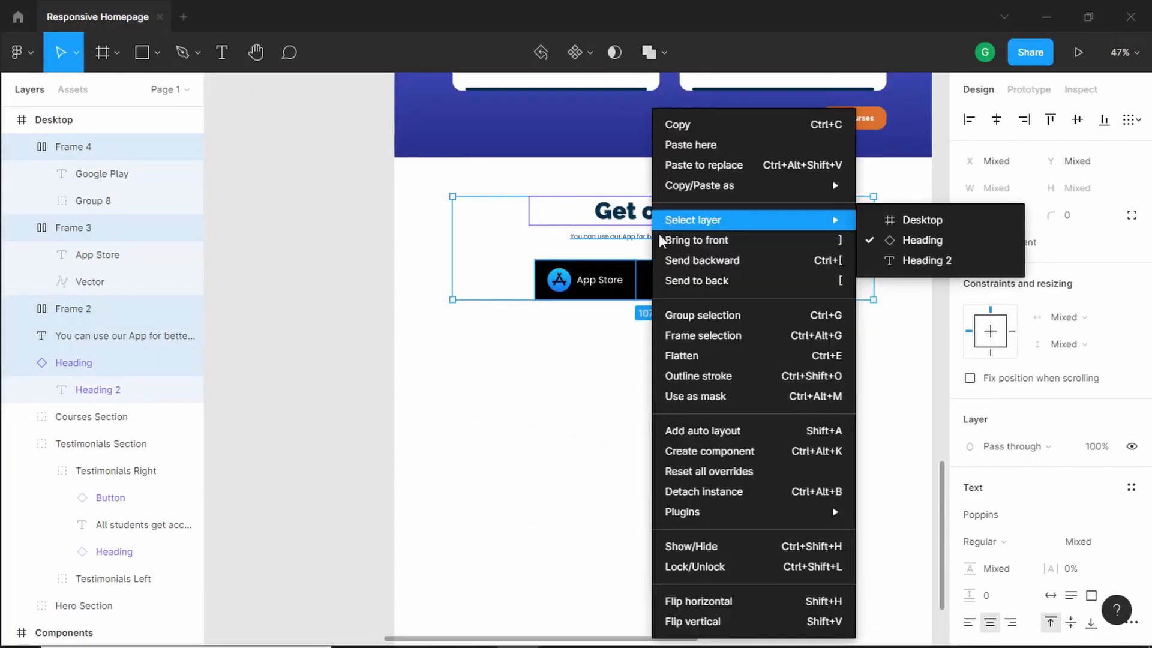
pyautogui.click(704, 313)
# - Rename the new group as App Section
pyautogui.doubleClick(92, 148)
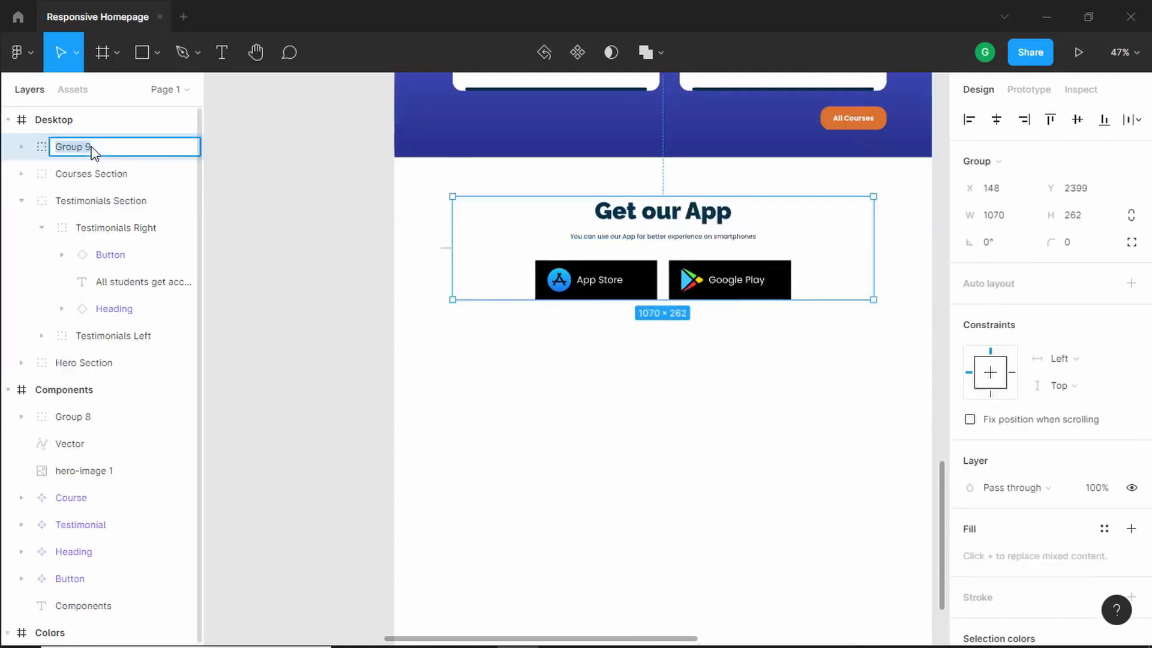
pyautogui.write('App Section')
pyautogui.press('Return')
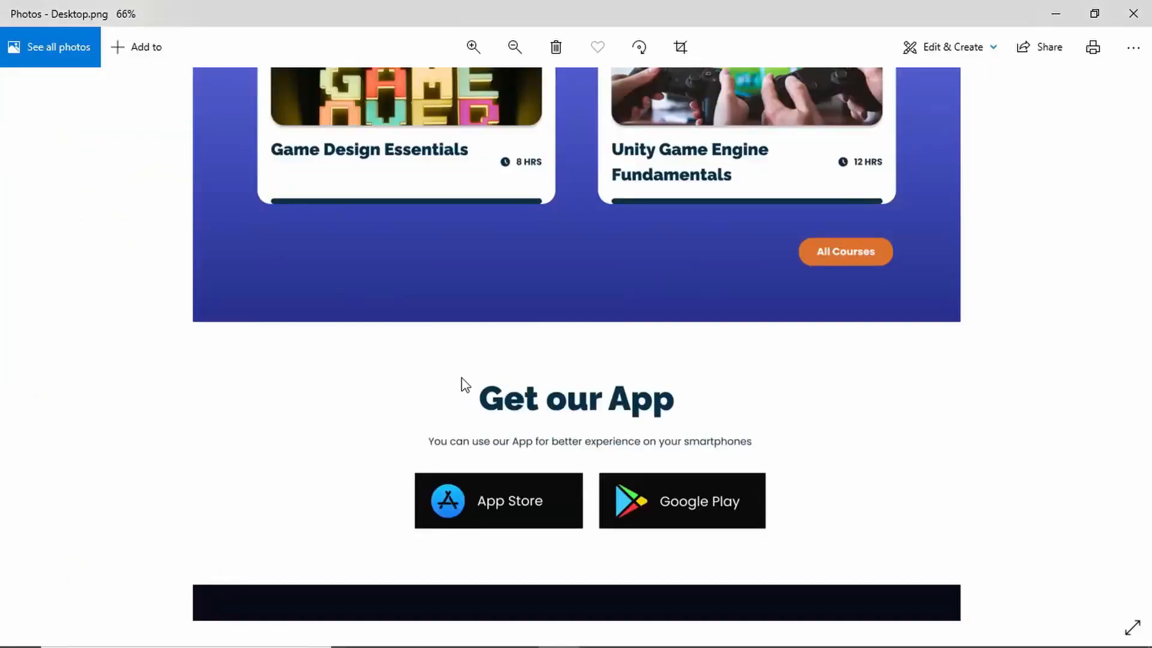
# - Examine the Get our App section and footer in the reference design
pyautogui.scroll(-2, 462, 381)
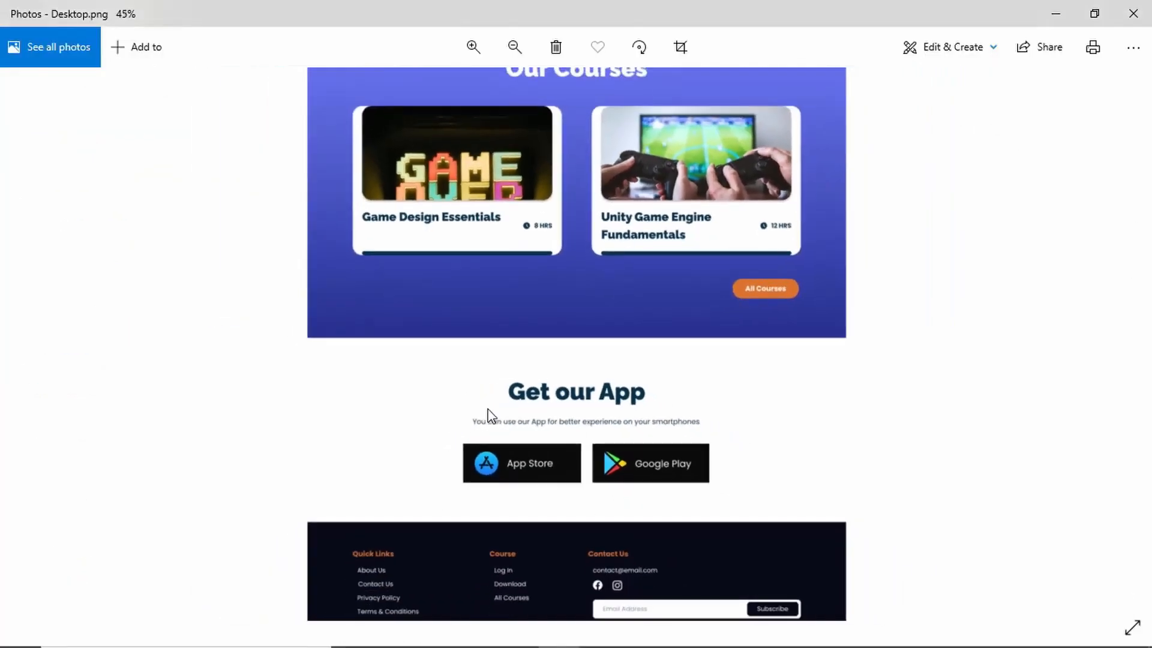
pyautogui.scroll(4, 516, 521)
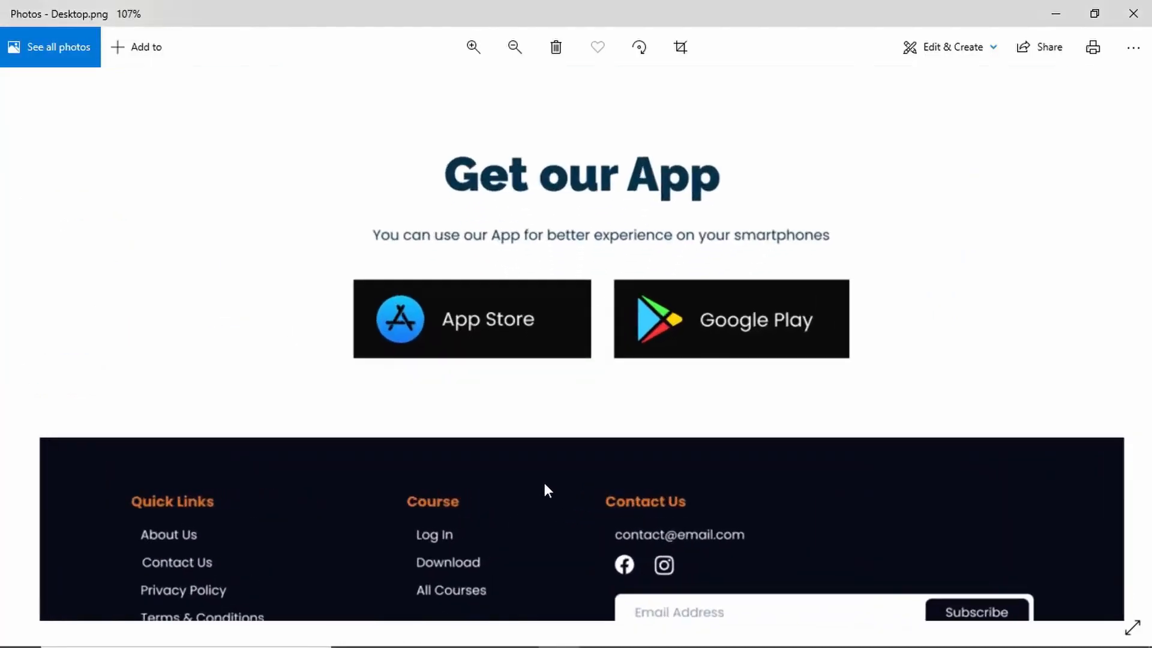
# - Draw a full-width rectangle about 1366 × 672 below the Get our App section as the footer background
pyautogui.scroll(-1, 594, 474)
pyautogui.scroll(-2, 607, 499)
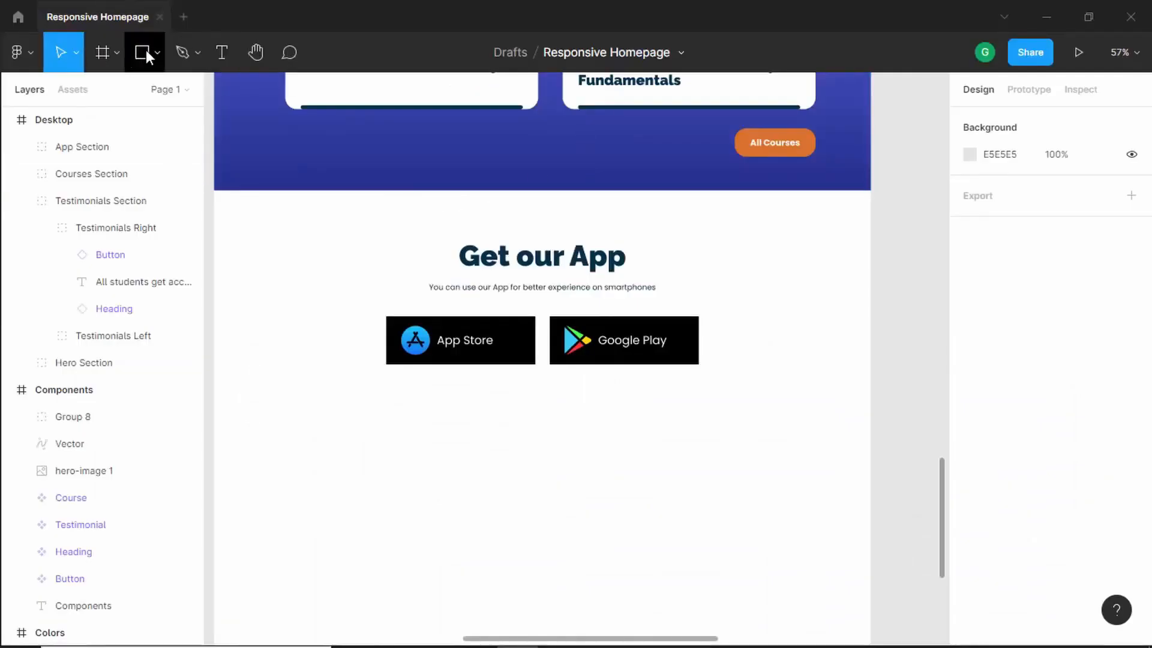
pyautogui.click(144, 52)
pyautogui.scroll(-3, 512, 366)
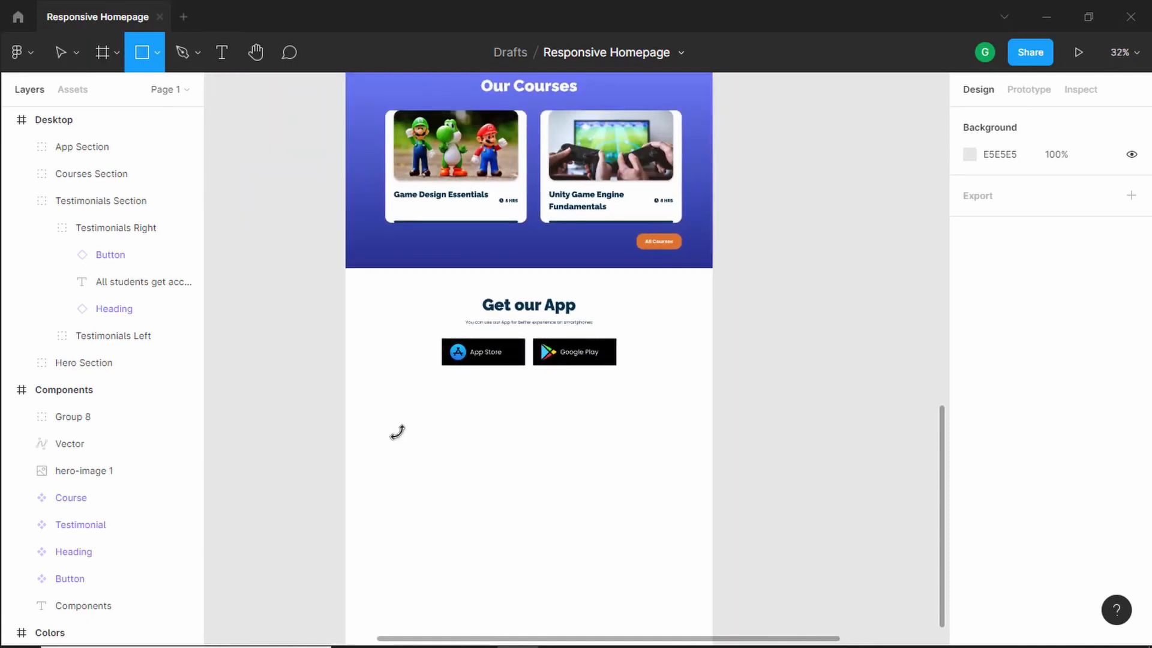
pyautogui.click(363, 413)
pyautogui.moveTo(376, 426); pyautogui.dragTo(712, 423)
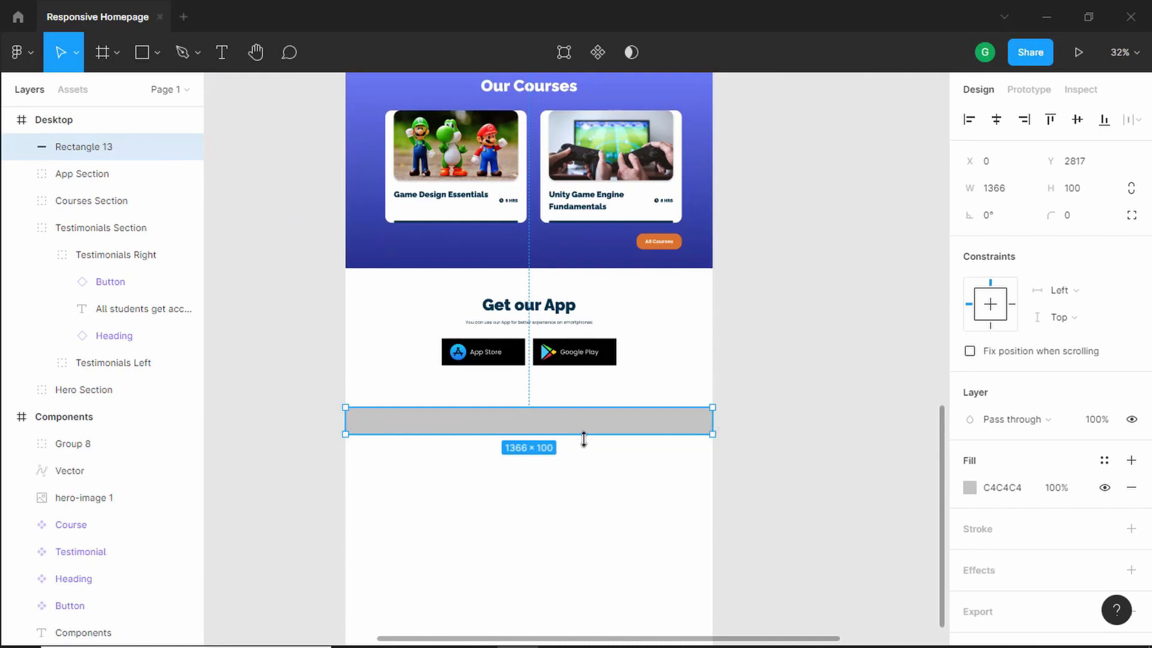
pyautogui.moveTo(580, 434); pyautogui.dragTo(579, 588)
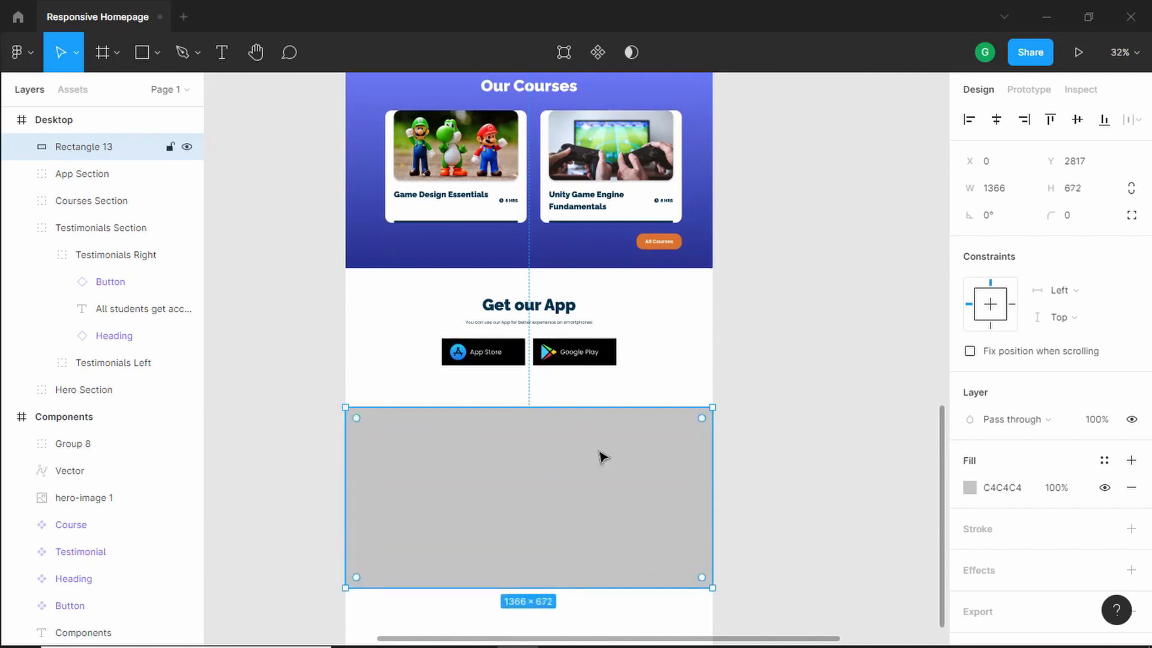
# - Nudge the footer rectangle upward, closer to the Get our App section
pyautogui.scroll(-1, 594, 456)
pyautogui.scroll(5, 516, 432)
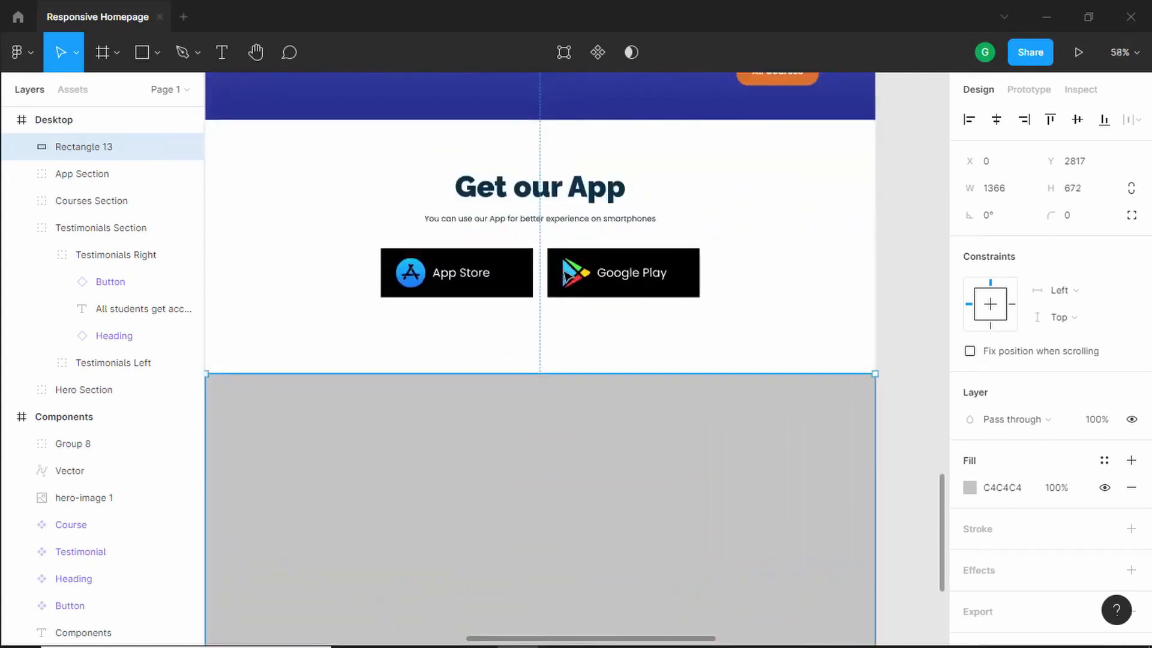
pyautogui.press('alt')
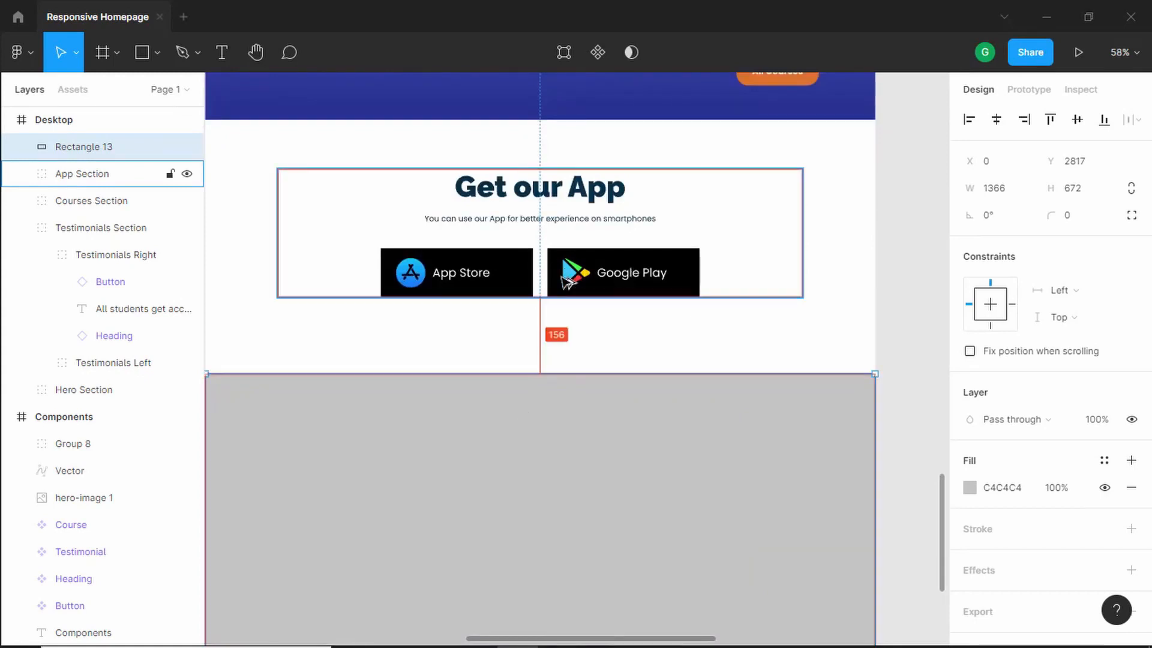
pyautogui.hotkey('shift', 'Up')
pyautogui.hotkey('shift', 'Up')
pyautogui.hotkey('shift', 'Up')
pyautogui.hotkey('shift', 'Up')
pyautogui.hotkey('shift', 'Up')
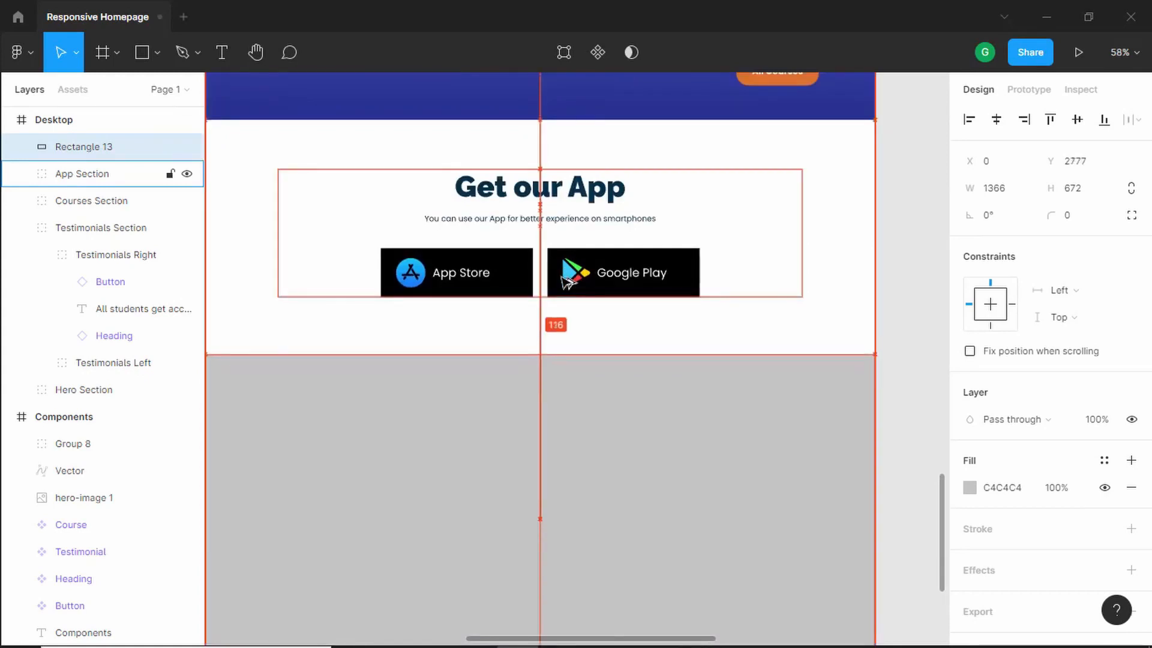
pyautogui.press('Up')
pyautogui.press('Up')
pyautogui.press('Up')
pyautogui.press('Up')
pyautogui.press('Up')
pyautogui.press('Up')
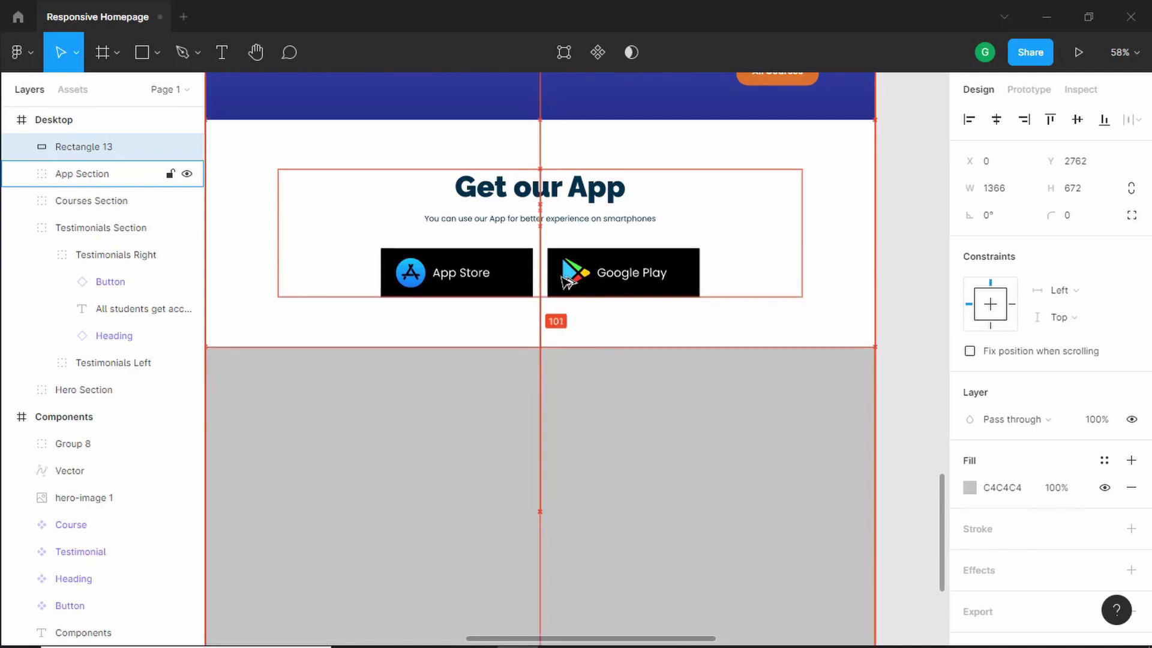
# - Fill the footer rectangle with the dark navy colour 070917 sampled from the colour palette
pyautogui.scroll(-5, 607, 346)
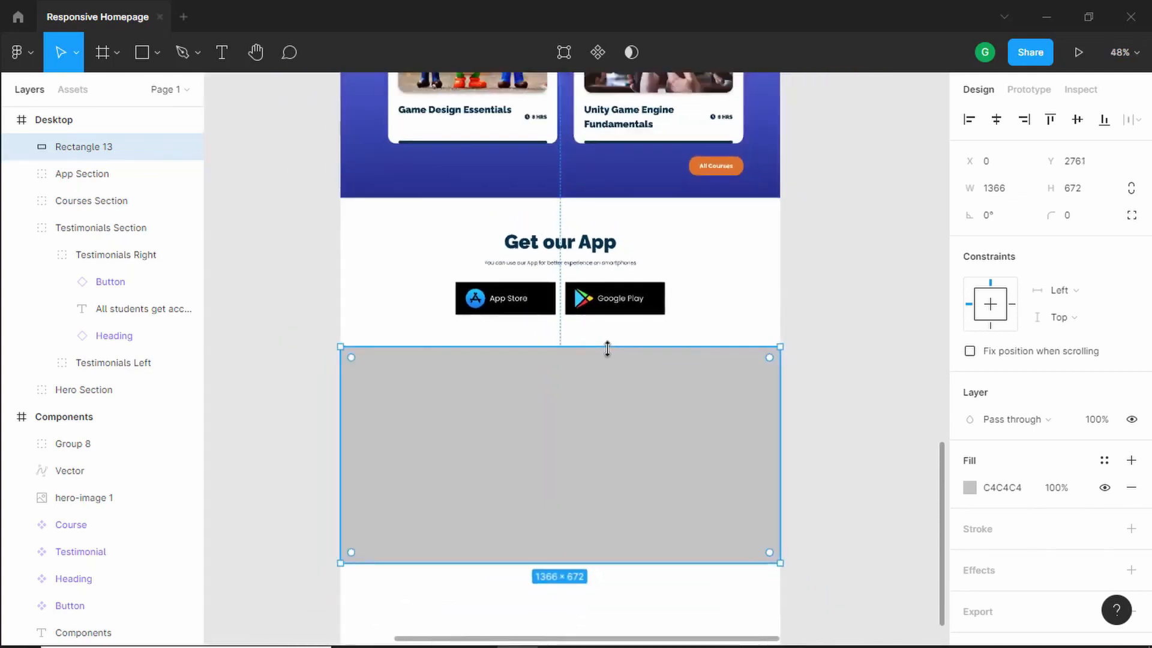
pyautogui.scroll(-3, 607, 348)
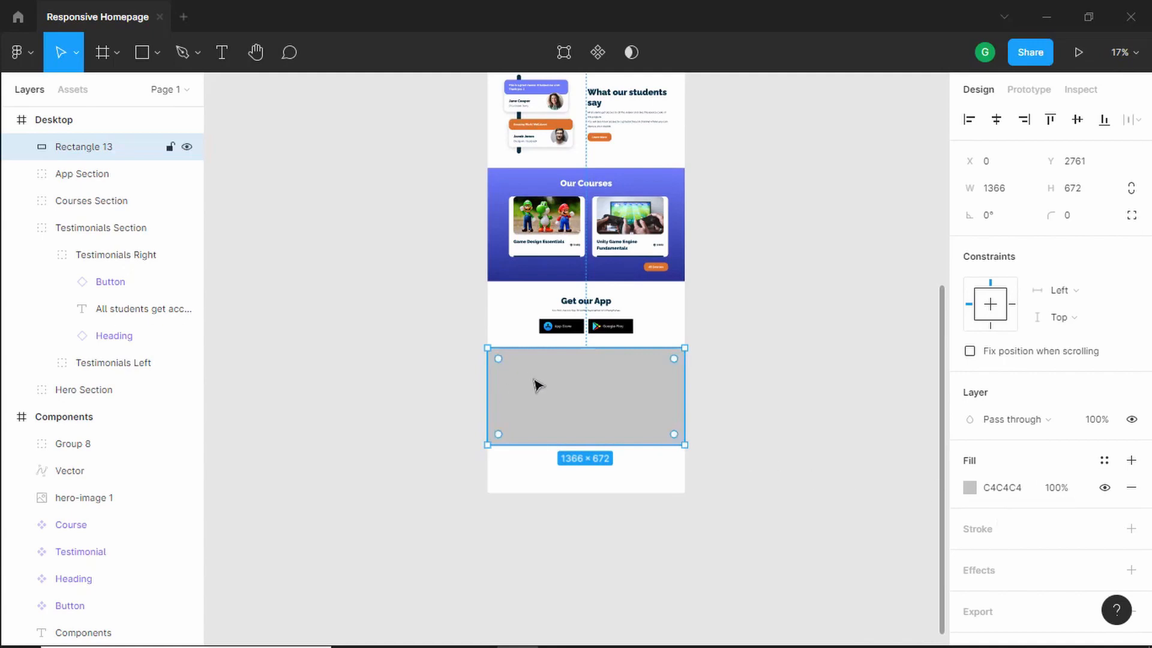
pyautogui.moveTo(522, 324); pyautogui.dragTo(582, 615)
pyautogui.moveTo(399, 262); pyautogui.dragTo(383, 324)
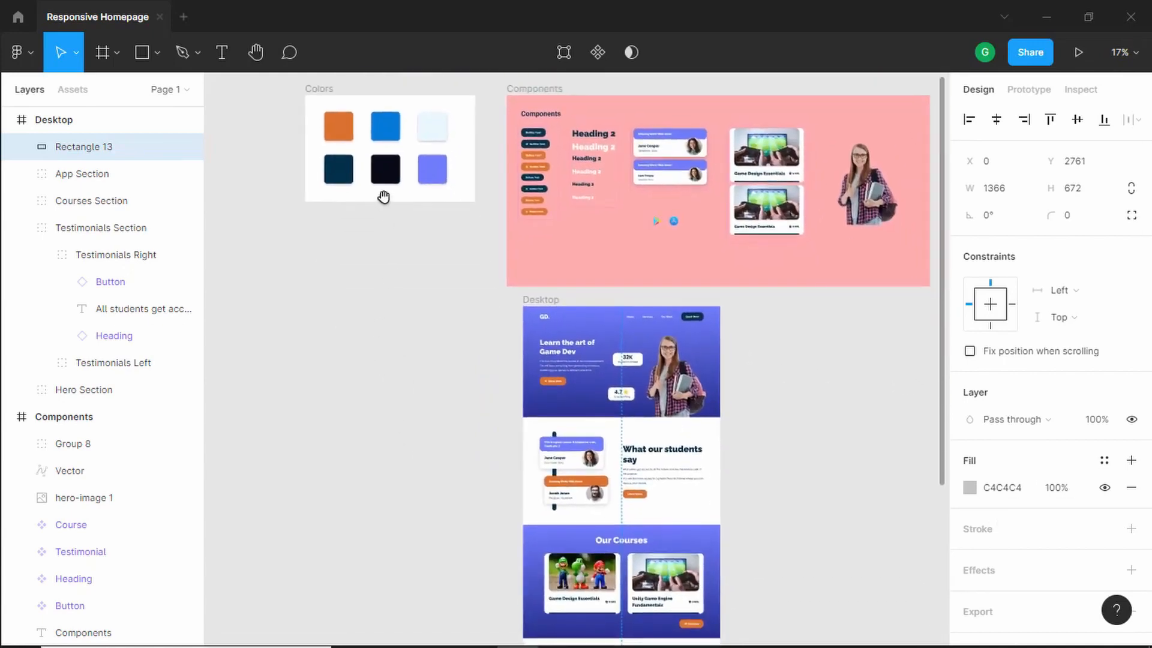
pyautogui.moveTo(415, 396); pyautogui.dragTo(401, 358)
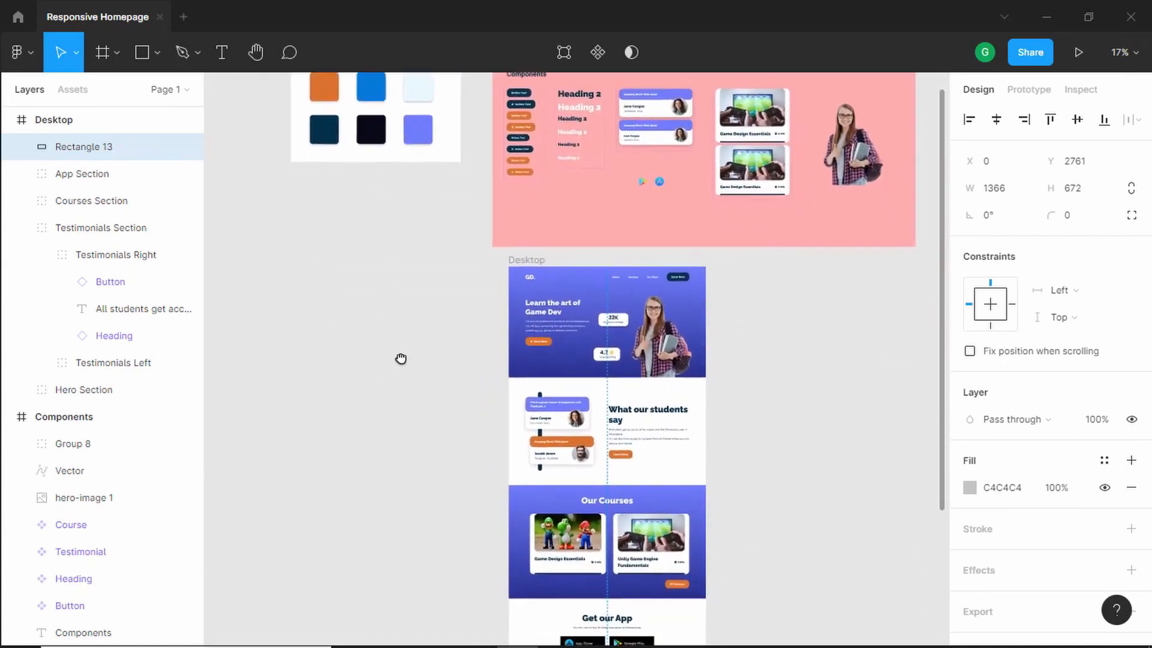
pyautogui.scroll(1, 401, 357)
pyautogui.click(969, 487)
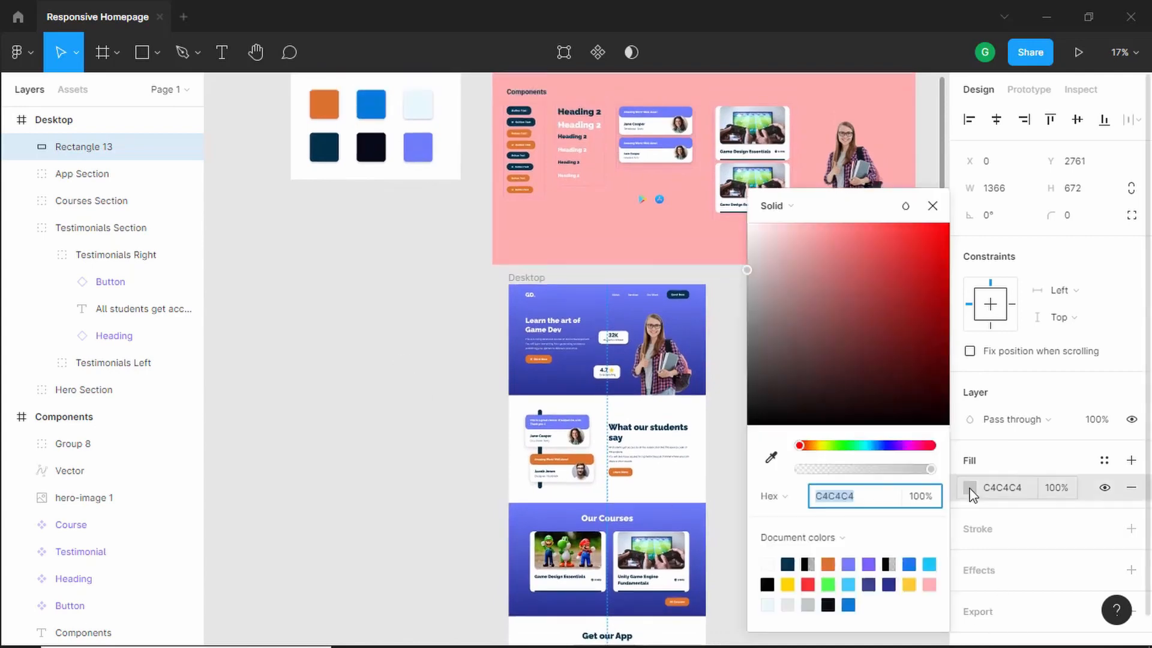
pyautogui.click(771, 457)
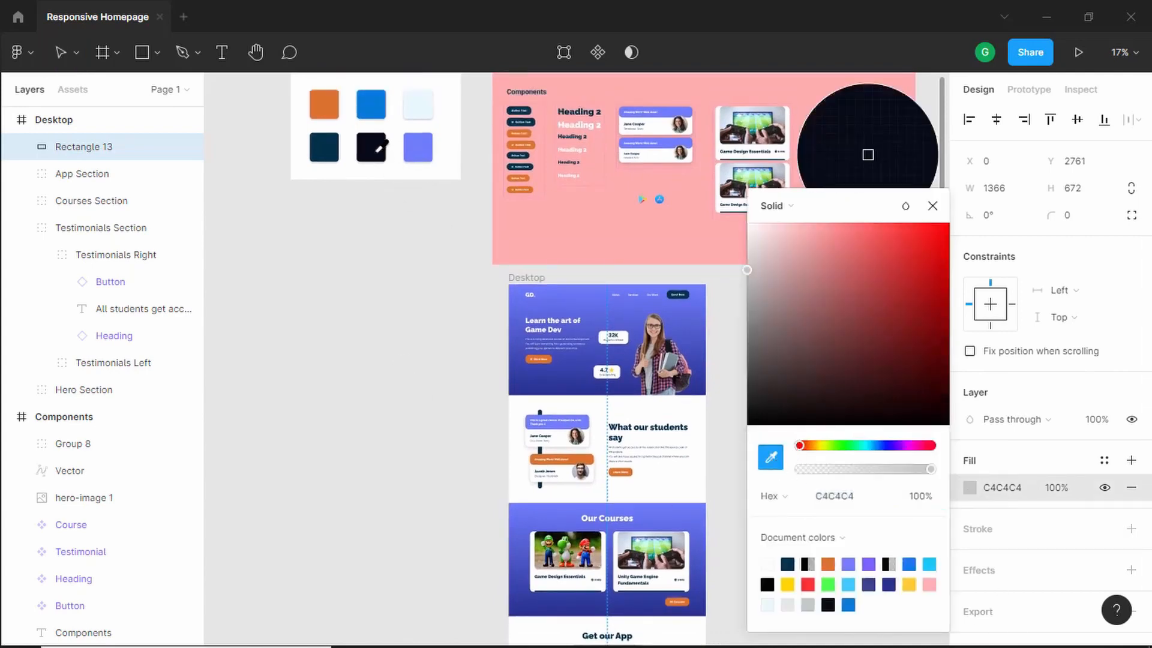
pyautogui.click(374, 146)
pyautogui.click(942, 206)
# - Add a "Quick Links" text label near the footer's upper-left corner
pyautogui.scroll(-5, 738, 385)
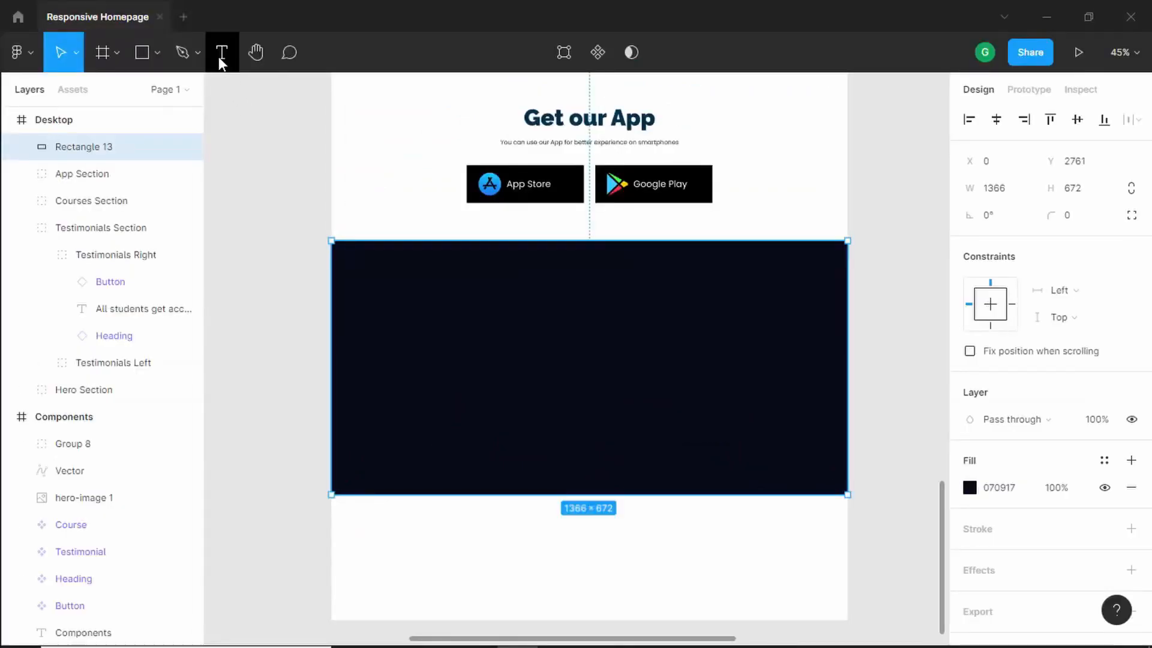
pyautogui.click(221, 52)
pyautogui.click(385, 283)
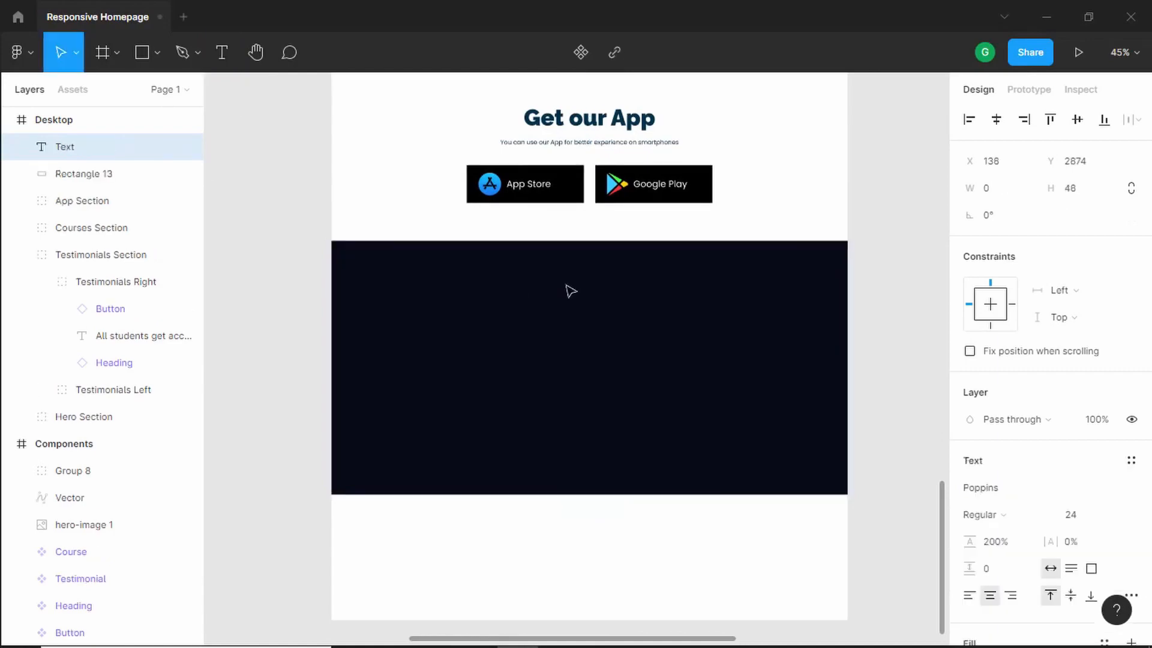
pyautogui.hotkey('alt', 'Tab')
pyautogui.hotkey('alt', 'Tab')
pyautogui.write('Quick Links')
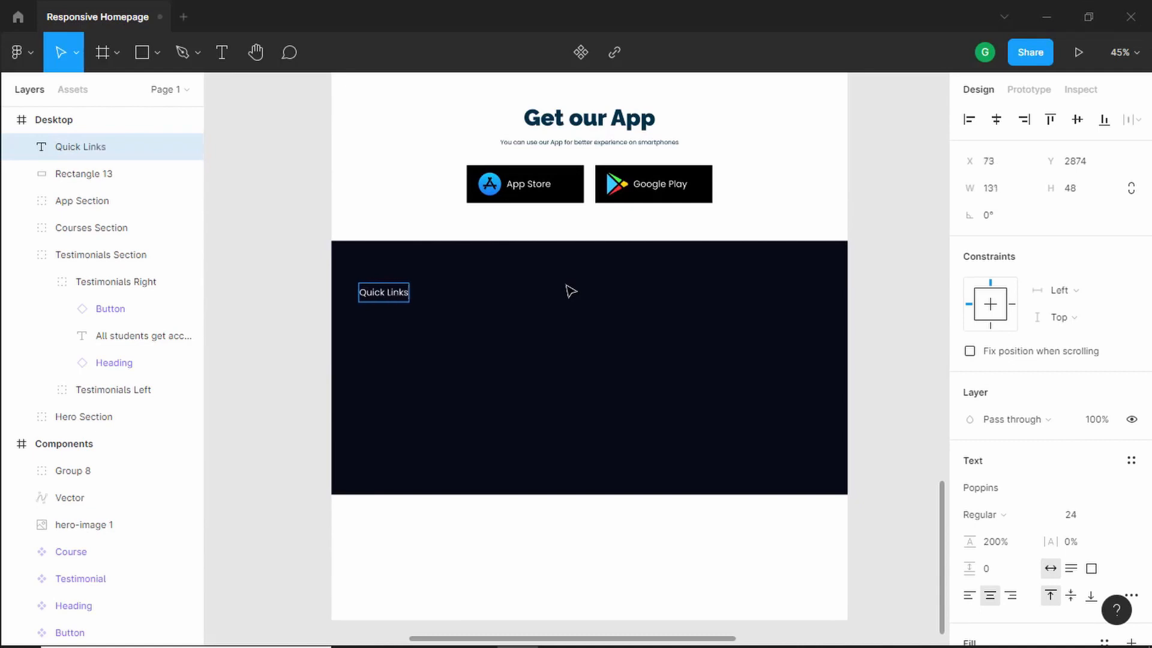
pyautogui.press('Escape')
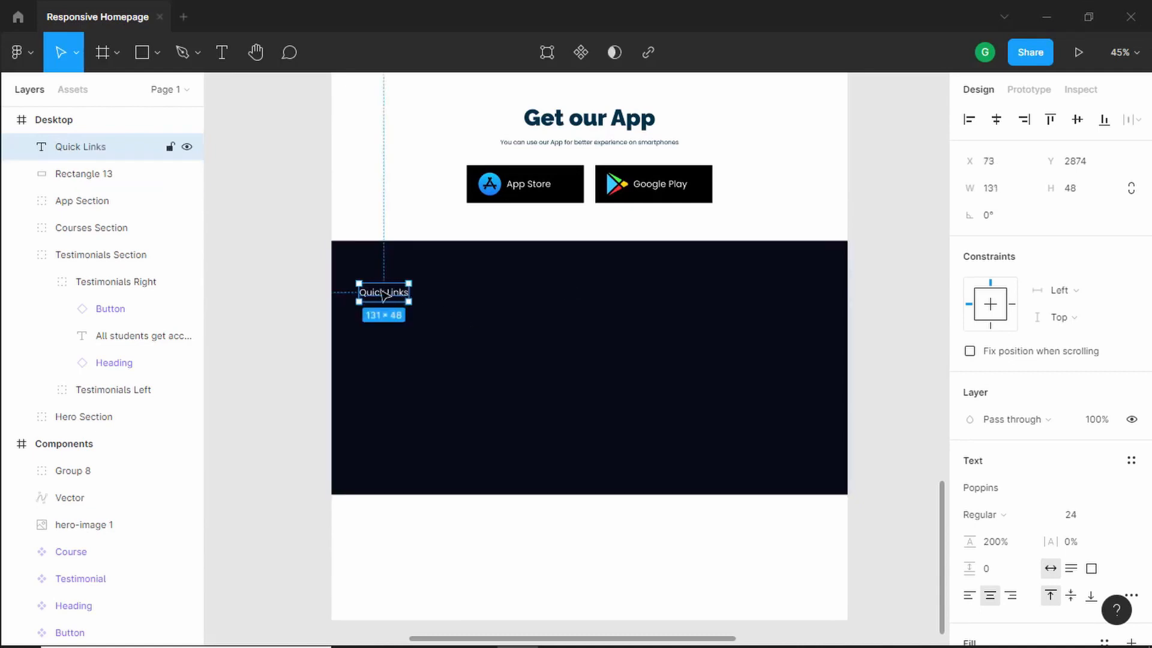
# - Shift the Quick Links text slightly right and set its font size to 18
pyautogui.moveTo(383, 294); pyautogui.dragTo(393, 294)
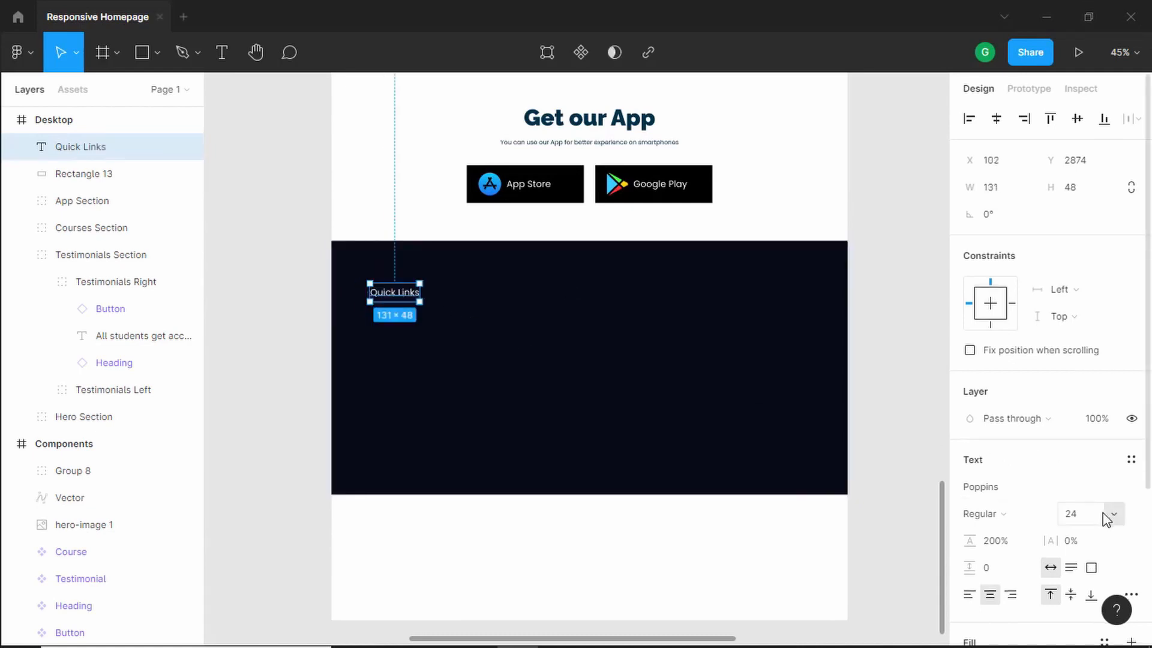
pyautogui.scroll(-3, 1103, 492)
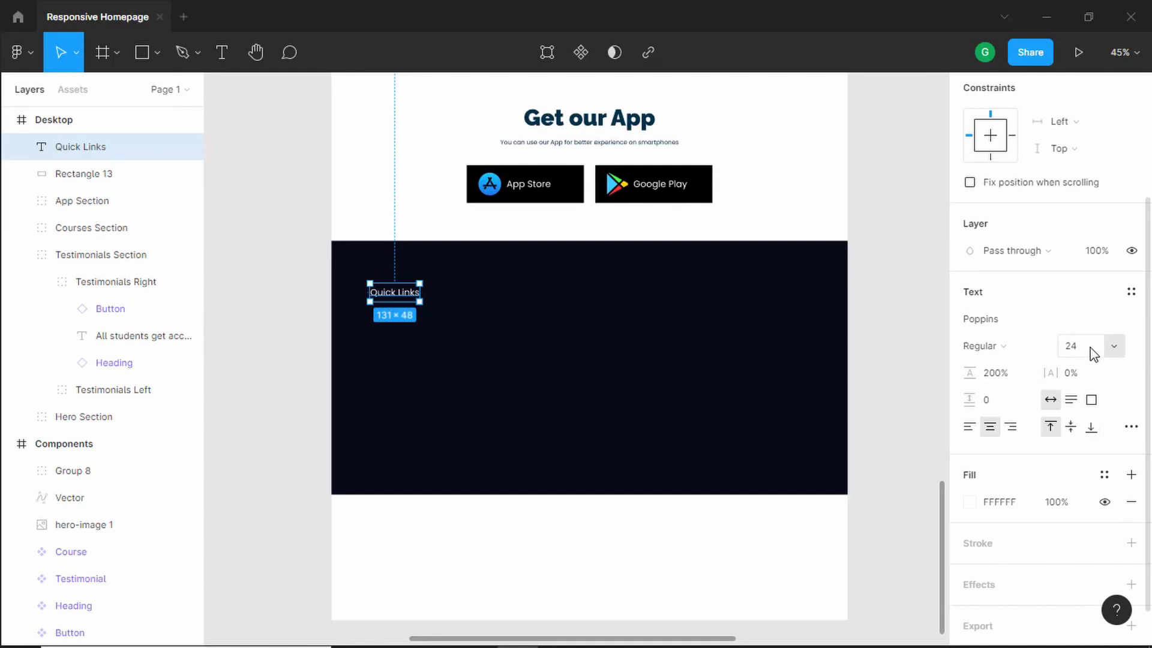
pyautogui.click(1090, 348)
pyautogui.write('18')
pyautogui.press('Return')
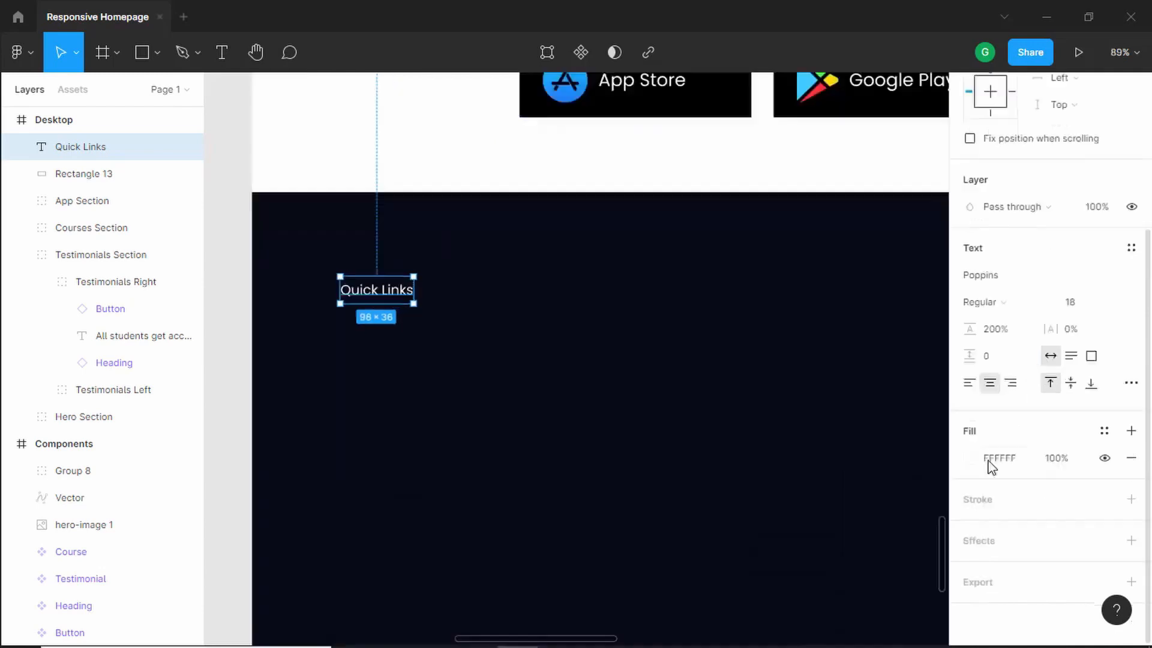
# - Colour the Quick Links text orange DA722C and make its weight Bold
pyautogui.click(972, 458)
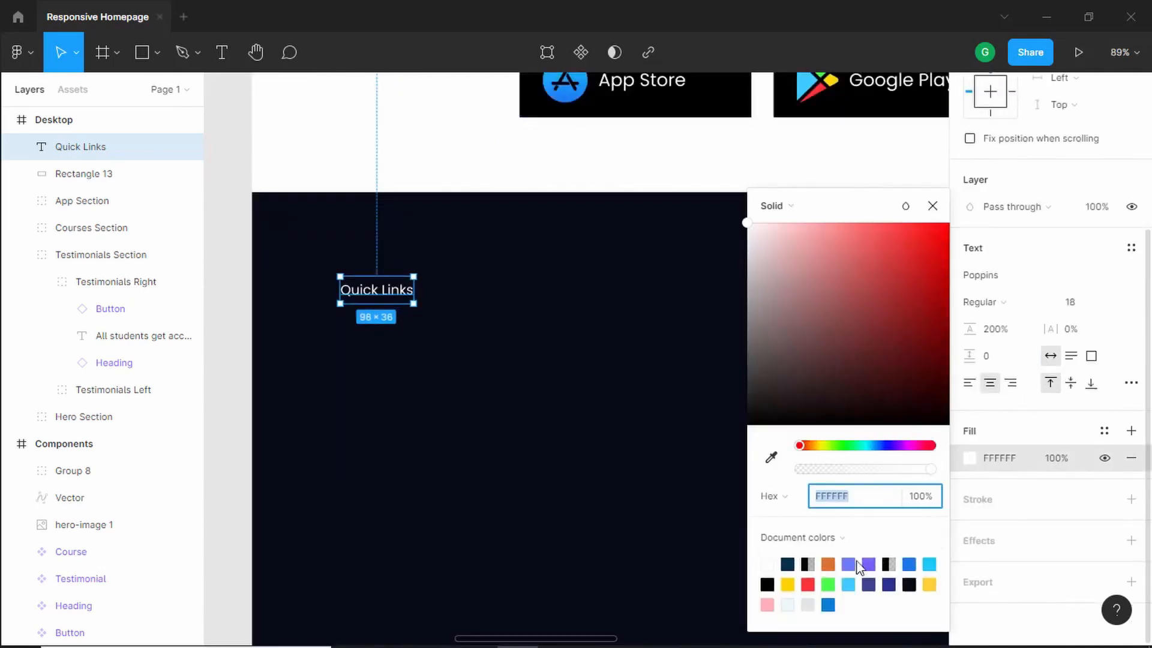
pyautogui.click(829, 565)
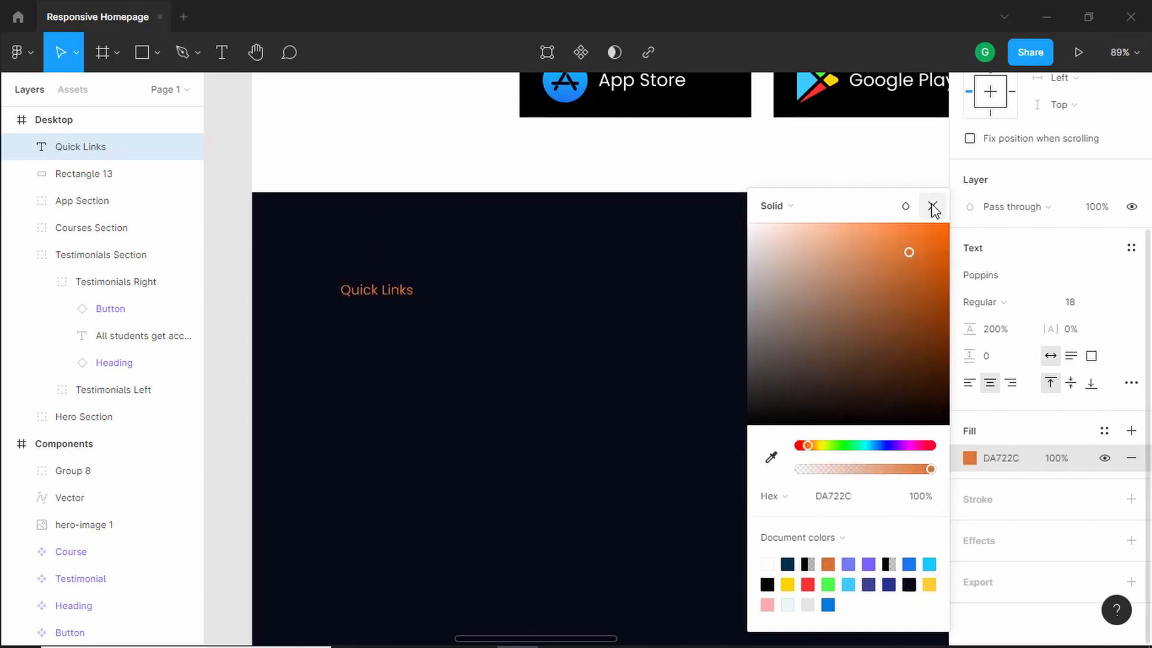
pyautogui.click(932, 206)
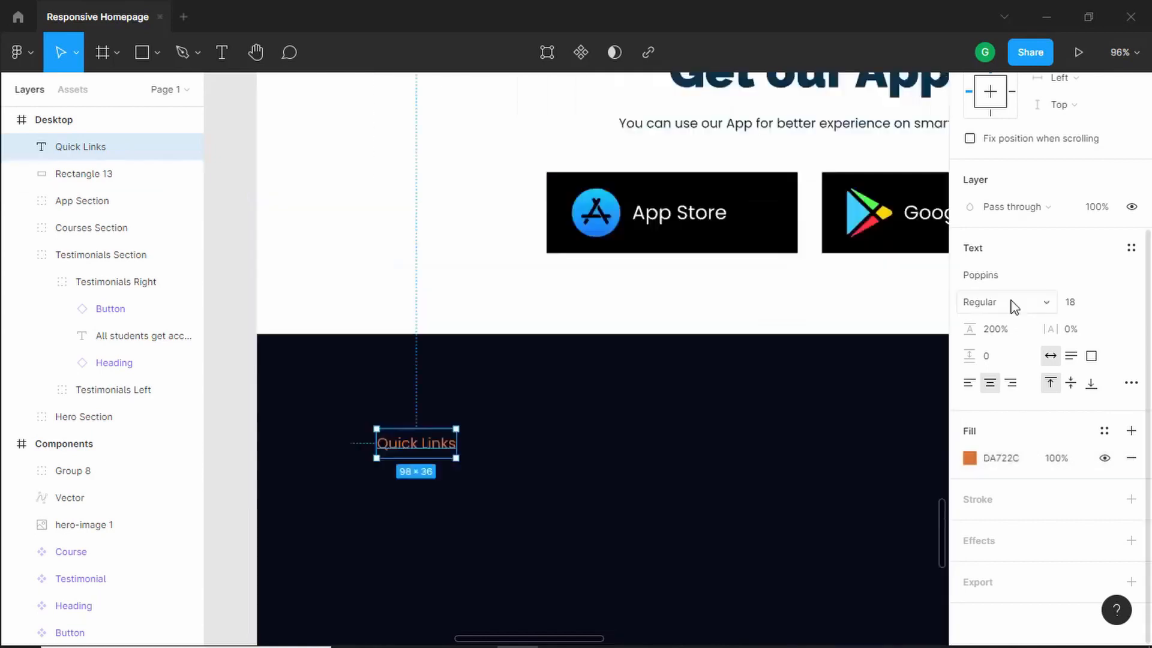
pyautogui.click(1012, 303)
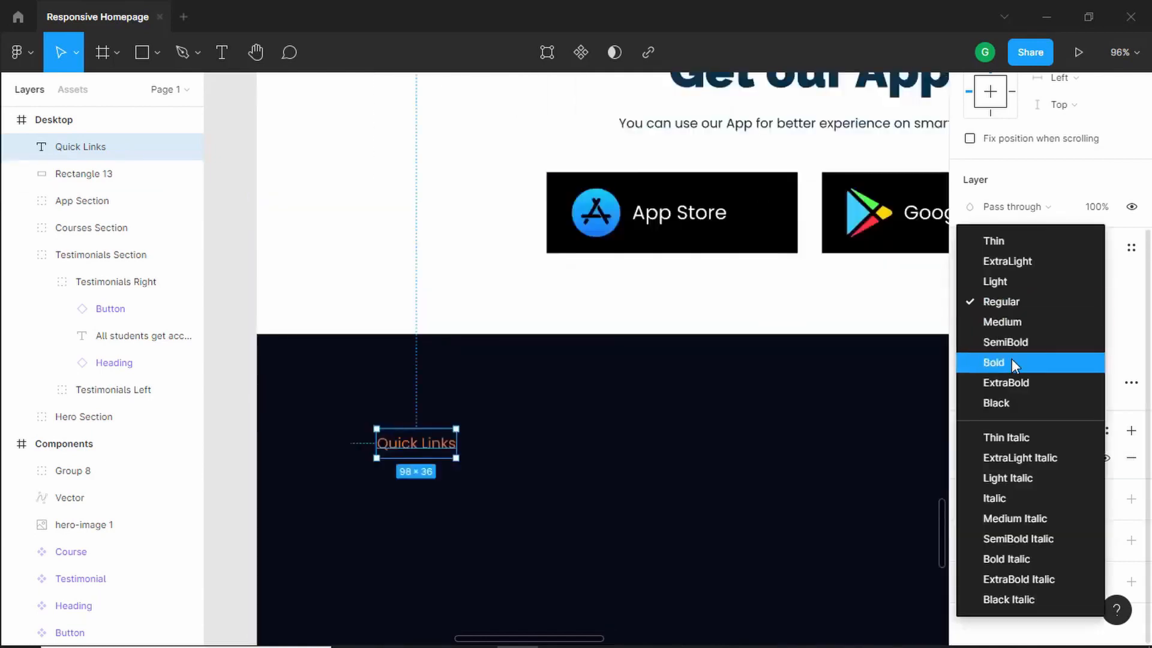
pyautogui.click(967, 364)
# - Show the Desktop frame's 12-column layout grid
pyautogui.scroll(2, 484, 478)
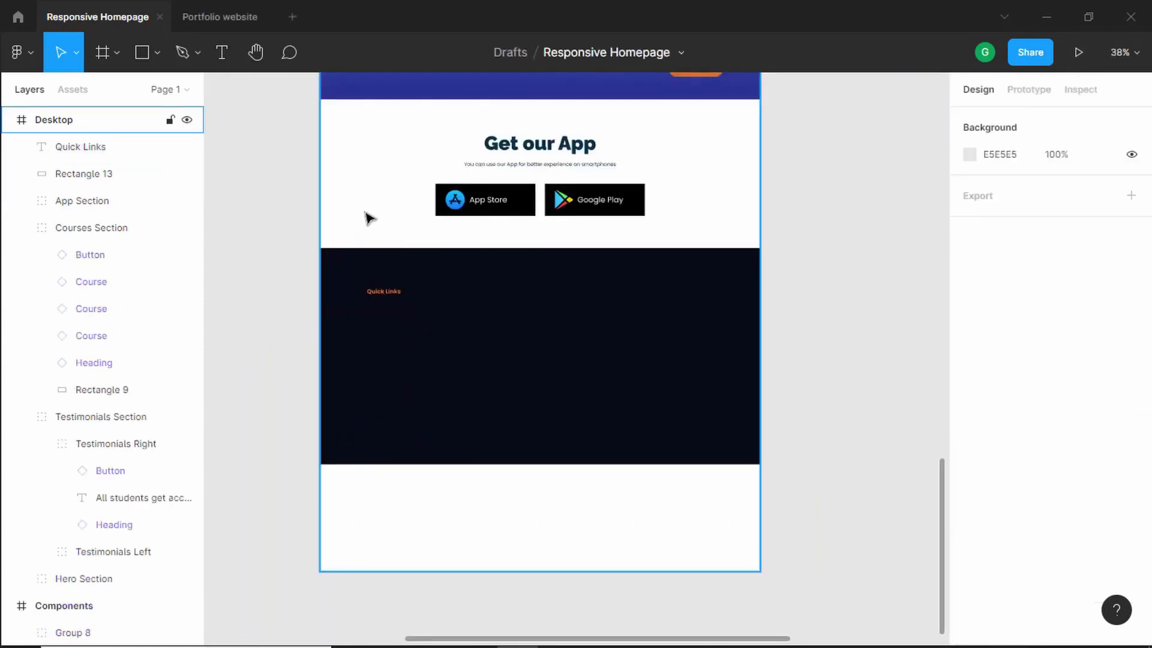
pyautogui.click(369, 218)
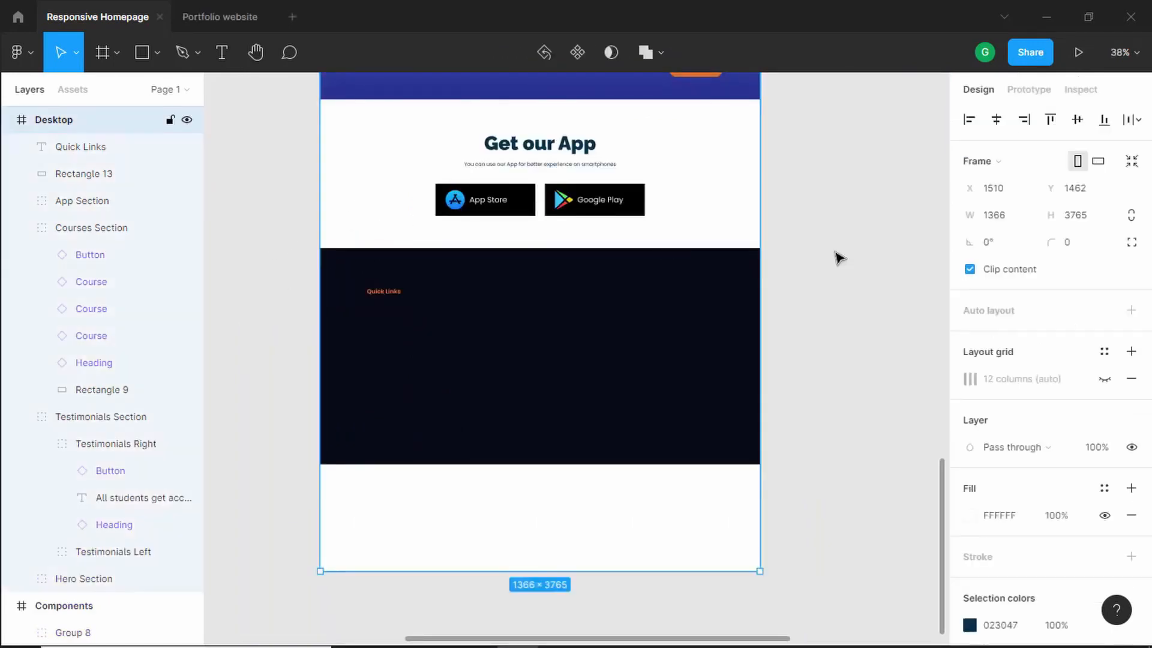
pyautogui.click(1104, 379)
pyautogui.scroll(2, 395, 295)
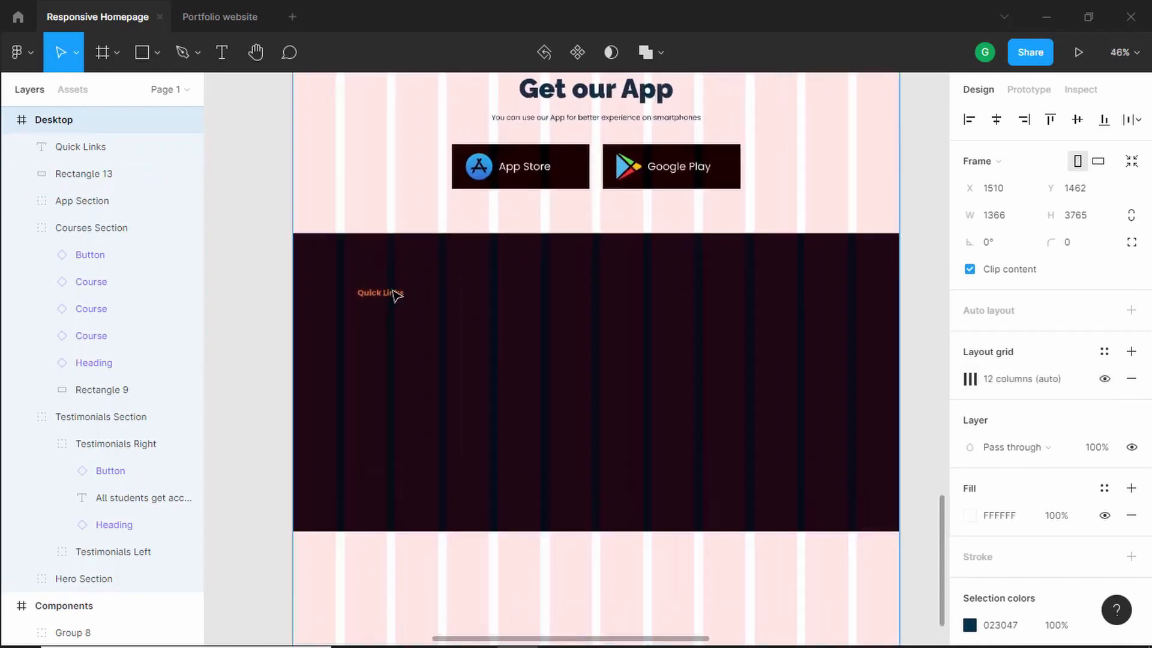
# - Move Quick Links to X 116, Y 2831, aligned with the grid's first column
pyautogui.scroll(6, 396, 294)
pyautogui.moveTo(383, 301); pyautogui.dragTo(336, 303)
pyautogui.press('alt')
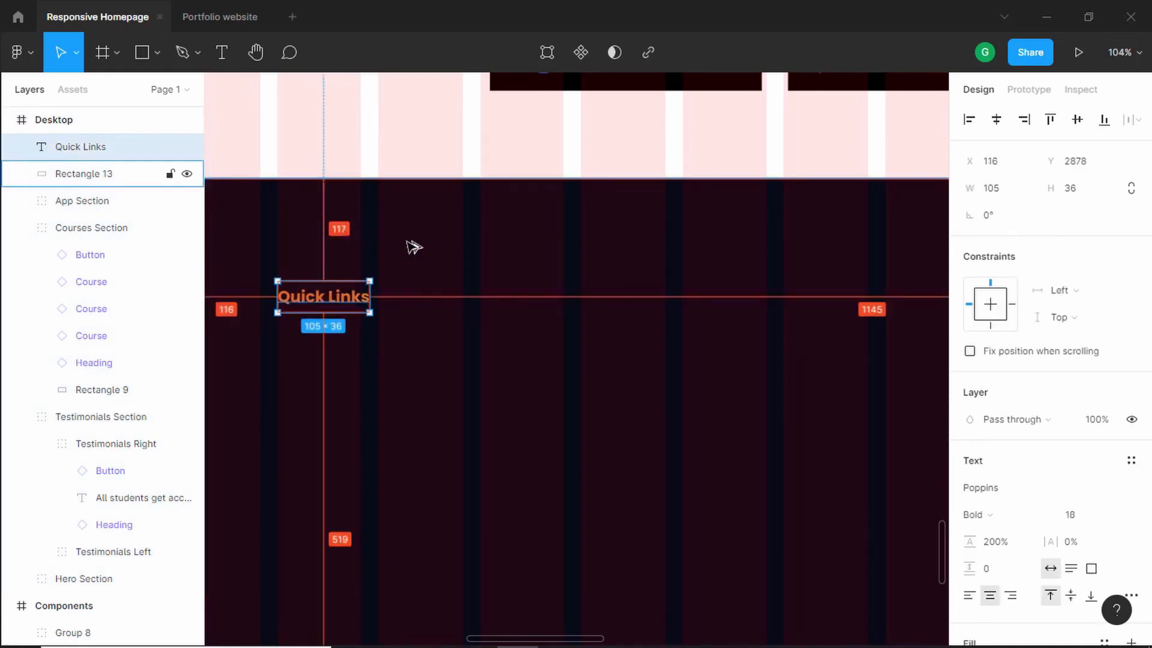
pyautogui.hotkey('shift', 'Up')
pyautogui.hotkey('shift', 'Up')
pyautogui.hotkey('shift', 'Up')
pyautogui.hotkey('shift', 'Up')
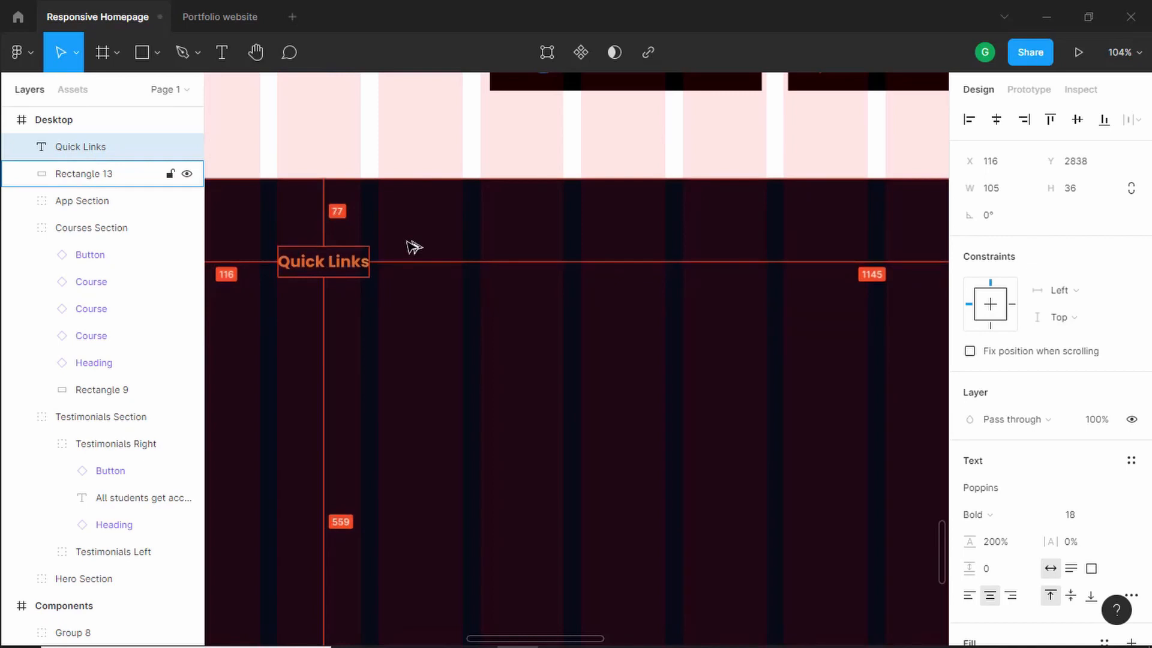
pyautogui.press('Up')
pyautogui.press('Up')
pyautogui.press('Up')
pyautogui.press('Up')
pyautogui.press('Up')
pyautogui.press('Up')
pyautogui.press('Up')
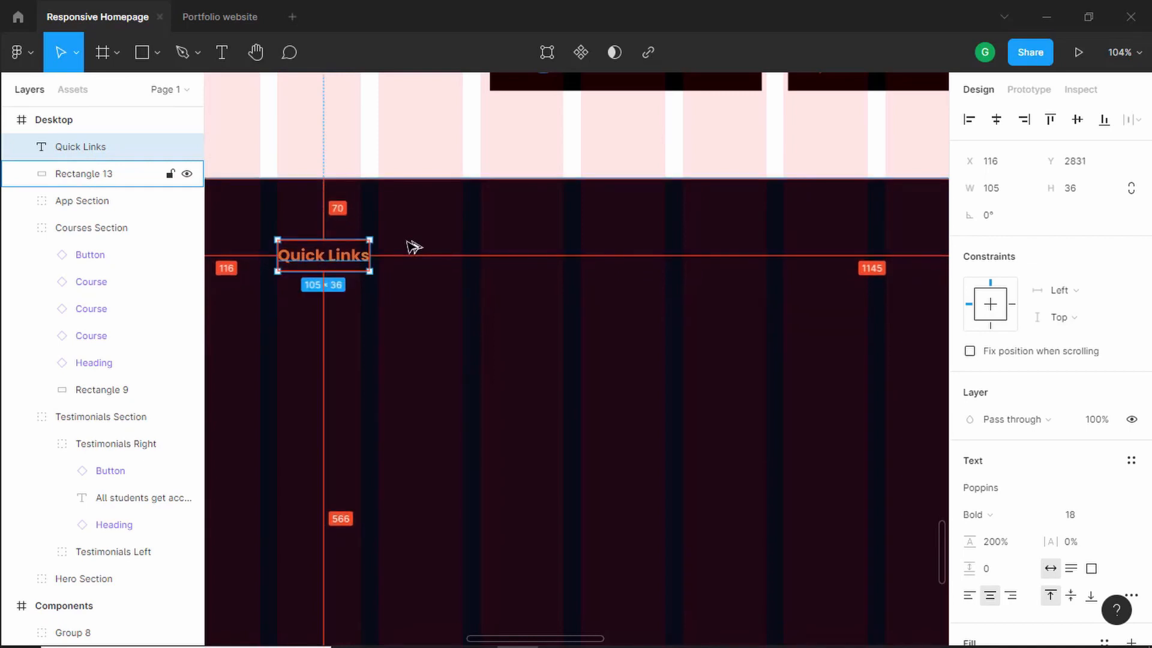
# - Duplicate the Quick Links heading and place the copy just below it
pyautogui.hotkey('alt', 'Tab')
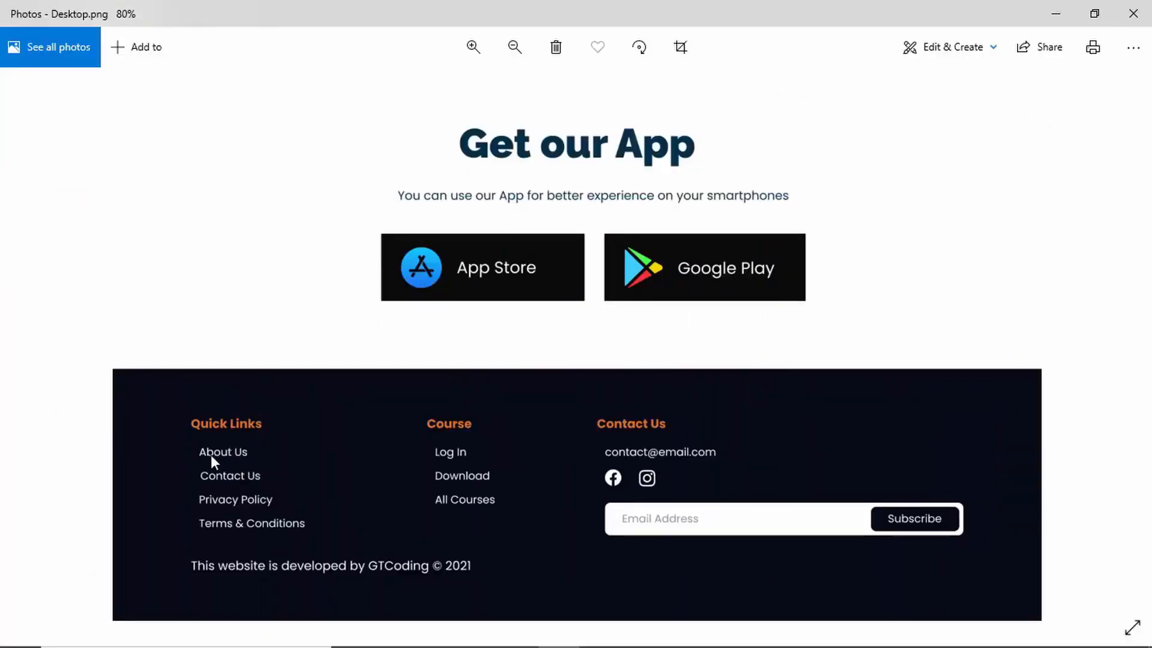
pyautogui.hotkey('alt', 'Tab')
pyautogui.moveTo(371, 246); pyautogui.dragTo(351, 306)
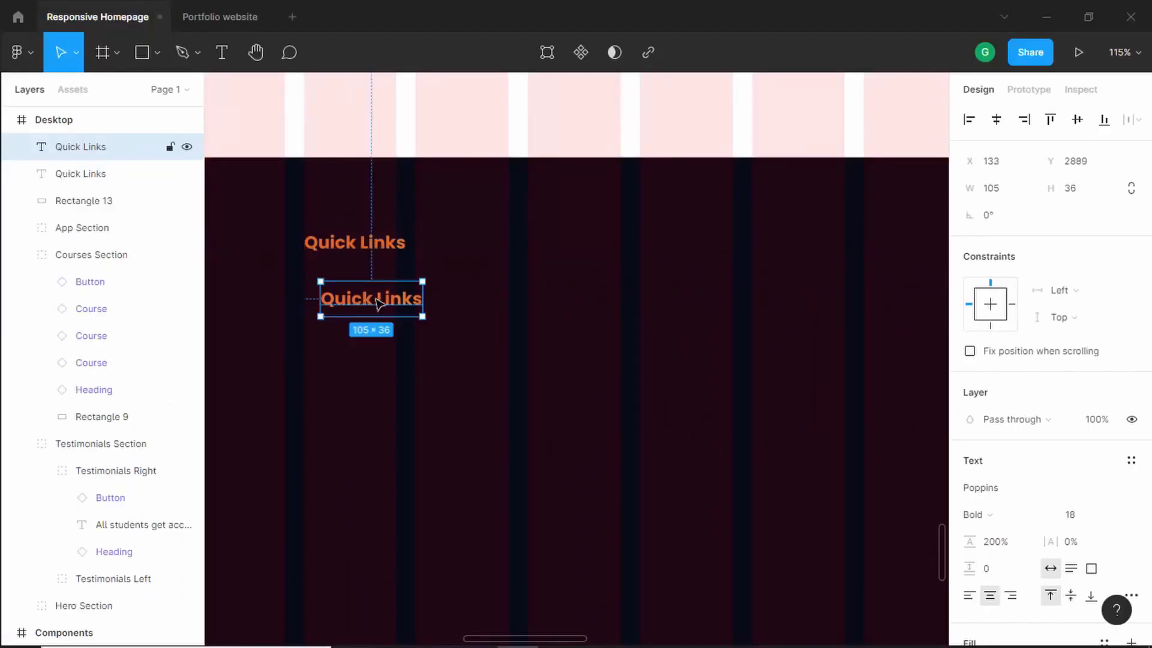
# - Set the copied heading's font weight to Regular and its size to 16
pyautogui.scroll(-3, 1046, 460)
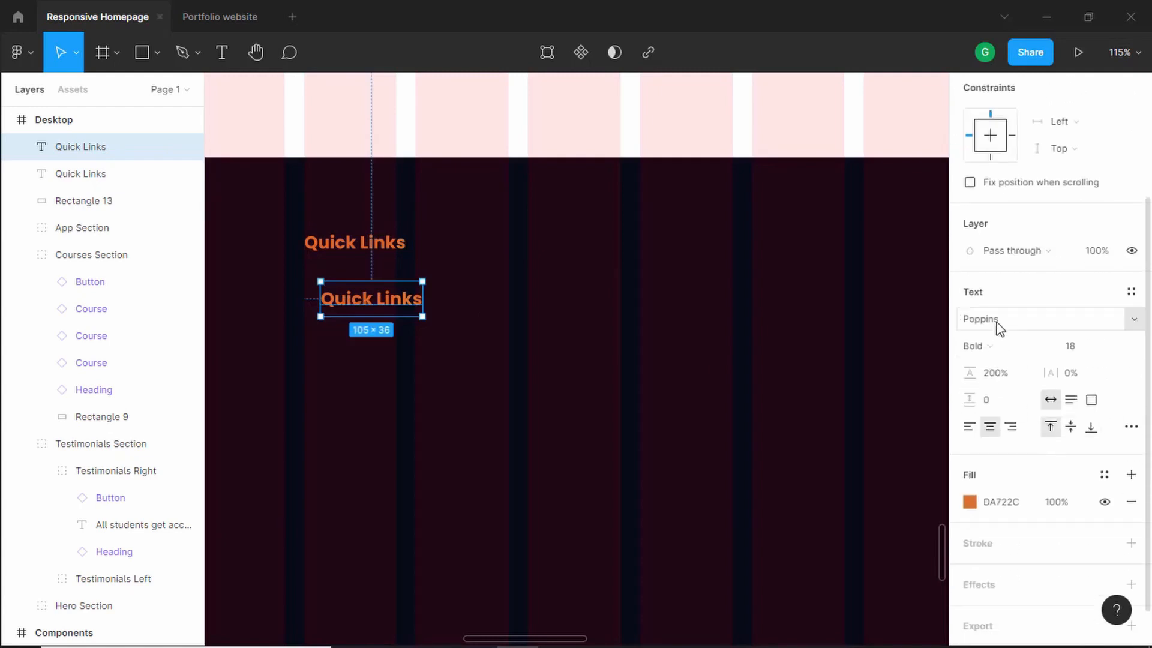
pyautogui.click(999, 346)
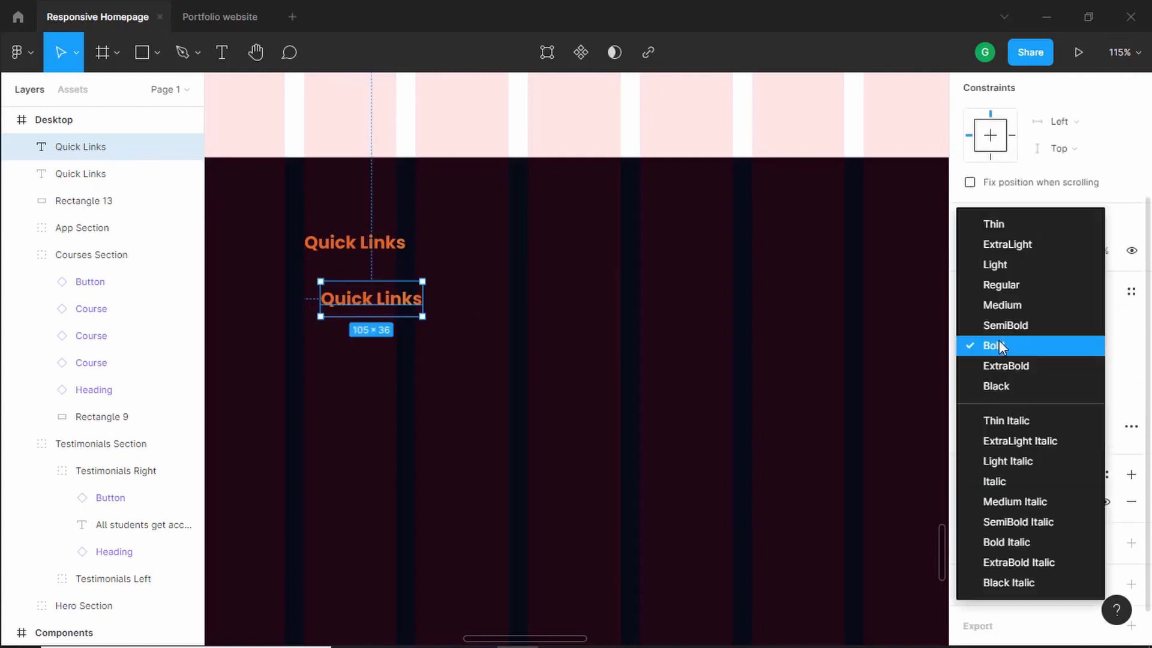
pyautogui.click(1022, 285)
pyautogui.click(1073, 349)
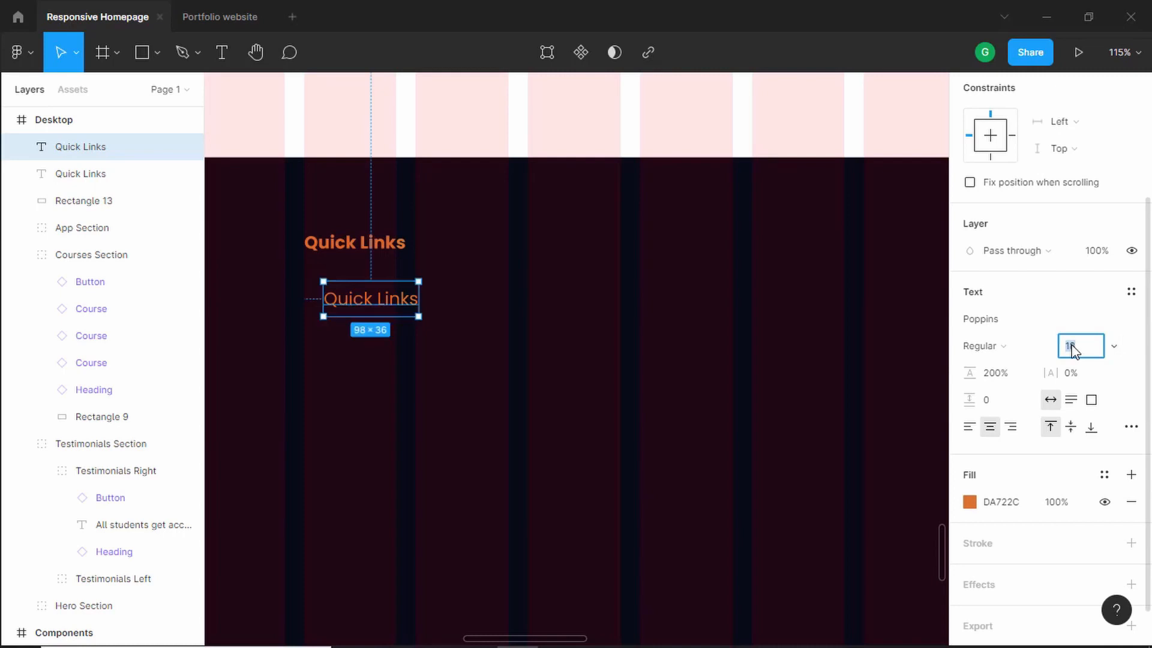
pyautogui.write('16')
pyautogui.press('Return')
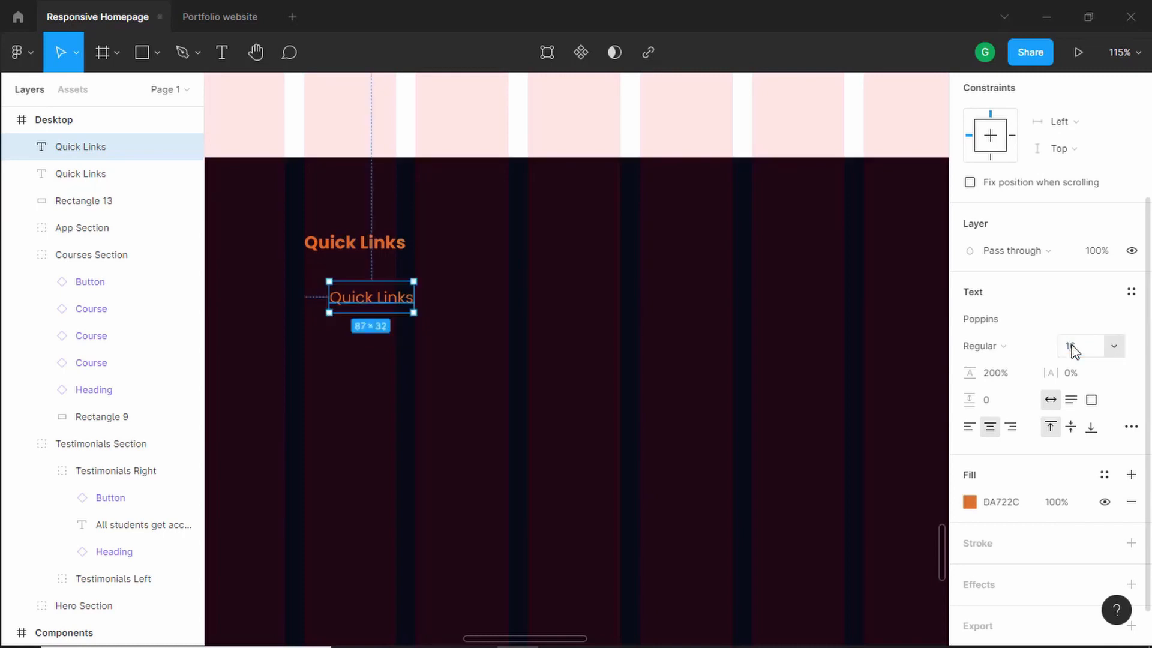
# - Change the copied text's fill colour to white FFFFFF
pyautogui.click(970, 501)
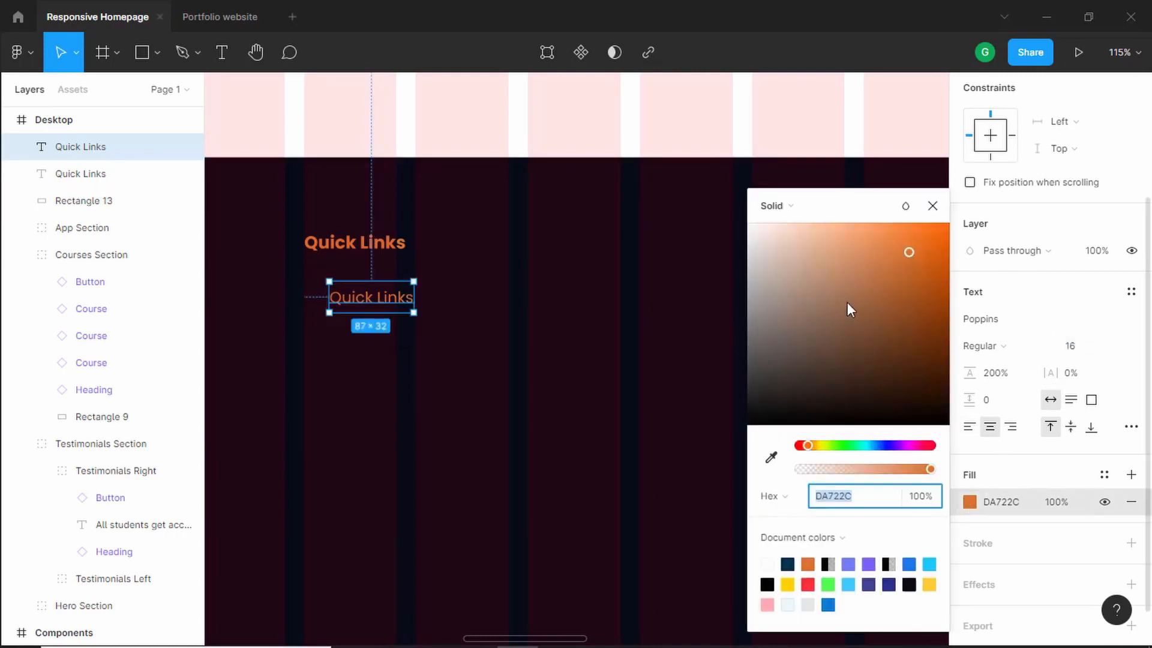
pyautogui.click(764, 232)
pyautogui.moveTo(722, 198); pyautogui.dragTo(720, 196)
pyautogui.click(932, 209)
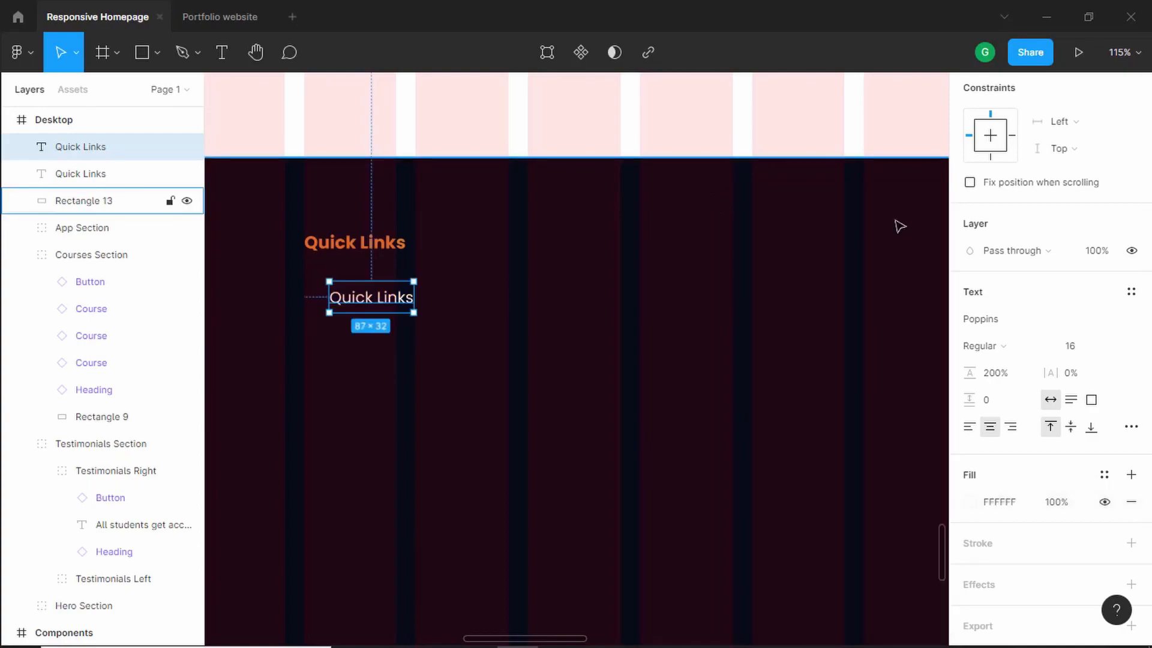
# - Rename the copied text to About Us and left-align it
pyautogui.hotkey('alt', 'Tab')
pyautogui.hotkey('alt', 'Tab')
pyautogui.doubleClick(358, 303)
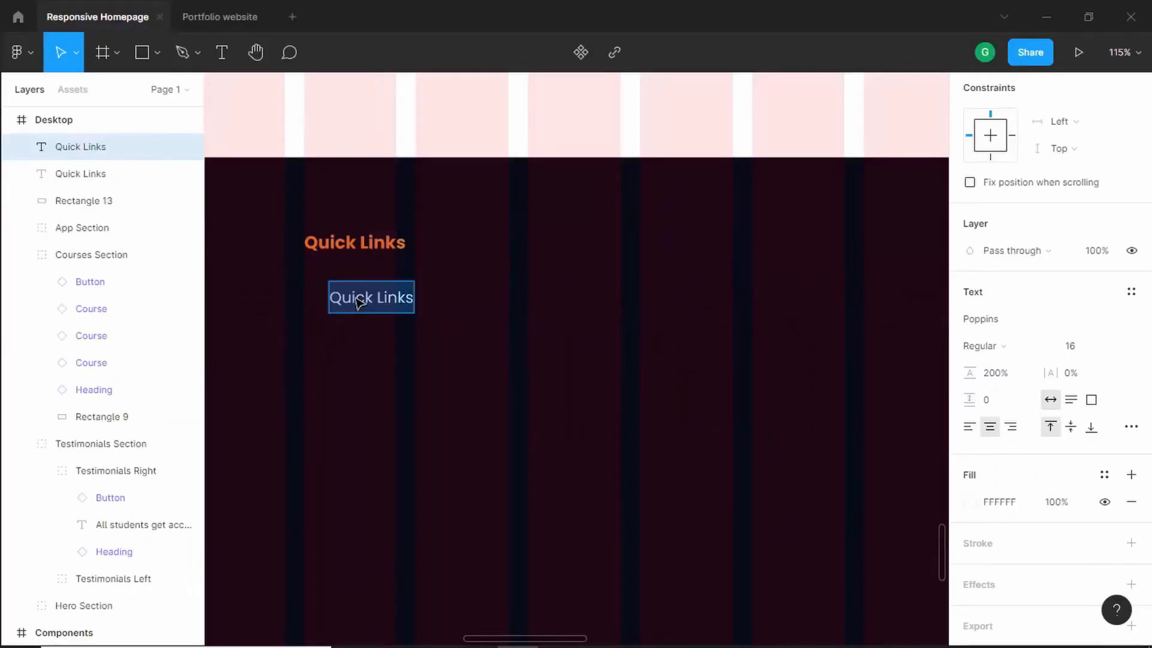
pyautogui.write('About Us')
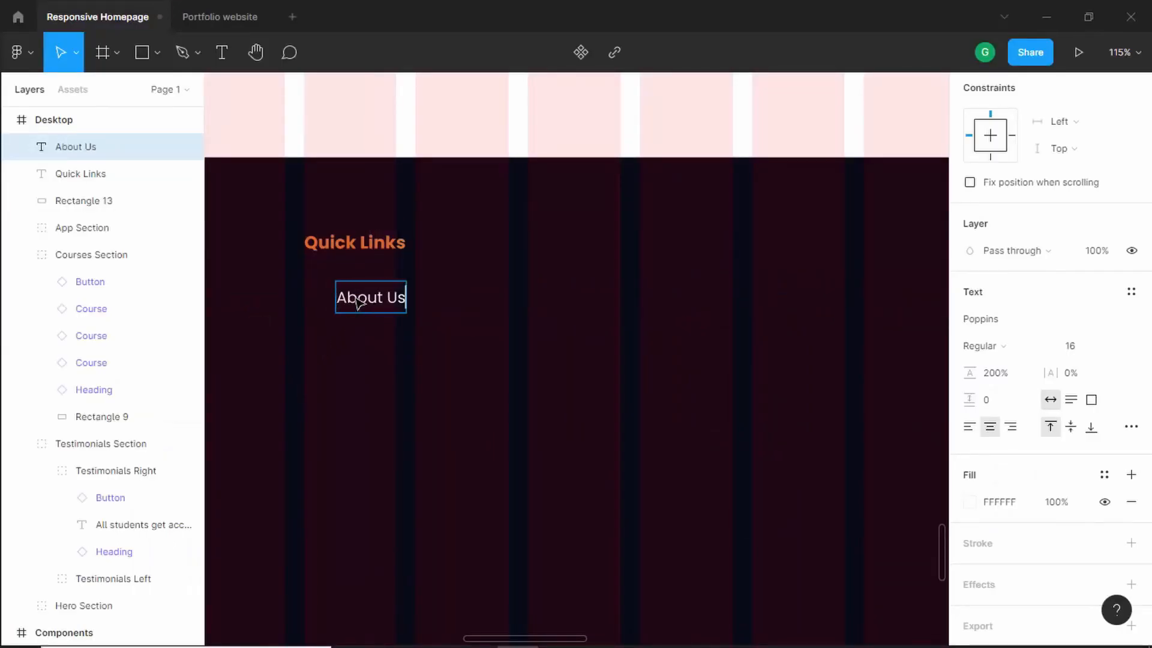
pyautogui.press('Escape')
pyautogui.click(970, 427)
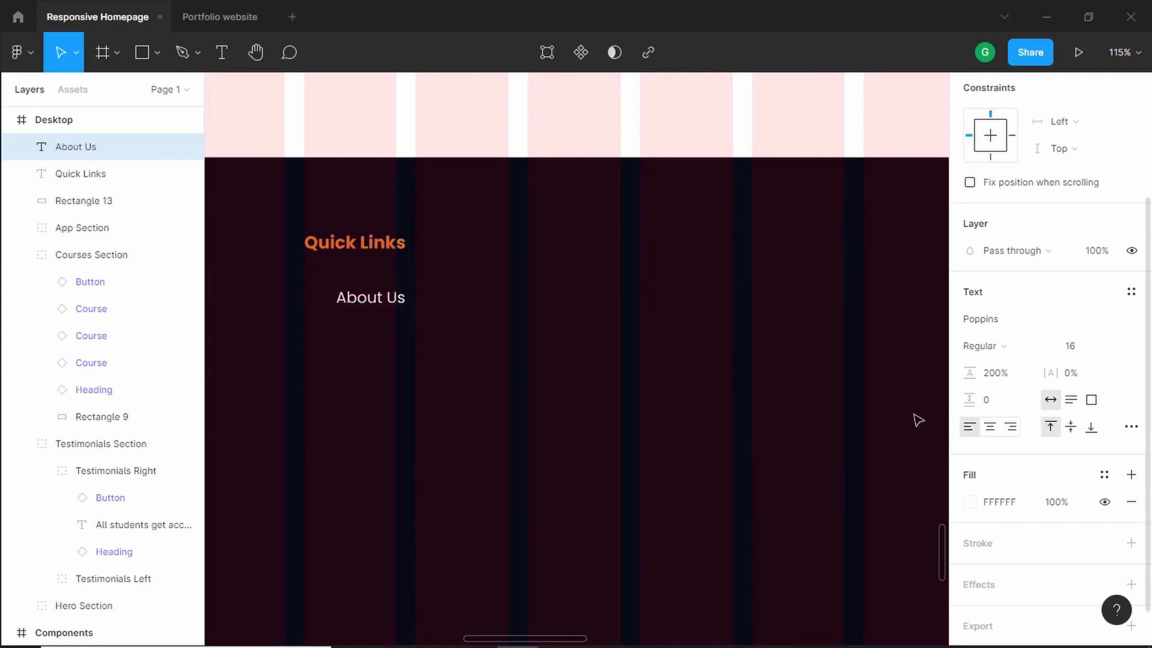
# - Duplicate About Us just below it and rename the copy Contact Us, matching the reference footer
pyautogui.moveTo(372, 299); pyautogui.dragTo(364, 288)
pyautogui.keyDown('alt'); pyautogui.moveTo(364, 288); pyautogui.dragTo(365, 327); pyautogui.keyUp('alt')
pyautogui.hotkey('alt', 'Tab')
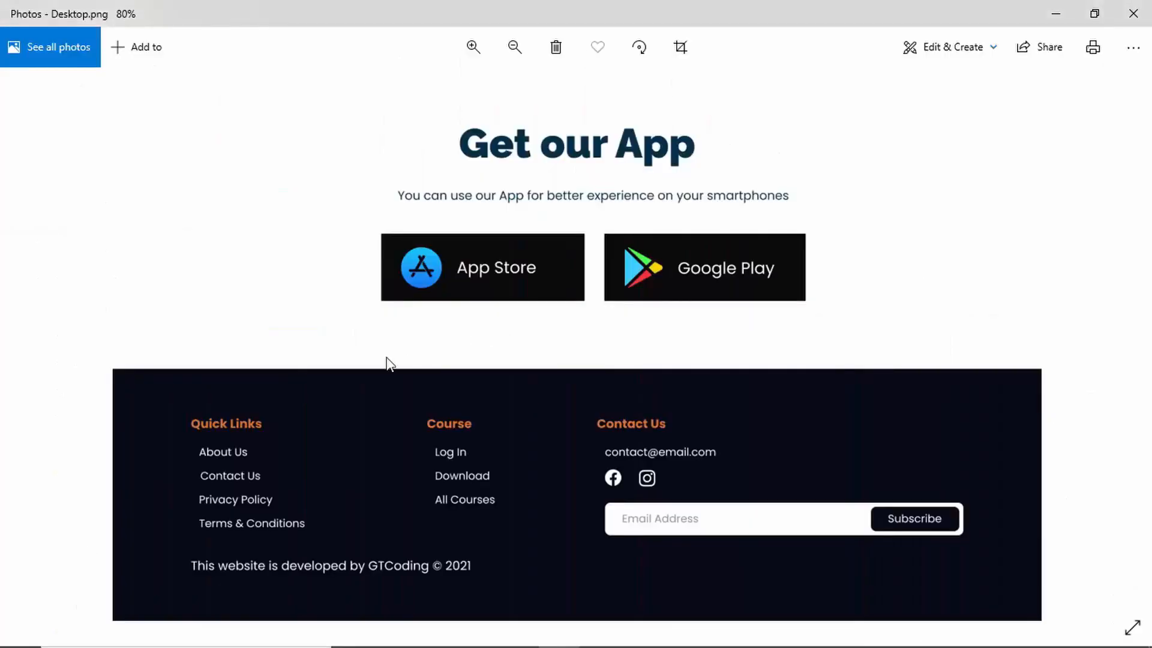
pyautogui.scroll(4, 211, 499)
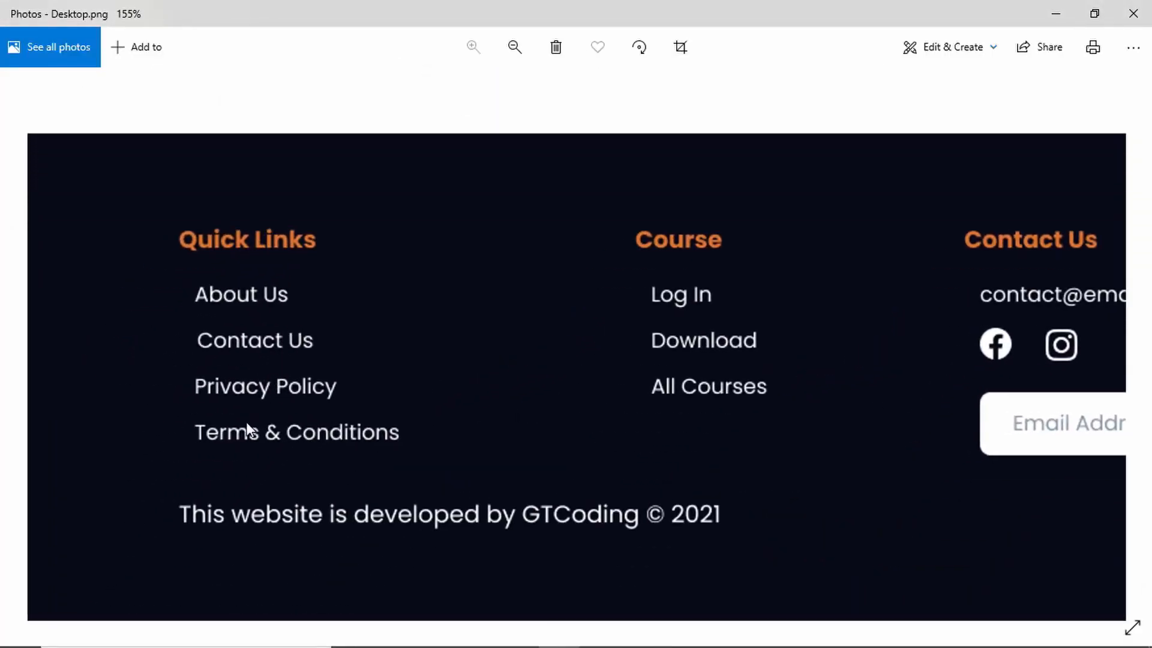
pyautogui.hotkey('alt', 'Tab')
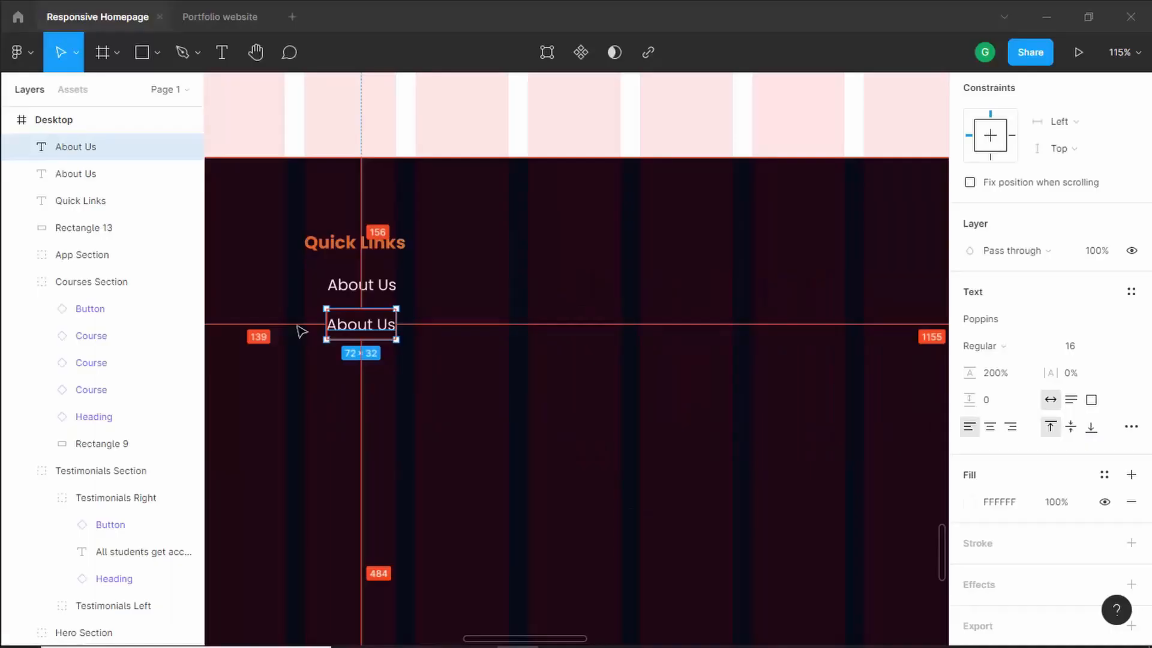
pyautogui.doubleClick(357, 335)
pyautogui.write('Contact Us')
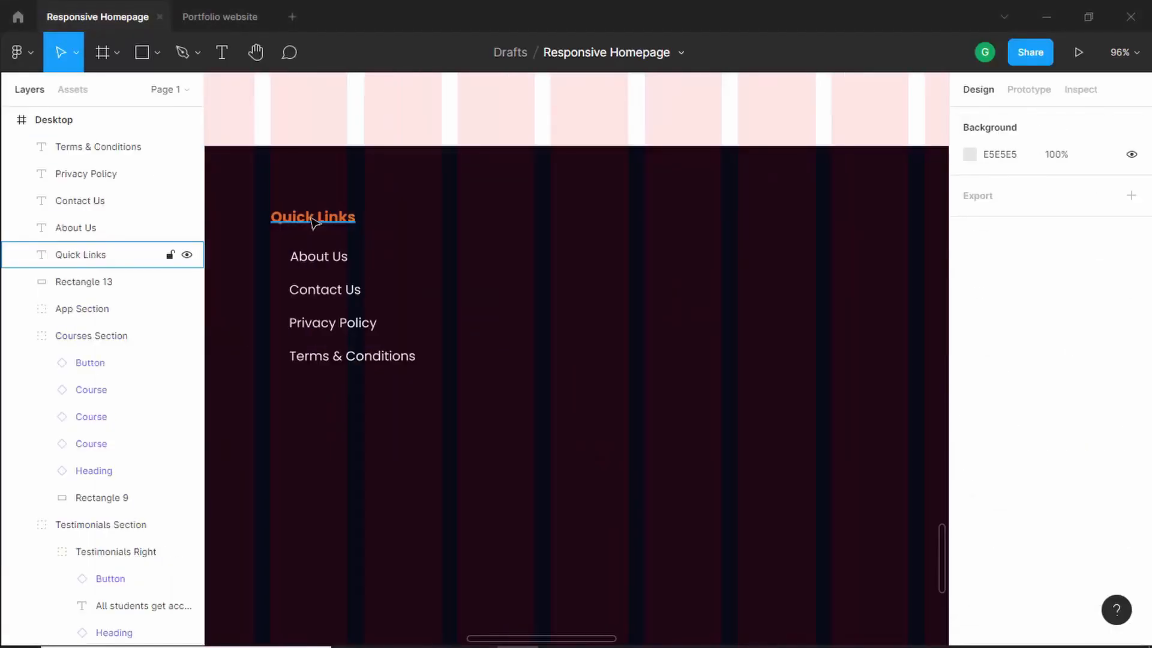
# - Group the Quick Links heading with its four links and name the group Footer Links
pyautogui.keyDown('shift'); pyautogui.click(324, 258); pyautogui.keyUp('shift')
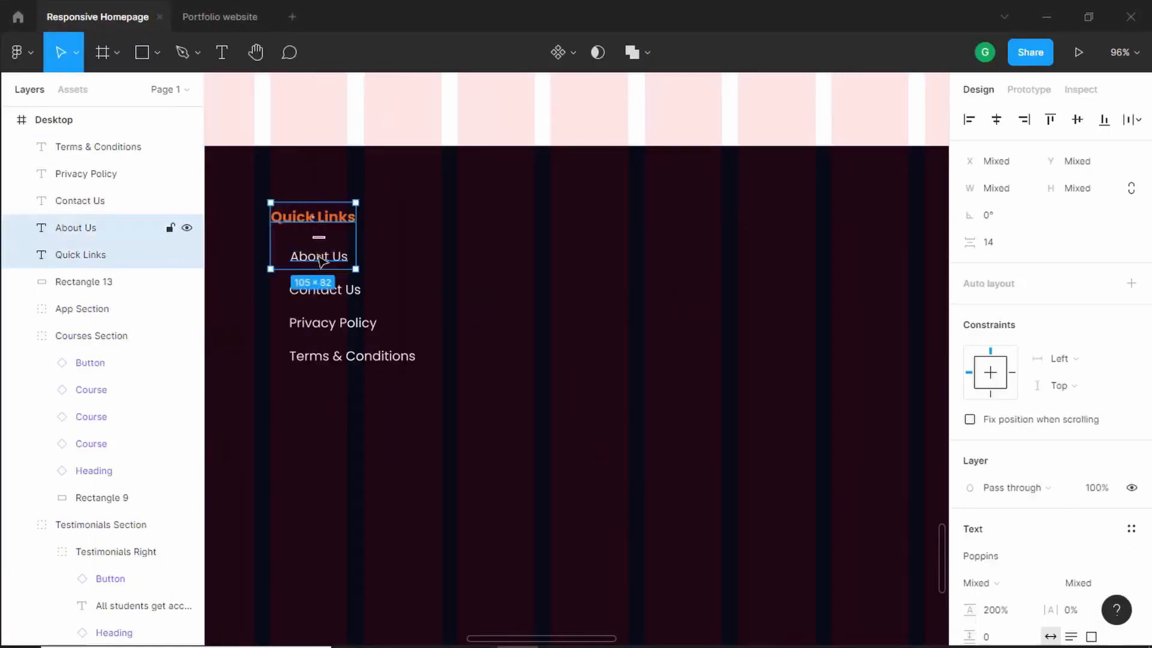
pyautogui.keyDown('shift'); pyautogui.click(327, 292); pyautogui.keyUp('shift')
pyautogui.keyDown('shift'); pyautogui.click(334, 326); pyautogui.keyUp('shift')
pyautogui.keyDown('shift'); pyautogui.click(354, 358); pyautogui.keyUp('shift')
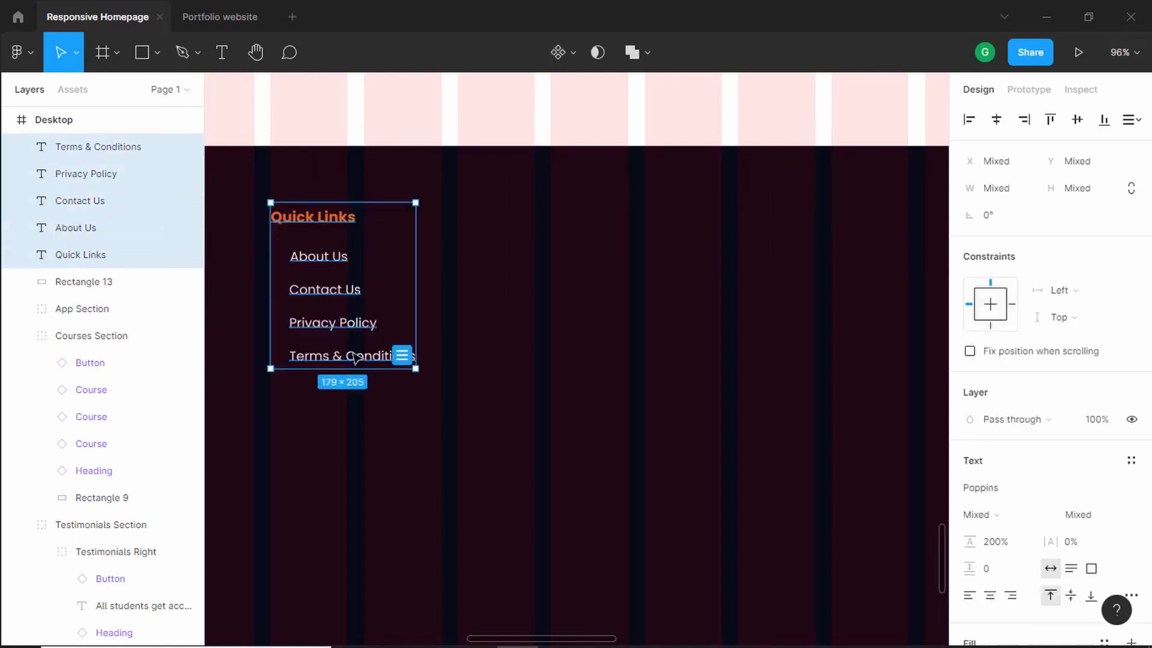
pyautogui.hotkey('ctrl', 'g')
pyautogui.doubleClick(82, 151)
pyautogui.write('Footer Links')
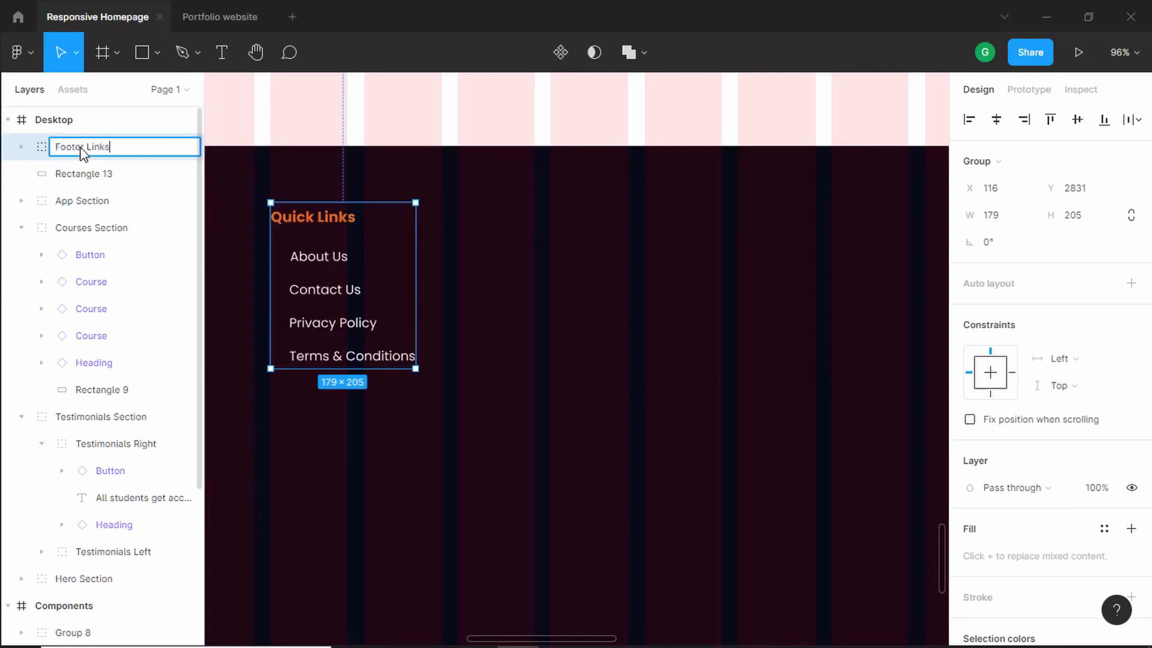
pyautogui.press('Return')
# - Duplicate the Footer Links group into two more evenly spaced columns across the footer
pyautogui.scroll(-3, 562, 284)
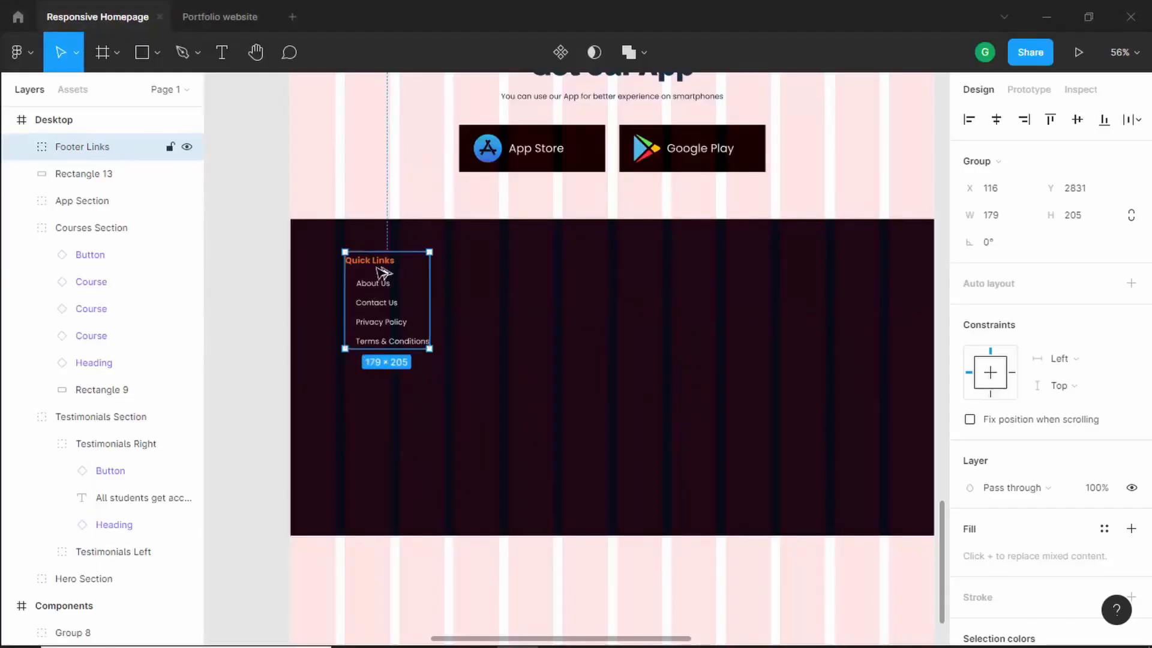
pyautogui.moveTo(380, 268); pyautogui.dragTo(708, 270)
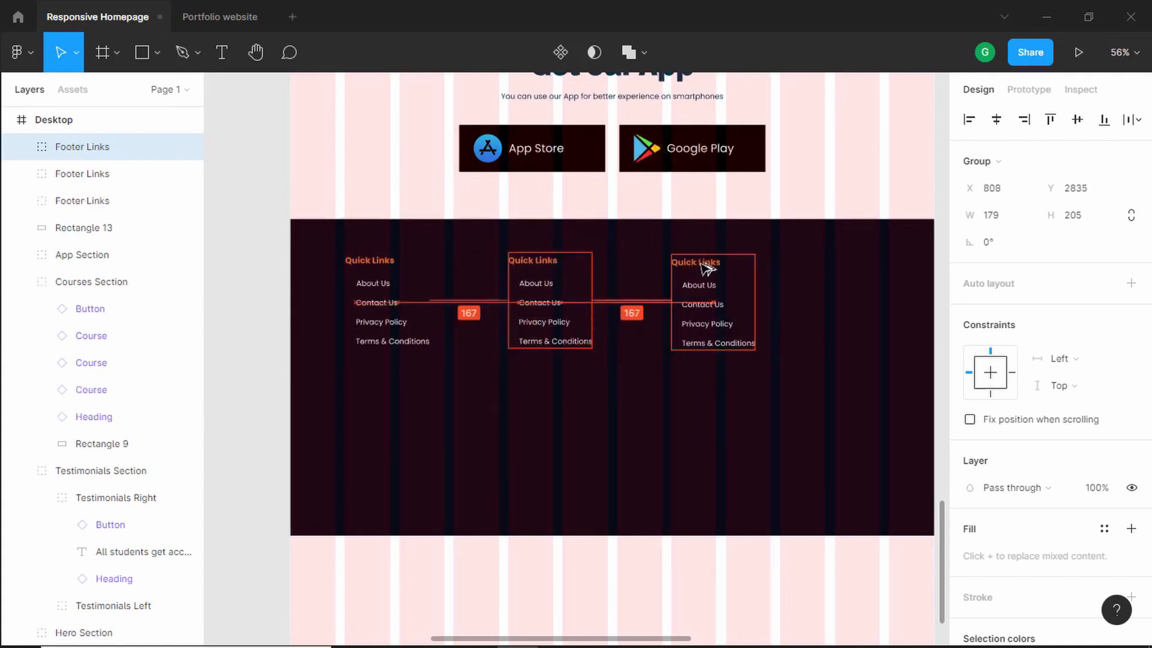
pyautogui.moveTo(708, 270); pyautogui.dragTo(707, 268)
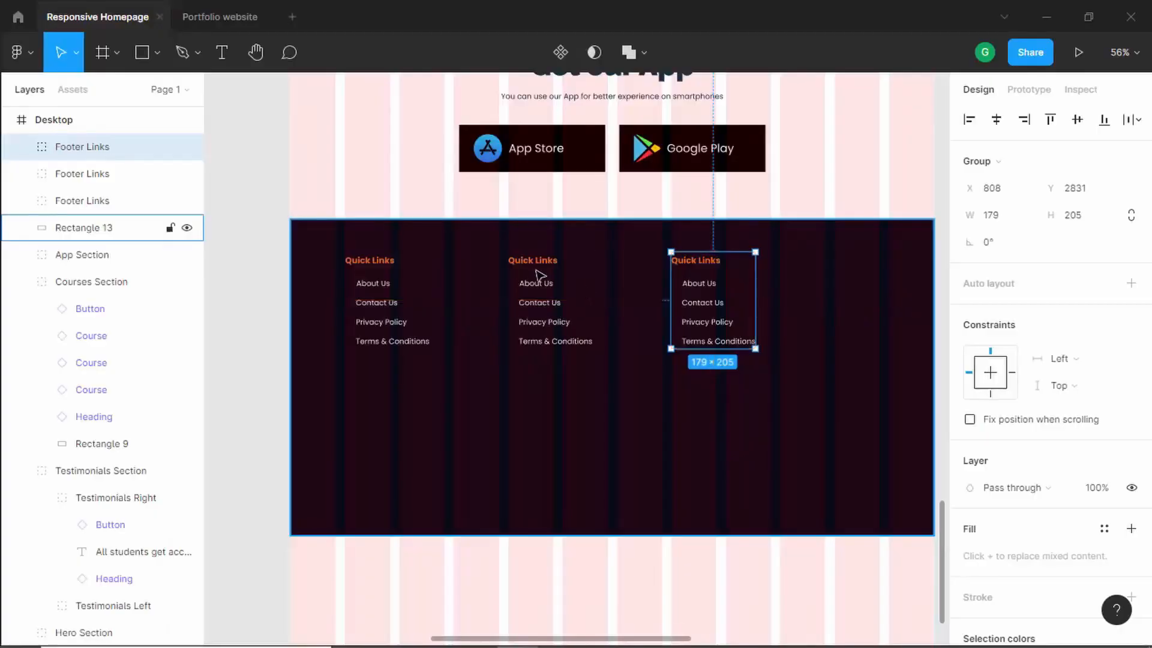
# - Try renaming the middle column's heading to Course
pyautogui.click(538, 270)
pyautogui.doubleClick(536, 268)
pyautogui.scroll(3, 538, 267)
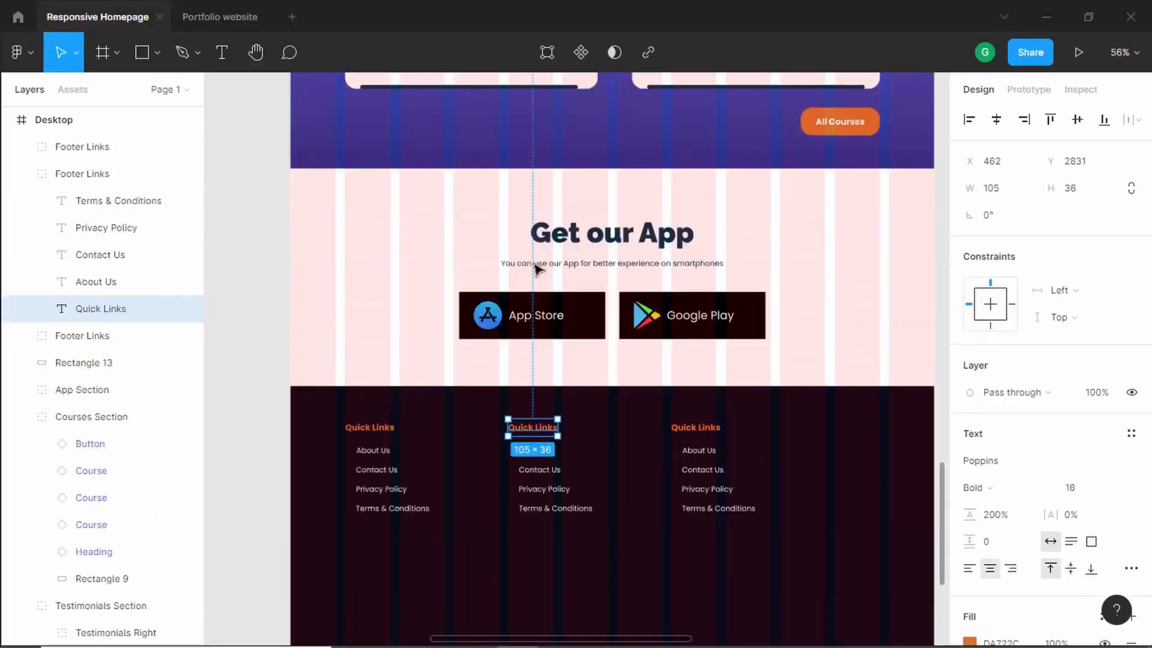
pyautogui.write('C')
pyautogui.write('ourse')
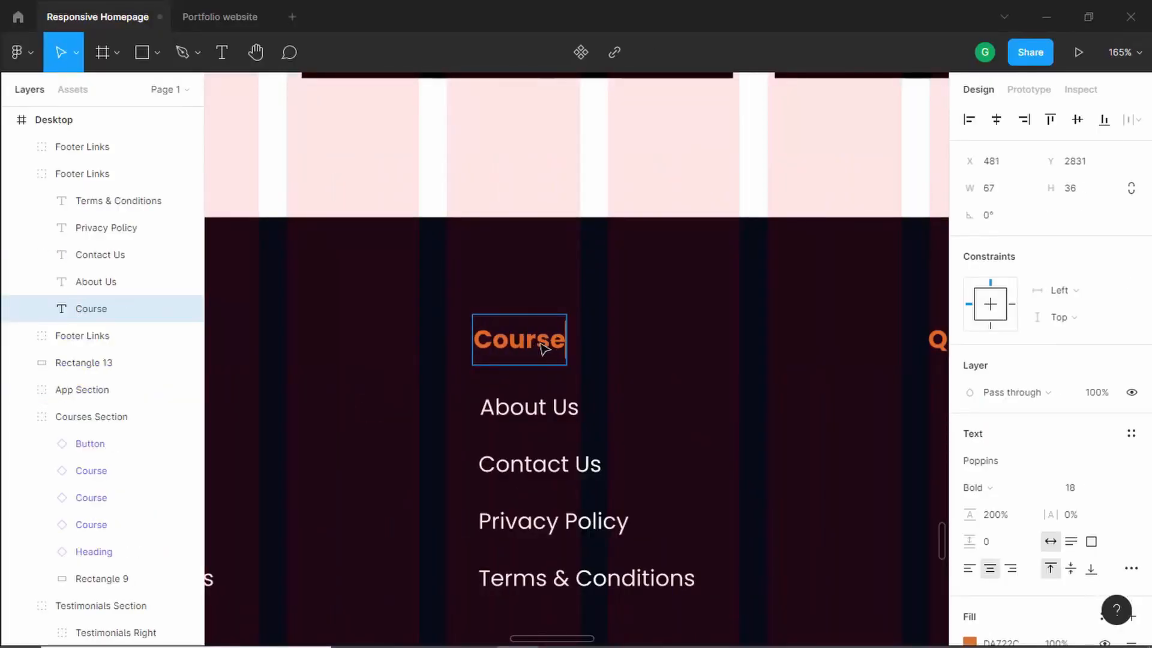
pyautogui.hotkey('ctrl', 'z')
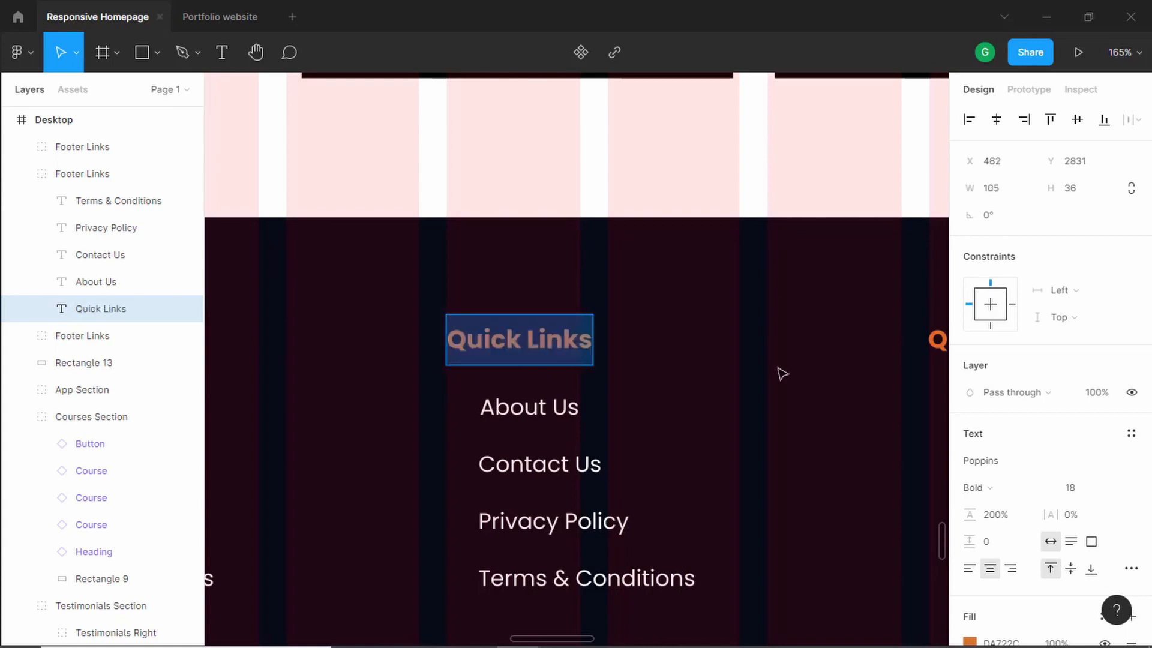
# - Left-align the middle column's heading and rename it Course
pyautogui.click(969, 568)
pyautogui.doubleClick(542, 340)
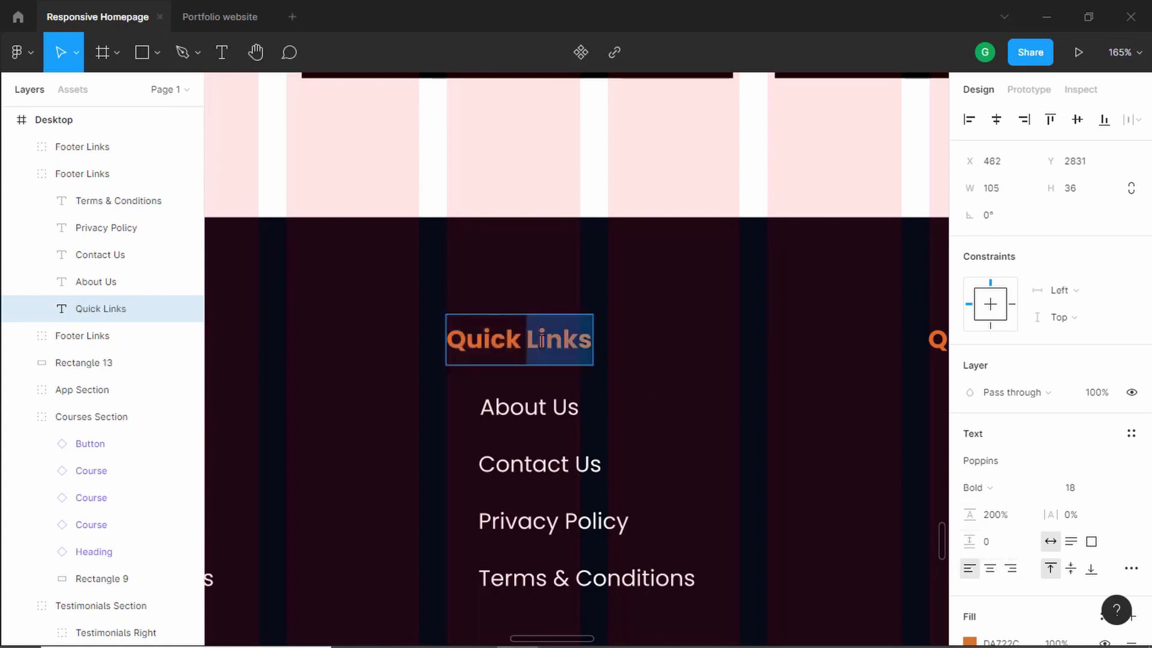
pyautogui.hotkey('ctrl', 'a')
pyautogui.write('Ckhr')
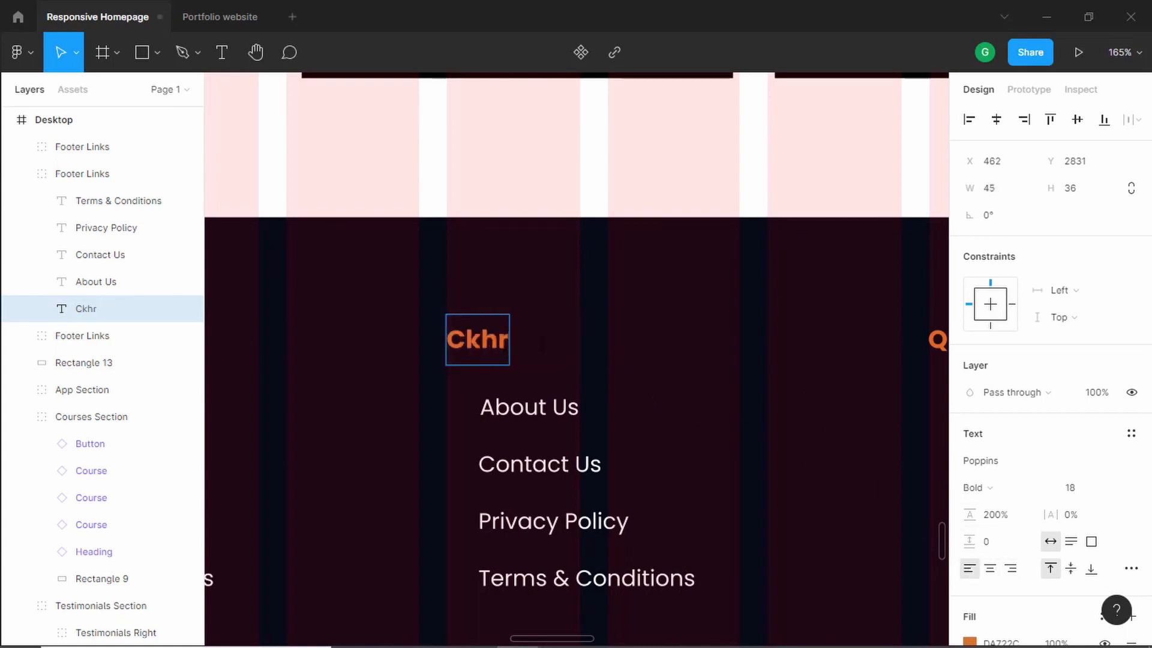
pyautogui.write('\\\\')
pyautogui.scroll(-1, 571, 426)
pyautogui.hotkey('alt', 'Tab')
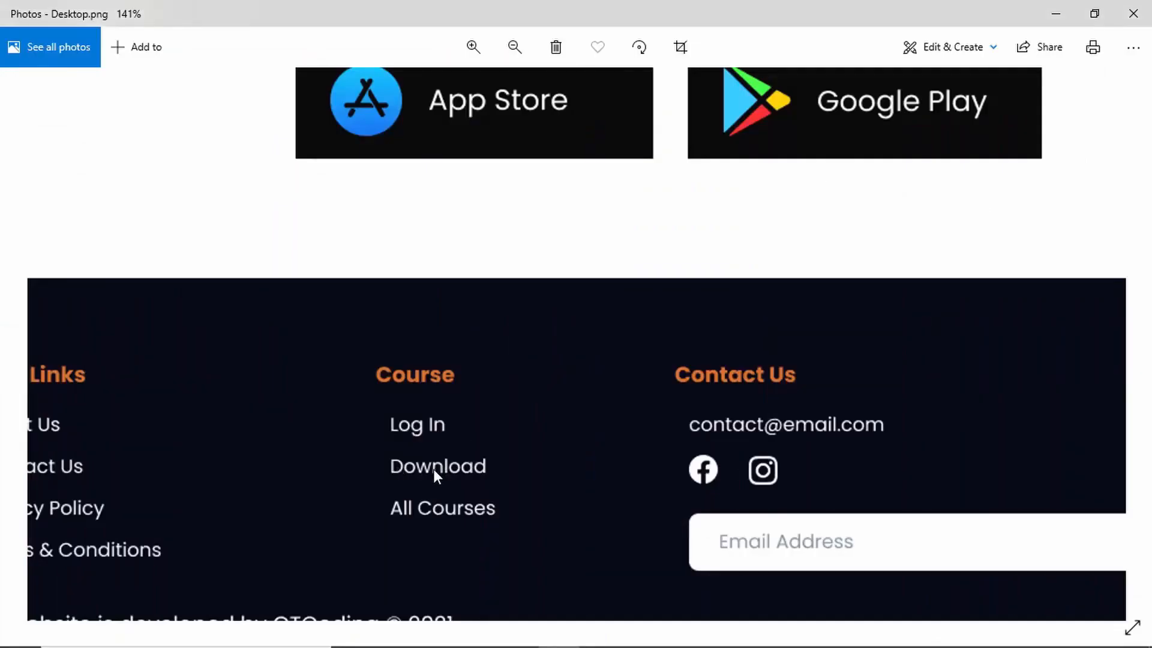
pyautogui.hotkey('alt', 'Tab')
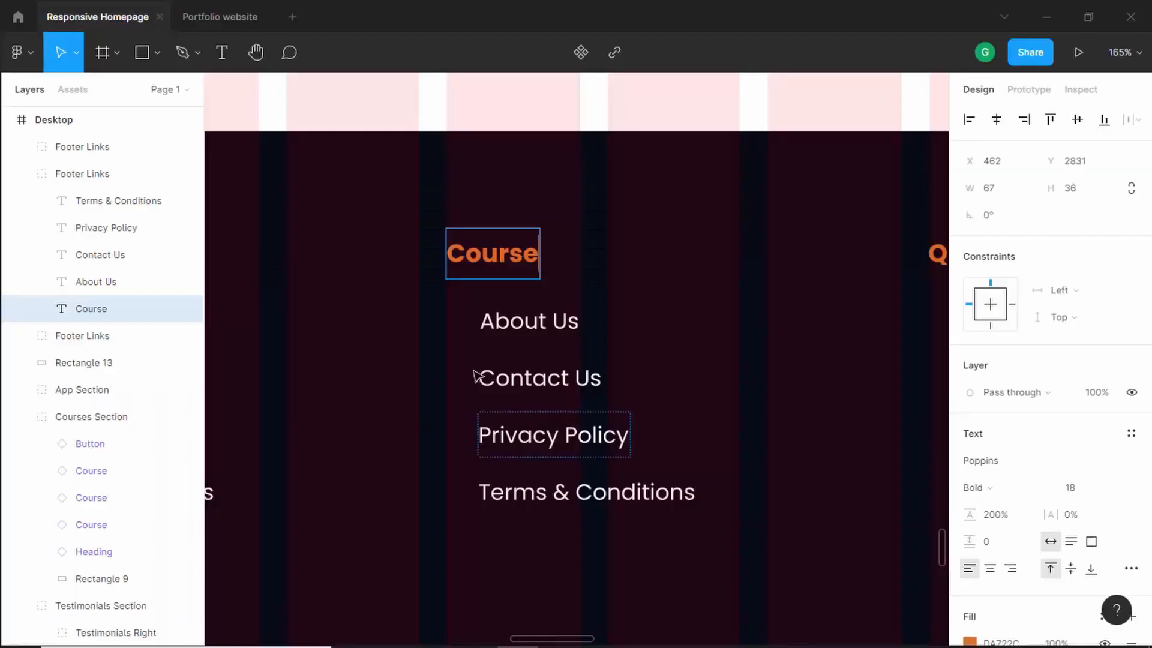
# - Rename the middle column's links to Log In, Download and All Courses
pyautogui.click(538, 321)
pyautogui.doubleClick(538, 321)
pyautogui.hotkey('ctrl', 'a')
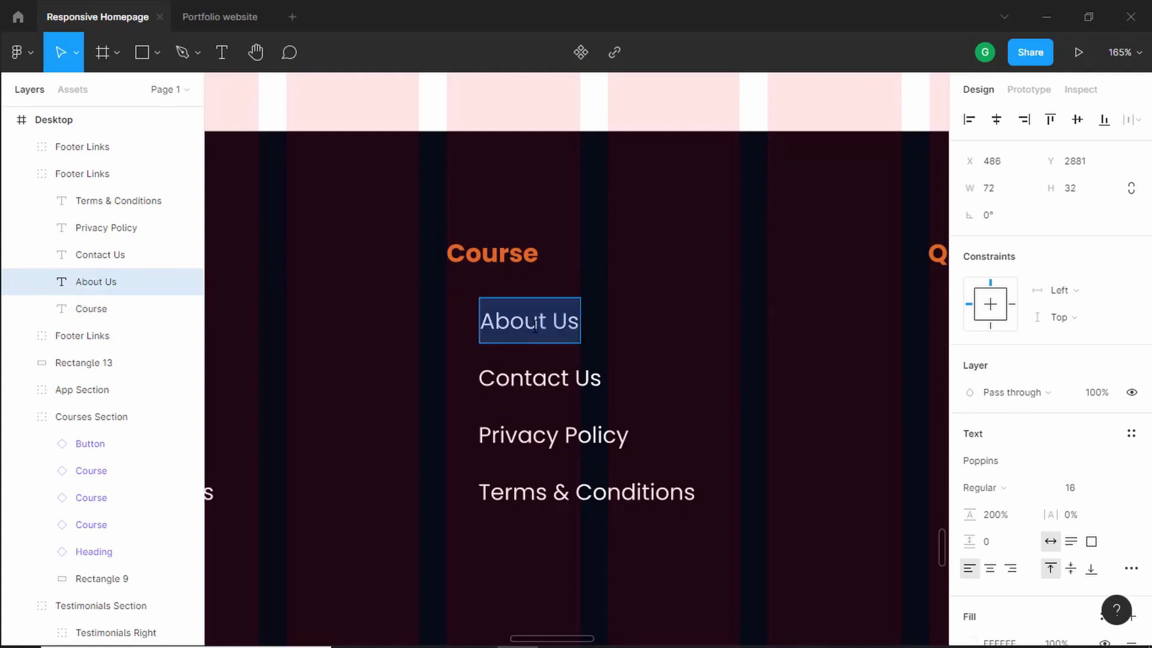
pyautogui.press('BackSpace')
pyautogui.write('Log In')
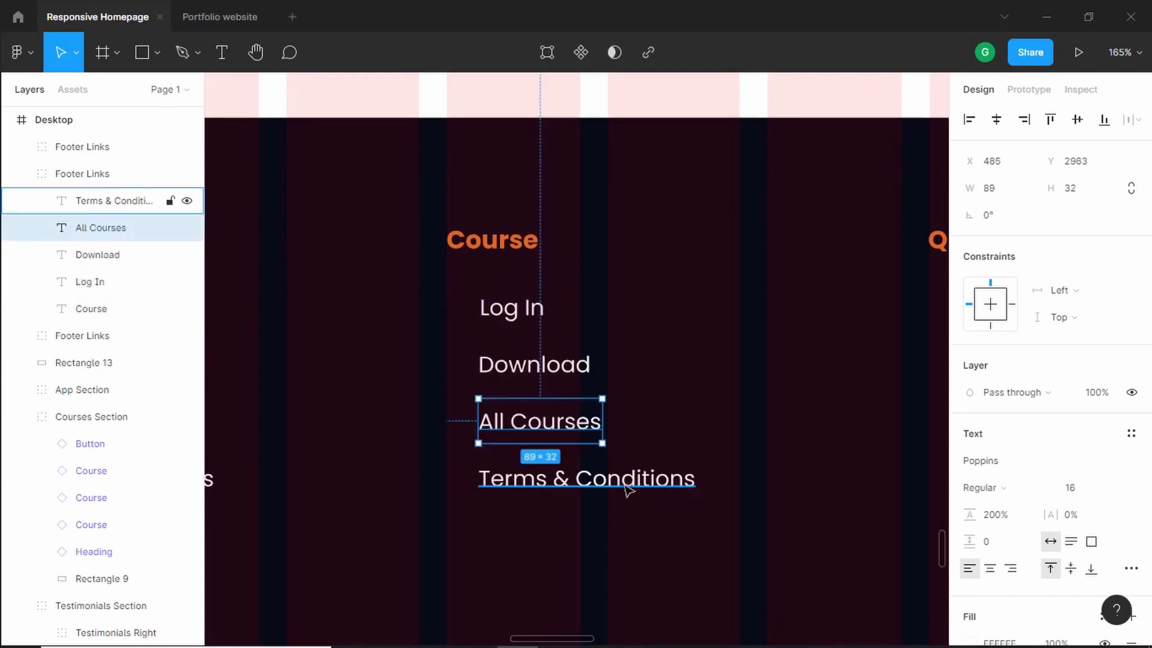
# - Delete the middle column's Terms & Conditions link
pyautogui.click(628, 491)
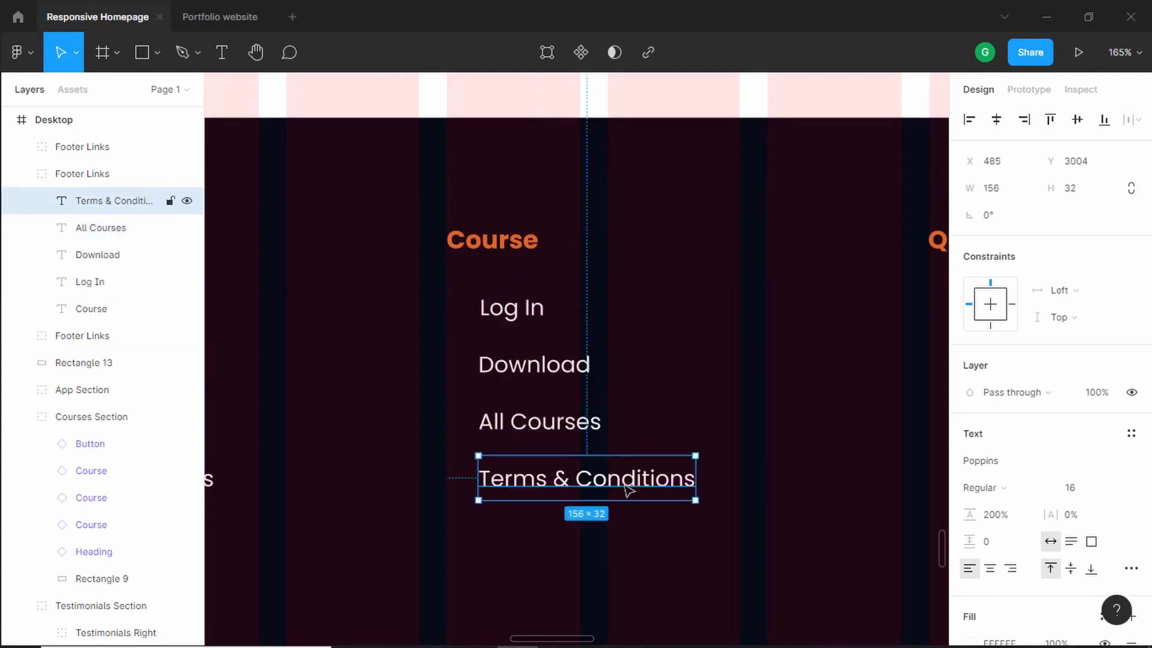
pyautogui.press('Delete')
pyautogui.scroll(-5, 627, 366)
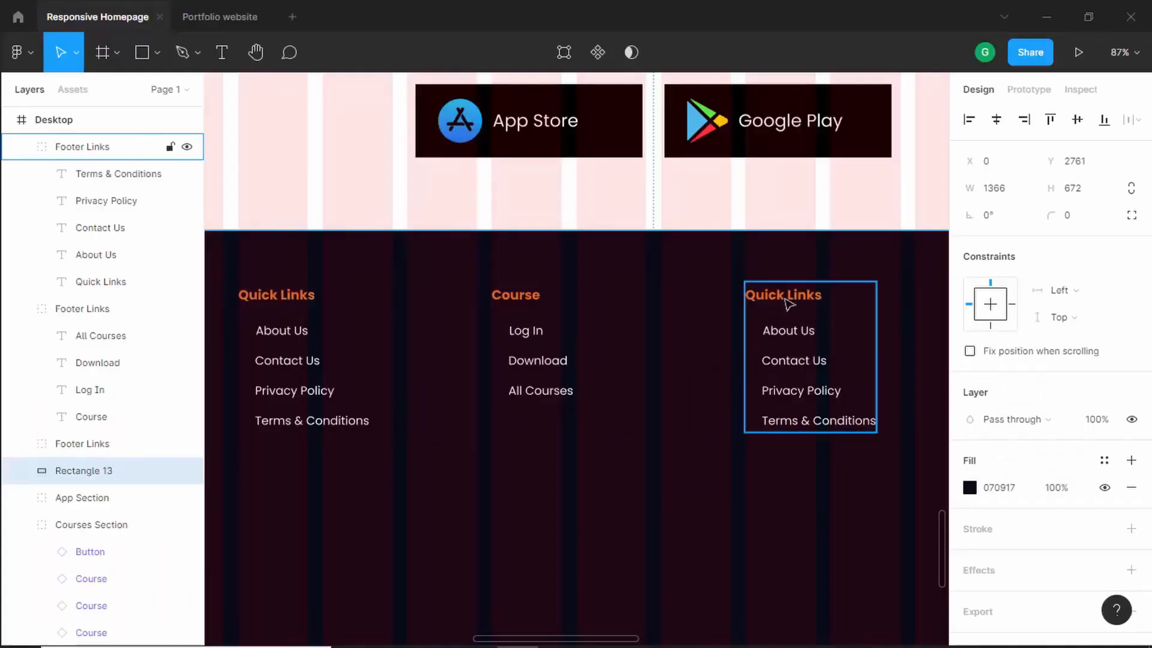
# - Left-align the third column's heading and rename it Contact Us
pyautogui.doubleClick(789, 304)
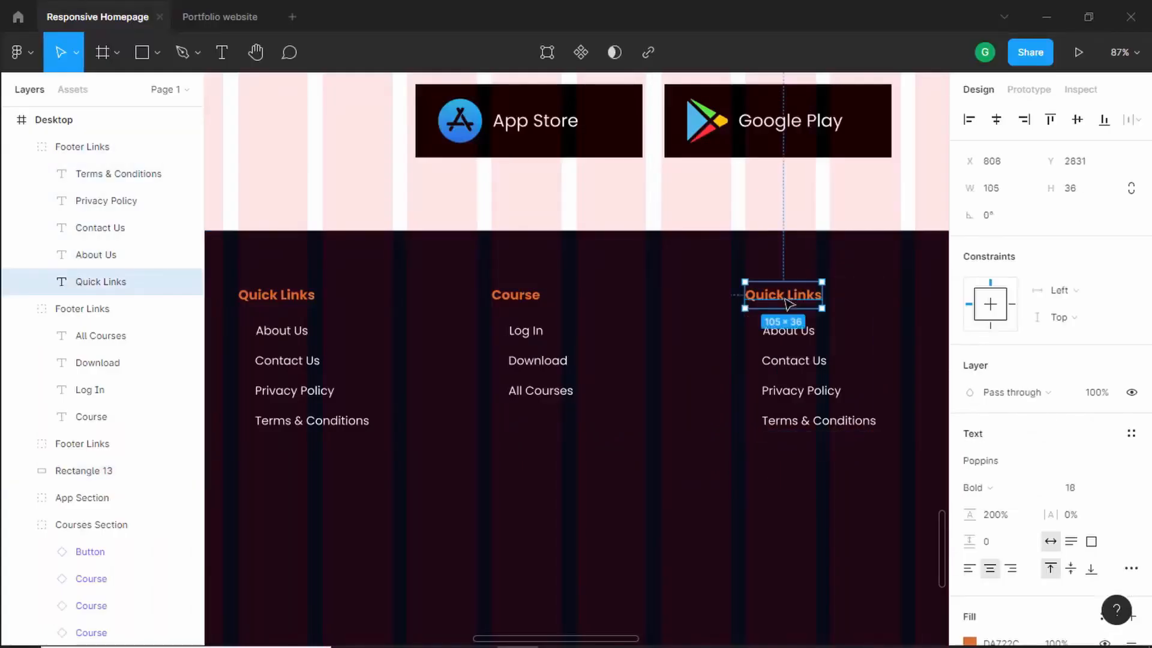
pyautogui.click(969, 568)
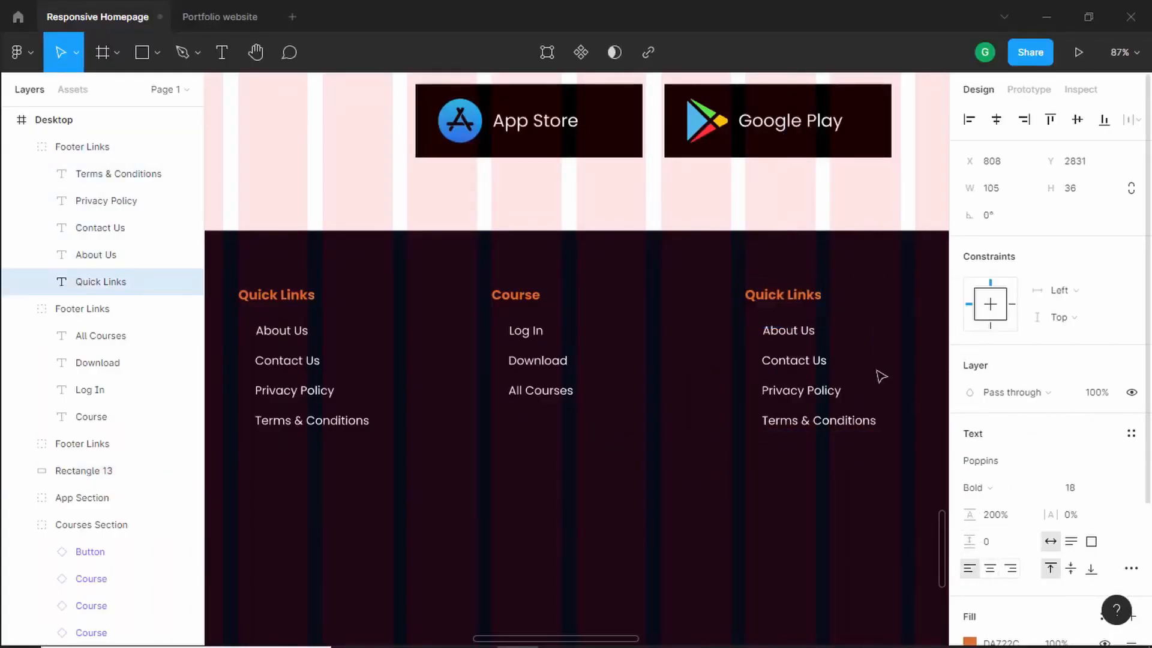
pyautogui.scroll(5, 822, 288)
pyautogui.press('Return')
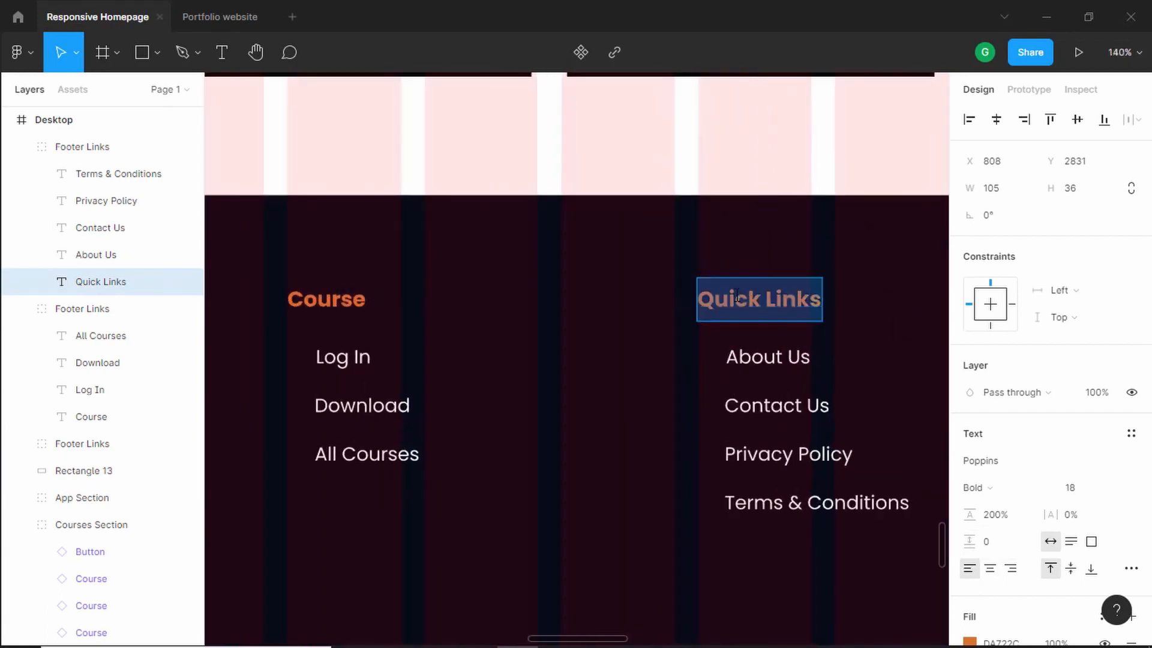
pyautogui.press('Escape')
pyautogui.press('Return')
pyautogui.write('Contact Us')
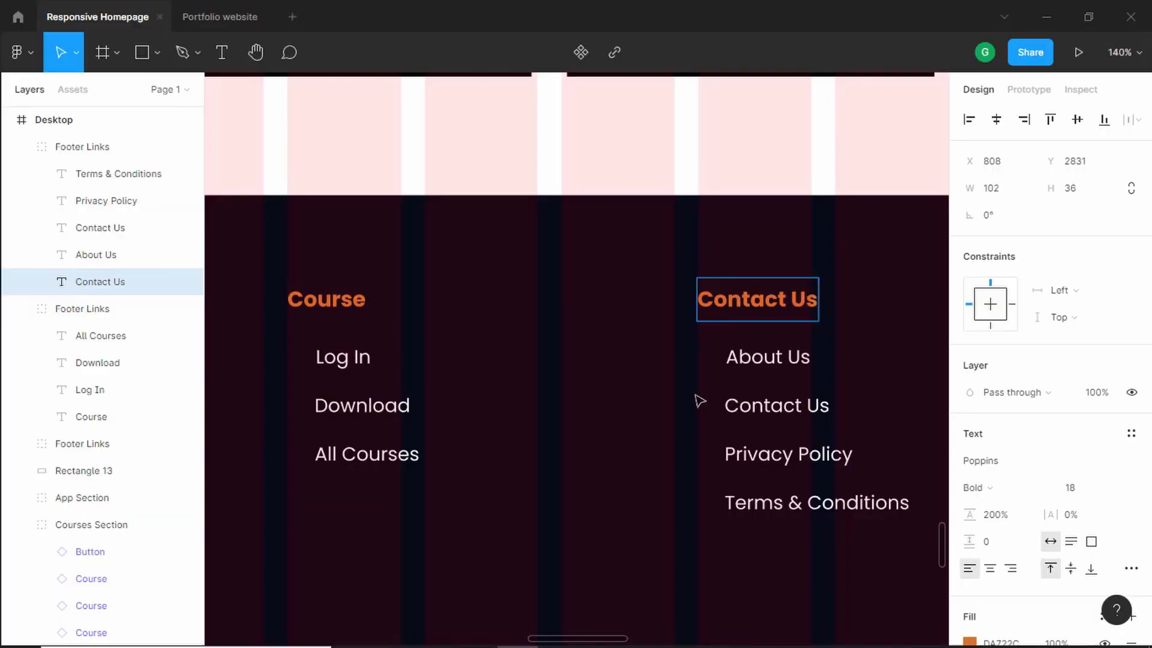
pyautogui.hotkey('alt', 'Tab')
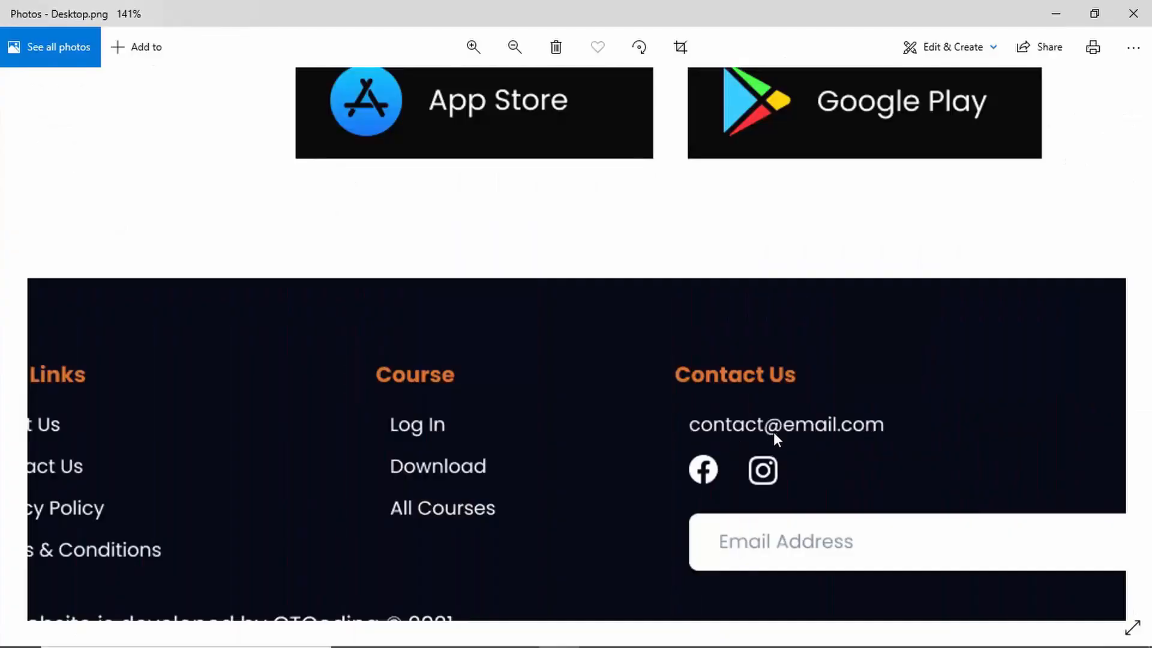
# - Replace the third column's first link text with the contact e-mail address
pyautogui.hotkey('alt', 'Tab')
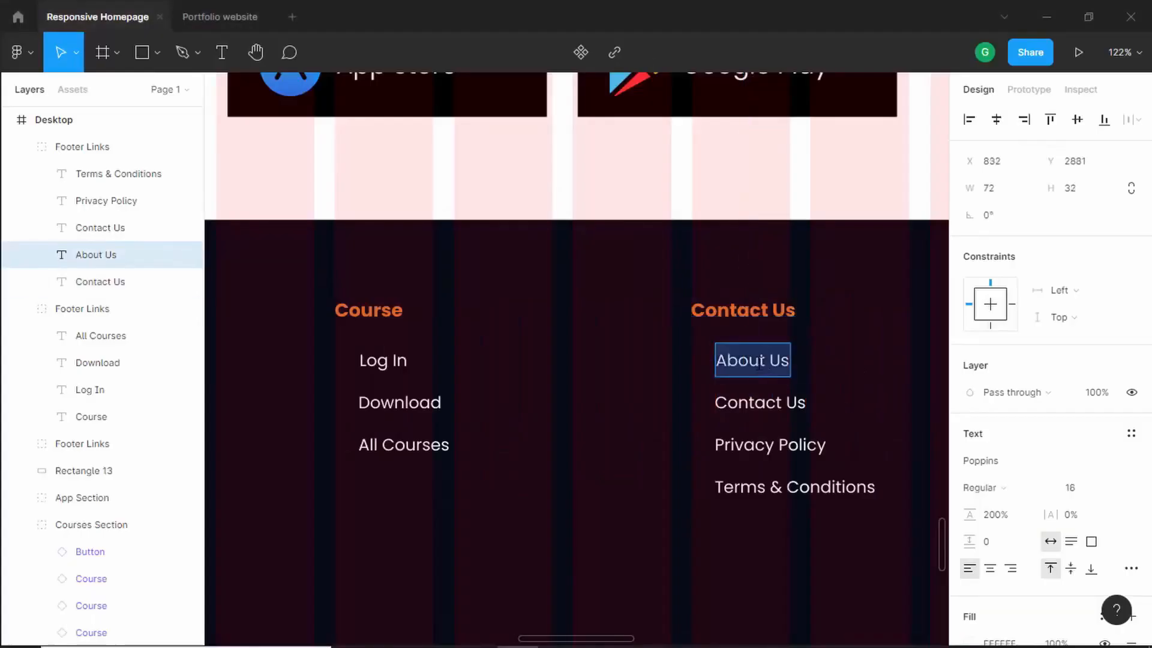
pyautogui.write('contact!')
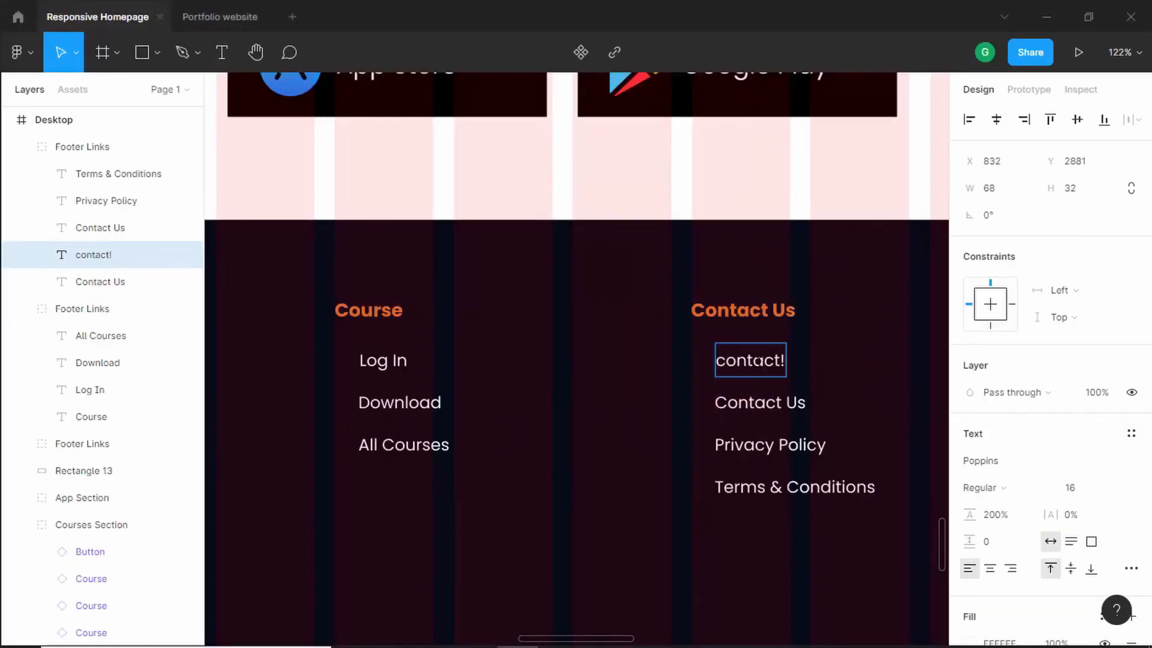
pyautogui.press('BackSpace')
pyautogui.write('@email.com')
# - Delete the Contact Us and Privacy Policy links from the Contact Us column
pyautogui.hotkey('alt', 'Tab')
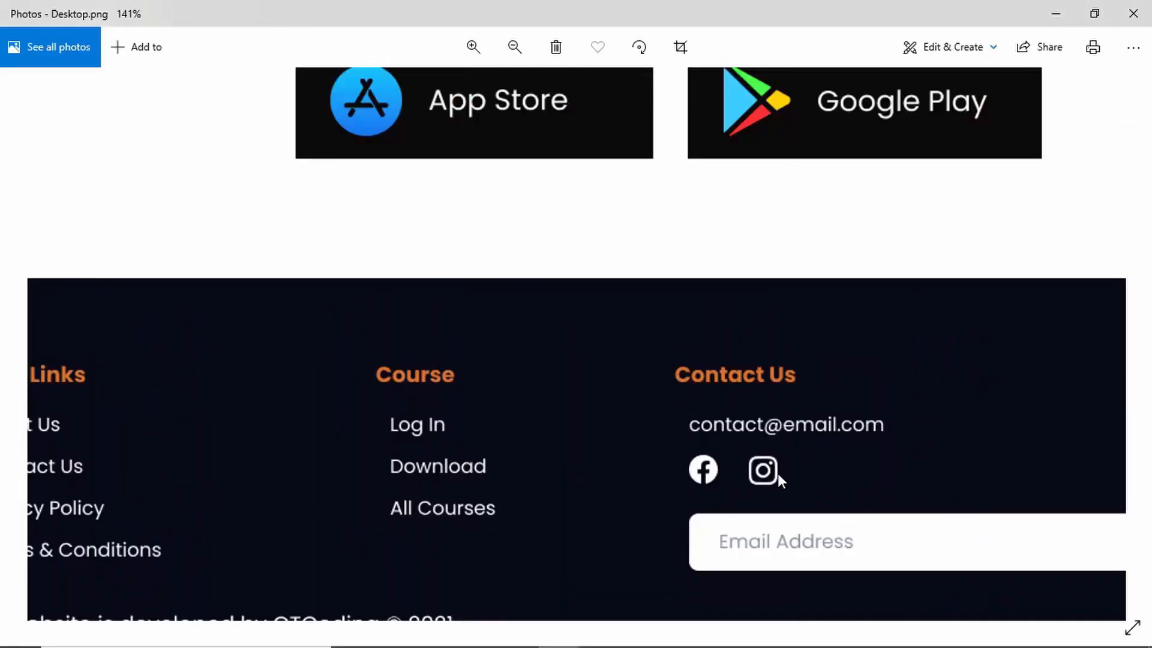
pyautogui.scroll(-2, 778, 474)
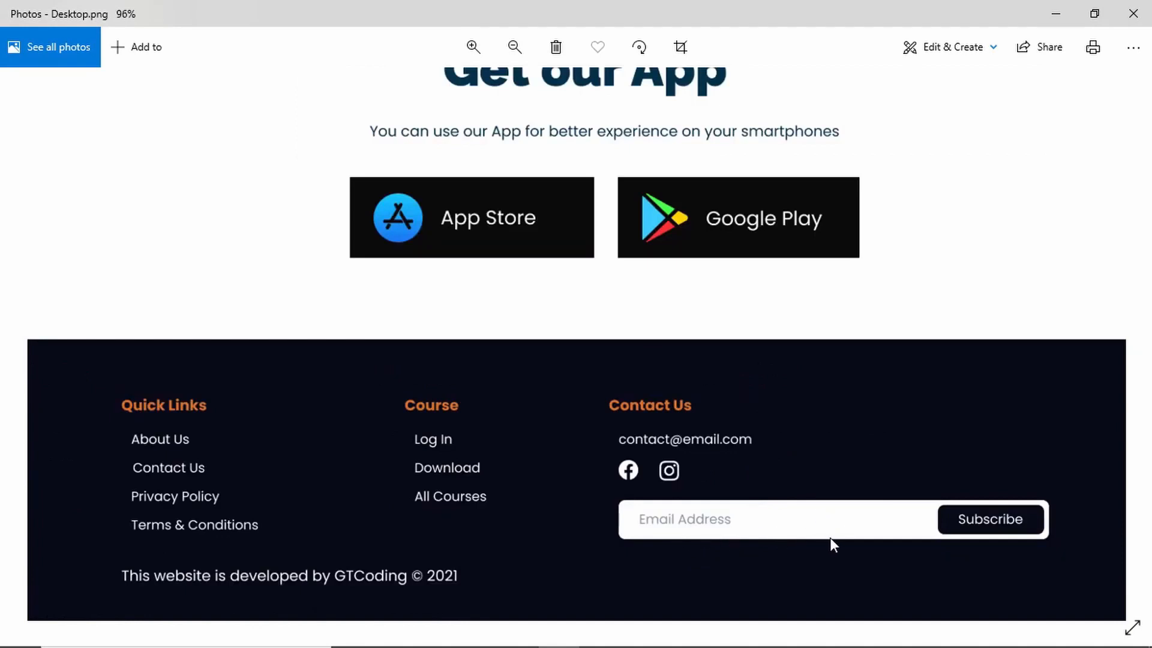
pyautogui.hotkey('alt', 'Tab')
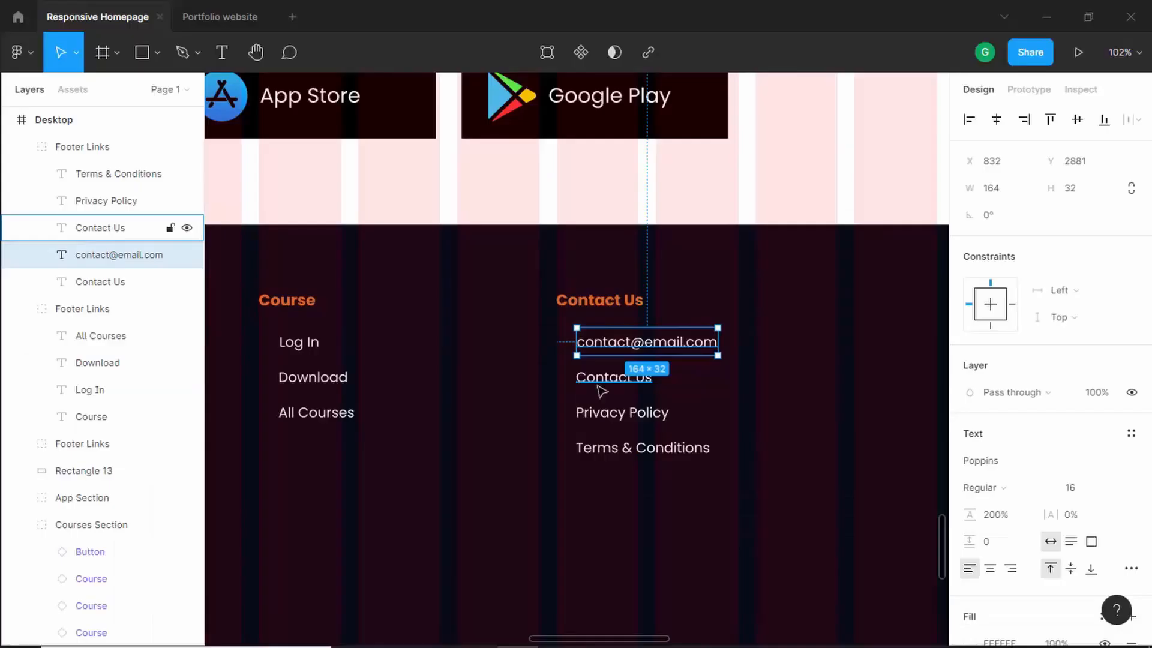
pyautogui.click(599, 387)
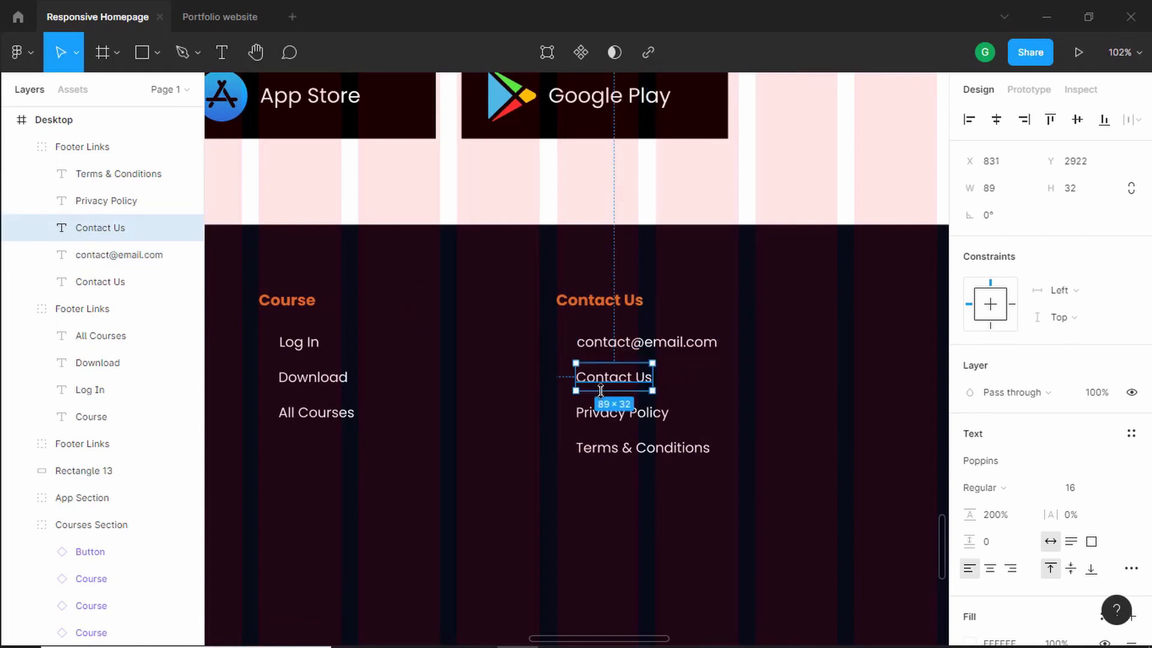
pyautogui.press('Delete')
pyautogui.click(618, 412)
pyautogui.press('Delete')
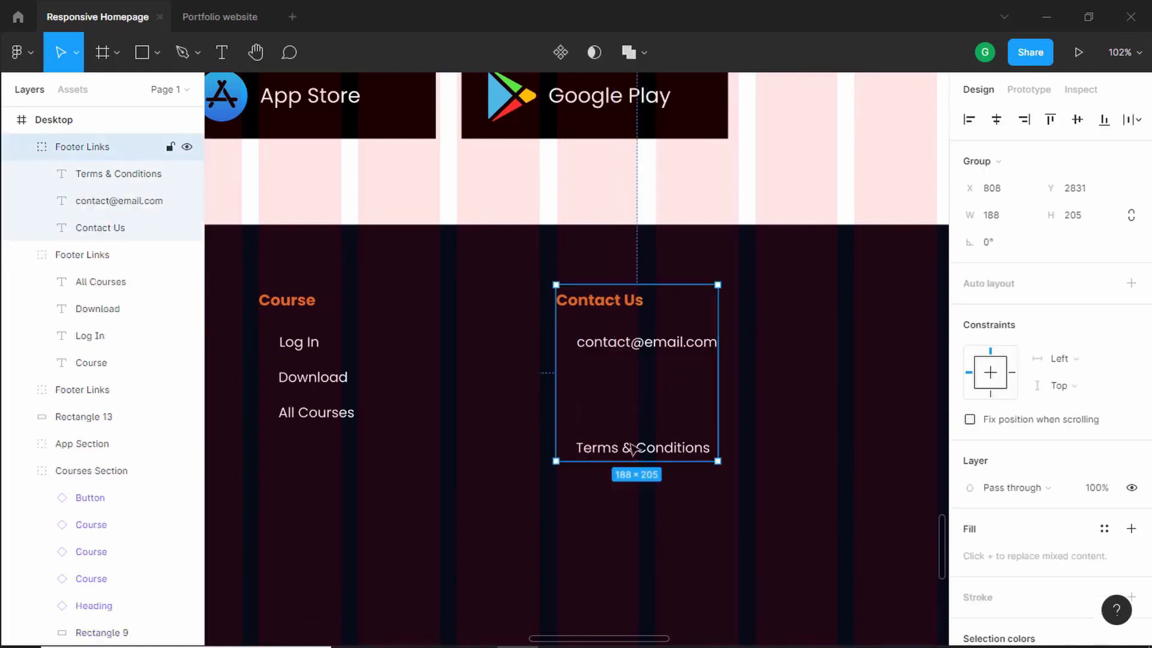
# - Paste a copy of the Terms & Conditions text into the footer and place it below the Course column
pyautogui.click(632, 447)
pyautogui.click(374, 537)
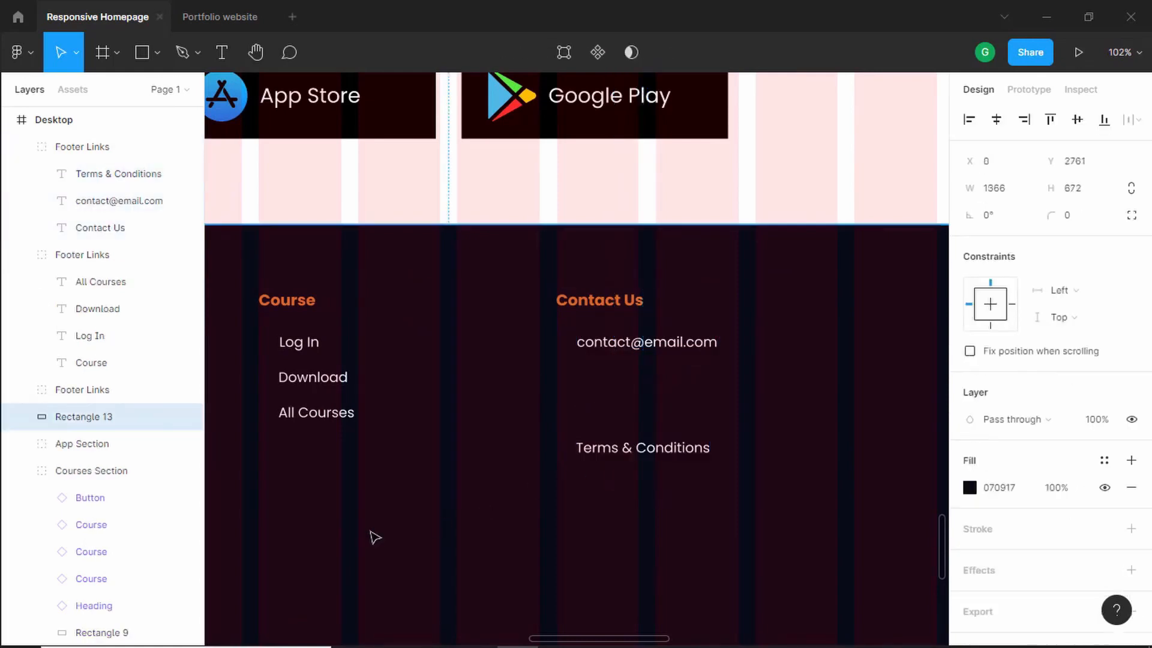
pyautogui.hotkey('ctrl', 'v')
pyautogui.moveTo(579, 368); pyautogui.dragTo(326, 507)
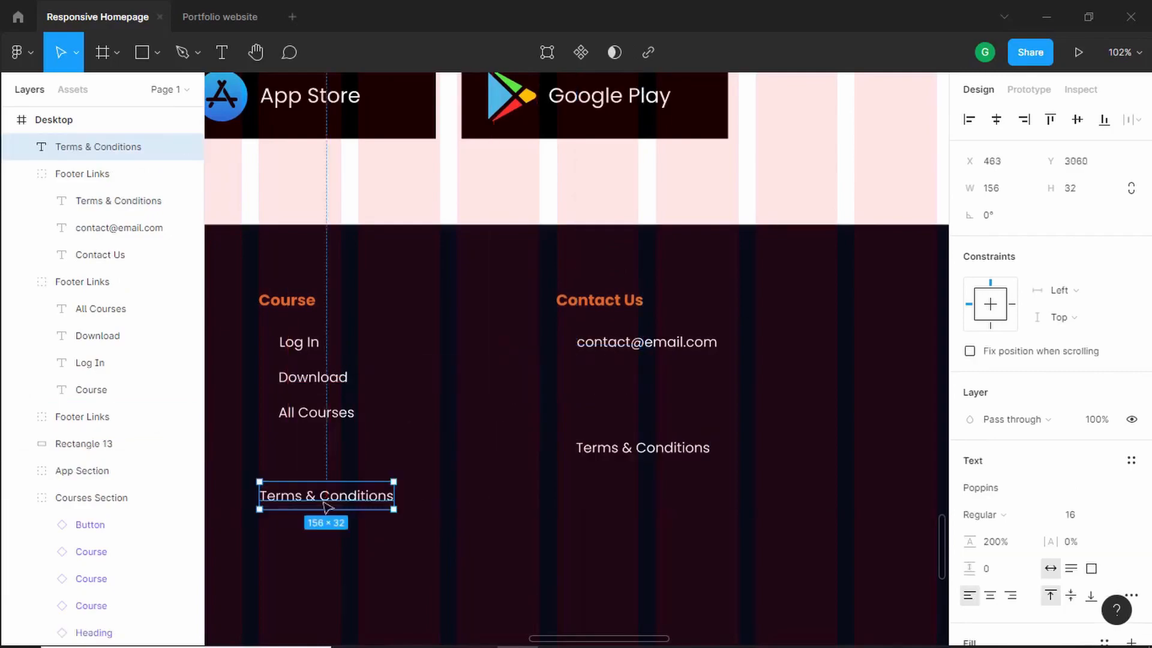
# - Change the pasted text to "This website is developed by GTCoding © 2021" and align it under Quick Links
pyautogui.hotkey('alt', 'Tab')
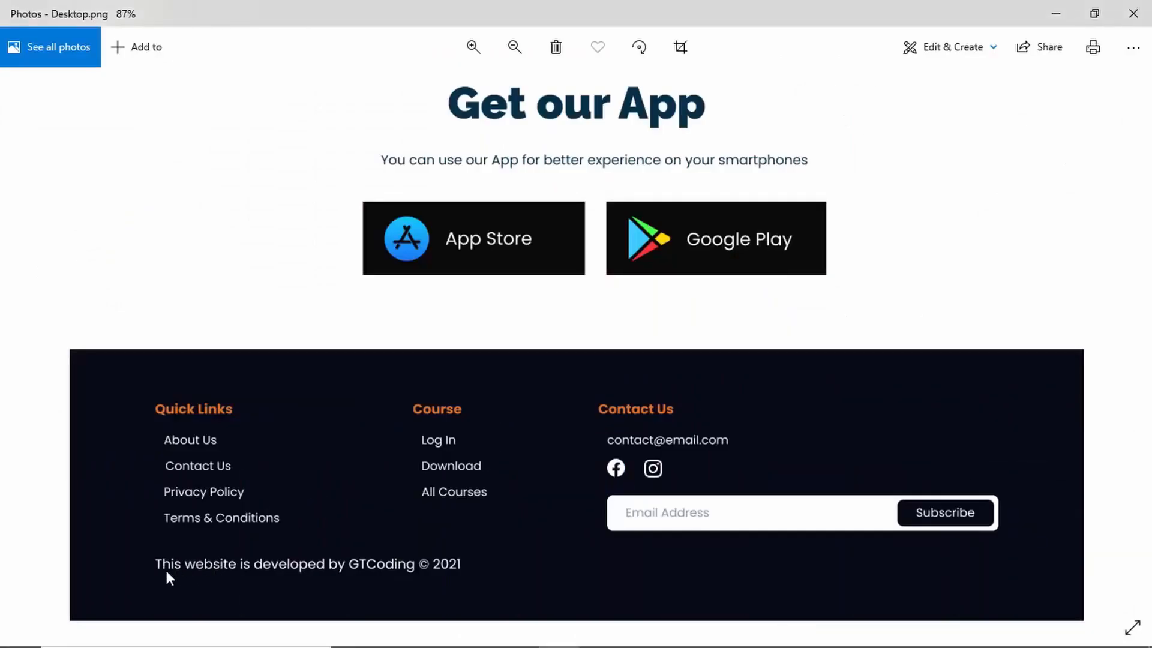
pyautogui.hotkey('alt', 'Tab')
pyautogui.hotkey('alt', 'Tab')
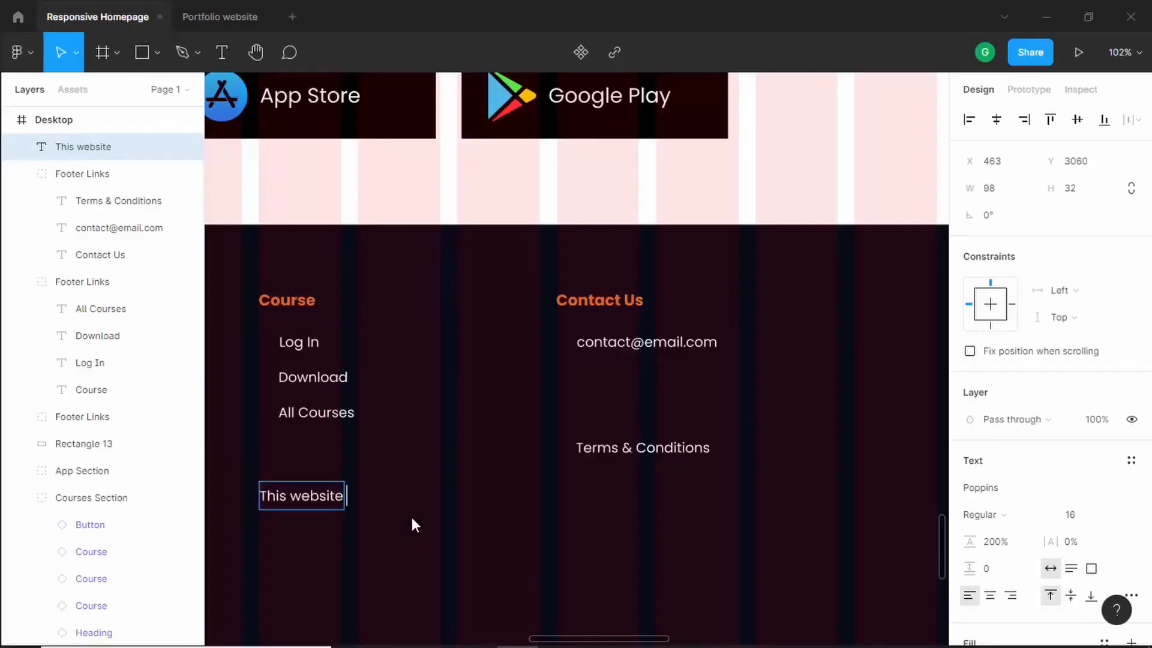
pyautogui.write('is developed by GTCoding © 2021')
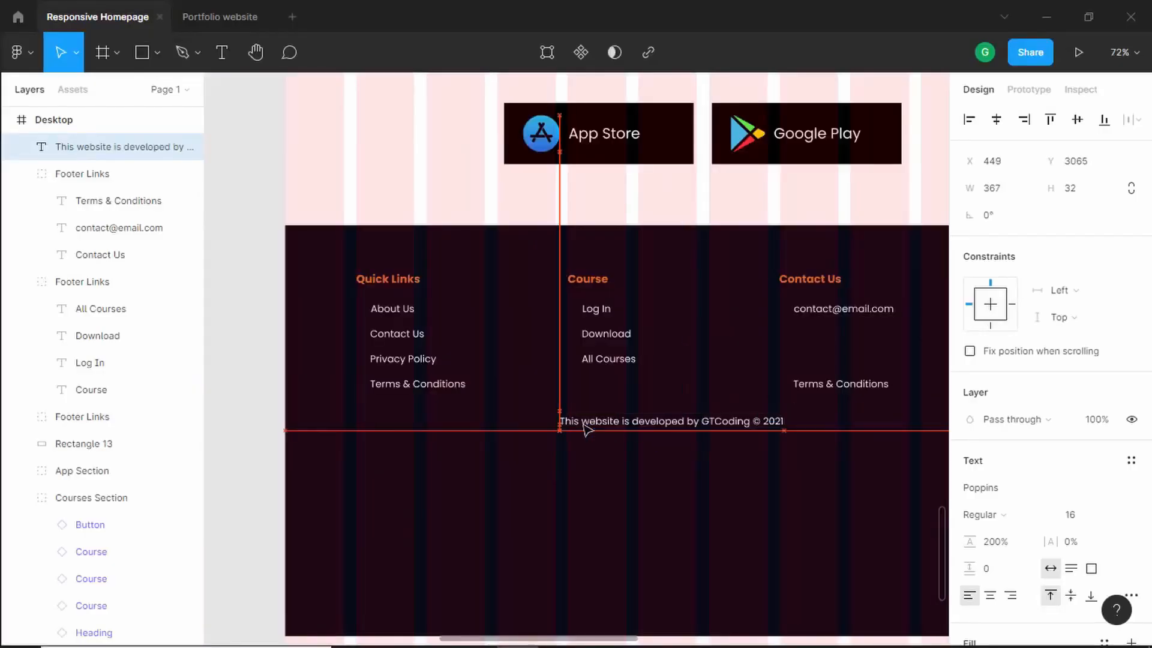
pyautogui.moveTo(586, 428); pyautogui.dragTo(438, 429)
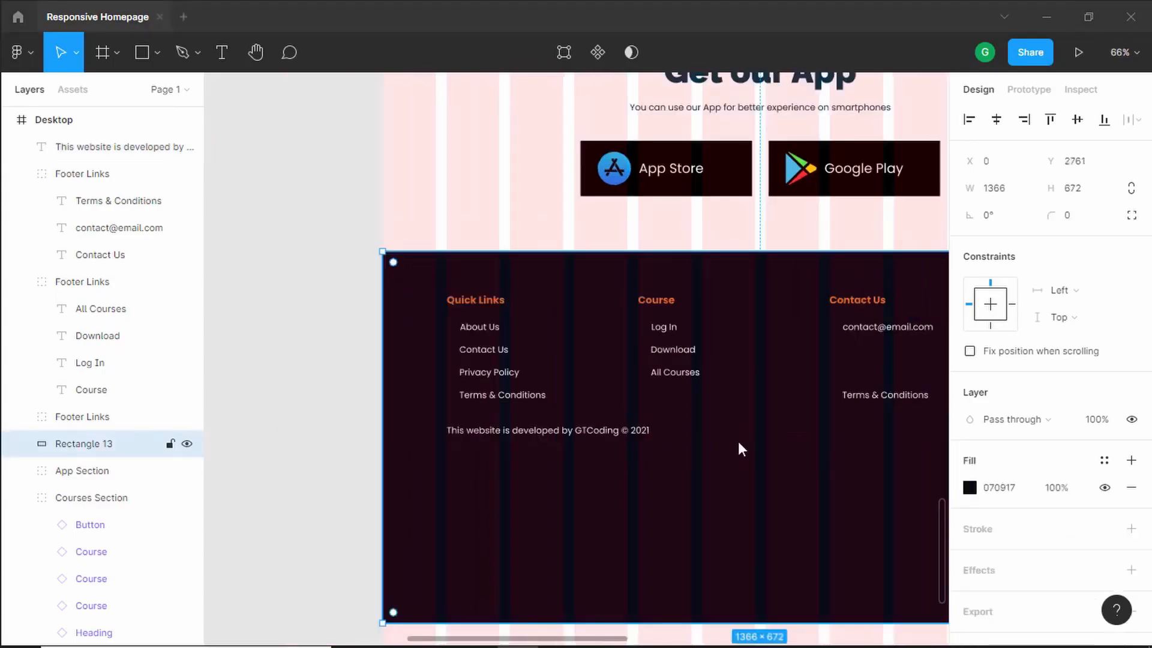
# - Launch the Iconify plugin with the footer rectangle selected
pyautogui.hotkey('alt', 'Tab')
pyautogui.hotkey('alt', 'Tab')
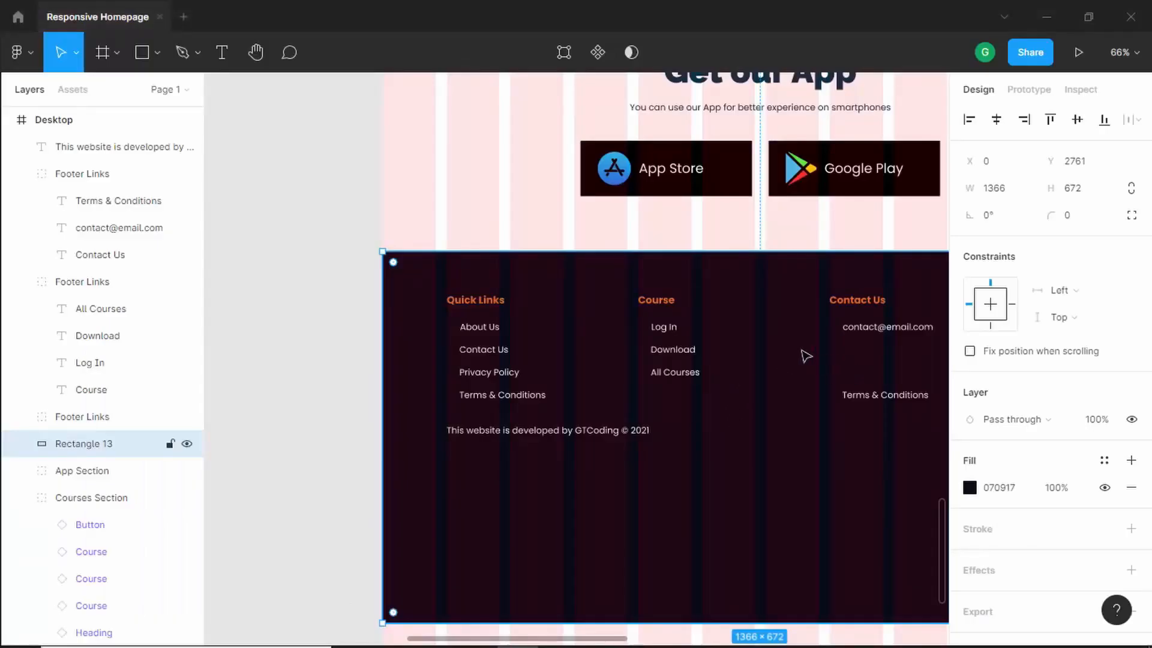
pyautogui.scroll(1, 774, 348)
pyautogui.rightClick(728, 344)
pyautogui.moveTo(774, 512)
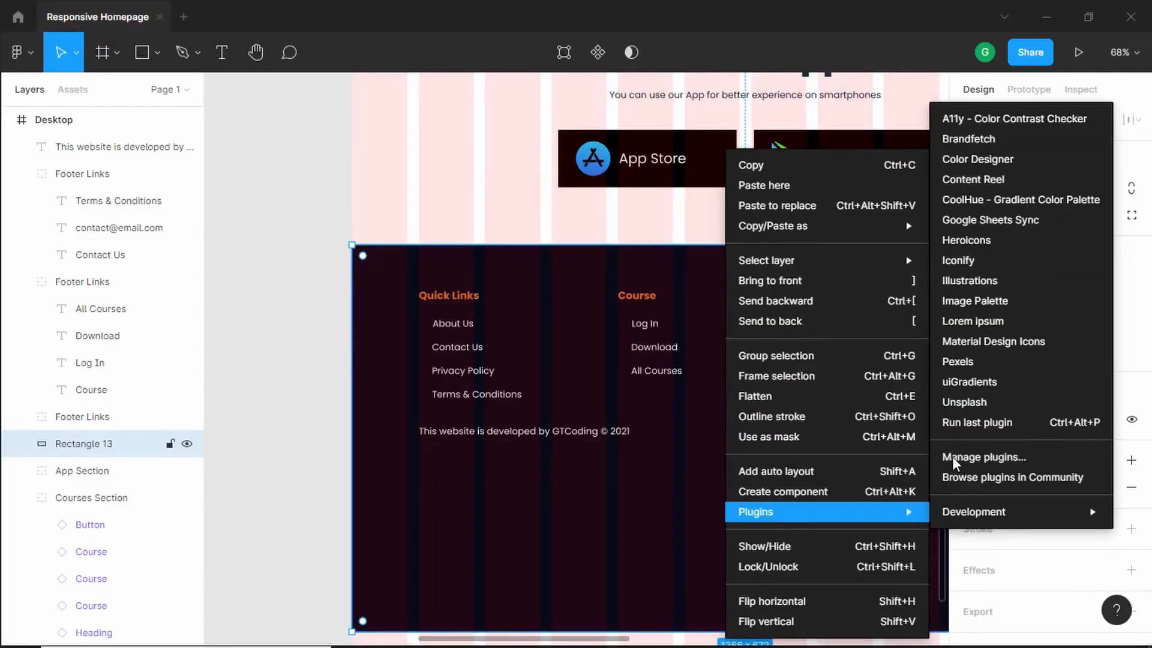
pyautogui.click(965, 260)
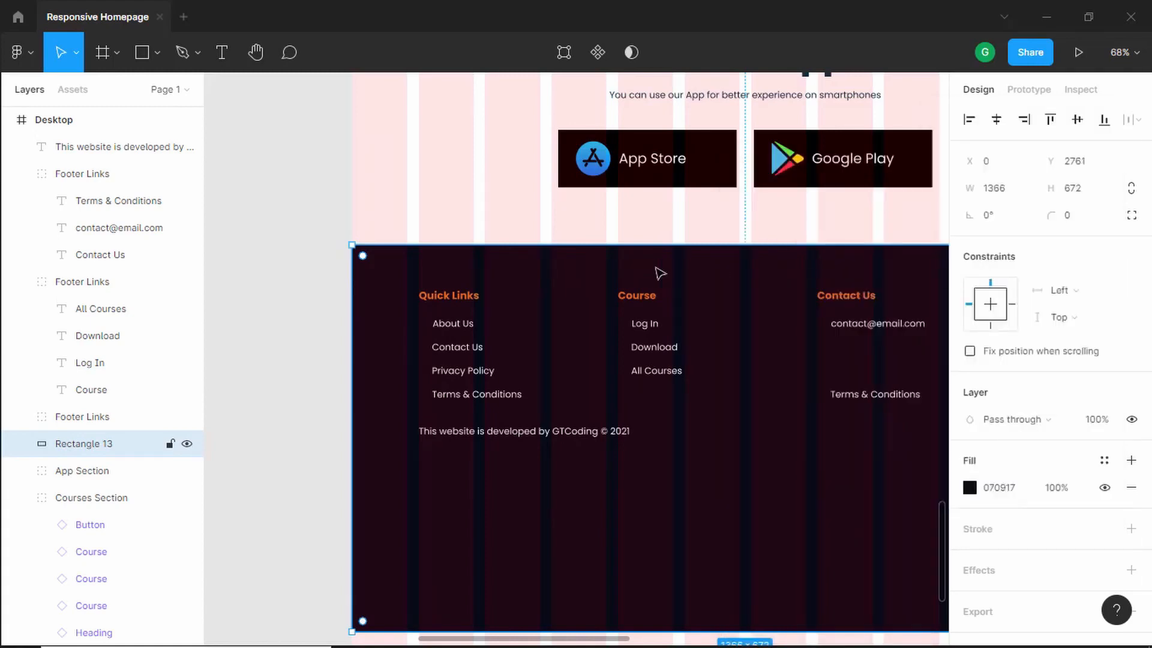
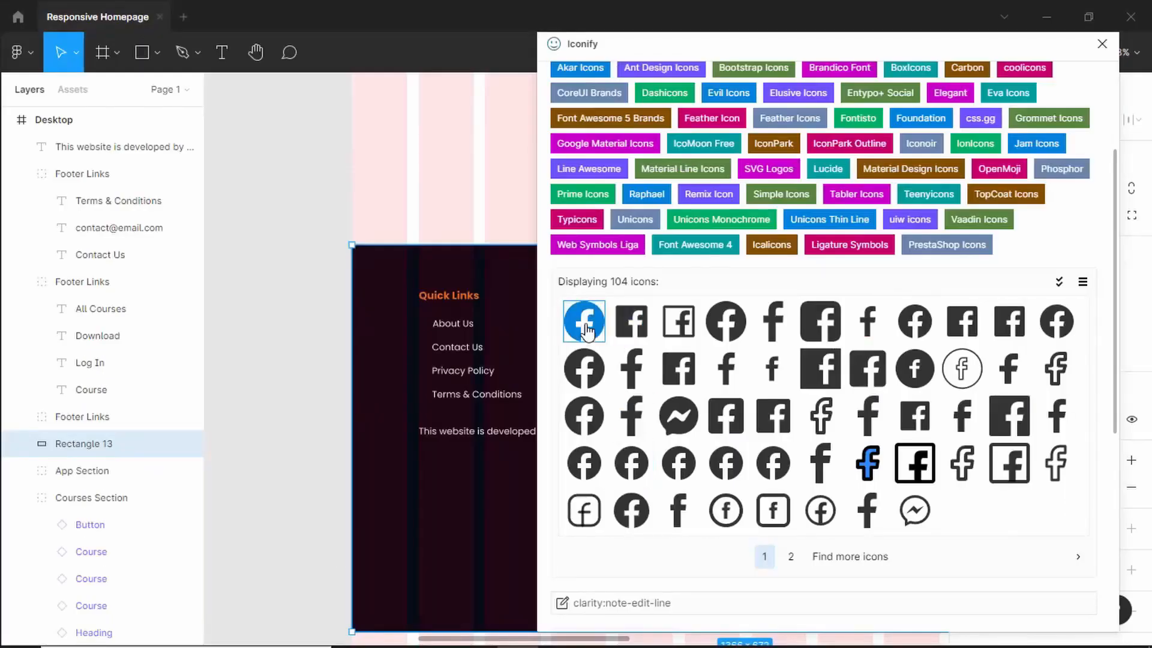
# - Import the Facebook and Instagram fill icons from Iconify onto the canvas and close the plugin
pyautogui.moveTo(585, 328); pyautogui.dragTo(295, 388)
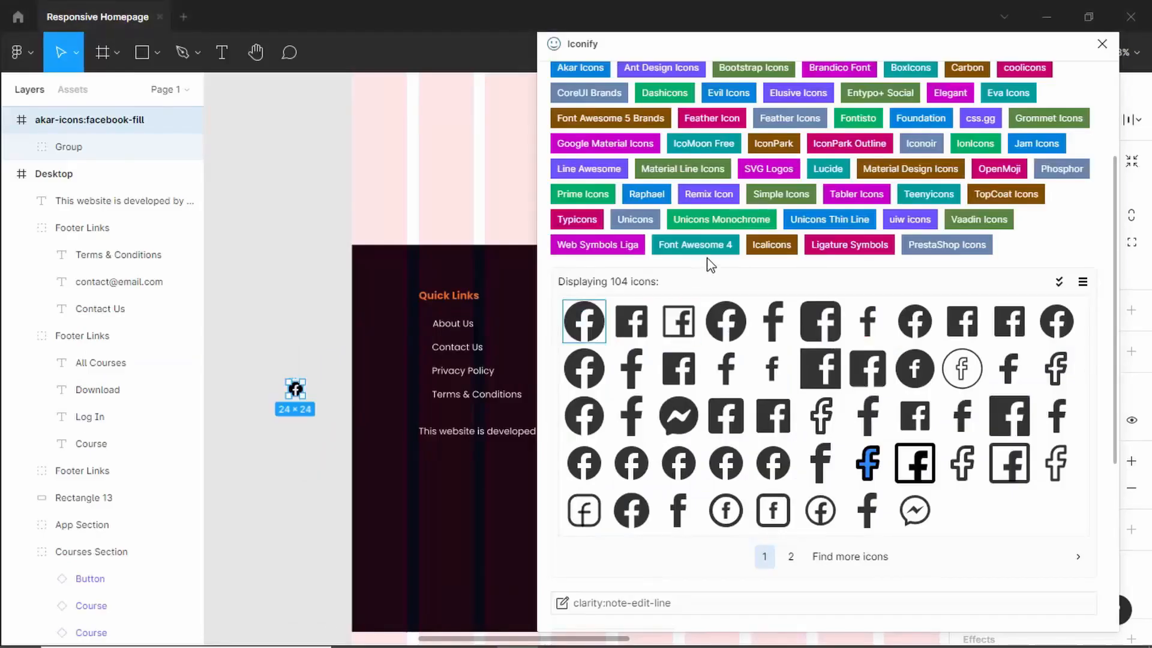
pyautogui.scroll(3, 684, 168)
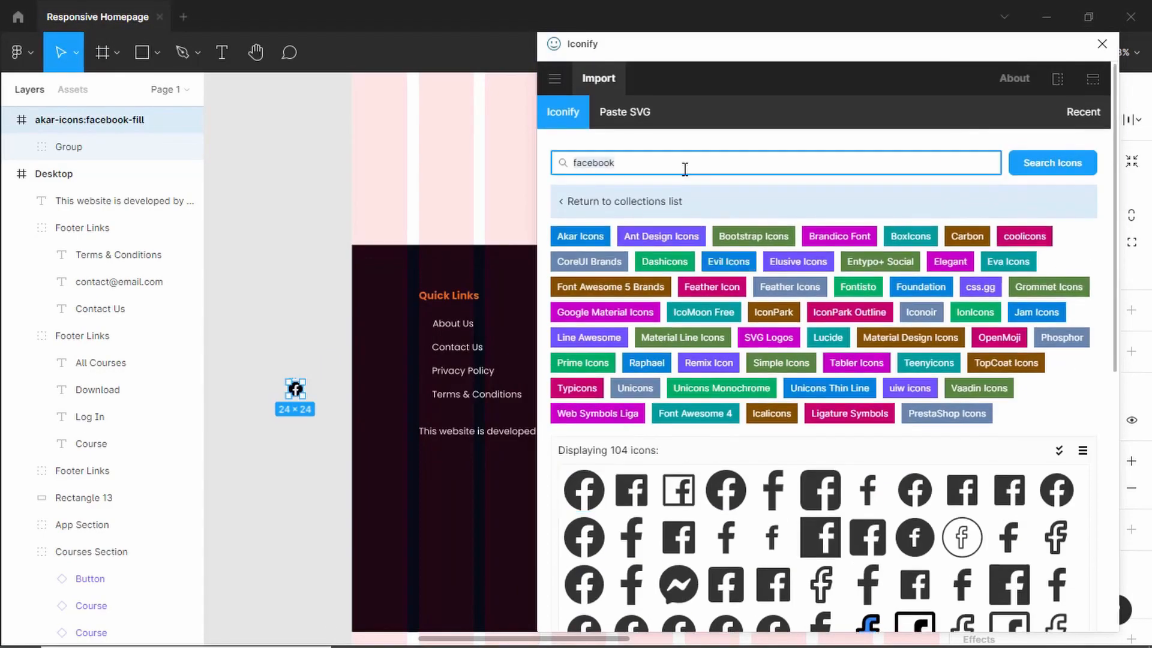
pyautogui.write('instagram')
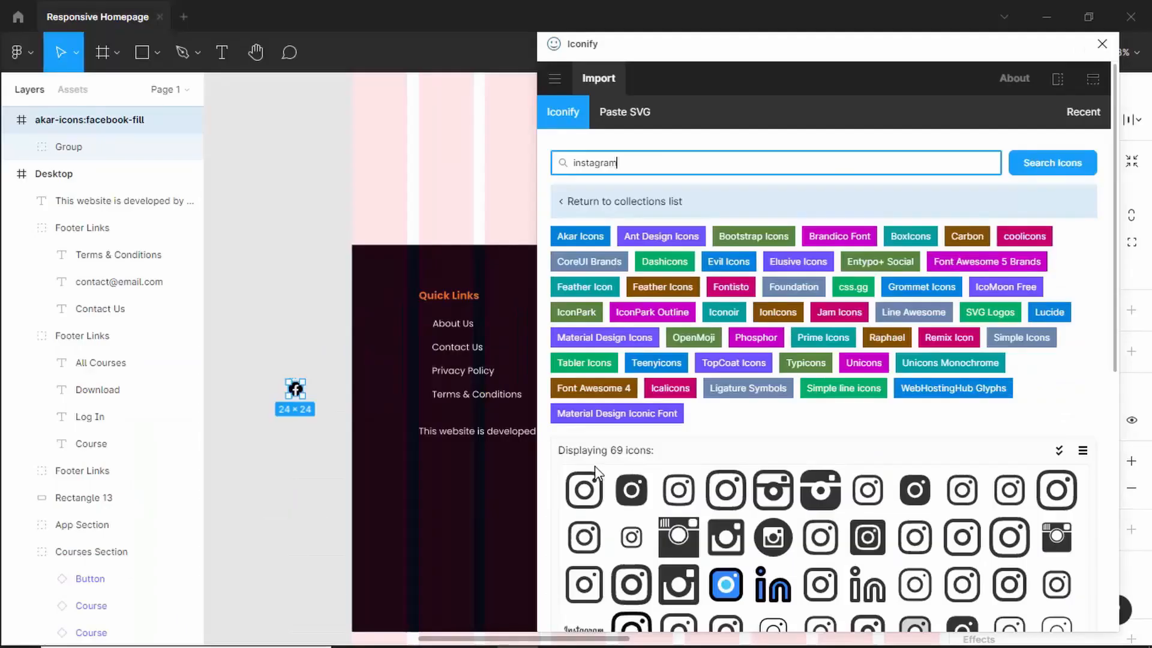
pyautogui.moveTo(595, 472); pyautogui.dragTo(310, 445)
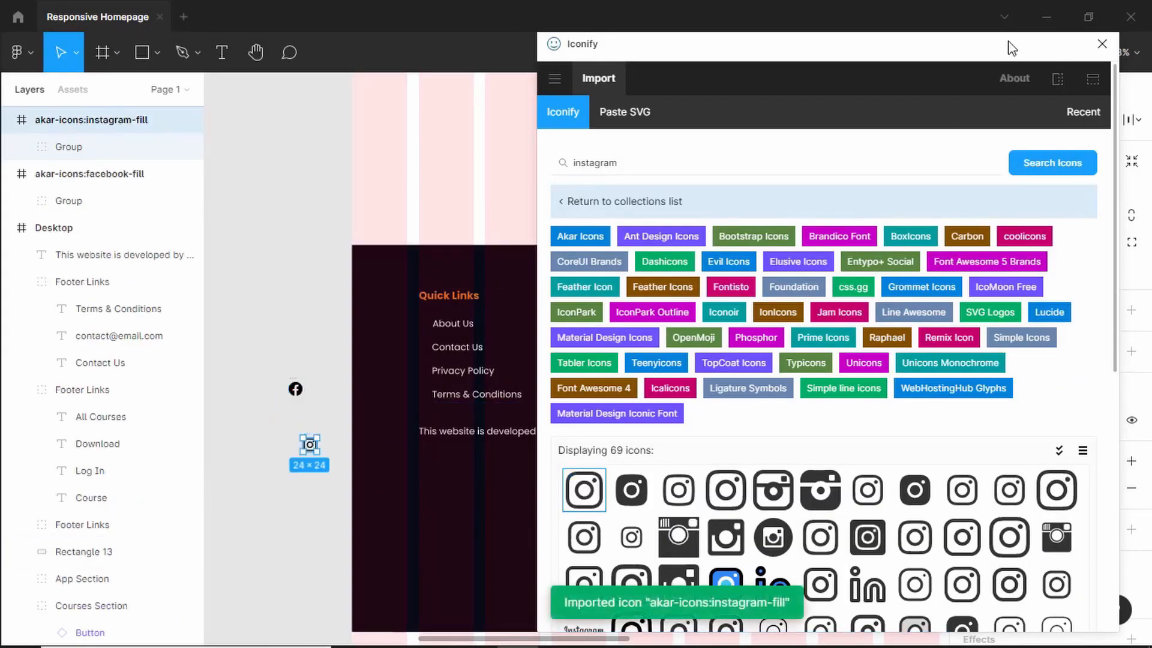
pyautogui.click(1102, 44)
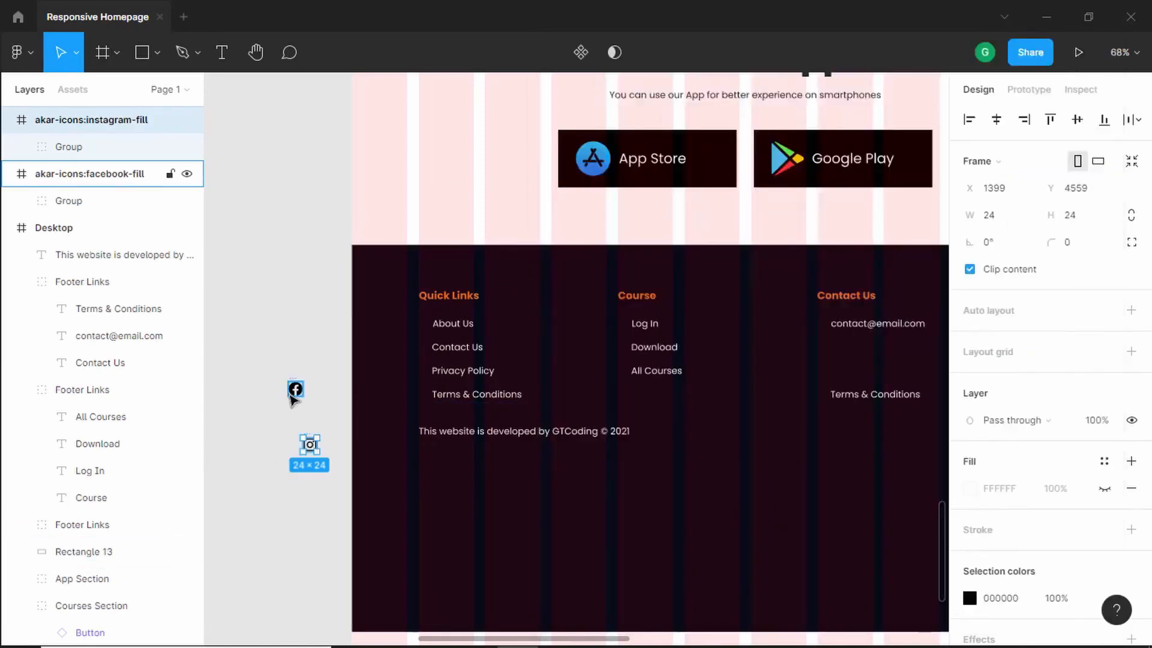
# - Move both social icons below the contact email in the footer and set their colour to FFFFFF
pyautogui.moveTo(296, 391); pyautogui.dragTo(843, 362)
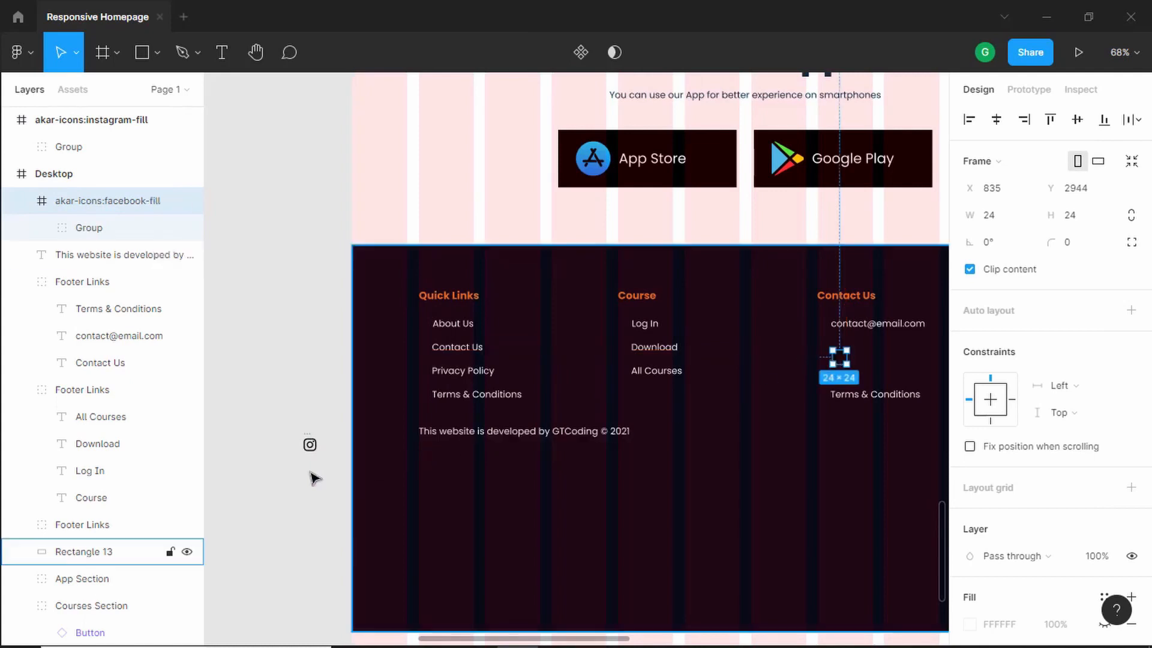
pyautogui.keyDown('shift'); pyautogui.click(309, 444); pyautogui.keyUp('shift')
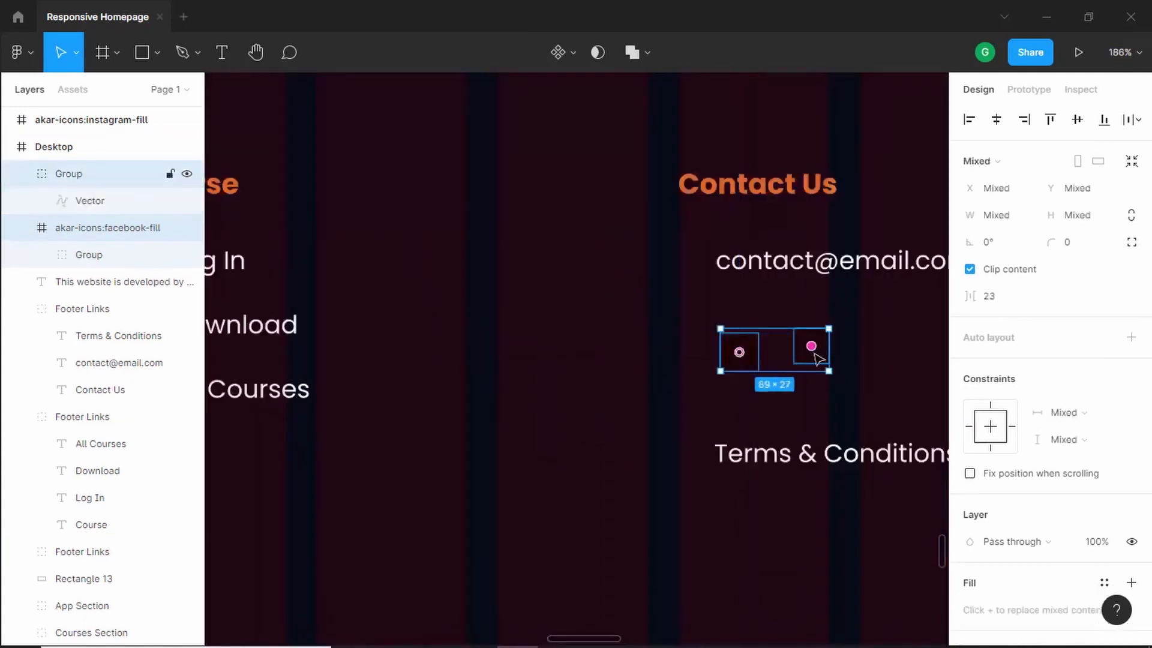
pyautogui.scroll(-4, 1085, 496)
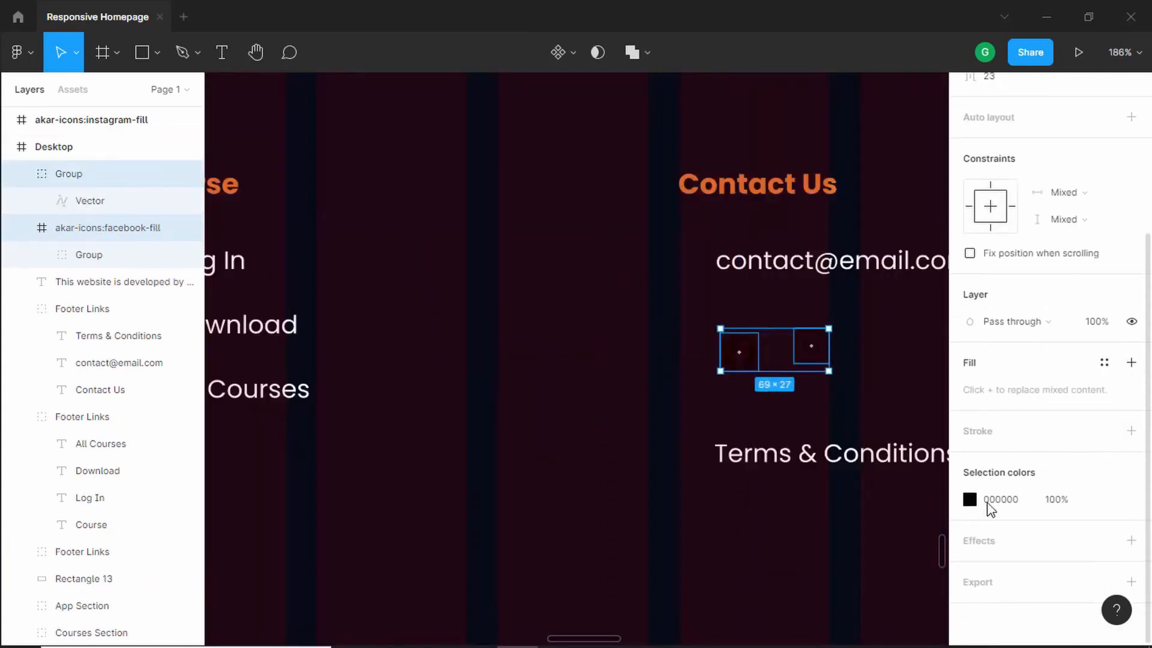
pyautogui.click(970, 500)
pyautogui.write('FFFFFF')
pyautogui.press('Return')
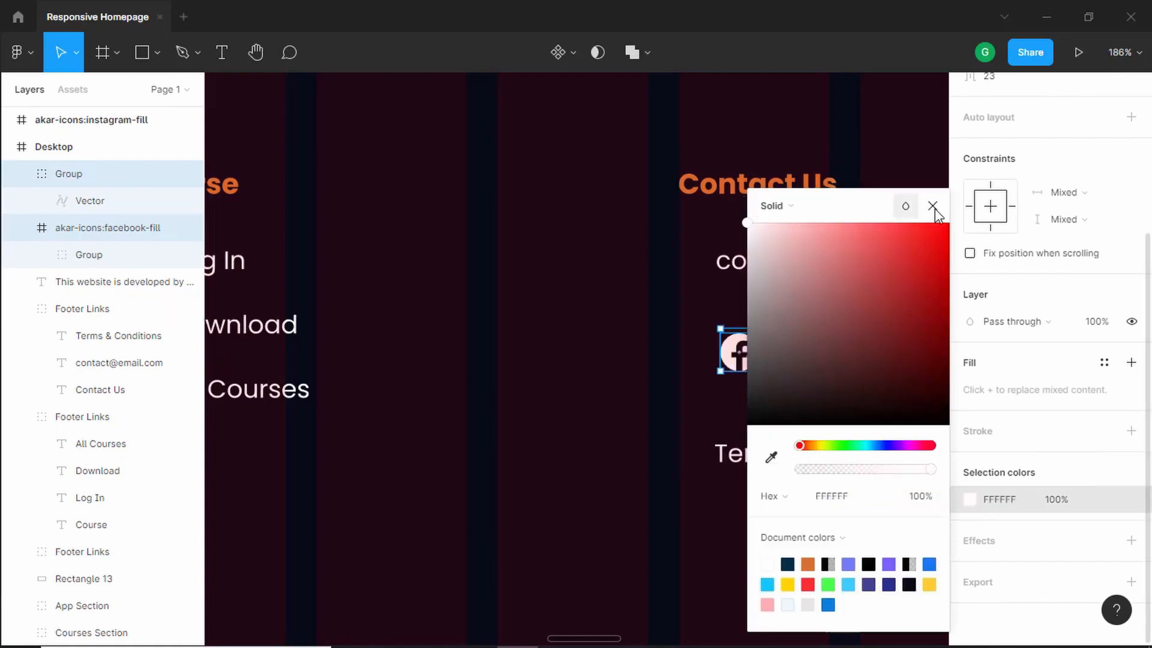
pyautogui.click(933, 206)
# - Nudge the Facebook and Instagram icons up to sit evenly beneath the contact email, checking the reference
pyautogui.scroll(-3, 872, 347)
pyautogui.hscroll(3, 872, 347)
pyautogui.click(576, 297)
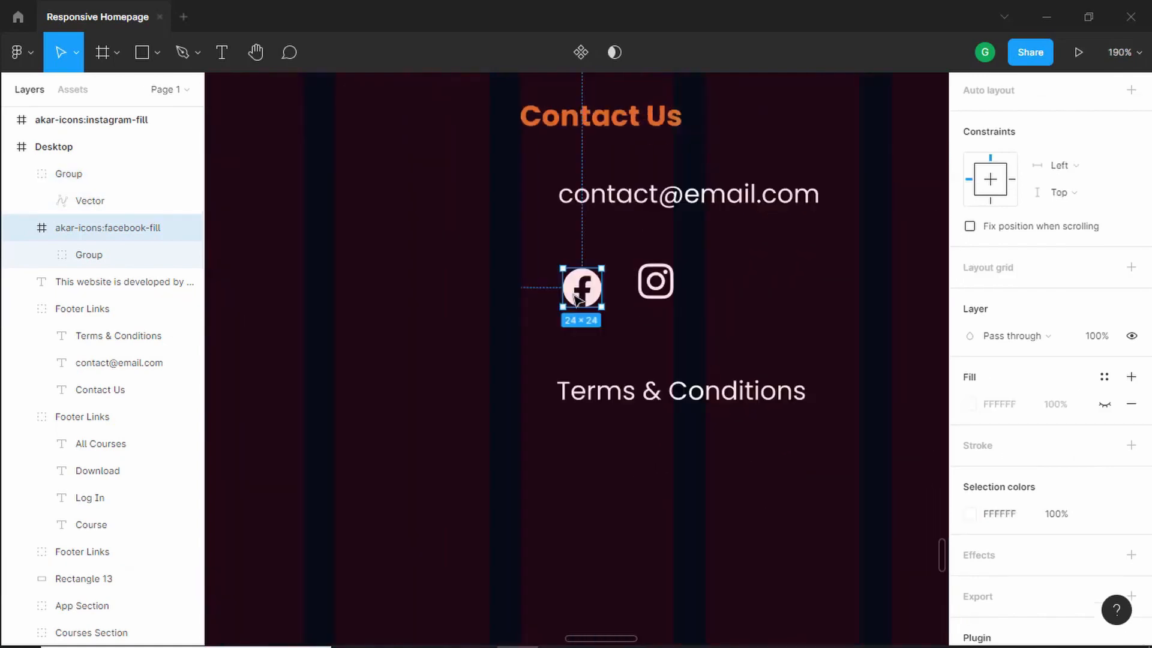
pyautogui.moveTo(574, 296); pyautogui.dragTo(574, 275)
pyautogui.hotkey('alt', 'Tab')
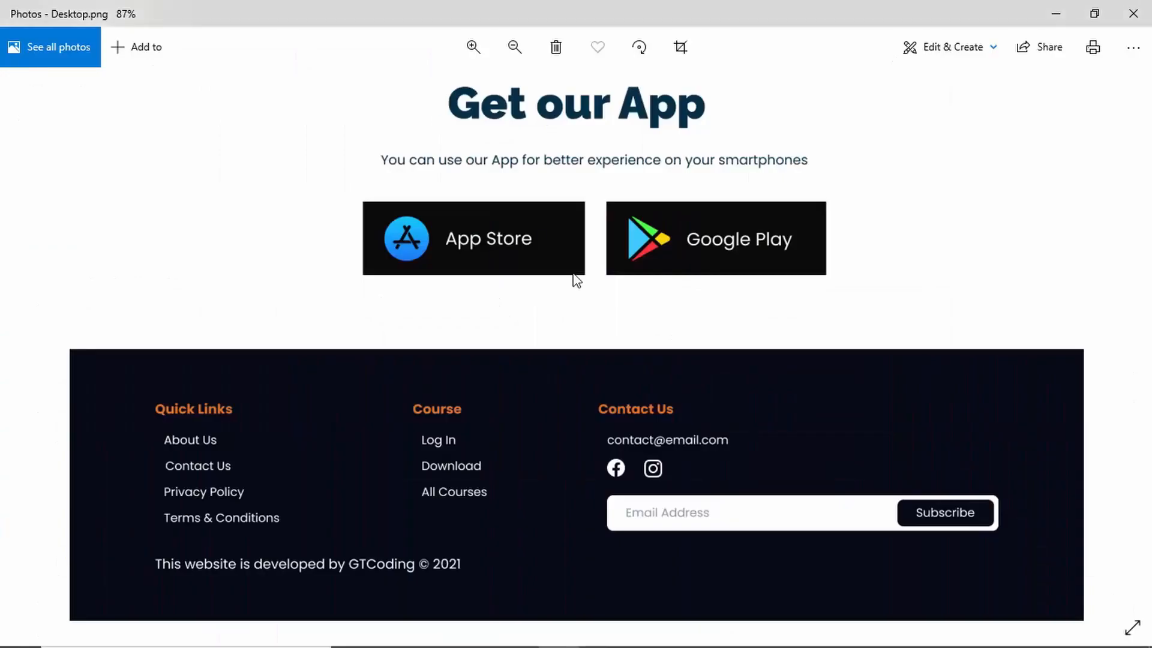
pyautogui.hotkey('alt', 'Tab')
pyautogui.moveTo(654, 287); pyautogui.dragTo(653, 271)
# - Resize the Instagram icon to 24 × 24 with proportions constrained
pyautogui.click(108, 228)
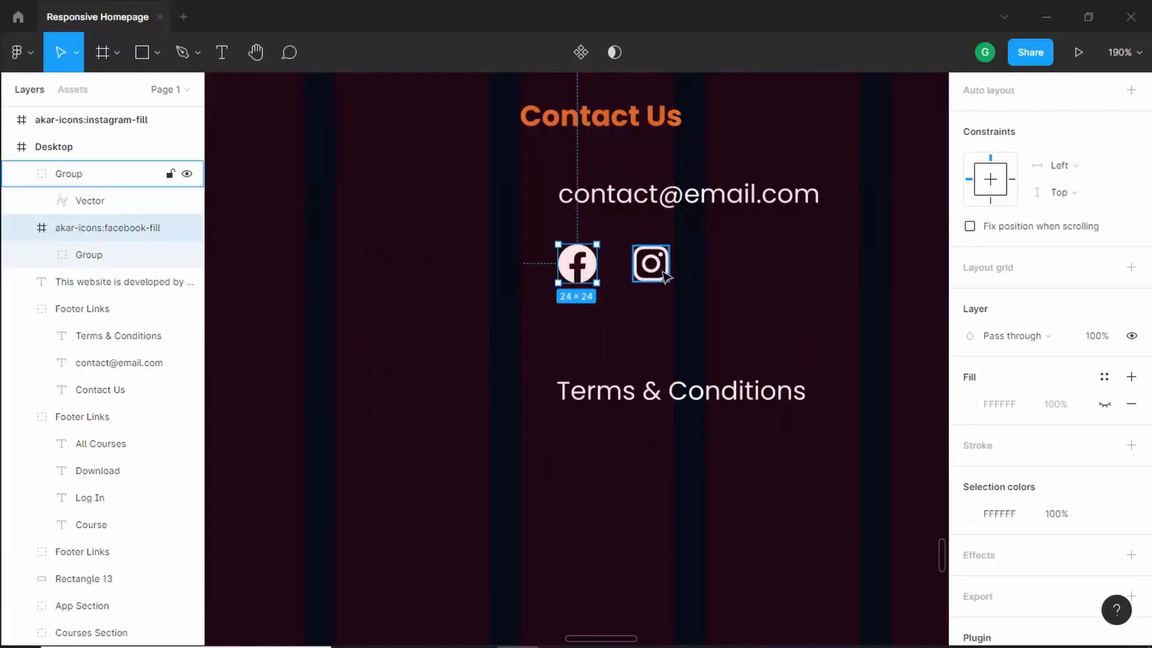
pyautogui.scroll(4, 1098, 250)
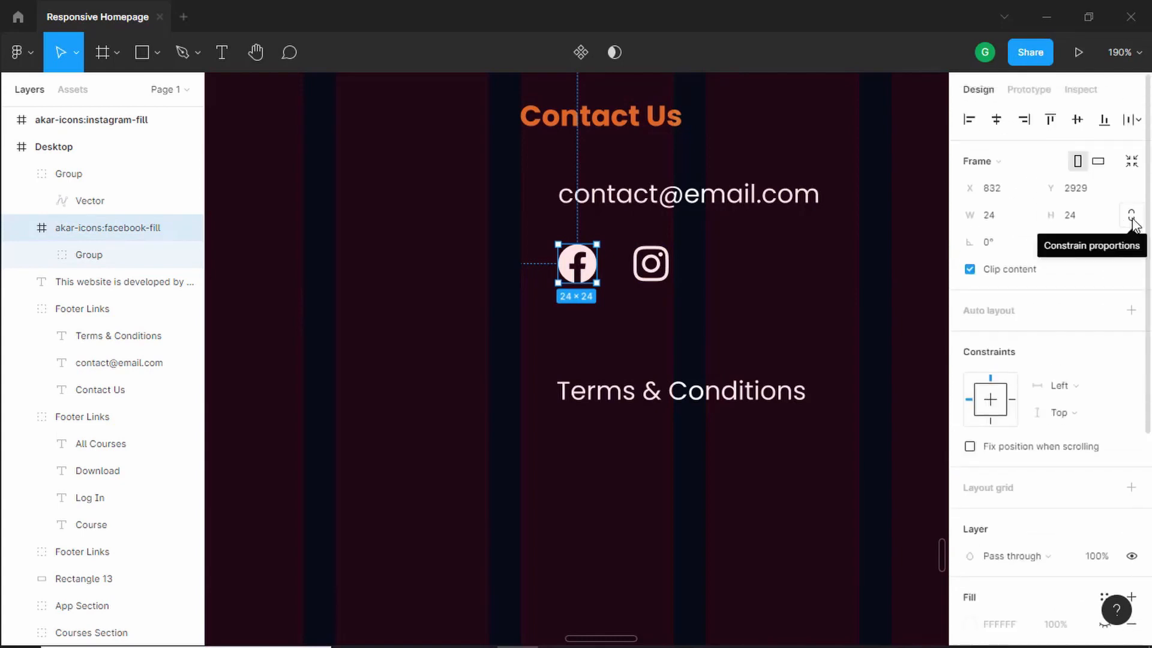
pyautogui.click(665, 275)
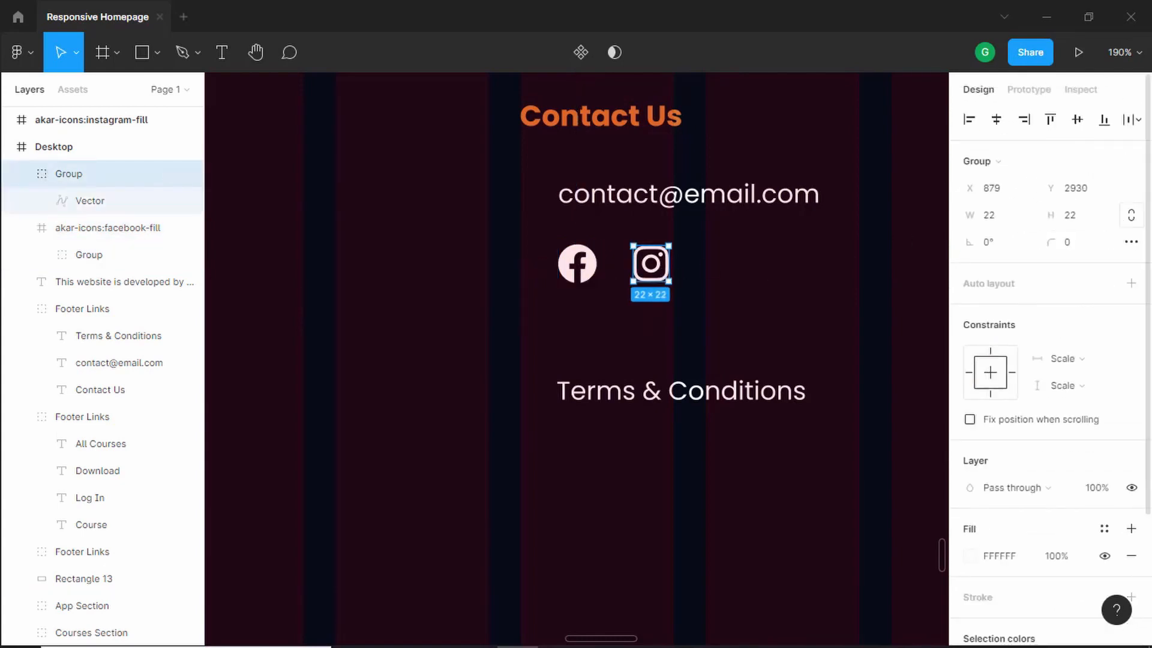
pyautogui.click(1132, 216)
pyautogui.click(1073, 221)
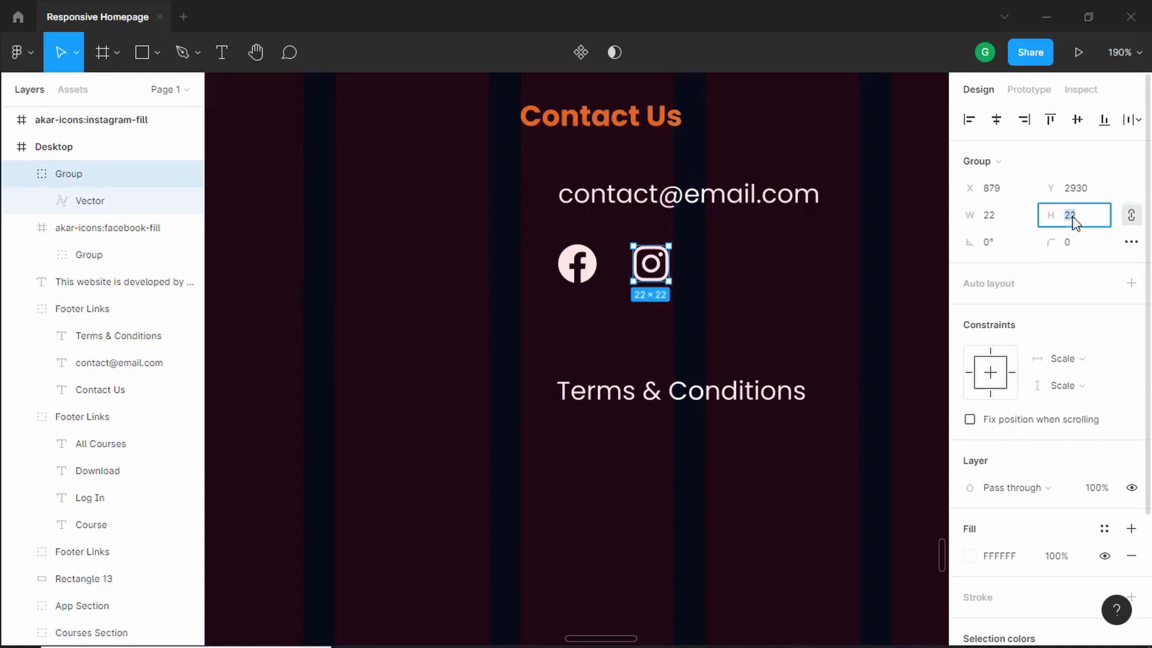
pyautogui.write('24')
pyautogui.press('Return')
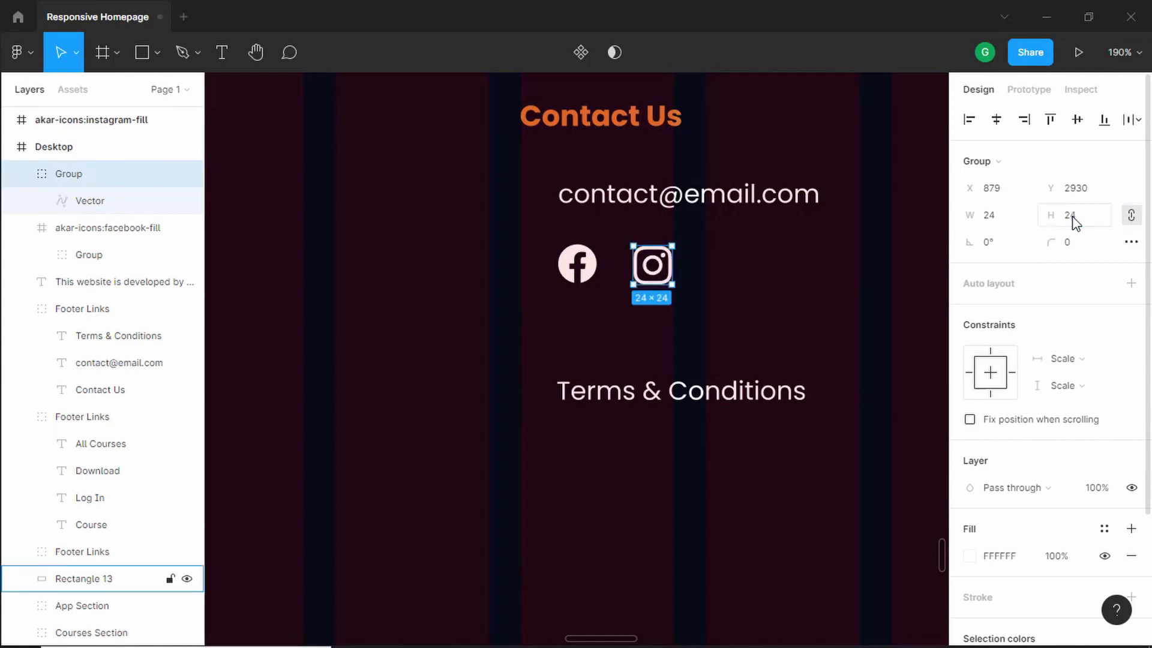
# - Delete the Terms & Conditions text from the Contact Us column
pyautogui.click(695, 397)
pyautogui.press('Delete')
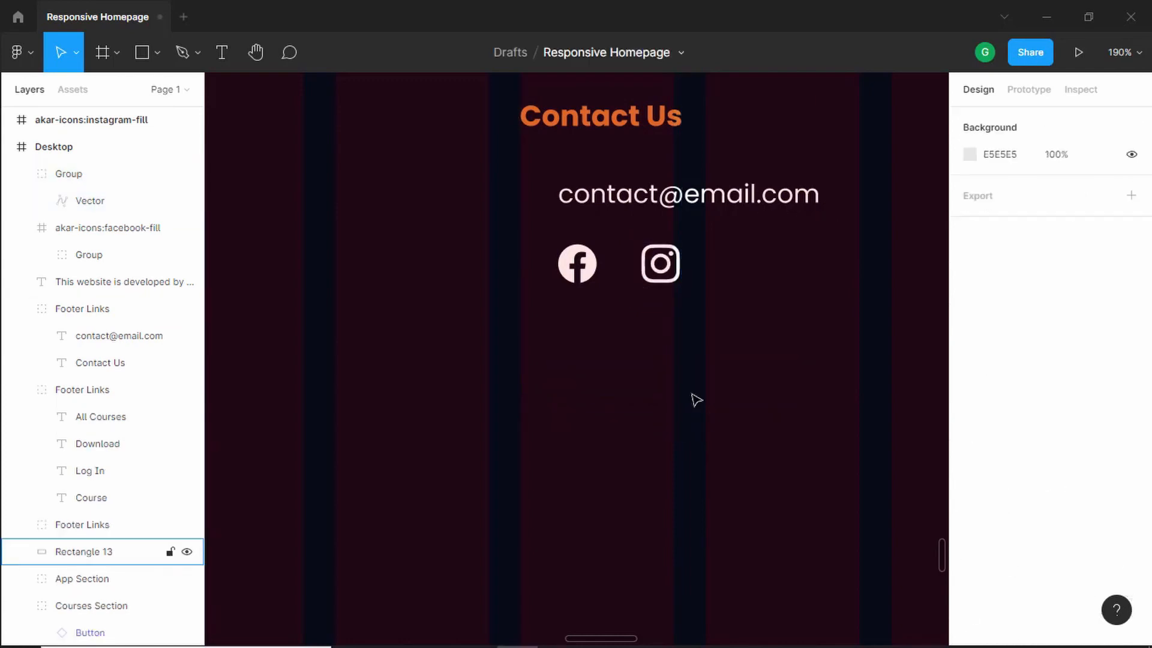
pyautogui.hotkey('alt', 'Tab')
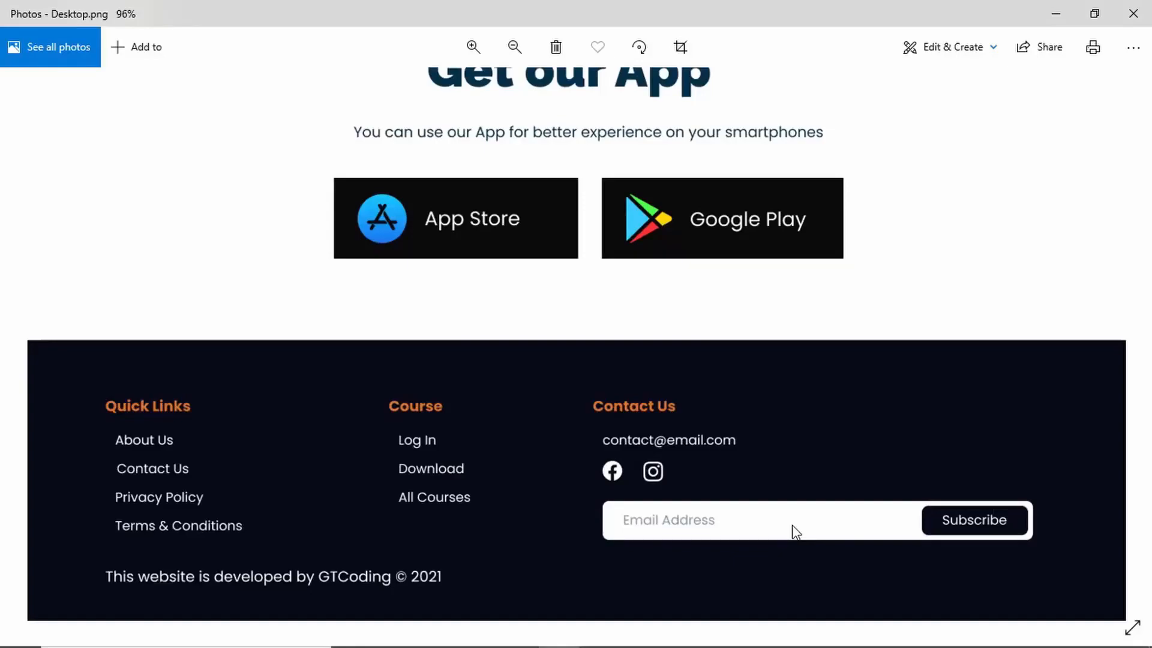
pyautogui.hotkey('alt', 'Tab')
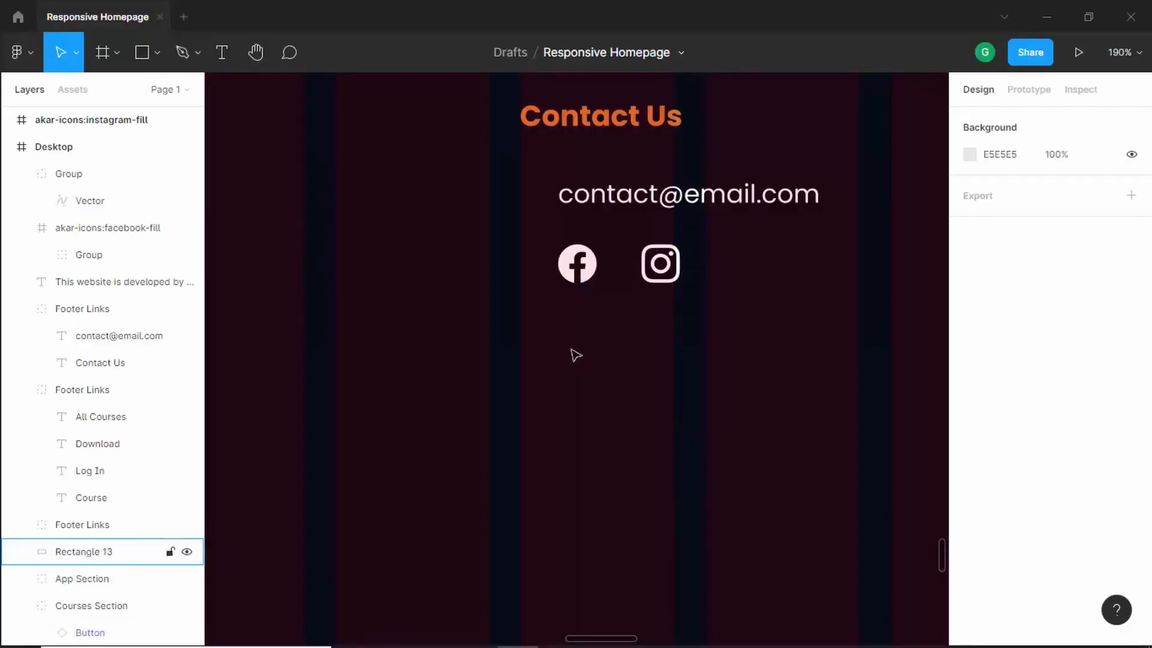
# - Draw a rectangle about 419 × 35 below the social icons for the email field
pyautogui.scroll(-3, 573, 355)
pyautogui.click(140, 54)
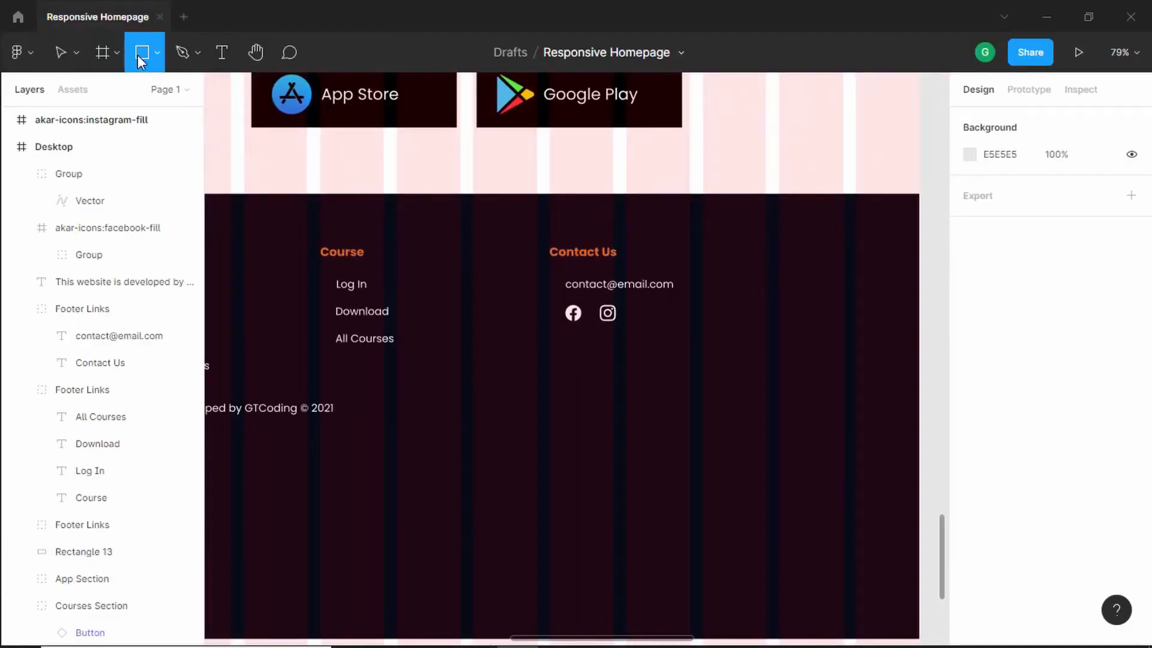
pyautogui.click(575, 354)
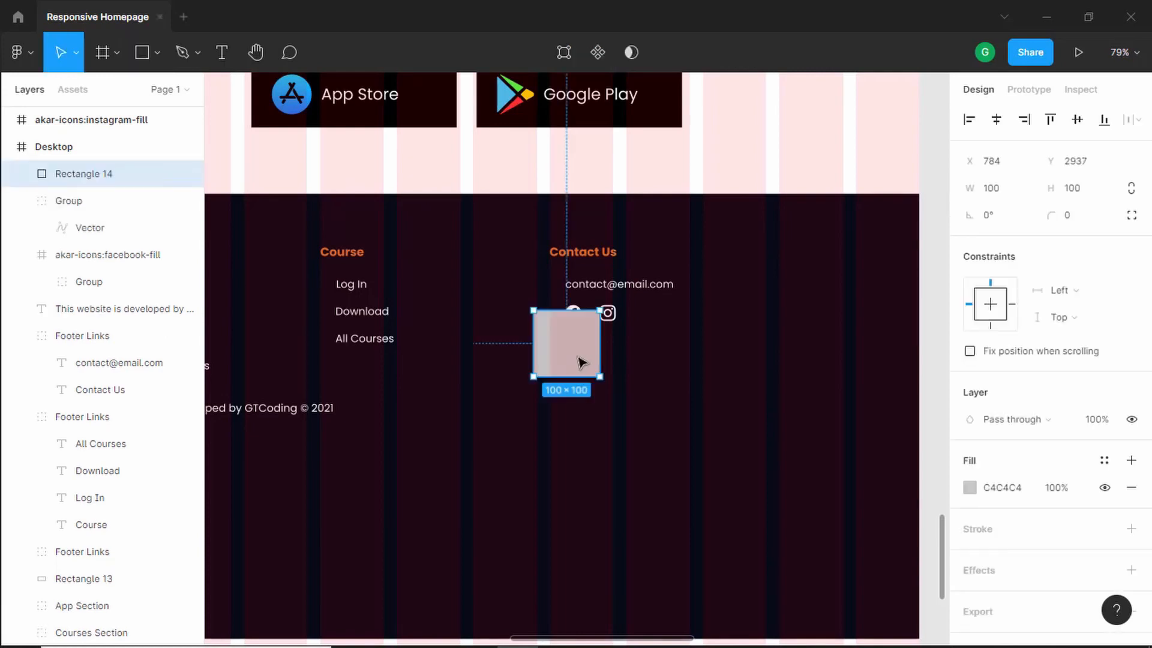
pyautogui.moveTo(581, 322); pyautogui.dragTo(584, 355)
pyautogui.moveTo(762, 370); pyautogui.dragTo(811, 374)
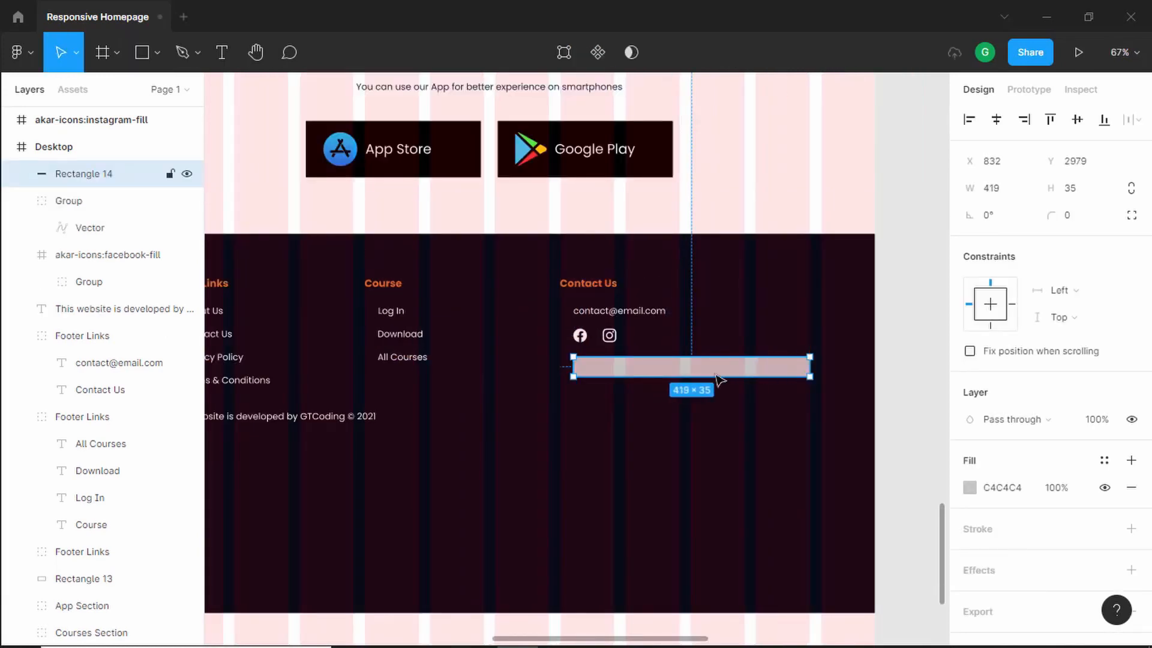
# - Set the email field rectangle's fill to FFFFFF and its corner radius to 8
pyautogui.keyDown('ctrl'); pyautogui.scroll(4, 691, 368); pyautogui.keyUp('ctrl')
pyautogui.click(969, 487)
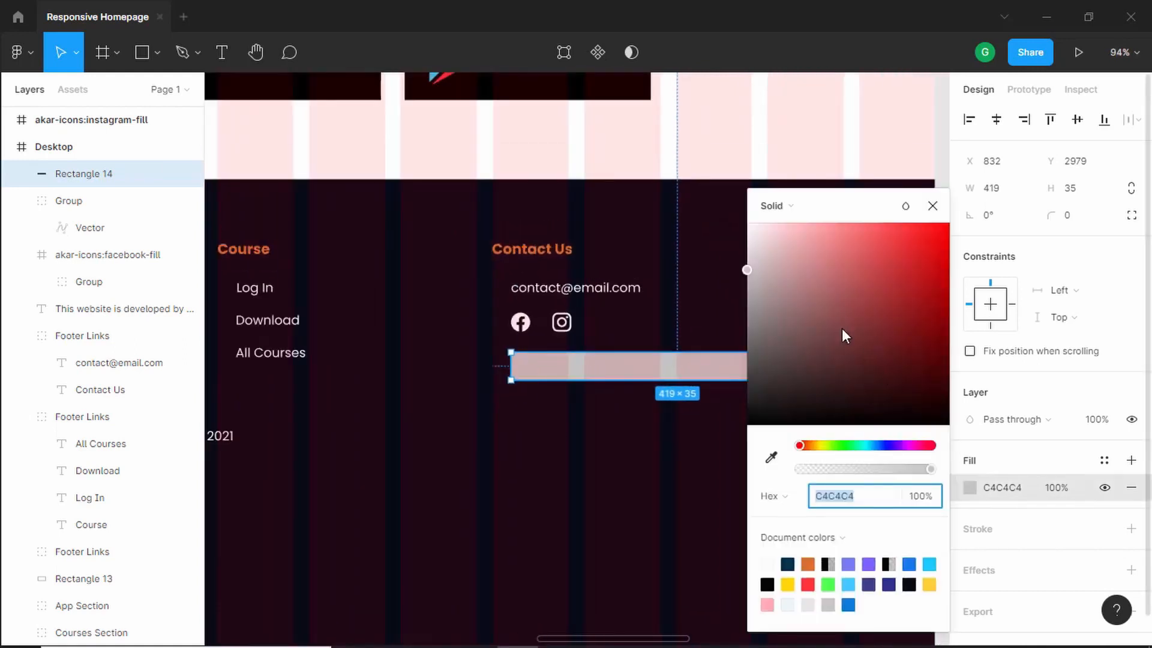
pyautogui.moveTo(841, 329); pyautogui.dragTo(742, 210)
pyautogui.click(933, 206)
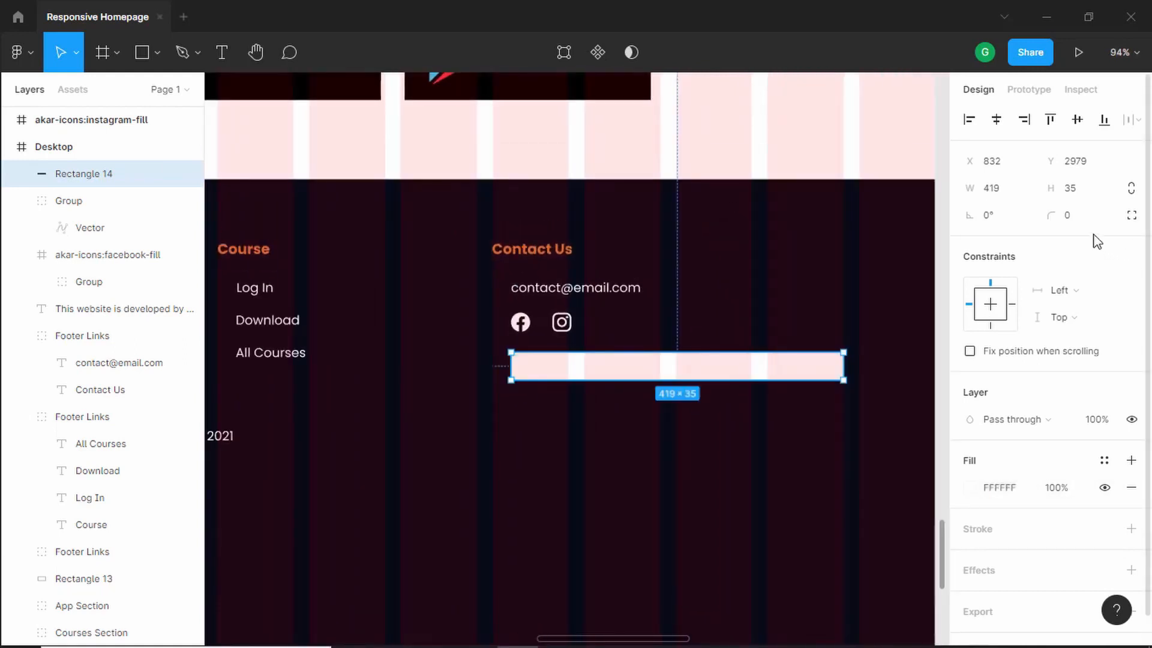
pyautogui.click(1078, 220)
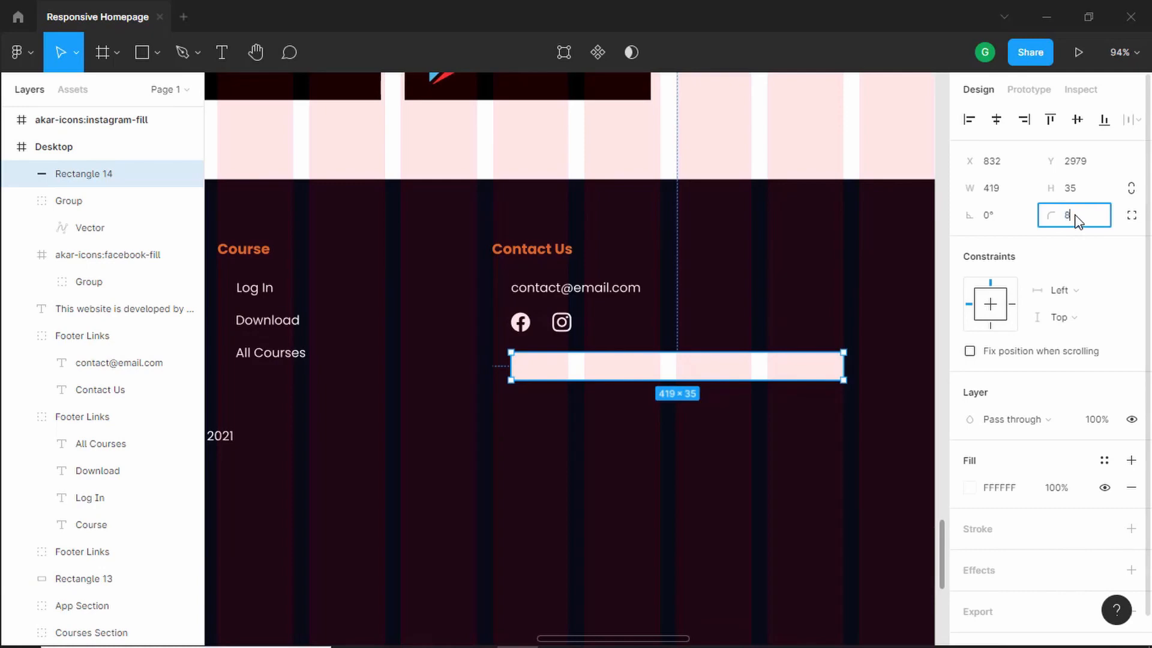
pyautogui.press('Return')
# - Add the text "Email Address" inside the email field
pyautogui.hotkey('alt', 'Tab')
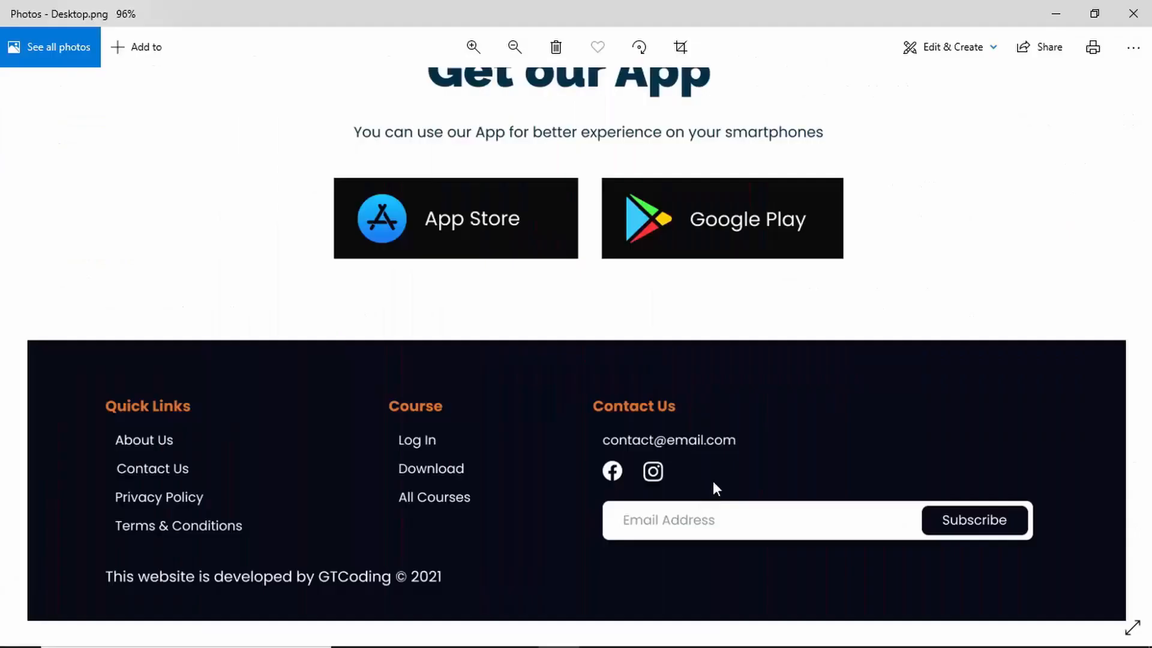
pyautogui.hotkey('alt', 'Tab')
pyautogui.click(550, 367)
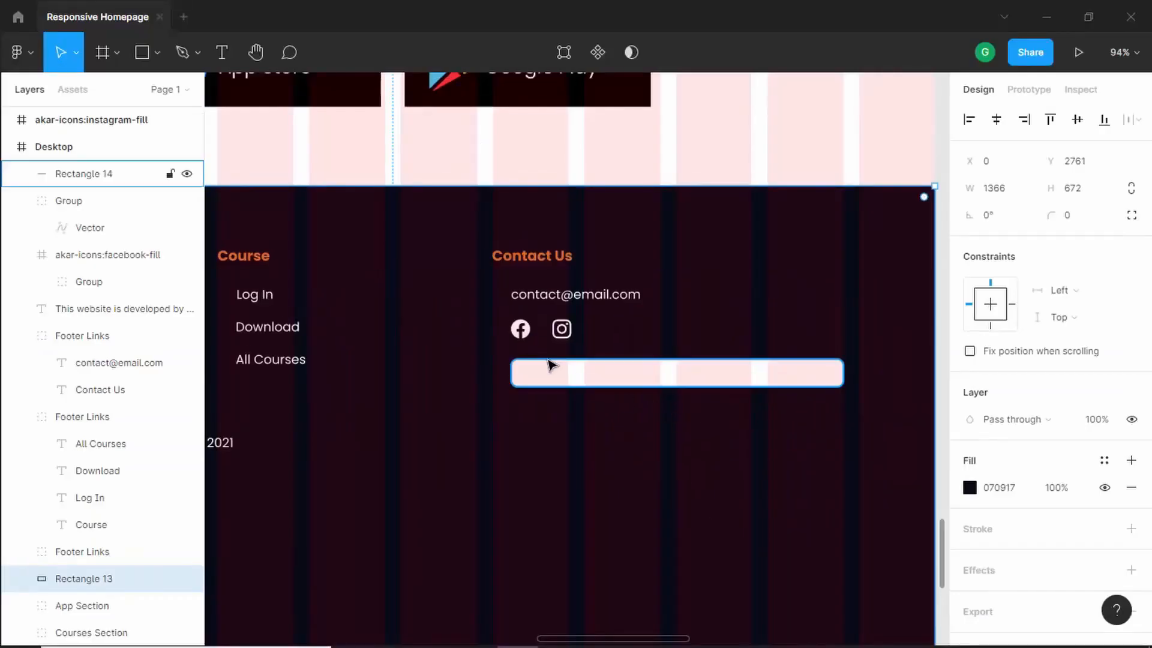
pyautogui.scroll(5, 579, 378)
pyautogui.click(223, 54)
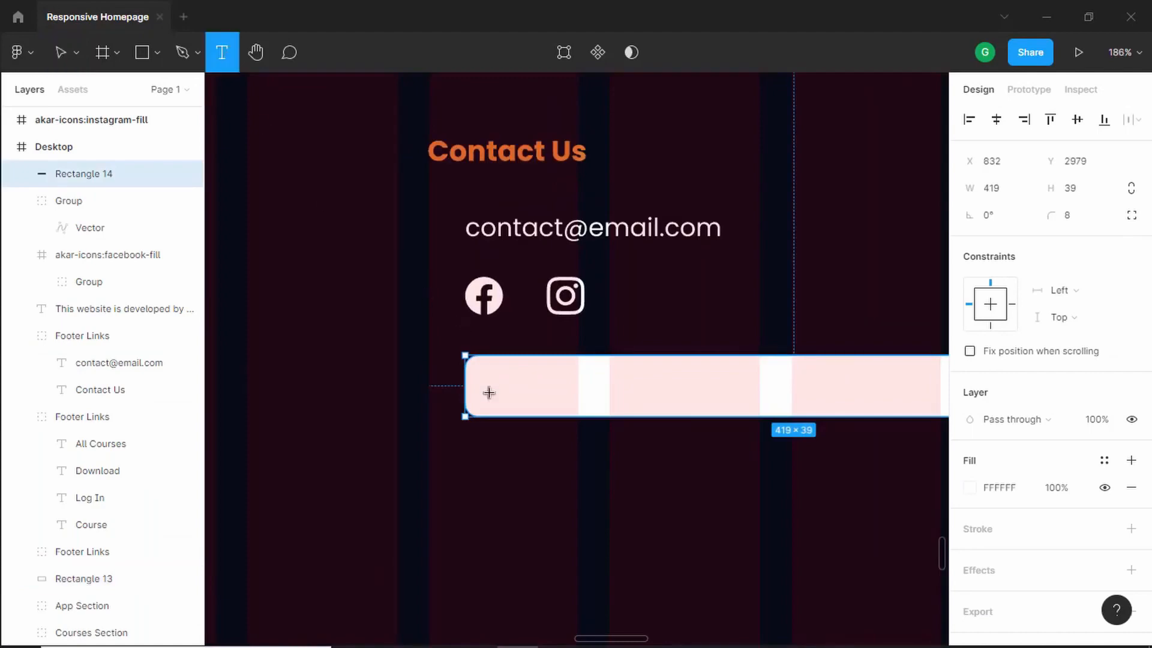
pyautogui.click(490, 389)
pyautogui.hotkey('alt', 'Tab')
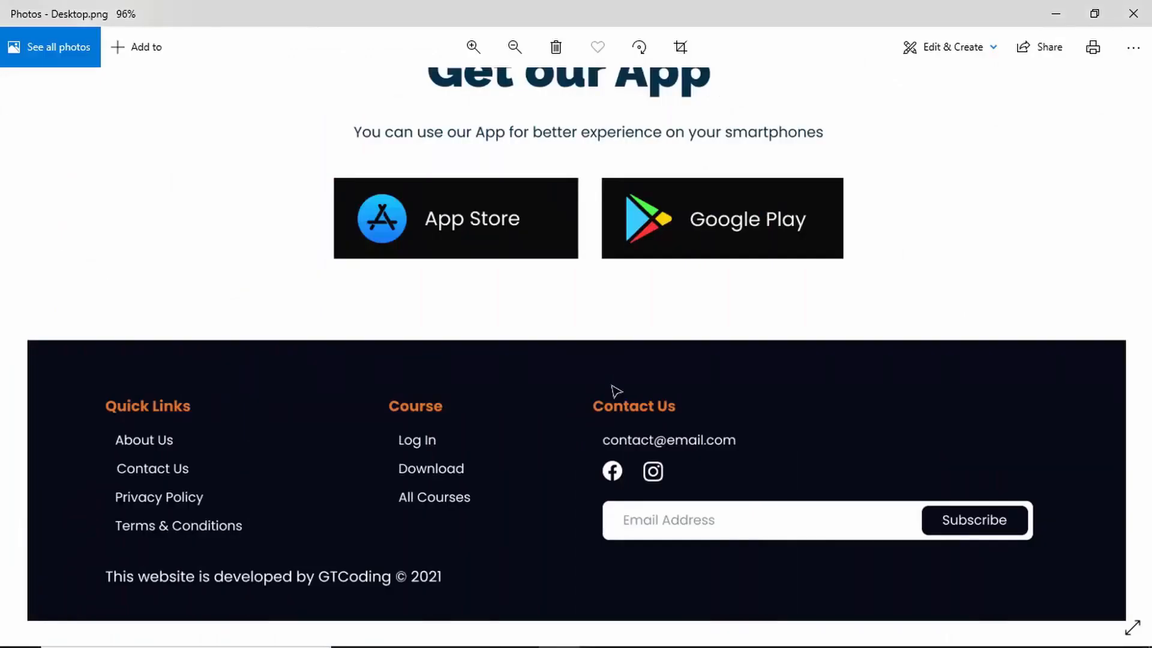
pyautogui.hotkey('alt', 'Tab')
pyautogui.write('E')
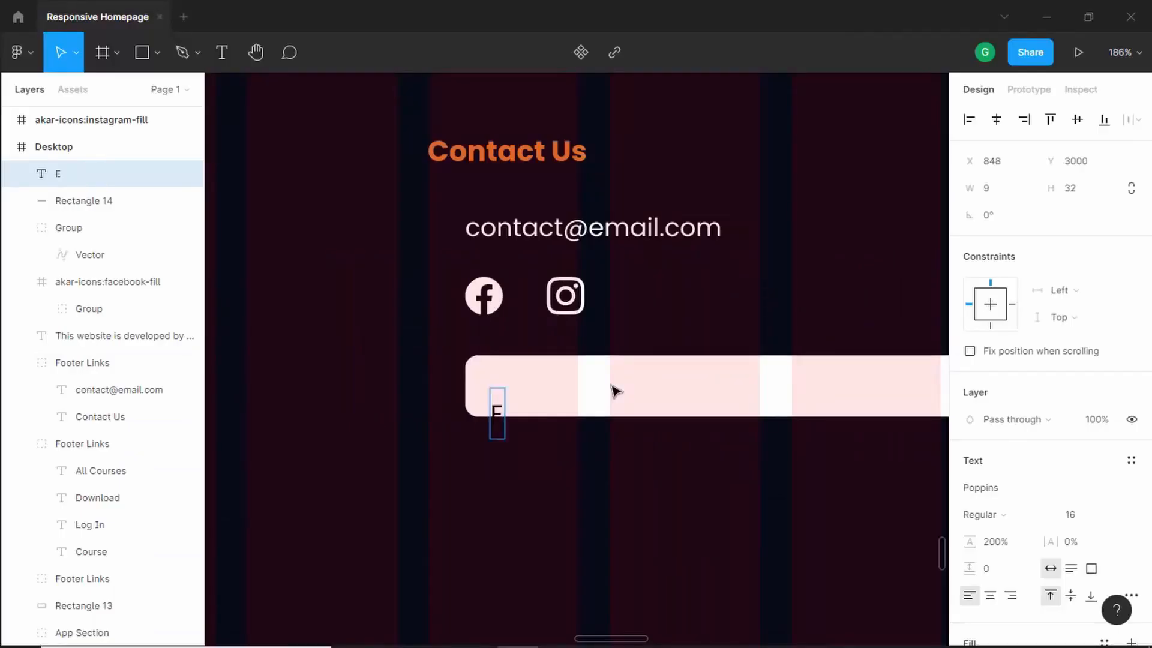
pyautogui.write('mail Address')
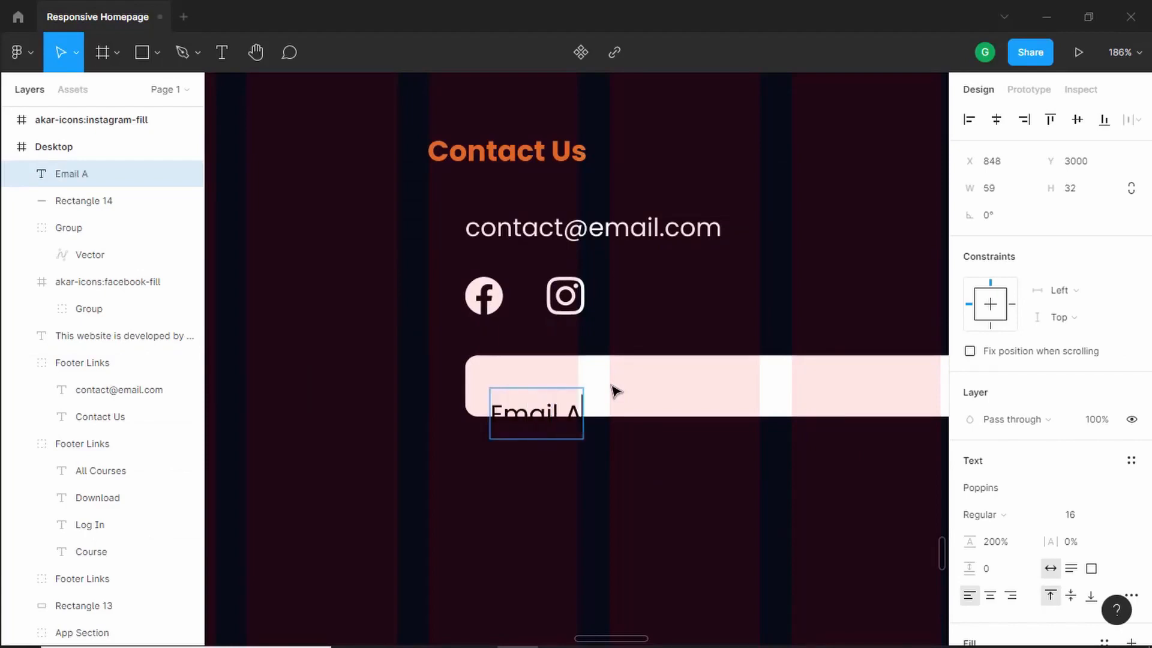
# - Set the Email Address text's opacity to 50%
pyautogui.press('Escape')
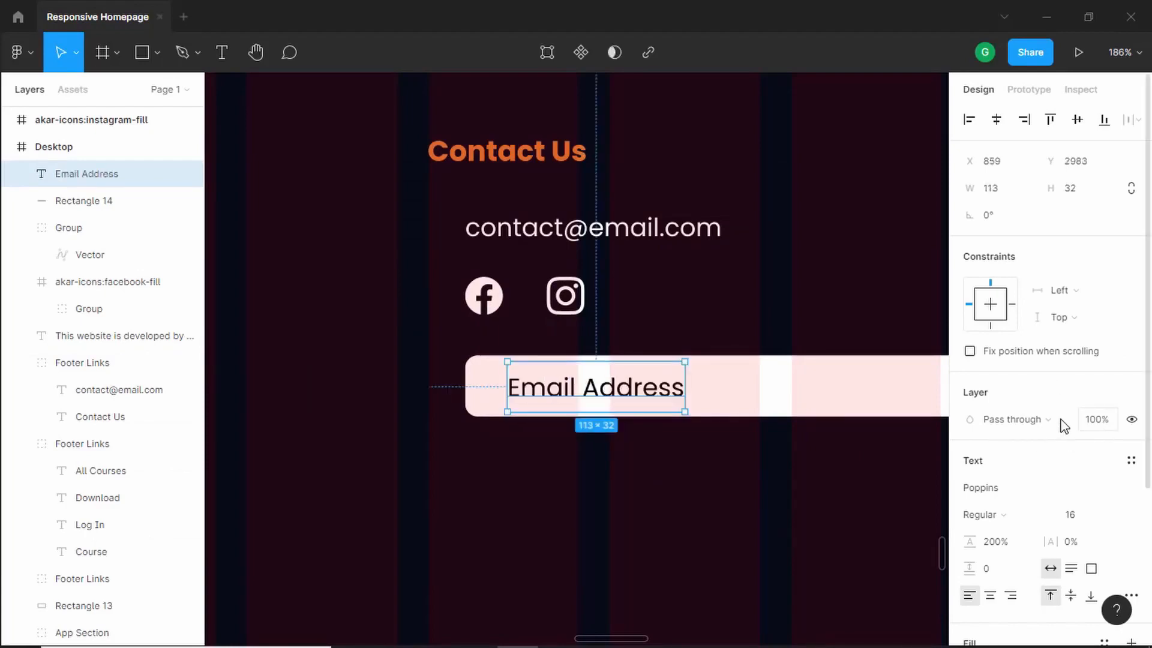
pyautogui.click(1104, 422)
pyautogui.write('50')
pyautogui.press('Return')
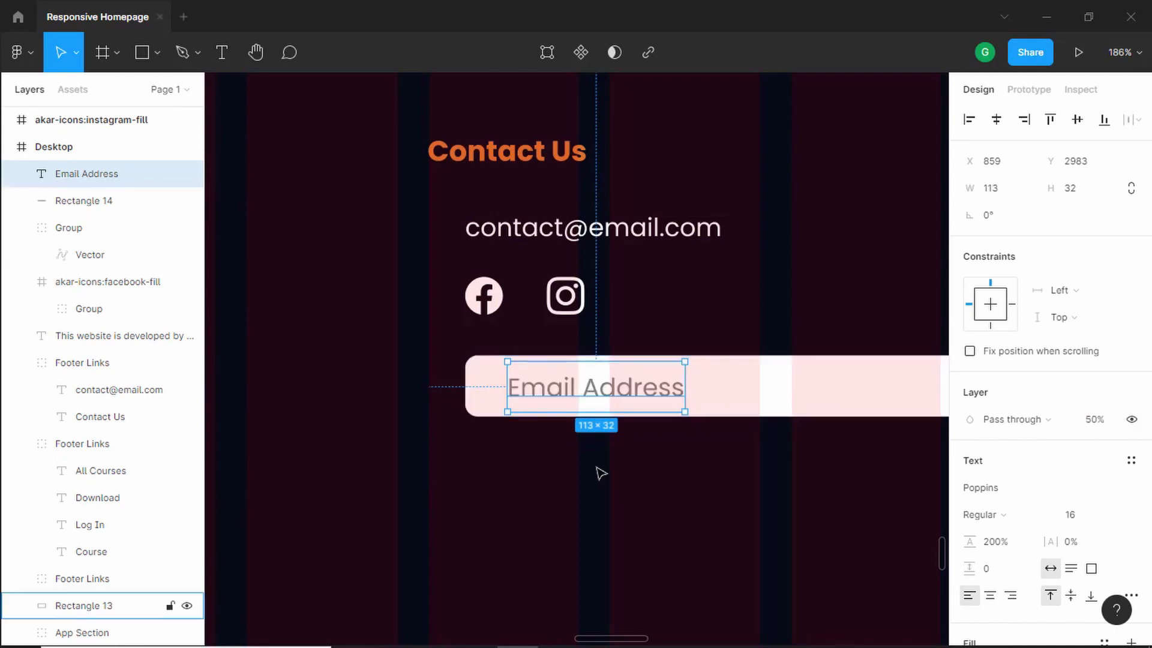
# - Draw a rectangle about 100 × 30 at the right end of the email field for the subscribe button
pyautogui.hotkey('alt', 'Tab')
pyautogui.hotkey('alt', 'Tab')
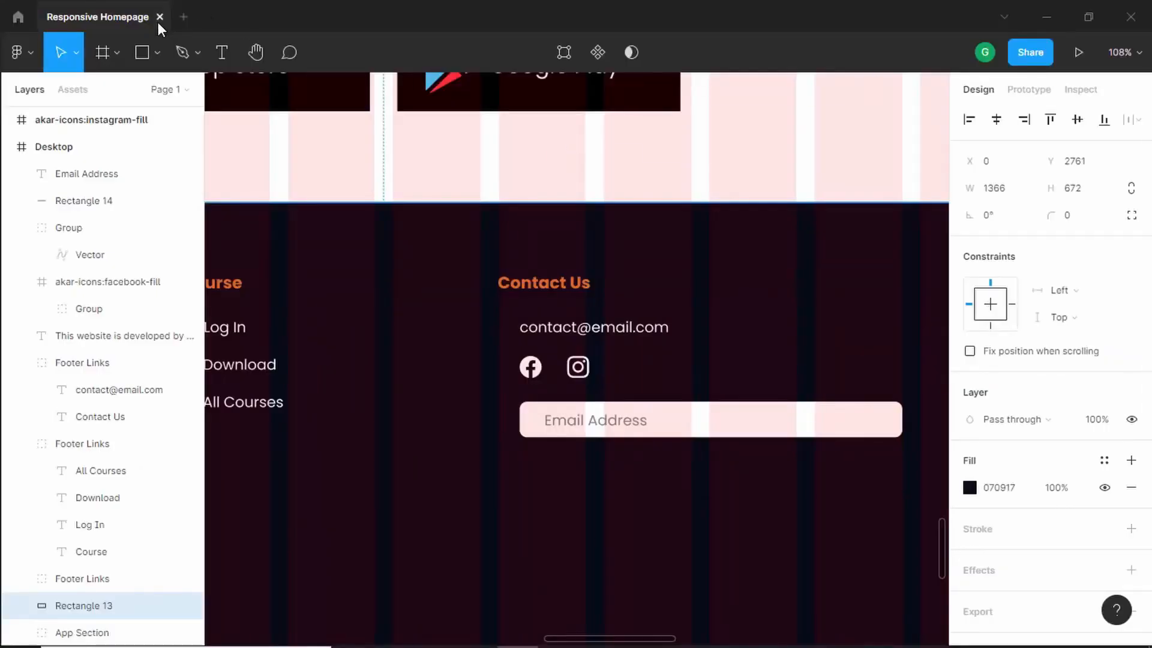
pyautogui.click(144, 59)
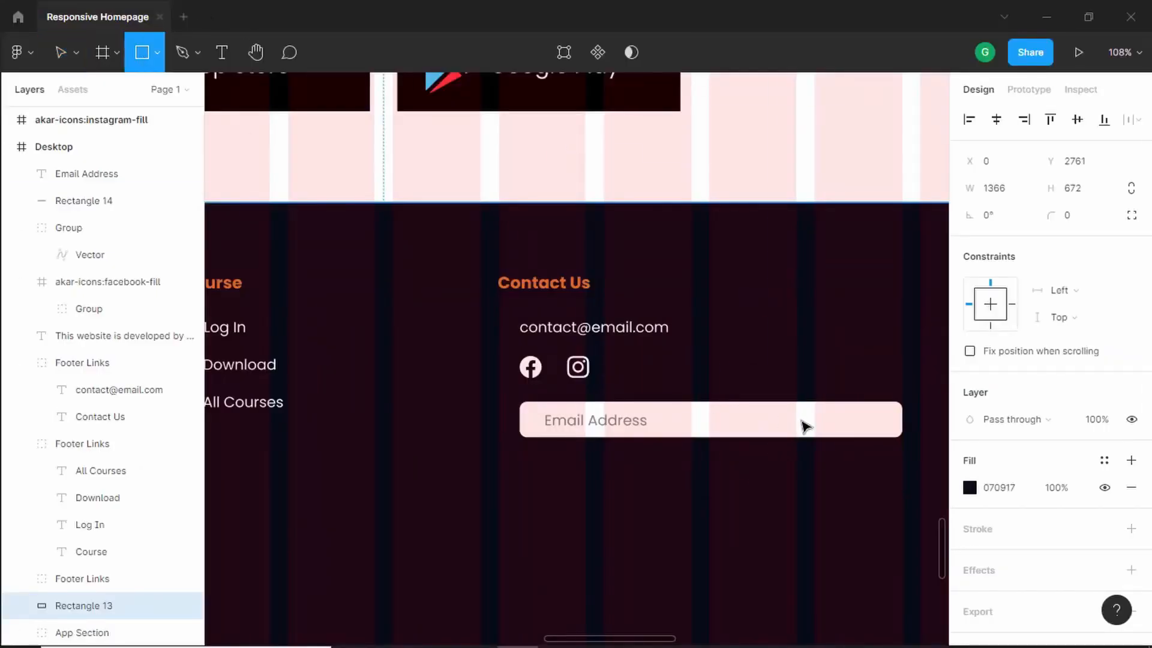
pyautogui.click(780, 420)
pyautogui.moveTo(771, 368); pyautogui.dragTo(768, 409)
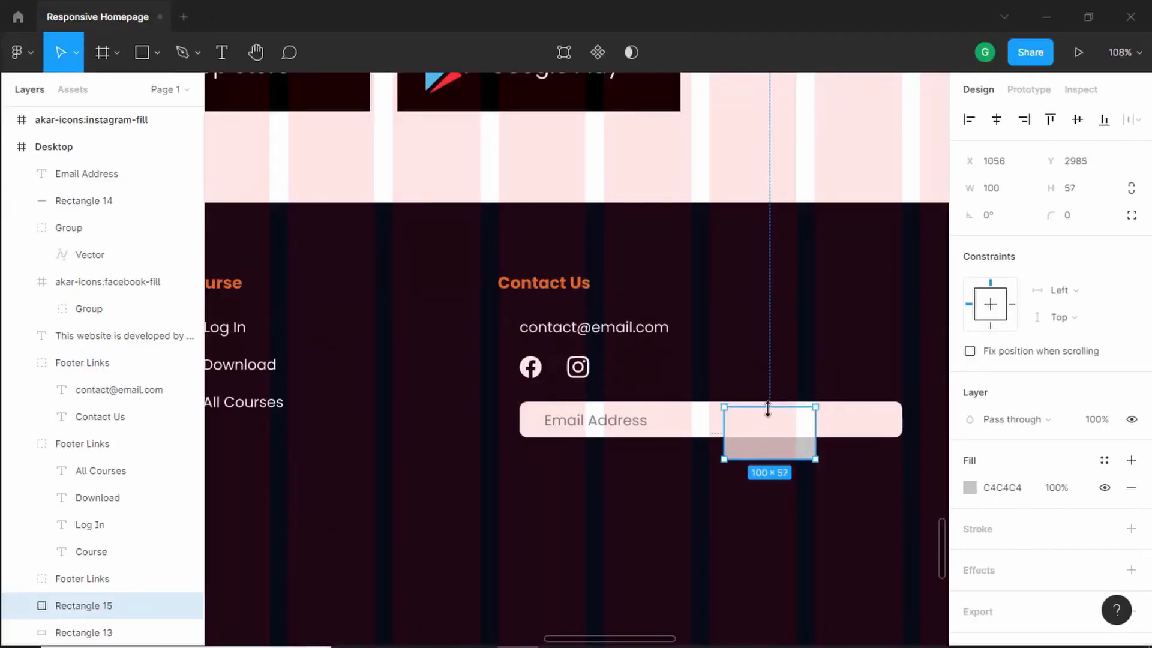
pyautogui.scroll(2, 796, 455)
pyautogui.scroll(-1, 868, 478)
pyautogui.scroll(4, 869, 478)
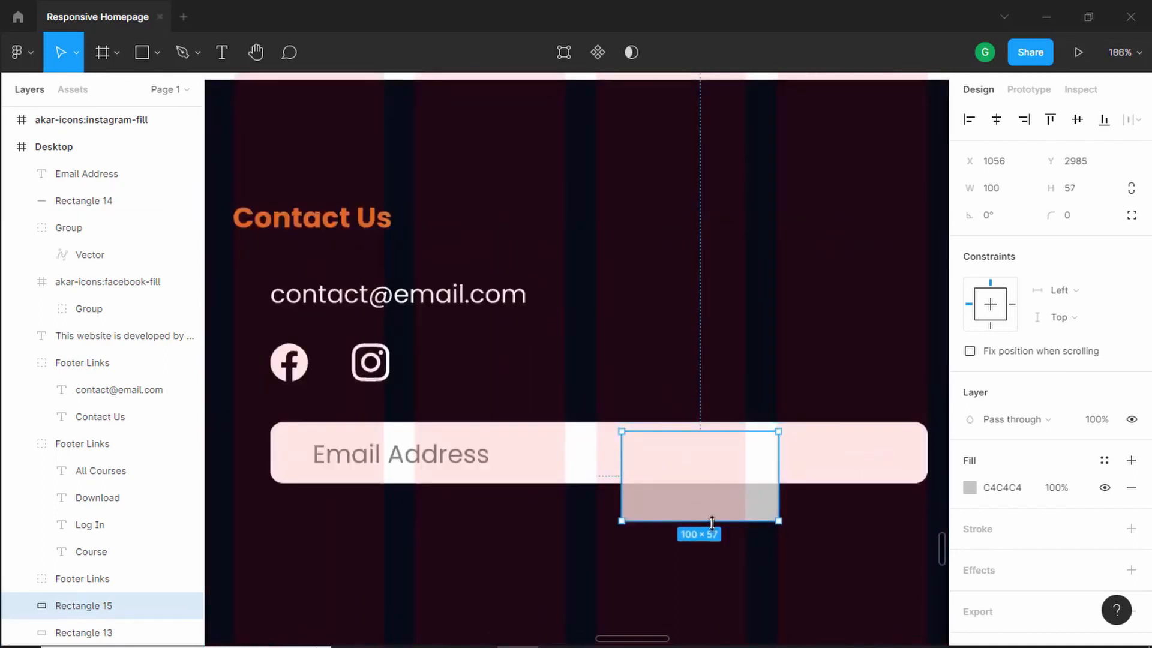
pyautogui.moveTo(712, 521); pyautogui.dragTo(711, 478)
pyautogui.moveTo(775, 456); pyautogui.dragTo(906, 453)
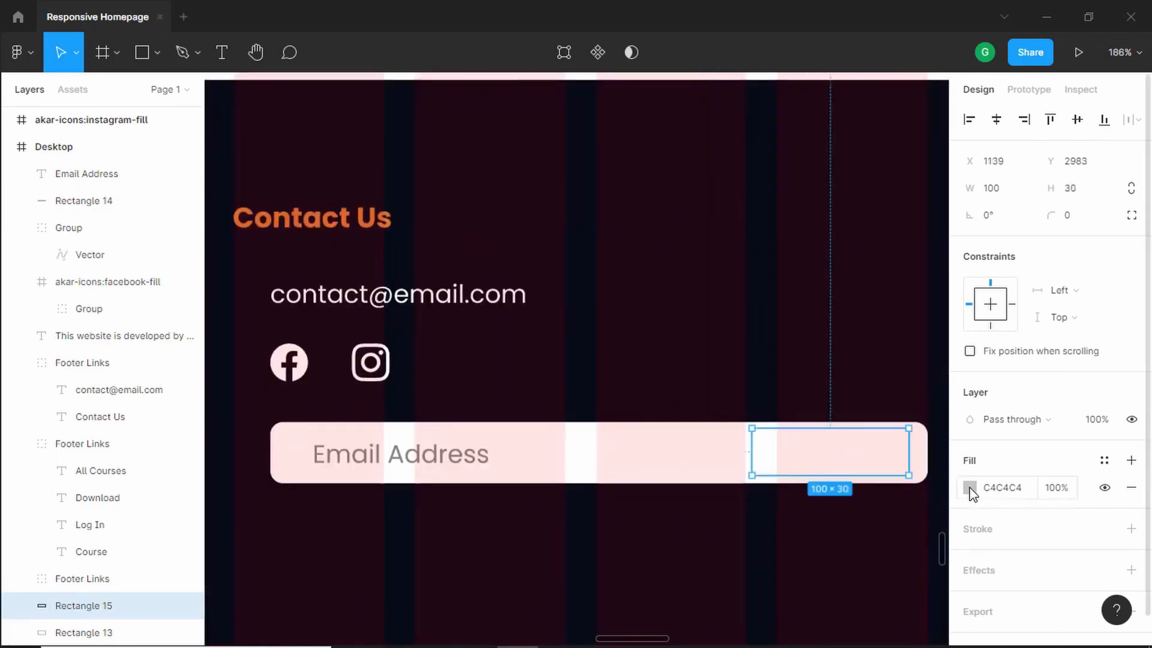
# - Fill the button rectangle with 023047 and bring it in front of the email field
pyautogui.click(969, 488)
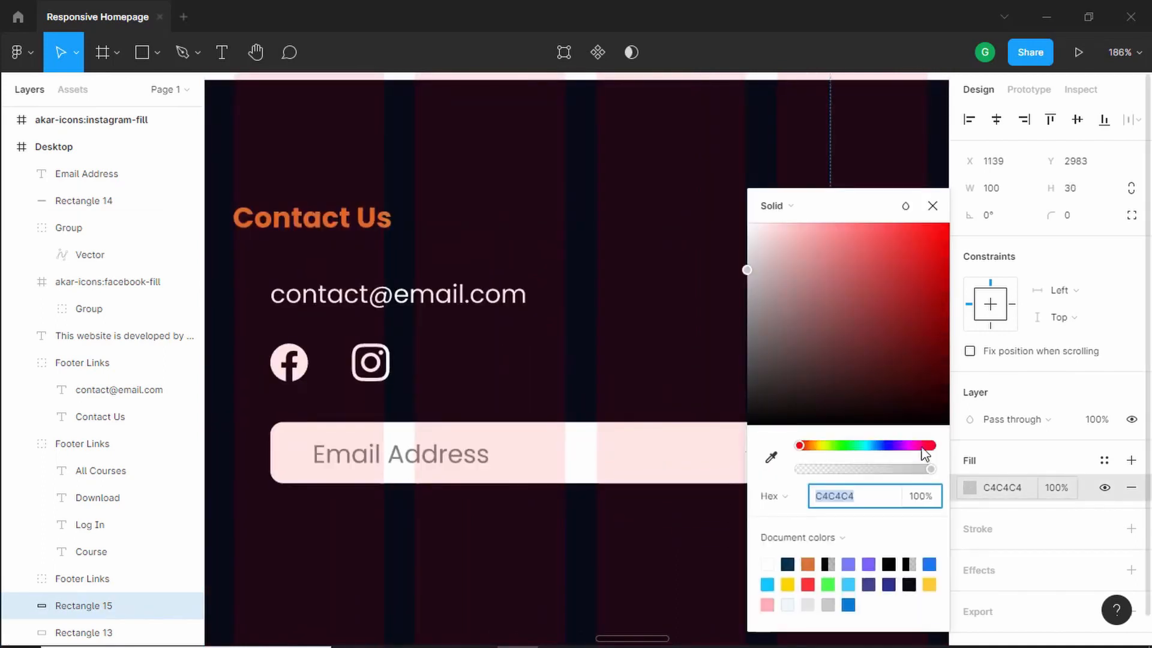
pyautogui.click(791, 564)
pyautogui.click(933, 206)
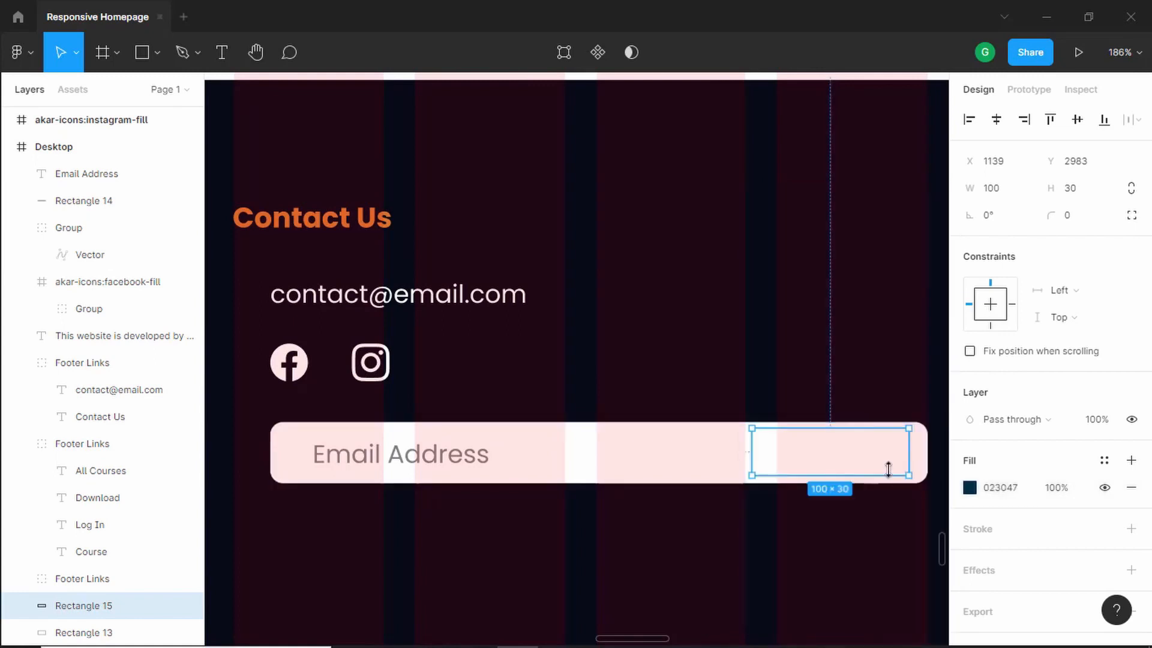
pyautogui.hotkey('ctrl', '[')
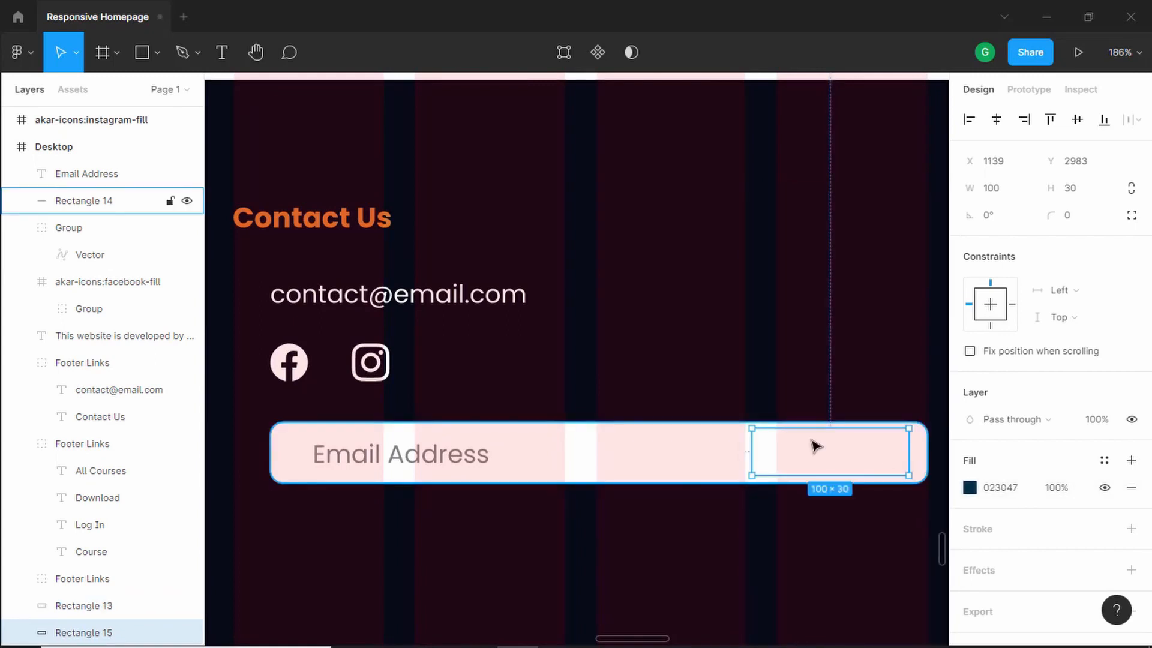
pyautogui.hotkey('ctrl', ']')
pyautogui.hotkey('ctrl', ']')
pyautogui.hotkey('ctrl', ']')
pyautogui.hotkey('ctrl', ']')
pyautogui.hotkey('ctrl', ']')
pyautogui.hotkey('ctrl', ']')
pyautogui.hotkey('ctrl', ']')
pyautogui.hotkey('ctrl', ']')
pyautogui.hotkey('ctrl', ']')
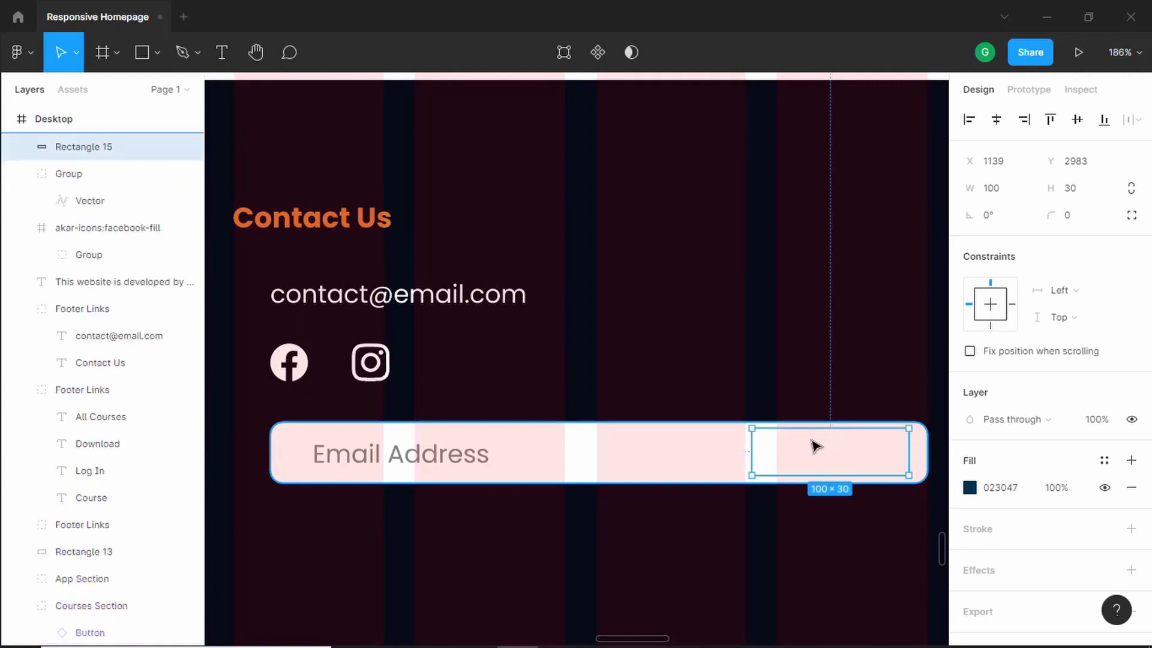
# - Set the button rectangle's corner radius to 8 and compare it with the reference design
pyautogui.click(1087, 221)
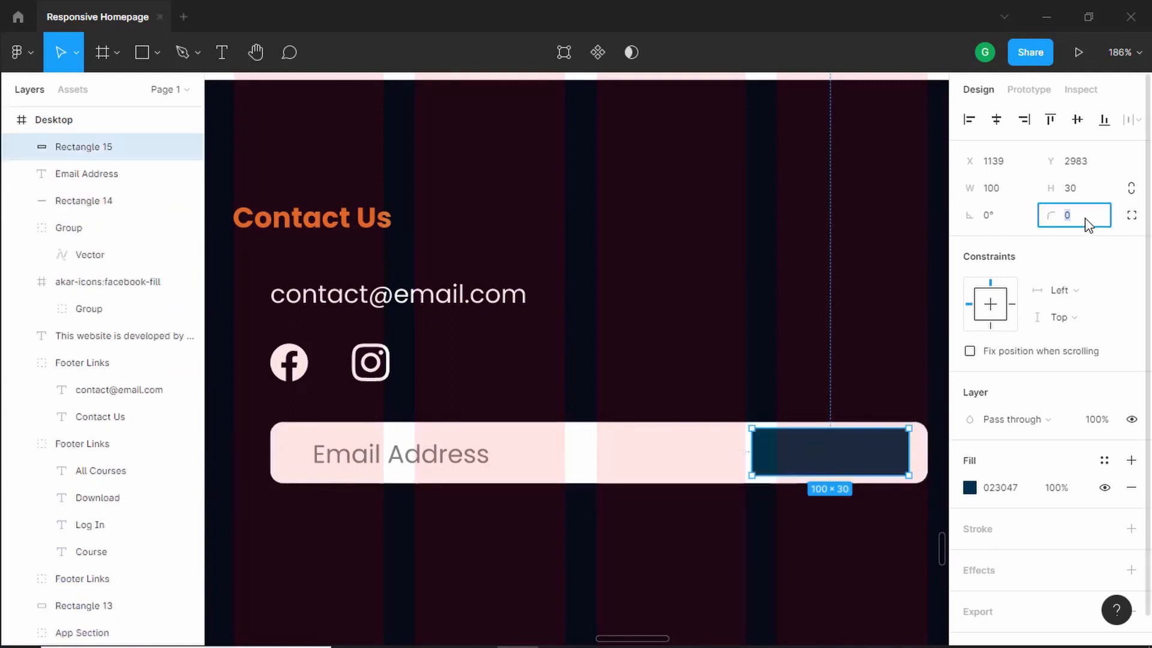
pyautogui.write('8')
pyautogui.press('Return')
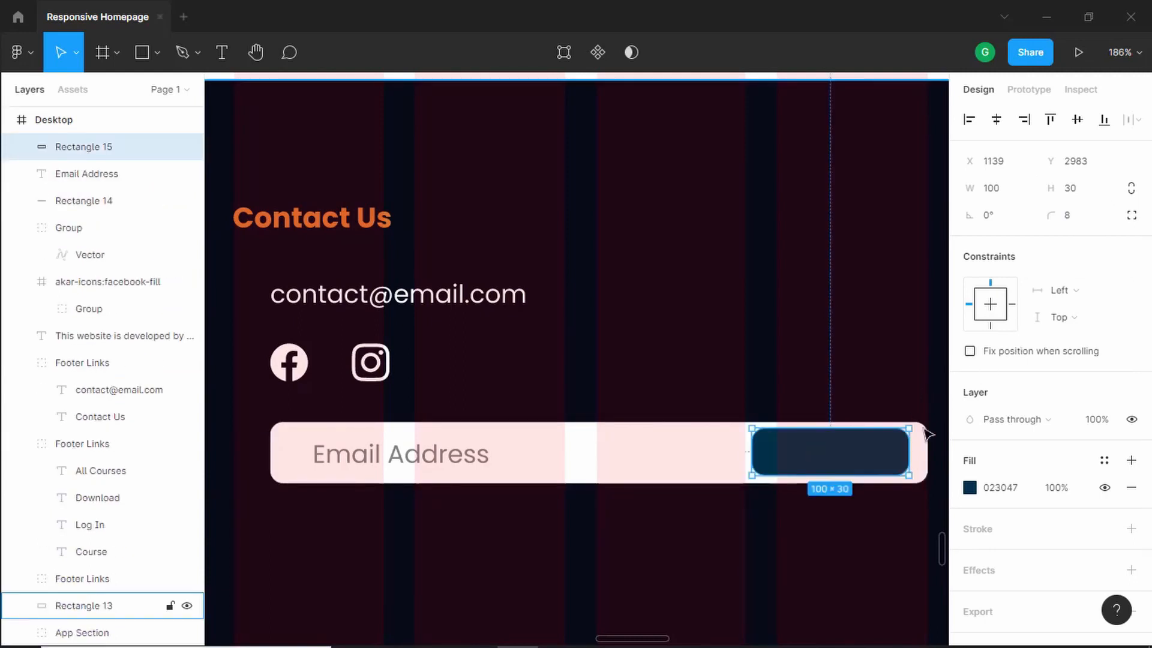
pyautogui.hotkey('alt', 'Tab')
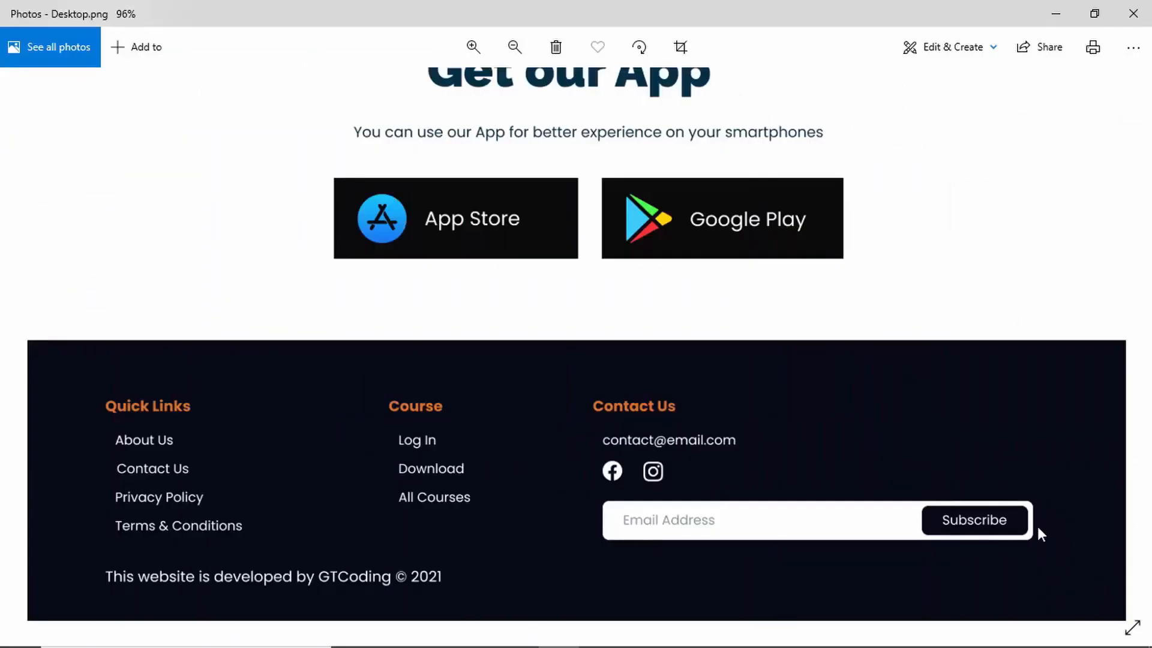
pyautogui.hotkey('alt', 'Tab')
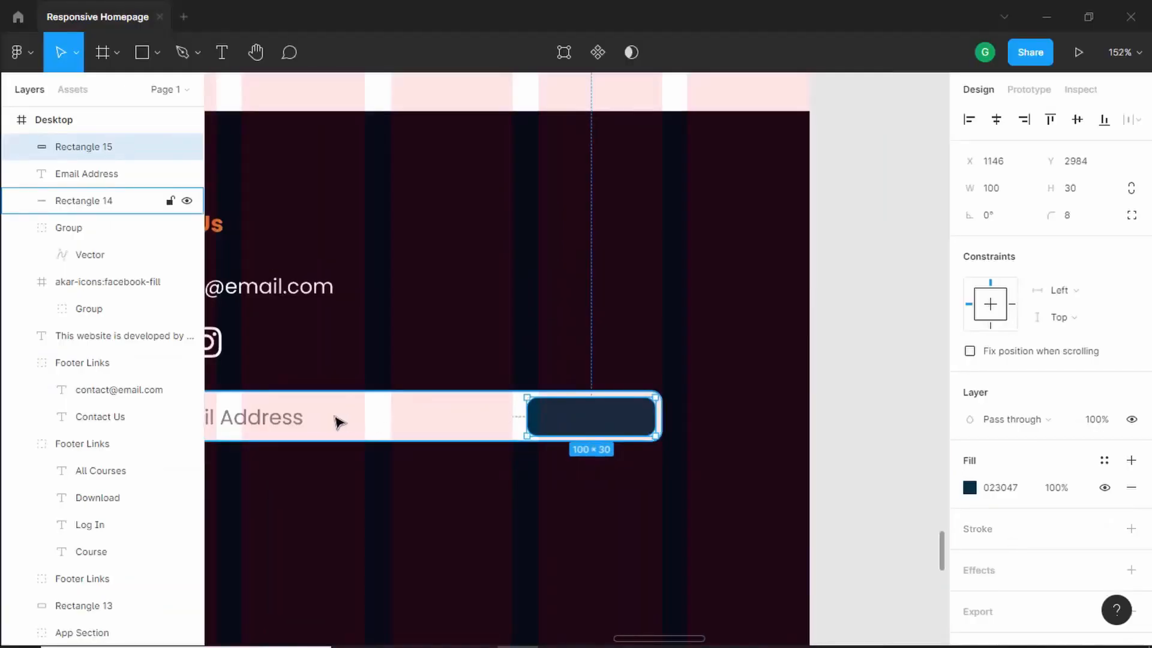
# - Duplicate the Email Address text onto the button and change its text to Subscribe
pyautogui.moveTo(275, 424); pyautogui.dragTo(515, 425)
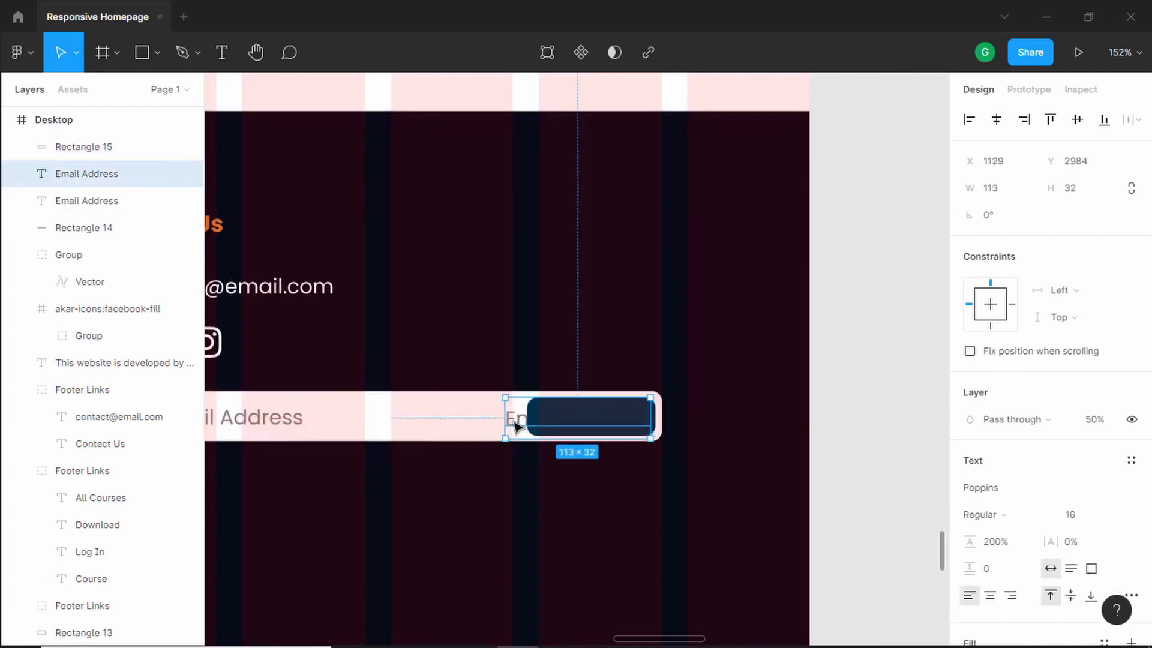
pyautogui.doubleClick(516, 424)
pyautogui.write('S')
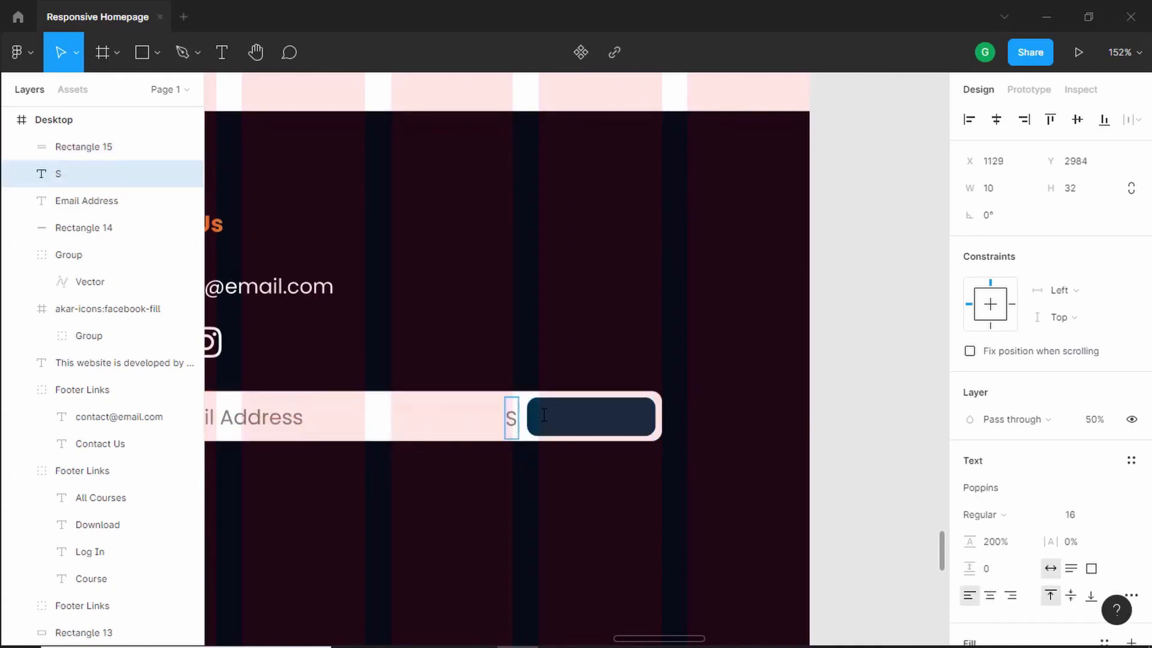
pyautogui.write('ubscribe')
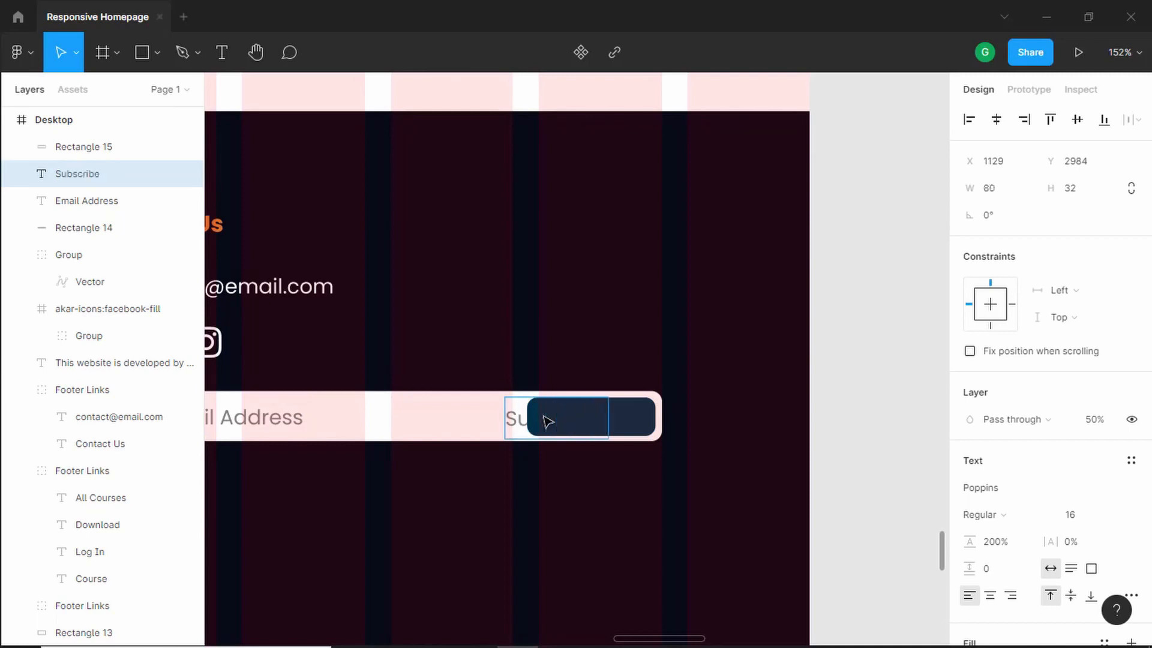
pyautogui.press('Escape')
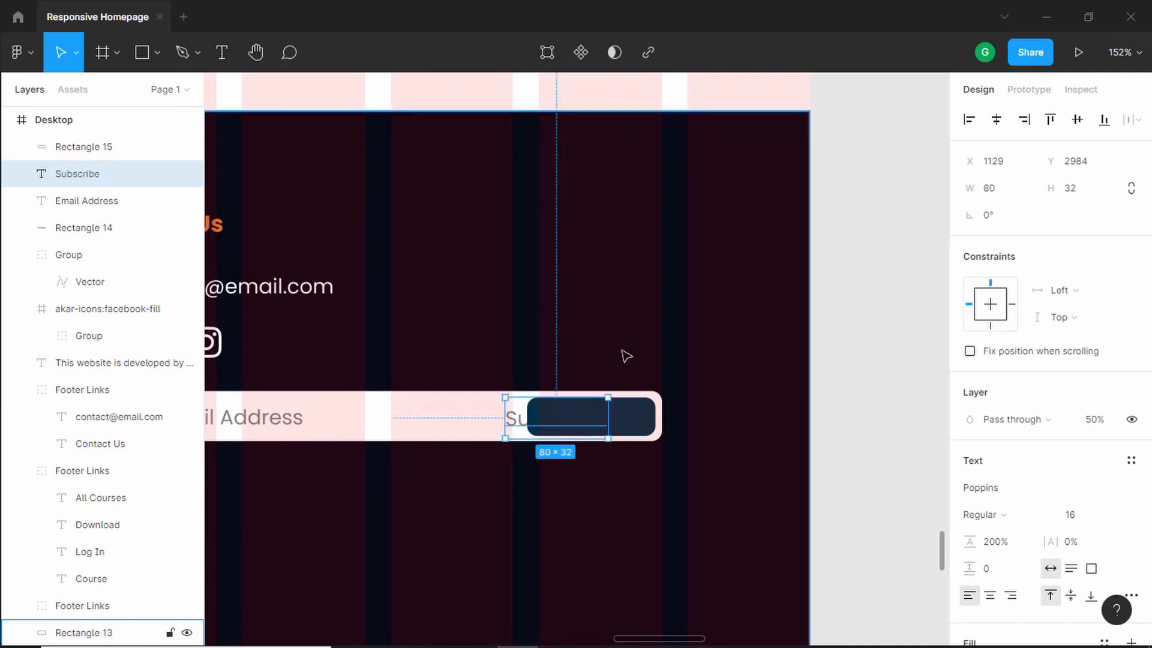
# - Move the Subscribe text above the button and set its fill to FFFFFF and opacity to 100%
pyautogui.moveTo(127, 192)
pyautogui.mouseDown()
pyautogui.moveTo(87, 187)
pyautogui.moveTo(90, 139)
pyautogui.mouseUp()
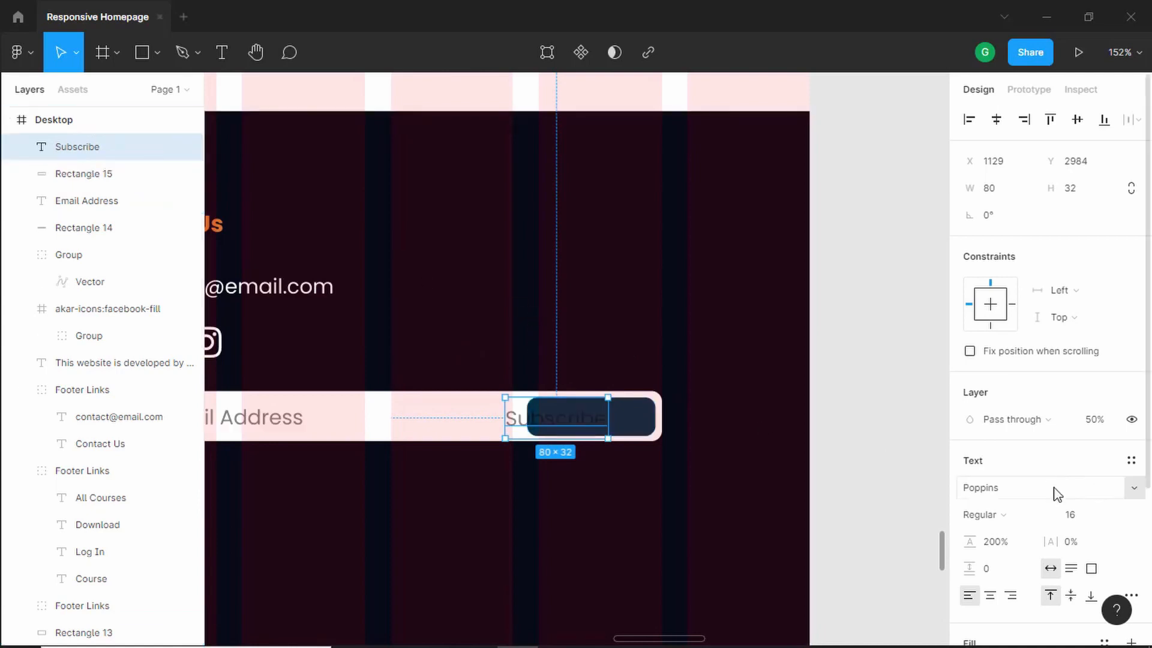
pyautogui.scroll(-3, 988, 447)
pyautogui.click(978, 460)
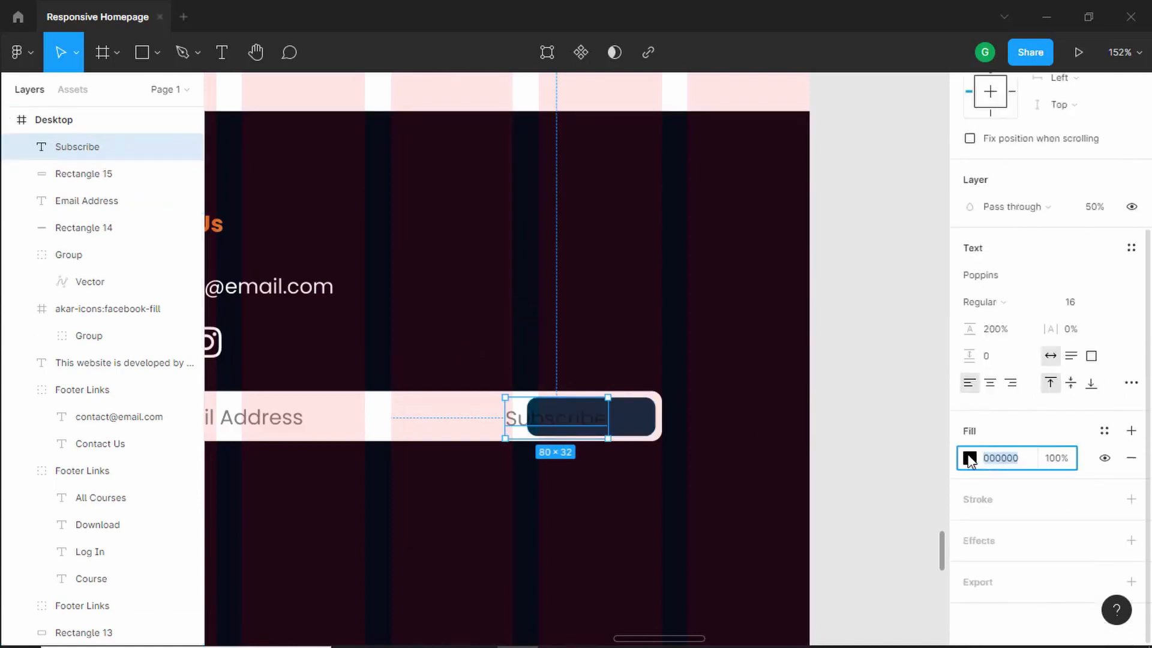
pyautogui.write('FFFFFF')
pyautogui.press('Return')
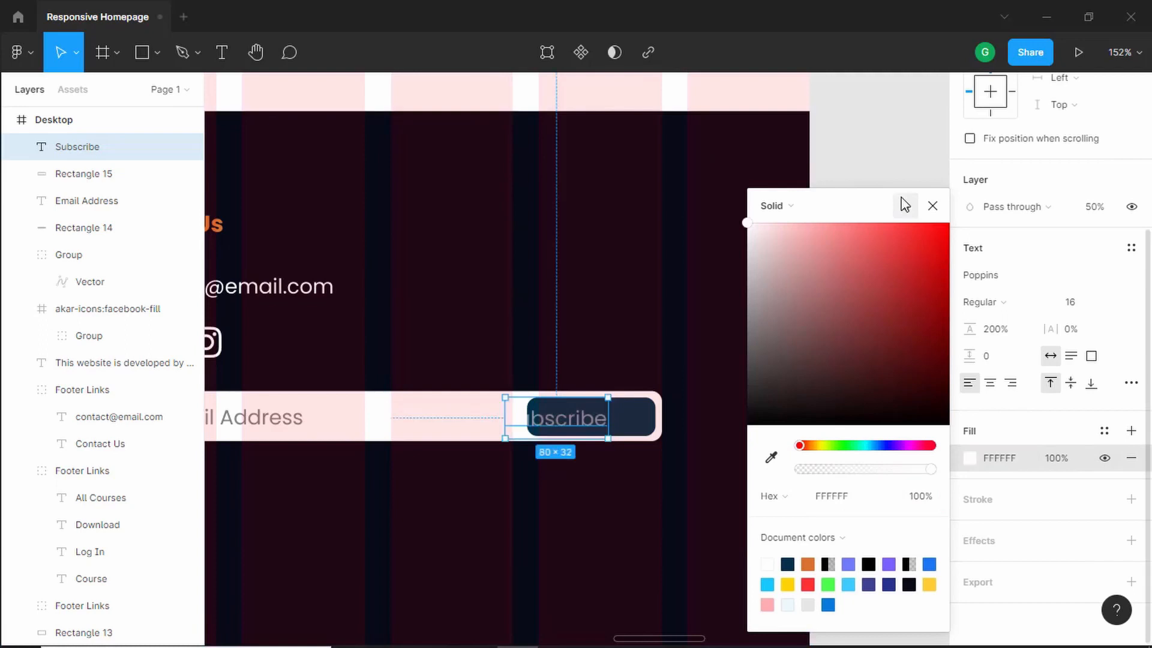
pyautogui.click(936, 206)
pyautogui.scroll(3, 1093, 373)
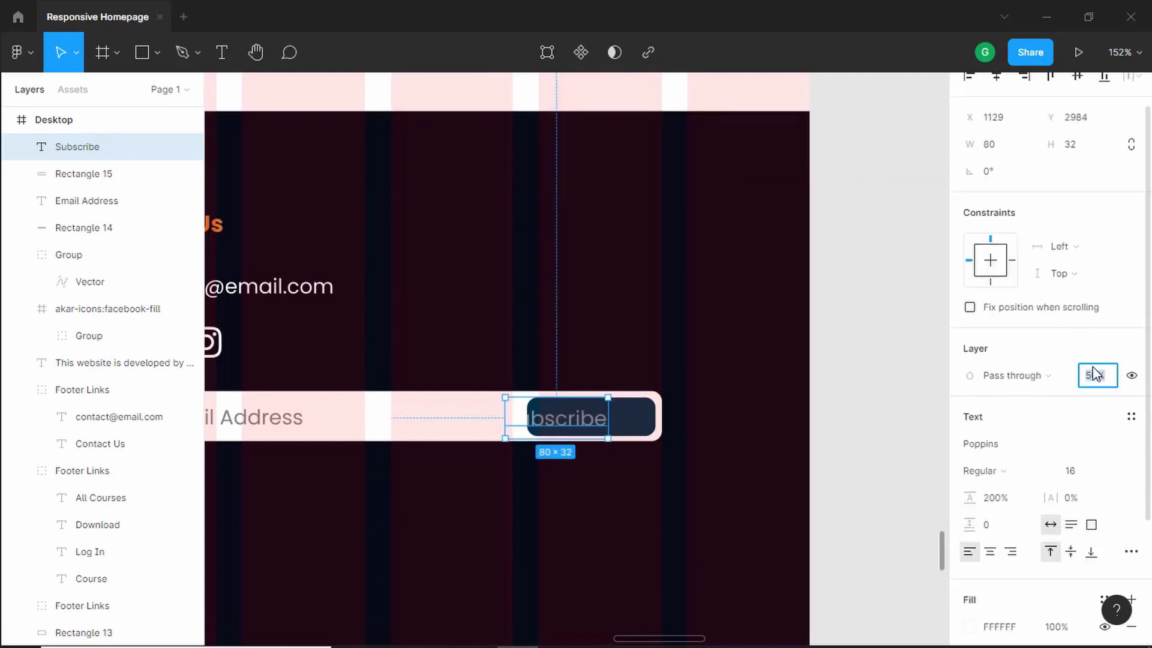
pyautogui.click(1096, 374)
pyautogui.write('100')
pyautogui.press('Return')
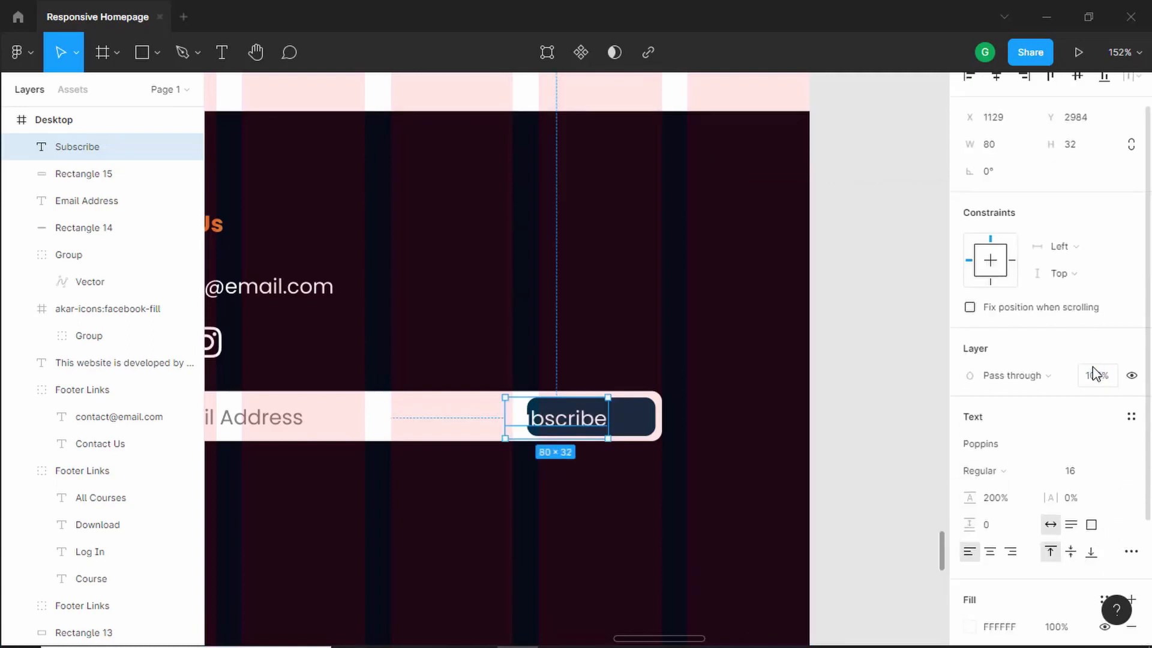
# - Extend the button rectangle's left edge so it fully covers the Subscribe text
pyautogui.scroll(3, 642, 412)
pyautogui.click(694, 416)
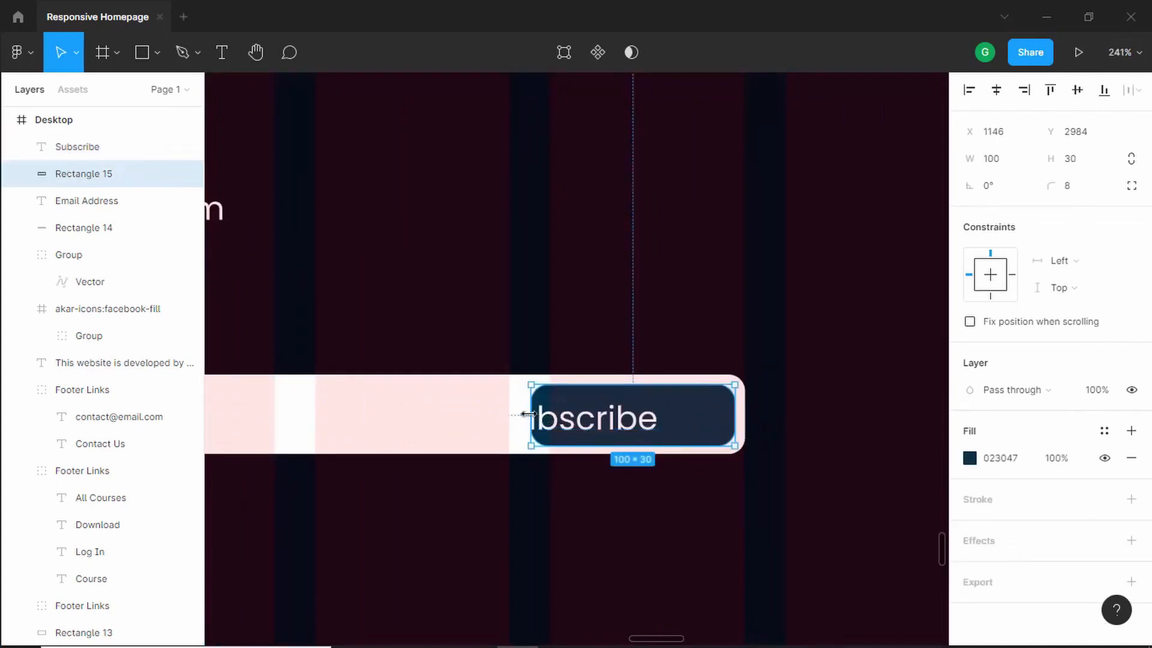
pyautogui.moveTo(529, 413); pyautogui.dragTo(459, 414)
pyautogui.click(617, 423)
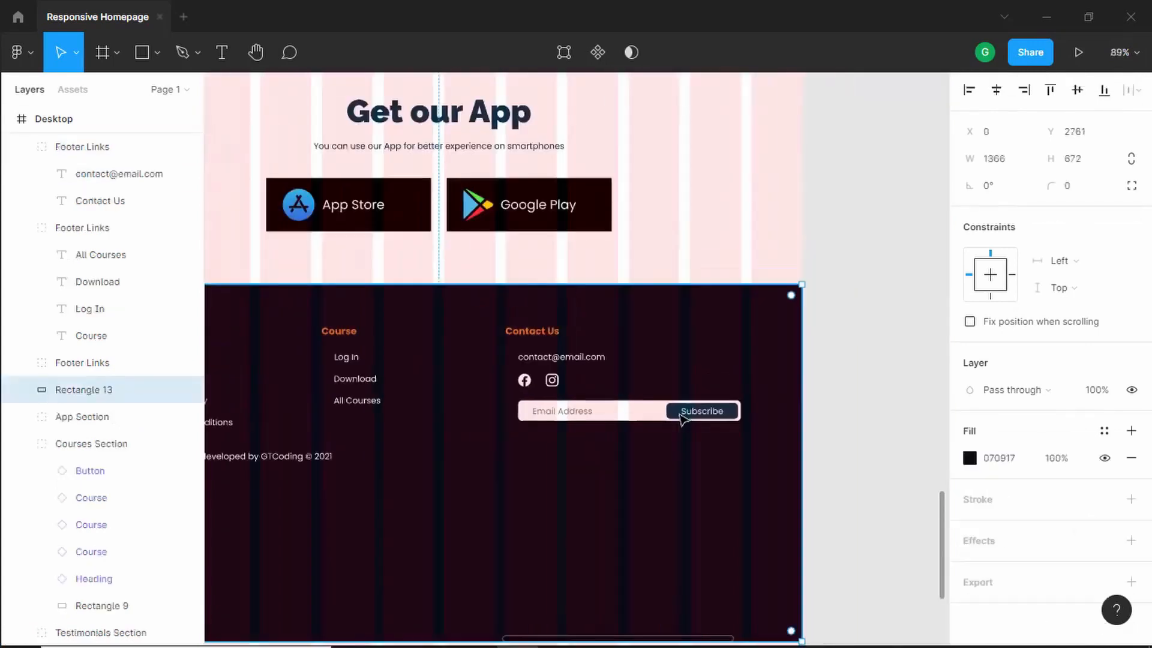
# - Hide the Desktop frame's layout grid
pyautogui.scroll(-5, 682, 418)
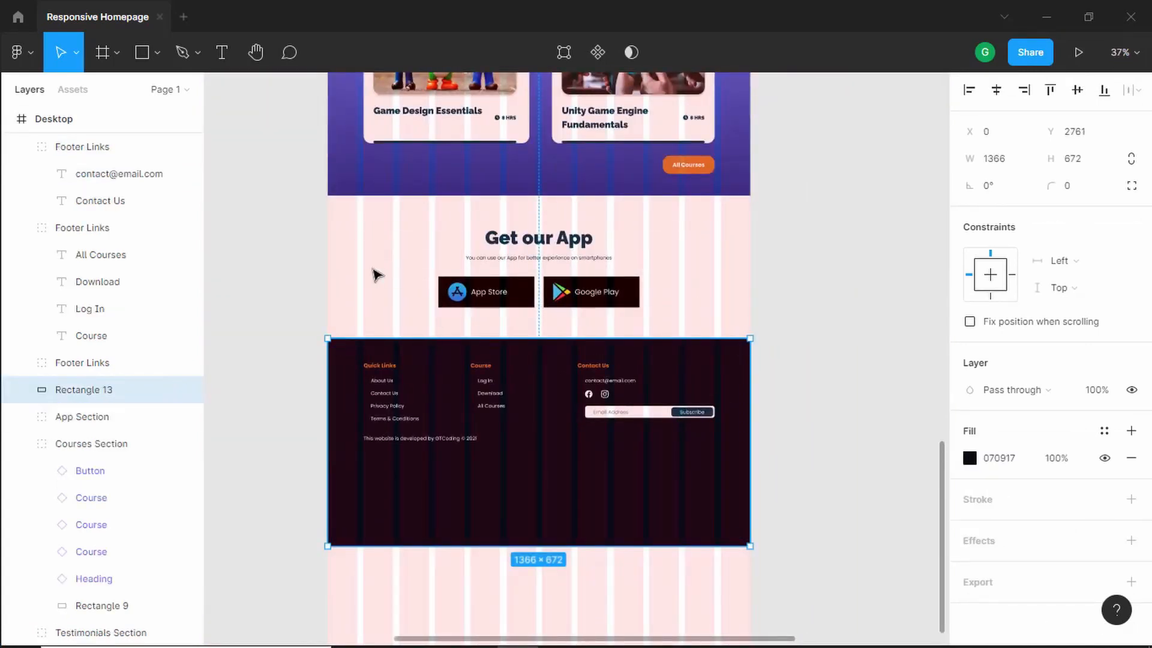
pyautogui.press('Escape')
pyautogui.click(1104, 349)
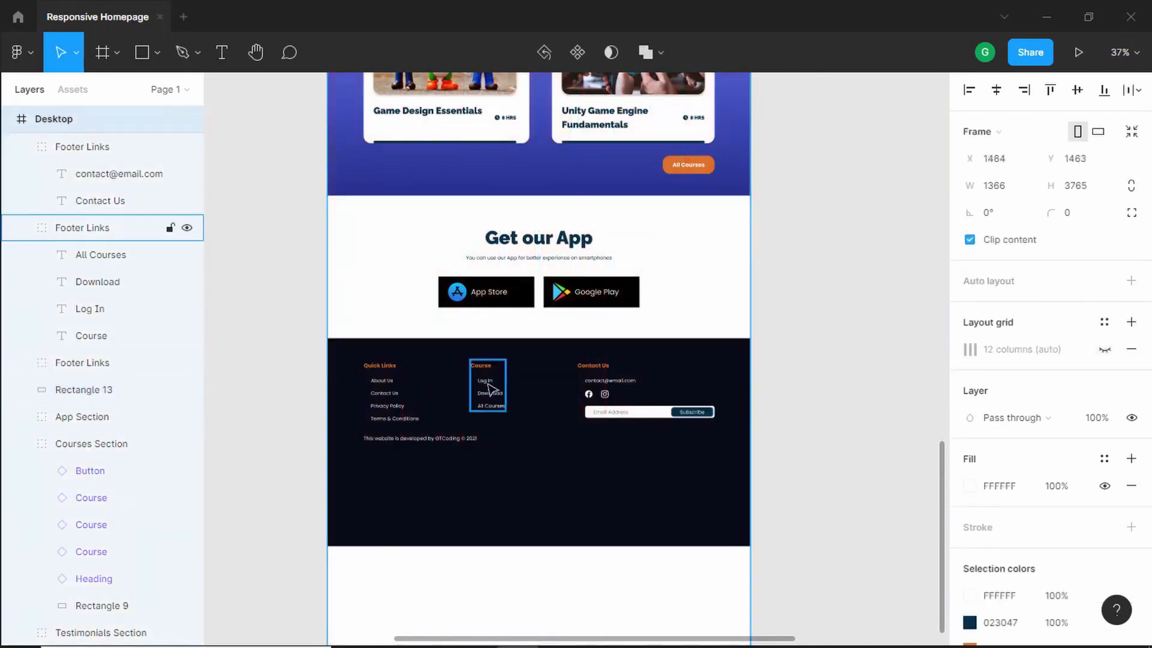
# - Shift the Course links column slightly left to about x 427
pyautogui.scroll(5, 399, 410)
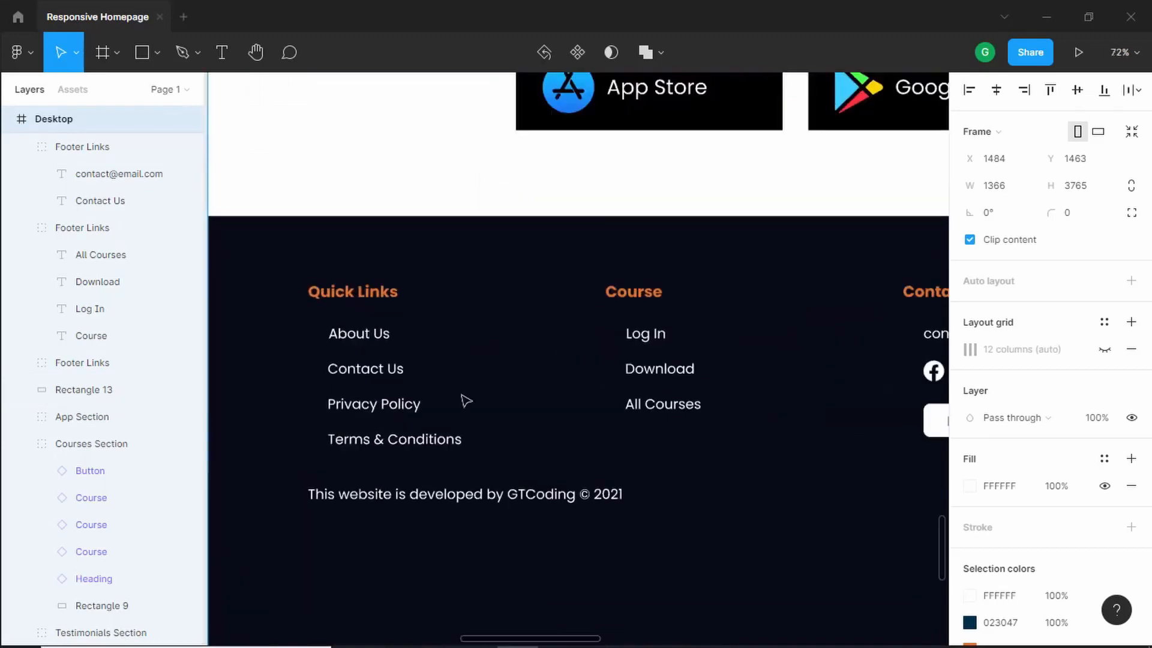
pyautogui.moveTo(656, 337); pyautogui.dragTo(629, 337)
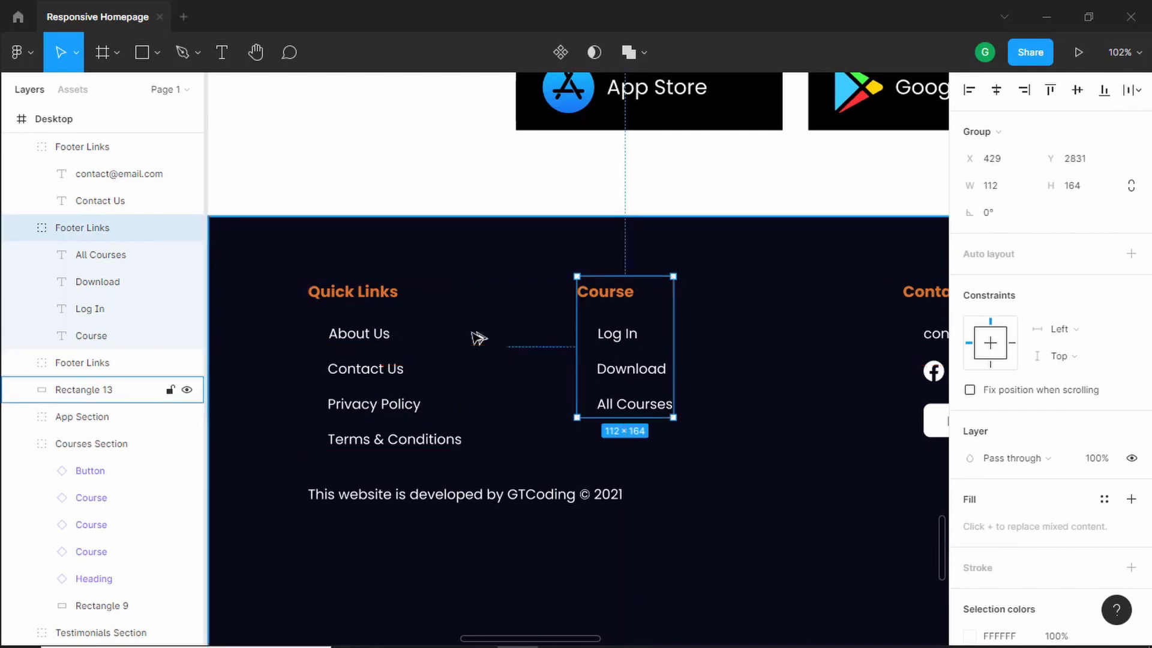
pyautogui.press('Left')
pyautogui.press('Left')
pyautogui.press('Left')
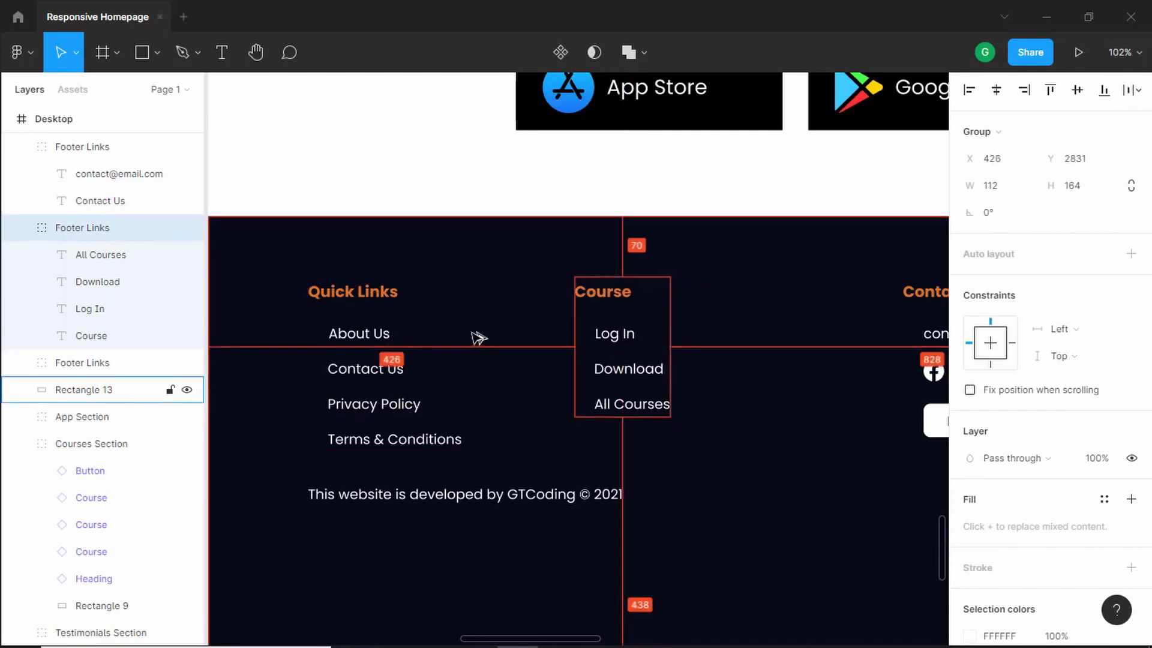
pyautogui.press('Right')
# - Ungroup the Contact Us footer links group
pyautogui.scroll(-3, 561, 336)
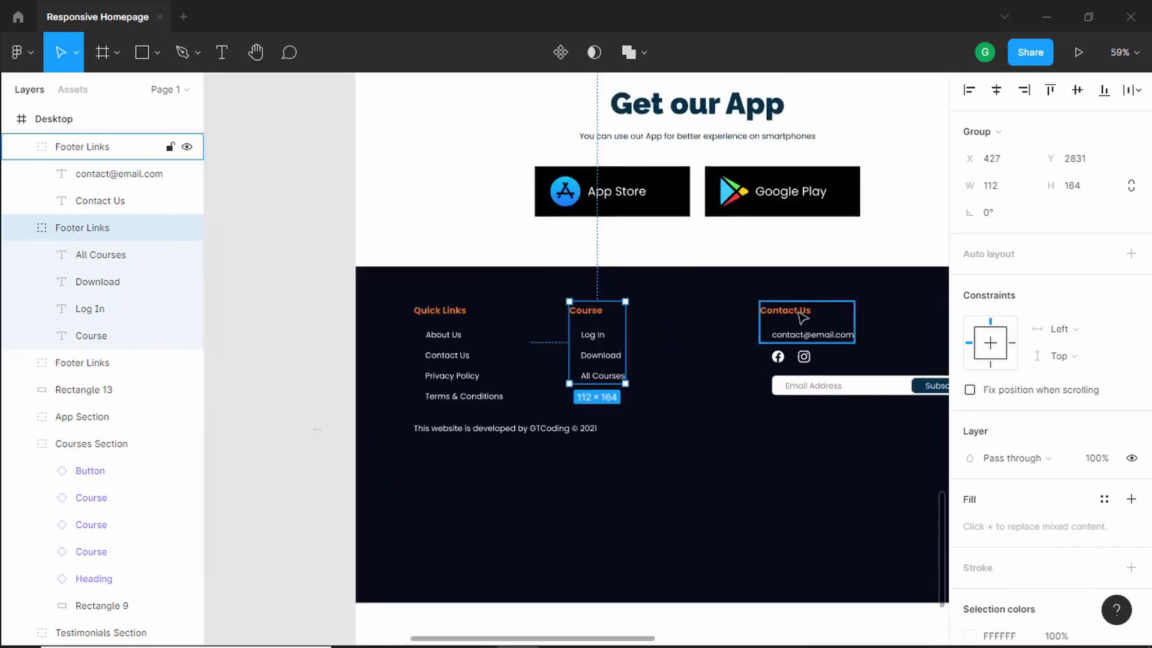
pyautogui.click(803, 318)
pyautogui.scroll(2, 769, 367)
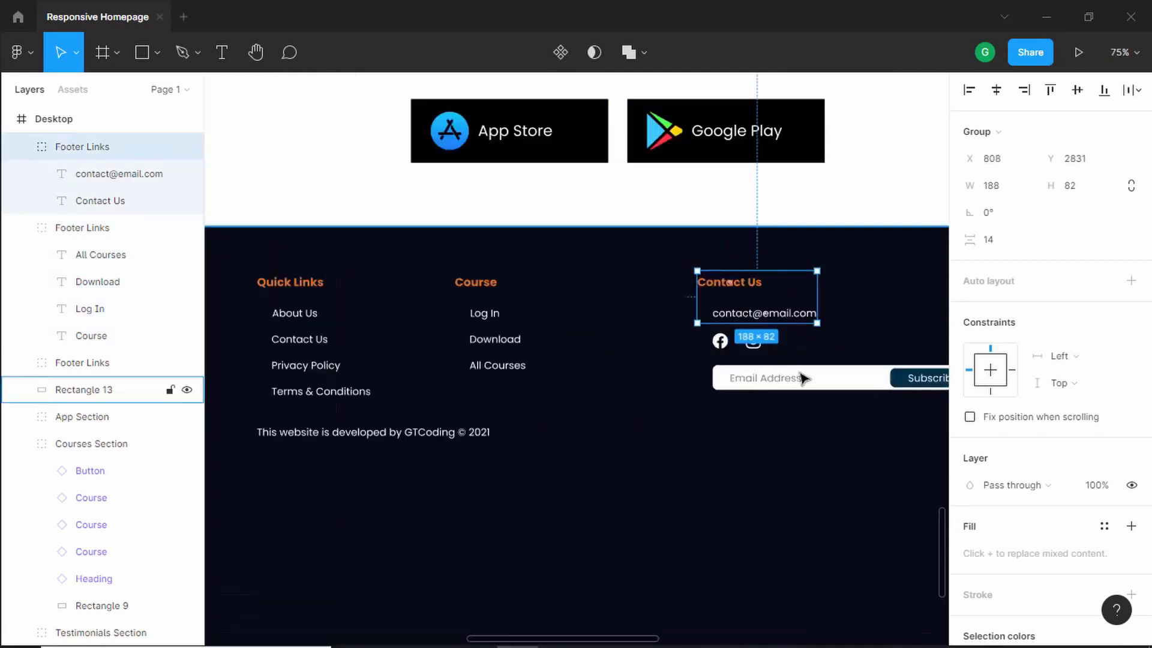
pyautogui.rightClick(722, 297)
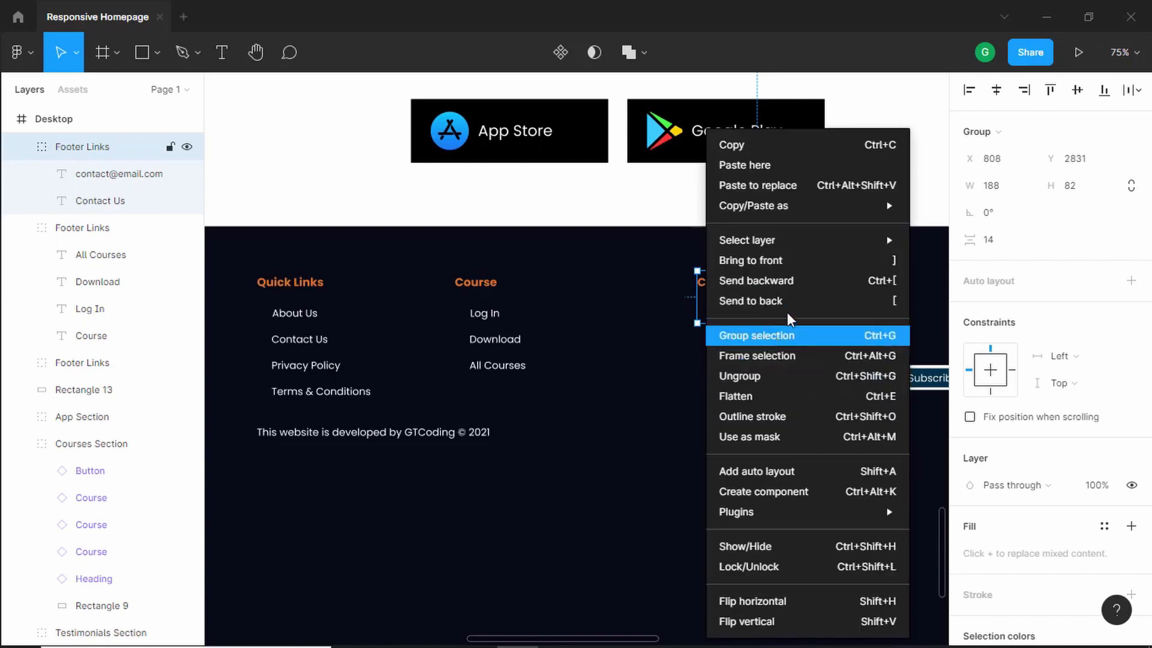
pyautogui.click(789, 376)
# - Group the Contact Us heading, email, social icons and subscribe field, and move the group left to about x 698
pyautogui.click(689, 399)
pyautogui.scroll(-1, 689, 398)
pyautogui.scroll(-3, 755, 401)
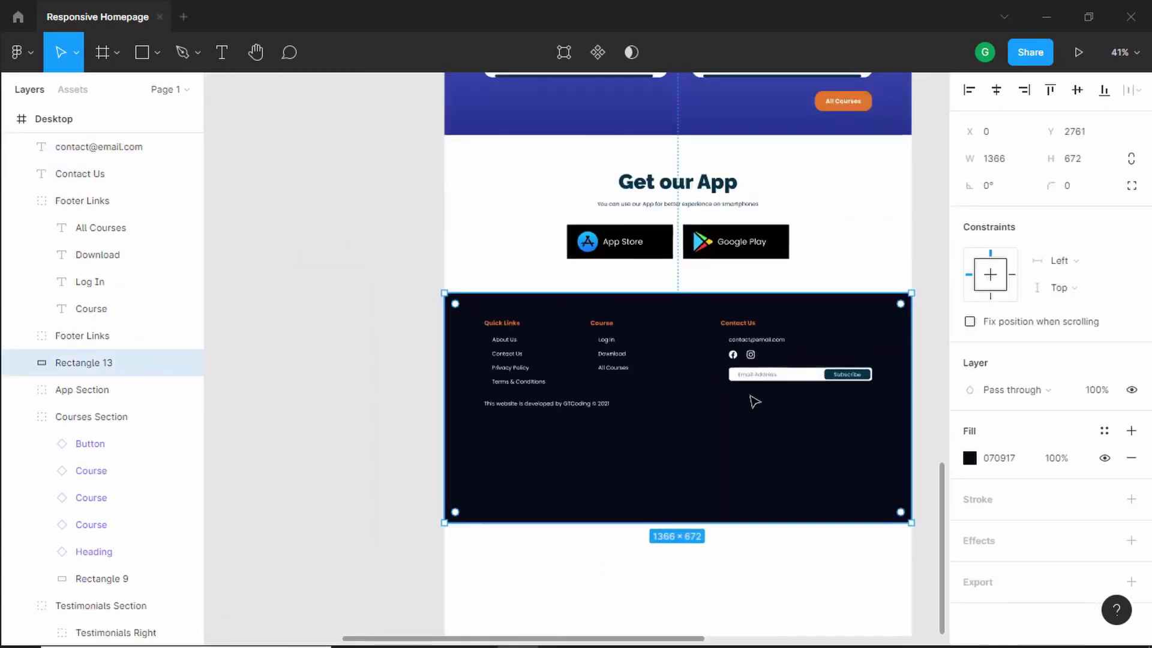
pyautogui.click(736, 324)
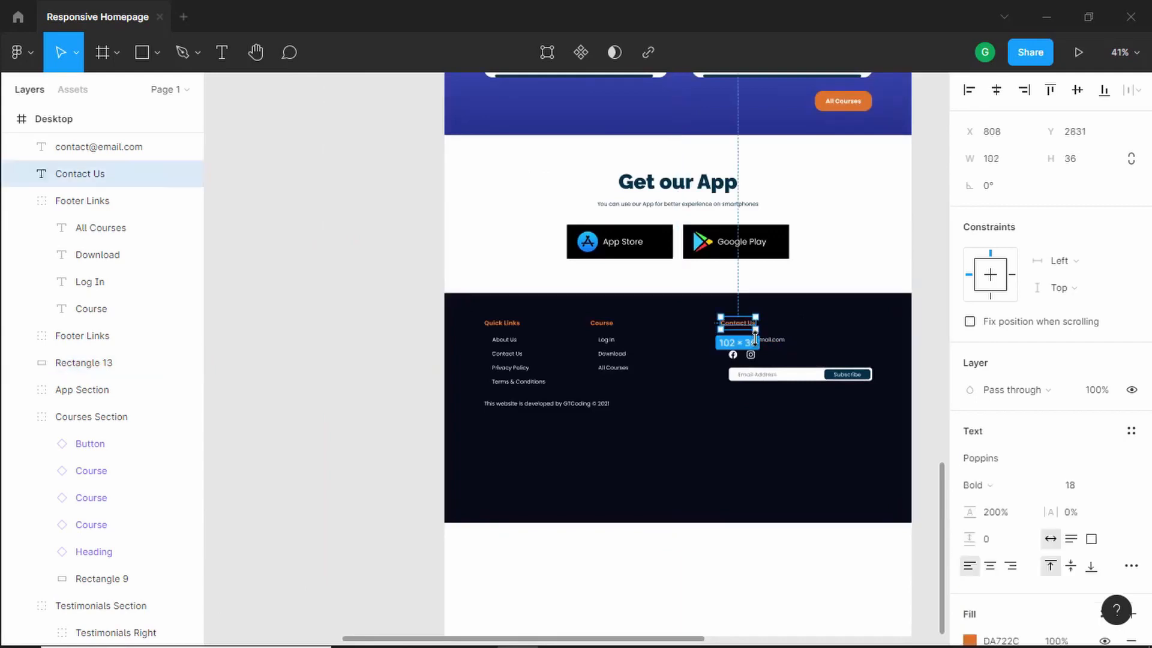
pyautogui.click(767, 343)
pyautogui.scroll(4, 768, 345)
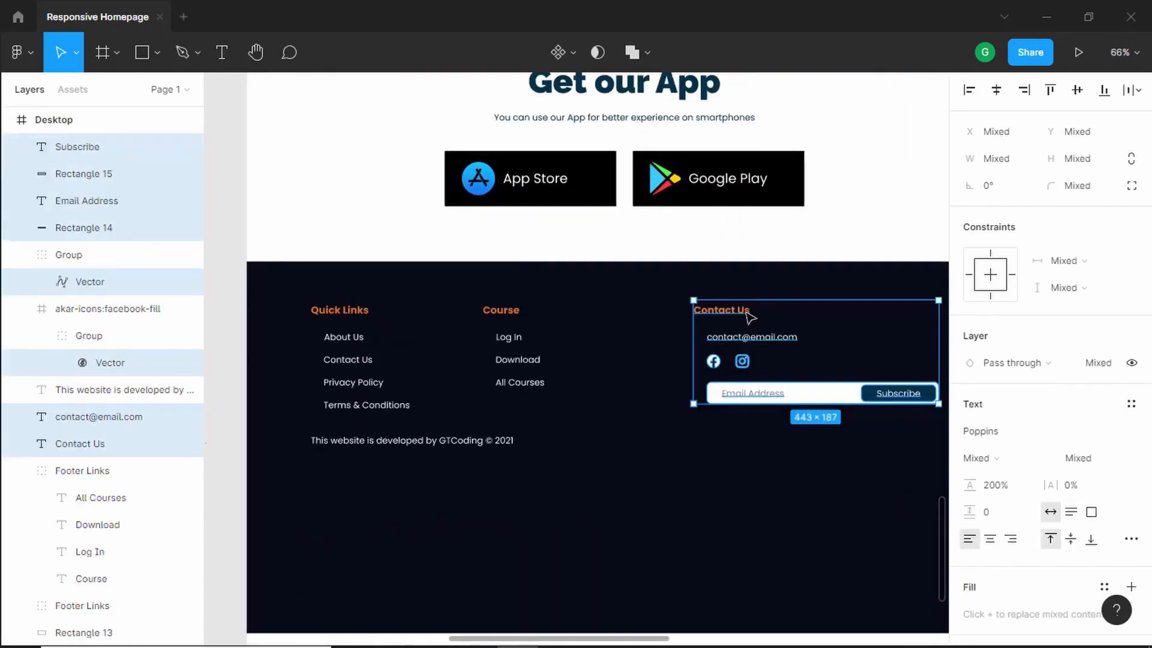
pyautogui.hotkey('ctrl', 'g')
pyautogui.click(729, 280)
pyautogui.click(732, 321)
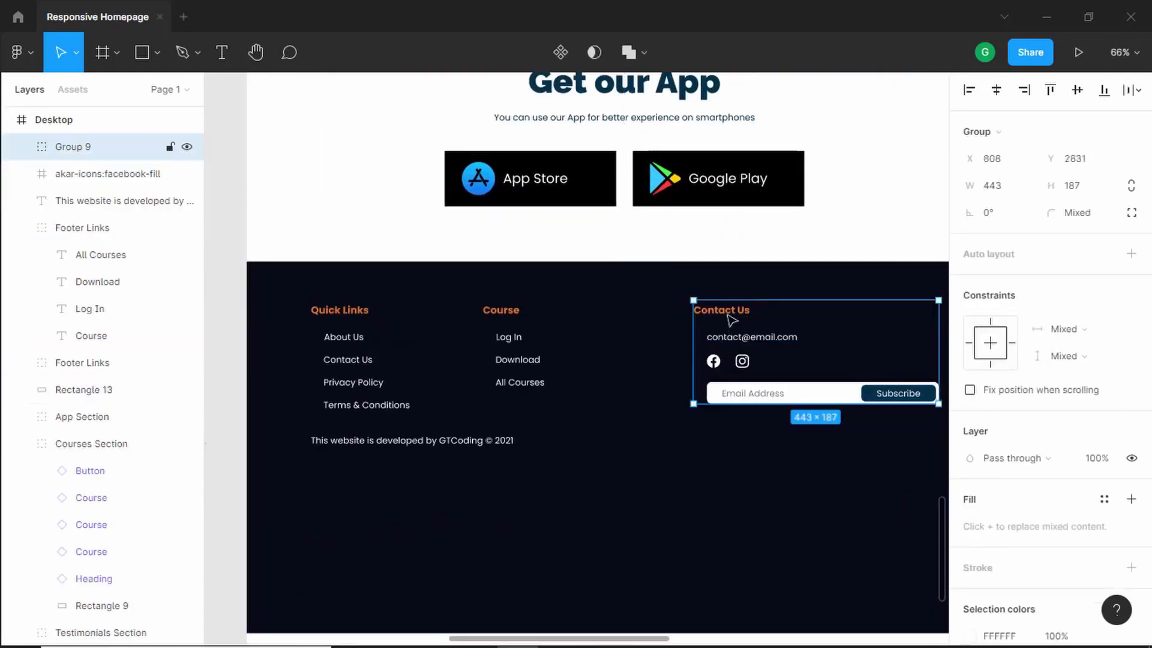
pyautogui.moveTo(731, 322); pyautogui.dragTo(667, 319)
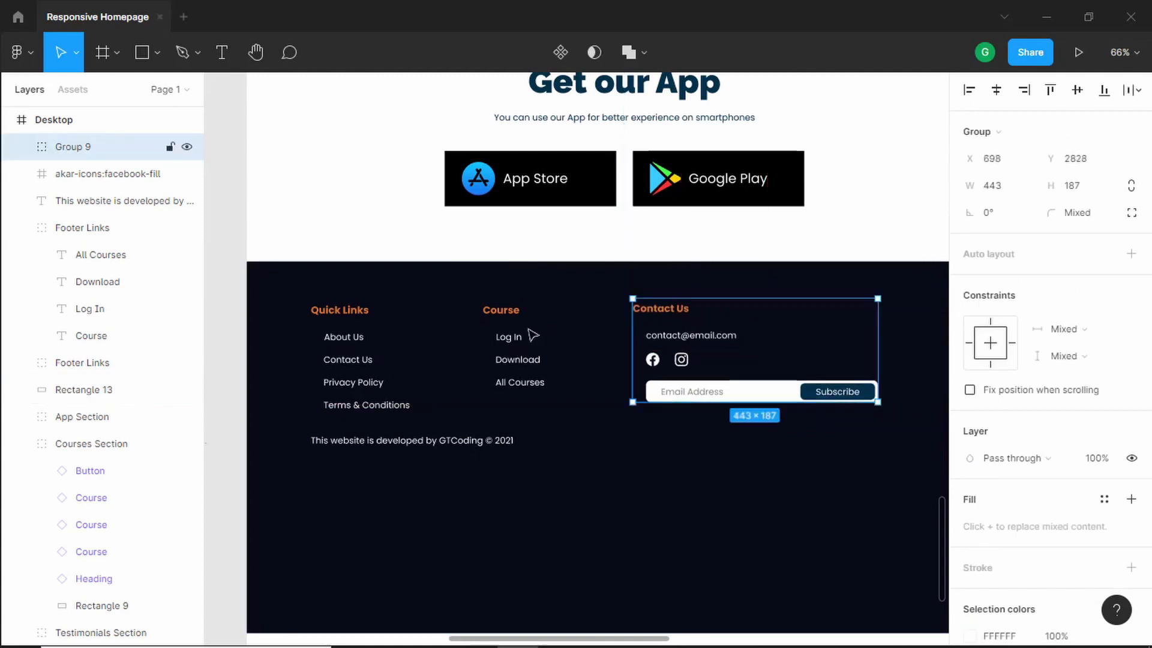
# - Widen the email address field rectangle by extending its right edge
pyautogui.press('alt')
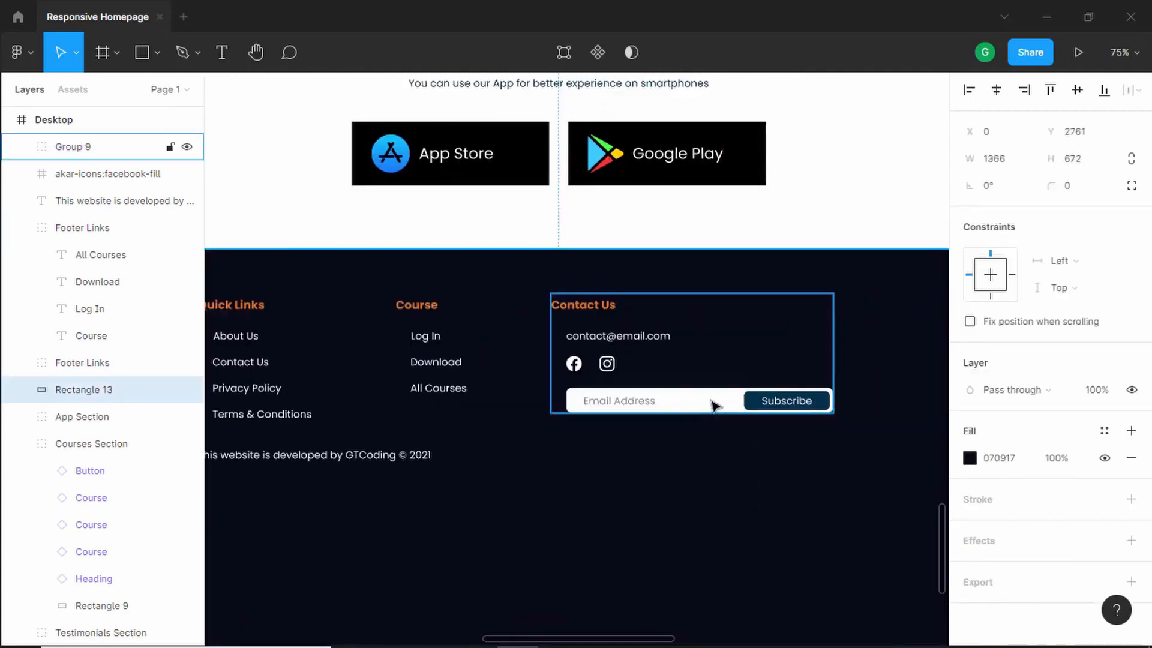
pyautogui.click(659, 402)
pyautogui.doubleClick(719, 400)
pyautogui.scroll(-3, 773, 408)
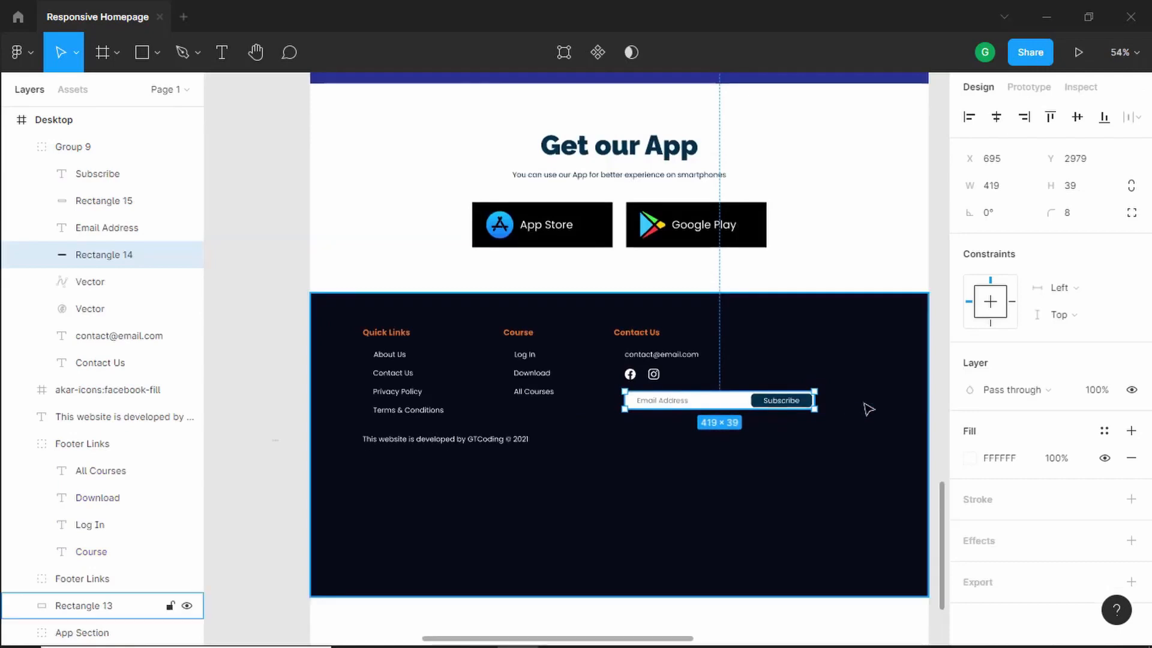
pyautogui.scroll(5, 864, 405)
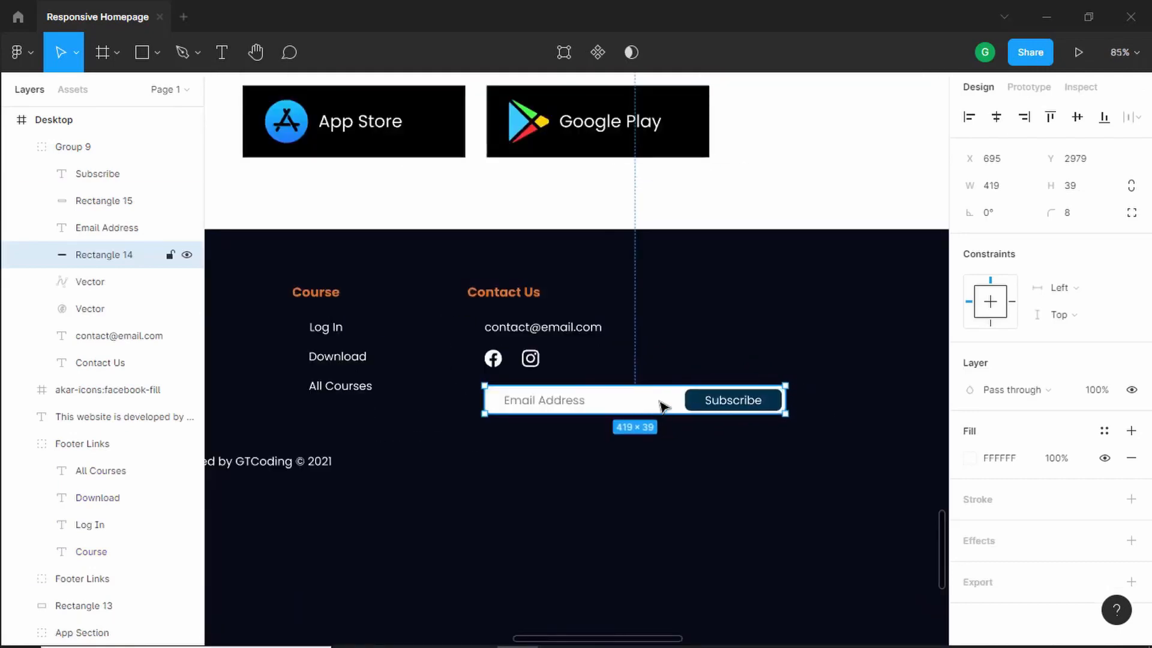
pyautogui.doubleClick(663, 406)
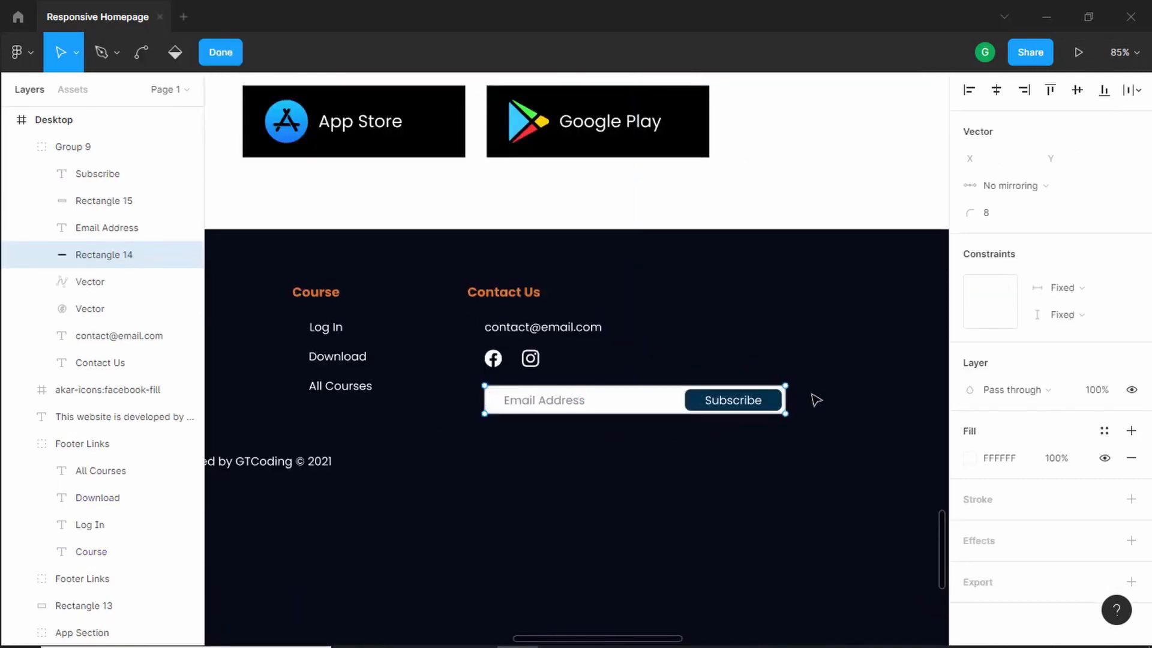
pyautogui.press('Escape')
pyautogui.moveTo(789, 402); pyautogui.dragTo(859, 400)
# - Move the Subscribe text and its button rectangle together to the right end of the widened email field
pyautogui.click(724, 406)
pyautogui.scroll(3, 774, 400)
pyautogui.scroll(3, 777, 405)
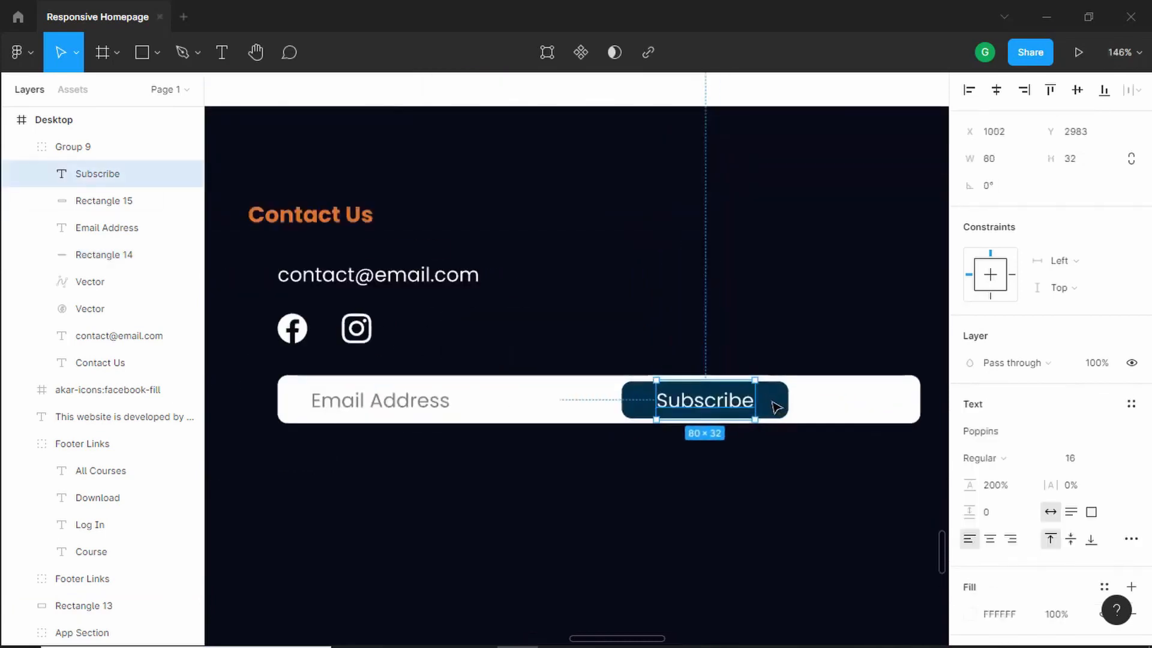
pyautogui.keyDown('shift'); pyautogui.click(775, 405); pyautogui.keyUp('shift')
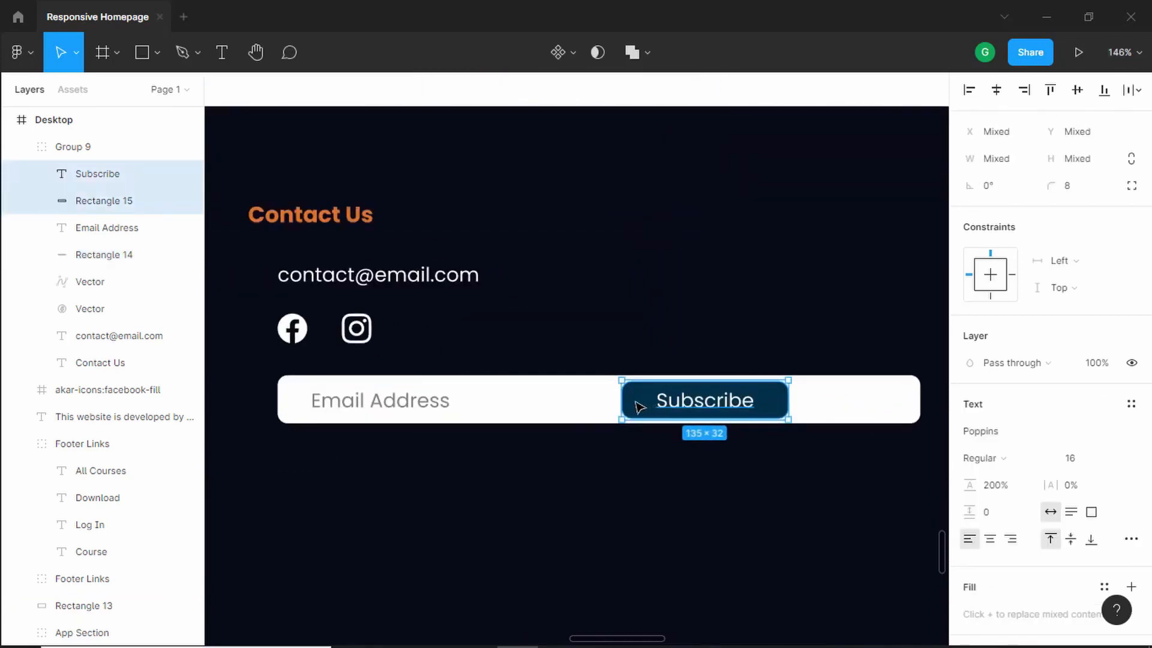
pyautogui.moveTo(637, 407); pyautogui.dragTo(762, 407)
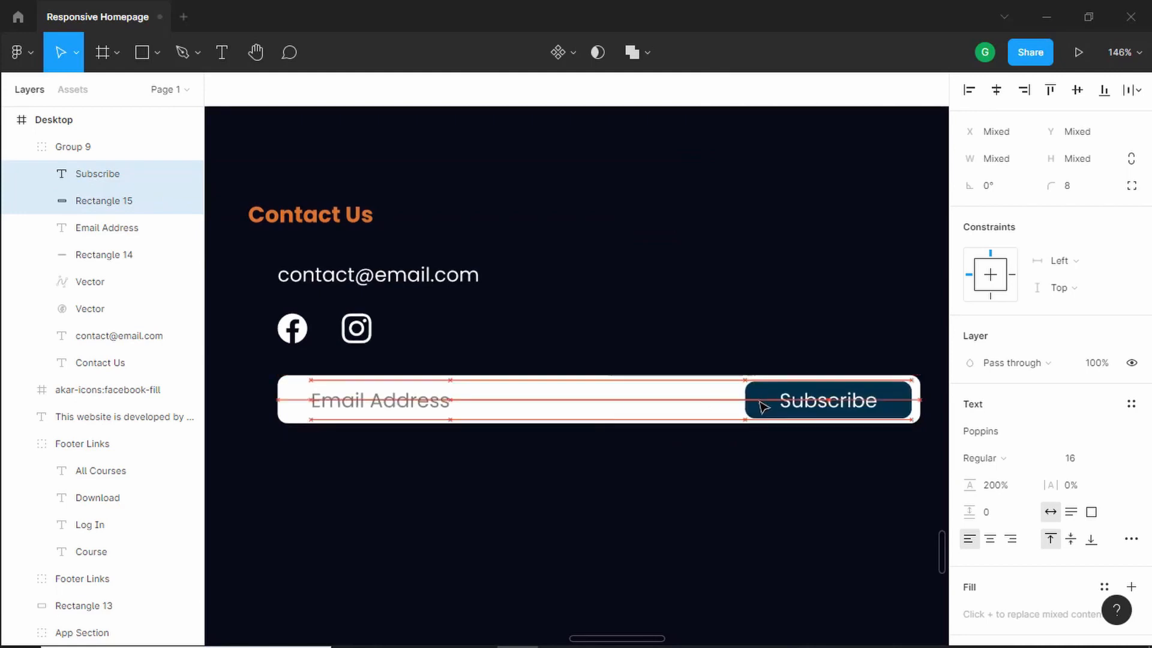
# - Shorten the footer background rectangle to a height of 409
pyautogui.click(571, 424)
pyautogui.scroll(-6, 570, 426)
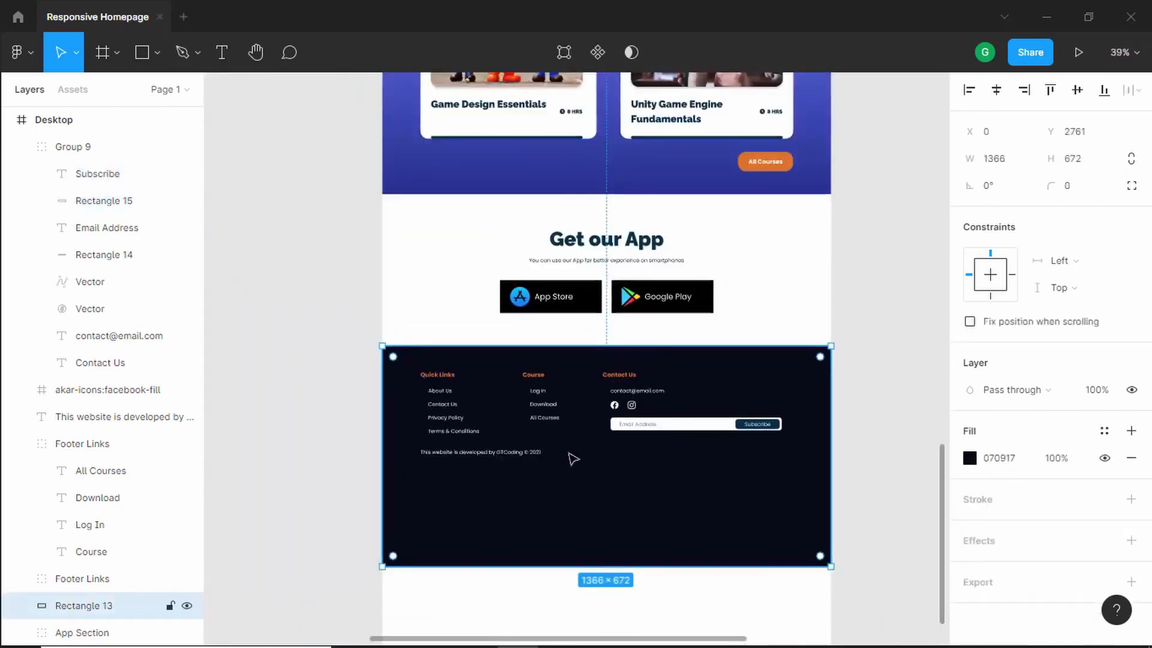
pyautogui.scroll(-3, 536, 516)
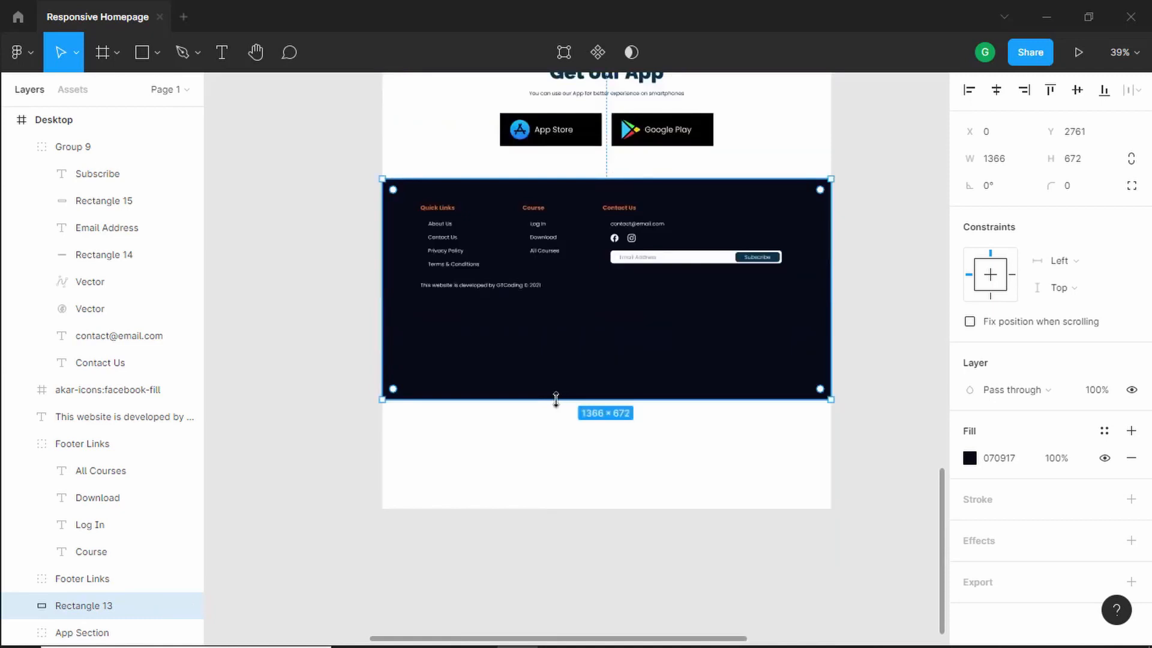
pyautogui.moveTo(556, 394); pyautogui.dragTo(555, 321)
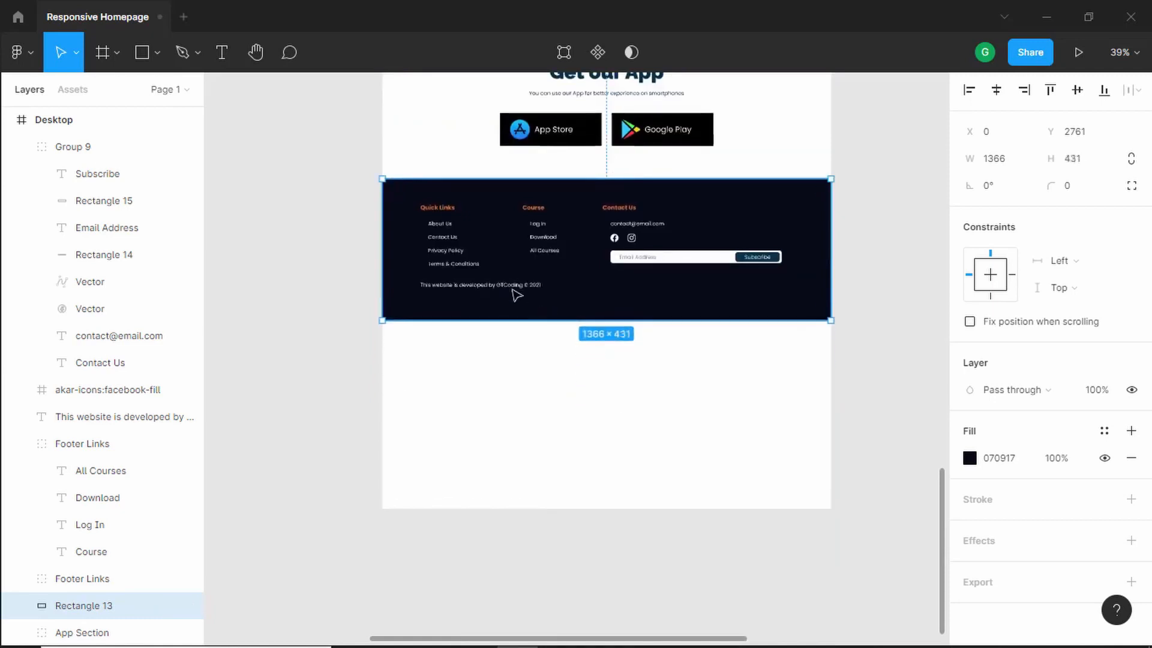
pyautogui.scroll(2, 497, 284)
pyautogui.scroll(3, 497, 284)
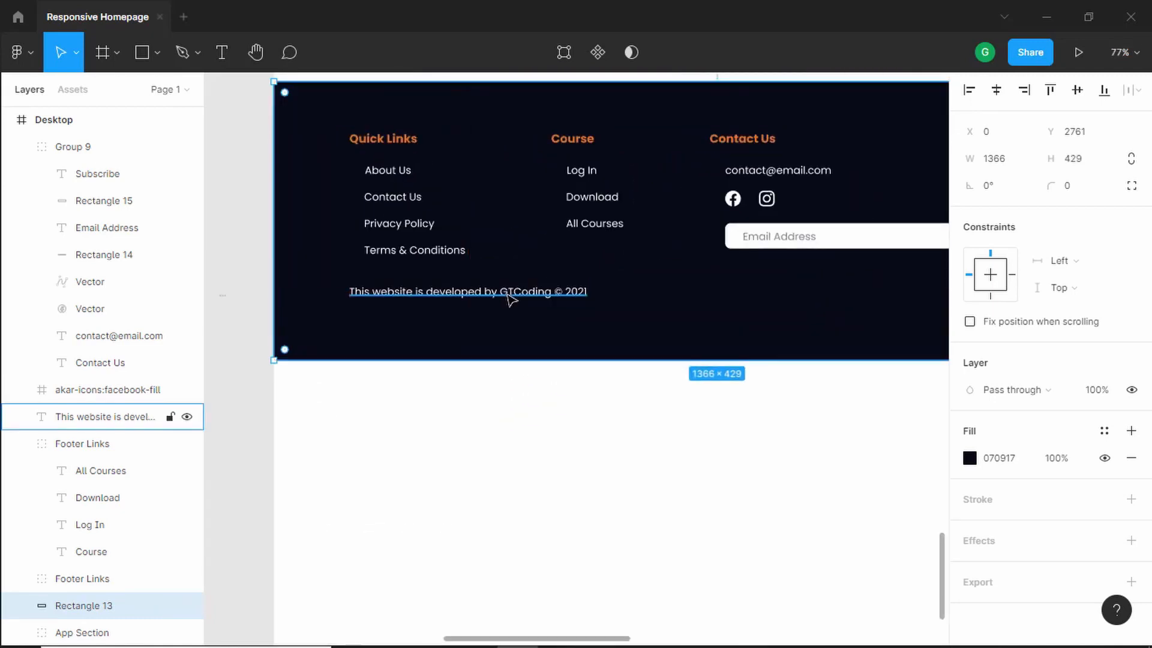
pyautogui.hotkey('ctrl', 'shift', 'Up')
pyautogui.hotkey('ctrl', 'shift', 'Up')
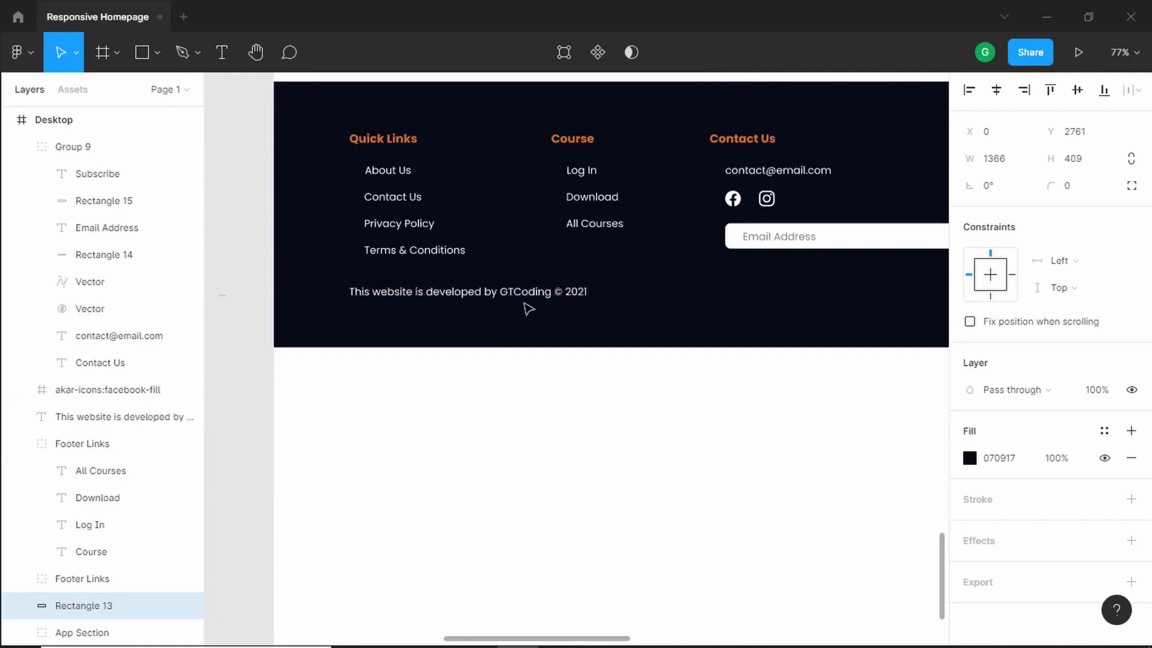
pyautogui.press('alt')
# - Inspect the stray Instagram icon frame lying outside the Desktop frame
pyautogui.scroll(-5, 528, 308)
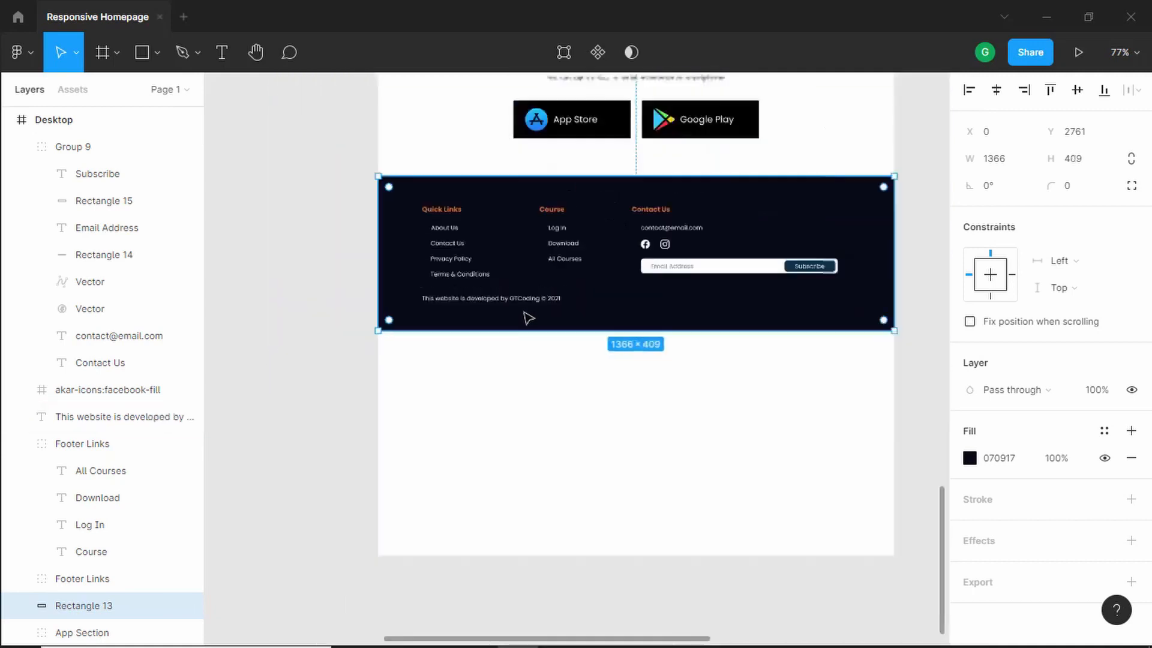
pyautogui.moveTo(308, 430); pyautogui.dragTo(838, 197)
pyautogui.scroll(4, 377, 316)
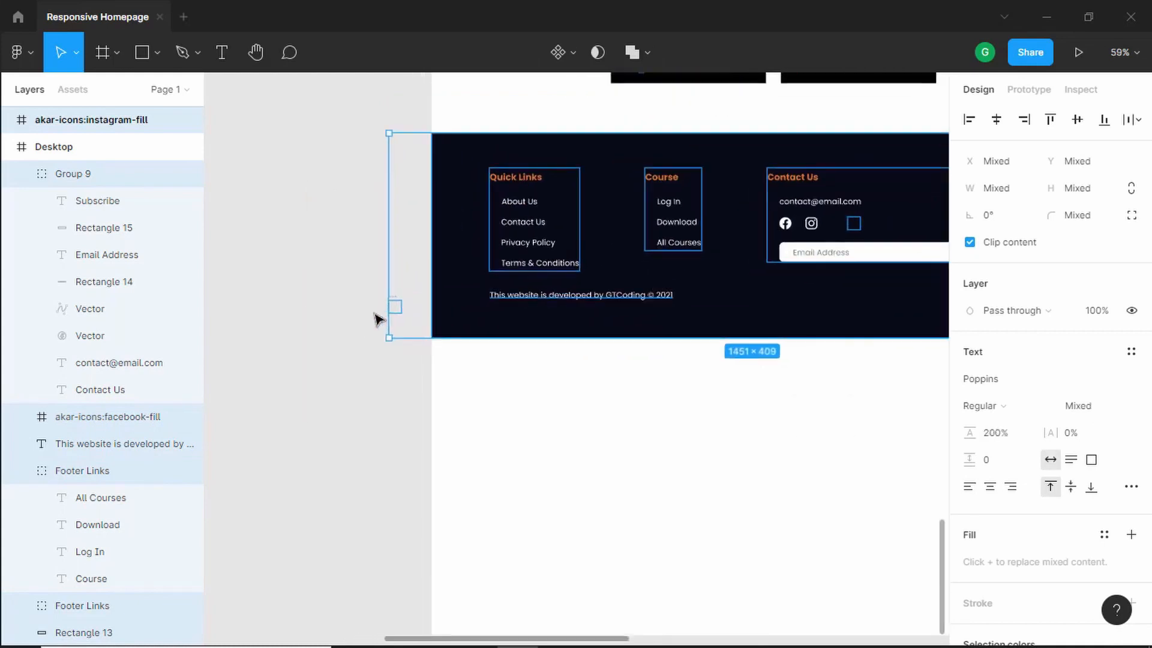
pyautogui.click(354, 309)
pyautogui.moveTo(329, 293); pyautogui.dragTo(411, 348)
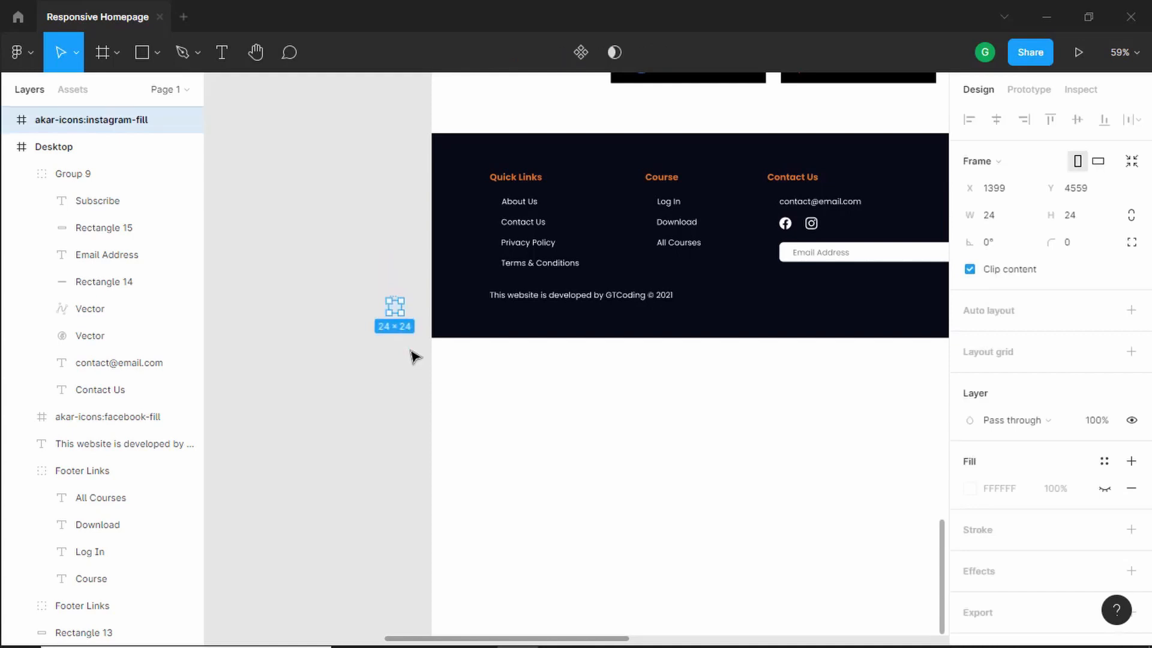
pyautogui.click(413, 356)
# - Group all footer elements together and rename the group Footer
pyautogui.scroll(-3, 337, 430)
pyautogui.moveTo(309, 417); pyautogui.dragTo(772, 259)
pyautogui.rightClick(508, 290)
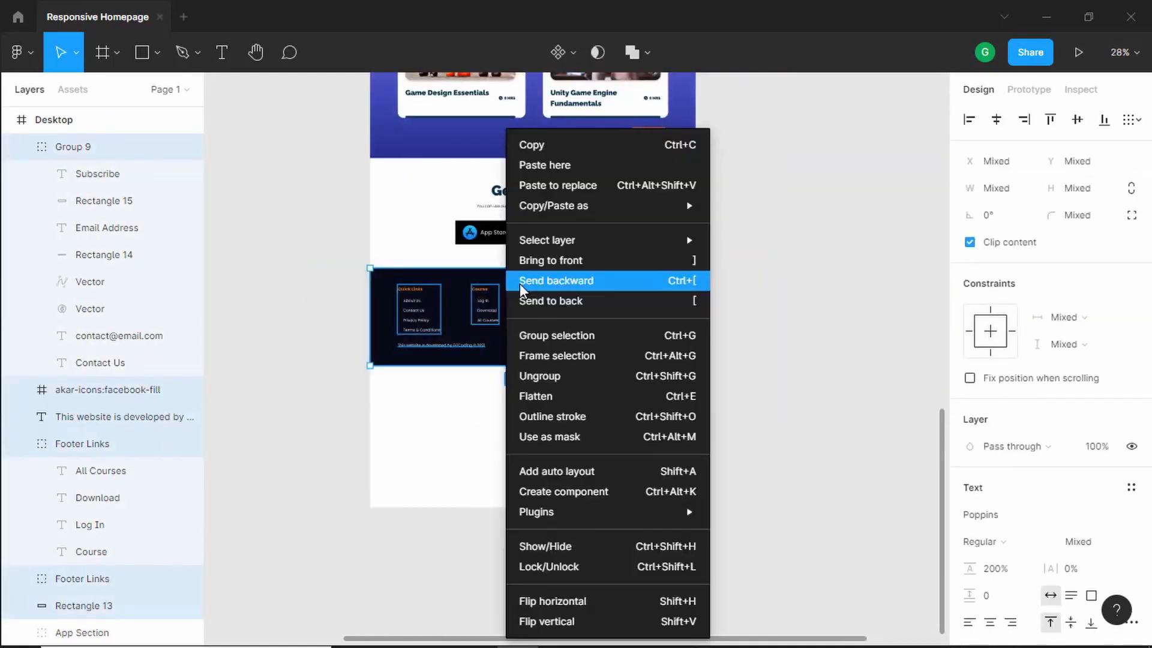
pyautogui.click(591, 336)
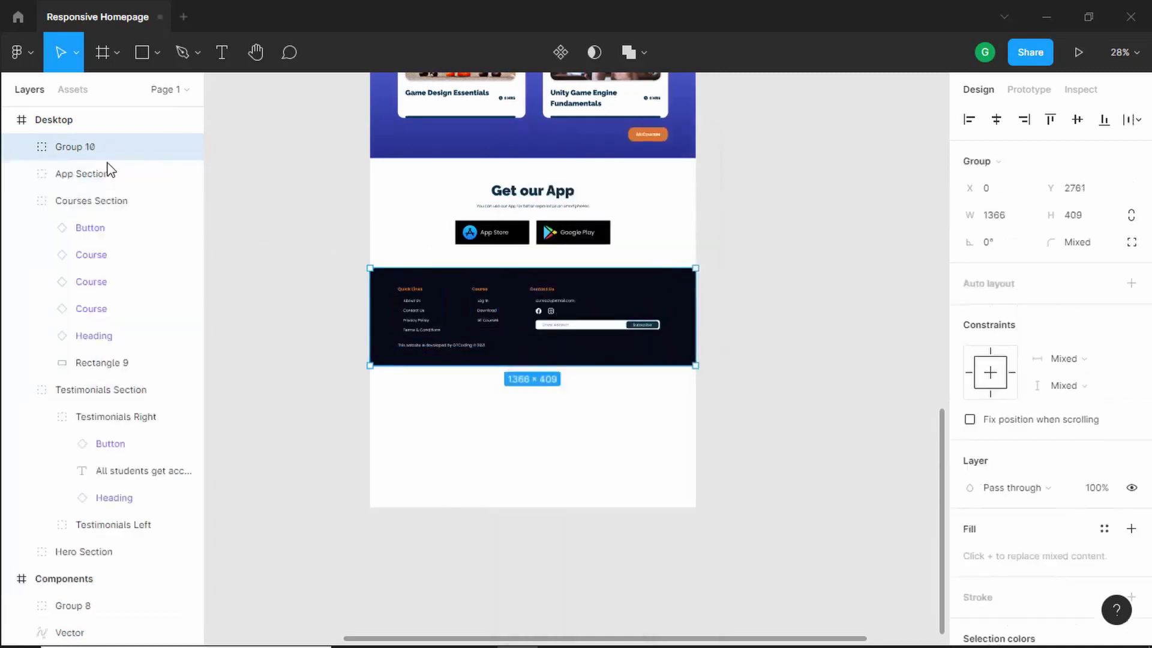
pyautogui.doubleClick(81, 149)
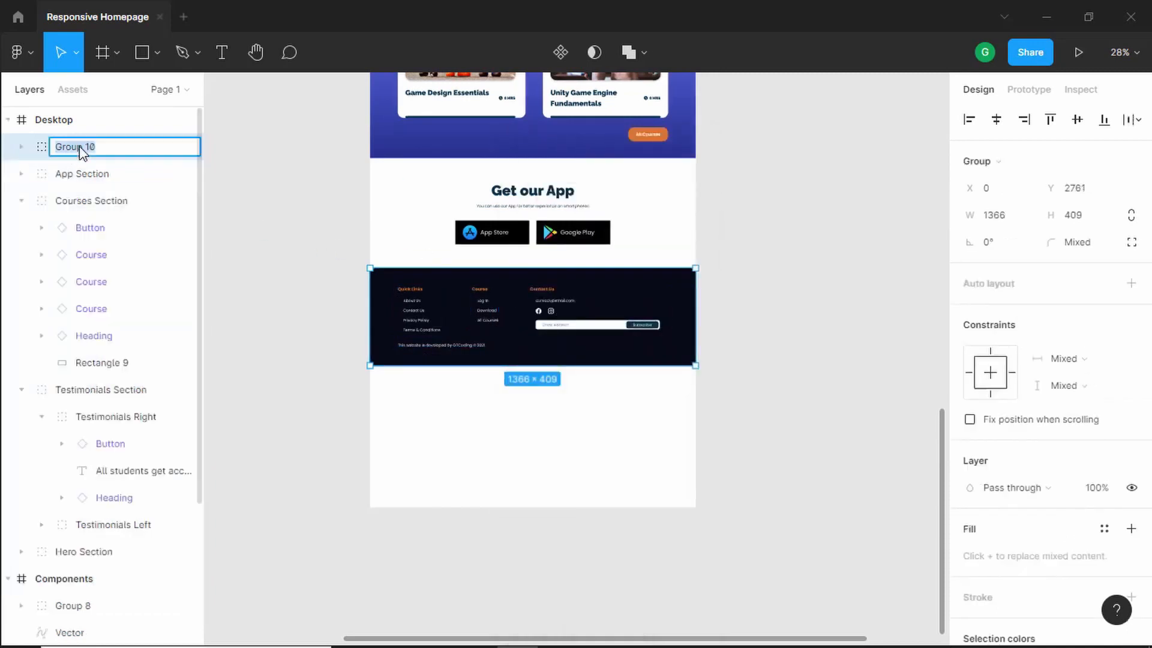
pyautogui.write('Footer')
pyautogui.press('Return')
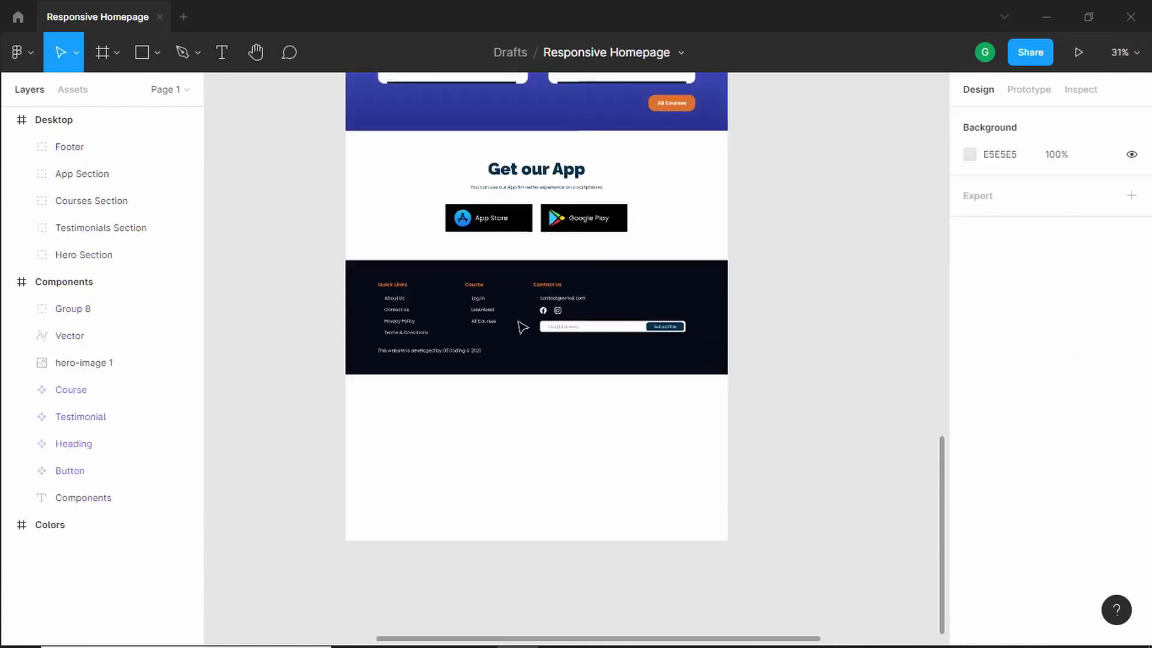
# - Set the Facebook and Instagram icon vectors' constraints to Left and Top
pyautogui.scroll(3, 516, 324)
pyautogui.scroll(-1, 515, 342)
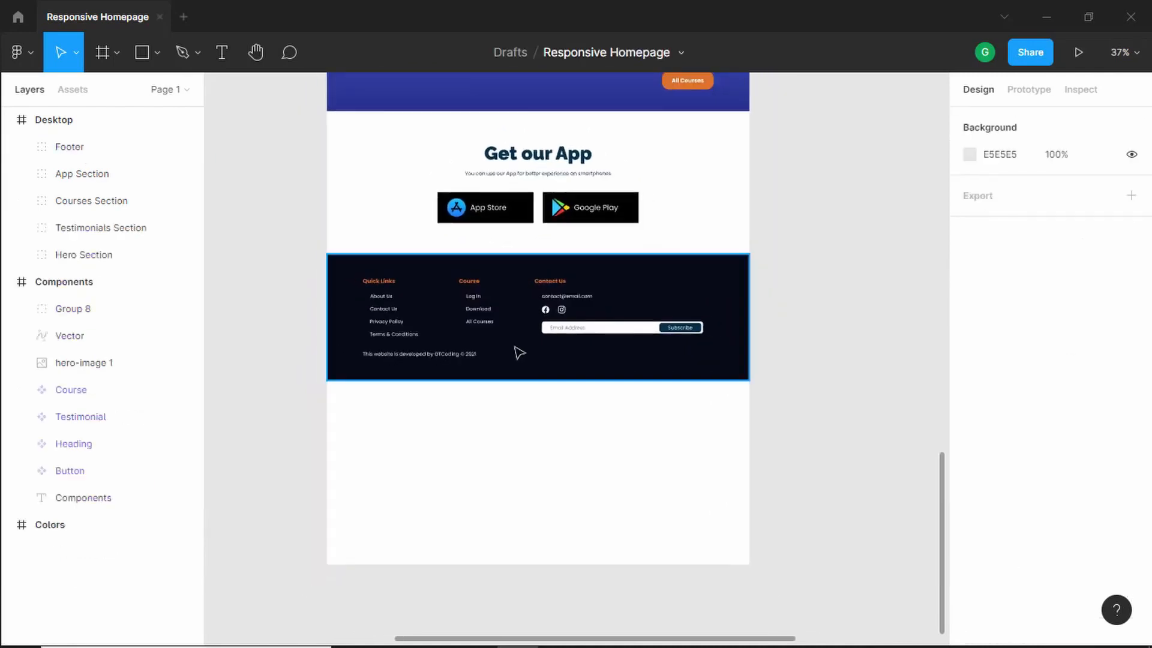
pyautogui.click(540, 441)
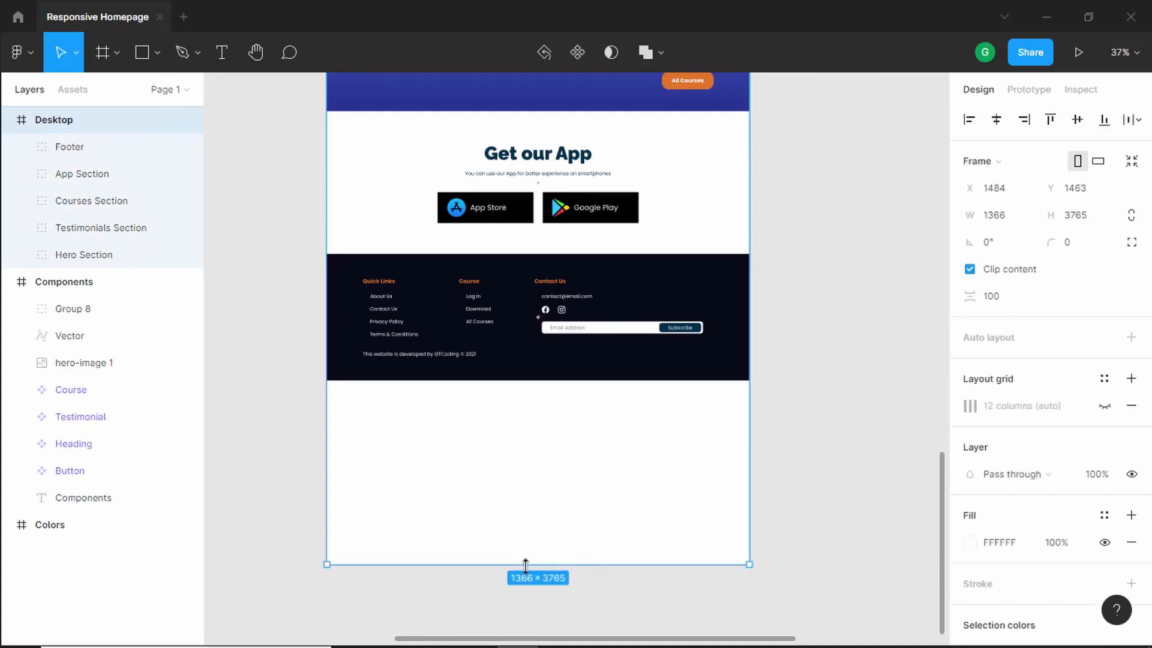
pyautogui.moveTo(526, 564)
pyautogui.mouseDown()
pyautogui.moveTo(535, 503)
pyautogui.moveTo(538, 564)
pyautogui.mouseUp()
pyautogui.scroll(8, 539, 312)
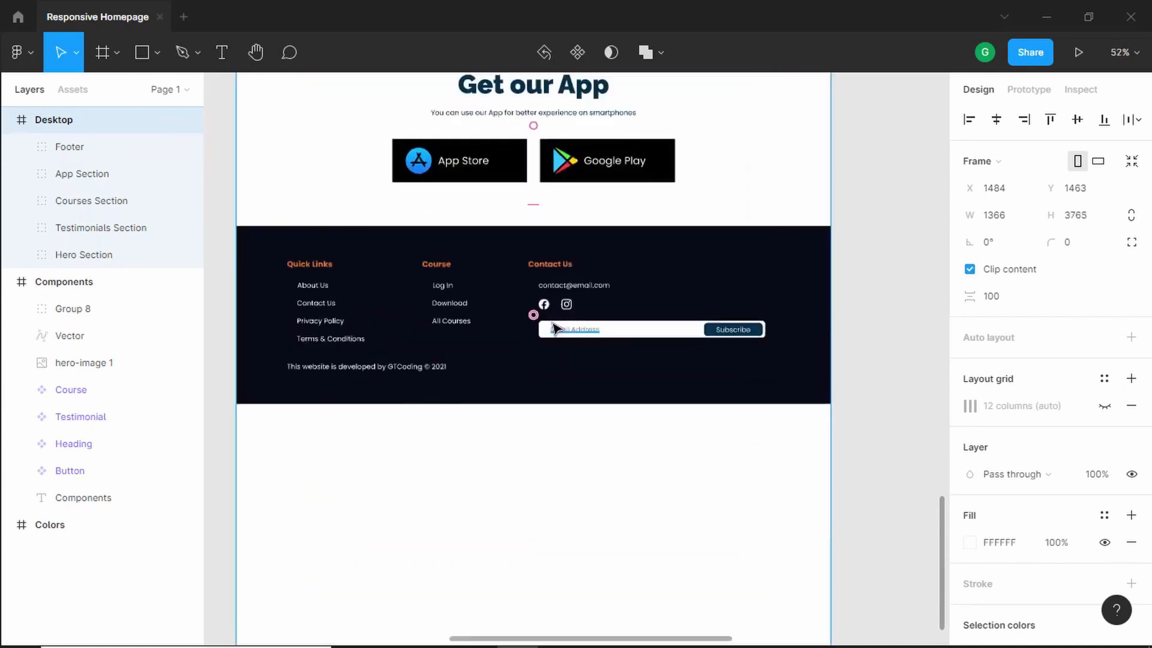
pyautogui.doubleClick(536, 286)
pyautogui.doubleClick(537, 286)
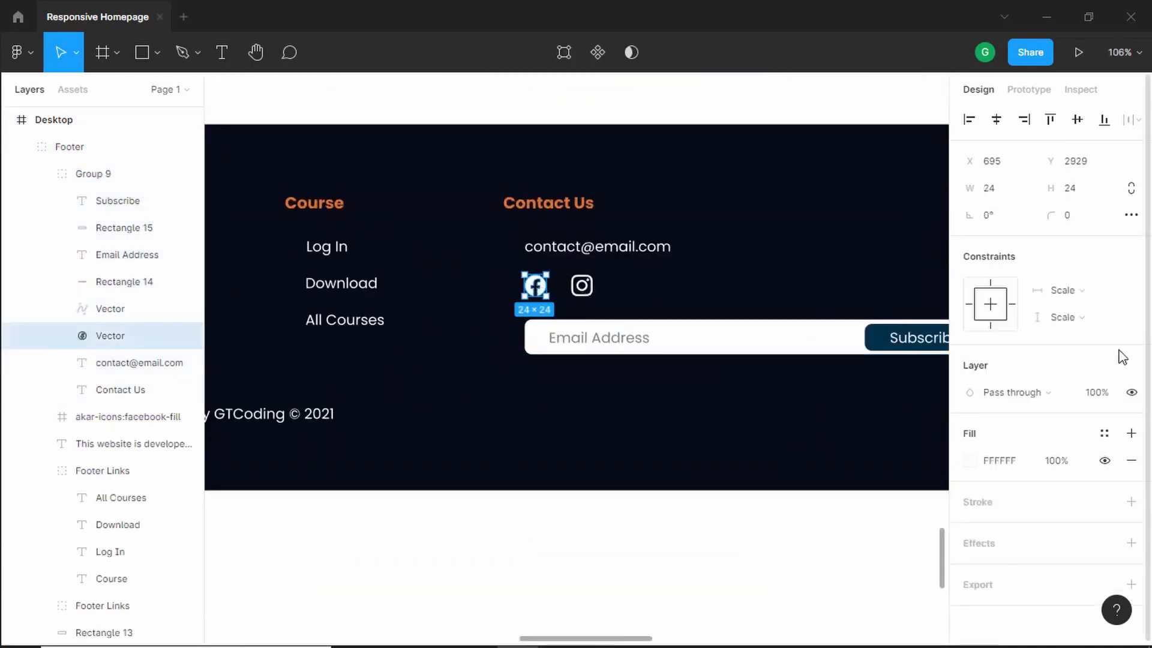
pyautogui.click(990, 282)
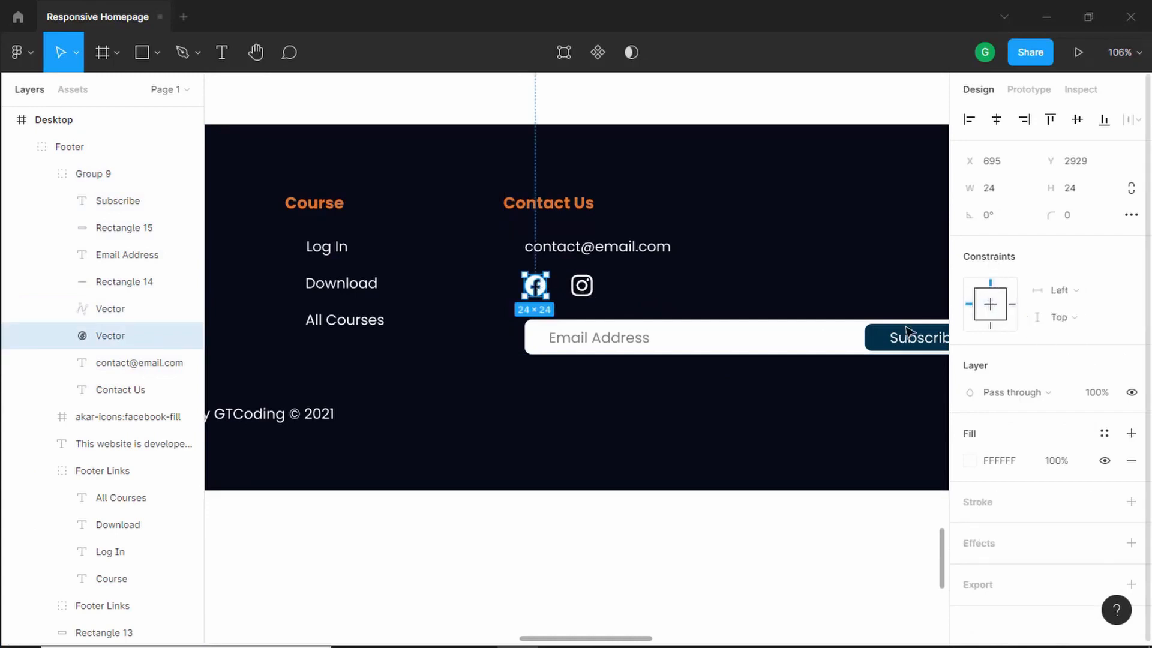
pyautogui.click(581, 285)
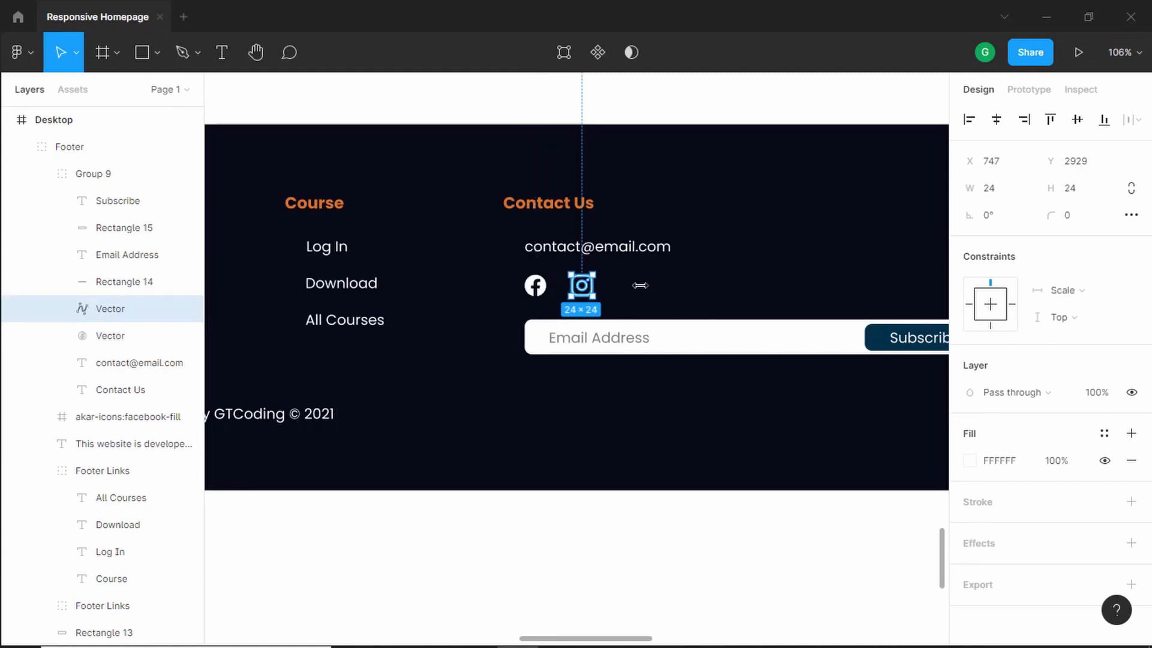
pyautogui.click(969, 304)
# - Shorten the Desktop frame to a height of about 3170 so it ends at the footer
pyautogui.scroll(-5, 840, 330)
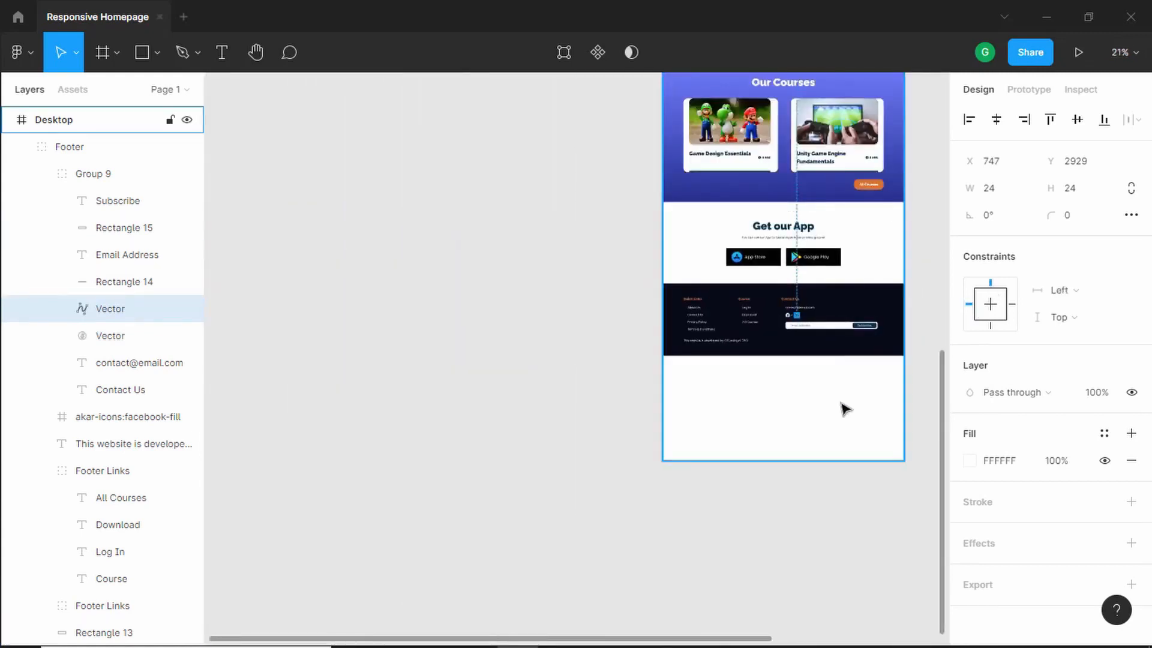
pyautogui.moveTo(789, 408); pyautogui.dragTo(614, 499)
pyautogui.click(706, 463)
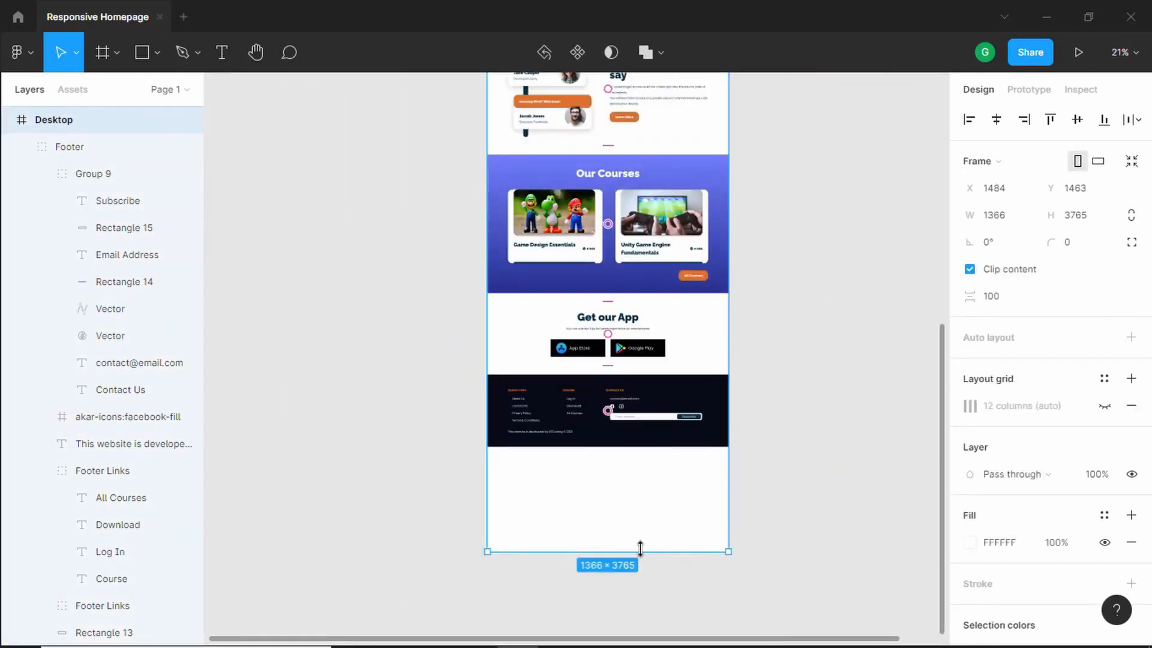
pyautogui.moveTo(640, 548); pyautogui.dragTo(642, 447)
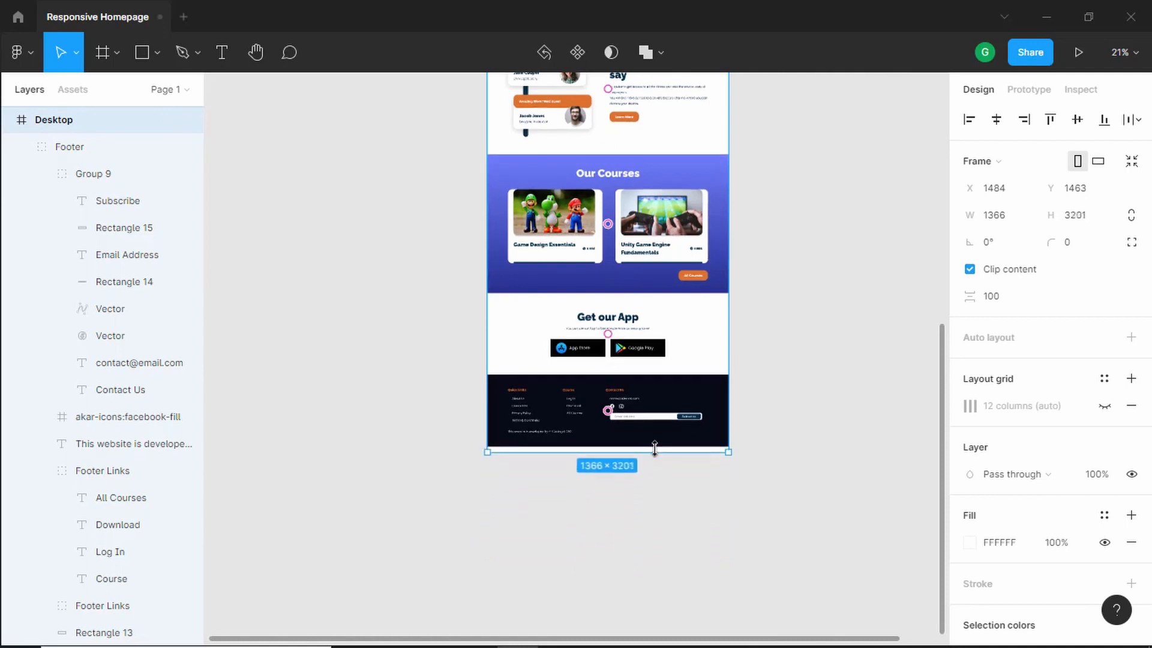
pyautogui.hotkey('shift', '2')
pyautogui.scroll(3, 745, 205)
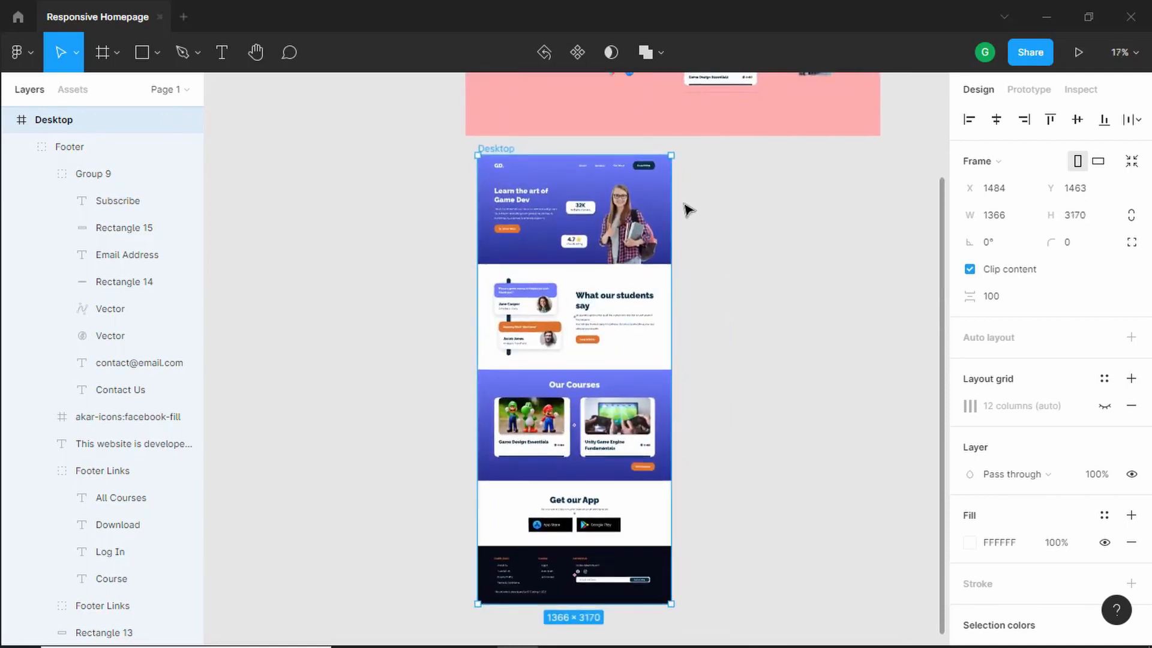
pyautogui.scroll(-1, 693, 209)
pyautogui.moveTo(758, 404); pyautogui.dragTo(727, 358)
pyautogui.scroll(2, 702, 288)
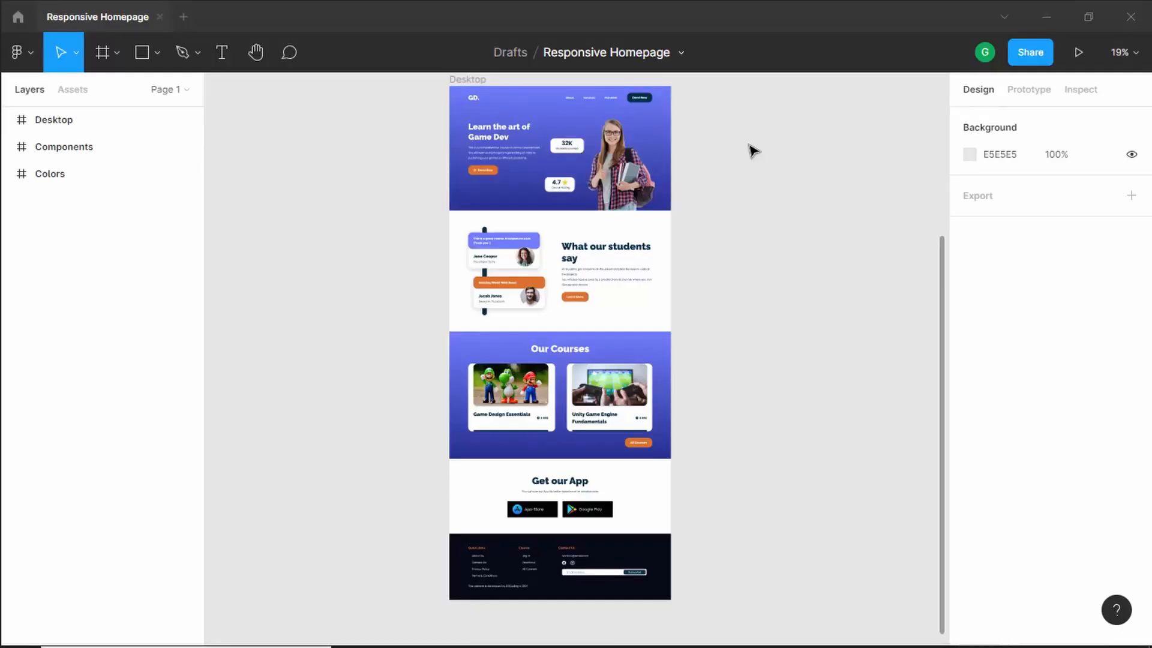
# - Create a new frame beside the Desktop frame using the iPad Pro 11" preset (834 × 1194)
pyautogui.moveTo(750, 146); pyautogui.dragTo(578, 156)
pyautogui.click(103, 54)
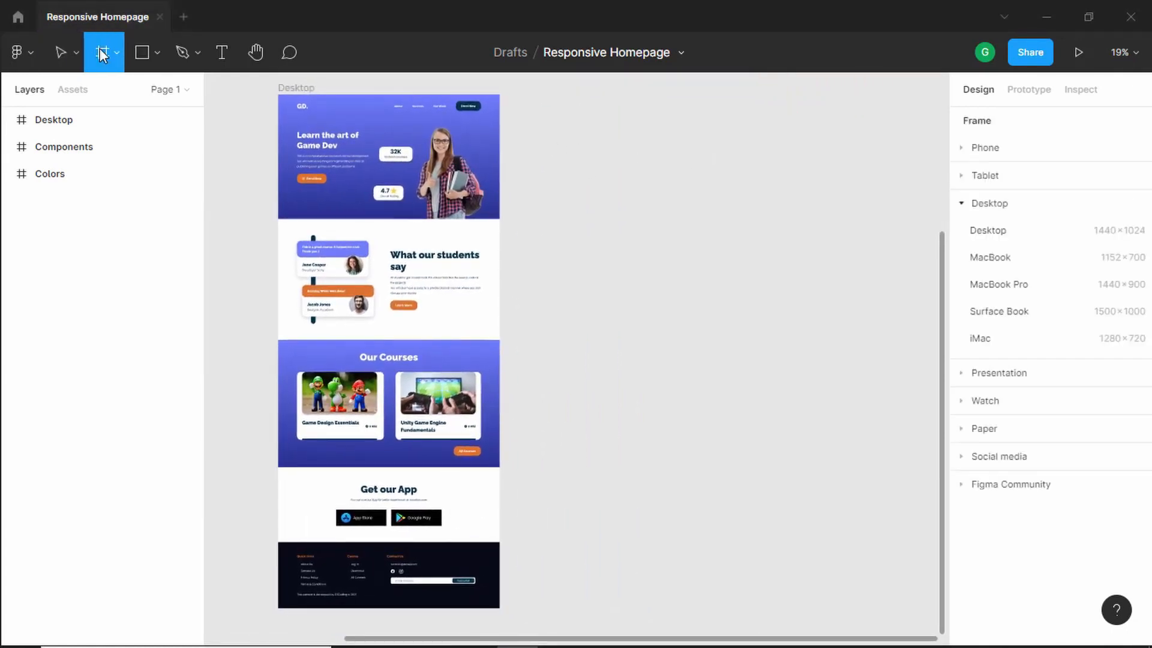
pyautogui.click(718, 115)
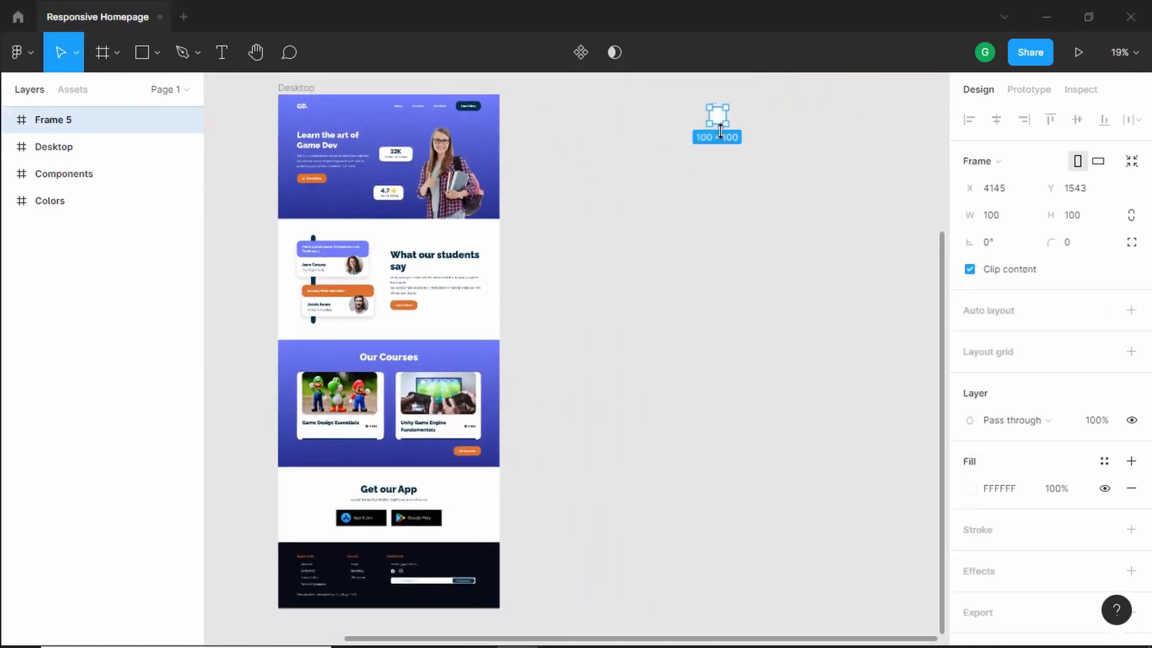
pyautogui.click(1052, 163)
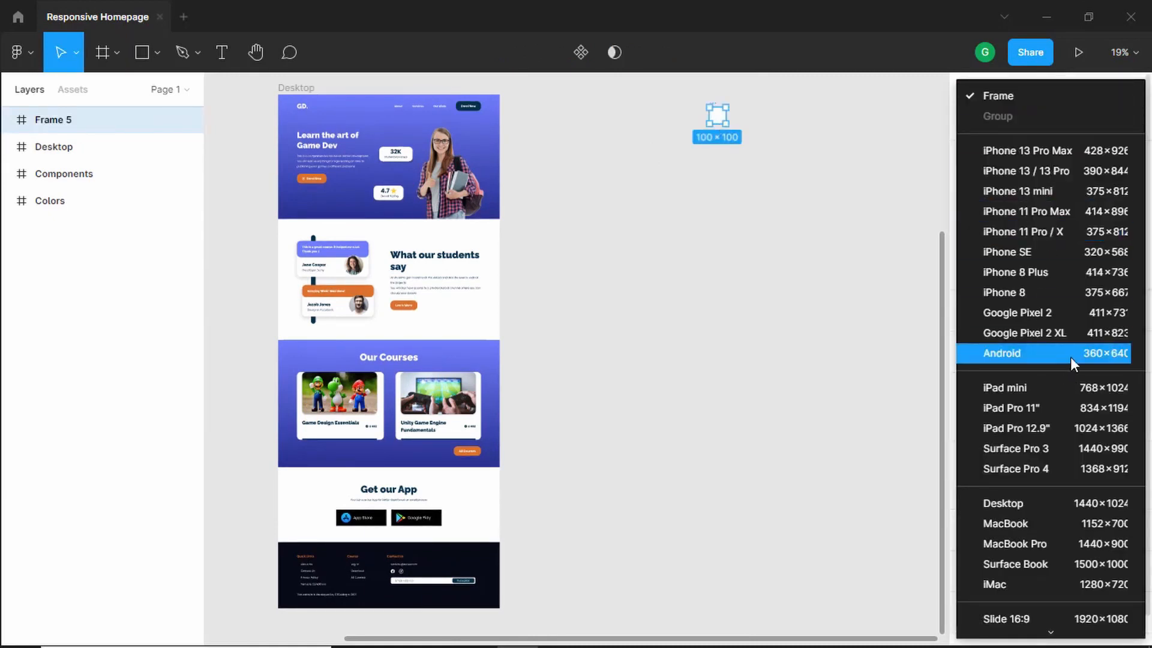
pyautogui.click(1064, 408)
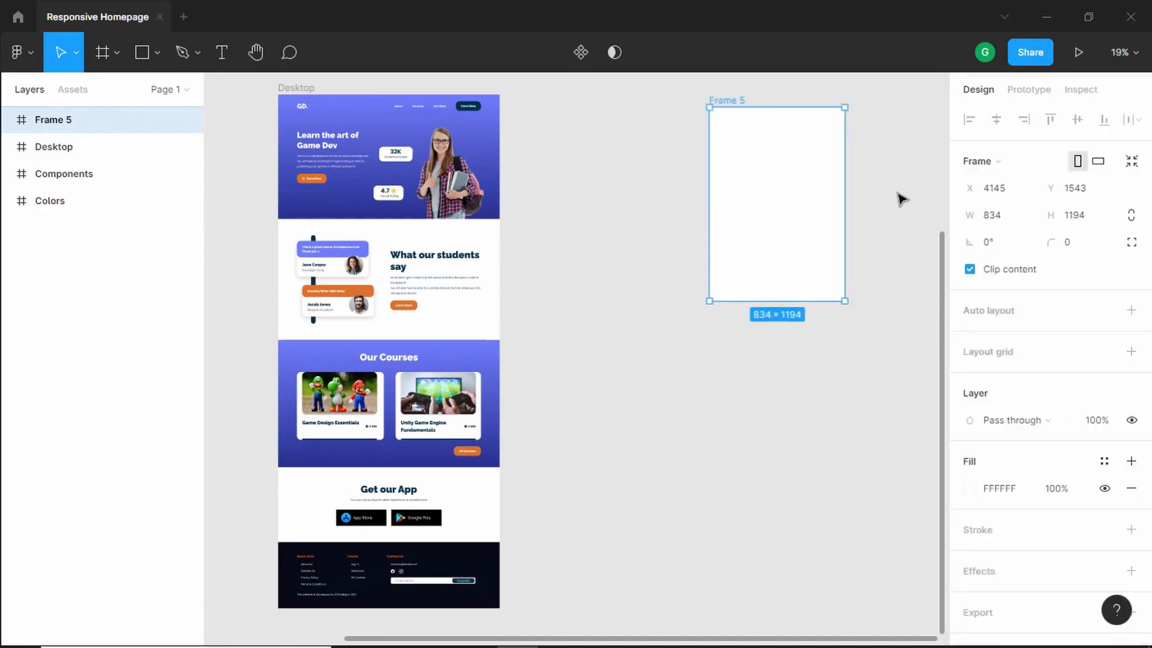
# - Rename the new frame Tablet
pyautogui.scroll(1, 900, 198)
pyautogui.doubleClick(73, 128)
pyautogui.write('Ta')
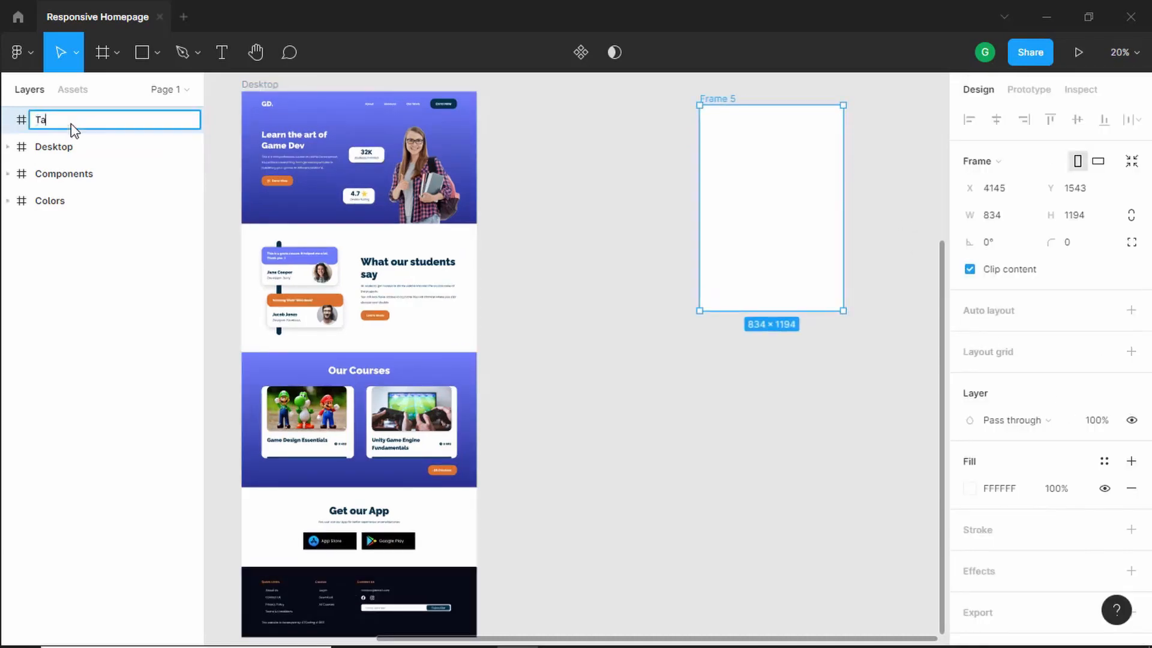
pyautogui.write('blet')
pyautogui.press('Return')
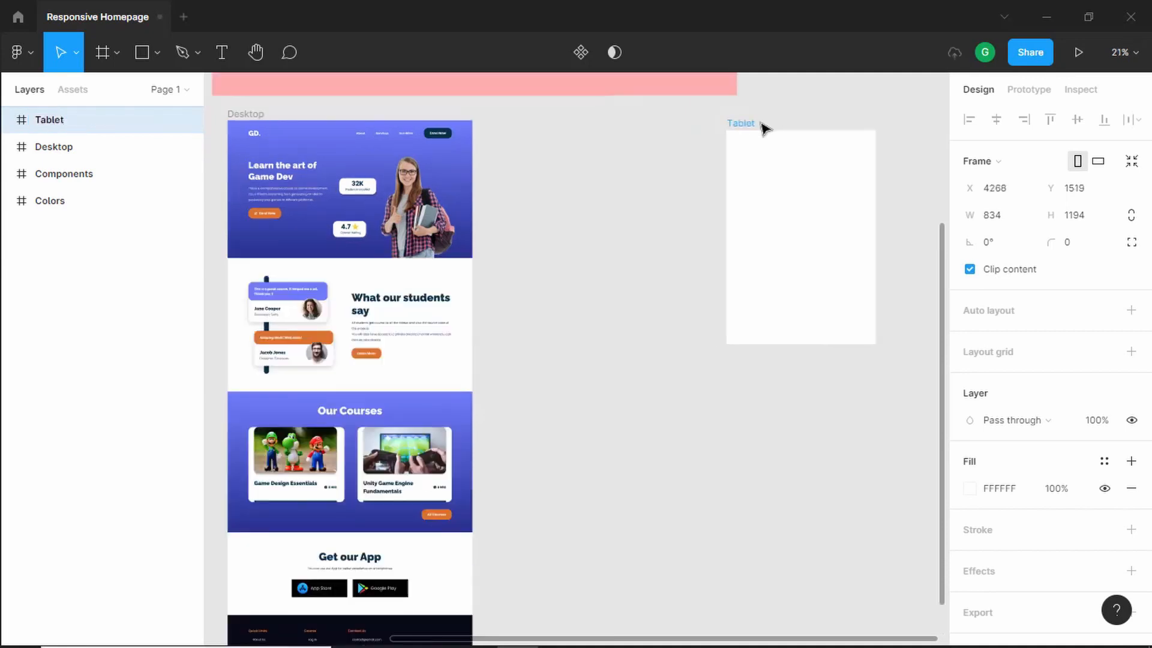
# - Move the Tablet frame slightly and duplicate the Desktop Hero Section onto the canvas beside it
pyautogui.moveTo(762, 124); pyautogui.dragTo(774, 124)
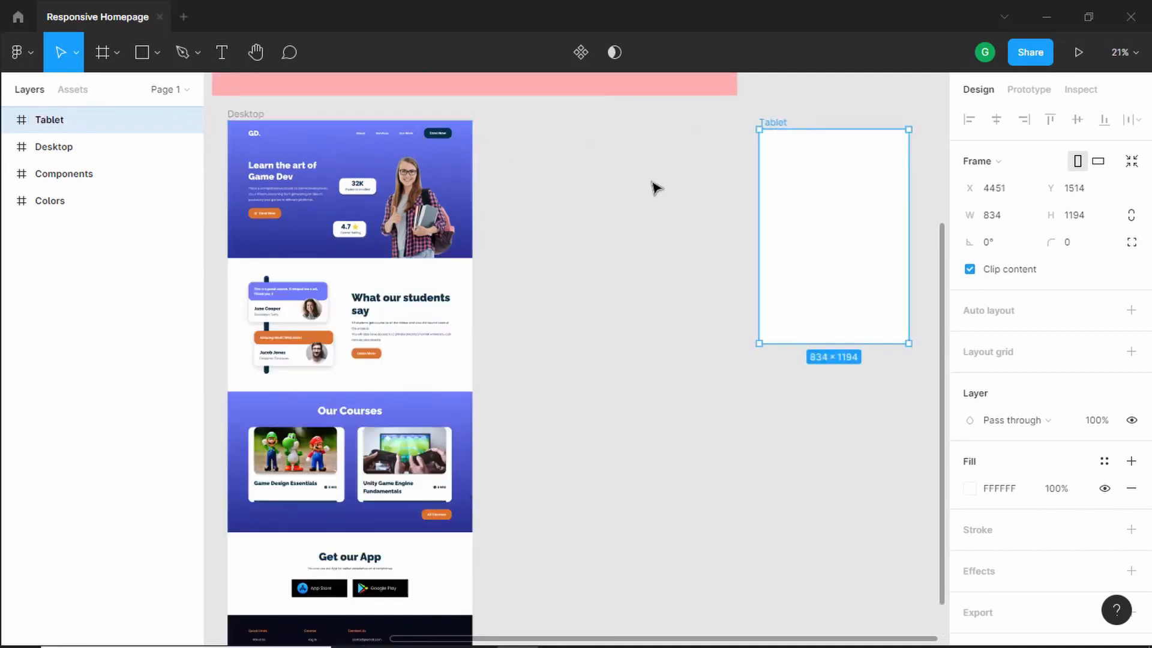
pyautogui.click(7, 148)
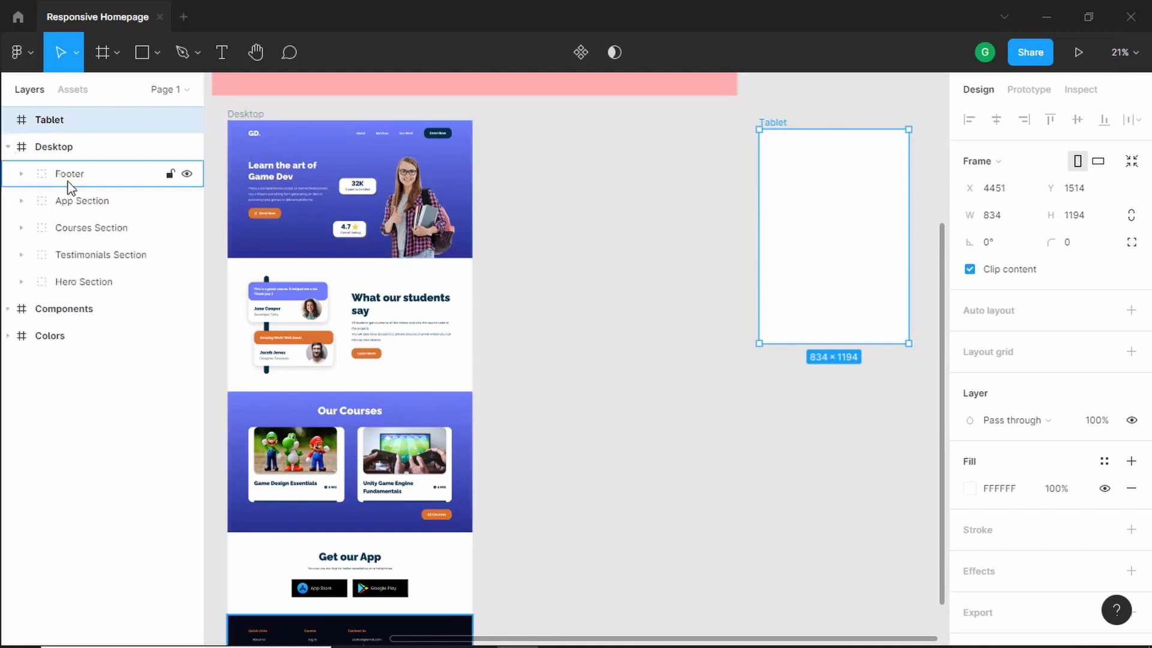
pyautogui.click(90, 283)
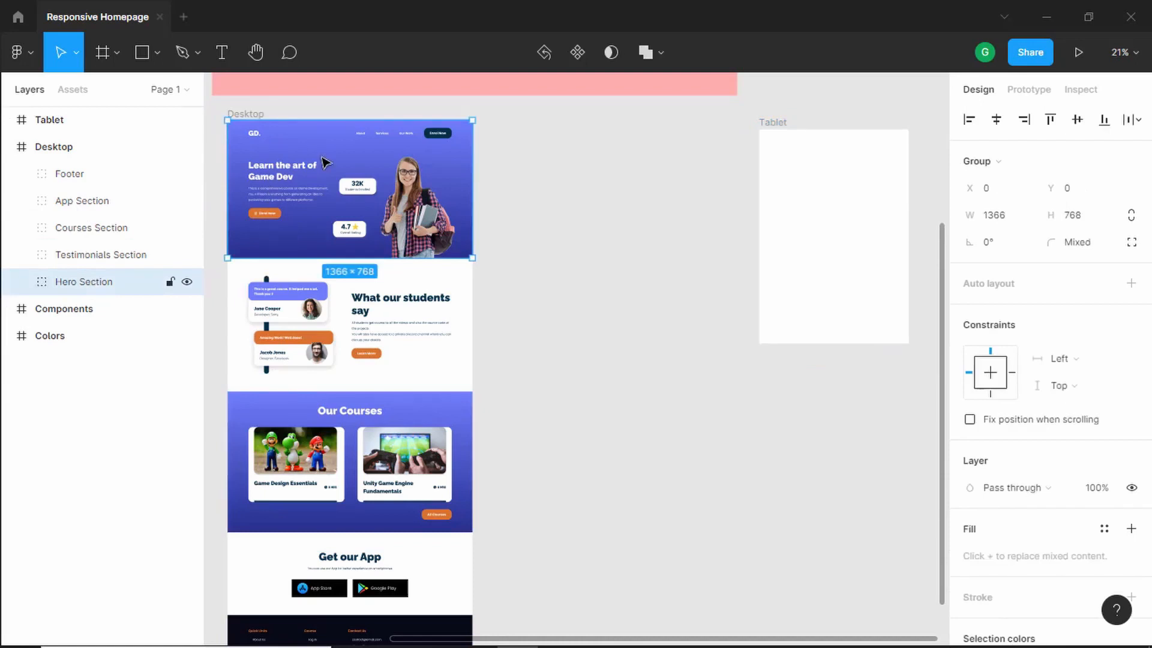
pyautogui.moveTo(315, 157); pyautogui.dragTo(582, 167)
# - Paste the hero's Menu Items group into the top of the Tablet frame
pyautogui.scroll(-1, 853, 210)
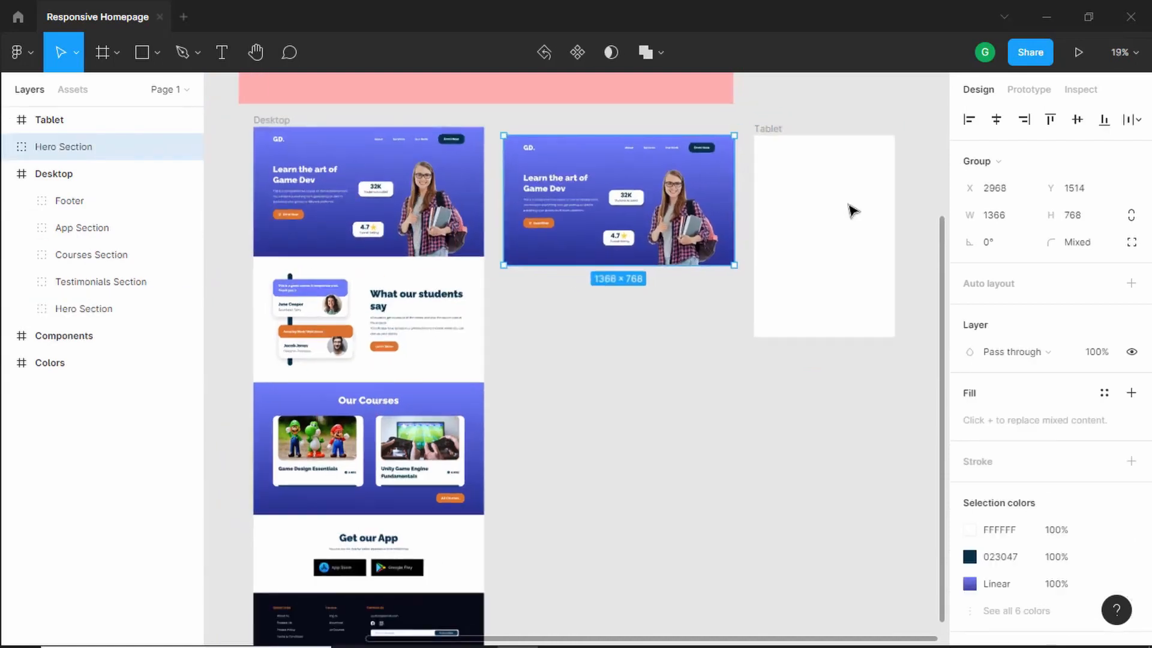
pyautogui.scroll(3, 853, 210)
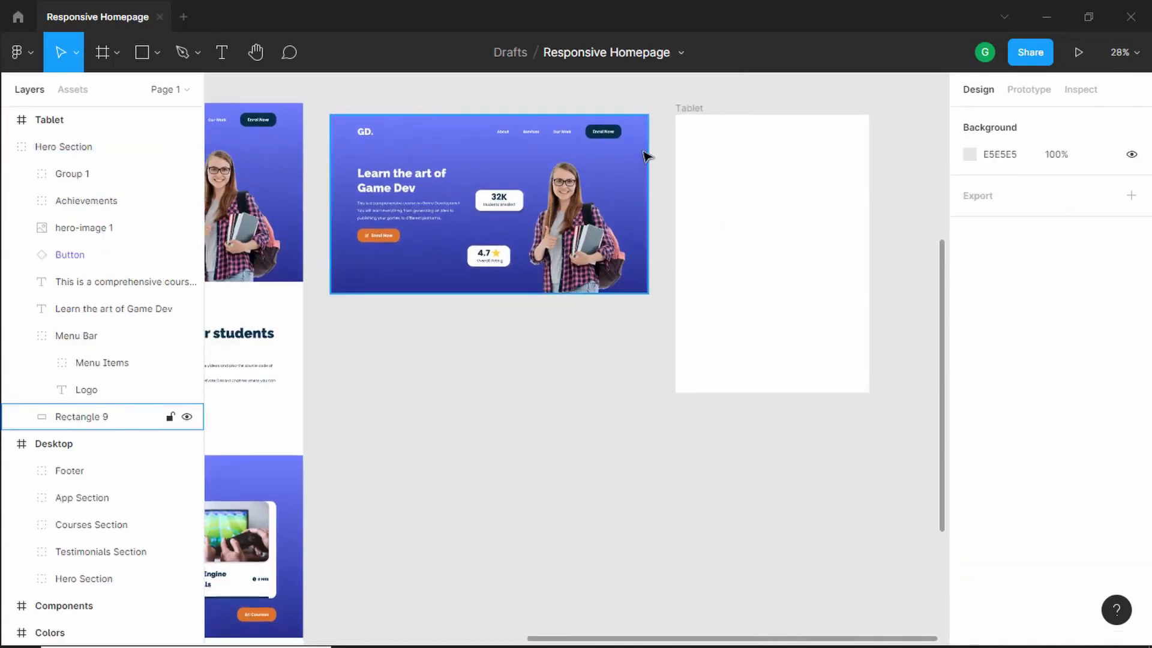
pyautogui.scroll(1, 643, 154)
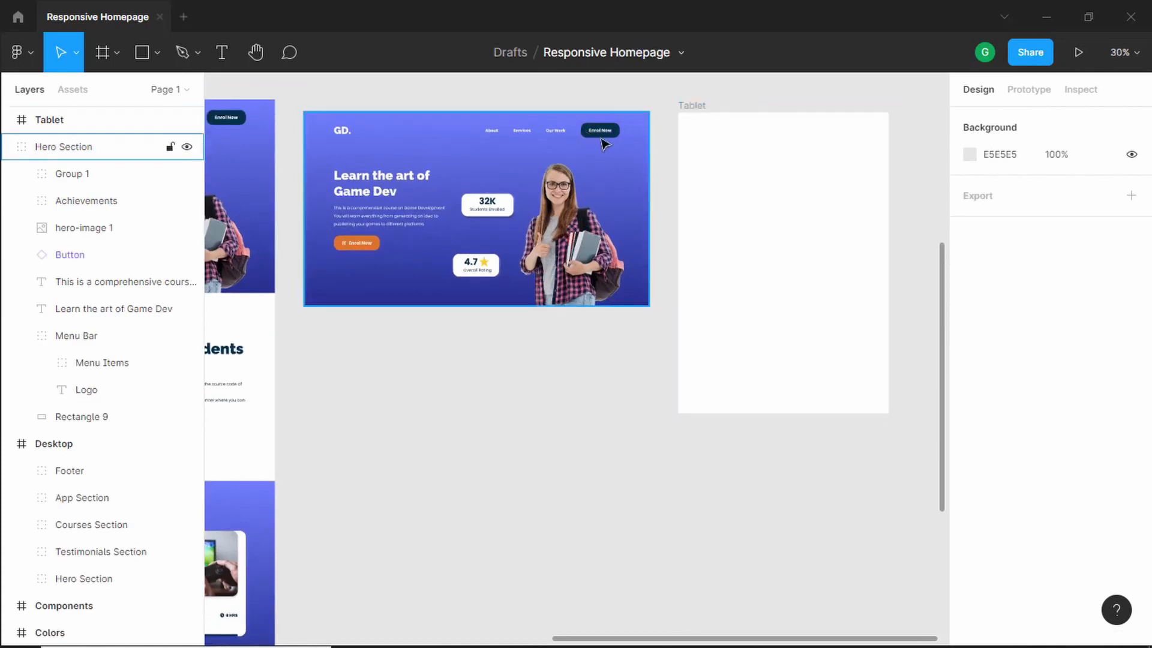
pyautogui.doubleClick(599, 134)
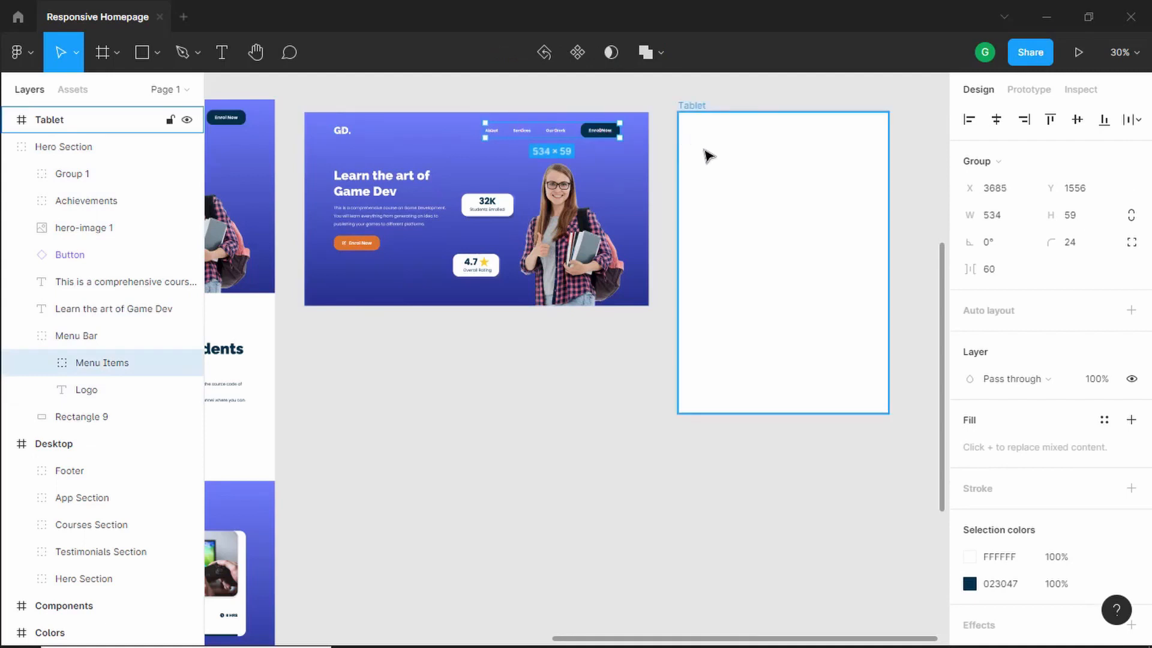
pyautogui.click(717, 161)
pyautogui.hotkey('ctrl', 'v')
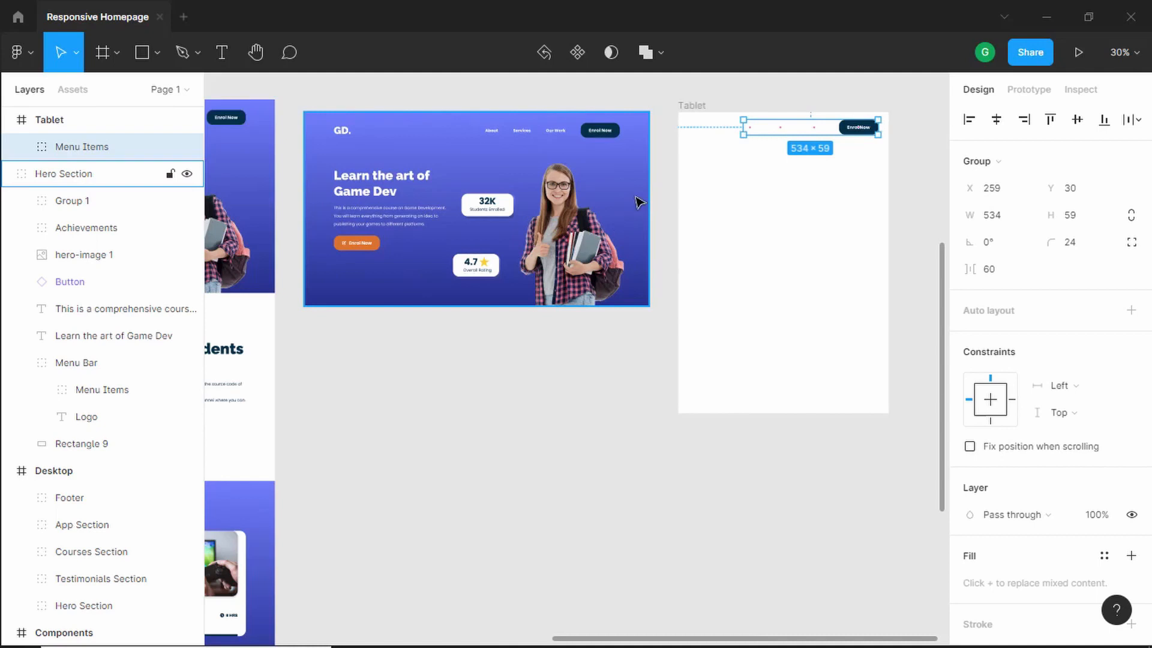
# - Paste the hero's gradient background rectangle into the Tablet frame and resize it to fill the frame
pyautogui.doubleClick(635, 198)
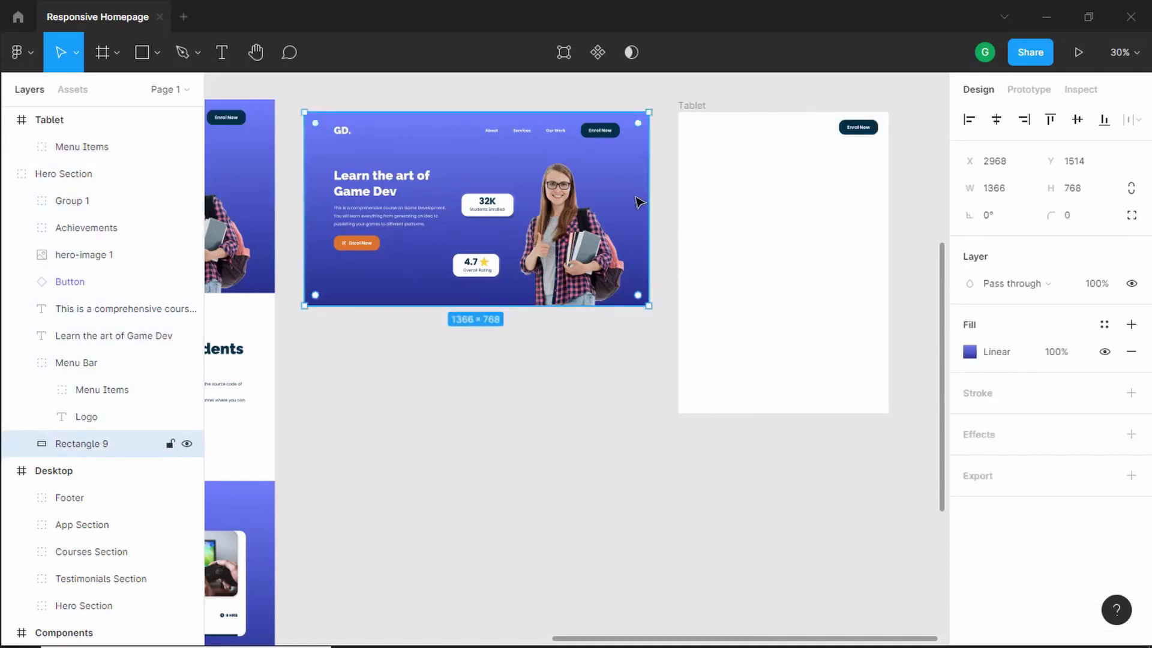
pyautogui.click(812, 224)
pyautogui.hotkey('ctrl', 'v')
pyautogui.moveTo(610, 236); pyautogui.dragTo(807, 244)
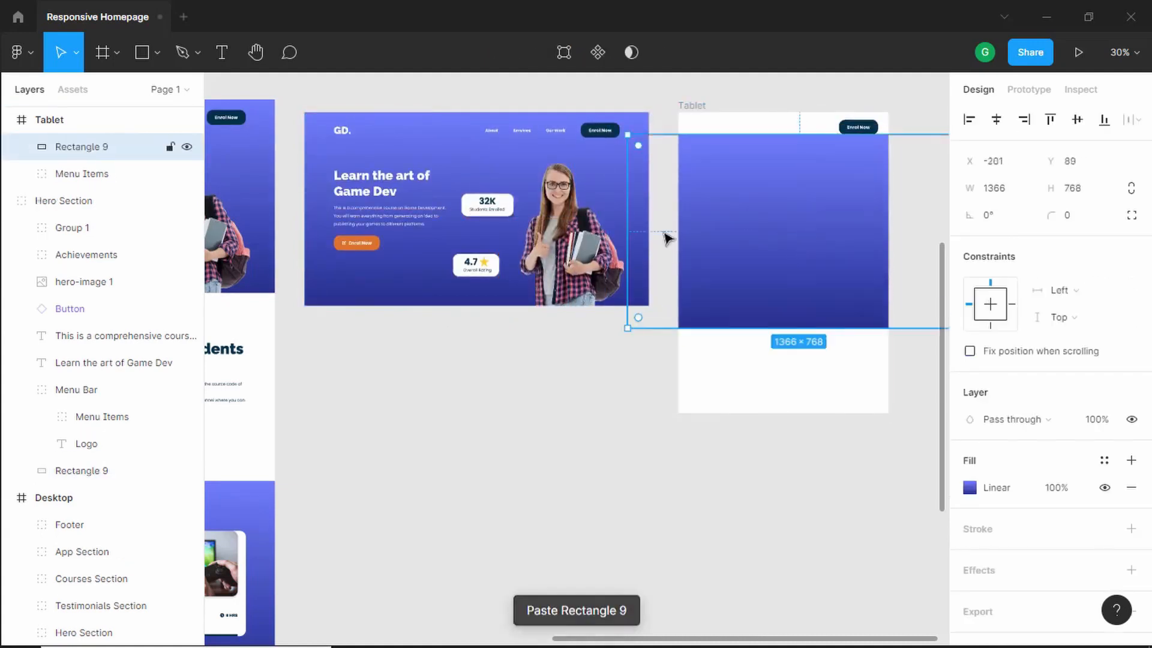
pyautogui.moveTo(629, 232); pyautogui.dragTo(677, 228)
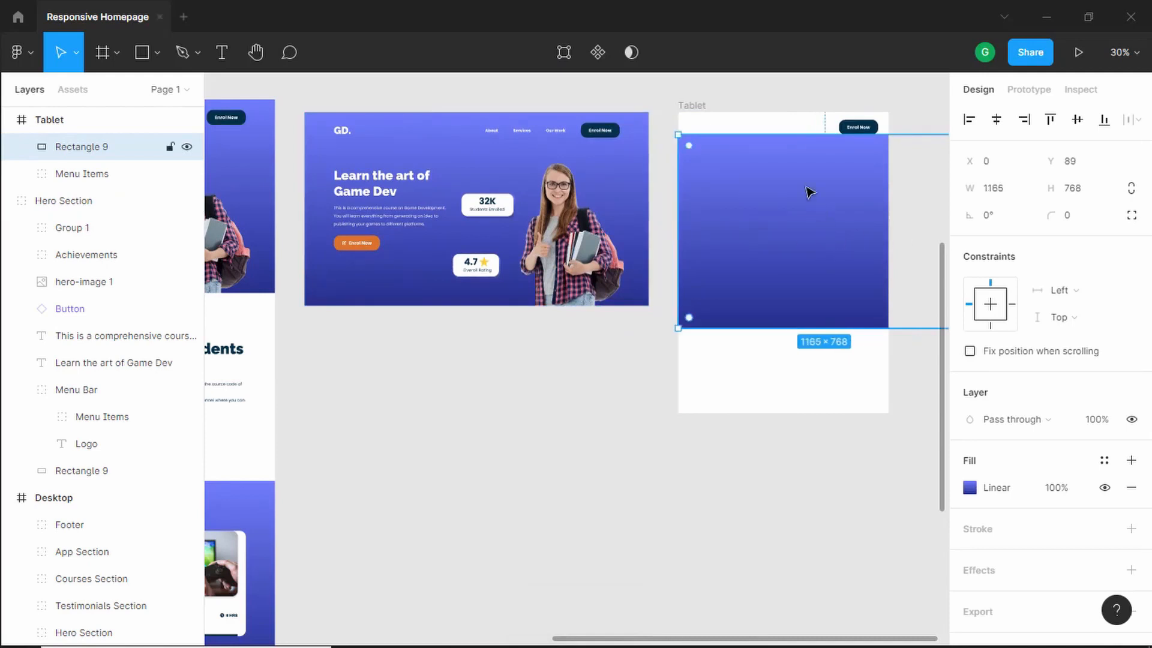
pyautogui.scroll(5, 704, 128)
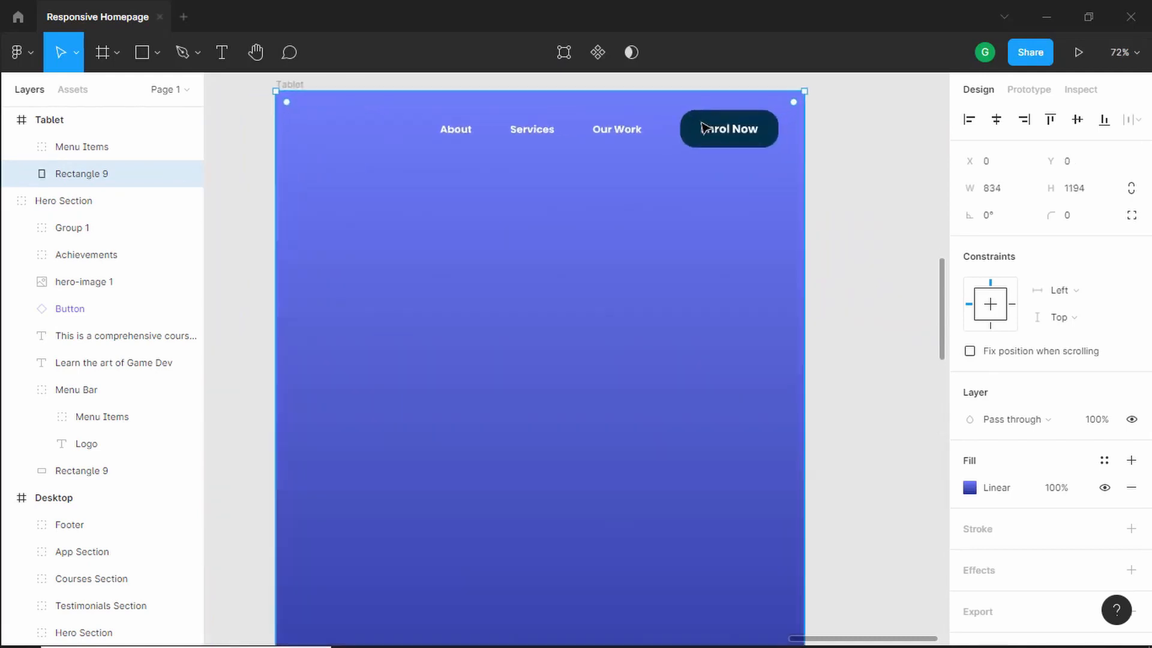
pyautogui.scroll(1, 705, 128)
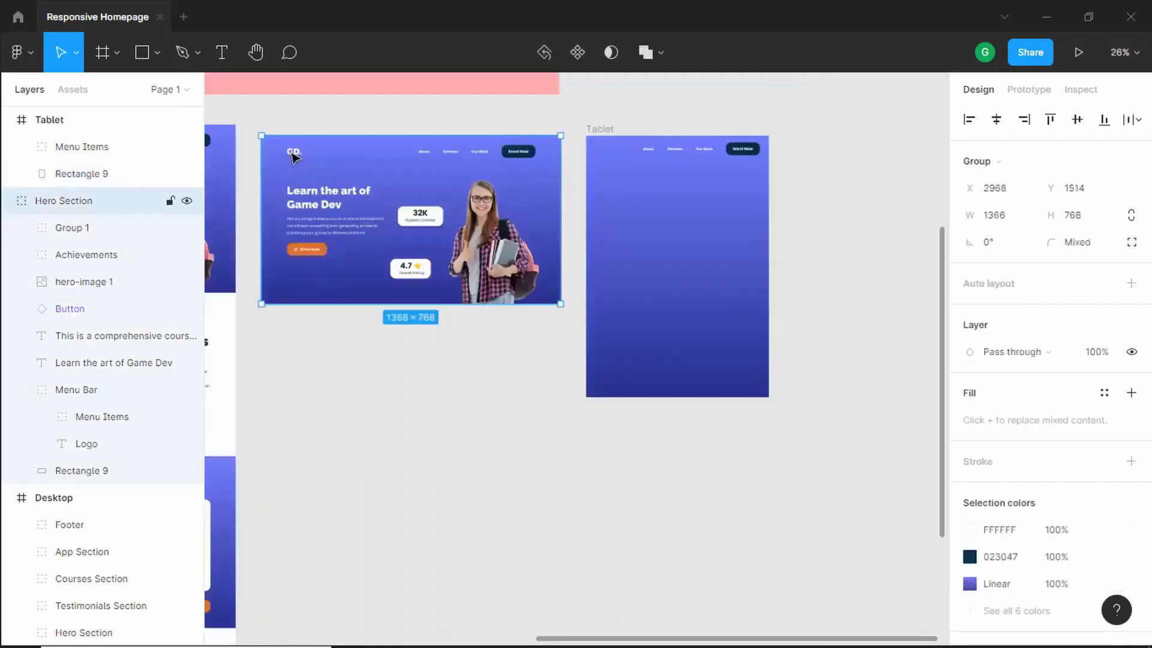
# - Copy the GD. logo from the duplicated hero into the top-left of the Tablet frame
pyautogui.click(293, 156)
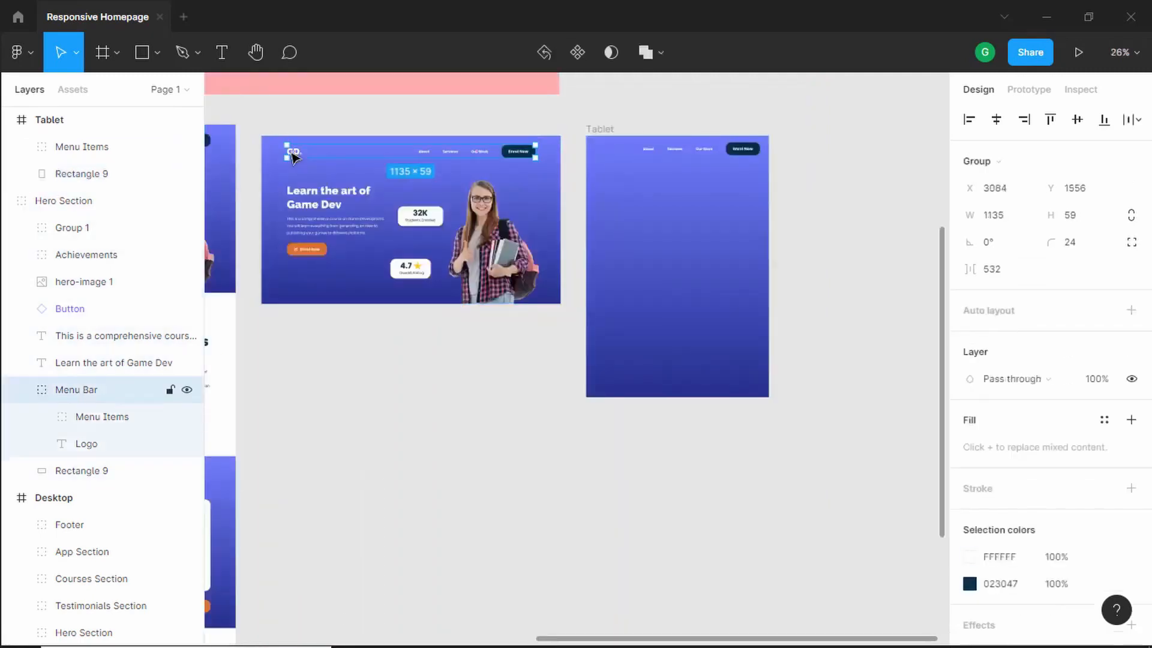
pyautogui.click(294, 156)
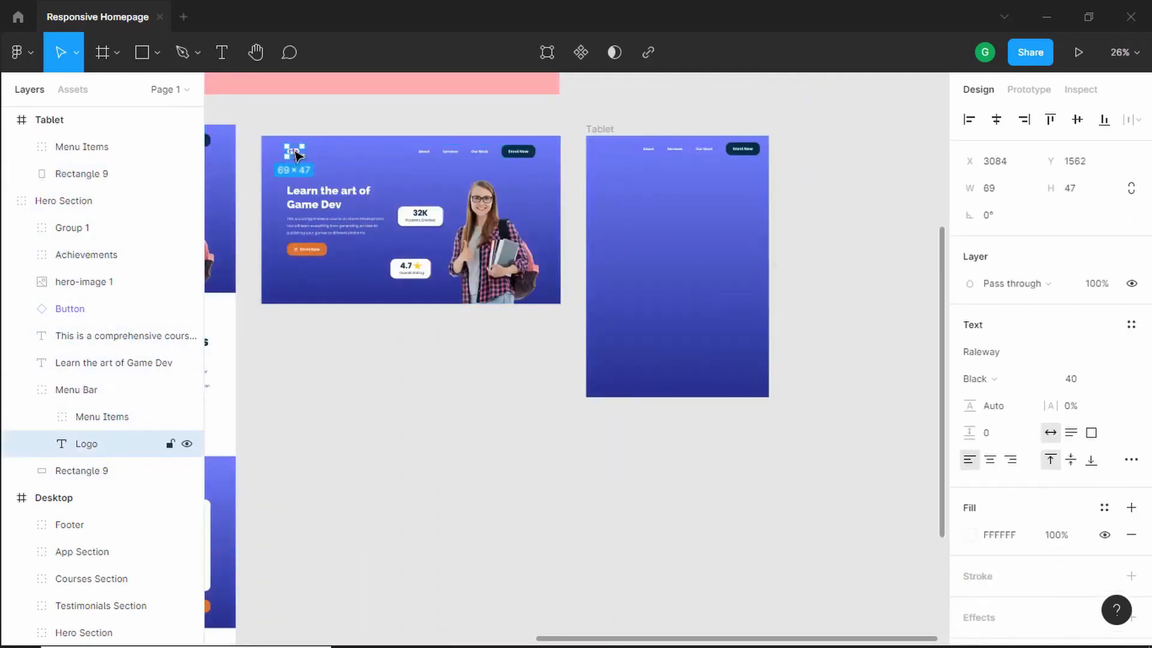
pyautogui.moveTo(294, 156); pyautogui.dragTo(610, 157)
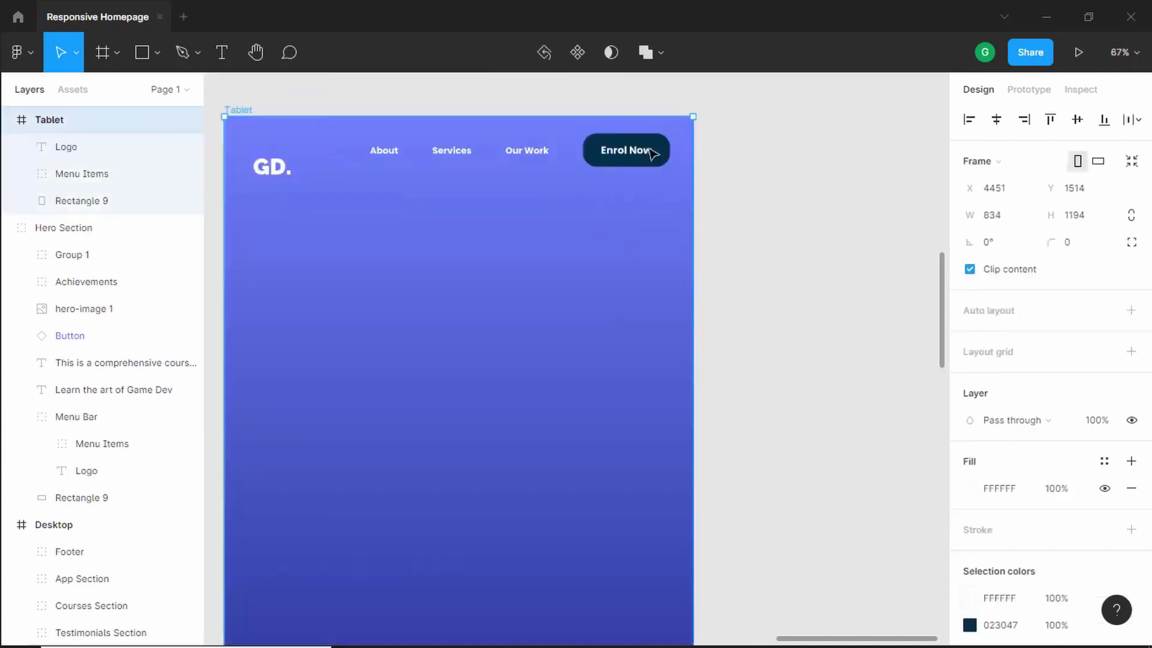
# - Switch the Tablet's Enrol Now button instance to the Mobile platform variant
pyautogui.scroll(3, 650, 155)
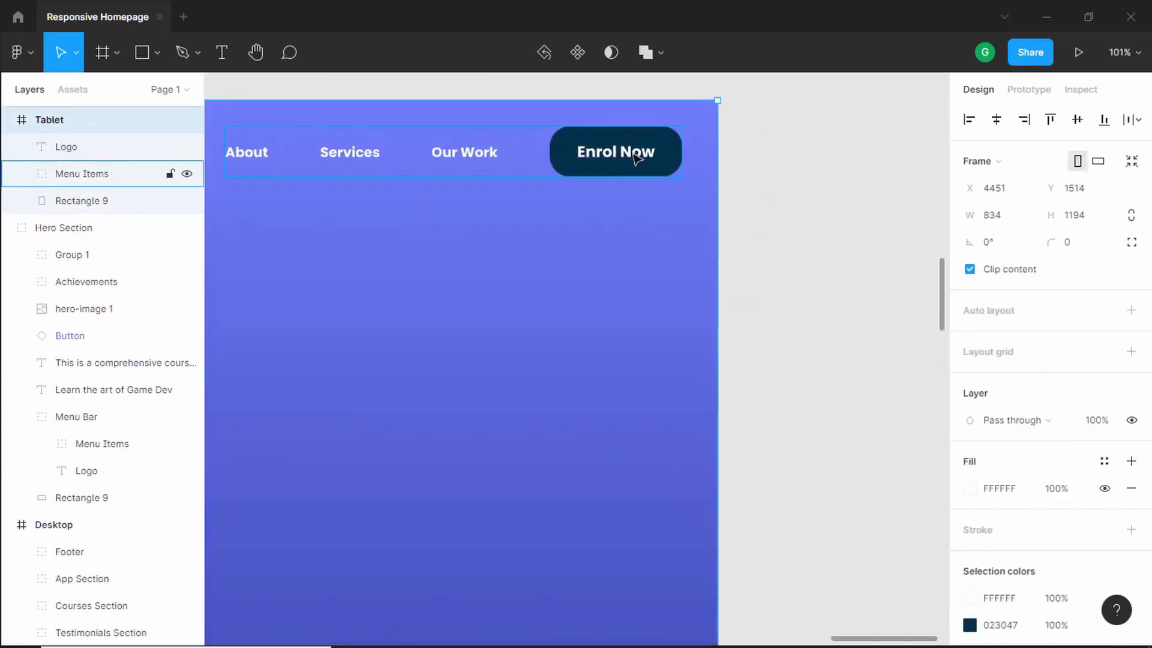
pyautogui.doubleClick(637, 151)
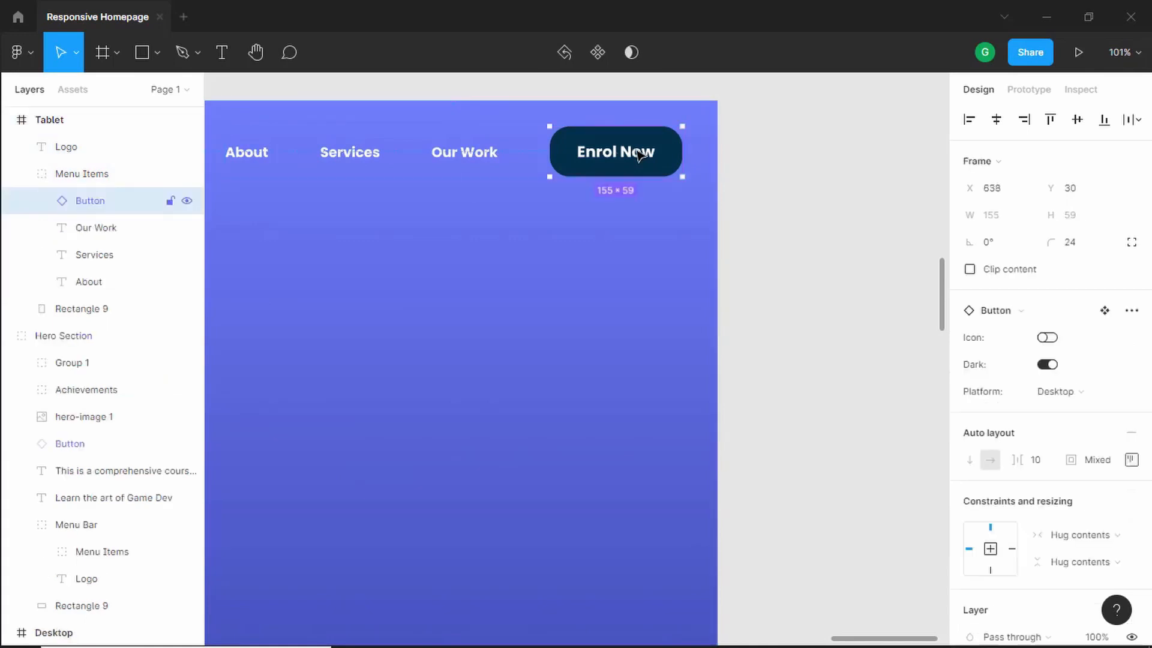
pyautogui.doubleClick(637, 151)
pyautogui.click(677, 157)
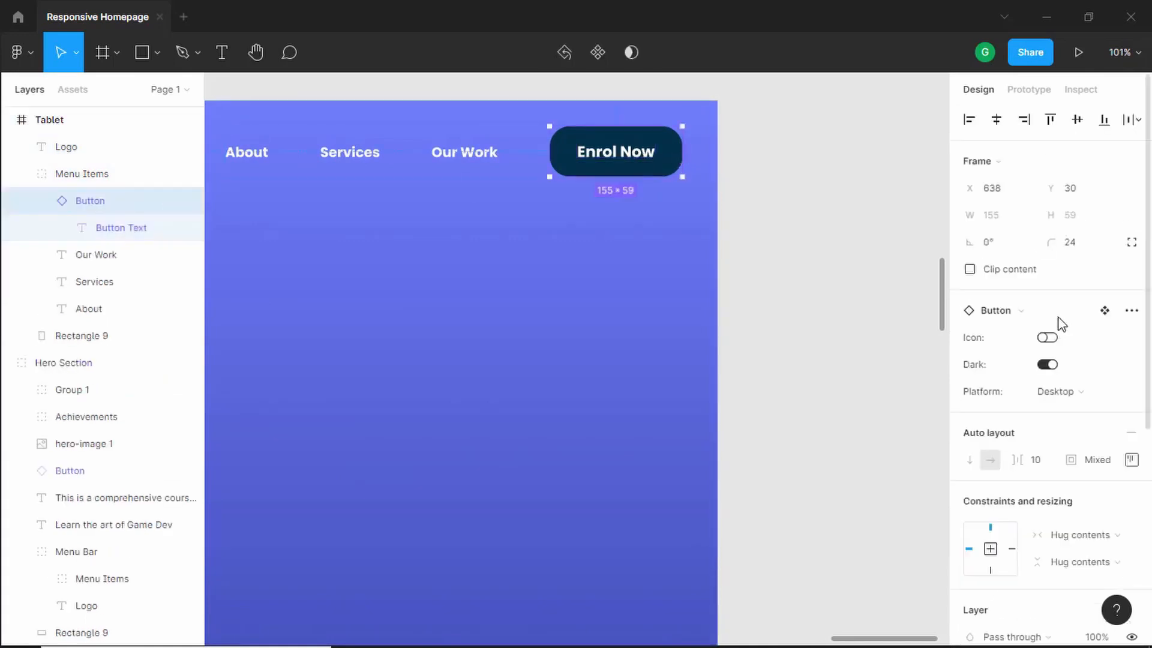
pyautogui.click(1093, 398)
pyautogui.click(1088, 412)
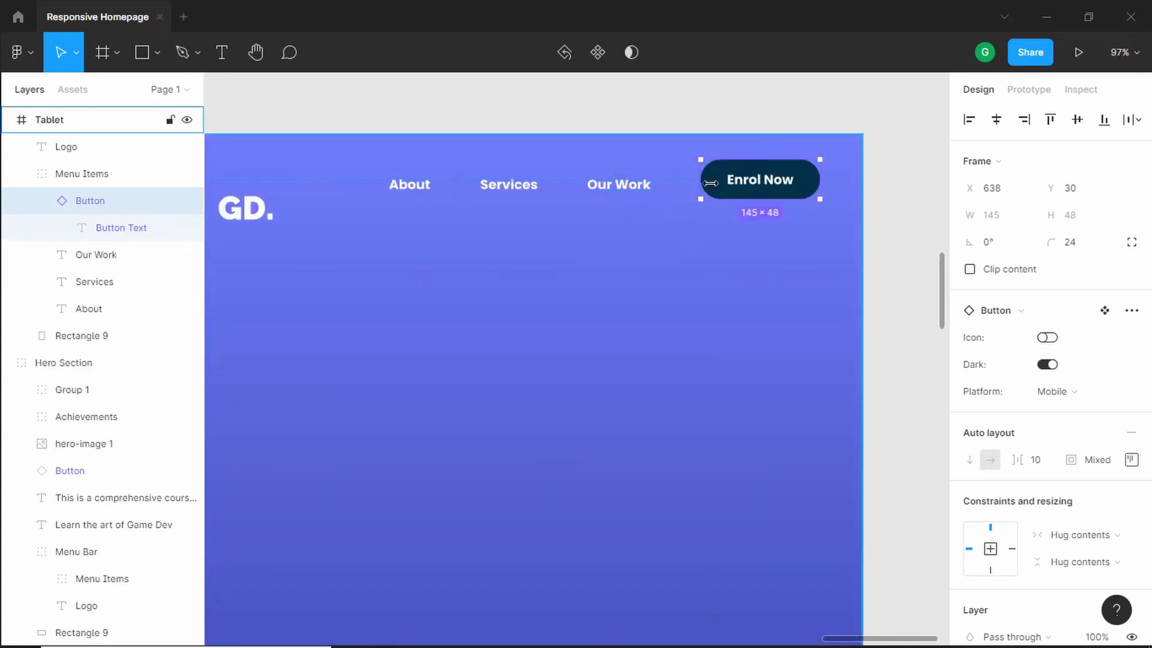
# - Nudge the Our Work menu text right to X 518
pyautogui.click(640, 190)
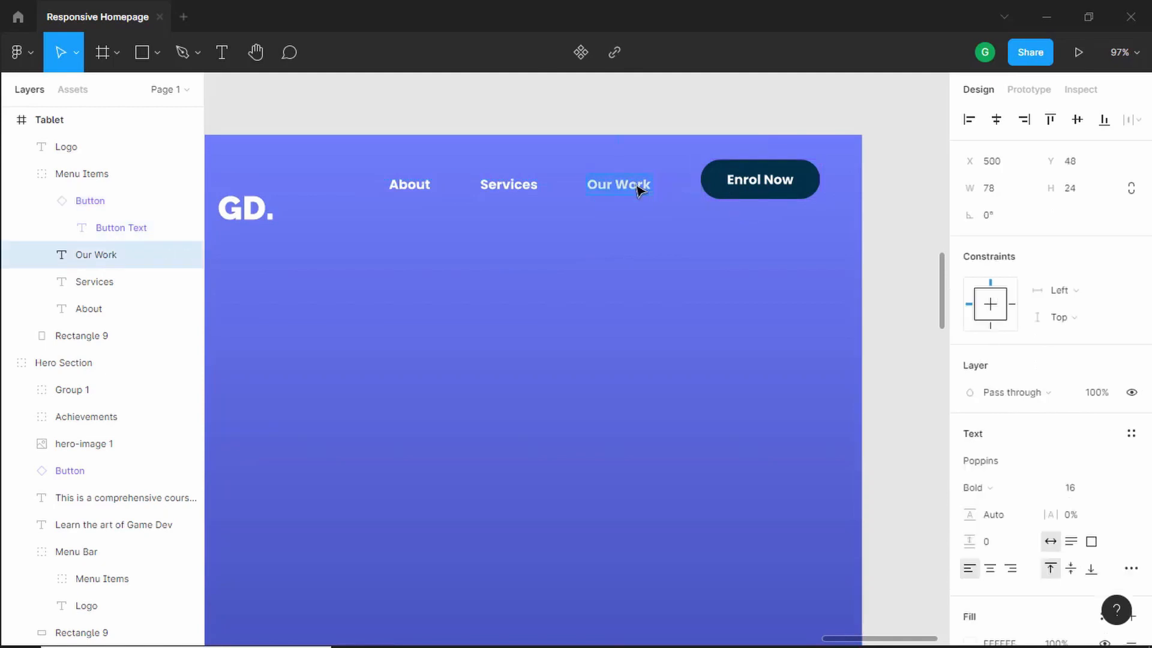
pyautogui.scroll(5, 713, 188)
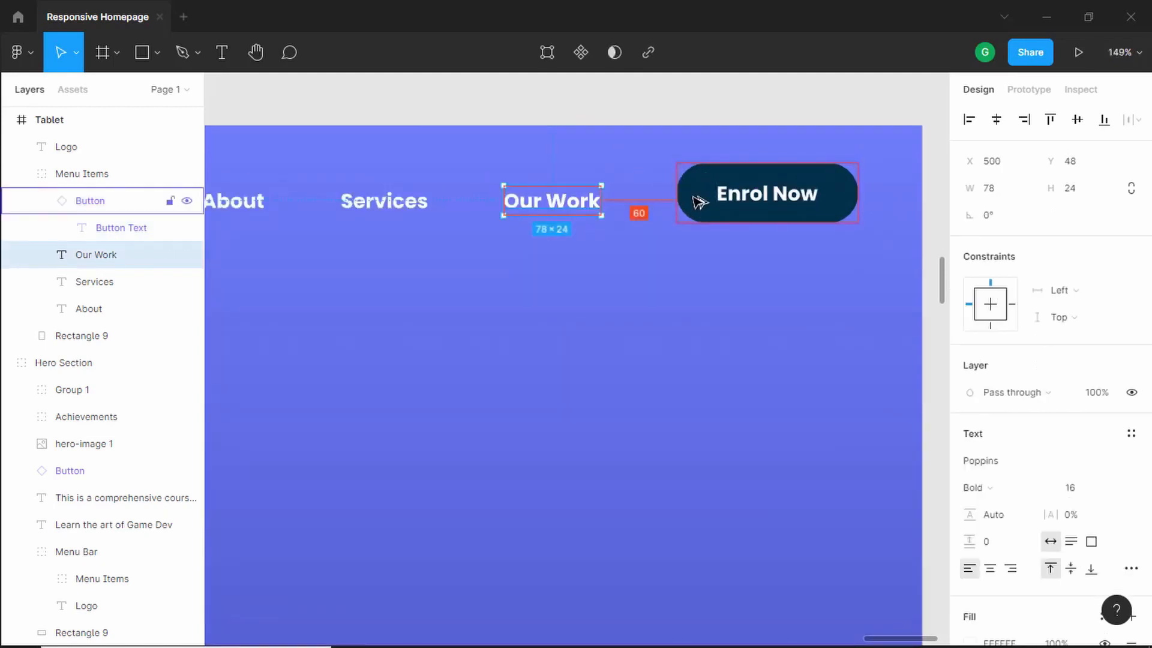
pyautogui.hotkey('shift', 'Right')
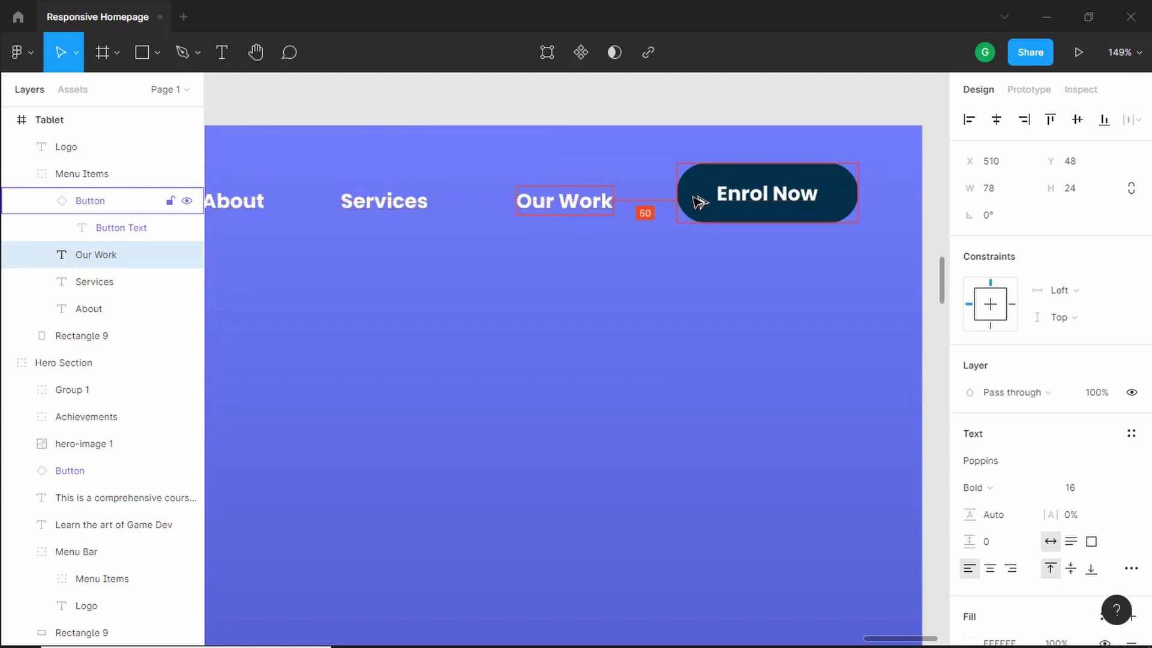
pyautogui.hotkey('shift', 'Right')
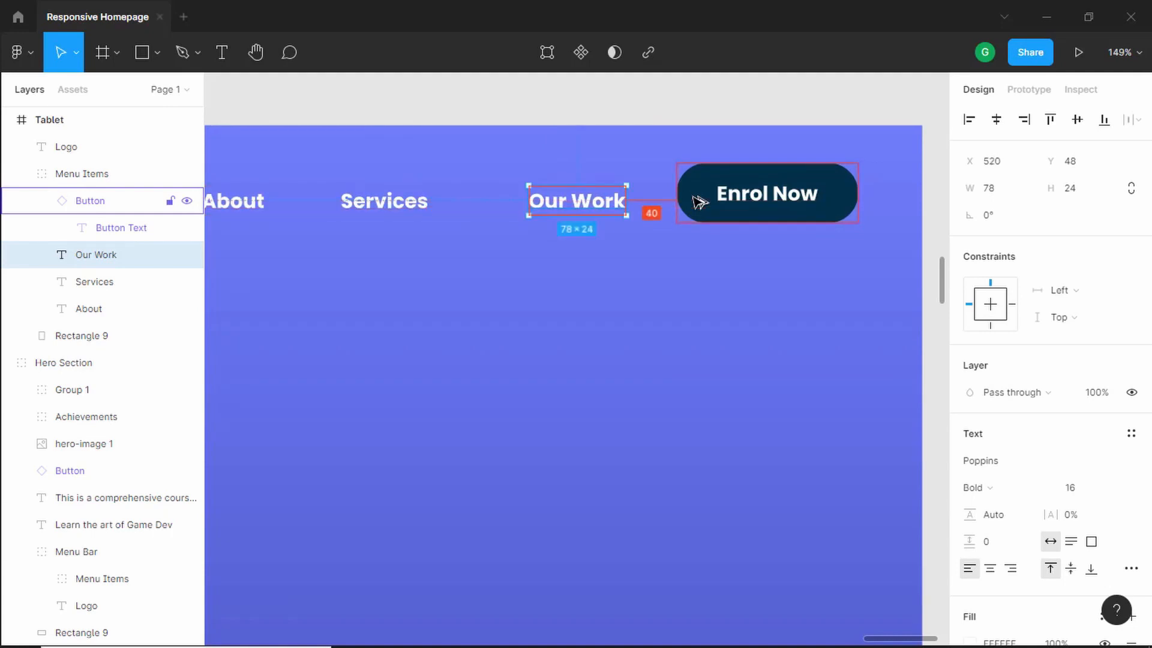
pyautogui.press('Left')
pyautogui.press('Left')
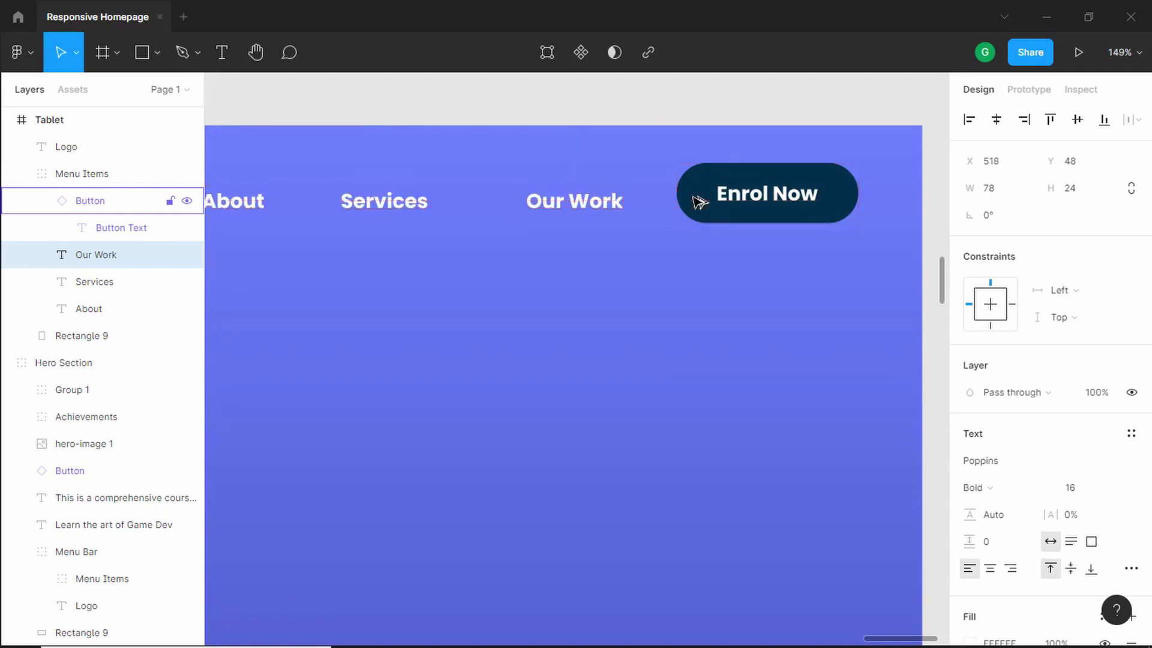
# - Nudge the Services menu text right to X 406
pyautogui.scroll(2, 390, 206)
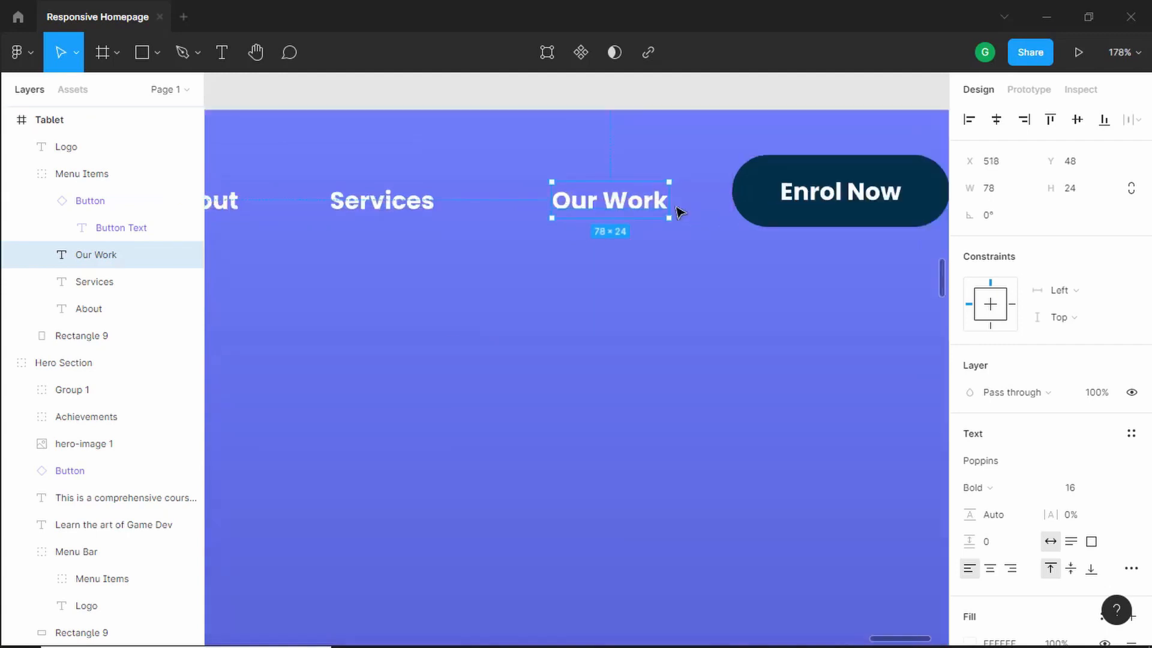
pyautogui.click(394, 206)
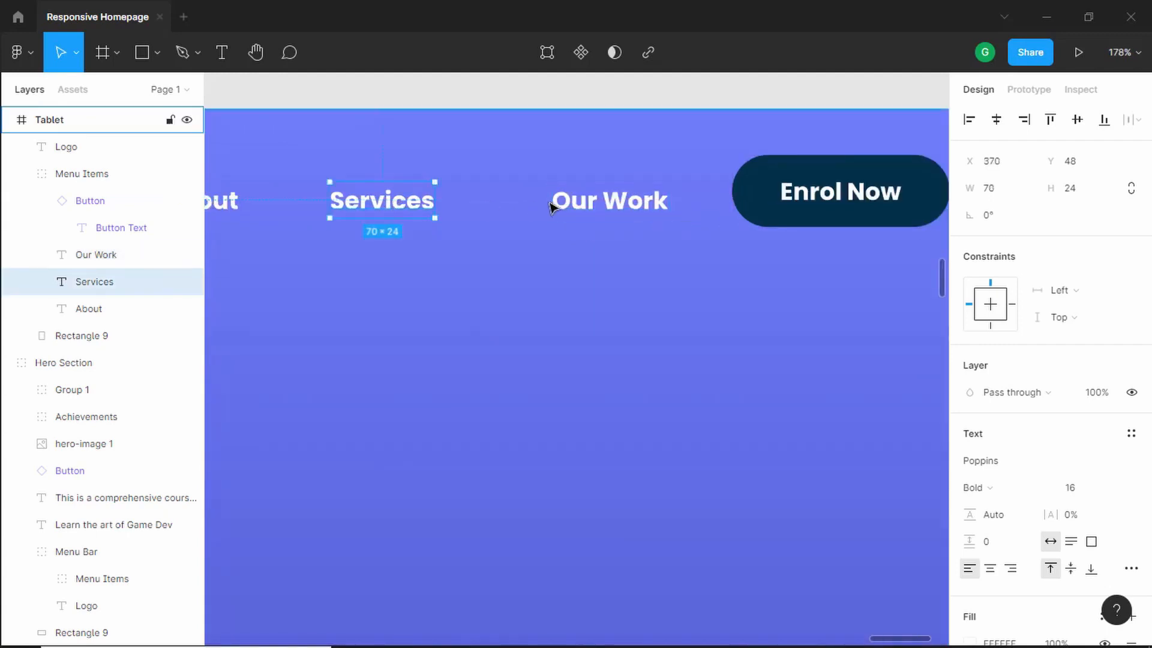
pyautogui.press('alt')
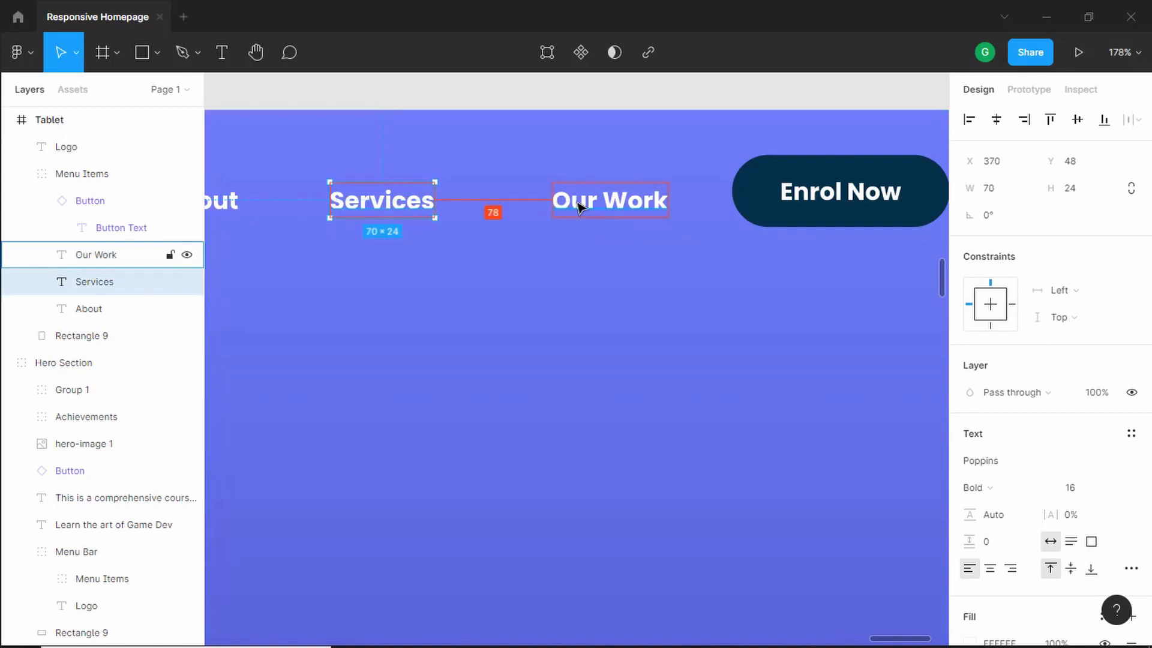
pyautogui.hotkey('shift', 'Right')
pyautogui.hotkey('shift', 'Right')
pyautogui.hotkey('shift', 'Right')
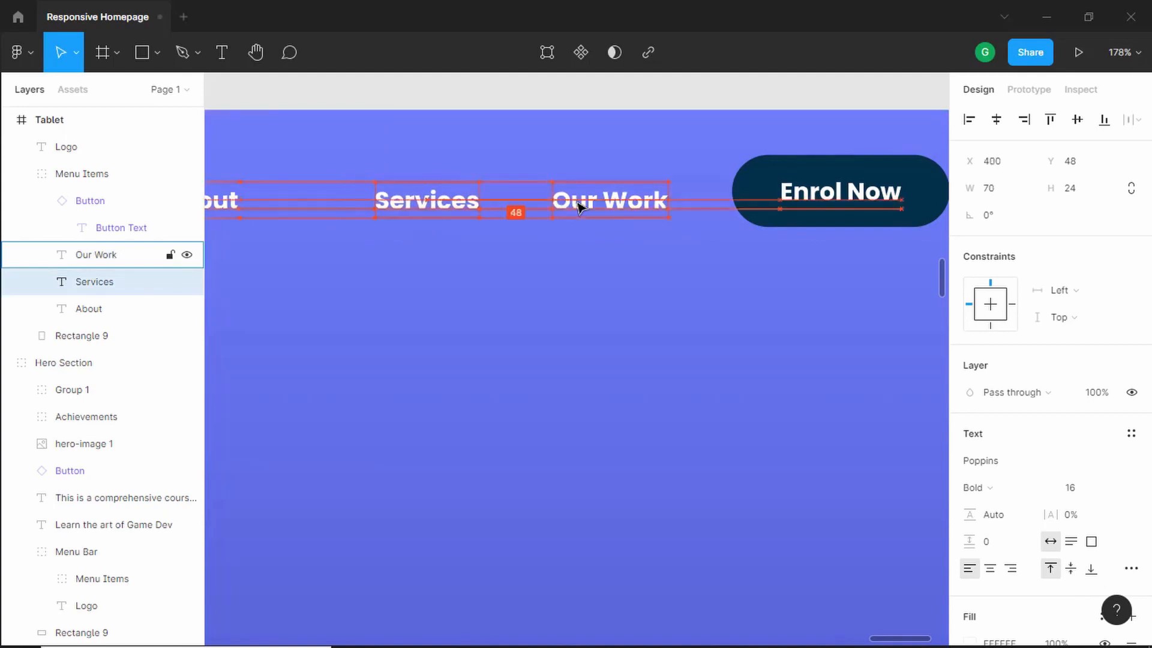
pyautogui.press('Right')
pyautogui.press('Right')
pyautogui.press('Right')
pyautogui.press('Right')
pyautogui.press('Right')
pyautogui.press('Right')
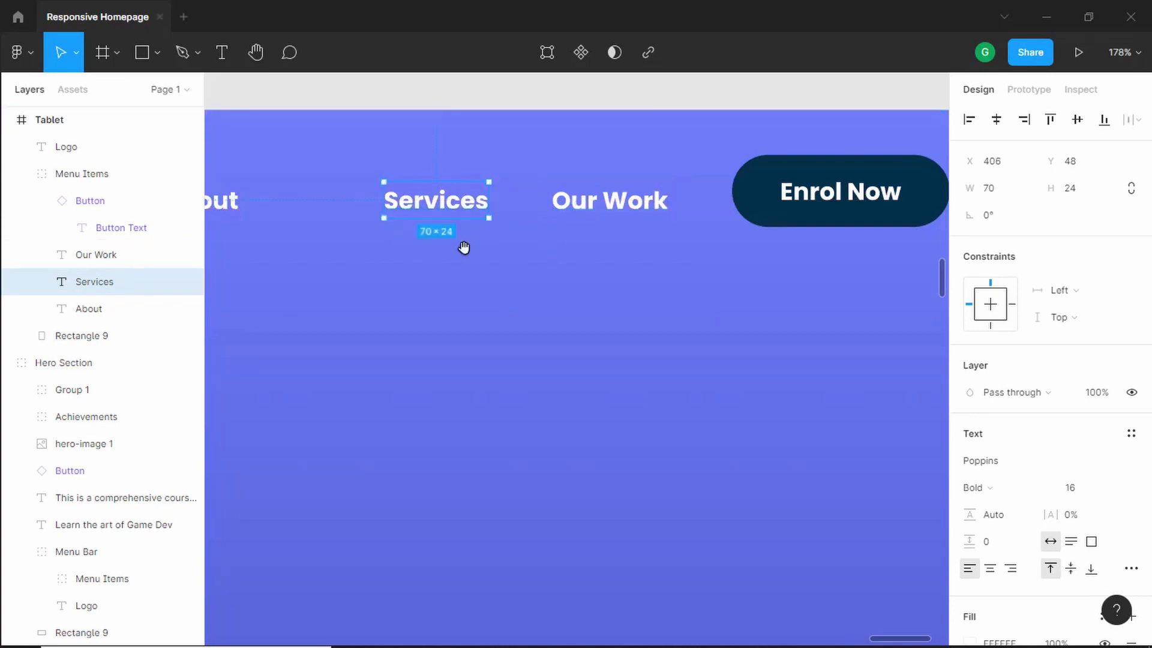
# - Align the About, Services, Our Work and Enrol Now menu items along their vertical centres
pyautogui.moveTo(465, 246); pyautogui.dragTo(622, 244)
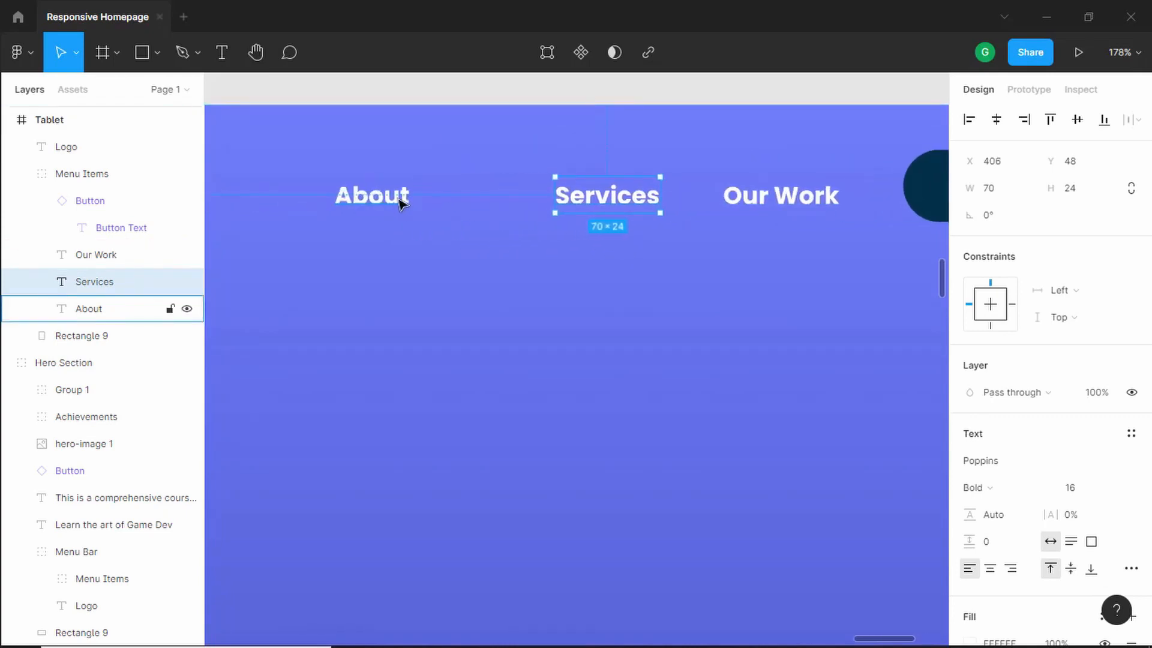
pyautogui.moveTo(400, 204); pyautogui.dragTo(604, 206)
pyautogui.scroll(-3, 574, 252)
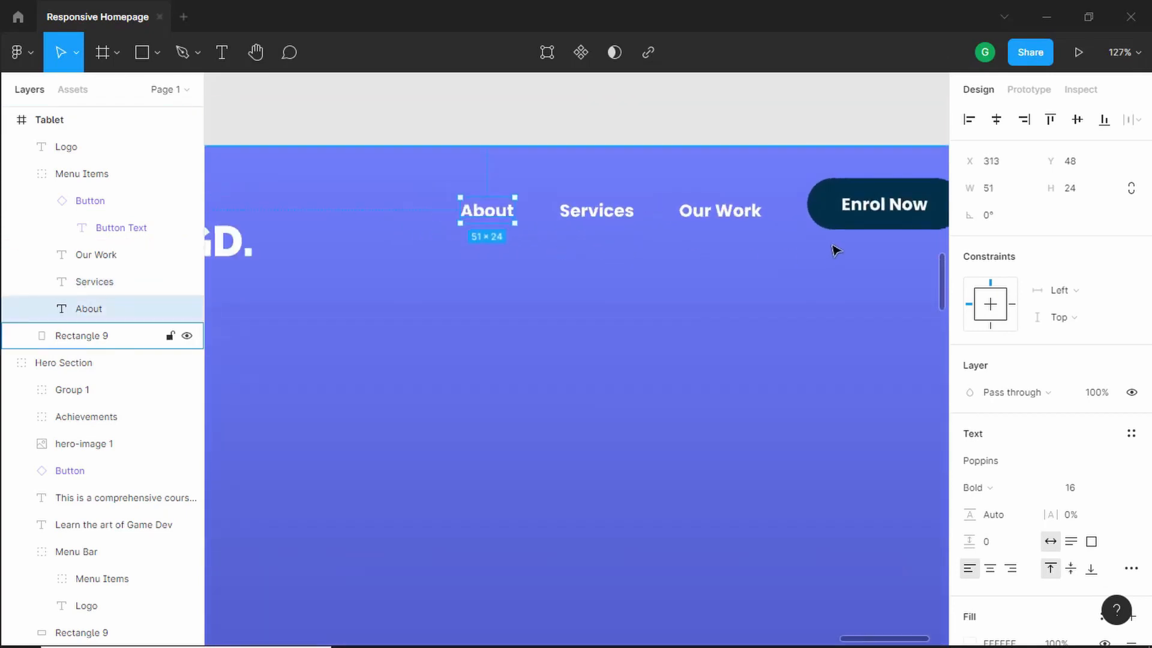
pyautogui.click(869, 214)
pyautogui.keyDown('shift'); pyautogui.click(744, 213); pyautogui.keyUp('shift')
pyautogui.keyDown('shift'); pyautogui.click(601, 215); pyautogui.keyUp('shift')
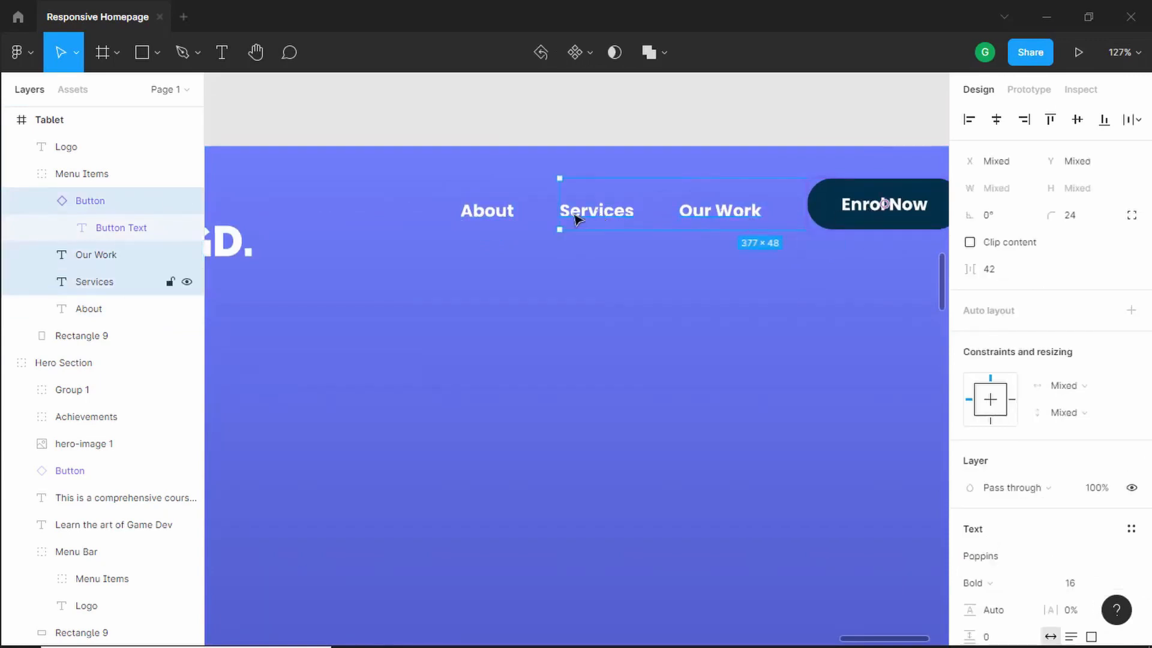
pyautogui.keyDown('shift'); pyautogui.click(474, 221); pyautogui.keyUp('shift')
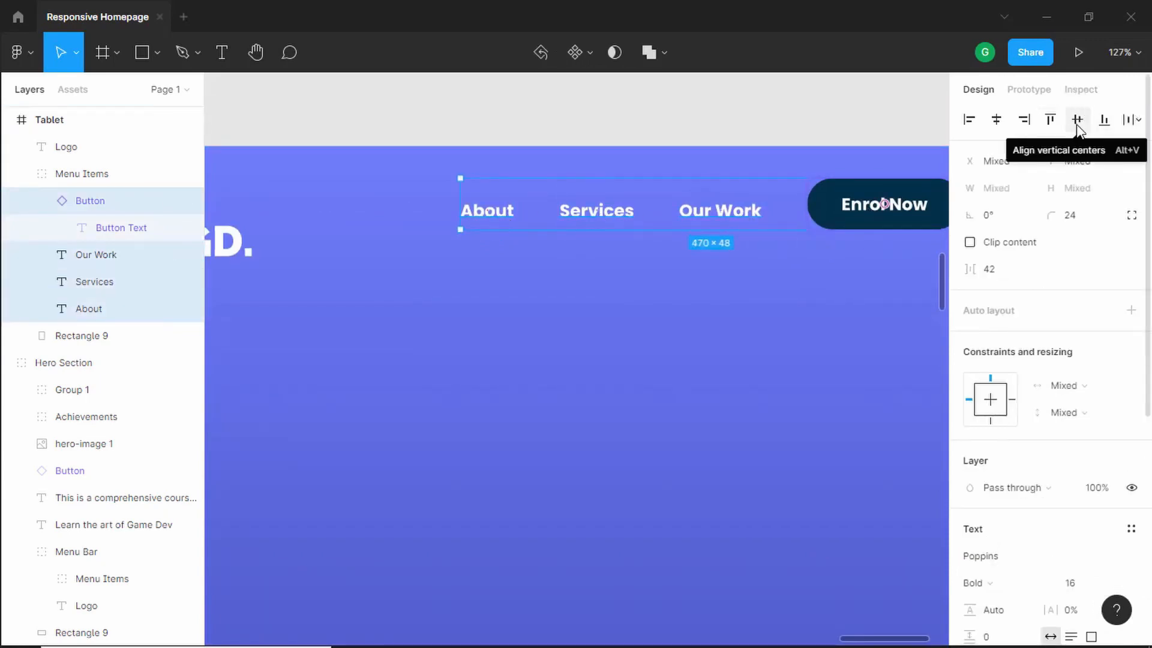
pyautogui.click(1076, 120)
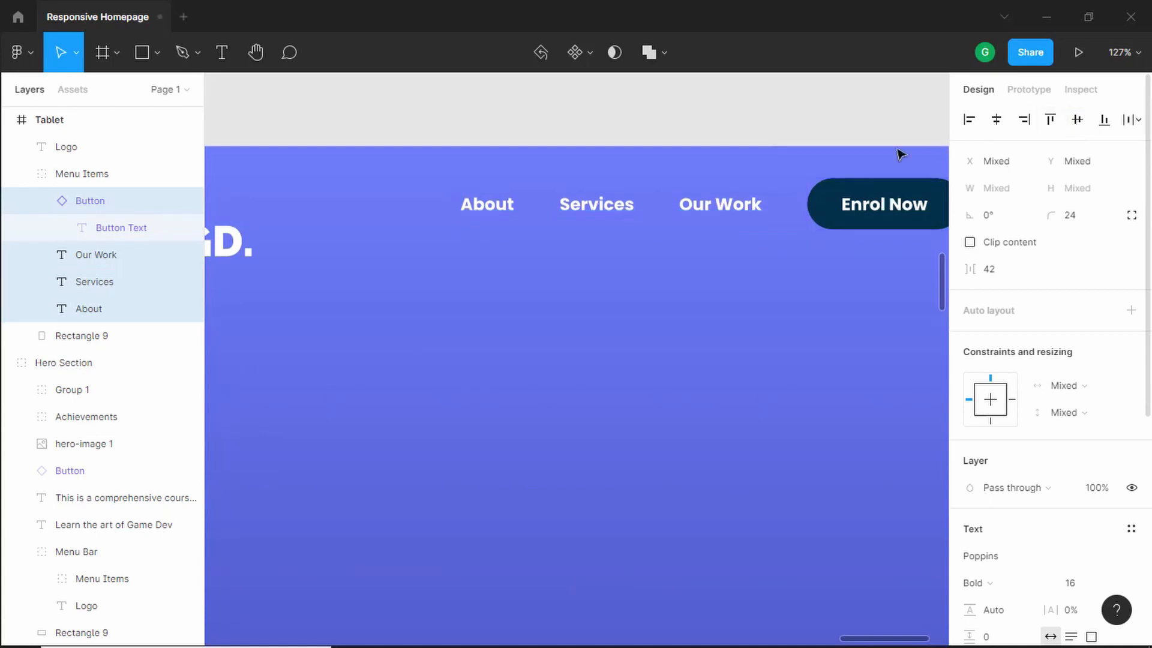
pyautogui.click(786, 126)
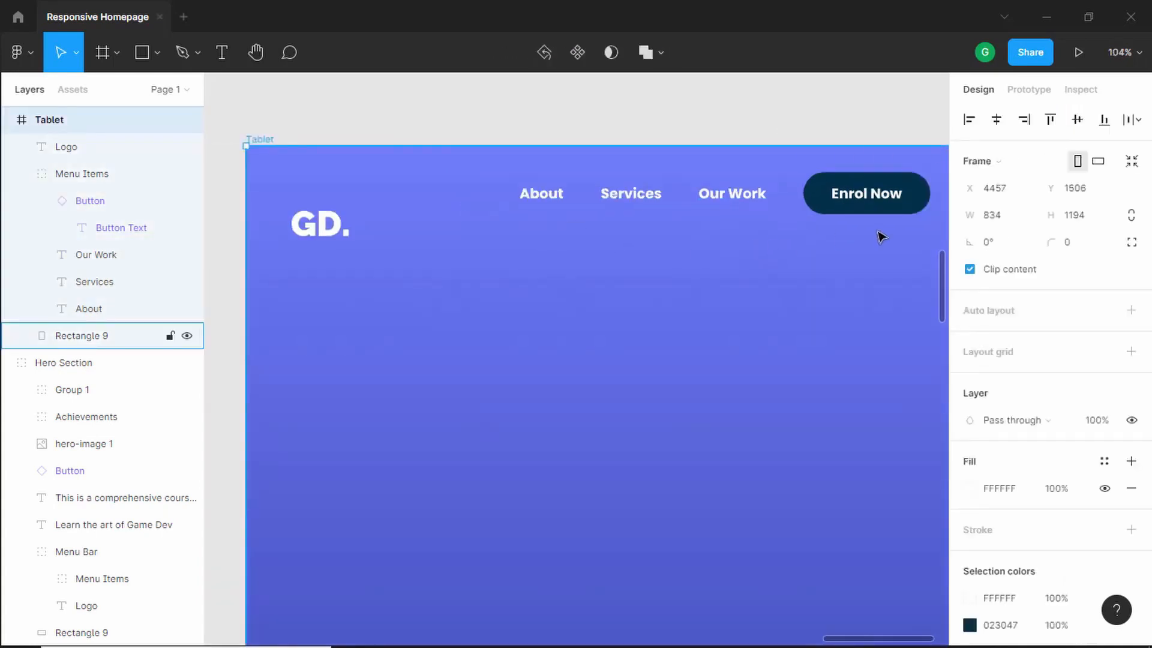
# - Nudge the Tablet's Menu Items group left to X 304
pyautogui.scroll(-1, 880, 237)
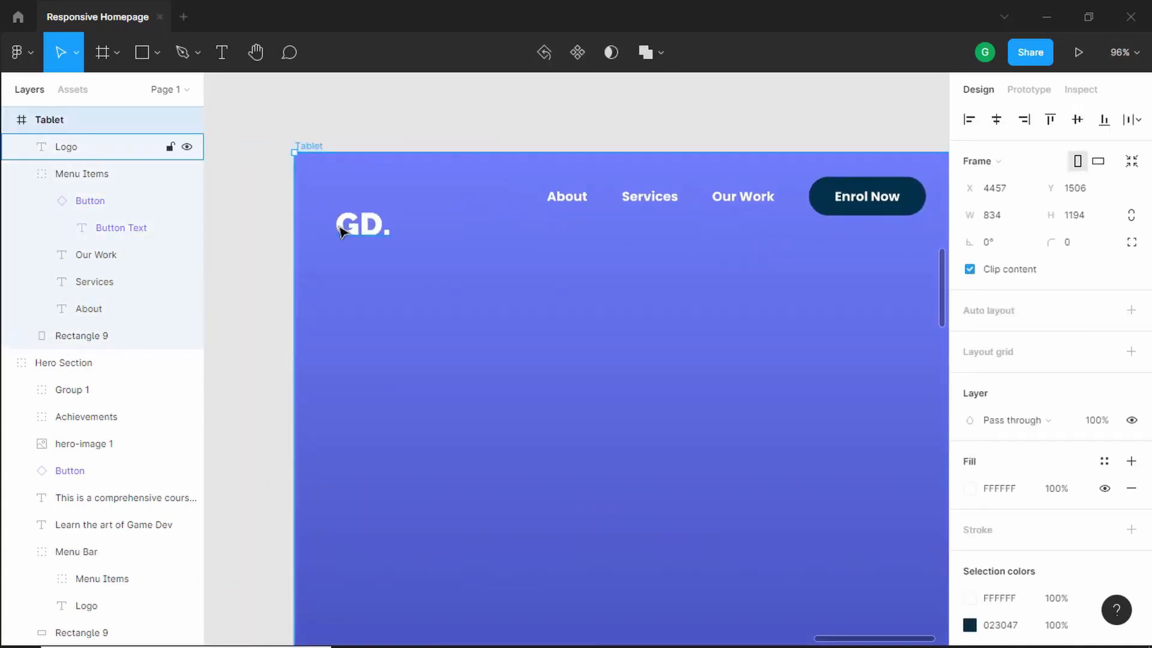
pyautogui.moveTo(760, 235); pyautogui.dragTo(582, 271)
pyautogui.scroll(5, 684, 250)
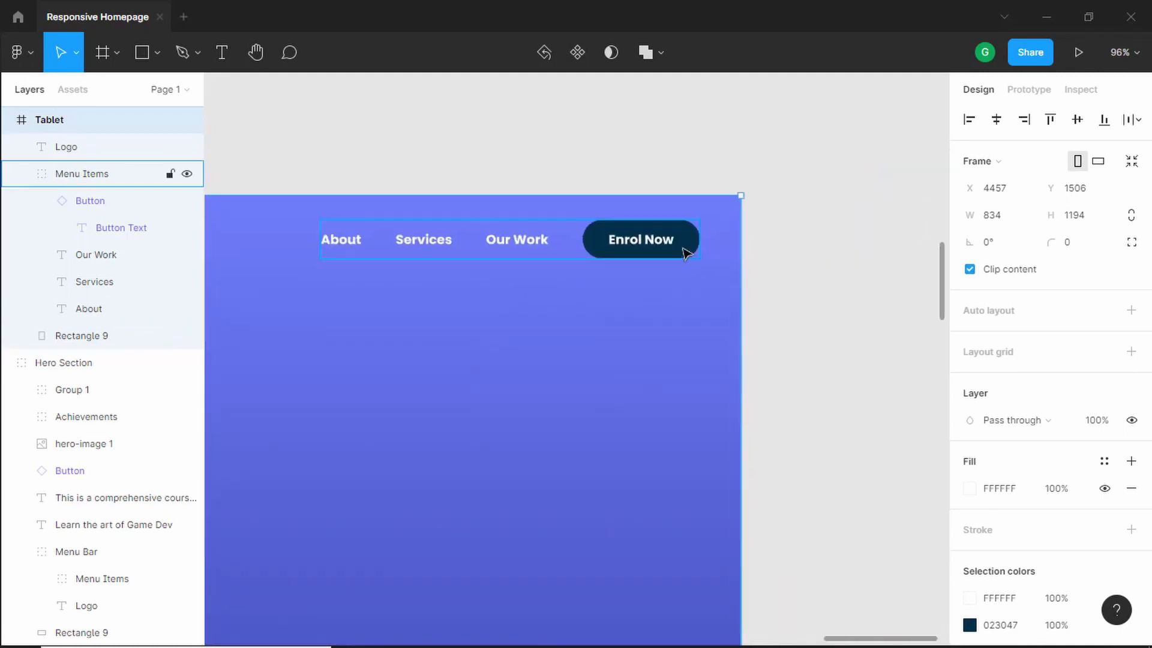
pyautogui.click(650, 249)
pyautogui.press('alt')
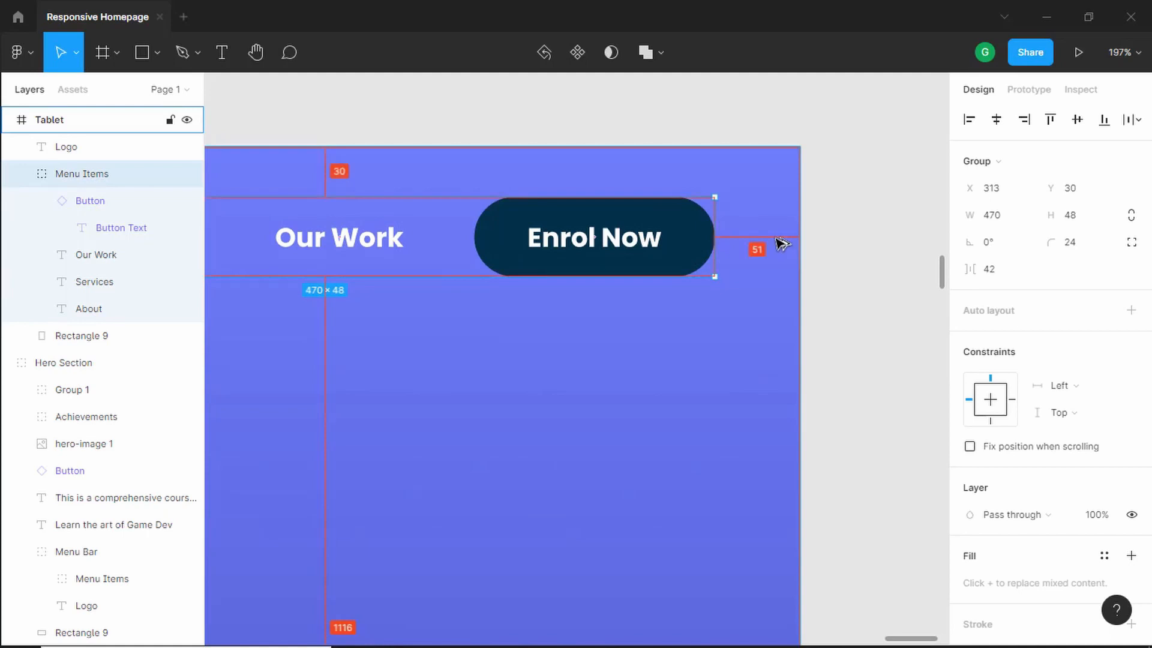
pyautogui.press('Left')
pyautogui.press('Left')
pyautogui.press('Left')
pyautogui.press('Left')
pyautogui.press('Left')
pyautogui.press('Left')
pyautogui.press('Left')
pyautogui.press('Left')
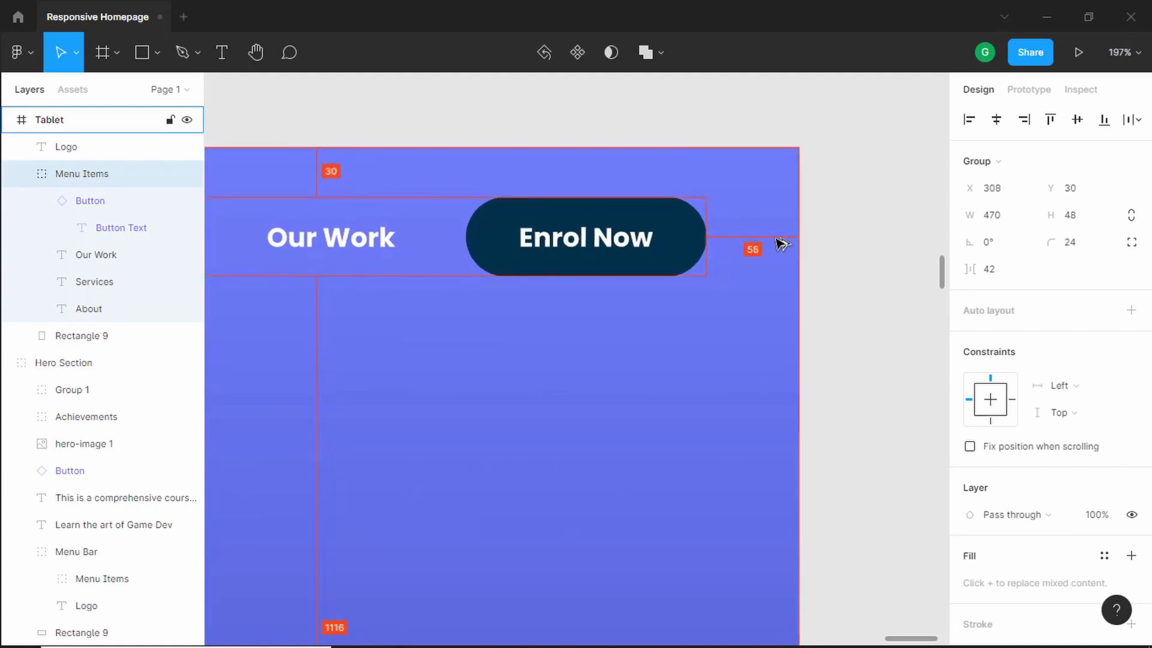
pyautogui.press('Left')
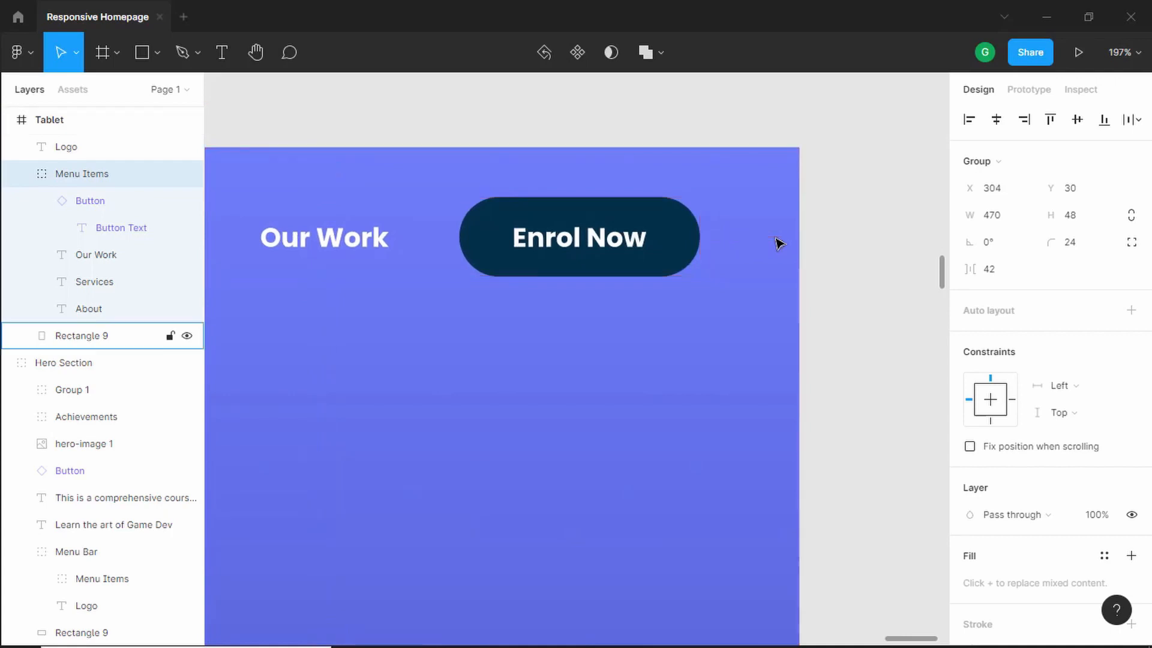
# - Nudge the GD. logo in the Tablet frame right to X 60
pyautogui.scroll(-5, 780, 246)
pyautogui.moveTo(444, 309); pyautogui.dragTo(740, 299)
pyautogui.press('Escape')
pyautogui.scroll(5, 470, 282)
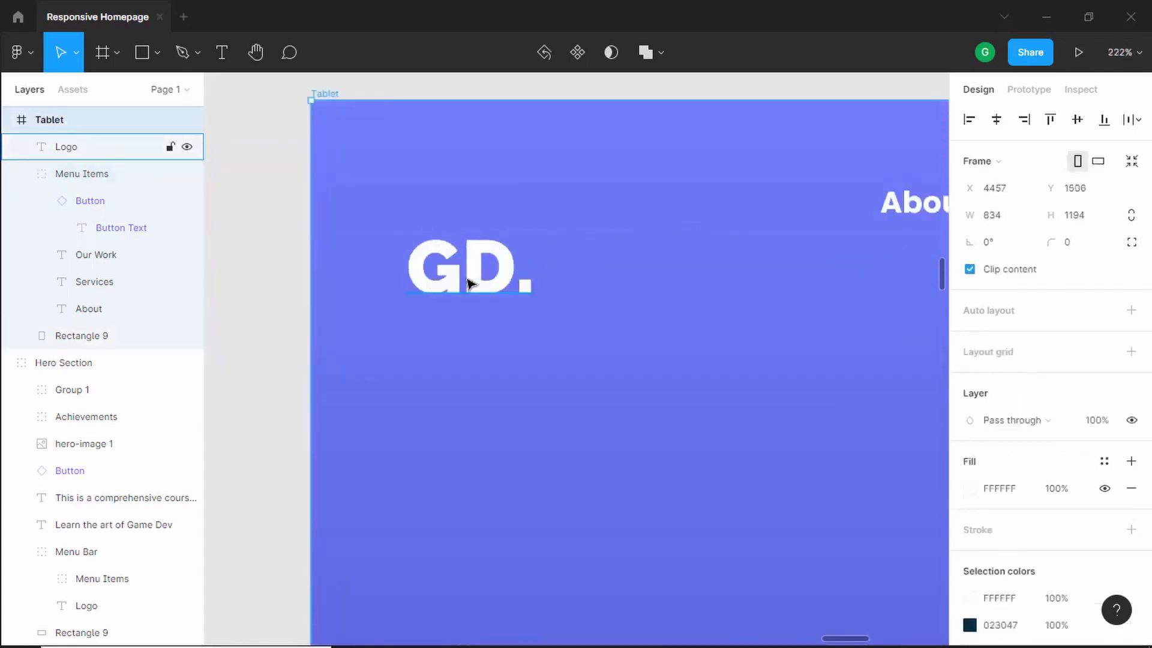
pyautogui.moveTo(467, 283)
pyautogui.mouseDown()
pyautogui.moveTo(472, 261)
pyautogui.moveTo(471, 273)
pyautogui.mouseUp()
pyautogui.click(477, 270)
pyautogui.press('alt')
pyautogui.press('Right')
pyautogui.press('Right')
pyautogui.press('Right')
pyautogui.press('Right')
pyautogui.press('Right')
pyautogui.press('Right')
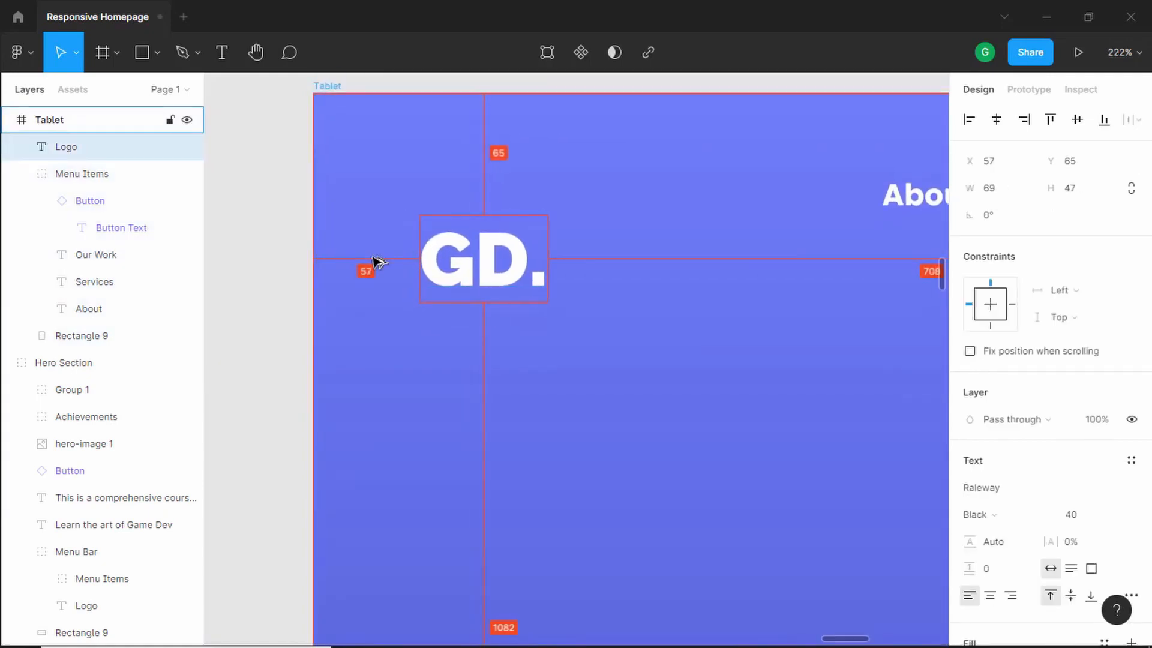
pyautogui.scroll(-5, 350, 312)
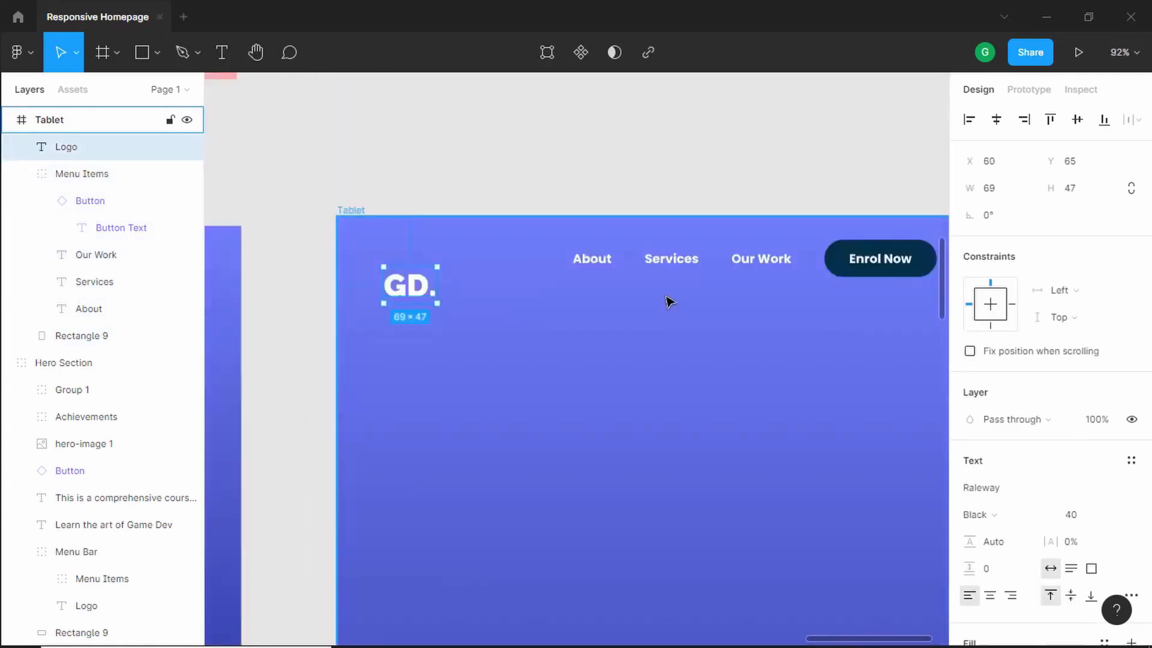
# - Align the logo and the Menu Items group along their vertical centres
pyautogui.keyDown('shift'); pyautogui.click(706, 267); pyautogui.keyUp('shift')
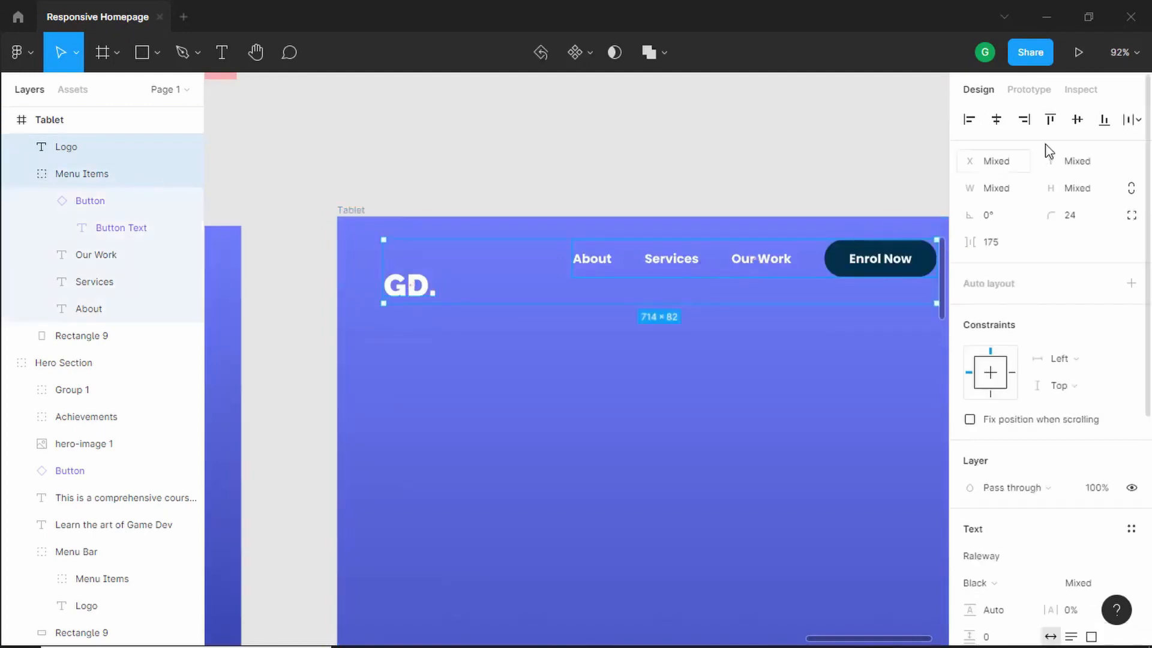
pyautogui.click(1077, 119)
pyautogui.click(932, 174)
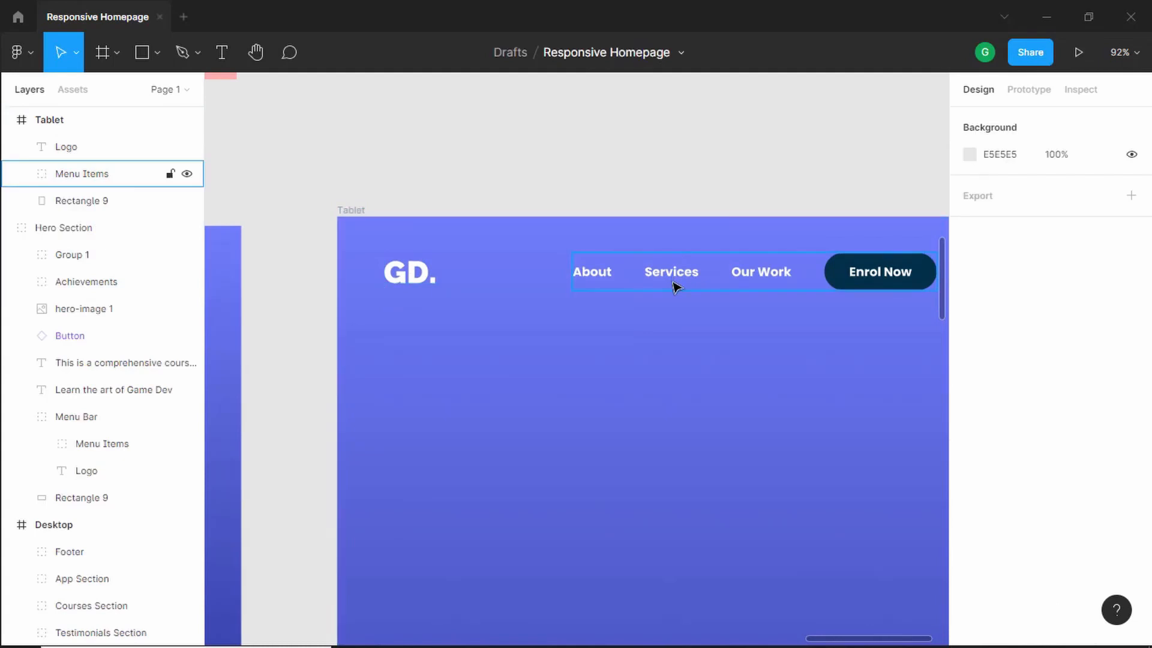
# - Group the logo with the Menu Items and name the new group Menu Bar
pyautogui.click(676, 286)
pyautogui.keyDown('shift'); pyautogui.click(411, 274); pyautogui.keyUp('shift')
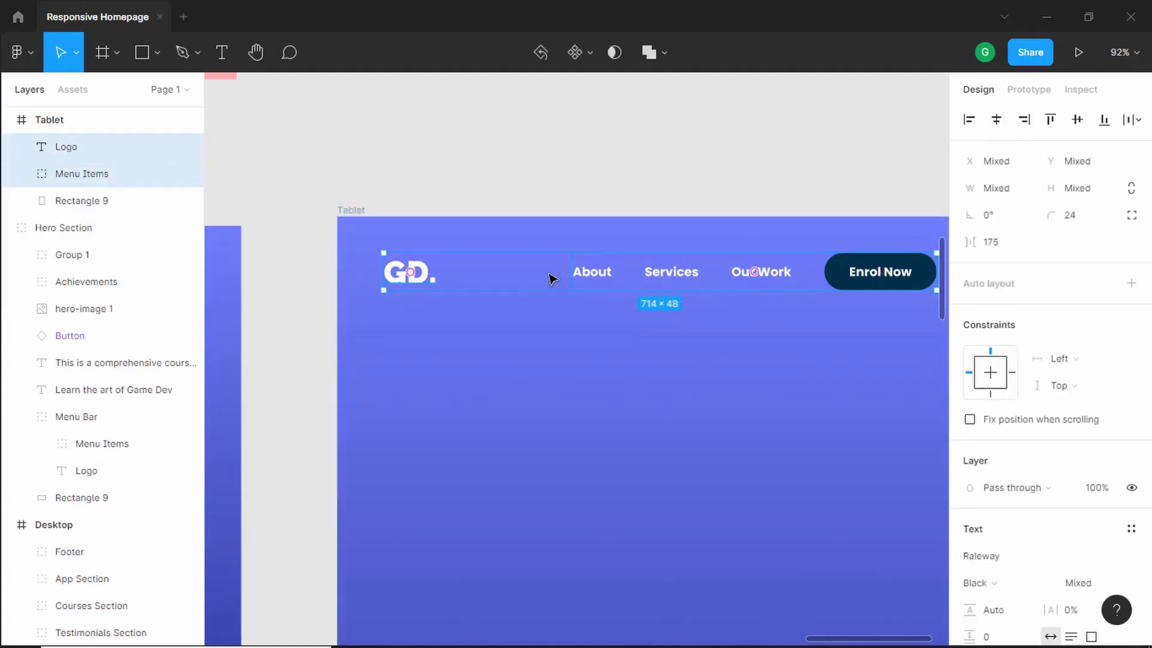
pyautogui.hotkey('ctrl', 'g')
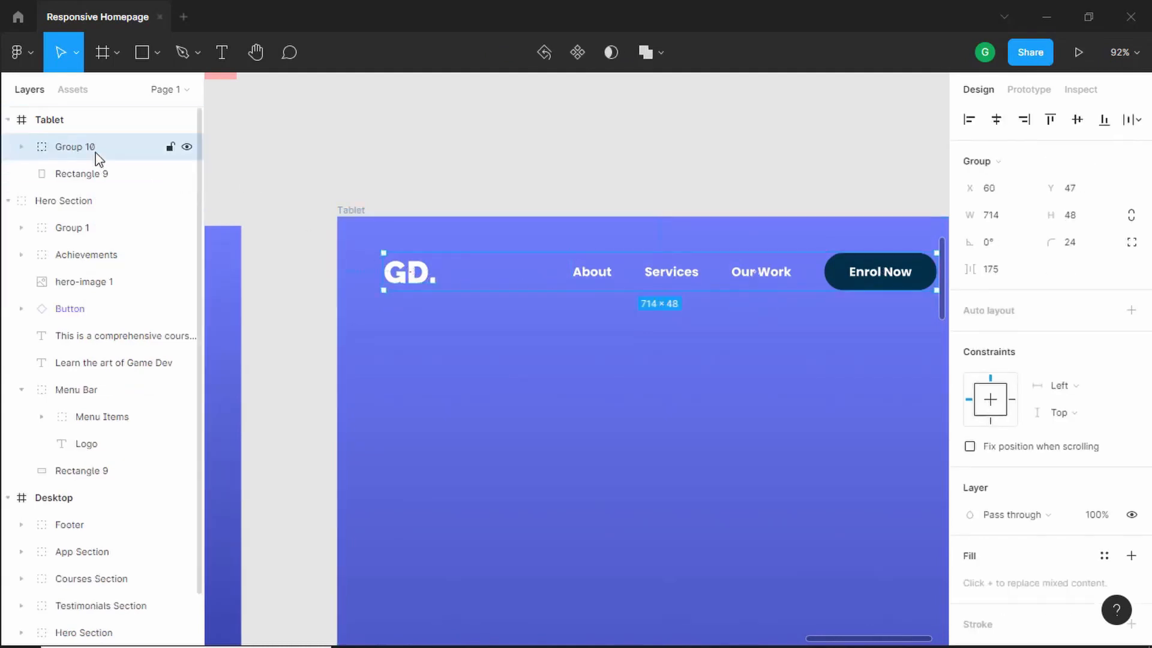
pyautogui.doubleClick(98, 152)
pyautogui.write('Men')
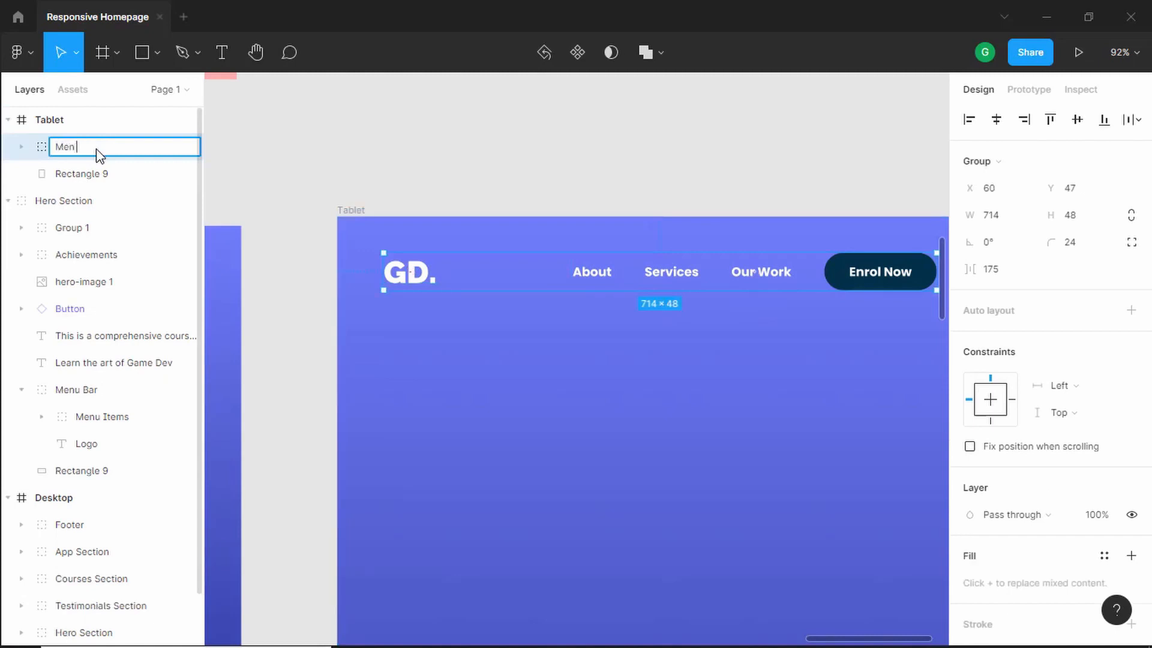
pyautogui.write('u Bar')
pyautogui.press('Return')
# - Nudge the Menu Bar group down to Y 60 in the Tablet frame
pyautogui.hscroll(3, 559, 249)
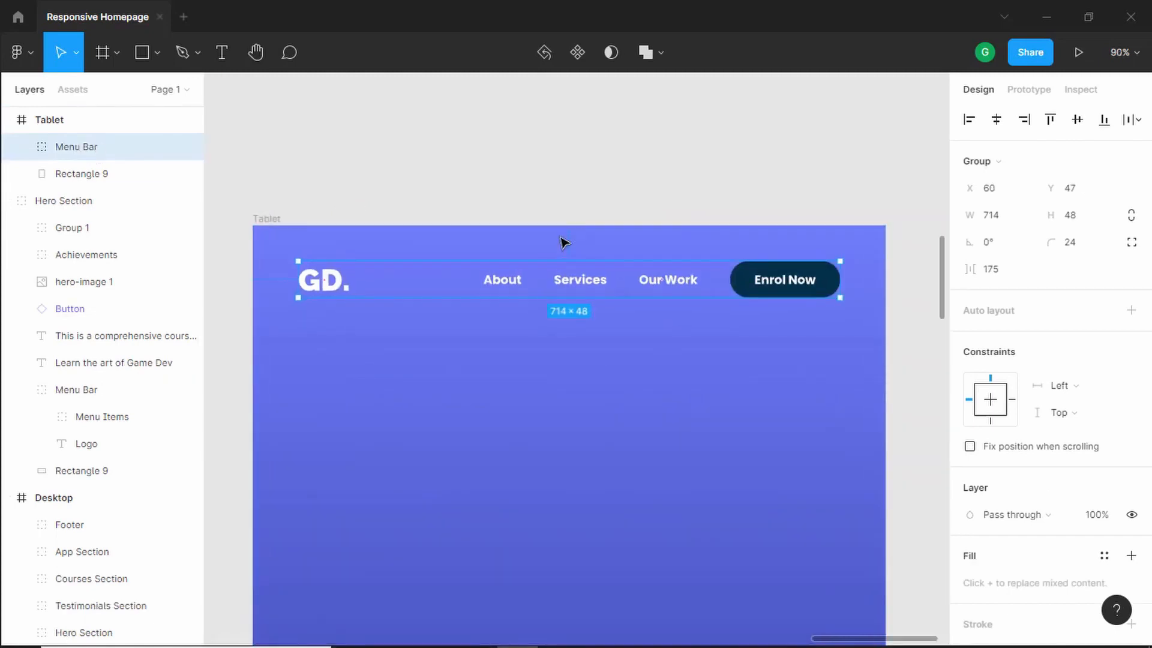
pyautogui.press('alt')
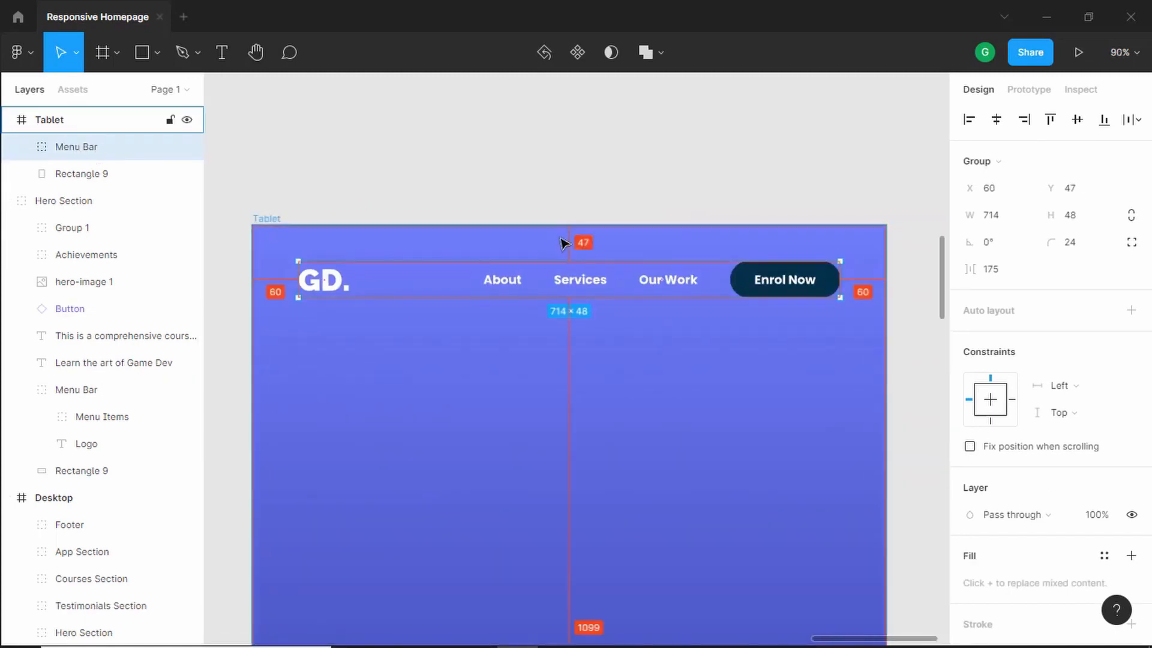
pyautogui.hotkey('alt', 'shift', 'Down')
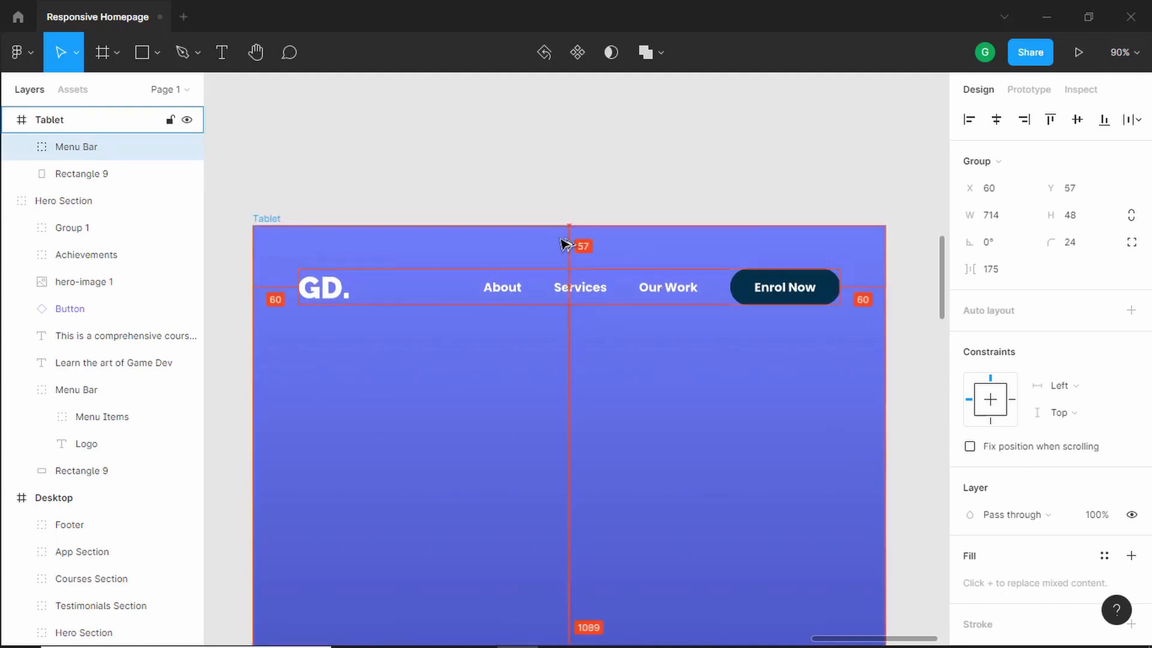
pyautogui.hotkey('alt', 'shift', 'Down')
pyautogui.hotkey('alt', 'shift', 'Up')
pyautogui.hotkey('alt', 'Down')
pyautogui.hotkey('alt', 'Down')
pyautogui.hotkey('alt', 'Down')
pyautogui.scroll(-5, 564, 245)
pyautogui.hscroll(-2, 510, 270)
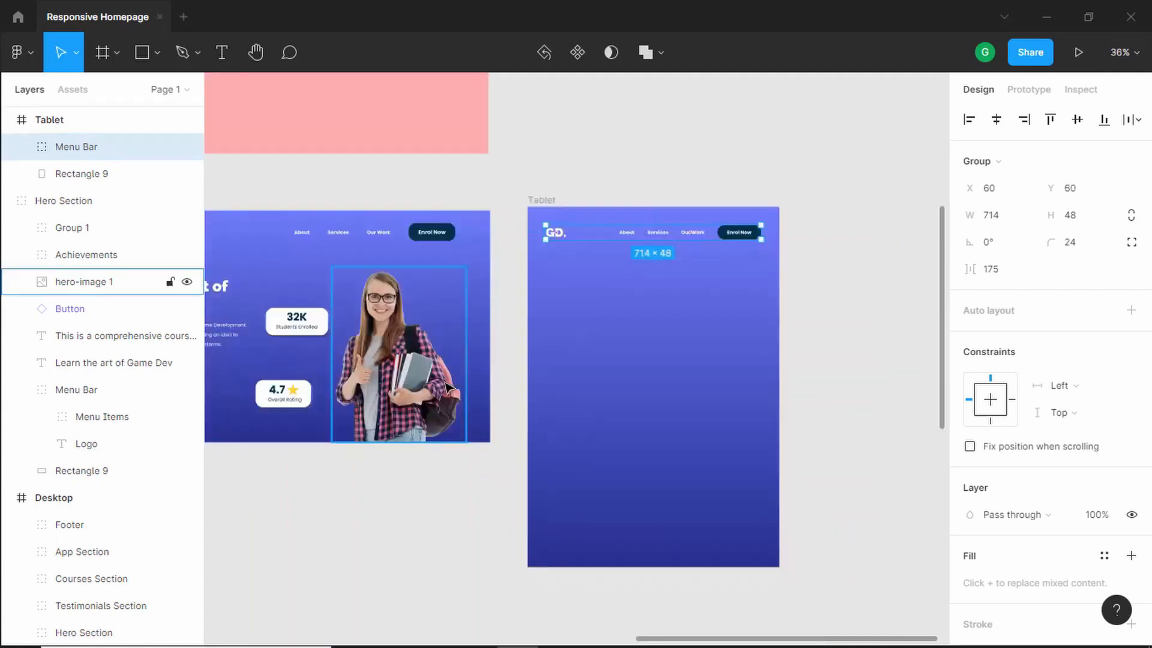
# - Copy the hero image from the duplicated hero into the lower right of the Tablet frame
pyautogui.scroll(2, 423, 384)
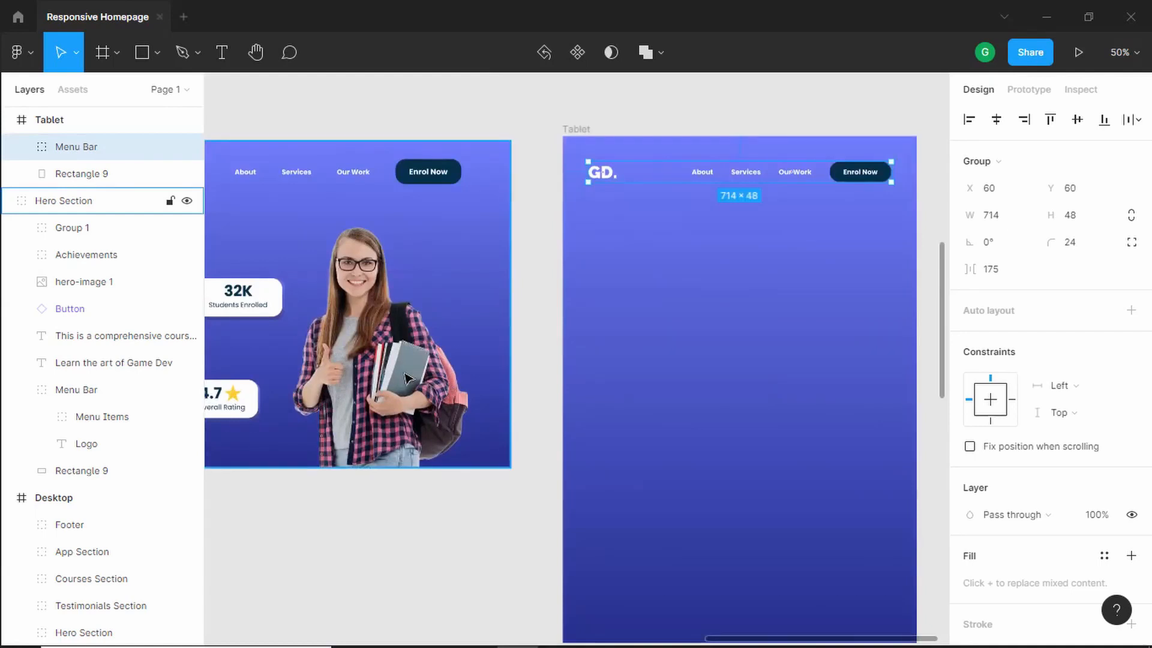
pyautogui.doubleClick(362, 364)
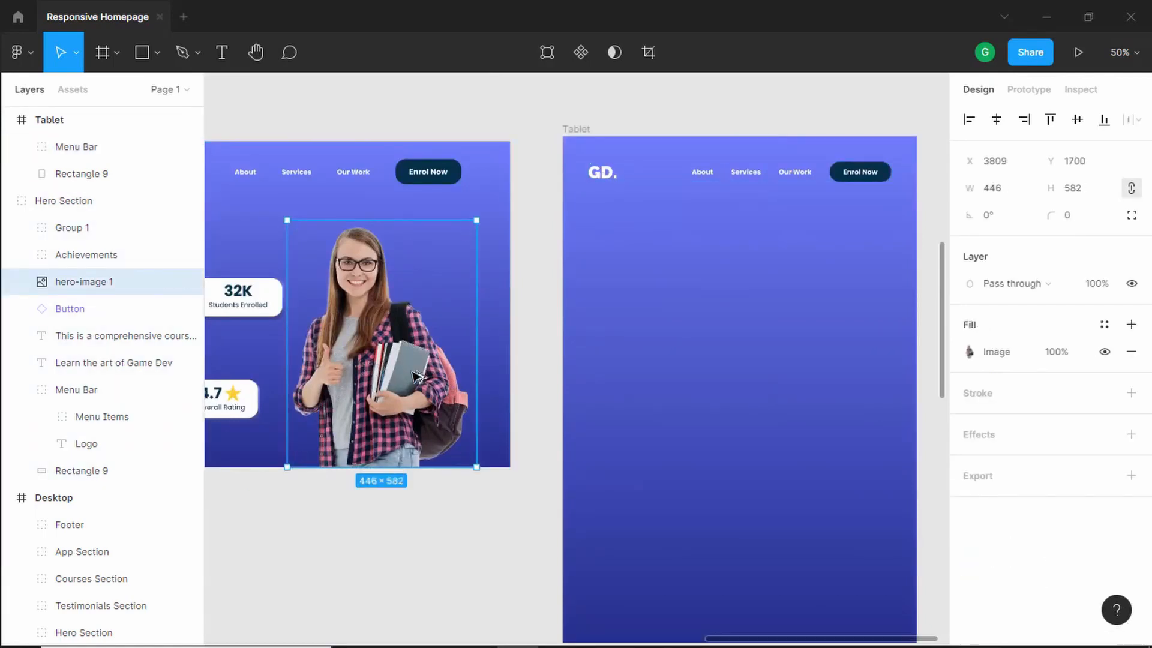
pyautogui.moveTo(364, 363); pyautogui.dragTo(800, 504)
pyautogui.scroll(-3, 501, 414)
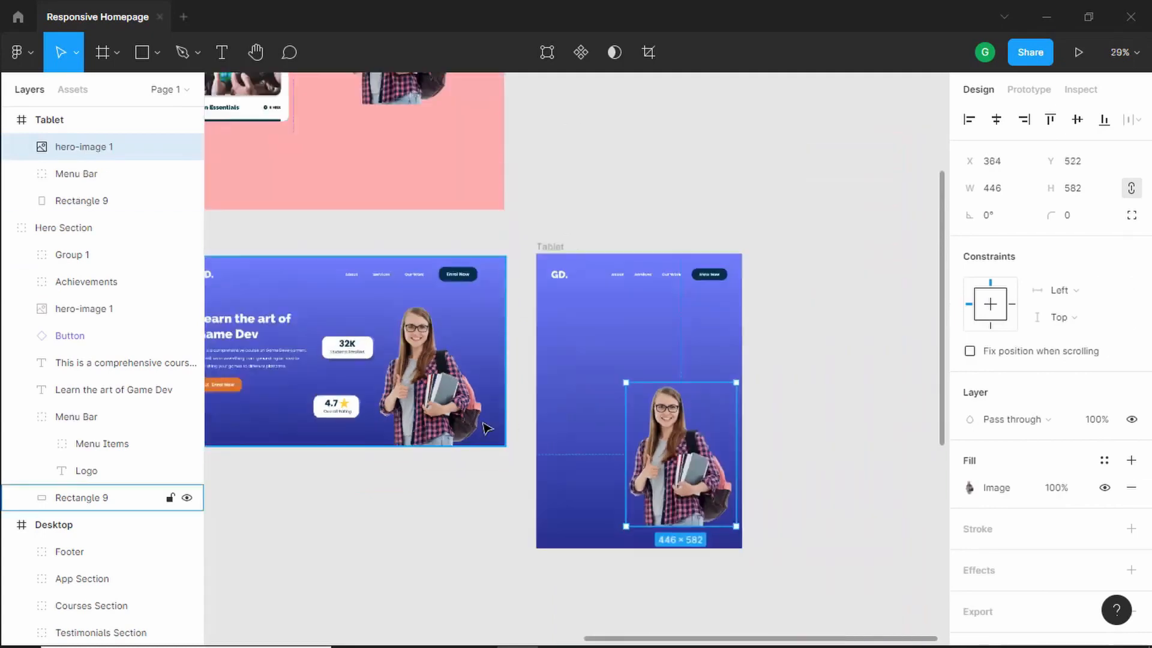
# - Copy the two achievement stat cards into the Tablet frame, left of the hero image
pyautogui.click(340, 358)
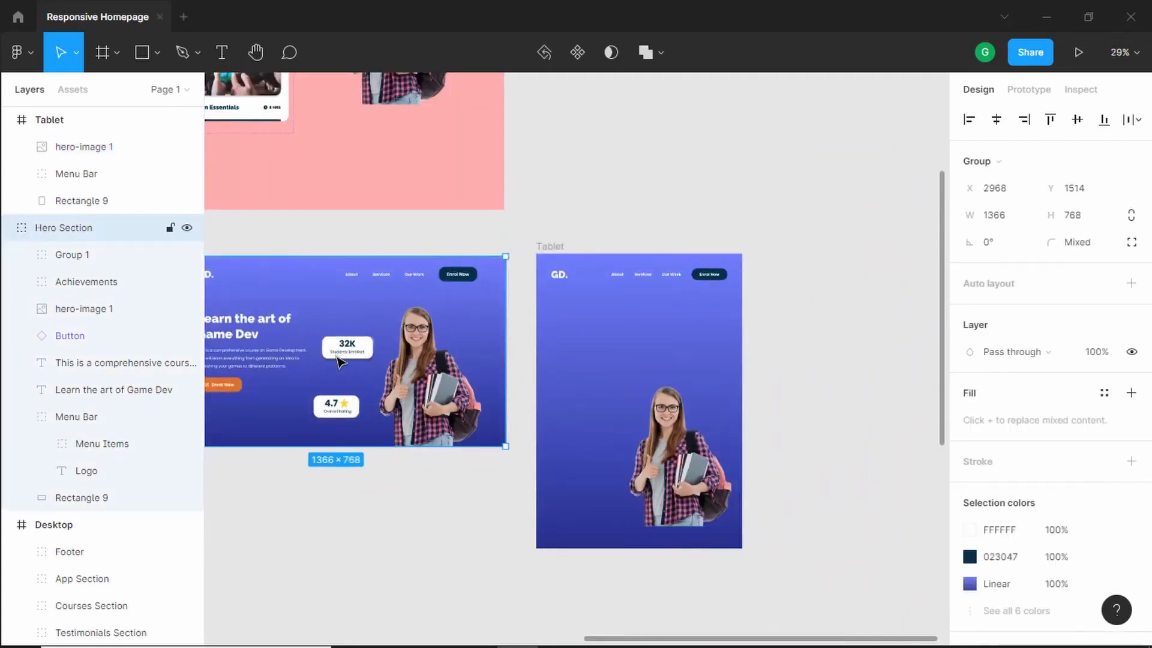
pyautogui.doubleClick(354, 353)
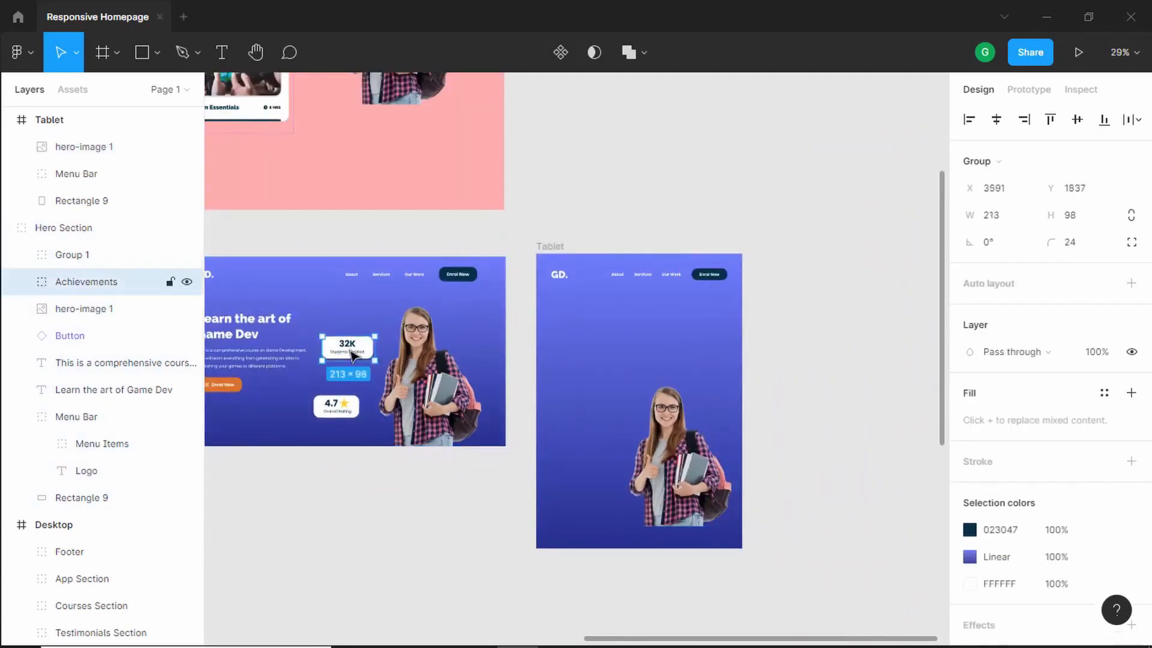
pyautogui.keyDown('shift'); pyautogui.click(346, 407); pyautogui.keyUp('shift')
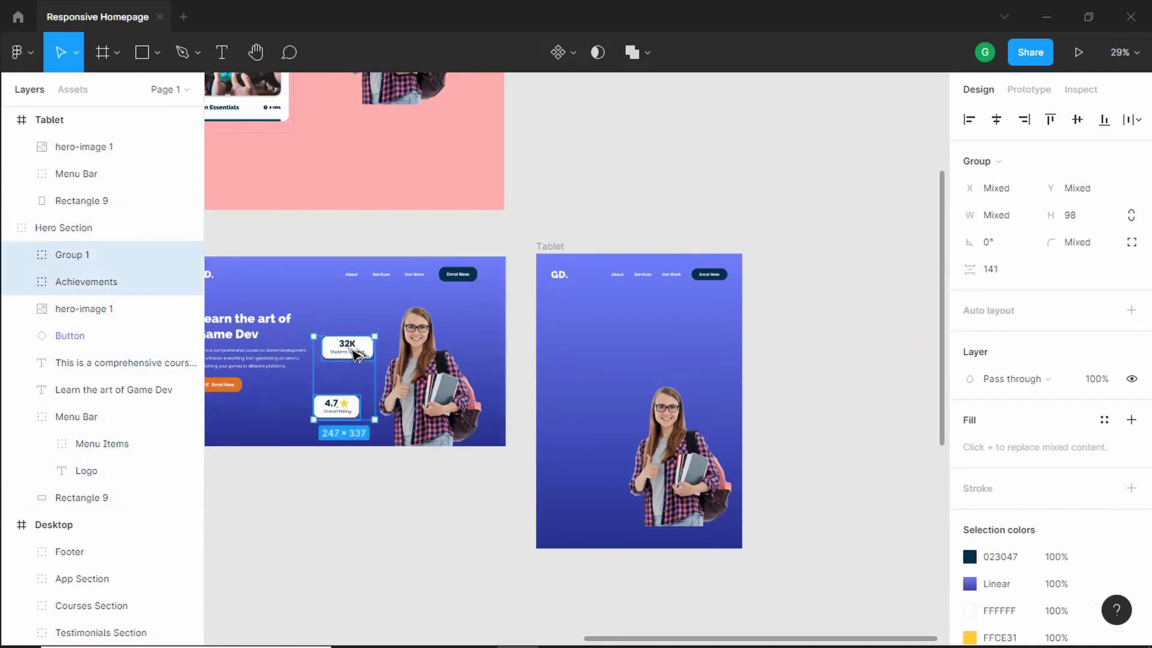
pyautogui.moveTo(384, 363); pyautogui.dragTo(630, 451)
pyautogui.scroll(3, 281, 343)
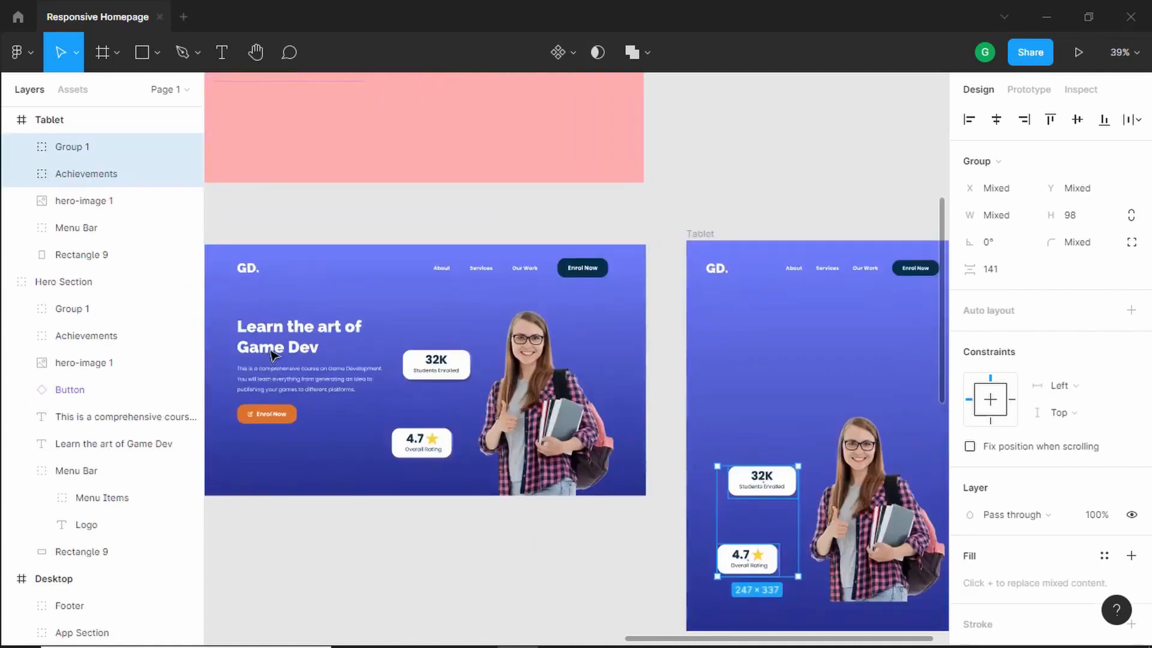
# - Copy the heading, description and Enrol Now button into the Tablet frame and place them at X 130 above the image
pyautogui.click(280, 343)
pyautogui.click(288, 334)
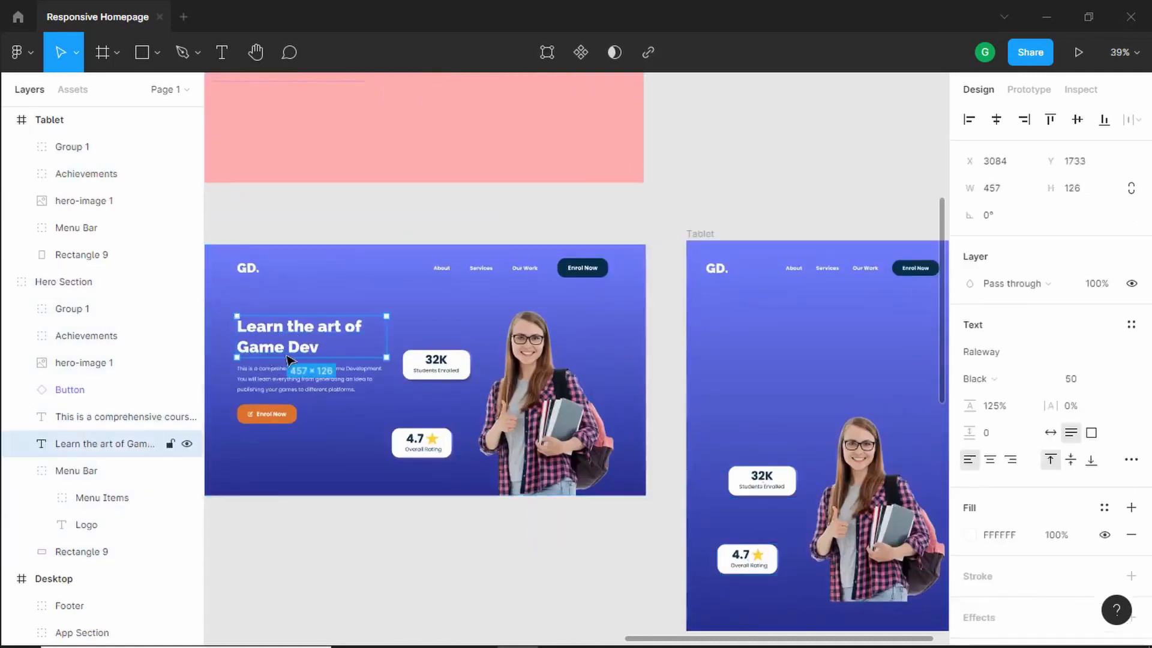
pyautogui.keyDown('shift'); pyautogui.click(291, 381); pyautogui.keyUp('shift')
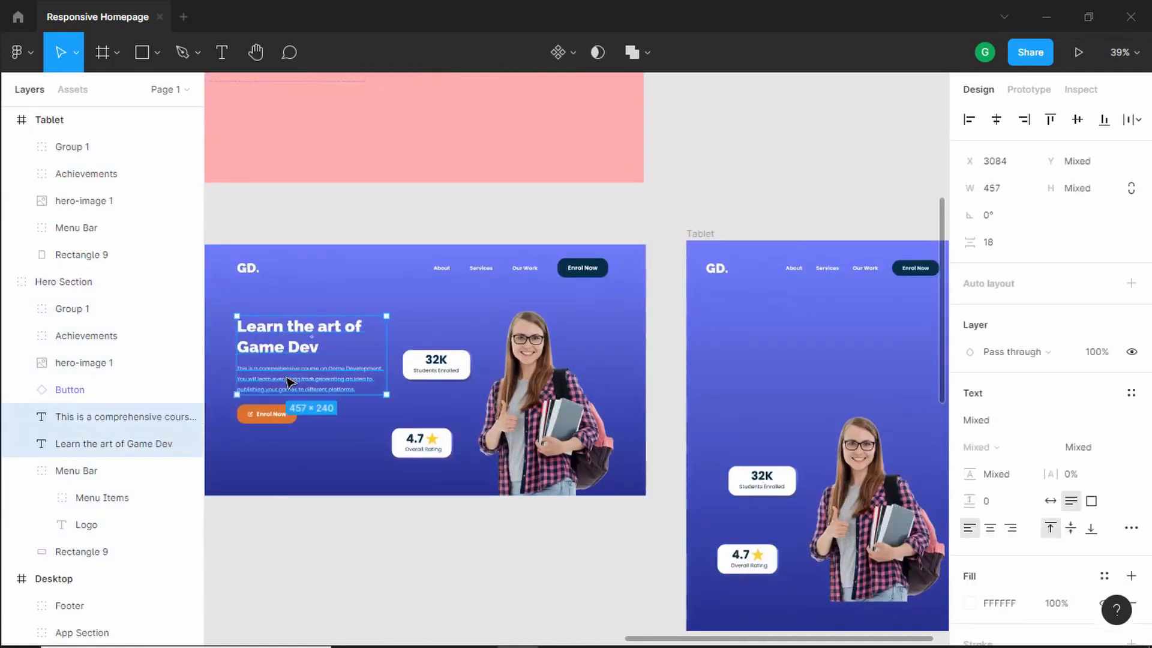
pyautogui.keyDown('shift'); pyautogui.click(278, 423); pyautogui.keyUp('shift')
pyautogui.moveTo(280, 349); pyautogui.dragTo(759, 345)
pyautogui.scroll(2, 893, 399)
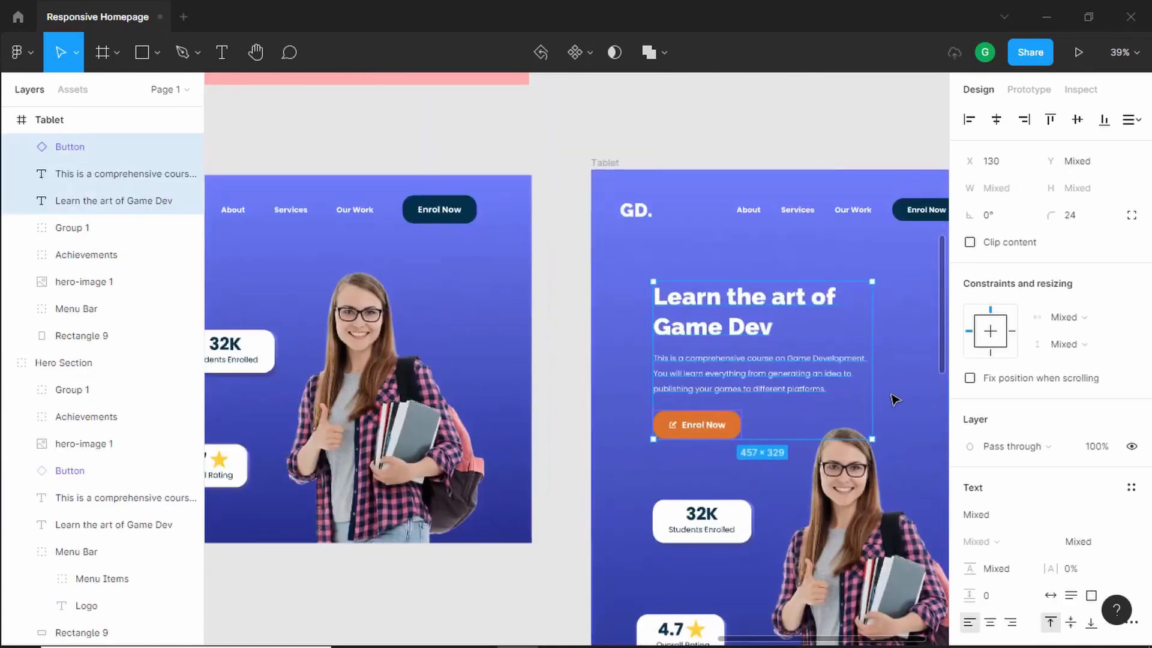
pyautogui.moveTo(856, 403); pyautogui.dragTo(694, 355)
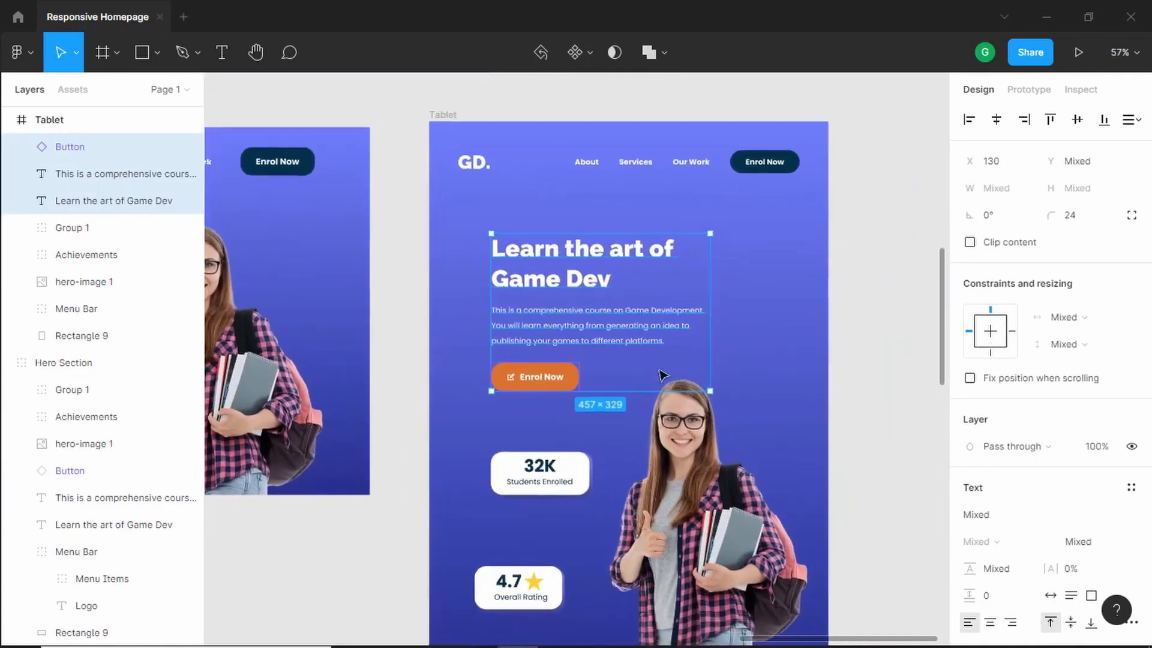
# - Switch the Tablet hero's Enrol Now button to the Mobile platform variant
pyautogui.click(553, 376)
pyautogui.click(1064, 390)
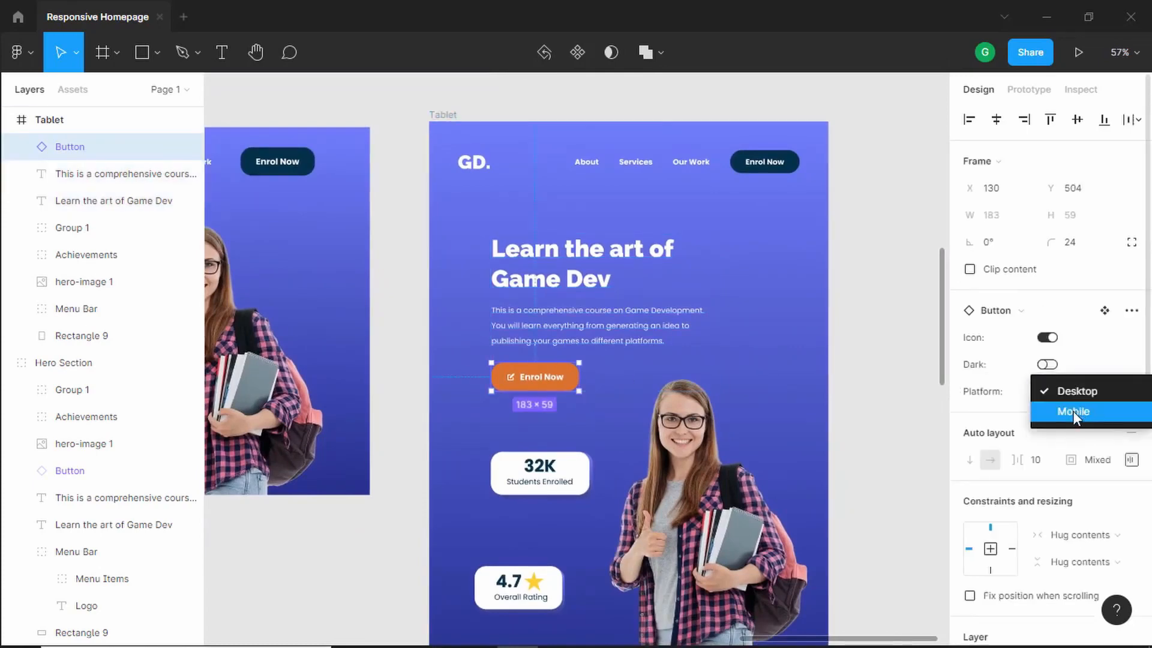
pyautogui.click(1072, 411)
pyautogui.press('Escape')
# - Move the hero heading left to X 100 in the Tablet frame
pyautogui.scroll(2, 558, 251)
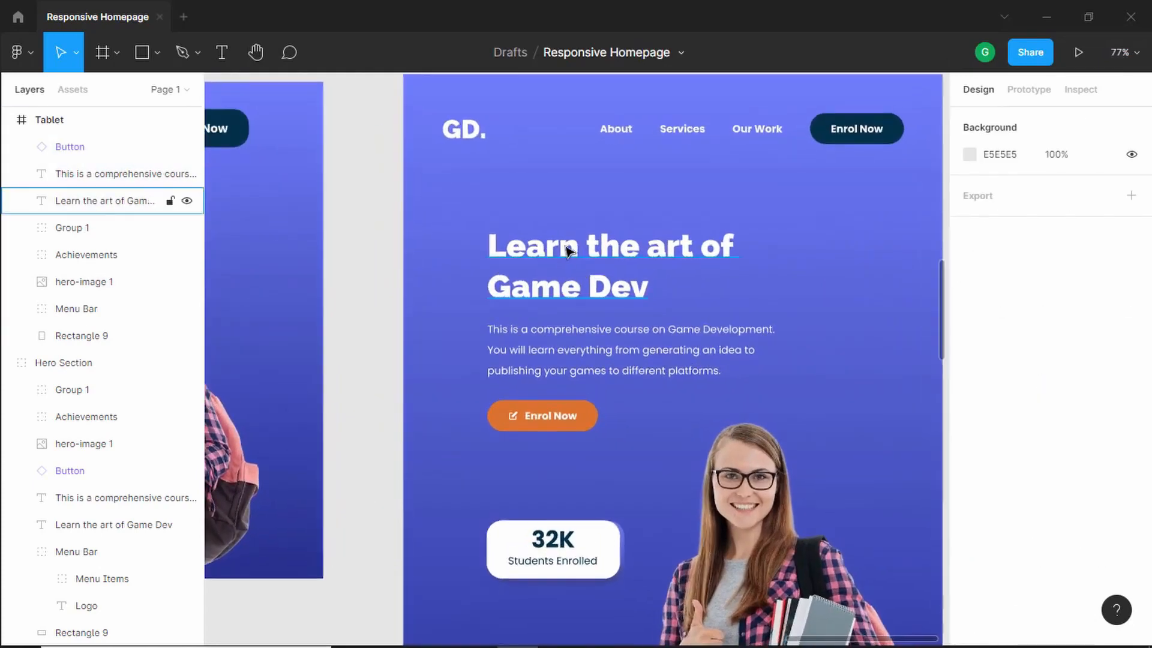
pyautogui.moveTo(565, 246); pyautogui.dragTo(550, 245)
pyautogui.press('alt')
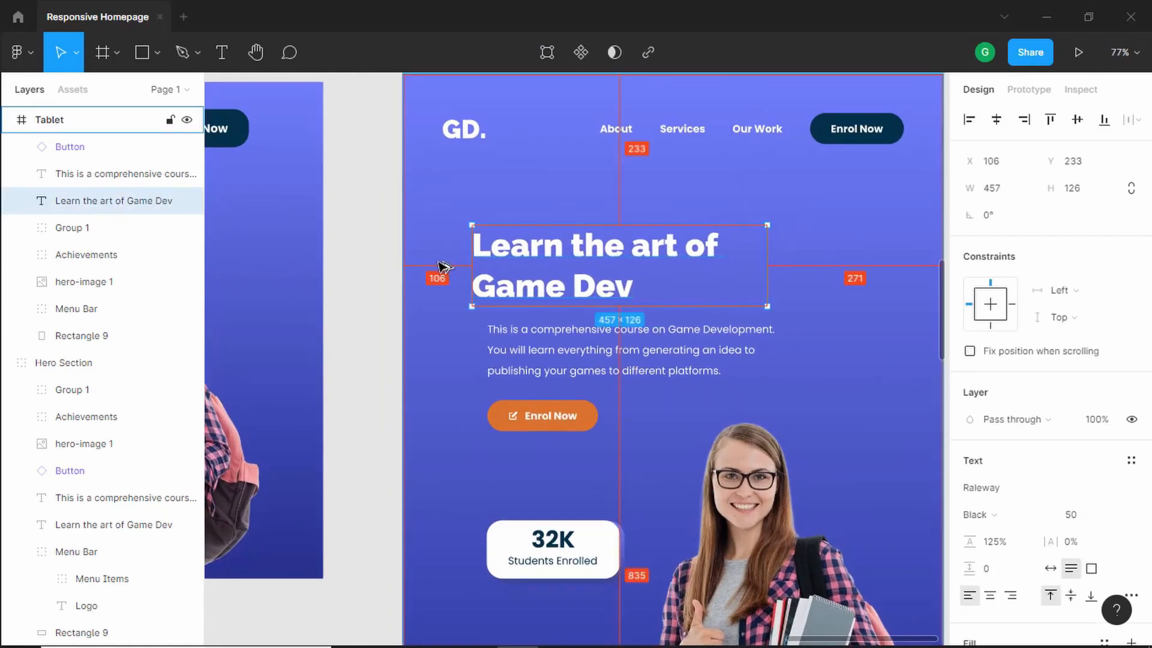
pyautogui.press('alt')
pyautogui.press('Left')
pyautogui.press('Left')
pyautogui.press('Left')
pyautogui.press('Left')
pyautogui.press('Left')
pyautogui.press('Left')
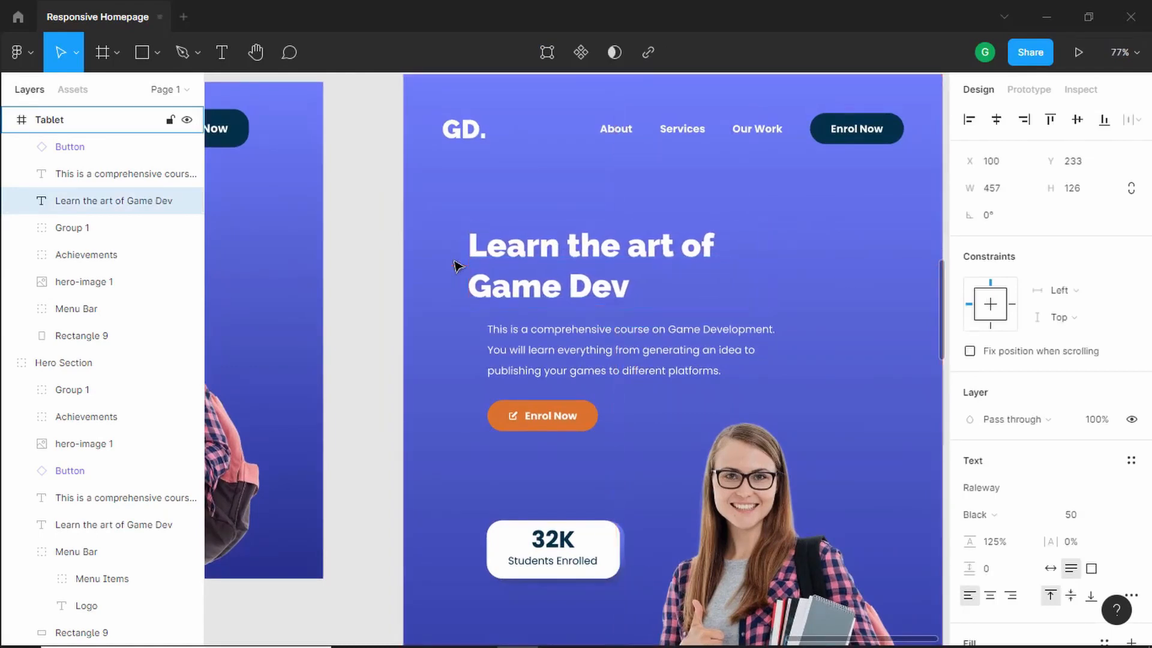
# - Widen the hero heading to 634 px and insert a line break after "of" so it stays on two lines
pyautogui.scroll(-2, 715, 301)
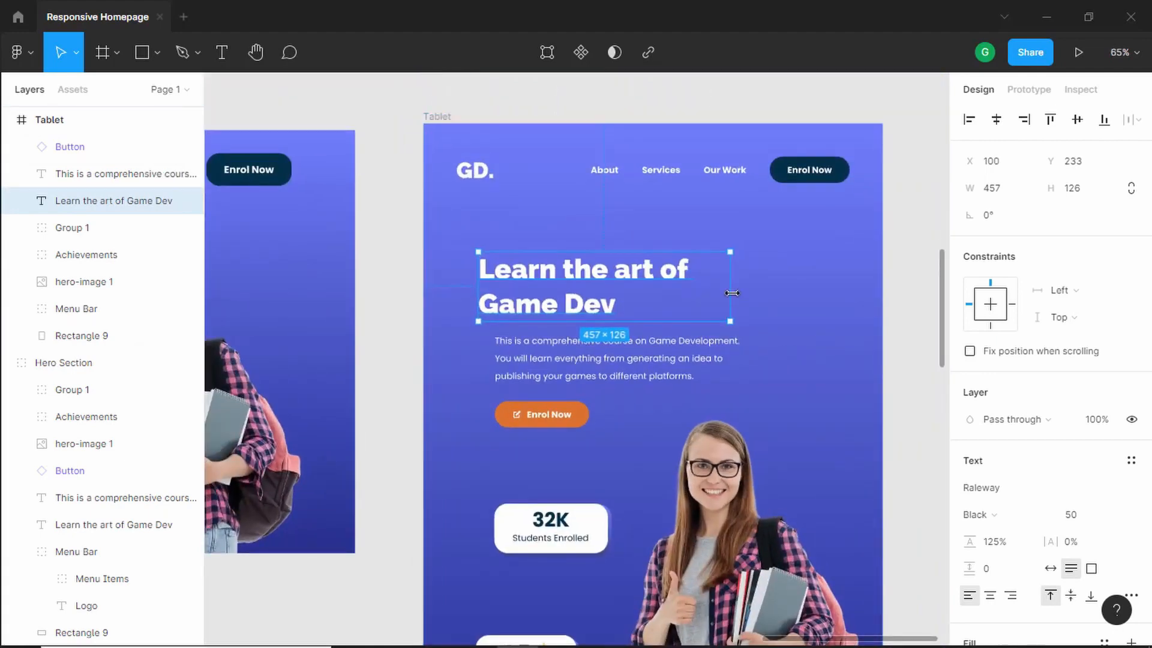
pyautogui.moveTo(732, 293); pyautogui.dragTo(828, 293)
pyautogui.doubleClick(693, 276)
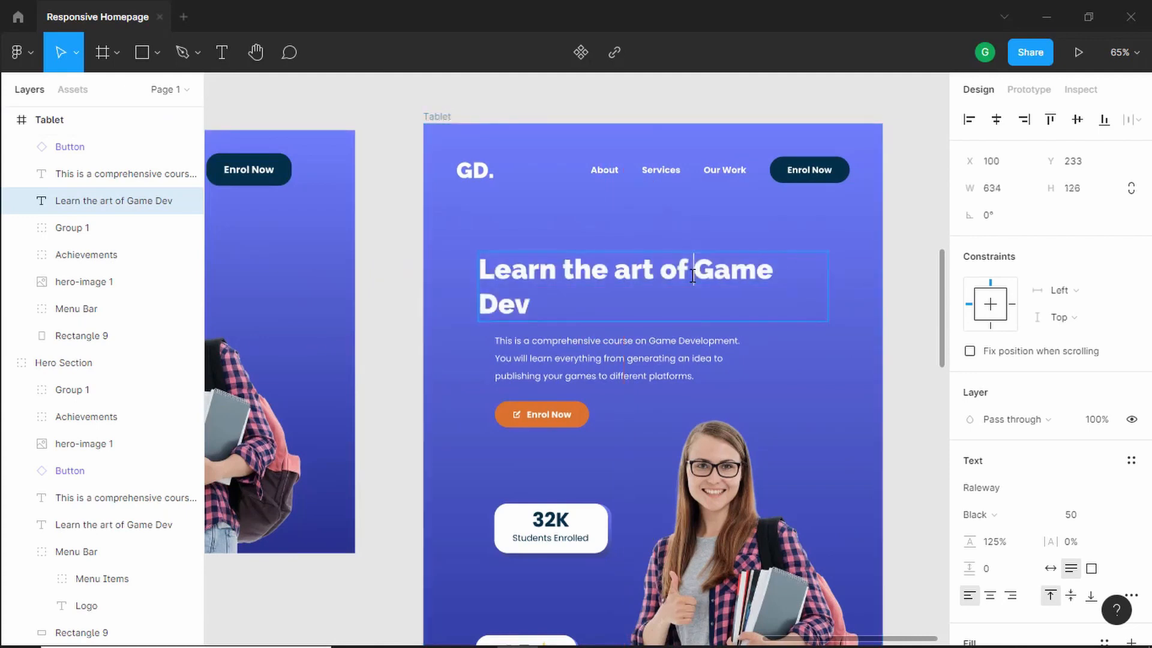
pyautogui.press('Return')
pyautogui.press('Escape')
# - Move the hero description to X 100 and widen it so it spans the heading's width
pyautogui.scroll(3, 574, 311)
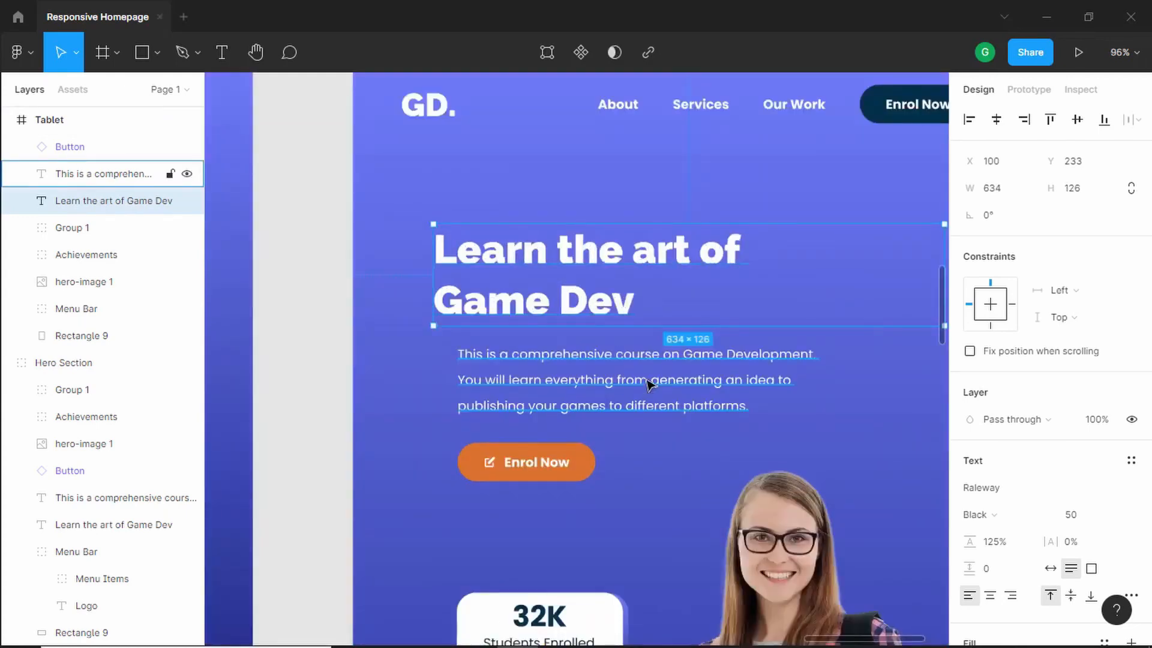
pyautogui.click(612, 385)
pyautogui.moveTo(613, 383); pyautogui.dragTo(592, 383)
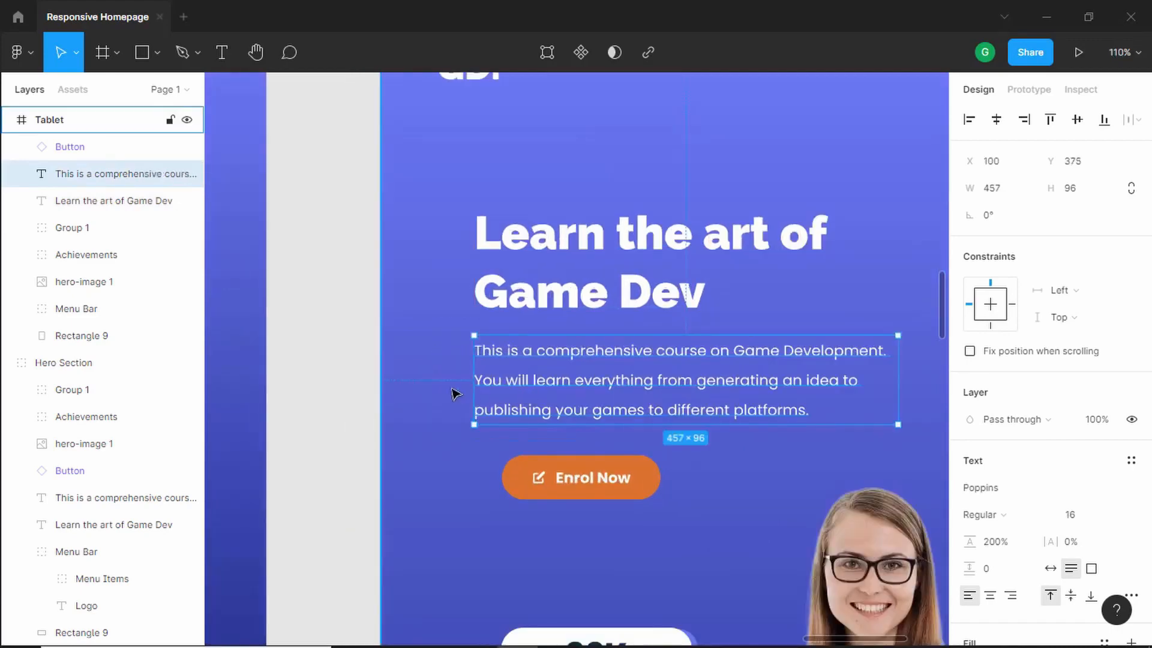
pyautogui.press('alt')
pyautogui.scroll(-5, 635, 385)
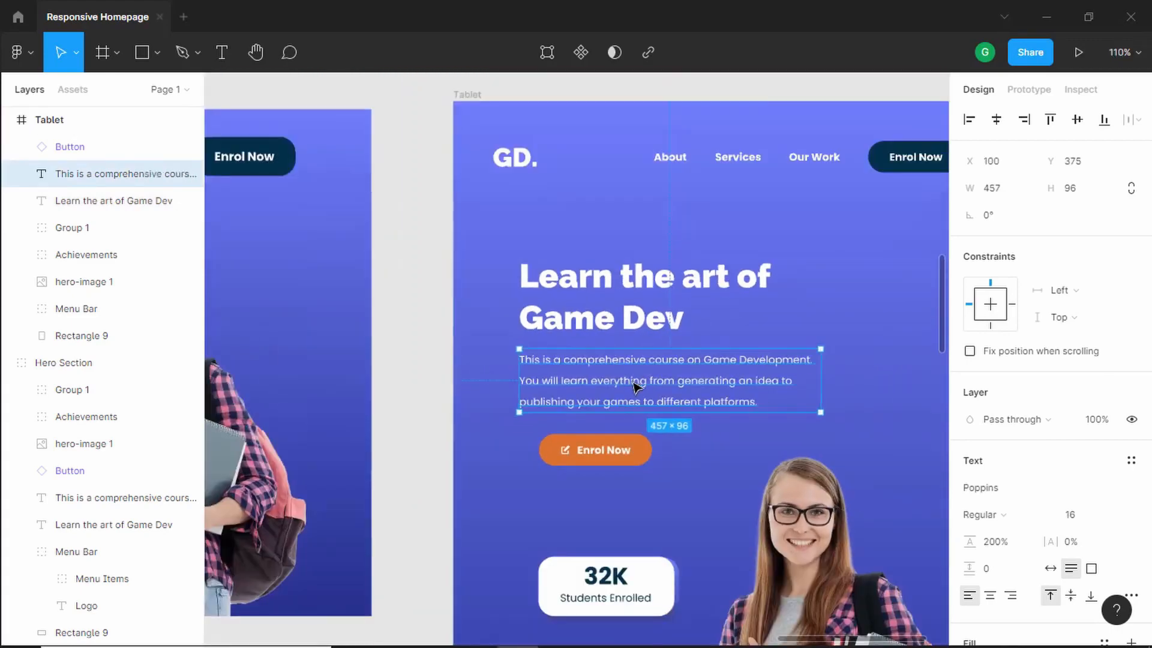
pyautogui.hscroll(5, 869, 413)
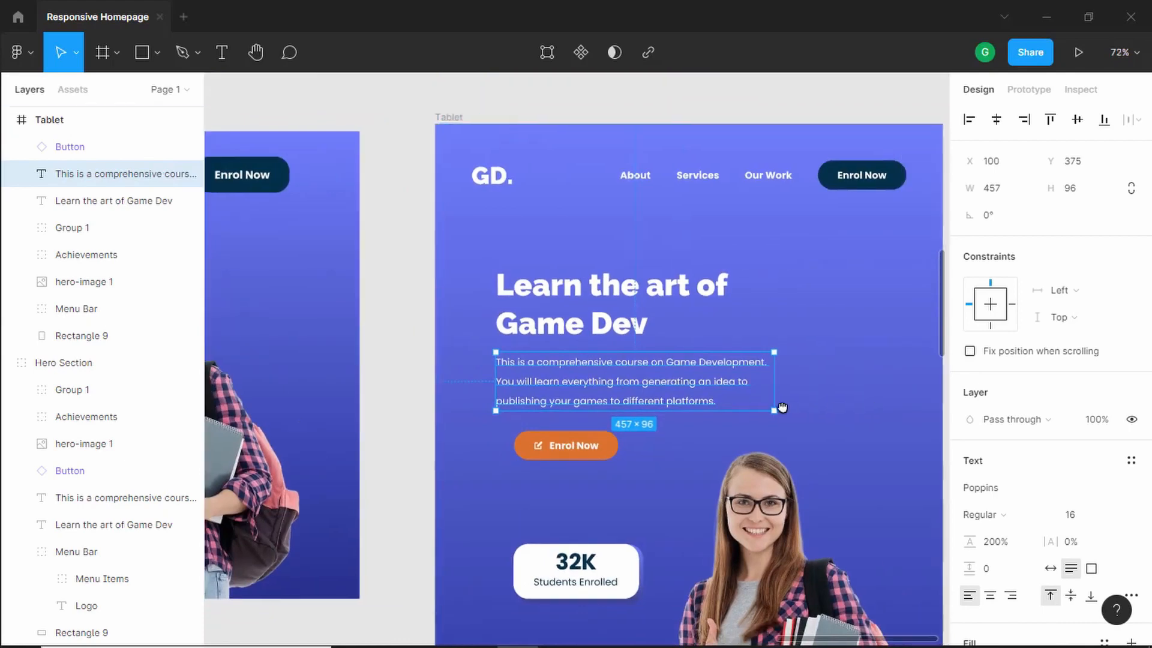
pyautogui.moveTo(659, 387); pyautogui.dragTo(757, 387)
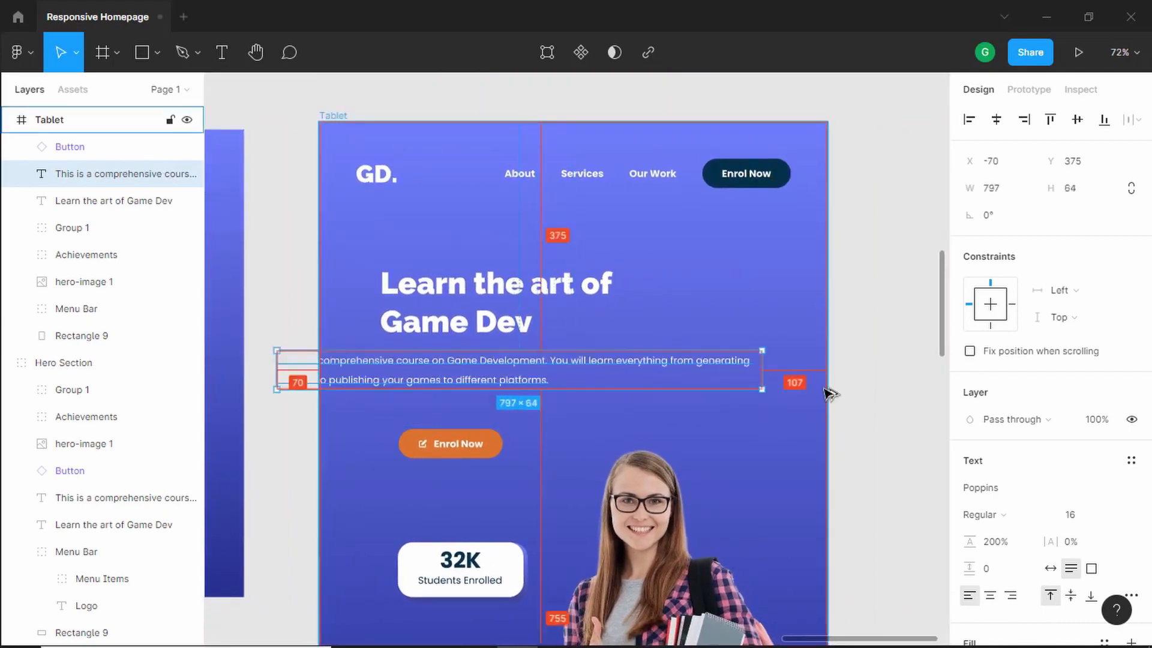
# - Move the Enrol Now button left to X 100, aligned with the heading and description
pyautogui.scroll(4, 420, 383)
pyautogui.click(456, 480)
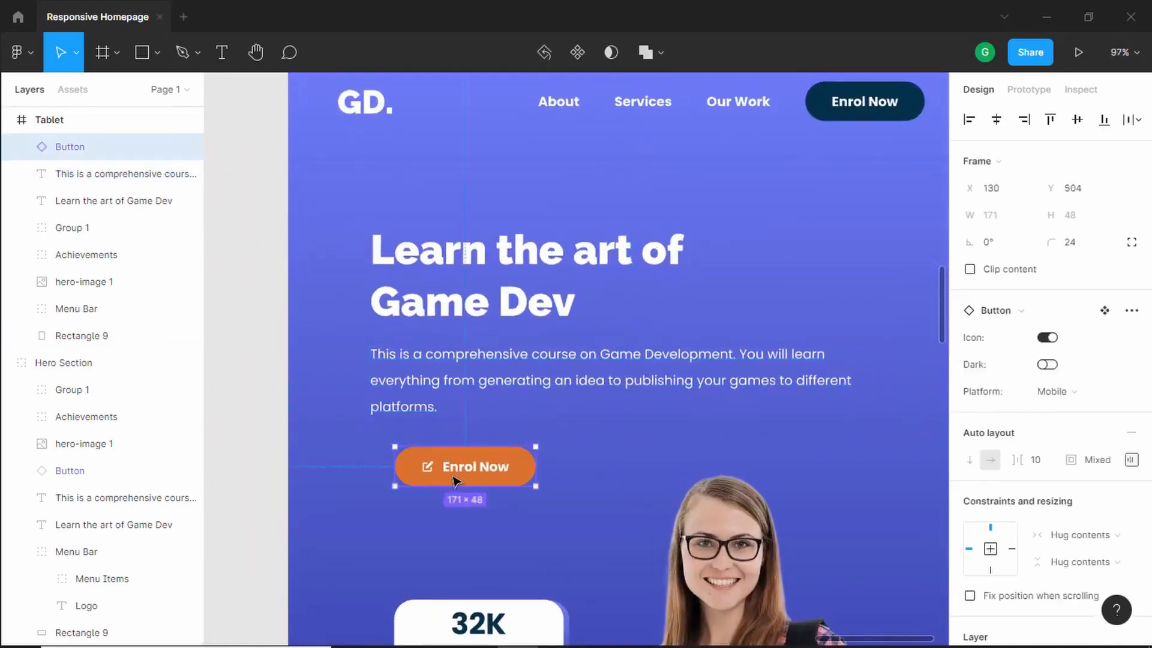
pyautogui.moveTo(468, 474); pyautogui.dragTo(442, 473)
pyautogui.scroll(-4, 509, 438)
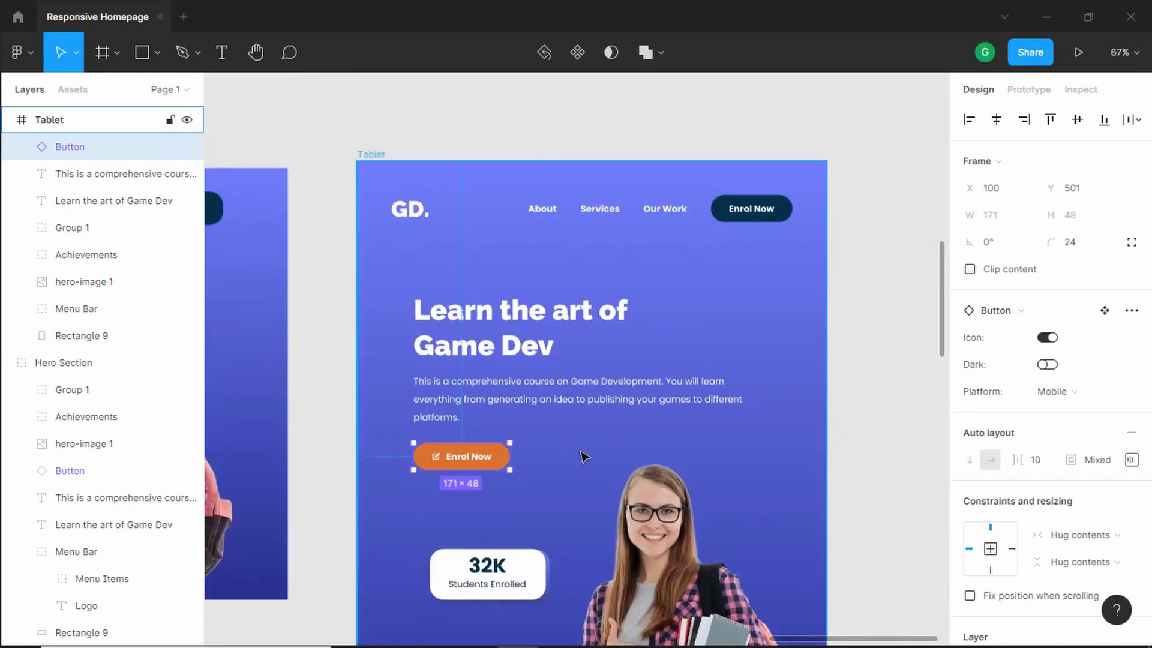
# - Enlarge the hero image to about 496 × 647 and align it to the Tablet frame's bottom right
pyautogui.scroll(-4, 584, 459)
pyautogui.click(581, 514)
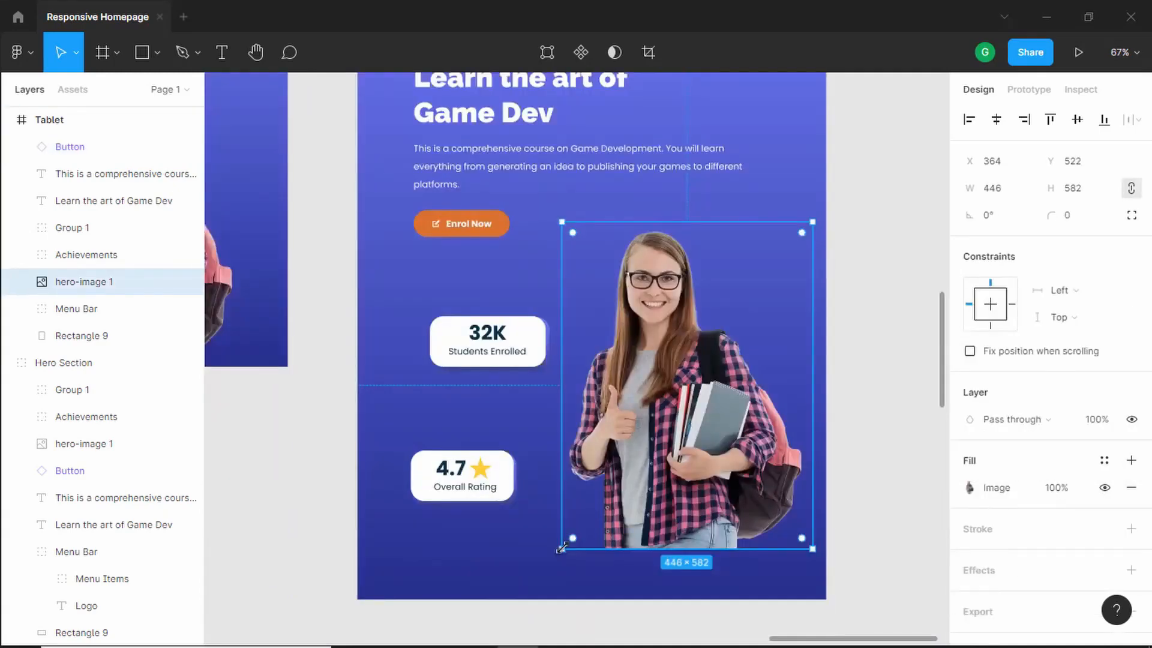
pyautogui.moveTo(561, 548); pyautogui.dragTo(531, 581)
pyautogui.moveTo(677, 533); pyautogui.dragTo(703, 543)
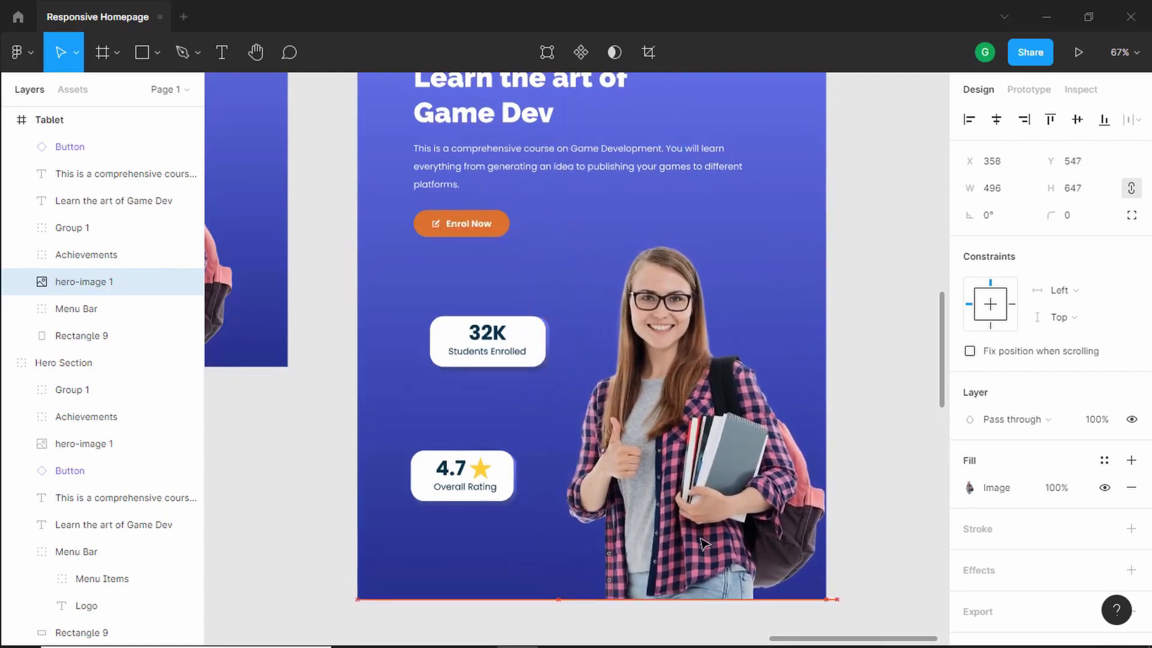
# - Reposition the 32K and 4.7 stat cards lower, stacked left of the hero image
pyautogui.click(491, 356)
pyautogui.moveTo(492, 360); pyautogui.dragTo(495, 396)
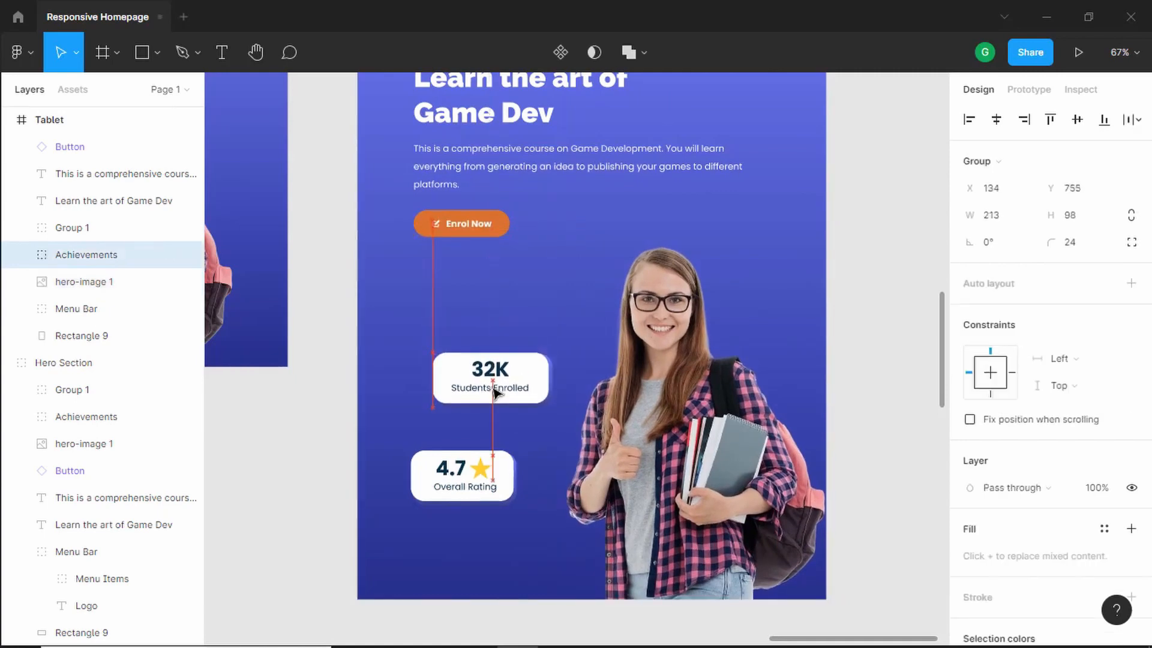
pyautogui.click(472, 475)
pyautogui.moveTo(472, 476); pyautogui.dragTo(496, 503)
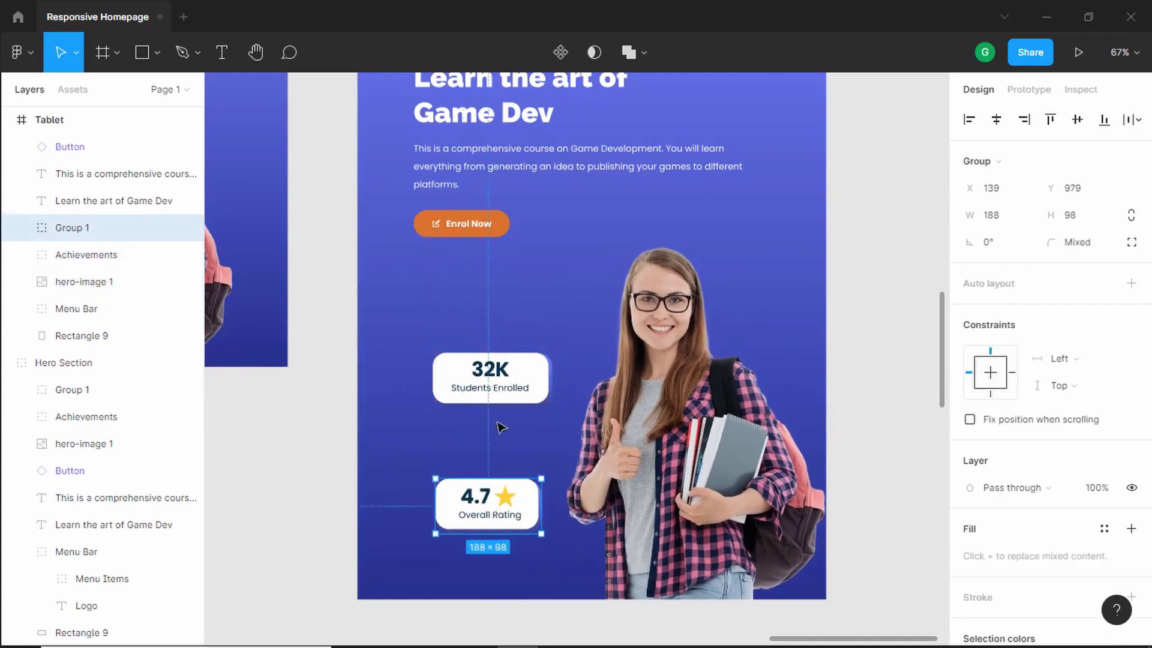
pyautogui.moveTo(491, 390); pyautogui.dragTo(493, 394)
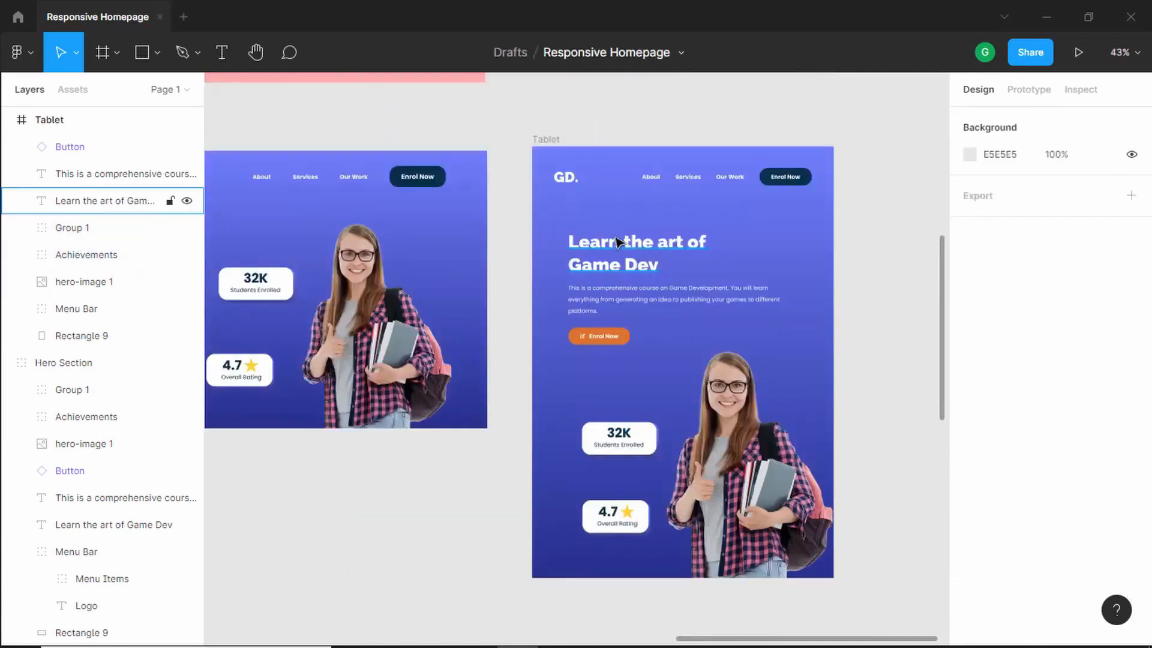
# - Move the heading, description and Enrol Now button down slightly together
pyautogui.click(617, 255)
pyautogui.keyDown('shift'); pyautogui.click(616, 290); pyautogui.keyUp('shift')
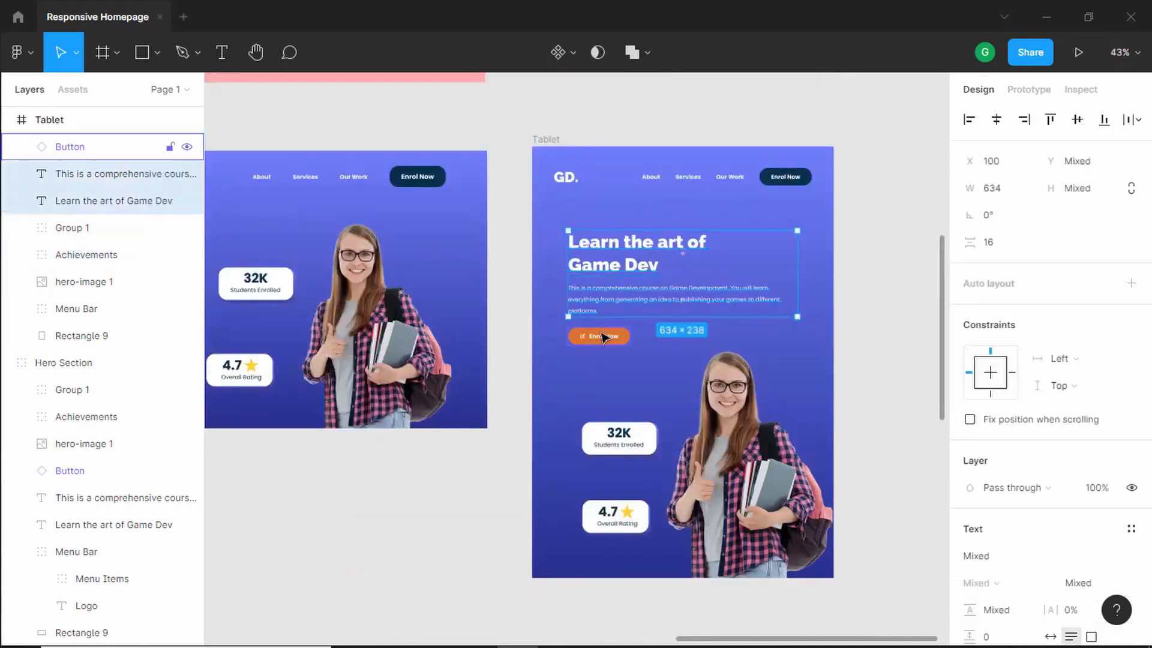
pyautogui.keyDown('shift'); pyautogui.click(603, 337); pyautogui.keyUp('shift')
pyautogui.moveTo(601, 333); pyautogui.dragTo(601, 342)
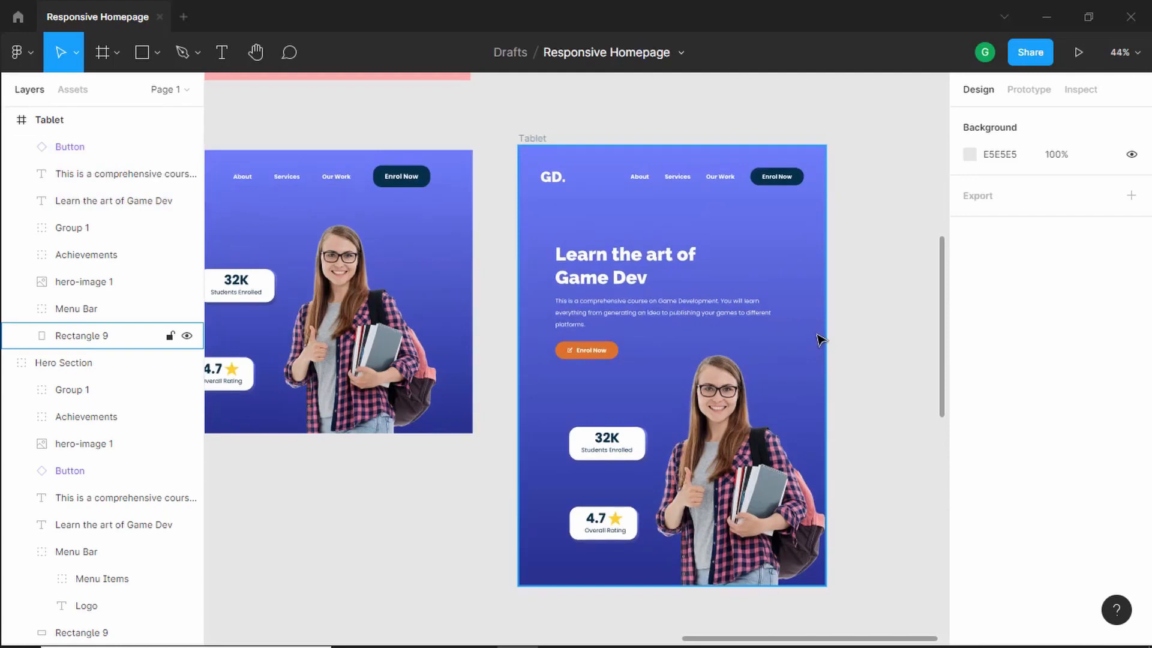
# - Delete the leftover duplicated hero section beside the Tablet frame
pyautogui.scroll(-2, 819, 334)
pyautogui.scroll(-3, 821, 337)
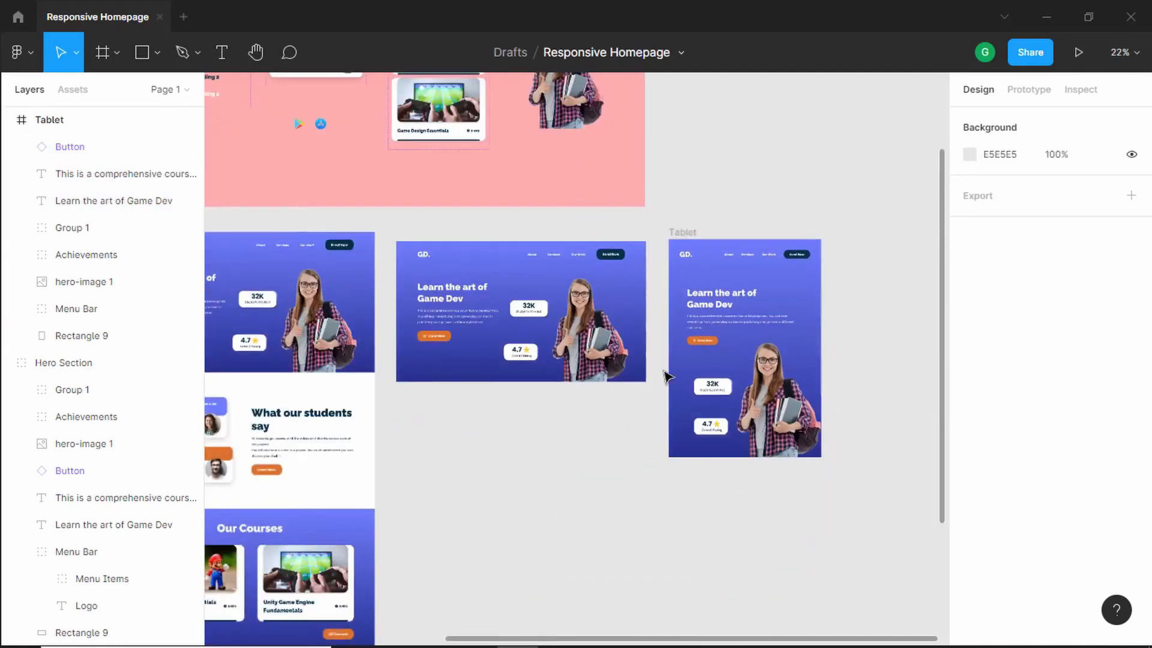
pyautogui.click(505, 334)
pyautogui.press('Delete')
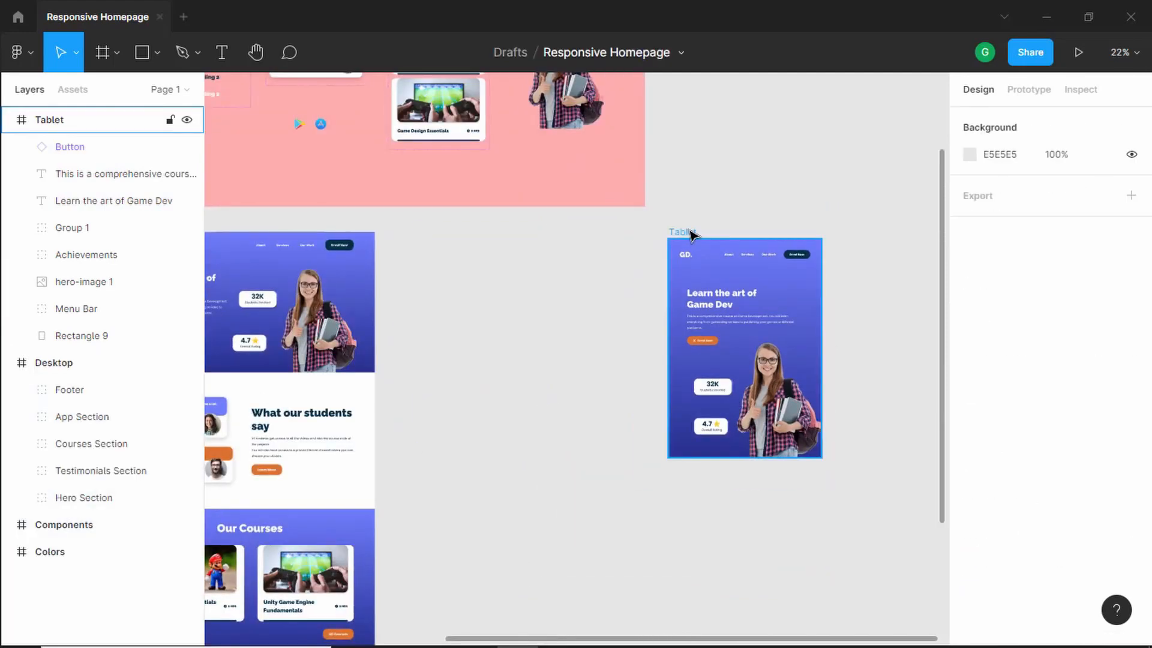
# - Lengthen the Tablet frame to a height of about 5803 px
pyautogui.click(690, 233)
pyautogui.moveTo(873, 346); pyautogui.dragTo(636, 254)
pyautogui.moveTo(502, 369); pyautogui.dragTo(514, 640)
pyautogui.scroll(-3, 524, 267)
pyautogui.scroll(2, 522, 273)
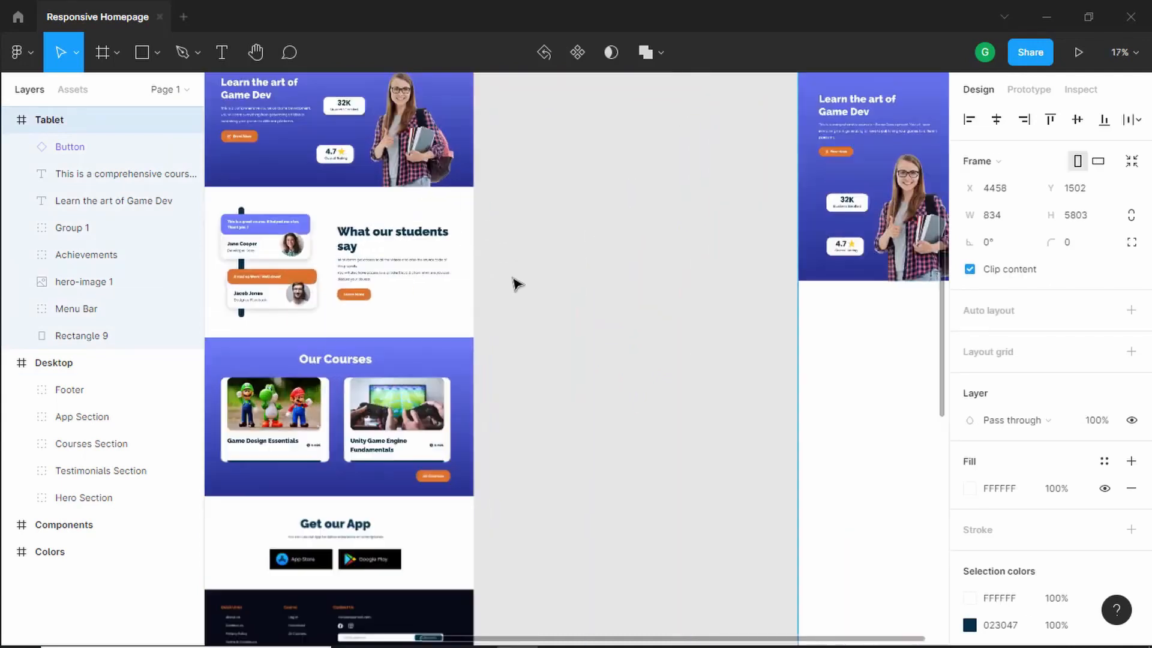
# - Duplicate the Desktop Testimonials Section onto the canvas beside the Tablet frame
pyautogui.scroll(-1, 366, 260)
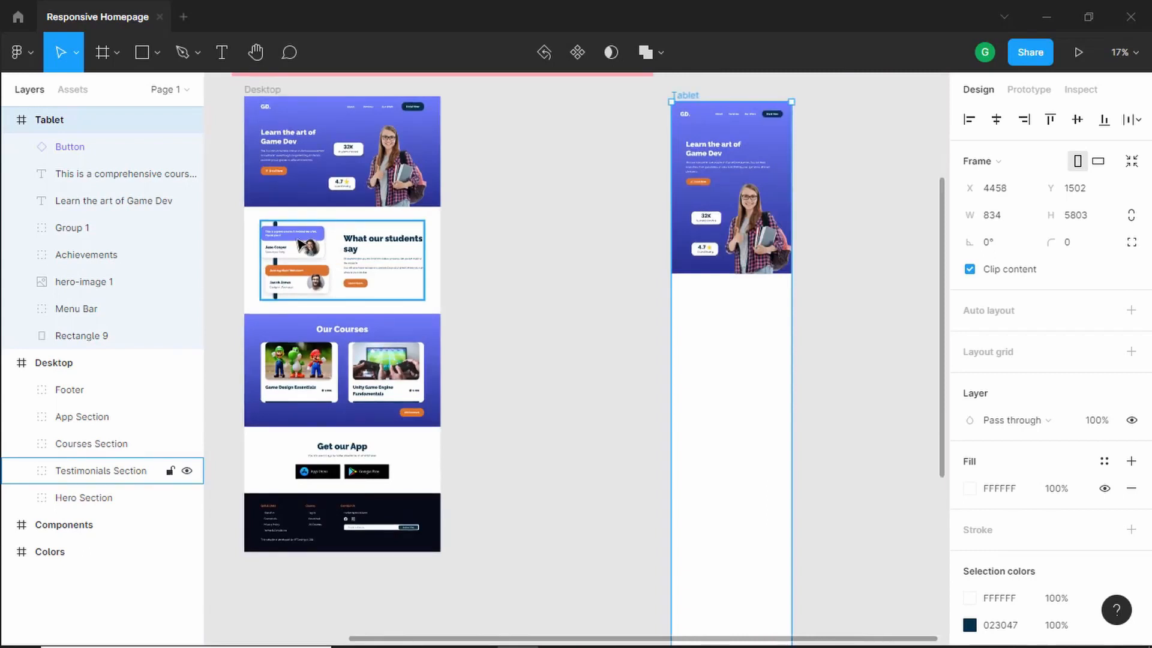
pyautogui.press('alt')
pyautogui.moveTo(306, 246); pyautogui.dragTo(527, 207)
pyautogui.scroll(5, 803, 294)
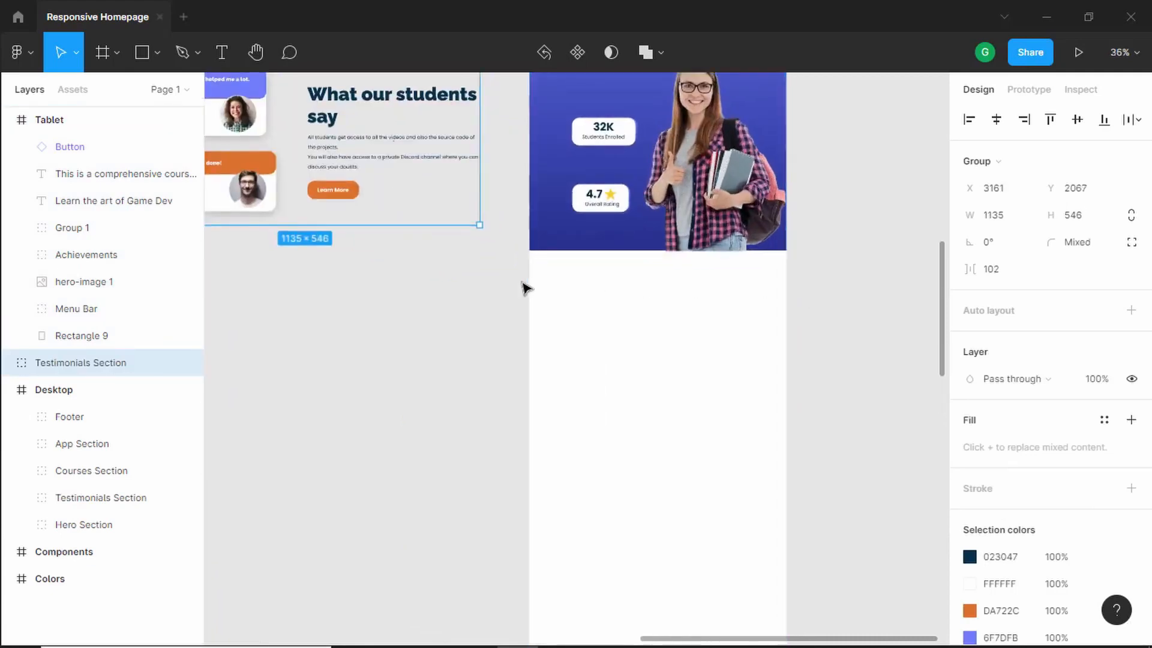
pyautogui.scroll(-5, 515, 288)
pyautogui.scroll(3, 428, 231)
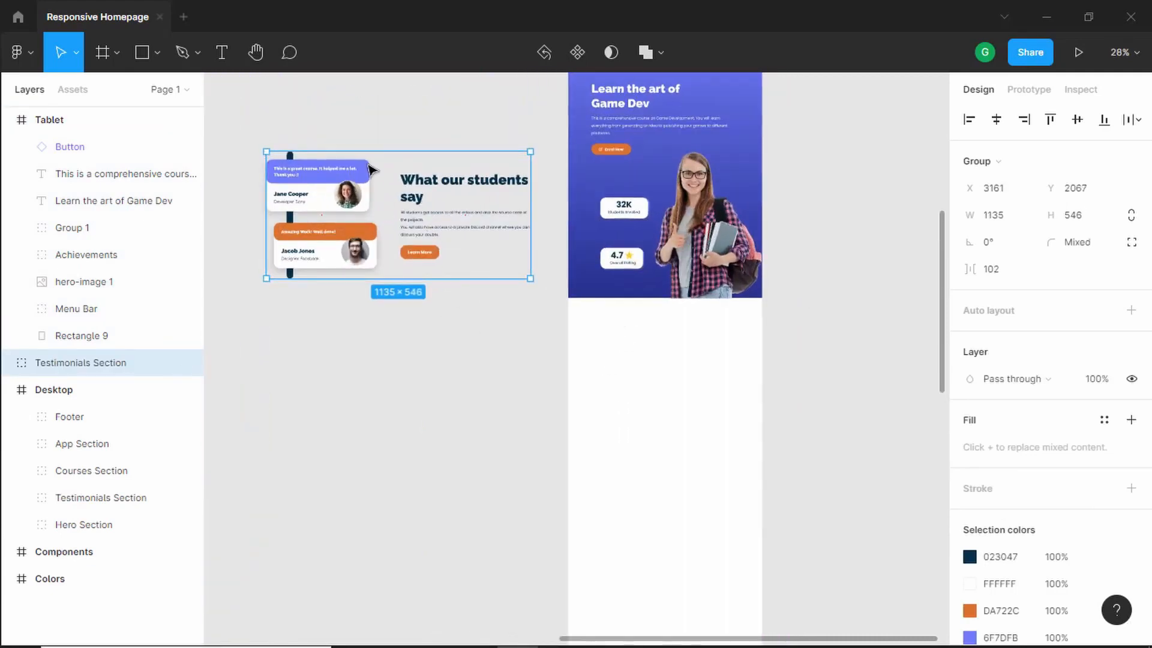
# - Move the Testimonials Right group into the Tablet frame below the hero section
pyautogui.doubleClick(421, 192)
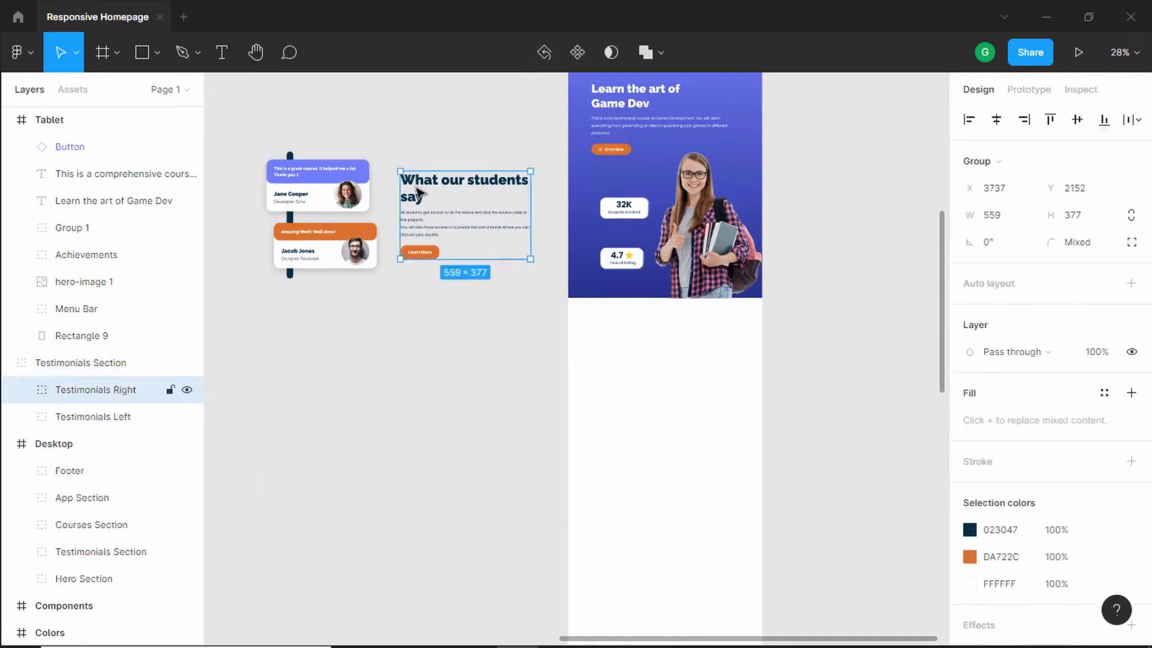
pyautogui.moveTo(414, 194); pyautogui.dragTo(618, 343)
pyautogui.scroll(5, 776, 360)
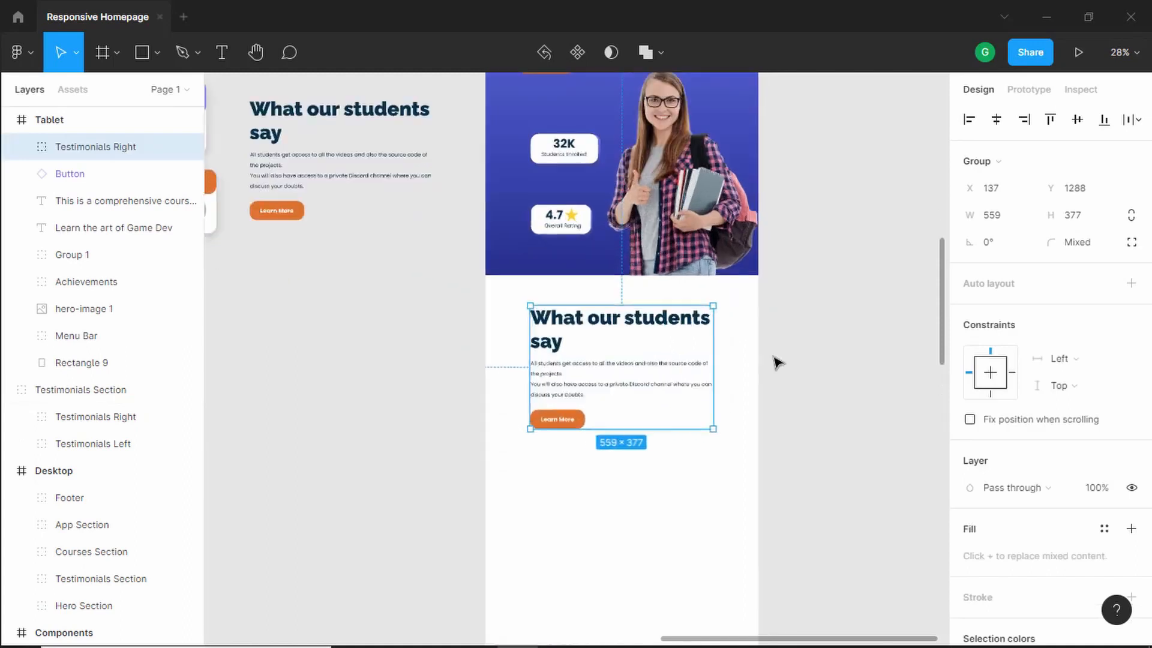
# - Switch the testimonials Heading component to the Tablet platform variant
pyautogui.doubleClick(603, 315)
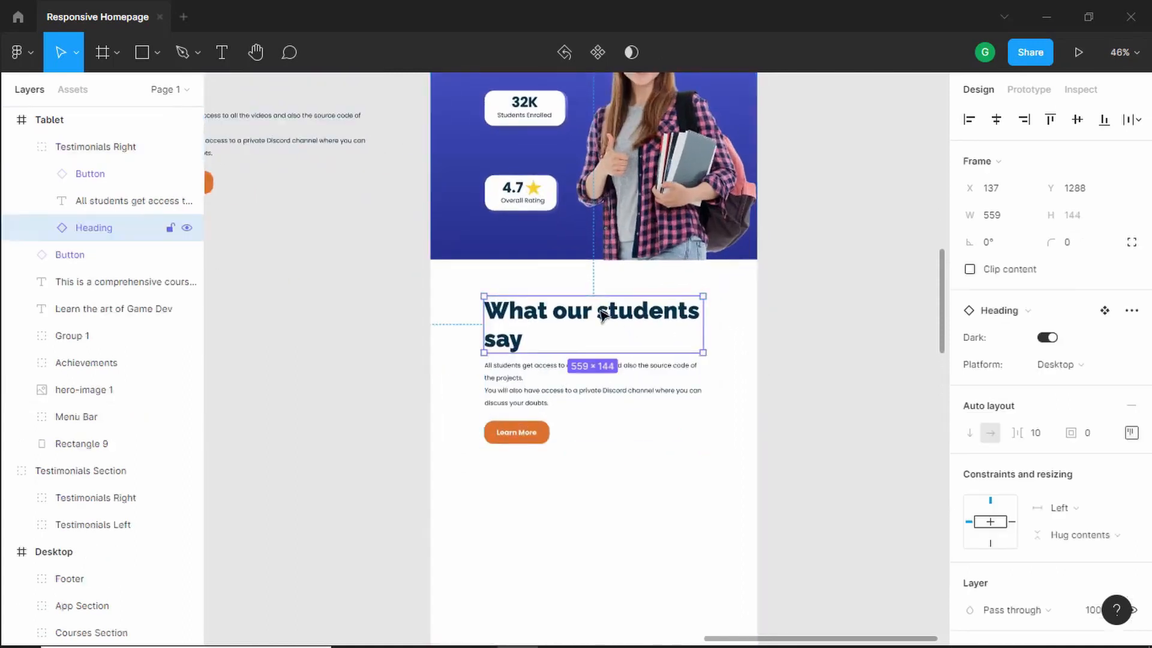
pyautogui.click(1081, 363)
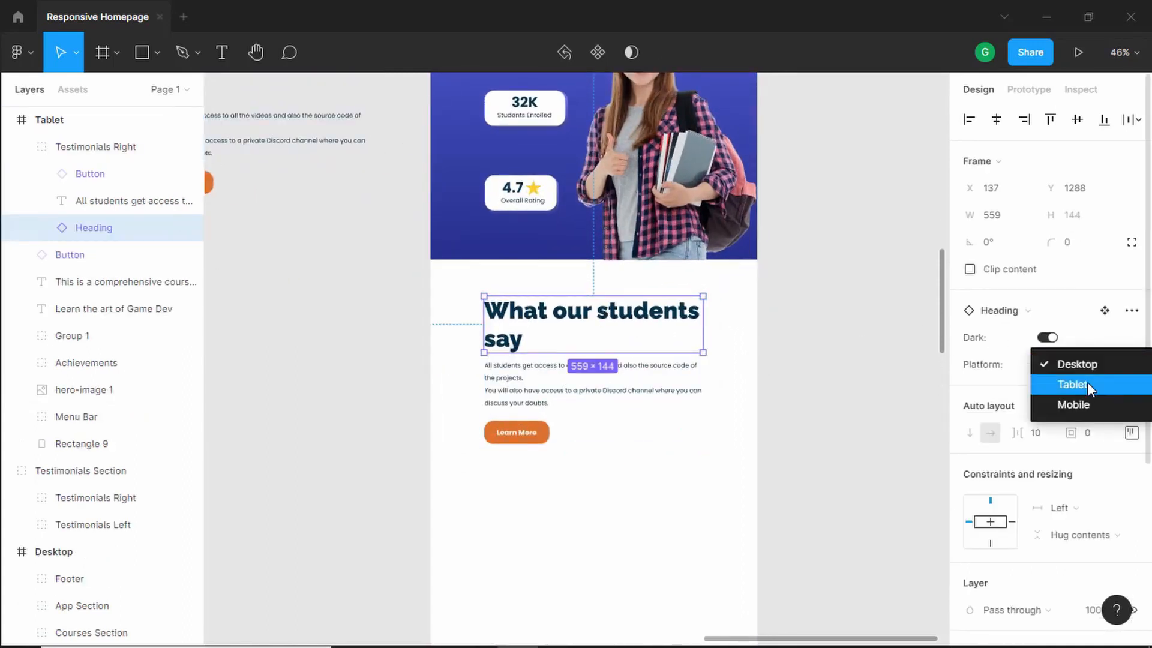
pyautogui.click(1087, 384)
pyautogui.click(1091, 363)
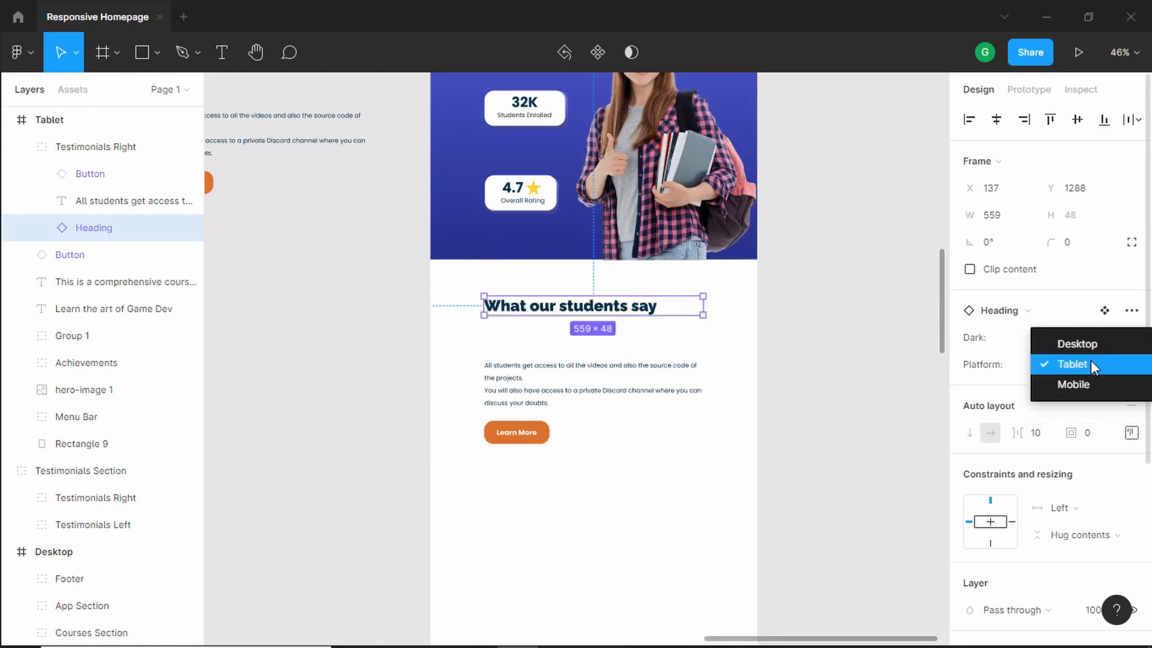
pyautogui.click(1091, 364)
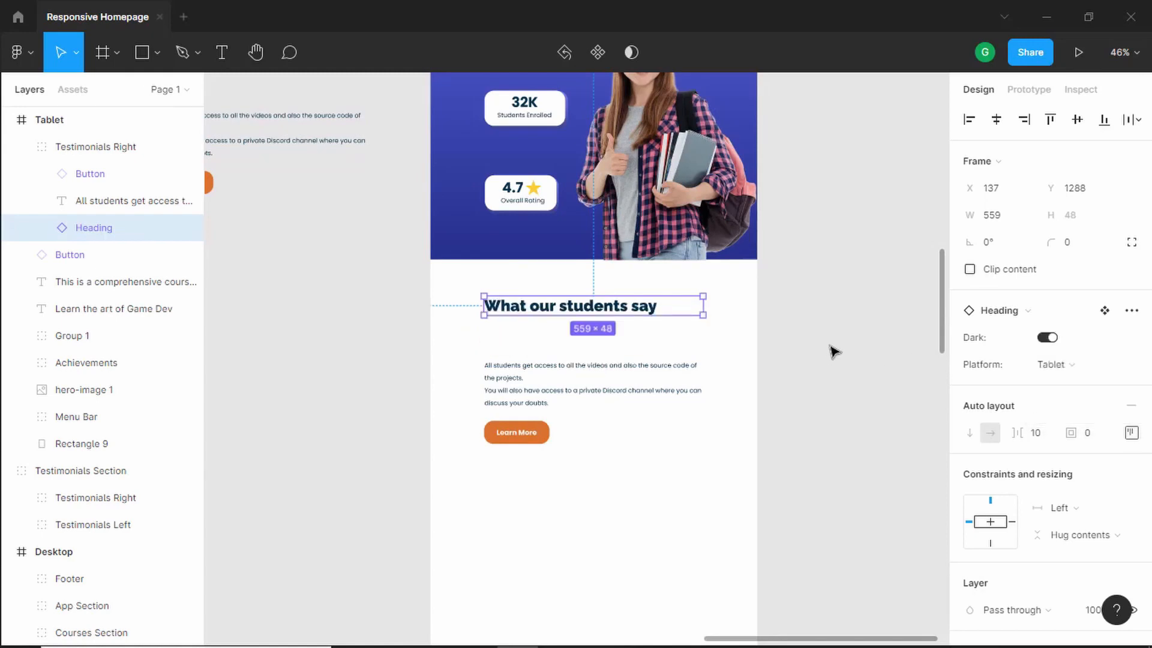
pyautogui.scroll(-5, 835, 351)
pyautogui.scroll(-3, 835, 350)
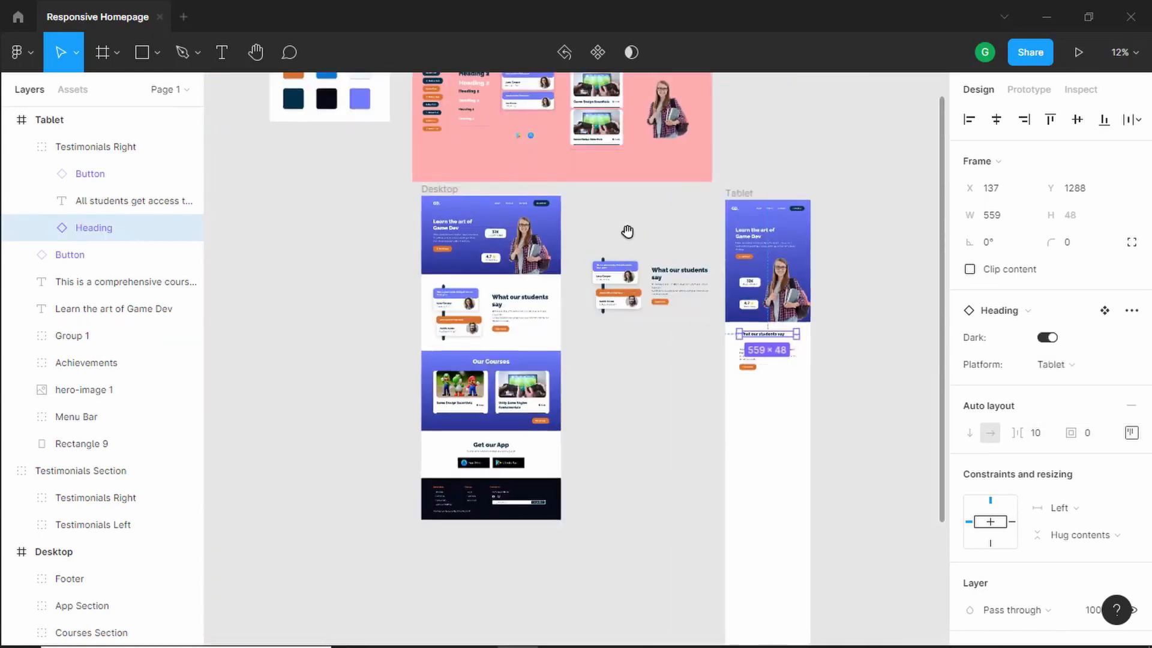
pyautogui.scroll(8, 712, 303)
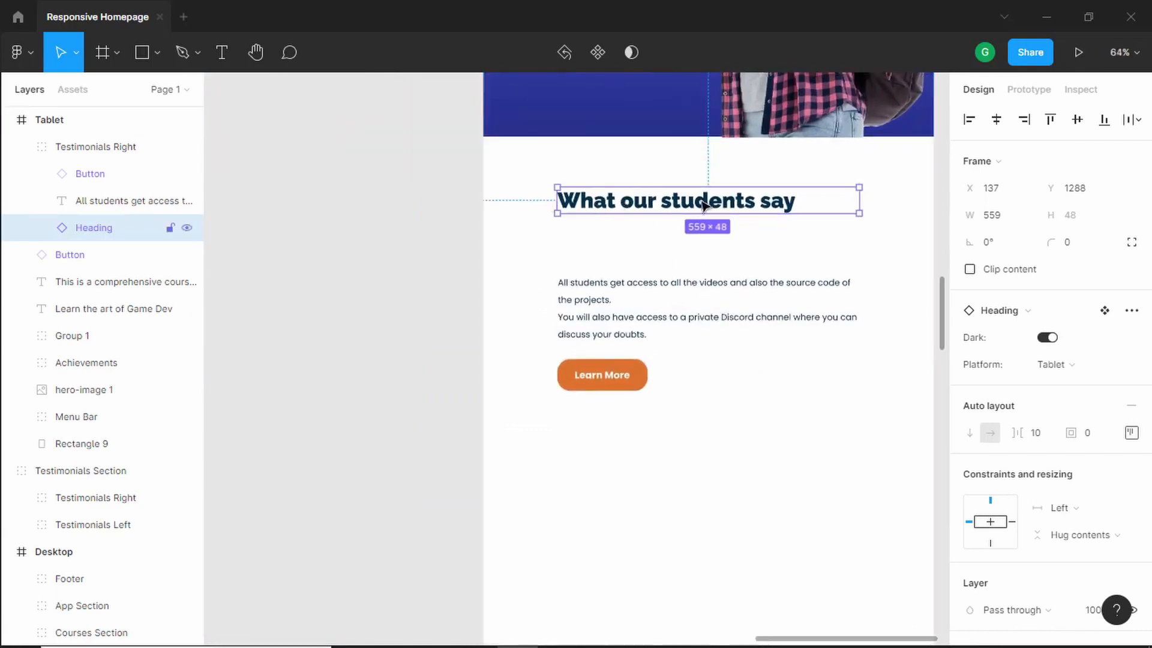
pyautogui.moveTo(780, 247); pyautogui.dragTo(681, 260)
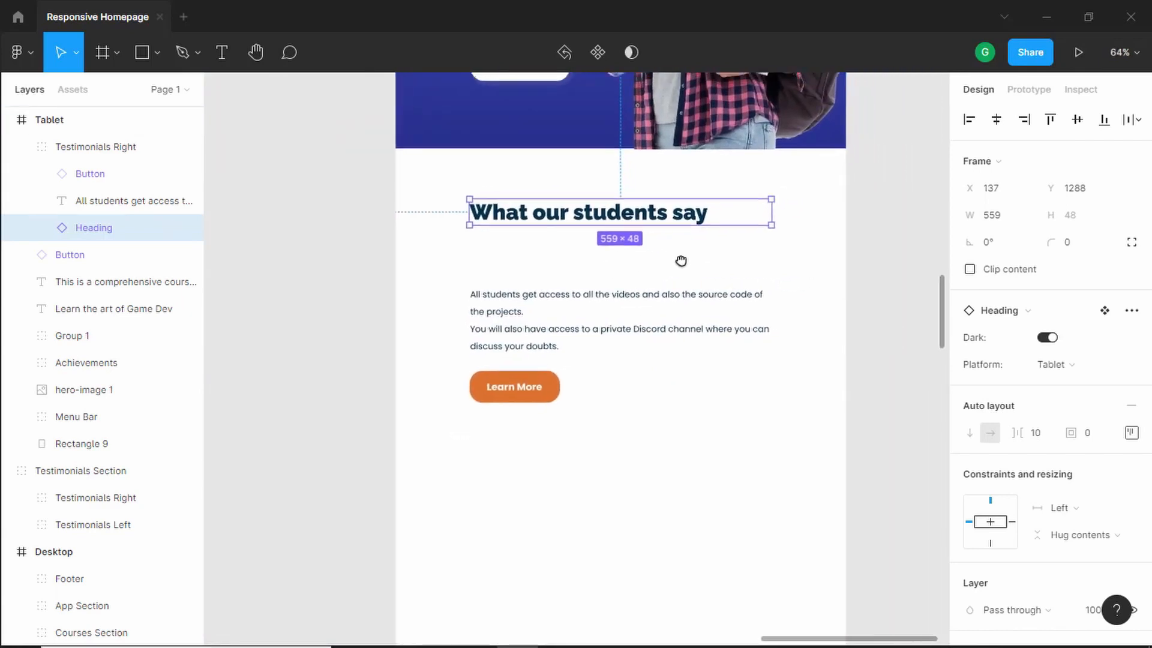
# - Move the testimonials heading left to X 100 and widen it to 634 px
pyautogui.scroll(3, 465, 222)
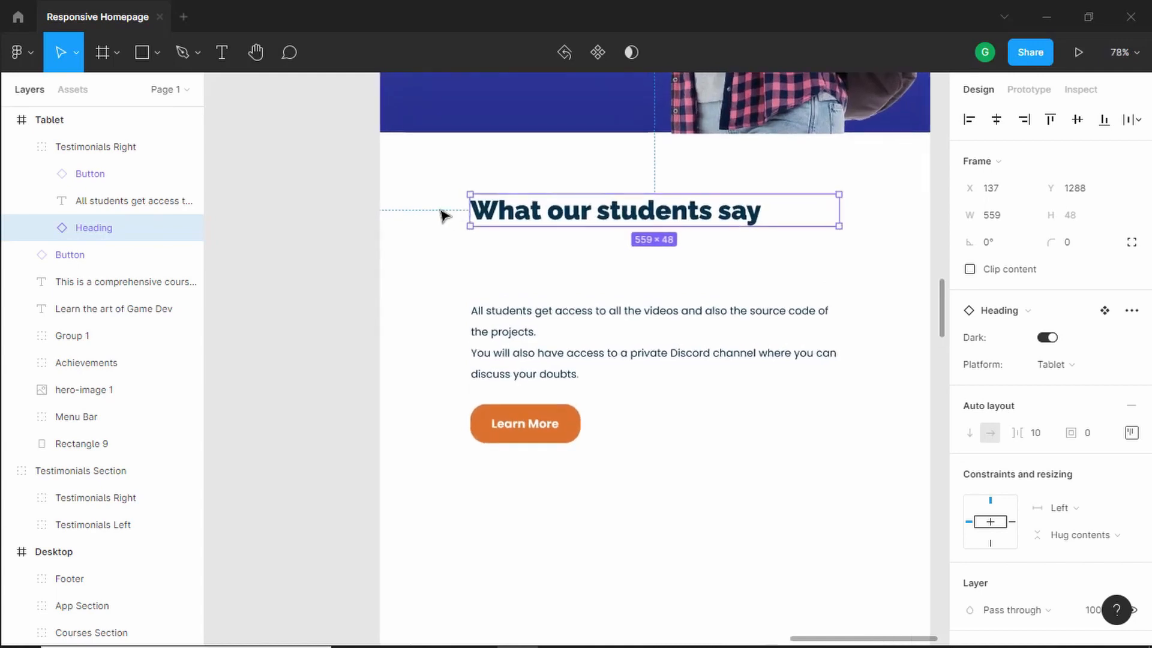
pyautogui.press('alt')
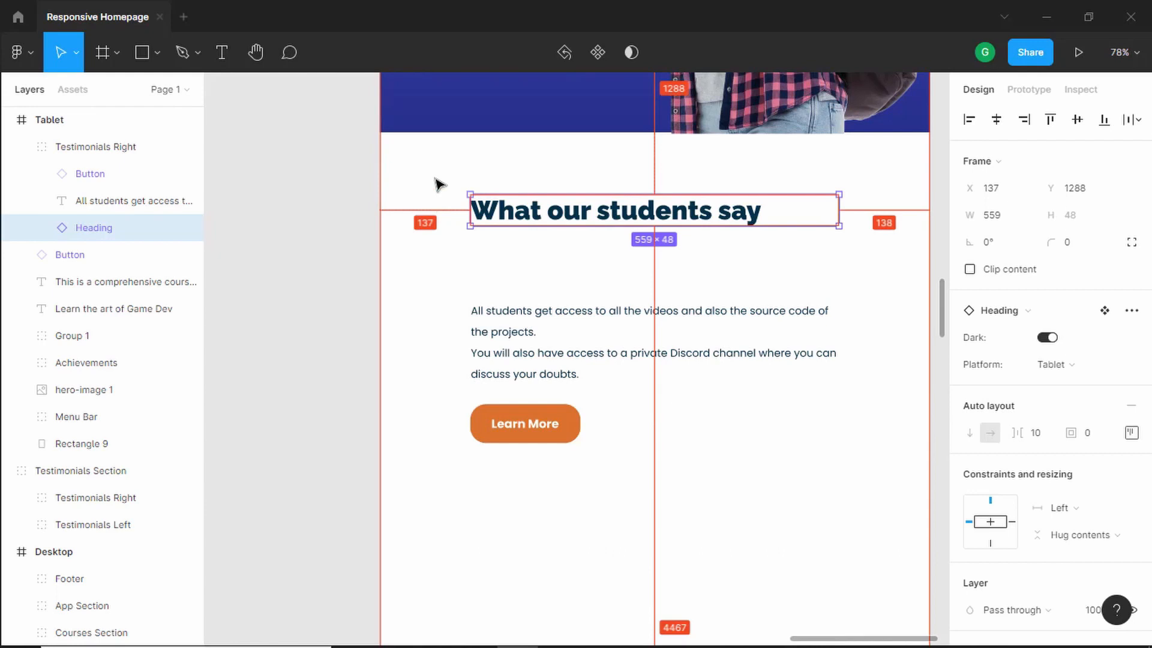
pyautogui.hotkey('shift', 'Left')
pyautogui.hotkey('shift', 'Left')
pyautogui.hotkey('shift', 'Left')
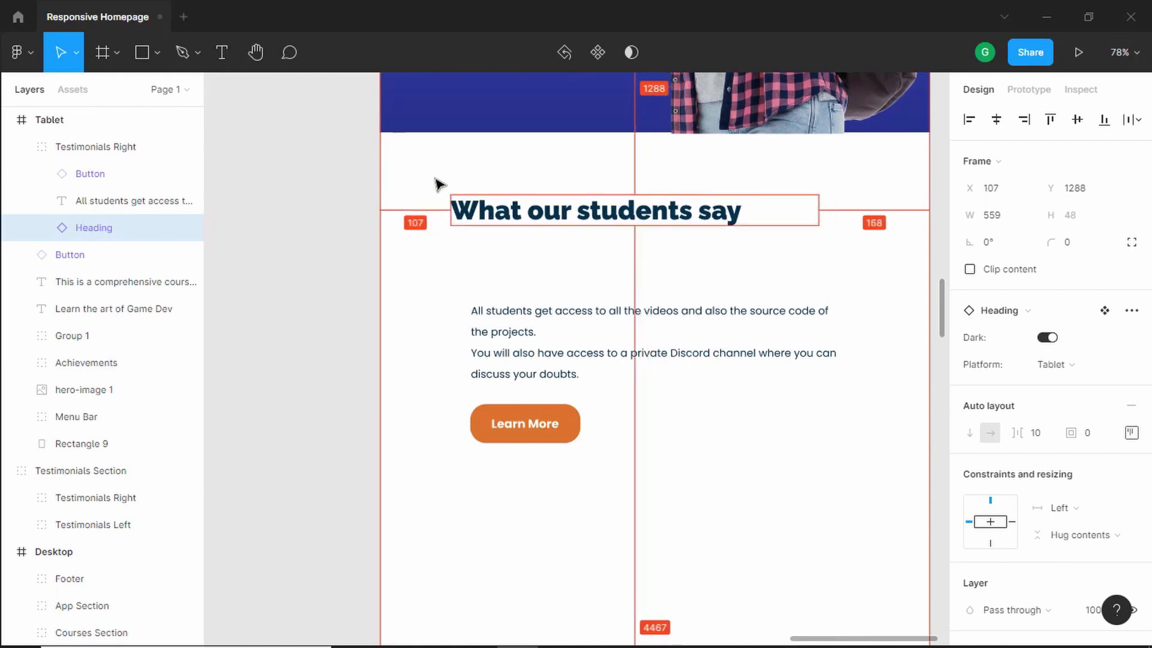
pyautogui.press('Left')
pyautogui.press('Left')
pyautogui.press('Left')
pyautogui.press('Left')
pyautogui.press('Left')
pyautogui.press('Left')
pyautogui.press('Left')
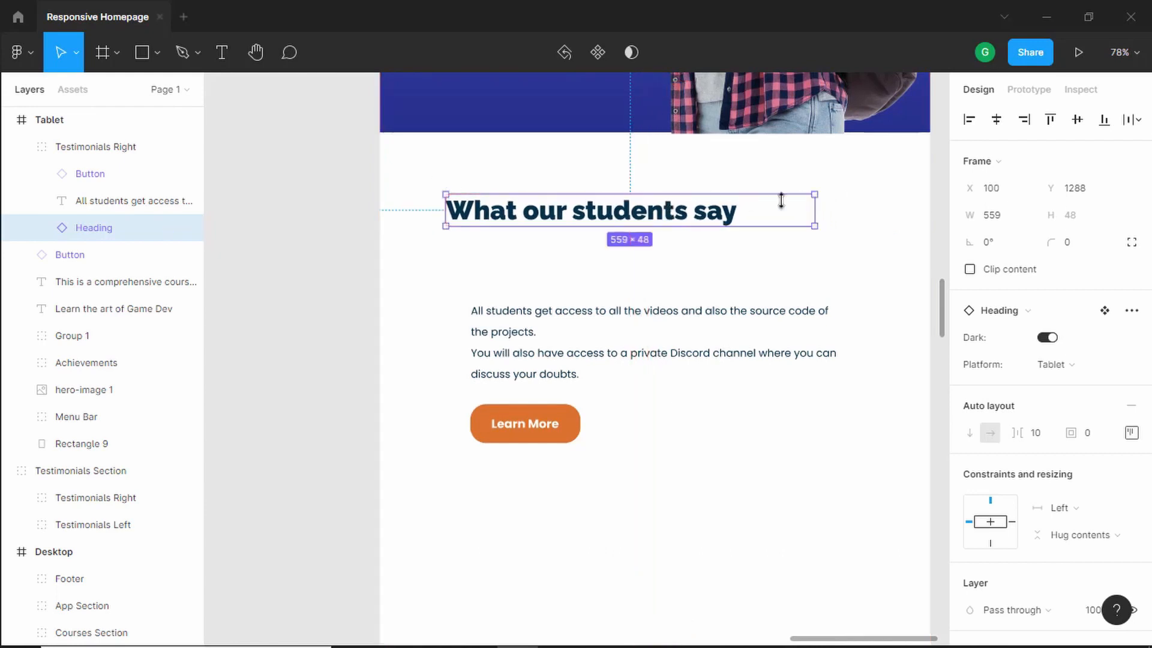
pyautogui.moveTo(816, 209); pyautogui.dragTo(865, 209)
pyautogui.scroll(2, 570, 270)
pyautogui.scroll(-1, 570, 270)
pyautogui.scroll(1, 562, 275)
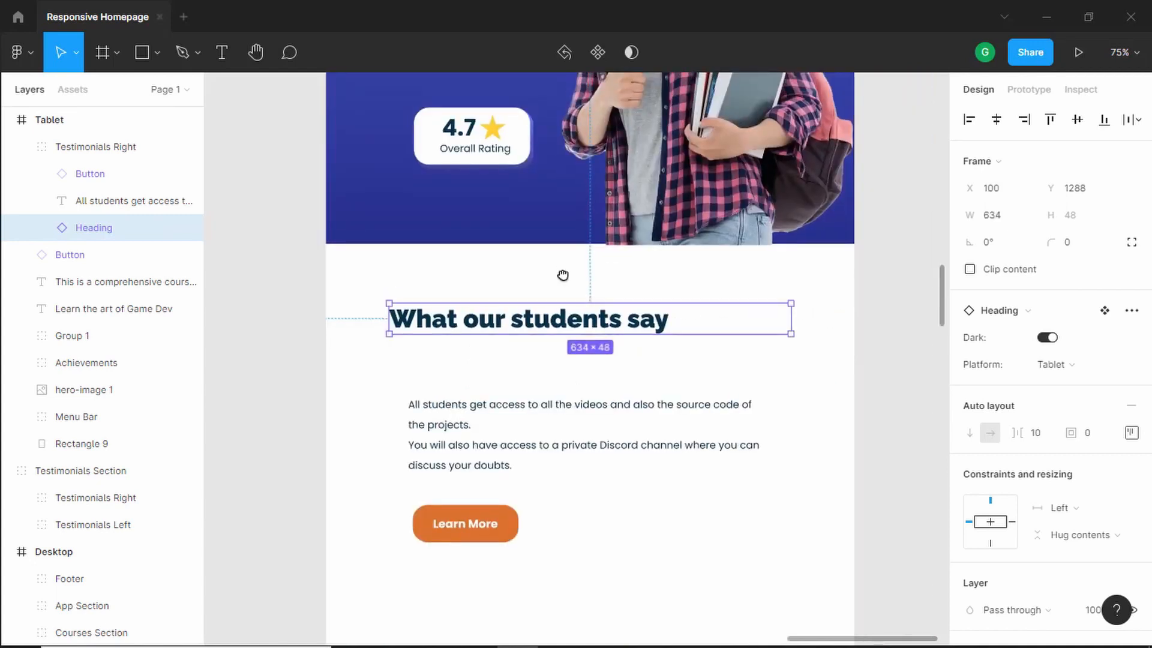
pyautogui.scroll(3, 582, 239)
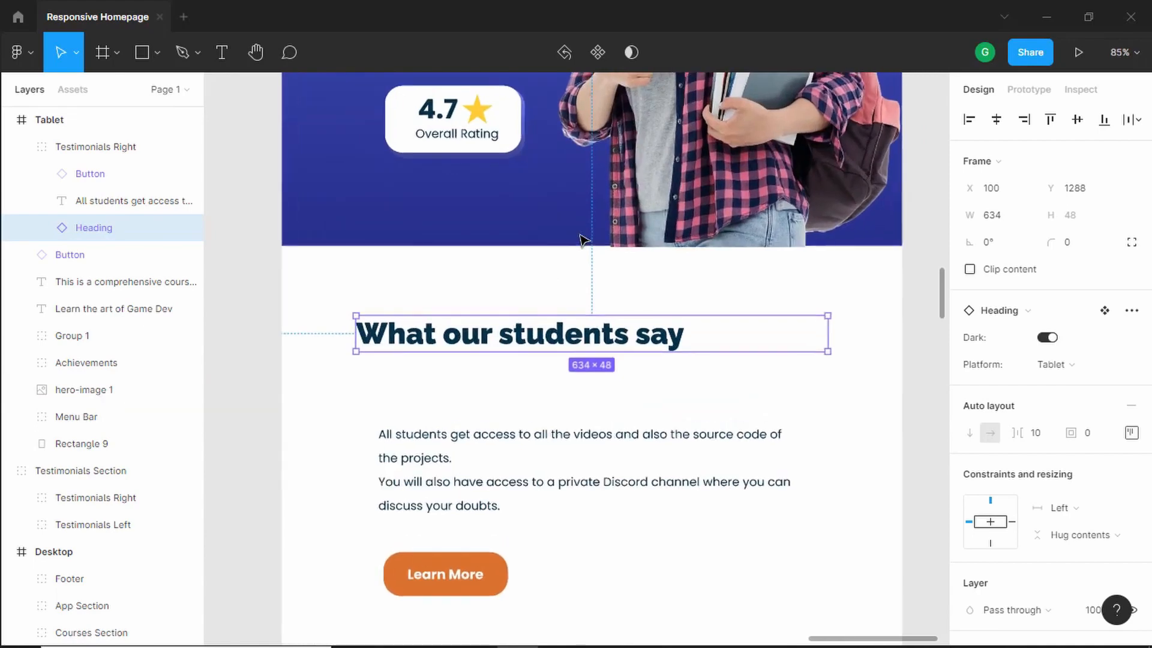
# - Move the heading down to leave a 100 px gap below the hero section
pyautogui.click(608, 217)
pyautogui.click(557, 349)
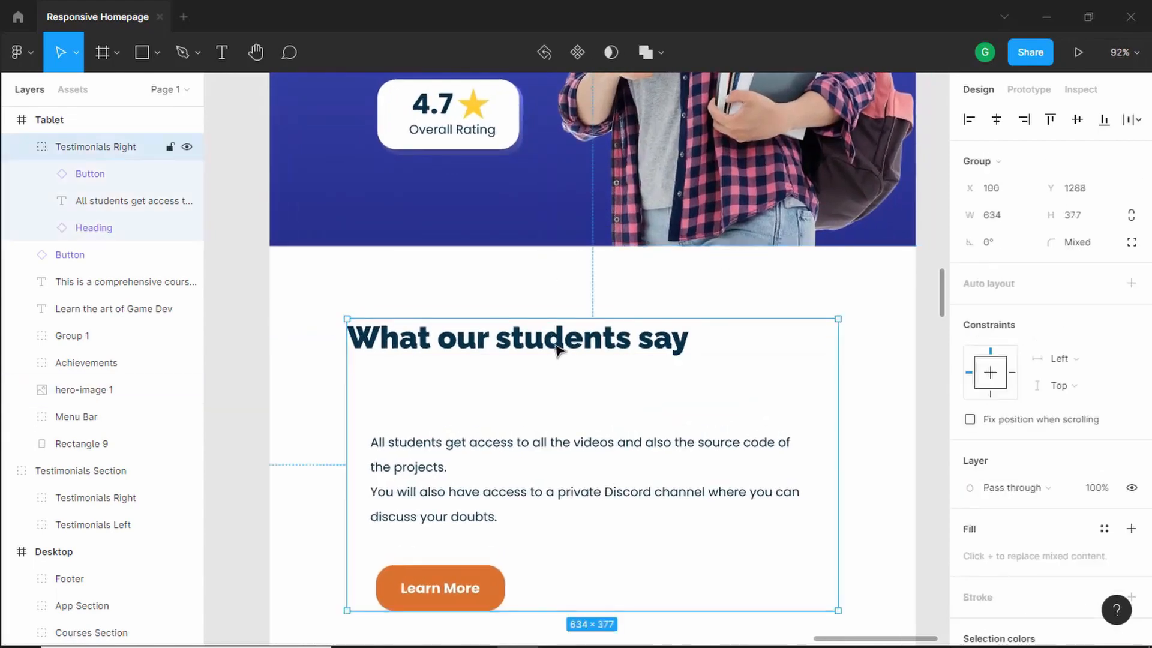
pyautogui.click(556, 350)
pyautogui.press('alt')
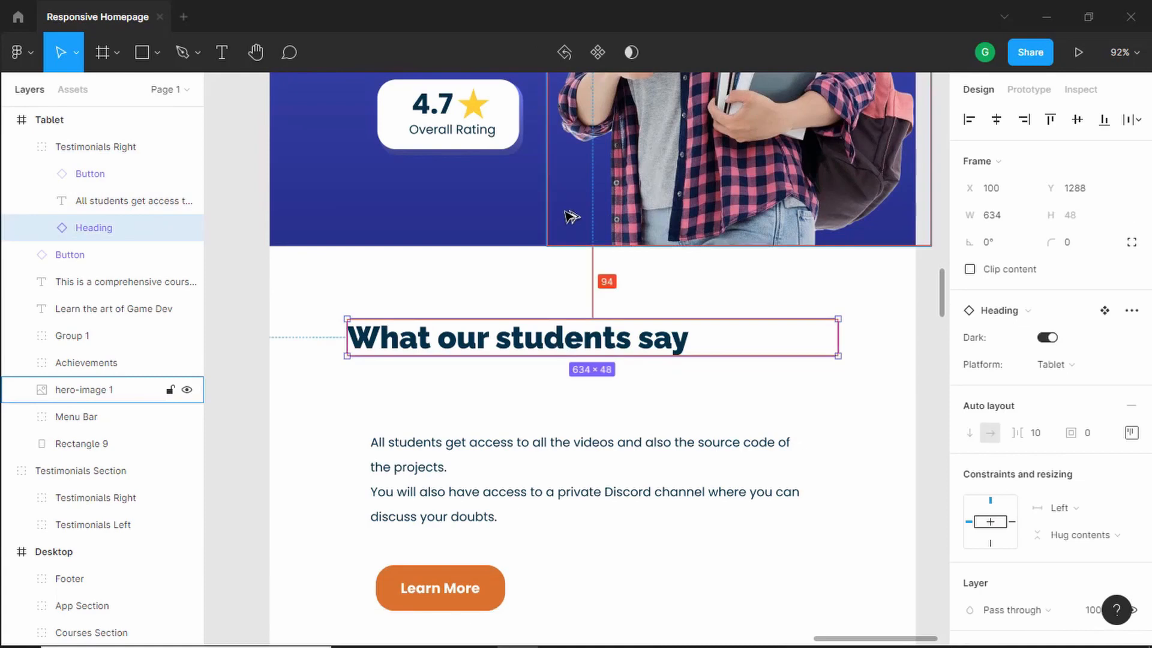
pyautogui.press('Down')
pyautogui.press('Down')
pyautogui.press('Down')
pyautogui.press('Down')
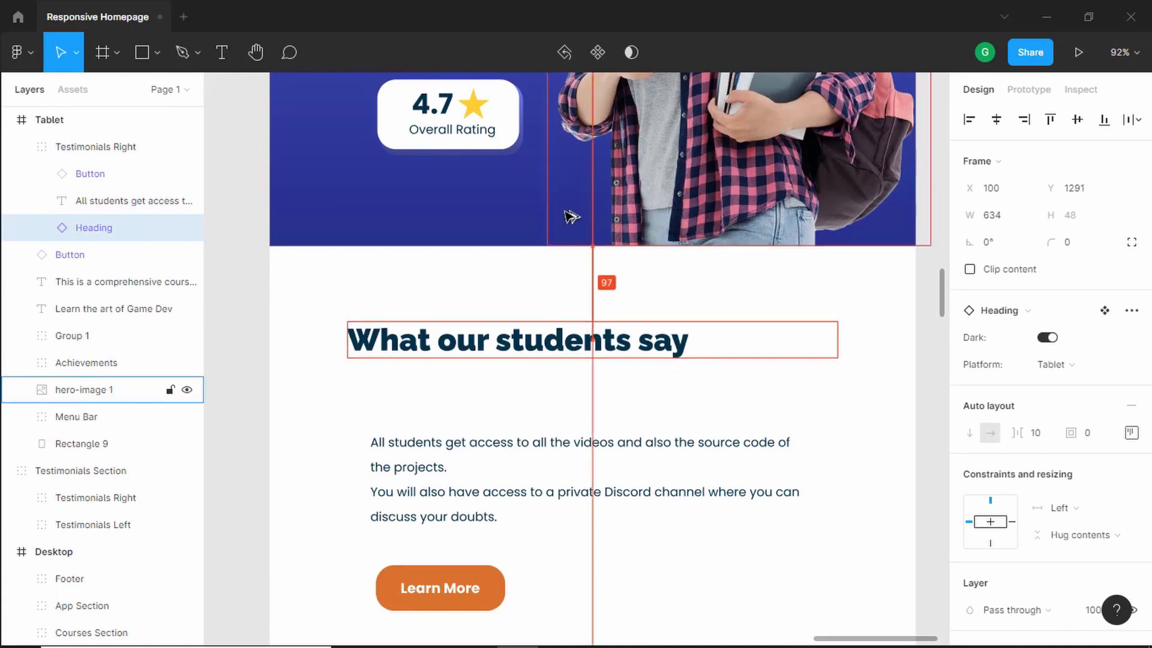
pyautogui.press('Down')
pyautogui.press('Down')
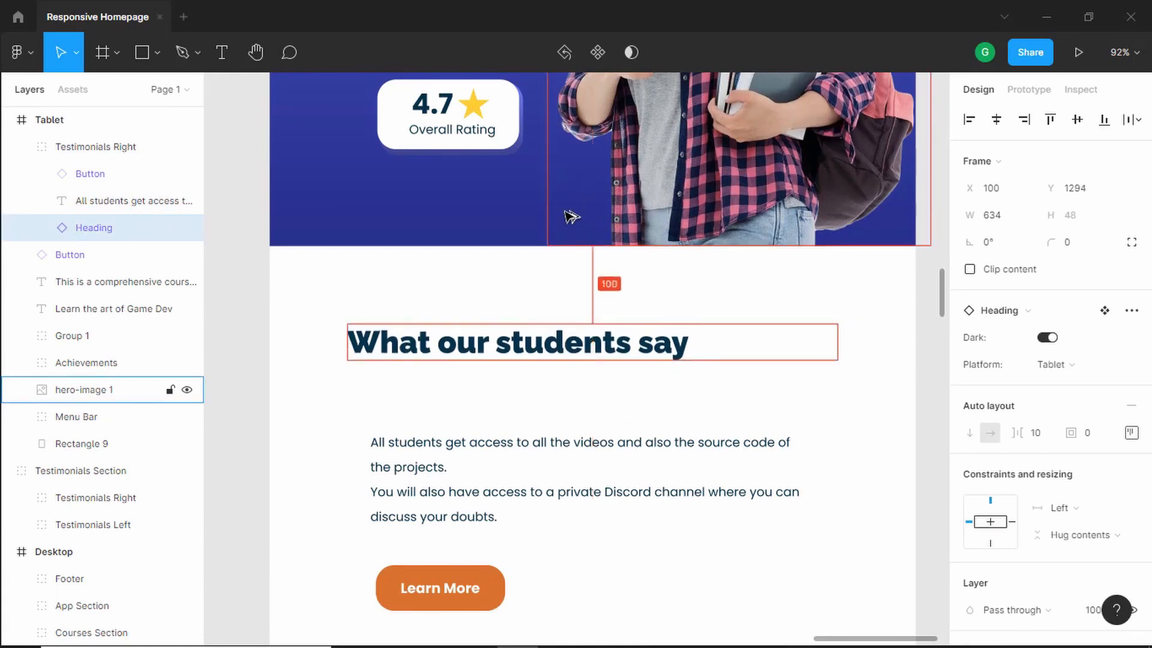
# - Align the paragraph text's left edge with the heading and widen it to 634 px
pyautogui.moveTo(408, 483); pyautogui.dragTo(384, 438)
pyautogui.moveTo(779, 440); pyautogui.dragTo(836, 439)
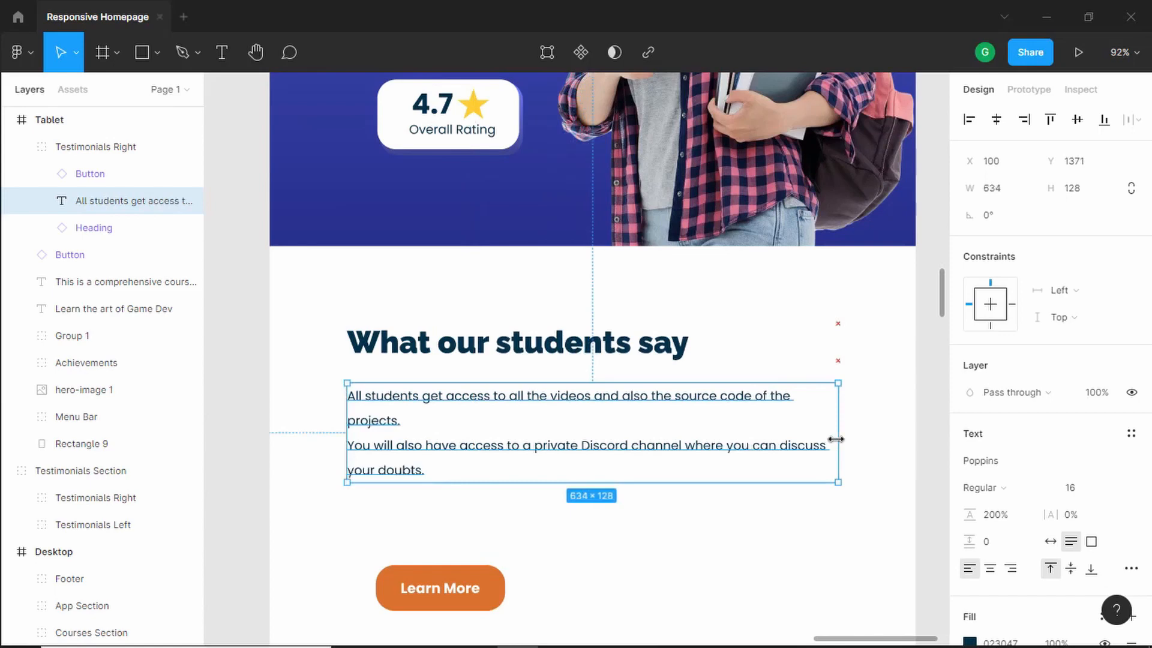
pyautogui.press('alt')
pyautogui.press('alt')
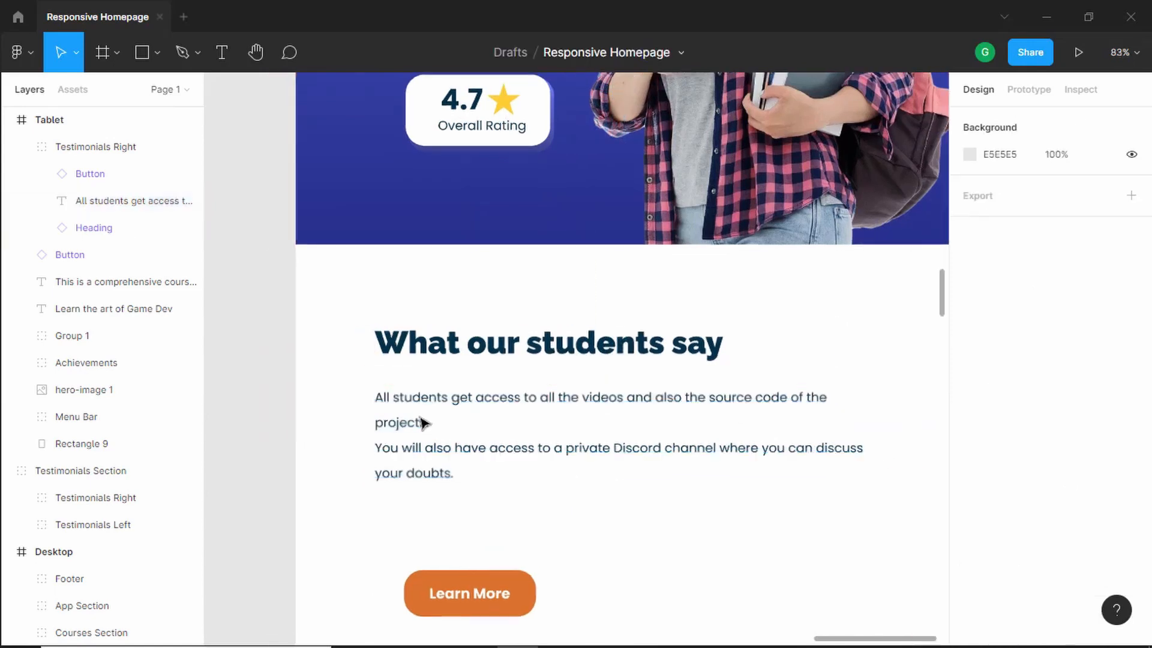
# - Remove the line break in the paragraph so the text flows as one paragraph
pyautogui.doubleClick(423, 419)
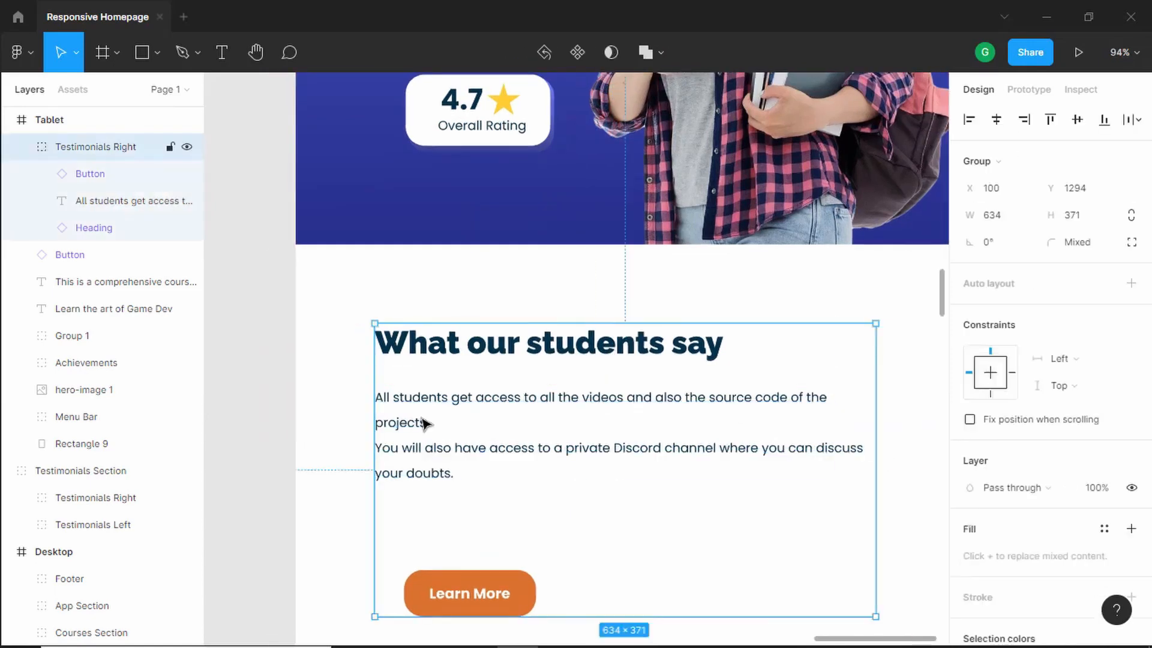
pyautogui.press('Escape')
pyautogui.doubleClick(402, 428)
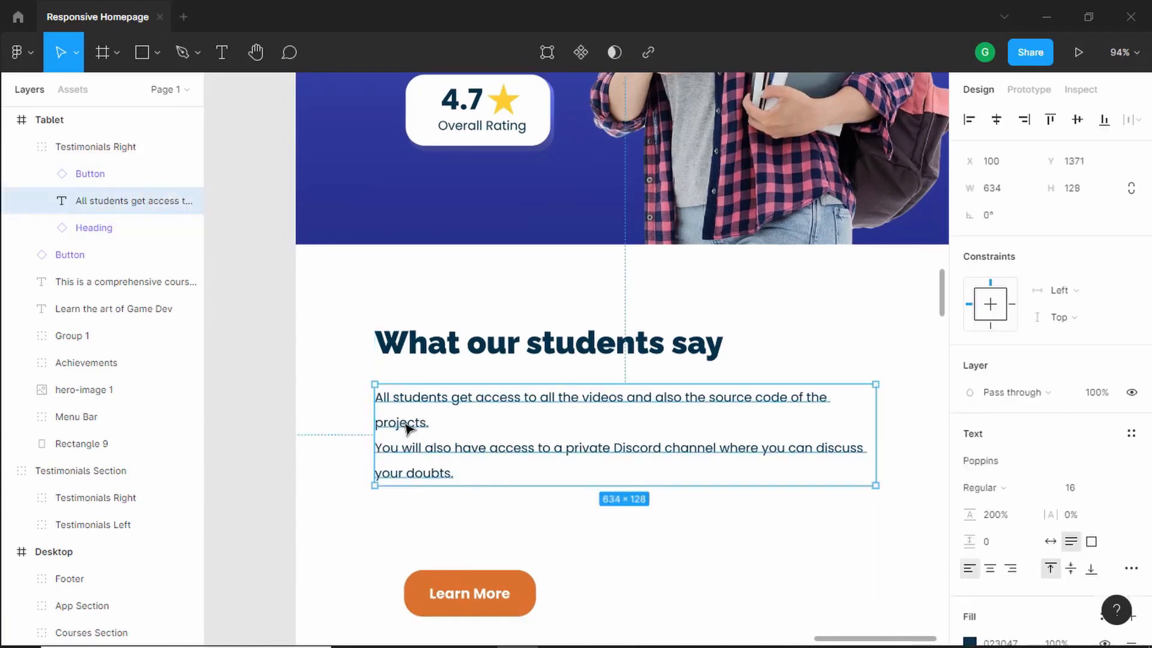
pyautogui.press('Return')
pyautogui.click(442, 429)
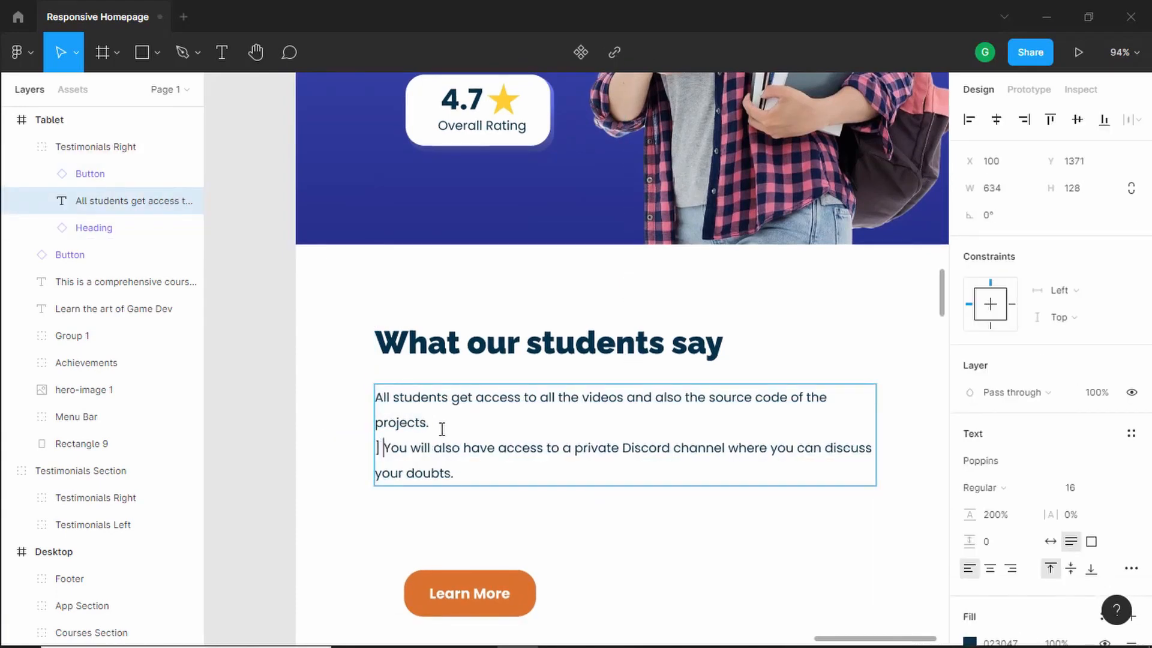
pyautogui.press('BackSpace')
pyautogui.press('Left')
pyautogui.press('BackSpace')
pyautogui.press('Escape')
pyautogui.press('Escape')
pyautogui.scroll(-1, 624, 412)
pyautogui.doubleClick(540, 429)
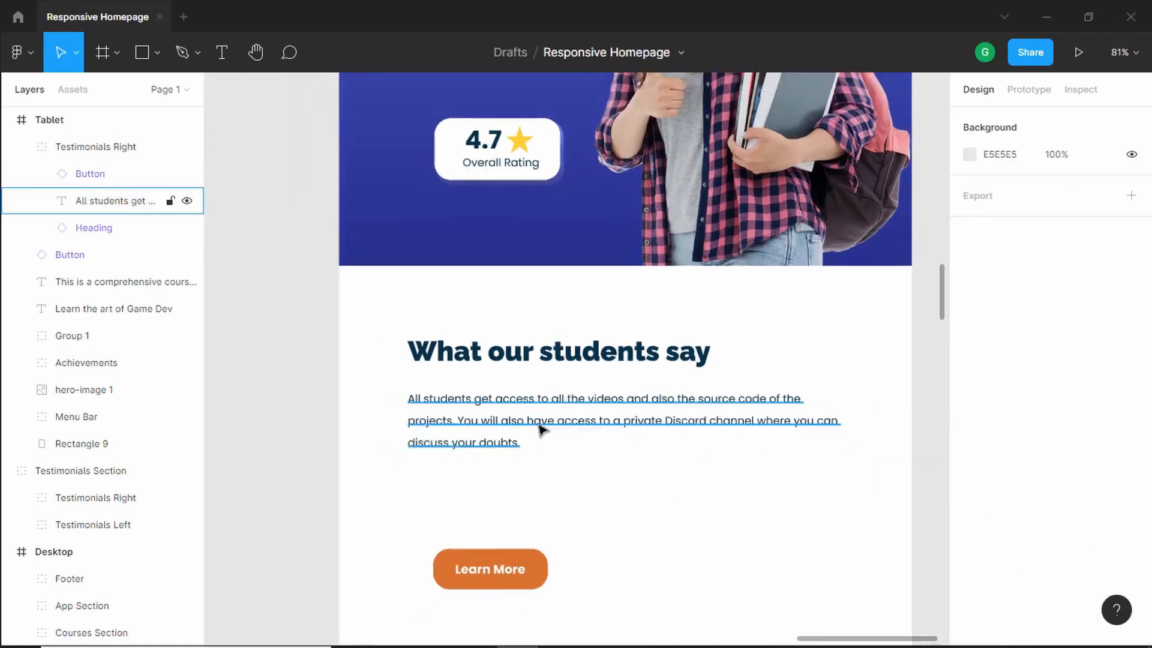
pyautogui.press('Return')
pyautogui.press('Escape')
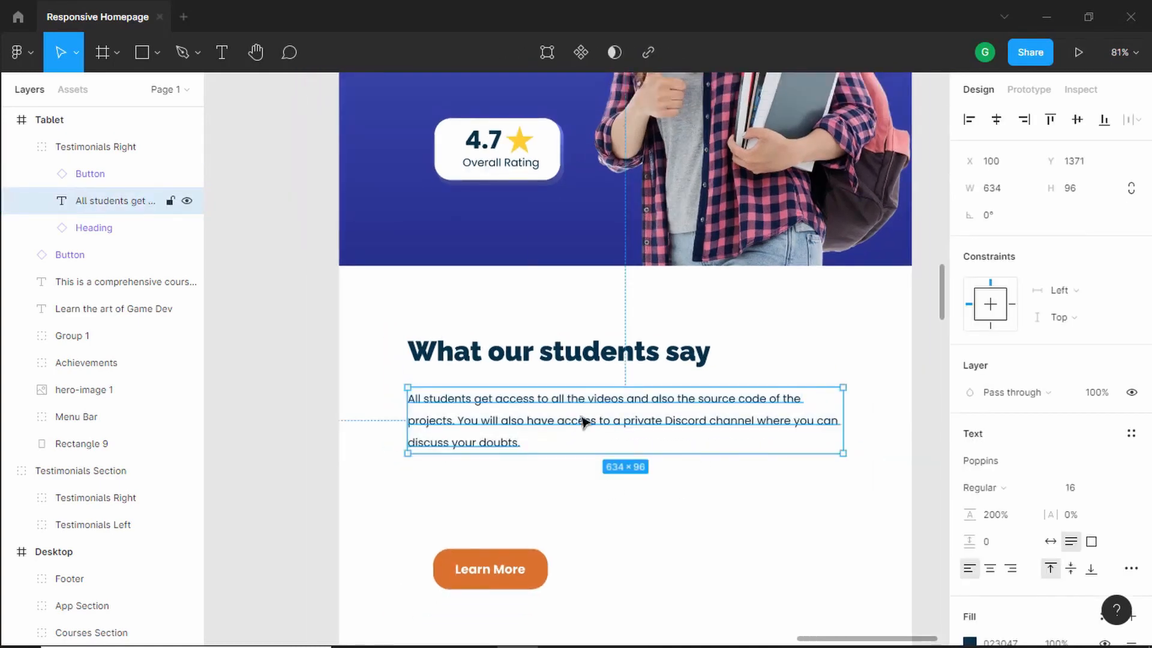
# - Nudge the paragraph up to Y 1362, closer to the heading
pyautogui.press('Up')
pyautogui.press('Up')
pyautogui.press('Up')
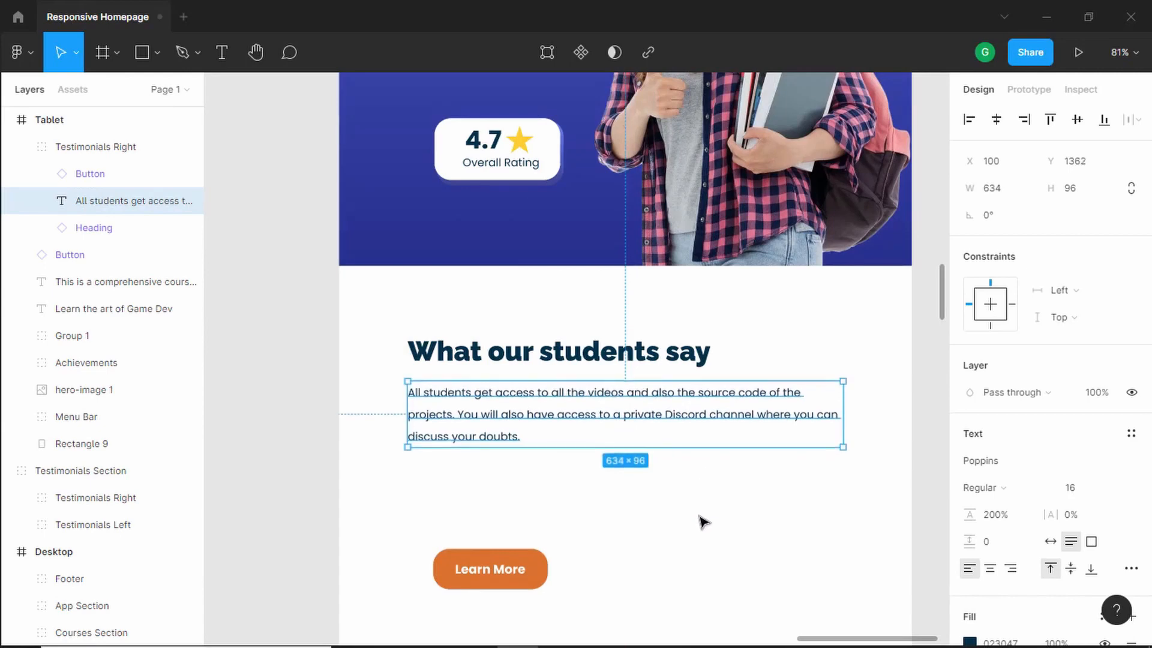
pyautogui.click(703, 521)
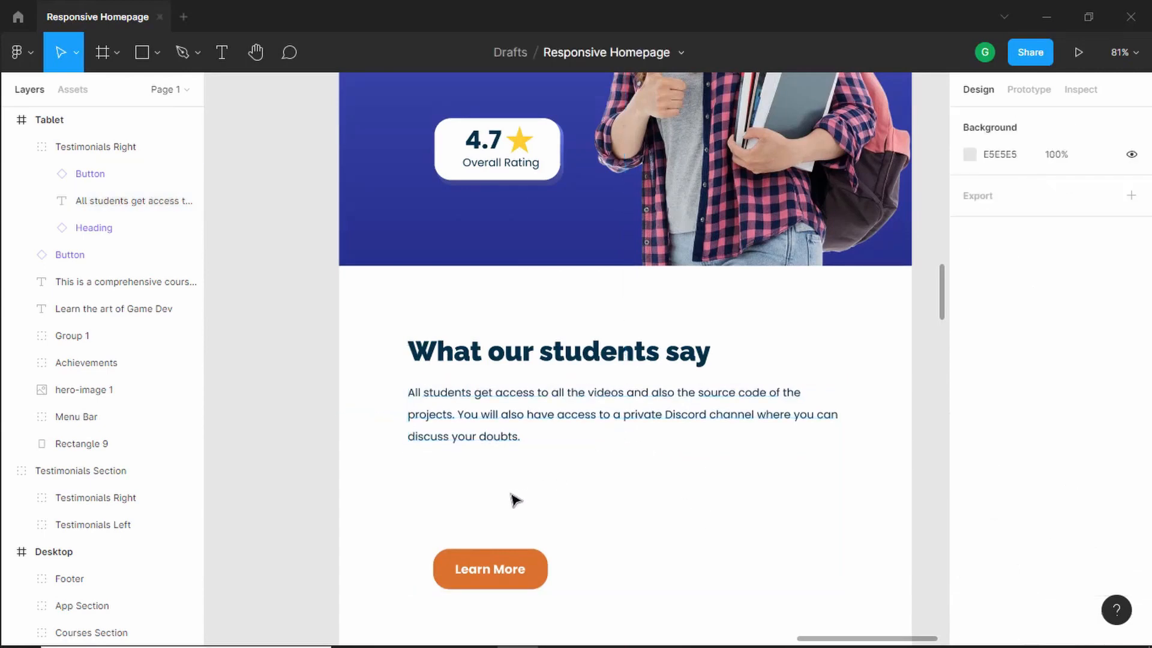
# - Switch the Learn More button to the Mobile platform variant
pyautogui.scroll(-3, 514, 499)
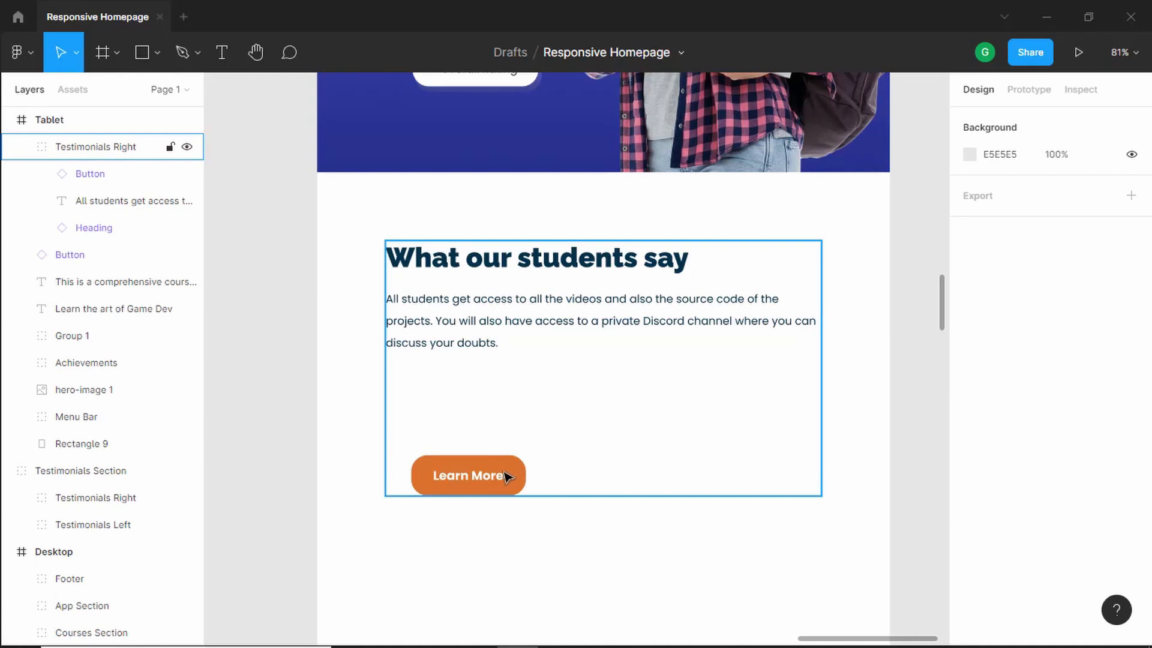
pyautogui.doubleClick(505, 477)
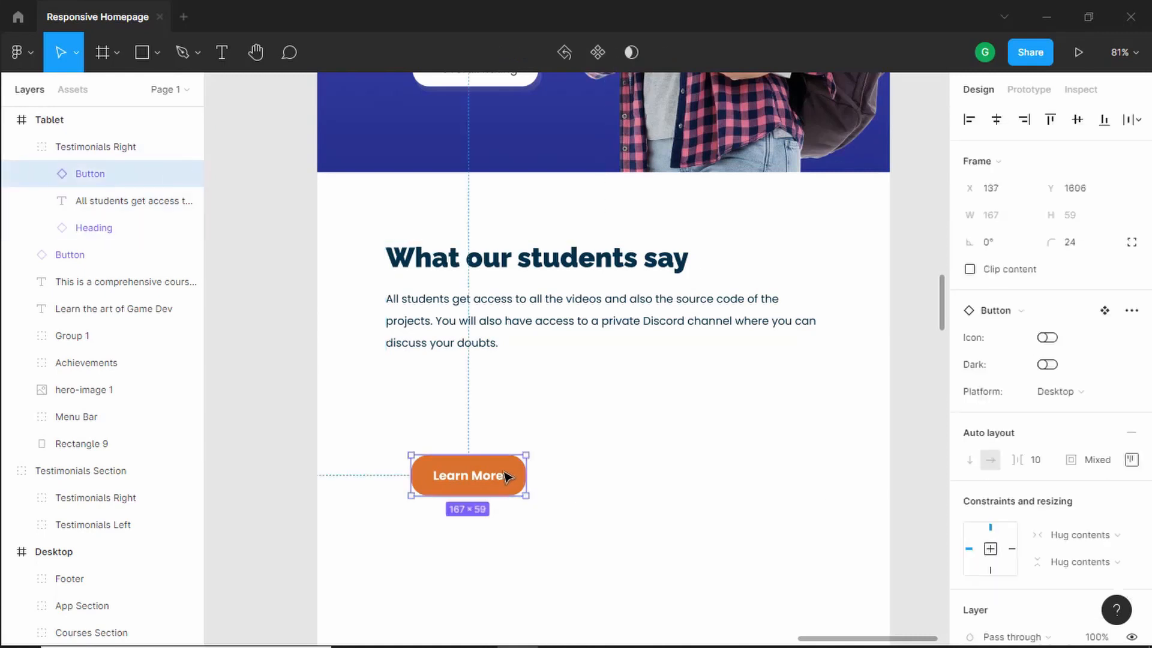
pyautogui.click(1113, 396)
pyautogui.click(1100, 418)
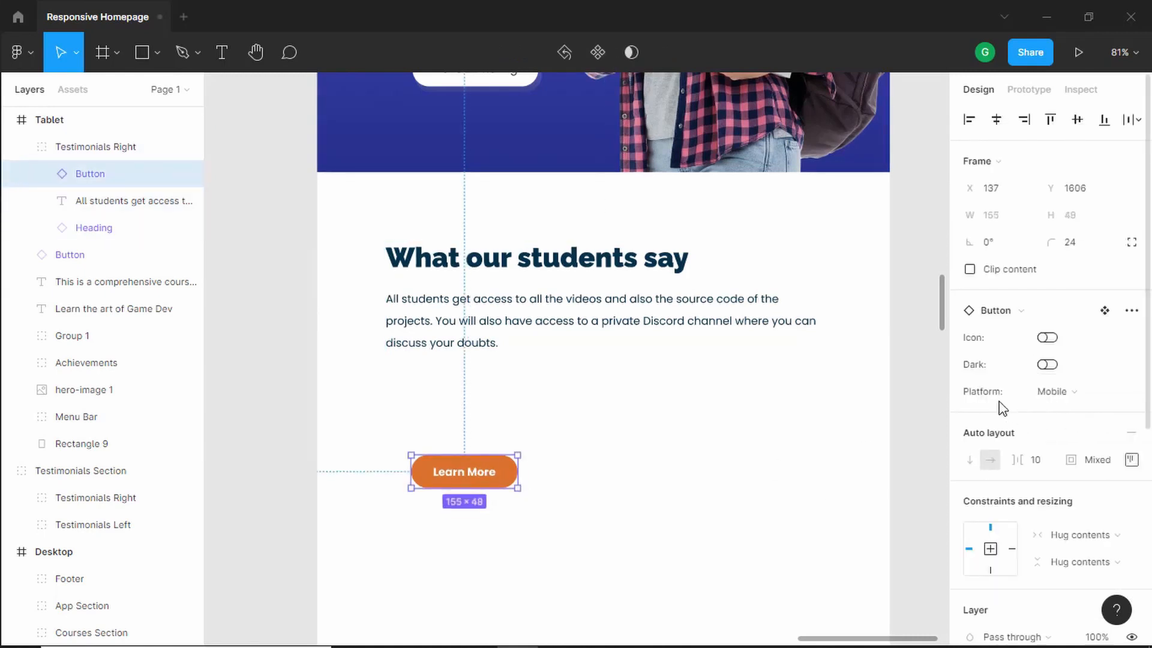
pyautogui.click(688, 451)
# - Ungroup the Testimonials Right group
pyautogui.click(483, 307)
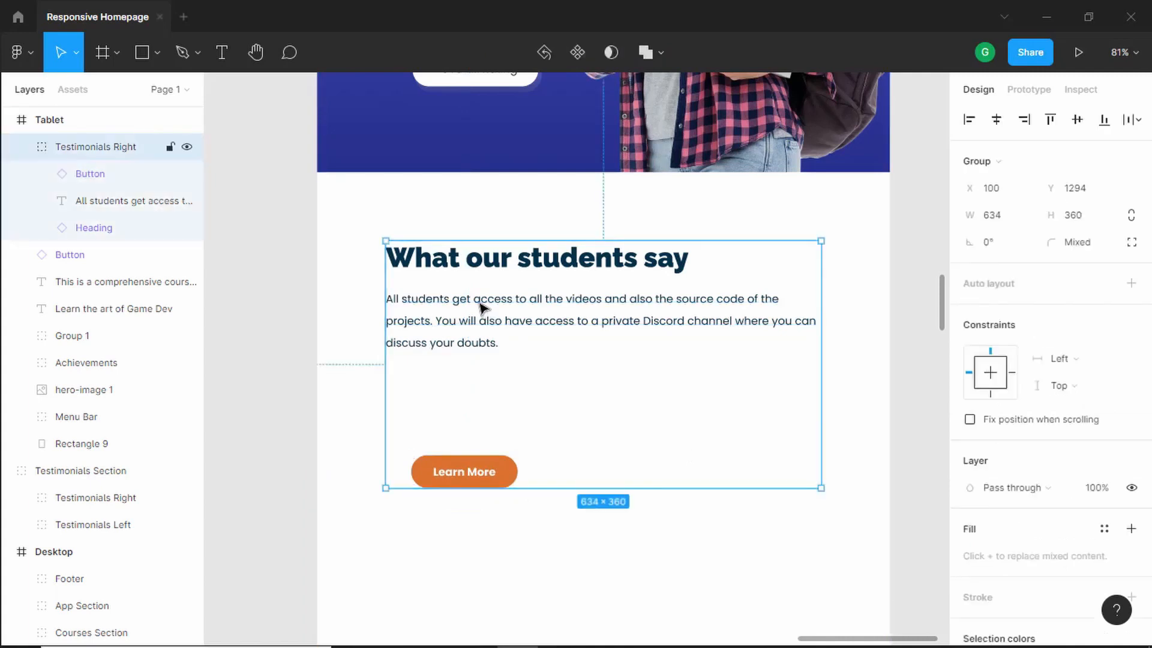
pyautogui.rightClick(480, 304)
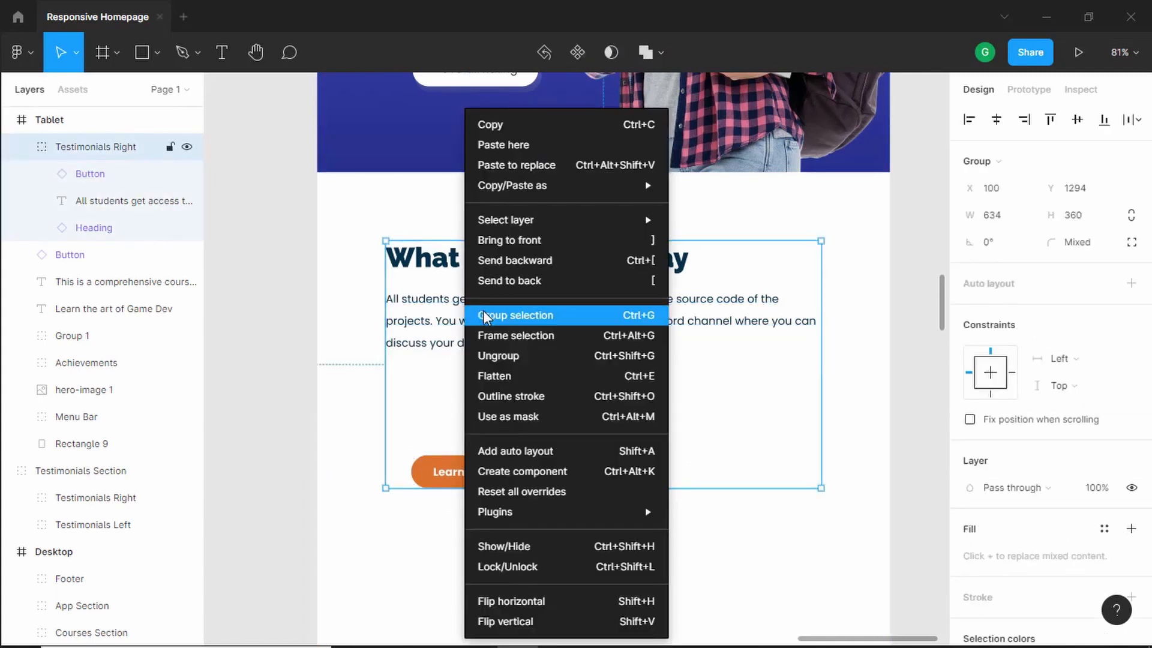
pyautogui.click(498, 355)
# - Move the Learn More button down toward the right side of the Tablet frame
pyautogui.moveTo(456, 474); pyautogui.dragTo(751, 571)
pyautogui.scroll(-4, 647, 387)
pyautogui.moveTo(712, 408); pyautogui.dragTo(718, 460)
pyautogui.scroll(-3, 538, 327)
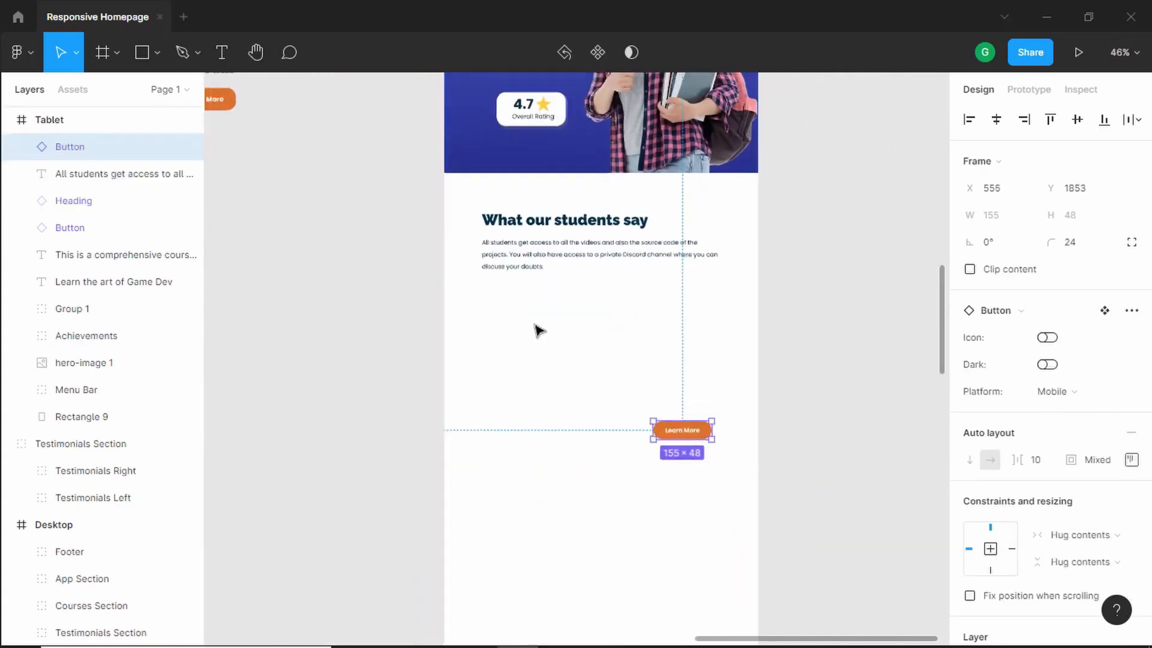
# - Move the Testimonials Left group from the canvas into the Tablet frame below the paragraph
pyautogui.moveTo(309, 234); pyautogui.dragTo(586, 398)
pyautogui.click(376, 179)
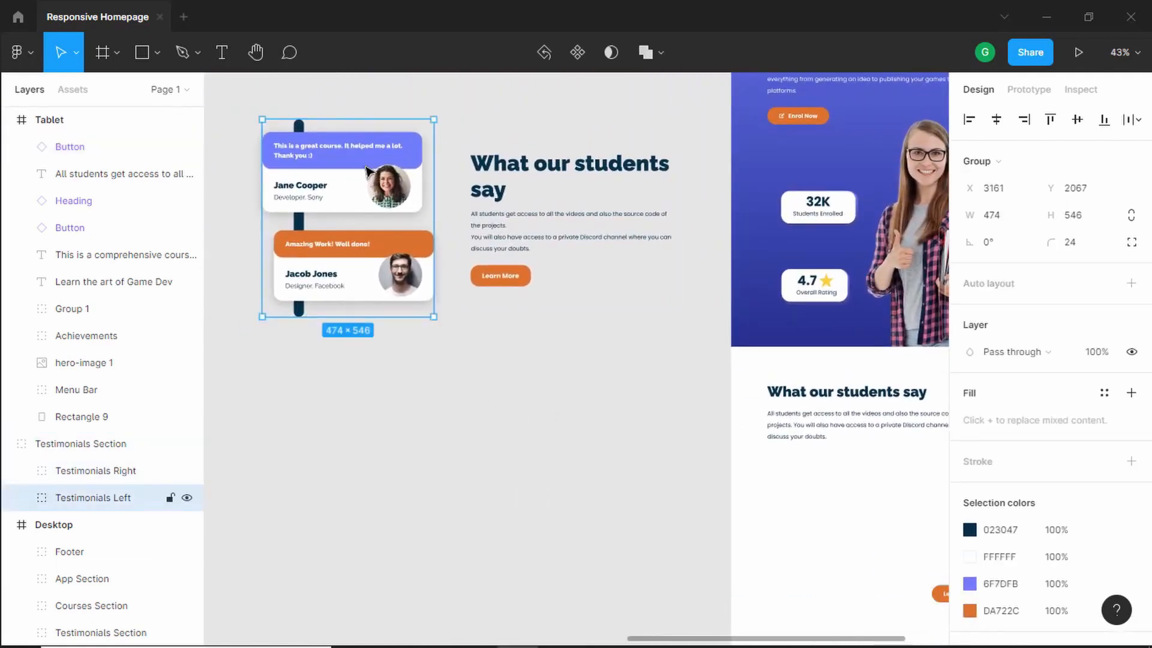
pyautogui.moveTo(351, 177); pyautogui.dragTo(842, 489)
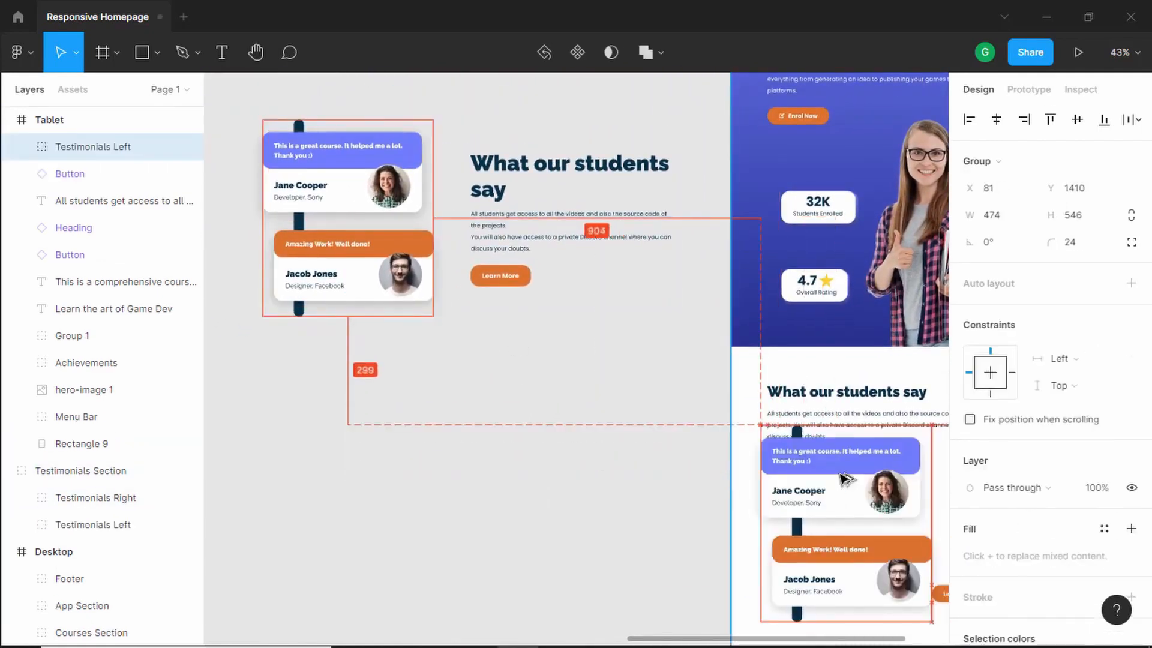
# - Position the Testimonials Left group at X 100 beneath the paragraph
pyautogui.scroll(-5, 655, 445)
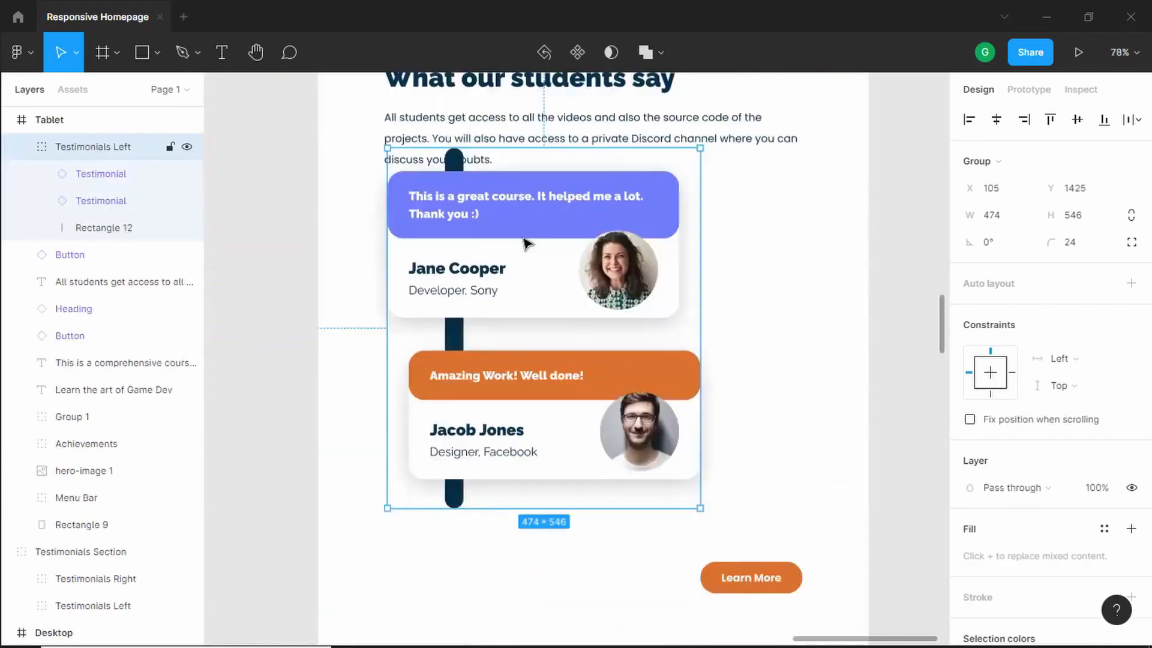
pyautogui.moveTo(524, 241); pyautogui.dragTo(543, 261)
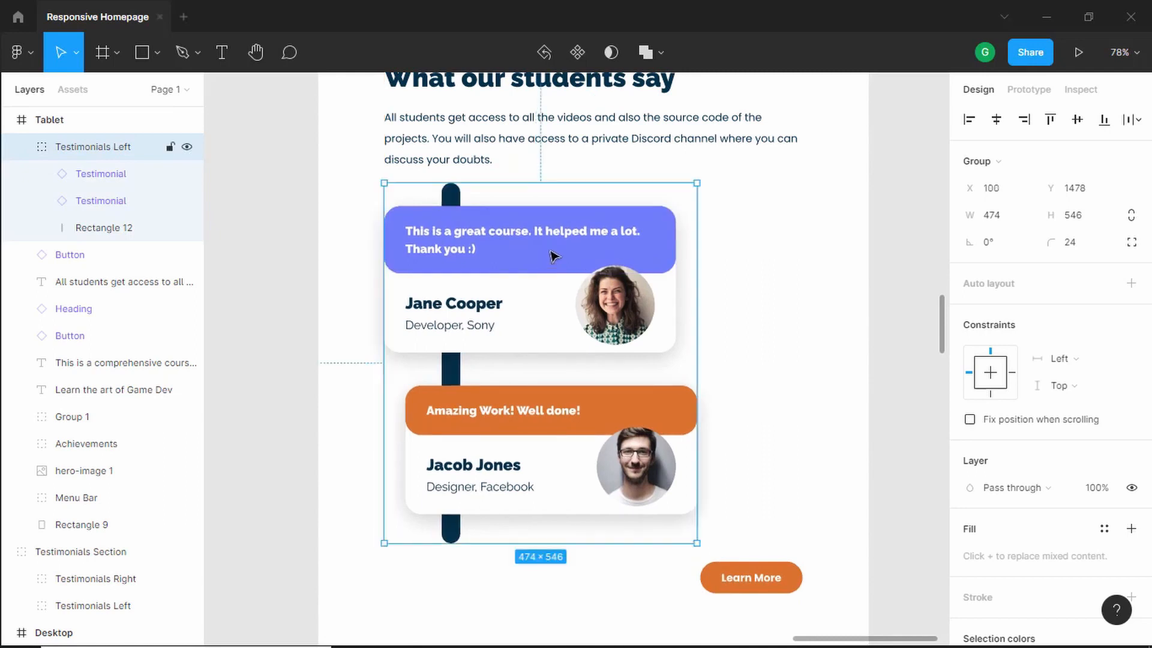
# - Widen the first testimonial card to 634 px
pyautogui.doubleClick(552, 256)
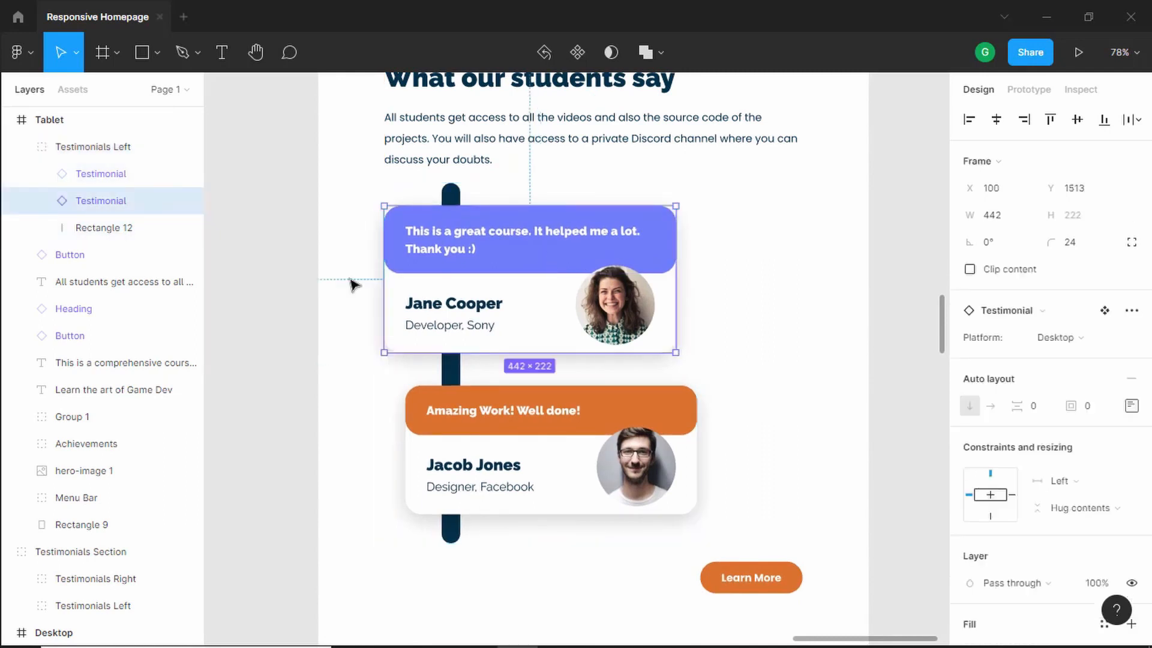
pyautogui.press('alt')
pyautogui.moveTo(677, 277); pyautogui.dragTo(803, 278)
pyautogui.press('alt')
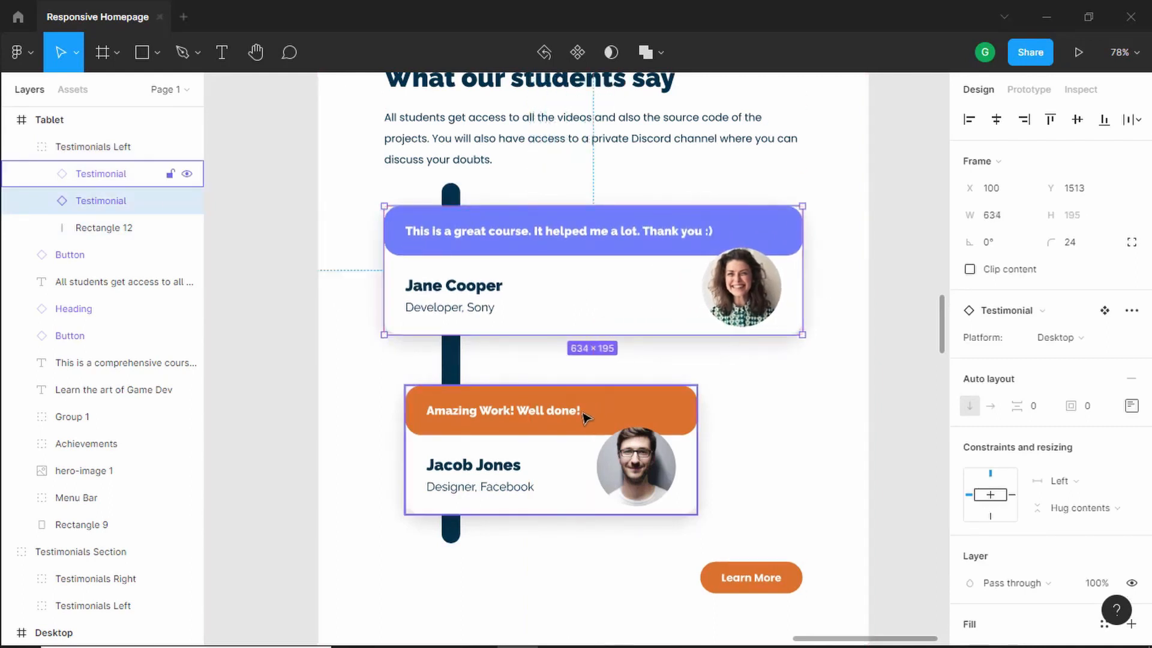
# - Move the second testimonial card up closer to the first card
pyautogui.moveTo(535, 418); pyautogui.dragTo(537, 394)
pyautogui.press('alt')
pyautogui.press('Up')
pyautogui.press('Up')
pyautogui.press('Up')
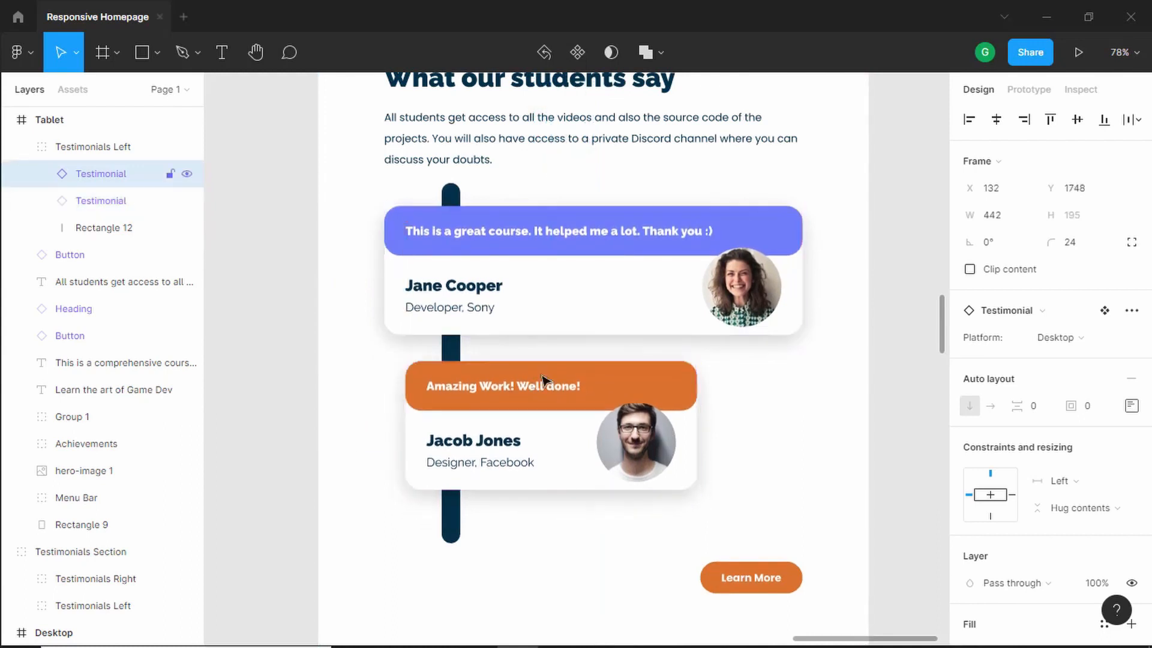
pyautogui.press('alt')
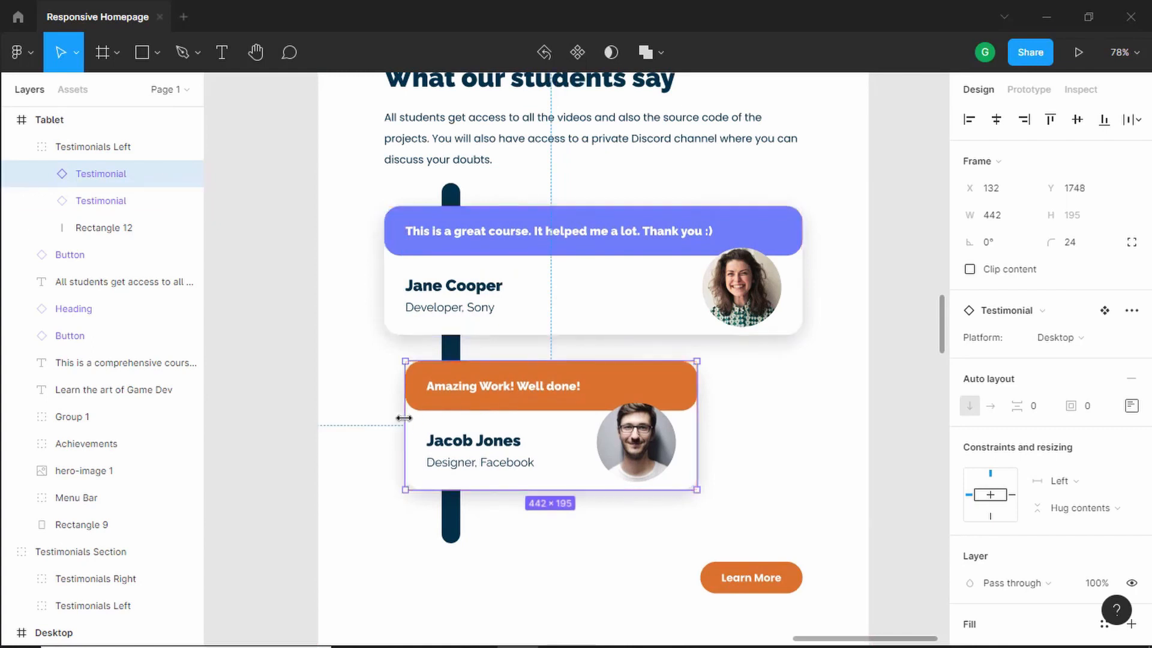
# - Extend the second testimonial card's left edge to X 100, in line with the first card
pyautogui.moveTo(404, 418); pyautogui.dragTo(385, 423)
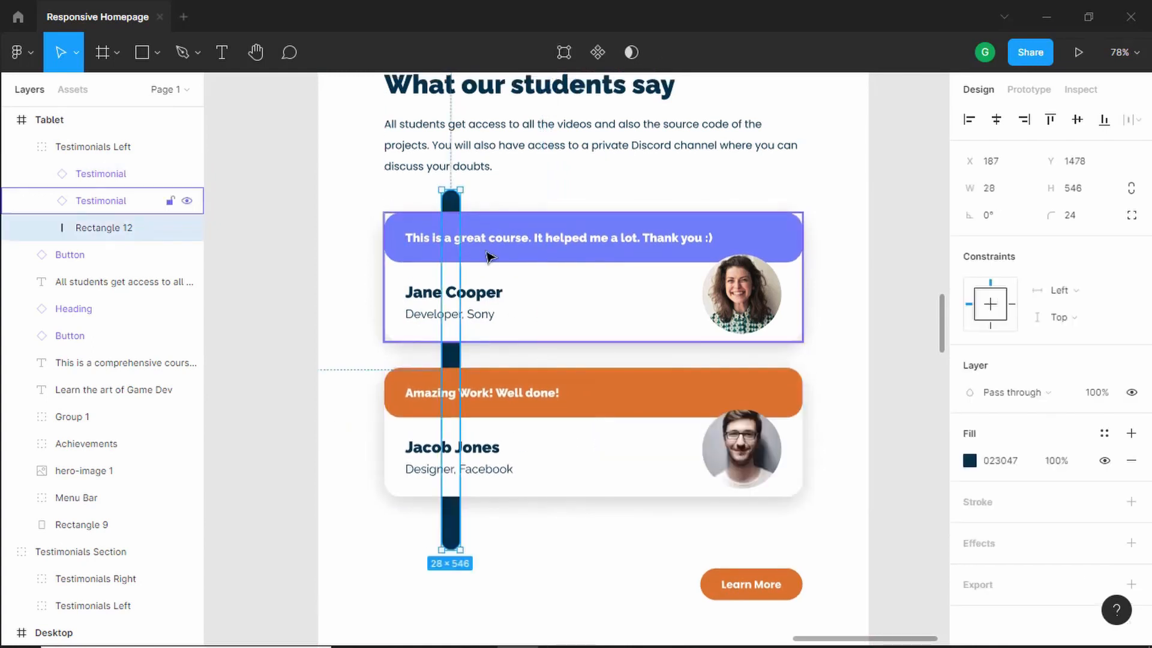
pyautogui.scroll(-1, 450, 411)
pyautogui.scroll(-2, 450, 411)
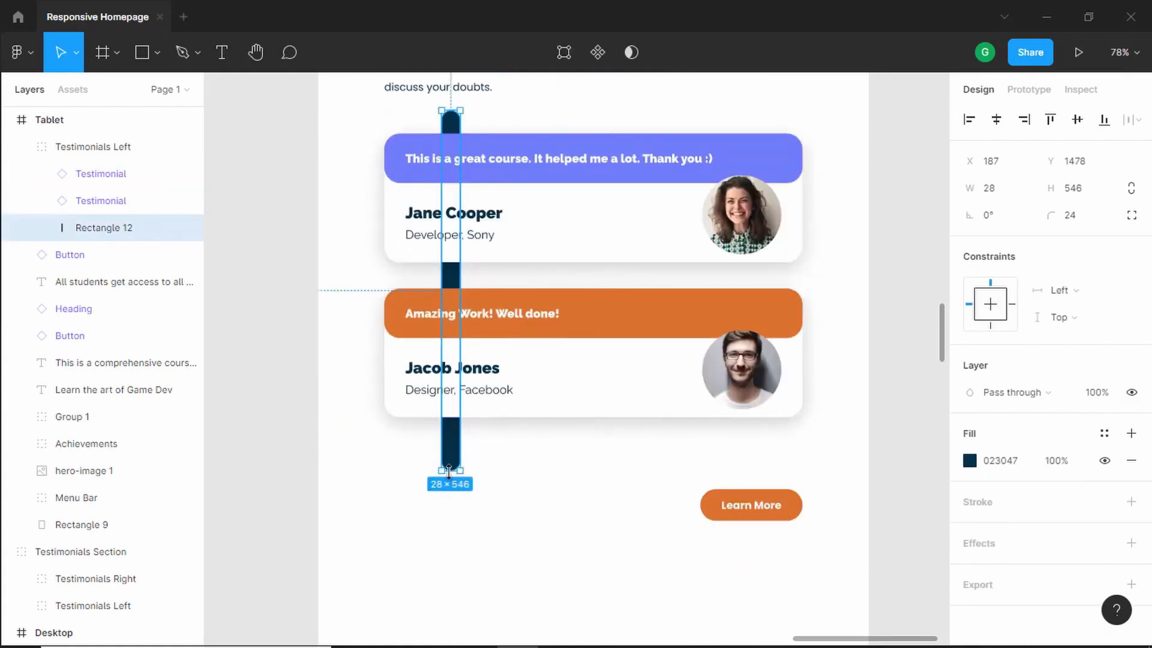
# - Shorten the vertical timeline bar and move the Learn More button up below the cards
pyautogui.moveTo(449, 472); pyautogui.dragTo(451, 441)
pyautogui.moveTo(771, 506); pyautogui.dragTo(771, 486)
pyautogui.scroll(-5, 846, 466)
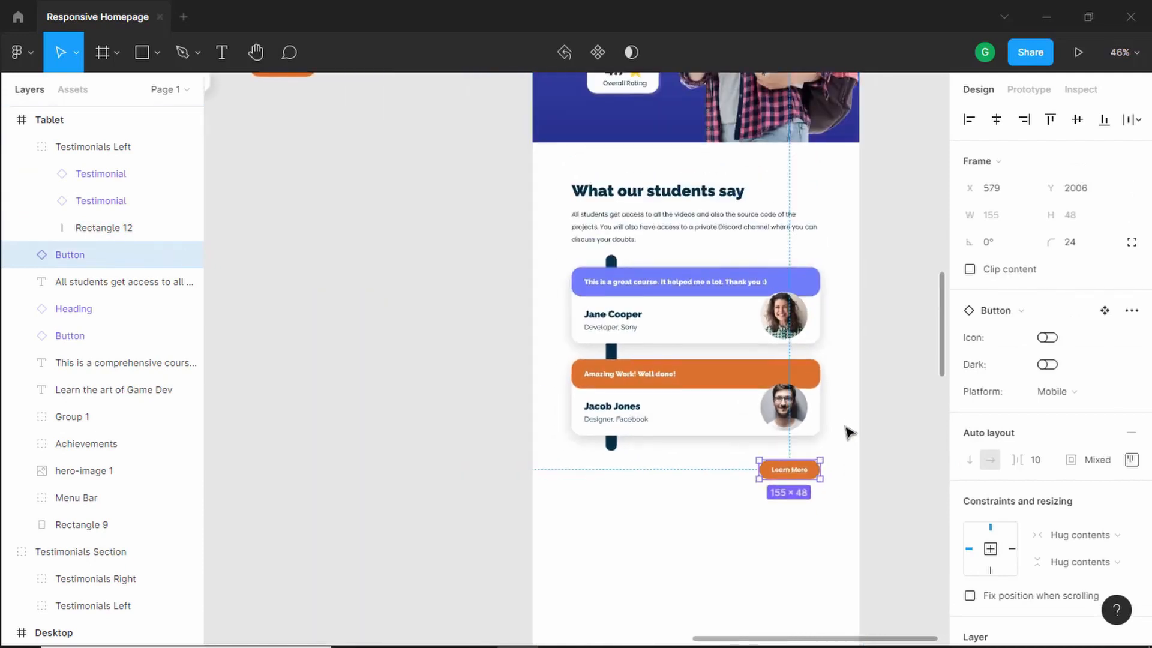
# - Group the tablet testimonials heading, description, cards, timeline bar and button, and rename the group "Testimonials Section"
pyautogui.hscroll(4, 845, 315)
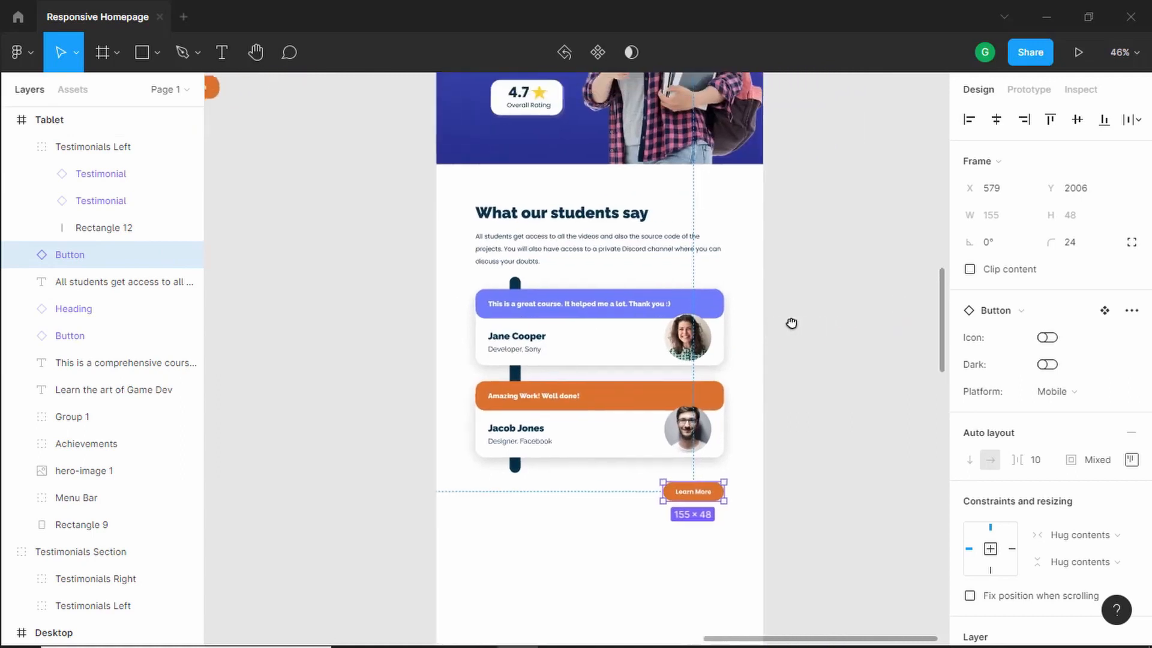
pyautogui.moveTo(811, 182); pyautogui.dragTo(358, 573)
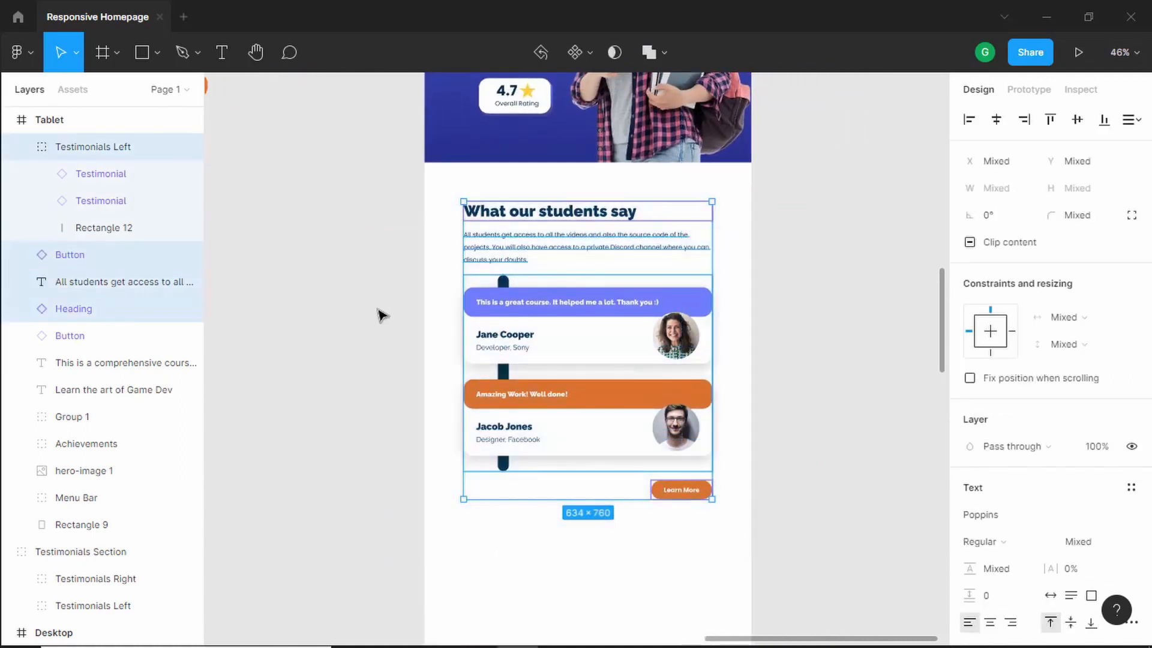
pyautogui.hotkey('ctrl', 'g')
pyautogui.doubleClick(90, 154)
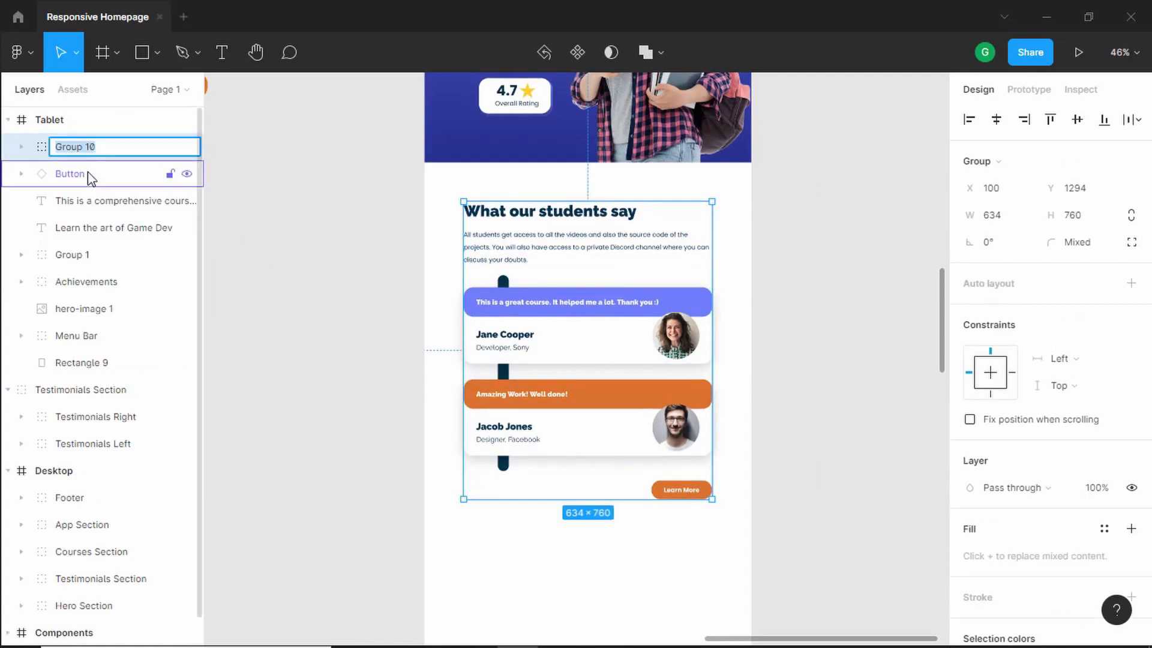
pyautogui.write('Testimonials Section')
pyautogui.press('Return')
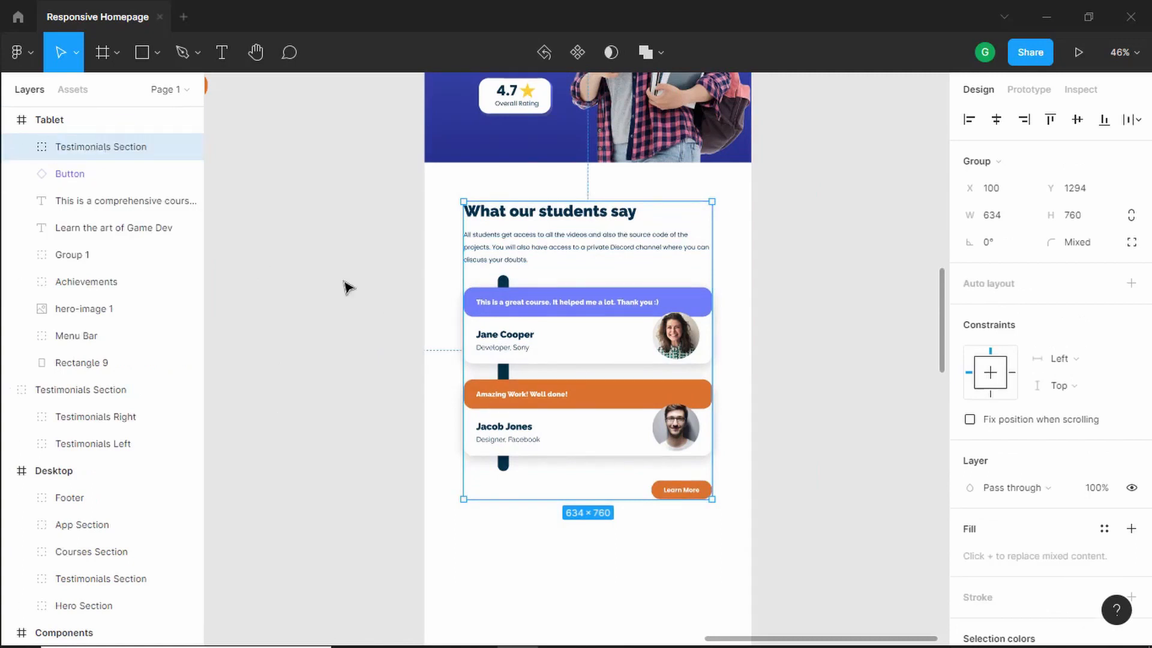
# - Group all the tablet hero elements into one group and rename it "Hero Section"
pyautogui.scroll(5, 347, 288)
pyautogui.scroll(-1, 719, 229)
pyautogui.scroll(2, 719, 230)
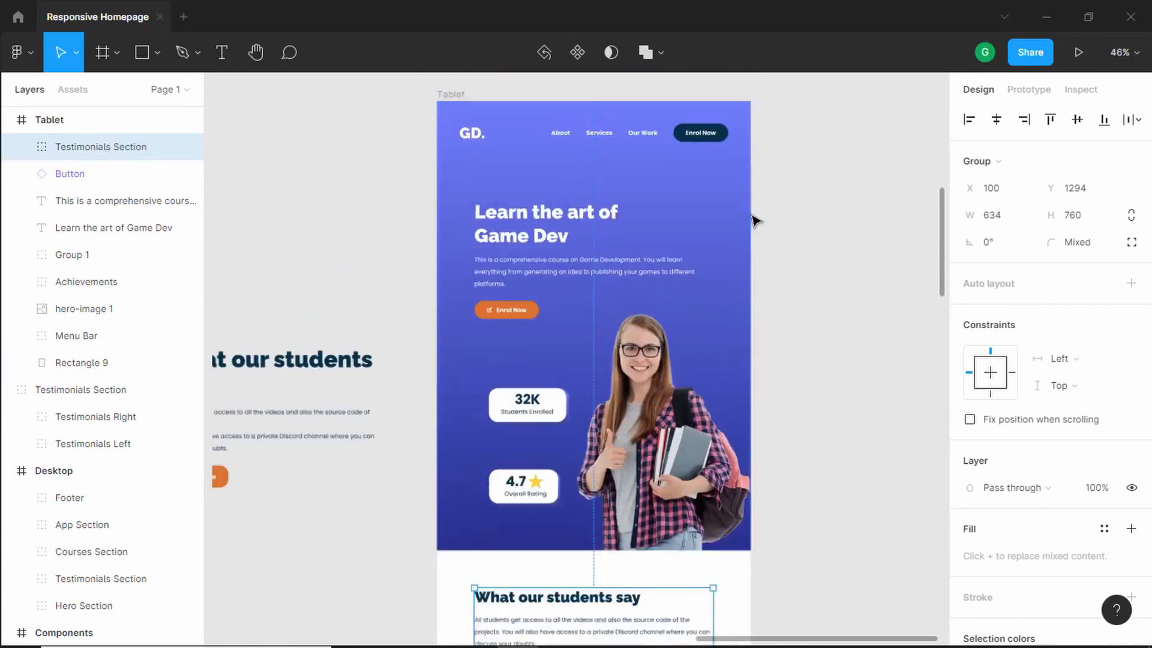
pyautogui.moveTo(830, 93); pyautogui.dragTo(443, 540)
pyautogui.hotkey('ctrl', 'g')
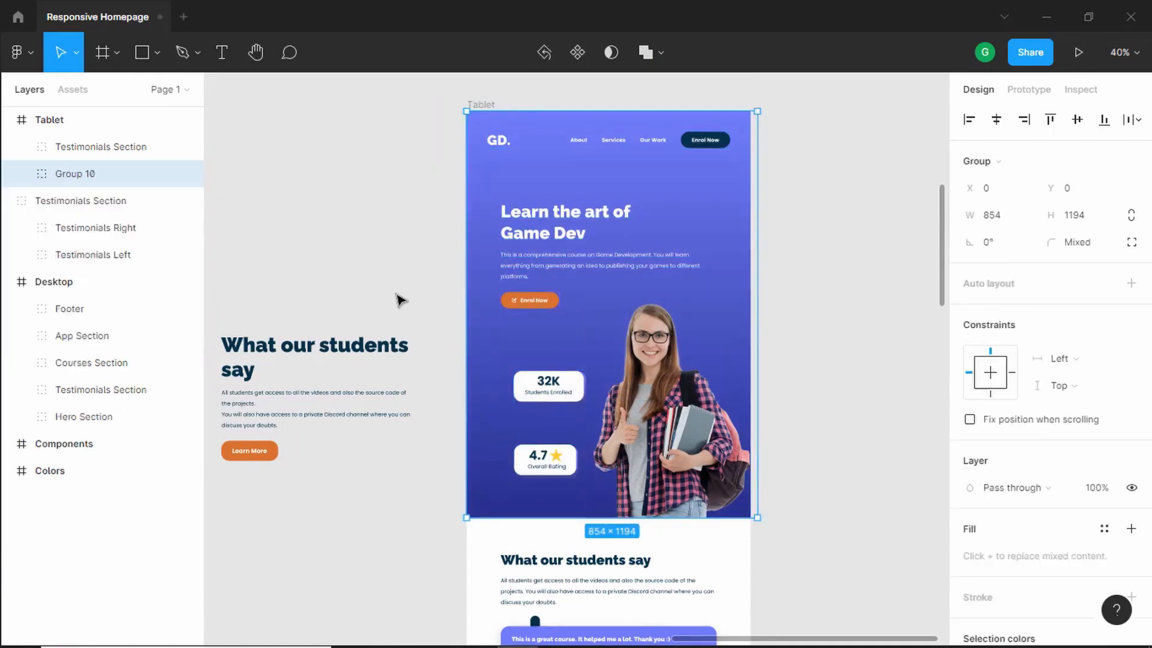
pyautogui.doubleClick(92, 177)
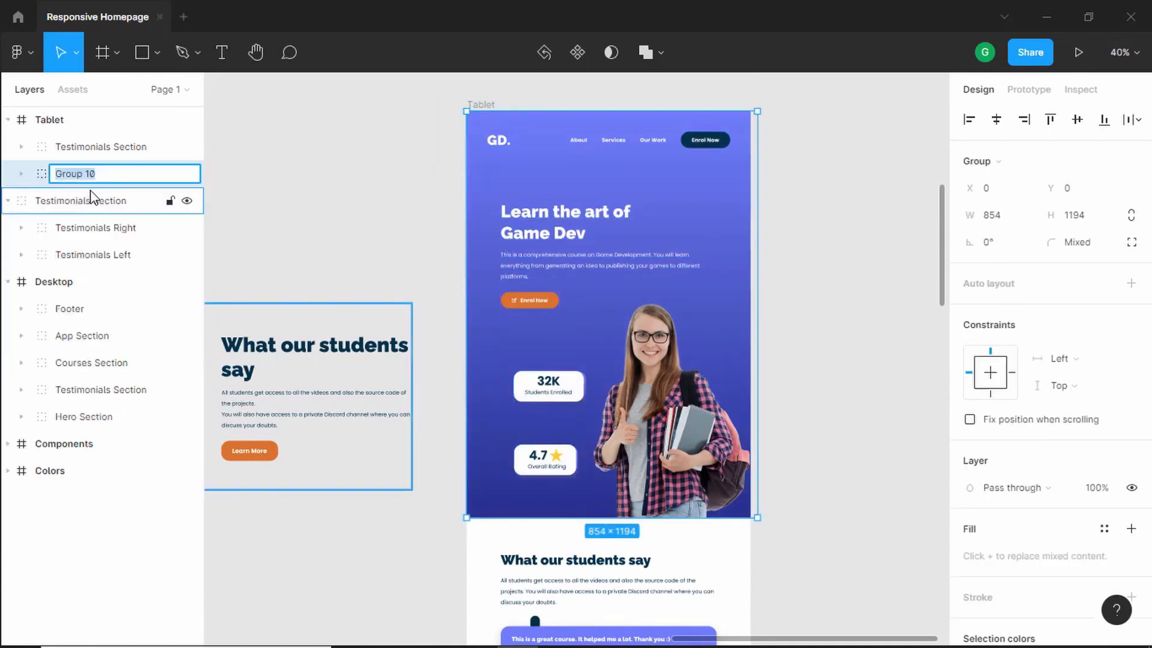
pyautogui.write('Hero Section')
pyautogui.press('Return')
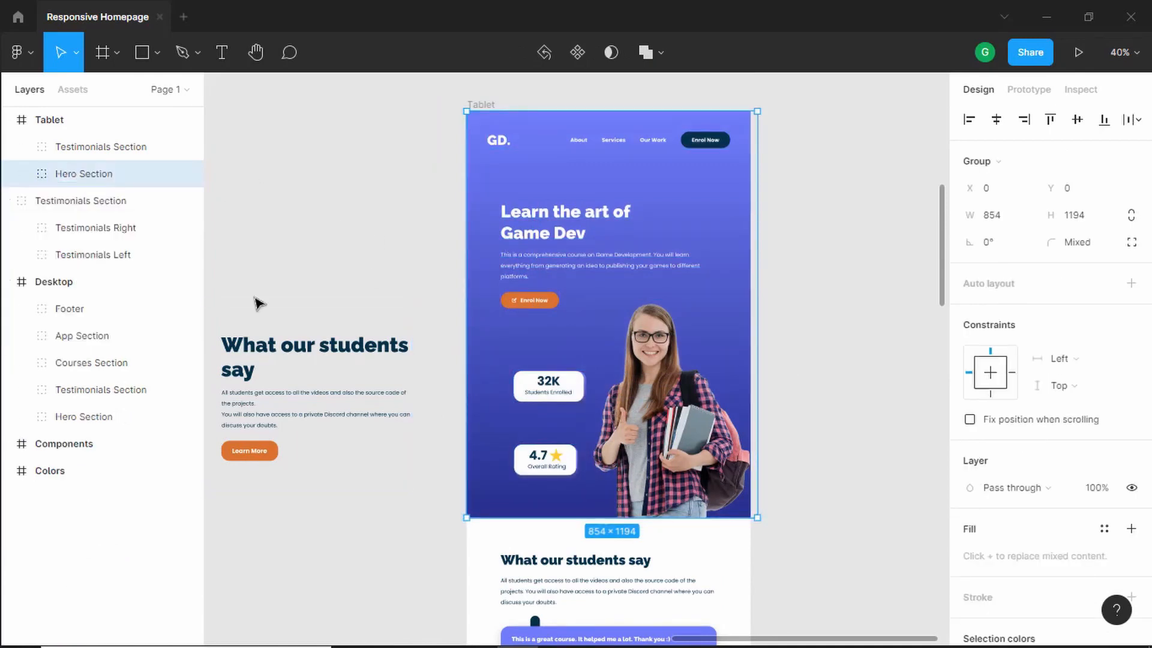
# - Delete the leftover standalone Testimonials Section group lying outside the Tablet and Desktop frames
pyautogui.scroll(-3, 282, 318)
pyautogui.moveTo(324, 465); pyautogui.dragTo(481, 410)
pyautogui.click(359, 290)
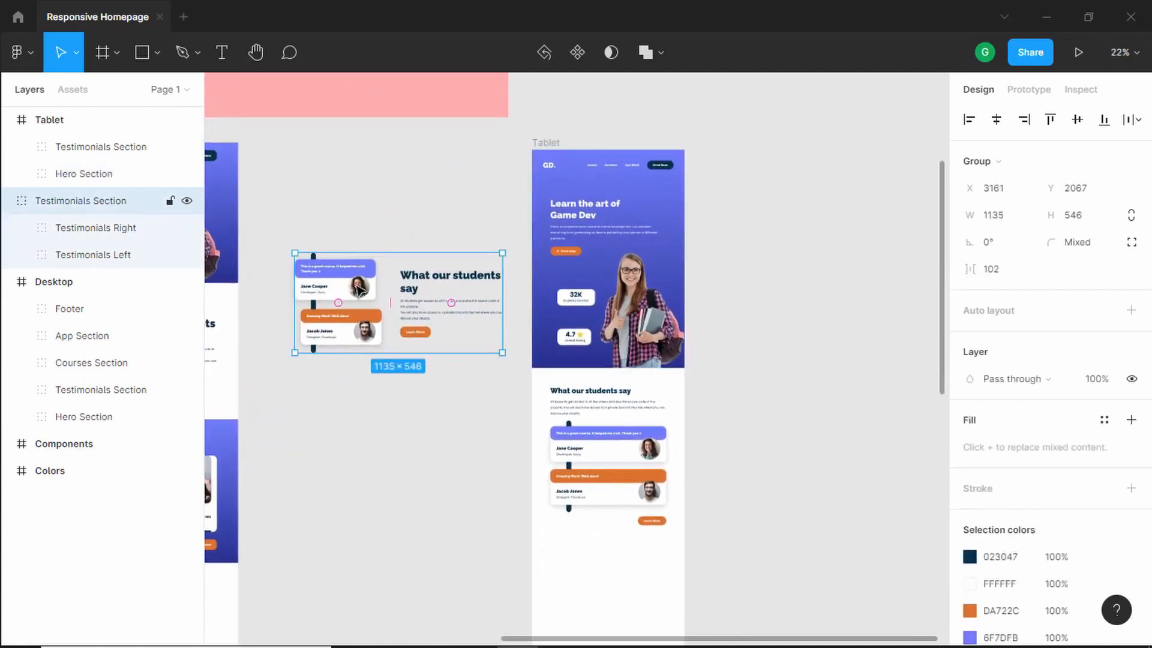
pyautogui.press('Delete')
pyautogui.scroll(-3, 537, 373)
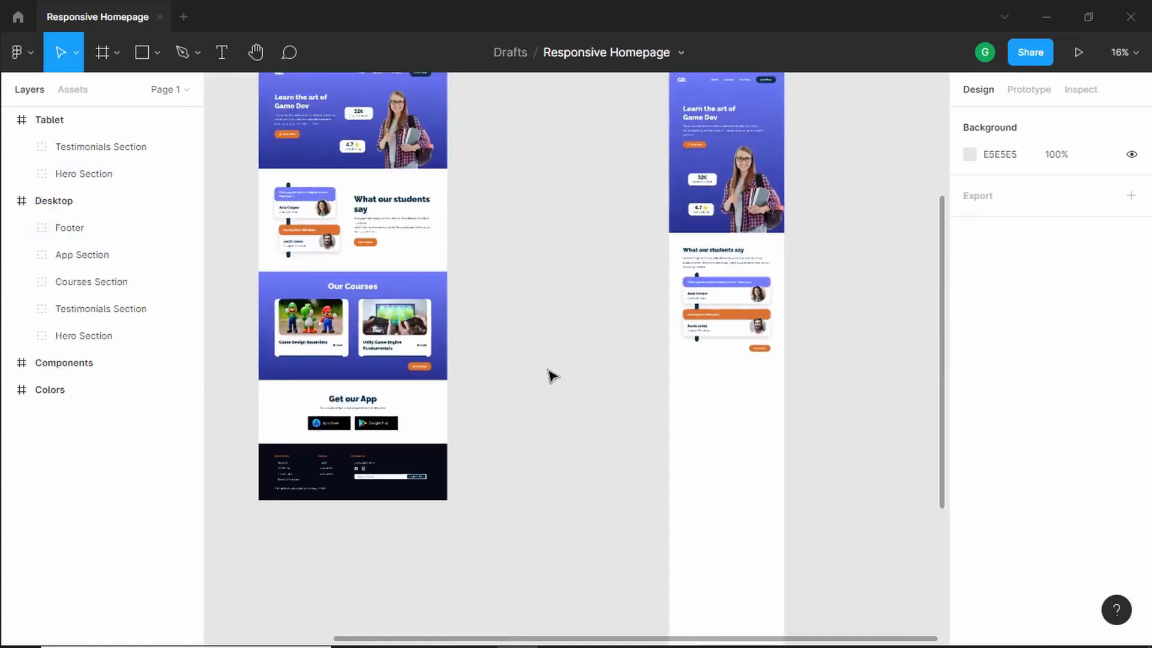
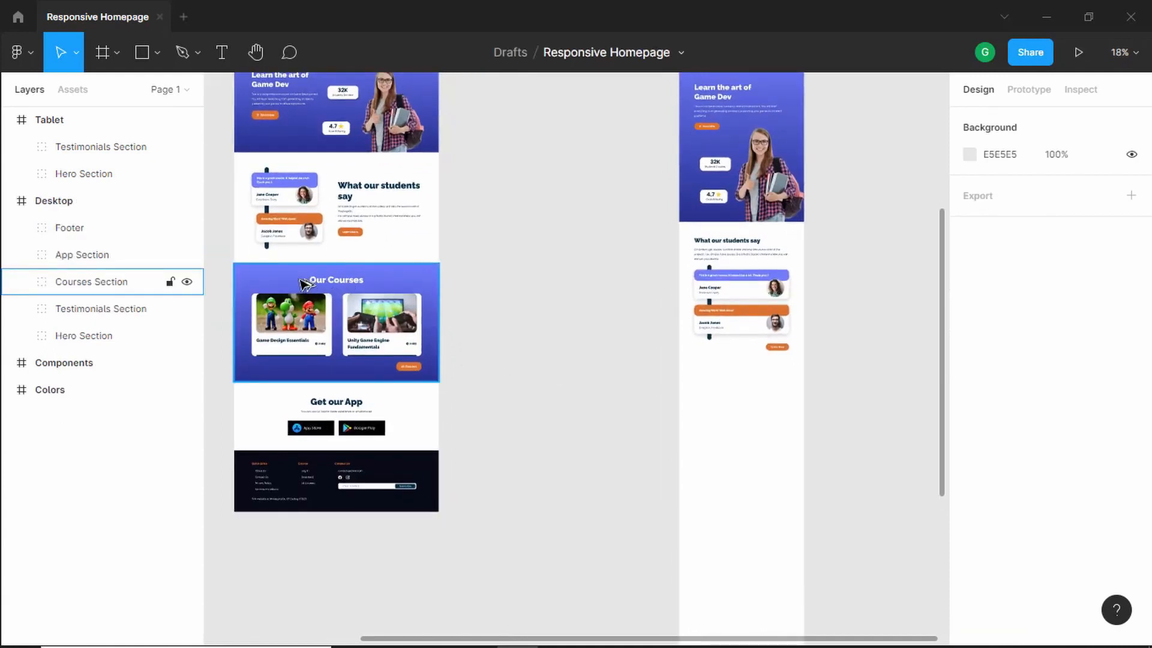
# - Move the desktop Courses Section group out onto the canvas beside the Tablet frame
pyautogui.moveTo(306, 284); pyautogui.dragTo(537, 398)
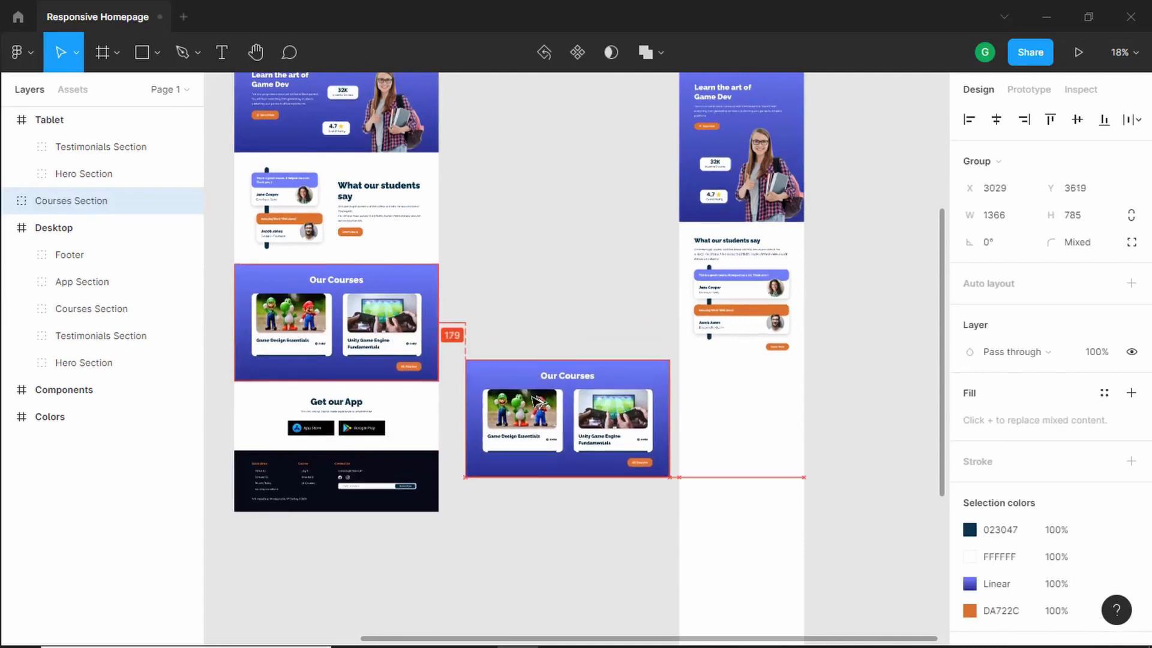
pyautogui.moveTo(532, 396); pyautogui.dragTo(532, 439)
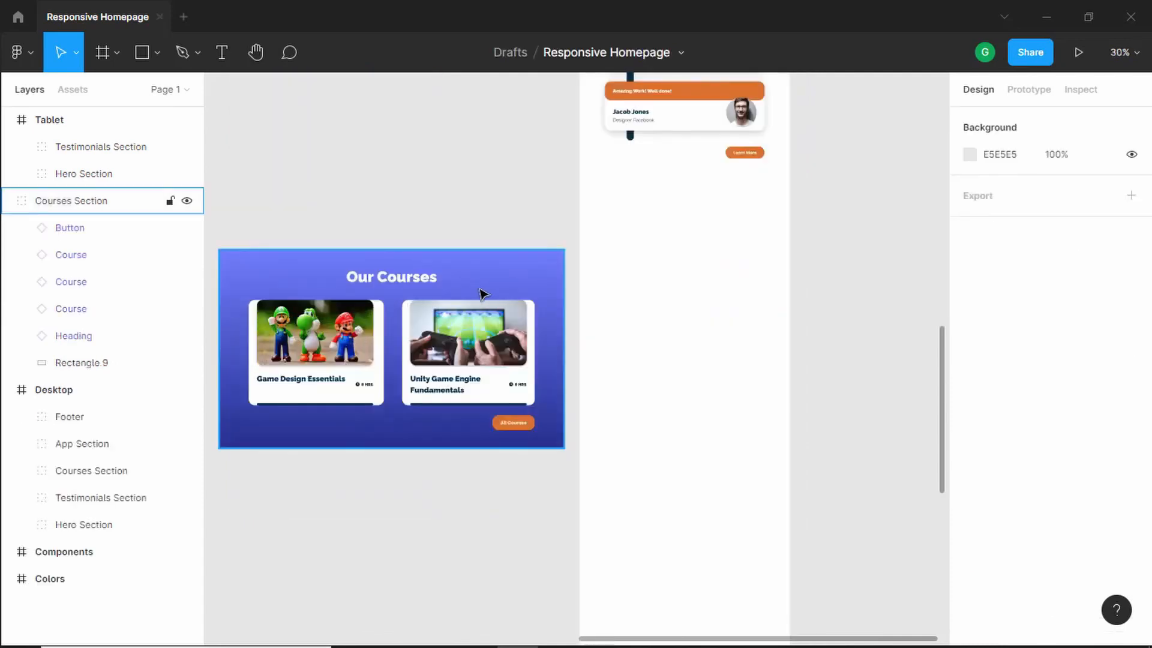
# - Copy the courses background rectangle into the Tablet frame and resize it to the frame's full 832 px width
pyautogui.doubleClick(514, 290)
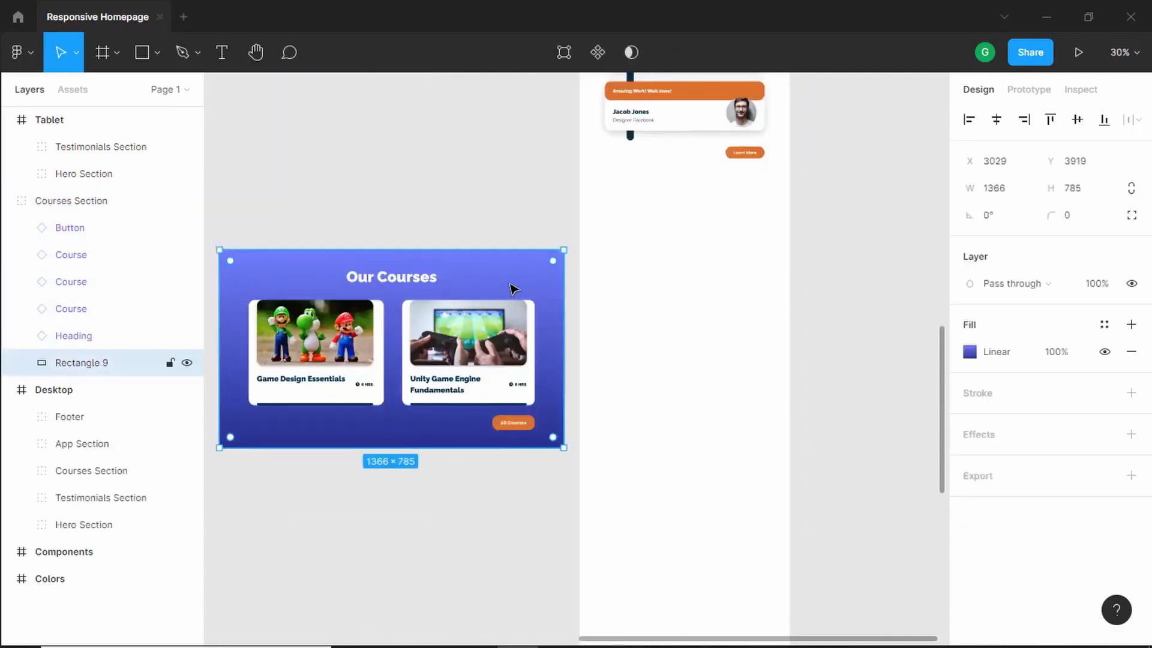
pyautogui.click(574, 322)
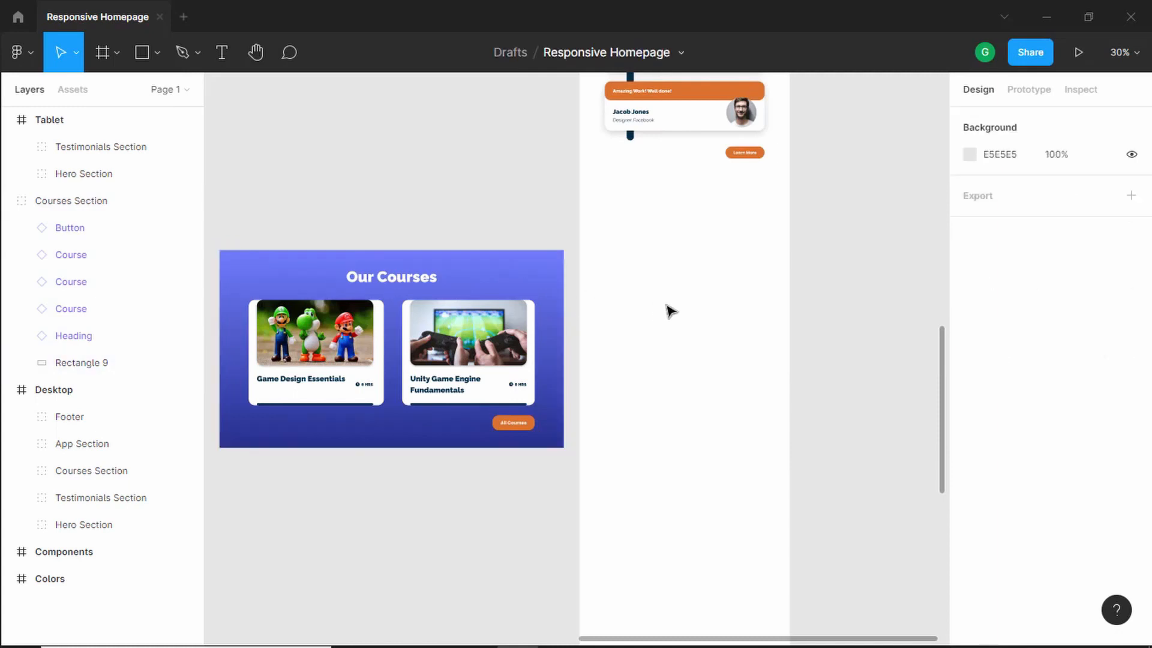
pyautogui.hotkey('ctrl', 'v')
pyautogui.moveTo(488, 291); pyautogui.dragTo(728, 316)
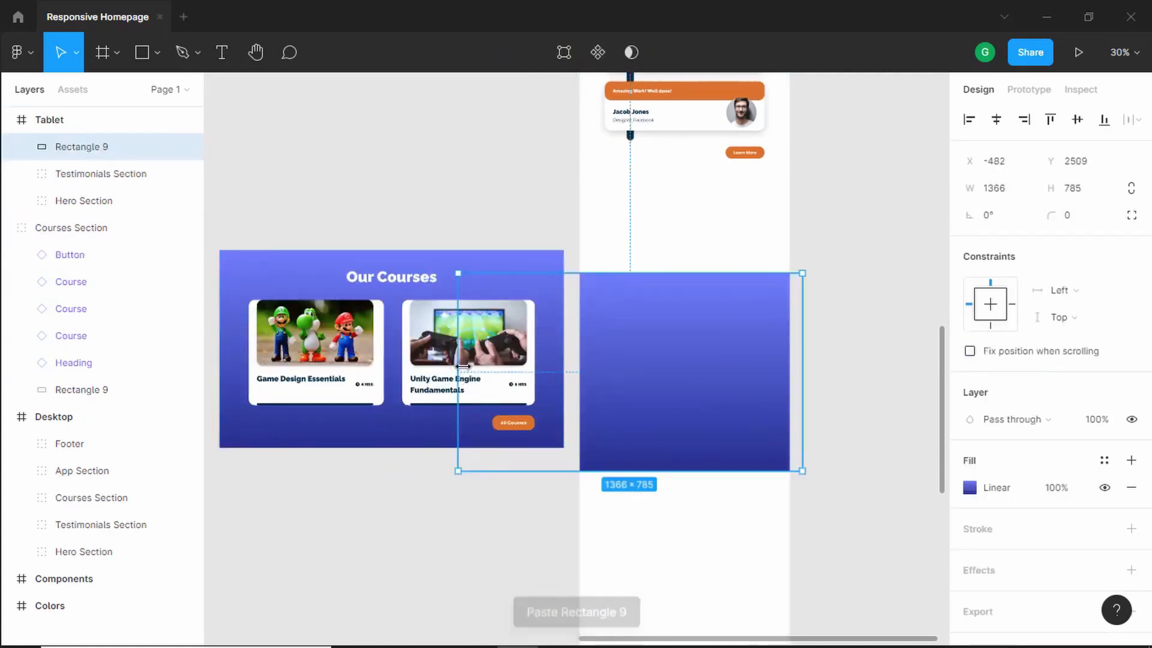
pyautogui.moveTo(463, 368); pyautogui.dragTo(574, 356)
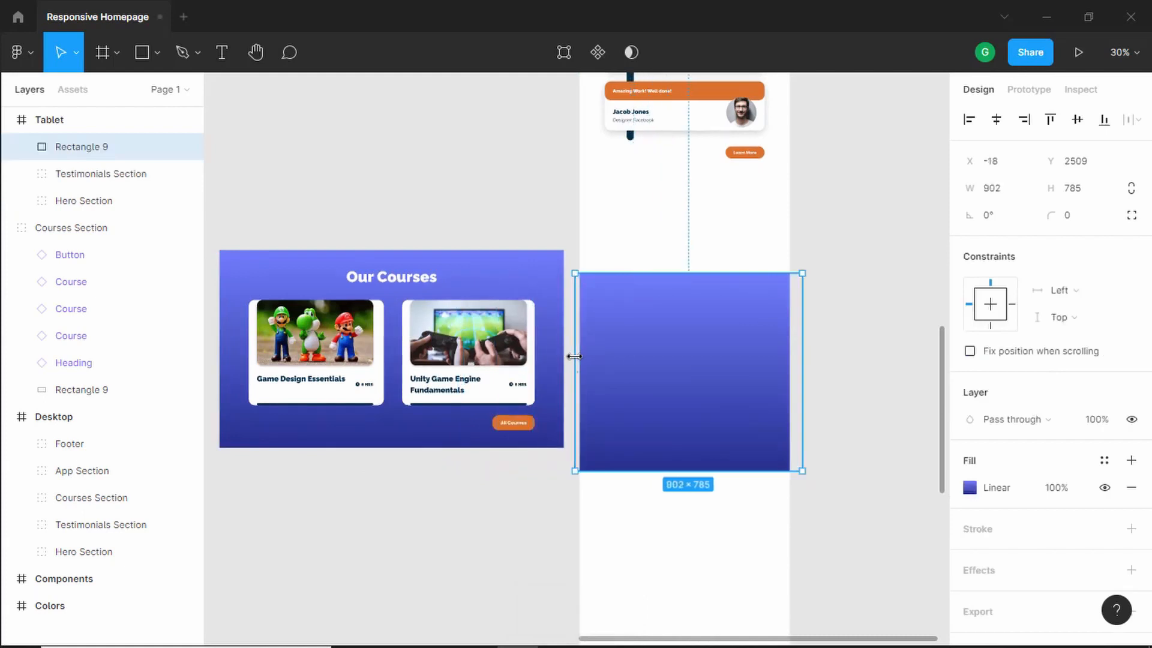
pyautogui.scroll(3, 680, 377)
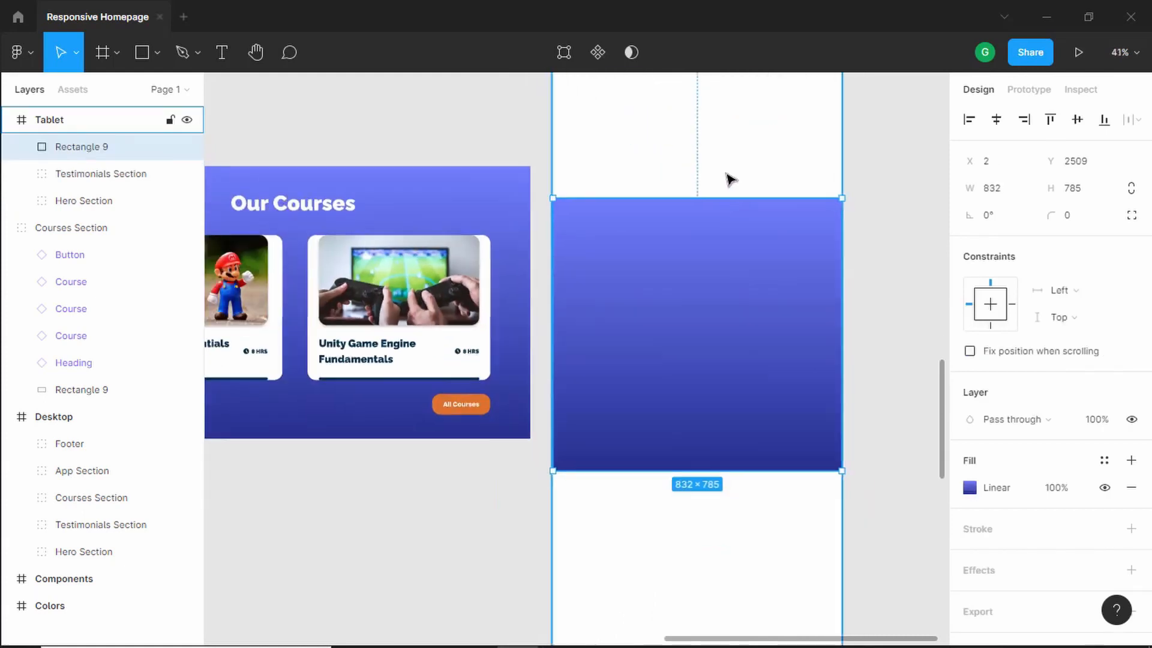
# - Move the courses background rectangle up to sit just below the tablet testimonials section
pyautogui.moveTo(723, 163); pyautogui.dragTo(713, 276)
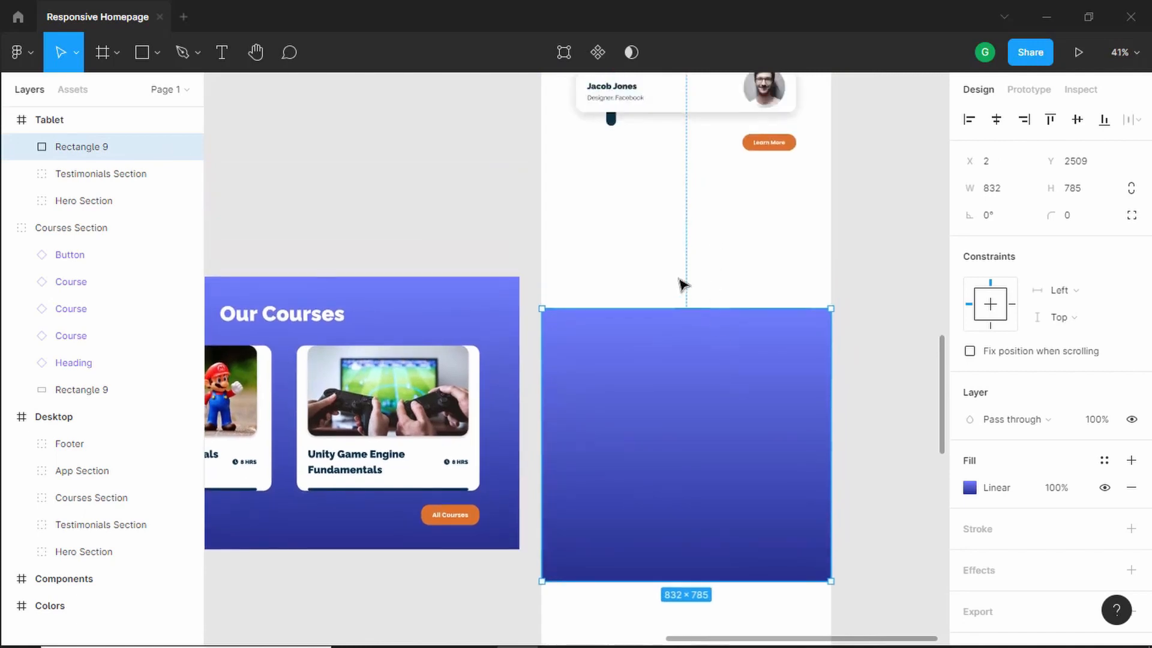
pyautogui.hotkey('shift', 'Up')
pyautogui.hotkey('shift', 'Up')
pyautogui.hotkey('shift', 'Up')
pyautogui.hotkey('shift', 'Up')
pyautogui.hotkey('shift', 'Up')
pyautogui.hotkey('shift', 'Up')
pyautogui.hotkey('shift', 'Up')
pyautogui.hotkey('shift', 'Up')
pyautogui.hotkey('shift', 'Up')
pyautogui.hotkey('shift', 'Up')
pyautogui.hotkey('shift', 'Up')
pyautogui.hotkey('shift', 'Up')
pyautogui.hotkey('shift', 'Up')
pyautogui.hotkey('shift', 'Up')
pyautogui.hotkey('shift', 'Up')
pyautogui.hotkey('shift', 'Up')
pyautogui.hotkey('shift', 'Up')
pyautogui.hotkey('shift', 'Up')
pyautogui.hotkey('shift', 'Up')
pyautogui.hotkey('shift', 'Up')
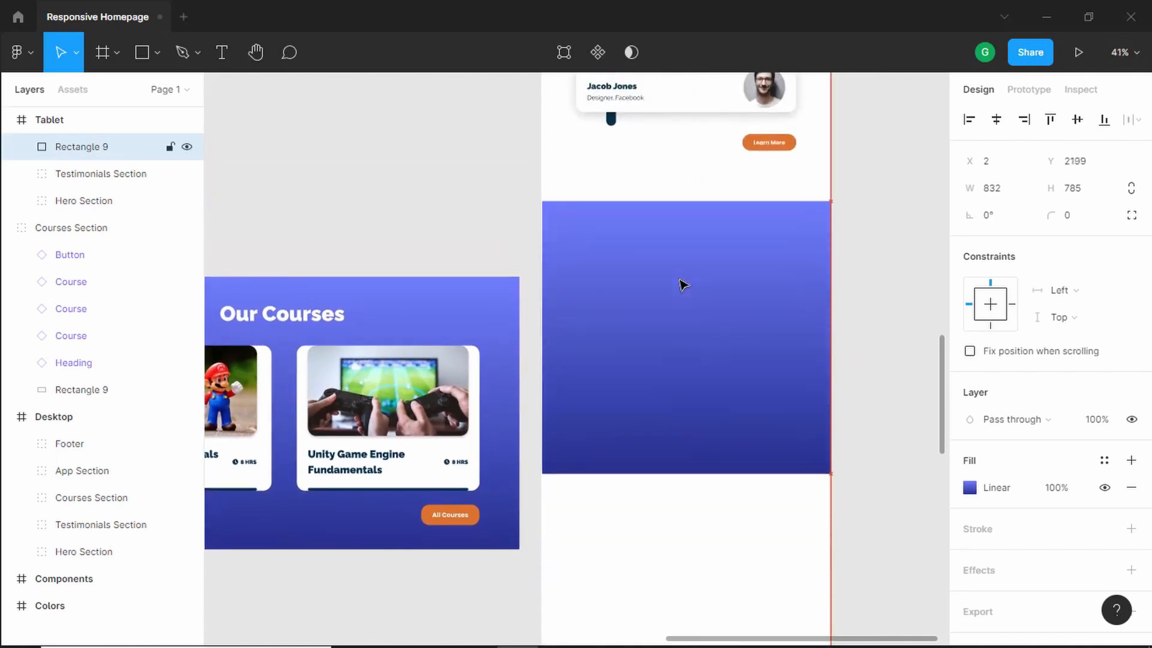
pyautogui.press('alt')
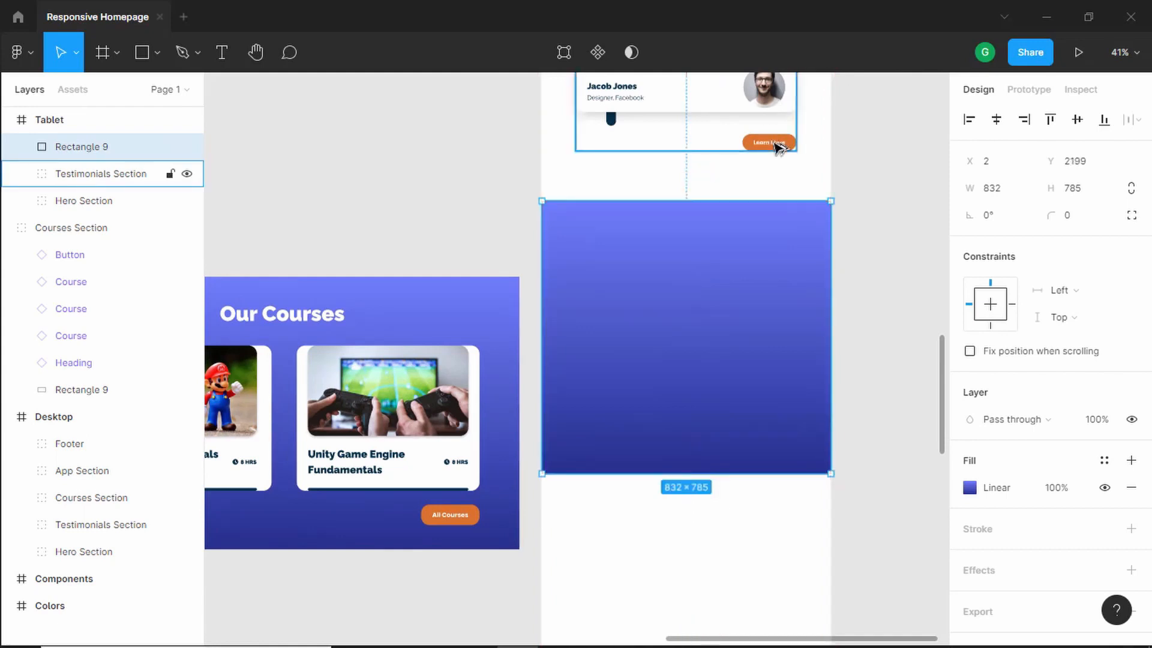
pyautogui.hotkey('shift', 'Up')
pyautogui.hotkey('shift', 'Up')
pyautogui.hotkey('shift', 'Up')
pyautogui.hotkey('shift', 'Up')
pyautogui.hotkey('shift', 'Up')
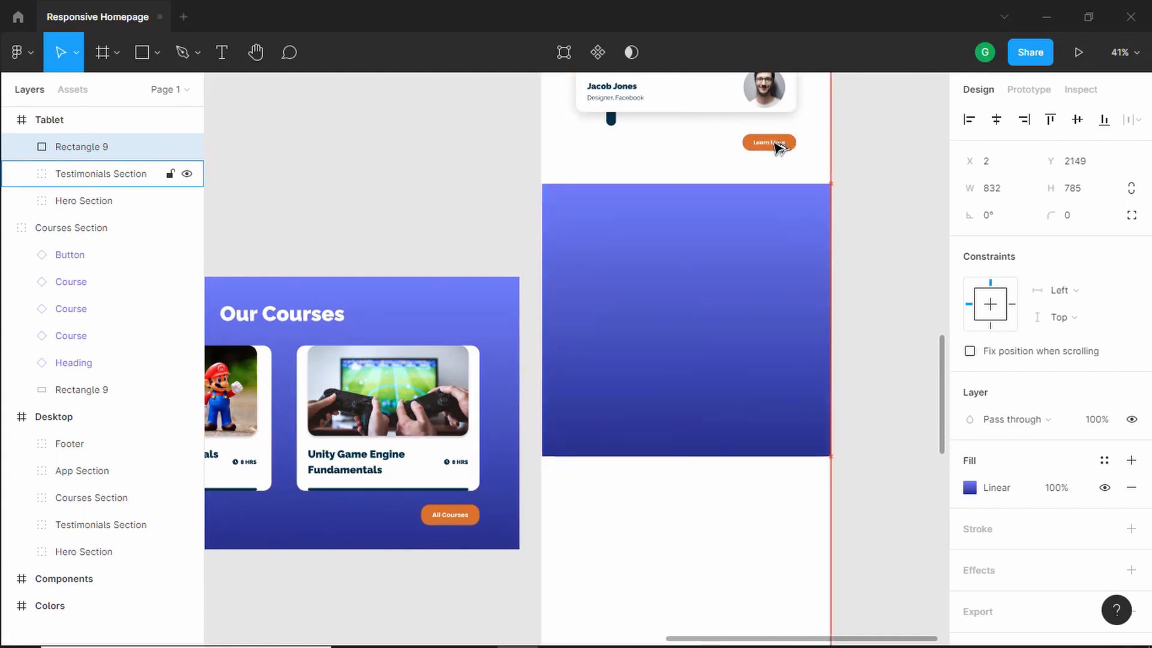
pyautogui.press('Down')
pyautogui.press('Down')
pyautogui.press('Down')
pyautogui.press('Down')
pyautogui.press('Down')
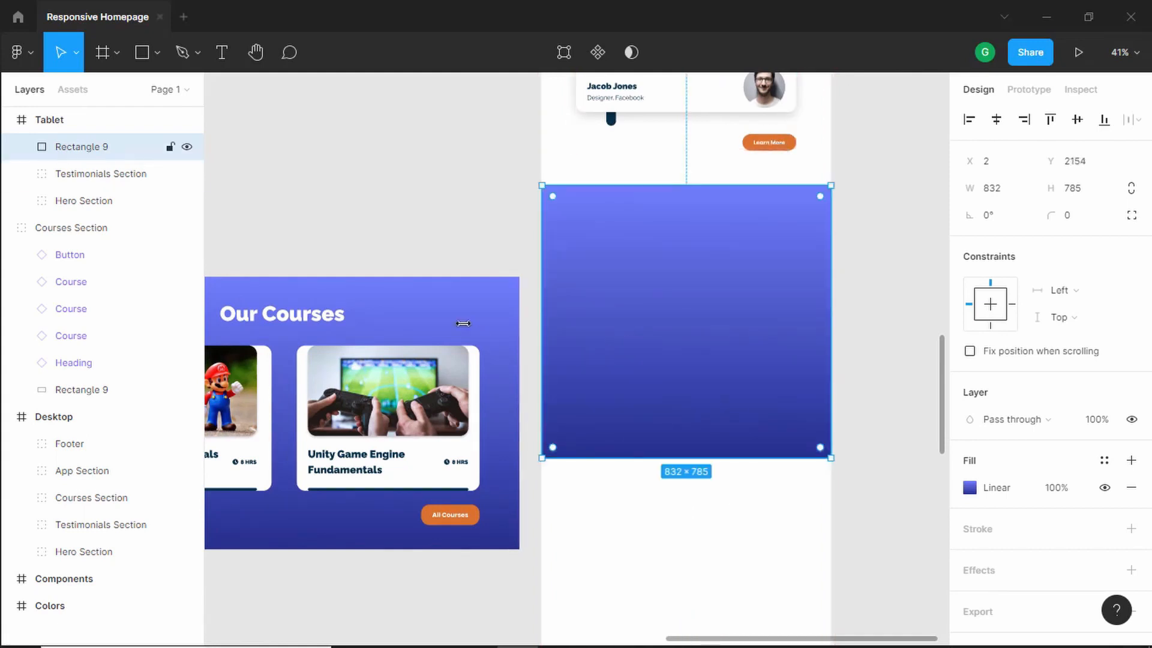
# - Copy the "Our Courses" heading onto the tablet courses background and switch its Platform variant to Tablet
pyautogui.scroll(-3, 463, 323)
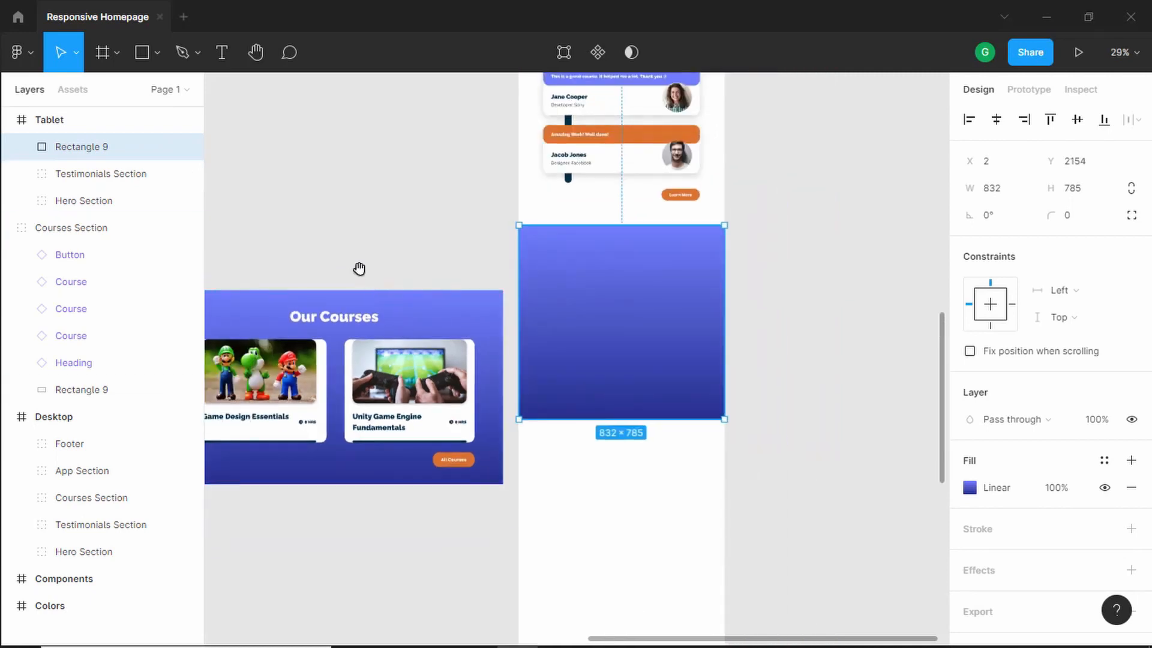
pyautogui.moveTo(359, 268); pyautogui.dragTo(418, 210)
pyautogui.click(411, 266)
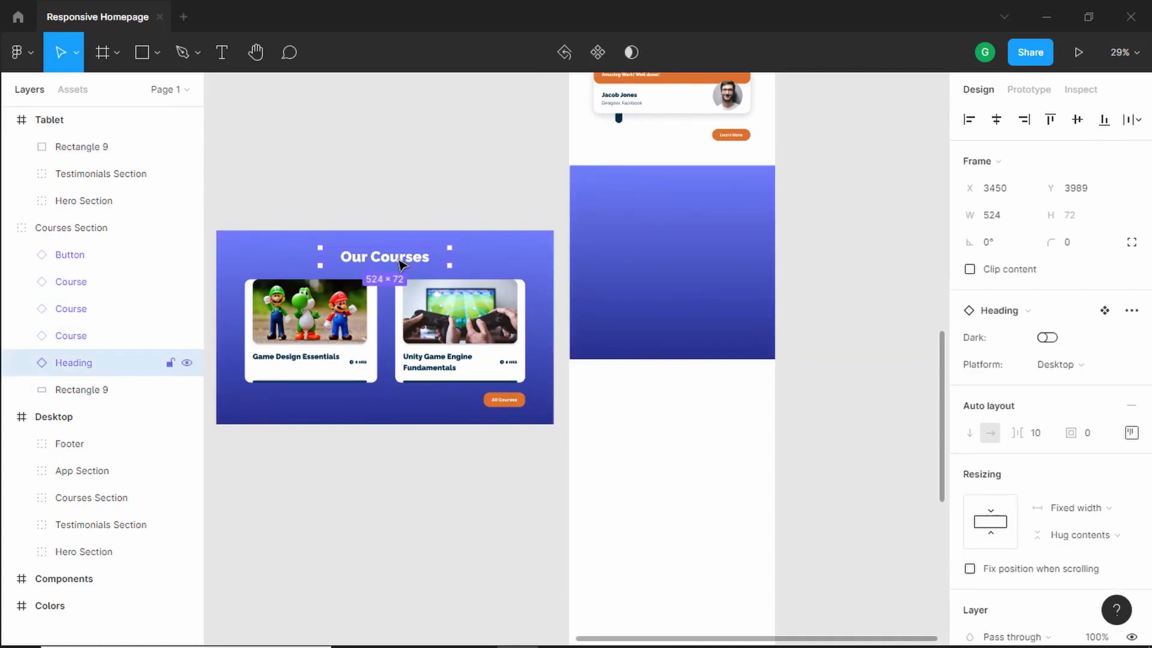
pyautogui.moveTo(400, 264); pyautogui.dragTo(681, 198)
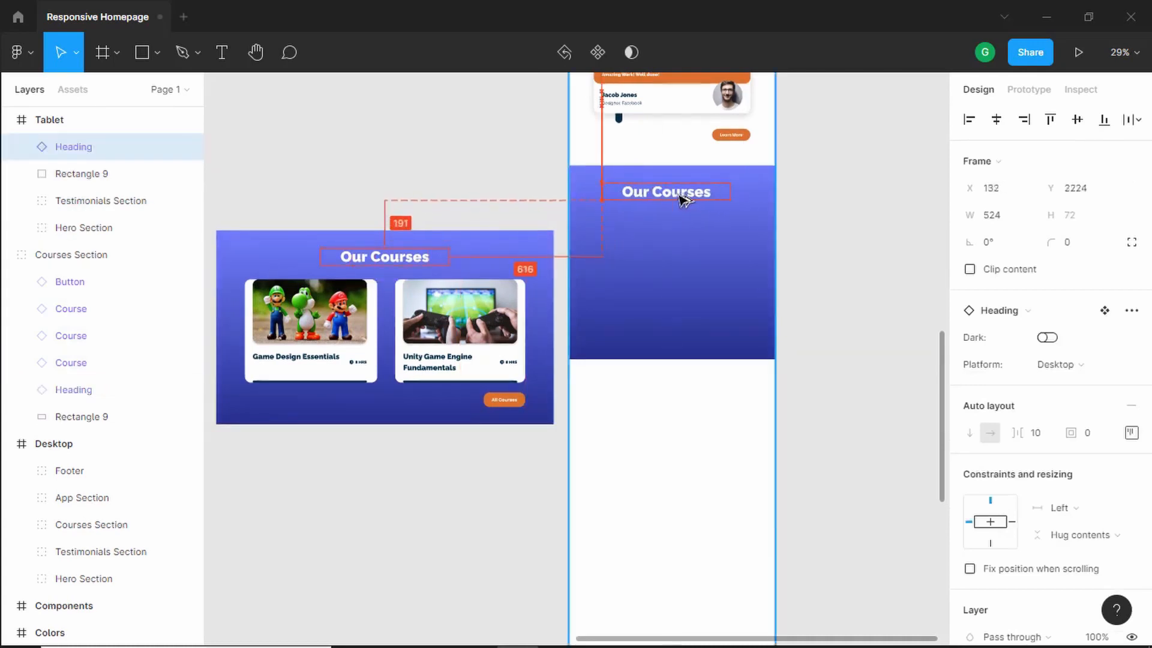
pyautogui.scroll(5, 743, 198)
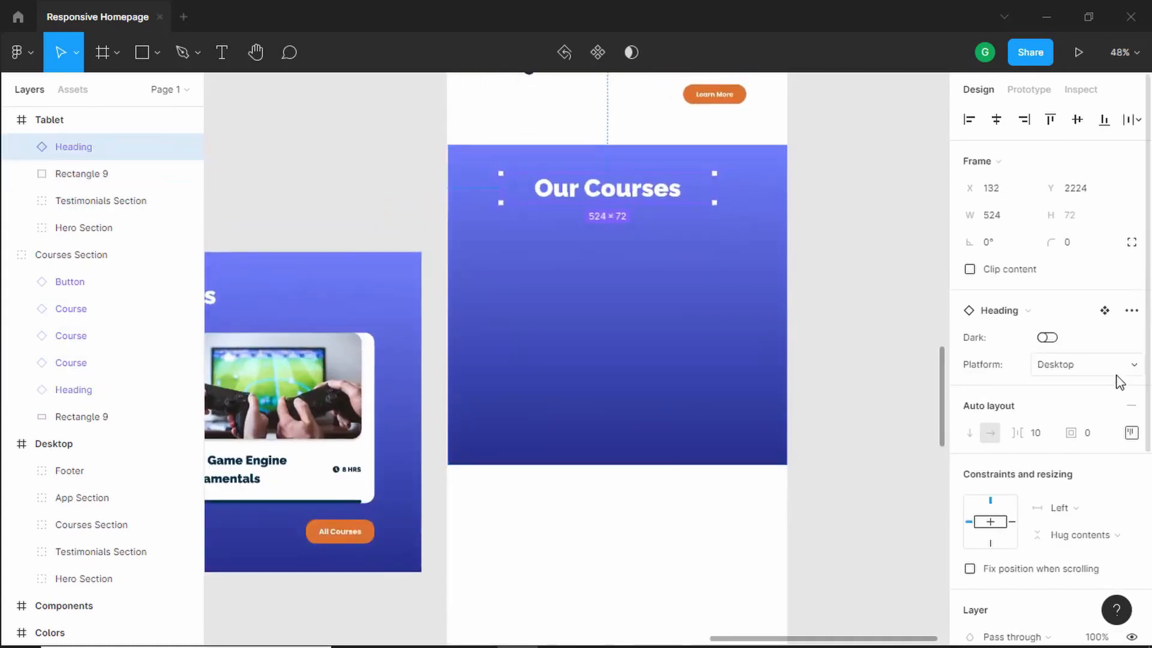
pyautogui.click(1095, 366)
pyautogui.click(1090, 384)
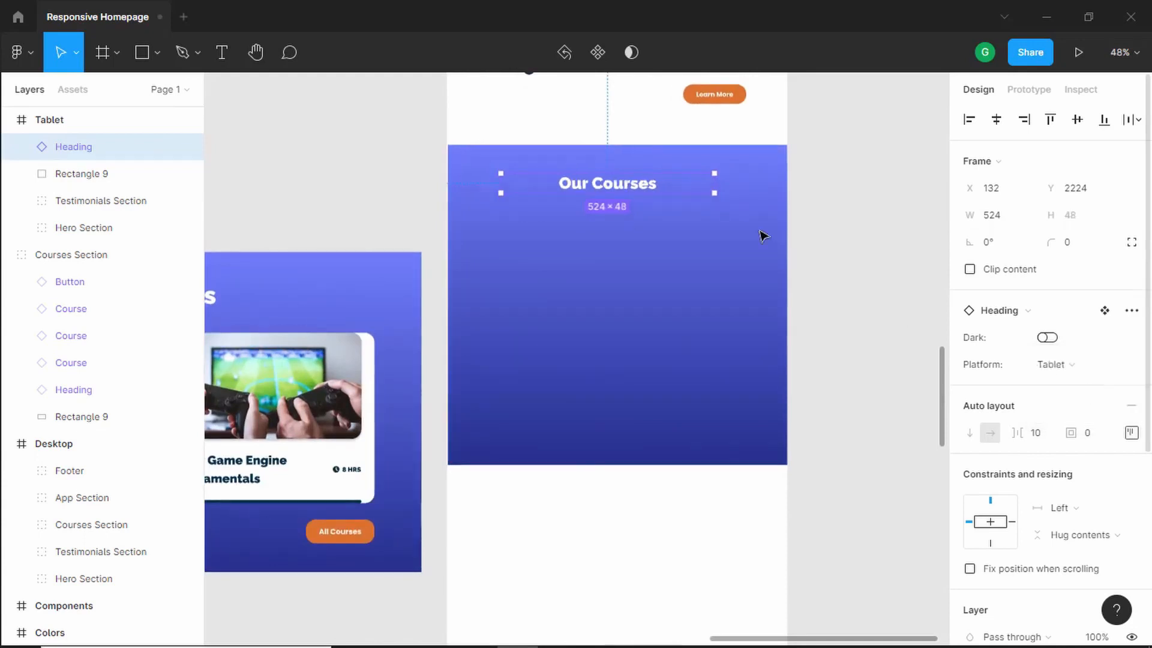
# - Center the "Our Courses" heading horizontally within the Tablet frame
pyautogui.scroll(1, 654, 182)
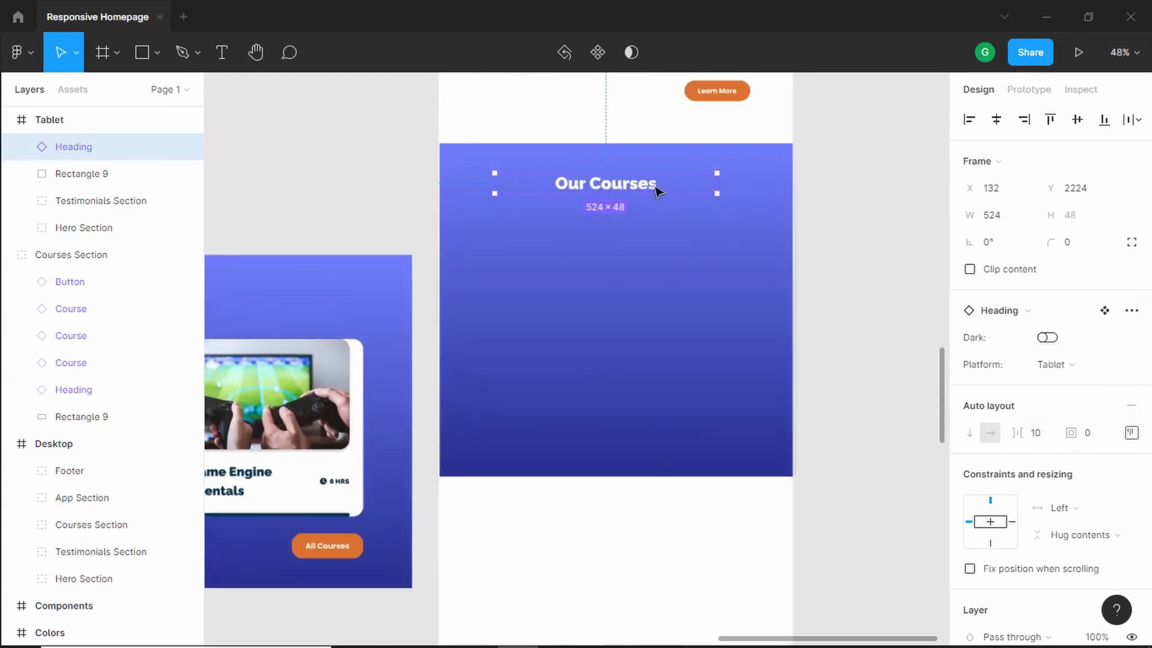
pyautogui.click(997, 119)
pyautogui.scroll(3, 614, 216)
pyautogui.scroll(-5, 614, 215)
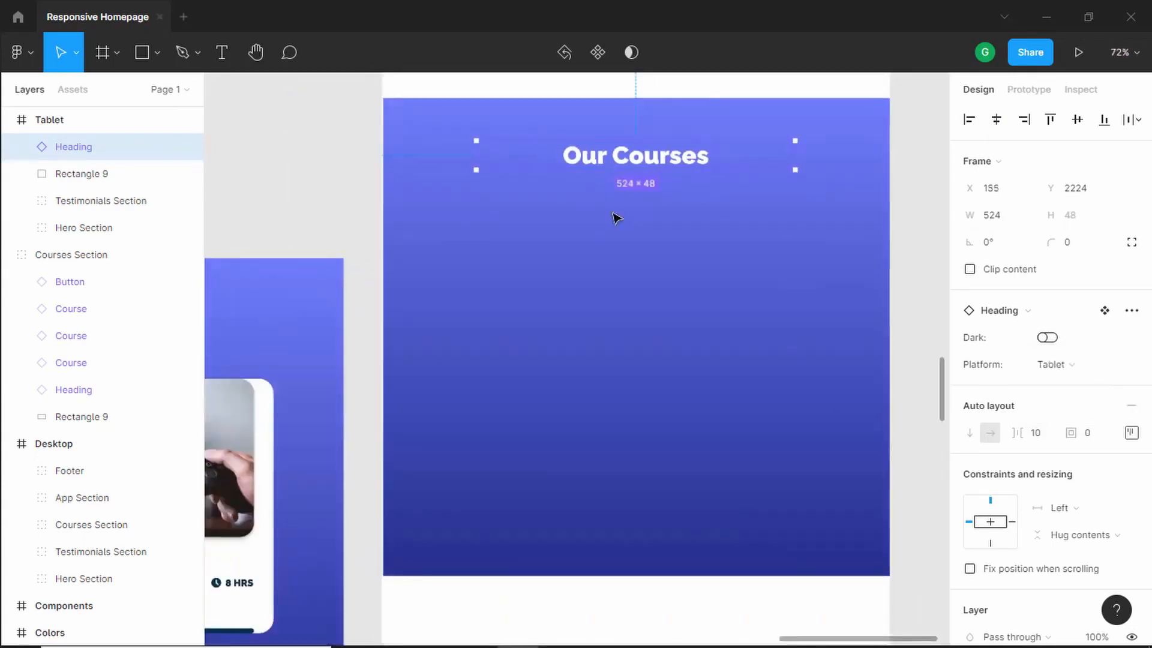
pyautogui.scroll(-3, 540, 264)
pyautogui.scroll(1, 571, 246)
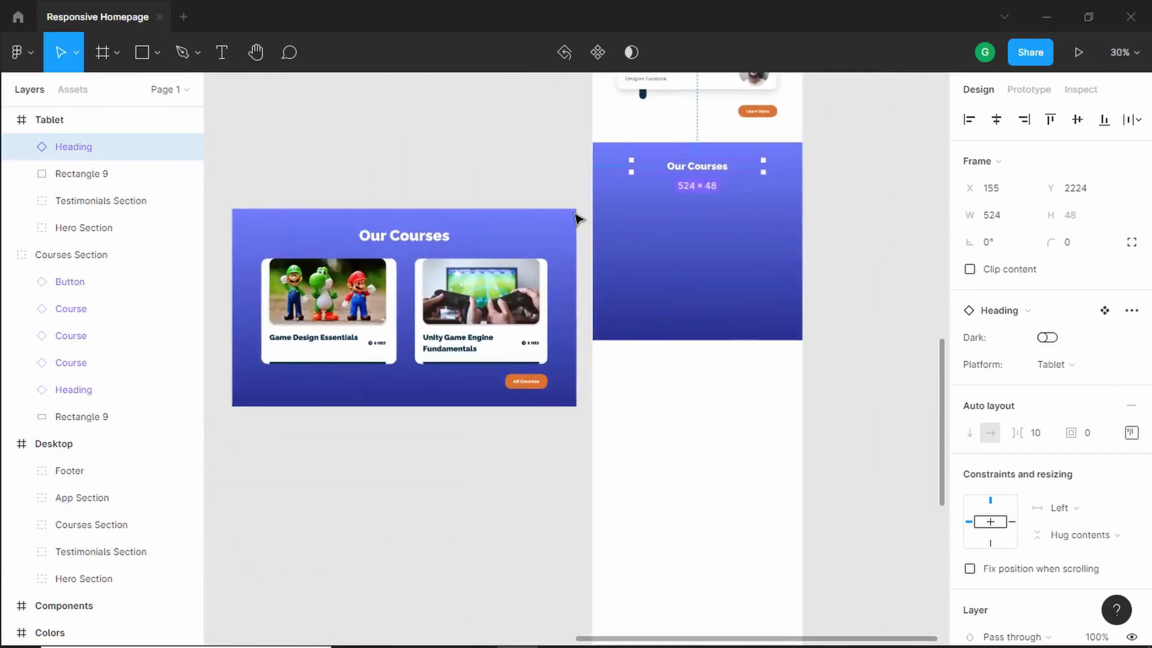
# - Copy the Game Design Essentials card onto the tablet courses background and lengthen the background downward
pyautogui.click(379, 301)
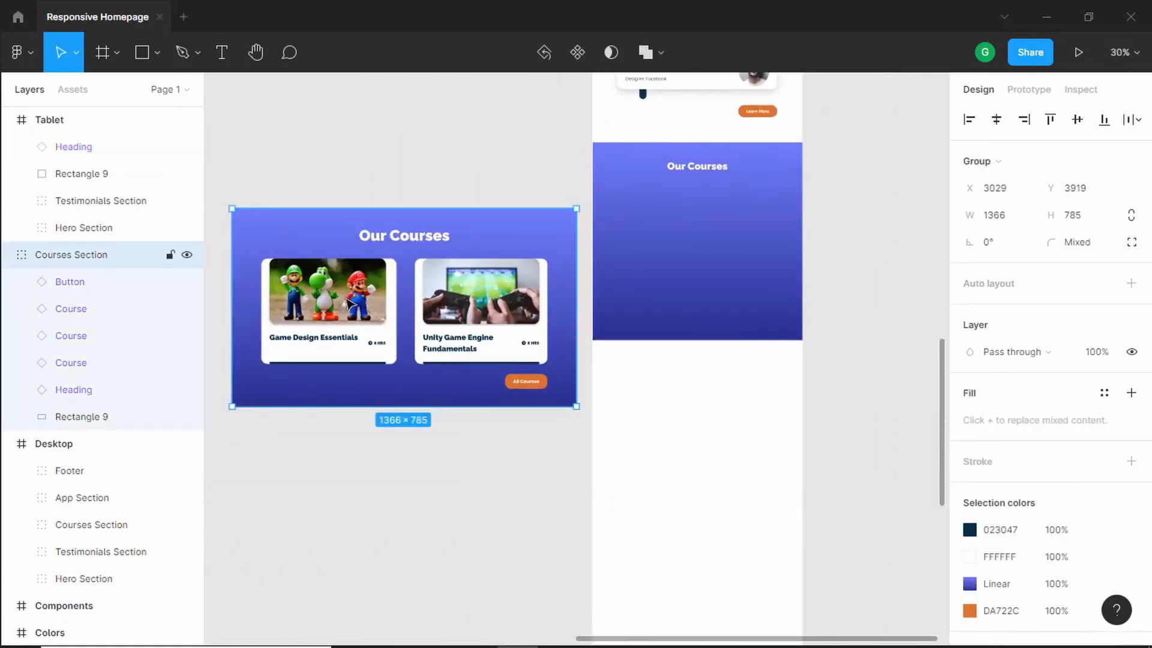
pyautogui.doubleClick(355, 299)
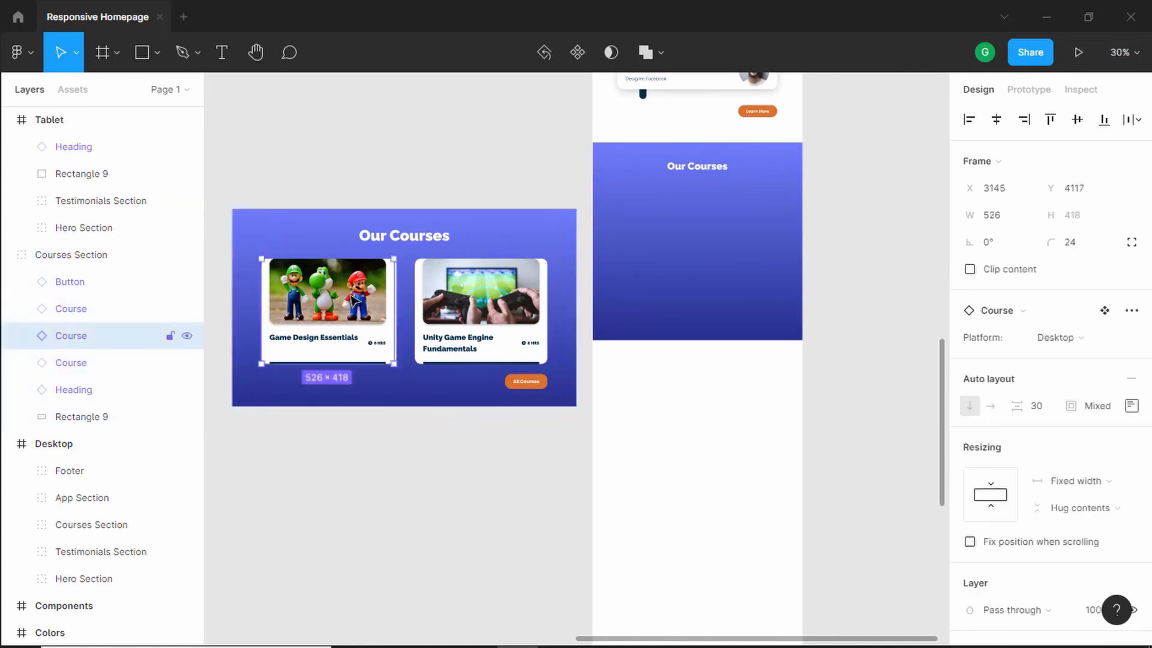
pyautogui.moveTo(341, 304); pyautogui.dragTo(705, 234)
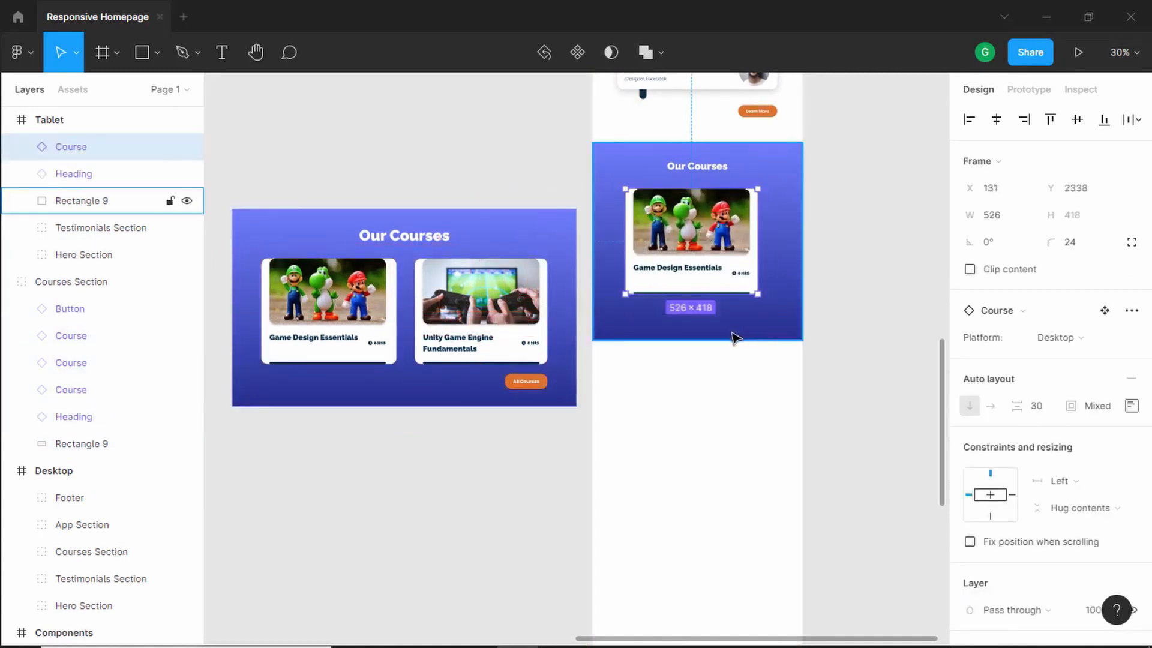
pyautogui.click(713, 341)
pyautogui.moveTo(713, 341); pyautogui.dragTo(713, 553)
# - Copy the Unity Game Engine Fundamentals card into the tablet section below the first card
pyautogui.click(483, 306)
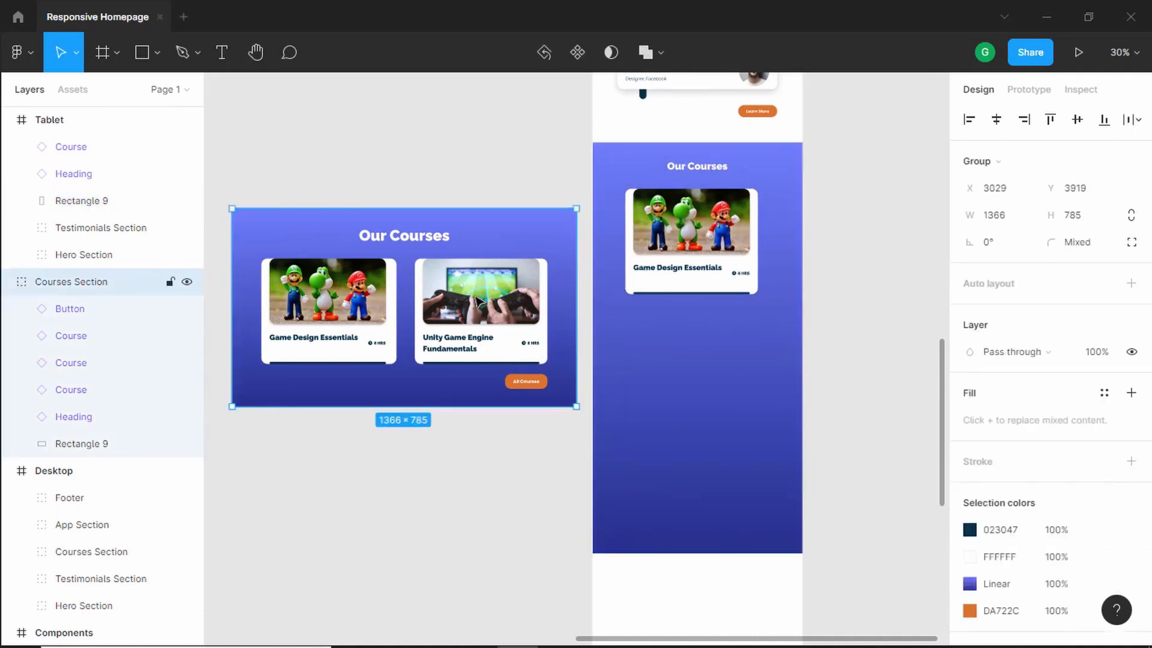
pyautogui.click(480, 302)
pyautogui.moveTo(469, 302); pyautogui.dragTo(694, 375)
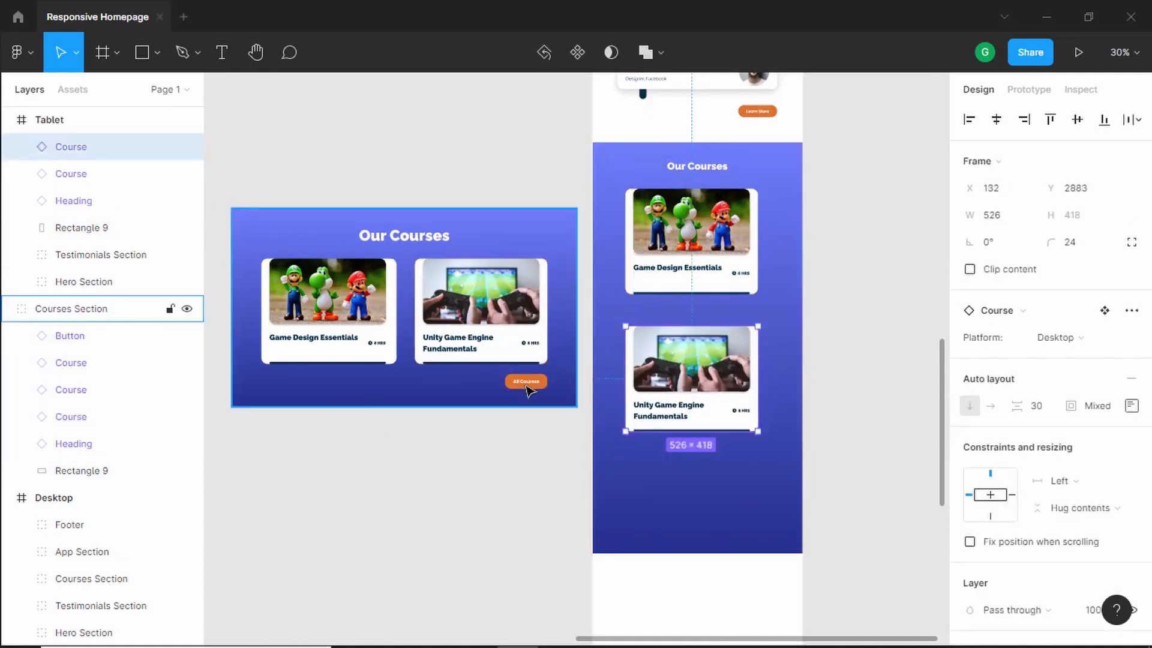
# - Copy the All Courses button below the tablet cards and set its Platform variant to Mobile
pyautogui.click(528, 388)
pyautogui.moveTo(529, 390); pyautogui.dragTo(739, 482)
pyautogui.click(1079, 393)
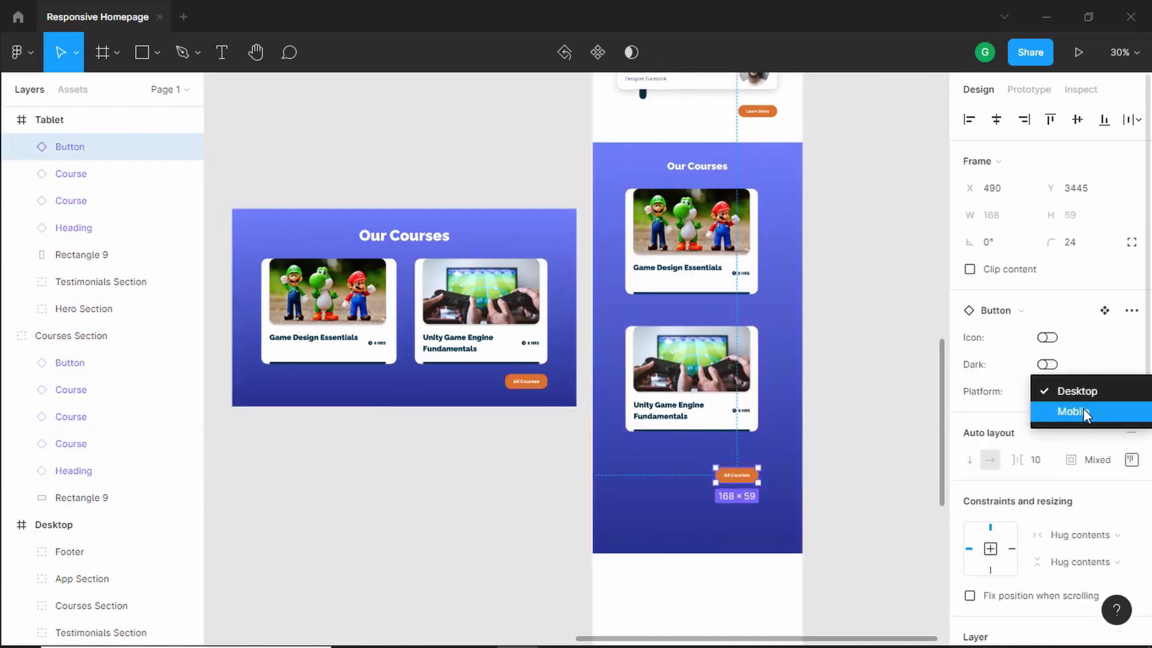
pyautogui.click(1074, 411)
# - Widen the tablet Game Design Essentials card to about 632 px by stretching both sides
pyautogui.click(685, 231)
pyautogui.scroll(6, 615, 343)
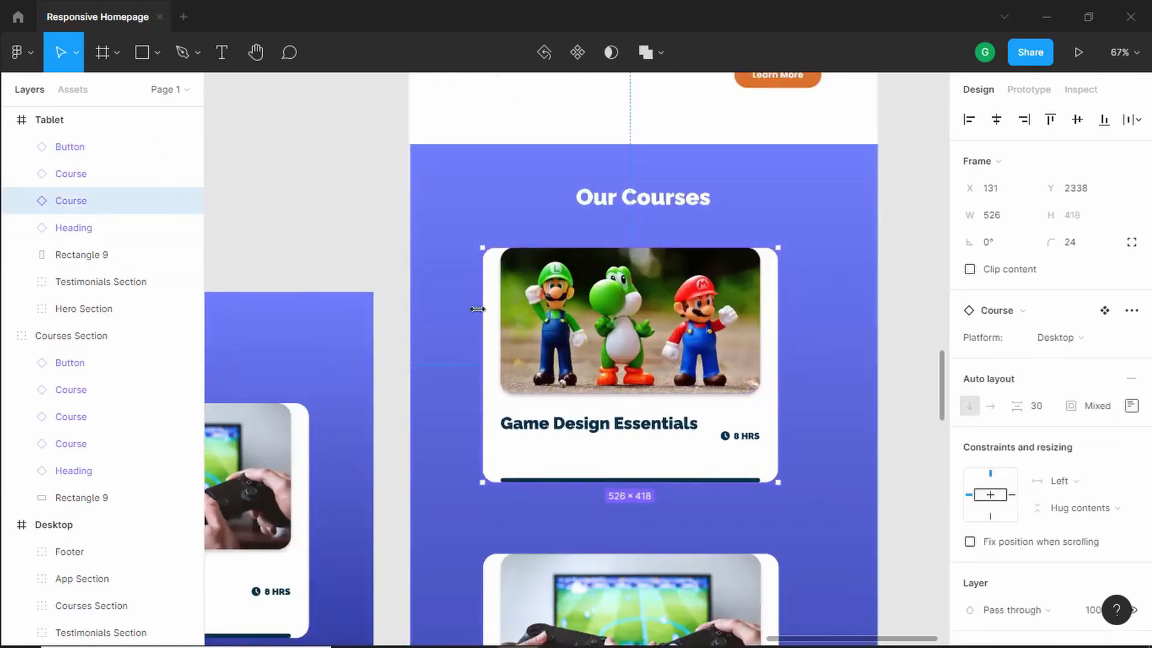
pyautogui.moveTo(474, 309); pyautogui.dragTo(470, 309)
pyautogui.scroll(3, 540, 245)
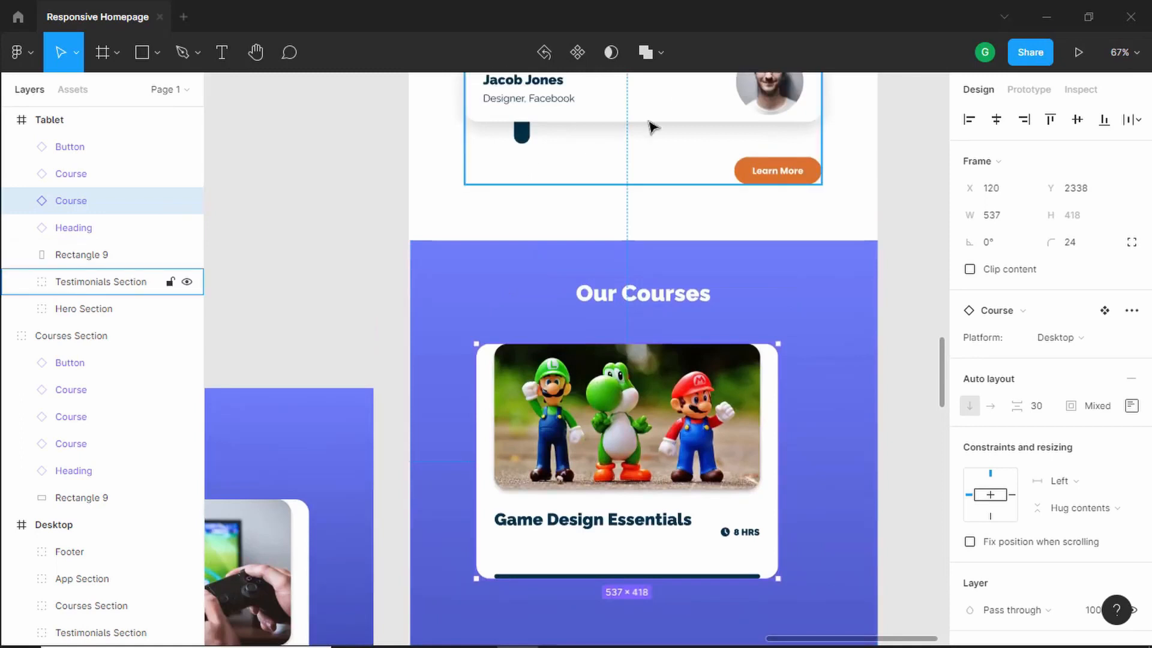
pyautogui.moveTo(473, 432)
pyautogui.mouseDown()
pyautogui.moveTo(453, 431)
pyautogui.moveTo(466, 431)
pyautogui.mouseUp()
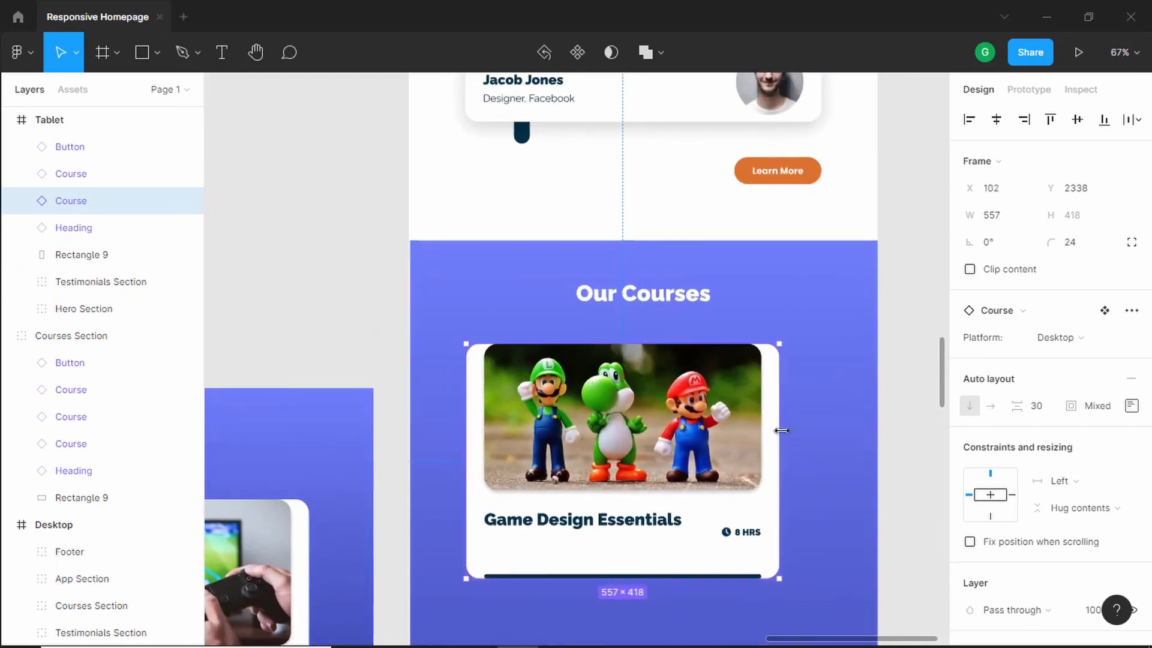
pyautogui.moveTo(789, 431); pyautogui.dragTo(821, 430)
pyautogui.scroll(-1, 766, 383)
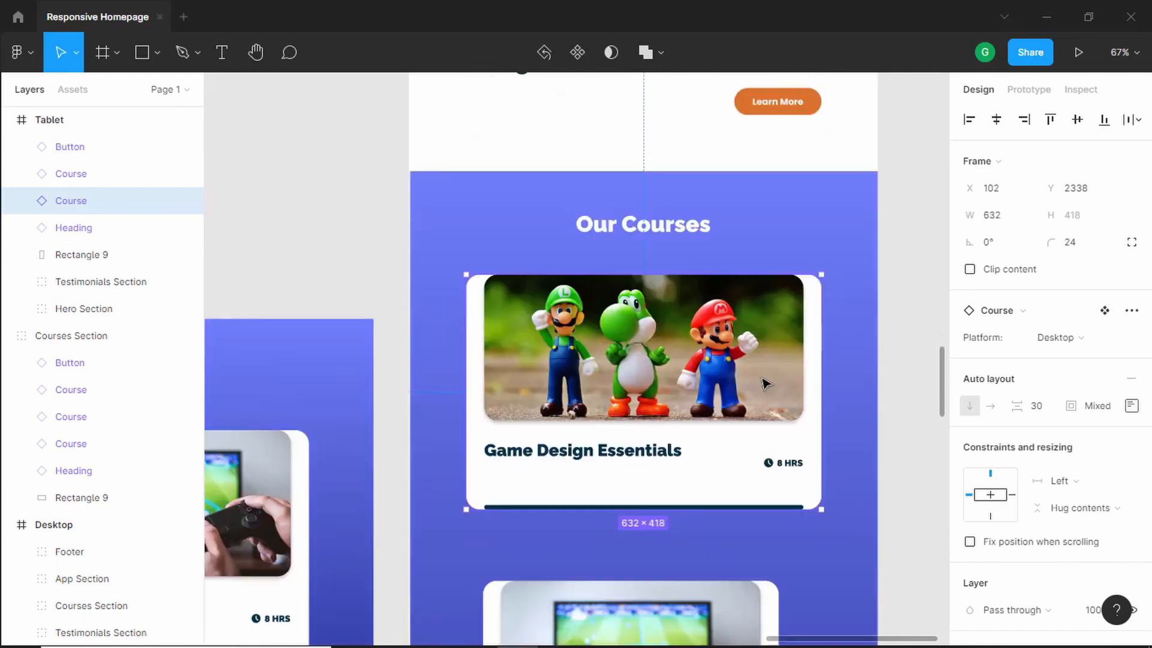
# - Move the Unity Game Engine Fundamentals card up closer beneath the first card
pyautogui.doubleClick(676, 454)
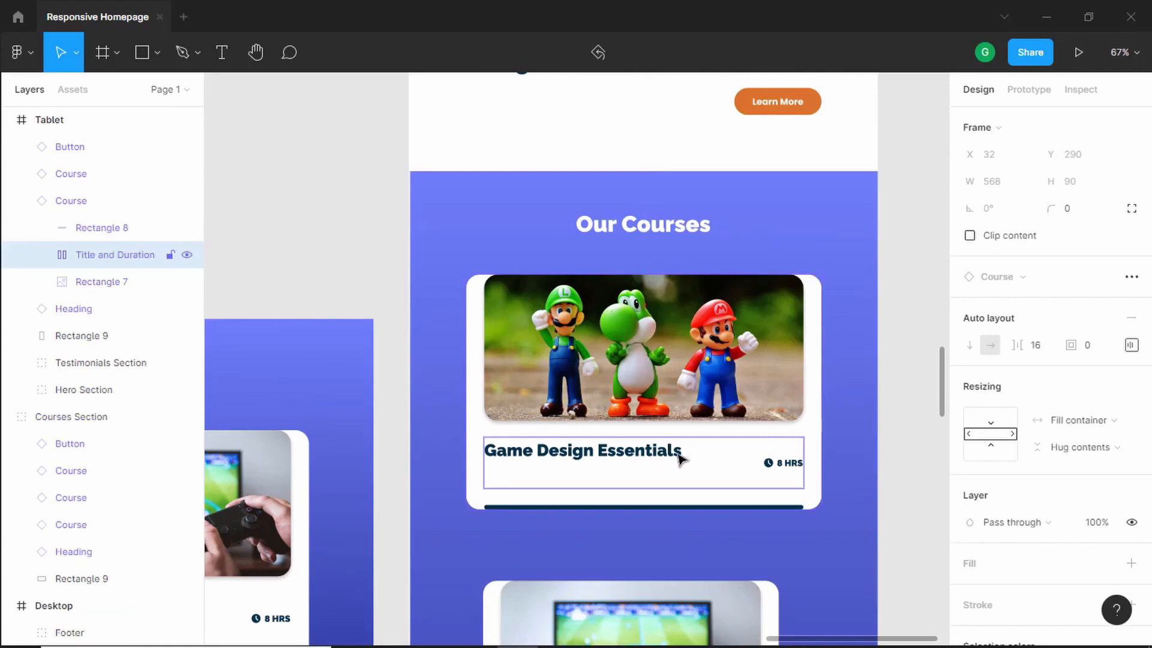
pyautogui.doubleClick(678, 456)
pyautogui.doubleClick(678, 456)
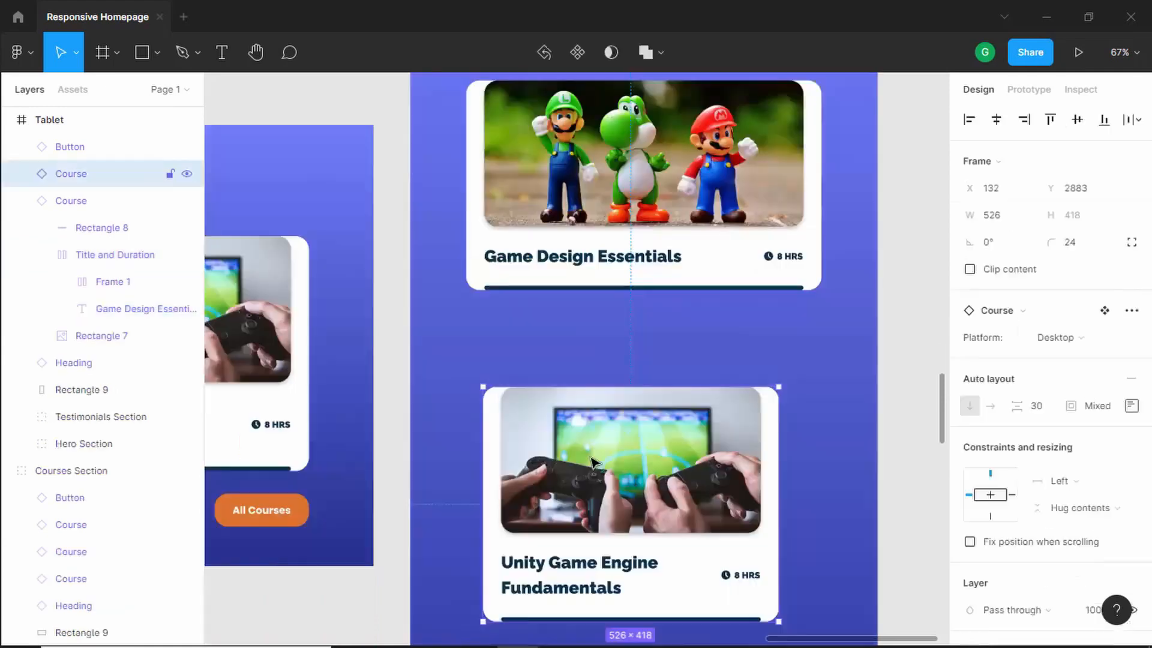
pyautogui.moveTo(592, 462); pyautogui.dragTo(577, 397)
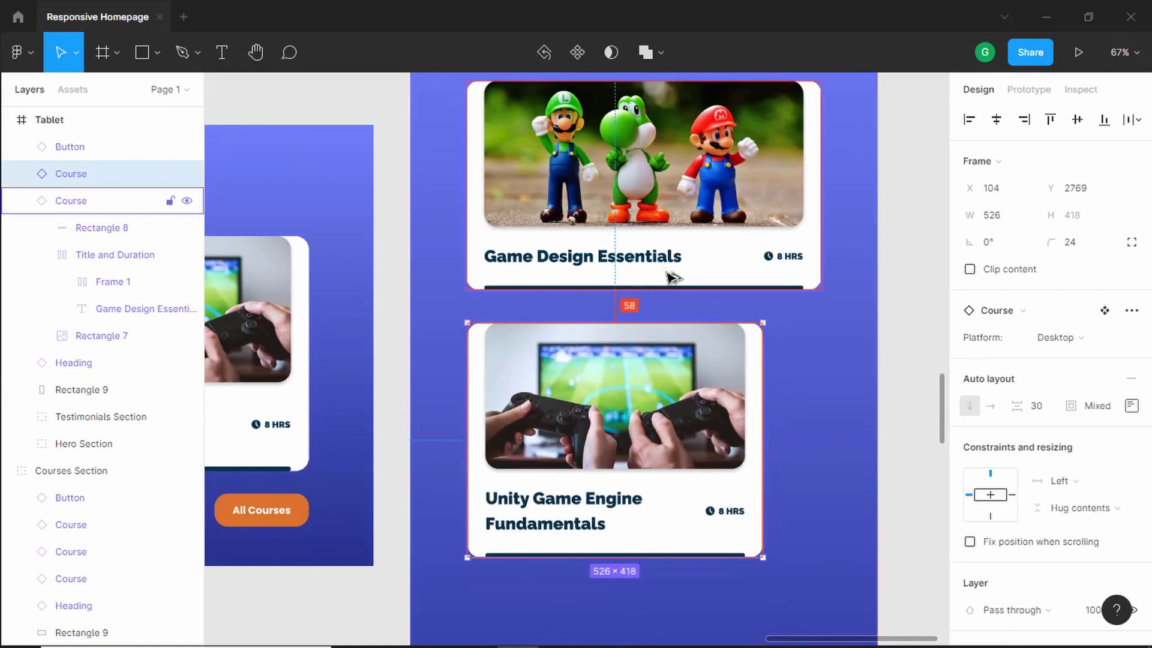
pyautogui.press('Down')
pyautogui.press('Down')
pyautogui.press('Down')
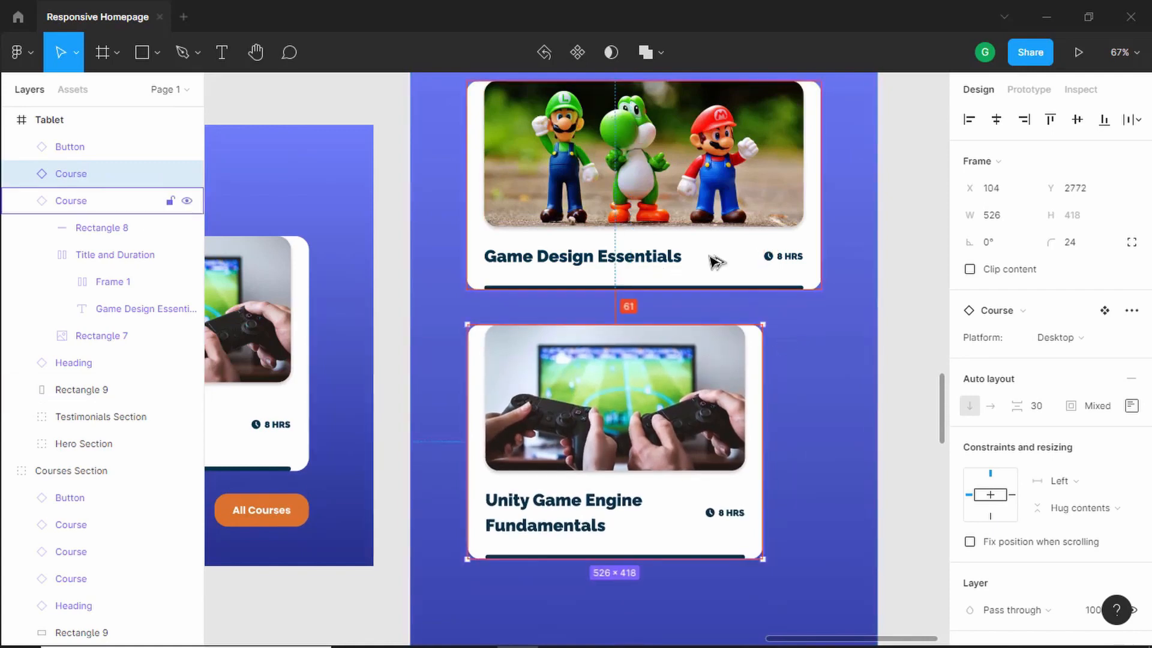
pyautogui.press('Up')
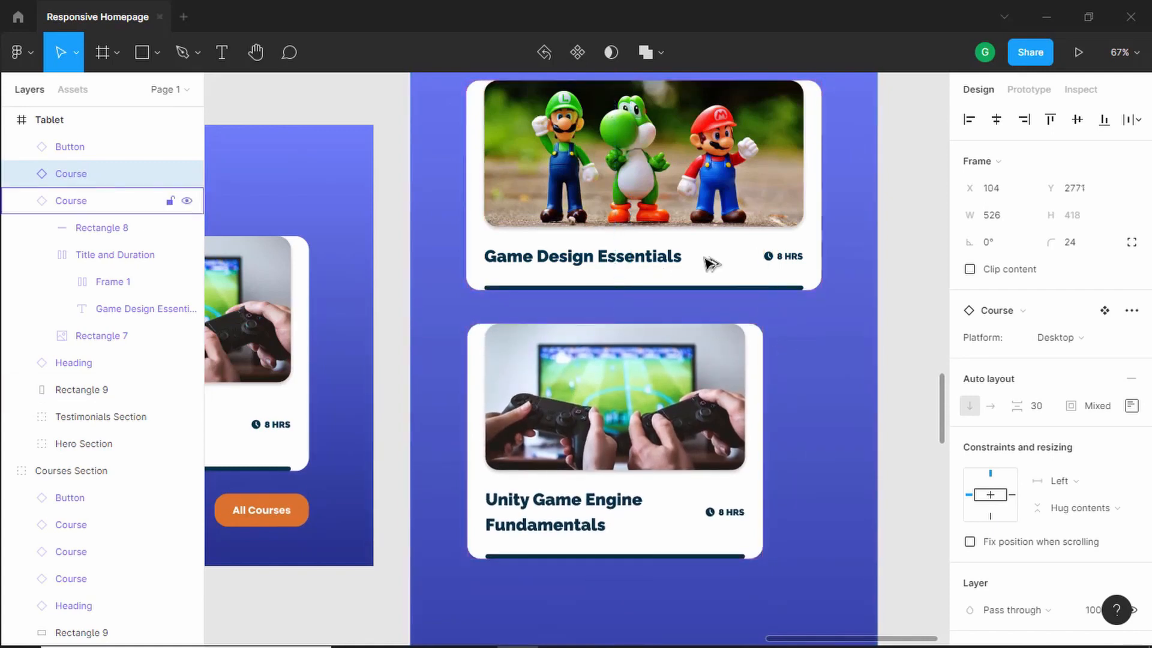
# - Nudge the Unity Game Engine Fundamentals card down 20 px and widen it to about 632 px to match the first card
pyautogui.scroll(-5, 710, 262)
pyautogui.scroll(5, 745, 268)
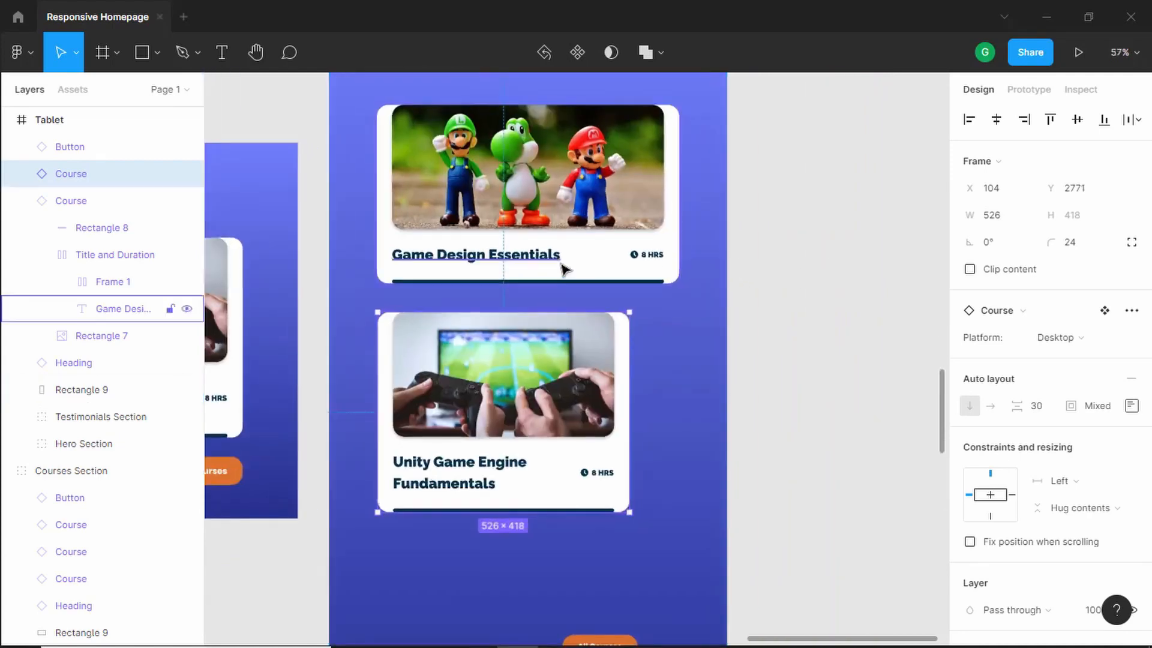
pyautogui.hotkey('shift', 'Down')
pyautogui.hotkey('shift', 'Down')
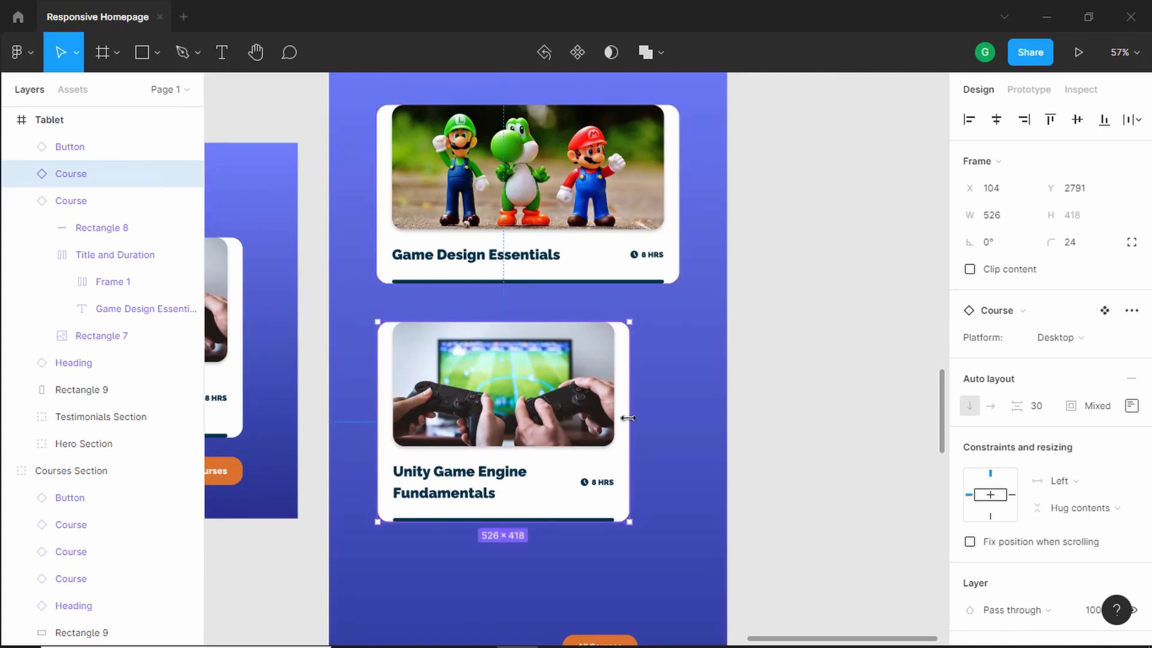
pyautogui.moveTo(627, 418); pyautogui.dragTo(676, 416)
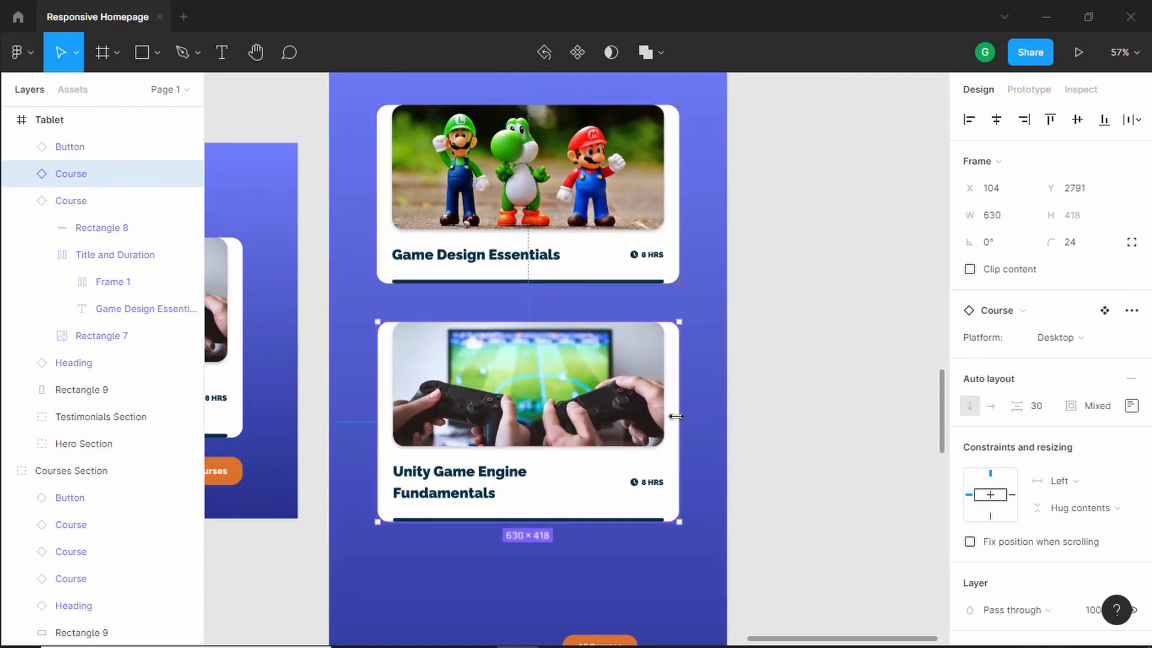
pyautogui.moveTo(378, 418); pyautogui.dragTo(377, 418)
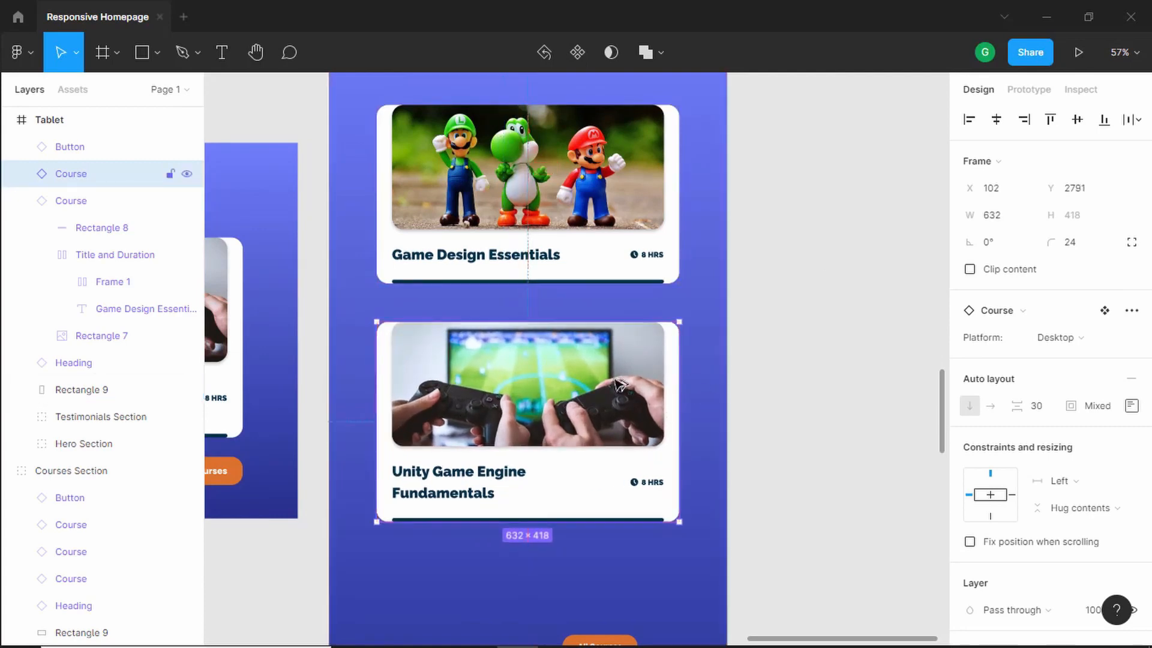
# - Move the tablet All Courses button up beneath the Unity card, aligned with its right edge
pyautogui.scroll(-6, 617, 382)
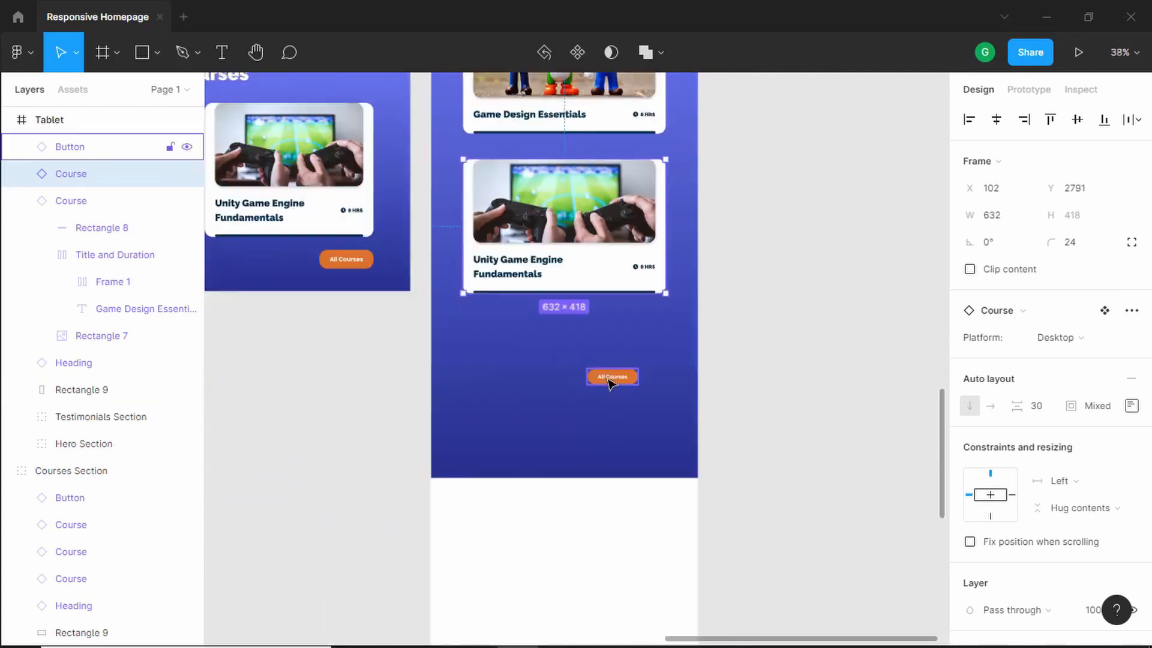
pyautogui.scroll(2, 611, 380)
pyautogui.moveTo(613, 377); pyautogui.dragTo(660, 302)
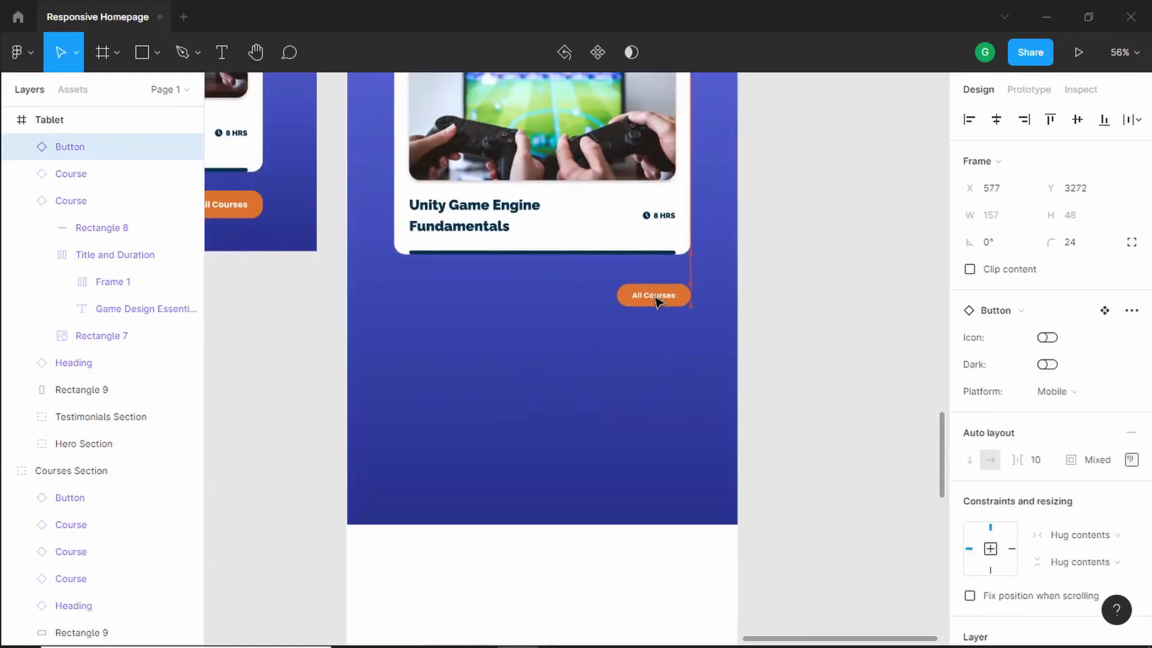
# - Shorten the tablet courses background rectangle to about 1223 px tall
pyautogui.scroll(-5, 656, 300)
pyautogui.click(565, 479)
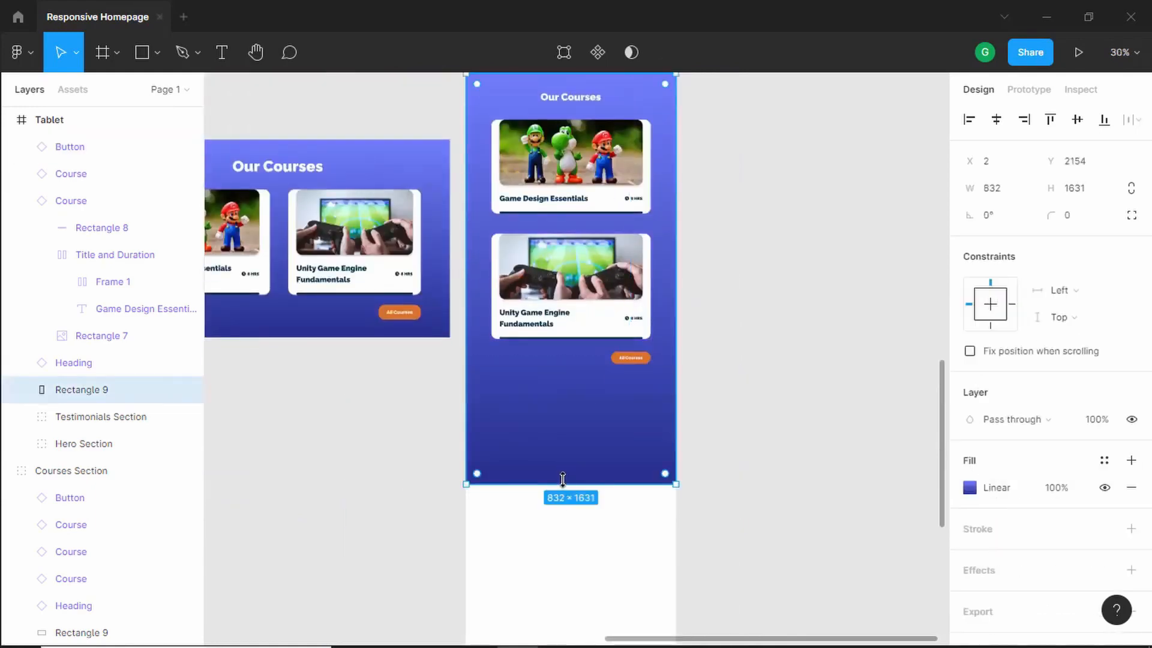
pyautogui.moveTo(563, 464); pyautogui.dragTo(618, 391)
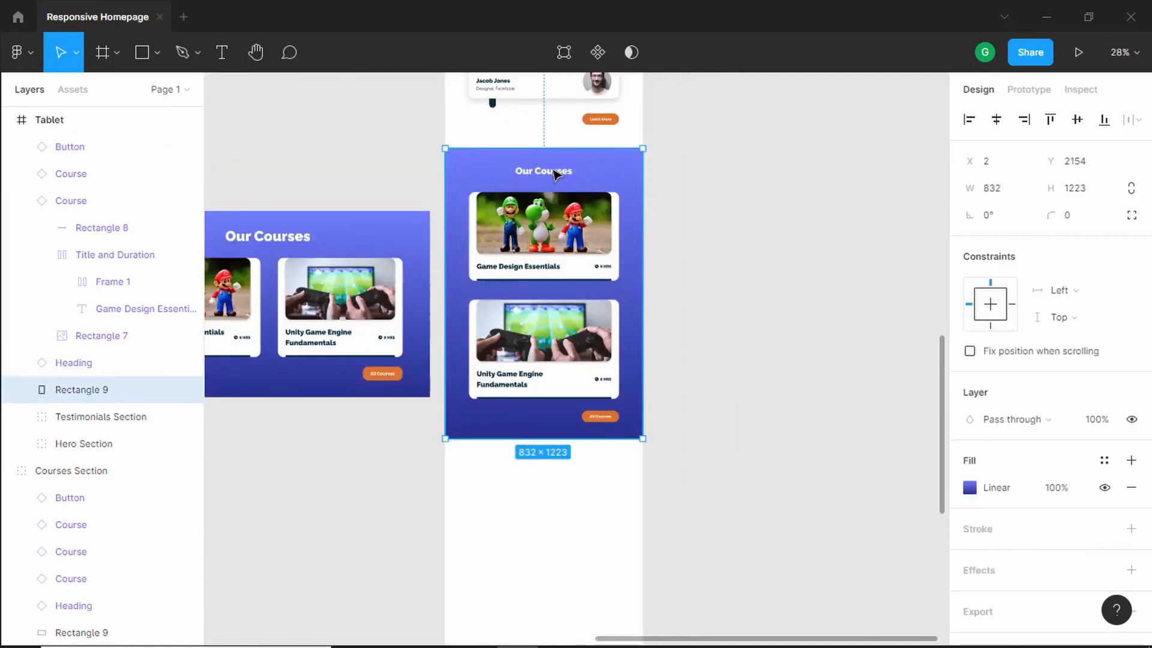
# - Delete the leftover desktop Courses Section copy beside the tablet frame
pyautogui.click(557, 174)
pyautogui.scroll(-2, 580, 164)
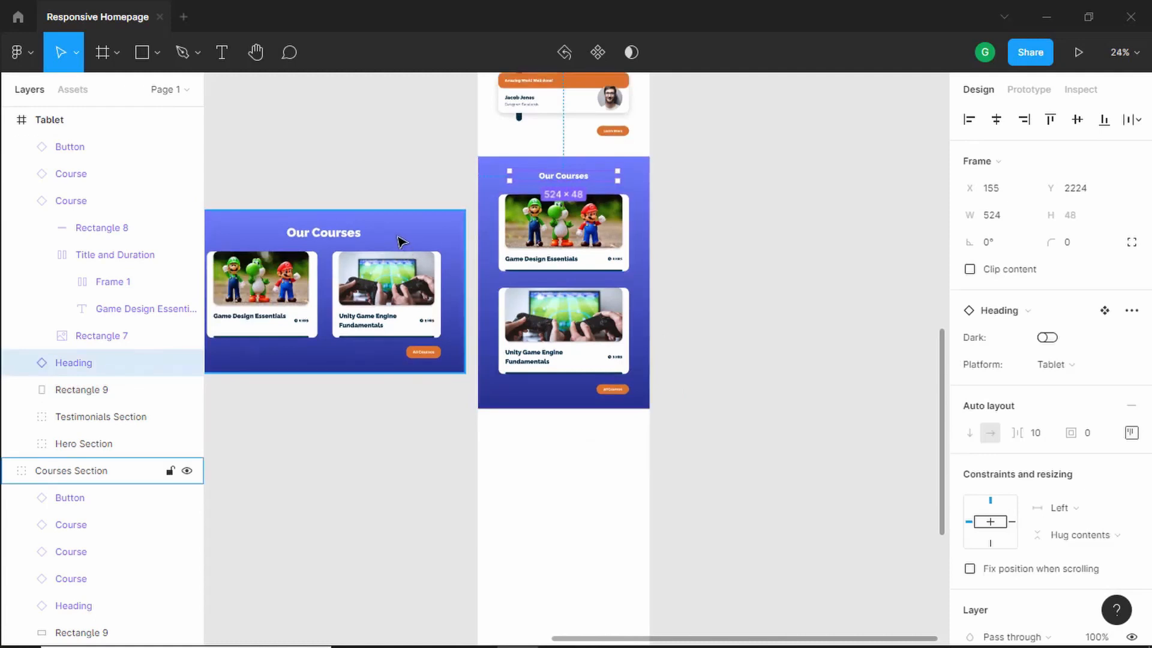
pyautogui.click(400, 240)
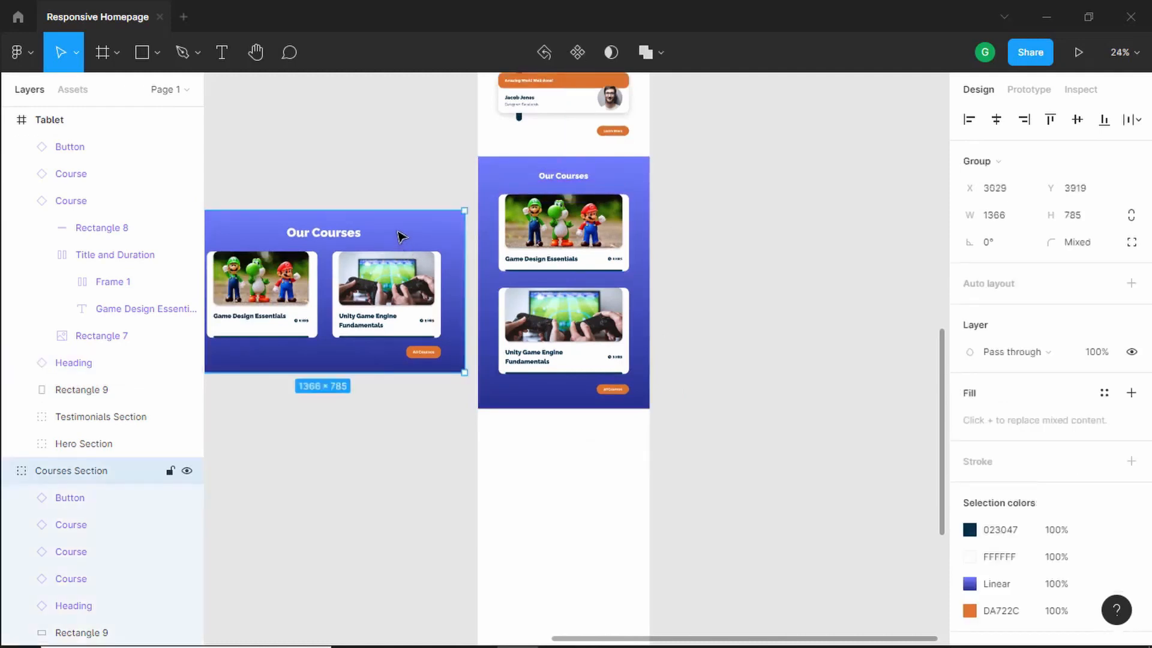
pyautogui.press('Delete')
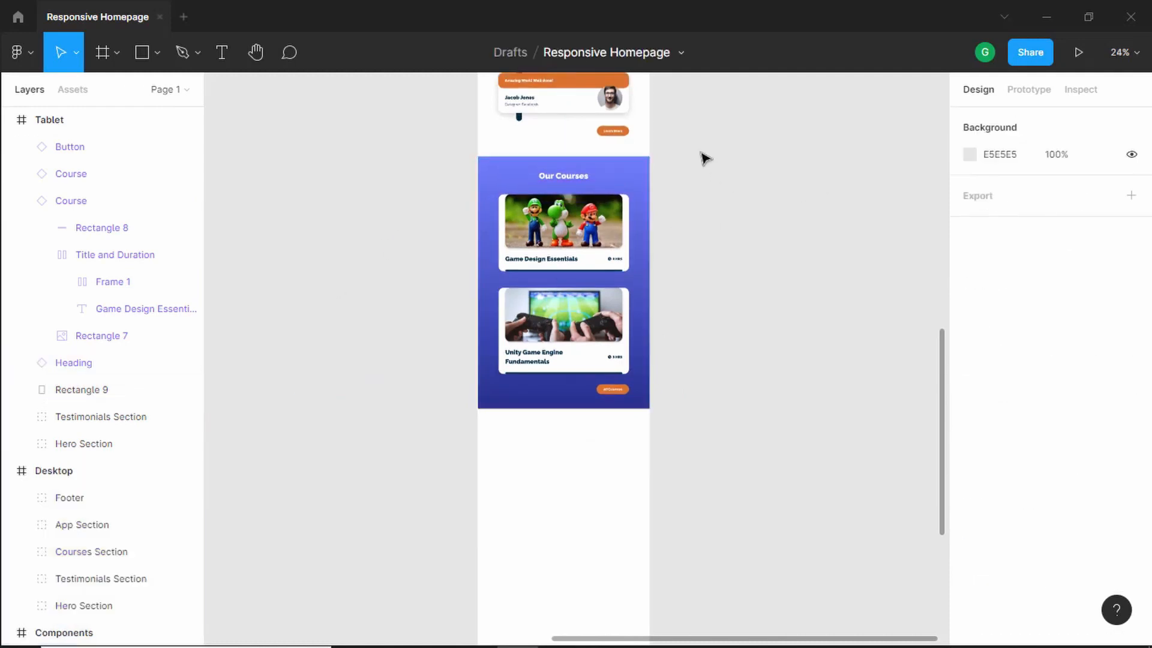
# - Group the tablet courses heading, cards, button and background, and rename the group Courses Section
pyautogui.moveTo(696, 143); pyautogui.dragTo(430, 460)
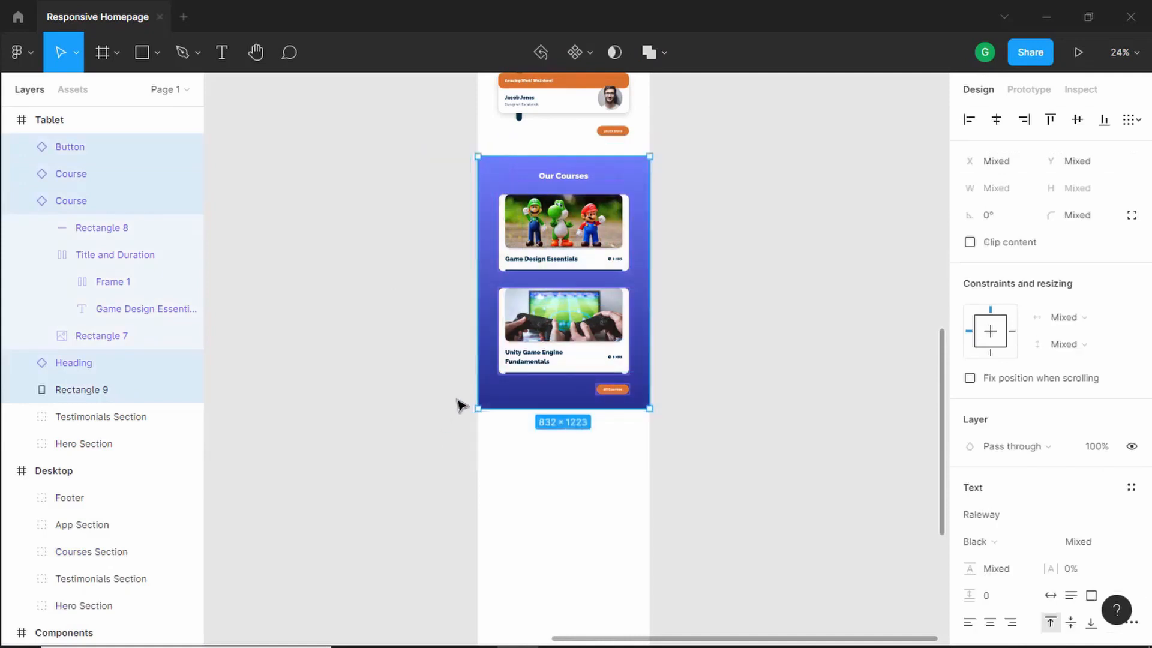
pyautogui.hotkey('ctrl', 'g')
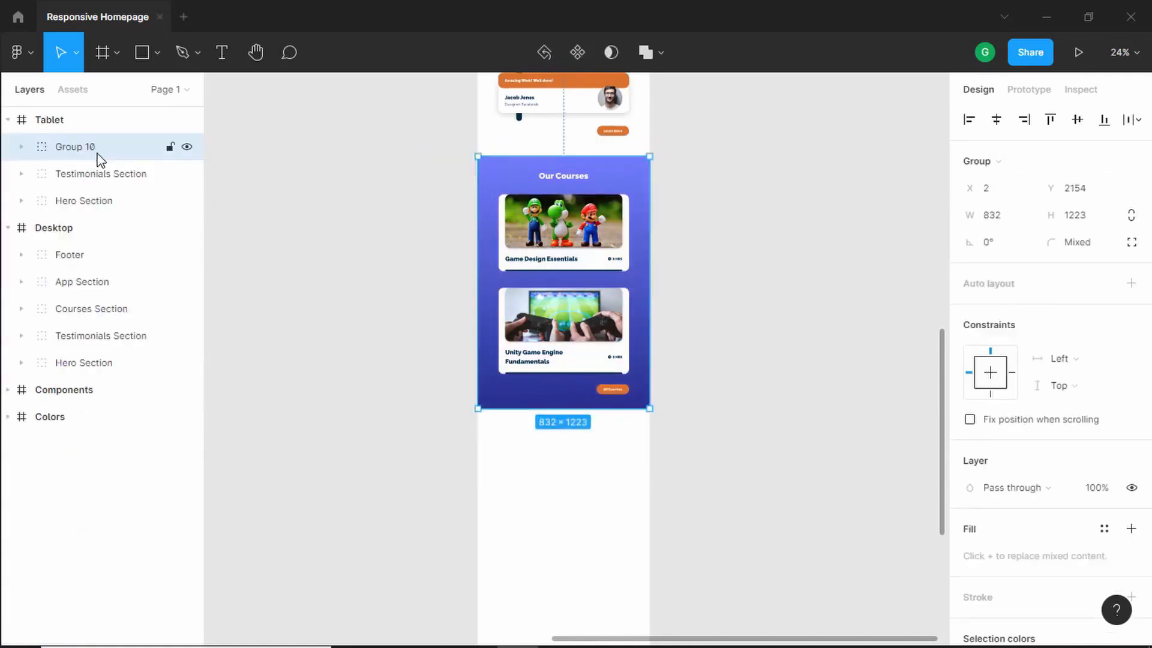
pyautogui.doubleClick(93, 149)
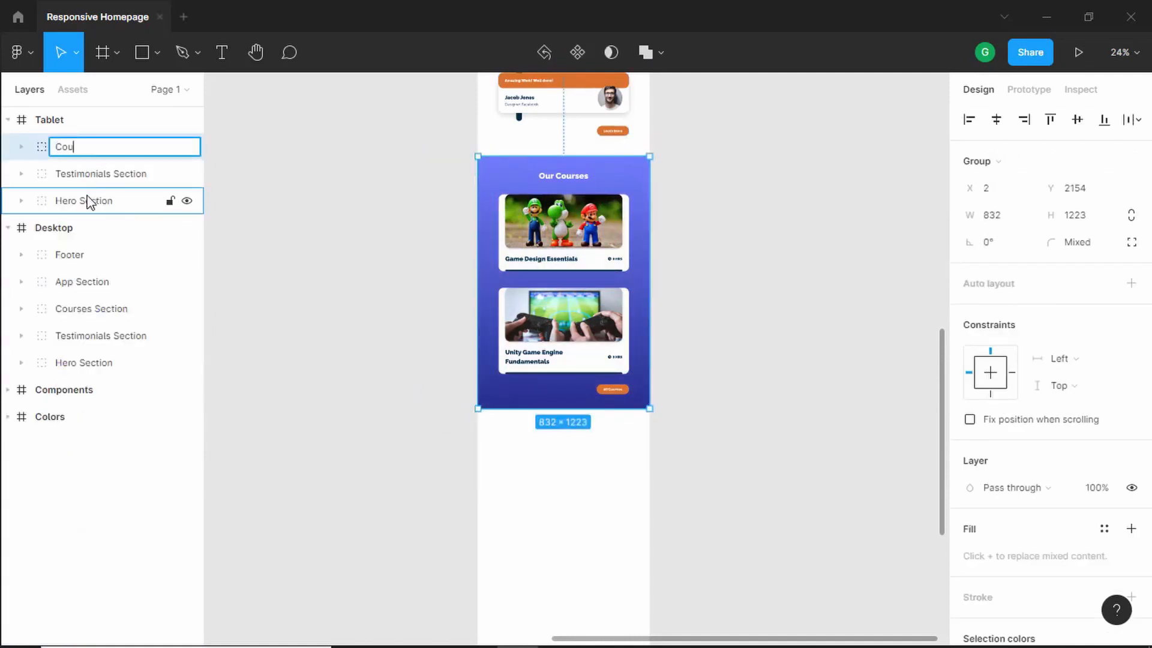
pyautogui.write('Courses')
pyautogui.write('Section')
pyautogui.press('Return')
# - Duplicate the desktop App Section into the tablet frame below the courses section
pyautogui.scroll(-2, 324, 211)
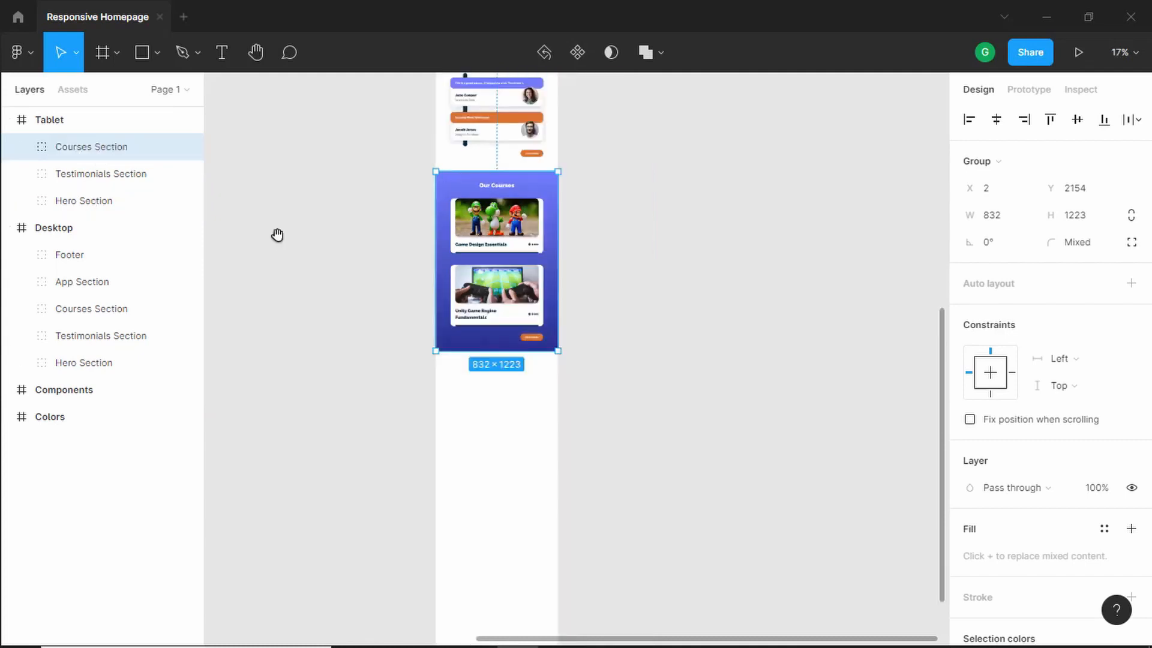
pyautogui.moveTo(278, 237); pyautogui.dragTo(541, 263)
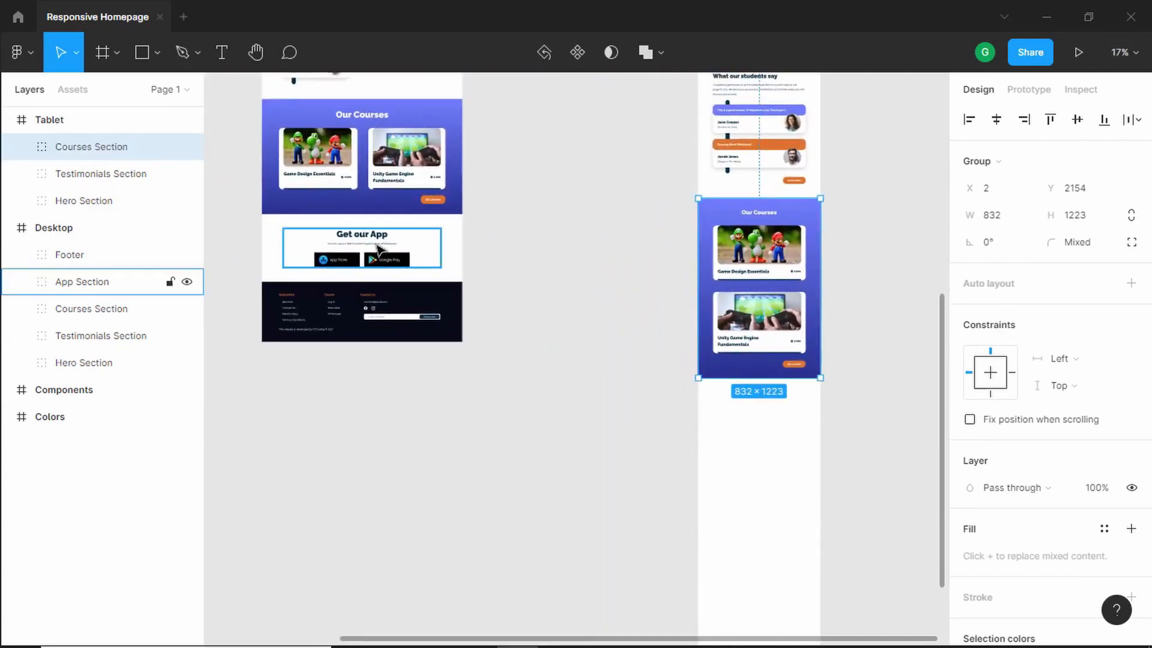
pyautogui.press('alt')
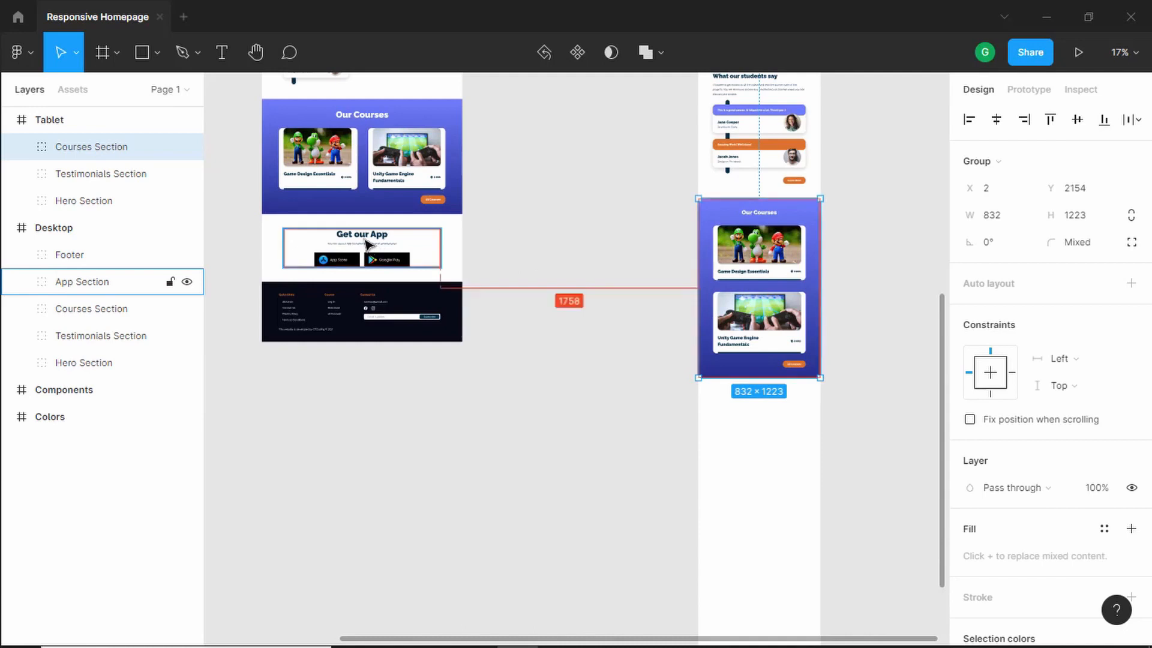
pyautogui.moveTo(369, 243); pyautogui.dragTo(767, 426)
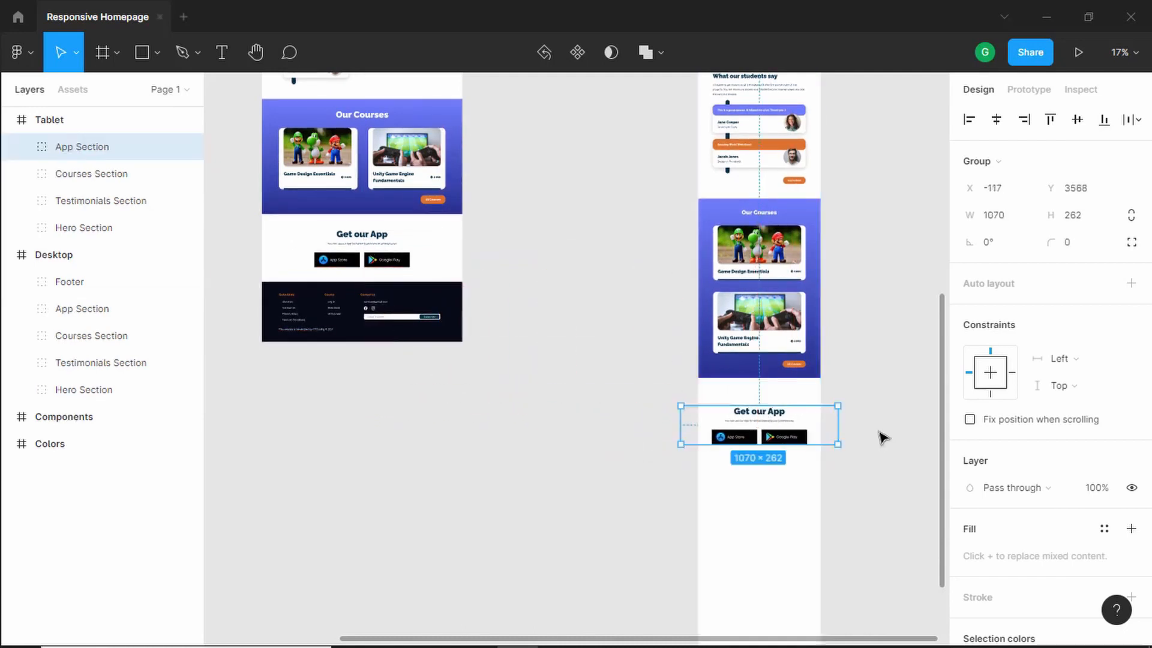
# - Set the tablet Get our App heading's Platform variant to Tablet
pyautogui.scroll(3, 879, 437)
pyautogui.scroll(5, 822, 422)
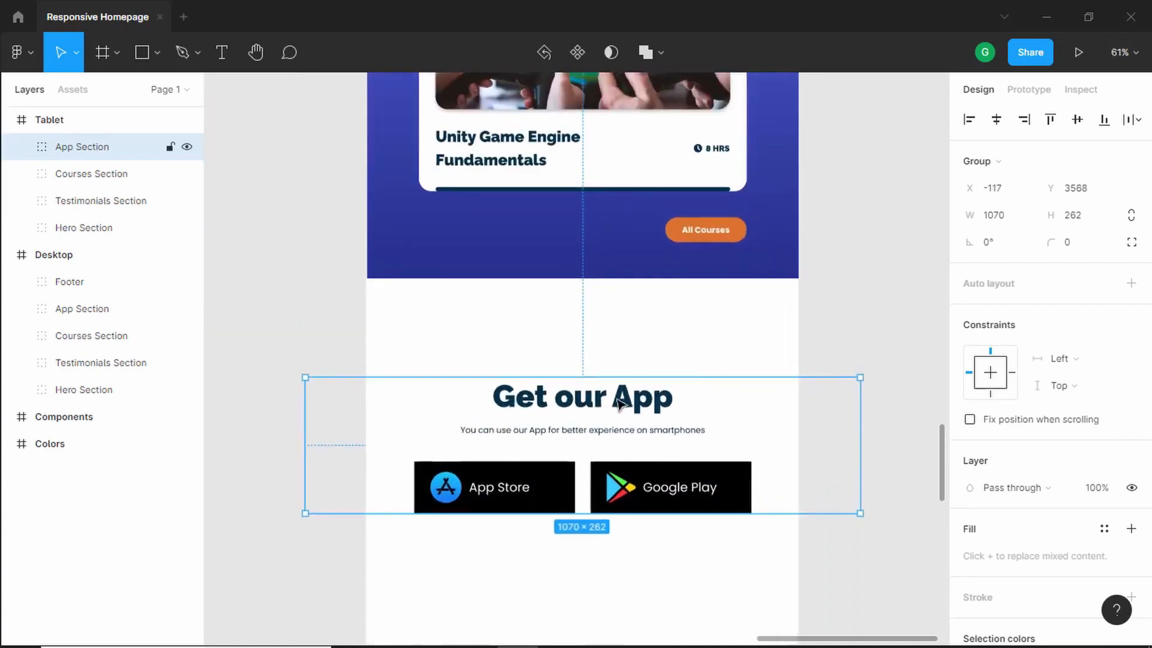
pyautogui.doubleClick(619, 403)
pyautogui.click(1074, 364)
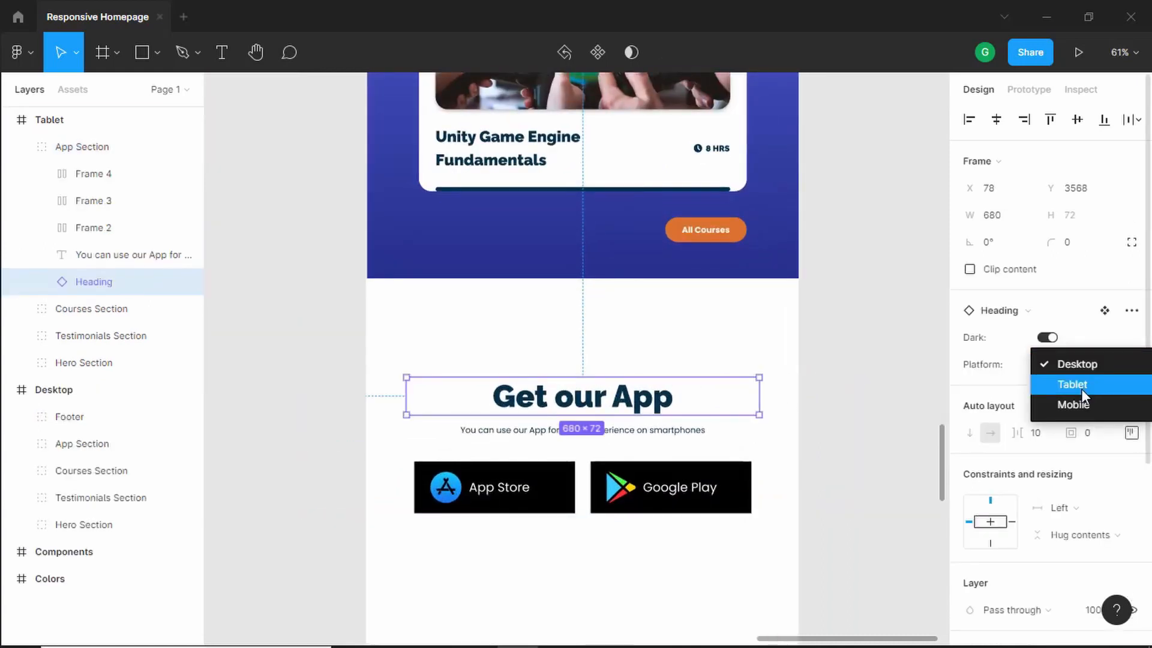
pyautogui.click(1072, 384)
# - Move the app subtitle text up closer beneath the Get our App heading
pyautogui.click(660, 354)
pyautogui.click(618, 429)
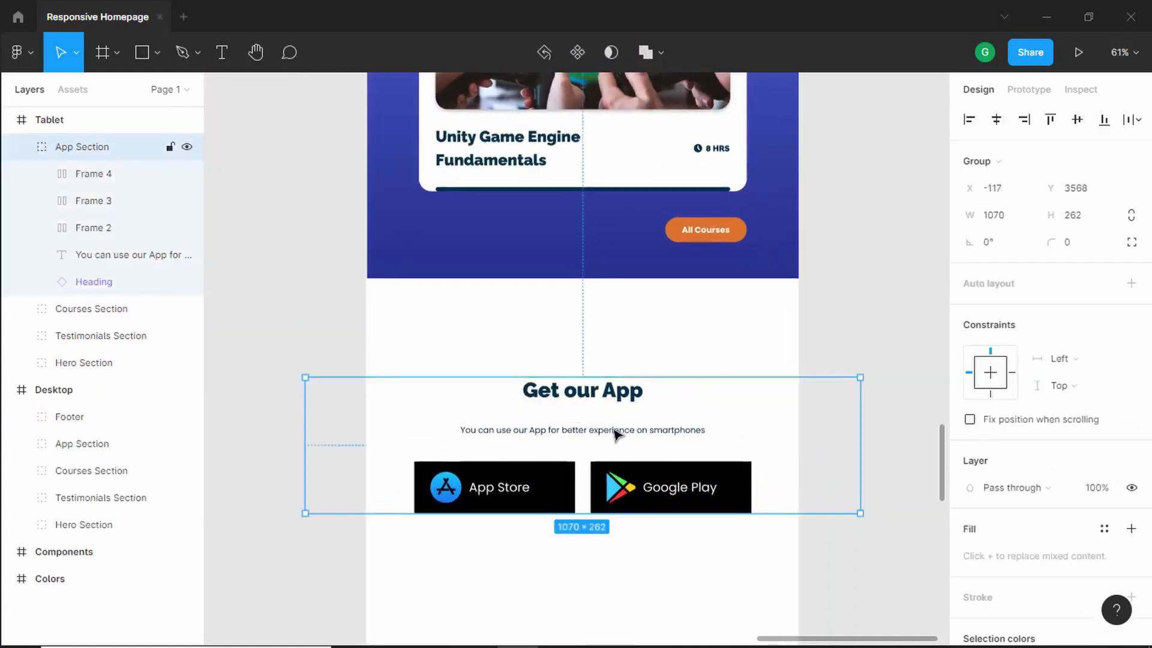
pyautogui.click(617, 430)
pyautogui.scroll(5, 606, 438)
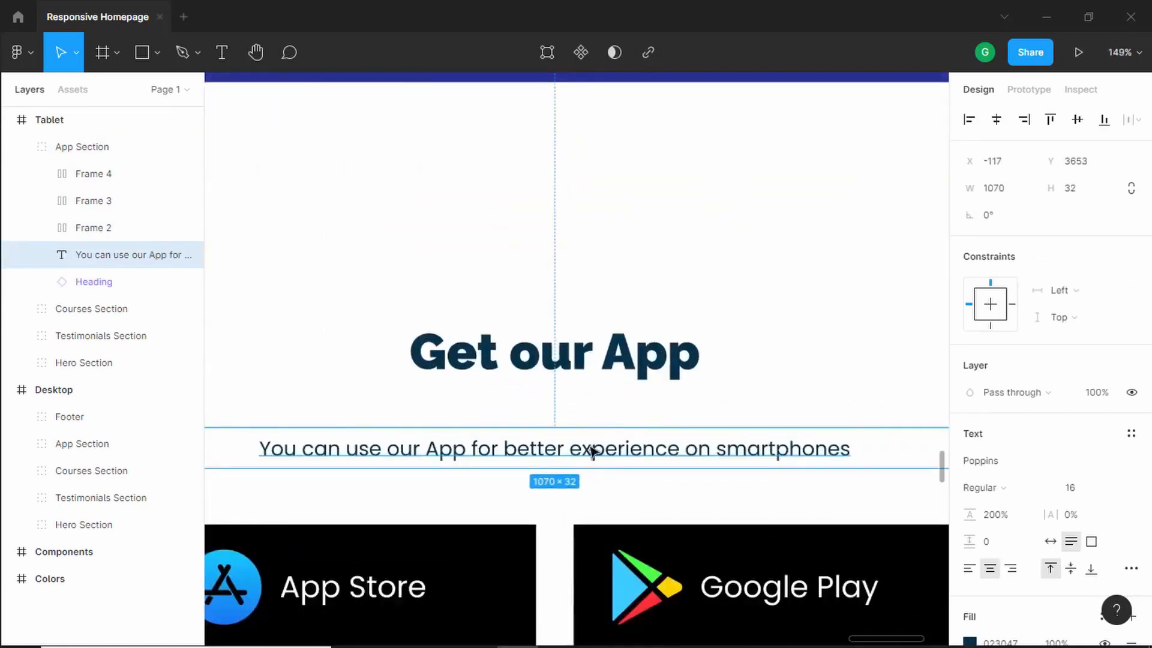
pyautogui.moveTo(592, 451); pyautogui.dragTo(595, 412)
pyautogui.moveTo(1056, 160); pyautogui.dragTo(1051, 160)
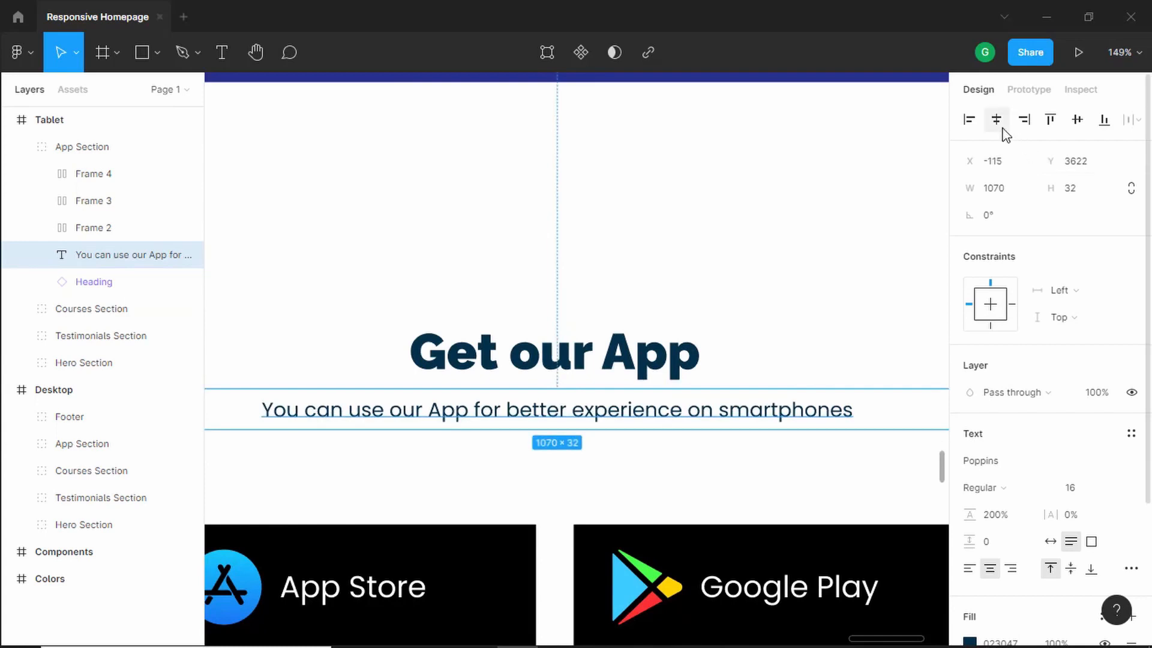
pyautogui.press('Up')
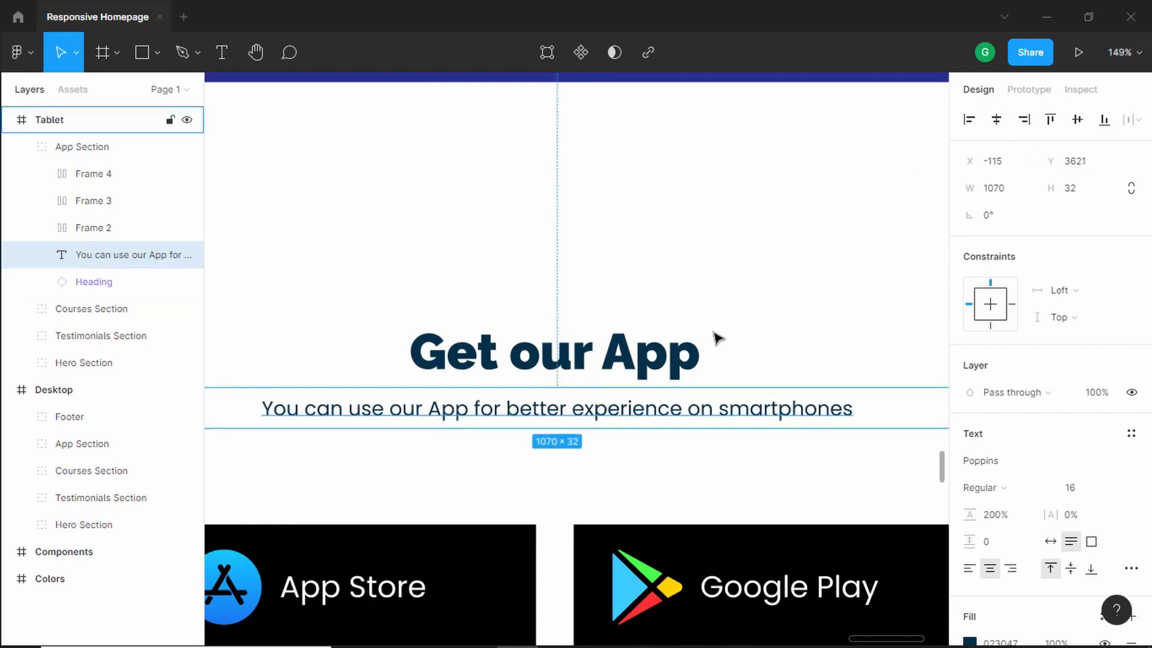
# - Nudge the App Store and Google Play buttons up closer to the subtitle
pyautogui.scroll(-5, 714, 334)
pyautogui.moveTo(552, 333); pyautogui.dragTo(633, 334)
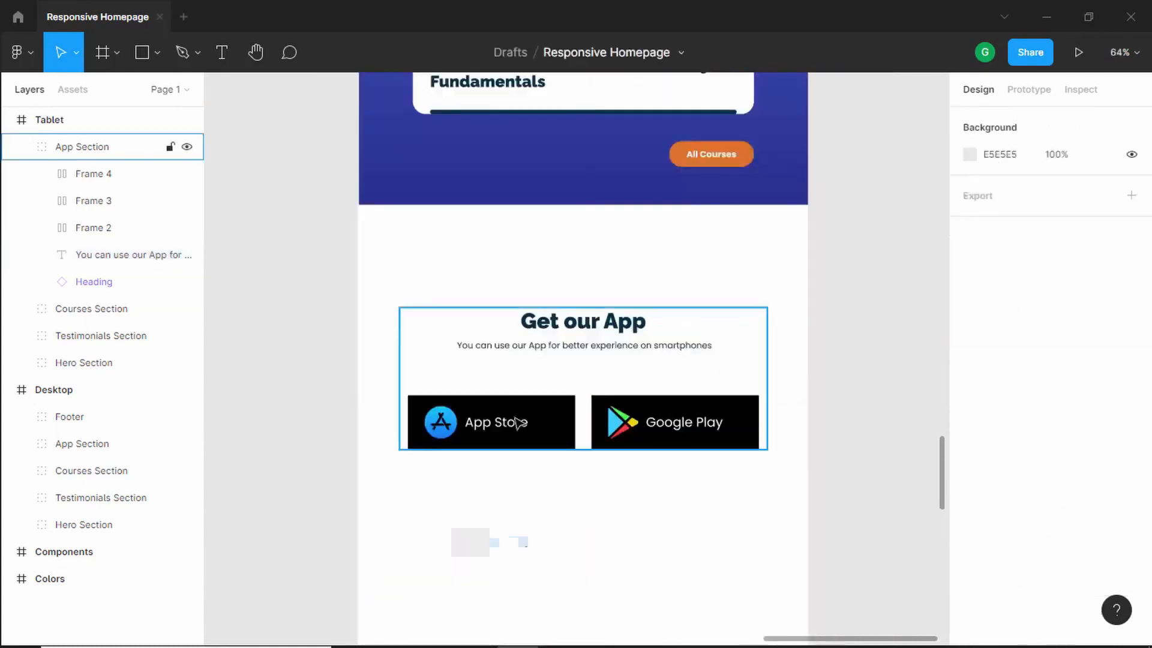
pyautogui.doubleClick(517, 421)
pyautogui.keyDown('shift'); pyautogui.click(659, 421); pyautogui.keyUp('shift')
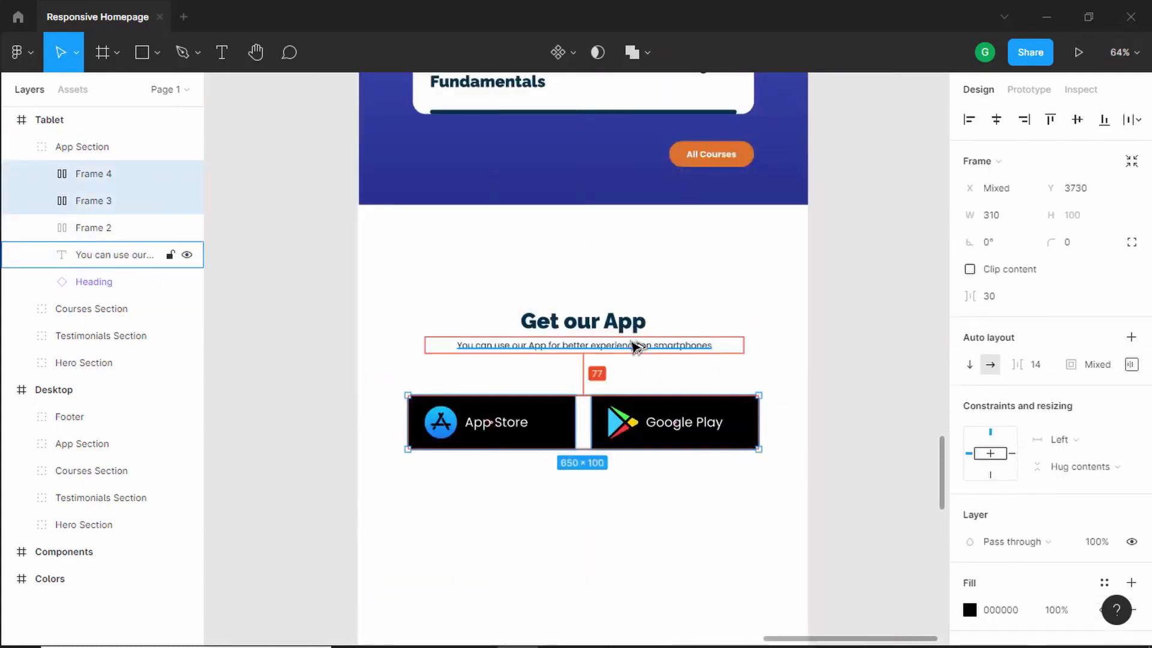
pyautogui.hotkey('shift', 'Up')
pyautogui.hotkey('shift', 'Up')
pyautogui.hotkey('shift', 'Up')
pyautogui.hotkey('shift', 'Up')
pyautogui.hotkey('shift', 'Up')
pyautogui.scroll(5, 636, 347)
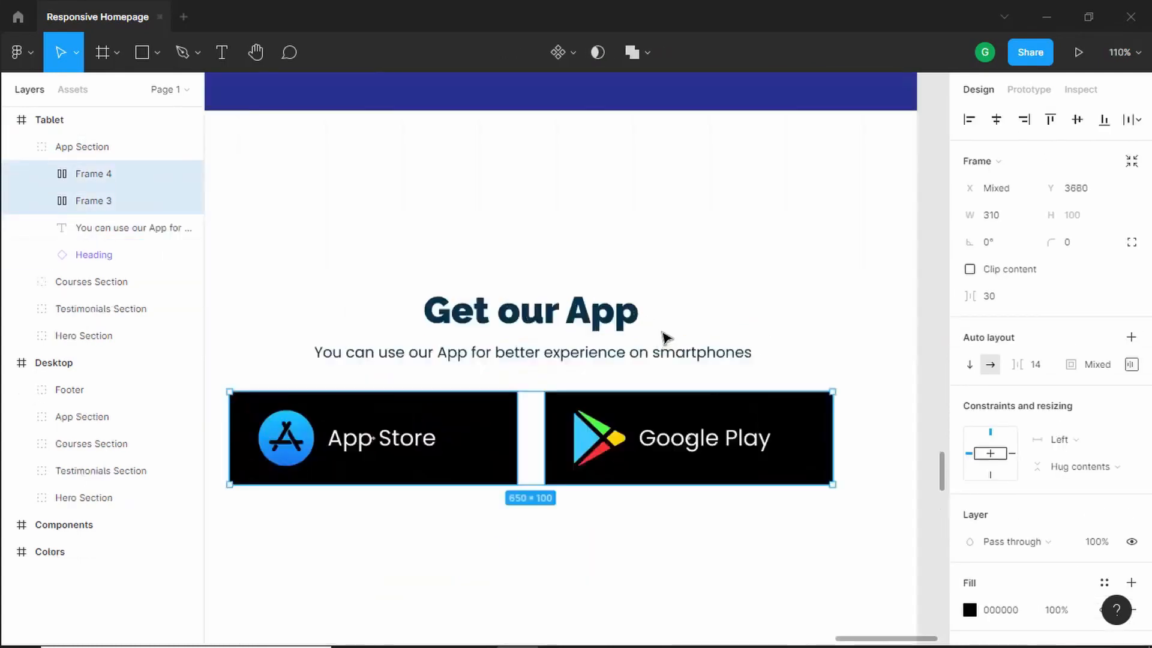
pyautogui.scroll(-5, 663, 337)
pyautogui.click(823, 433)
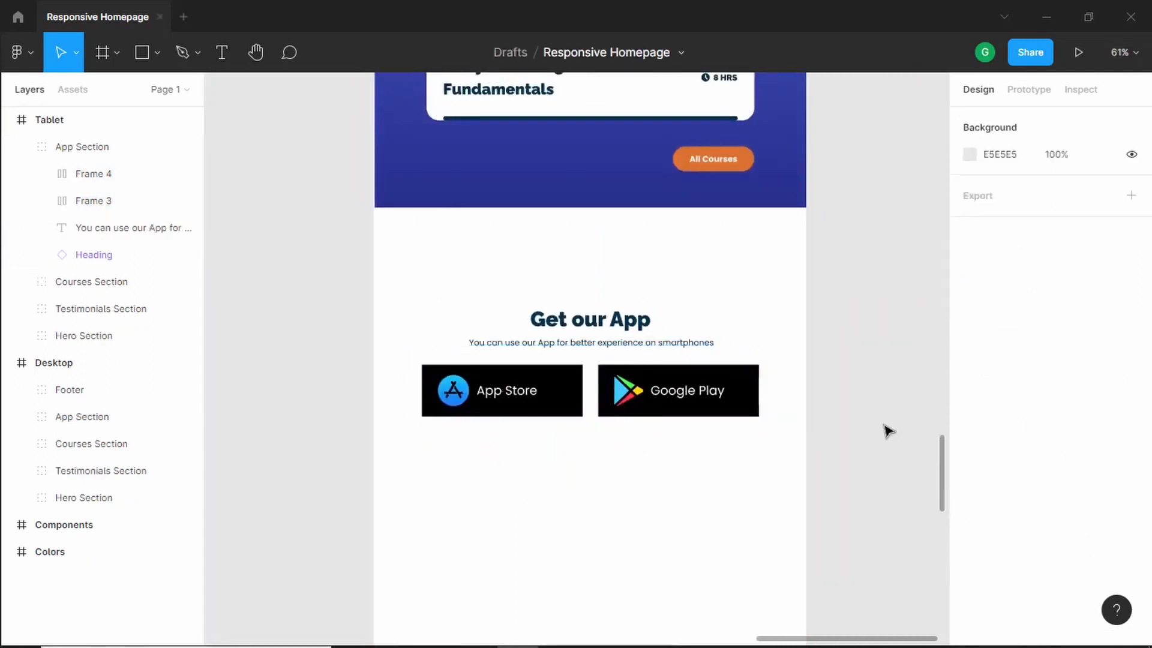
# - Move the whole tablet App Section up closer to the courses section
pyautogui.scroll(-2, 888, 430)
pyautogui.moveTo(865, 294); pyautogui.dragTo(311, 495)
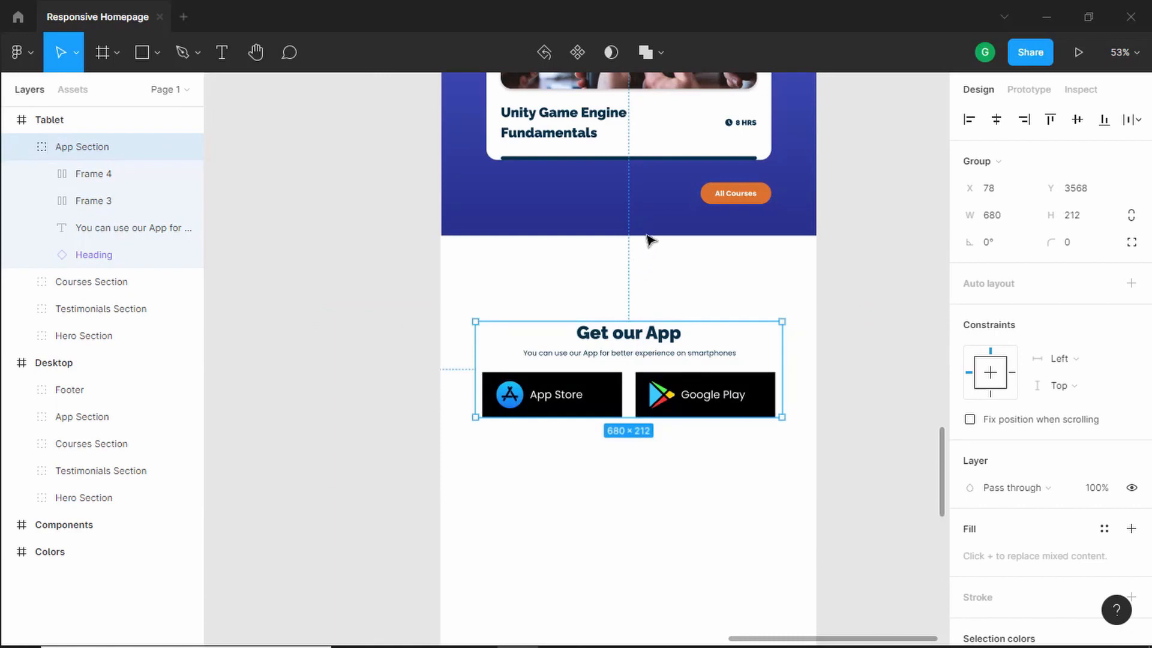
pyautogui.press('alt')
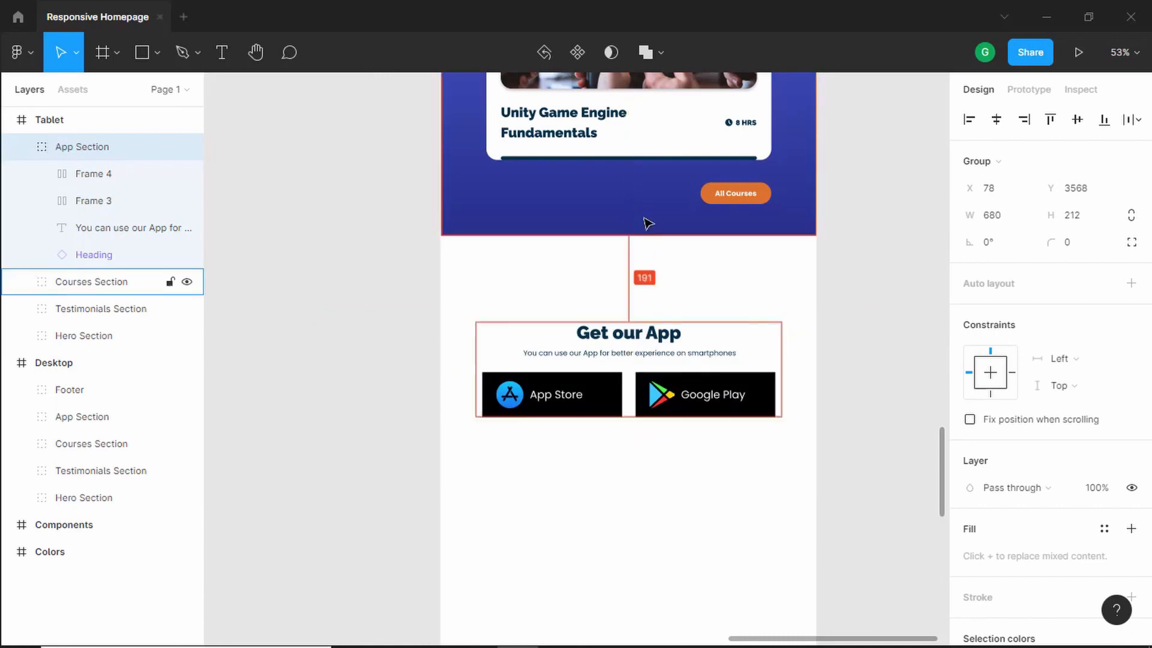
pyautogui.hotkey('shift', 'Up')
pyautogui.hotkey('shift', 'Up')
pyautogui.hotkey('shift', 'Up')
pyautogui.hotkey('shift', 'Up')
pyautogui.hotkey('shift', 'Up')
pyautogui.hotkey('shift', 'Up')
pyautogui.hotkey('shift', 'Up')
pyautogui.hotkey('shift', 'Up')
pyautogui.hotkey('shift', 'Up')
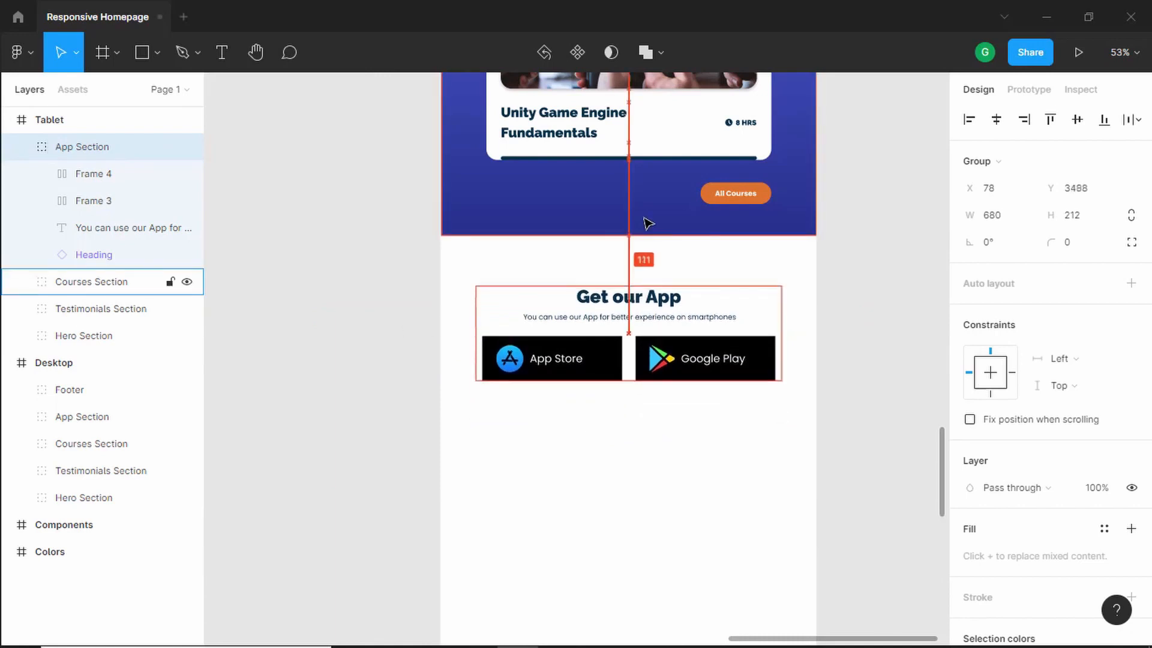
pyautogui.click(280, 422)
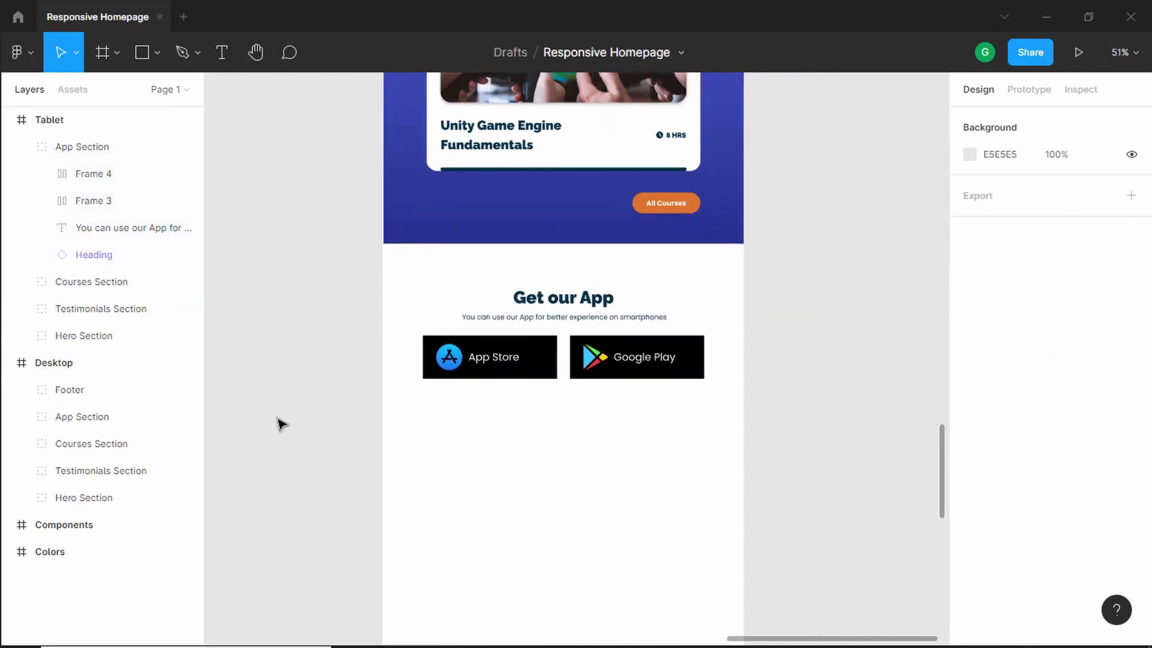
# - Duplicate the desktop Footer and place the copy beside the tablet frame below the App Section
pyautogui.scroll(-3, 280, 422)
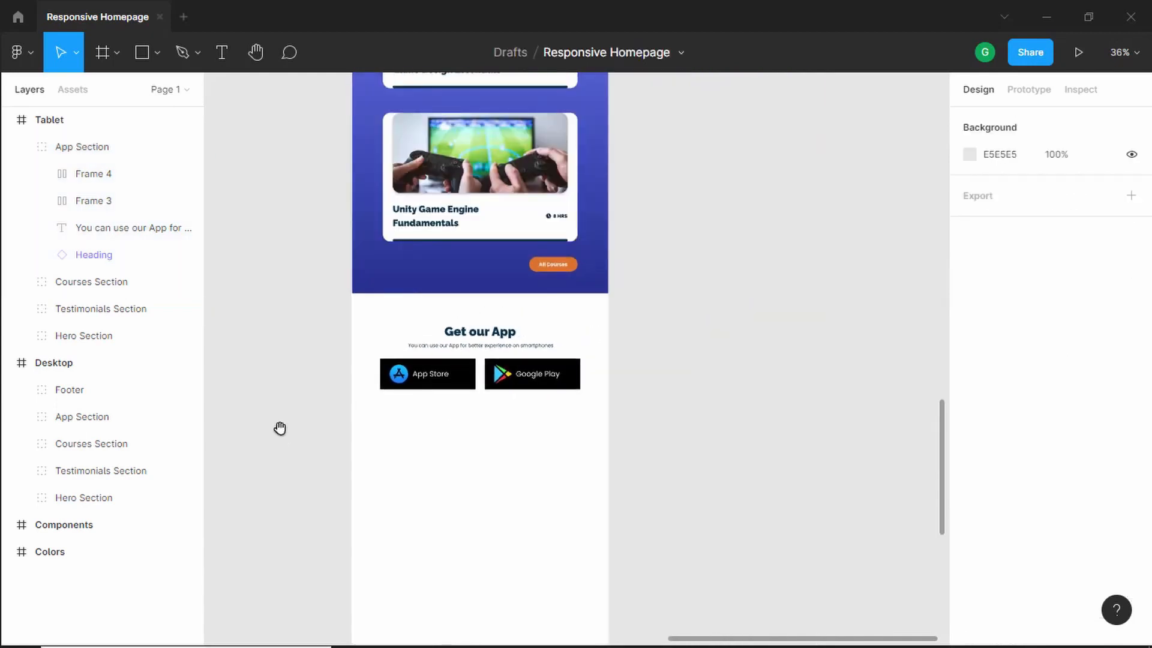
pyautogui.moveTo(280, 428); pyautogui.dragTo(624, 349)
pyautogui.scroll(-4, 575, 309)
pyautogui.moveTo(396, 251); pyautogui.dragTo(484, 327)
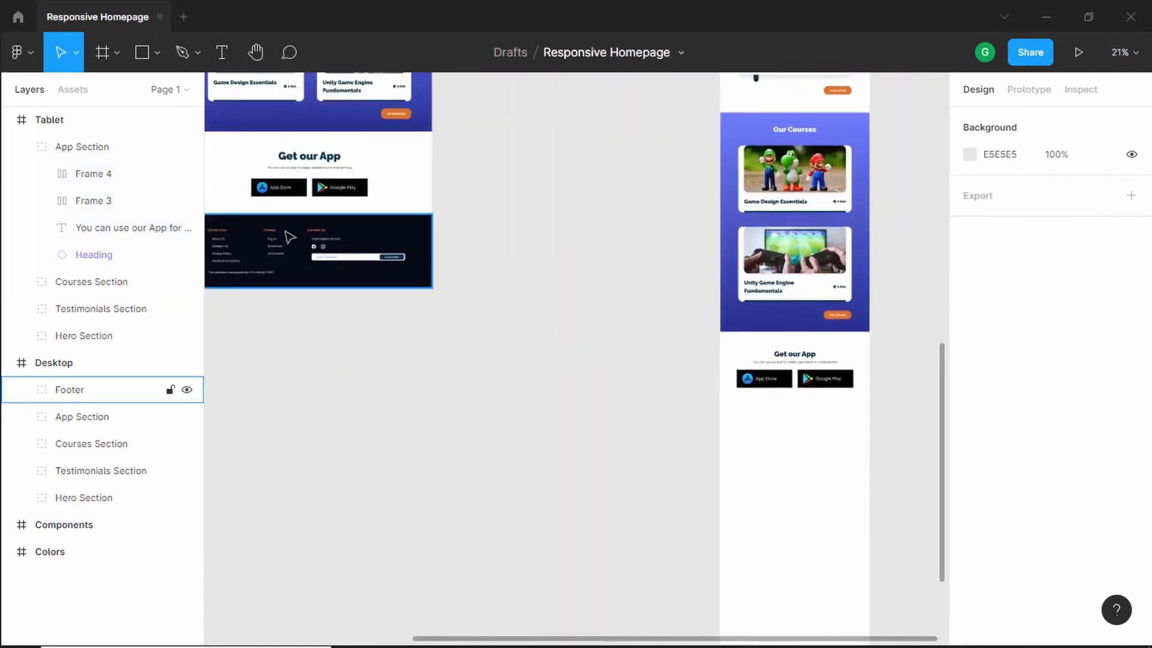
pyautogui.moveTo(268, 241); pyautogui.dragTo(525, 482)
pyautogui.scroll(3, 754, 507)
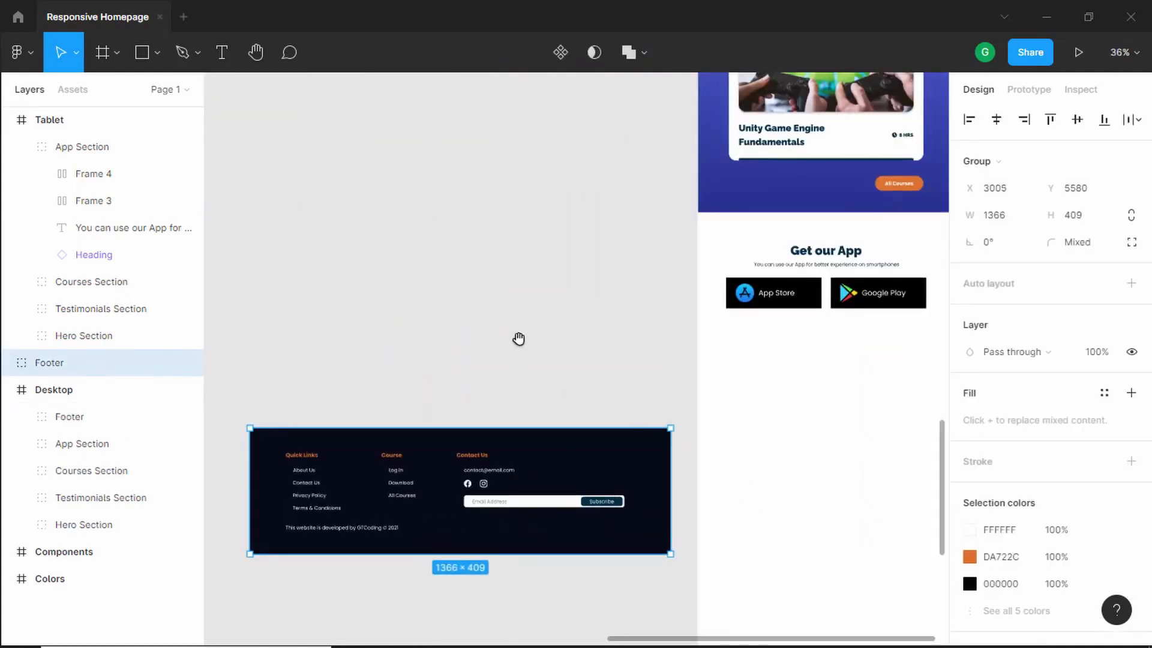
pyautogui.moveTo(517, 340); pyautogui.dragTo(481, 214)
pyautogui.moveTo(478, 258); pyautogui.dragTo(488, 233)
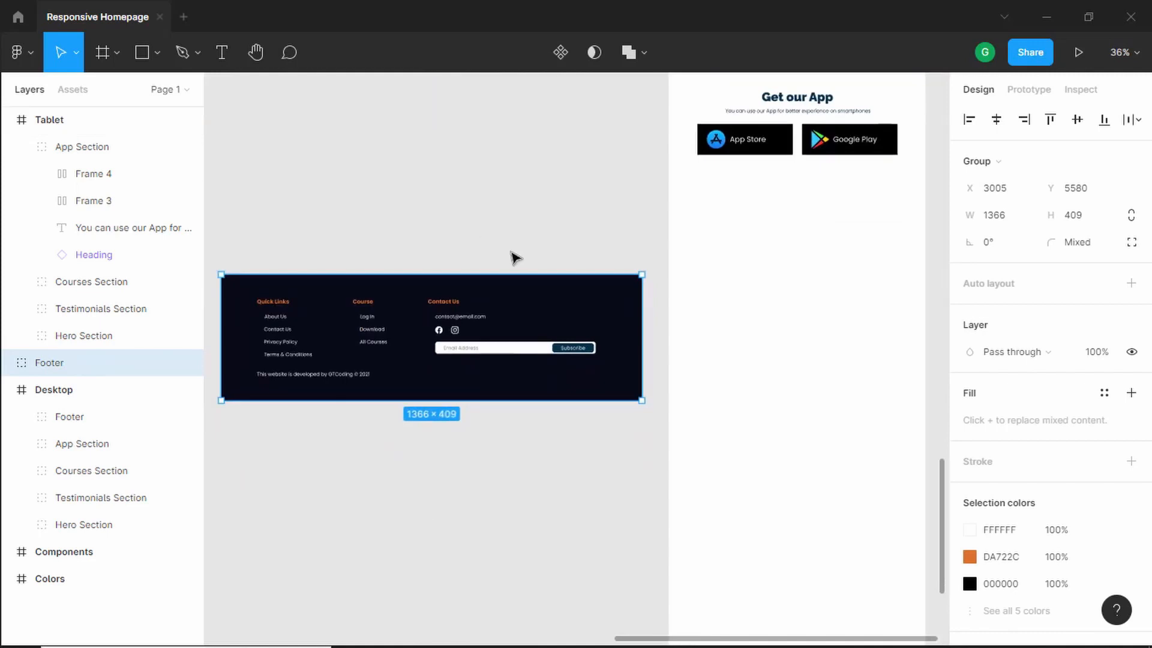
pyautogui.press('Escape')
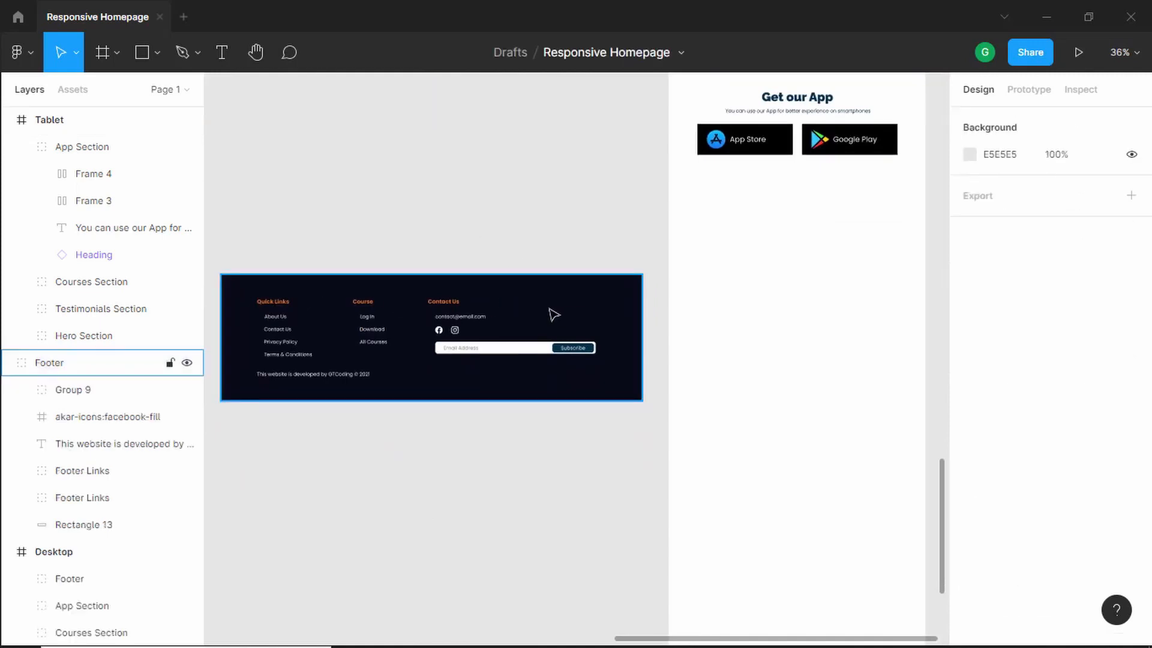
# - Paste the footer background rectangle into the tablet frame below the App Section and stretch it to about 832 × 1219 px
pyautogui.click(564, 310)
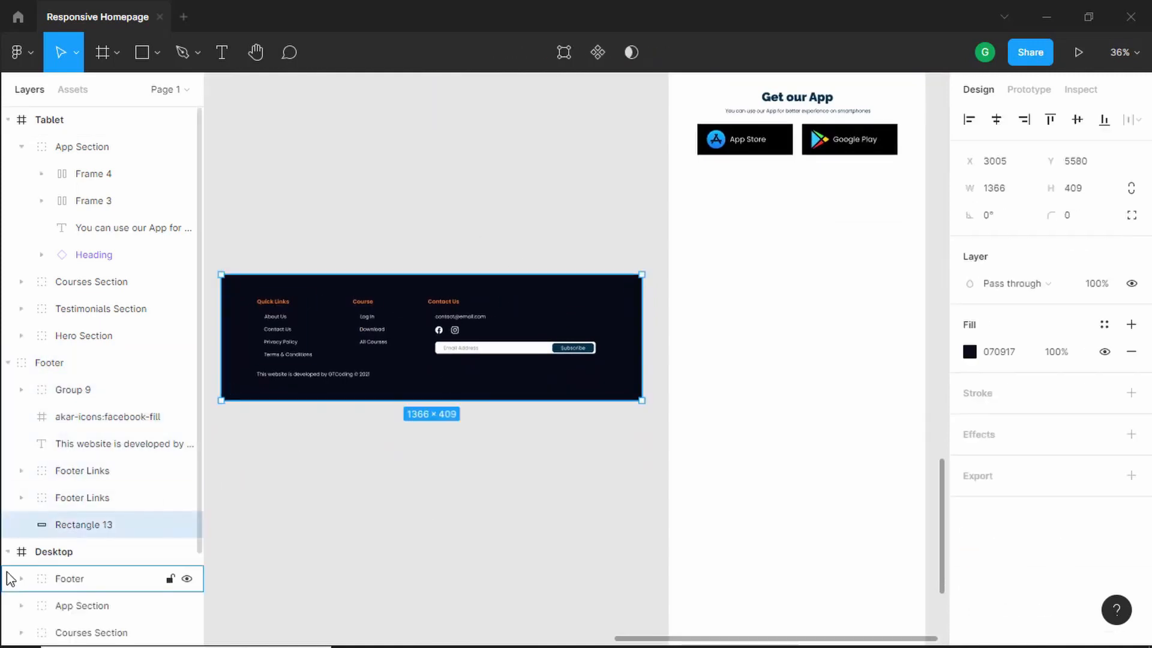
pyautogui.click(591, 240)
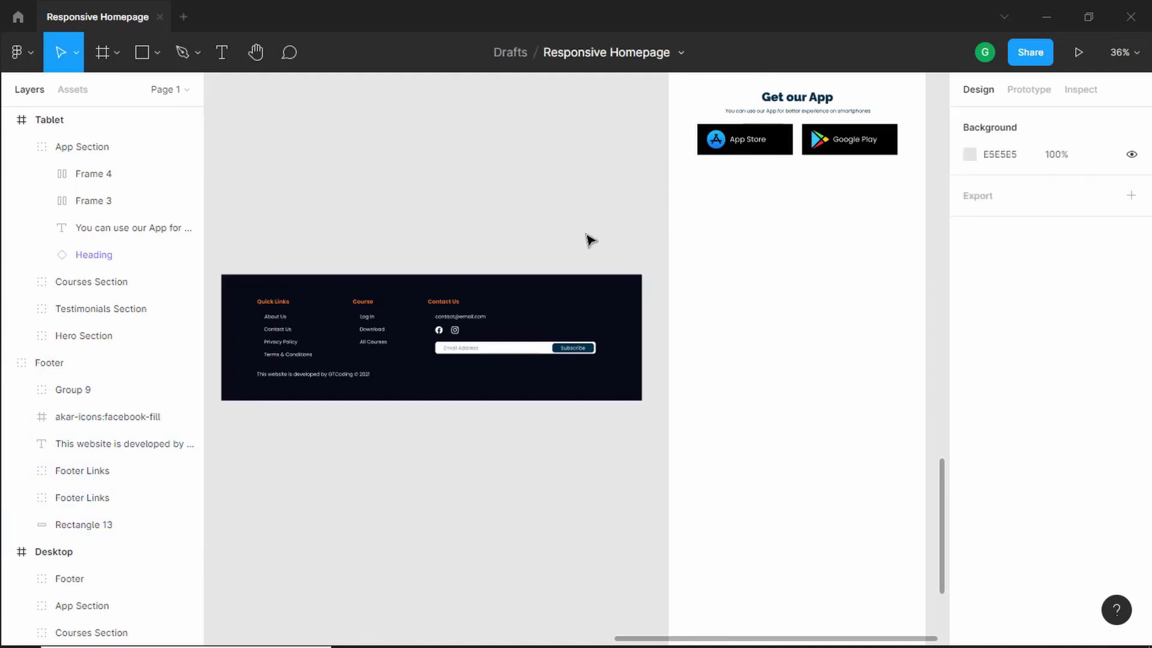
pyautogui.hotkey('ctrl', 'v')
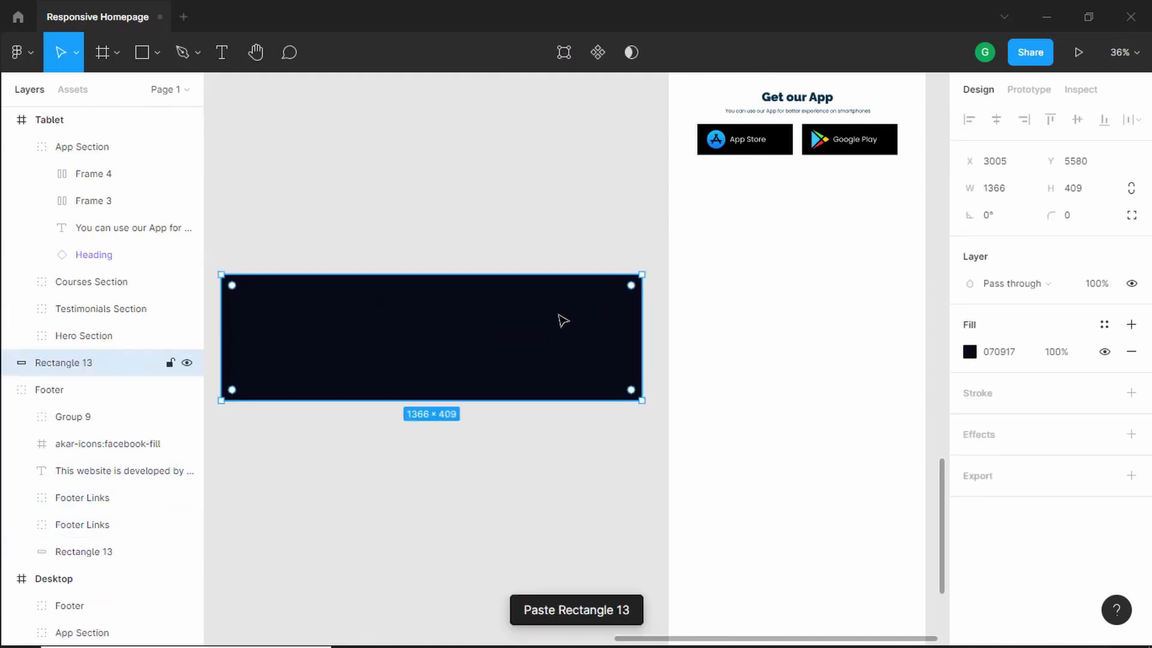
pyautogui.moveTo(537, 324); pyautogui.dragTo(864, 427)
pyautogui.scroll(-5, 819, 429)
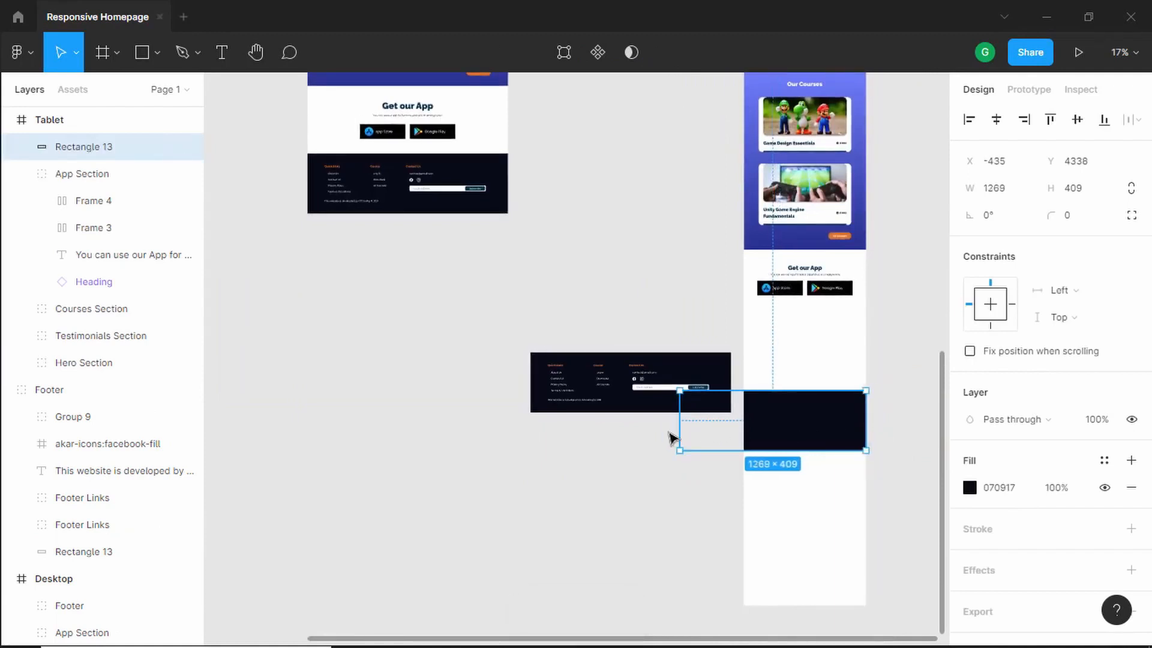
pyautogui.moveTo(678, 431); pyautogui.dragTo(743, 432)
pyautogui.moveTo(790, 450); pyautogui.dragTo(790, 569)
pyautogui.scroll(3, 867, 443)
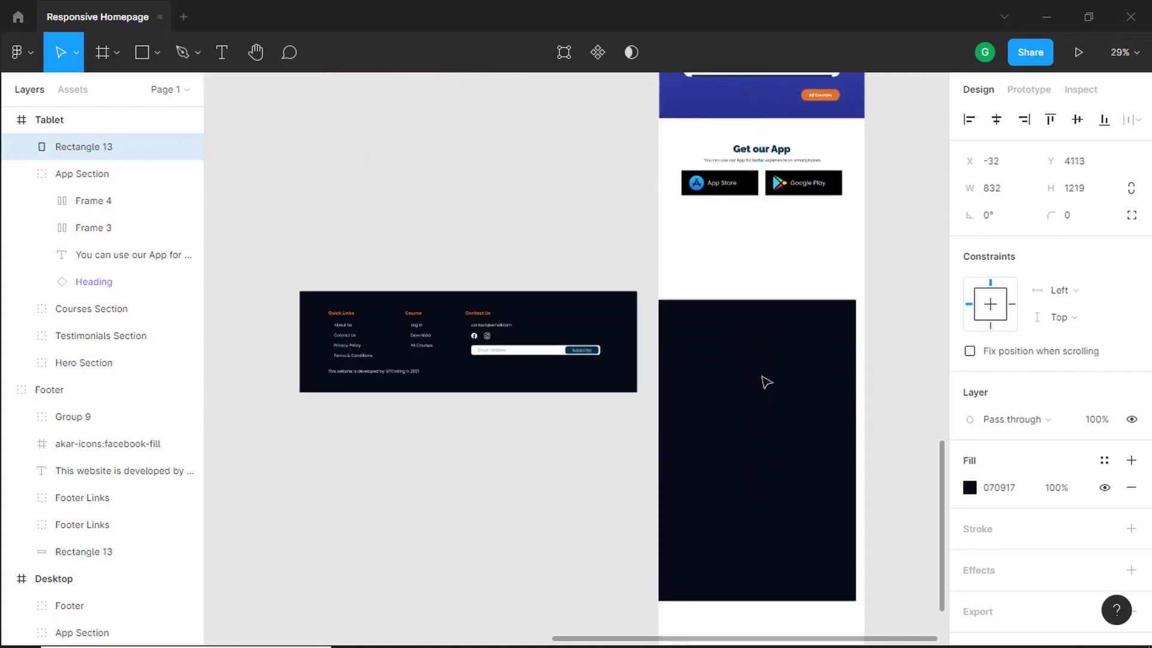
# - Move the Quick Links and Course link groups from the footer copy into the top of the tablet footer
pyautogui.scroll(3, 408, 384)
pyautogui.click(332, 291)
pyautogui.doubleClick(332, 291)
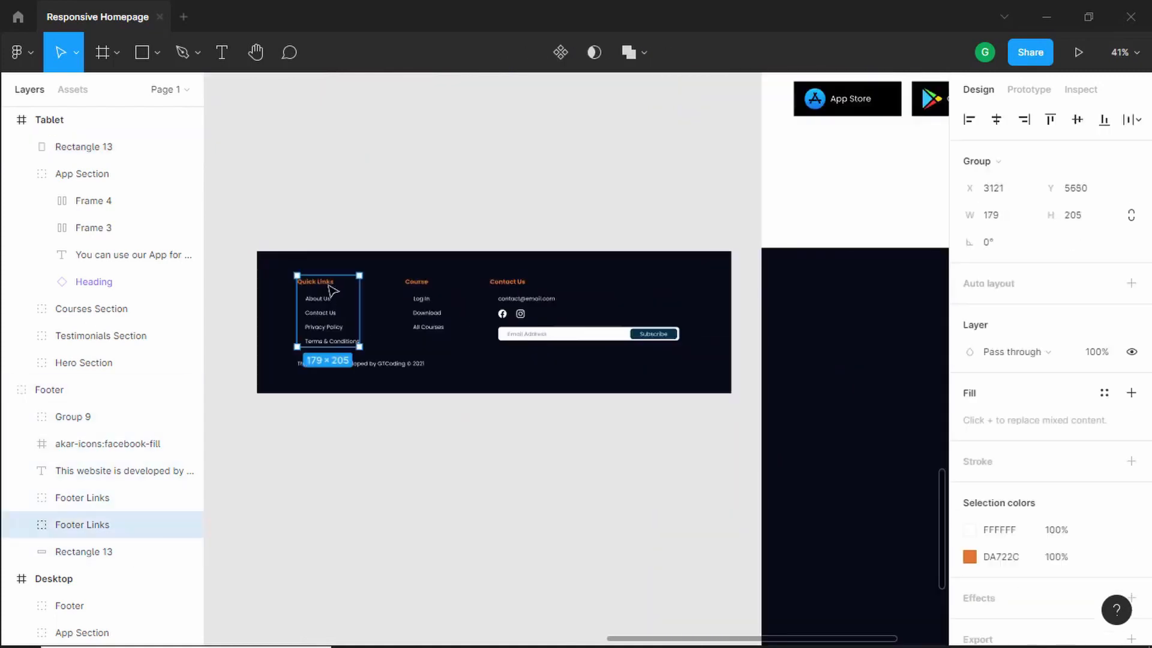
pyautogui.keyDown('shift'); pyautogui.click(438, 293); pyautogui.keyUp('shift')
pyautogui.moveTo(333, 289); pyautogui.dragTo(813, 320)
pyautogui.hscroll(5, 657, 351)
pyautogui.scroll(2, 656, 351)
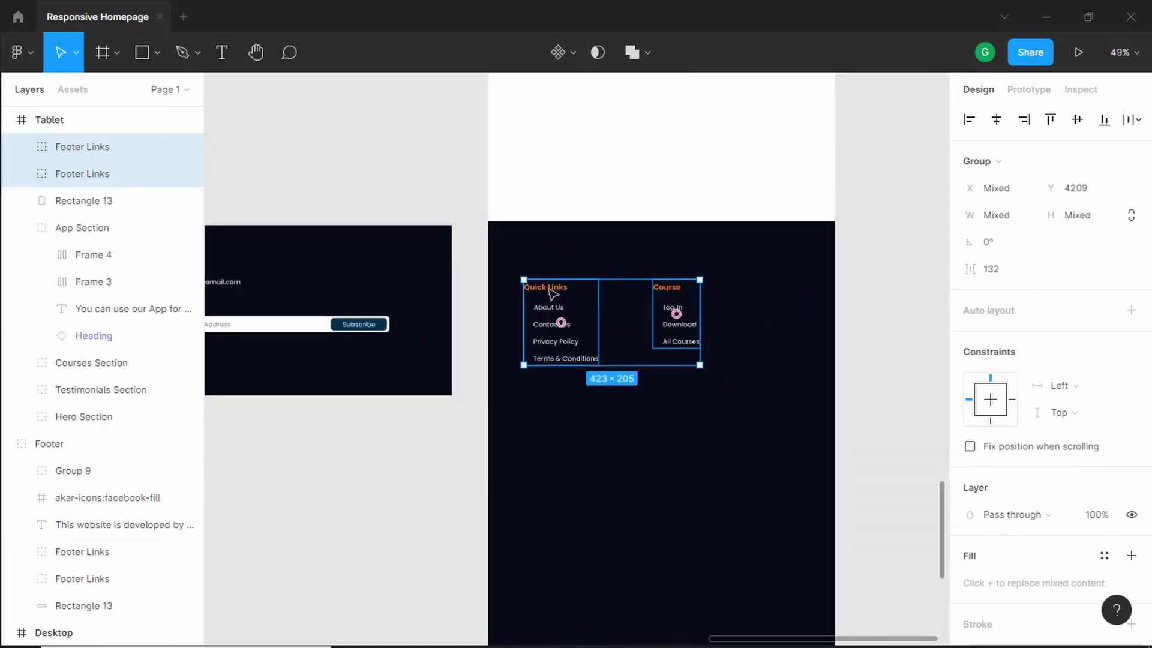
pyautogui.moveTo(552, 294); pyautogui.dragTo(568, 267)
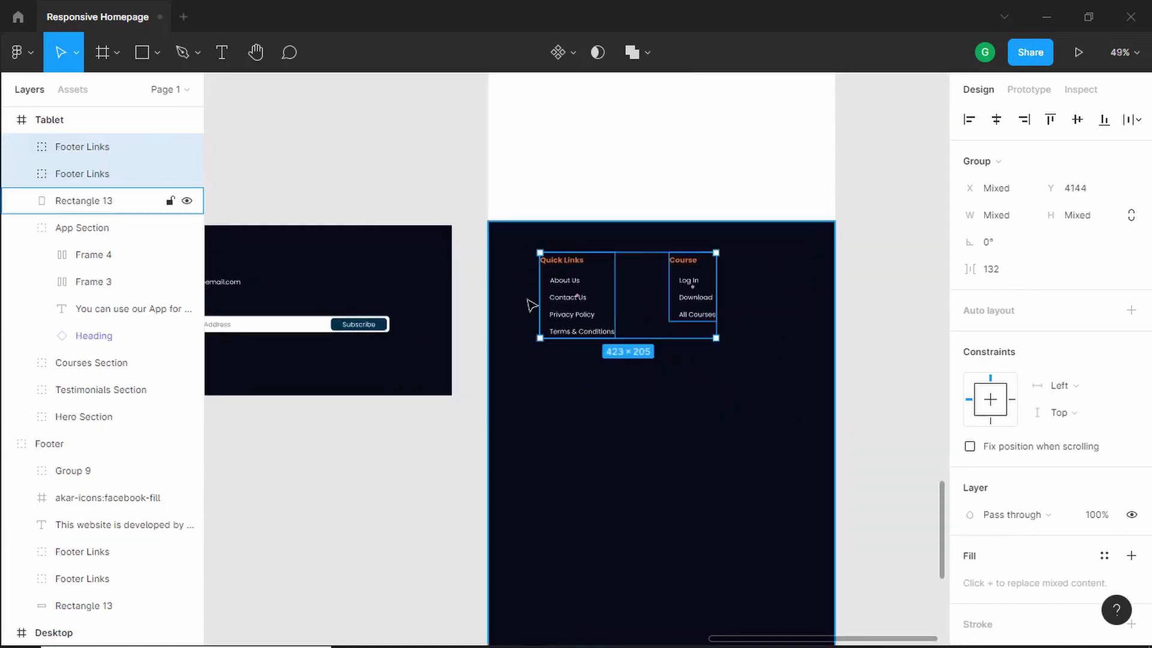
pyautogui.scroll(3, 529, 299)
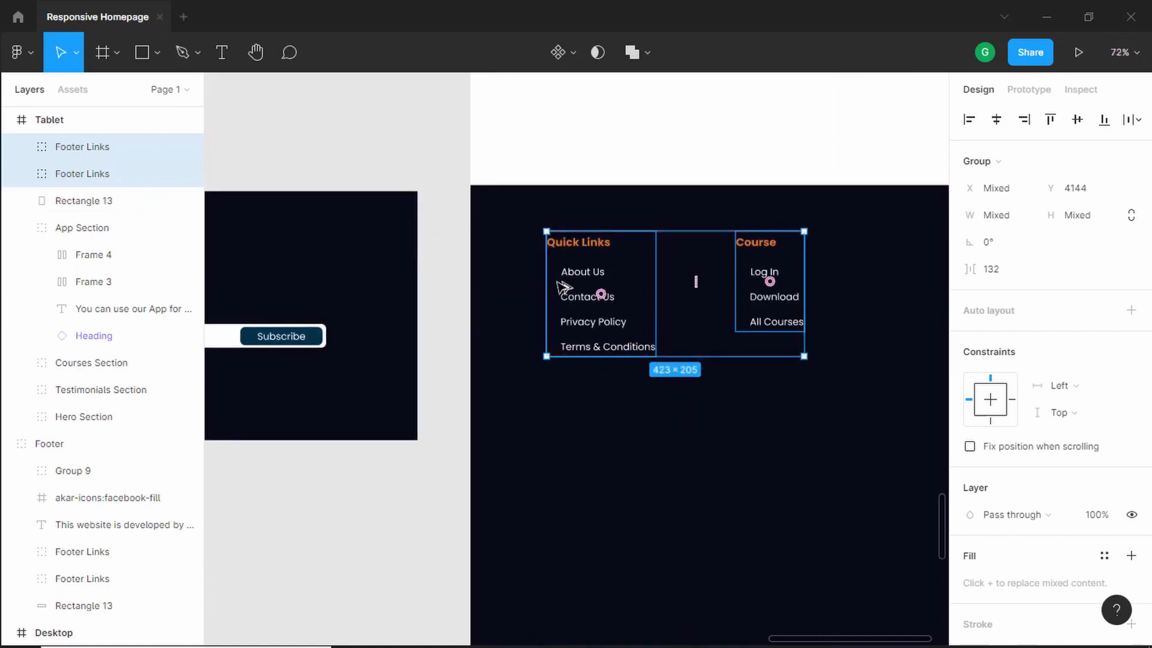
pyautogui.hotkey('ctrl', 'shift', 'Left')
pyautogui.hotkey('ctrl', 'z')
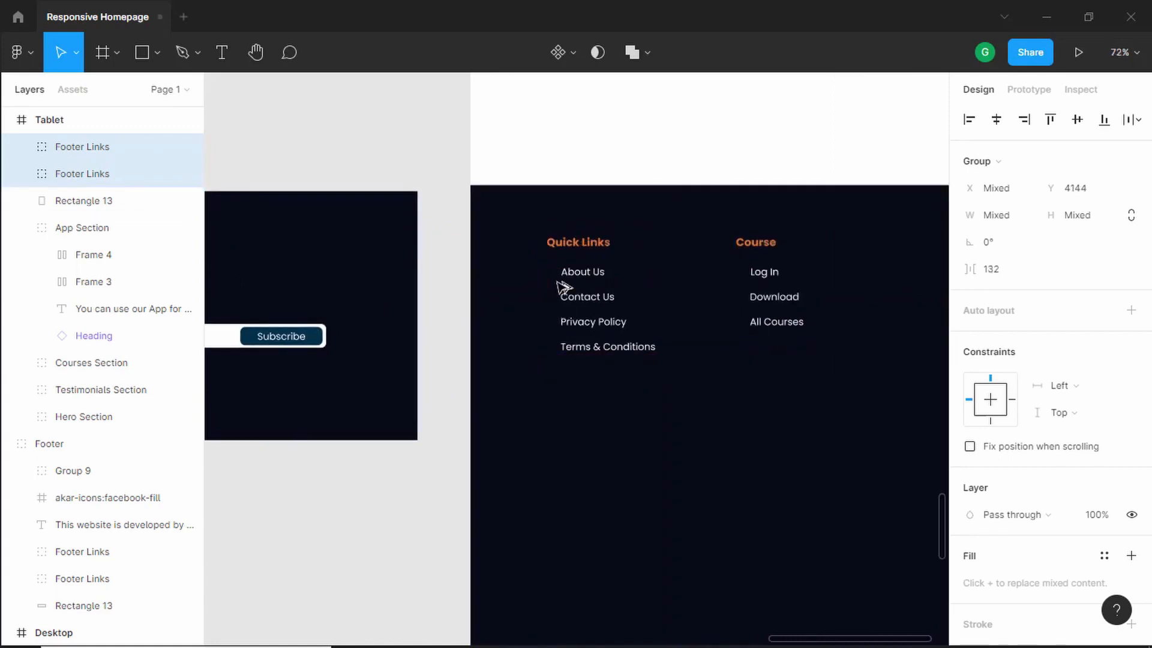
# - Move the Contact Us group into the tablet footer beneath the links, aligned 100 px from the left edge
pyautogui.click(879, 334)
pyautogui.scroll(-4, 802, 308)
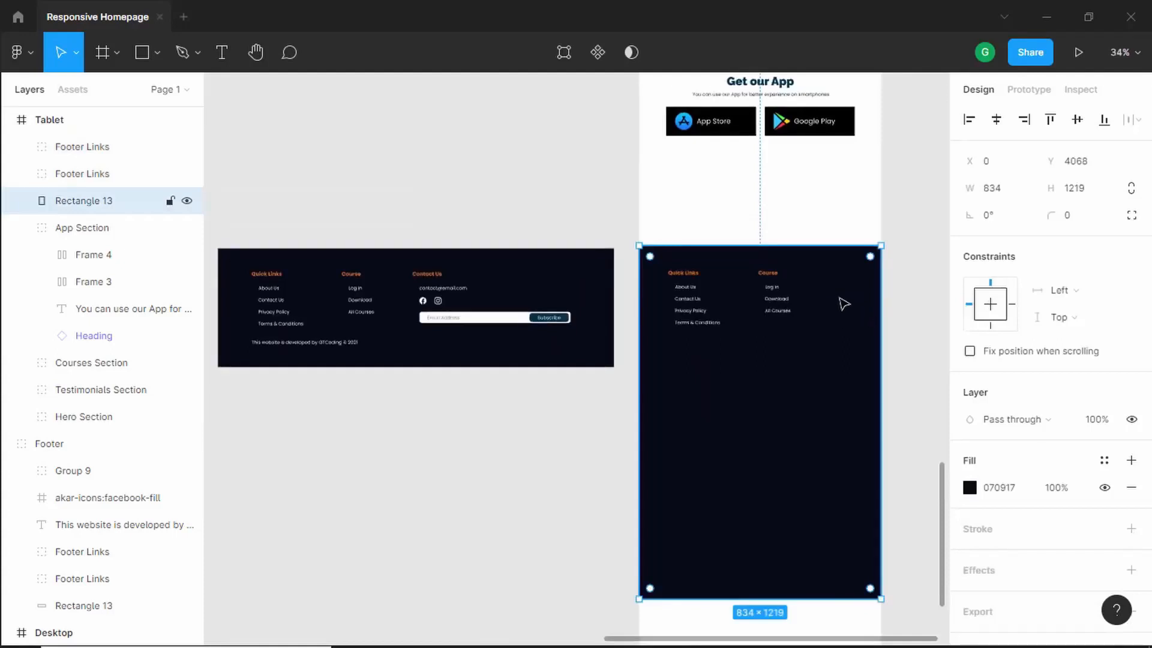
pyautogui.scroll(1, 822, 297)
pyautogui.click(398, 278)
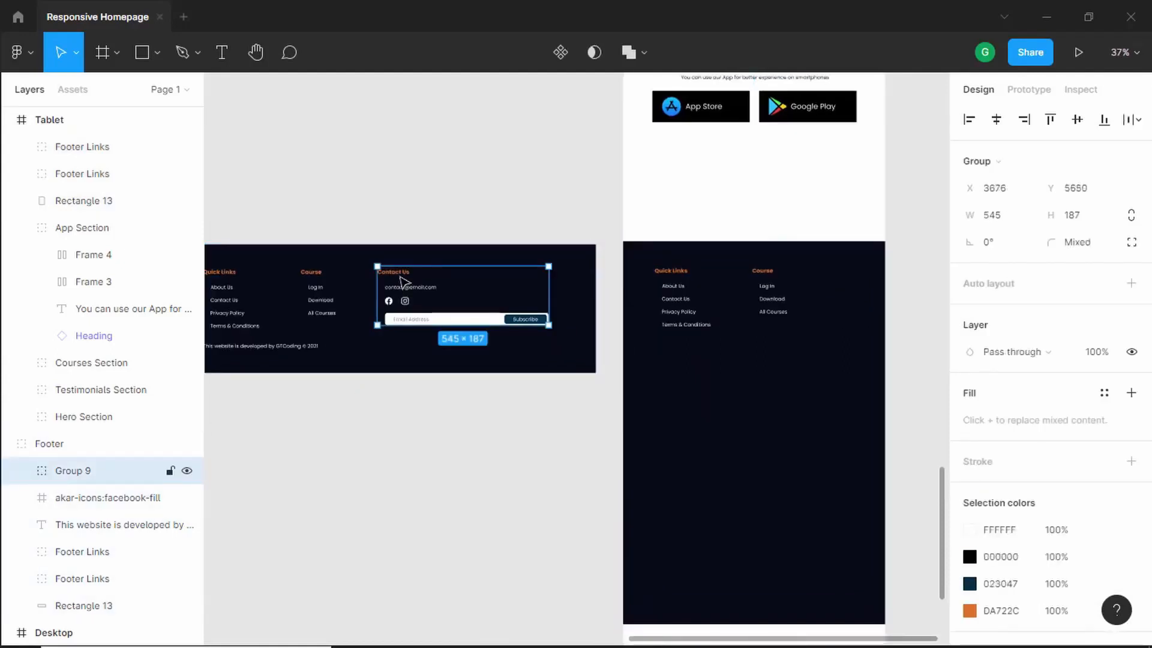
pyautogui.moveTo(444, 312); pyautogui.dragTo(674, 378)
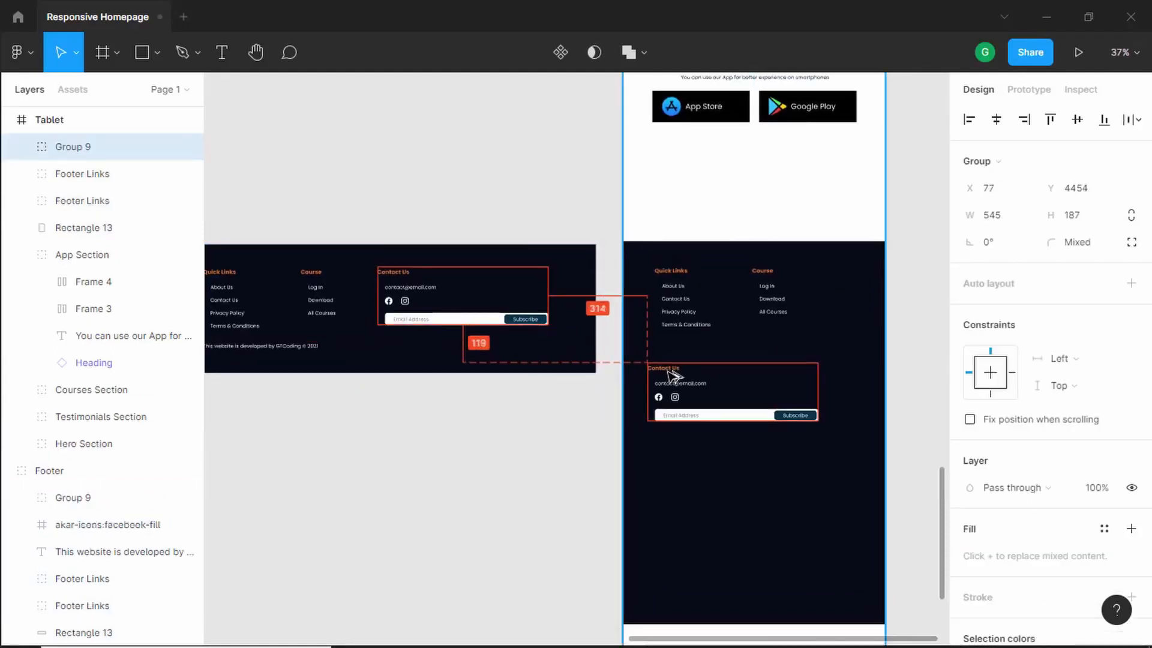
pyautogui.scroll(5, 674, 378)
pyautogui.press('Right')
pyautogui.press('Right')
pyautogui.press('Right')
pyautogui.press('Right')
pyautogui.press('Right')
pyautogui.press('Right')
pyautogui.press('Right')
pyautogui.hotkey('shift', 'Up')
pyautogui.hotkey('shift', 'Up')
pyautogui.hotkey('shift', 'Up')
pyautogui.hotkey('shift', 'Up')
pyautogui.hotkey('shift', 'Up')
pyautogui.hotkey('shift', 'Up')
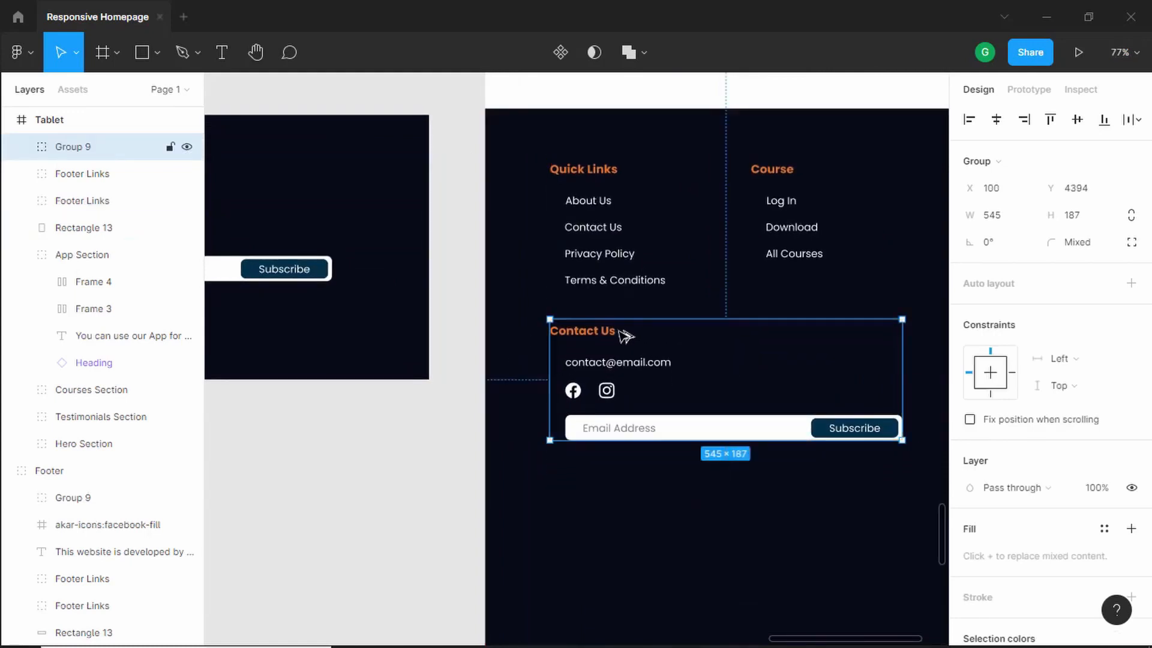
# - Move the copyright text into the tablet footer below the email subscription field
pyautogui.scroll(-1, 823, 363)
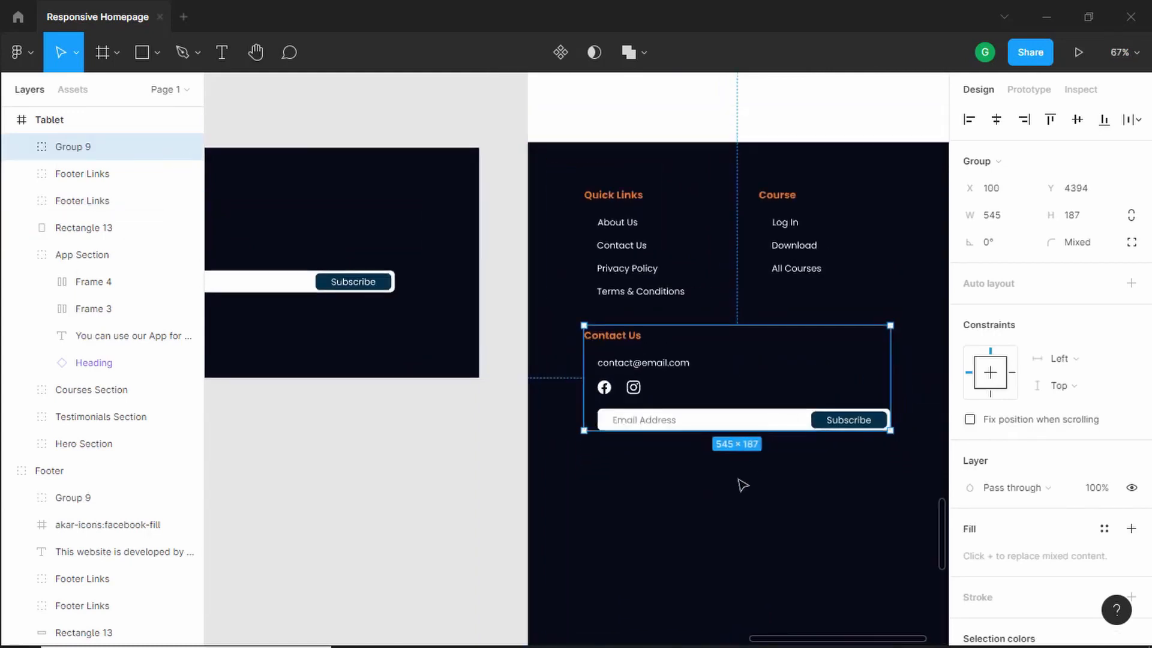
pyautogui.click(505, 384)
pyautogui.scroll(-5, 505, 378)
pyautogui.scroll(2, 296, 367)
pyautogui.click(296, 360)
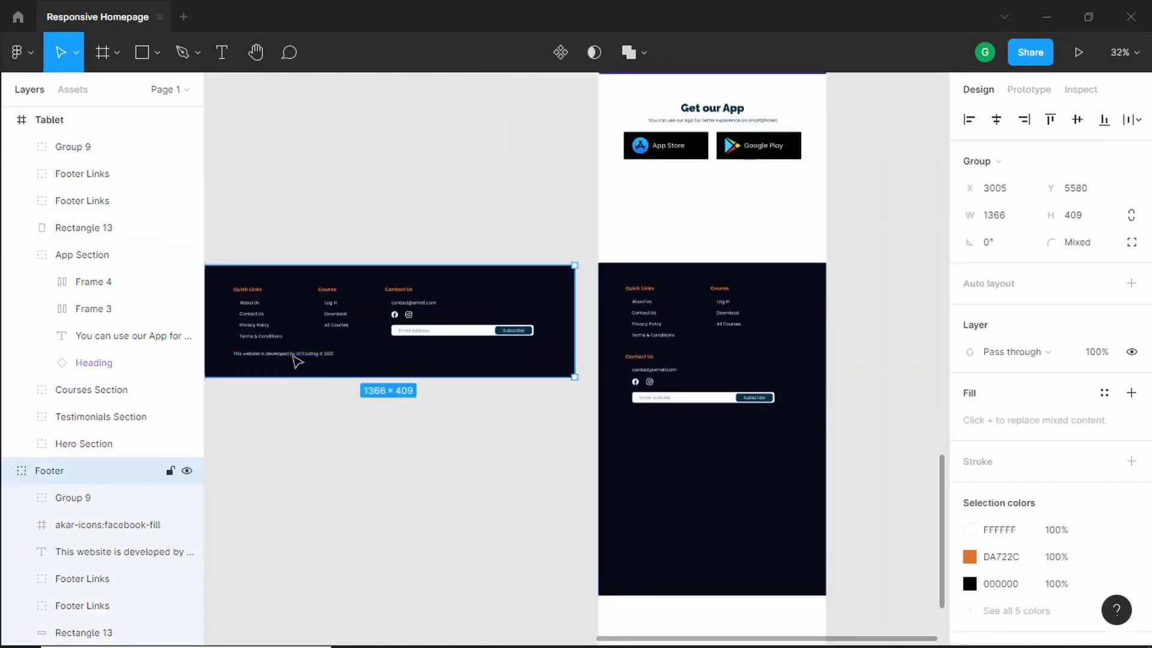
pyautogui.doubleClick(308, 355)
pyautogui.moveTo(288, 359); pyautogui.dragTo(617, 419)
pyautogui.scroll(4, 626, 431)
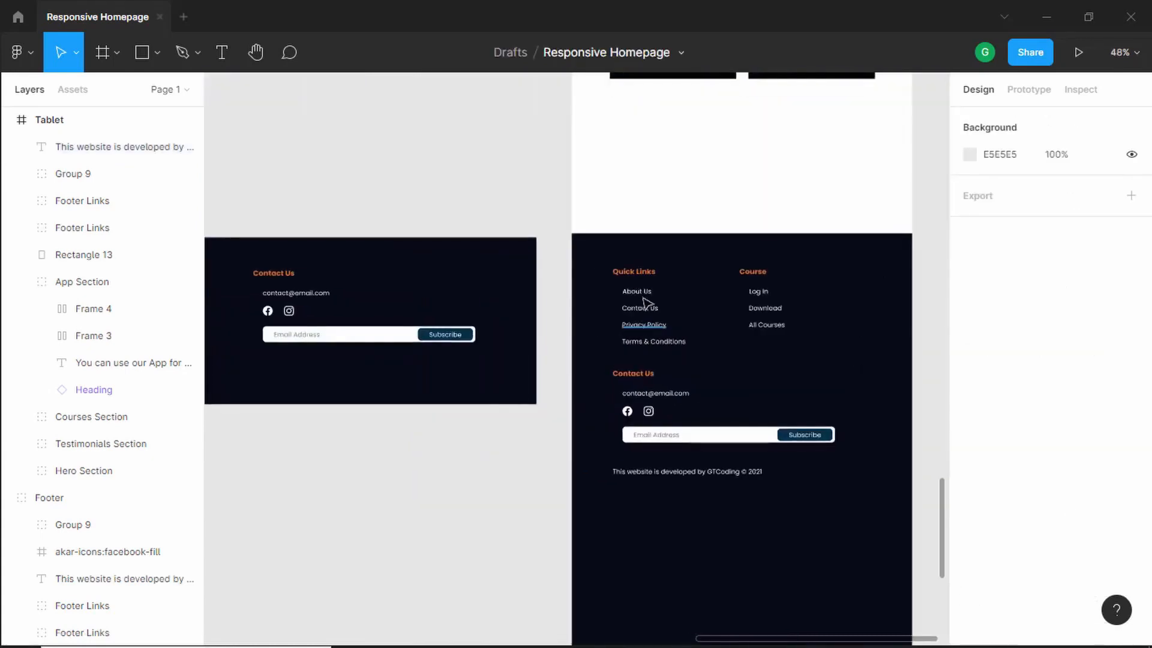
# - Check the links' spacing to the footer background, then nudge the background rectangle down slightly
pyautogui.click(647, 301)
pyautogui.press('alt')
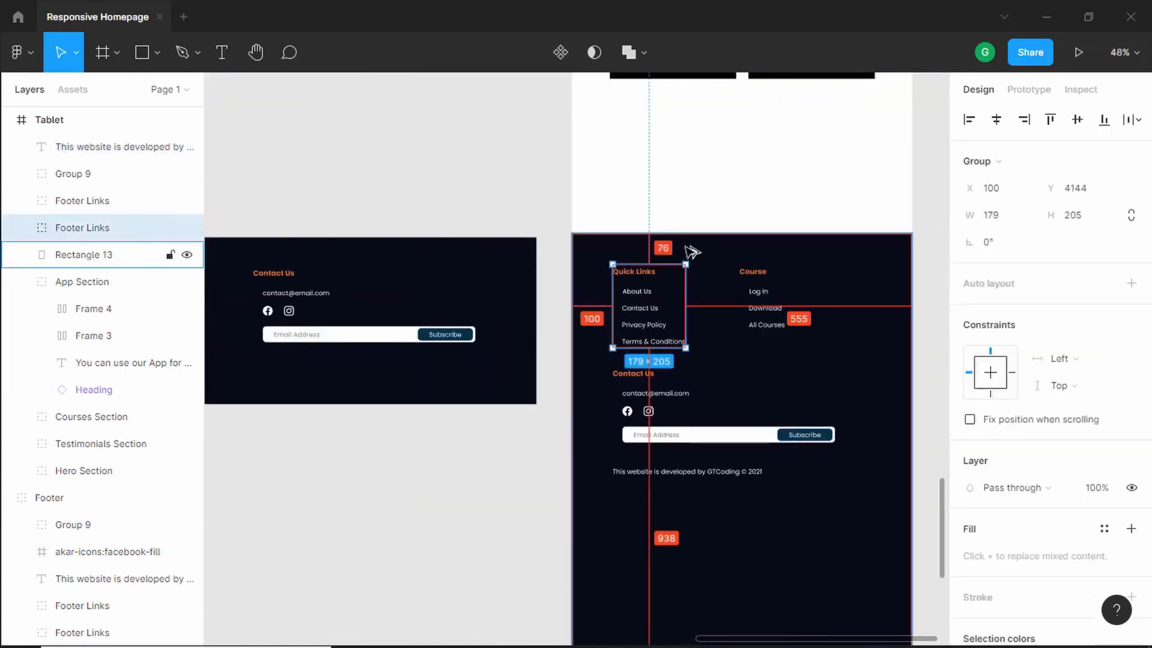
pyautogui.scroll(5, 690, 251)
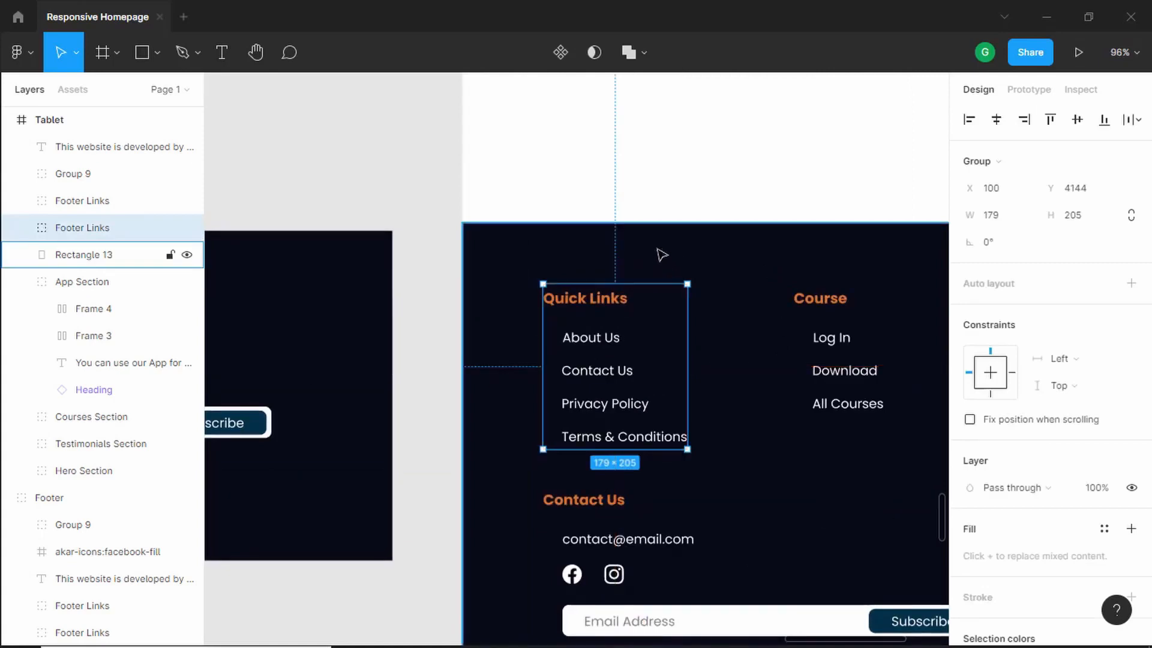
pyautogui.click(662, 255)
pyautogui.press('alt')
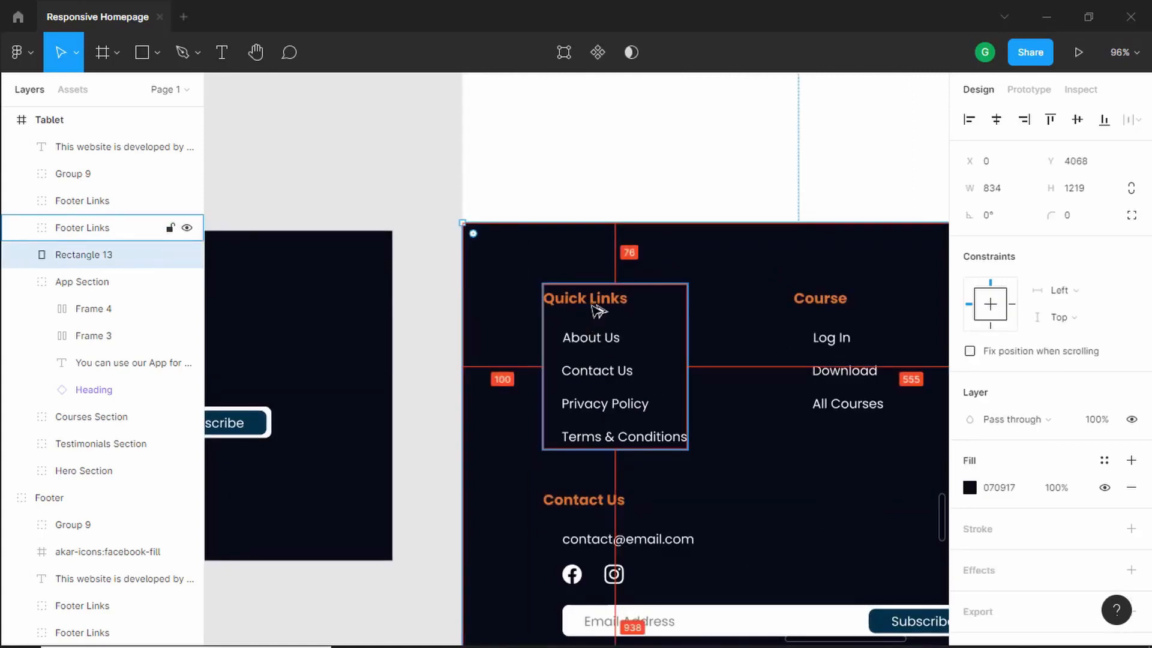
pyautogui.press('Down')
pyautogui.press('Down')
pyautogui.press('Down')
pyautogui.press('Down')
pyautogui.press('Down')
pyautogui.press('Down')
pyautogui.press('Down')
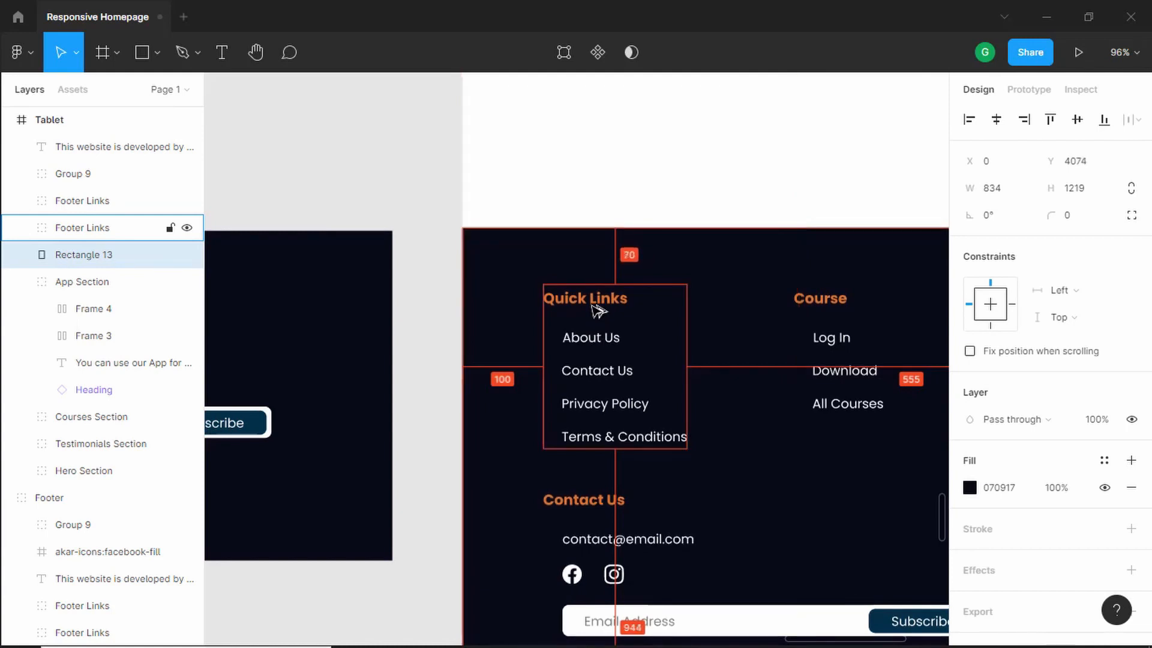
# - Shorten the tablet footer background rectangle to about 659 px tall, ending just below the copyright text
pyautogui.scroll(-5, 598, 310)
pyautogui.click(560, 331)
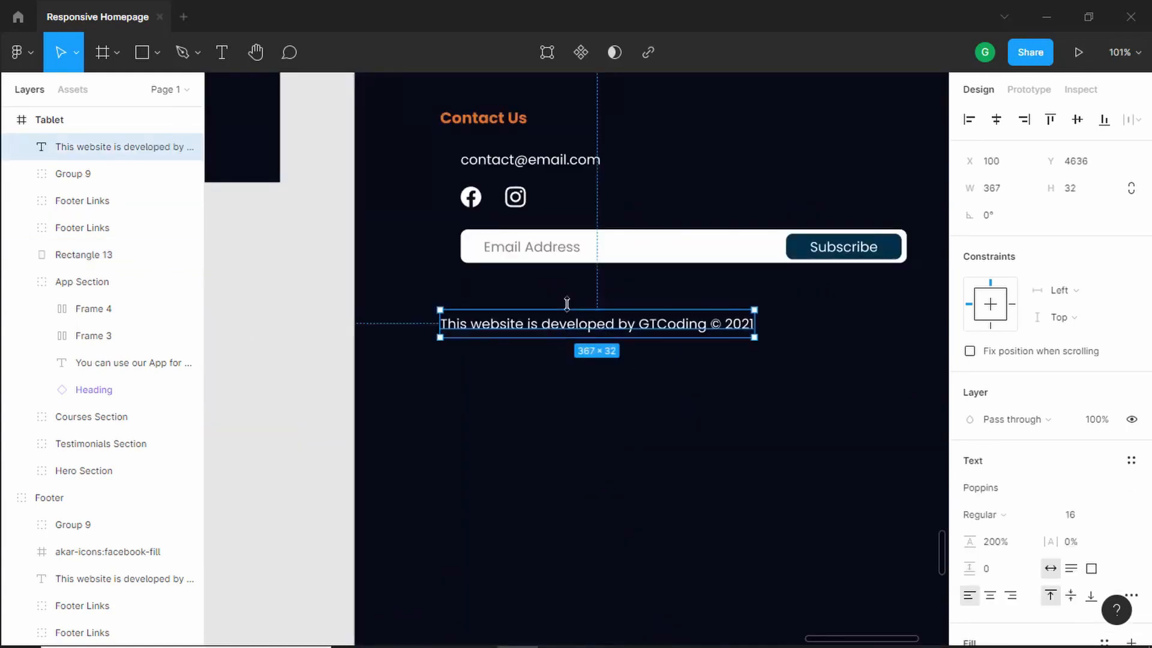
pyautogui.click(566, 301)
pyautogui.scroll(-5, 606, 378)
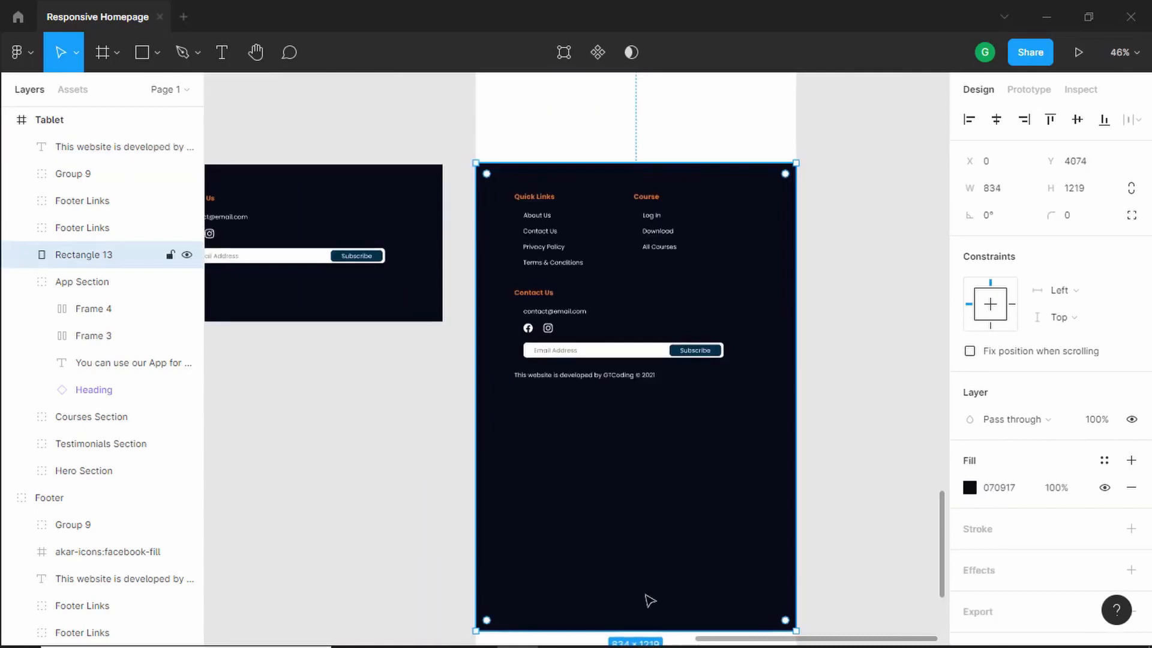
pyautogui.moveTo(645, 621); pyautogui.dragTo(643, 409)
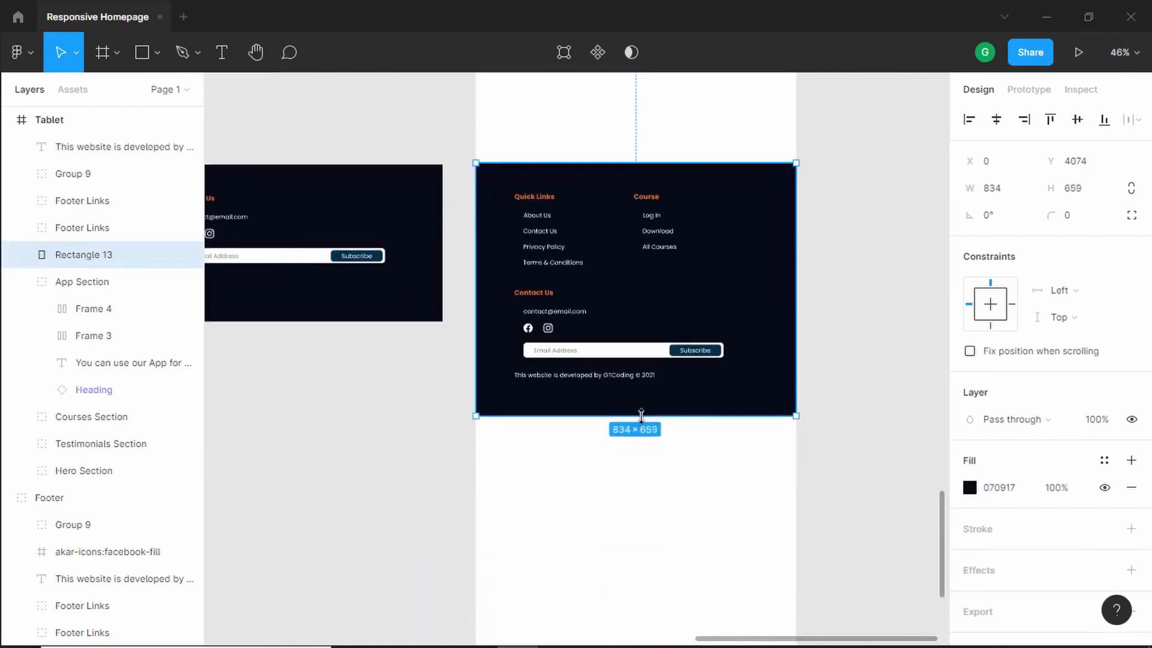
# - Group all the tablet footer elements and rename the group Footer
pyautogui.scroll(-3, 651, 417)
pyautogui.moveTo(788, 244); pyautogui.dragTo(517, 471)
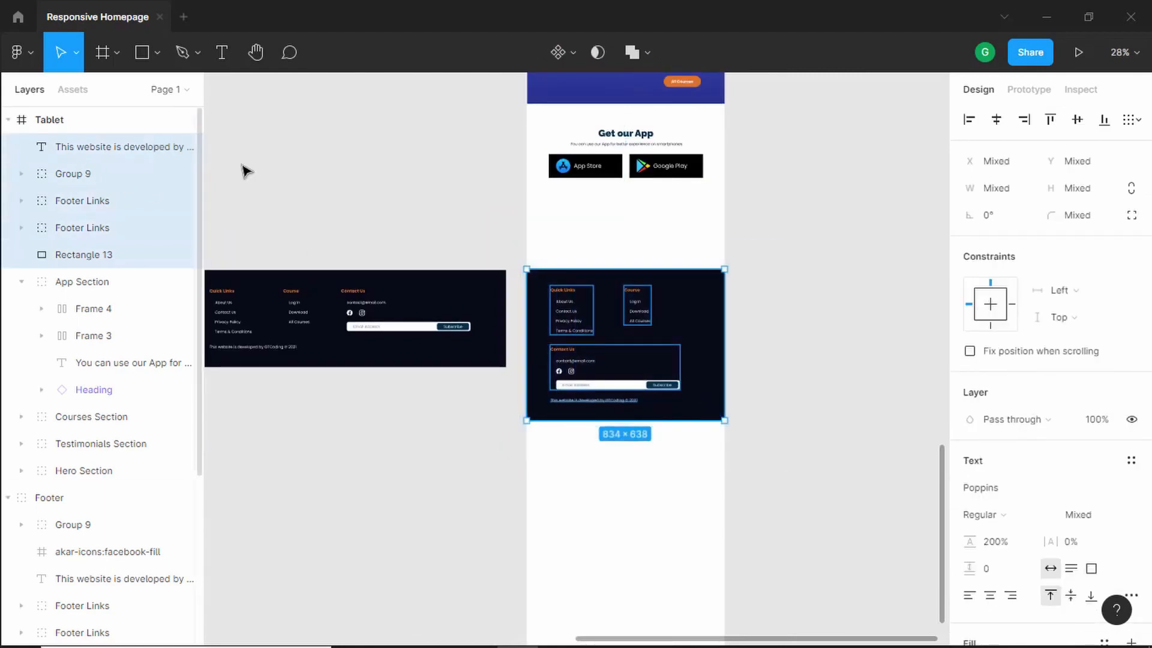
pyautogui.hotkey('ctrl', 'g')
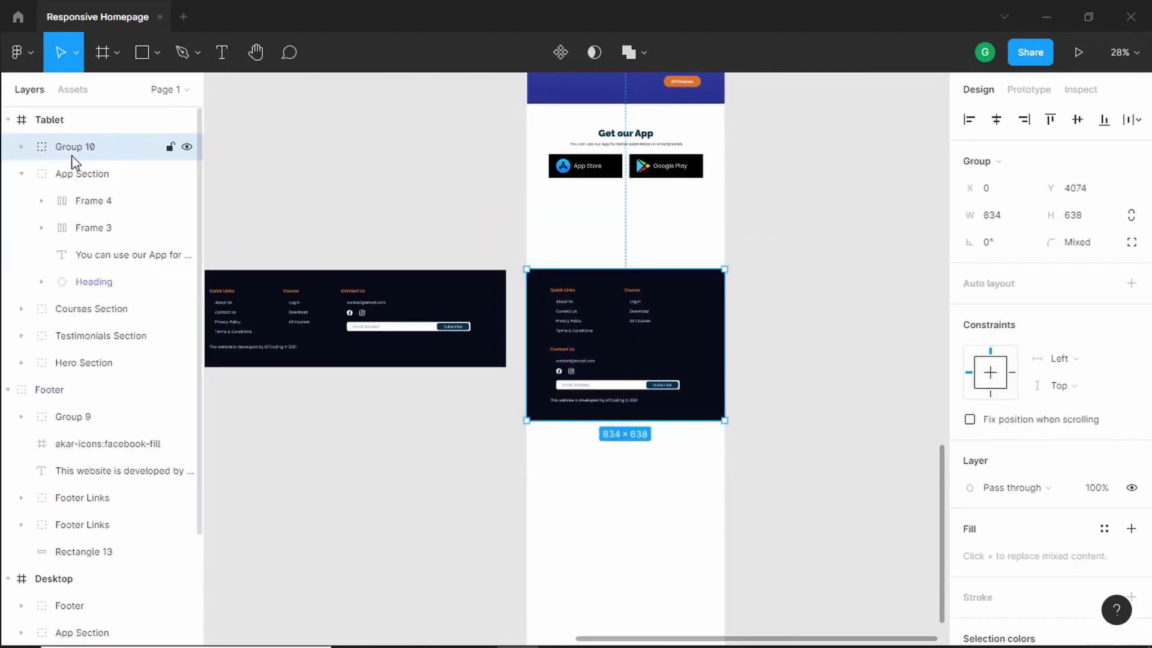
pyautogui.doubleClick(75, 150)
pyautogui.write('F')
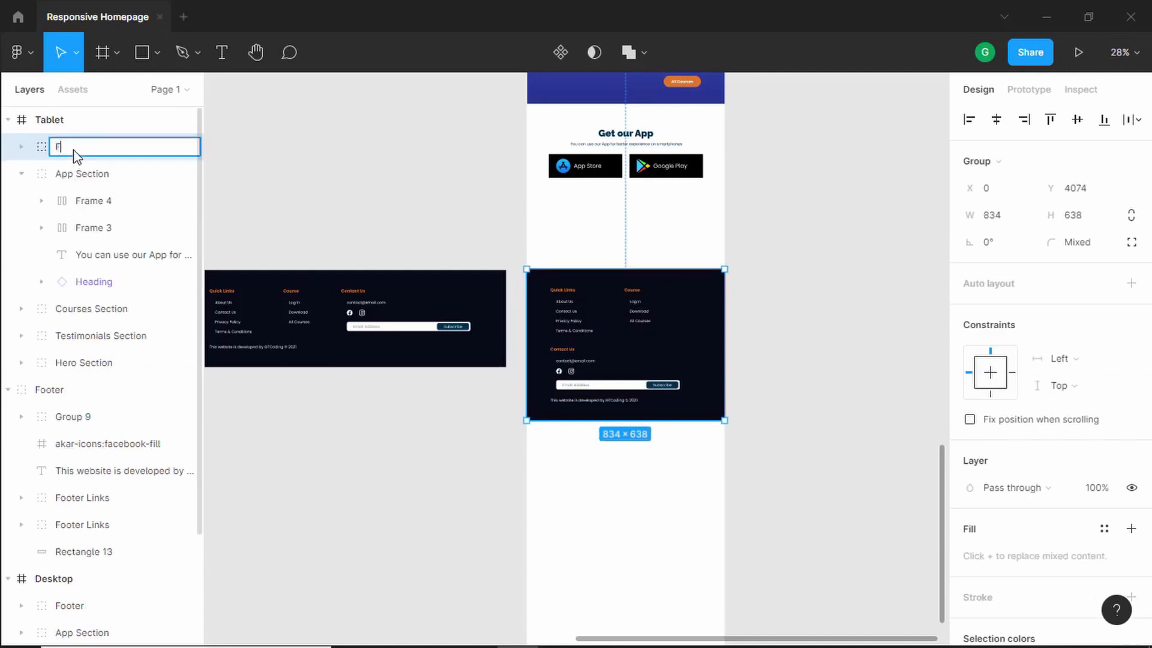
pyautogui.write('ooter')
pyautogui.press('Return')
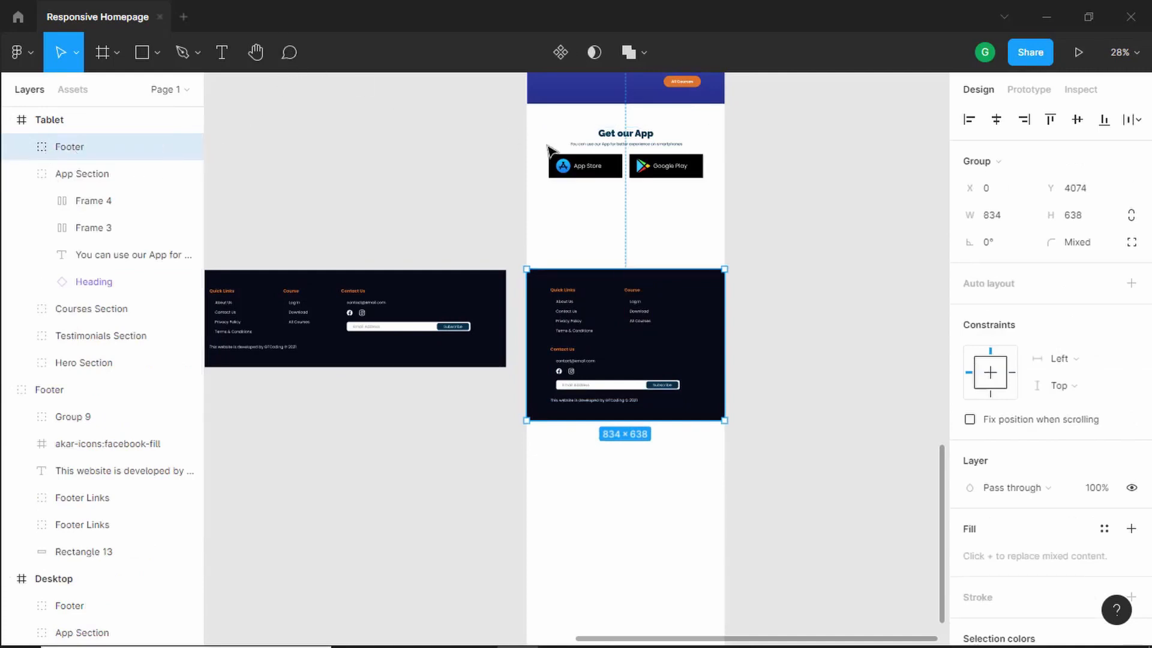
# - Move the tablet Footer group up closer beneath the App Section
pyautogui.scroll(5, 644, 171)
pyautogui.press('alt')
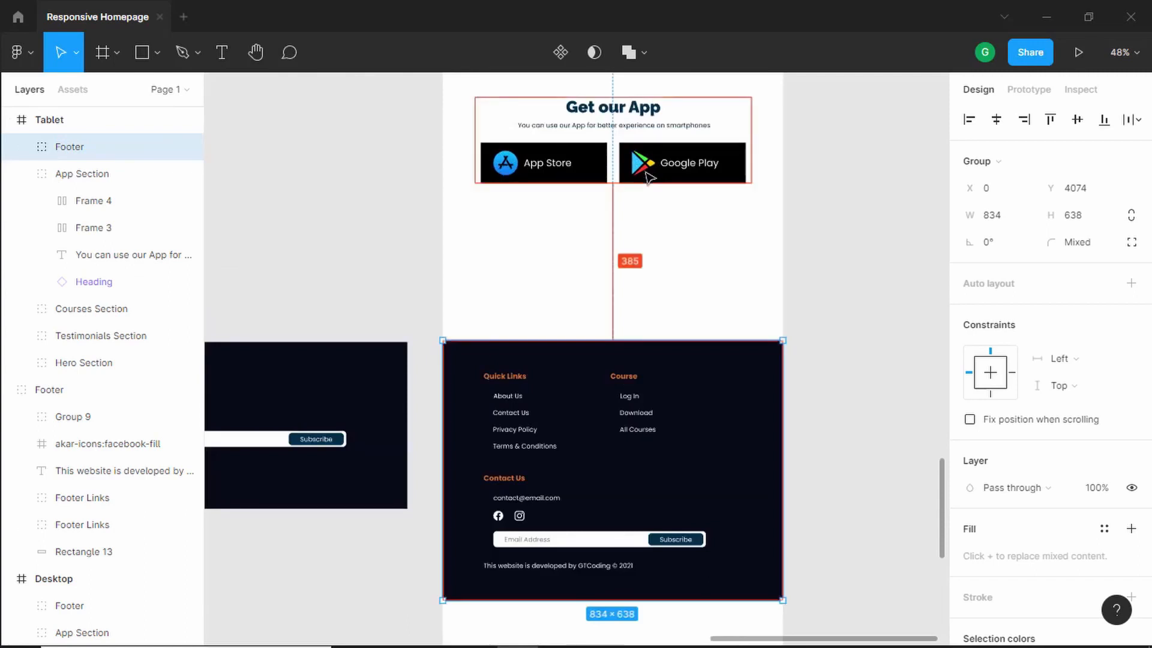
pyautogui.hotkey('shift', 'Up')
pyautogui.hotkey('shift', 'Up')
pyautogui.hotkey('shift', 'Up')
pyautogui.hotkey('shift', 'Up')
pyautogui.hotkey('shift', 'Up')
pyautogui.hotkey('shift', 'Up')
pyautogui.hotkey('shift', 'Up')
pyautogui.hotkey('shift', 'Up')
pyautogui.hotkey('shift', 'Up')
pyautogui.hotkey('shift', 'Up')
pyautogui.hotkey('shift', 'Up')
pyautogui.hotkey('shift', 'Up')
pyautogui.hotkey('shift', 'Up')
pyautogui.hotkey('shift', 'Up')
pyautogui.hotkey('shift', 'Up')
pyautogui.hotkey('shift', 'Up')
pyautogui.hotkey('shift', 'Up')
pyautogui.hotkey('shift', 'Up')
pyautogui.hotkey('shift', 'Up')
pyautogui.hotkey('shift', 'Up')
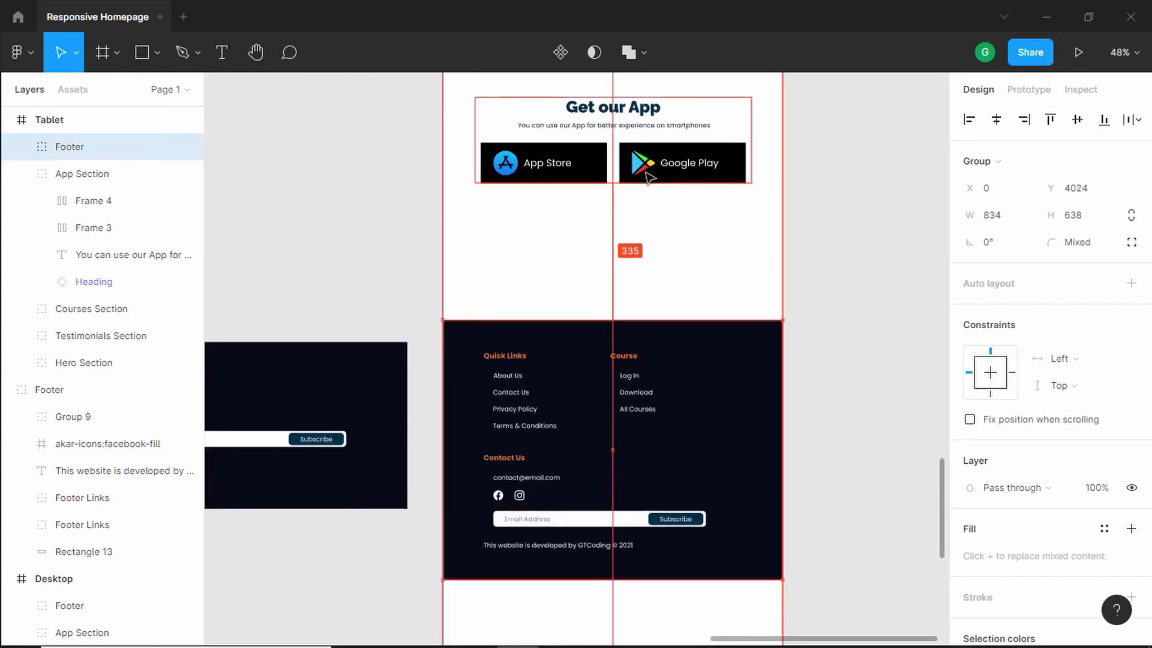
pyautogui.press('Up')
pyautogui.press('Up')
pyautogui.press('Up')
pyautogui.press('Up')
pyautogui.press('Up')
pyautogui.press('Up')
pyautogui.press('Up')
pyautogui.press('Up')
pyautogui.press('Up')
pyautogui.press('Up')
pyautogui.press('Up')
pyautogui.press('Up')
pyautogui.press('Up')
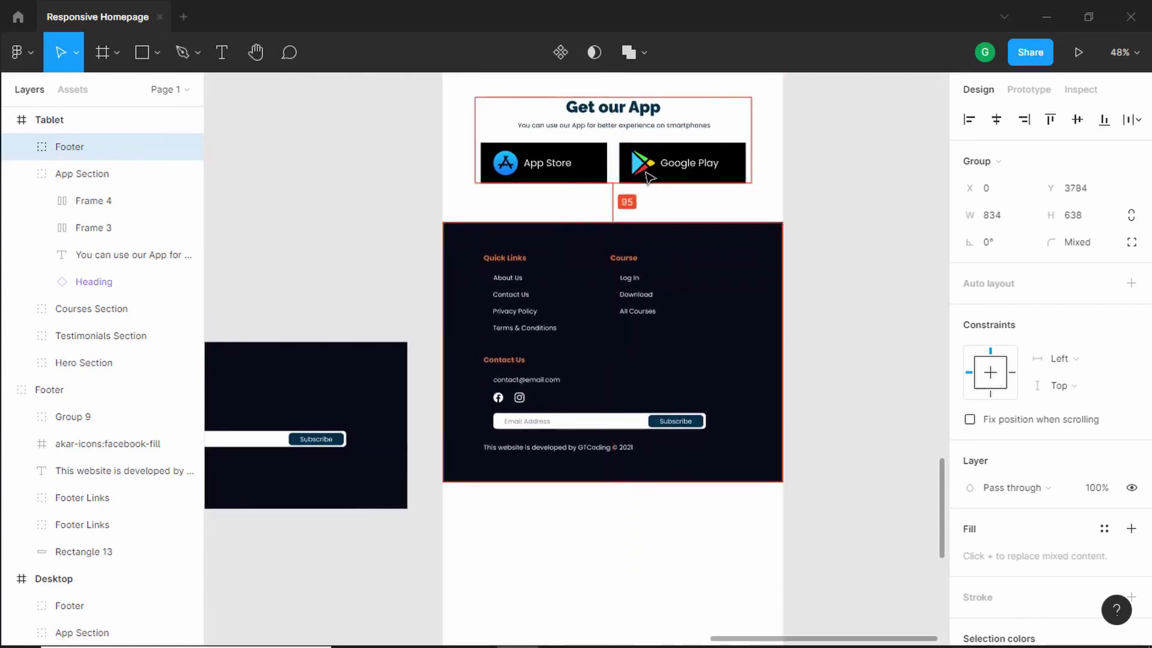
pyautogui.press('Up')
pyautogui.press('Up')
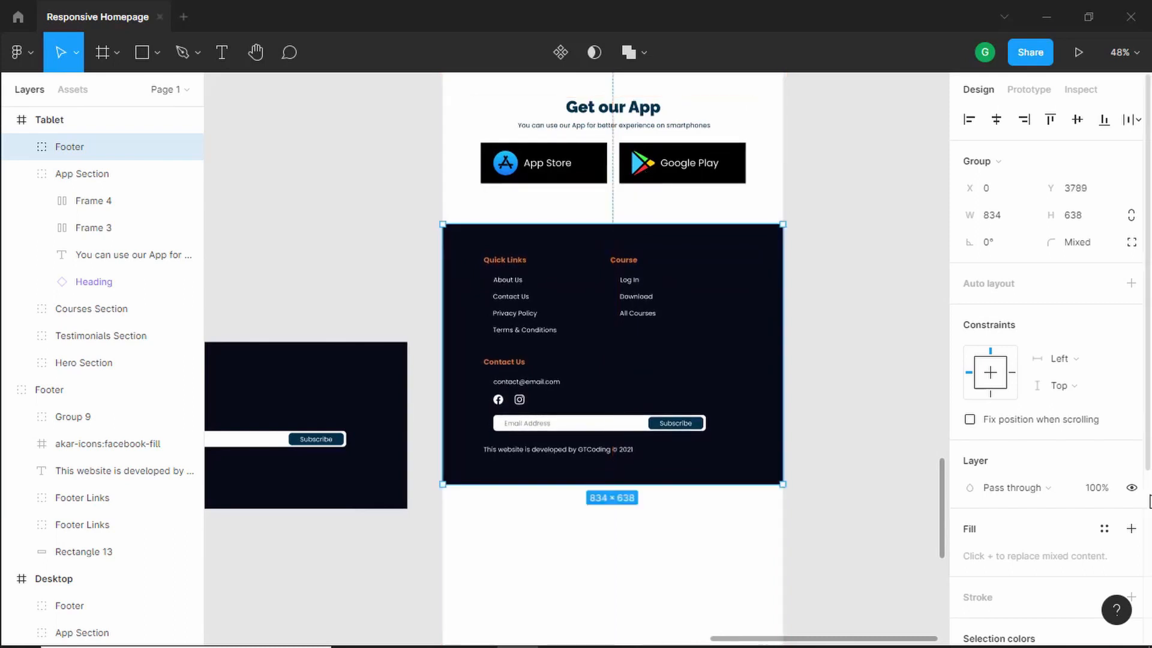
# - Delete the leftover desktop footer copy beside the tablet frame
pyautogui.click(855, 391)
pyautogui.scroll(-5, 856, 390)
pyautogui.click(594, 398)
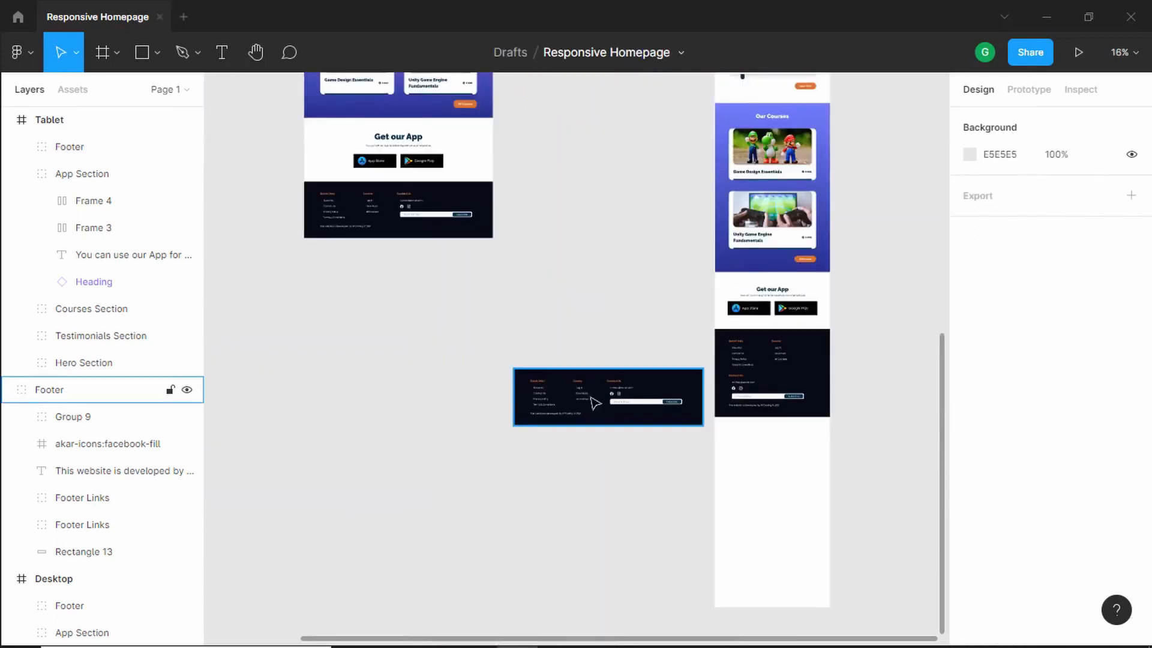
pyautogui.press('Delete')
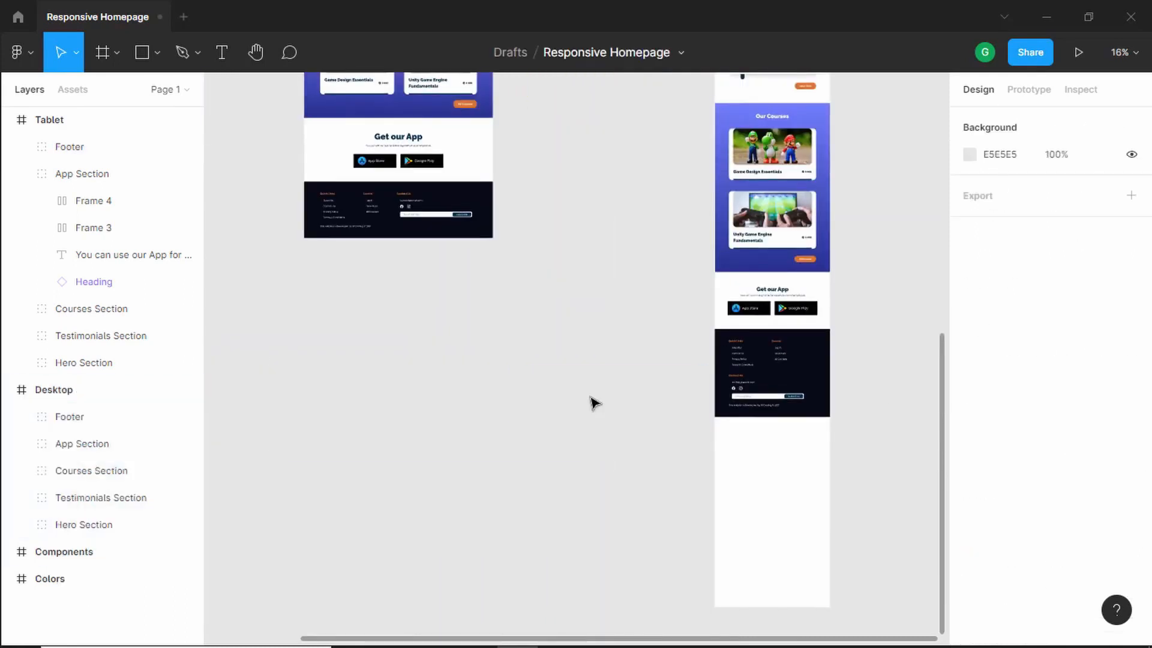
pyautogui.scroll(5, 892, 404)
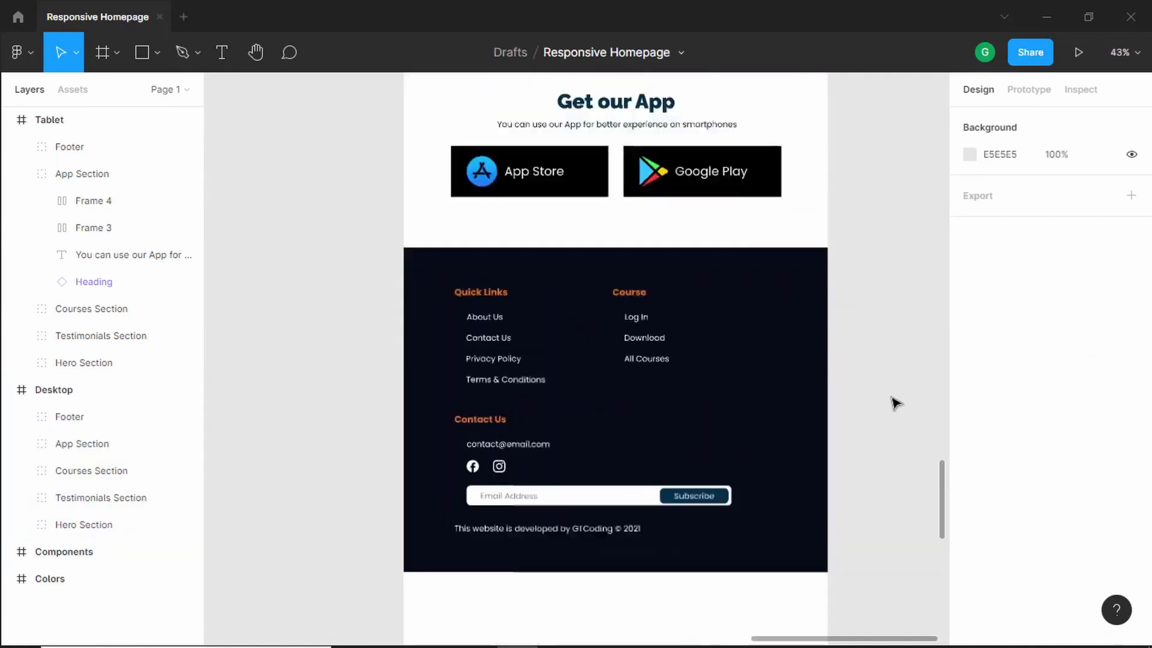
# - Resize the Tablet frame's height to about 4427 px so it ends just below the footer
pyautogui.scroll(-2, 892, 404)
pyautogui.scroll(-3, 894, 404)
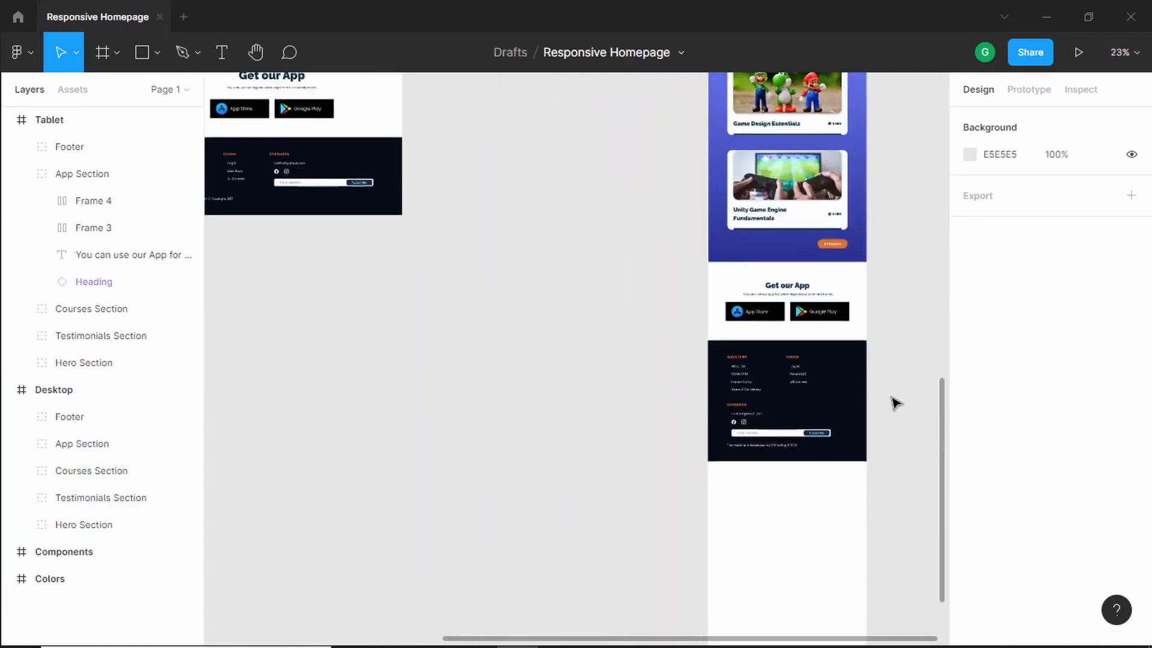
pyautogui.moveTo(895, 378); pyautogui.dragTo(780, 434)
pyautogui.scroll(-2, 814, 403)
pyautogui.scroll(2, 760, 517)
pyautogui.click(744, 540)
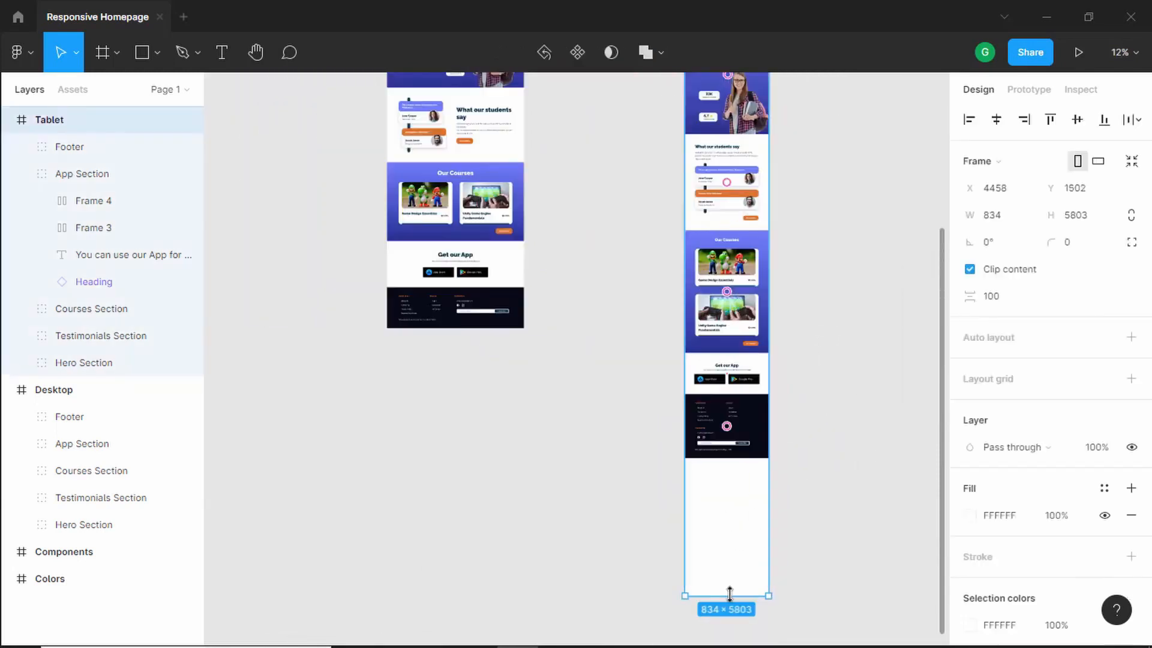
pyautogui.moveTo(730, 594); pyautogui.dragTo(739, 489)
pyautogui.moveTo(739, 489); pyautogui.dragTo(738, 458)
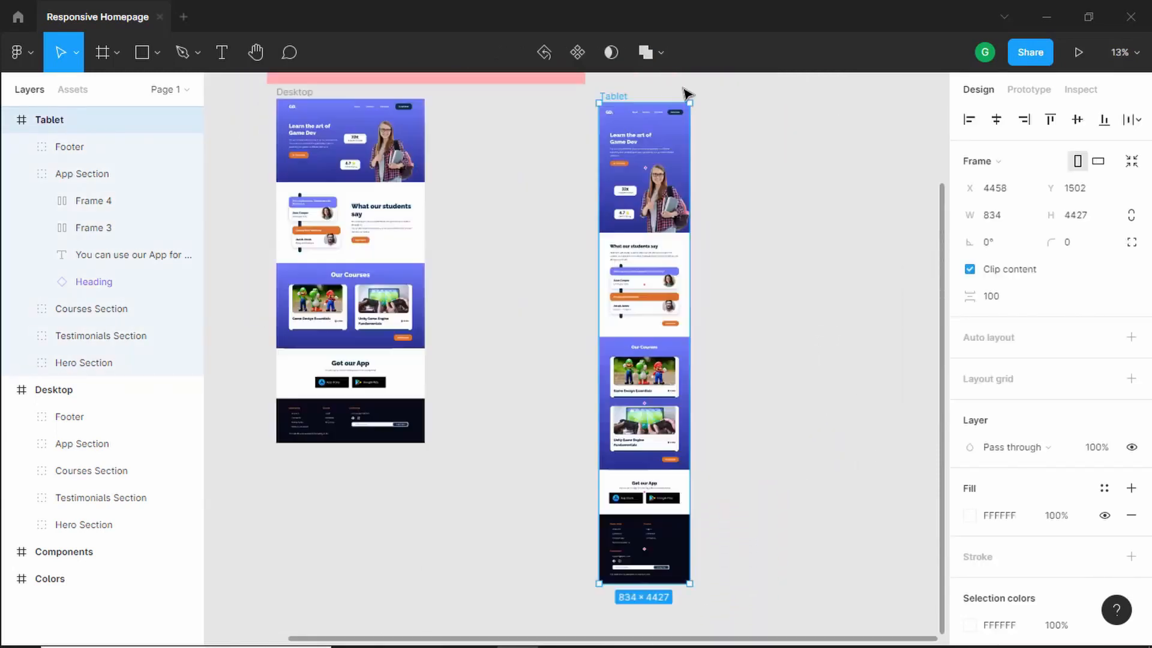
# - Move the Tablet frame closer beside the Desktop frame
pyautogui.moveTo(620, 103); pyautogui.dragTo(473, 95)
pyautogui.press('Escape')
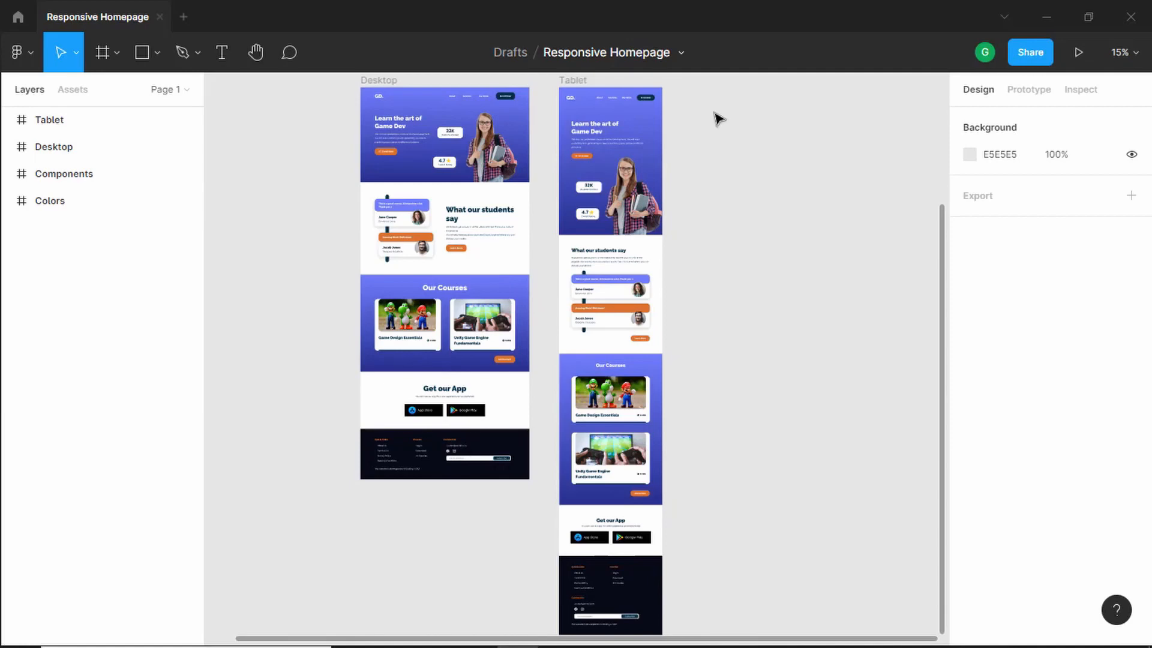
# - Review the Tablet frame layout section by section, from the hero to the footer
pyautogui.scroll(10, 719, 118)
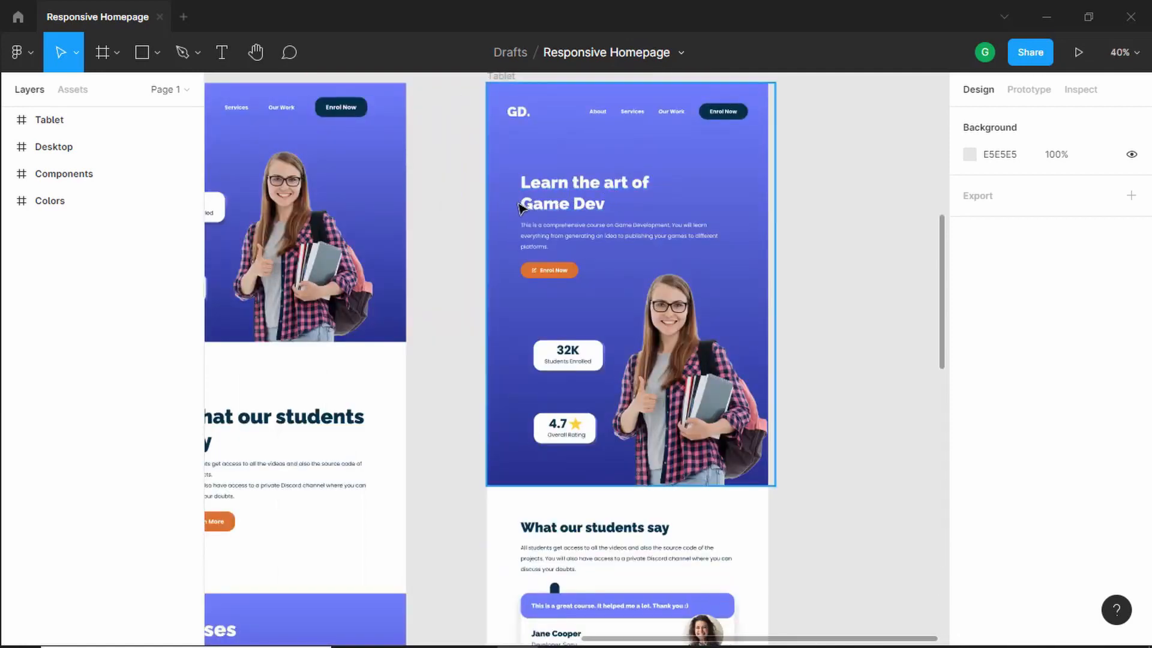
pyautogui.scroll(-2, 519, 207)
pyautogui.scroll(-2, 561, 241)
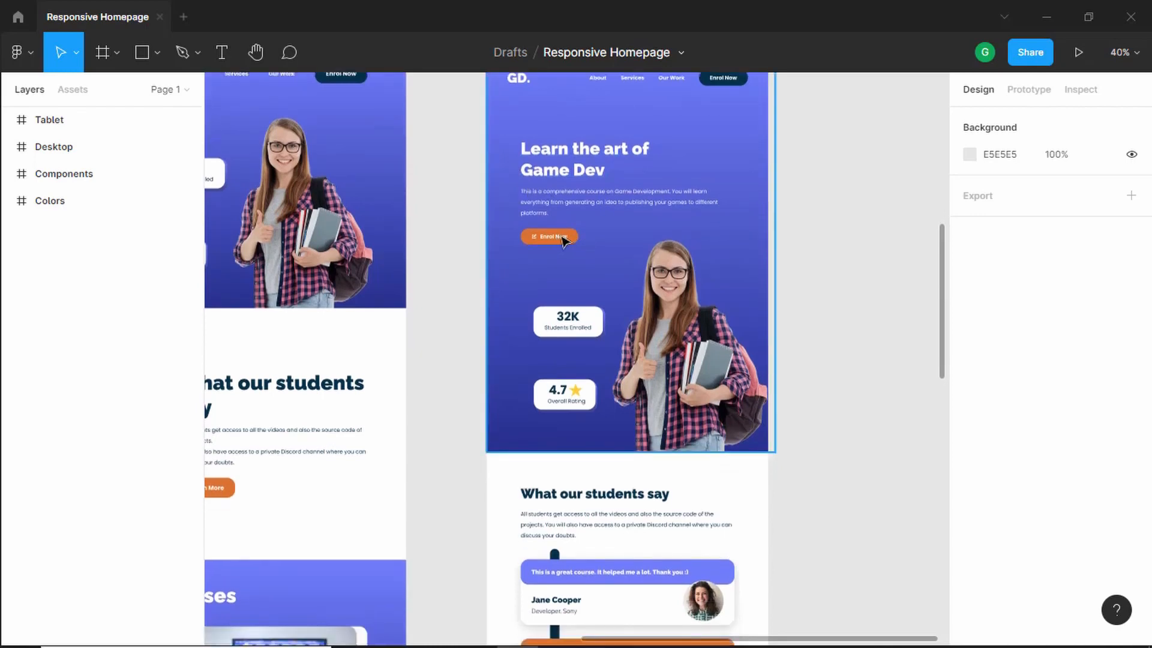
pyautogui.scroll(-15, 660, 312)
pyautogui.scroll(3, 690, 351)
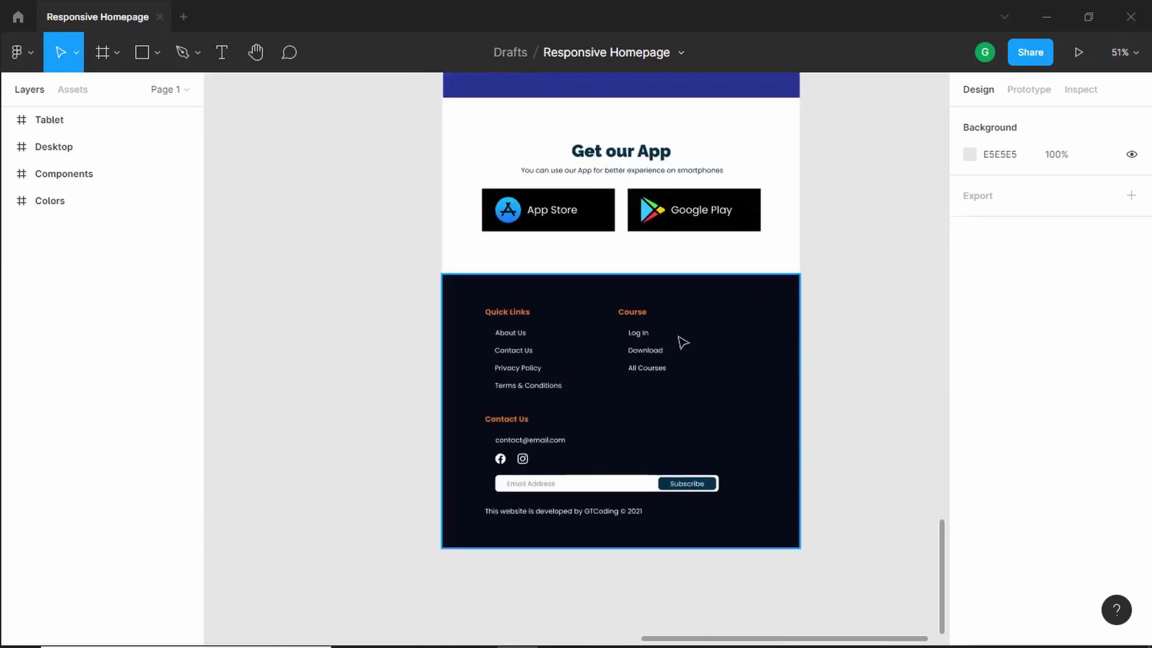
pyautogui.scroll(-5, 706, 336)
pyautogui.scroll(12, 768, 293)
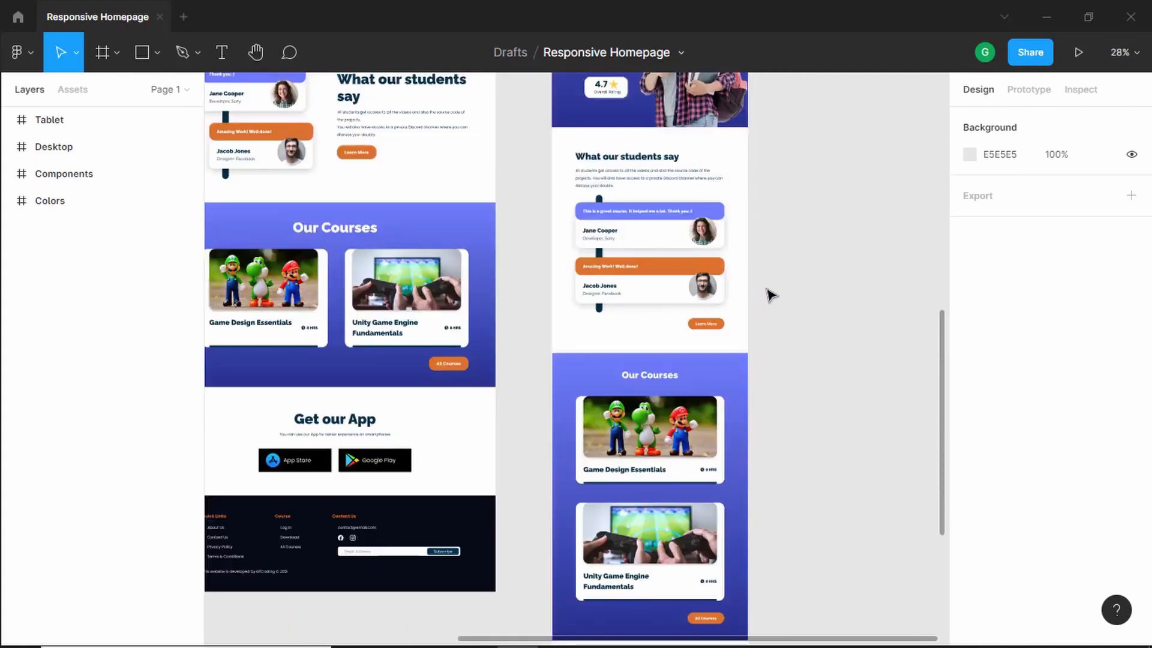
pyautogui.moveTo(840, 198); pyautogui.dragTo(685, 189)
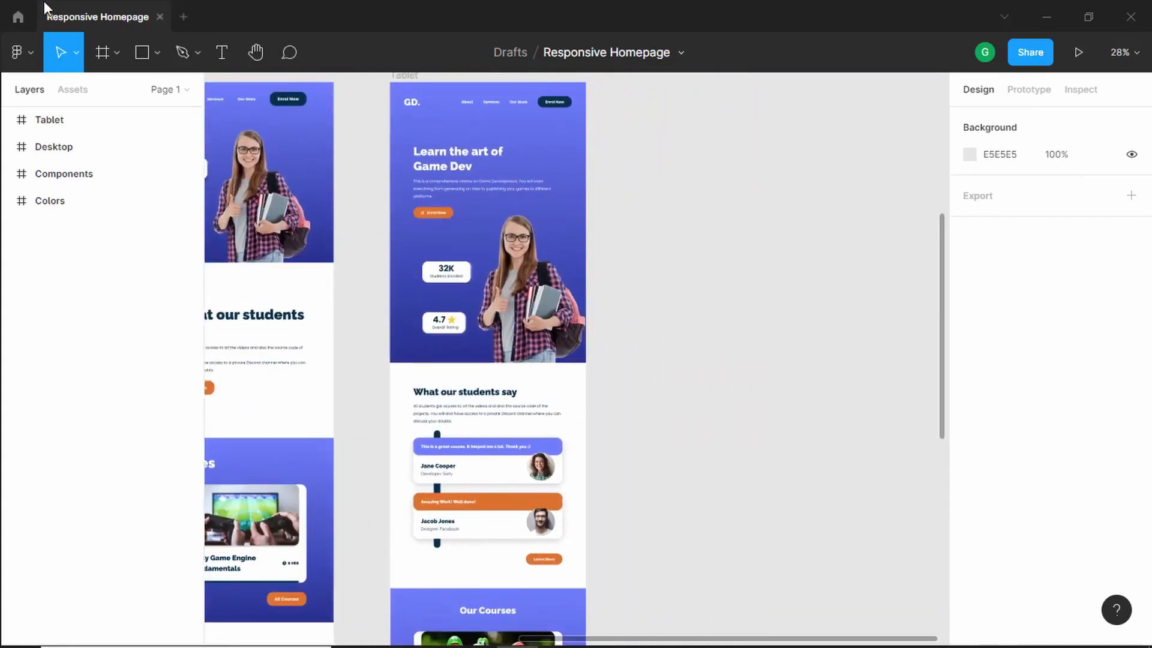
# - Create a new frame using the iPhone 11 Pro Max preset, 414 × 896
pyautogui.click(102, 52)
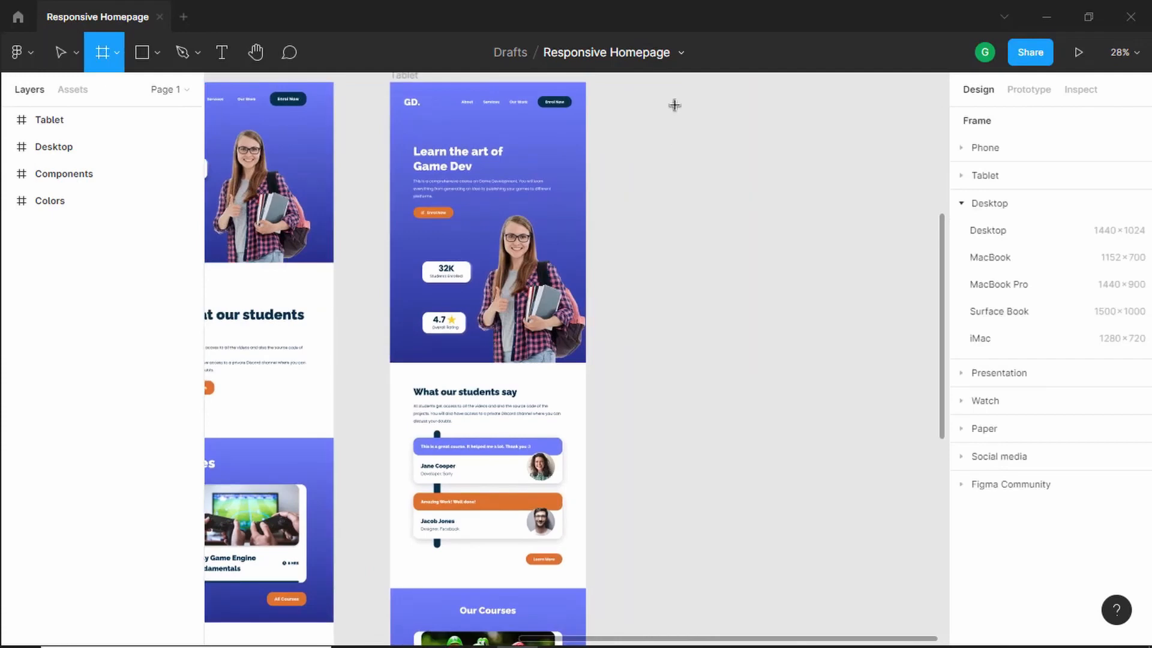
pyautogui.click(674, 104)
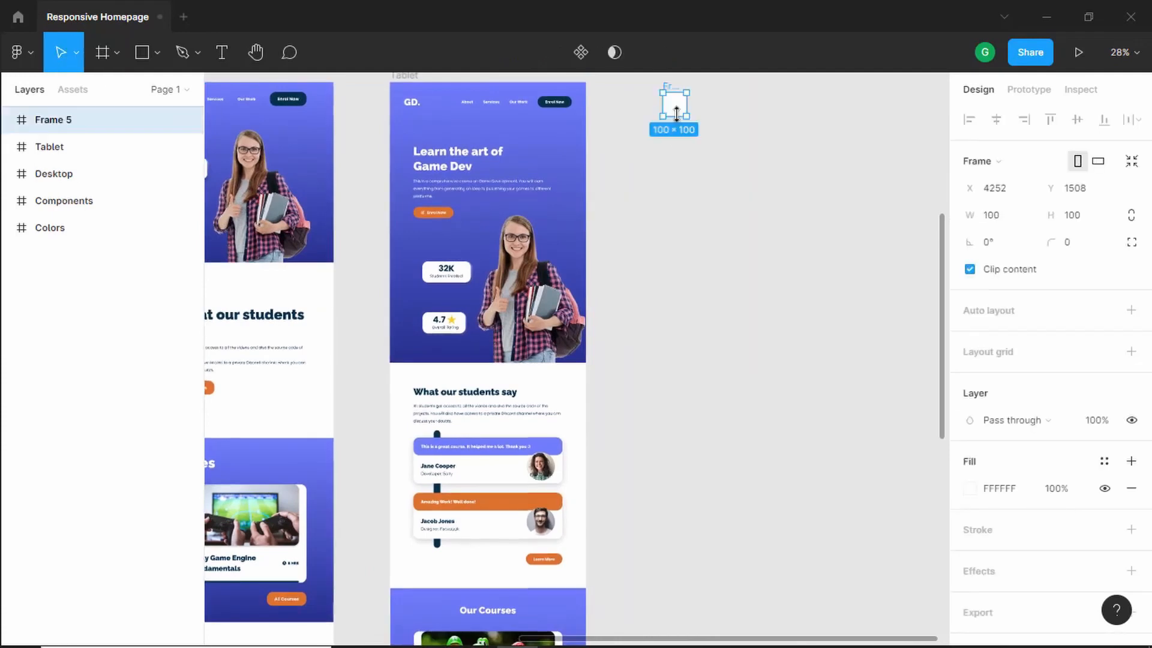
pyautogui.click(1025, 162)
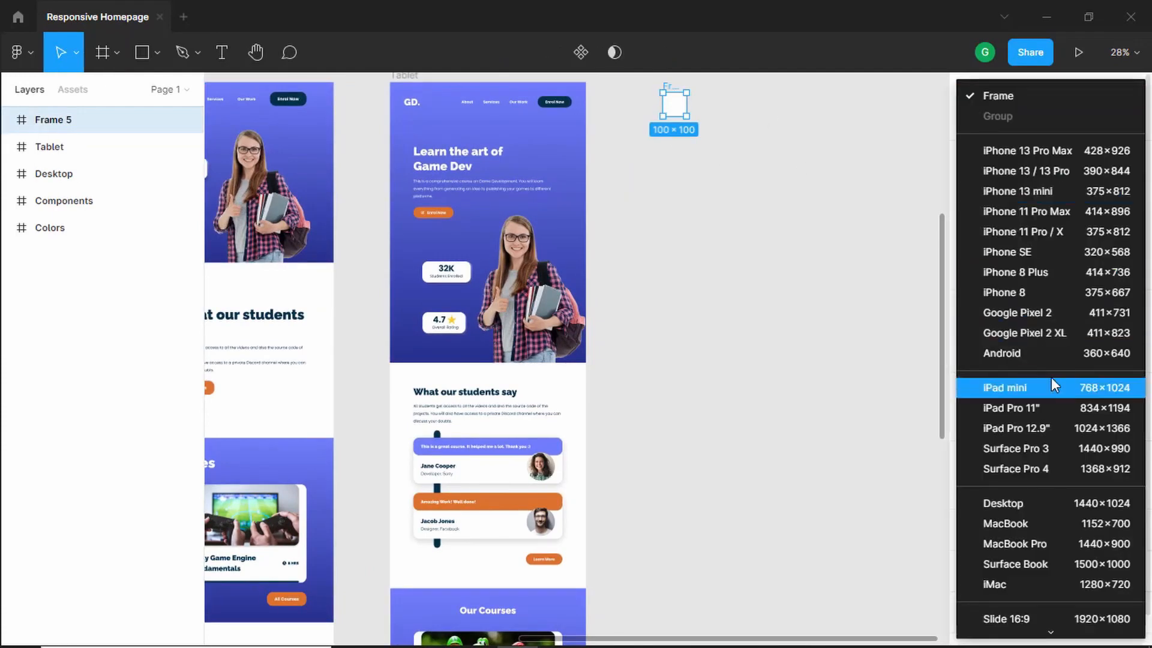
pyautogui.click(1053, 214)
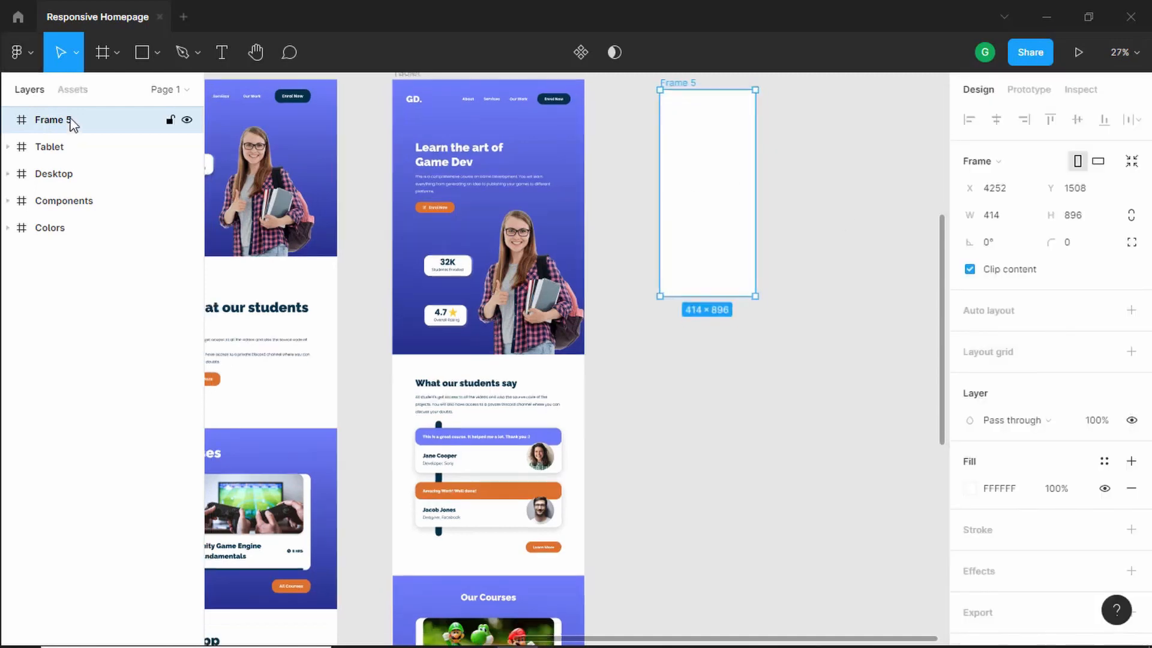
# - Rename the new frame Smartphone and move it further right of the Tablet frame
pyautogui.doubleClick(70, 121)
pyautogui.write('S')
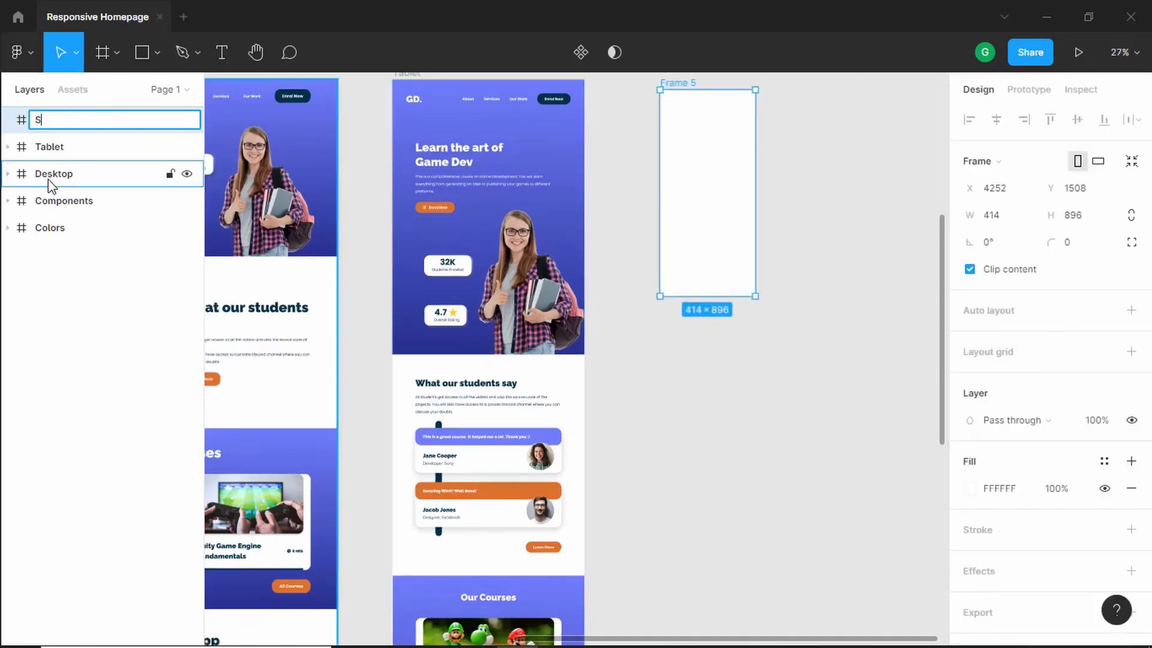
pyautogui.write('martphone')
pyautogui.press('Return')
pyautogui.moveTo(542, 113); pyautogui.dragTo(775, 119)
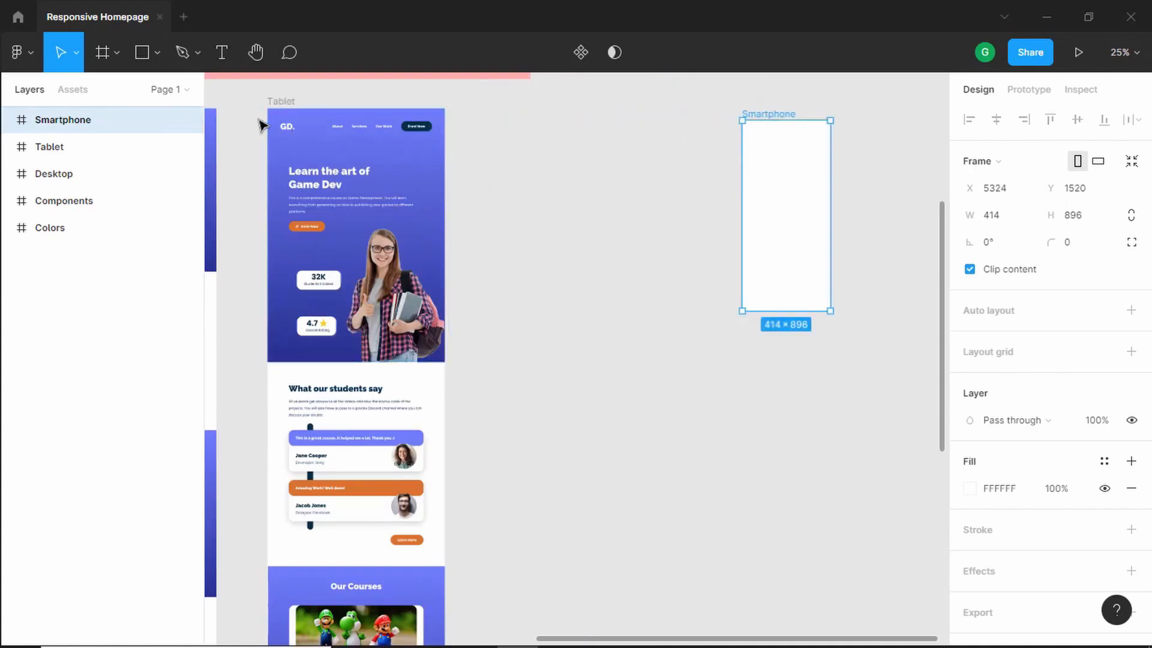
# - Duplicate the tablet Hero Section onto the canvas between the Tablet and Smartphone frames
pyautogui.click(8, 147)
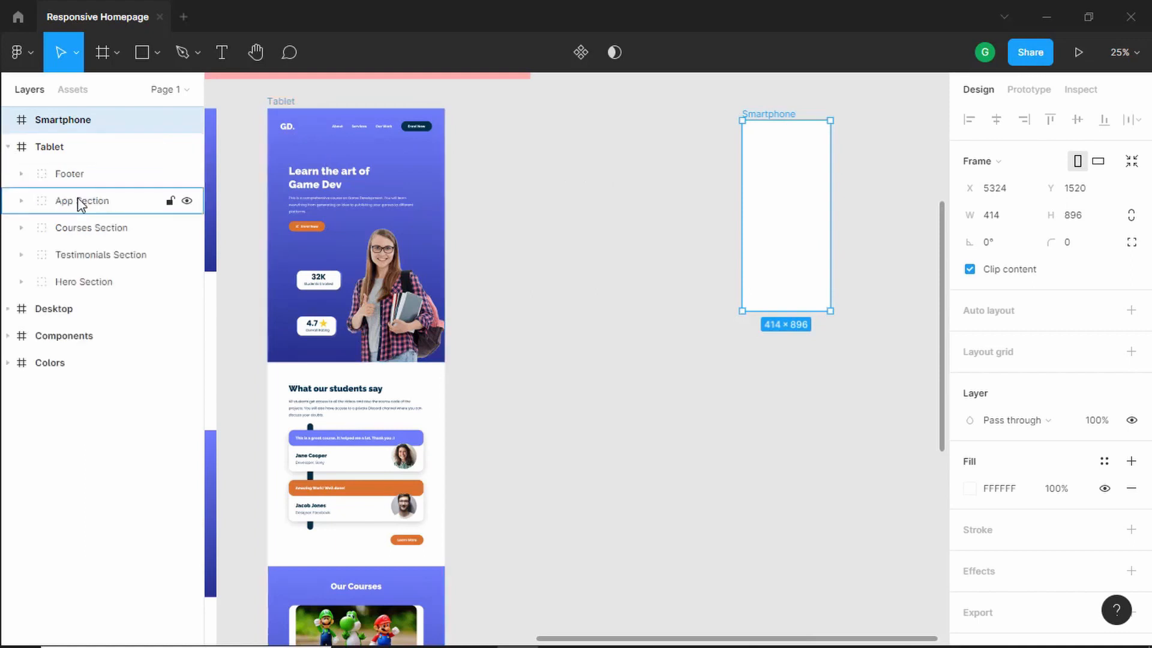
pyautogui.click(99, 281)
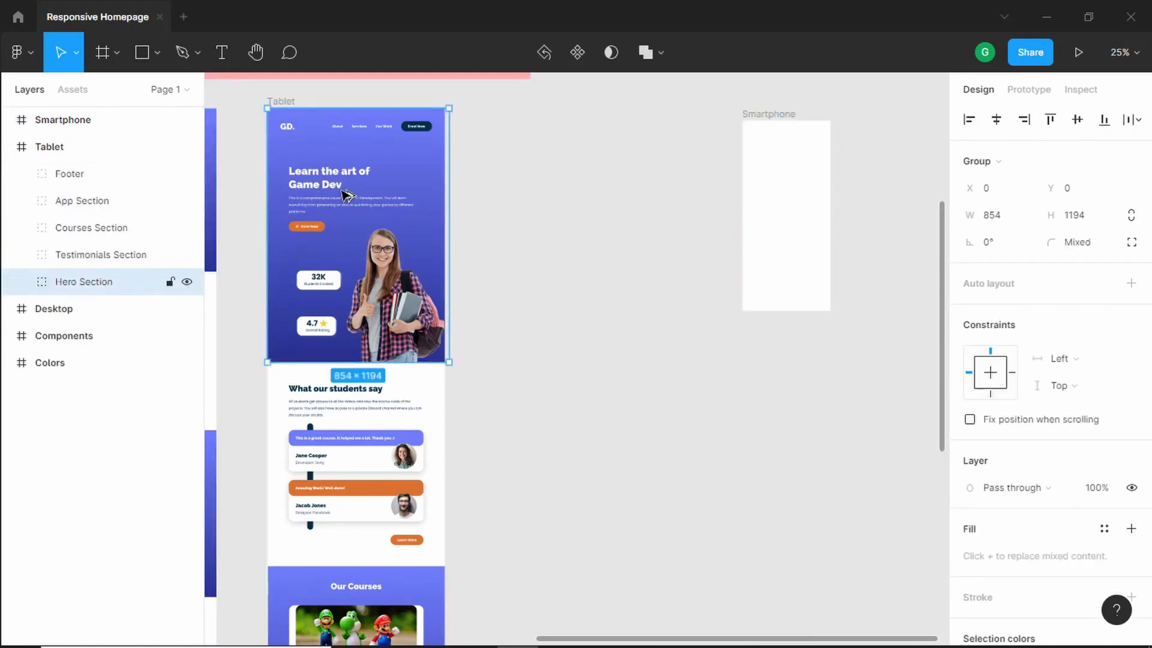
pyautogui.moveTo(327, 183); pyautogui.dragTo(586, 185)
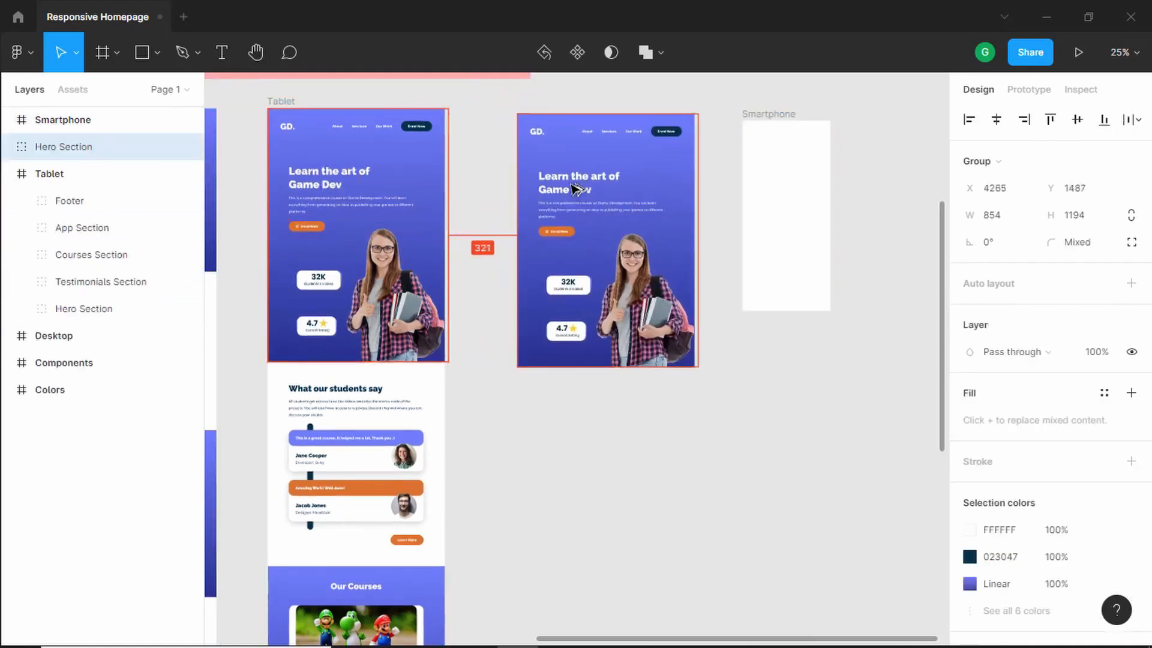
# - Move the copied hero background rectangle into the Smartphone frame and resize it to cover the whole frame
pyautogui.scroll(1, 841, 183)
pyautogui.scroll(2, 749, 186)
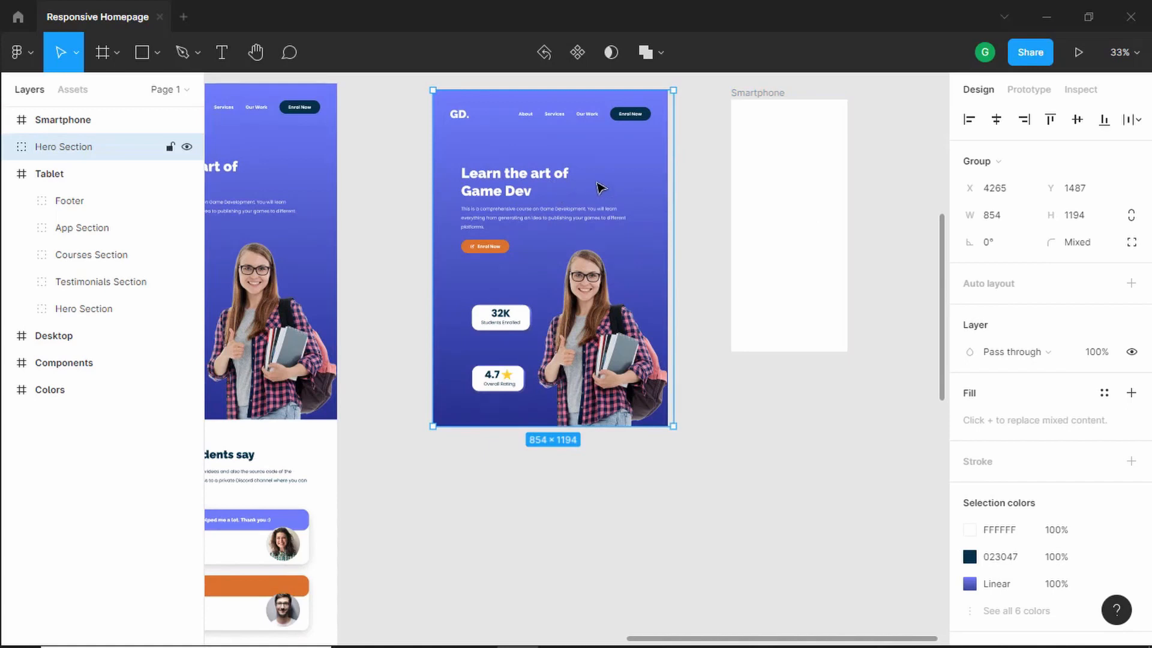
pyautogui.doubleClick(634, 171)
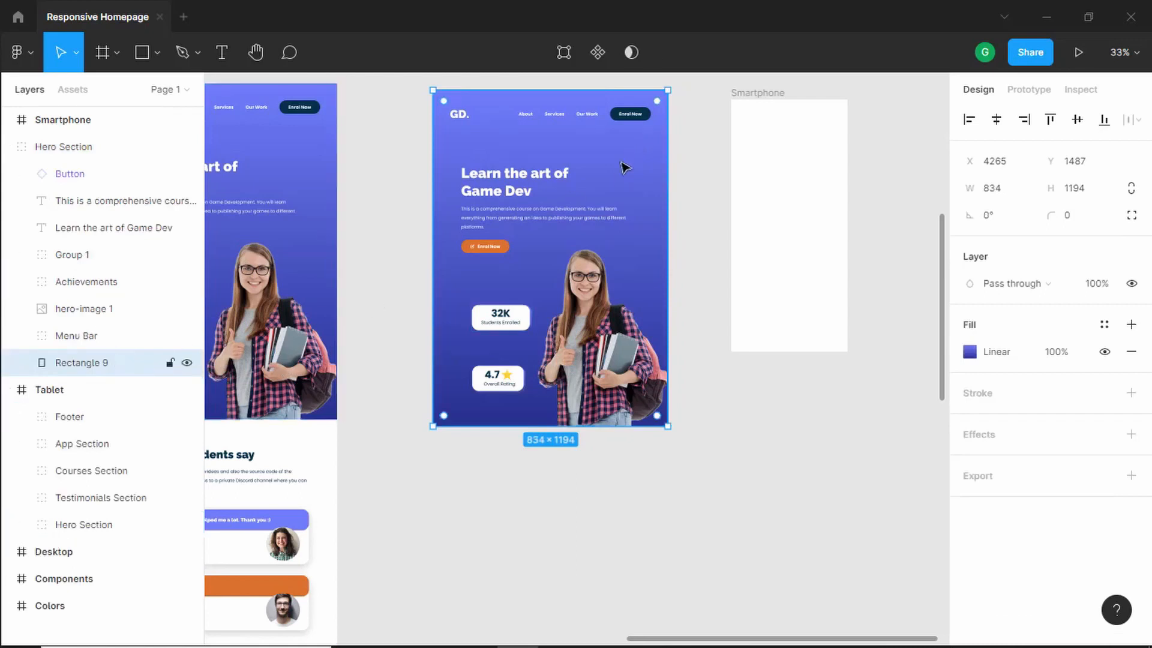
pyautogui.keyDown('alt'); pyautogui.moveTo(615, 176); pyautogui.dragTo(795, 181); pyautogui.keyUp('alt')
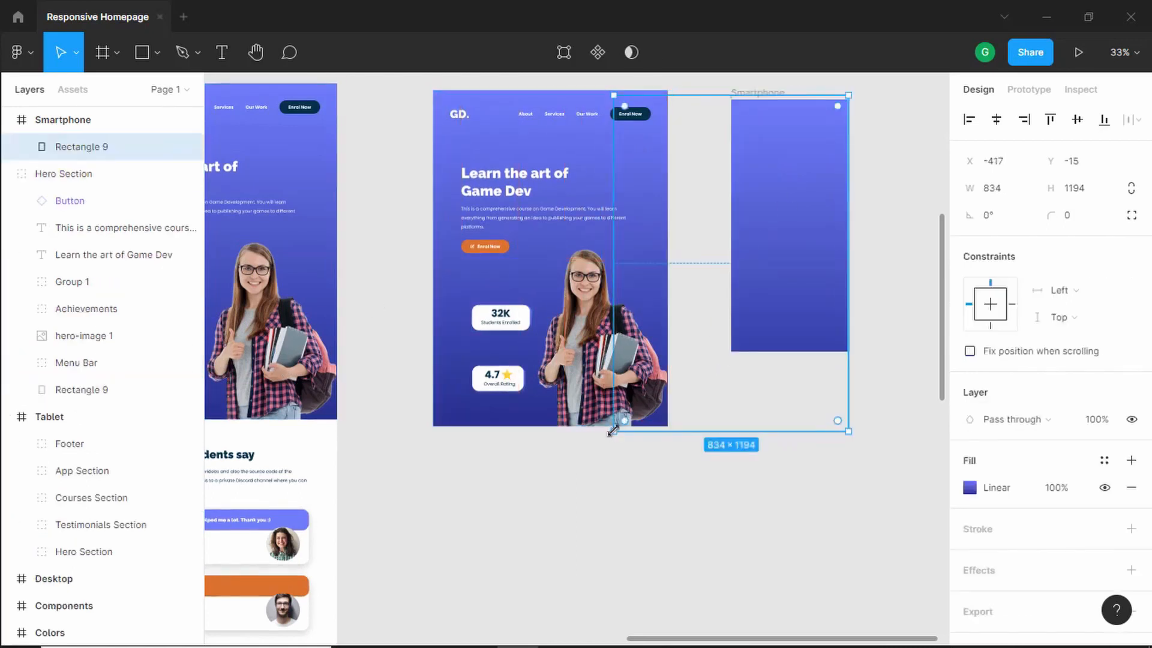
pyautogui.moveTo(613, 431); pyautogui.dragTo(725, 358)
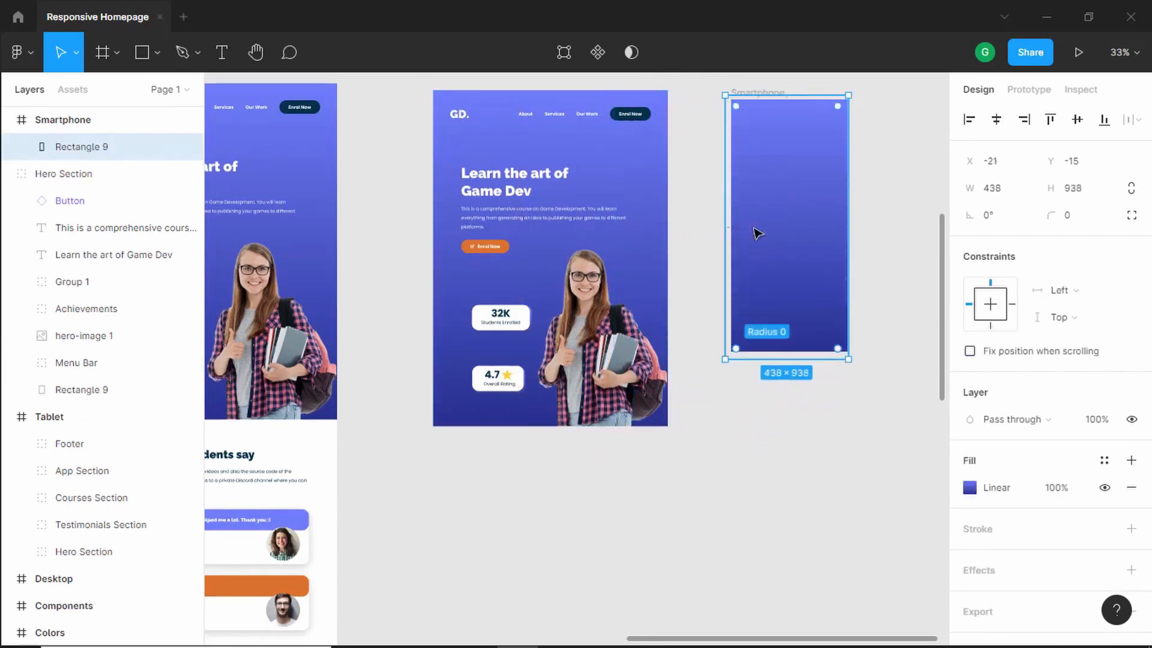
pyautogui.moveTo(725, 96); pyautogui.dragTo(730, 100)
pyautogui.click(707, 138)
# - Move the copied GD. logo into the top-left corner of the Smartphone frame
pyautogui.scroll(1, 744, 180)
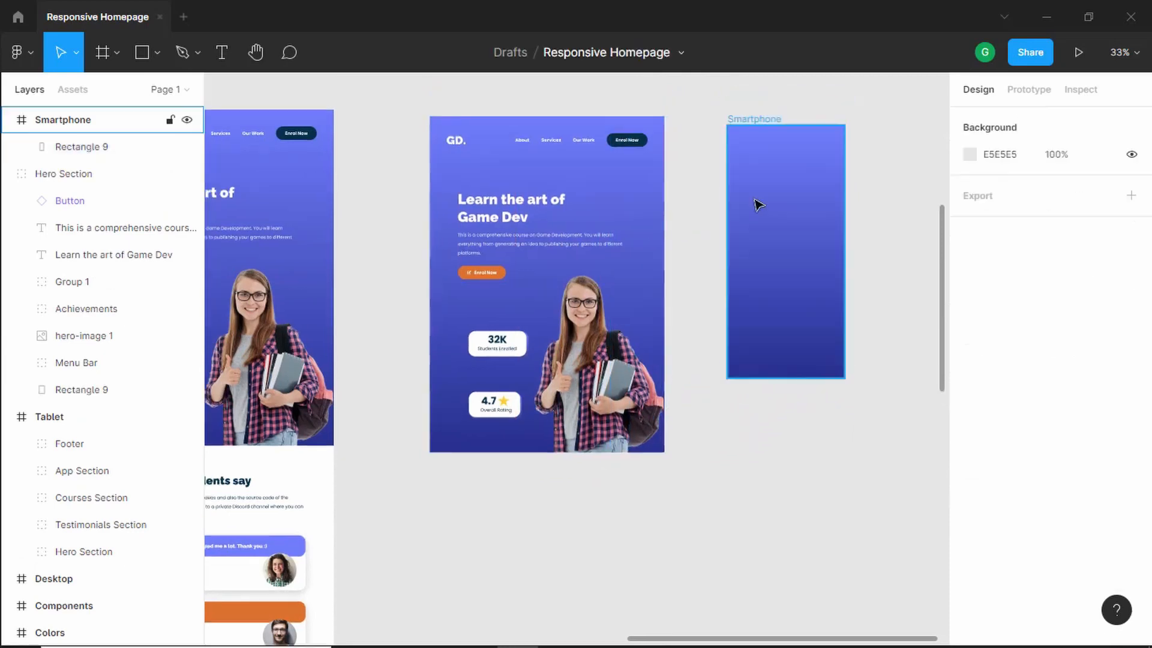
pyautogui.click(455, 146)
pyautogui.click(455, 145)
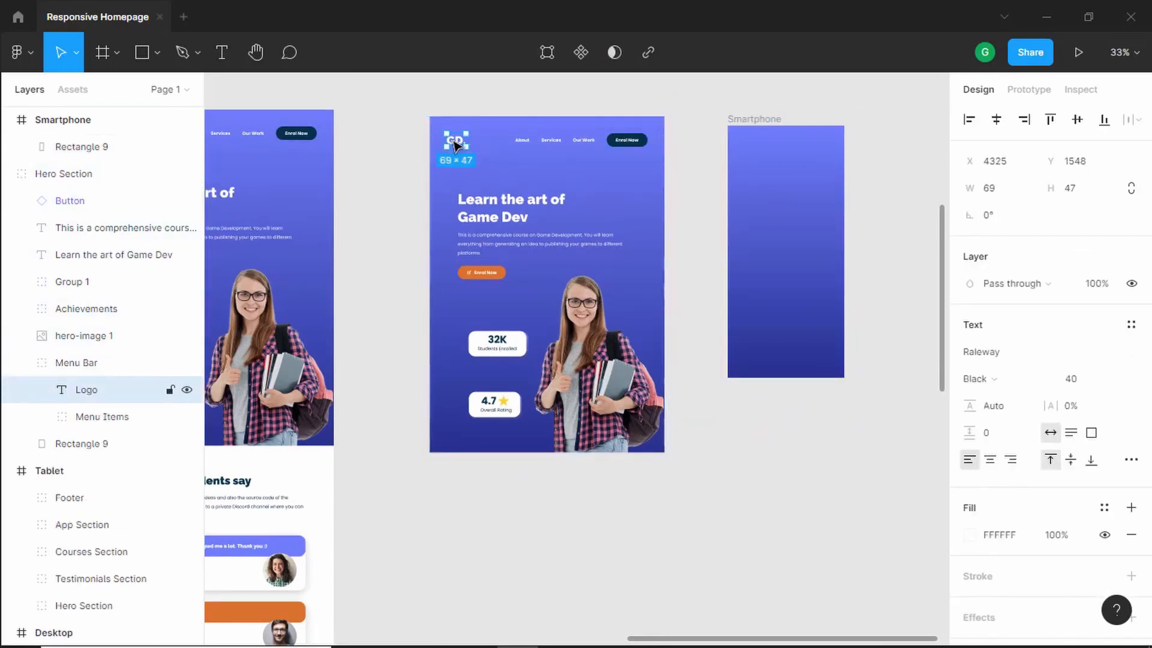
pyautogui.moveTo(455, 145); pyautogui.dragTo(749, 155)
pyautogui.scroll(2, 748, 170)
pyautogui.click(534, 149)
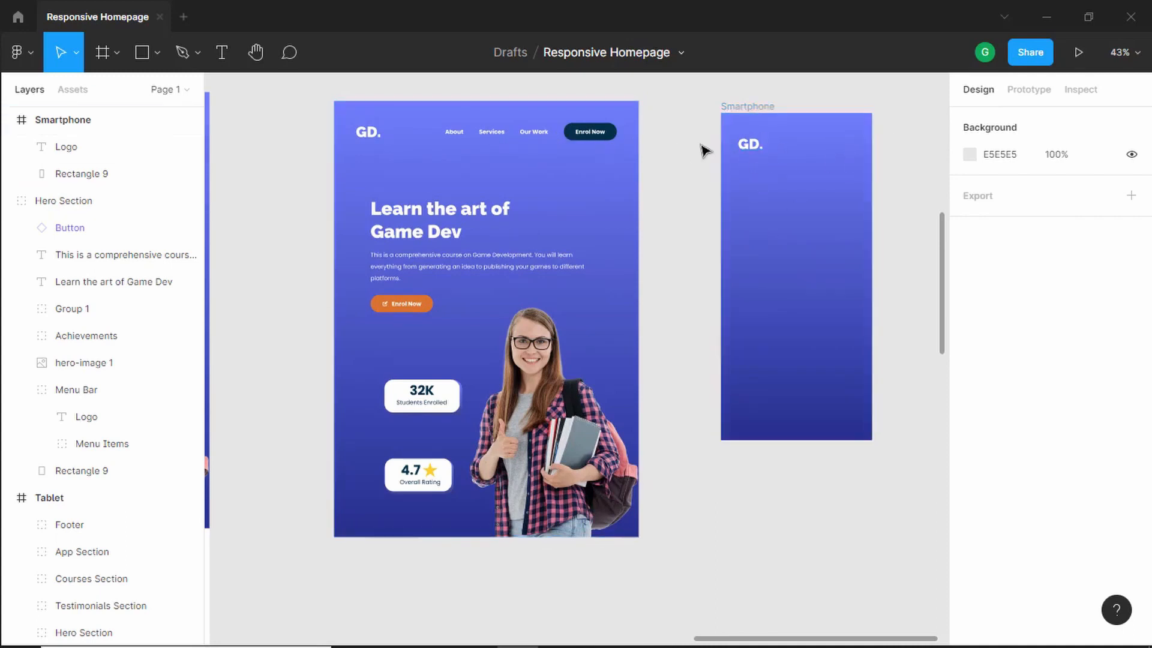
# - Insert a menu icon from the Heroicons plugin by searching for menu, then close the plugin
pyautogui.scroll(2, 779, 133)
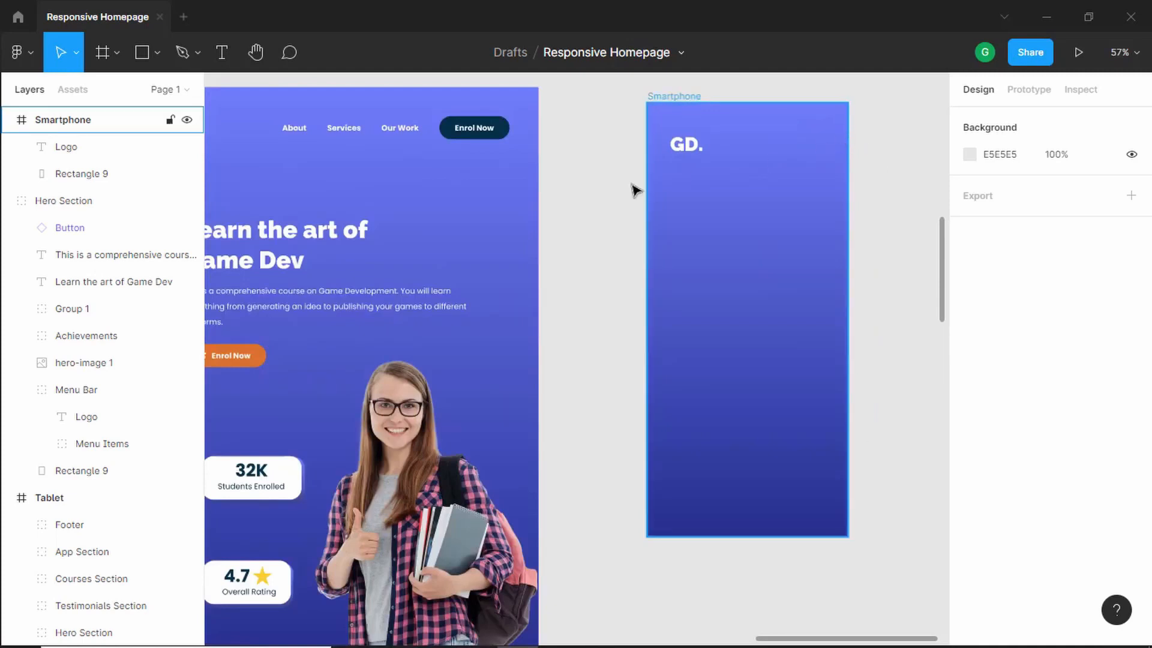
pyautogui.rightClick(622, 202)
pyautogui.moveTo(652, 313)
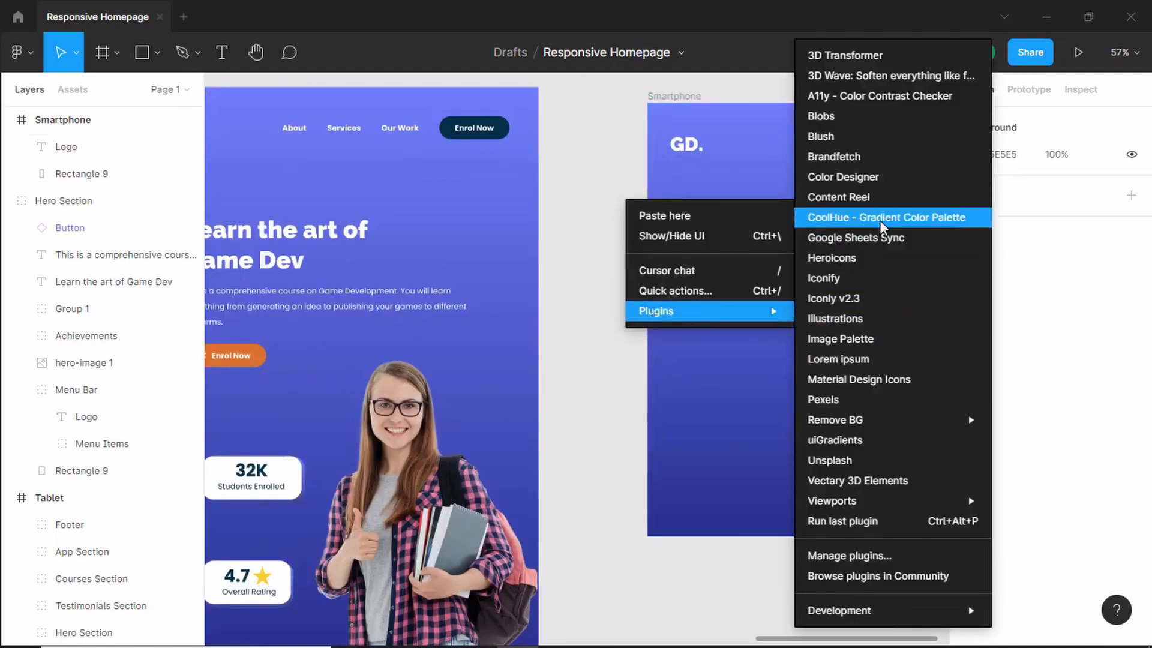
pyautogui.click(882, 259)
pyautogui.click(819, 193)
pyautogui.write('m')
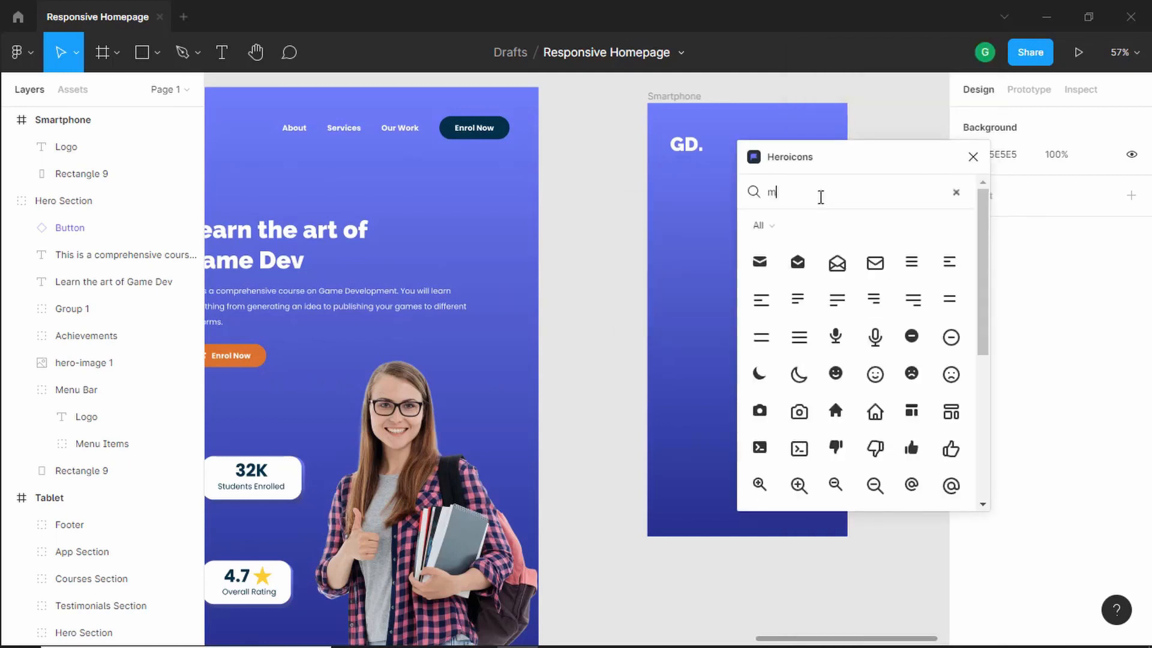
pyautogui.write('enu')
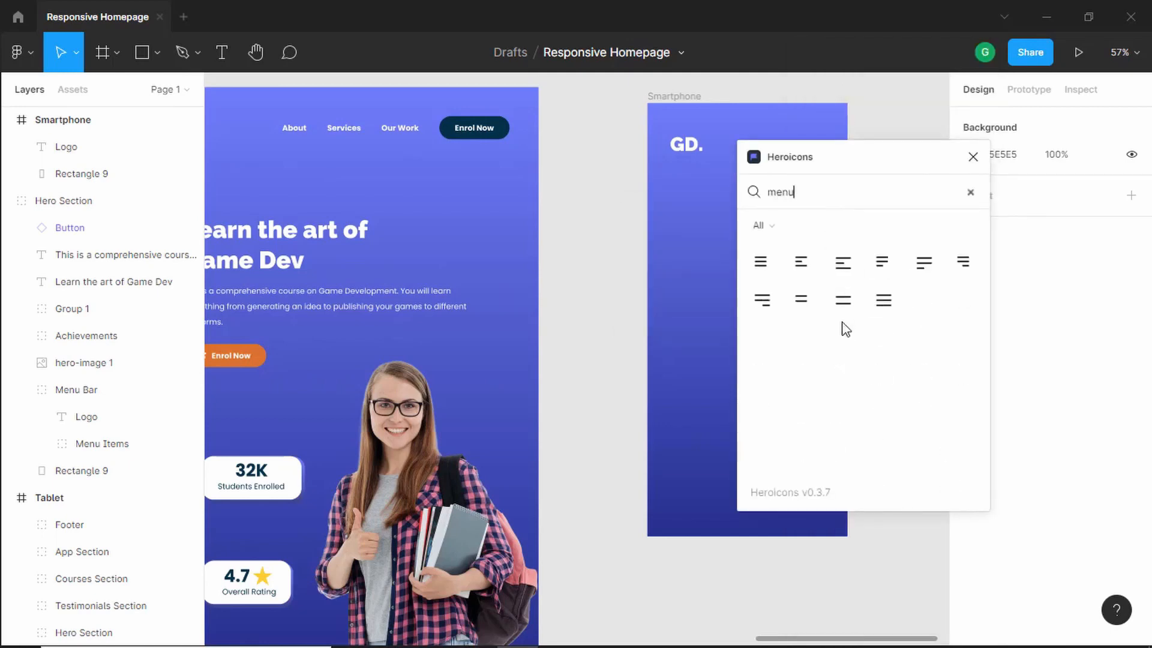
pyautogui.click(839, 309)
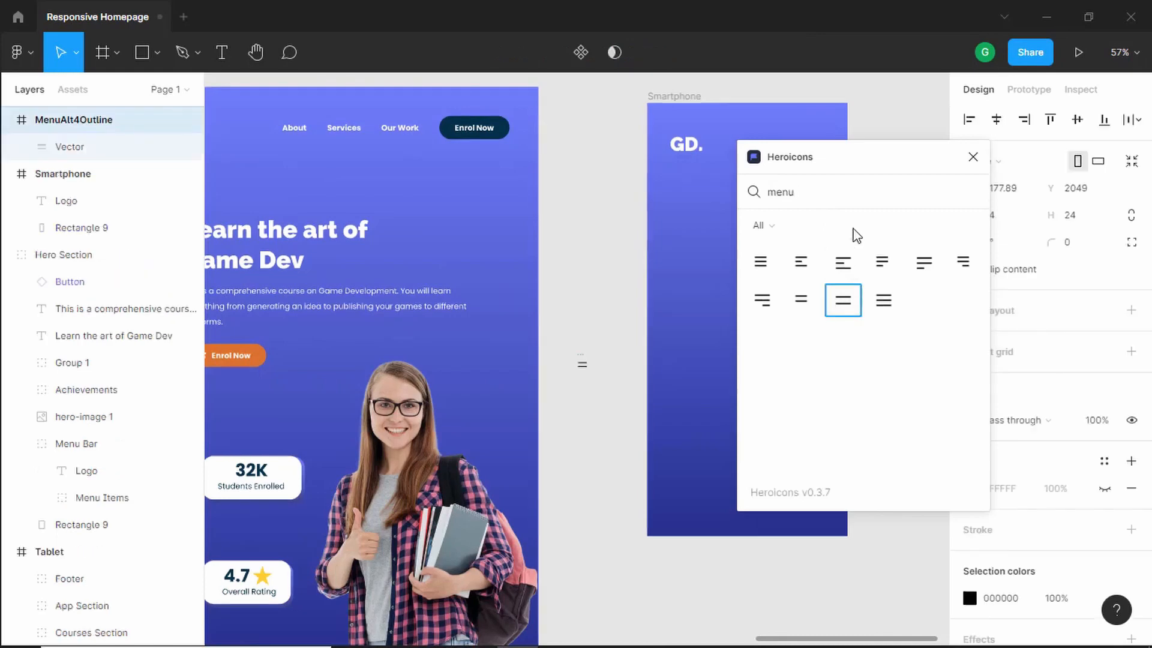
pyautogui.click(972, 157)
# - Move the menu icon into the Smartphone frame's top-right corner
pyautogui.scroll(2, 576, 359)
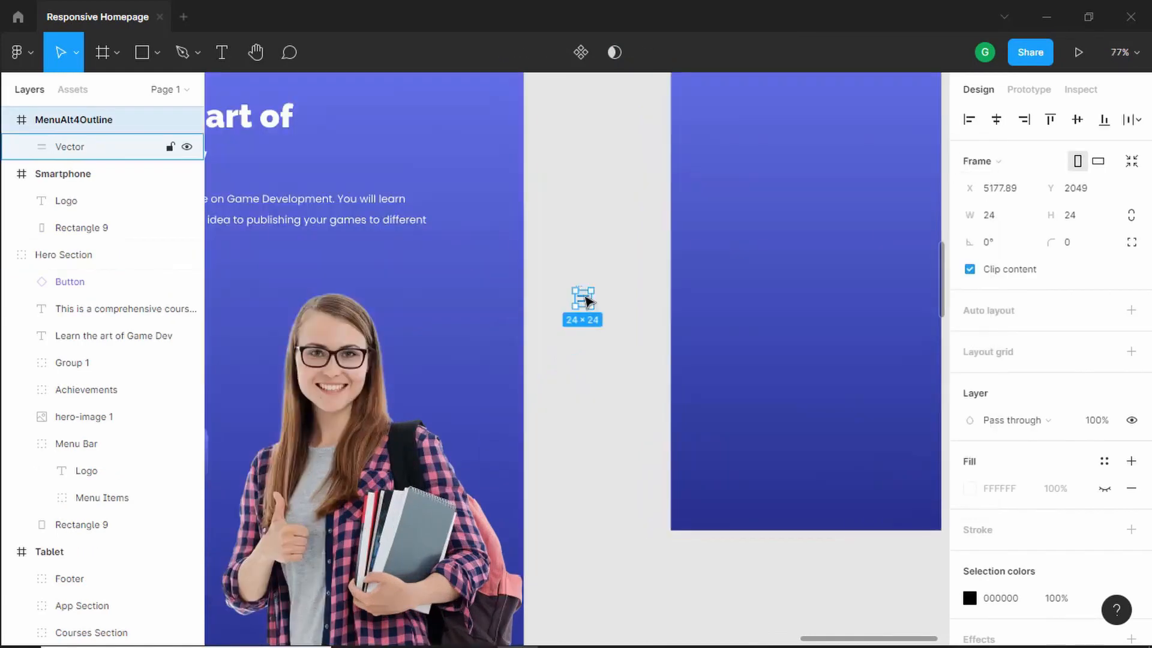
pyautogui.moveTo(586, 303); pyautogui.dragTo(860, 99)
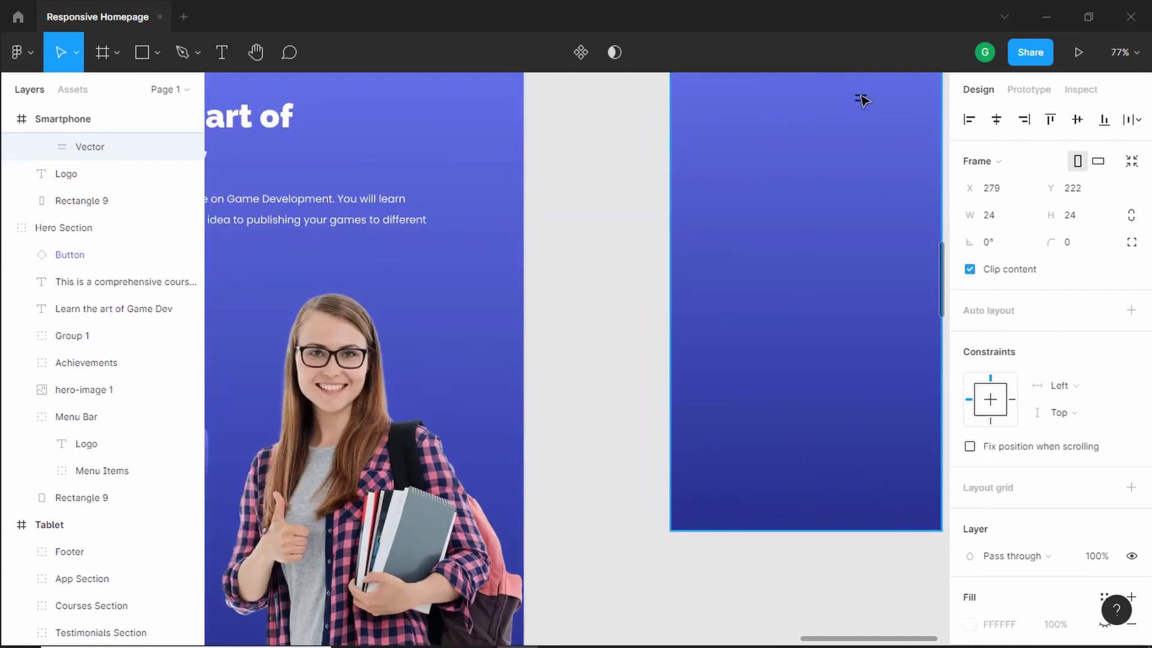
# - Set the GD. logo's font size to 36 in the Smartphone frame
pyautogui.scroll(5, 892, 248)
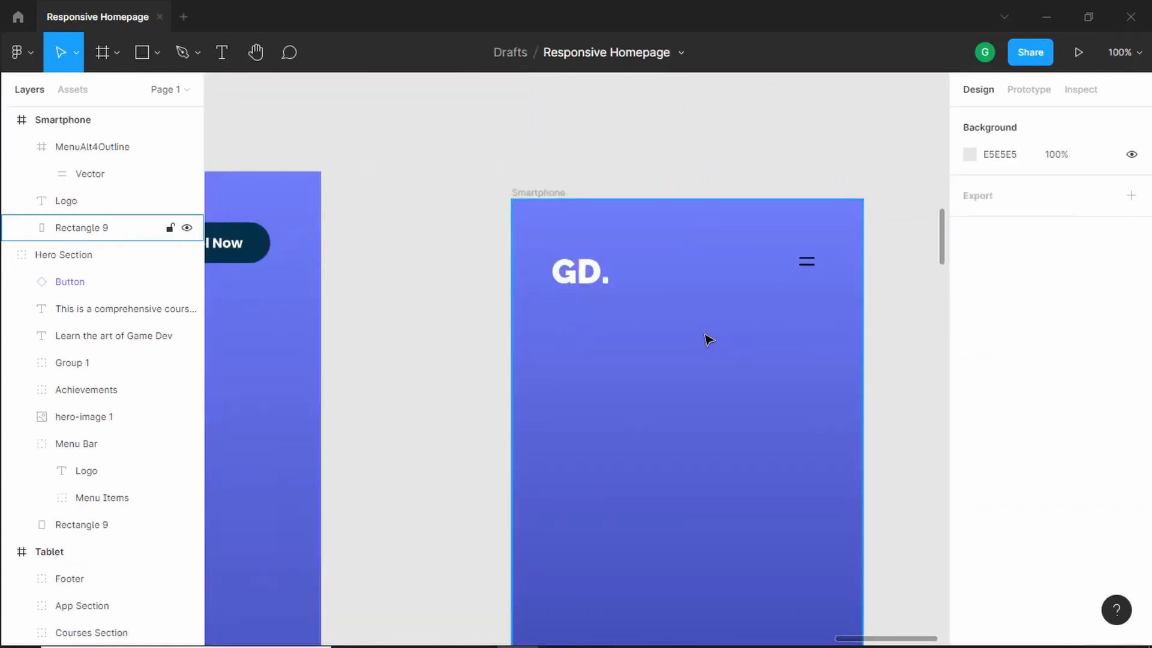
pyautogui.scroll(1, 708, 339)
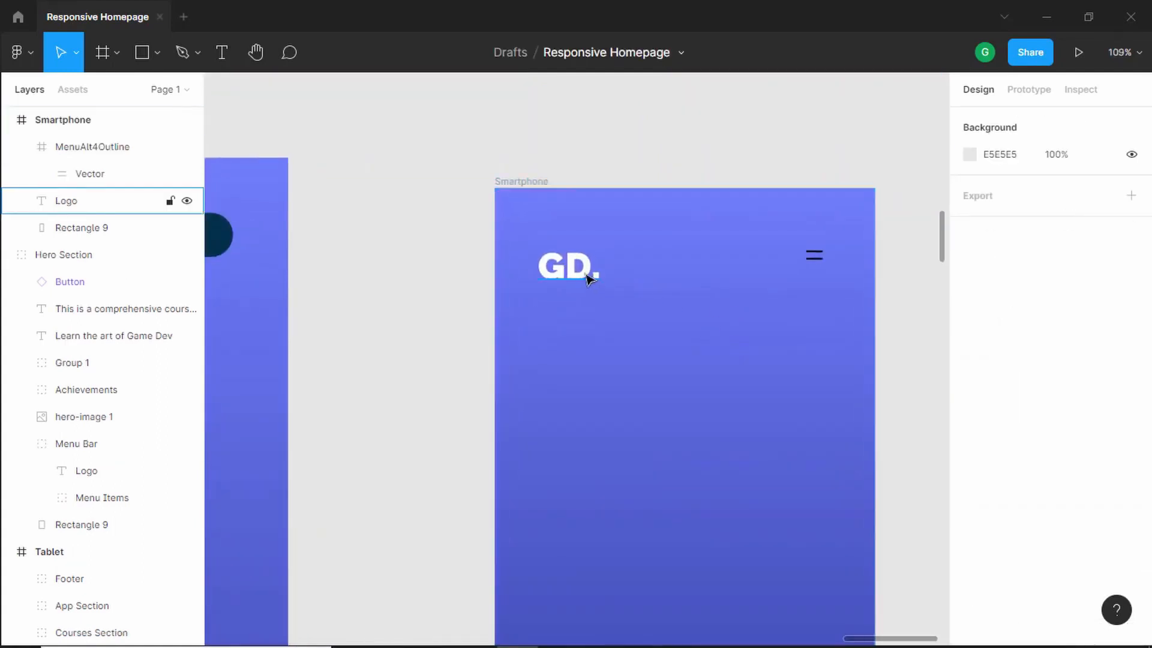
pyautogui.click(588, 278)
pyautogui.click(1084, 517)
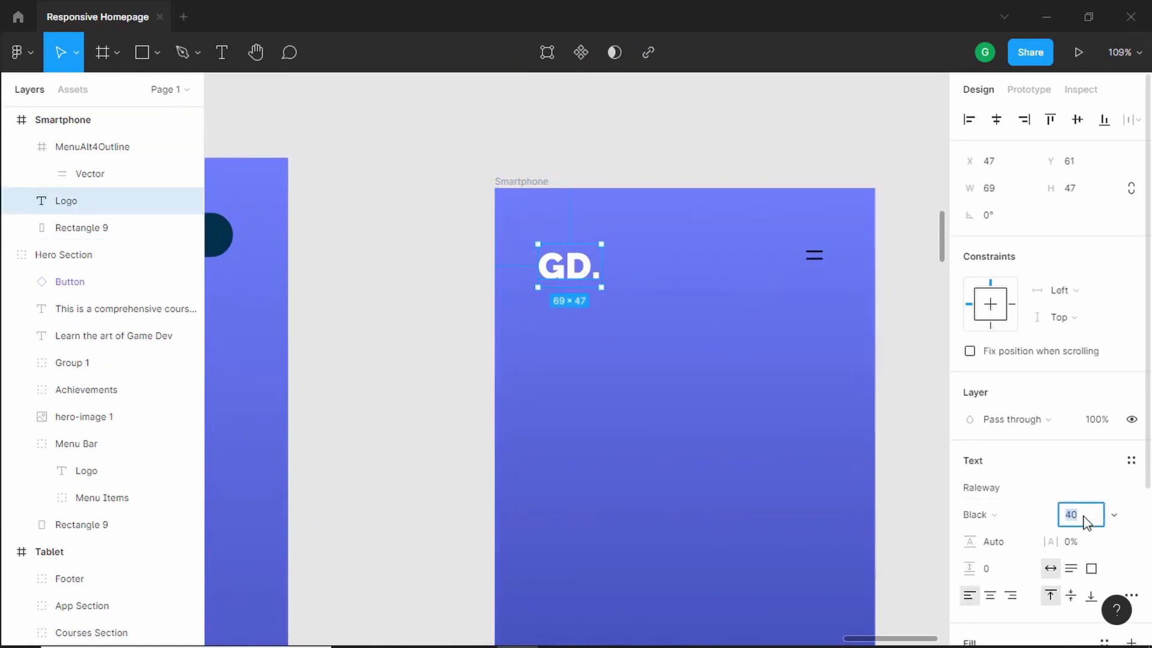
pyautogui.scroll(-3, 1085, 525)
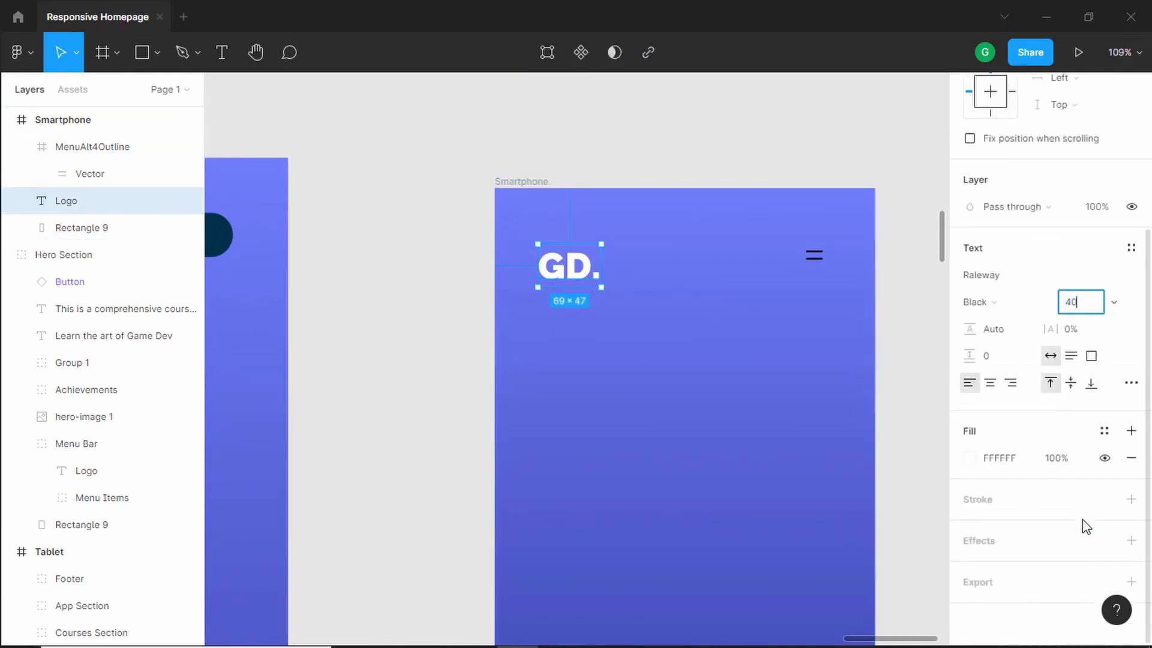
pyautogui.write('36')
pyautogui.press('Return')
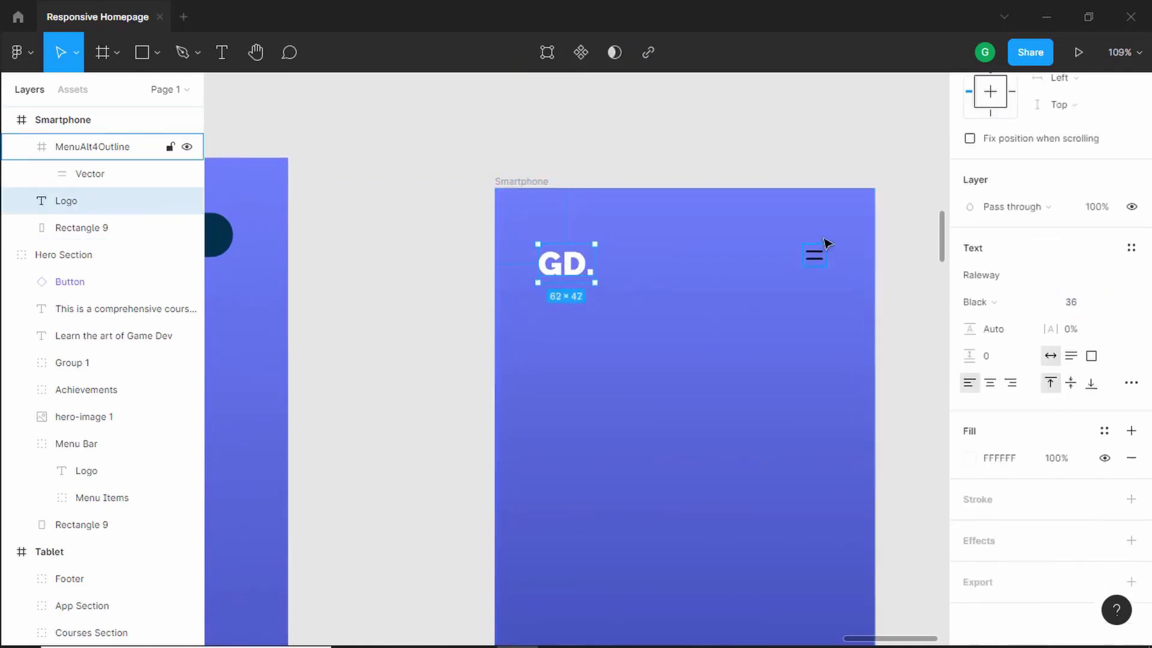
# - Recolor the menu icon to the document colour 023047
pyautogui.click(815, 256)
pyautogui.click(970, 499)
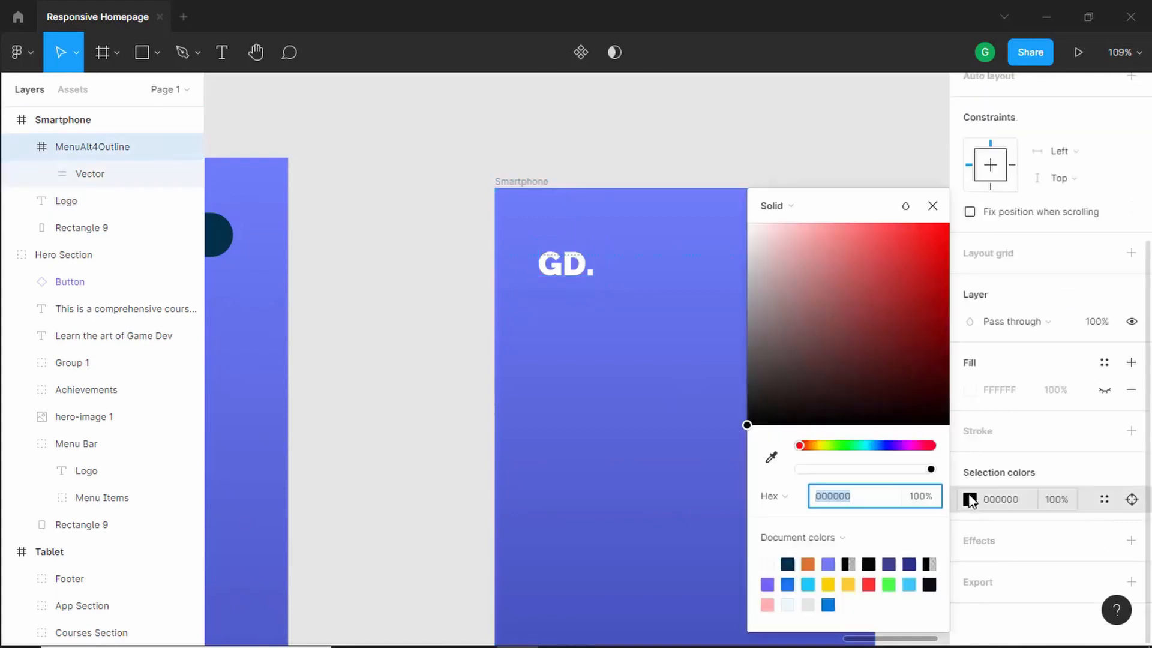
pyautogui.click(787, 564)
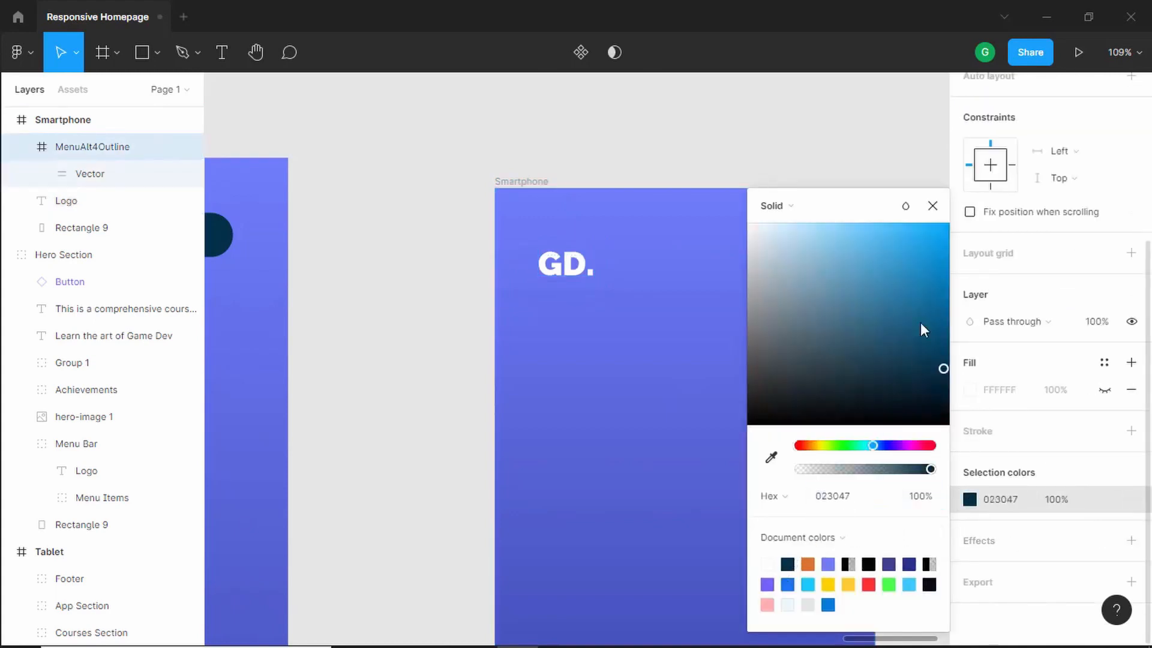
pyautogui.click(932, 206)
# - Scale the menu icon up to about 39 × 39 with the Scale tool
pyautogui.scroll(3, 825, 246)
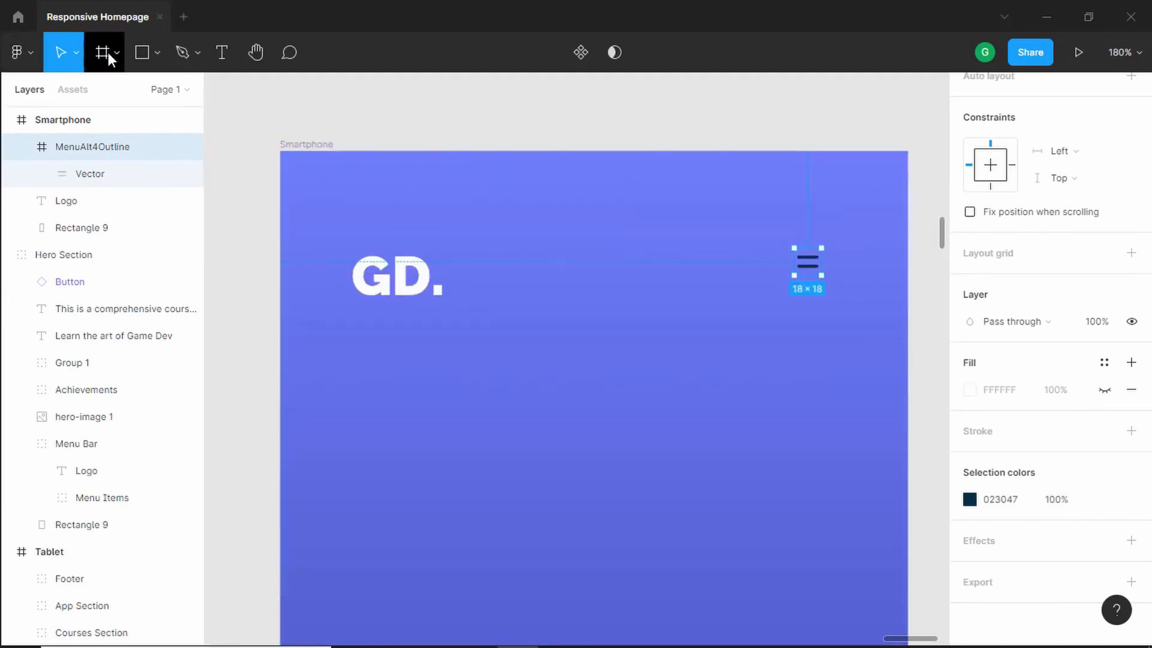
pyautogui.click(75, 55)
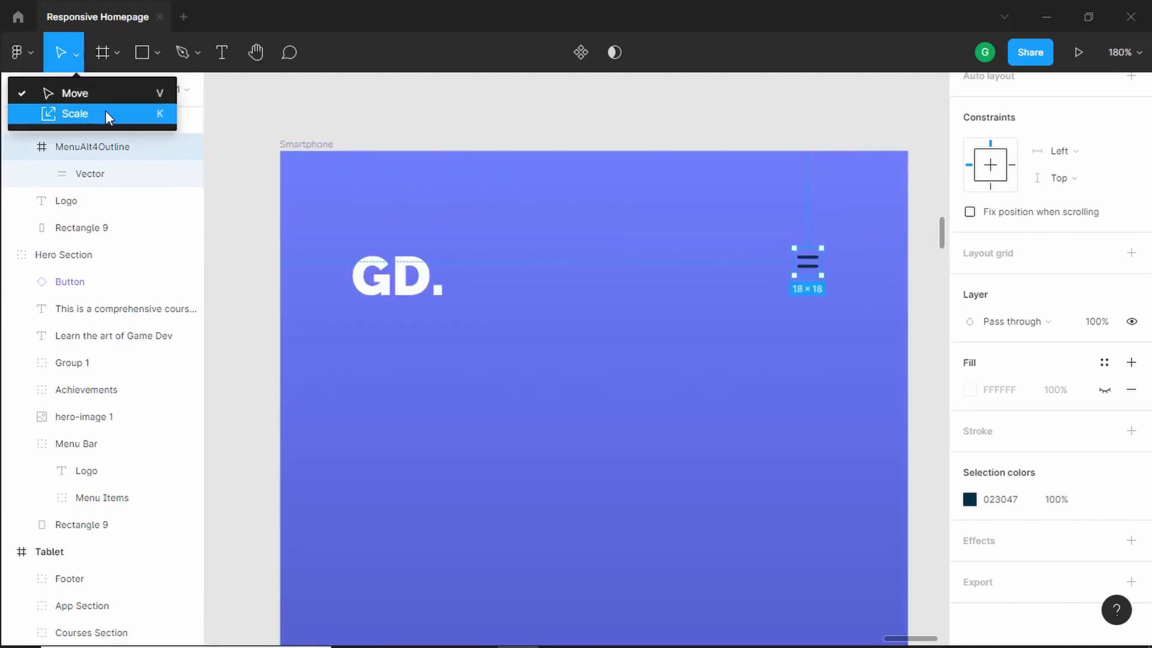
pyautogui.click(146, 114)
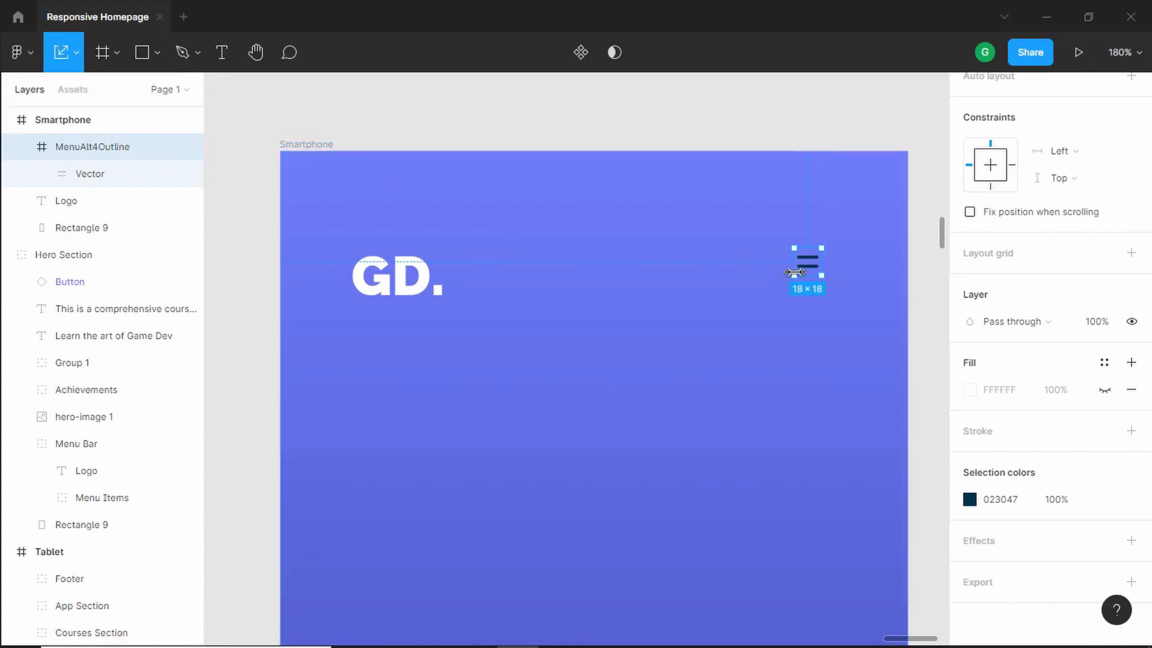
pyautogui.moveTo(790, 276)
pyautogui.mouseDown()
pyautogui.moveTo(770, 303)
pyautogui.moveTo(802, 277)
pyautogui.moveTo(802, 291)
pyautogui.mouseUp()
pyautogui.click(838, 319)
# - Nudge the menu icon to the right within the Smartphone frame
pyautogui.scroll(-2, 838, 320)
pyautogui.scroll(1, 833, 306)
pyautogui.click(810, 291)
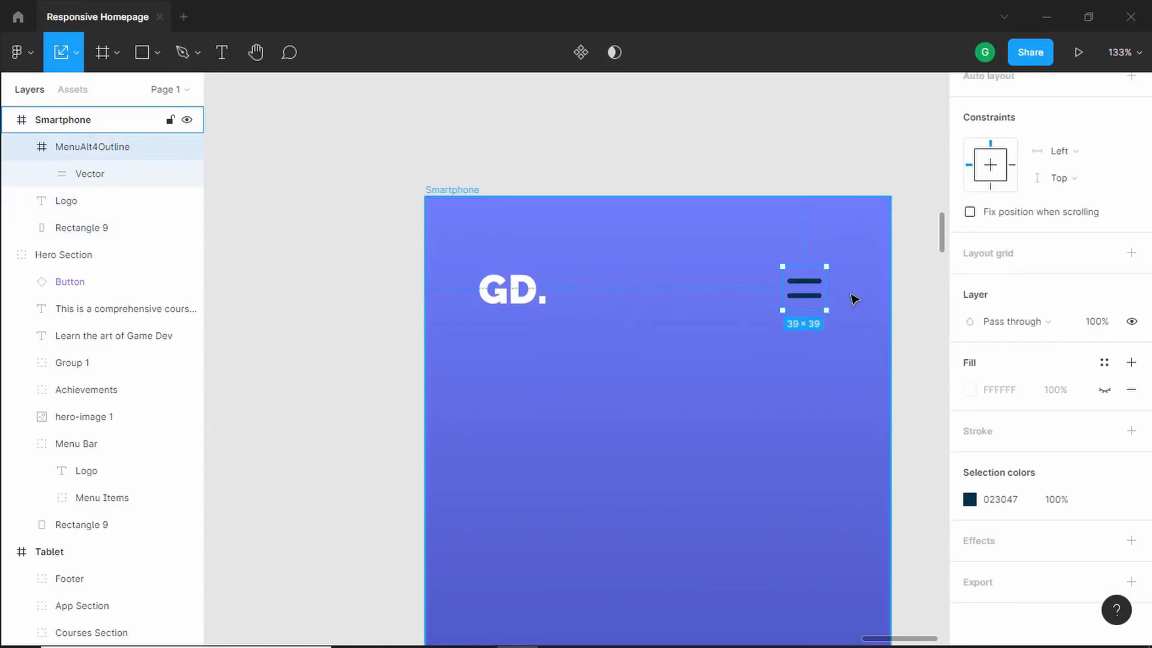
pyautogui.press('alt')
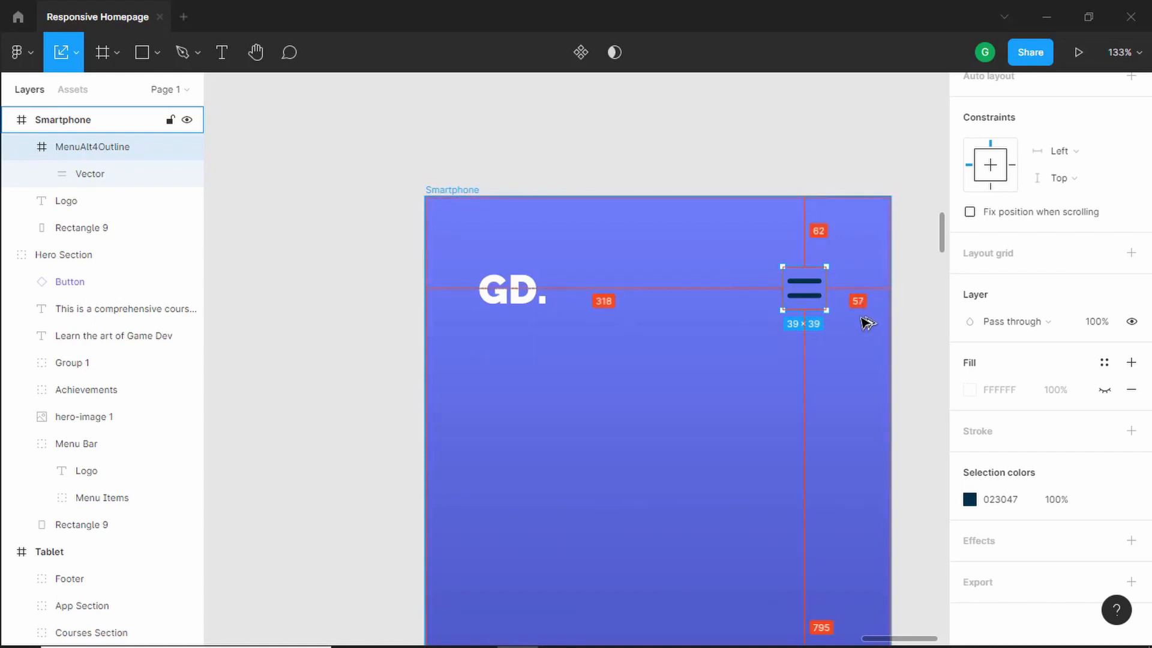
pyautogui.press('Right')
pyautogui.press('Right')
pyautogui.press('Right')
pyautogui.press('Right')
pyautogui.press('Right')
pyautogui.press('Right')
pyautogui.press('Right')
pyautogui.press('Right')
pyautogui.press('Right')
pyautogui.press('Right')
pyautogui.press('Right')
pyautogui.press('Right')
pyautogui.press('Right')
pyautogui.press('Right')
pyautogui.press('Right')
pyautogui.press('Right')
pyautogui.press('Right')
pyautogui.press('Right')
pyautogui.press('Right')
pyautogui.press('Right')
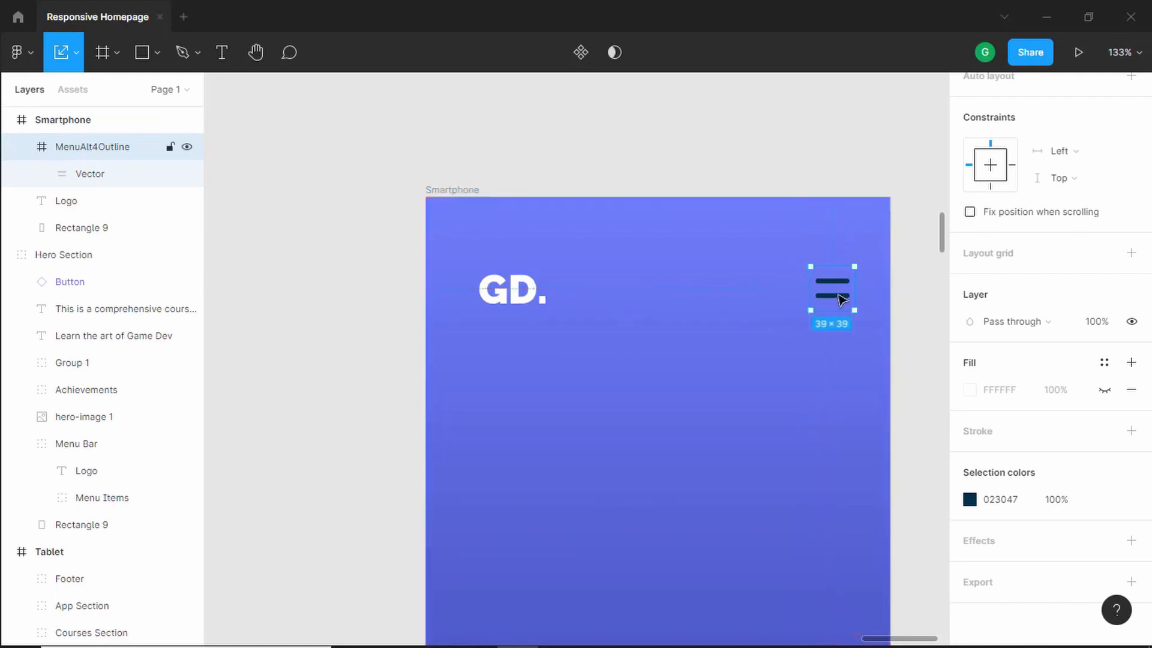
# - Nudge the GD. logo left toward the Smartphone frame's edge
pyautogui.click(531, 291)
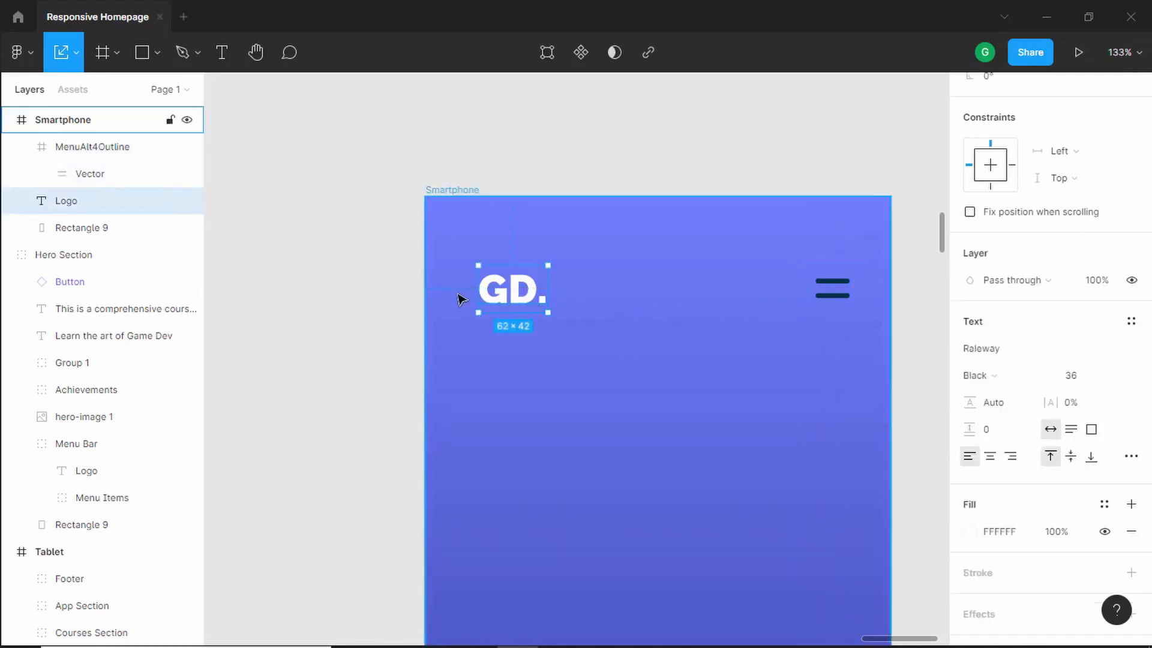
pyautogui.press('Left')
pyautogui.press('Left')
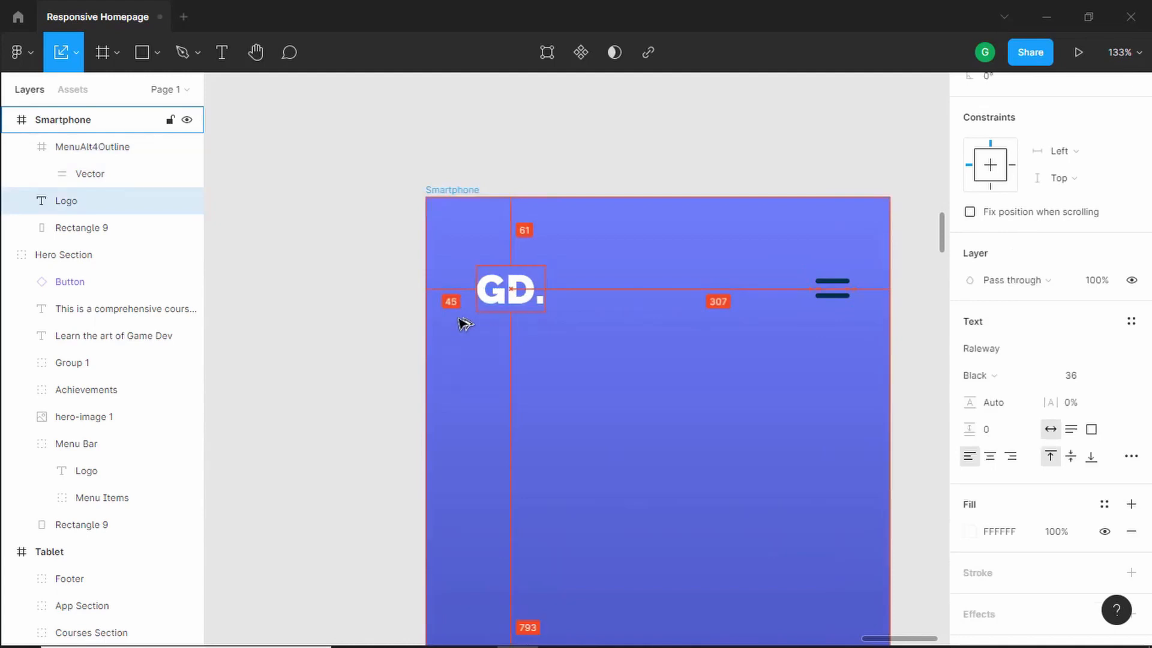
pyautogui.press('Left')
pyautogui.press('Left')
pyautogui.press('Left')
pyautogui.press('Left')
pyautogui.press('Left')
pyautogui.press('Left')
pyautogui.press('Left')
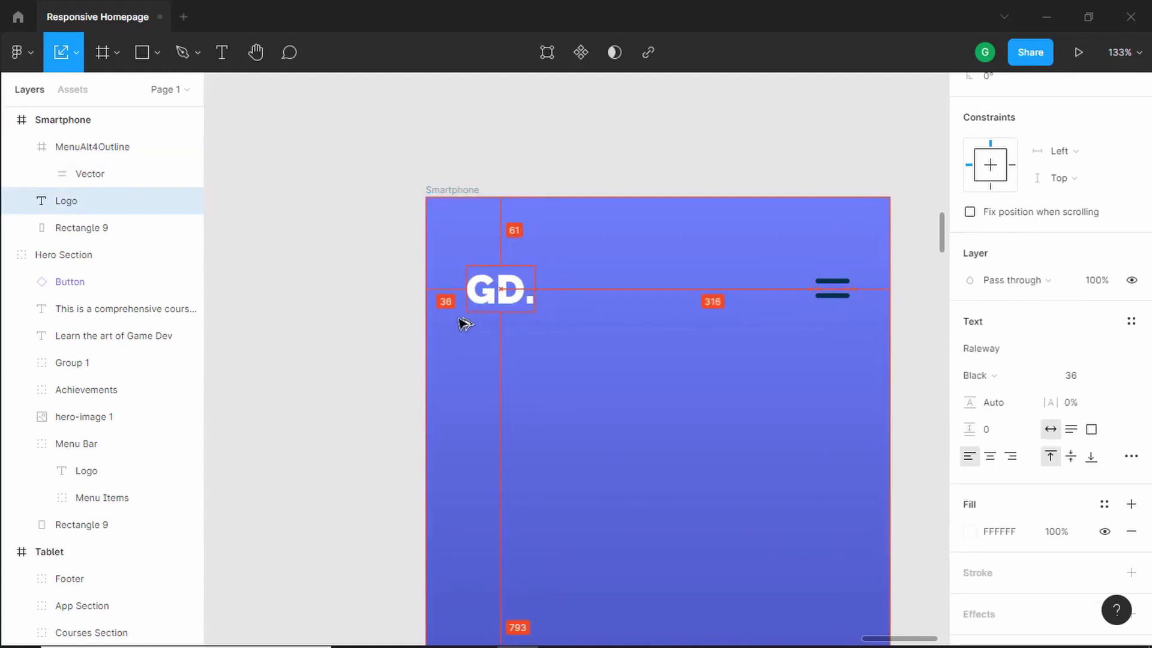
pyautogui.press('Left')
pyautogui.press('Left')
pyautogui.press('Left')
pyautogui.press('Left')
pyautogui.click(459, 318)
# - Select the logo and the menu icon together and align their vertical centers
pyautogui.scroll(-1, 459, 317)
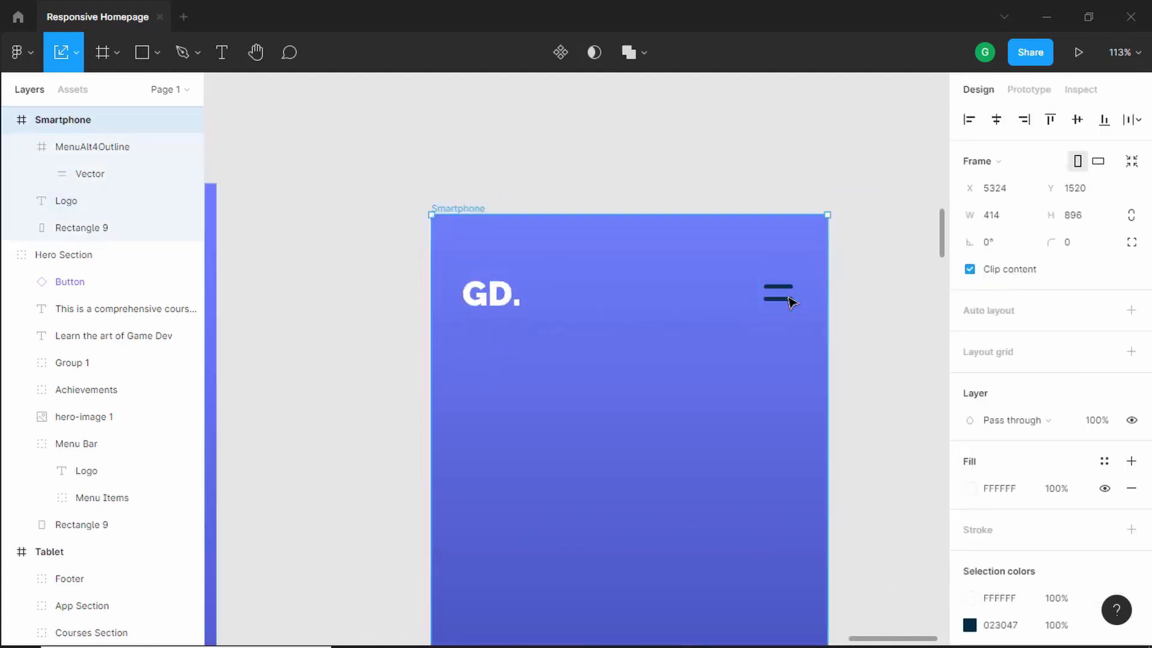
pyautogui.click(792, 302)
pyautogui.keyDown('shift'); pyautogui.click(491, 300); pyautogui.keyUp('shift')
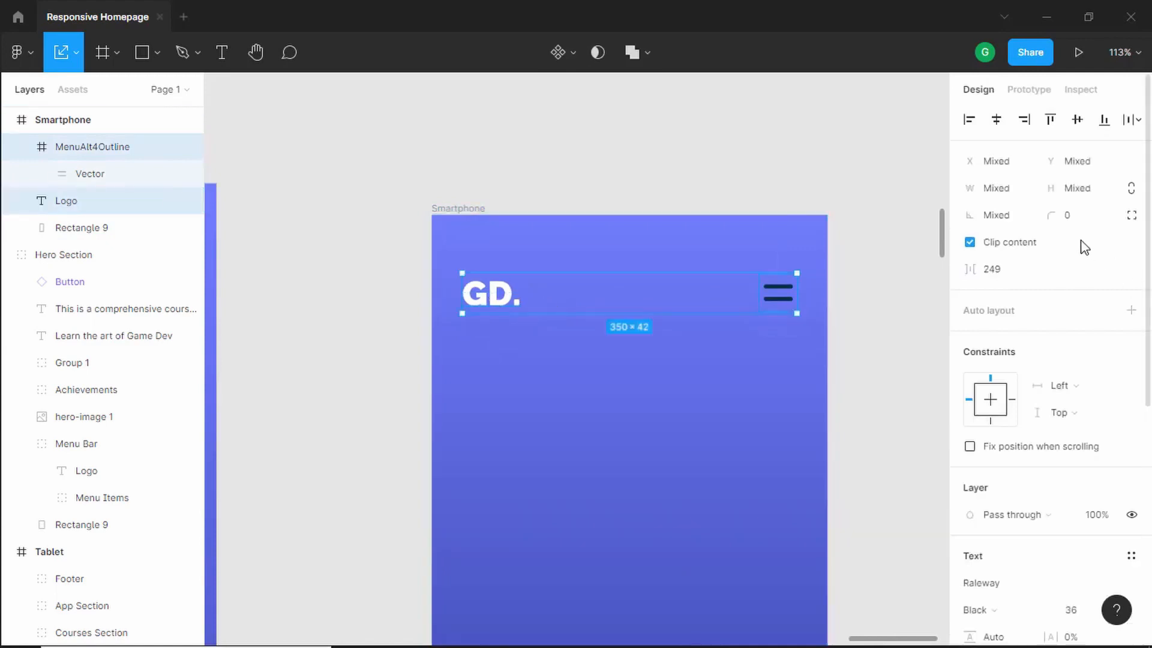
pyautogui.click(1079, 122)
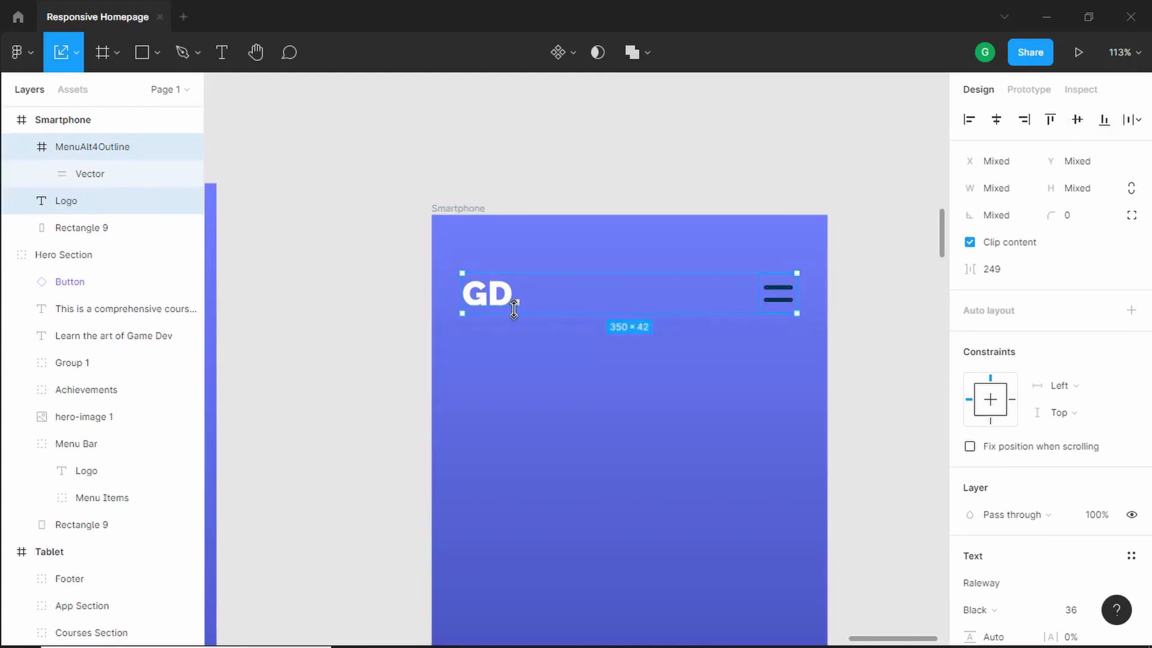
# - Group the logo and menu icon, name the group Menu Bar, and nudge it up 1 px
pyautogui.hotkey('ctrl', 'g')
pyautogui.hotkey('ctrl', 'r')
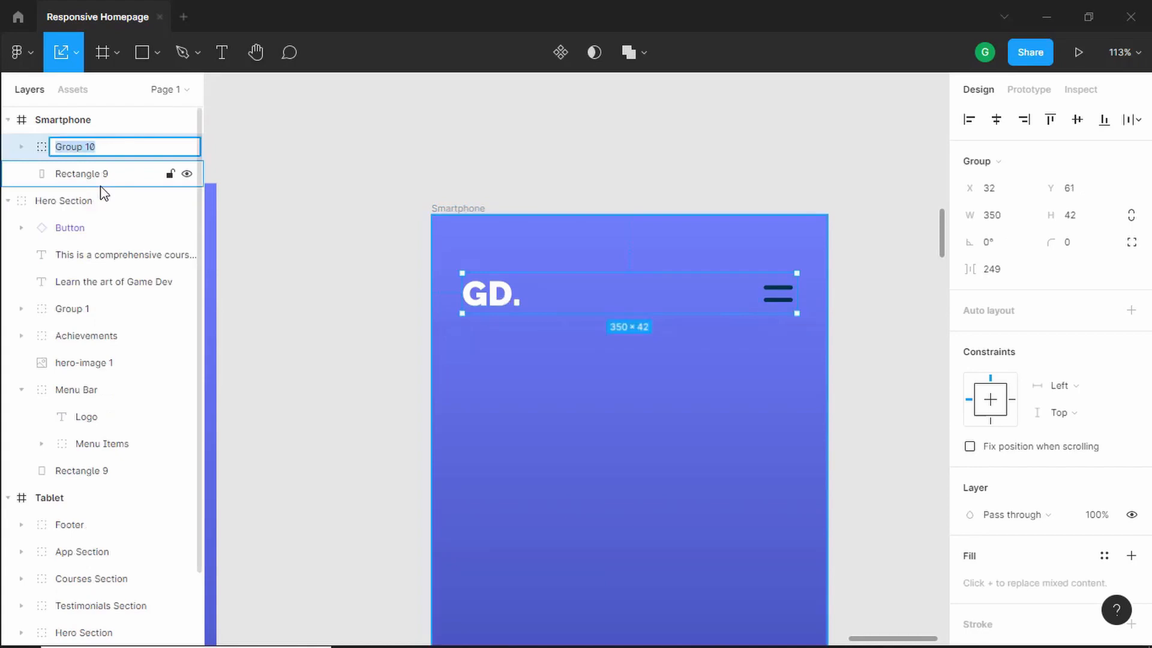
pyautogui.write('Menu Bar')
pyautogui.press('Return')
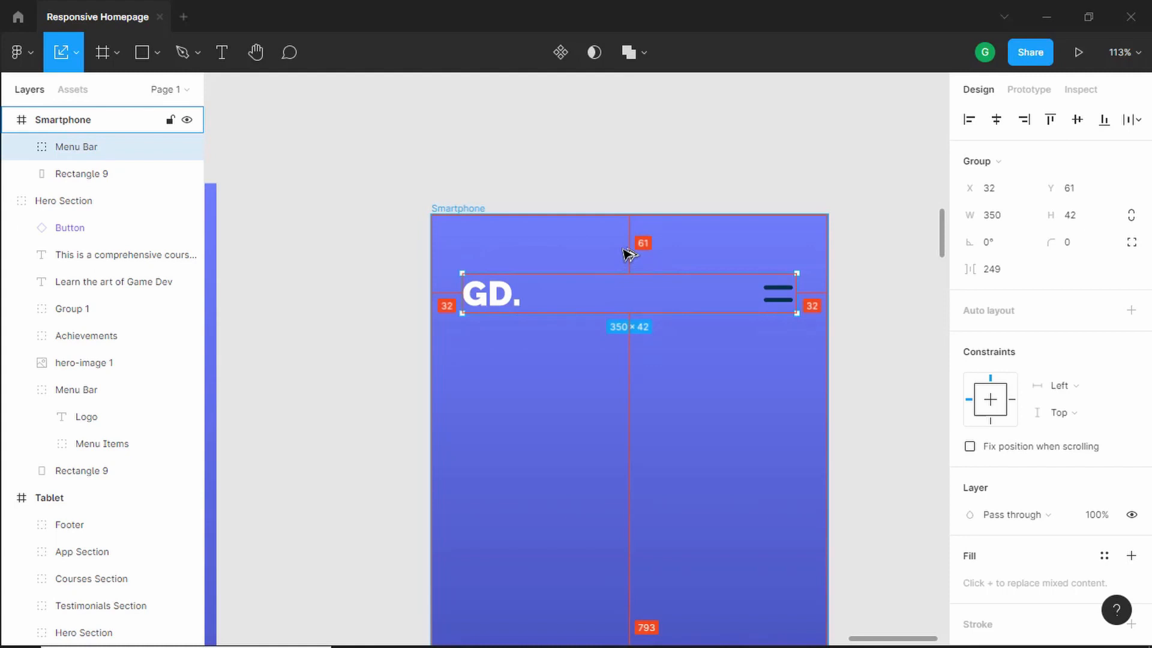
pyautogui.press('Up')
# - Copy the hero title, description text and Enrol Now button from the Tablet frame into the Smartphone frame
pyautogui.scroll(-5, 627, 255)
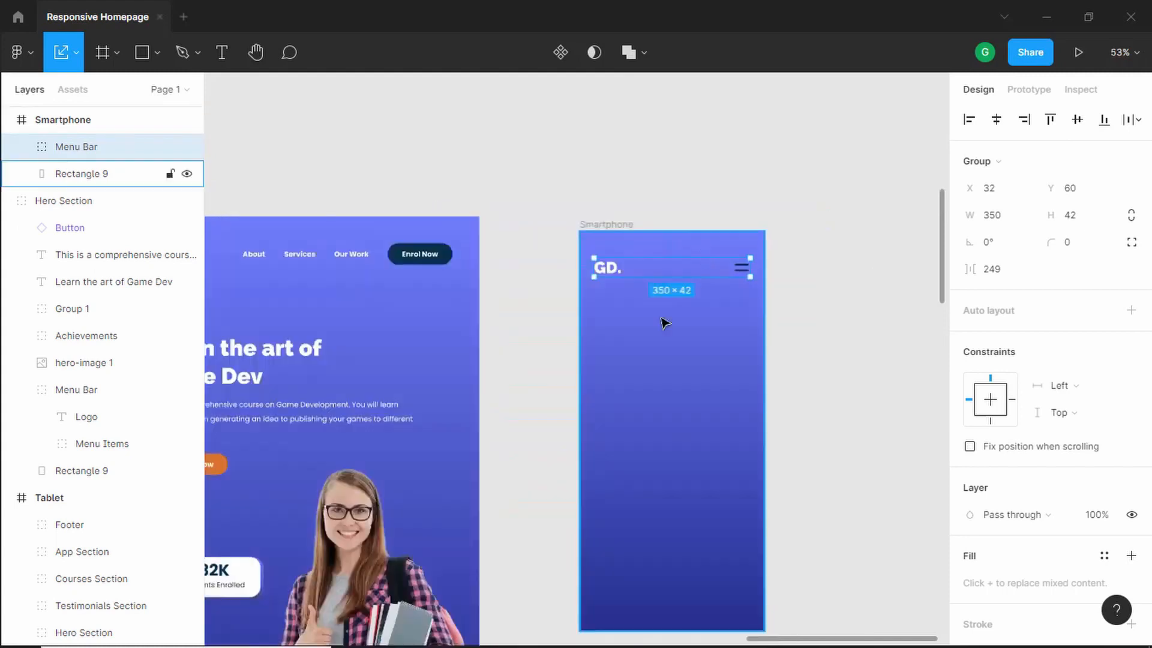
pyautogui.scroll(-2, 571, 365)
pyautogui.moveTo(534, 396); pyautogui.dragTo(556, 269)
pyautogui.click(344, 240)
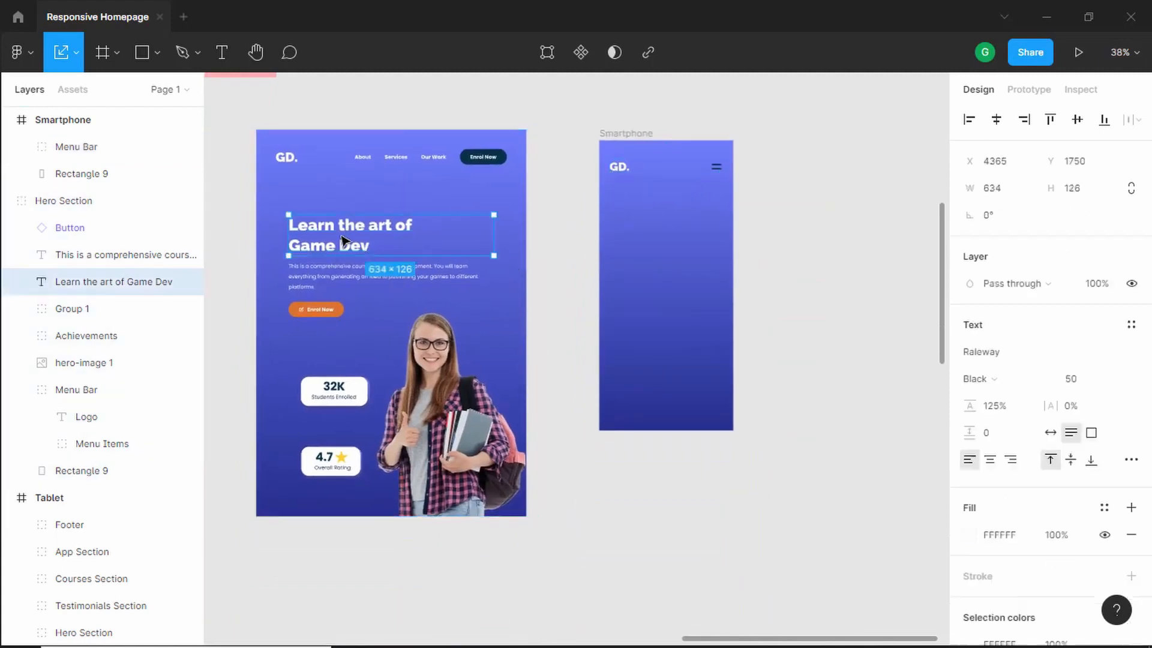
pyautogui.keyDown('shift'); pyautogui.click(333, 277); pyautogui.keyUp('shift')
pyautogui.keyDown('shift'); pyautogui.click(332, 320); pyautogui.keyUp('shift')
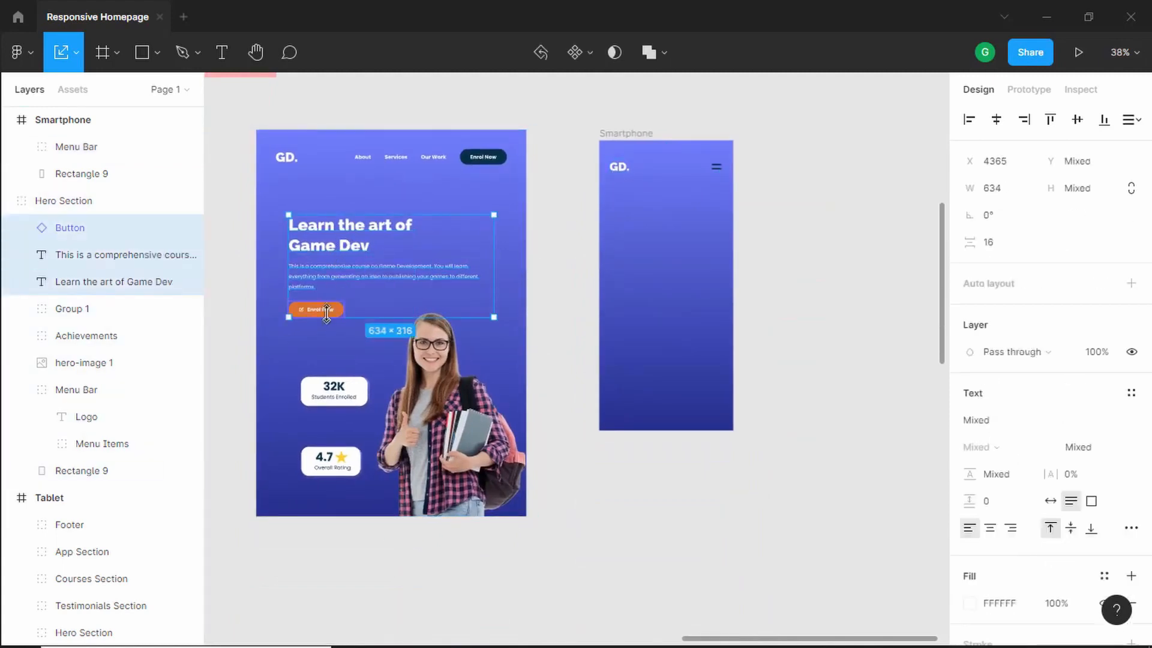
pyautogui.moveTo(346, 254); pyautogui.dragTo(658, 248)
pyautogui.scroll(2, 861, 262)
pyautogui.scroll(3, 740, 257)
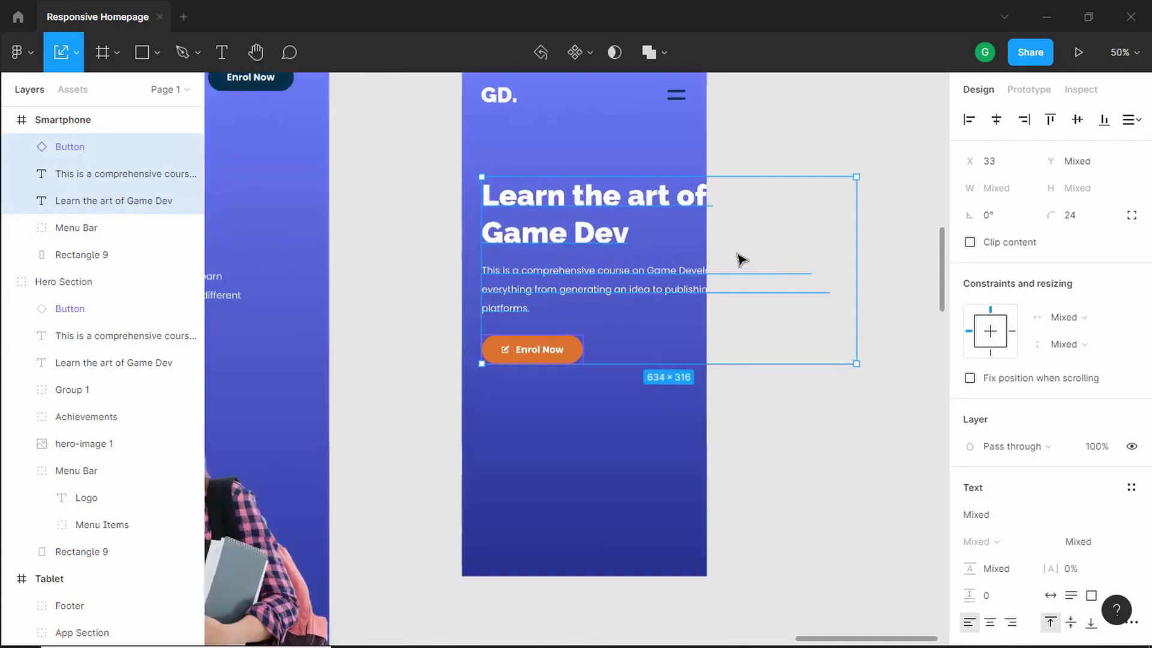
# - Resize the hero title to 350 px wide, fitting it inside the Smartphone frame at 32 px from the left
pyautogui.scroll(-1, 591, 222)
pyautogui.doubleClick(577, 212)
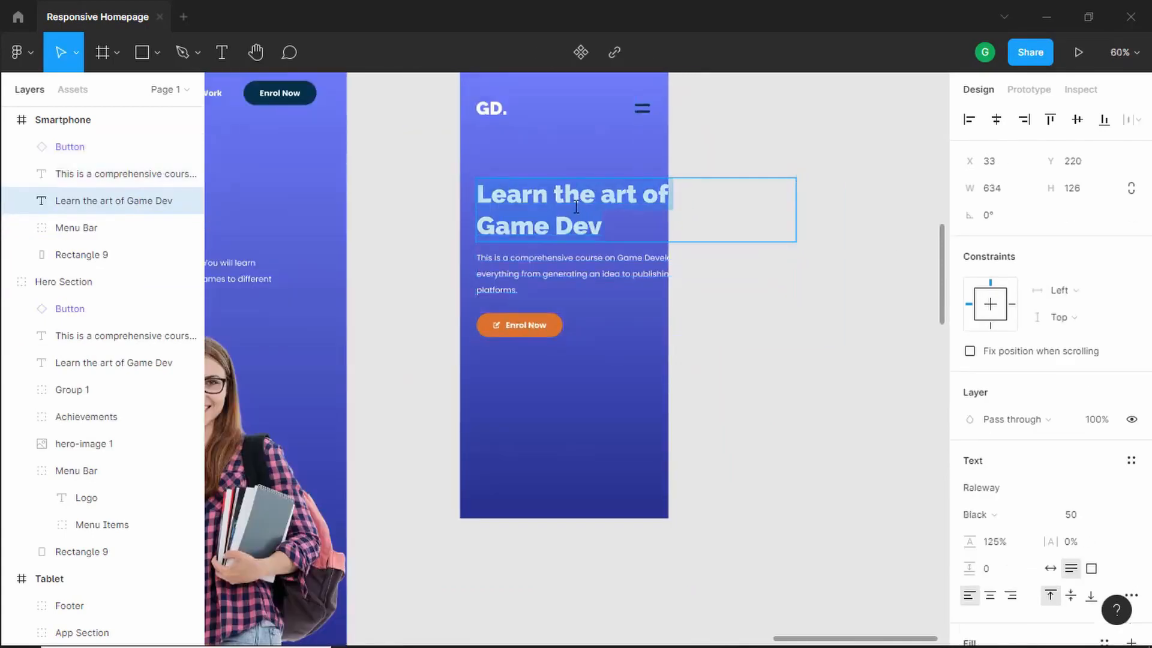
pyautogui.press('Escape')
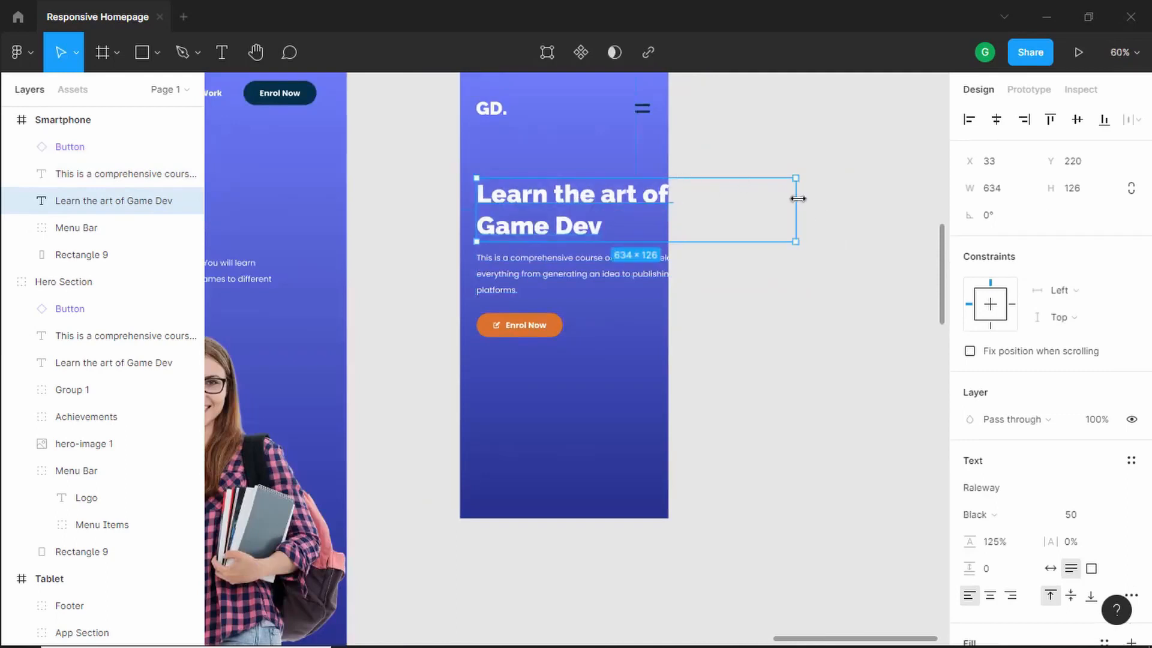
pyautogui.moveTo(735, 205); pyautogui.dragTo(652, 192)
pyautogui.scroll(5, 652, 190)
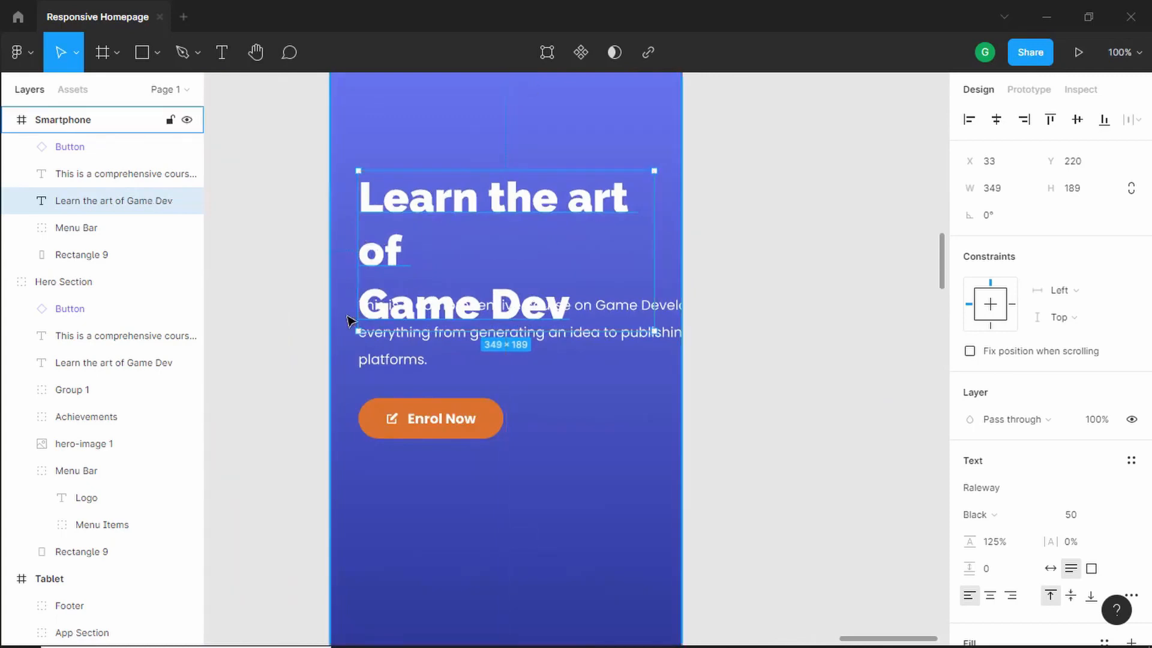
pyautogui.press('Left')
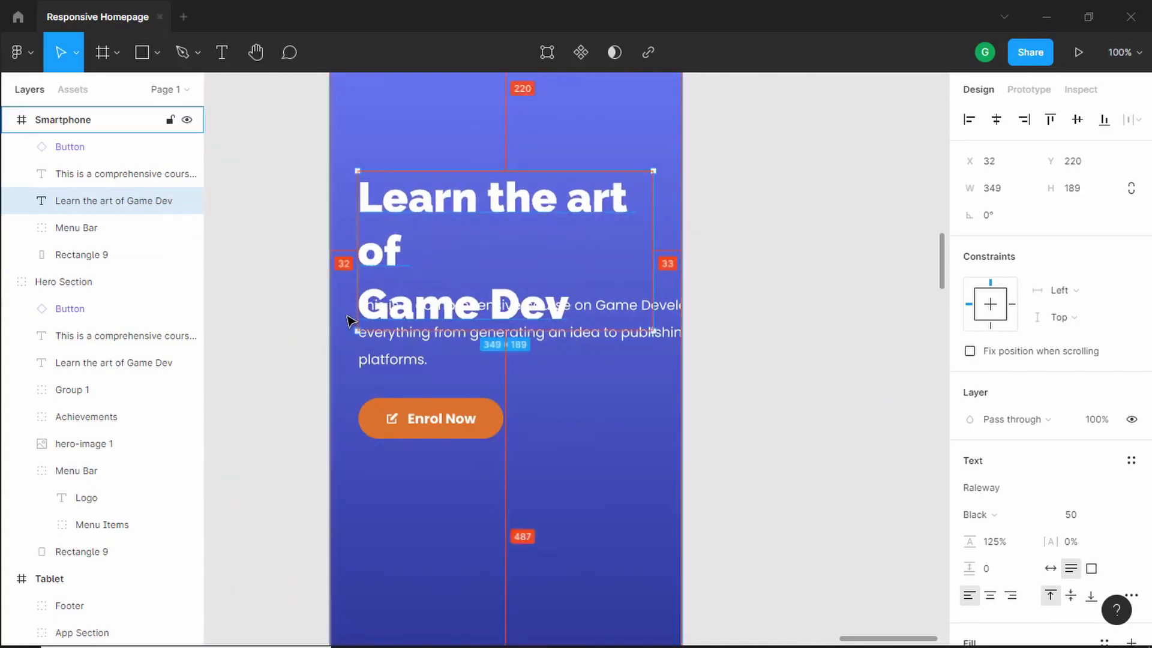
pyautogui.click(764, 227)
pyautogui.click(571, 220)
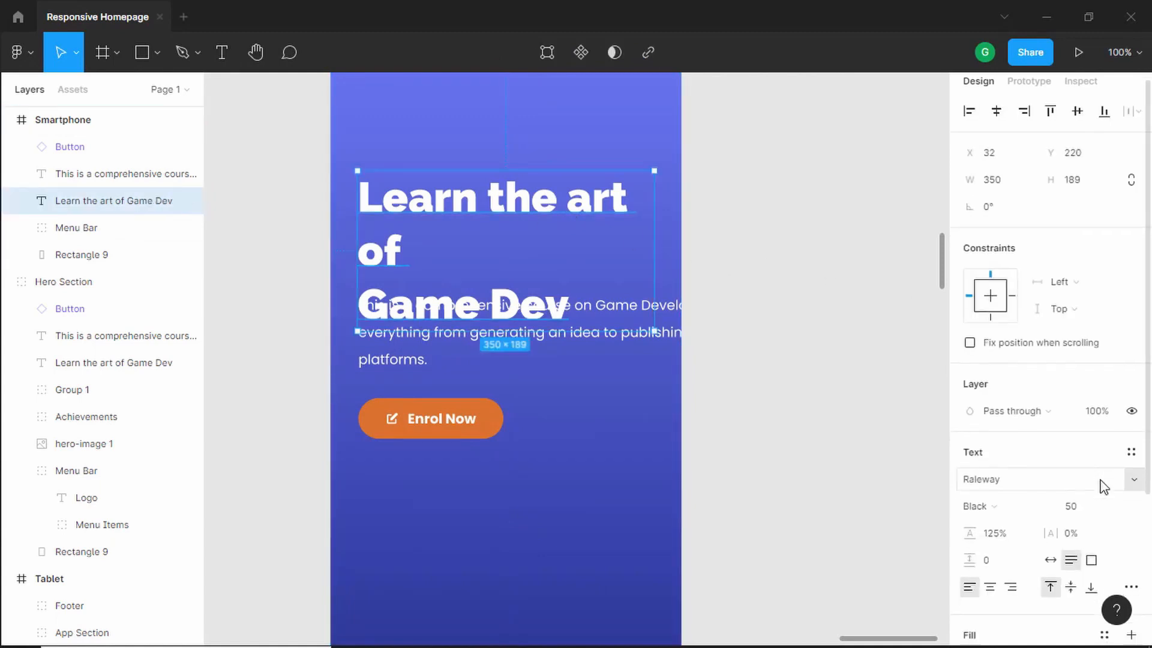
# - Set the hero title's font size to 36
pyautogui.scroll(-4, 1098, 474)
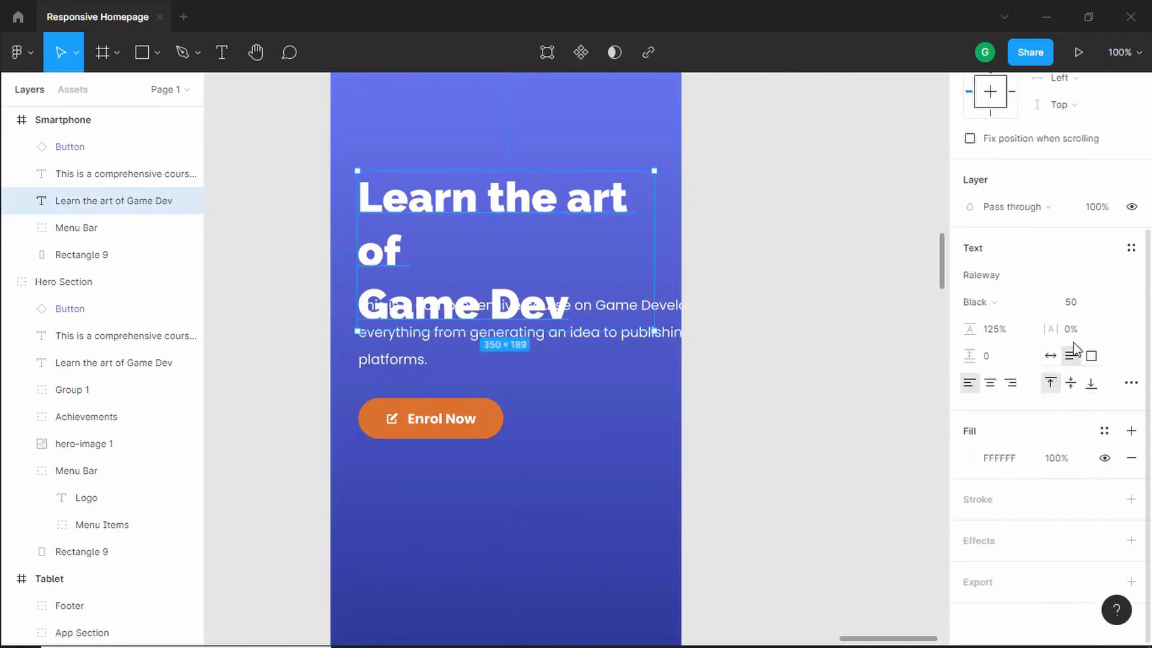
pyautogui.click(1089, 309)
pyautogui.write('36')
pyautogui.press('Return')
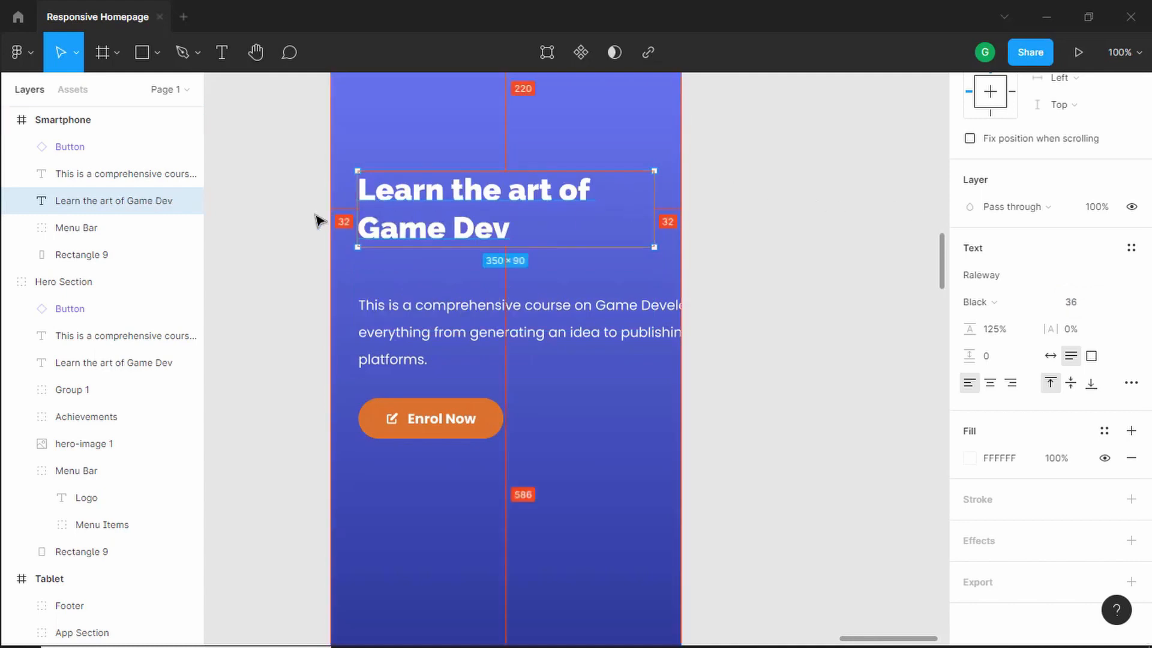
# - Narrow the description text to about 349 px wide and move it up closer to the title
pyautogui.click(580, 330)
pyautogui.moveTo(894, 321); pyautogui.dragTo(652, 322)
pyautogui.press('alt')
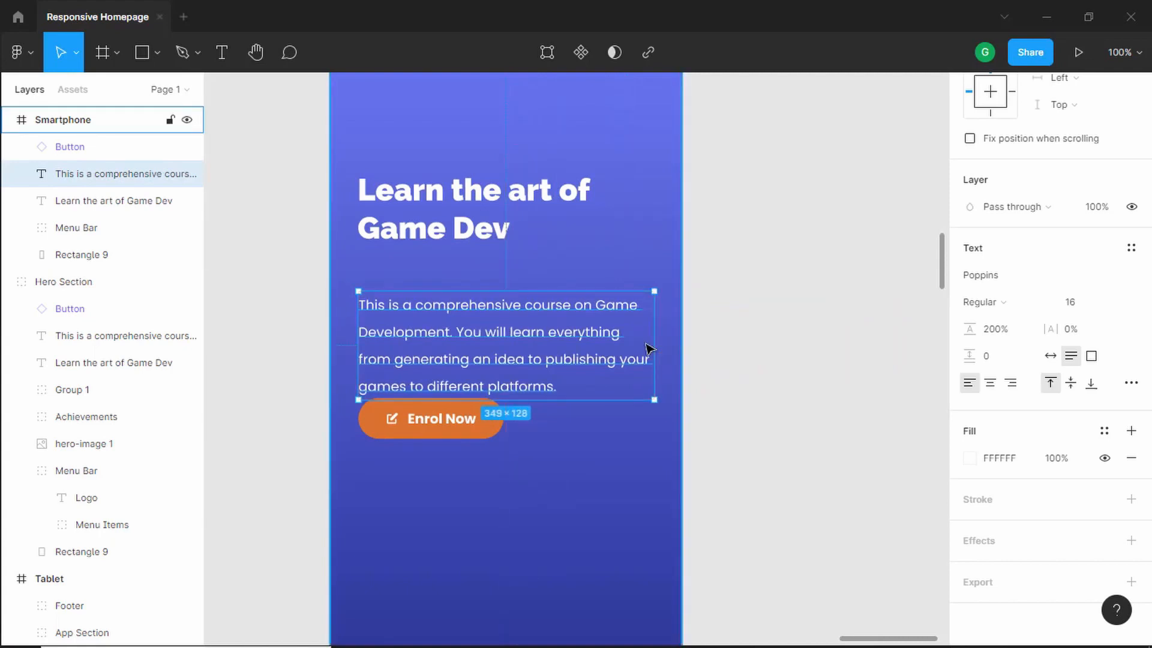
pyautogui.press('alt')
pyautogui.press('alt')
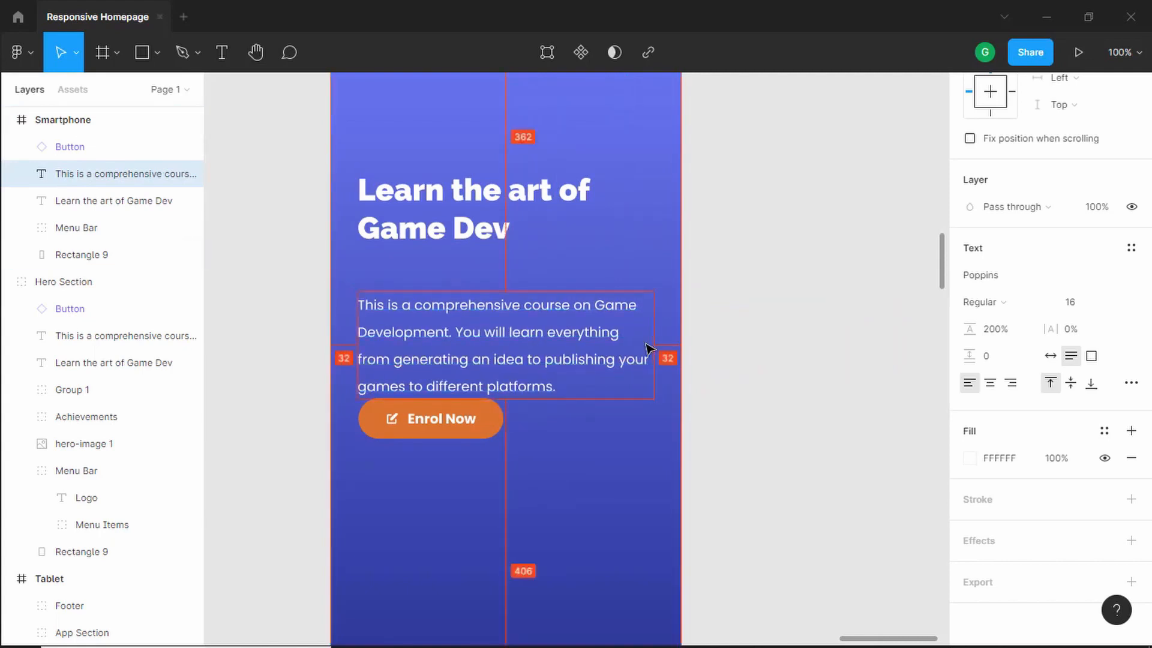
pyautogui.hotkey('shift', 'Up')
pyautogui.hotkey('shift', 'Up')
pyautogui.hotkey('shift', 'Up')
pyautogui.hotkey('shift', 'Up')
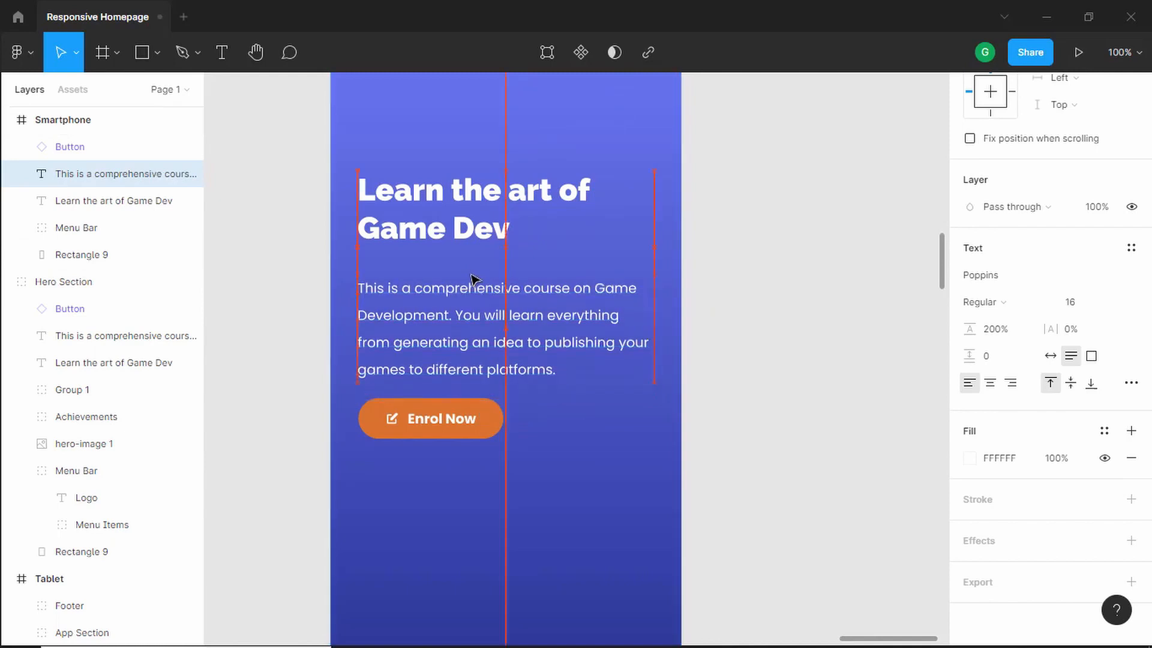
# - Nudge the description text down slightly below the hero title in the Smartphone frame
pyautogui.press('alt')
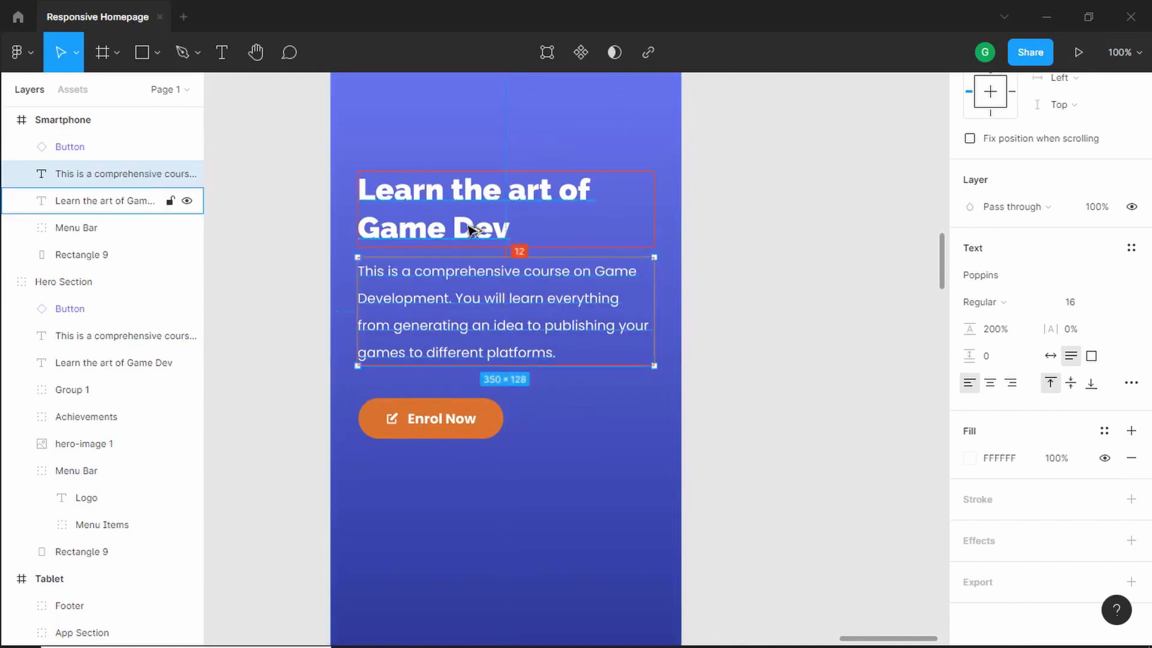
pyautogui.press('Down')
pyautogui.press('Down')
pyautogui.press('Down')
pyautogui.press('Down')
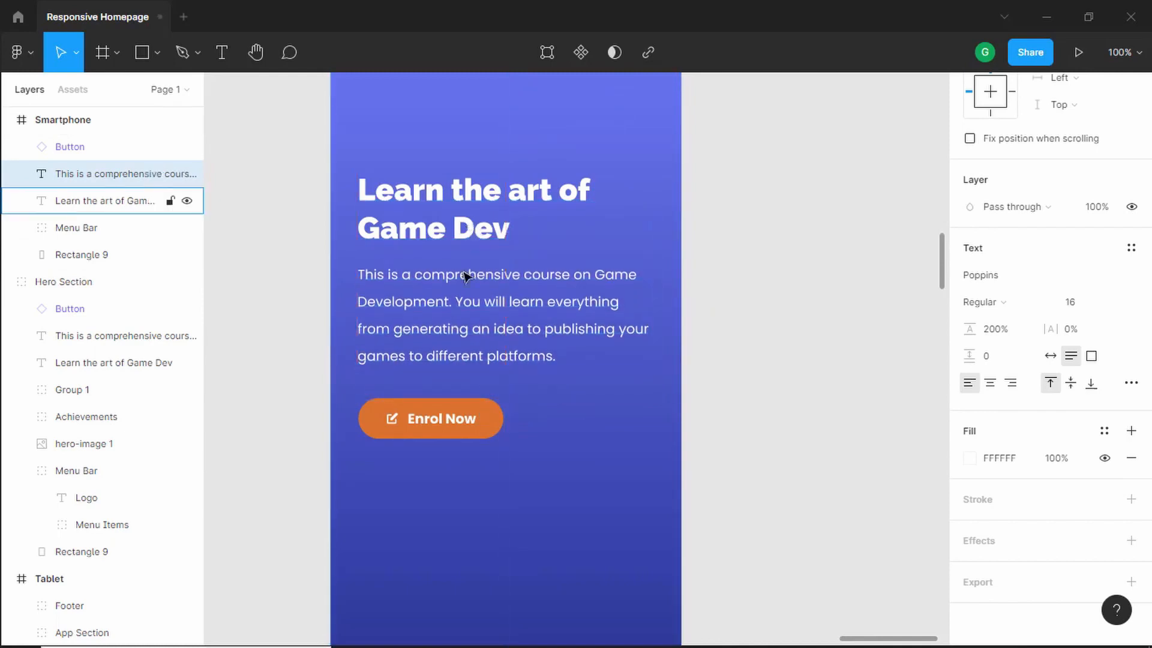
# - Set the Enrol Now button's Platform variant to Mobile in the Smartphone frame
pyautogui.click(451, 403)
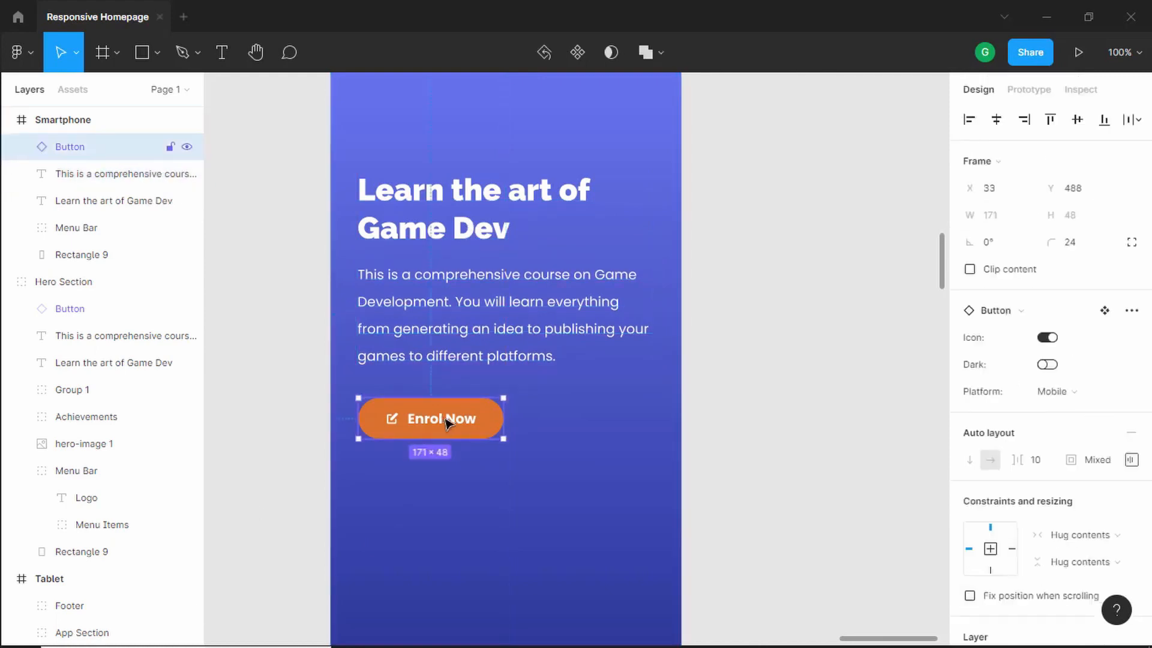
pyautogui.click(1089, 394)
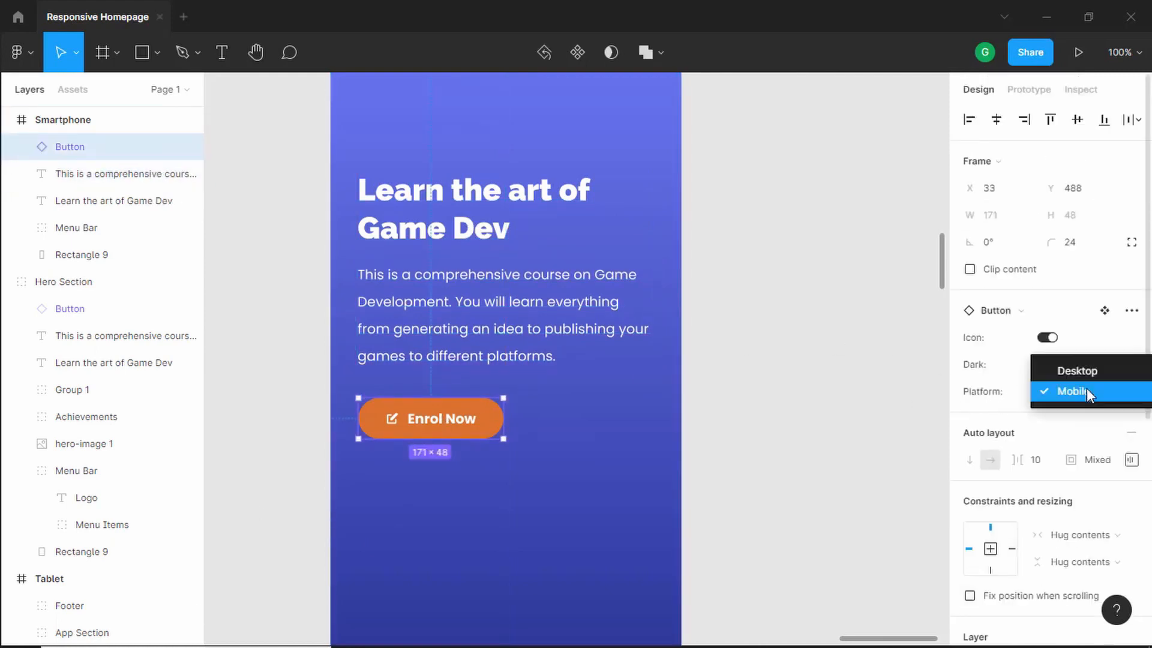
pyautogui.click(1089, 391)
pyautogui.click(748, 289)
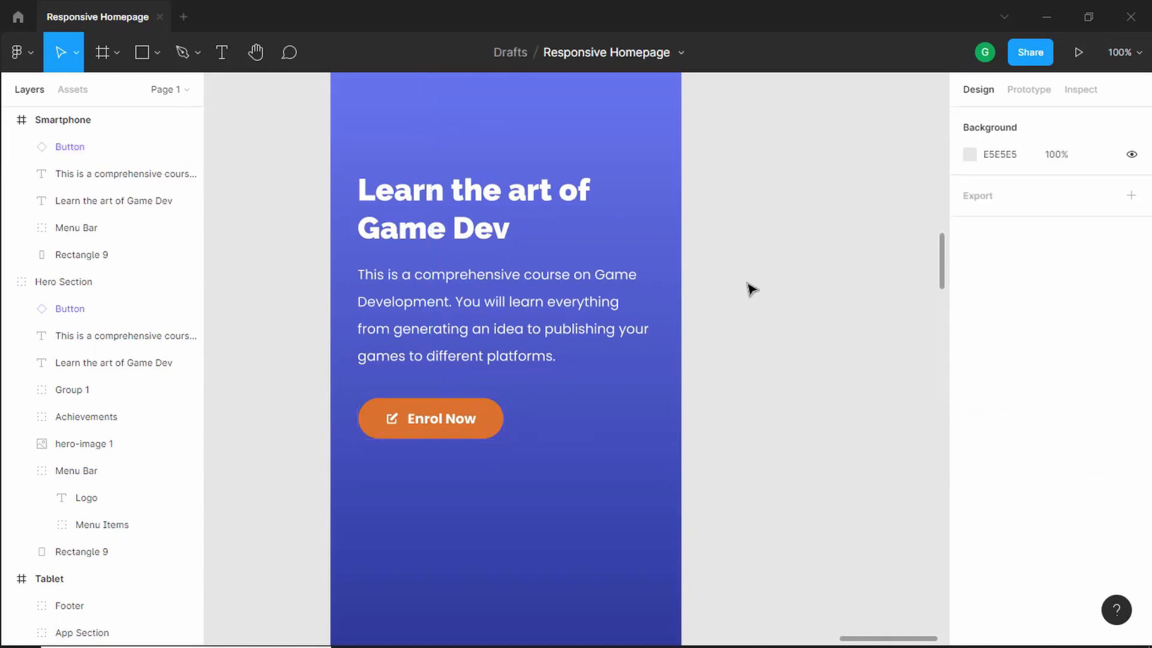
# - Copy the hero image from the Tablet frame into the Smartphone frame, resize it to about 341 × 445 and place it bottom right
pyautogui.scroll(-5, 501, 377)
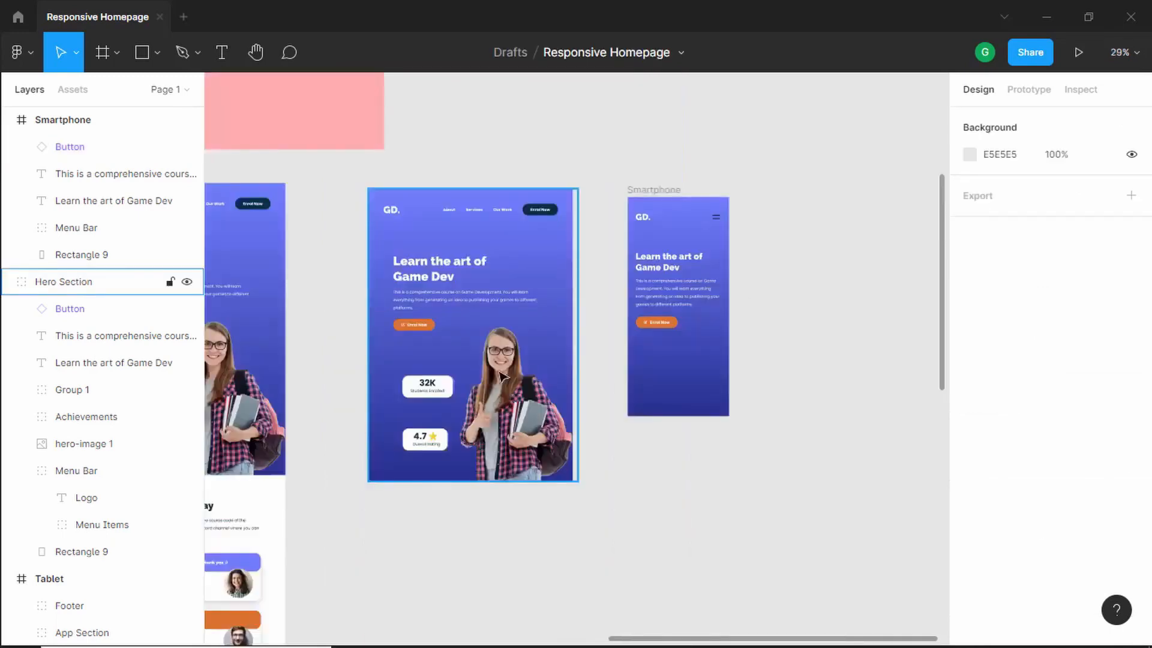
pyautogui.doubleClick(523, 394)
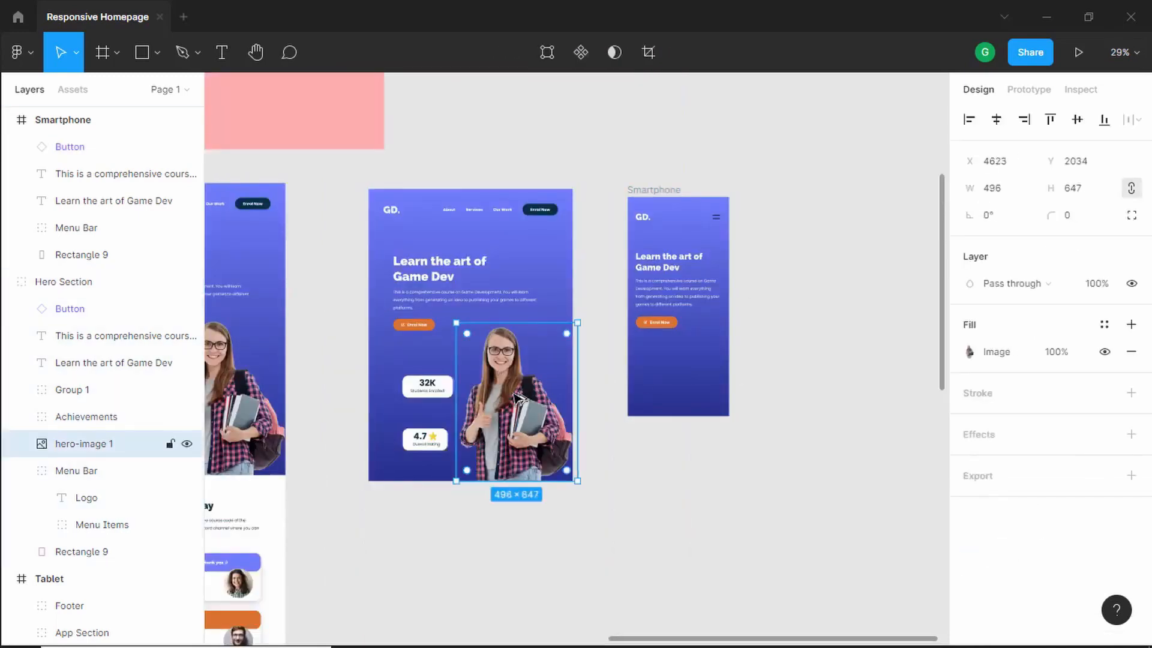
pyautogui.moveTo(519, 397); pyautogui.dragTo(708, 360)
pyautogui.scroll(3, 794, 349)
pyautogui.scroll(2, 792, 350)
pyautogui.scroll(-2, 695, 350)
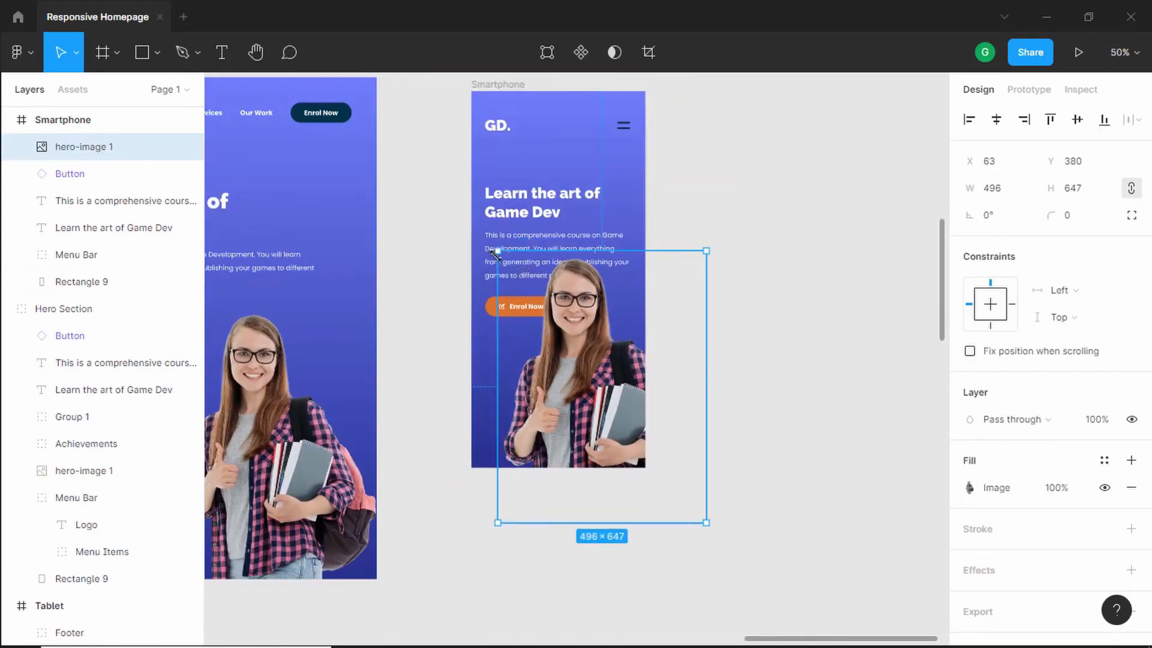
pyautogui.moveTo(496, 254); pyautogui.dragTo(577, 334)
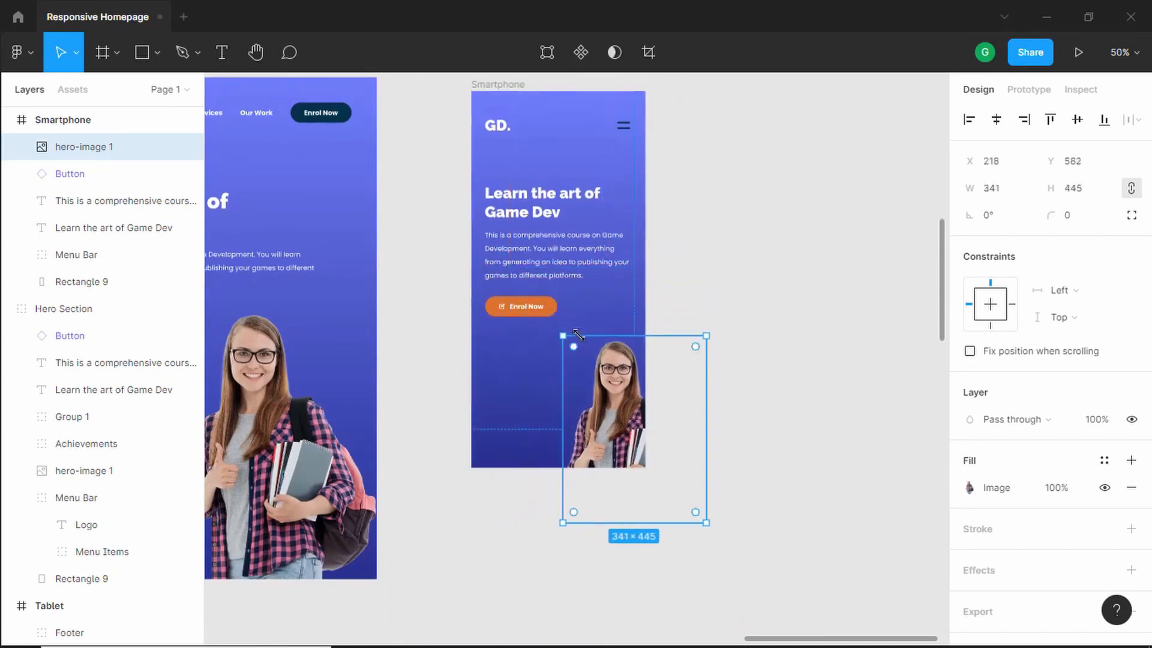
pyautogui.moveTo(618, 411); pyautogui.dragTo(680, 311)
# - Move the hero title, description text and Enrol Now button up 30 px together
pyautogui.click(564, 207)
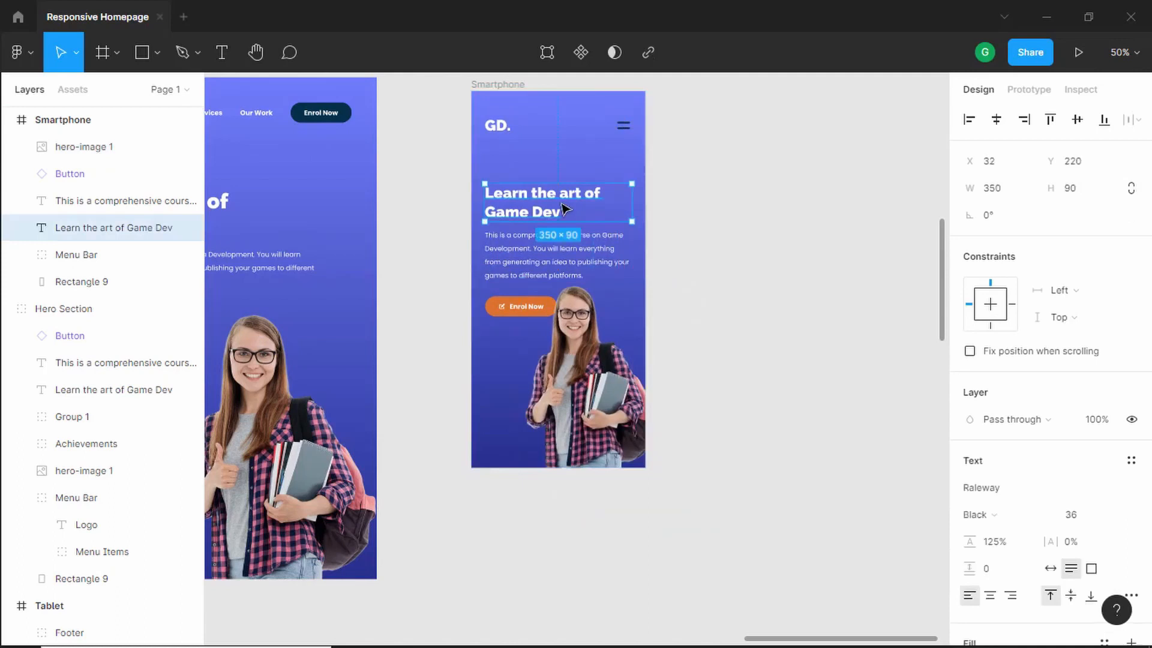
pyautogui.keyDown('shift'); pyautogui.click(545, 253); pyautogui.keyUp('shift')
pyautogui.keyDown('shift'); pyautogui.click(519, 306); pyautogui.keyUp('shift')
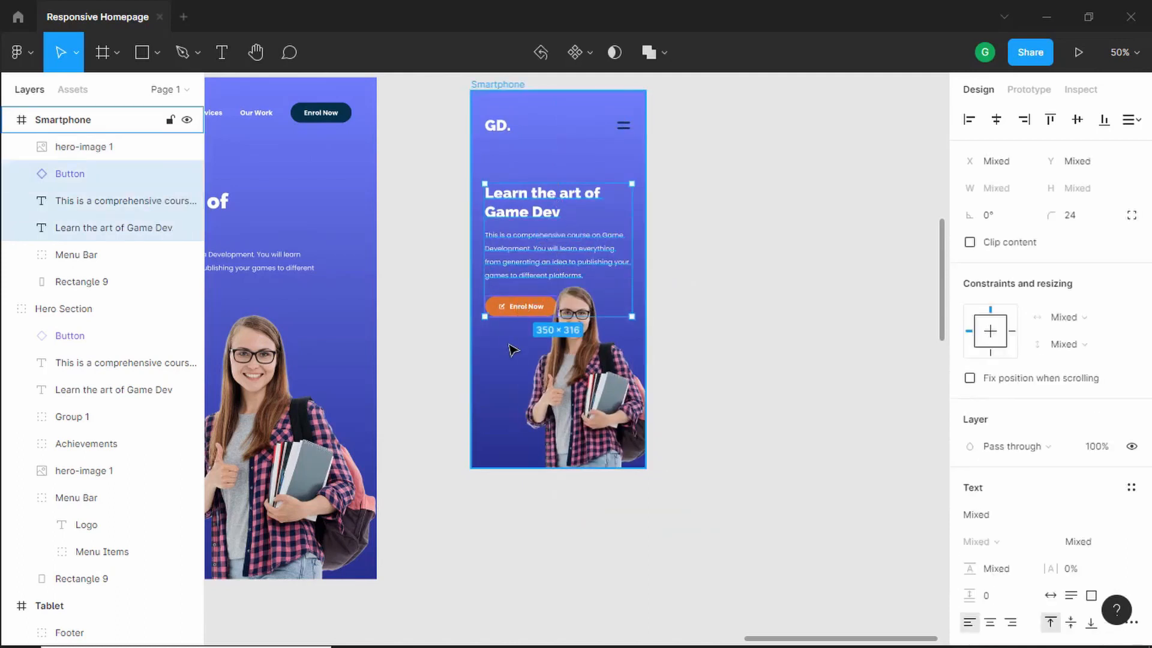
pyautogui.hotkey('shift', 'Up')
pyautogui.hotkey('shift', 'Up')
pyautogui.hotkey('shift', 'Up')
pyautogui.hotkey('shift', 'Up')
pyautogui.hotkey('shift', 'Up')
pyautogui.hotkey('shift', 'Up')
pyautogui.hotkey('shift', 'Up')
pyautogui.hotkey('shift', 'Up')
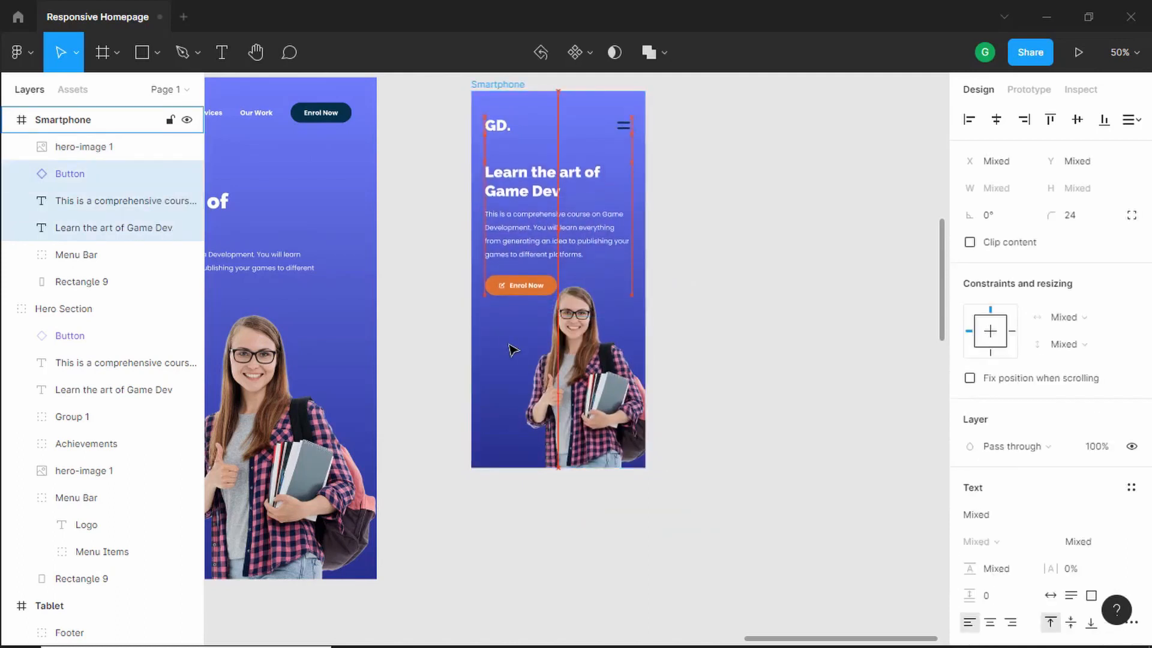
# - Shift the hero image slightly lower and to the right within the Smartphone frame
pyautogui.click(533, 359)
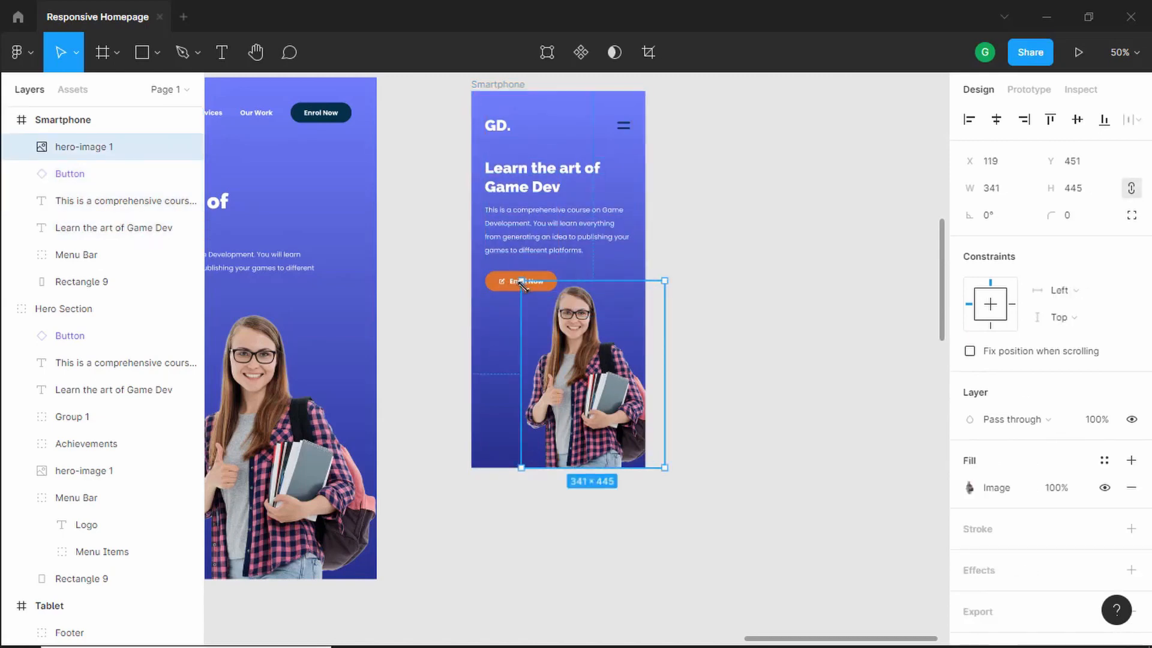
pyautogui.moveTo(522, 285); pyautogui.dragTo(538, 301)
pyautogui.click(735, 306)
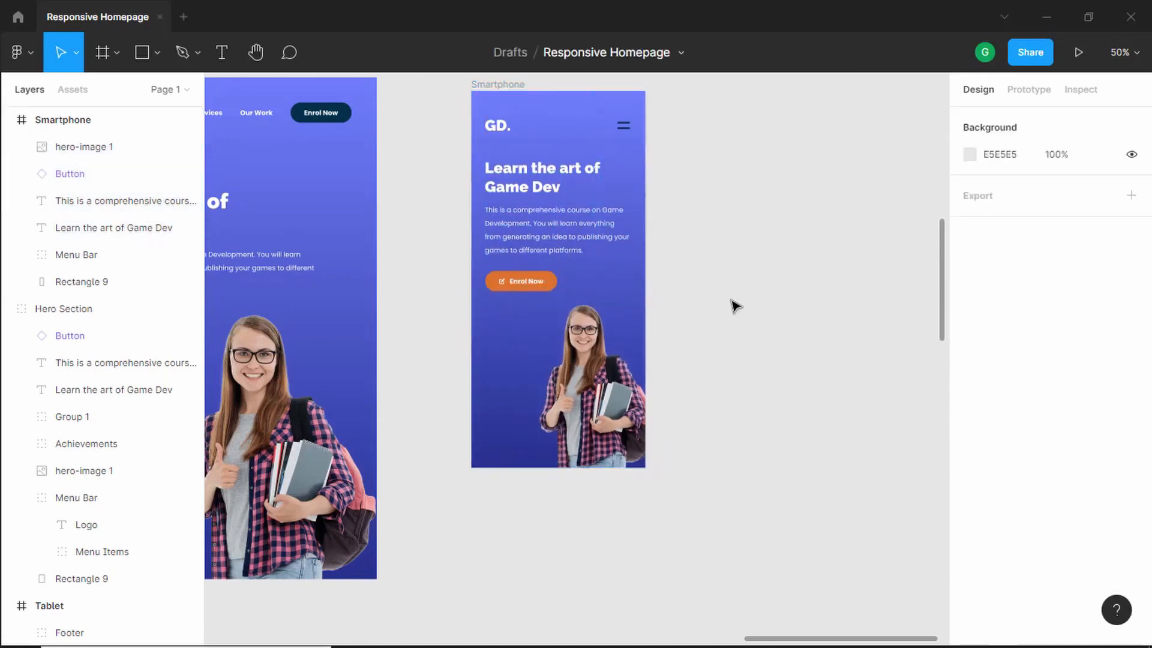
# - Copy the Students Enrolled and Overall Rating cards from the Tablet frame into the Smartphone frame
pyautogui.scroll(-1, 736, 306)
pyautogui.moveTo(455, 378); pyautogui.dragTo(606, 321)
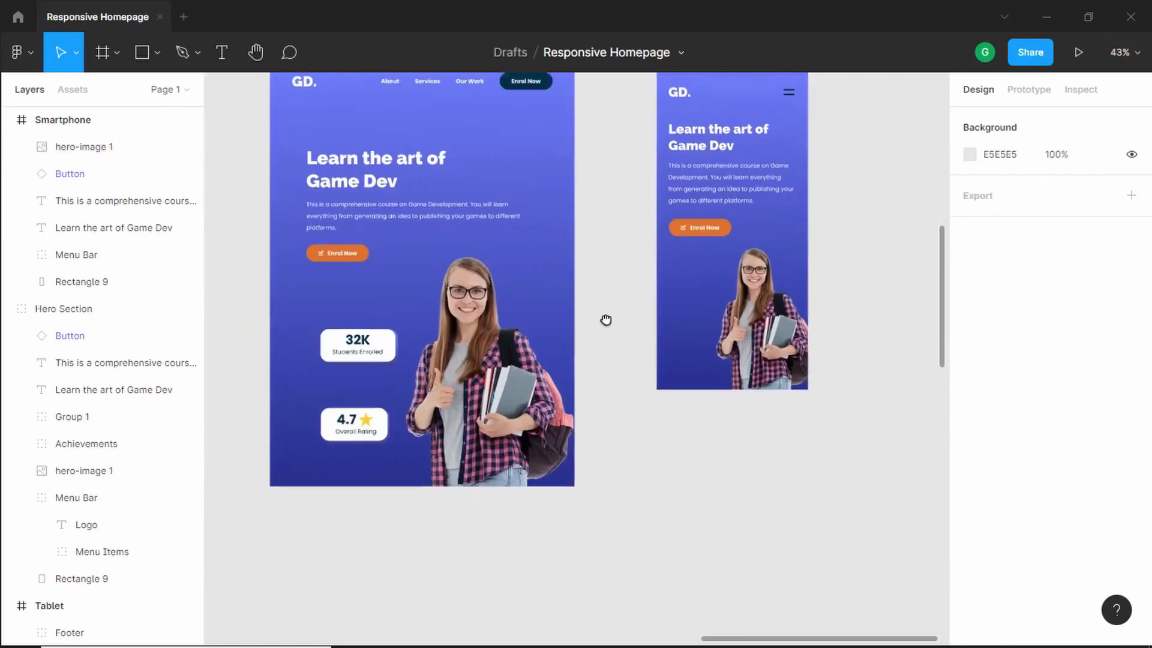
pyautogui.click(366, 344)
pyautogui.click(366, 344)
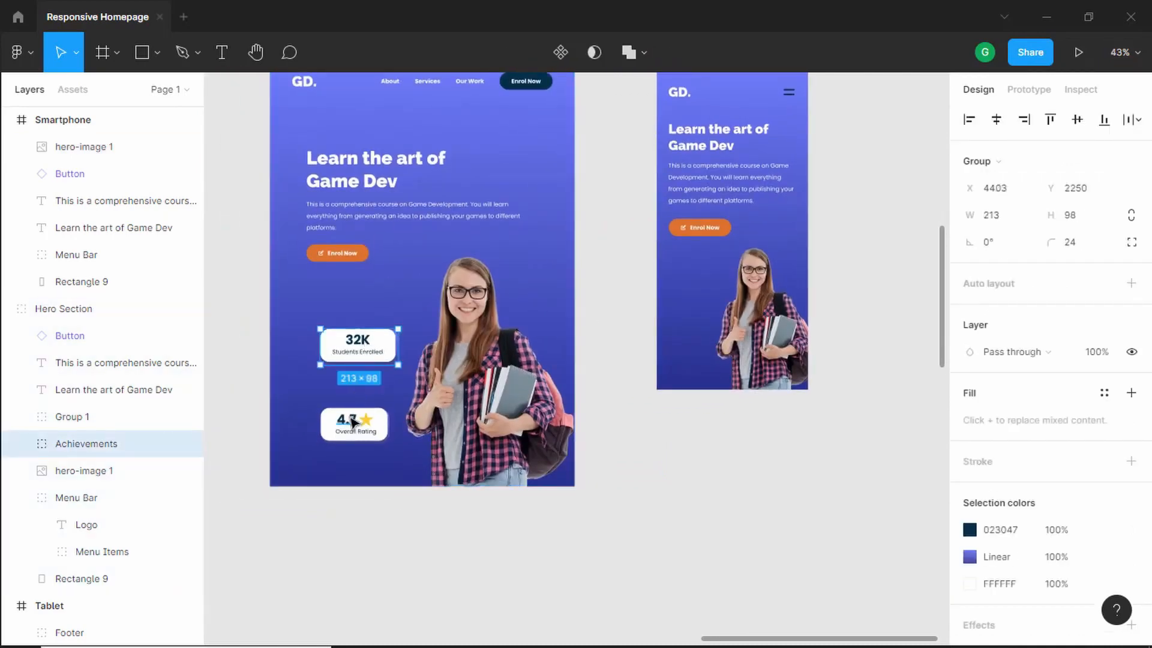
pyautogui.keyDown('shift'); pyautogui.click(381, 422); pyautogui.keyUp('shift')
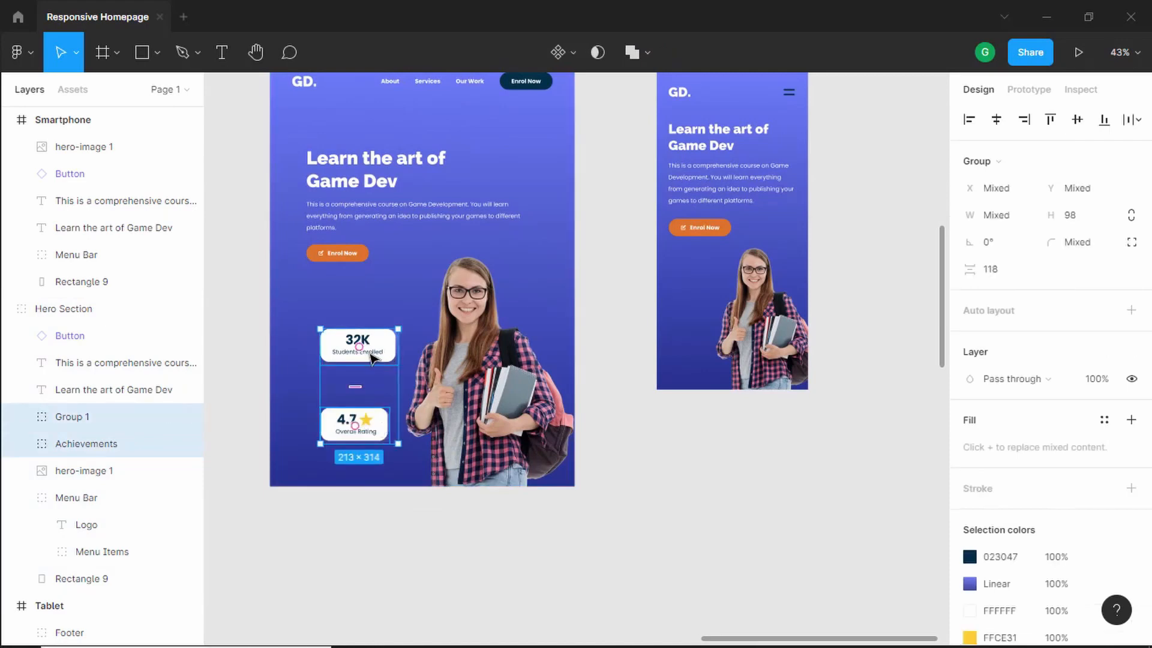
pyautogui.moveTo(372, 358); pyautogui.dragTo(710, 291)
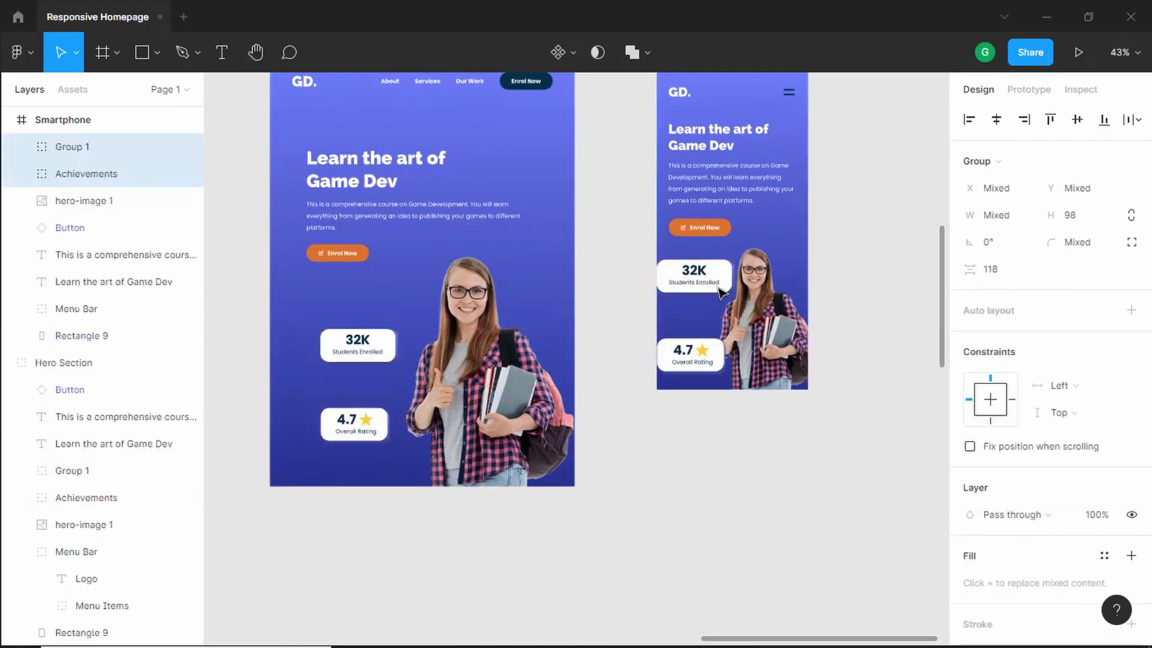
# - Set the Students Enrolled label's font size to 14 in the Smartphone frame
pyautogui.scroll(2, 770, 297)
pyautogui.scroll(3, 769, 297)
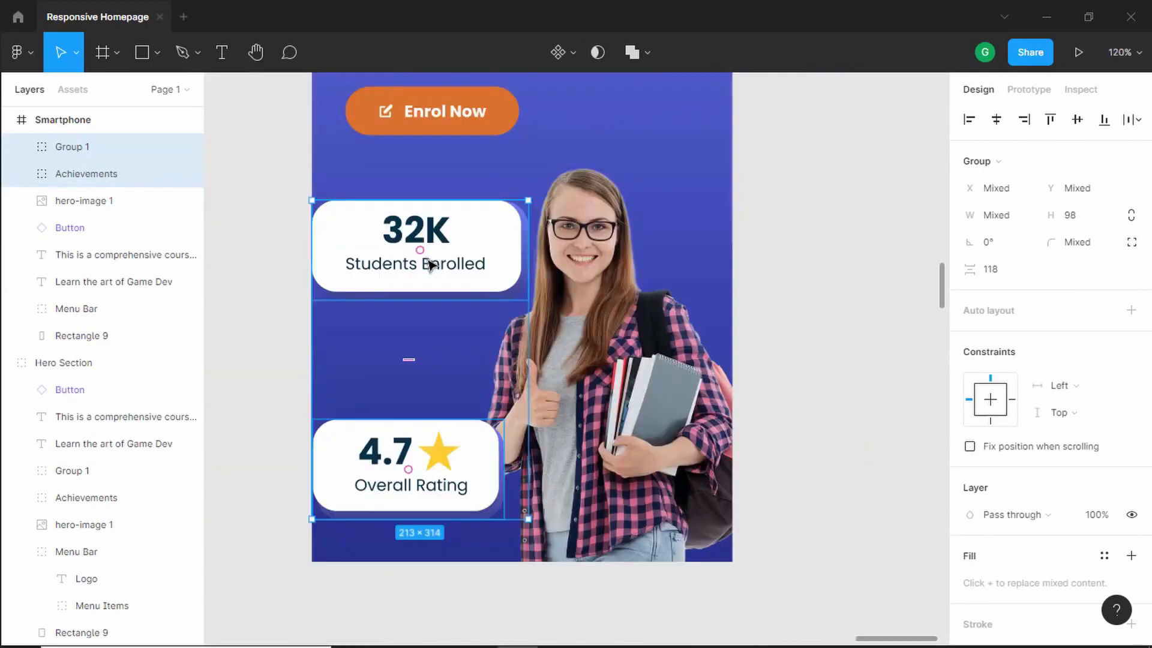
pyautogui.doubleClick(455, 267)
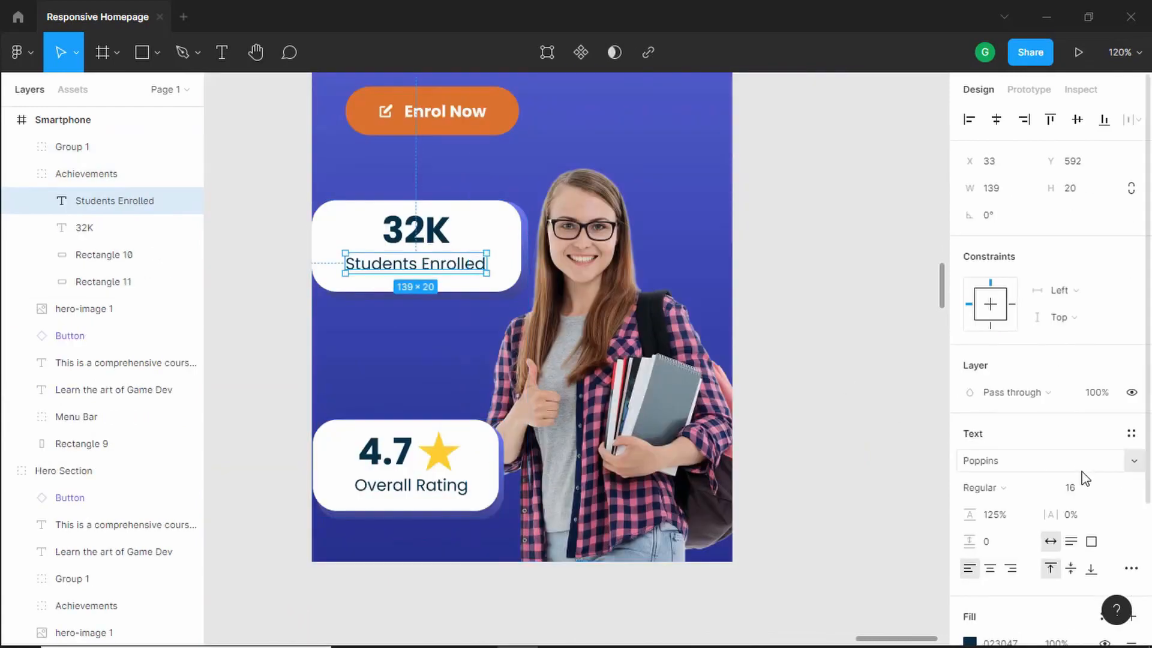
pyautogui.click(1084, 489)
pyautogui.write('1')
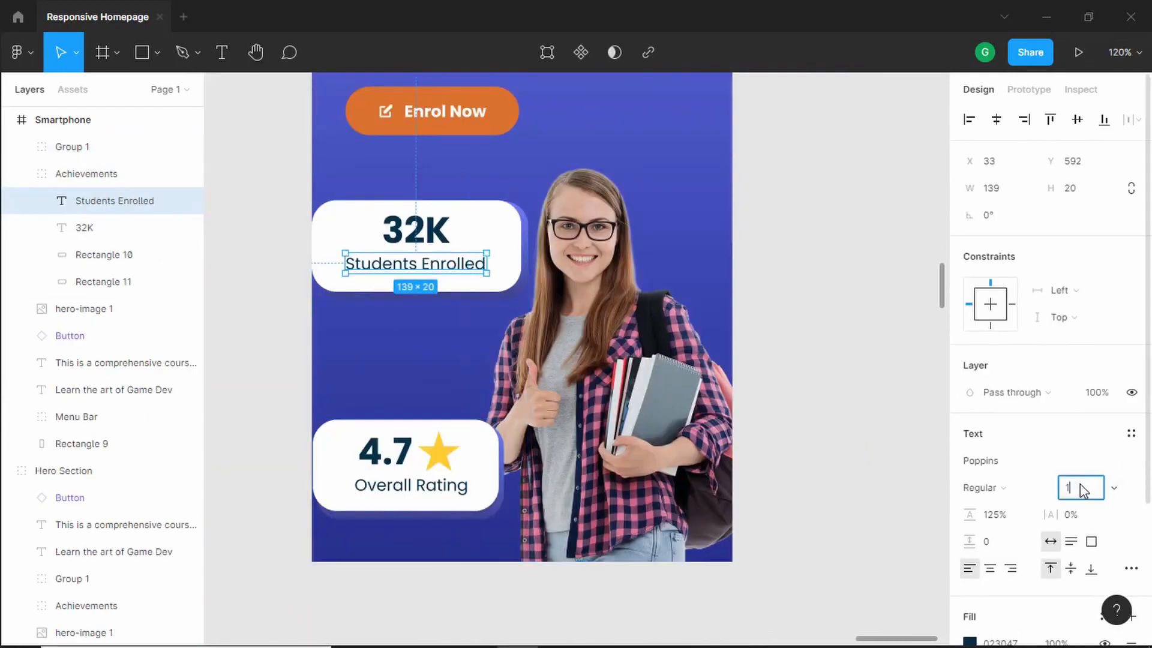
pyautogui.write('4')
pyautogui.press('Return')
# - Select the 32K number text in the Smartphone's Students Enrolled card
pyautogui.click(416, 230)
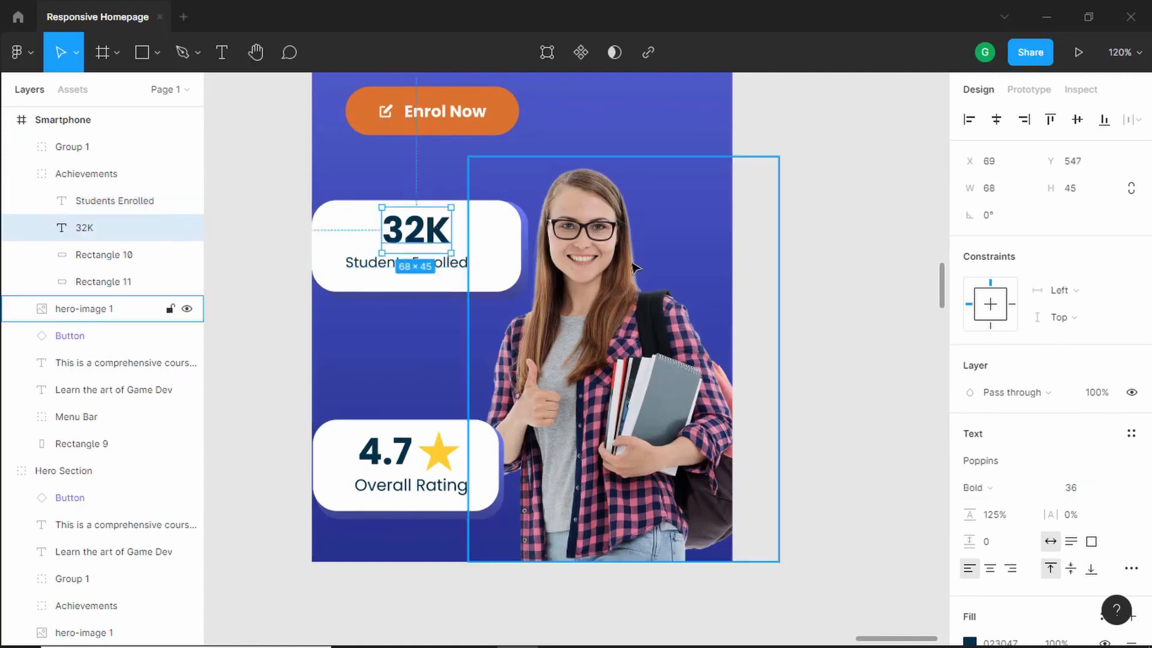
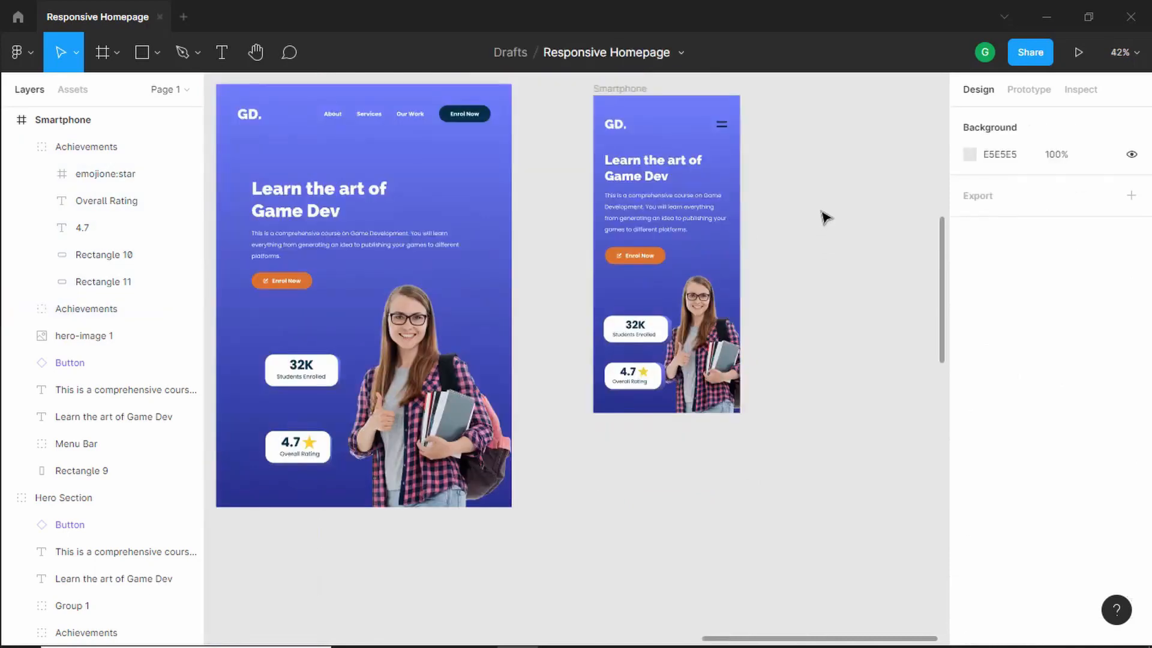
# - Group all layers inside the Smartphone frame and name the group Hero Section
pyautogui.moveTo(822, 212)
pyautogui.mouseDown()
pyautogui.moveTo(779, 268)
pyautogui.moveTo(820, 232)
pyautogui.mouseUp()
pyautogui.click(23, 148)
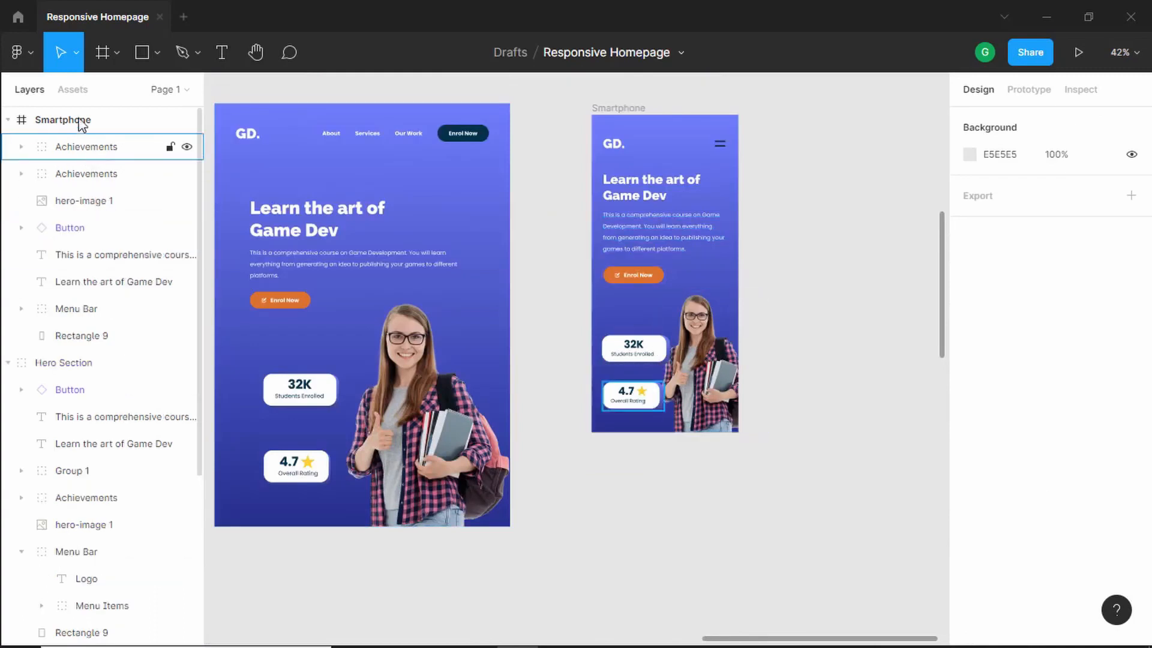
pyautogui.click(78, 147)
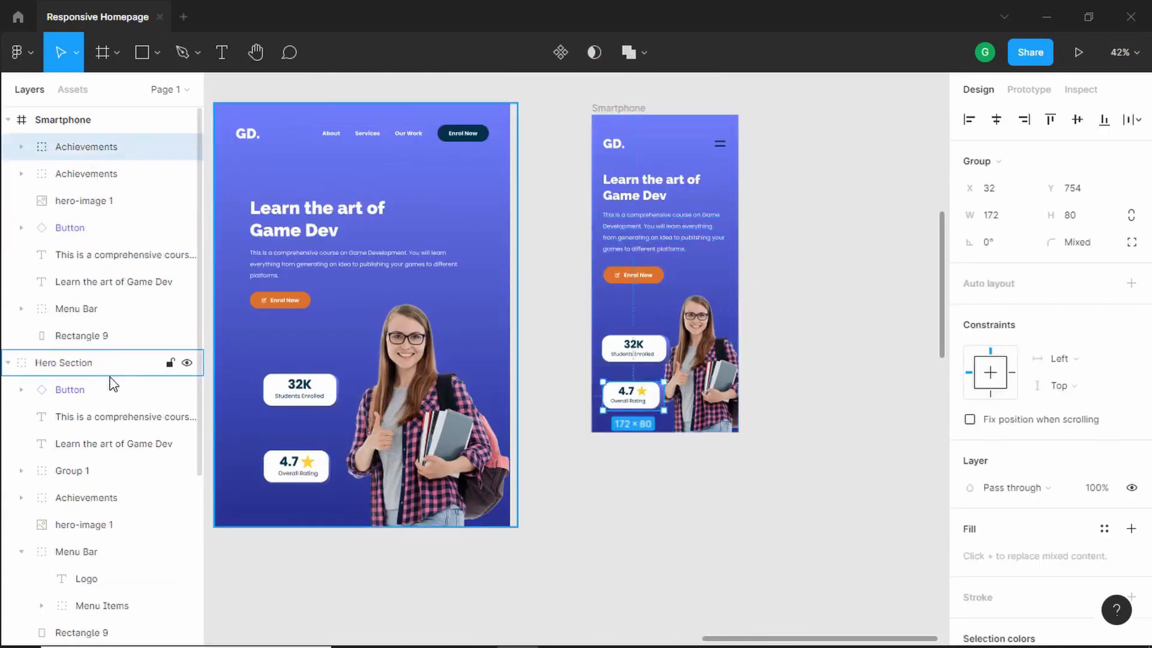
pyautogui.hotkey('ctrl', 'a')
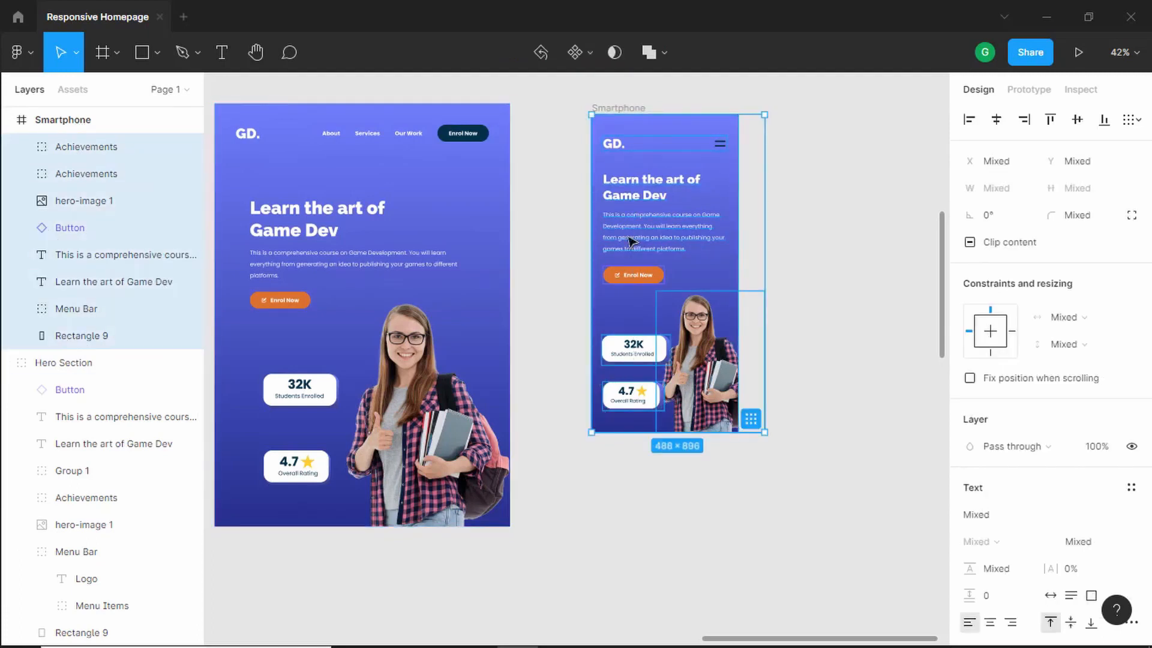
pyautogui.hotkey('ctrl', 'g')
pyautogui.doubleClick(90, 146)
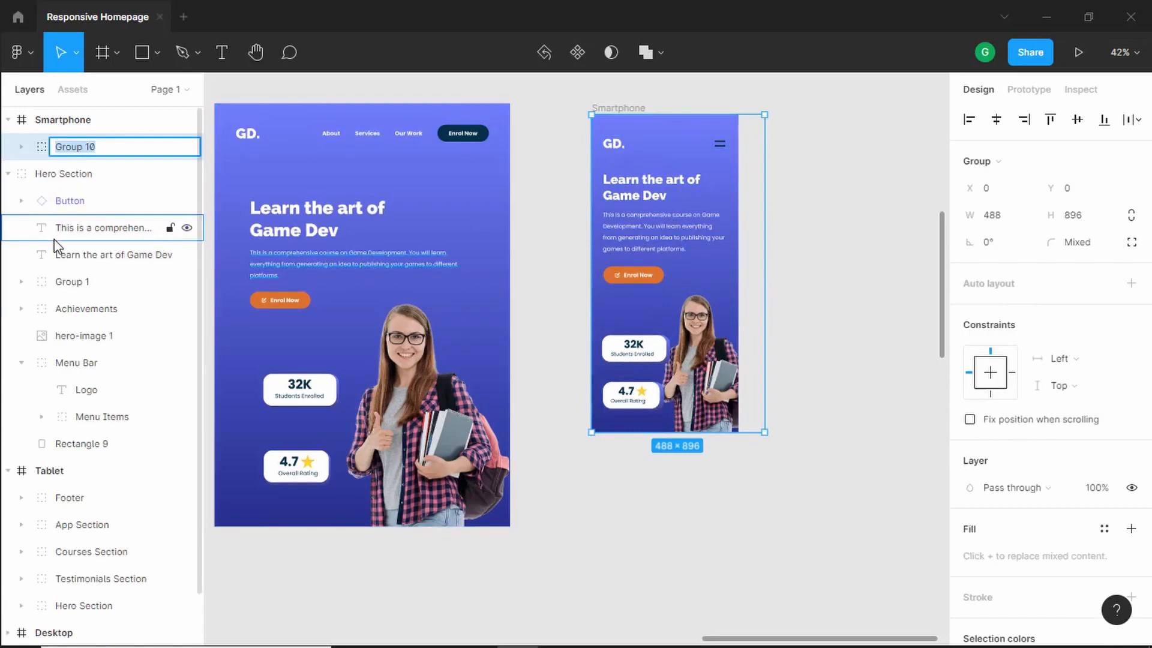
pyautogui.write('Hero Section')
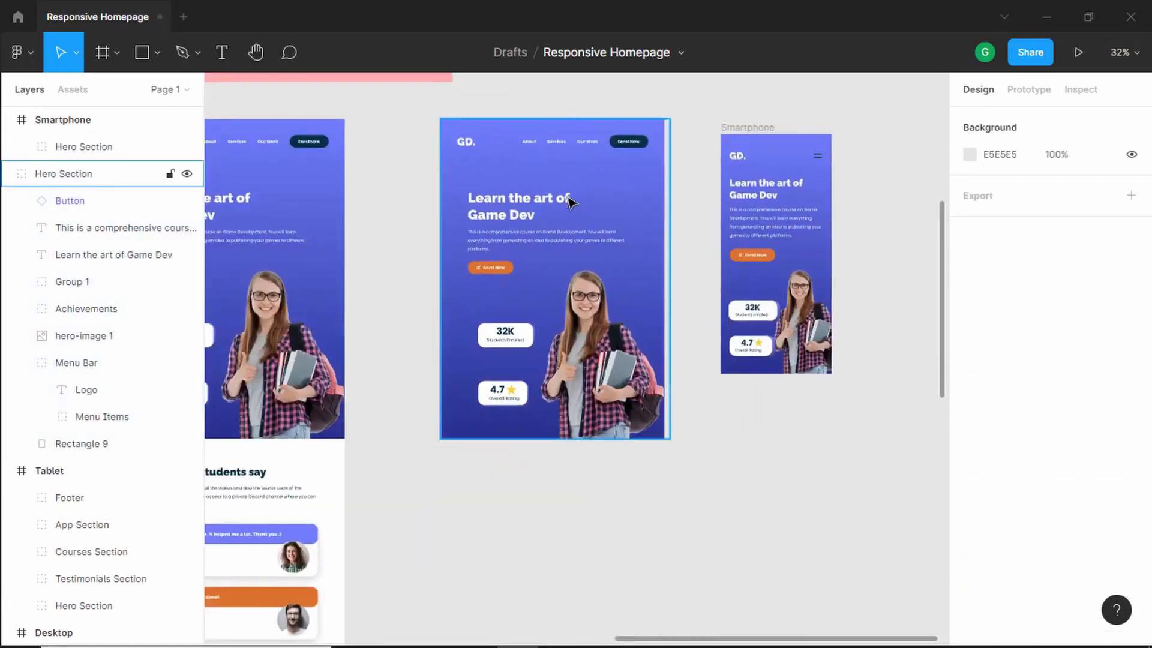
# - Stretch the Smartphone frame taller, to about 6071 px high
pyautogui.click(570, 201)
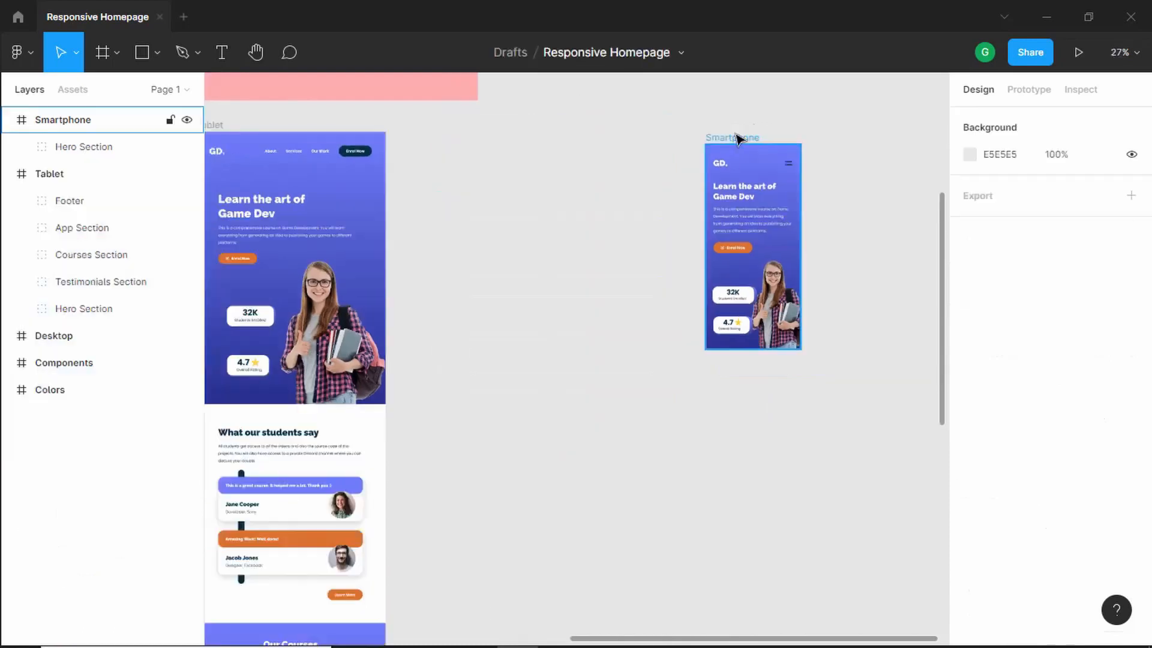
pyautogui.click(735, 138)
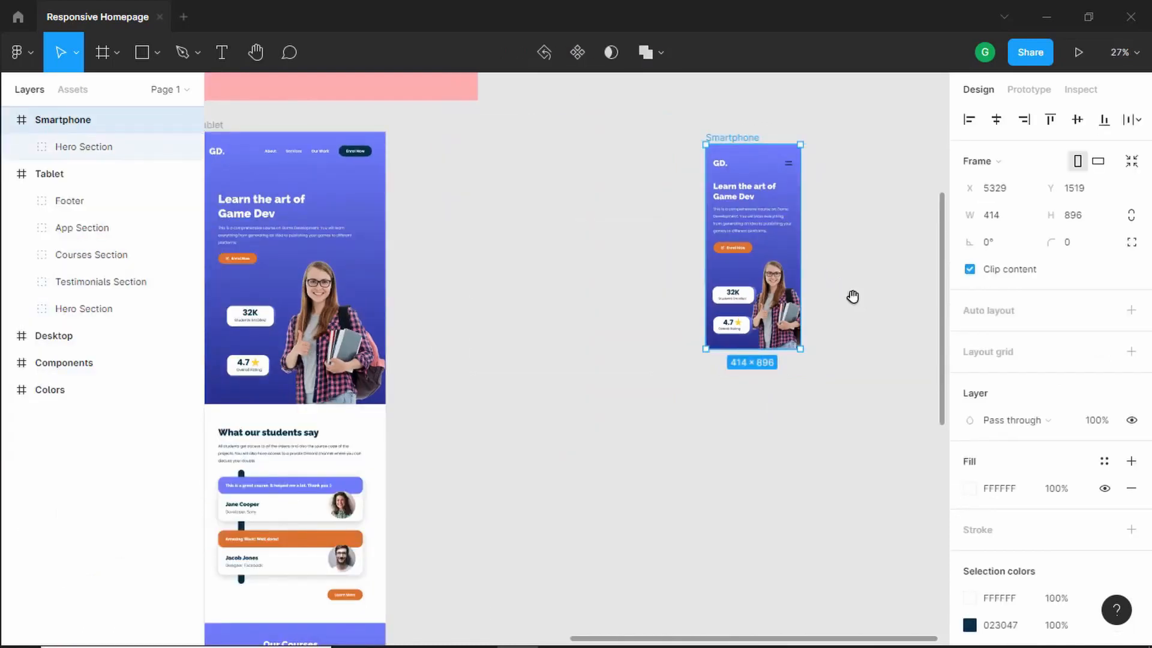
pyautogui.moveTo(853, 296); pyautogui.dragTo(756, 248)
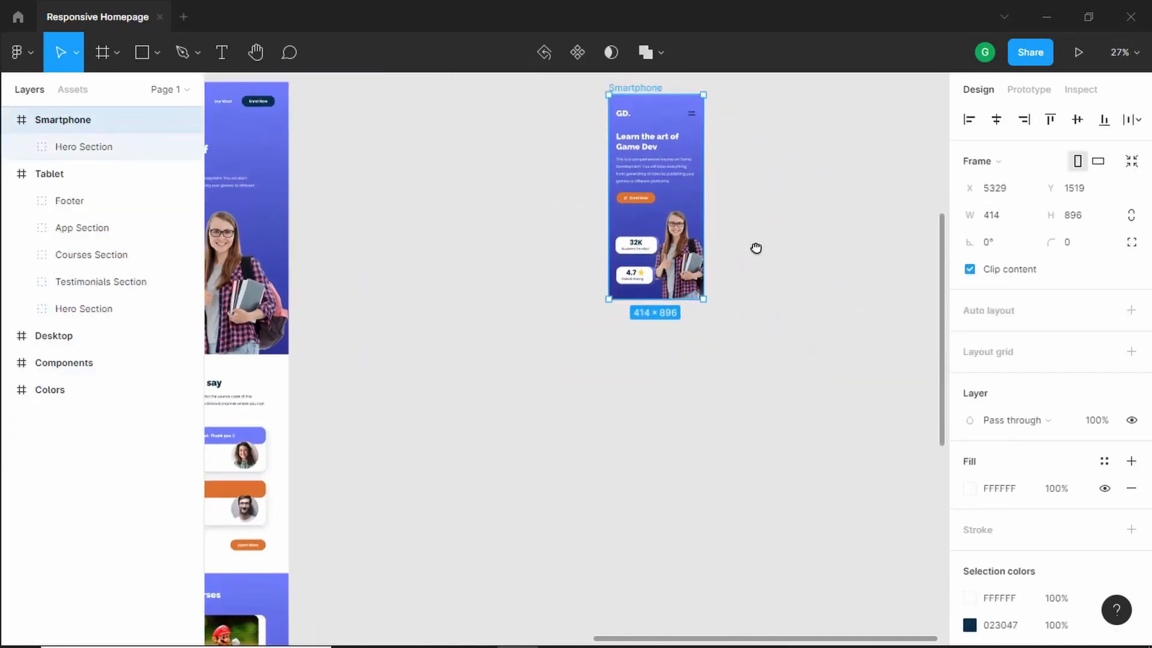
pyautogui.click(588, 288)
pyautogui.click(636, 88)
pyautogui.moveTo(662, 299); pyautogui.dragTo(662, 483)
pyautogui.scroll(-5, 736, 384)
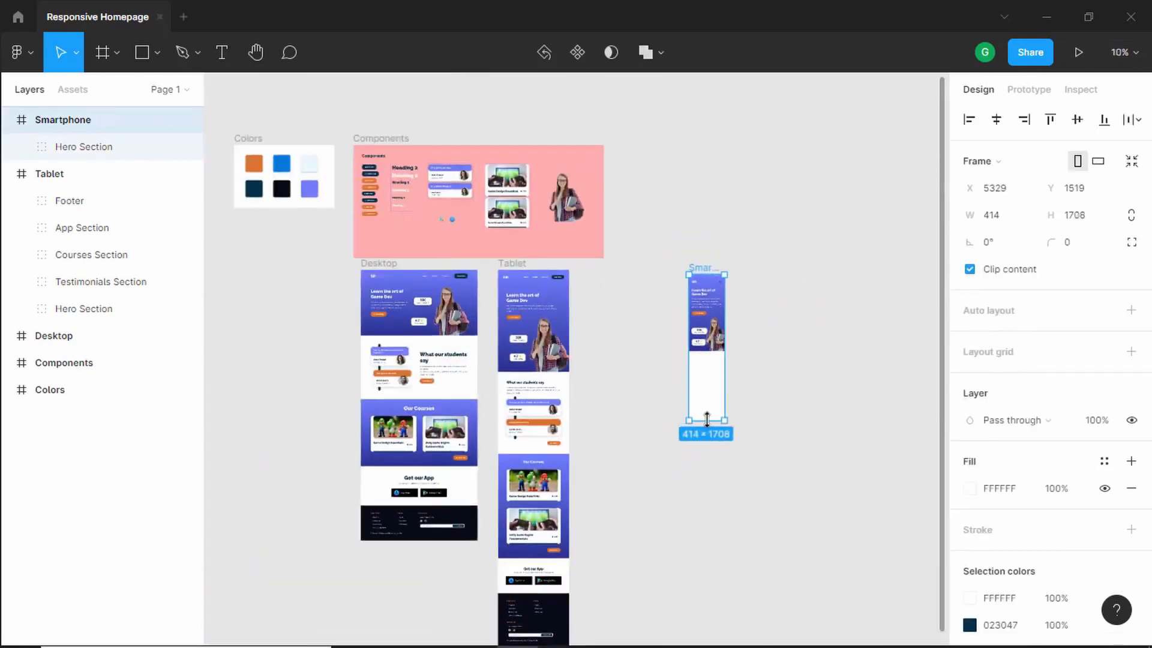
pyautogui.moveTo(706, 420); pyautogui.dragTo(707, 540)
pyautogui.moveTo(774, 485); pyautogui.dragTo(740, 198)
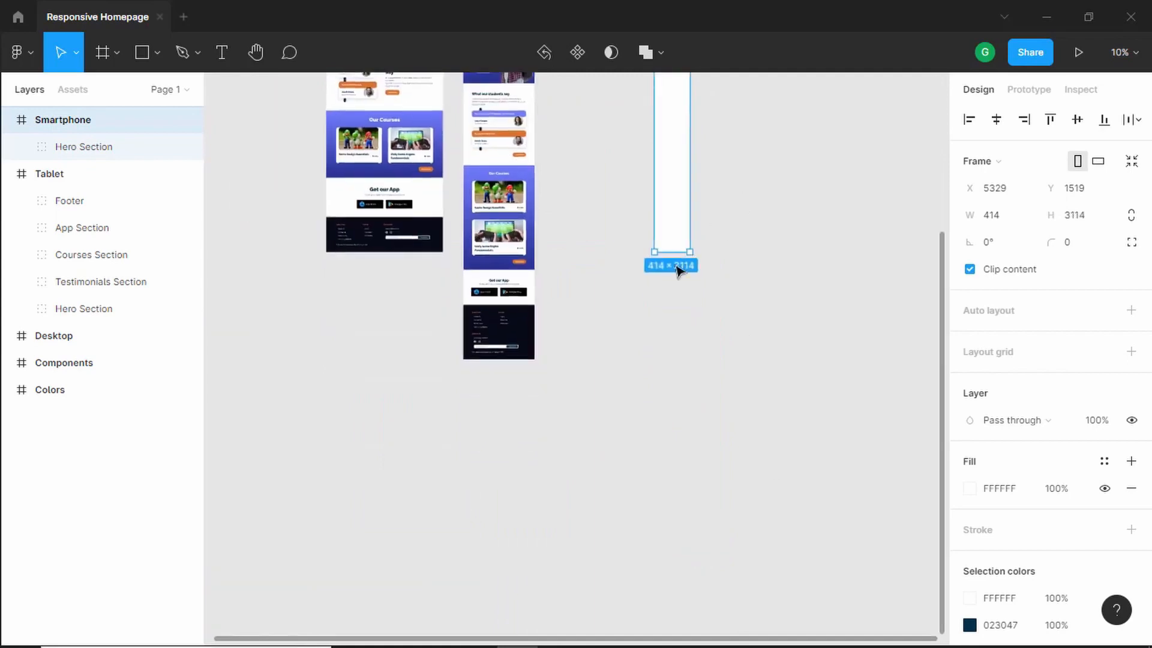
pyautogui.scroll(3, 530, 289)
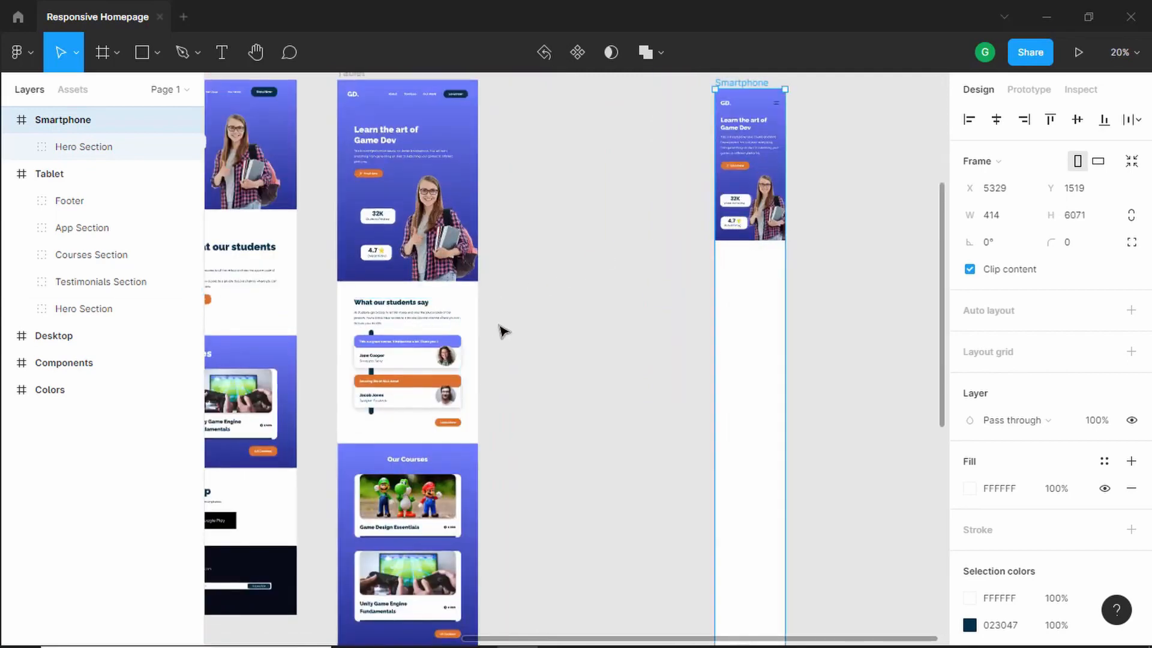
pyautogui.scroll(1, 501, 331)
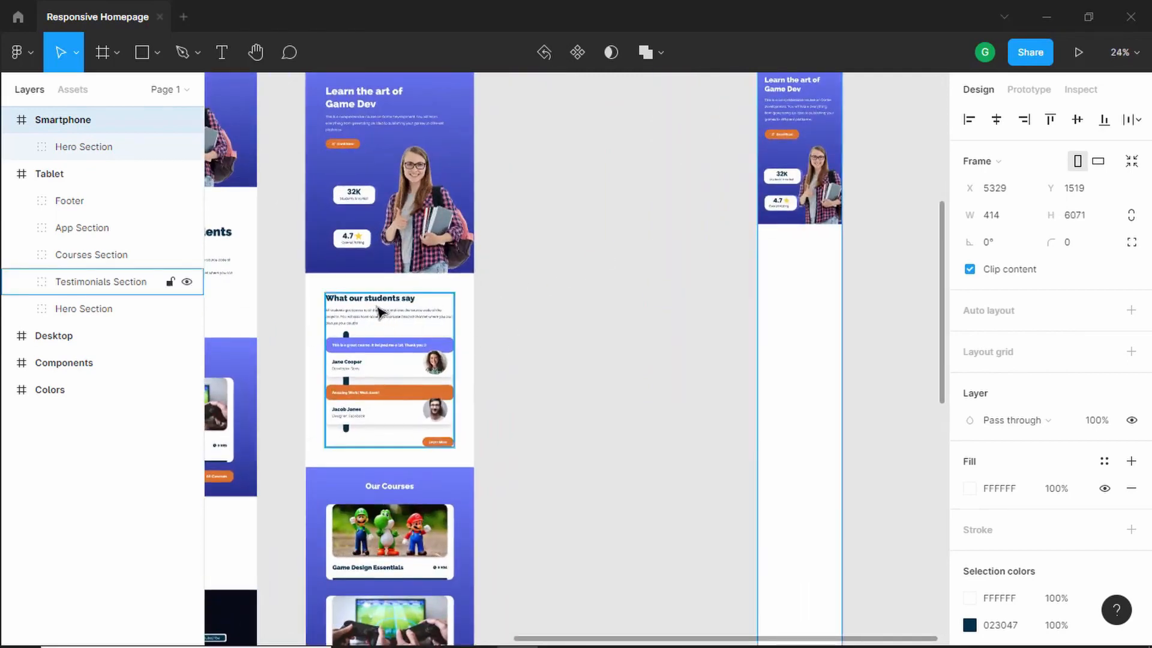
# - Duplicate the tablet's Testimonials Section out beside it for the smartphone layout
pyautogui.press('alt')
pyautogui.moveTo(378, 318); pyautogui.dragTo(642, 257)
pyautogui.scroll(3, 828, 324)
pyautogui.scroll(1, 486, 191)
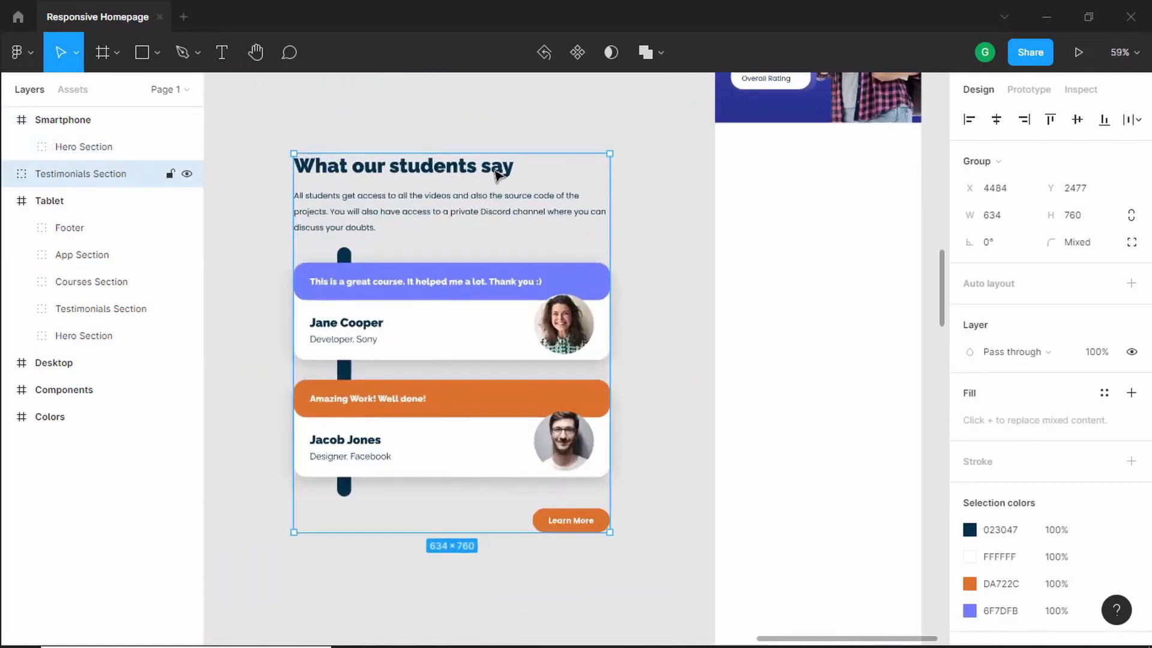
# - Switch the testimonials heading component's Platform to Mobile
pyautogui.doubleClick(497, 174)
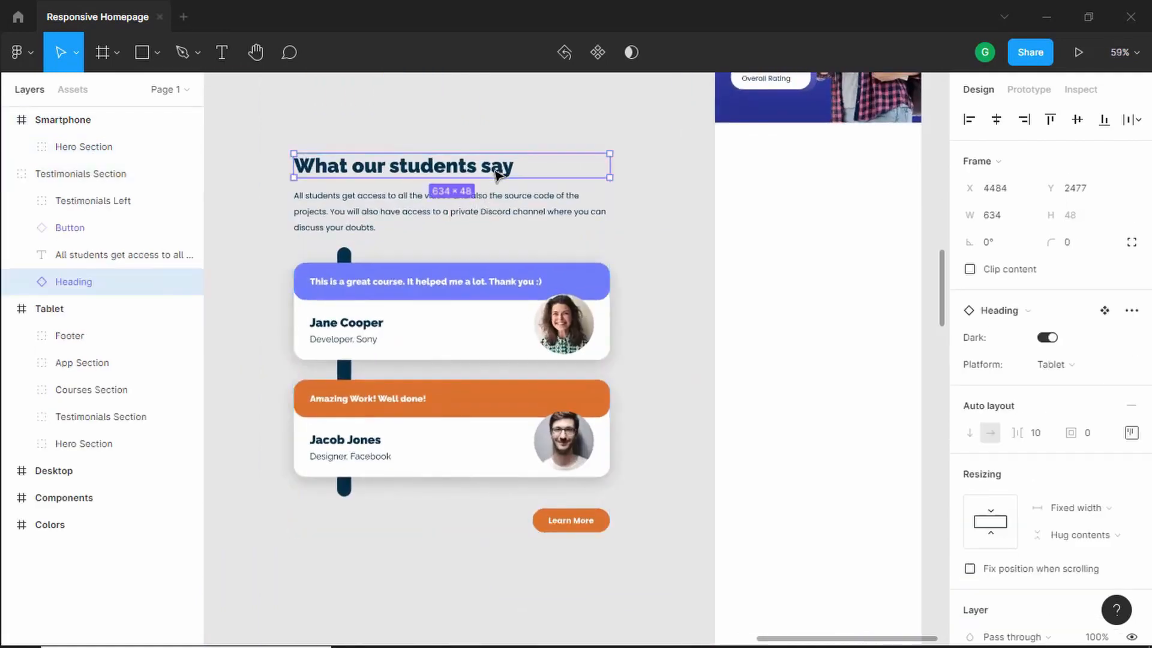
pyautogui.click(1093, 373)
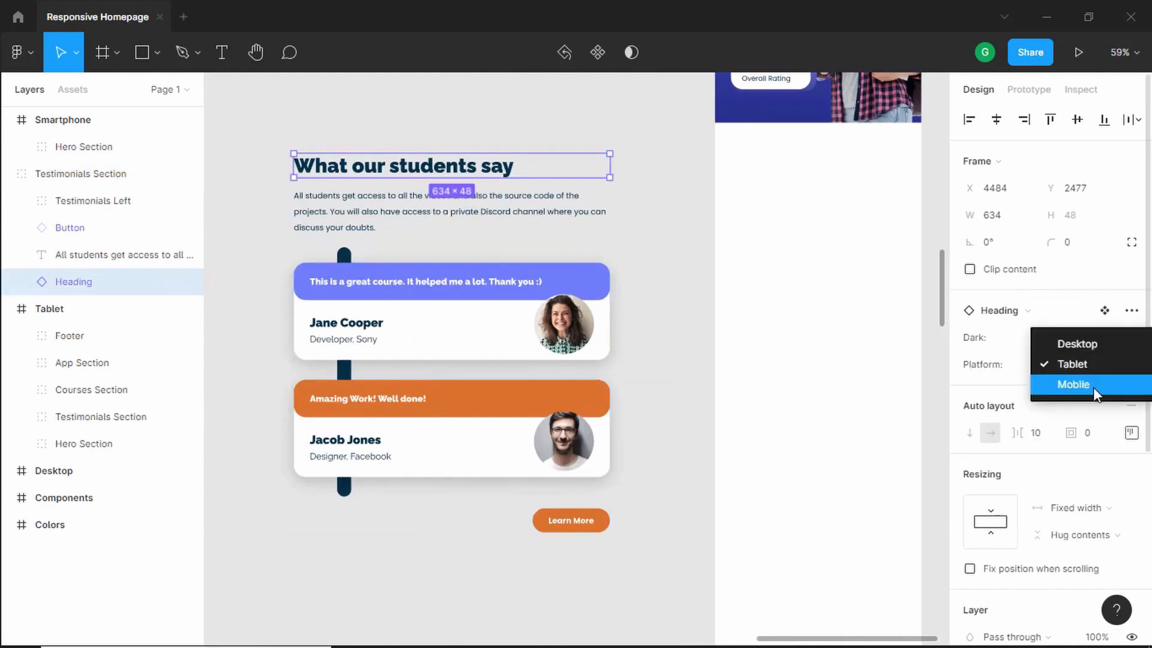
pyautogui.click(1093, 387)
# - Nudge the testimonials description text up by 3 px
pyautogui.click(462, 200)
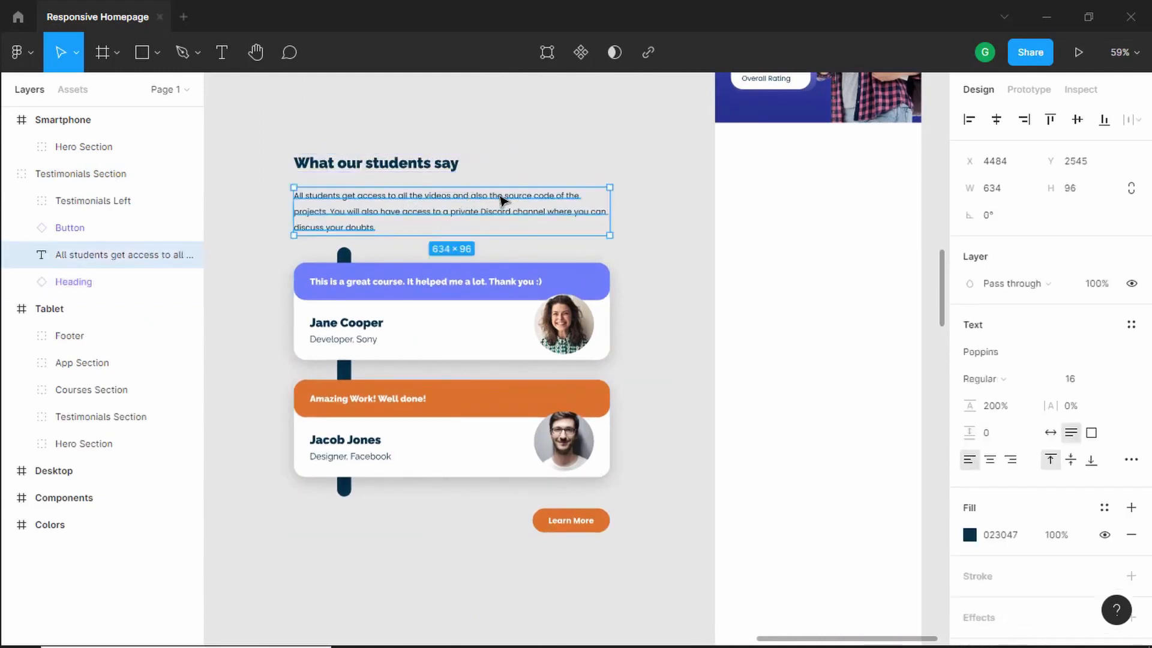
pyautogui.press('Up')
pyautogui.press('Up')
pyautogui.press('Up')
pyautogui.press('Up')
pyautogui.press('Up')
pyautogui.press('Up')
pyautogui.press('Up')
pyautogui.press('Up')
pyautogui.press('Up')
pyautogui.press('Up')
pyautogui.press('Up')
pyautogui.press('Up')
pyautogui.press('Up')
pyautogui.press('Up')
pyautogui.press('Up')
pyautogui.press('Up')
pyautogui.press('Up')
pyautogui.press('Up')
pyautogui.press('Up')
pyautogui.press('Up')
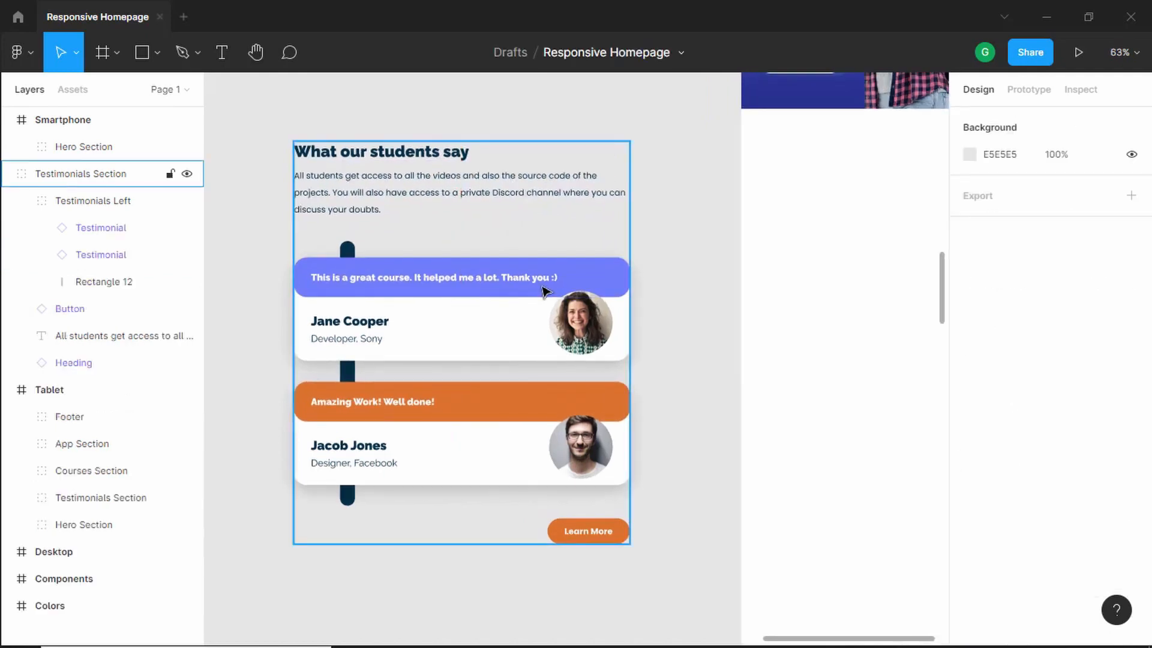
# - Set the first testimonial card's Platform to Mobile
pyautogui.click(531, 301)
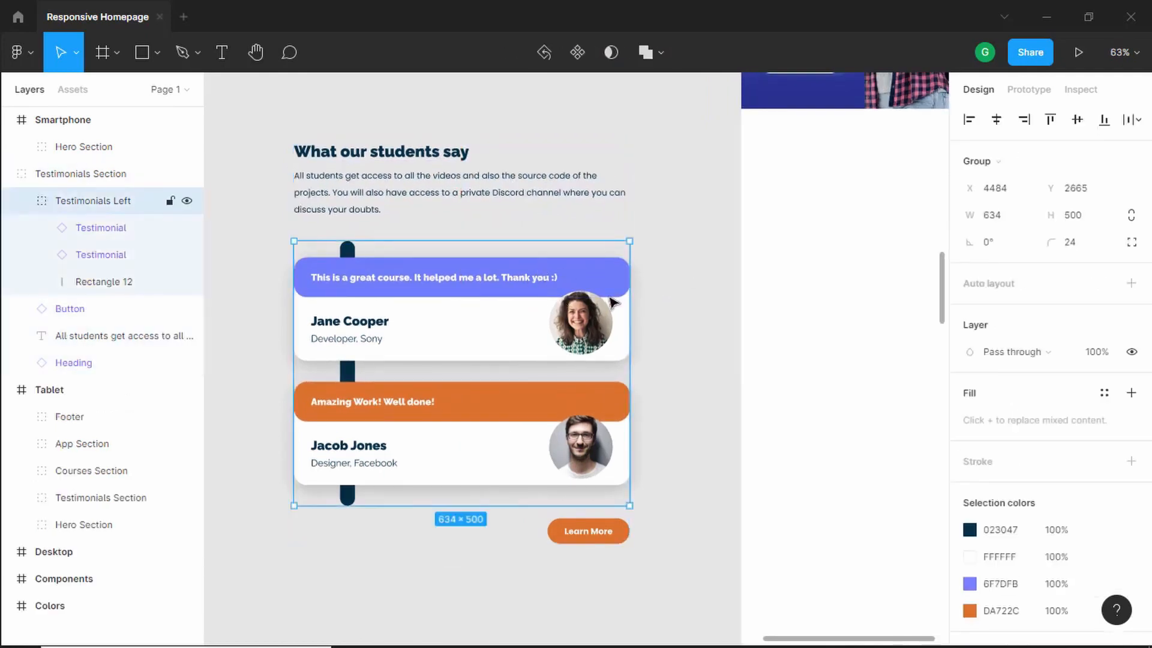
pyautogui.click(504, 300)
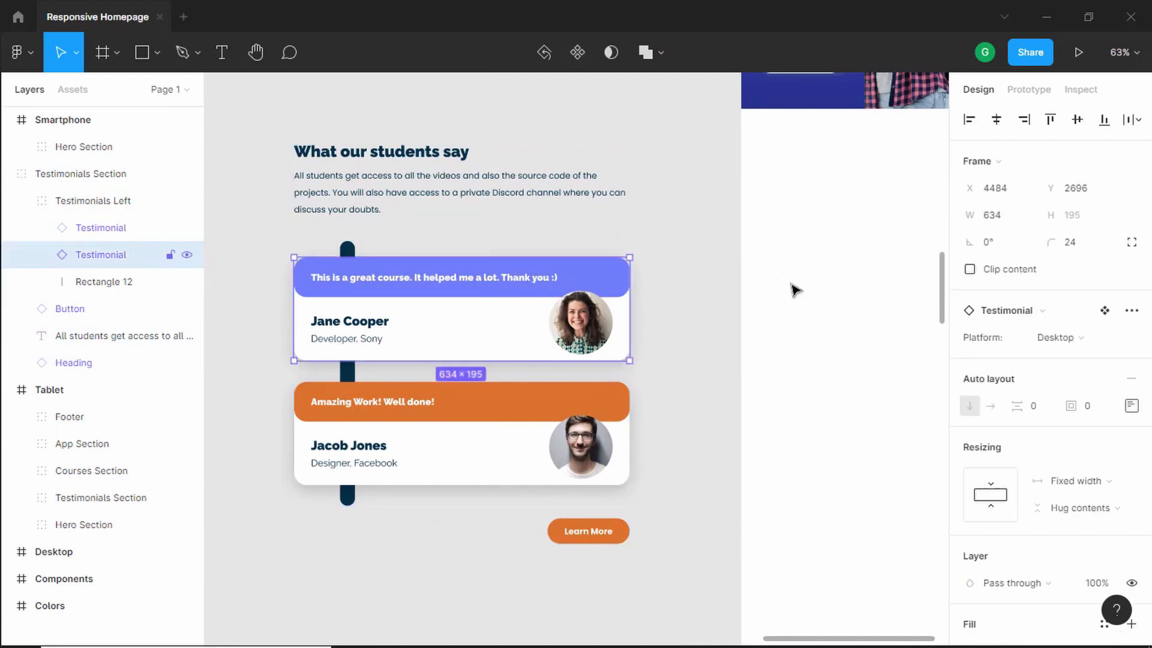
pyautogui.click(1073, 338)
pyautogui.click(1070, 358)
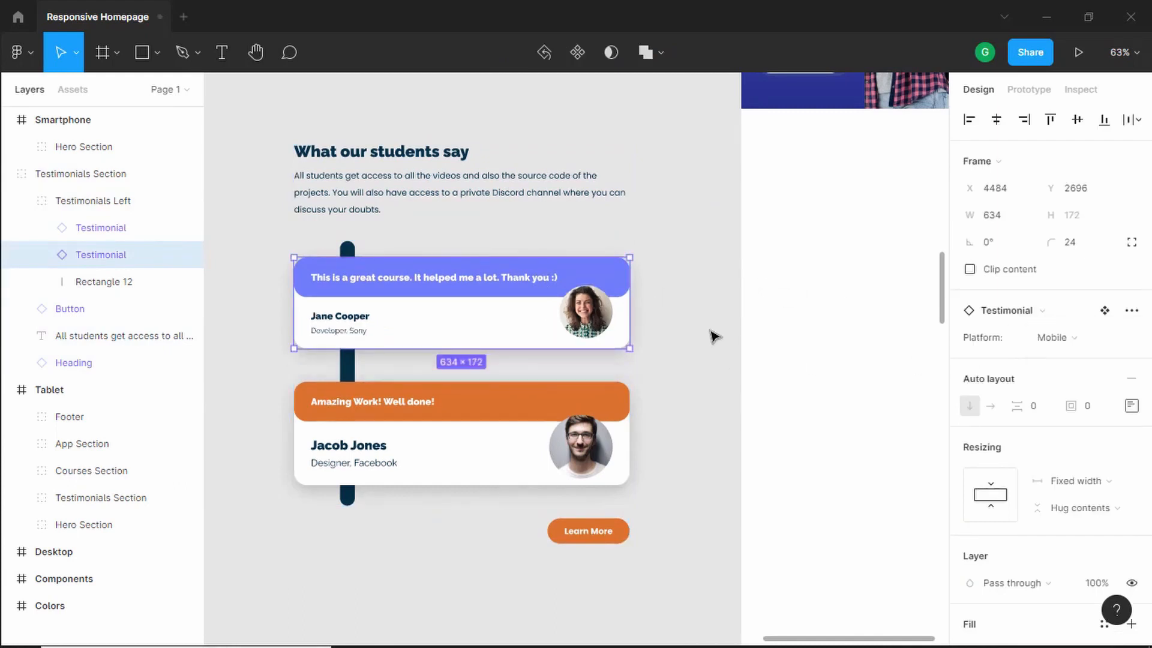
# - Set the second testimonial card's Platform to Mobile
pyautogui.click(544, 408)
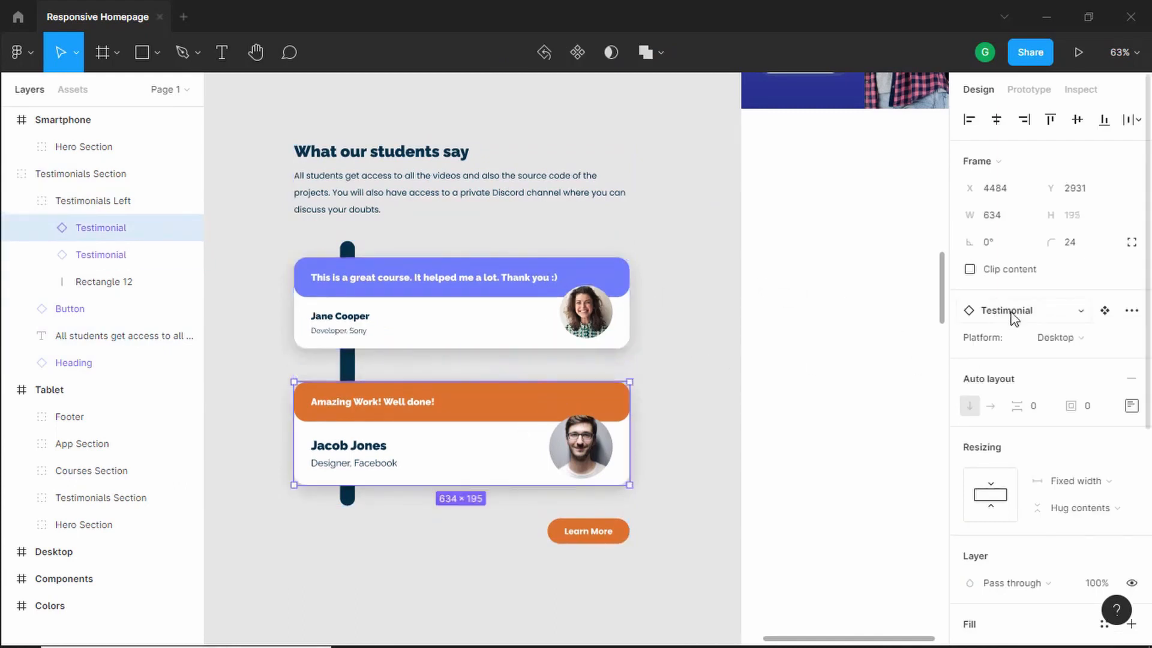
pyautogui.click(1114, 340)
pyautogui.click(1073, 358)
# - Narrow the testimonials heading's width
pyautogui.scroll(-4, 702, 233)
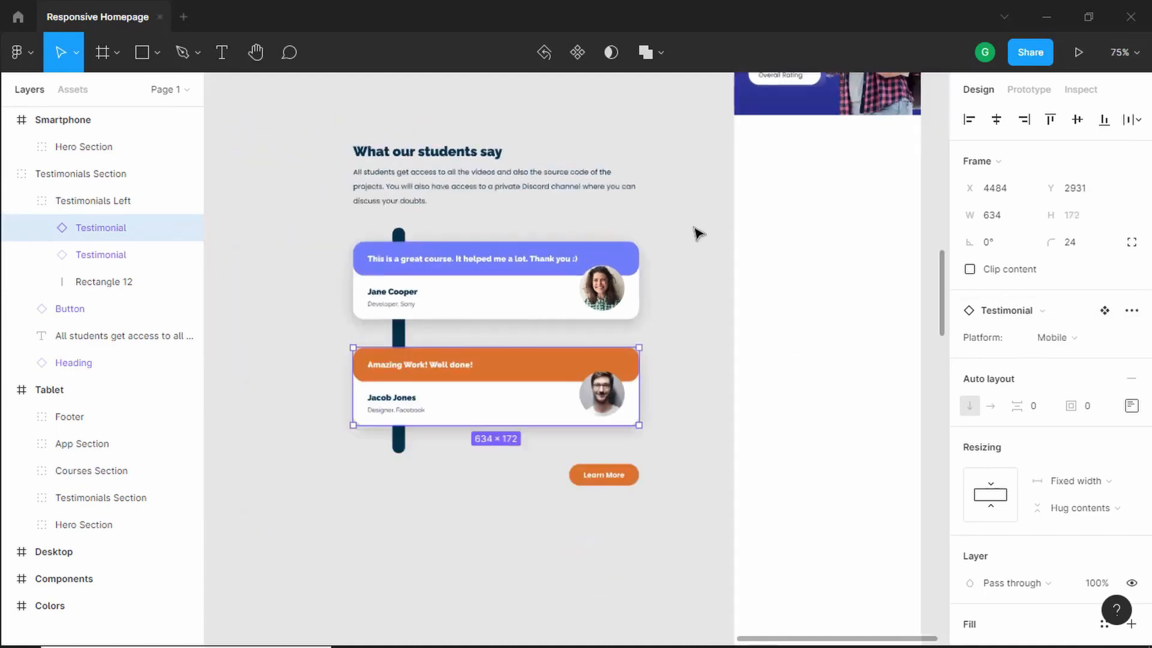
pyautogui.moveTo(695, 222); pyautogui.dragTo(546, 249)
pyautogui.click(348, 190)
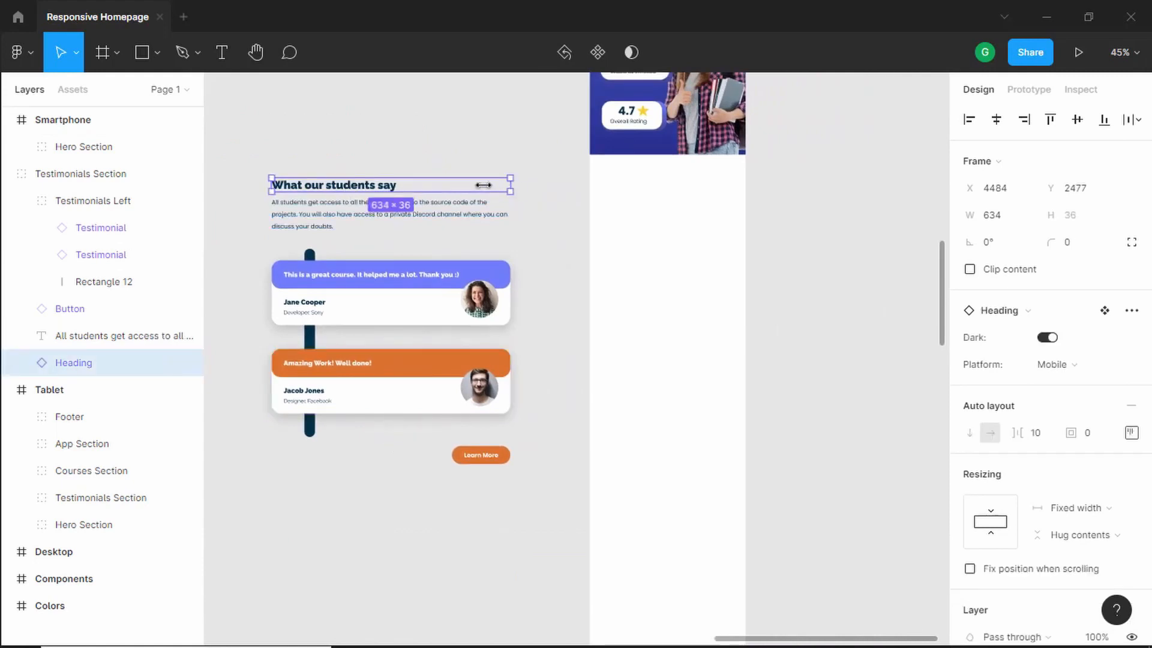
pyautogui.moveTo(483, 185); pyautogui.dragTo(416, 187)
# - Narrow the description text box to about 369 px wide
pyautogui.click(468, 218)
pyautogui.moveTo(510, 215); pyautogui.dragTo(410, 214)
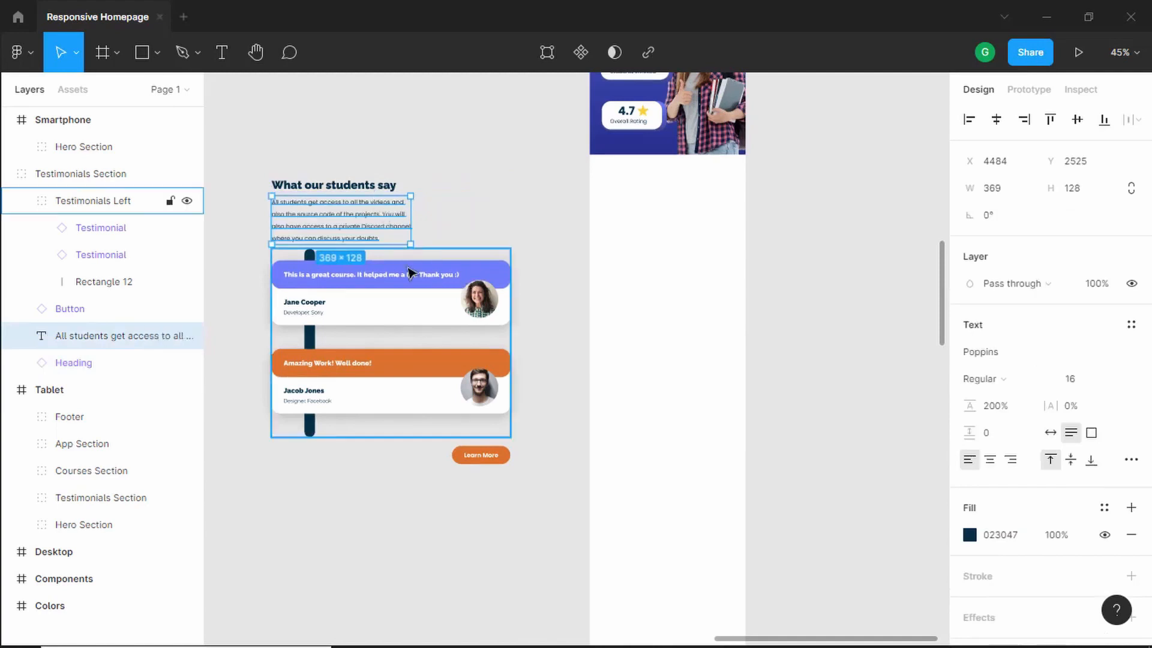
pyautogui.press('Escape')
# - Narrow both testimonial cards to match the narrower text width
pyautogui.click(430, 290)
pyautogui.click(430, 290)
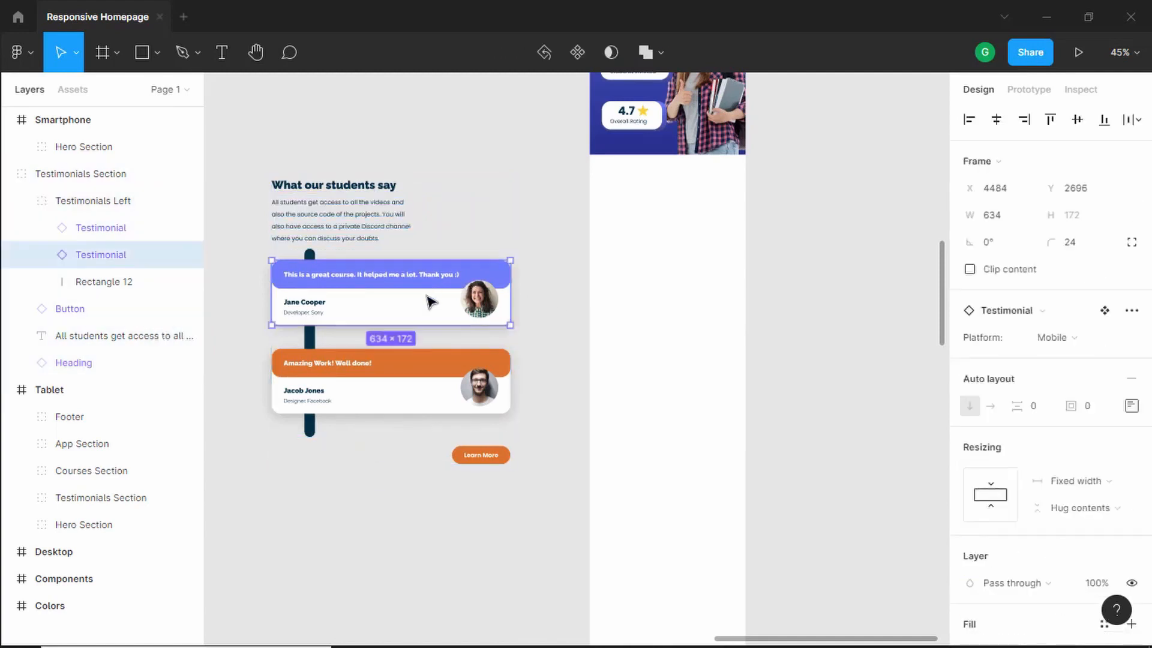
pyautogui.keyDown('shift'); pyautogui.click(425, 373); pyautogui.keyUp('shift')
pyautogui.moveTo(510, 290); pyautogui.dragTo(427, 300)
pyautogui.press('Escape')
# - Move the Learn More button left so it aligns under the narrowed cards
pyautogui.click(482, 461)
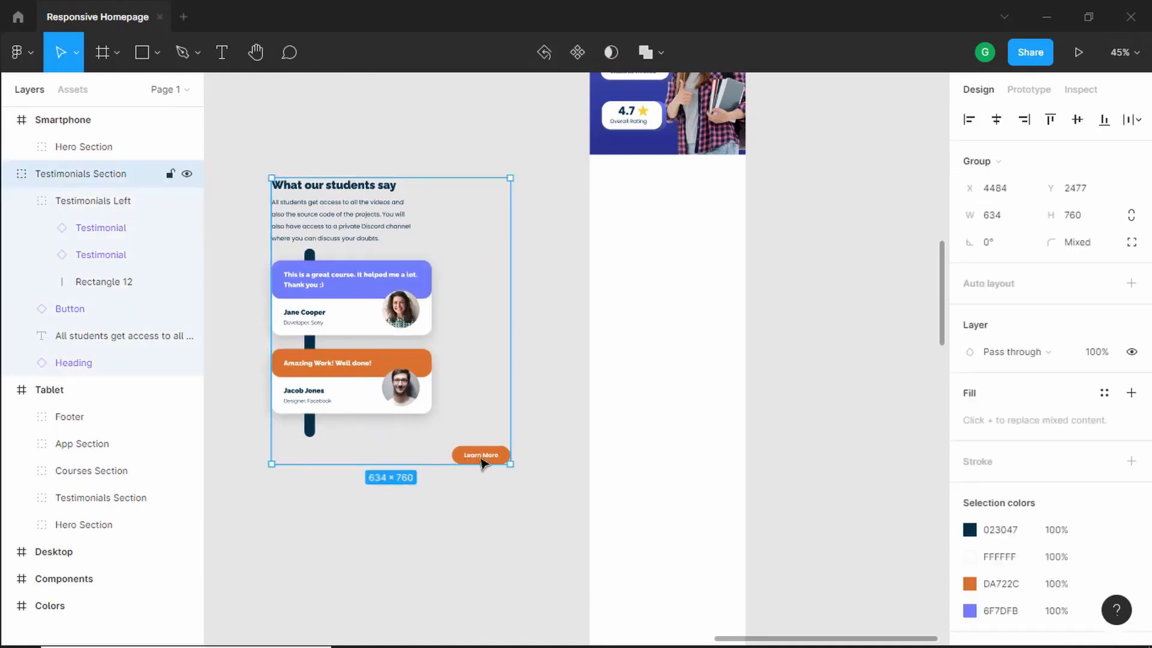
pyautogui.click(474, 461)
pyautogui.moveTo(474, 461); pyautogui.dragTo(396, 451)
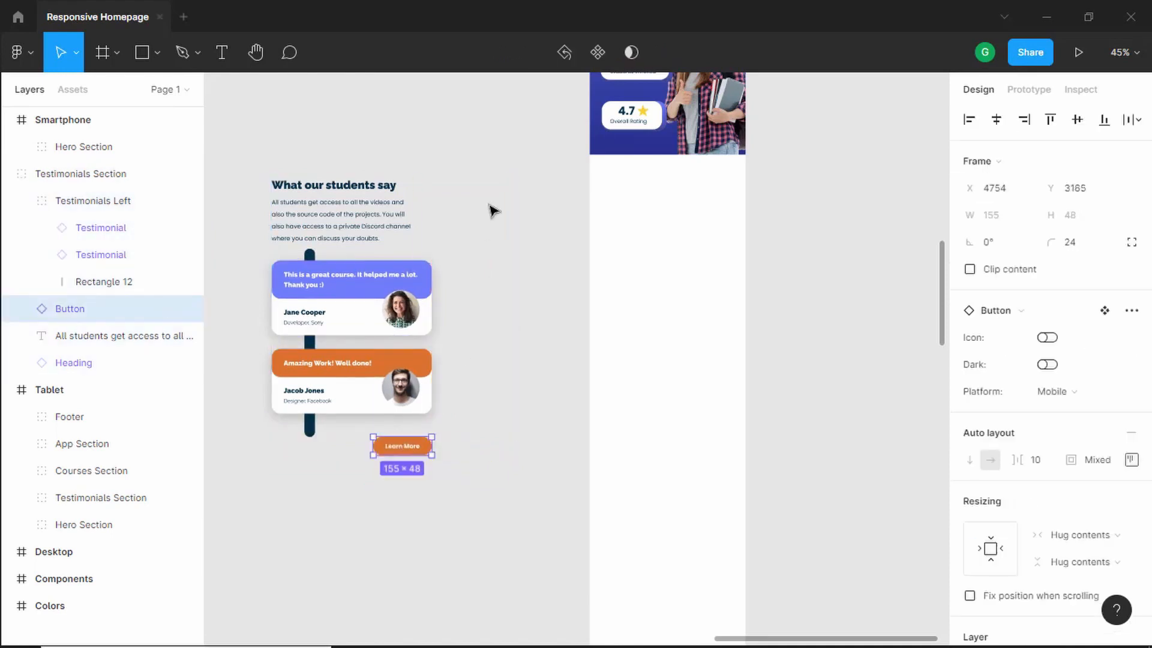
pyautogui.moveTo(490, 145); pyautogui.dragTo(463, 207)
# - Move the Testimonials Section into the Smartphone frame below the hero section
pyautogui.click(407, 329)
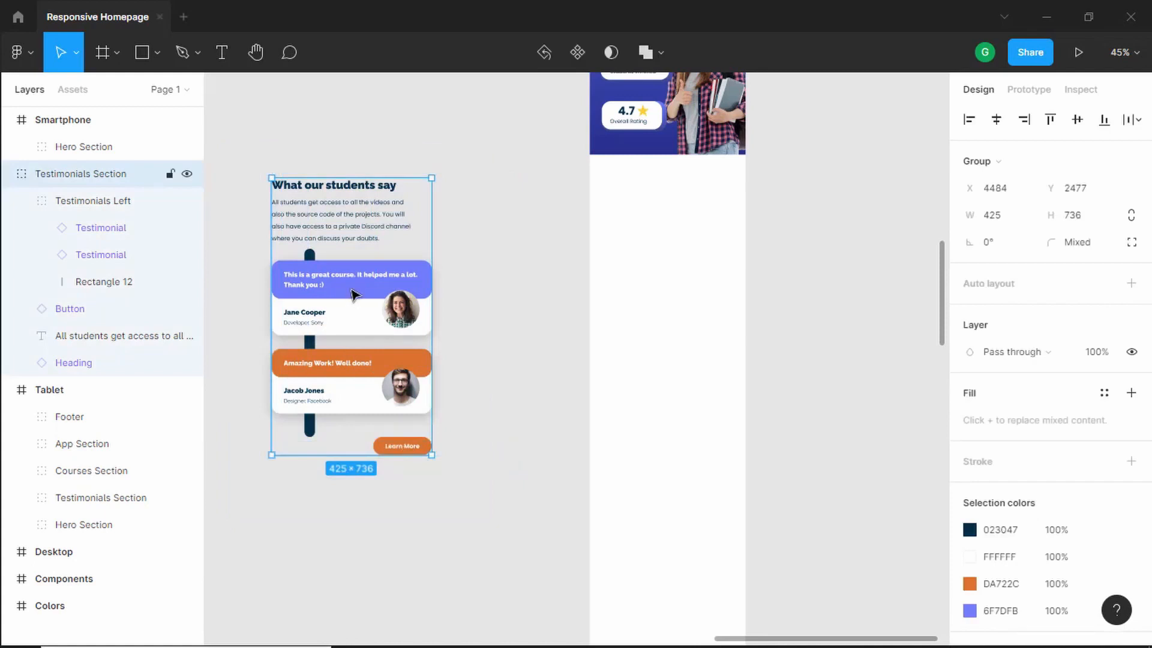
pyautogui.moveTo(344, 215); pyautogui.dragTo(678, 226)
pyautogui.scroll(5, 812, 146)
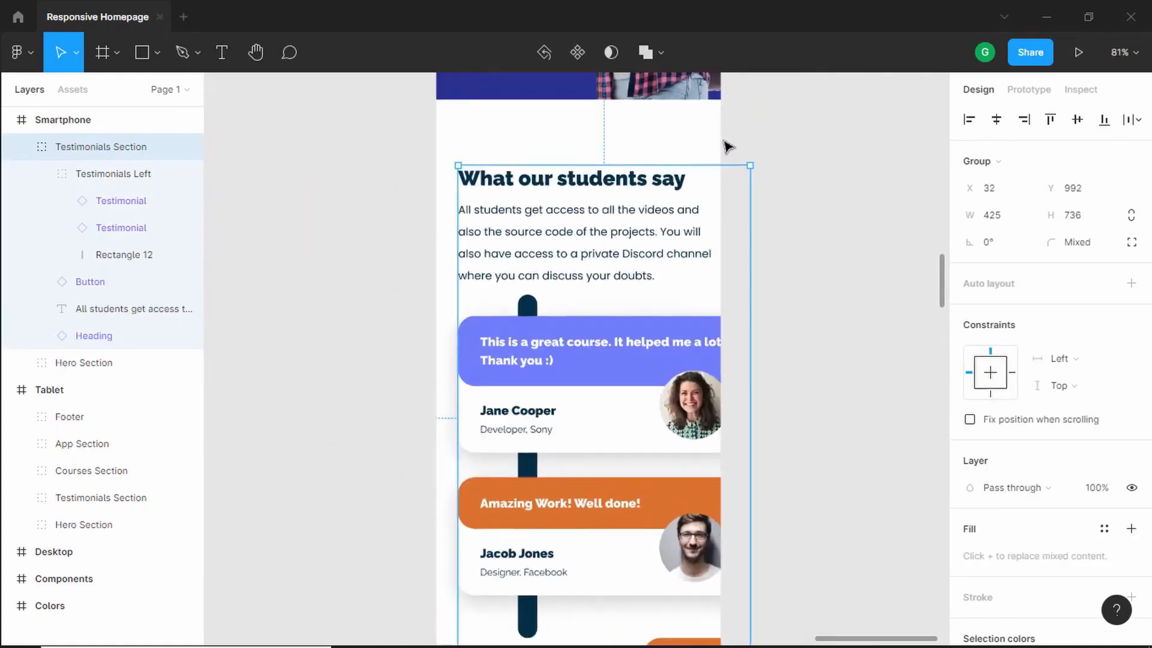
pyautogui.scroll(2, 728, 146)
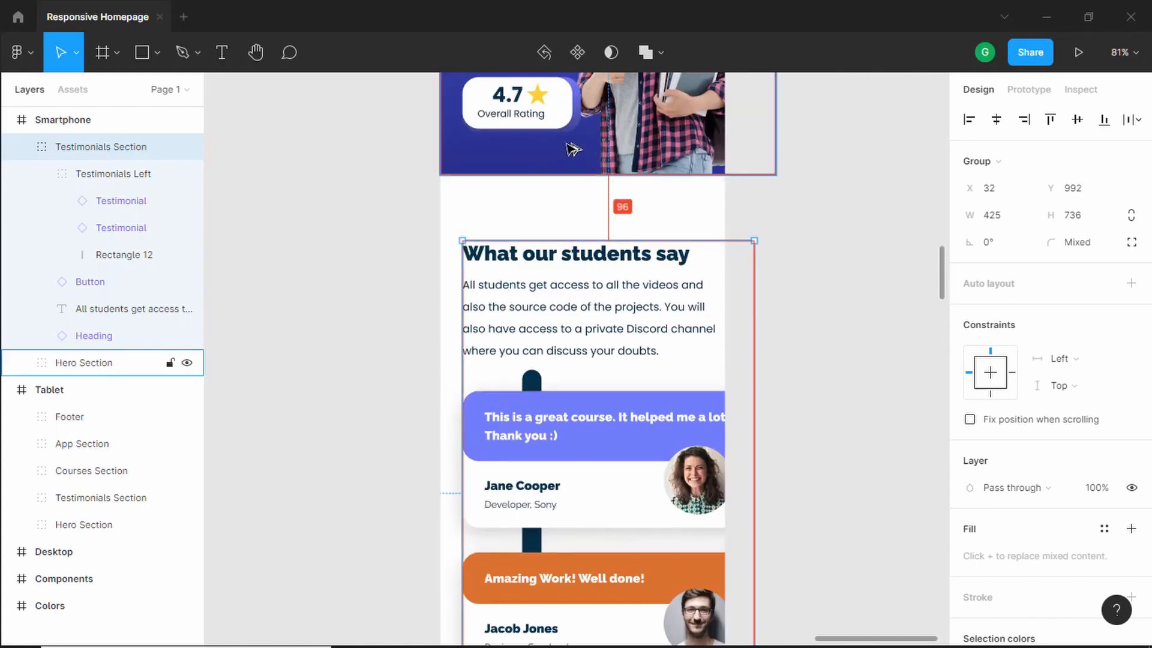
# - Nudge the Testimonials Section down by 4 px
pyautogui.press('Down')
pyautogui.press('Down')
pyautogui.press('Down')
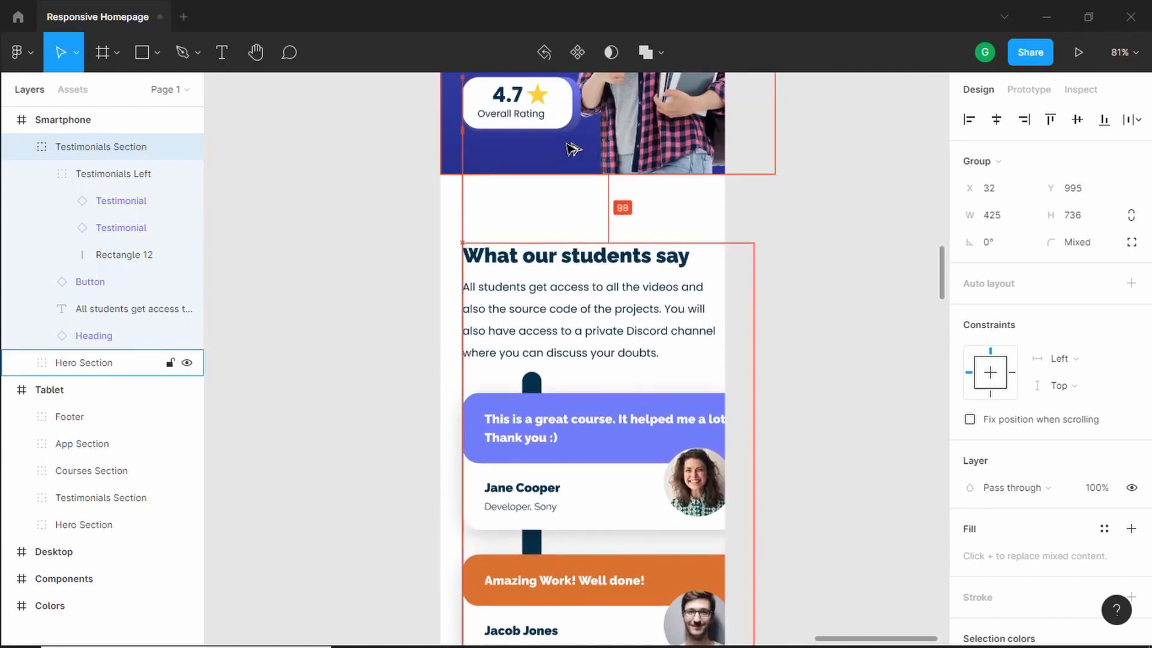
pyautogui.press('Down')
# - Resize the testimonials heading to 350 px wide
pyautogui.scroll(3, 540, 308)
pyautogui.scroll(-10, 480, 305)
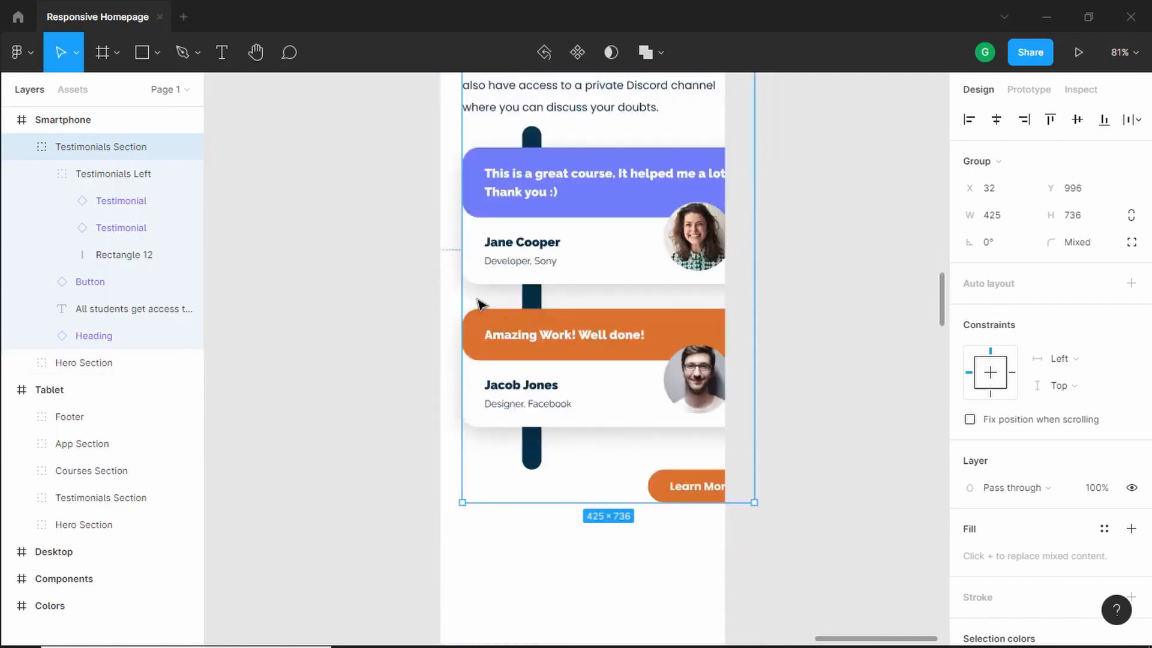
pyautogui.scroll(7, 480, 300)
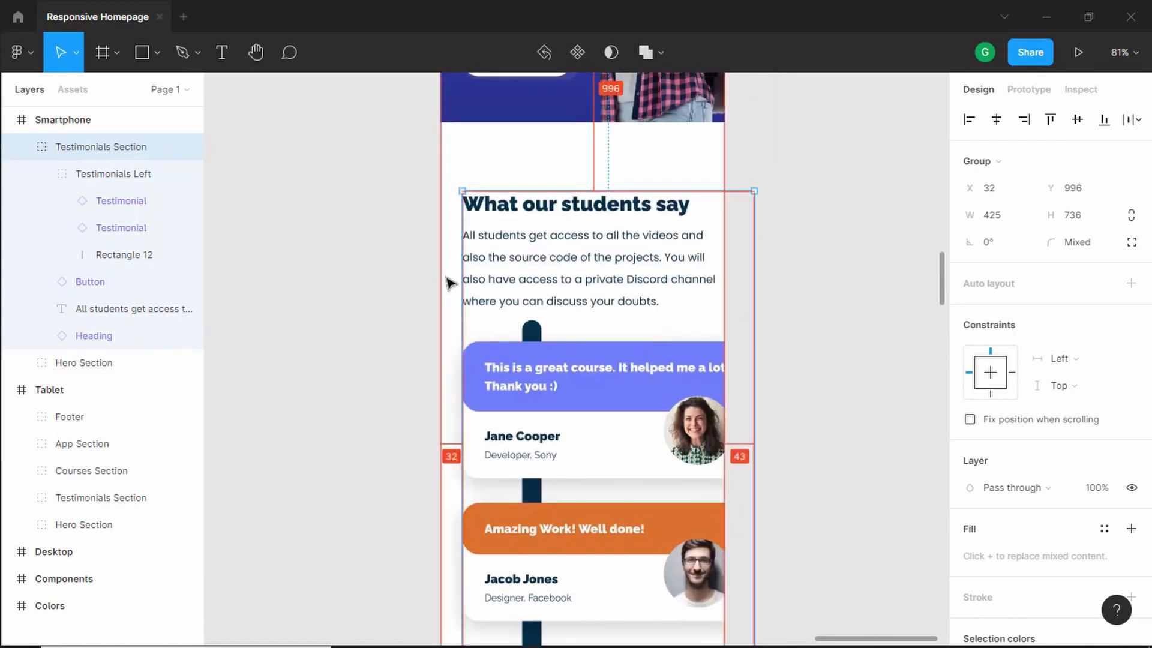
pyautogui.doubleClick(650, 207)
pyautogui.moveTo(727, 202); pyautogui.dragTo(683, 208)
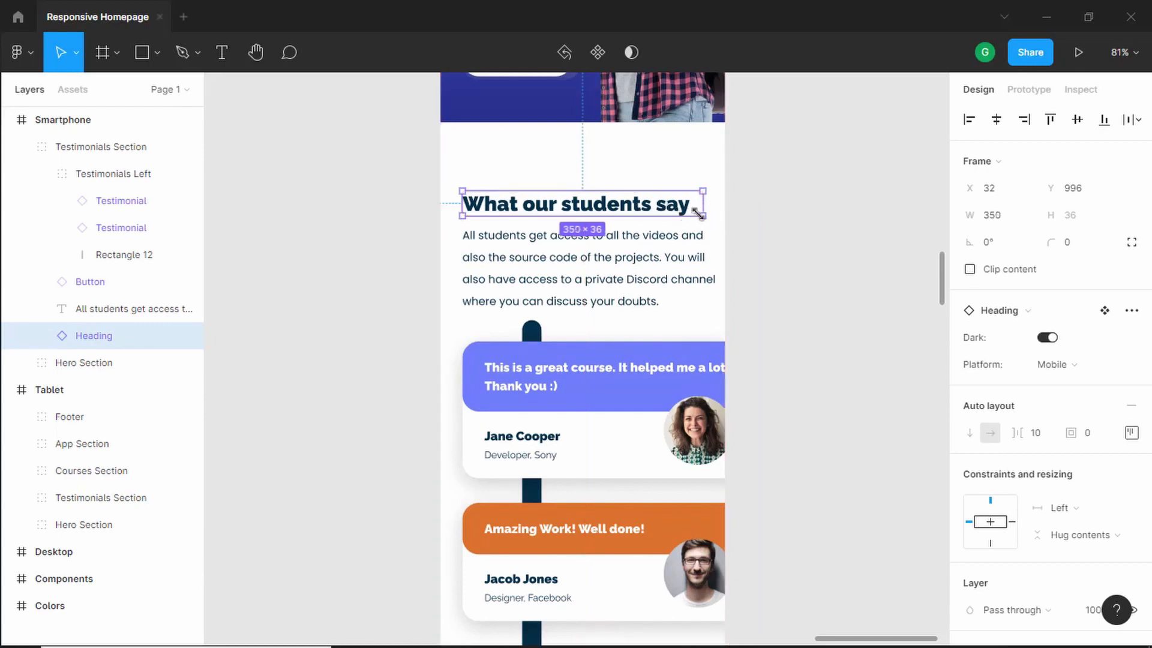
# - Resize the description text box to 350 px wide
pyautogui.click(675, 273)
pyautogui.moveTo(713, 263); pyautogui.dragTo(703, 265)
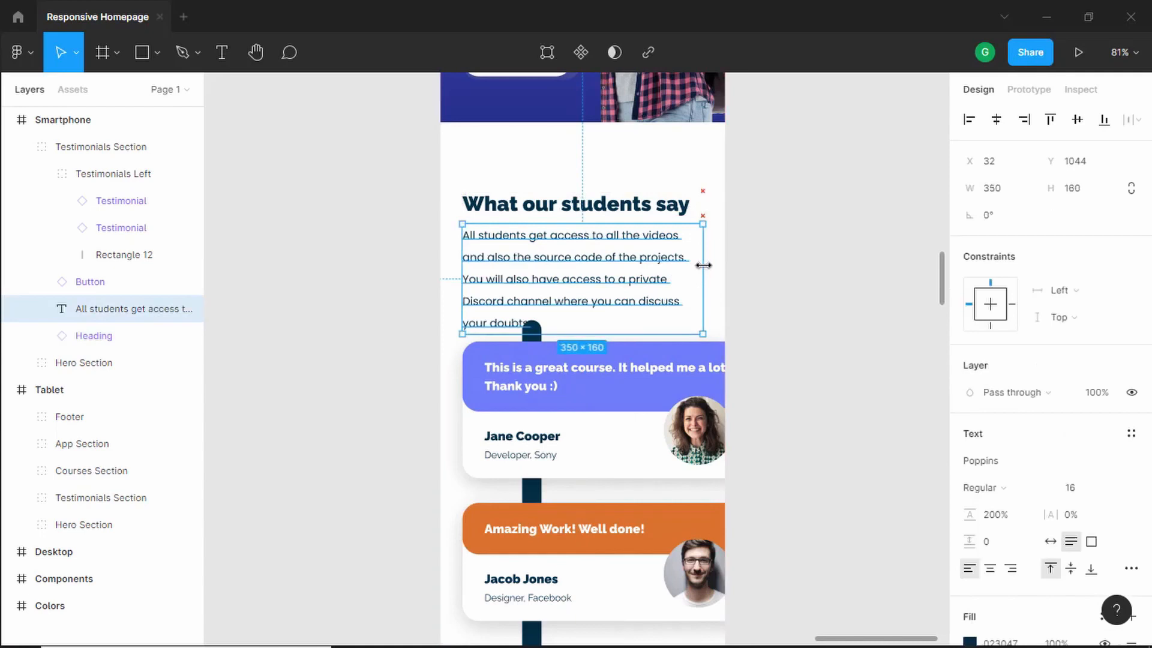
pyautogui.scroll(-4, 690, 252)
pyautogui.click(648, 239)
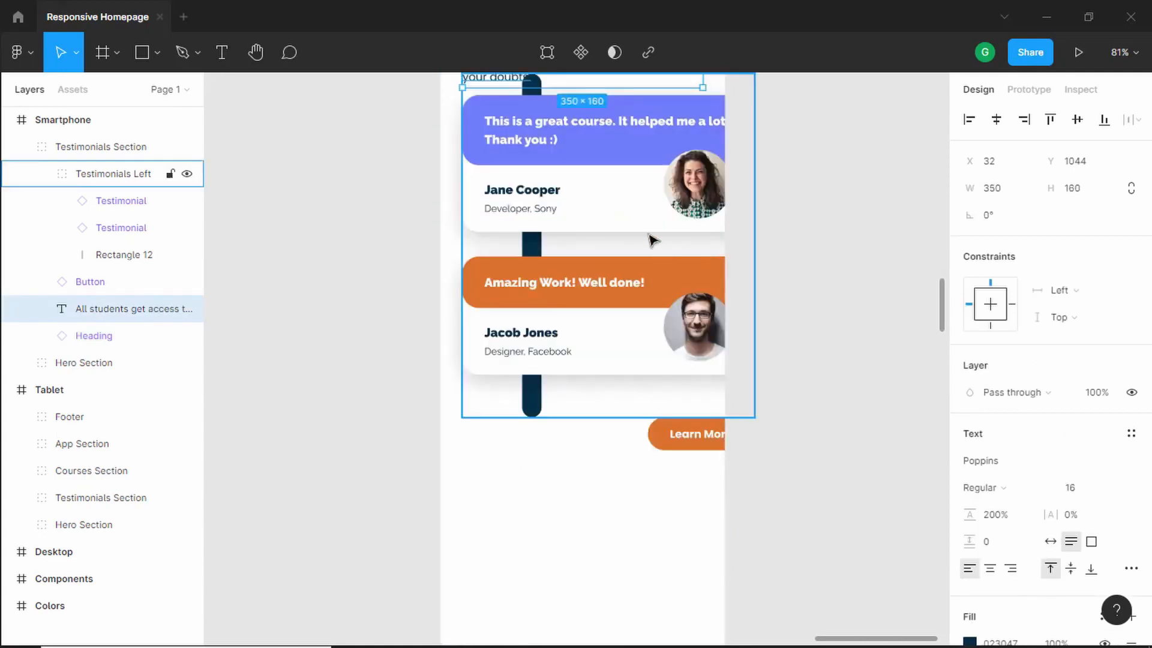
# - Resize the first testimonial card to 350 px wide
pyautogui.doubleClick(624, 150)
pyautogui.keyDown('shift'); pyautogui.click(637, 309); pyautogui.keyUp('shift')
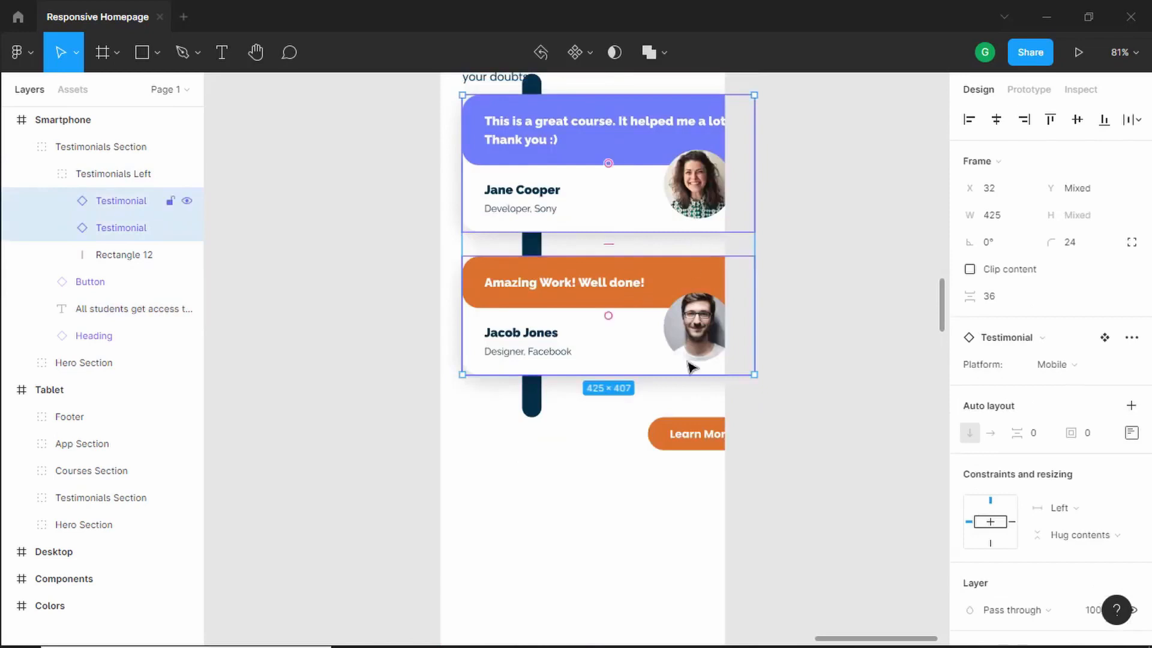
pyautogui.keyDown('shift'); pyautogui.click(660, 435); pyautogui.keyUp('shift')
pyautogui.keyDown('shift'); pyautogui.click(528, 386); pyautogui.keyUp('shift')
pyautogui.scroll(1, 769, 266)
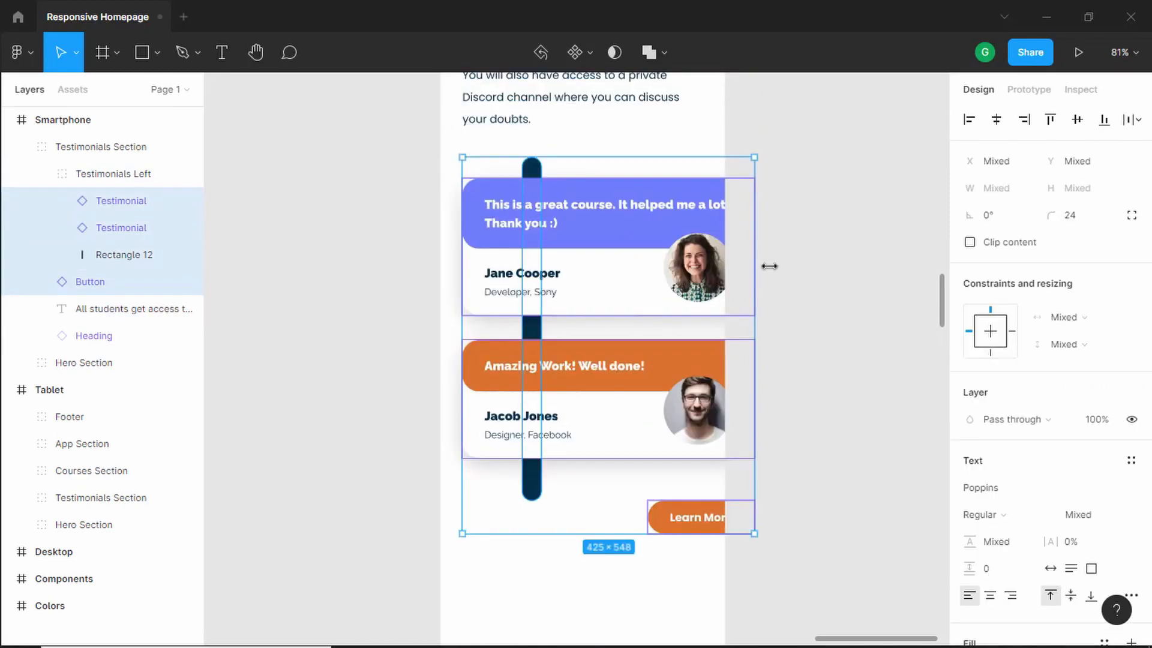
pyautogui.click(780, 266)
pyautogui.click(643, 216)
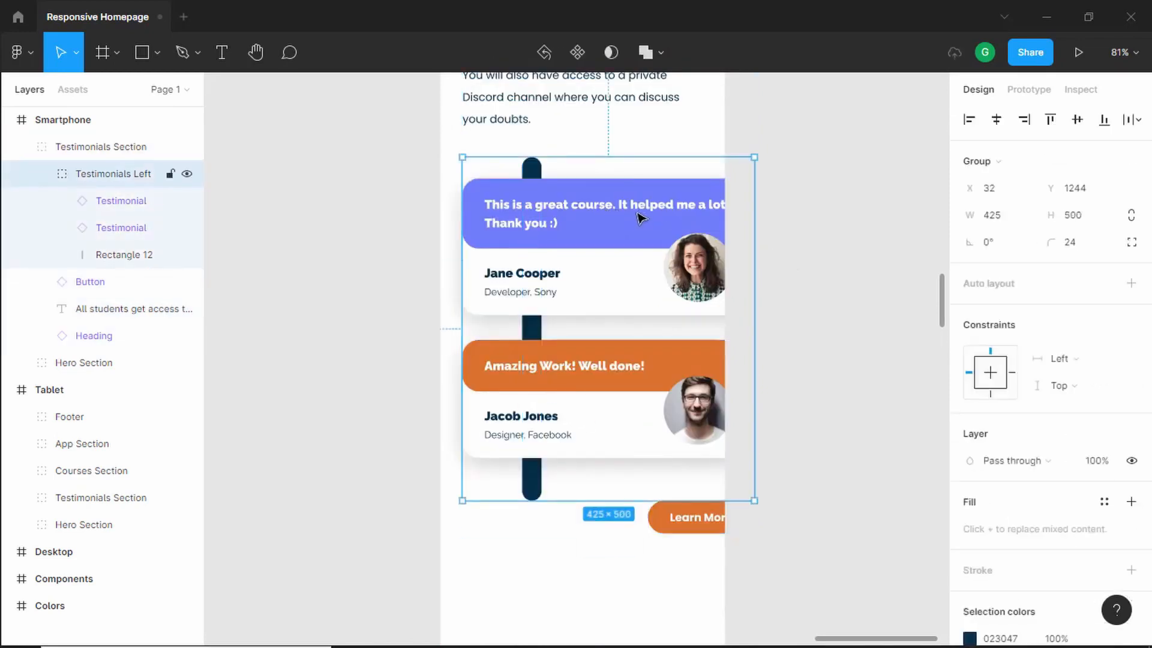
pyautogui.doubleClick(641, 218)
pyautogui.moveTo(753, 219); pyautogui.dragTo(702, 220)
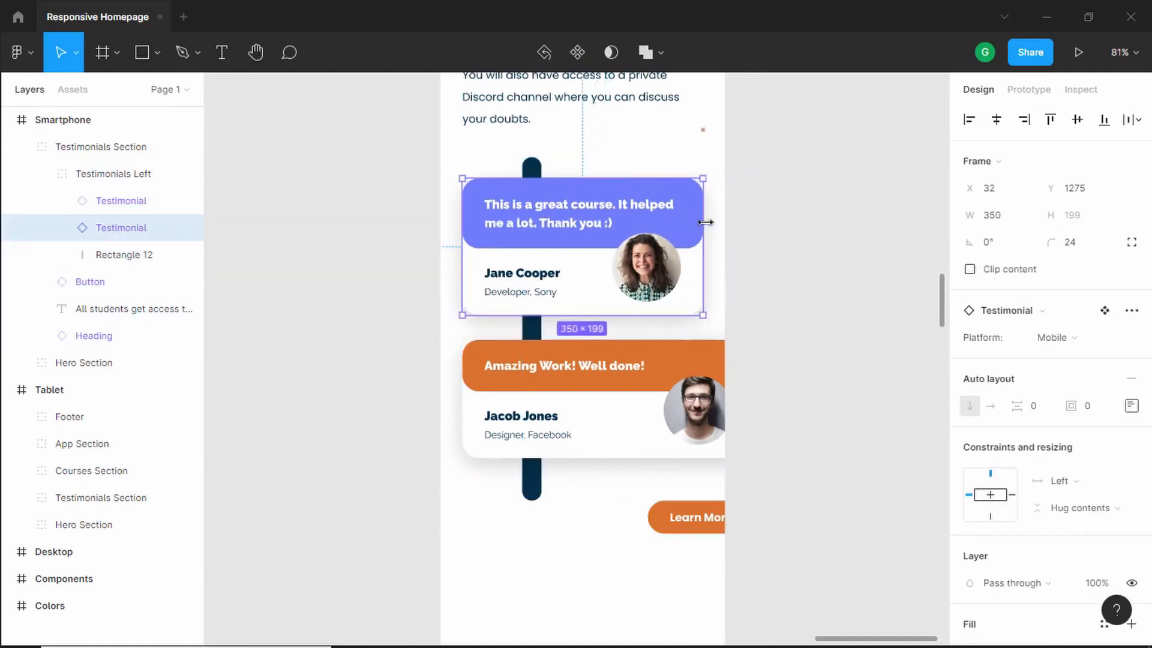
# - Resize the second testimonial card to 350 px wide
pyautogui.doubleClick(693, 370)
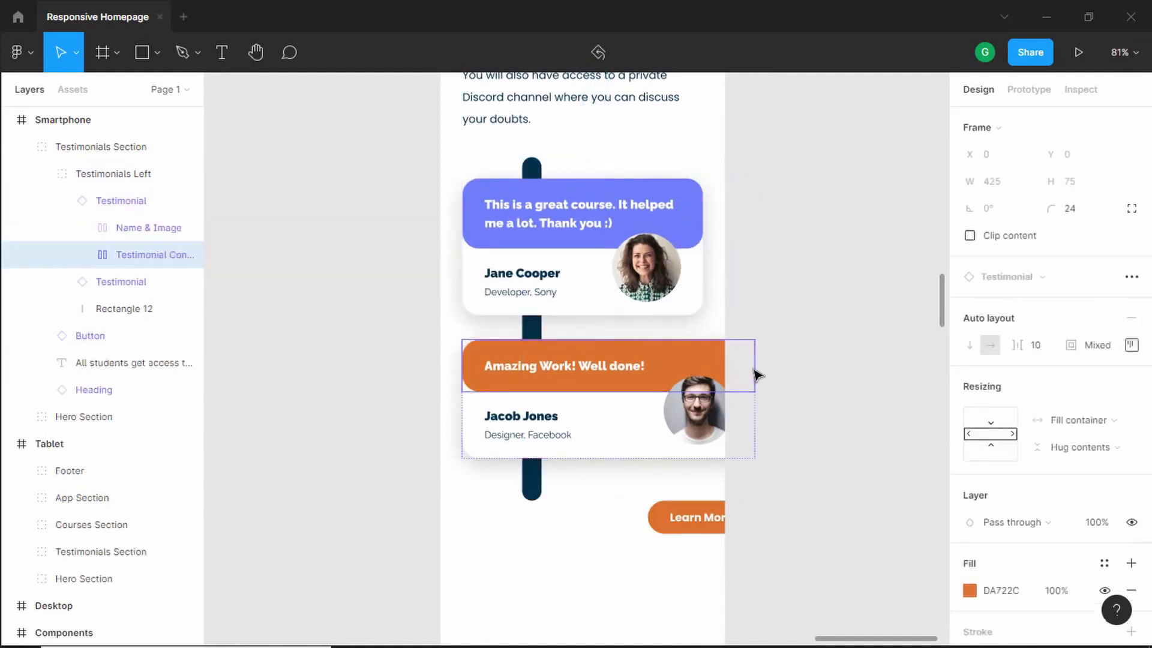
pyautogui.click(777, 348)
pyautogui.click(660, 375)
pyautogui.doubleClick(676, 375)
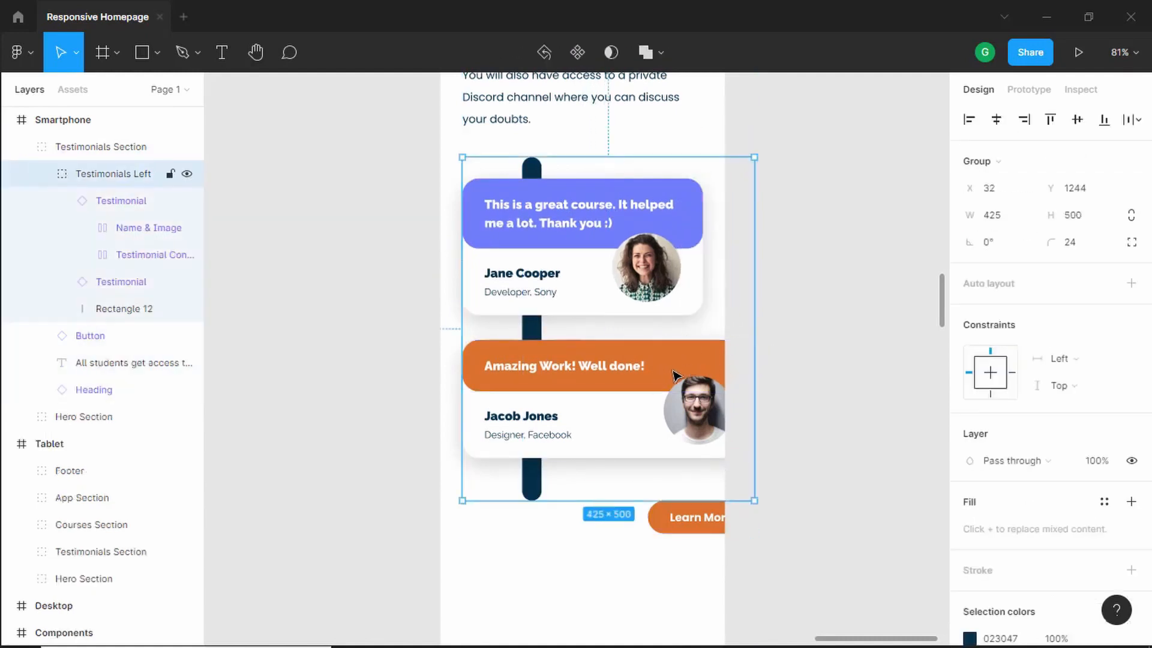
pyautogui.doubleClick(669, 372)
pyautogui.moveTo(735, 376); pyautogui.dragTo(701, 424)
# - Move the Learn More button left so it lines up under the narrowed cards
pyautogui.click(683, 519)
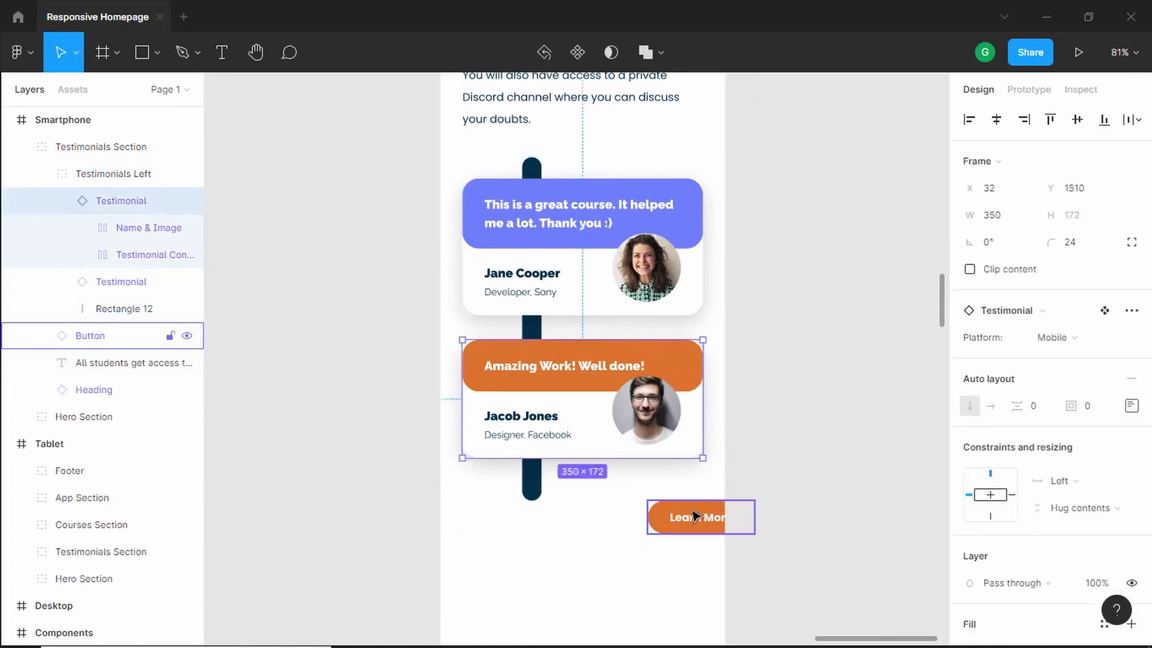
pyautogui.moveTo(684, 519); pyautogui.dragTo(623, 497)
pyautogui.press('Escape')
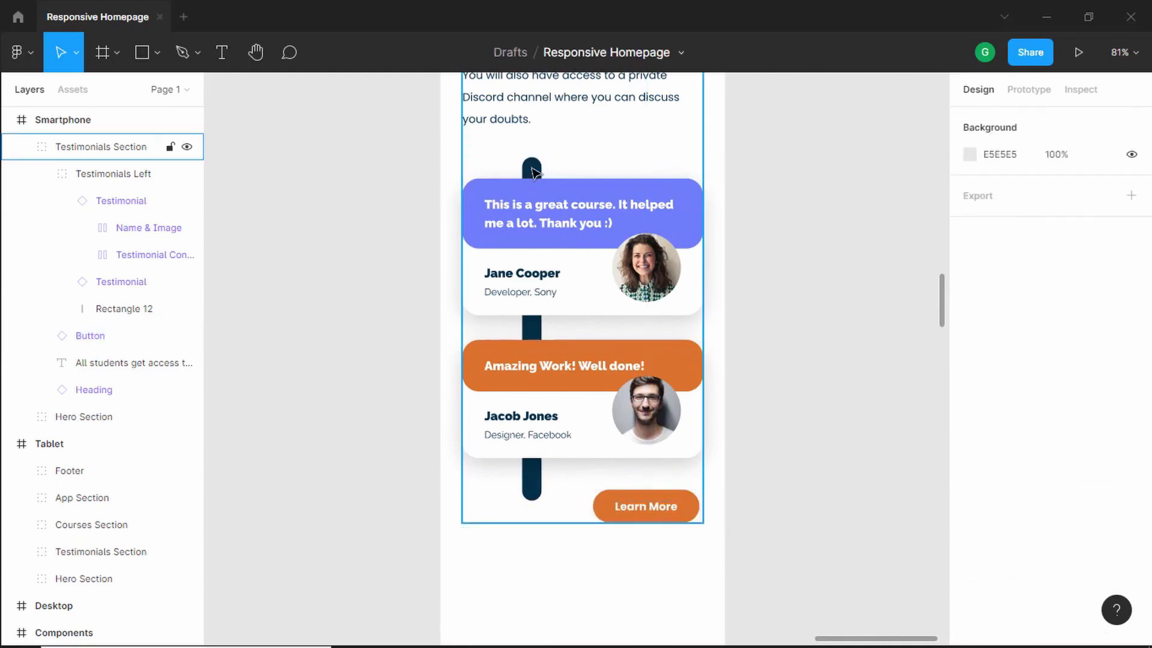
# - Shorten the vertical timeline bar to 484 px tall and shift it left to x 82
pyautogui.click(535, 173)
pyautogui.click(535, 172)
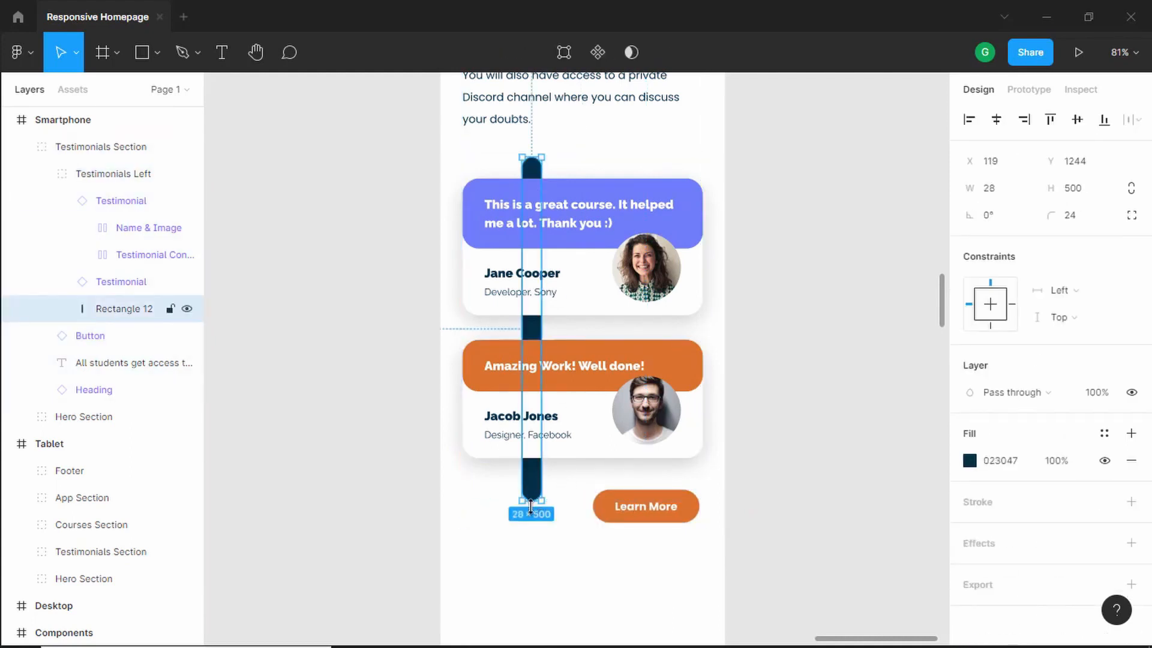
pyautogui.moveTo(530, 506); pyautogui.dragTo(531, 487)
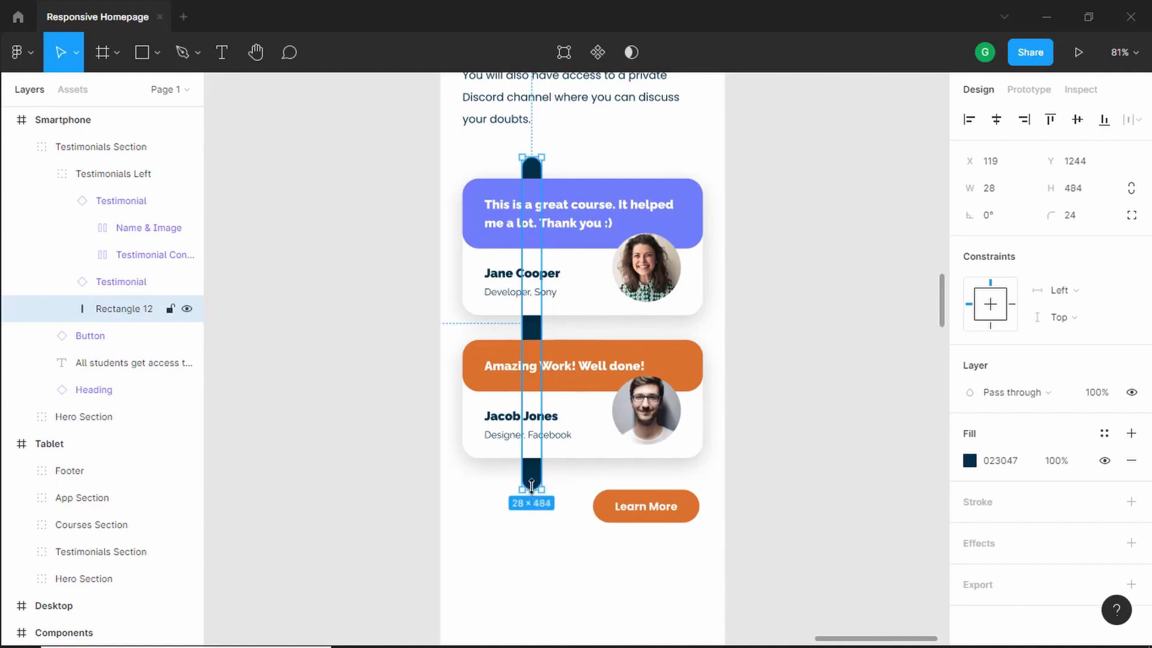
pyautogui.press('Left')
pyautogui.press('Left')
pyautogui.press('Left')
pyautogui.press('Left')
pyautogui.press('Left')
pyautogui.press('Left')
pyautogui.press('Left')
pyautogui.press('Left')
pyautogui.press('Left')
pyautogui.press('Left')
pyautogui.press('Left')
pyautogui.press('Left')
pyautogui.press('Left')
pyautogui.press('Left')
pyautogui.press('Left')
pyautogui.press('Left')
pyautogui.press('Left')
pyautogui.press('Left')
pyautogui.press('Left')
pyautogui.press('Left')
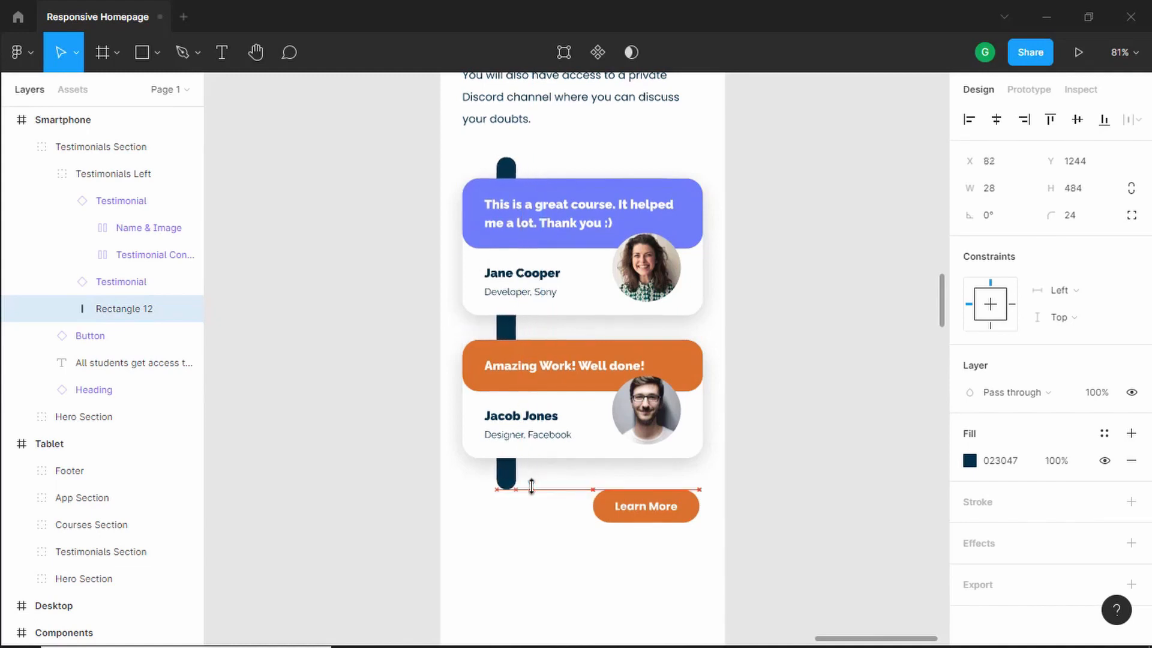
pyautogui.click(807, 254)
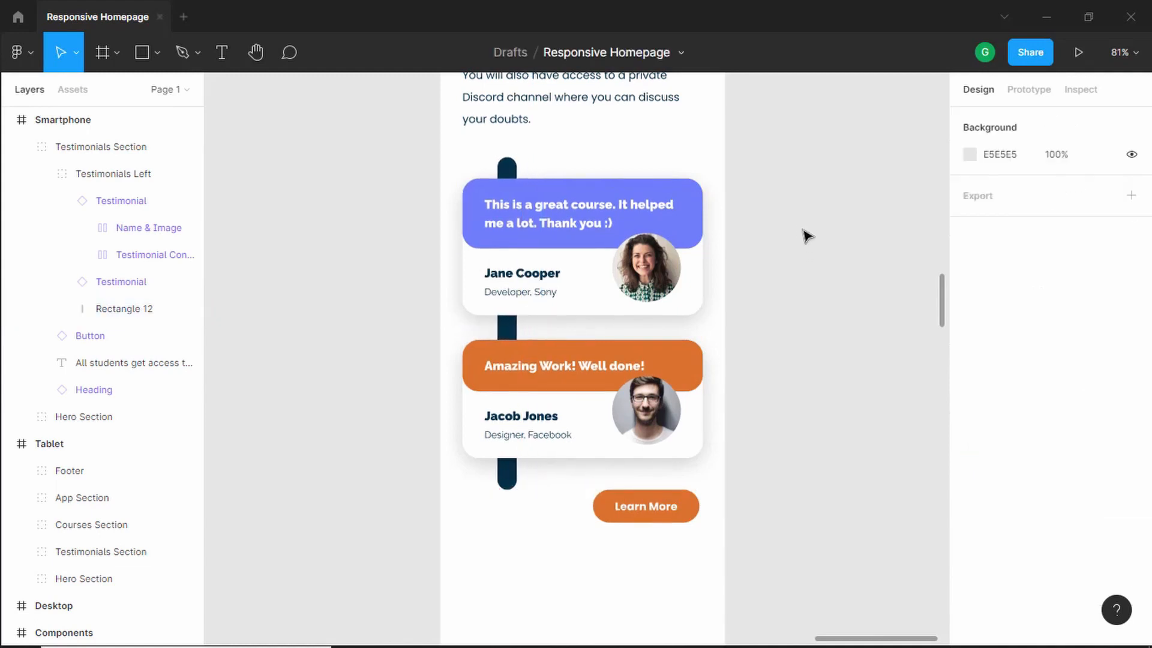
# - Duplicate the tablet's Courses Section onto the canvas beside the Smartphone frame
pyautogui.press('-')
pyautogui.moveTo(703, 127); pyautogui.dragTo(385, 493)
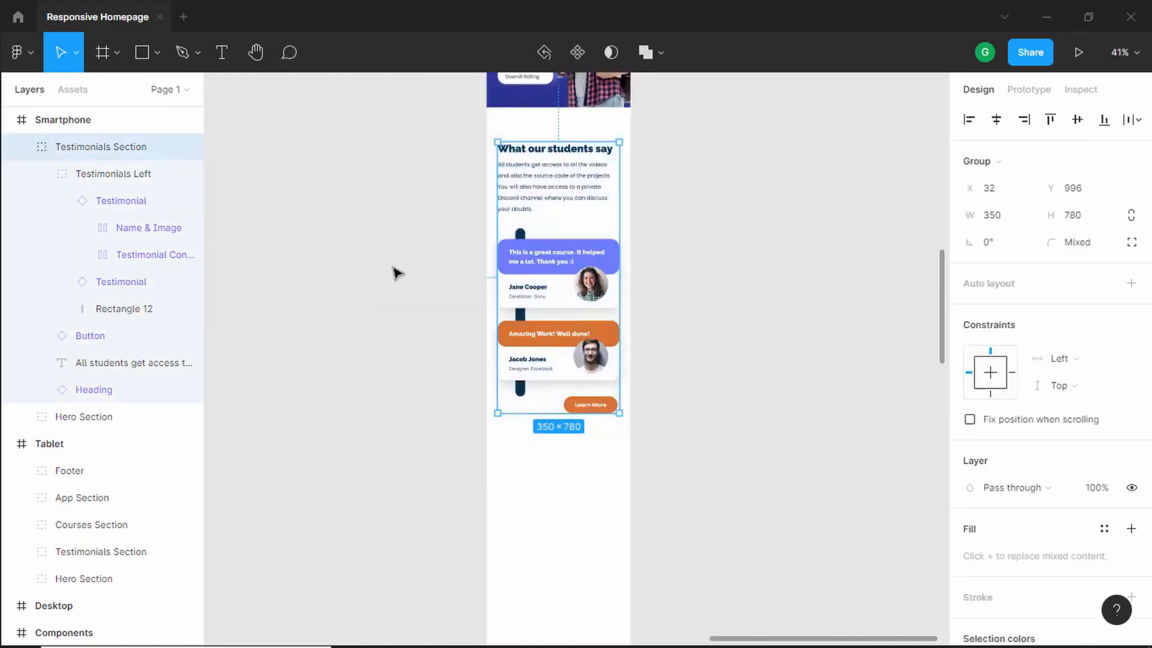
pyautogui.click(22, 151)
pyautogui.click(411, 212)
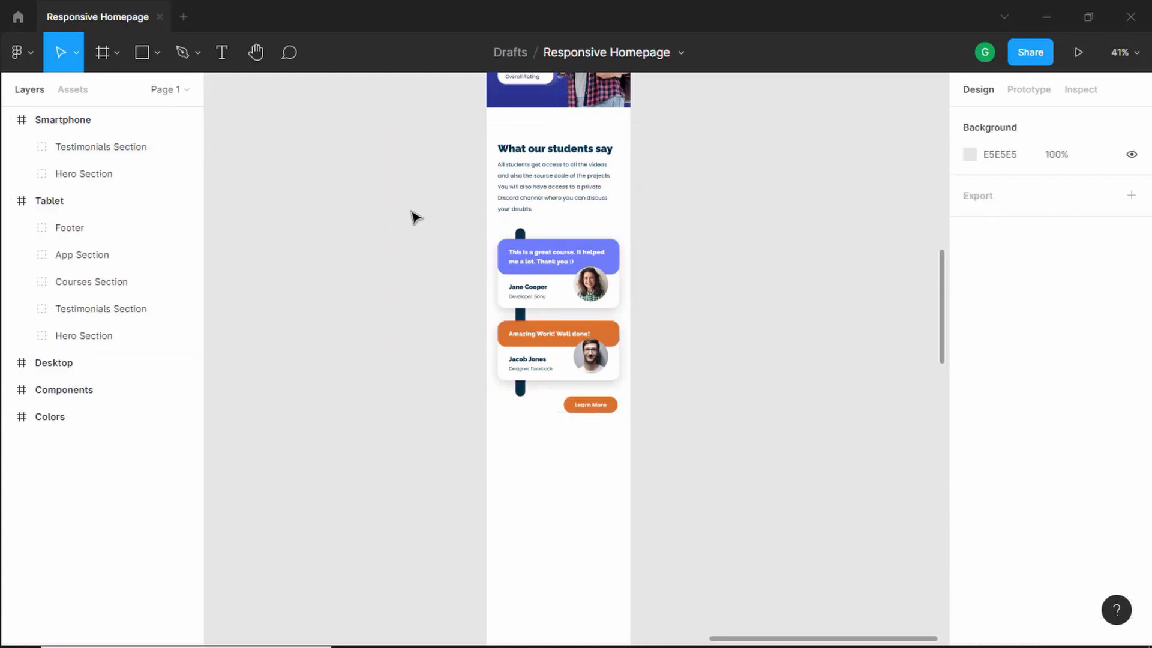
pyautogui.click(611, 180)
pyautogui.scroll(-4, 657, 278)
pyautogui.moveTo(463, 371); pyautogui.dragTo(551, 232)
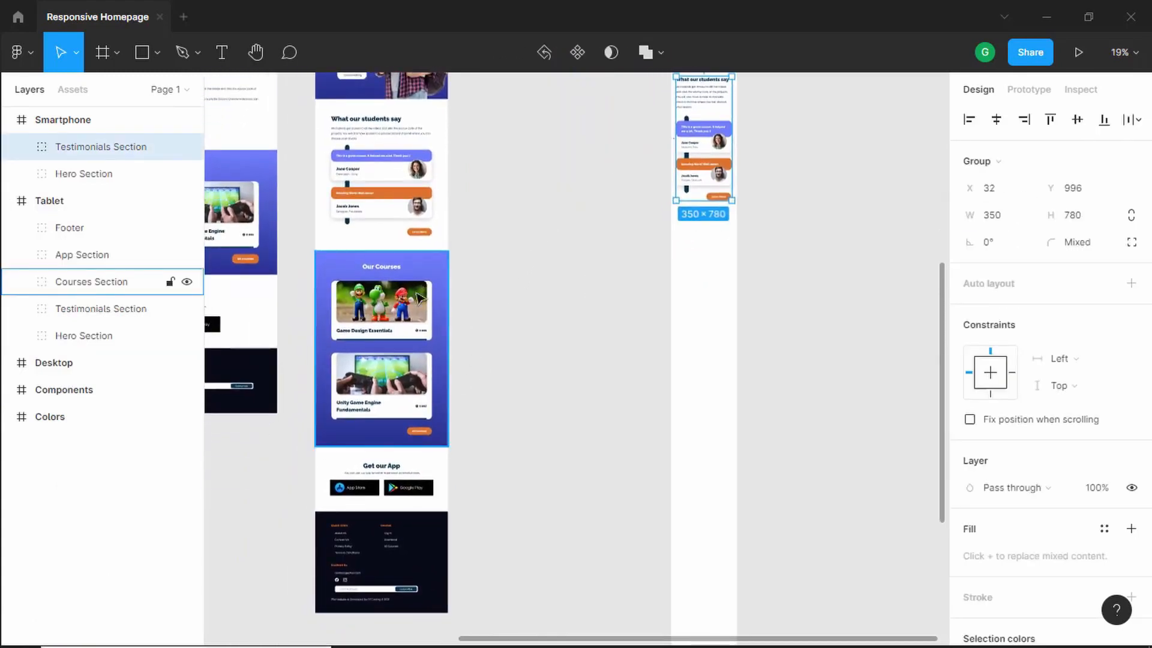
pyautogui.moveTo(383, 339); pyautogui.dragTo(576, 310)
pyautogui.scroll(3, 759, 318)
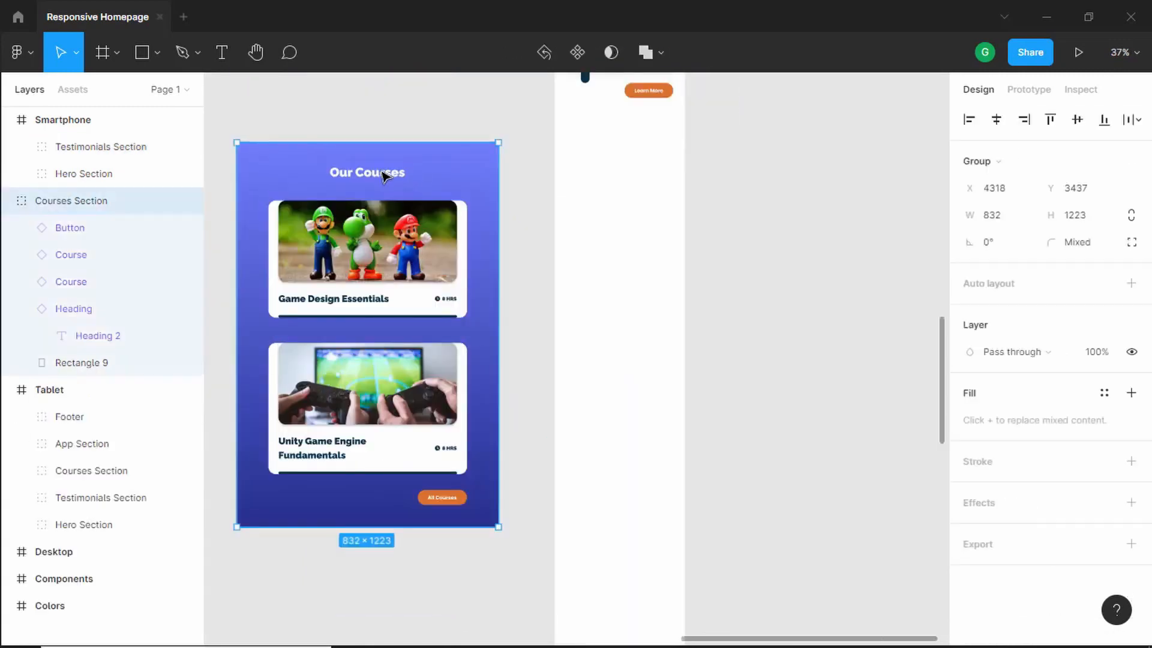
# - Switch the Our Courses heading's Platform variant to Mobile
pyautogui.click(387, 175)
pyautogui.click(1074, 364)
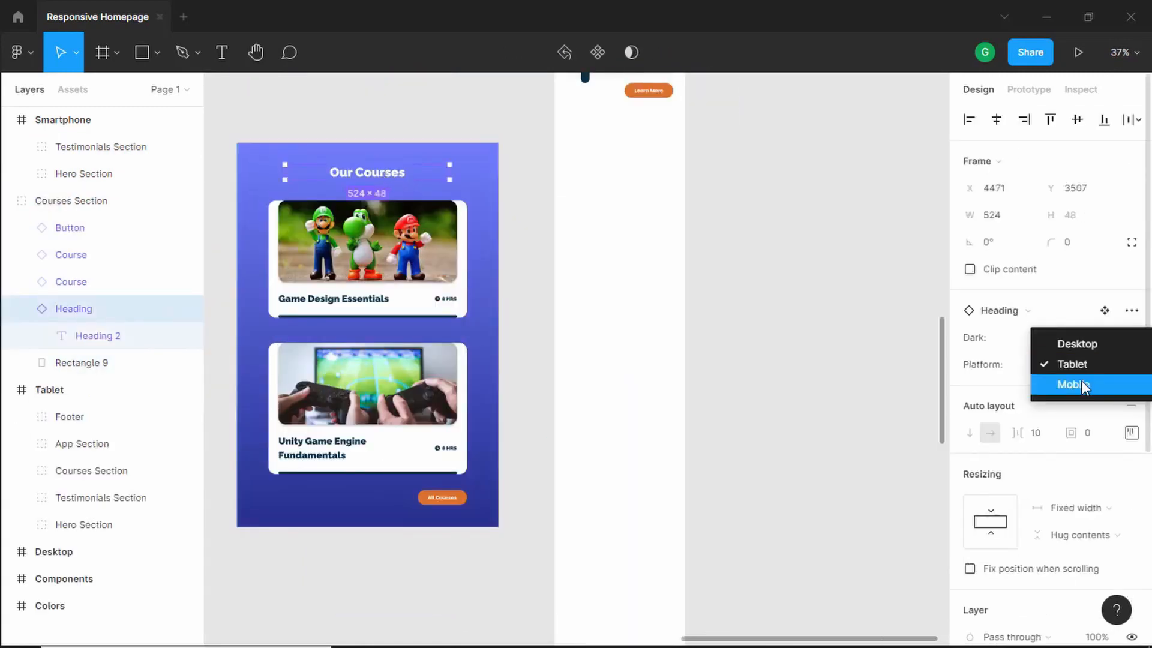
pyautogui.click(1084, 386)
pyautogui.scroll(2, 360, 246)
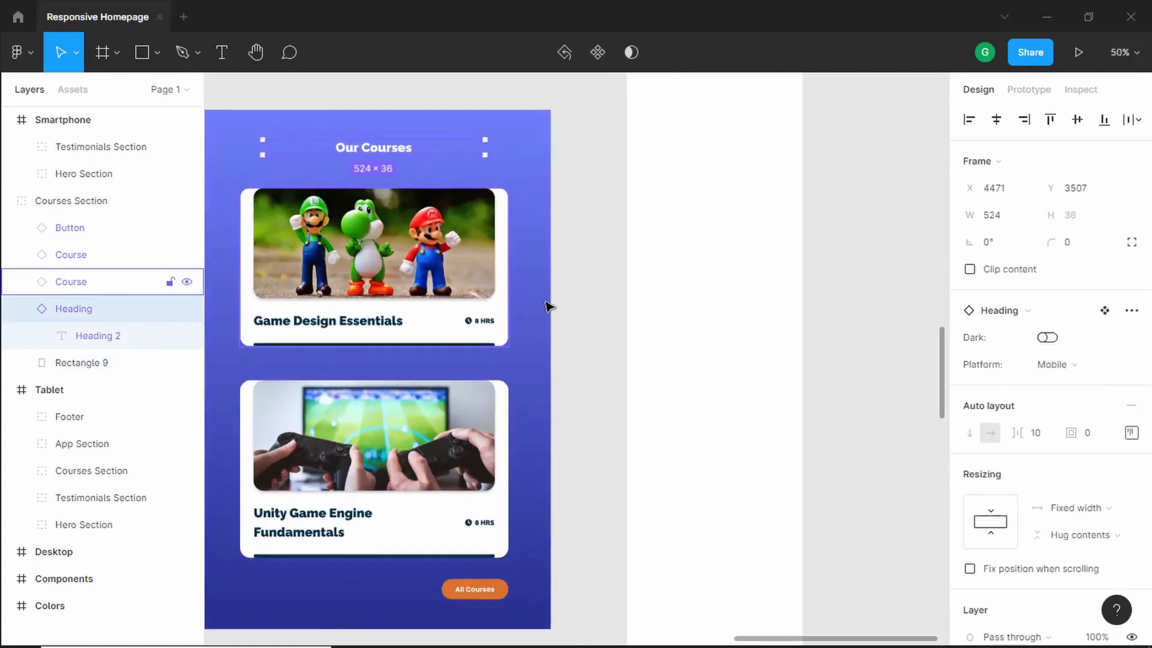
# - Switch both course cards' Platform variant to Mobile
pyautogui.click(503, 283)
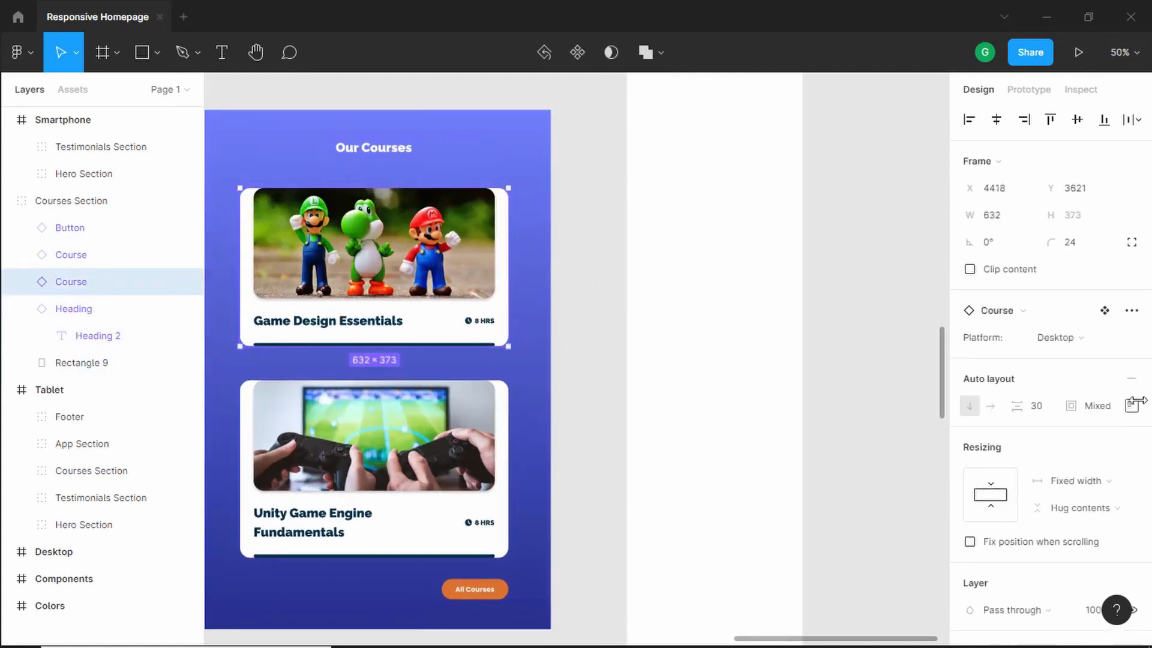
pyautogui.click(1086, 340)
pyautogui.click(1087, 356)
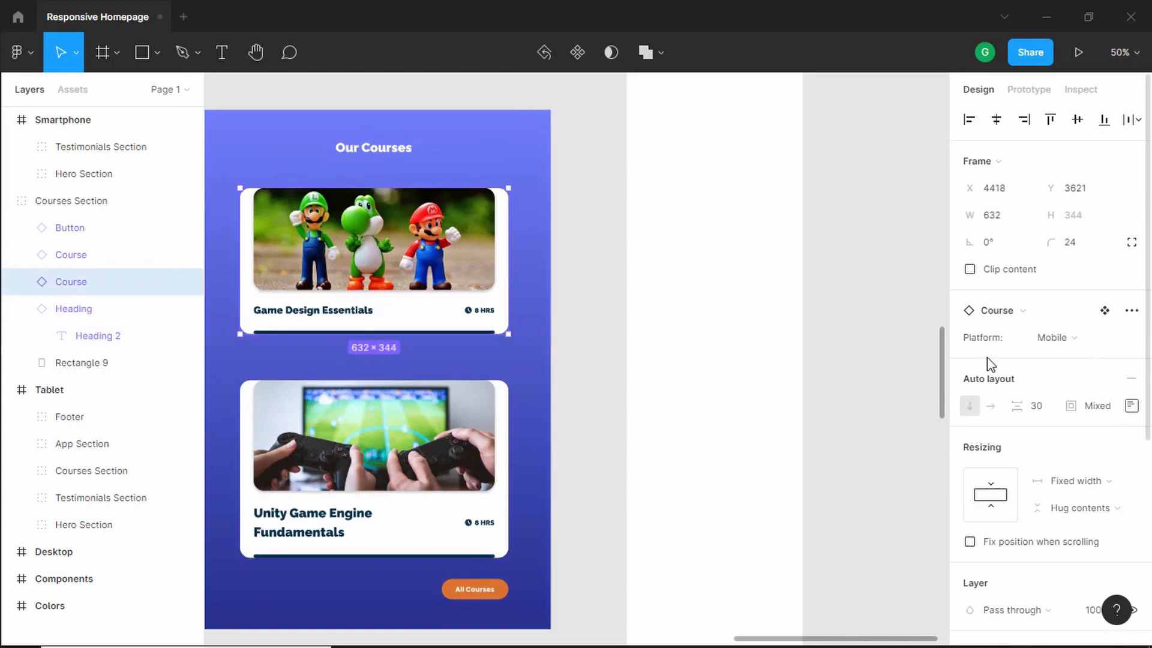
pyautogui.click(471, 456)
pyautogui.click(1070, 342)
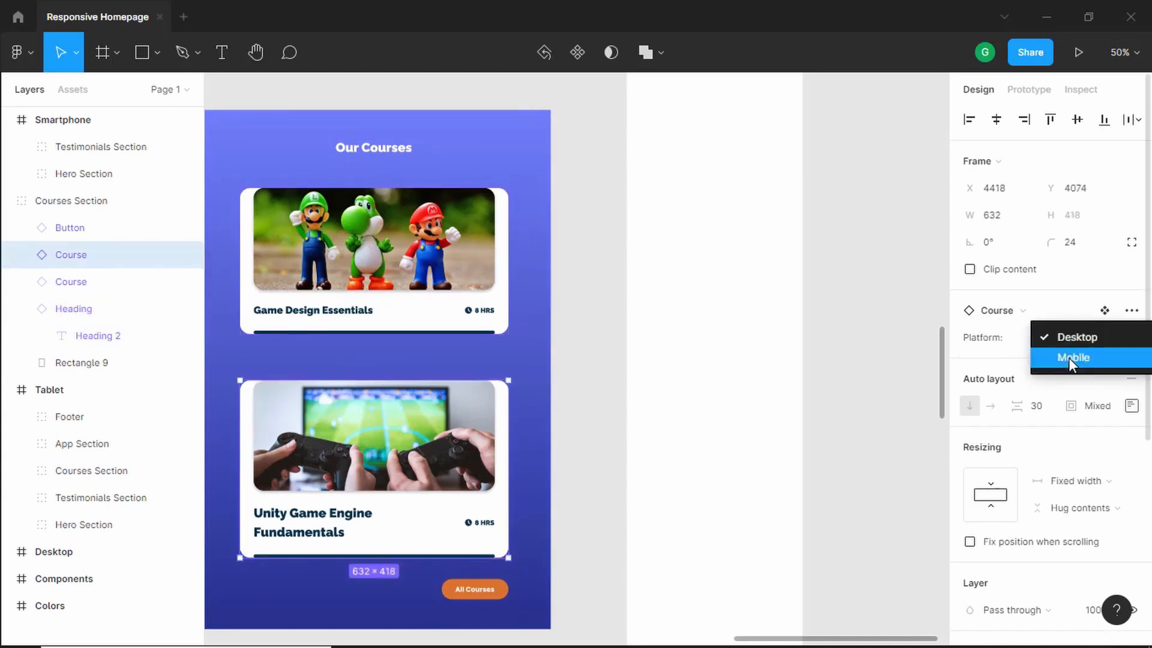
pyautogui.click(1068, 357)
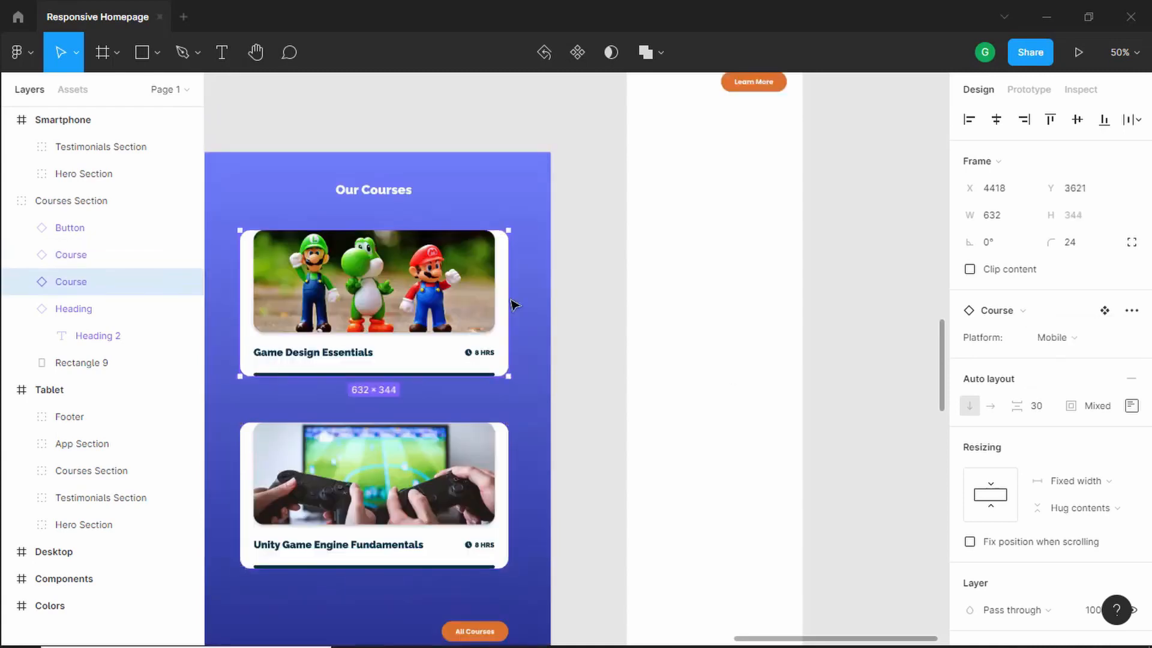
# - Resize both course cards to about 505 px wide
pyautogui.moveTo(508, 298); pyautogui.dragTo(454, 302)
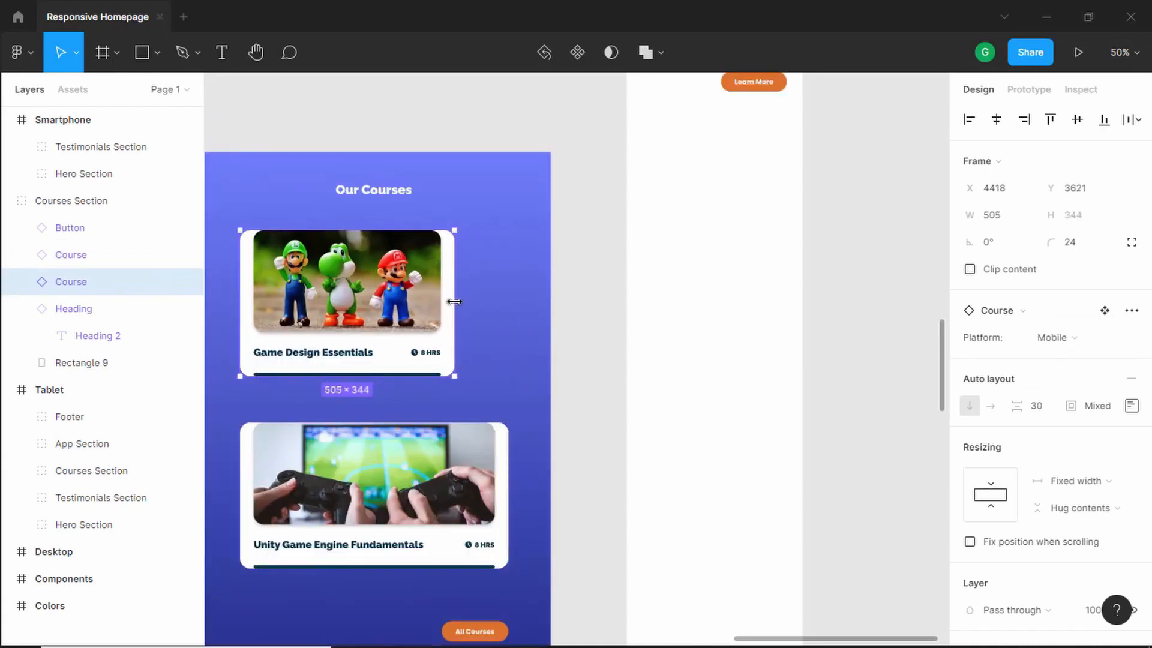
pyautogui.click(503, 462)
pyautogui.moveTo(508, 469); pyautogui.dragTo(456, 469)
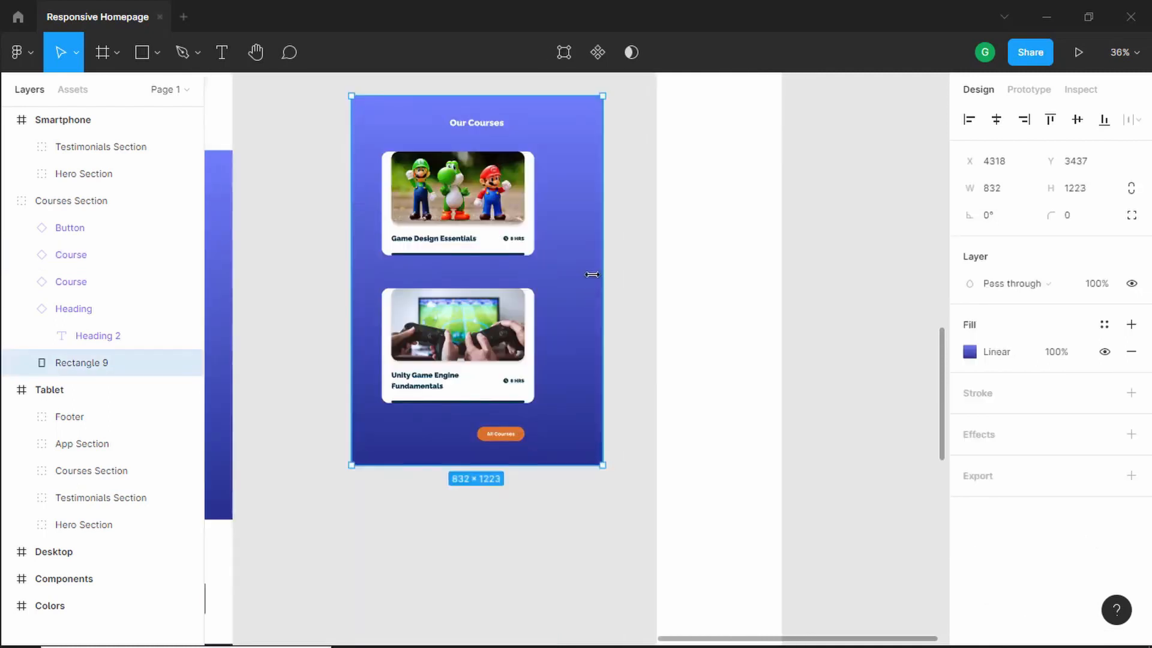
# - Narrow the gradient background rectangle to 677 px wide
pyautogui.moveTo(602, 276); pyautogui.dragTo(560, 279)
pyautogui.scroll(-2, 607, 258)
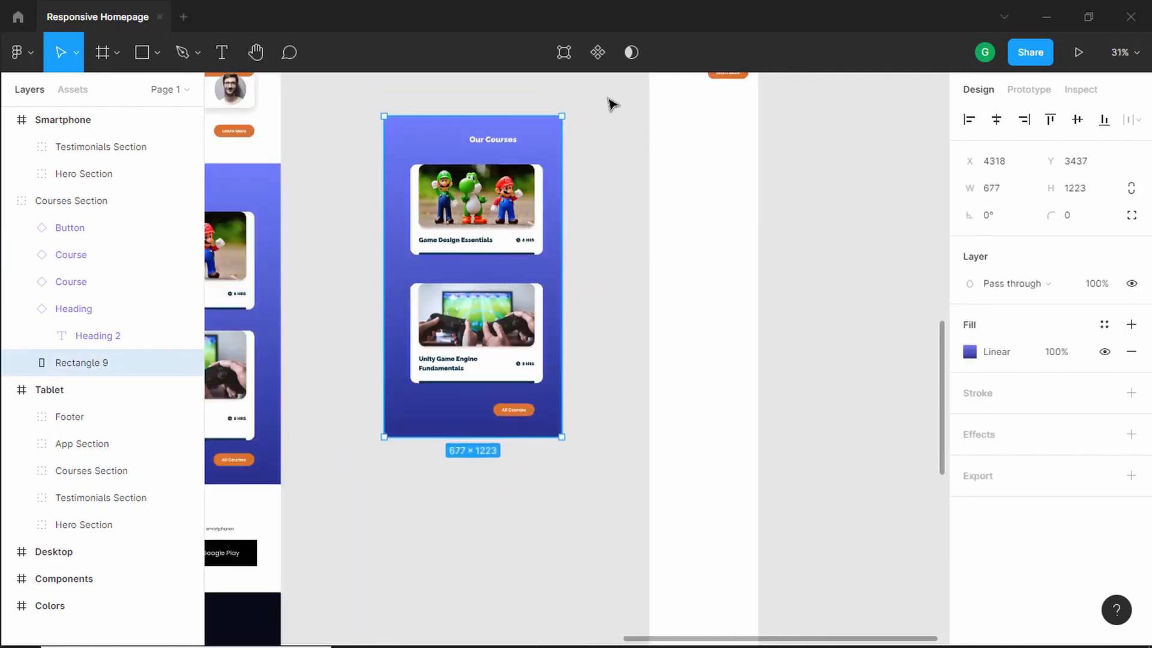
# - Move the Courses Section into the Smartphone frame below the testimonials
pyautogui.moveTo(605, 99); pyautogui.dragTo(354, 483)
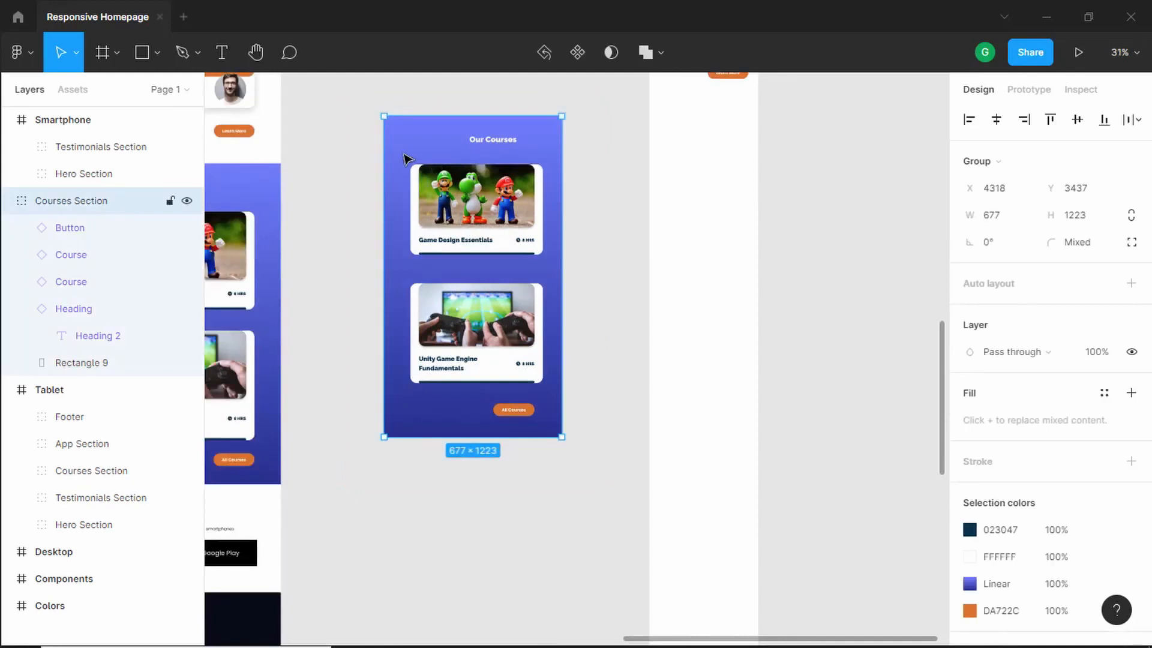
pyautogui.moveTo(408, 156); pyautogui.dragTo(673, 178)
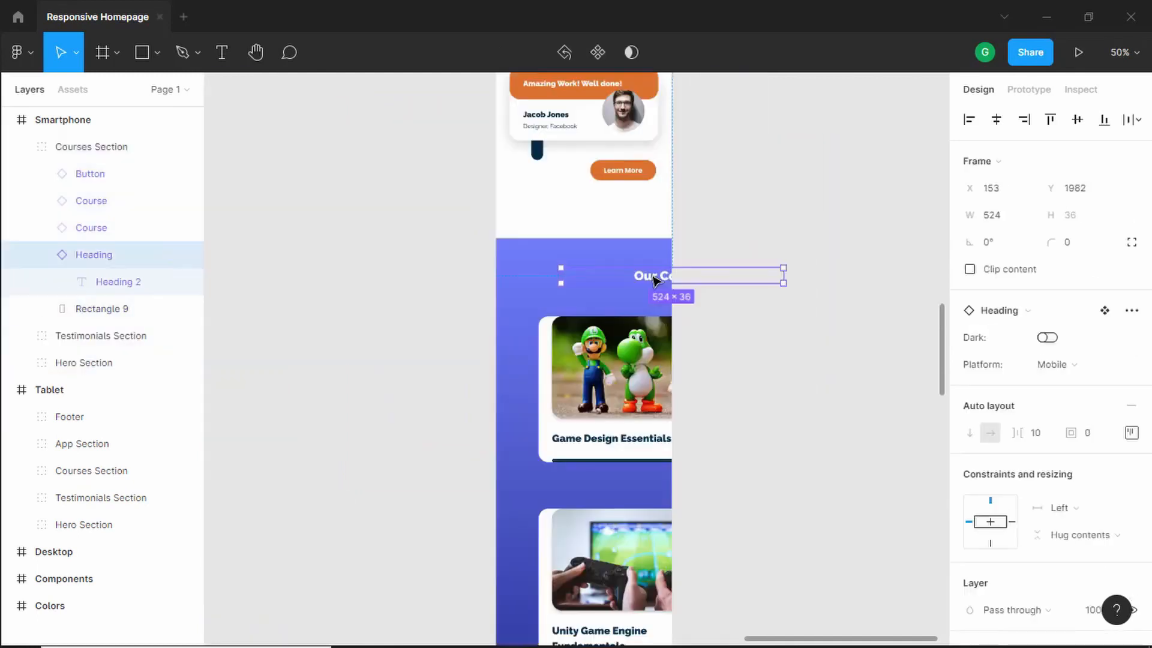
# - Drag the Our Courses heading toward the frame's left edge
pyautogui.moveTo(656, 277); pyautogui.dragTo(590, 279)
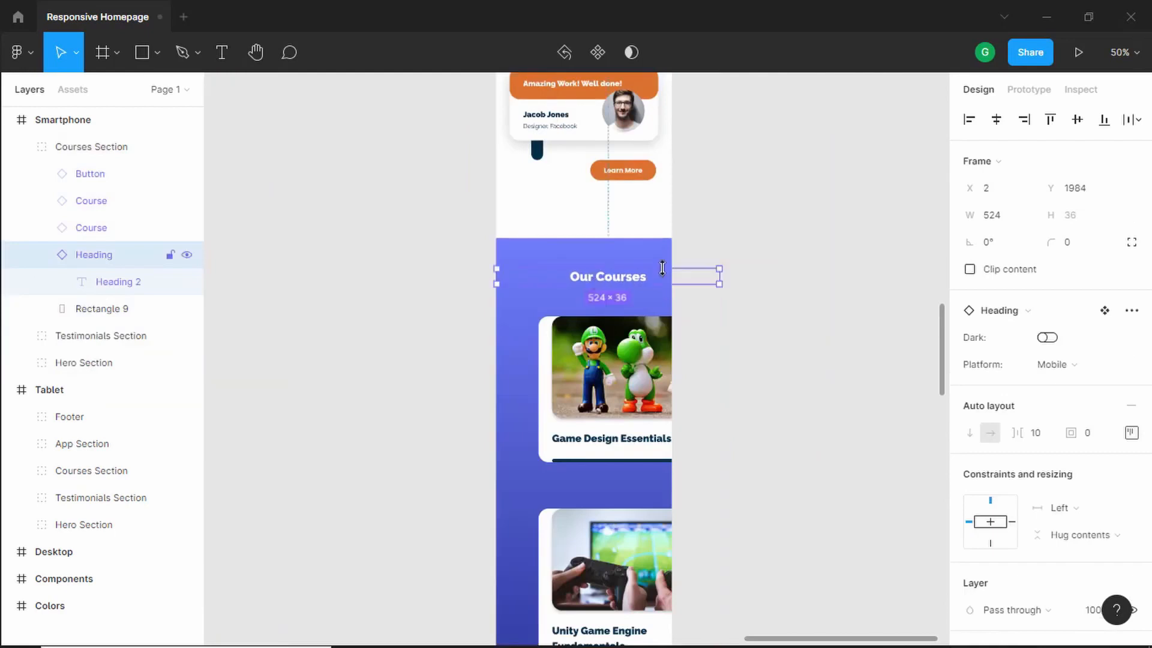
pyautogui.click(722, 275)
pyautogui.click(630, 260)
pyautogui.click(780, 298)
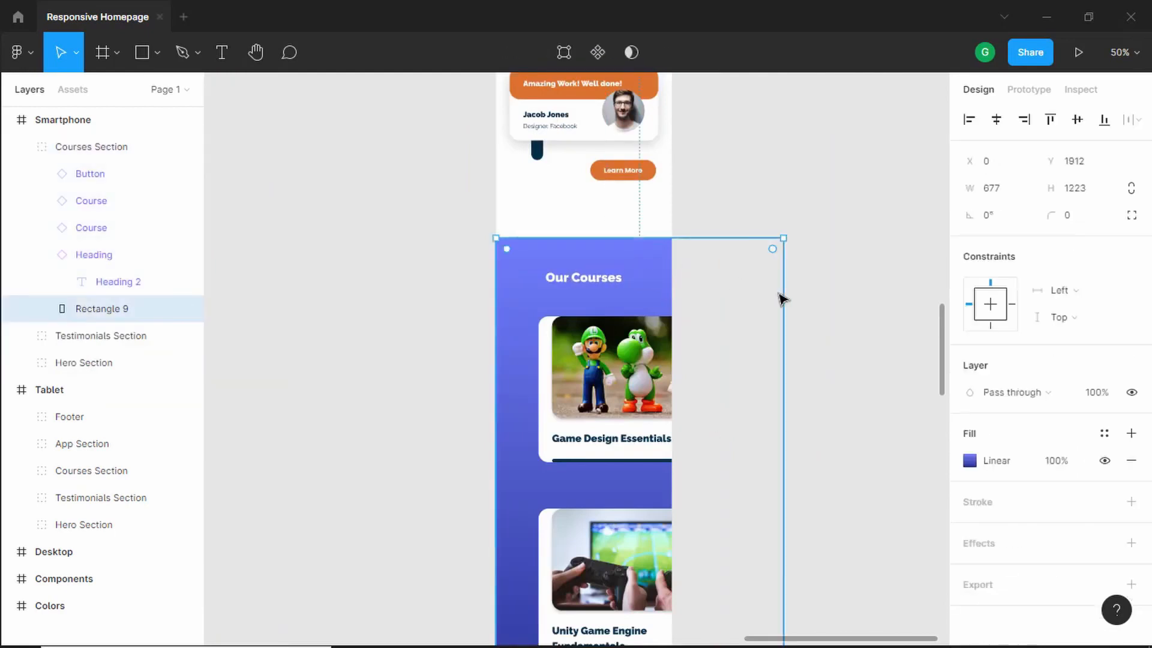
pyautogui.moveTo(769, 304); pyautogui.dragTo(674, 317)
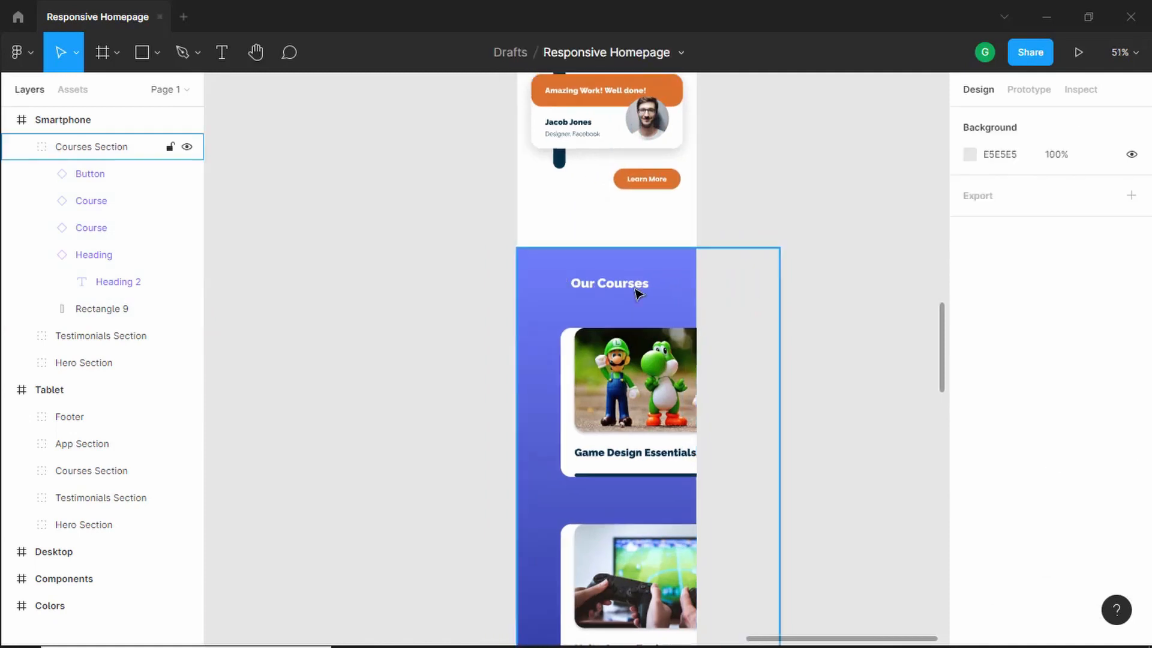
# - Position the Our Courses heading at x 40, y 1972 inside the Courses Section
pyautogui.doubleClick(635, 290)
pyautogui.doubleClick(635, 290)
pyautogui.press('alt')
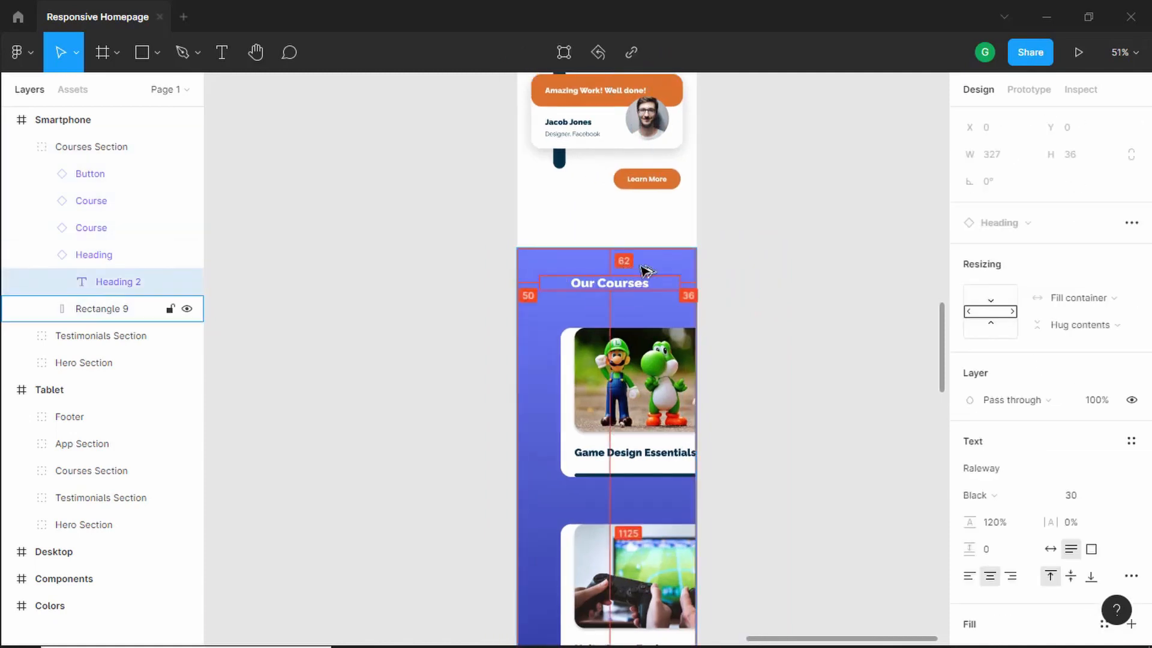
pyautogui.scroll(5, 645, 267)
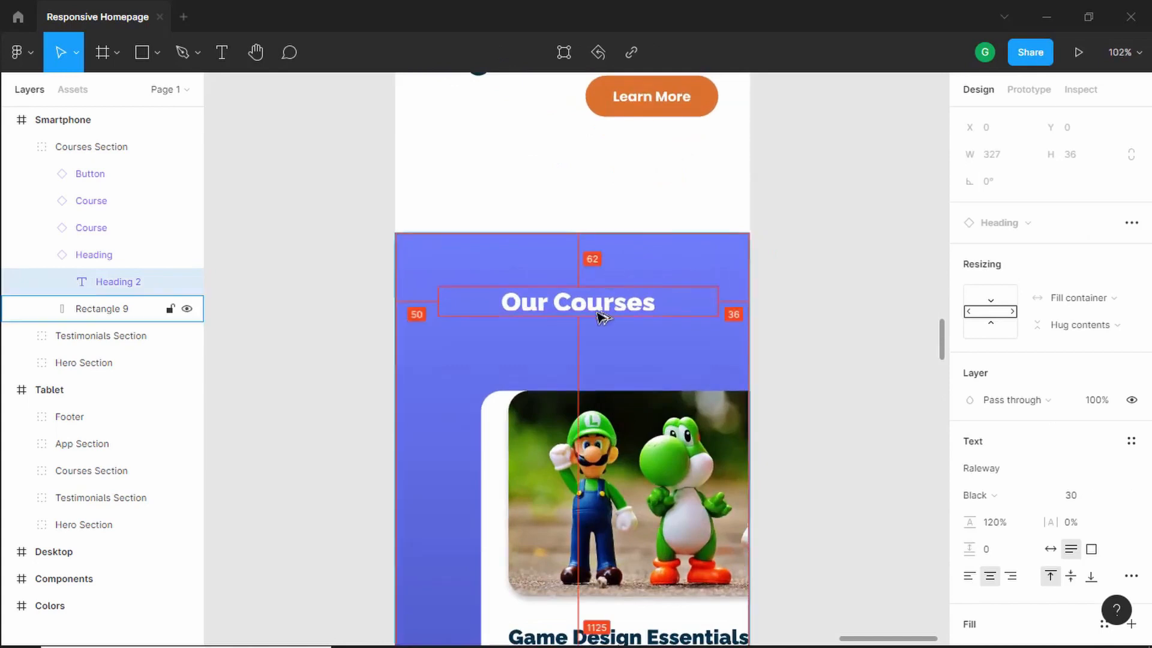
pyautogui.hotkey('shift', 'Return')
pyautogui.scroll(-2, 600, 315)
pyautogui.moveTo(575, 325); pyautogui.dragTo(610, 276)
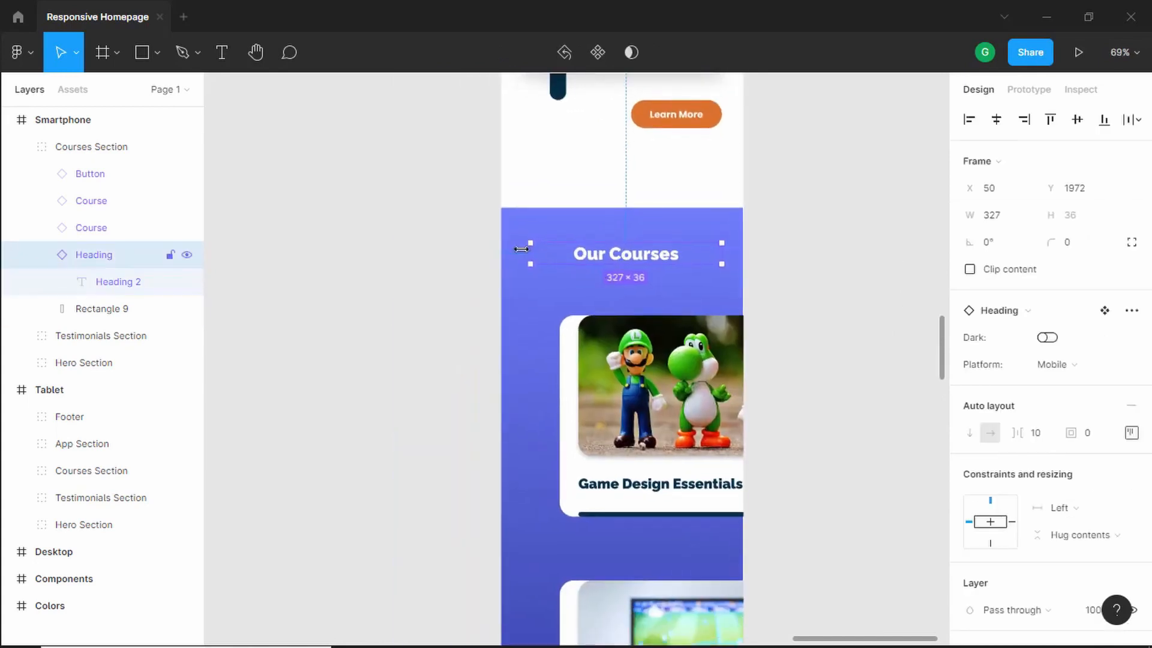
pyautogui.press('alt')
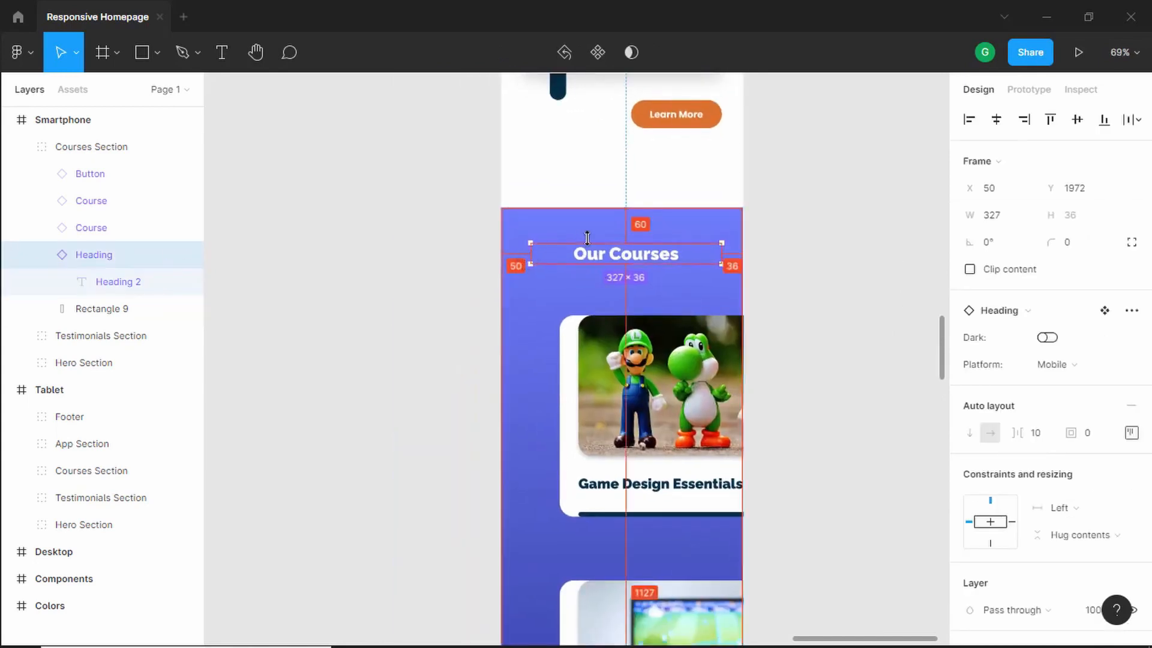
pyautogui.hotkey('shift', 'Left')
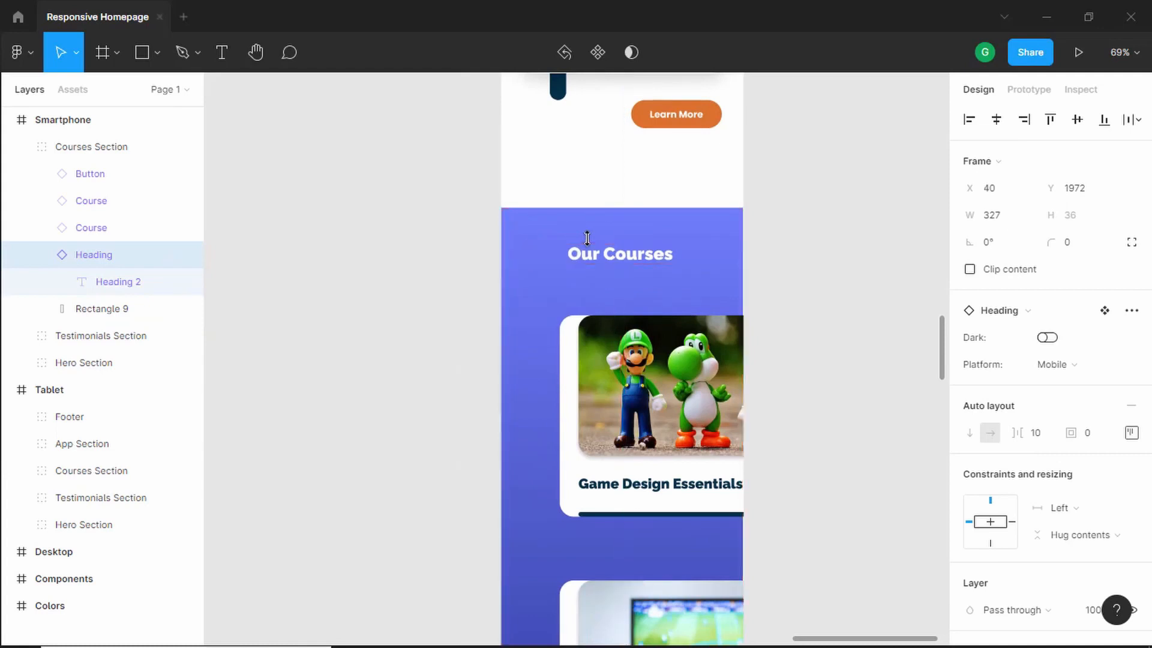
# - Nudge the Our Courses heading left, then move the first course card to the frame's left edge and narrow it to 412 px
pyautogui.hotkey('shift', 'Left')
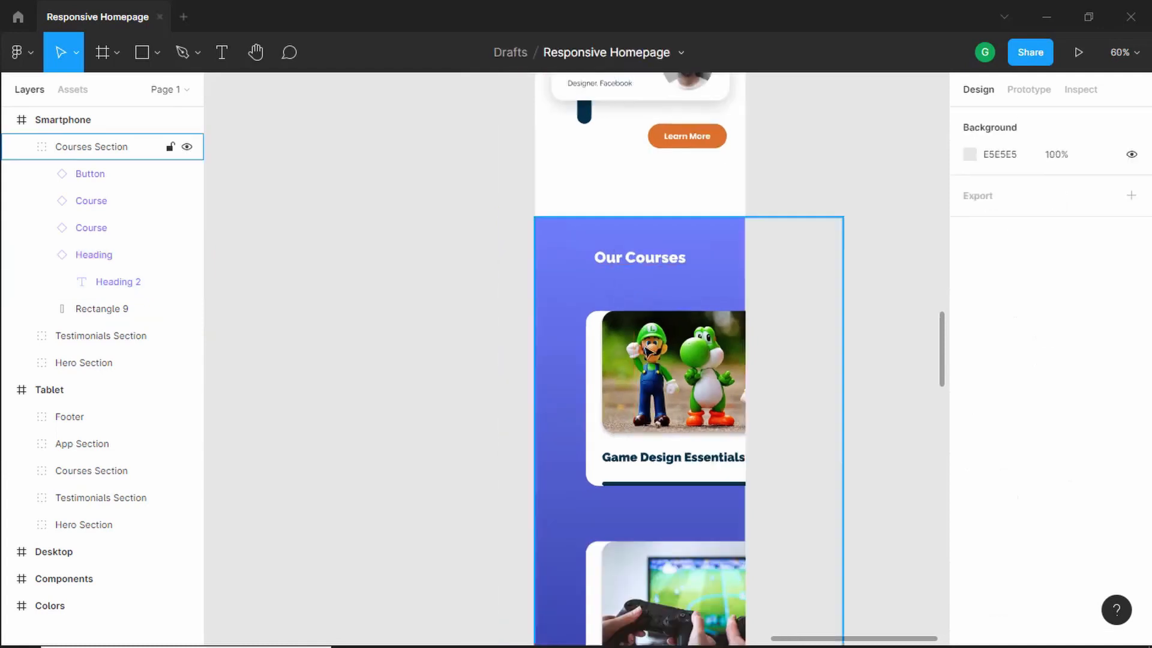
pyautogui.click(662, 353)
pyautogui.click(670, 359)
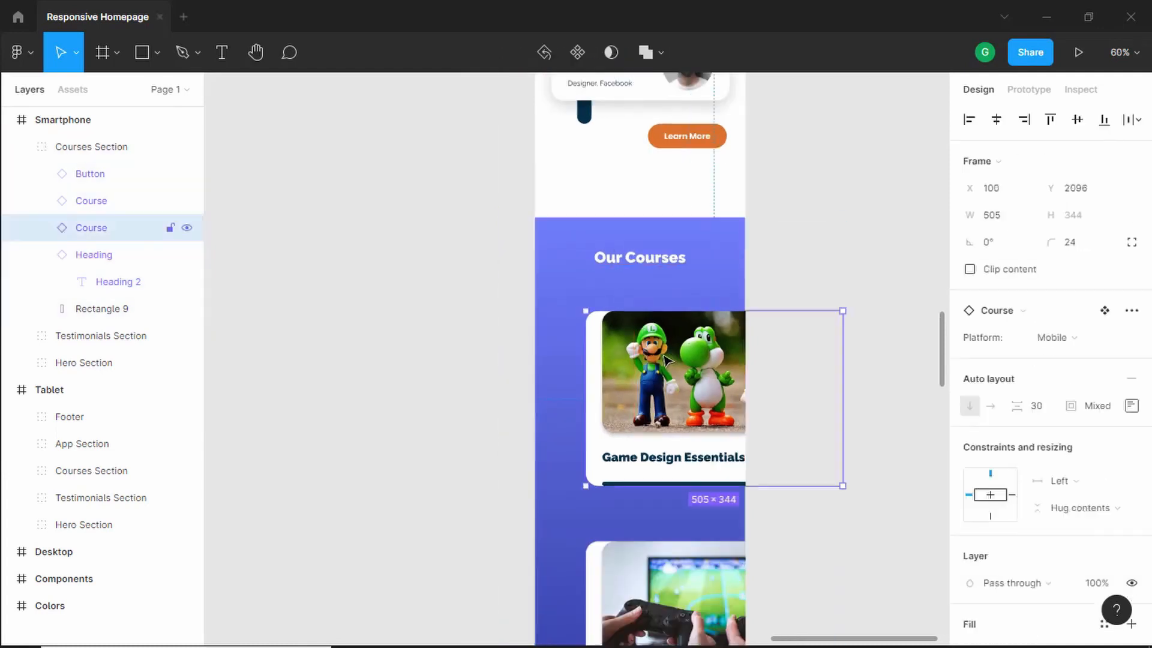
pyautogui.moveTo(667, 359); pyautogui.dragTo(630, 347)
pyautogui.keyDown('ctrl'); pyautogui.scroll(2, 706, 350); pyautogui.keyUp('ctrl')
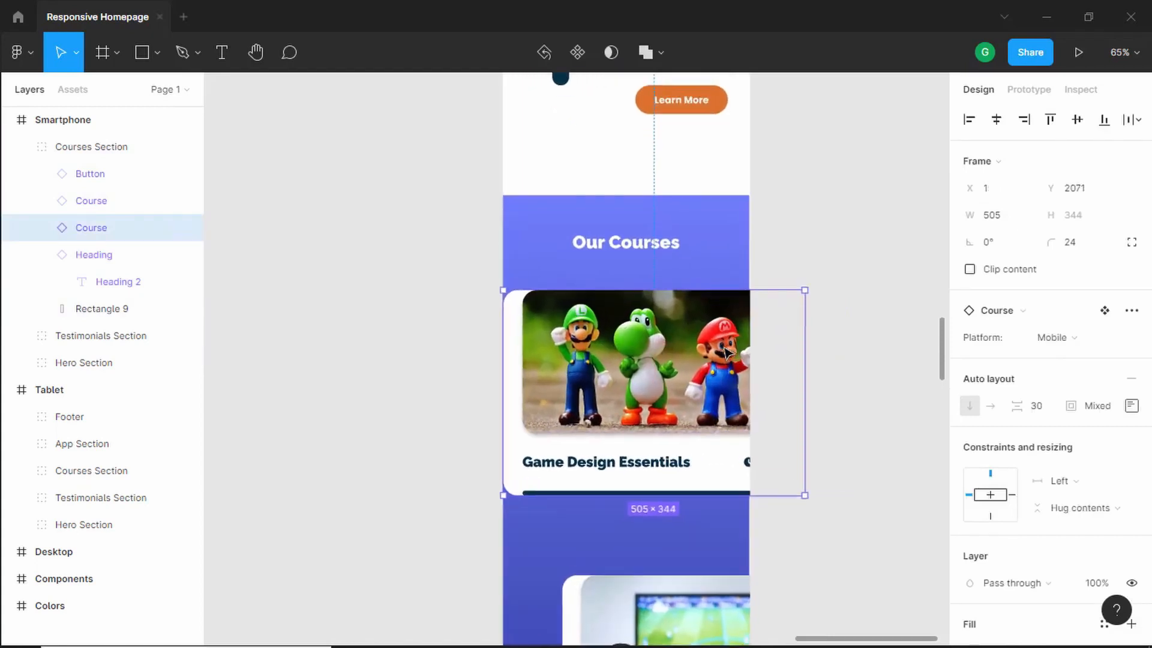
pyautogui.click(845, 352)
pyautogui.doubleClick(728, 356)
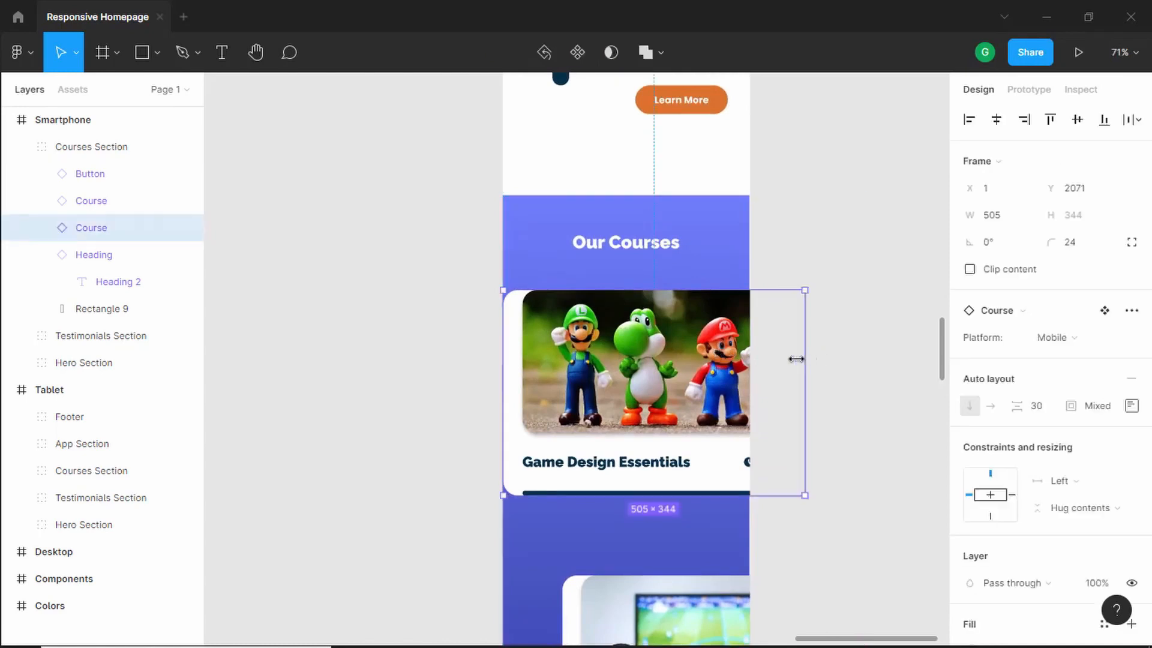
pyautogui.moveTo(804, 358); pyautogui.dragTo(750, 362)
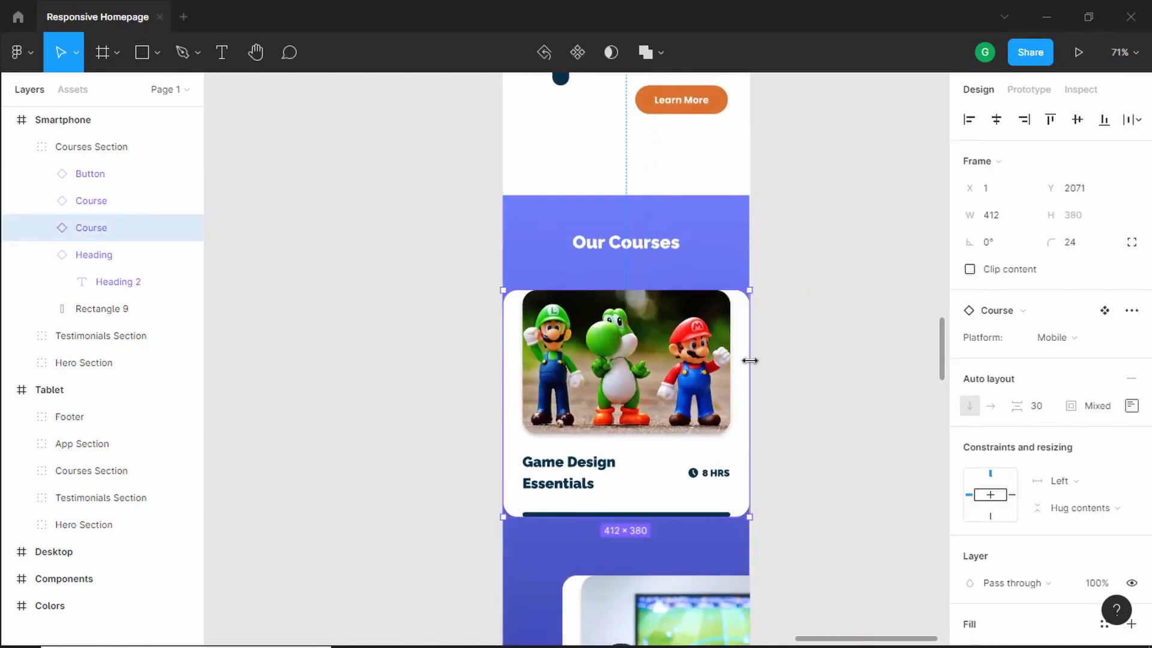
# - Move the Unity Game Engine Fundamentals card to the frame's left edge and fit it to 416 px wide
pyautogui.scroll(-5, 720, 384)
pyautogui.click(683, 392)
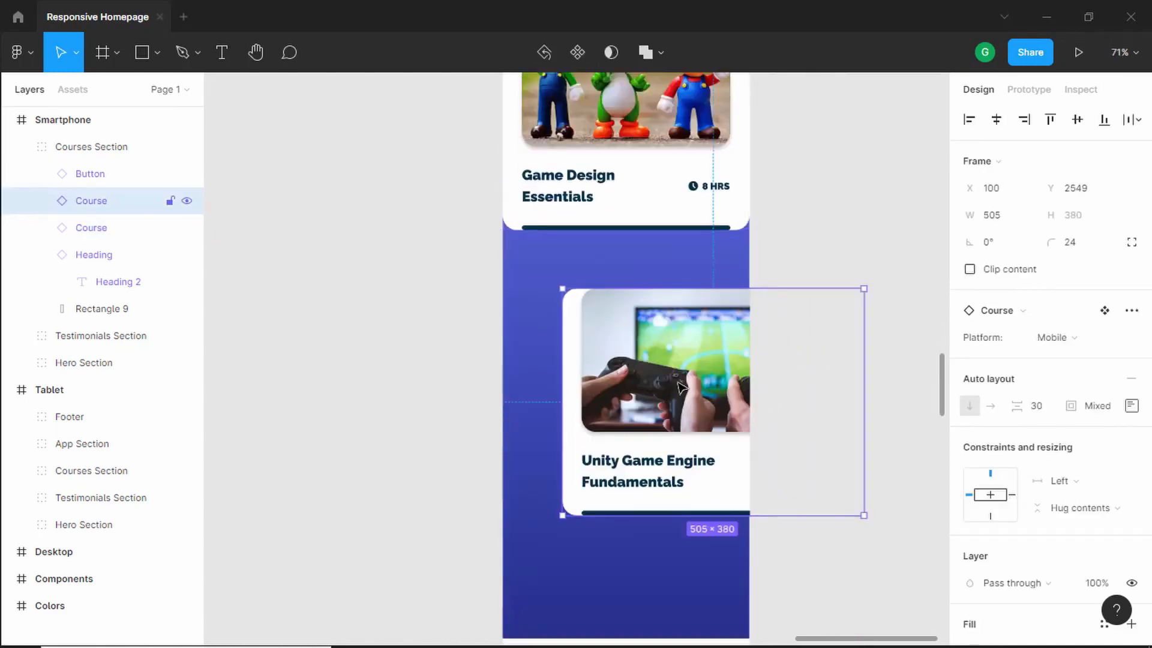
pyautogui.moveTo(662, 374); pyautogui.dragTo(603, 345)
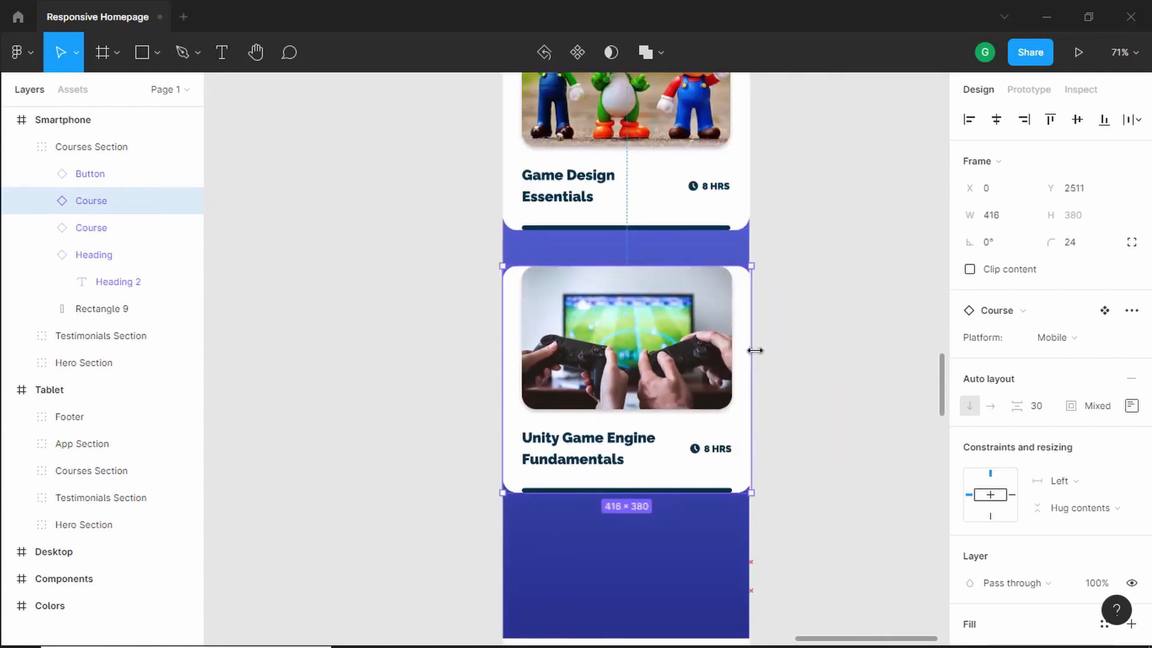
pyautogui.click(829, 347)
# - Position the All Courses button 60 px below the second course card, toward the frame's right side
pyautogui.scroll(-2, 576, 357)
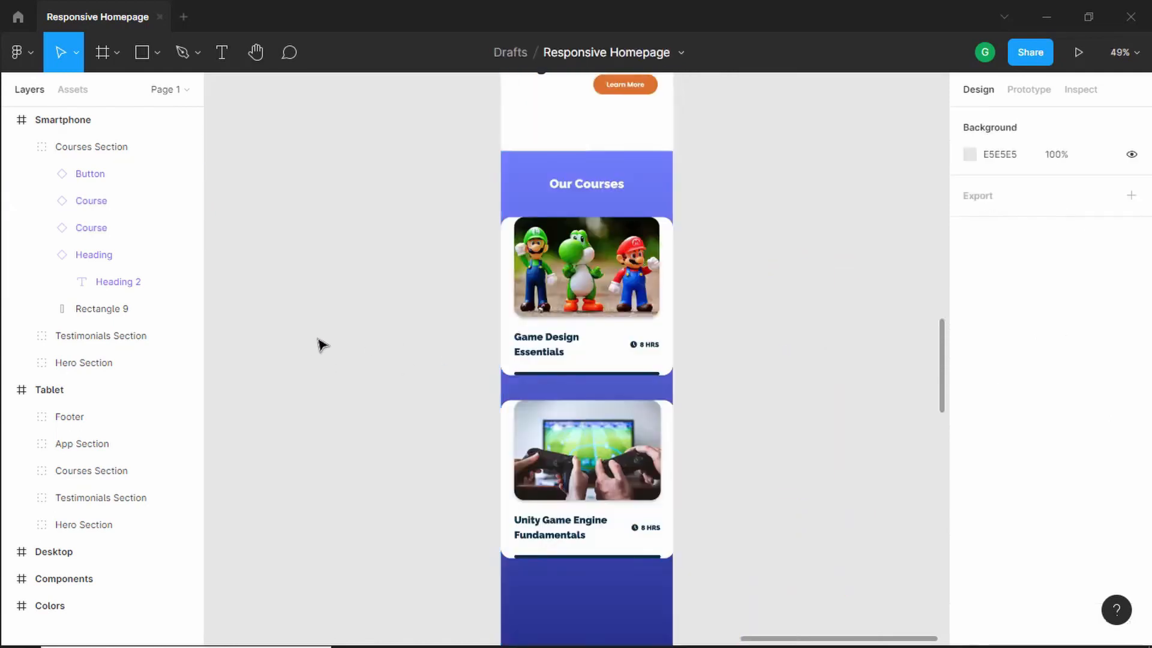
pyautogui.click(118, 178)
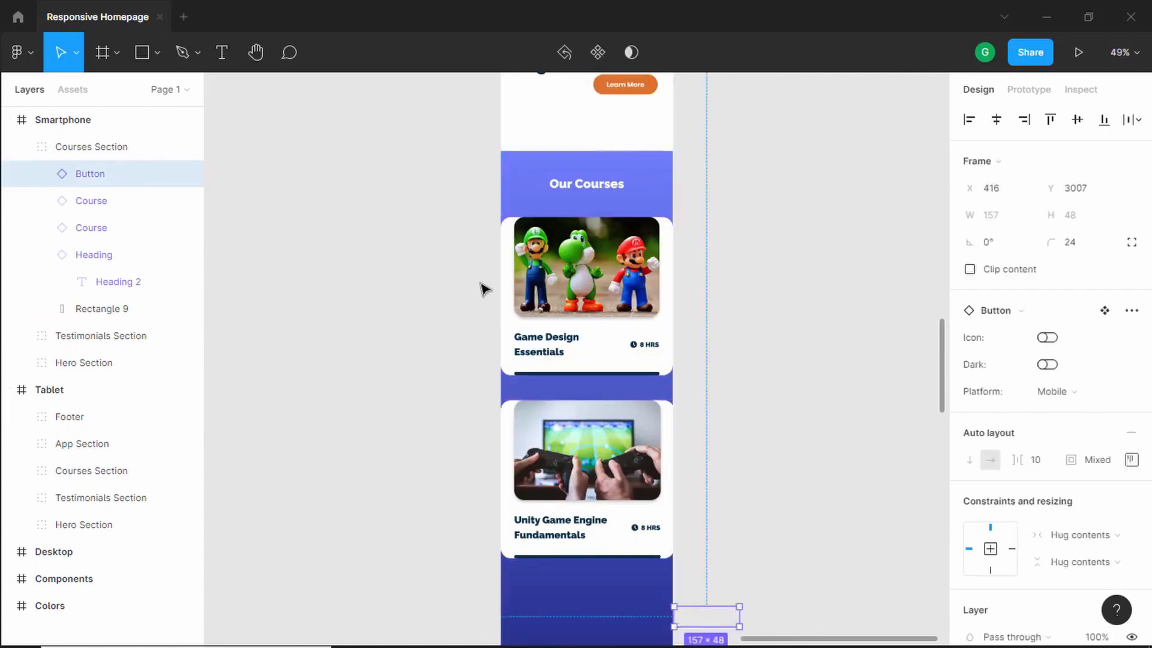
pyautogui.hotkey('shift', 'Left')
pyautogui.hotkey('shift', 'Left')
pyautogui.hotkey('shift', 'Left')
pyautogui.hotkey('shift', 'Left')
pyautogui.hotkey('shift', 'Left')
pyautogui.hotkey('shift', 'Left')
pyautogui.hotkey('shift', 'Left')
pyautogui.hotkey('shift', 'Left')
pyautogui.hotkey('shift', 'Left')
pyautogui.hotkey('shift', 'Left')
pyautogui.hotkey('shift', 'Left')
pyautogui.hotkey('shift', 'Left')
pyautogui.hotkey('shift', 'Left')
pyautogui.hotkey('shift', 'Left')
pyautogui.hotkey('shift', 'Left')
pyautogui.hotkey('shift', 'Left')
pyautogui.hotkey('shift', 'Left')
pyautogui.hotkey('shift', 'Left')
pyautogui.hotkey('shift', 'Left')
pyautogui.hotkey('shift', 'Left')
pyautogui.scroll(-2, 770, 465)
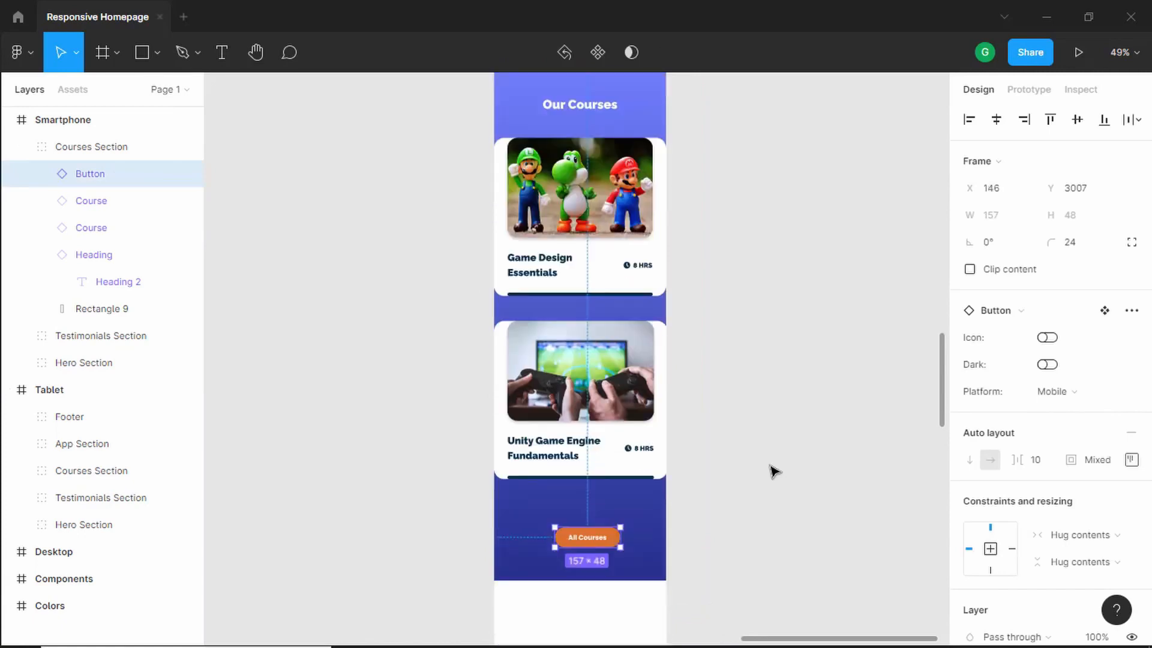
pyautogui.moveTo(596, 459); pyautogui.dragTo(619, 448)
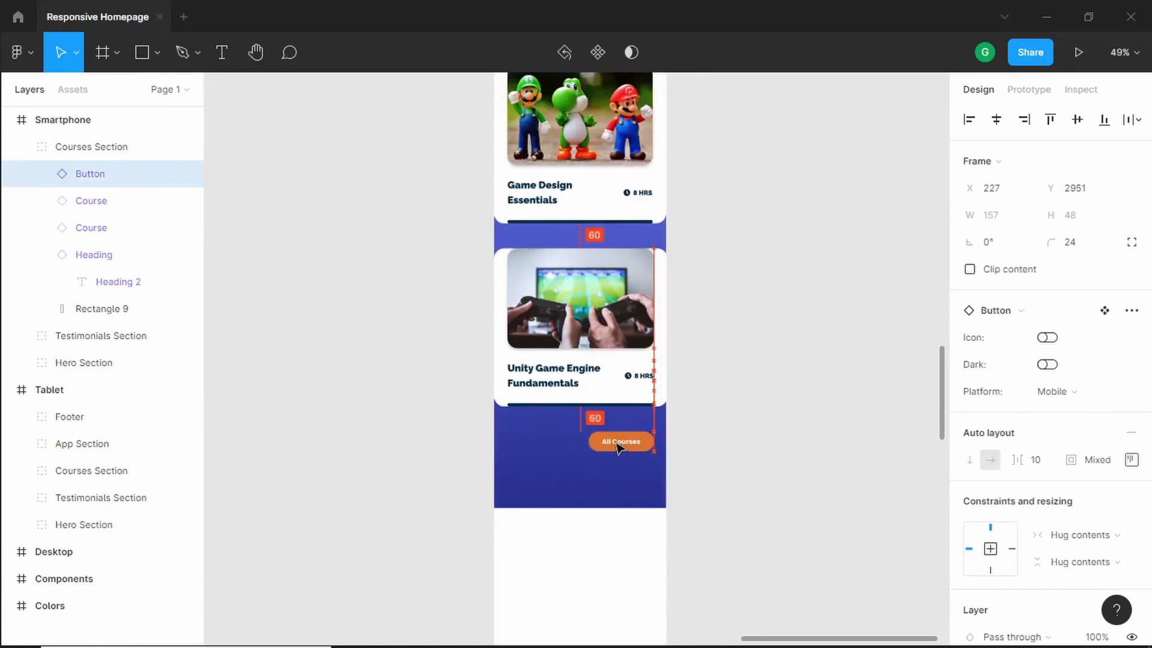
pyautogui.scroll(5, 619, 449)
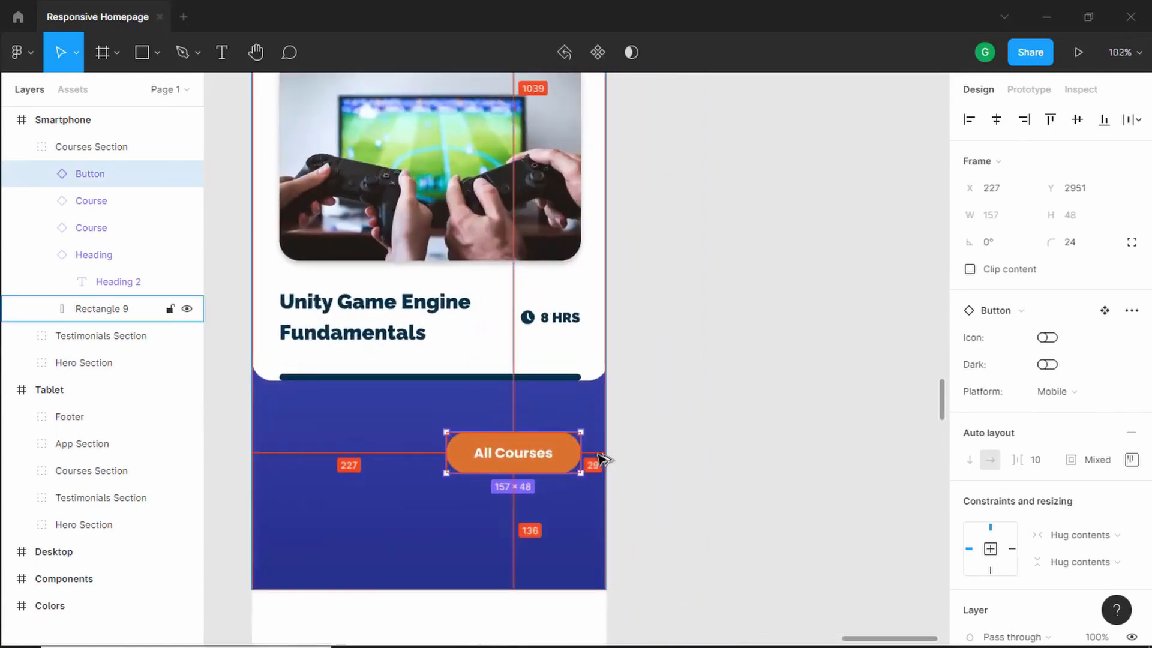
pyautogui.press('Left')
pyautogui.press('Left')
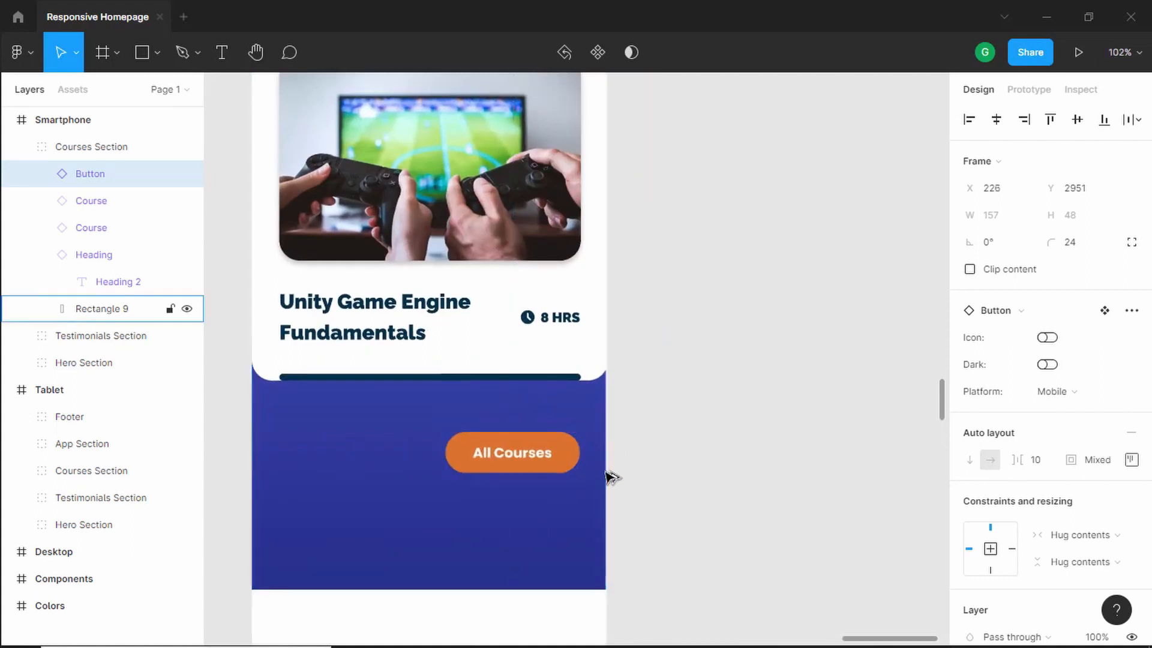
pyautogui.press('Left')
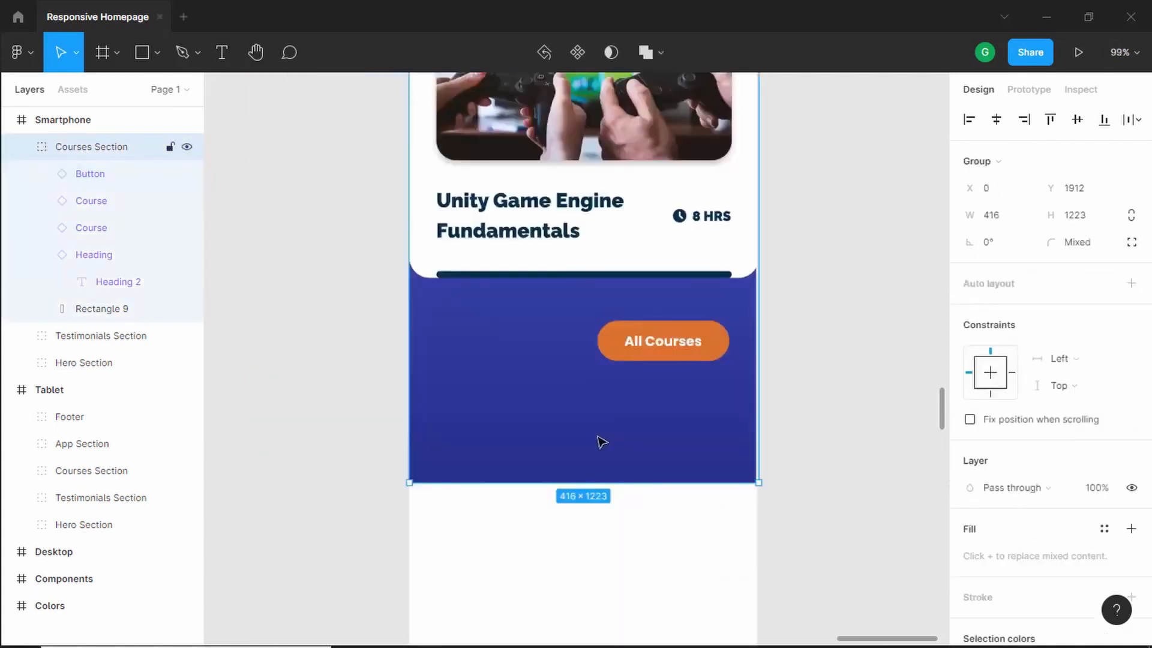
# - Shorten the courses background rectangle to 1161 px tall and shift the Courses Section 20 px down
pyautogui.doubleClick(602, 442)
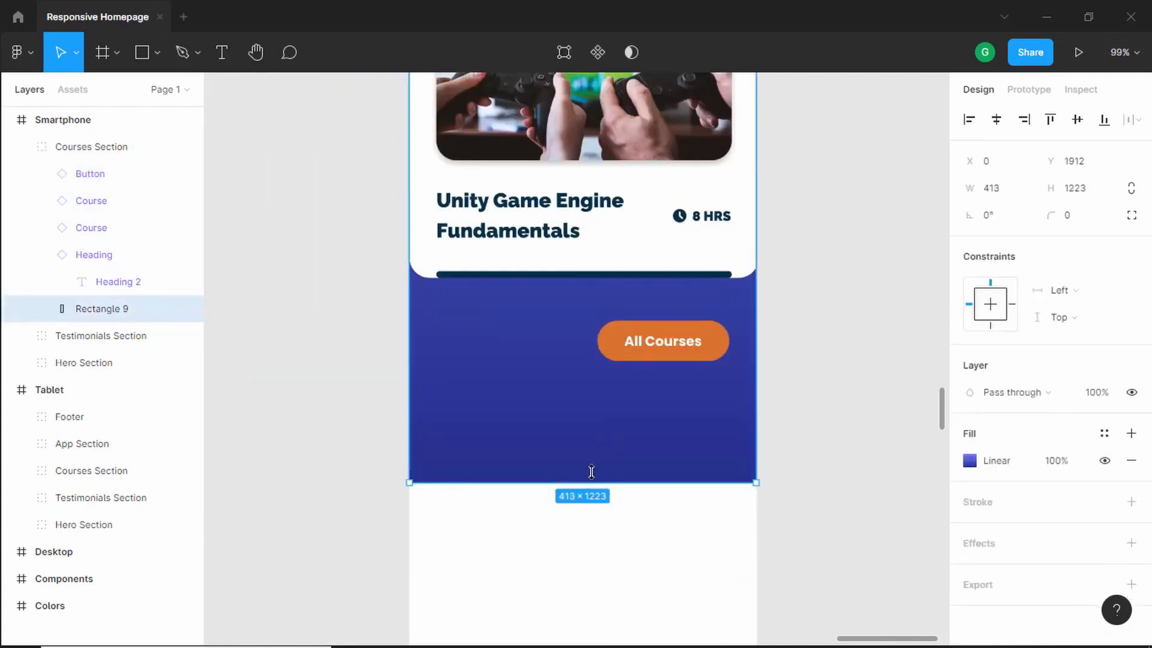
pyautogui.moveTo(590, 472); pyautogui.dragTo(594, 420)
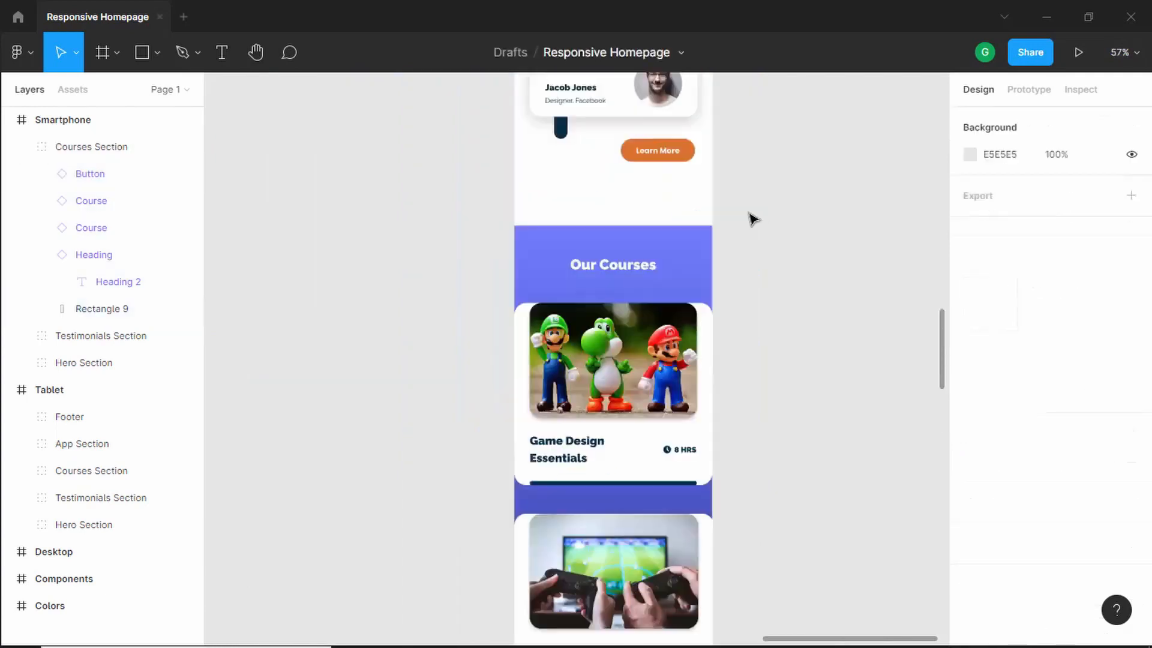
pyautogui.scroll(-1, 673, 255)
pyautogui.click(669, 254)
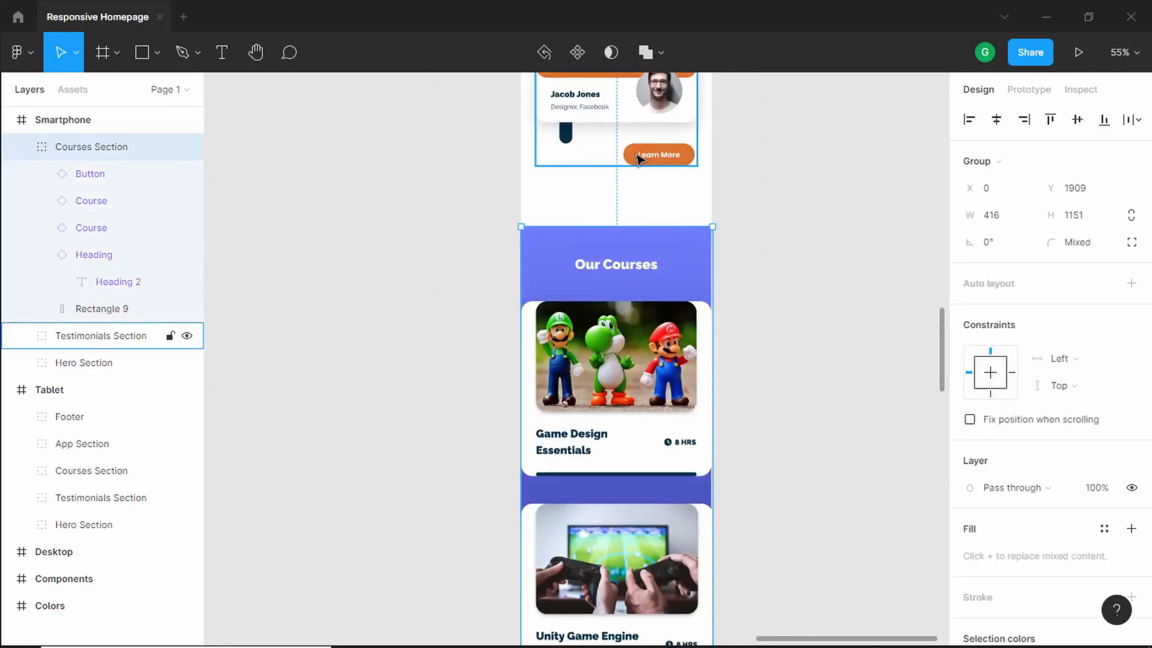
pyautogui.press('alt')
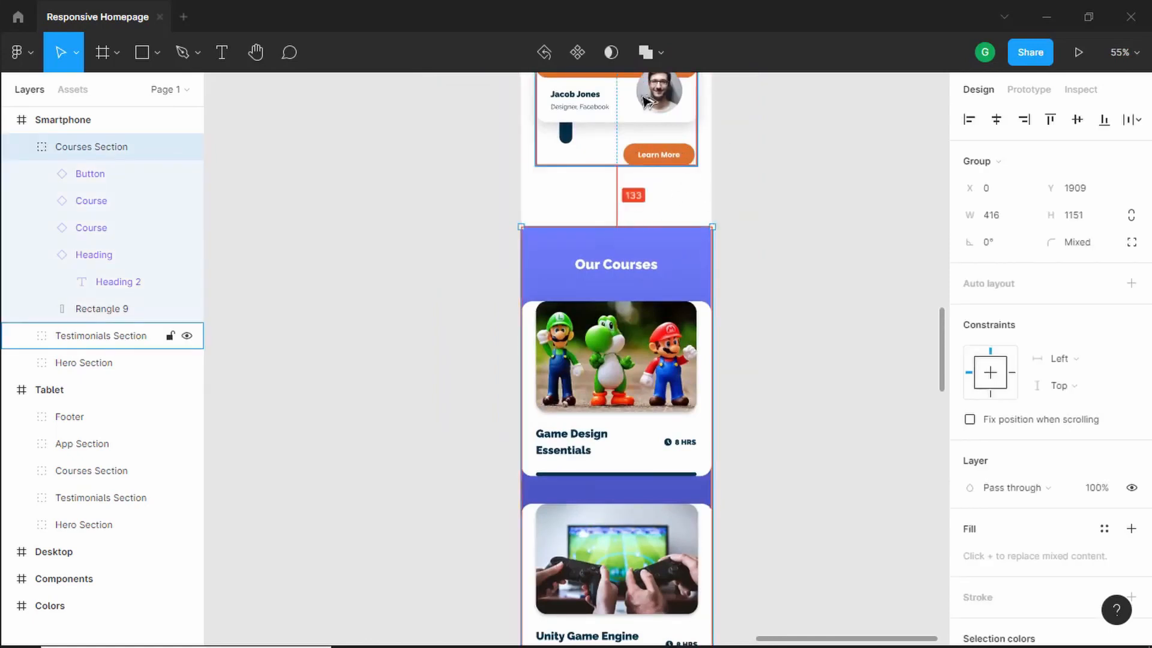
pyautogui.hotkey('shift', 'Down')
pyautogui.hotkey('shift', 'Down')
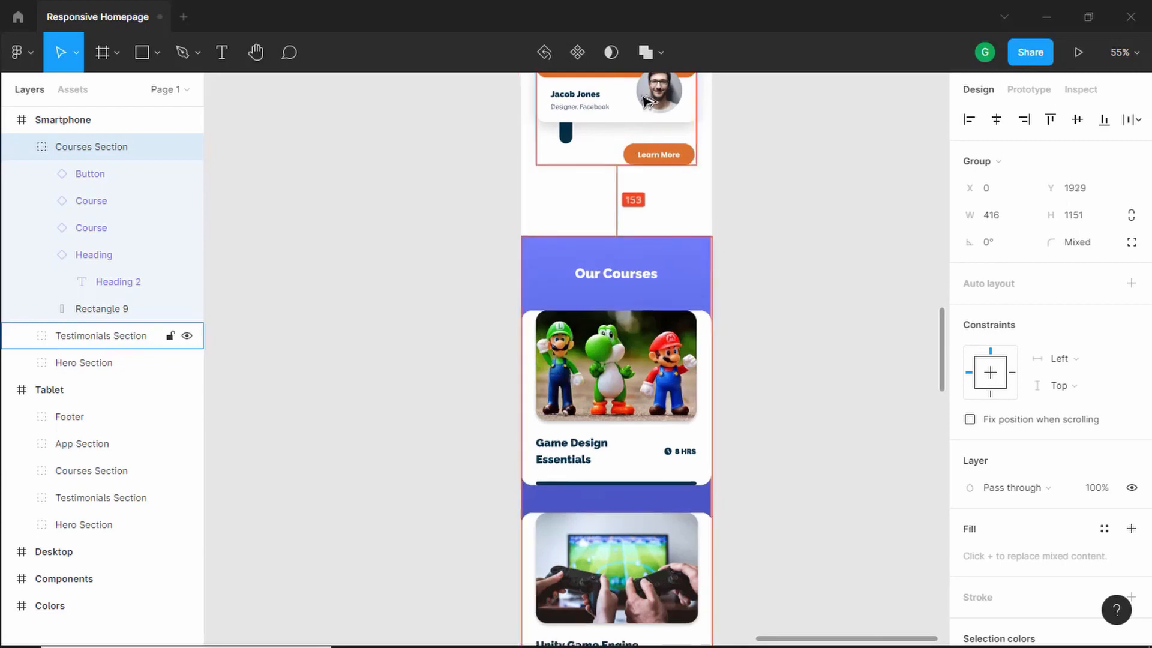
pyautogui.click(761, 280)
# - Copy the Get our App section from the tablet layout onto the empty canvas
pyautogui.scroll(-5, 761, 281)
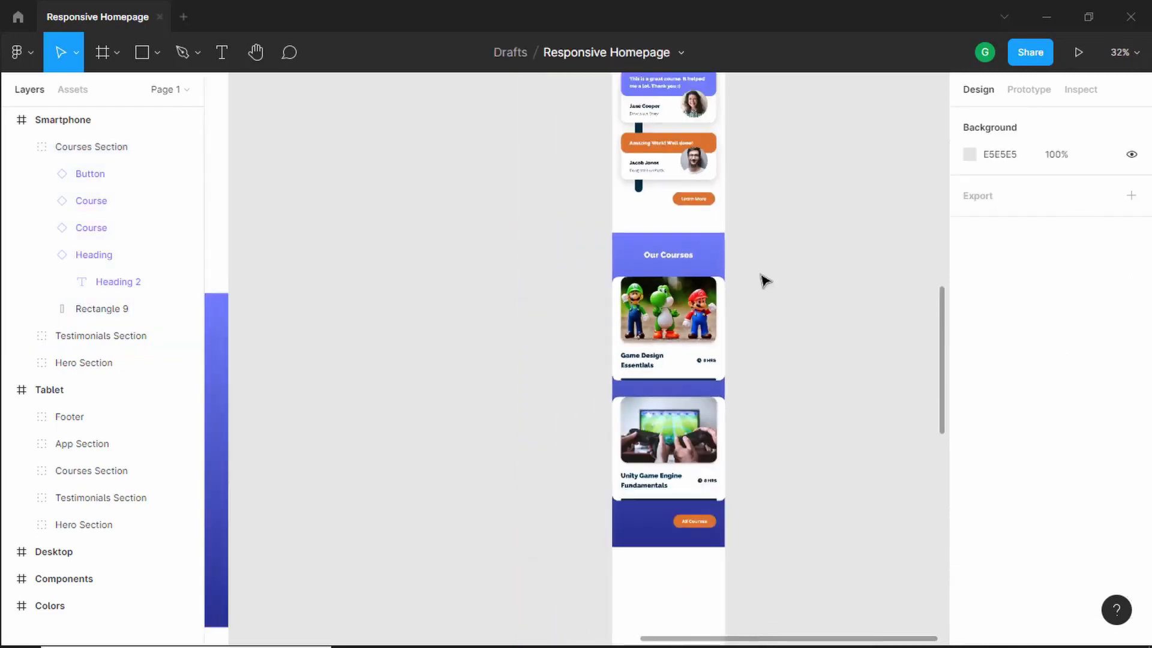
pyautogui.scroll(-3, 555, 363)
pyautogui.scroll(-4, 602, 319)
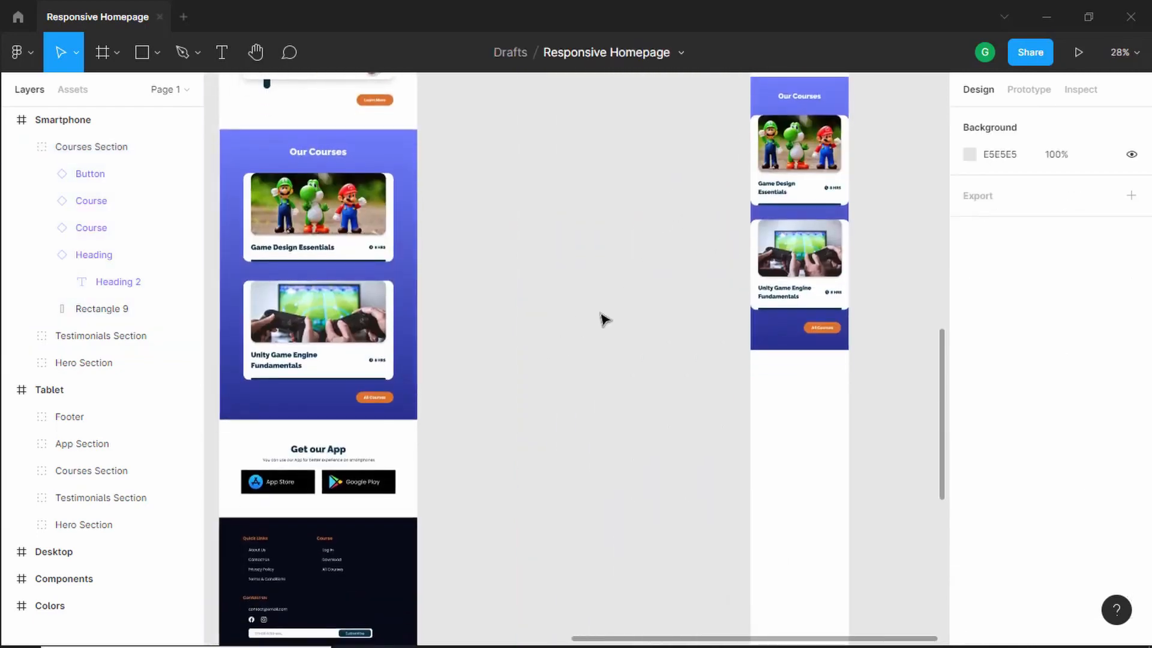
pyautogui.scroll(6, 431, 418)
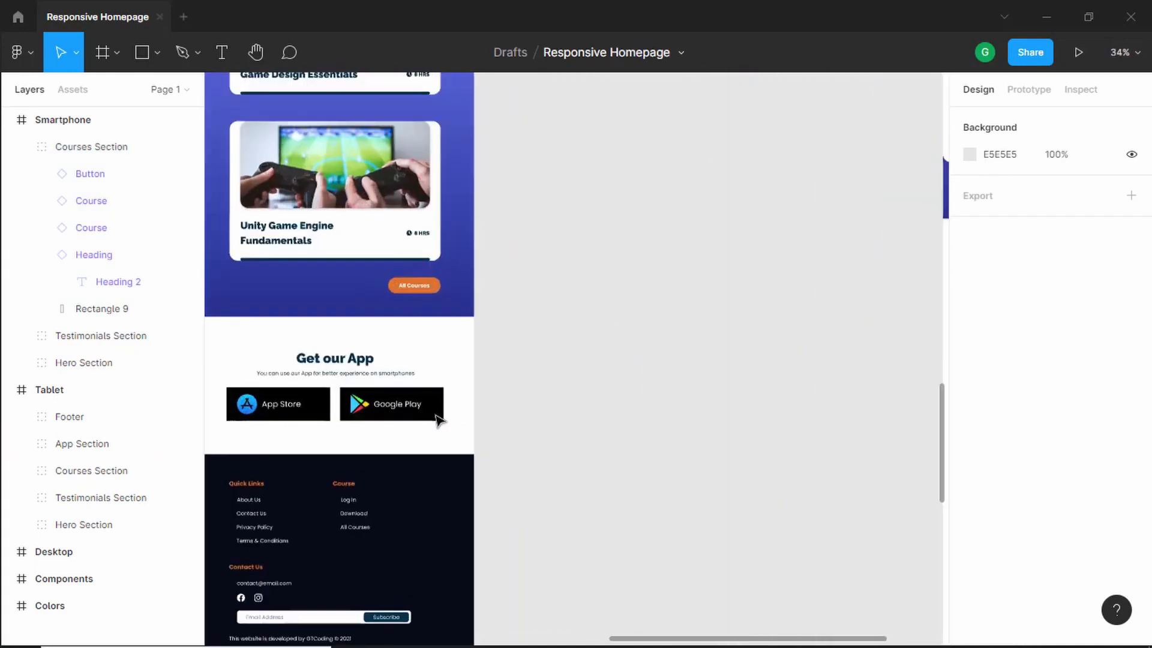
pyautogui.moveTo(342, 369); pyautogui.dragTo(822, 304)
pyautogui.hscroll(1, 663, 451)
pyautogui.moveTo(663, 451); pyautogui.dragTo(343, 436)
pyautogui.scroll(4, 465, 323)
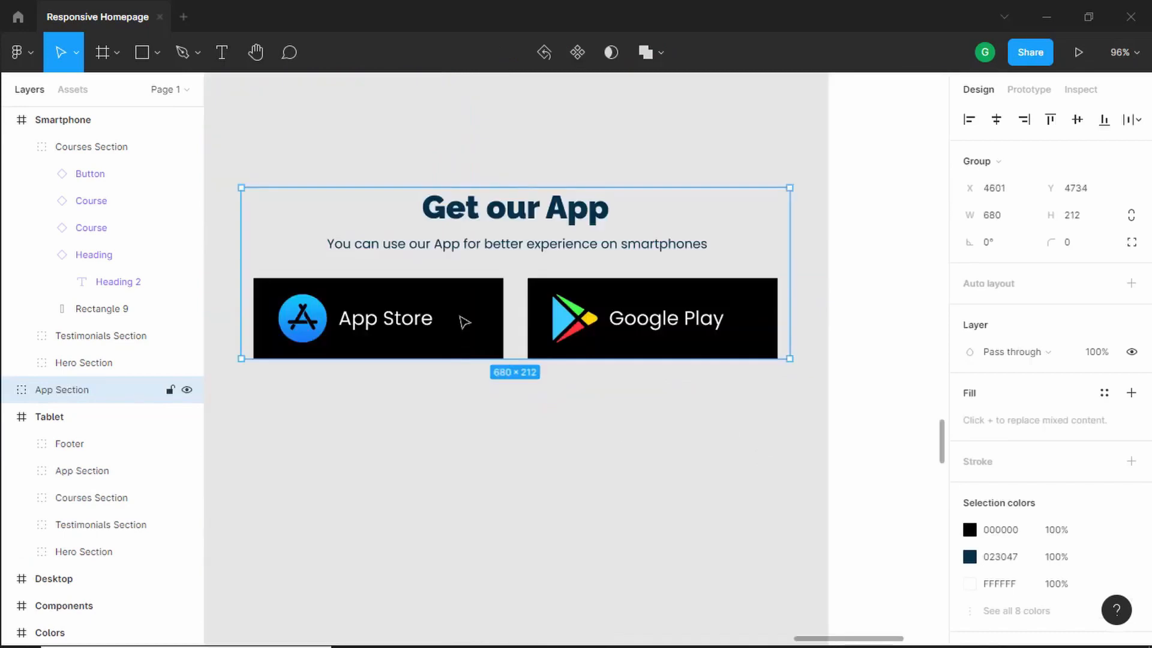
# - Stack the Google Play button below the App Store button
pyautogui.doubleClick(465, 322)
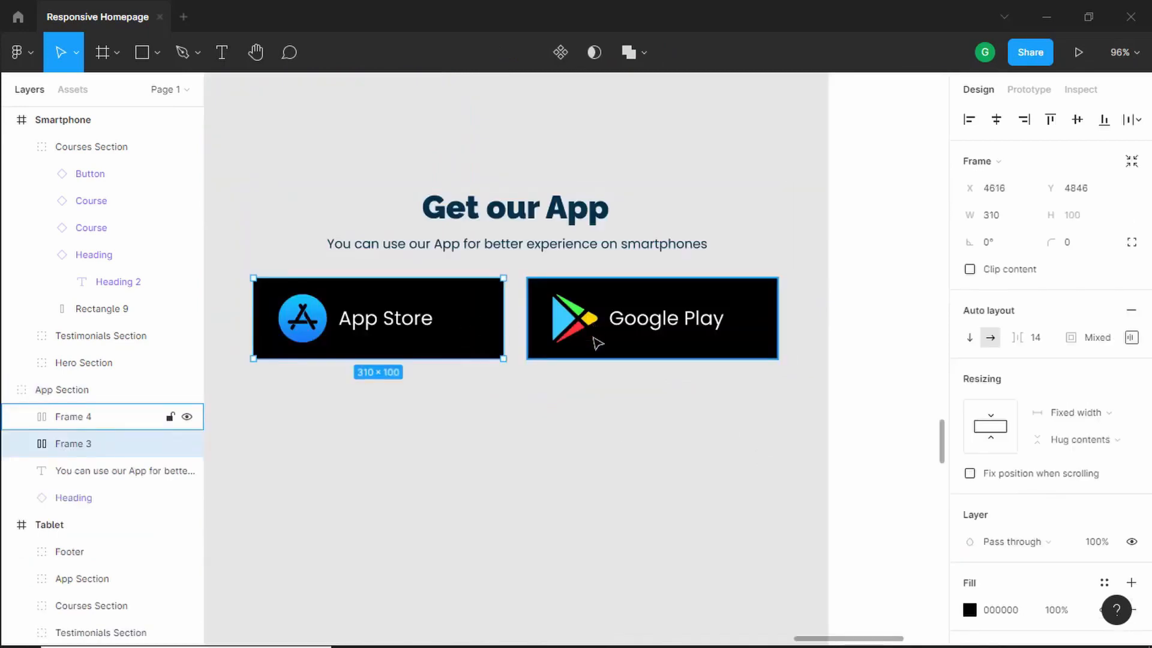
pyautogui.scroll(-3, 593, 375)
pyautogui.moveTo(597, 370); pyautogui.dragTo(437, 405)
pyautogui.scroll(3, 488, 315)
# - Narrow the subtitle text so it wraps onto two lines
pyautogui.click(576, 287)
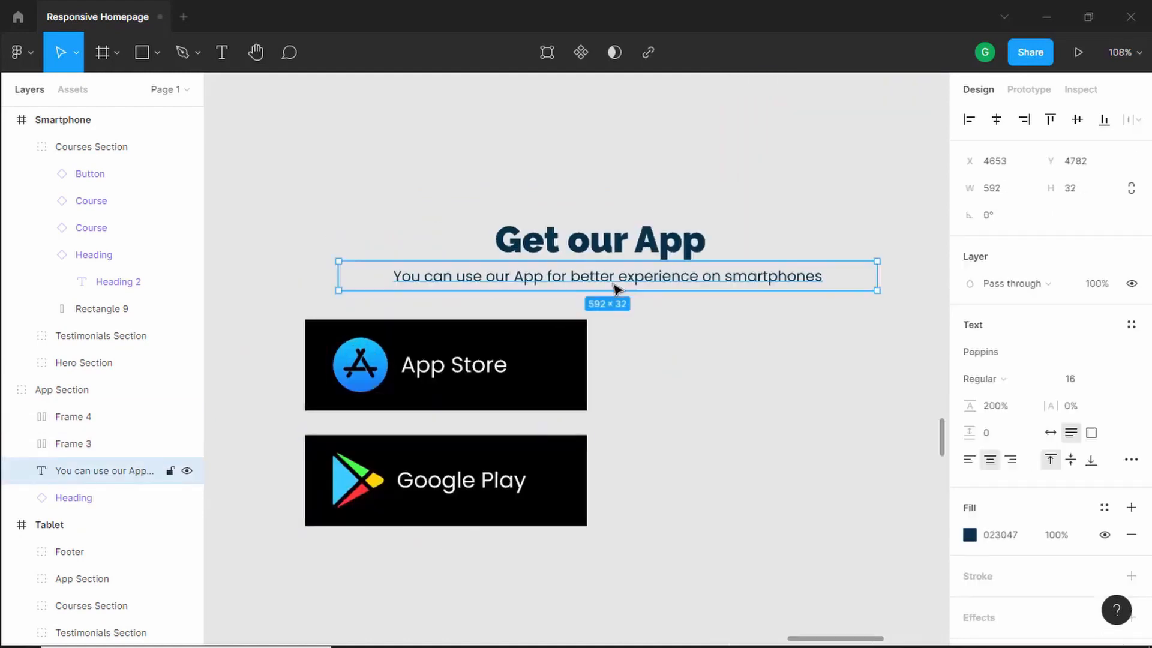
pyautogui.moveTo(615, 285); pyautogui.dragTo(473, 293)
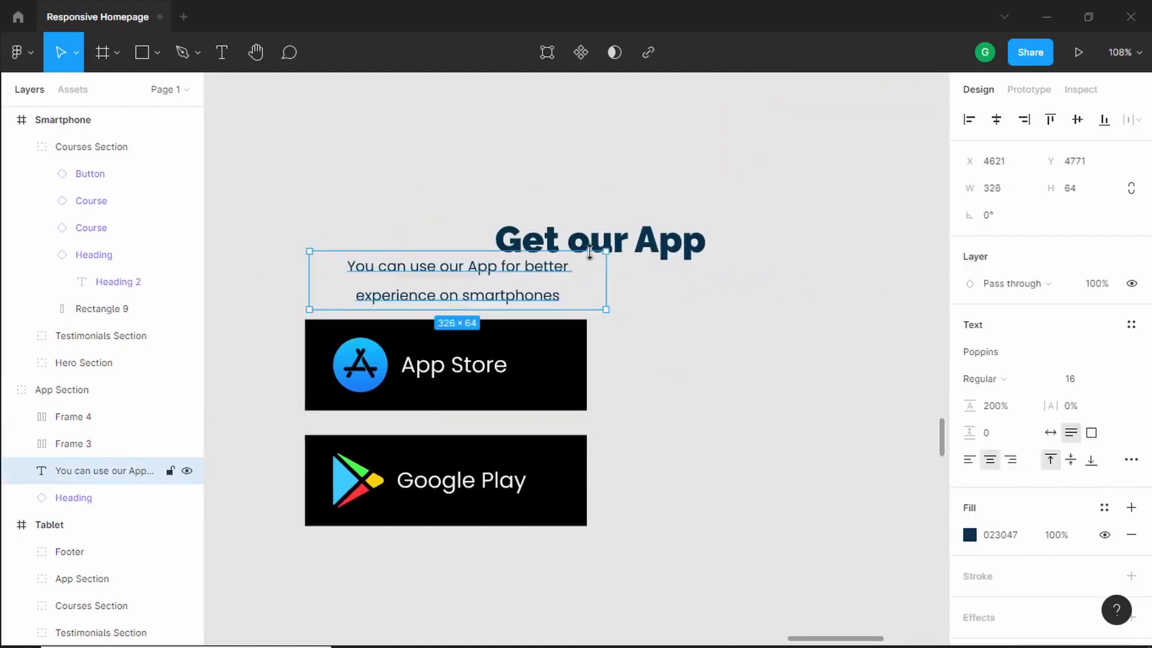
pyautogui.moveTo(589, 252); pyautogui.dragTo(527, 231)
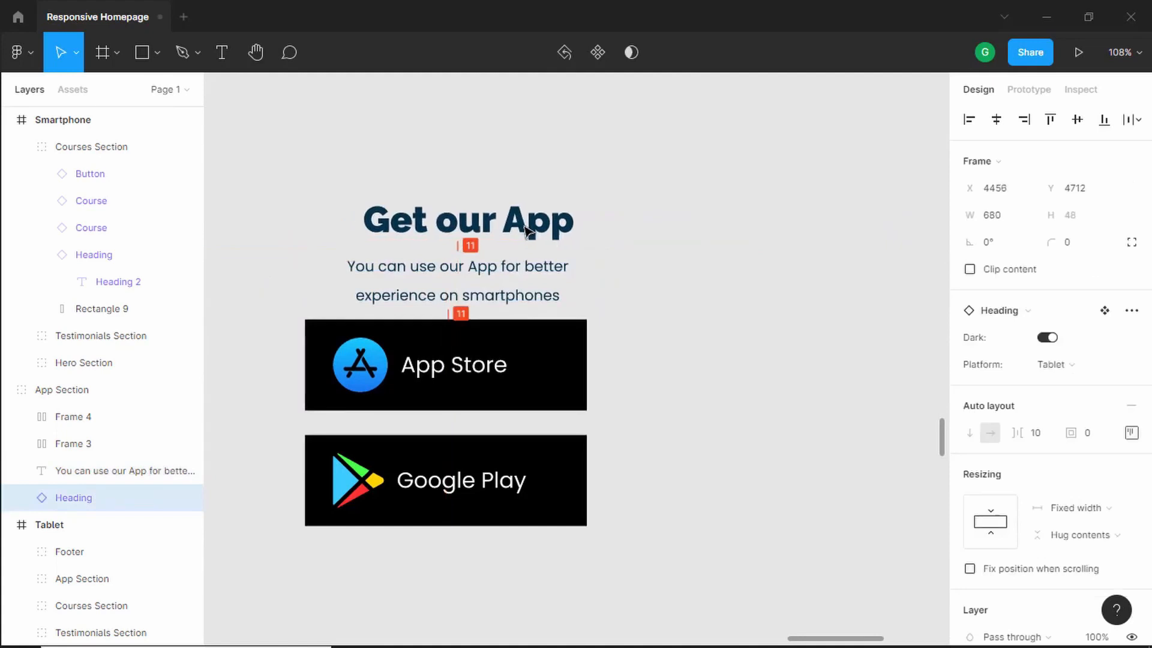
# - Switch the Get our App heading's platform variant to Mobile
pyautogui.click(1080, 364)
pyautogui.click(1081, 387)
pyautogui.click(825, 365)
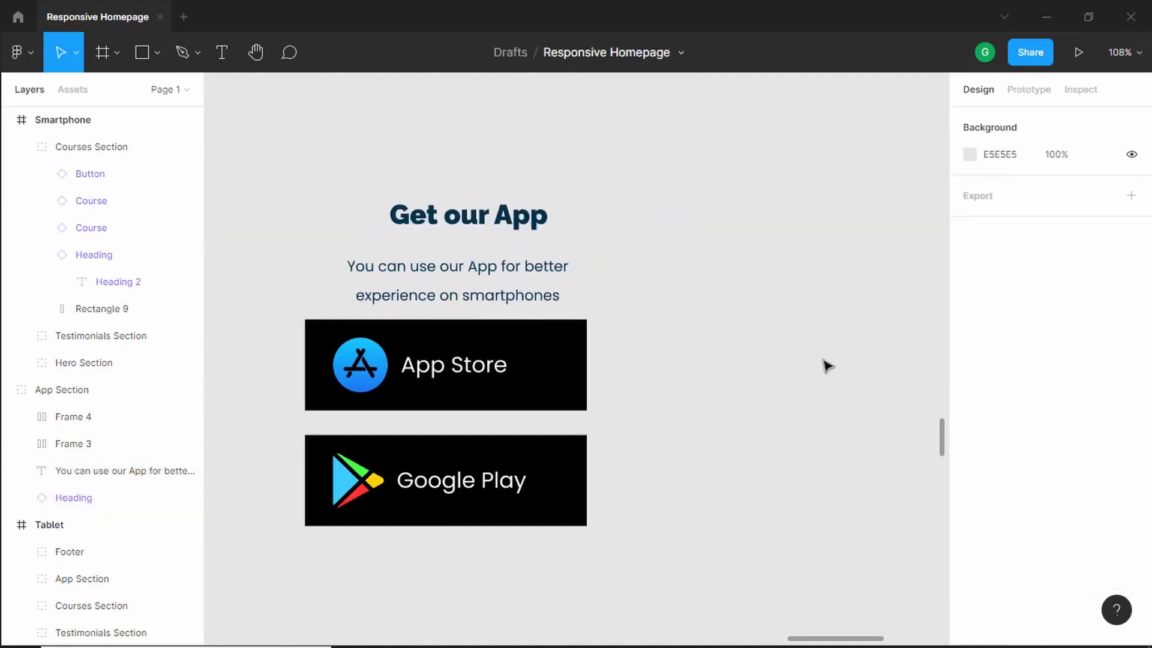
# - Narrow the Get our App heading to about 302 px wide
pyautogui.scroll(-5, 825, 365)
pyautogui.click(808, 286)
pyautogui.moveTo(808, 286); pyautogui.dragTo(722, 290)
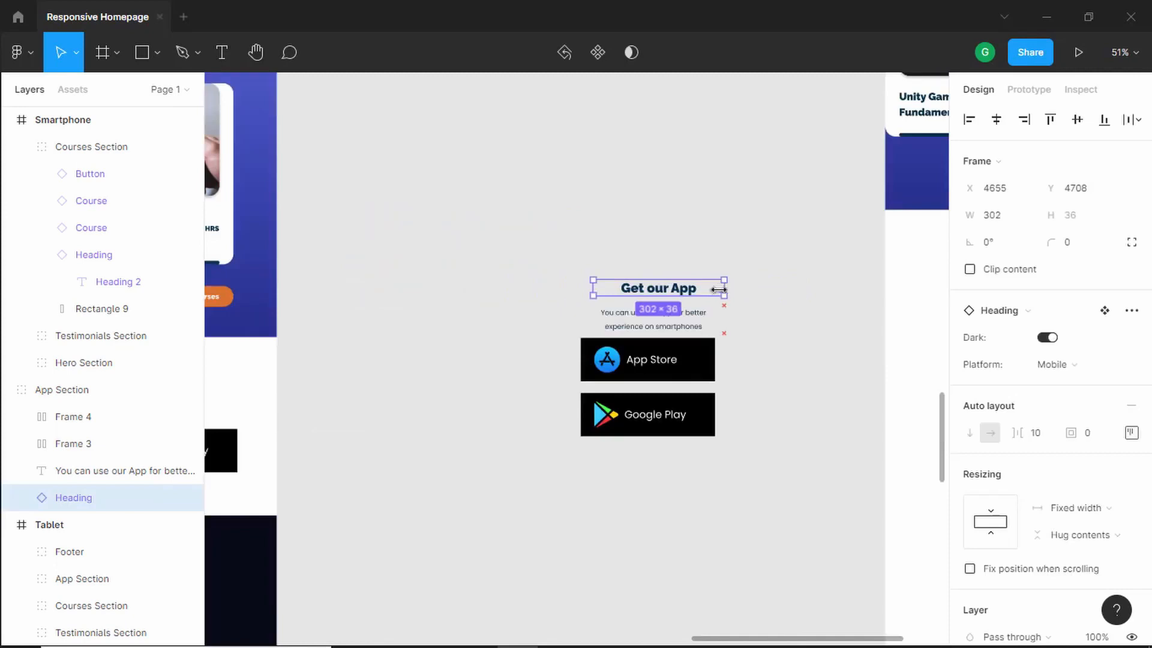
# - Move the App Section into the Smartphone frame below the Courses Section, at x 32, y 3162
pyautogui.hscroll(5, 617, 283)
pyautogui.moveTo(587, 234); pyautogui.dragTo(330, 482)
pyautogui.moveTo(456, 281); pyautogui.dragTo(741, 268)
pyautogui.scroll(3, 862, 277)
pyautogui.scroll(5, 741, 231)
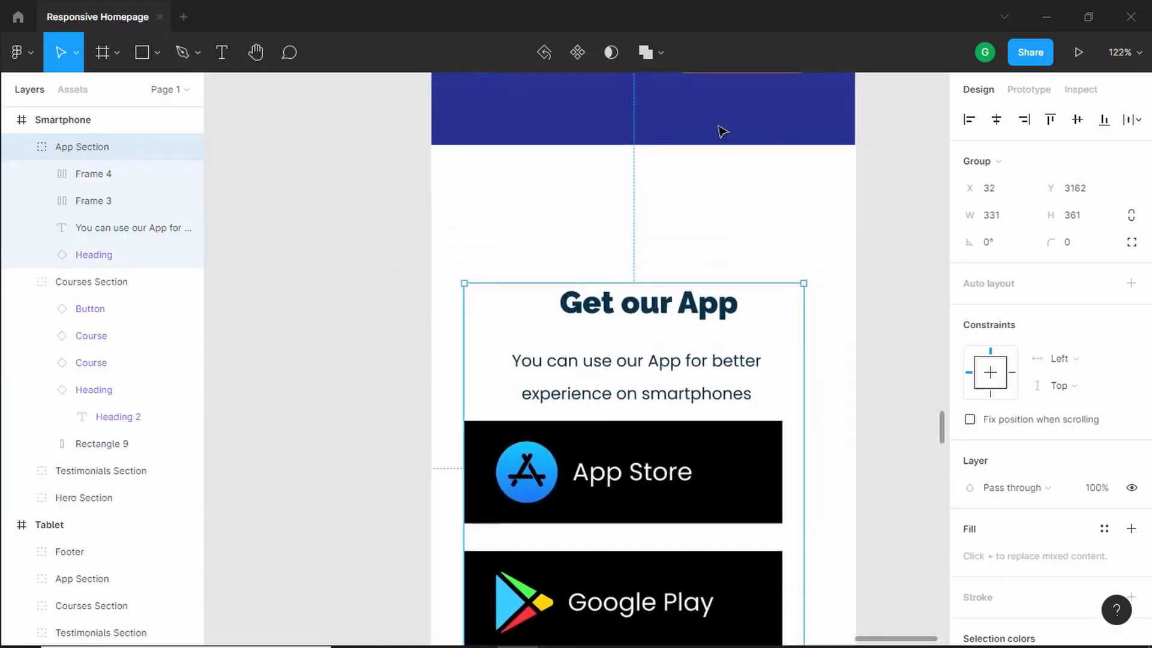
# - Center the Get our App heading horizontally within the App Section
pyautogui.press('alt')
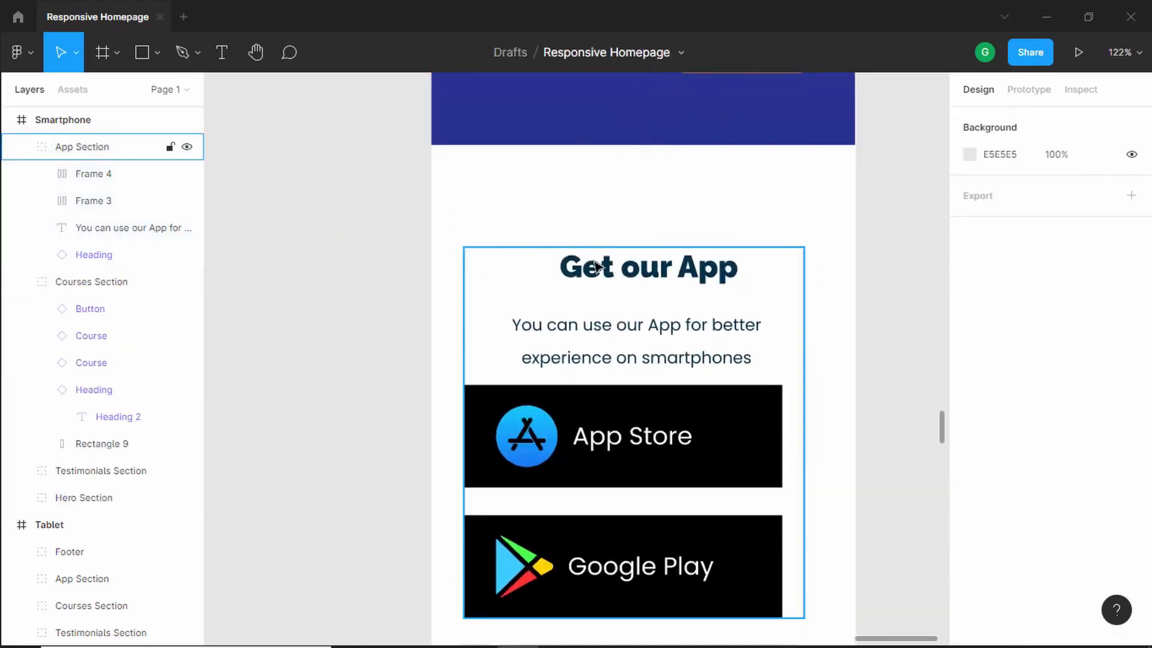
pyautogui.doubleClick(597, 266)
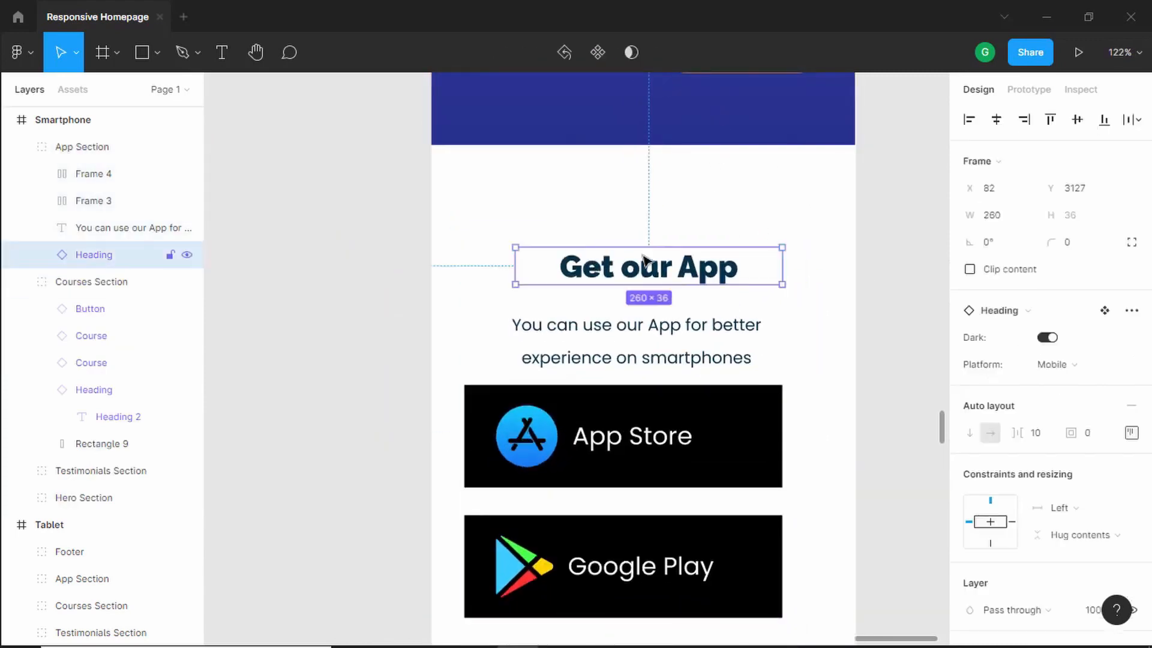
pyautogui.click(998, 122)
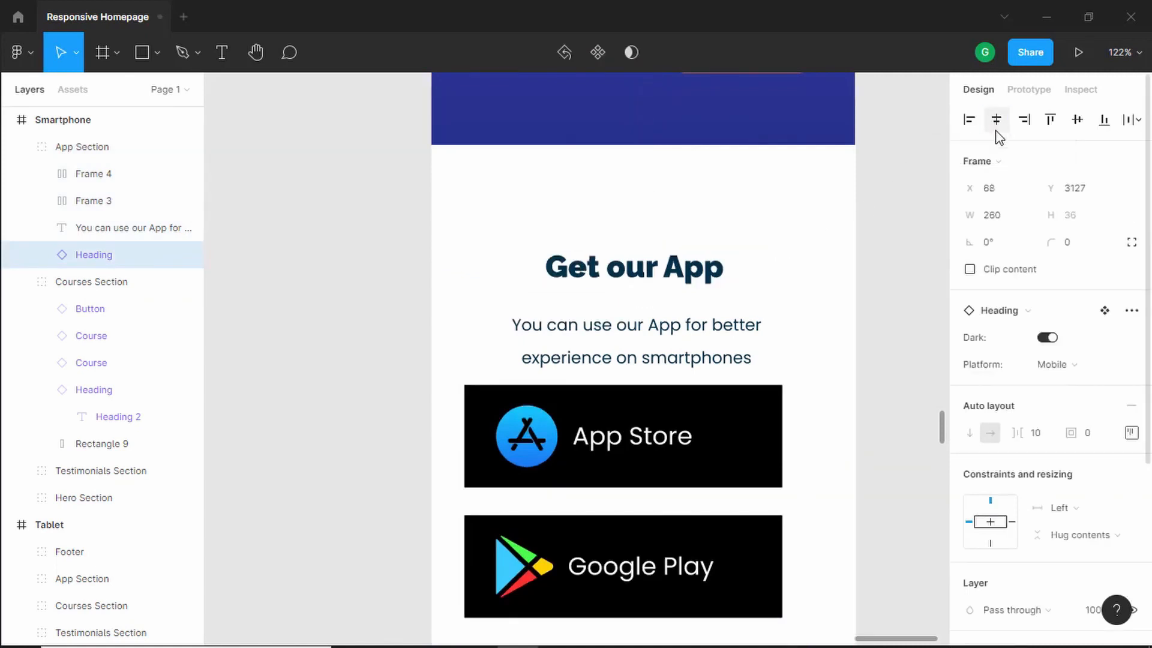
# - Widen the subtitle text block to 348 px so its first line ends with experience
pyautogui.click(673, 334)
pyautogui.press('alt')
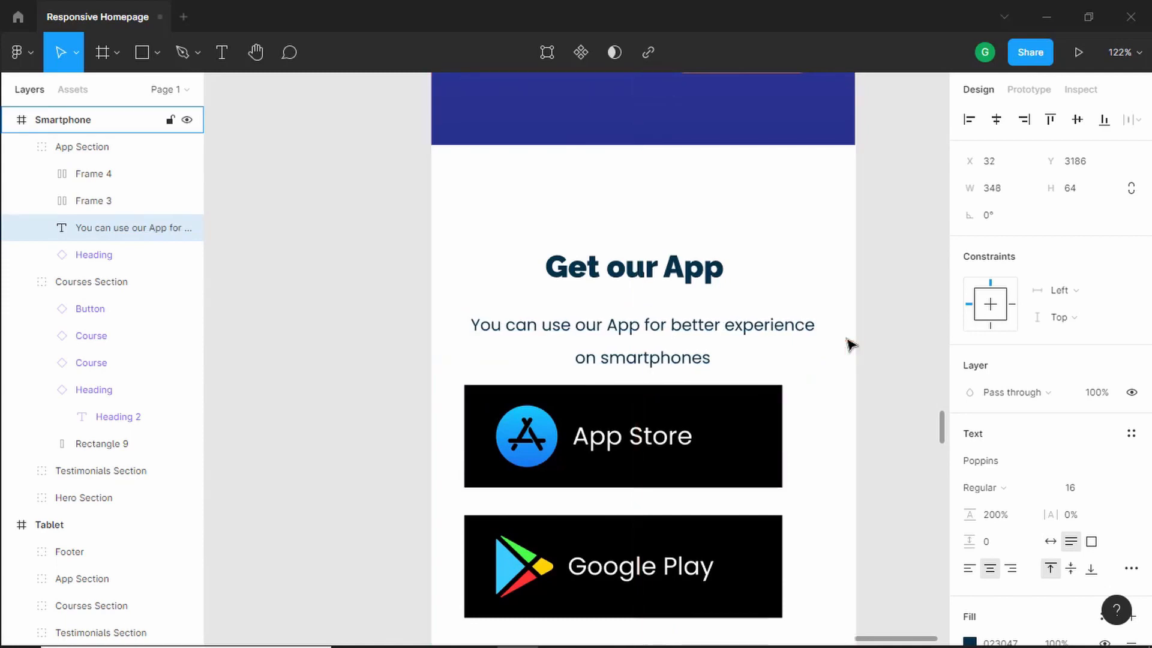
pyautogui.hotkey('ctrl', 'Right')
pyautogui.hotkey('ctrl', 'Right')
pyautogui.press('alt')
pyautogui.click(686, 279)
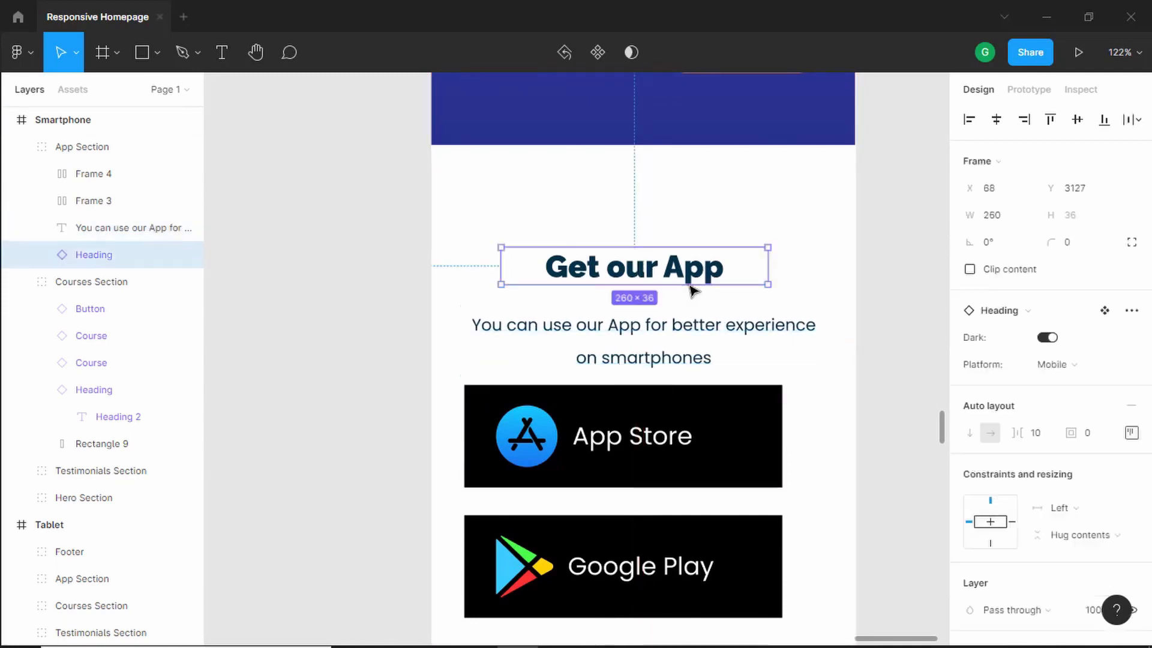
# - Nudge the subtitle text block slightly upward beneath the Get our App heading
pyautogui.click(695, 315)
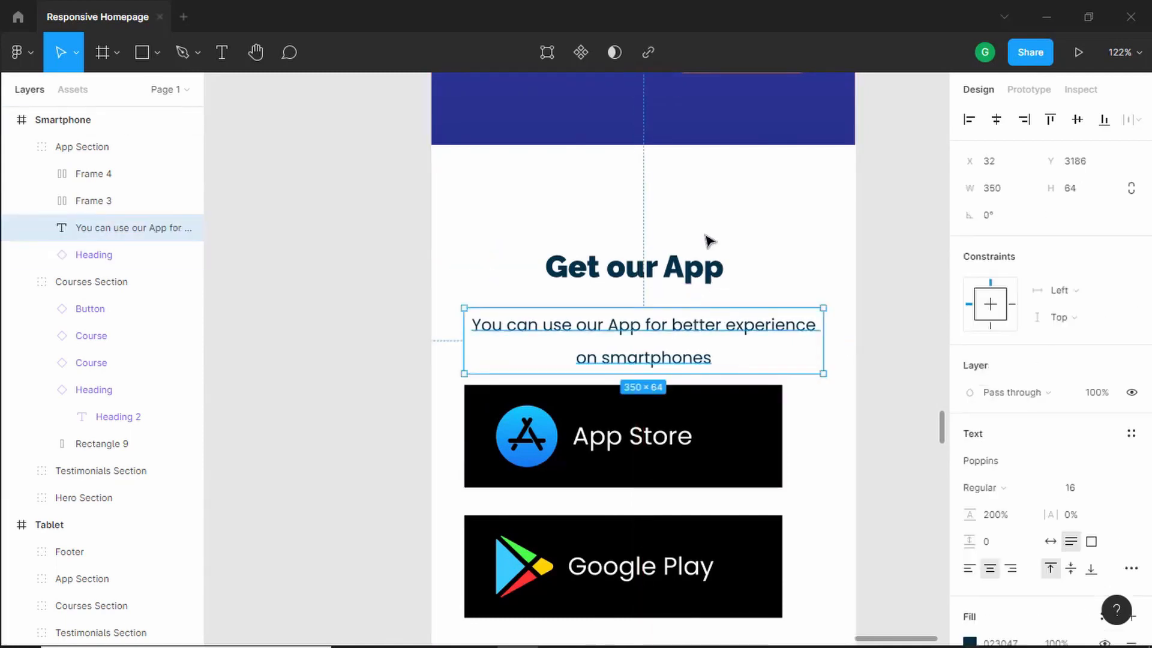
pyautogui.press('Up')
pyautogui.press('Up')
pyautogui.press('Up')
pyautogui.press('Up')
pyautogui.press('Up')
pyautogui.press('Up')
pyautogui.press('Up')
pyautogui.press('Up')
pyautogui.press('Up')
pyautogui.press('Up')
pyautogui.press('Up')
pyautogui.press('Up')
pyautogui.press('Up')
# - Move the App Store and Google Play buttons together to x 52 so they sit centered in the section
pyautogui.scroll(-3, 738, 432)
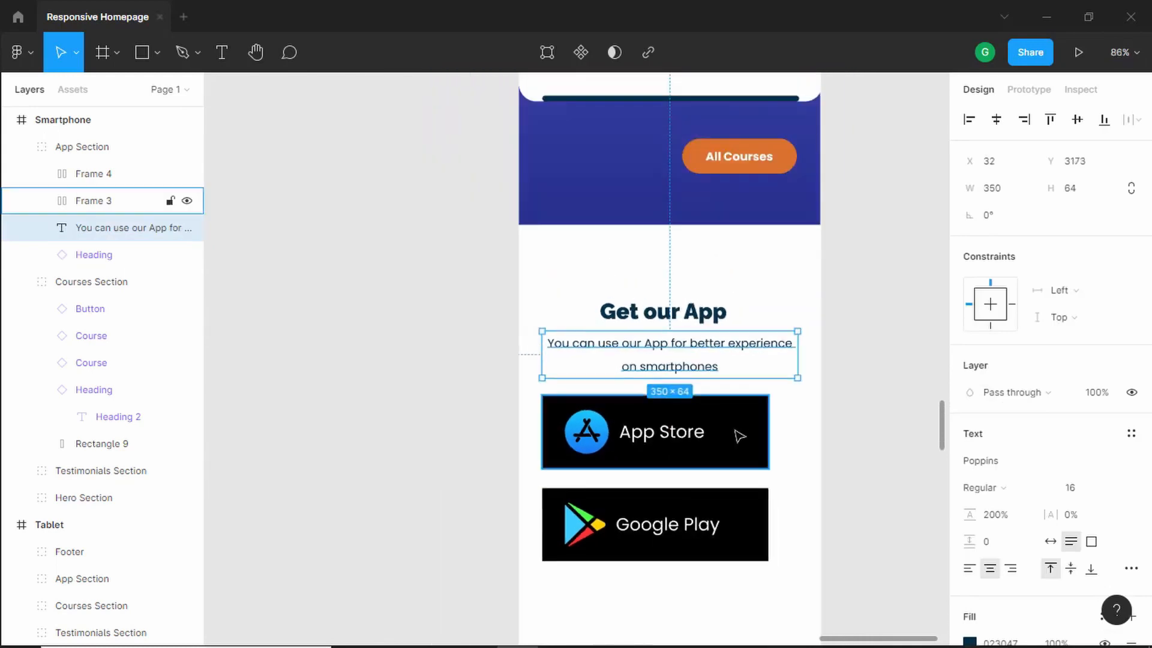
pyautogui.click(727, 461)
pyautogui.keyDown('shift'); pyautogui.click(709, 516); pyautogui.keyUp('shift')
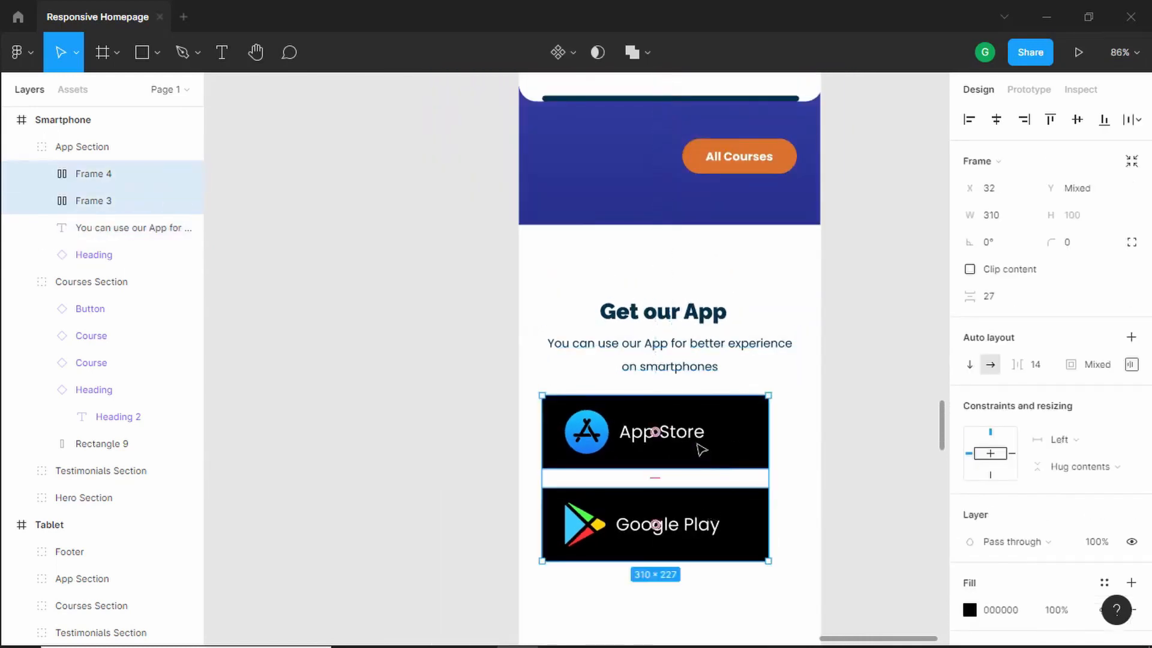
pyautogui.moveTo(700, 450); pyautogui.dragTo(718, 443)
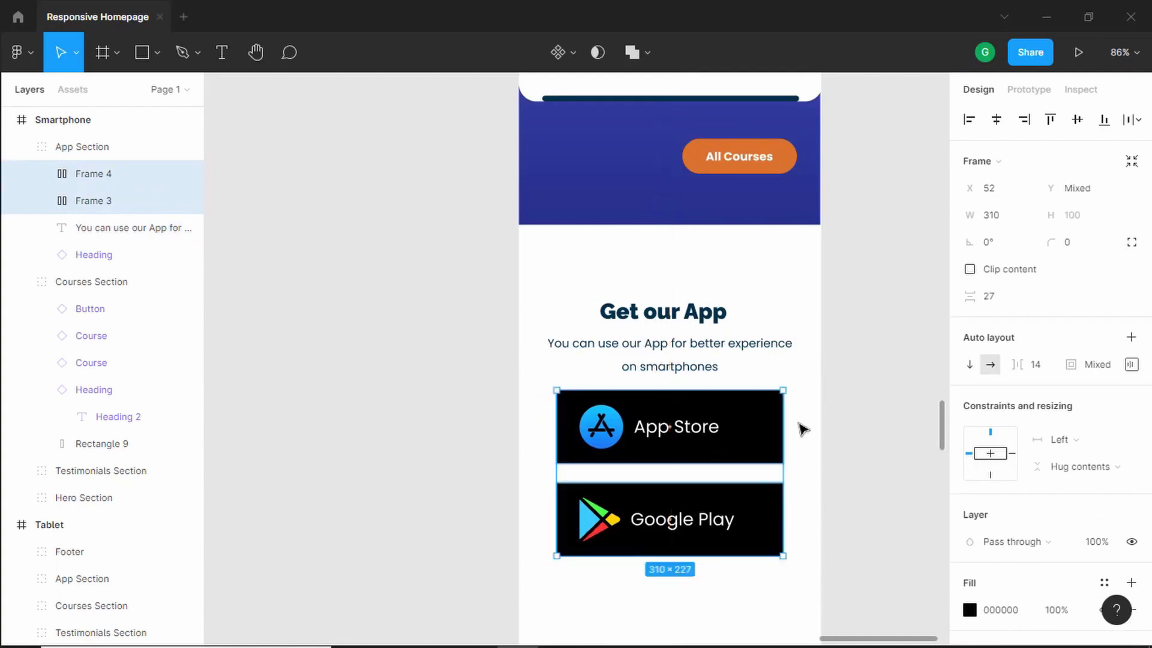
pyautogui.click(803, 430)
# - Set the App Store button frame's top and bottom padding to 12
pyautogui.scroll(-4, 720, 384)
pyautogui.scroll(1, 714, 363)
pyautogui.scroll(5, 721, 380)
pyautogui.scroll(3, 720, 379)
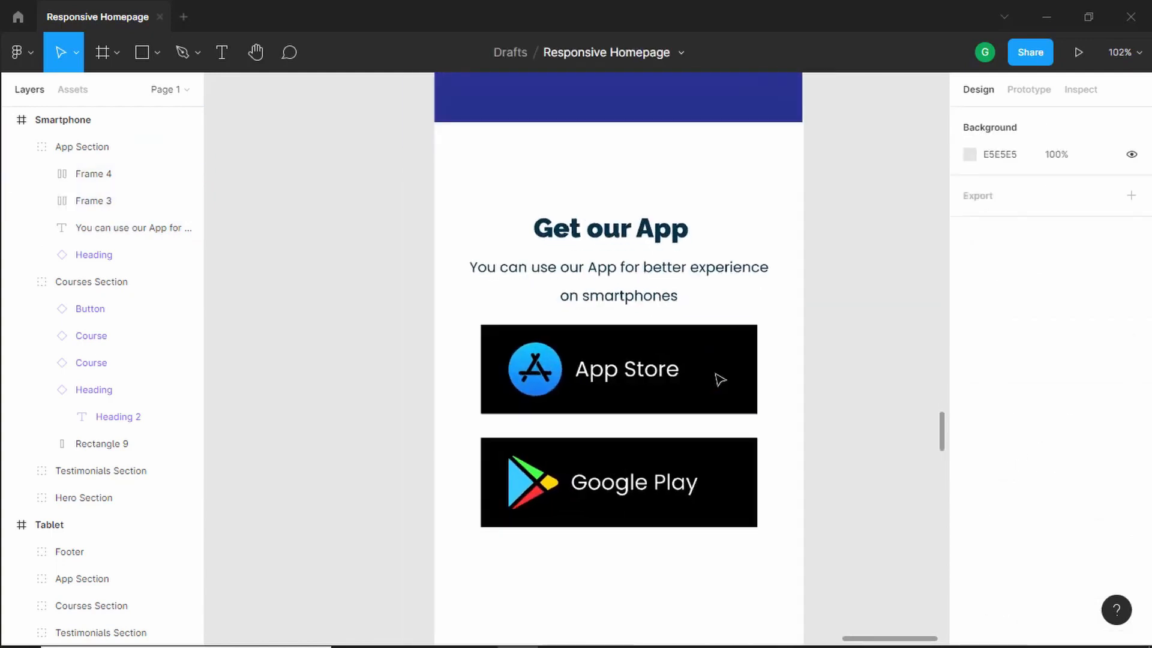
pyautogui.click(670, 350)
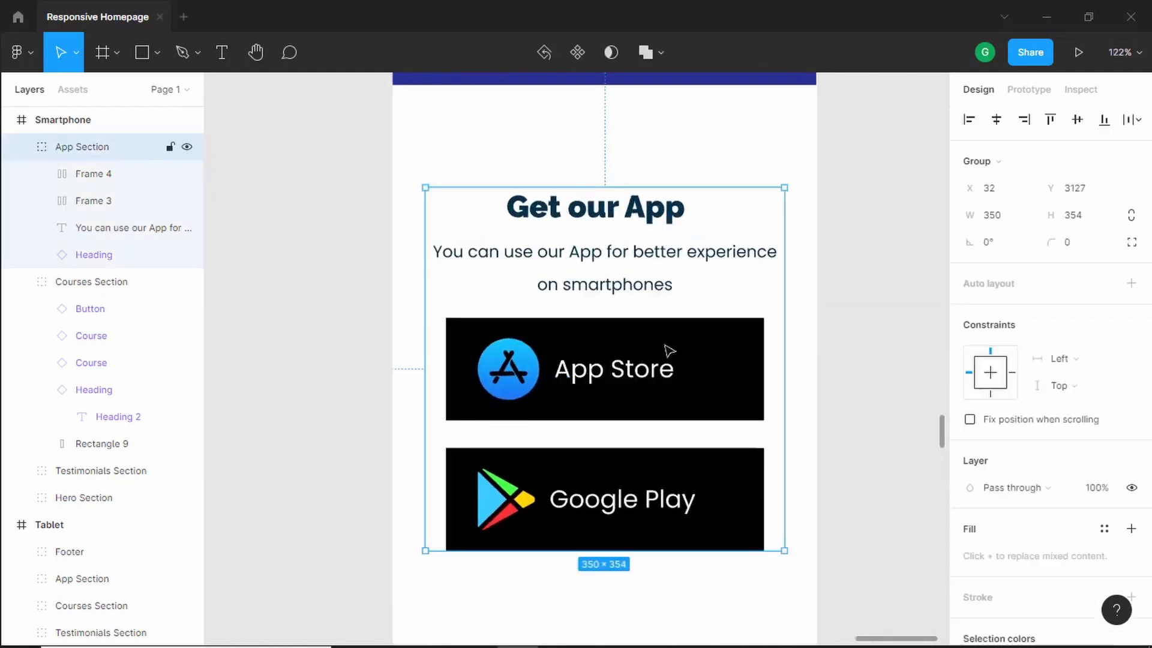
pyautogui.doubleClick(670, 350)
pyautogui.press('Escape')
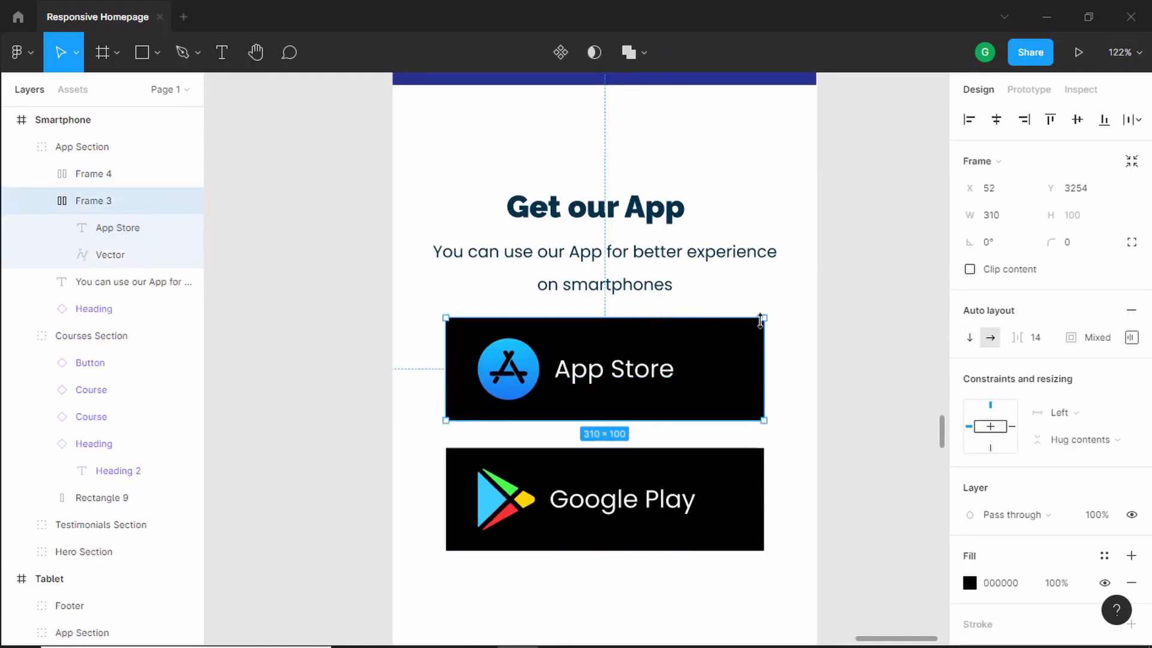
pyautogui.click(1132, 338)
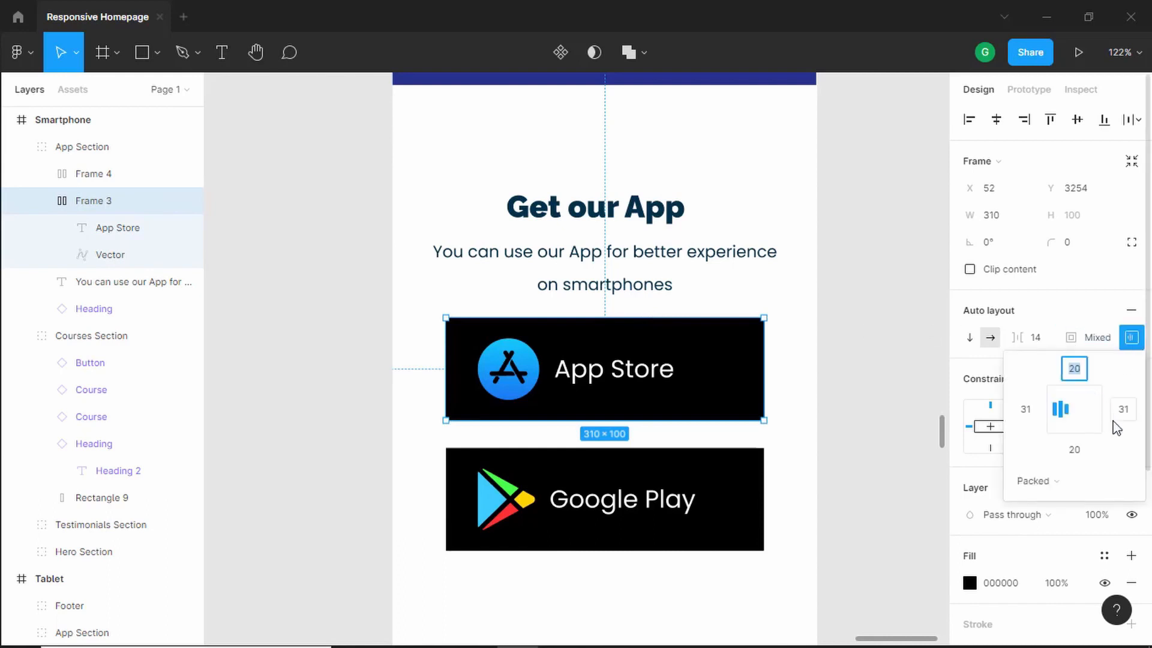
pyautogui.write('16')
pyautogui.press('Tab')
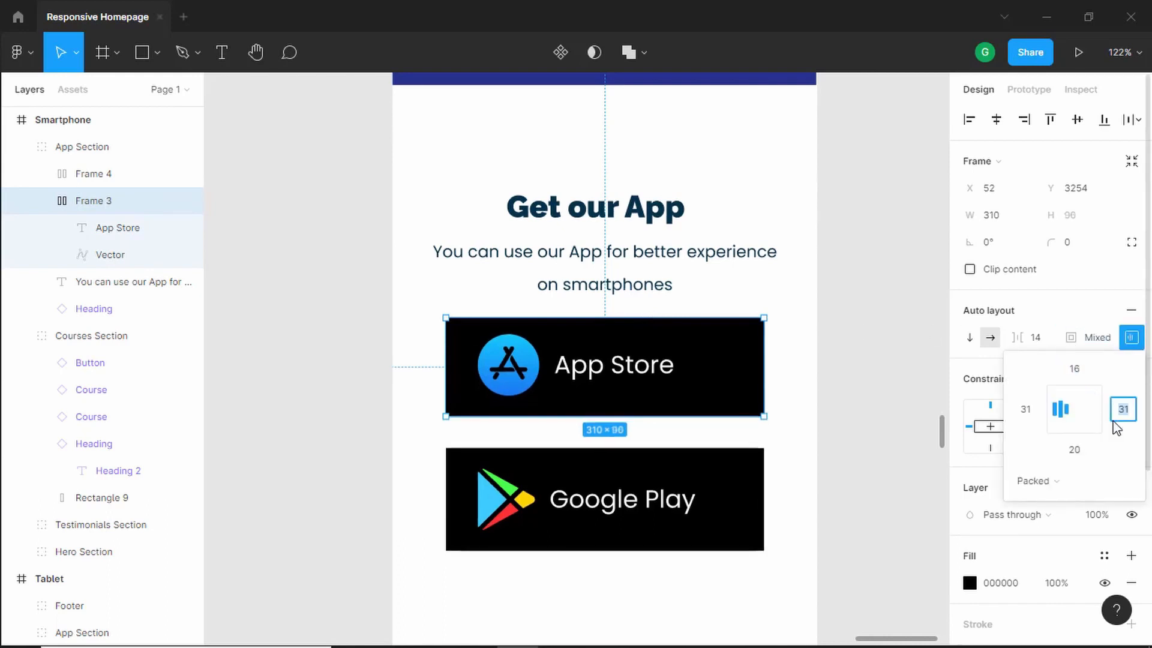
pyautogui.press('Tab')
pyautogui.write('16')
pyautogui.press('Return')
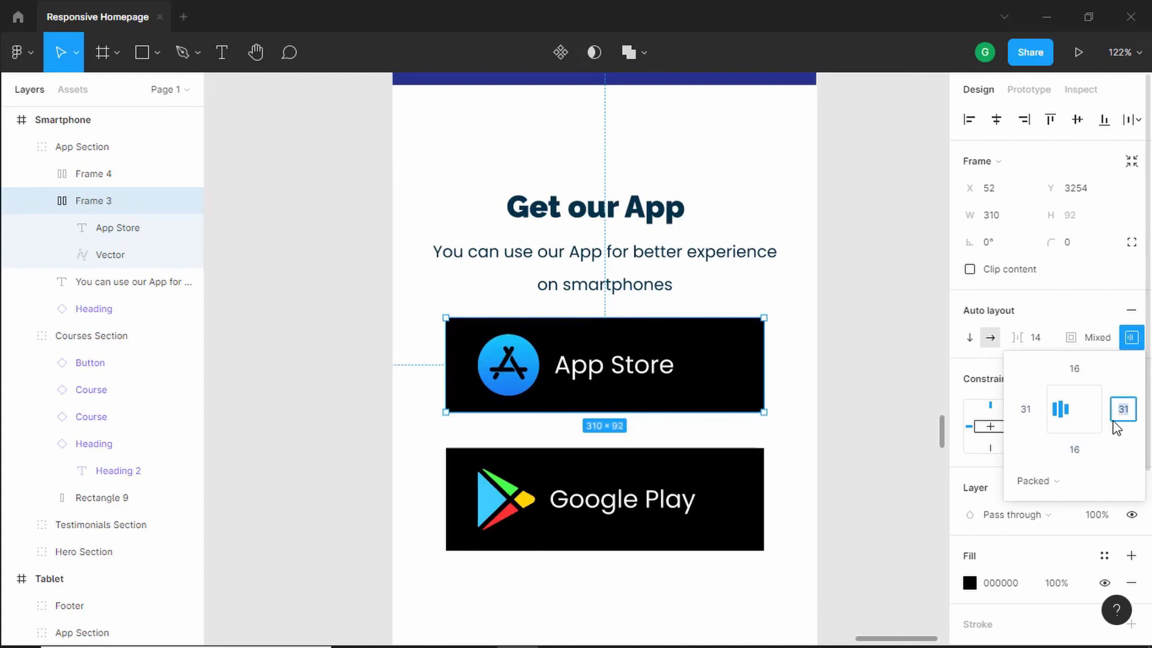
pyautogui.write('12')
pyautogui.press('Tab')
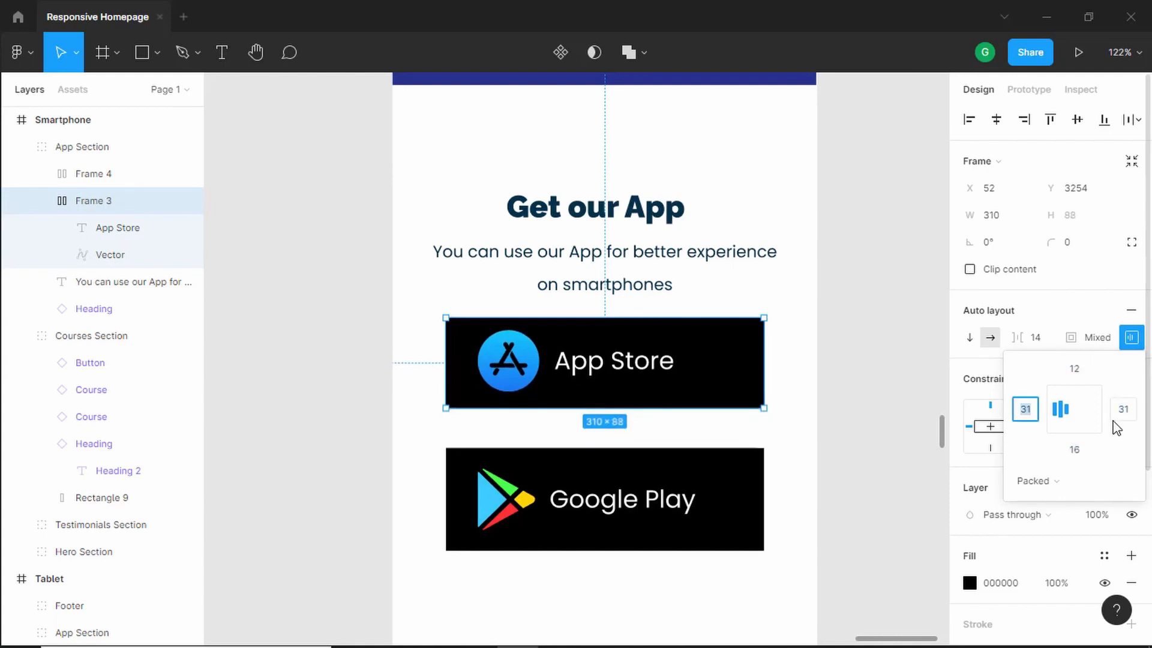
pyautogui.write('12')
pyautogui.press('Tab')
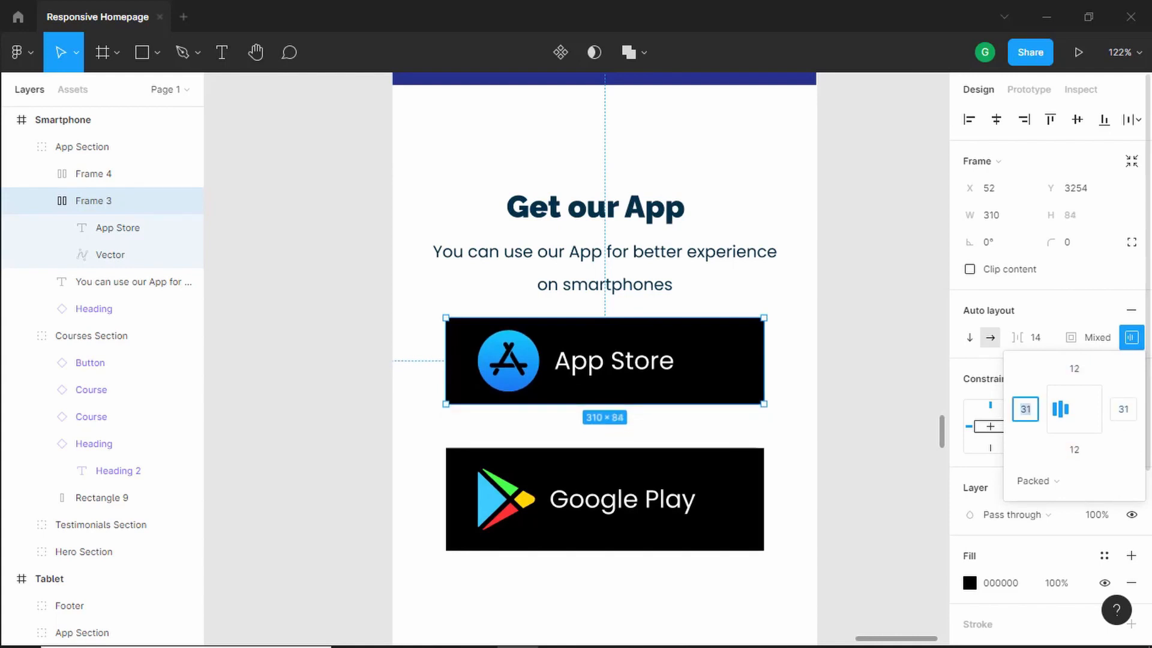
# - Set the Google Play button's top and bottom padding to 12 and move it up beneath the App Store button
pyautogui.click(698, 478)
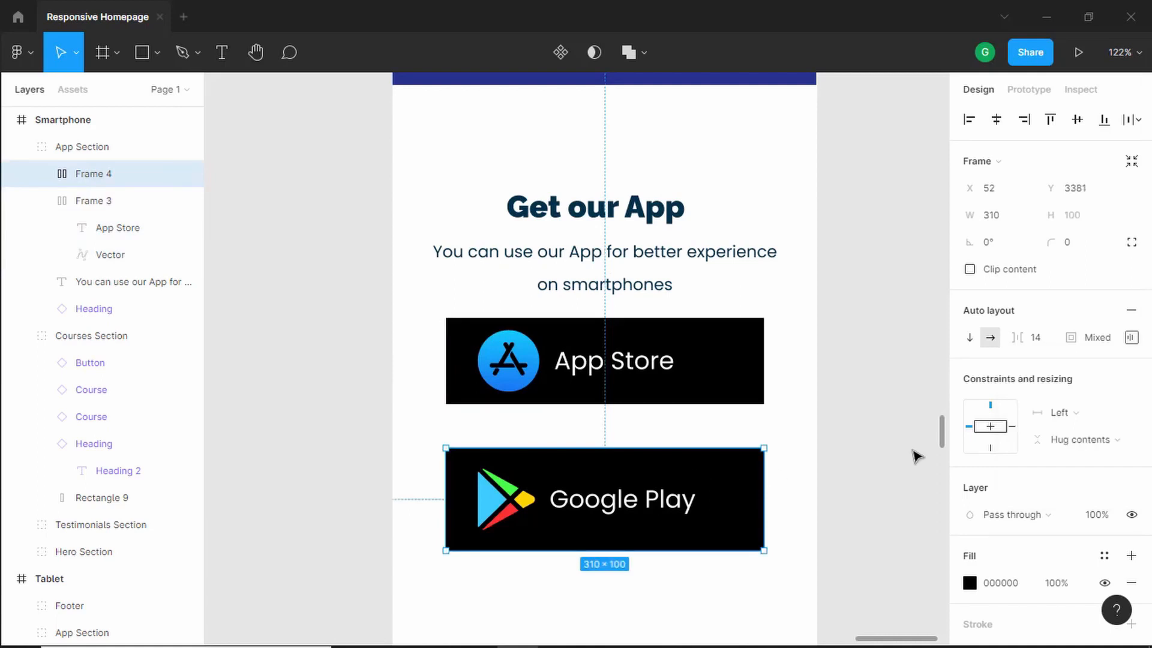
pyautogui.click(1132, 338)
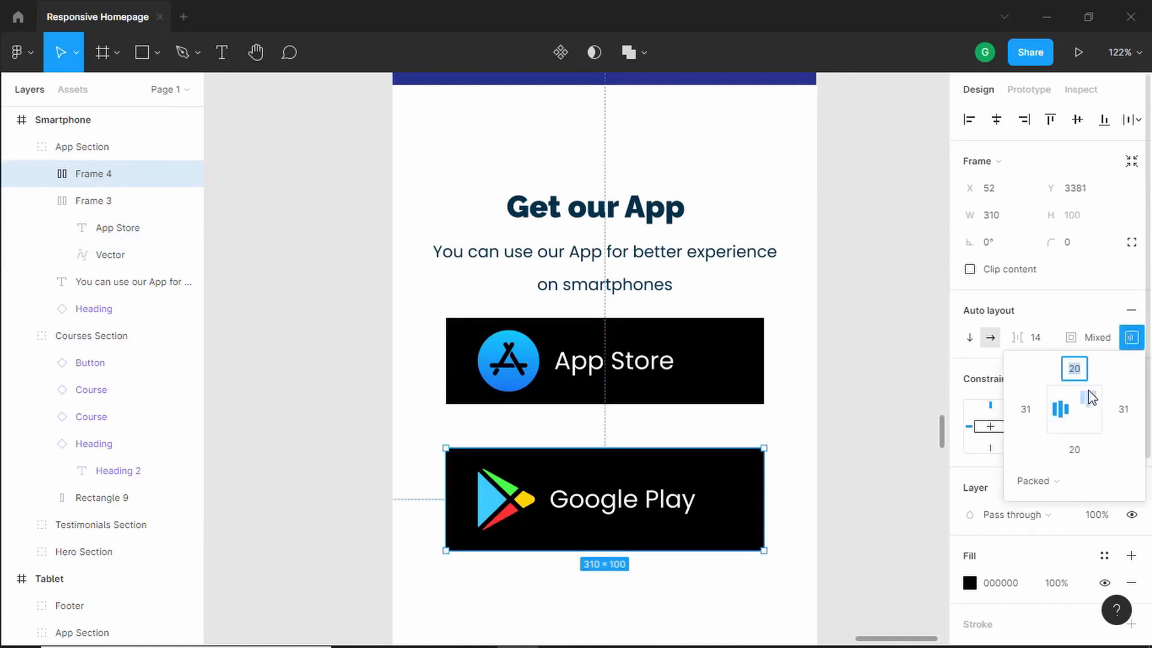
pyautogui.write('12')
pyautogui.press('Tab')
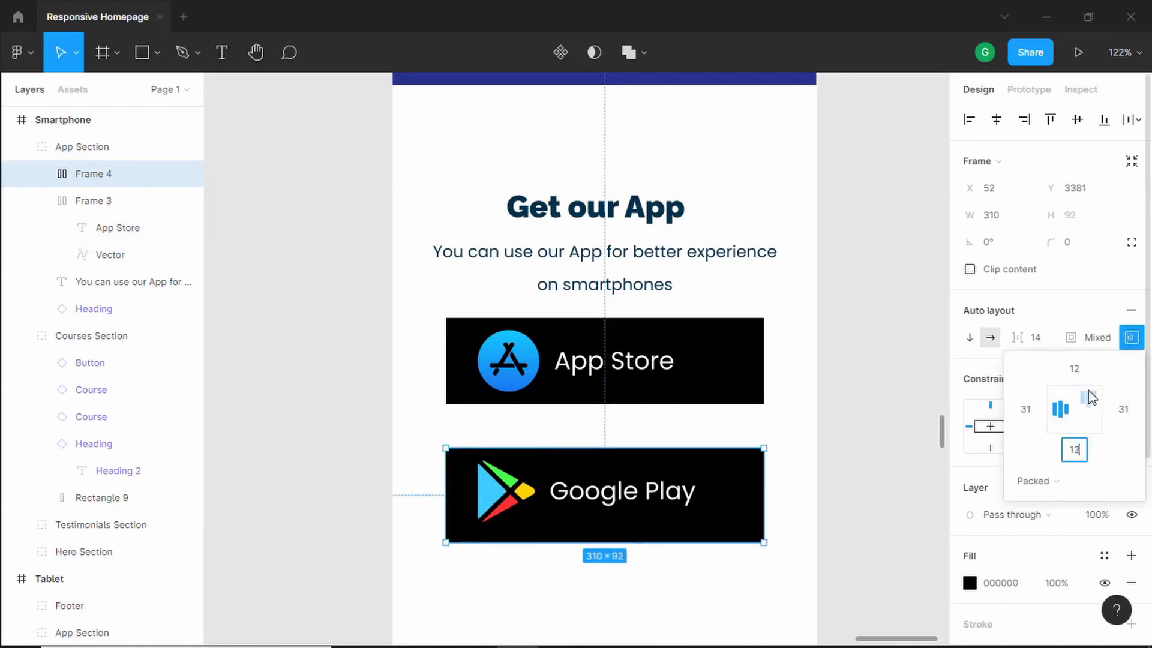
pyautogui.write('12')
pyautogui.press('Return')
pyautogui.moveTo(655, 483); pyautogui.dragTo(653, 478)
pyautogui.click(859, 338)
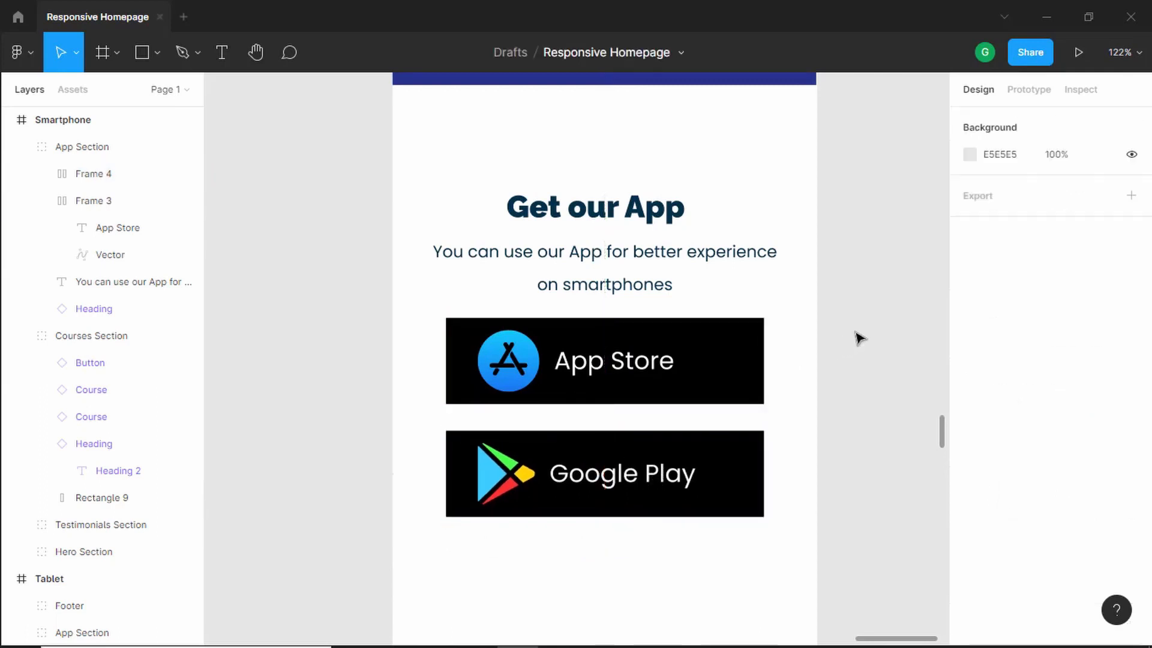
# - Duplicate the tablet footer onto empty canvas beside the frames
pyautogui.scroll(-5, 859, 333)
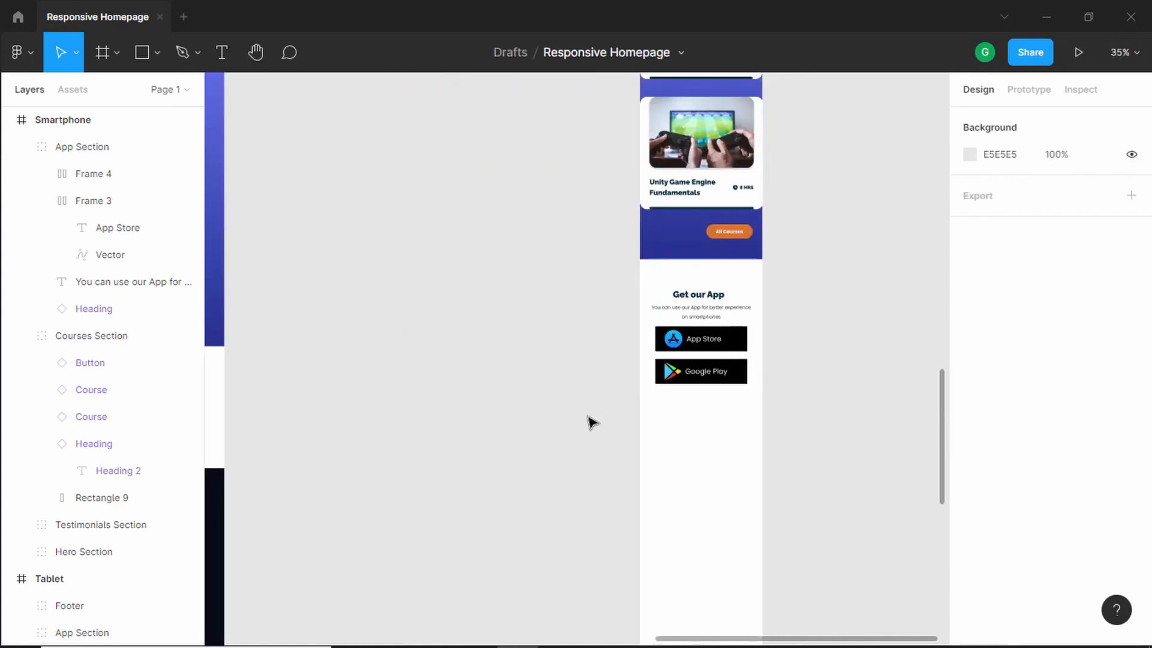
pyautogui.moveTo(528, 435); pyautogui.dragTo(686, 339)
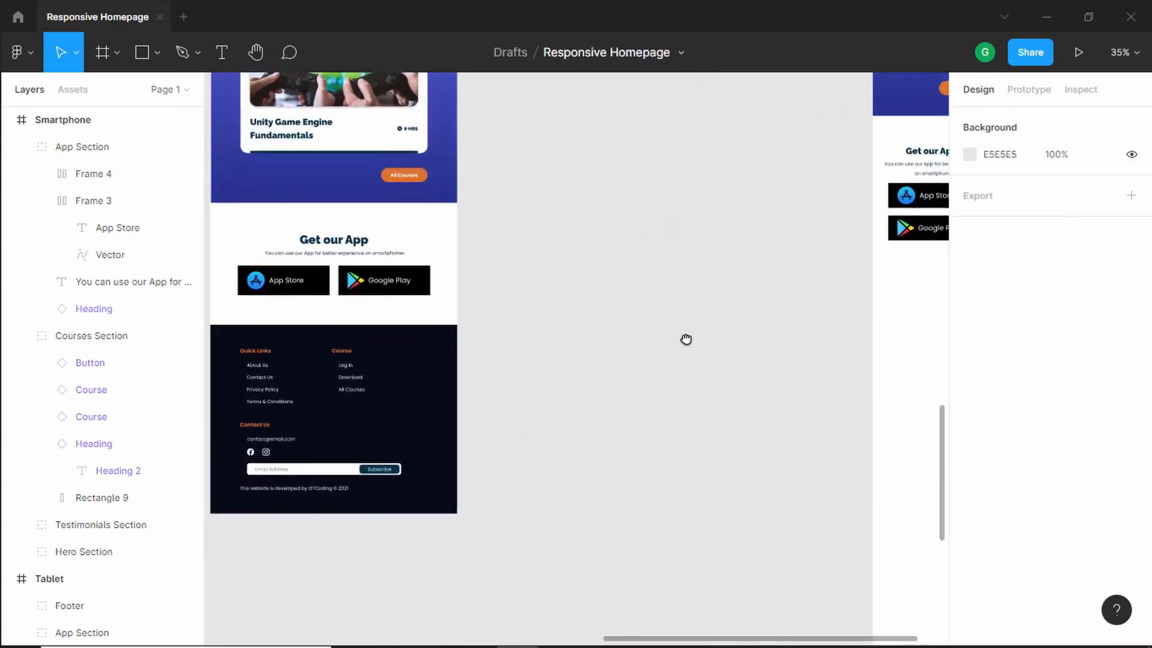
pyautogui.click(342, 383)
pyautogui.hotkey('shift', '2')
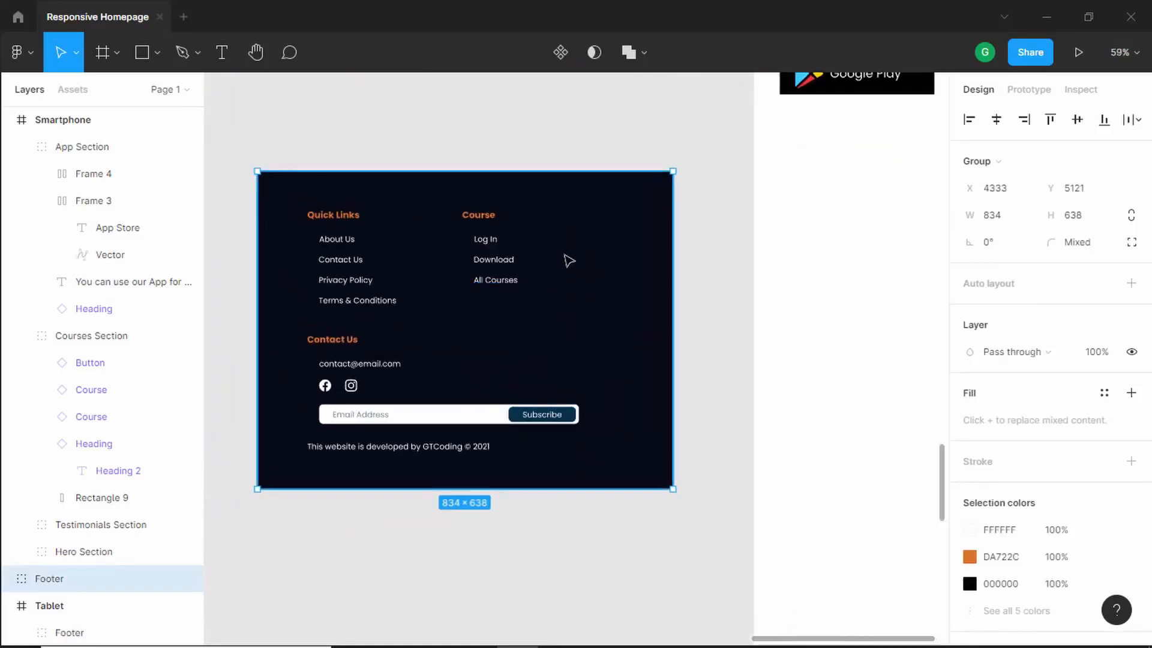
# - Stretch the footer copy's background rectangle to about 1331 px tall
pyautogui.scroll(-5, 580, 290)
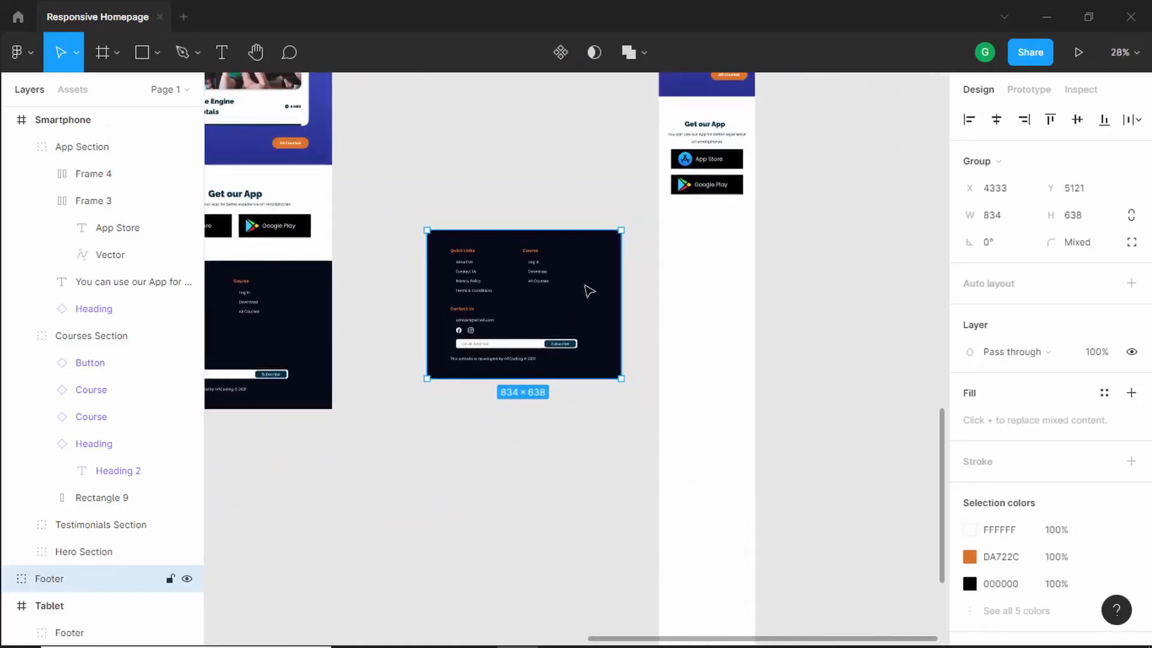
pyautogui.doubleClick(590, 291)
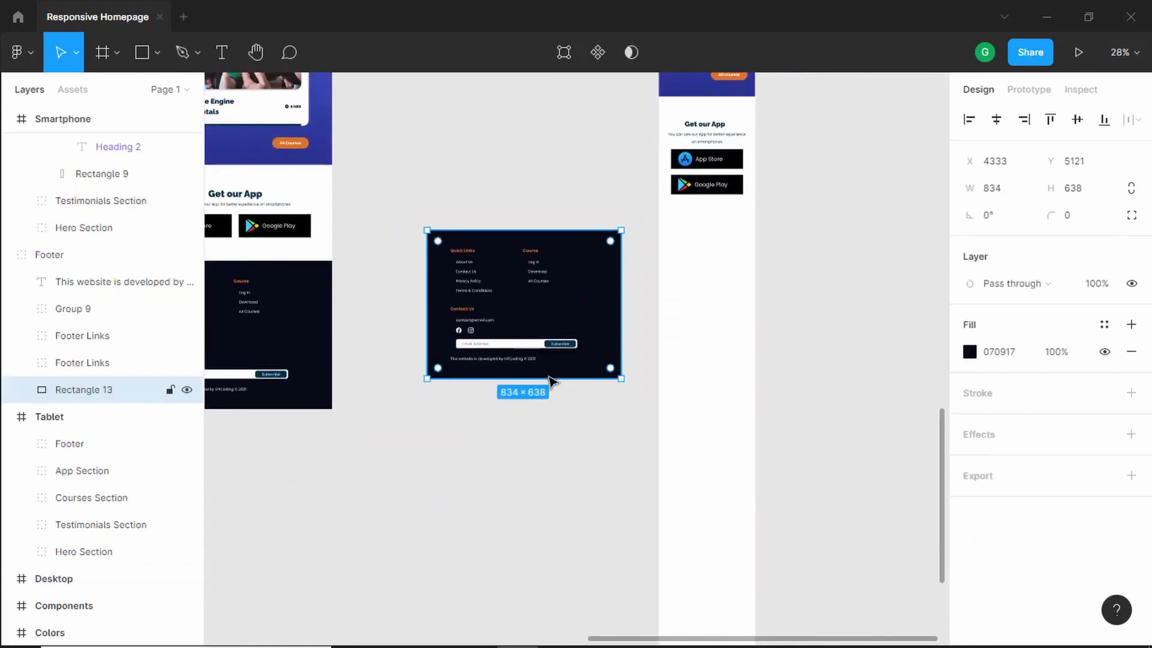
pyautogui.moveTo(544, 382); pyautogui.dragTo(535, 539)
pyautogui.scroll(3, 544, 257)
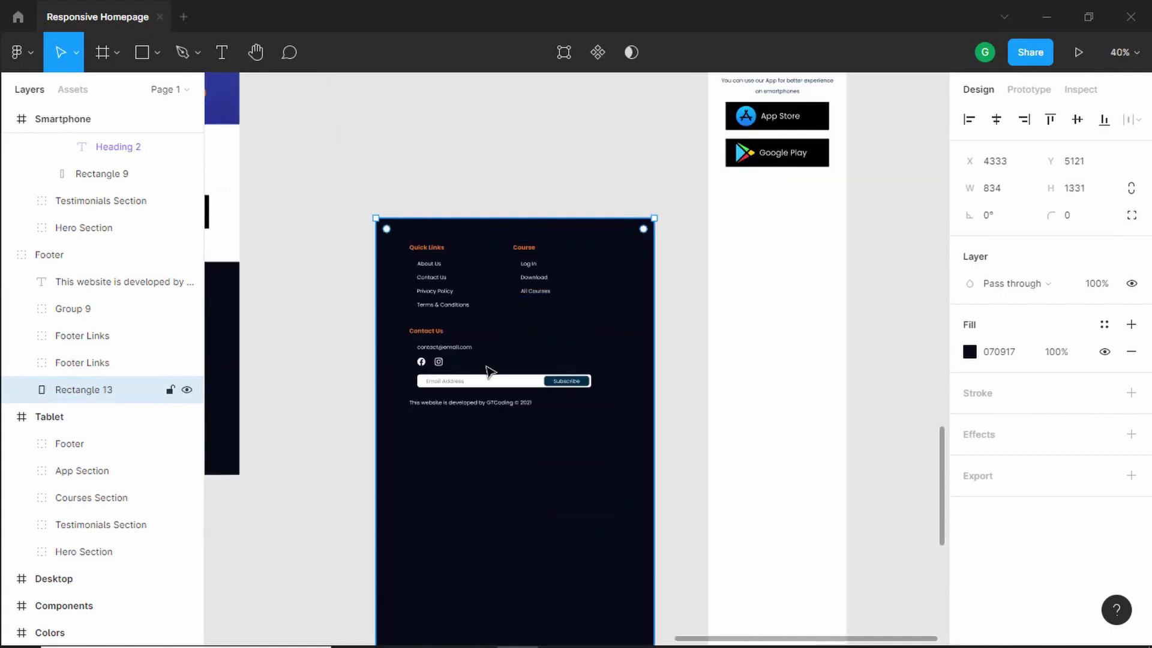
# - Move the Contact Us group and copyright line down, and move the Course links column beneath Quick Links
pyautogui.click(441, 361)
pyautogui.keyDown('shift'); pyautogui.click(443, 403); pyautogui.keyUp('shift')
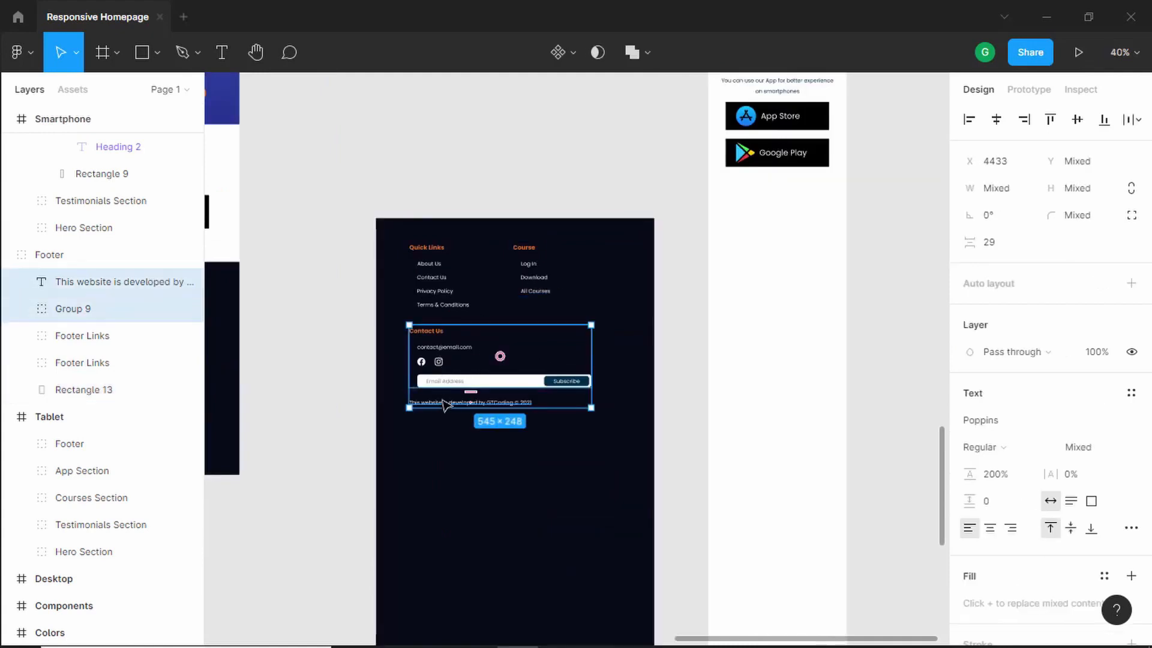
pyautogui.moveTo(438, 347); pyautogui.dragTo(435, 492)
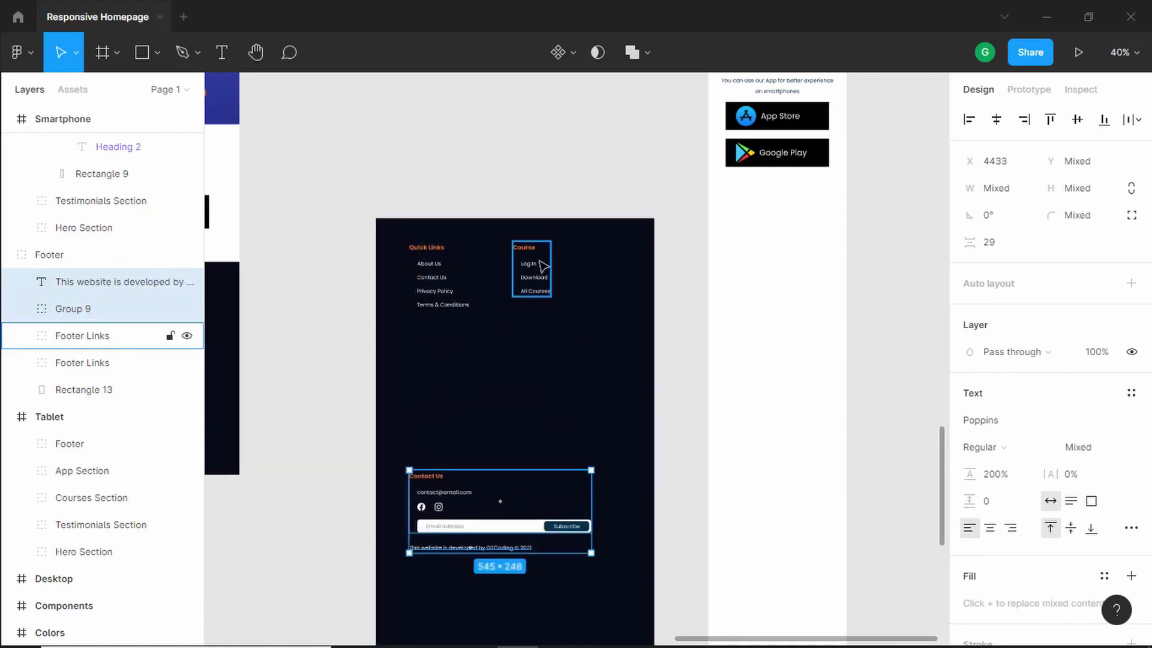
pyautogui.moveTo(528, 270); pyautogui.dragTo(435, 370)
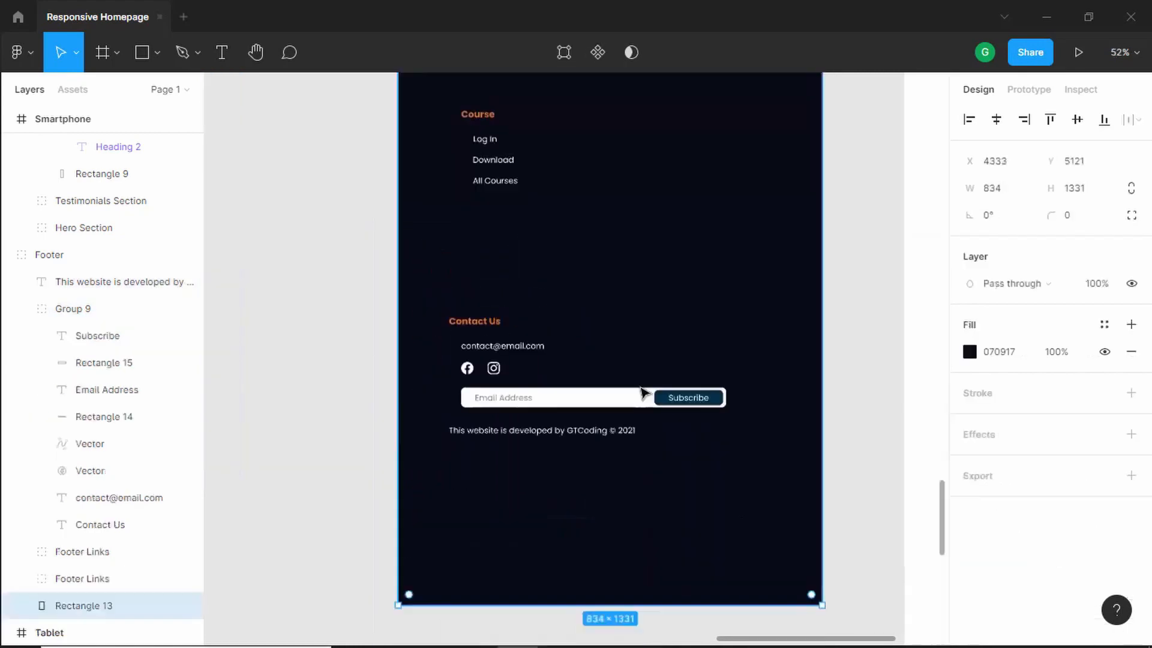
# - Narrow the email address field to about 301 px wide
pyautogui.scroll(6, 640, 387)
pyautogui.scroll(2, 619, 406)
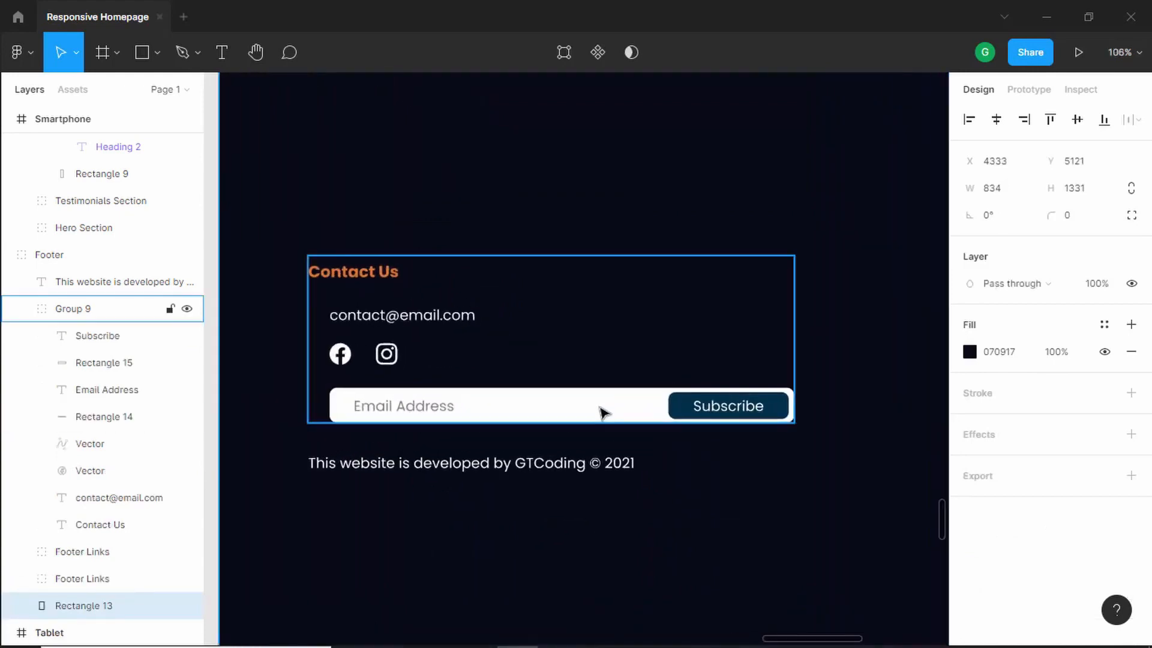
pyautogui.doubleClick(603, 412)
pyautogui.moveTo(792, 405); pyautogui.dragTo(598, 412)
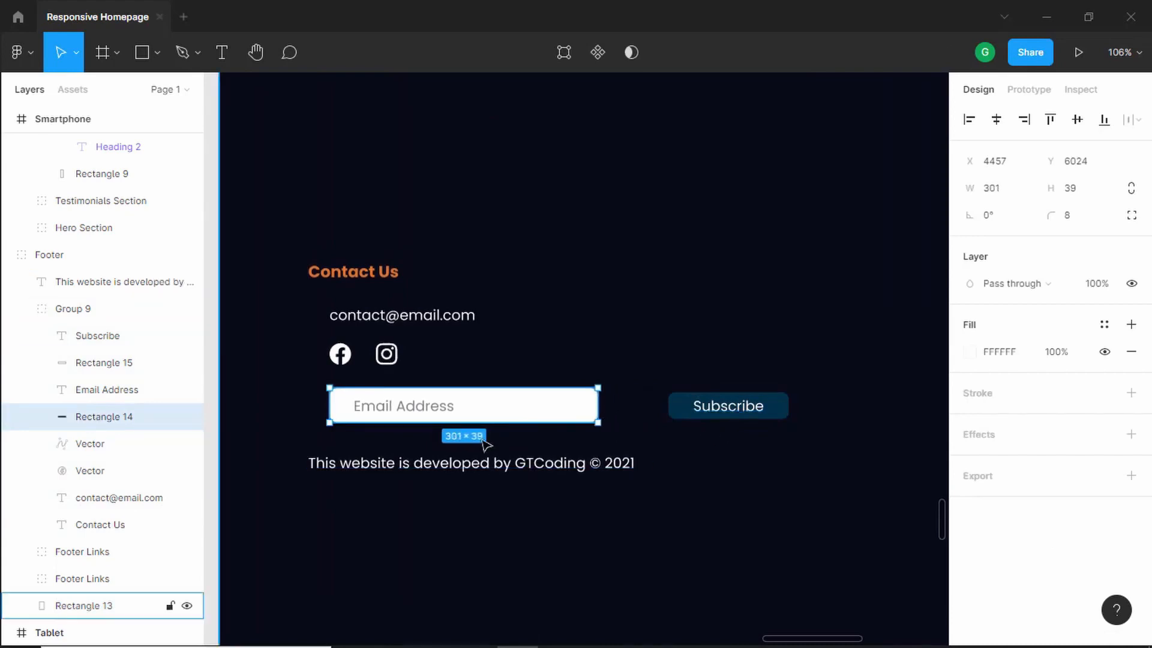
# - Move the copyright line lower and place the Subscribe button below the email address field
pyautogui.click(500, 472)
pyautogui.moveTo(504, 485); pyautogui.dragTo(499, 522)
pyautogui.click(750, 414)
pyautogui.doubleClick(750, 414)
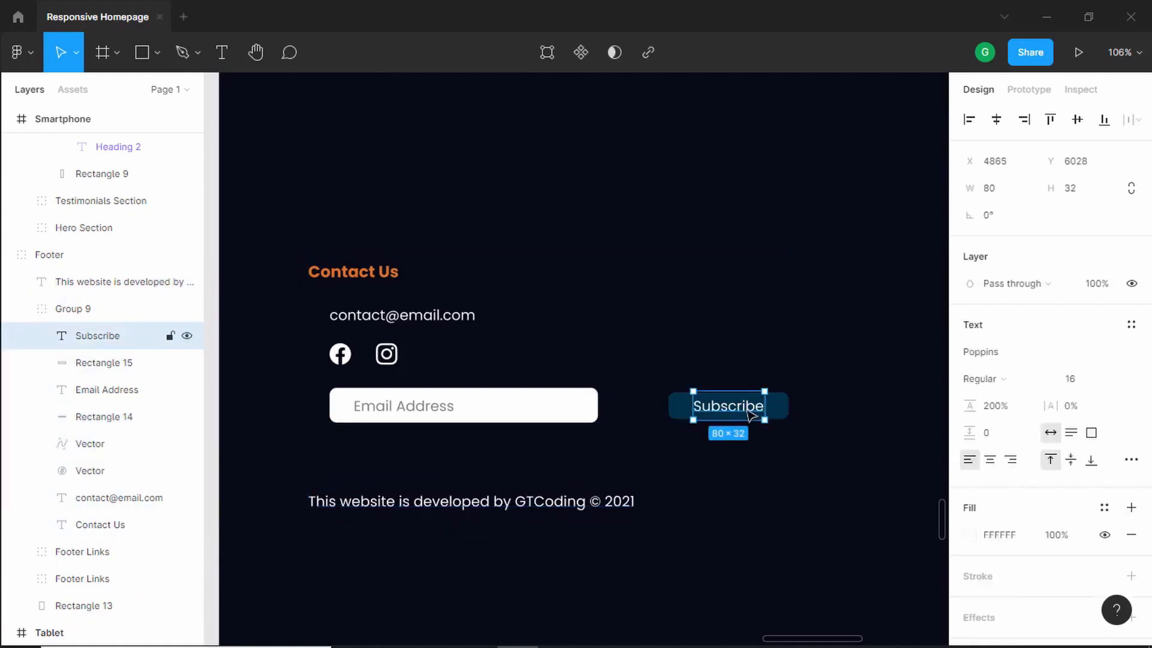
pyautogui.keyDown('shift'); pyautogui.click(674, 406); pyautogui.keyUp('shift')
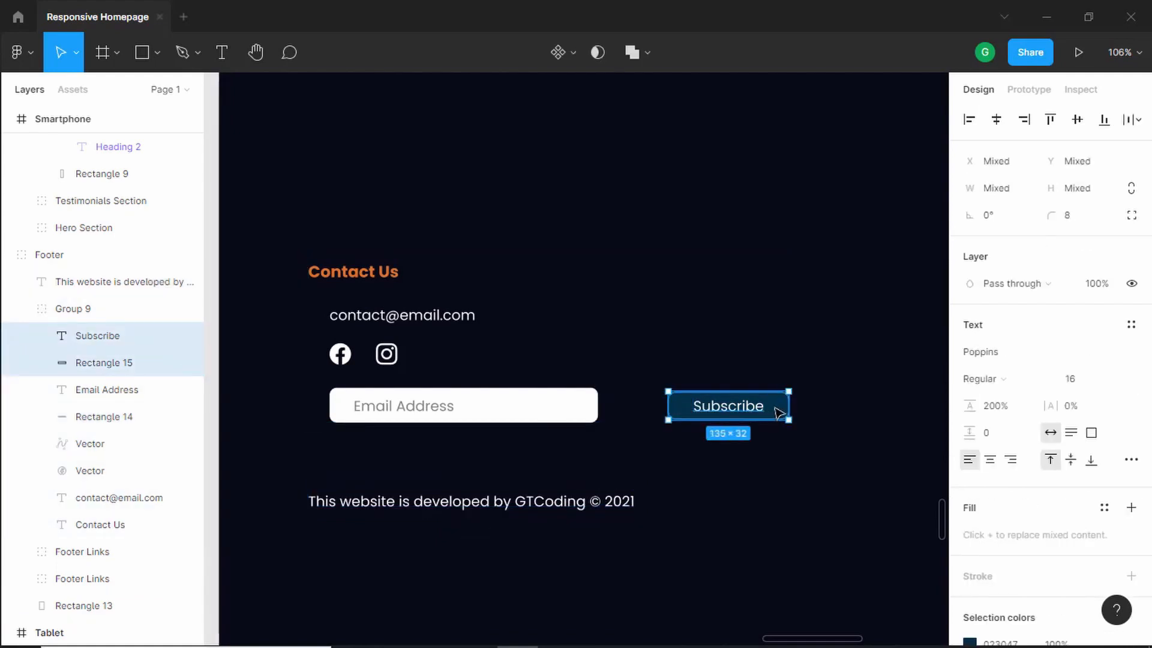
pyautogui.moveTo(774, 414); pyautogui.dragTo(504, 455)
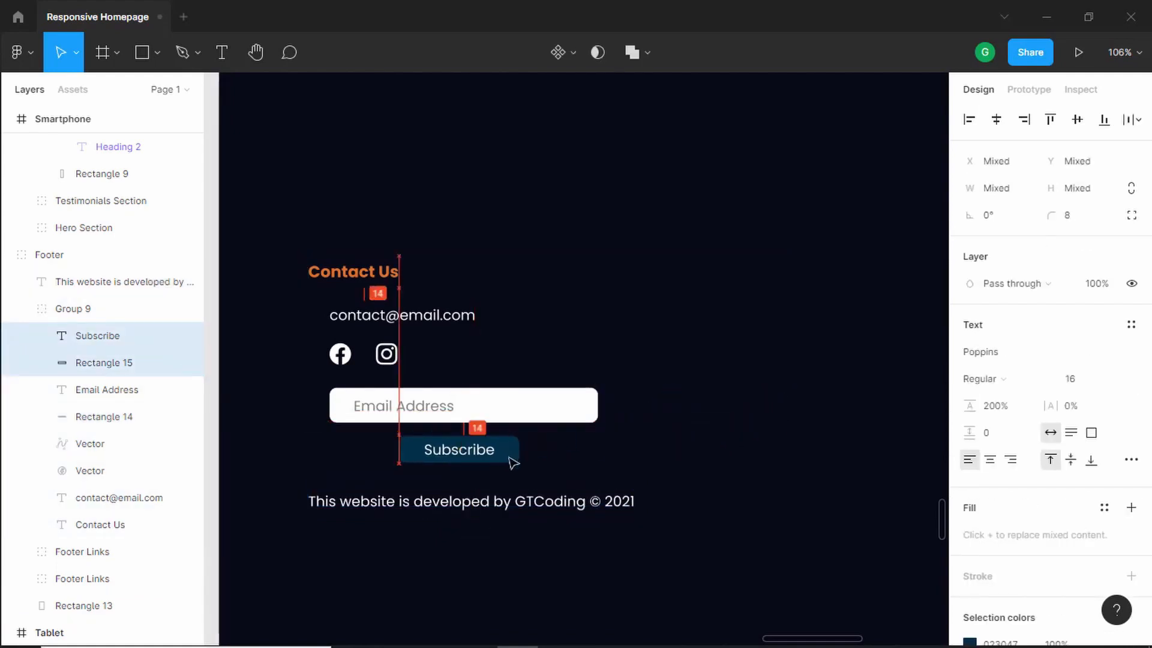
# - Narrow the footer copy's background rectangle to roughly phone width
pyautogui.scroll(-5, 512, 463)
pyautogui.click(682, 300)
pyautogui.moveTo(682, 301); pyautogui.dragTo(574, 317)
# - Move the footer into the Smartphone frame below the App Section at x 0, y 3571
pyautogui.click(624, 190)
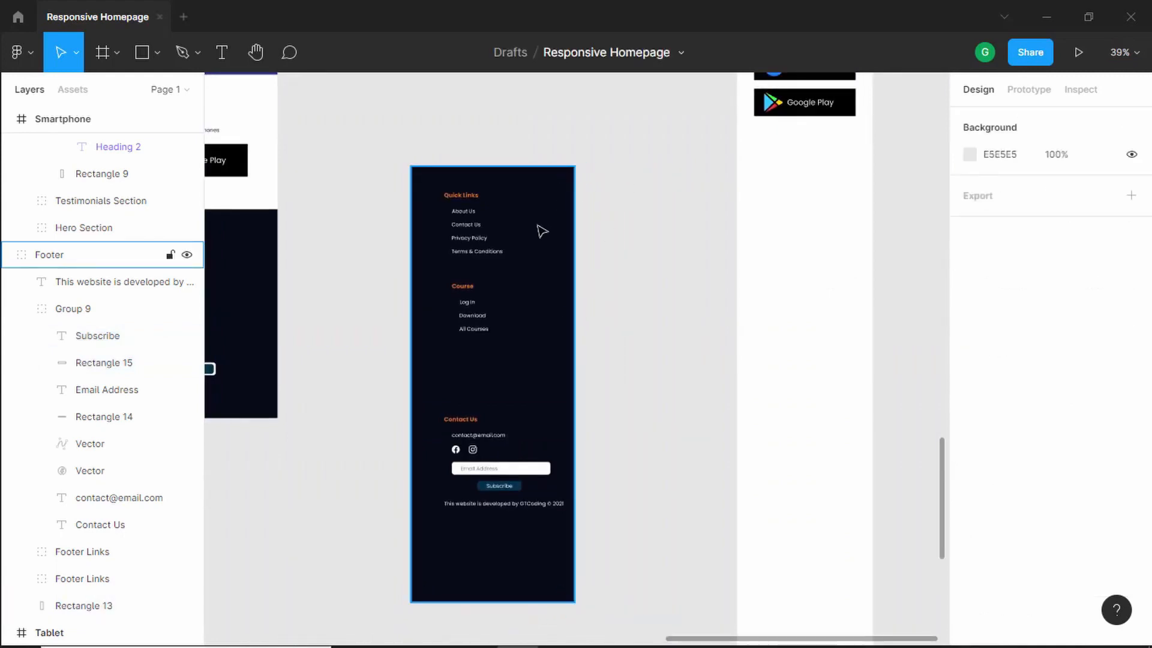
pyautogui.moveTo(534, 247); pyautogui.dragTo(856, 235)
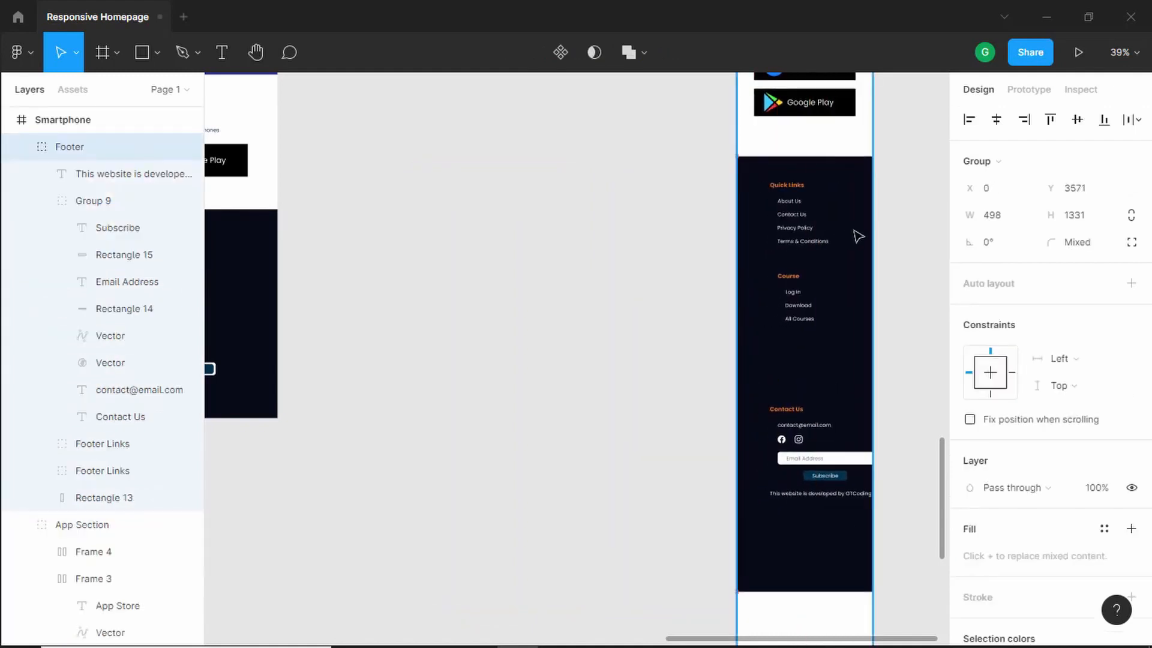
# - Resize the footer's background rectangle to span the full width of the Smartphone frame
pyautogui.scroll(3, 817, 251)
pyautogui.hscroll(5, 817, 251)
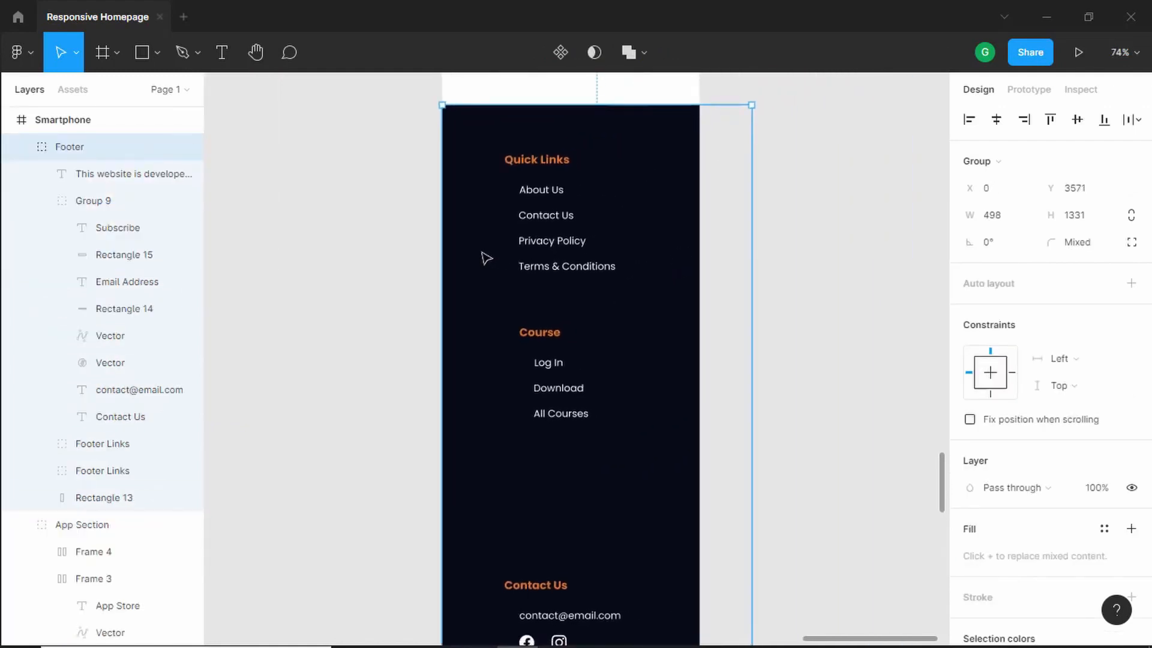
pyautogui.moveTo(478, 256); pyautogui.dragTo(485, 252)
pyautogui.doubleClick(487, 252)
pyautogui.moveTo(753, 240); pyautogui.dragTo(698, 242)
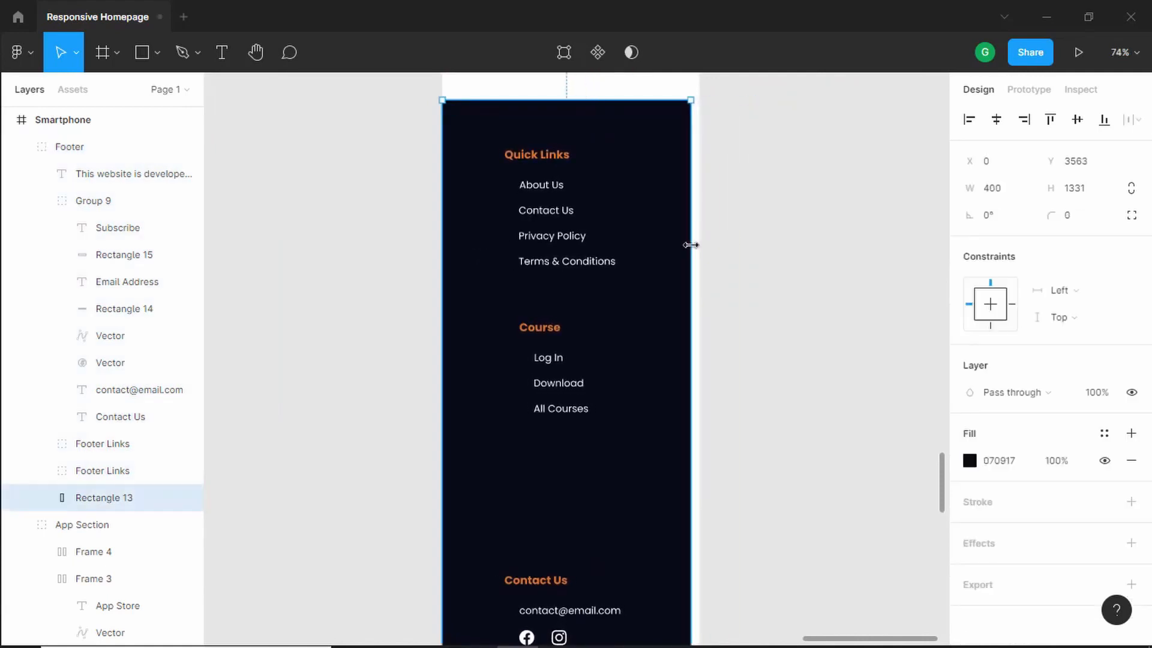
pyautogui.scroll(-3, 712, 236)
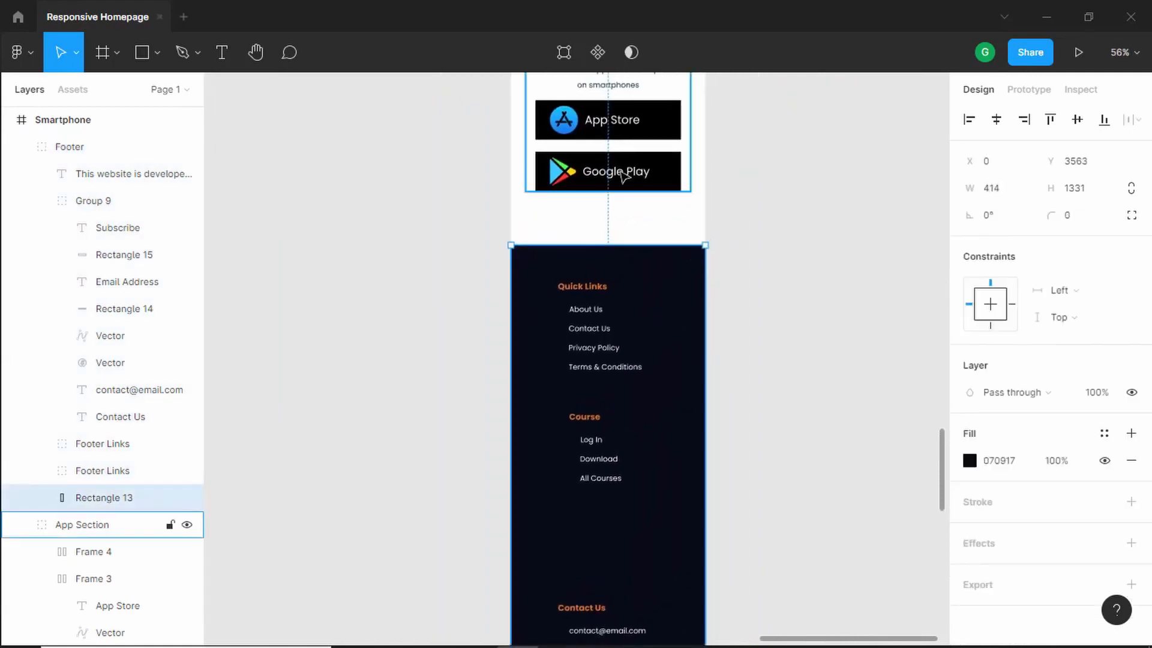
# - Nudge the footer background up and move the Contact Us group left to about x 65
pyautogui.press('alt')
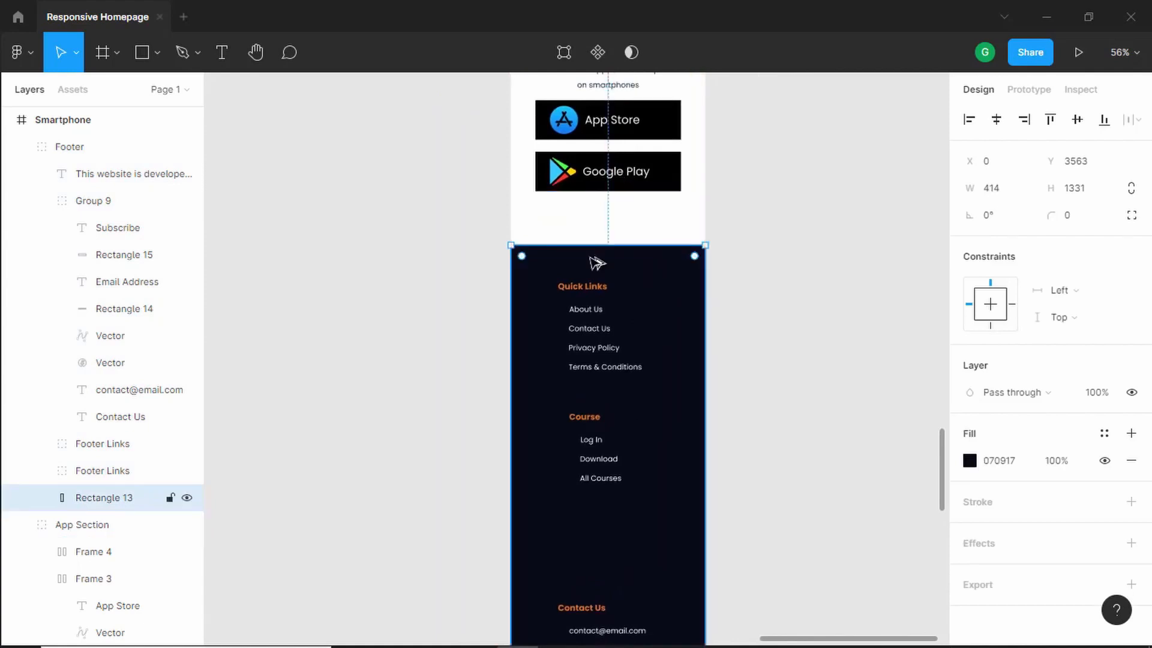
pyautogui.hotkey('shift', 'Up')
pyautogui.hotkey('shift', 'Up')
pyautogui.moveTo(778, 348); pyautogui.dragTo(792, 303)
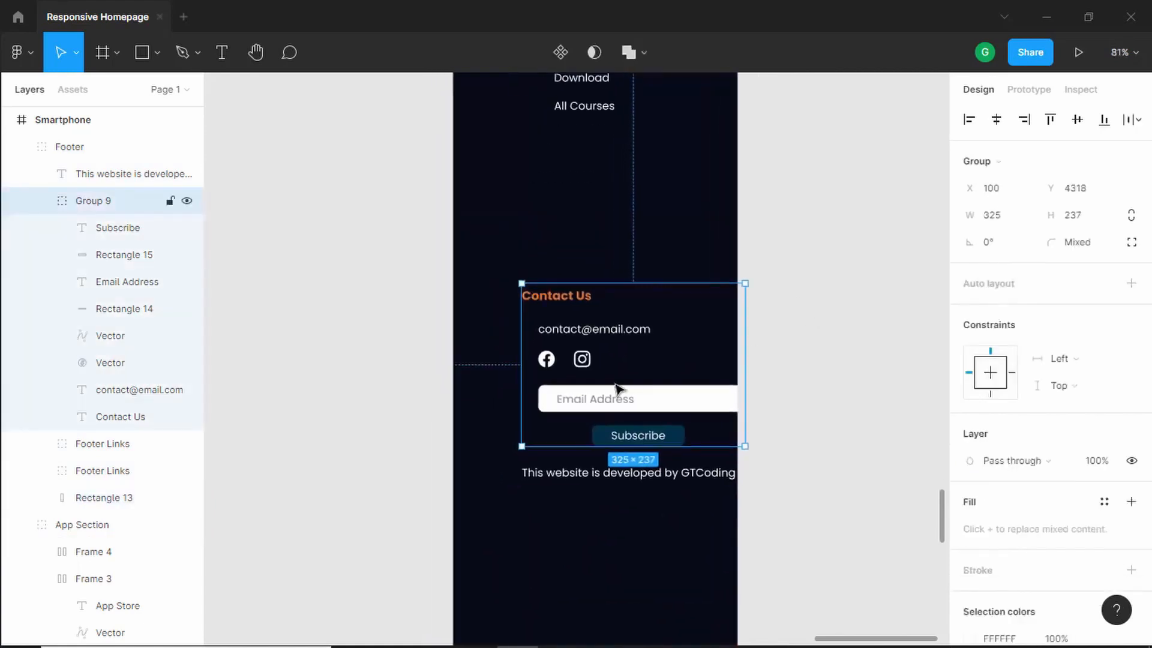
pyautogui.moveTo(637, 346); pyautogui.dragTo(612, 341)
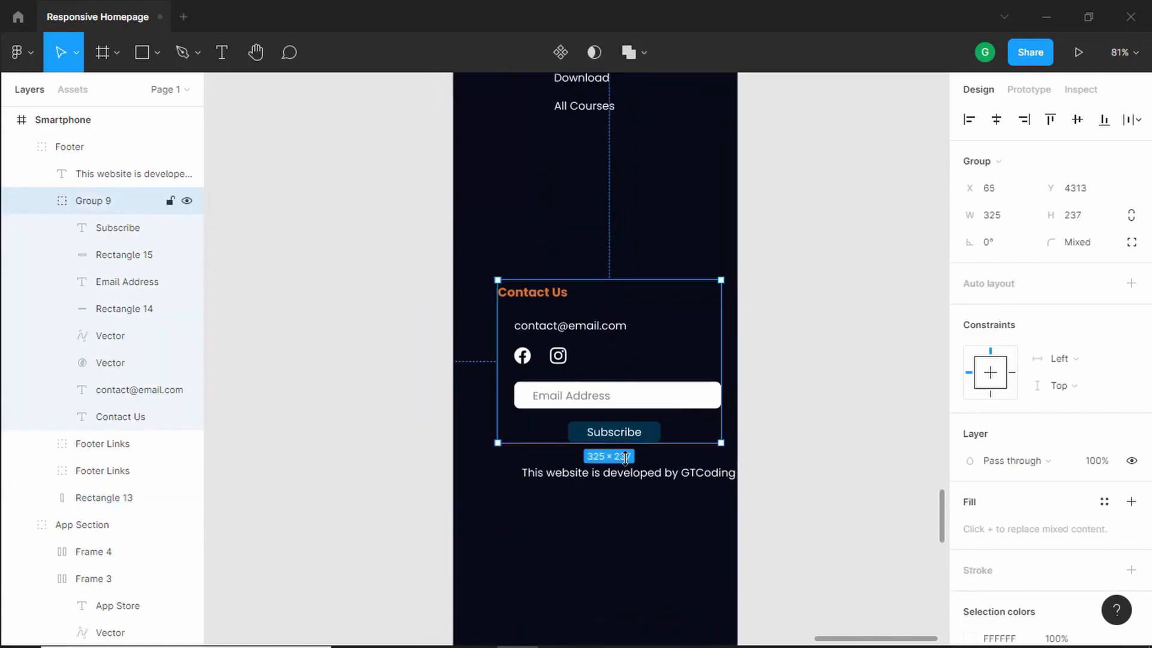
# - Narrow the copyright text box to 273 px wide so it wraps onto two lines, and move it lower
pyautogui.click(635, 496)
pyautogui.click(643, 477)
pyautogui.moveTo(740, 473); pyautogui.dragTo(709, 473)
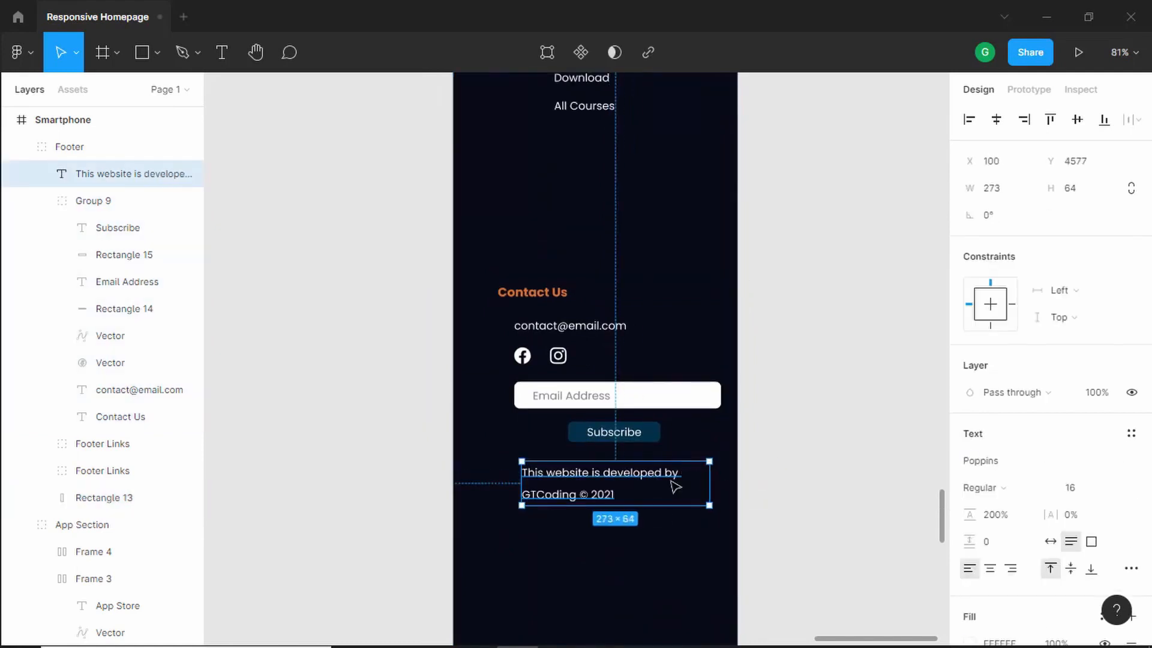
pyautogui.moveTo(590, 495); pyautogui.dragTo(612, 523)
# - Center the Quick Links group horizontally, then ungroup it
pyautogui.scroll(-1, 627, 285)
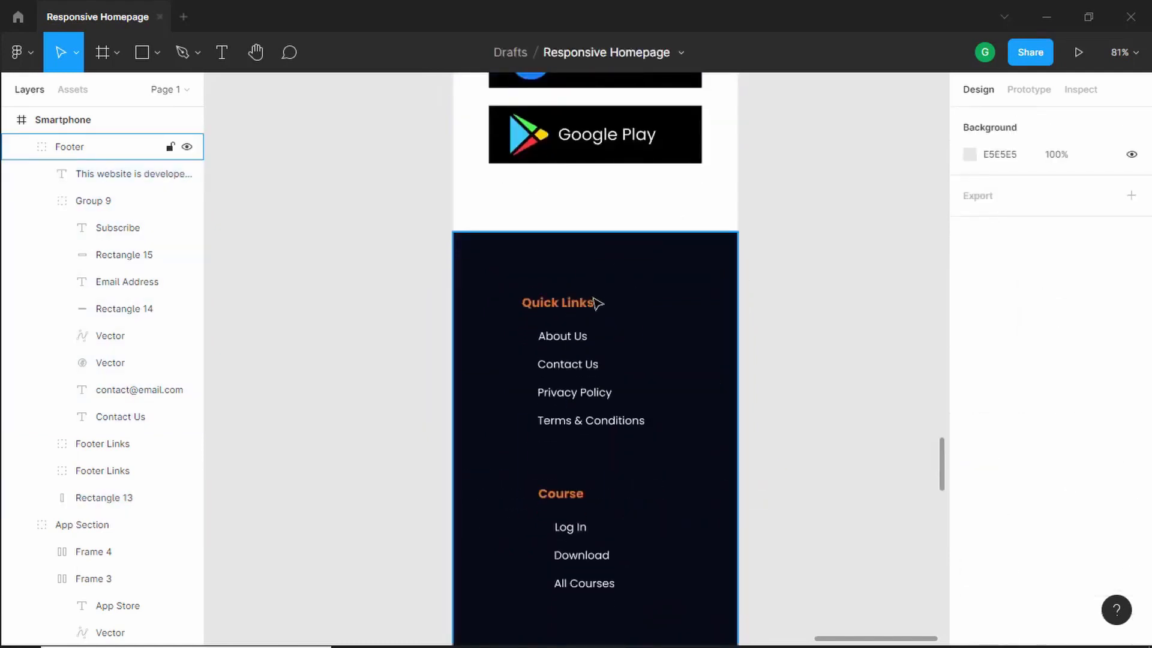
pyautogui.scroll(-1, 564, 277)
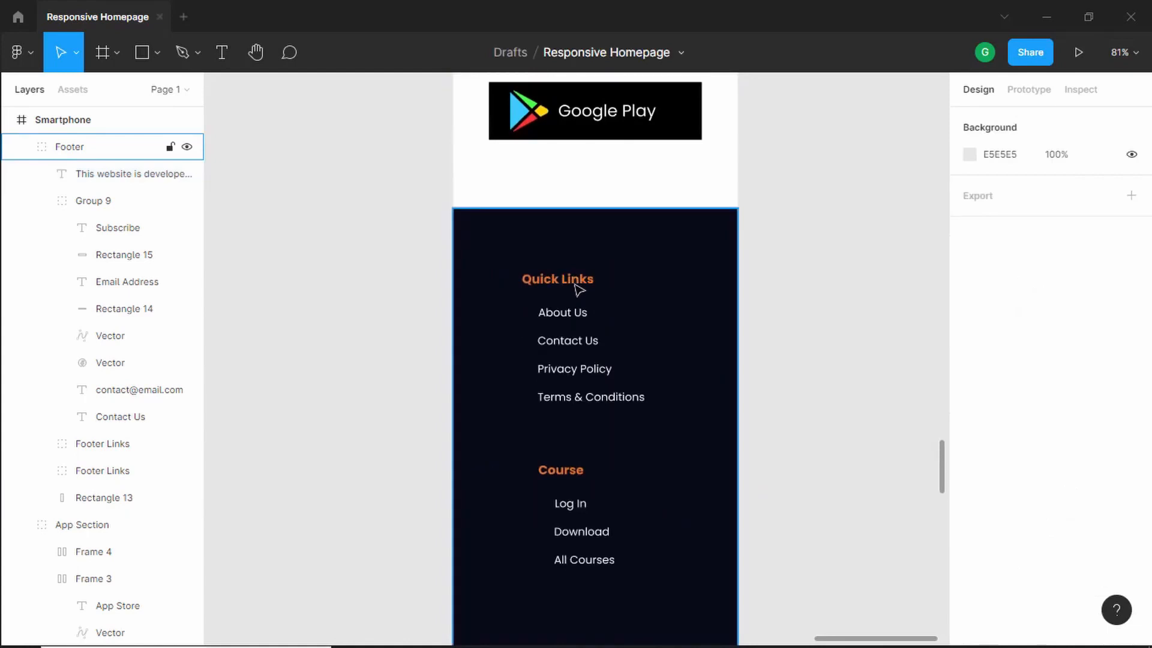
pyautogui.click(577, 289)
pyautogui.doubleClick(578, 285)
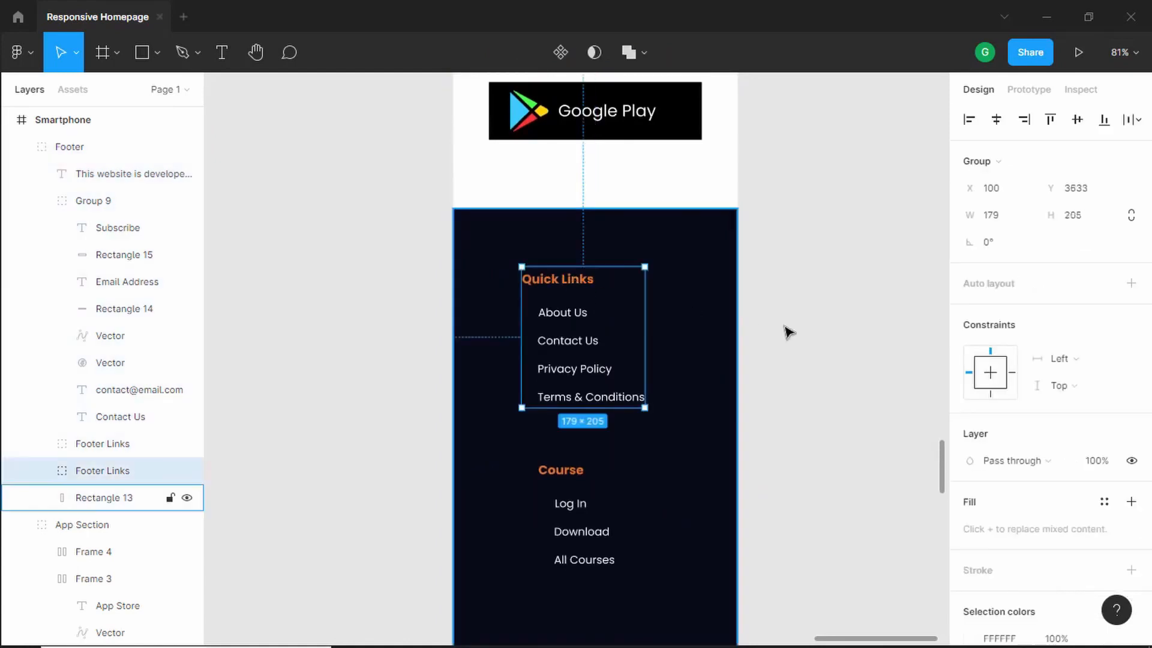
pyautogui.scroll(3, 789, 331)
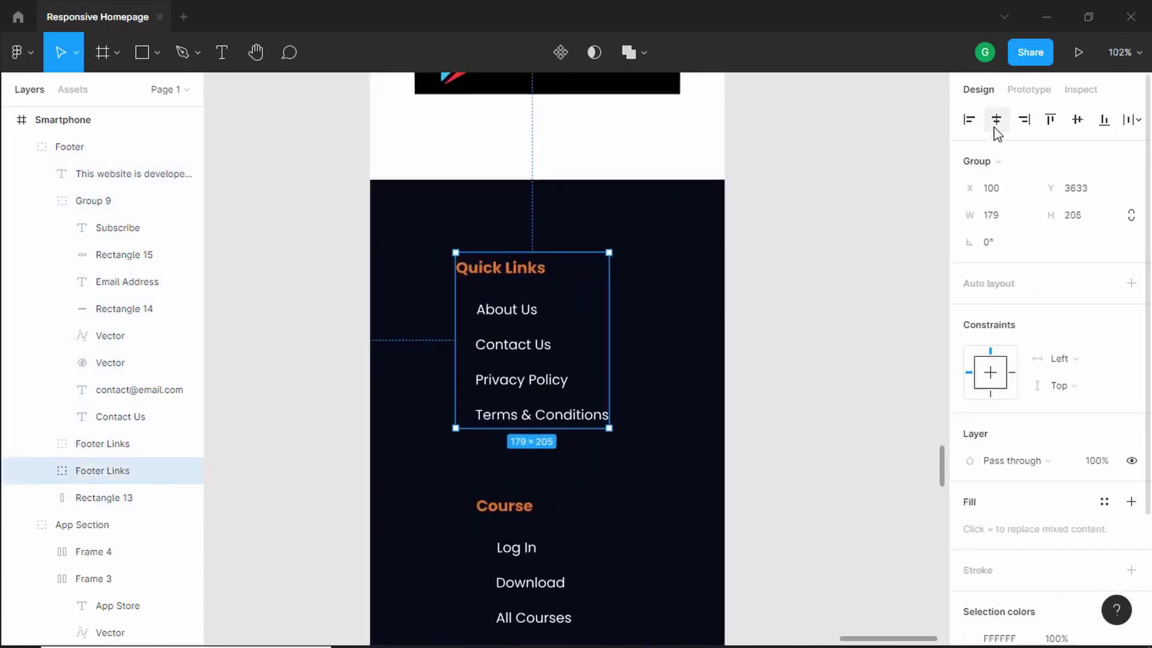
pyautogui.click(995, 123)
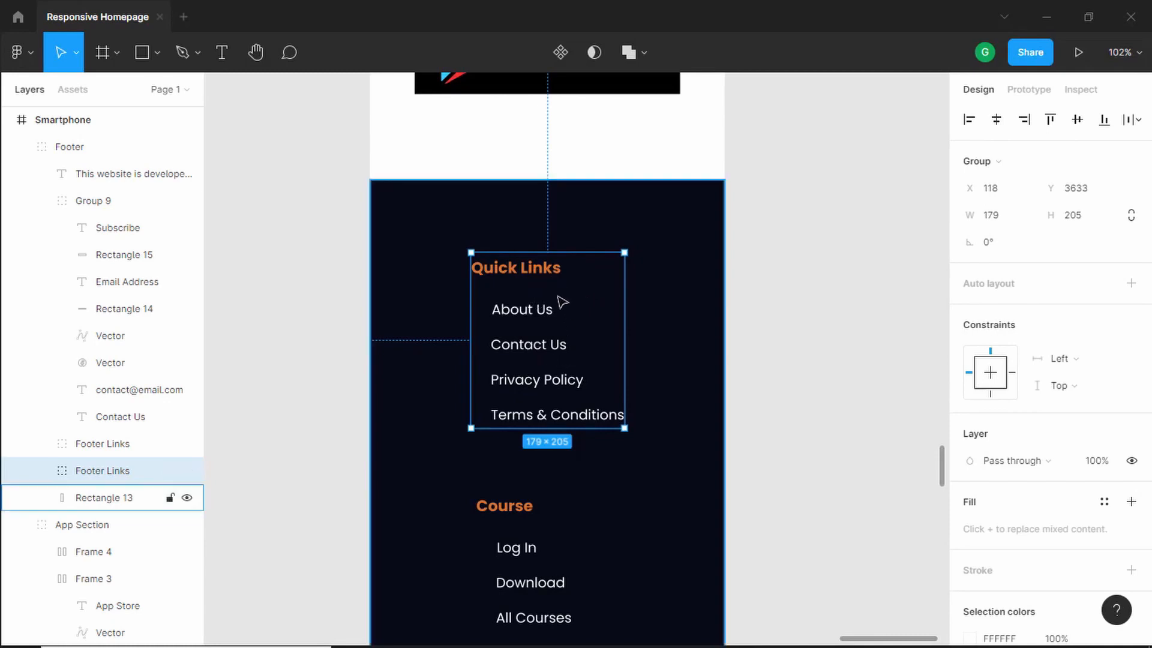
pyautogui.rightClick(536, 271)
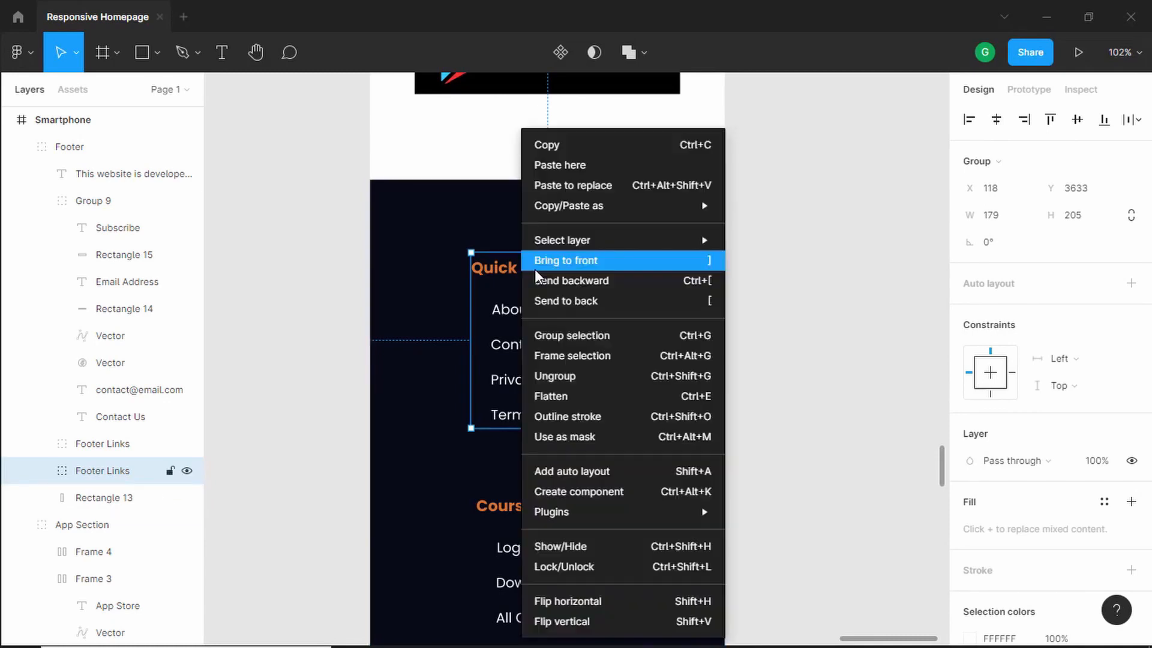
pyautogui.click(574, 375)
# - Center-align the Quick Links heading and its four link texts across the footer
pyautogui.click(801, 293)
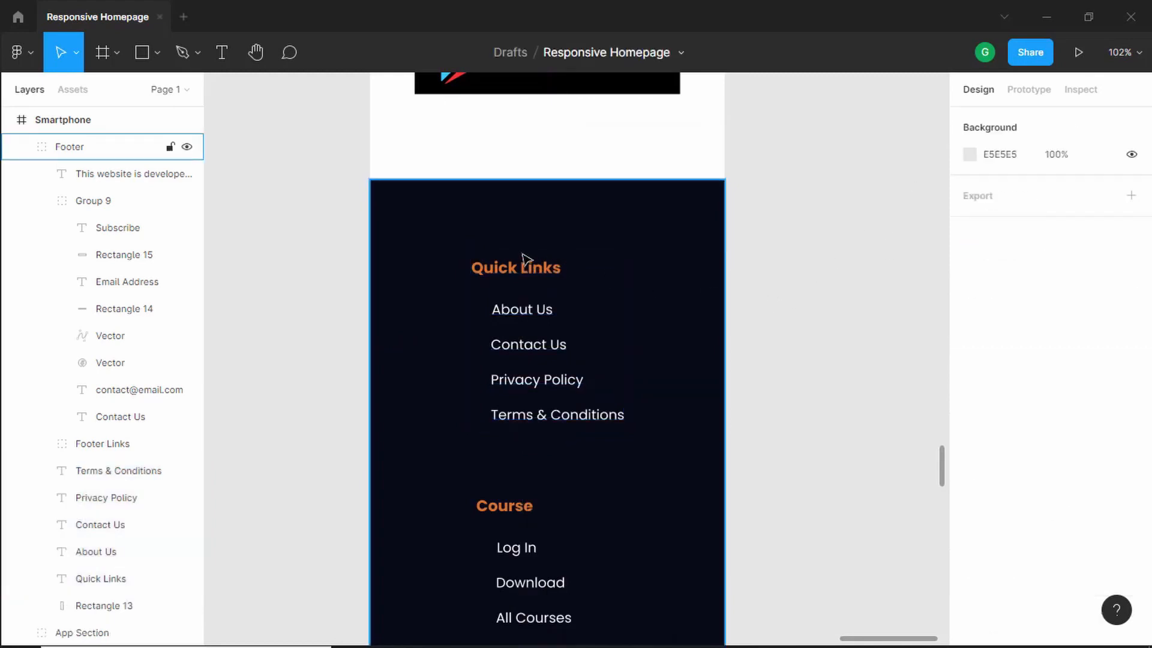
pyautogui.click(523, 268)
pyautogui.keyDown('shift'); pyautogui.click(522, 309); pyautogui.keyUp('shift')
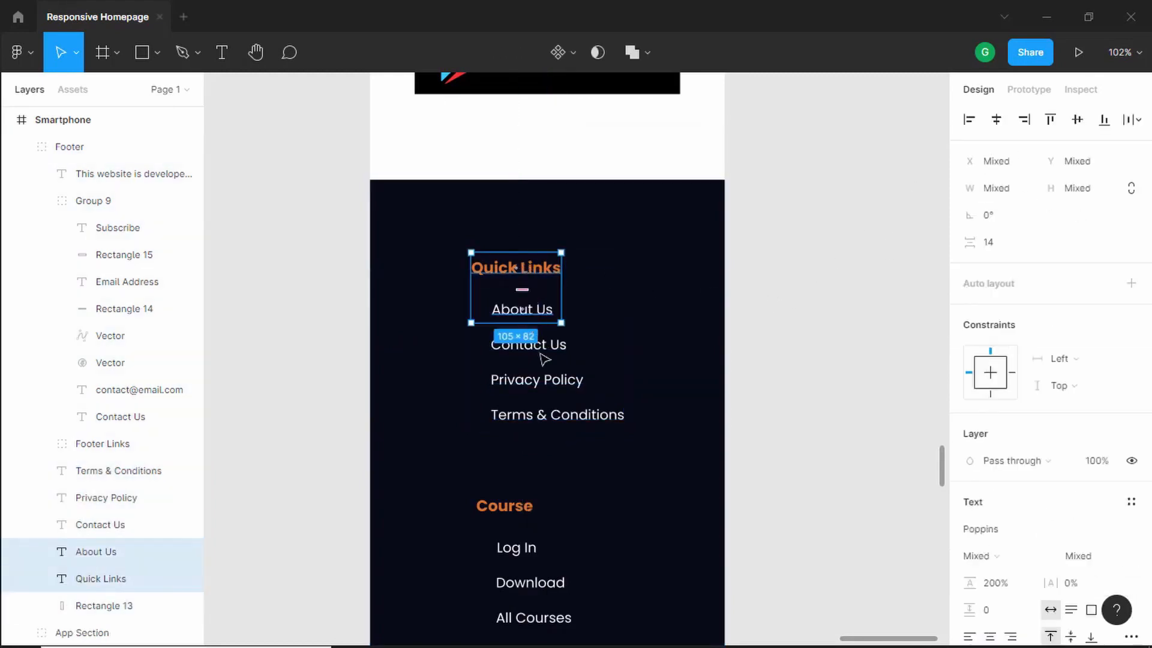
pyautogui.keyDown('shift'); pyautogui.click(528, 344); pyautogui.keyUp('shift')
pyautogui.keyDown('shift'); pyautogui.click(536, 379); pyautogui.keyUp('shift')
pyautogui.keyDown('shift'); pyautogui.click(556, 414); pyautogui.keyUp('shift')
pyautogui.click(996, 120)
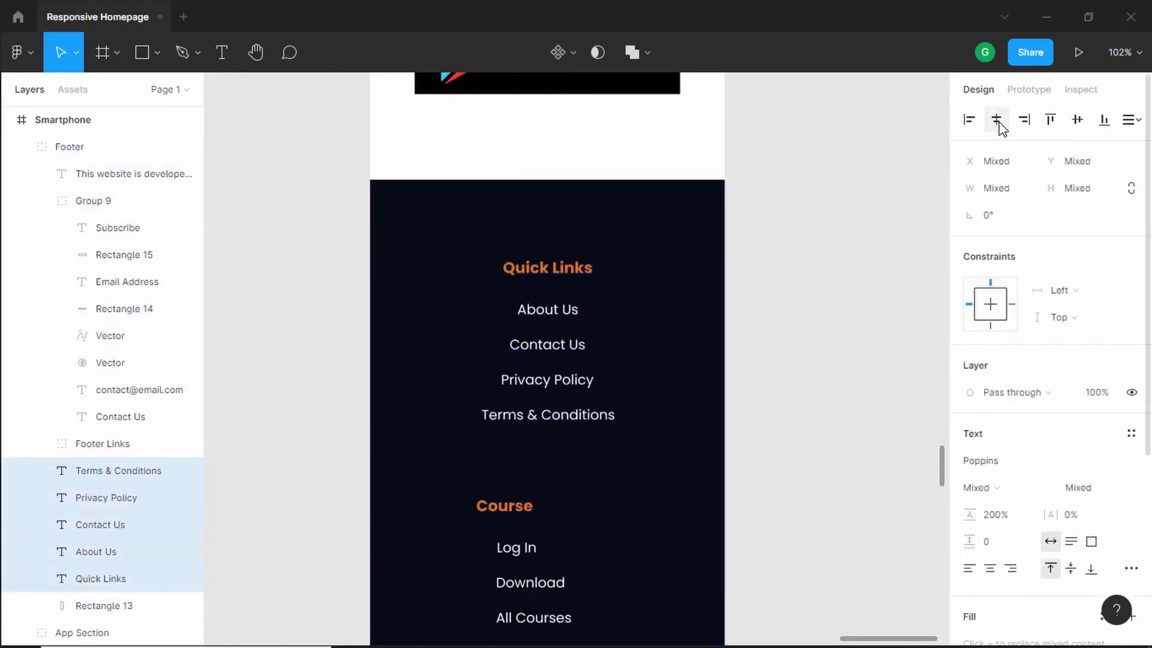
pyautogui.click(839, 268)
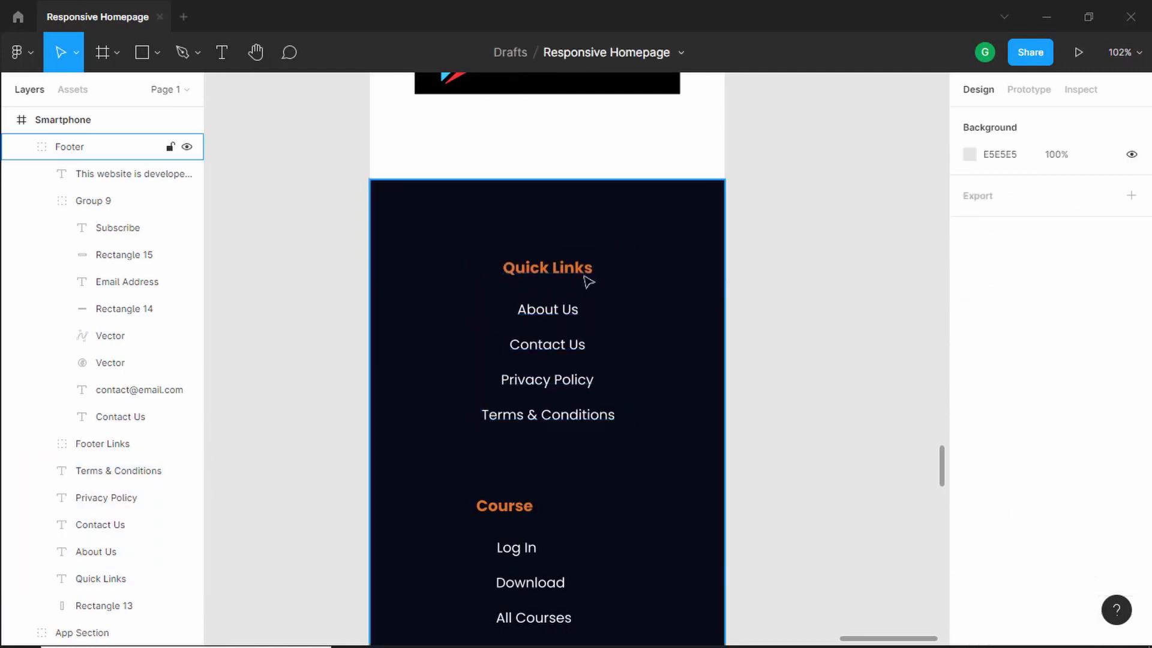
# - Regroup the Quick Links heading and its four links into one group
pyautogui.scroll(-4, 720, 276)
pyautogui.scroll(4, 713, 283)
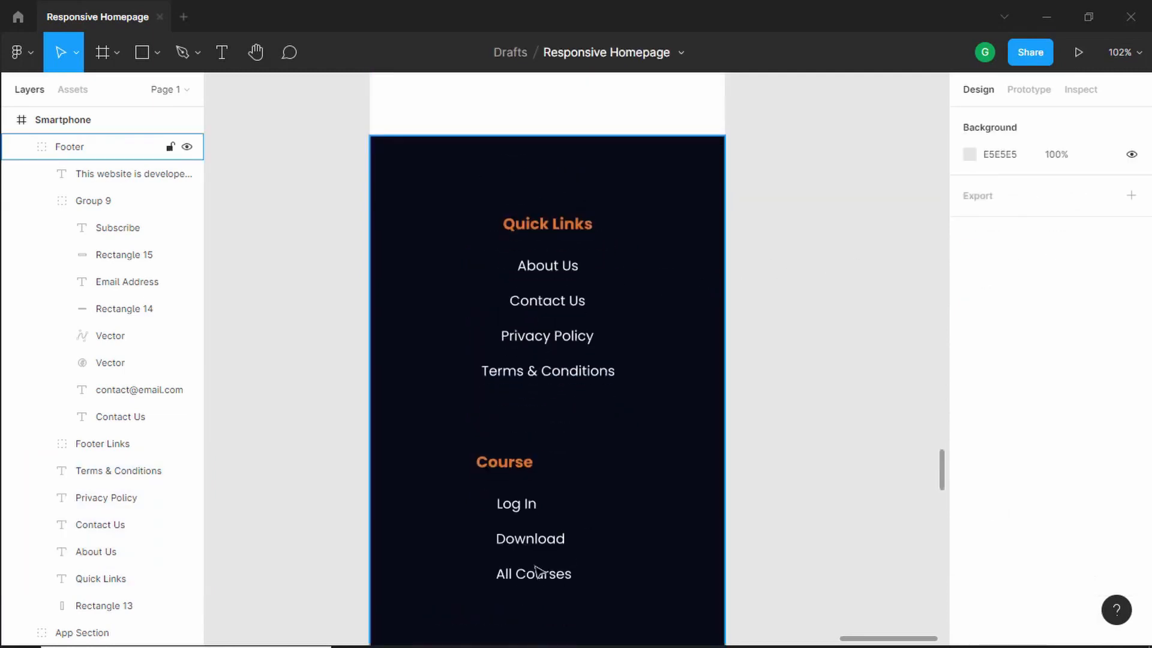
pyautogui.scroll(1, 536, 336)
pyautogui.doubleClick(570, 256)
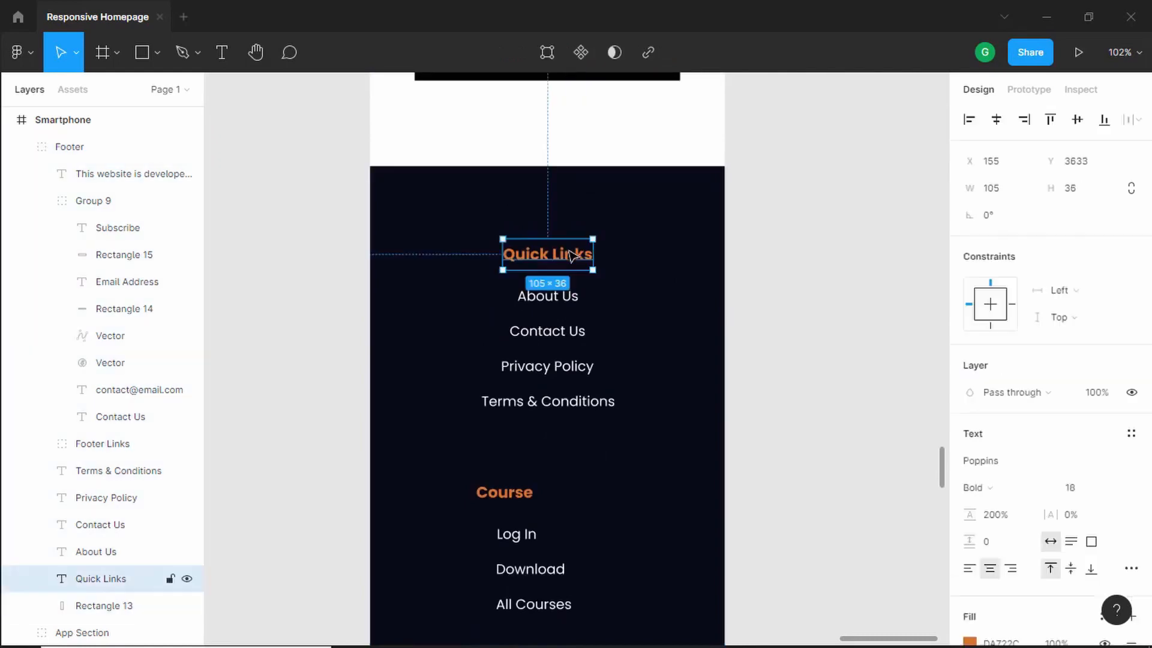
pyautogui.click(712, 239)
pyautogui.click(543, 258)
pyautogui.press('alt')
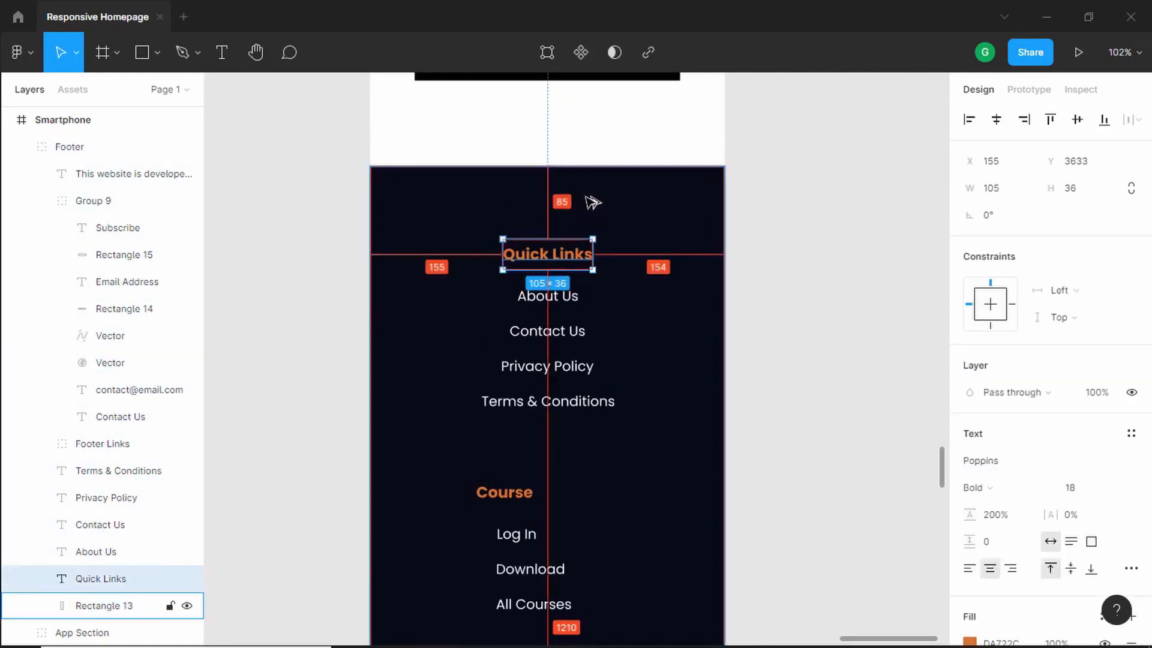
pyautogui.keyDown('shift'); pyautogui.click(546, 300); pyautogui.keyUp('shift')
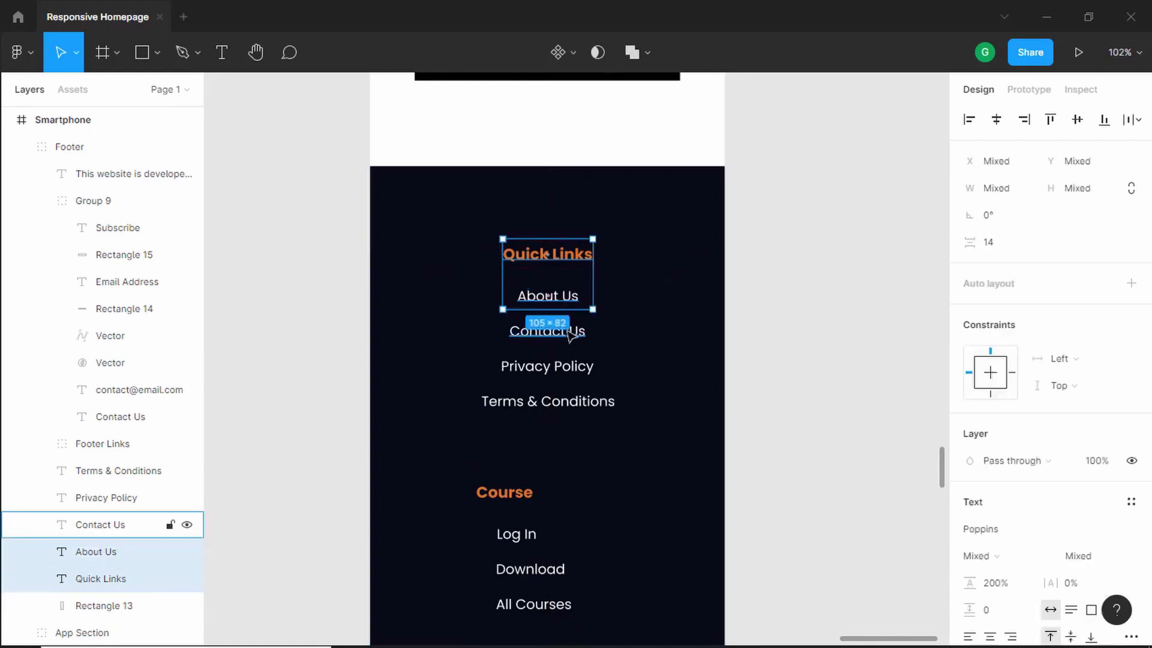
pyautogui.keyDown('shift'); pyautogui.click(561, 333); pyautogui.keyUp('shift')
pyautogui.keyDown('shift'); pyautogui.click(567, 369); pyautogui.keyUp('shift')
pyautogui.keyDown('shift'); pyautogui.click(564, 400); pyautogui.keyUp('shift')
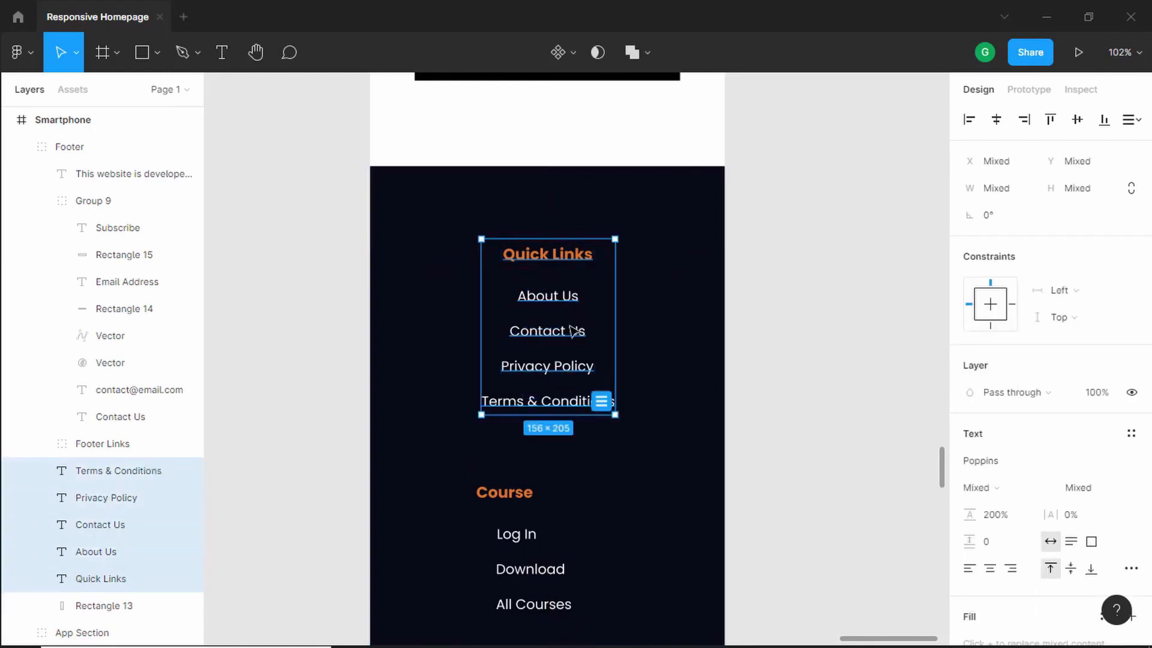
pyautogui.hotkey('ctrl', 'g')
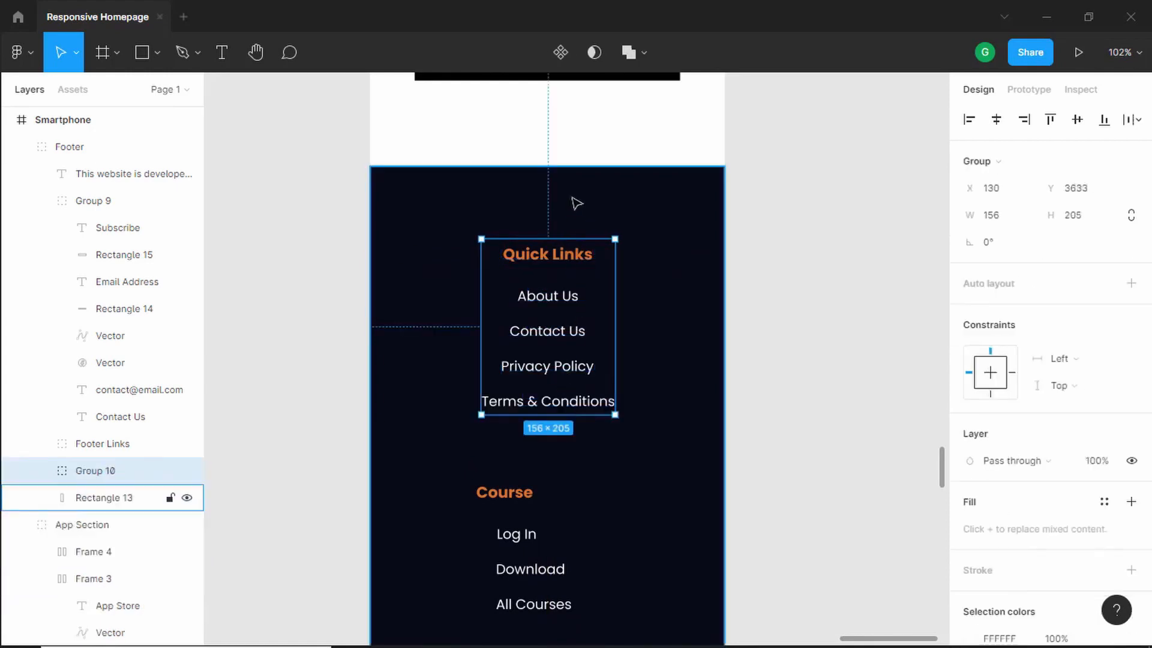
# - Nudge the Quick Links group upward to about y 3608, closer to the footer's top edge
pyautogui.press('alt')
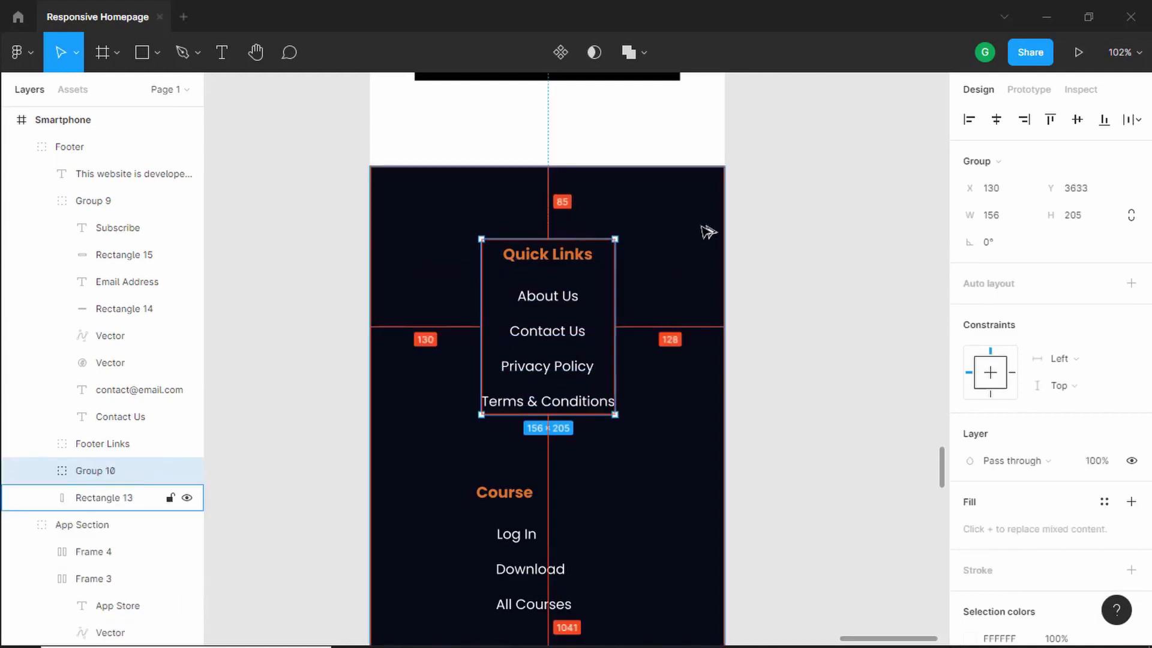
pyautogui.hotkey('shift', 'Up')
pyautogui.hotkey('shift', 'Up')
pyautogui.press('Up')
pyautogui.press('Up')
pyautogui.press('Up')
pyautogui.press('Up')
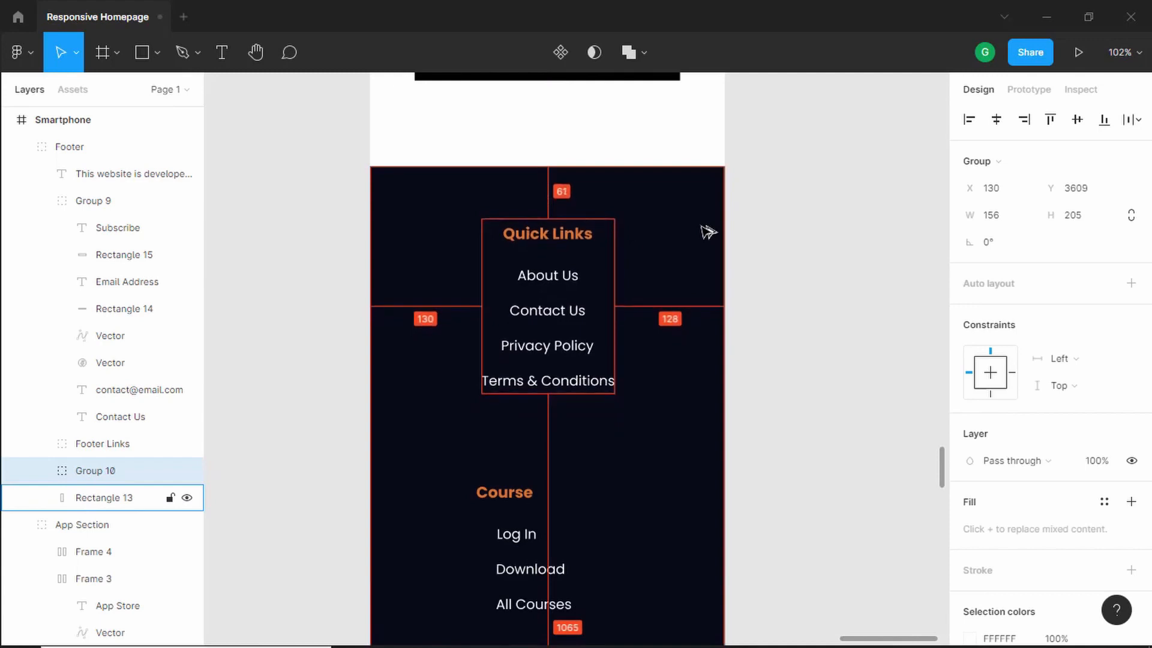
pyautogui.press('Up')
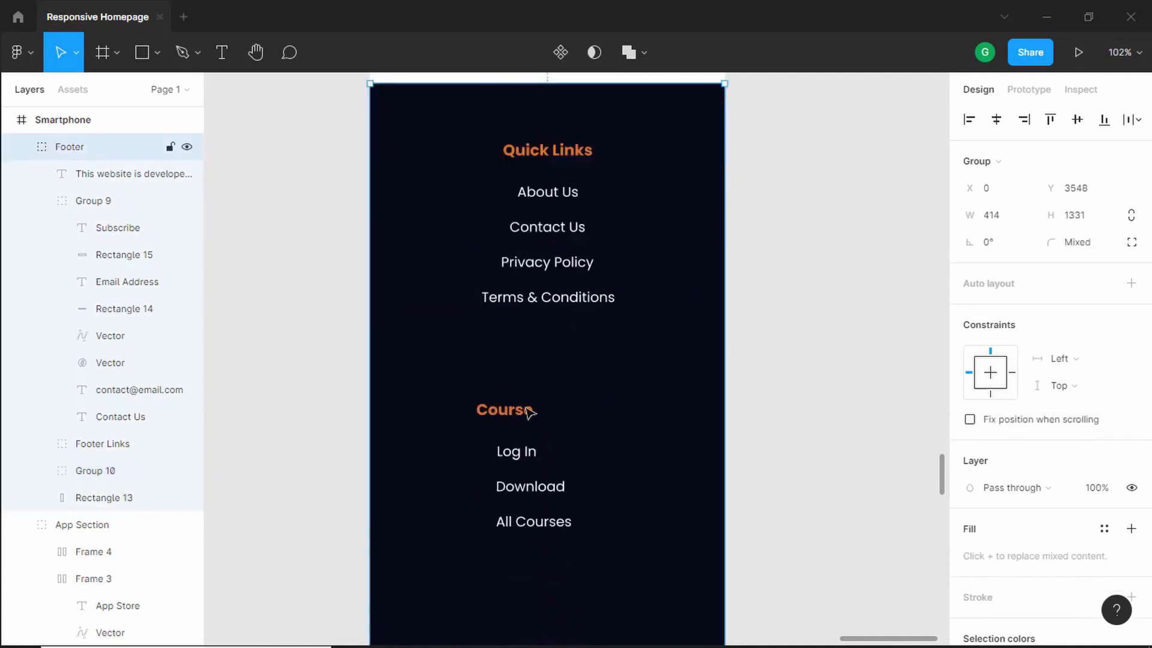
# - Ungroup the Course links and center-align the Course heading with its three links
pyautogui.click(526, 412)
pyautogui.rightClick(525, 412)
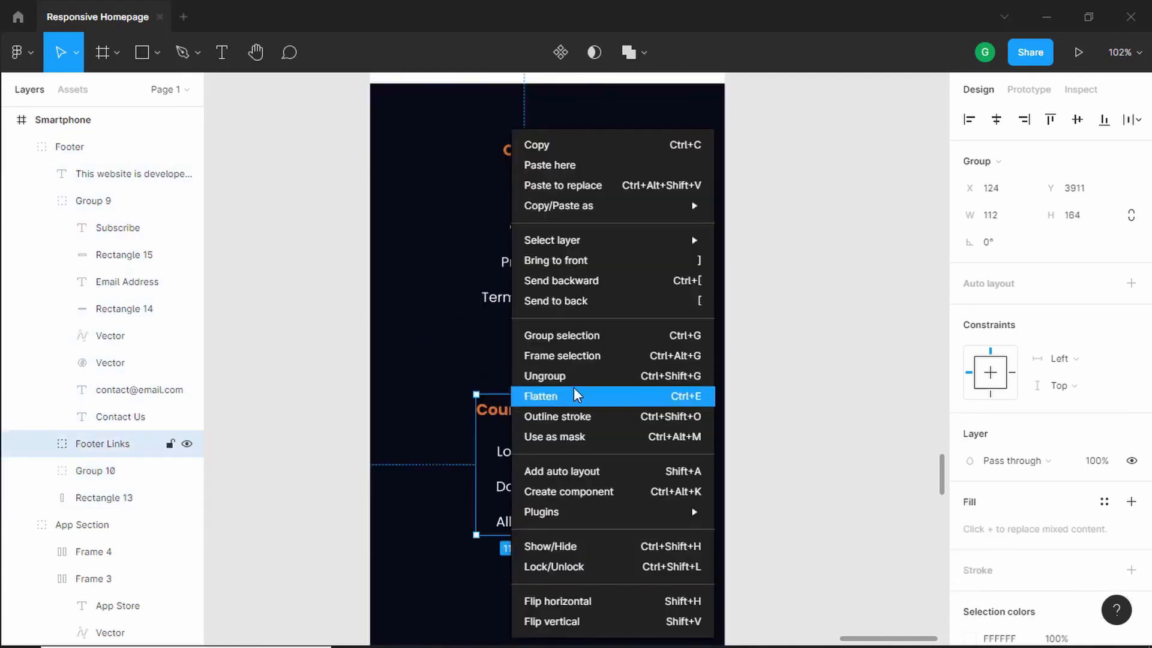
pyautogui.click(585, 375)
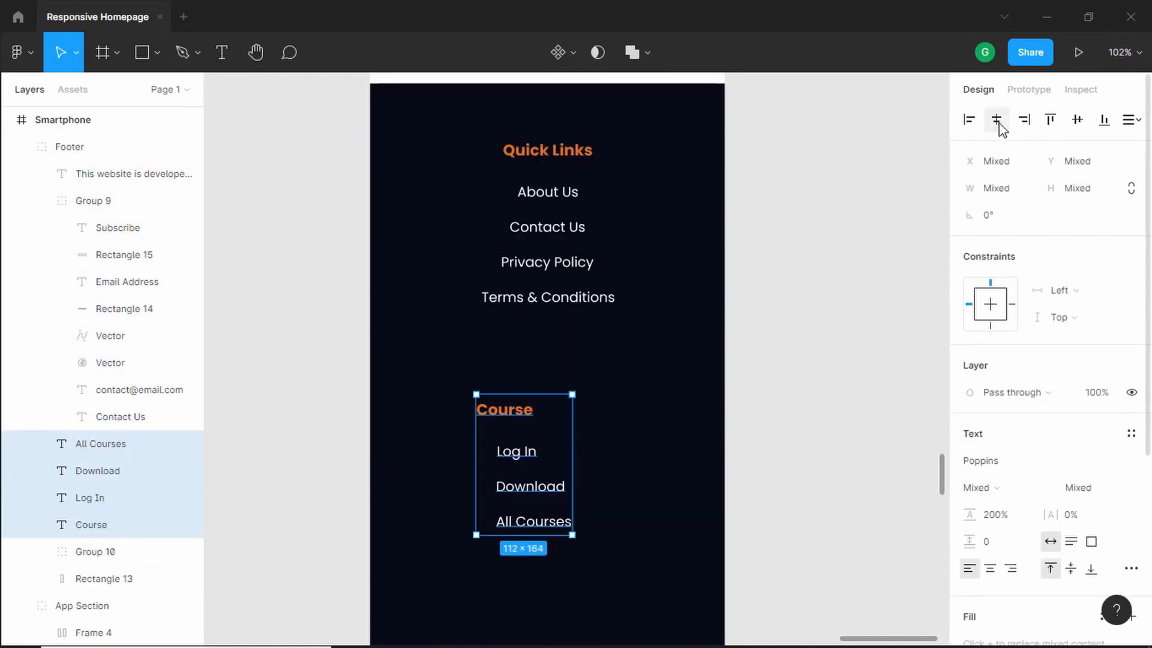
pyautogui.click(997, 121)
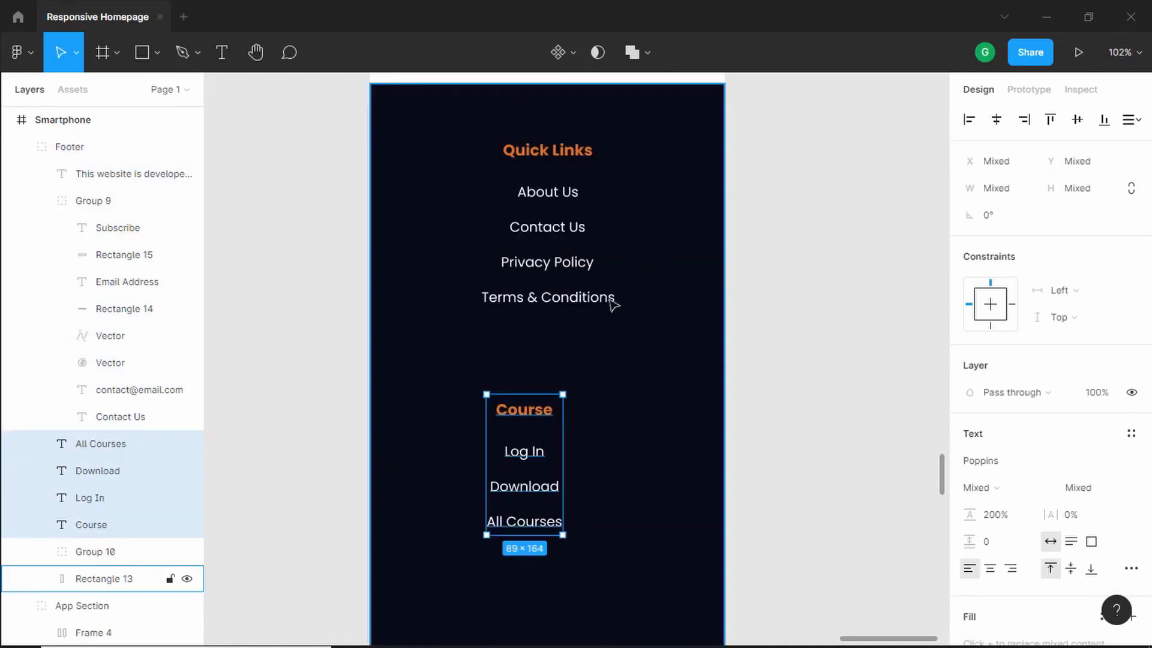
# - Group the Course texts and center the new group horizontally in the footer
pyautogui.hotkey('ctrl', 'g')
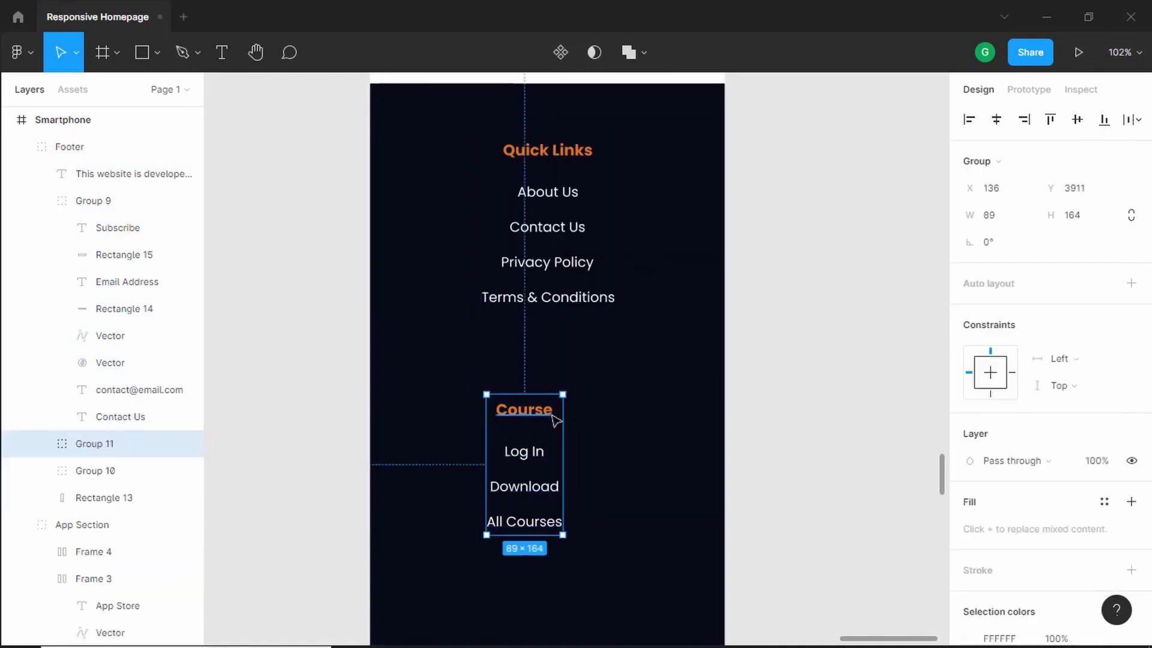
pyautogui.click(997, 122)
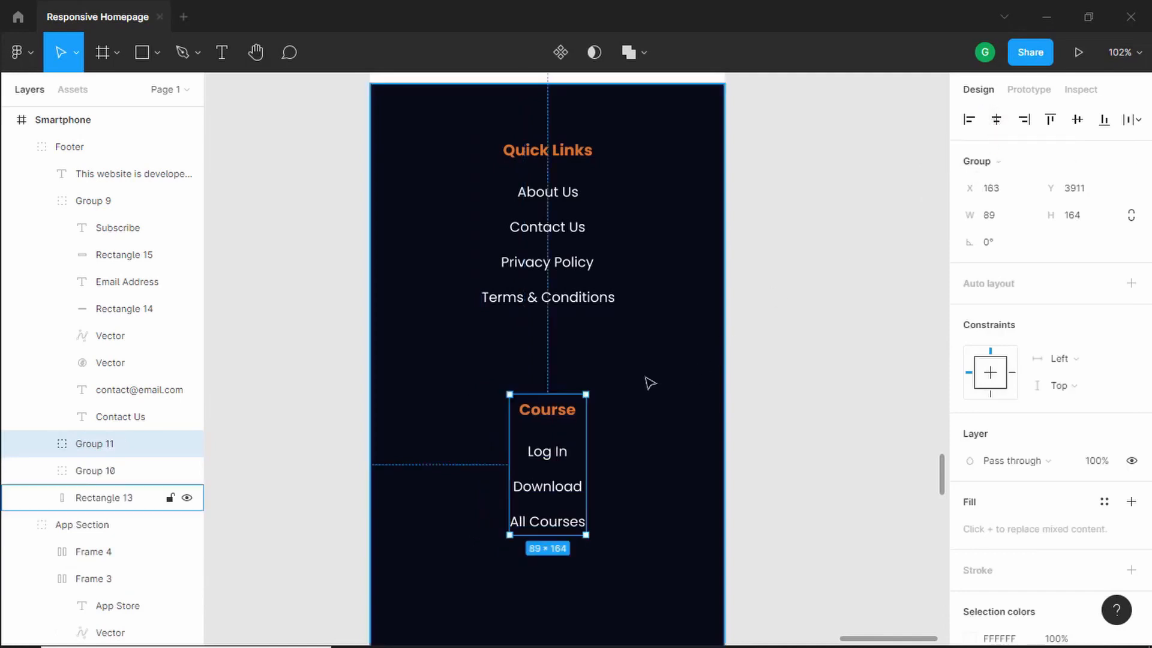
# - Center the Quick Links group horizontally and move the Course group up to about y 3853
pyautogui.click(572, 191)
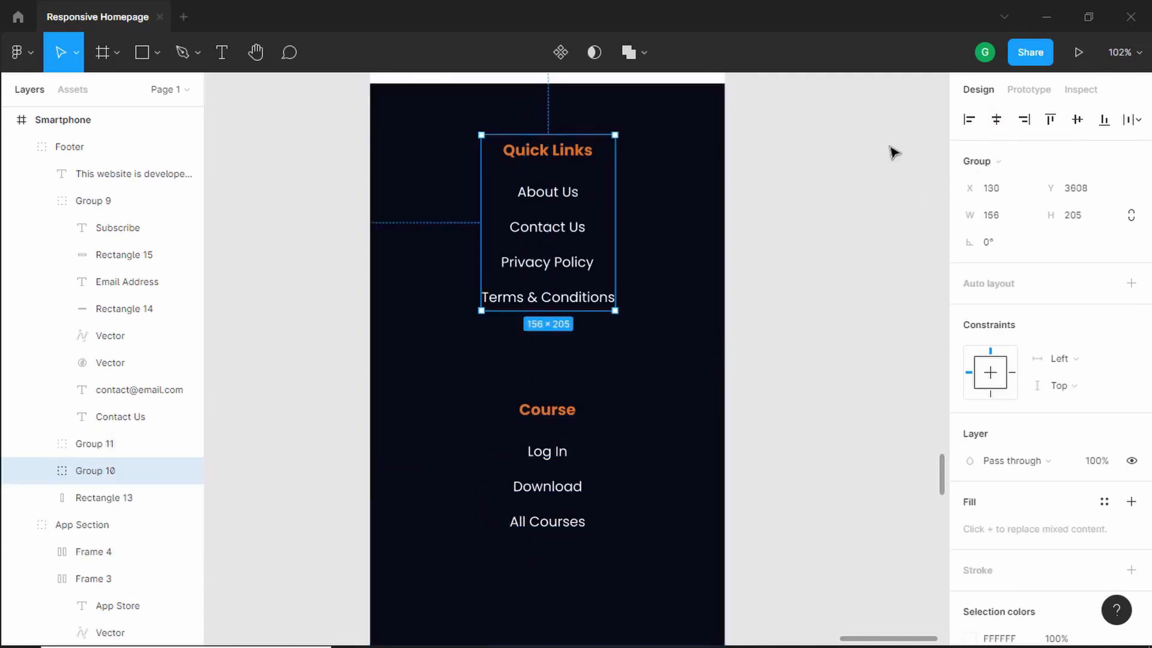
pyautogui.click(997, 121)
pyautogui.click(555, 408)
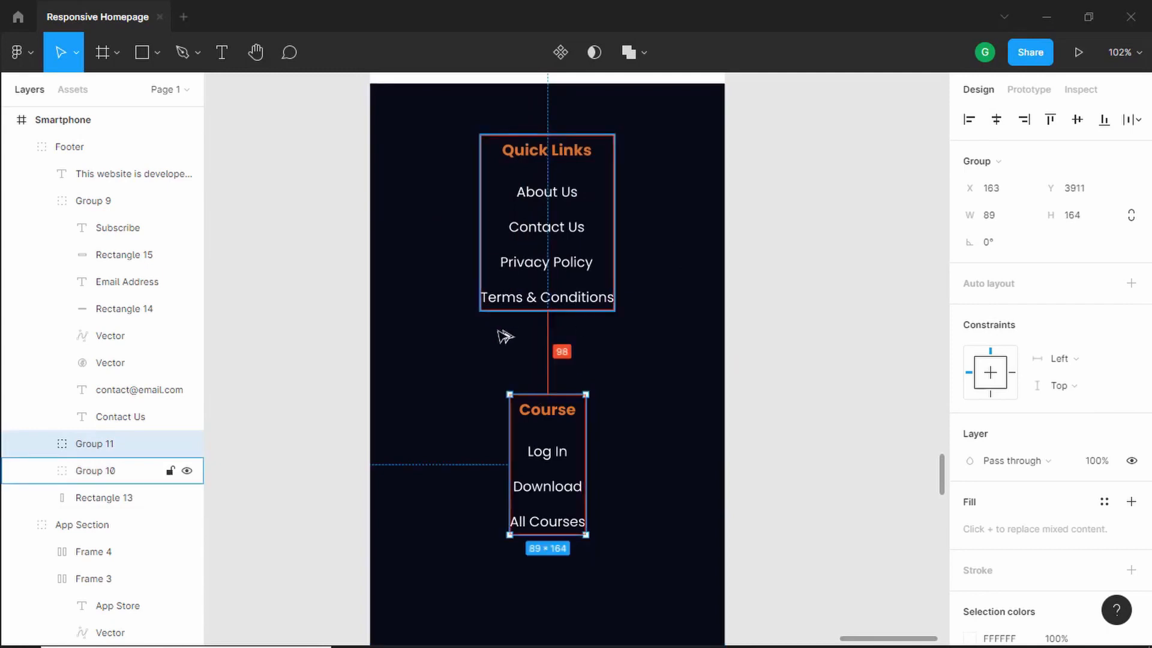
pyautogui.hotkey('shift', 'Up')
pyautogui.hotkey('shift', 'Up')
pyautogui.hotkey('shift', 'Up')
pyautogui.hotkey('shift', 'Up')
pyautogui.hotkey('shift', 'Up')
pyautogui.hotkey('shift', 'Up')
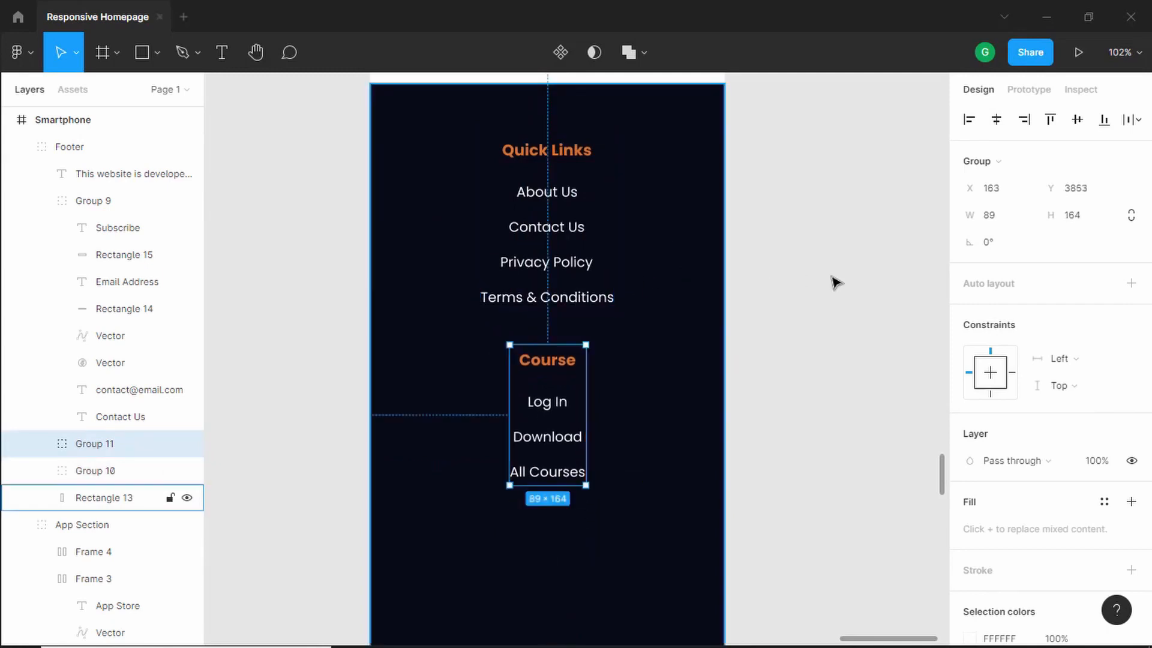
# - Move the Contact Us group up below the Course links and center it horizontally in the footer
pyautogui.click(799, 292)
pyautogui.scroll(-3, 713, 288)
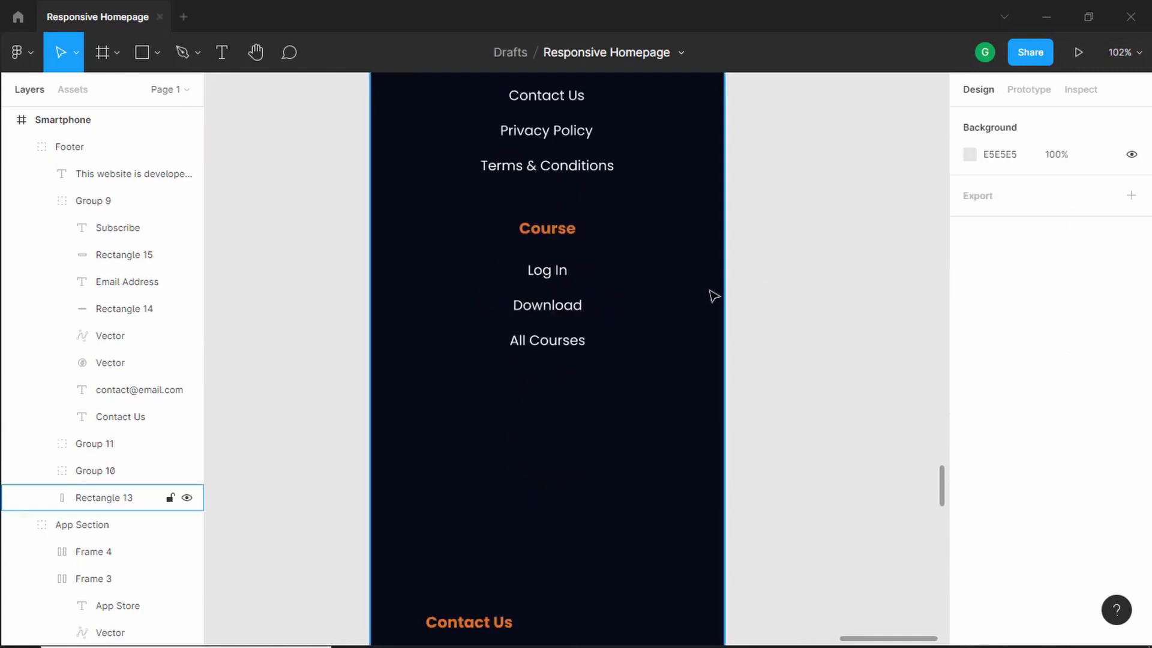
pyautogui.scroll(-5, 712, 295)
pyautogui.click(591, 485)
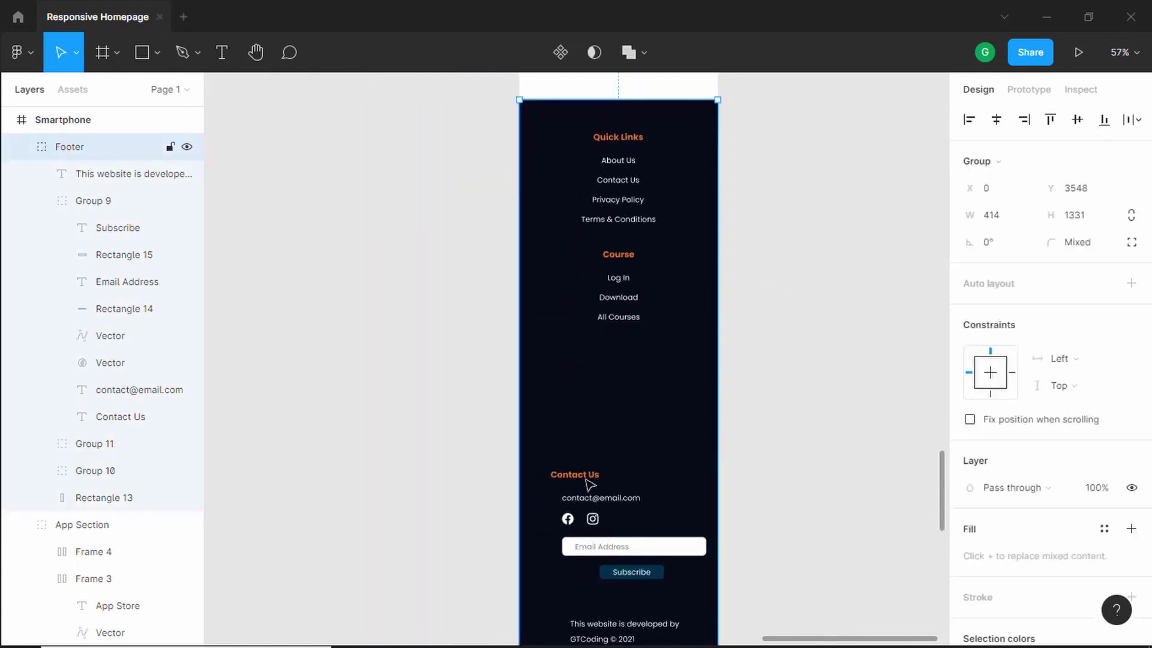
pyautogui.doubleClick(591, 485)
pyautogui.moveTo(591, 484); pyautogui.dragTo(595, 397)
pyautogui.scroll(3, 676, 349)
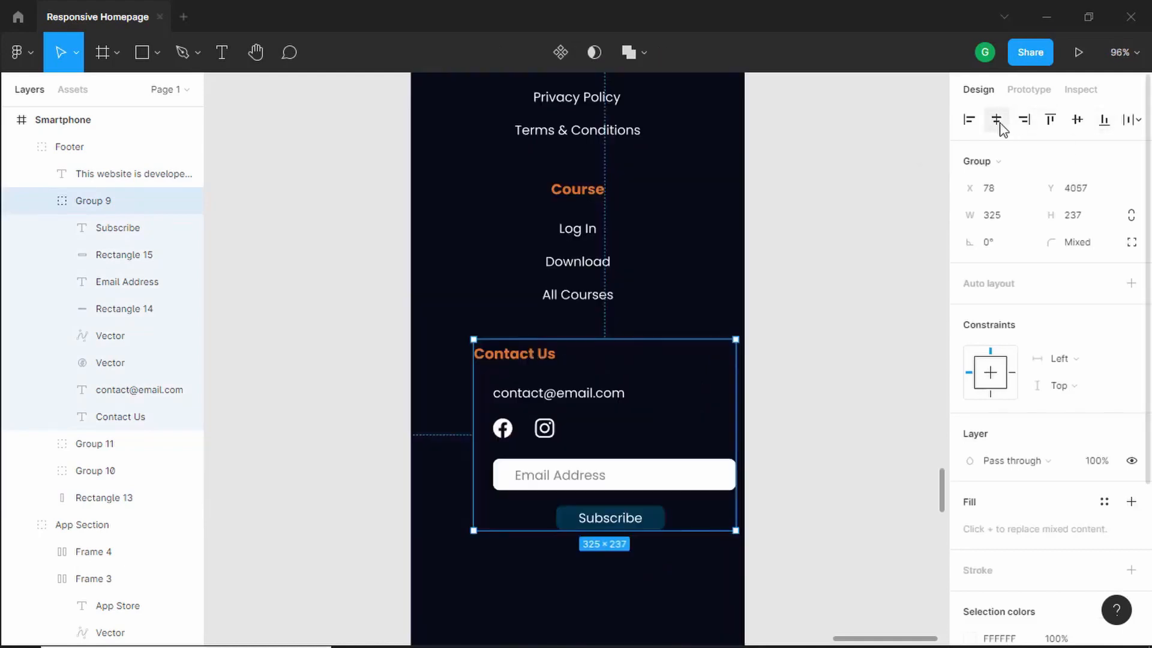
pyautogui.click(997, 119)
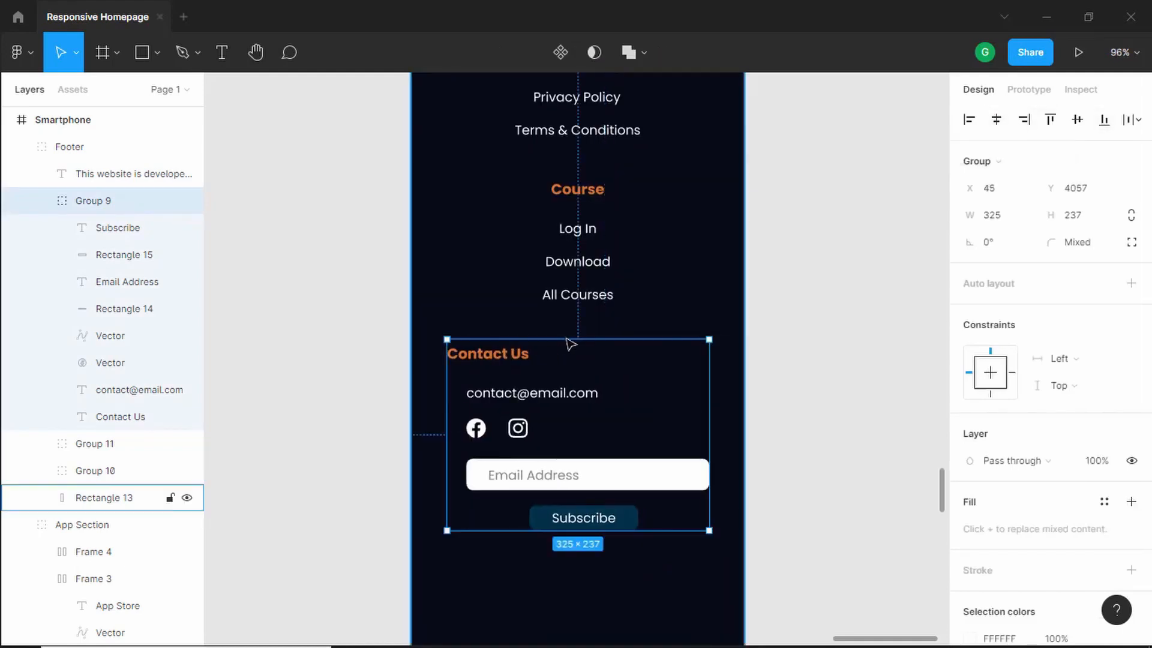
# - Ungroup the Contact Us group, center-align the Contact Us heading with the email text, group them and center the group in the footer
pyautogui.rightClick(504, 357)
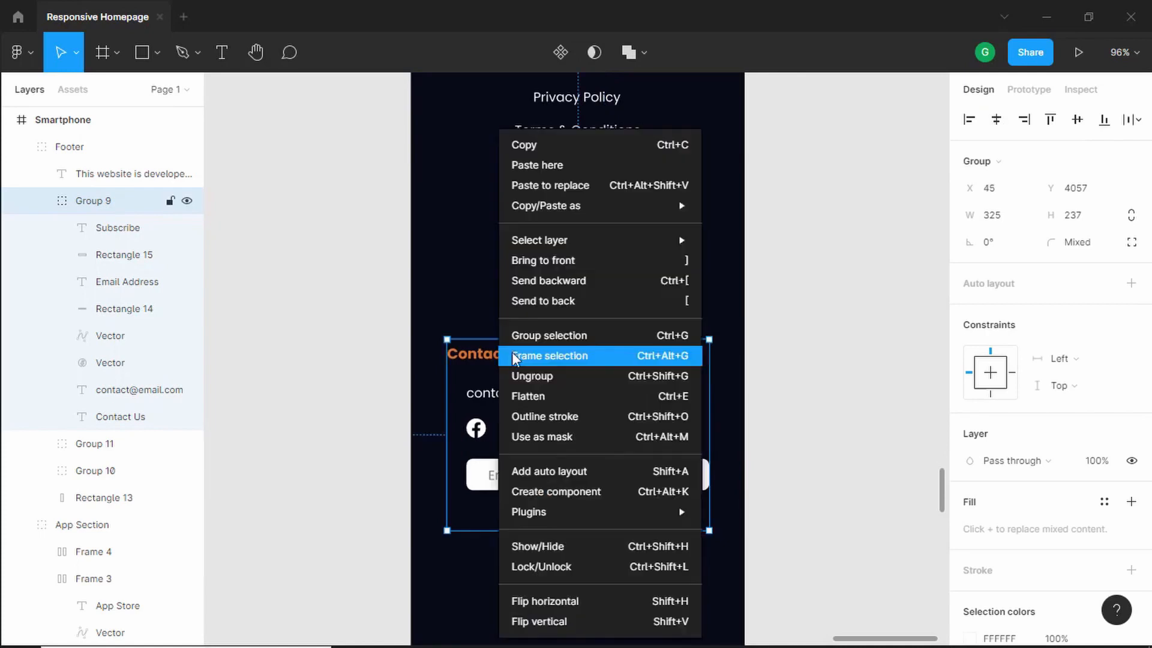
pyautogui.click(540, 375)
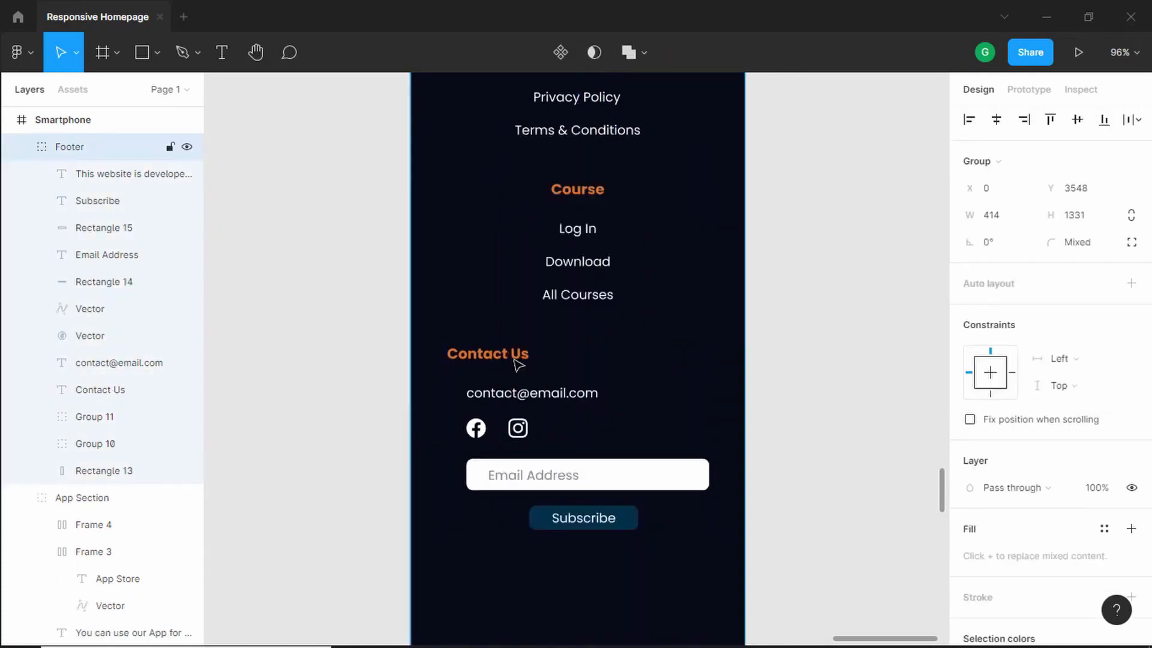
pyautogui.click(517, 358)
pyautogui.keyDown('shift'); pyautogui.click(528, 393); pyautogui.keyUp('shift')
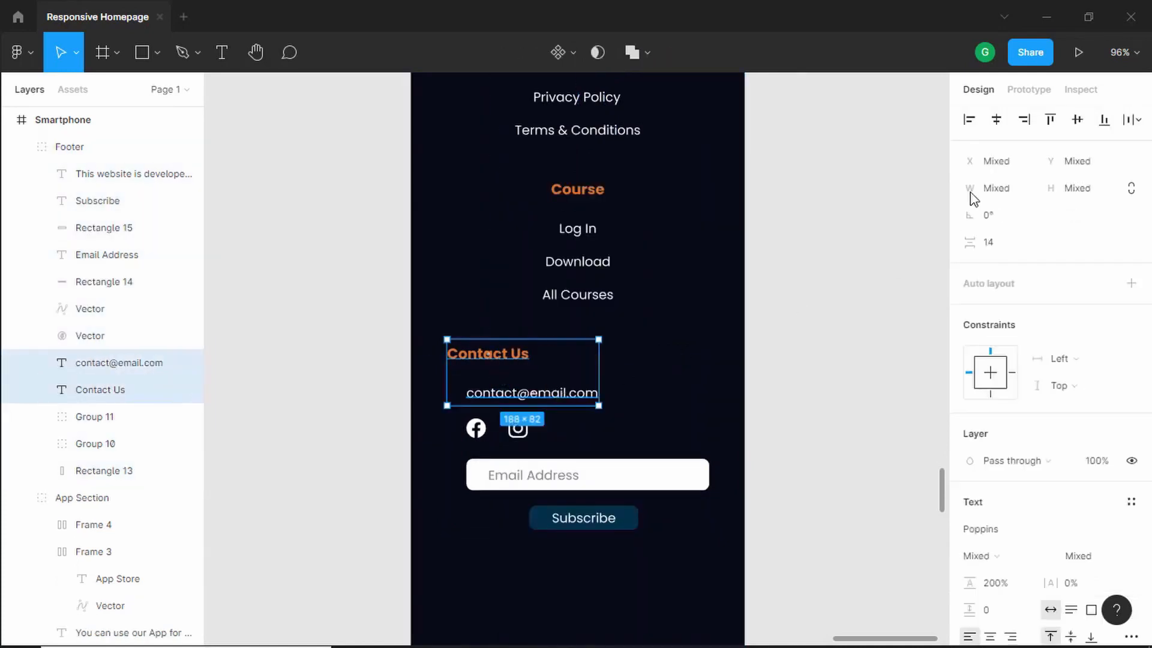
pyautogui.click(996, 120)
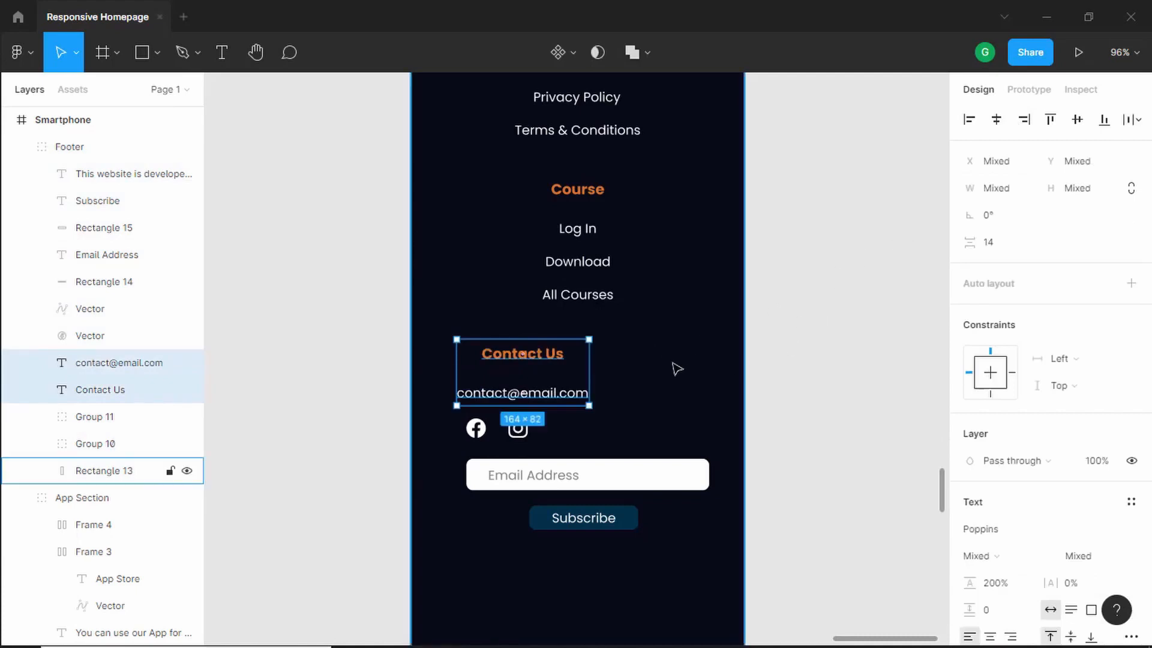
pyautogui.hotkey('ctrl', 'g')
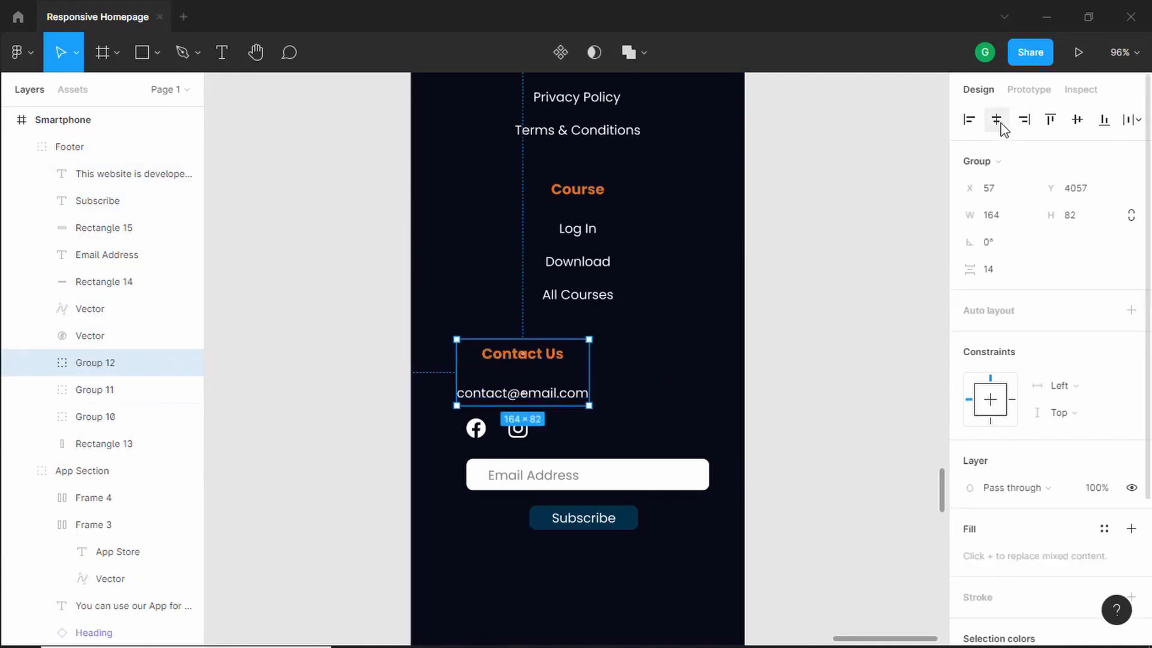
pyautogui.click(997, 120)
pyautogui.click(846, 369)
# - Group the Facebook and Instagram icons and center the icon group horizontally in the footer
pyautogui.scroll(-1, 471, 405)
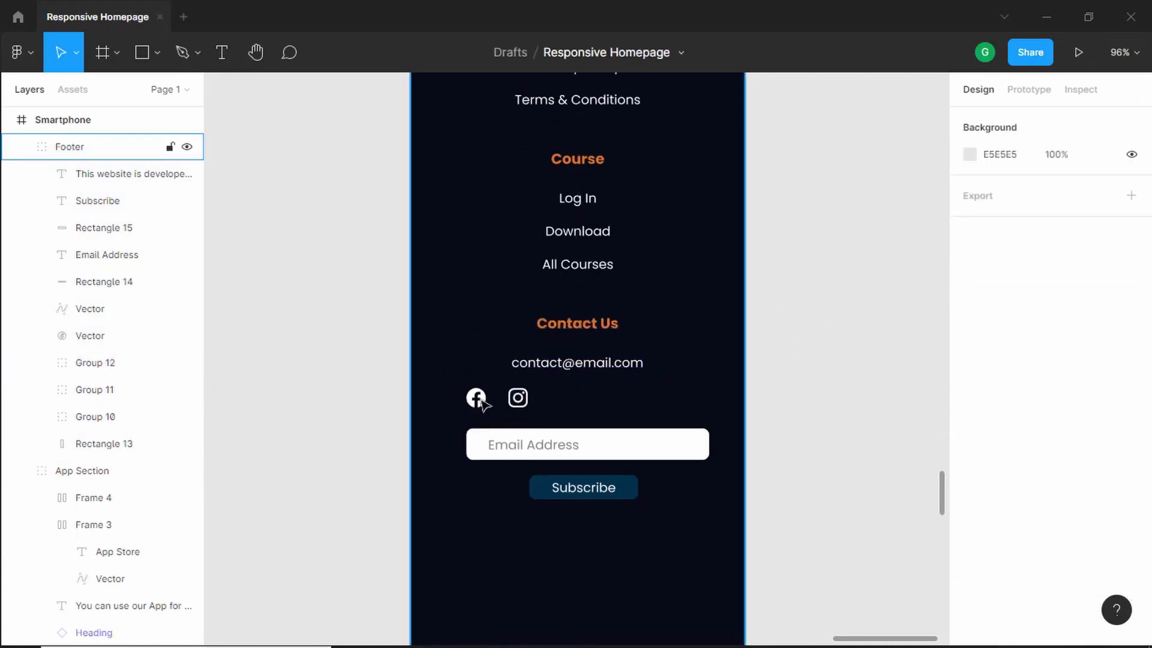
pyautogui.click(482, 401)
pyautogui.doubleClick(476, 400)
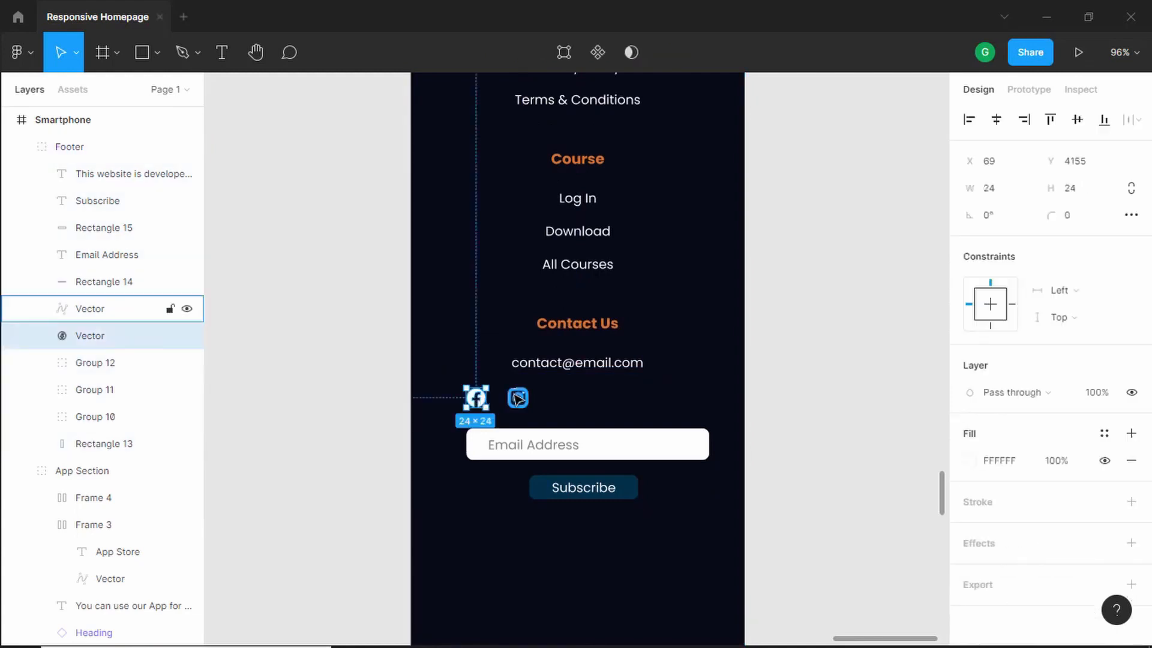
pyautogui.keyDown('shift'); pyautogui.click(518, 400); pyautogui.keyUp('shift')
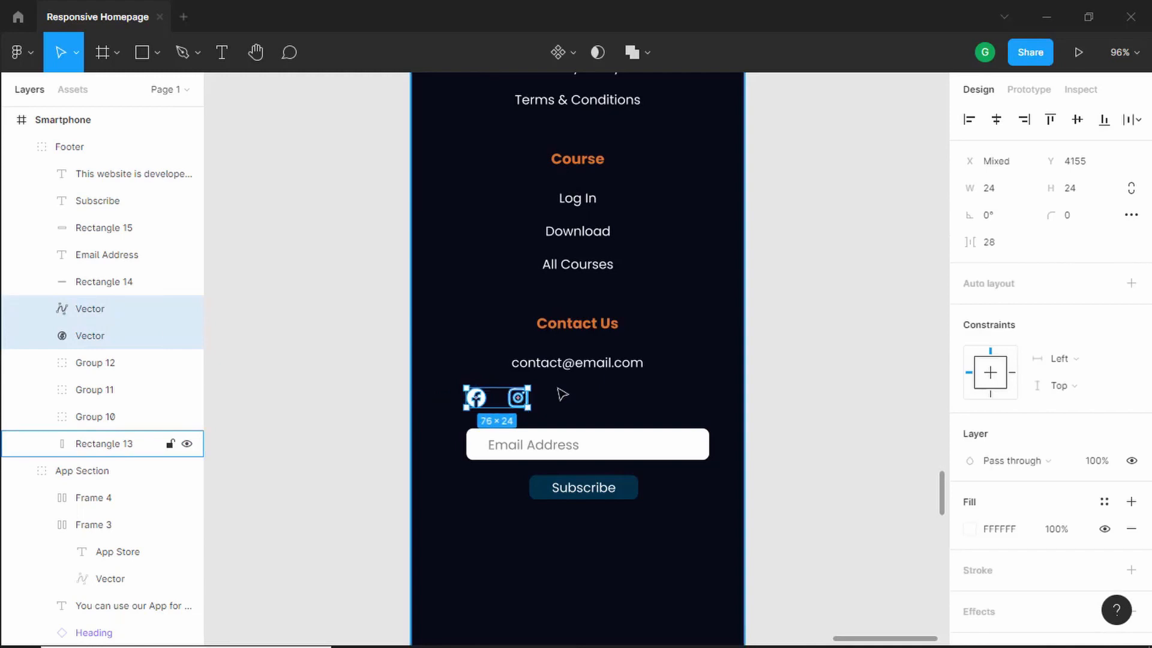
pyautogui.hotkey('ctrl', 'g')
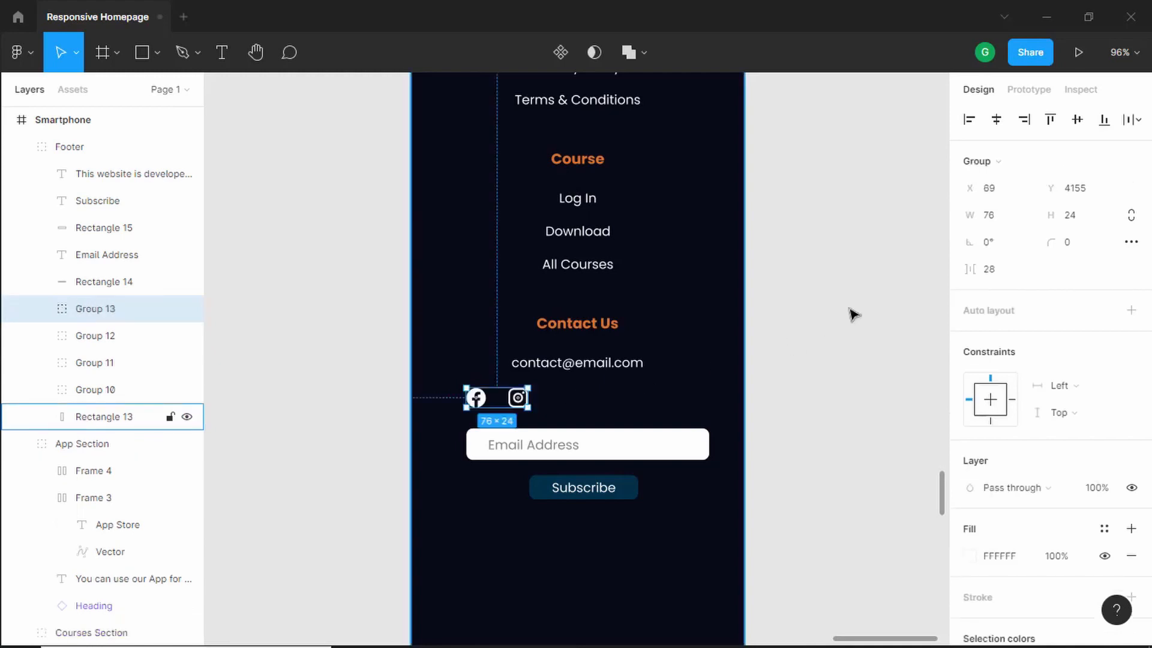
pyautogui.click(996, 120)
pyautogui.click(825, 379)
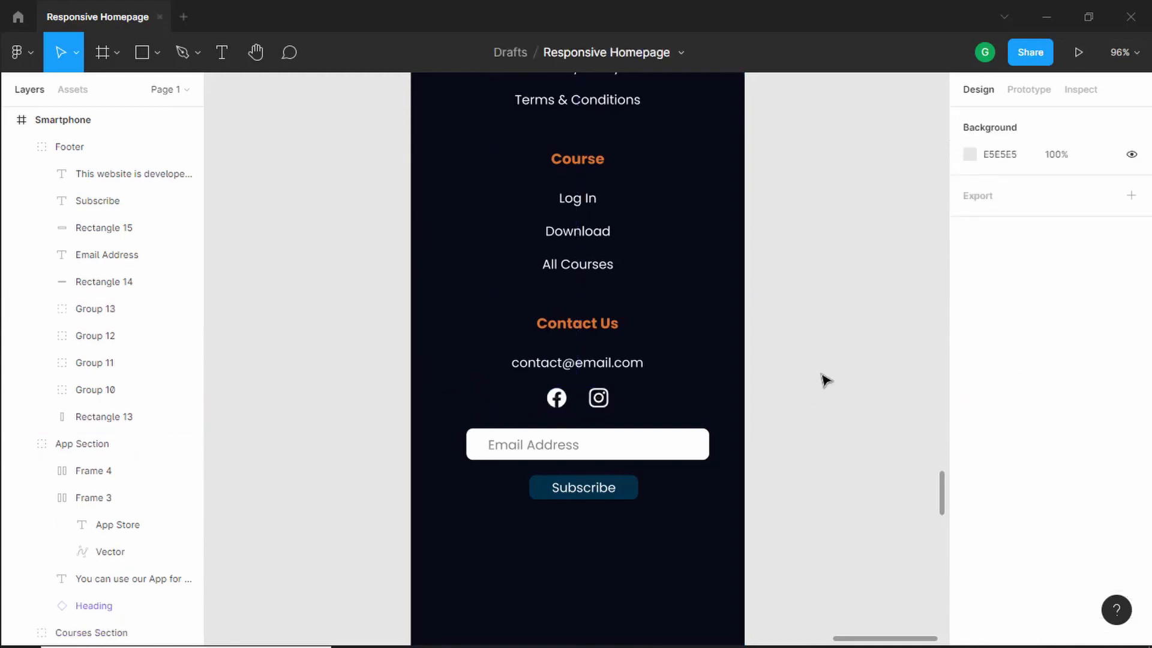
# - Widen the Email Address input box to about 349 px, starting at x 32
pyautogui.scroll(-3, 640, 306)
pyautogui.scroll(5, 632, 291)
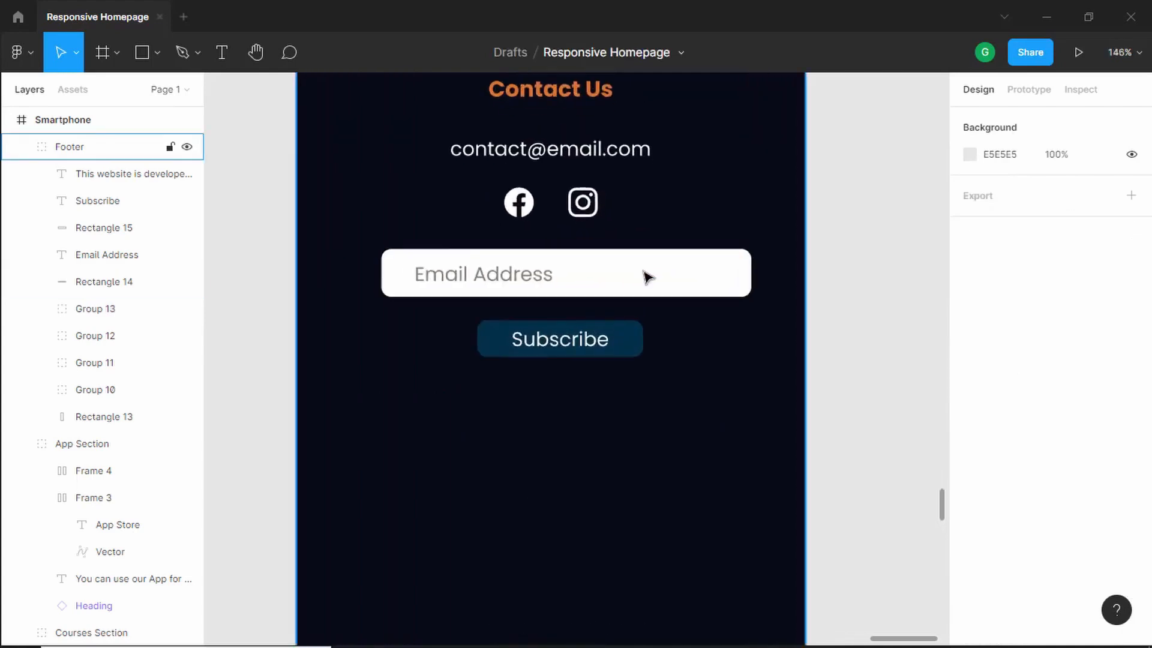
pyautogui.click(646, 277)
pyautogui.doubleClick(646, 277)
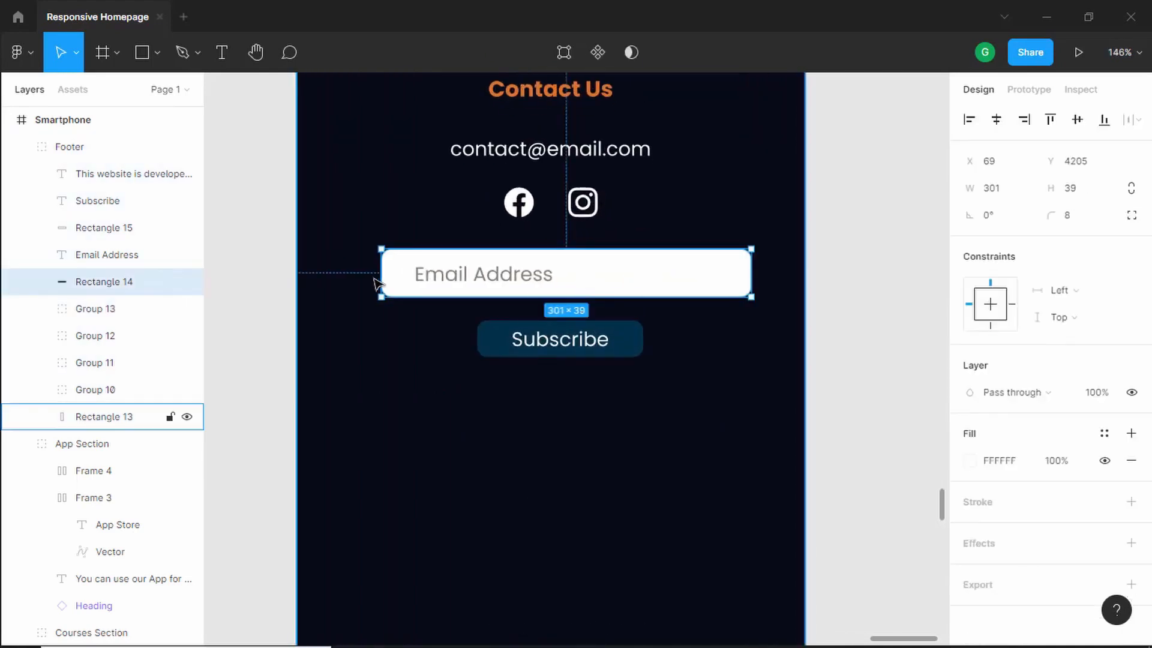
pyautogui.moveTo(382, 276); pyautogui.dragTo(330, 275)
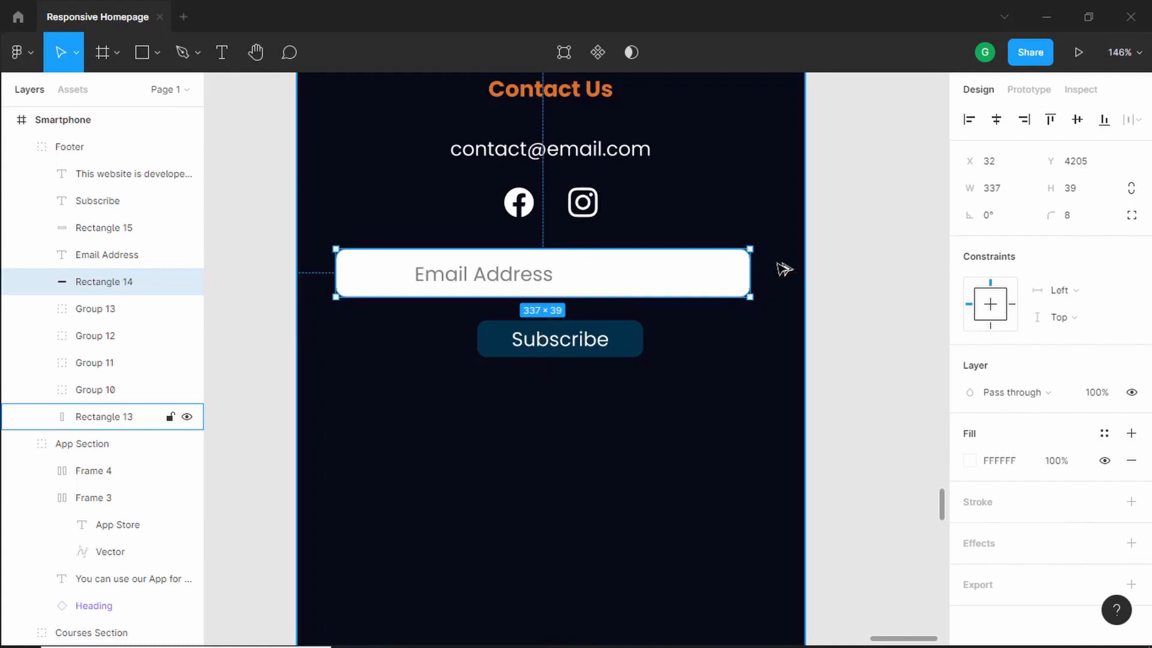
pyautogui.hotkey('ctrl', 'Right')
pyautogui.hotkey('ctrl', 'Right')
pyautogui.hotkey('ctrl', 'Right')
pyautogui.hotkey('ctrl', 'Right')
pyautogui.hotkey('ctrl', 'Right')
pyautogui.hotkey('ctrl', 'Right')
pyautogui.hotkey('ctrl', 'Right')
pyautogui.hotkey('ctrl', 'Right')
pyautogui.hotkey('ctrl', 'Right')
pyautogui.hotkey('ctrl', 'Right')
pyautogui.hotkey('ctrl', 'Right')
pyautogui.hotkey('ctrl', 'Right')
pyautogui.hotkey('ctrl', 'Right')
pyautogui.hotkey('ctrl', 'Left')
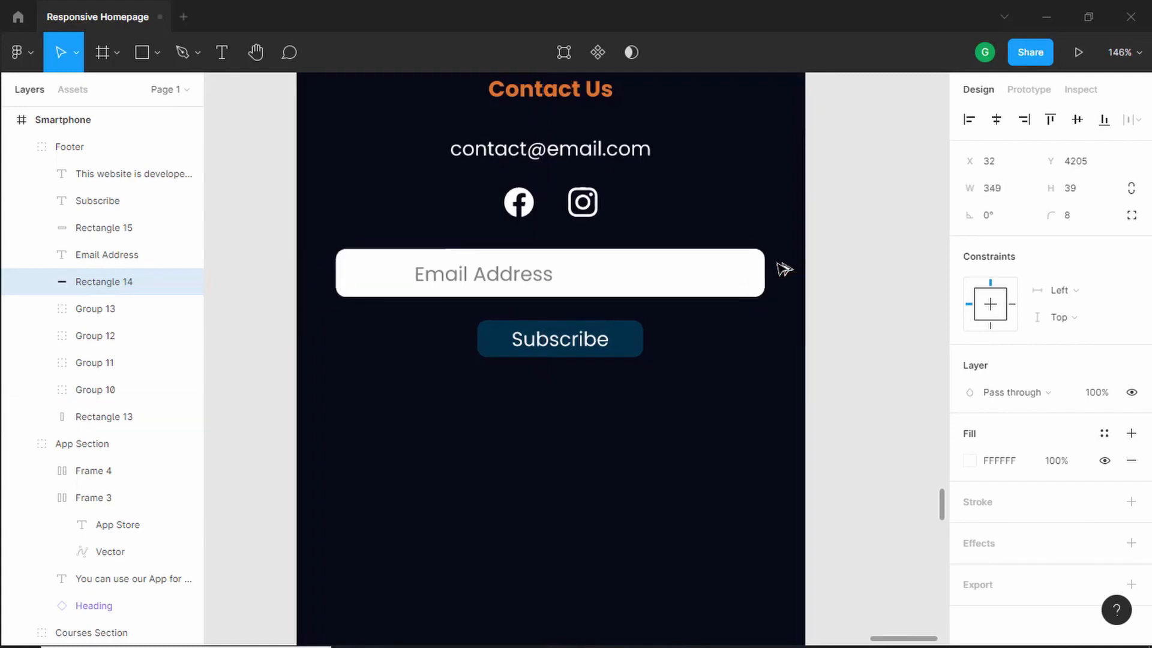
# - Move the Email Address placeholder text left to about x 62 inside the input box
pyautogui.press('alt')
pyautogui.click(517, 285)
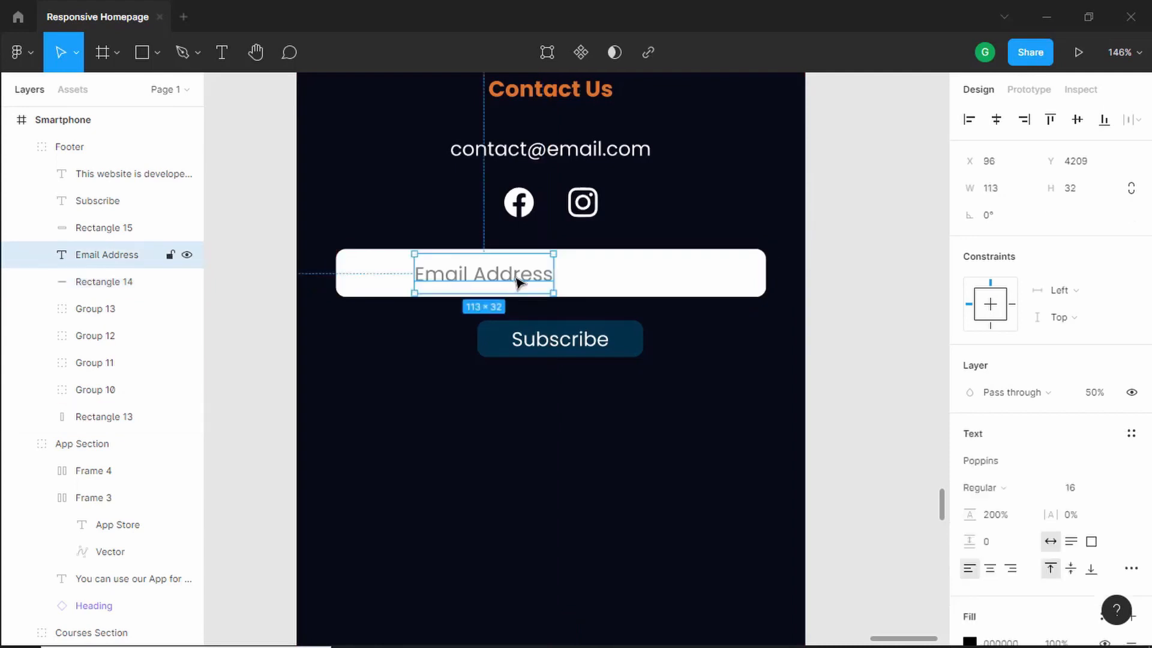
pyautogui.moveTo(517, 284); pyautogui.dragTo(475, 280)
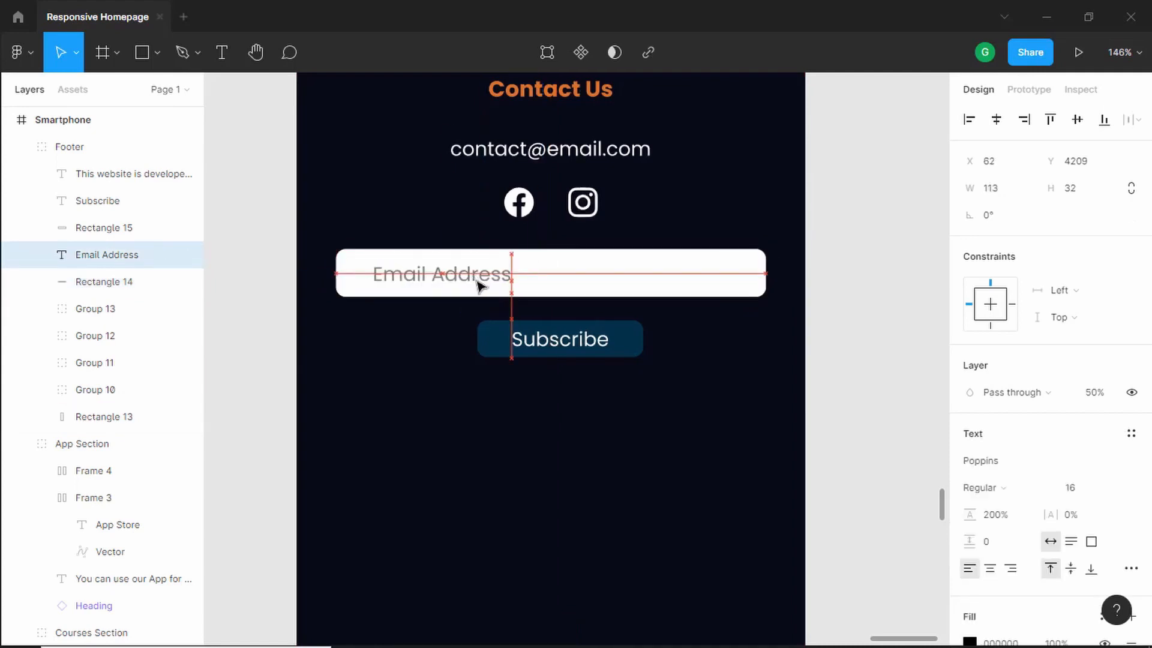
pyautogui.click(577, 346)
# - Group the Subscribe button with its label and center the group horizontally in the footer
pyautogui.keyDown('ctrl'); pyautogui.scroll(5, 598, 346); pyautogui.keyUp('ctrl')
pyautogui.click(642, 337)
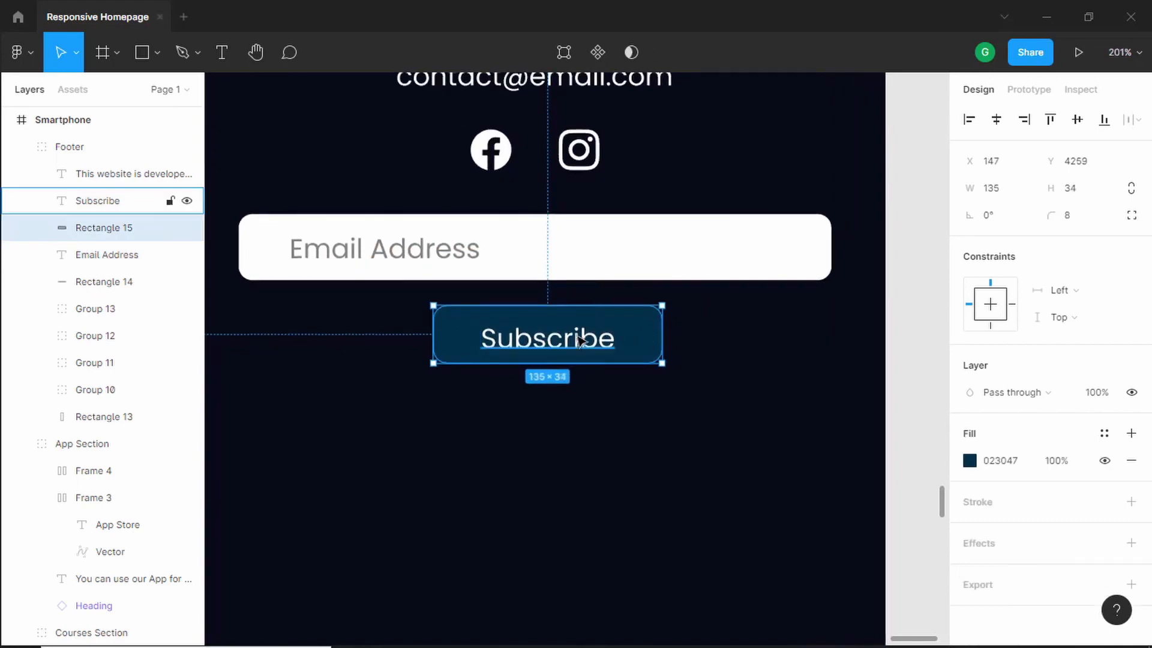
pyautogui.click(568, 352)
pyautogui.moveTo(566, 346); pyautogui.dragTo(564, 341)
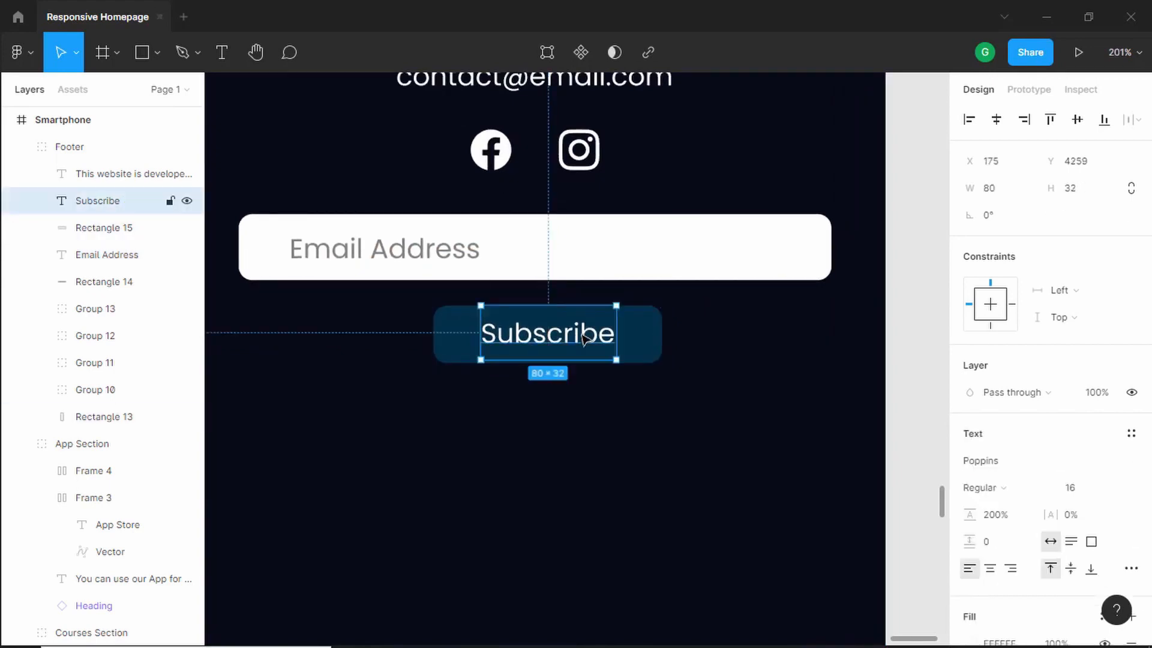
pyautogui.keyDown('shift'); pyautogui.click(661, 344); pyautogui.keyUp('shift')
pyautogui.hotkey('ctrl', 'g')
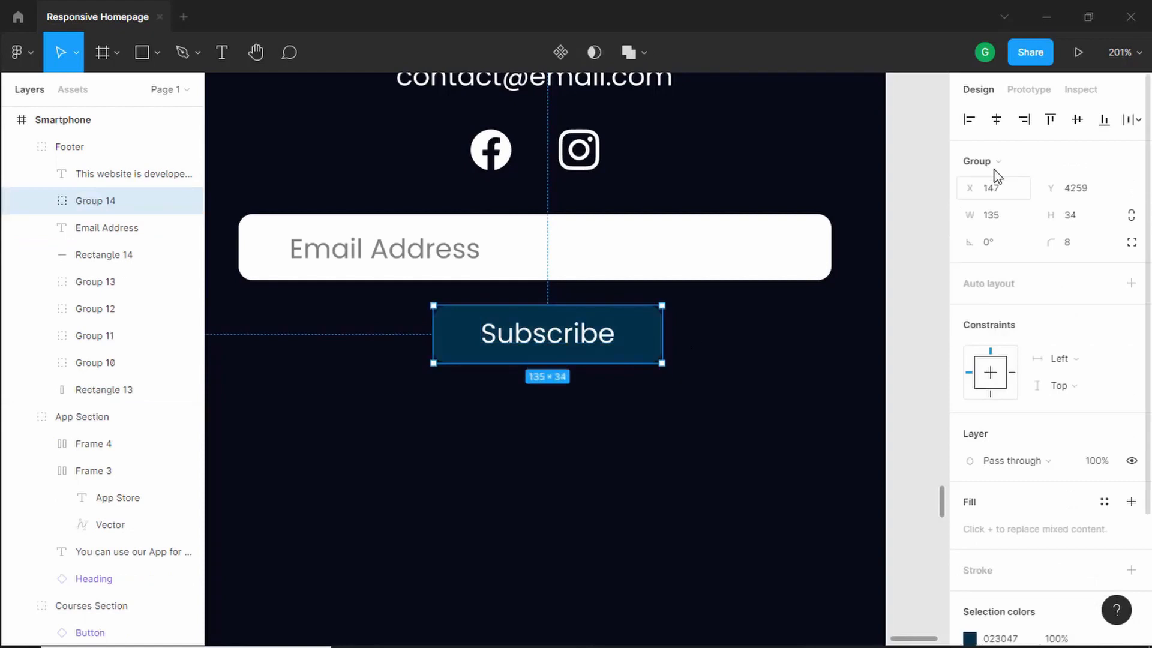
pyautogui.click(1002, 123)
pyautogui.click(913, 342)
pyautogui.scroll(-6, 912, 342)
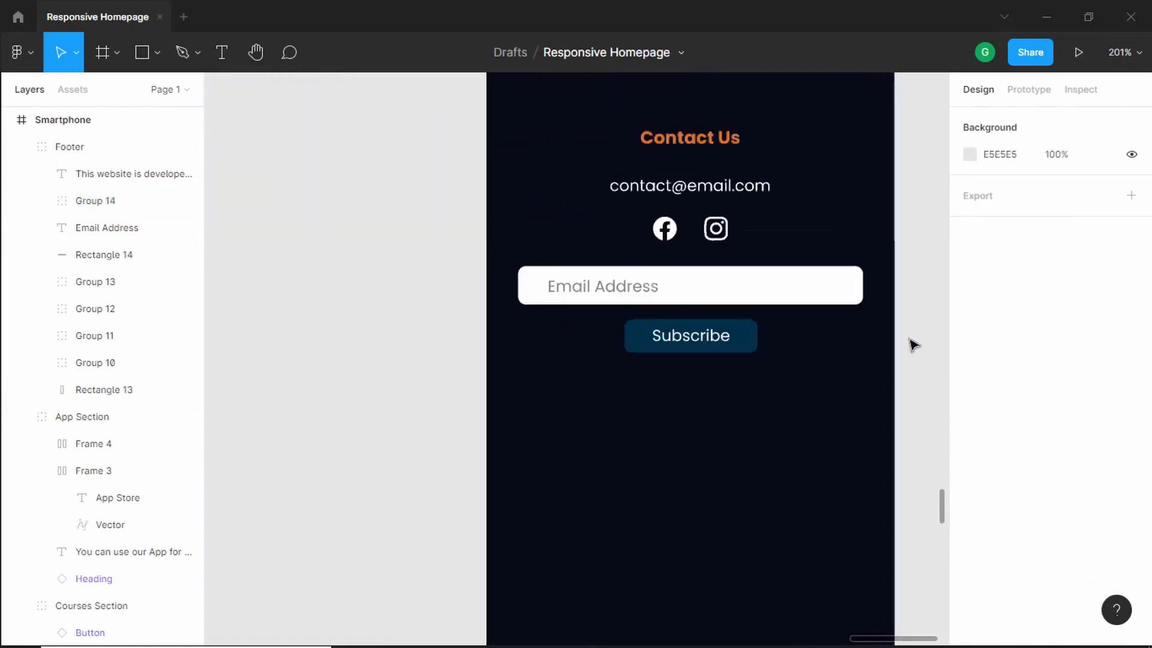
# - Move the copyright text up below the Subscribe button and widen it to about 350 px from x 32
pyautogui.hscroll(2, 757, 322)
pyautogui.scroll(-1, 757, 322)
pyautogui.click(604, 456)
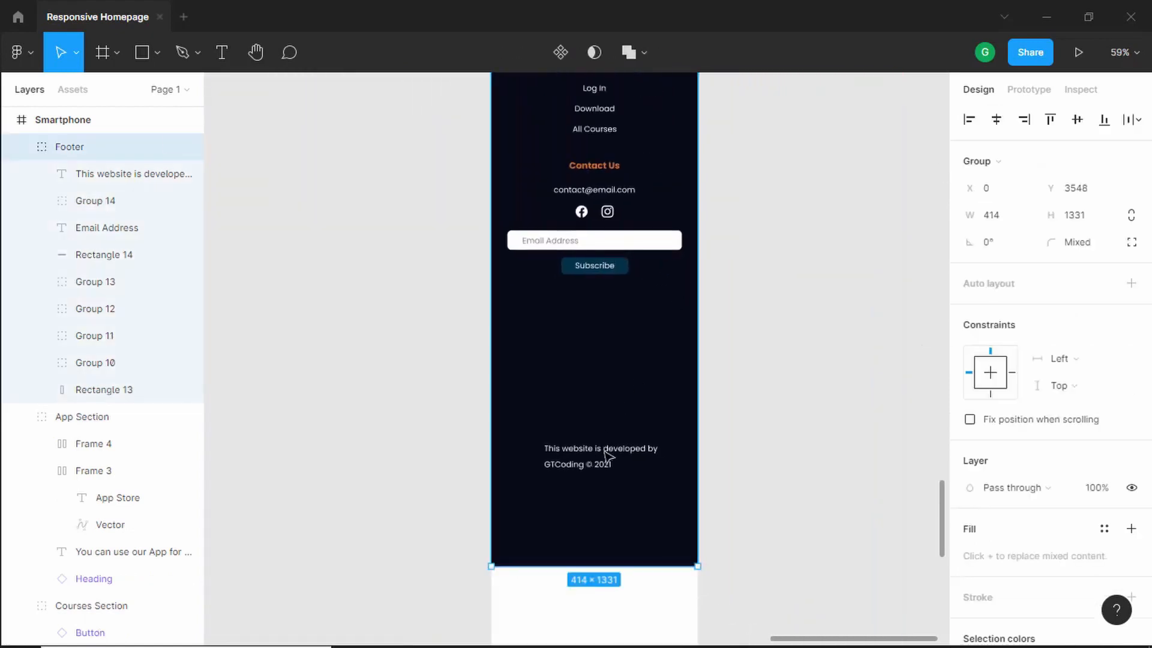
pyautogui.click(603, 456)
pyautogui.moveTo(598, 429); pyautogui.dragTo(592, 326)
pyautogui.scroll(5, 592, 325)
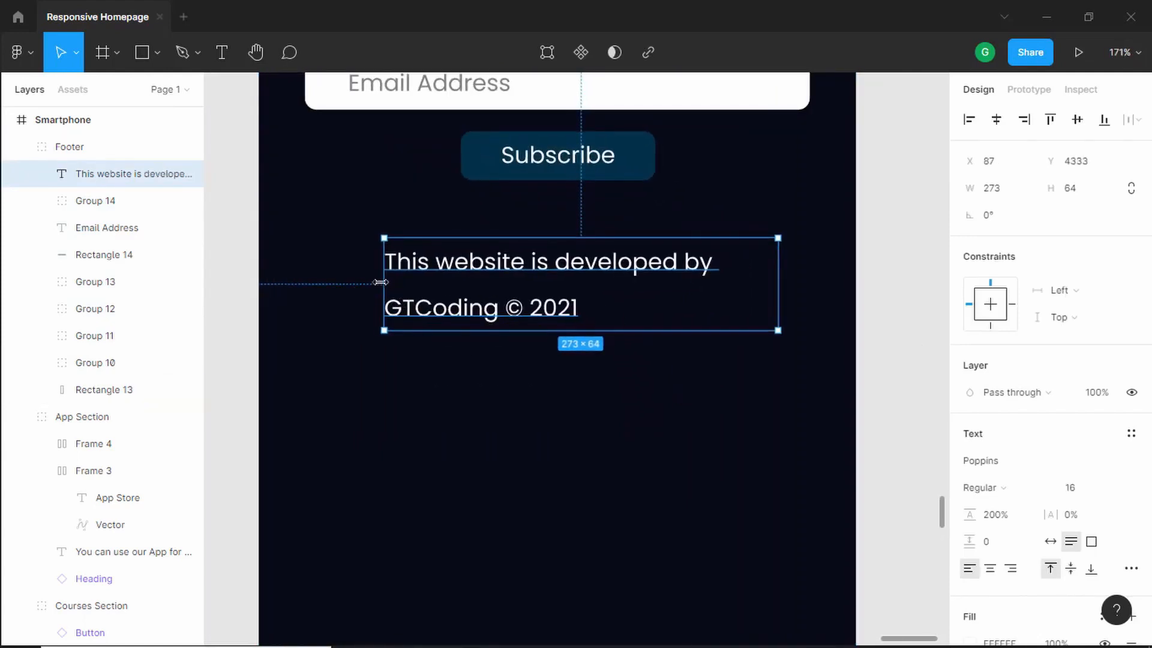
pyautogui.moveTo(384, 283); pyautogui.dragTo(320, 284)
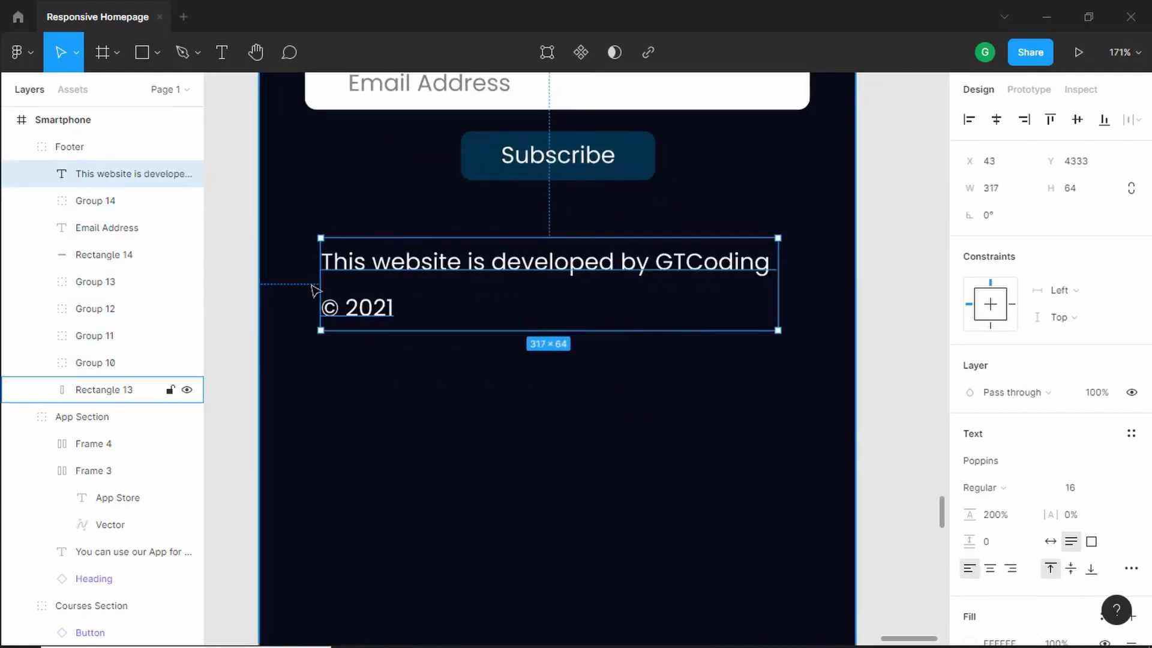
pyautogui.press('alt')
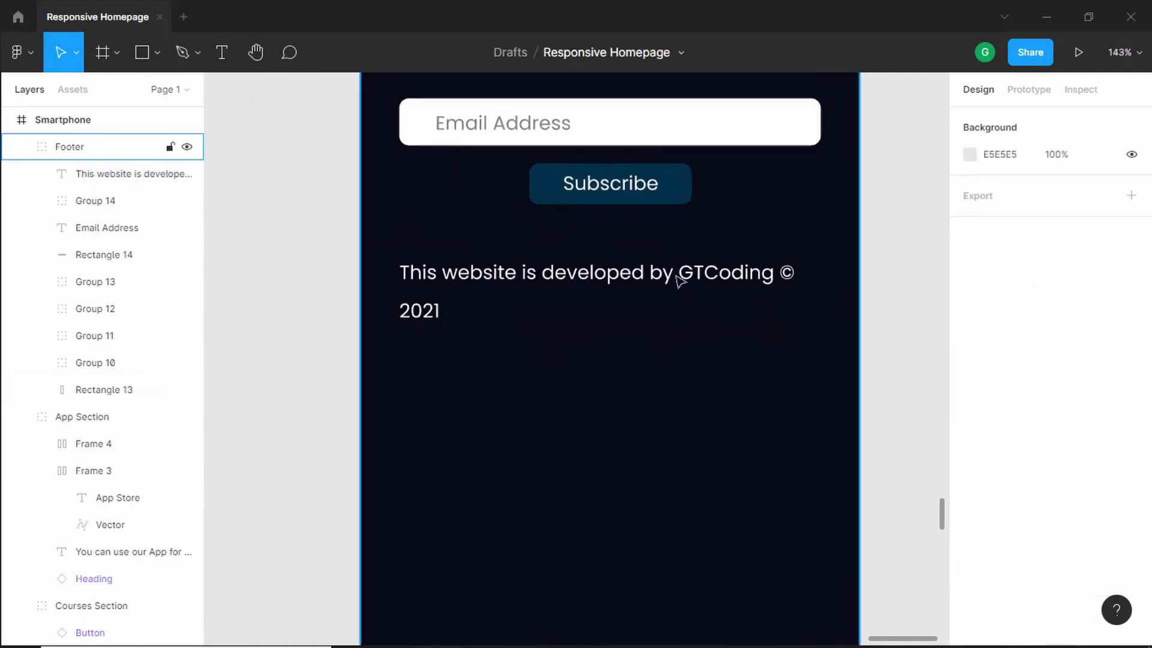
# - Set the copyright text's font size to 14 and center-align it
pyautogui.click(680, 279)
pyautogui.click(680, 278)
pyautogui.click(1087, 496)
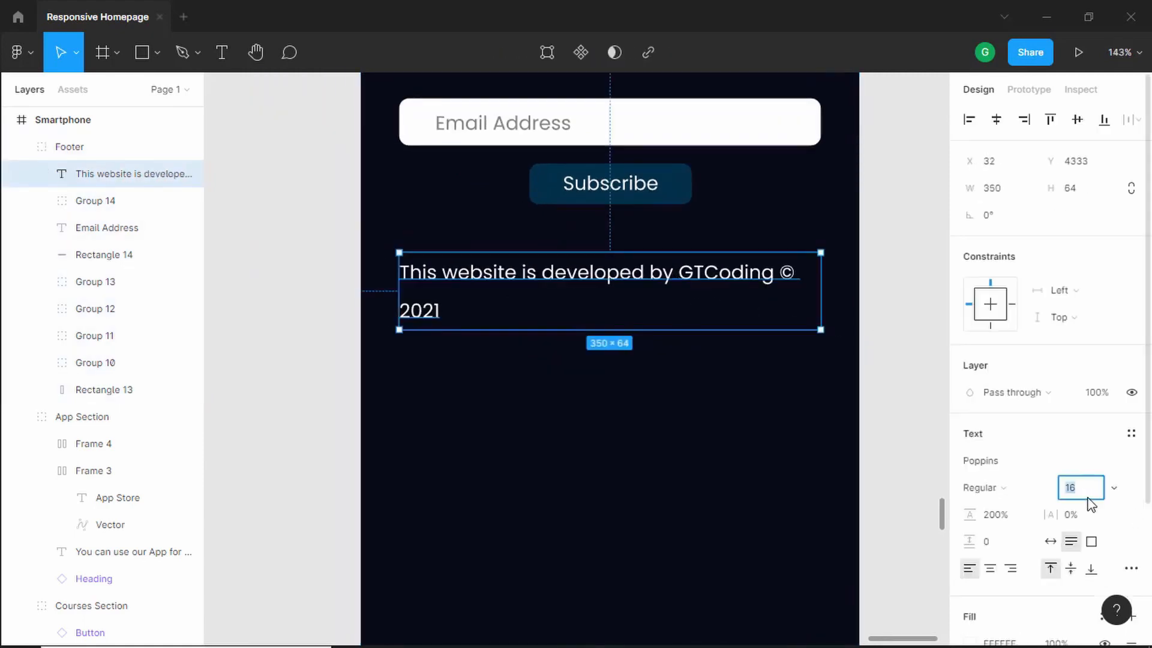
pyautogui.press('Return')
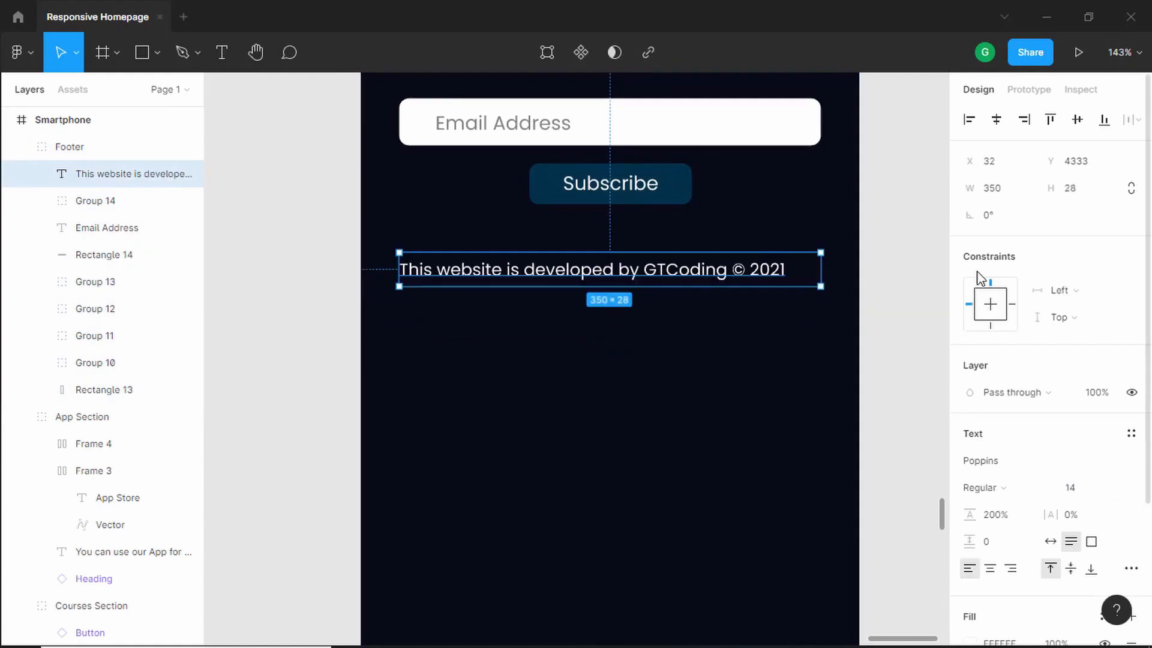
pyautogui.scroll(-3, 1008, 503)
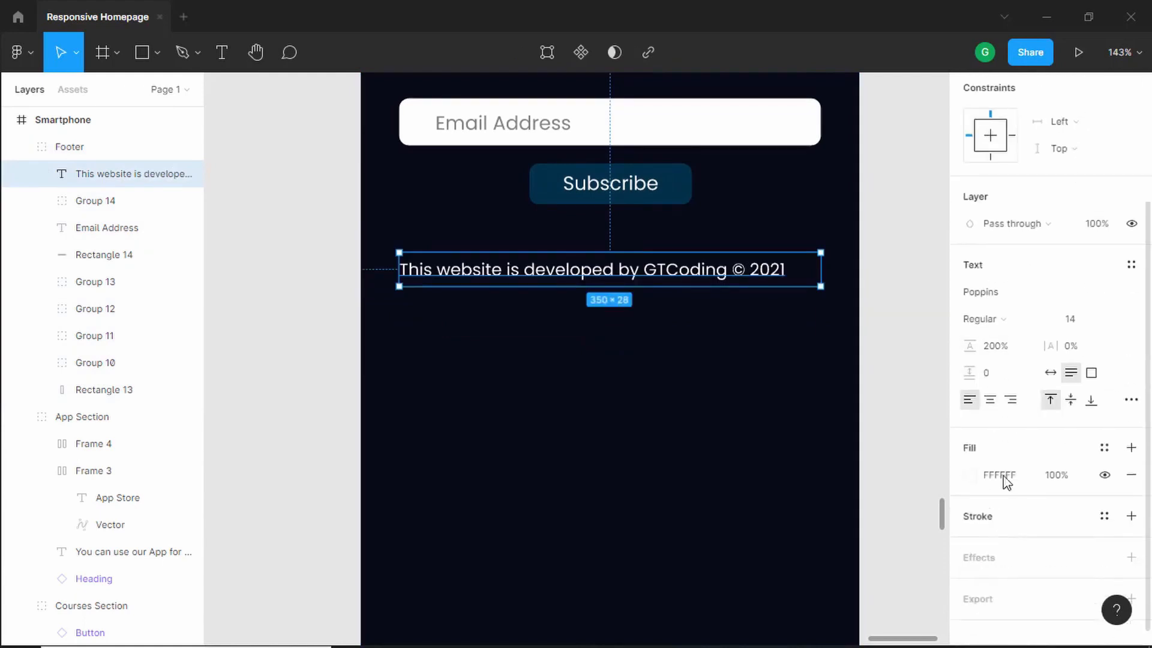
pyautogui.click(990, 405)
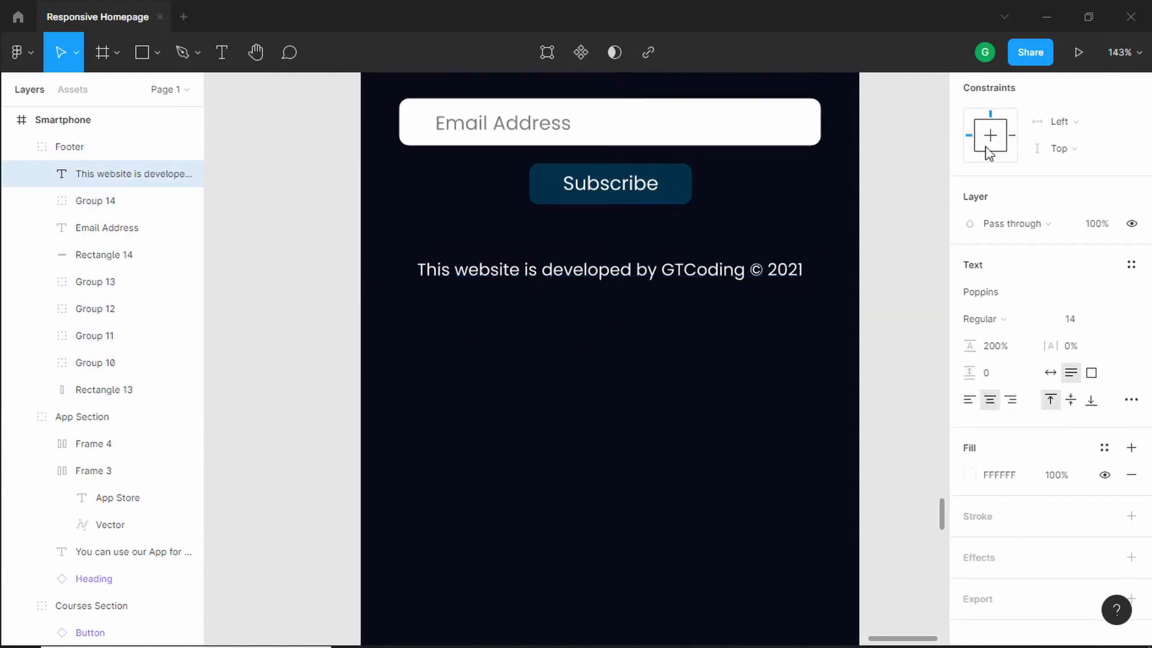
# - Shorten the footer's background rectangle to 883 px tall to close the empty space below the copyright
pyautogui.scroll(3, 887, 411)
pyautogui.click(886, 411)
pyautogui.scroll(-5, 880, 367)
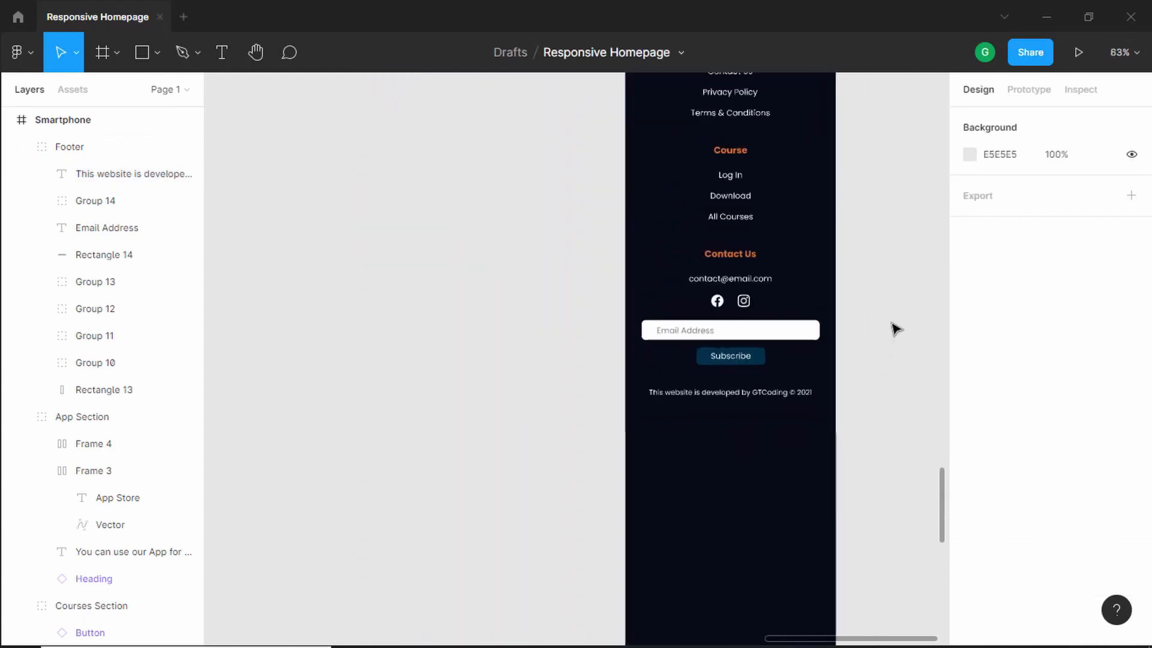
pyautogui.moveTo(865, 254); pyautogui.dragTo(804, 252)
pyautogui.click(697, 483)
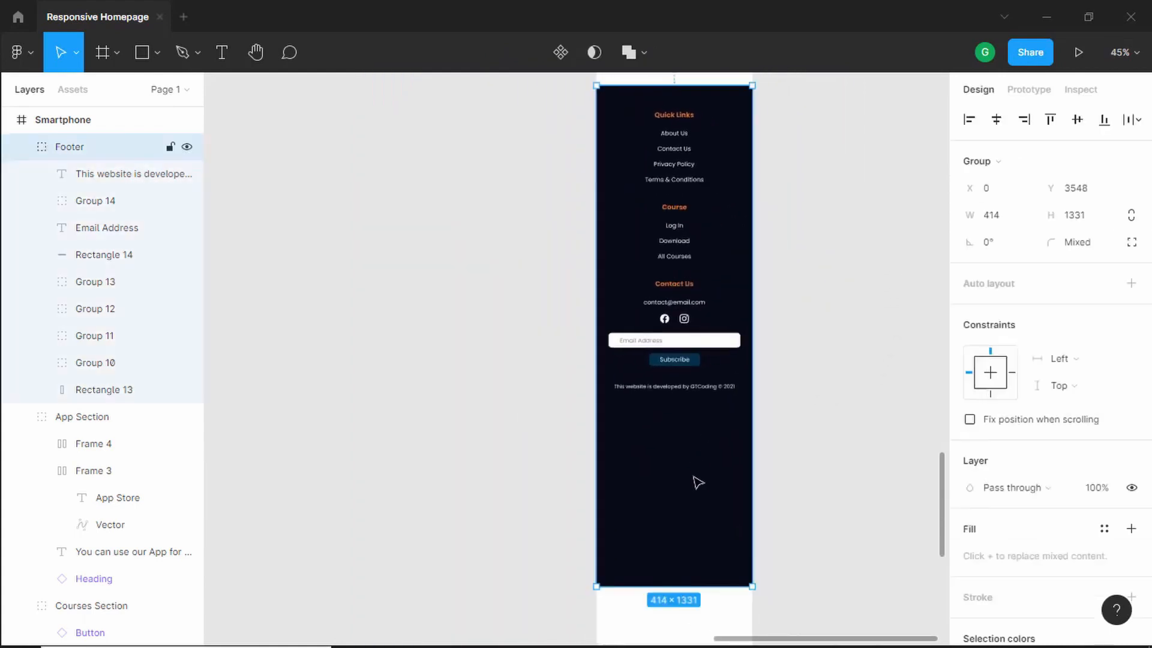
pyautogui.doubleClick(697, 482)
pyautogui.moveTo(665, 586); pyautogui.dragTo(667, 419)
pyautogui.press('alt')
pyautogui.scroll(3, 711, 387)
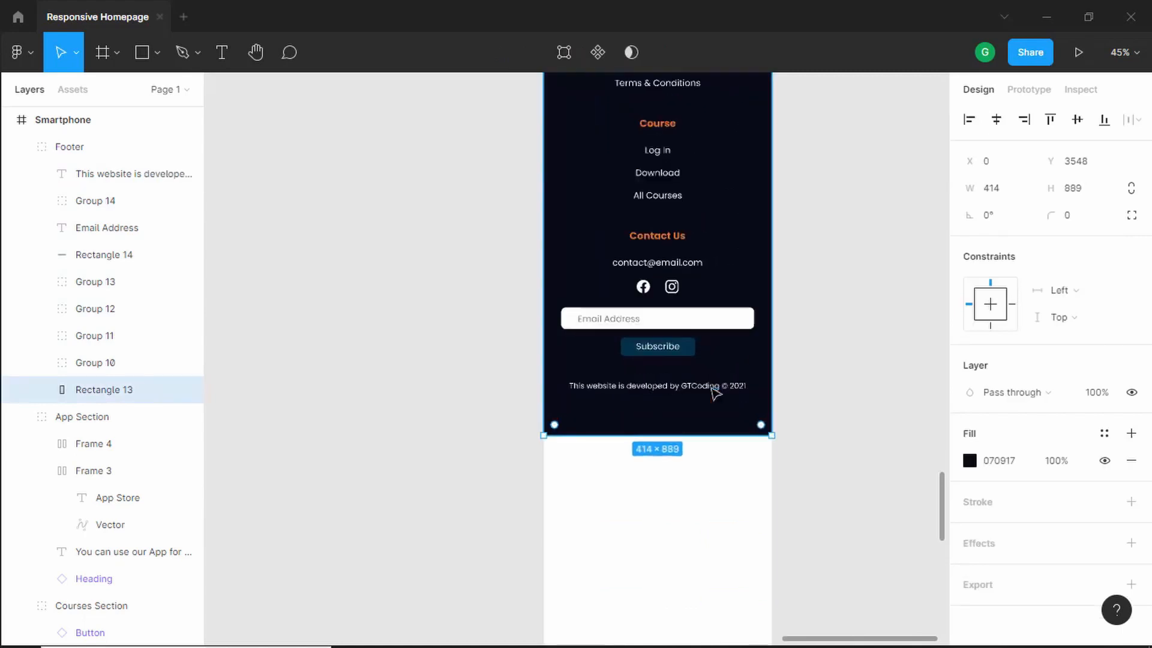
pyautogui.press('alt')
pyautogui.scroll(5, 664, 394)
pyautogui.press('alt')
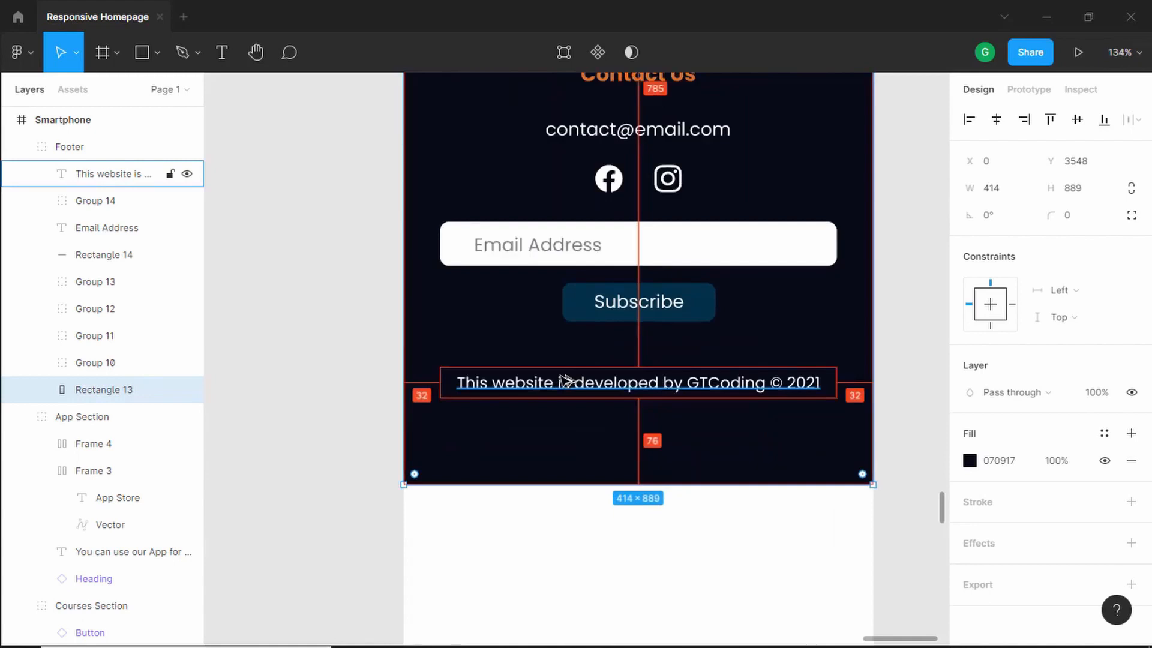
pyautogui.hotkey('ctrl', 'Up')
pyautogui.hotkey('ctrl', 'Up')
pyautogui.hotkey('ctrl', 'Up')
pyautogui.hotkey('ctrl', 'Up')
pyautogui.hotkey('ctrl', 'Up')
pyautogui.hotkey('ctrl', 'Up')
pyautogui.press('alt')
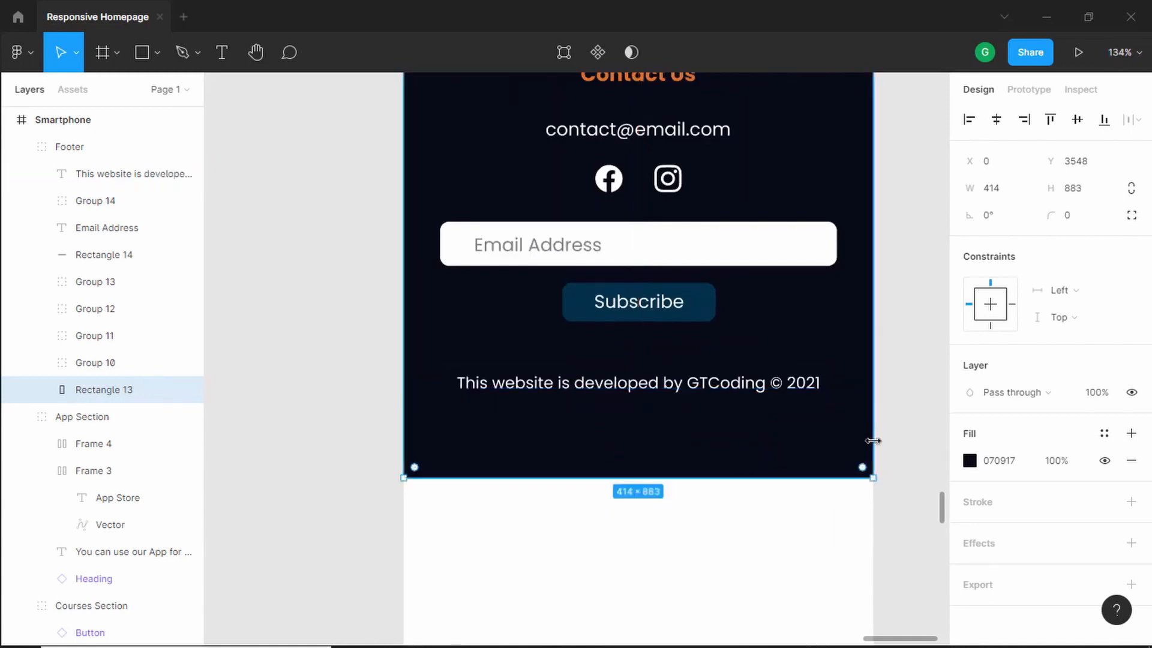
# - Select the whole footer to check its overall size in the smartphone frame
pyautogui.scroll(-10, 873, 441)
pyautogui.click(894, 340)
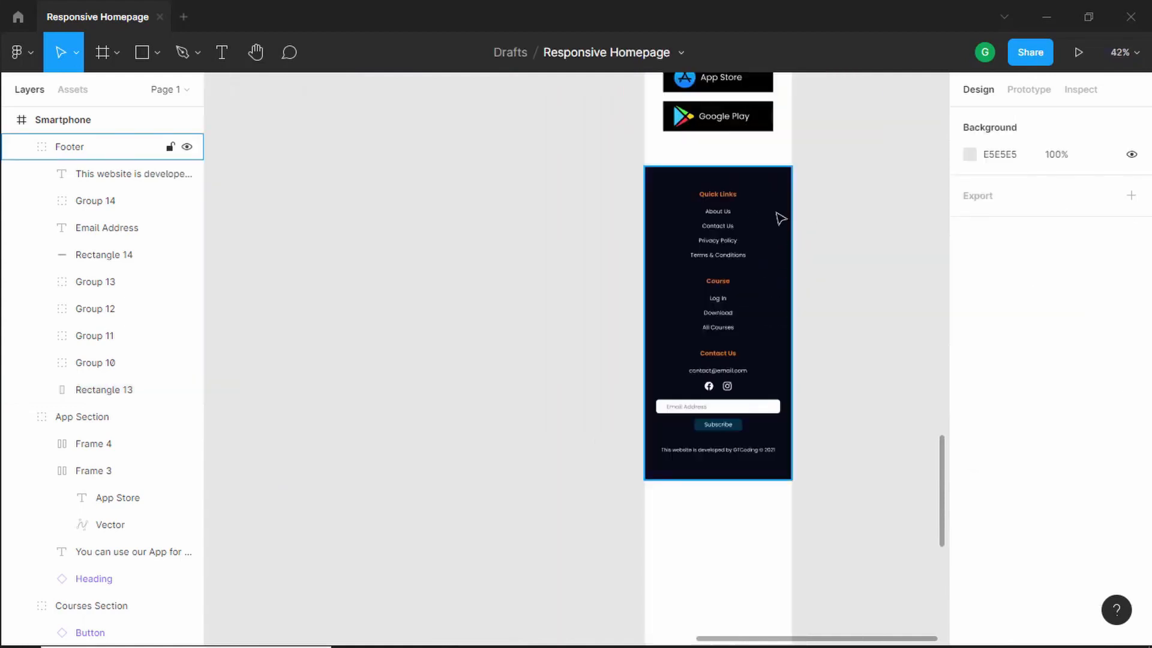
pyautogui.click(780, 218)
pyautogui.press('alt')
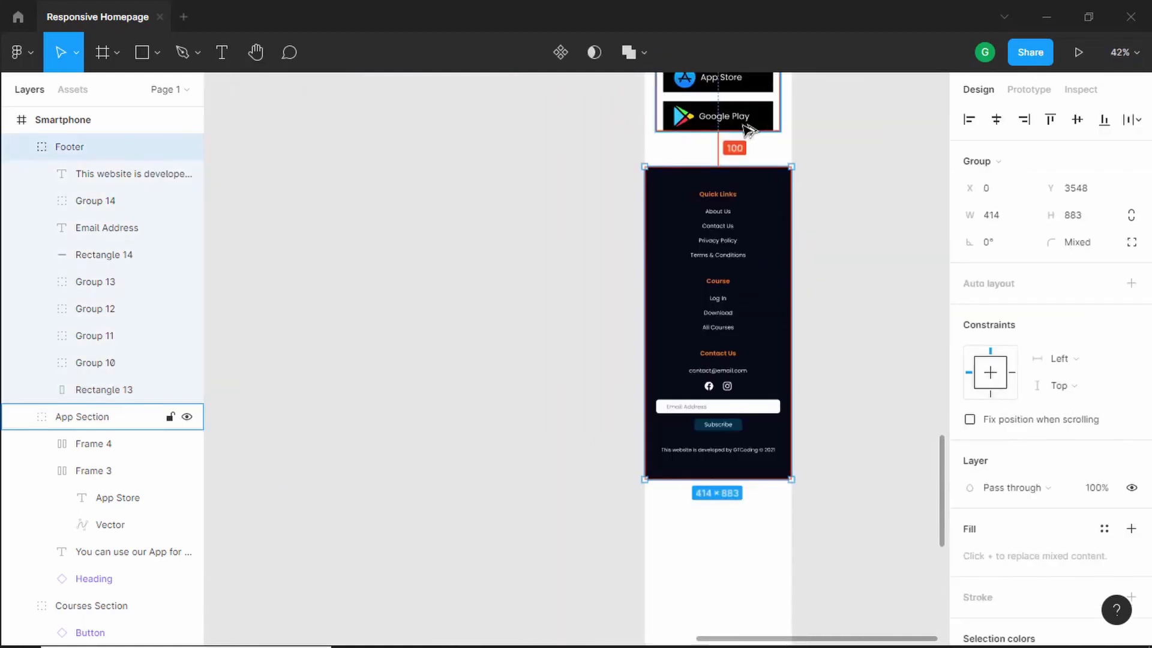
# - Zoom out and review the finished smartphone layout alongside the other frames
pyautogui.click(853, 221)
pyautogui.scroll(1, 837, 292)
pyautogui.scroll(-2, 836, 294)
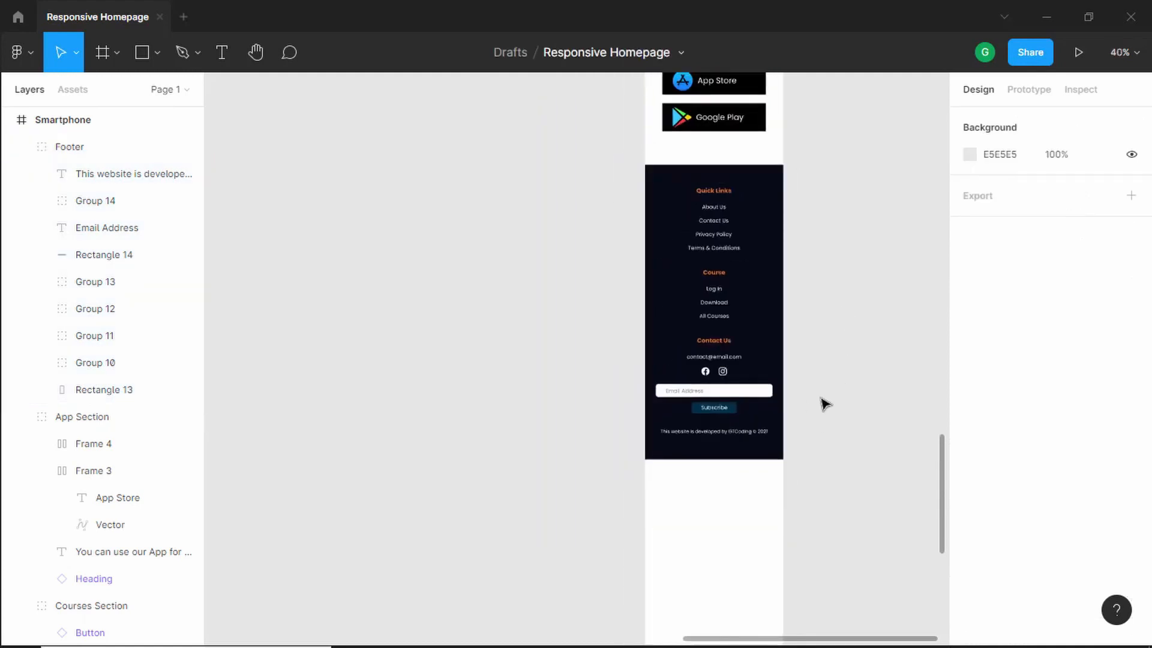
pyautogui.scroll(-3, 857, 328)
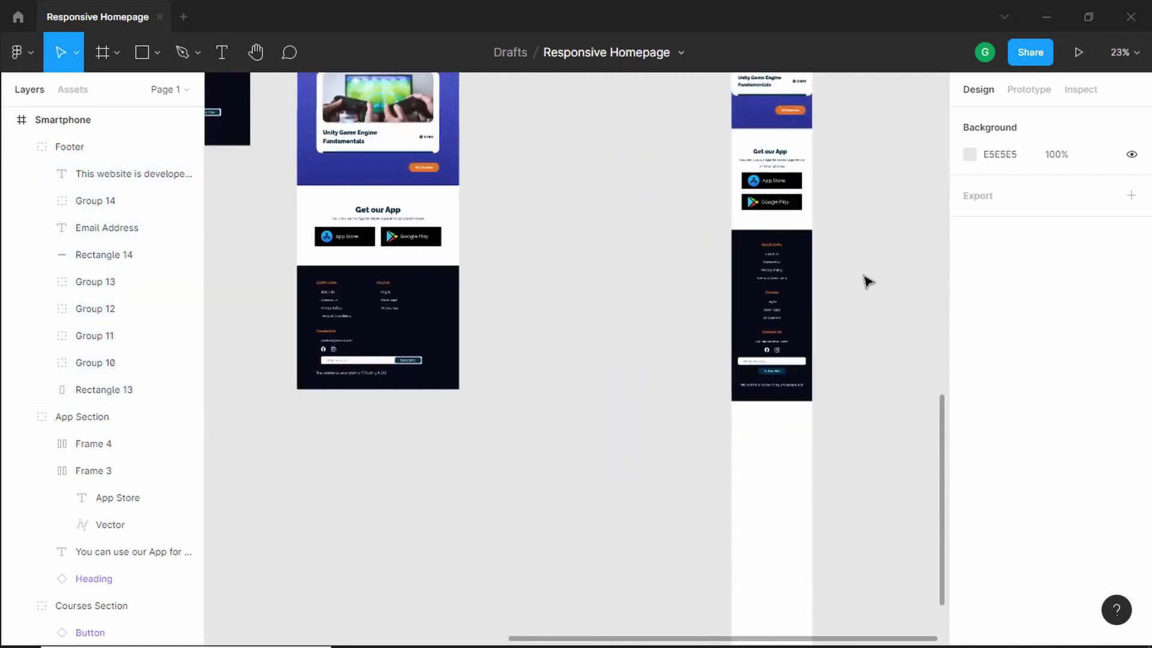
pyautogui.click(773, 463)
pyautogui.moveTo(822, 388); pyautogui.dragTo(778, 318)
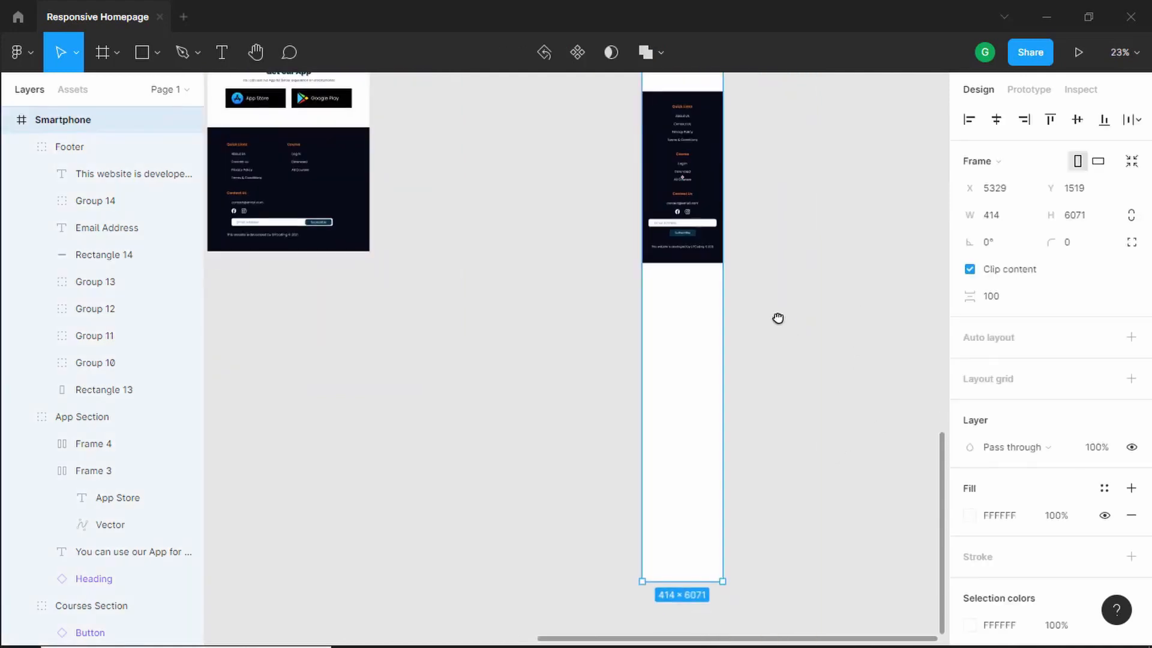
pyautogui.scroll(-5, 812, 389)
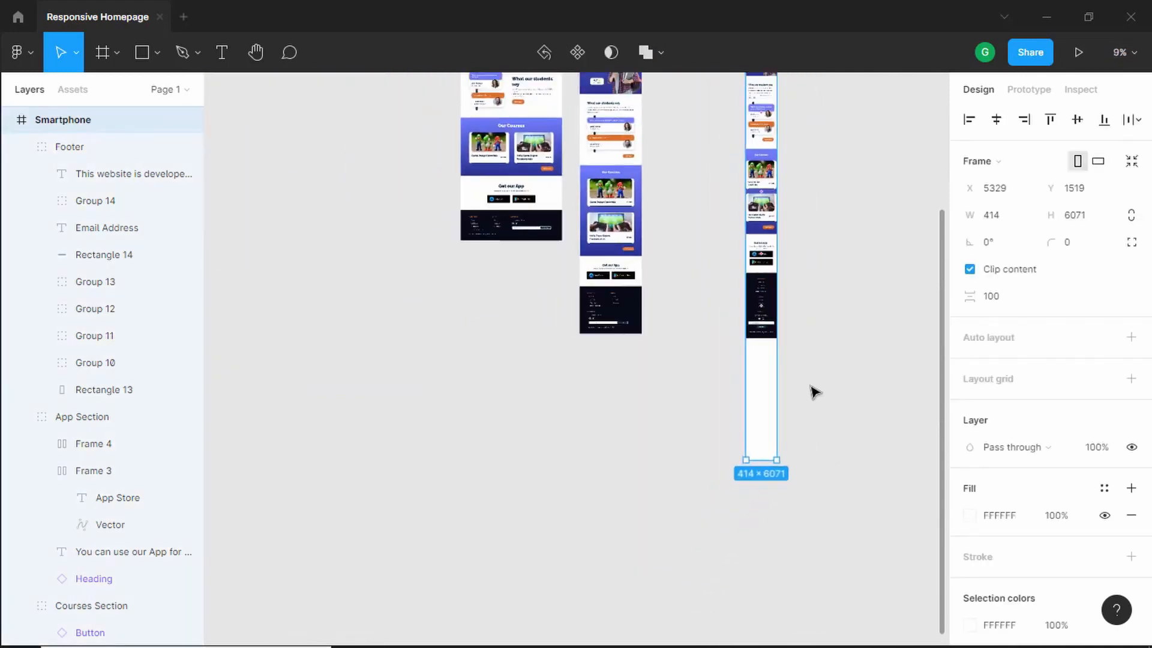
pyautogui.moveTo(762, 445); pyautogui.dragTo(766, 343)
pyautogui.moveTo(712, 236); pyautogui.dragTo(731, 319)
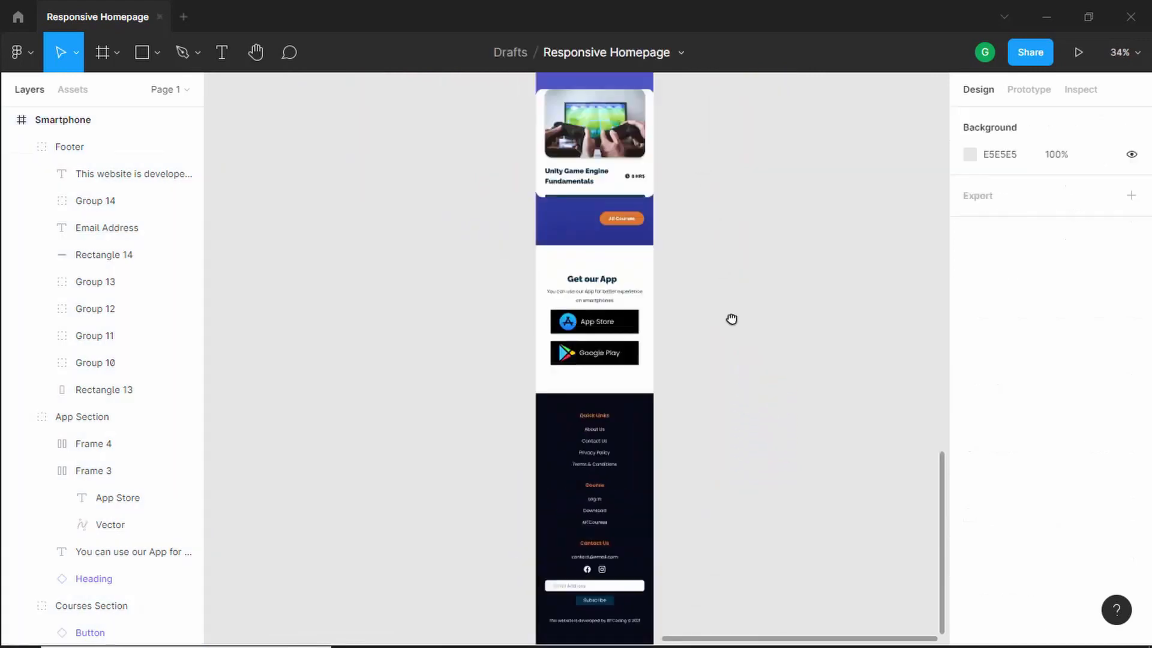
pyautogui.scroll(10, 731, 319)
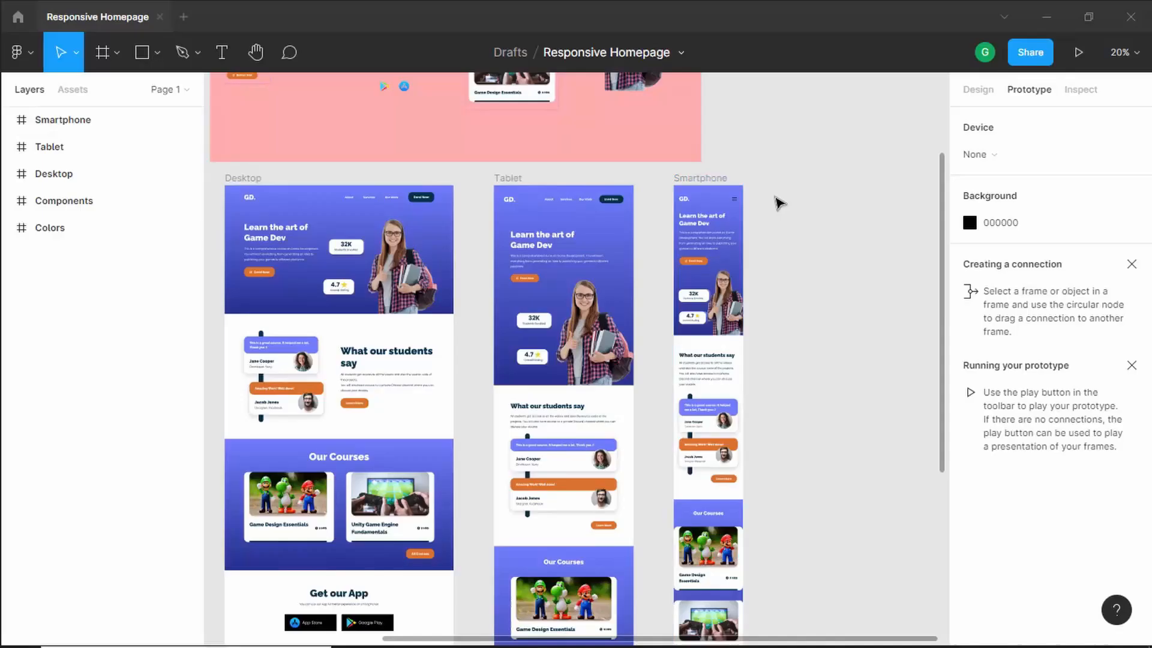
pyautogui.scroll(5, 773, 201)
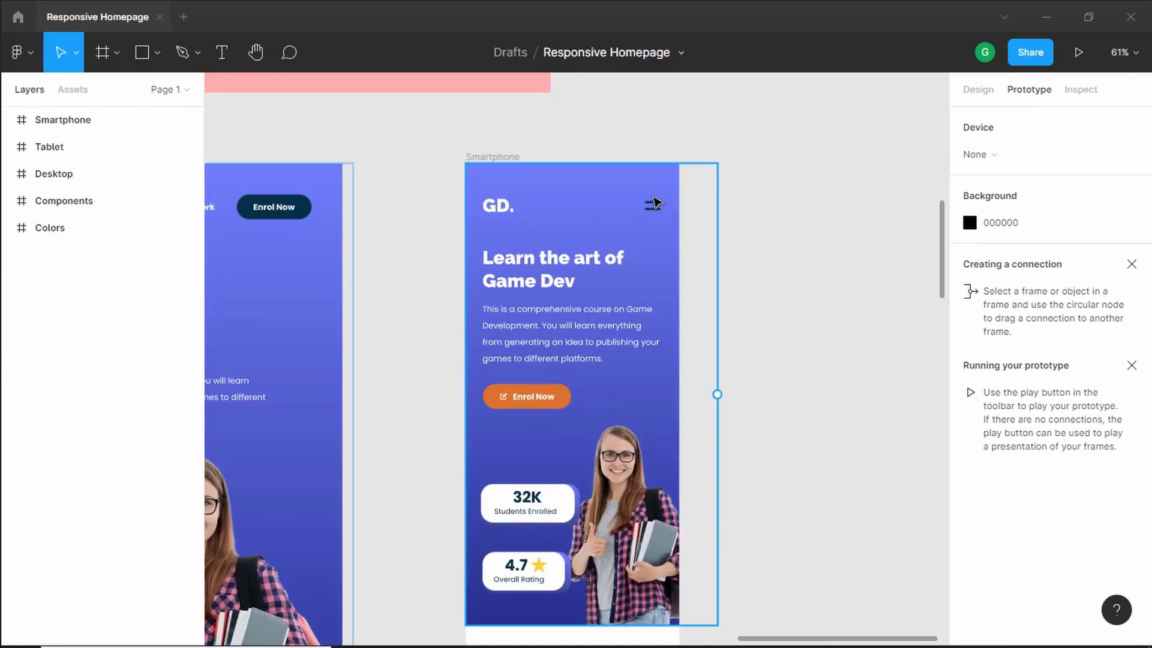
pyautogui.scroll(-2, 656, 203)
pyautogui.scroll(2, 660, 199)
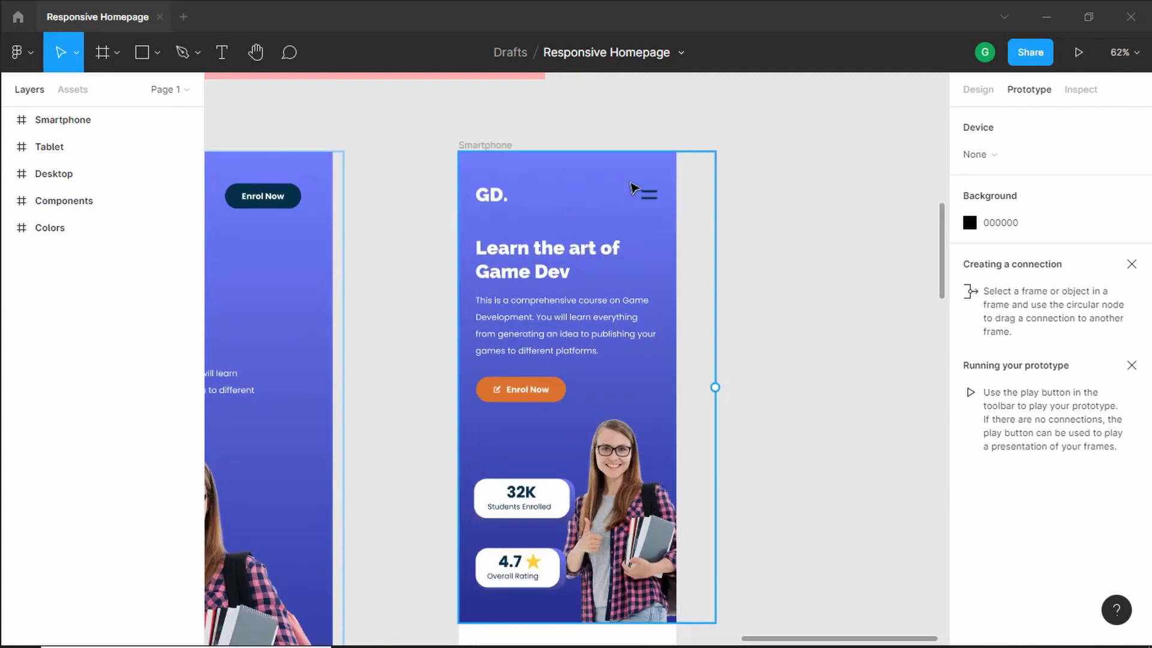
# - Create a new iPhone 11 Pro Max frame, 414 × 896, beside the smartphone frame
pyautogui.click(771, 157)
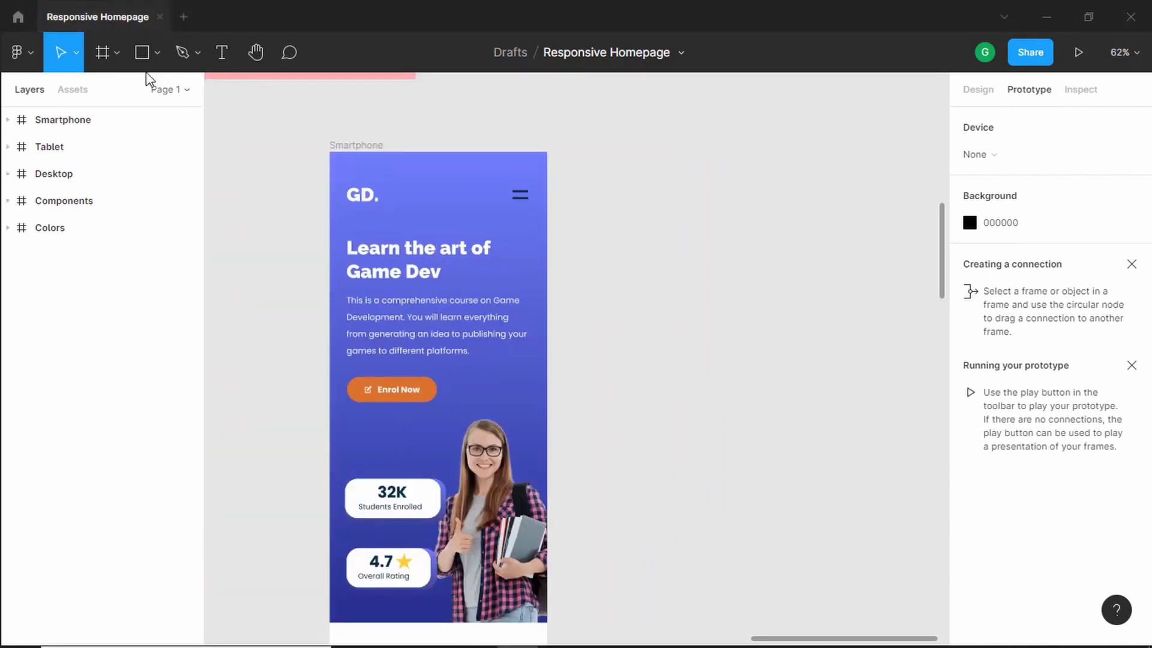
pyautogui.click(104, 54)
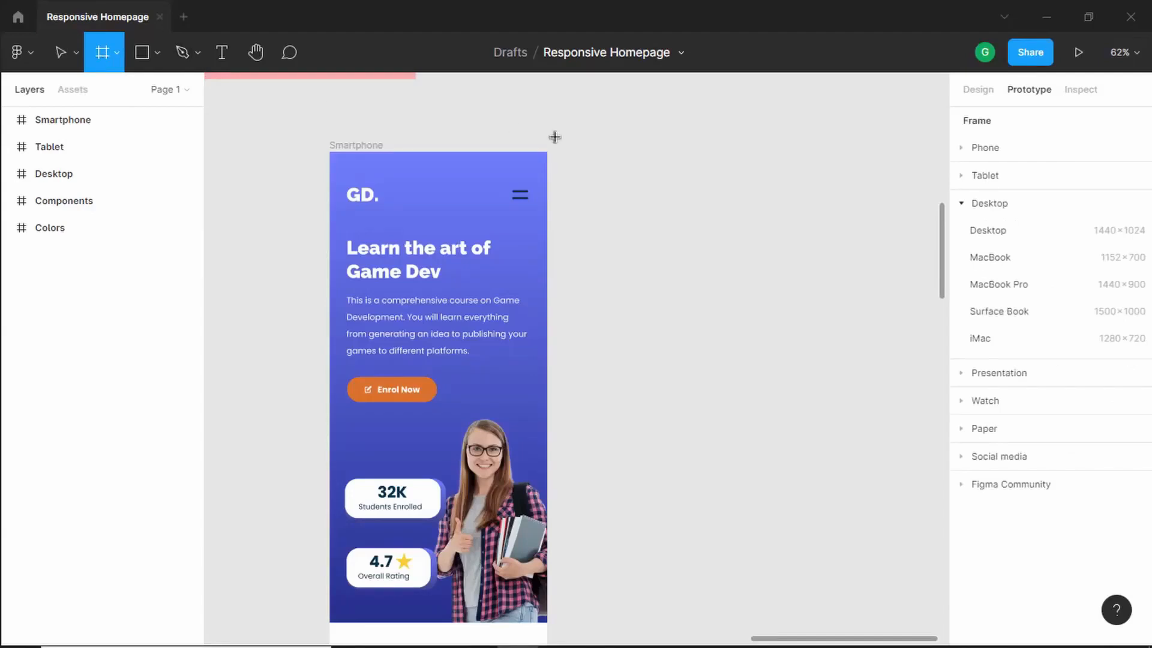
pyautogui.click(622, 153)
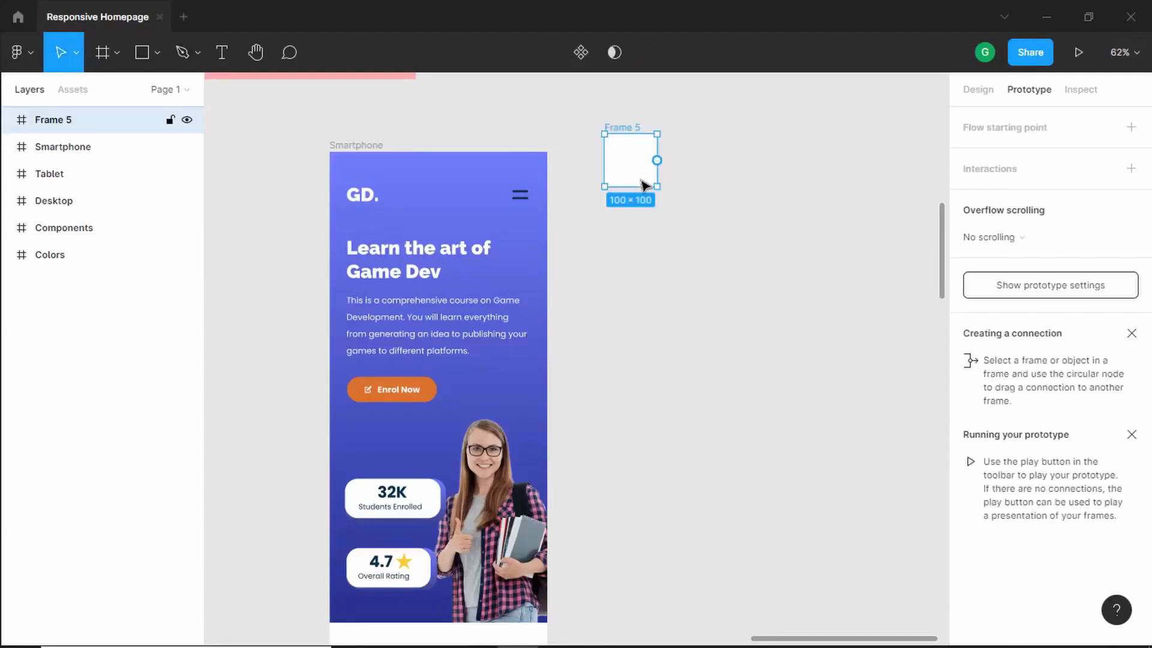
pyautogui.click(1002, 163)
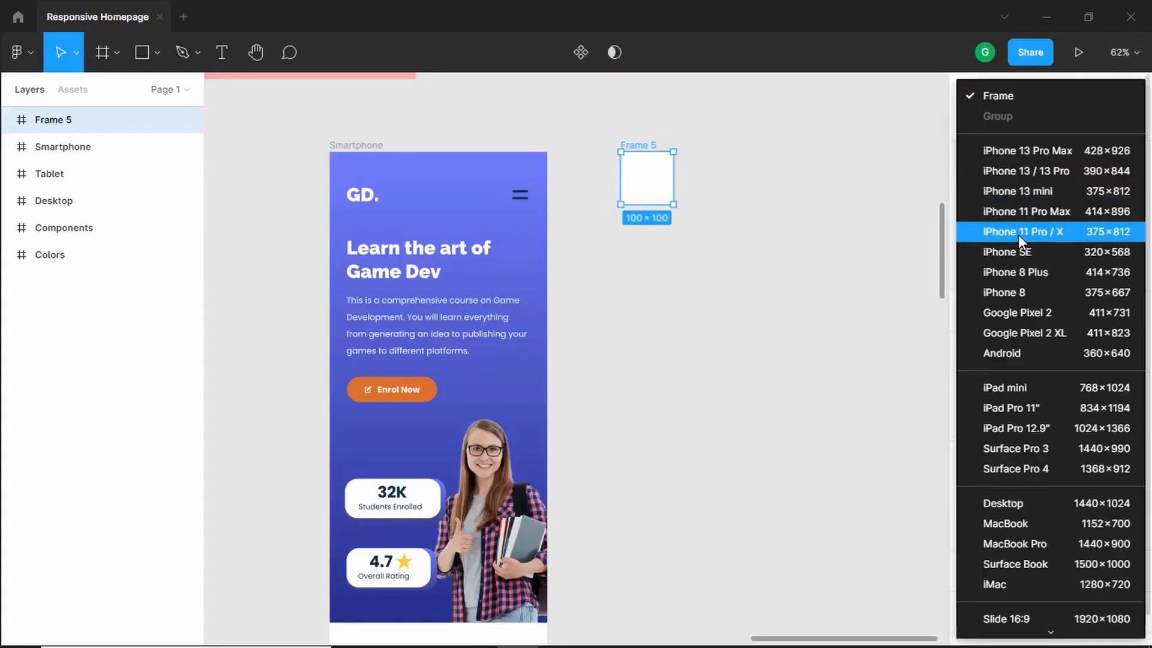
pyautogui.click(1048, 212)
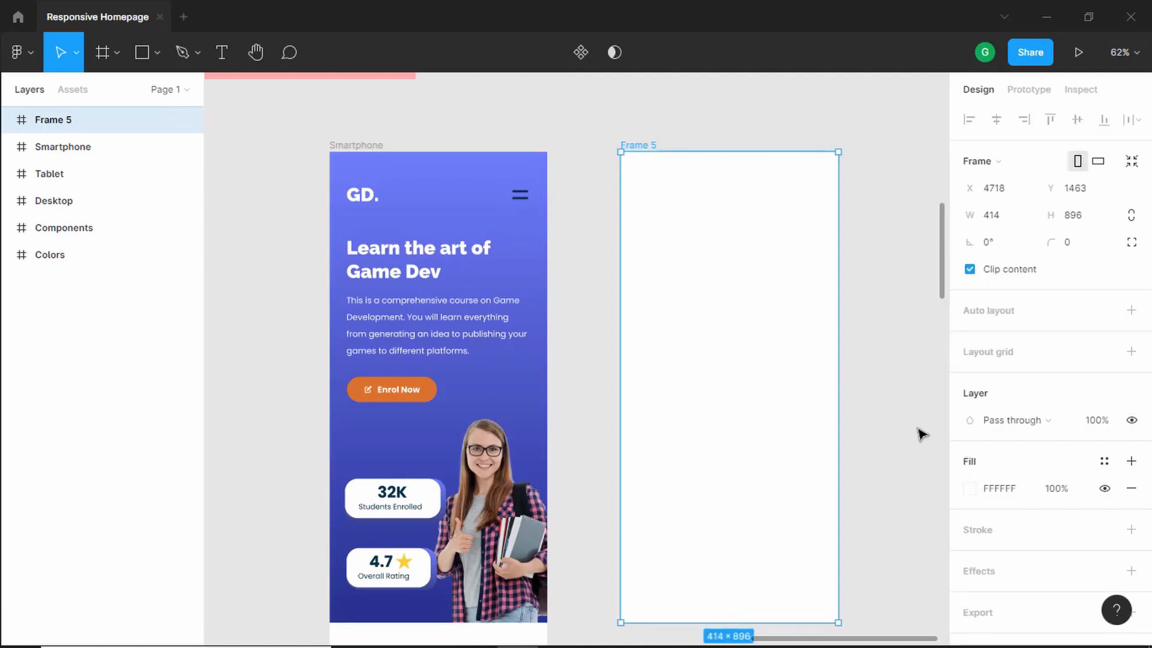
# - Set the new frame's fill to the dark navy 070917 sampled from the colour swatches
pyautogui.click(970, 489)
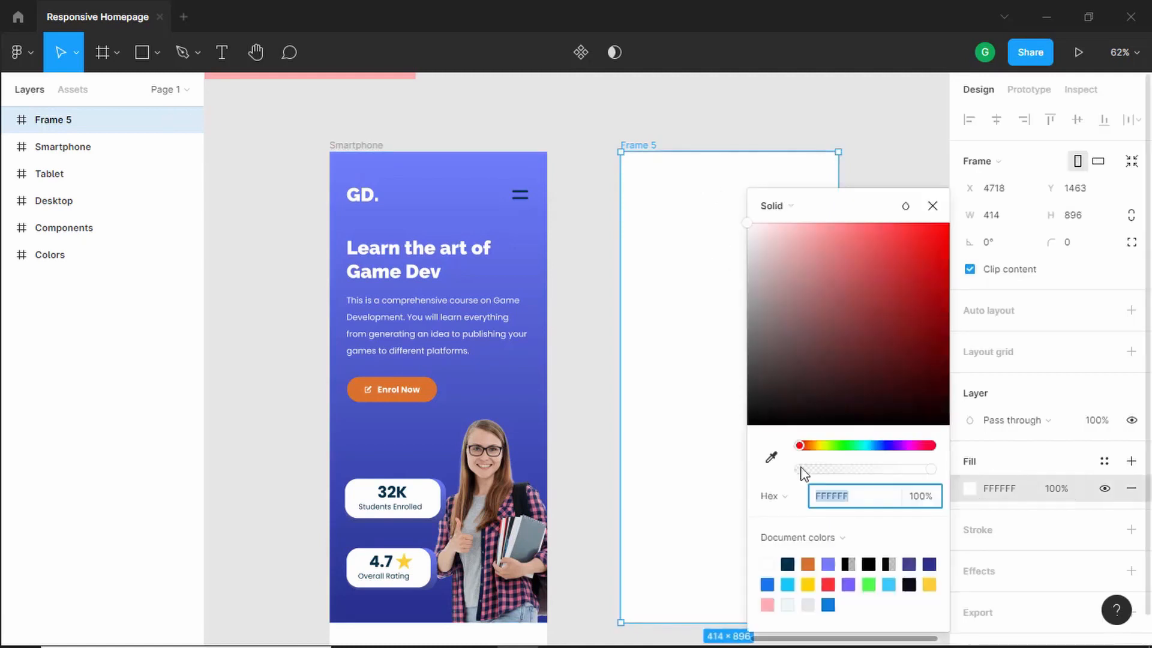
pyautogui.click(789, 564)
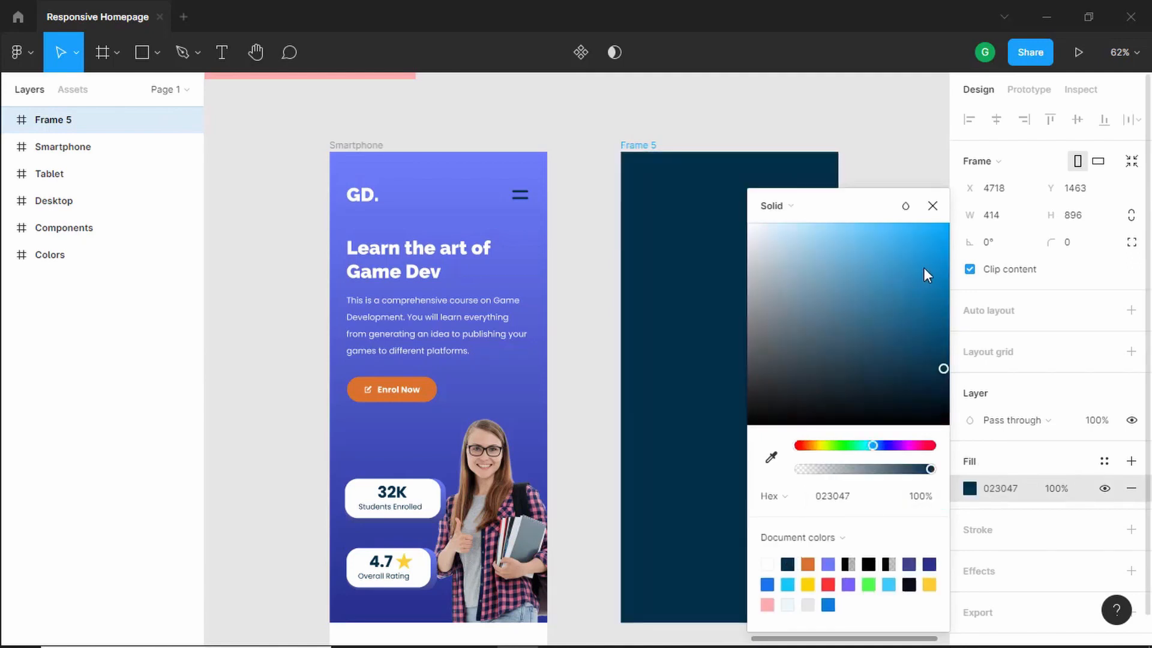
pyautogui.click(770, 457)
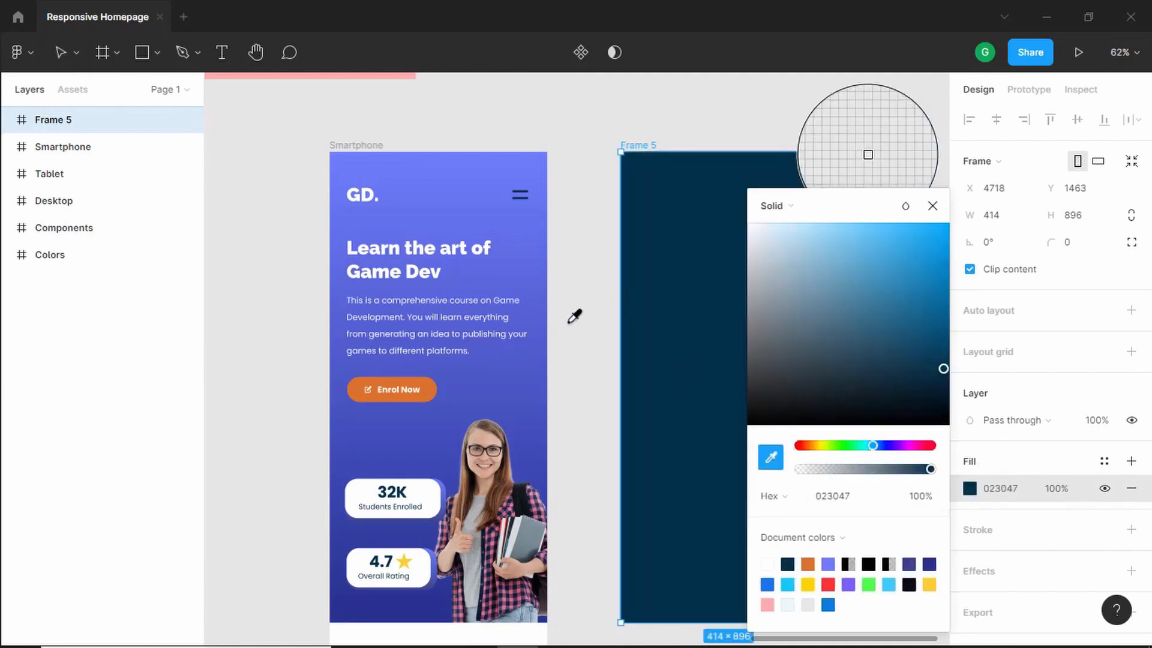
pyautogui.scroll(2, 574, 316)
pyautogui.scroll(5, 574, 317)
pyautogui.hscroll(-17, 574, 316)
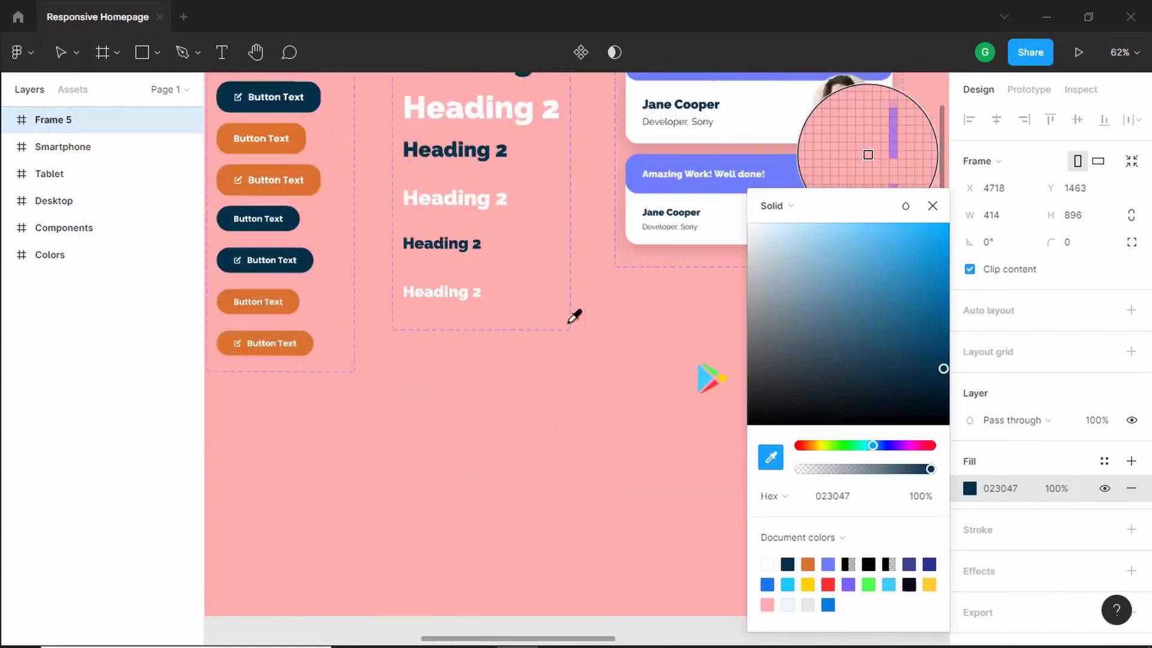
pyautogui.hscroll(-8, 574, 317)
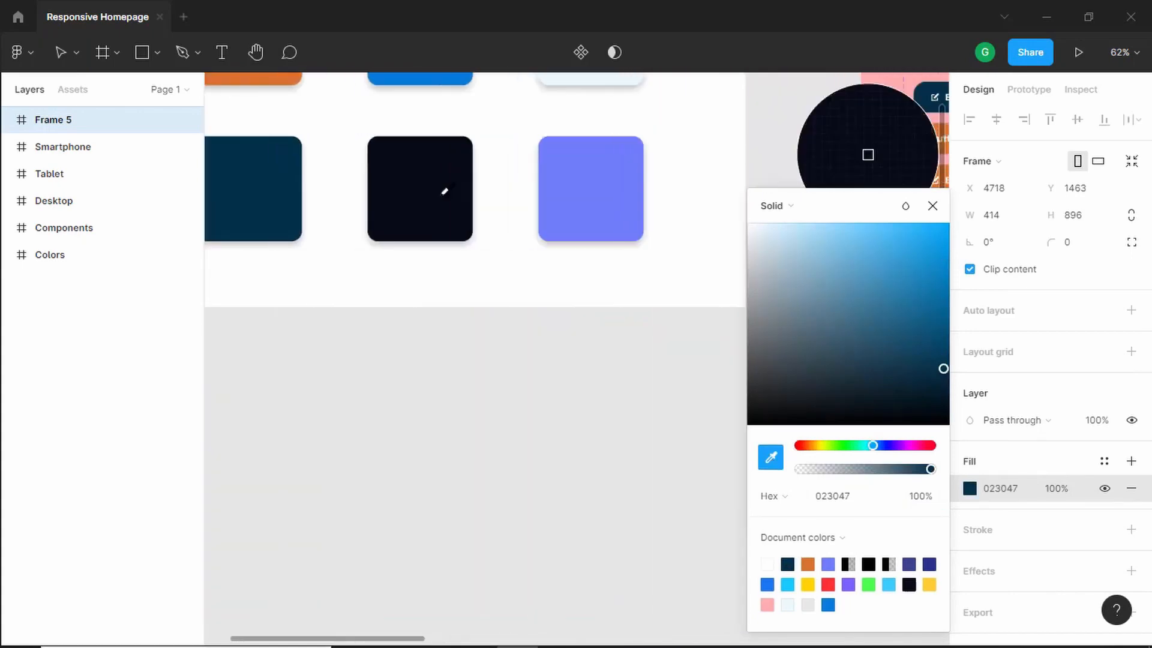
pyautogui.click(444, 191)
pyautogui.hotkey('shift', '2')
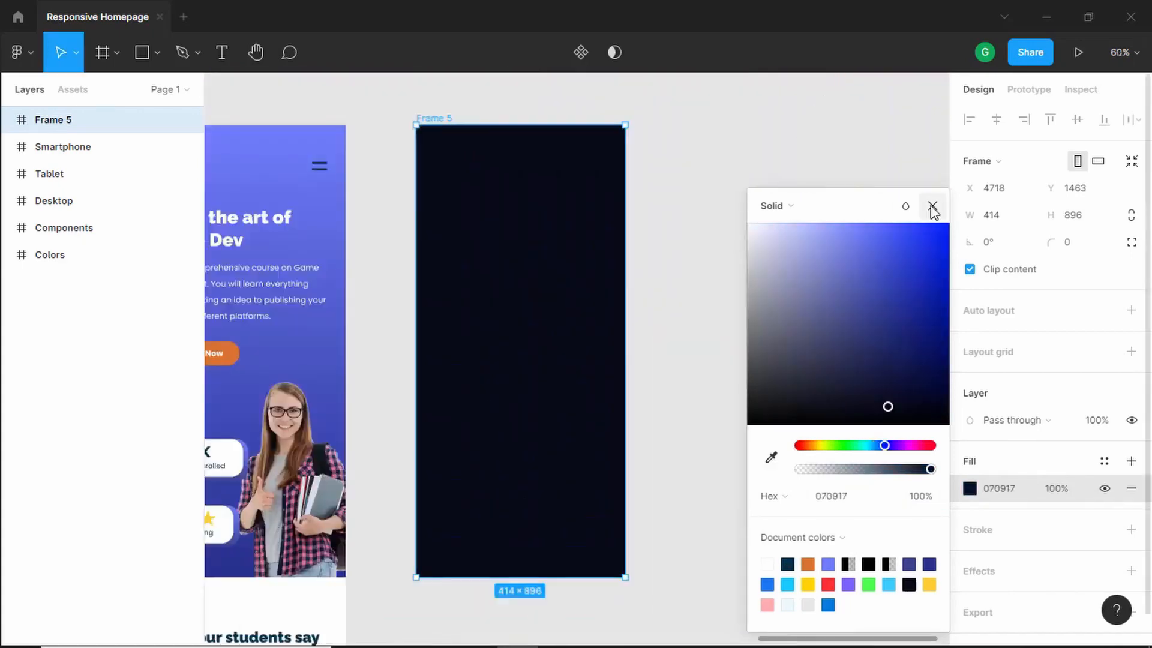
pyautogui.click(932, 206)
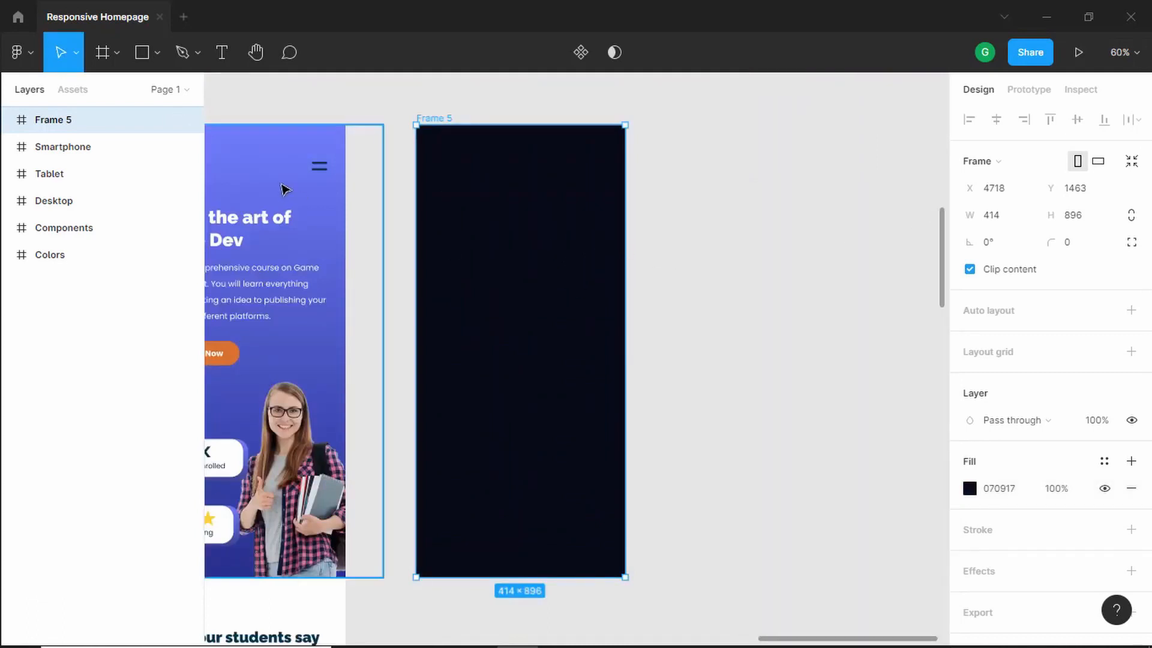
# - Add a text label reading About inside the new frame
pyautogui.click(226, 64)
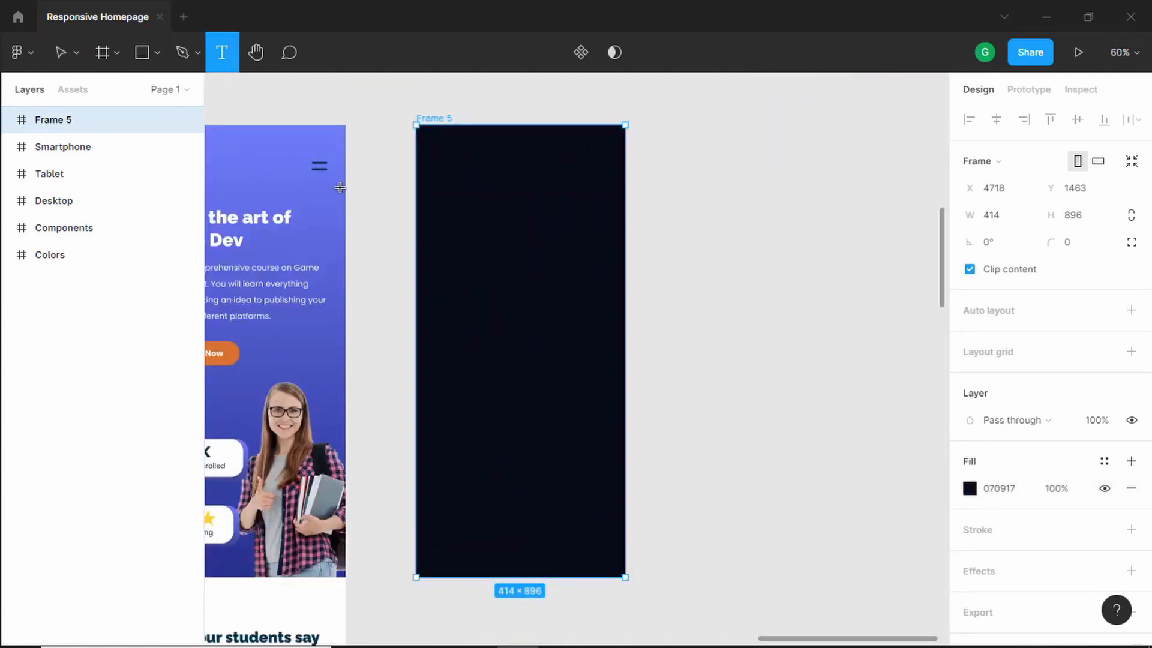
pyautogui.click(492, 269)
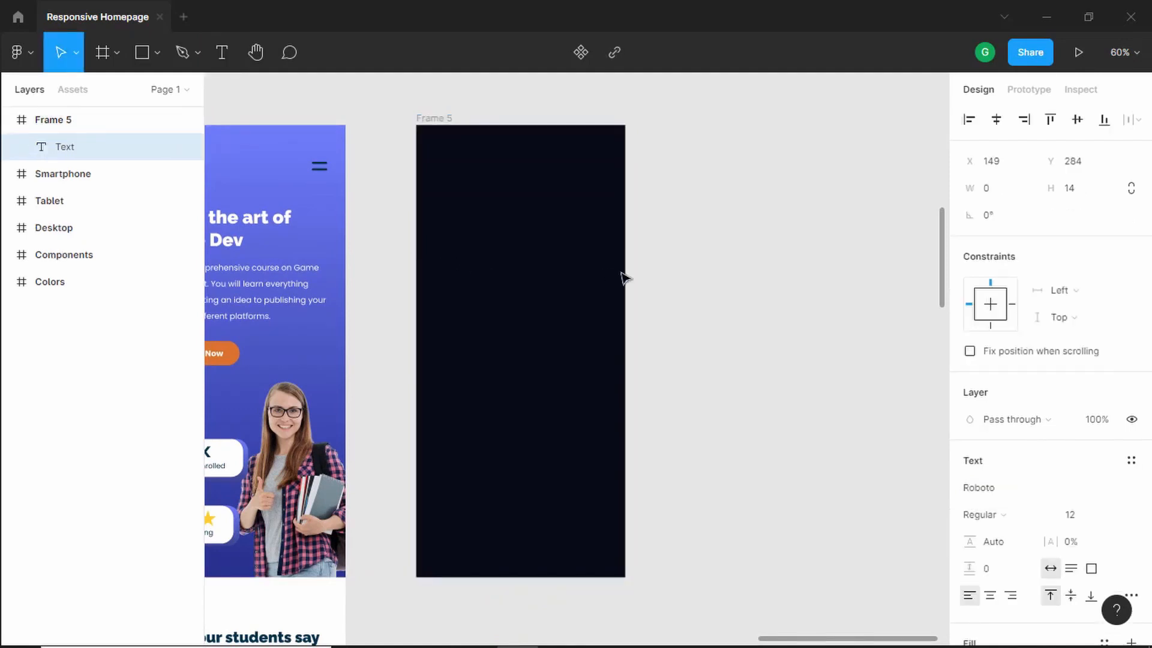
pyautogui.write('About')
pyautogui.hotkey('ctrl', '+')
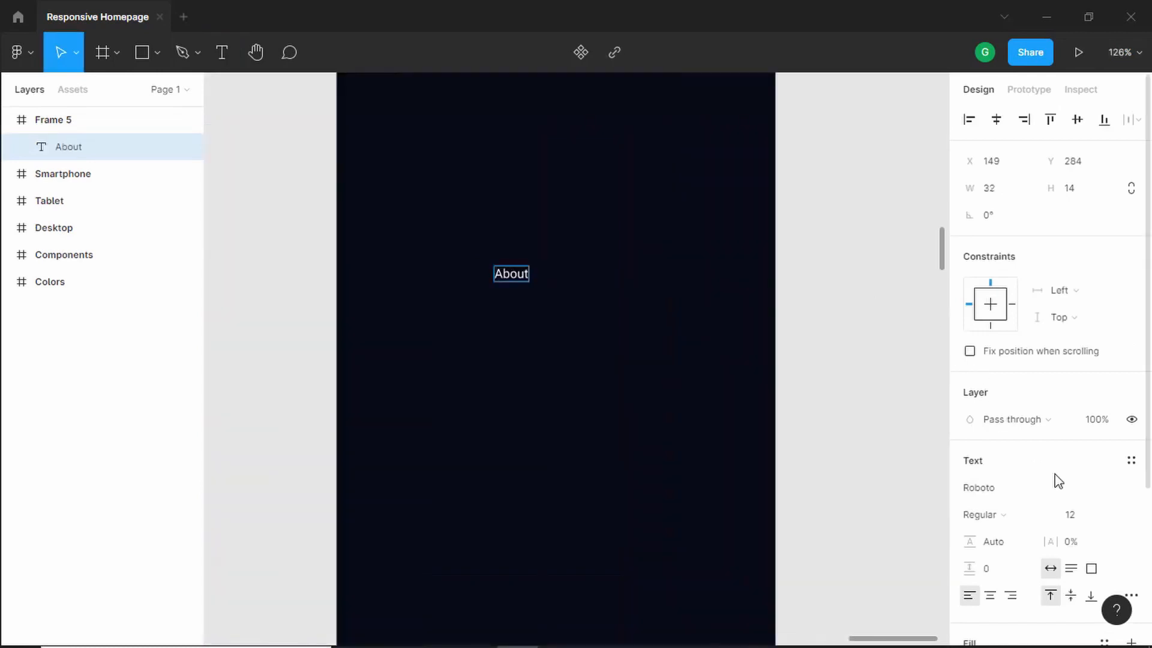
# - Set the About label's font size to 24
pyautogui.click(1087, 518)
pyautogui.click(608, 278)
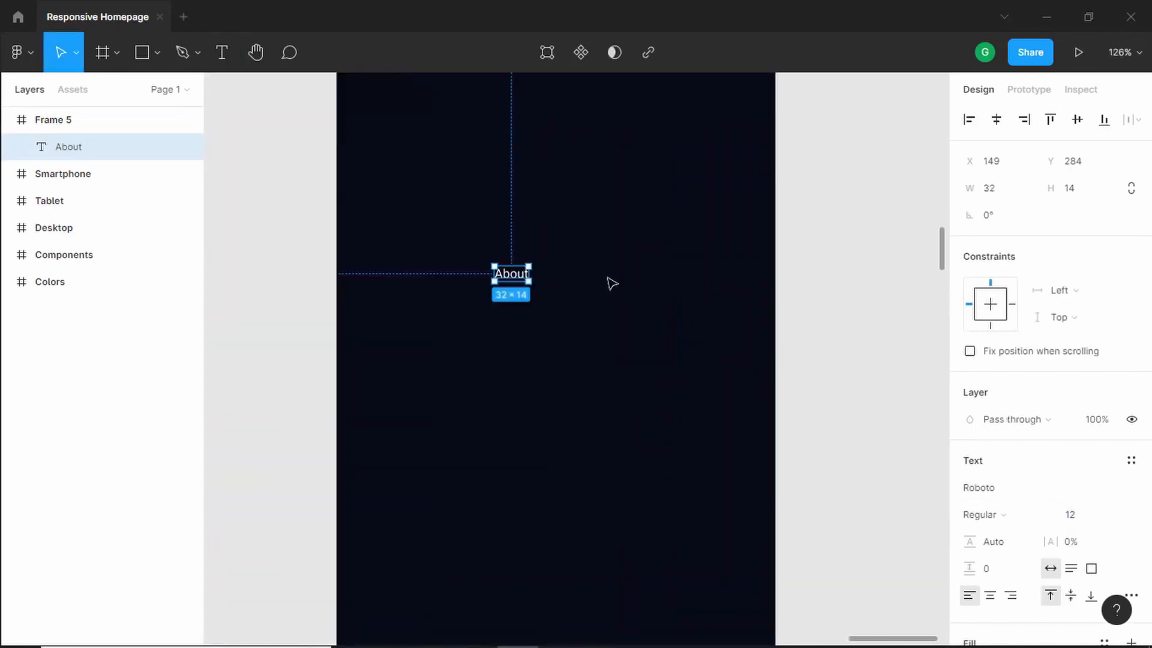
pyautogui.click(1085, 518)
pyautogui.write('16')
pyautogui.press('Return')
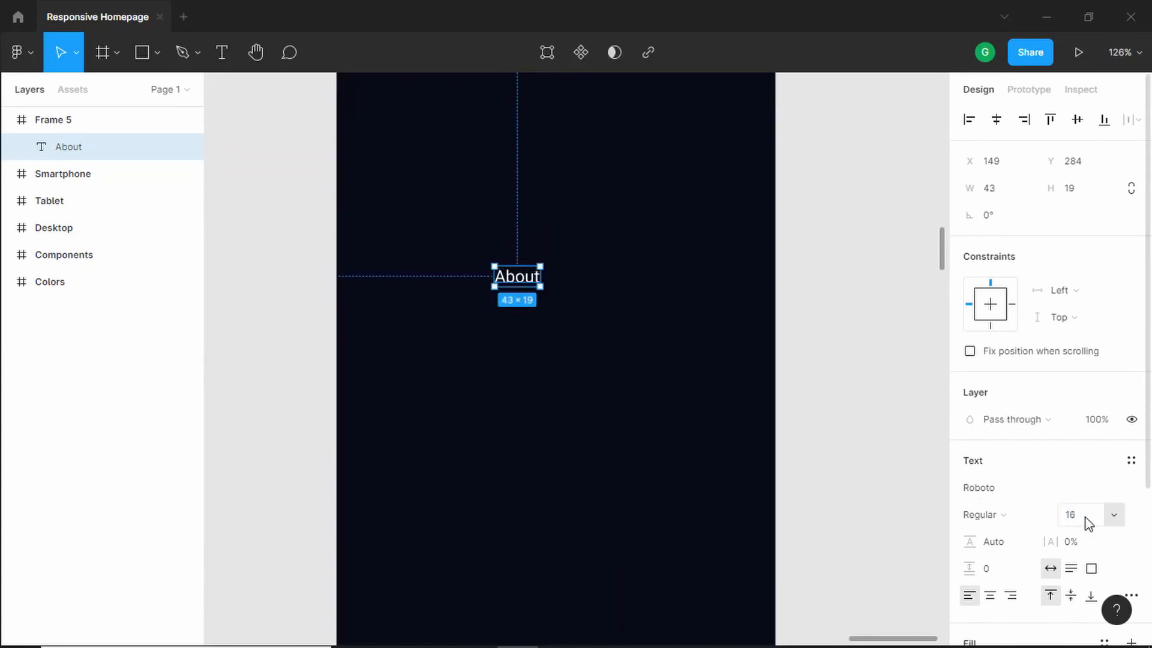
pyautogui.click(1087, 519)
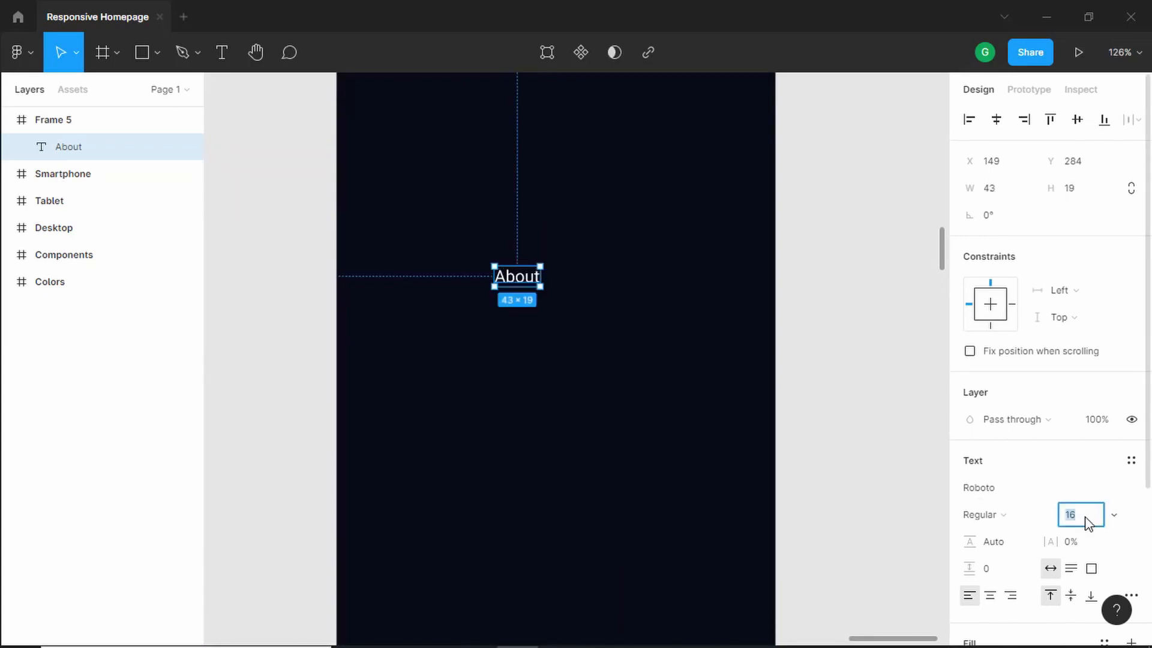
pyautogui.press('Return')
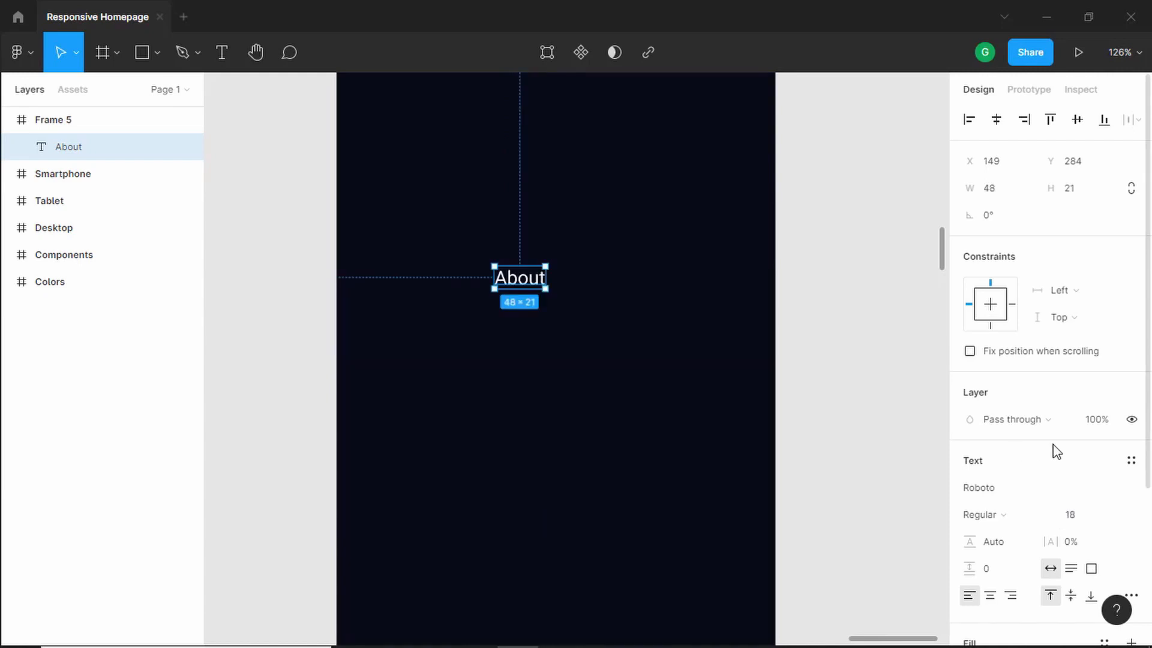
pyautogui.click(1086, 520)
pyautogui.write('24')
pyautogui.press('Return')
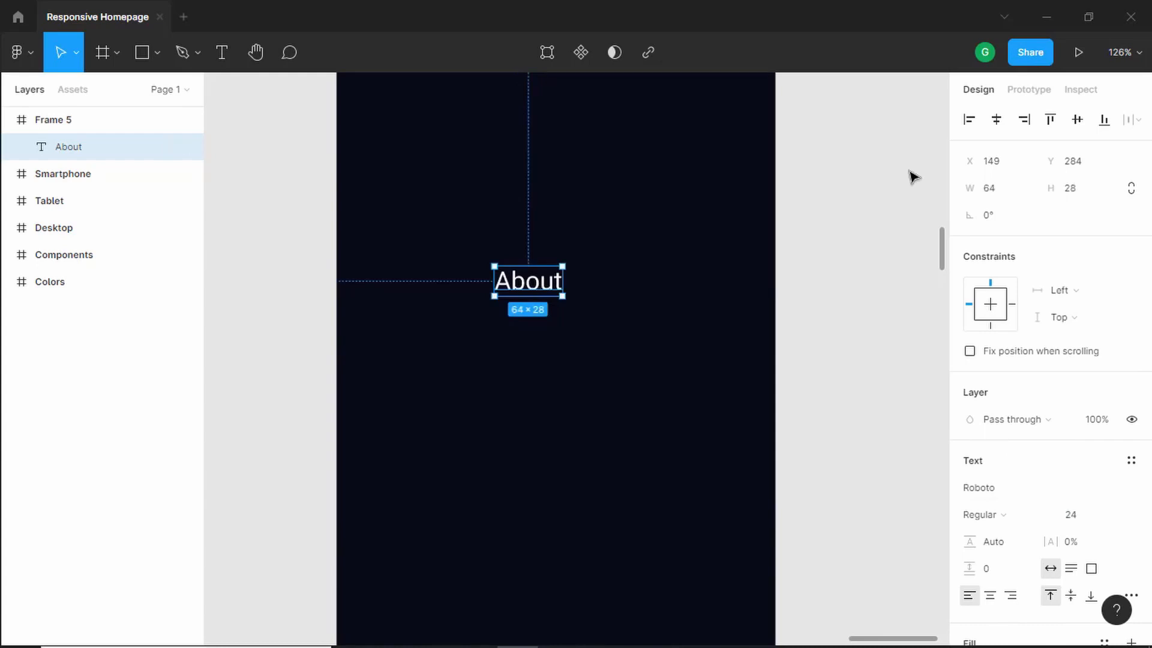
# - Center the About label horizontally in the frame and duplicate it below
pyautogui.click(996, 119)
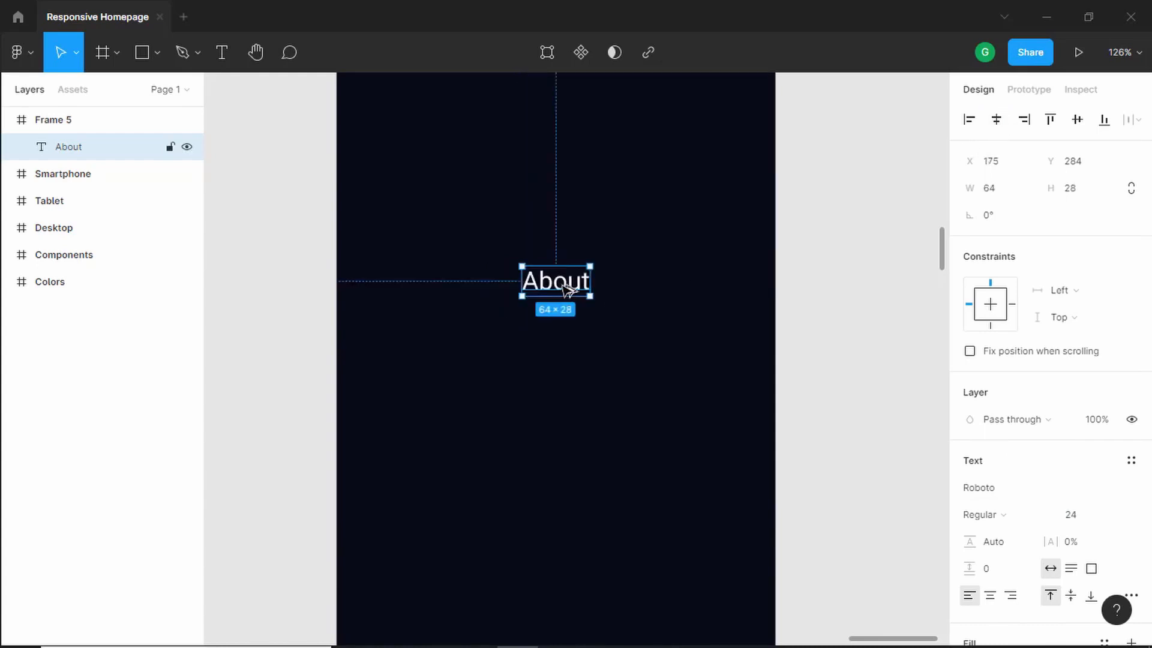
pyautogui.moveTo(562, 289); pyautogui.dragTo(566, 362)
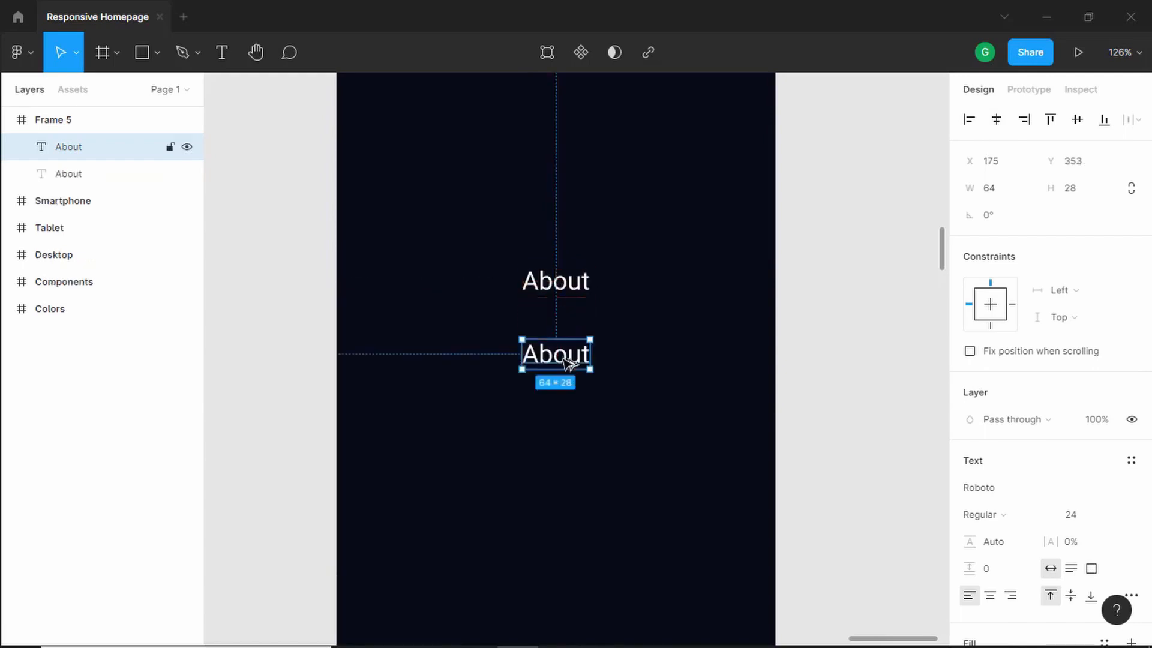
# - Change the duplicate's text to Services and center it horizontally in the frame
pyautogui.doubleClick(565, 362)
pyautogui.write('Services')
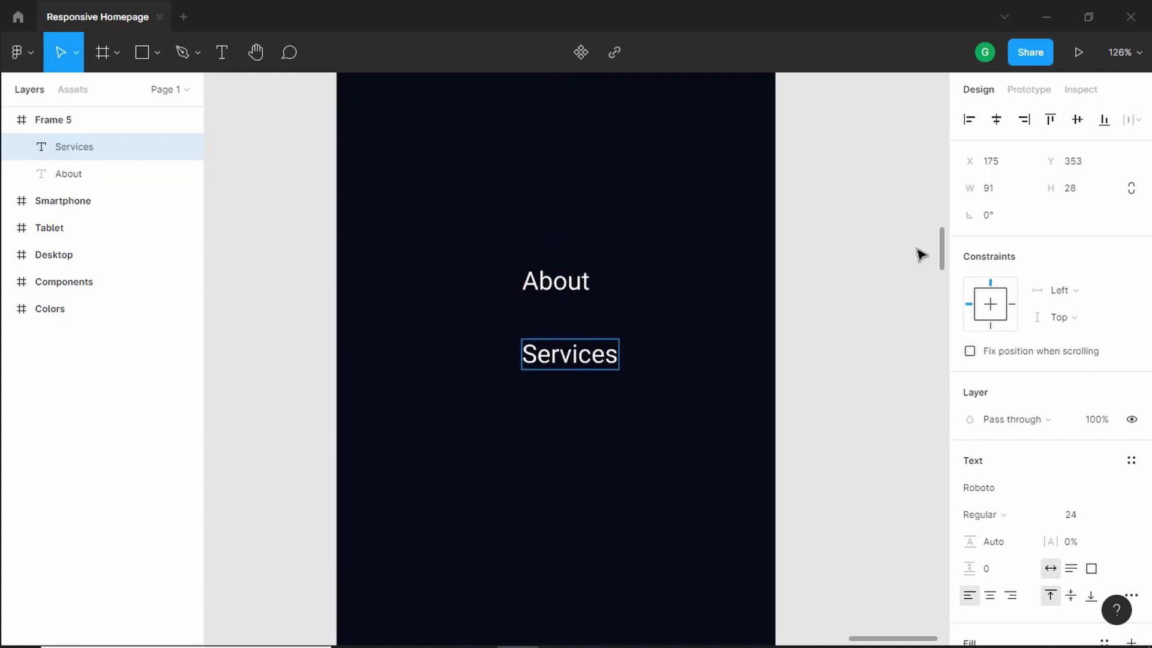
pyautogui.press('Escape')
pyautogui.click(996, 119)
# - Nudge the About label down by 1 px to even the spacing above Services
pyautogui.scroll(-2, 786, 288)
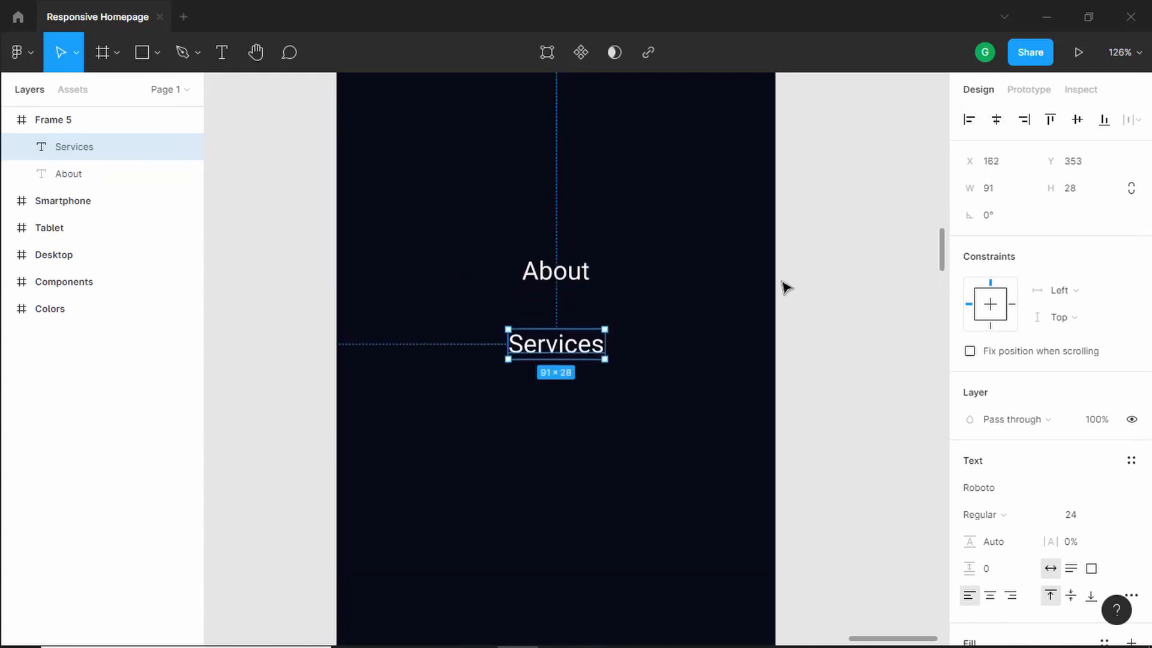
pyautogui.click(553, 240)
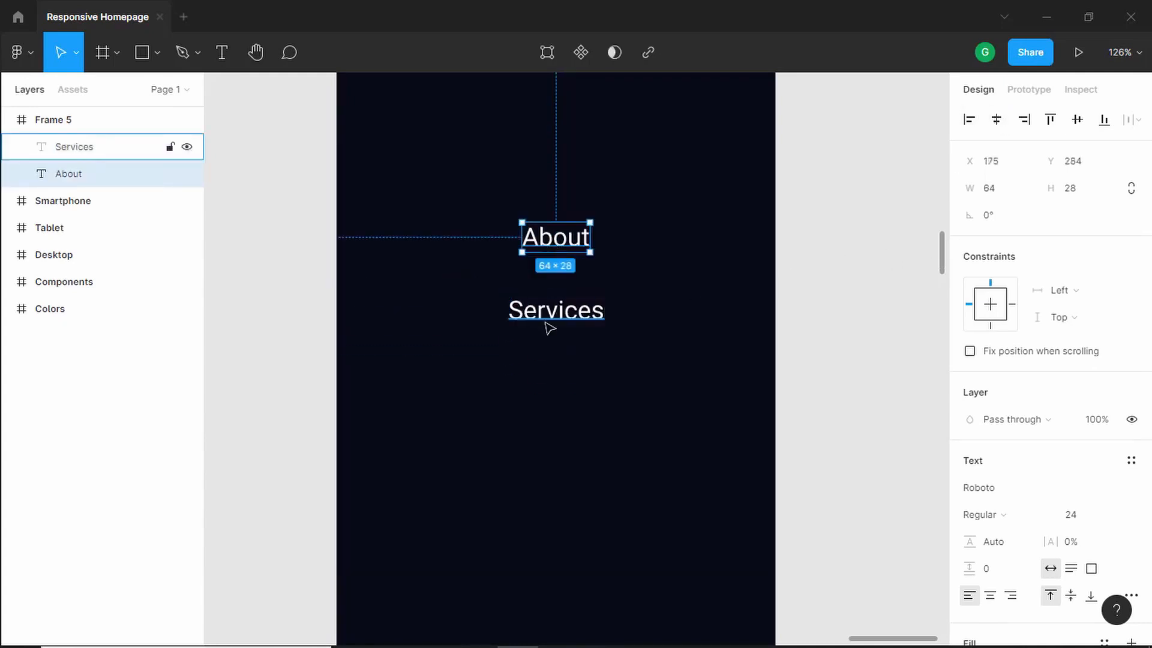
pyautogui.press('alt')
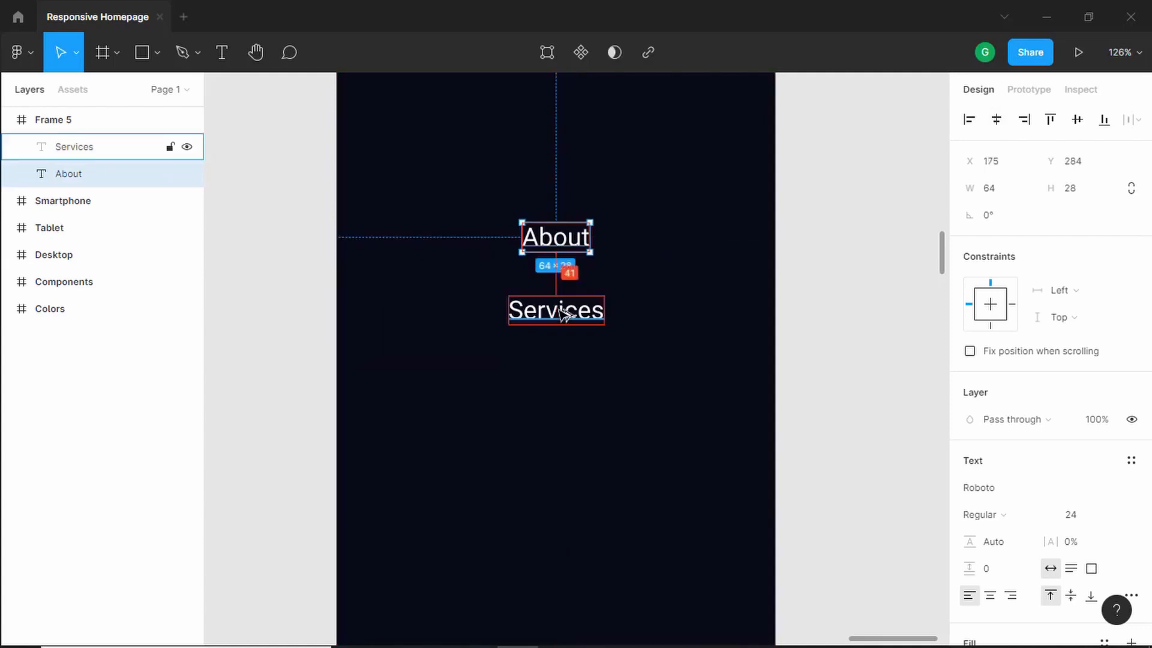
pyautogui.press('Down')
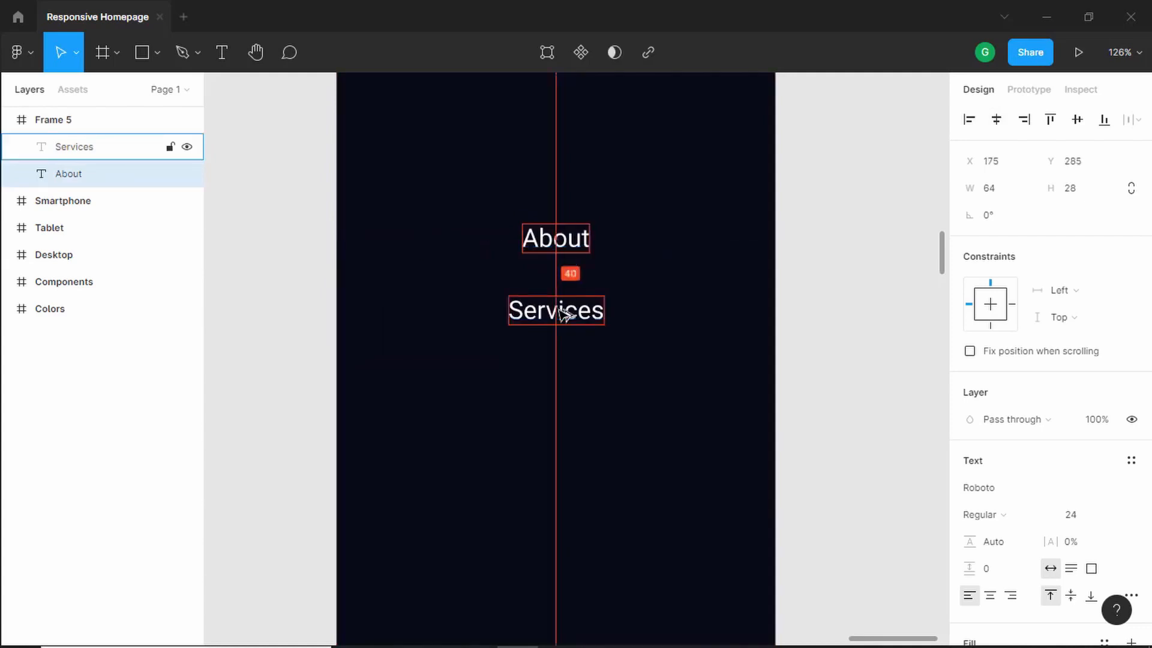
pyautogui.click(575, 312)
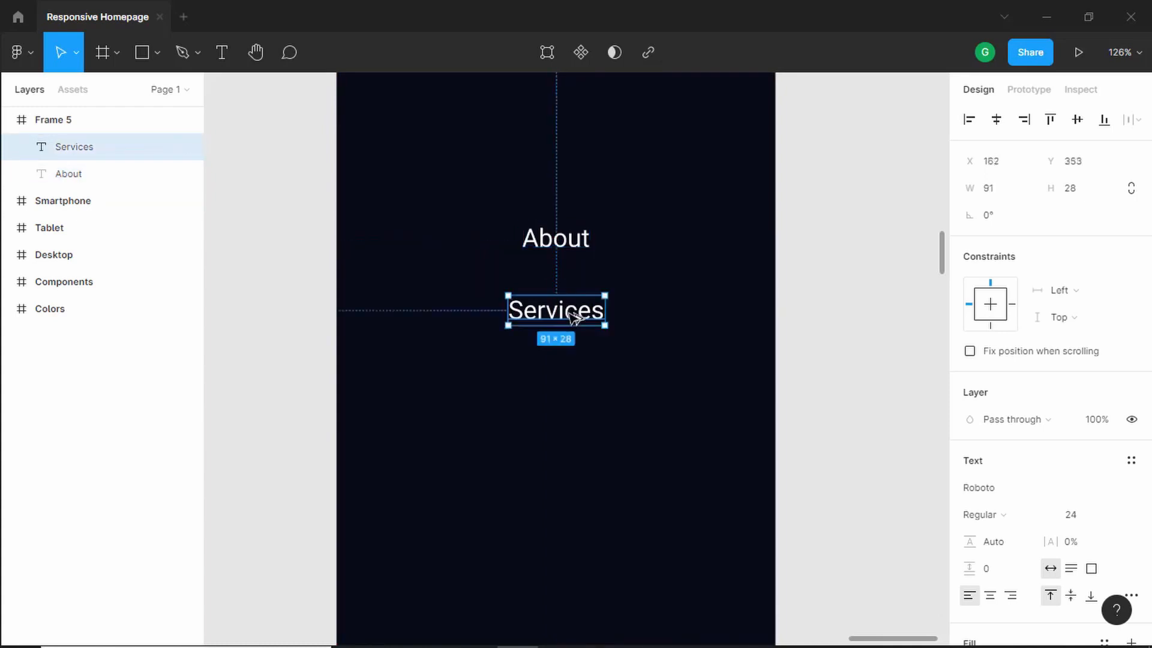
# - Duplicate the Services label below, change the copy's text to Our Work, and center it horizontally in the frame
pyautogui.moveTo(575, 312); pyautogui.dragTo(570, 388)
pyautogui.doubleClick(571, 389)
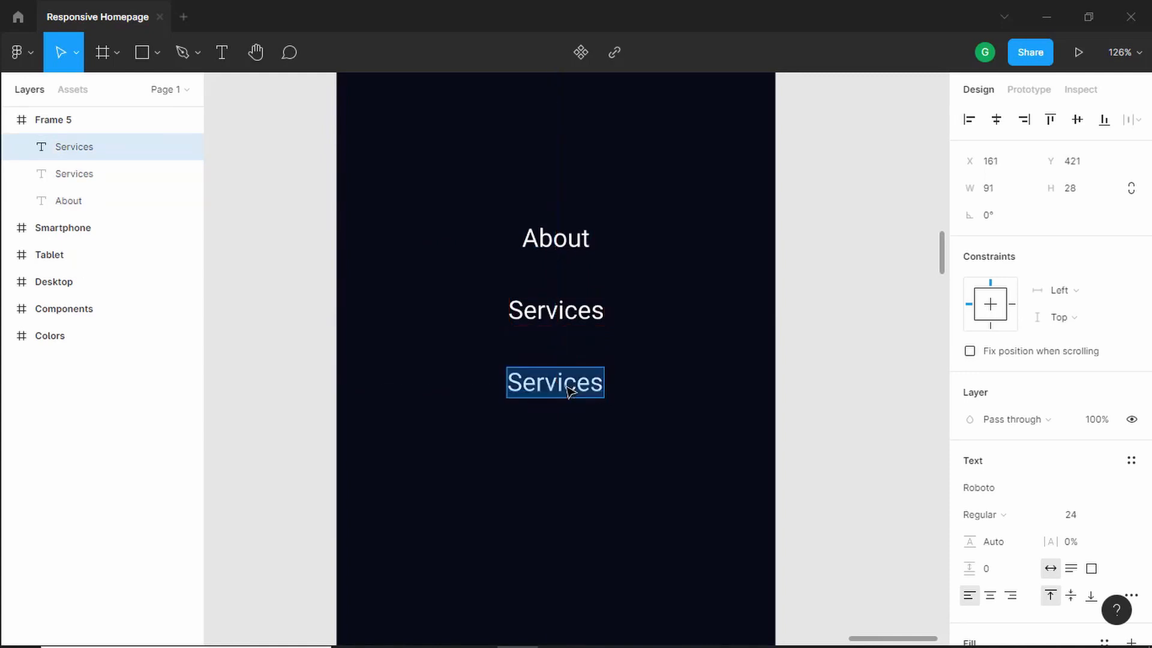
pyautogui.write('OU')
pyautogui.press('BackSpace')
pyautogui.write('u')
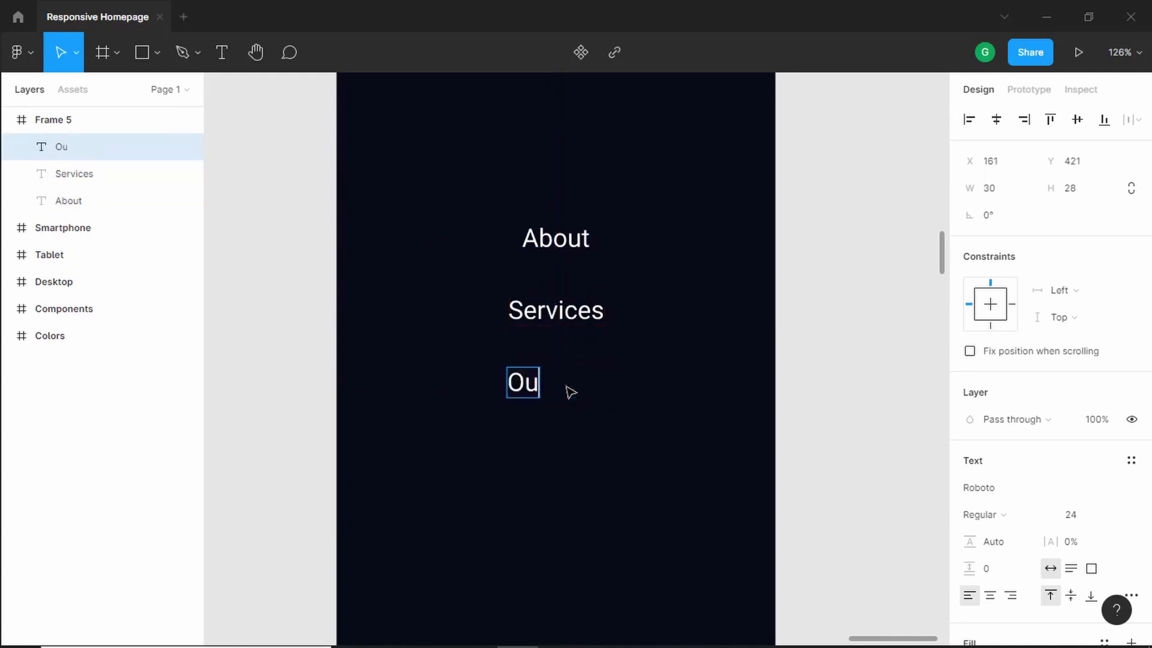
pyautogui.write('r Work')
pyautogui.press('Escape')
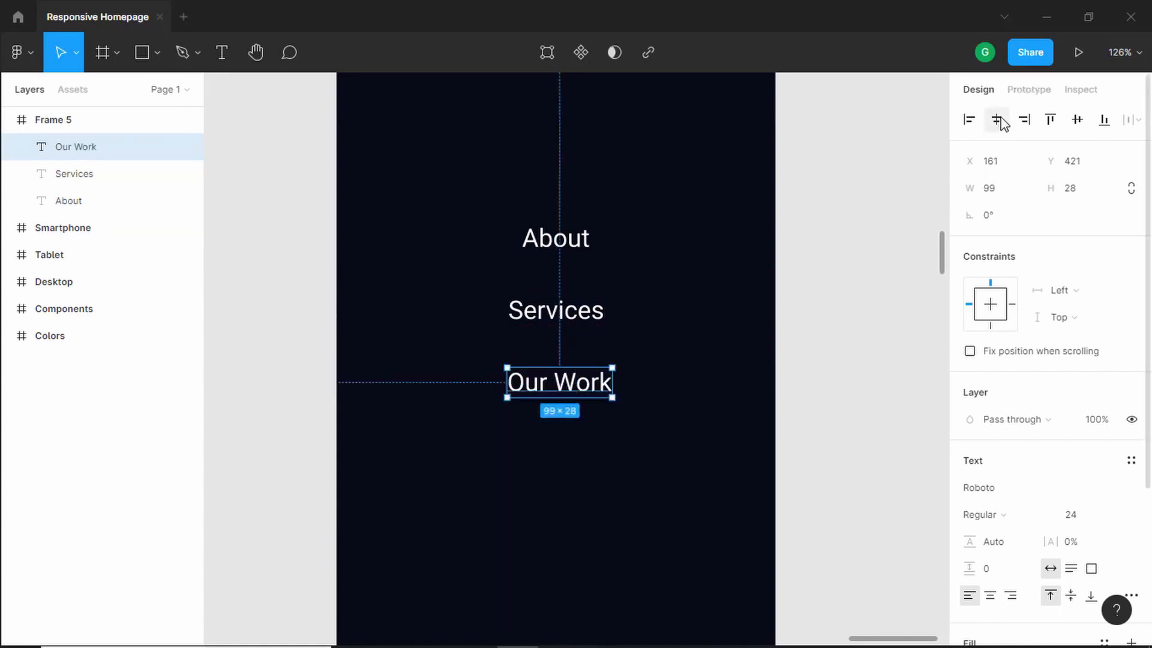
pyautogui.click(997, 120)
pyautogui.click(834, 359)
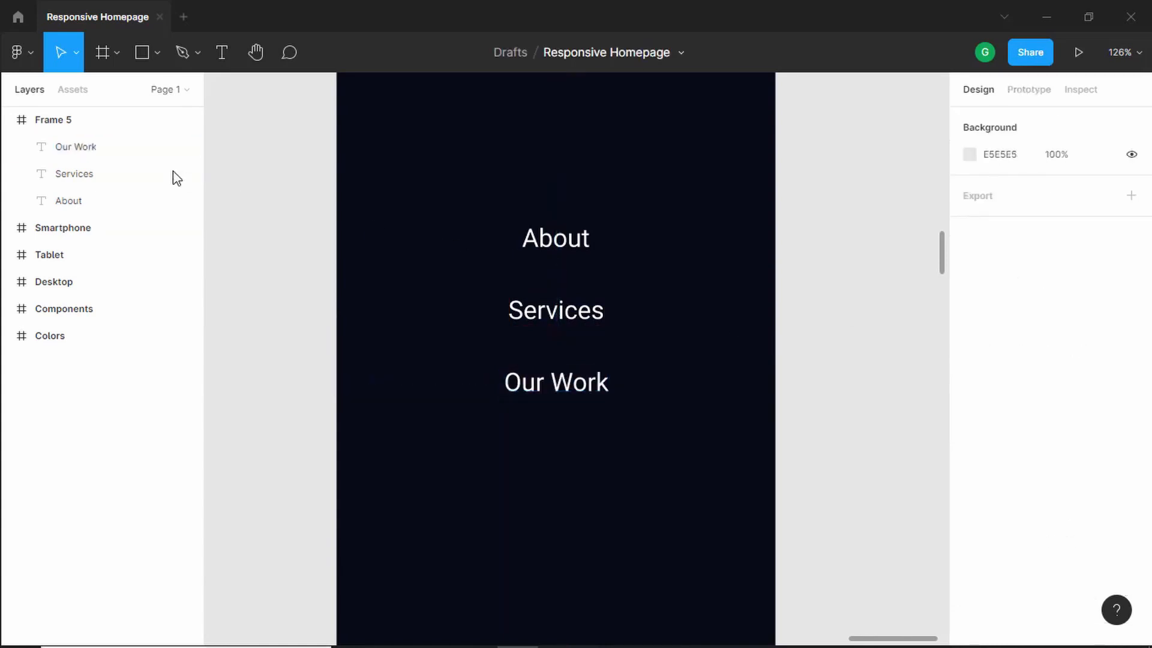
# - Insert the Button component below Our Work and set its variant to the Mobile platform with Dark turned off
pyautogui.click(73, 90)
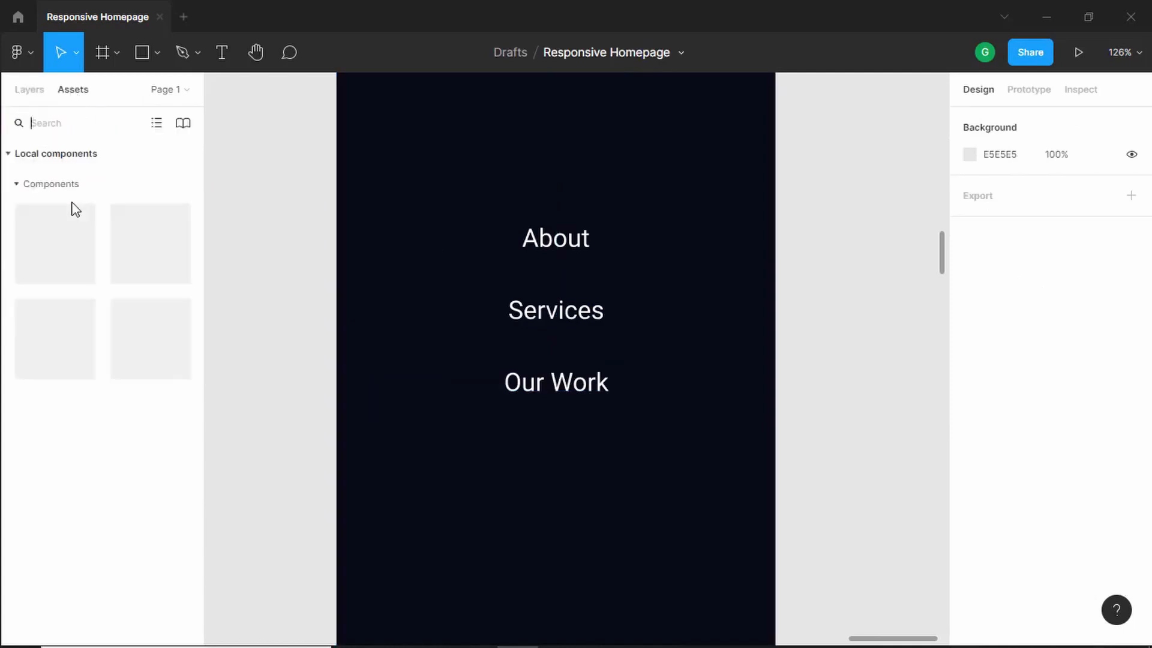
pyautogui.moveTo(39, 238); pyautogui.dragTo(519, 460)
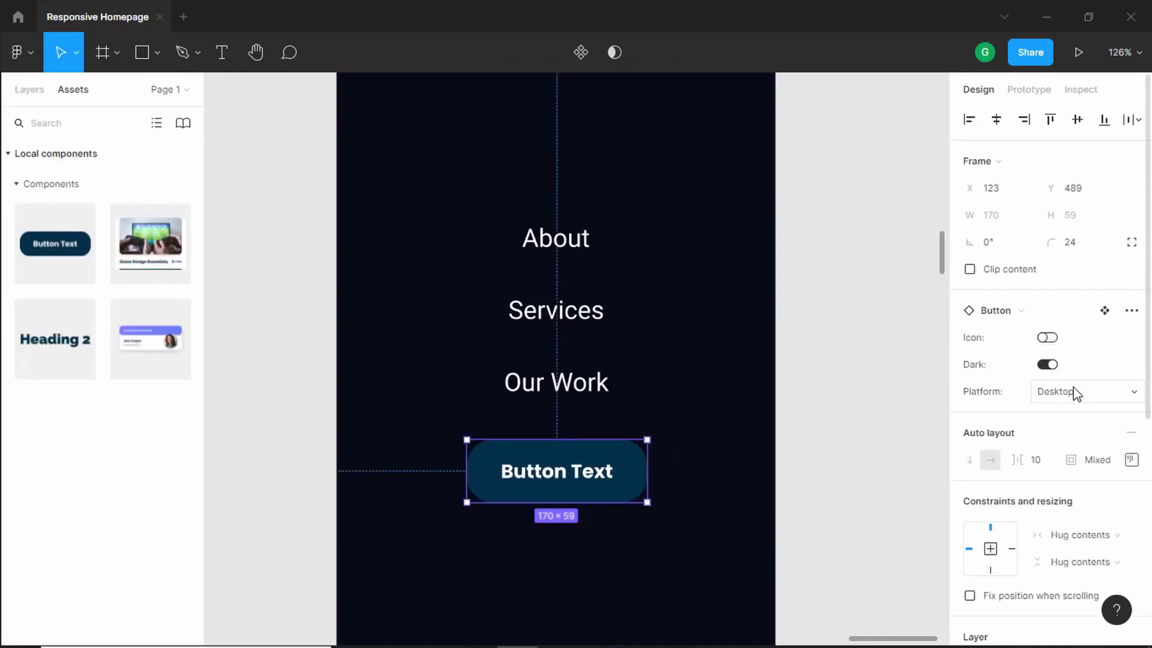
pyautogui.click(1074, 391)
pyautogui.click(1068, 411)
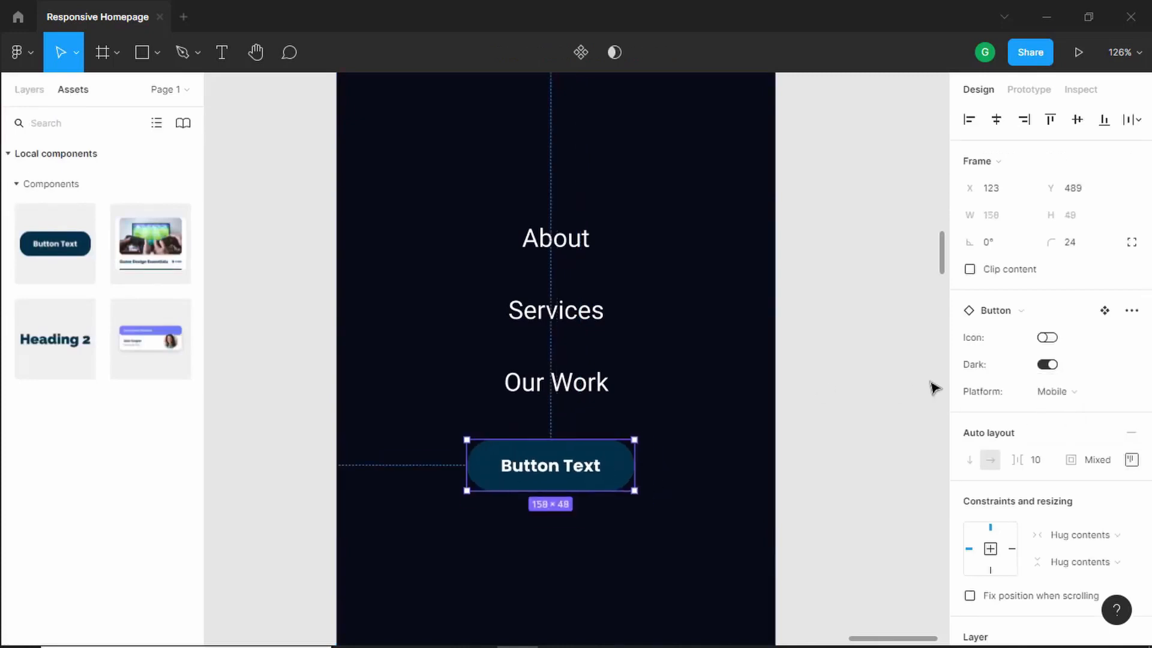
pyautogui.click(1048, 365)
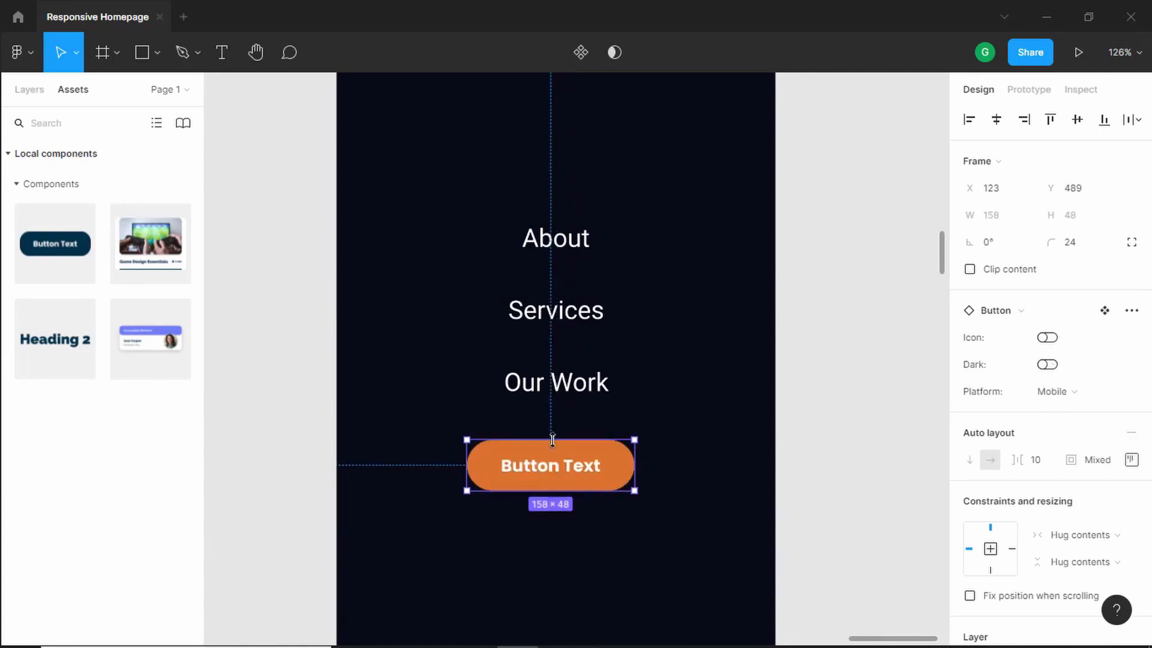
# - Change the button's text to Enrol Now and center the button horizontally in the frame
pyautogui.doubleClick(557, 468)
pyautogui.press('Return')
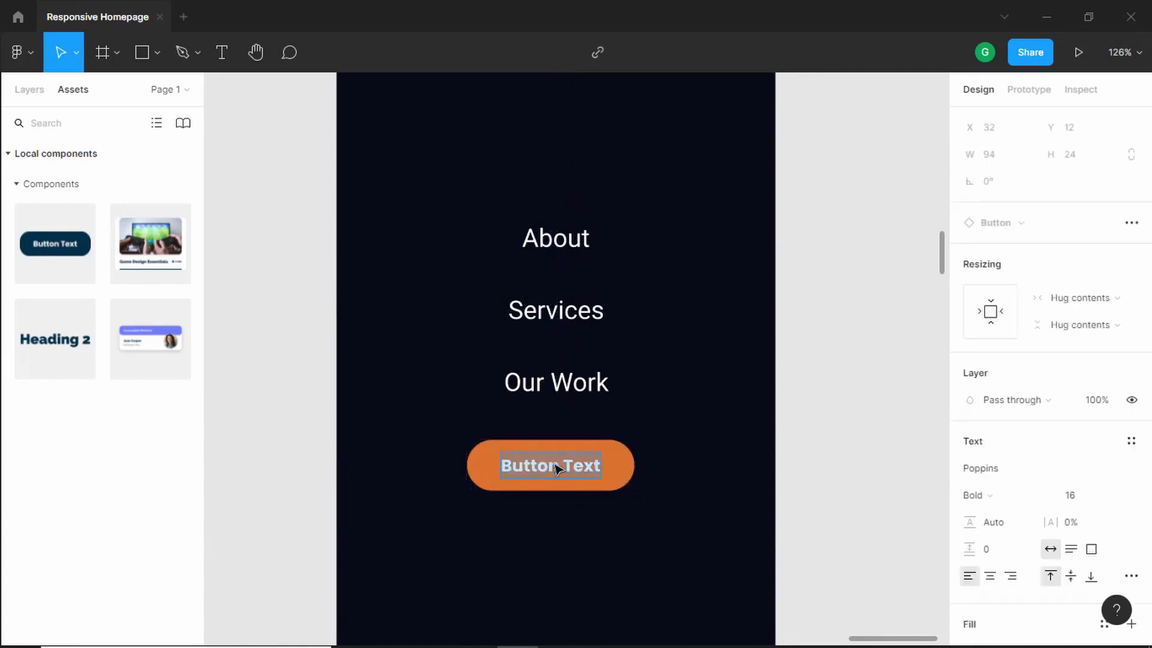
pyautogui.write('Enrol Now')
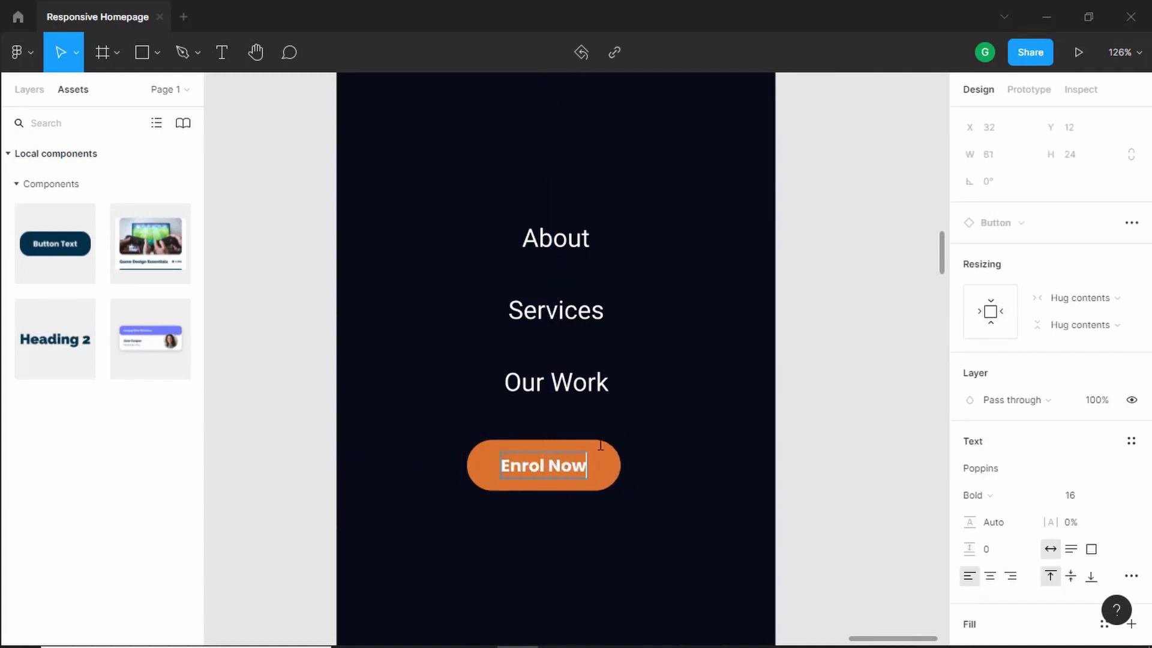
pyautogui.press('Escape')
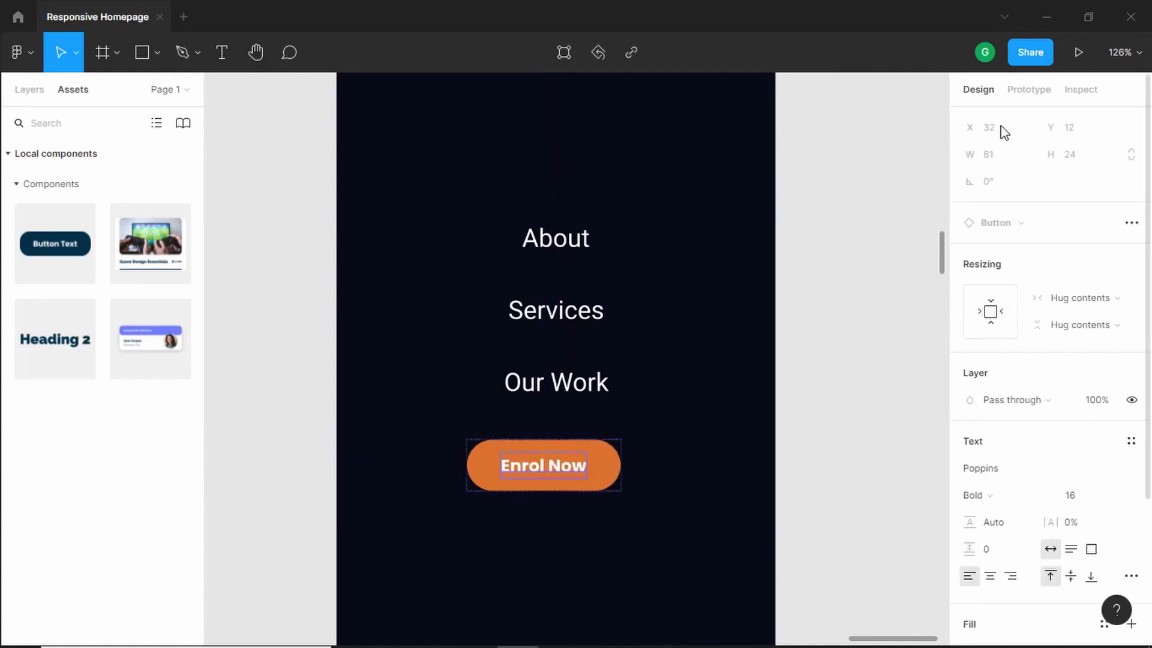
pyautogui.press('Escape')
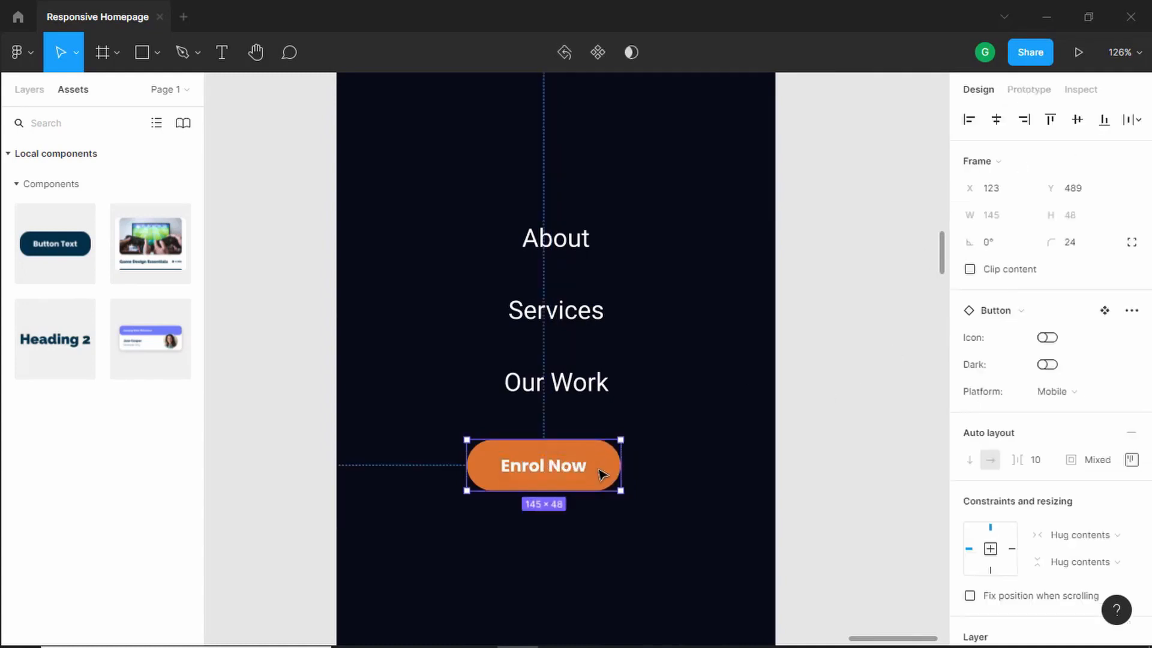
pyautogui.click(996, 120)
pyautogui.click(855, 380)
# - Group the About, Services and Our Work labels with the button and name the group Menu Items
pyautogui.hotkey('shift', '1')
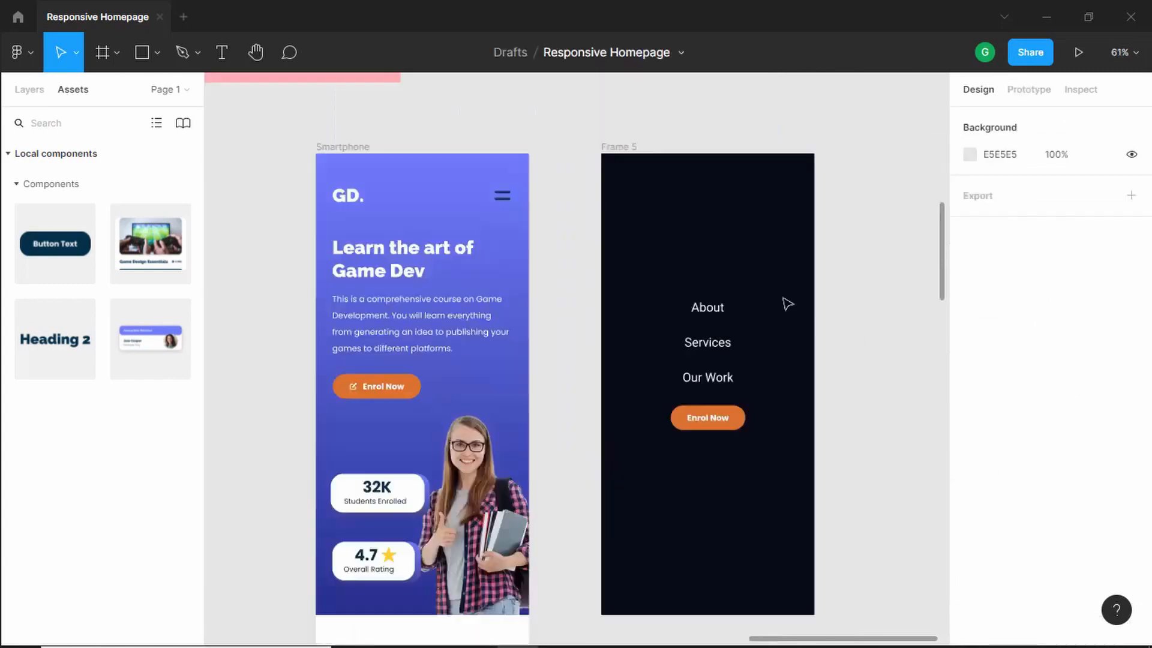
pyautogui.click(719, 312)
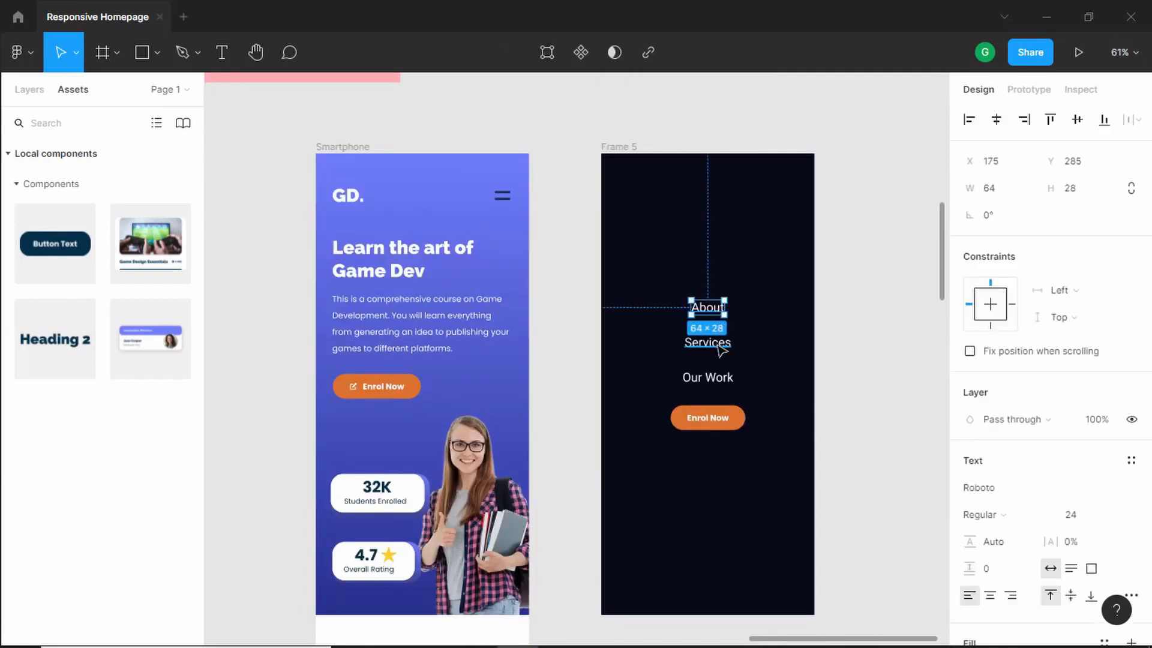
pyautogui.keyDown('shift'); pyautogui.click(713, 343); pyautogui.keyUp('shift')
pyautogui.keyDown('shift'); pyautogui.click(716, 378); pyautogui.keyUp('shift')
pyautogui.keyDown('shift'); pyautogui.click(718, 422); pyautogui.keyUp('shift')
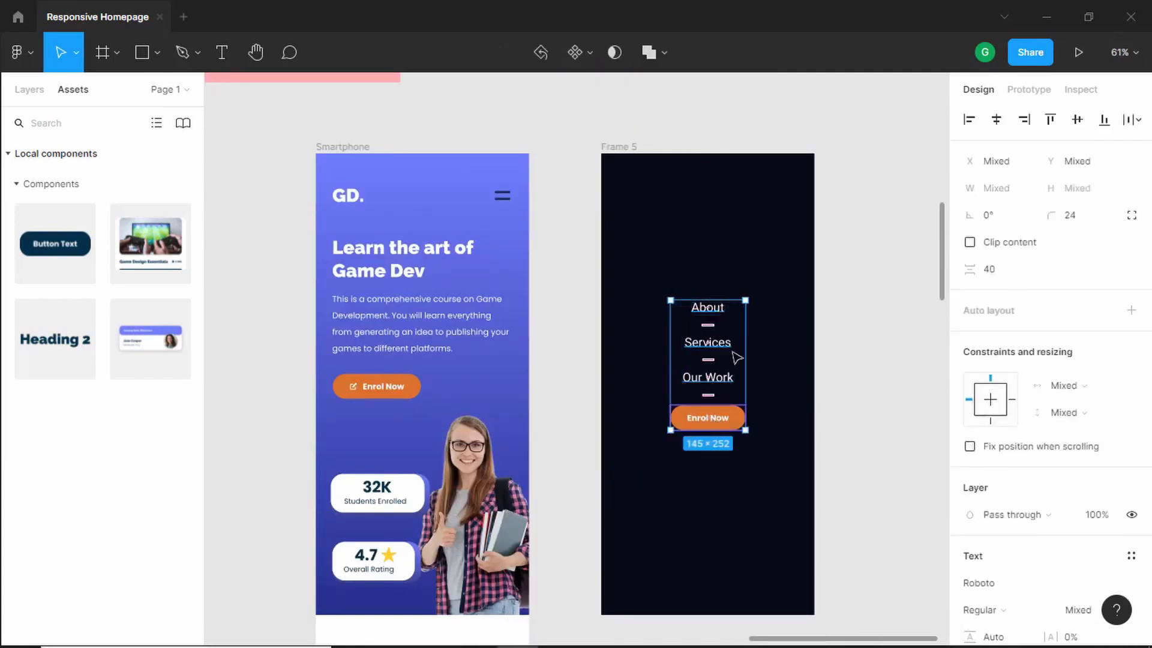
pyautogui.hotkey('ctrl', 'g')
pyautogui.click(29, 91)
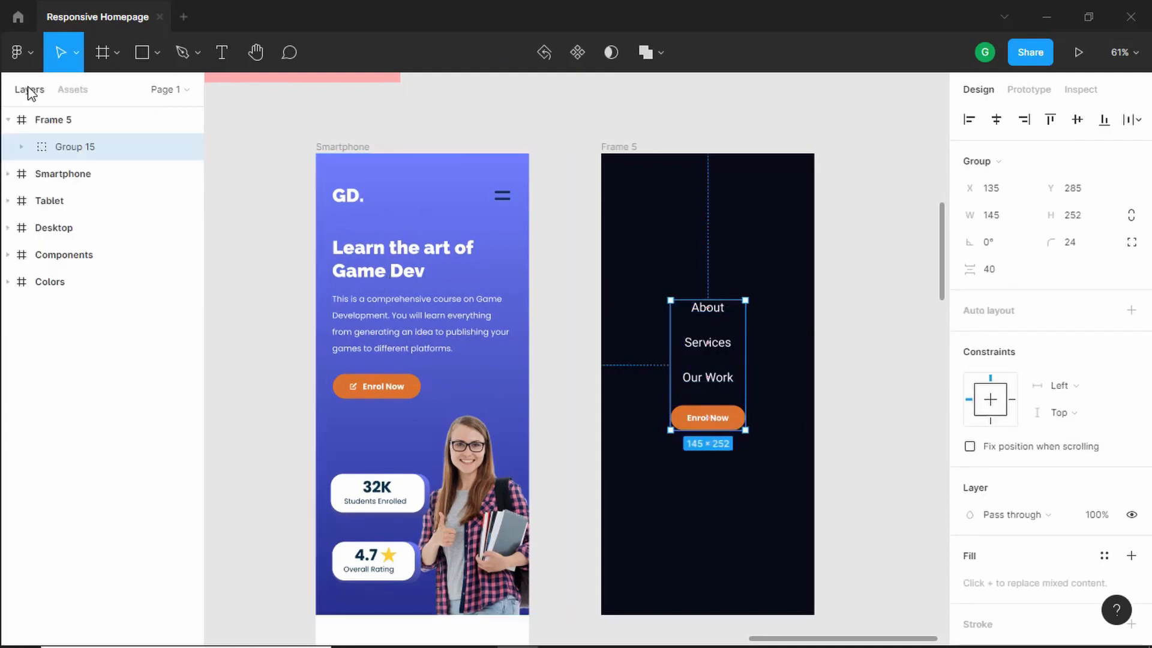
pyautogui.doubleClick(99, 147)
pyautogui.write('M')
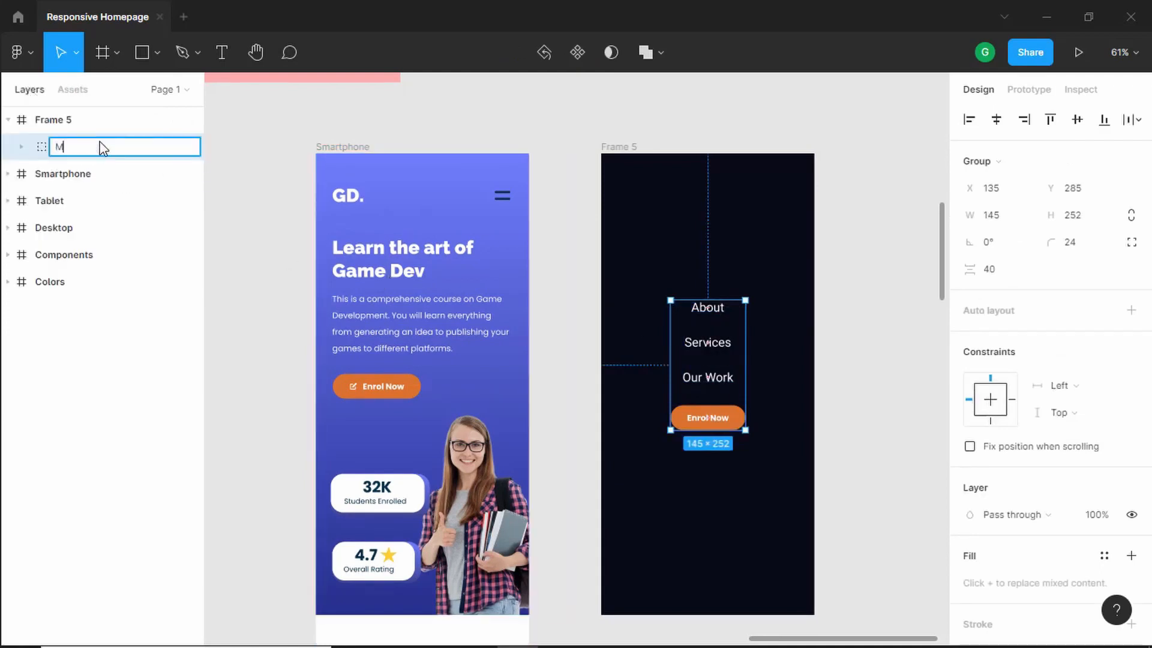
pyautogui.write('enu Items')
# - Rename the dark frame to Navigation Menu
pyautogui.click(90, 123)
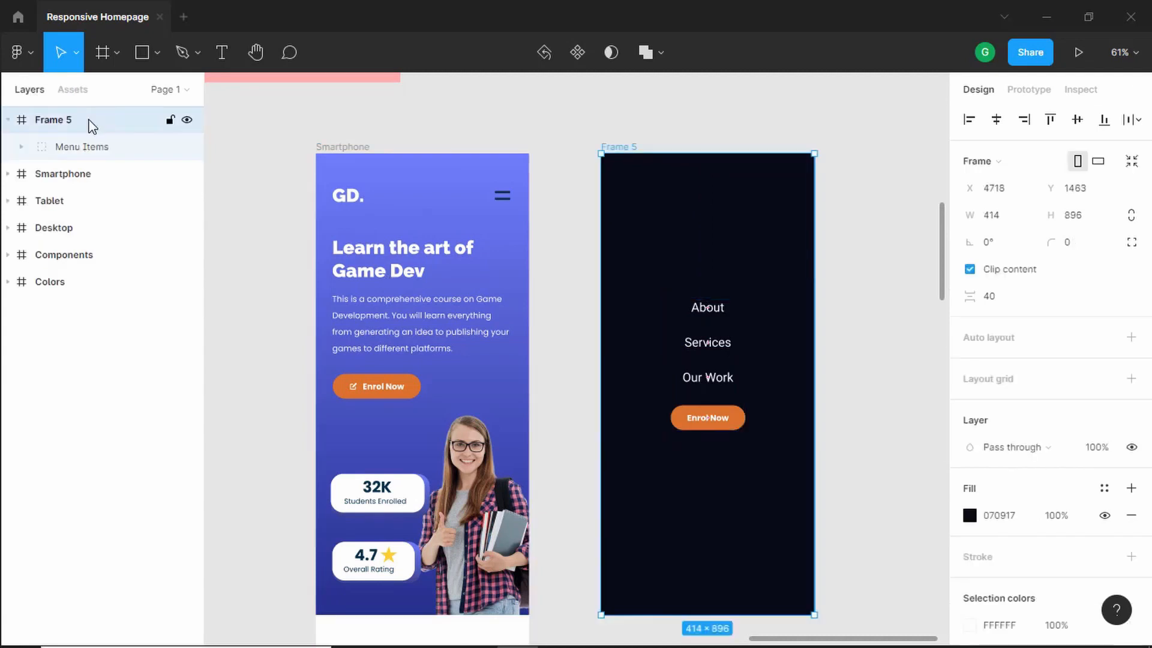
pyautogui.doubleClick(90, 123)
pyautogui.write('Navigation Men')
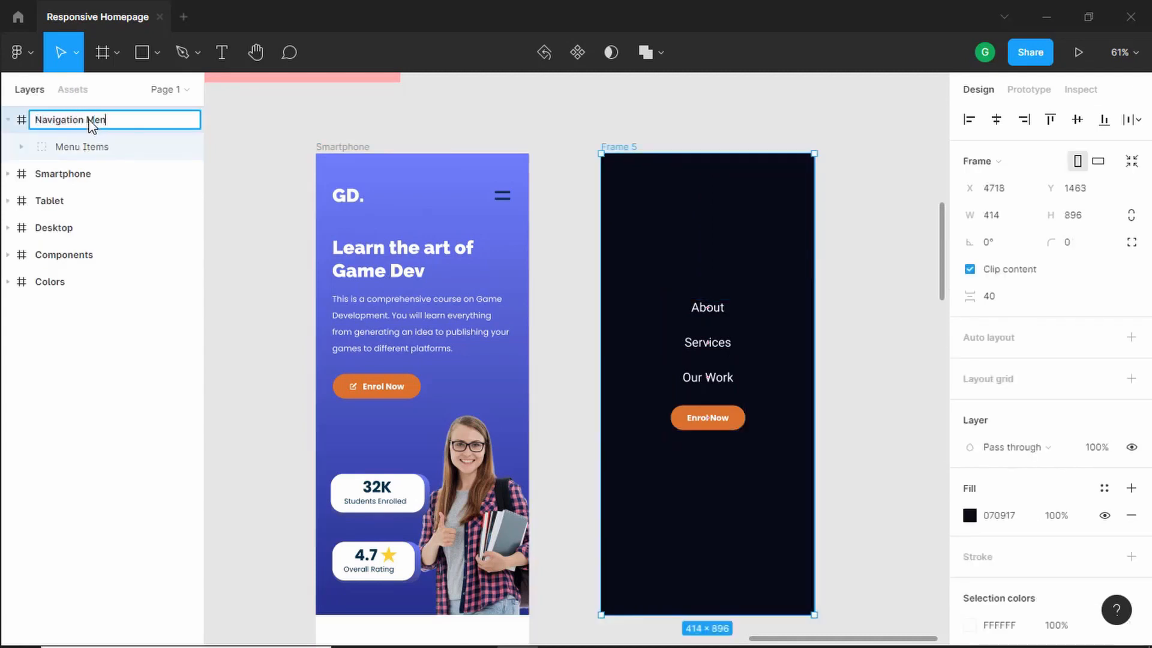
pyautogui.press('Return')
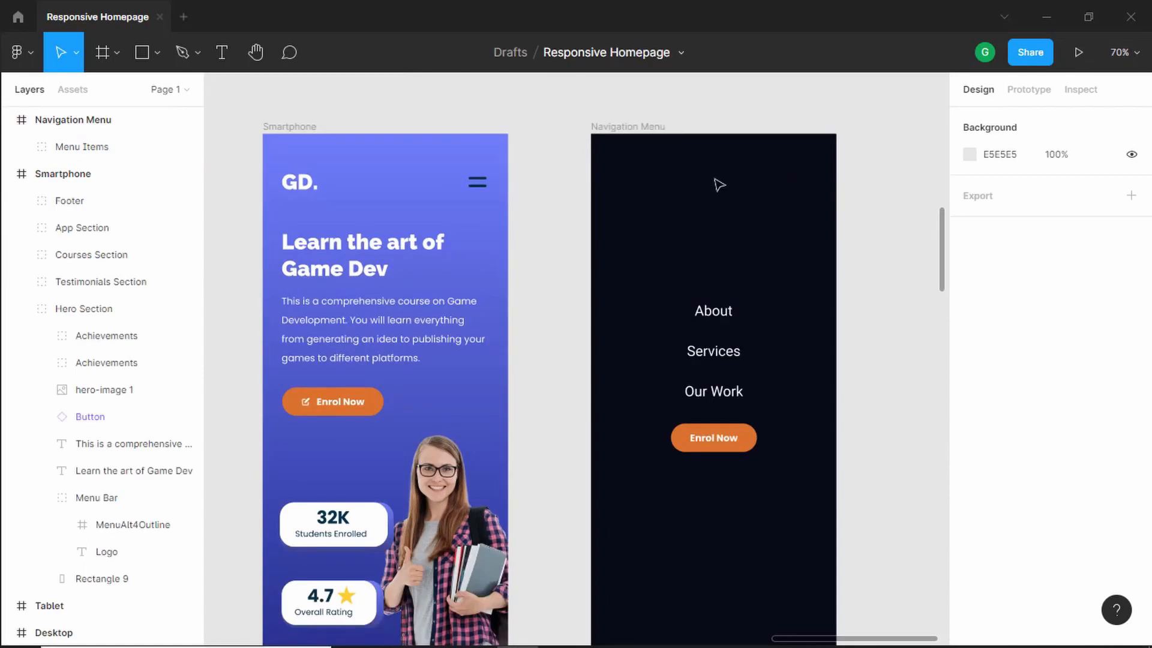
# - Insert the X close icon from the Heroicons plugin near the Navigation Menu frame's upper-left corner
pyautogui.rightClick(672, 168)
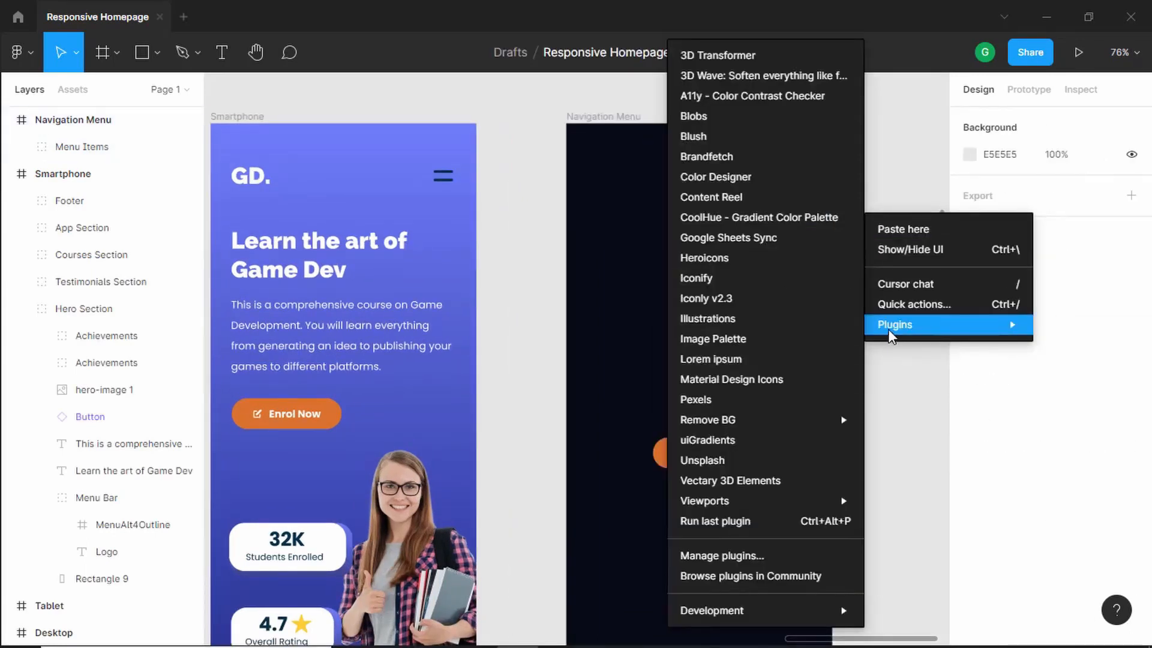
pyautogui.click(765, 262)
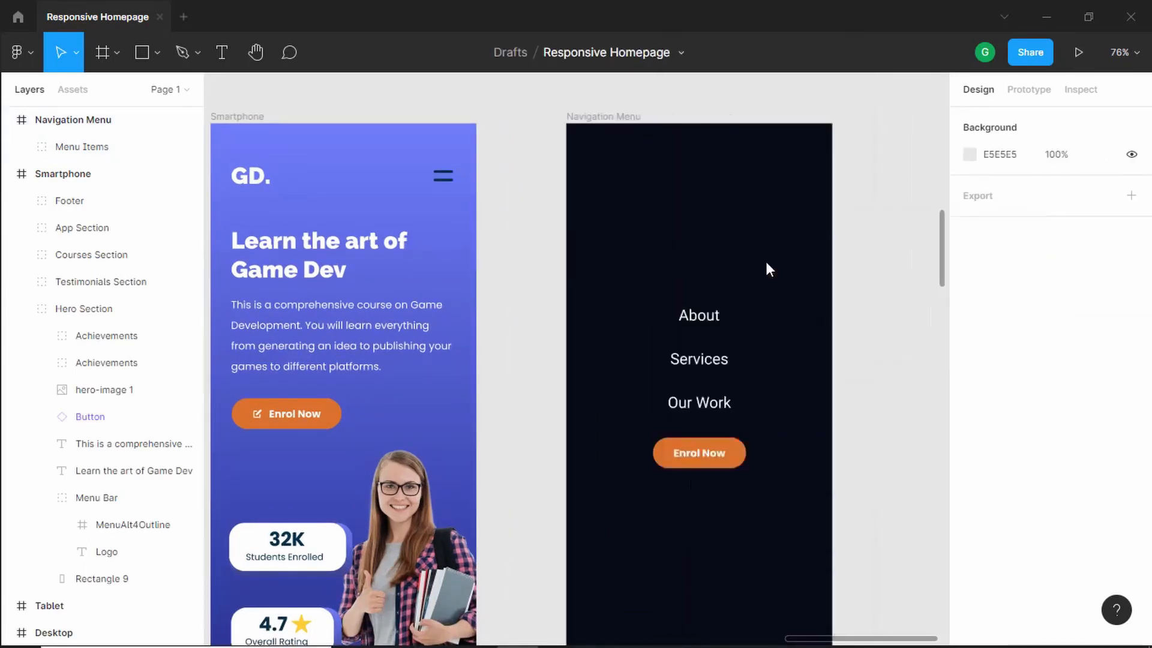
pyautogui.scroll(-5, 916, 355)
pyautogui.scroll(-10, 916, 358)
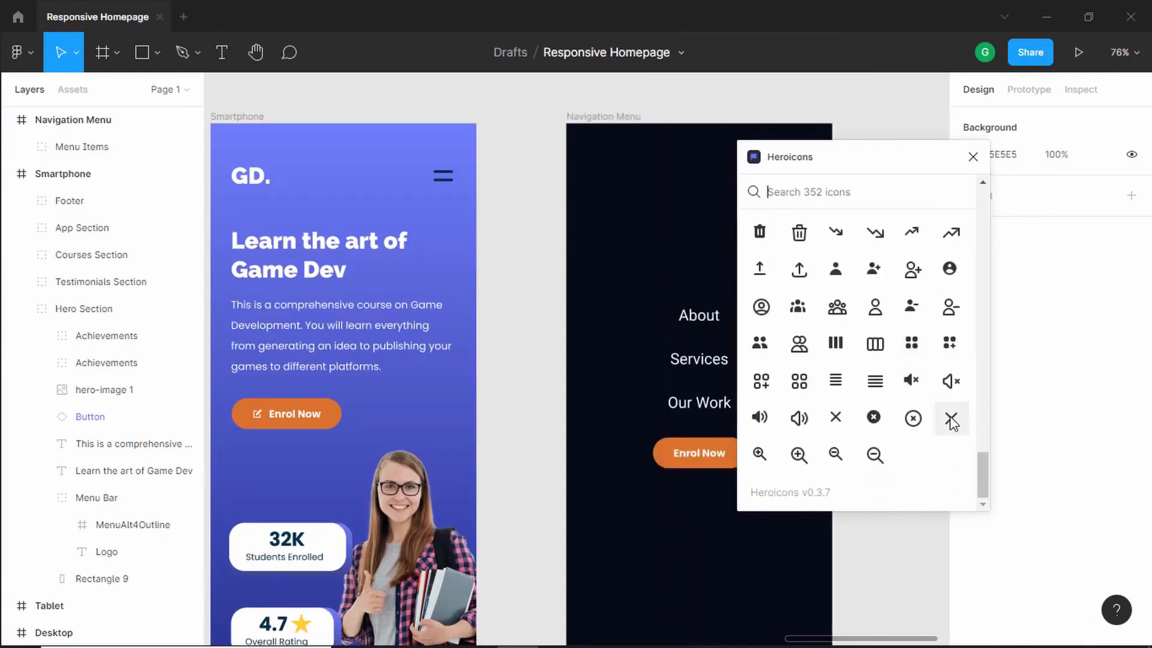
pyautogui.moveTo(952, 421); pyautogui.dragTo(654, 215)
pyautogui.click(973, 157)
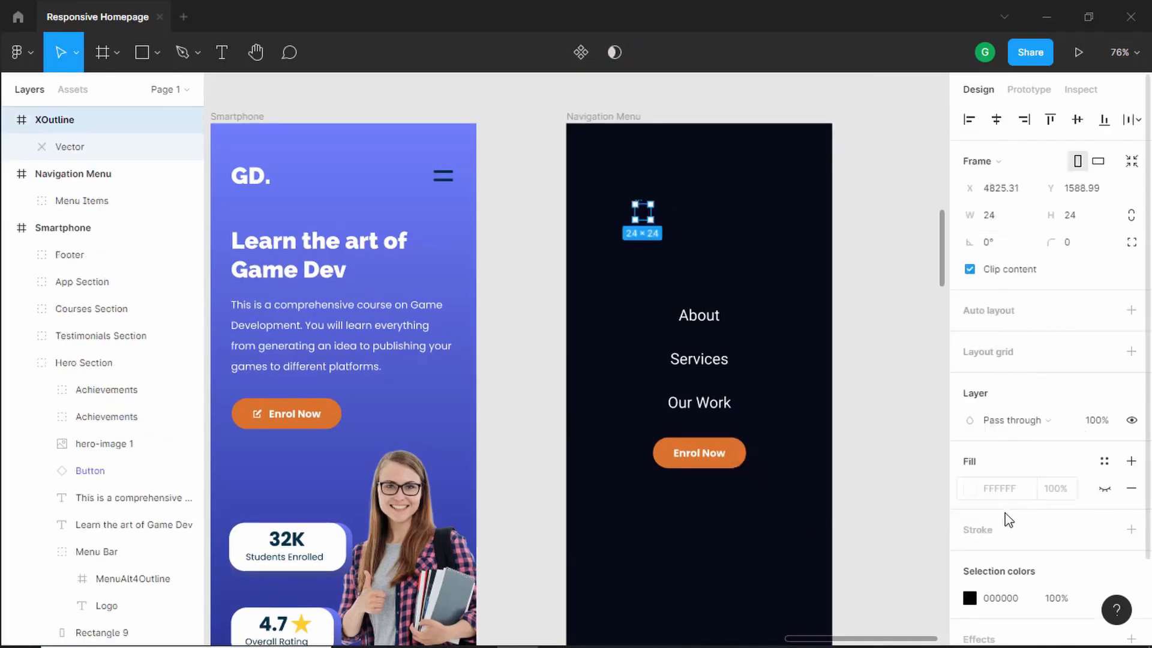
# - Set the close icon's selection color to FFFFFF
pyautogui.scroll(-2, 999, 525)
pyautogui.click(970, 500)
pyautogui.write('FFFFFF')
pyautogui.press('Return')
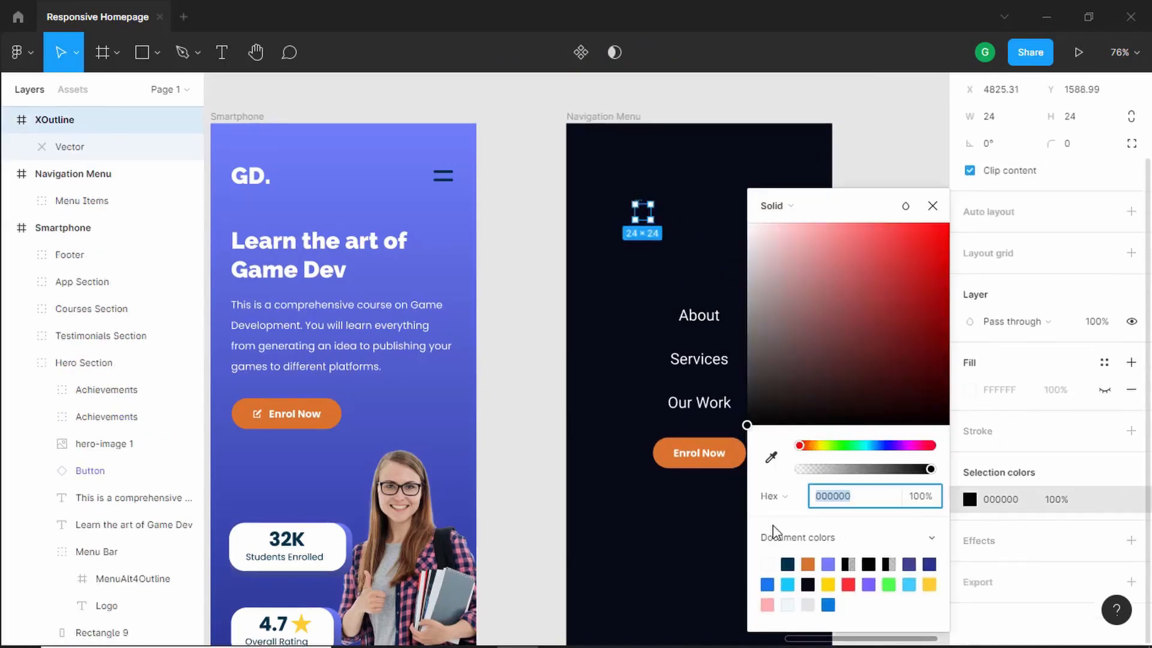
pyautogui.click(932, 206)
# - Constrain the proportions of the Smartphone hamburger menu icon and set its height to 40
pyautogui.scroll(5, 615, 218)
pyautogui.scroll(-1, 615, 217)
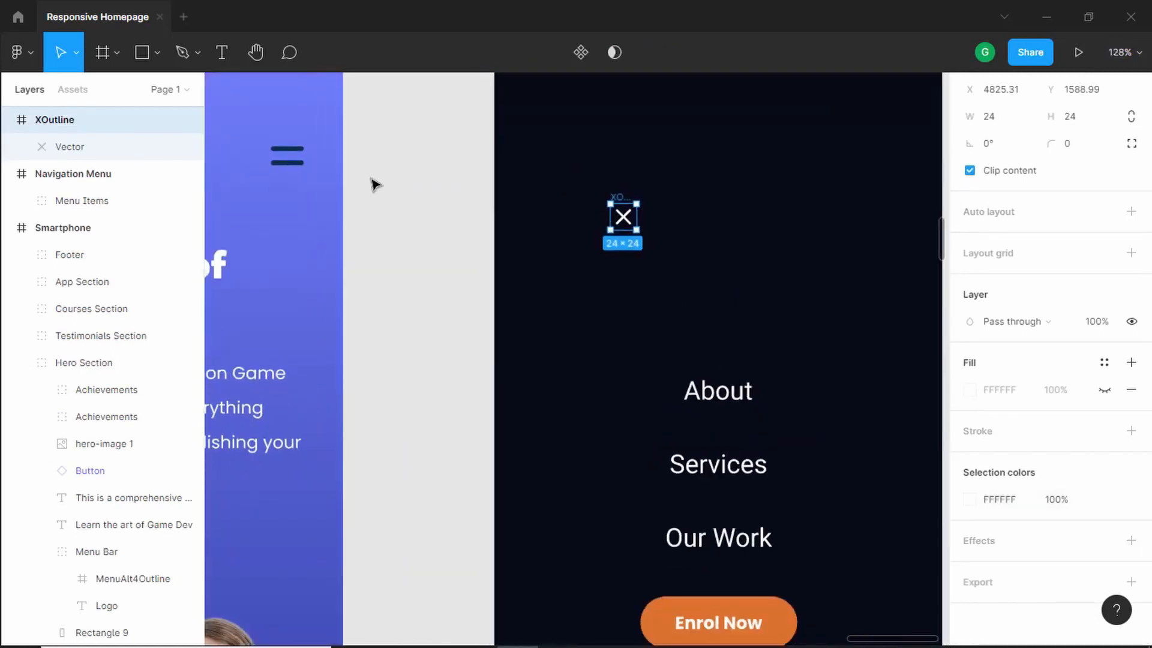
pyautogui.doubleClick(285, 163)
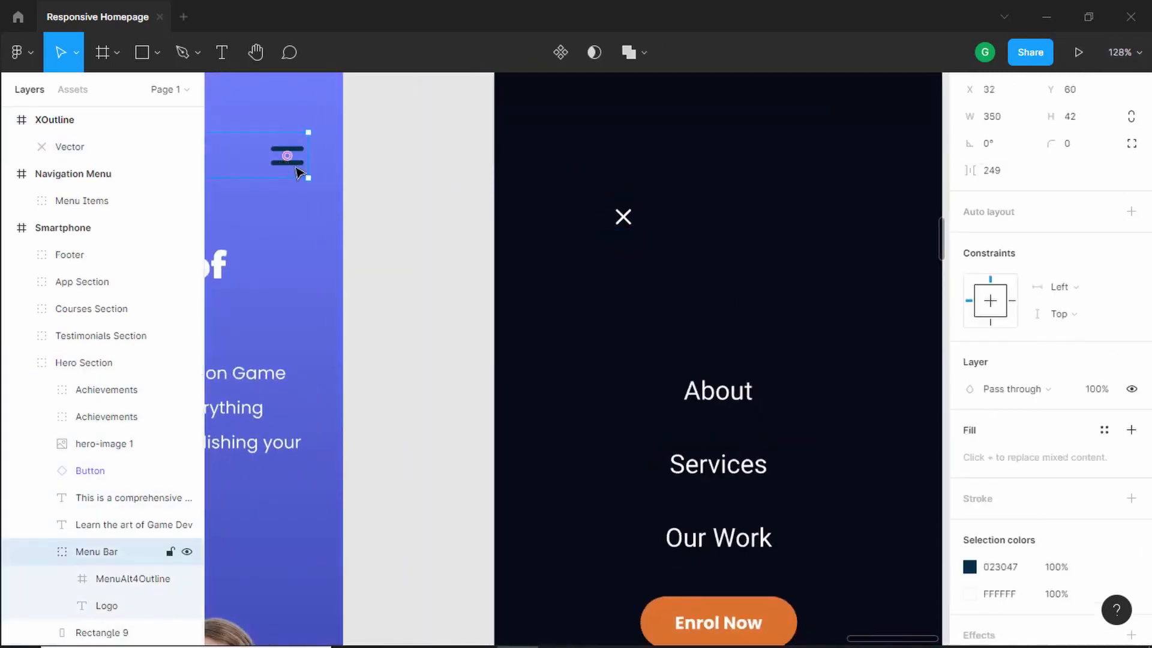
pyautogui.doubleClick(297, 171)
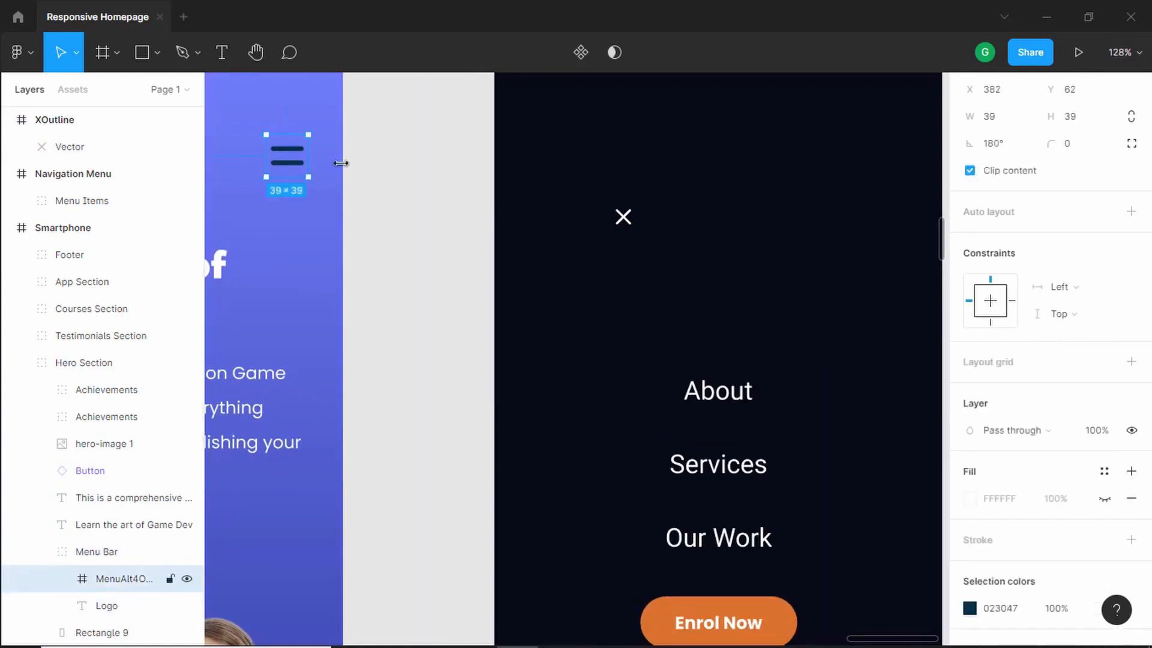
pyautogui.click(1127, 118)
pyautogui.click(1090, 123)
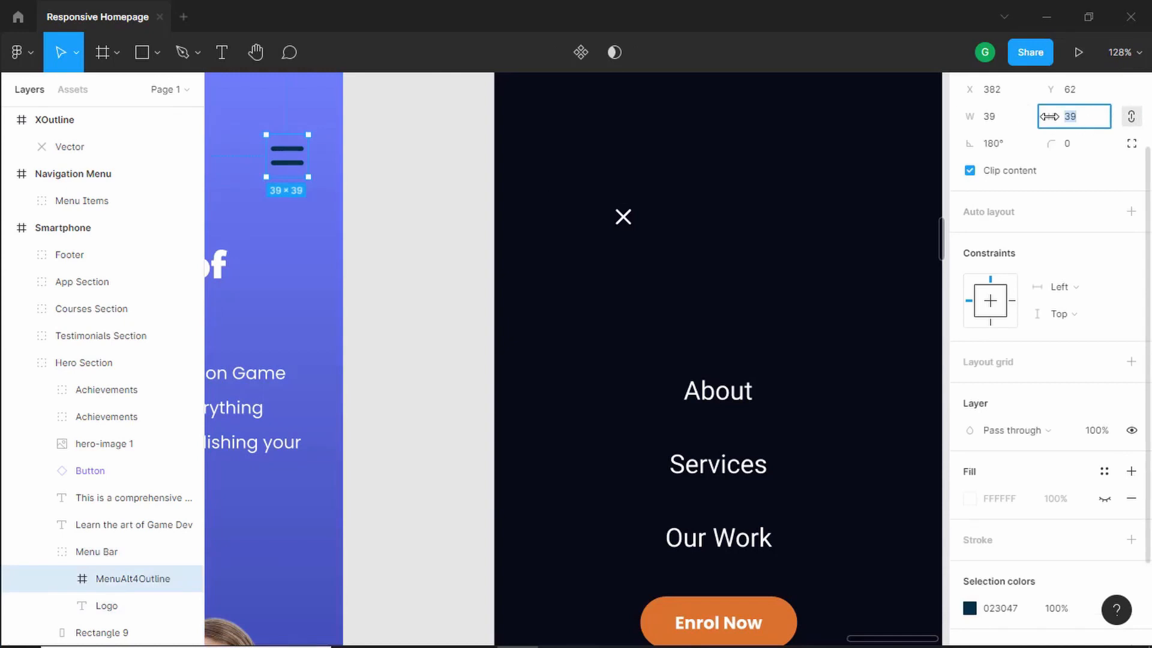
pyautogui.write('40')
pyautogui.press('Return')
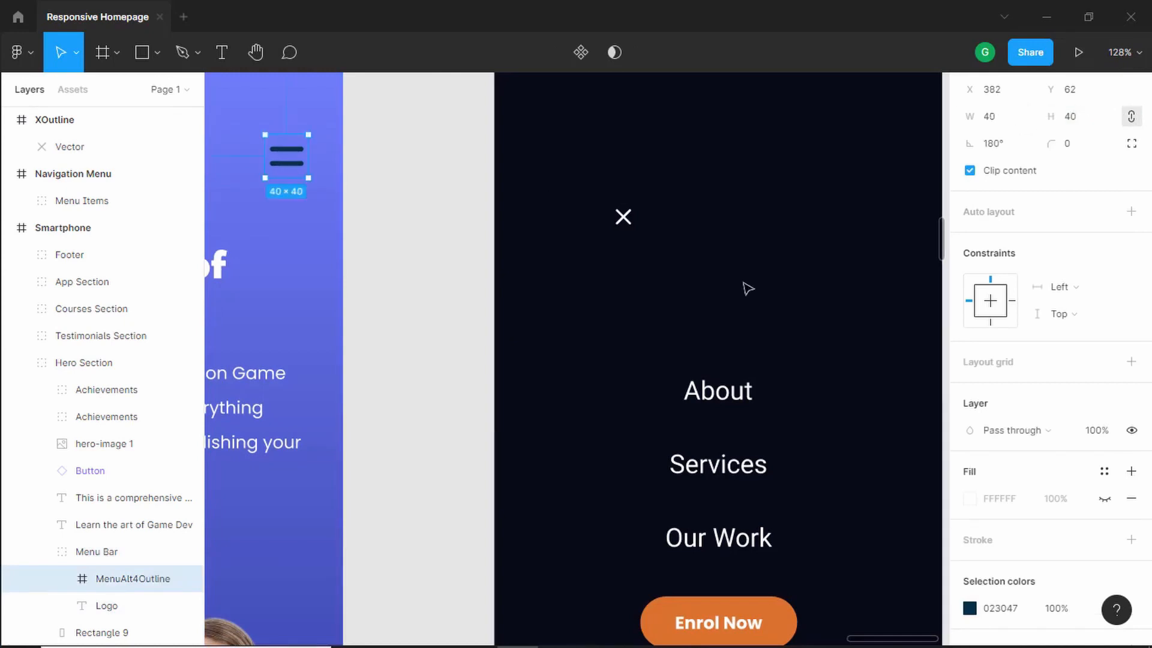
# - Enlarge the close icon with the Scale tool to about 43 × 43
pyautogui.click(624, 216)
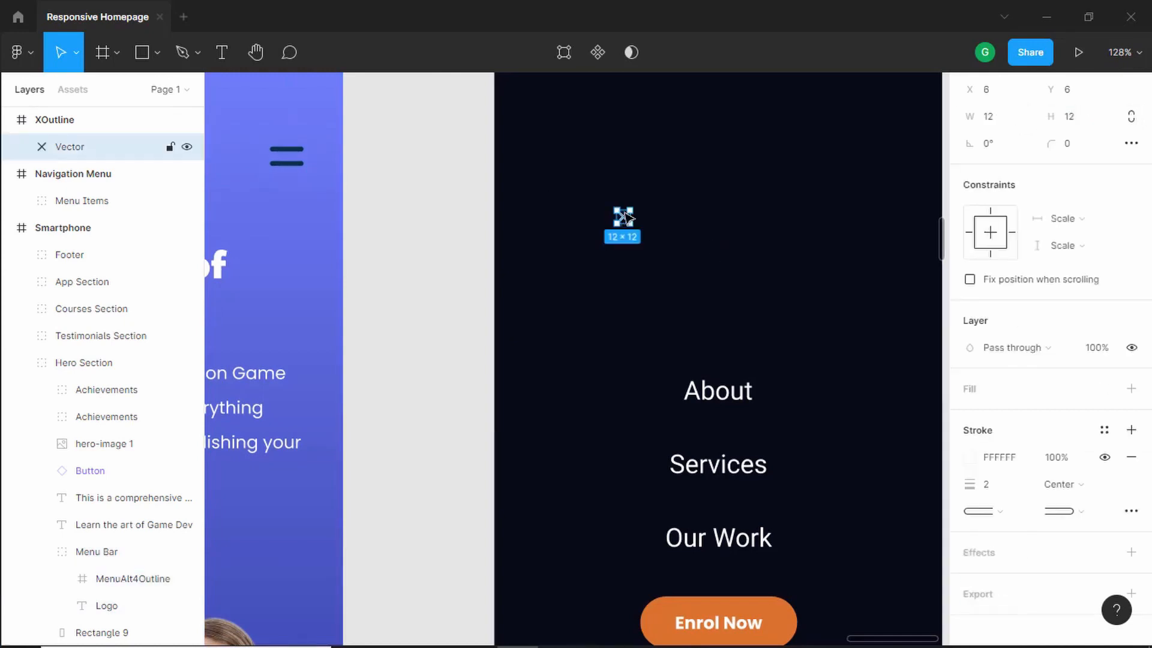
pyautogui.click(467, 226)
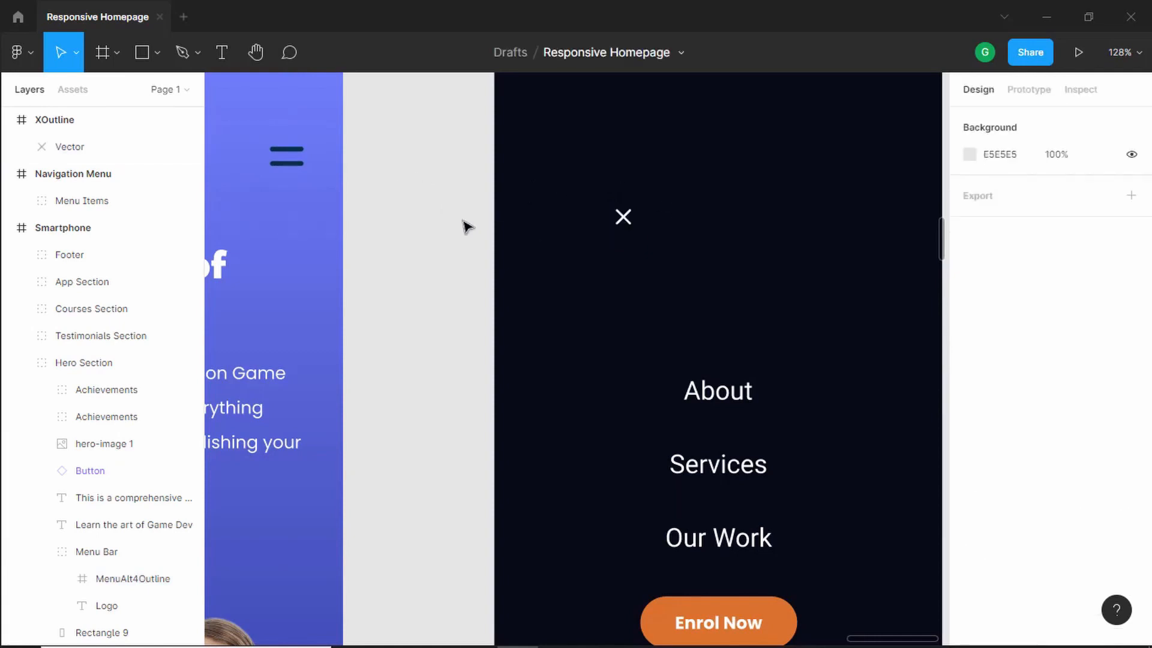
pyautogui.click(616, 217)
pyautogui.click(76, 53)
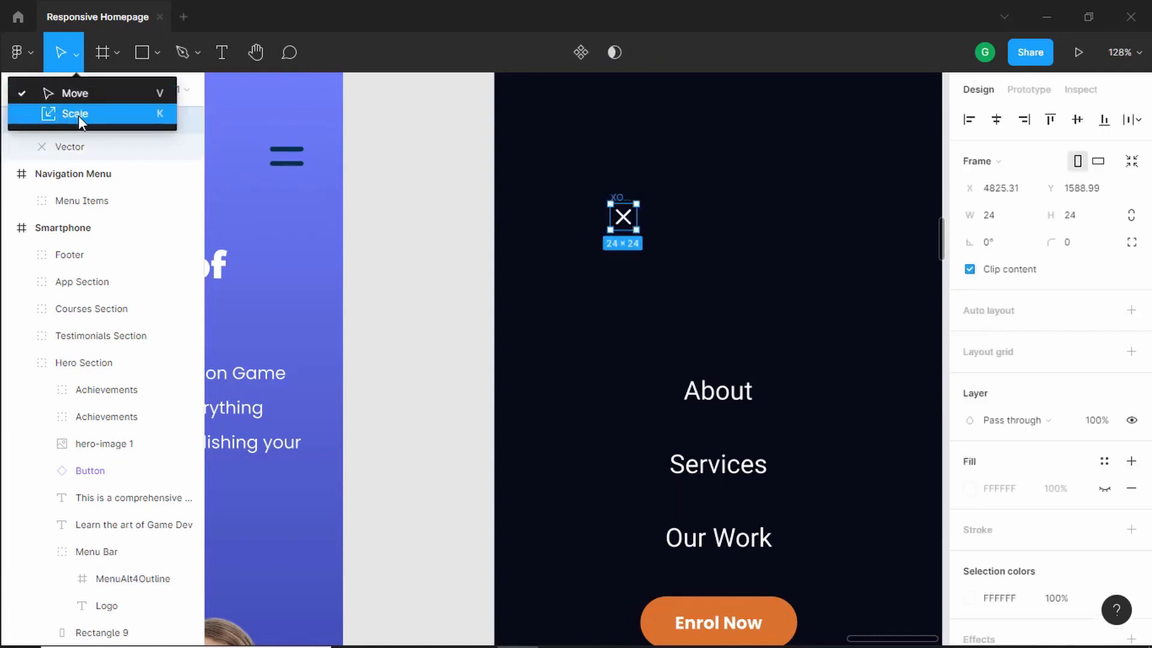
pyautogui.click(84, 114)
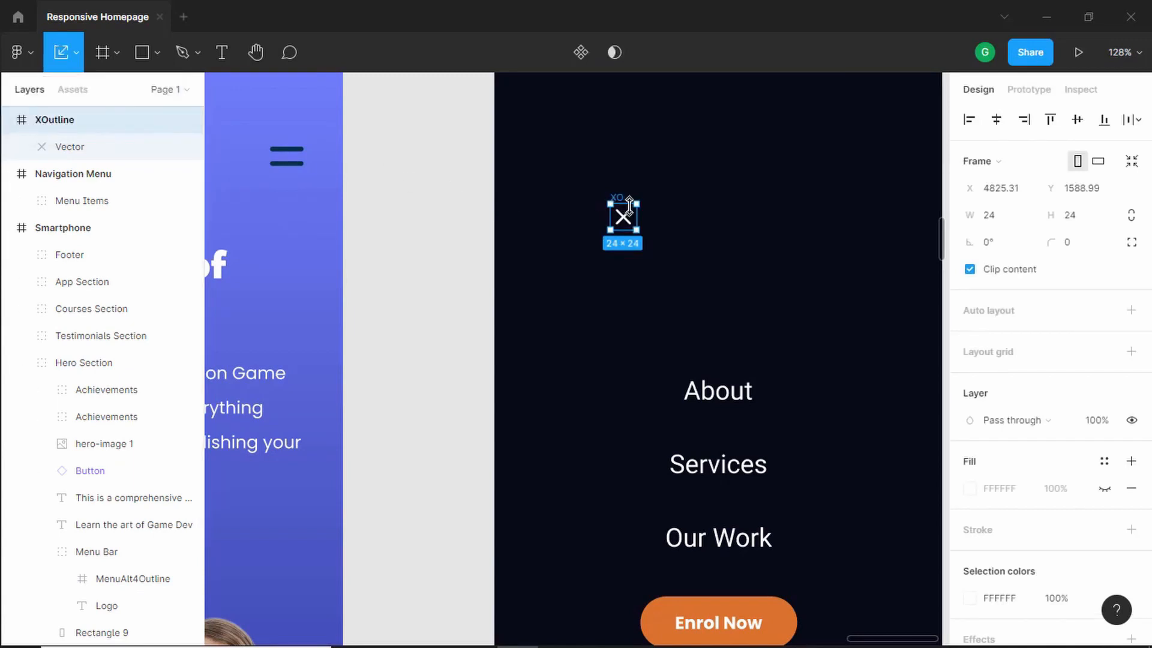
pyautogui.moveTo(636, 204); pyautogui.dragTo(658, 188)
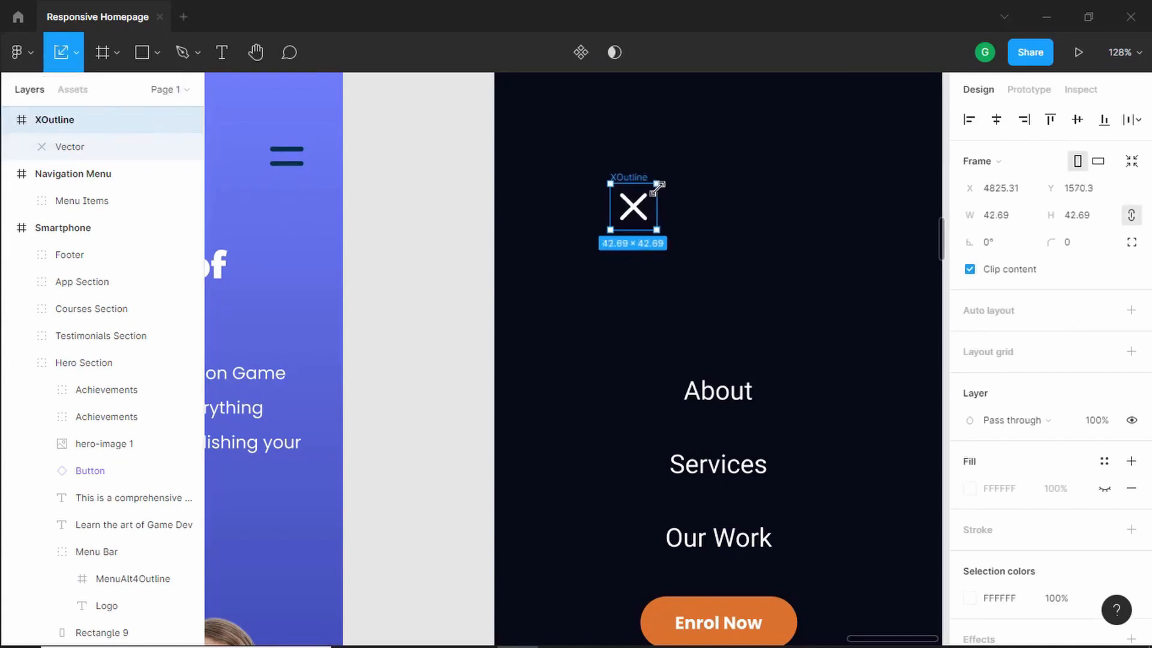
# - Set the close icon's height to 40, keeping proportions
pyautogui.click(1090, 217)
pyautogui.write('40')
pyautogui.press('Return')
# - Position the close icon in the Navigation Menu frame's upper-right corner, 60 from the top and 33 from the right edge
pyautogui.scroll(-5, 744, 216)
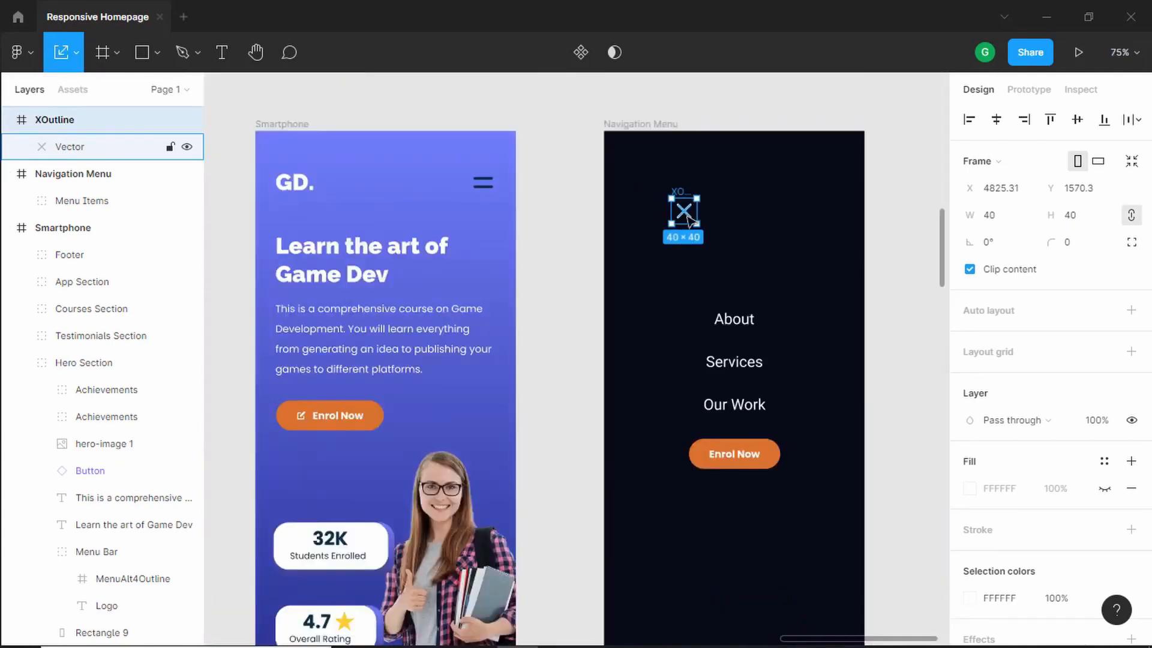
pyautogui.moveTo(690, 220); pyautogui.dragTo(834, 201)
pyautogui.scroll(5, 906, 214)
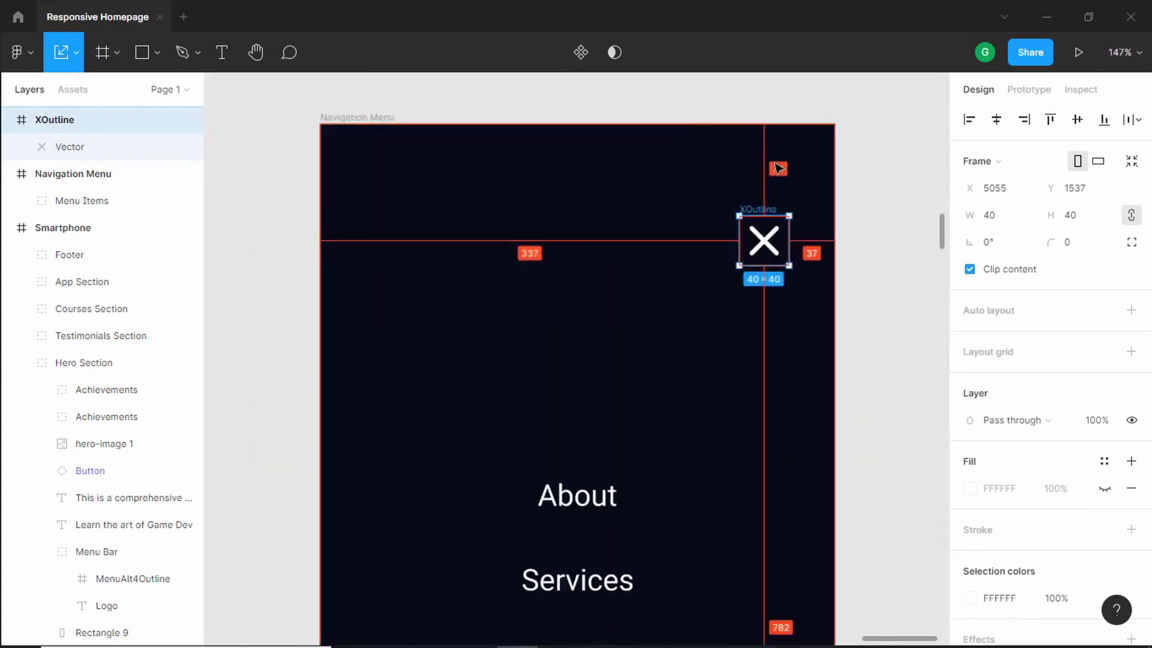
pyautogui.press('alt')
pyautogui.press('Up')
pyautogui.press('Up')
pyautogui.press('Up')
pyautogui.press('Up')
pyautogui.press('Up')
pyautogui.press('Up')
pyautogui.press('Up')
pyautogui.press('Up')
pyautogui.press('Up')
pyautogui.press('Up')
pyautogui.press('Up')
pyautogui.press('Up')
pyautogui.press('Up')
pyautogui.press('Up')
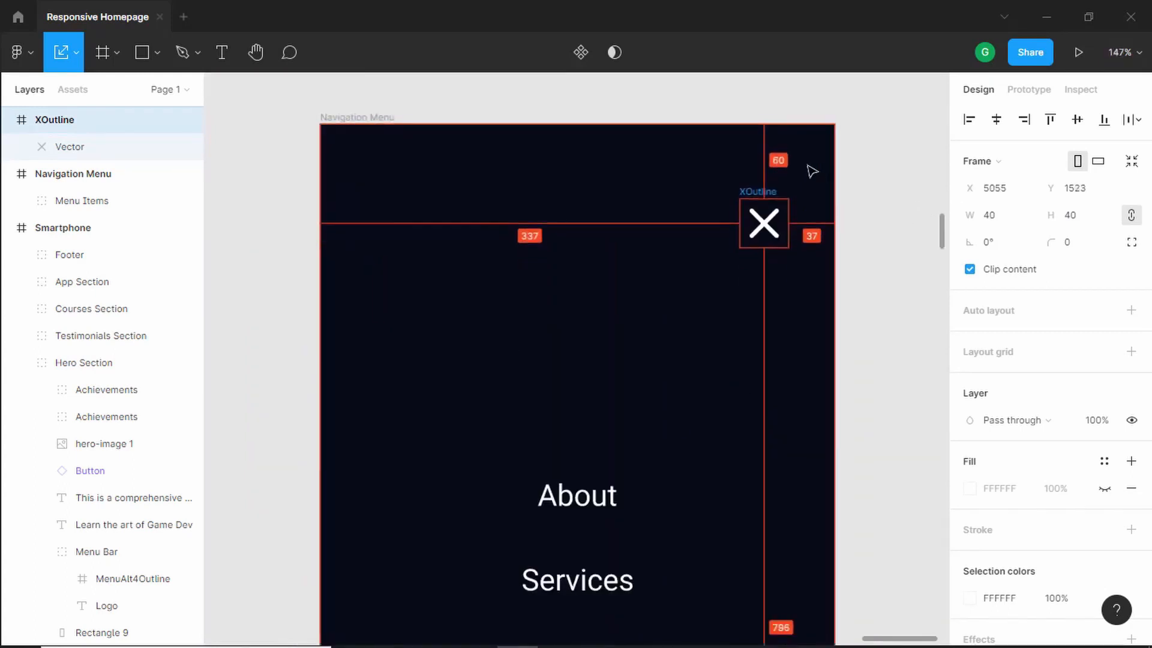
pyautogui.press('Right')
pyautogui.press('Right')
pyautogui.press('Right')
pyautogui.press('Right')
pyautogui.press('Right')
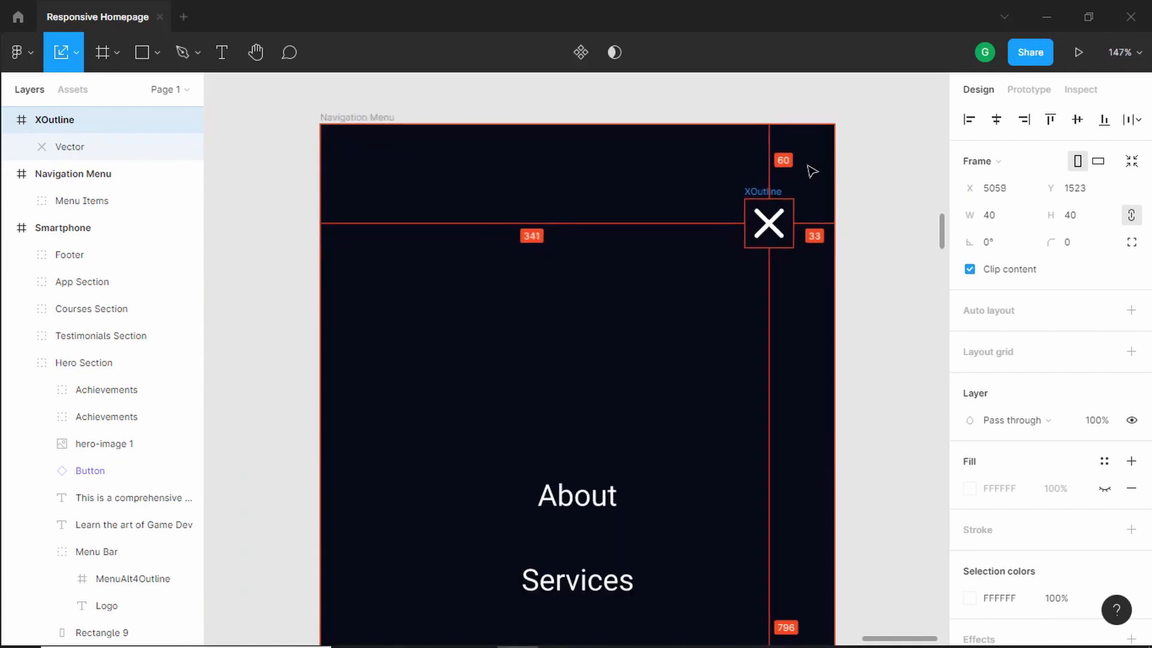
pyautogui.click(812, 172)
pyautogui.scroll(-5, 702, 234)
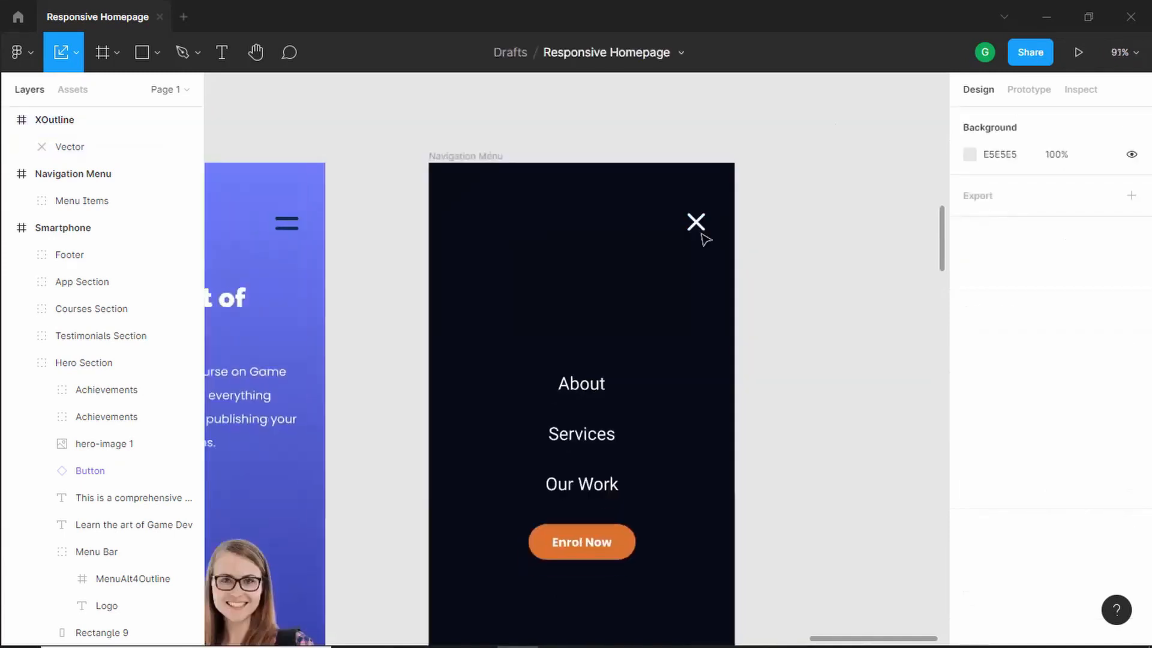
pyautogui.scroll(3, 489, 224)
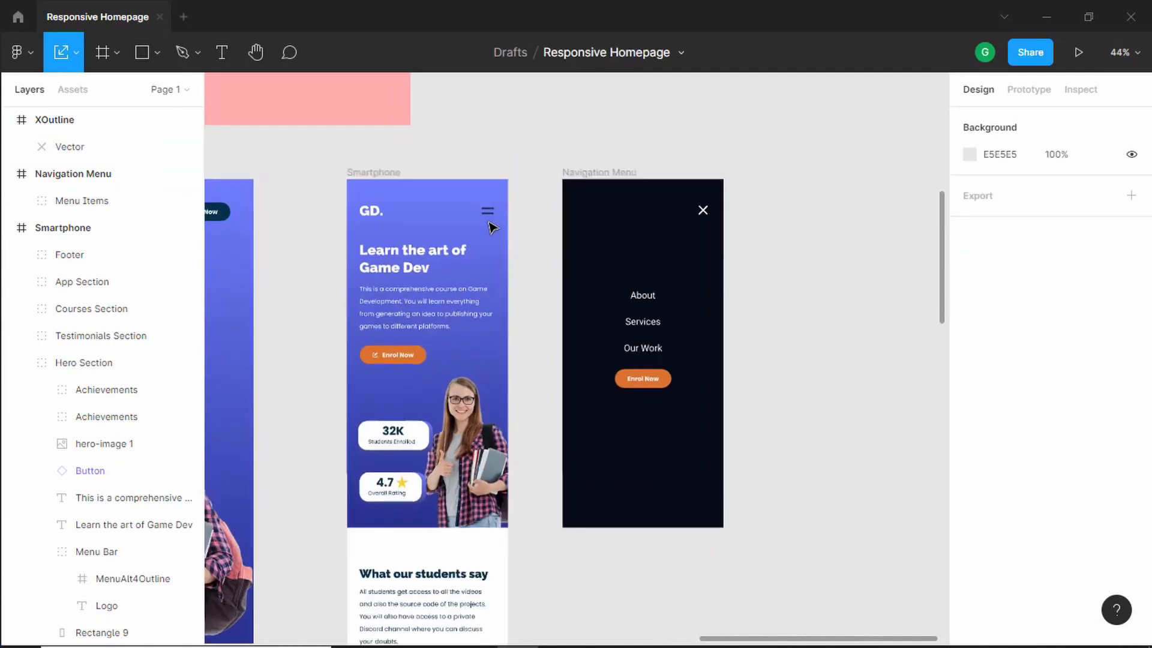
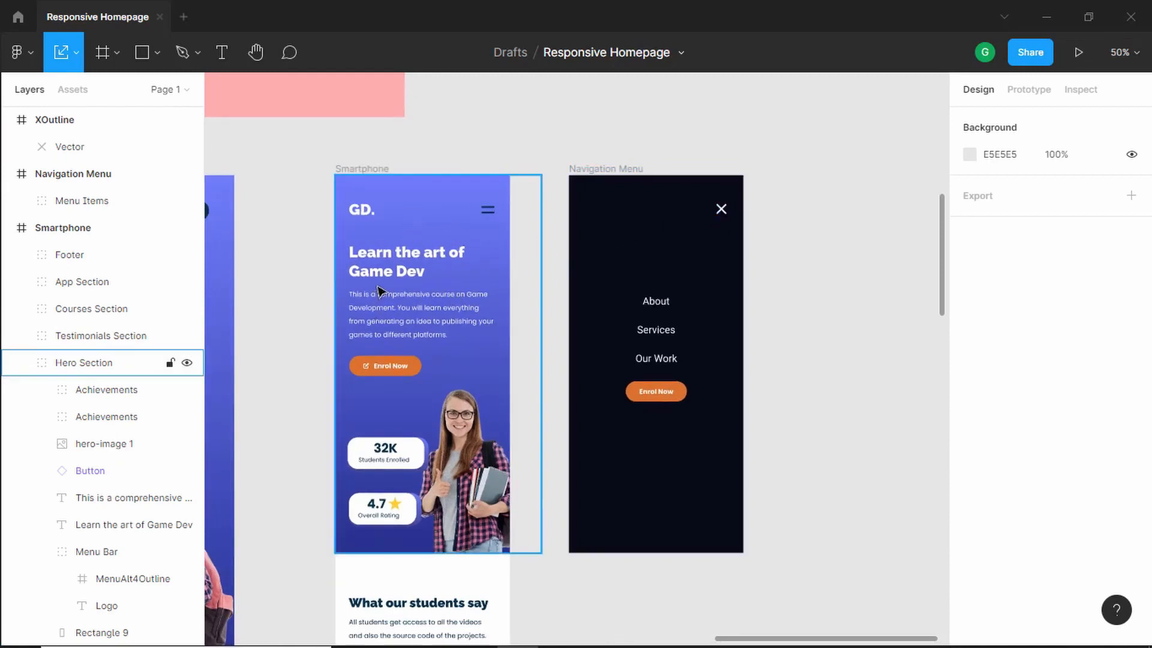
# - Link the Smartphone hamburger menu icon to the Navigation Menu frame with a prototype click interaction
pyautogui.click(1036, 96)
pyautogui.doubleClick(493, 213)
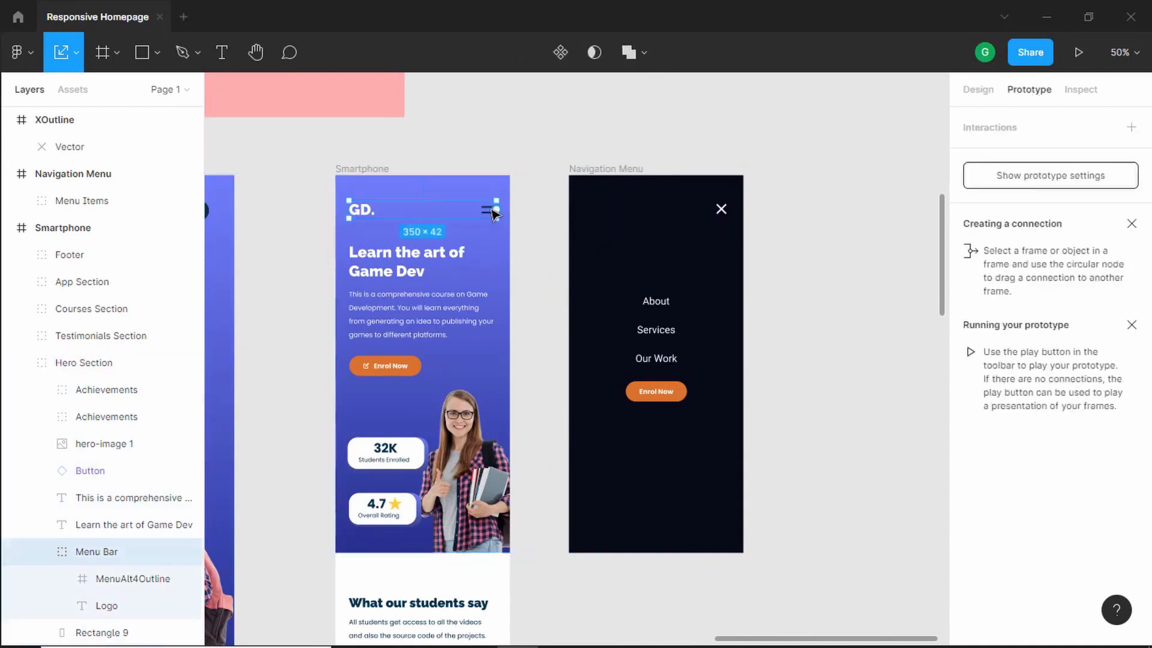
pyautogui.doubleClick(488, 215)
pyautogui.scroll(3, 517, 226)
pyautogui.click(76, 53)
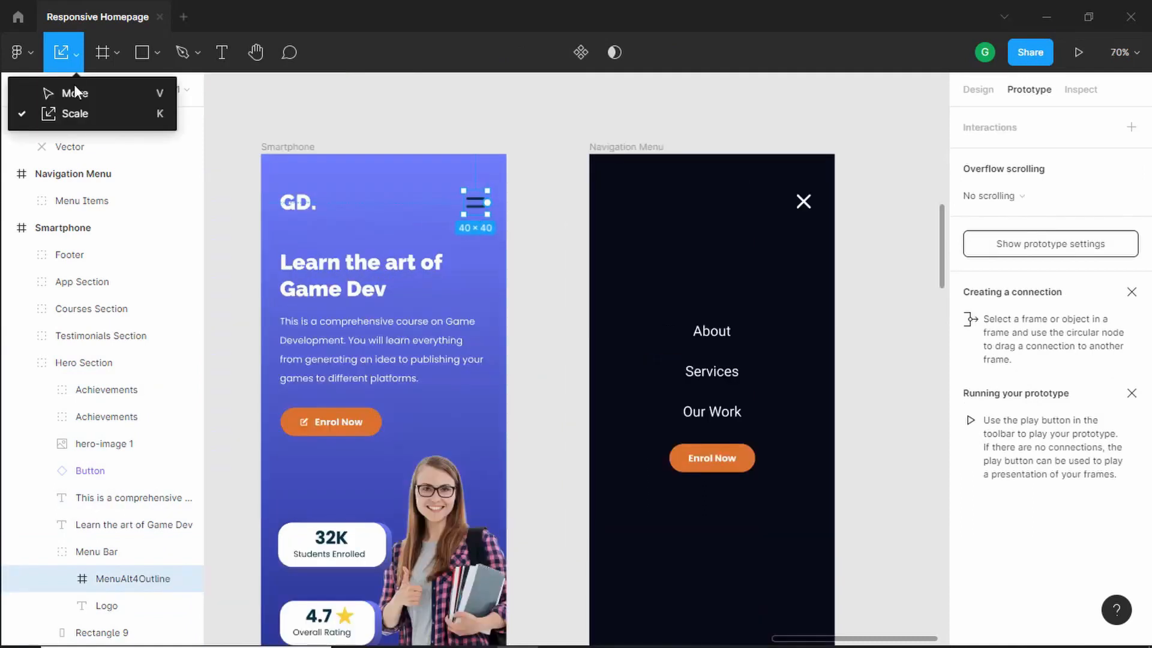
pyautogui.click(75, 92)
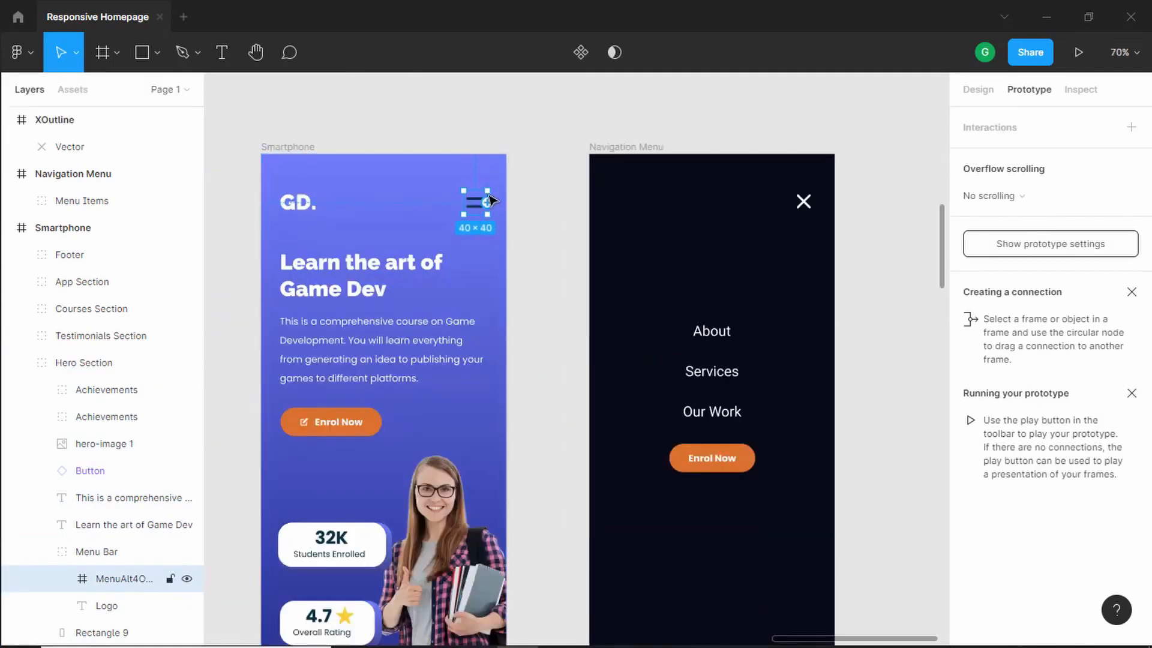
pyautogui.moveTo(487, 203); pyautogui.dragTo(656, 208)
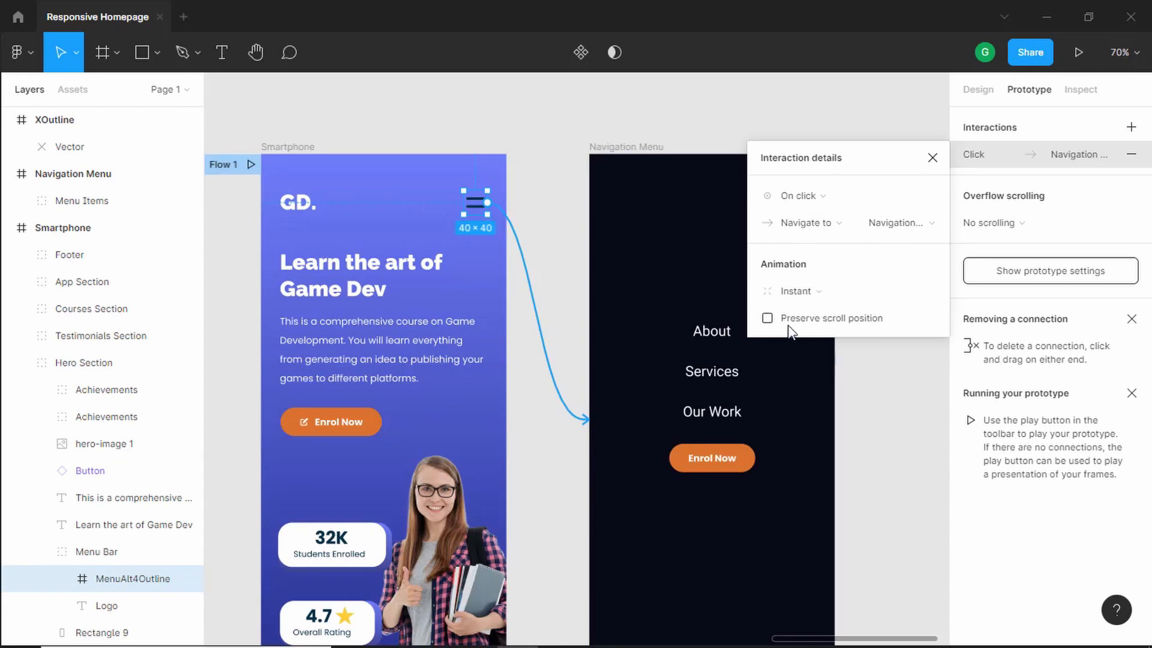
# - Change the interaction's action to Open overlay, keeping the overlay Centered
pyautogui.click(842, 228)
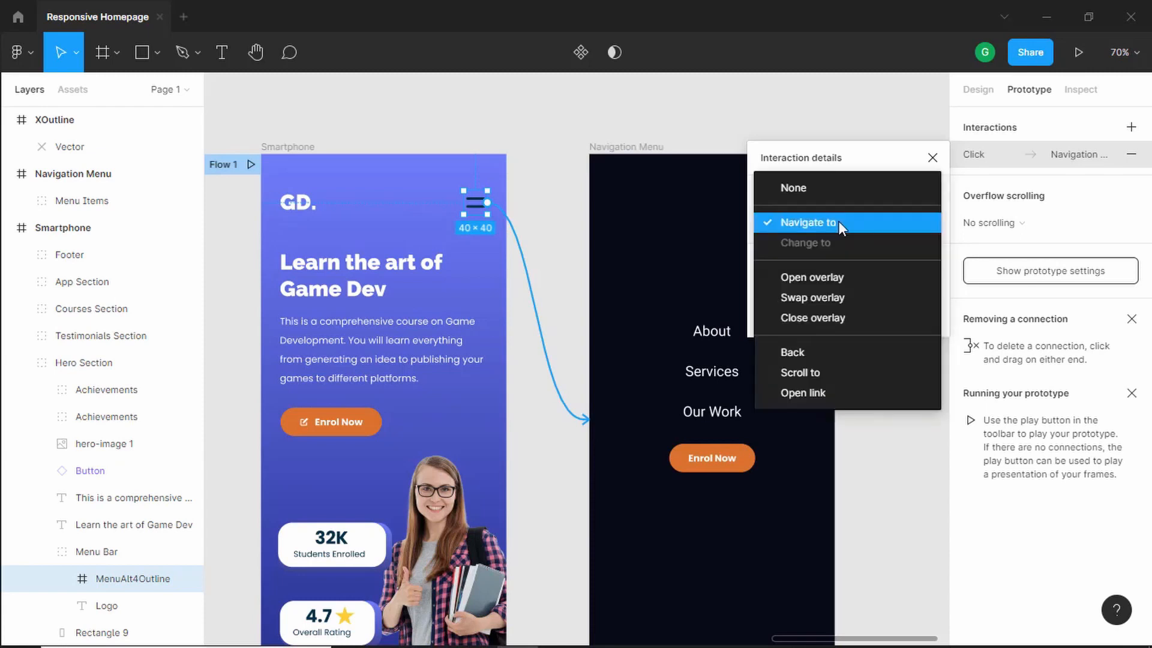
pyautogui.click(853, 284)
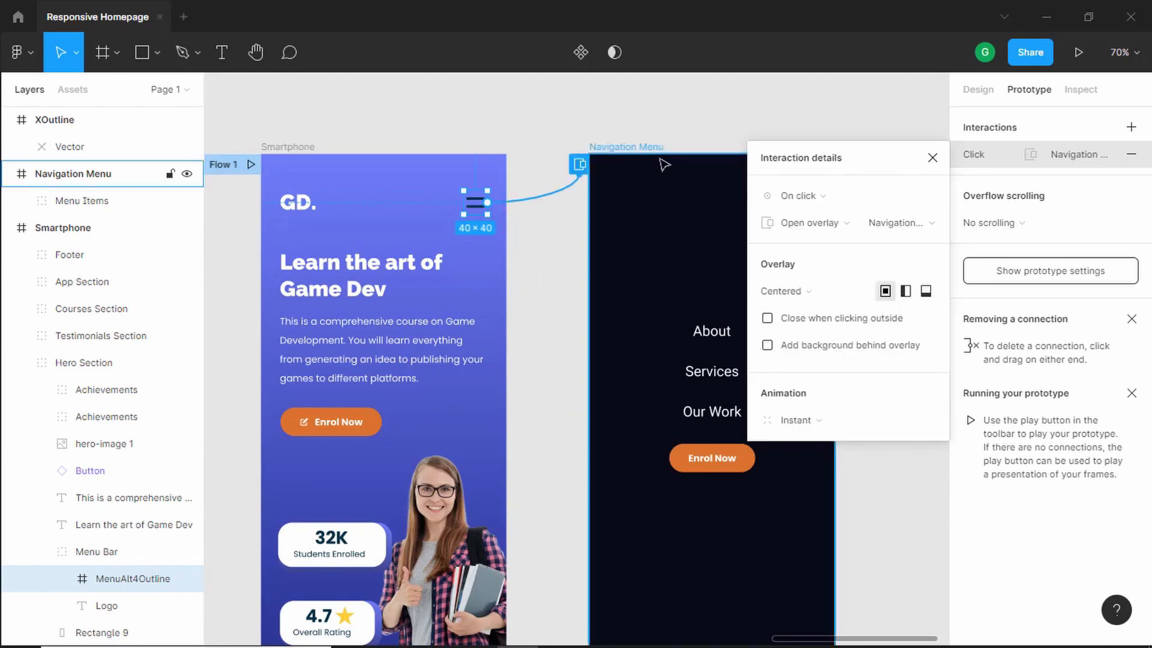
pyautogui.moveTo(859, 168); pyautogui.dragTo(895, 153)
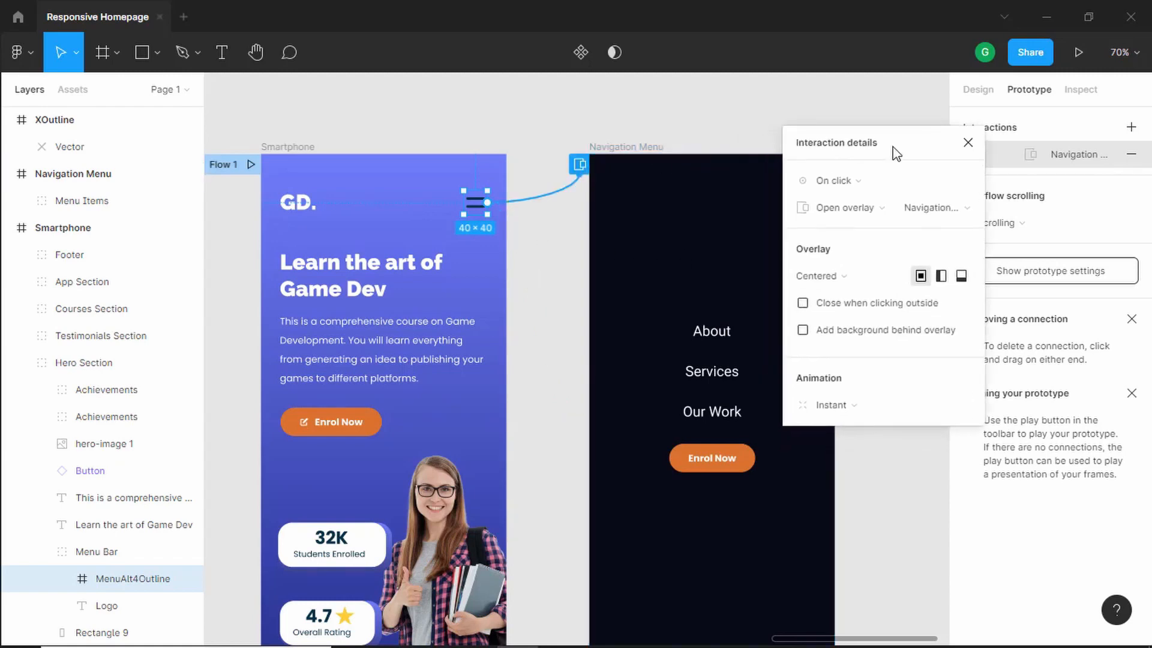
pyautogui.click(840, 277)
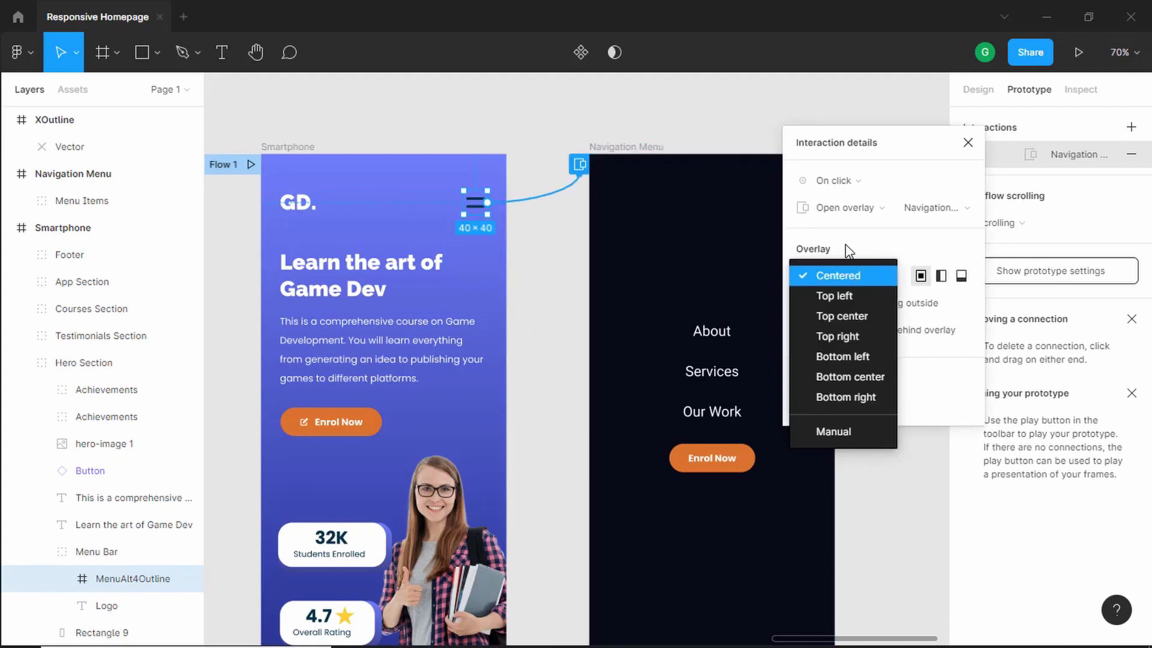
pyautogui.click(892, 246)
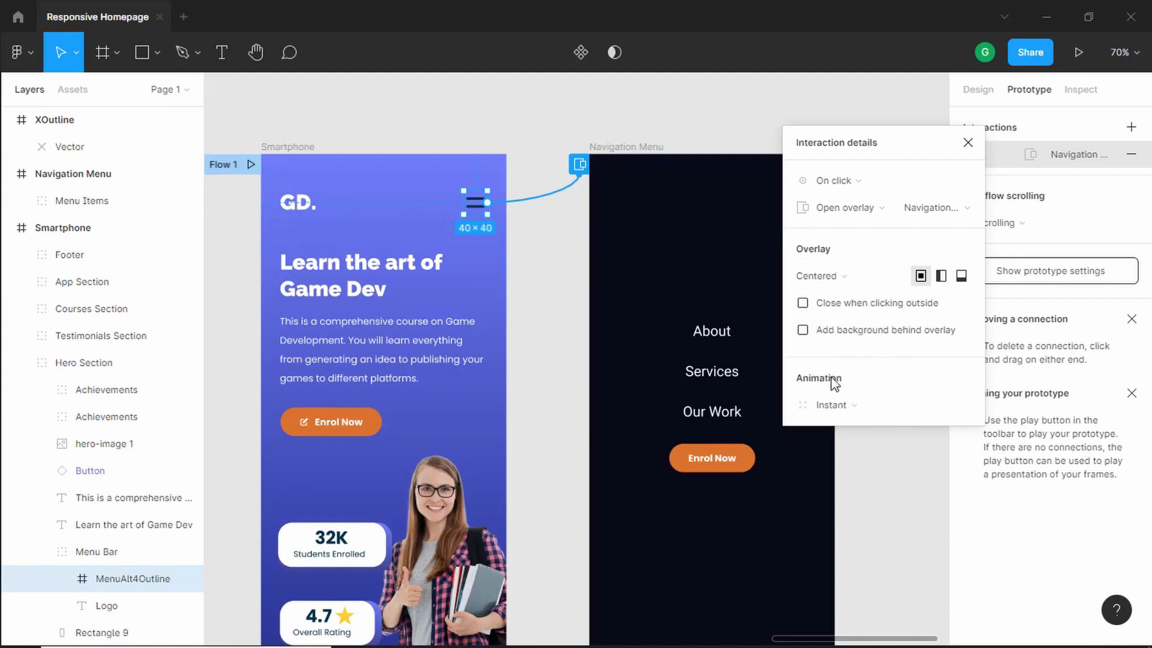
# - Set the overlay animation to Move in with Ease out easing and close the interaction details
pyautogui.click(900, 411)
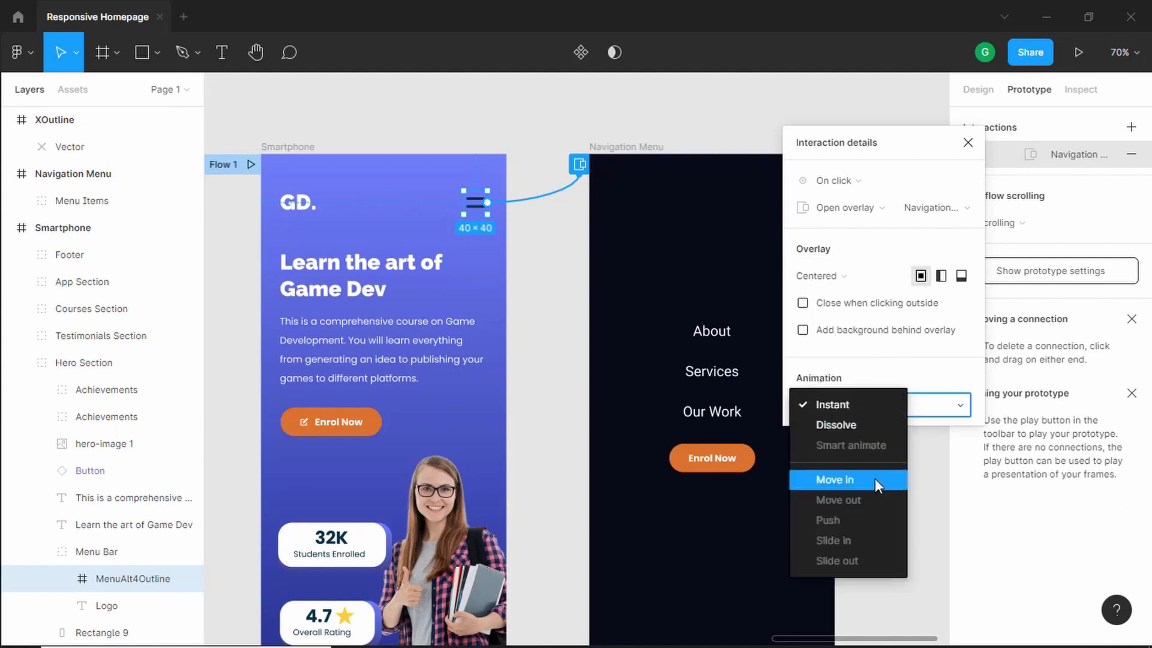
pyautogui.click(874, 479)
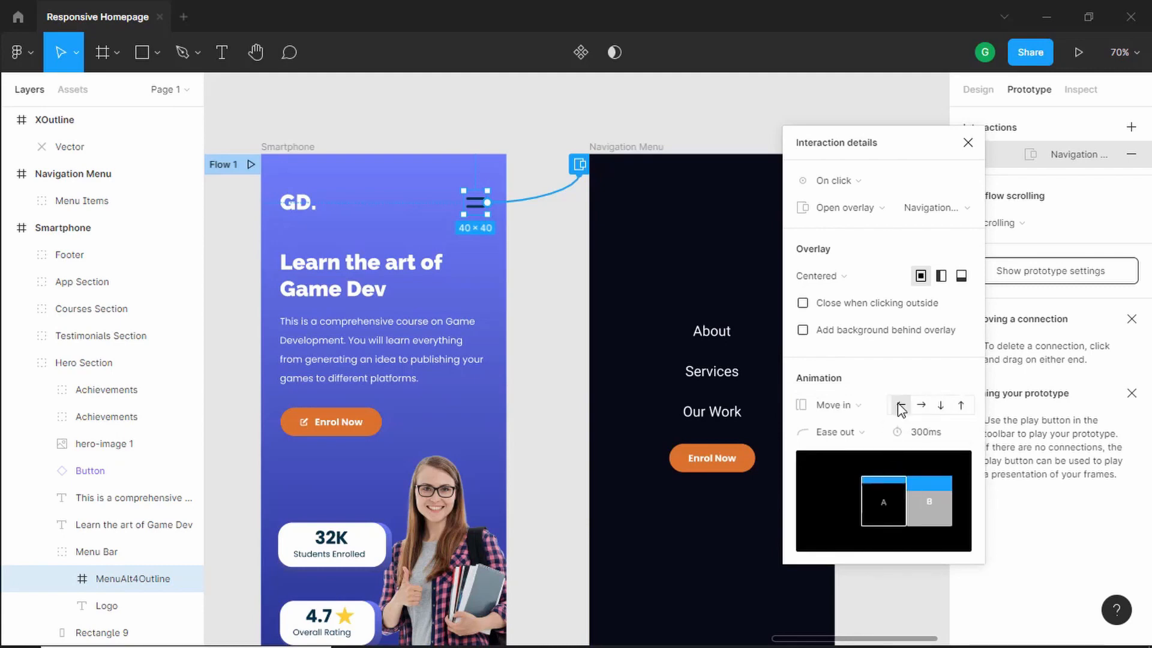
pyautogui.click(853, 435)
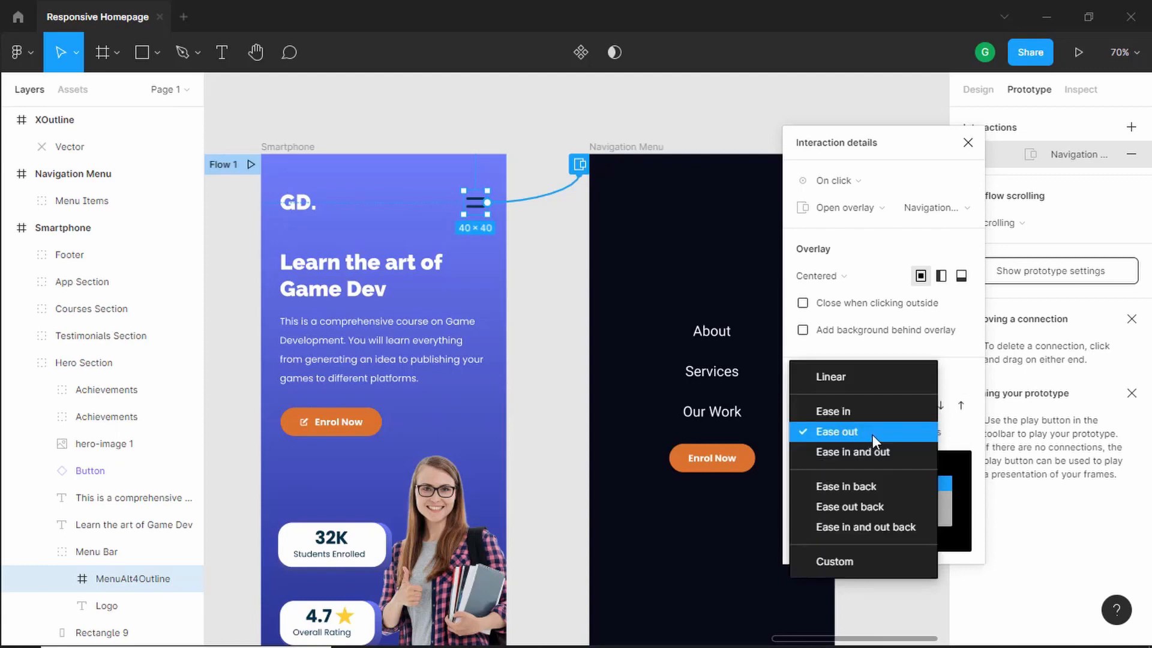
pyautogui.click(872, 435)
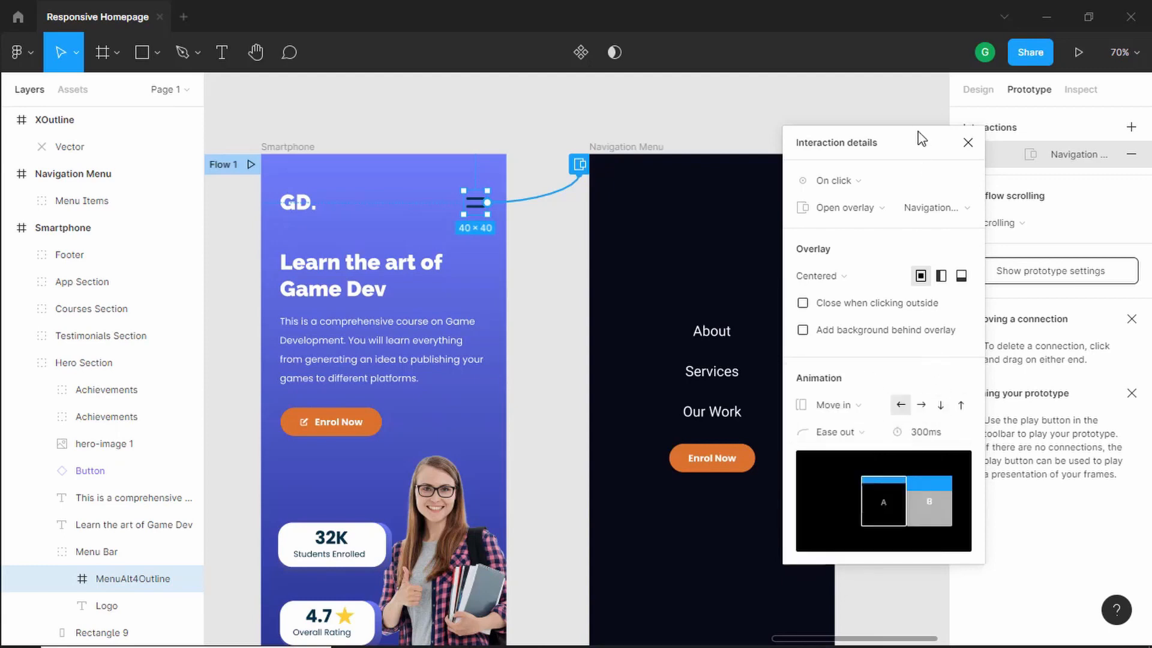
pyautogui.moveTo(967, 144); pyautogui.dragTo(983, 173)
pyautogui.click(984, 173)
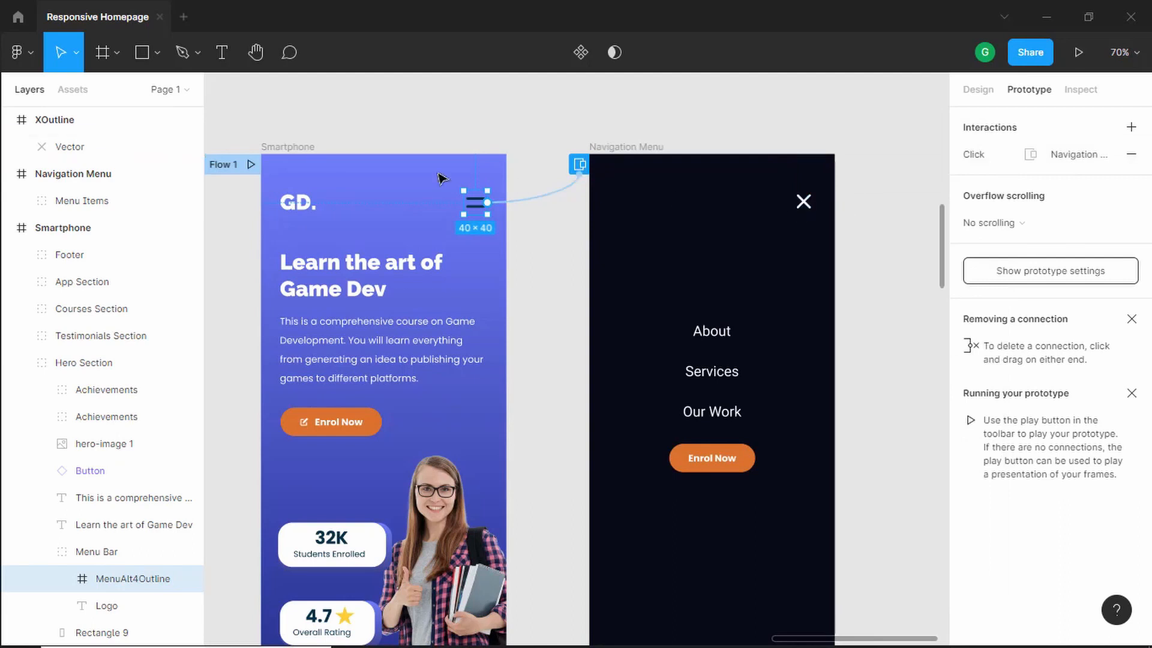
# - Link the close icon's XOutline frame to the Smartphone frame and set its action to Close overlay
pyautogui.click(798, 201)
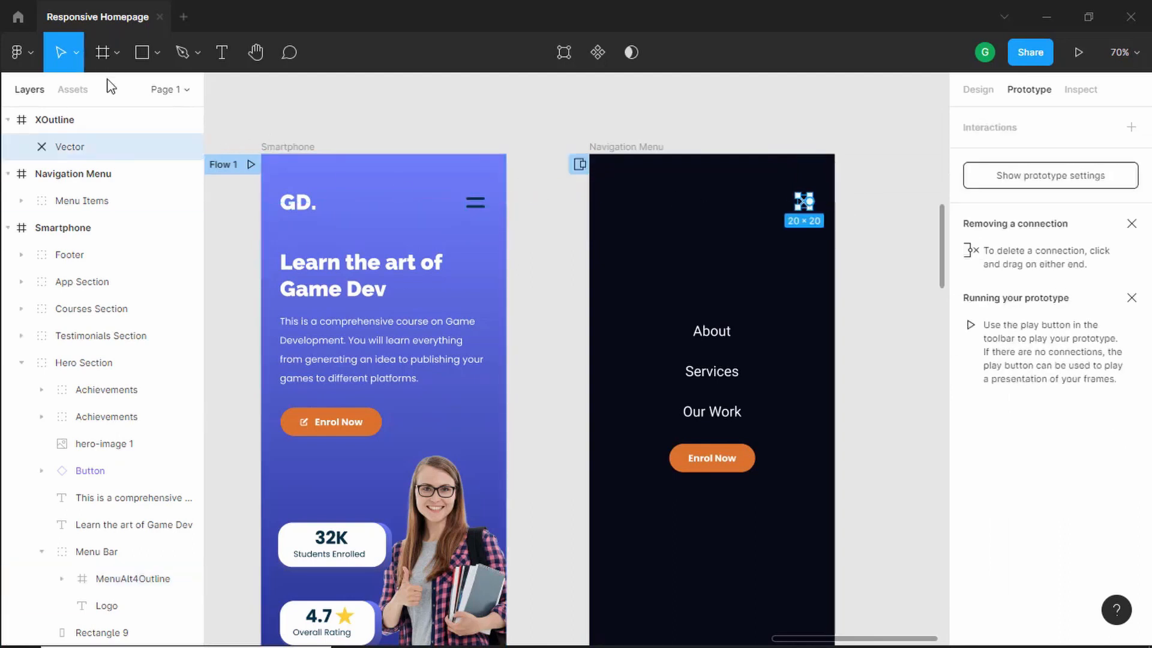
pyautogui.click(75, 124)
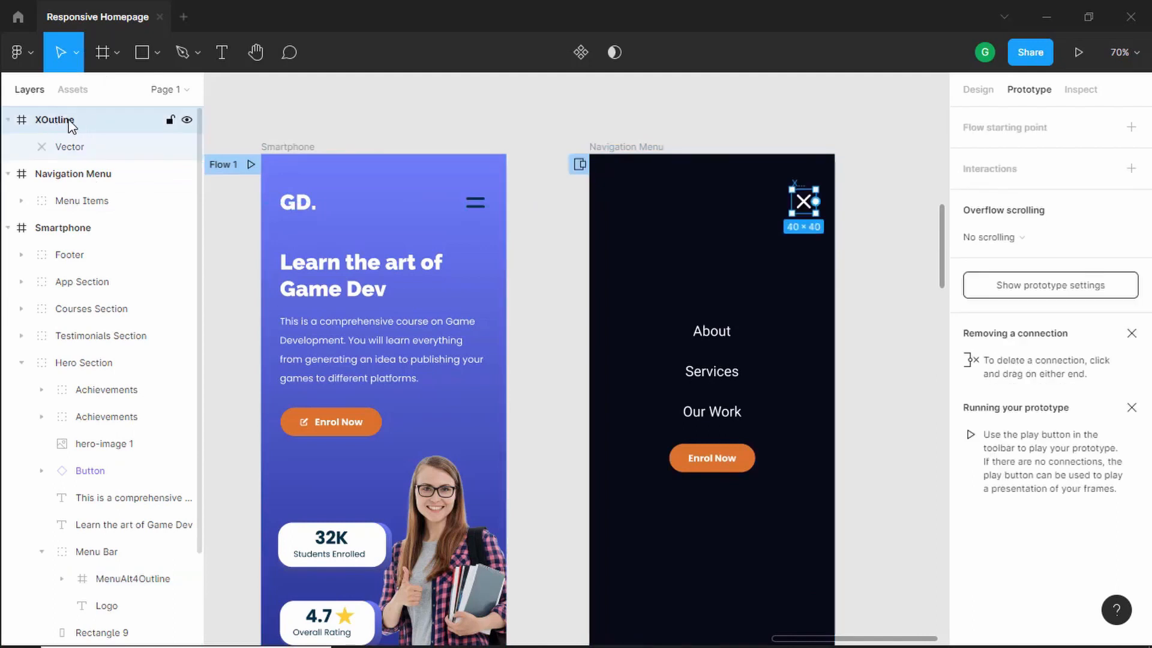
pyautogui.hotkey('ctrl', 'shift', 'g')
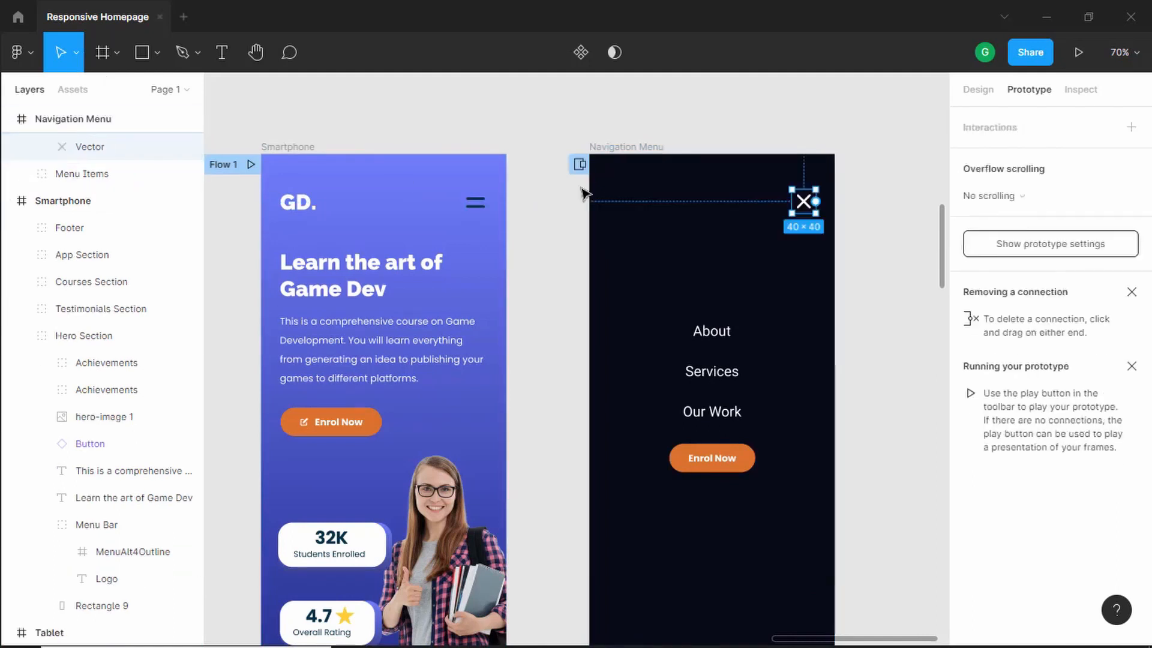
pyautogui.hotkey('ctrl', 'z')
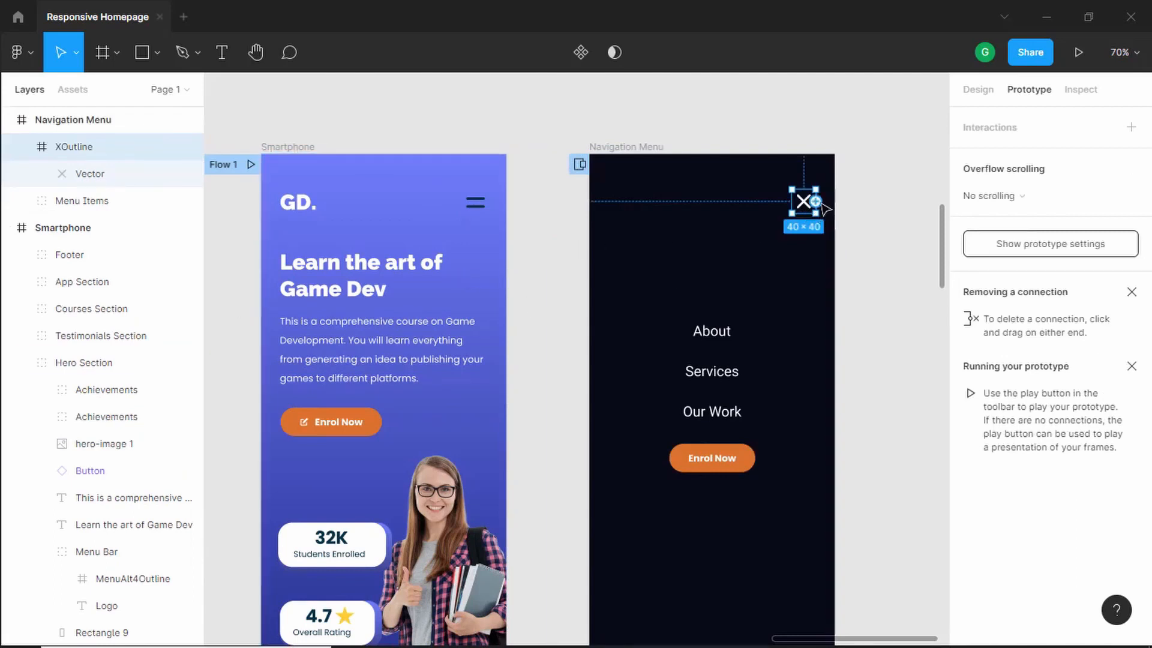
pyautogui.moveTo(816, 201); pyautogui.dragTo(432, 363)
pyautogui.scroll(-13, 472, 354)
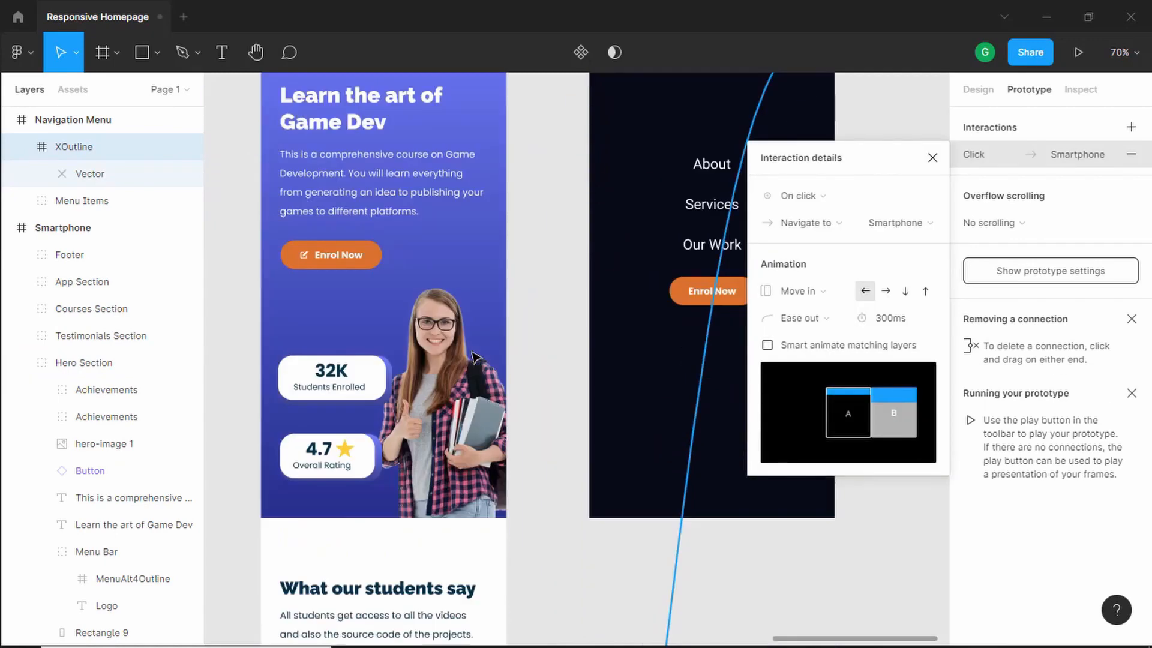
pyautogui.scroll(1, 473, 354)
pyautogui.click(833, 226)
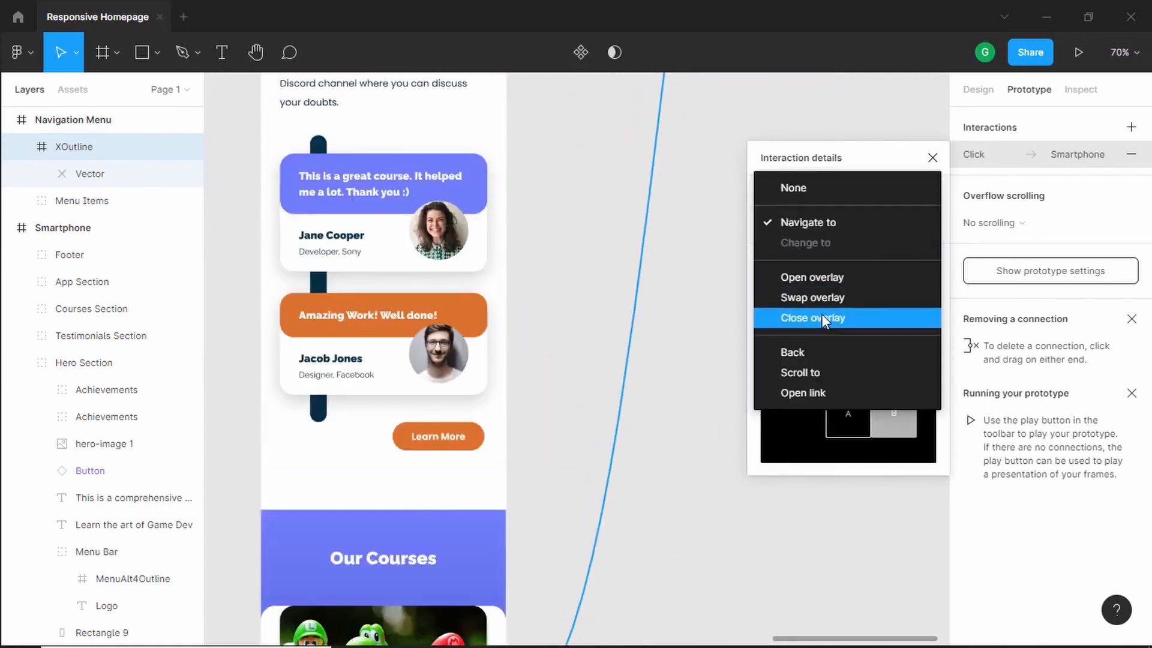
pyautogui.click(838, 315)
pyautogui.scroll(12, 763, 293)
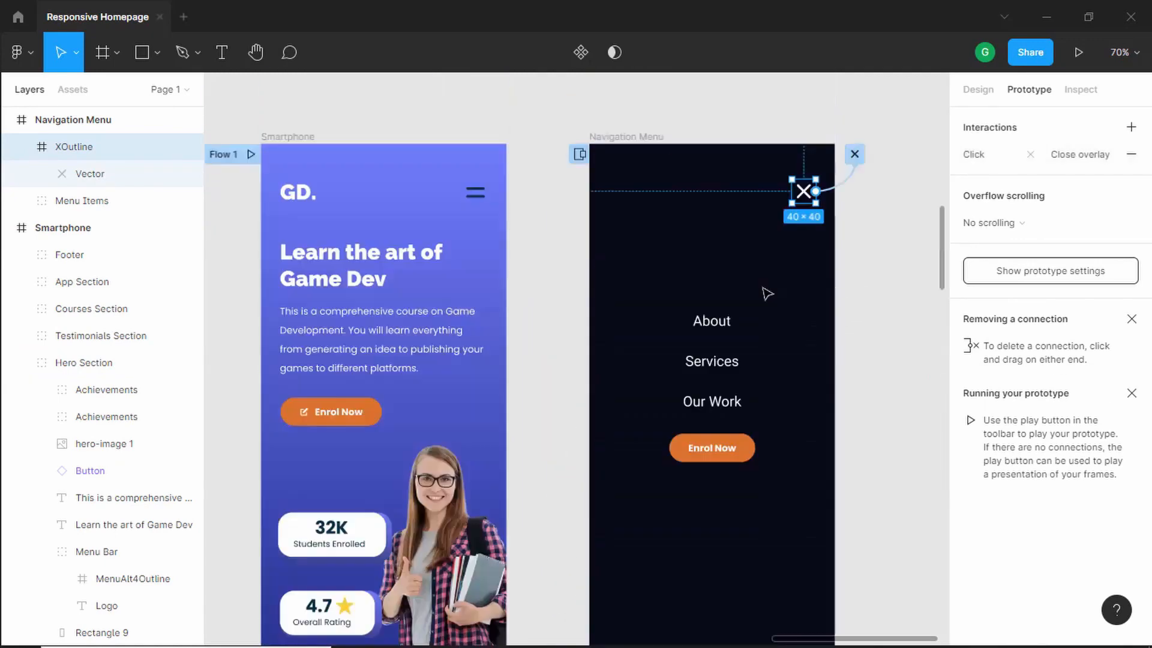
# - Present the prototype from the Smartphone frame, opening and closing the navigation menu overlay
pyautogui.click(295, 204)
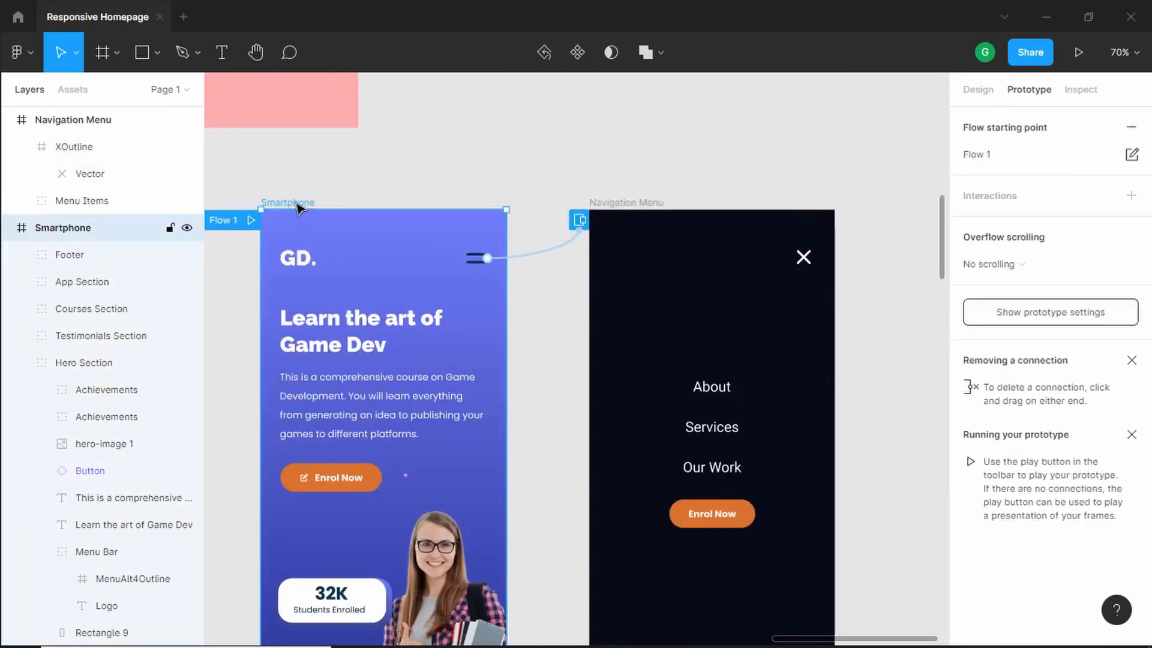
pyautogui.click(1076, 55)
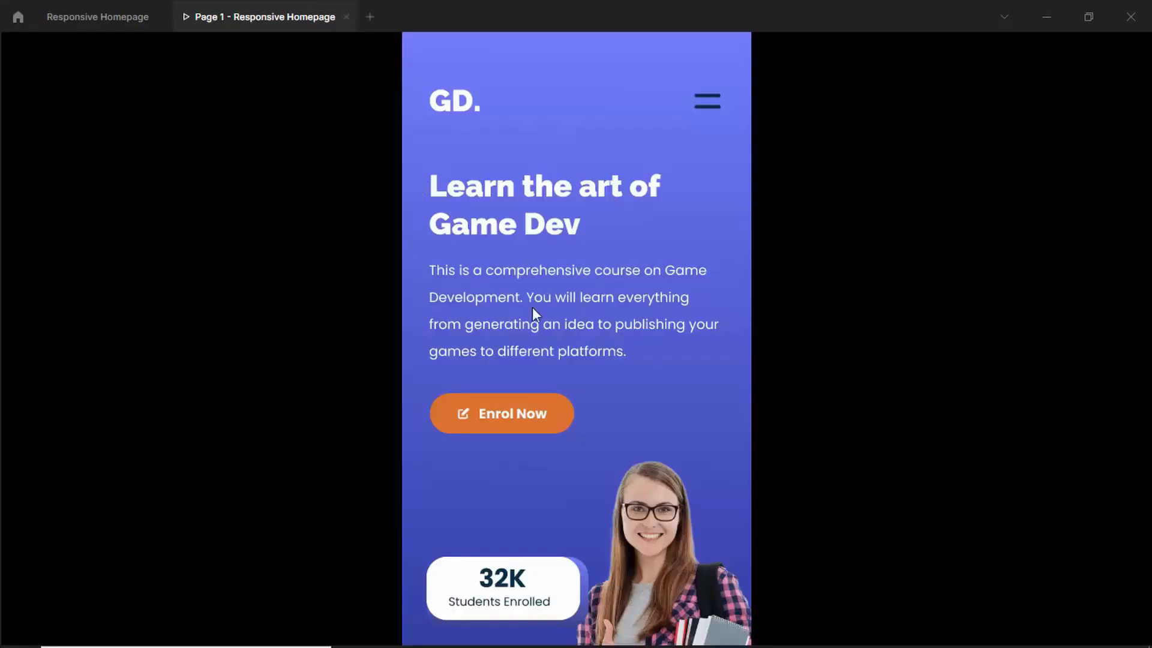
pyautogui.click(704, 110)
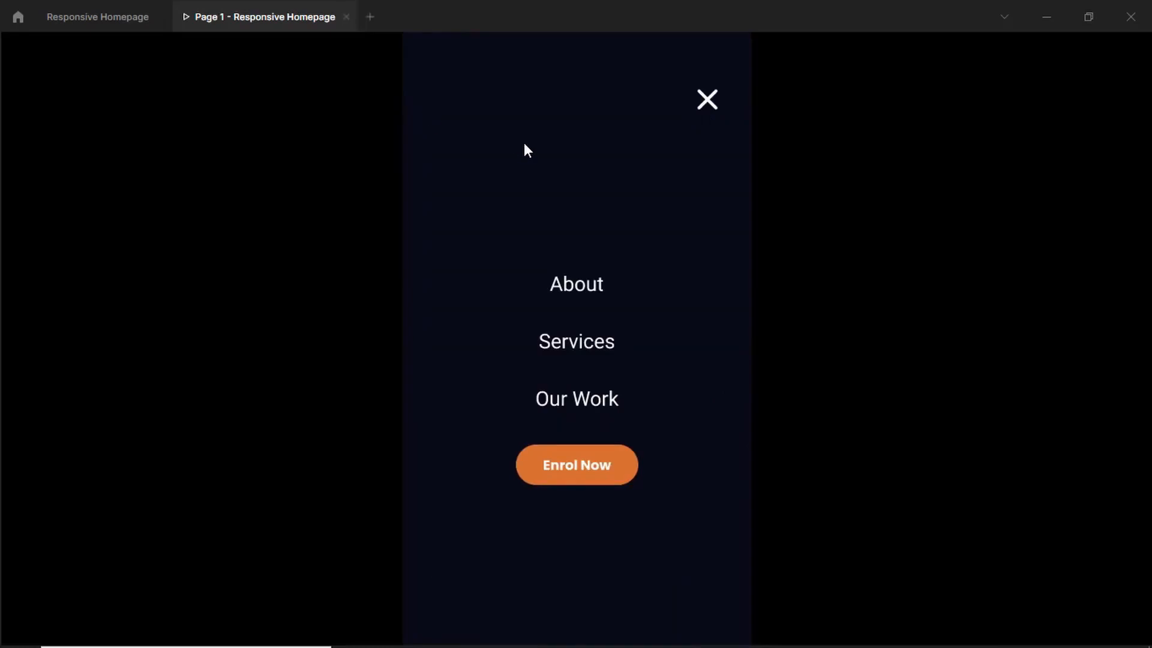
pyautogui.click(708, 107)
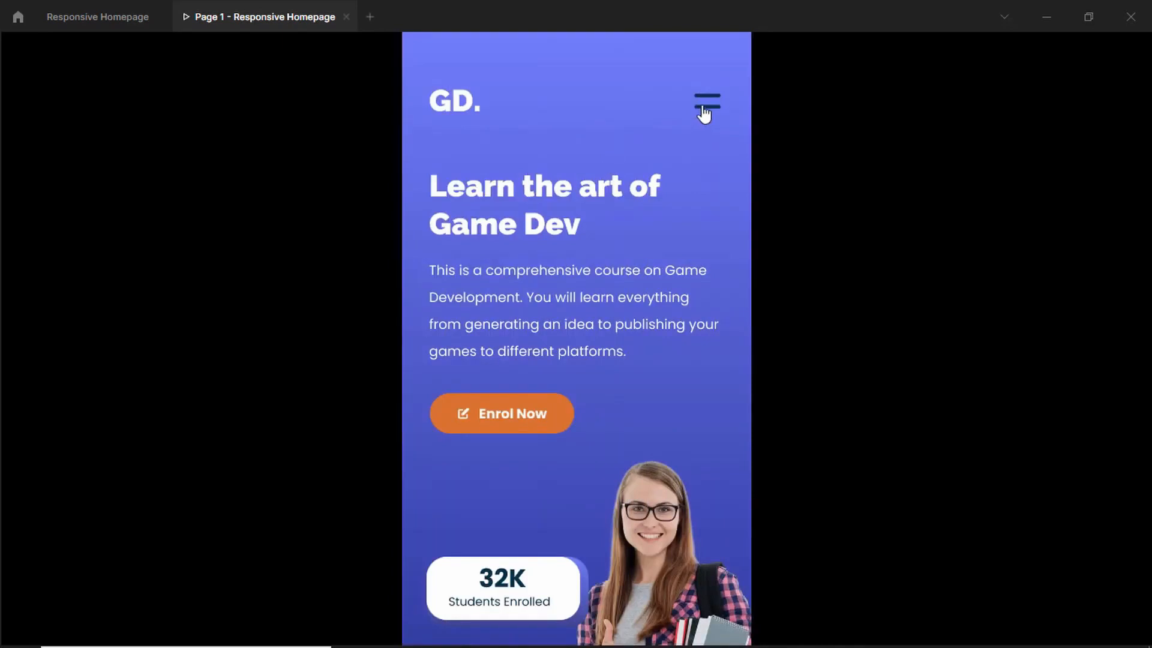
pyautogui.click(704, 114)
pyautogui.click(706, 109)
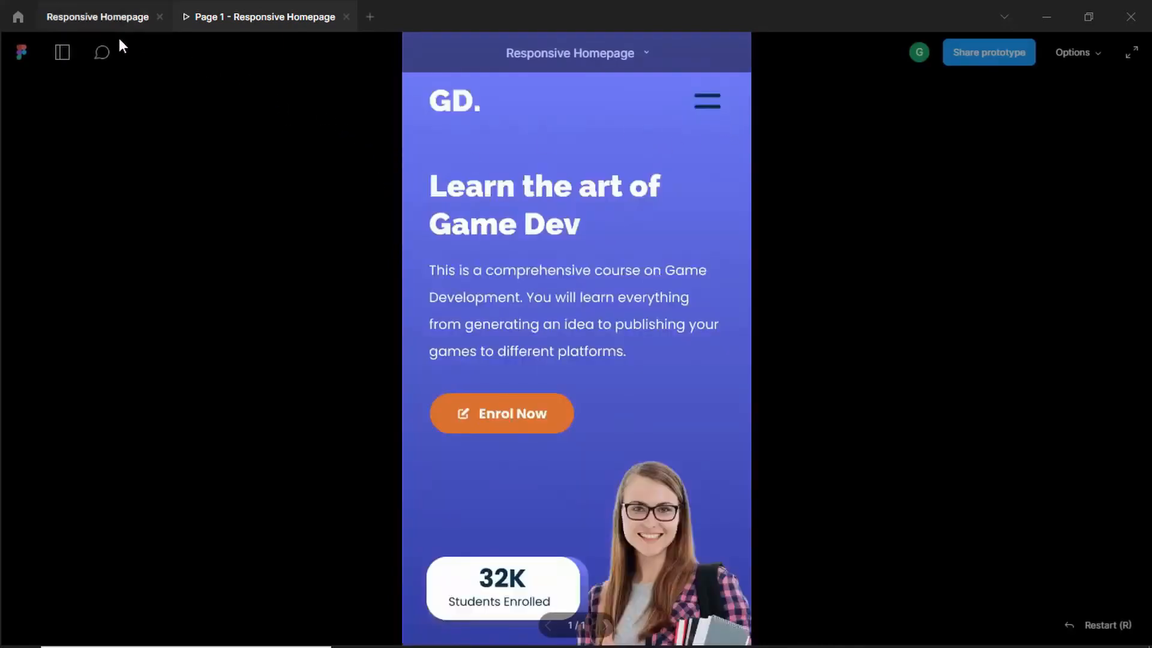
pyautogui.click(117, 19)
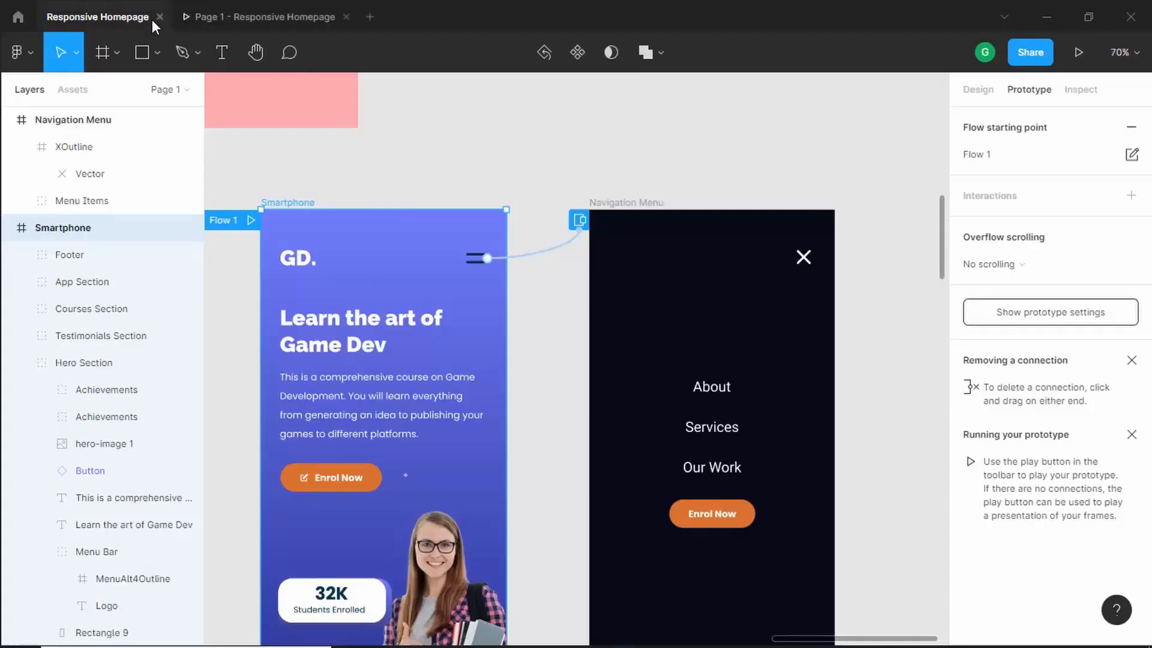
pyautogui.click(346, 17)
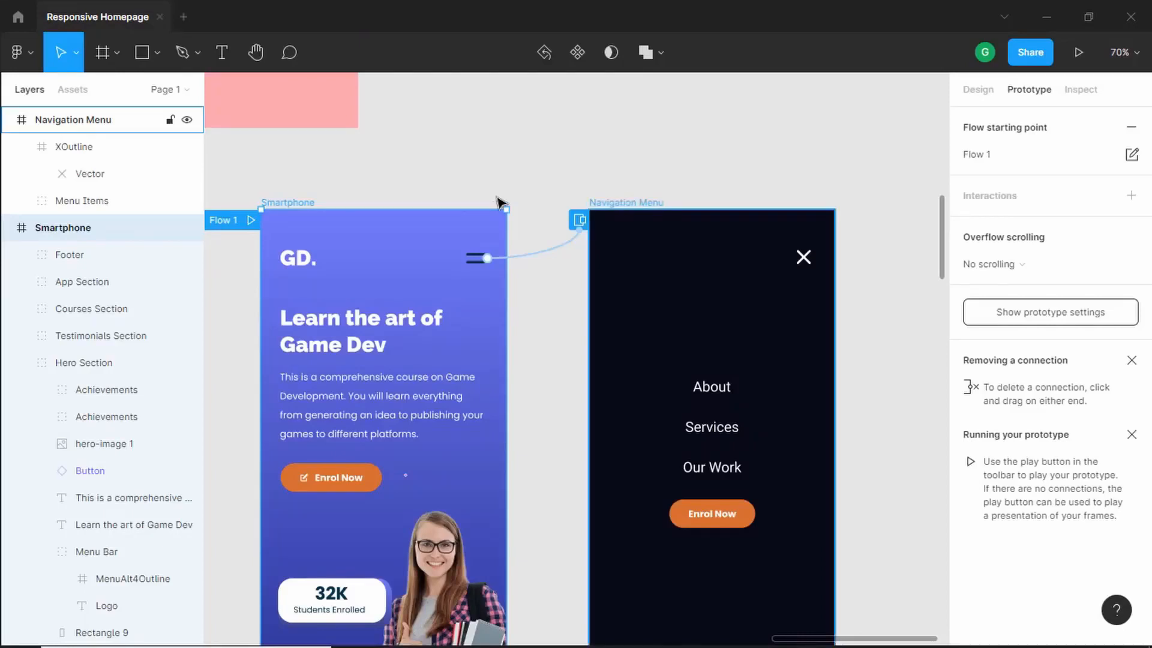
# - Preview the Smartphone frame on the mirrored phone device
pyautogui.click(363, 177)
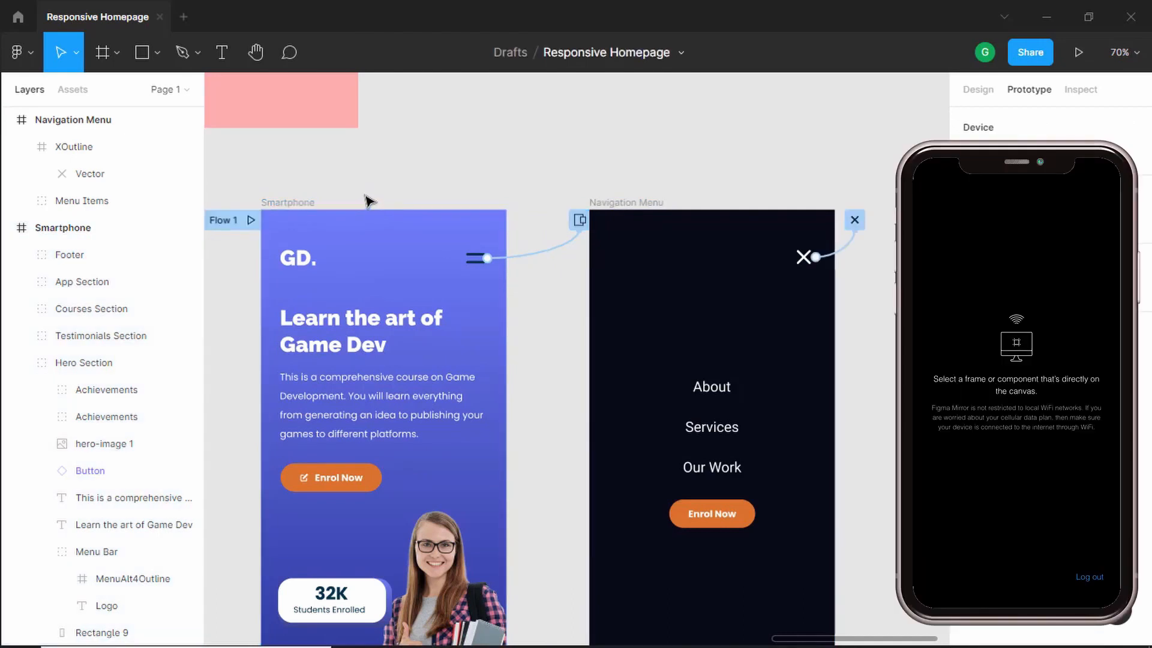
pyautogui.click(287, 204)
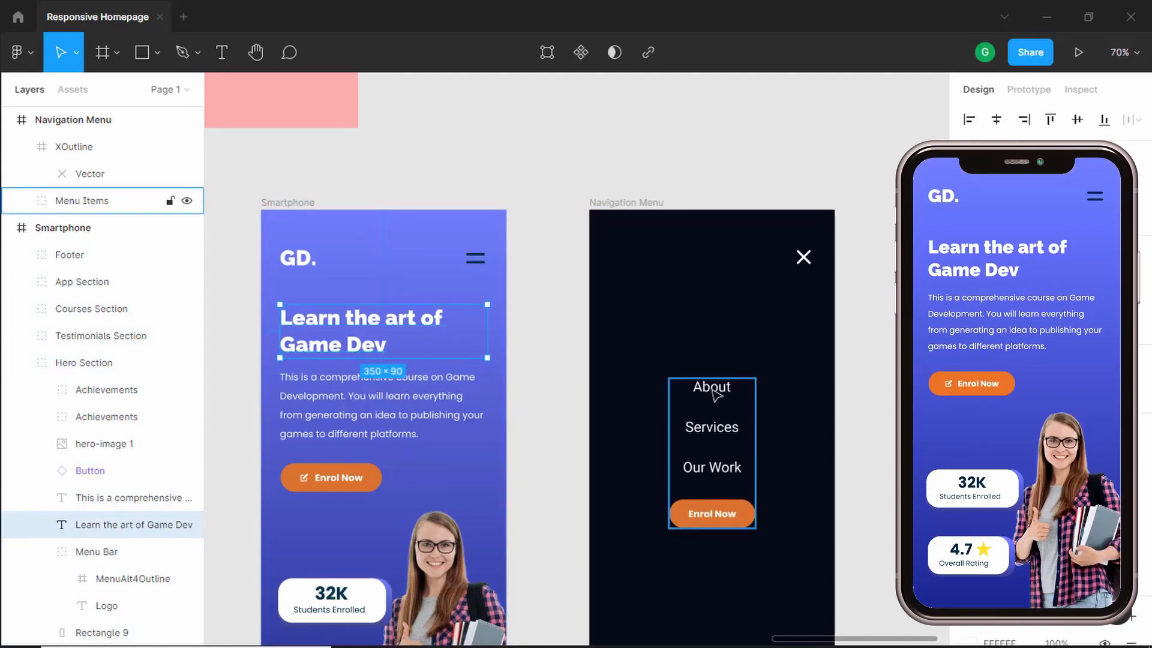
pyautogui.click(334, 400)
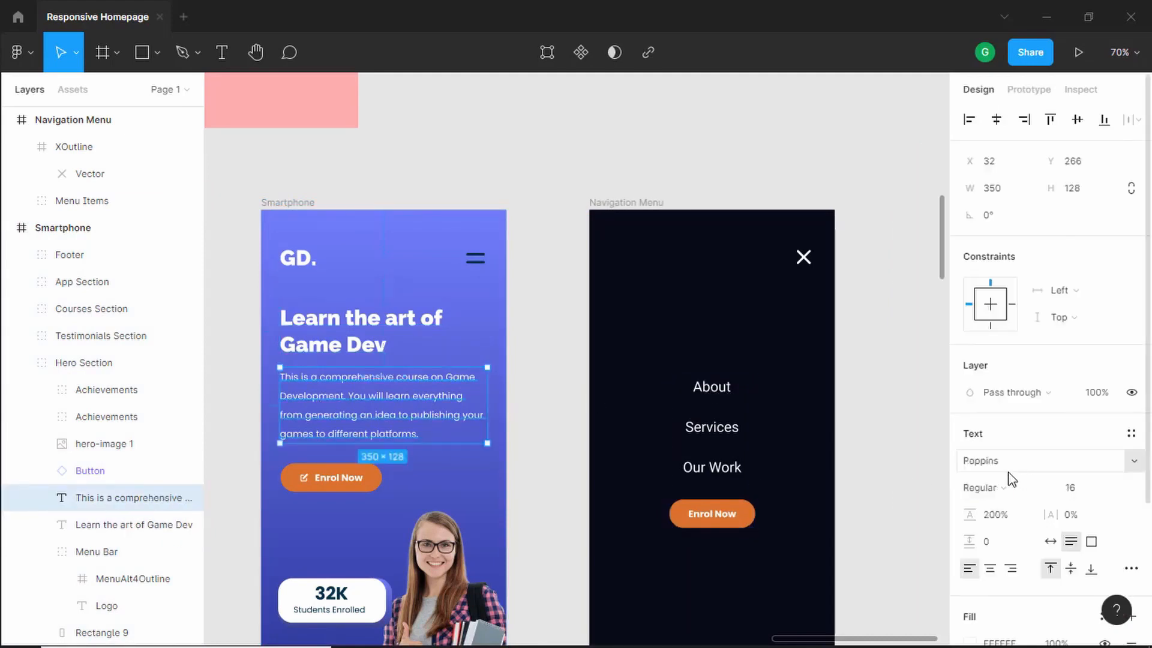
# - Change the font of the About, Services and Our Work menu links to Poppins
pyautogui.click(728, 390)
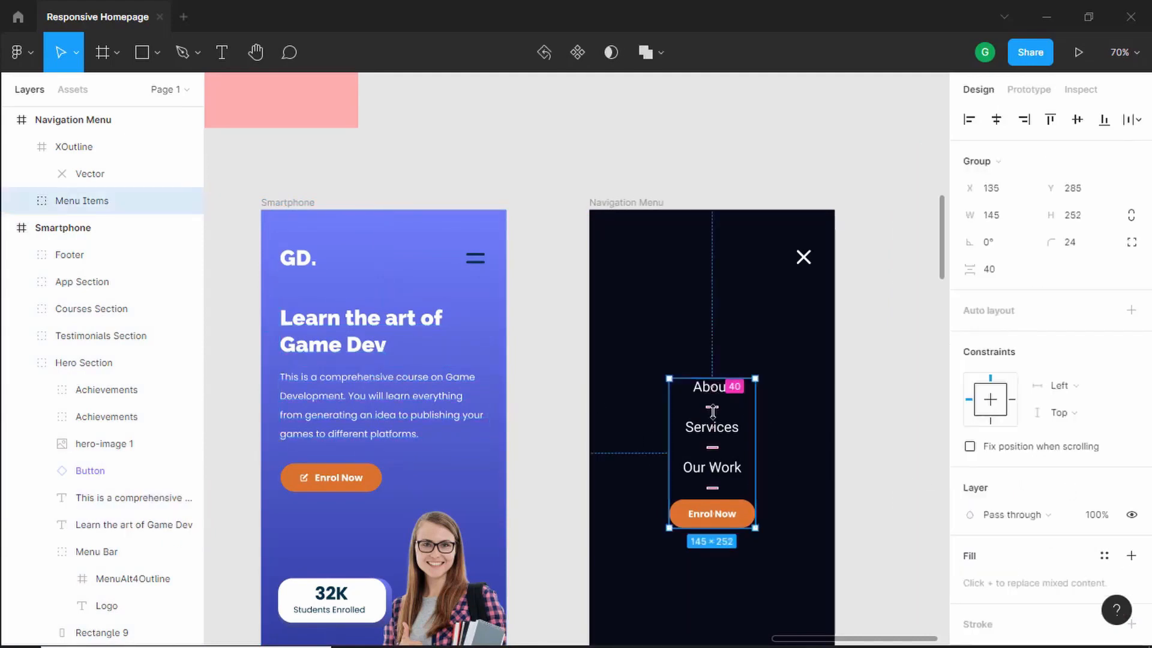
pyautogui.scroll(1, 730, 418)
pyautogui.scroll(1, 730, 418)
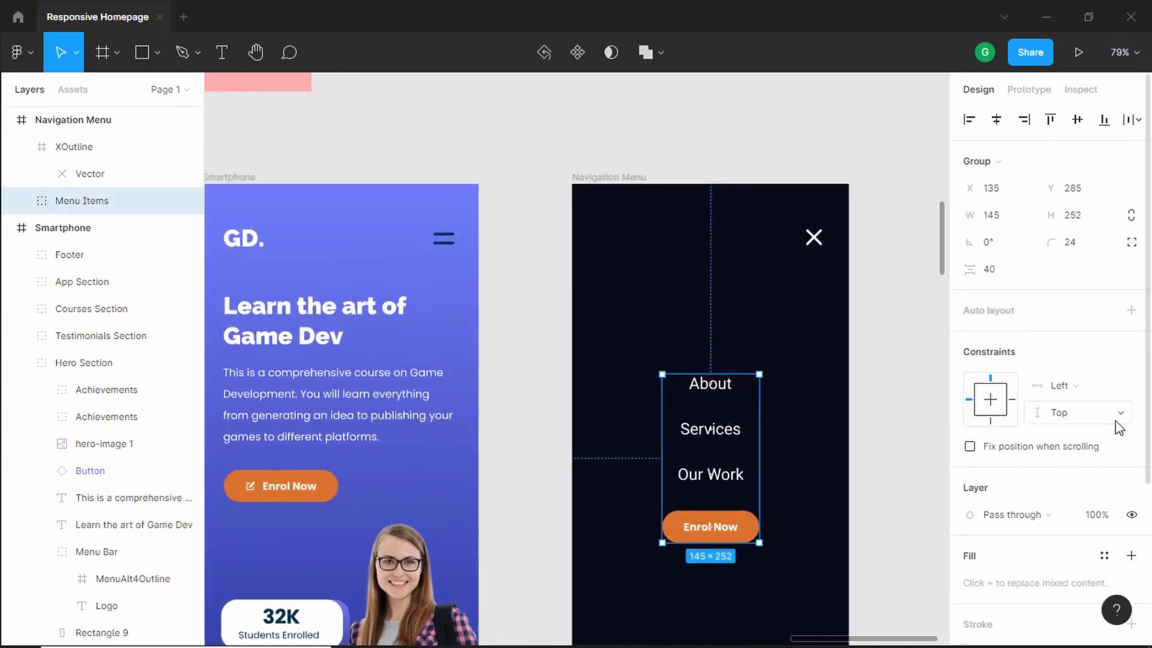
pyautogui.scroll(-4, 1063, 444)
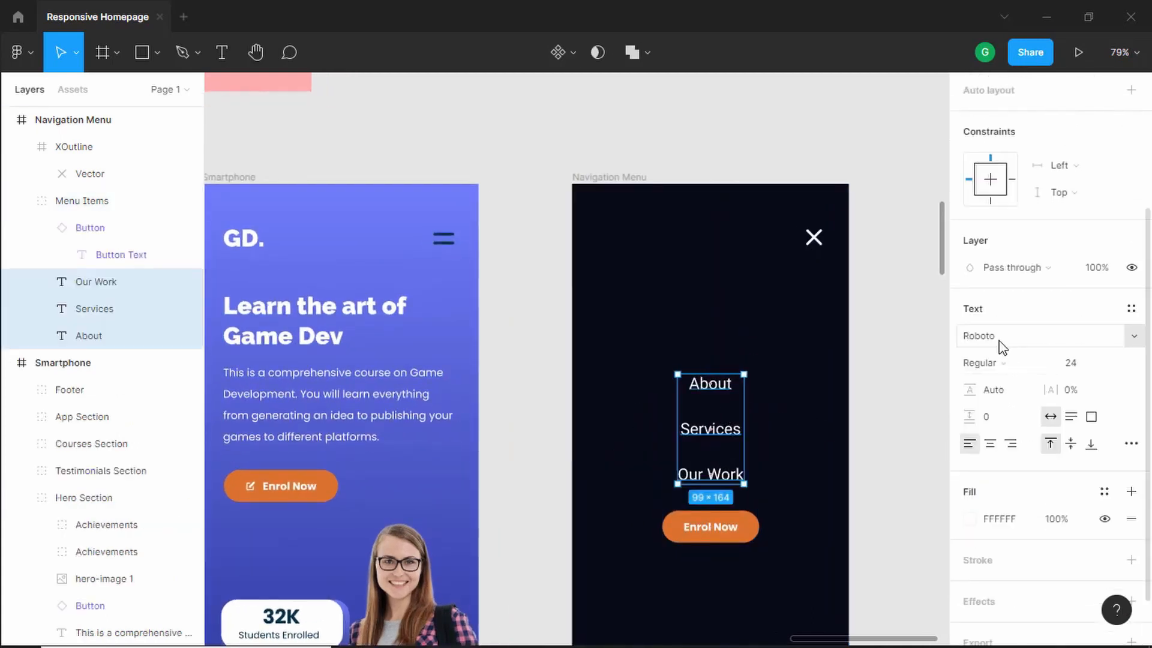
pyautogui.click(1000, 341)
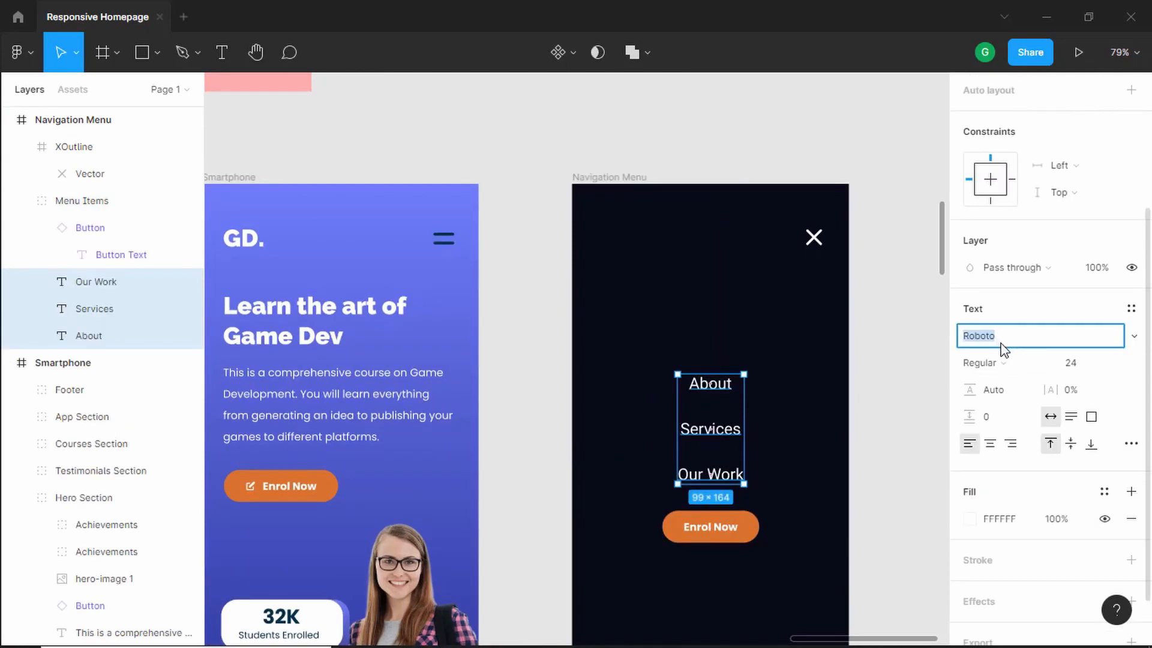
pyautogui.write('Poppins')
pyautogui.press('Return')
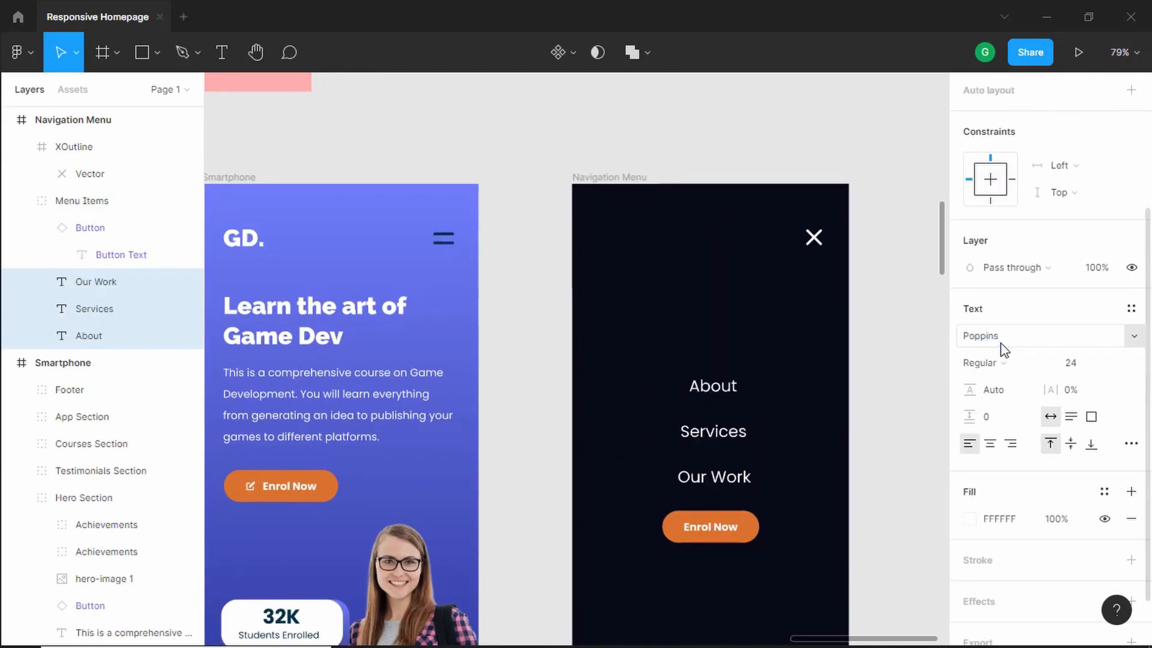
pyautogui.scroll(5, 1004, 349)
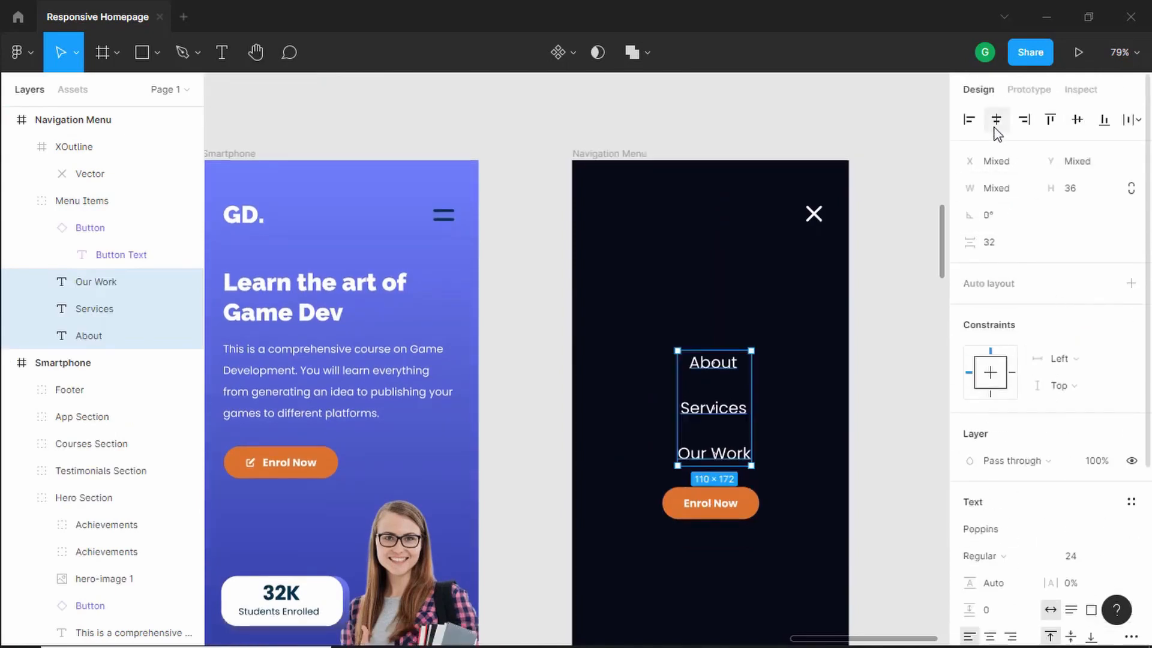
pyautogui.click(918, 378)
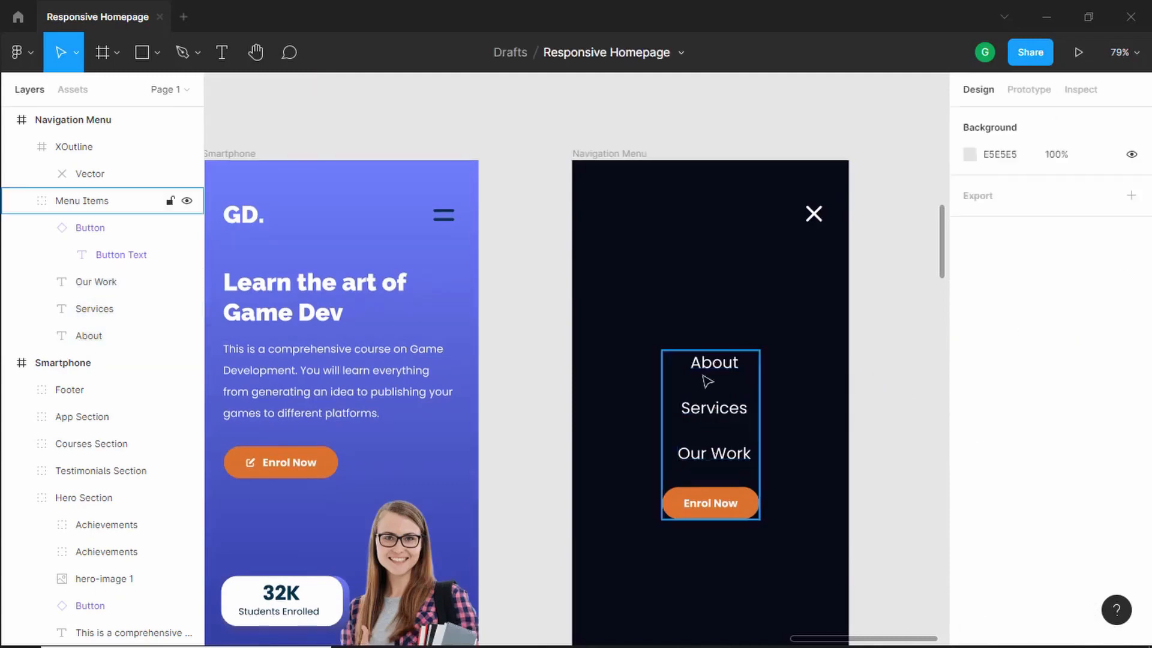
pyautogui.scroll(-3, 489, 410)
pyautogui.scroll(-5, 487, 408)
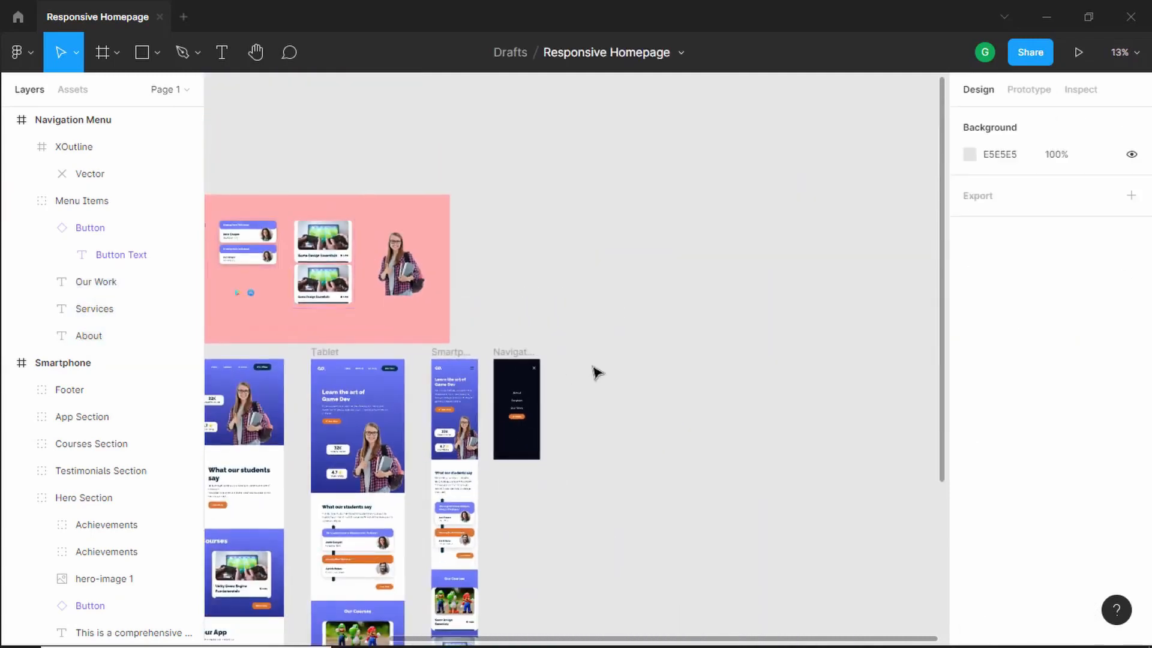
pyautogui.moveTo(534, 530); pyautogui.dragTo(722, 286)
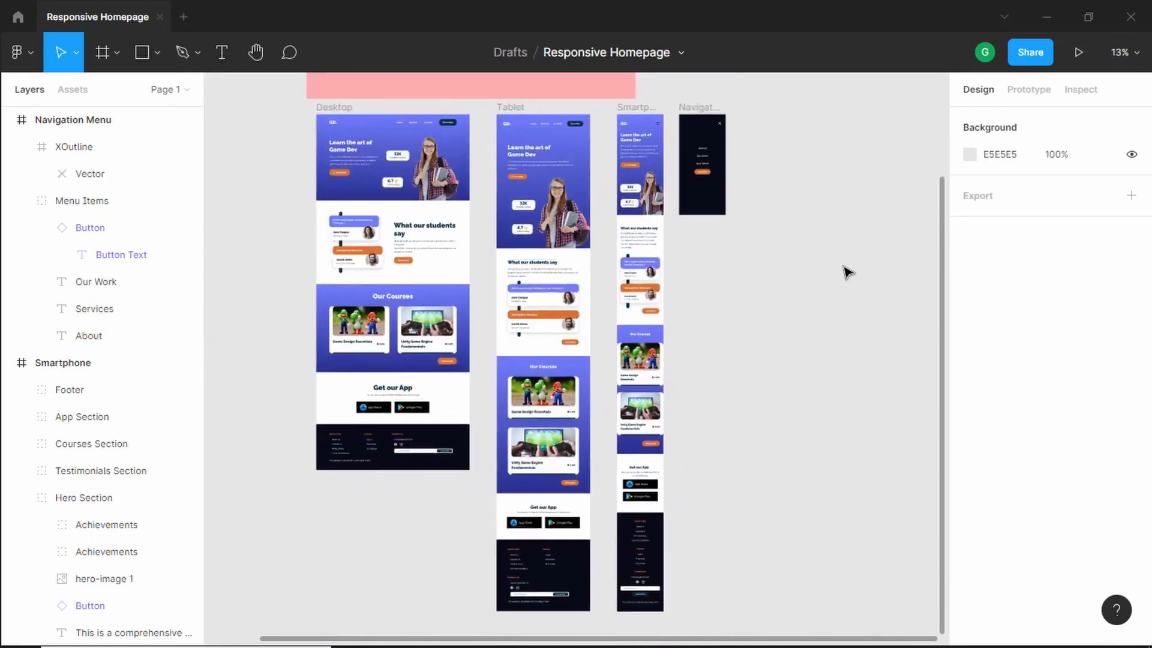